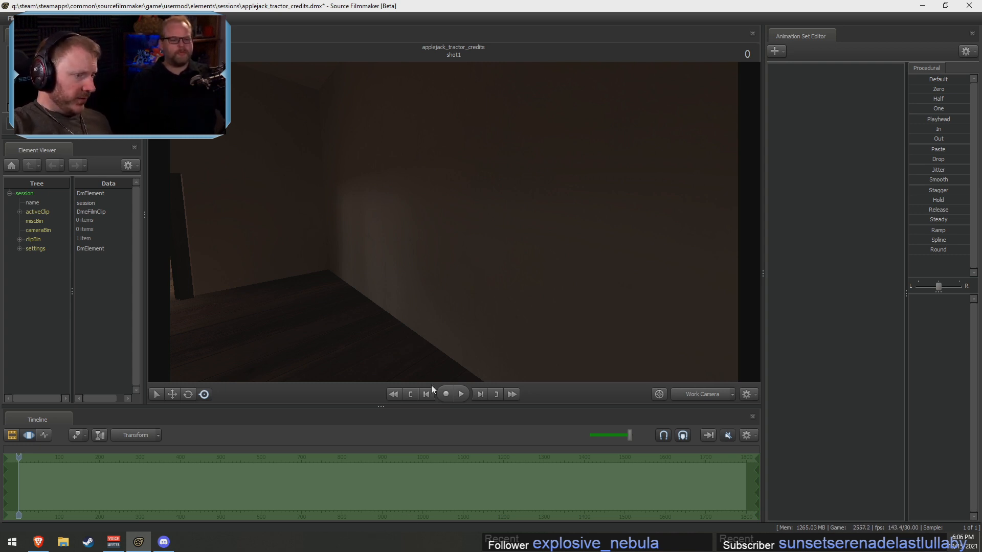
Turn the viewport lighting off, look around the dark room, and turn the lighting back on
right_click(492, 211)
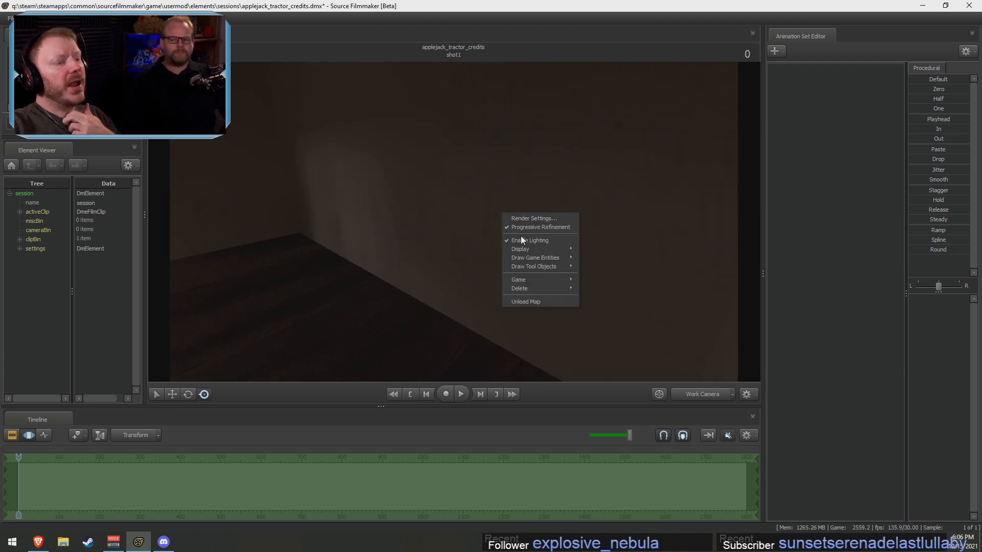
click(528, 240)
drag(527, 235, 457, 217)
right_click(457, 217)
click(476, 245)
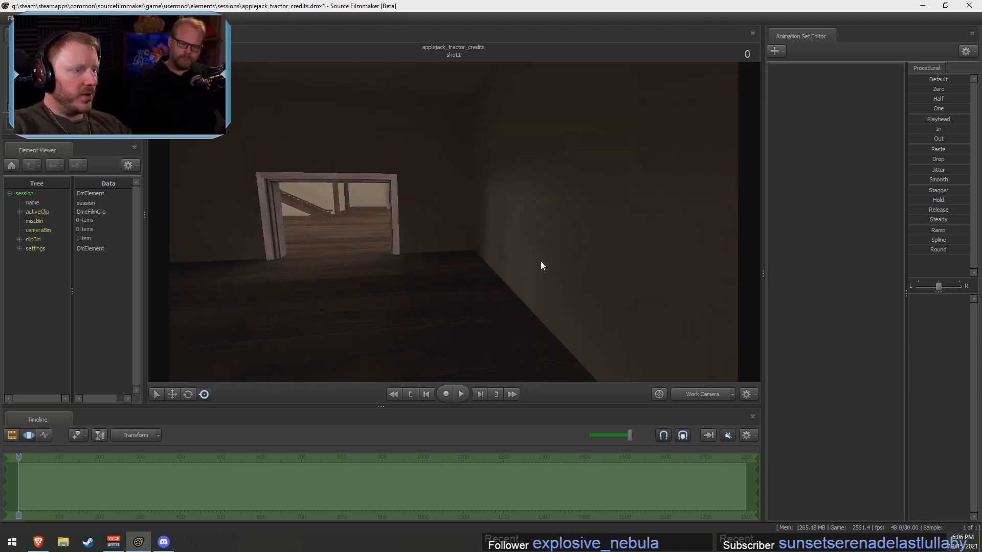
Fly the work camera around the lit room to examine the doorway and surrounding walls
drag(429, 267, 687, 199)
key(w)
key(w)
key(w)
drag(453, 222, 468, 251)
key(w)
key(w)
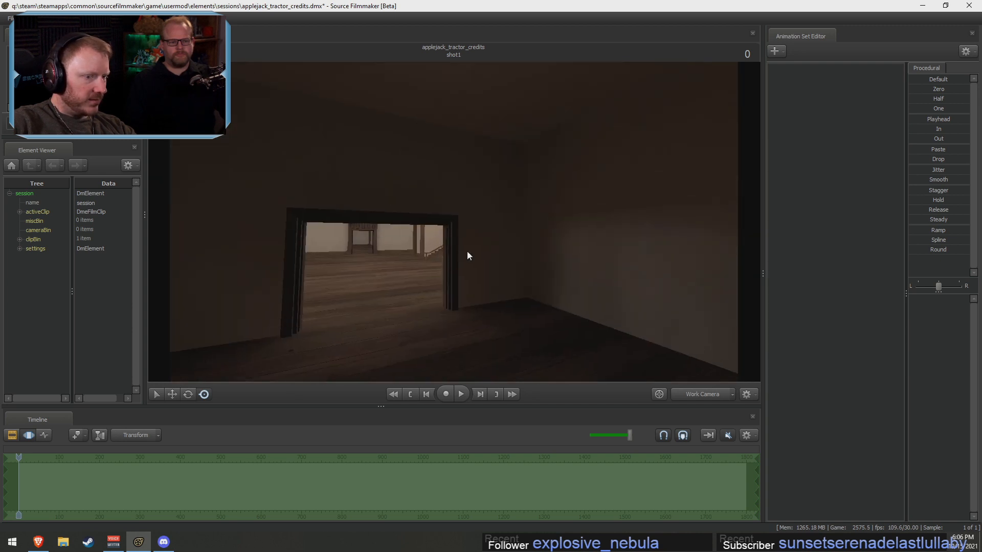
drag(606, 408, 604, 412)
Frame the blank wall with the work camera, disabling lighting while moving and re-enabling it once in place
right_click(613, 275)
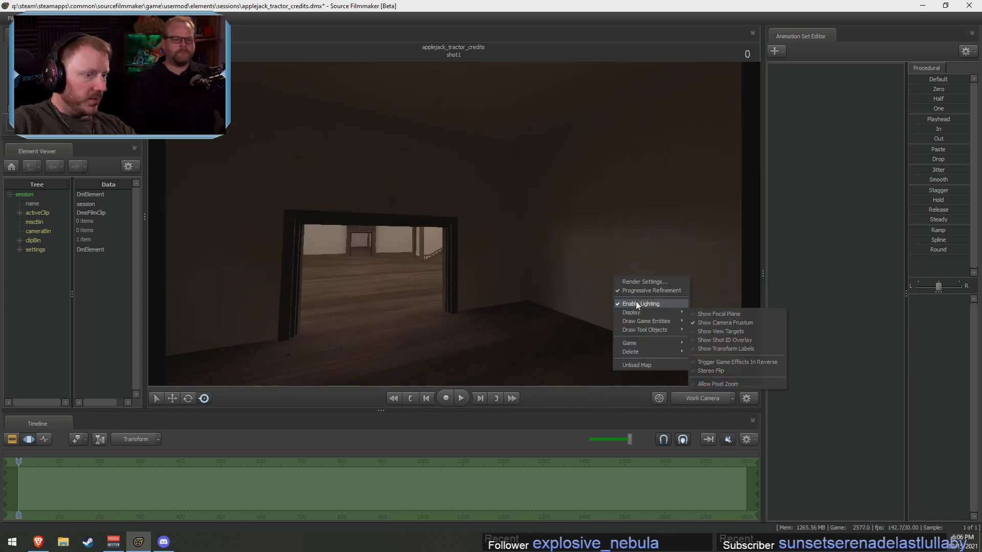
click(637, 304)
drag(637, 304, 445, 224)
key(w)
key(w)
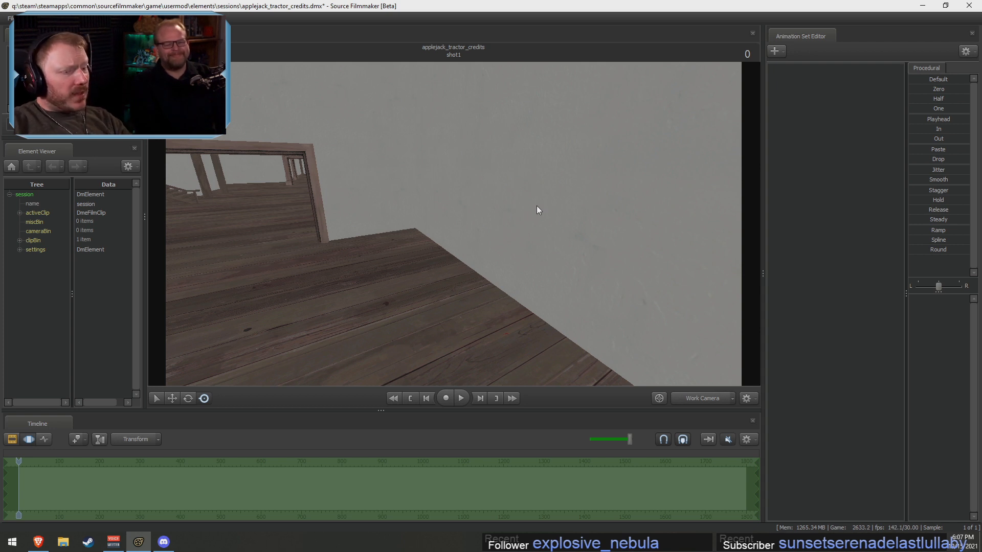
drag(453, 226, 399, 243)
right_click(454, 220)
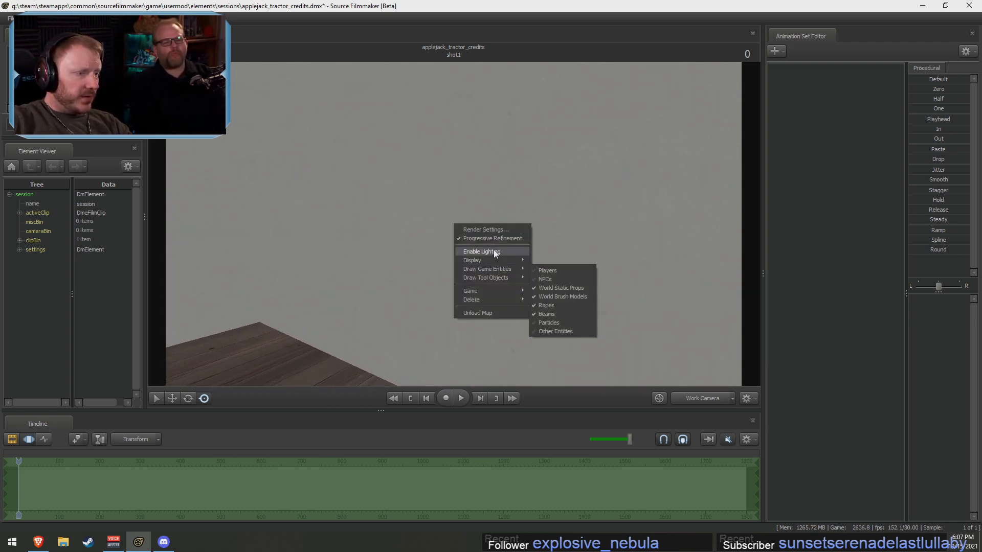
click(486, 250)
drag(486, 249, 399, 240)
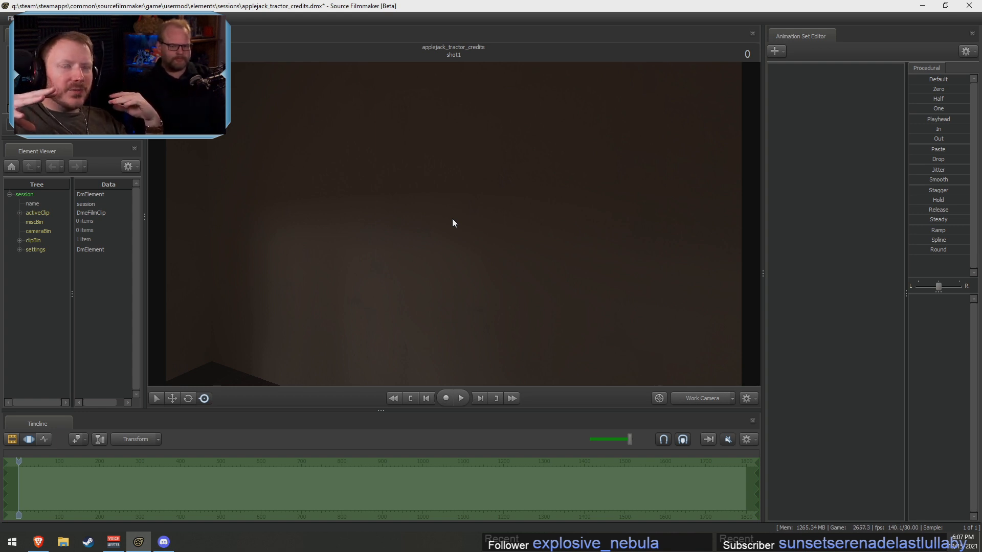
Switch the timeline to the clip editor and set its time code display to Total Seconds
key(F1)
right_click(284, 461)
mouse_move(327, 476)
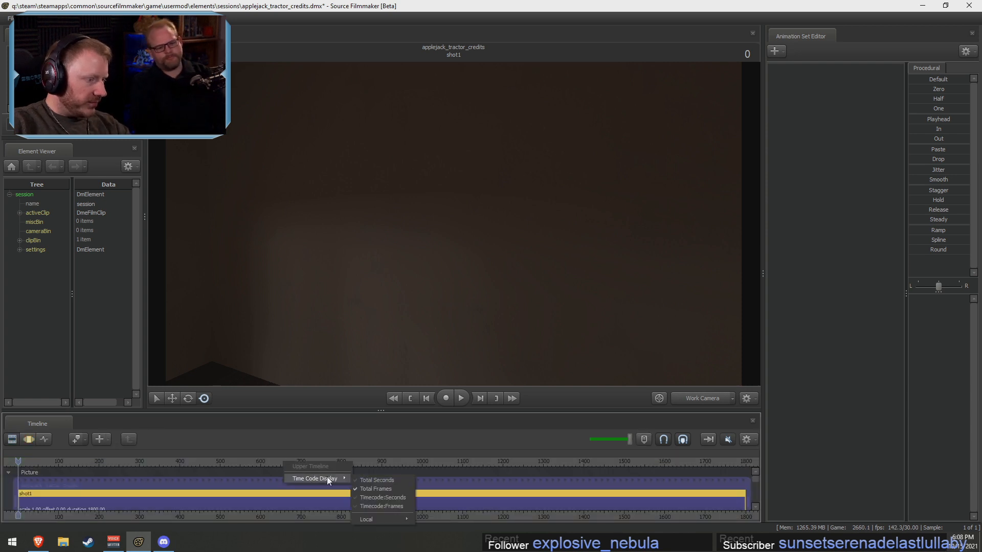
click(384, 481)
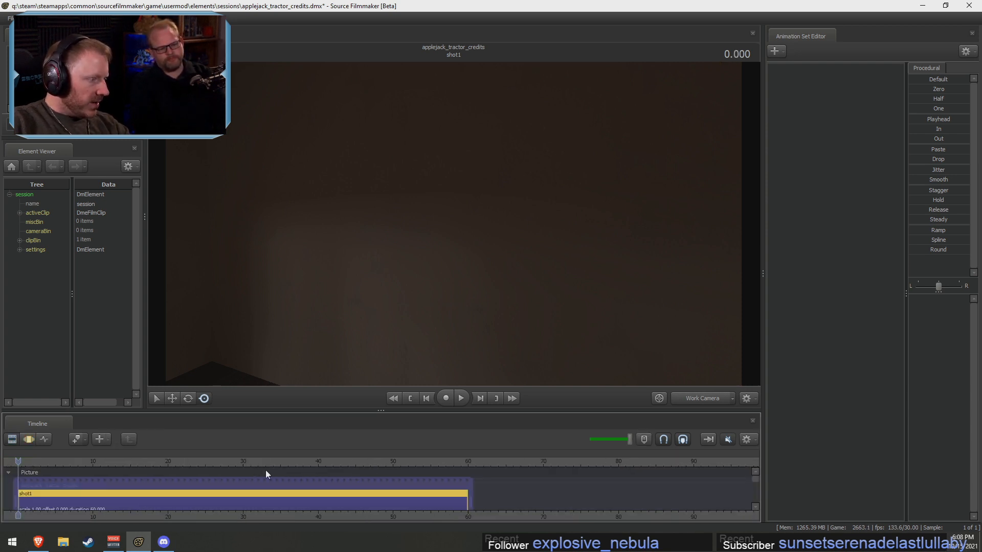
Trim shot1 to about 15 seconds, play it back, and shorten the overall movie clip to the shot's end
drag(467, 494, 265, 515)
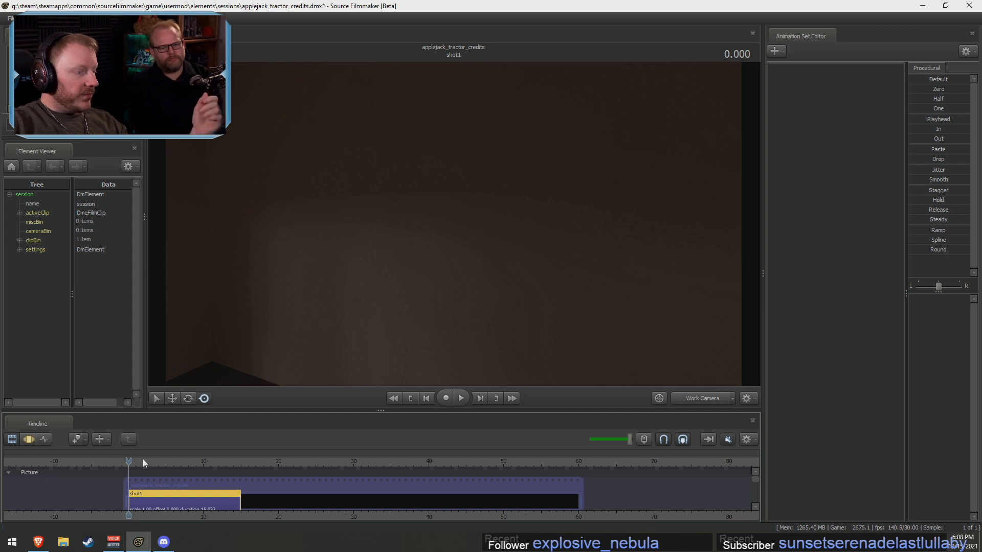
key(space)
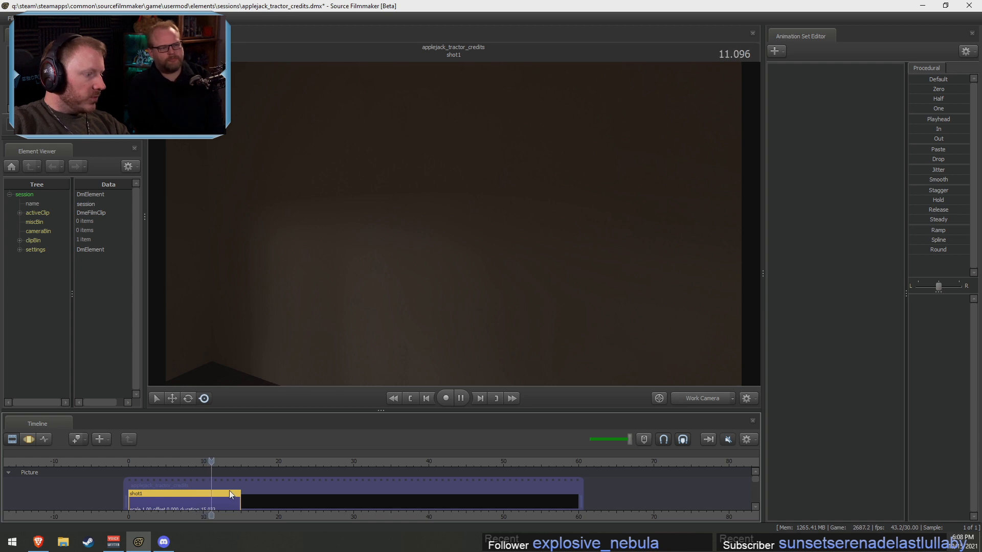
key(space)
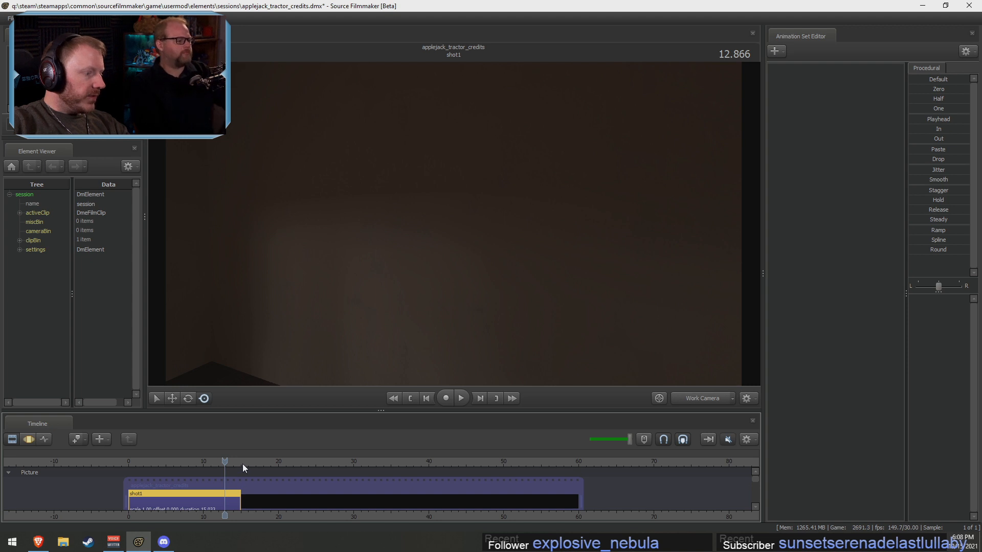
drag(583, 497, 243, 505)
Scrub the playhead through shot1 to check the timing of the trimmed shot
scroll(230, 491, up, 4)
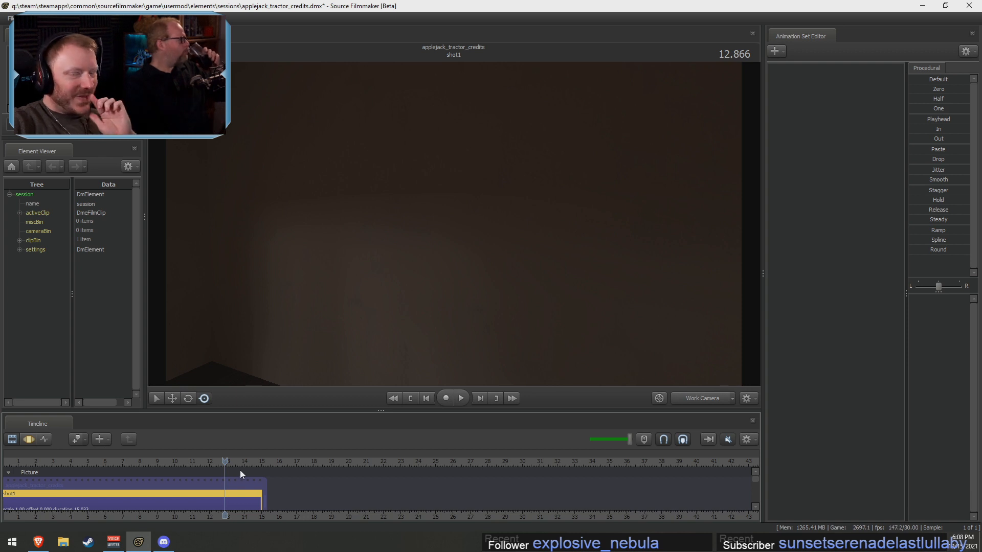
drag(310, 515, 412, 515)
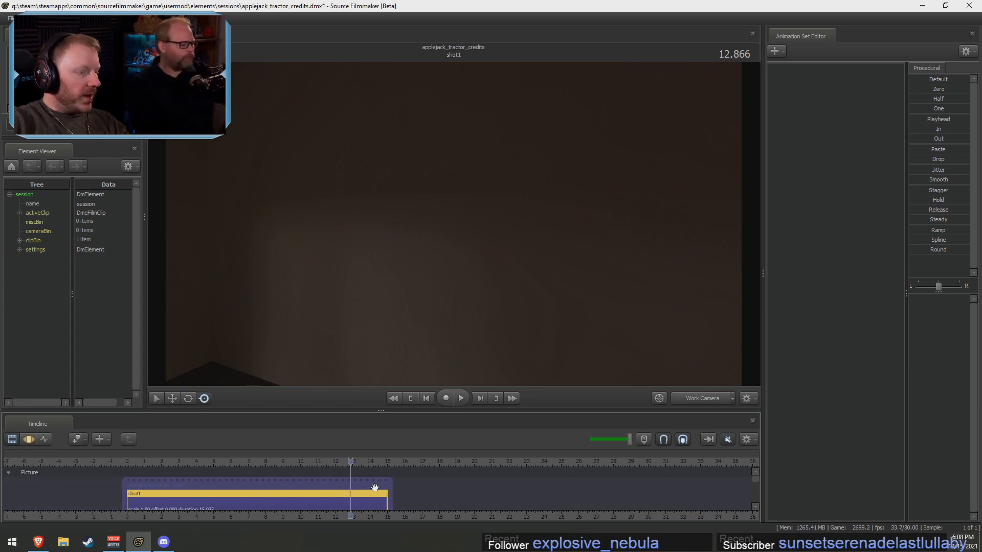
click(328, 465)
key(space)
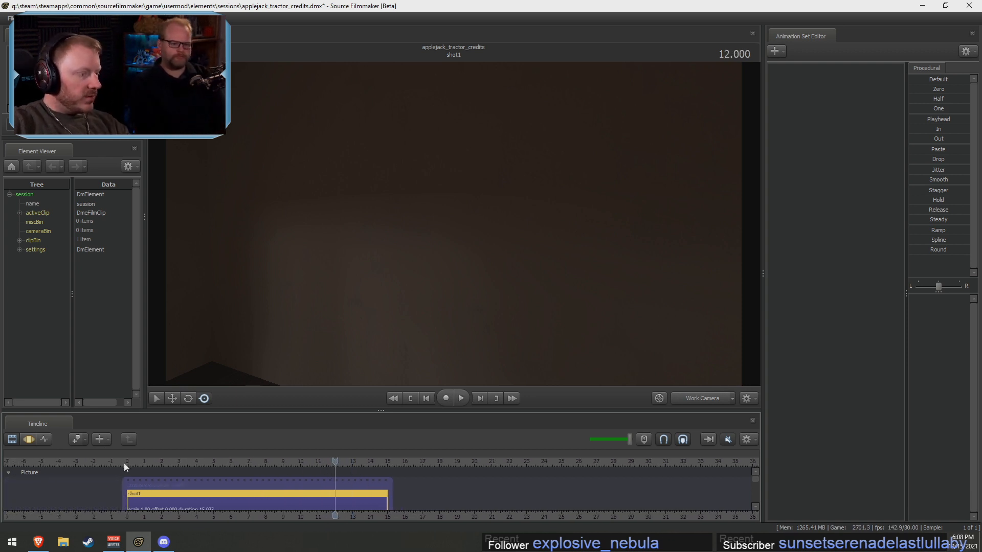
drag(124, 462, 319, 481)
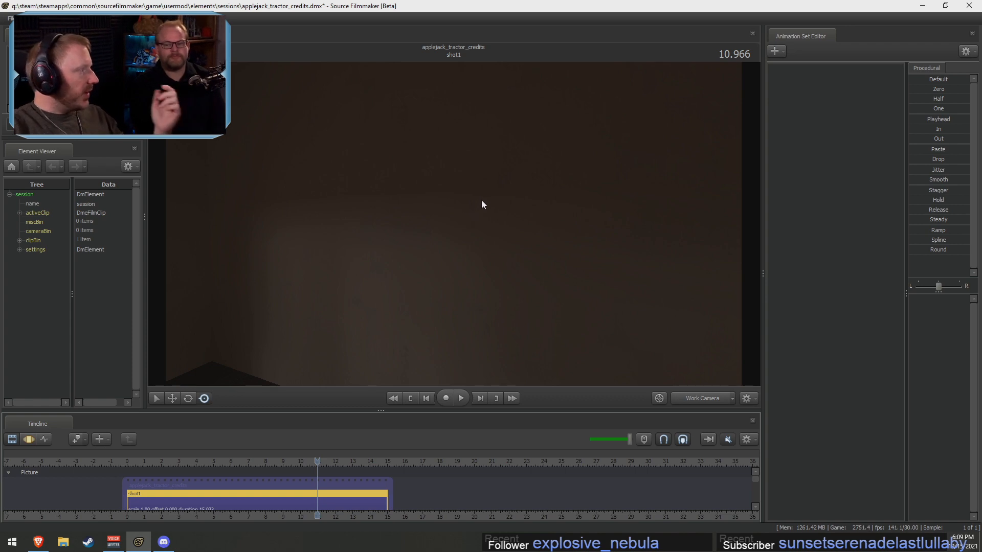
Switch to the Brave browser, search for "cheeky rainbow dash" in a new tab, and open the image results
click(37, 542)
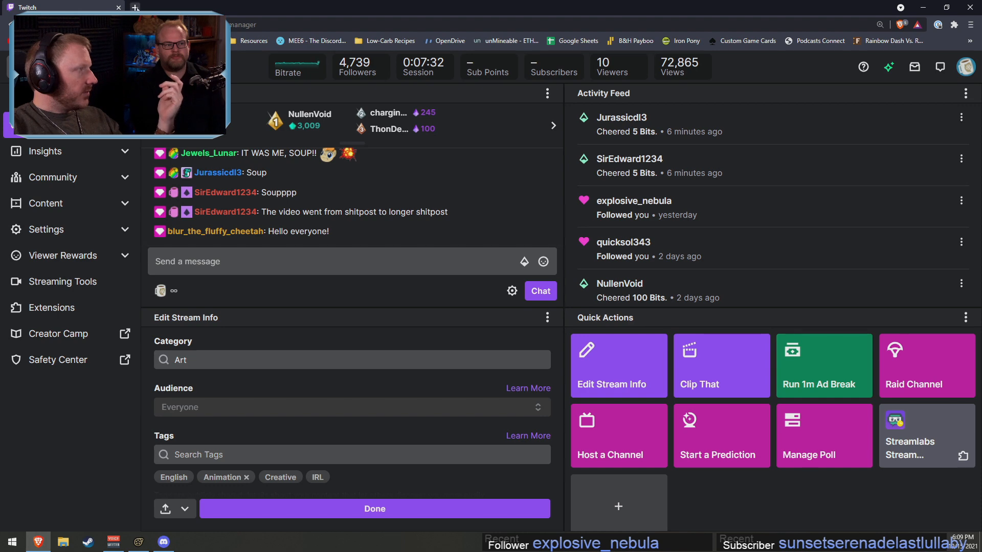
click(134, 7)
text(cheer)
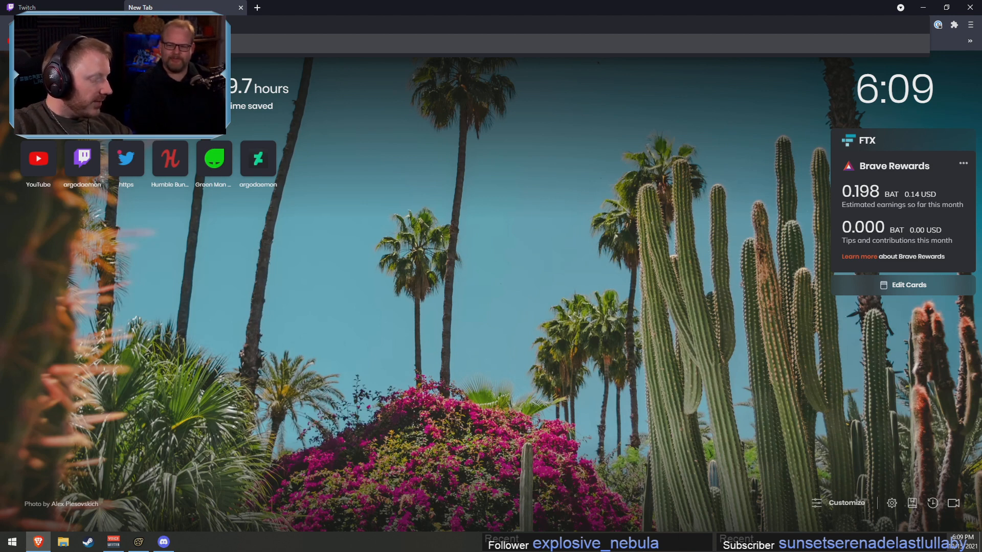
key(Return)
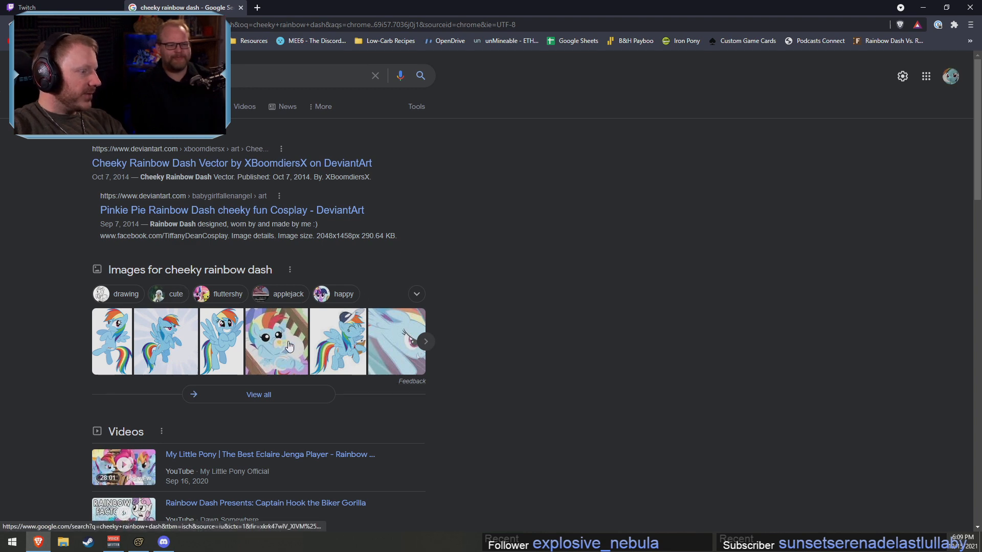
click(359, 354)
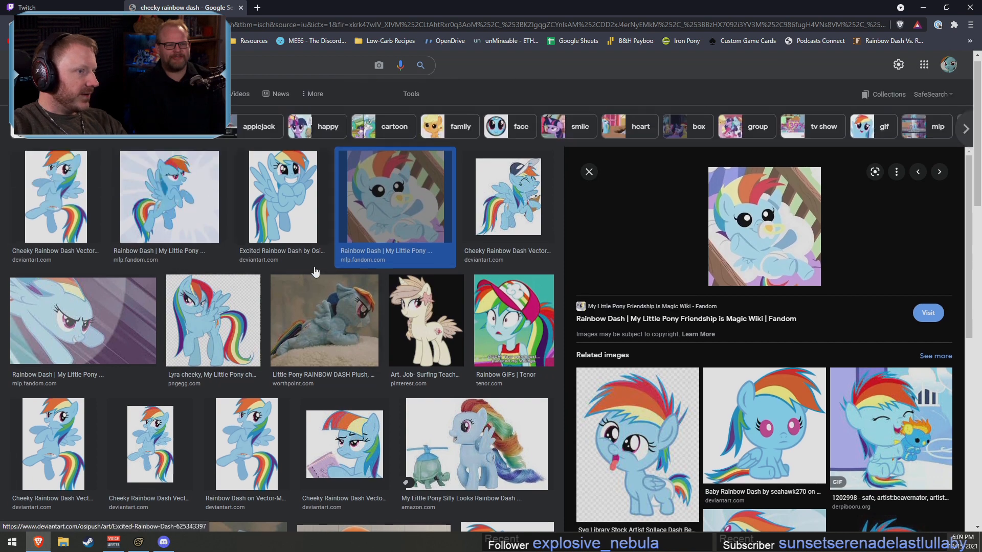
Save the puffed-cheeks Rainbow Dash image from the My Little Pony wiki to Downloads as Rainbow_Dash_doing_a_funny_face_S1E22.png
scroll(340, 277, down, 4)
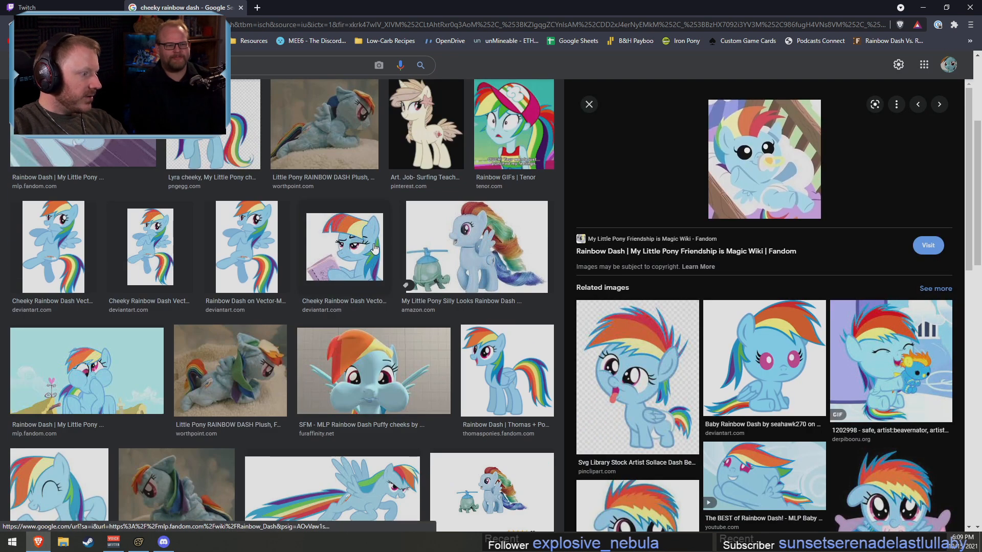
click(117, 373)
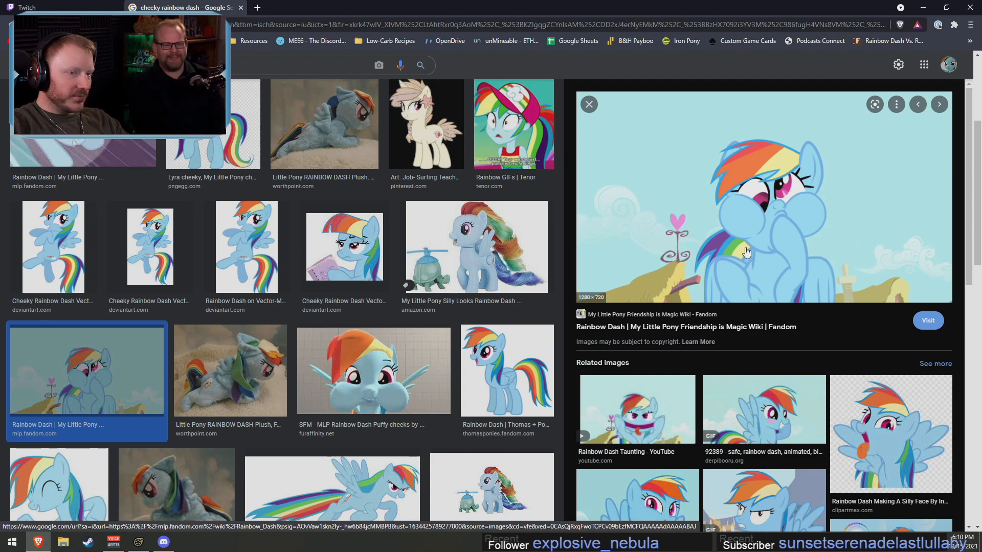
right_click(736, 204)
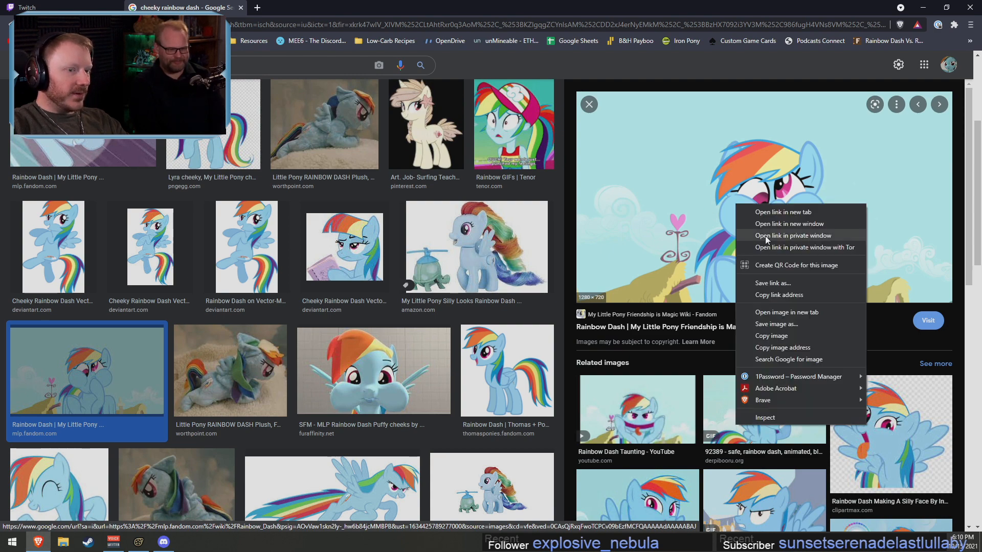
click(776, 324)
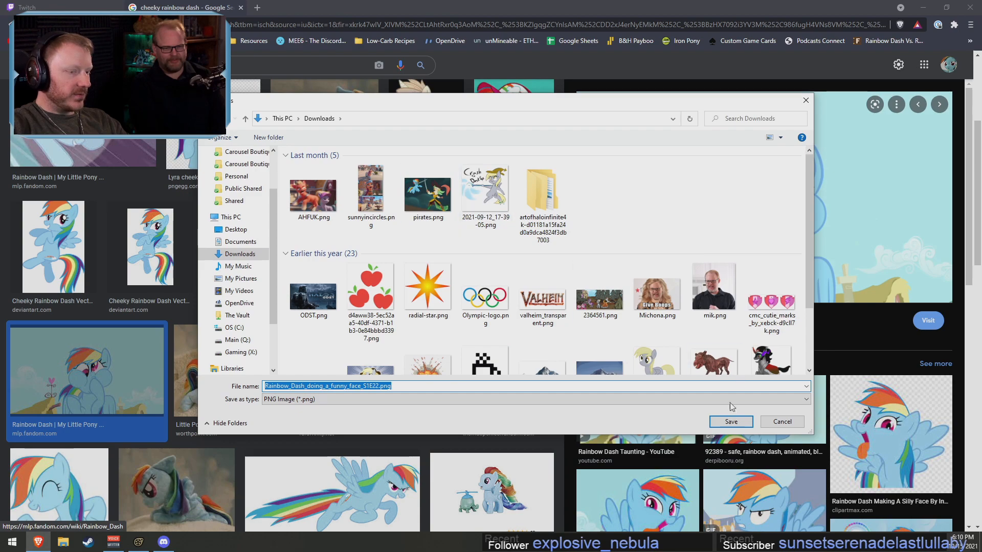
click(731, 421)
Search Google Images for "stupid face rainbow dash" and look through the results for a funny face
scroll(448, 248, down, 2)
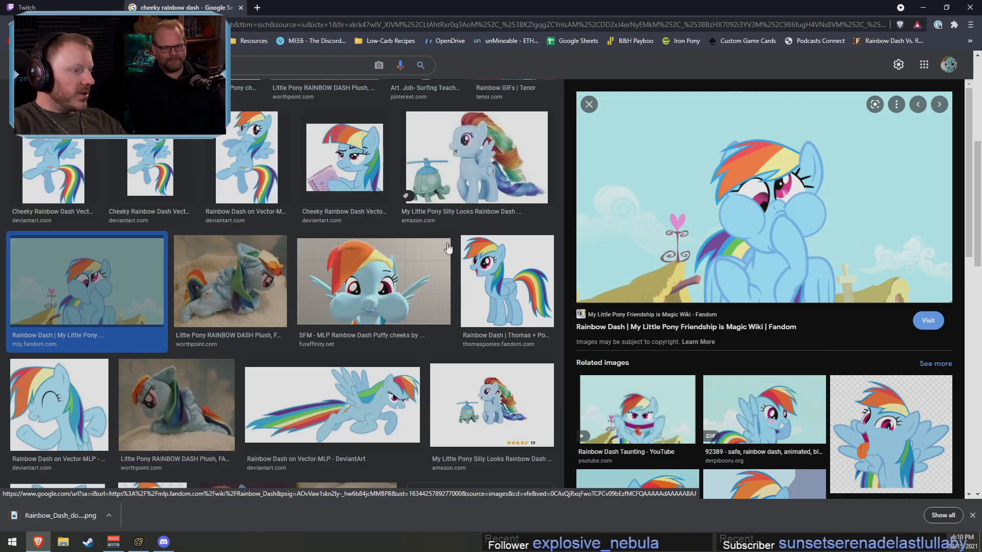
scroll(448, 248, up, 5)
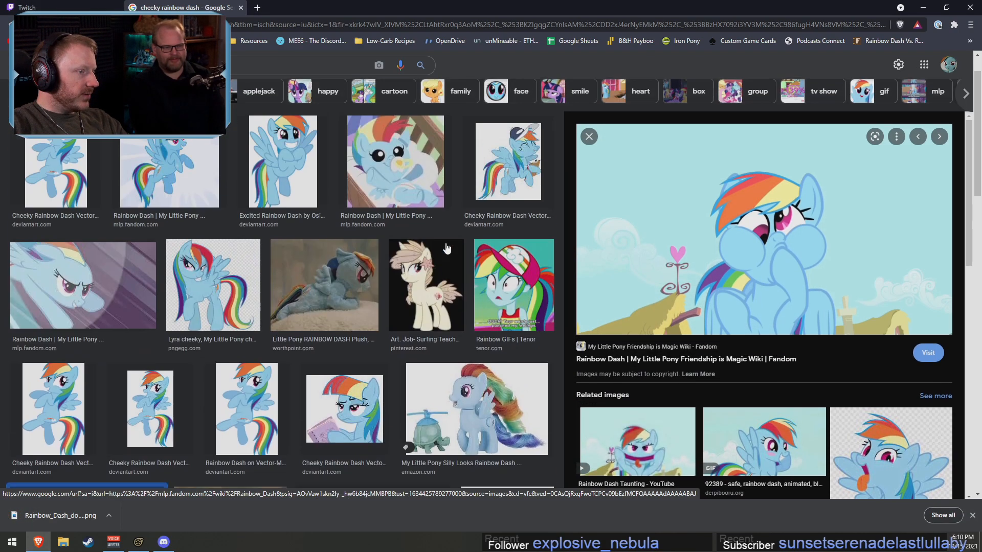
scroll(447, 249, up, 1)
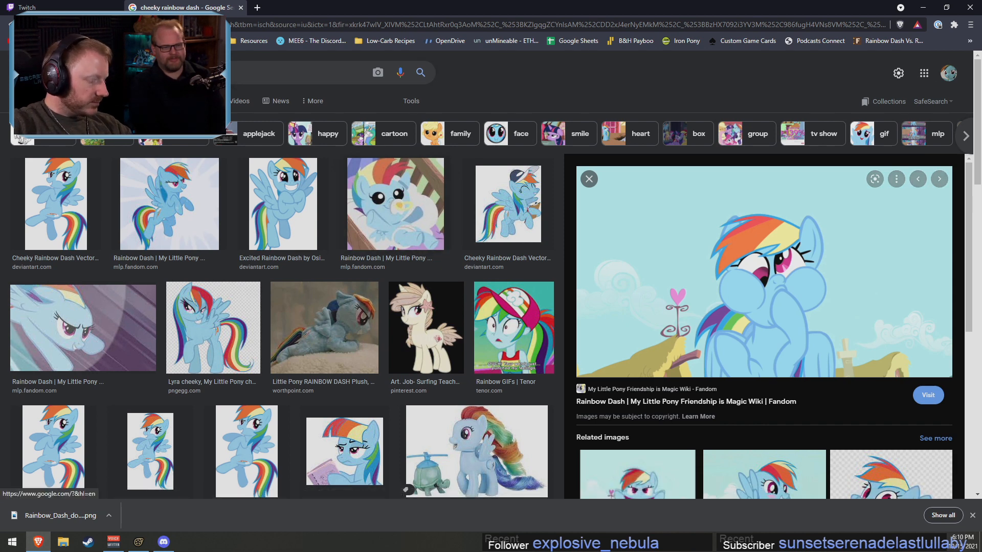
text(smu)
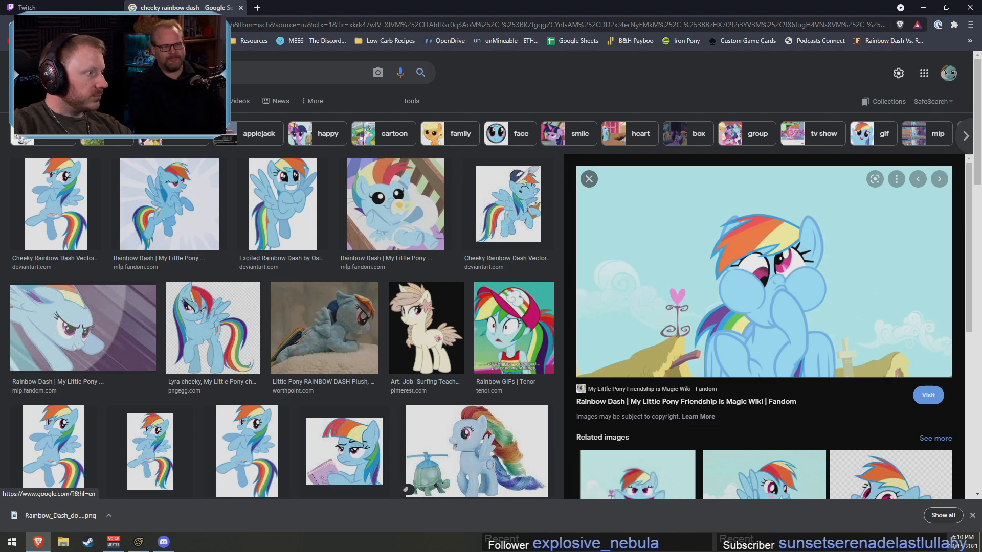
key(Return)
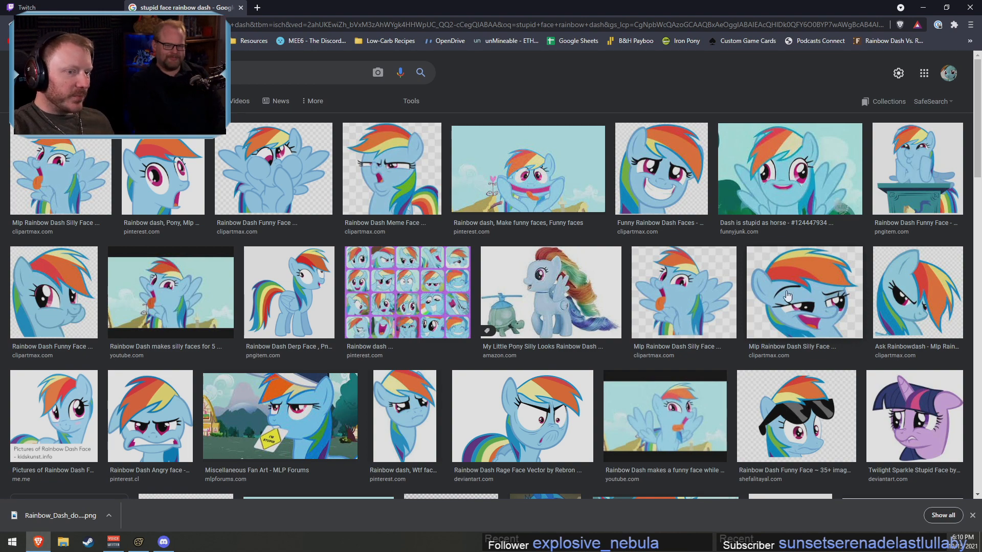
scroll(690, 348, down, 4)
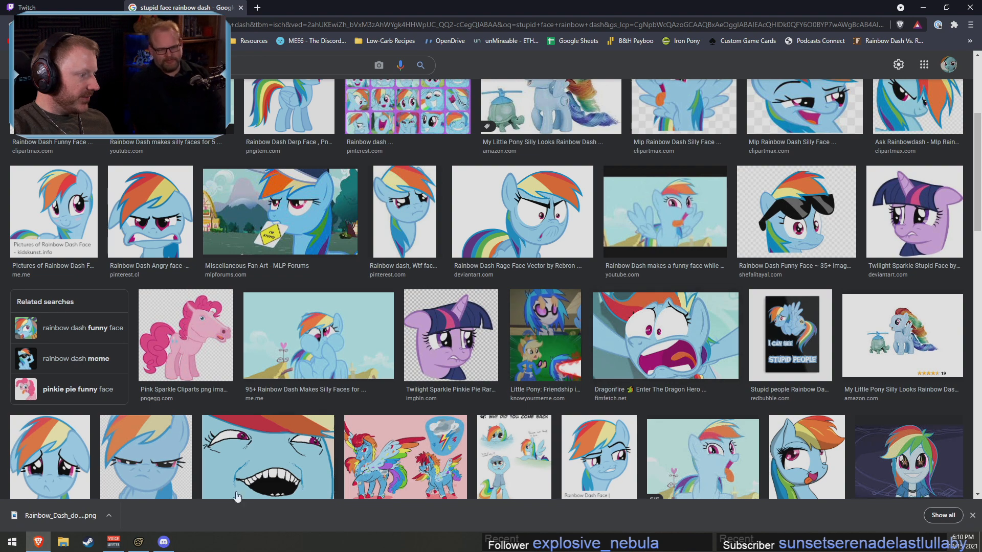
scroll(759, 450, down, 3)
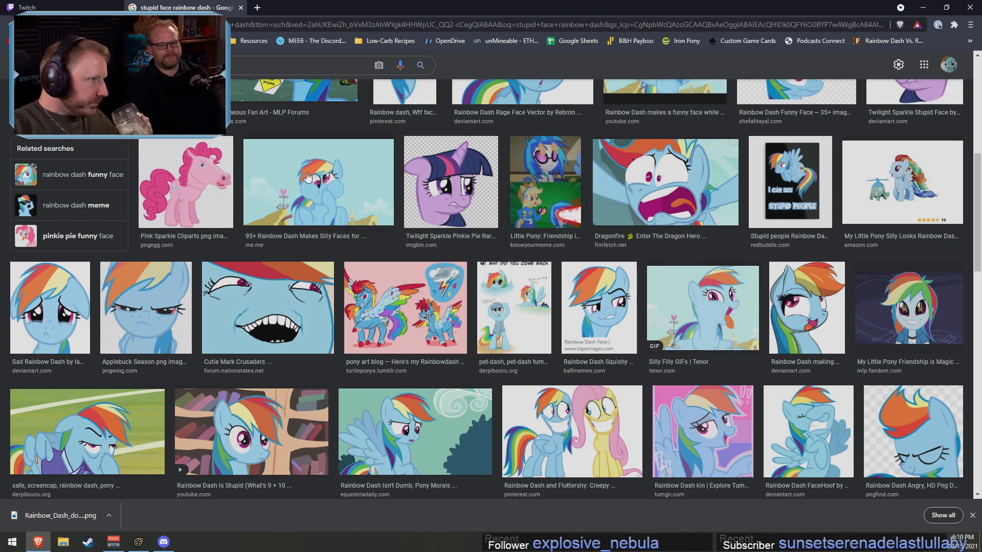
Open the bookmarked OH BOI image from the Misc folder within the Resources bookmarks
click(250, 41)
click(250, 41)
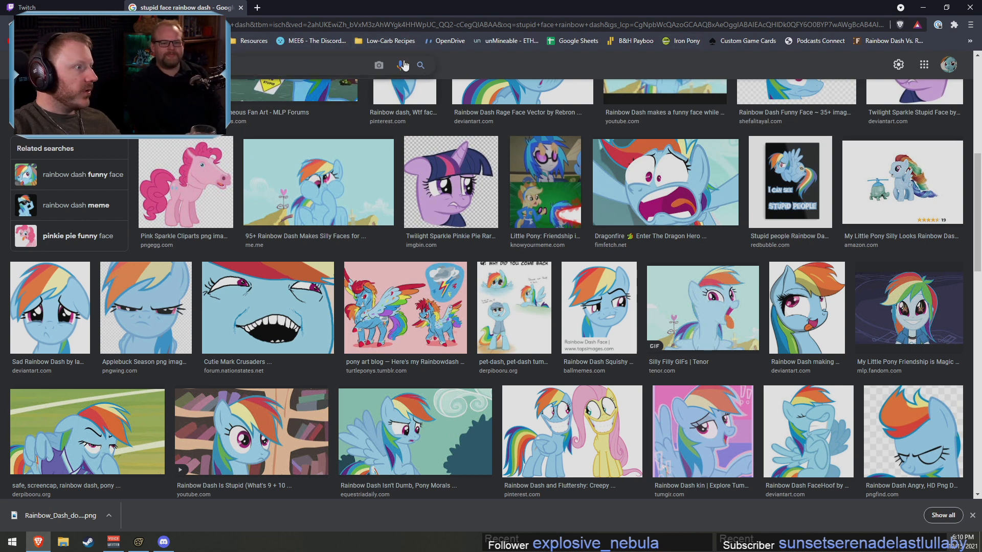
click(245, 41)
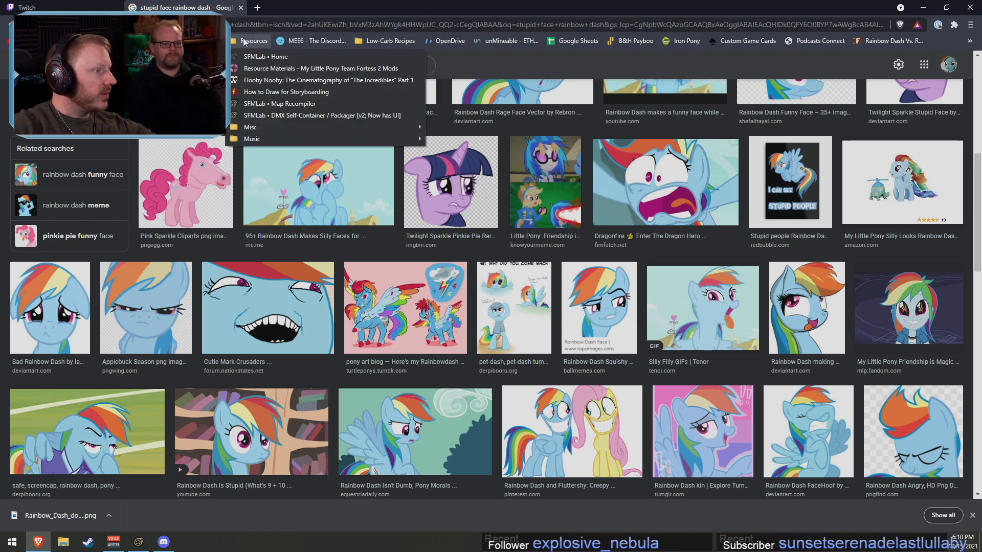
mouse_move(269, 128)
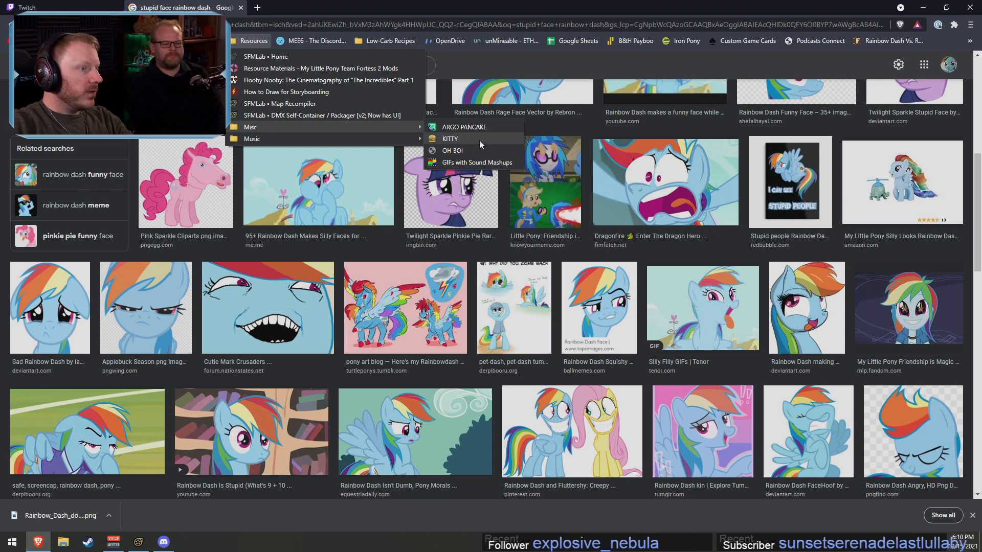
click(463, 149)
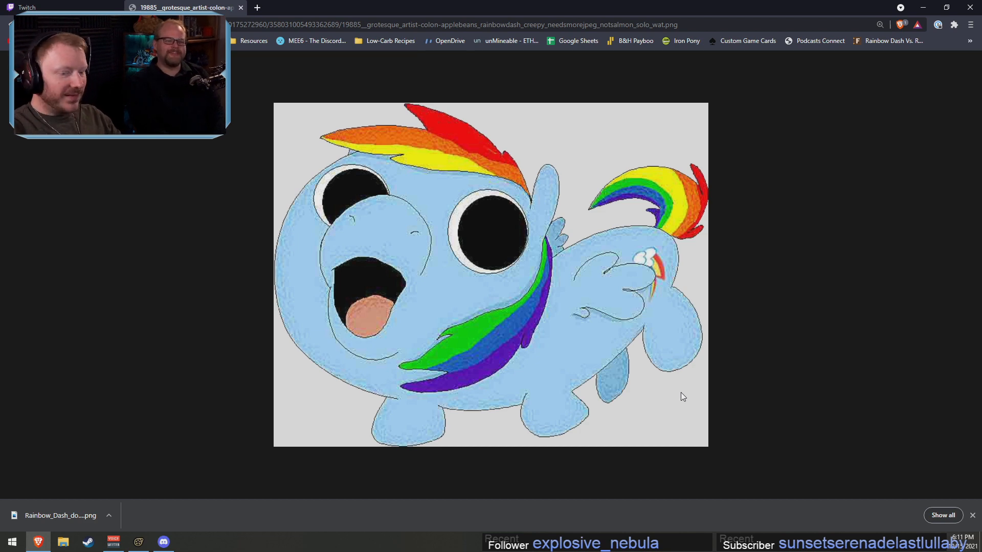
Check the Twitch stream page, close the opened Rainbow Dash image, and switch to Source Filmmaker
click(57, 5)
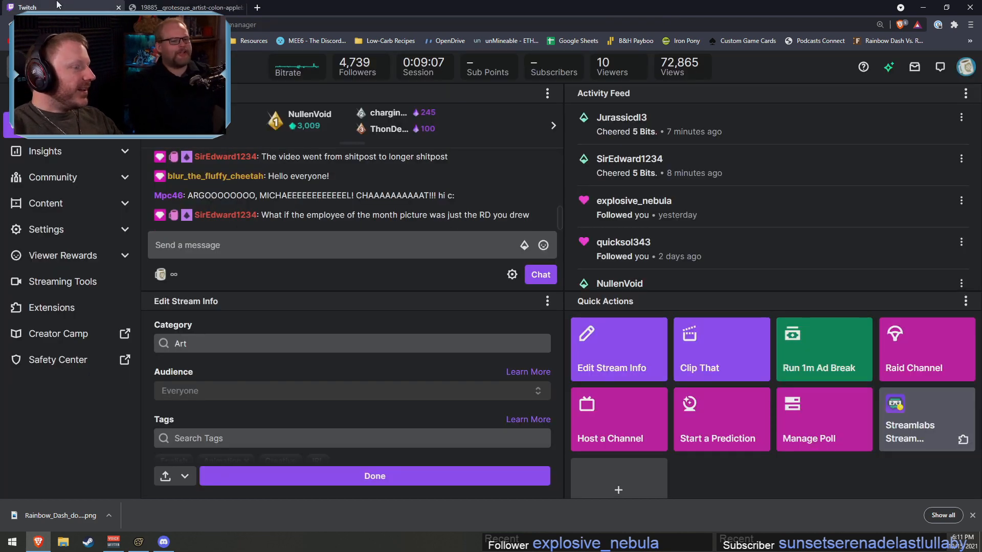
click(167, 5)
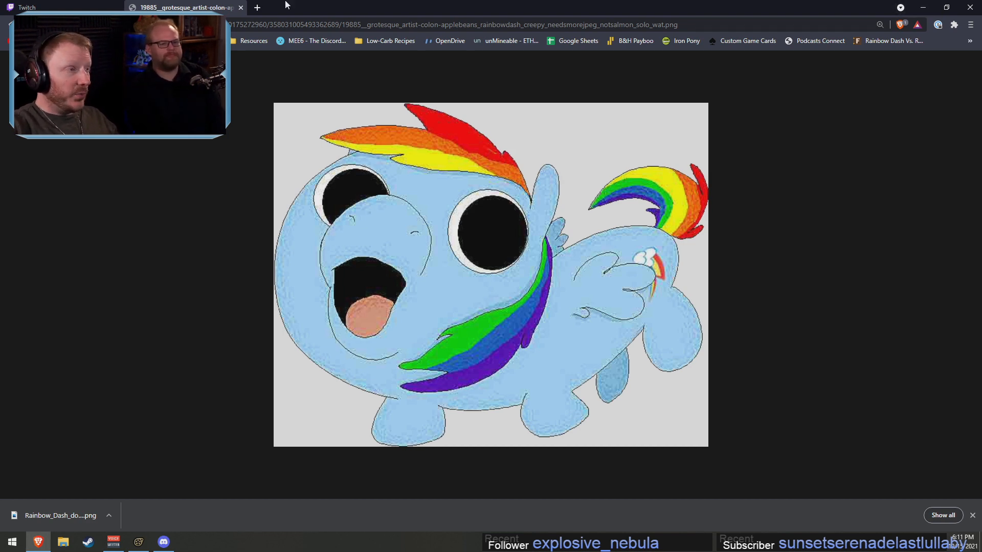
click(241, 8)
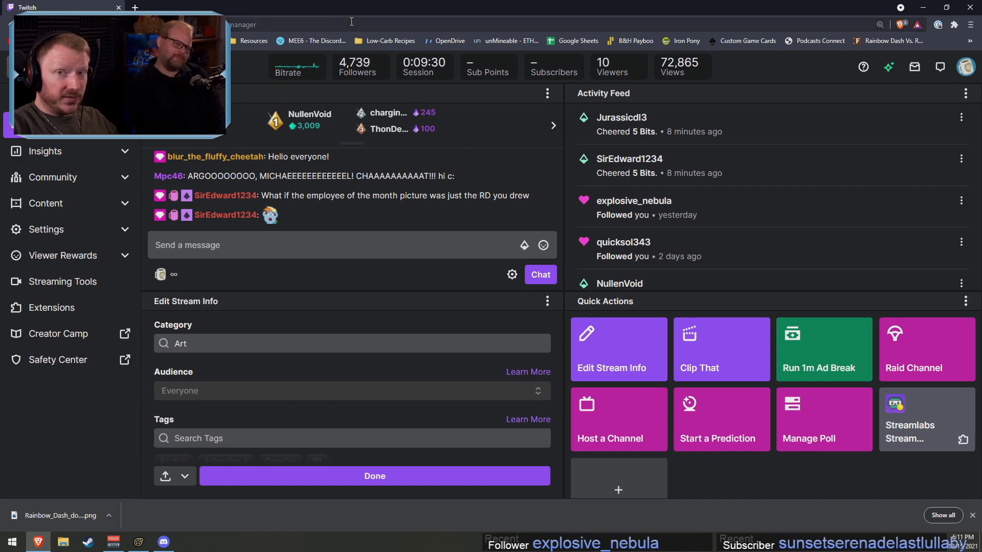
click(924, 8)
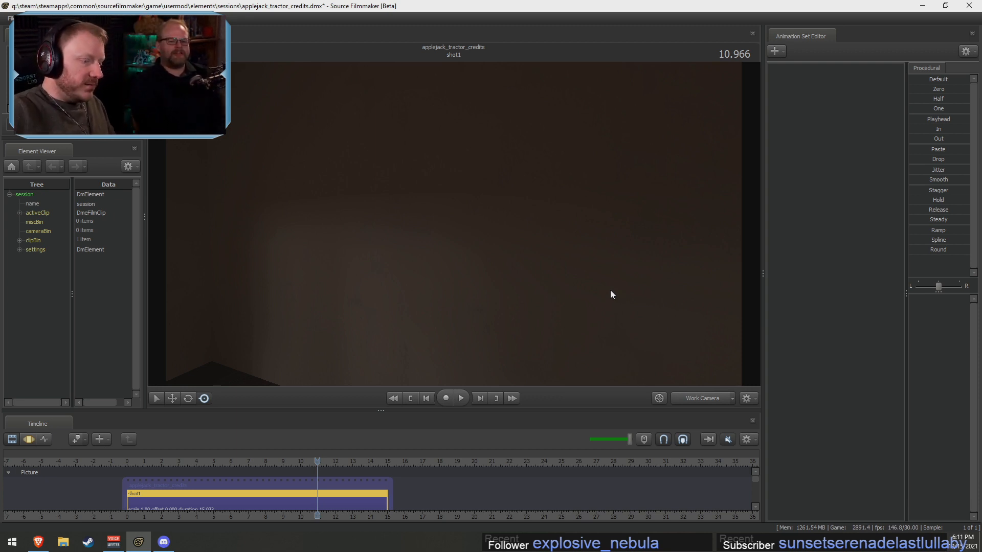
Fly the work camera out through the doorway into the large wooden hall and switch to the Motion Editor
drag(617, 382, 455, 221)
right_click(454, 222)
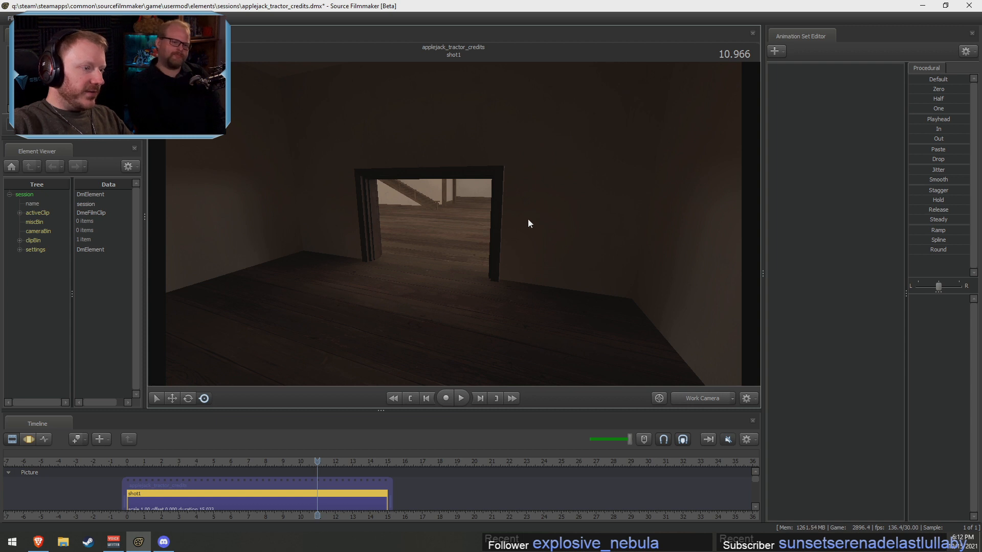
drag(528, 221, 460, 222)
drag(494, 190, 453, 220)
key(F3)
key(w)
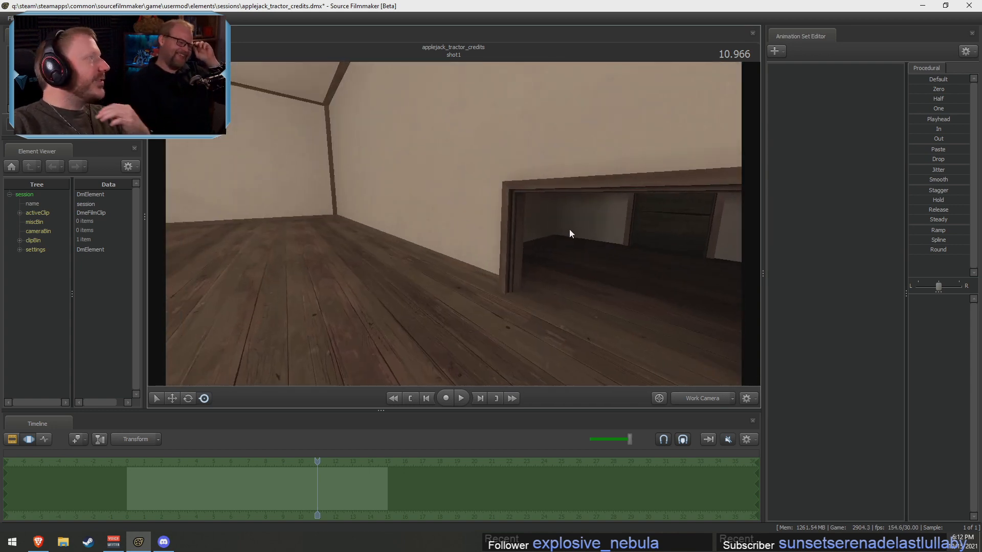
drag(530, 278, 453, 223)
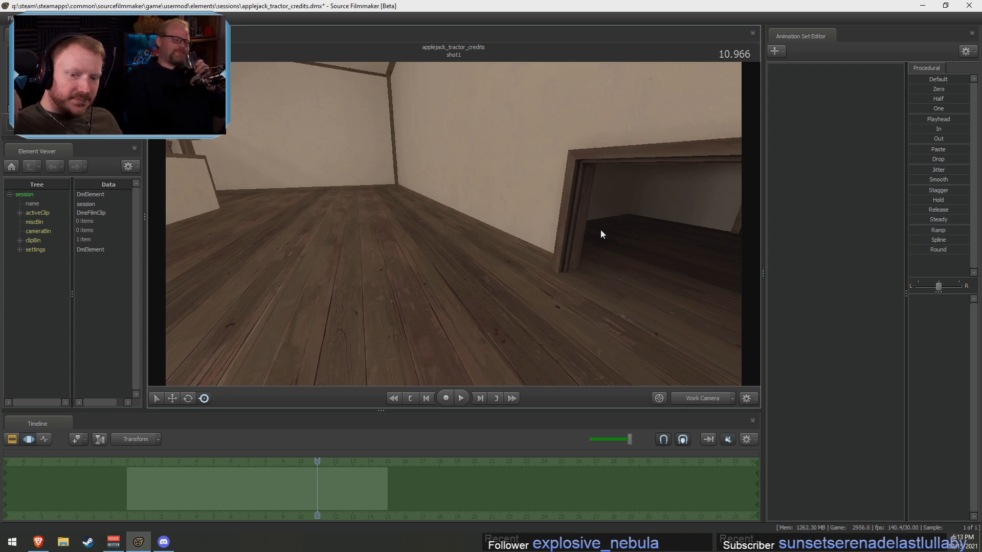
drag(449, 220, 307, 210)
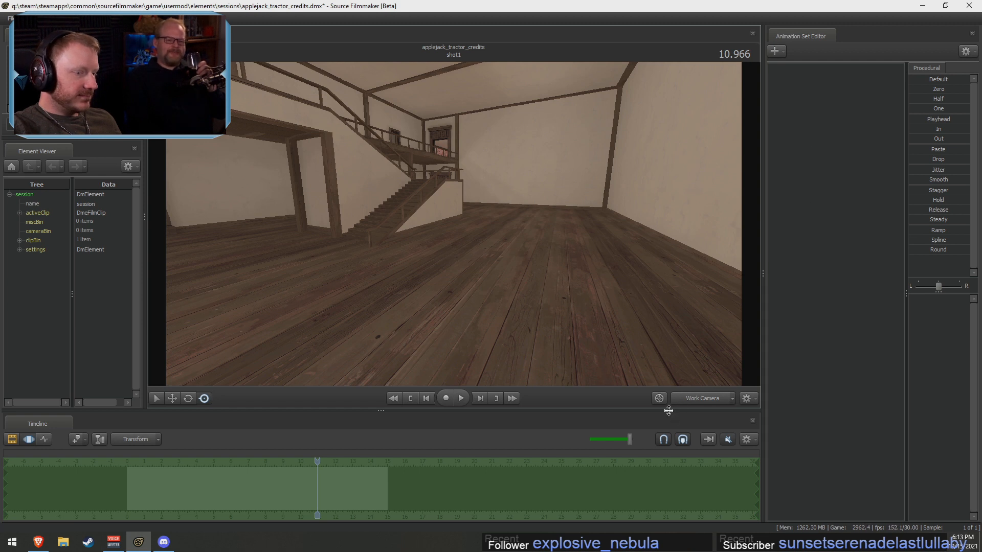
Widen the Element Viewer and make the Timeline panel slightly taller
drag(673, 408, 673, 393)
drag(145, 325, 187, 325)
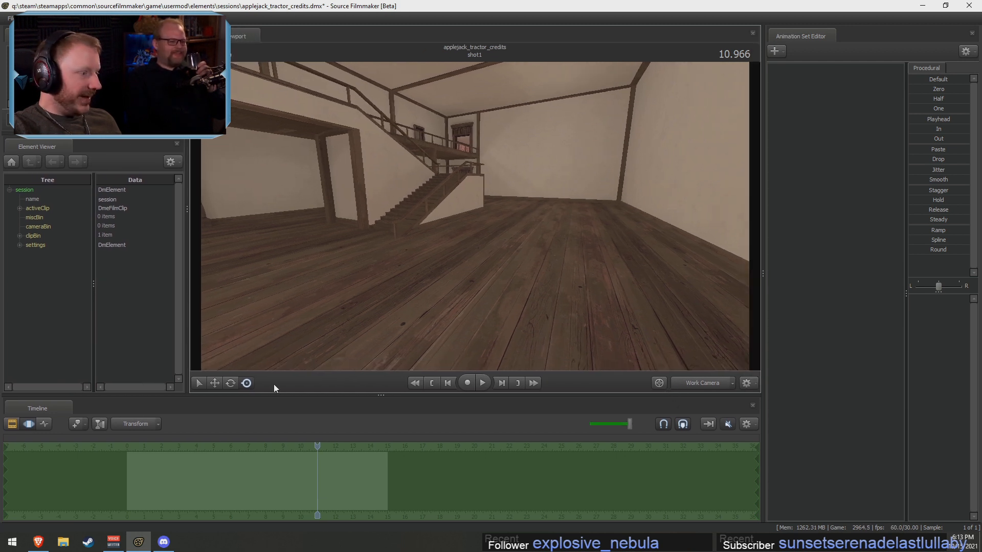
drag(302, 396, 299, 408)
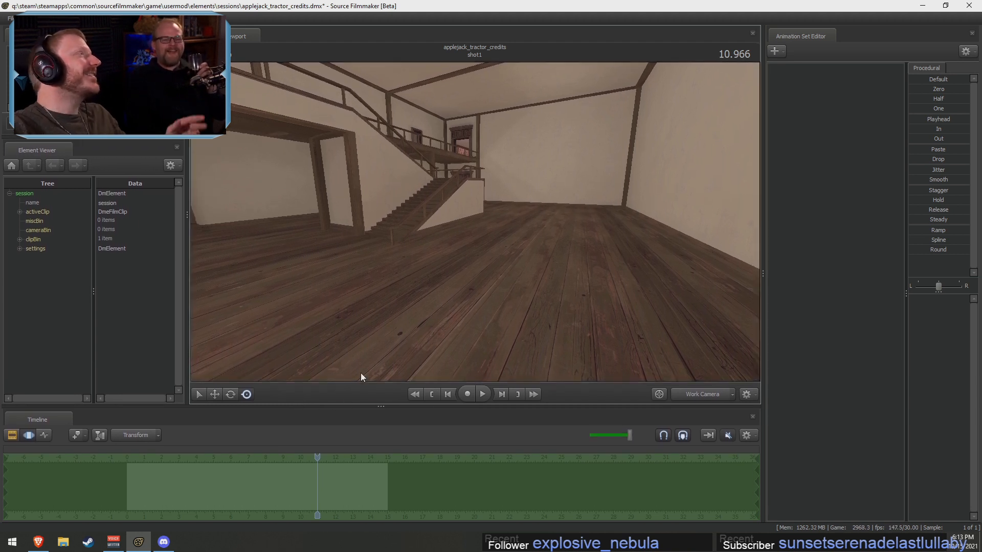
Create an animation set for the model vn_applejack.mdl, found with the filter "apple", and select it
right_click(818, 175)
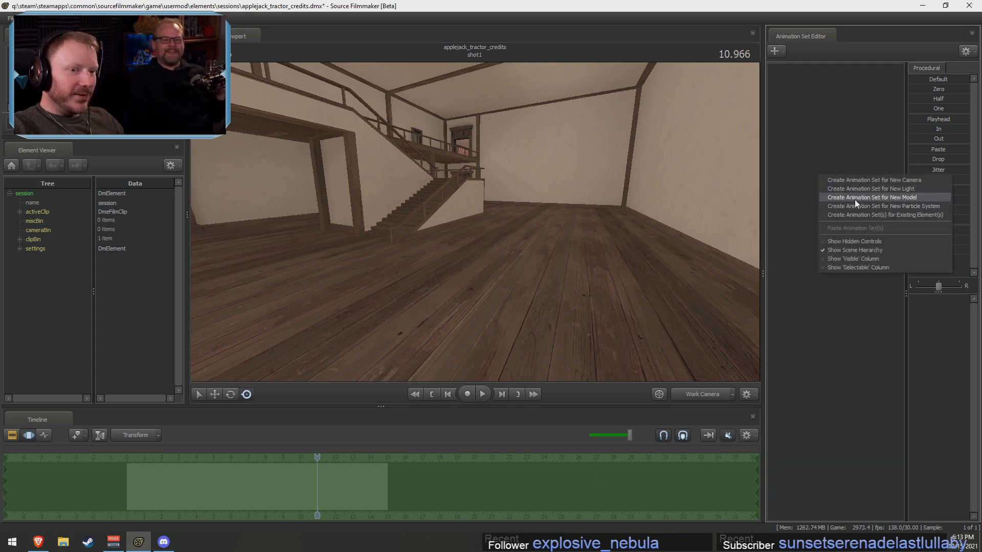
click(855, 200)
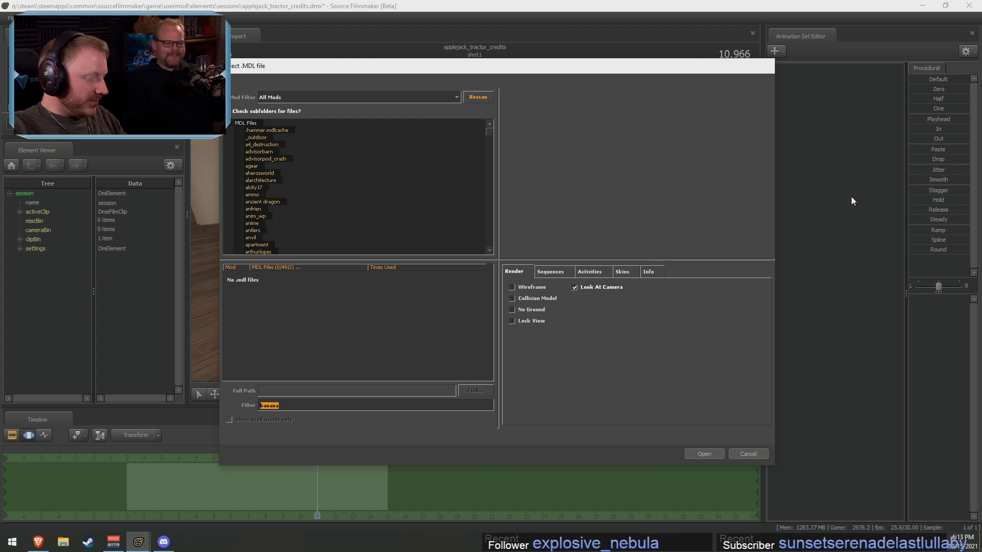
text(apple)
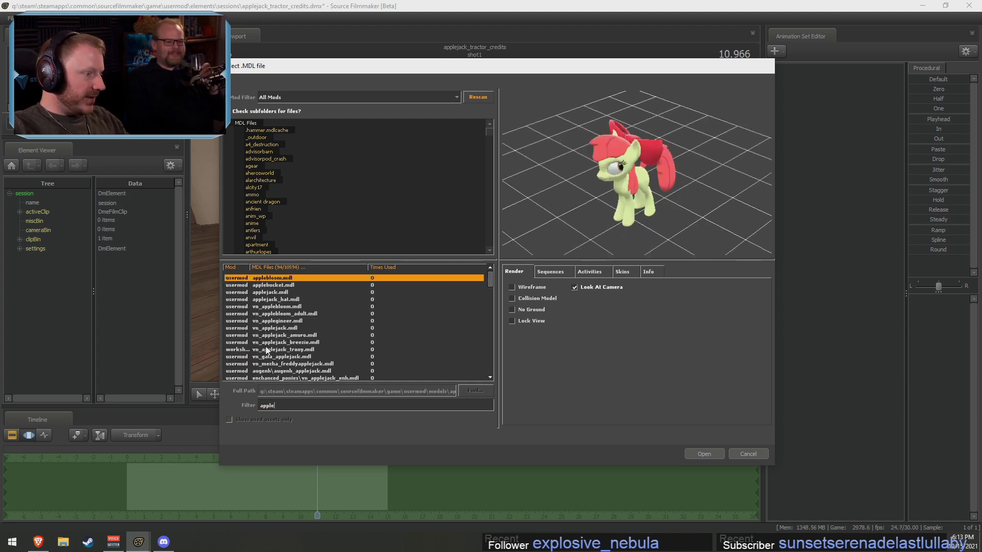
click(275, 327)
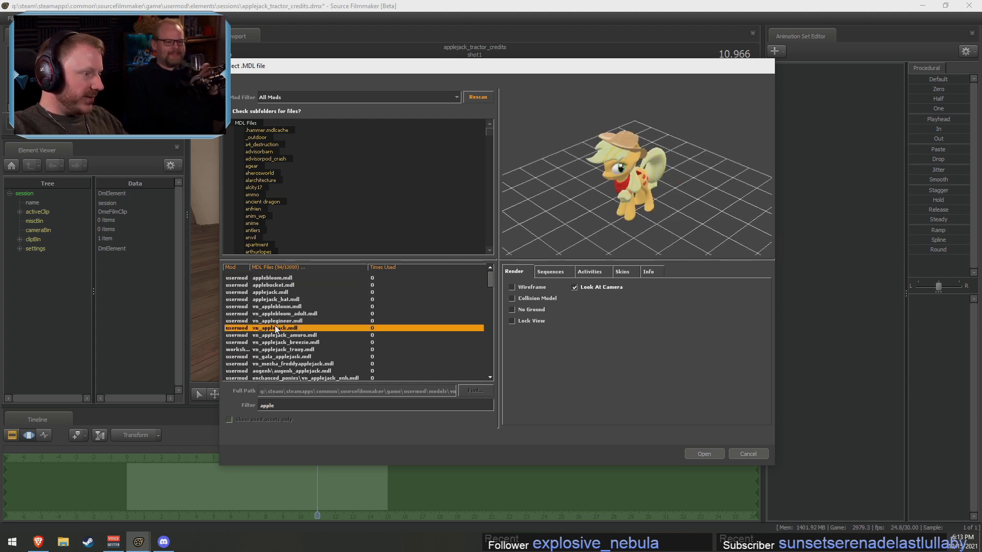
click(701, 454)
click(836, 70)
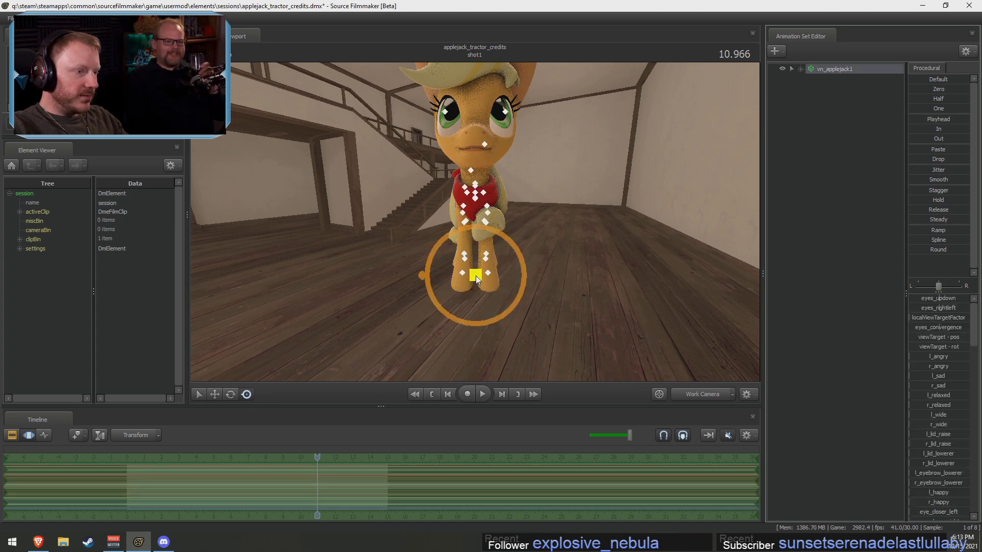
Expand the Applejack model's face and body controls and select its Eyes group
right_drag(475, 277, 475, 224)
drag(474, 222, 551, 194)
key(w)
key(w)
key(a)
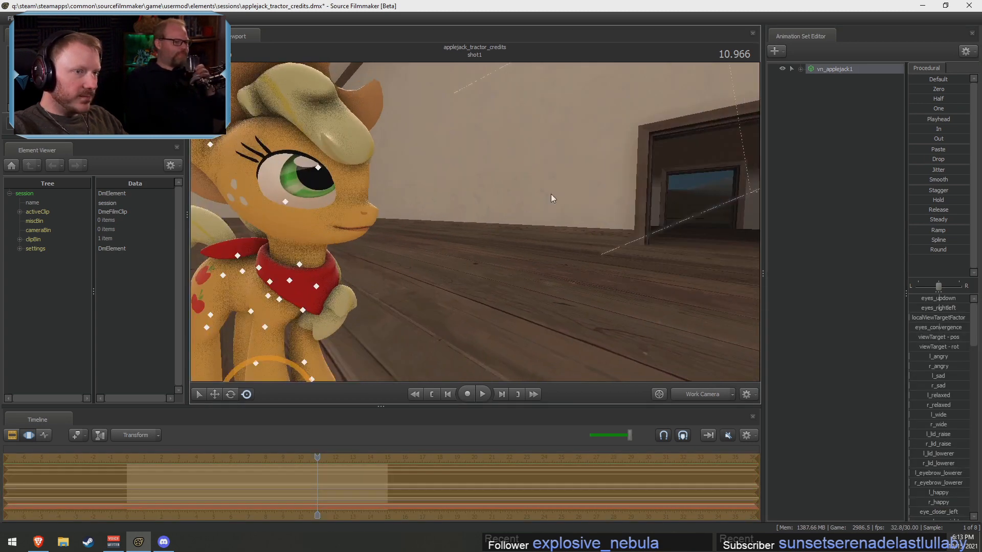
click(800, 69)
click(811, 90)
click(810, 79)
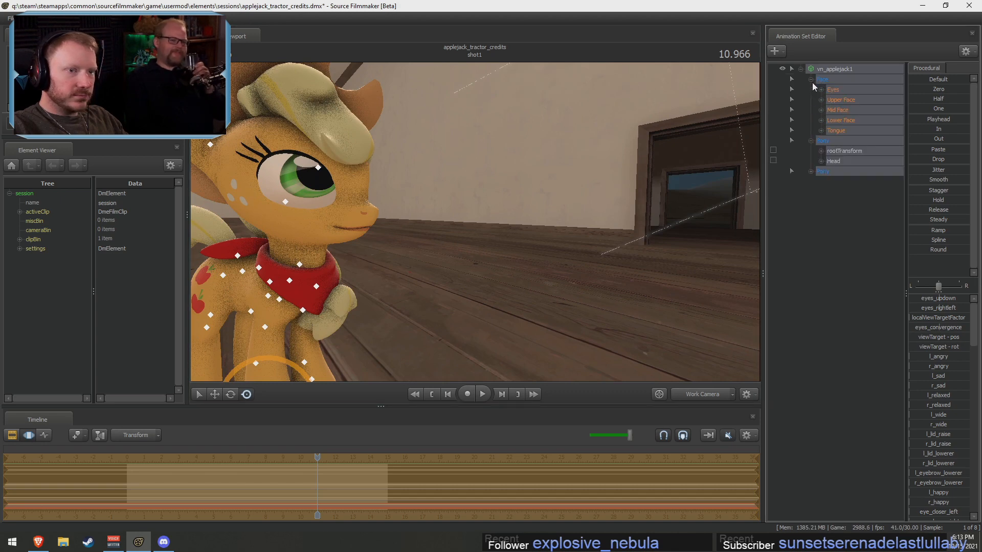
click(826, 90)
Move the work camera to a frontal full-body view of Applejack with the staircase behind her
key(s)
drag(562, 171, 475, 221)
key(w)
drag(458, 147, 539, 204)
right_click(479, 266)
click(504, 278)
drag(504, 278, 475, 221)
key(w)
key(d)
right_click(474, 222)
click(494, 249)
key(w)
key(d)
key(w)
key(d)
key(w)
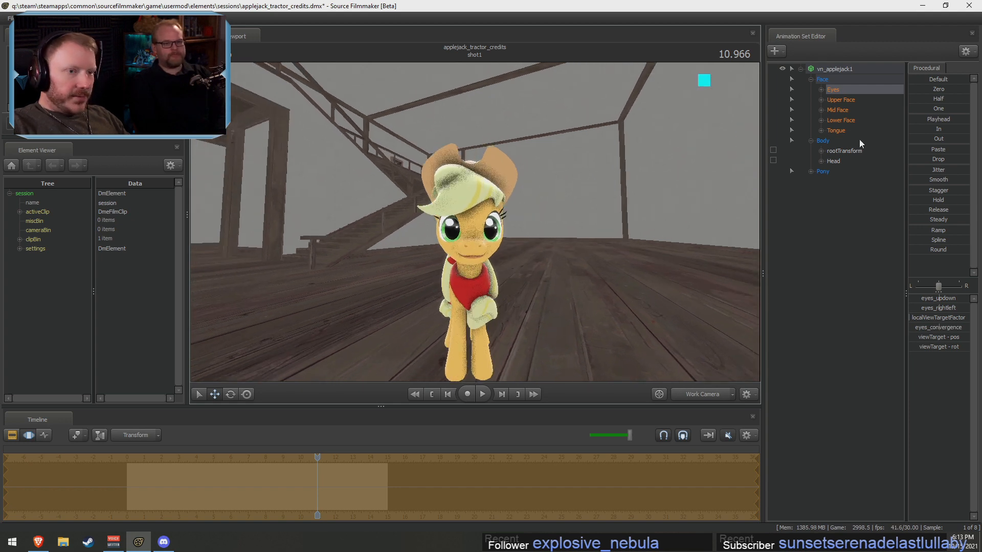
Add override materials to the Applejack model and show its game model in the Element Viewer
click(833, 69)
right_click(831, 71)
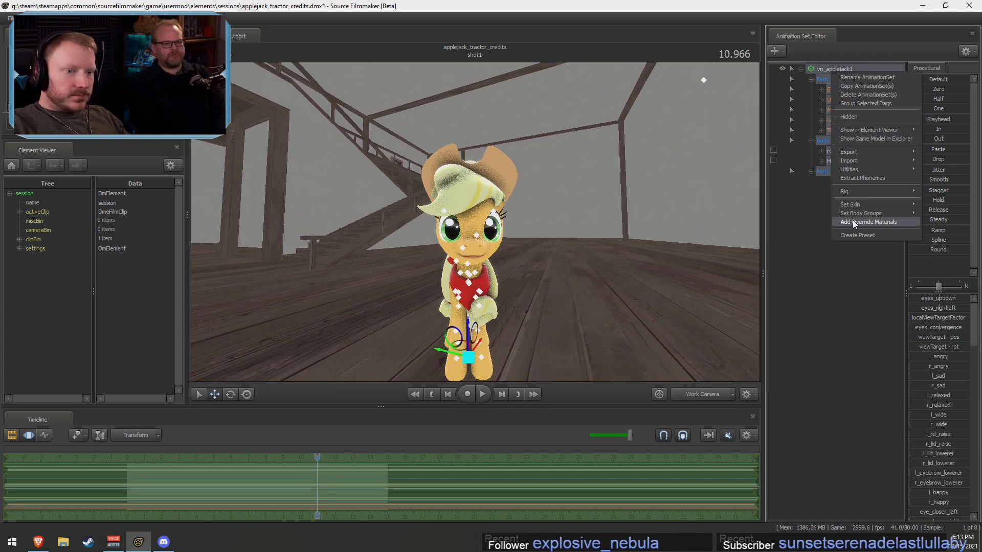
click(854, 222)
right_click(835, 69)
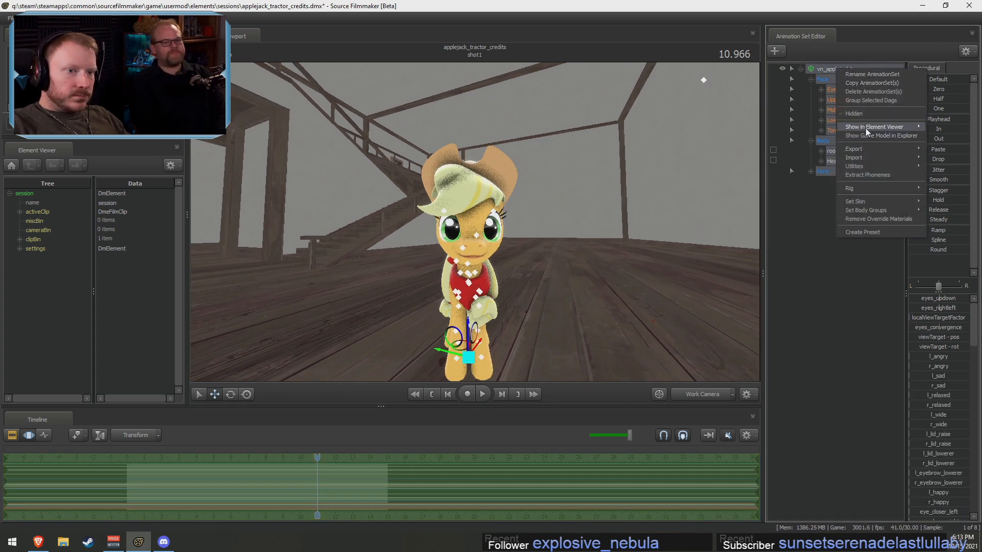
mouse_move(865, 128)
click(950, 137)
scroll(46, 358, down, 1)
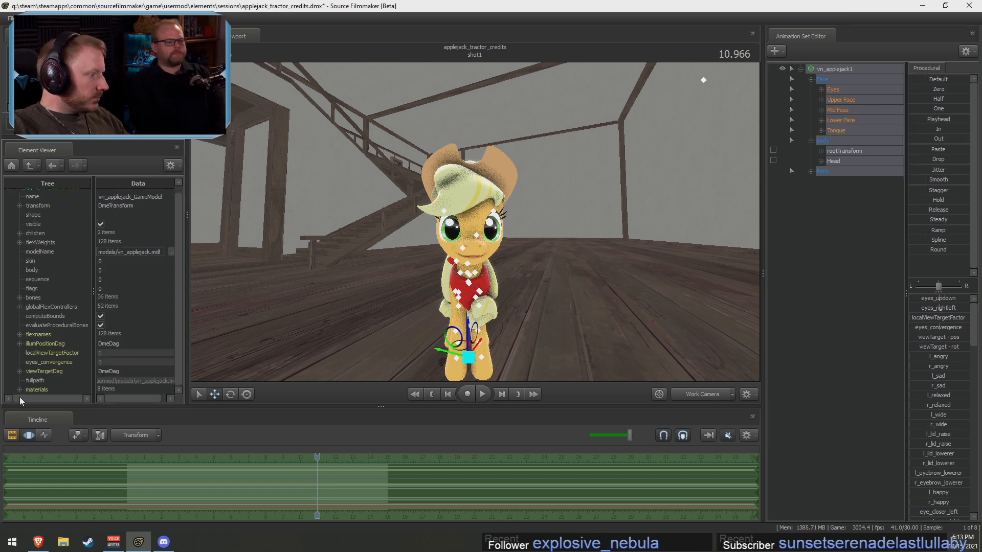
Expand the game model's materials along with the eyeball_l and eyeball_r entries
click(20, 389)
scroll(30, 374, down, 2)
click(30, 334)
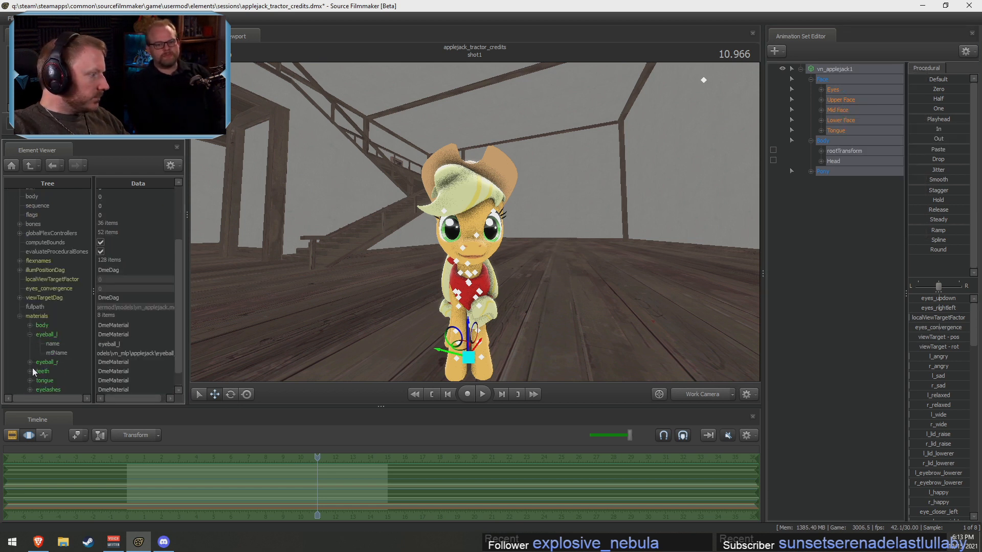
scroll(32, 357, down, 1)
click(30, 344)
scroll(34, 346, down, 1)
Add a string attribute named $iris to the eyeball_l material
right_click(51, 298)
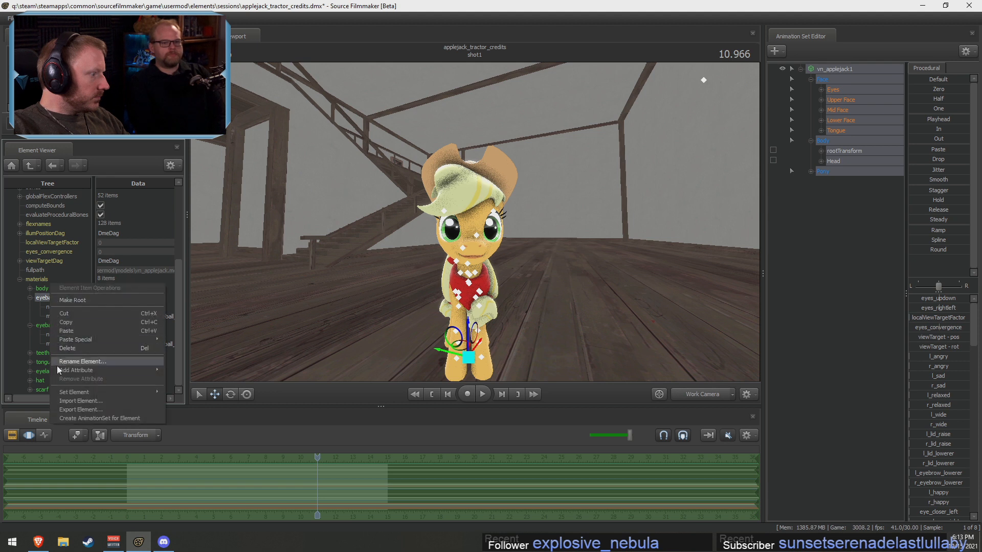
mouse_move(59, 369)
click(177, 348)
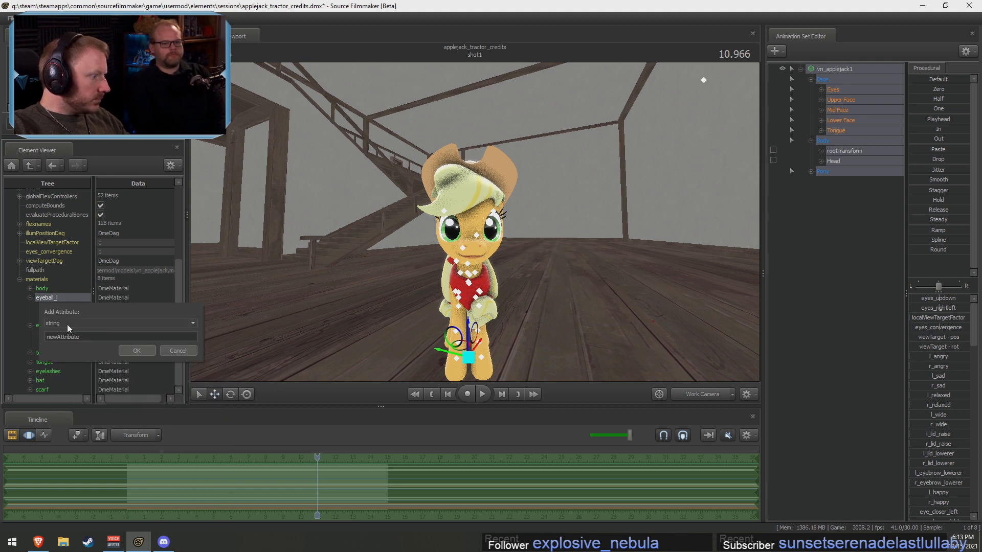
double_click(113, 337)
text(s)
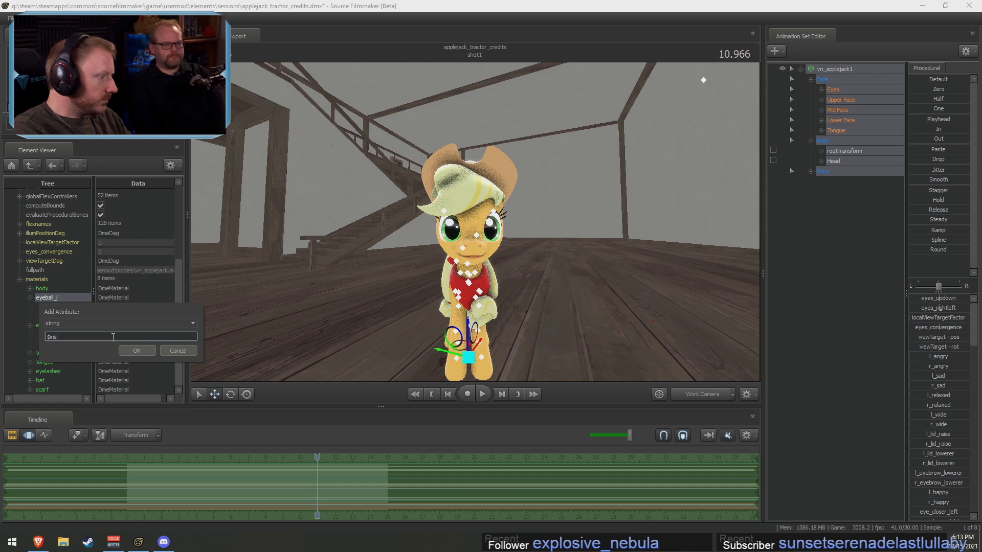
key(Return)
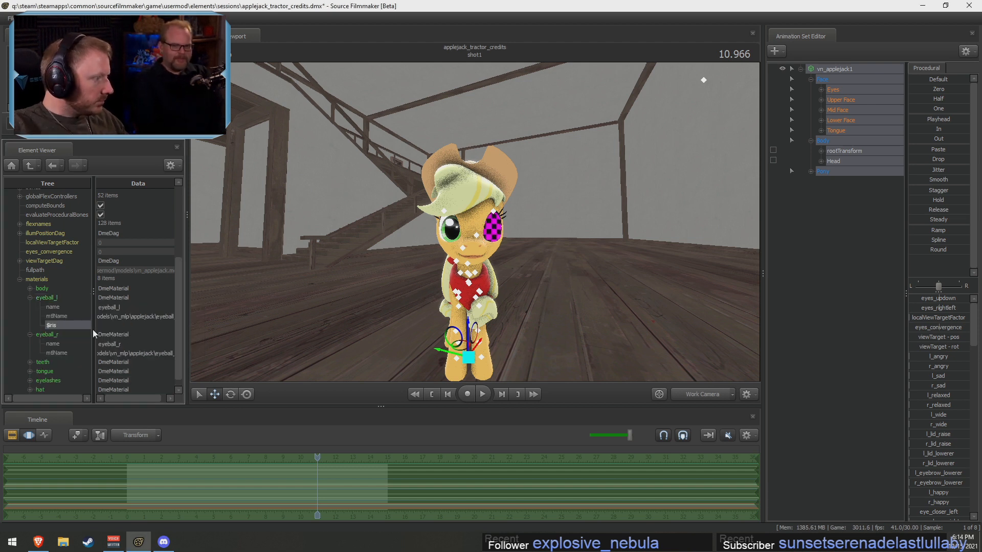
Copy the eyeball_l material's mtlName path into its $iris attribute
click(127, 317)
key(ctrl+a)
key(ctrl+c)
click(152, 326)
key(ctrl+v)
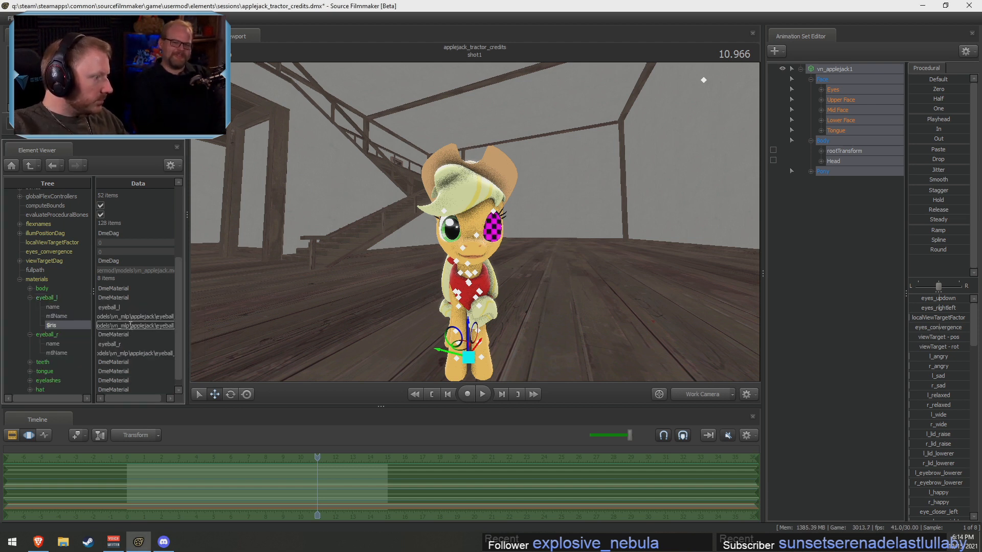
Edit the eyeball_l $iris path to models\vn_mlp\derpy\pupil_l
drag(131, 325, 156, 330)
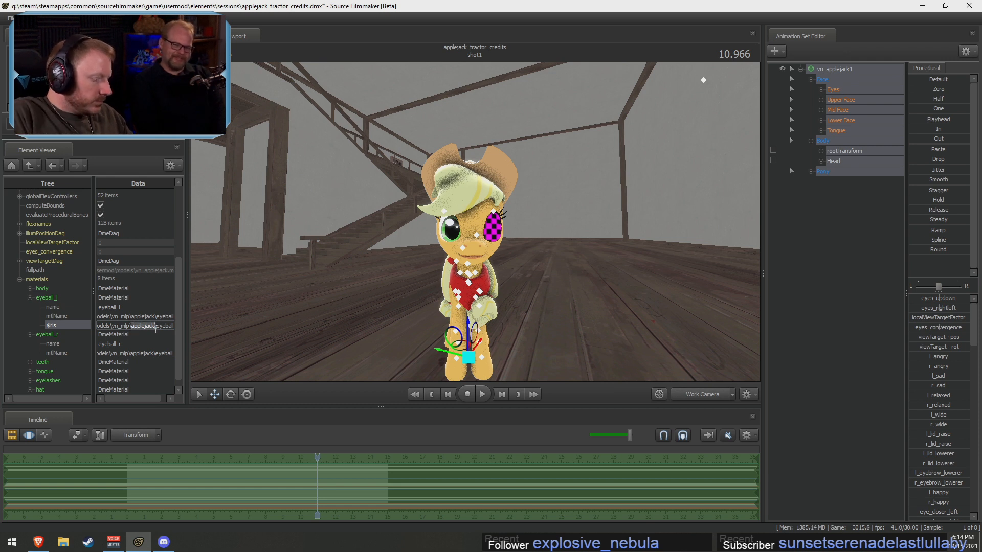
text(derpy)
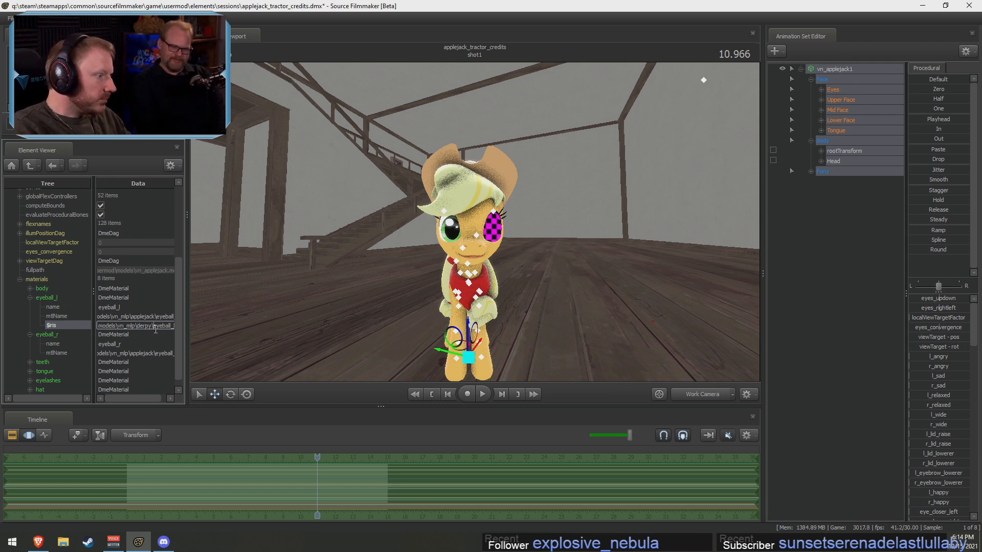
key(Delete)
key(Delete)
key(Delete)
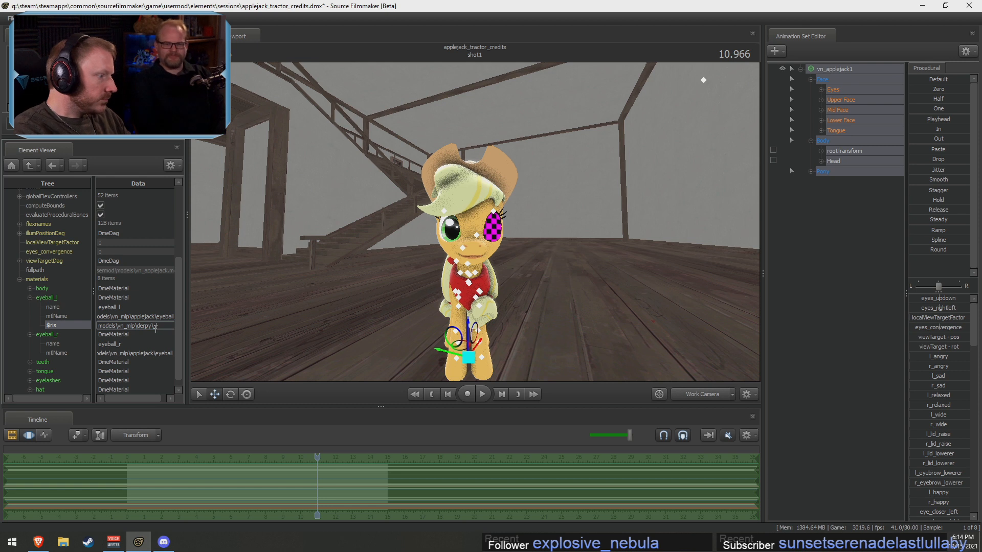
text(pupil_l)
key(Return)
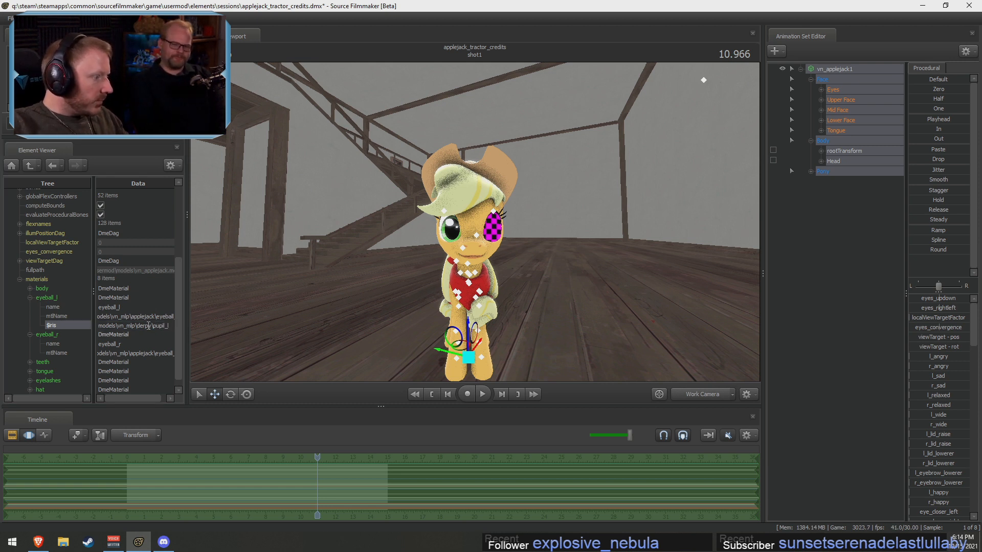
Correct the folder in the eyeball_l $iris path to derpyhooves and apply the value
click(150, 328)
text(hooves)
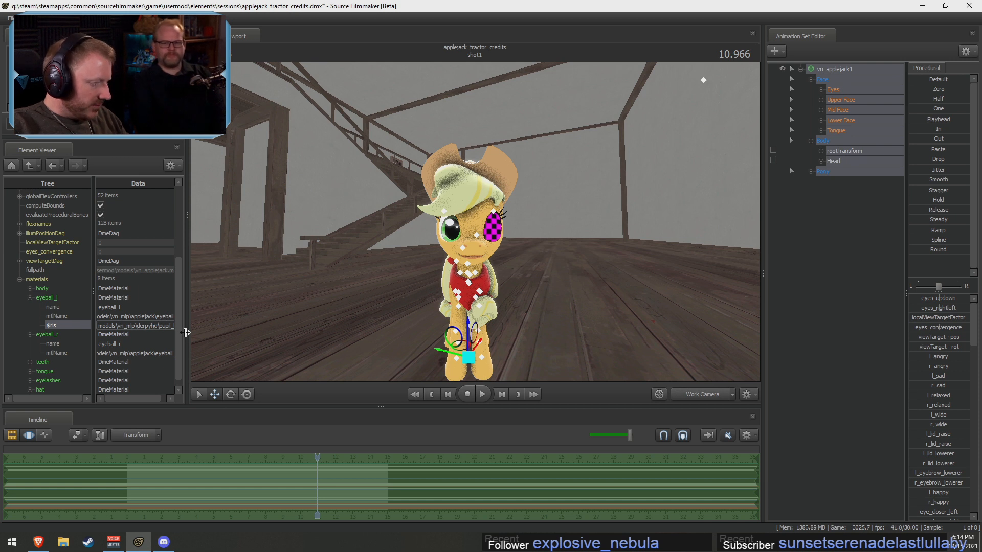
key(Return)
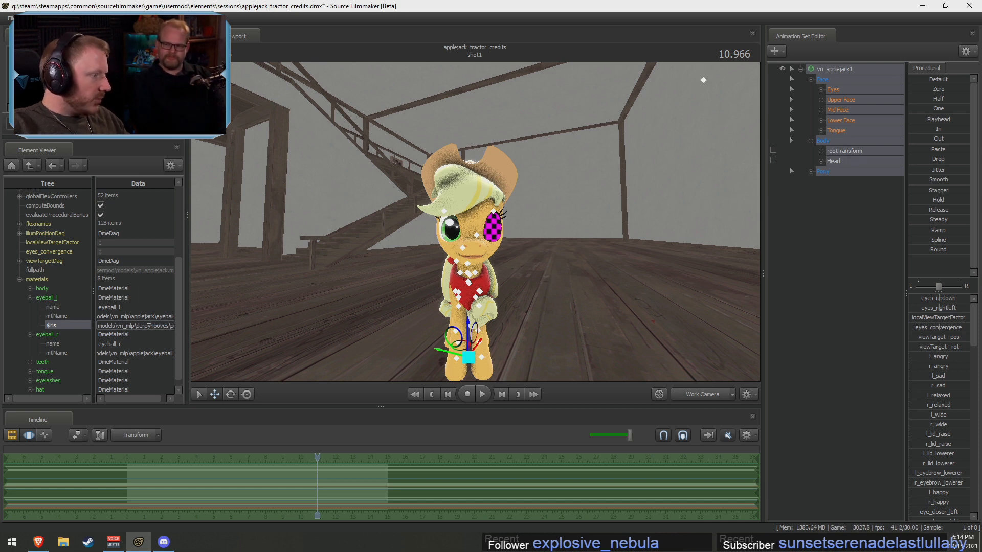
click(148, 317)
click(143, 327)
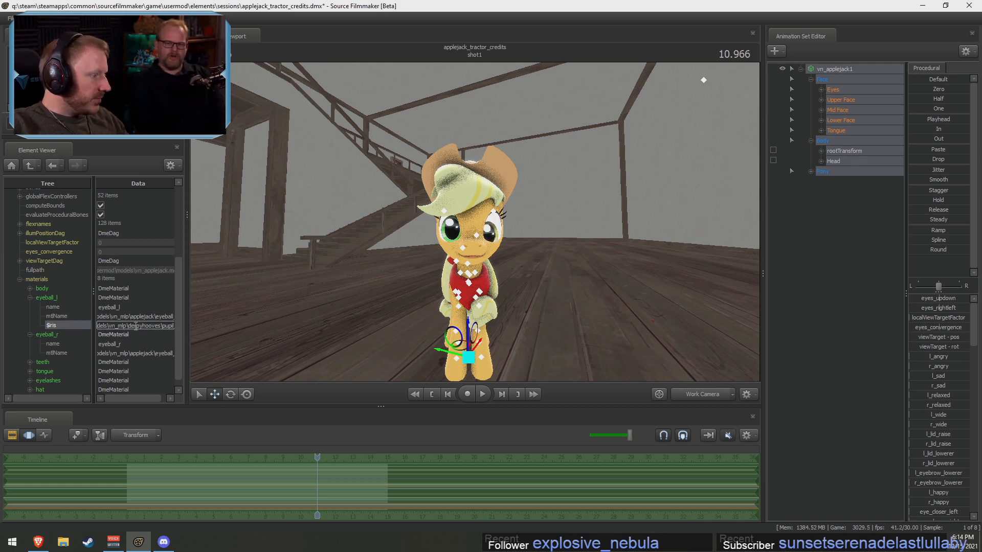
Add a string attribute named $iris to the eyeball_r material
right_click(41, 334)
mouse_move(73, 409)
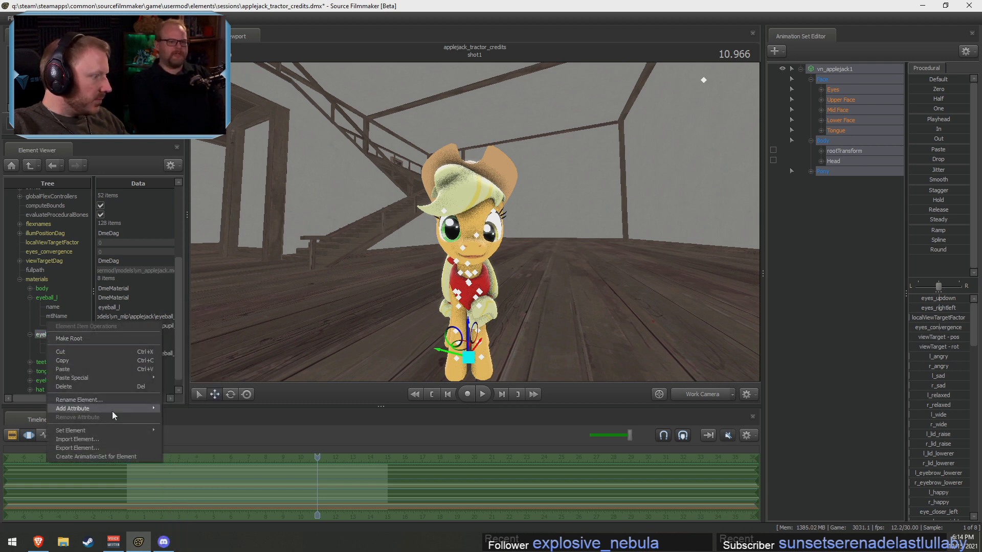
mouse_move(112, 411)
click(183, 348)
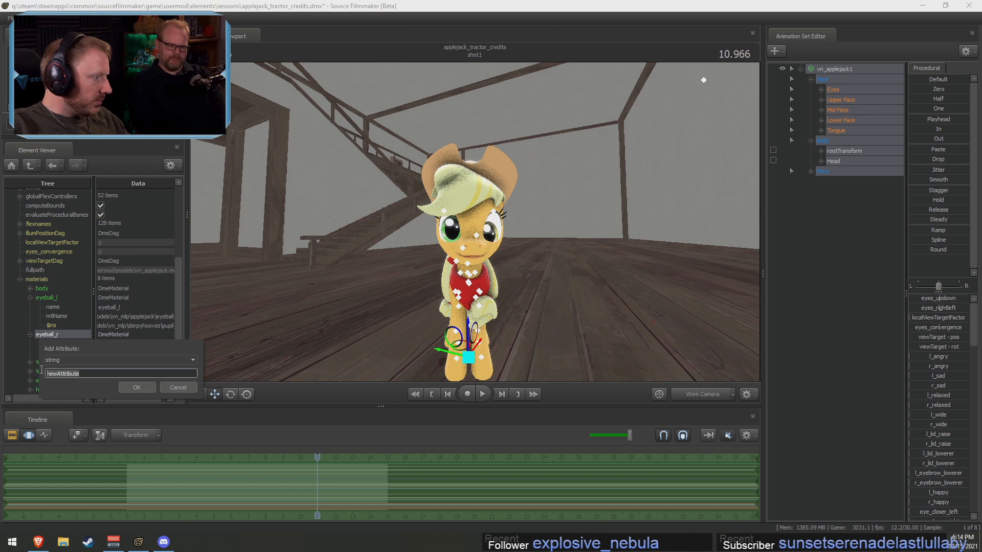
text($ir)
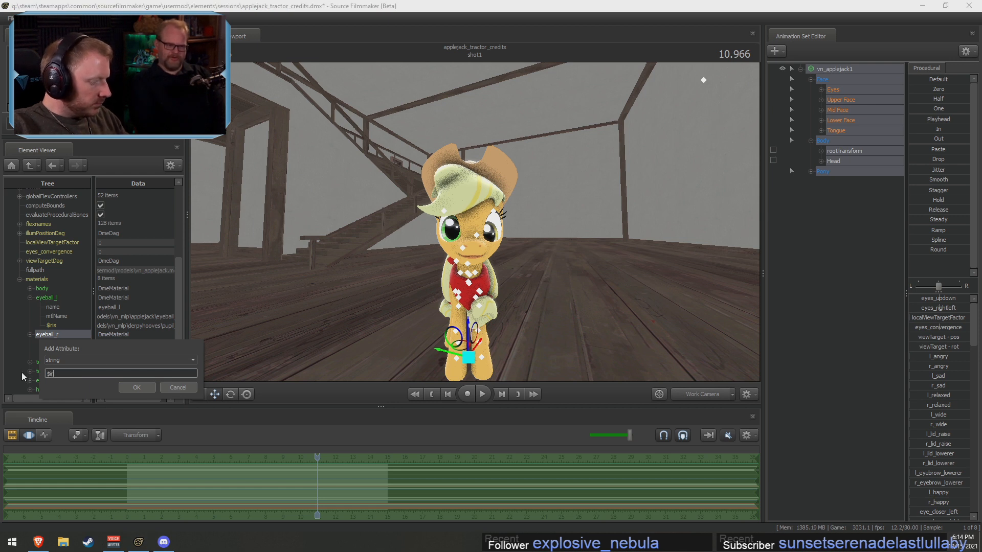
text(io)
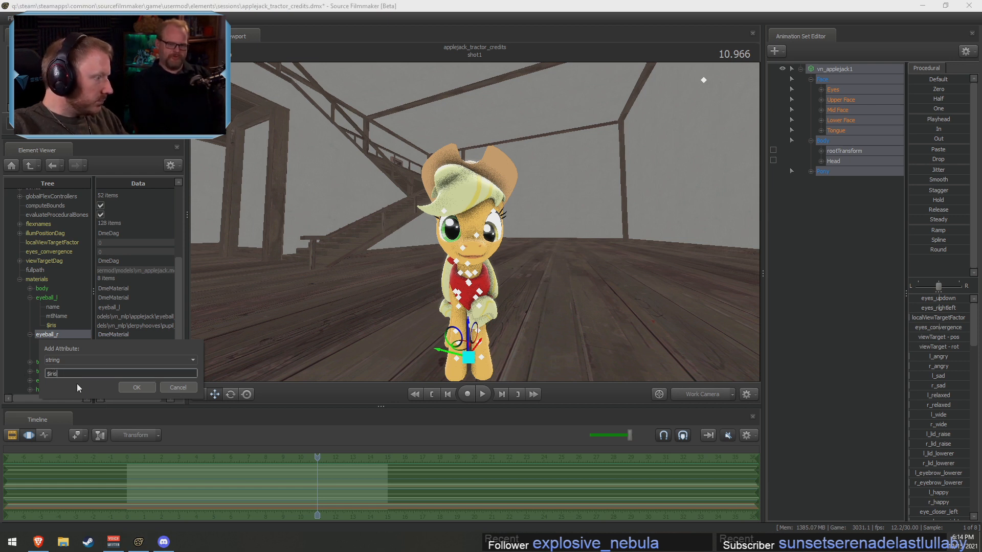
click(134, 388)
Set the eyeball_r $iris path to models\vn_mlp\derpyhooves\pupil_r and apply the value
click(130, 362)
key(ctrl+v)
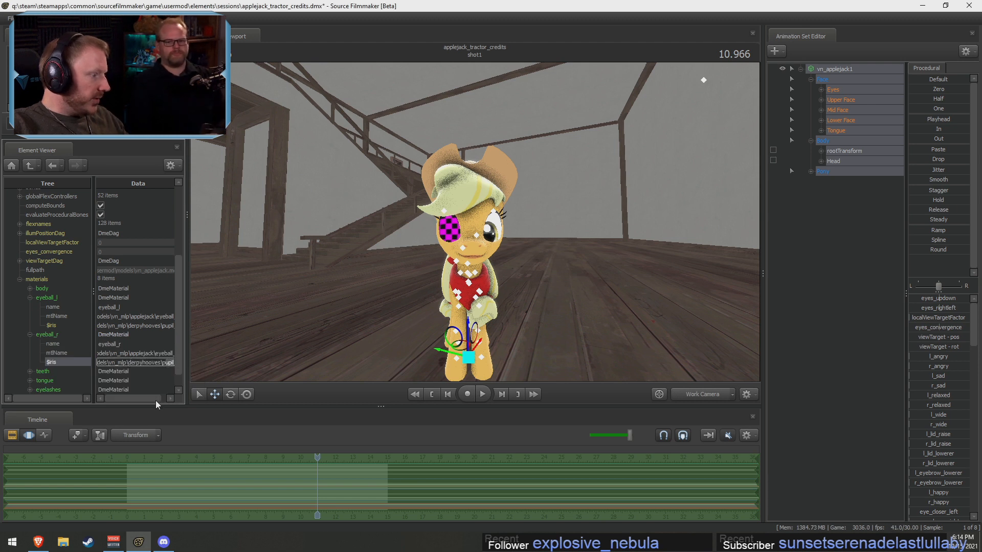
key(Return)
click(171, 362)
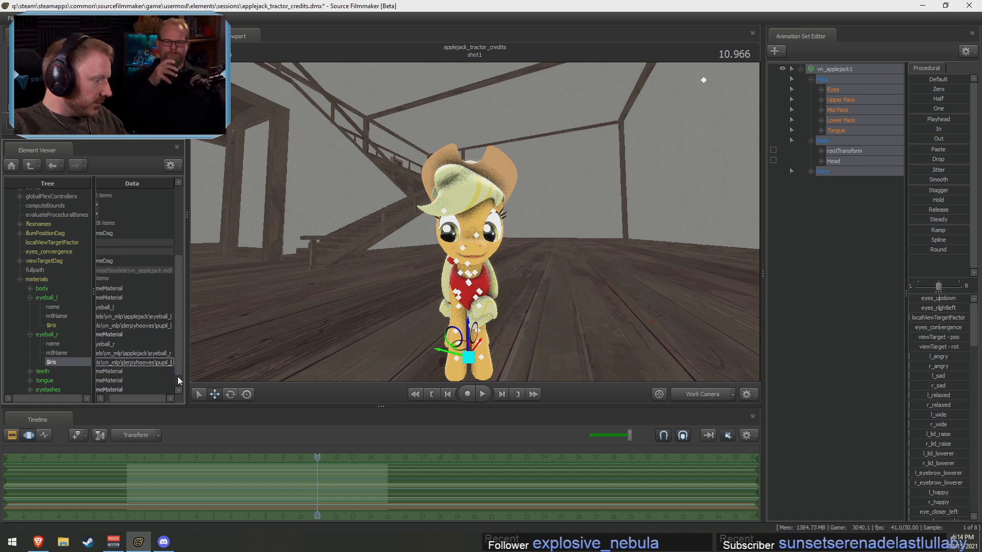
key(BackSpace)
text(r)
click(163, 355)
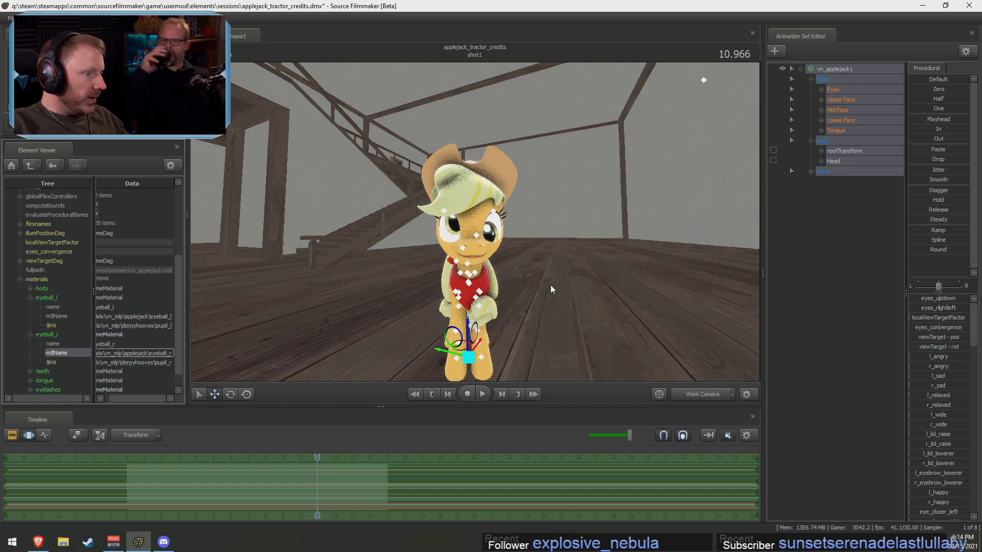
Open Applejack's mouth in the Motion Editor with the jaw_open control of the Lower Face group
drag(551, 290, 552, 309)
key(F2)
key(F3)
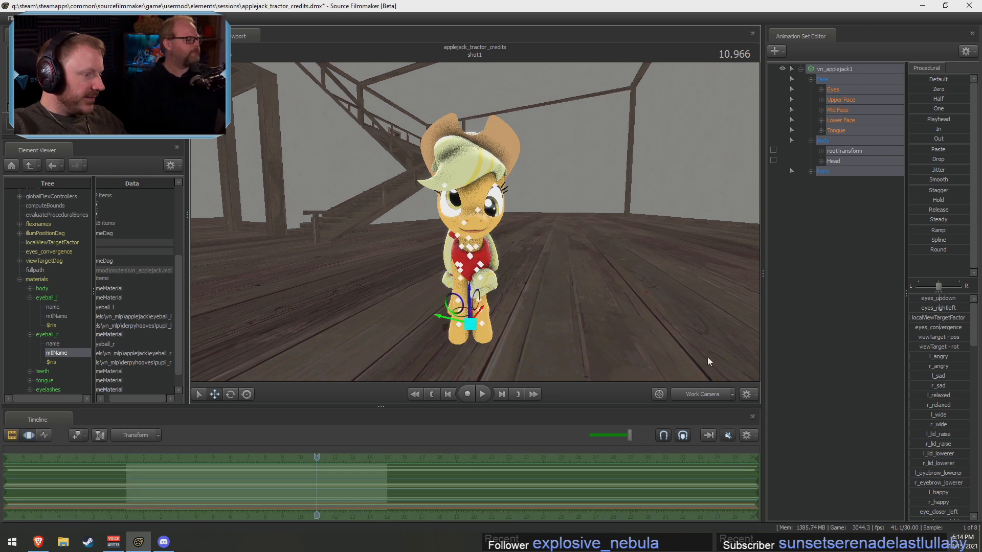
click(840, 121)
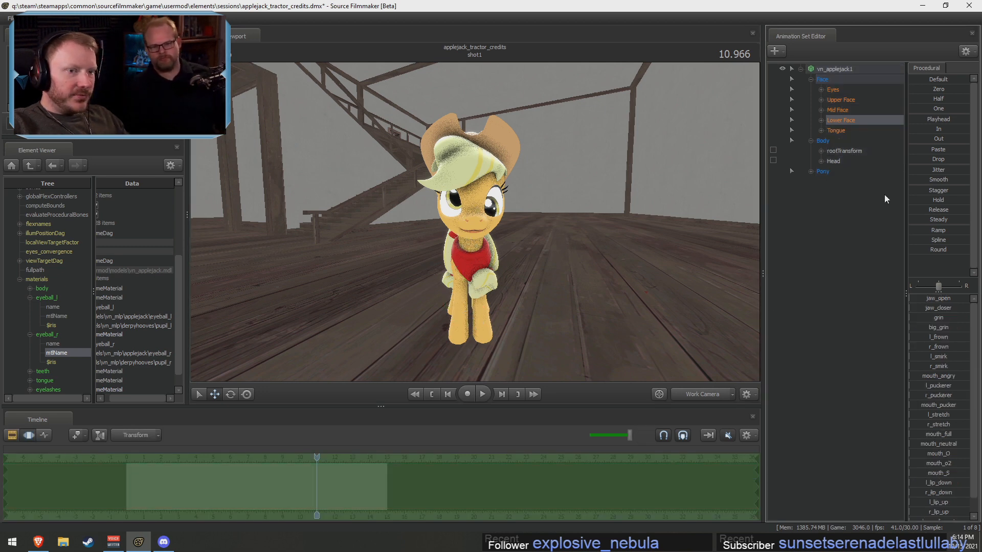
drag(921, 298, 936, 298)
Examine Applejack's face and overridden irises from several angles and distances in the work camera
drag(673, 283, 731, 258)
key(a)
key(w)
key(d)
drag(532, 228, 475, 223)
key(w)
key(s)
key(w)
key(s)
key(w)
key(s)
key(a)
mouse_move(543, 289)
mouse_down()
mouse_move(575, 289)
mouse_move(537, 287)
mouse_up()
key(d)
key(d)
mouse_move(511, 230)
mouse_down()
mouse_move(471, 225)
mouse_move(501, 218)
mouse_up()
key(a)
key(a)
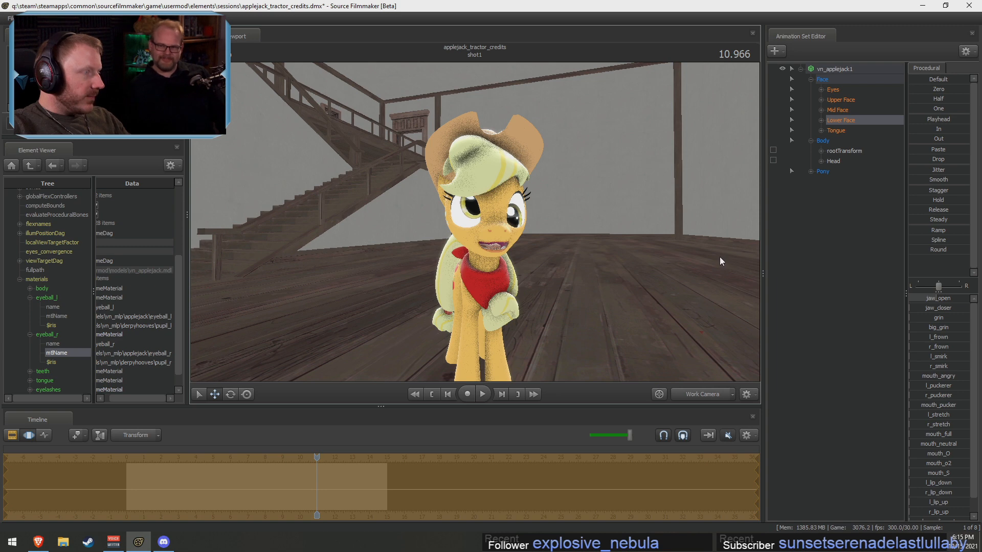
Create an animation set for a new model, filtering by apple and adding player\items\sniper\sniper_applebite.mdl
right_click(850, 234)
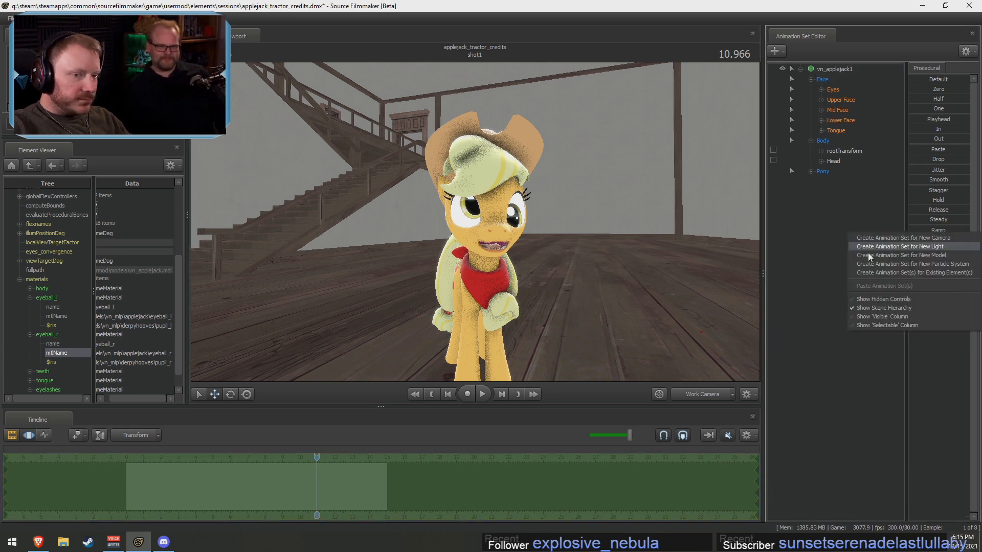
click(885, 255)
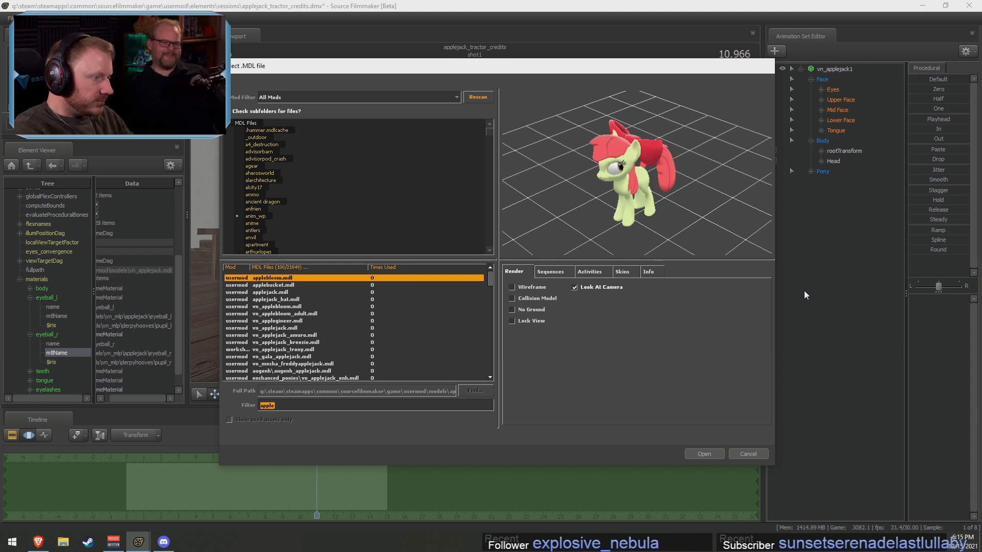
text(app)
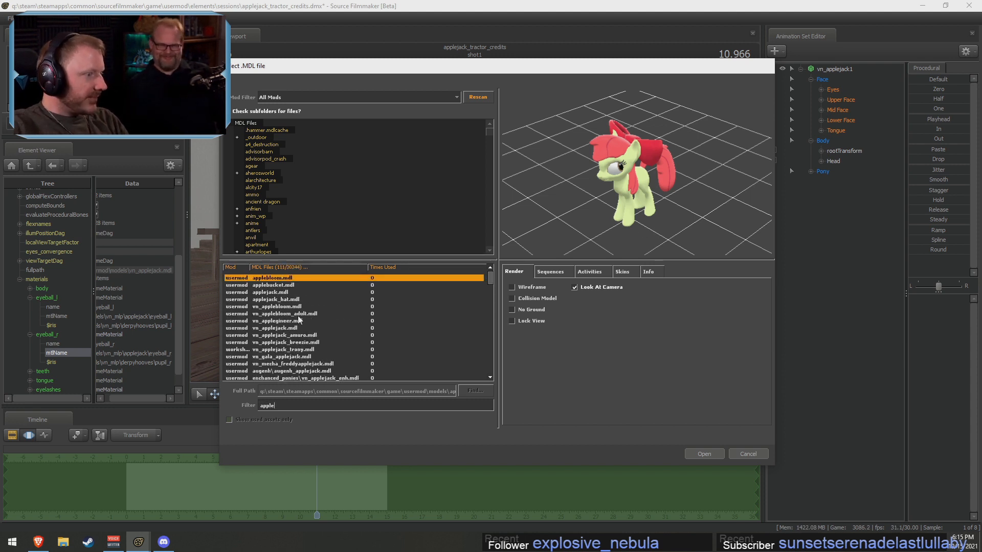
click(290, 301)
click(304, 342)
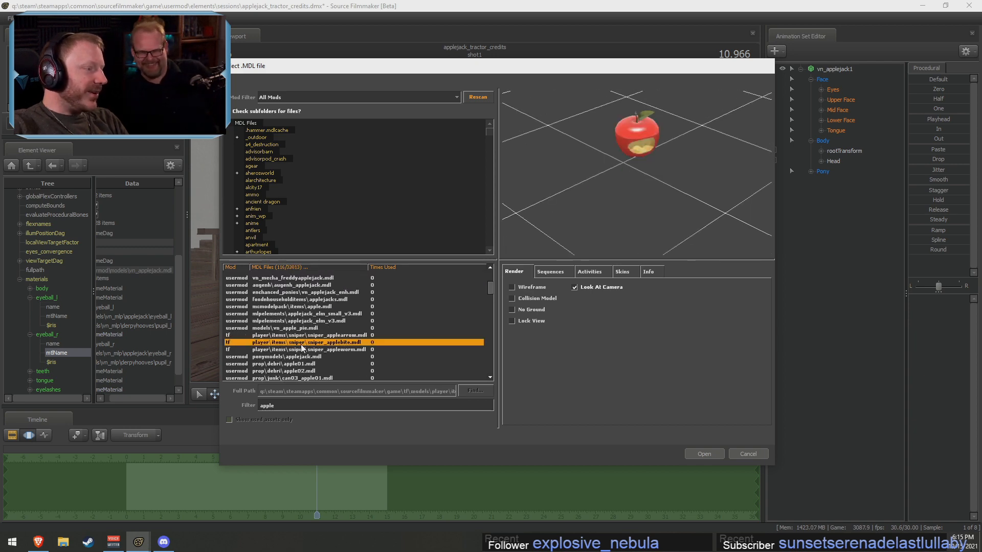
click(696, 454)
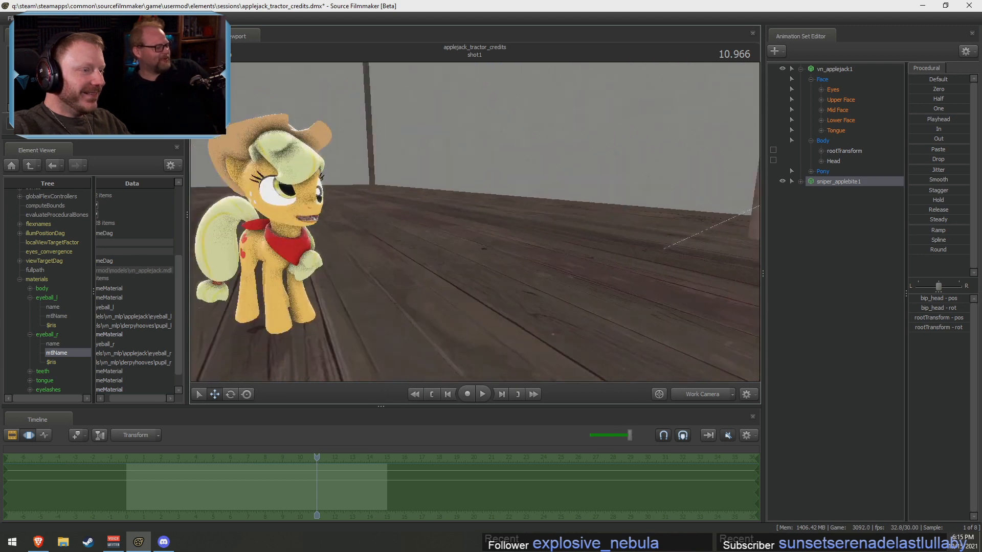
Move the sniper_applebite apple from above the doorway down to the floor area in front of Applejack
drag(475, 222, 505, 222)
key(s)
key(F2)
key(F3)
key(F2)
drag(453, 246, 474, 222)
key(w)
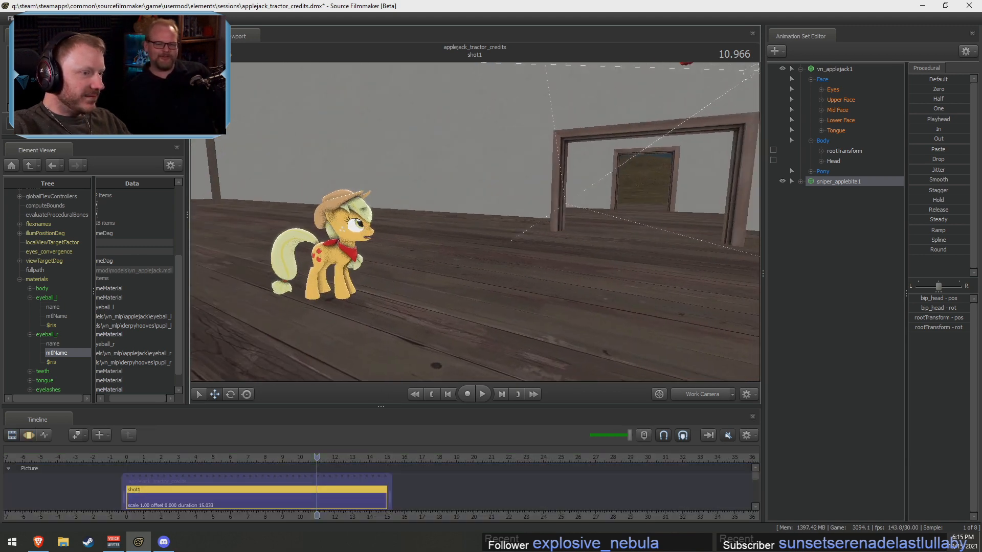
key(F3)
drag(547, 225, 474, 261)
key(f)
key(a)
drag(625, 140, 395, 300)
mouse_move(474, 222)
mouse_down()
mouse_move(444, 251)
mouse_move(466, 222)
mouse_up()
key(w)
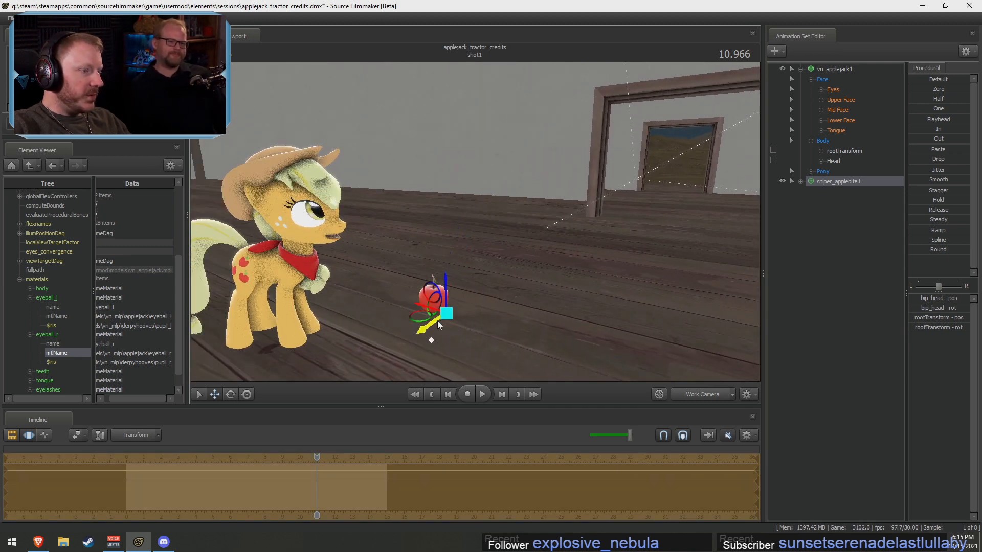
Raise the apple to about the height of Applejack's mouth
drag(446, 314, 435, 251)
key(ctrl)
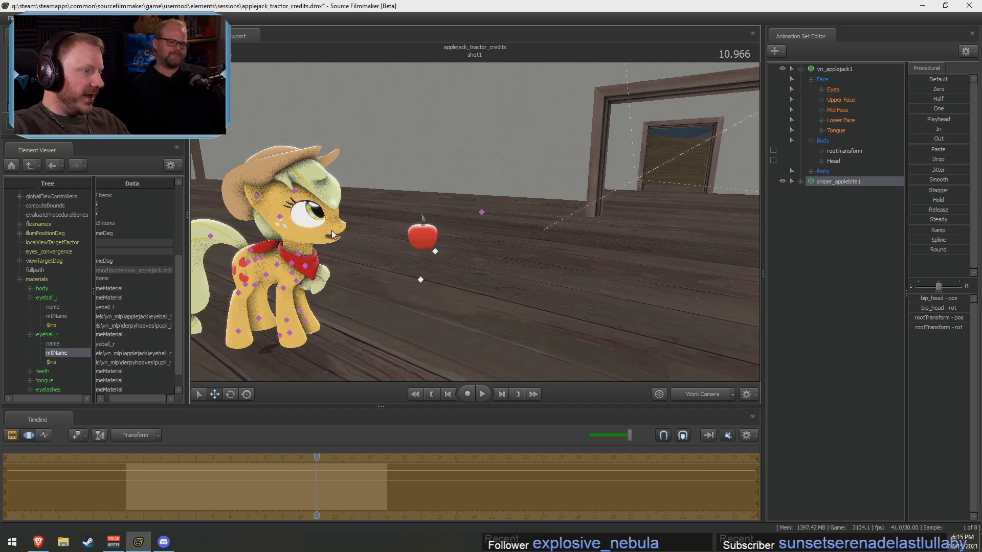
alt+drag(333, 235, 600, 260)
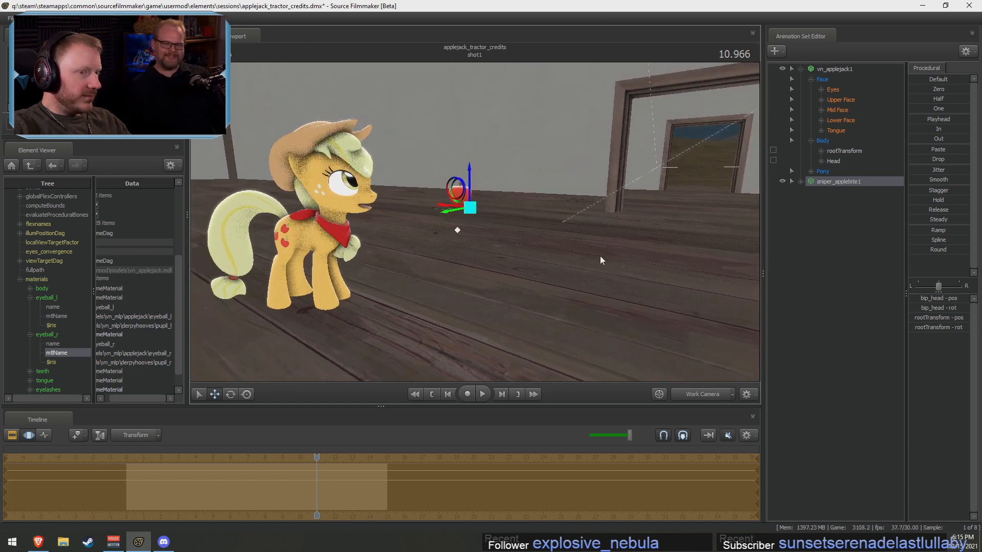
Start an animation set for another new model, search for dispen and preview buildables\dispenser_light.mdl
right_click(831, 244)
click(846, 221)
key(F2)
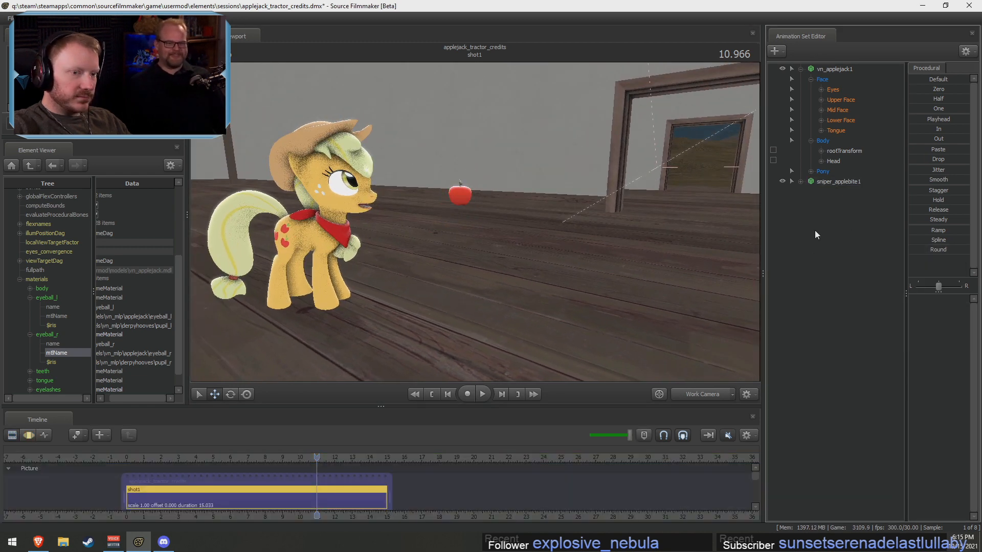
right_click(815, 230)
click(888, 253)
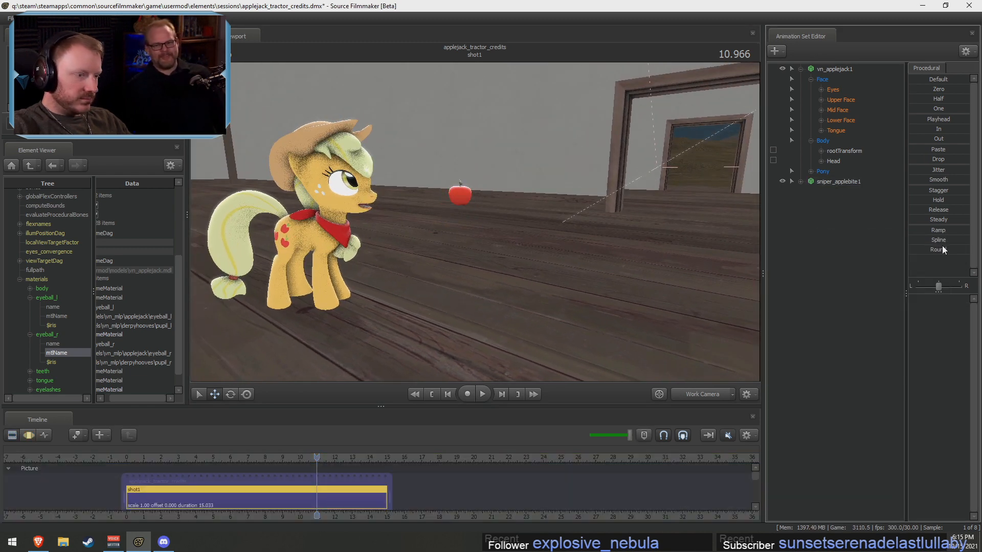
text(dispen)
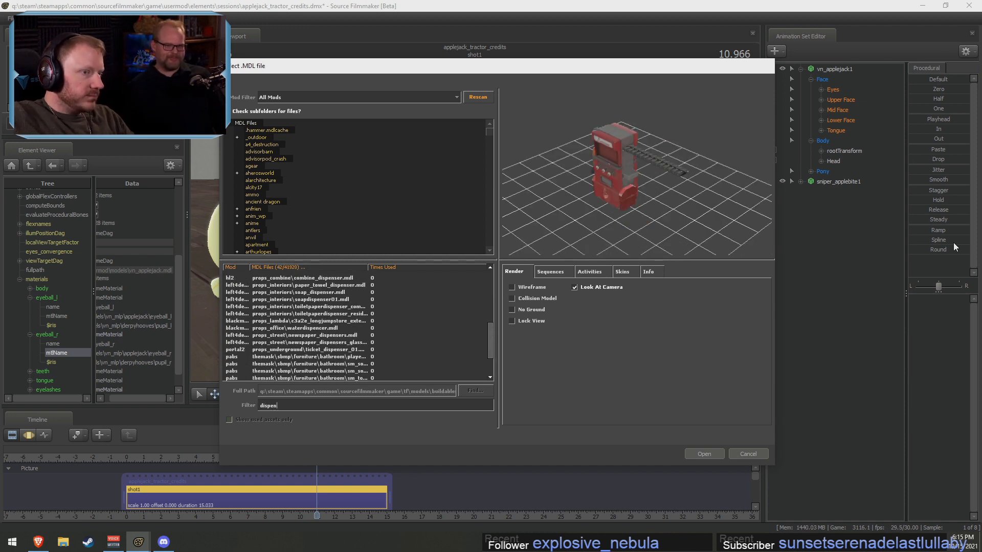
click(439, 287)
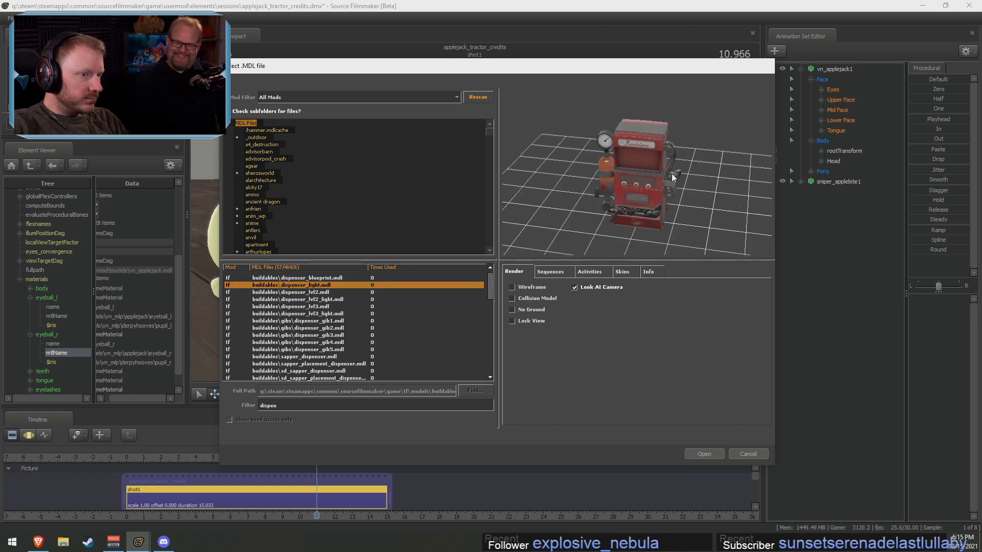
Filter the model list by rocket and preview props_silo\rocket.mdl
double_click(296, 406)
text(r)
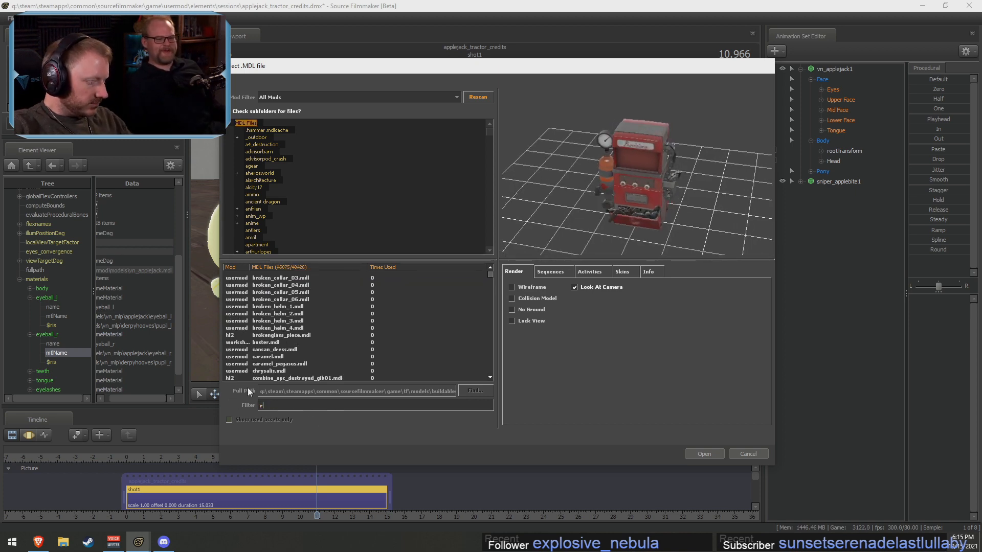
text(ocket)
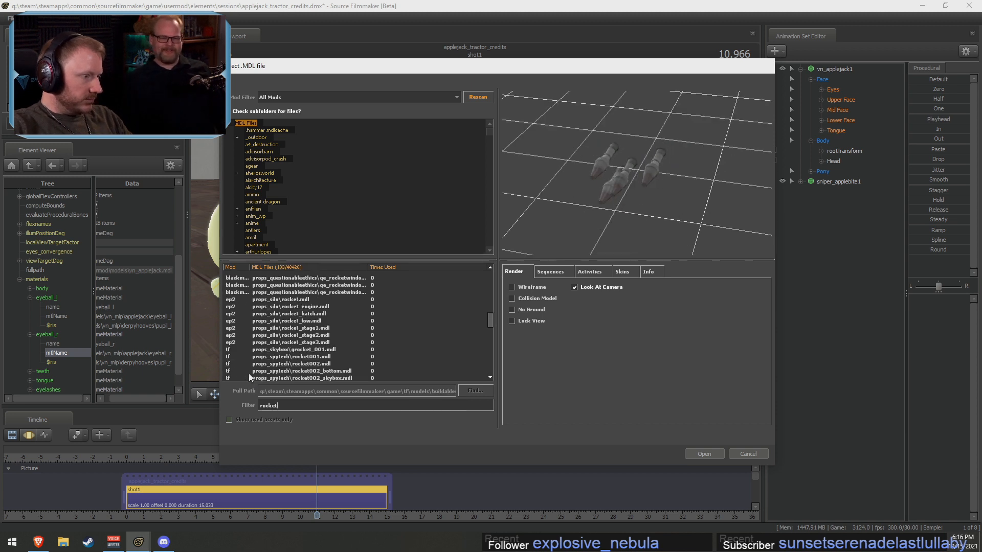
click(419, 284)
click(302, 307)
click(301, 300)
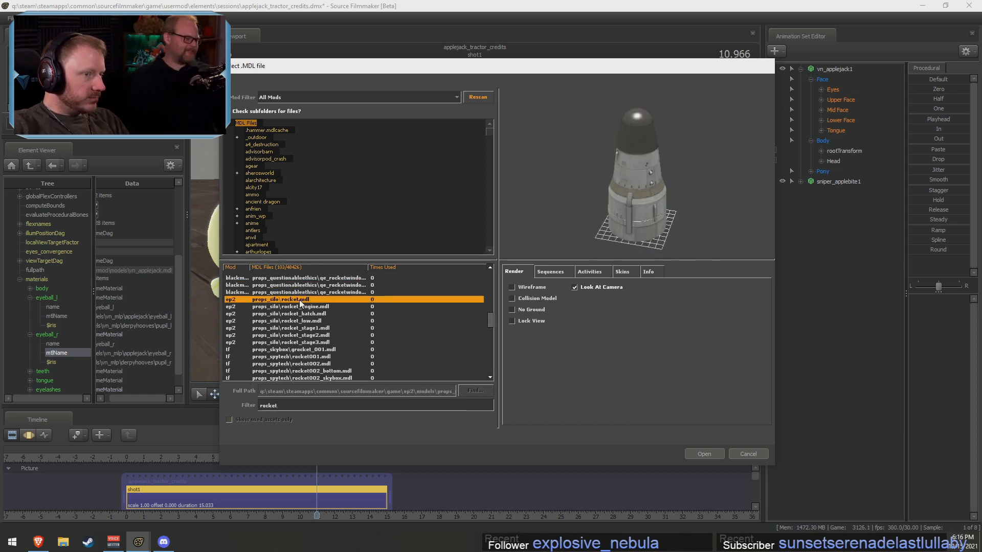
Browse through the remaining rocket models and add the c_rocketlauncher model to the scene
key(Down)
key(Down)
key(Down)
key(Down)
key(Down)
key(Down)
key(Down)
key(Down)
key(Down)
key(Down)
key(Down)
key(Down)
key(Down)
key(Down)
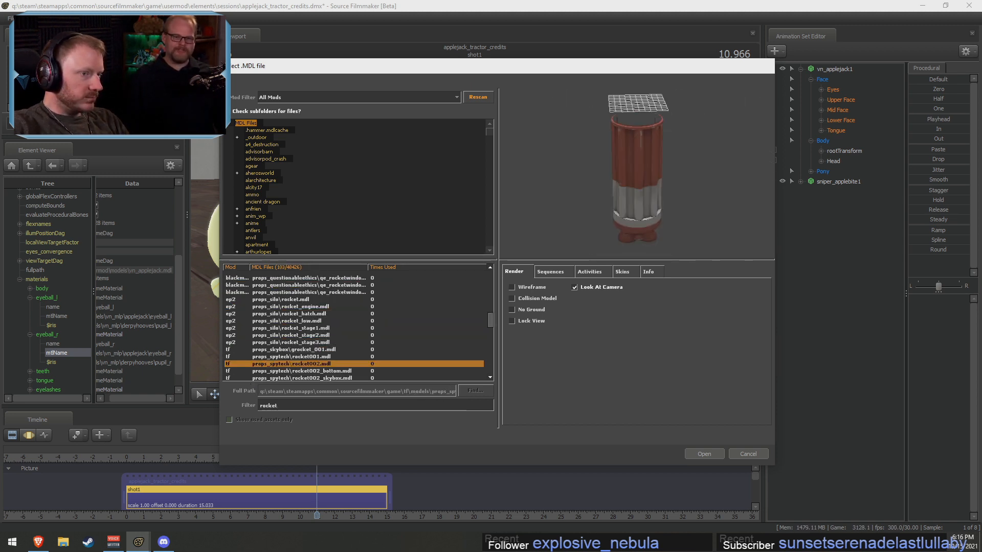
key(Down)
key(Down)
key(Down)
key(Down)
key(Down)
key(Down)
key(Down)
key(Down)
key(Down)
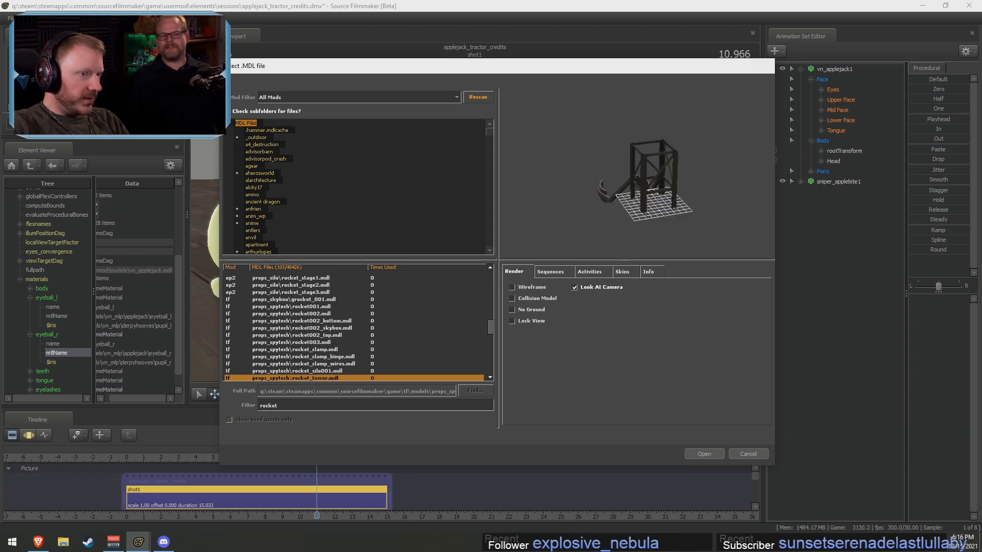
key(Down)
key(Down)
key(Down)
key(Down)
key(Down)
key(Down)
key(Down)
key(Down)
key(Down)
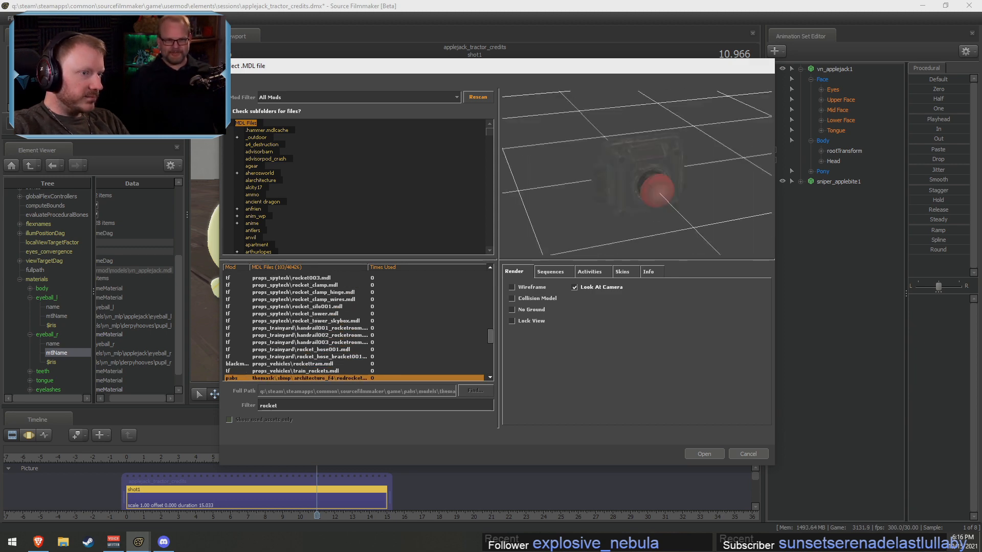
key(Down)
key(Down)
key(Down)
key(Down)
key(Down)
key(Down)
key(Down)
key(Down)
key(Down)
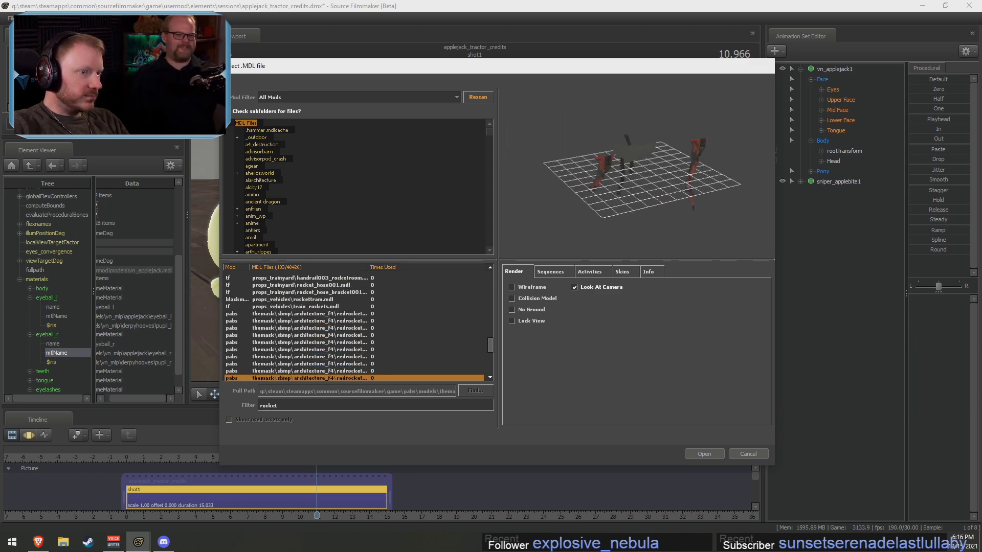
key(Down)
key(Down)
key(Down)
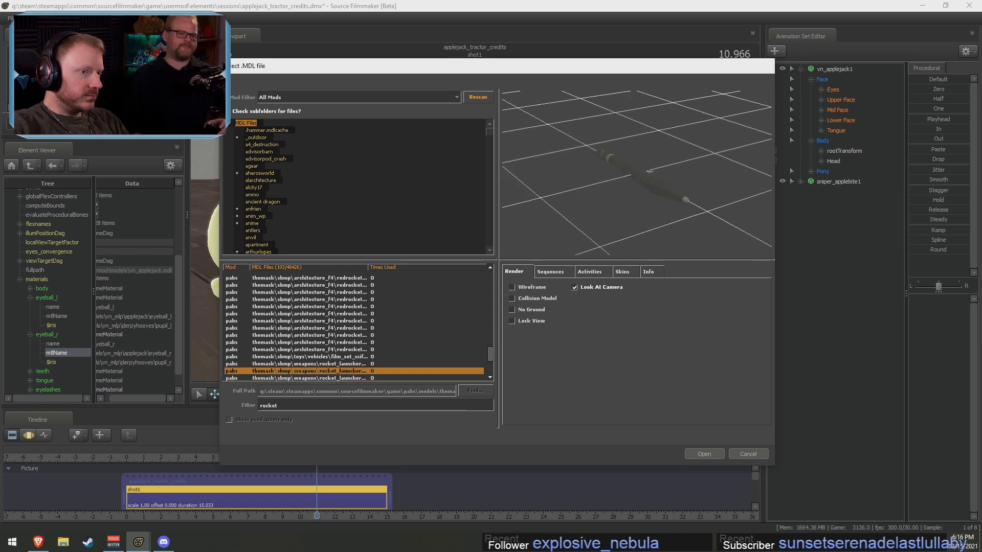
key(Down)
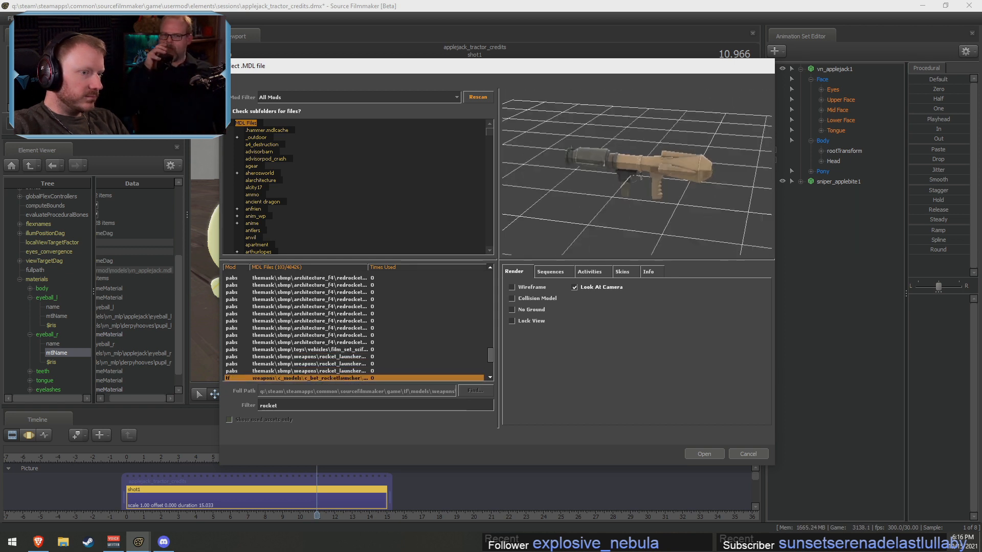
key(Down)
key(Down)
key(Down)
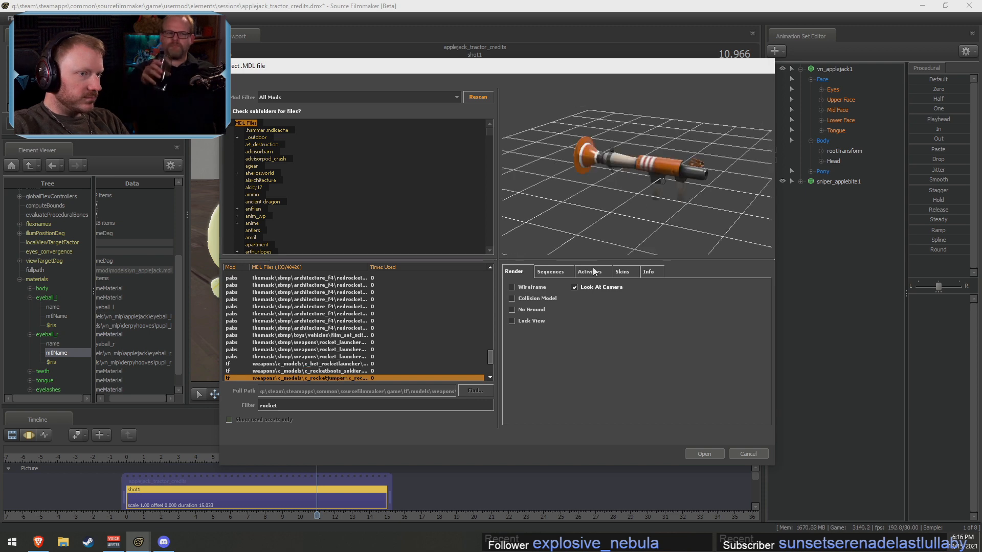
click(703, 453)
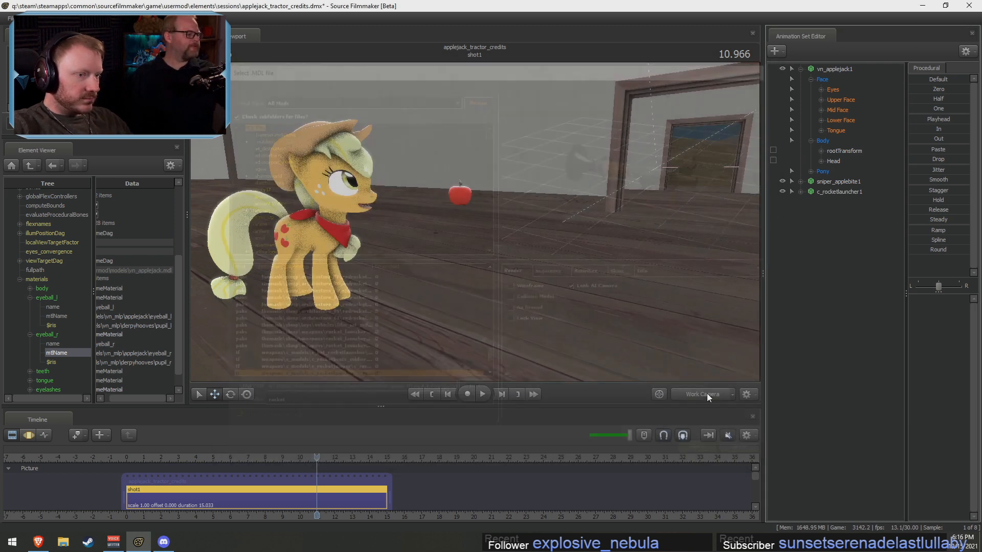
Switch to the motion editor and rotate the rocket launcher so its flared end points away from Applejack
key(F3)
drag(732, 193, 474, 231)
key(s)
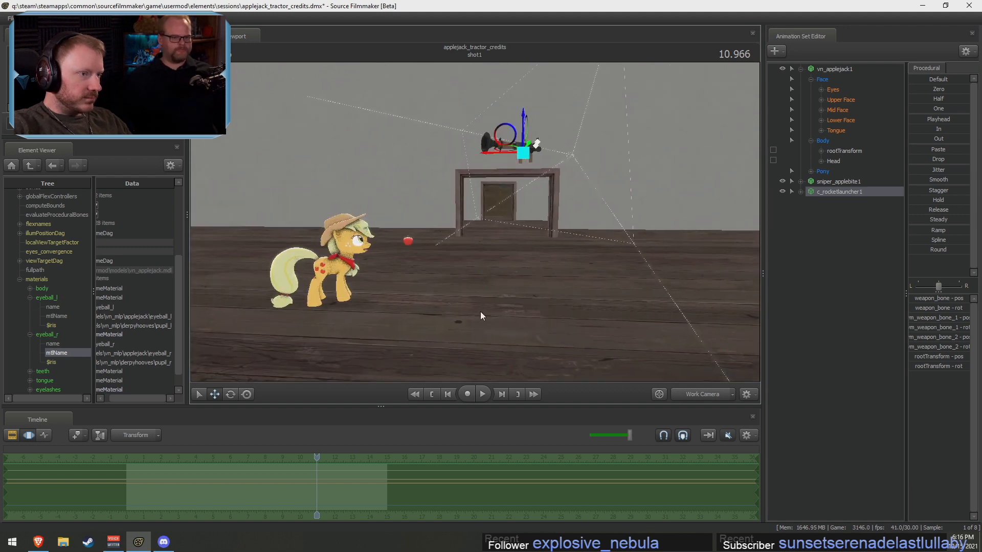
alt+drag(481, 312, 488, 363)
key(e)
drag(538, 212, 576, 124)
key(w)
alt+drag(555, 172, 484, 221)
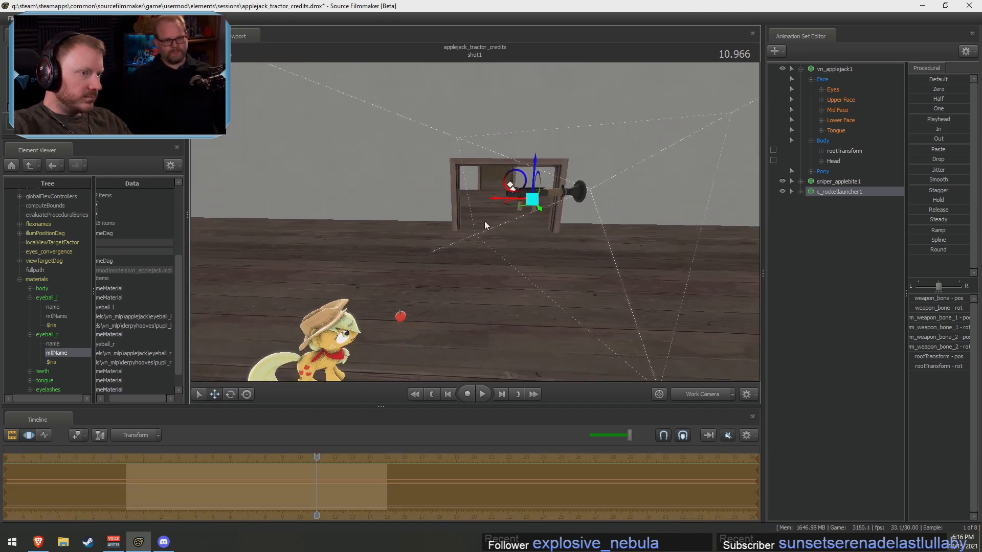
Lower the rocket launcher towards the floor, adjust its angle and place it in front of Applejack beyond the apple
drag(514, 187, 517, 359)
key(e)
drag(504, 283, 440, 251)
key(w)
drag(513, 252, 510, 278)
alt+drag(510, 279, 547, 190)
key(e)
key(w)
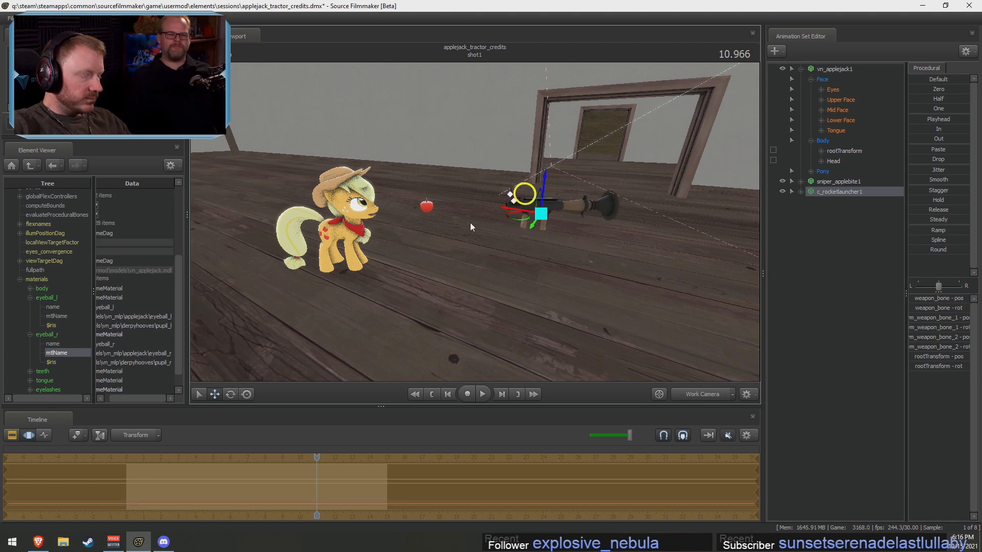
drag(470, 224, 473, 215)
key(w)
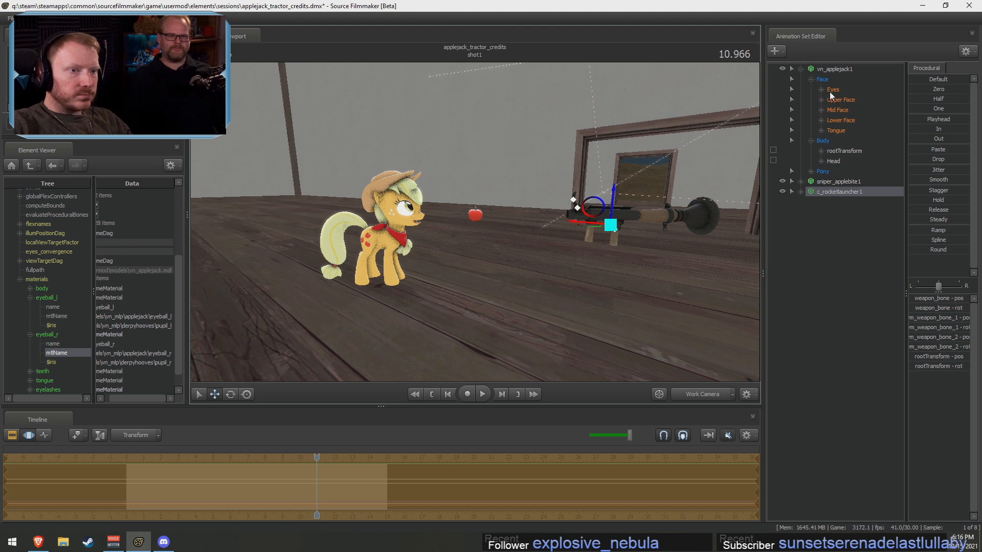
Tilt the head of vn_applejack1 slightly back
click(839, 182)
drag(526, 230, 509, 228)
click(415, 222)
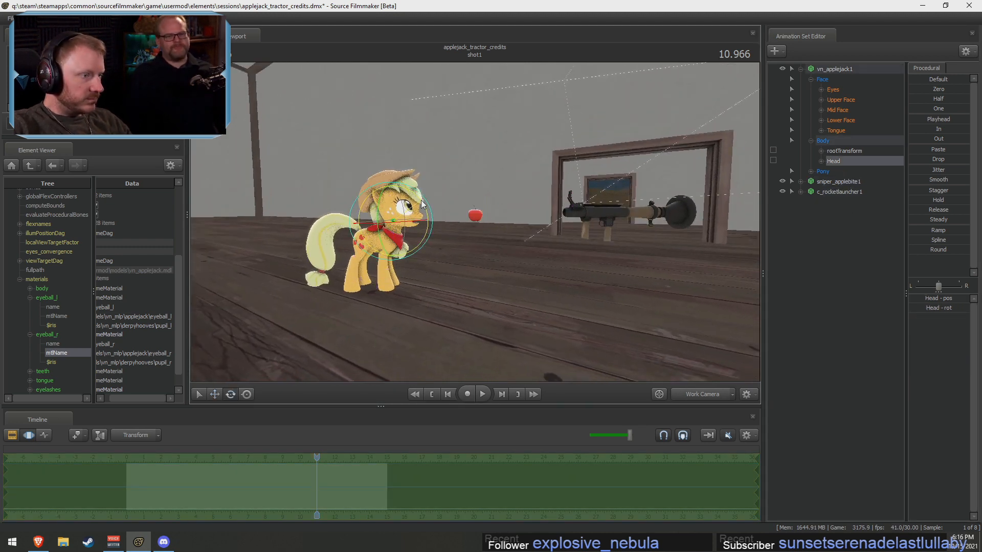
drag(415, 223, 409, 209)
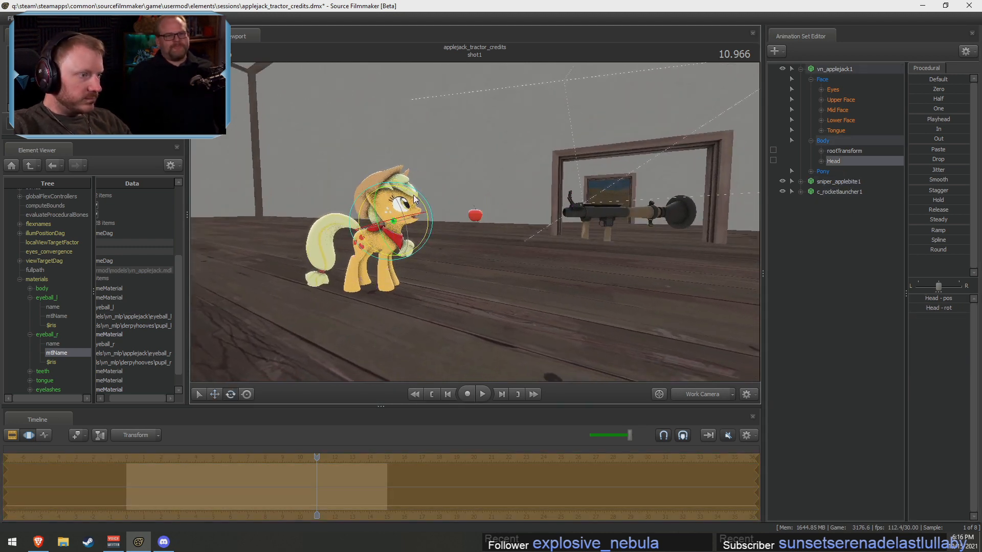
Expand the Lower Face controls of vn_applejack1 and delete its whole animation set
click(831, 121)
click(822, 120)
click(835, 77)
click(833, 69)
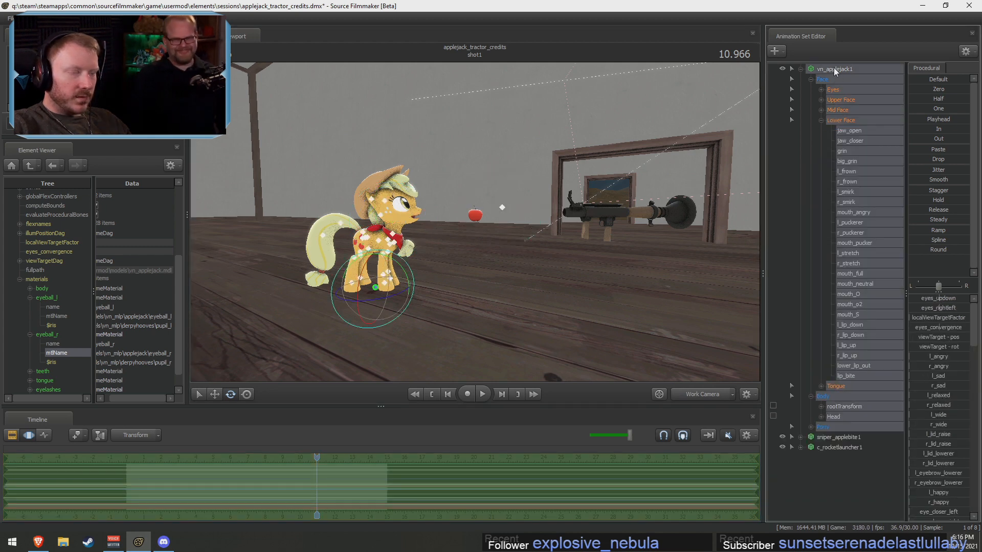
right_click(833, 69)
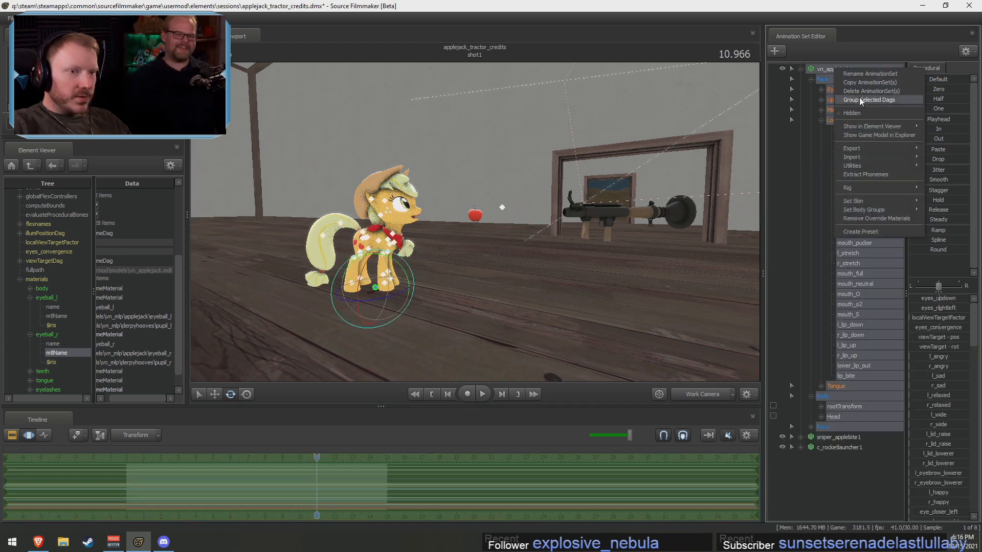
click(859, 99)
Create an animation set for a new model, filter the models by apple and add vn_applejack_enh.mdl to the scene
right_click(820, 137)
click(855, 162)
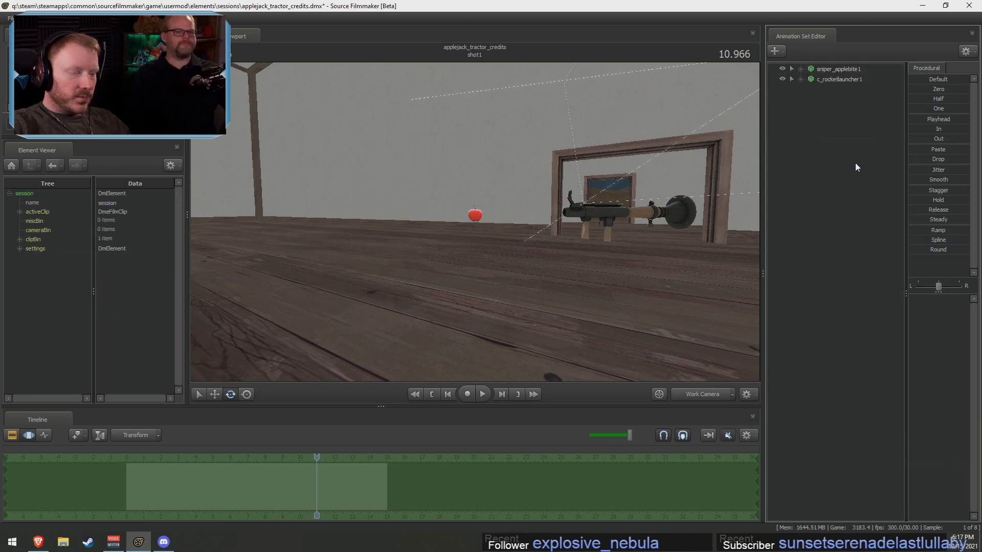
text(app)
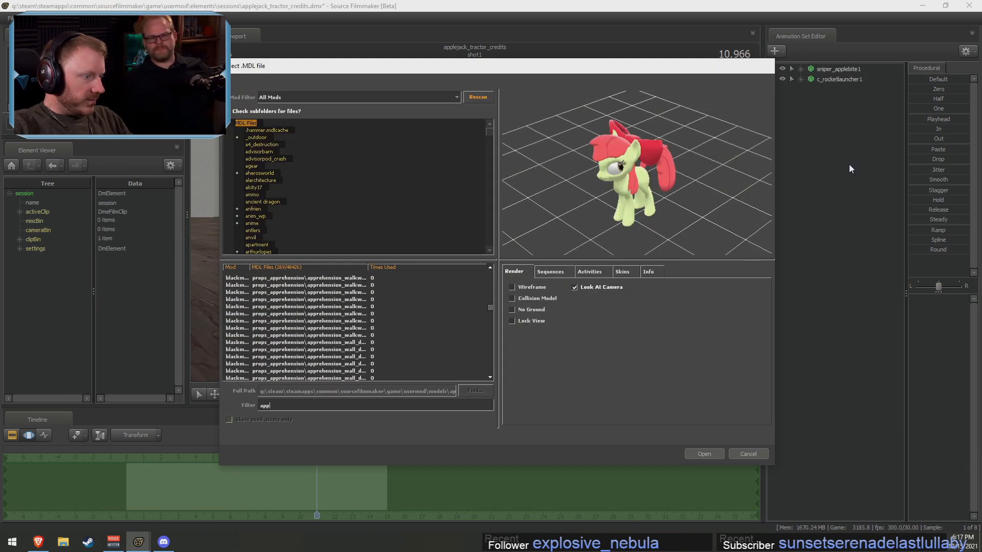
text(le)
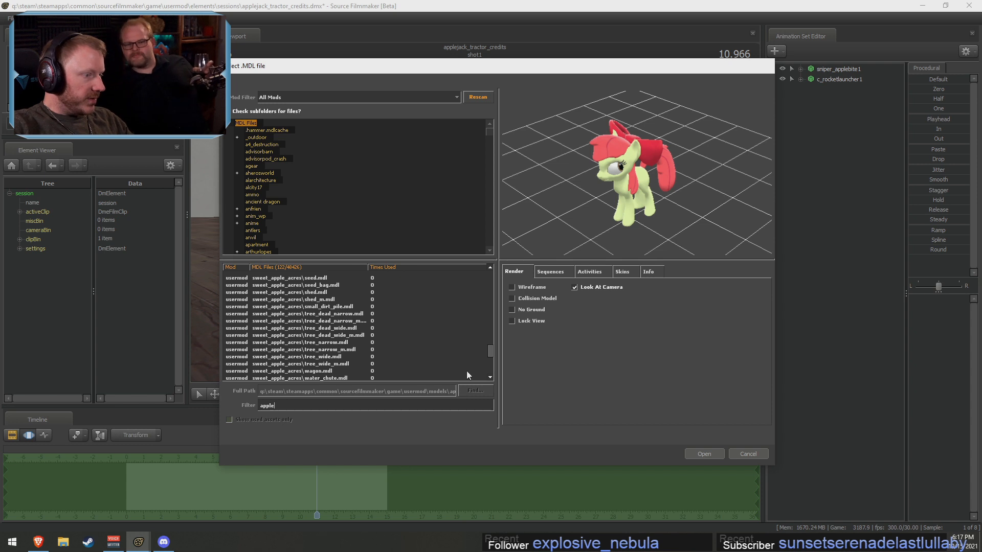
drag(493, 350, 489, 259)
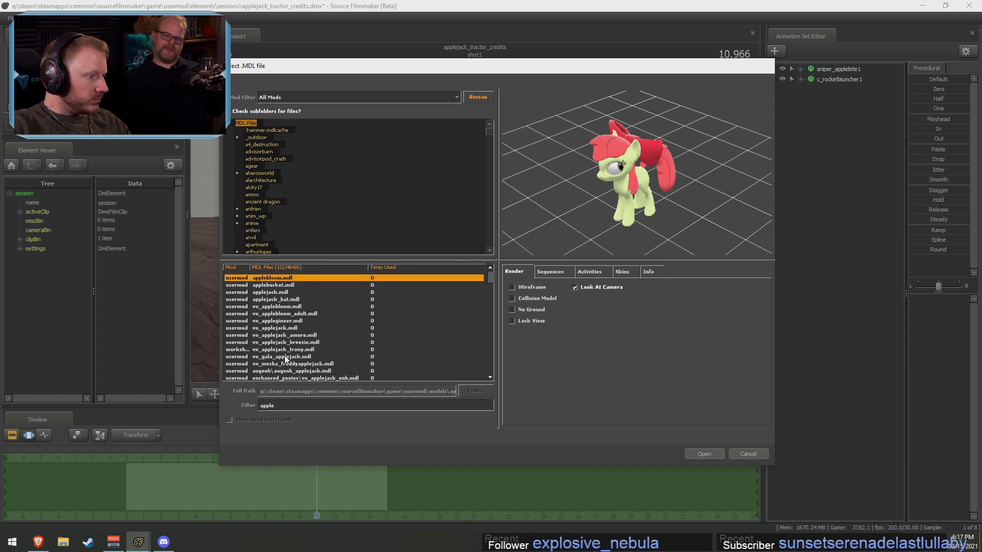
scroll(286, 317, down, 1)
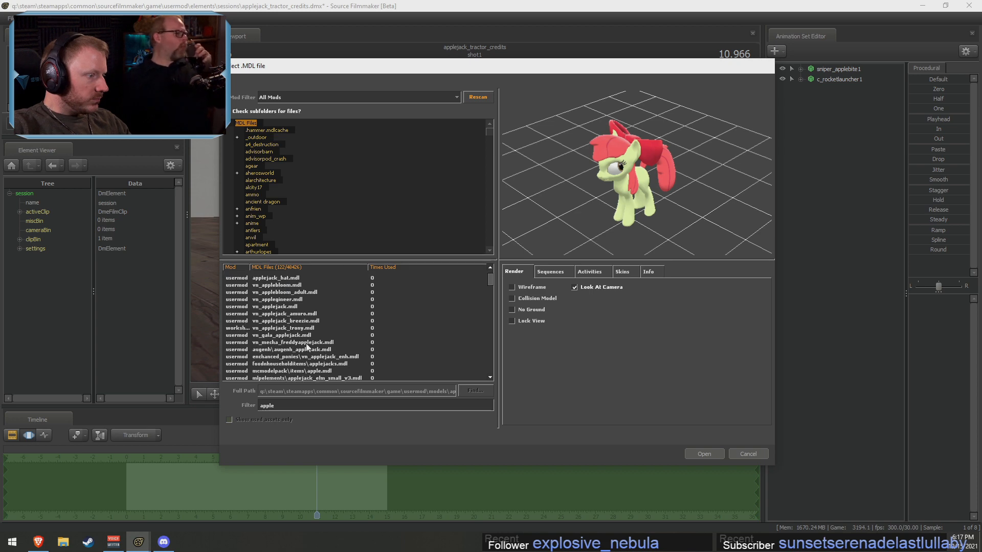
click(289, 357)
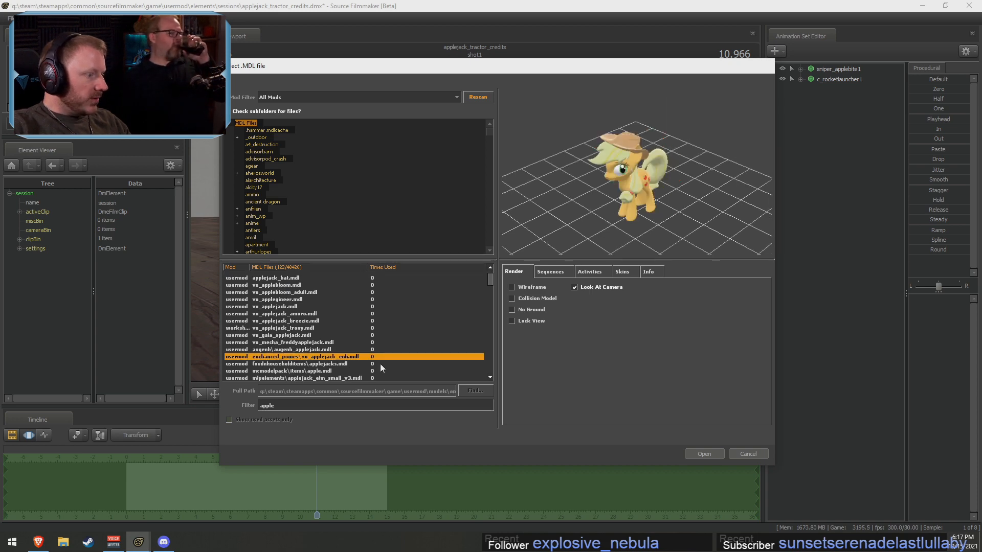
click(695, 452)
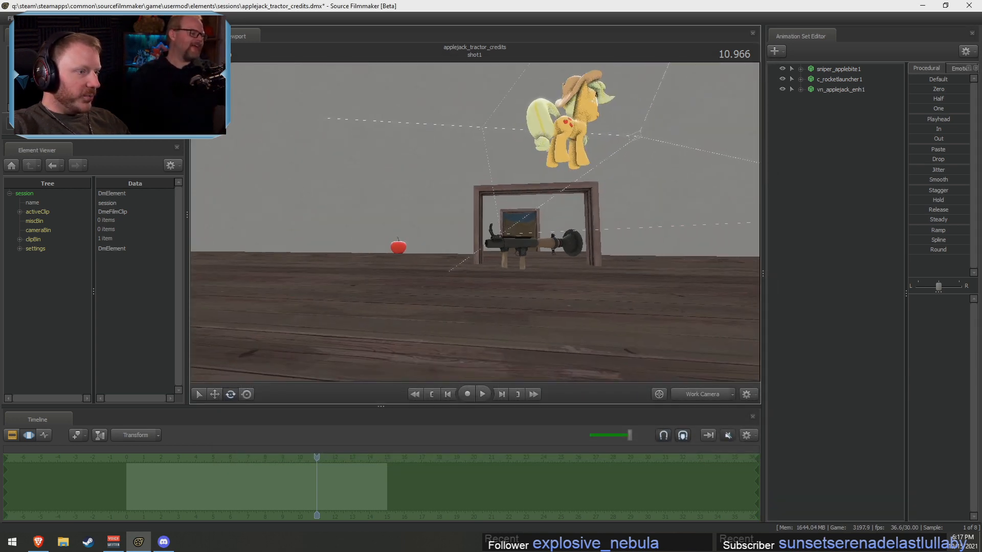
Expand the Body controls of vn_applejack_enh1 and apply the Zero preset to its rootTransform rotation
mouse_move(494, 222)
mouse_down()
mouse_move(497, 292)
mouse_move(494, 222)
mouse_up()
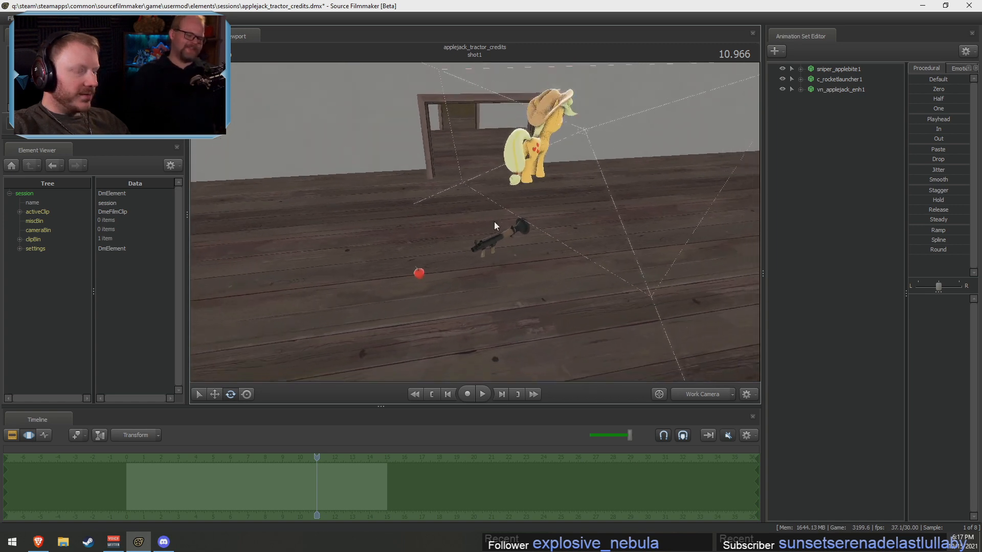
click(801, 89)
click(810, 99)
click(809, 109)
click(811, 100)
click(811, 110)
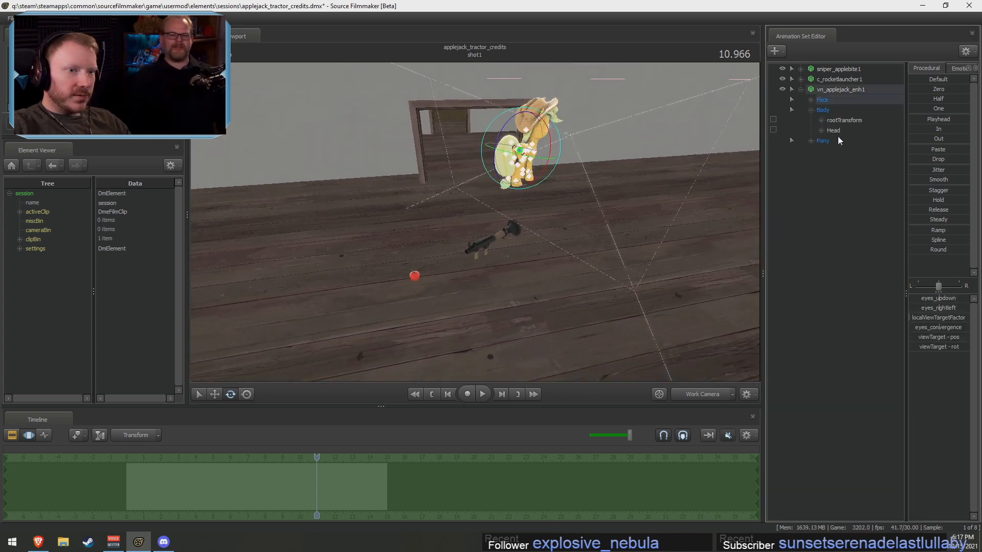
click(844, 123)
click(810, 110)
click(818, 113)
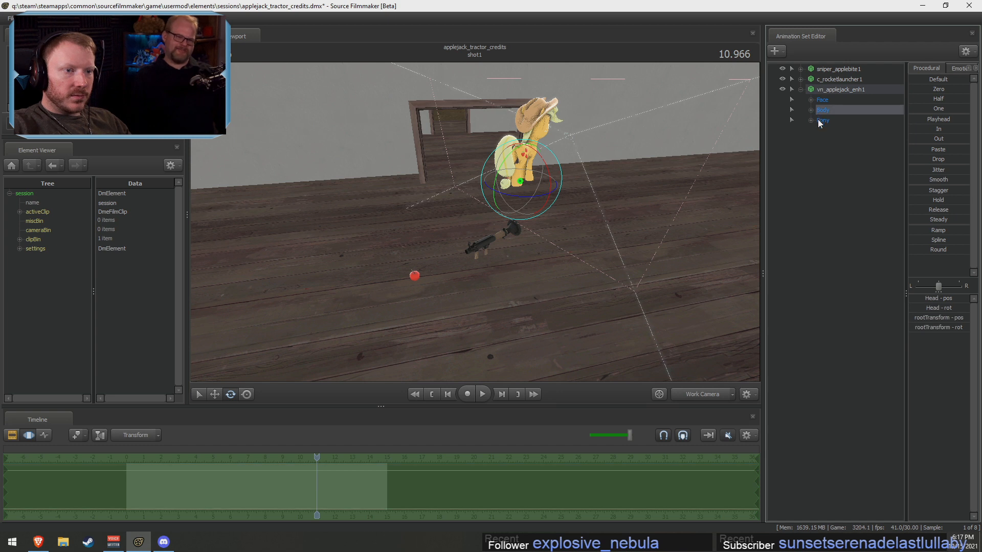
click(811, 110)
click(821, 121)
click(840, 140)
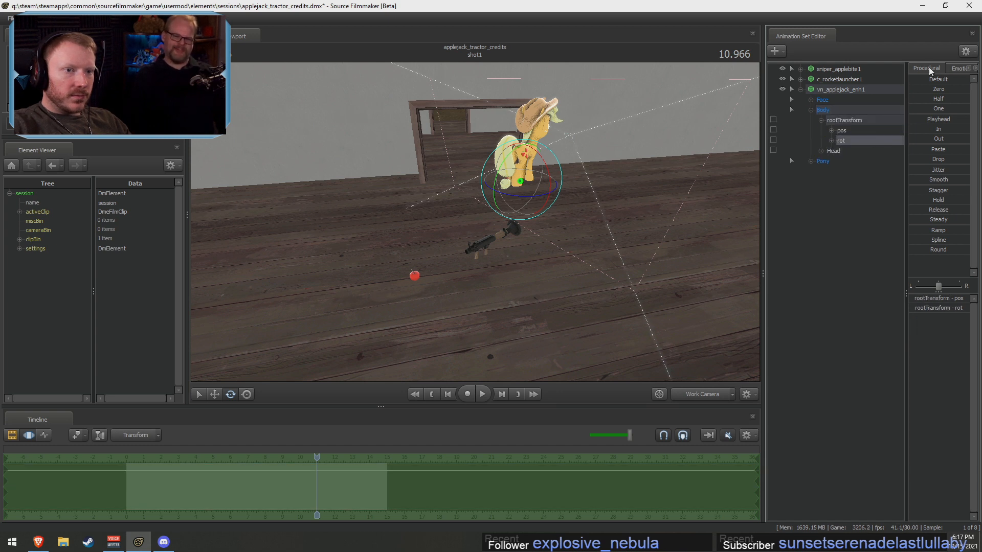
drag(910, 90, 970, 90)
Move the entire vn_applejack_enh1 model down onto the floor, facing the rocket launcher and apple
key(w)
alt+drag(375, 171, 326, 260)
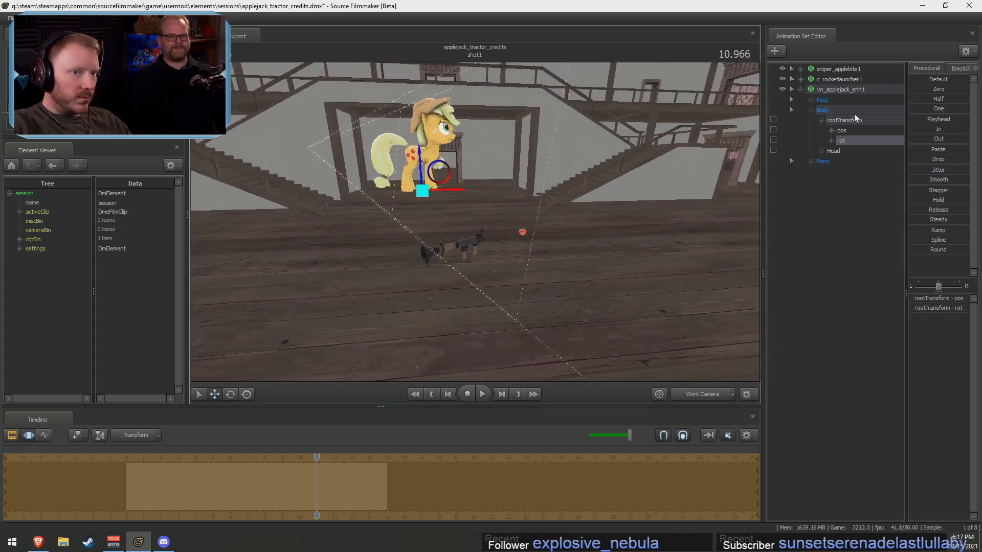
click(846, 89)
drag(440, 176, 318, 290)
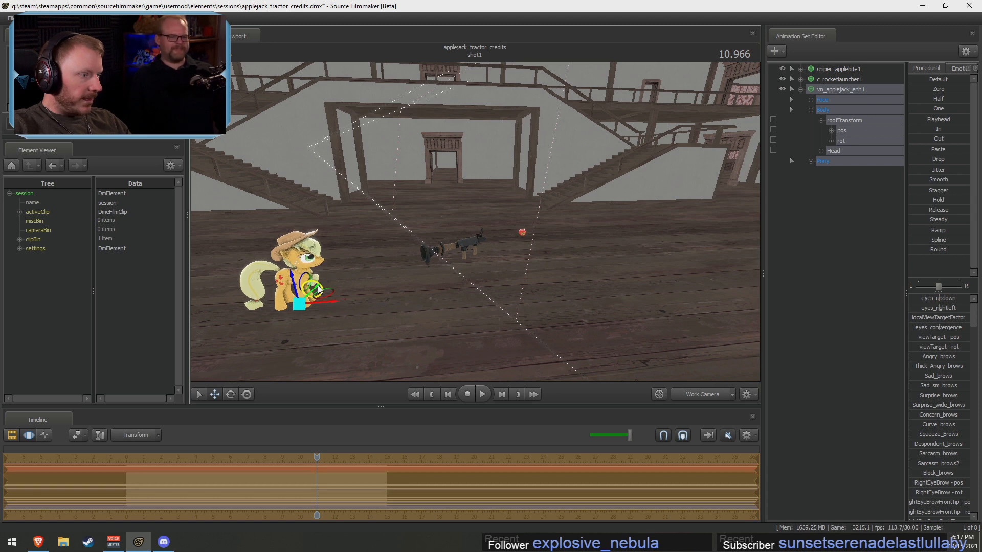
Select the sniper_applebite1 apple and rotate it to a new angle
click(825, 69)
click(830, 91)
click(851, 71)
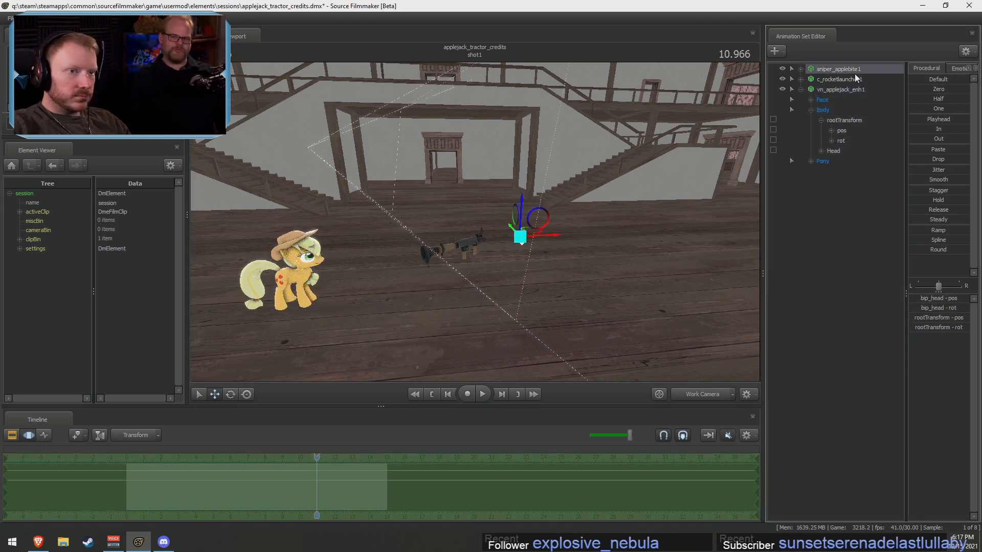
key(e)
drag(525, 250, 587, 191)
Expand the Body controls of c_rocketlauncher1 and zero its rootTransform rotation to straighten the launcher
click(843, 90)
click(800, 79)
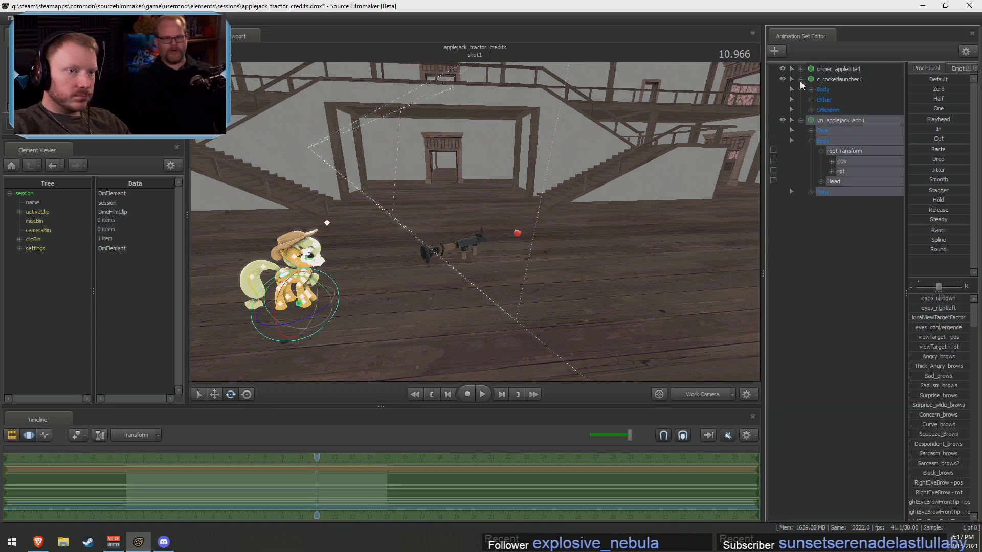
click(811, 89)
double_click(831, 101)
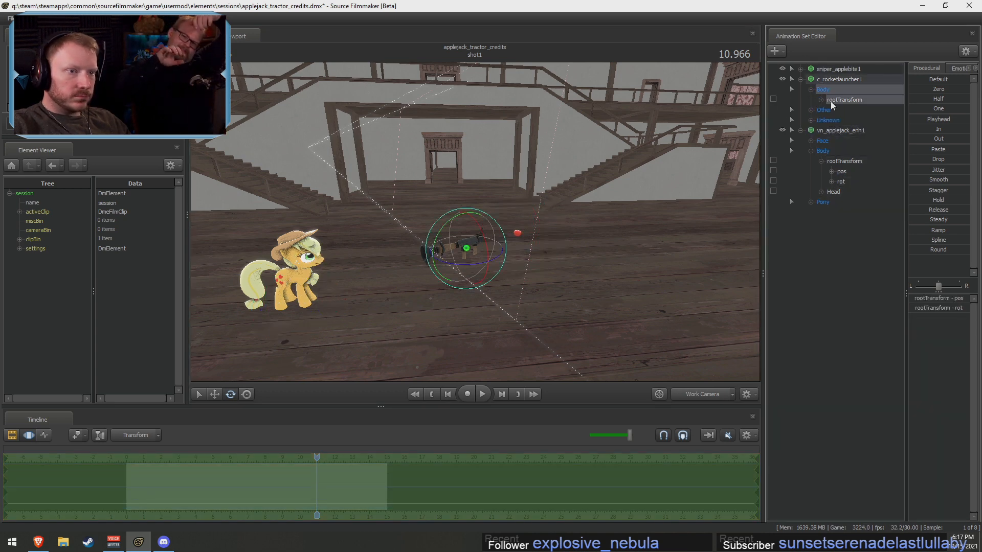
click(863, 119)
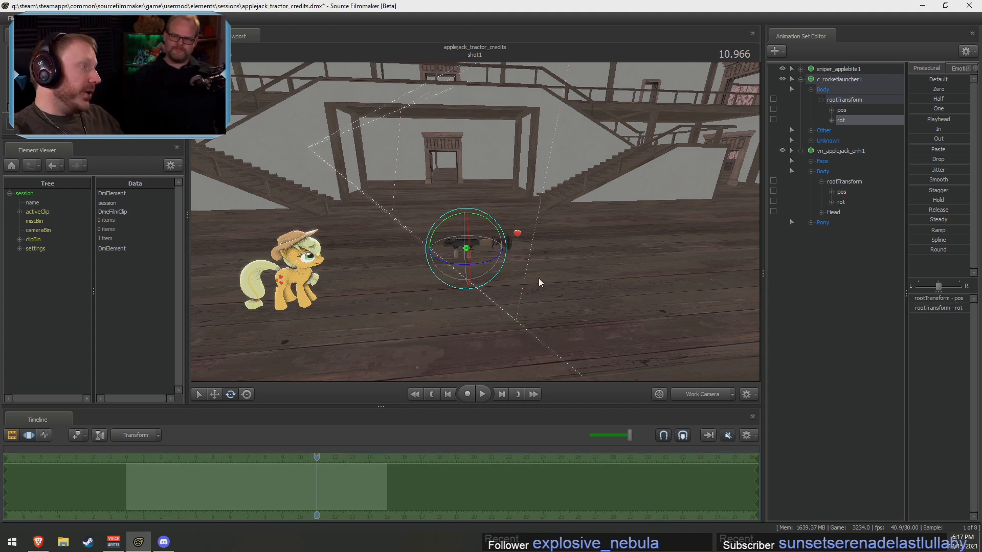
alt+drag(550, 280, 479, 236)
Reposition the entire rocket launcher in front of Applejack, near the apple
key(w)
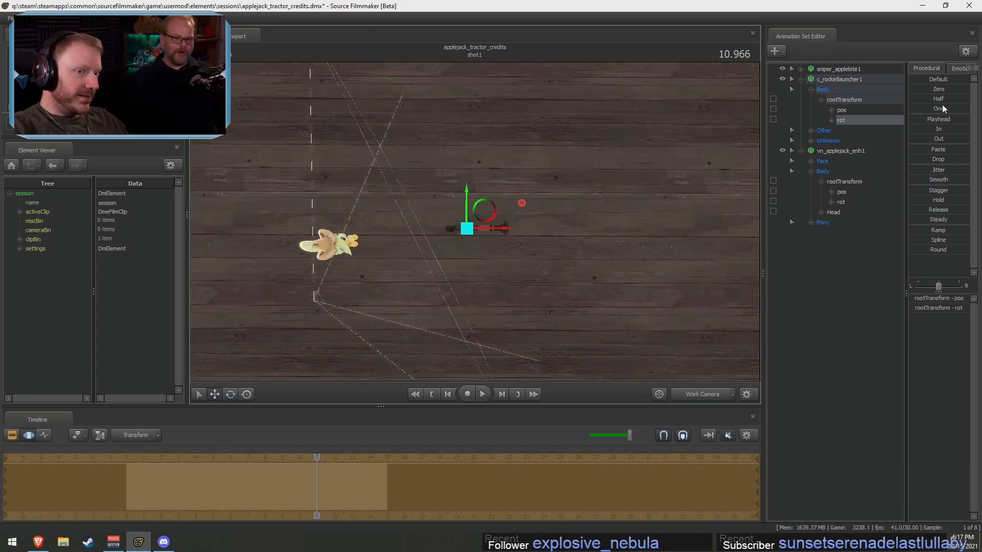
click(842, 89)
drag(493, 210, 417, 134)
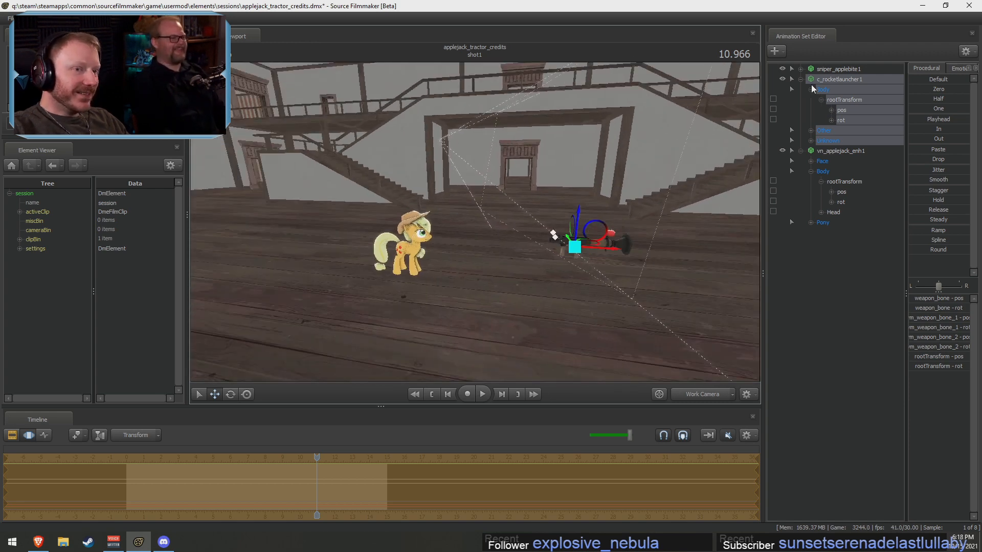
Expand Applejack's Face controls and move her eye view target into the space in front of her face
click(811, 161)
click(844, 172)
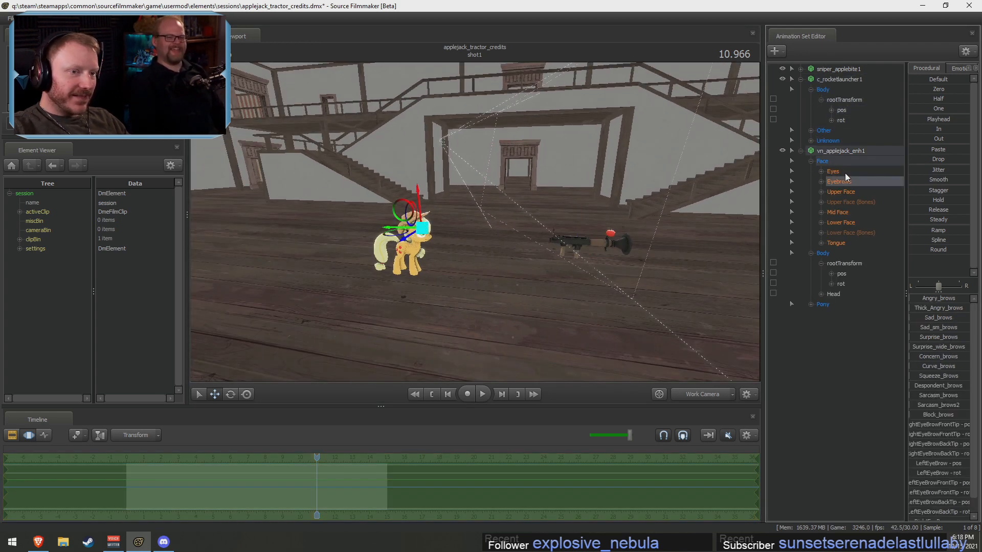
drag(461, 191, 537, 202)
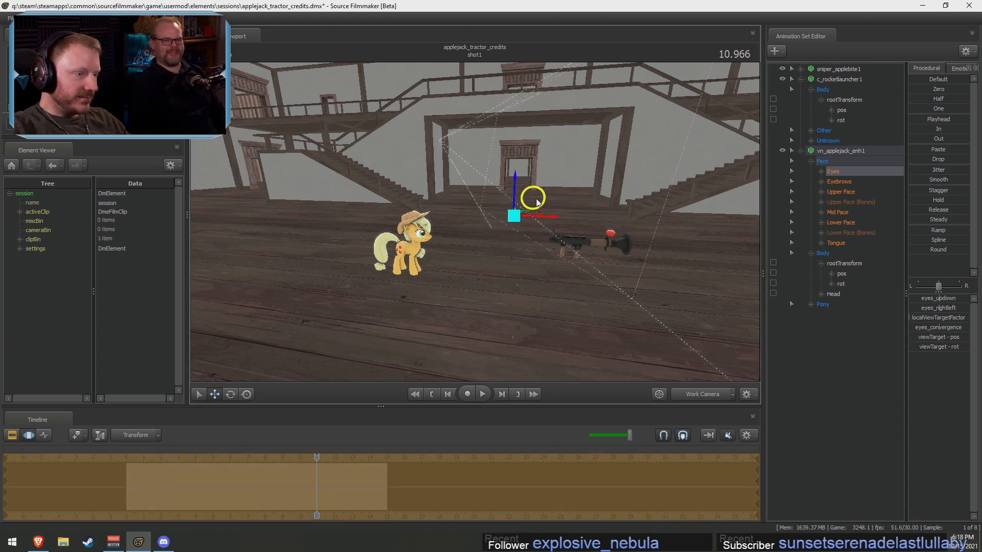
alt+drag(519, 247, 533, 226)
Assign a different skin to the vn_applejack_enh1 model
right_click(836, 152)
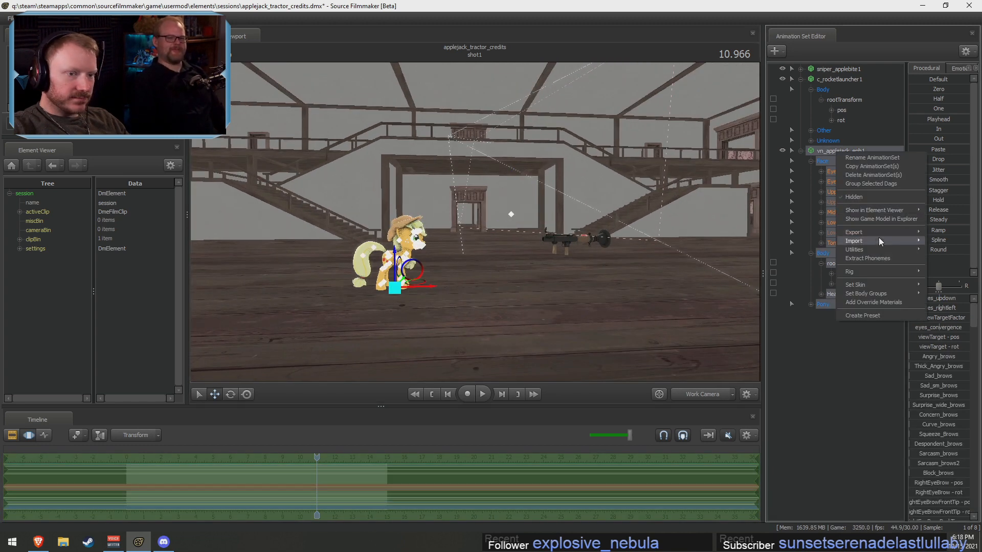
mouse_move(862, 286)
click(937, 306)
Select Applejack's jaw bone and rotate it downward to open her mouth
drag(603, 266, 550, 238)
key(w)
key(s)
ctrl+click(466, 188)
key(e)
drag(496, 187, 834, 187)
ctrl+click(510, 178)
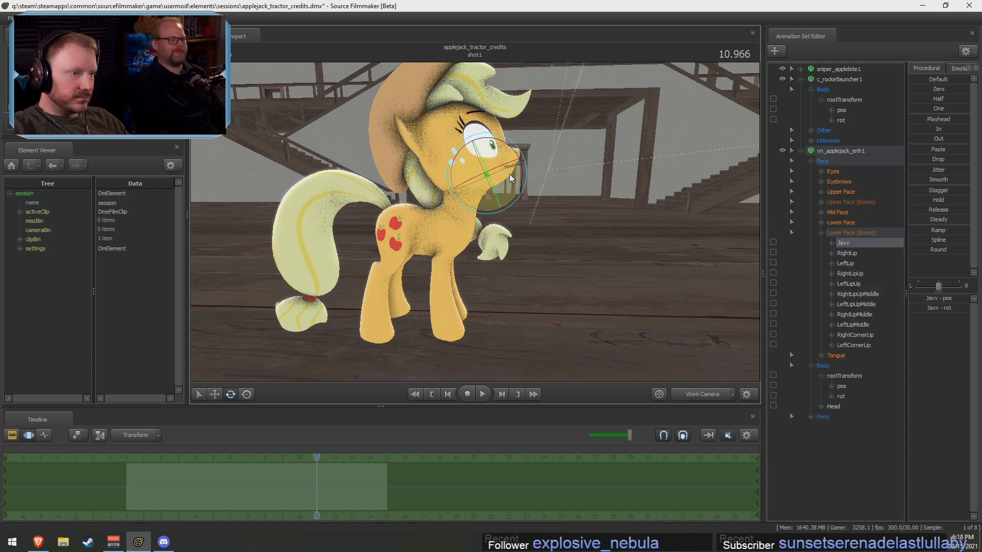
drag(524, 175, 520, 211)
Fine-tune the position and rotation of Applejack's jaw bone so the open mouth fits her face
key(w)
drag(462, 166, 473, 185)
key(e)
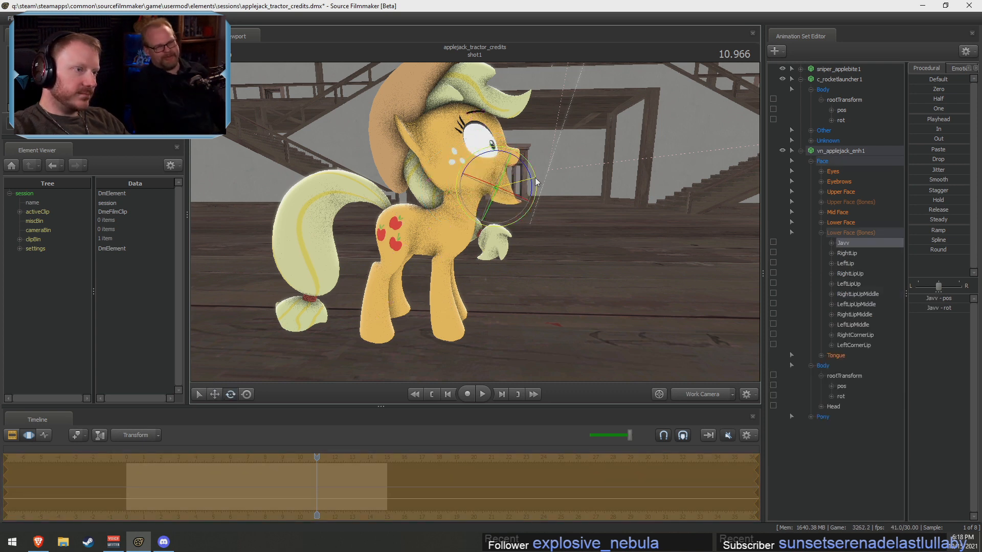
mouse_move(536, 182)
mouse_down()
mouse_move(530, 171)
mouse_move(537, 188)
mouse_up()
key(w)
drag(472, 184, 462, 173)
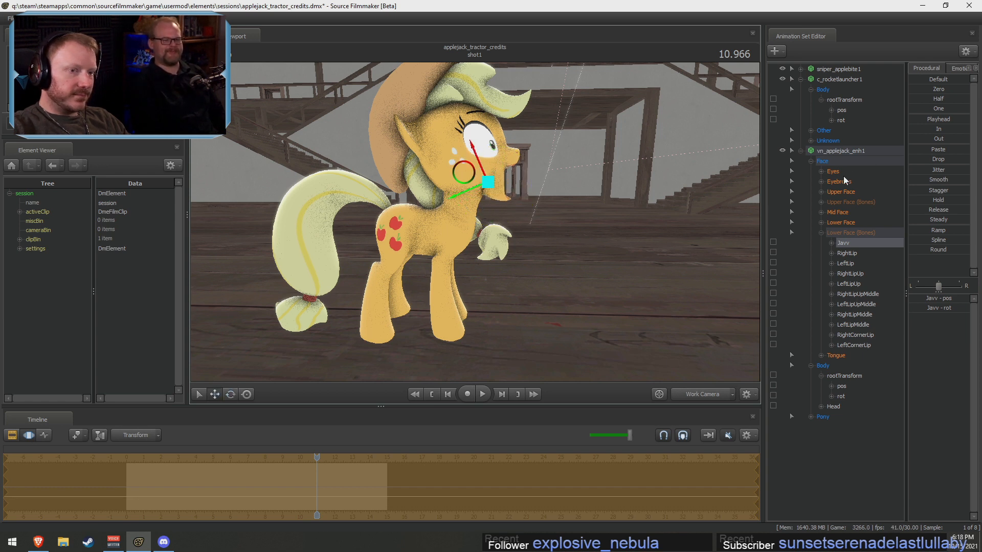
Shape Applejack's open mouth by raising the Mouth_grin, Mouth_smirk2 and Mouth_shout controls in her Lower Face group
click(849, 223)
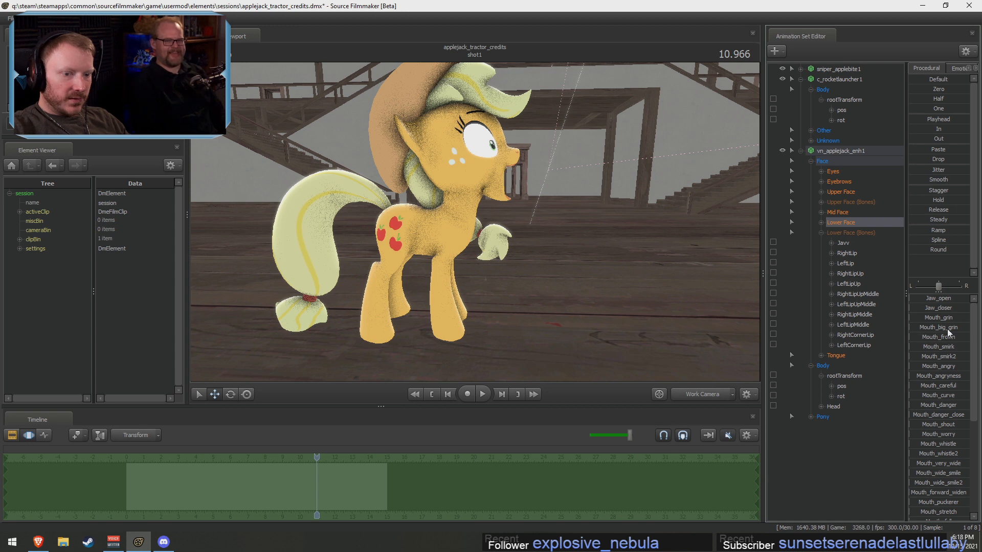
drag(938, 317, 943, 318)
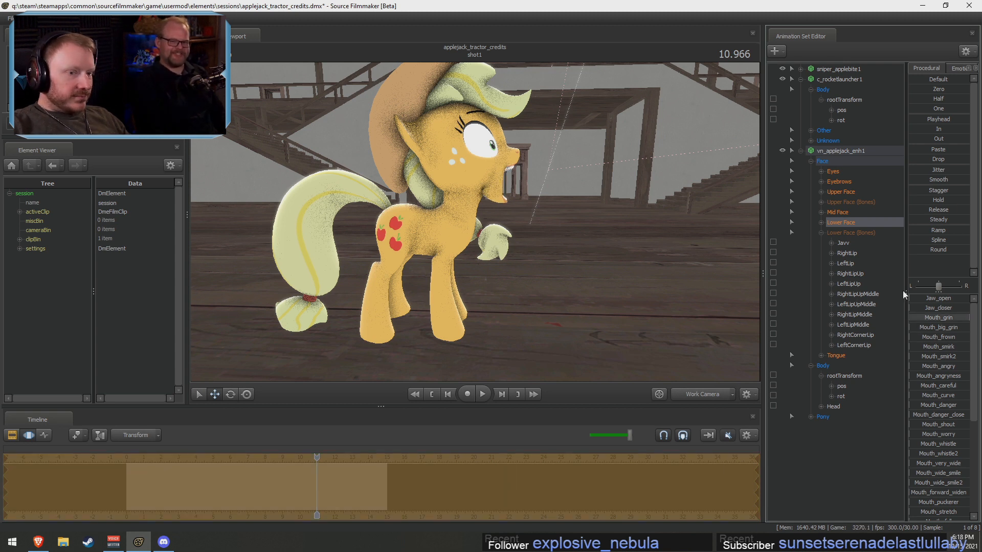
drag(937, 361, 967, 363)
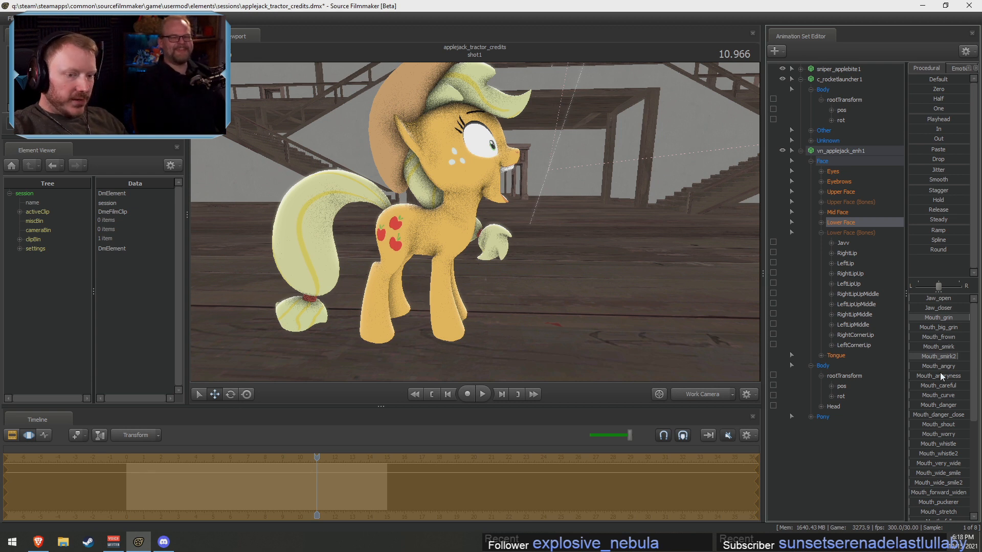
drag(927, 424, 937, 424)
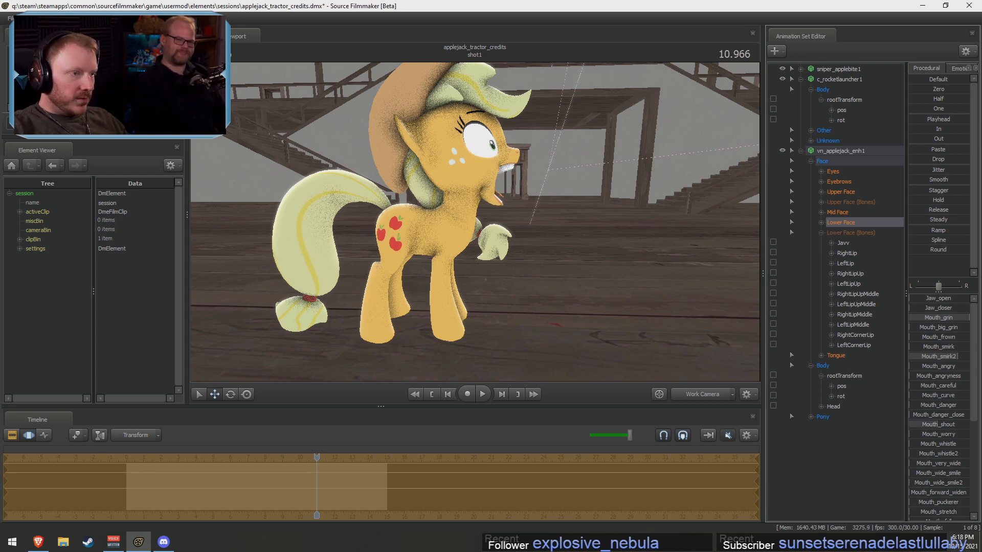
Tilt Applejack's head upward and raise the view target of her eyes in the space in front of her
click(460, 188)
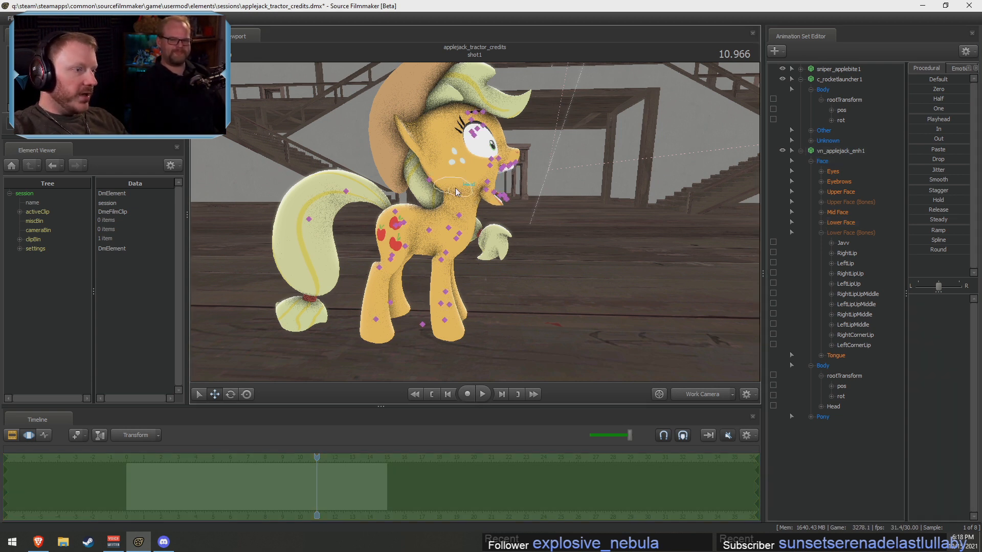
drag(483, 170, 556, 176)
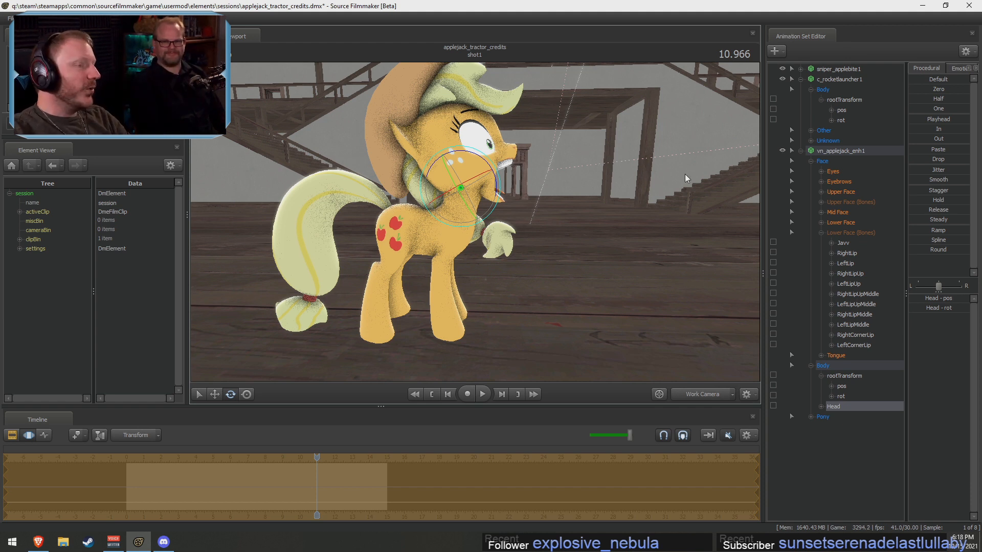
click(836, 173)
drag(391, 162, 510, 207)
key(w)
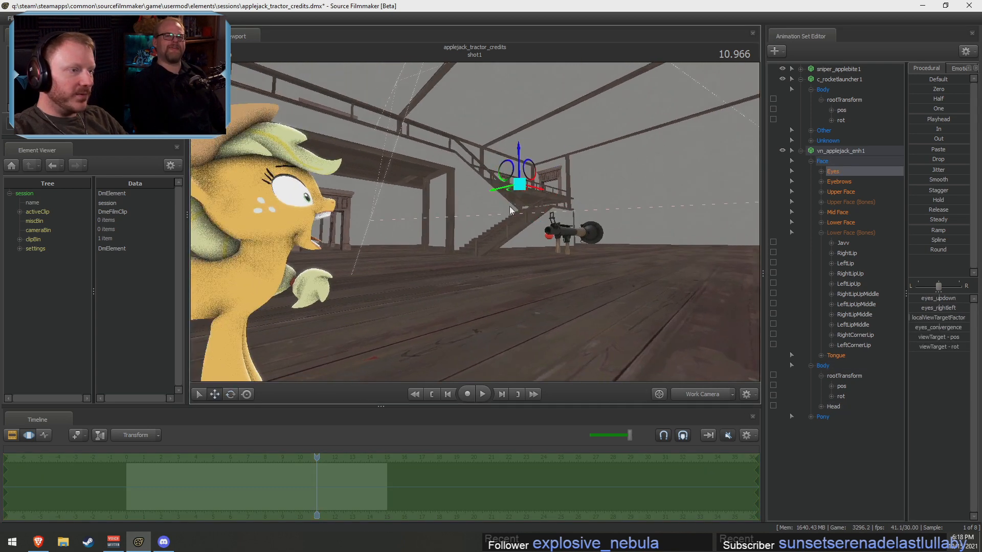
drag(521, 170, 491, 70)
key(s)
drag(450, 211, 414, 212)
key(d)
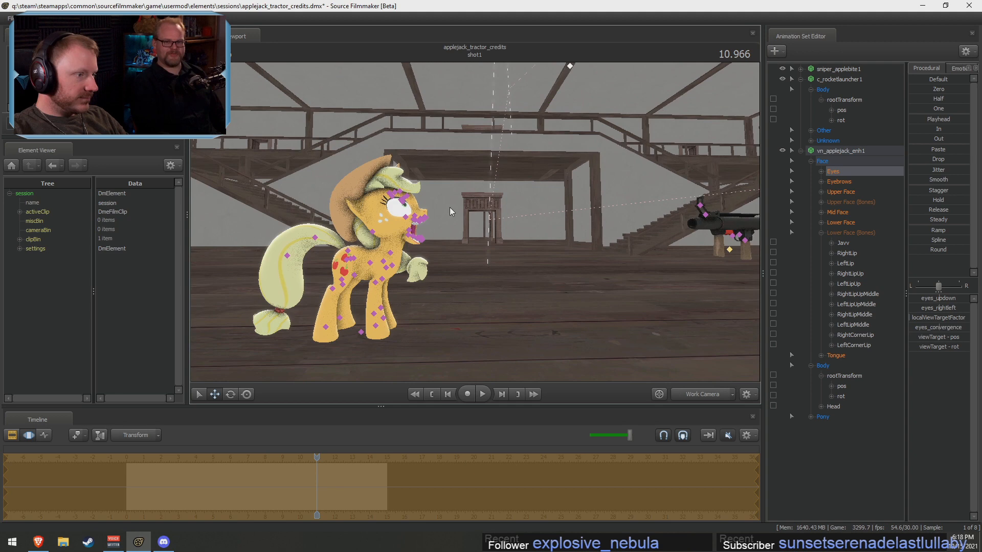
Rotate Applejack's head bone further back so her open mouth points upward
click(391, 236)
key(e)
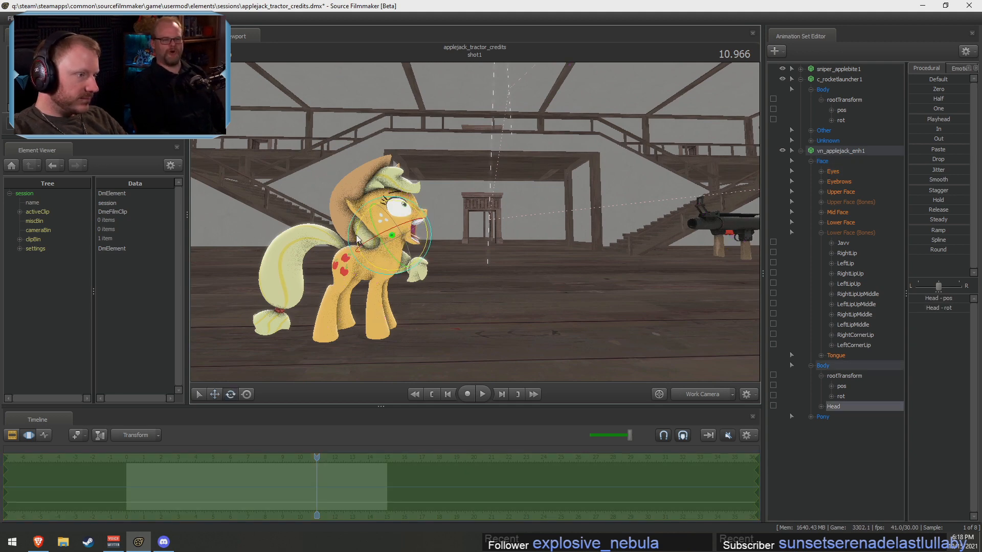
drag(356, 235, 359, 249)
drag(557, 231, 535, 229)
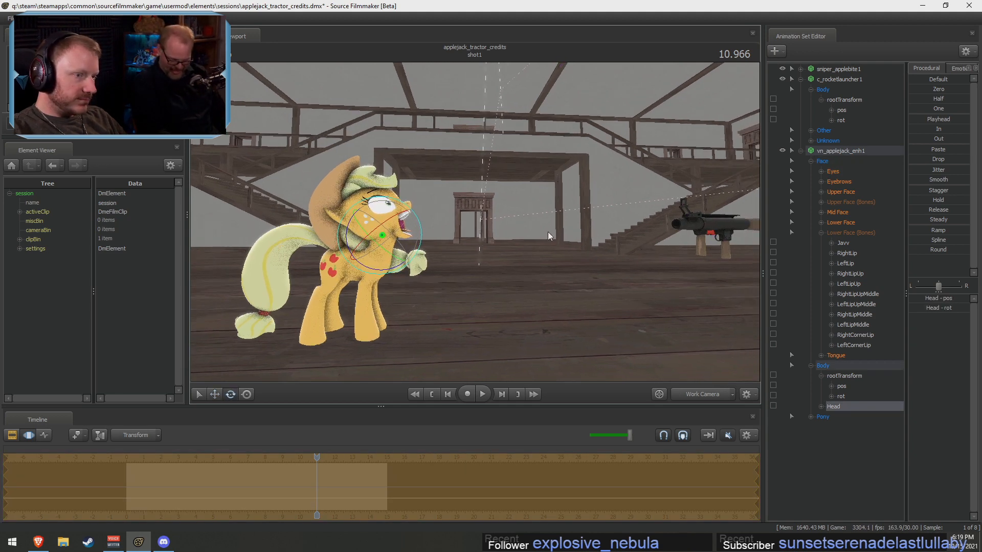
Adjust the height of the c_rocketlauncher1 model and slide it sideways into line with Applejack
click(857, 141)
click(851, 89)
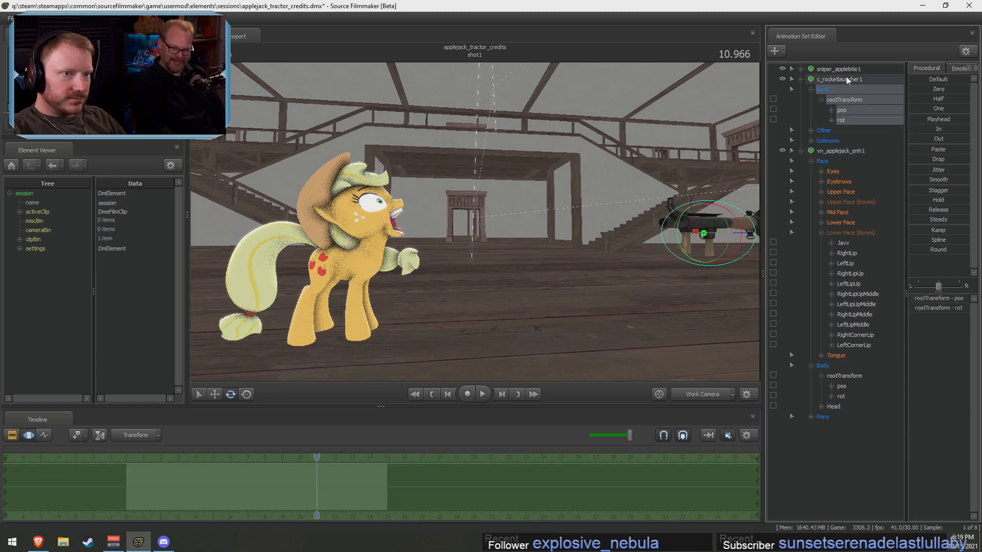
click(849, 80)
key(w)
drag(704, 211, 704, 216)
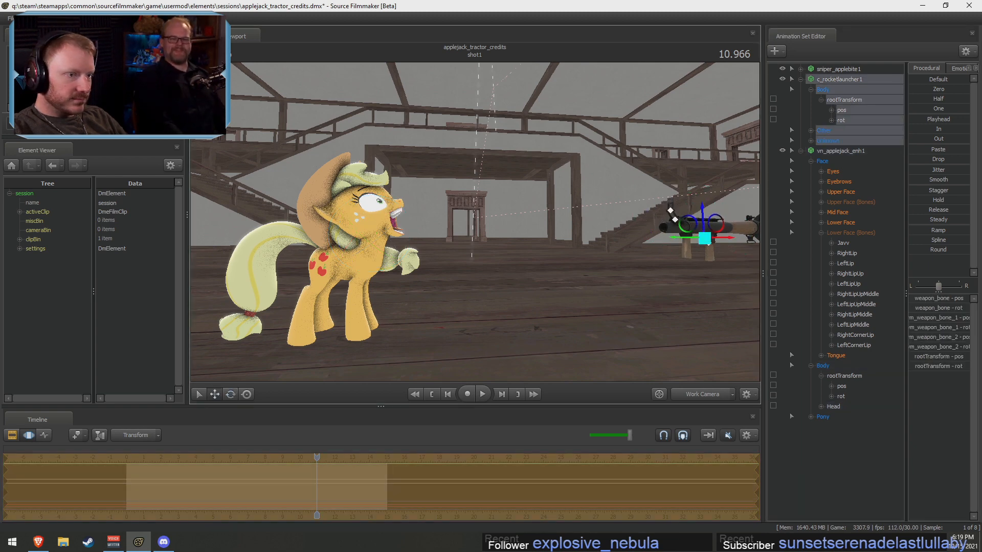
drag(474, 222, 596, 302)
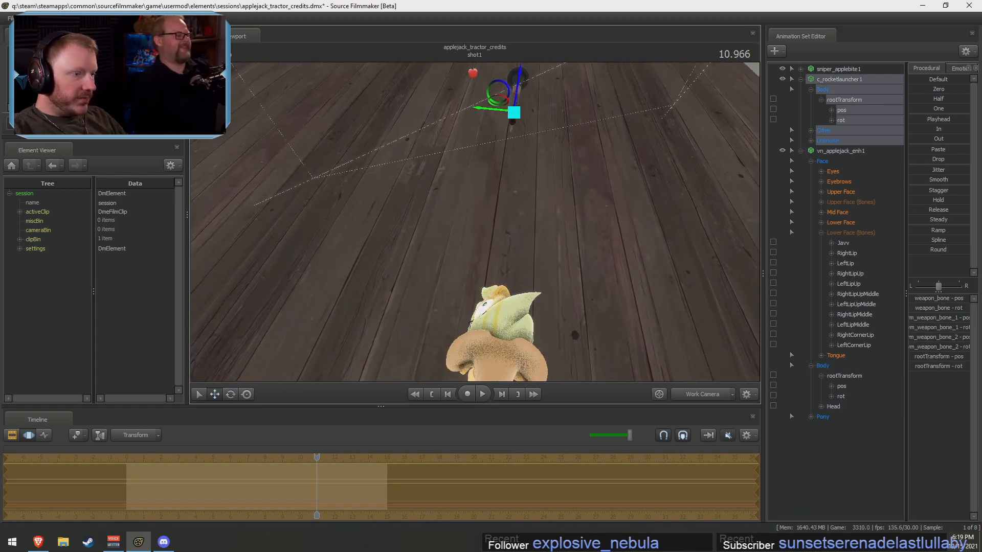
drag(483, 156, 484, 158)
drag(488, 113, 495, 114)
drag(494, 128, 388, 115)
drag(475, 286, 475, 220)
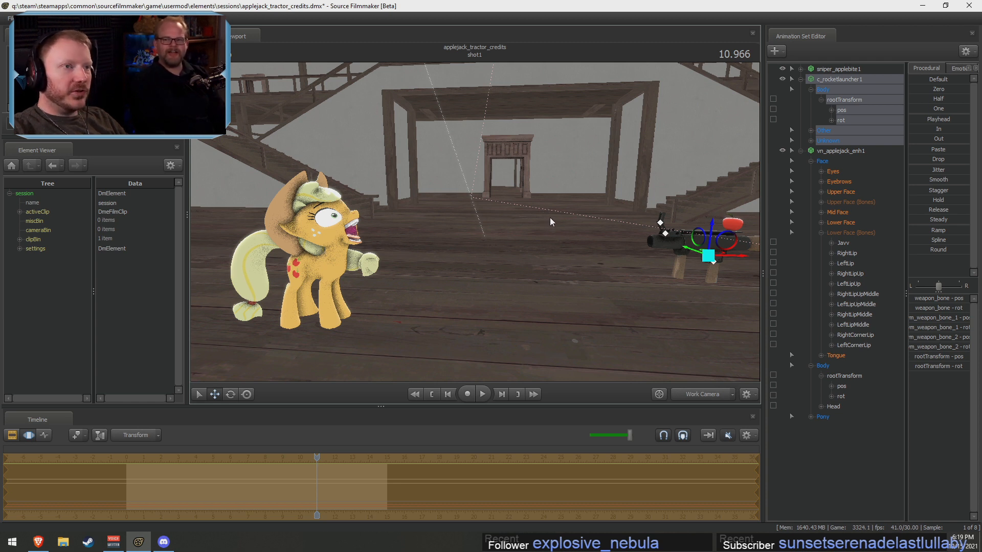
drag(577, 210, 476, 220)
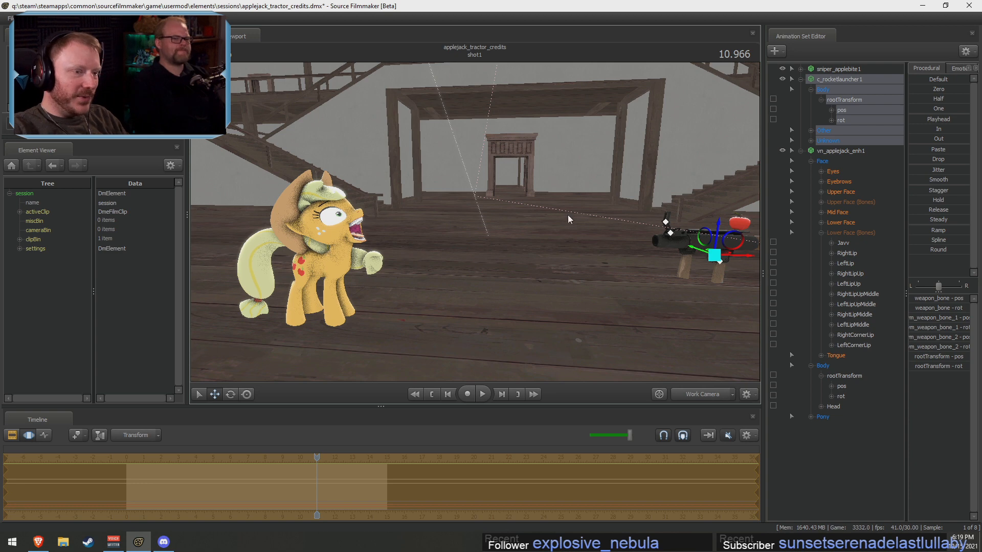
Move the sniper_applebite1 apple into the muzzle of the rocket launcher
click(840, 151)
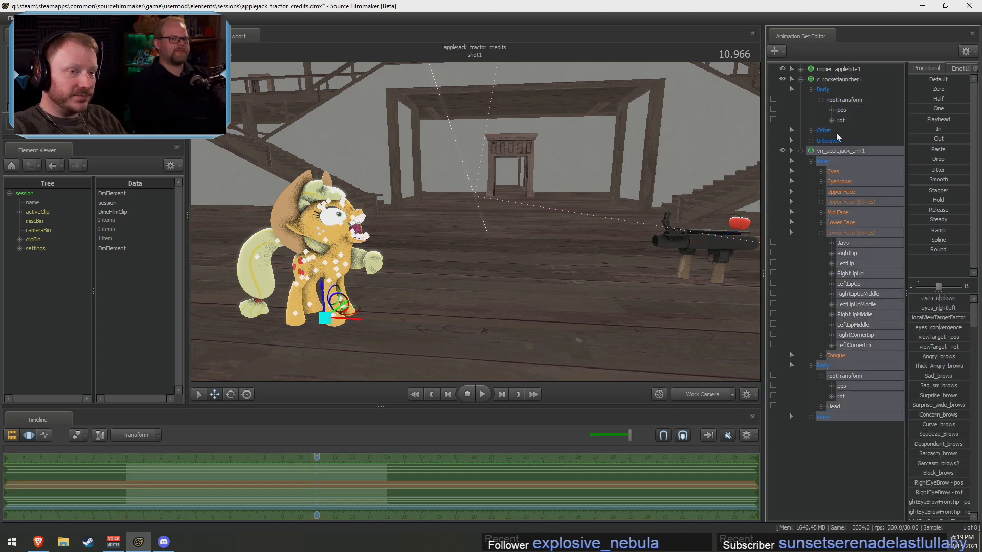
click(830, 70)
drag(753, 223, 654, 236)
alt+drag(653, 237, 715, 318)
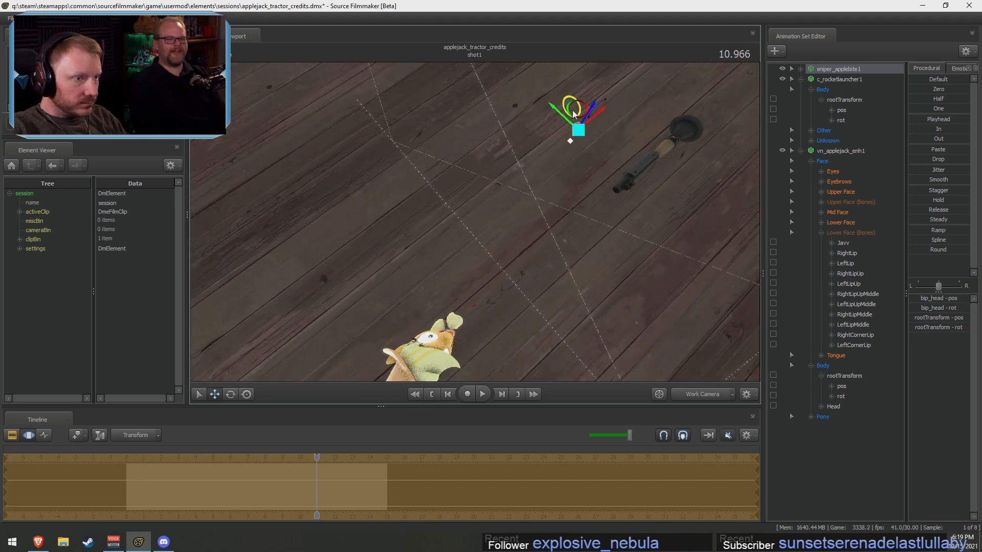
drag(587, 120, 620, 184)
alt+drag(588, 245, 511, 235)
drag(559, 255, 483, 217)
drag(463, 179, 477, 224)
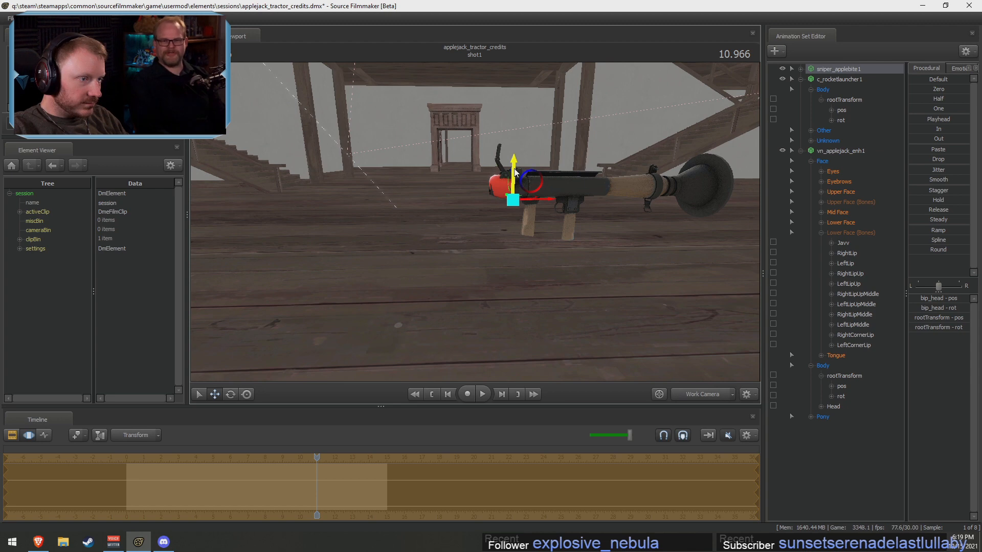
drag(493, 185, 475, 274)
key(Escape)
key(s)
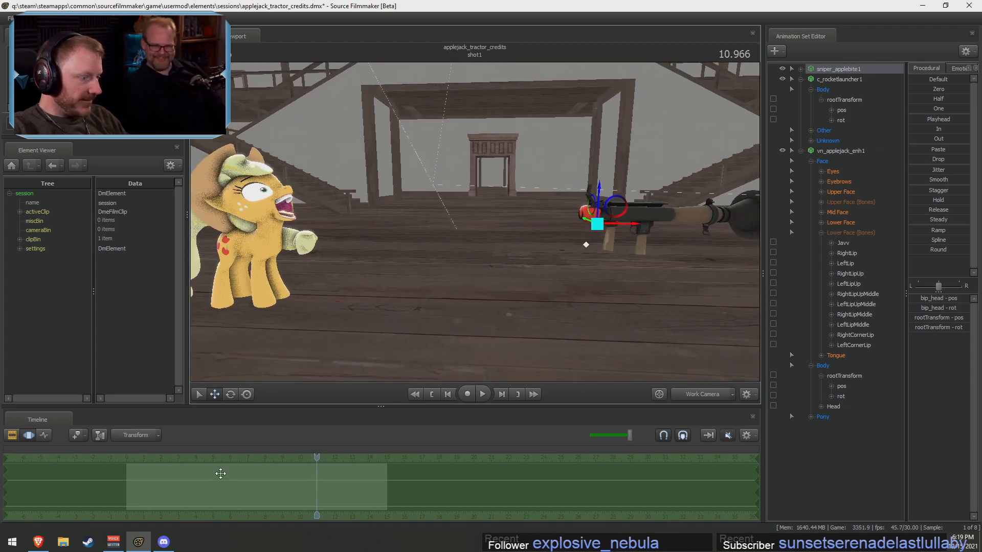
Set the time selection to ramp in from about 3.5 to 4 seconds and cover everything after it
shift+drag(195, 475, 758, 493)
scroll(192, 484, up, 8)
shift+drag(184, 483, 144, 484)
click(152, 483)
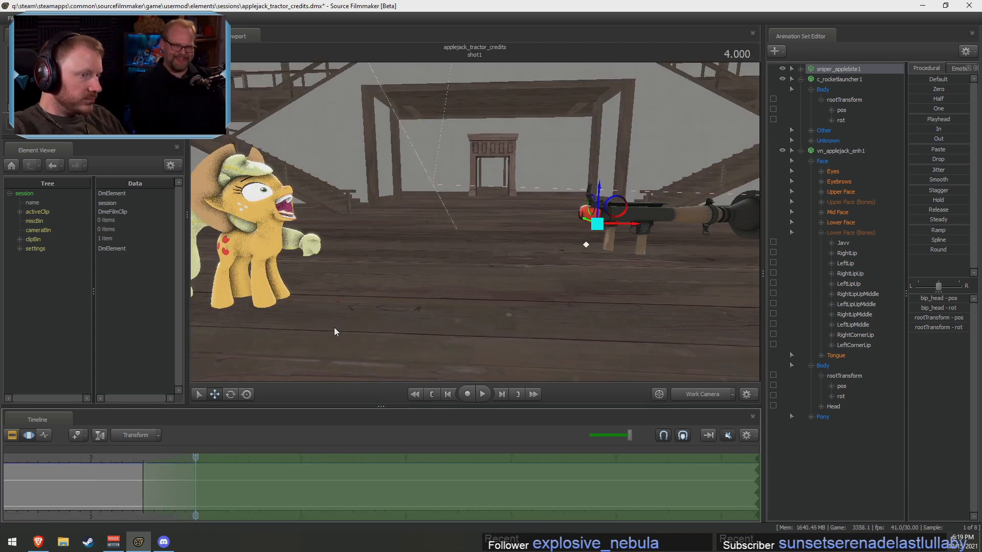
Move the apple from the launcher's muzzle to Applejack's open mouth within the time selection
drag(623, 225, 340, 261)
alt+drag(563, 204, 587, 263)
key(Return)
Nudge the Applejack model's position and fine-tune the time selection around 4 seconds so the apple meets her mouth
click(842, 151)
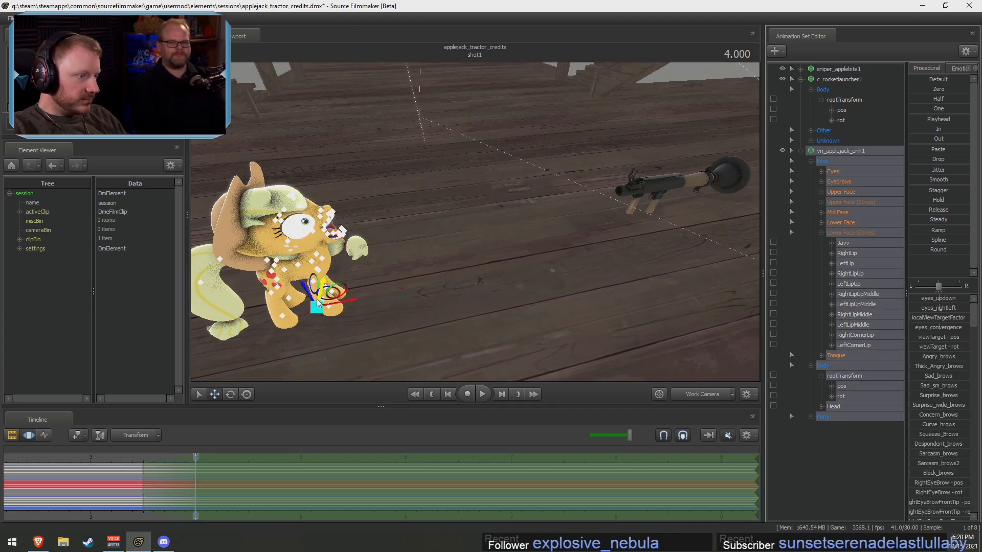
drag(317, 299, 318, 301)
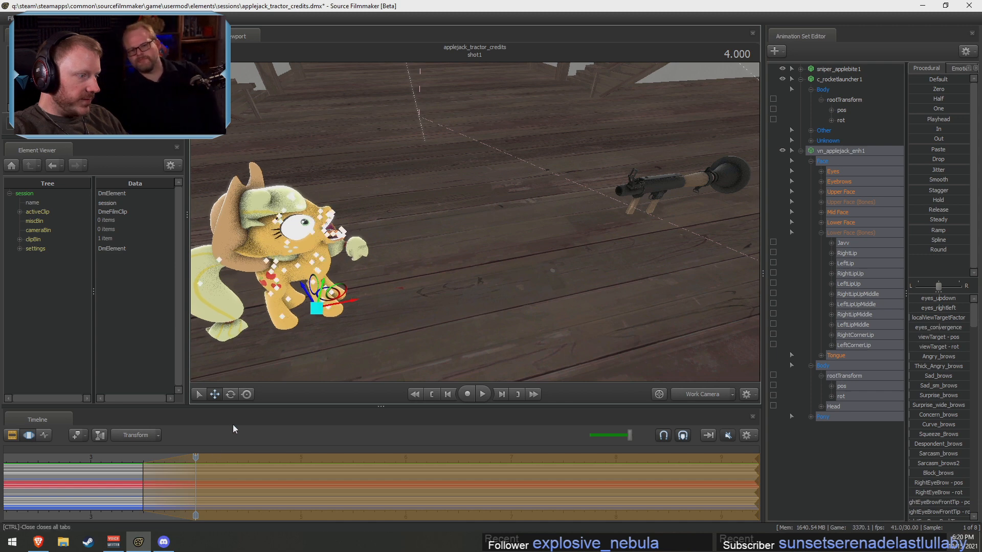
mouse_move(195, 480)
mouse_down()
mouse_move(140, 483)
mouse_move(192, 481)
mouse_up()
key(Escape)
shift+drag(192, 481, 198, 481)
mouse_move(424, 285)
mouse_down()
mouse_move(478, 220)
mouse_move(424, 286)
mouse_up()
drag(358, 292, 361, 296)
drag(182, 482, 192, 479)
Select the whole timeline and shift the rocket launcher and apple slightly upward together
key(ctrl+a)
alt+drag(485, 323, 447, 229)
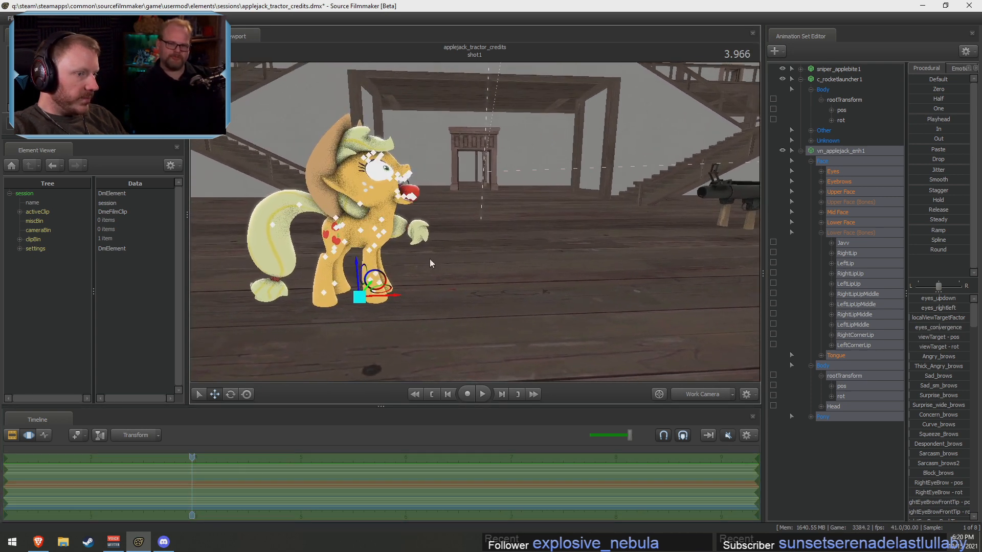
ctrl+click(846, 79)
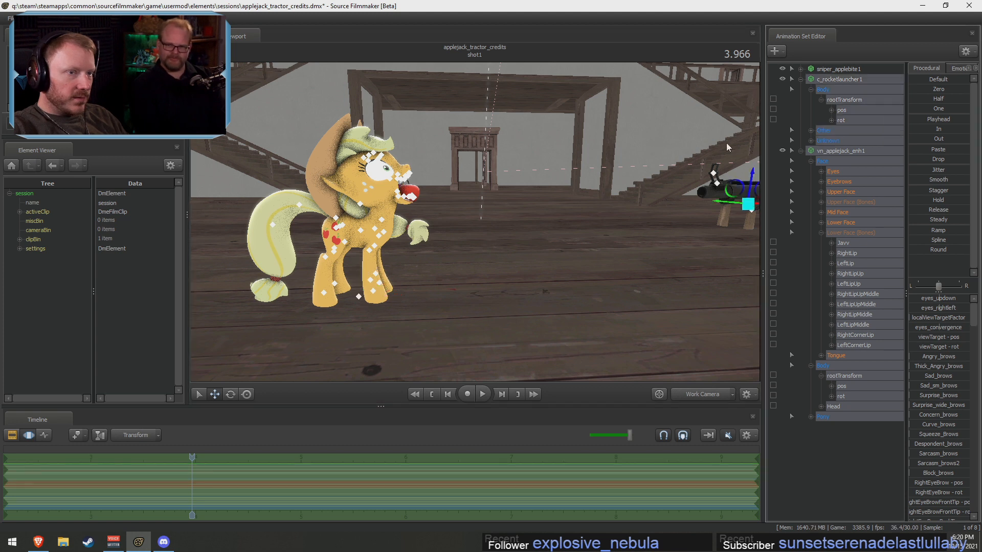
click(846, 79)
ctrl+click(845, 71)
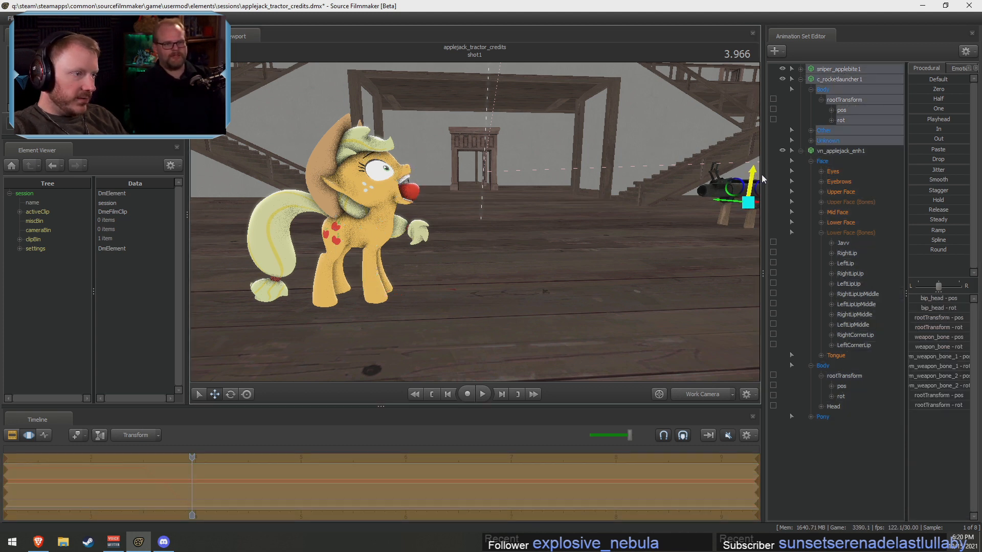
key(d)
drag(583, 271, 586, 251)
key(s)
Play the shot from about 3.5 seconds to check the apple's flight from the launcher to Applejack's mouth
key(F2)
key(F3)
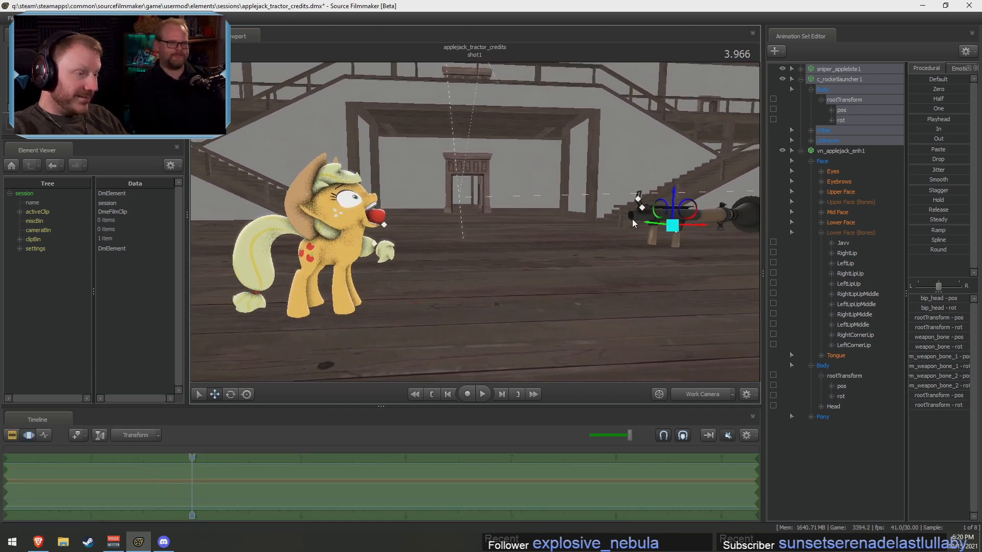
key(F2)
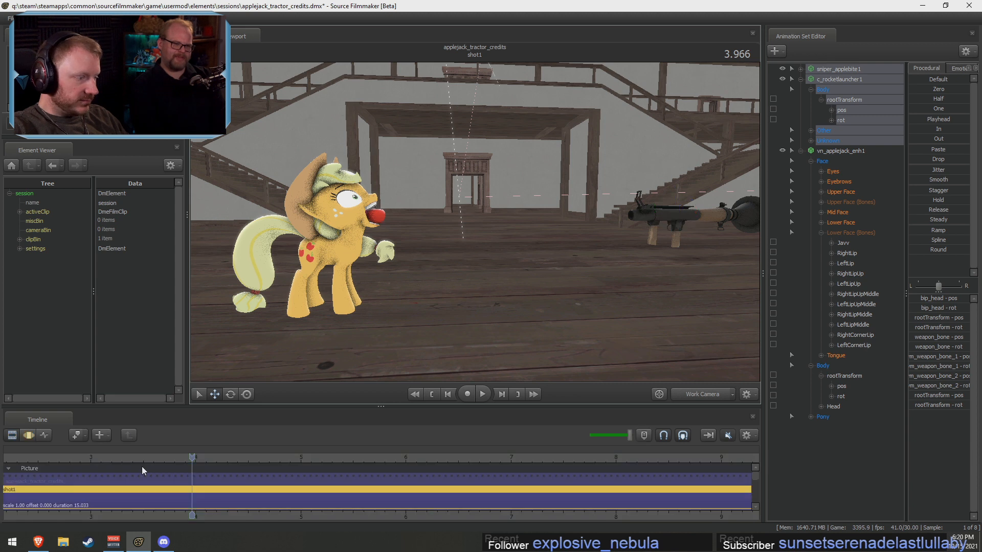
key(F3)
key(F2)
click(144, 460)
key(space)
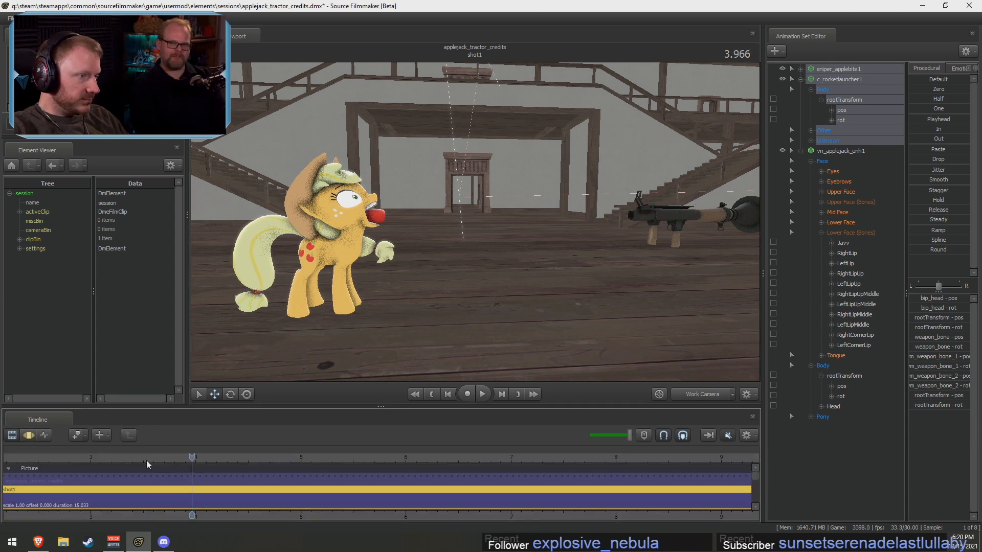
key(F3)
key(F2)
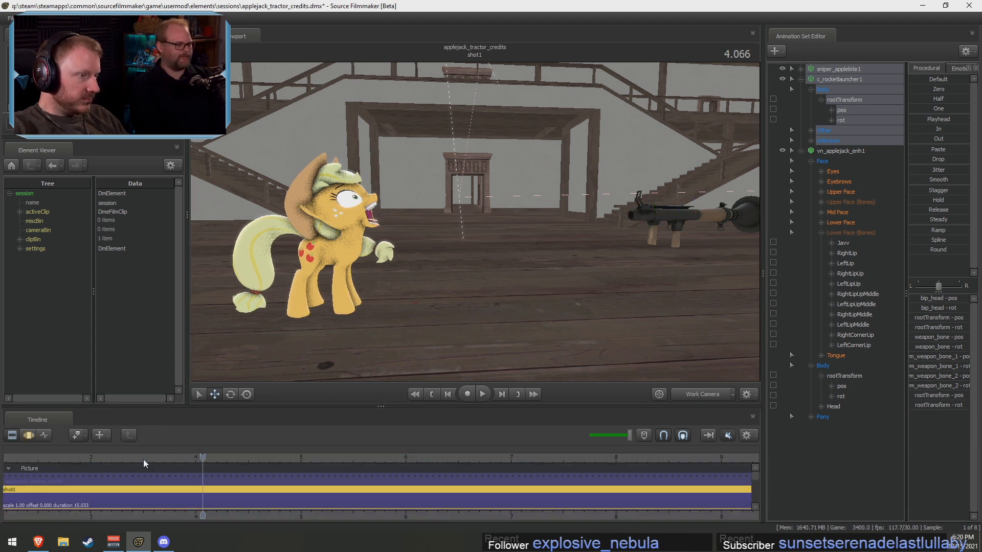
click(143, 458)
key(space)
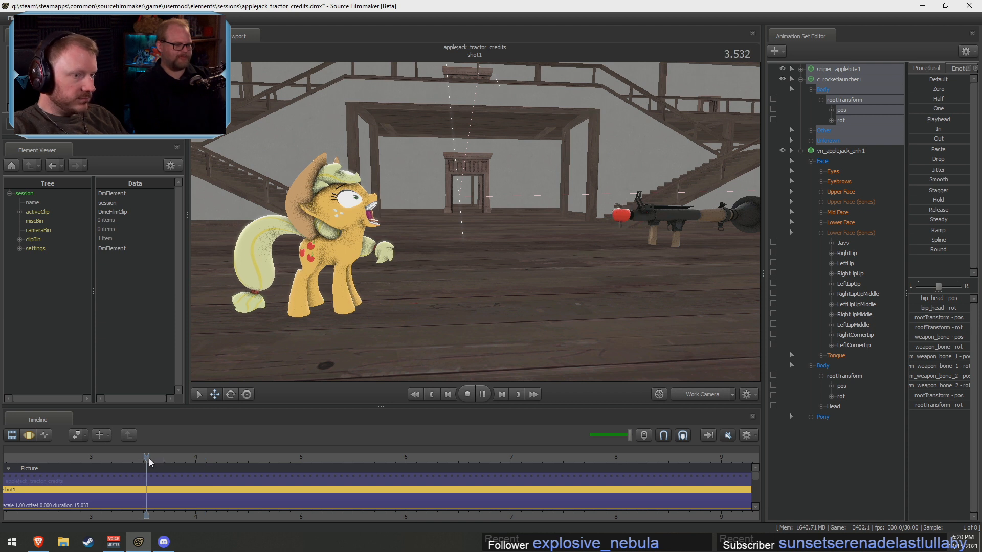
key(F3)
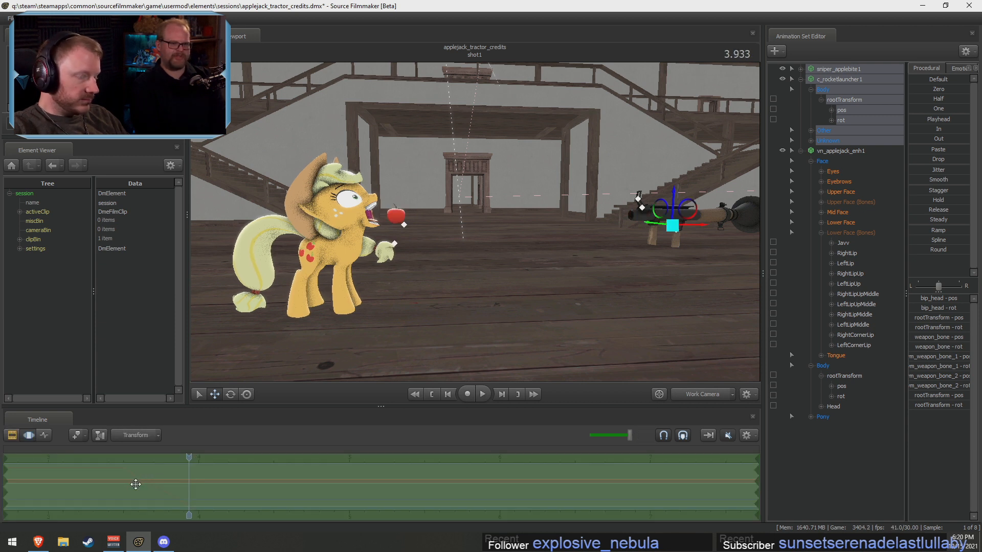
Add a scale control to the rocket launcher's weapon_bone transform
click(811, 131)
click(850, 142)
right_click(844, 144)
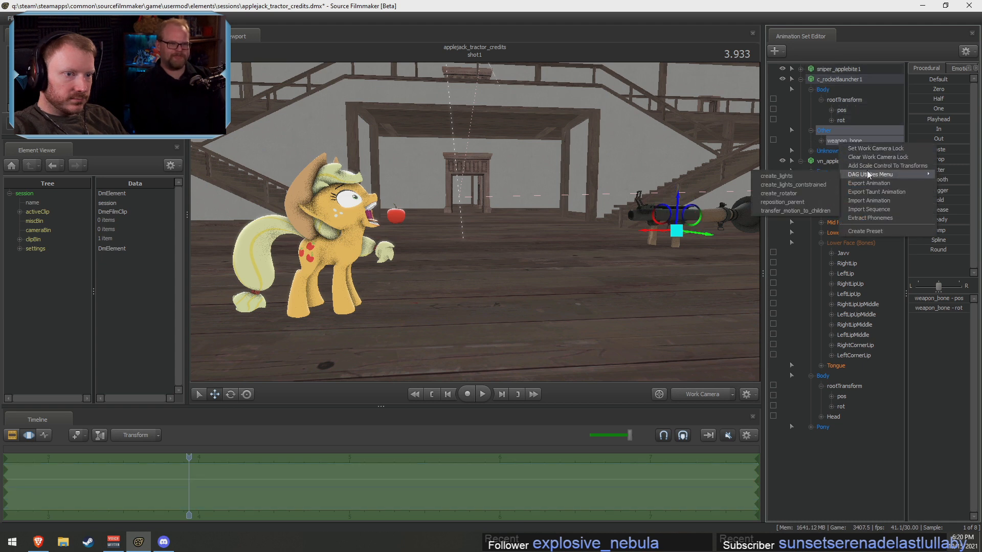
click(869, 165)
click(838, 100)
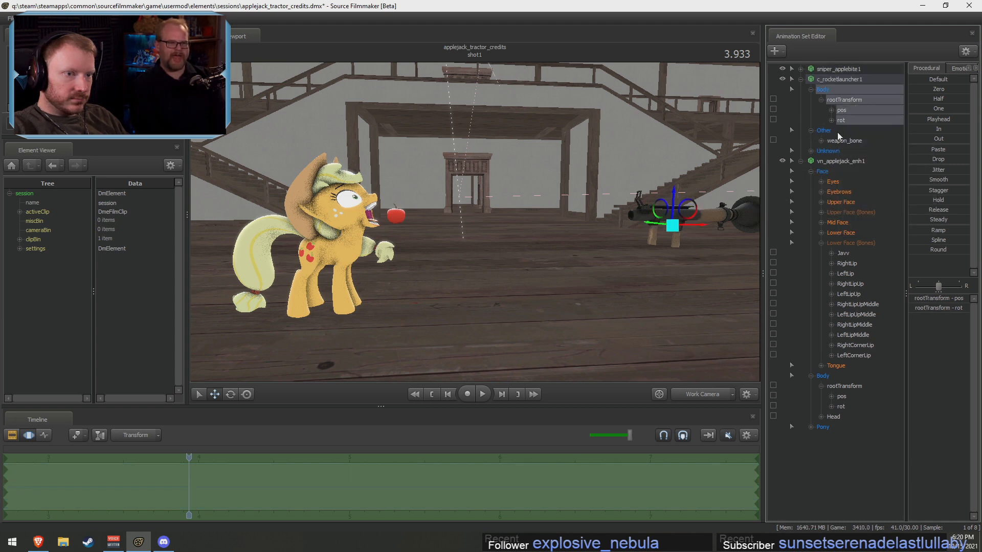
Add a scale control to the apple's rootTransform in sniper_applebite1
click(801, 80)
click(801, 68)
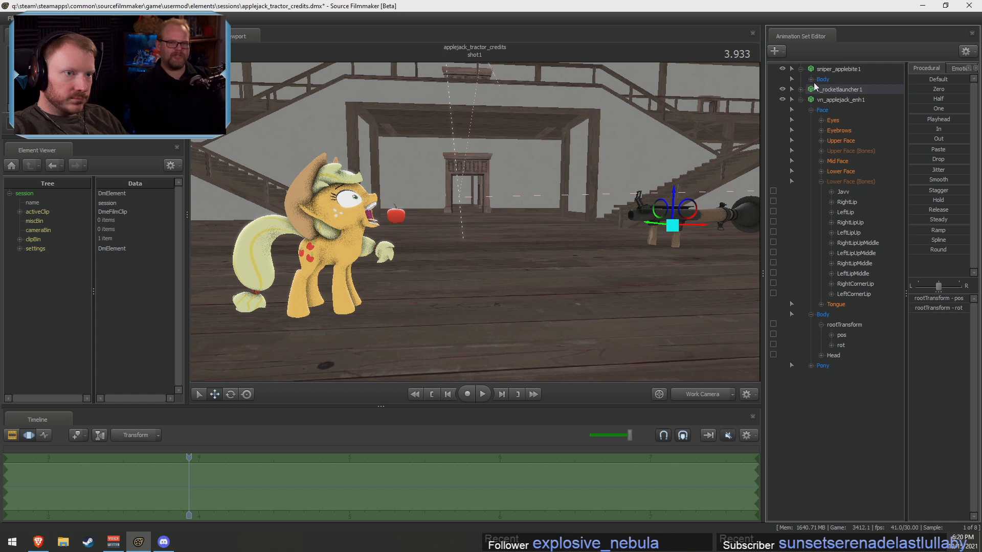
click(841, 99)
right_click(841, 101)
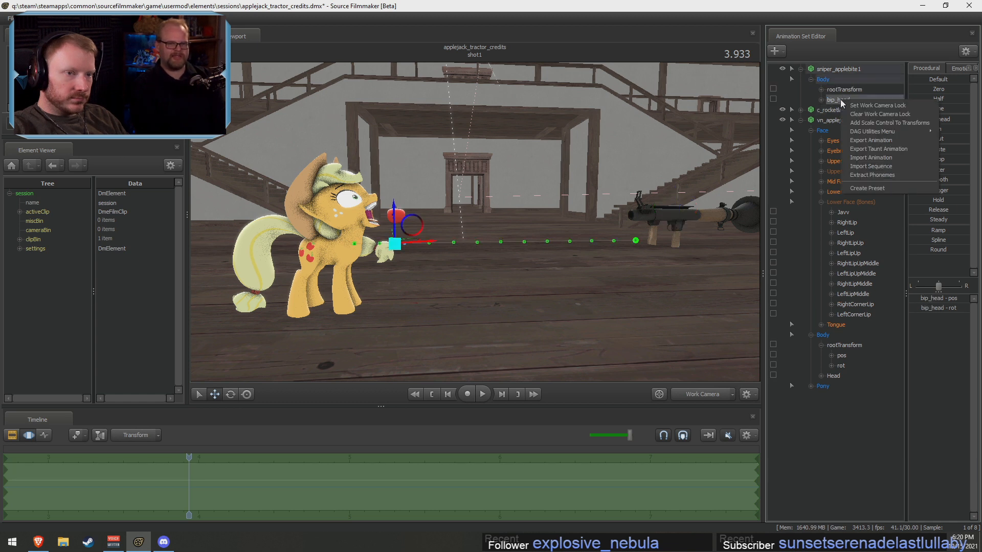
click(839, 87)
right_click(838, 87)
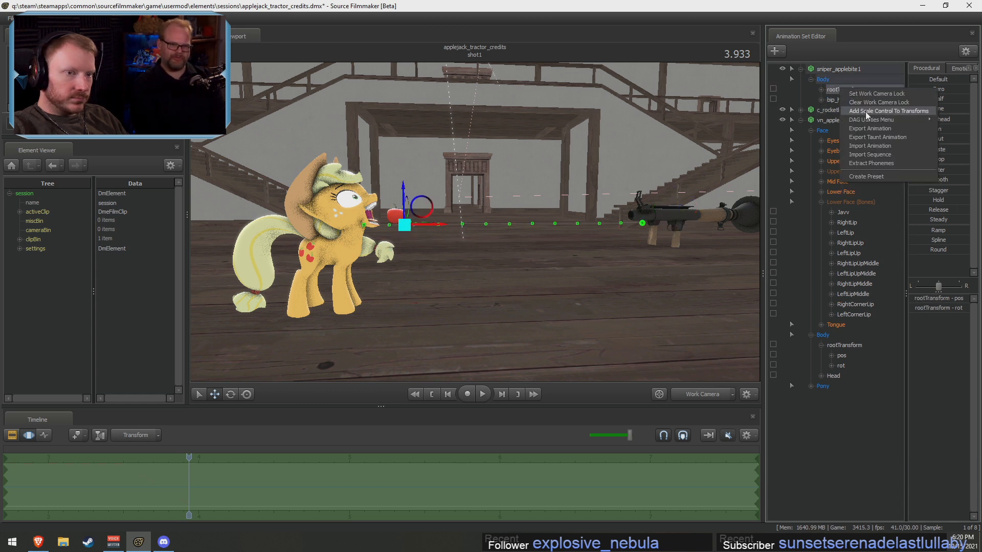
click(865, 112)
Scale the apple down to nothing for all time before about 3.5 seconds using its rootTransform_scale control
click(836, 109)
drag(215, 486, 113, 504)
middle_drag(139, 511, 335, 507)
shift+drag(308, 483, 1, 447)
scroll(420, 469, up, 2)
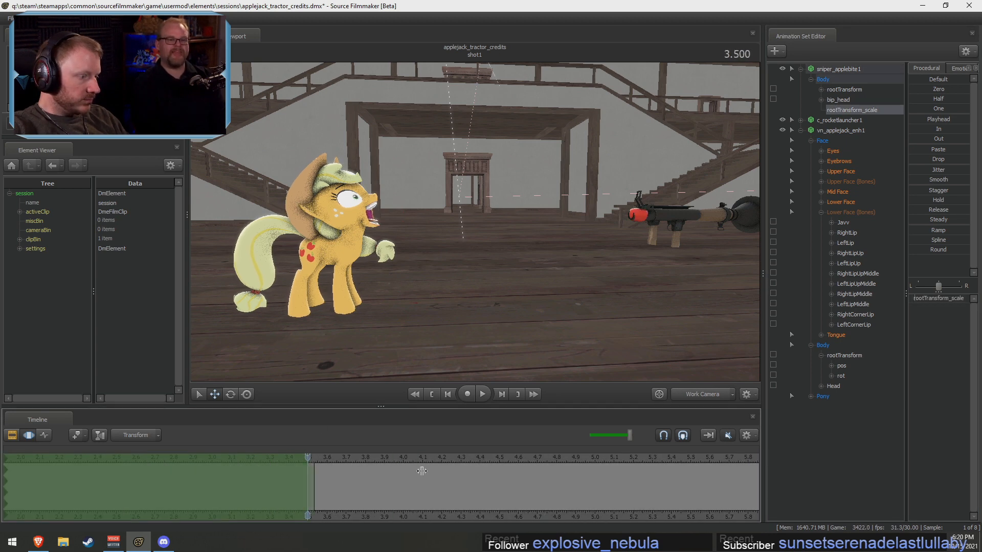
mouse_move(309, 456)
mouse_down()
mouse_move(316, 475)
mouse_move(312, 458)
mouse_up()
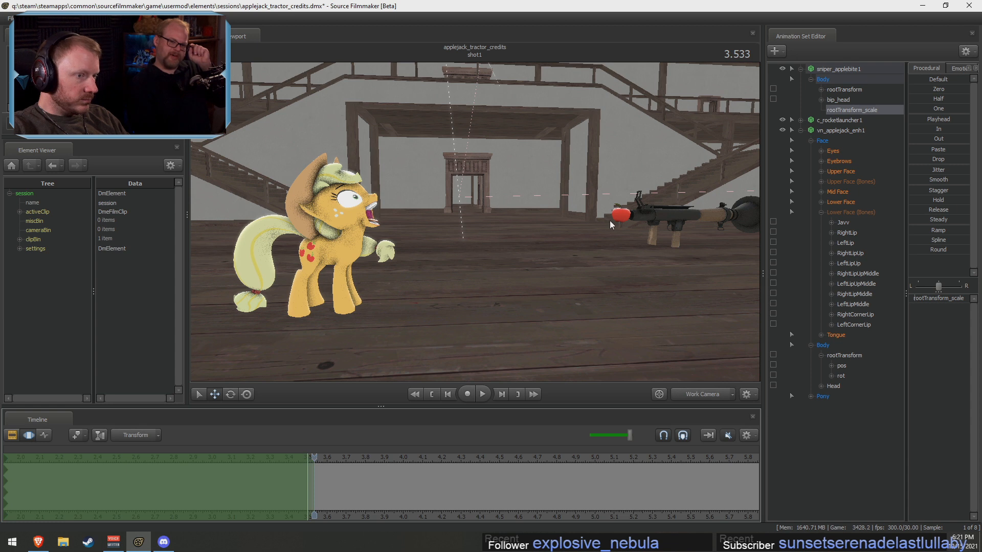
drag(939, 301, 911, 299)
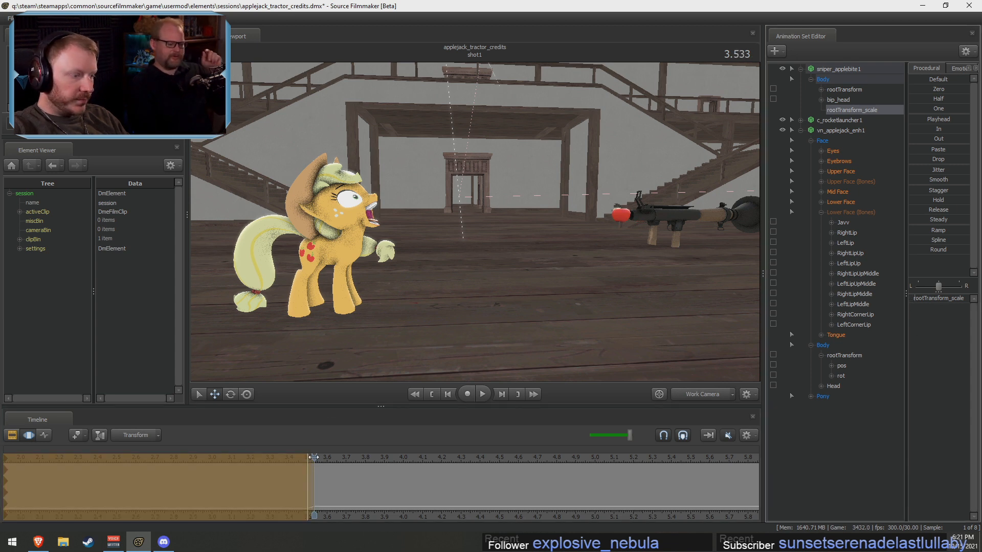
drag(314, 456, 307, 456)
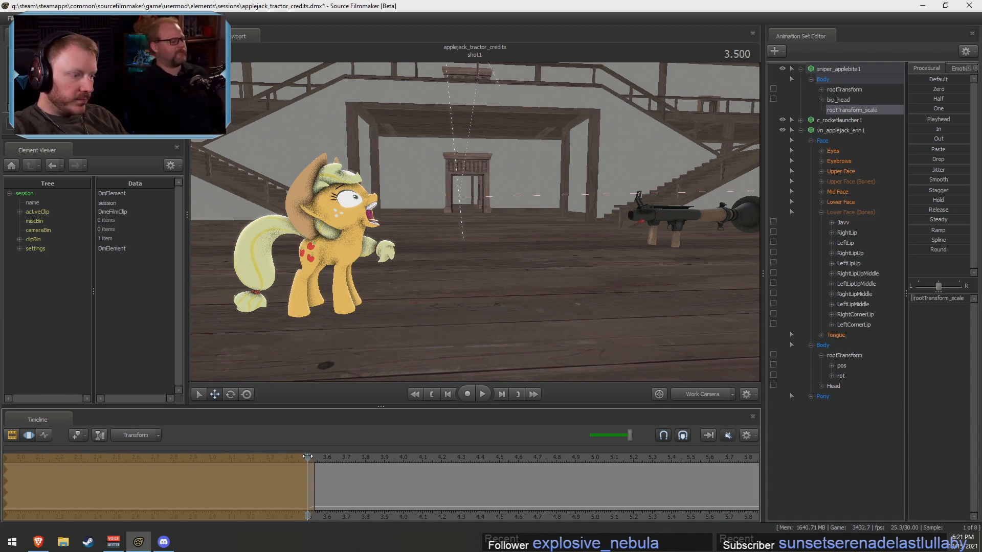
Nudge the apple's rootTransform slightly upward over the time selection before about 3.5 seconds
click(844, 89)
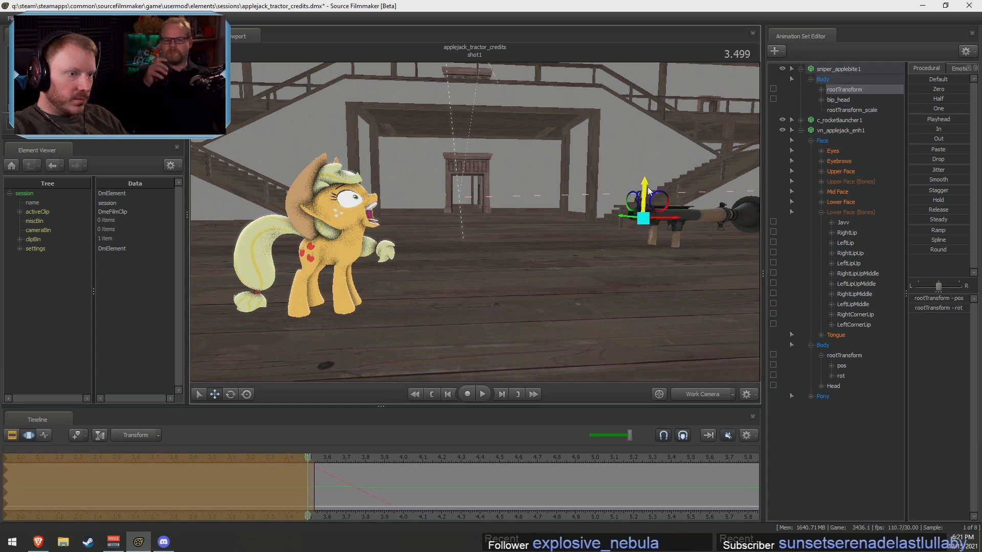
drag(647, 191, 648, 187)
key(F2)
key(F3)
Select the whole sniper_applebite1 animation set and set the time selection around the apple's flight, about 3.5 to 4.5 seconds
drag(307, 474, 441, 488)
scroll(415, 489, down, 5)
scroll(368, 494, up, 7)
key(Escape)
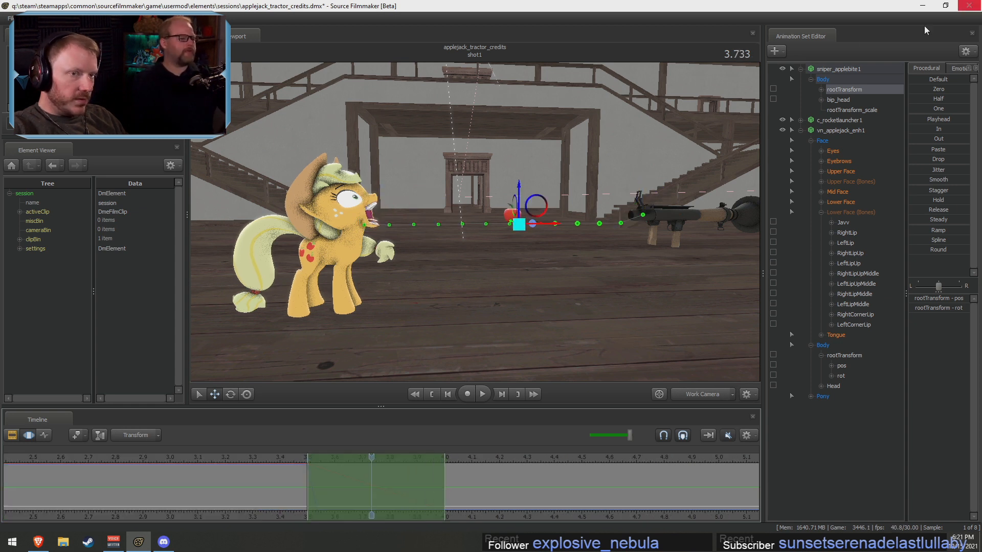
click(848, 70)
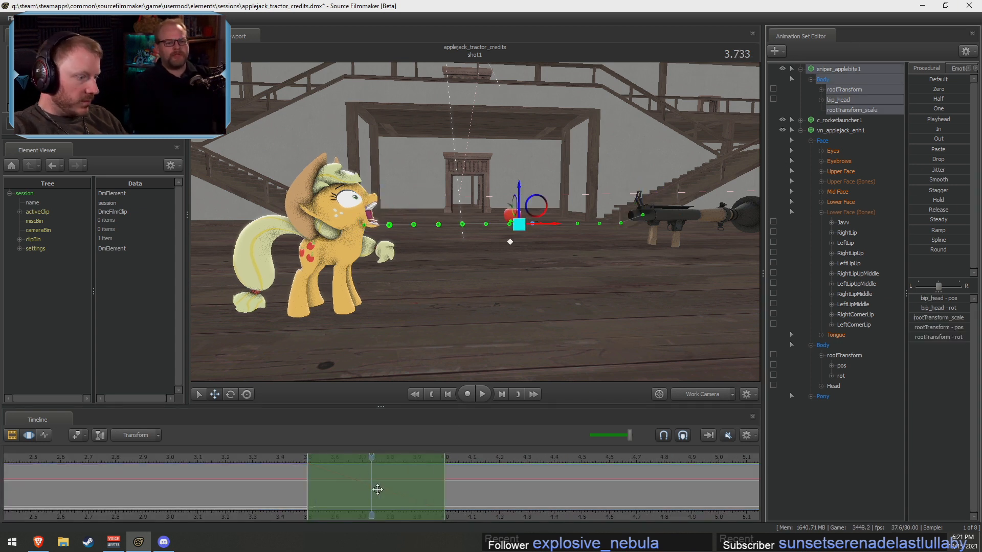
scroll(388, 485, down, 1)
scroll(387, 486, down, 2)
drag(369, 482, 329, 483)
key(Escape)
key(F2)
key(F3)
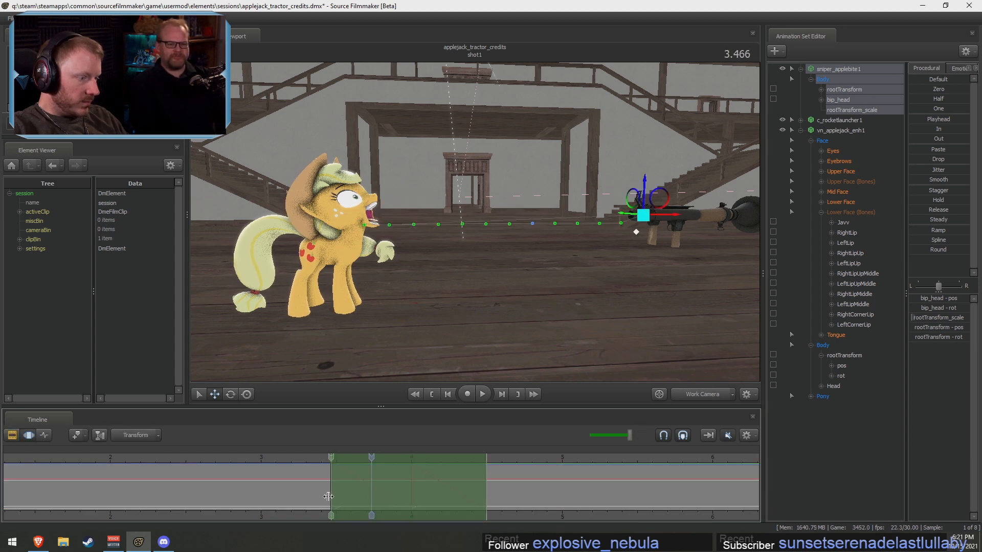
Paste the apple's flight animation repeatedly at half-second intervals over the earlier part of the shot, back to about 0.5 seconds
drag(425, 485, 123, 489)
key(ctrl+v)
key(F2)
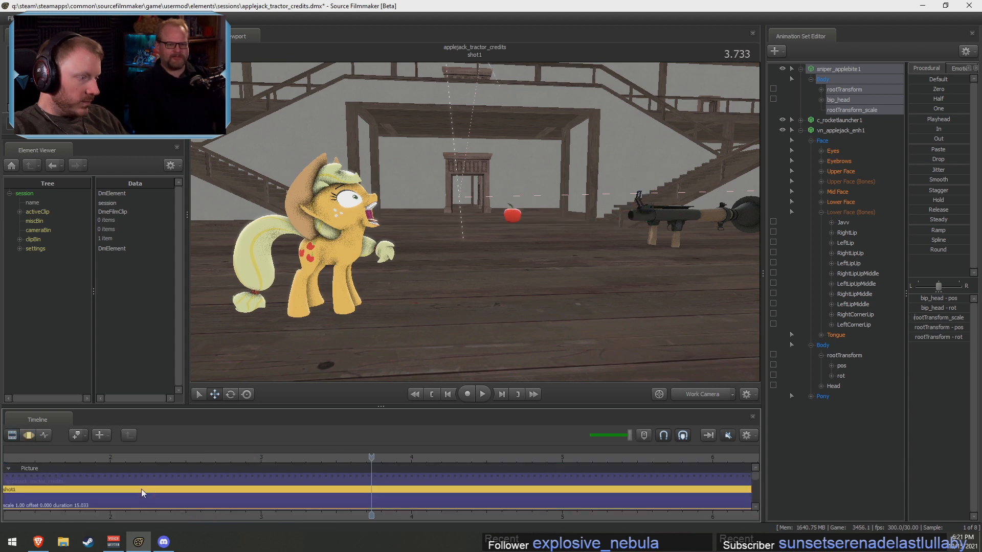
key(F3)
scroll(154, 491, down, 5)
drag(197, 478, 103, 482)
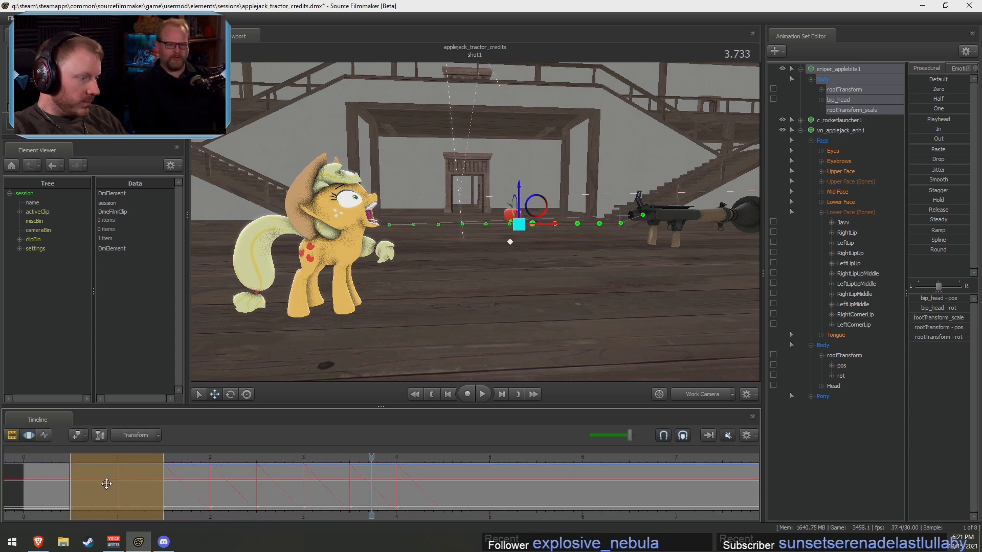
Extend the time selection to about 0.5–4.5 seconds and paste that block of repeated flights onward over the rest of the shot
drag(163, 481, 439, 507)
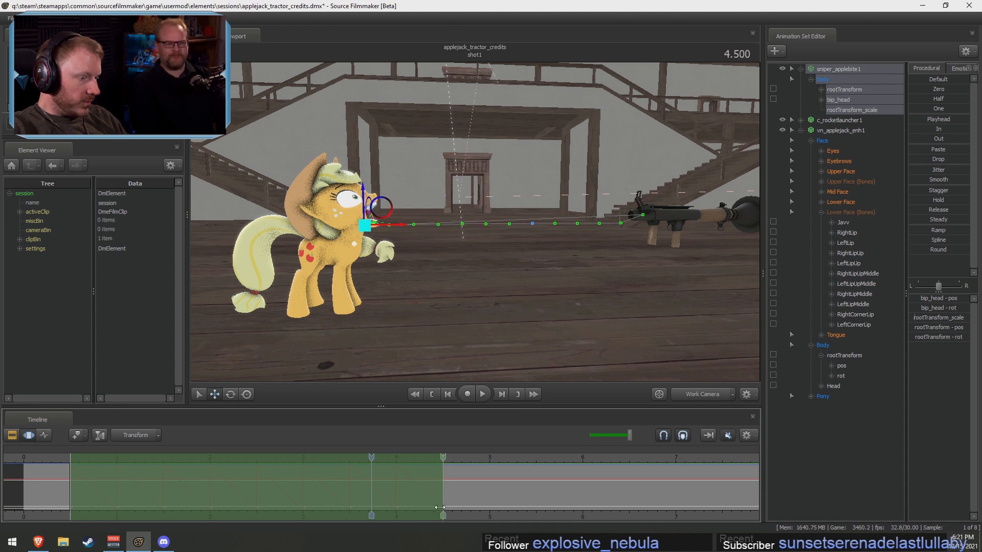
drag(277, 474, 646, 492)
key(ctrl+v)
scroll(645, 499, down, 4)
key(F2)
scroll(603, 498, down, 4)
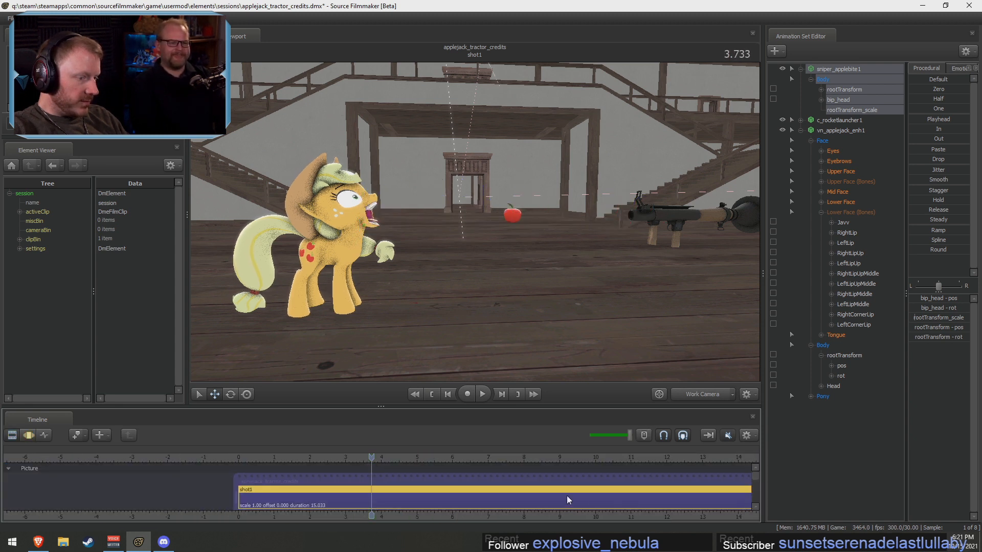
key(F3)
drag(500, 494, 618, 505)
key(ctrl+v)
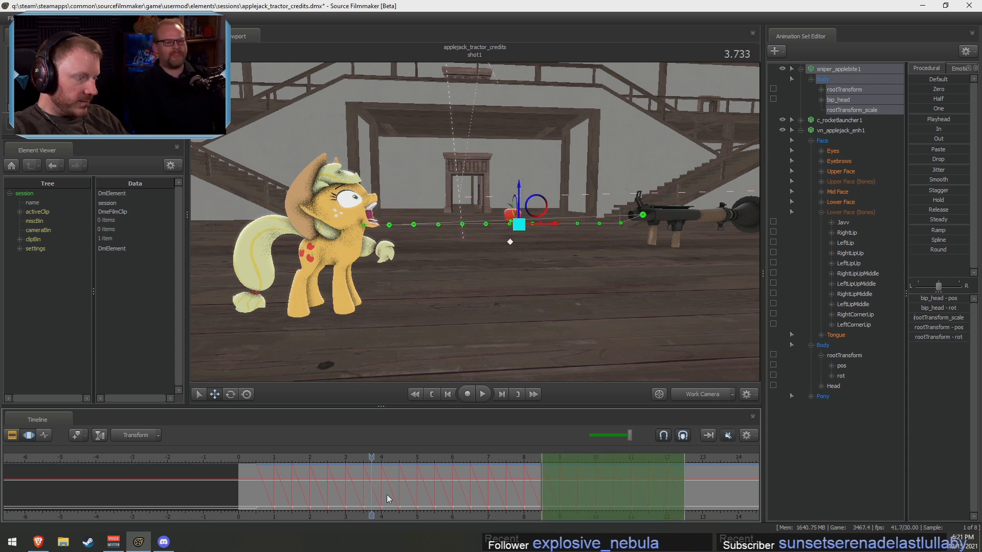
Select the whole timeline and move the sniper_applebite1 animation set below vn_applejack_enh1 in the animation set list
click(264, 459)
key(ctrl+a)
alt+drag(411, 489, 393, 491)
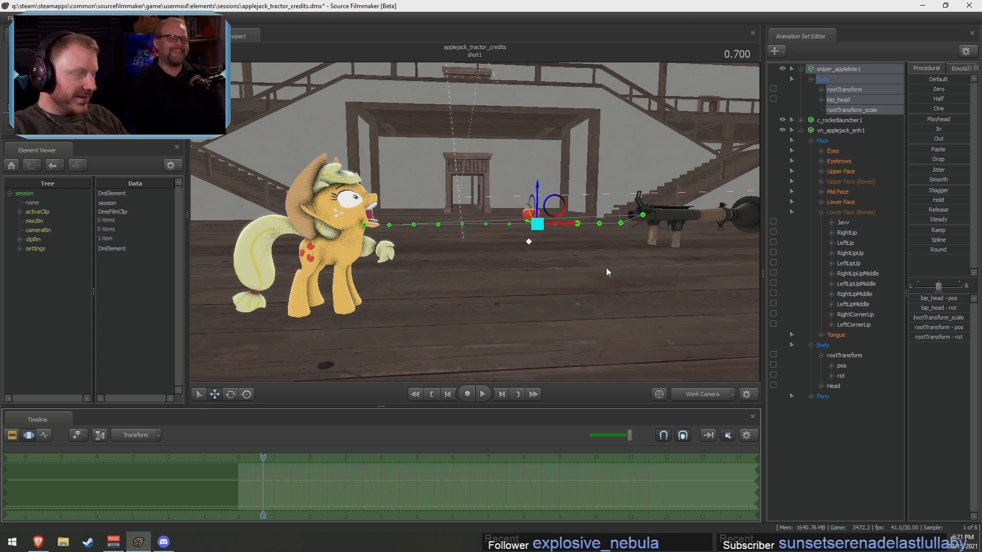
key(F2)
key(F3)
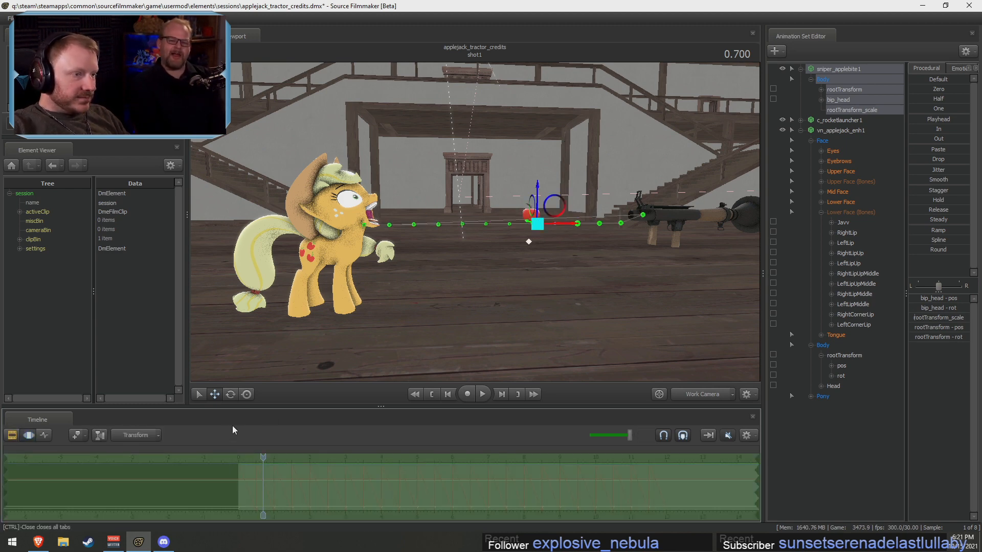
click(849, 69)
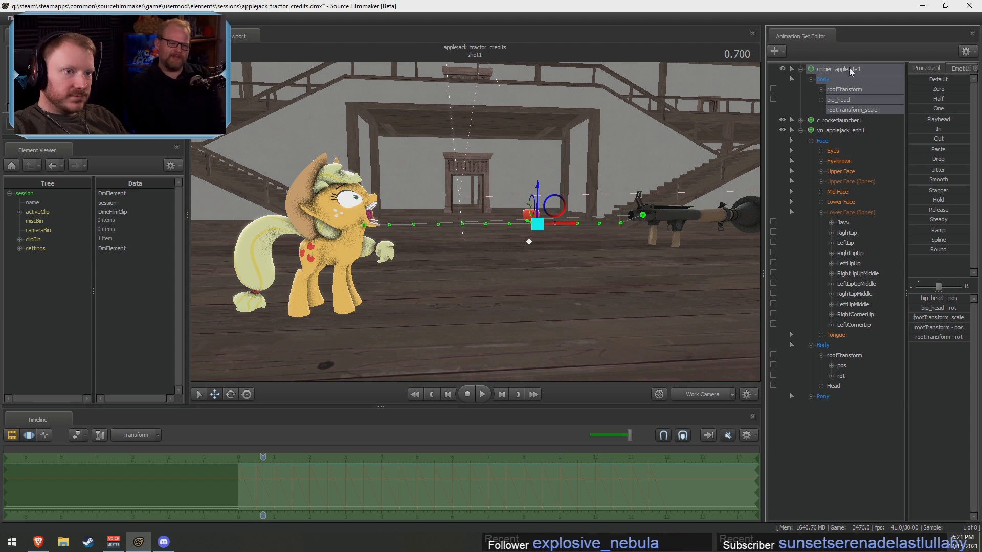
click(801, 131)
drag(833, 70, 826, 179)
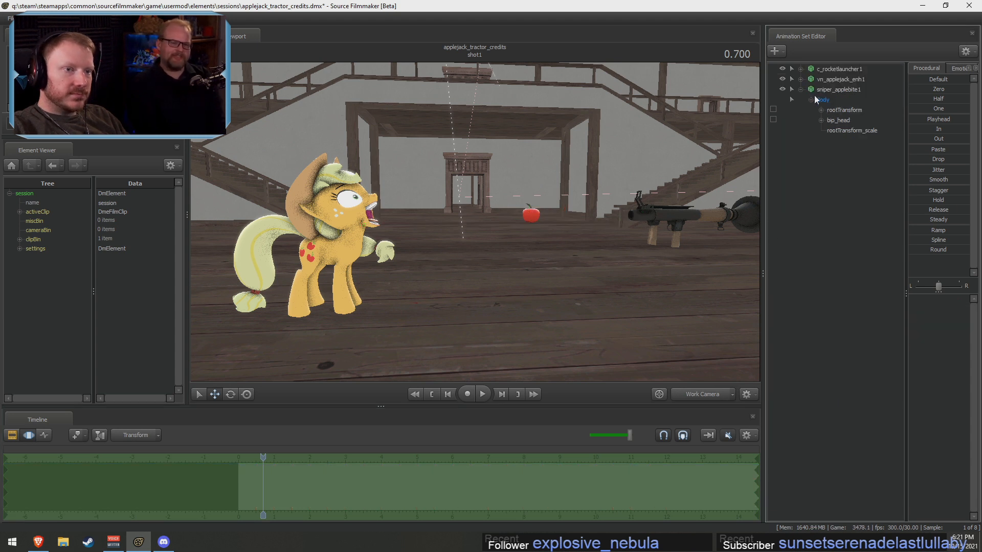
Duplicate the sniper_applebite1 animation set and shift the copy's animation in time so the two apples fly apart
click(837, 90)
right_click(837, 88)
click(850, 103)
right_click(812, 168)
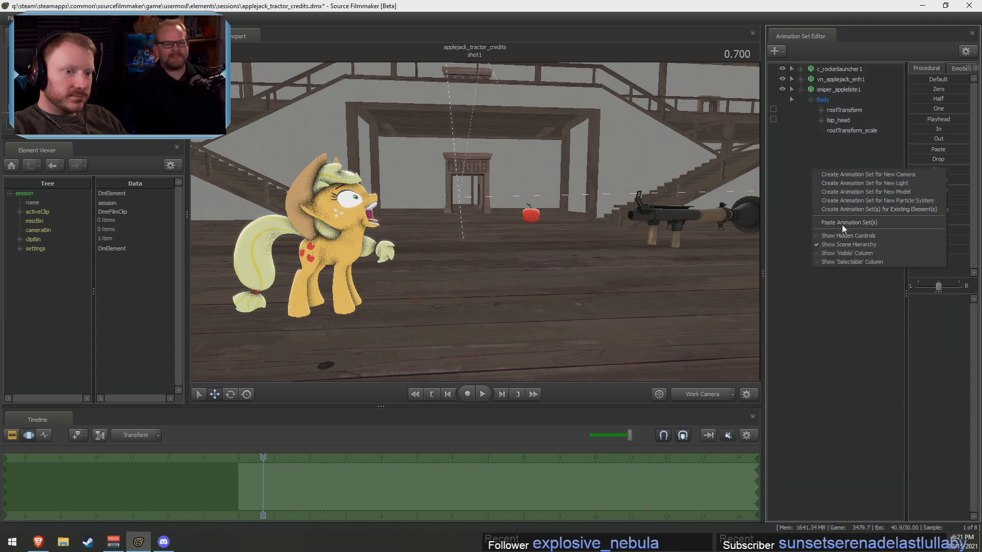
click(842, 224)
click(843, 141)
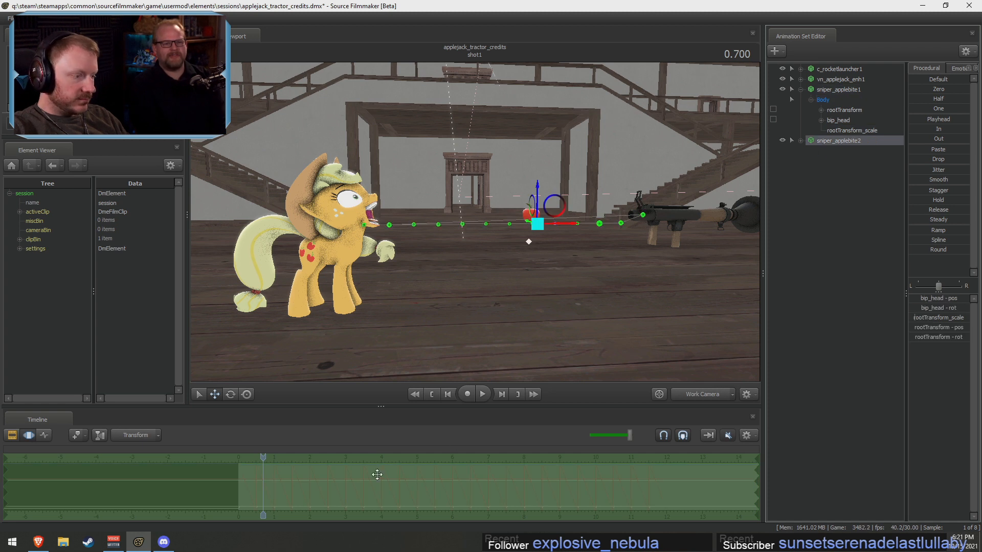
scroll(377, 475, up, 3)
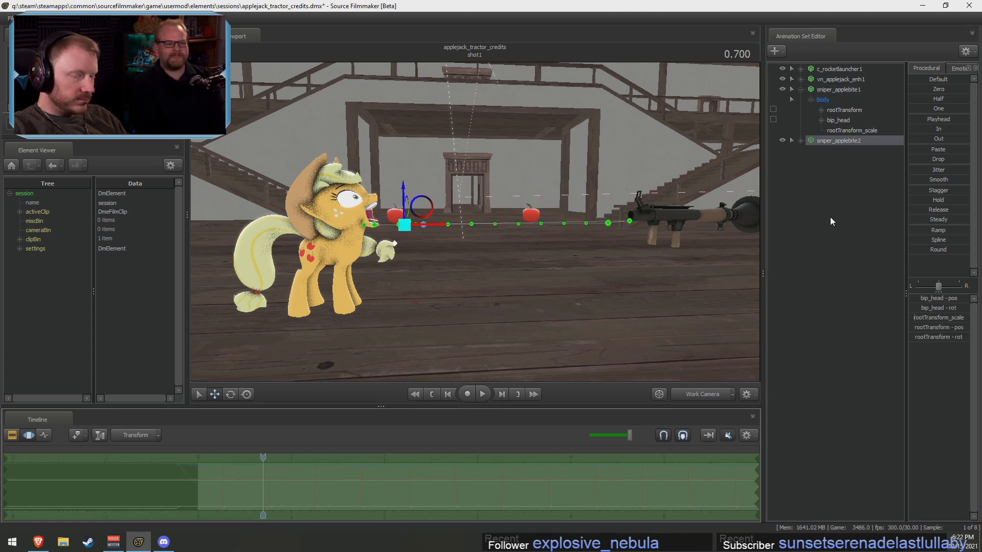
Copy and paste both apple animation sets together and offset the new pair's timing between the existing apples
click(837, 92)
ctrl+click(821, 140)
right_click(821, 140)
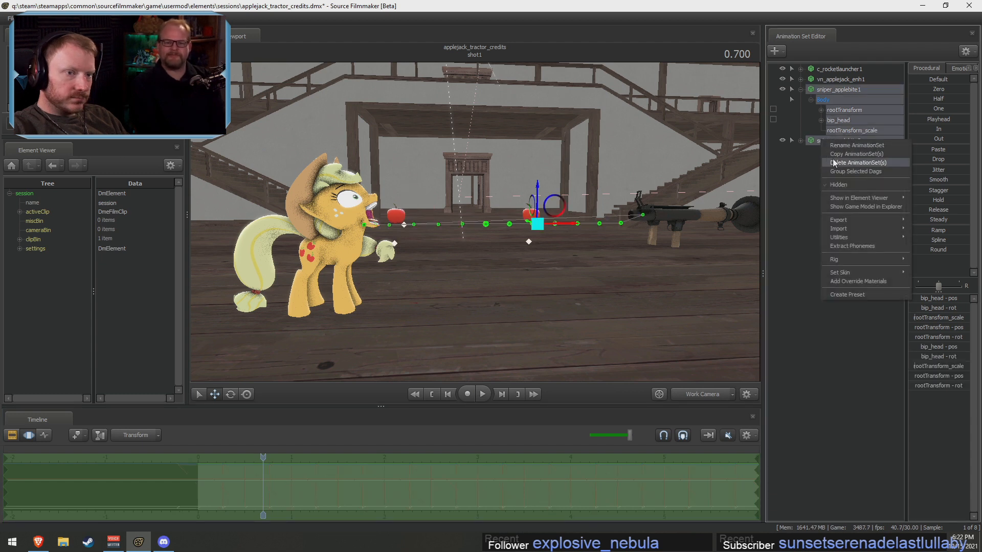
click(836, 154)
right_click(818, 180)
click(823, 237)
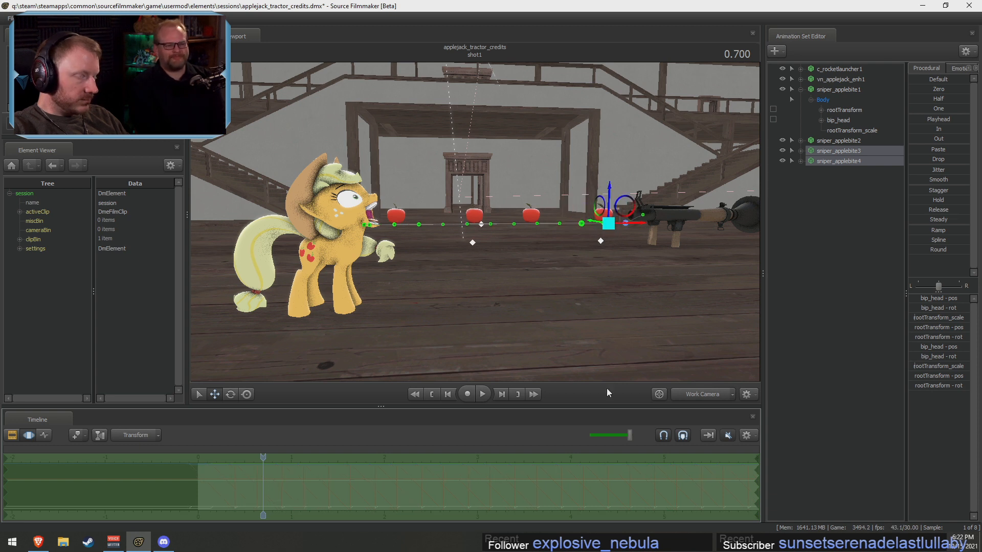
drag(461, 474, 465, 476)
Paste another pair of apple animation sets and shift their timing to fill the remaining gaps in the stream
right_click(845, 226)
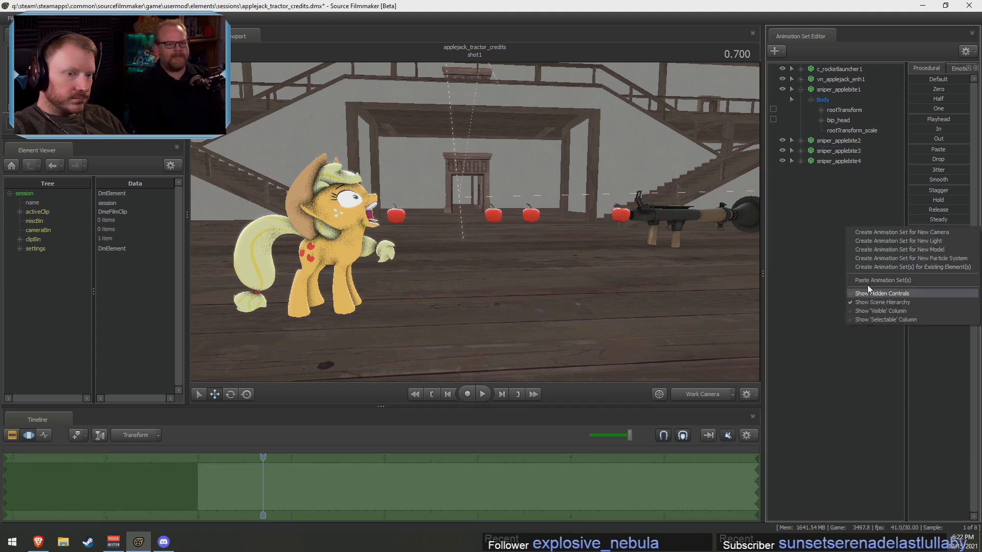
click(869, 280)
ctrl+click(836, 183)
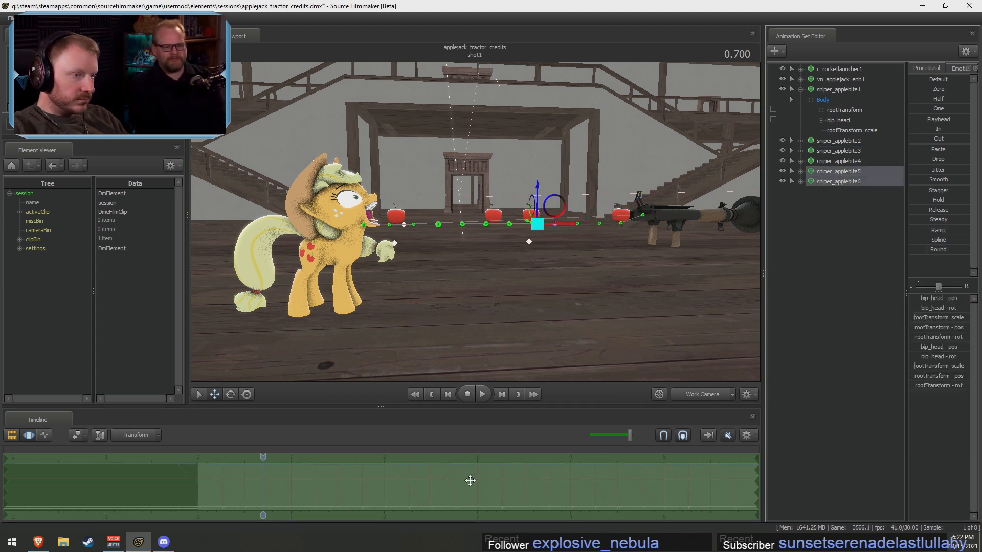
drag(470, 481, 454, 493)
key(F2)
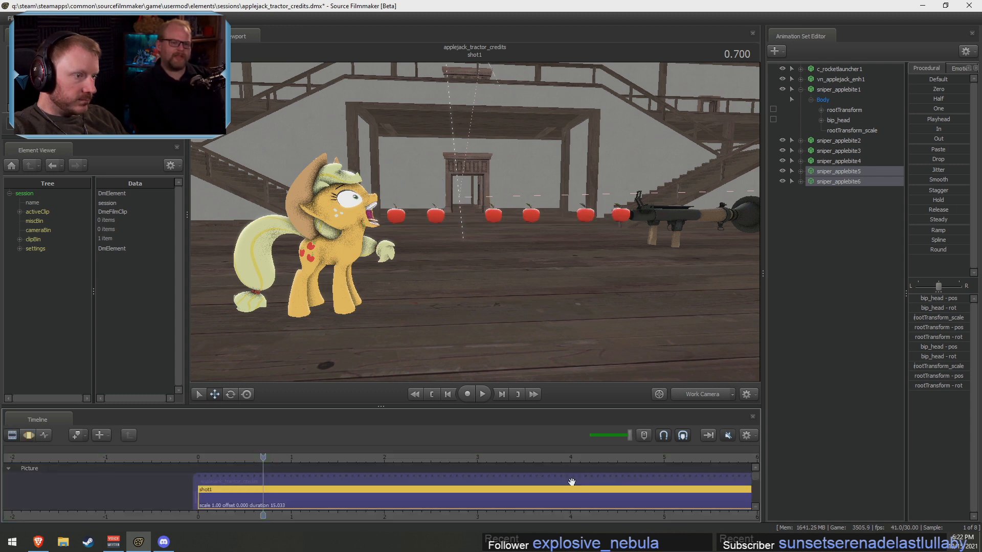
Play the shot from about 0.1 seconds to check the stream of apples flying into Applejack's mouth
click(207, 459)
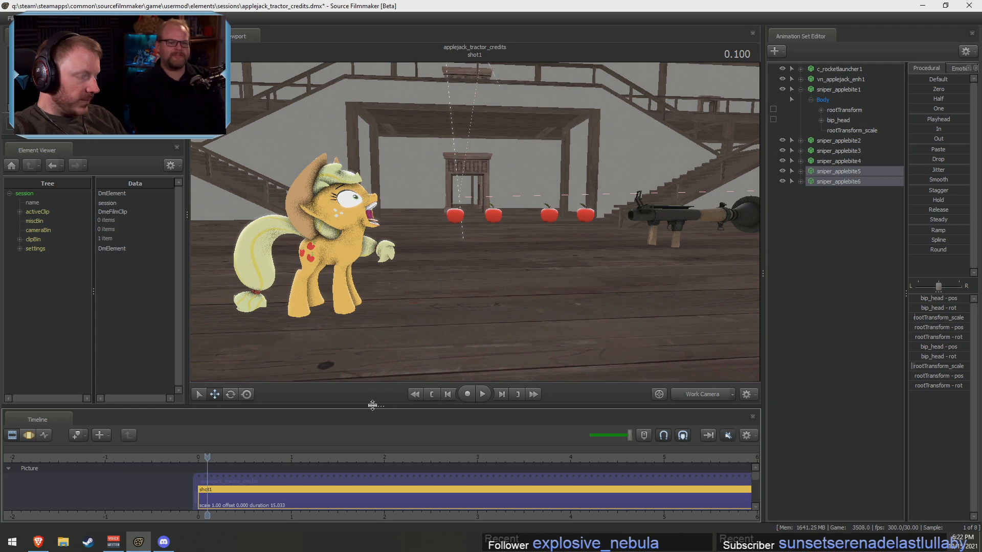
key(space)
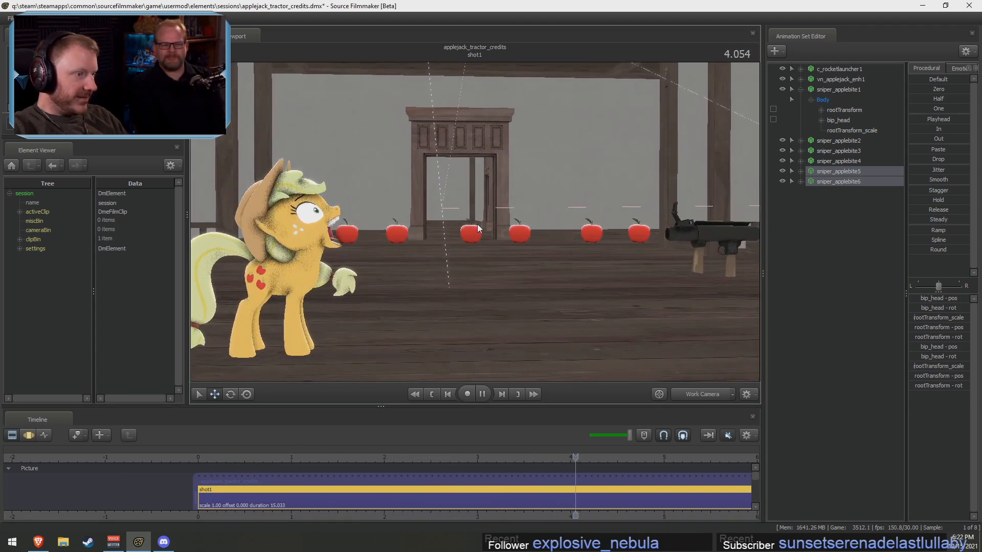
key(space)
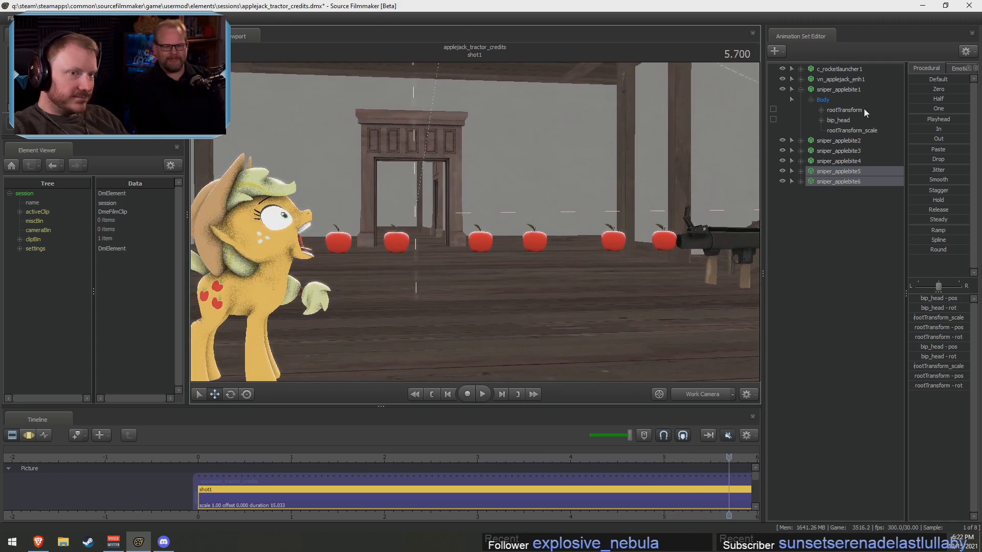
Try to close Applejack's mouth by rotating her Jaw bone within a short time selection around 0.27 seconds
key(F3)
drag(220, 481, 238, 489)
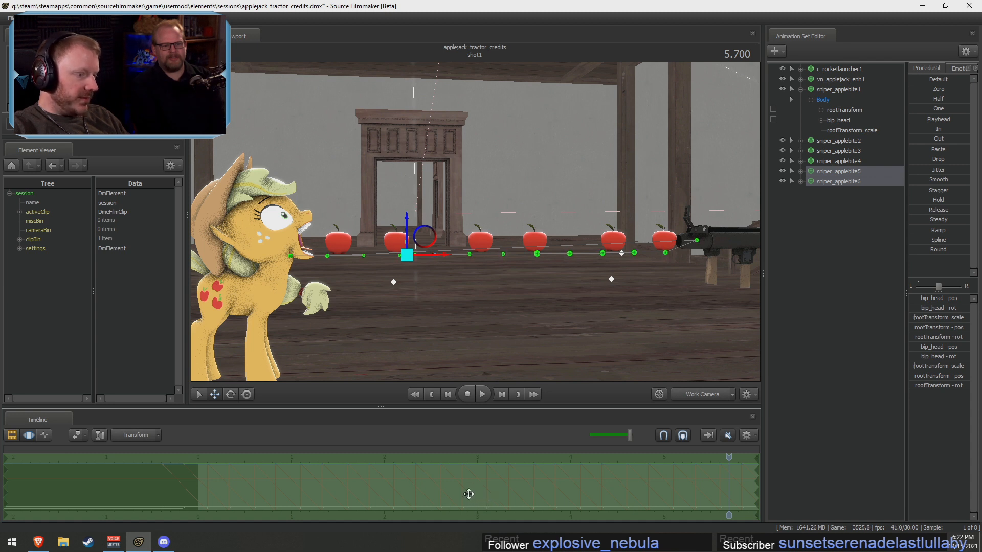
click(801, 79)
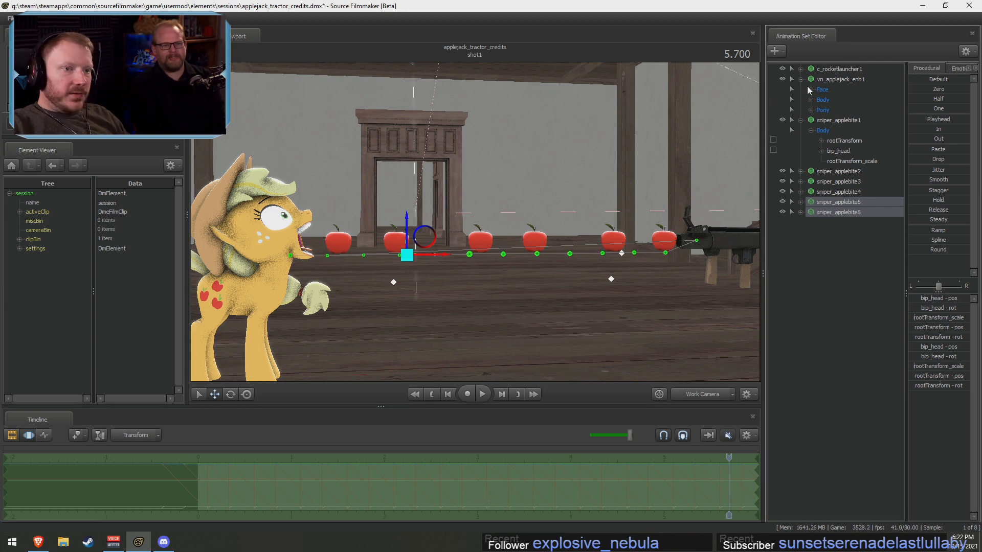
click(811, 89)
click(837, 151)
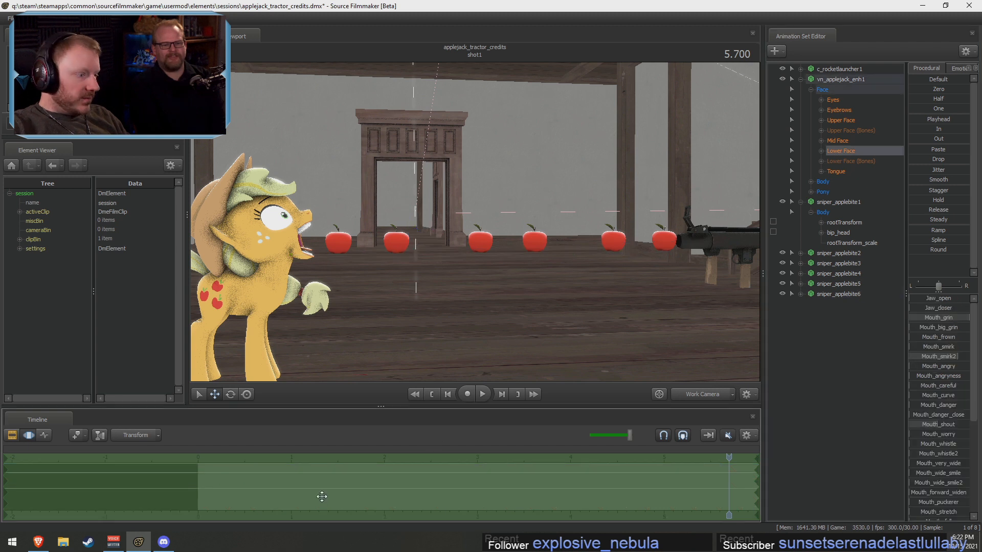
drag(212, 490, 223, 489)
key(Escape)
scroll(223, 489, up, 3)
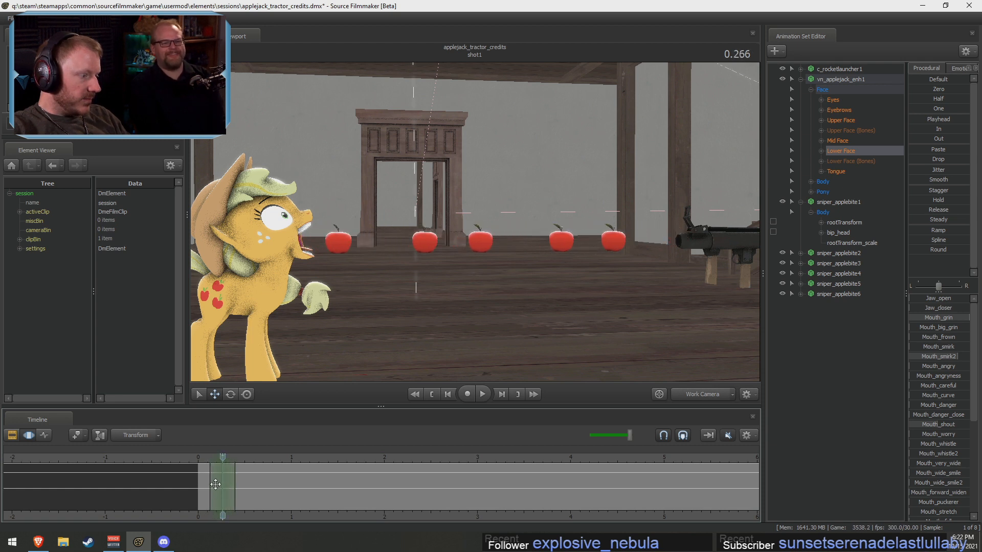
key(ctrl)
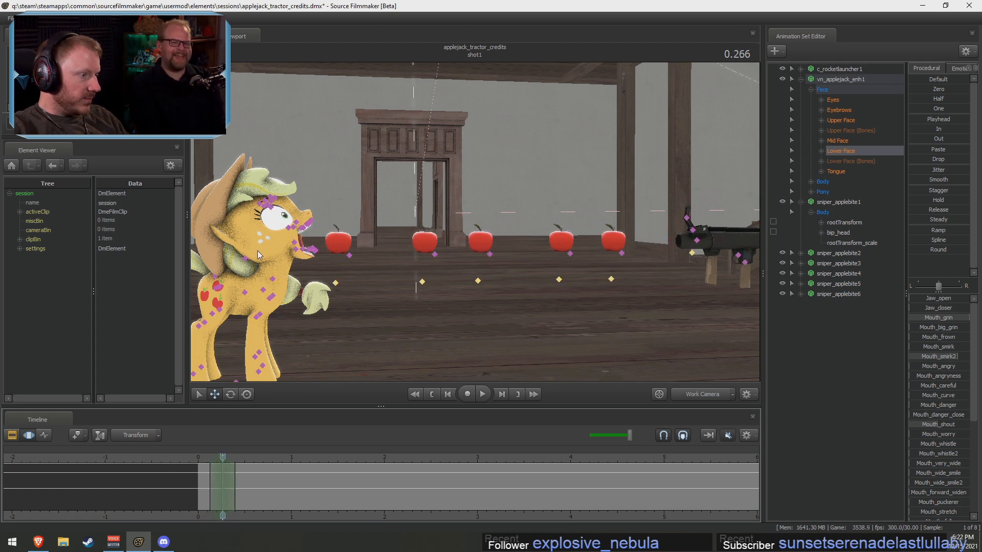
ctrl+click(294, 243)
drag(271, 272, 307, 267)
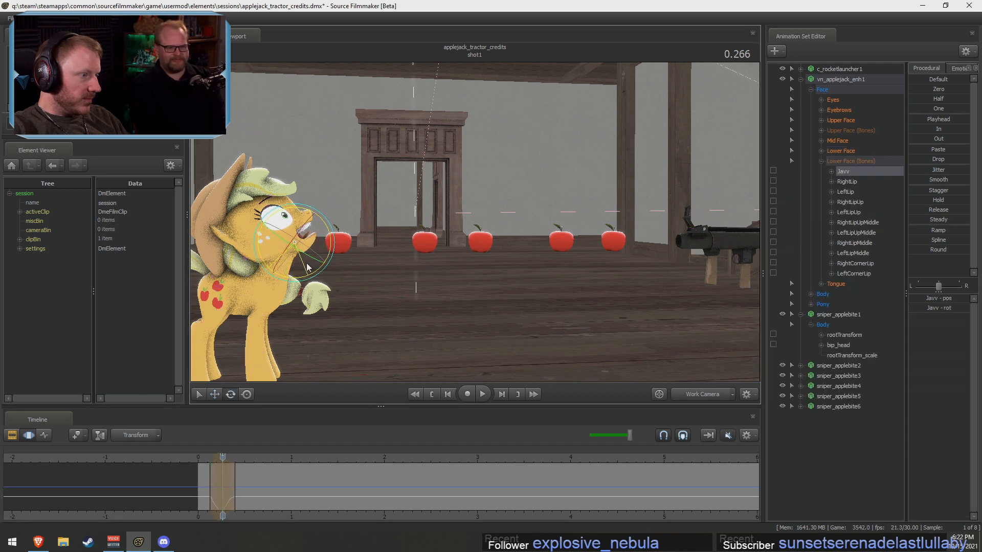
Try to tighten and shift the brief jaw movement around 0.2 seconds, then undo it
mouse_move(225, 468)
mouse_down()
mouse_move(203, 477)
mouse_move(221, 478)
mouse_up()
scroll(217, 478, down, 1)
scroll(210, 479, up, 3)
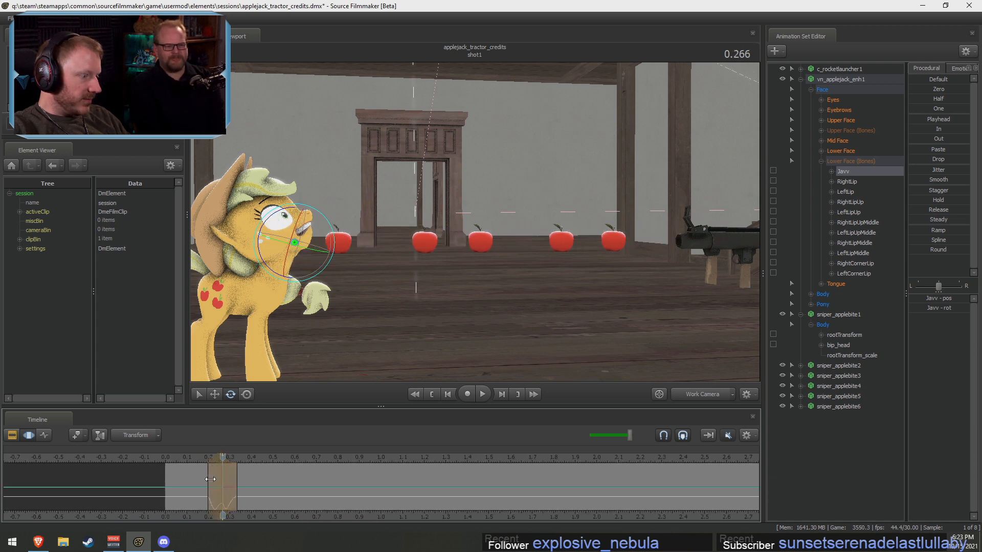
scroll(210, 479, up, 2)
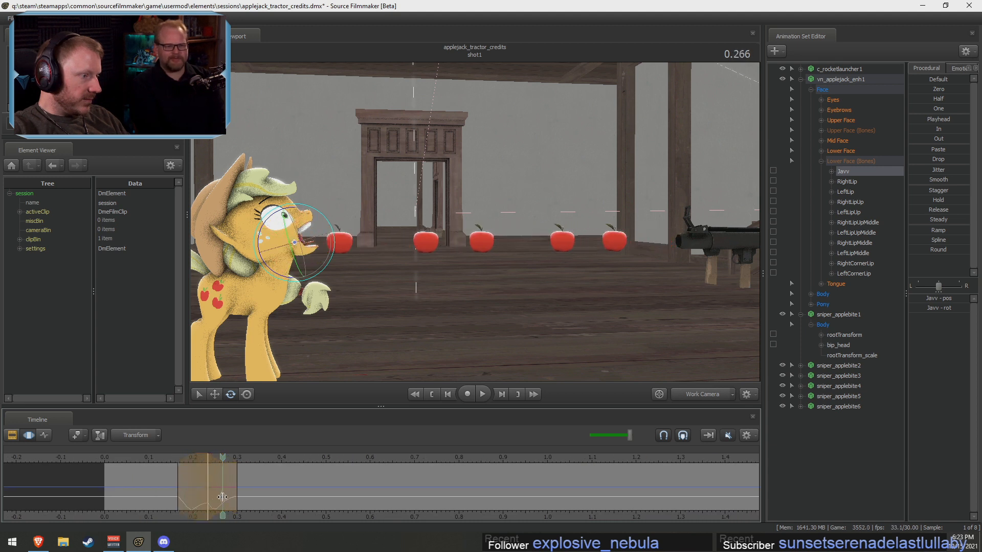
mouse_move(223, 497)
mouse_down()
mouse_move(237, 496)
mouse_move(222, 493)
mouse_up()
key(ctrl+z)
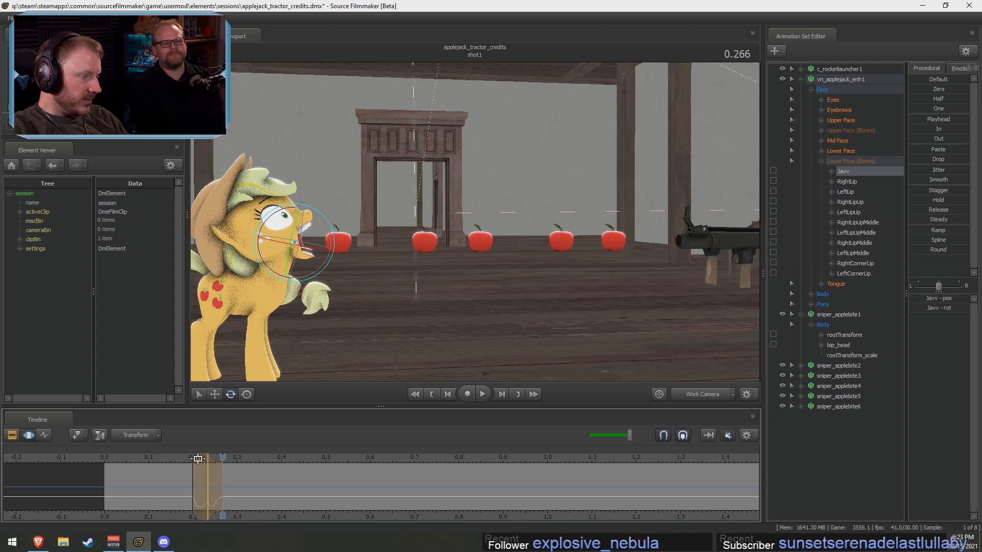
click(198, 492)
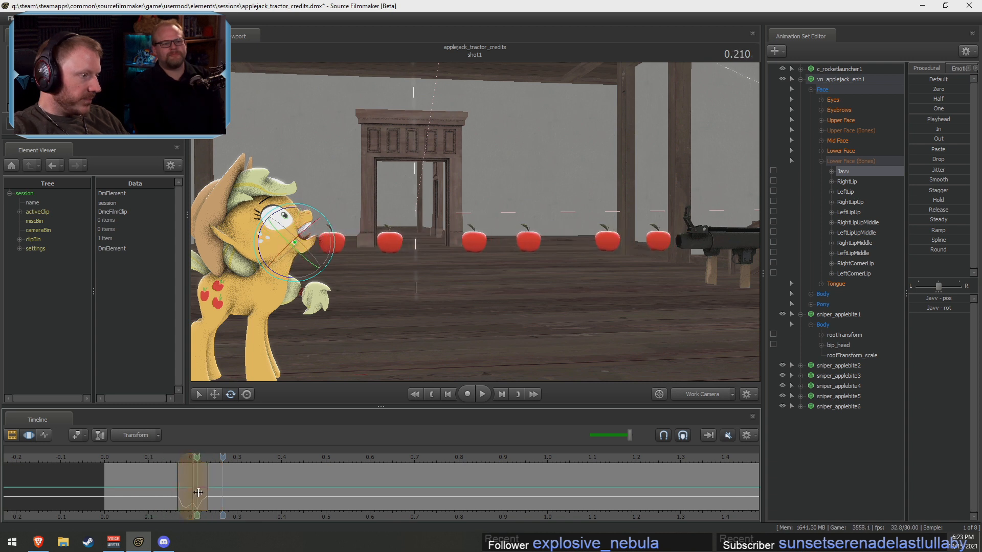
key(F2)
key(F3)
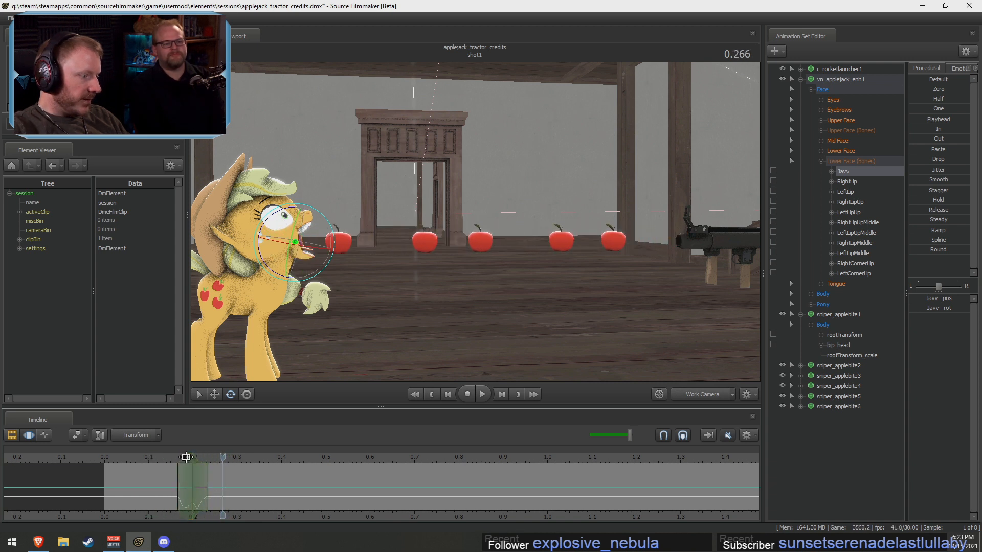
drag(196, 464, 210, 464)
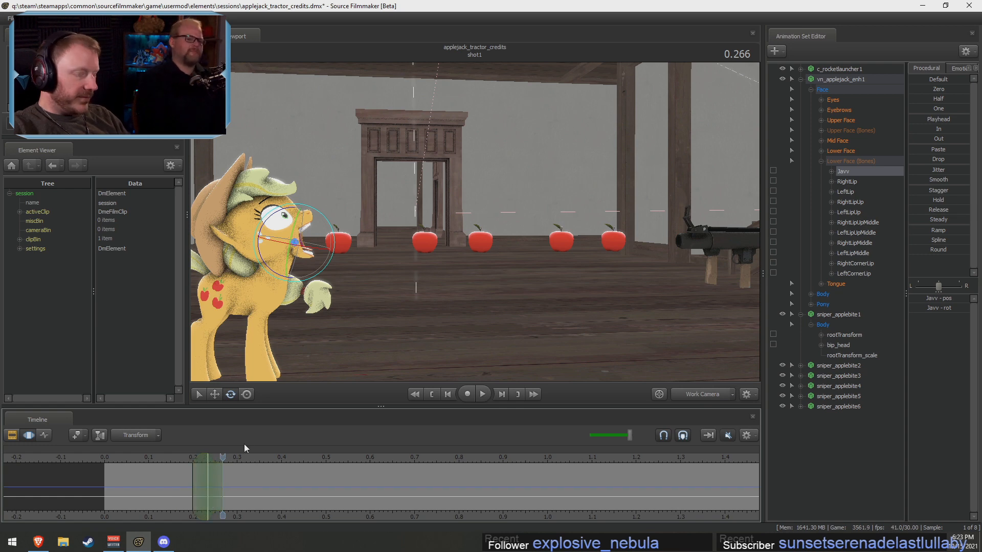
Pull the work camera back to show all of Applejack and turn on the red scarf in her body groups
drag(389, 338, 372, 340)
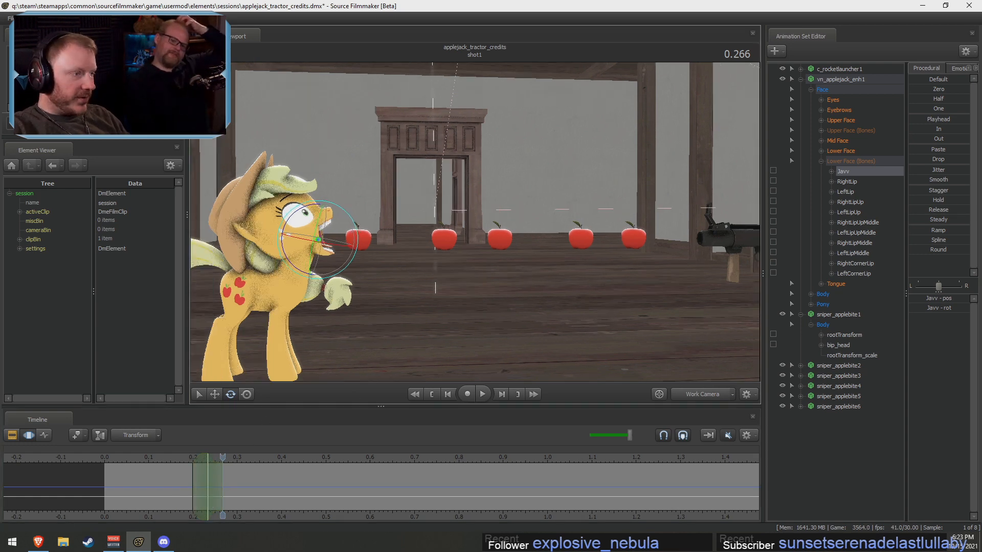
drag(586, 246, 606, 251)
key(s)
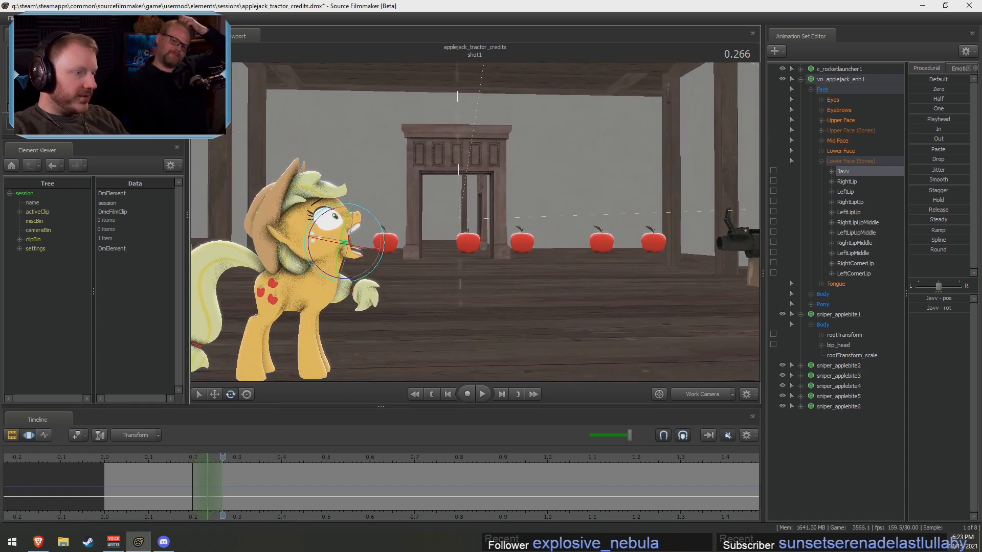
scroll(255, 489, down, 3)
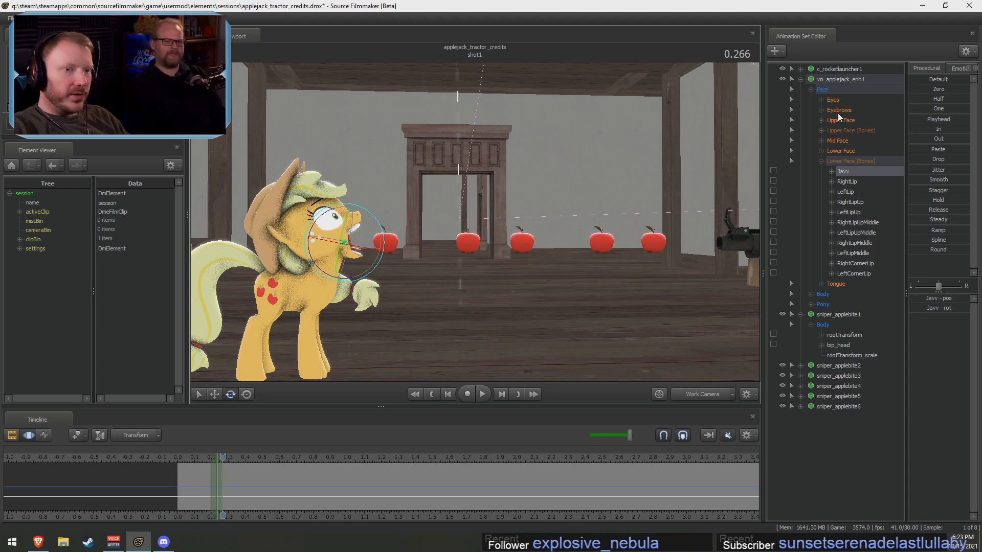
right_click(842, 81)
mouse_move(869, 224)
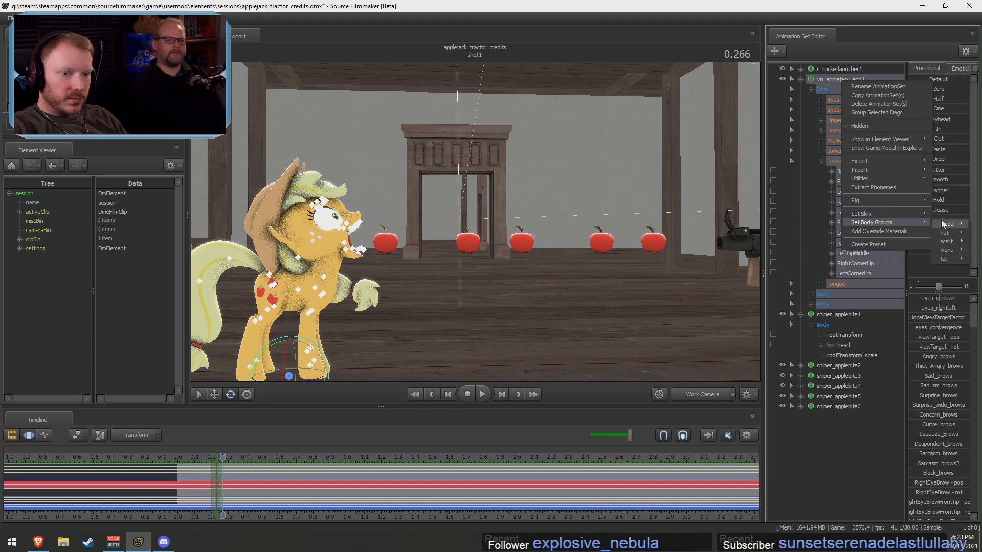
click(894, 258)
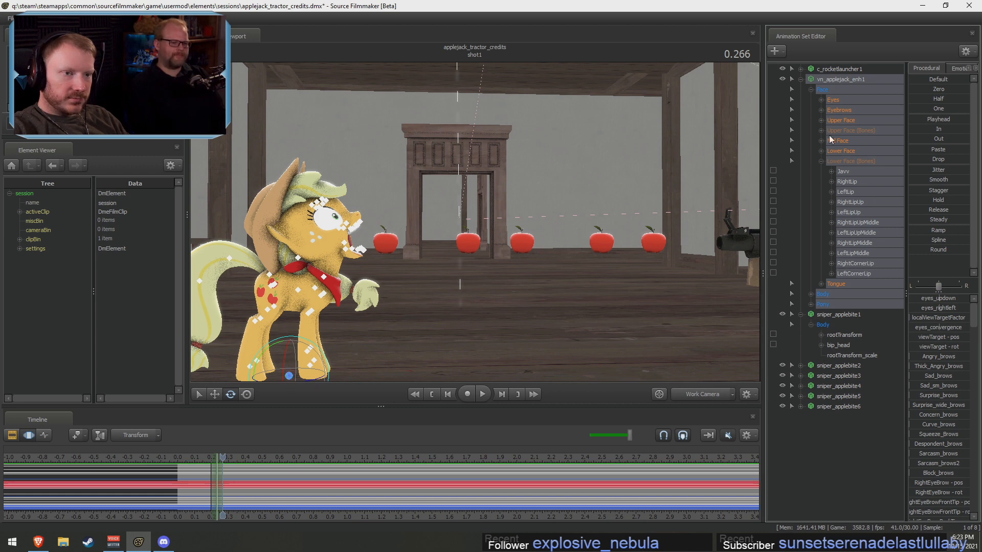
Lock Applejack's Chest2 bone and add a scale control to her Chest1 bone
click(811, 90)
click(811, 111)
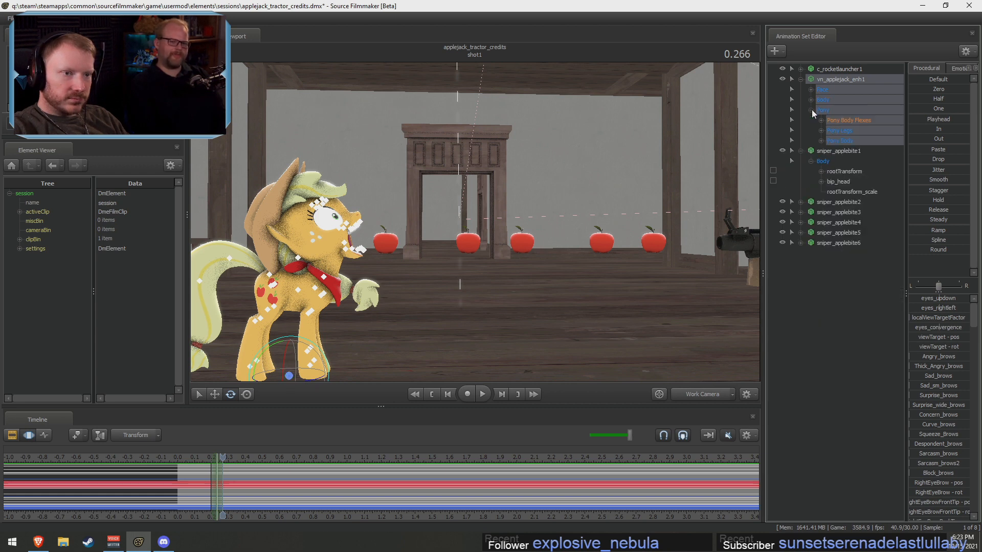
click(828, 132)
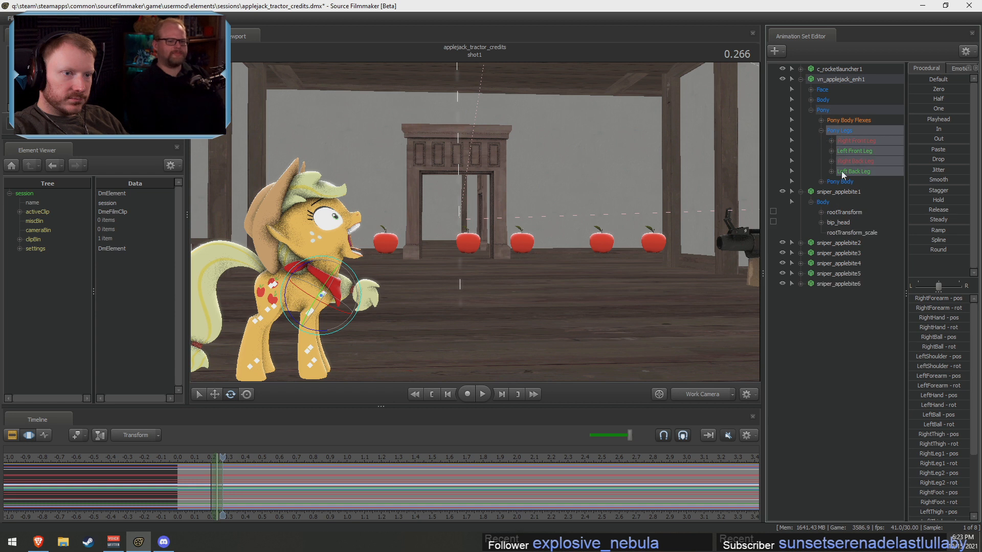
click(820, 140)
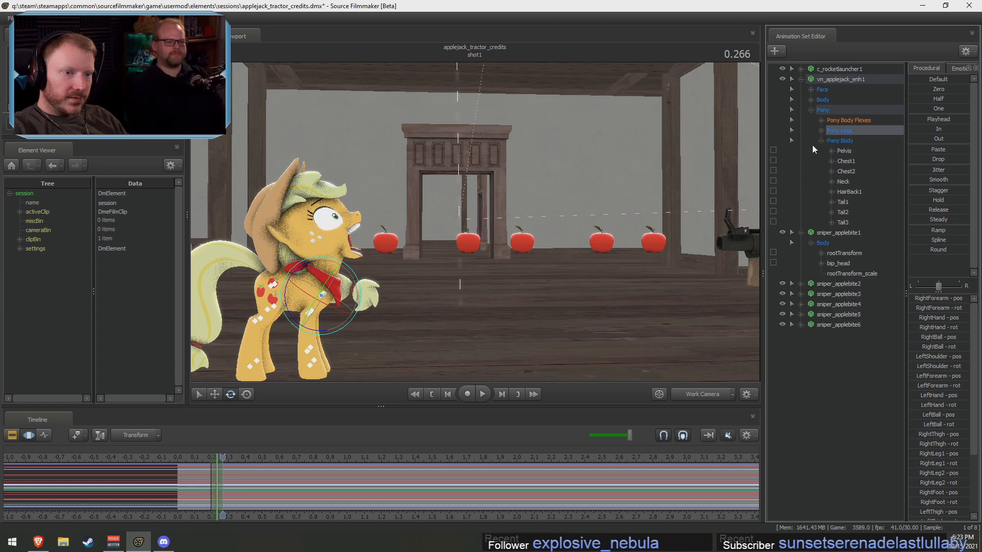
click(773, 171)
click(844, 161)
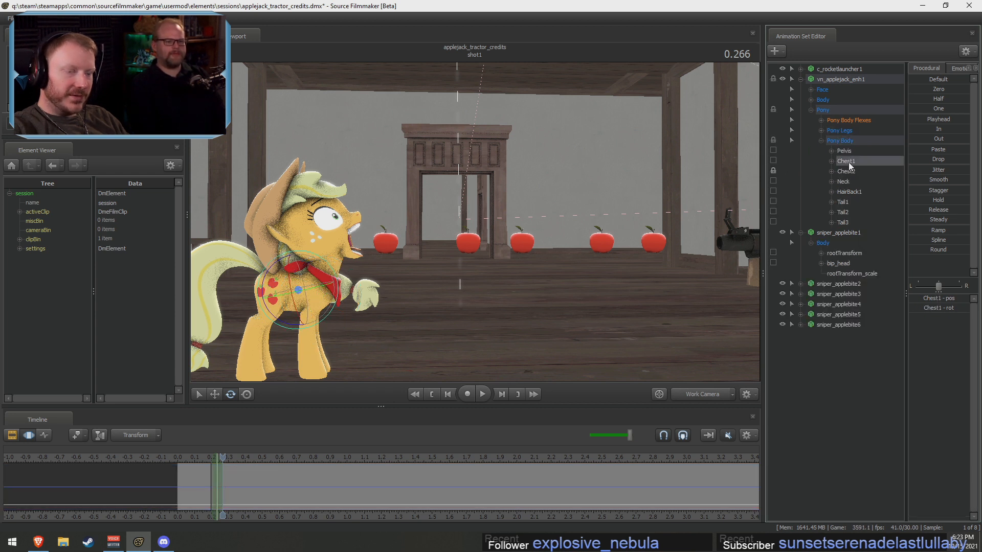
right_click(853, 161)
click(886, 182)
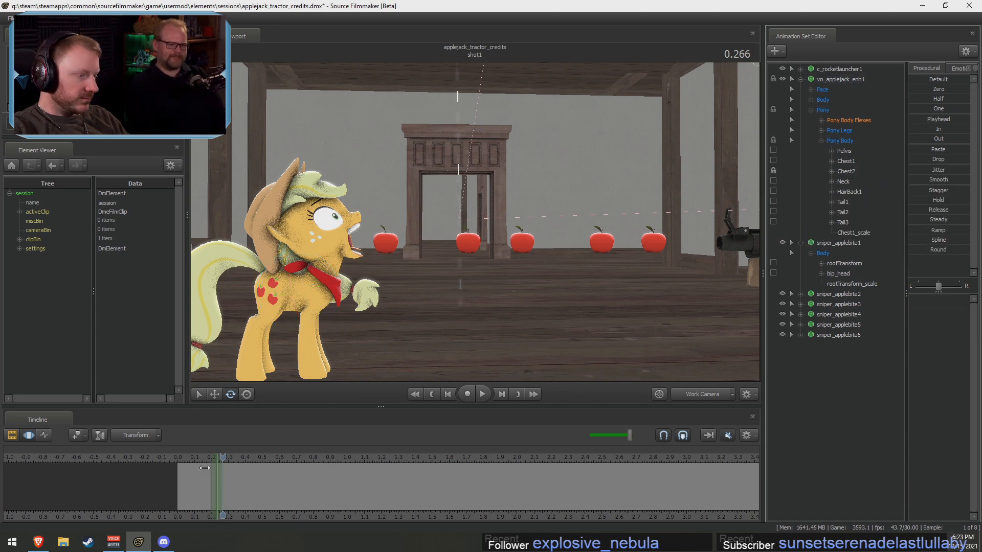
Ramp up Chest1_scale gradually from the shot's start with a long time falloff so Applejack's chest swells
scroll(393, 509, down, 10)
drag(467, 496, 774, 490)
drag(473, 492, 217, 493)
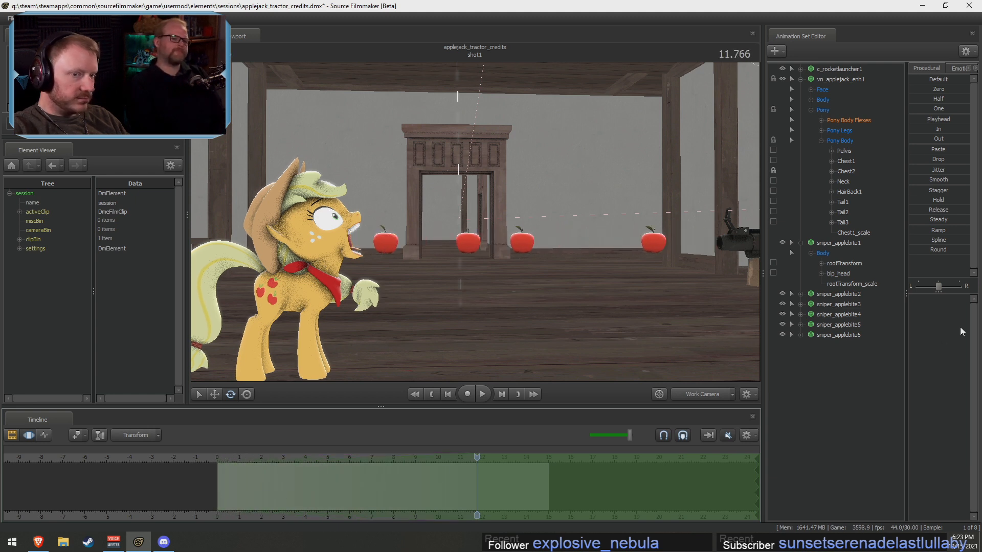
click(845, 234)
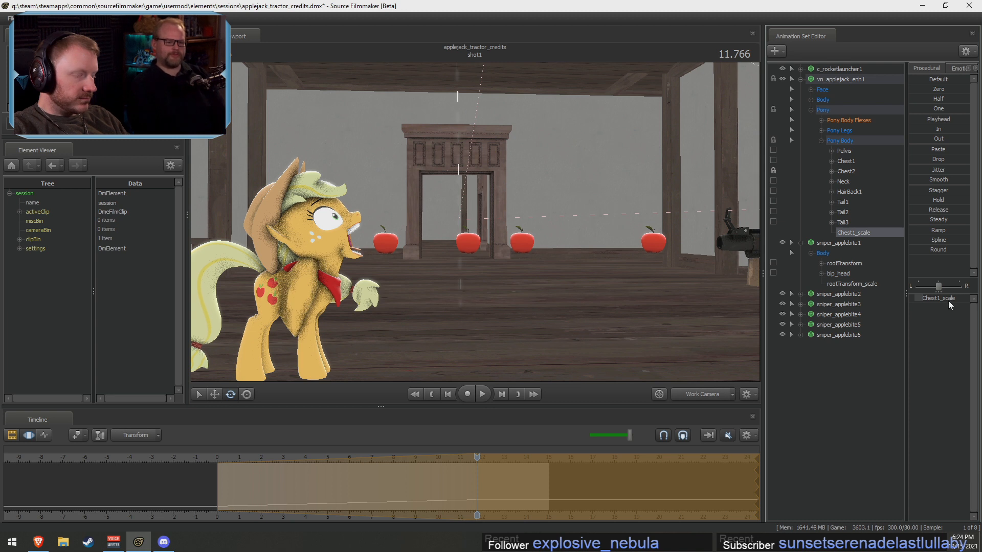
Move Applejack's Chest1 bone slightly up and back over the same gradual ramp
click(851, 171)
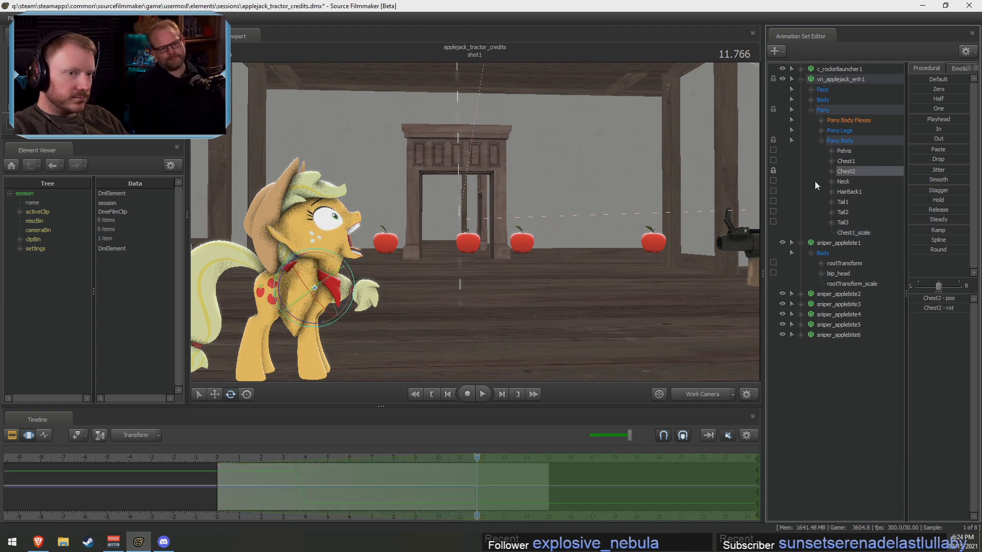
click(849, 162)
key(w)
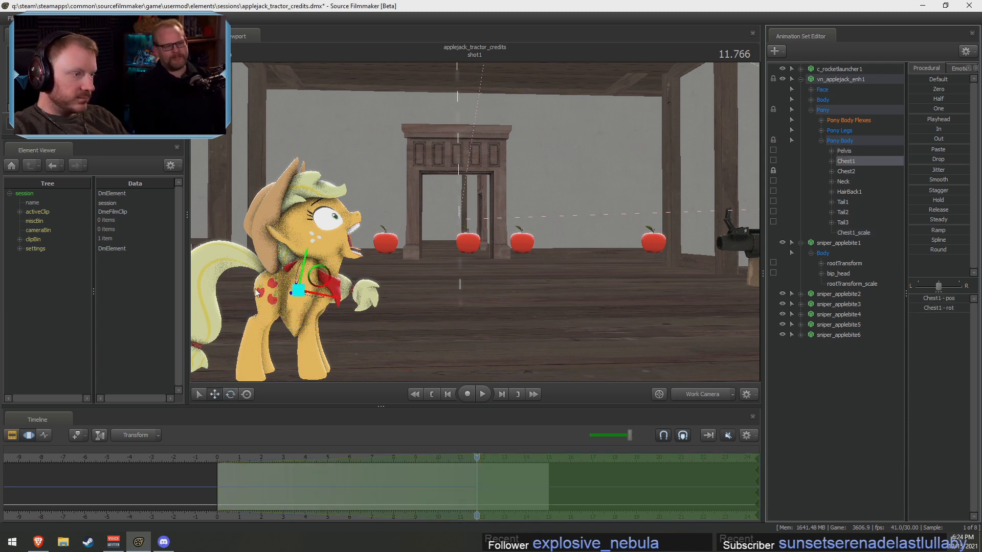
drag(305, 277, 305, 275)
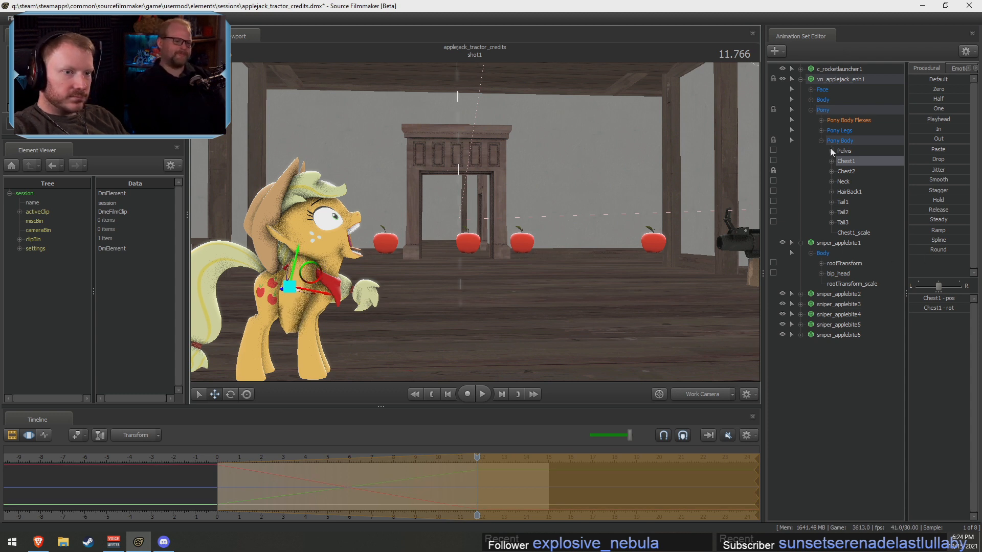
Lock Applejack's RightLeg1 and LeftLeg1 bones in the back legs
click(820, 130)
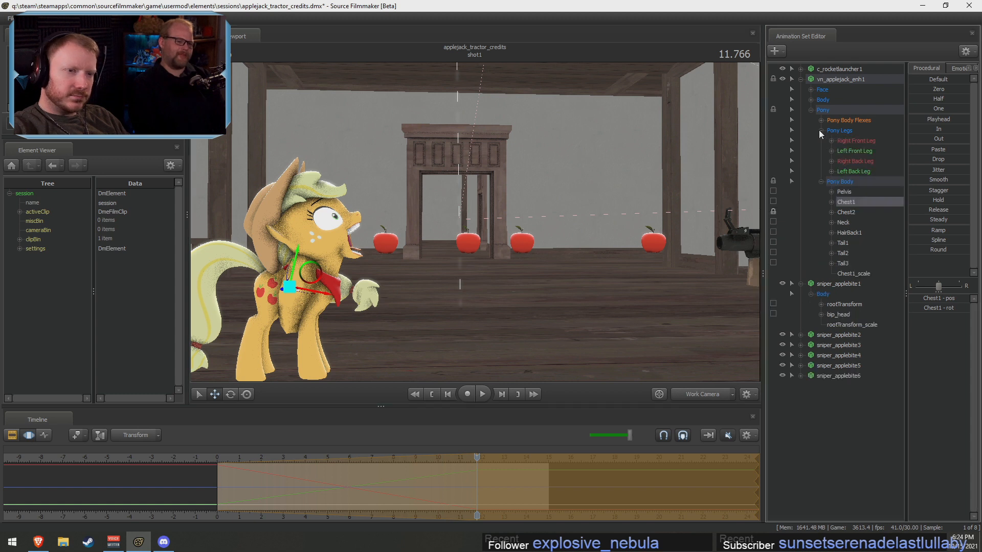
click(831, 161)
click(831, 212)
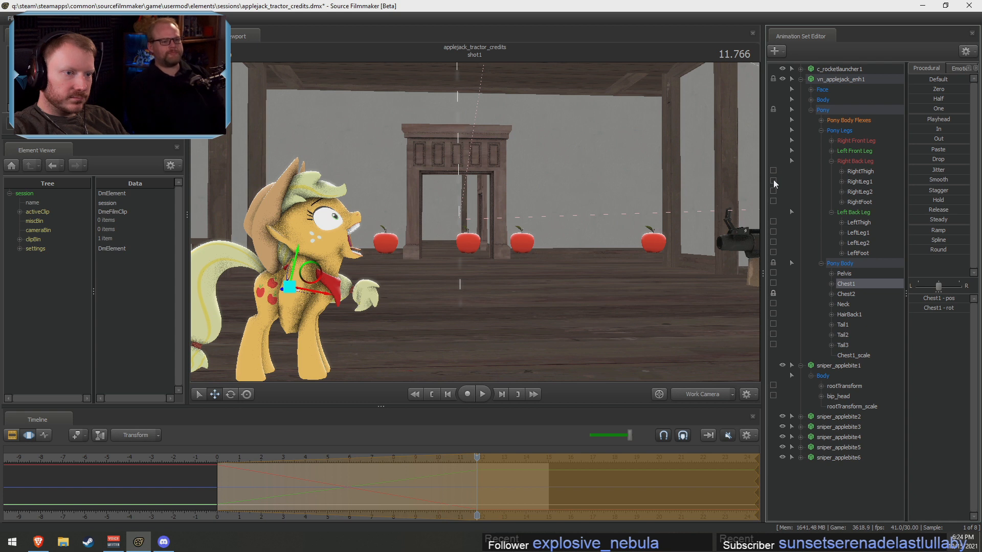
click(772, 181)
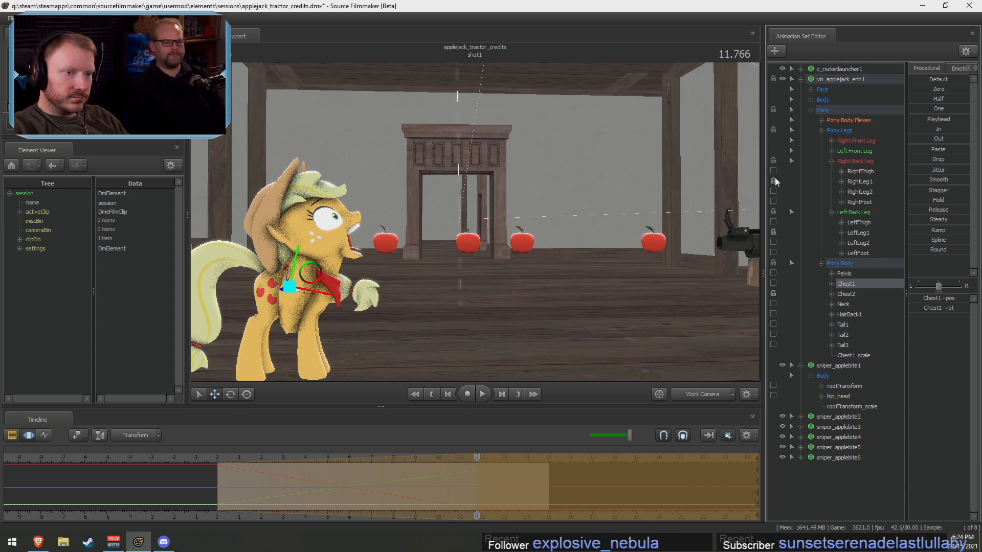
Add a scale control to Applejack's Pelvis bone and, with Chest1 locked, enlarge the pelvis gradually over the ramp
click(850, 274)
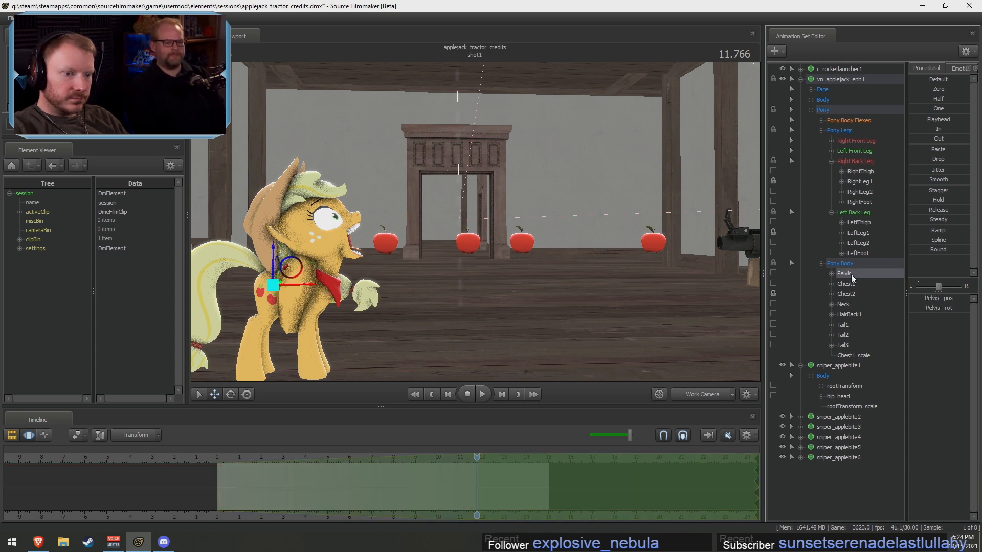
right_click(849, 275)
click(892, 297)
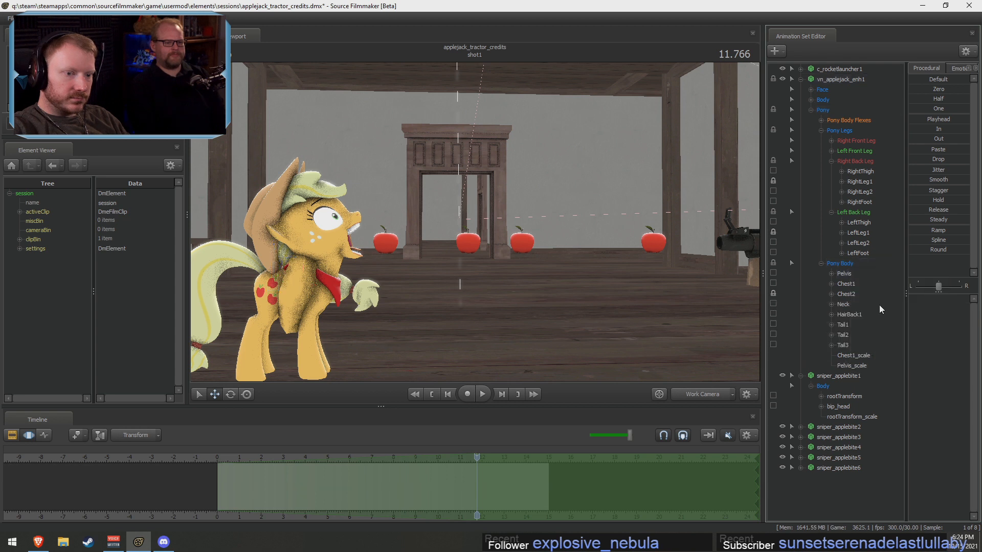
click(849, 366)
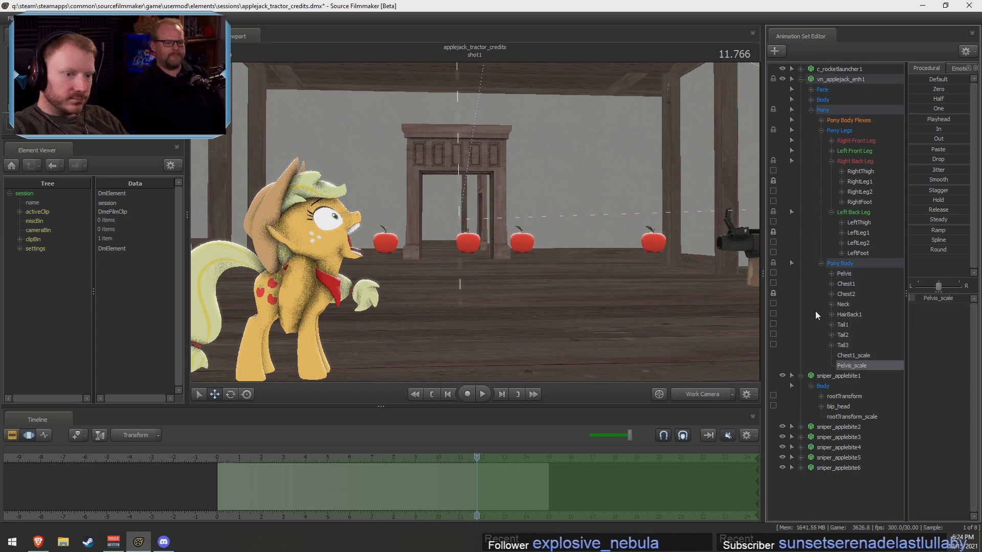
drag(950, 302, 943, 300)
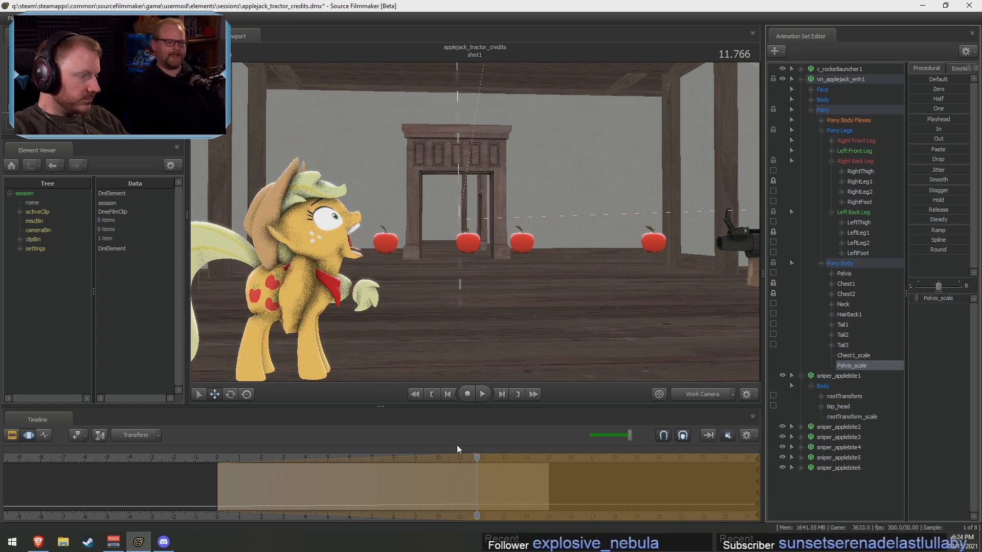
Play the shot from 0 seconds to check Applejack's body swelling as the apples fly in
key(F2)
click(217, 458)
key(space)
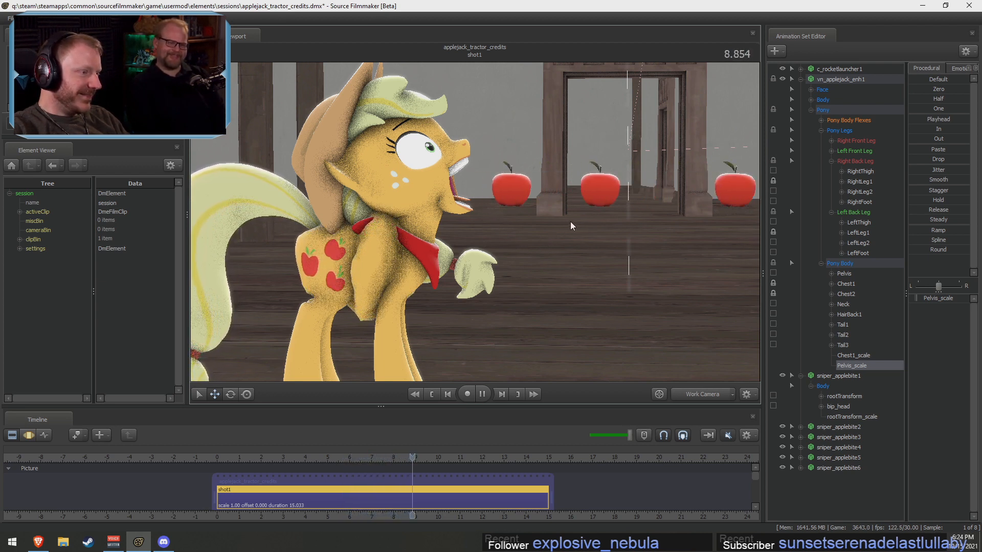
Stop playback and bring up the Lower Face controls in Applejack's Face group
key(space)
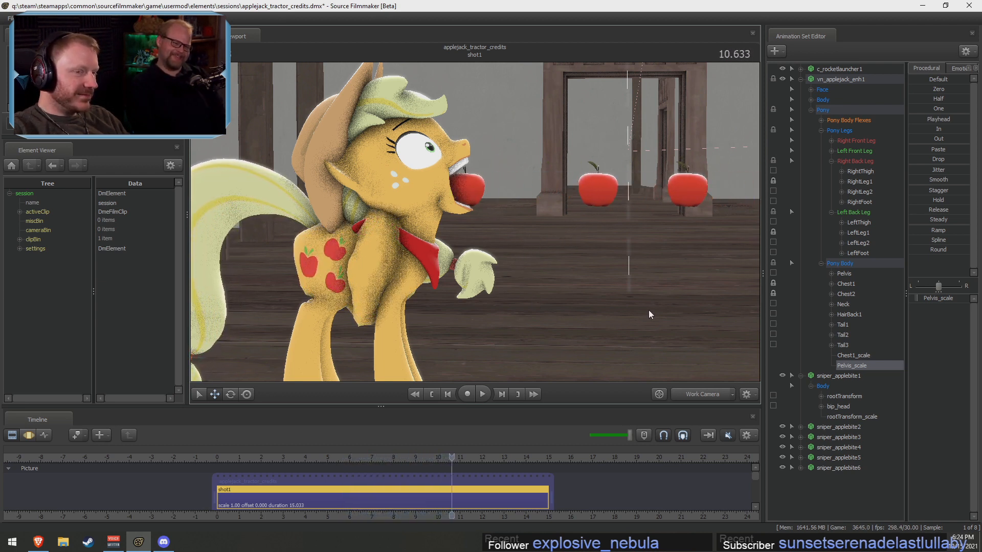
click(811, 90)
click(852, 152)
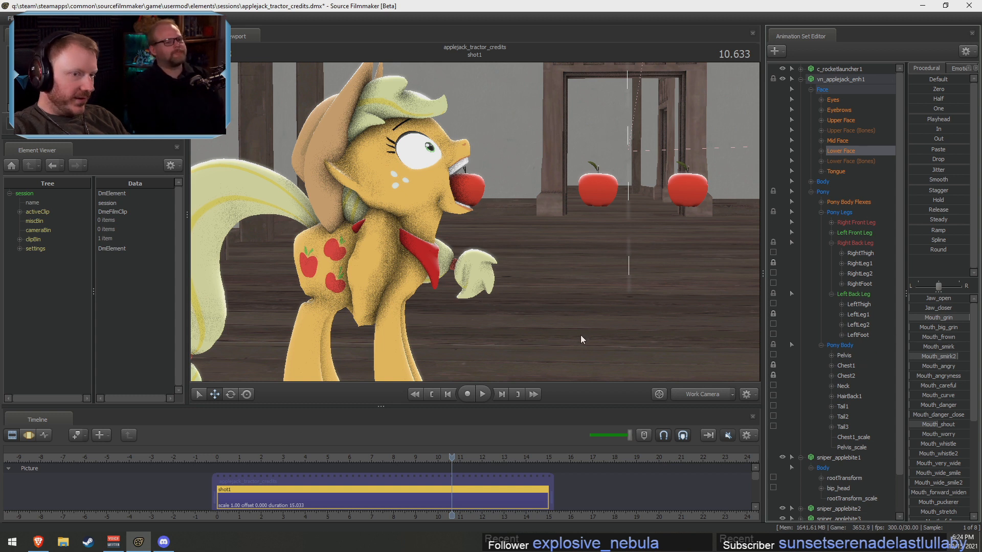
key(F3)
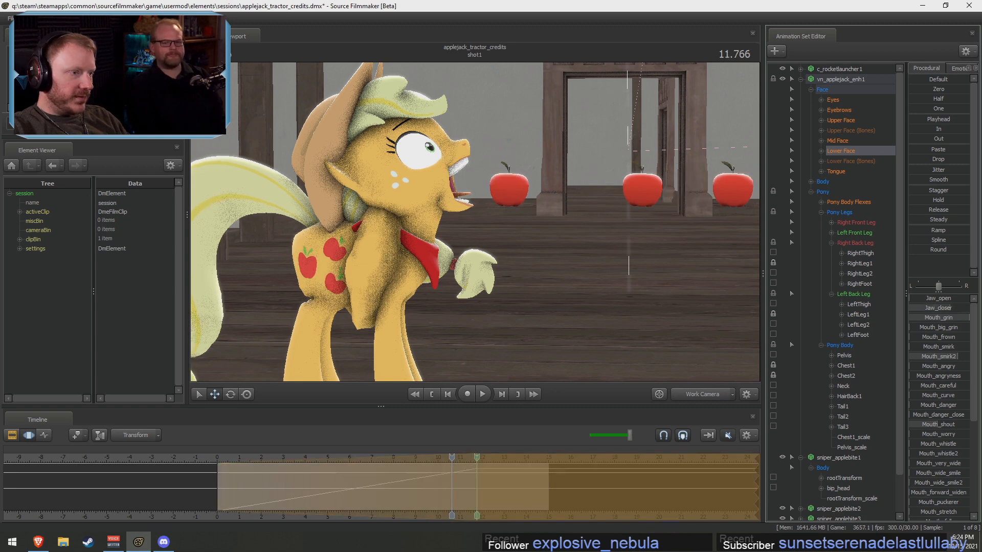
key(F2)
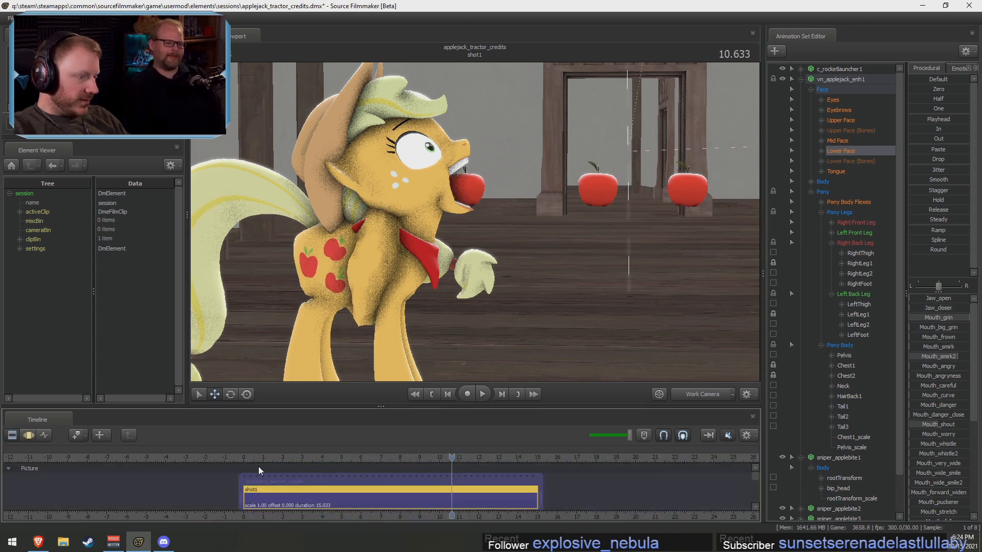
Play the shot from near its start, viewing the swelling from behind Applejack and from the side
click(247, 458)
drag(388, 286, 568, 274)
key(s)
key(a)
key(w)
key(s)
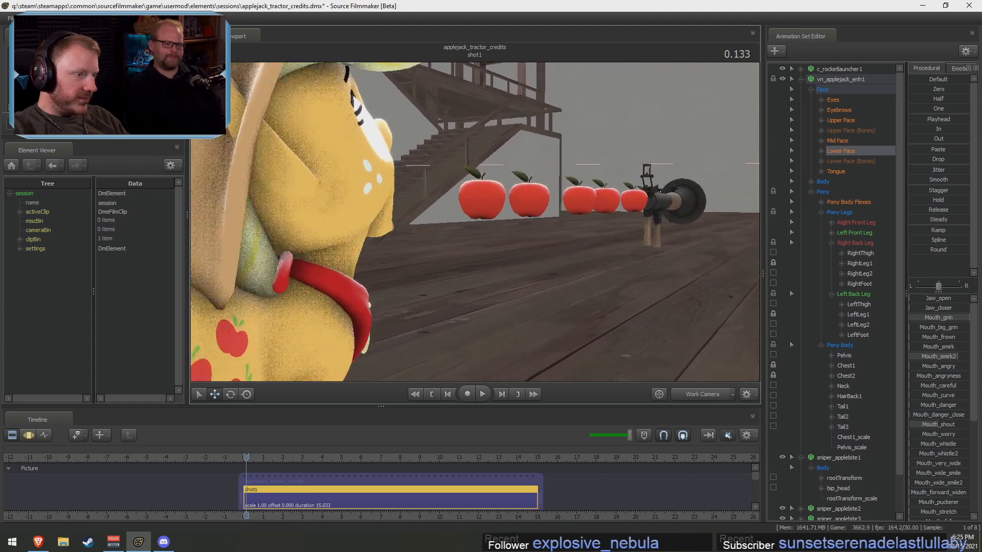
key(space)
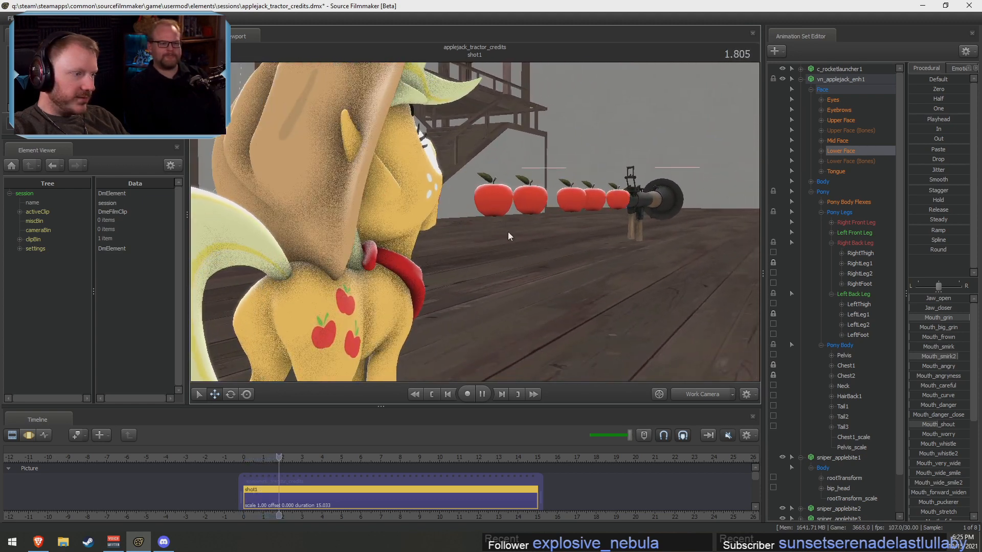
drag(587, 251, 455, 252)
key(d)
key(s)
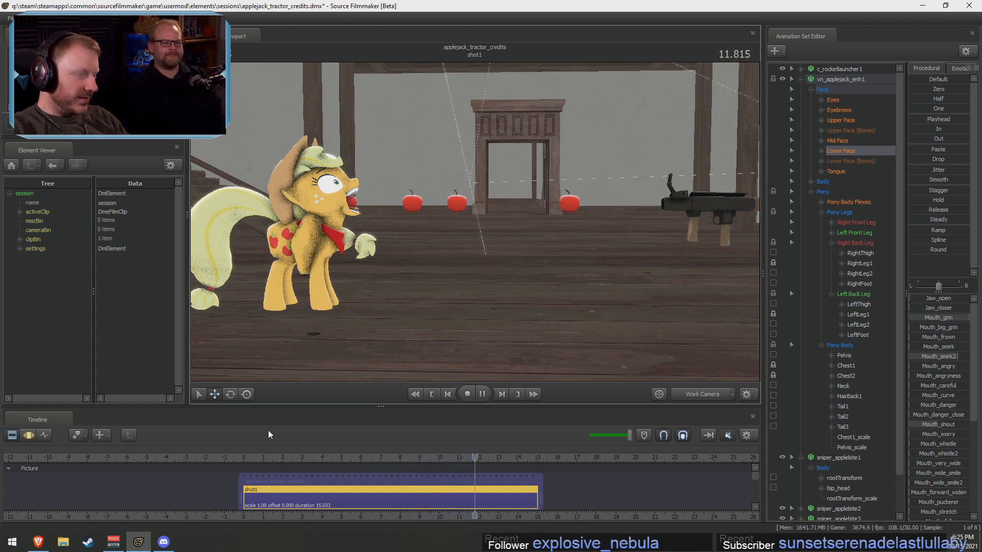
Return to the start of the shot and undo Applejack's pelvis scaling along with the Chest1 and back-leg locks
click(246, 457)
scroll(324, 471, up, 3)
key(F4)
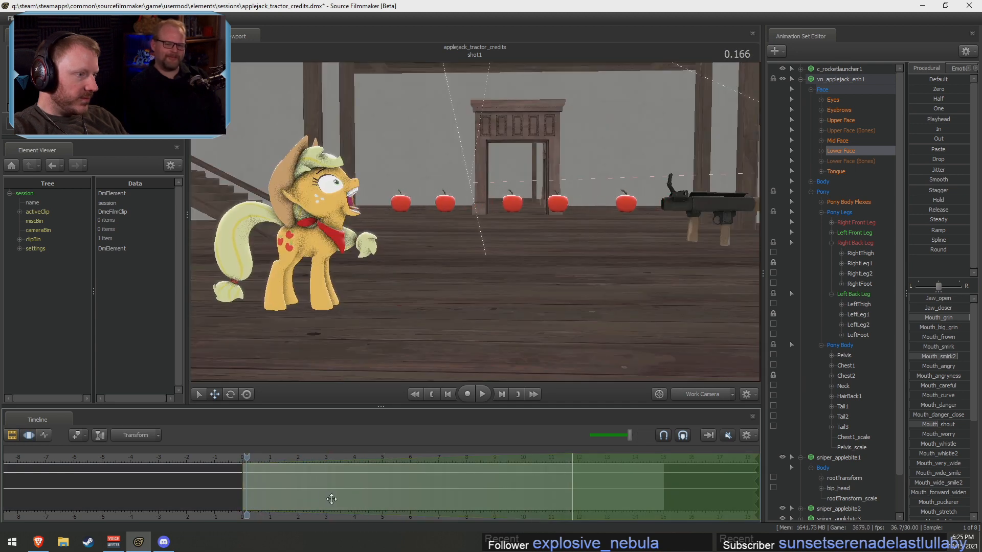
key(Escape)
key(Escape)
key(Escape)
key(Escape)
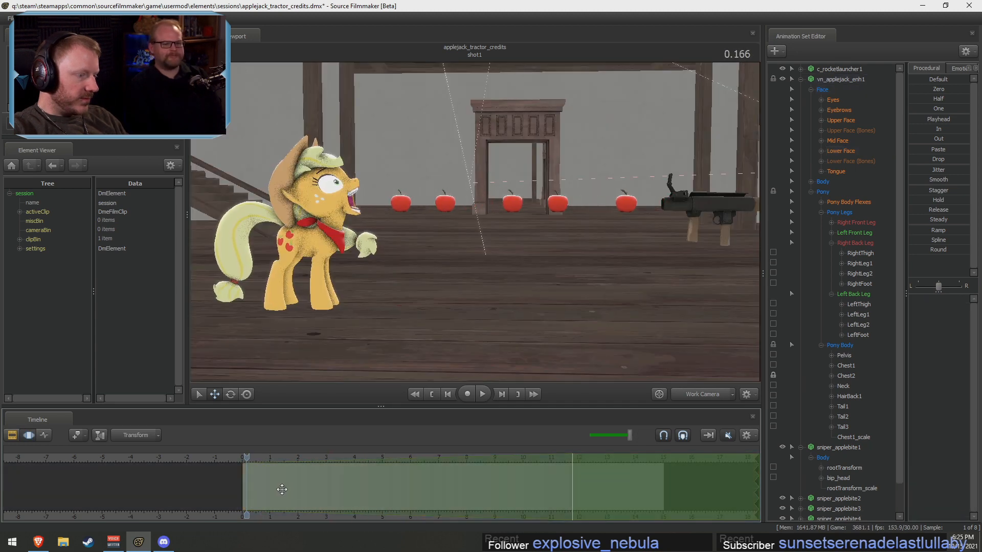
Select all time in the motion editor and select all of the vn_applejack_enh1 controls
drag(252, 485, 357, 493)
key(ctrl+a)
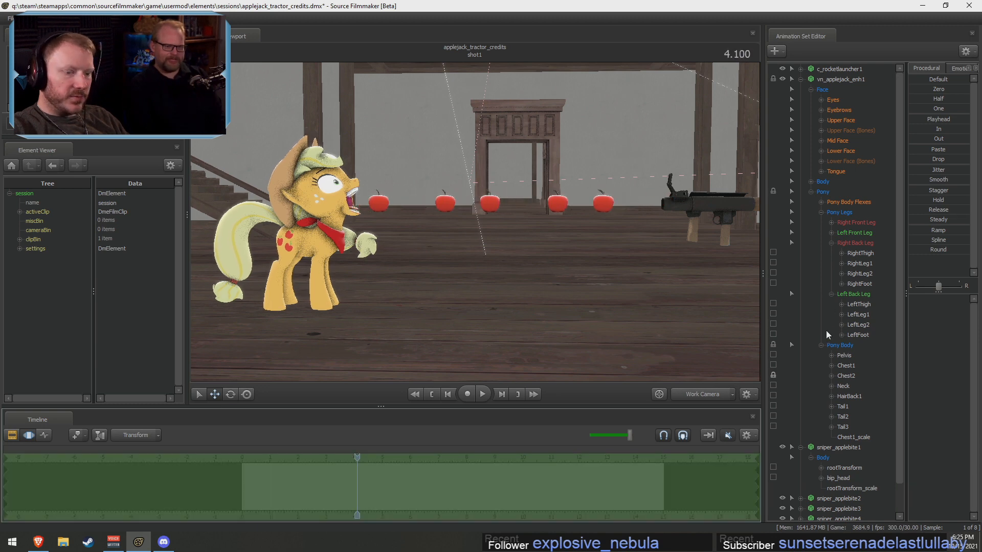
scroll(826, 331, down, 1)
scroll(828, 334, up, 1)
click(836, 78)
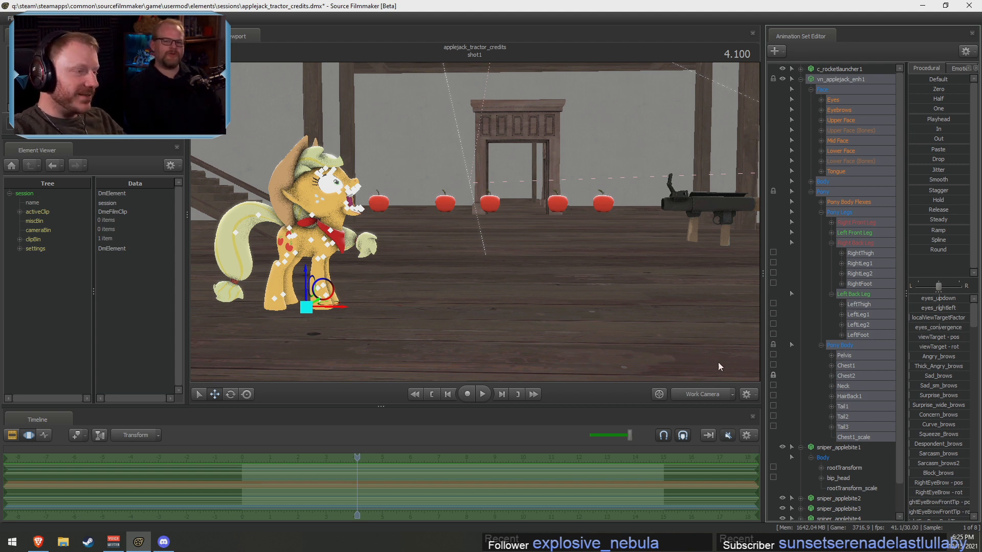
drag(305, 487, 619, 492)
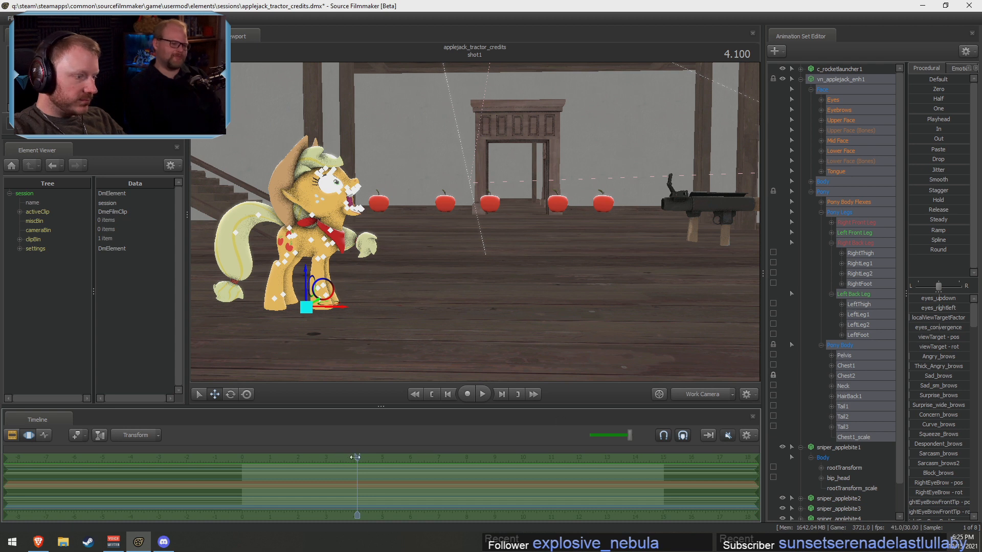
Fit the timeline to about 1.8 to 3.6 seconds, turn on looped playback, play that range, and stop it
drag(354, 457, 292, 458)
scroll(332, 476, up, 12)
key(F2)
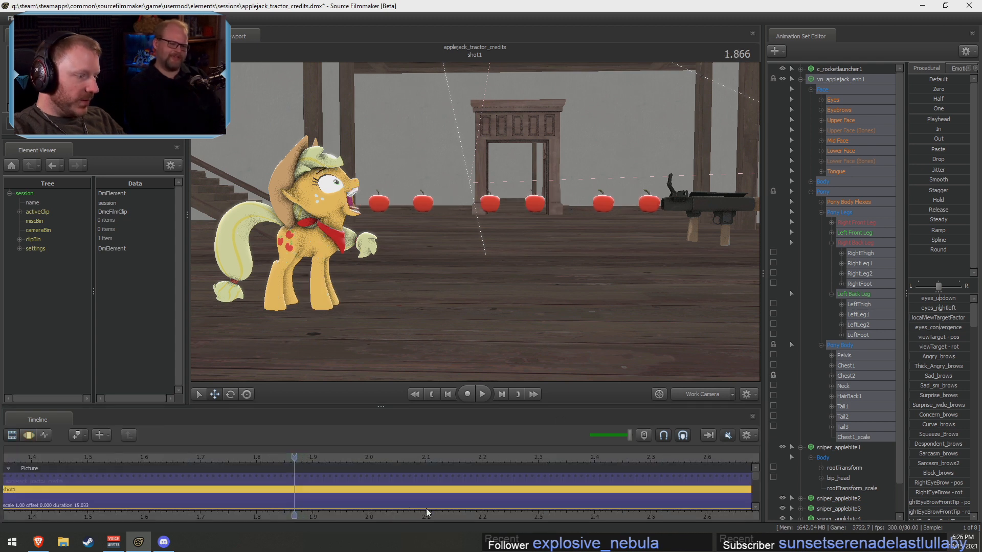
middle_drag(530, 506, 375, 500)
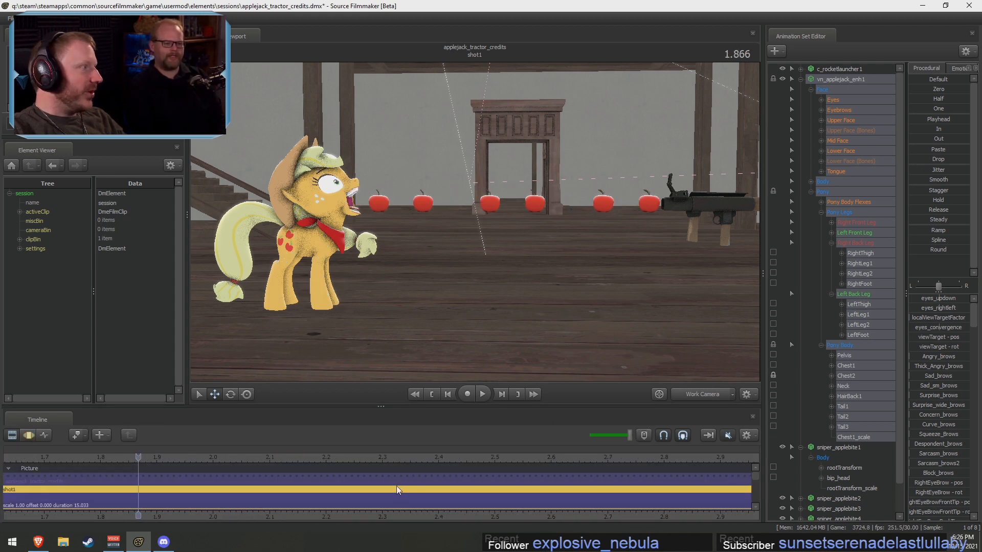
scroll(403, 486, down, 3)
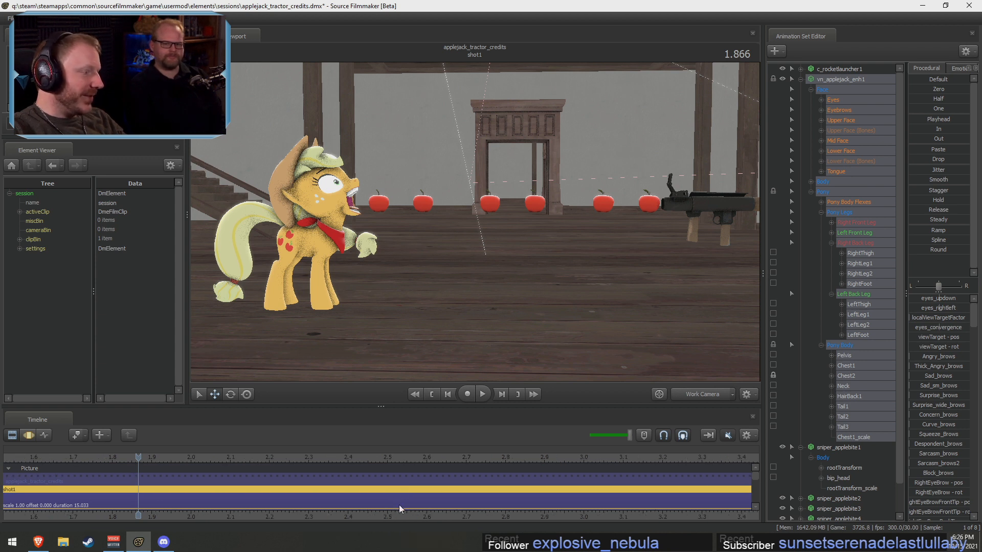
middle_drag(393, 515, 375, 515)
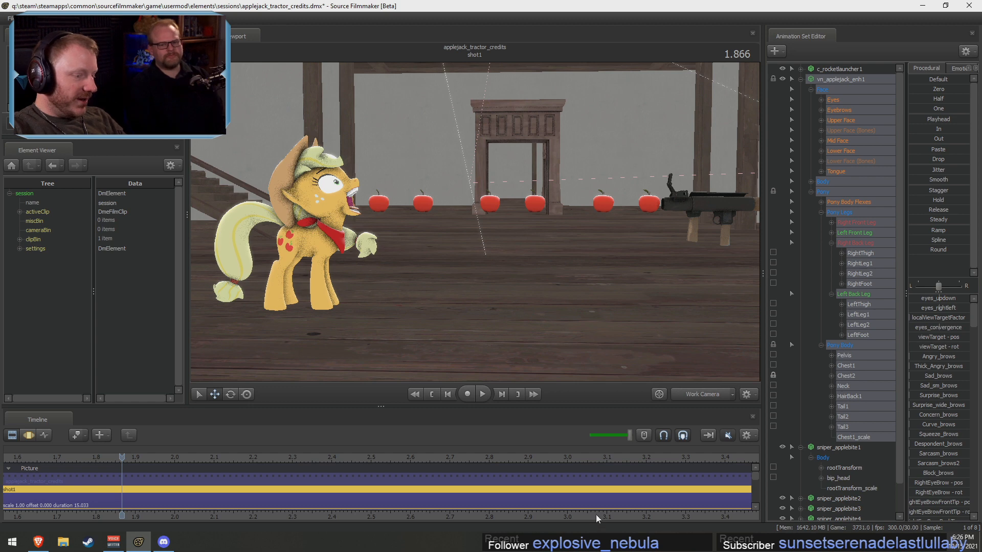
middle_drag(596, 514, 523, 515)
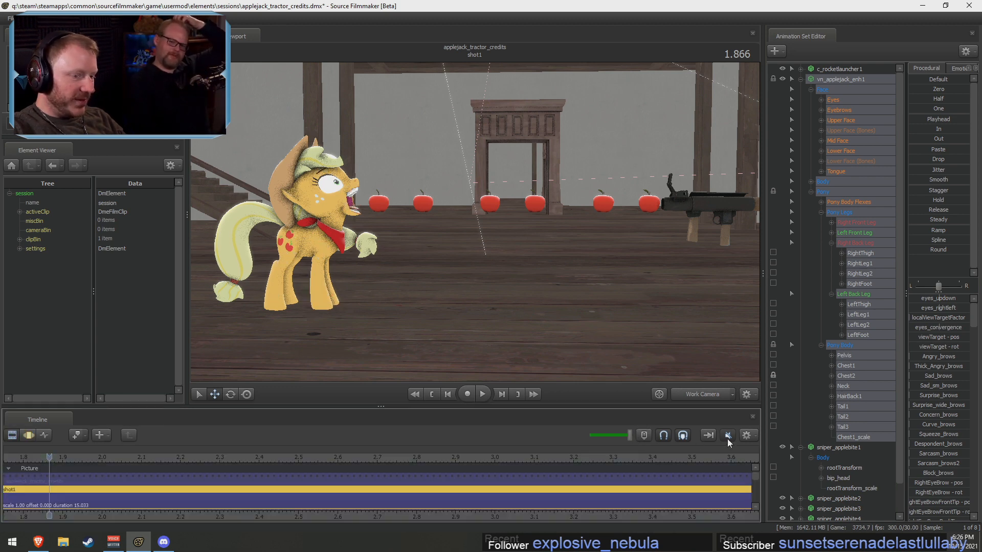
click(712, 439)
key(space)
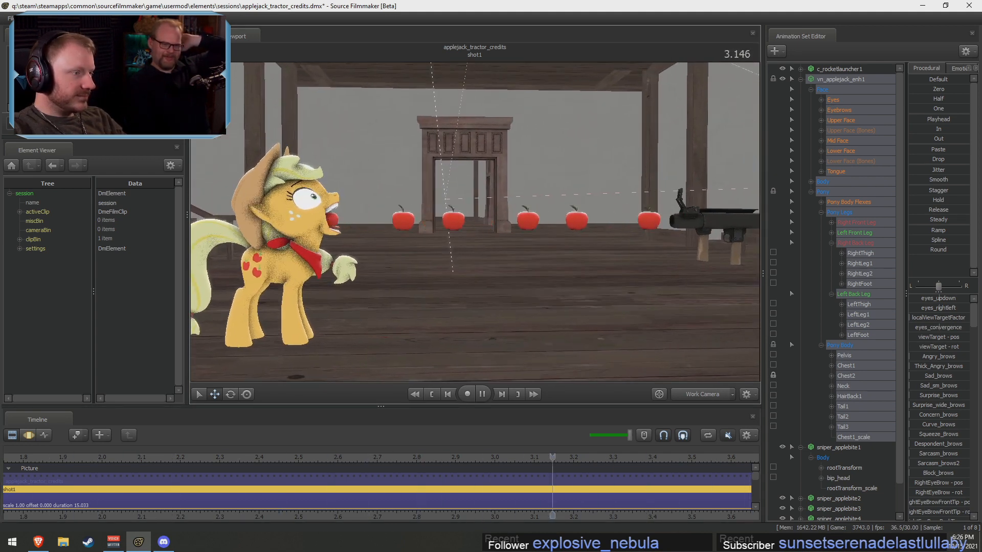
drag(475, 222, 497, 198)
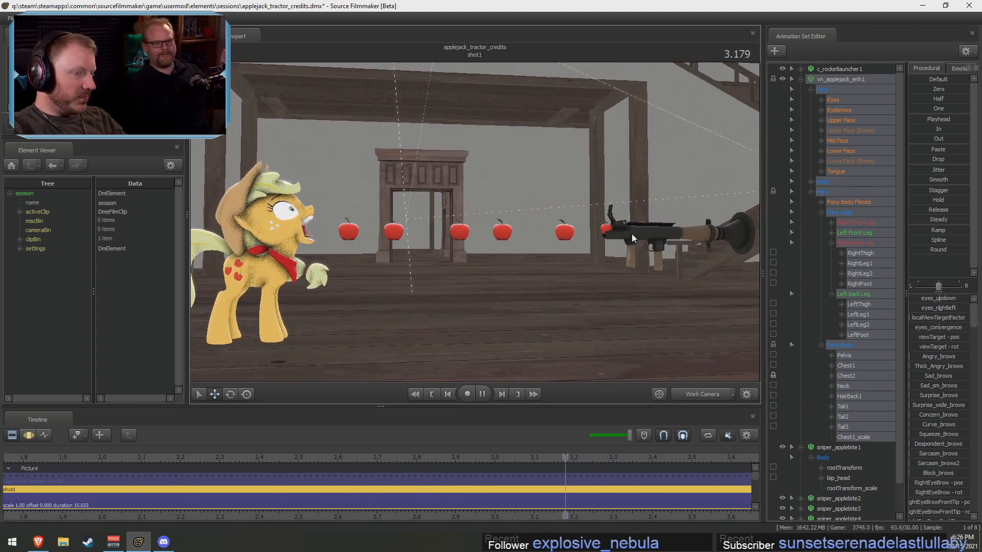
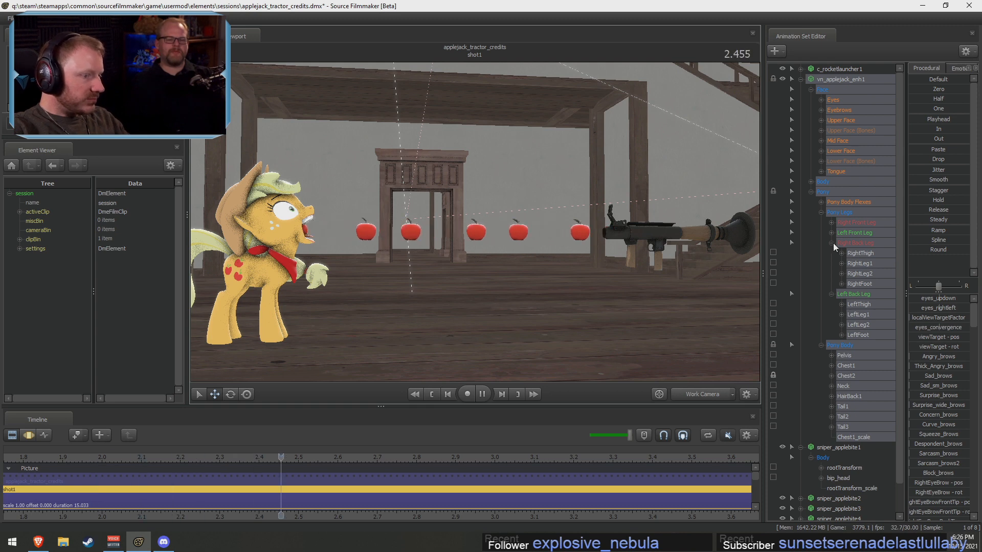
key(space)
Group the rocket launcher, Applejack and all six sniper_applebite animation sets together
click(800, 80)
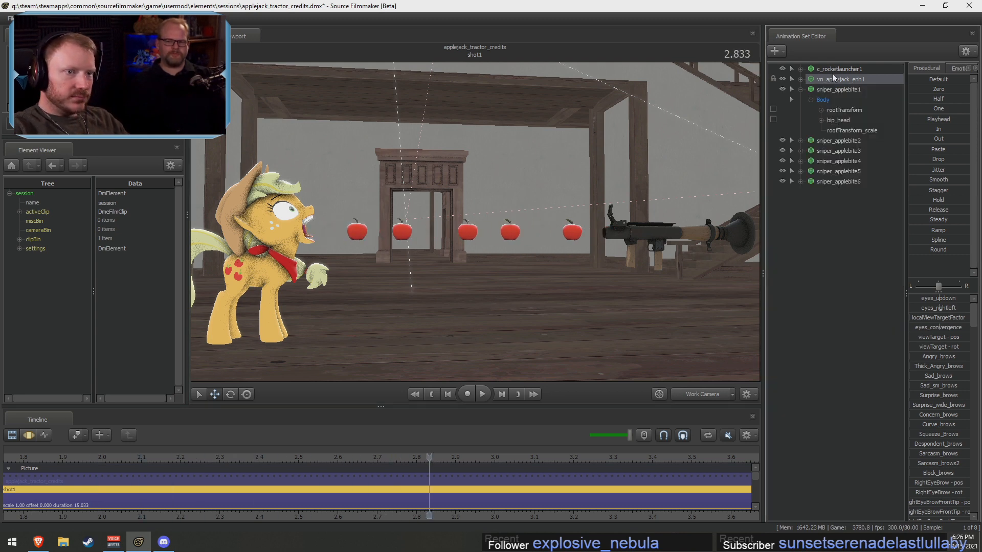
click(832, 70)
shift+click(836, 182)
right_click(838, 181)
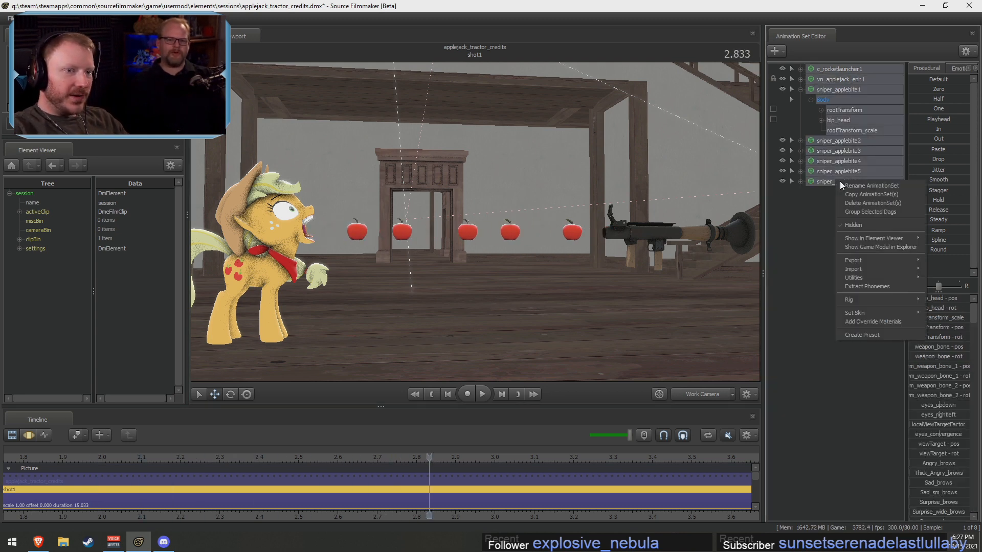
click(861, 213)
Rename the new animation set group as WTF
right_click(830, 72)
click(835, 81)
text(WTF)
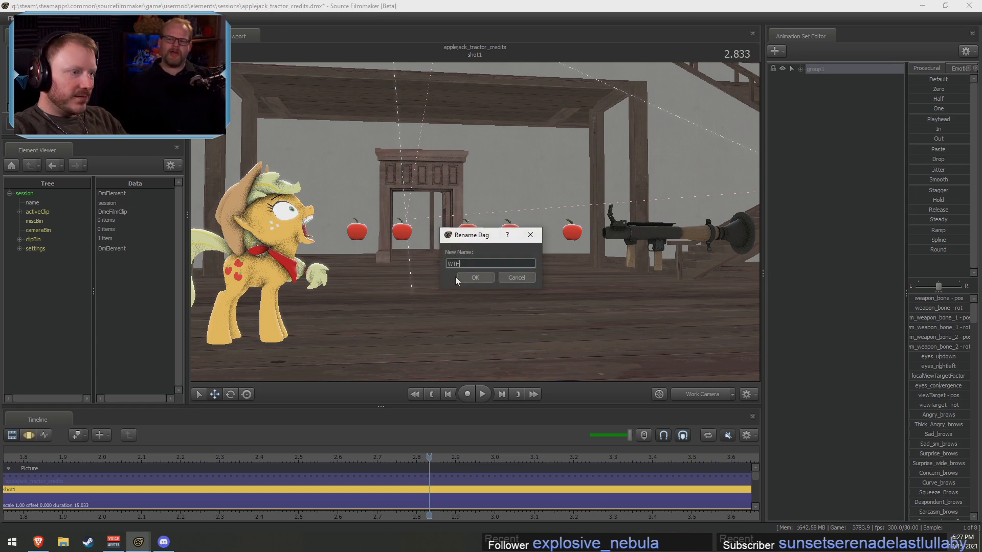
click(474, 277)
right_click(805, 120)
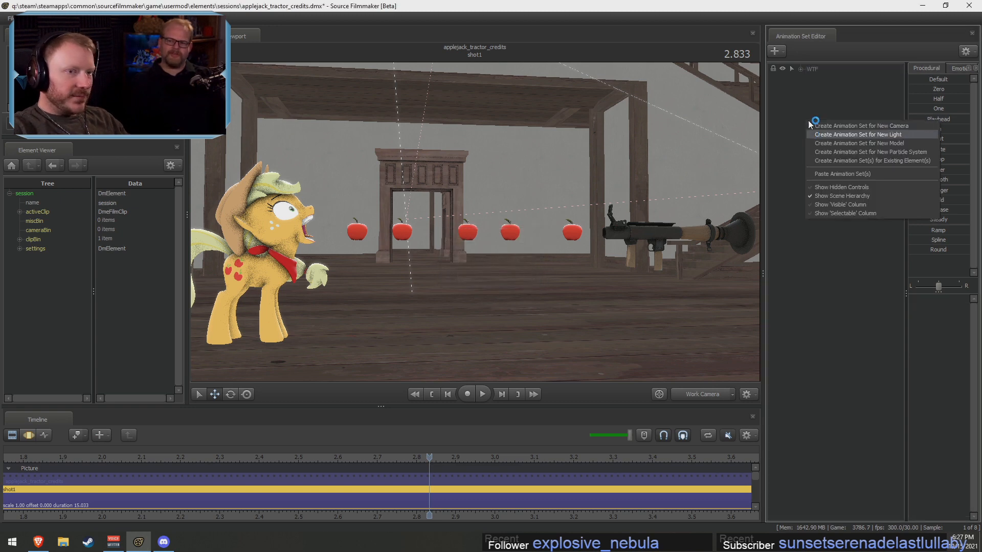
key(Escape)
Hide the WTF group, change the viewport's lighting display, and frame an empty wall of the room
key(F3)
drag(515, 253, 741, 224)
click(781, 72)
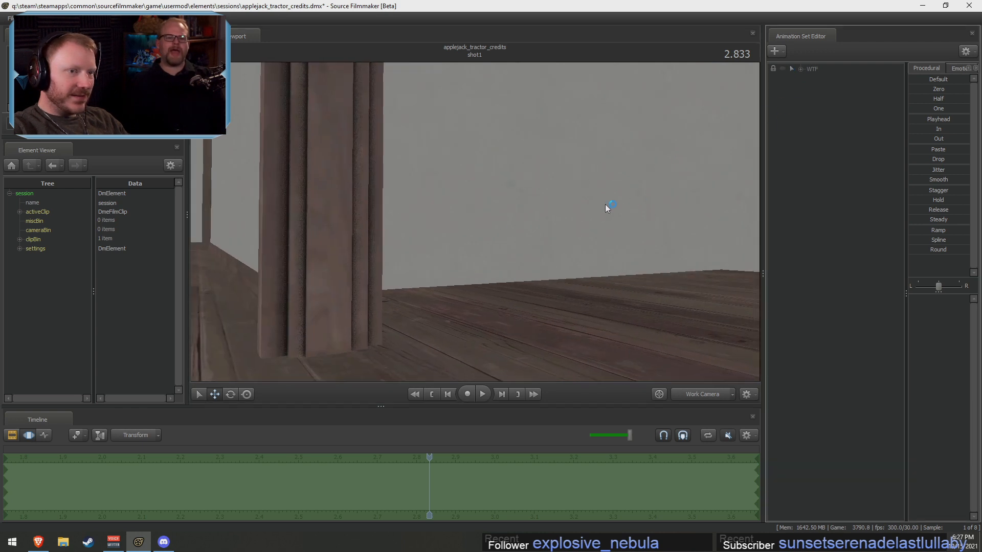
drag(605, 204, 573, 166)
right_click(471, 220)
click(494, 244)
mouse_move(475, 222)
mouse_down()
mouse_move(542, 224)
mouse_move(474, 224)
mouse_up()
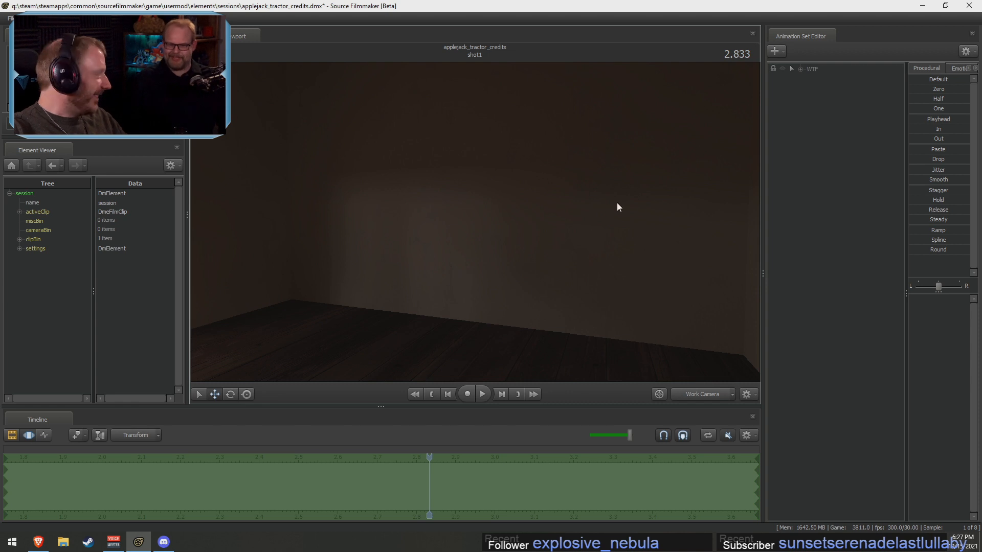
drag(456, 222, 633, 250)
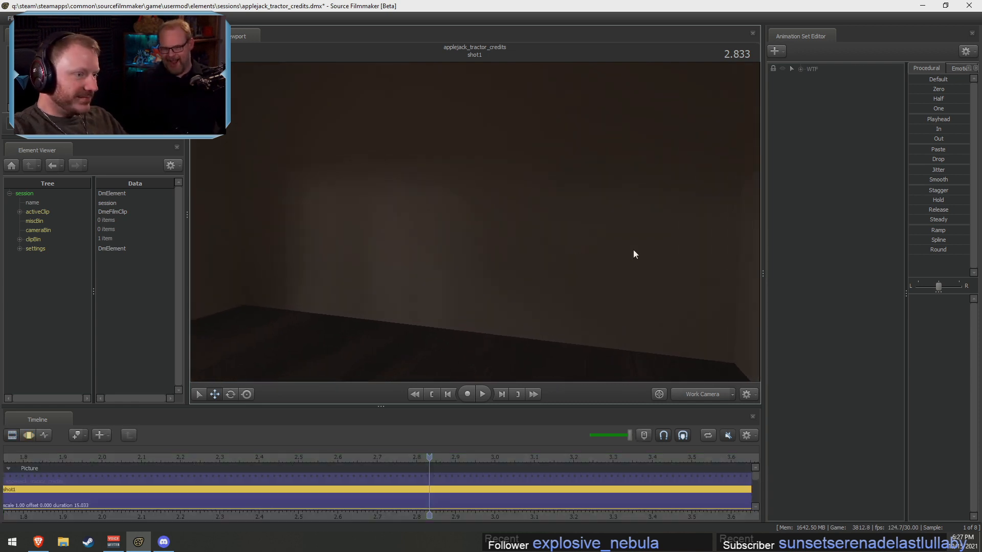
Save the session
right_click(812, 173)
click(474, 222)
key(ctrl+s)
Start an animation set for a new model and filter the model list by "frame"
right_click(812, 134)
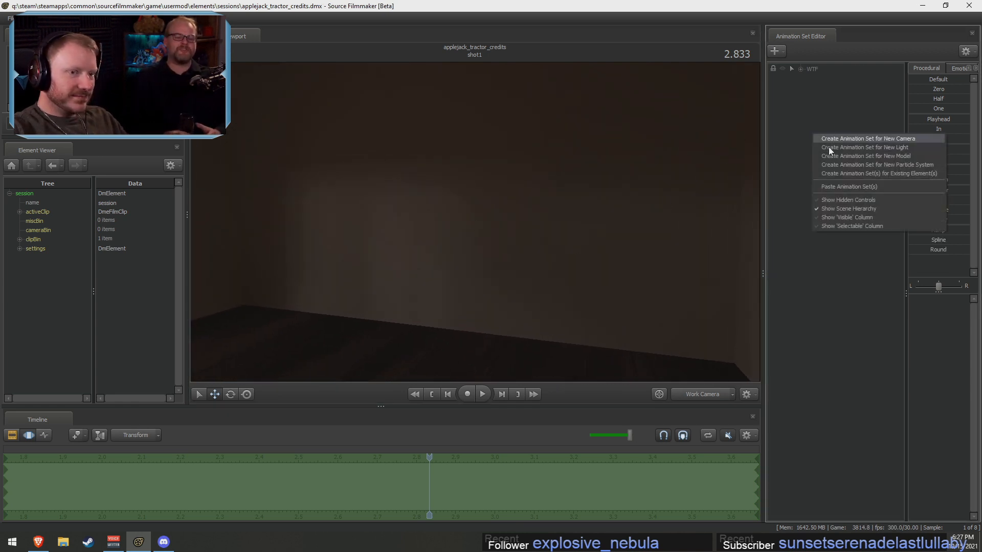
click(840, 153)
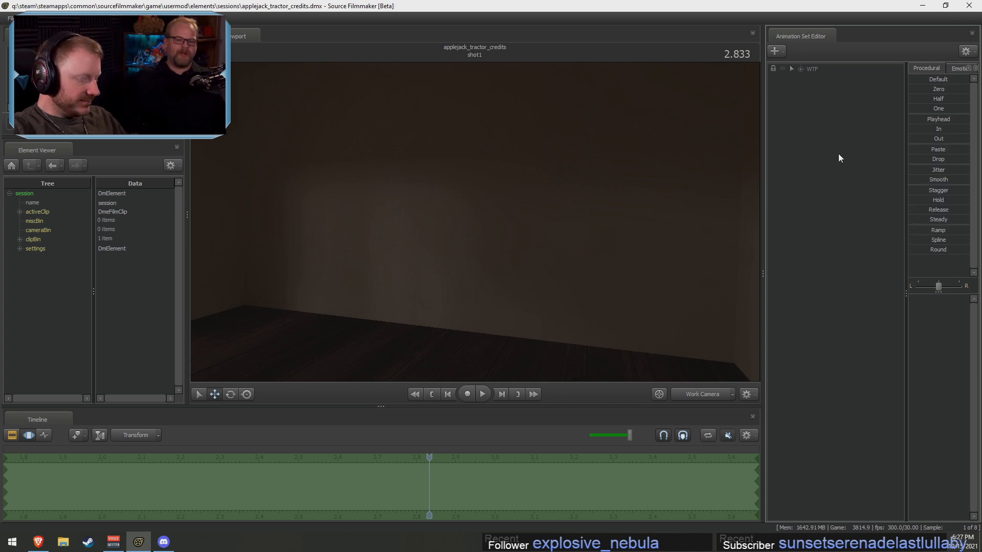
text(fram)
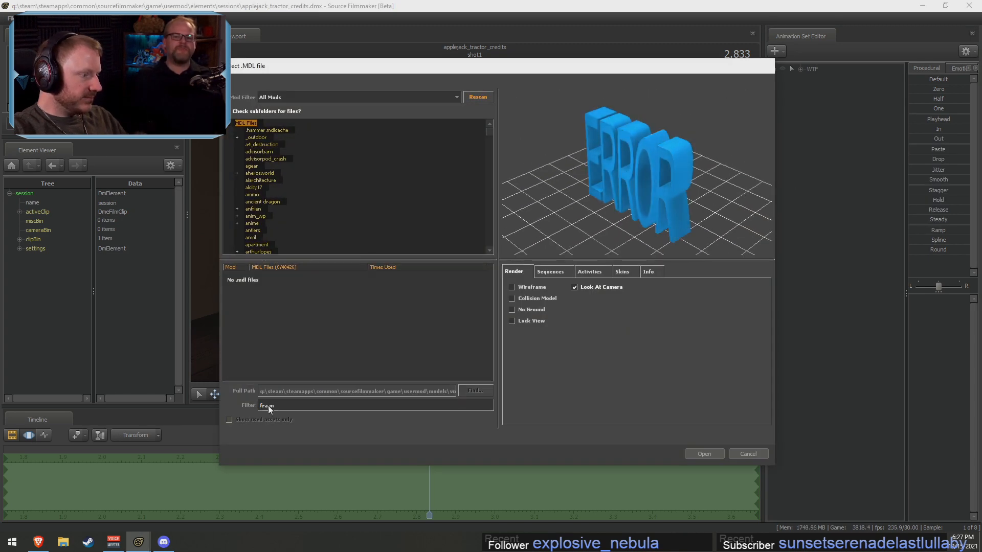
text(ee)
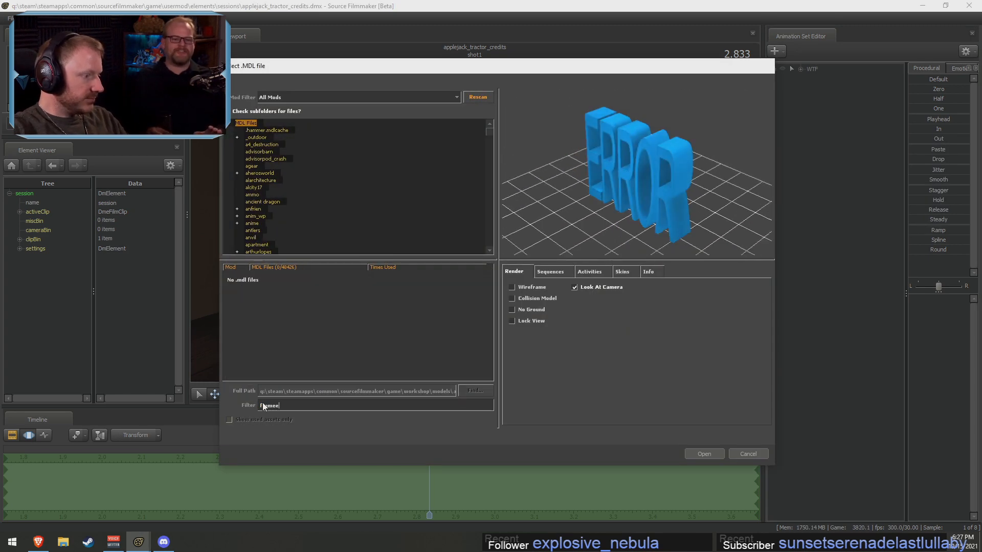
key(BackSpace)
Preview the models in the "frame" list one after another, from the framework models through the picture frames to map12a_hangar\frames2.mdl
key(Down)
key(Down)
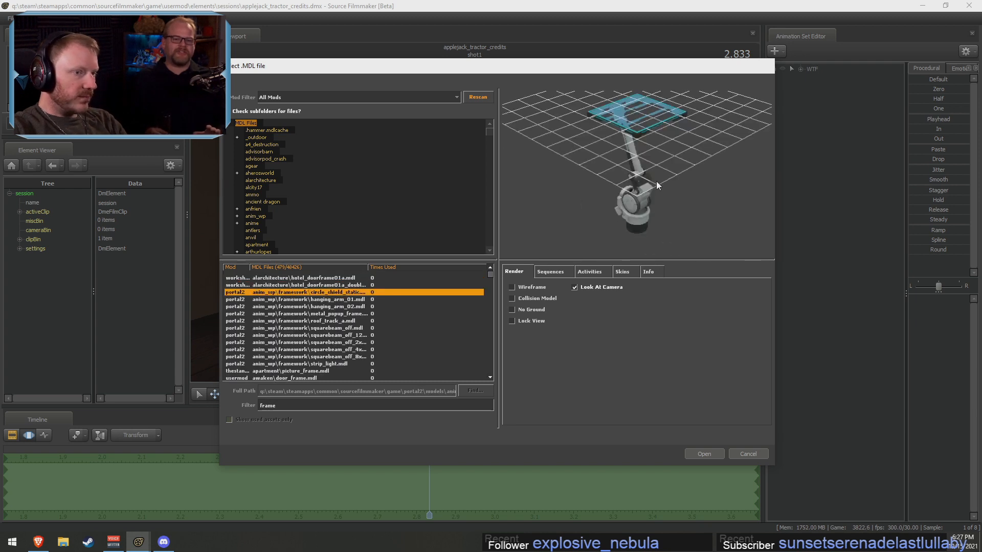
key(Down)
key(Down)
key(Down)
key(Down)
key(Down)
key(Down)
key(Down)
key(Down)
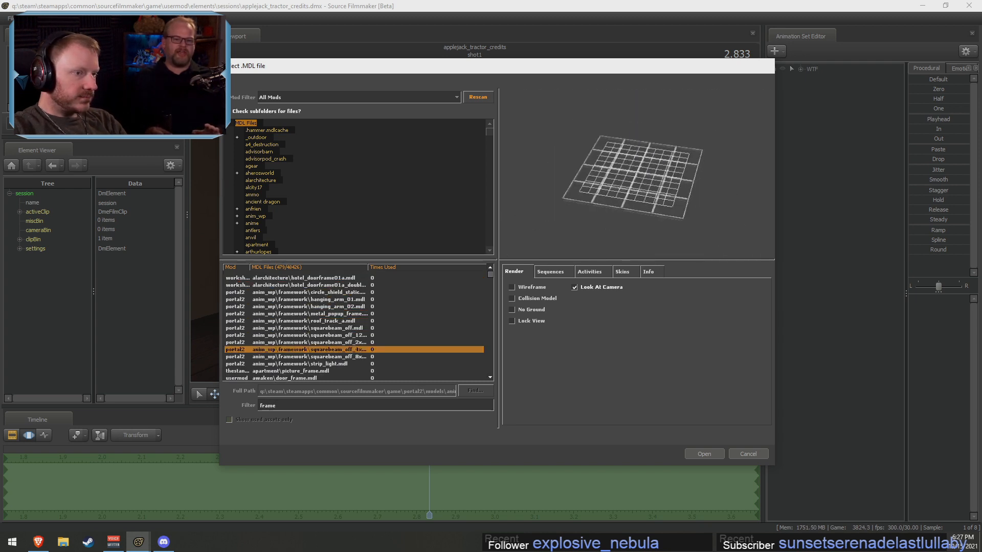
key(Down)
key(Down)
key(Down)
key(Down)
key(Down)
key(Down)
key(Down)
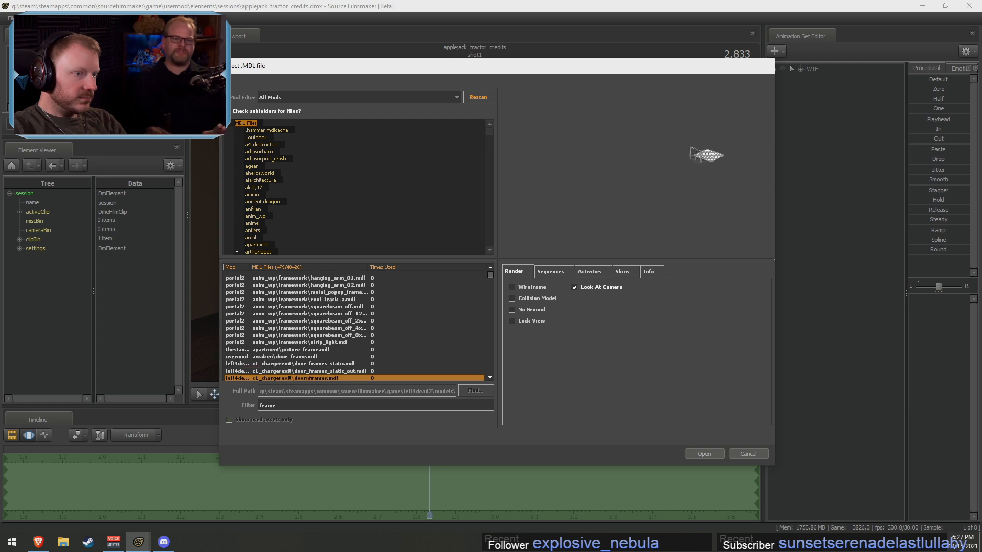
key(Down)
key(Down)
key(Down)
key(Down)
key(Down)
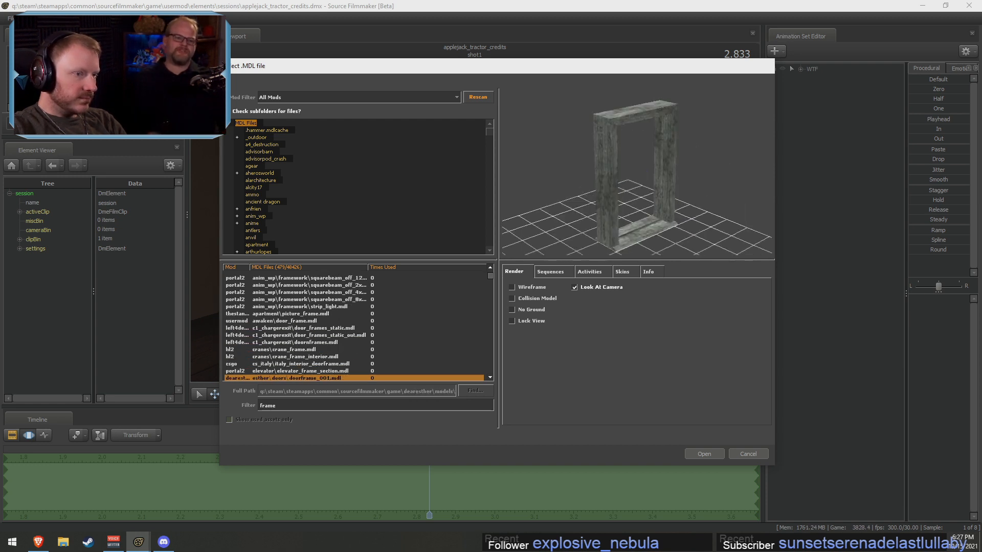
key(Down)
key(Down)
key(Down)
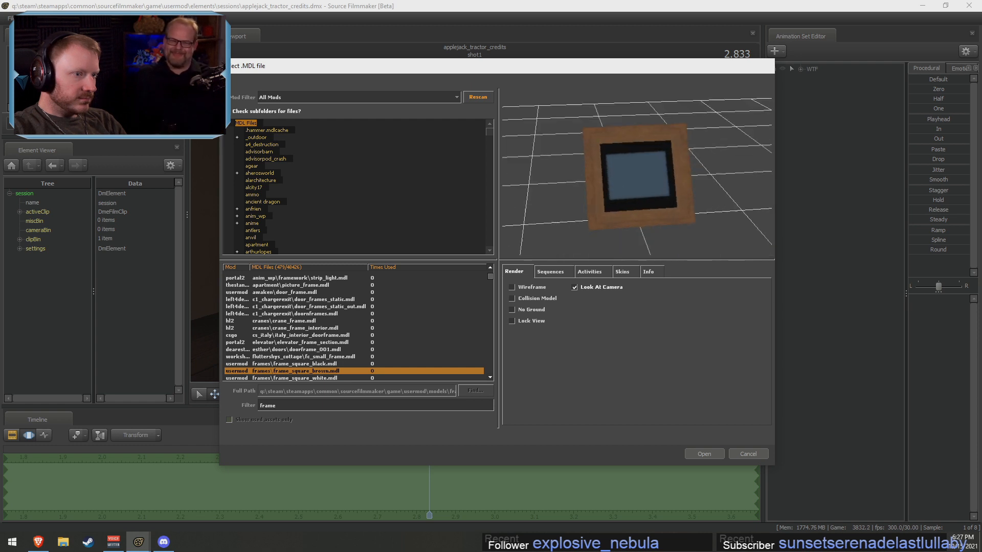
key(Down)
key(Down)
key(Down)
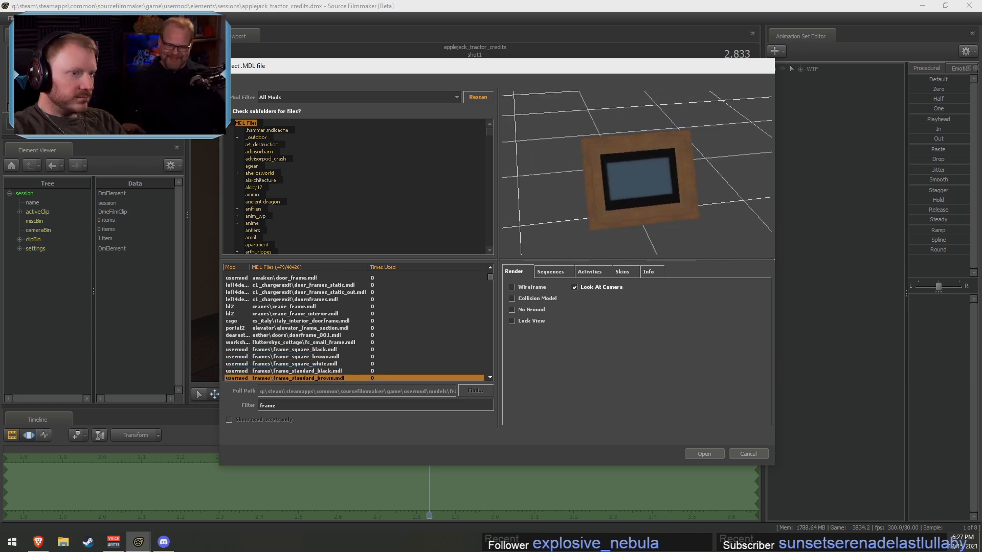
key(Down)
key(Down)
key(Down)
key(Down)
key(Down)
key(Down)
key(Down)
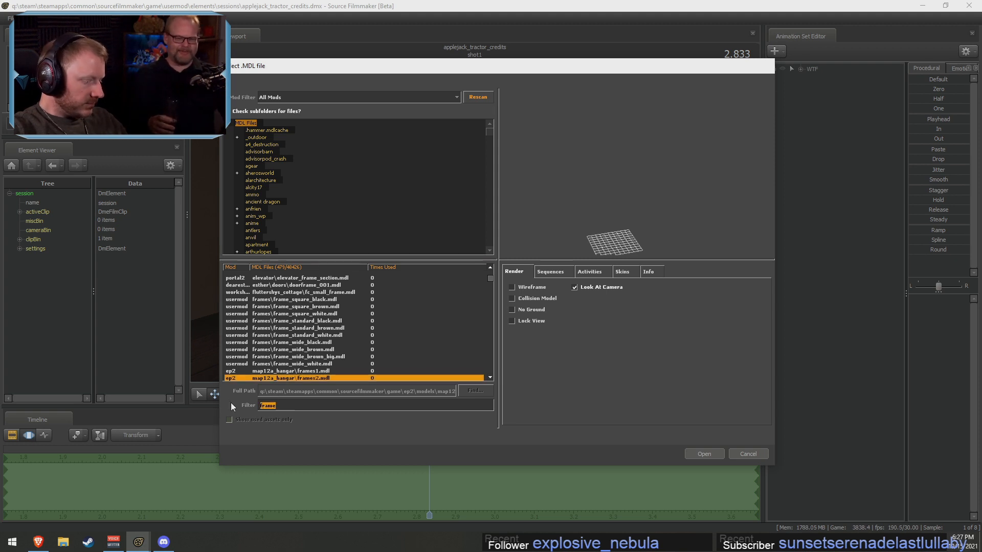
Filter the model list by "plaque" and preview the matching models down to the display plaque
text(pls)
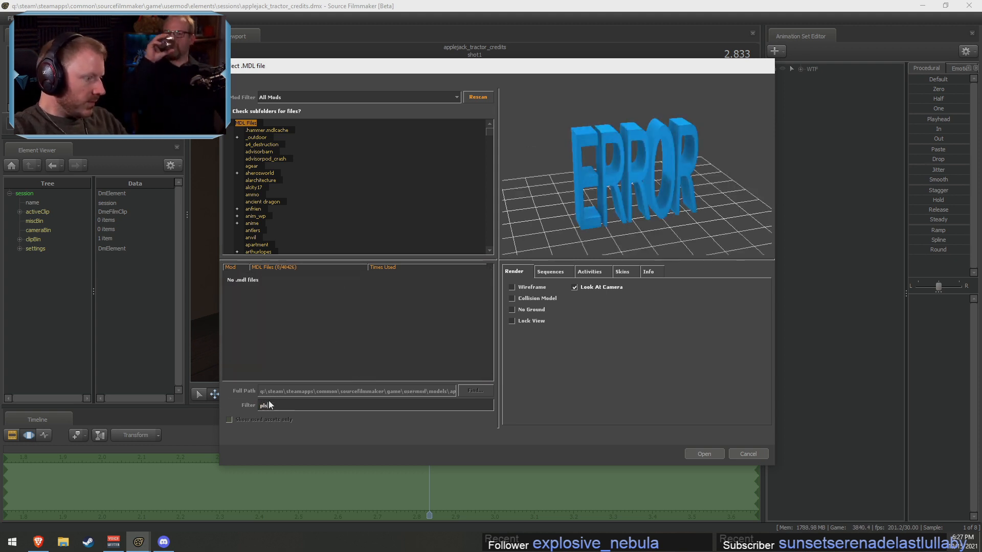
key(BackSpace)
text(aq)
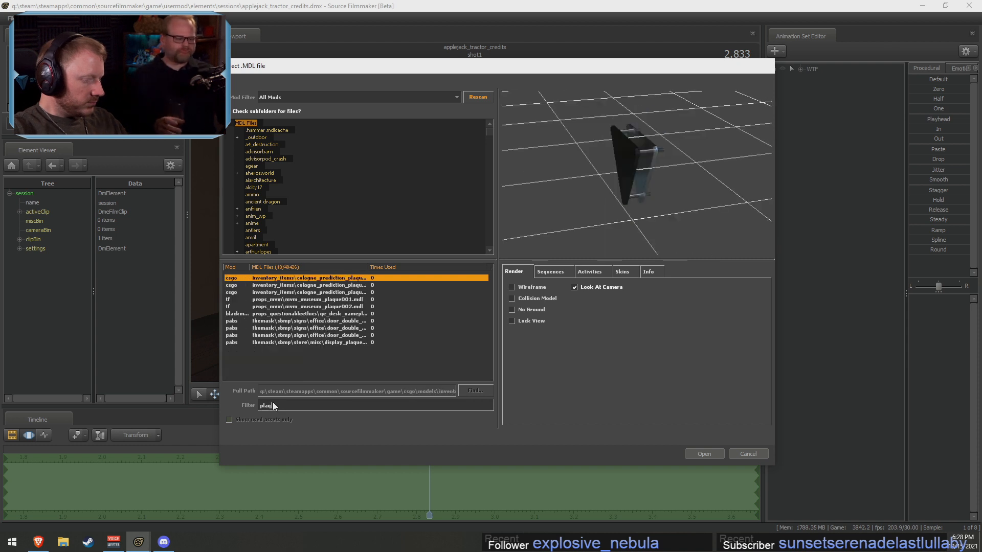
text(ue)
key(Down)
key(Down)
key(Down)
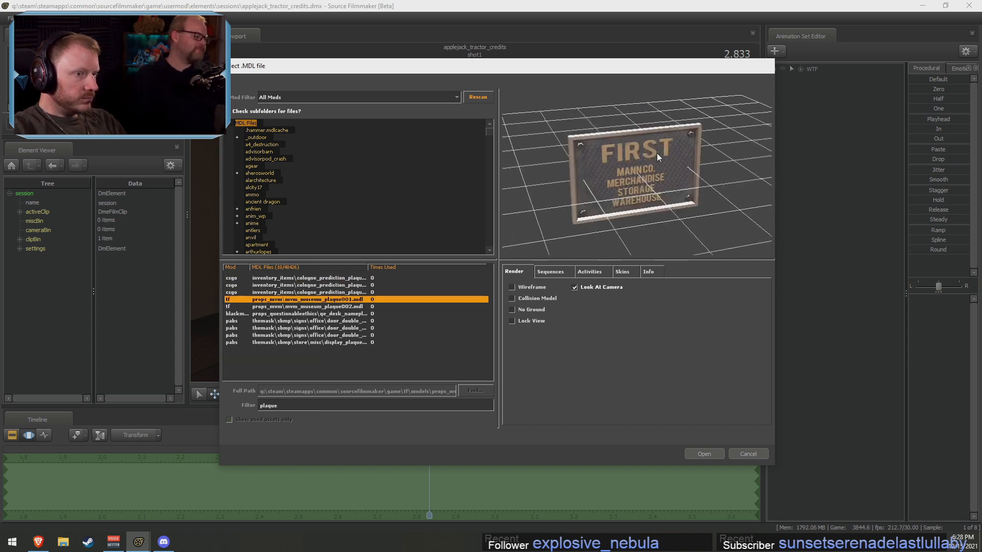
key(Down)
key(Down)
key(Down)
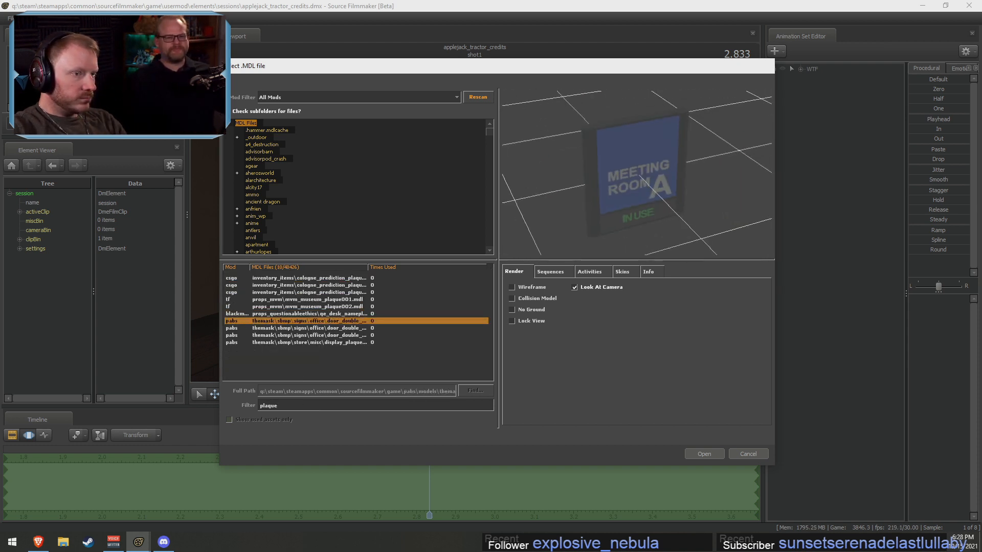
key(Down)
key(Down)
key(Down)
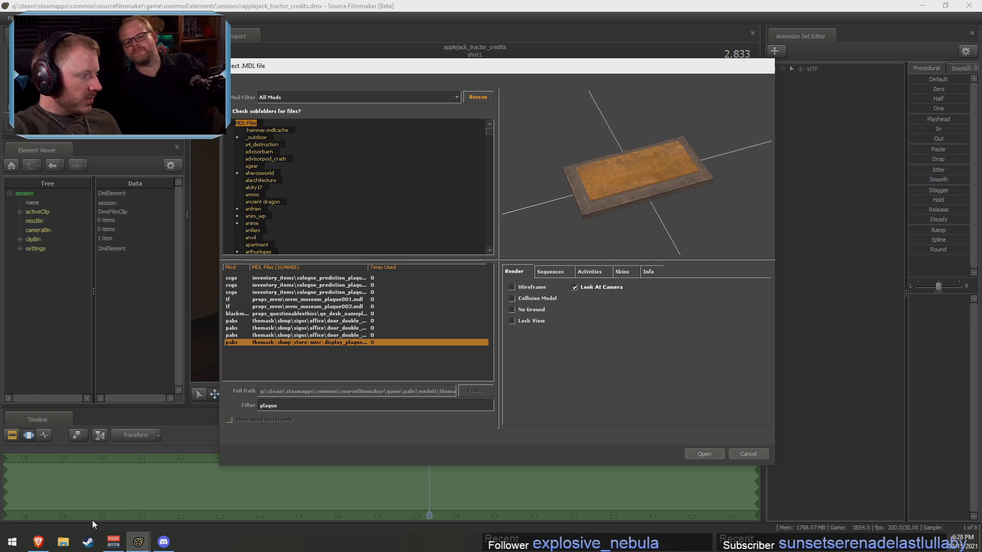
Switch to Steam, view the Torchlight III store page from the Torchlight franchise sale, and return to the store's front page
click(88, 542)
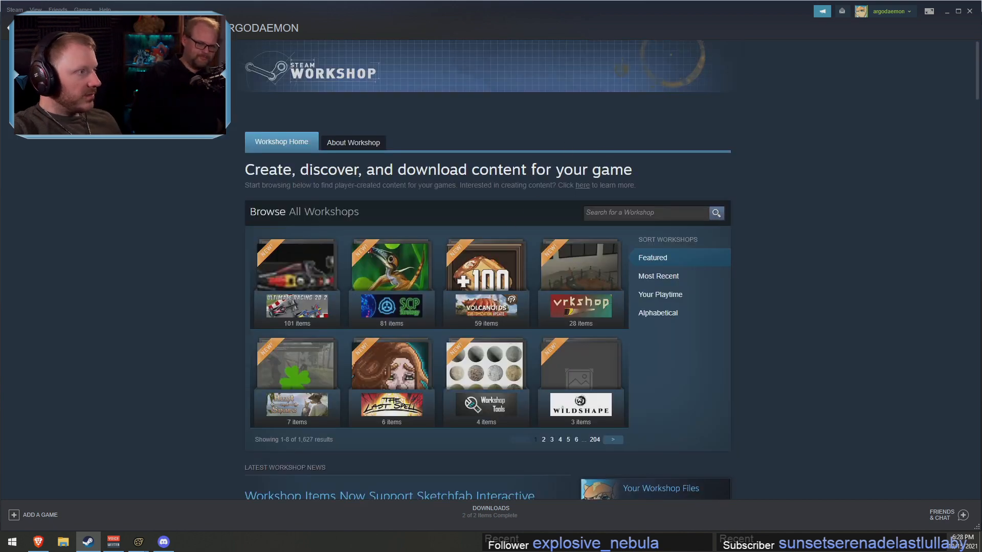
click(53, 27)
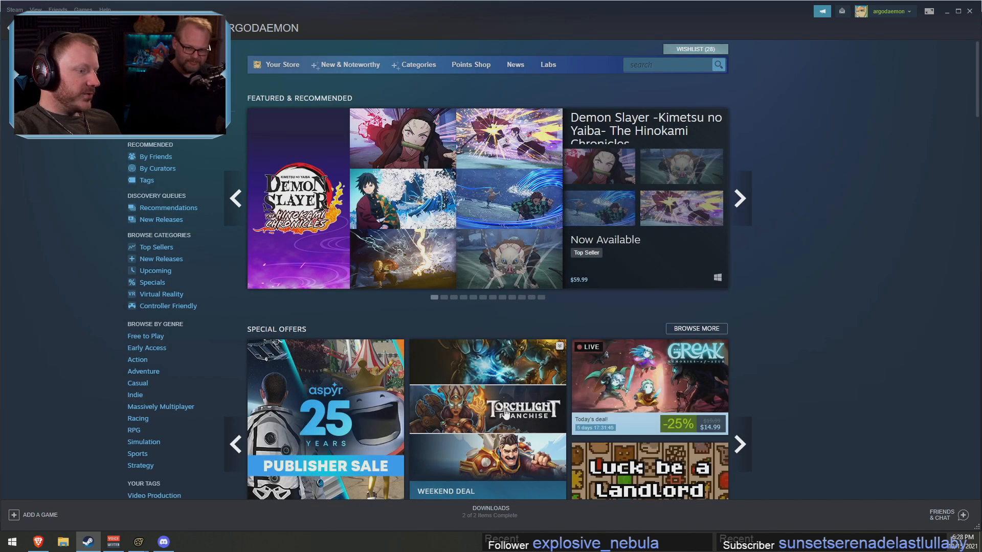
click(559, 432)
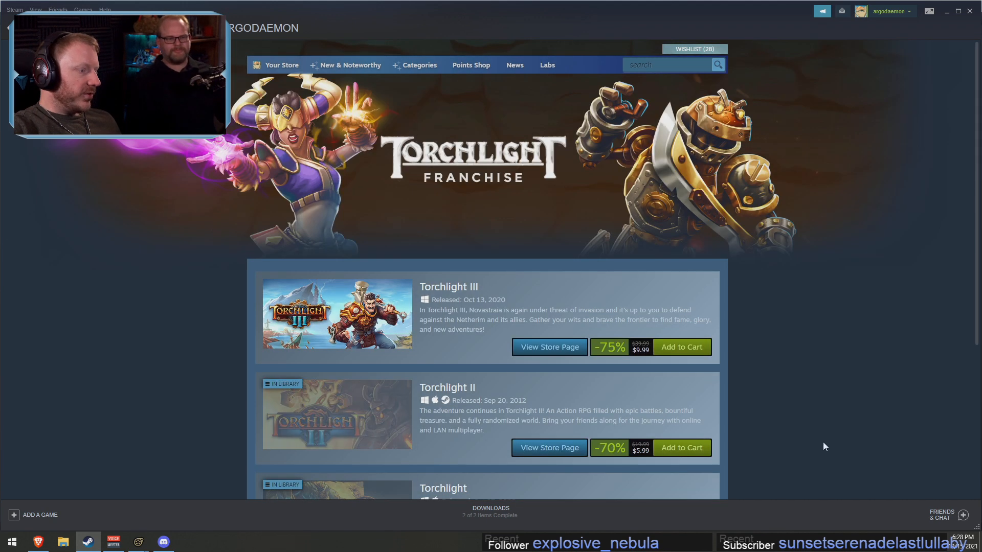
scroll(813, 439, down, 2)
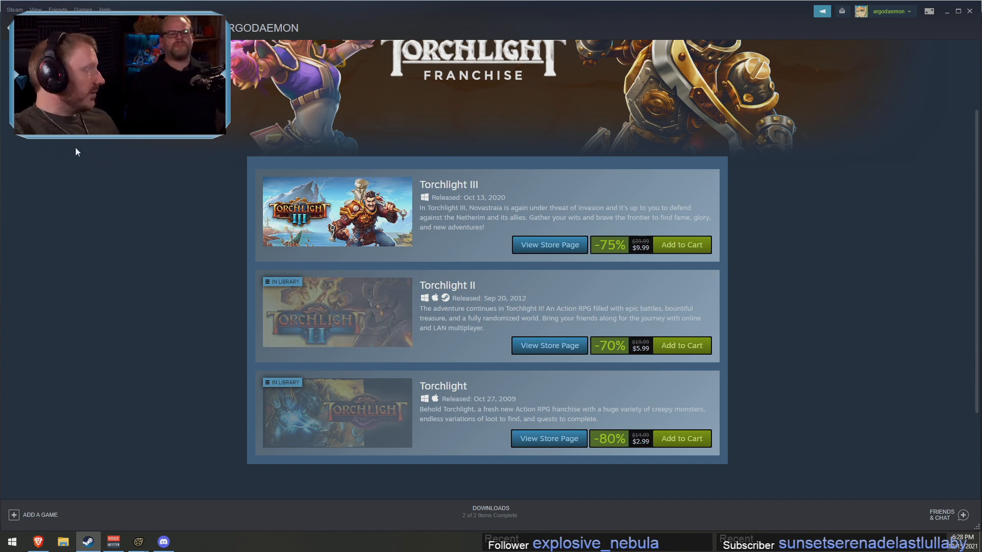
click(516, 245)
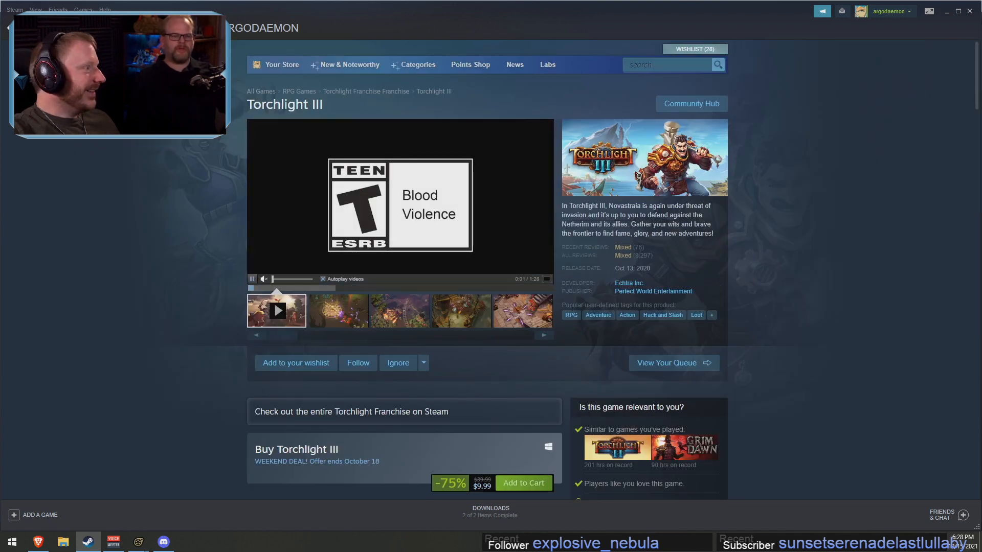
key(alt+Left)
key(alt+Left)
mouse_move(426, 145)
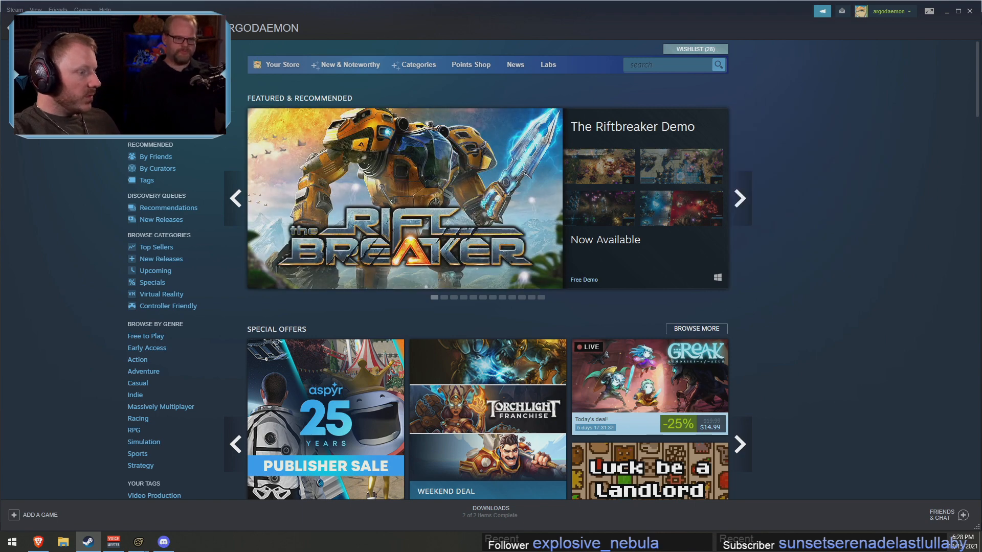
Go to the Steam Workshop, sort the workshops by Your Playtime, and open the Source Filmmaker workshop
click(100, 28)
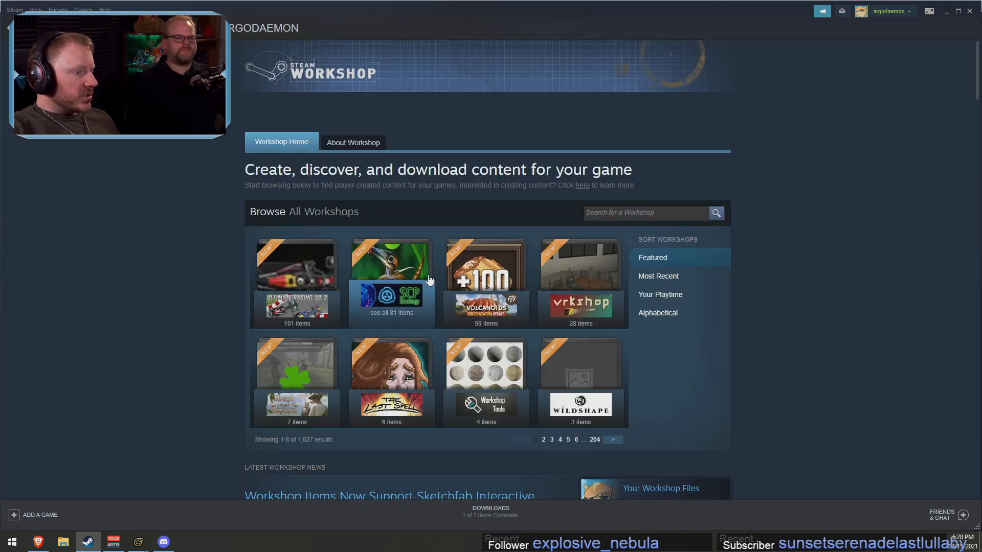
click(660, 295)
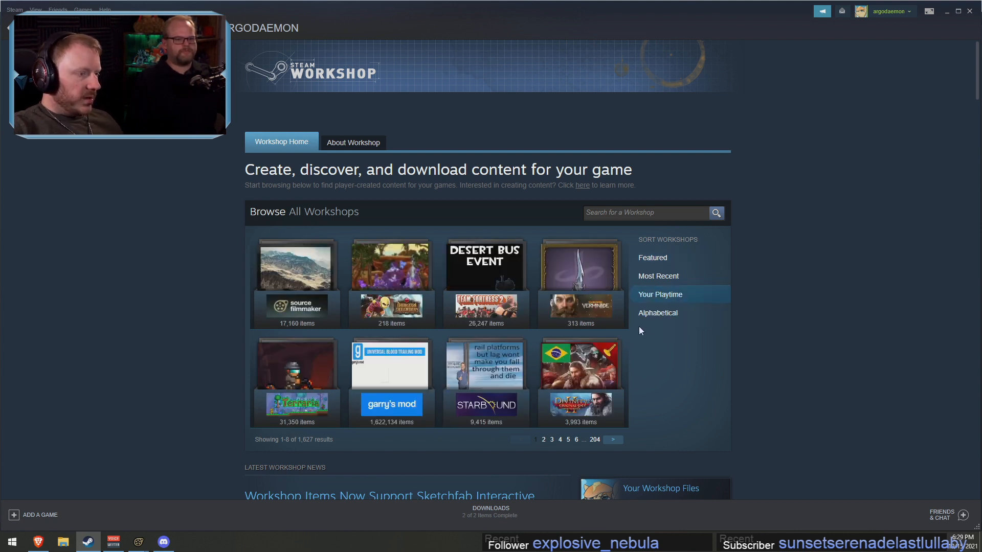
click(293, 263)
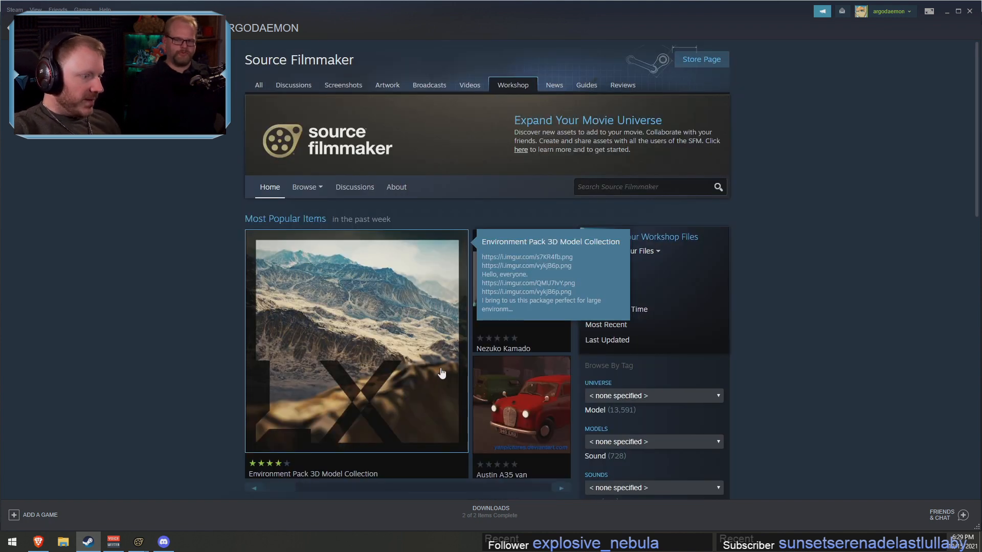
Open the Environment Pack 3D Model Collection page and examine its preview images, enlarging the green mountain landscape
click(419, 318)
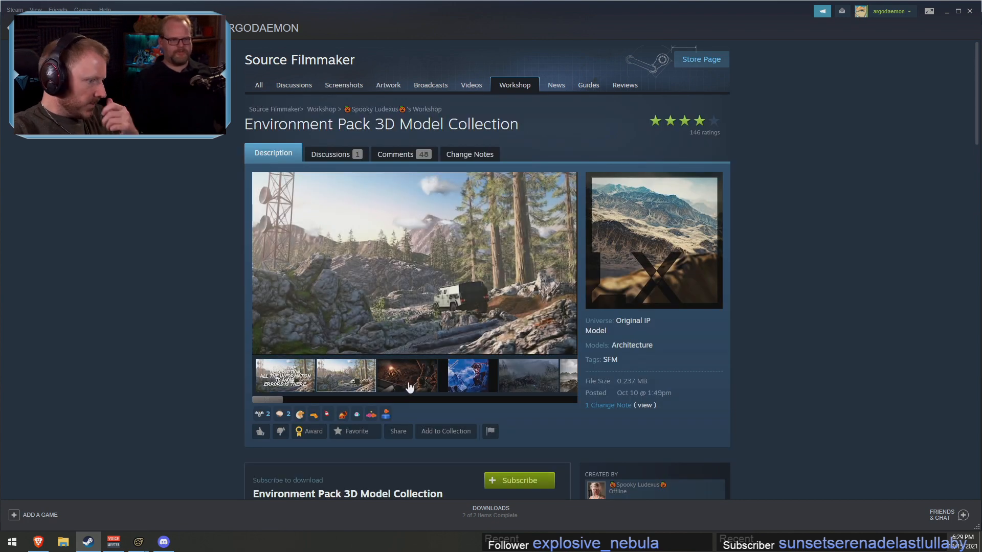
click(411, 383)
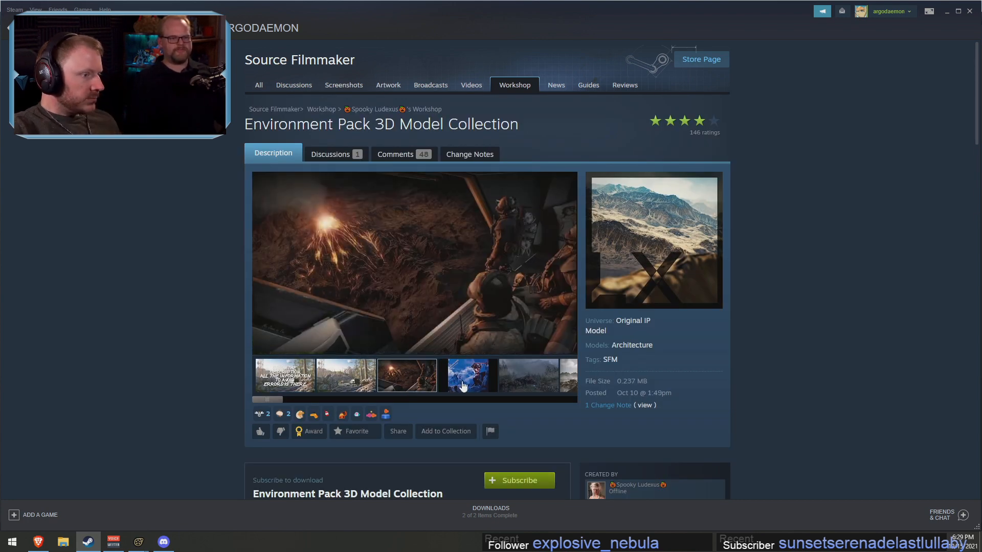
click(463, 385)
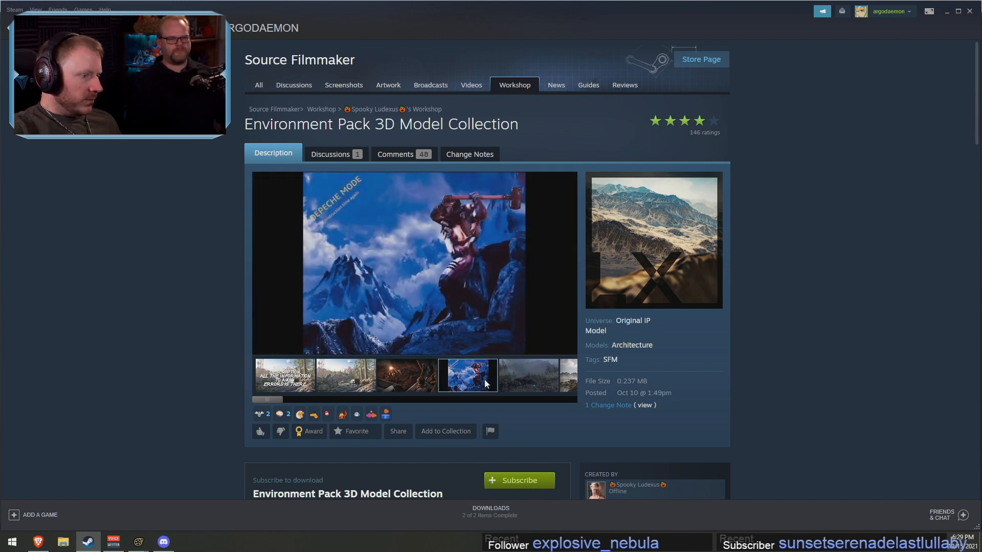
click(520, 376)
click(398, 375)
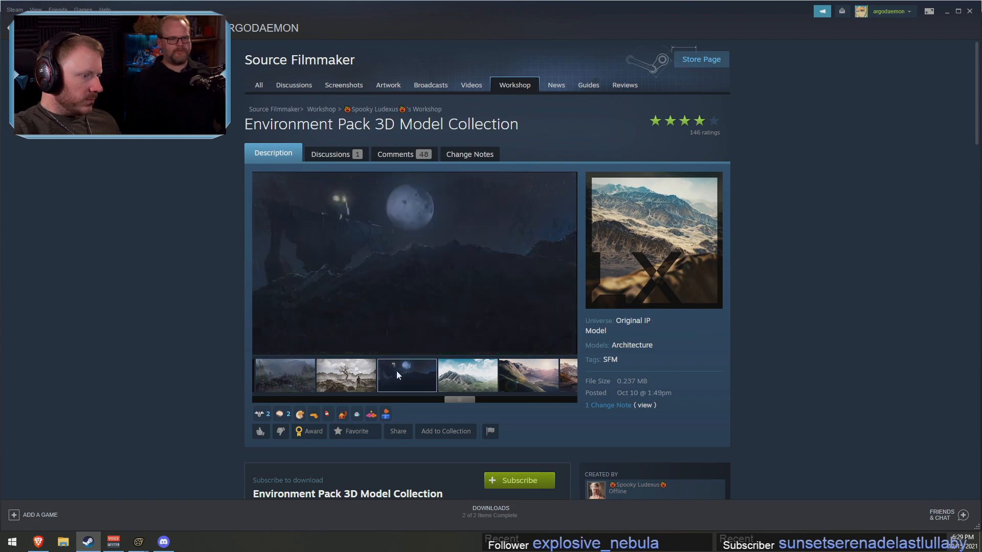
click(465, 379)
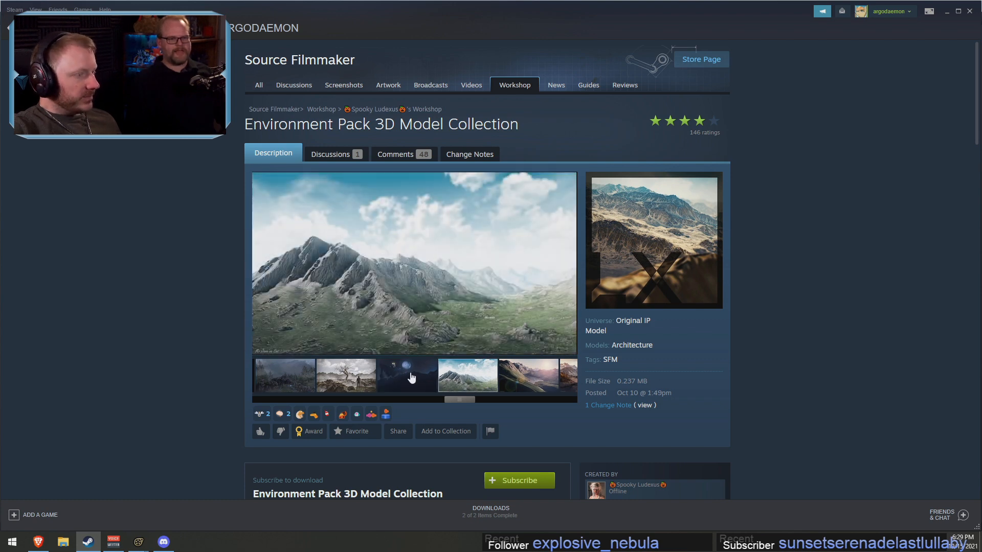
click(423, 288)
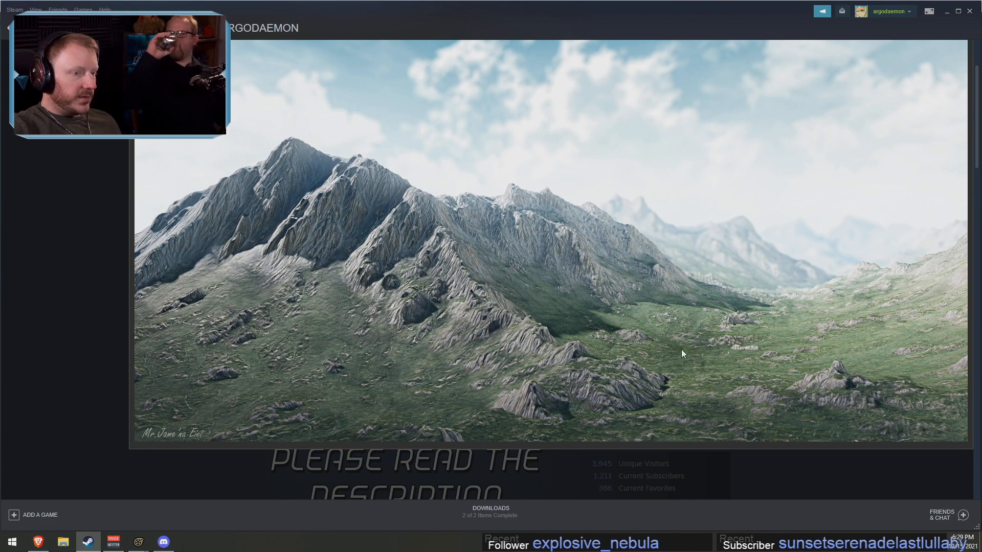
click(529, 483)
Subscribe to the Environment Pack 3D Model Collection and view its sunlit valley preview image
scroll(537, 476, down, 2)
scroll(534, 409, up, 2)
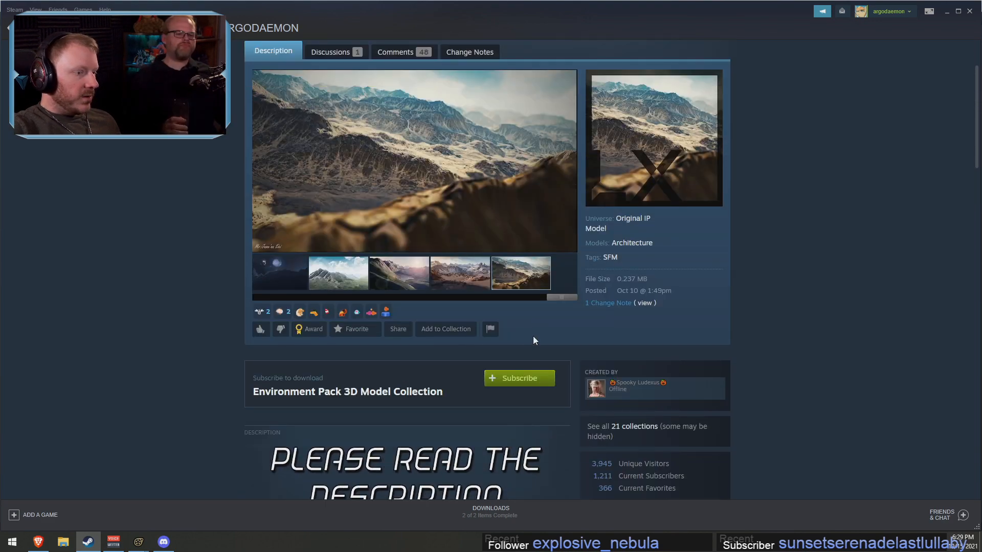
click(508, 384)
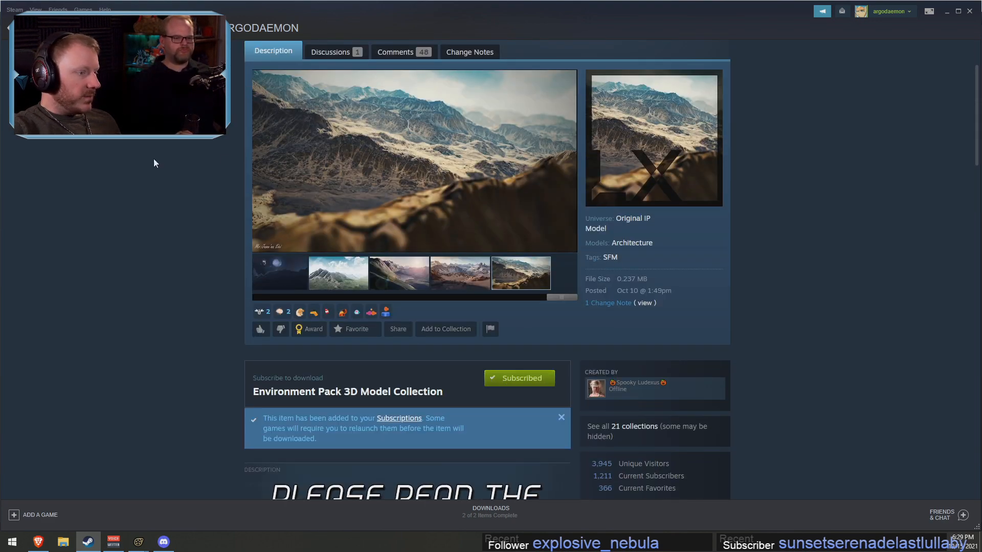
click(387, 273)
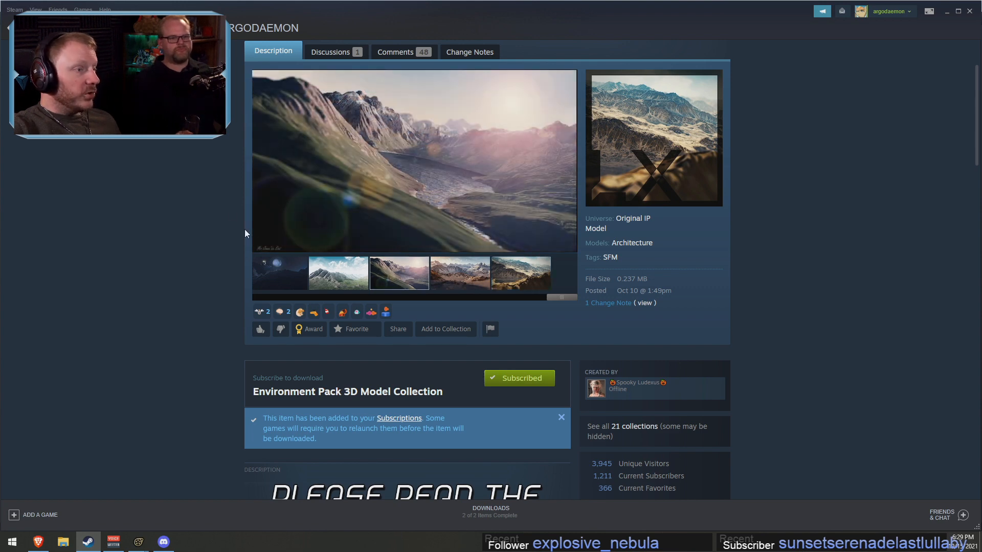
Return to the Source Filmmaker workshop's home page and search its items for "plaque"
click(6, 30)
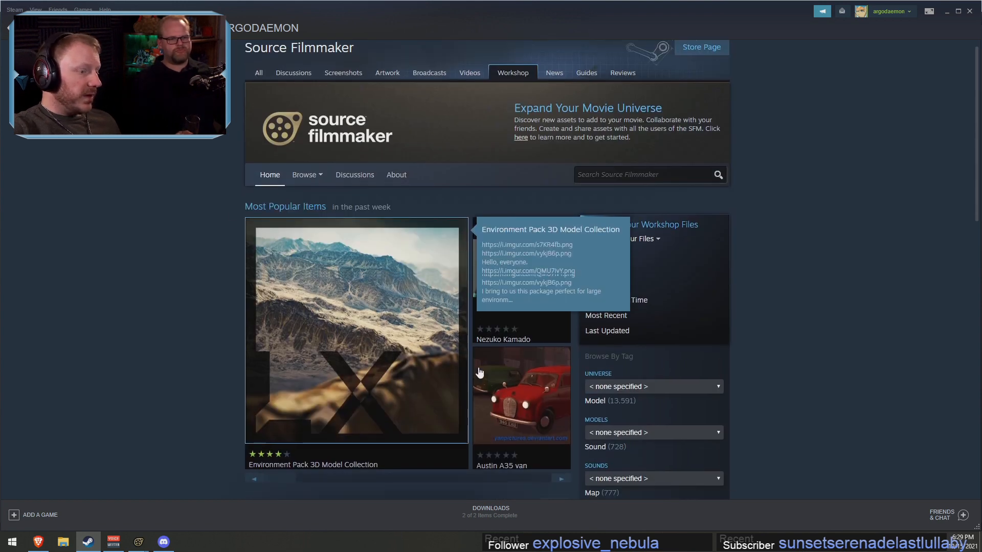
scroll(721, 407, down, 4)
mouse_move(332, 383)
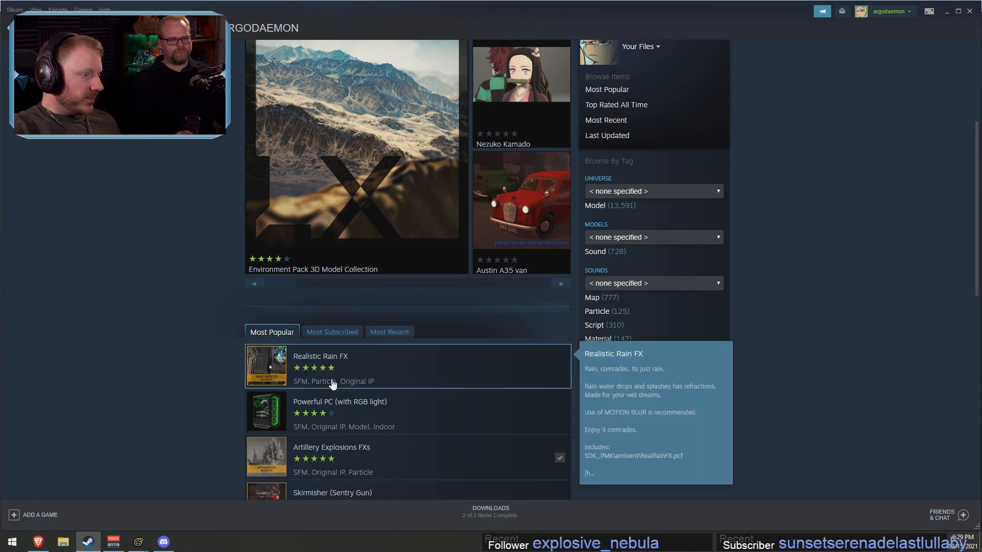
scroll(363, 302, up, 3)
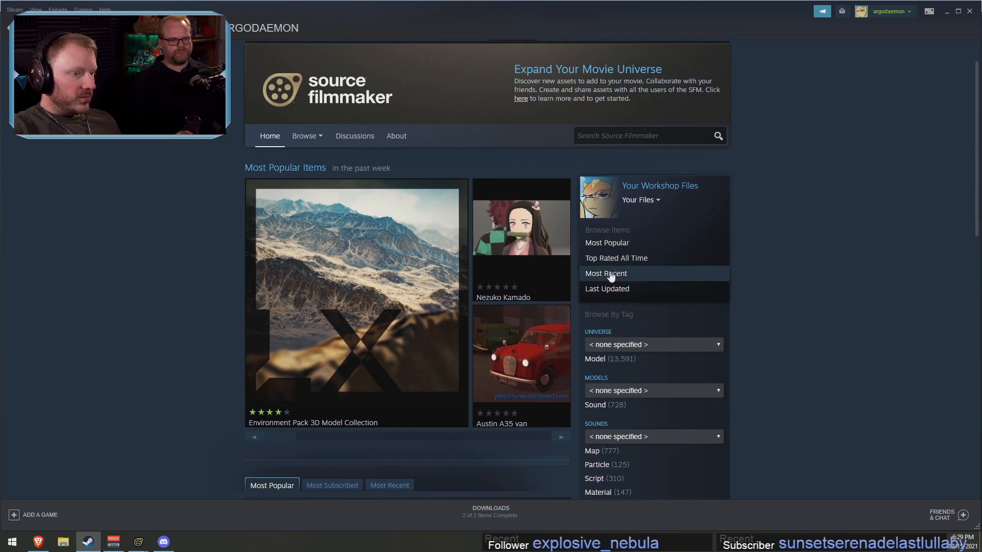
click(623, 136)
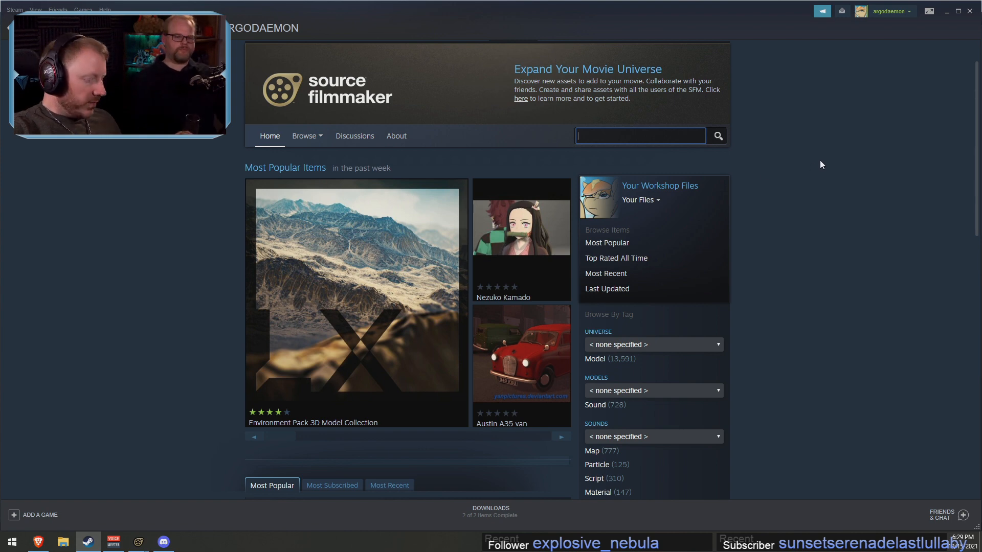
text(plaque)
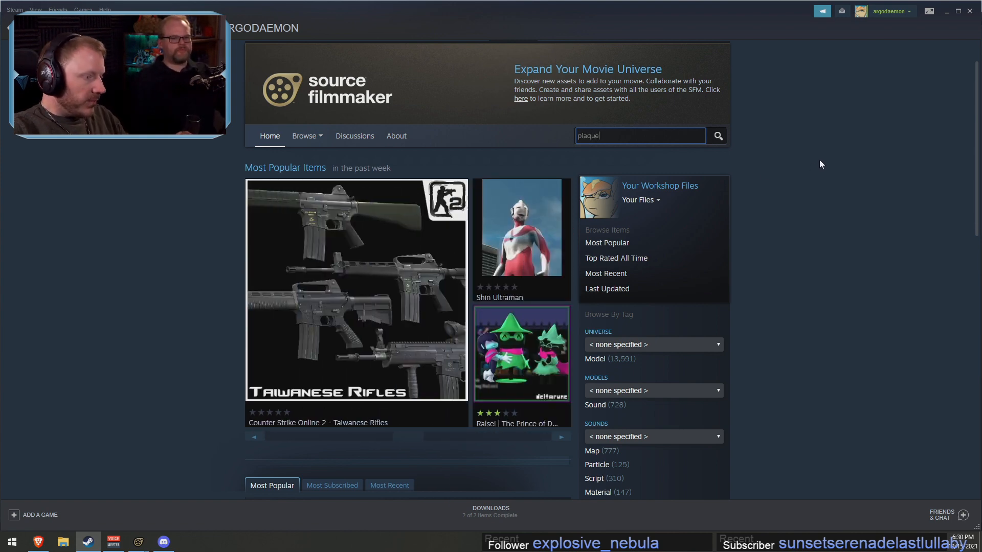
key(Return)
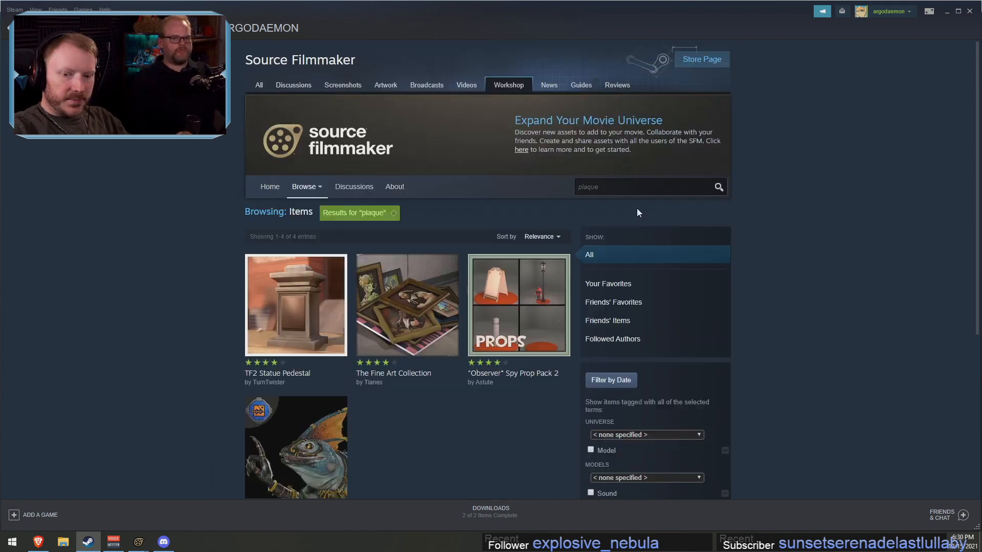
scroll(462, 381, down, 1)
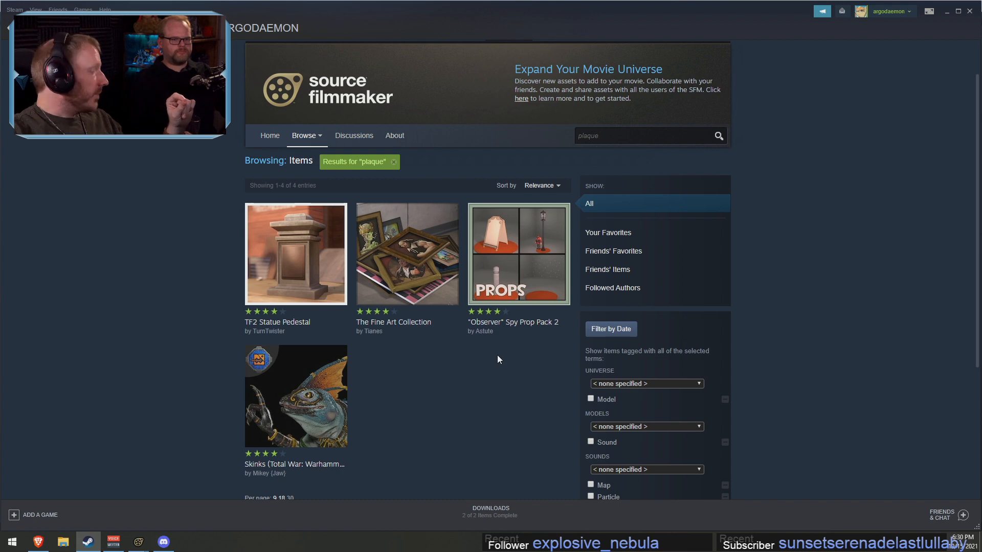
Look through the preview images of The Fine Art Collection, including the painting size comparison, and return to the search results
mouse_move(436, 279)
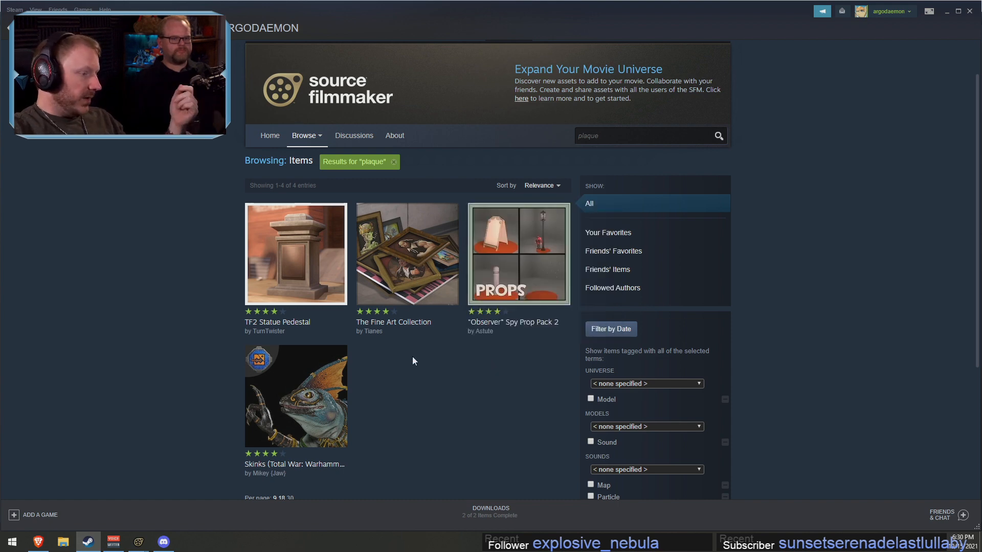
click(409, 267)
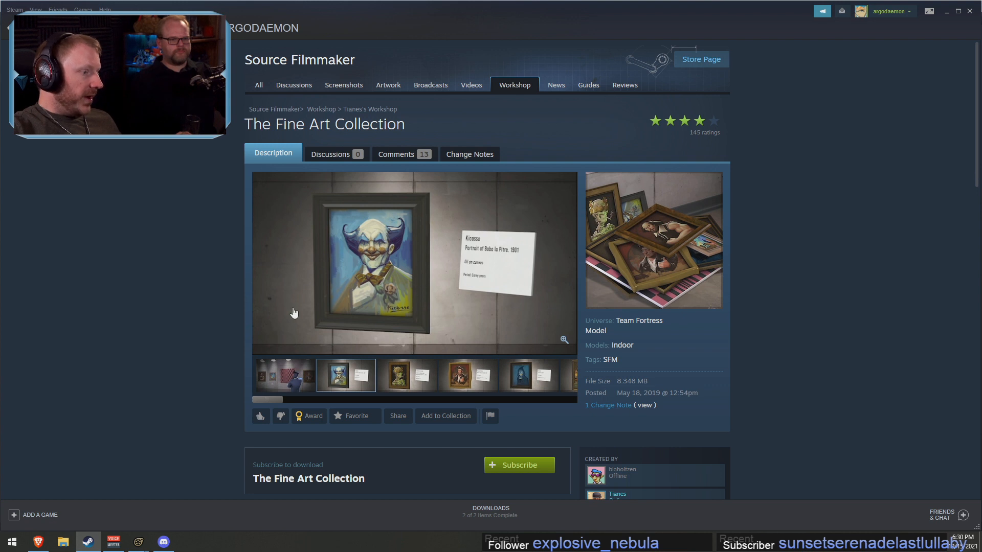
click(507, 389)
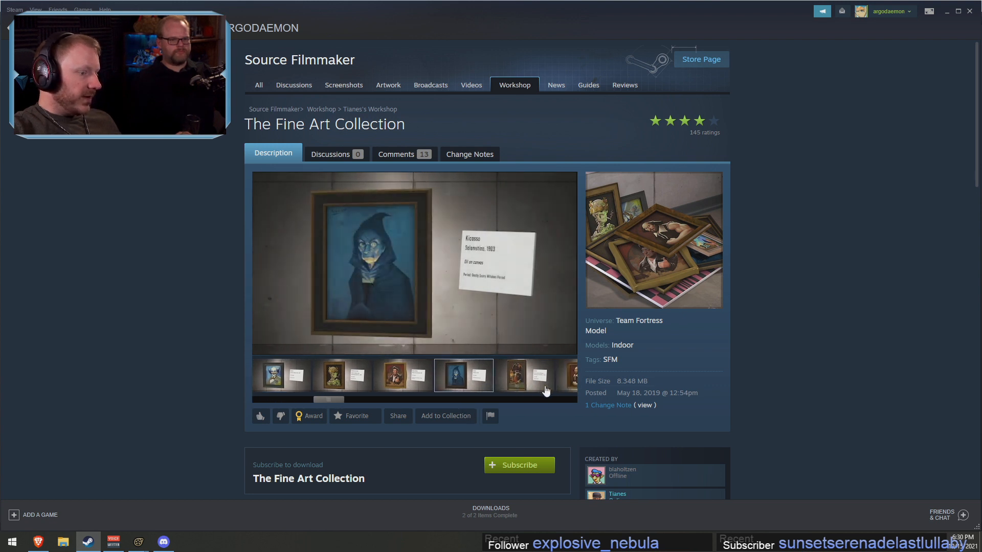
click(506, 376)
click(513, 384)
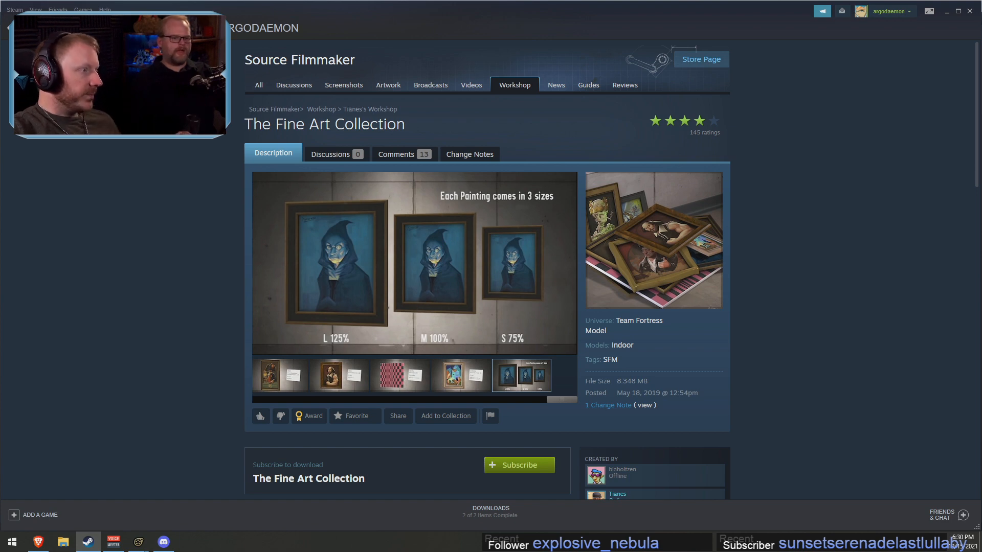
click(12, 28)
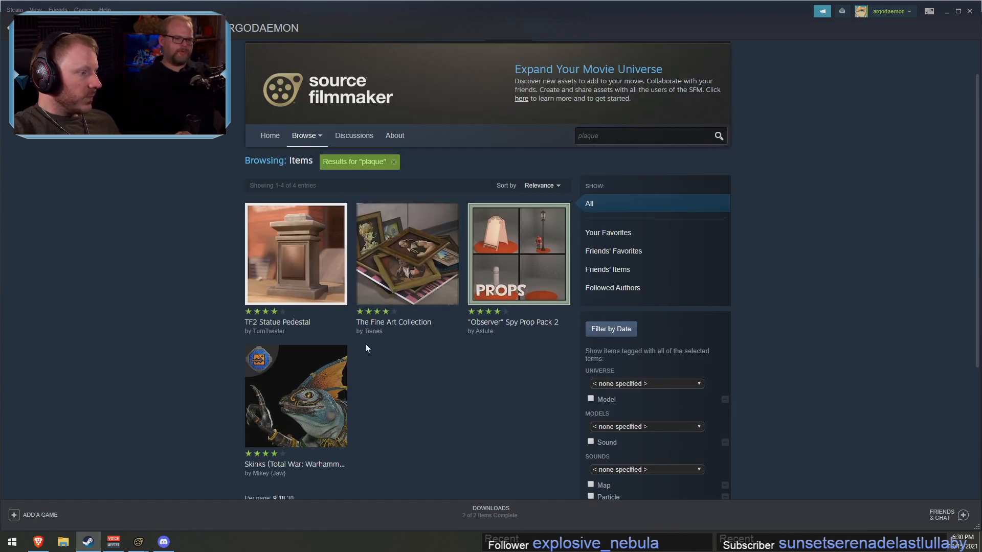
View the TF2 Statue Pedestal page, return to the plaque results, and look over the remaining items
click(284, 233)
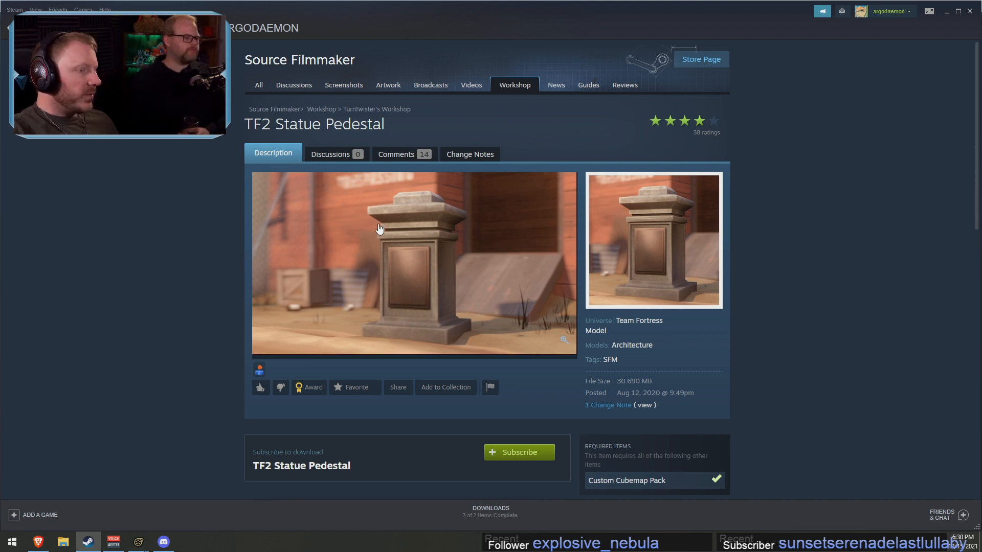
click(10, 27)
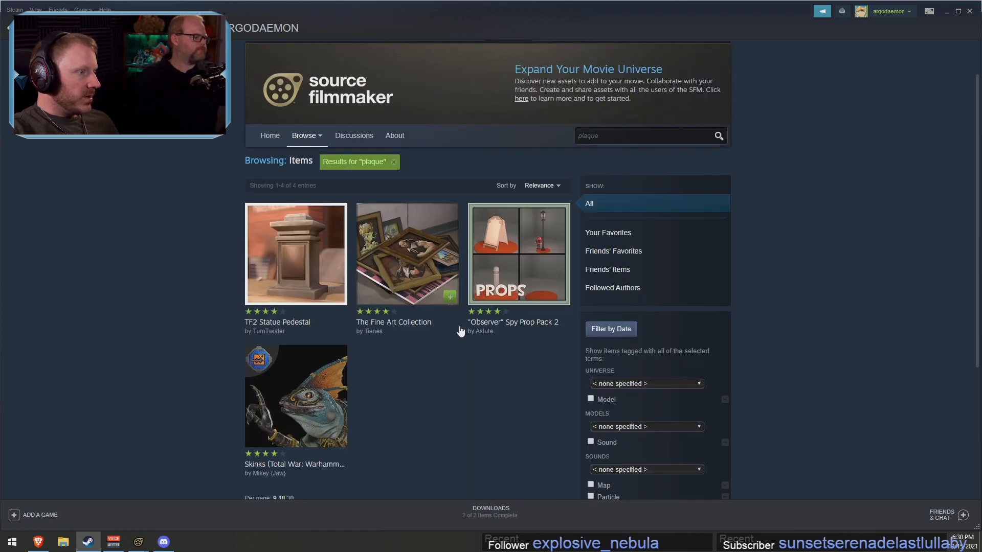
scroll(356, 395, down, 2)
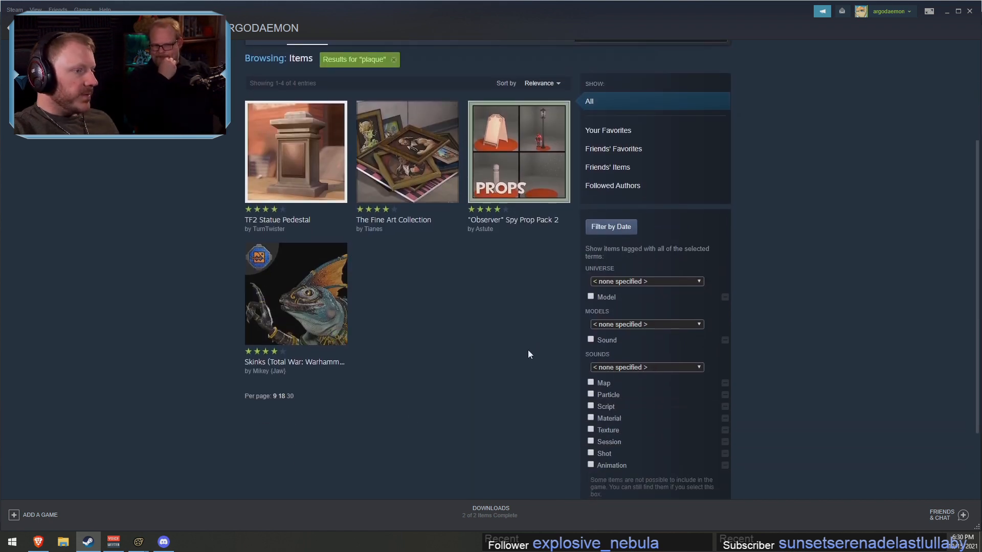
Open the "Observer" Spy Prop Pack 2 page and examine its sign, rain and street lamp preview images
click(519, 152)
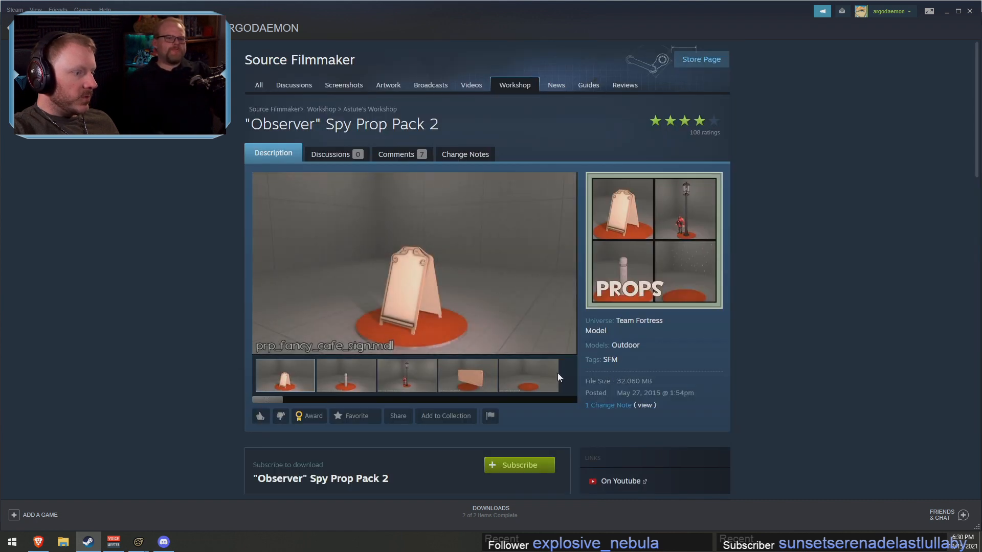
scroll(557, 373, down, 1)
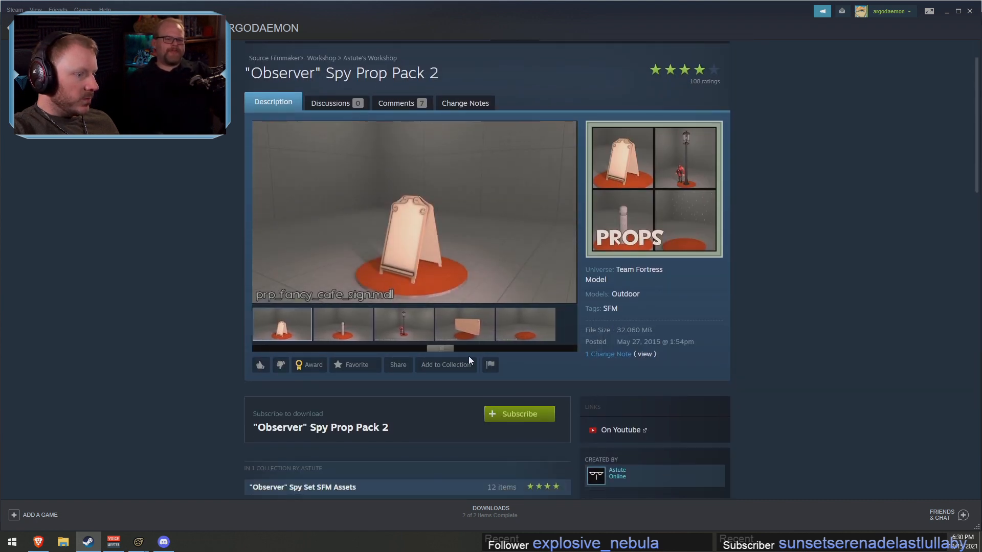
click(466, 331)
click(540, 328)
click(475, 324)
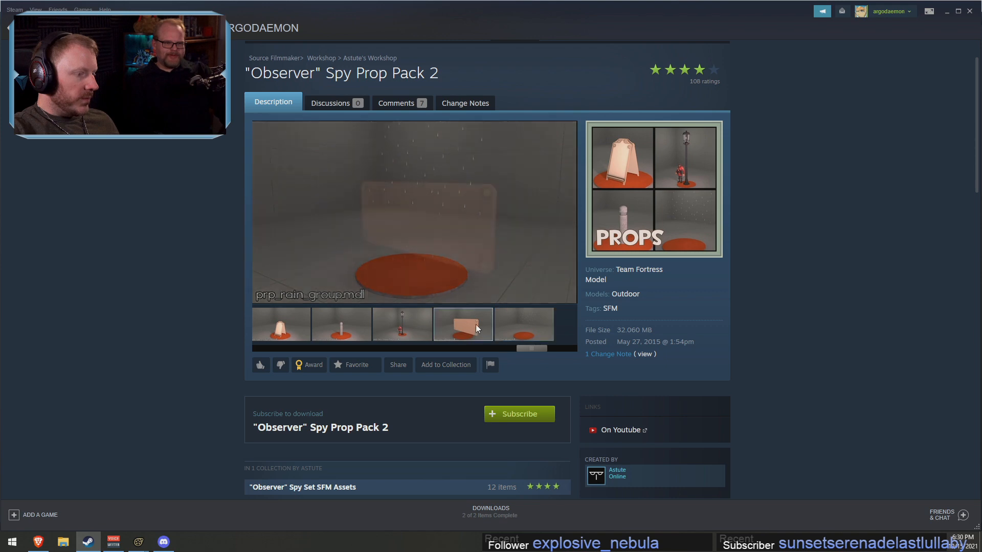
click(382, 318)
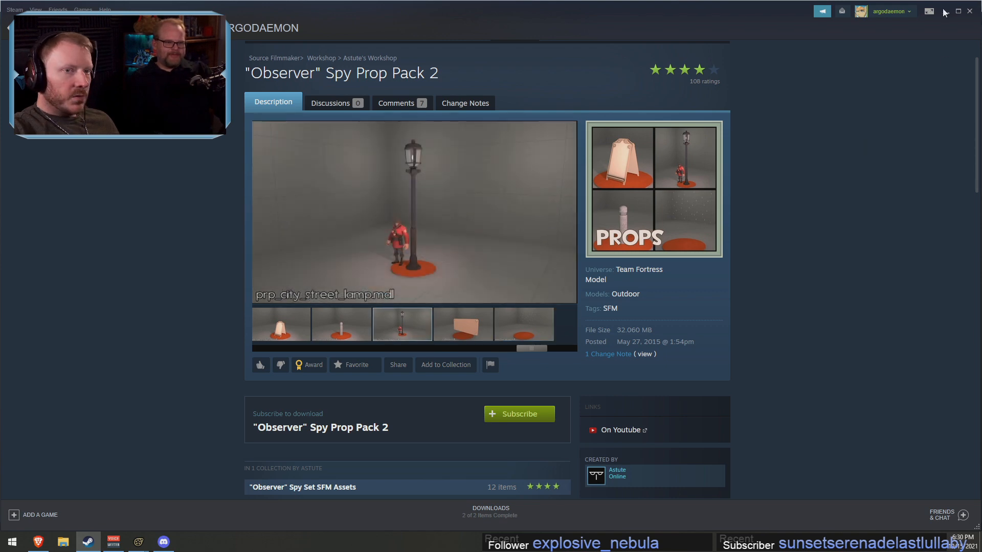
Switch to Source Filmmaker and accept the queued workshop download of the Environment Pack 3D Model Collection
click(944, 12)
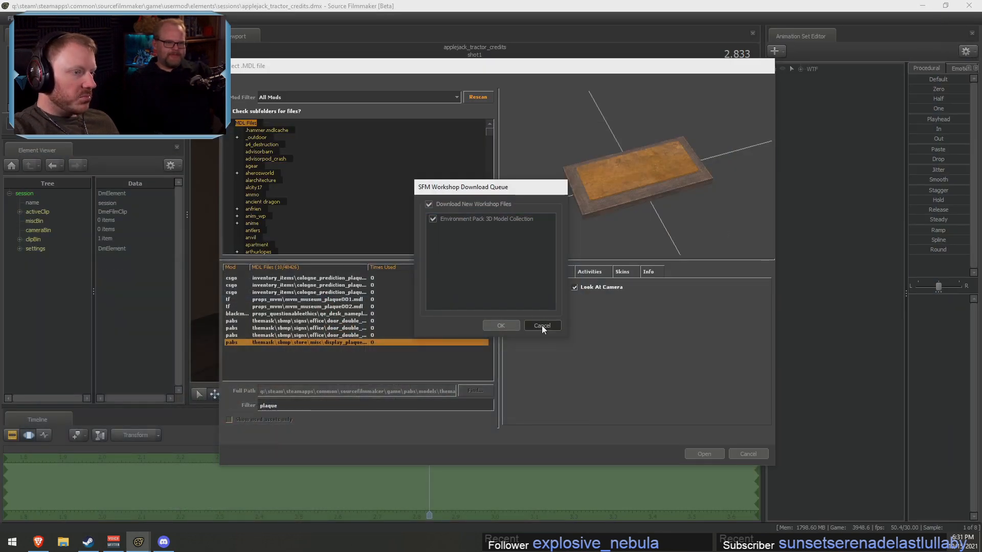
click(503, 327)
click(488, 276)
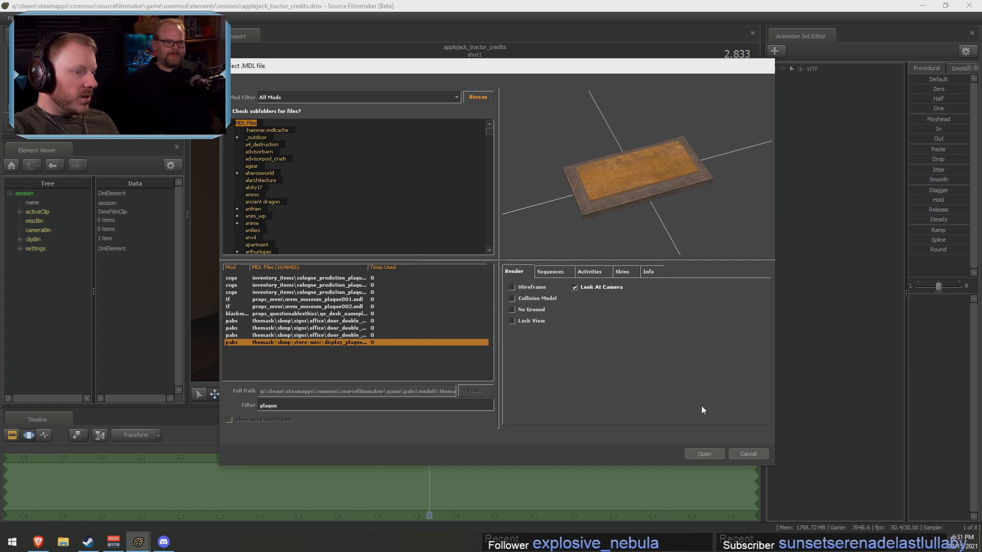
Add the selected display plaque model to the shot and disable lighting in the viewport
click(705, 454)
right_click(628, 277)
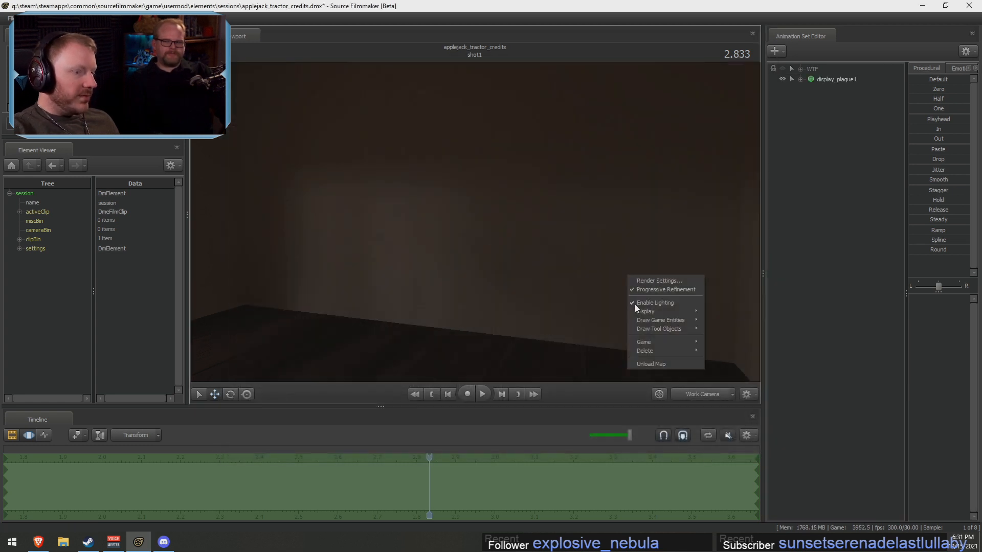
click(644, 303)
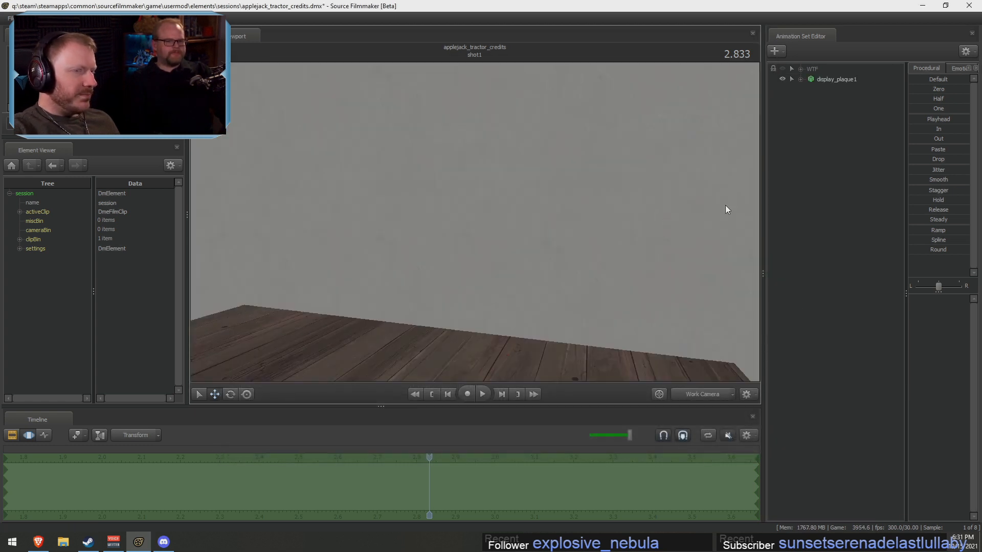
Start adding another model to the shot and filter the model files by "frame"
right_click(800, 139)
click(869, 161)
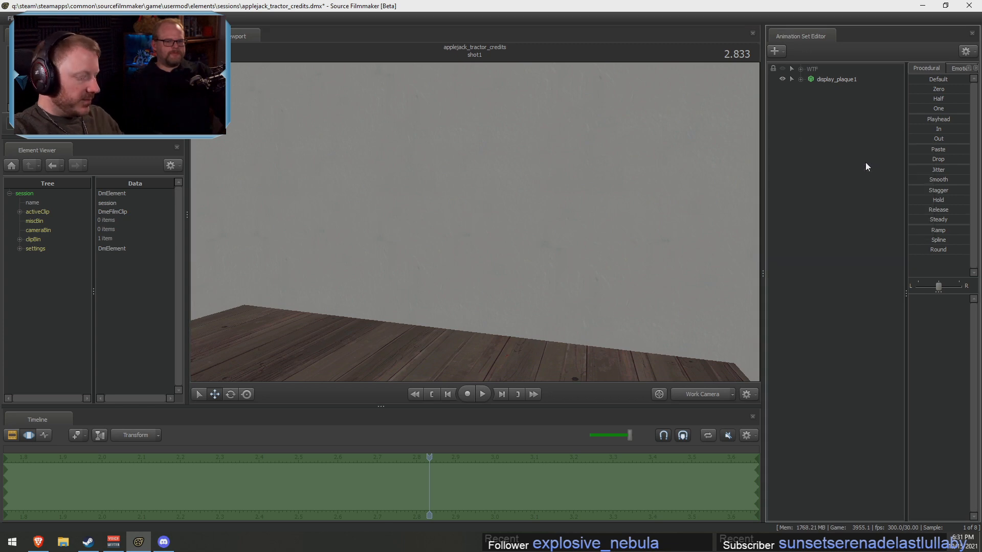
text(ra)
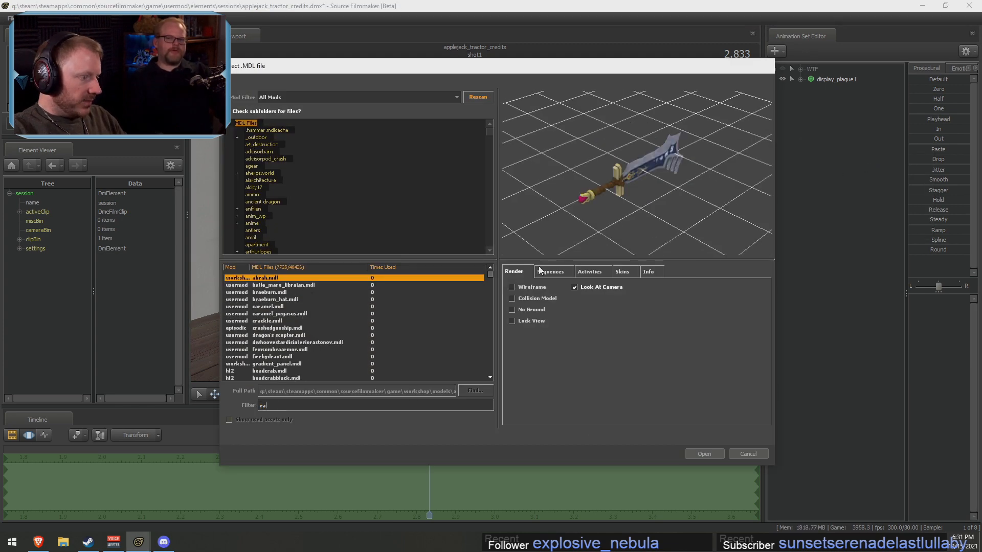
text(frame)
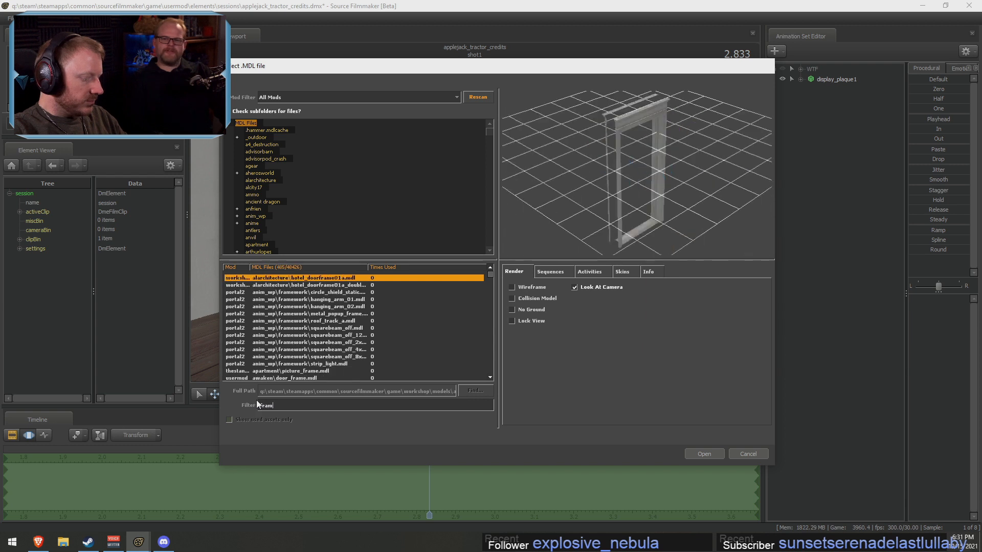
Preview the frame models one after another and add frames\frame_square_brown.mdl to the shot
click(354, 285)
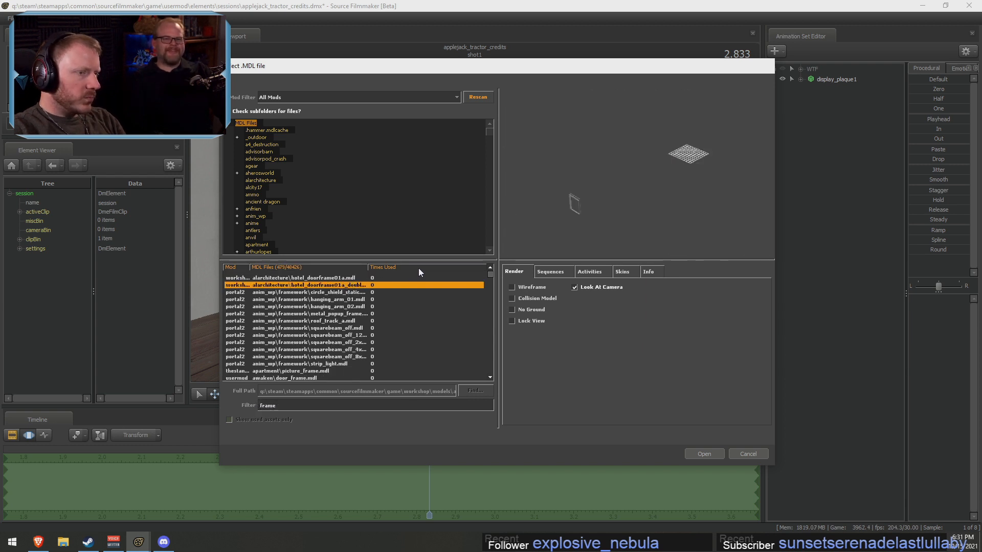
key(Down)
key(Down)
key(Down)
key(Down)
key(Down)
key(Down)
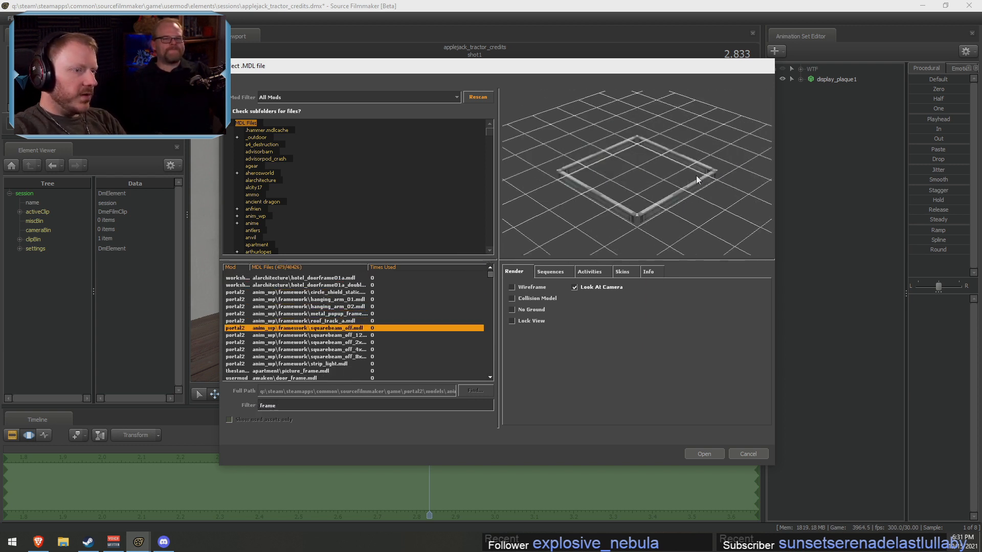
key(Down)
key(Down)
key(Down)
key(Down)
key(Down)
key(Down)
key(Down)
key(Down)
key(Down)
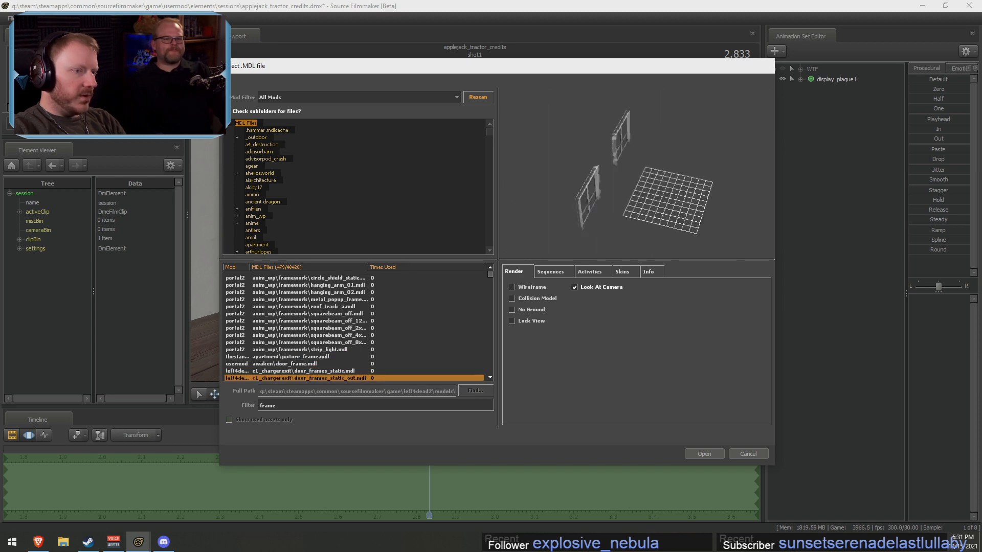
key(Down)
key(Down)
key(Down)
key(Down)
key(Down)
key(Down)
key(Down)
key(Down)
key(Down)
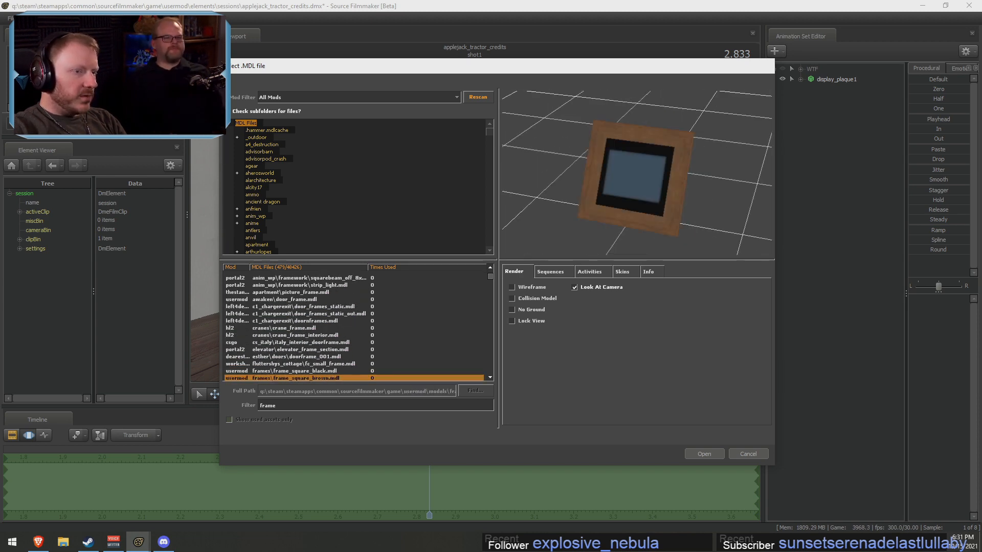
key(Down)
key(Down)
key(Up)
key(Up)
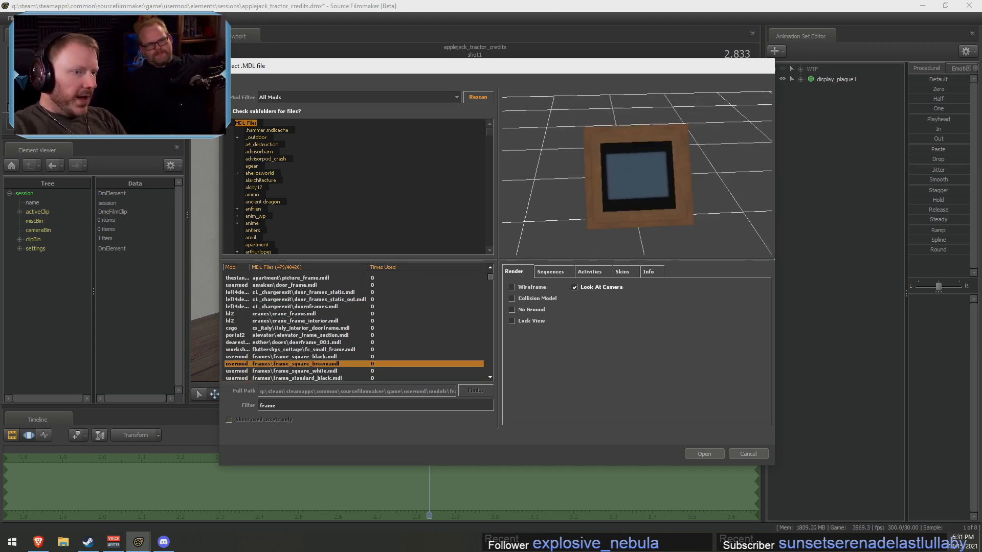
click(703, 454)
Move the square brown frame into the work camera's view in front of the wall
click(840, 90)
drag(387, 217, 266, 223)
drag(366, 196, 726, 228)
key(w)
drag(450, 248, 492, 234)
drag(450, 259, 485, 341)
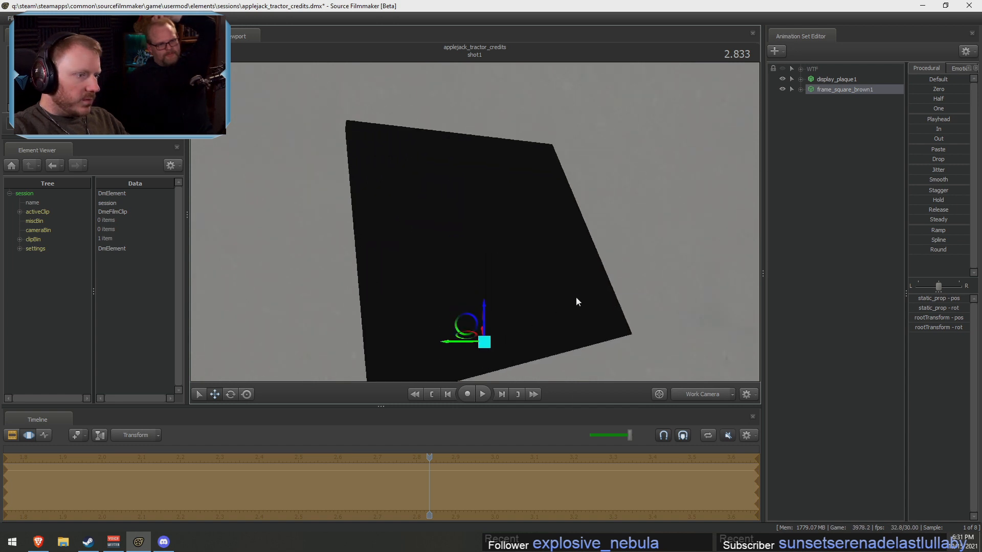
Check the square brown frame with lighting enabled, disable lighting again, and delete the frame from the shot
right_click(575, 298)
click(607, 324)
drag(607, 324, 555, 214)
right_click(504, 176)
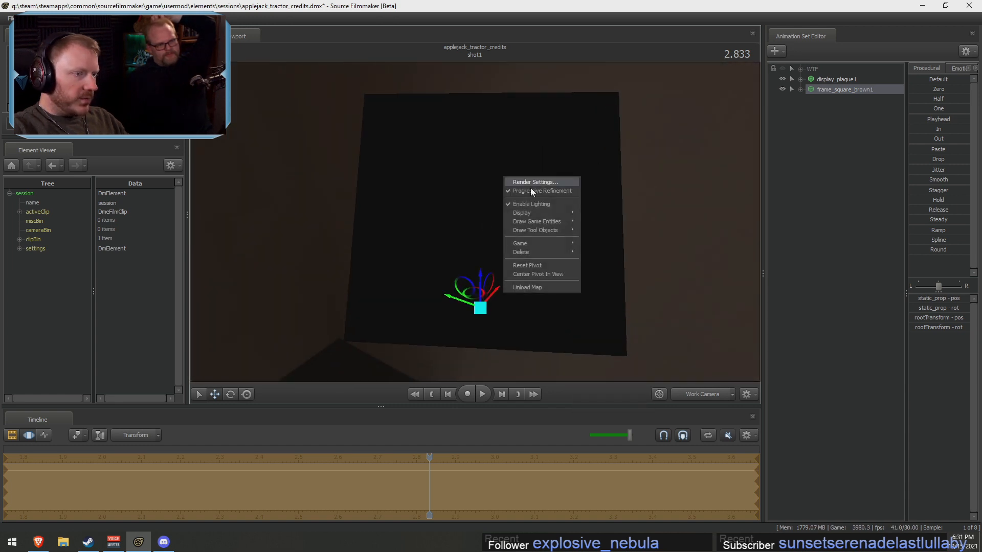
click(534, 203)
right_click(829, 90)
click(841, 112)
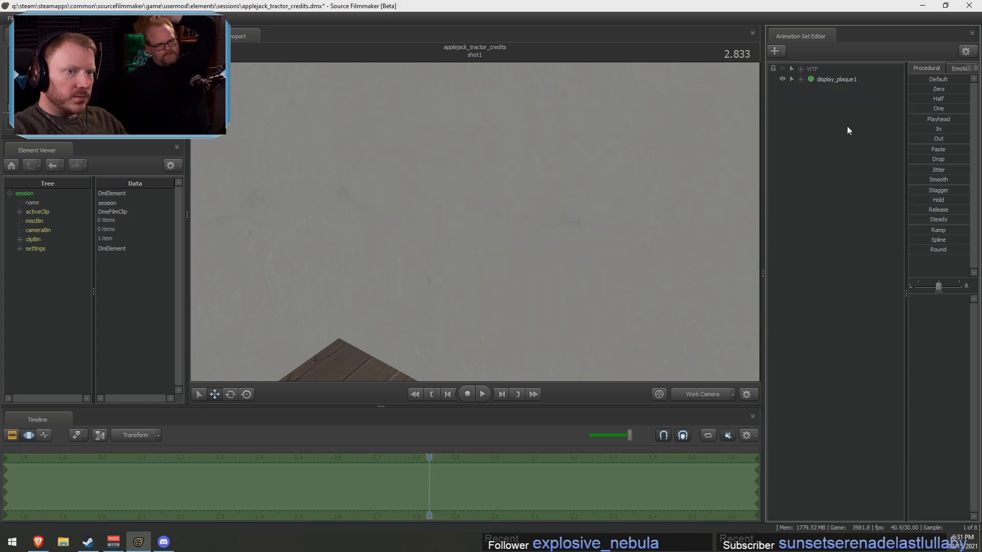
Browse the models filtered by "frame" and add frames\frame_standard_brown.mdl to the shot
right_click(841, 134)
click(892, 158)
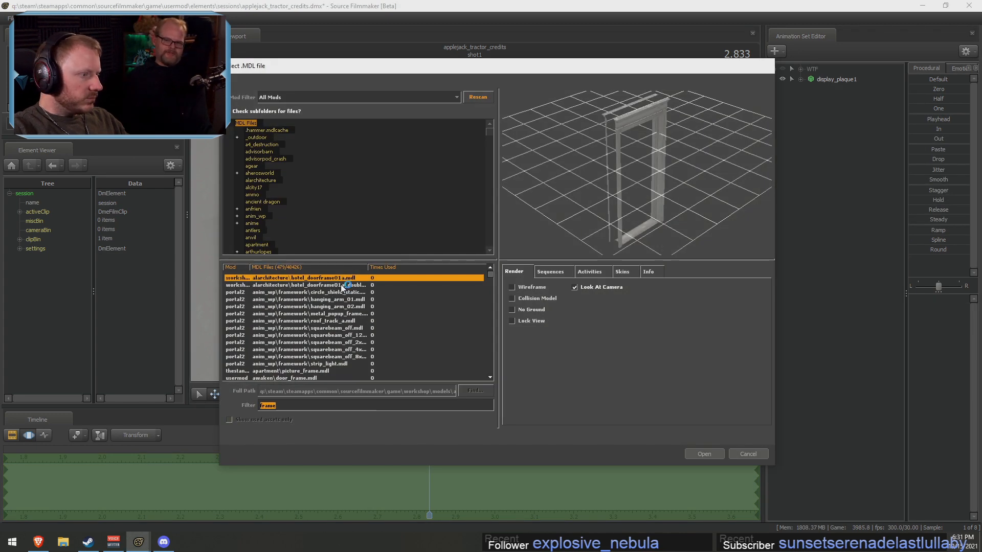
click(341, 285)
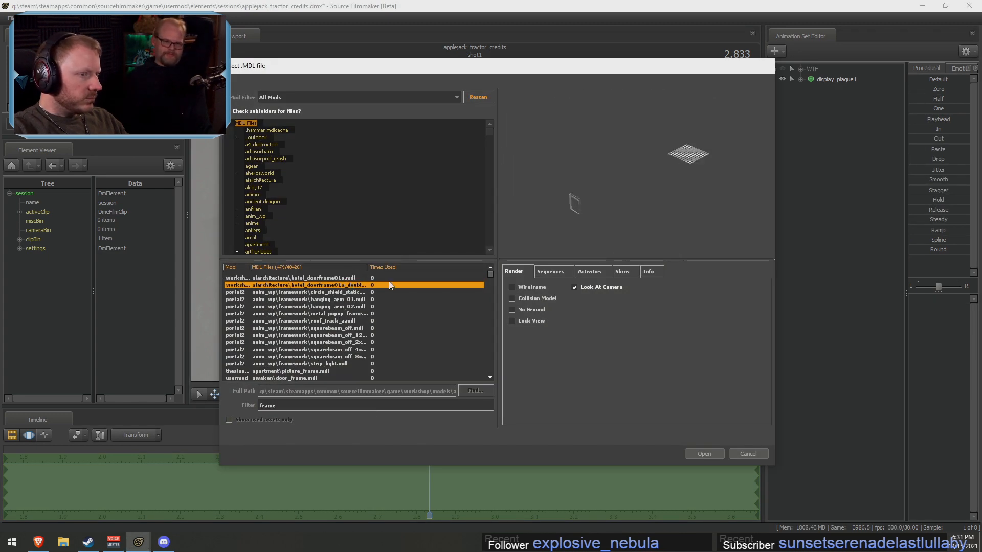
scroll(345, 357, down, 3)
click(309, 321)
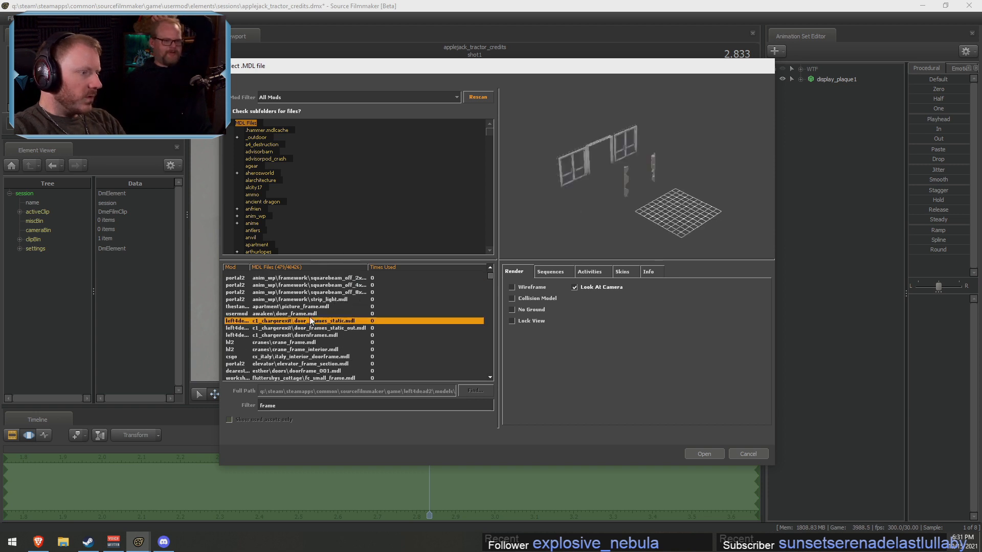
key(Up)
key(Down)
key(Down)
key(Down)
key(Down)
key(Down)
key(Down)
key(Down)
key(Down)
key(Down)
key(Down)
key(Down)
key(Down)
key(Down)
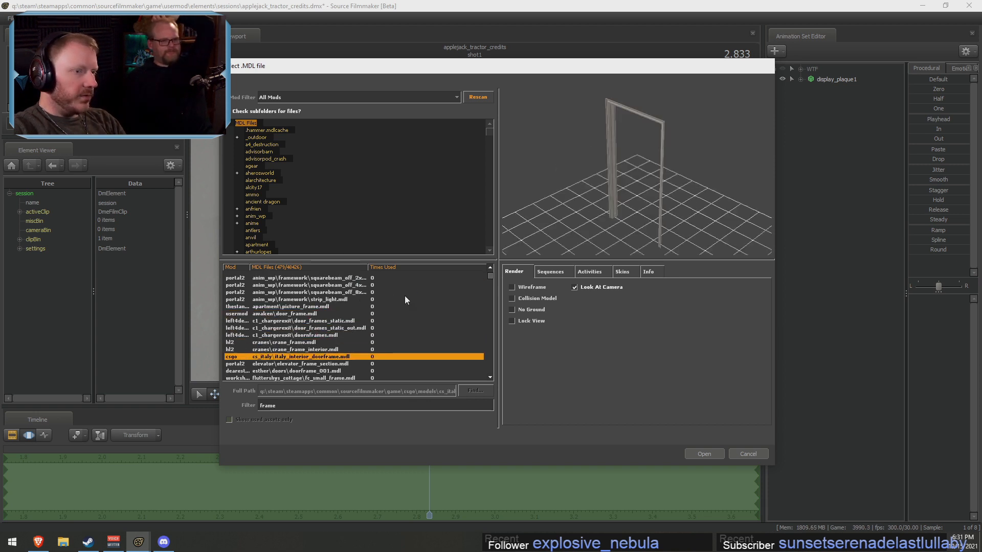
key(Down)
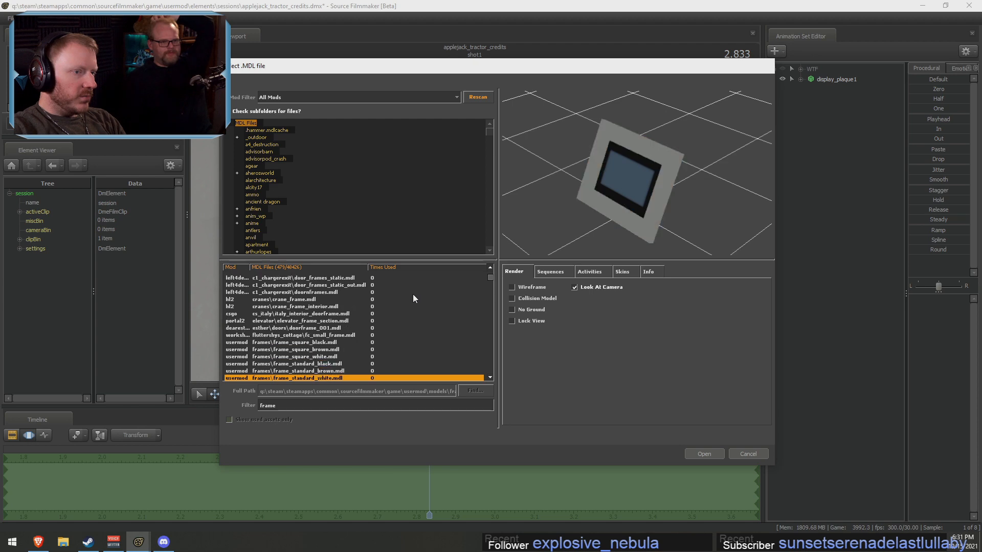
click(704, 454)
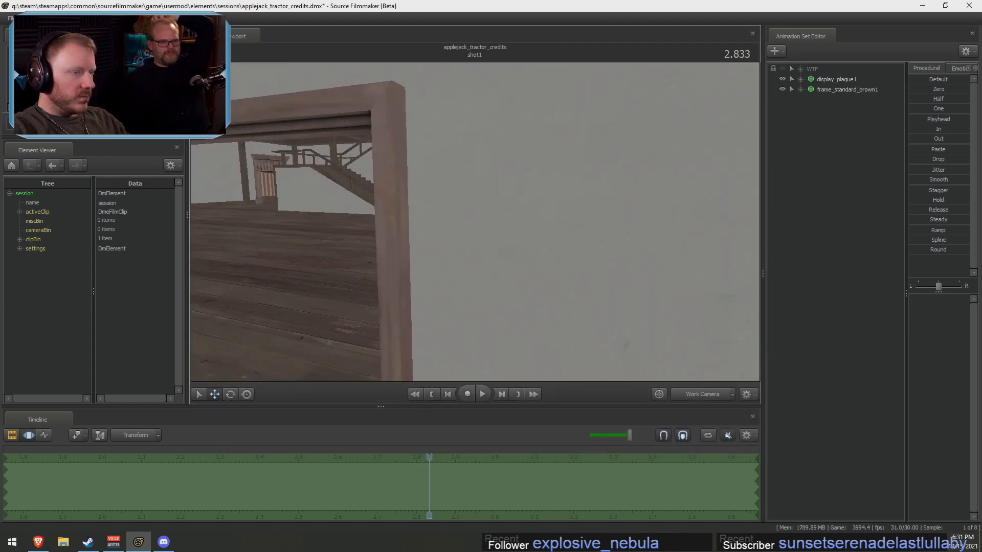
Toggle the viewport lighting and bring the standard brown frame and the display plaque into the work camera's view
key(s)
drag(474, 222, 532, 229)
key(F2)
key(w)
key(F3)
key(w)
key(w)
right_click(532, 230)
click(559, 257)
drag(564, 259, 519, 266)
drag(474, 221, 443, 219)
key(w)
key(s)
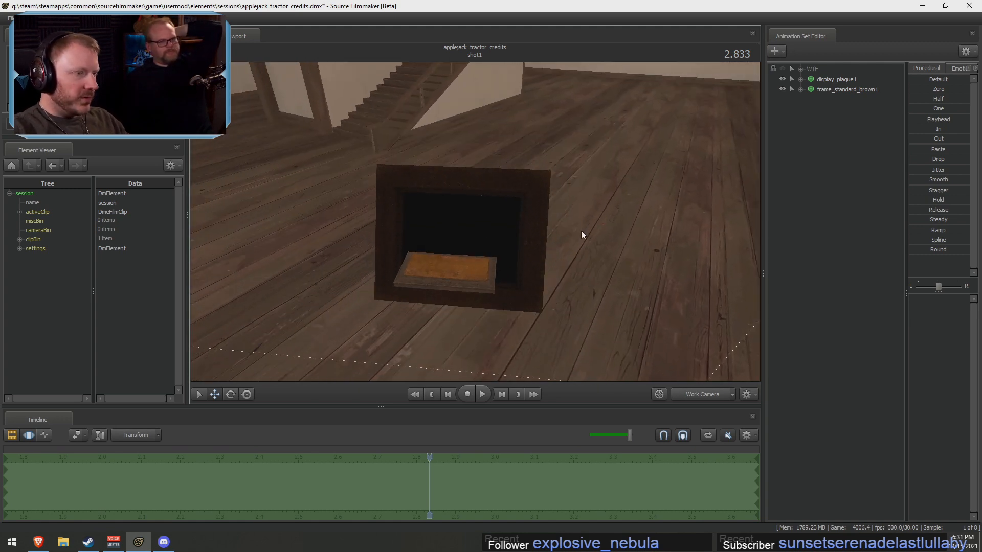
Set the skin of the standard brown frame to 1
click(857, 91)
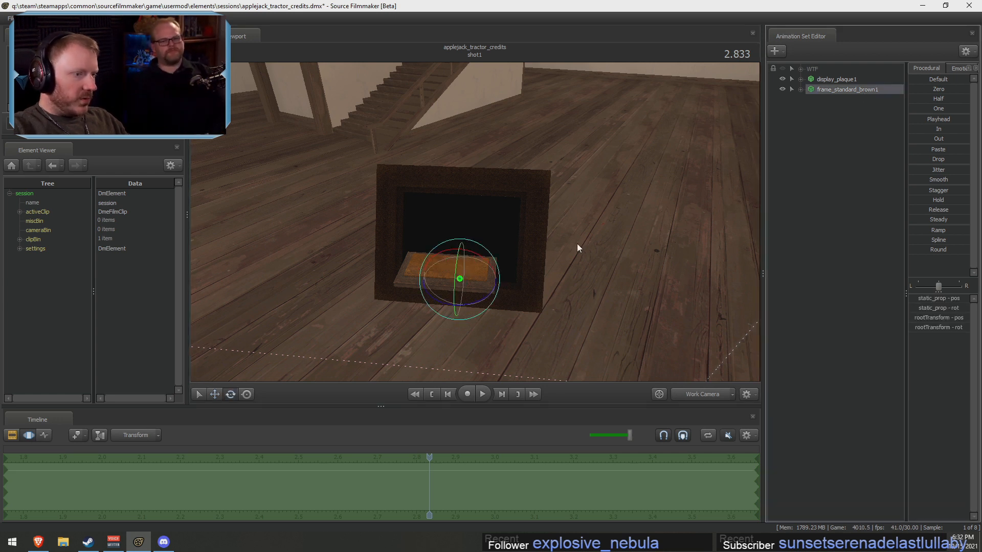
right_click(840, 95)
right_click(839, 92)
click(875, 234)
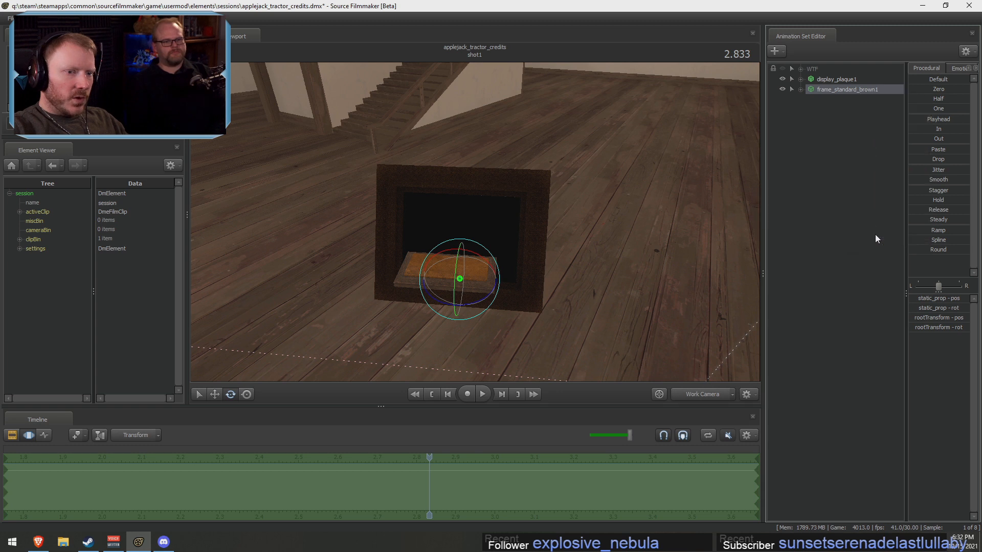
right_click(846, 91)
mouse_move(900, 223)
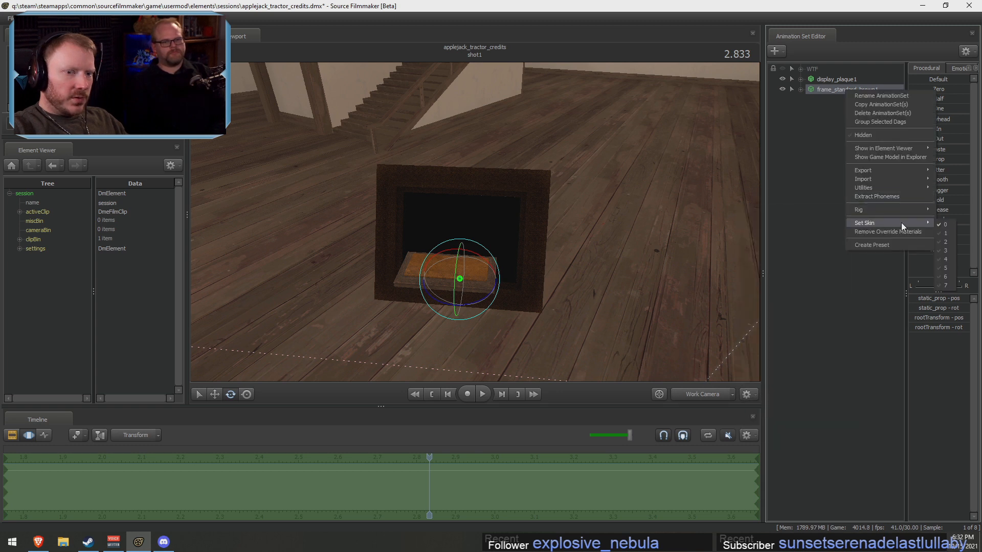
click(938, 233)
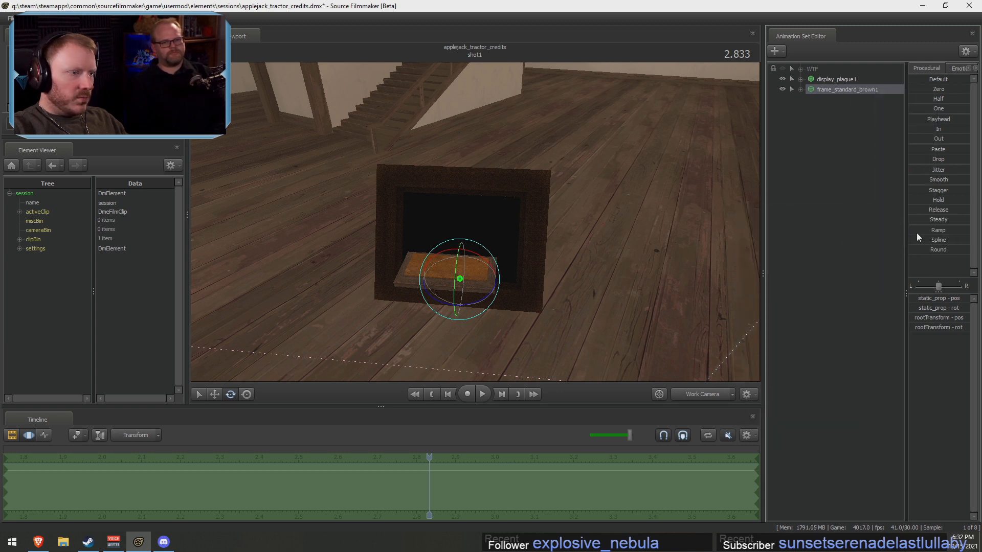
Show the standard brown frame's model in the Element Viewer and look through its materials list
right_click(839, 90)
mouse_move(886, 148)
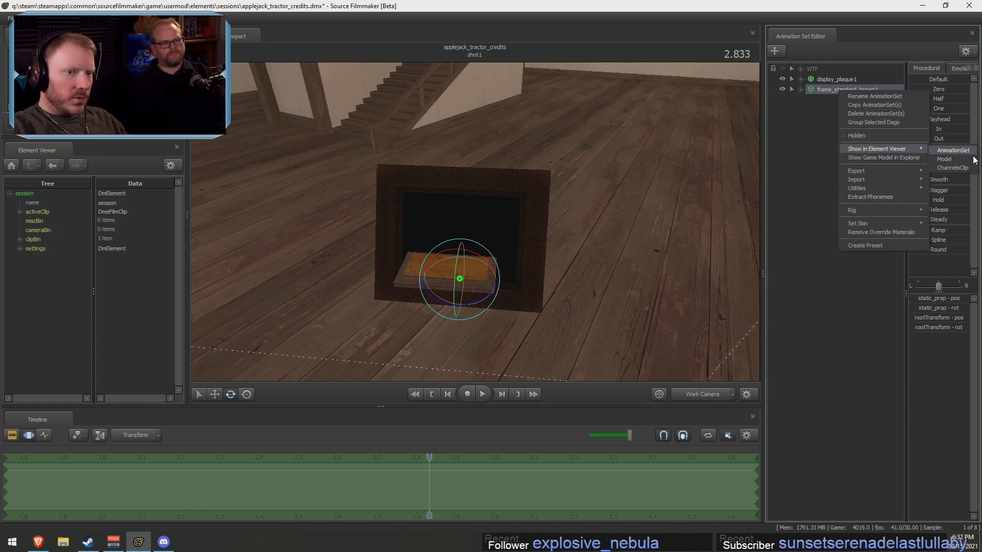
click(939, 159)
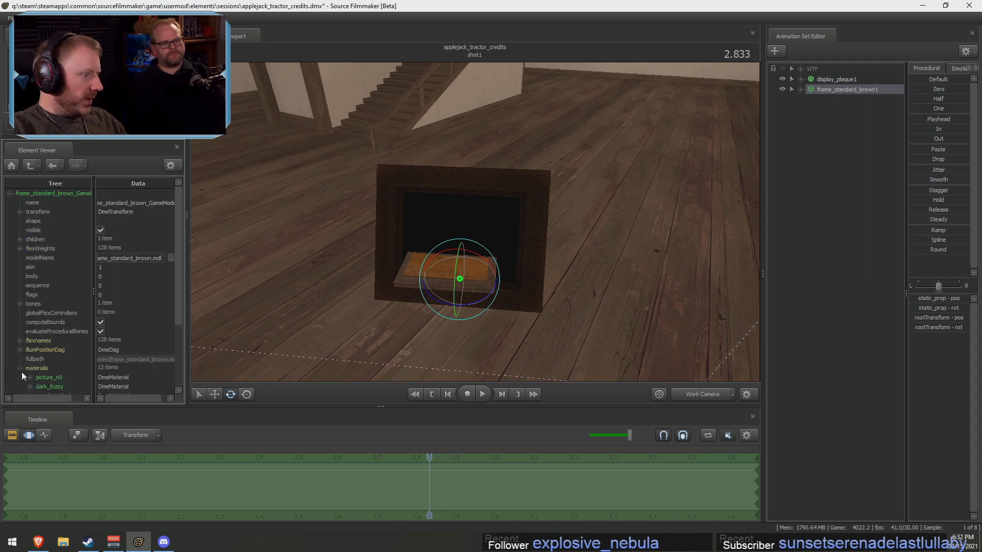
scroll(26, 370, down, 3)
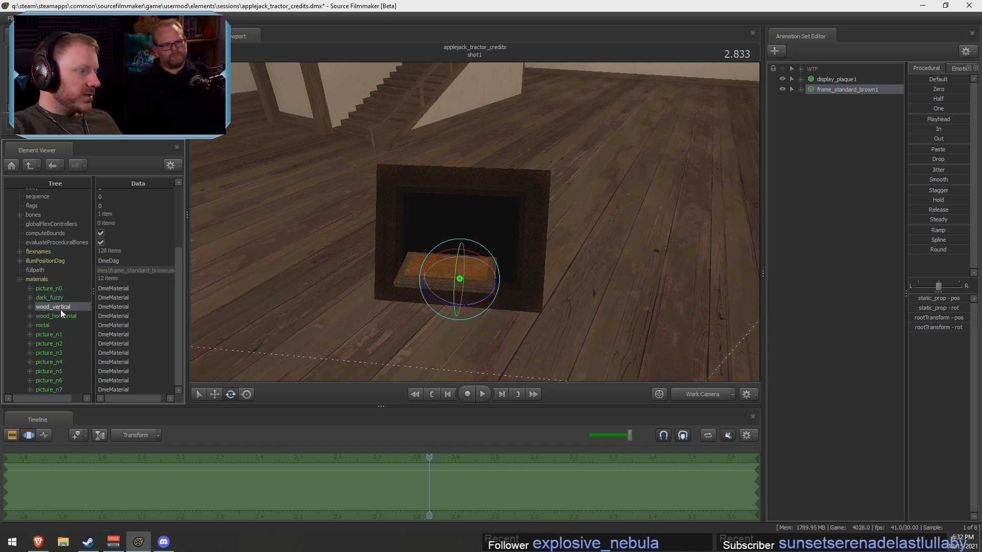
alt+drag(331, 295, 306, 292)
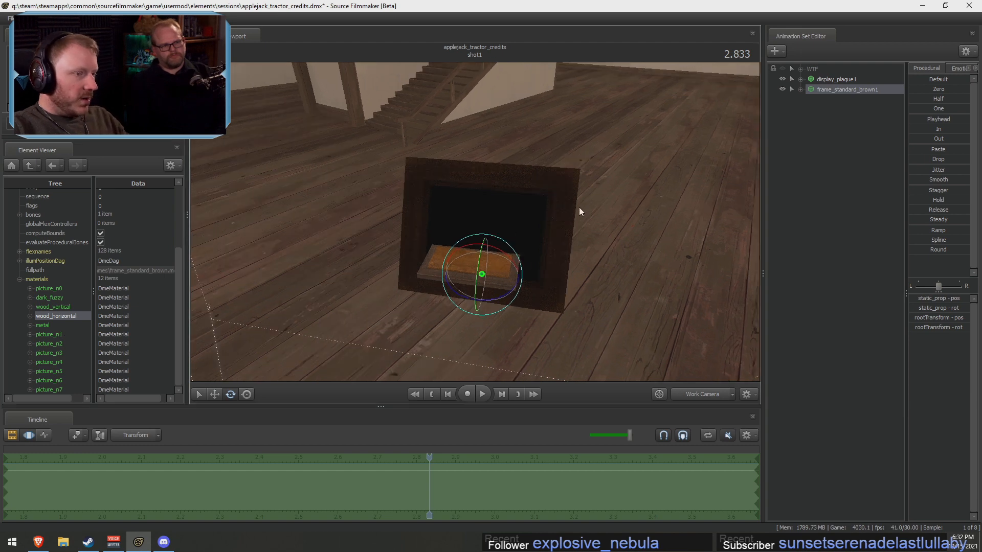
alt+drag(580, 211, 488, 210)
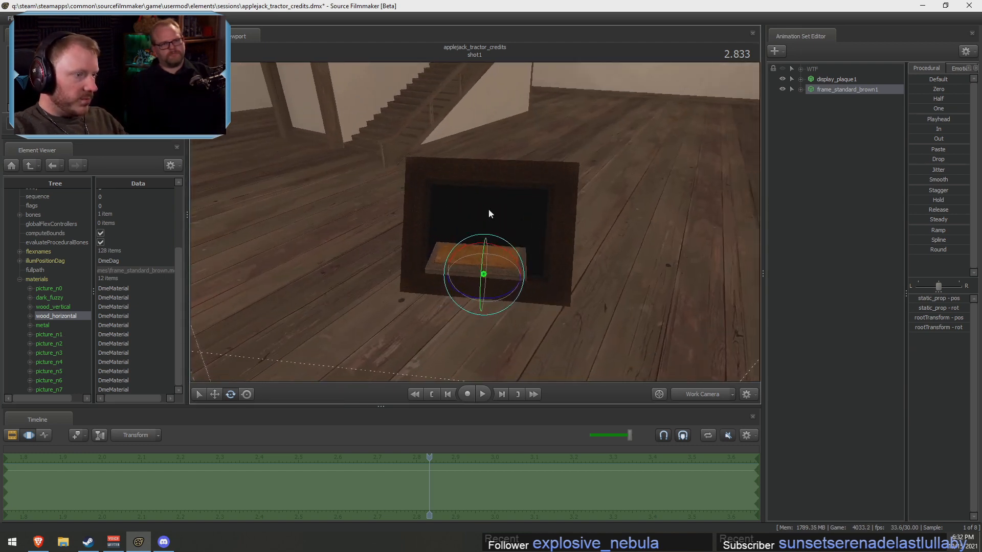
Add a vector3 attribute named $color to the frame's wood_vertical material
click(54, 308)
right_click(54, 308)
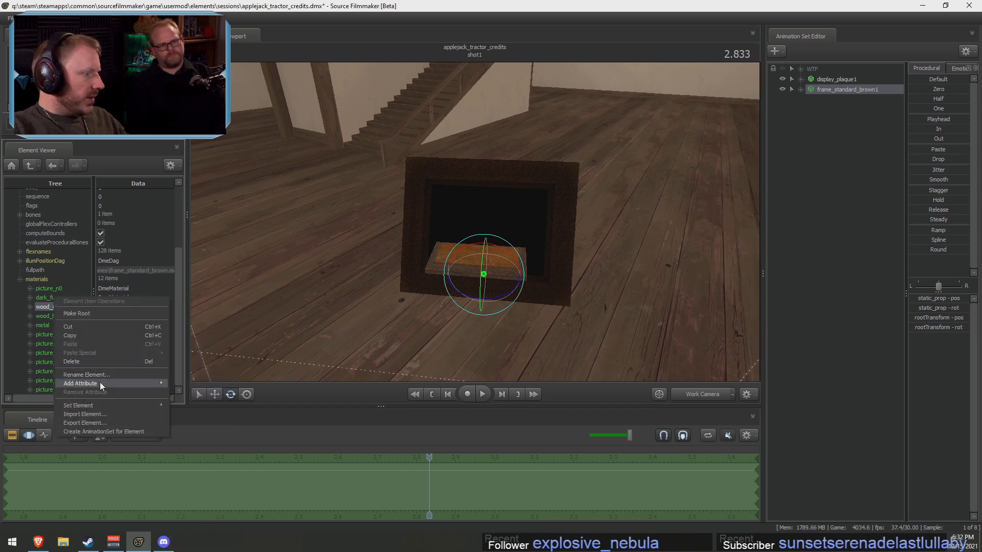
mouse_move(98, 384)
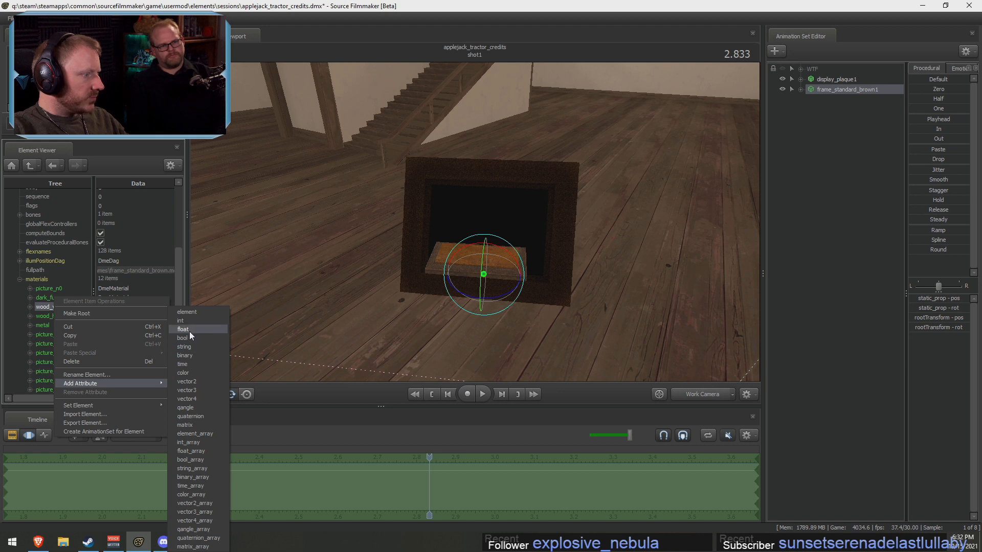
click(187, 390)
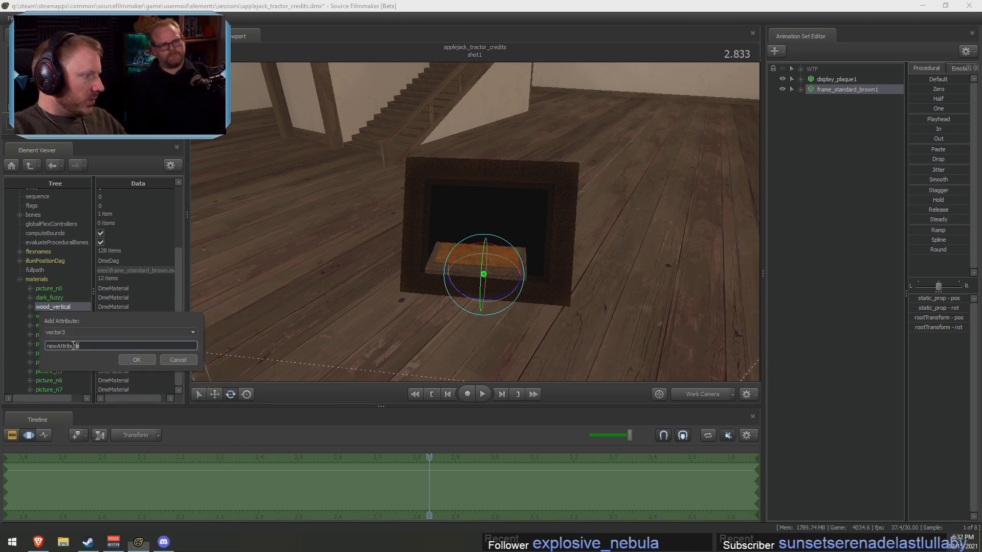
text($c)
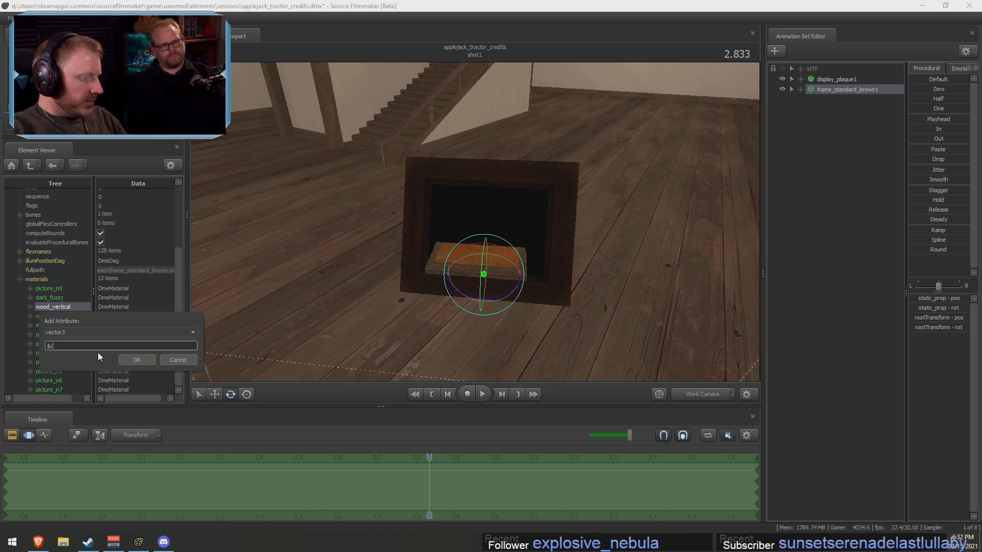
text(olor)
click(137, 359)
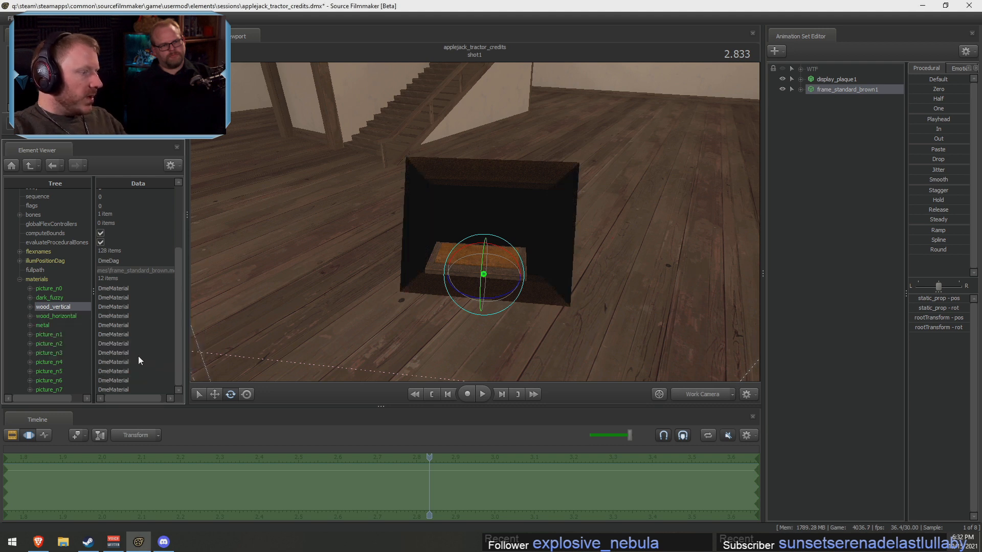
Try a $color value of 2 2 2 on the wood_vertical material and raise it to 3 3 3
click(29, 307)
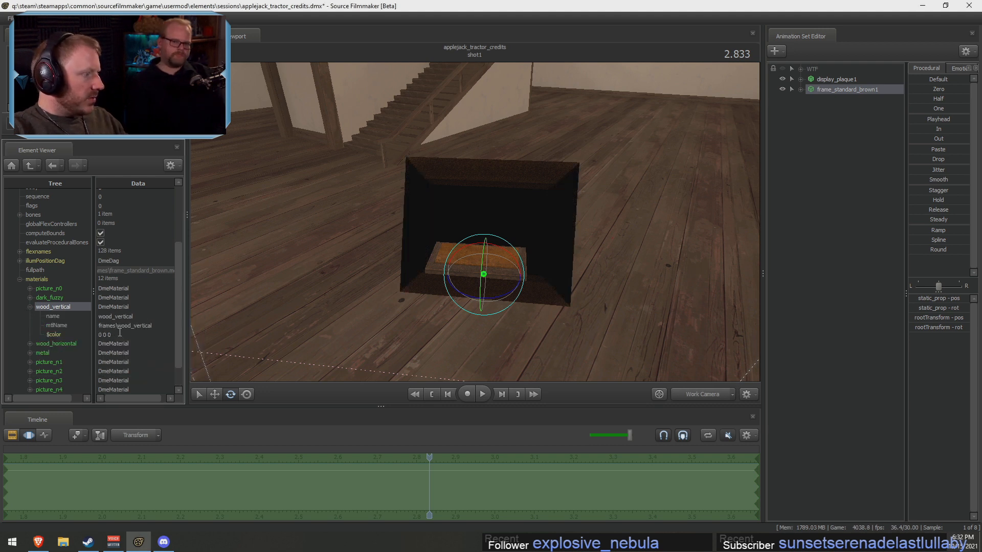
text(2)
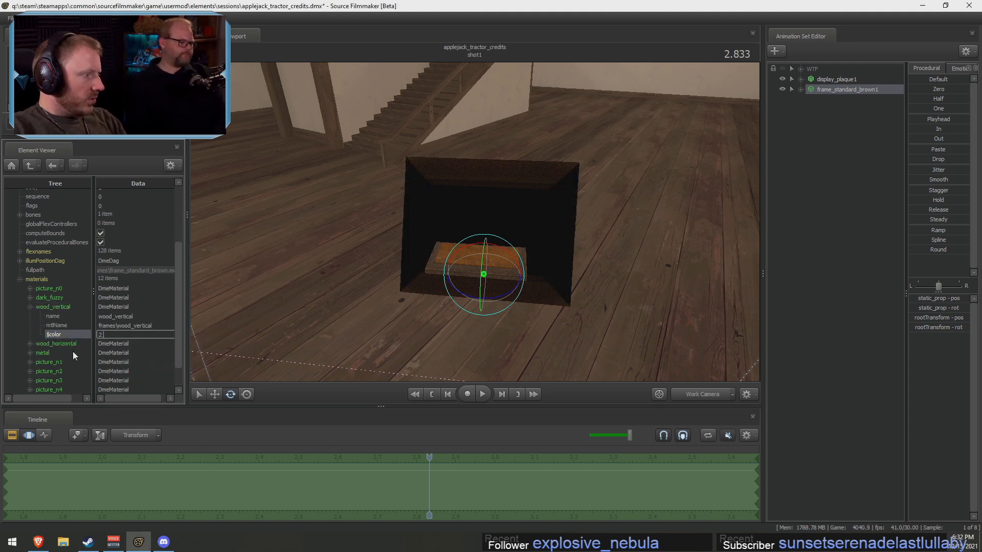
text( 2 2)
key(Return)
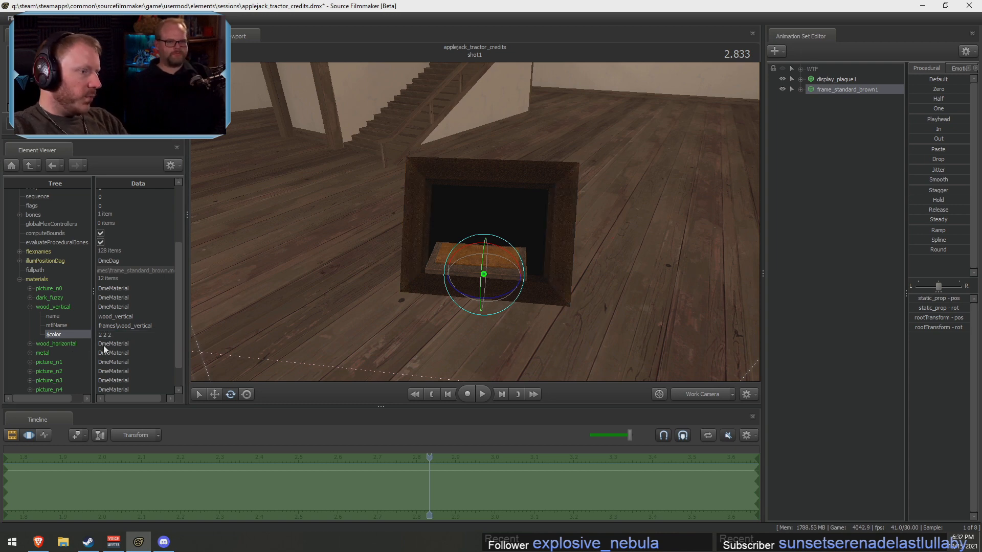
drag(474, 221, 379, 265)
drag(122, 336, 75, 335)
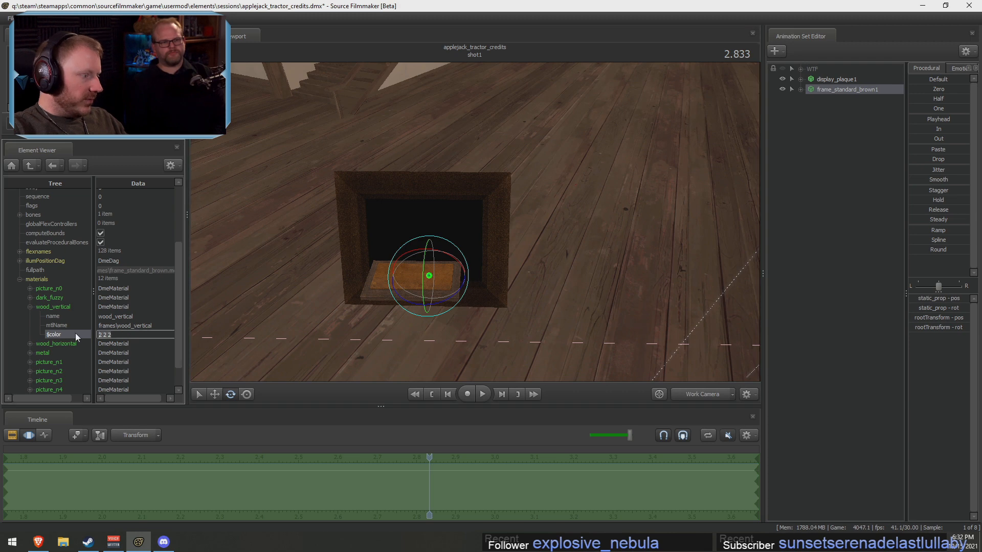
text(3 3 3)
key(Return)
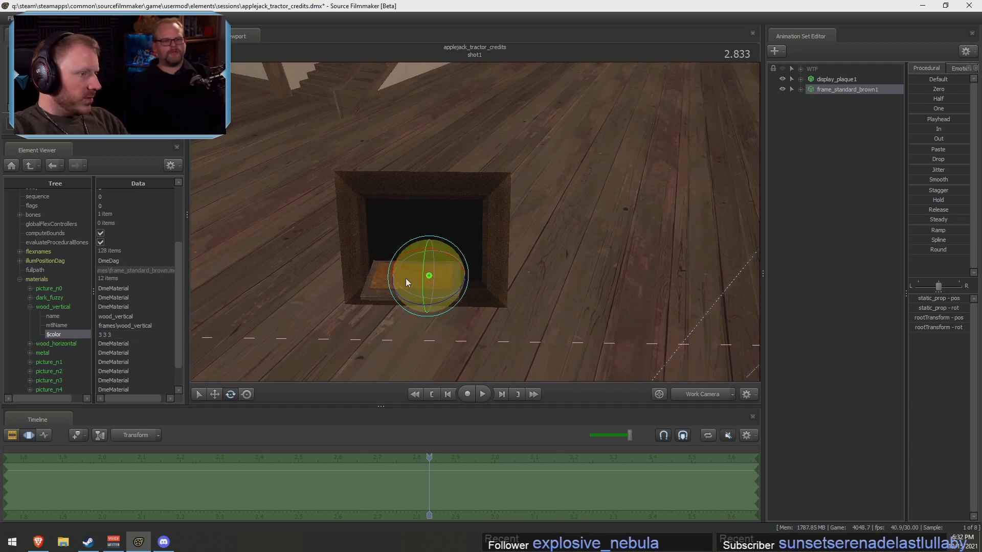
Inspect the recoloured frame from other angles, toggling the viewport lighting and back for comparison
drag(406, 278, 422, 253)
drag(474, 222, 499, 228)
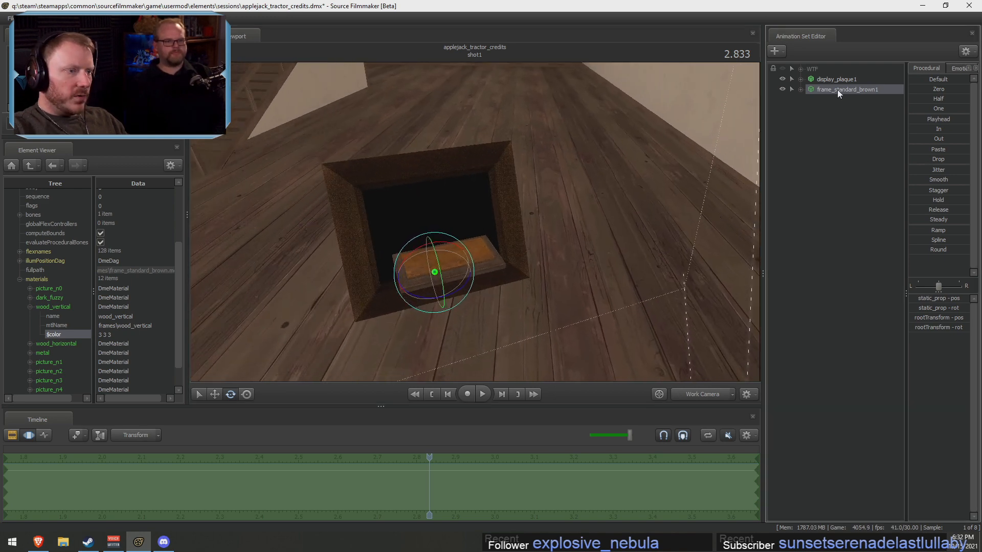
right_click(617, 189)
drag(642, 213, 513, 207)
right_click(656, 177)
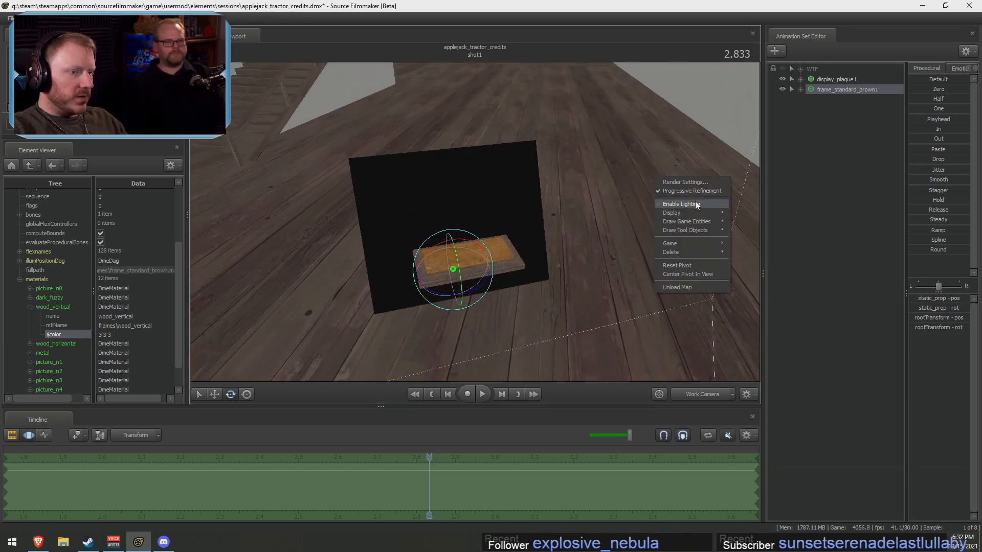
click(695, 204)
Try rotating the display plaque, and undo the rotation
click(839, 87)
click(836, 81)
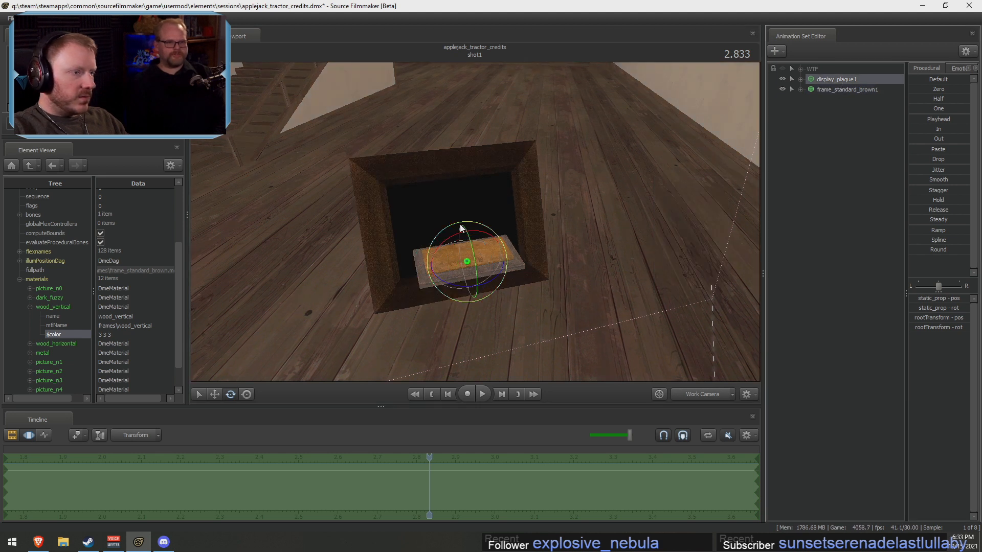
drag(457, 239, 422, 260)
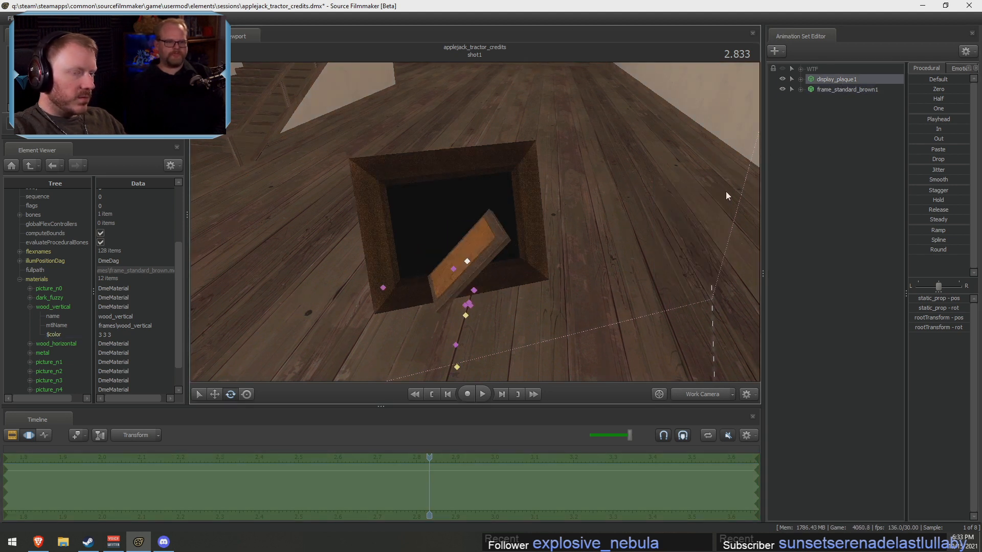
key(ctrl+z)
Set the standard brown frame's rootTransform rotation to 90
click(851, 89)
alt+drag(519, 276, 649, 307)
key(ctrl+z)
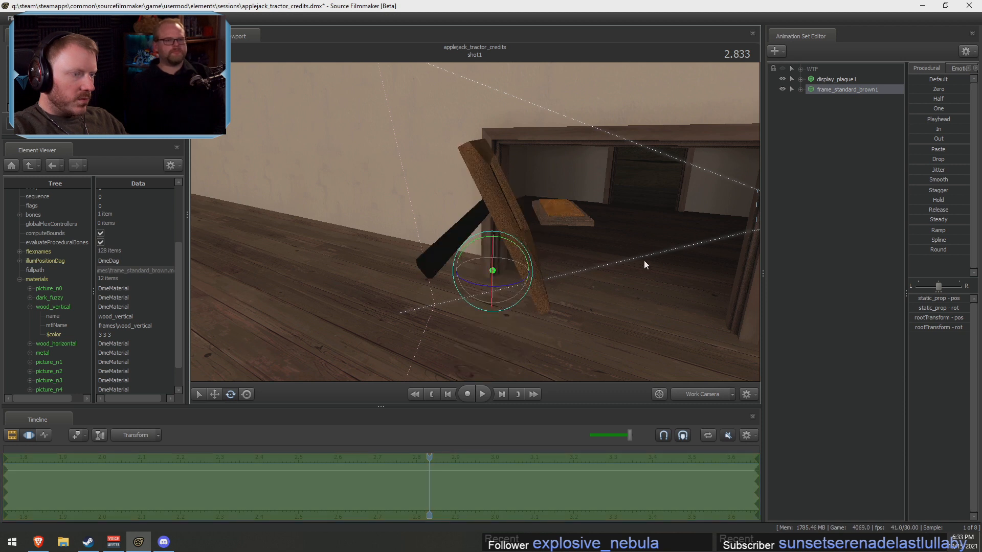
click(943, 327)
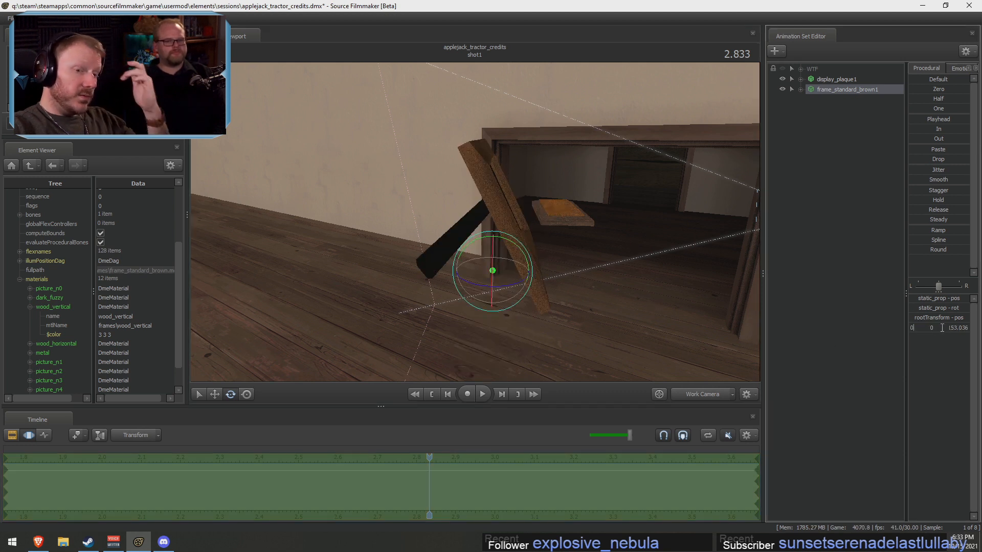
text(90)
key(Return)
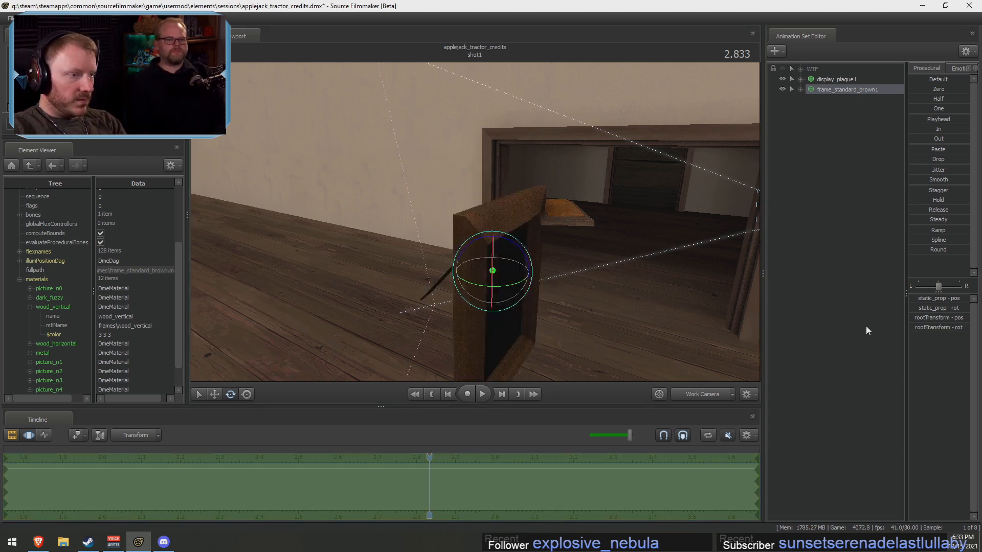
Turn the display plaque upright and position it inside the lower part of the brown frame's opening
alt+drag(508, 286, 474, 226)
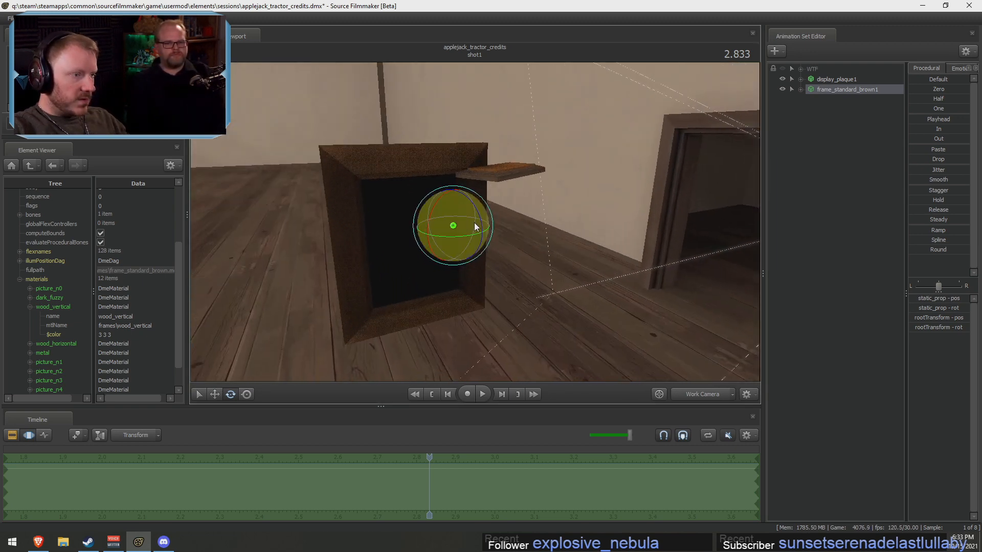
click(837, 81)
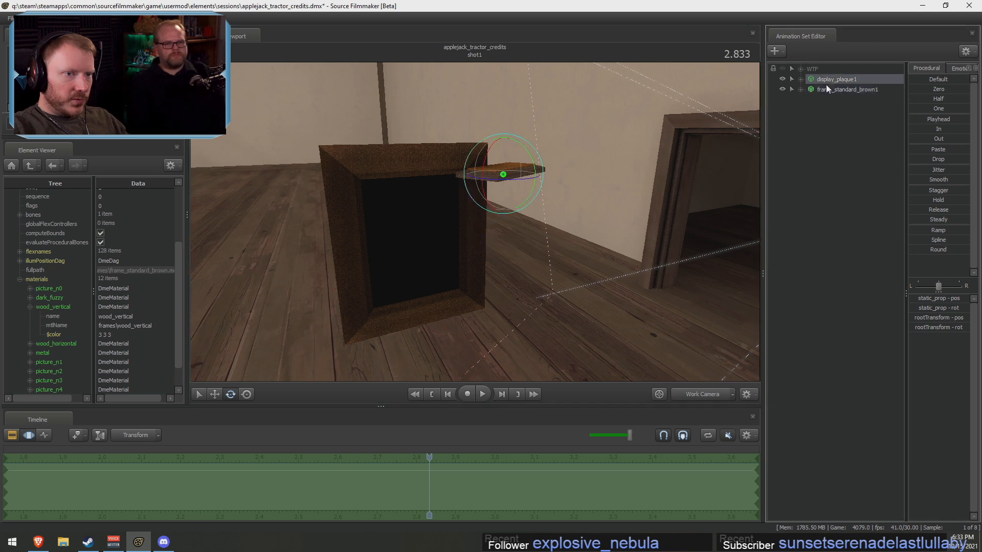
drag(512, 165, 419, 281)
key(r)
alt+drag(509, 213, 465, 197)
mouse_move(480, 255)
mouse_down()
mouse_move(455, 276)
mouse_move(468, 258)
mouse_move(459, 235)
mouse_move(447, 242)
mouse_move(467, 230)
mouse_move(472, 238)
mouse_up()
key(w)
key(e)
alt+drag(611, 165, 385, 219)
key(w)
key(w)
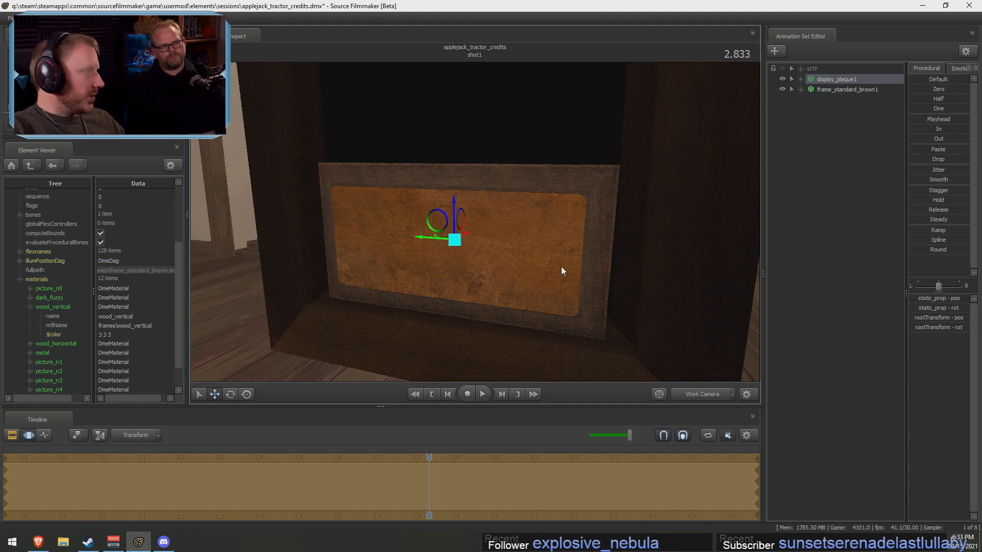
alt+drag(651, 208, 600, 214)
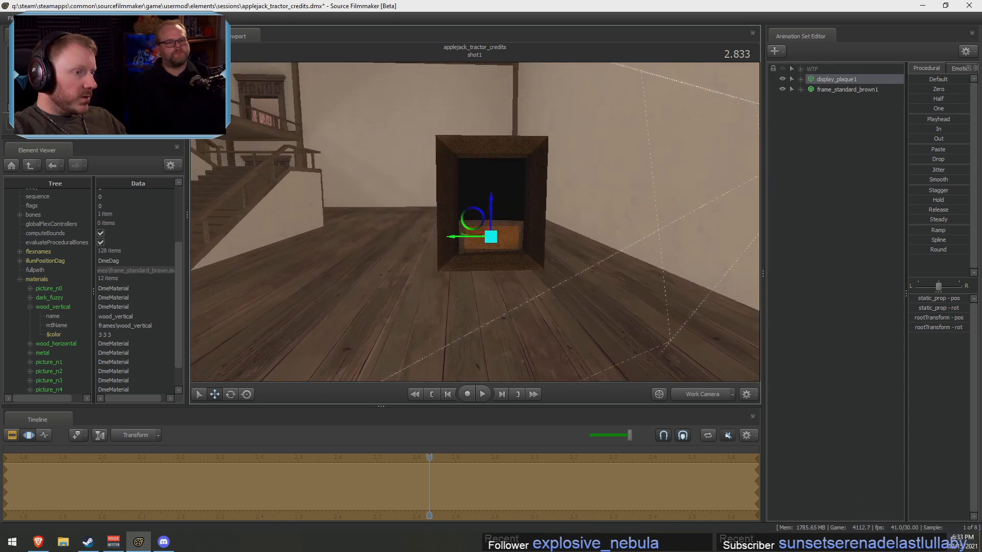
drag(434, 176, 435, 177)
key(w)
Start an animation set for a new model and preview the standard and wide frame models among the "frame" matches
right_click(890, 177)
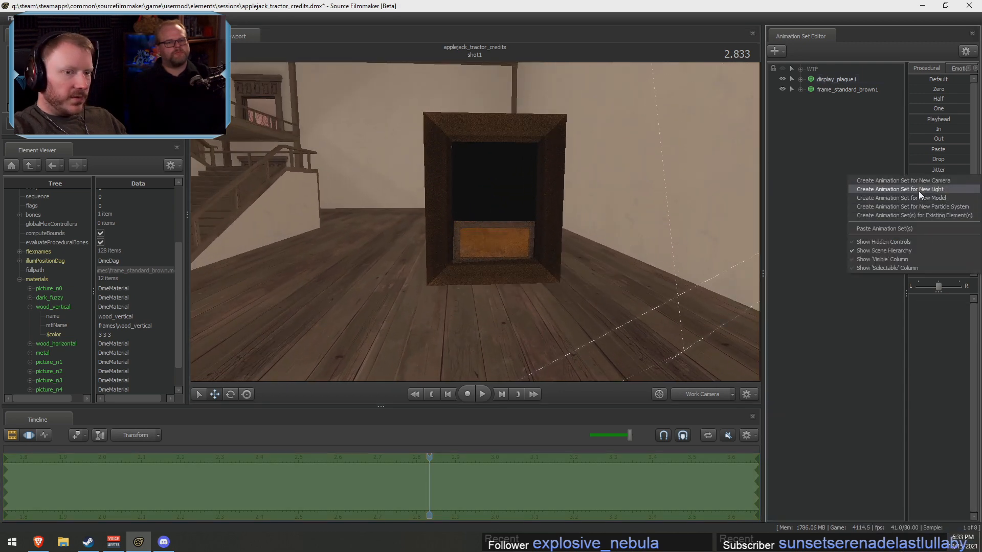
click(921, 197)
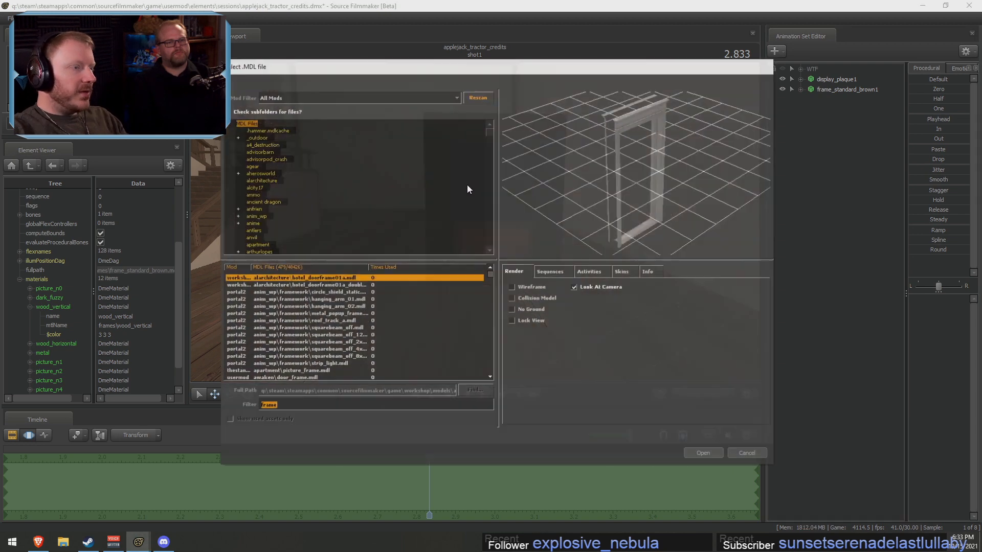
click(275, 349)
scroll(276, 351, down, 5)
click(302, 356)
key(Down)
key(Down)
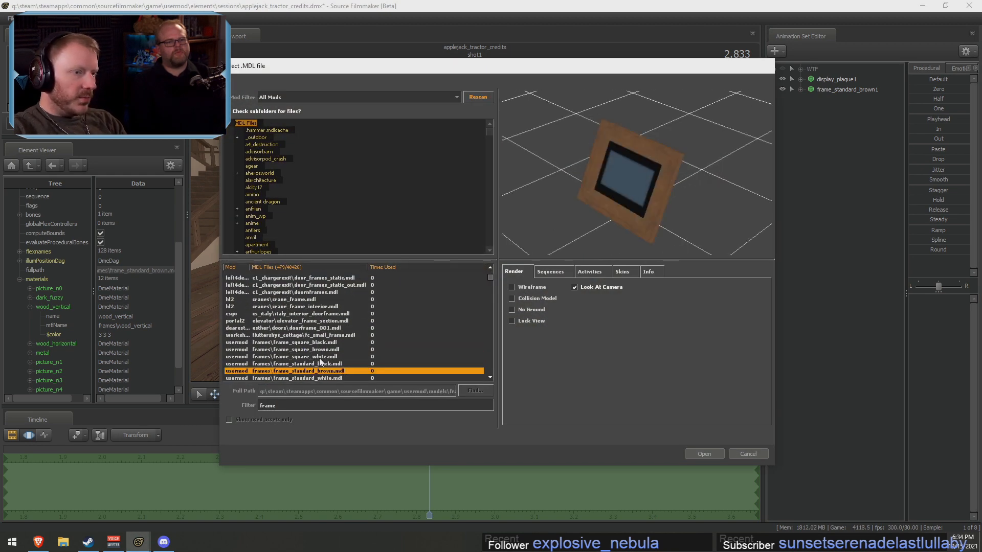
key(Down)
key(Down)
key(Down)
key(Down)
key(Down)
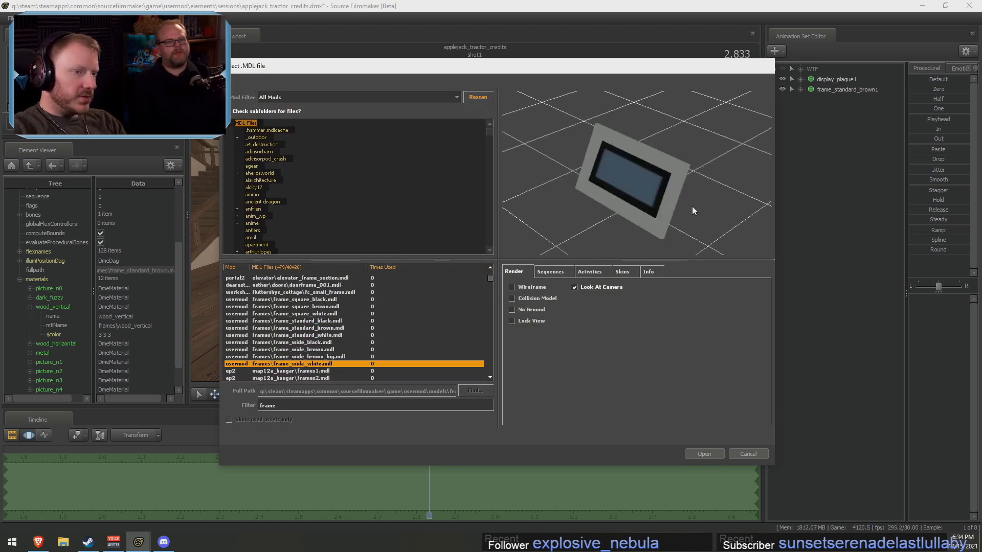
Preview the map12a_hangar frames and the models after them through props\cs_militia\garage_framework2.mdl
key(Down)
key(Down)
key(Down)
key(Down)
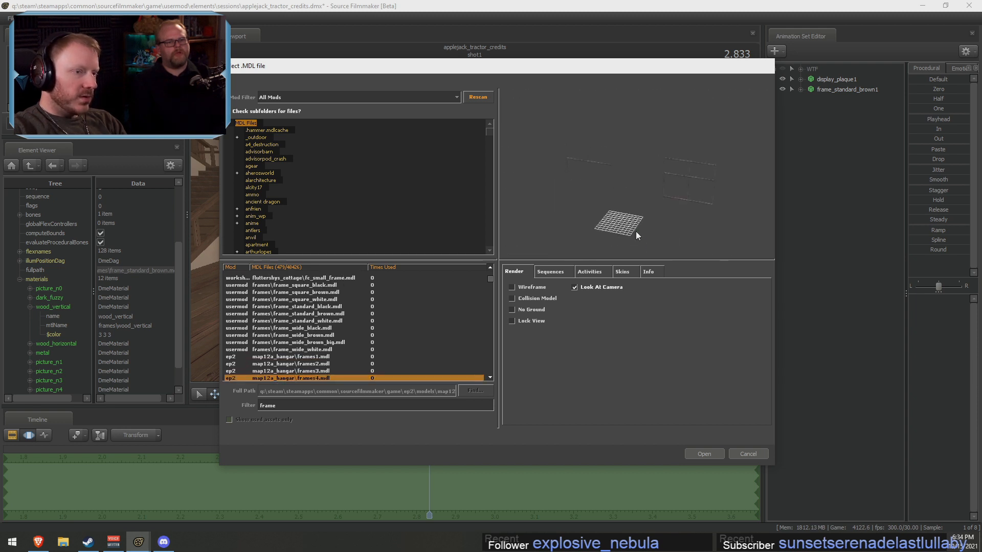
key(Down)
key(Down)
key(Down)
key(Down)
key(Down)
key(Down)
key(Down)
key(Down)
key(Down)
key(Down)
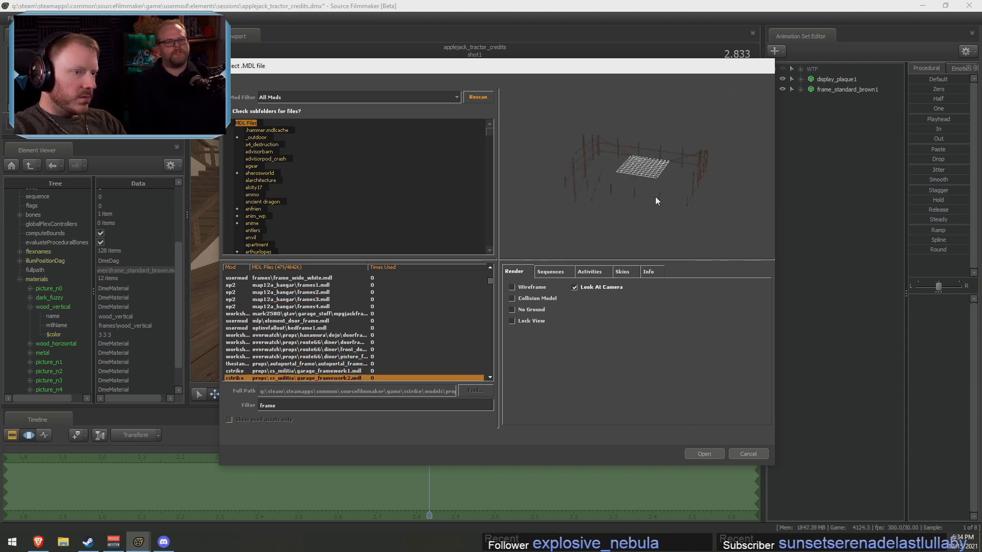
Examine the route66 diner picture frame model up close and from several angles
key(Up)
key(Up)
key(Up)
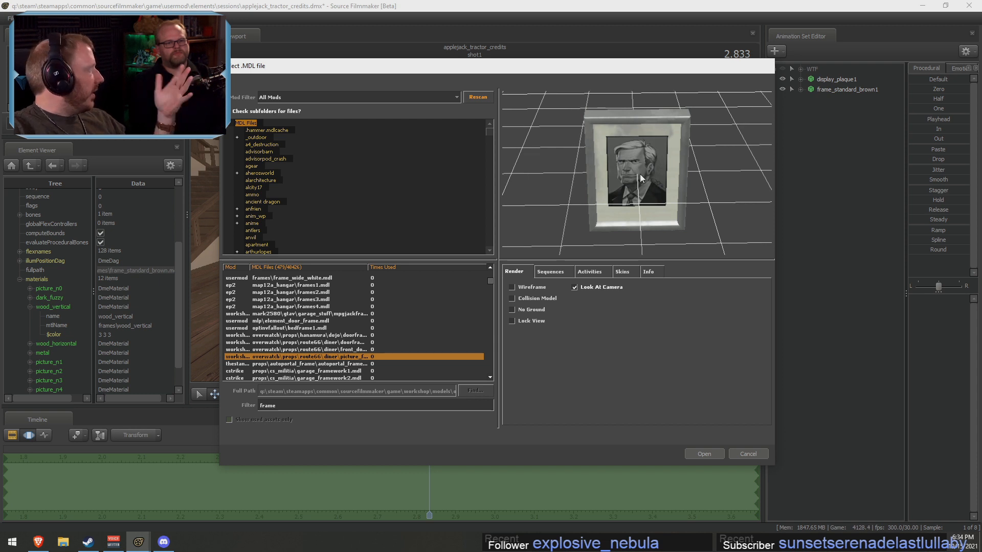
key(Down)
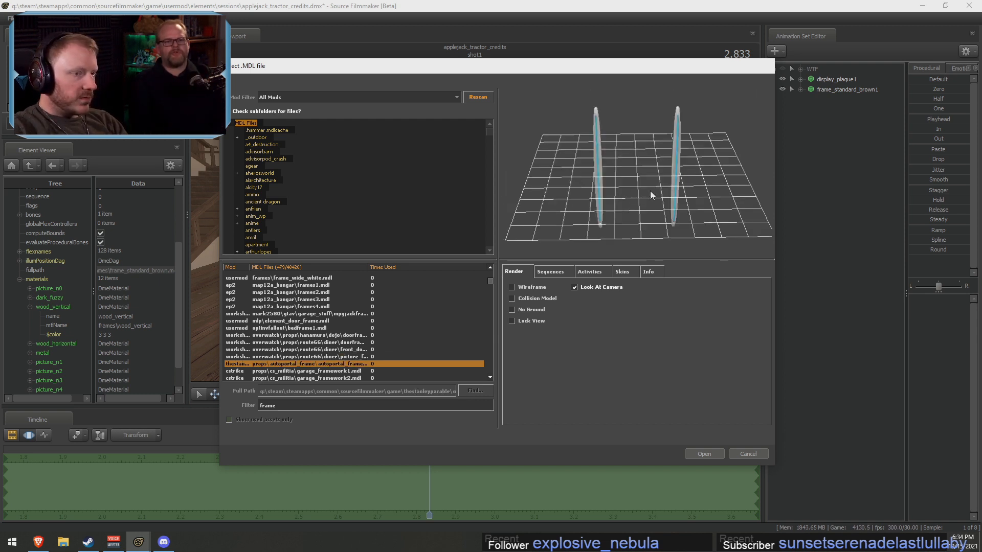
key(Down)
key(Up)
key(Up)
drag(677, 199, 687, 174)
right_drag(634, 174, 616, 115)
drag(572, 97, 667, 147)
right_drag(679, 151, 678, 133)
drag(677, 138, 723, 149)
right_drag(723, 148, 722, 173)
drag(722, 174, 660, 148)
Preview the remaining cs_militia garage frameworks and the window frames up to the de_inferno breakable windows
key(Down)
key(Down)
key(Down)
key(Down)
key(Down)
key(Down)
key(Down)
key(Down)
key(Down)
key(Down)
key(Down)
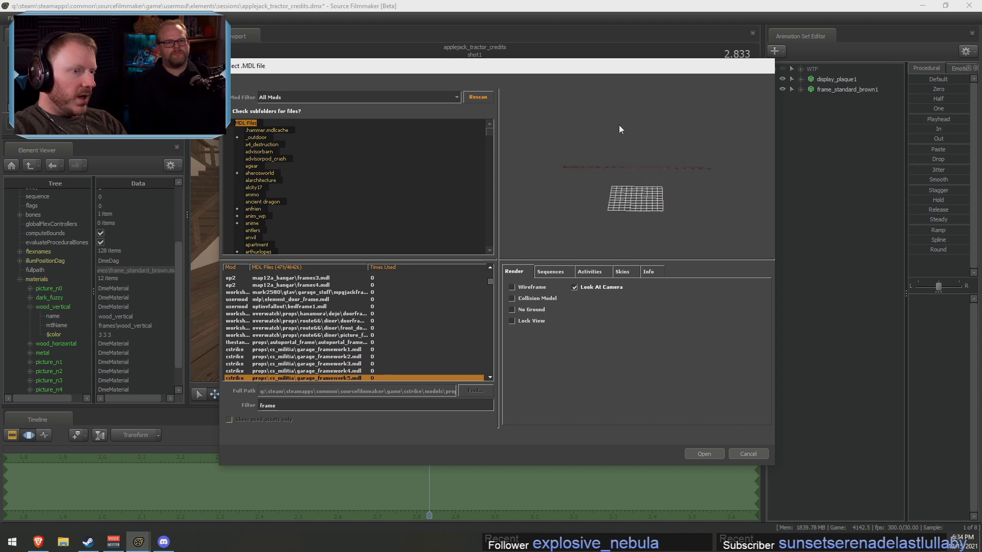
key(Down)
key(Down)
key(Down)
key(Down)
key(Down)
key(Down)
key(Down)
key(Down)
key(Down)
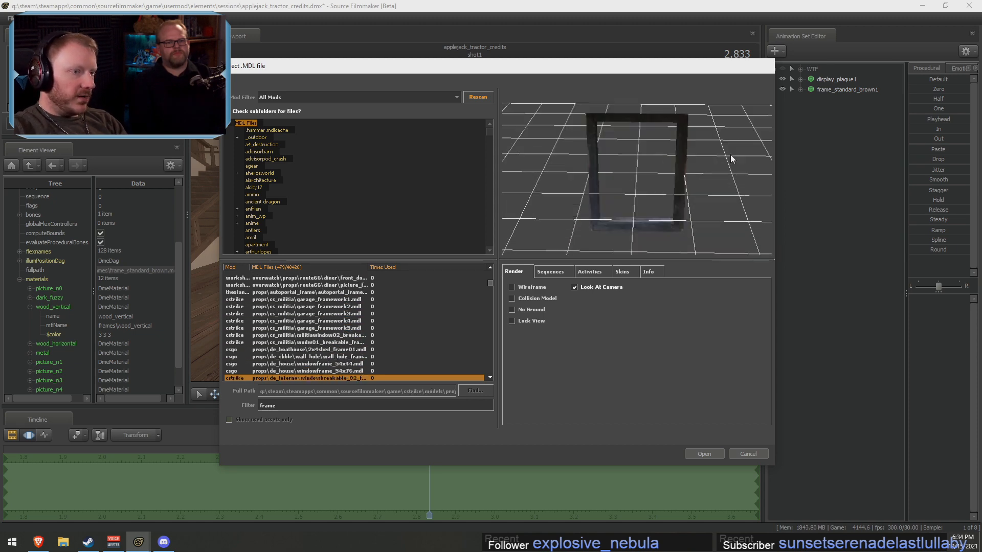
Compare the de_inferno breakable window frames with the neighbouring frame models, including the de_tides wooden archway
key(Up)
key(Up)
key(Up)
key(Up)
key(Up)
key(Up)
key(Up)
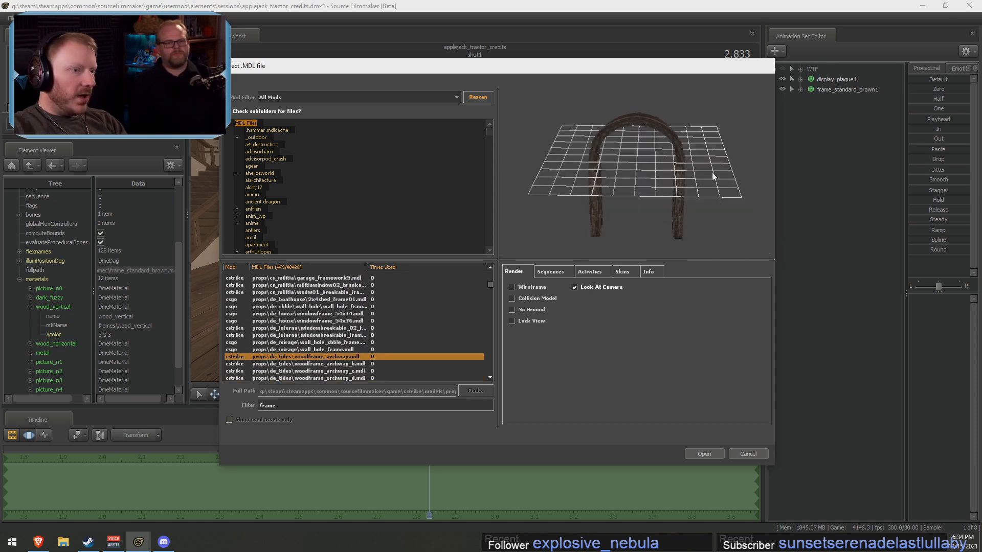
drag(637, 174, 645, 135)
key(Down)
key(Down)
key(Down)
key(Down)
key(Down)
key(Down)
key(Down)
key(Down)
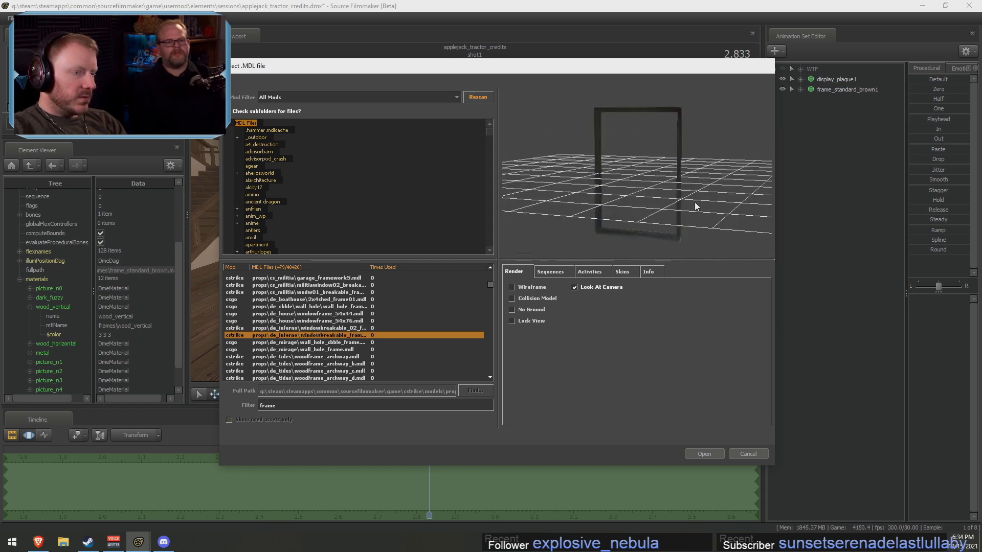
Preview the de_tides woodframe archway, bridge and courtyard models for a suitable frame
key(Down)
key(Down)
key(Down)
key(Down)
key(Down)
key(Down)
key(Down)
key(Down)
key(Down)
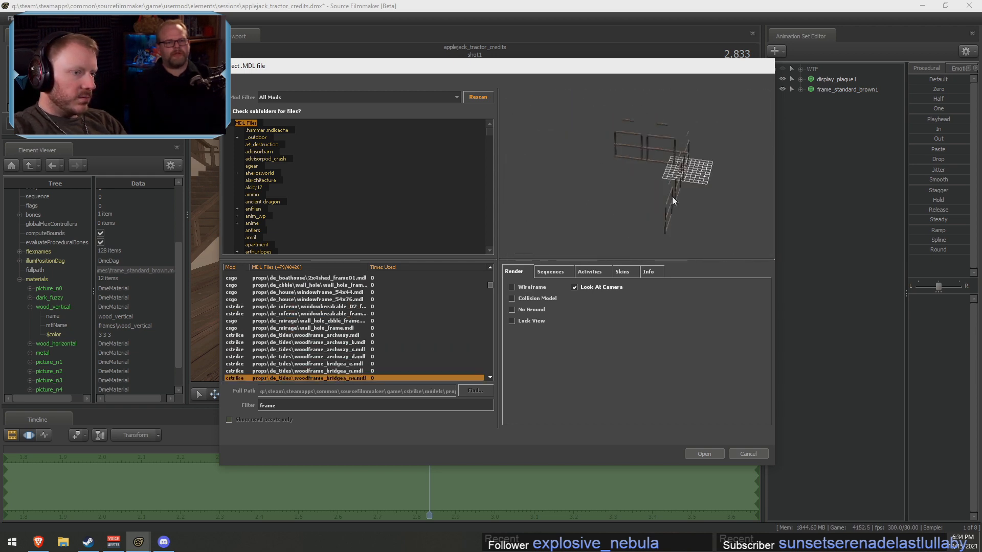
key(Down)
key(Down)
key(Down)
key(Down)
key(Down)
key(Down)
key(Down)
key(Down)
key(Down)
key(Down)
key(Down)
key(Down)
key(Down)
key(Down)
key(Down)
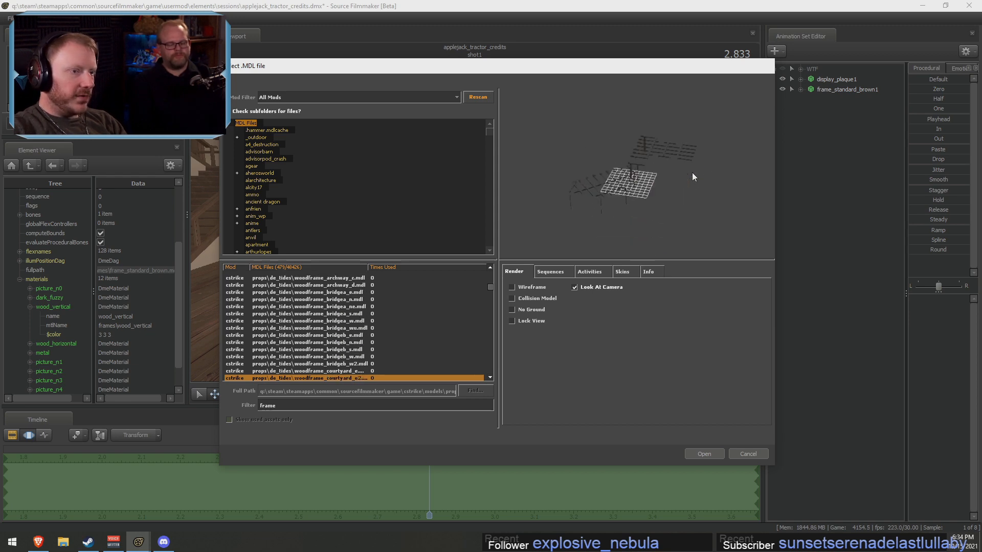
Preview the de_train, de_vertigo and gg_tibet frames and the Portal 2 sign frames up to sign_frame02.mdl
key(Down)
key(Down)
key(Down)
key(Down)
key(Down)
key(Down)
key(Down)
key(Down)
key(Down)
key(Down)
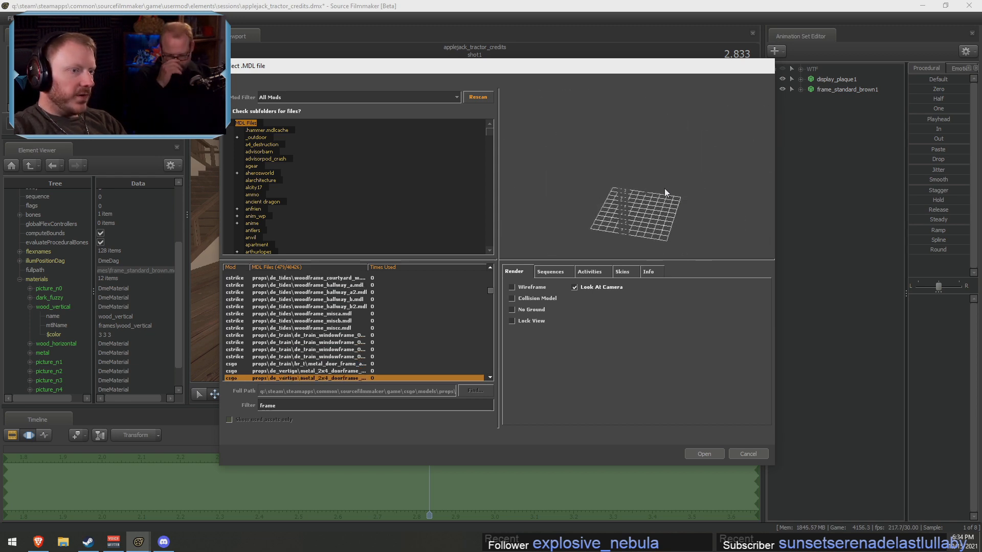
key(Down)
key(Down)
key(Down)
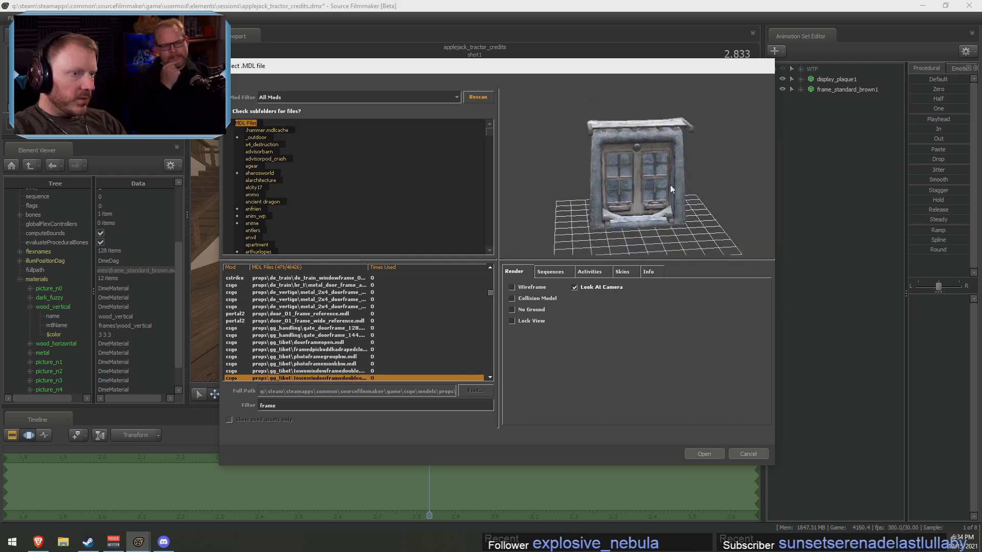
key(Down)
key(Down)
key(Down)
key(Down)
key(Down)
key(Down)
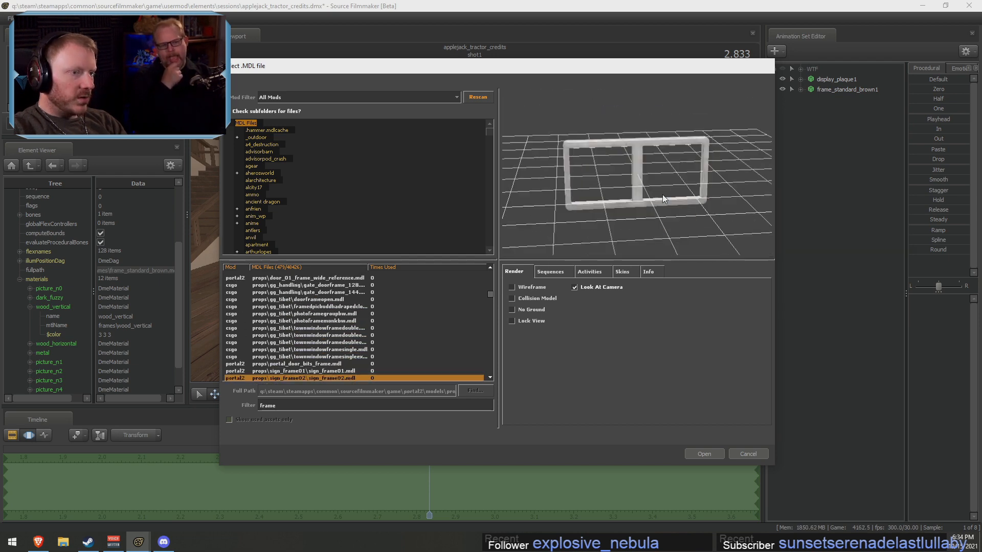
Preview the props_am\am_babypictureframe.mdl model and examine its picture up close
key(Down)
key(Down)
key(Down)
key(Down)
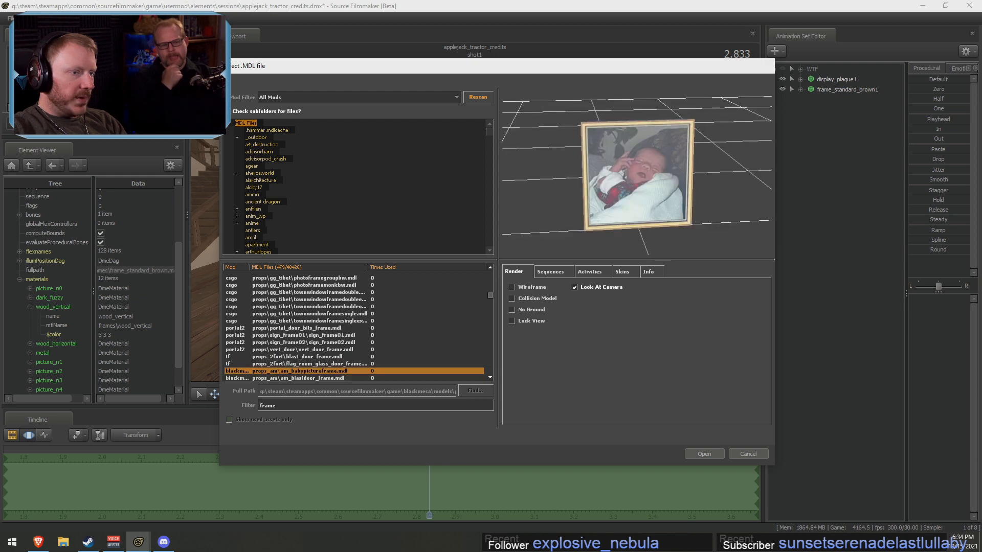
right_drag(662, 194, 662, 138)
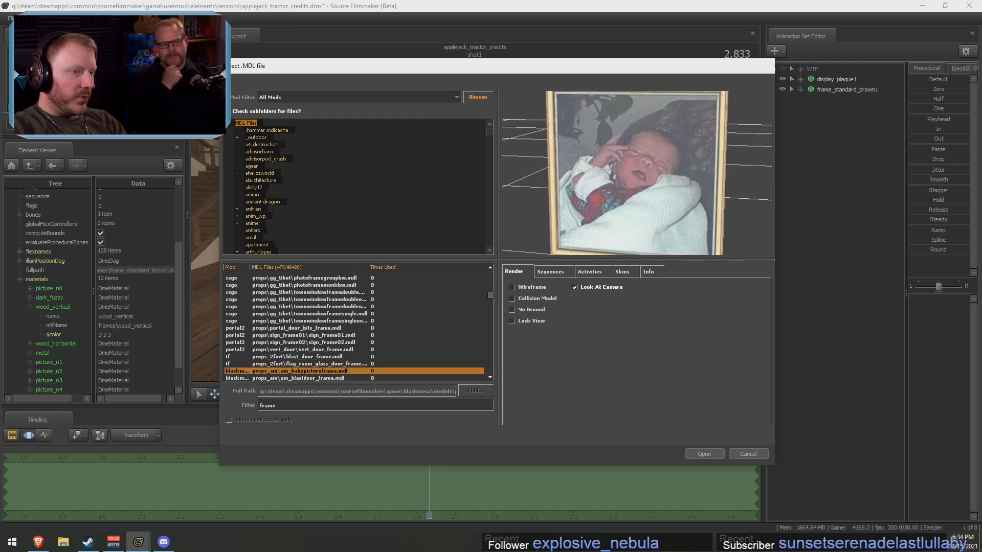
Preview the props_am\am_certificateframe.mdl model and examine the certificate text up close
key(Down)
key(Down)
key(Down)
key(Down)
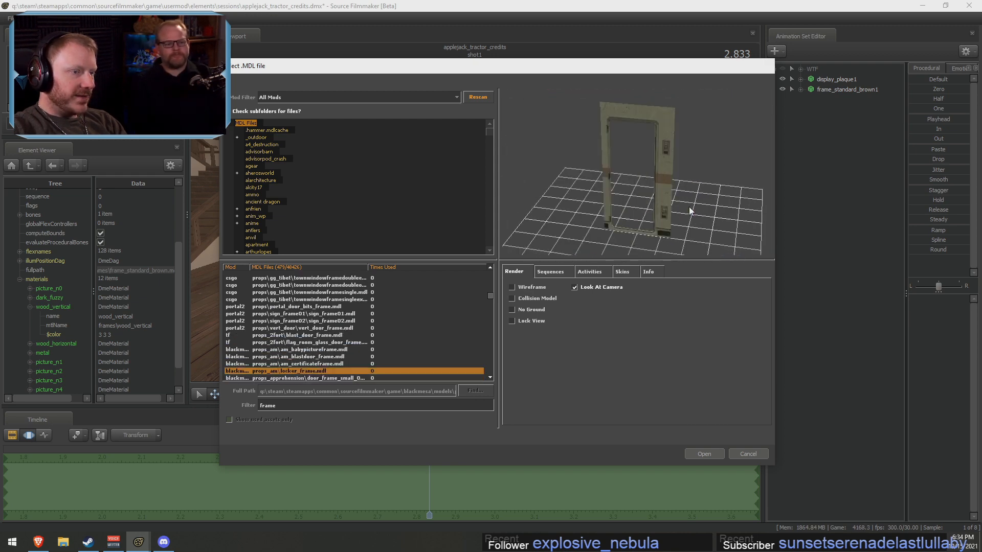
key(Up)
key(Up)
right_drag(690, 210, 697, 94)
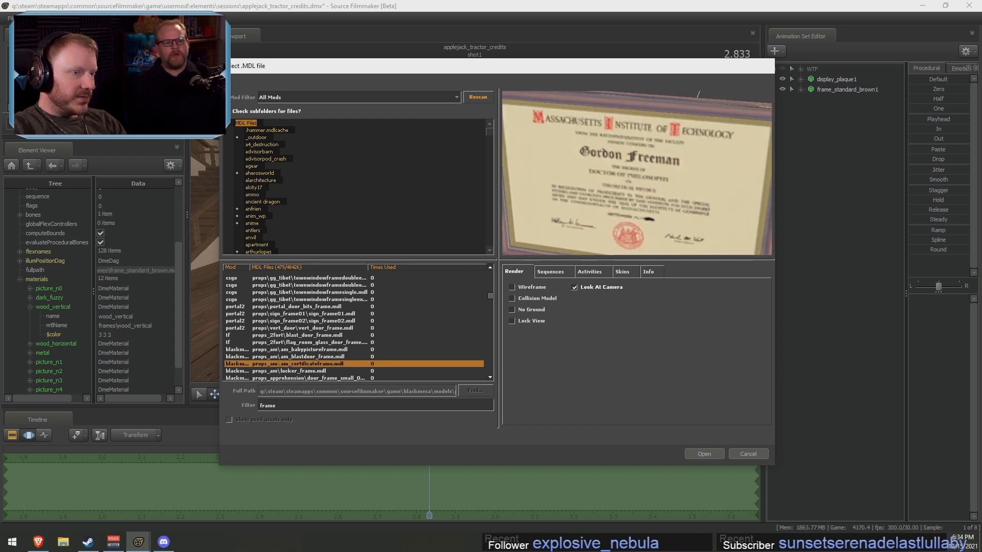
drag(695, 252, 707, 241)
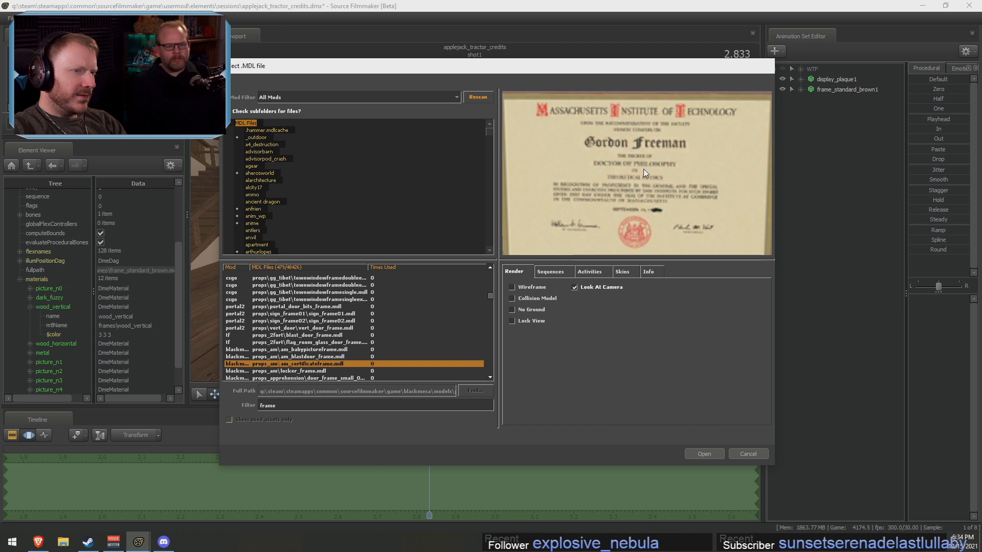
scroll(645, 174, up, 3)
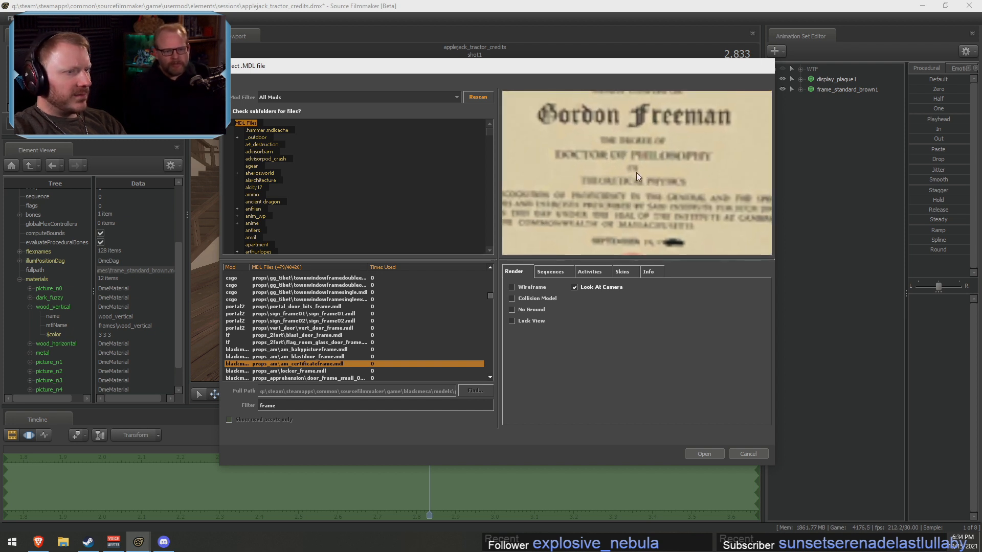
Preview the frame models listed from the Black Mesa certificate frame through the props_bts entries
scroll(692, 161, down, 5)
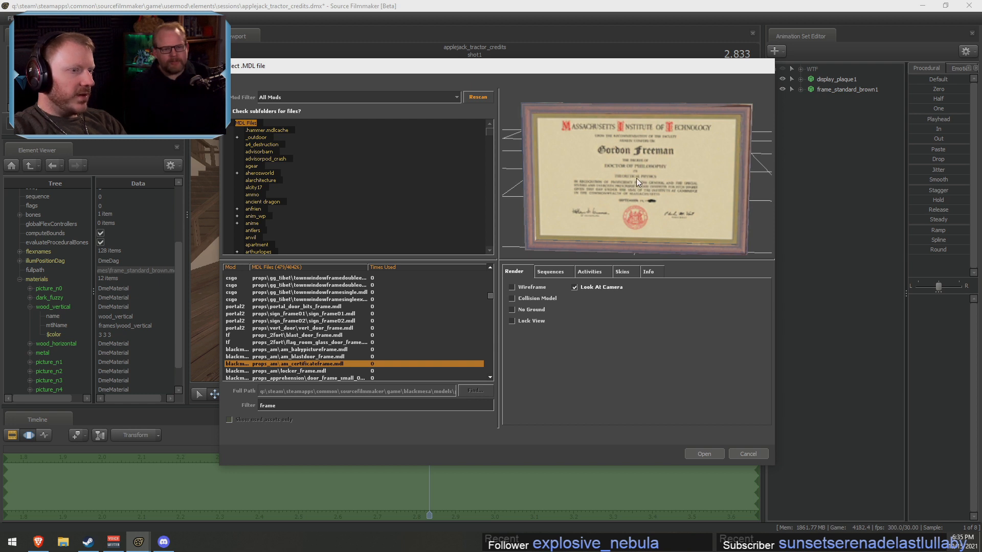
key(Down)
key(Down)
key(Down)
key(Down)
key(Down)
key(Down)
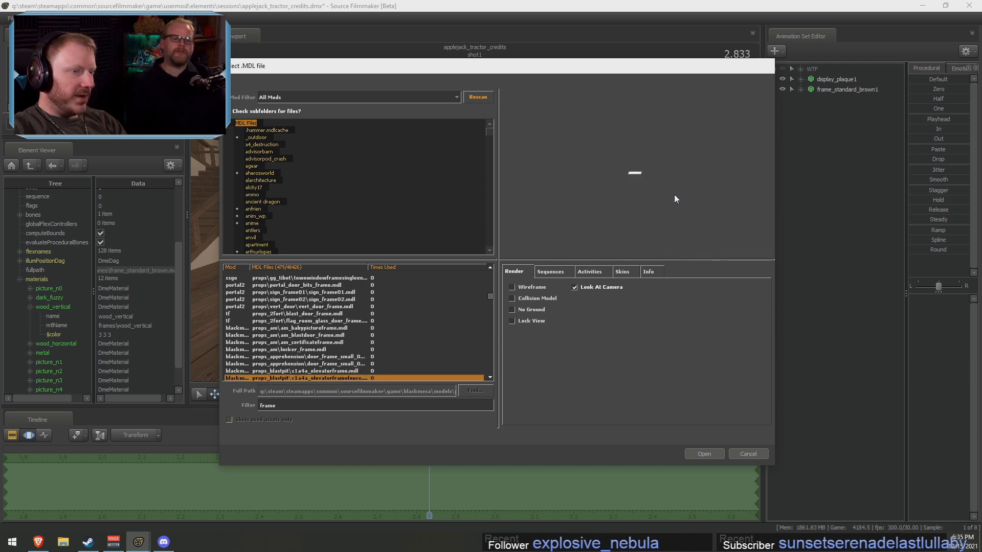
key(Down)
key(Down)
key(Down)
key(Down)
key(Down)
key(Down)
key(Down)
key(Down)
key(Down)
key(Down)
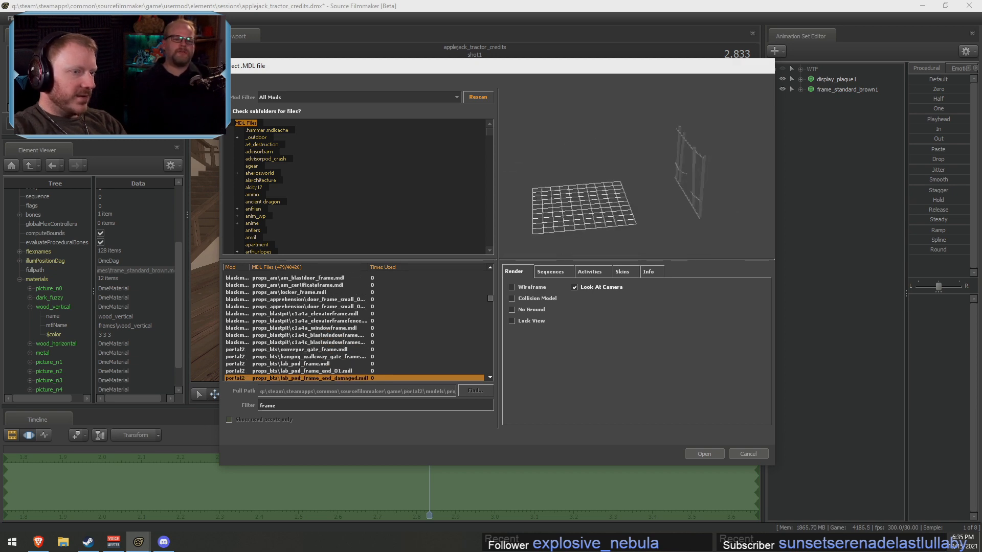
key(Down)
key(Down)
key(Down)
key(Down)
scroll(317, 336, down, 7)
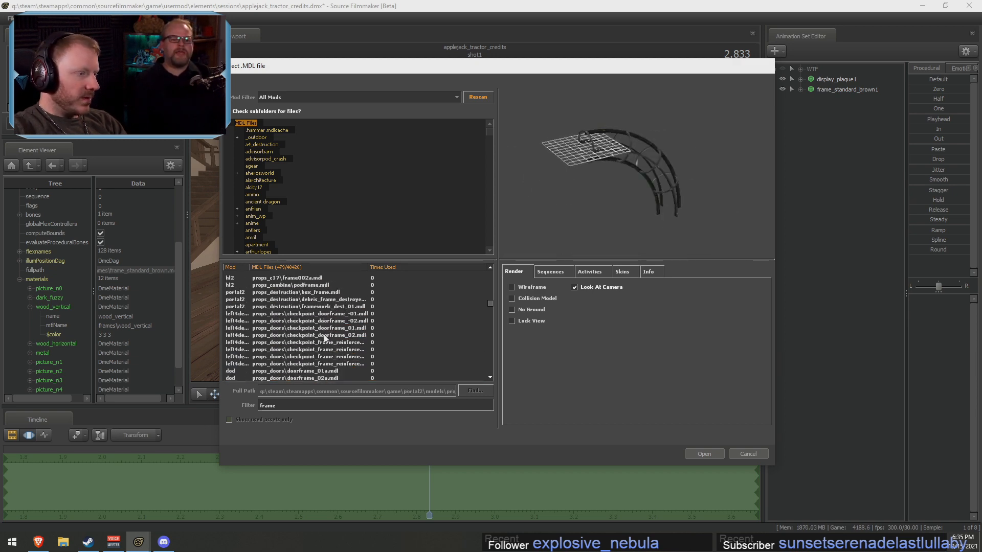
Preview the door, railing, coaster and window frame models from props_doors through props_forest
click(325, 335)
key(Down)
key(Down)
key(Down)
key(Down)
key(Down)
key(Down)
key(Down)
key(Down)
key(Down)
key(Down)
key(Down)
key(Down)
key(Down)
key(Down)
key(Down)
key(Down)
key(Down)
key(Down)
key(Down)
key(Down)
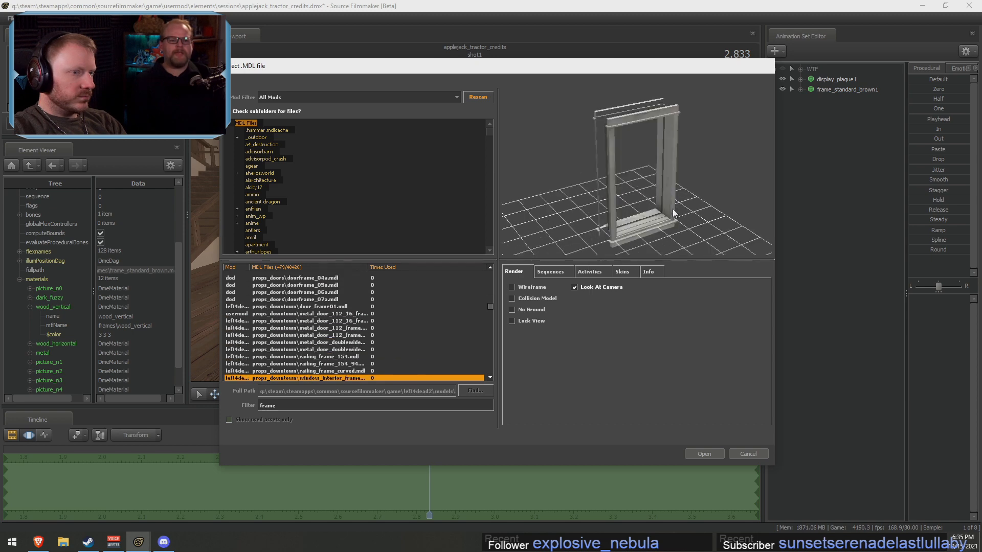
key(Down)
key(Down)
key(Down)
key(Down)
key(Down)
key(Down)
key(Down)
key(Down)
key(Down)
key(Down)
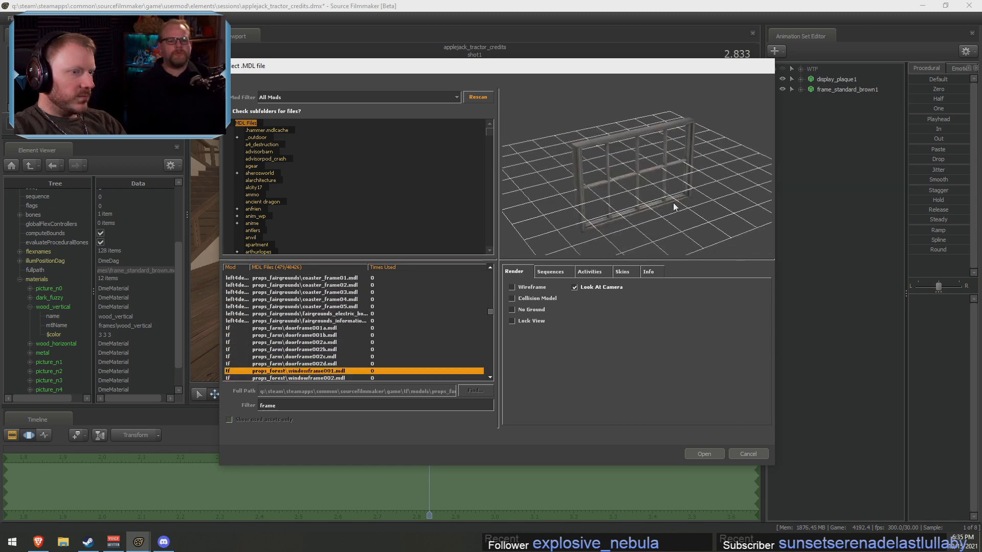
key(Up)
key(Up)
key(Up)
key(Up)
key(Up)
key(Up)
key(Up)
key(Down)
key(Down)
key(Down)
key(Down)
key(Down)
key(Down)
key(Down)
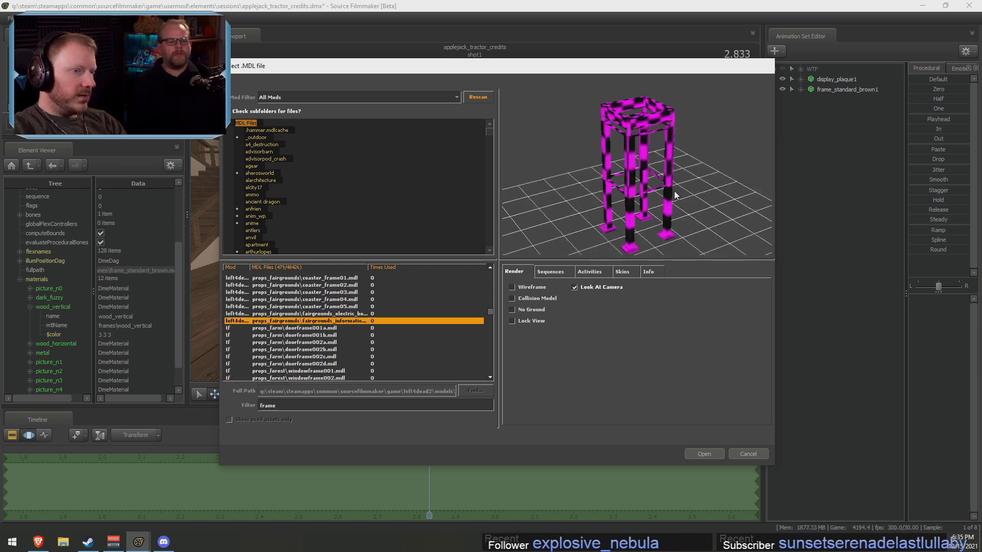
key(Down)
key(Down)
key(Down)
key(Down)
key(Down)
key(Down)
key(Down)
key(Down)
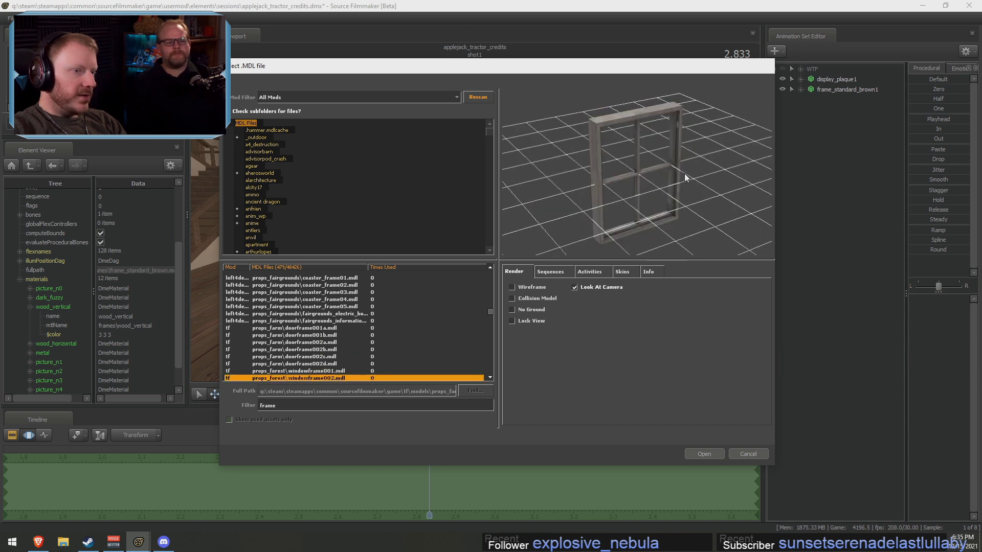
Compare the picture_frame models in props_furniture in the model preview
key(Down)
key(Down)
key(Down)
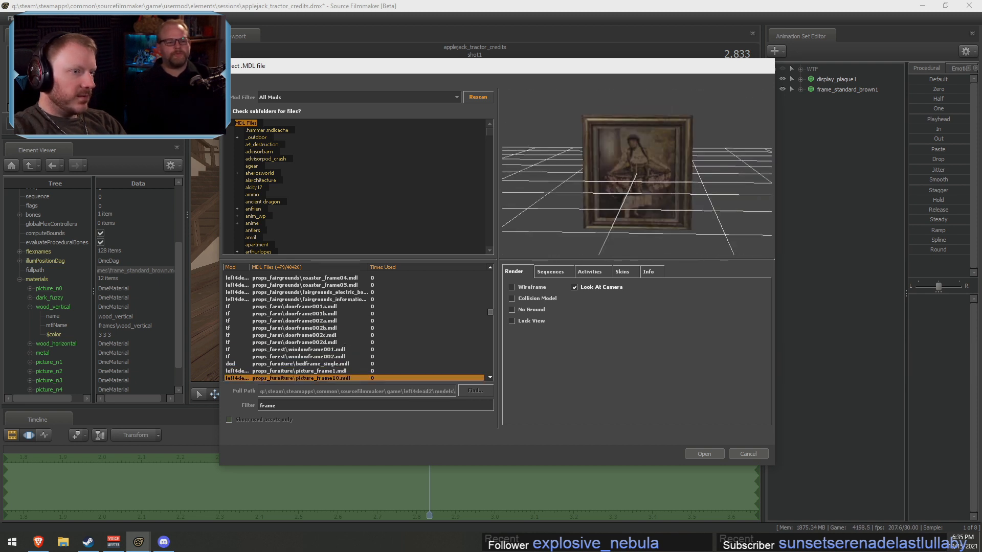
key(Down)
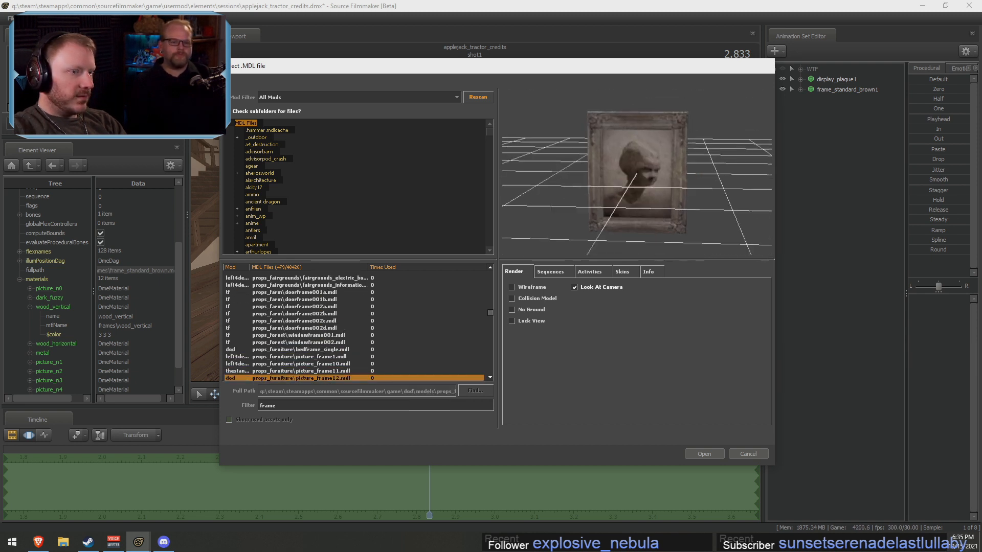
key(Down)
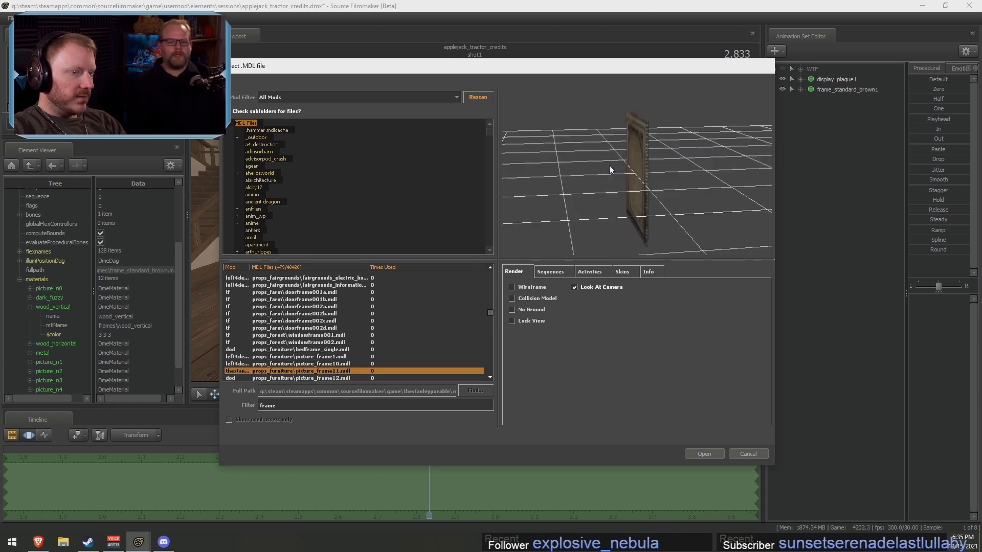
key(Down)
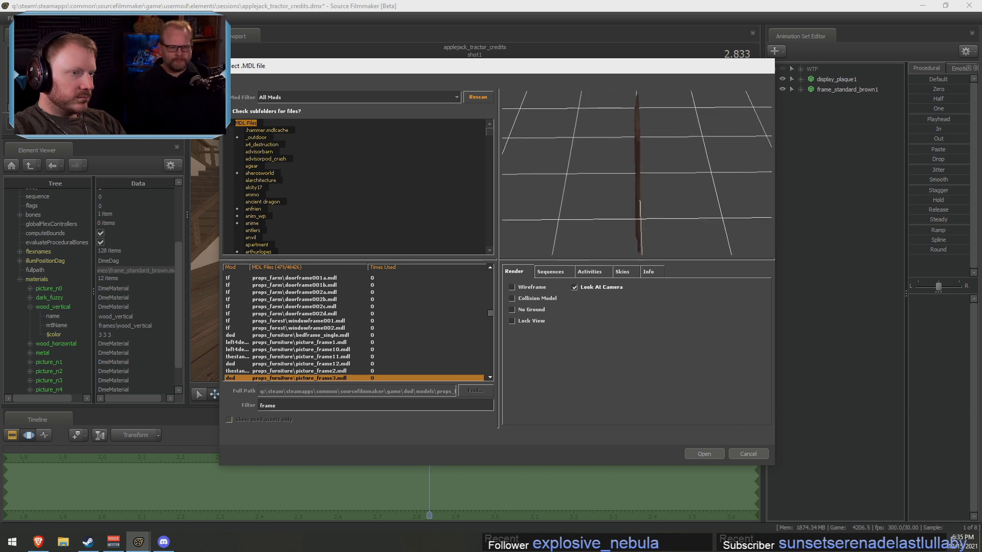
key(Down)
key(Down)
key(Down)
key(Down)
key(Down)
key(Down)
key(Down)
key(Down)
key(Down)
key(Down)
key(Down)
key(Down)
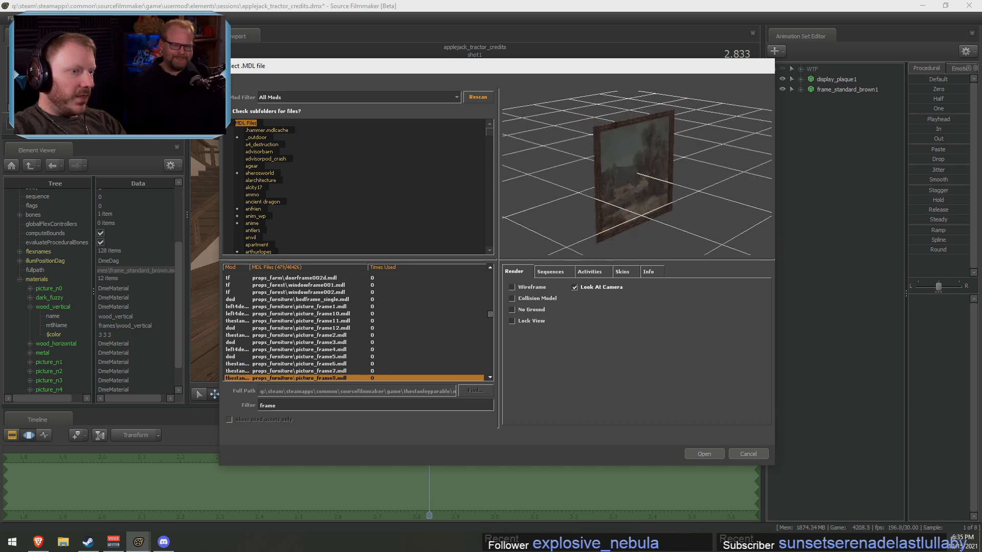
Find props_lab\frame002a.mdl in the model list, load it into the shot and select its animation set
key(Down)
key(Down)
key(Down)
key(Down)
key(Down)
key(Down)
key(Down)
key(Down)
key(Down)
key(Down)
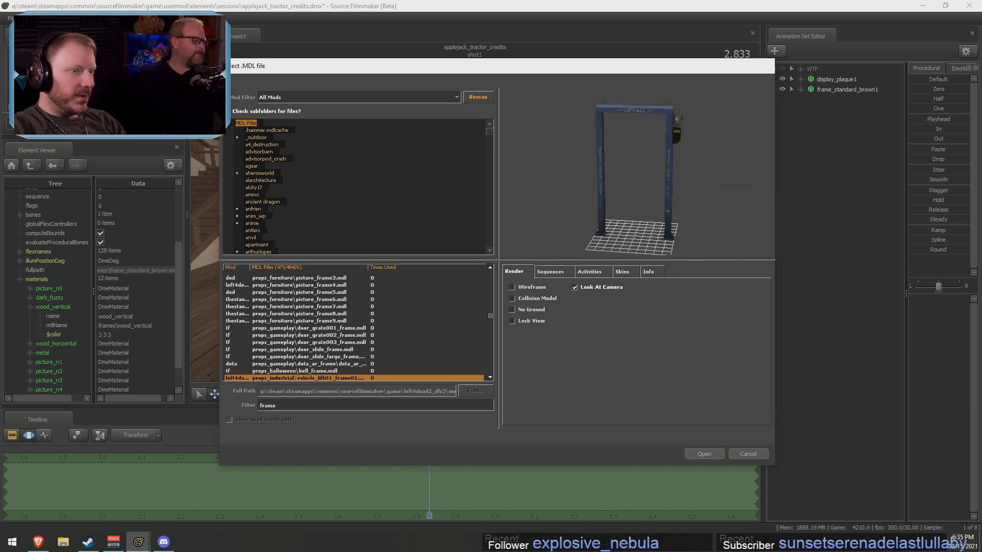
key(Down)
key(Down)
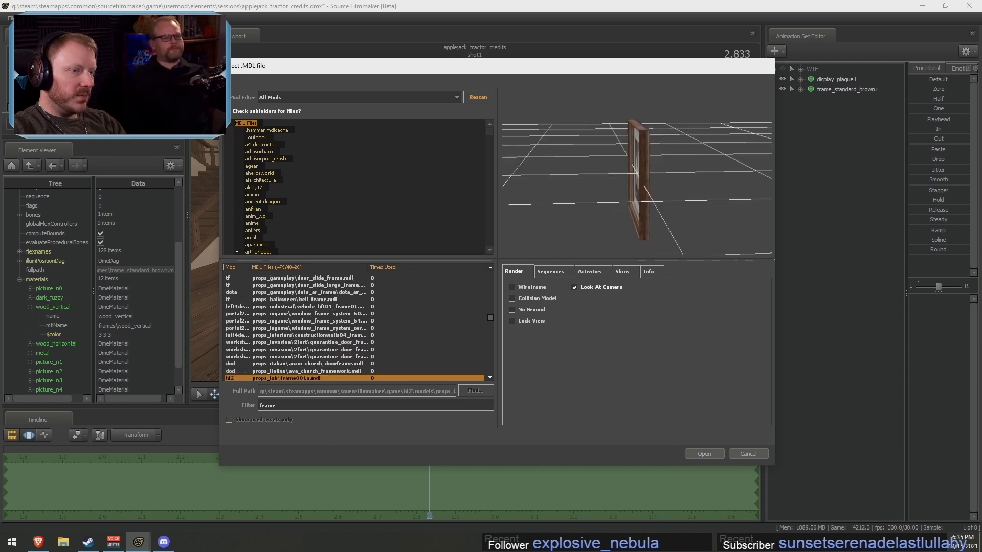
key(Down)
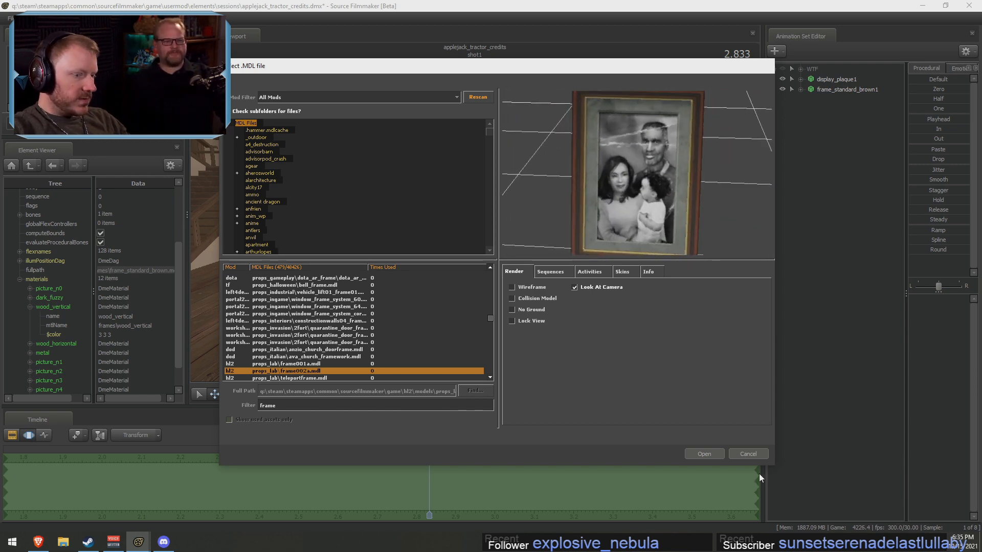
click(713, 454)
click(843, 99)
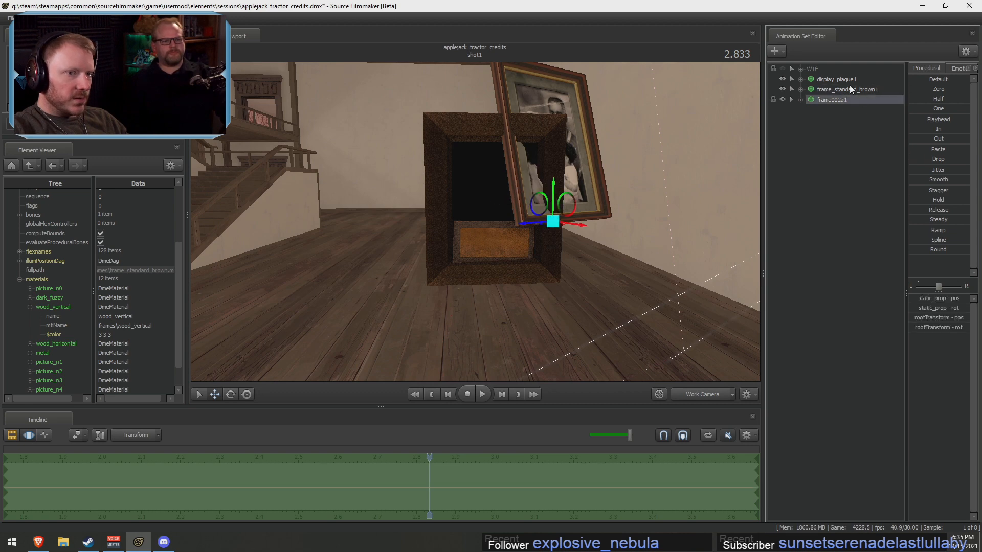
Hide display_plaque1 and frame_standard_brown1 in the viewport
click(782, 79)
click(782, 89)
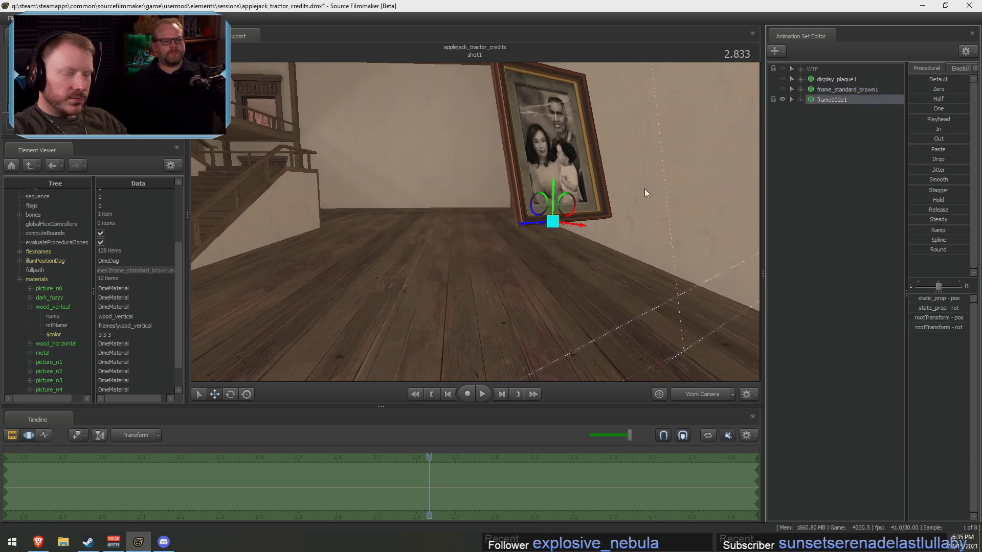
key(s)
drag(438, 216, 652, 214)
key(r)
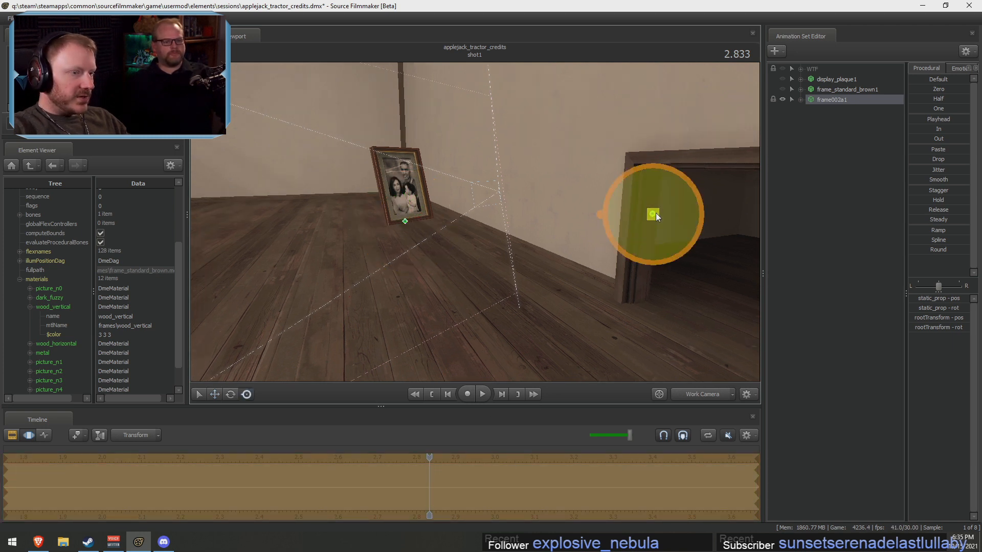
key(ctrl+z)
drag(405, 222, 533, 220)
key(ctrl+z)
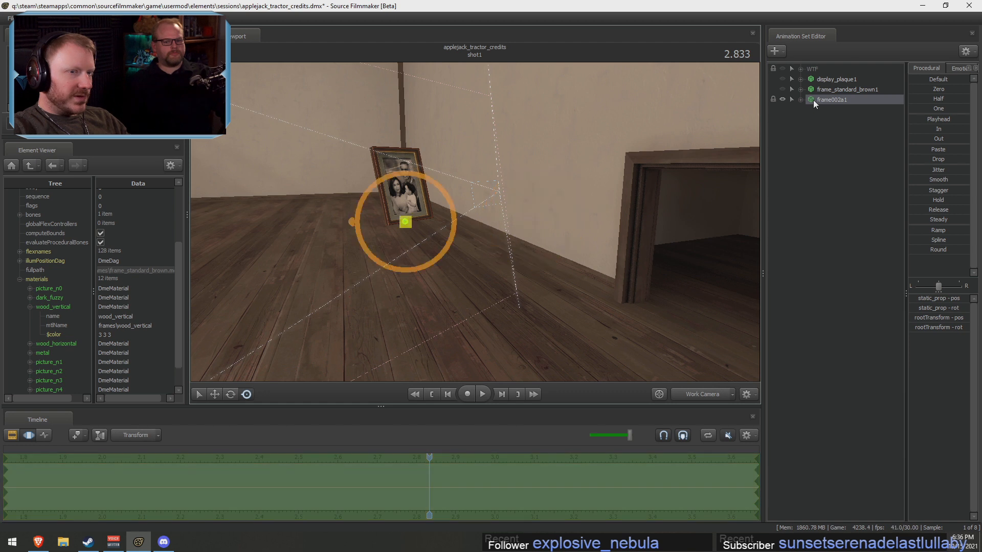
Unlock the transforms of the frame002a1 animation set
right_click(812, 100)
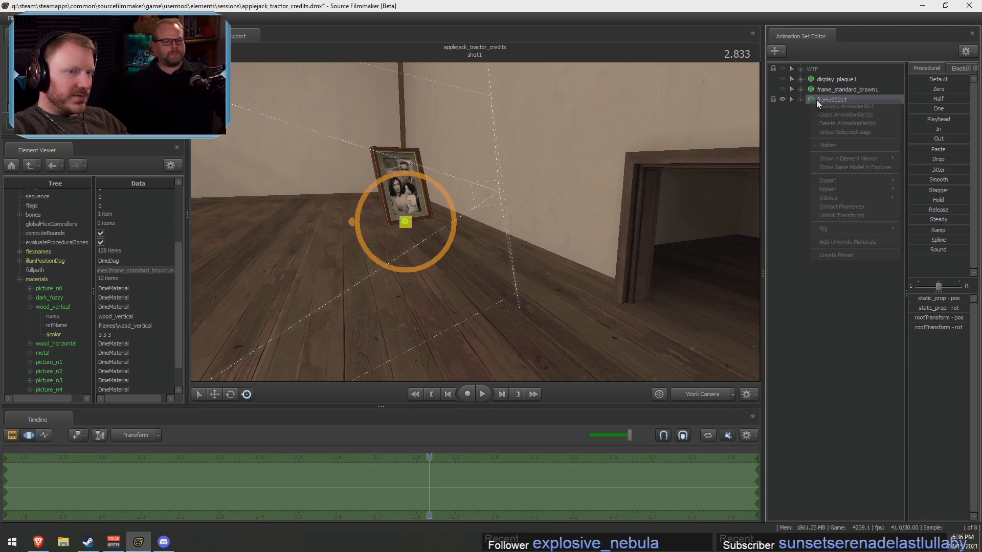
click(842, 215)
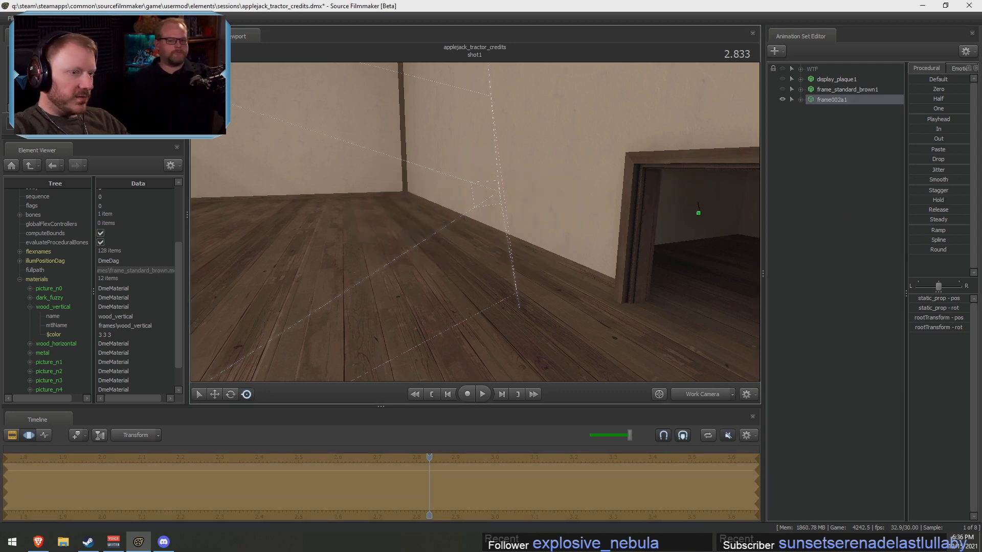
drag(405, 289, 434, 286)
key(w)
Reposition and rotate the family portrait frame so it stands upright in front of the wall
right_click(539, 212)
click(551, 240)
key(e)
key(w)
key(w)
key(s)
key(e)
key(d)
drag(550, 228, 499, 383)
key(s)
key(x)
key(s)
key(w)
mouse_move(499, 317)
mouse_down()
mouse_move(494, 357)
mouse_move(501, 312)
mouse_up()
key(w)
key(x)
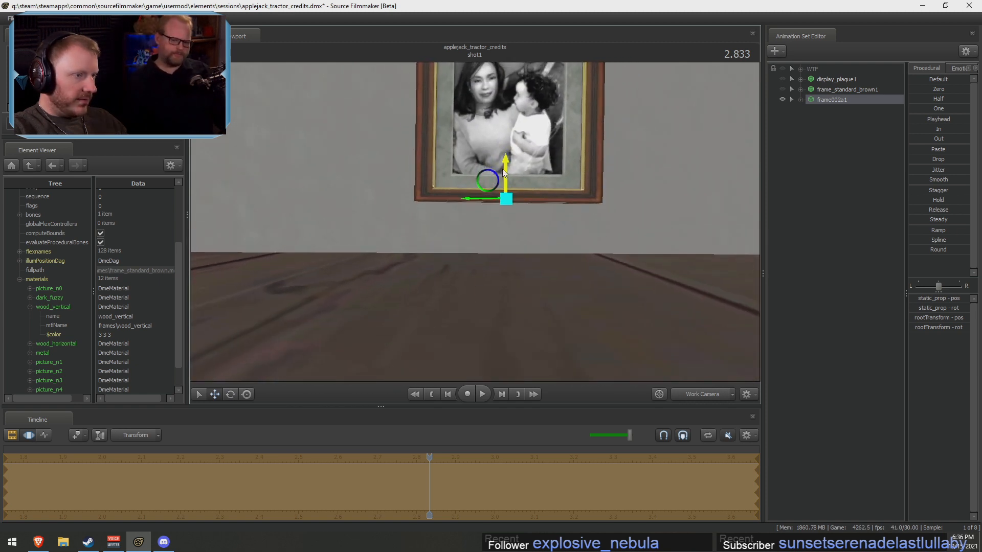
Adjust the portrait frame's height so it hangs on the wall clear of the floor
drag(505, 167, 536, 230)
key(e)
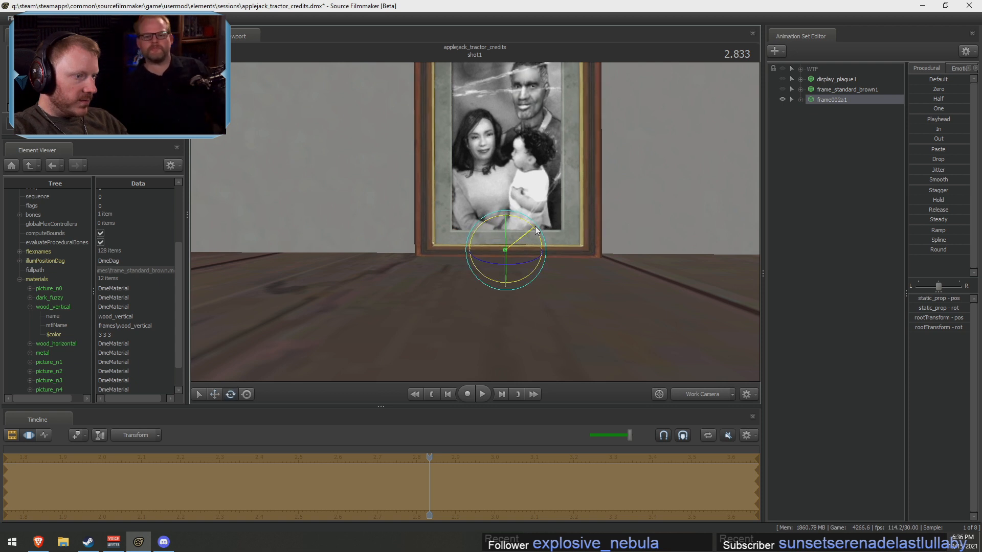
key(w)
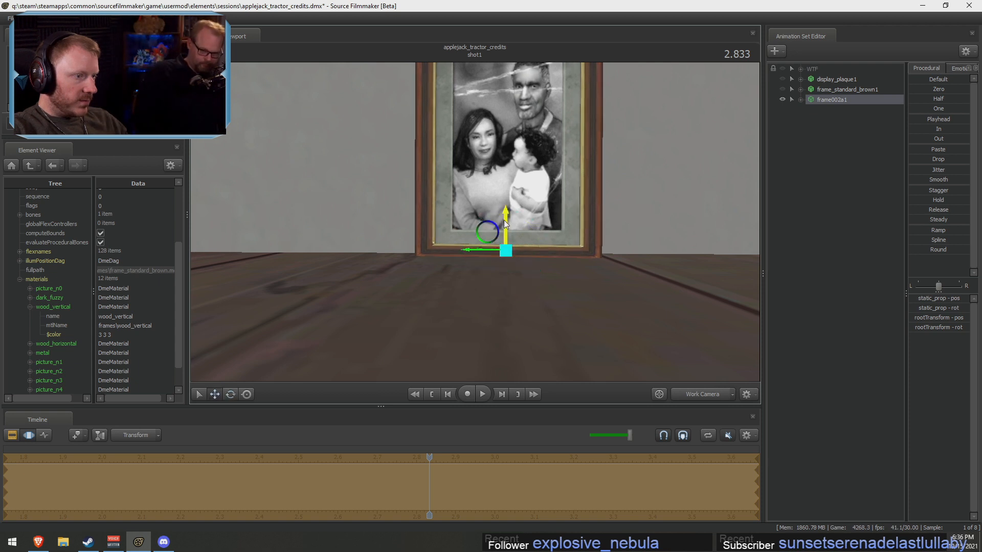
drag(504, 220, 454, 236)
key(e)
key(w)
key(e)
key(w)
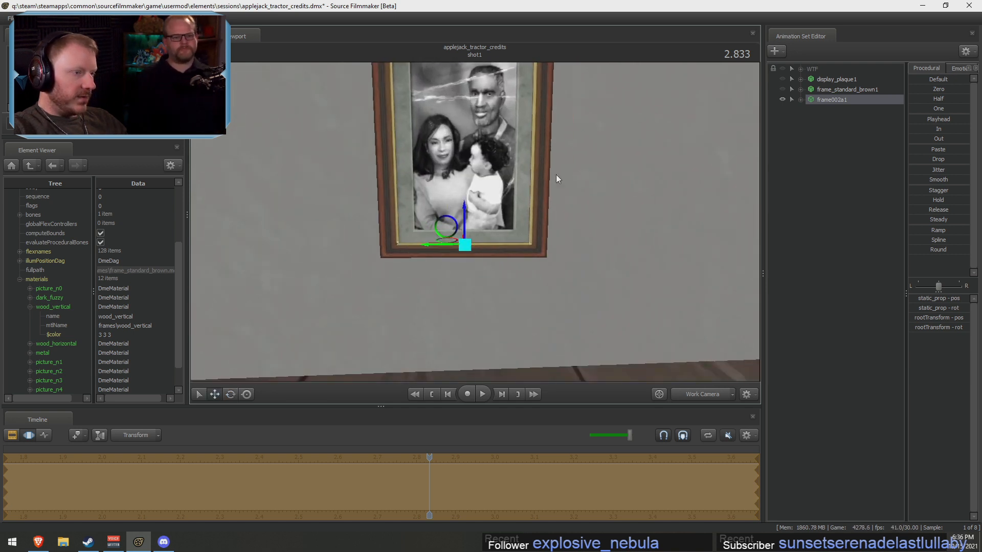
Toggle Global Axes for the rotation manipulator and straighten the portrait frame's tilt against the wall
alt+drag(556, 174, 477, 222)
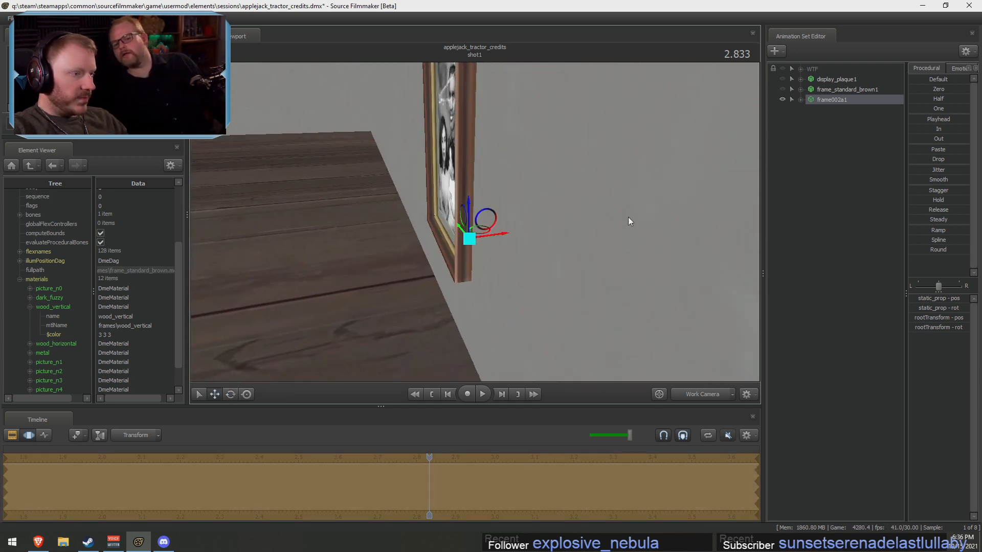
alt+drag(628, 216, 446, 129)
key(e)
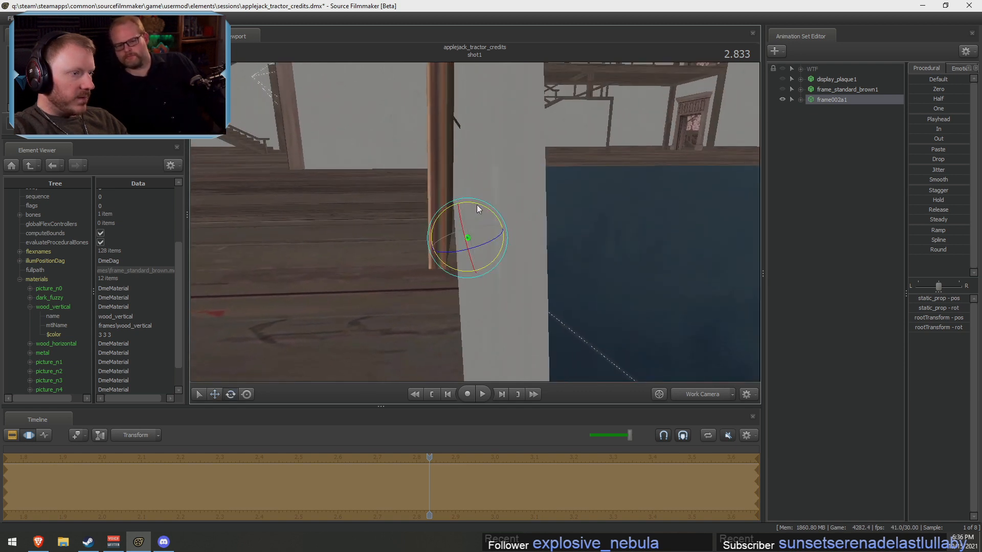
drag(475, 209, 476, 206)
right_click(479, 233)
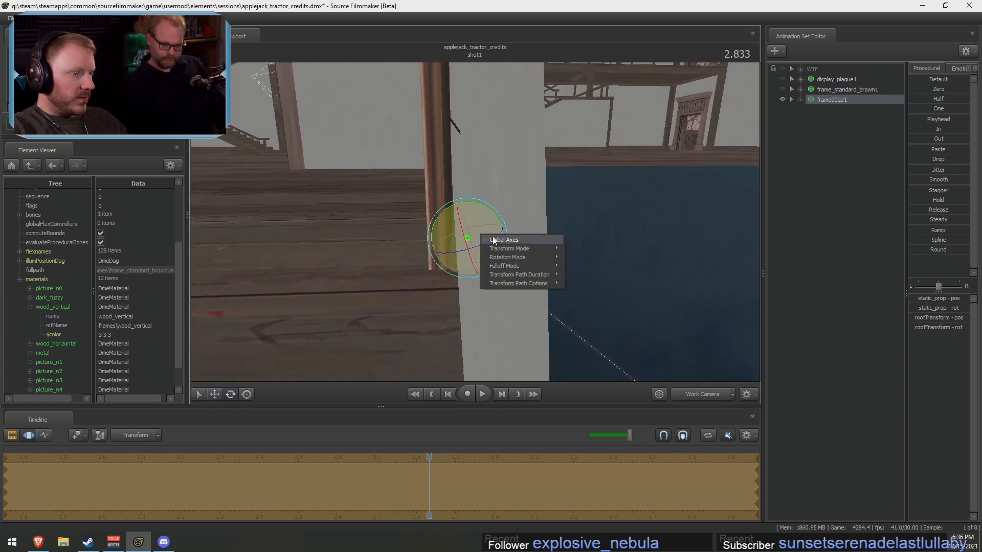
click(492, 238)
drag(480, 247, 486, 253)
Move the portrait frame closer to the wall surface
alt+drag(566, 234, 551, 287)
key(w)
drag(486, 236, 580, 216)
Toggle Global Axes again and rotate the portrait frame until its back is parallel to the wall
alt+drag(476, 209, 535, 217)
key(e)
right_click(477, 239)
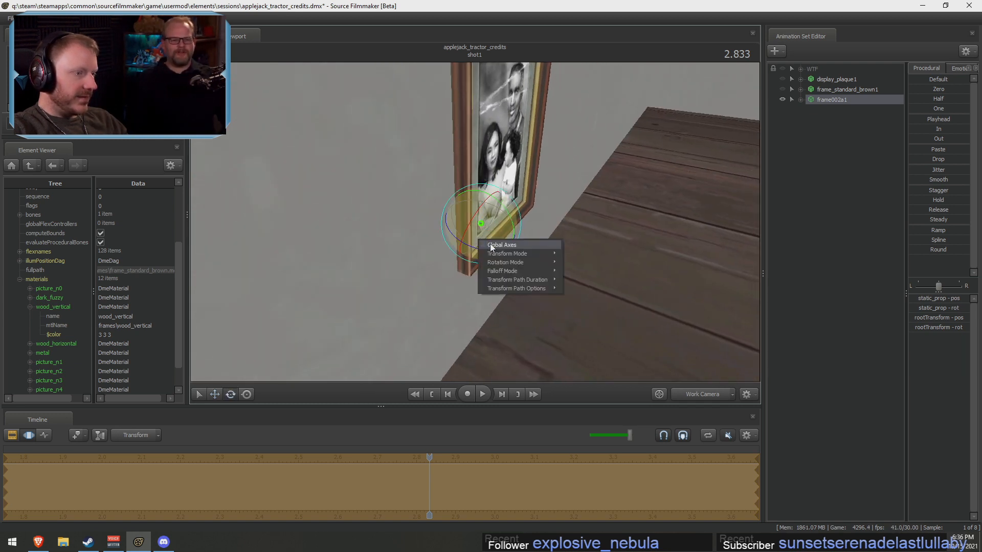
click(489, 245)
drag(485, 249, 499, 228)
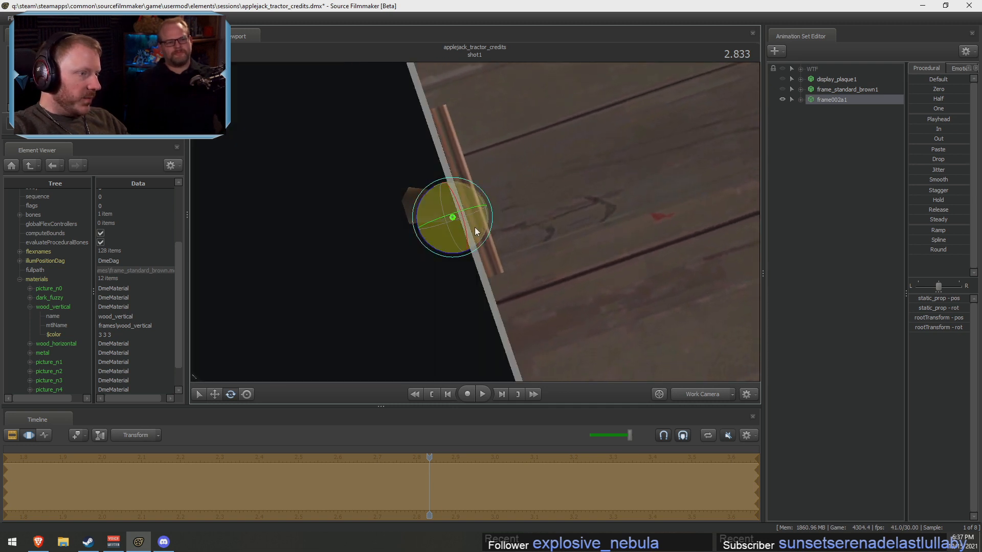
Move the portrait frame flush against the wall surface and check its fit from the side and the front
right_click(446, 244)
click(453, 249)
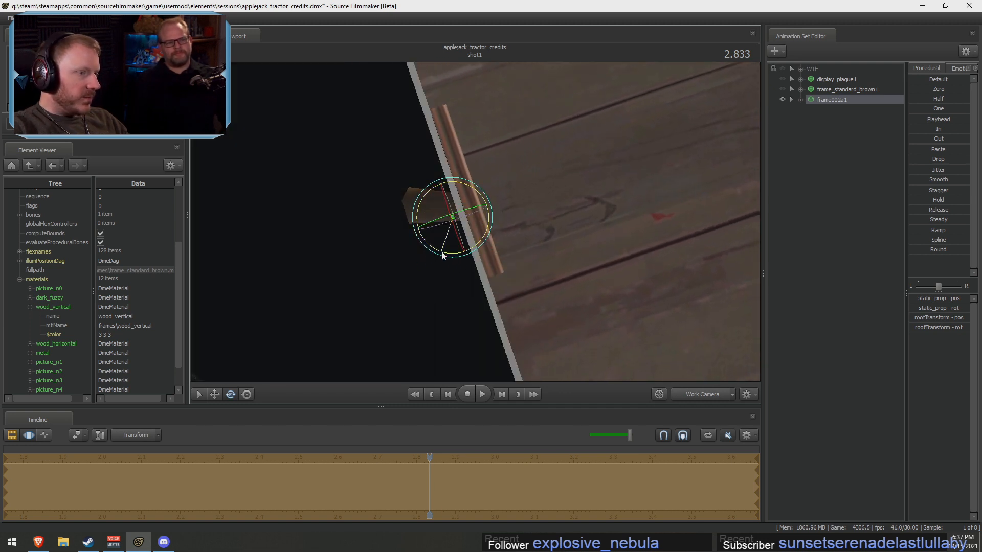
key(w)
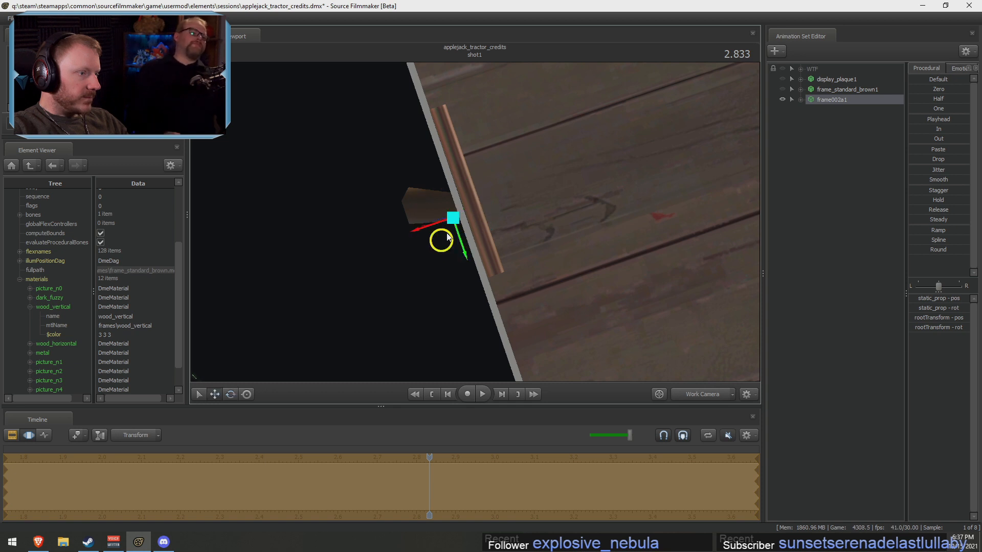
drag(430, 229, 371, 185)
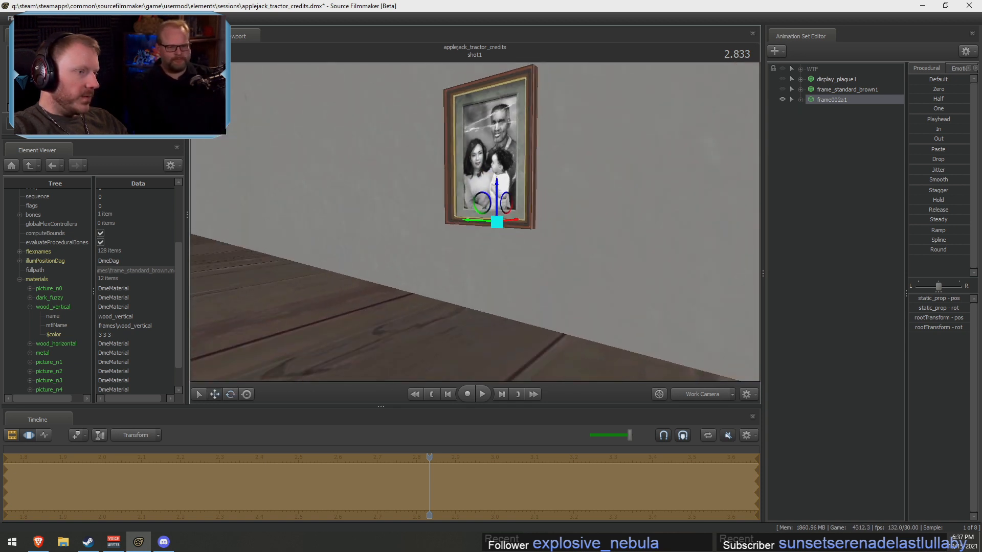
key(s)
drag(503, 246, 483, 229)
key(e)
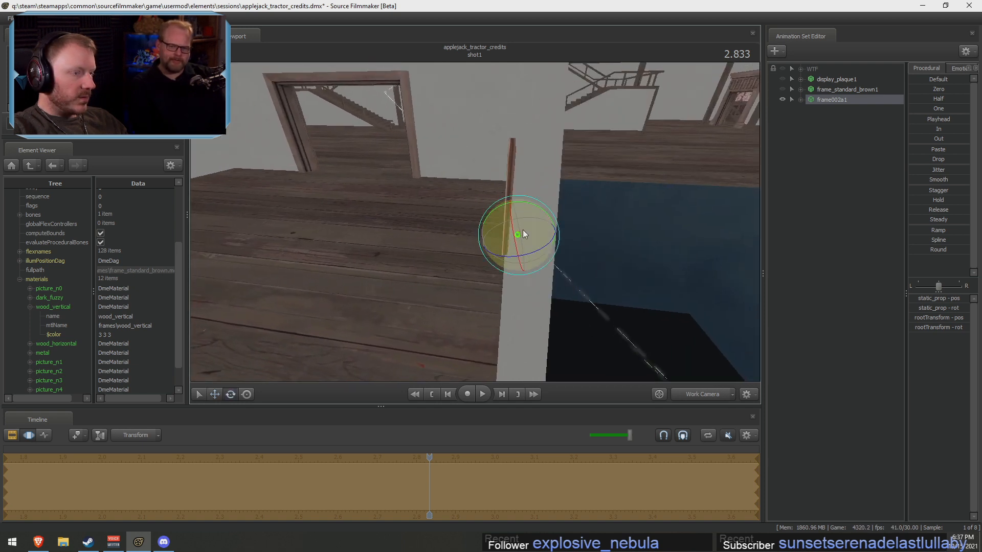
right_click(522, 230)
key(w)
click(475, 222)
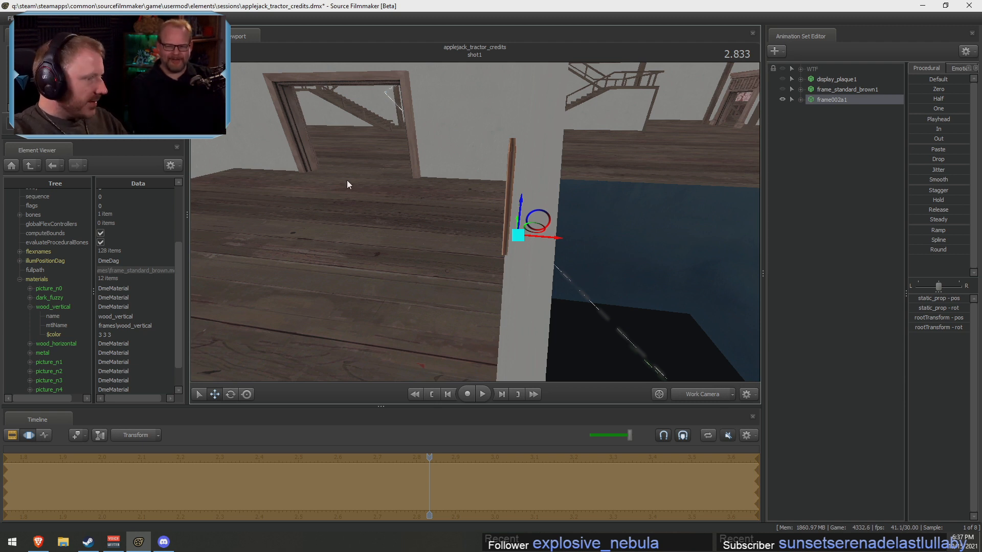
key(f)
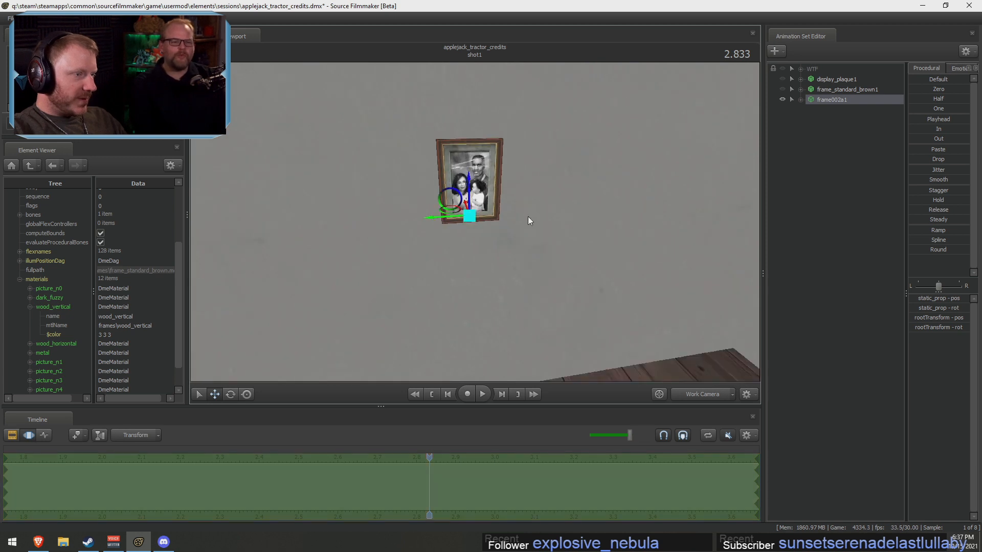
scroll(559, 200, up, 2)
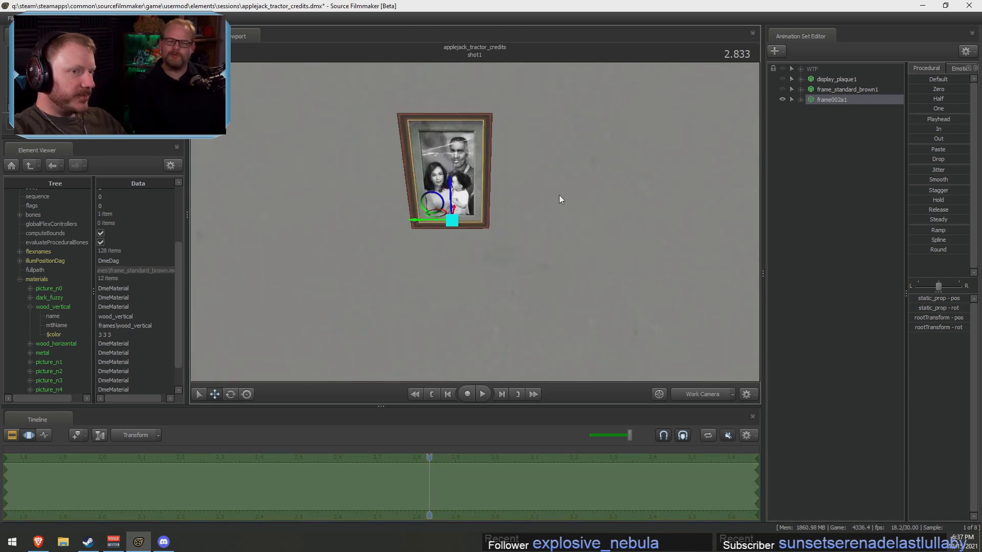
Delete the unused display_plaque1 and frame_standard_brown1 animation sets
right_click(841, 99)
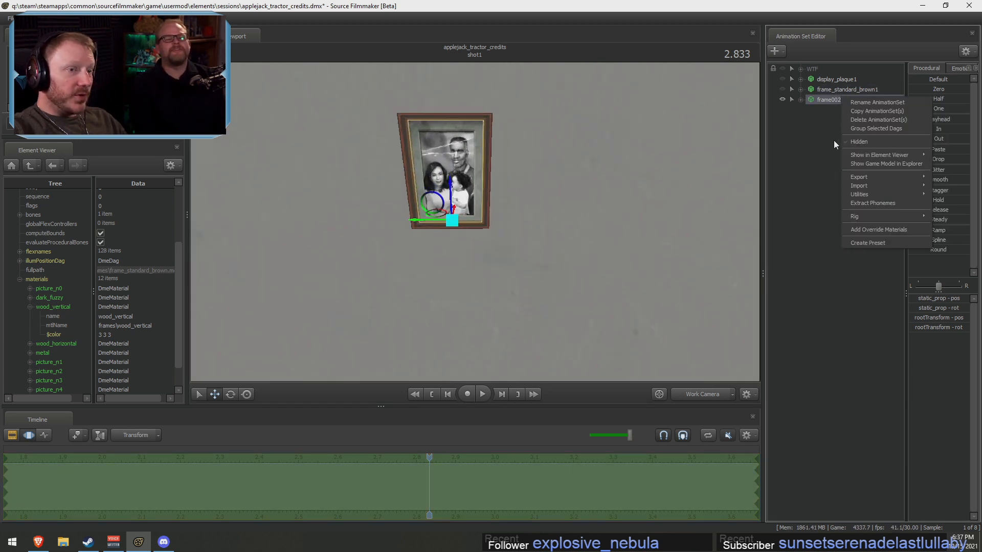
click(829, 89)
ctrl+click(829, 82)
right_click(829, 82)
click(850, 102)
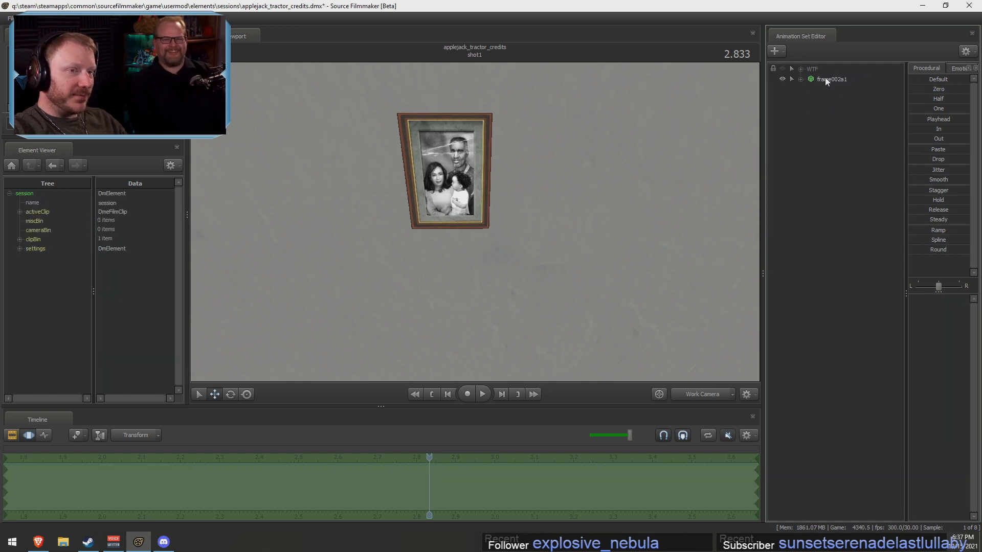
Create an animation set for the existing camera1
click(825, 79)
right_click(825, 80)
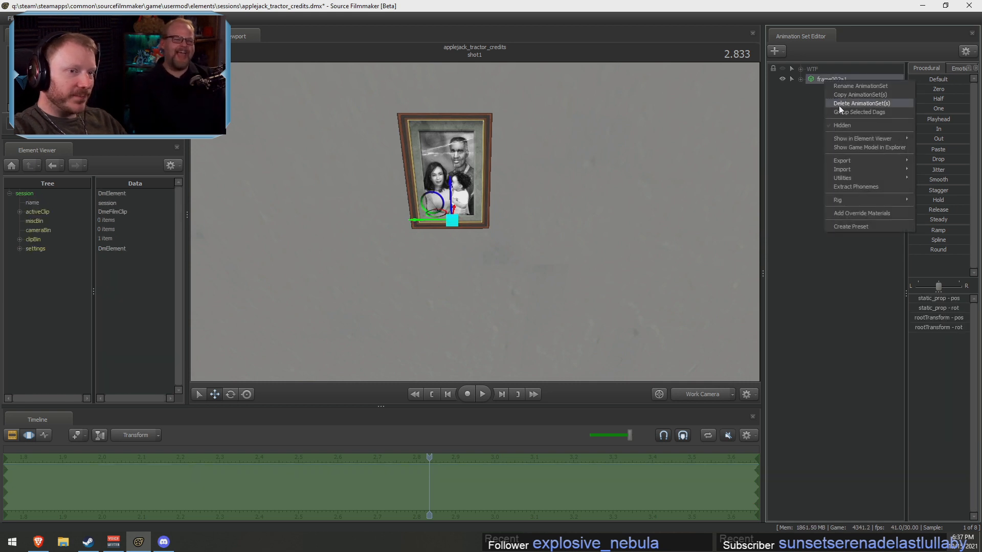
right_click(781, 177)
click(817, 209)
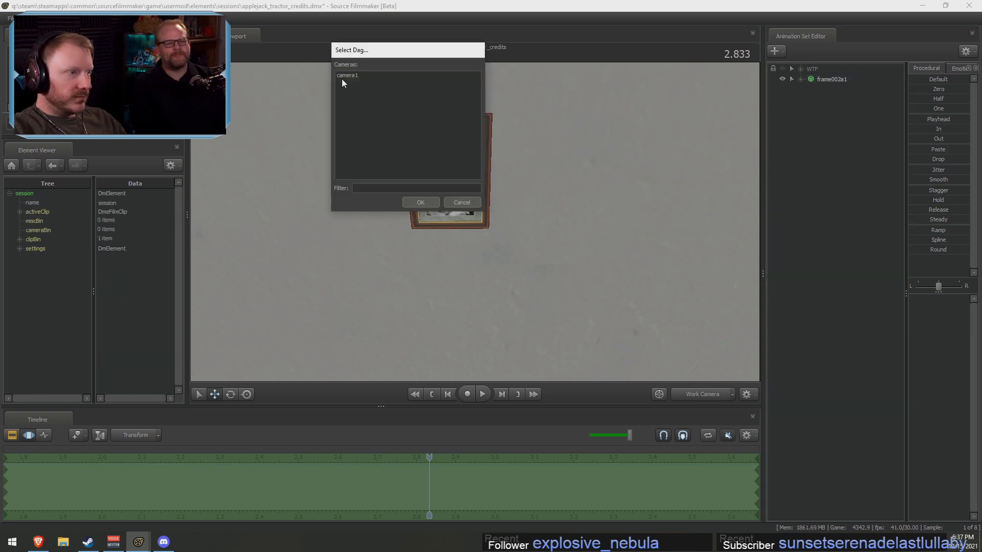
click(420, 203)
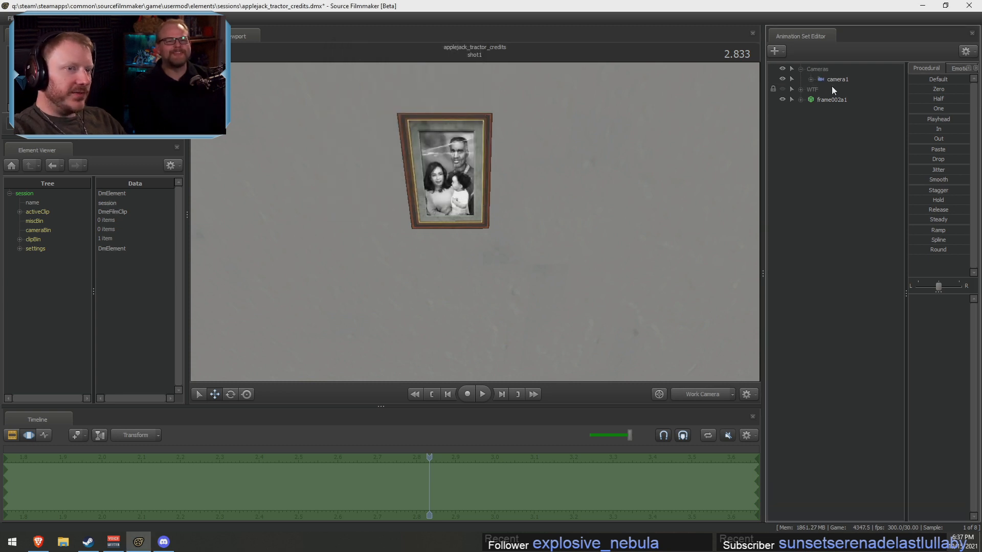
Rename the frame002a1 animation set as "Frame 1"
click(833, 99)
right_click(833, 99)
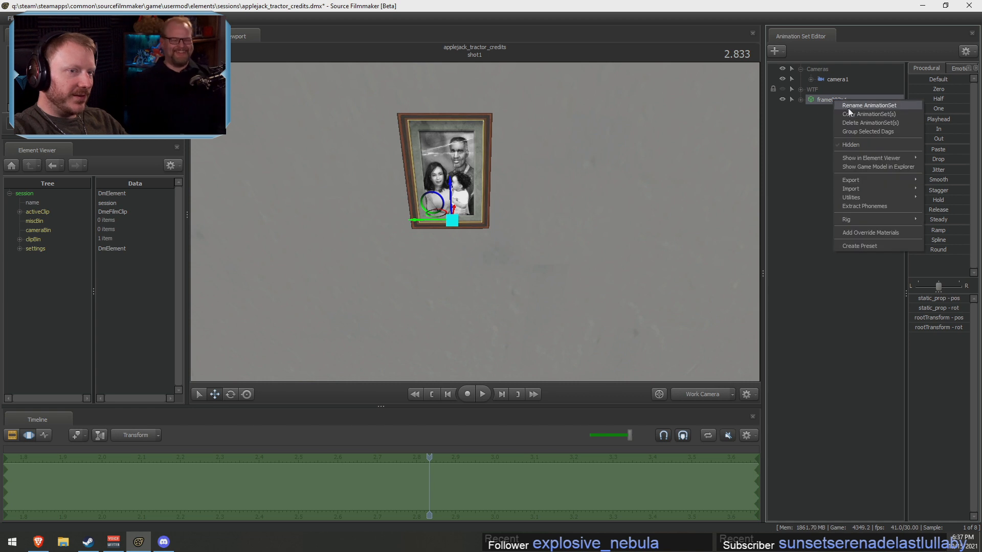
click(850, 106)
text(Frame 1)
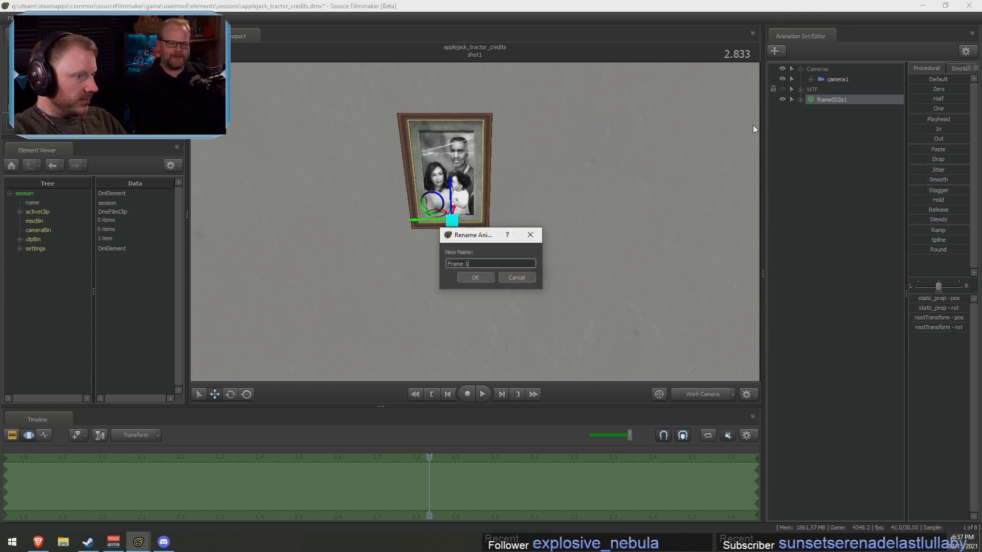
click(467, 277)
Add override materials to Frame 1
right_click(845, 101)
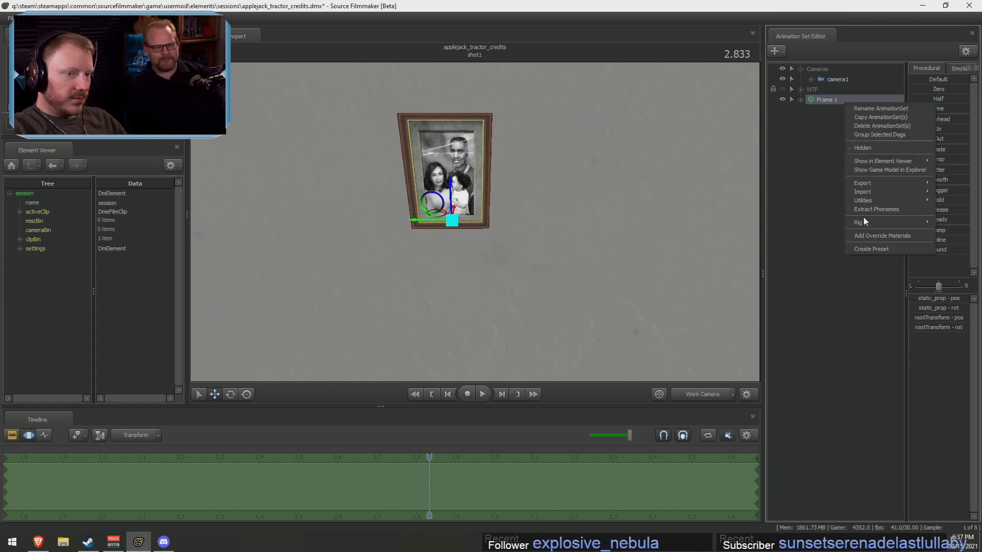
click(792, 215)
right_click(830, 101)
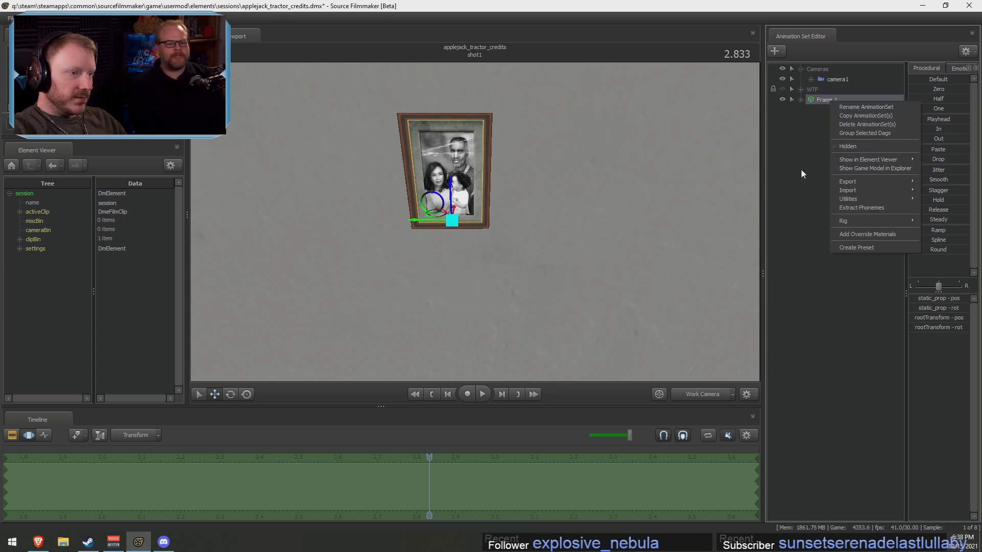
click(871, 235)
right_click(833, 101)
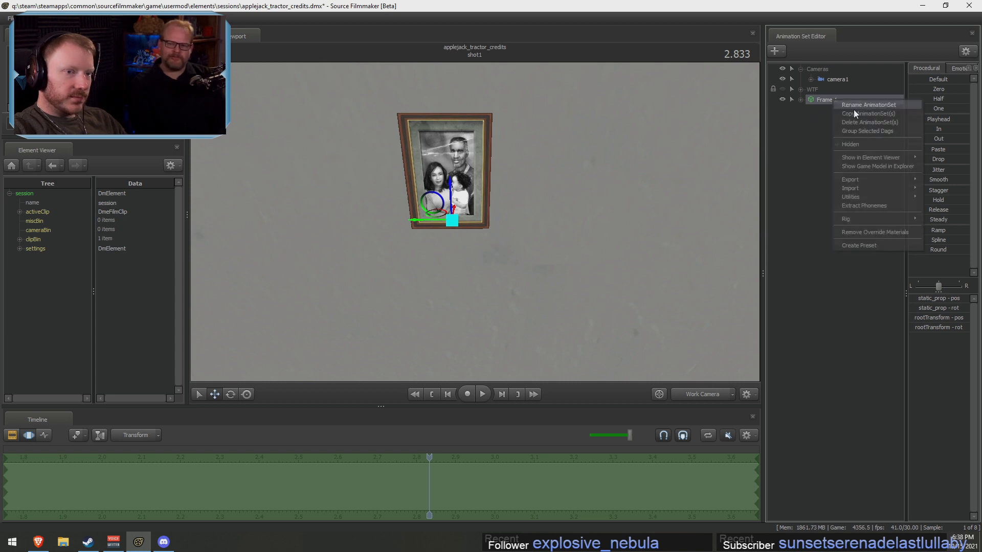
mouse_move(900, 157)
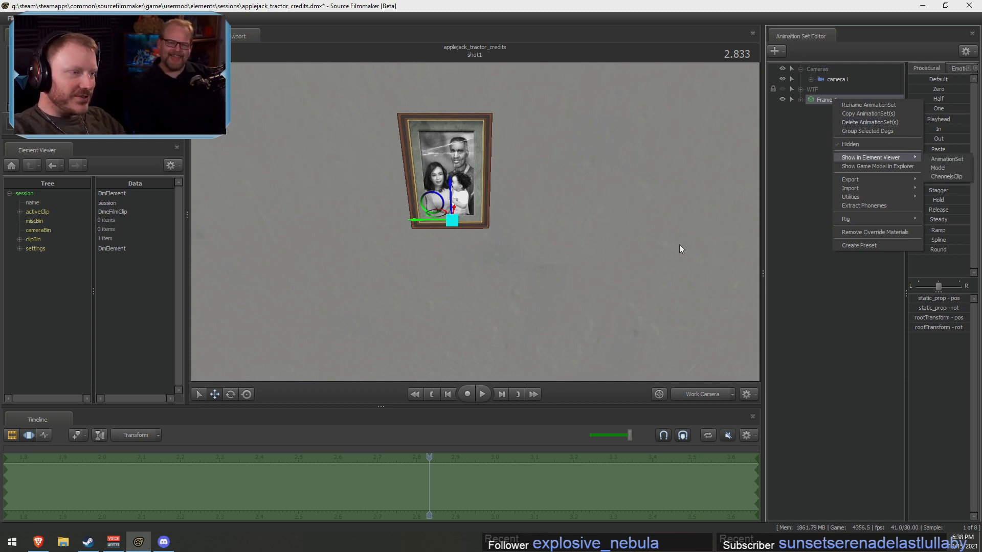
click(473, 221)
drag(610, 178, 474, 222)
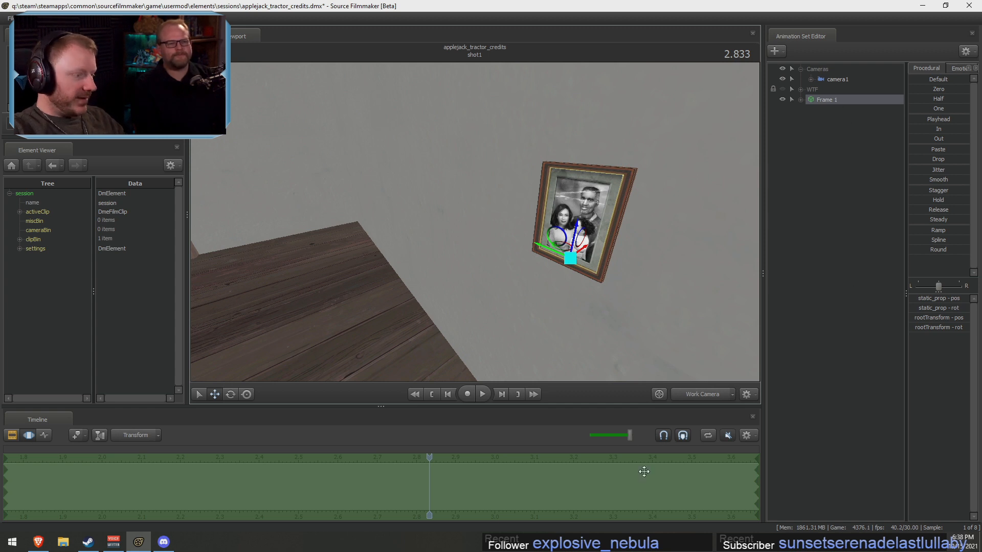
Launch Photoshop and show Frame 1's game model file in File Explorer
click(1, 549)
click(44, 395)
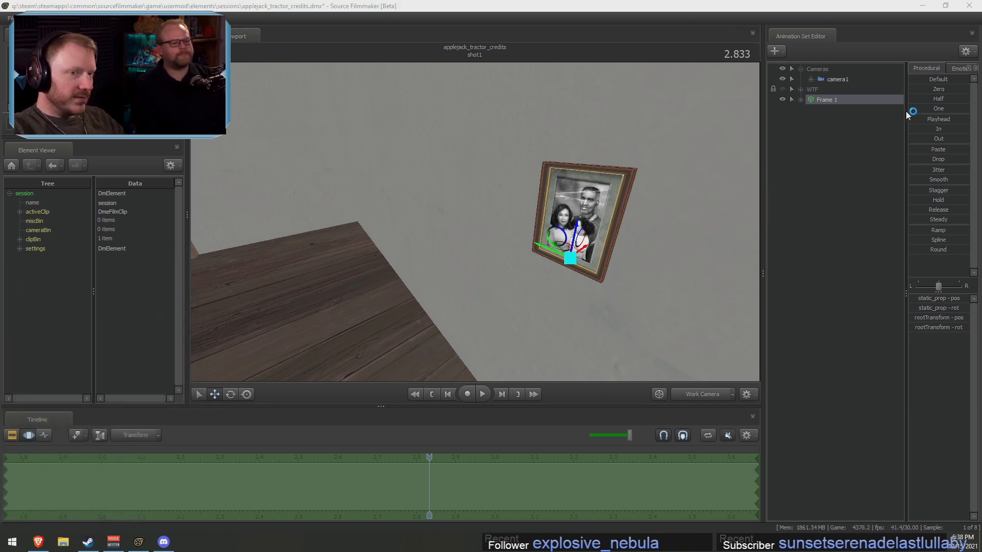
right_click(835, 102)
right_click(838, 98)
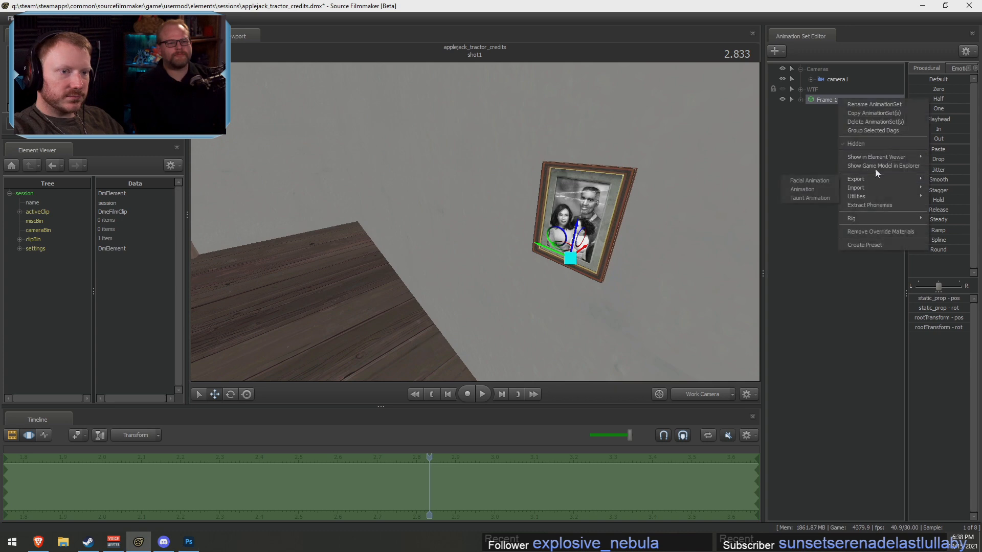
click(863, 167)
Browse from the model's props_lab folder up to hl2 and open its materials folder
right_click(822, 100)
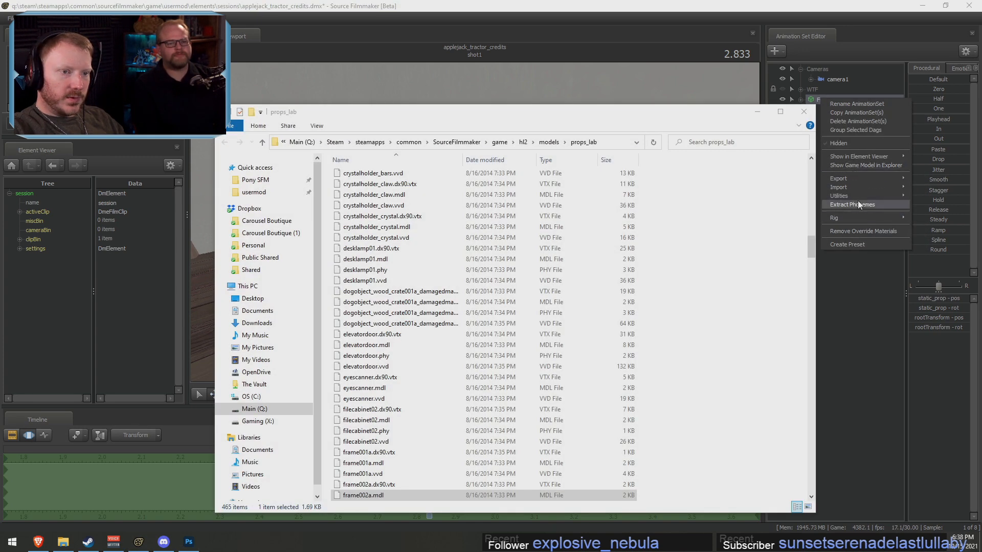
click(189, 542)
key(alt+Tab)
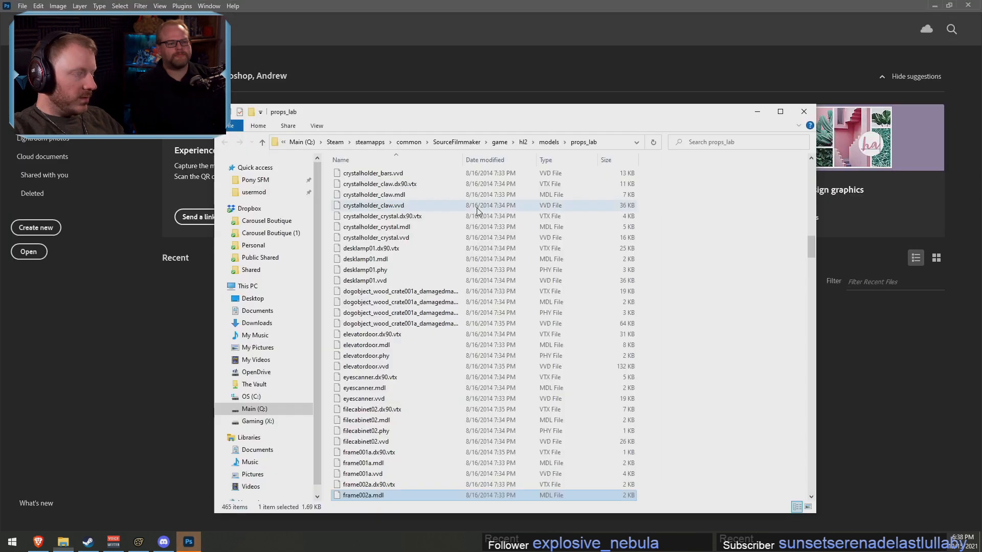
key(alt+Tab)
key(alt+Tab)
click(522, 143)
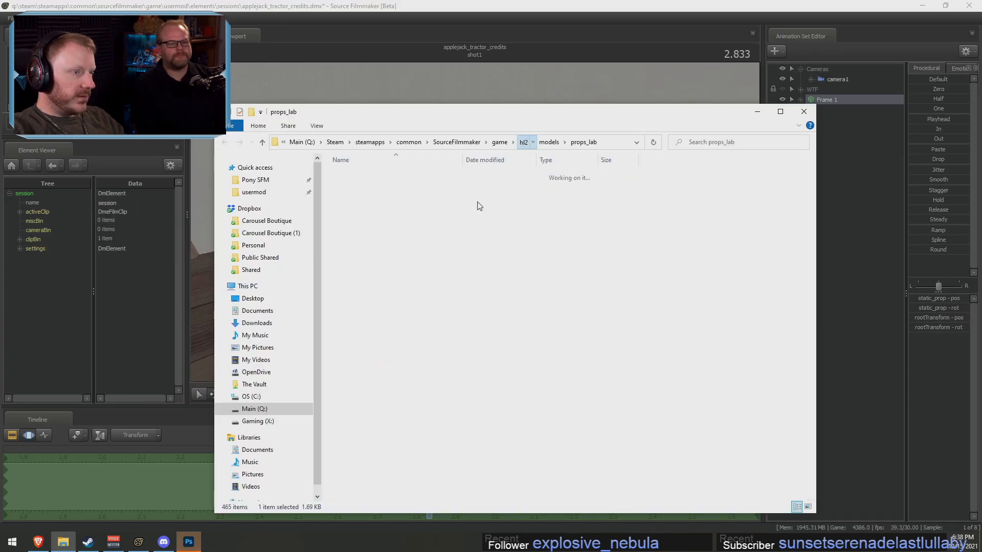
click(358, 219)
double_click(360, 220)
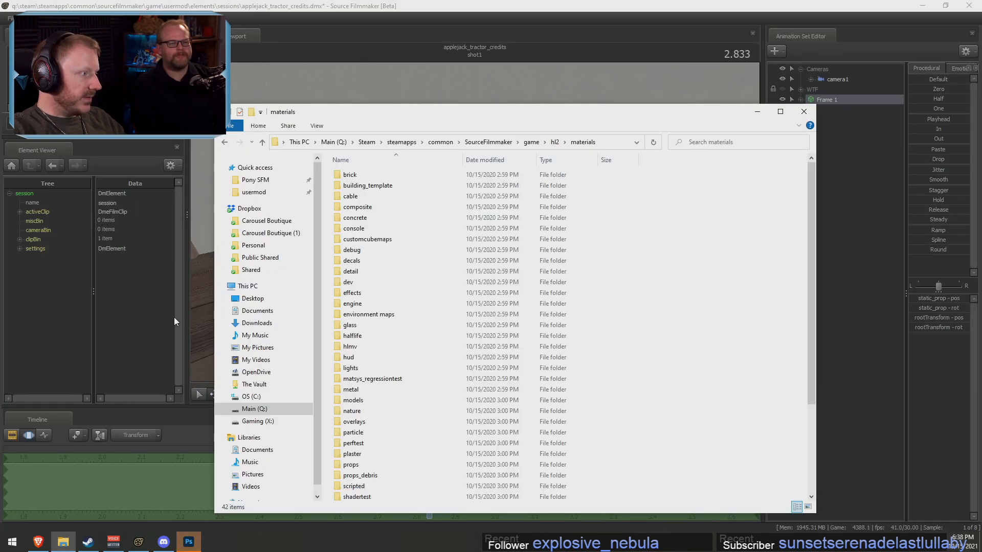
Show Frame 1's model in the element viewer and select the mtlName path of its photo_group002a material
key(alt+Tab)
right_click(814, 102)
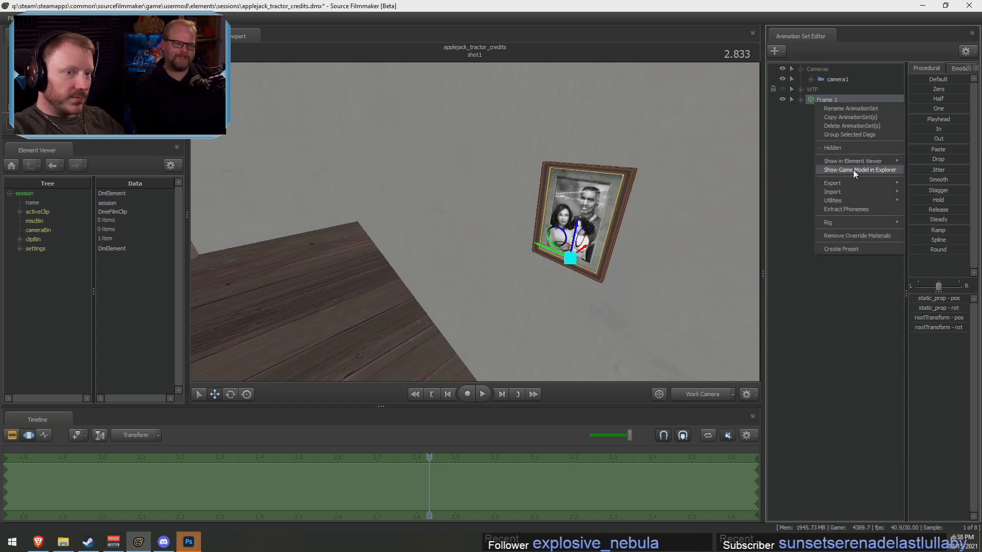
mouse_move(855, 160)
click(918, 171)
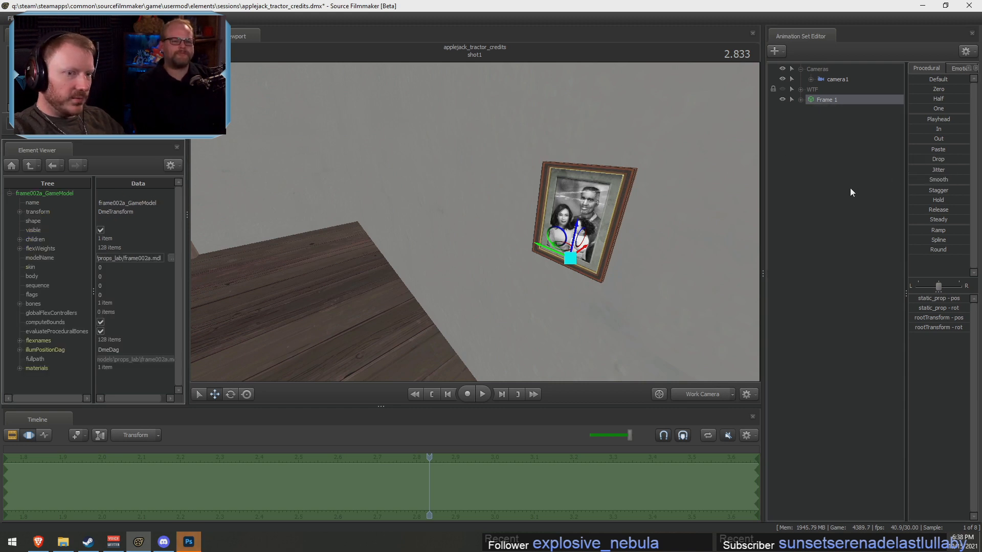
click(20, 368)
click(30, 378)
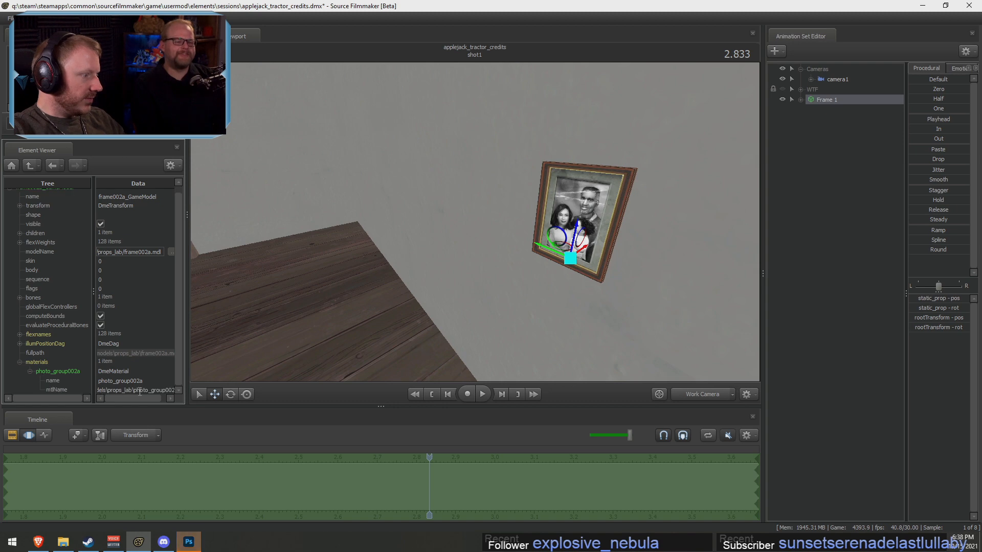
click(56, 390)
Go to the models\props_lab subfolder of hl2\materials in File Explorer, using the path from the frame's material
key(alt+Tab)
click(604, 145)
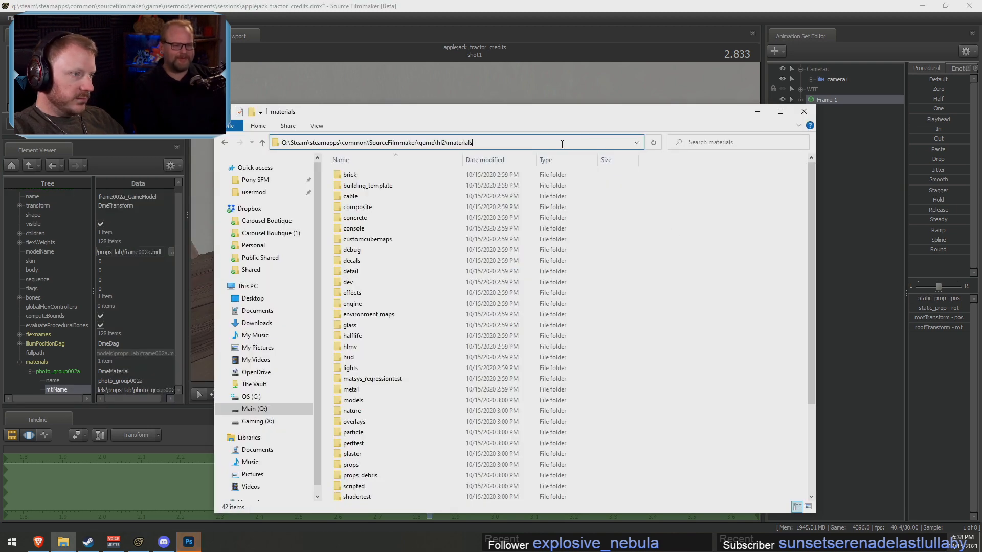
text(models\props_lab\photo_group002a)
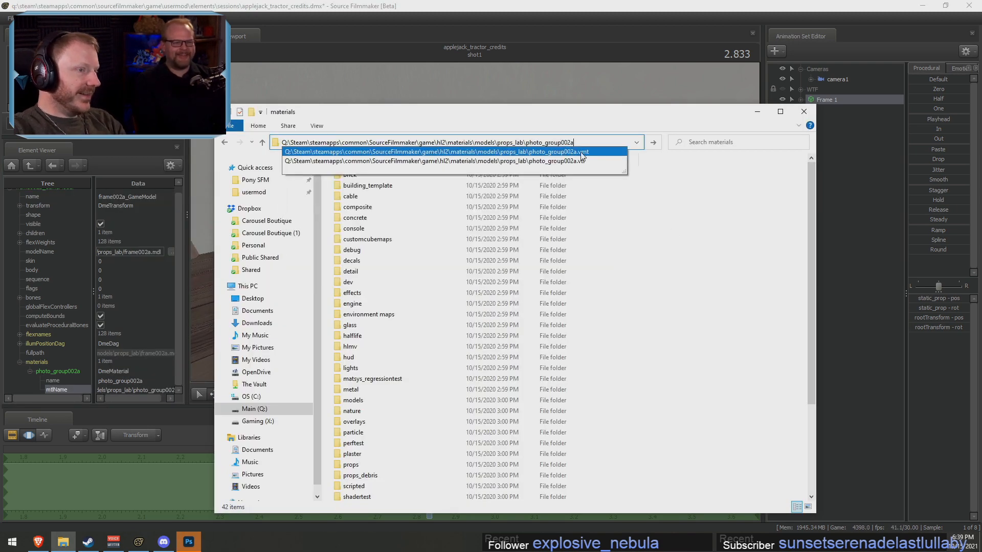
key(BackSpace)
key(BackSpace)
key(BackSpace)
key(BackSpace)
key(BackSpace)
key(BackSpace)
key(BackSpace)
key(BackSpace)
key(BackSpace)
key(BackSpace)
key(BackSpace)
key(BackSpace)
key(BackSpace)
key(BackSpace)
key(Return)
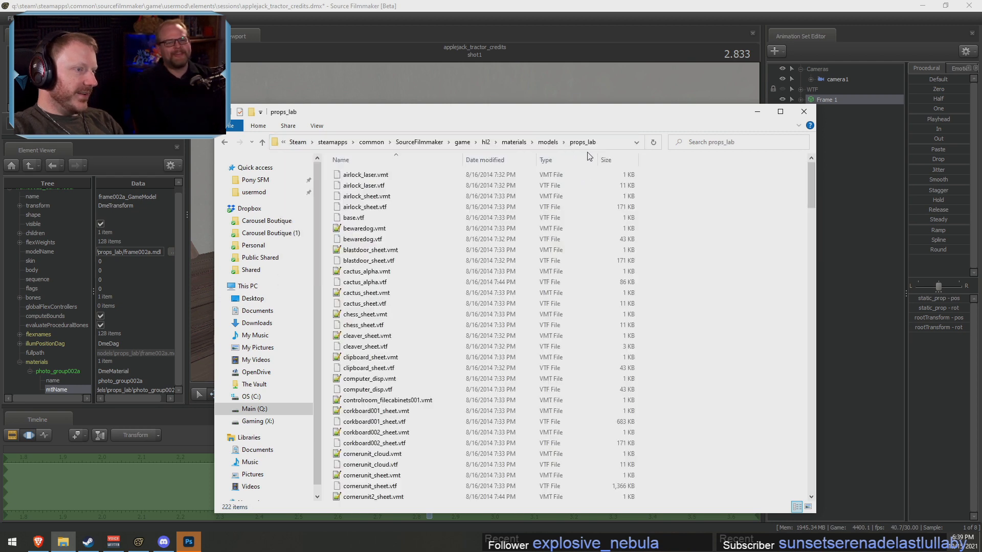
Find the frame's photo_group002a.vtf texture in the props_lab folder and open it
scroll(450, 301, down, 11)
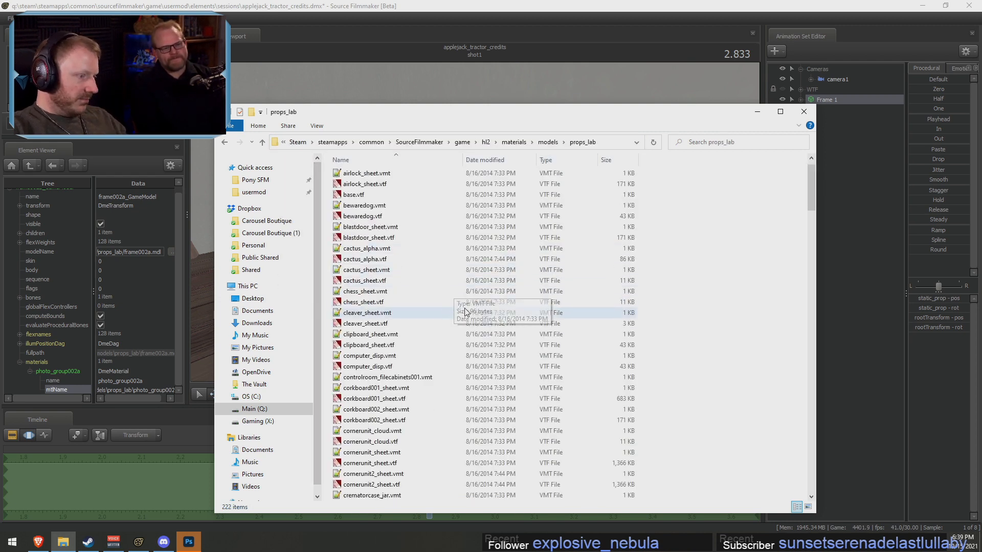
scroll(462, 314, down, 20)
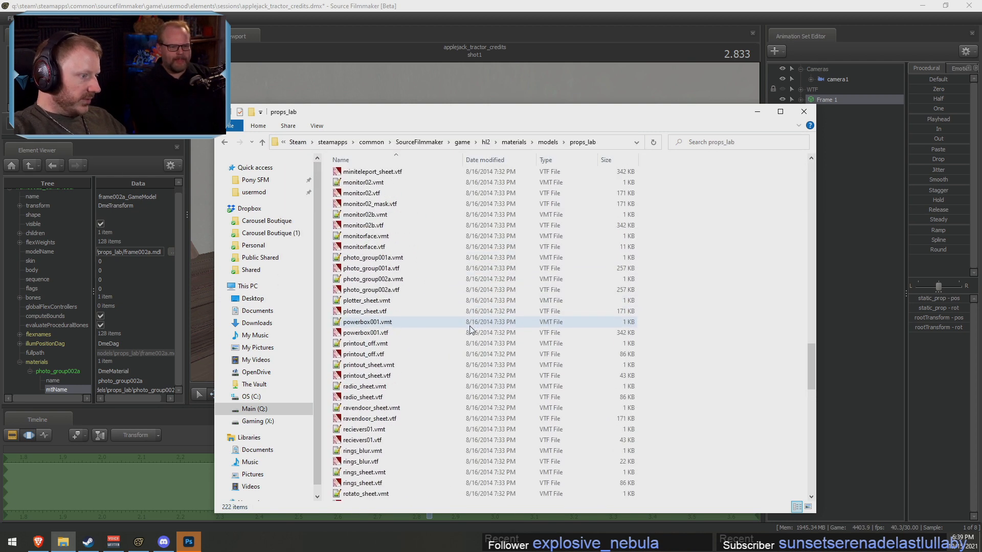
click(170, 396)
key(alt+Tab)
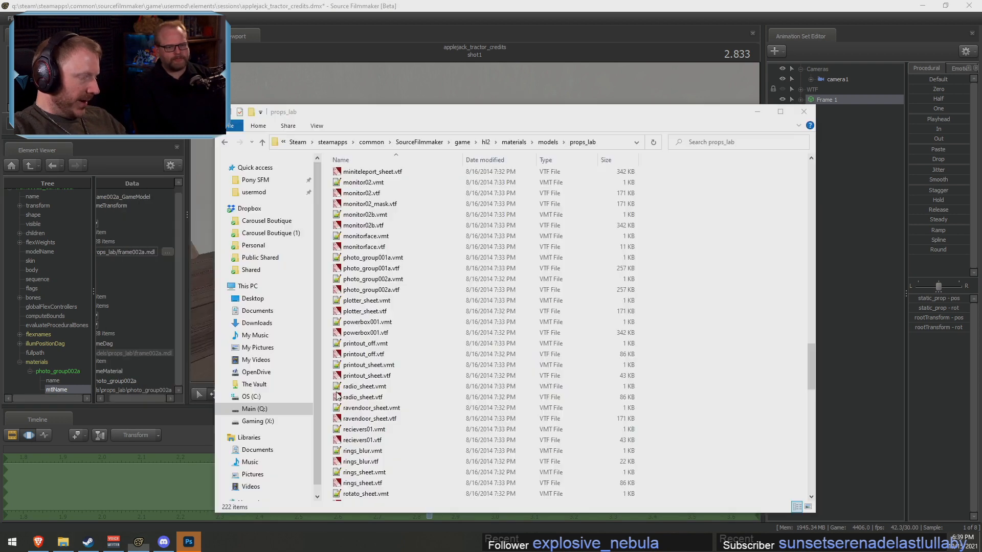
double_click(394, 290)
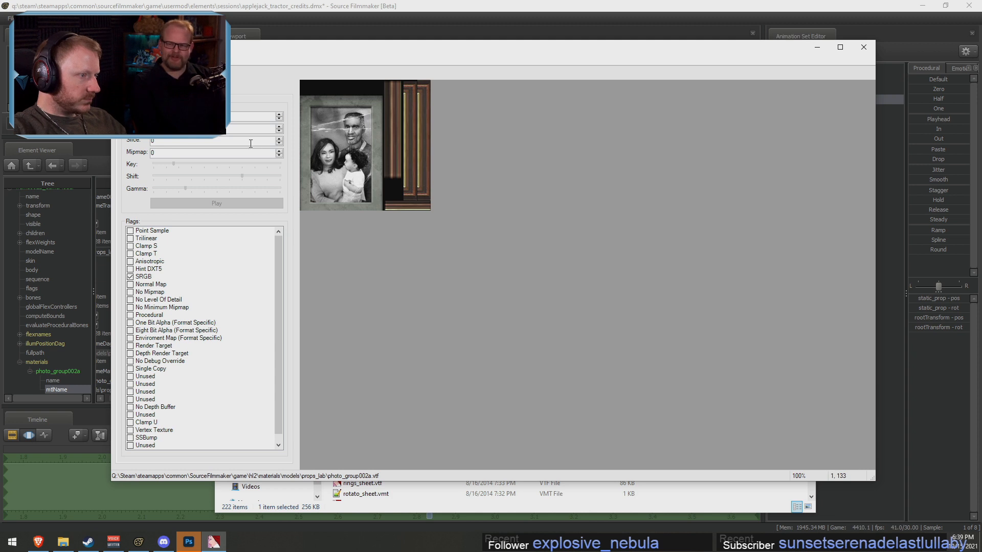
Start exporting the photo_group002a texture as a TGA file and copy the props_lab folder's path from File Explorer
click(118, 59)
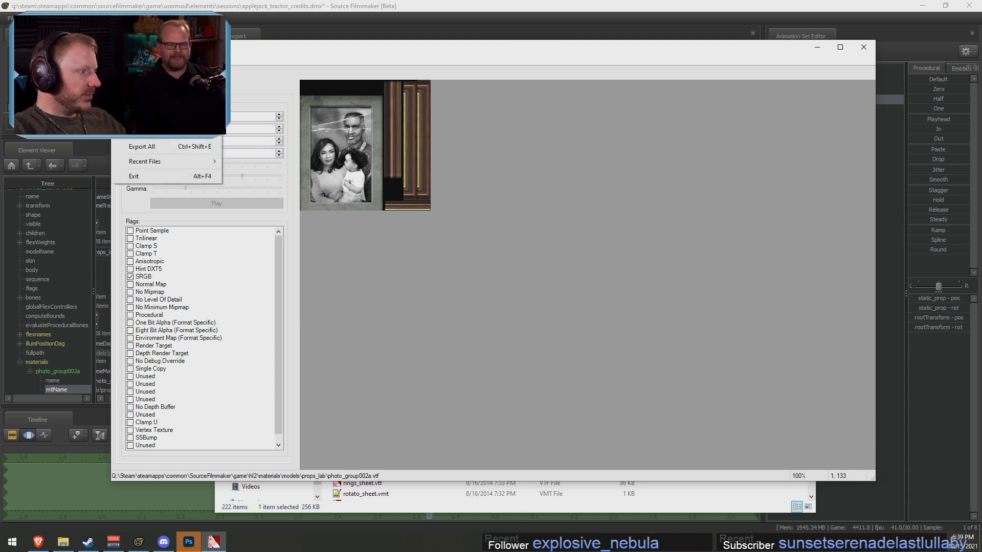
click(146, 138)
key(alt+Tab)
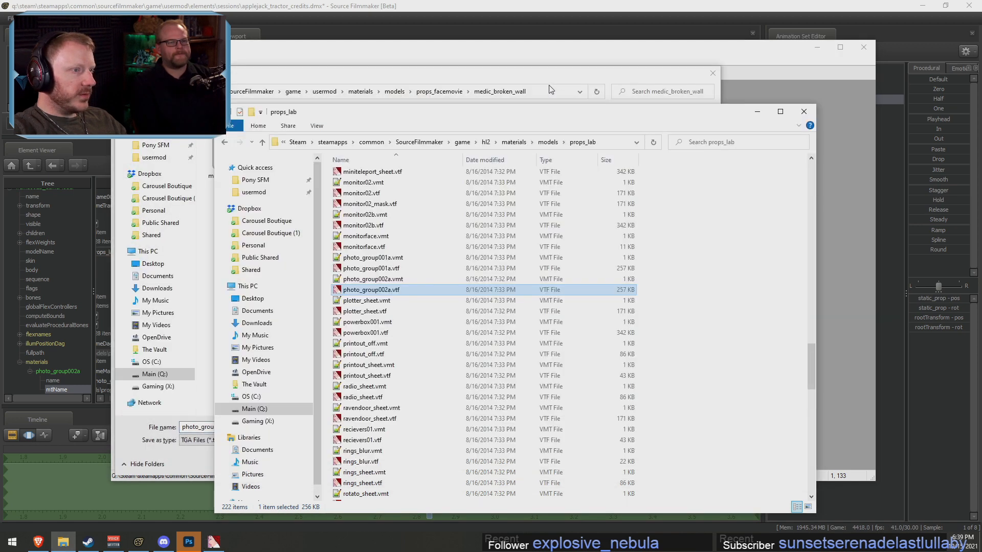
click(542, 91)
key(alt+Tab)
key(alt+Tab)
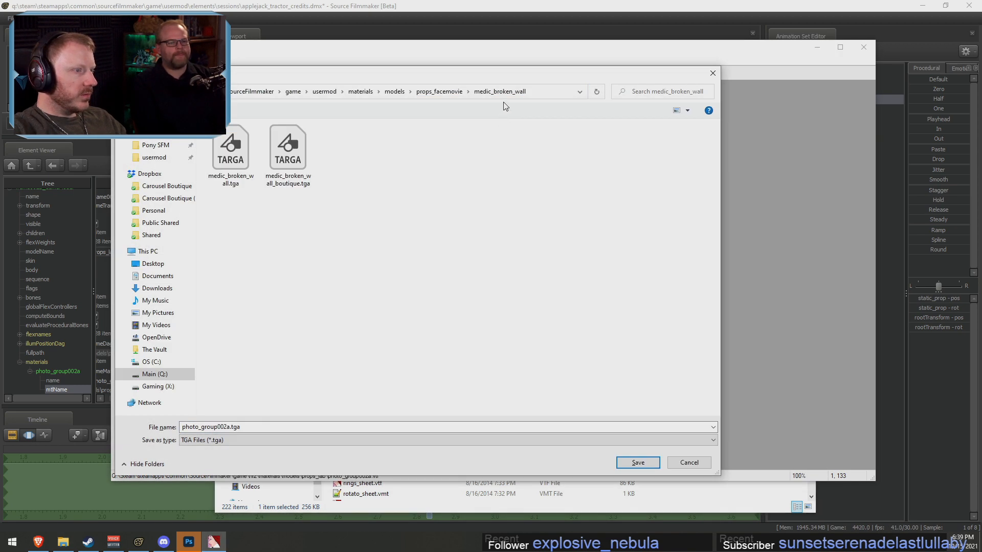
key(alt+Tab)
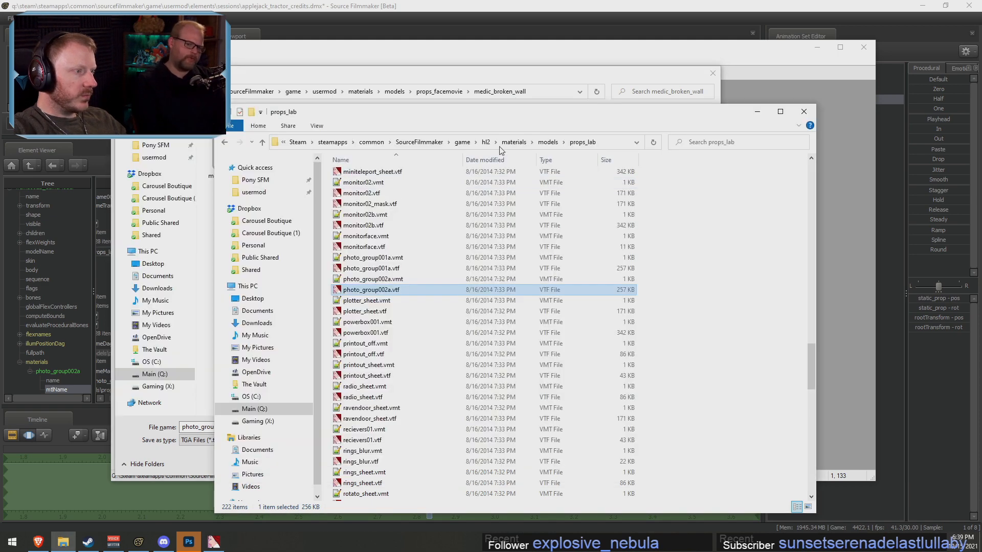
click(607, 142)
key(ctrl+c)
Save the export as photo_group002a.tga in hl2\materials\models\props_lab, using the copied folder path
key(alt+Tab)
click(546, 92)
key(ctrl+v)
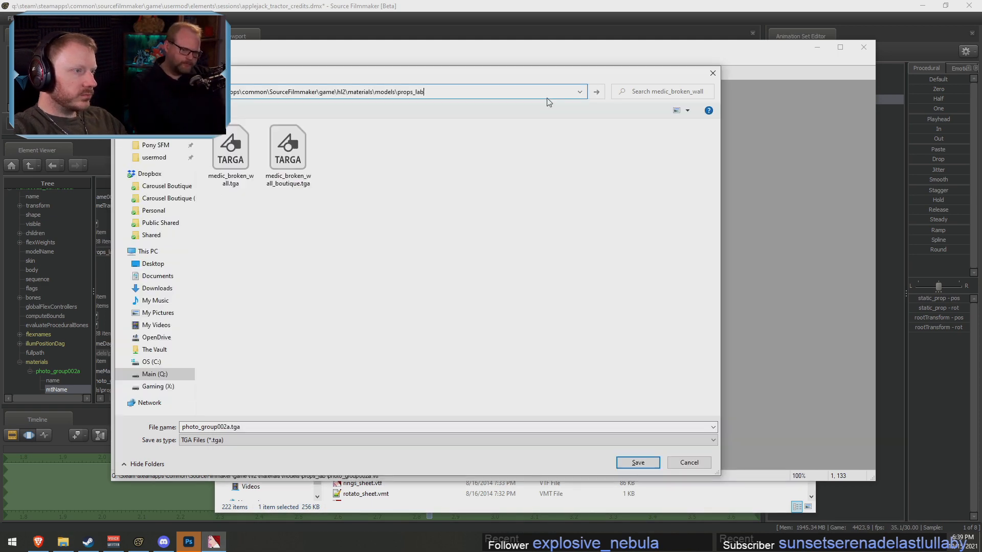
key(Return)
key(Return)
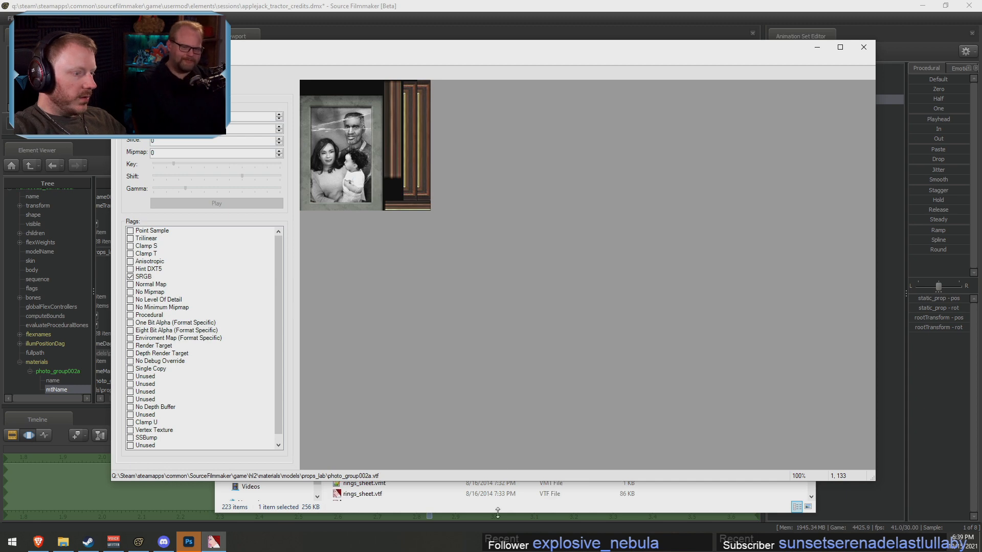
Find photo_group002a.tga in the props_lab folder and open it in Photoshop
key(alt+Tab)
scroll(383, 194, up, 15)
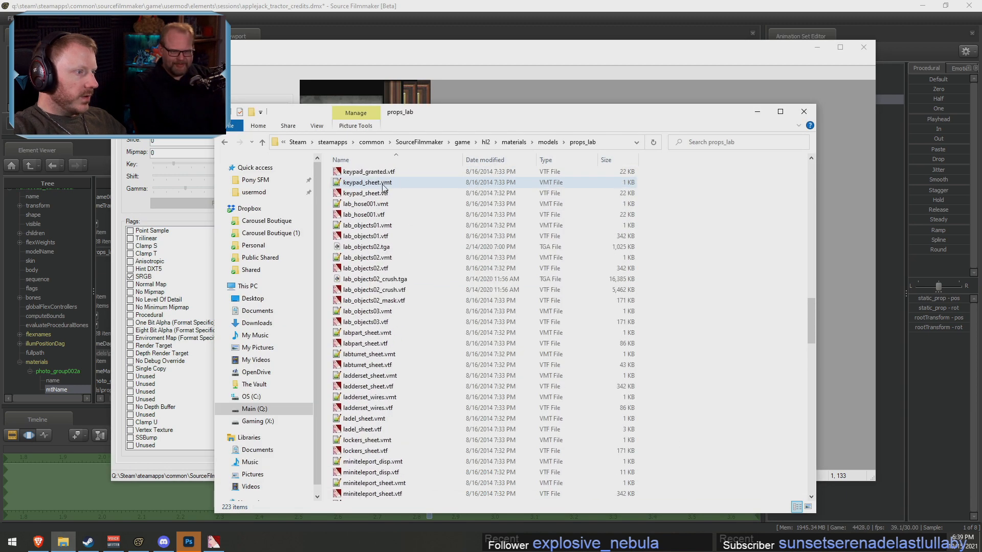
scroll(383, 195, down, 20)
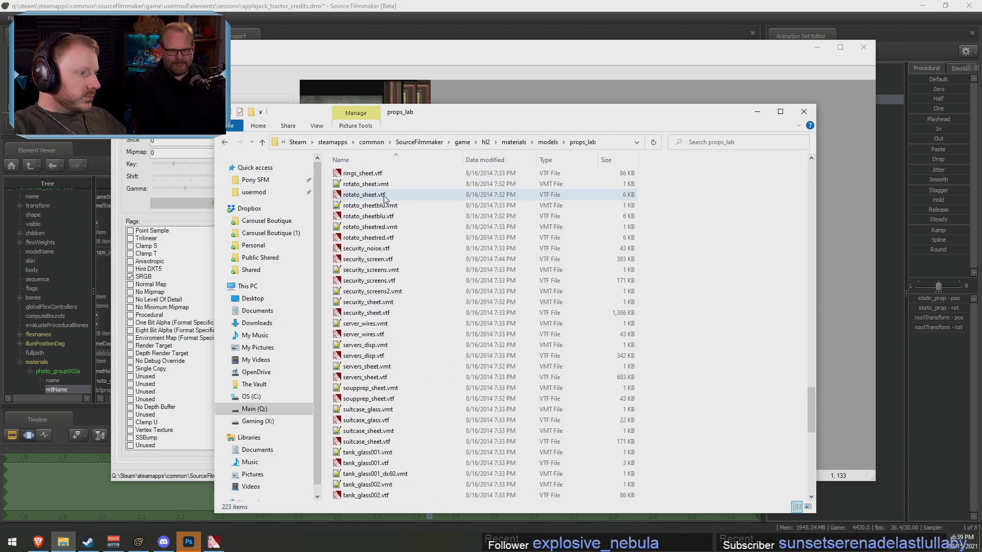
scroll(385, 199, up, 14)
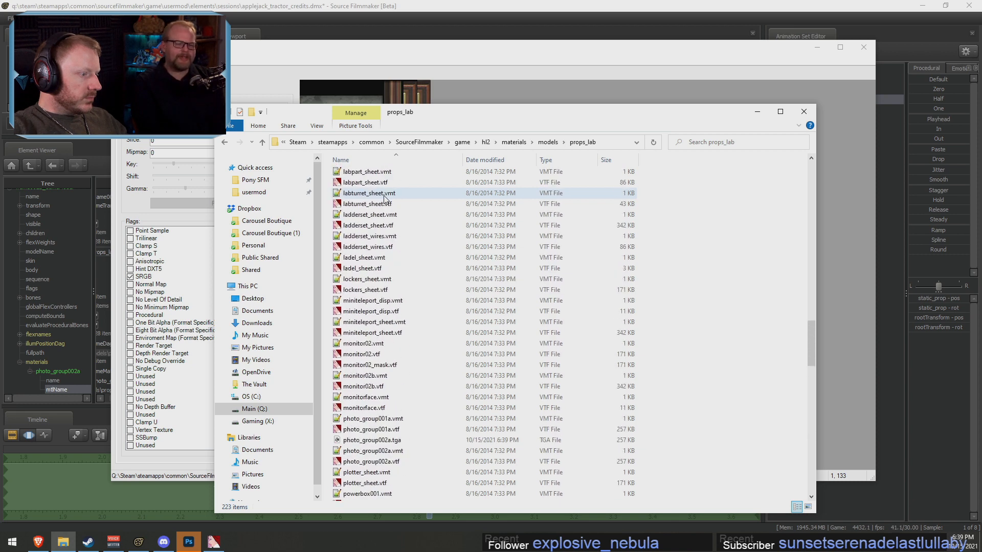
double_click(371, 313)
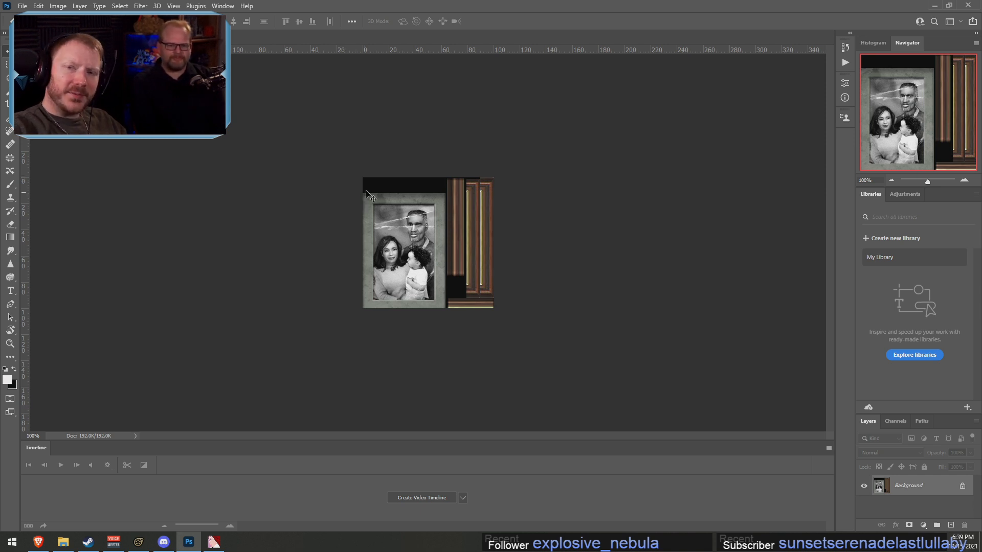
Resize the frame texture to 1024 by 1024 pixels
alt+scroll(402, 256, up, 5)
alt+scroll(401, 257, down, 2)
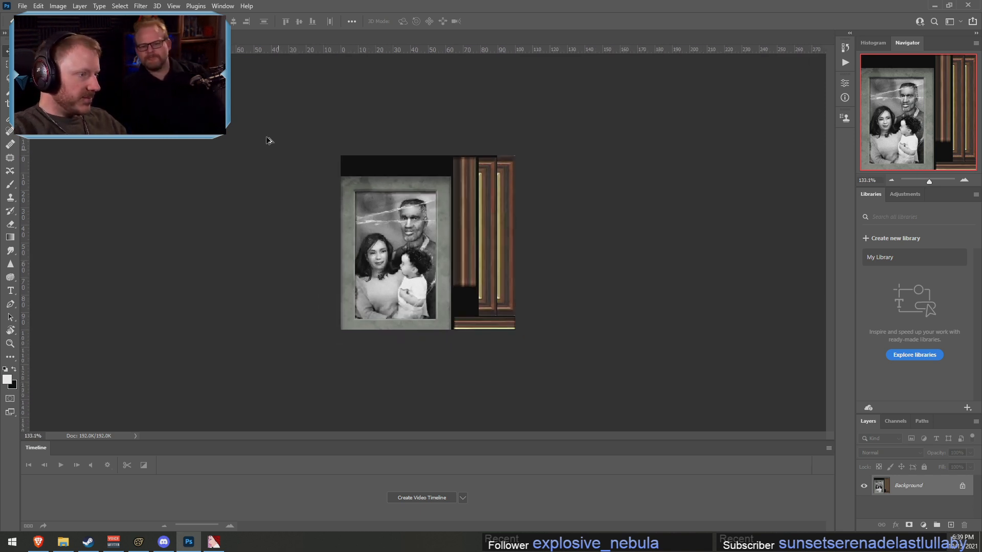
click(39, 5)
mouse_move(55, 3)
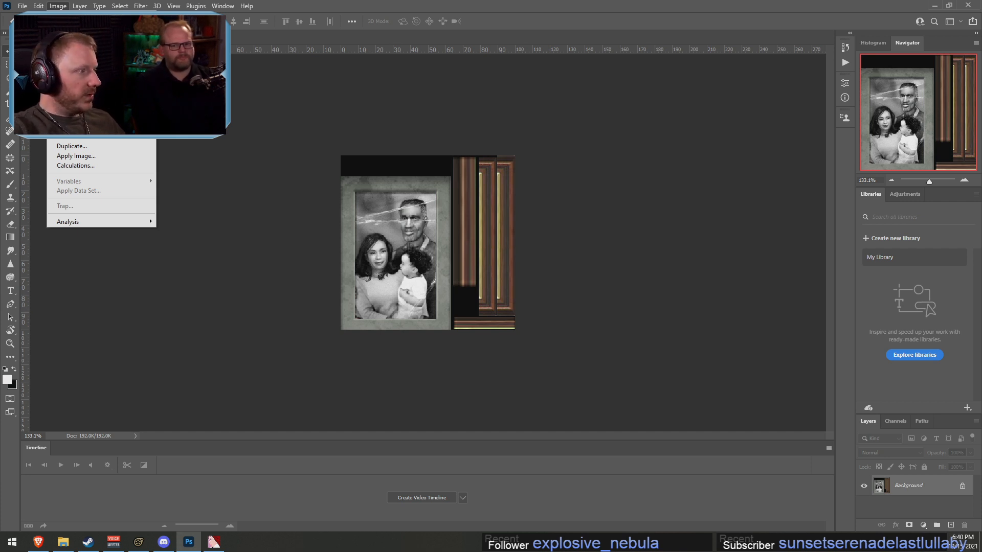
click(72, 83)
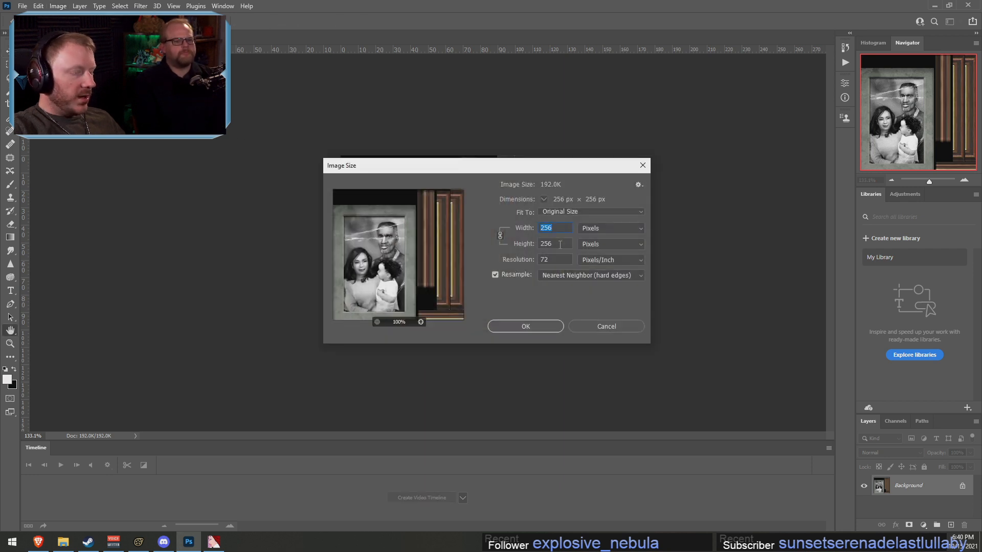
drag(557, 244, 532, 246)
text(1024)
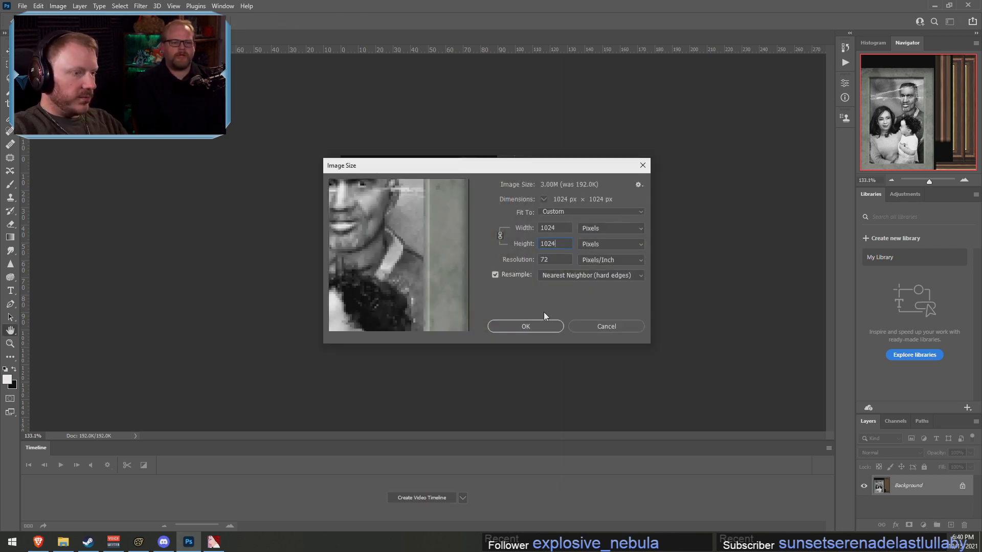
click(542, 324)
scroll(330, 282, down, 1)
alt+scroll(306, 278, down, 8)
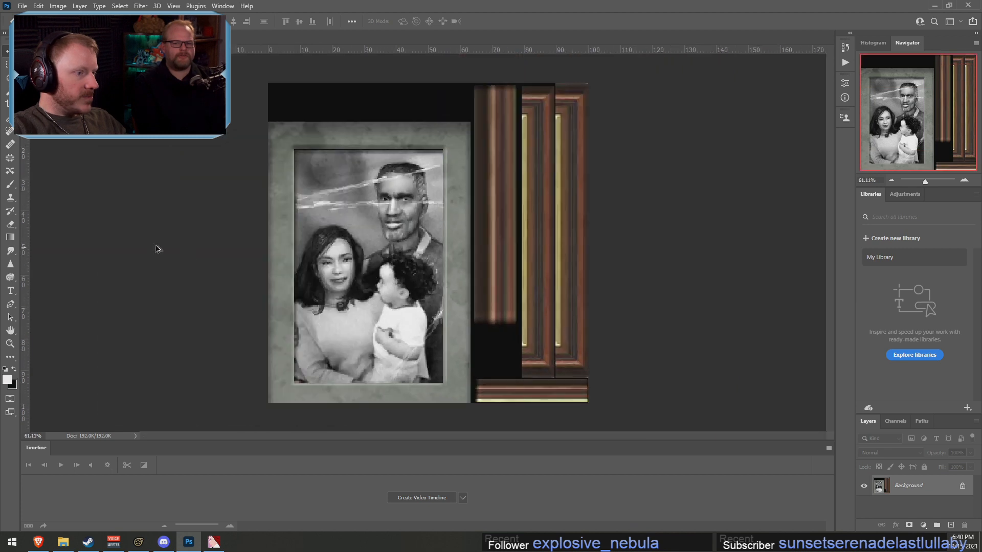
Switch to Source Filmmaker and examine the framed photo on the wall from the front at close range
alt+scroll(199, 252, up, 2)
alt+scroll(204, 253, down, 1)
key(alt+Tab)
key(alt+Tab)
key(alt+Tab)
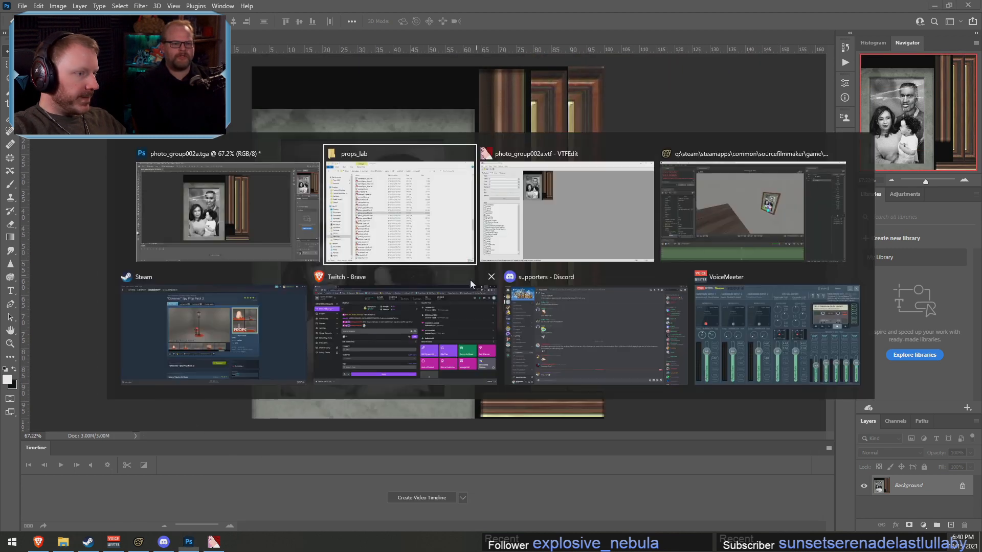
key(alt+Tab)
key(alt+Tab)
key(alt+Tab)
key(alt+Tab)
key(alt+Tab)
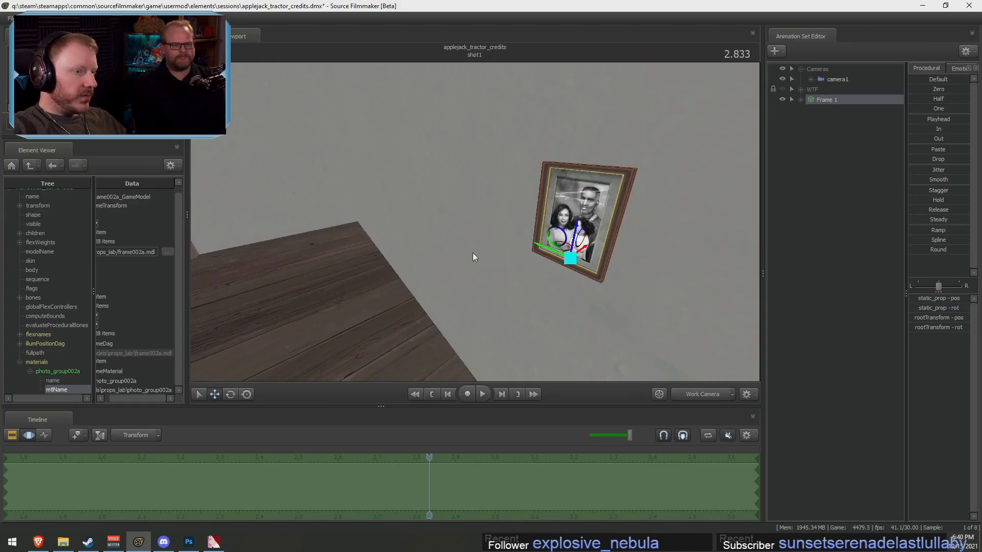
drag(472, 254, 479, 227)
key(w)
key(s)
key(w)
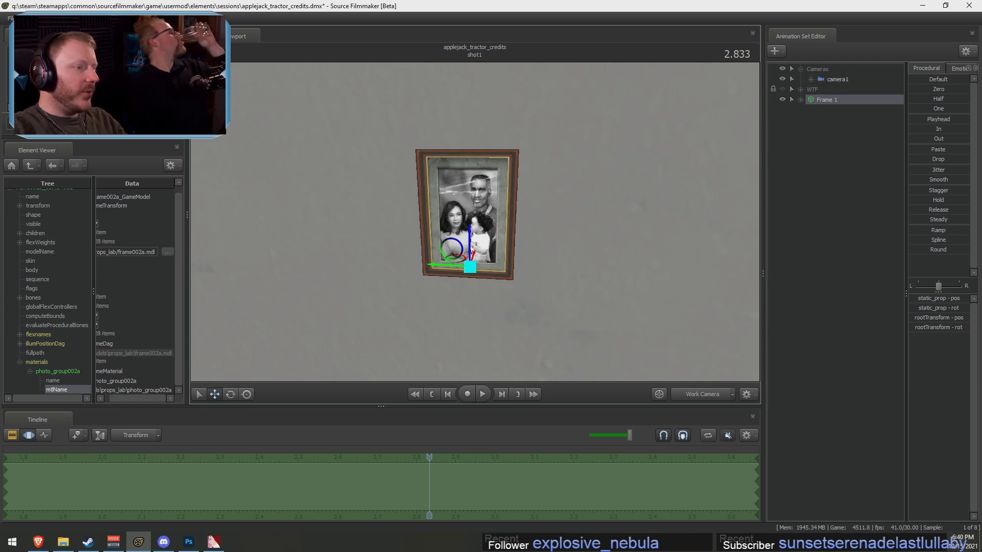
mouse_move(547, 284)
mouse_down()
mouse_move(549, 338)
mouse_move(551, 283)
mouse_up()
key(w)
key(w)
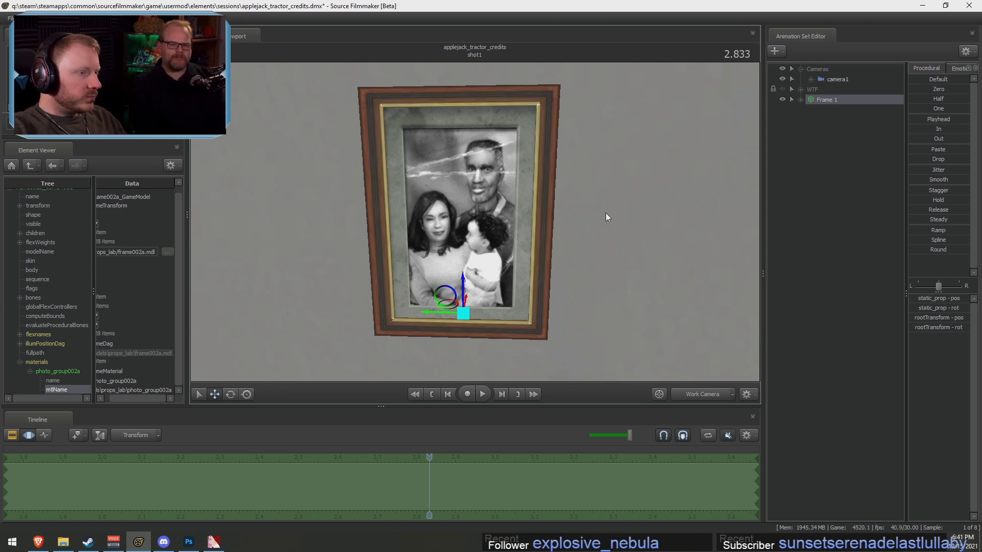
Switch back to Photoshop and resize the frame texture to 2048 by 2048 pixels
key(alt+Tab)
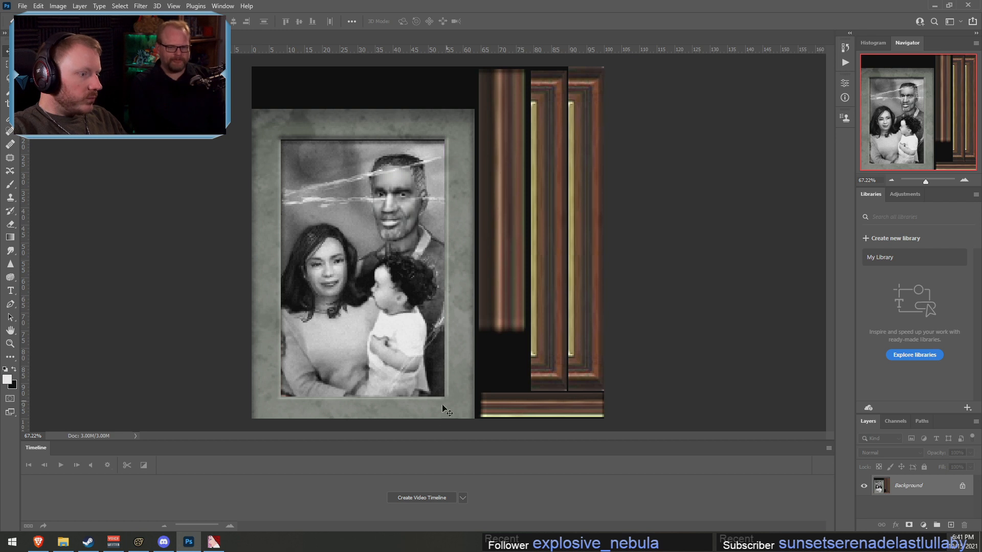
drag(594, 346, 598, 344)
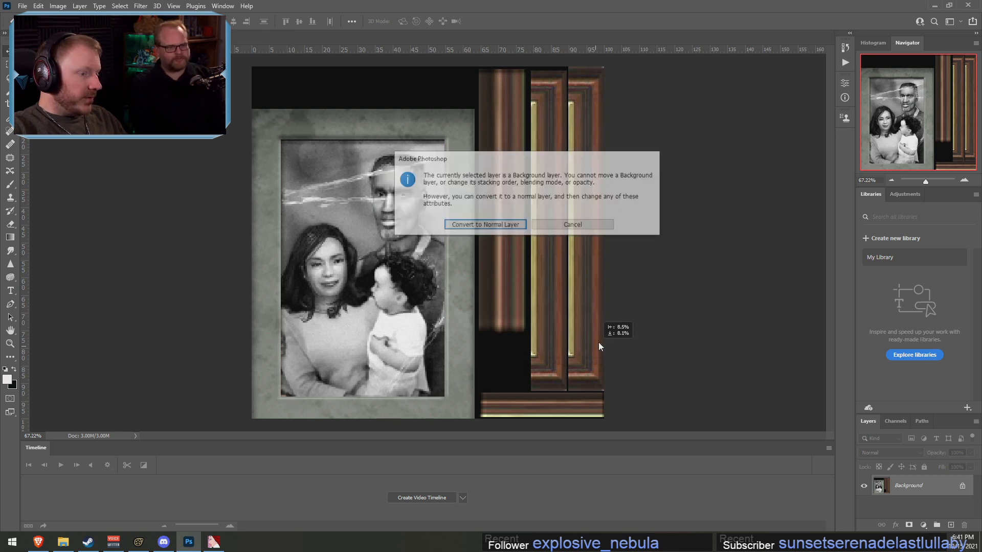
click(585, 225)
key(a)
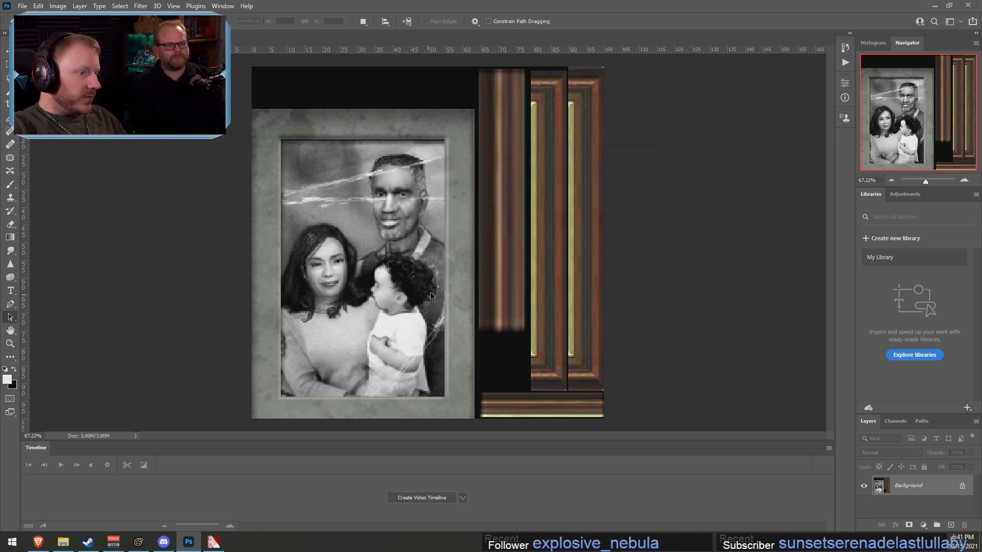
click(21, 6)
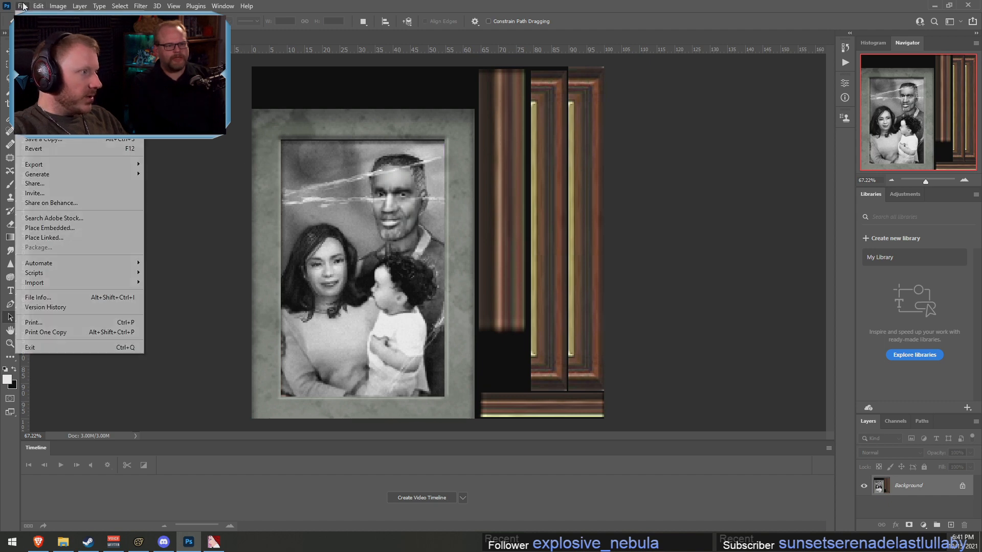
click(58, 5)
click(72, 81)
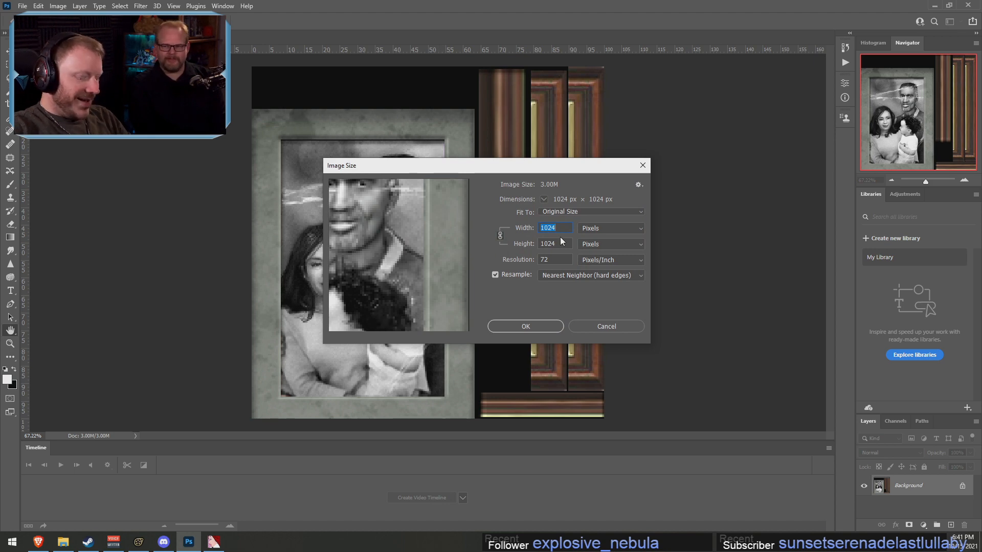
text(2048)
click(535, 323)
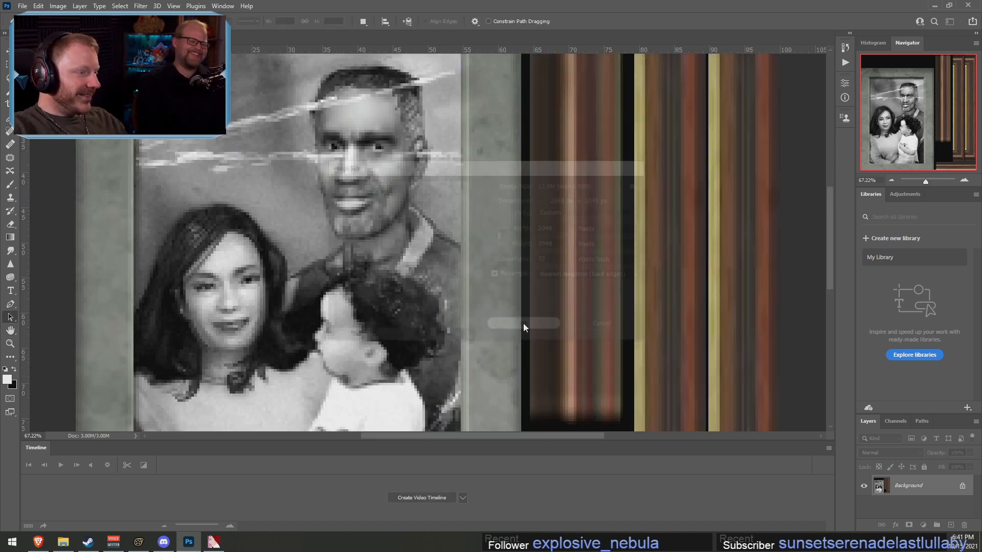
alt+scroll(271, 353, down, 5)
alt+scroll(237, 394, up, 4)
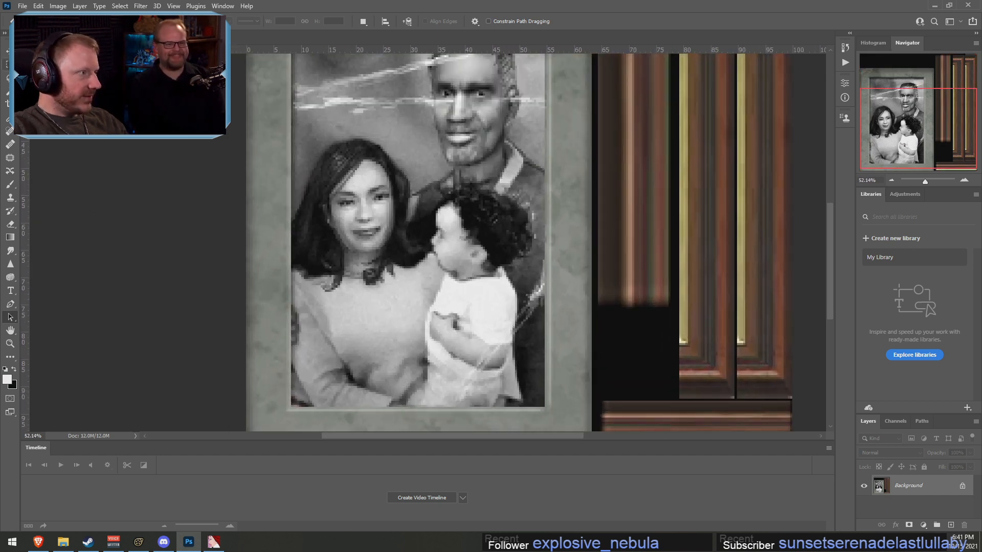
Convert the Background into a normal layer named Layer 0 and add a layer mask to it
key(m)
alt+scroll(497, 206, down, 2)
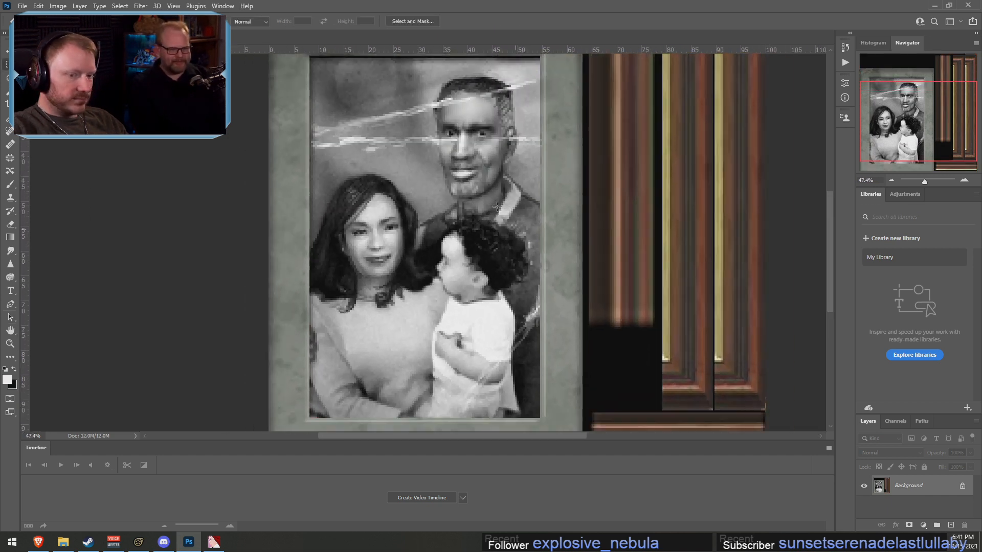
alt+scroll(497, 206, down, 1)
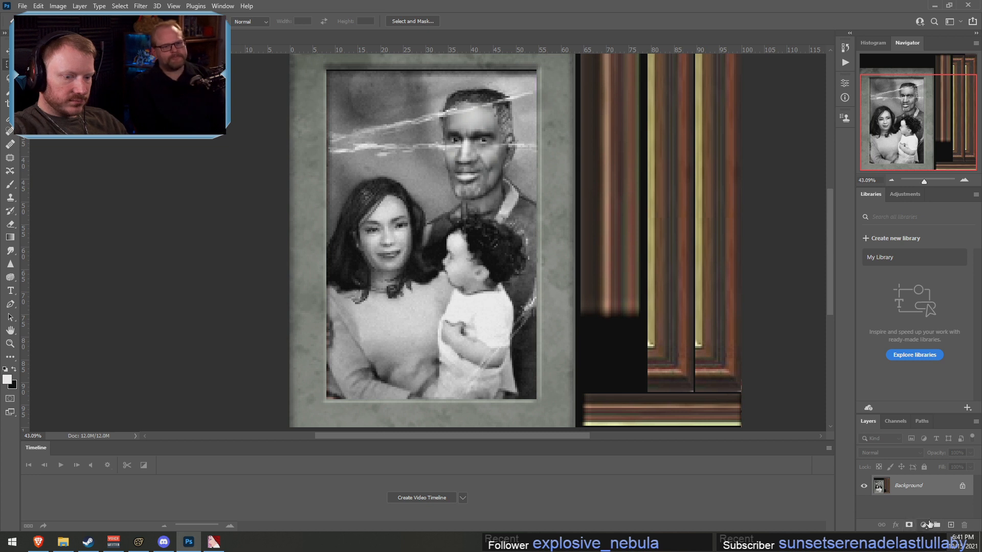
right_click(933, 492)
click(926, 369)
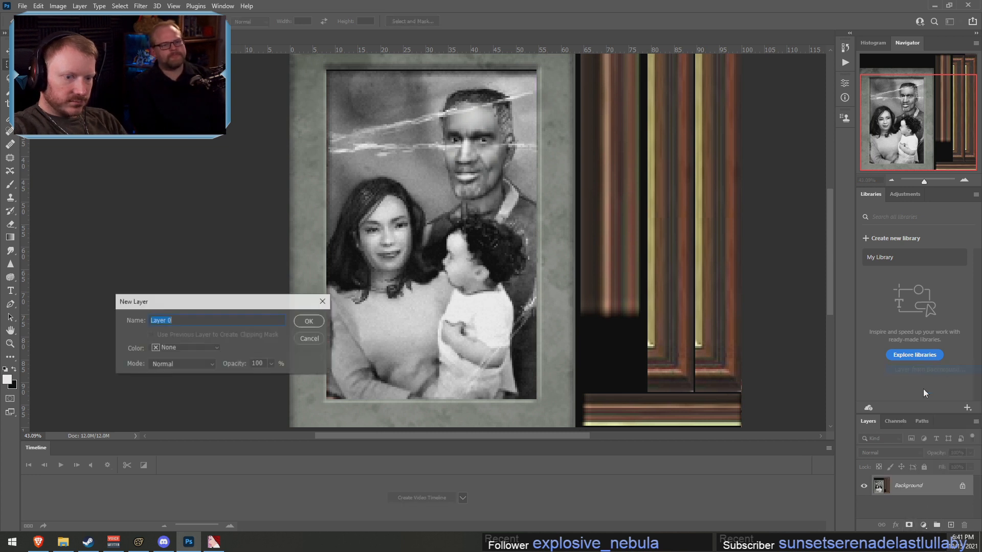
key(Return)
click(910, 525)
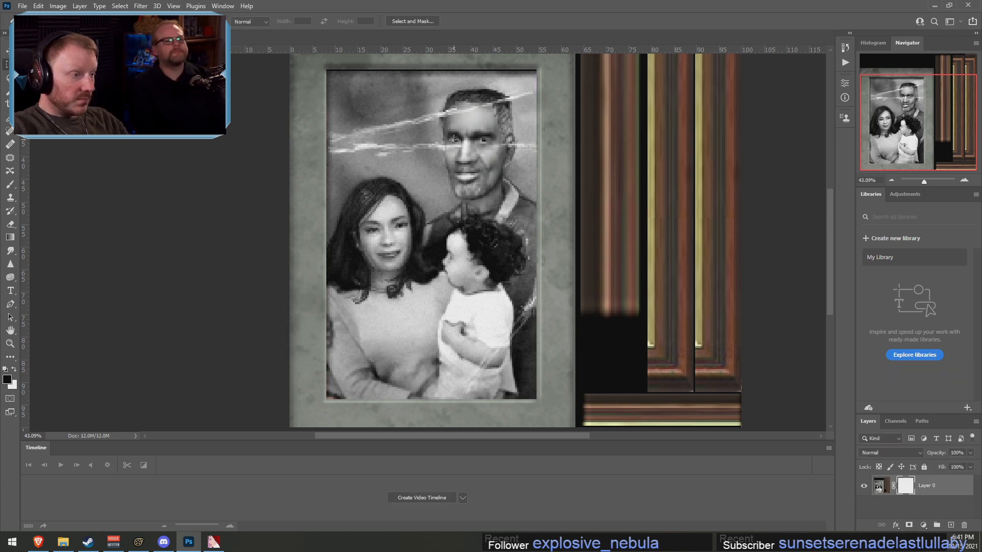
alt+scroll(330, 67, up, 5)
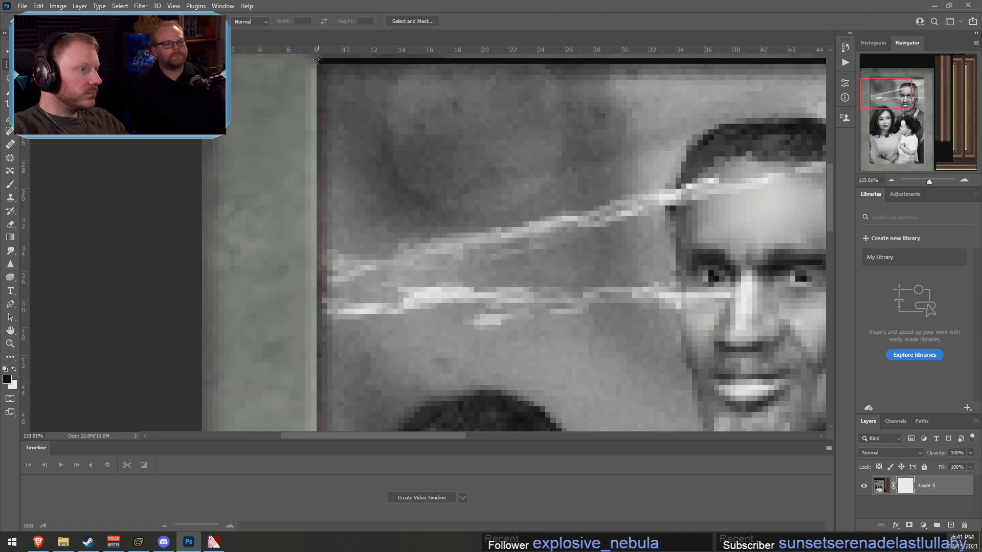
drag(318, 60, 562, 316)
right_click(349, 101)
click(358, 104)
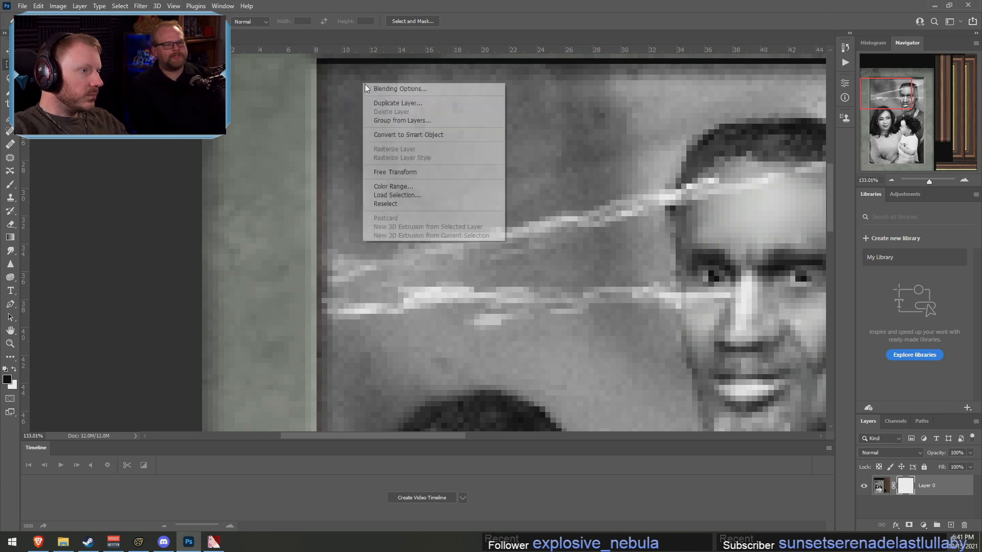
right_click(363, 84)
click(343, 105)
Make a rectangular selection around the family photo, following the inner edge of the grey-green mat
alt+scroll(325, 65, up, 4)
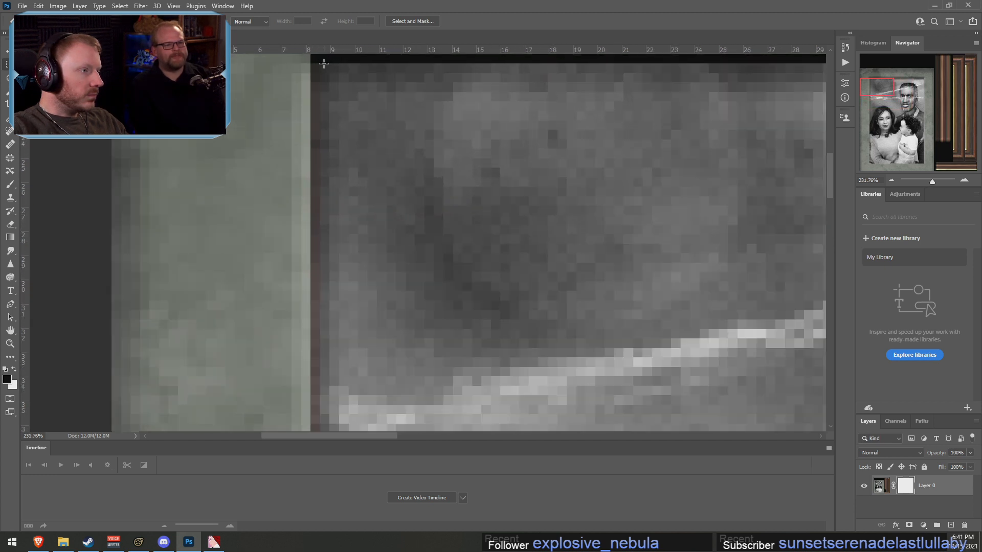
scroll(323, 66, up, 2)
drag(313, 87, 332, 115)
click(311, 88)
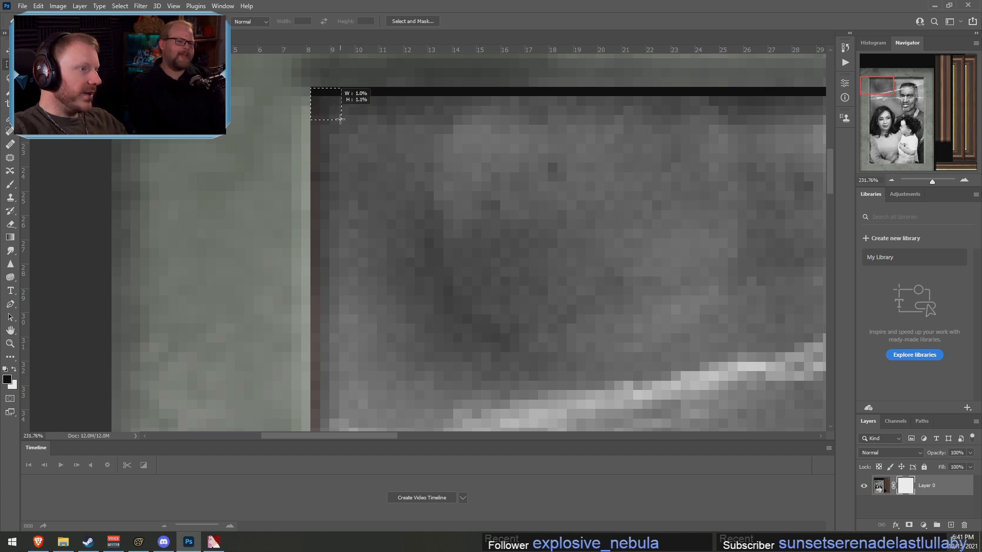
drag(340, 119, 339, 118)
click(329, 92)
drag(309, 86, 682, 499)
drag(682, 499, 682, 335)
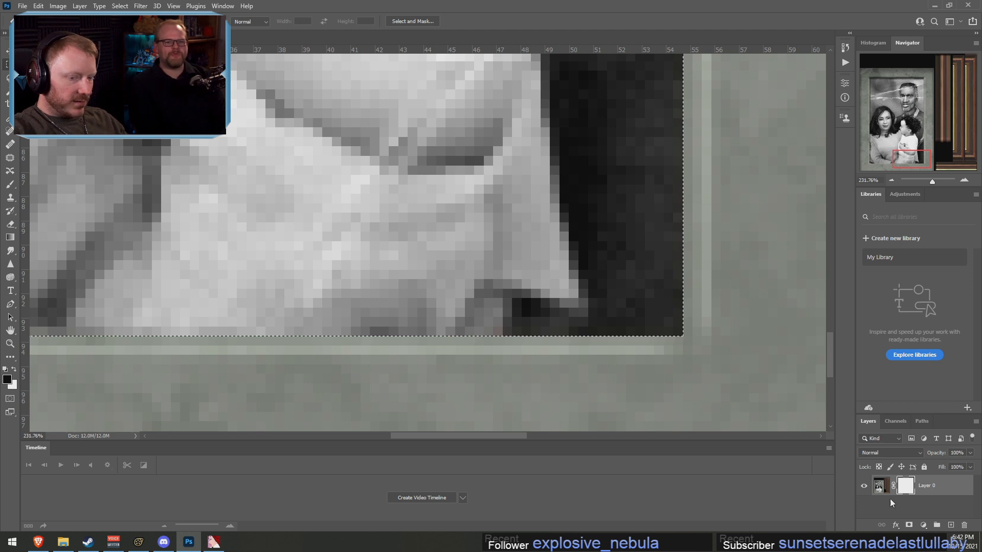
Paint black over the selected family photo on Layer 0's mask with an enlarged brush to hide it, and drop the selection
key(ctrl+0)
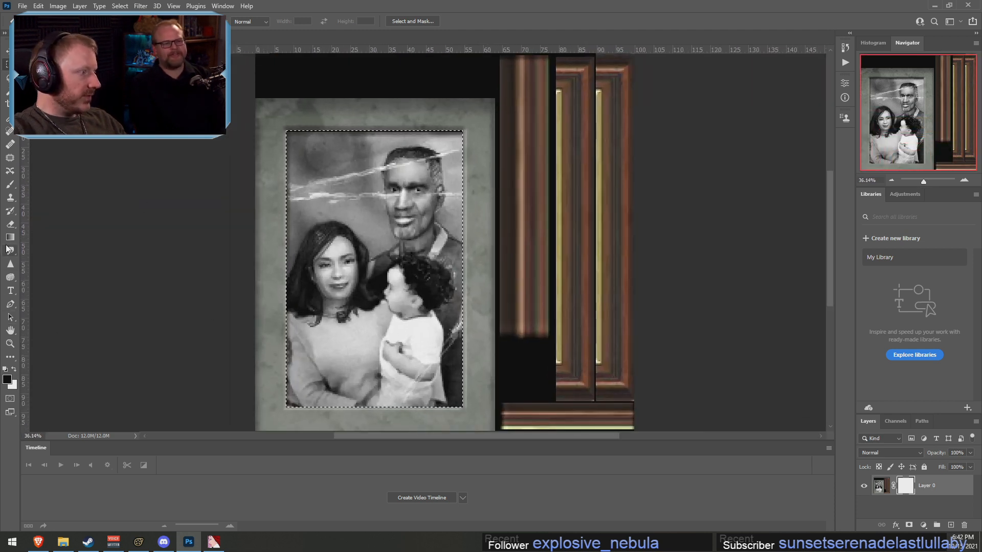
click(11, 184)
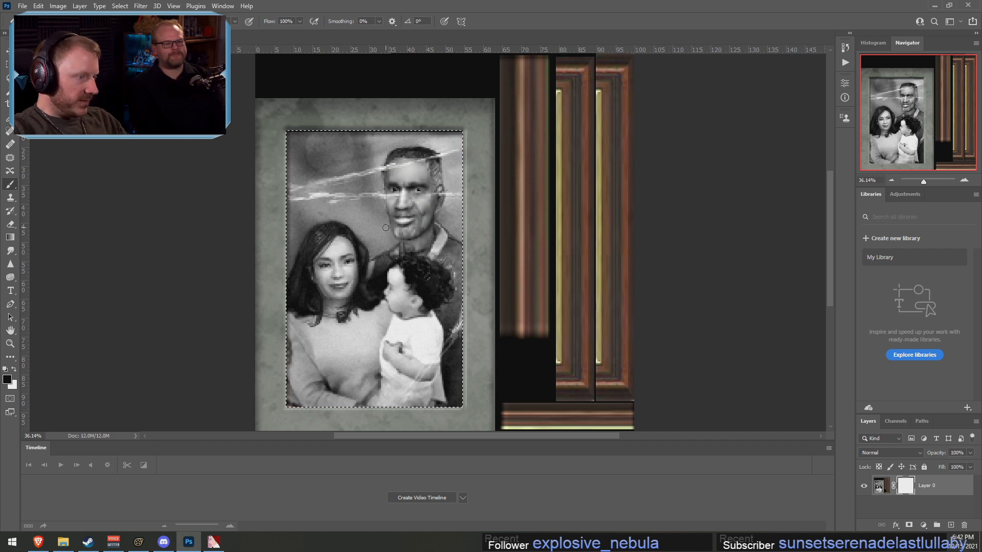
key(bracketright)
key(bracketright)
key(bracketright)
key(bracketright)
key(bracketright)
key(bracketright)
key(bracketright)
key(bracketright)
key(bracketright)
key(bracketright)
key(bracketright)
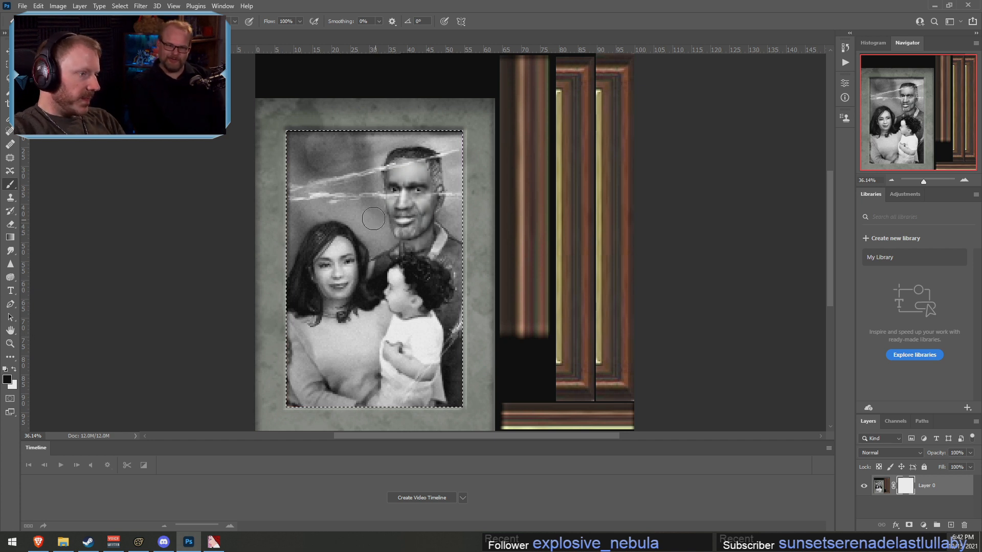
mouse_move(301, 149)
mouse_down()
mouse_move(381, 145)
mouse_move(404, 161)
mouse_up()
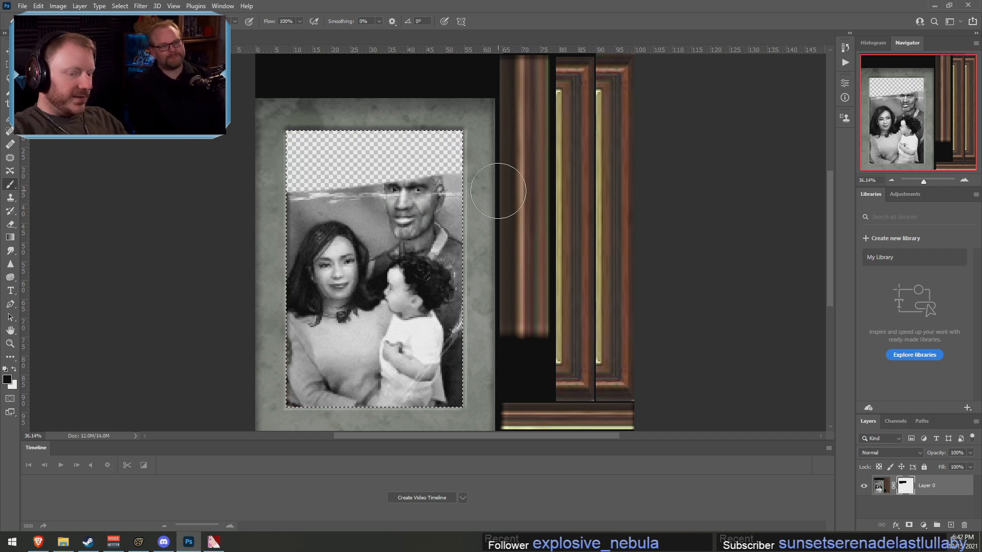
mouse_move(304, 177)
mouse_down()
mouse_move(450, 196)
mouse_move(484, 312)
mouse_move(324, 407)
mouse_up()
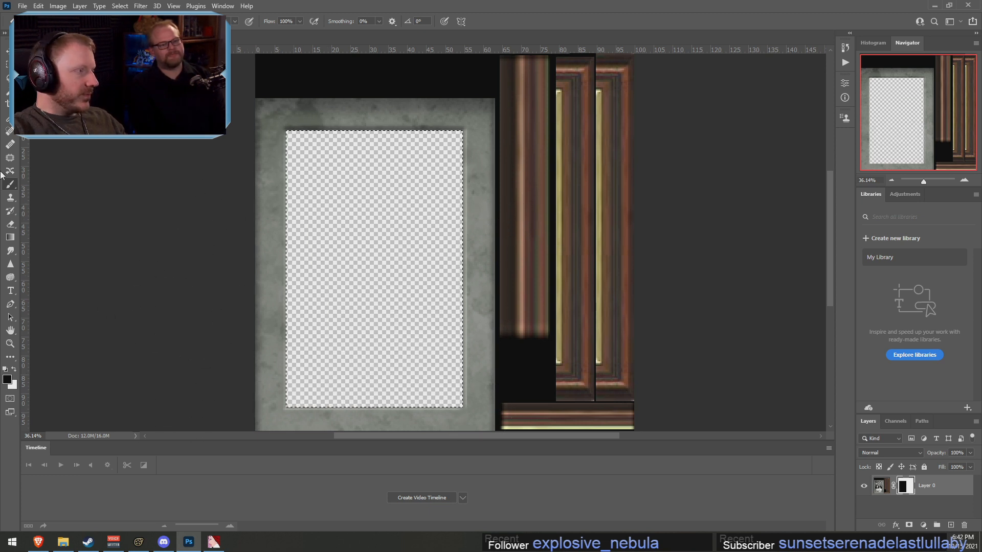
key(l)
right_click(349, 176)
click(358, 180)
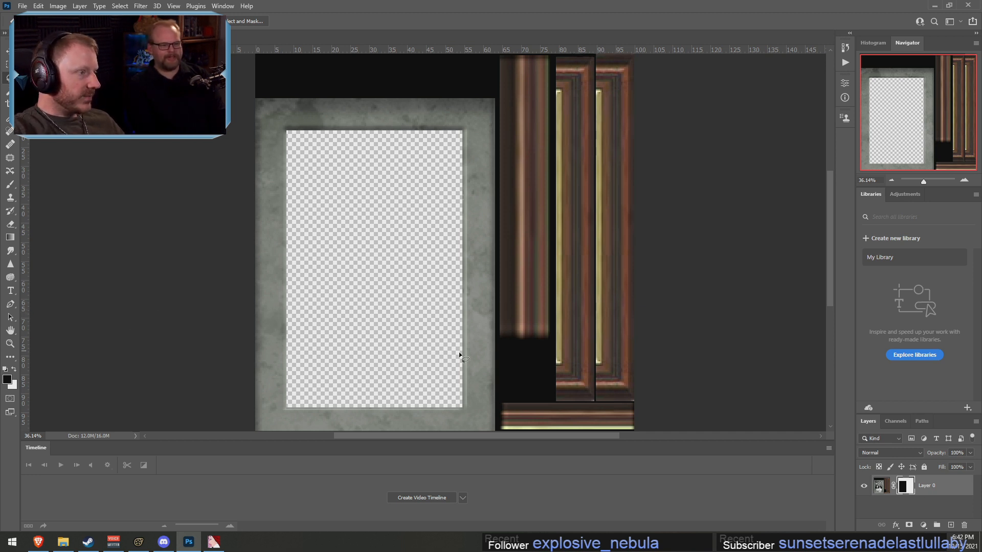
click(864, 486)
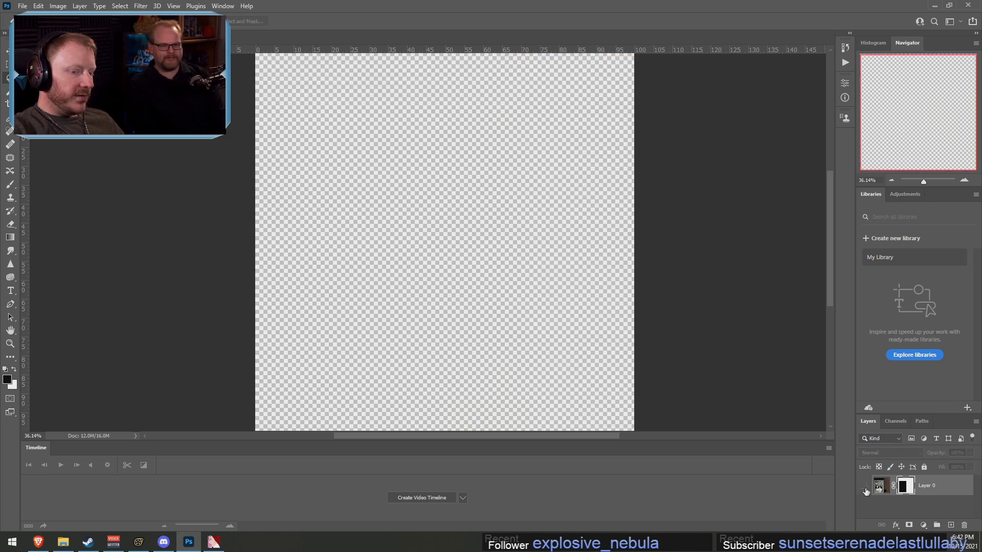
click(863, 486)
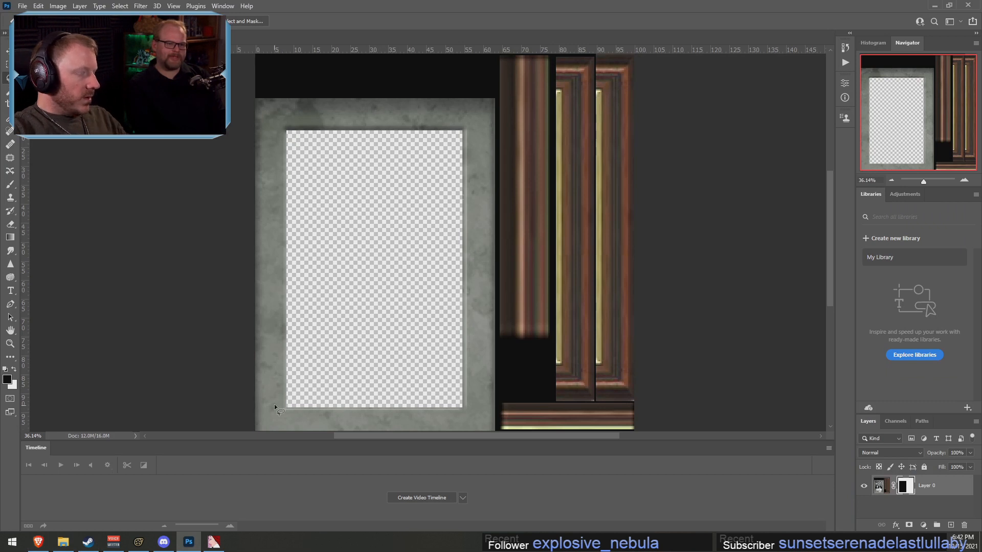
scroll(274, 401, down, 3)
alt+scroll(236, 344, up, 5)
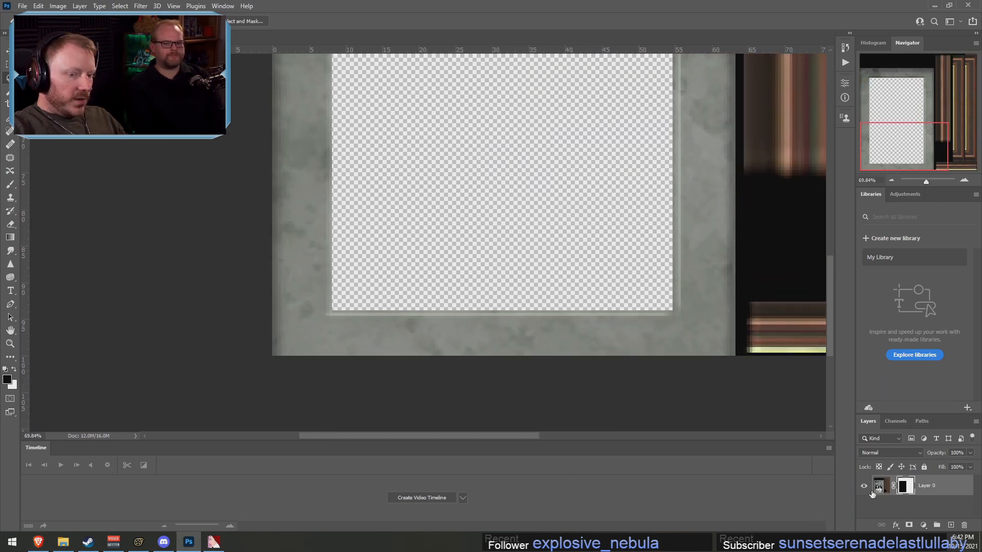
right_click(901, 488)
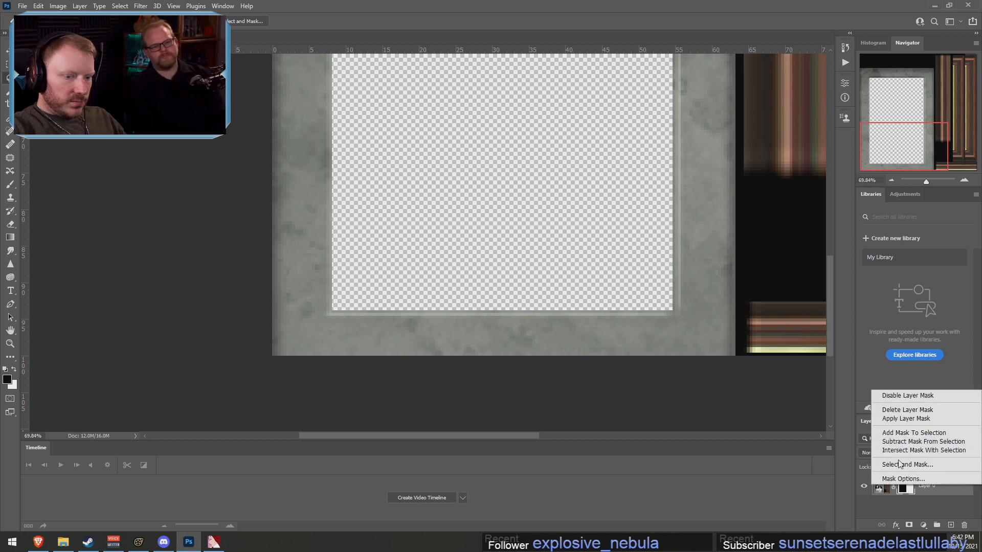
click(908, 497)
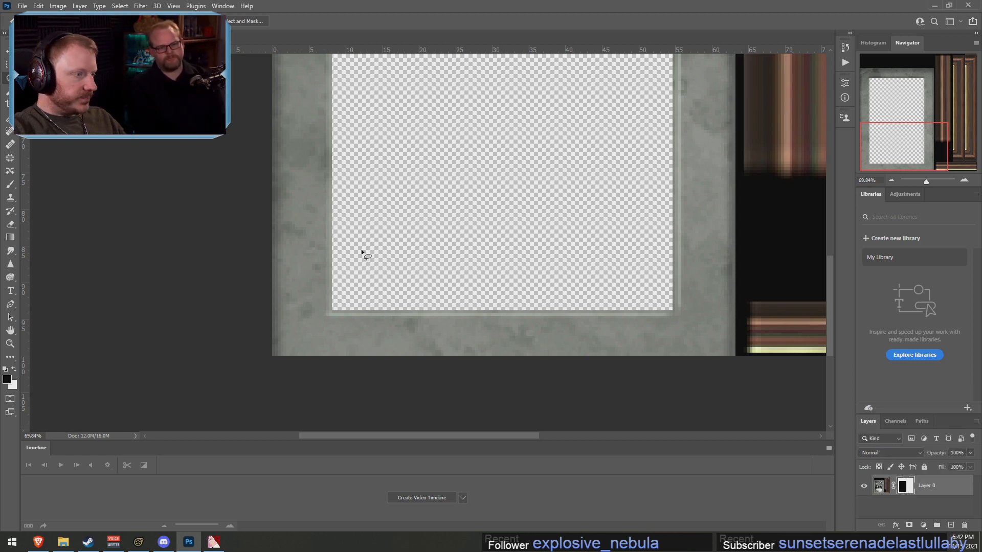
Make a rectangular selection across the lower end of the photo opening, including the mat's bottom inner edge
key(m)
drag(313, 325, 707, 232)
alt+scroll(707, 232, down, 5)
alt+scroll(323, 319, up, 1)
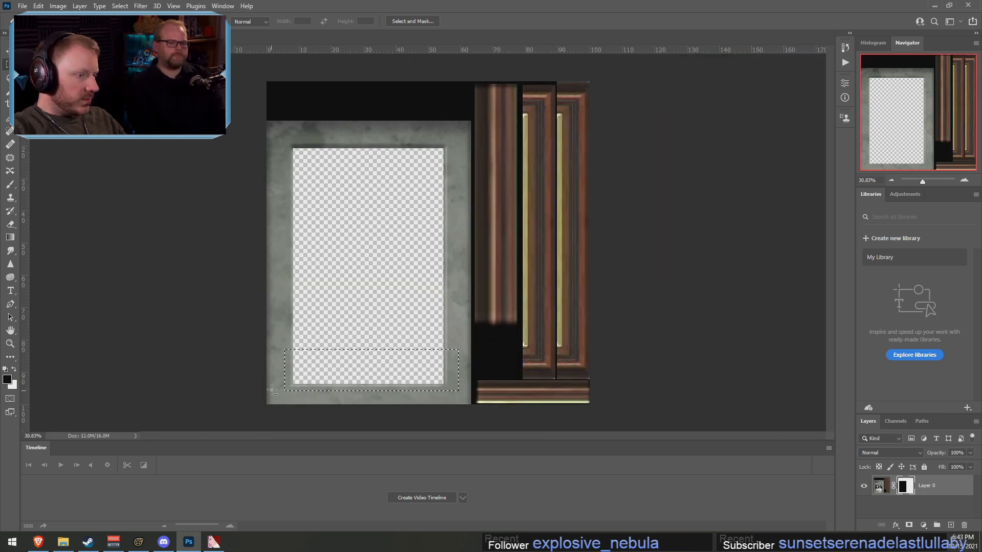
alt+scroll(282, 403, up, 3)
alt+scroll(281, 402, up, 2)
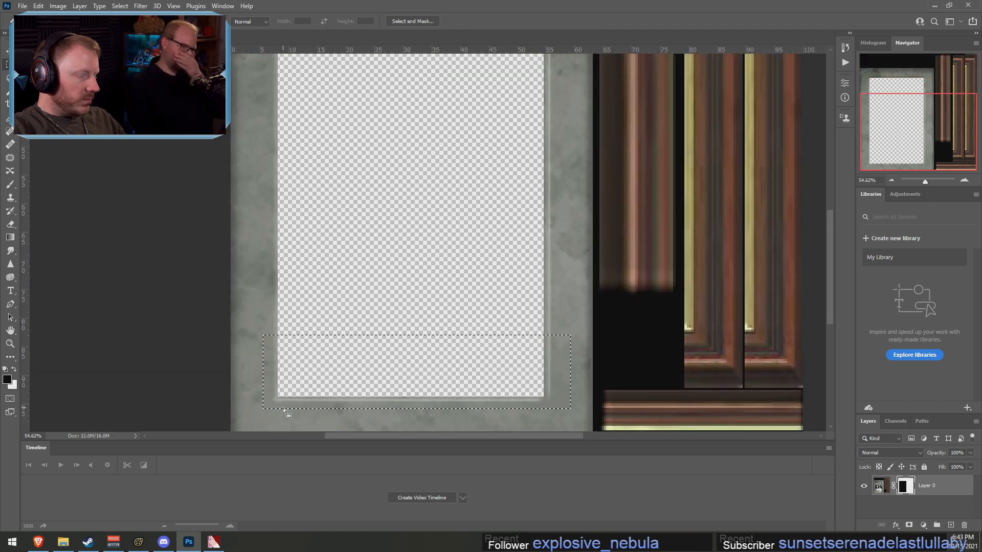
drag(251, 326, 565, 409)
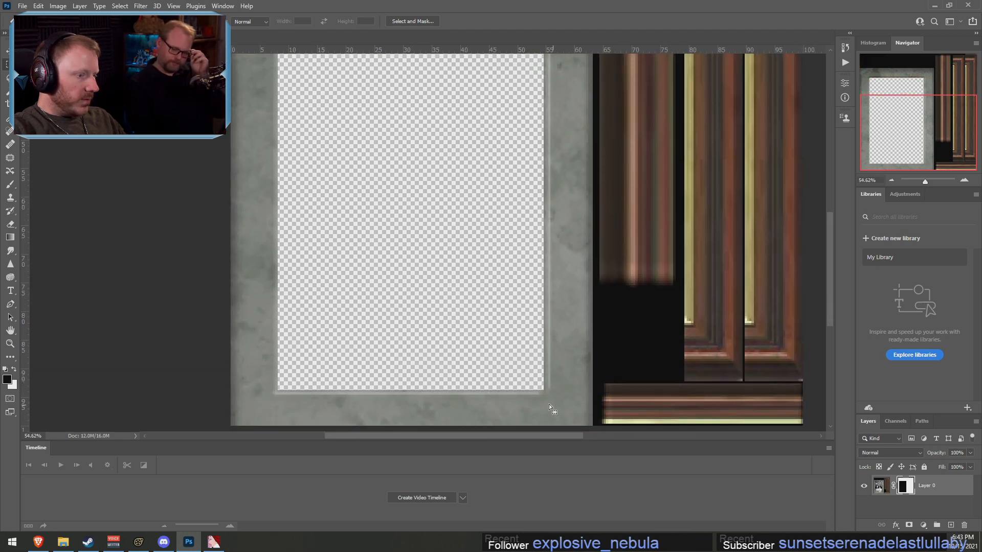
Paint white on Layer 0's mask inside the selection to bring back the bottom of the photo, and deselect
click(10, 185)
click(15, 370)
mouse_move(304, 333)
mouse_down()
mouse_move(284, 350)
mouse_move(491, 352)
mouse_up()
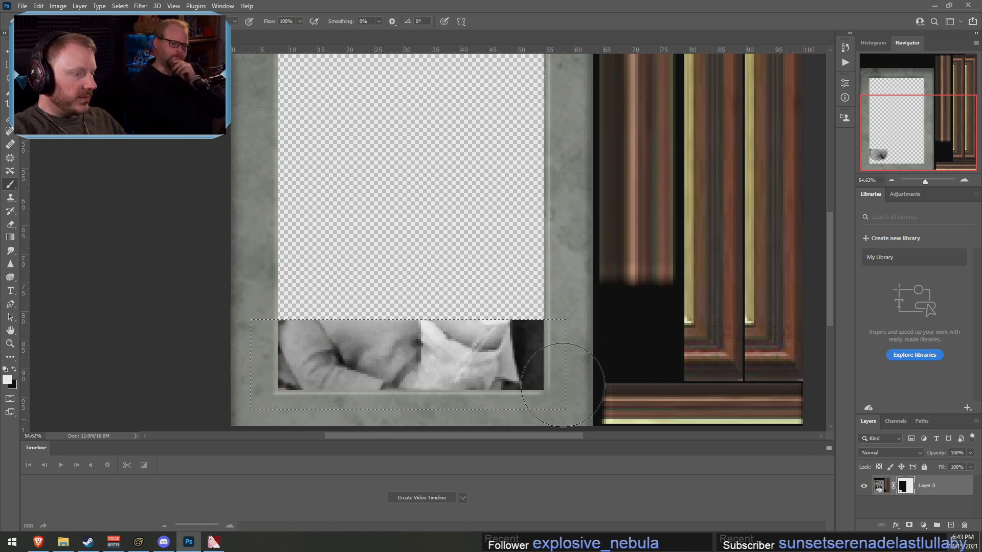
key(l)
right_click(396, 111)
click(427, 118)
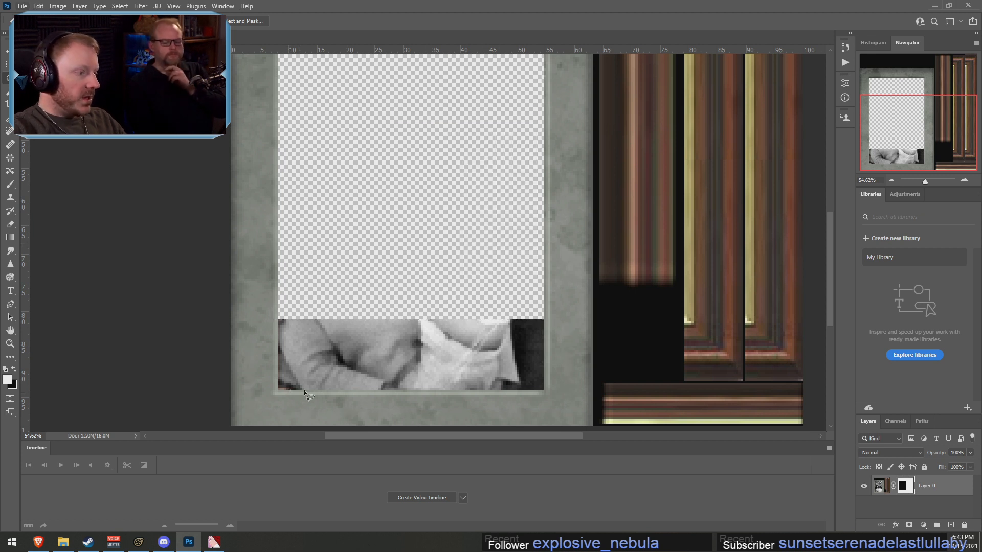
Select a thin horizontal strip along the mat's bottom inner edge, extending slightly past both sides of the photo opening
key(m)
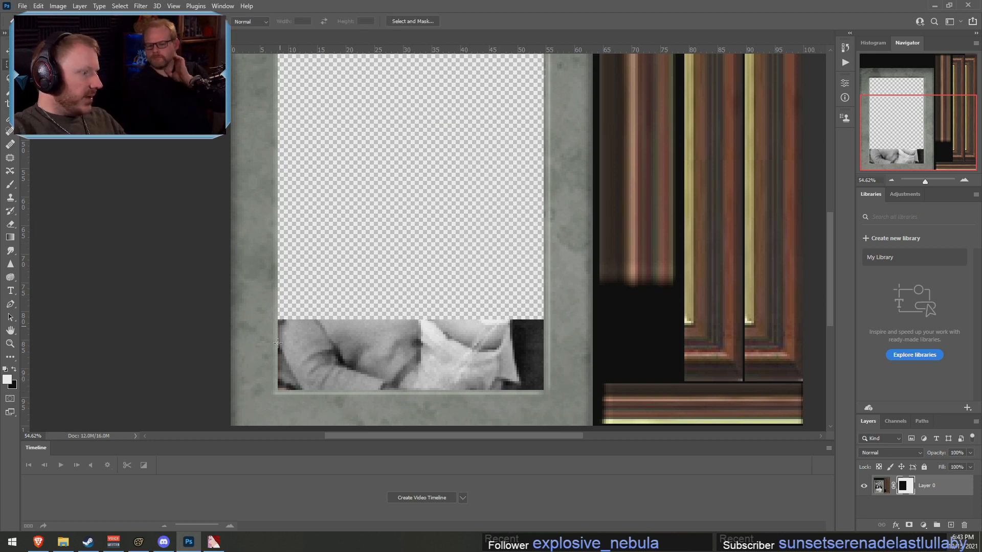
drag(260, 383, 481, 414)
right_click(286, 352)
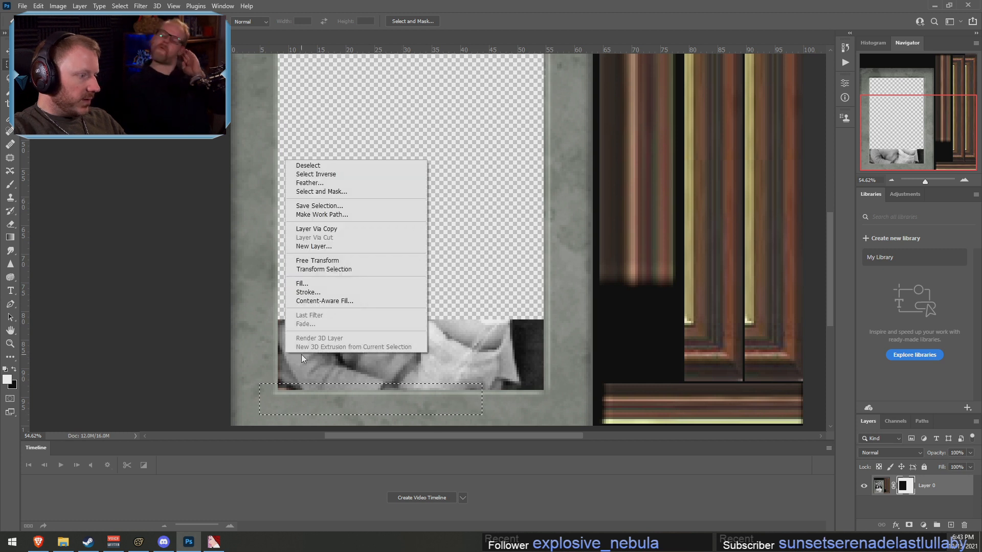
click(306, 166)
drag(267, 383, 556, 401)
Try filling the selected strip with the light foreground colour on a new layer, and undo it
key(ctrl+alt+shift+n)
key(alt+BackSpace)
key(ctrl+d)
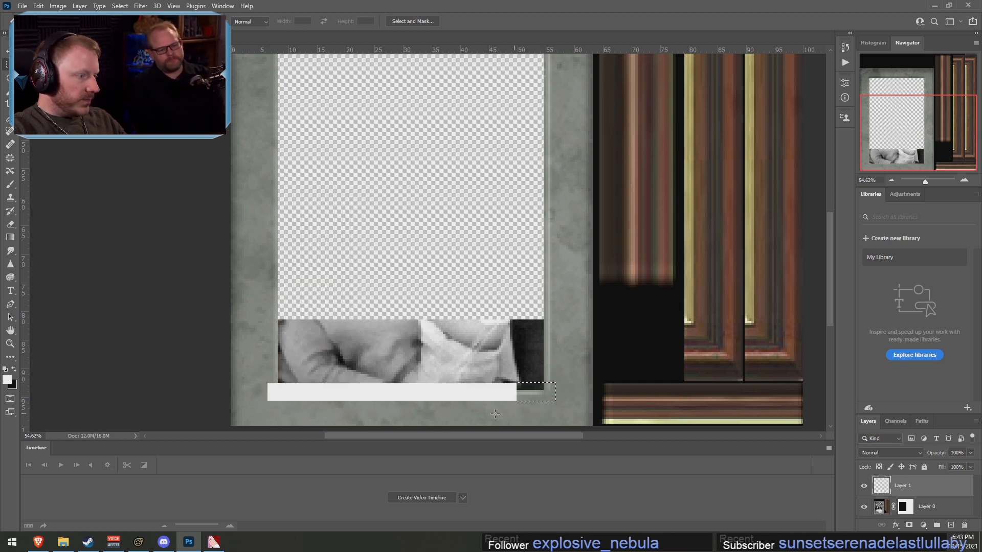
key(ctrl+z)
key(ctrl+z)
key(ctrl+z)
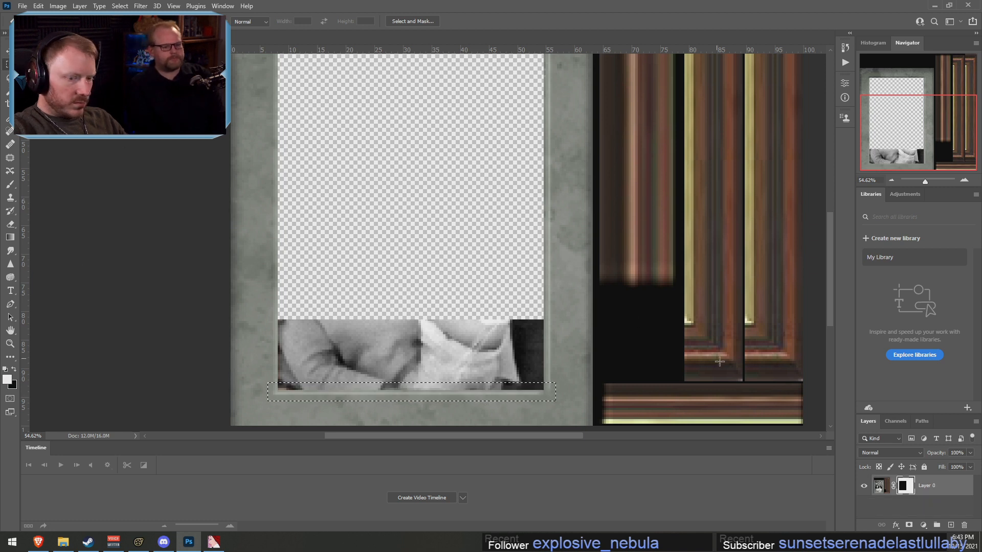
key(ctrl+shift+z)
key(ctrl+shift+z)
key(ctrl+shift+z)
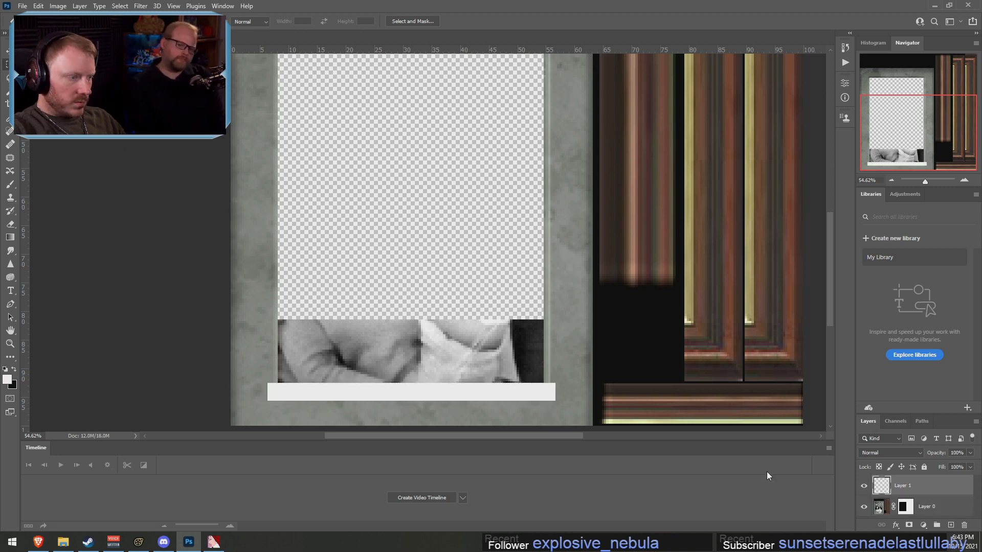
key(v)
key(ctrl+z)
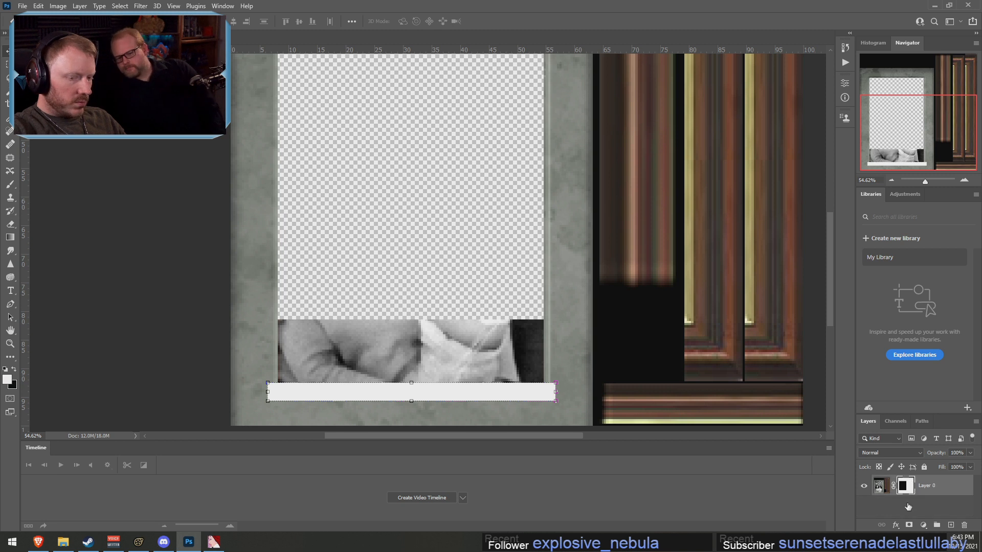
Copy the selected mat-edge strip from Layer 0's image onto a new layer and move it up across the photo
click(884, 487)
key(ctrl+j)
drag(338, 394, 320, 327)
Try merging Layer 1 and Layer 0 into a single layer, and undo the merge
click(927, 512)
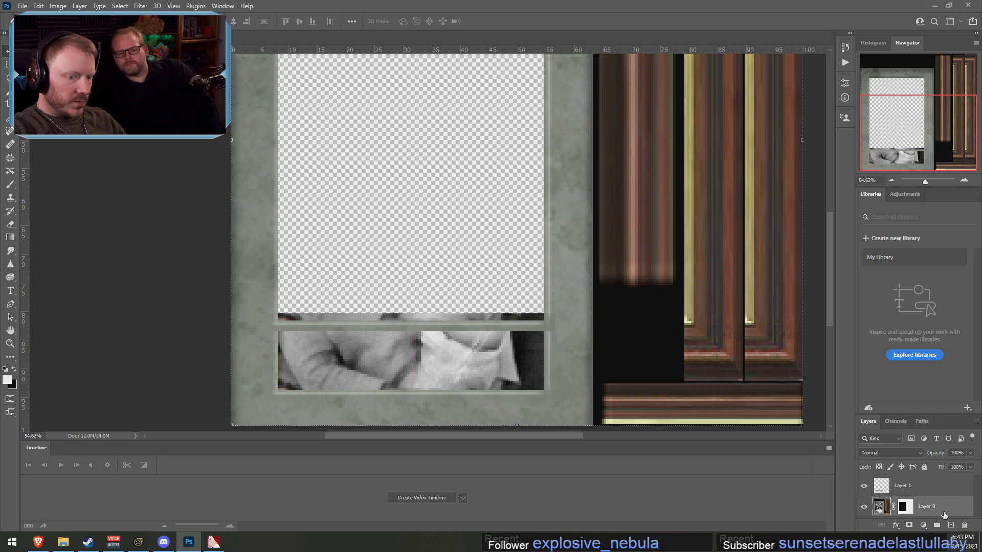
shift+click(928, 491)
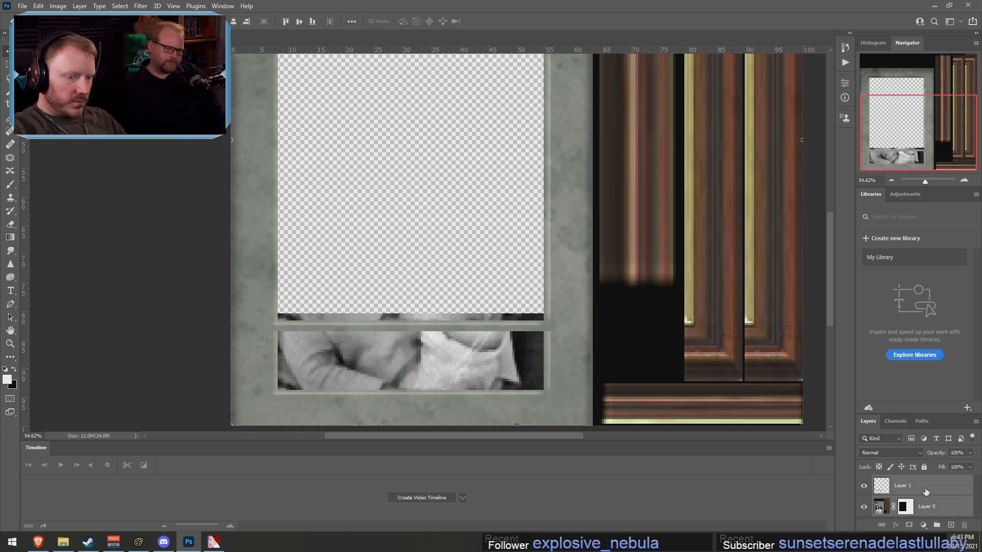
right_click(925, 492)
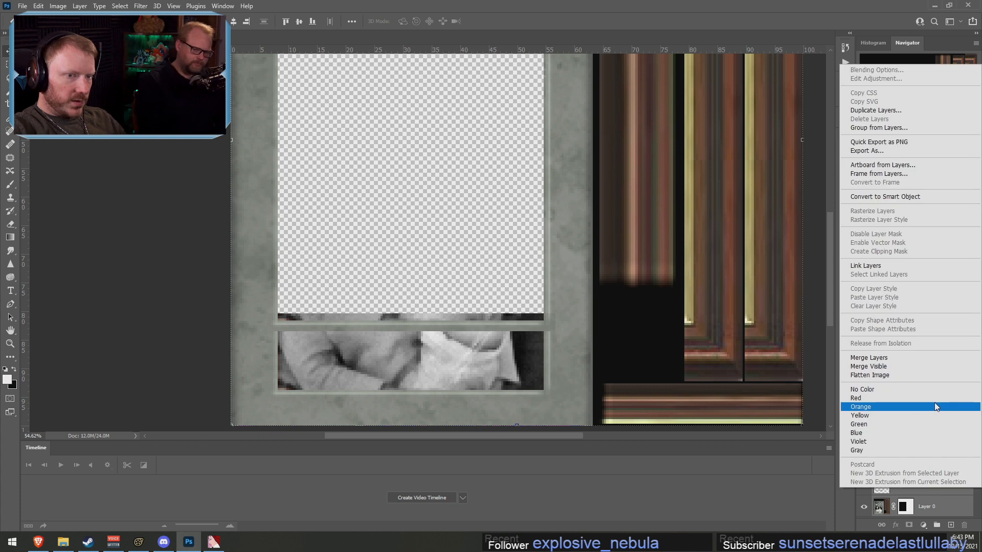
click(882, 360)
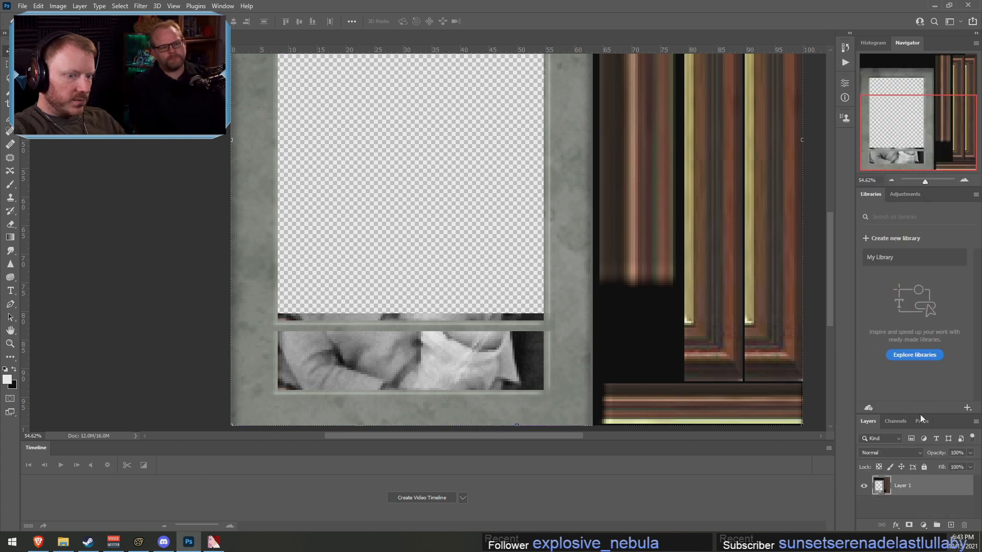
key(ctrl+z)
Delete the layer mask from Layer 0
click(905, 509)
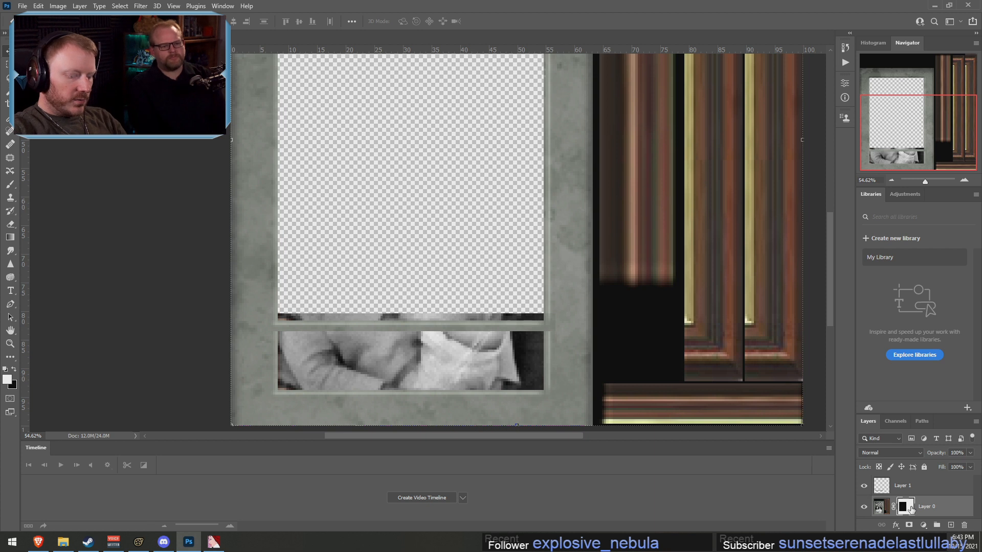
key(Delete)
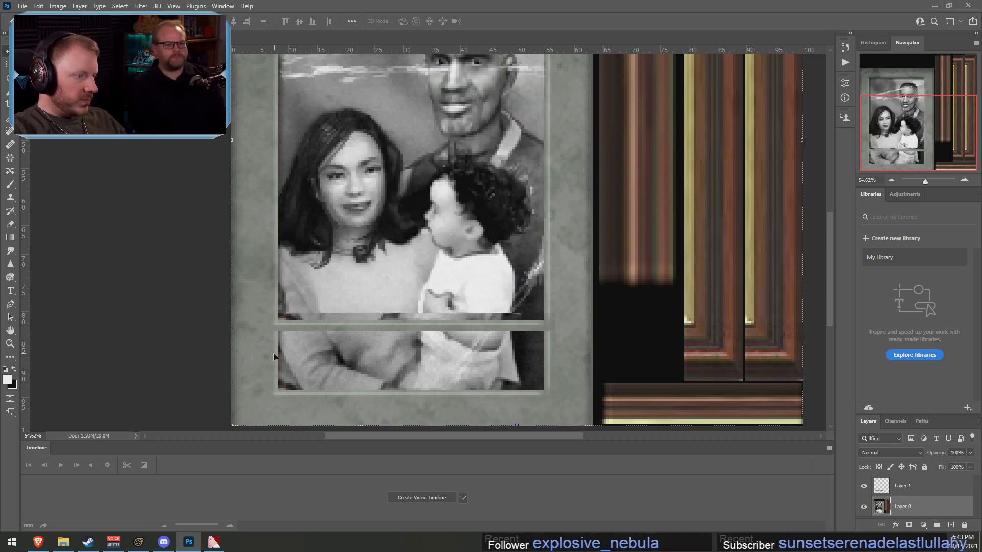
Clone mat texture over the mat's leftover bottom-left edge and the woman's arm in the photo strip below the raised edge
alt+scroll(246, 387, up, 4)
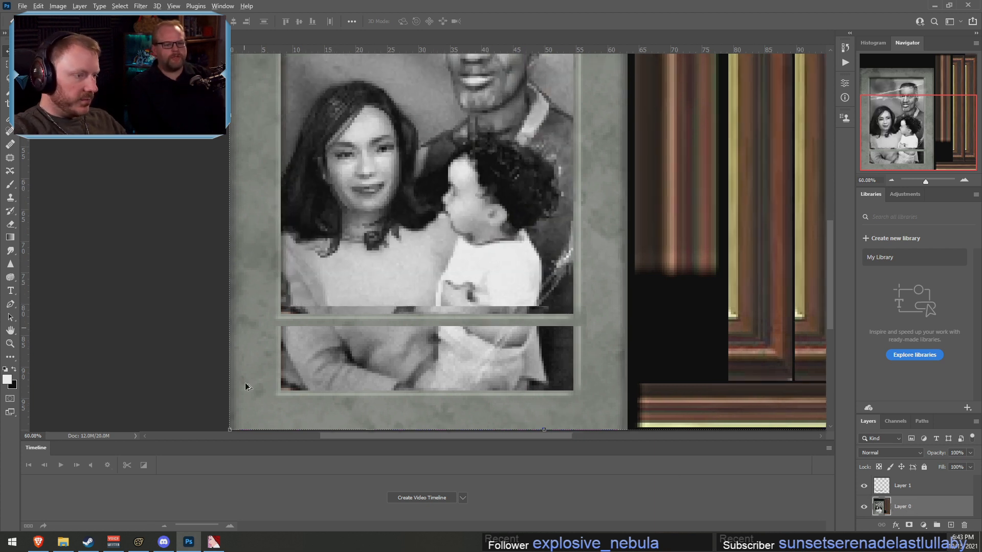
scroll(371, 355, down, 4)
alt+scroll(375, 354, up, 1)
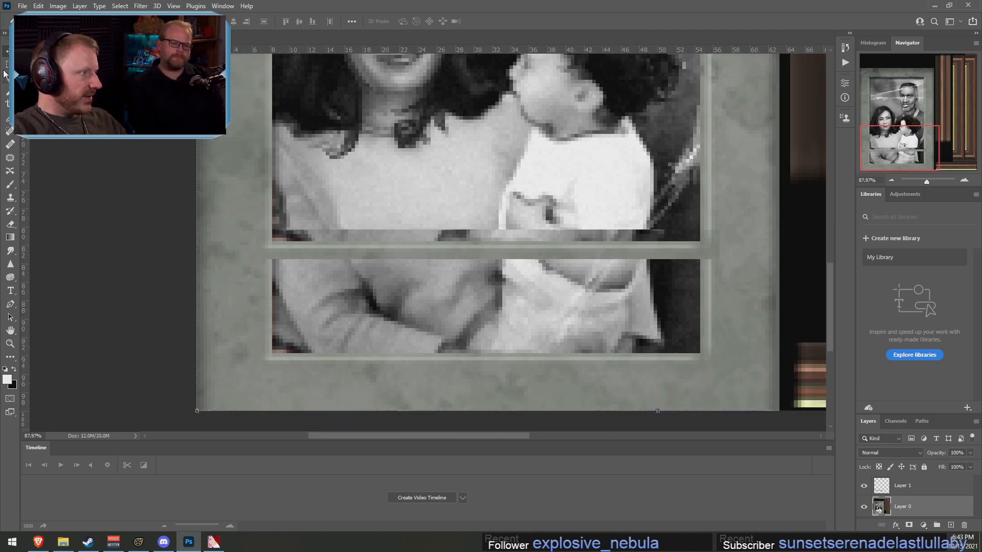
click(11, 199)
alt+scroll(275, 262, down, 3)
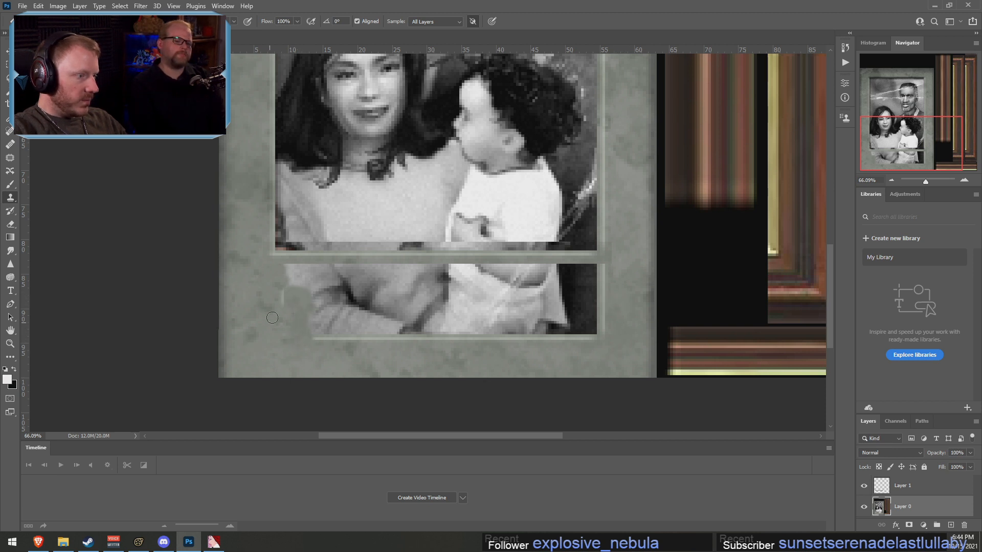
alt+click(269, 339)
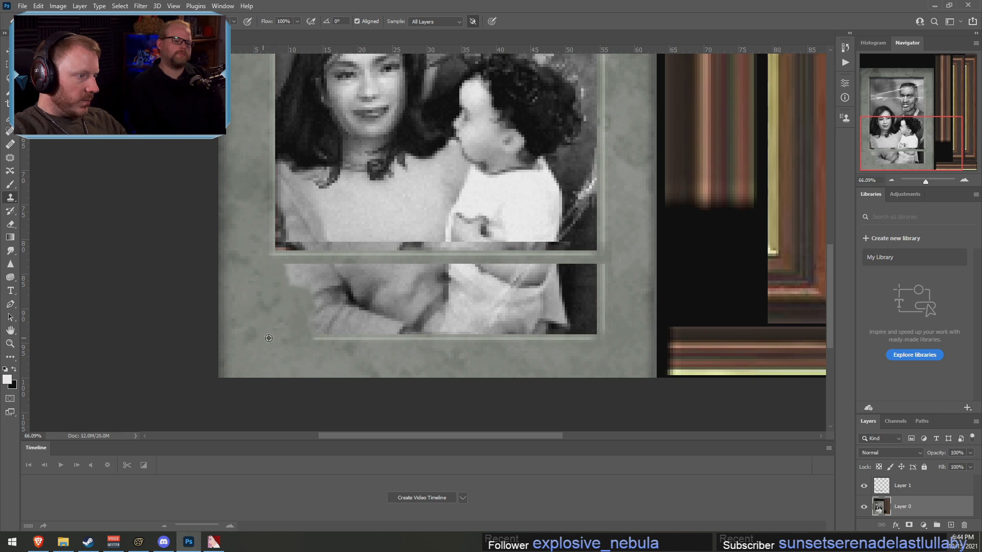
mouse_move(312, 338)
mouse_down()
mouse_move(319, 316)
mouse_move(336, 337)
mouse_move(335, 326)
mouse_up()
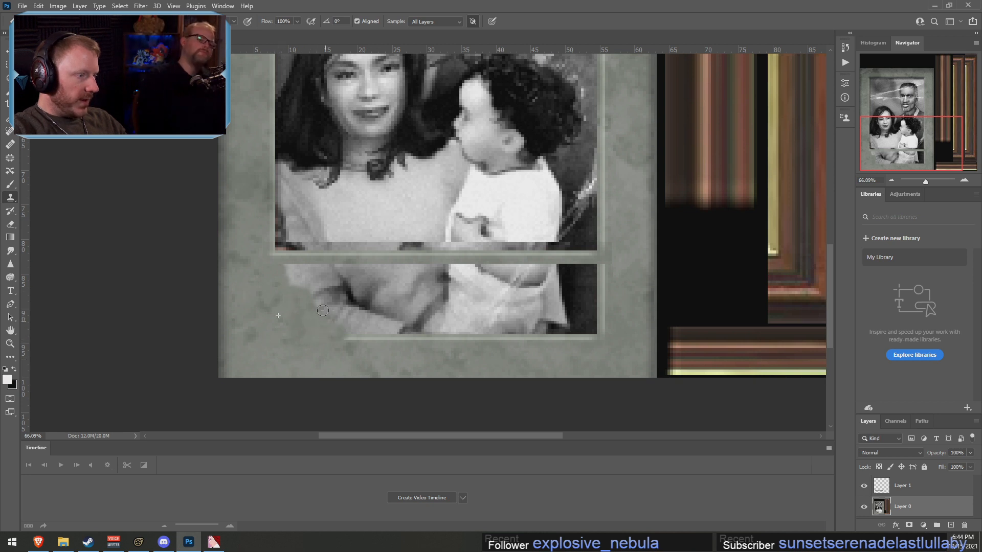
alt+click(249, 341)
mouse_move(283, 286)
mouse_down()
mouse_move(307, 268)
mouse_move(340, 267)
mouse_move(305, 291)
mouse_move(317, 290)
mouse_move(349, 337)
mouse_move(382, 329)
mouse_move(356, 286)
mouse_up()
alt+click(267, 294)
alt+click(290, 309)
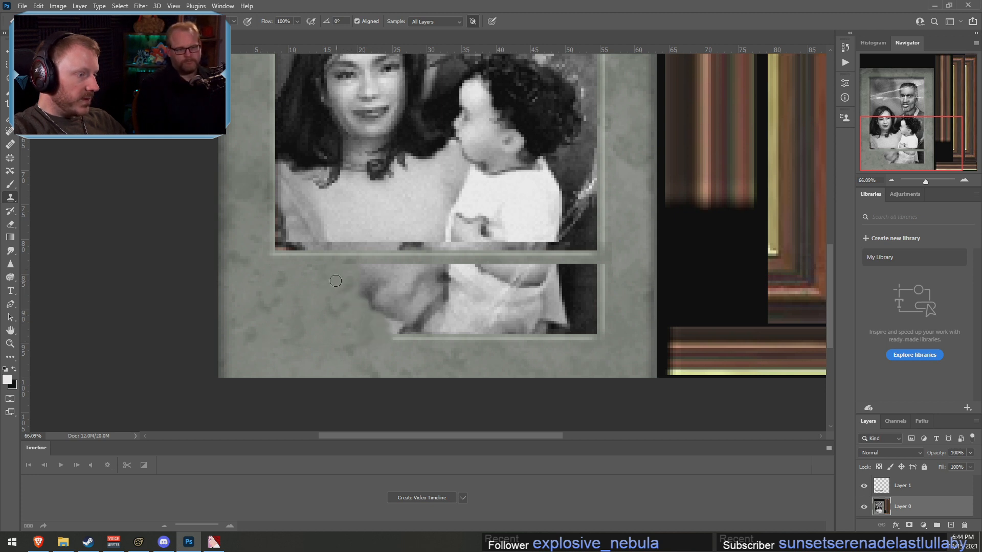
drag(445, 266, 350, 276)
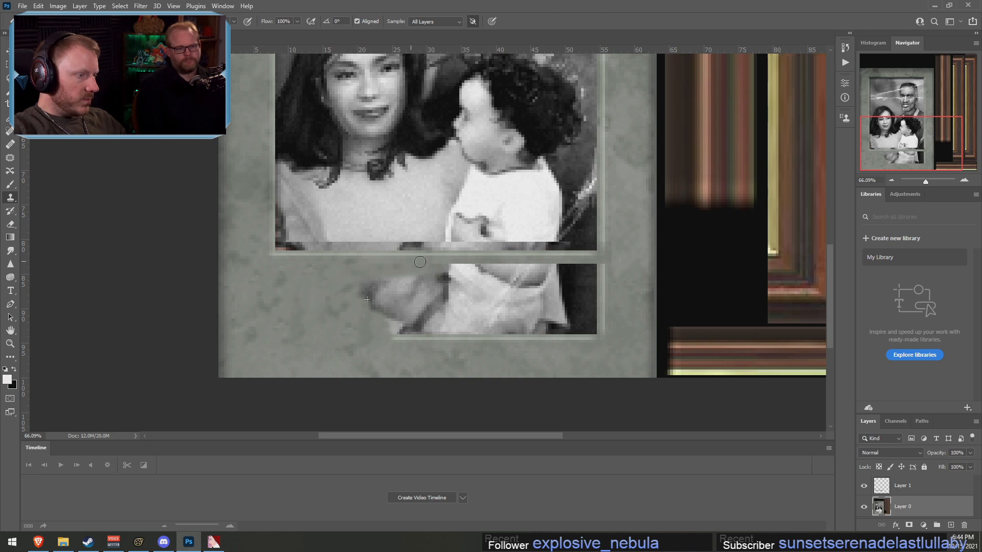
mouse_move(420, 262)
mouse_down()
mouse_move(452, 269)
mouse_move(381, 276)
mouse_move(428, 286)
mouse_move(391, 319)
mouse_up()
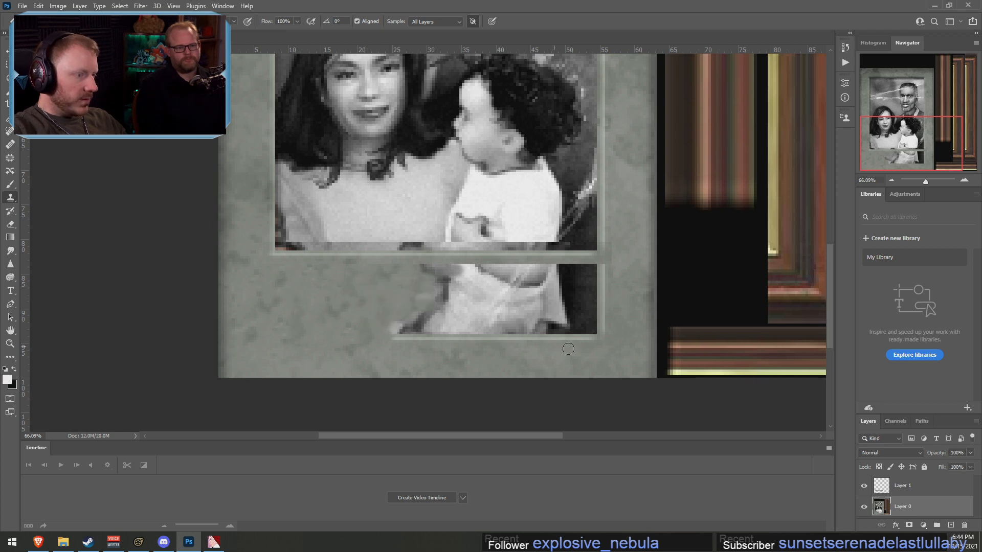
Merge Layer 1 and Layer 0 into a single layer
shift+click(903, 485)
right_click(904, 485)
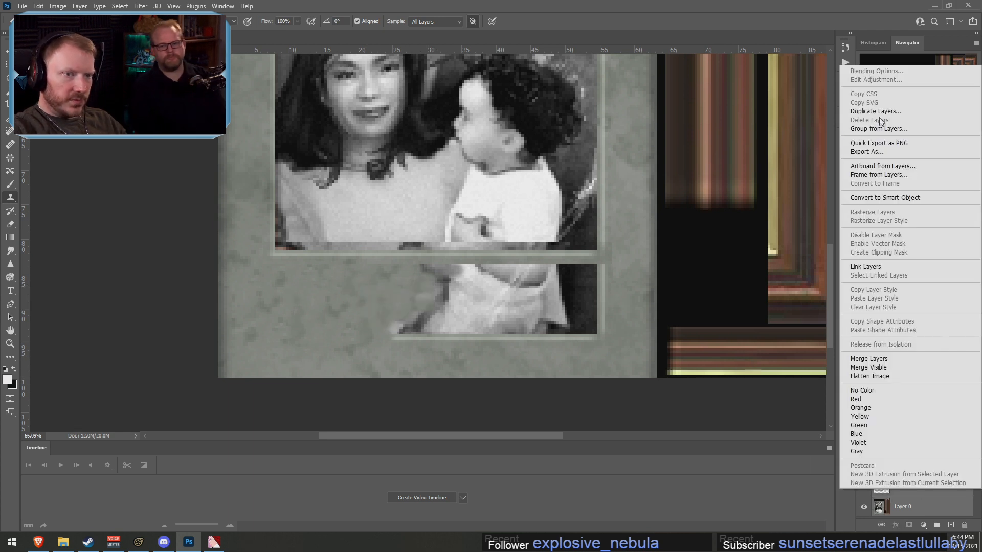
click(868, 358)
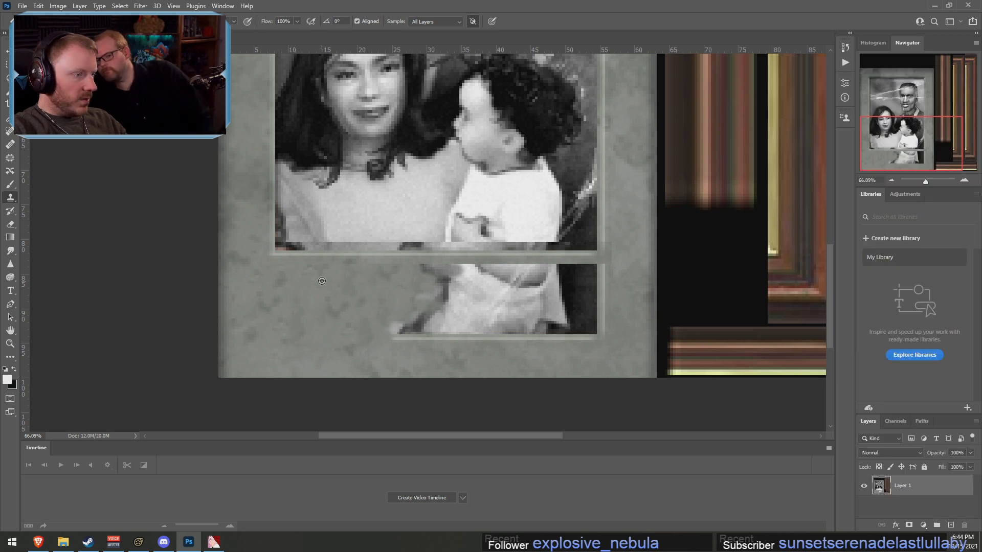
Clone mat texture over the rest of the old photo strip and its leftover edge lines below the raised mat edge
drag(370, 265, 425, 267)
alt+click(296, 320)
mouse_move(393, 335)
mouse_down()
mouse_move(413, 335)
mouse_move(385, 319)
mouse_move(445, 334)
mouse_move(427, 314)
mouse_move(452, 309)
mouse_move(447, 277)
mouse_move(537, 266)
mouse_move(442, 281)
mouse_move(438, 292)
mouse_move(478, 297)
mouse_move(464, 307)
mouse_move(507, 334)
mouse_up()
alt+click(303, 311)
alt+click(332, 305)
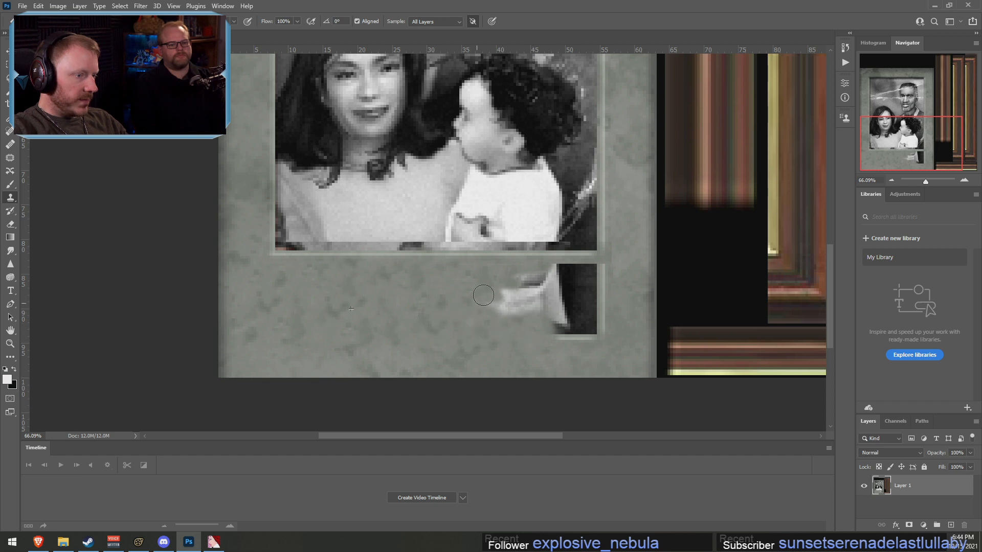
mouse_move(483, 295)
mouse_down()
mouse_move(588, 337)
mouse_move(567, 293)
mouse_move(600, 288)
mouse_move(593, 273)
mouse_move(548, 274)
mouse_move(542, 294)
mouse_move(507, 309)
mouse_up()
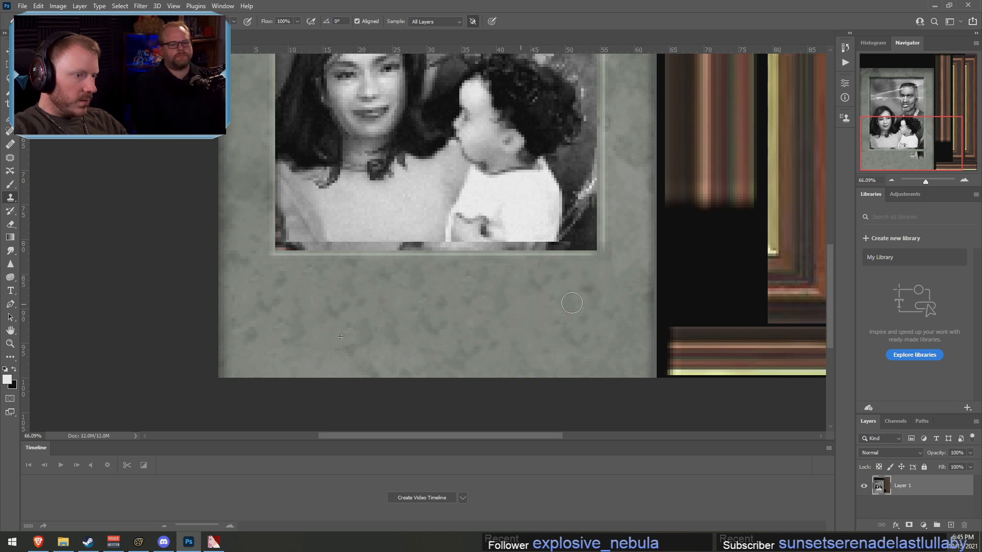
drag(571, 302, 558, 293)
Add a layer mask to the merged layer and select the whole photo area inside the mat with a rectangular marquee
alt+scroll(458, 316, down, 9)
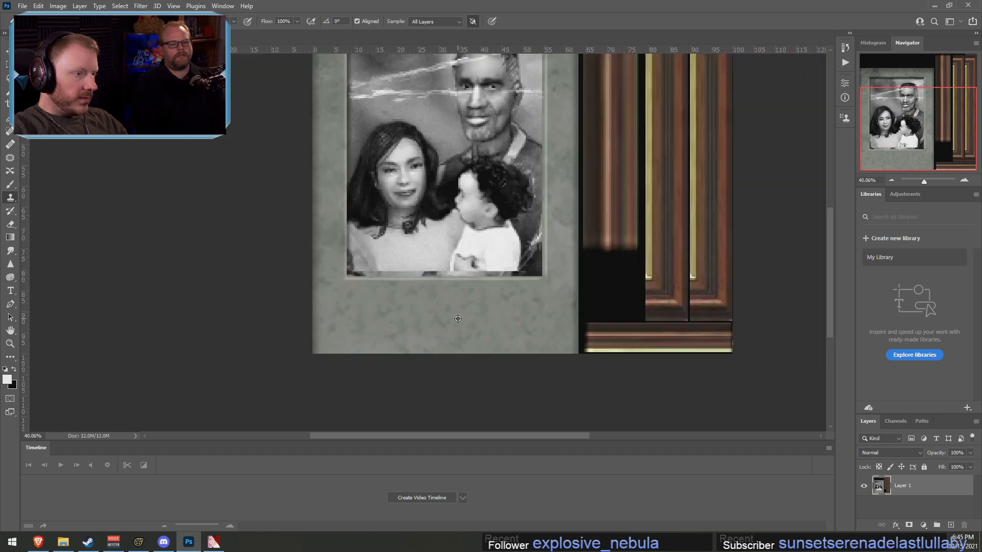
alt+scroll(357, 349, up, 4)
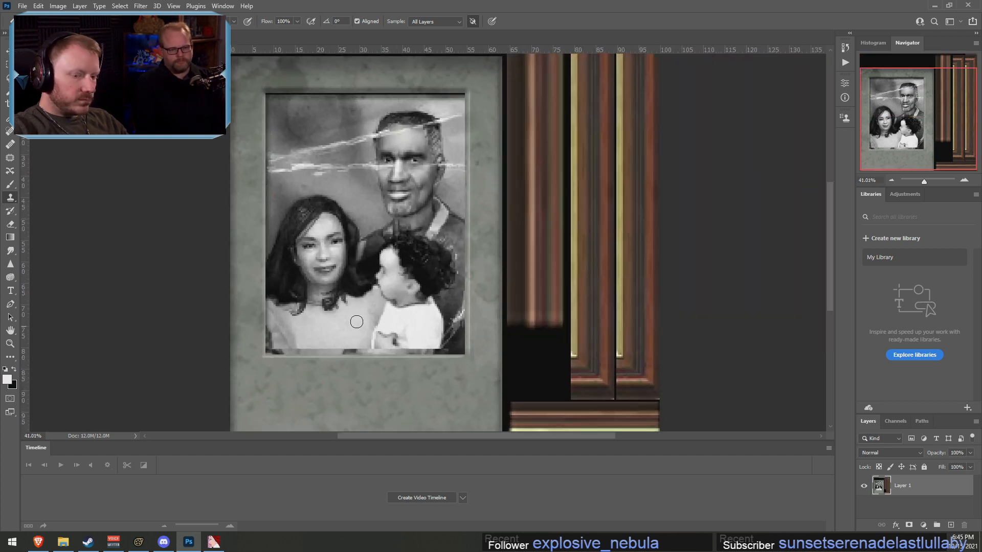
click(908, 525)
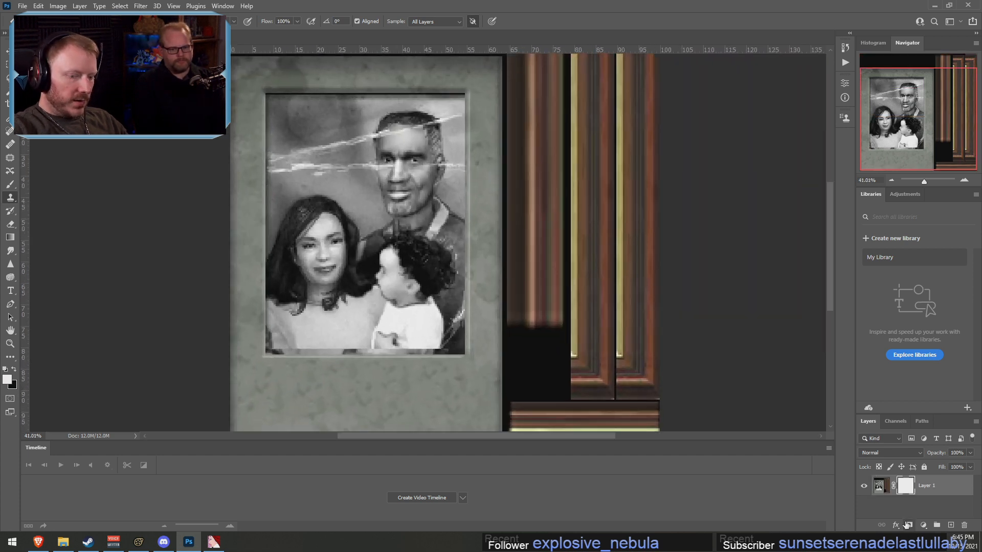
key(m)
alt+scroll(312, 94, up, 18)
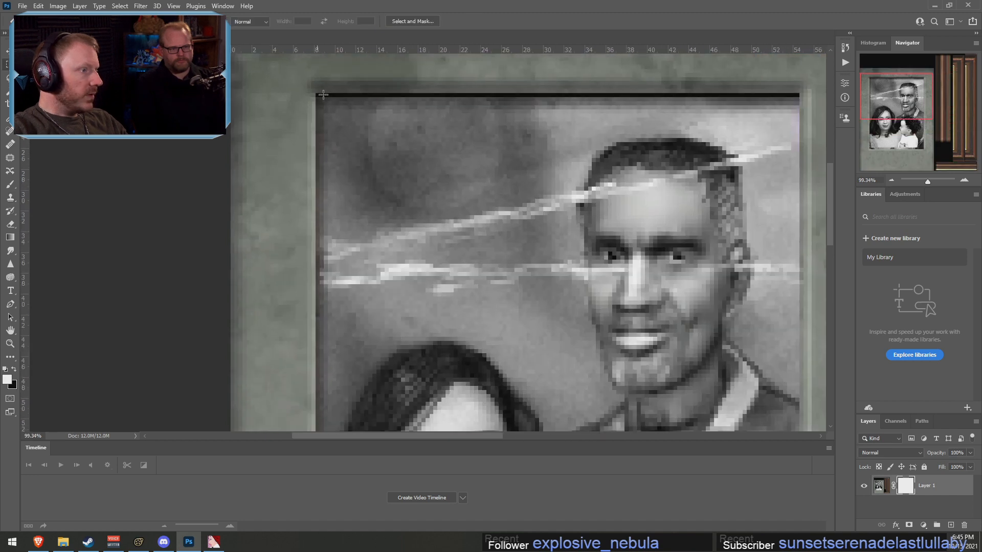
drag(312, 94, 316, 100)
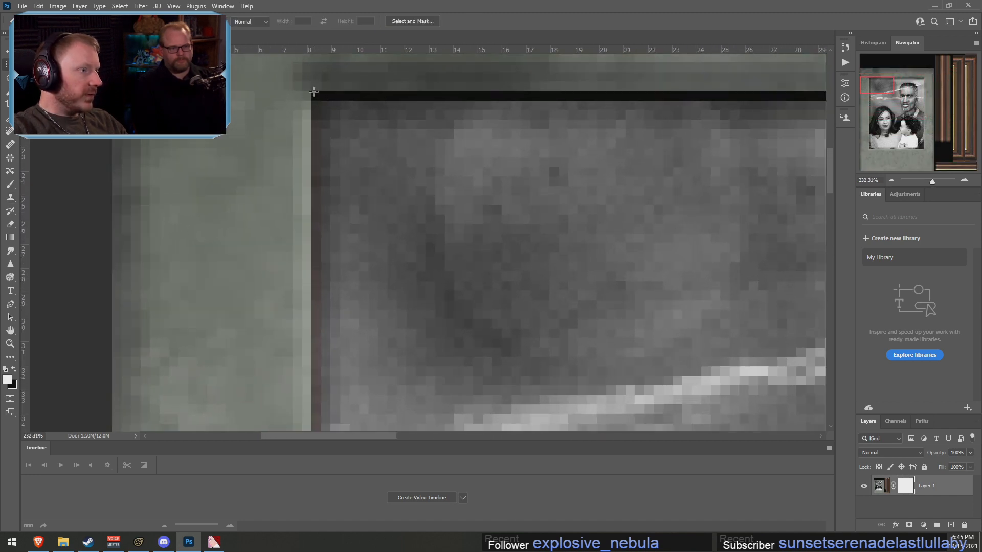
drag(313, 92, 956, 542)
click(339, 112)
drag(980, 549, 656, 360)
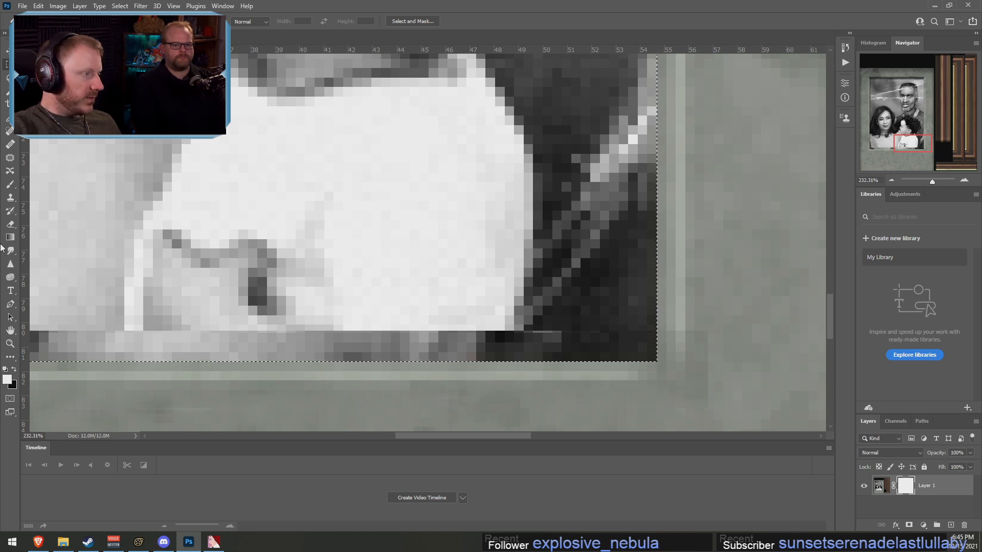
Paint black on the layer mask within the selection to hide the family photo, and clear the selection
key(ctrl+0)
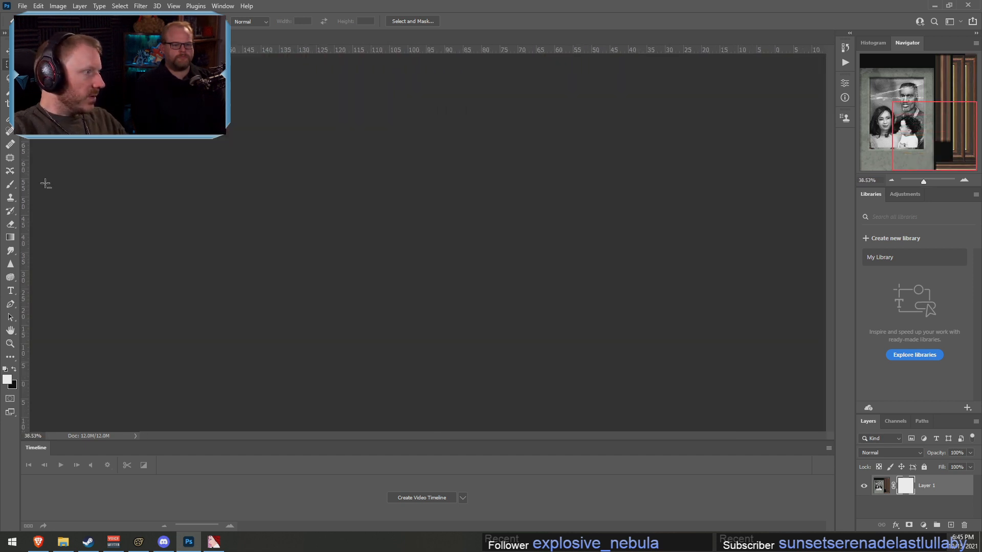
alt+scroll(222, 185, up, 2)
alt+scroll(302, 240, up, 1)
alt+scroll(306, 243, down, 1)
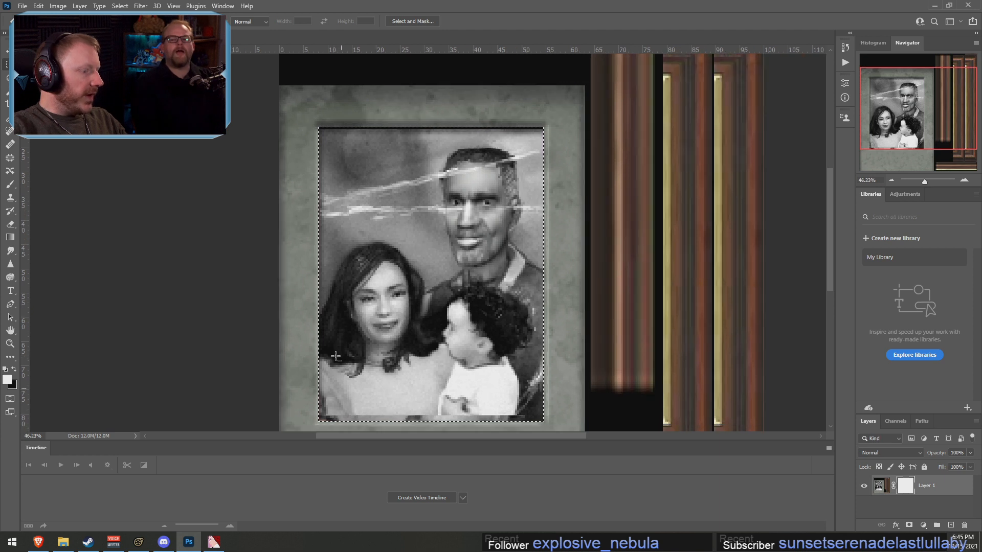
click(10, 184)
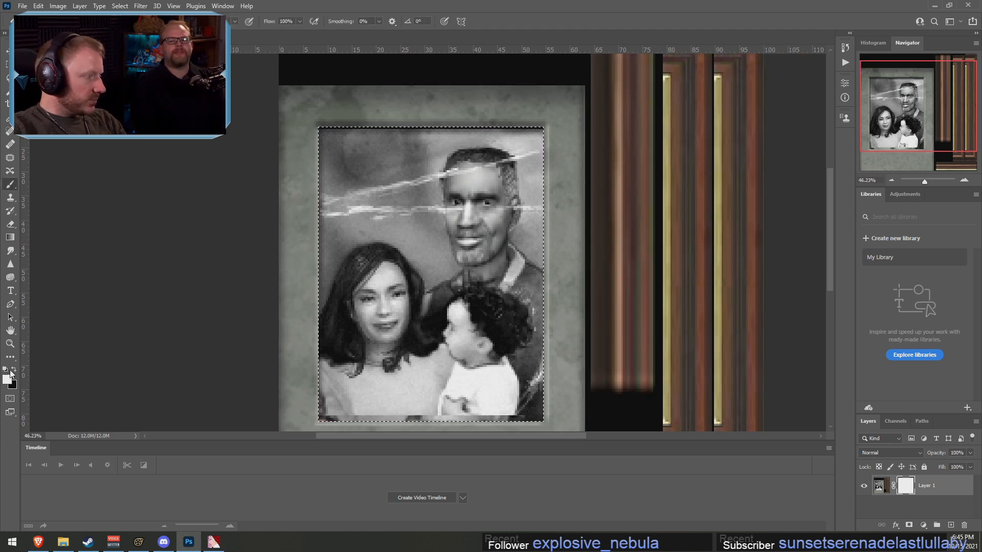
mouse_move(334, 258)
mouse_down()
mouse_move(379, 145)
mouse_move(412, 160)
mouse_move(263, 258)
mouse_move(312, 406)
mouse_up()
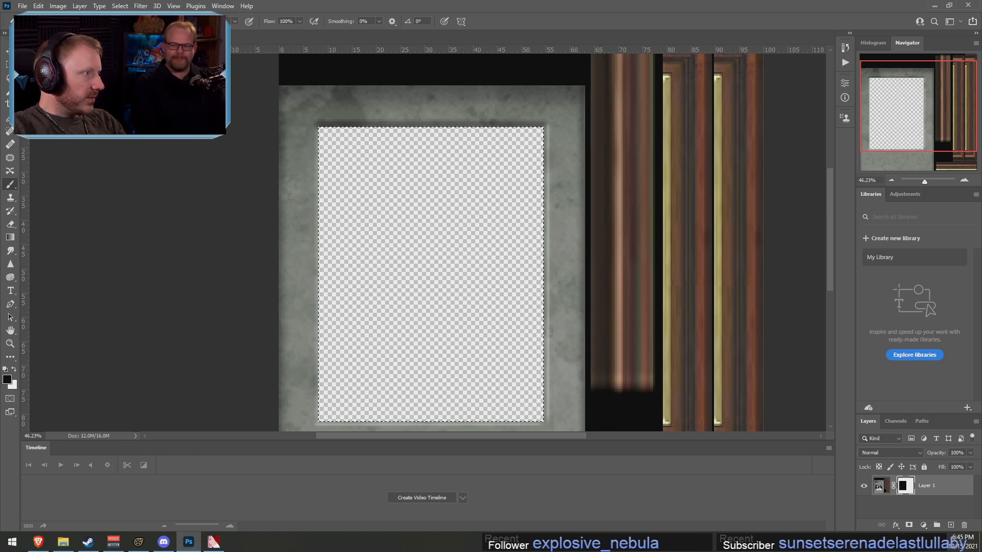
key(l)
right_click(466, 150)
click(502, 152)
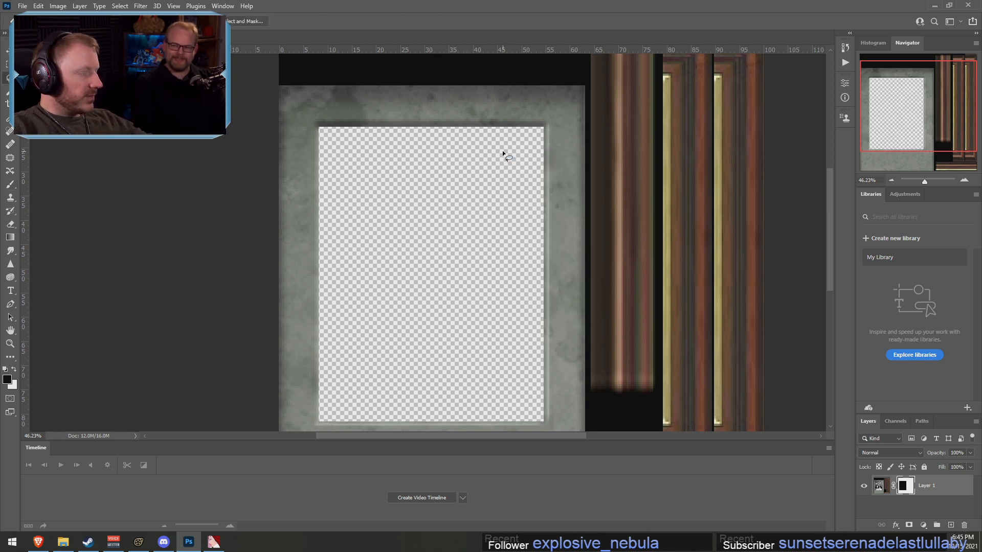
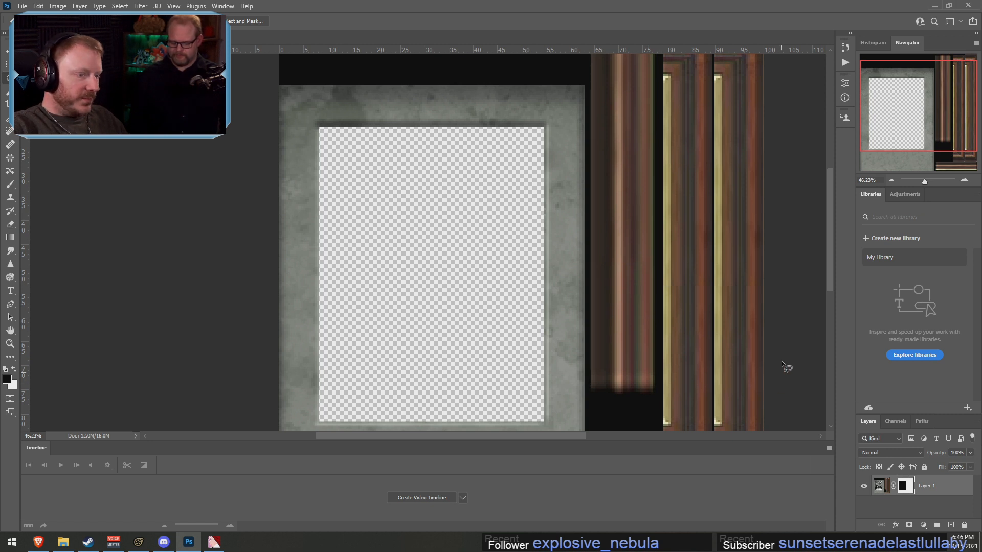
alt+scroll(424, 358, down, 3)
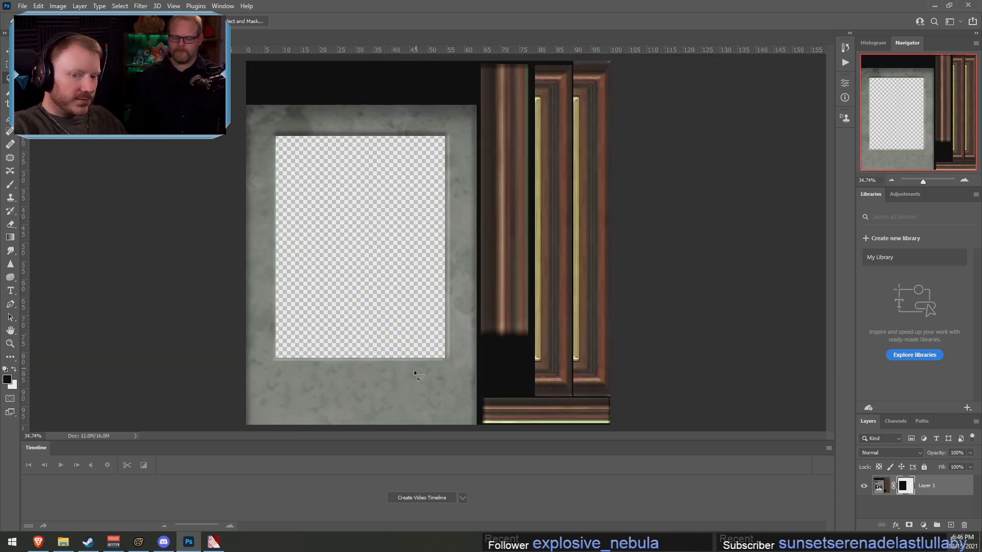
alt+scroll(311, 285, up, 2)
alt+scroll(300, 306, down, 1)
alt+scroll(281, 409, up, 4)
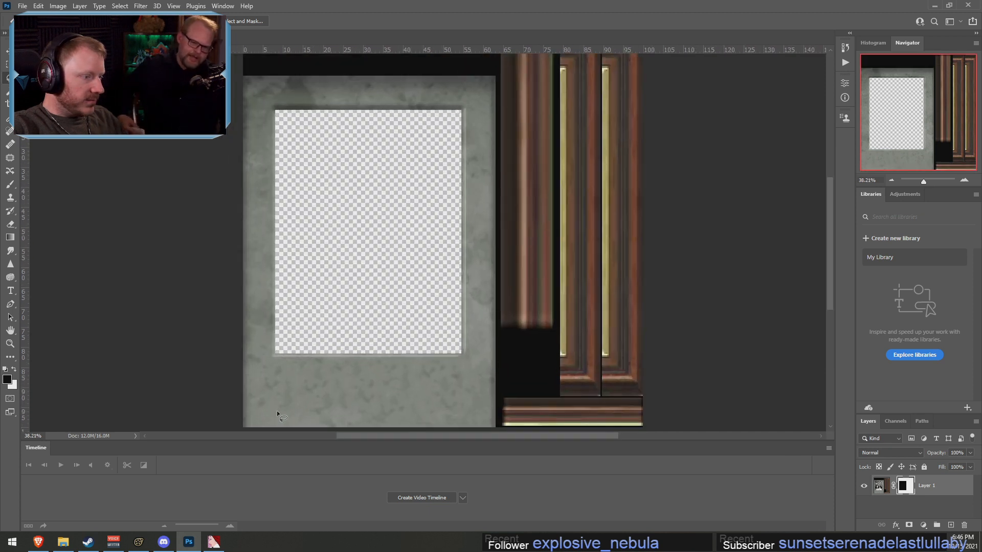
alt+scroll(281, 404, up, 1)
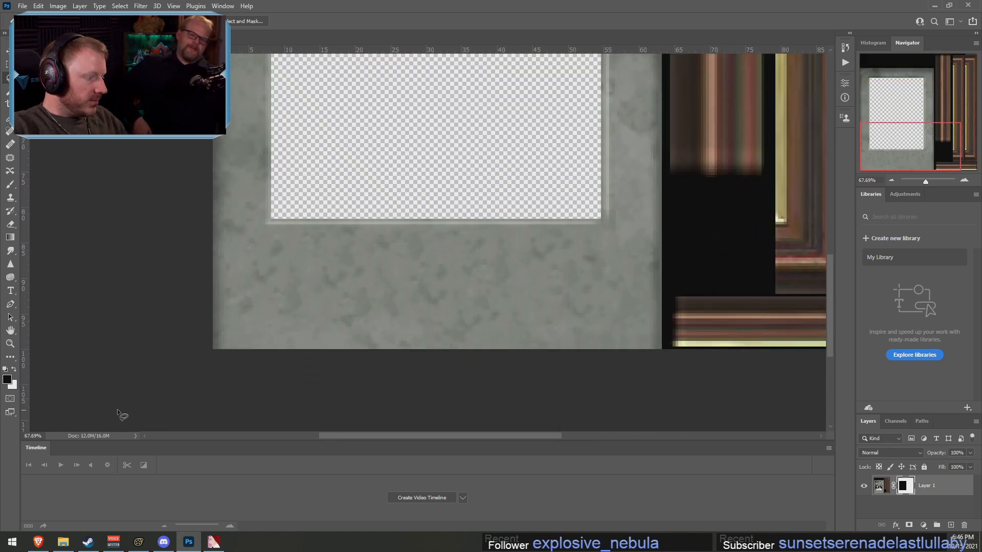
click(63, 542)
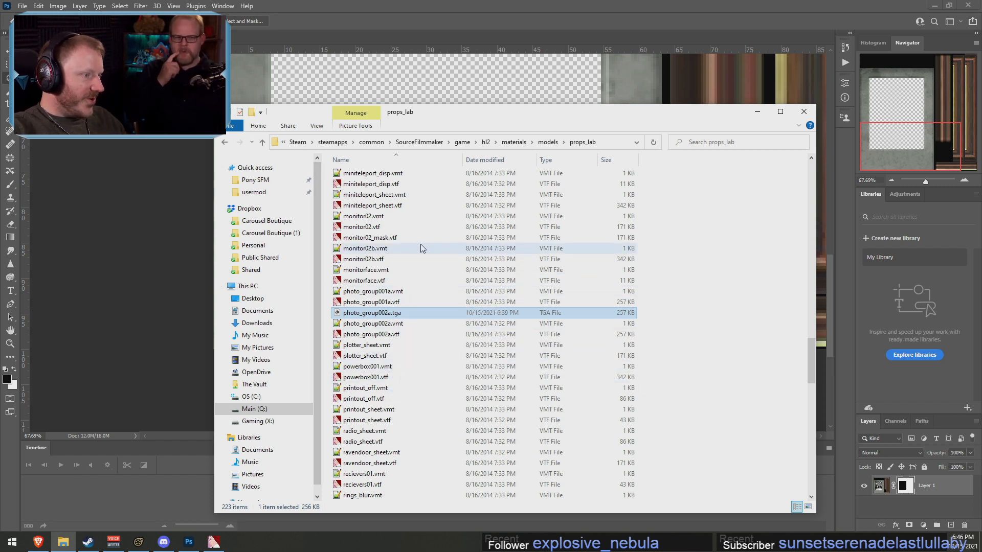
Switch to Source Filmmaker, open the model browser for a new animation set, and filter the models by "plaque"
click(139, 541)
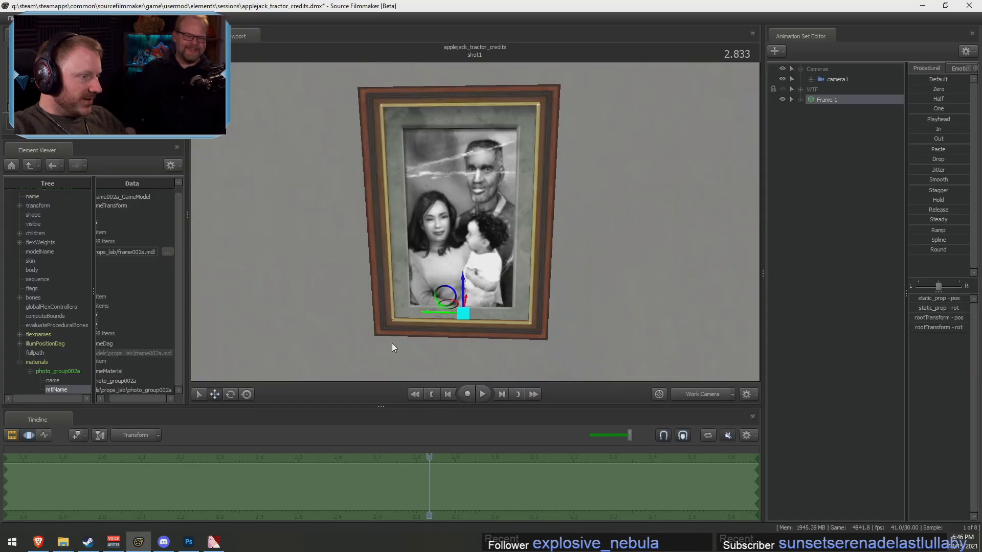
right_click(821, 134)
click(889, 157)
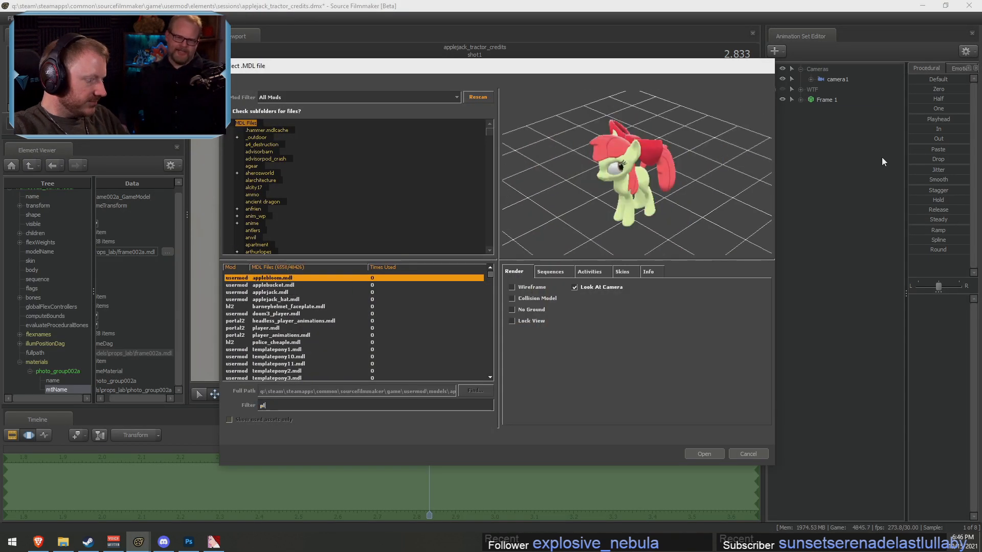
text(plaque)
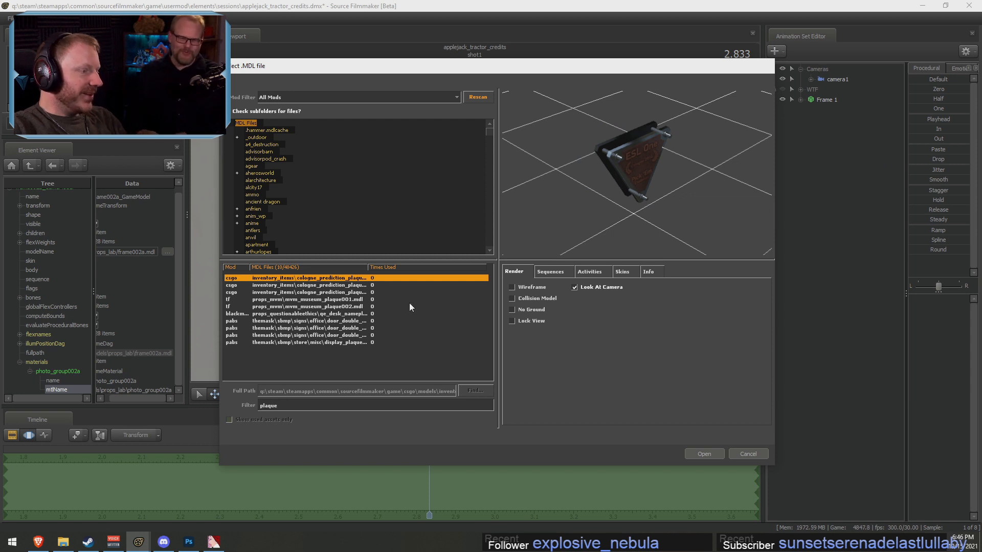
Preview the plaque models in the list, view the display plaque from a lower angle, and switch back to Photoshop
key(Down)
key(Down)
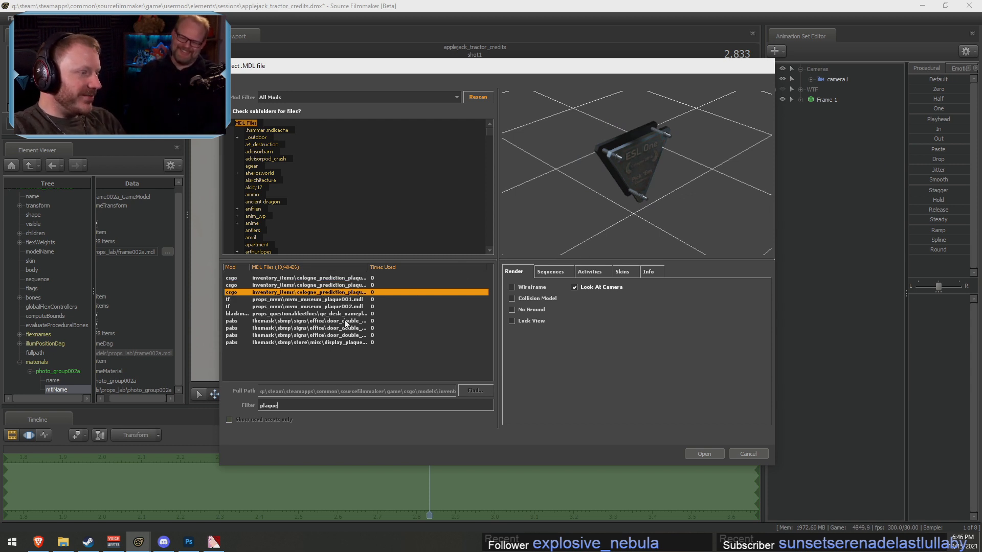
key(Down)
key(Down)
key(Down)
key(Down)
key(Down)
key(Down)
key(Down)
key(Up)
key(Down)
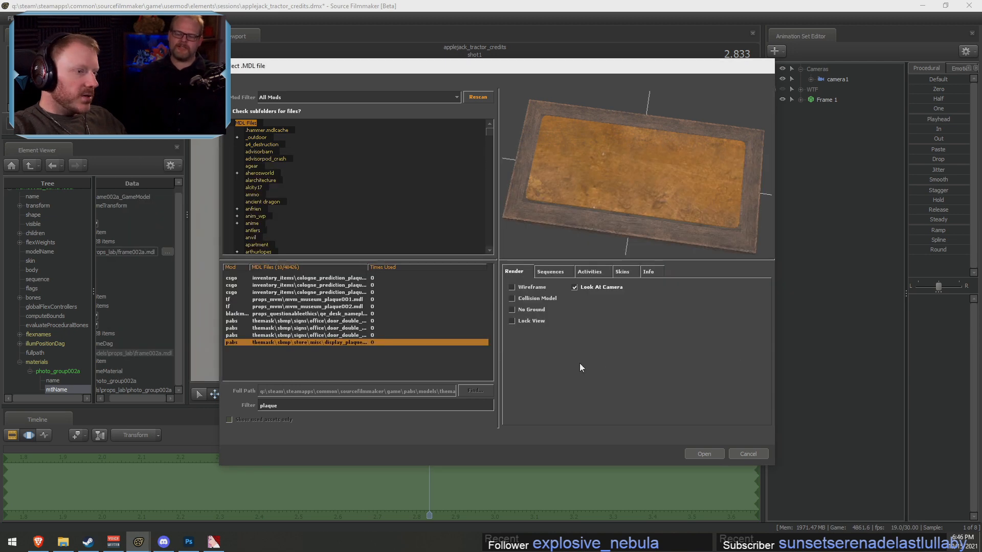
mouse_move(635, 194)
mouse_down()
mouse_move(632, 228)
mouse_move(650, 210)
mouse_move(666, 217)
mouse_move(655, 194)
mouse_move(636, 219)
mouse_move(634, 197)
mouse_up()
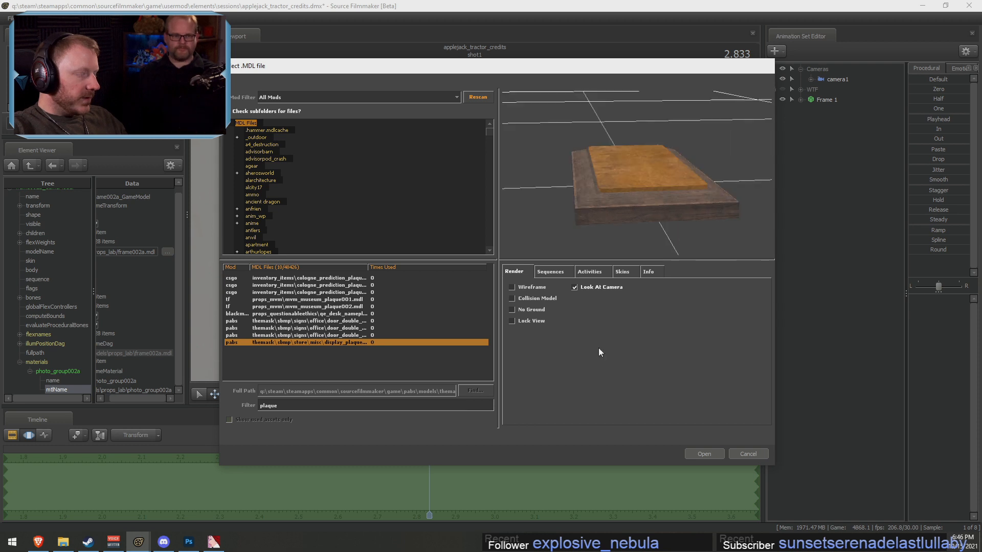
click(197, 546)
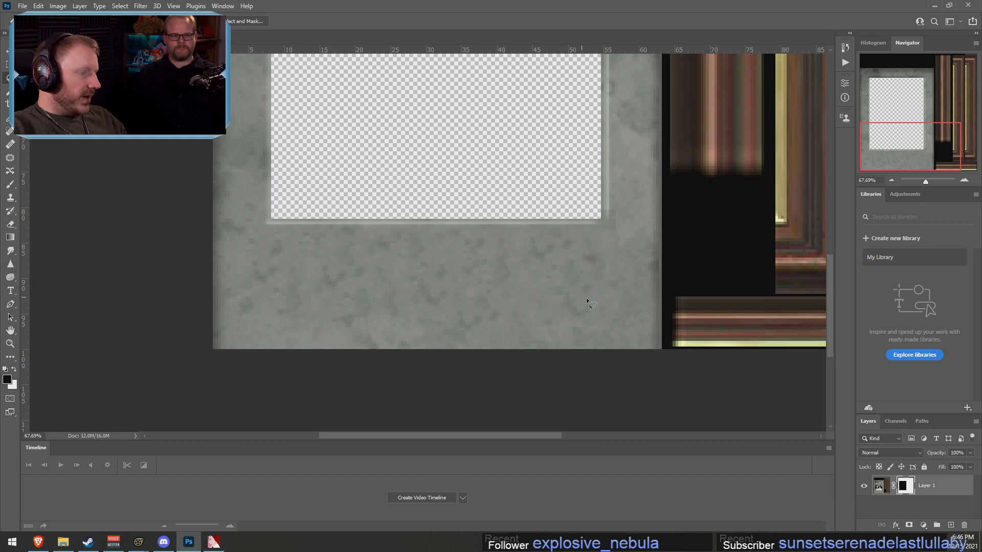
Examine the display plaque from several angles in Source Filmmaker's model browser, comparing it with the frame texture in Photoshop
key(alt+Tab)
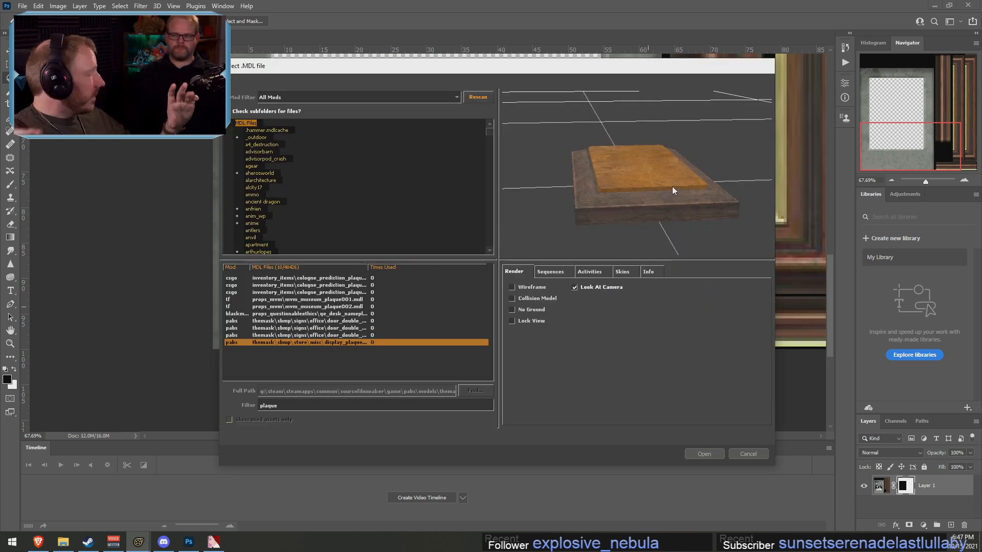
drag(740, 119, 770, 156)
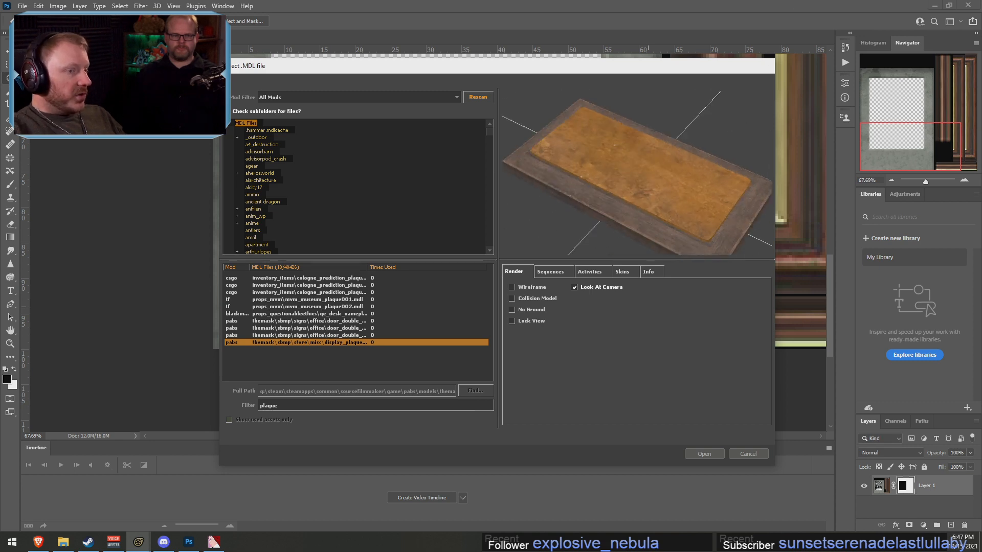
drag(598, 134, 644, 135)
key(alt+Tab)
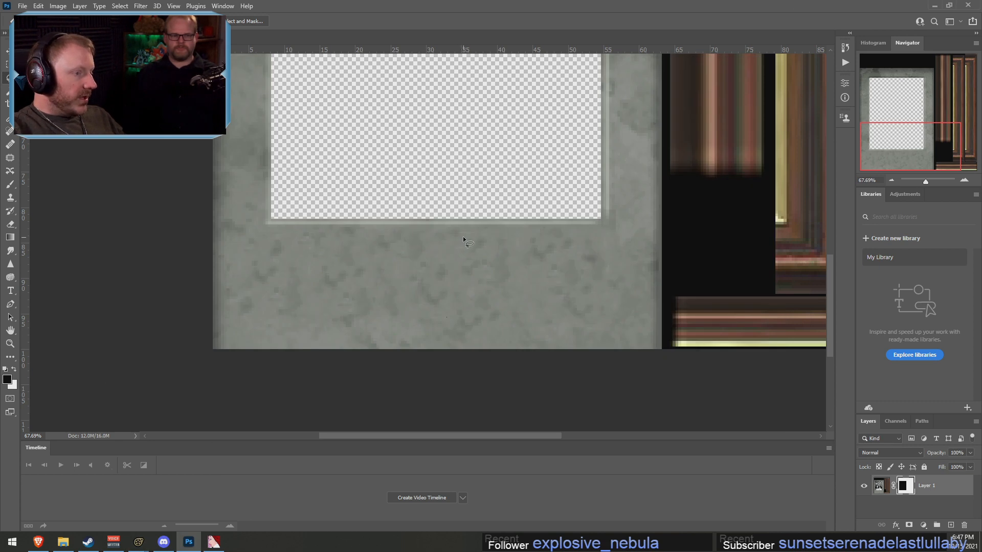
ctrl+scroll(463, 239, down, 2)
alt+scroll(461, 248, down, 5)
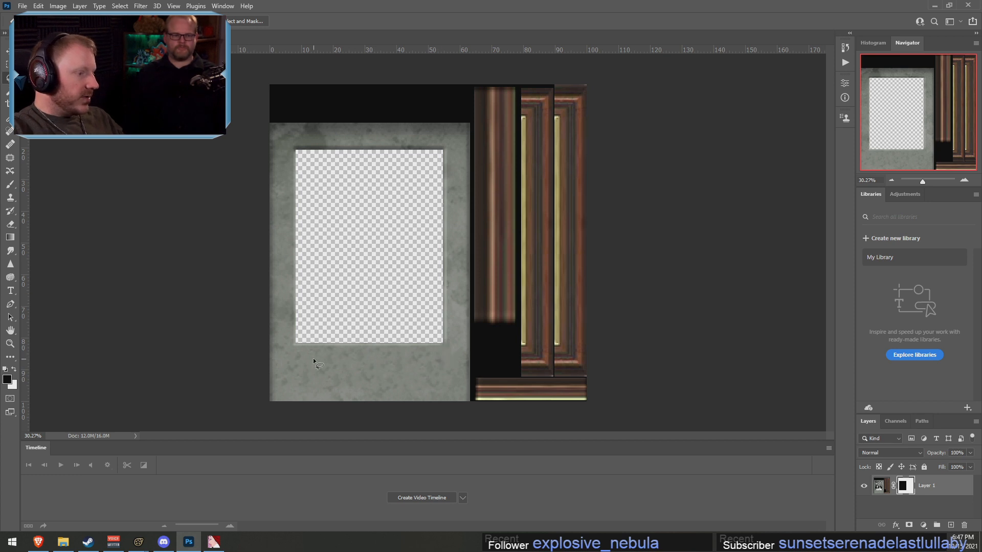
key(alt+Tab)
drag(634, 188, 619, 214)
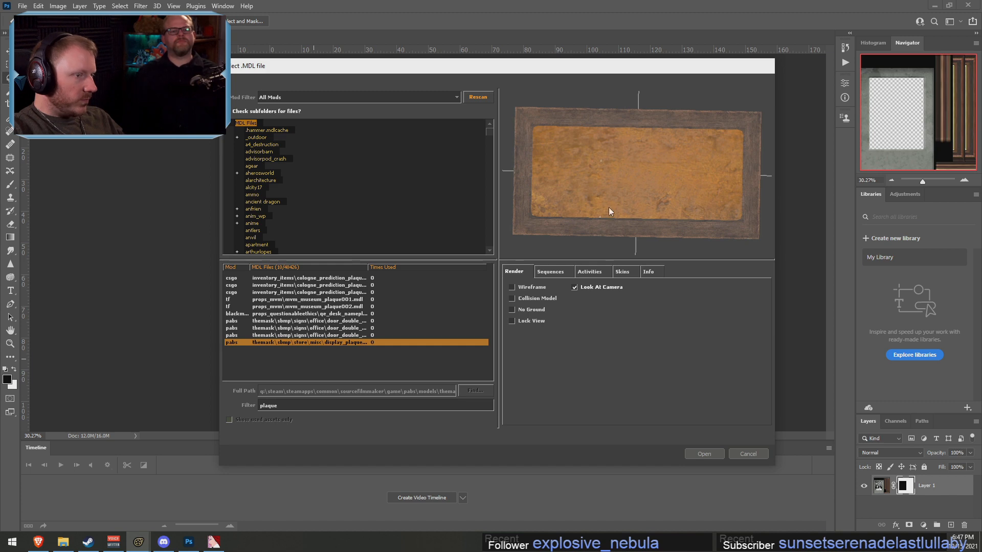
key(alt+Tab)
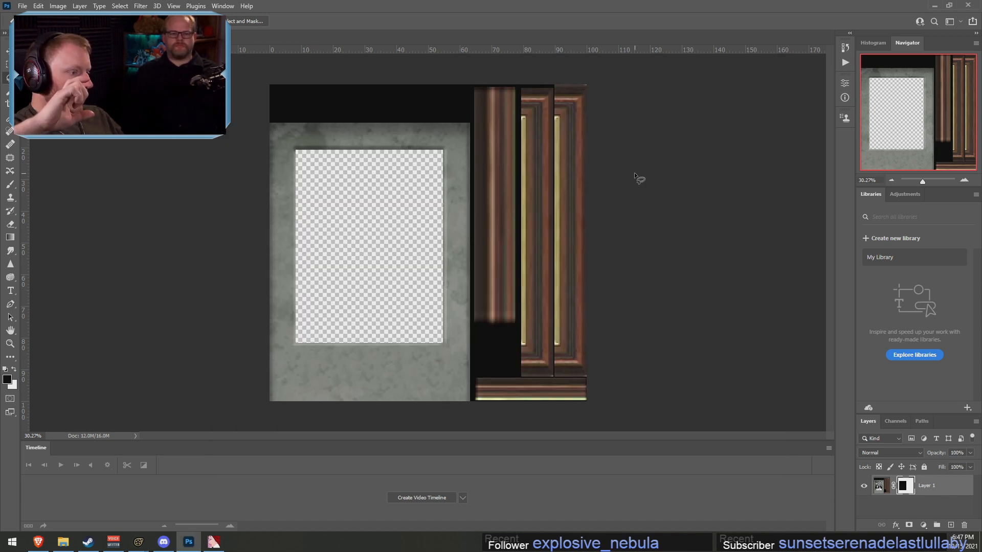
key(alt+Tab)
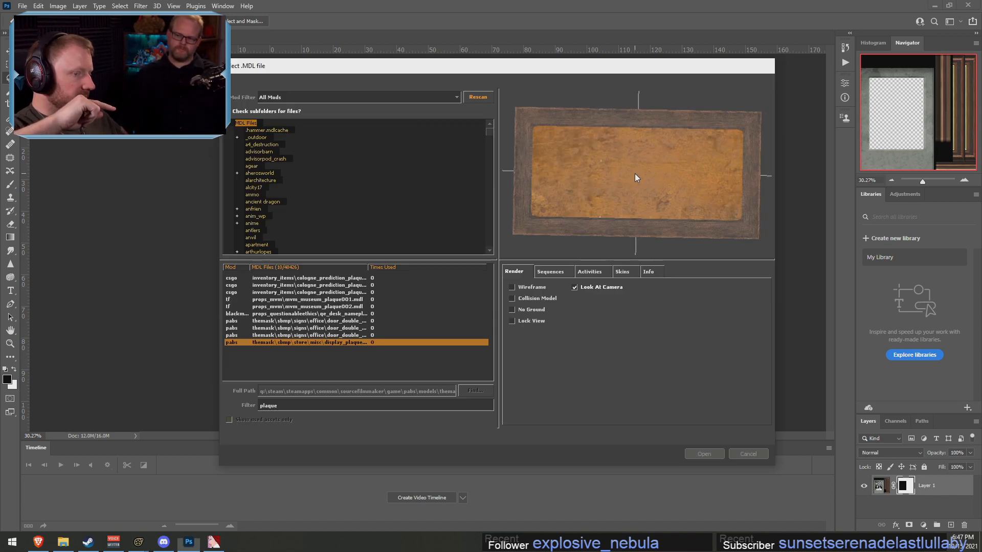
key(alt+Tab)
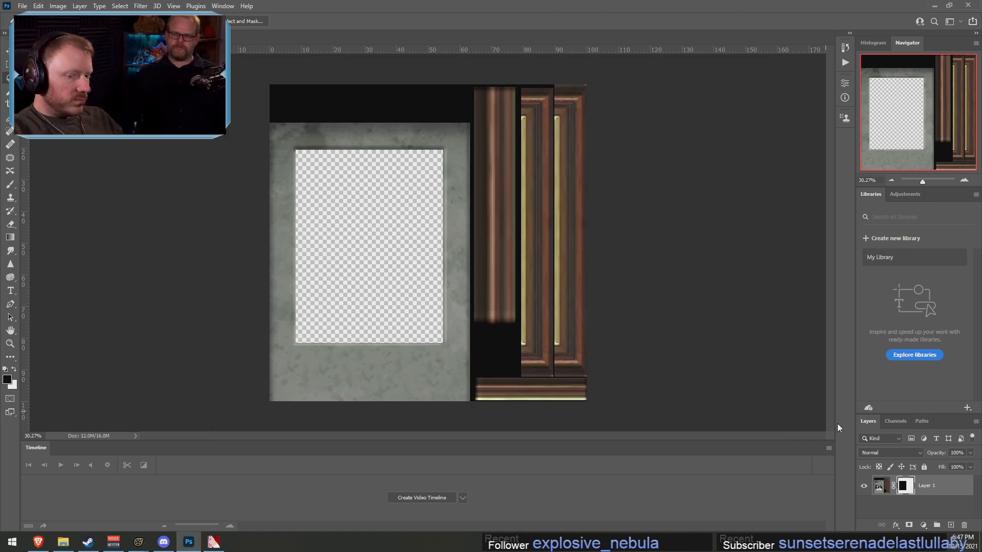
Compare the blank mat strip below the photo opening with the plaque's shape, and return to the Photoshop texture
alt+scroll(357, 379, up, 4)
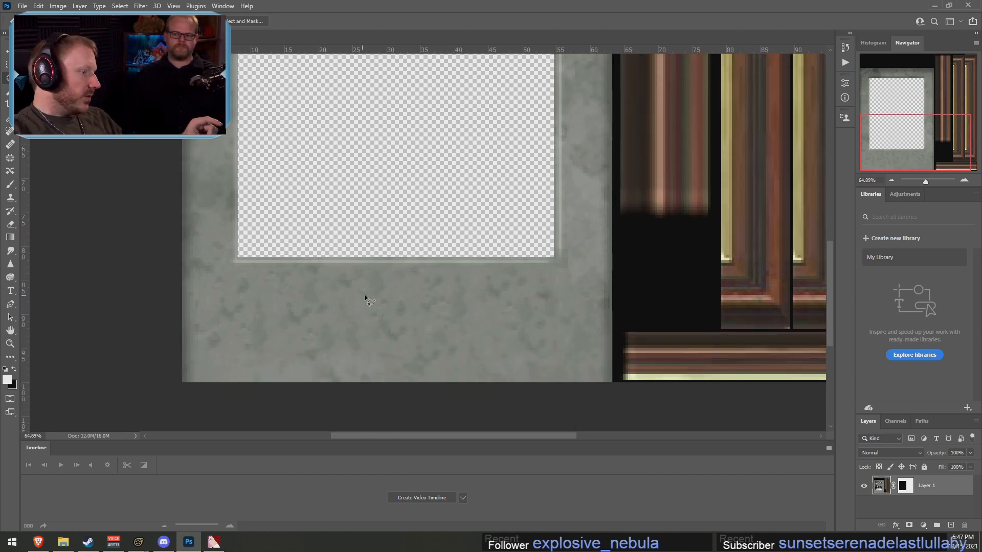
key(alt+Tab)
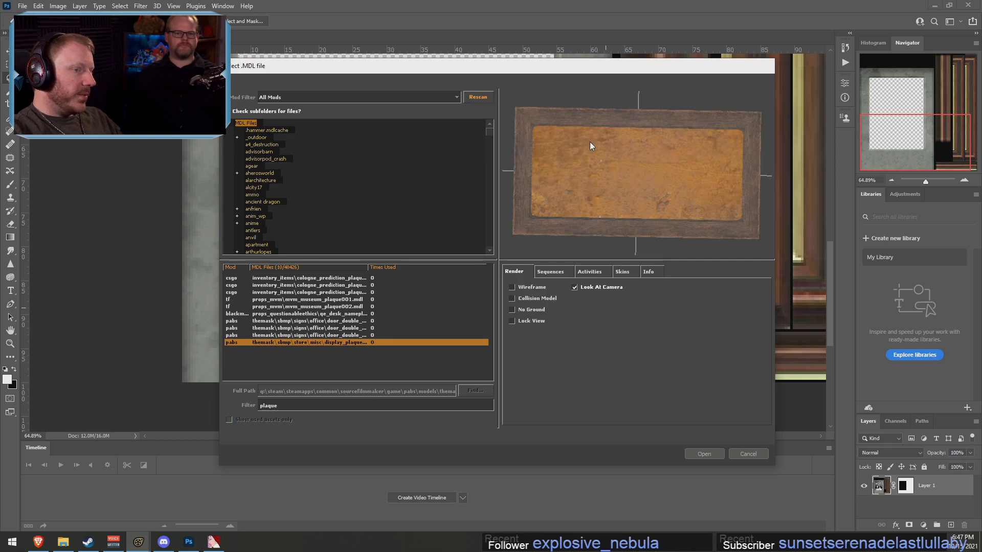
key(alt+Tab)
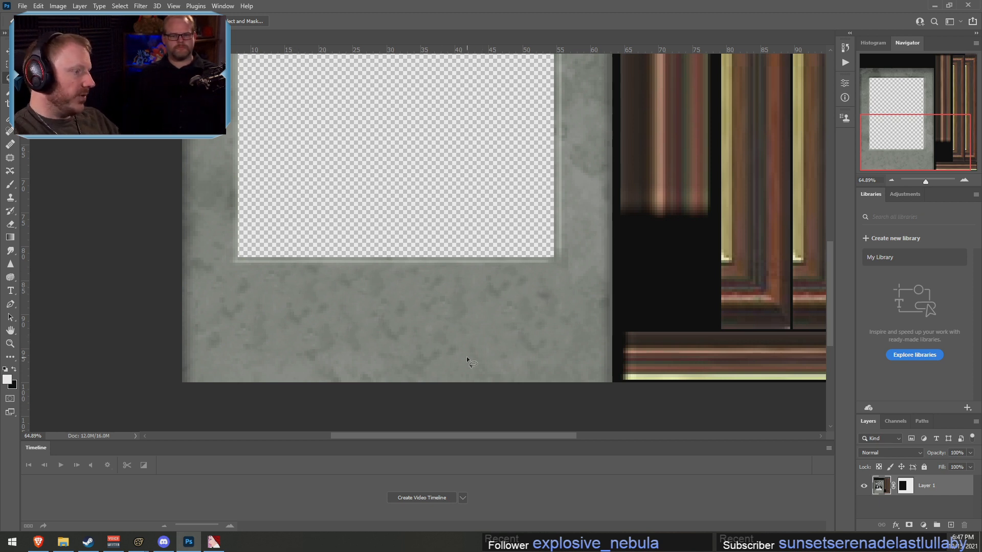
scroll(351, 175, up, 3)
scroll(354, 200, up, 3)
alt+scroll(355, 200, down, 2)
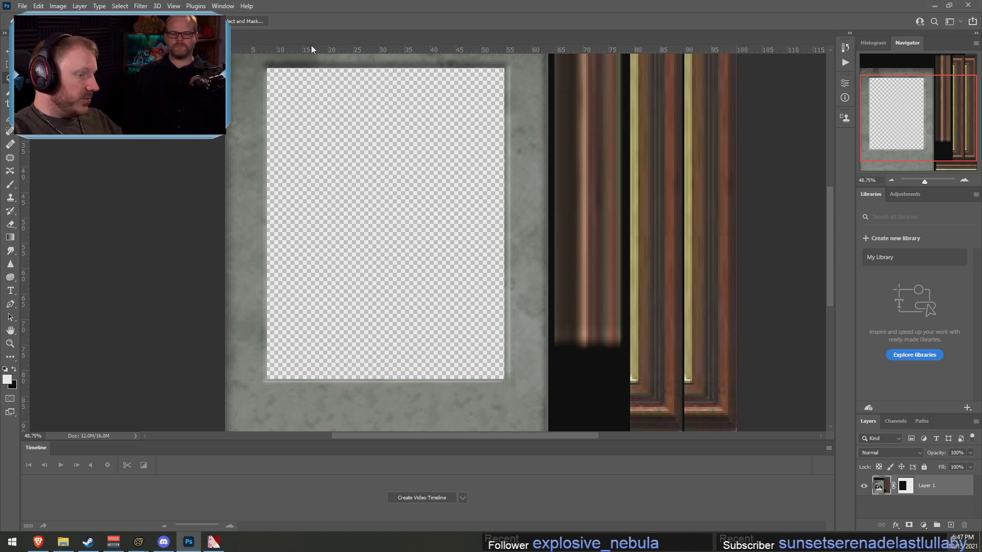
alt+scroll(309, 151, down, 2)
alt+scroll(305, 197, up, 2)
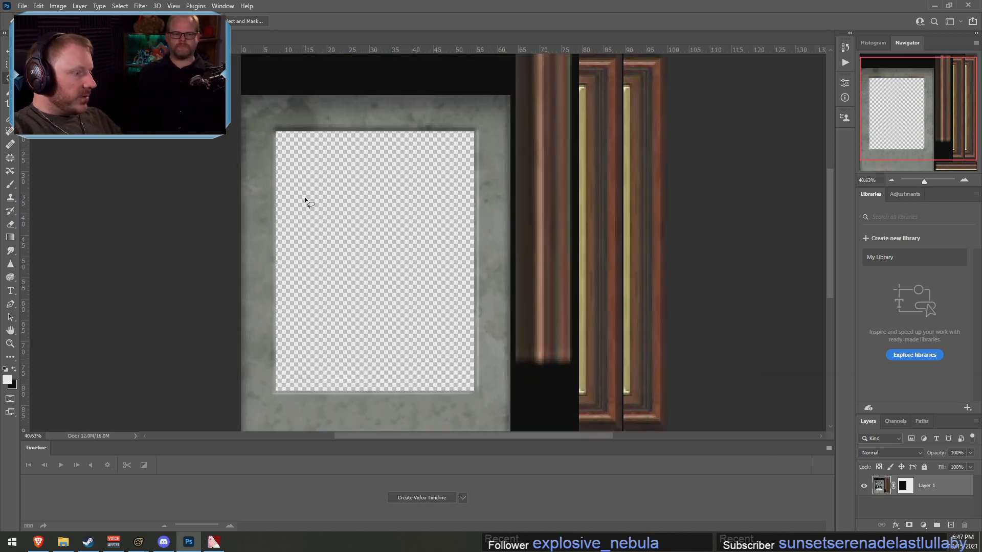
Switch to File Explorer, open the Downloads folder, and preview Rainbow_Dash_doing_a_funny_face_S1E22.png
click(49, 542)
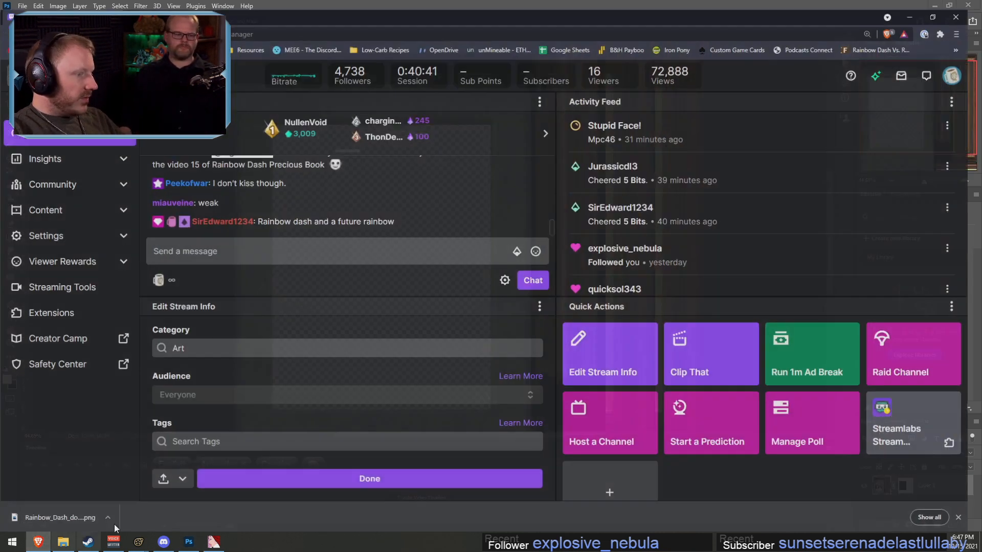
click(63, 542)
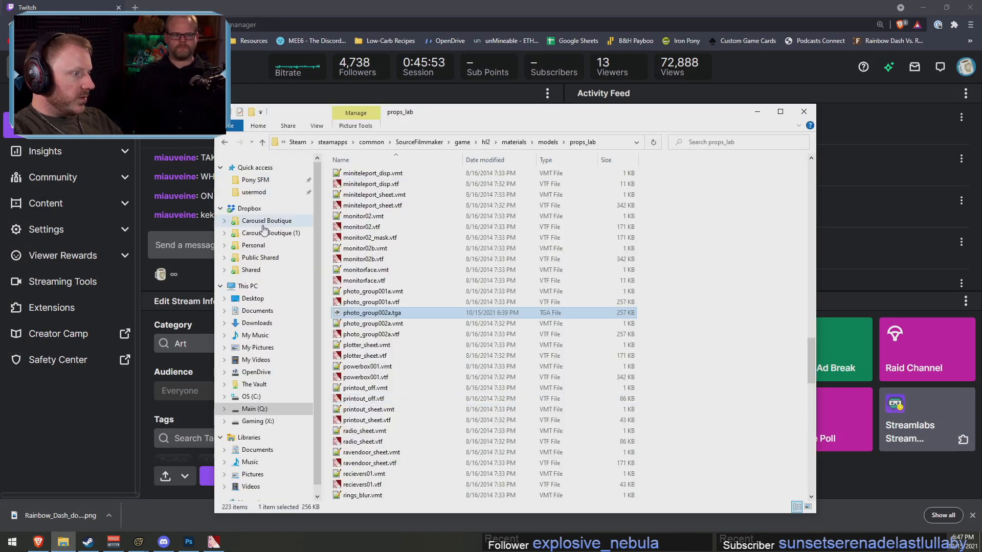
click(256, 322)
double_click(360, 188)
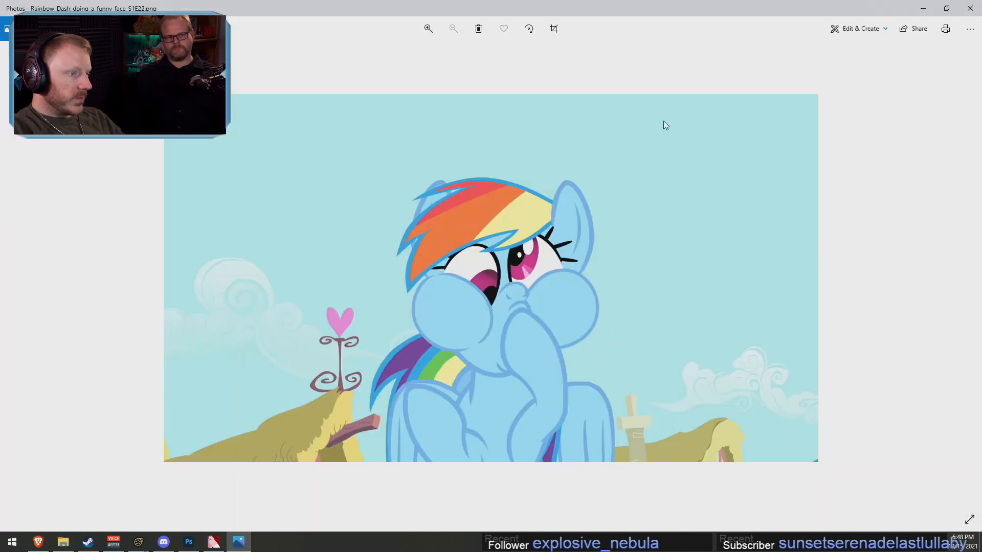
click(970, 8)
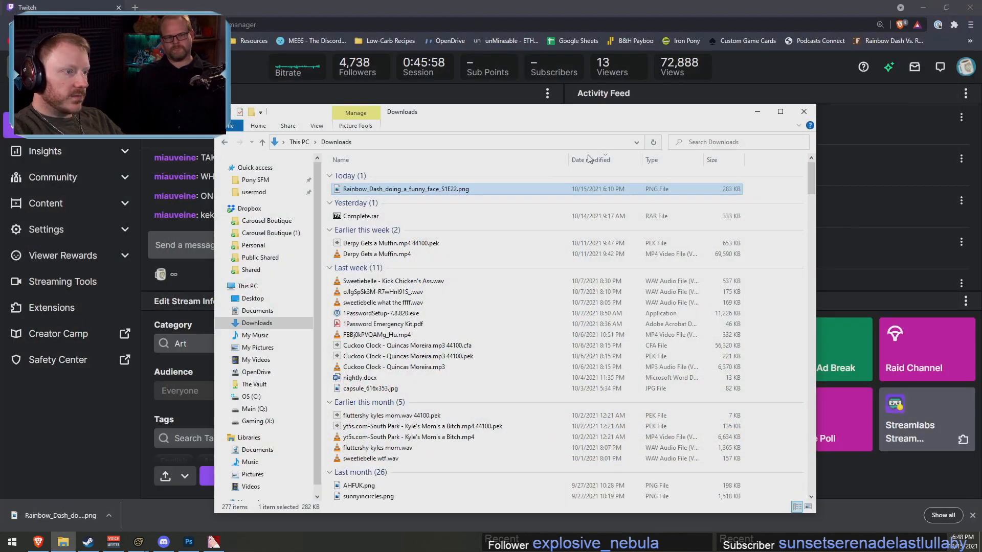
Place Rainbow_Dash_doing_a_funny_face_S1E22.png as a new layer in the Photoshop frame texture
drag(460, 188, 360, 249)
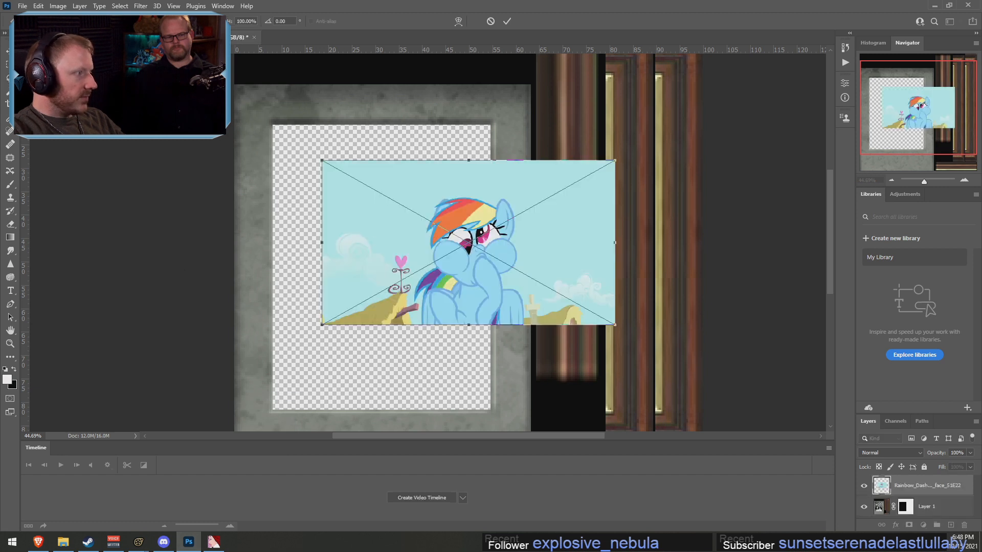
key(Return)
key(v)
alt+scroll(443, 263, down, 6)
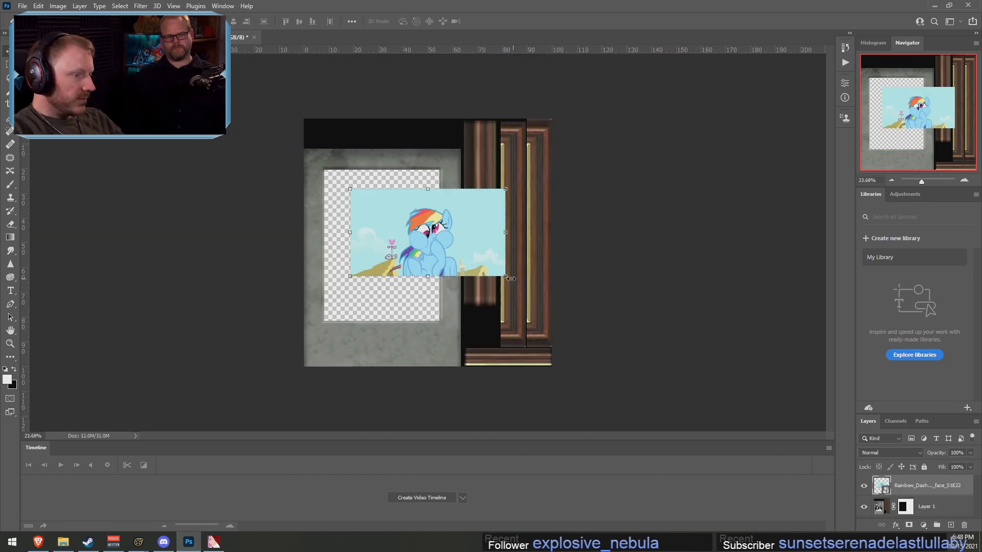
drag(505, 277, 703, 477)
drag(407, 316, 233, 241)
drag(597, 115, 495, 195)
drag(333, 270, 381, 249)
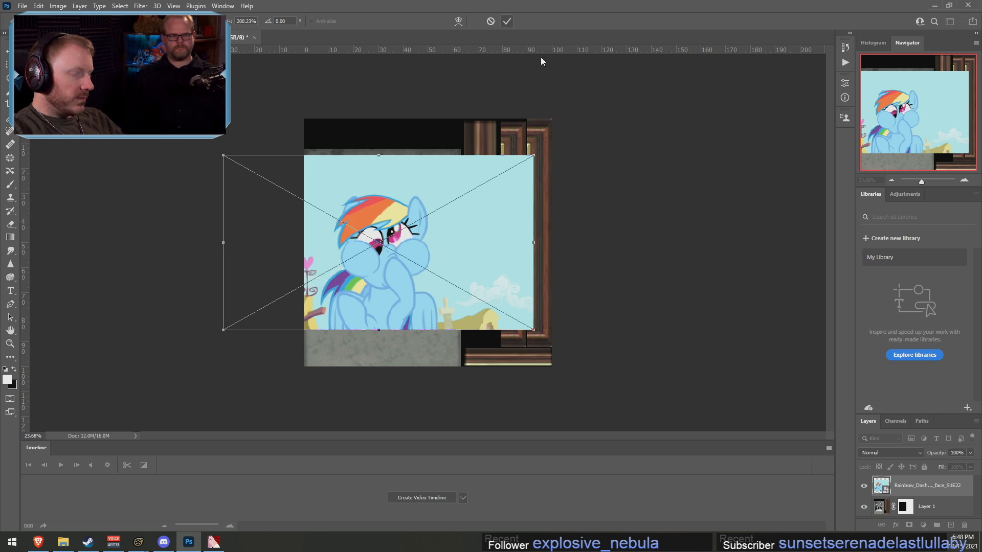
key(Return)
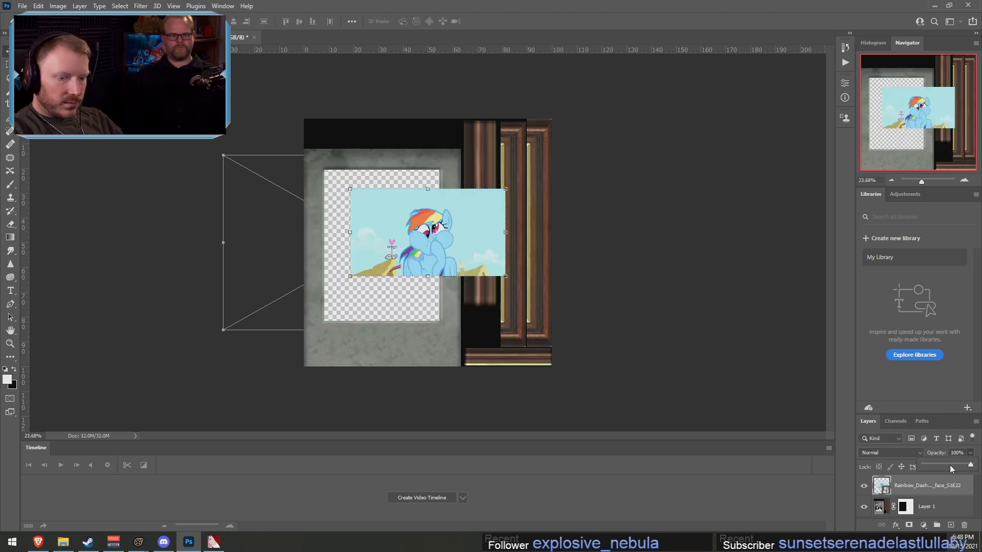
Lower the Rainbow Dash layer's opacity to 55% and scale it to about 194% so the pony fills the photo opening
click(950, 465)
drag(505, 278, 768, 471)
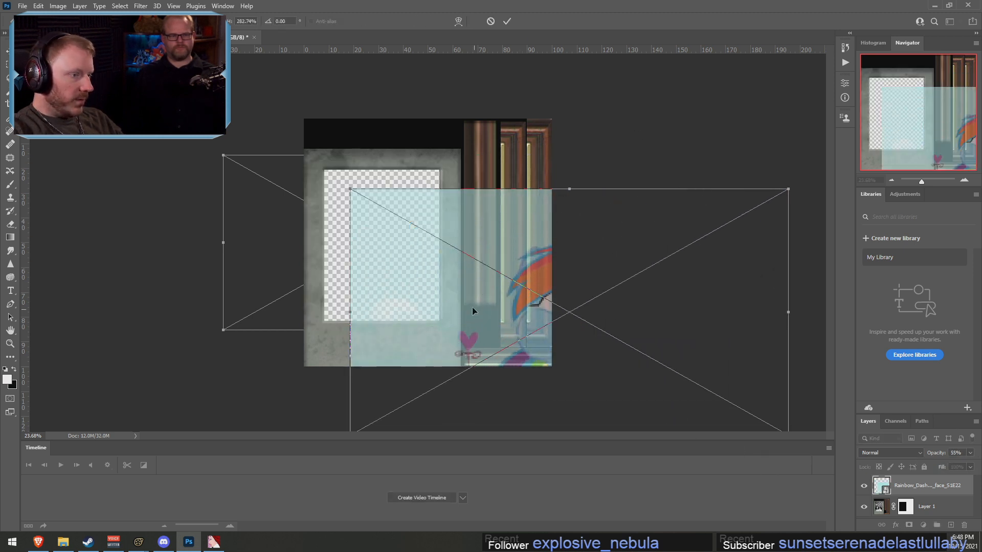
drag(465, 308, 276, 237)
drag(597, 119, 473, 189)
drag(390, 296, 448, 256)
alt+scroll(276, 305, up, 4)
drag(322, 324, 324, 327)
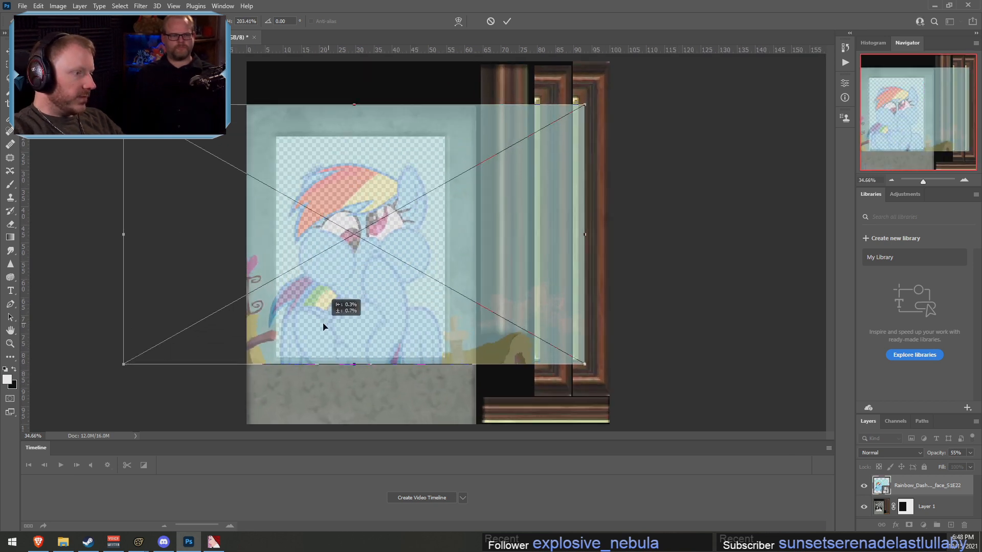
drag(587, 102, 575, 117)
drag(469, 223, 446, 247)
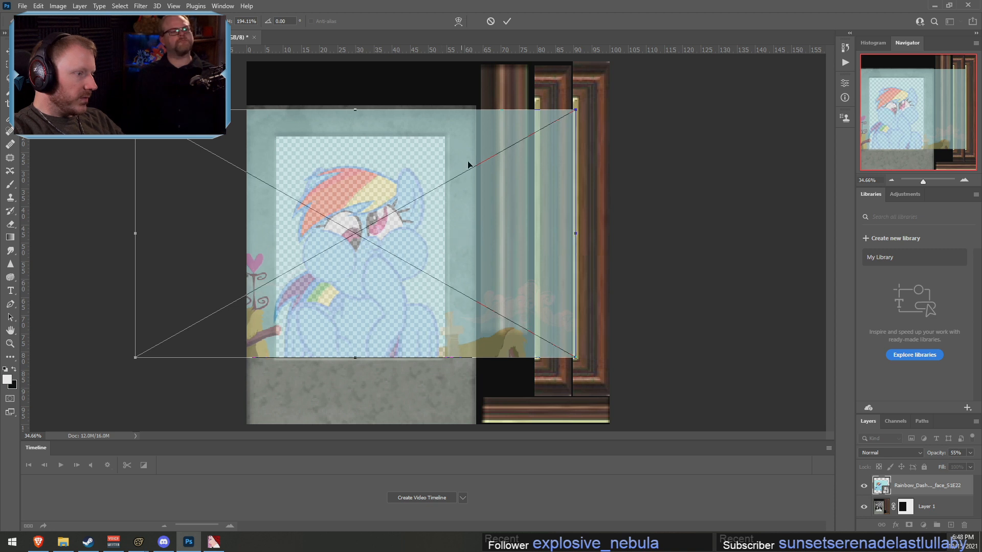
click(506, 21)
Restore the Rainbow Dash layer's opacity to 100% and move it beneath Layer 1
click(970, 452)
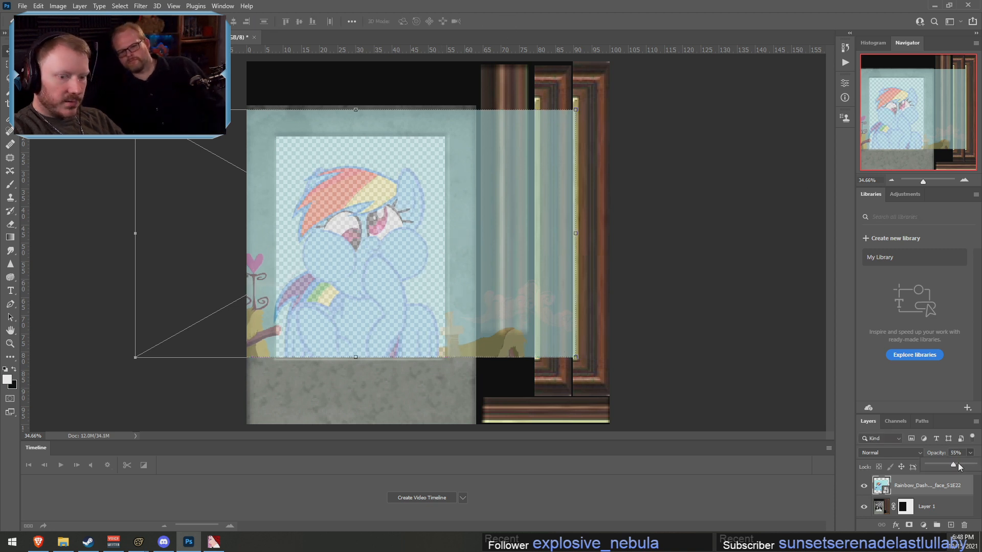
drag(954, 464, 950, 512)
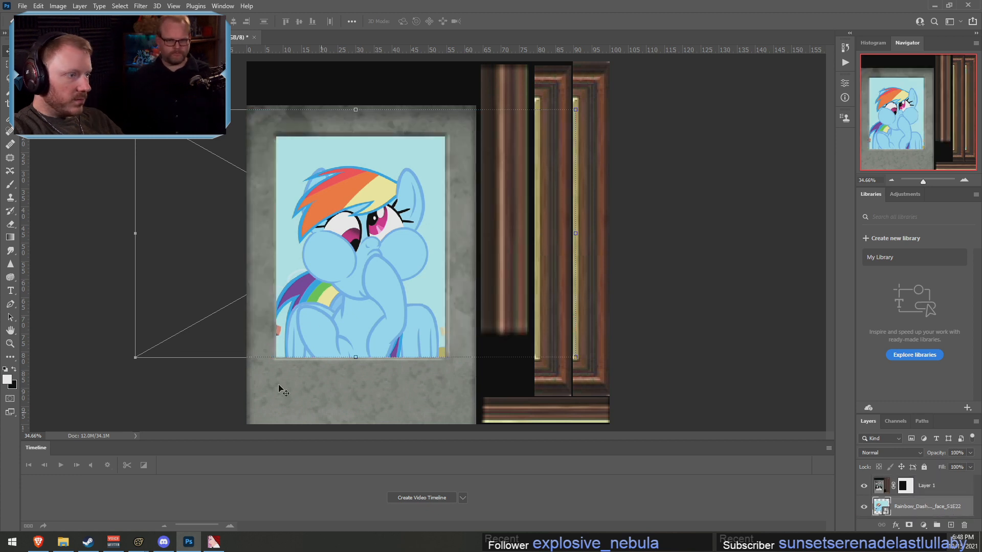
Ready the Brush tool with the image's pale blue background colour and rasterize the Rainbow Dash layer for painting
alt+scroll(196, 240, up, 1)
alt+scroll(346, 399, up, 11)
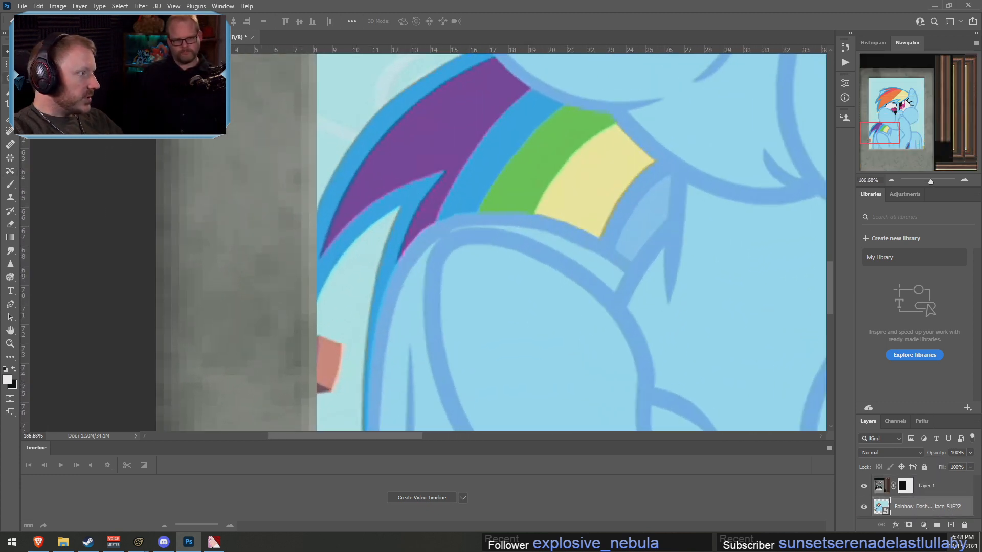
click(10, 184)
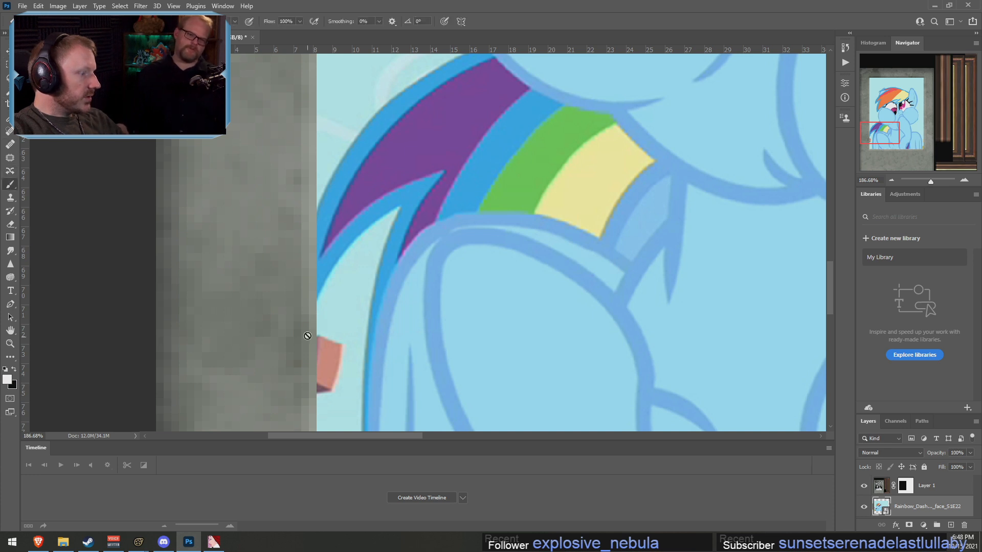
scroll(355, 339, down, 3)
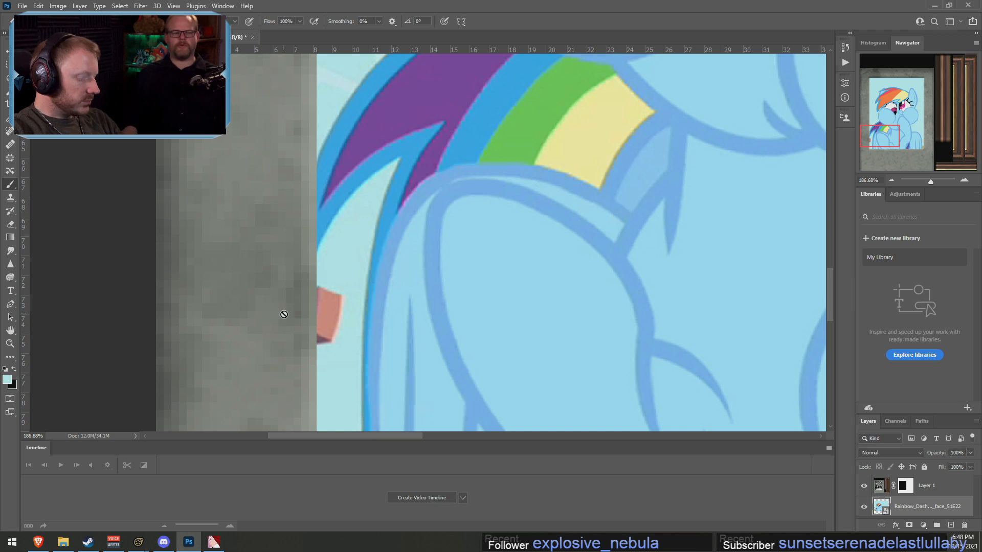
right_click(886, 515)
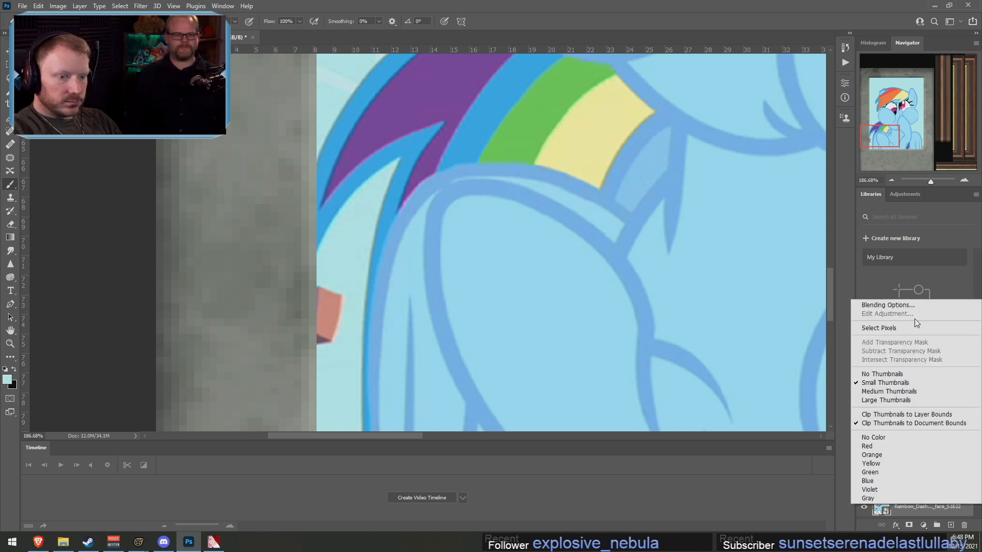
right_click(921, 512)
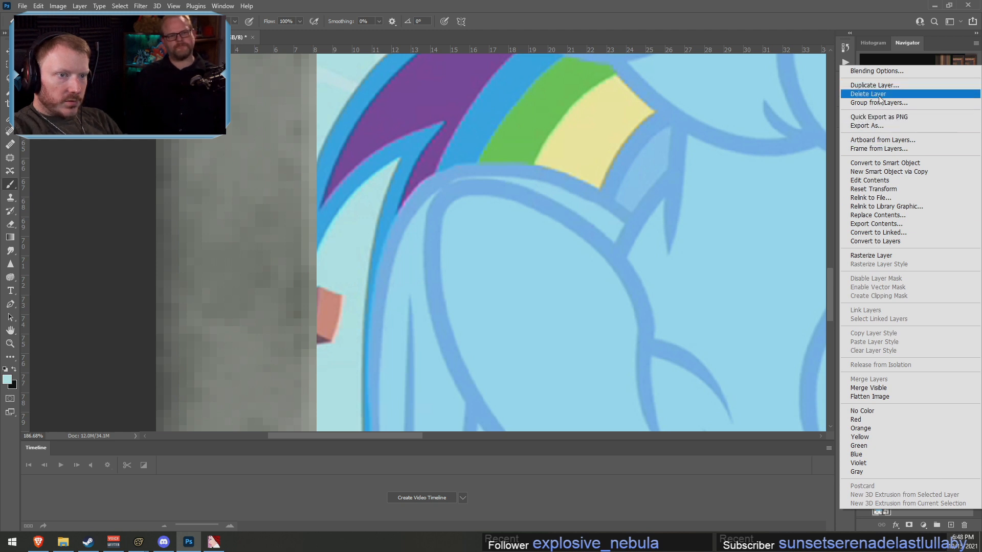
click(860, 256)
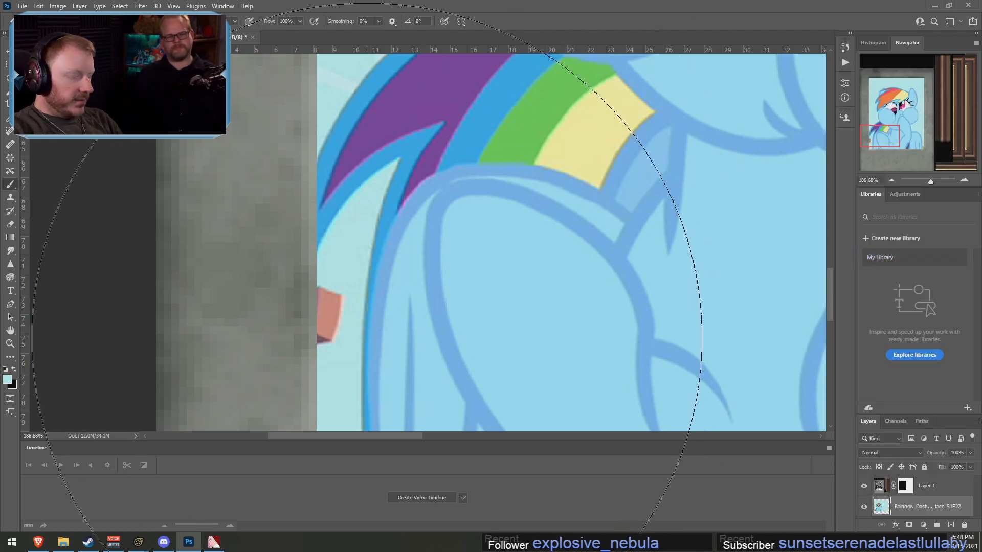
Shrink the brush and paint over the salmon-coloured fragment beside the pony's tail with the pale blue background colour
key(bracketleft)
key(bracketleft)
key(bracketleft)
key(bracketleft)
key(bracketleft)
key(bracketleft)
key(bracketleft)
key(bracketleft)
key(bracketleft)
key(bracketleft)
key(bracketleft)
key(bracketleft)
key(bracketleft)
key(bracketleft)
key(bracketleft)
key(bracketleft)
key(bracketleft)
key(bracketleft)
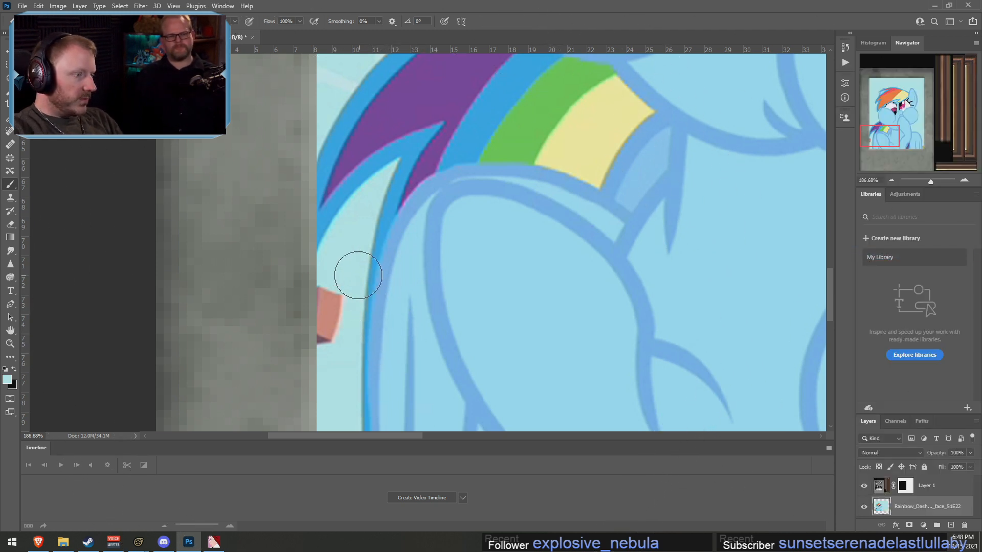
drag(335, 304, 322, 323)
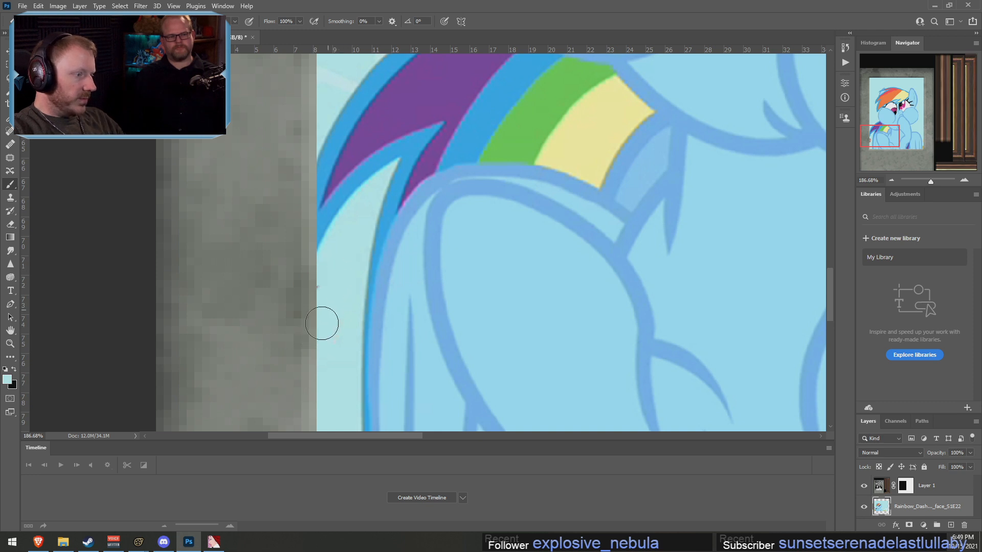
alt+scroll(570, 358, down, 5)
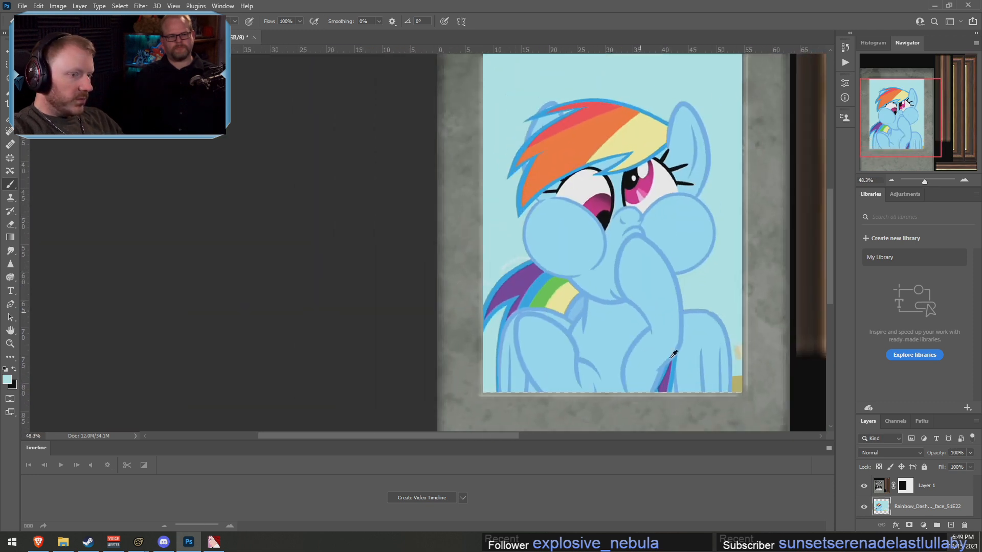
Paint over the peach fragments and the tan patch in the photo's lower right corner with the pale blue background colour
alt+scroll(776, 388, up, 5)
alt+scroll(770, 388, up, 3)
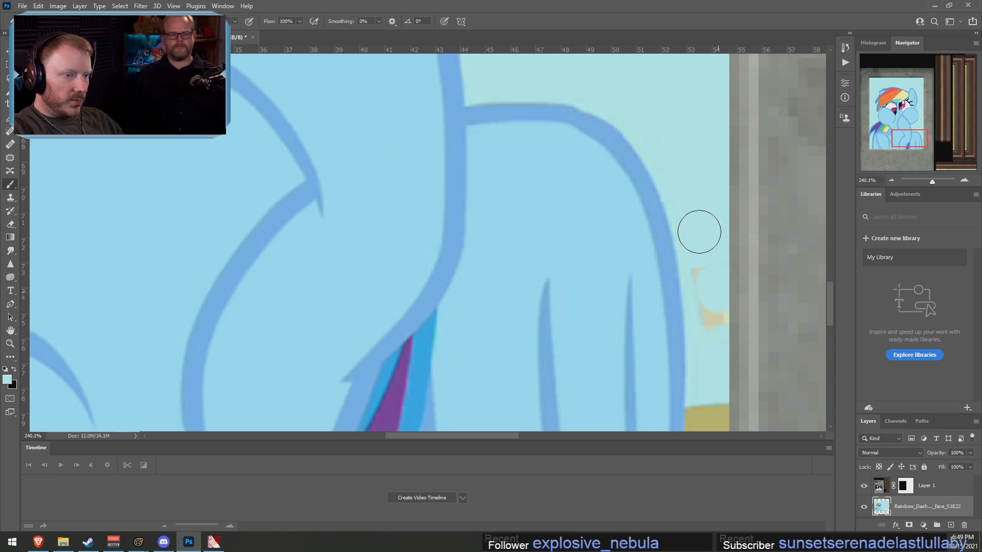
scroll(713, 390, down, 4)
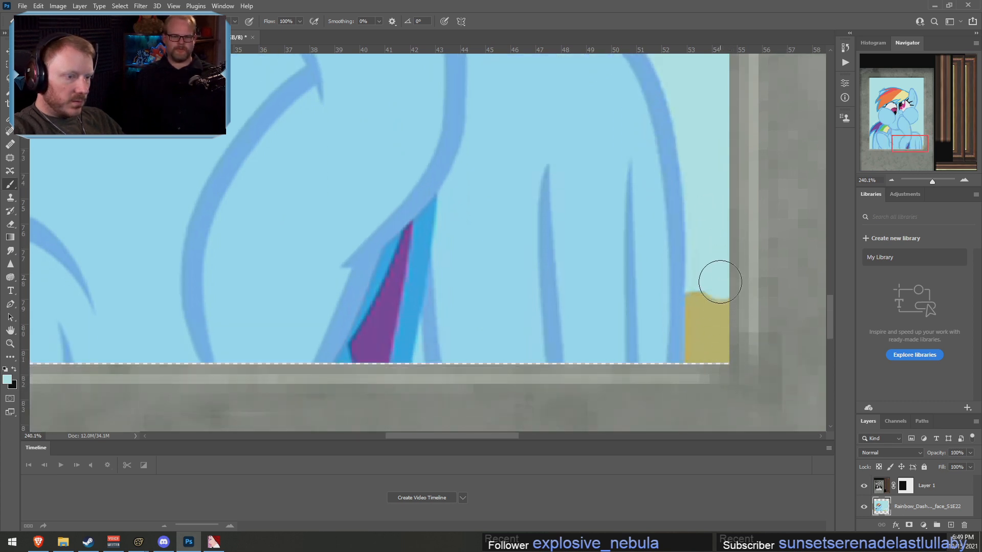
drag(717, 279, 715, 358)
alt+scroll(726, 352, up, 1)
alt+scroll(726, 351, up, 3)
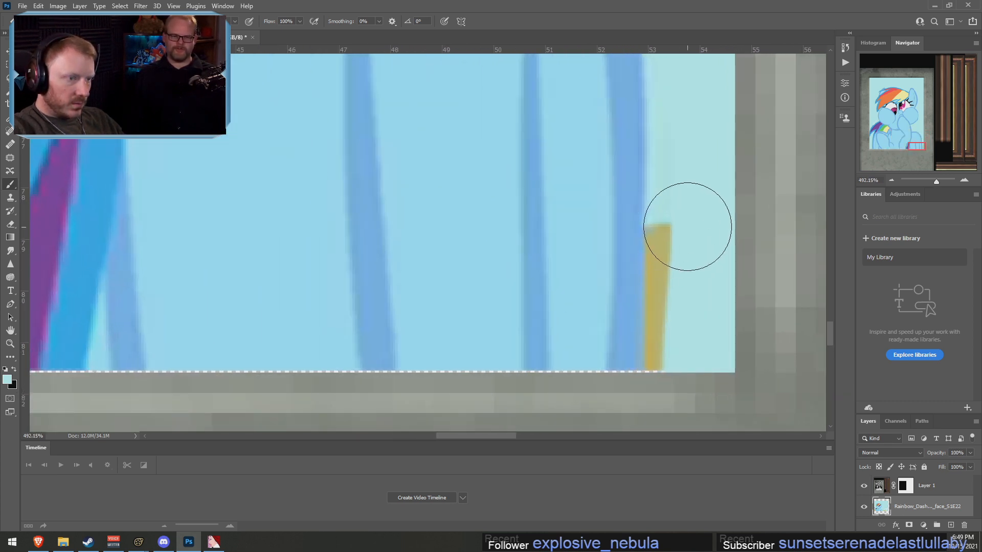
drag(686, 225, 687, 359)
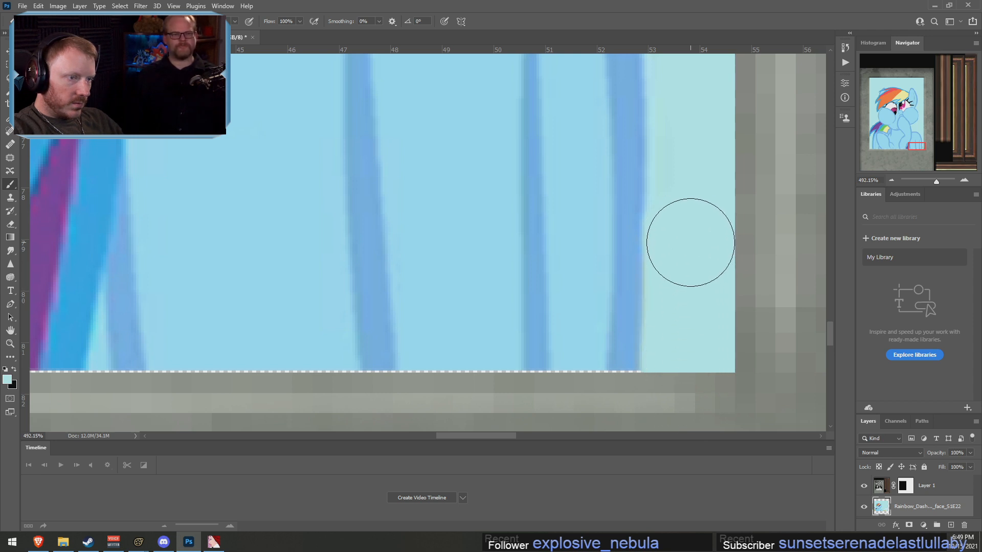
alt+scroll(675, 401, down, 8)
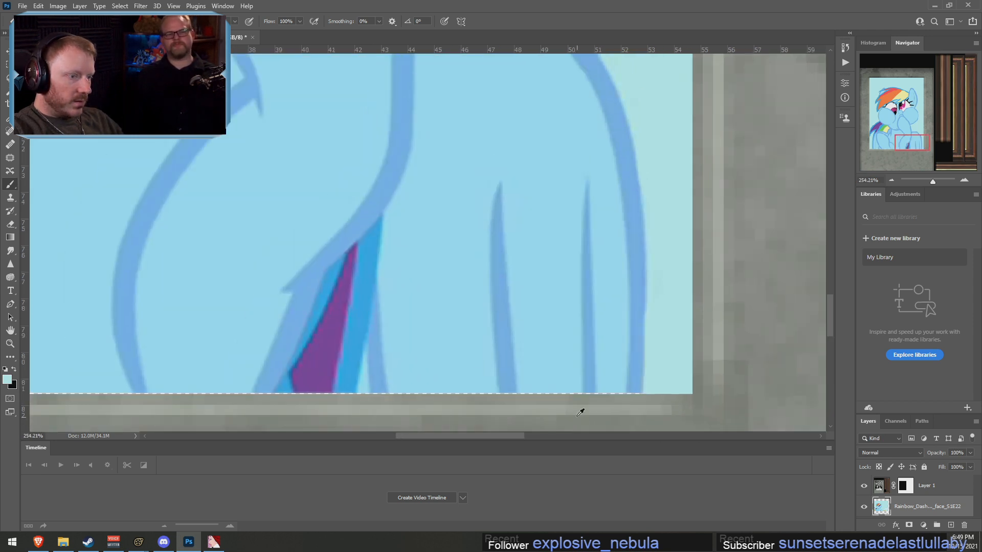
alt+scroll(191, 294, down, 2)
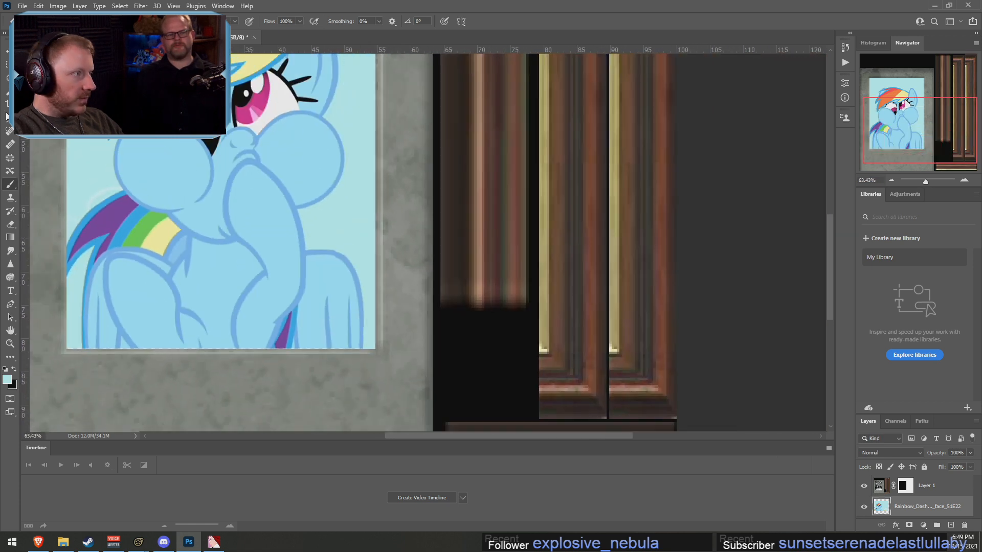
Paint over most of the faint white arcs above the pony's tail with the pale blue background colour
click(8, 51)
scroll(228, 179, up, 3)
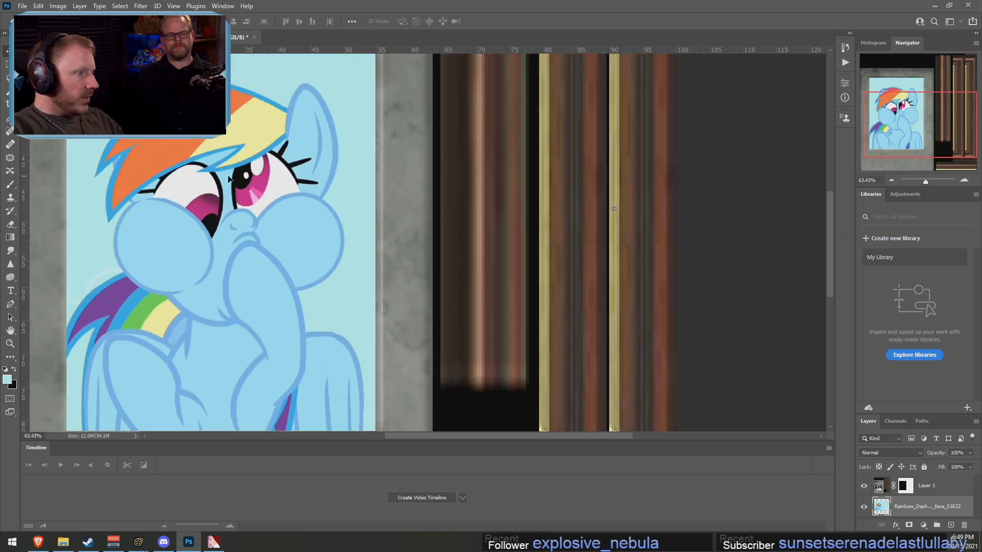
scroll(227, 174, up, 2)
alt+scroll(199, 205, down, 4)
alt+scroll(256, 323, up, 2)
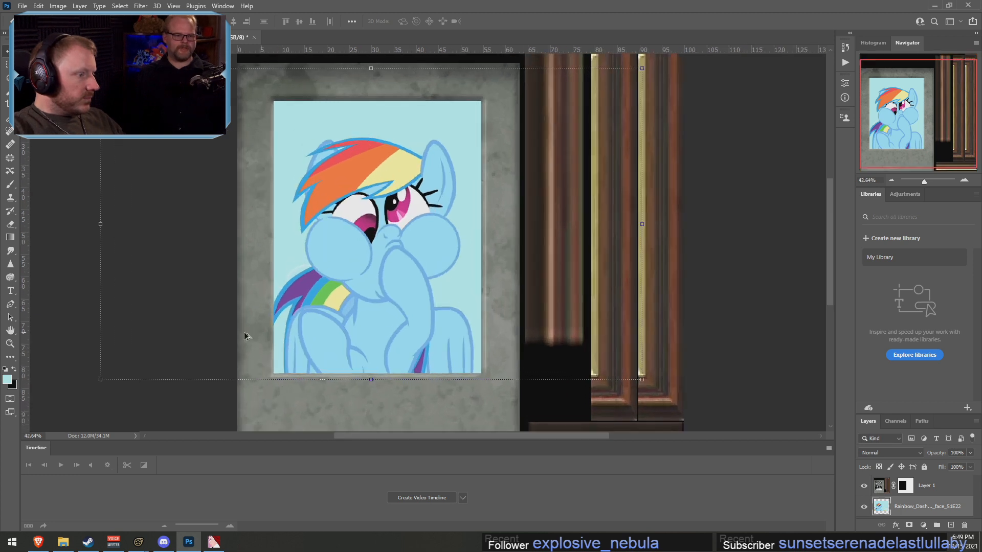
alt+scroll(244, 336, up, 8)
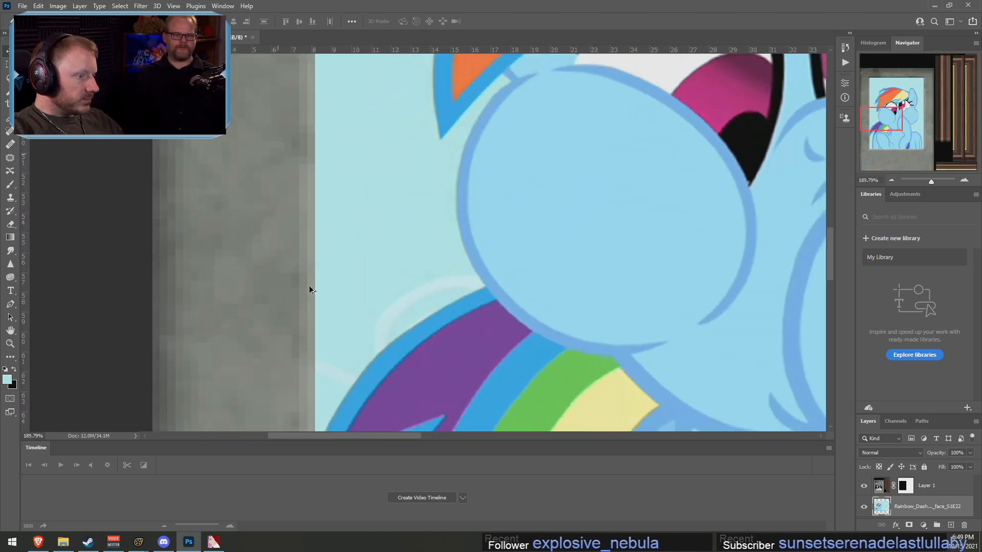
scroll(310, 291, down, 3)
alt+scroll(314, 293, up, 2)
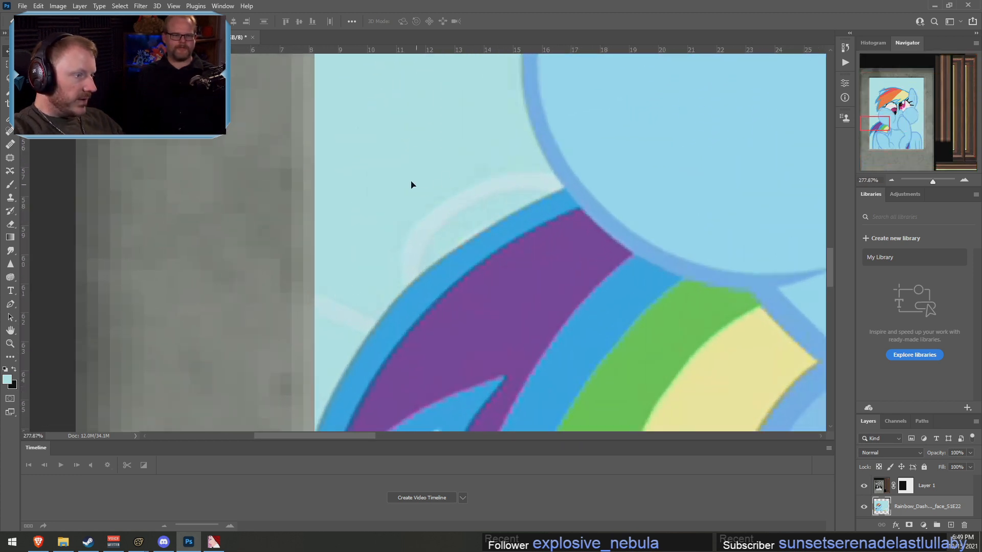
click(12, 185)
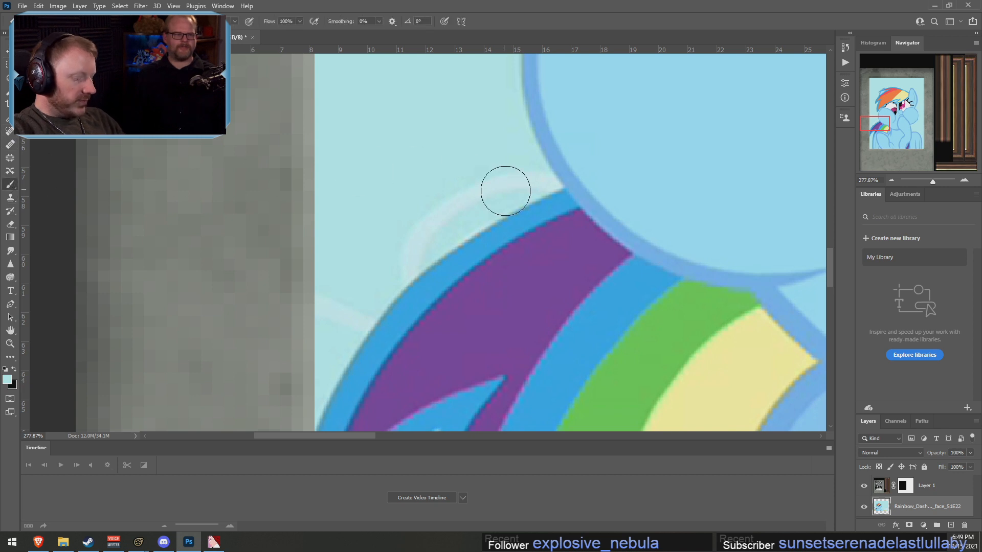
mouse_move(485, 175)
mouse_down()
mouse_move(386, 245)
mouse_move(388, 256)
mouse_move(342, 263)
mouse_move(351, 298)
mouse_move(340, 303)
mouse_up()
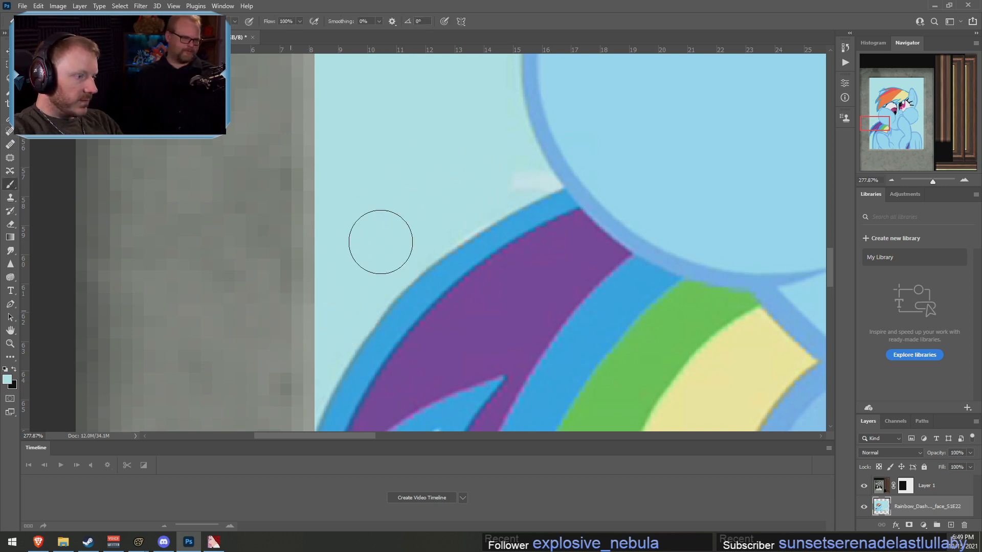
Shrink the brush and cover the remaining white fragment where the tail meets the pony's cheek
key(bracketleft)
key(bracketleft)
key(bracketleft)
key(bracketleft)
drag(514, 175, 533, 179)
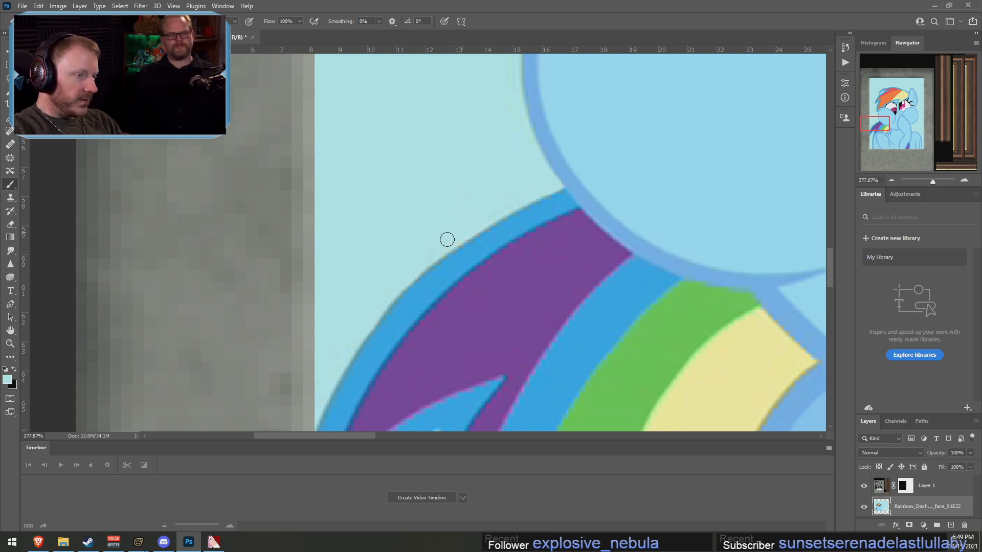
Set the view zoom to 100% to check the cleaned pony picture at actual size
alt+scroll(367, 260, down, 8)
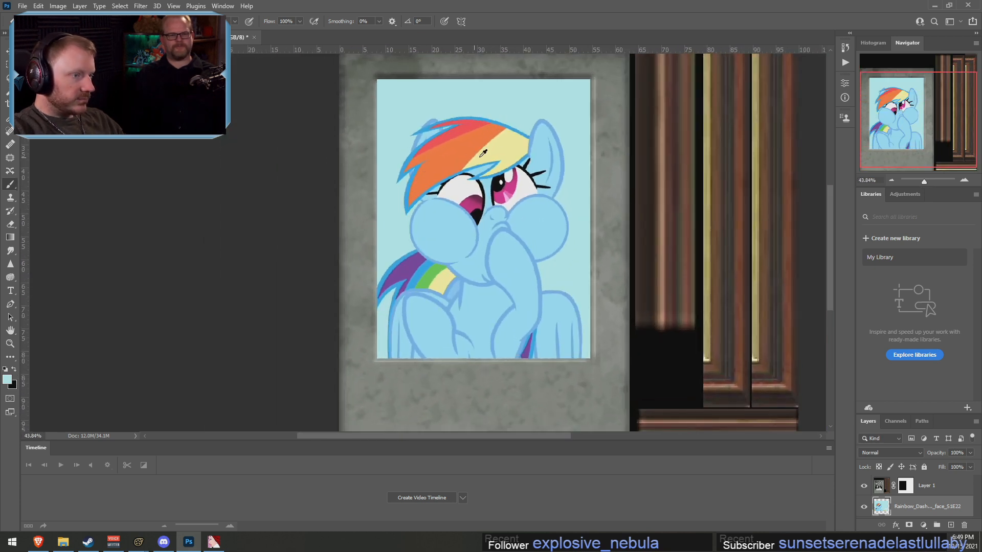
alt+scroll(512, 142, up, 1)
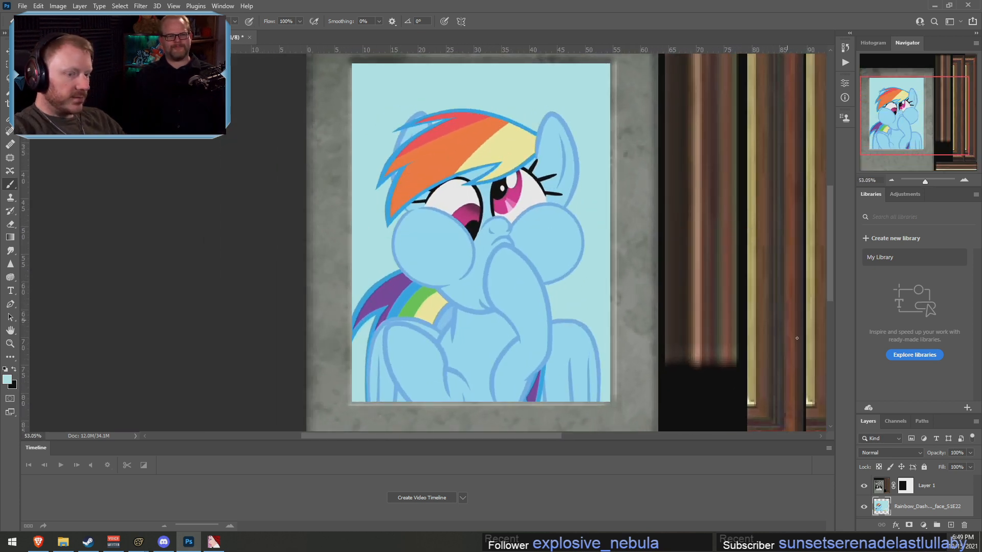
click(34, 435)
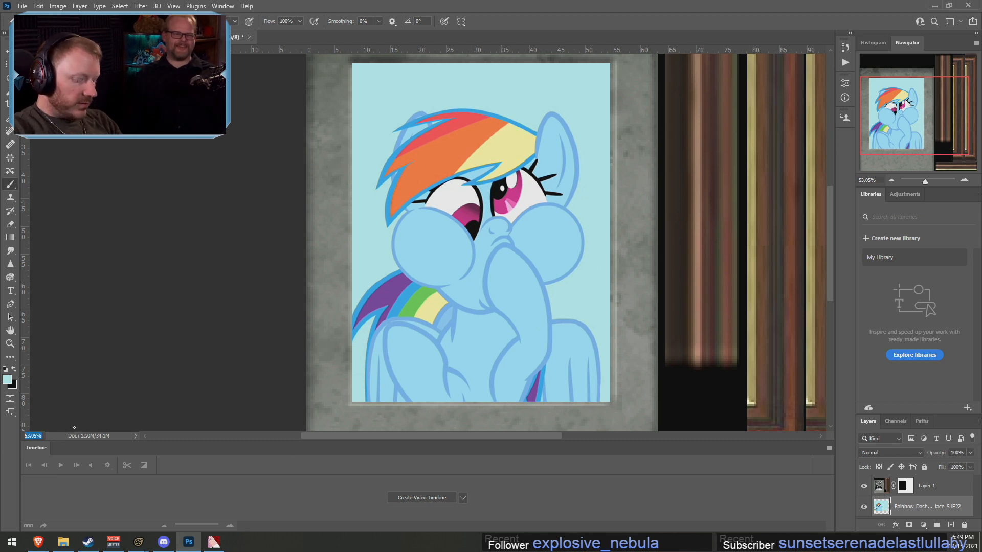
text(100)
key(Return)
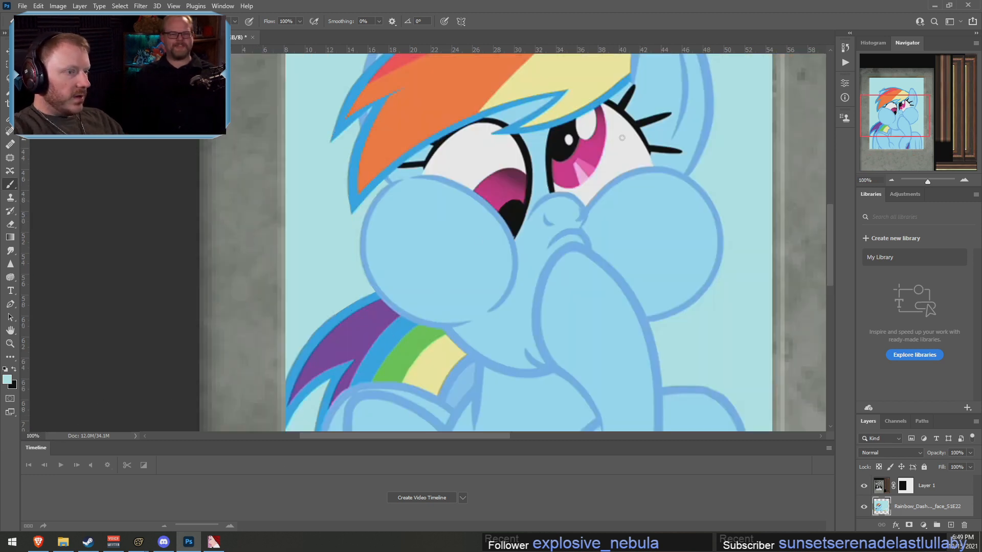
Use a small Clone Stamp to smooth the jagged magenta iris edge along the cheek and the adjoining black pupil edge
alt+scroll(523, 138, up, 18)
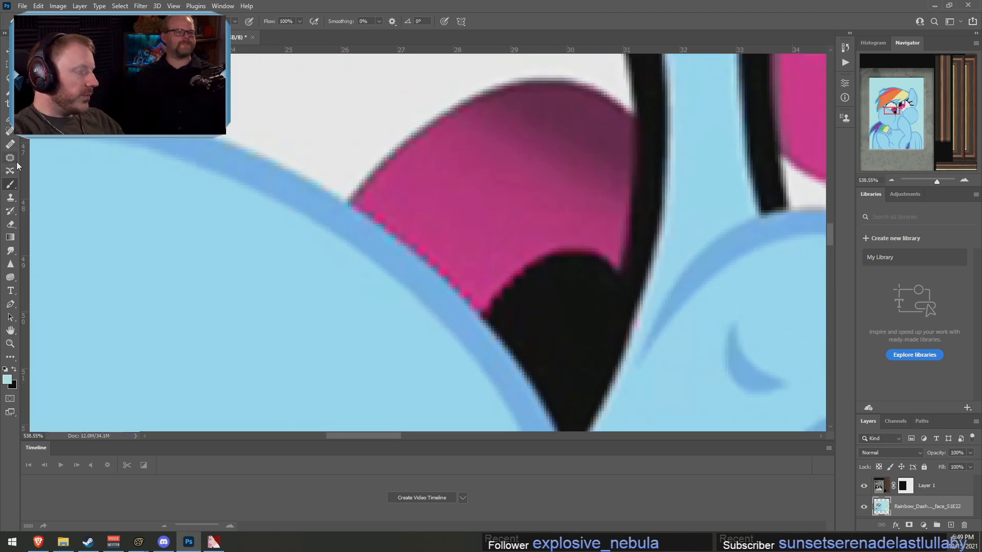
click(10, 197)
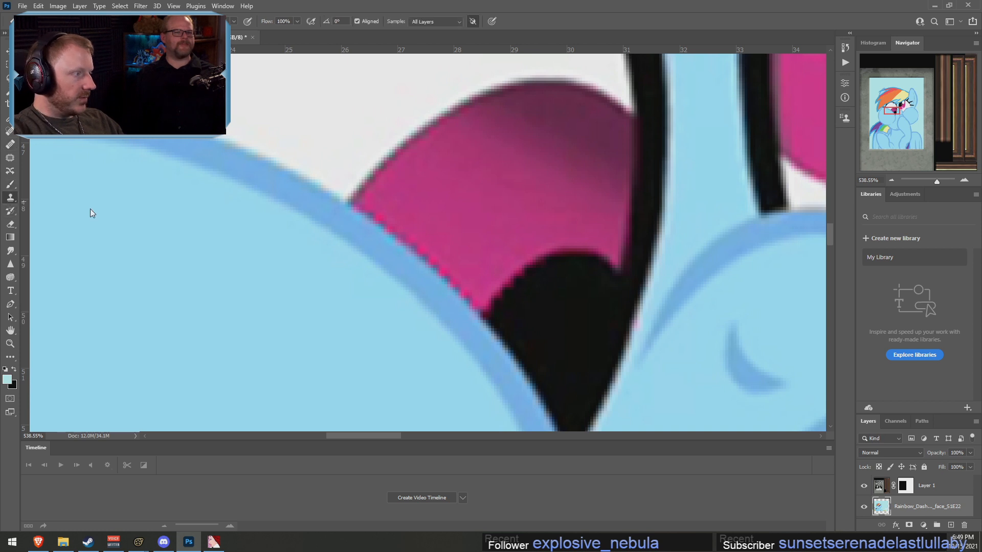
key(bracketleft)
key(bracketleft)
key(bracketleft)
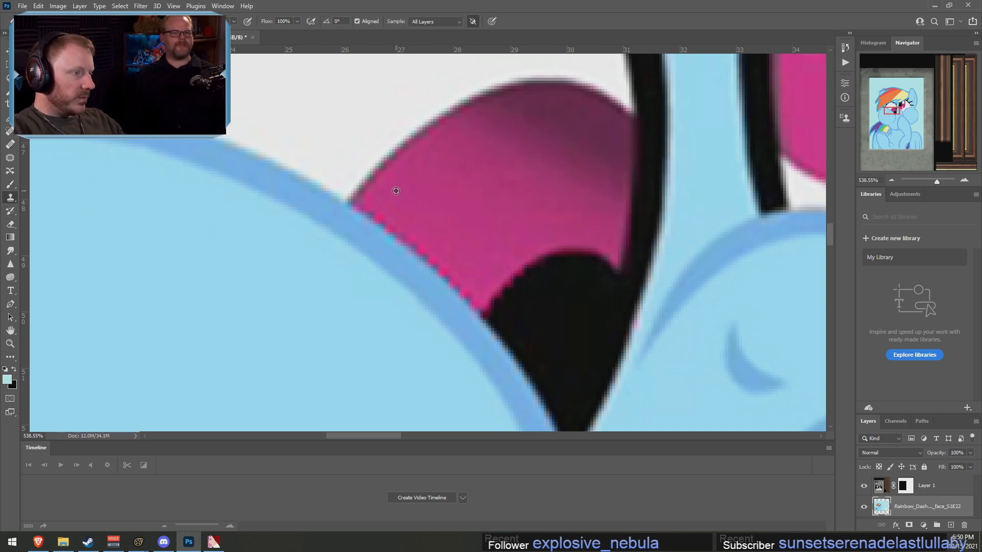
alt+click(429, 213)
drag(414, 241, 465, 280)
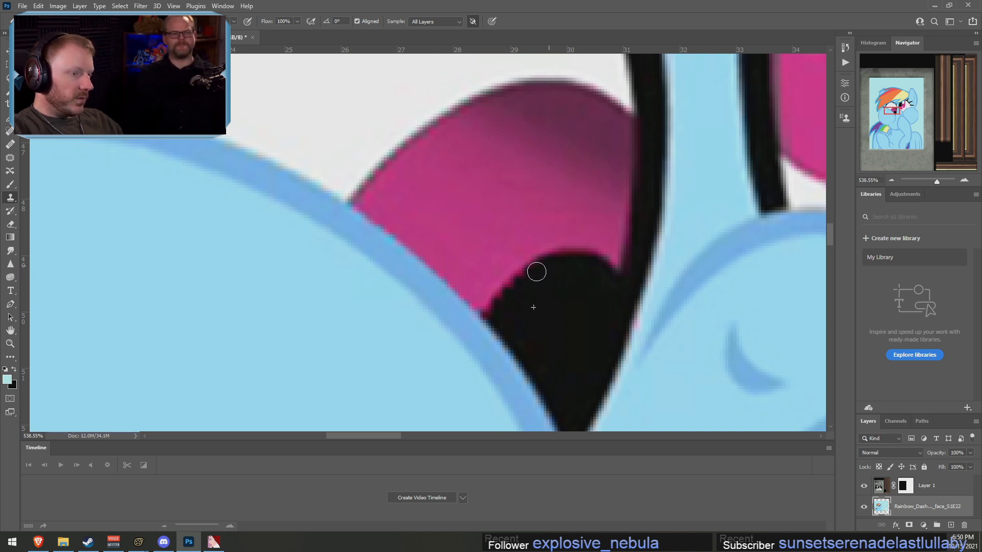
mouse_move(509, 301)
mouse_down()
mouse_move(523, 287)
mouse_move(550, 286)
mouse_move(499, 301)
mouse_up()
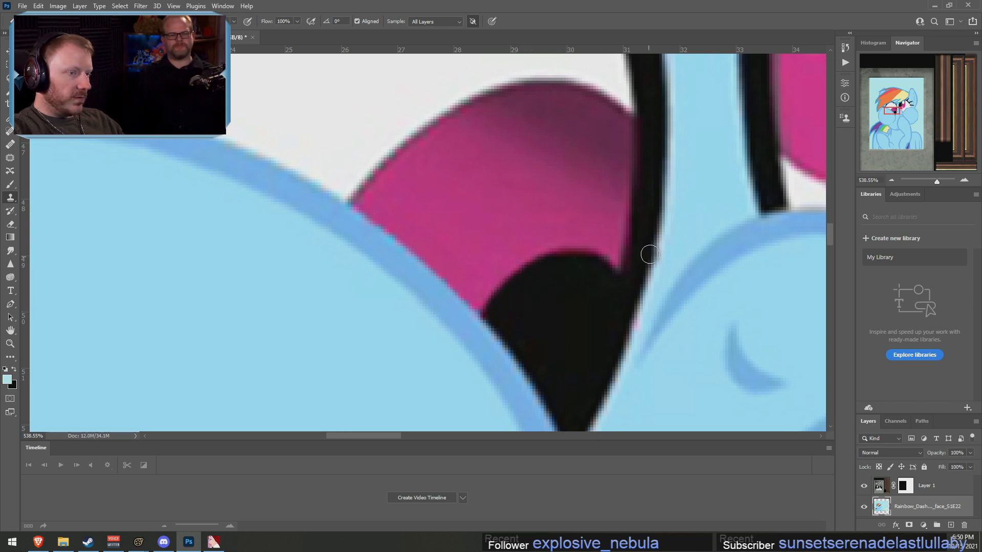
Examine the pony's other eye, cheeks and mane up close for rough edges or leftover artefacts
alt+scroll(670, 258, down, 5)
alt+scroll(797, 156, up, 5)
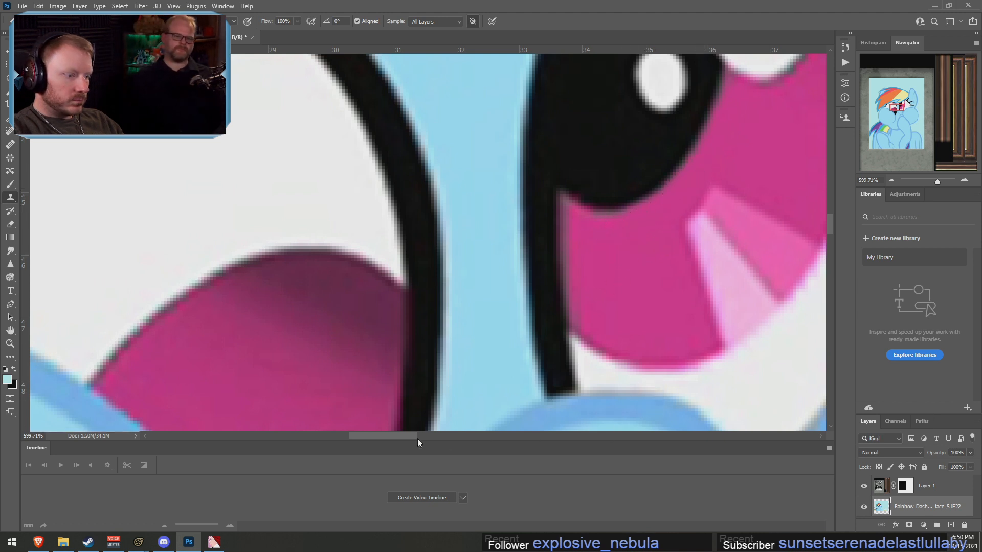
drag(399, 436, 431, 439)
scroll(522, 265, up, 5)
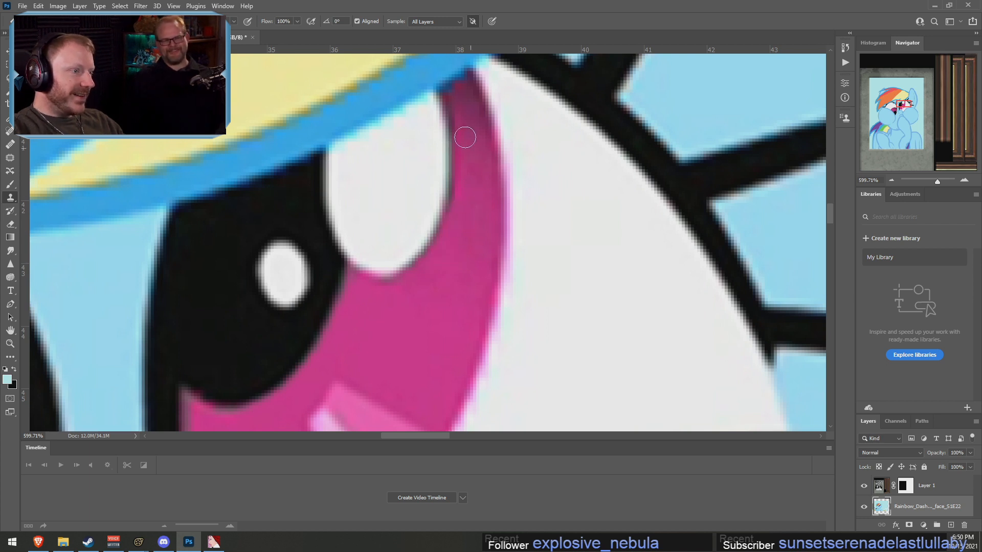
alt+scroll(471, 257, down, 5)
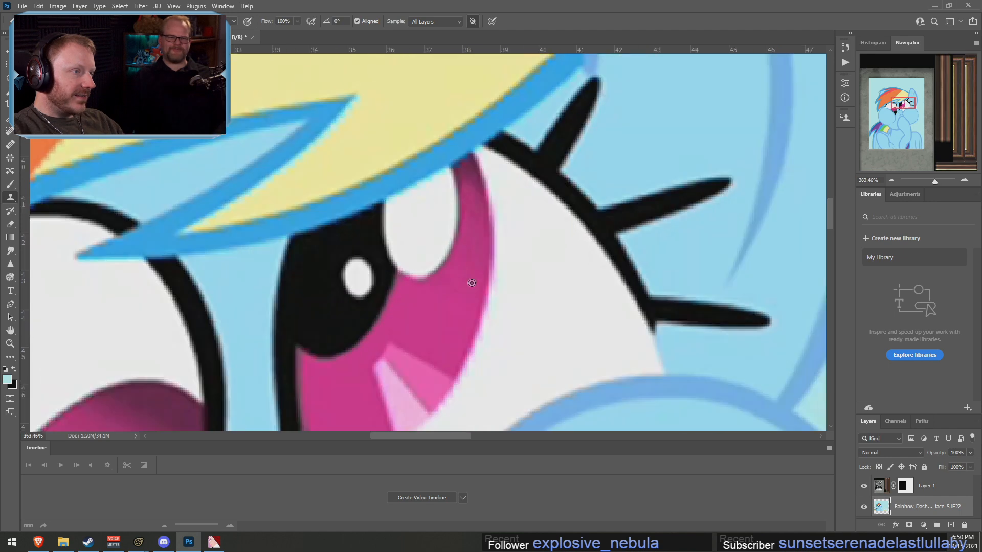
alt+scroll(304, 155, down, 8)
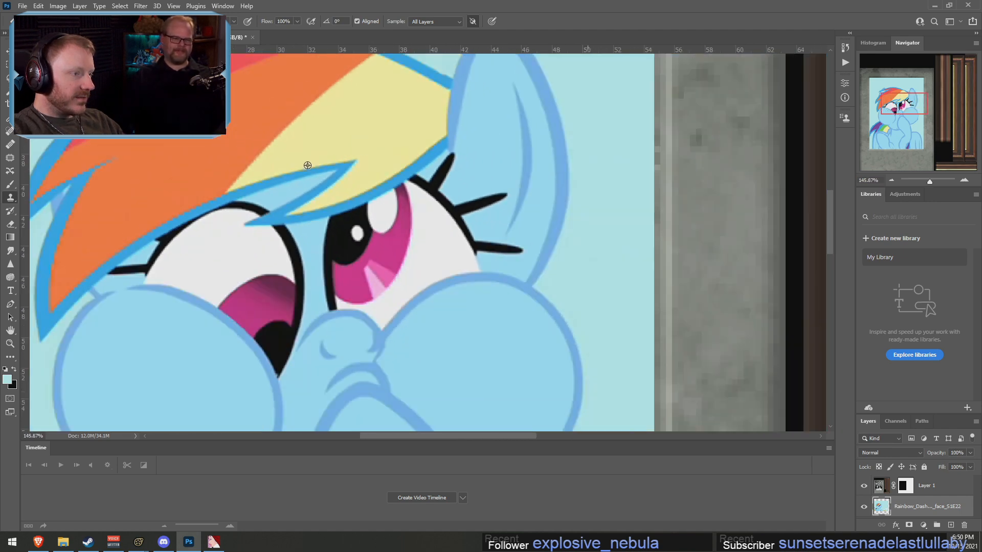
alt+scroll(338, 390, down, 4)
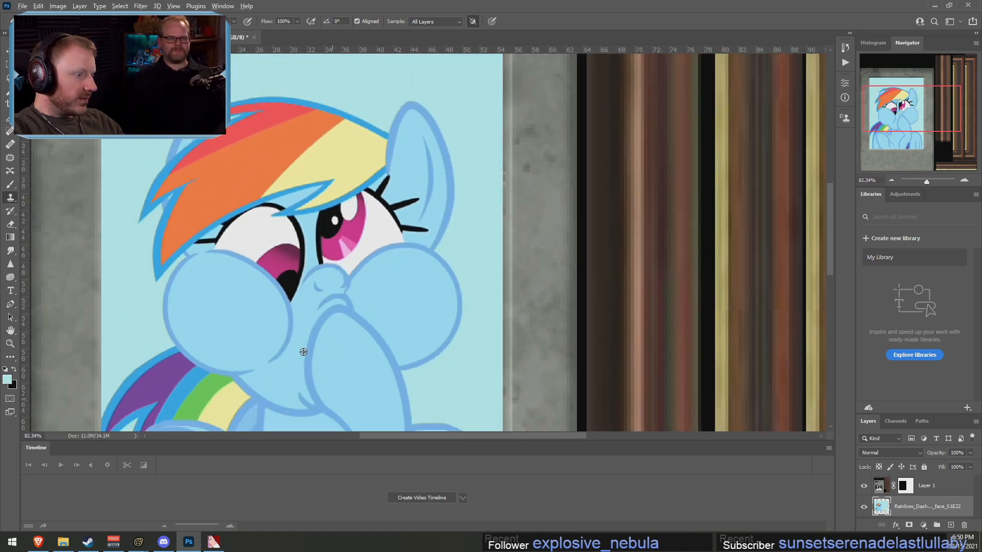
alt+scroll(327, 288, up, 3)
alt+scroll(328, 289, up, 4)
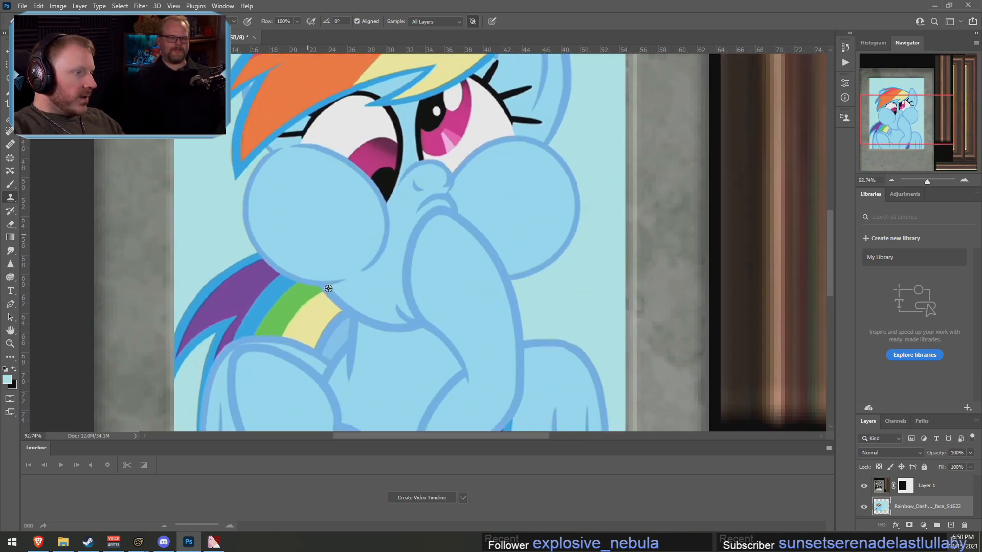
alt+scroll(257, 157, up, 5)
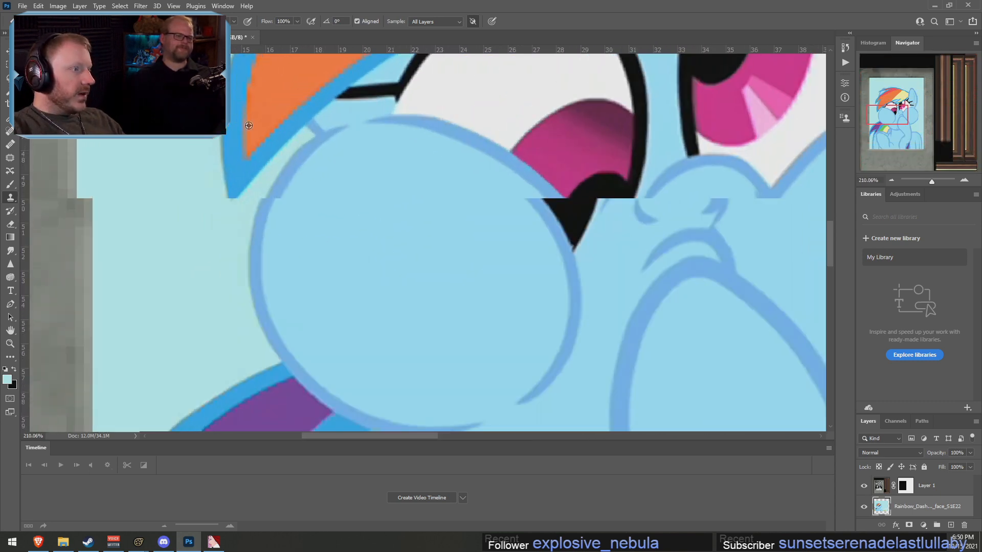
scroll(265, 185, up, 3)
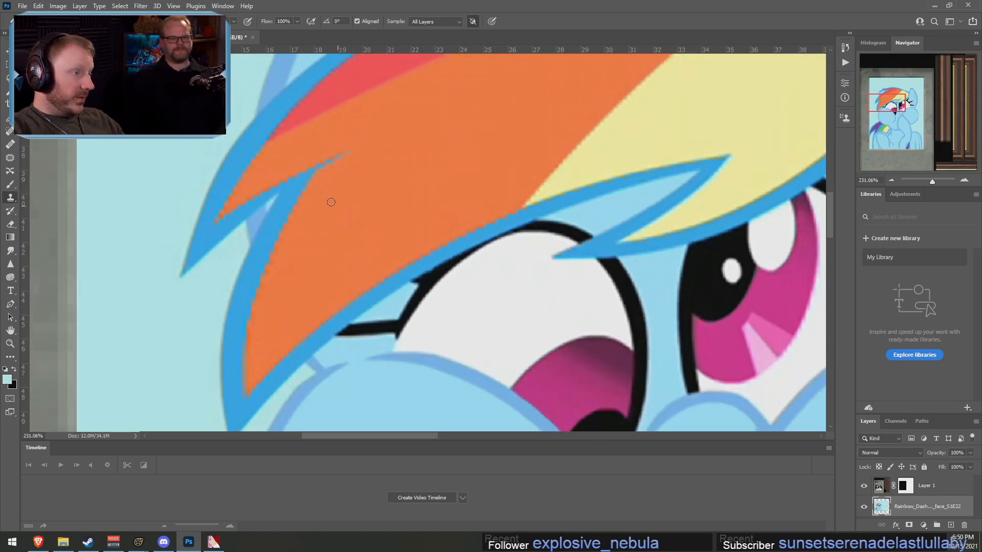
Switch to the Brave browser and search the web in a new tab for "rainbow dash hoof face"
click(38, 541)
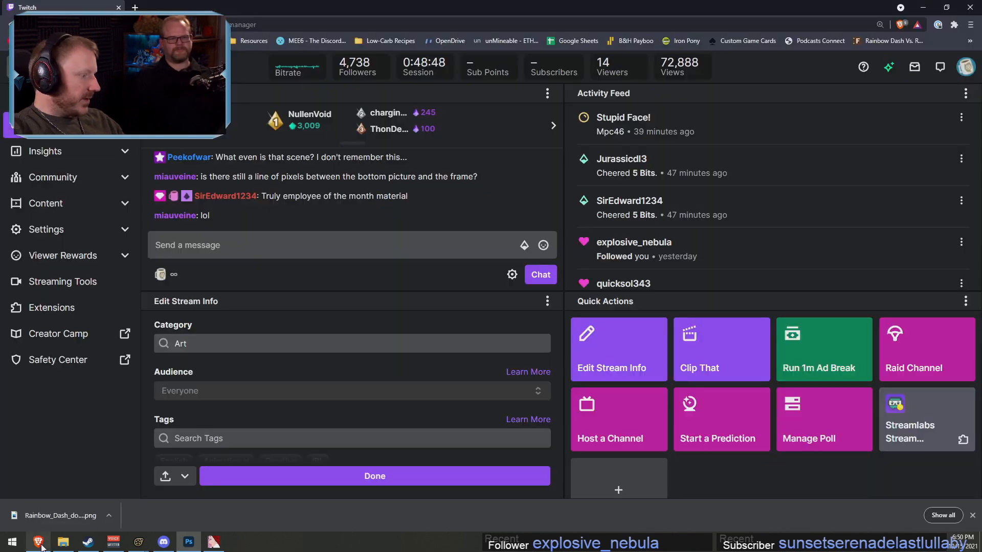
click(135, 7)
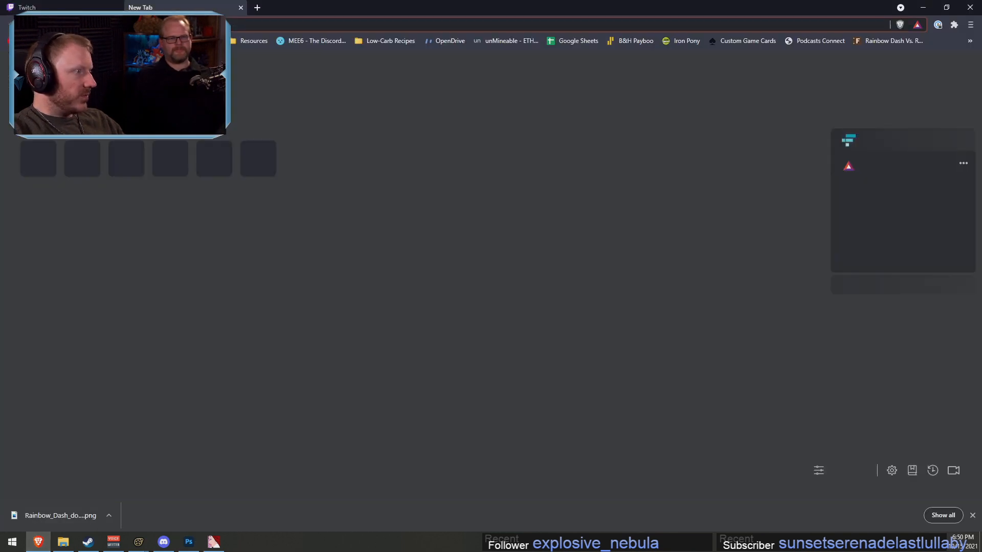
text(rainbow dash)
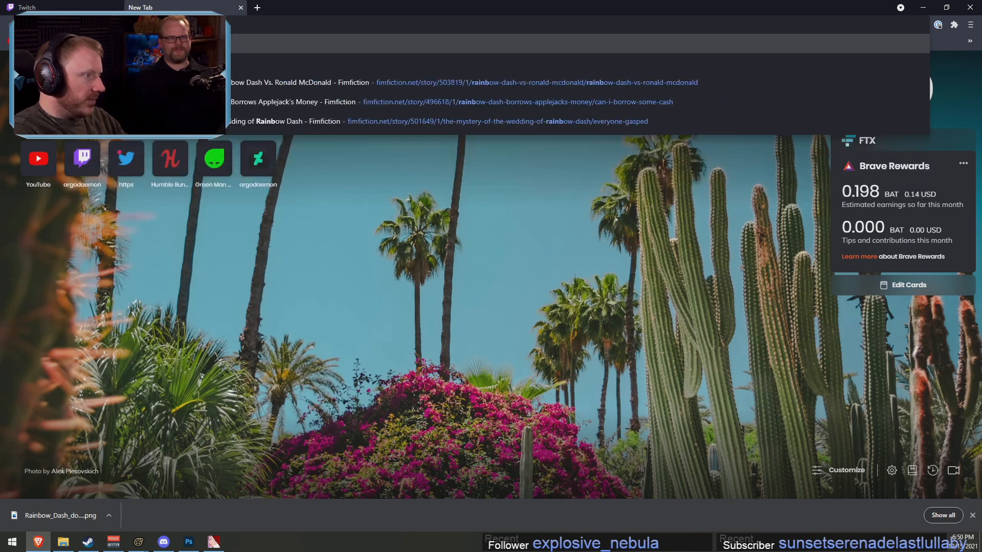
text( ha)
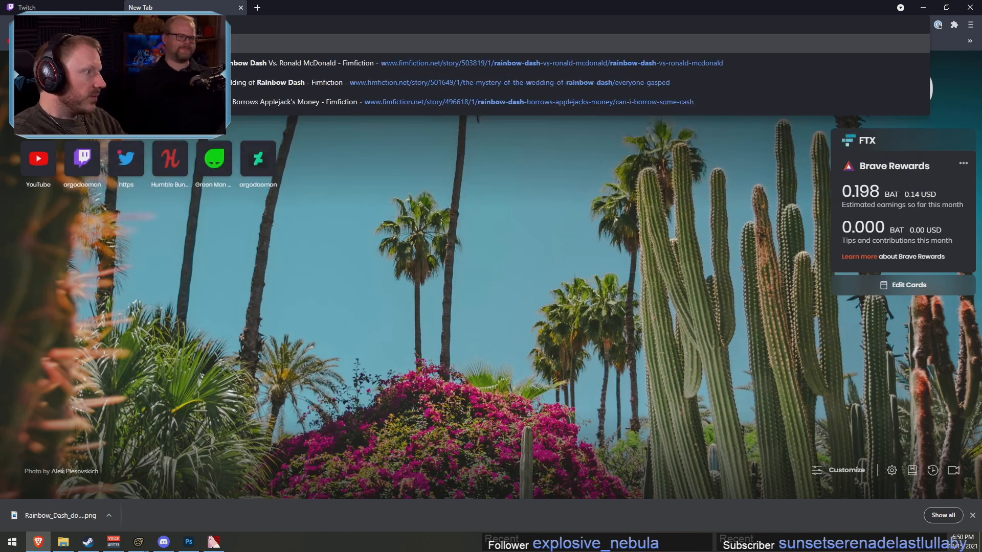
key(Return)
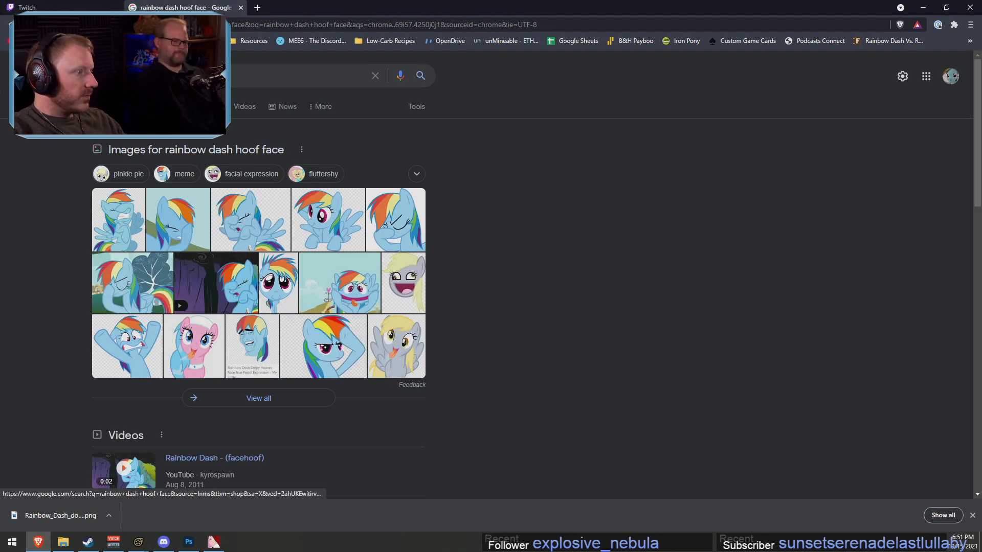
Browse the image results for "rainbow dash hoof face" and preview the Fandom wiki gallery picture of the cheeks-puffed pose
click(142, 106)
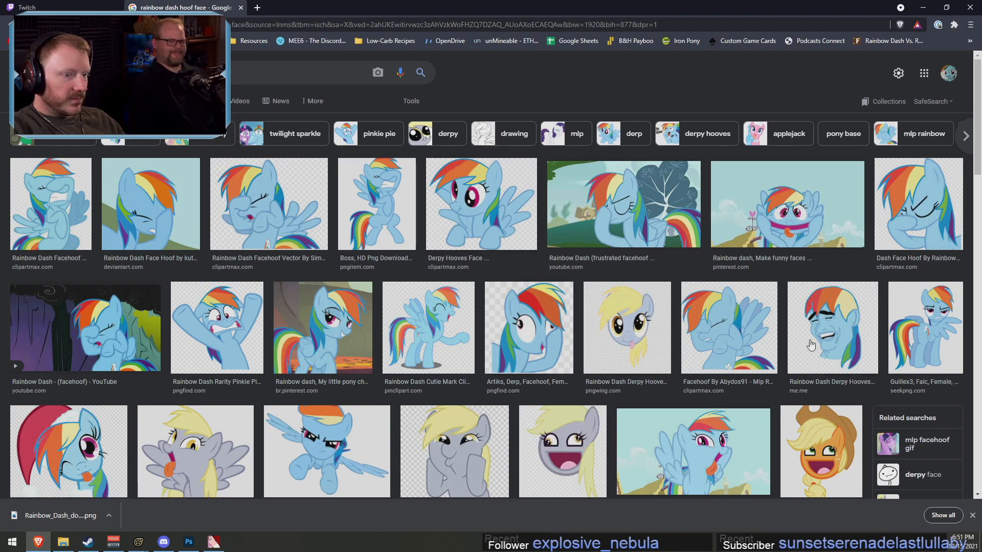
scroll(616, 355, down, 6)
scroll(616, 355, down, 4)
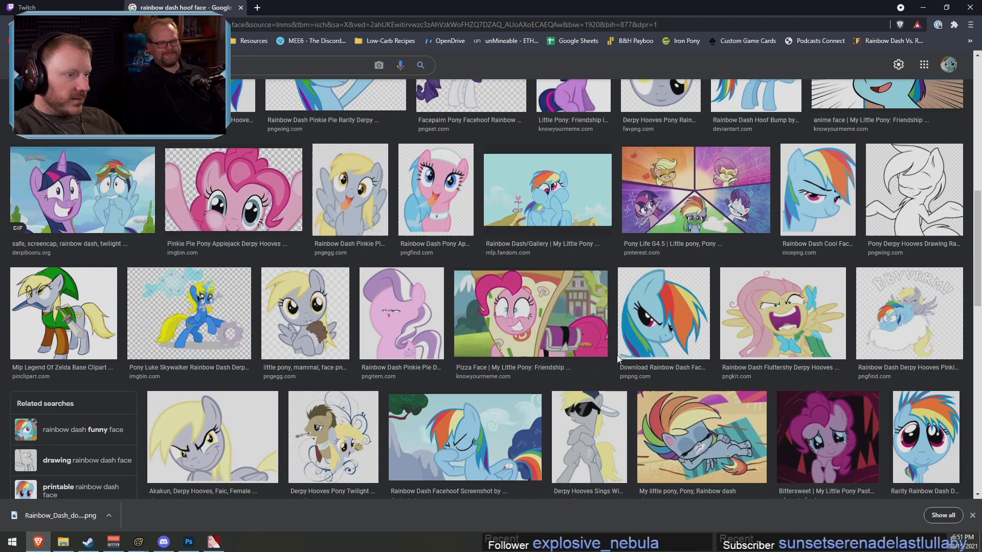
click(552, 193)
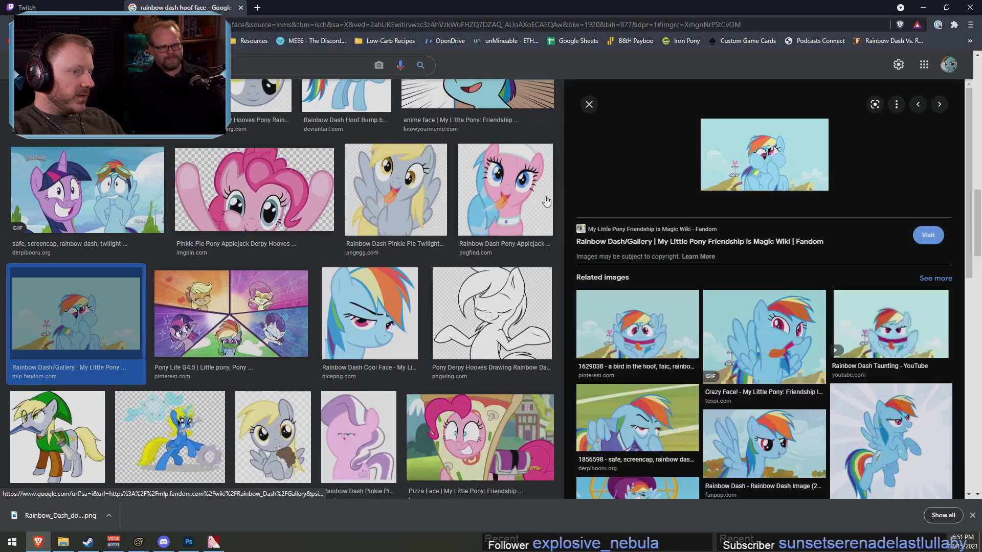
click(589, 104)
scroll(692, 322, down, 4)
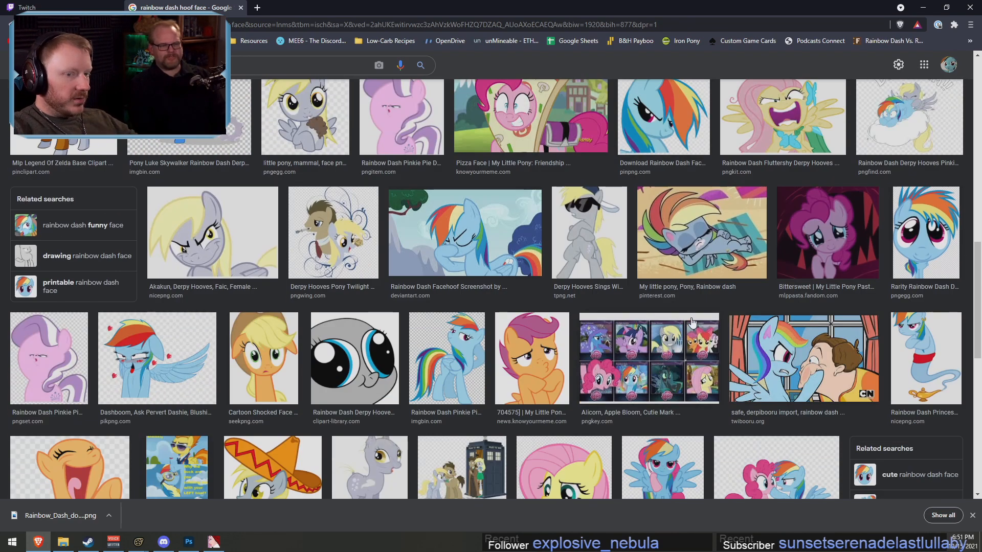
scroll(698, 327, down, 10)
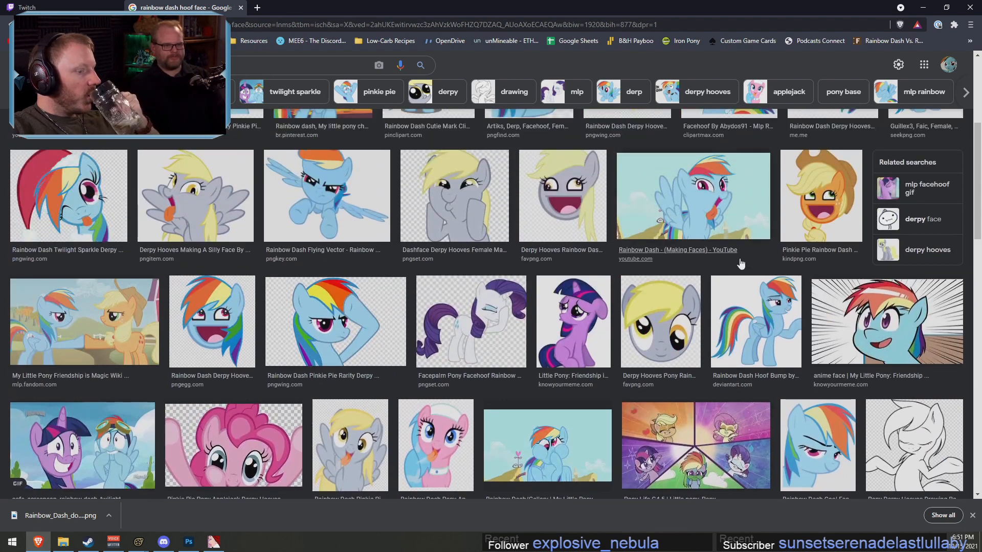
click(541, 440)
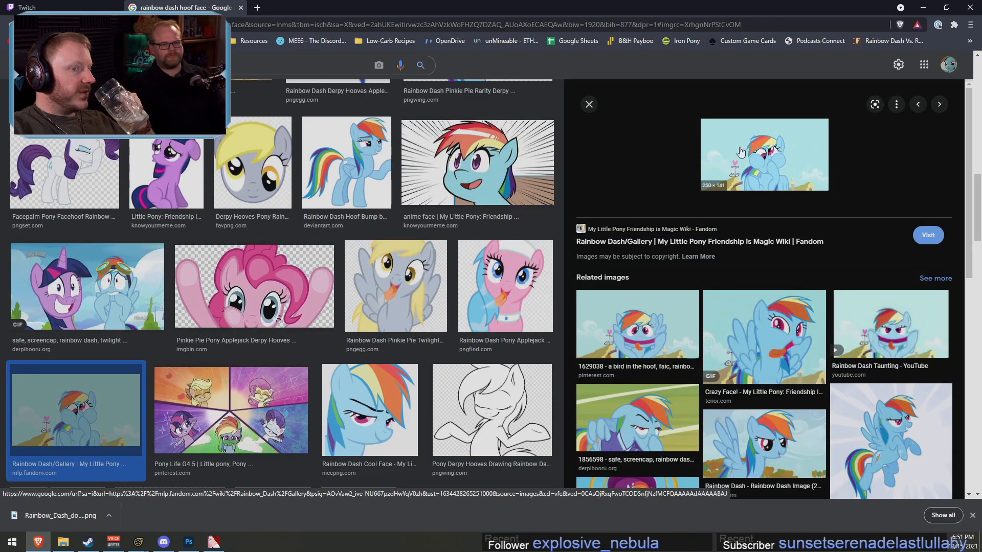
click(589, 105)
scroll(515, 313, down, 5)
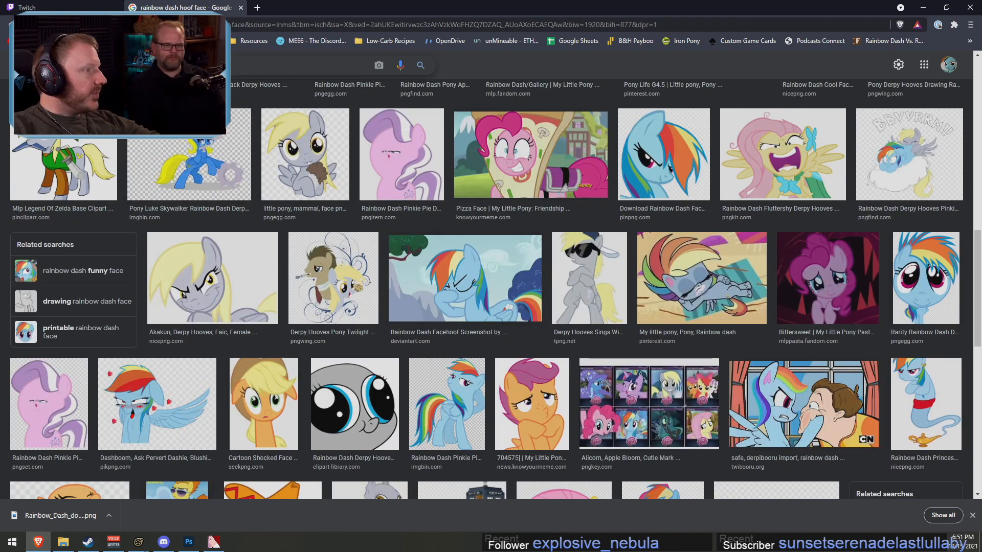
Return to the Google start page and search the web for reverse image search
click(39, 66)
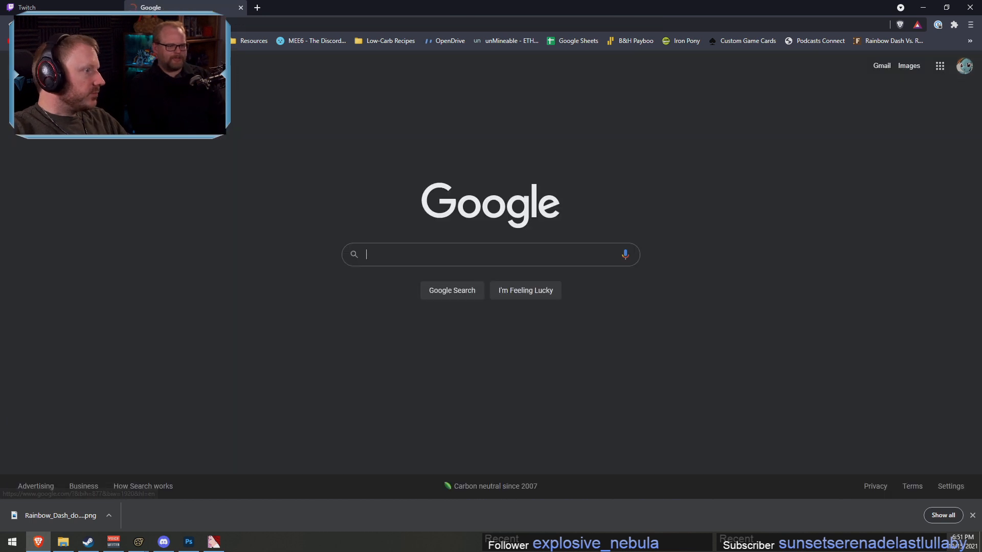
click(398, 251)
text(r)
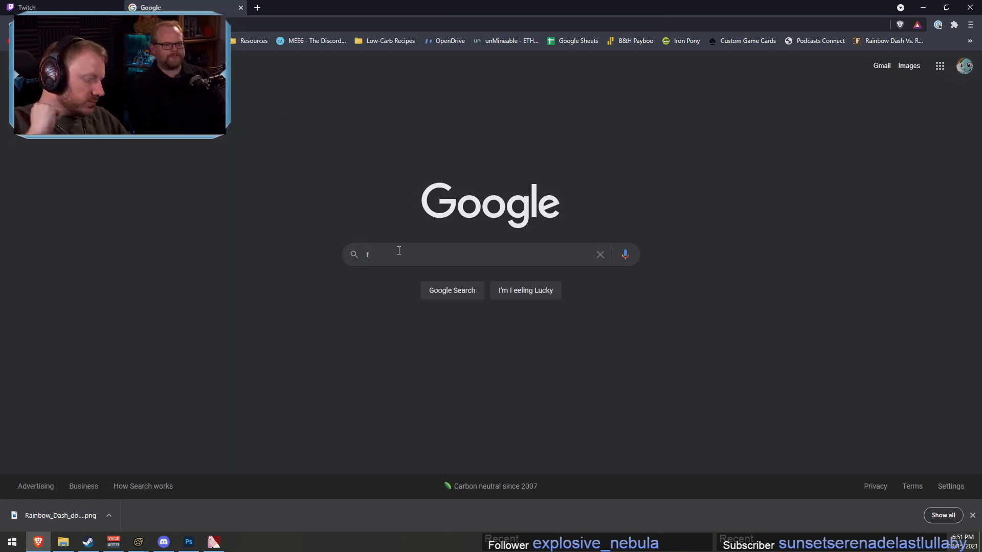
text(everse im)
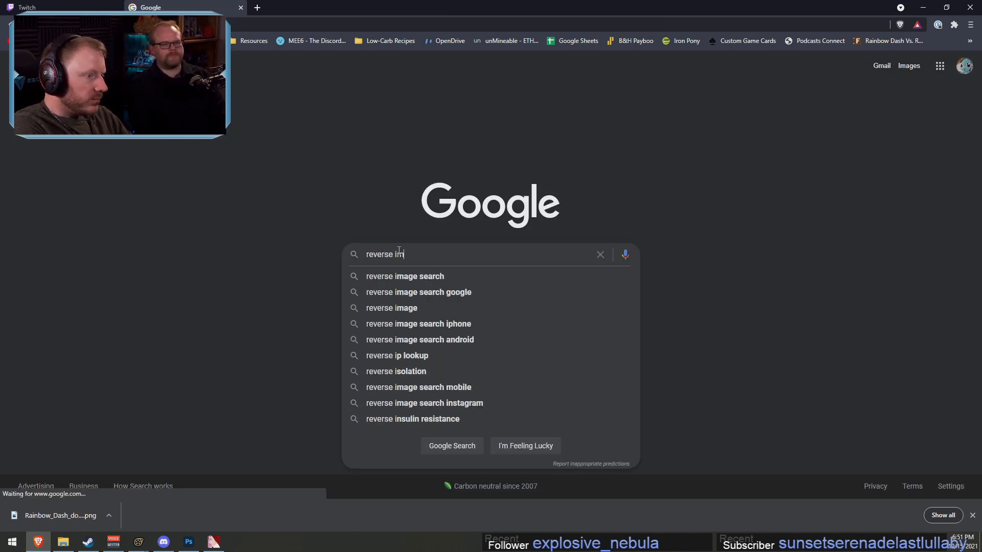
text(age sear h)
key(Return)
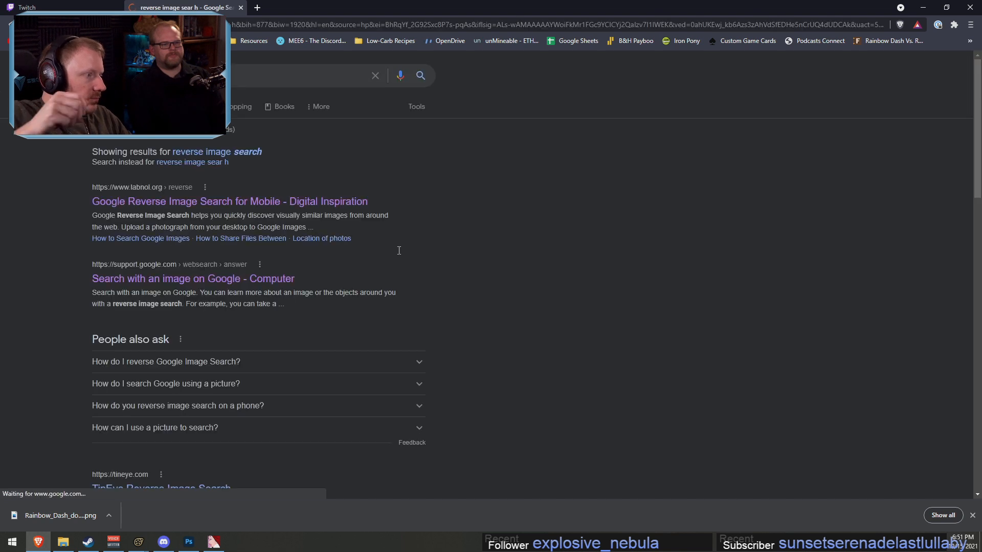
Reach Google Images through the "Search with an image on Google" help article and start a search by image
click(248, 200)
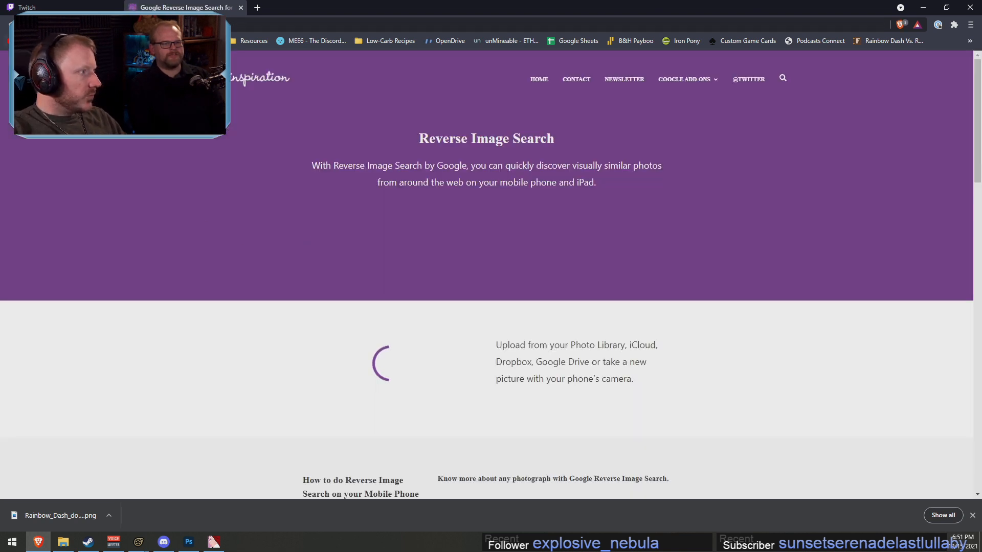
key(alt+Left)
scroll(169, 345, down, 1)
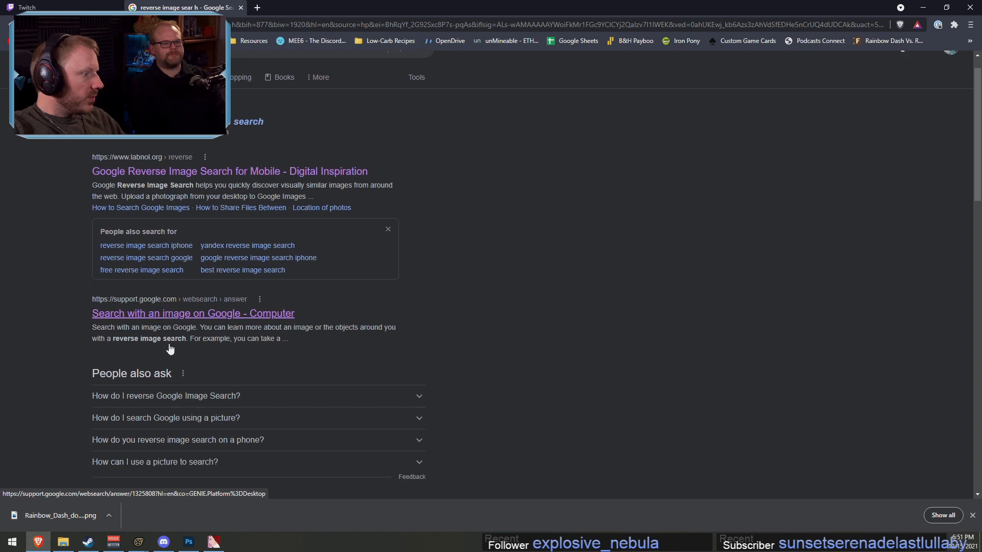
click(189, 290)
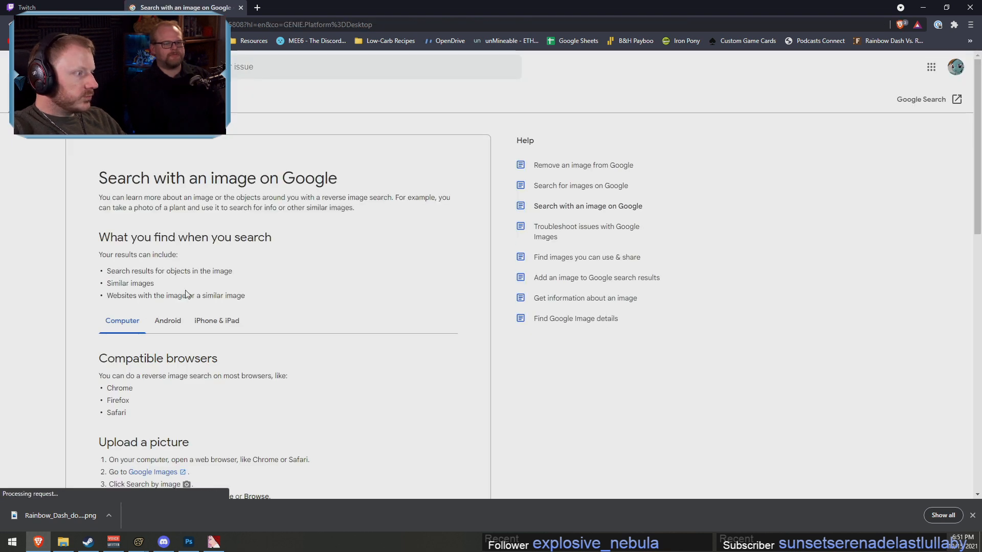
scroll(174, 334, down, 2)
click(174, 370)
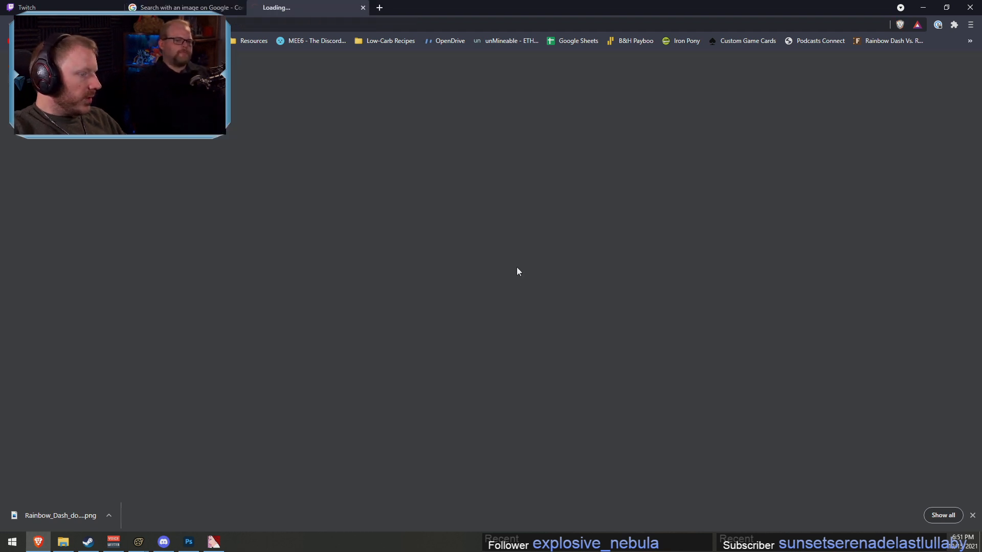
click(570, 222)
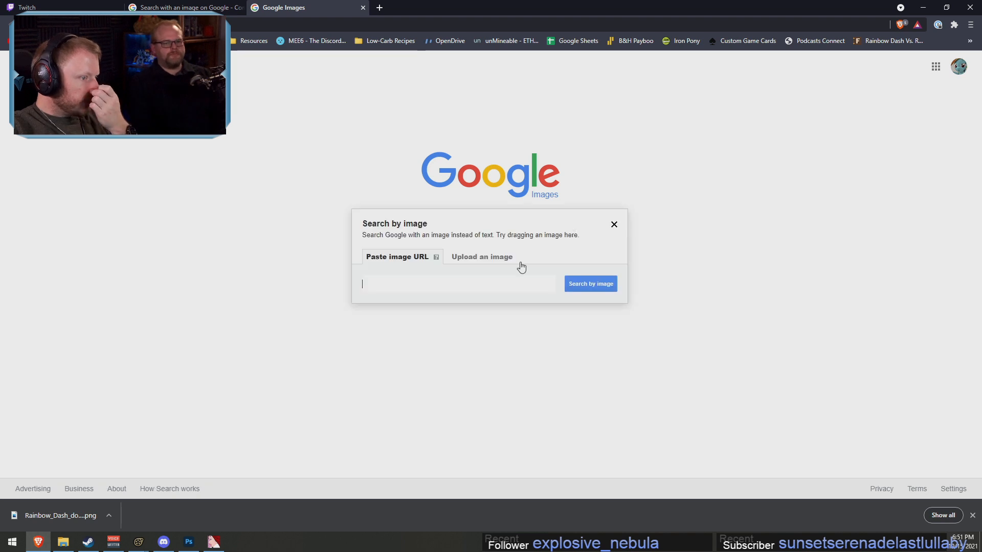
Upload the saved Rainbow Dash picture from the Downloads folder to the image search and list all sizes of the matching image
click(483, 256)
click(386, 283)
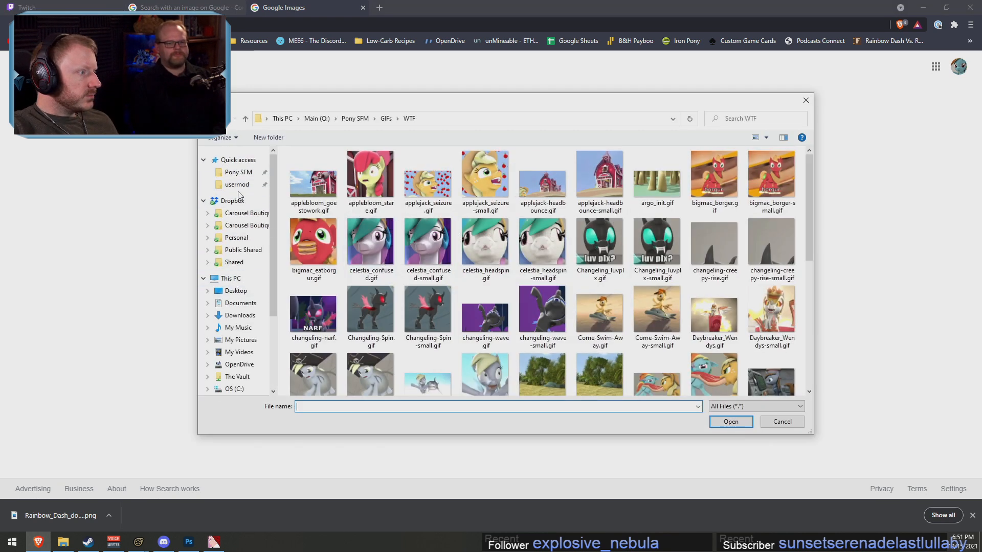
click(236, 315)
double_click(324, 189)
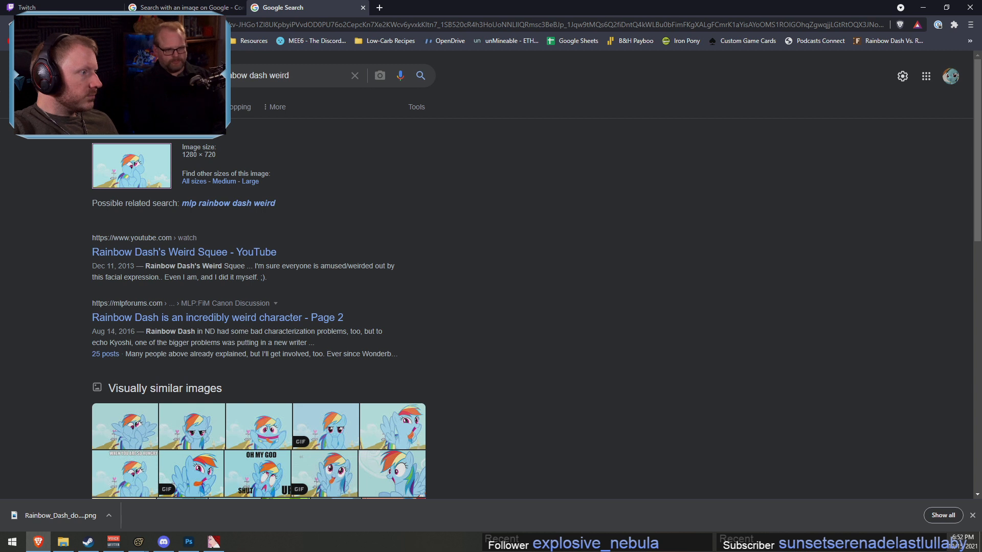
click(146, 107)
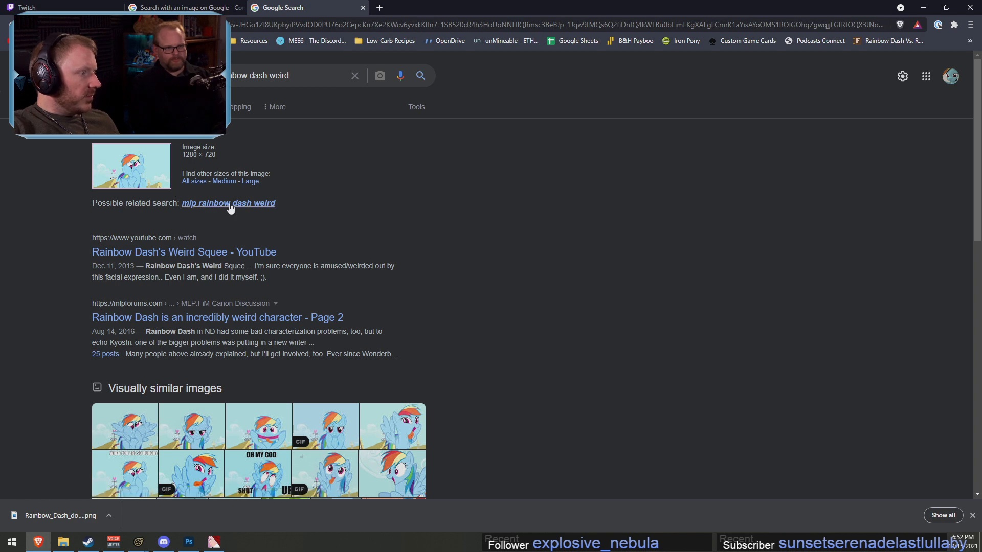
click(195, 182)
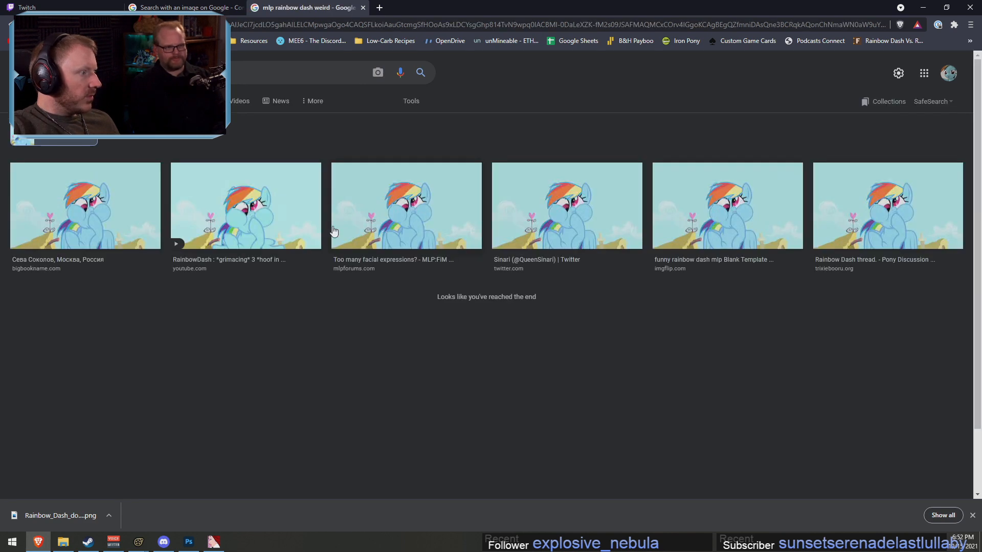
Preview the matching Rainbow Dash images from the different sites one by one to compare their sharpness
click(106, 201)
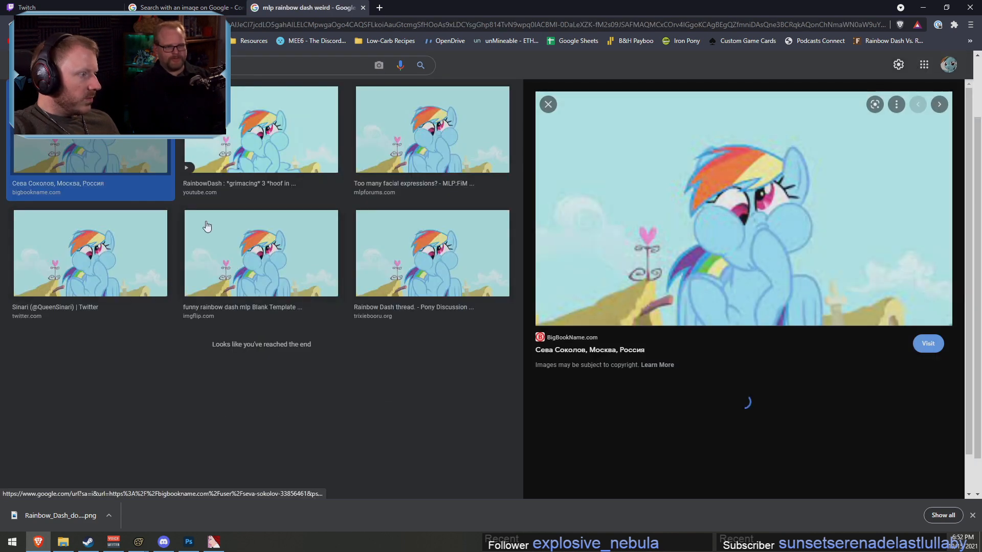
click(254, 145)
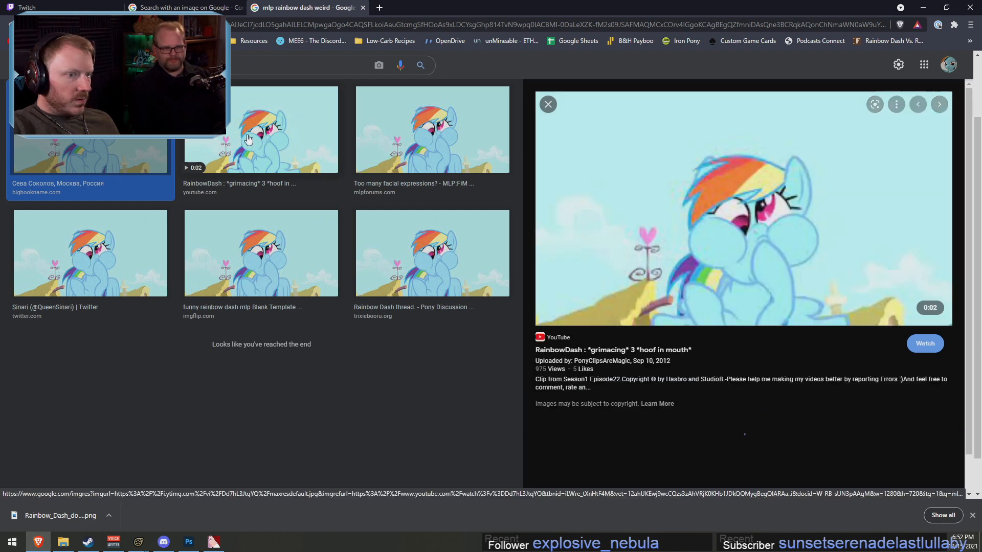
click(395, 138)
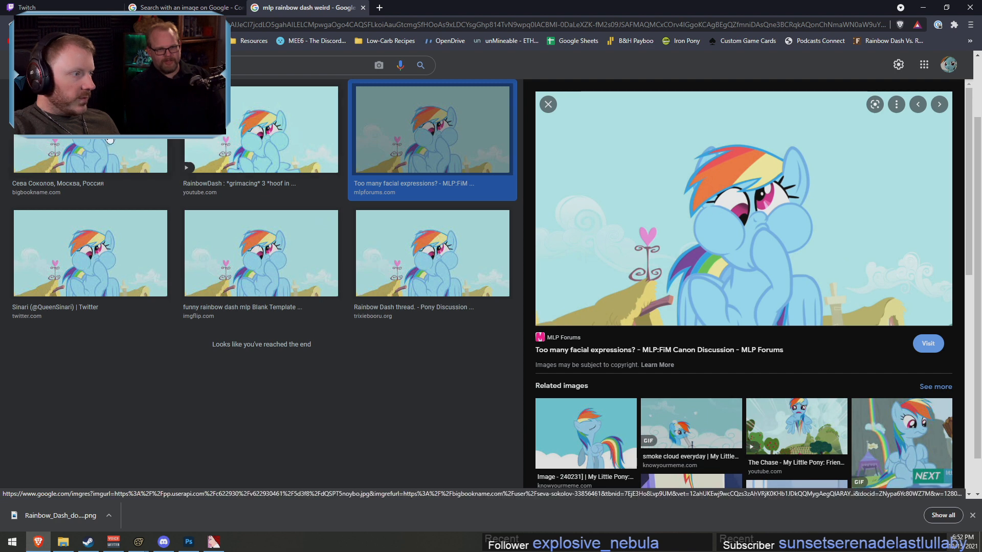
click(109, 148)
click(115, 245)
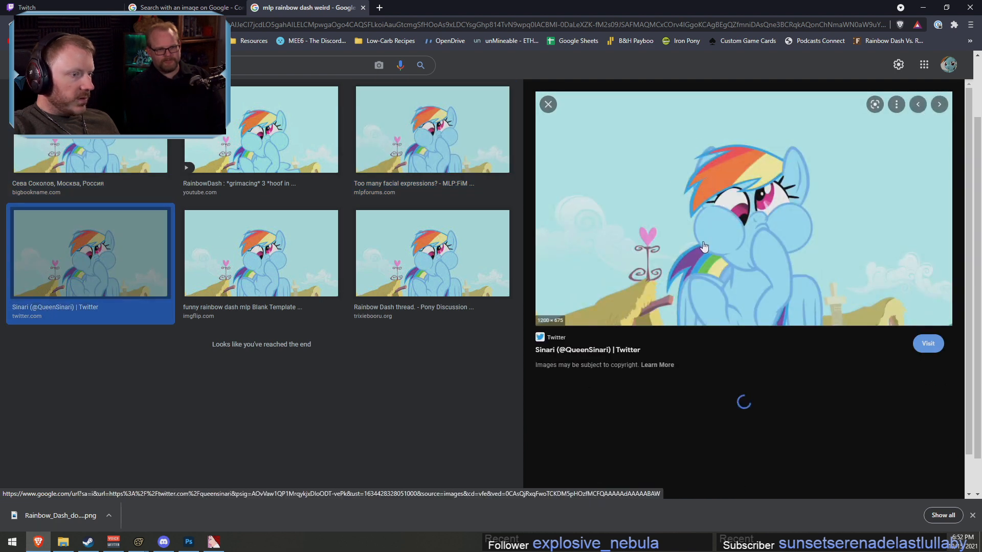
click(292, 242)
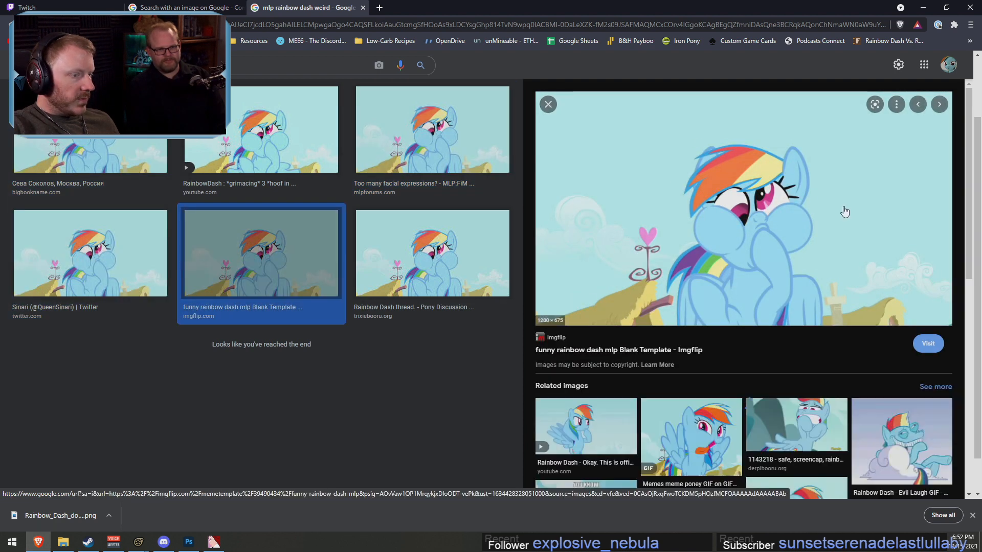
click(413, 269)
click(440, 147)
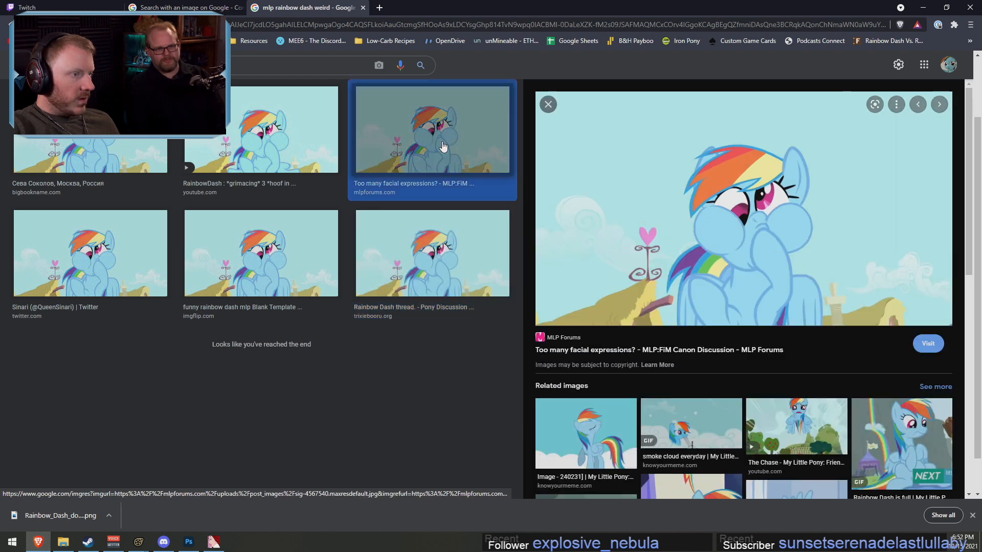
click(123, 126)
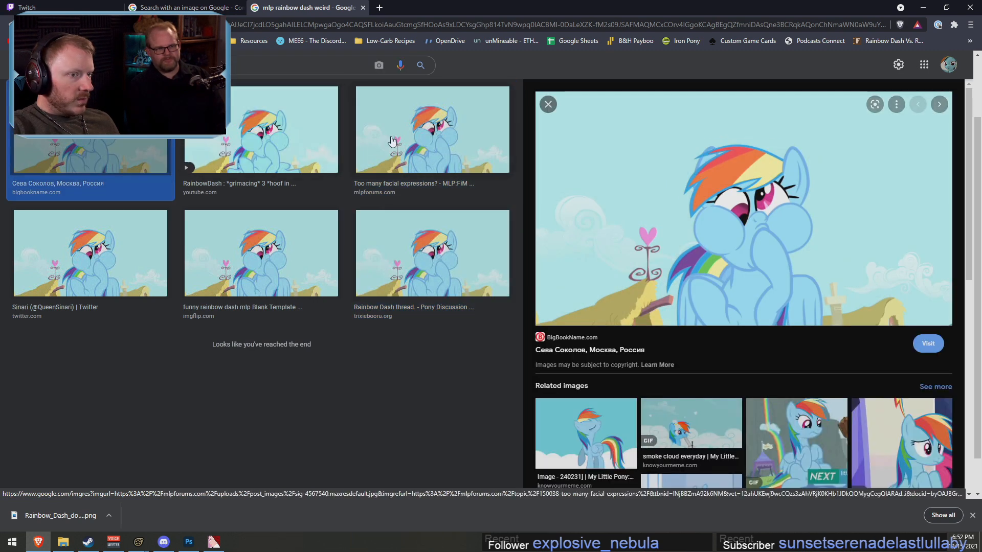
Copy the MLP Forums version of the image and paste it as a new layer into the wall frame document in Photoshop
right_click(745, 172)
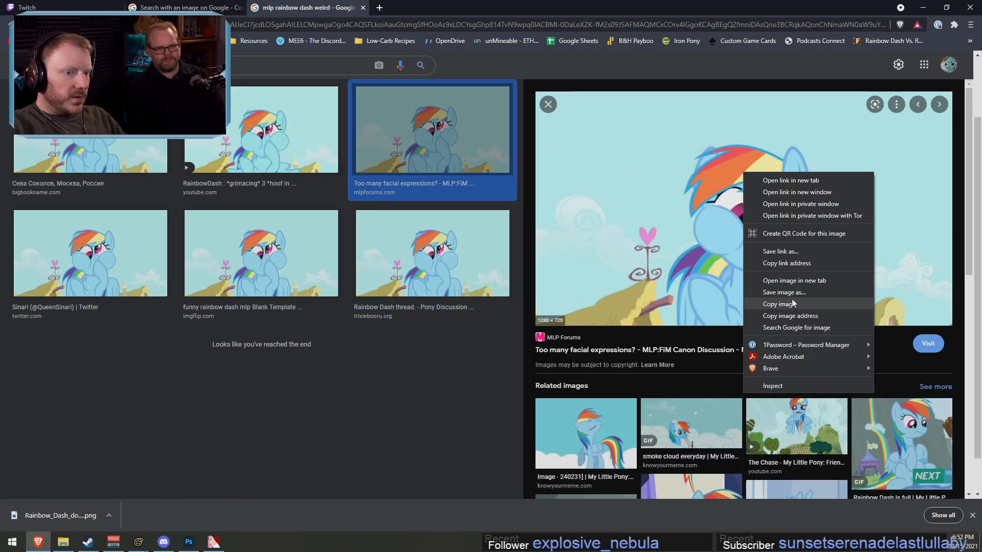
click(791, 301)
key(alt+Tab)
alt+scroll(589, 316, down, 6)
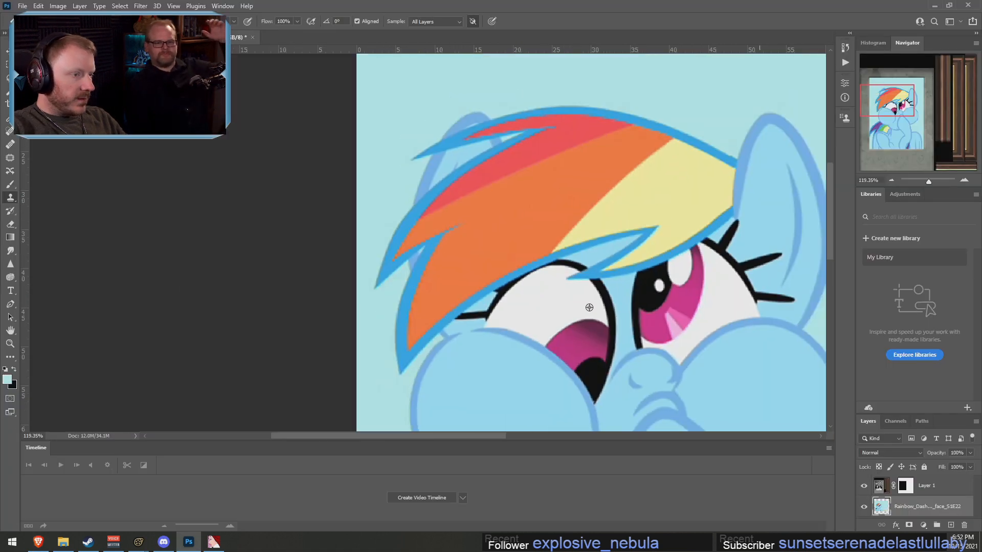
key(ctrl+v)
alt+scroll(657, 330, down, 2)
alt+scroll(656, 330, down, 2)
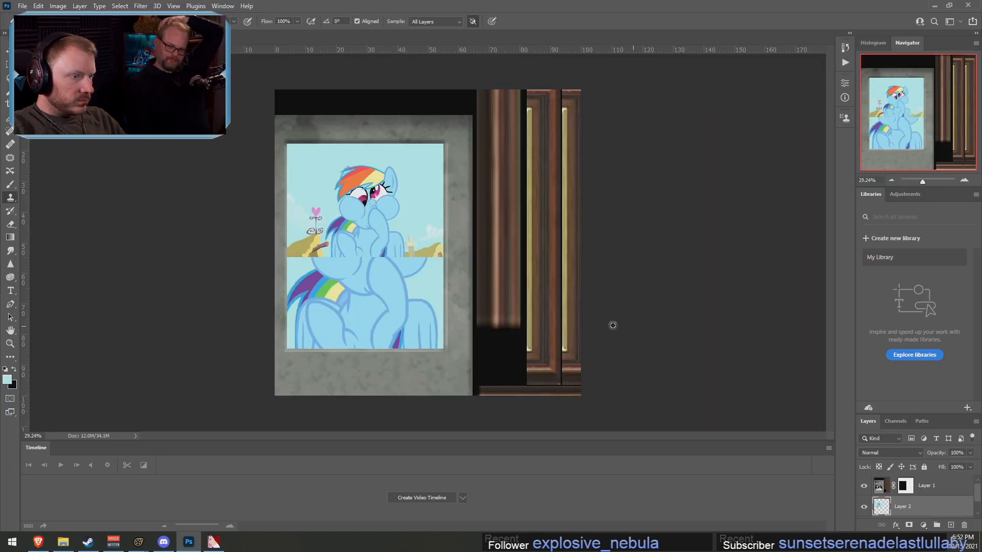
Try scaling the pasted pony image to about 172% and moving it to fill the frame, then undo both changes
click(8, 51)
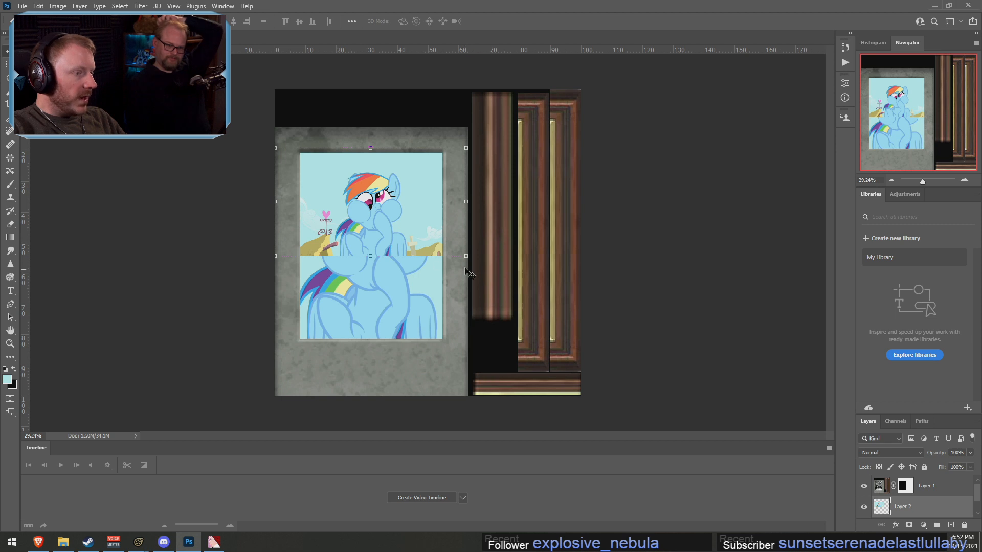
drag(466, 256, 596, 359)
drag(413, 278, 341, 290)
alt+scroll(341, 290, up, 3)
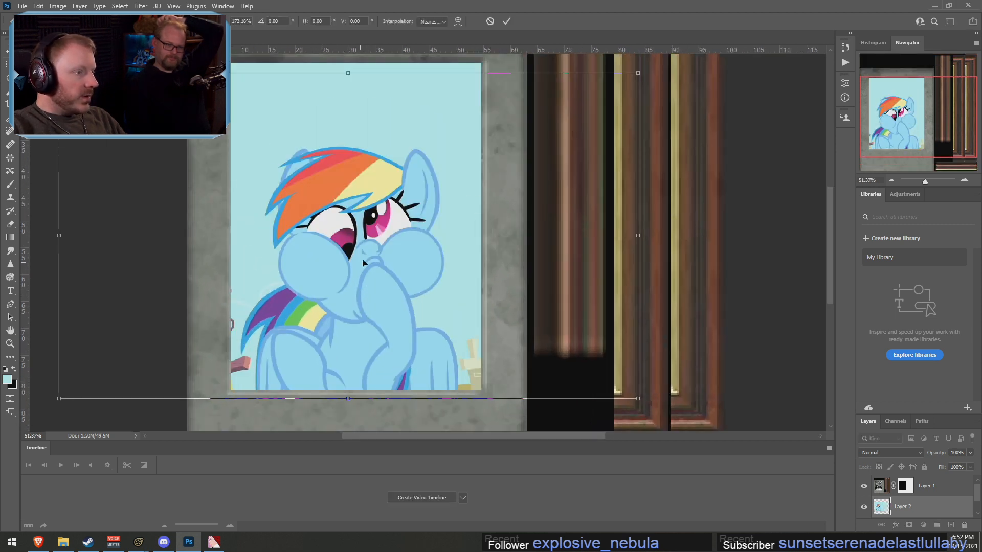
key(ctrl+z)
key(ctrl+z)
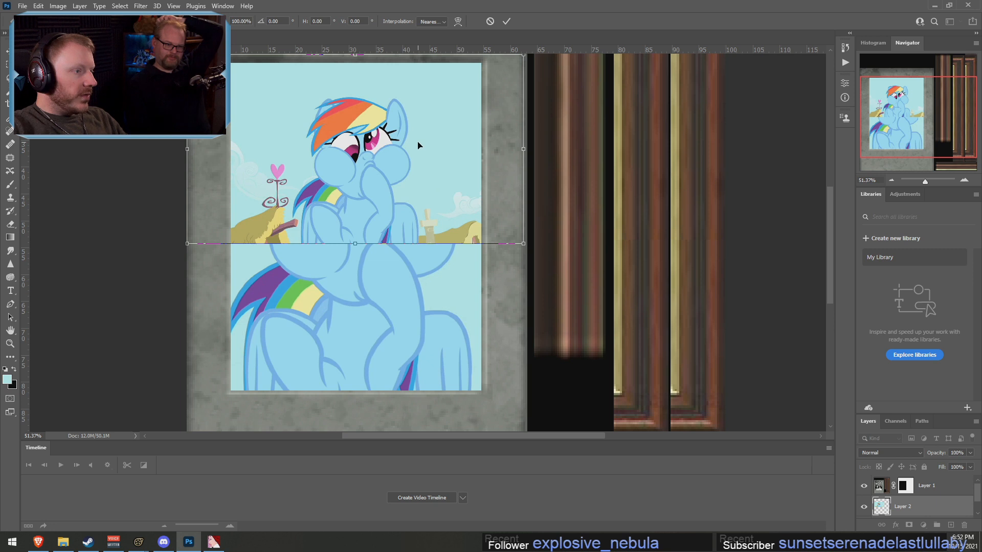
click(505, 22)
Try enlarging the pasted pony layer to about 207% around its centre with Content-Aware Scale
scroll(358, 183, up, 2)
click(58, 5)
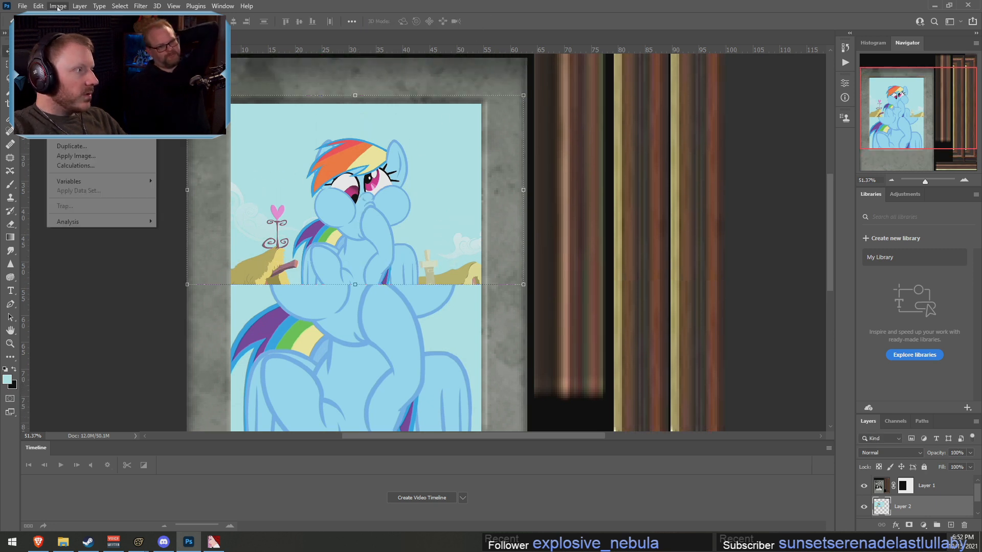
mouse_move(38, 6)
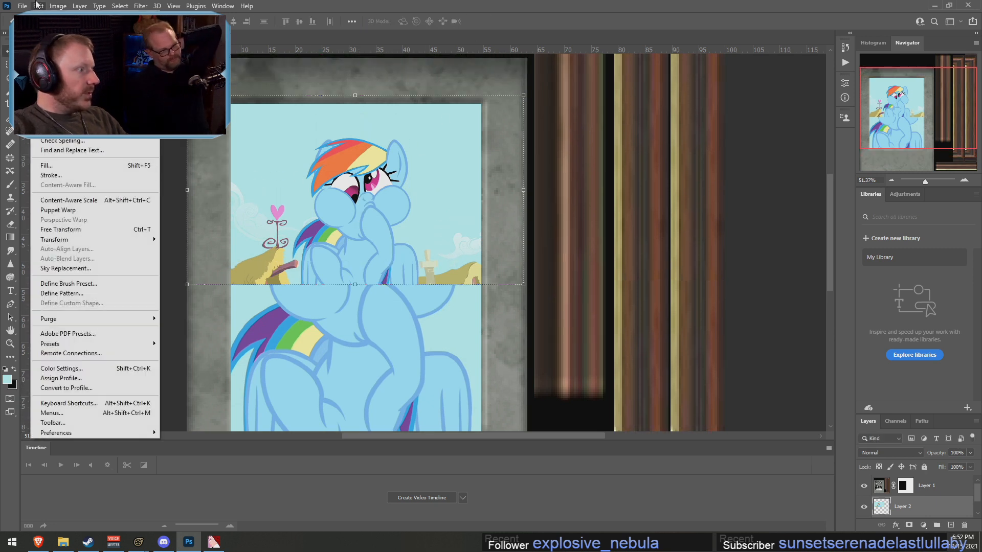
click(66, 198)
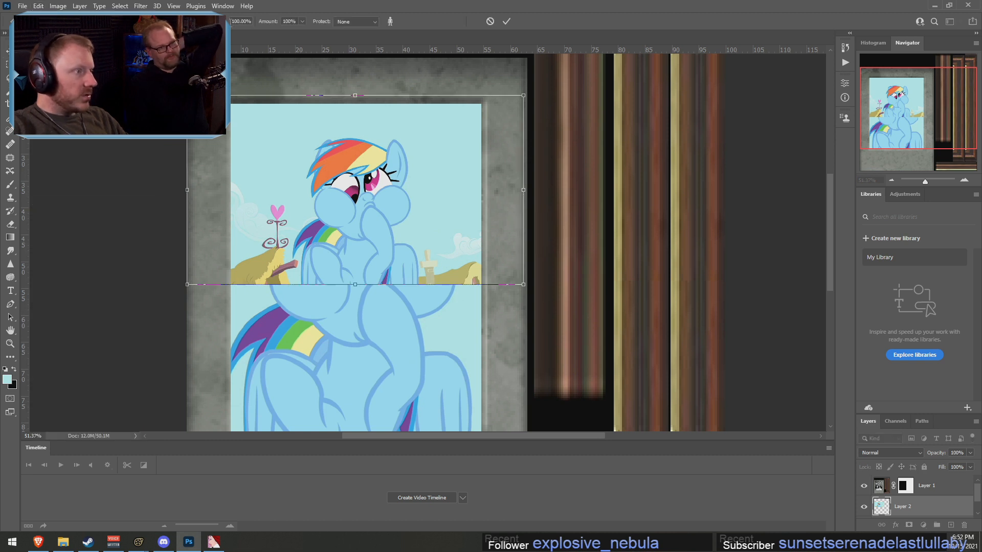
alt+drag(523, 284, 703, 385)
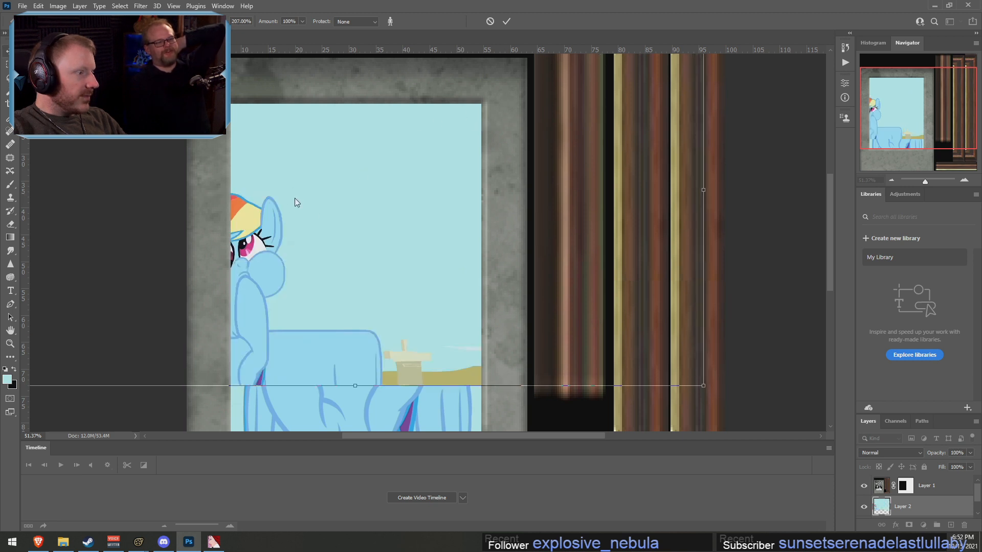
key(Return)
key(ctrl+d)
key(m)
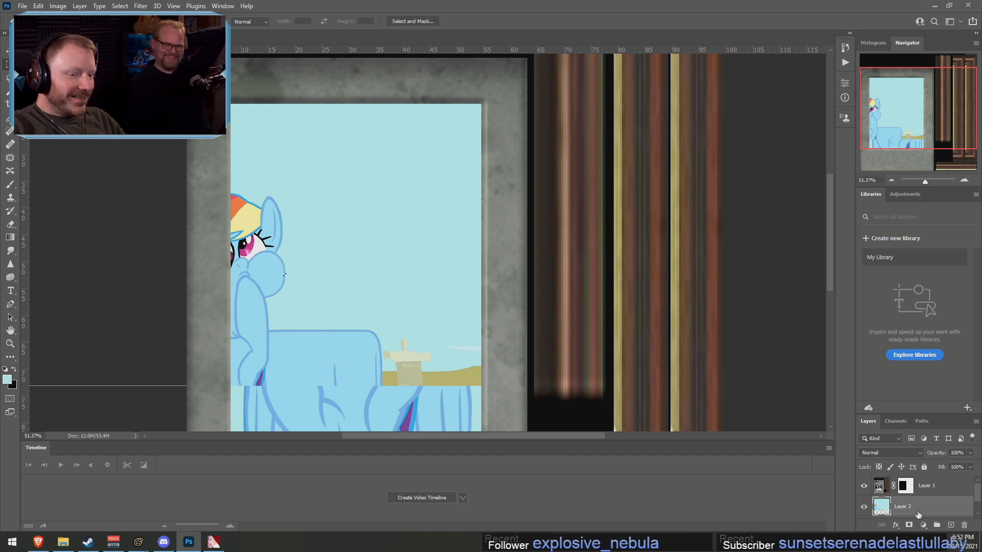
Try moving part of the enlarged pony image, then undo the move and the content-aware scaling
key(v)
drag(339, 224, 382, 237)
key(ctrl+z)
key(ctrl+z)
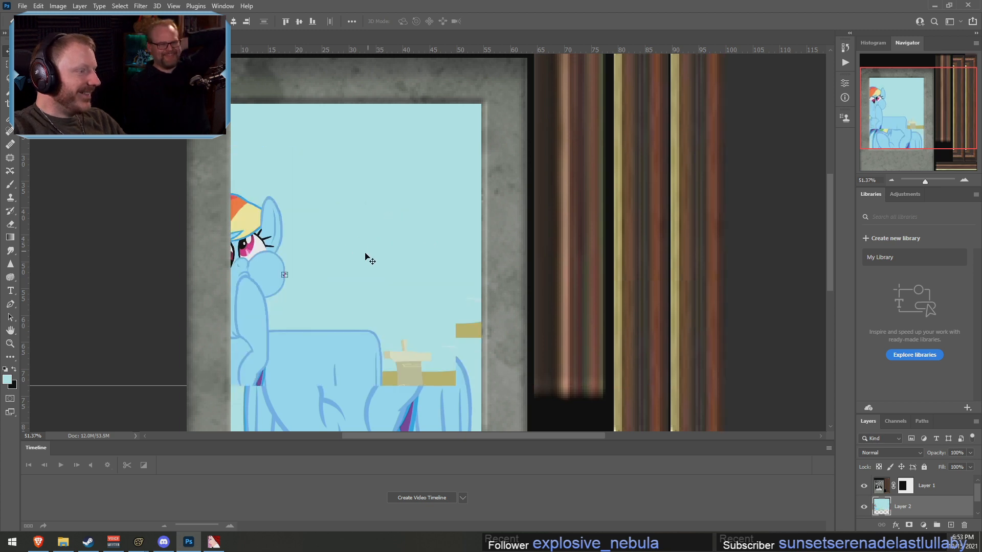
key(ctrl+z)
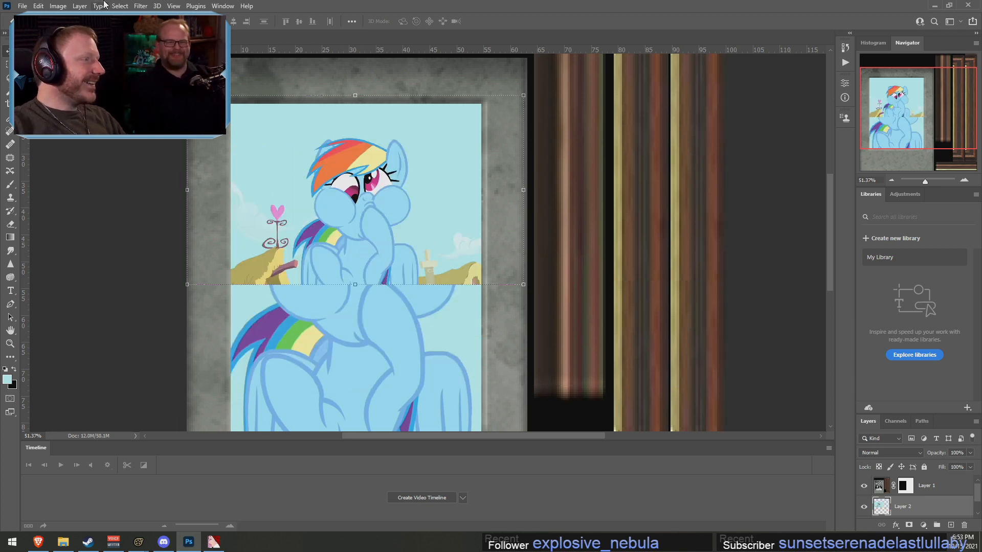
Bring Layer 2 above Layer 1 and try Content-Aware Scale at about 56% and 85%, then cancel the scaling
drag(936, 516, 936, 479)
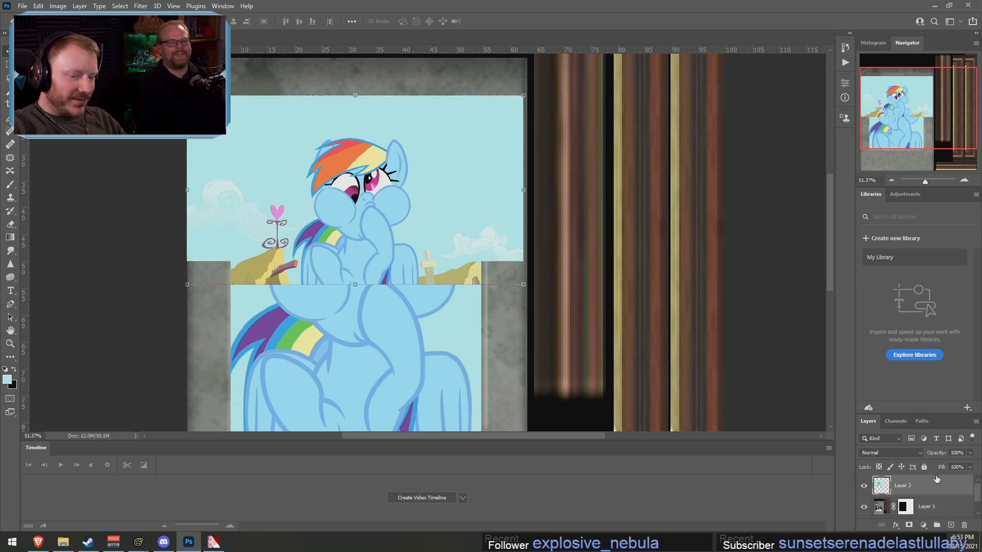
click(39, 6)
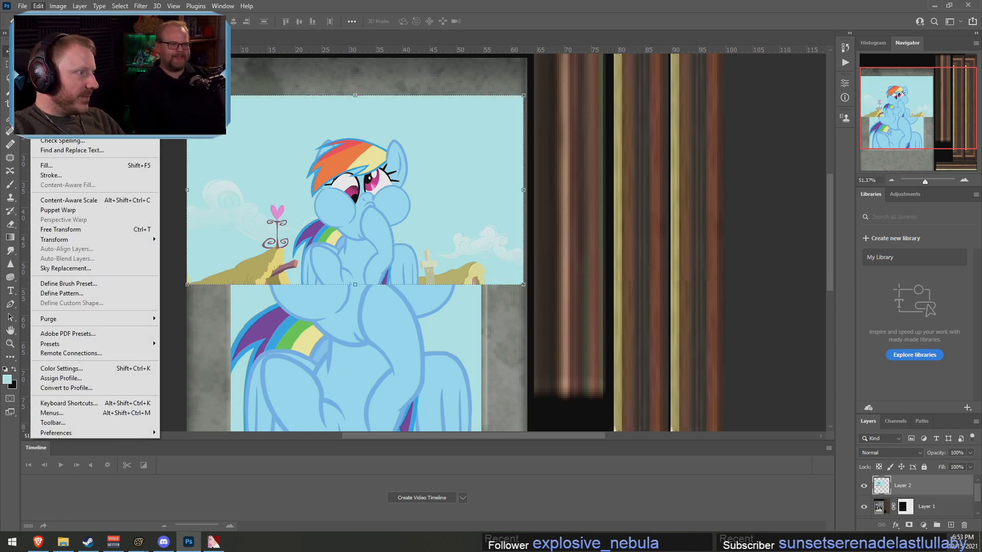
click(78, 201)
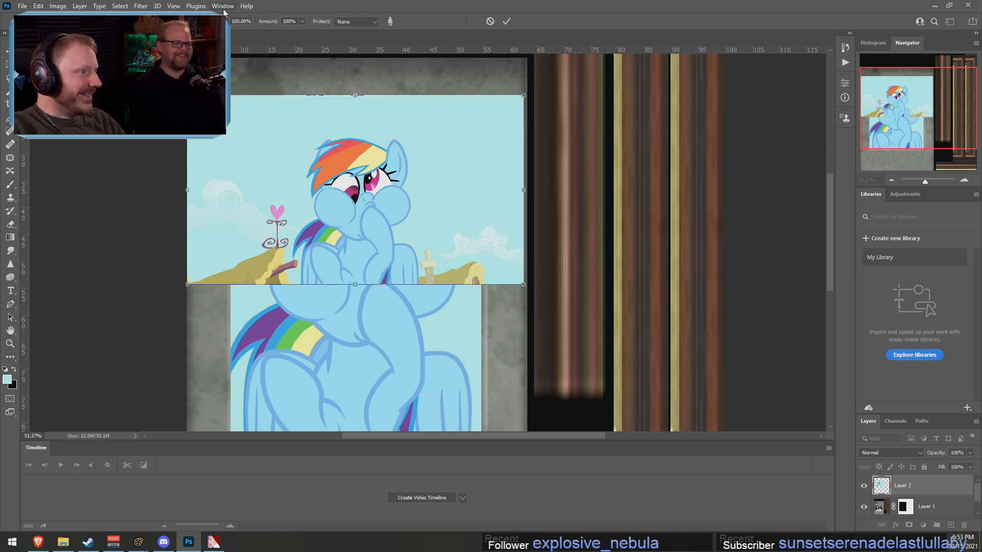
alt+drag(523, 285, 449, 243)
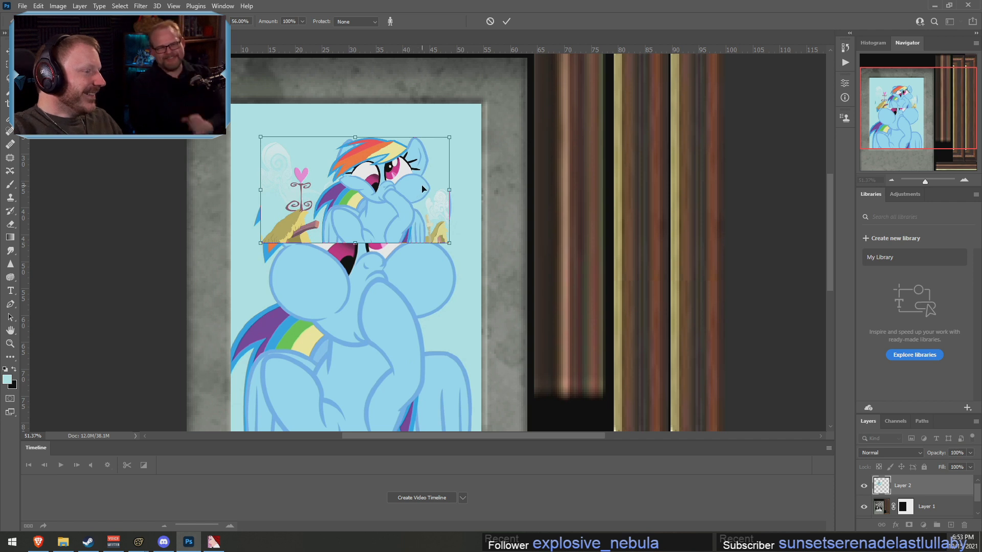
alt+drag(450, 243, 497, 270)
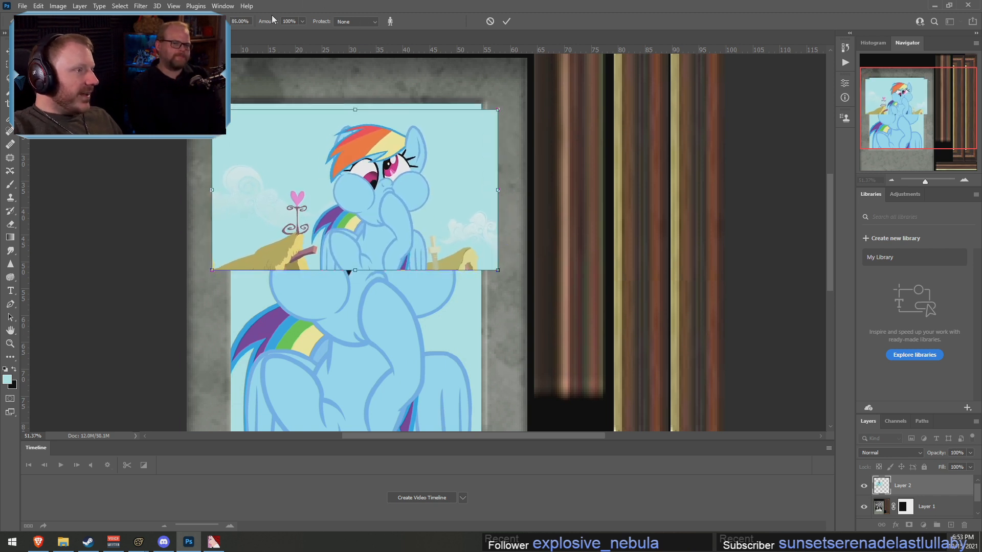
click(489, 21)
Try stretching the pony layer vertically with Content-Aware Scale, then move it up and inspect the distortion
click(45, 5)
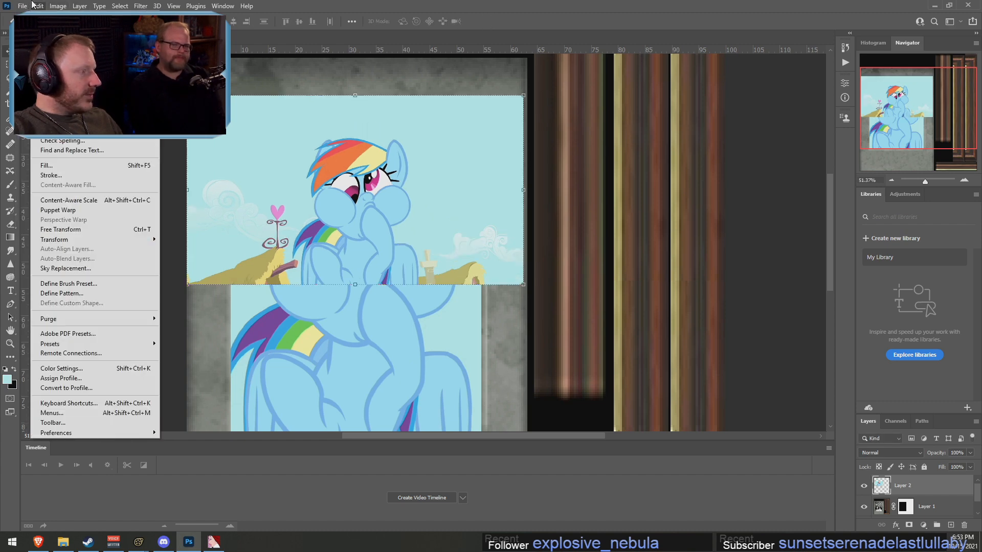
click(66, 199)
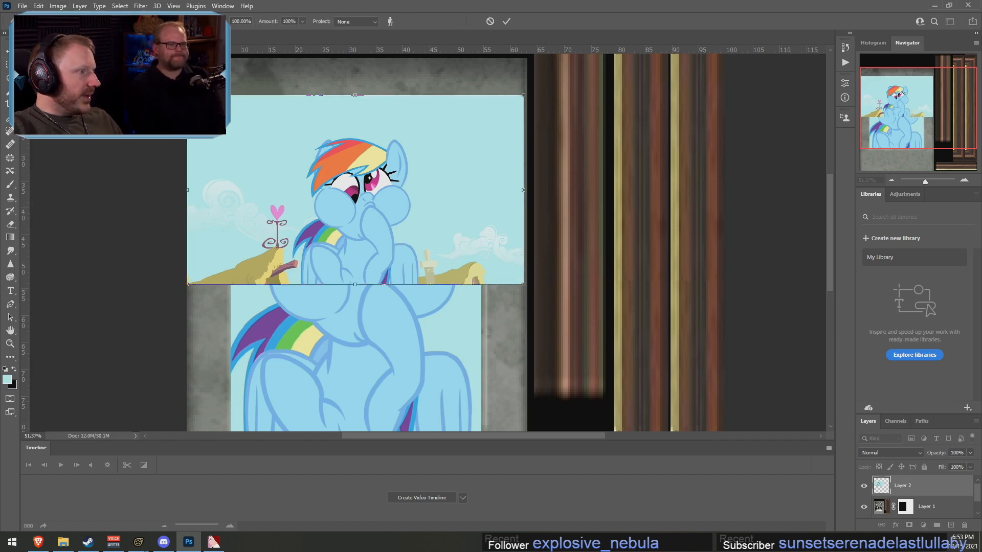
mouse_move(523, 190)
mouse_down()
mouse_move(697, 190)
mouse_move(366, 190)
mouse_move(544, 189)
mouse_move(524, 190)
mouse_up()
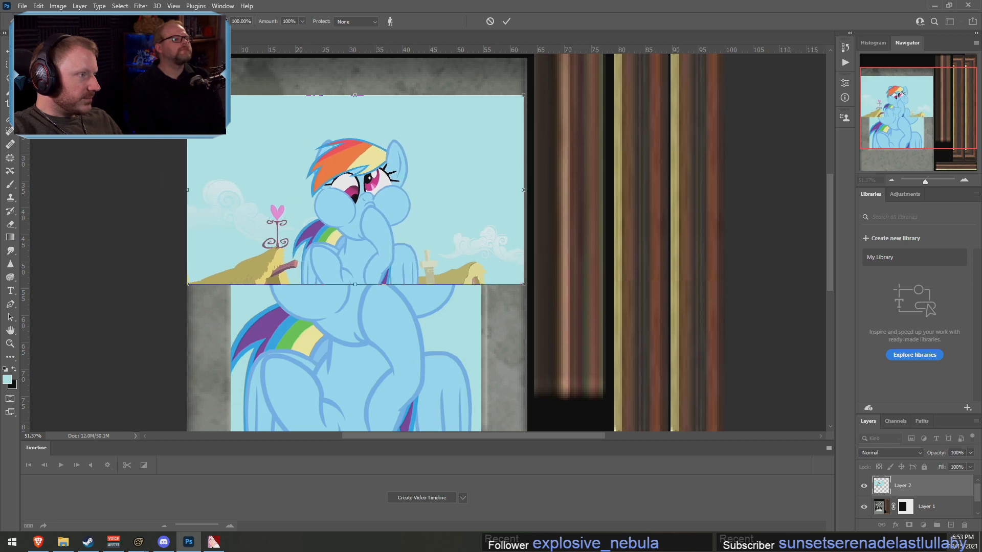
alt+drag(355, 95, 356, 121)
drag(213, 31, 357, 34)
key(Return)
drag(407, 332, 414, 181)
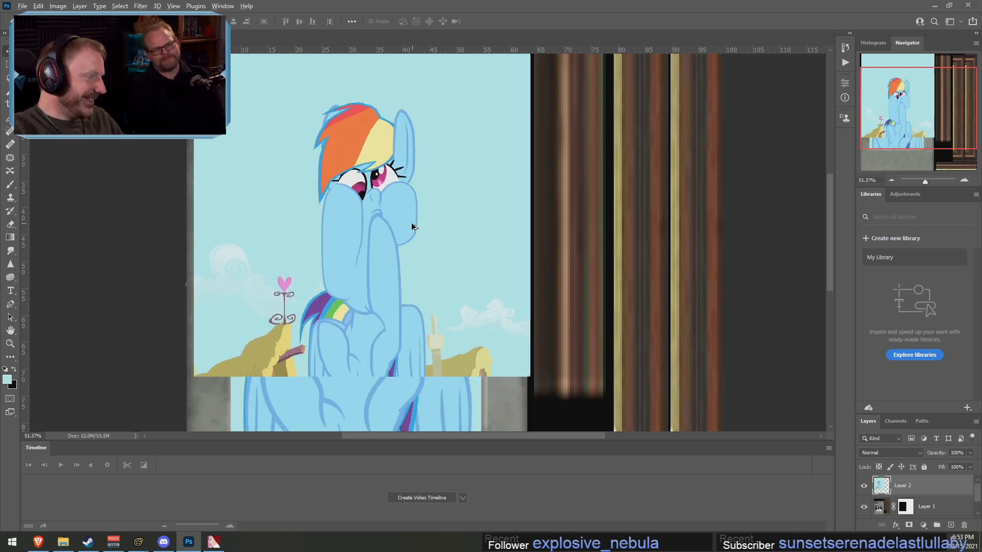
alt+scroll(412, 225, up, 5)
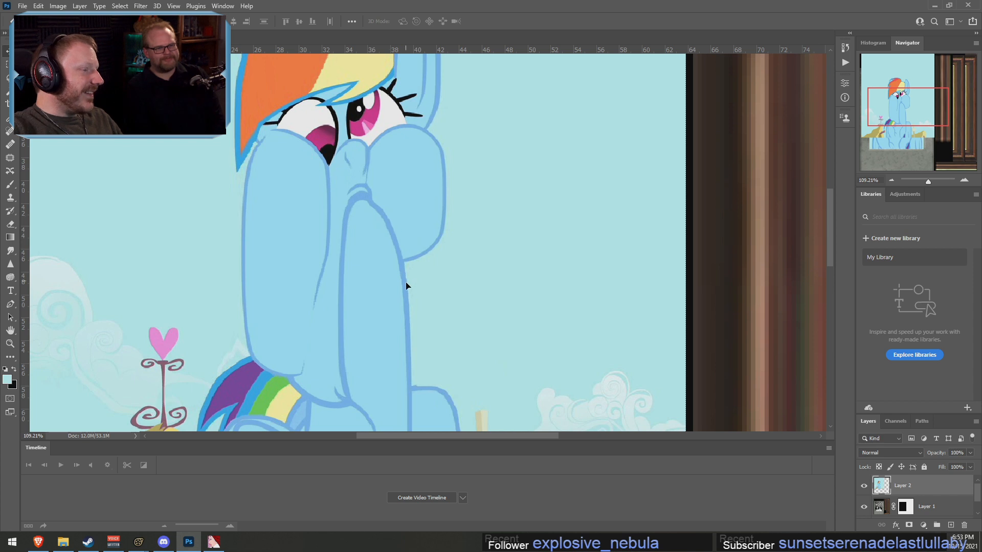
alt+scroll(404, 361, down, 3)
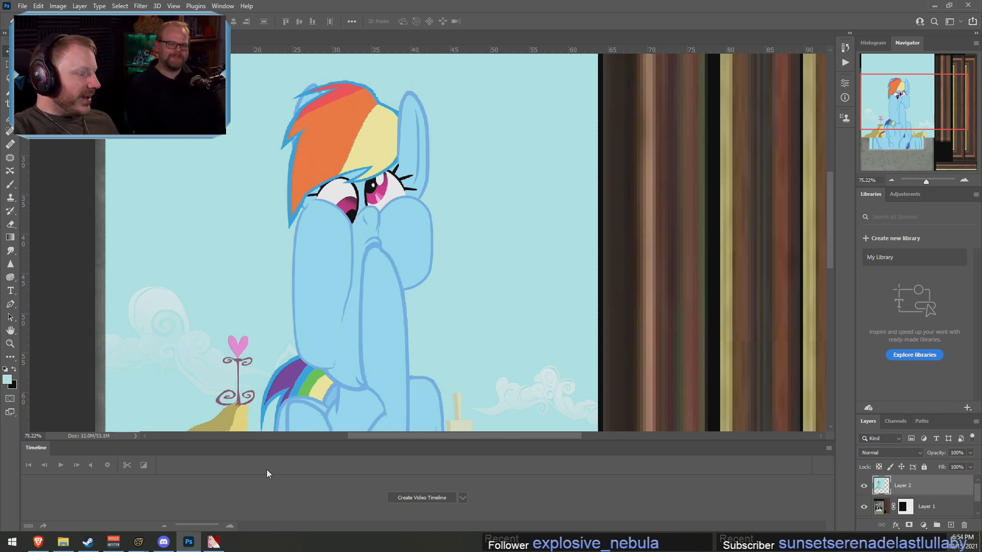
Open Snagit Editor, view the recent face captures one by one, enlarge the 212 x 213 px one, and close the editor
click(13, 541)
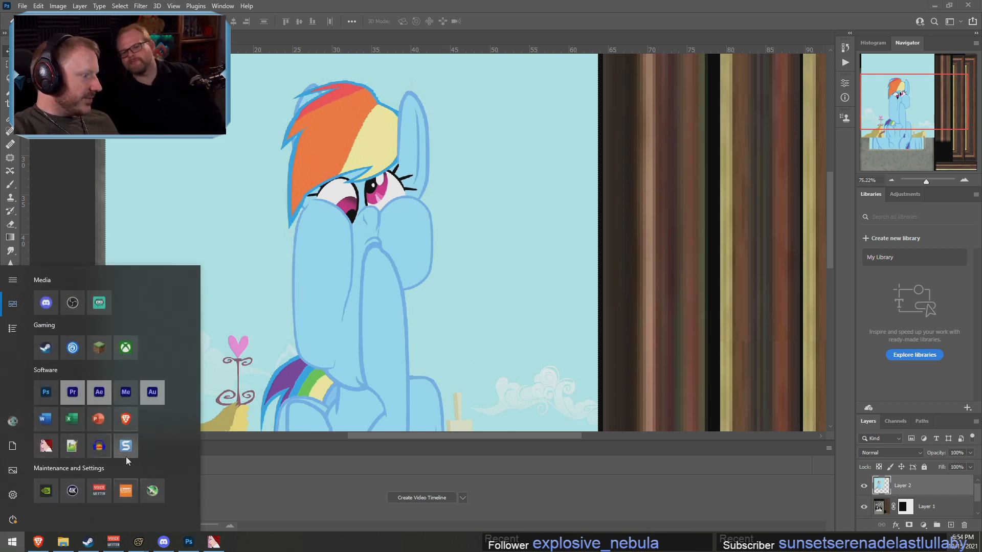
click(126, 446)
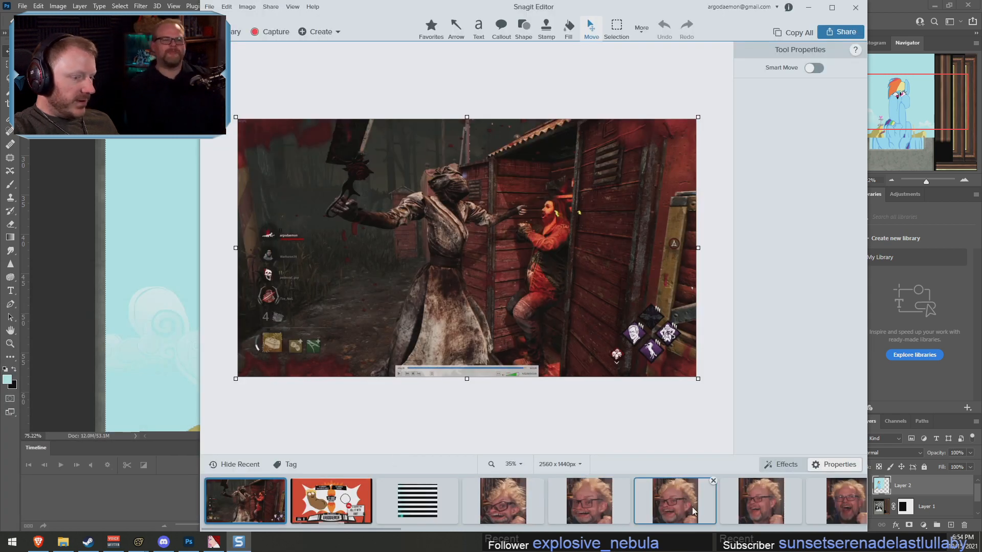
click(678, 504)
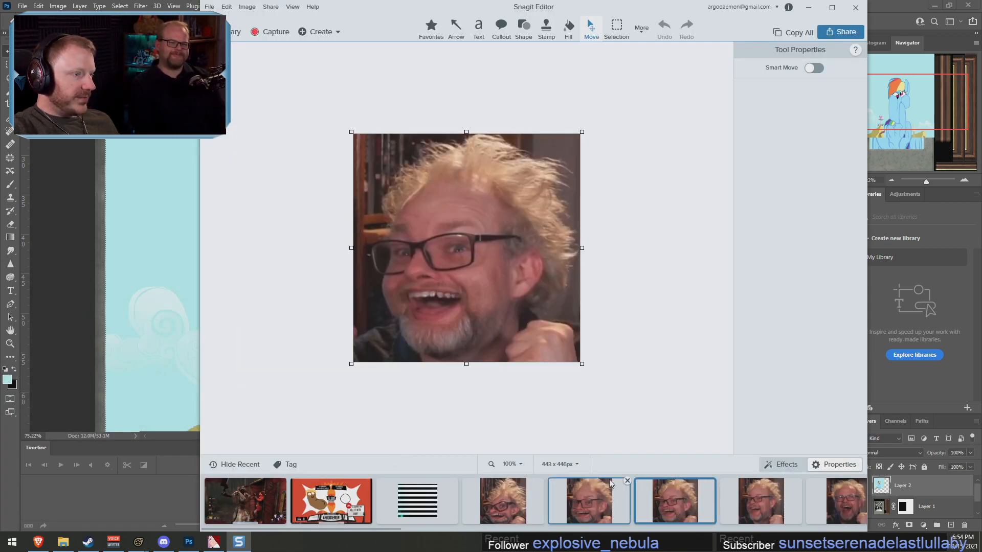
click(778, 510)
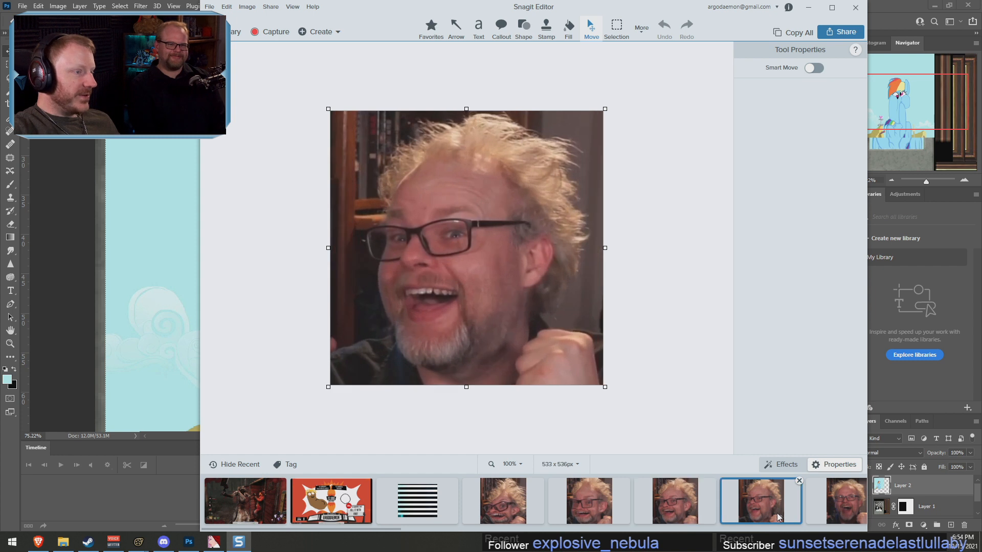
click(683, 510)
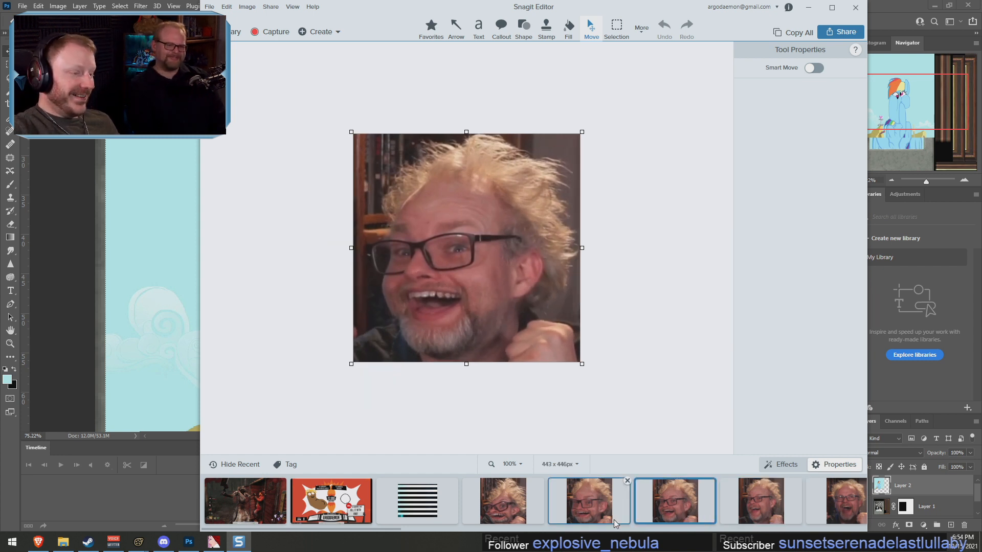
click(588, 508)
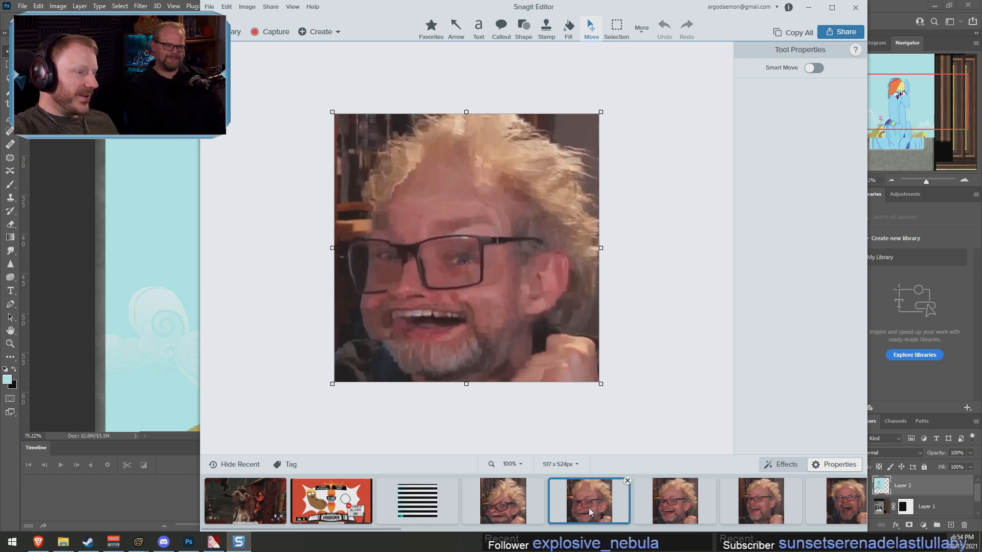
click(512, 508)
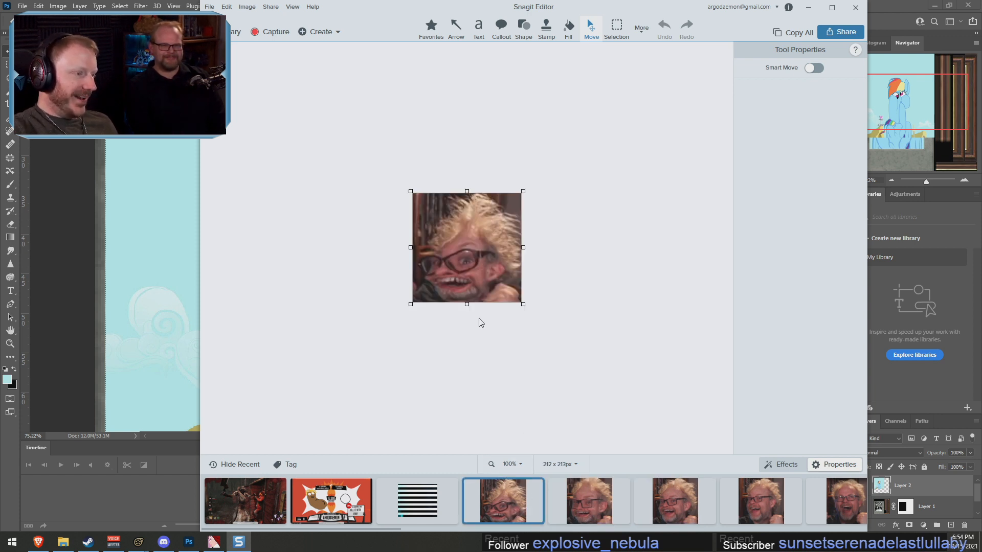
ctrl+scroll(439, 284, up, 8)
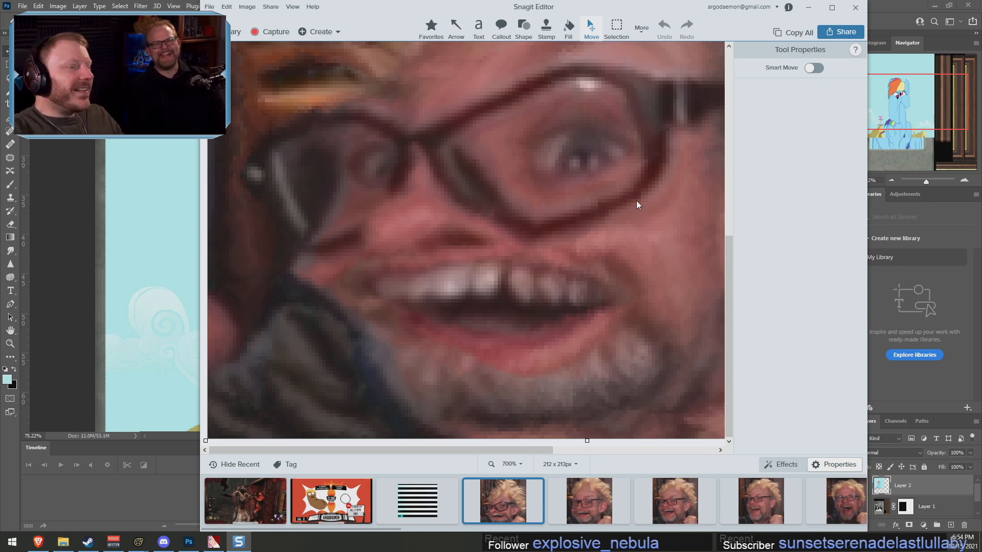
ctrl+scroll(619, 222, down, 3)
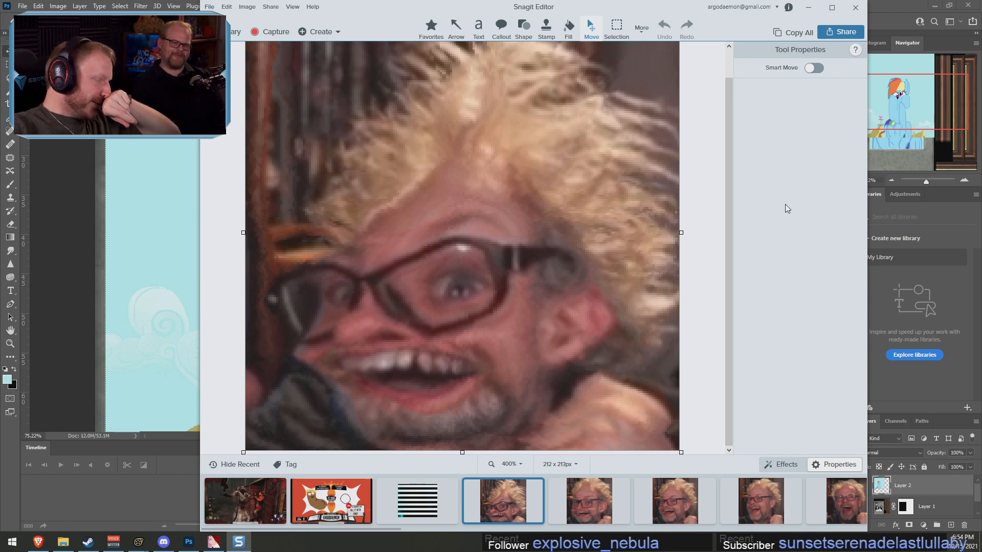
click(855, 7)
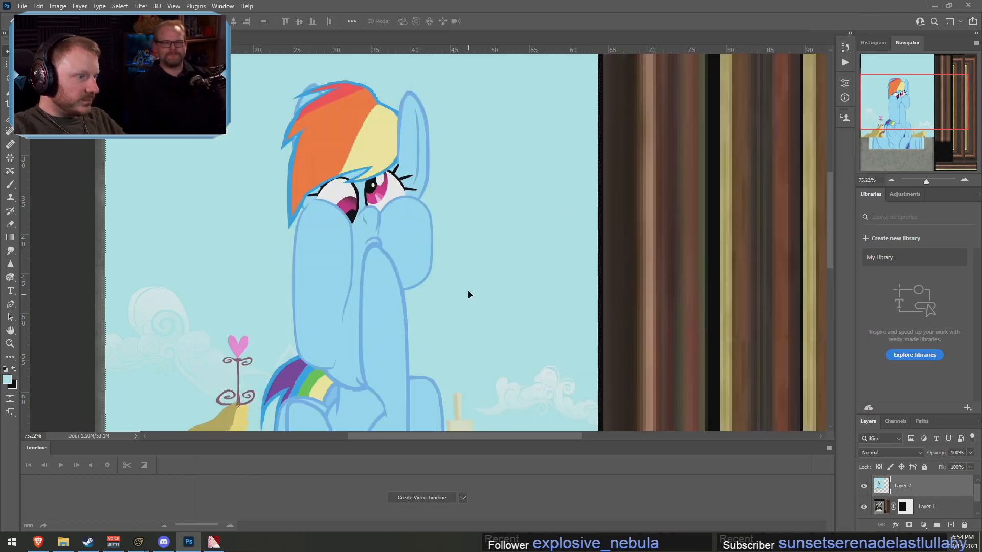
Undo the pony layer's move, its vertical content-aware stretch and the layer reordering
key(ctrl+z)
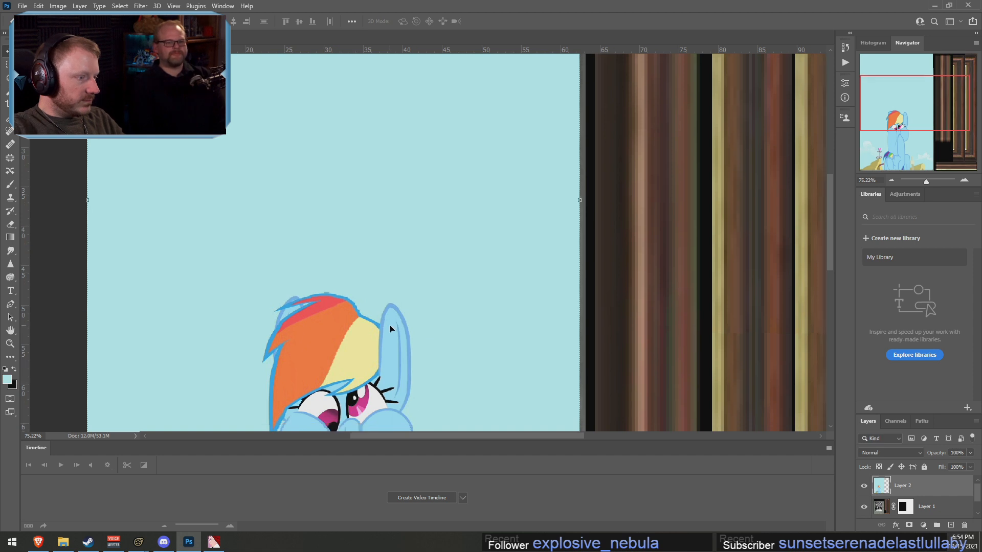
key(ctrl+z)
key(ctrl+z)
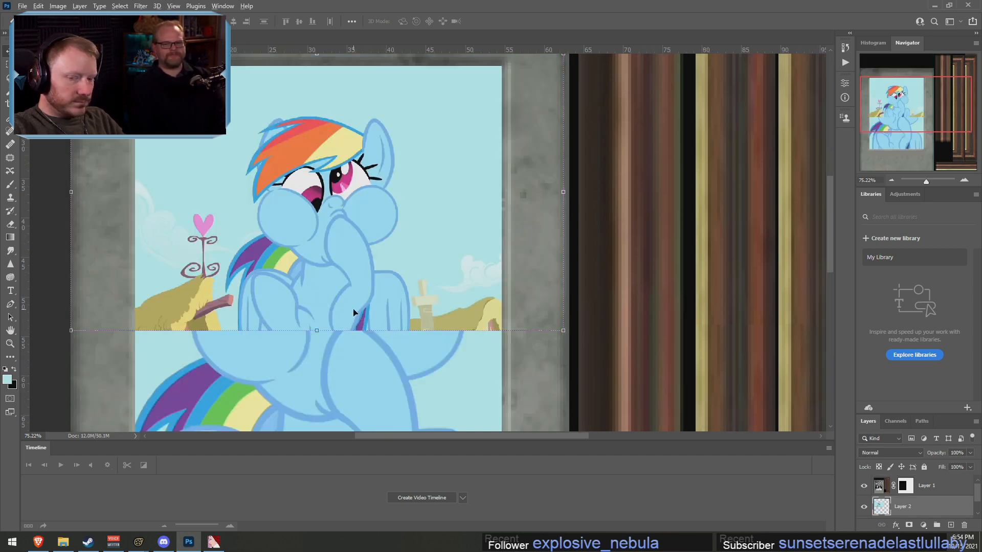
alt+scroll(353, 312, down, 3)
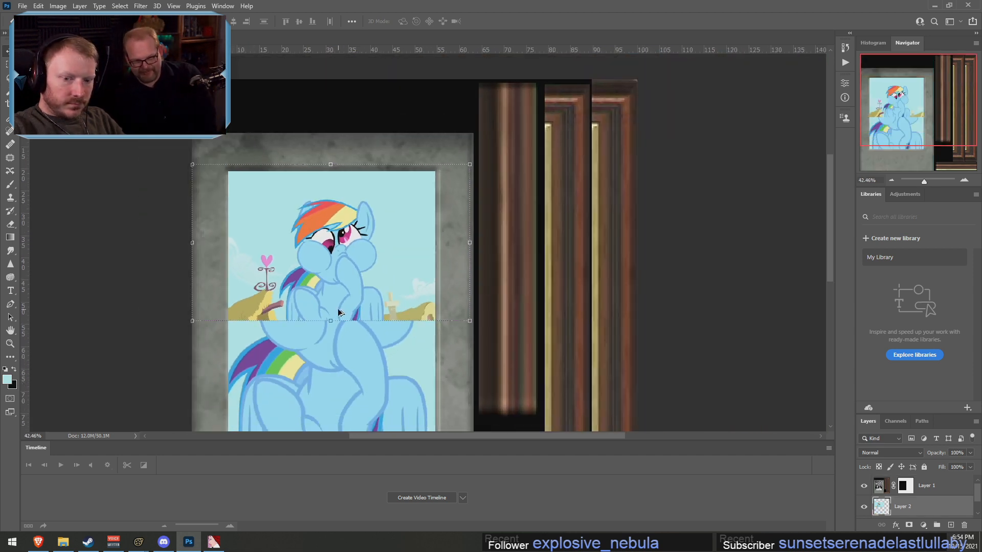
alt+scroll(305, 343, up, 1)
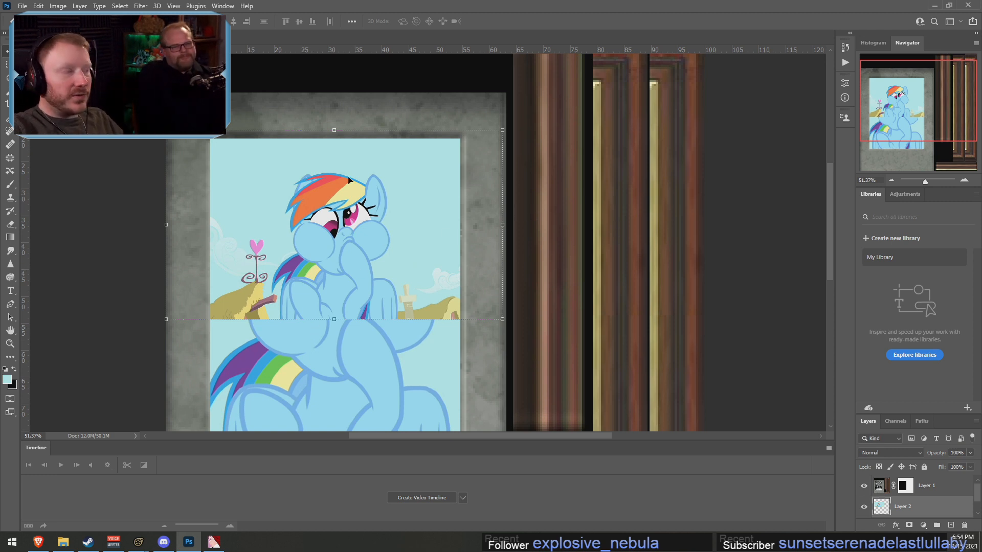
scroll(410, 185, down, 2)
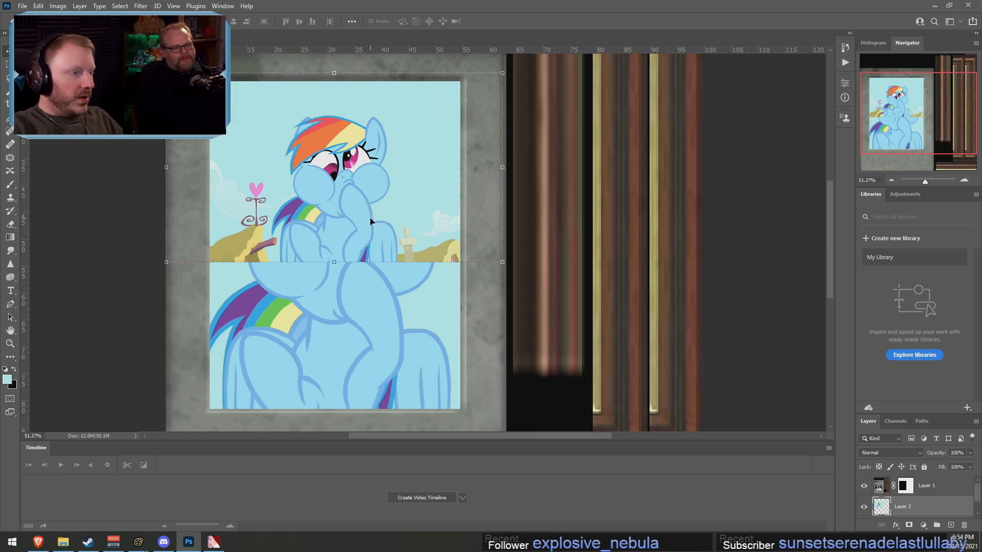
alt+scroll(370, 220, down, 3)
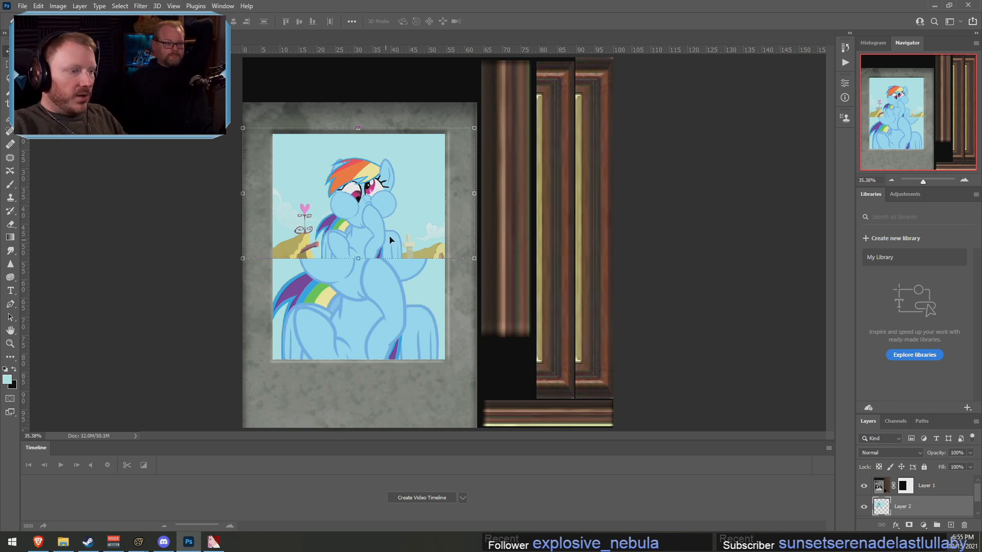
alt+scroll(302, 188, up, 5)
alt+scroll(431, 196, up, 2)
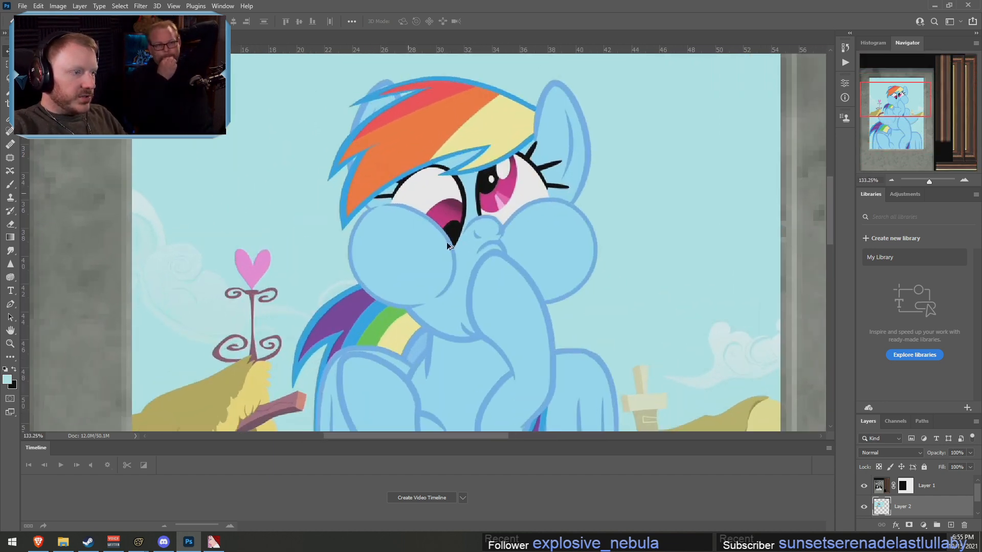
Change the workspace from Photography to Essentials, then to Painting, to find the fill tools
alt+scroll(447, 244, up, 3)
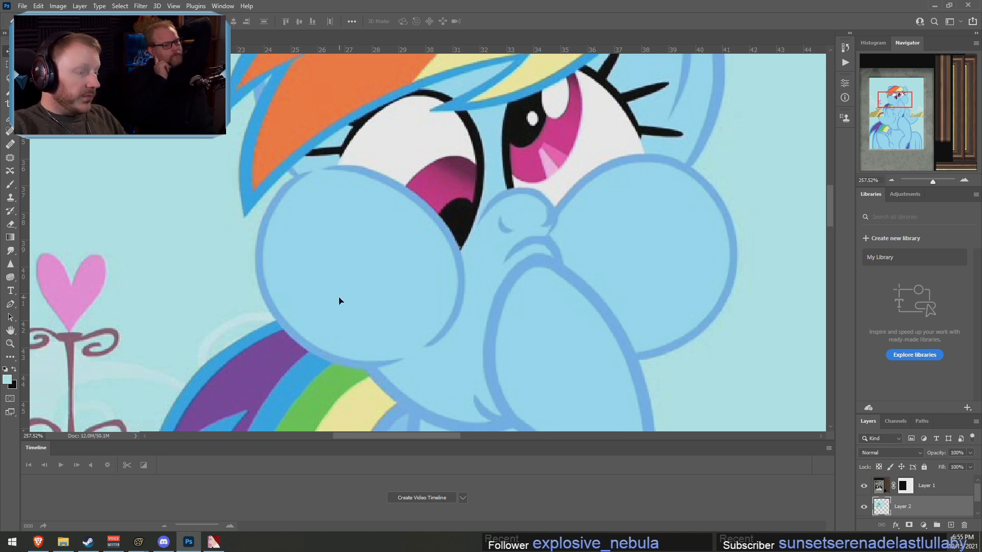
click(10, 184)
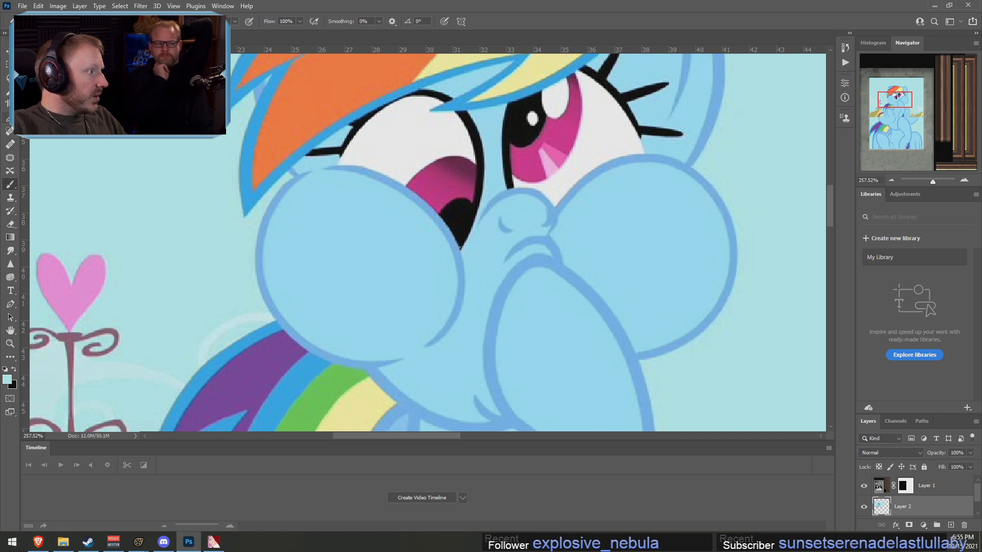
click(10, 236)
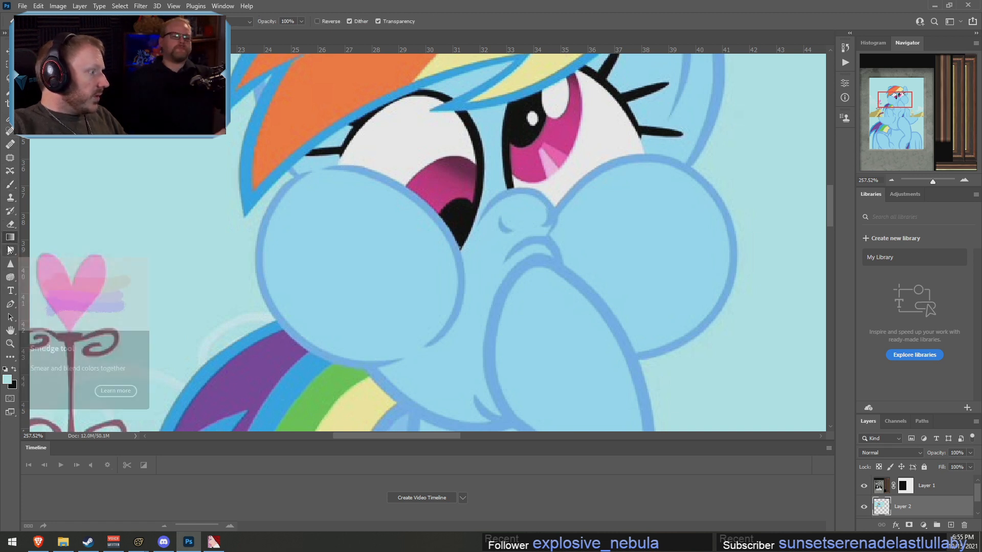
click(224, 7)
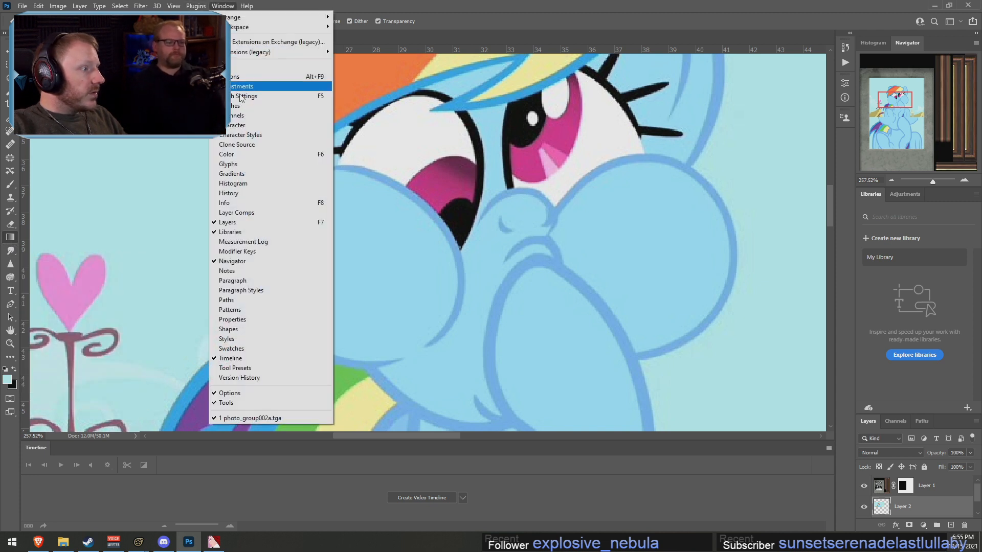
mouse_move(235, 27)
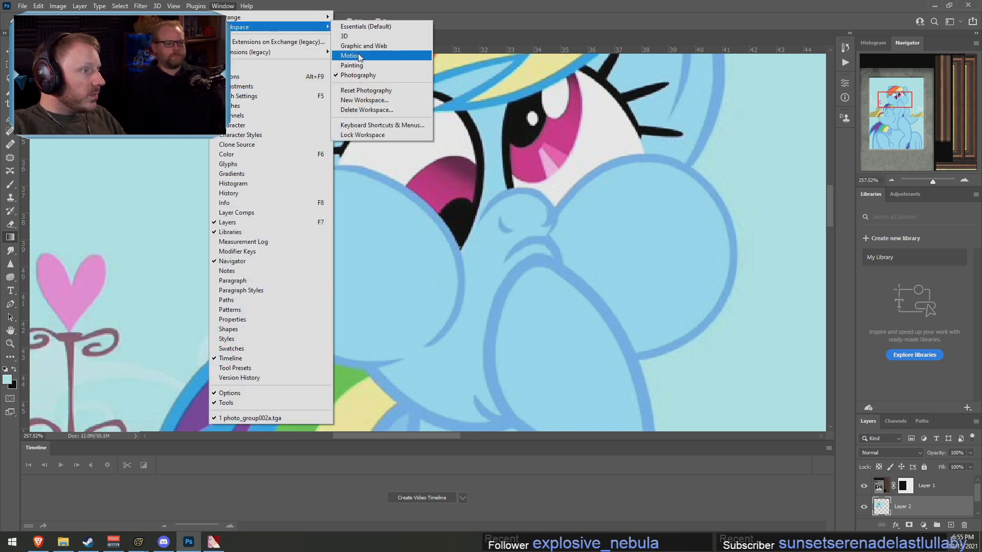
click(348, 29)
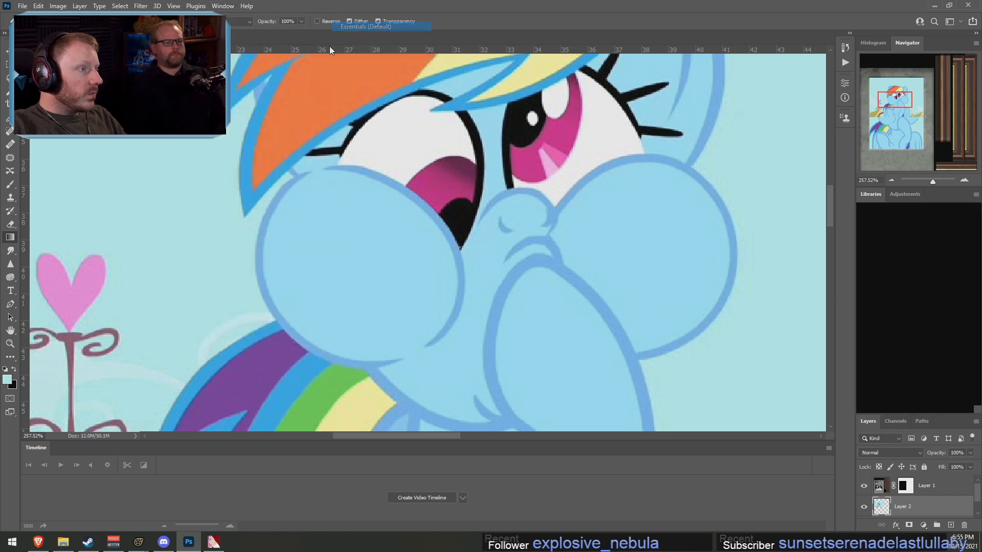
click(222, 5)
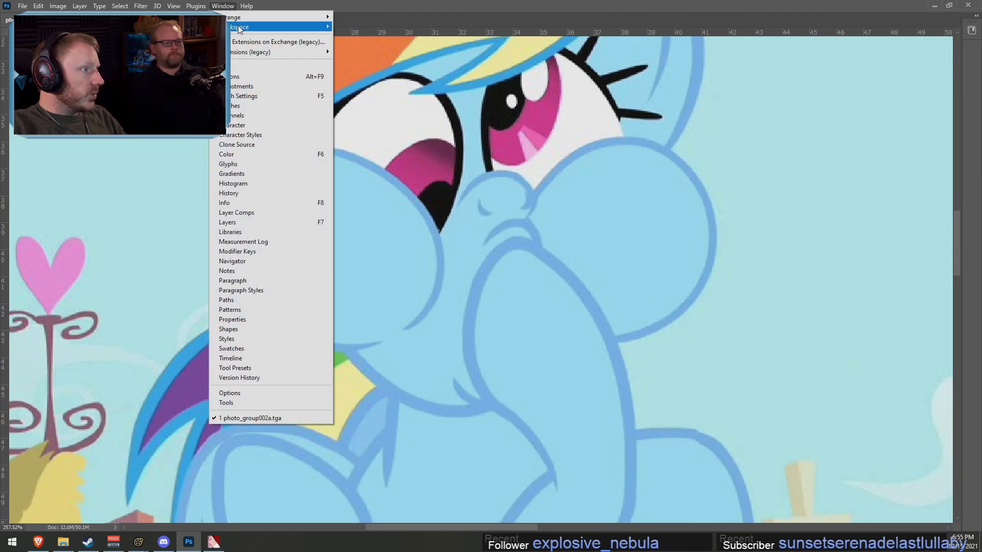
mouse_move(239, 18)
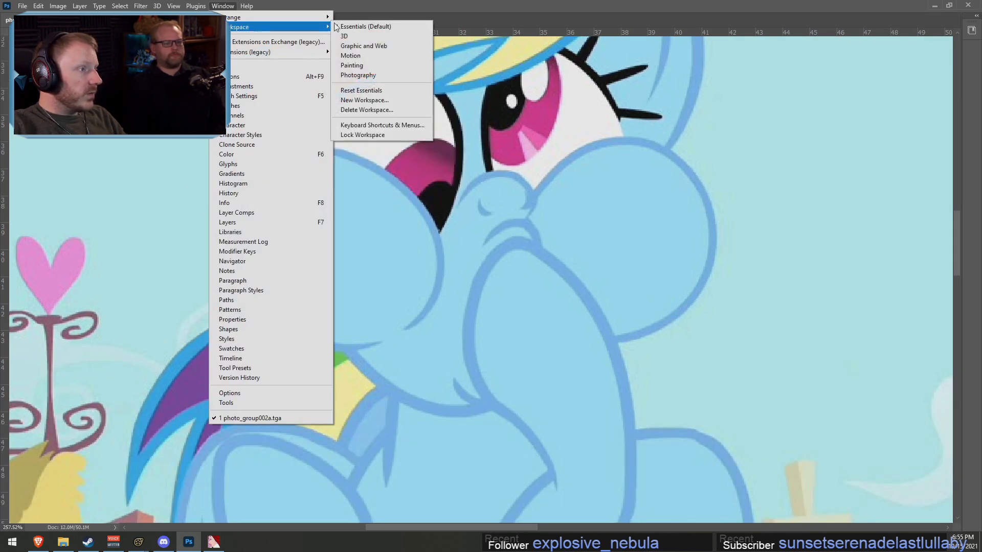
click(366, 65)
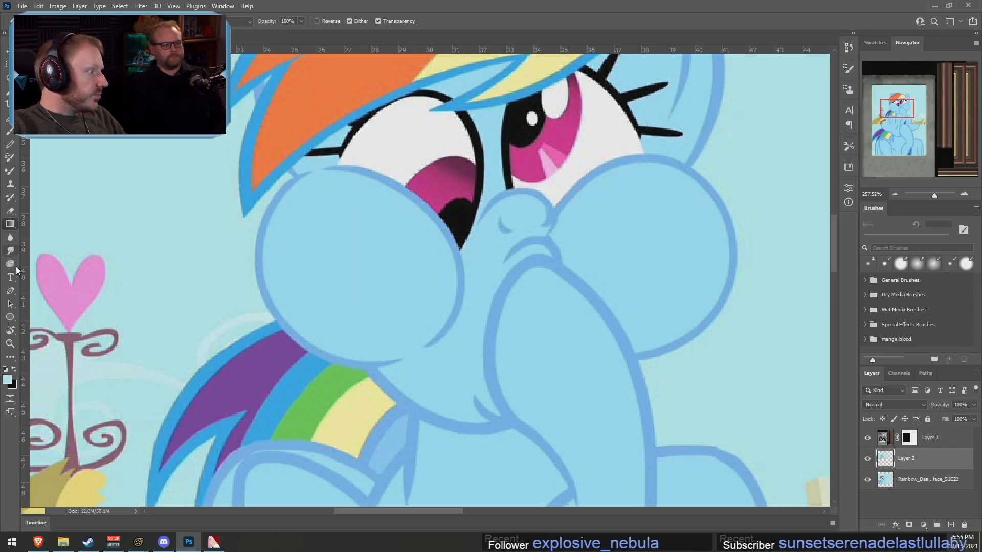
Choose the Paint Bucket tool and flatten the pony's body, body outlines and blue mane outline with colours sampled from each
click(10, 185)
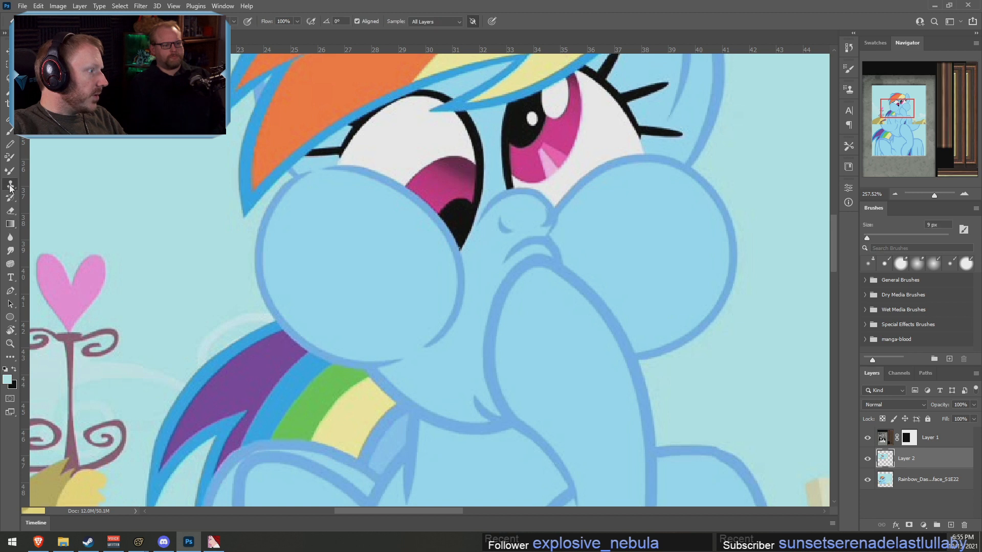
click(10, 224)
click(44, 232)
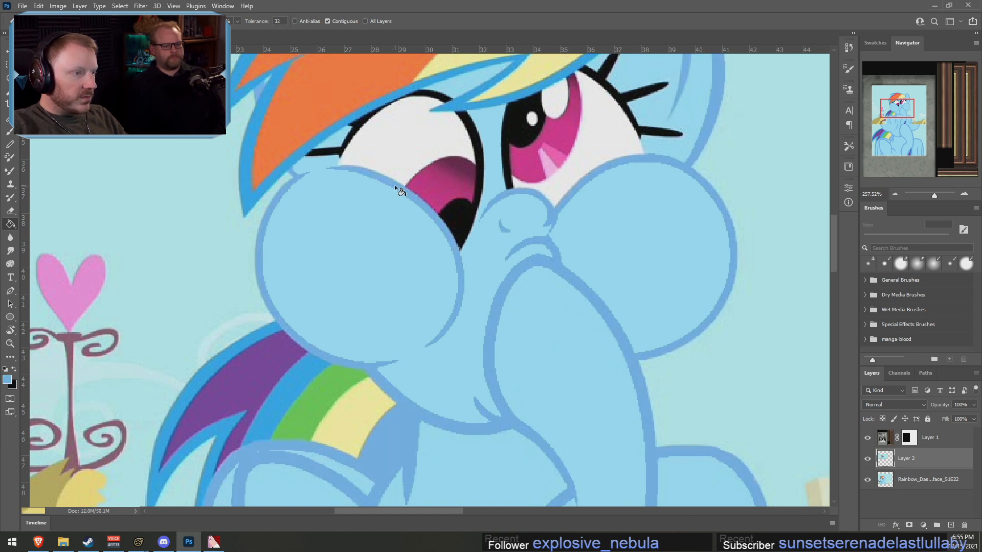
alt+click(246, 178)
Fill the ears, their outlines and the mane's orange and yellow bands with flat colours sampled from each area
scroll(330, 145, up, 4)
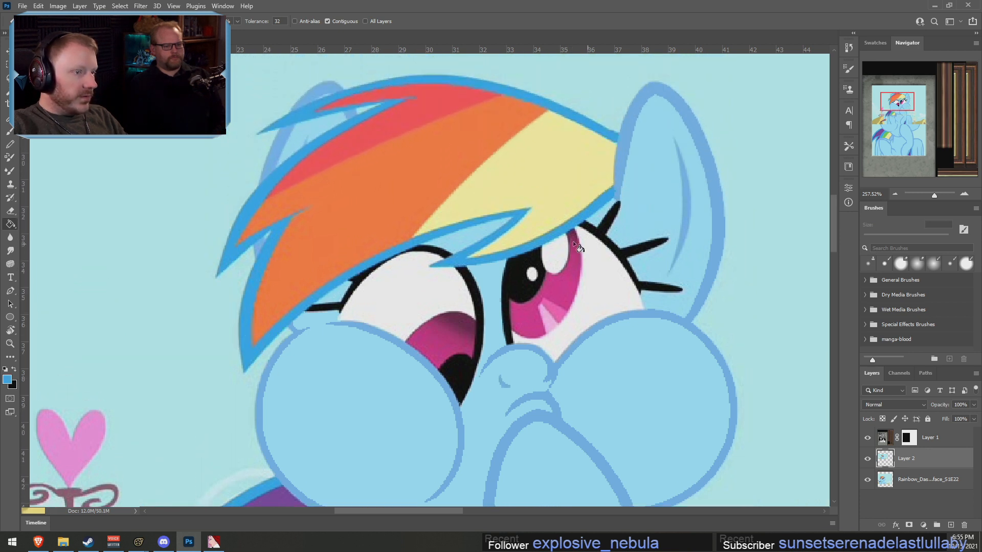
alt+click(329, 123)
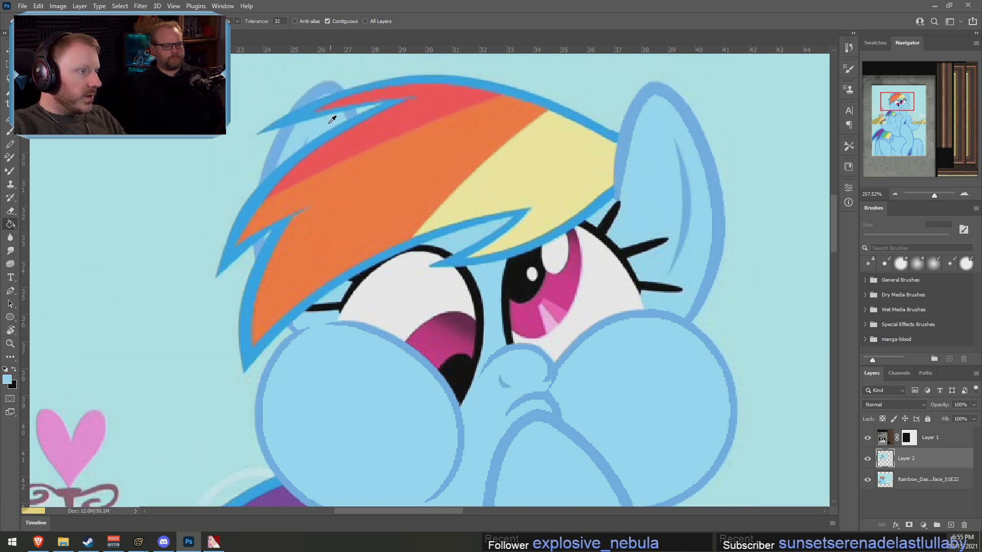
alt+click(281, 138)
click(316, 91)
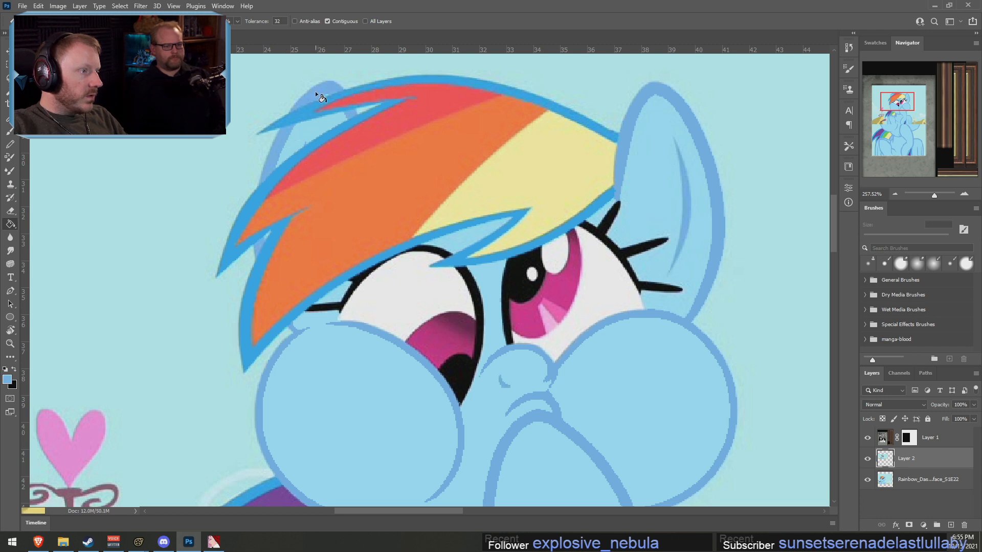
click(353, 112)
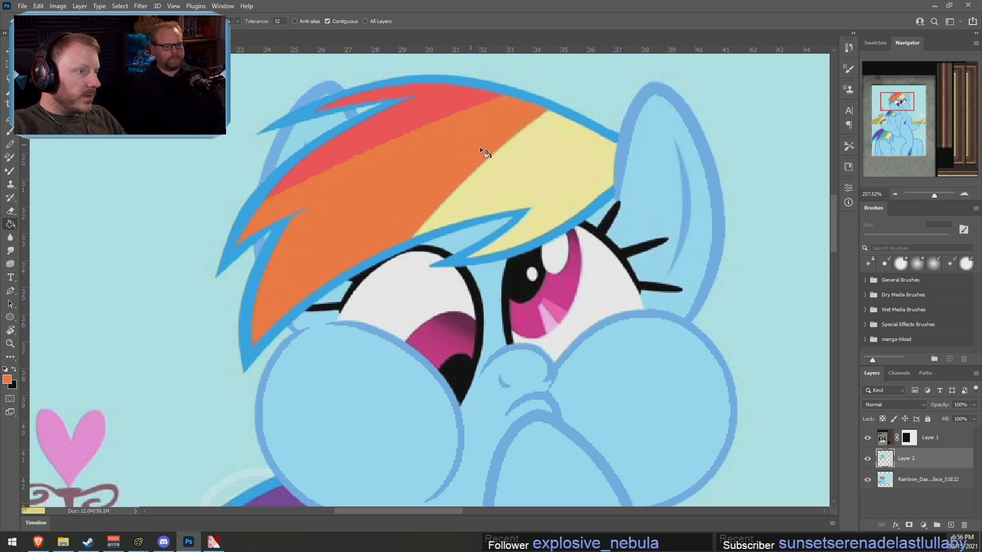
alt+click(573, 162)
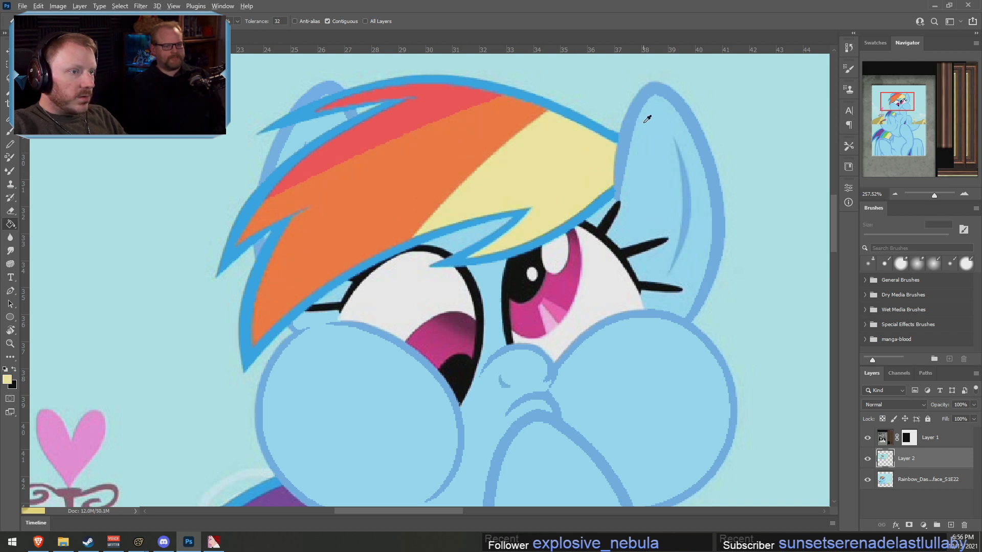
alt+click(685, 203)
click(685, 203)
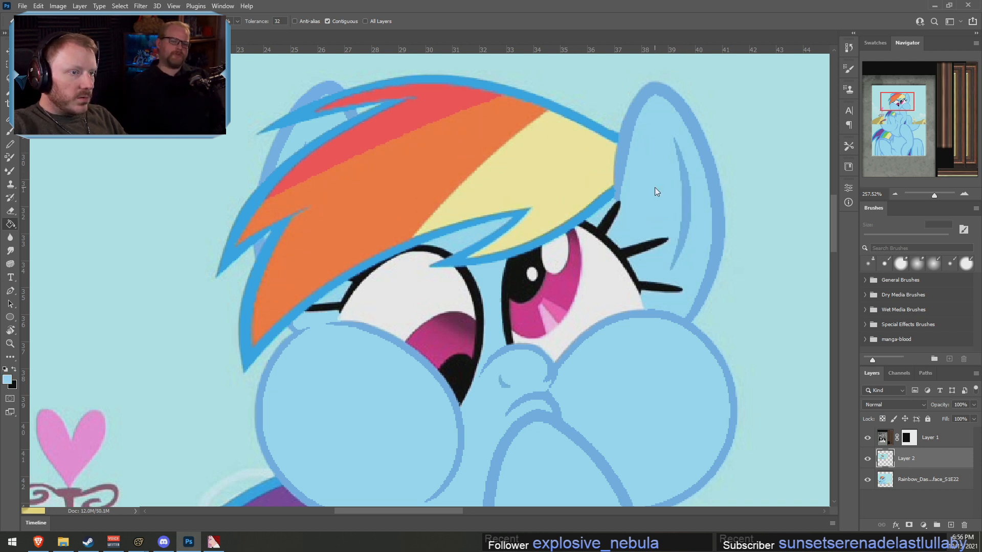
Fill the eye whites, black pupils and pupil highlight on Layer 2 with colours sampled from each
scroll(685, 238, down, 3)
alt+click(605, 219)
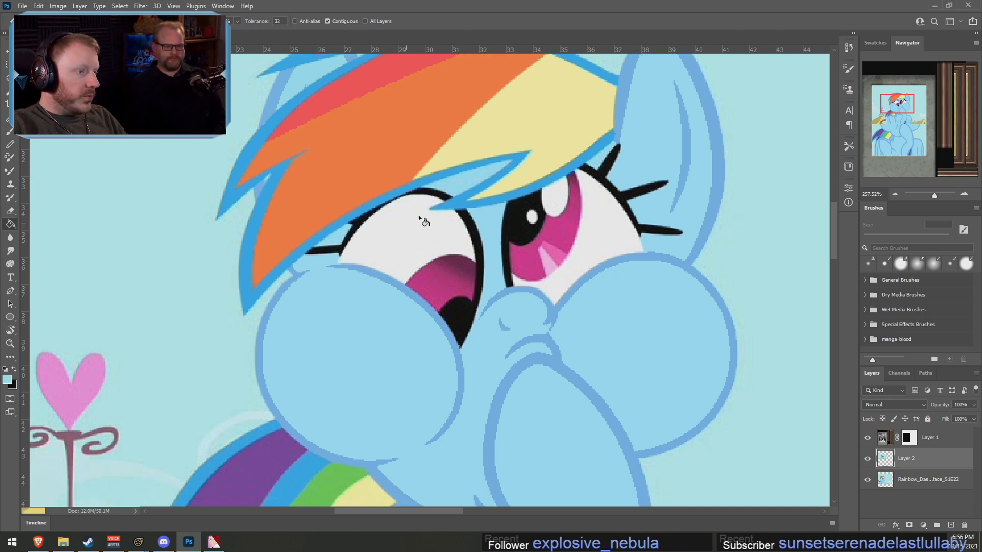
alt+click(465, 177)
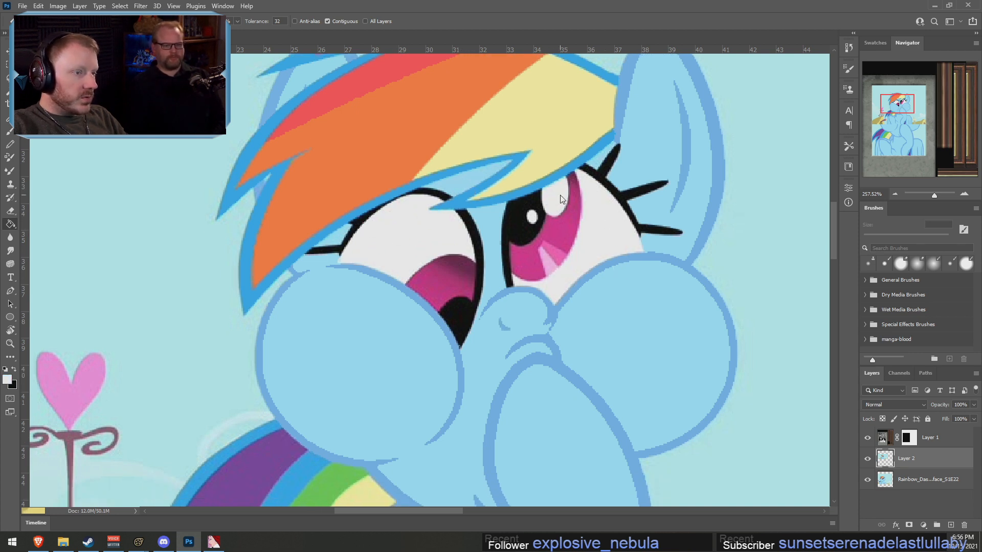
alt+click(458, 317)
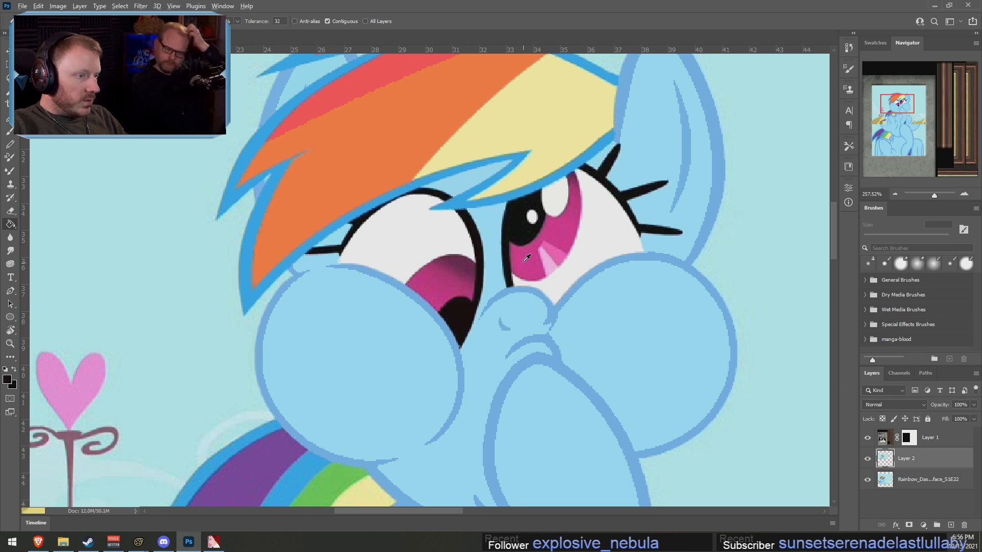
alt+click(532, 217)
Fill the yellow, green, purple and blue bands of the tail beside the pony's body with their own sampled colours
scroll(616, 275, down, 5)
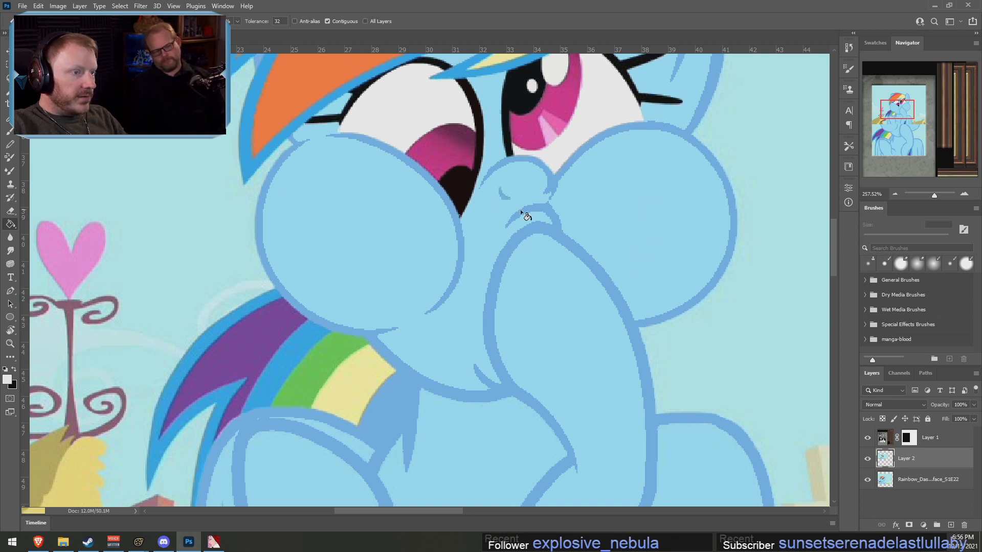
scroll(527, 220, down, 5)
alt+click(349, 230)
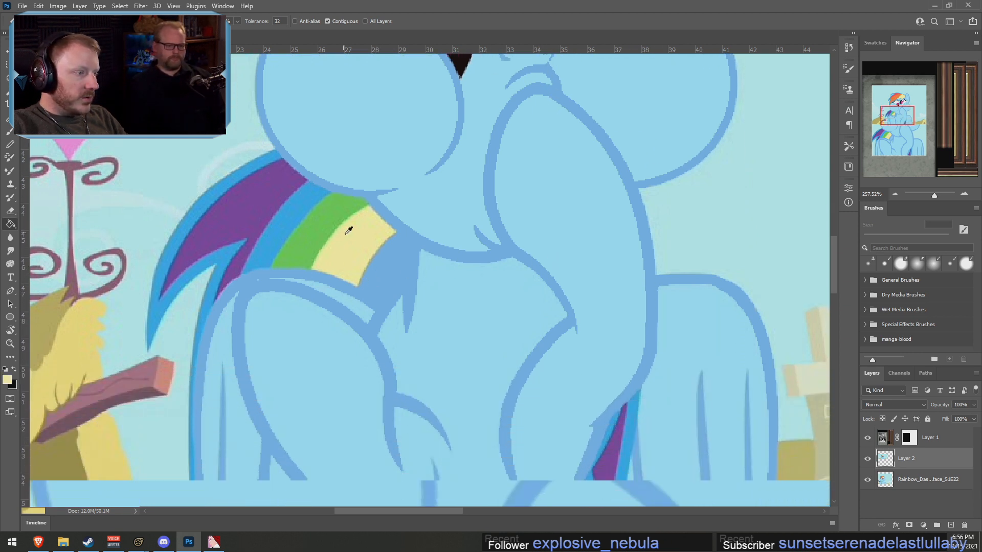
alt+click(312, 230)
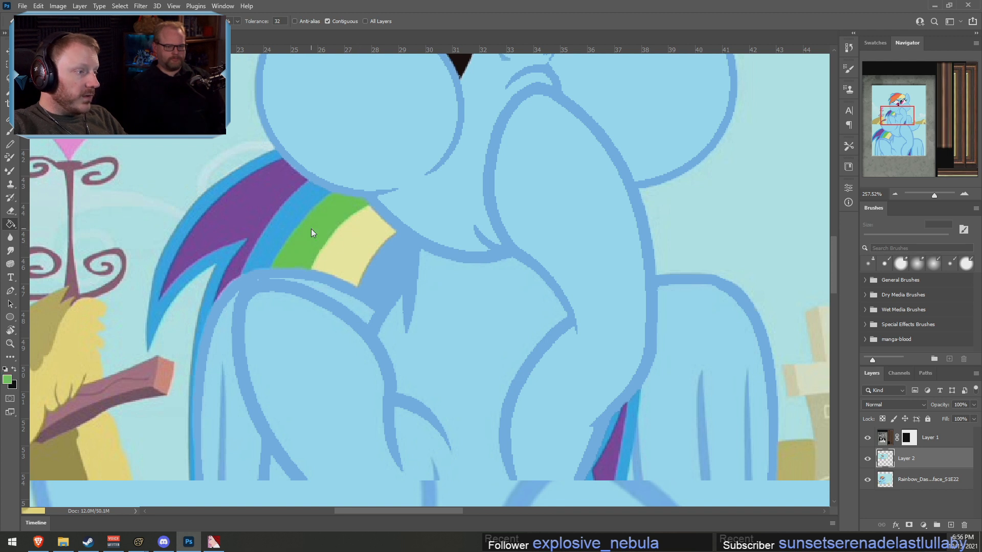
alt+click(250, 206)
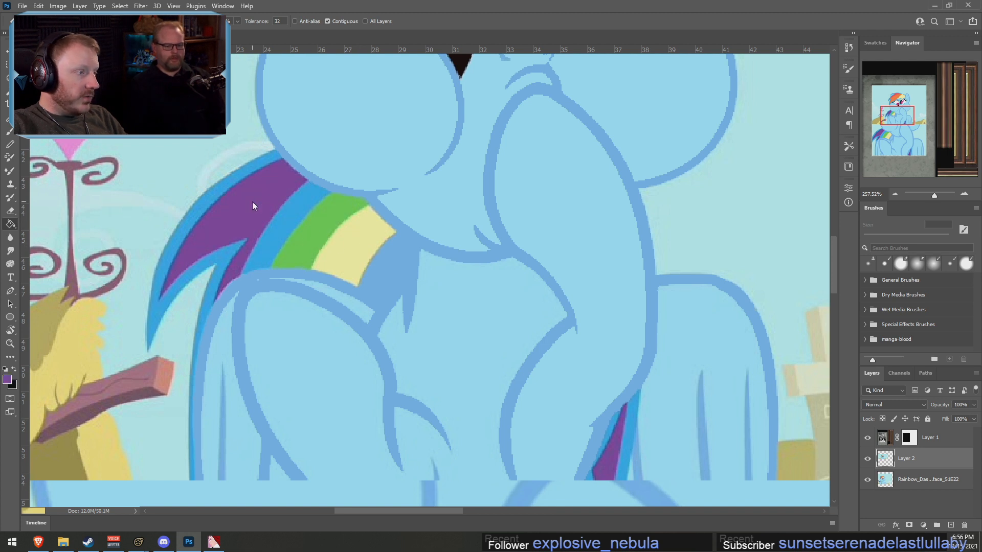
alt+click(201, 206)
Flatten the small purple and blue tail piece behind the leg, plus the adjacent leg and its outline, with sampled fills
scroll(349, 338, down, 2)
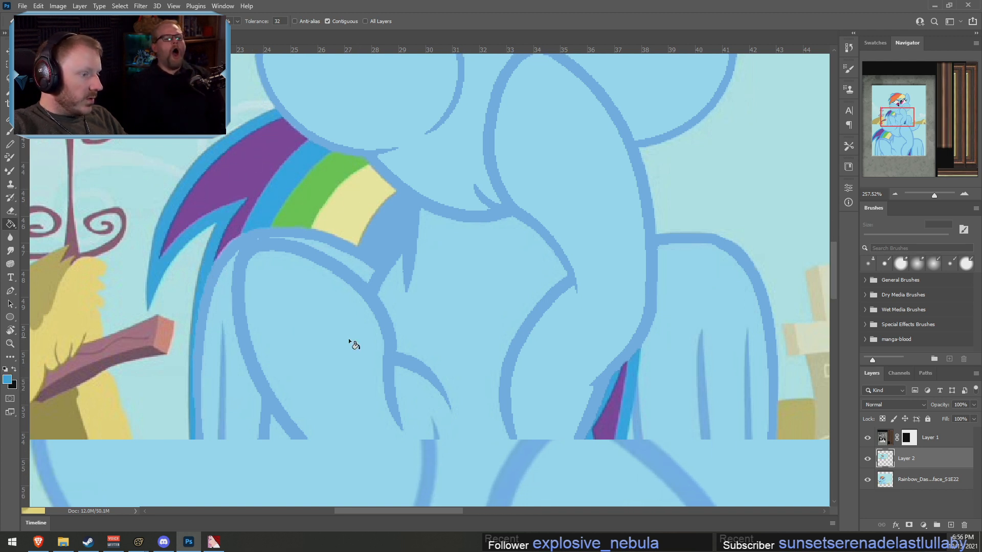
alt+click(609, 415)
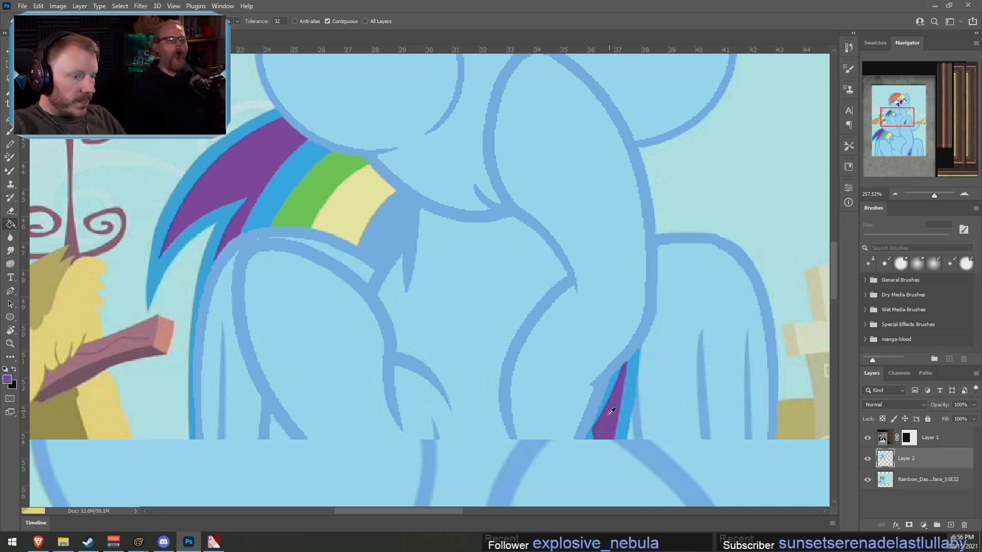
alt+click(610, 387)
alt+click(686, 366)
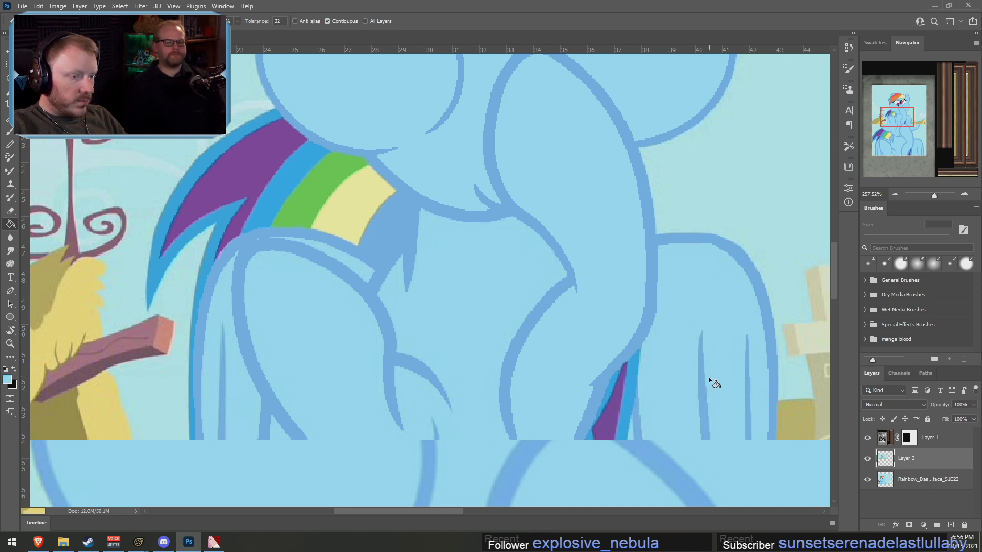
alt+click(707, 403)
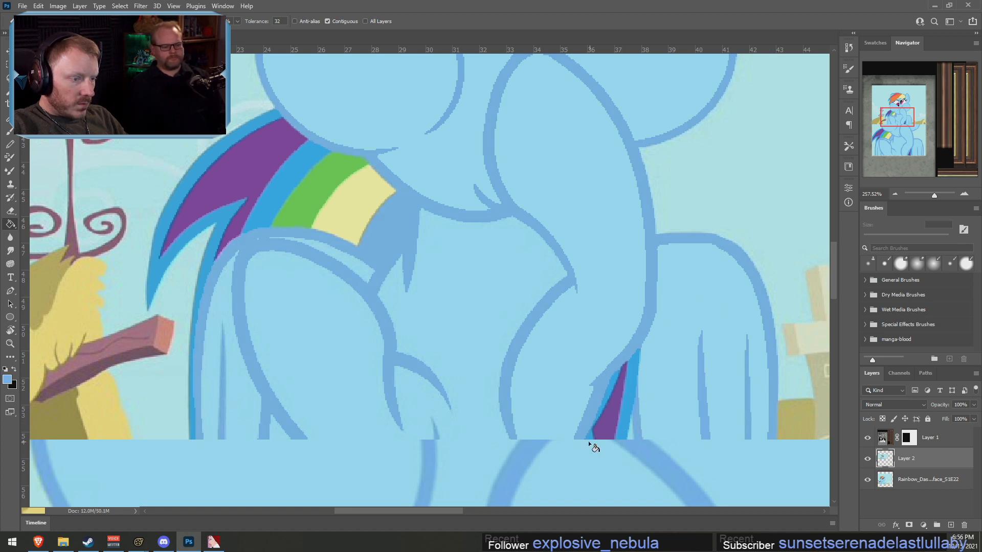
Fill the tail's blue outline and the pale sky background with flat colours sampled from each
scroll(584, 382, up, 2)
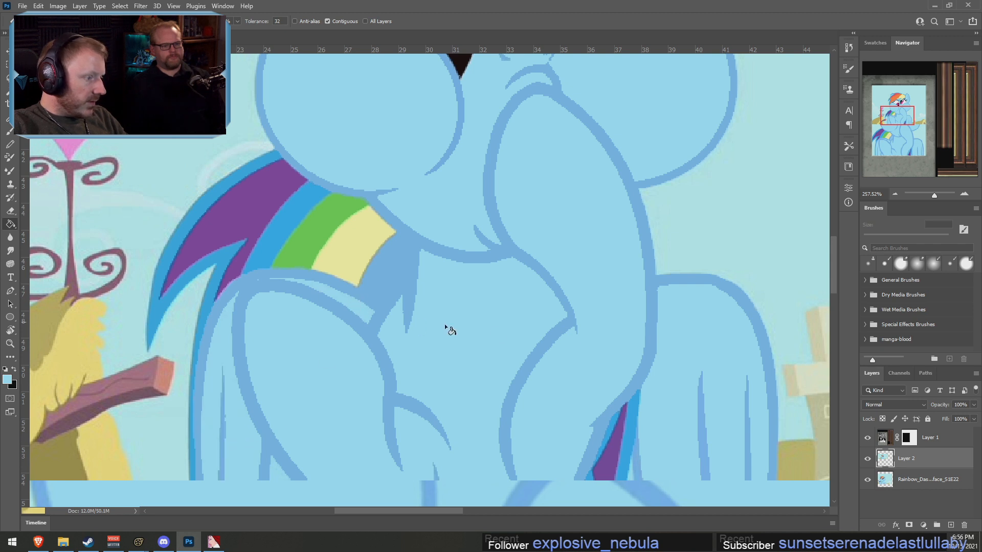
scroll(574, 336, up, 6)
scroll(574, 333, up, 1)
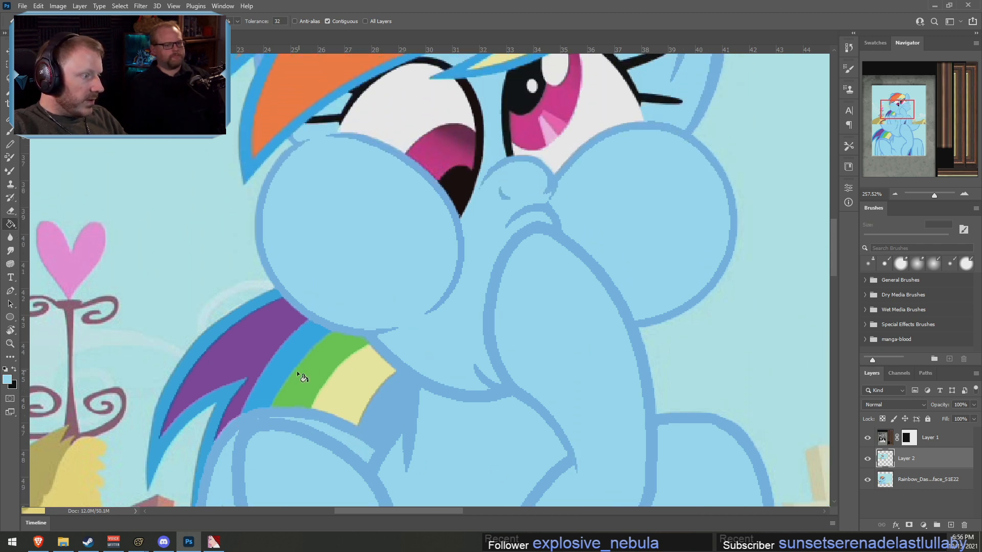
alt+click(176, 394)
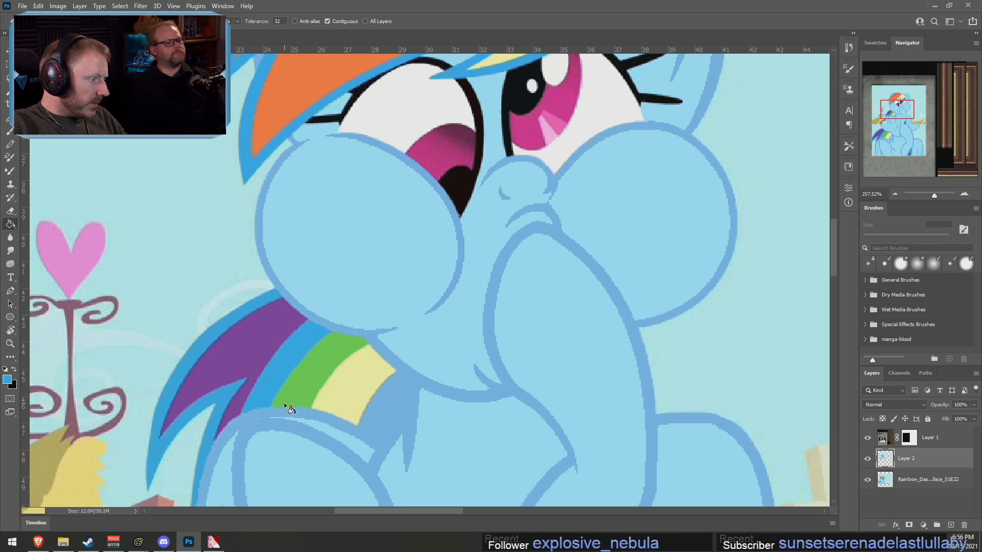
scroll(555, 333, up, 1)
scroll(556, 335, up, 2)
alt+click(223, 286)
click(189, 262)
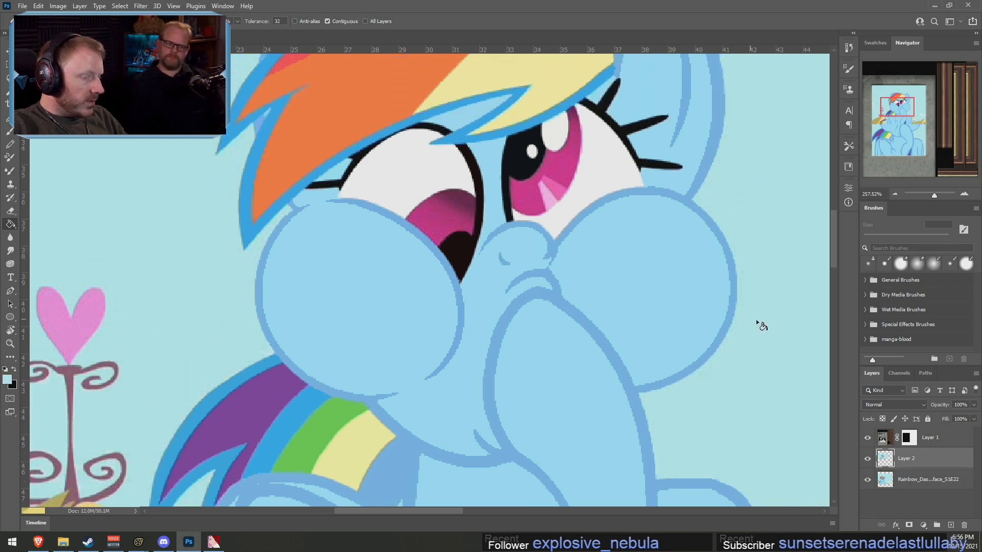
Sample the eye's white and the cheek's blue outline as foreground colours
alt+scroll(777, 393, down, 6)
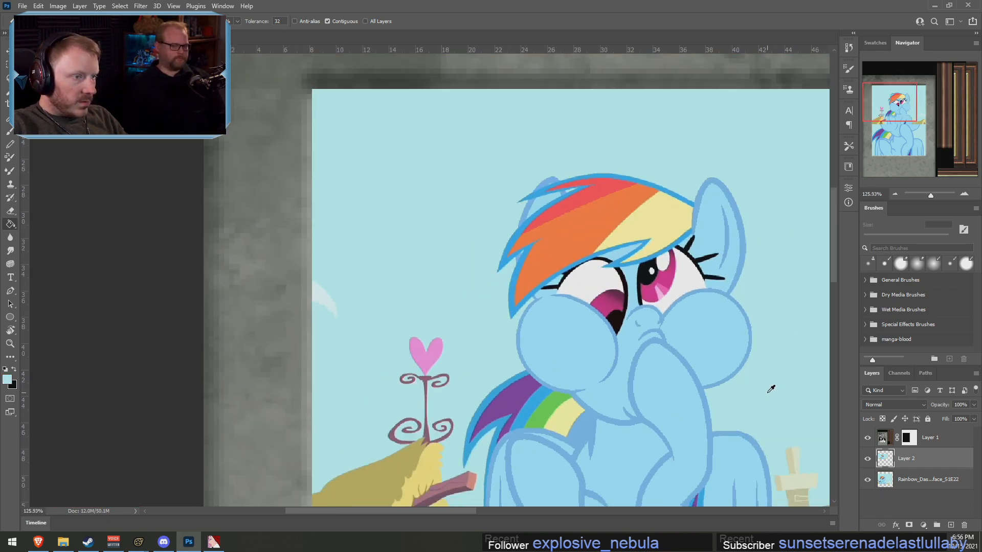
alt+scroll(771, 388, up, 5)
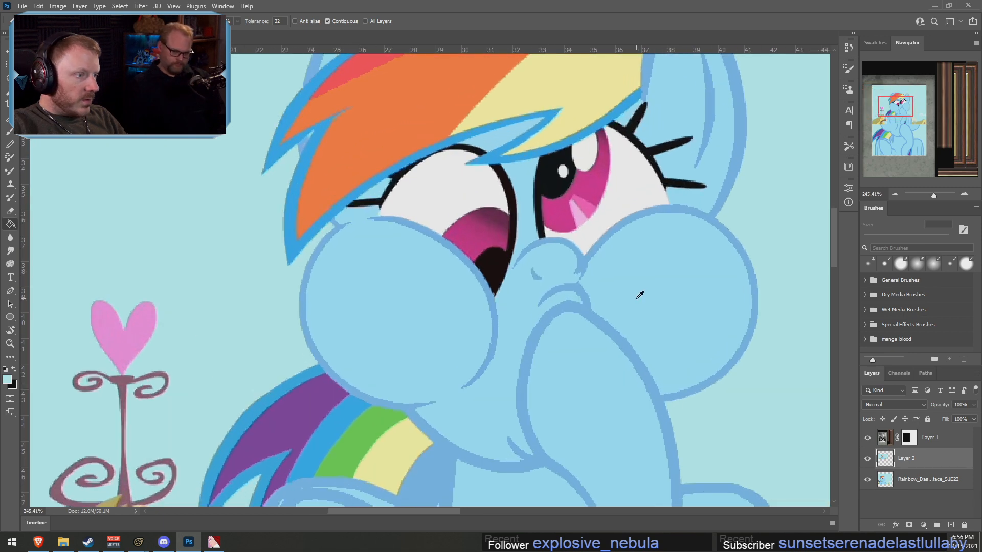
alt+click(436, 196)
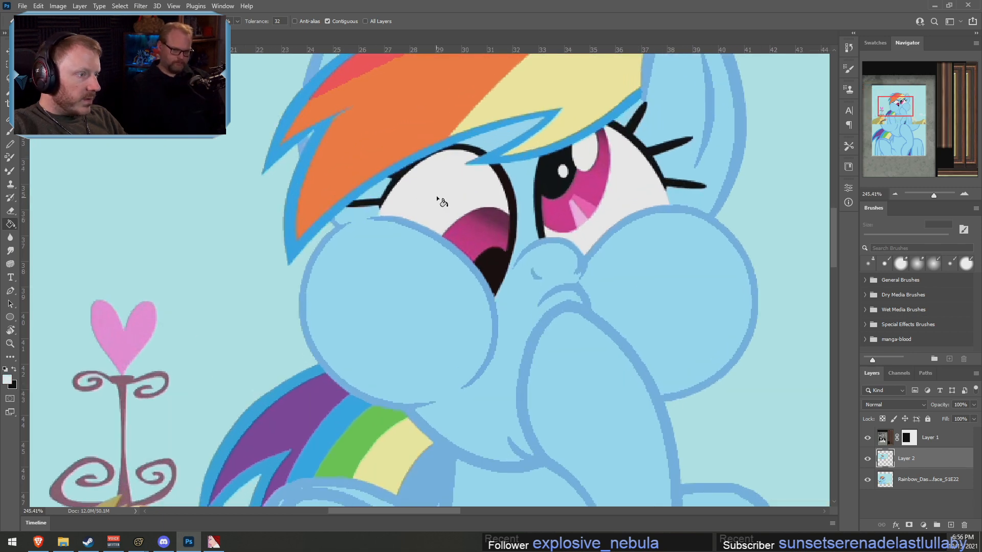
alt+click(422, 227)
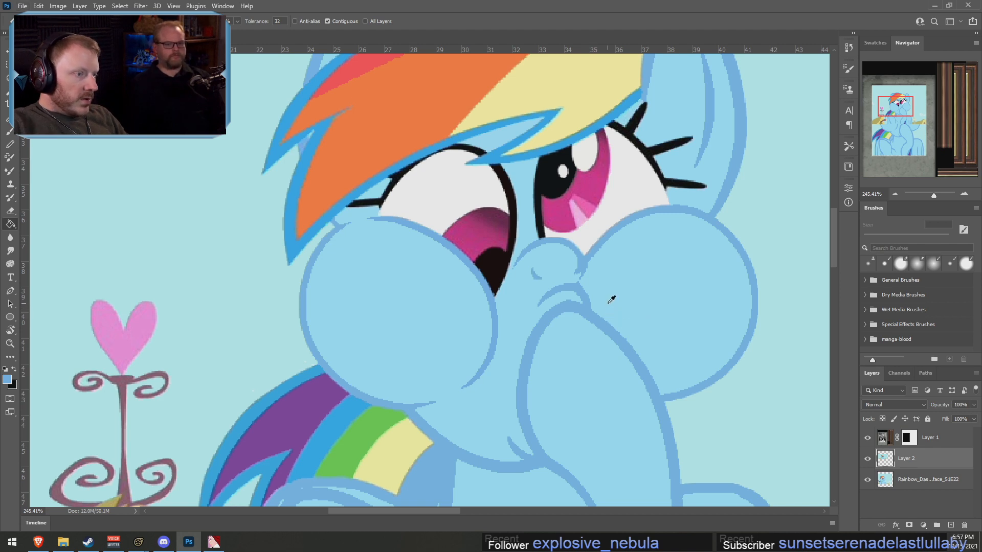
alt+scroll(611, 299, down, 4)
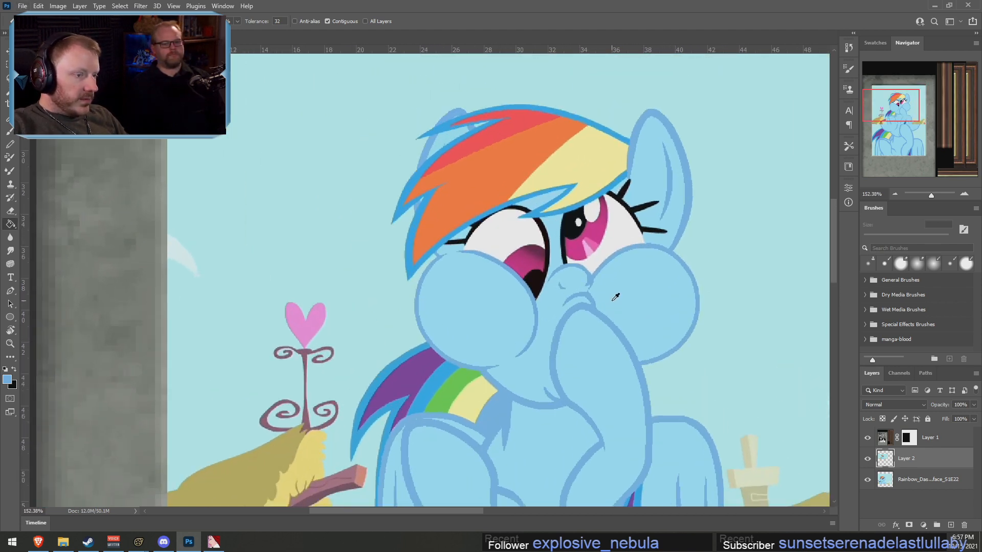
alt+scroll(614, 298, up, 2)
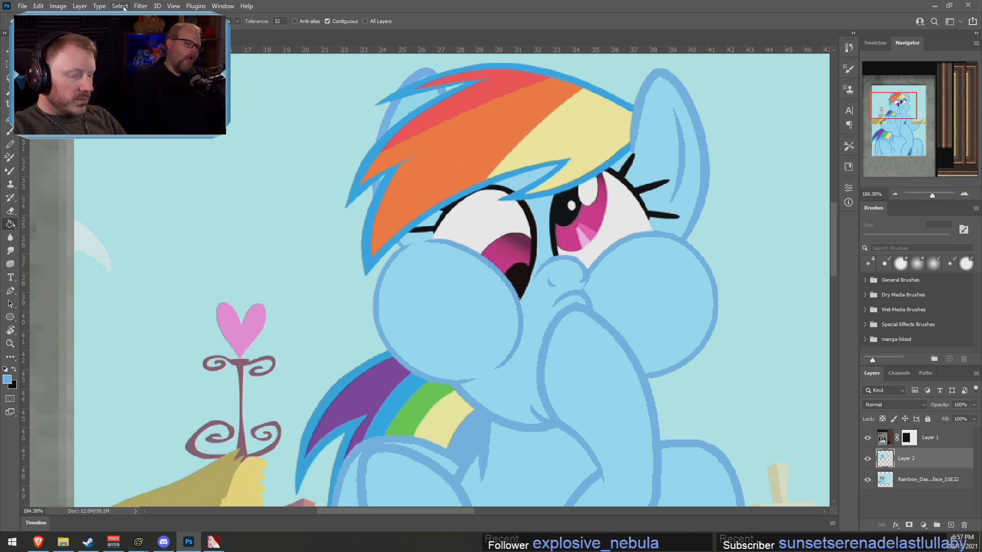
Enlarge Layer 2 proportionally to about 209% and reposition it so the pony fills the picture frame
key(v)
alt+scroll(466, 237, down, 3)
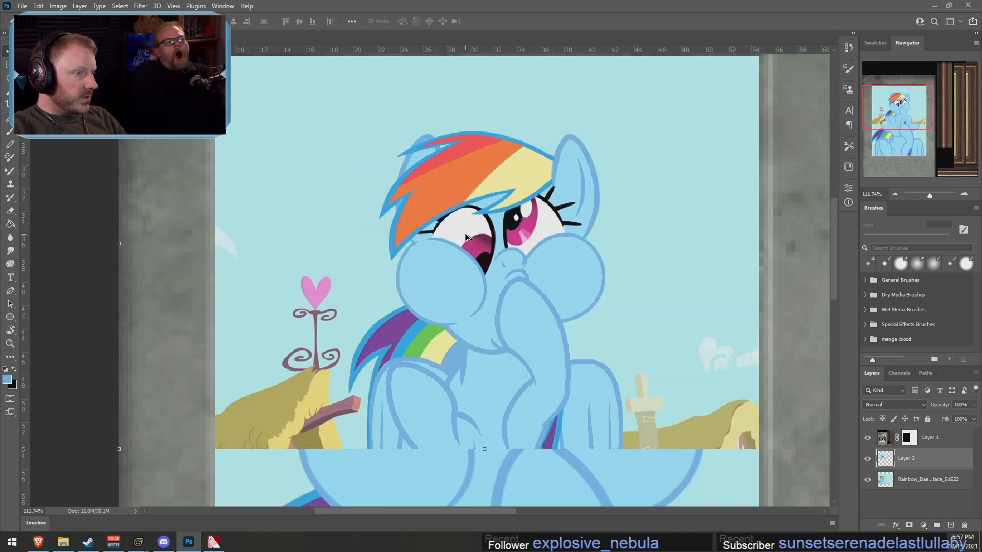
alt+scroll(486, 248, down, 3)
drag(685, 360, 380, 346)
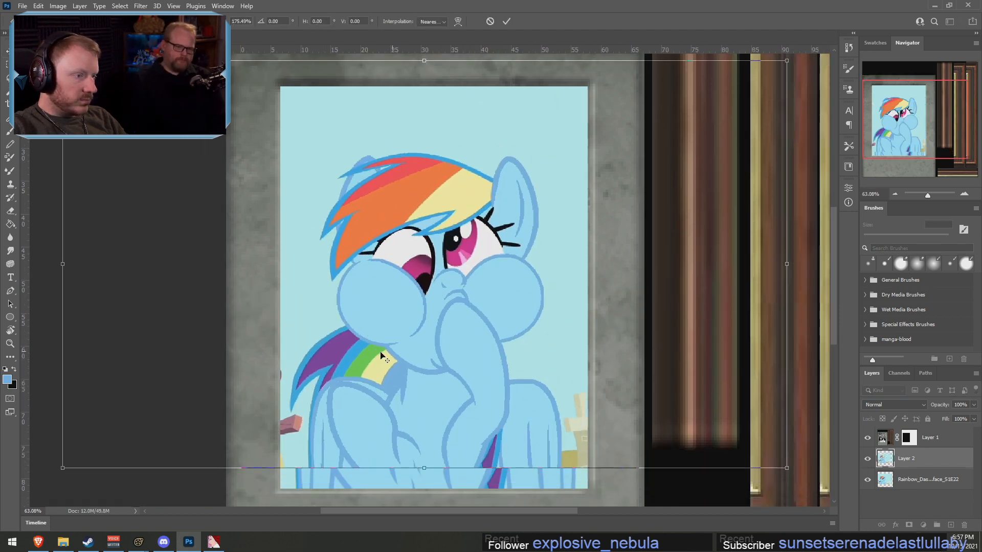
alt+scroll(460, 358, down, 2)
drag(588, 409, 685, 462)
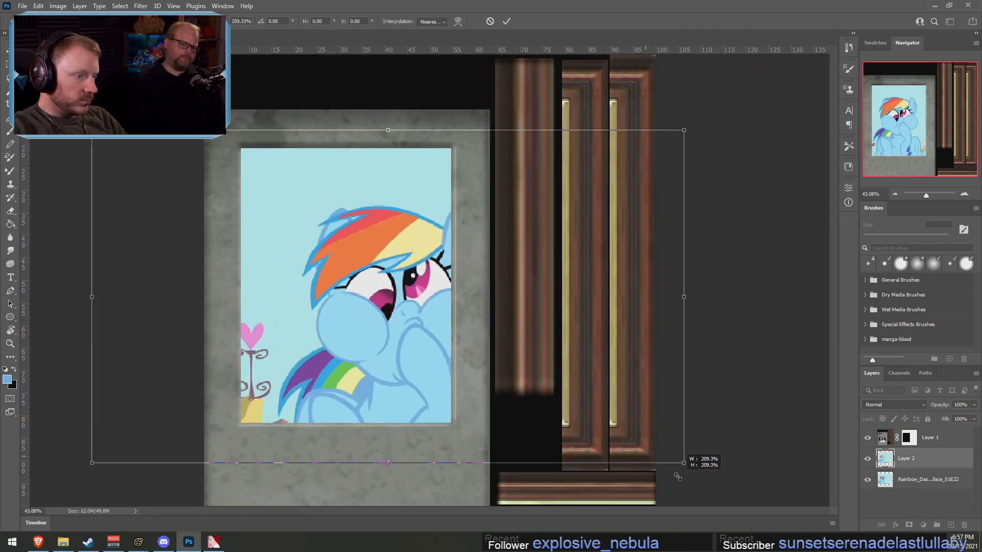
drag(378, 355, 331, 320)
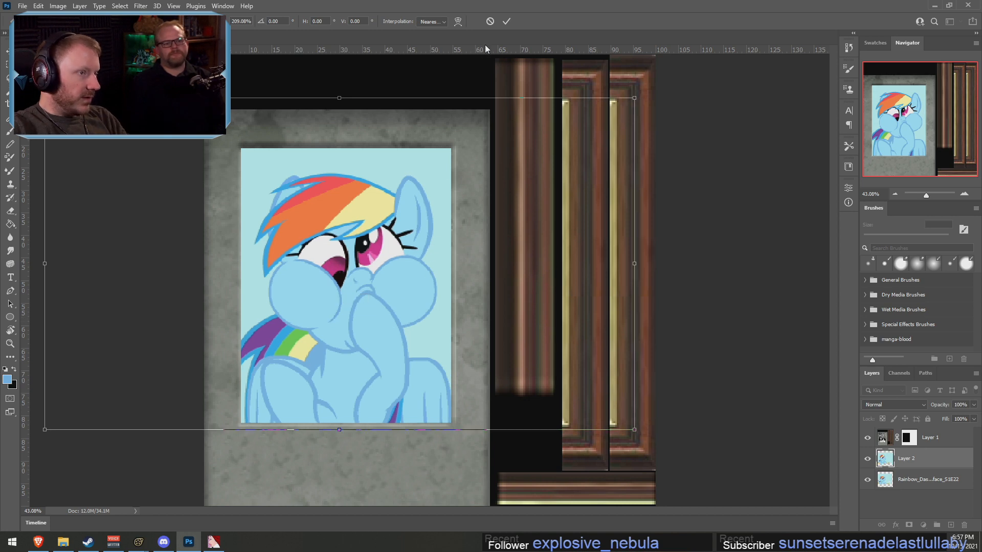
click(505, 22)
Examine the outline edges and placement of the enlarged pony inside the frame
alt+scroll(324, 256, up, 5)
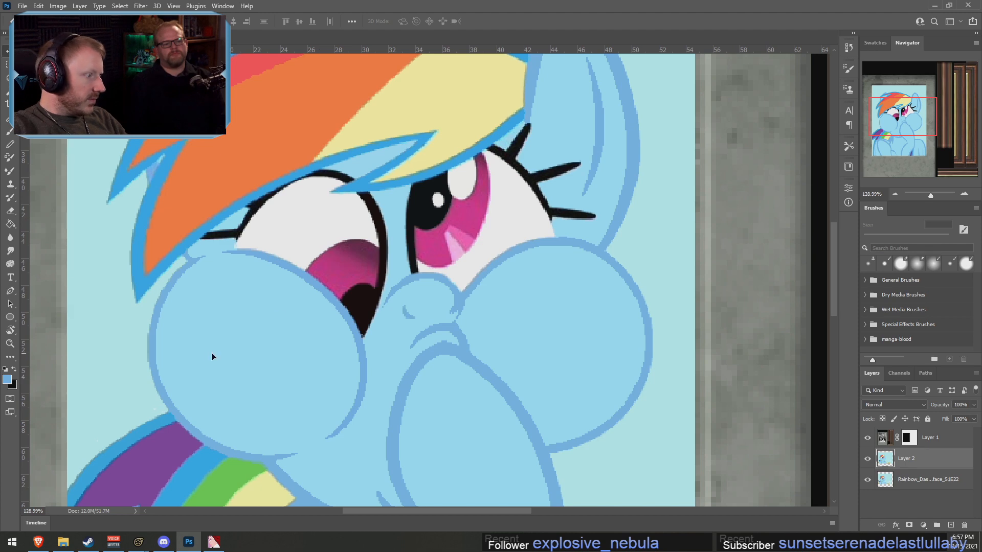
alt+scroll(257, 332, down, 2)
alt+scroll(101, 241, up, 4)
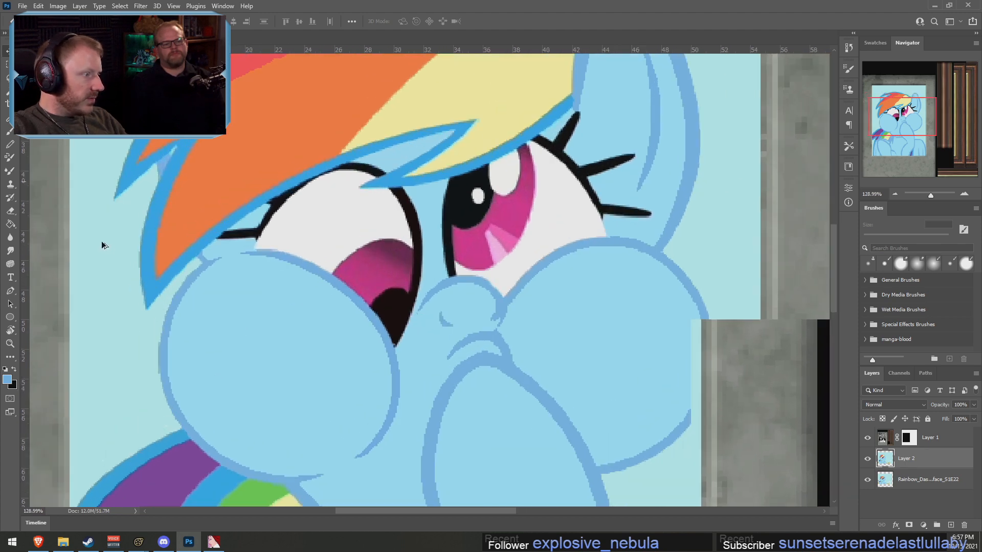
alt+scroll(175, 240, down, 5)
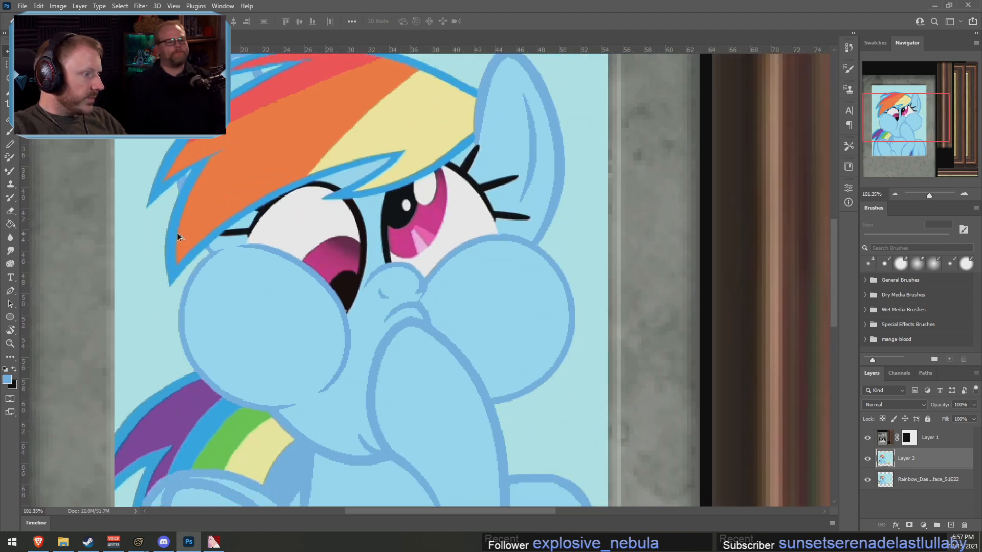
alt+scroll(186, 234, down, 3)
alt+scroll(170, 291, up, 2)
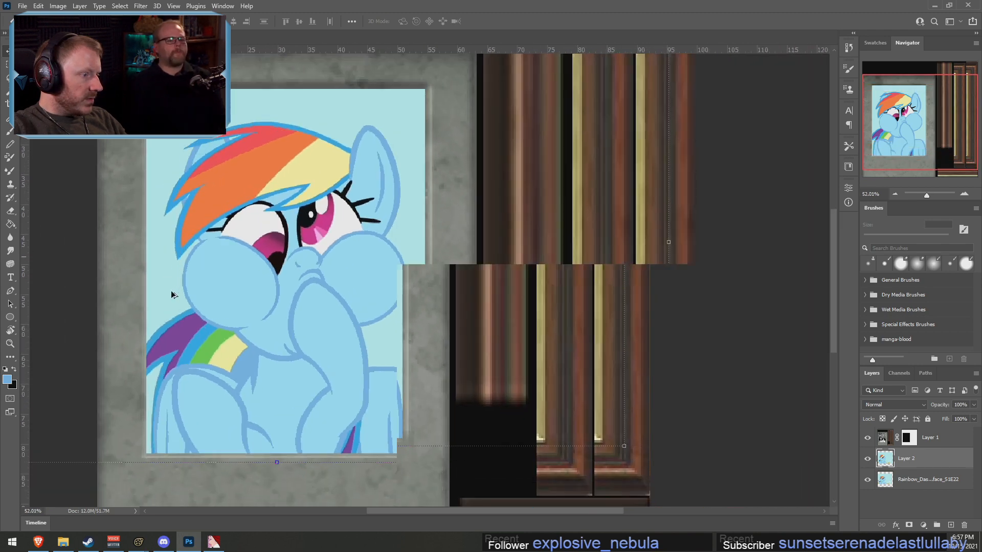
alt+scroll(178, 320, up, 2)
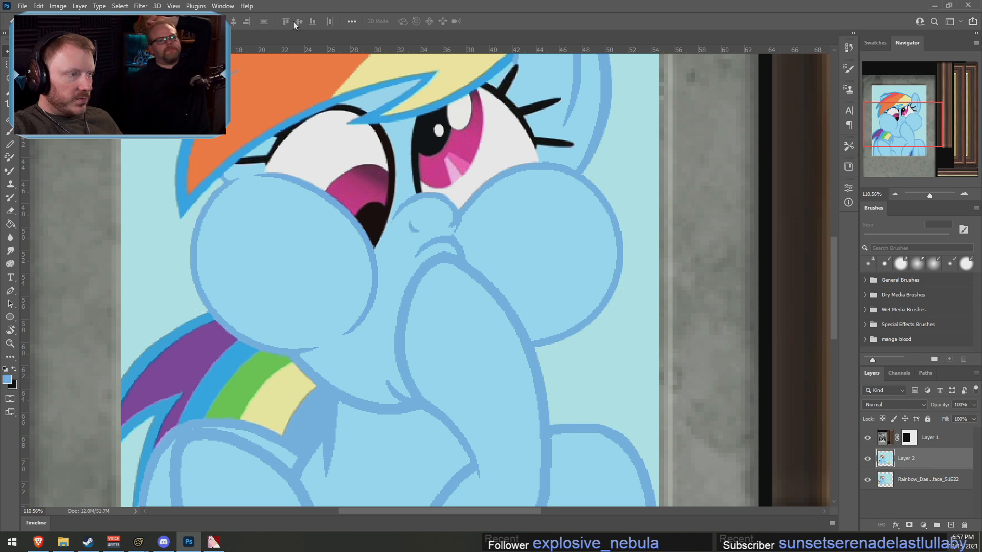
Try a Lens Blur with a radius of 12 on Layer 2
click(155, 7)
mouse_move(140, 6)
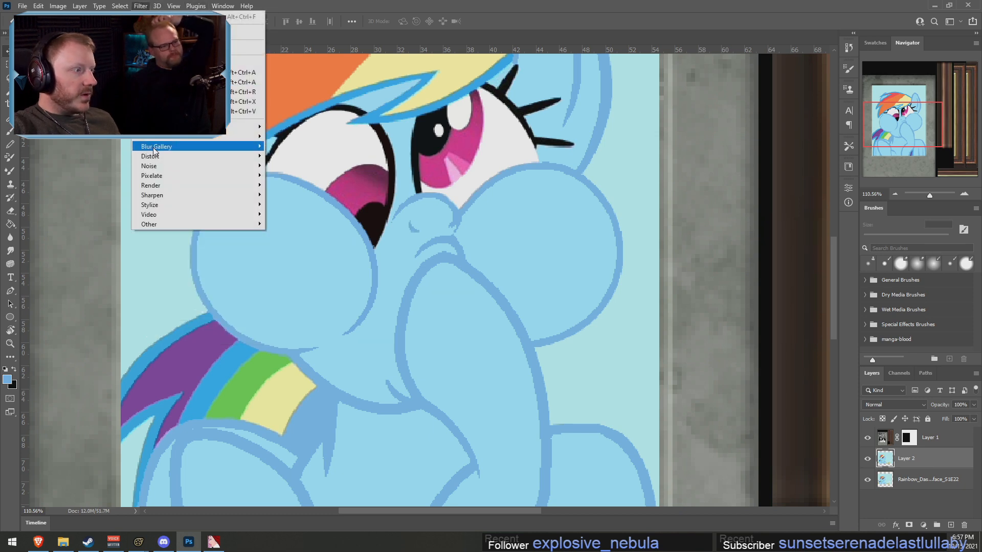
mouse_move(153, 137)
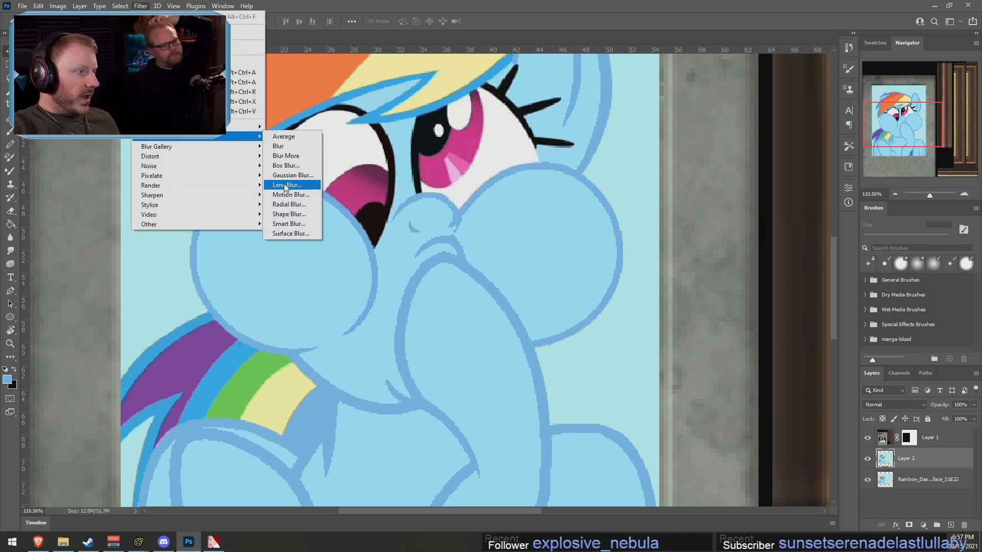
click(289, 185)
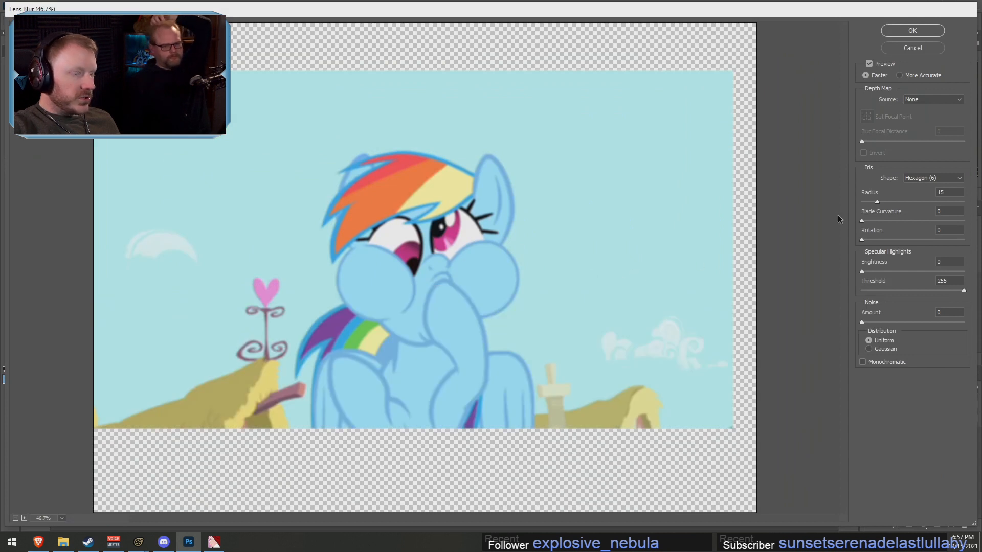
drag(878, 202, 862, 202)
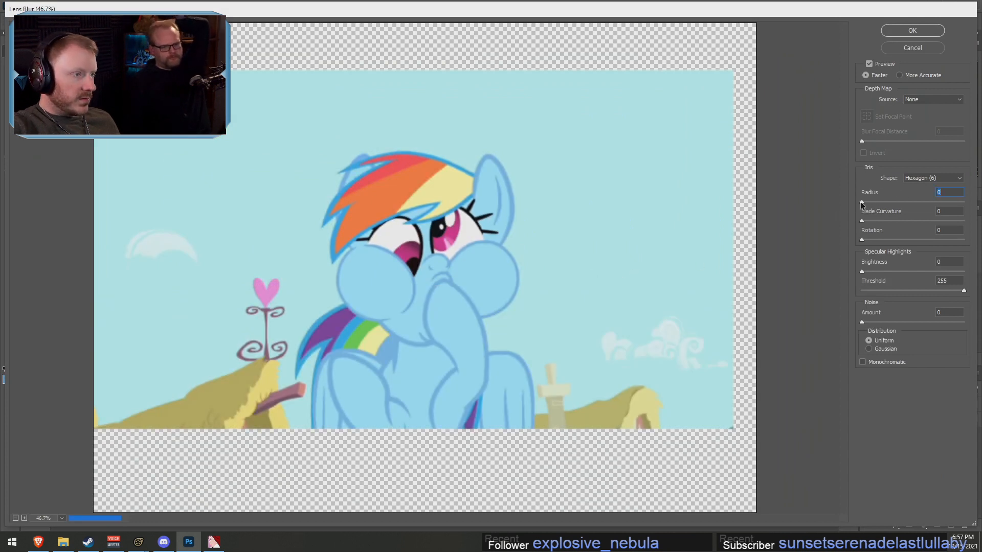
click(868, 203)
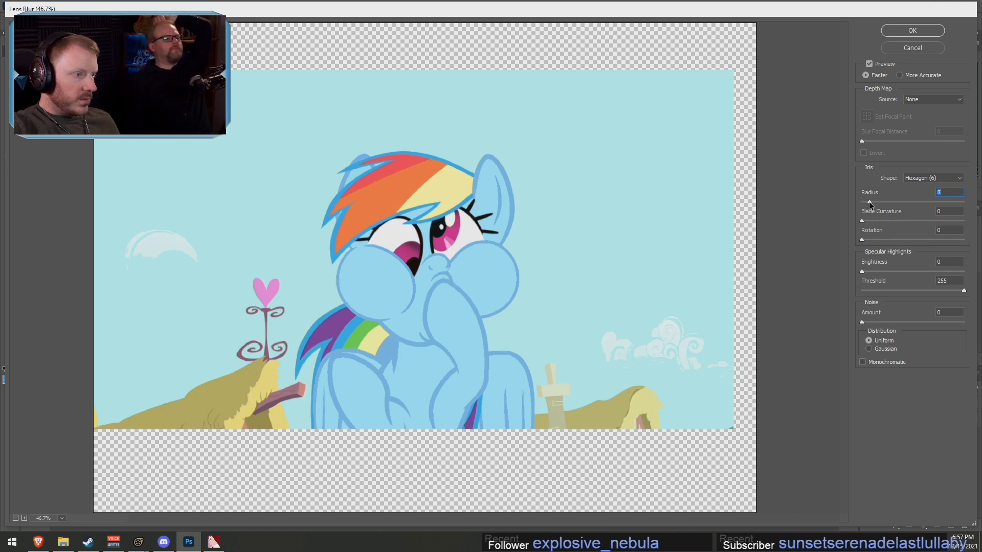
drag(867, 202, 870, 203)
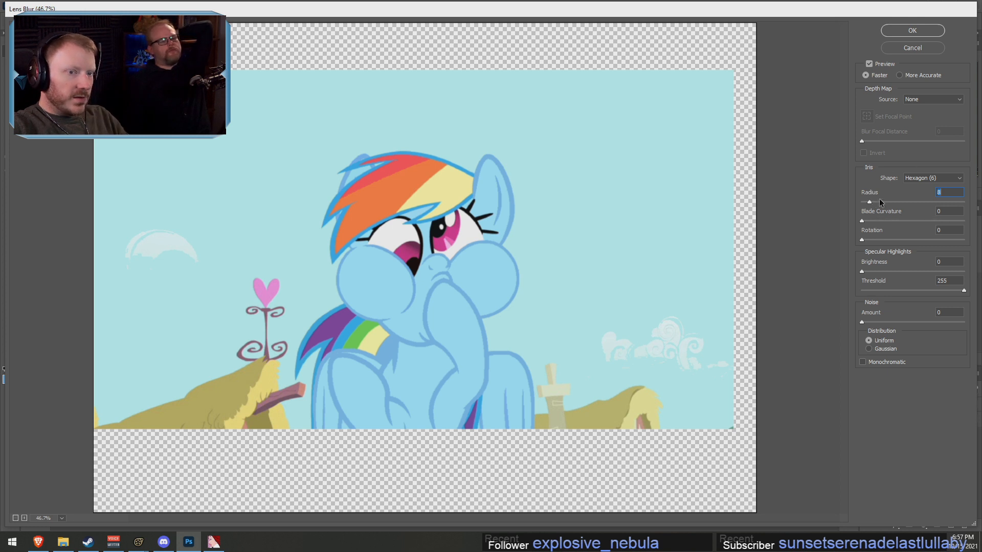
drag(870, 203, 875, 194)
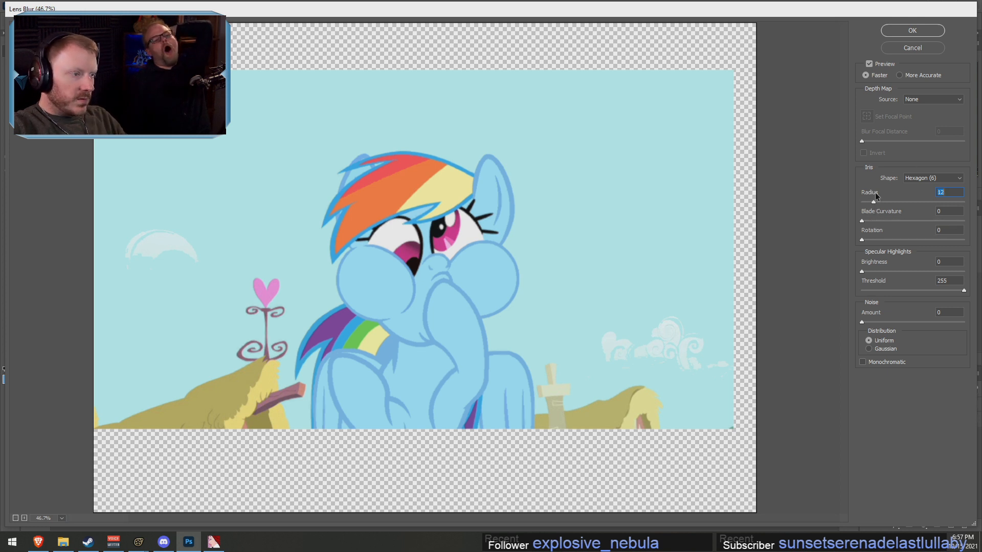
click(912, 30)
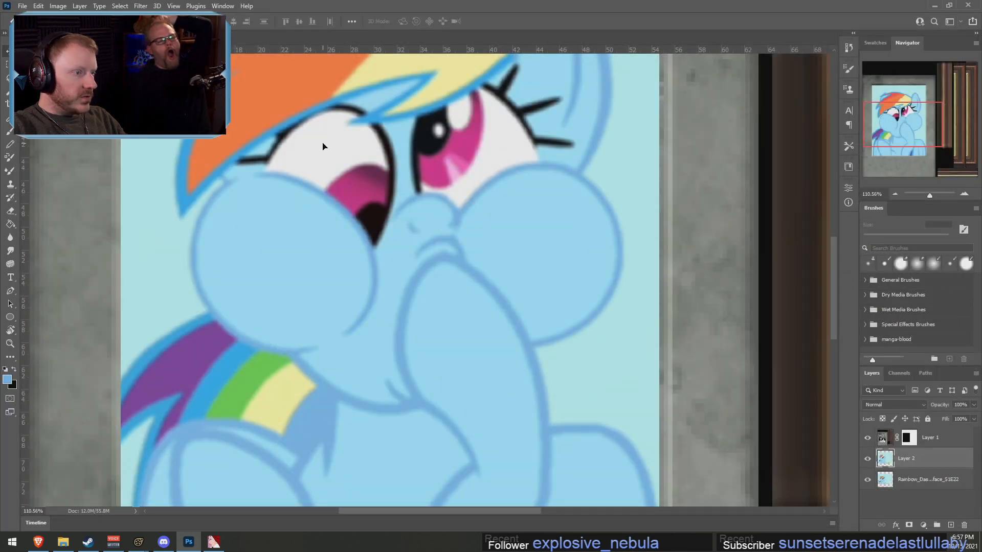
Try Smart Sharpen on Layer 2 with amount 500%, radius 19.1 px and noise reduction 83%
click(155, 6)
mouse_move(144, 6)
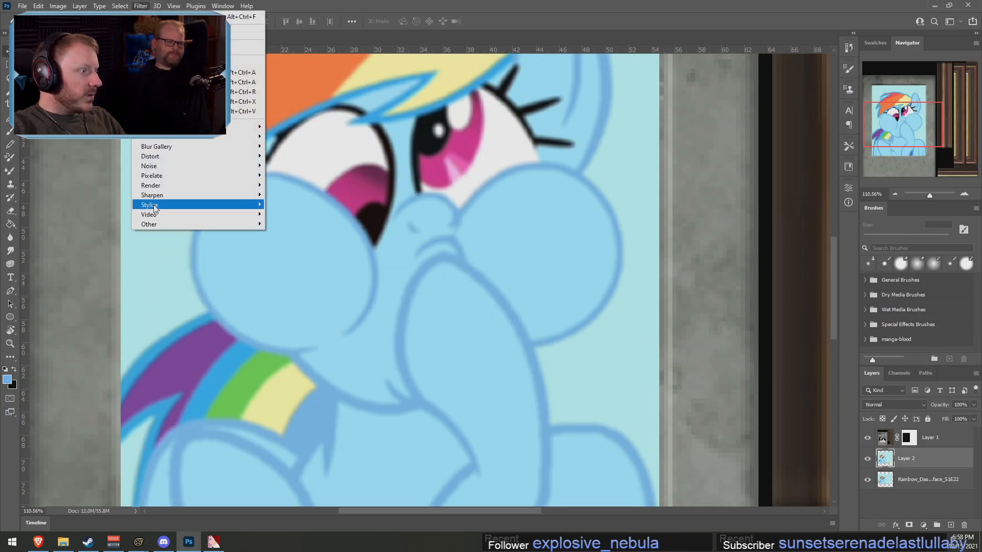
mouse_move(156, 197)
click(294, 234)
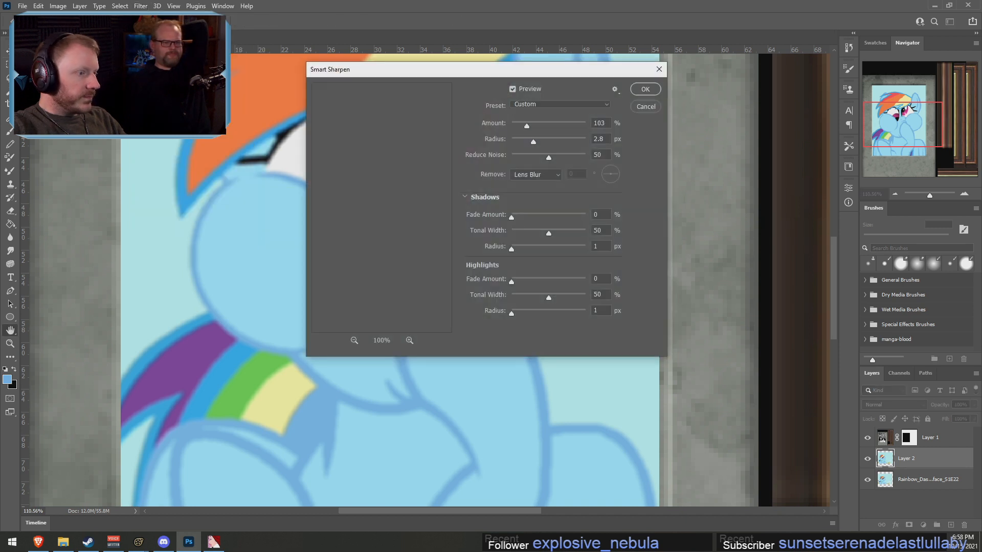
drag(565, 75, 887, 133)
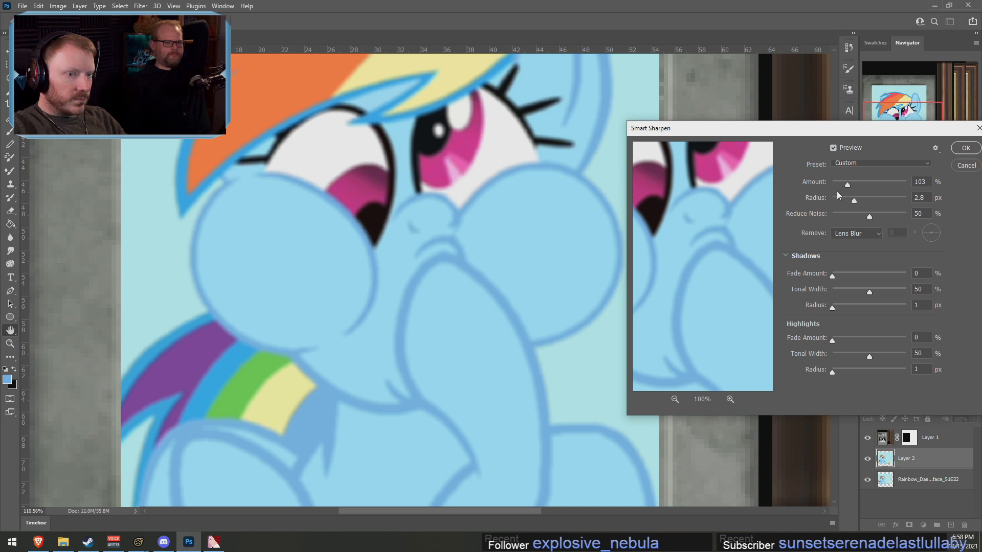
drag(847, 185, 907, 188)
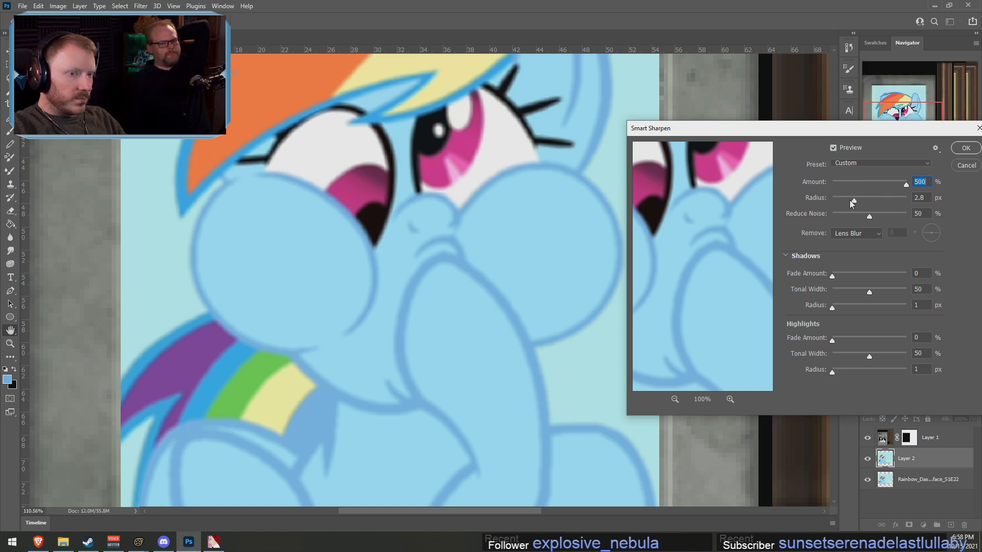
drag(851, 203, 886, 209)
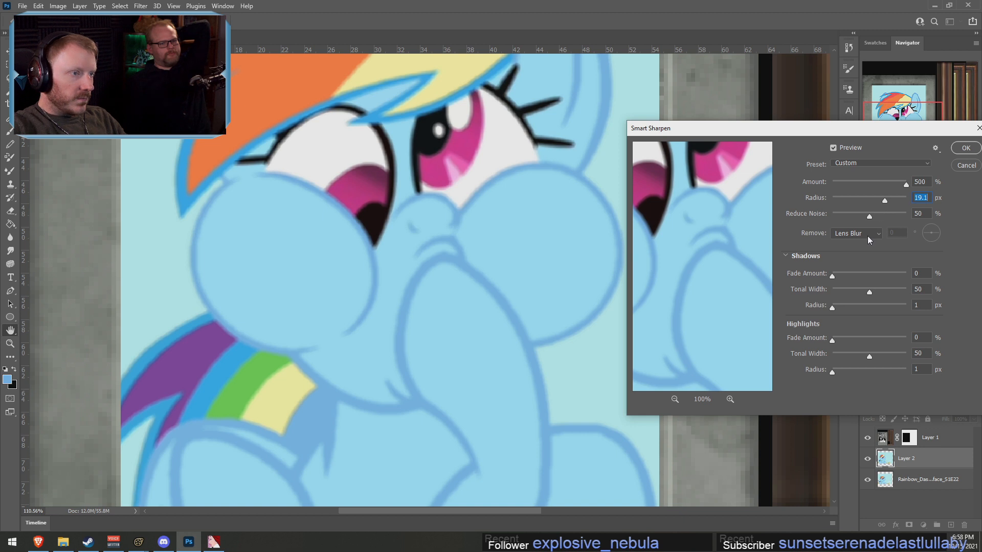
drag(866, 213, 894, 222)
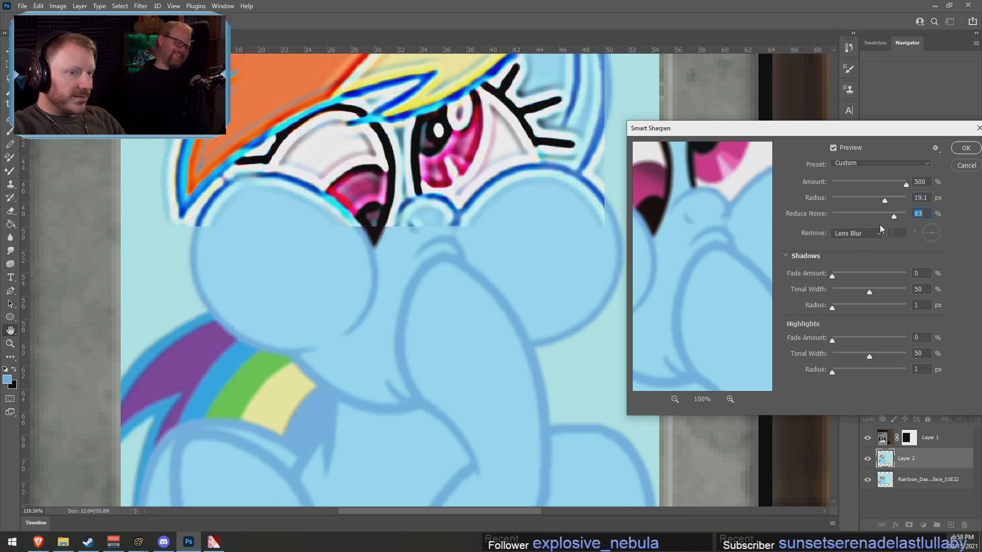
Preview Smart Sharpen with a 38.6 px radius and 12% noise reduction, and discard the filter
drag(849, 214, 847, 212)
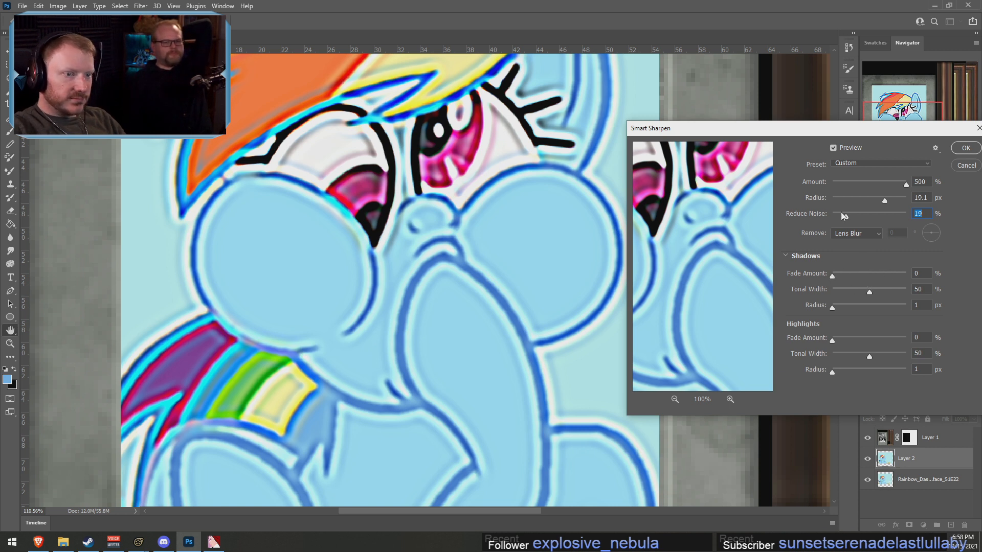
drag(841, 212, 897, 207)
click(845, 197)
drag(839, 216, 852, 218)
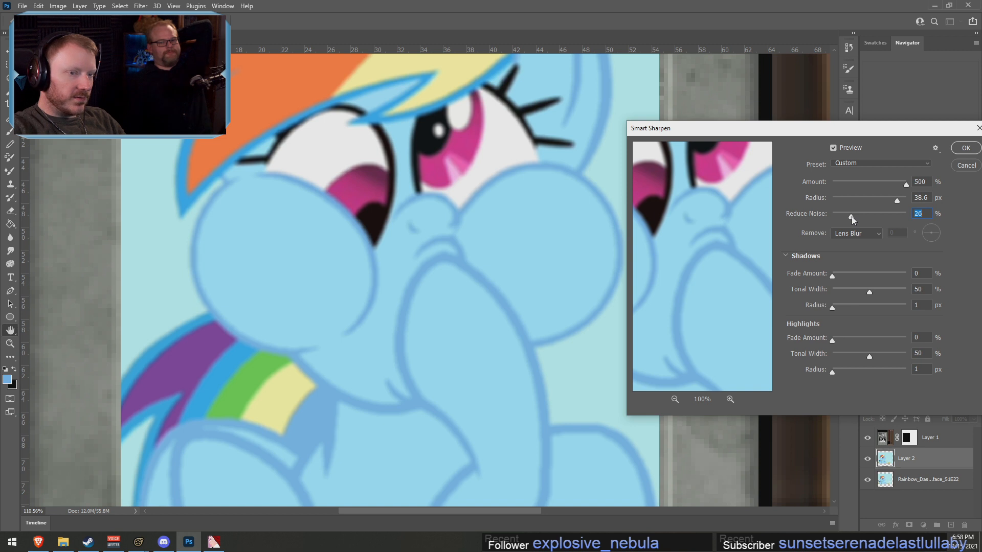
mouse_move(852, 216)
mouse_down()
mouse_move(831, 215)
mouse_move(841, 219)
mouse_up()
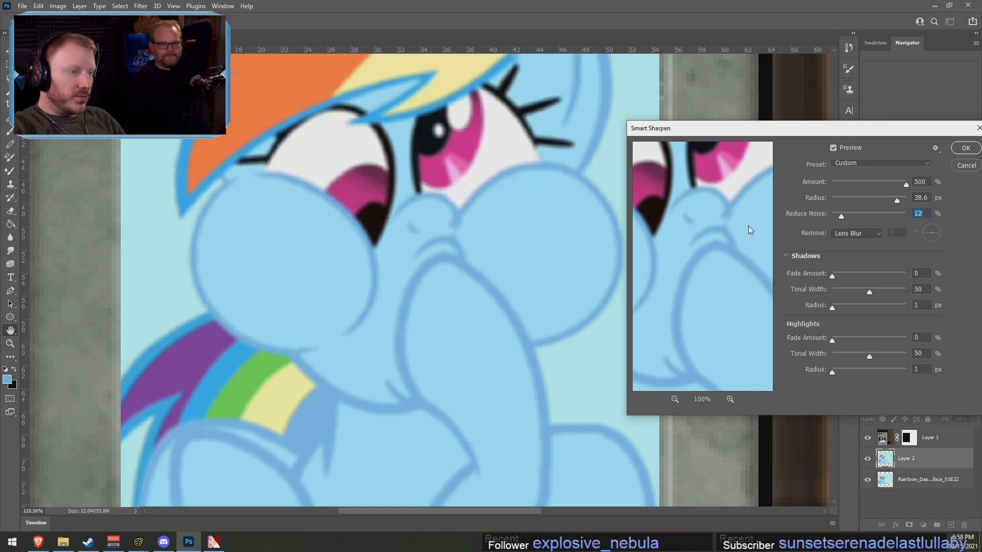
click(966, 165)
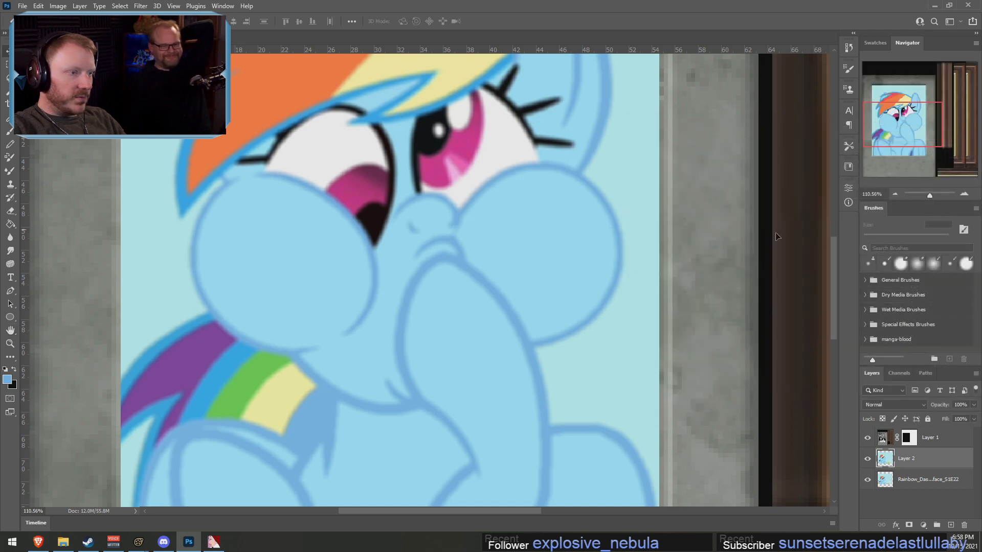
Undo the Lens Blur on Layer 2 and check the pony's face
alt+scroll(406, 265, down, 3)
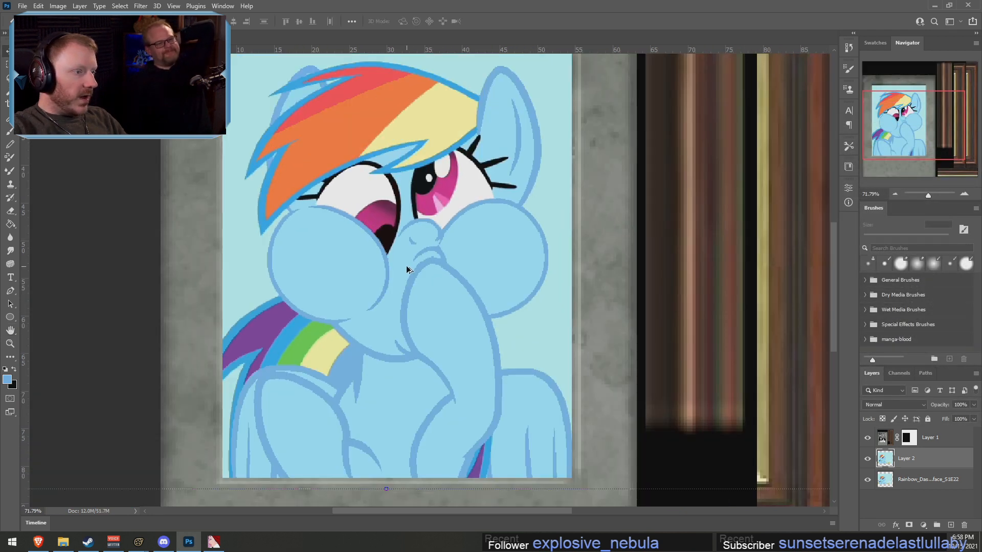
alt+scroll(424, 278, up, 5)
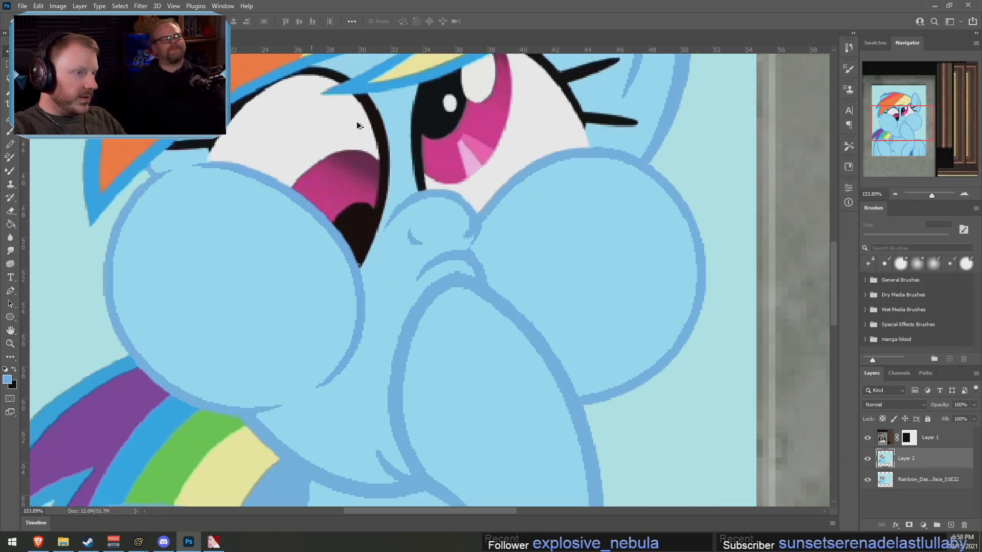
Smooth the blotchy magenta iris of the pony's left-hand eye on Layer 2 using the Smudge tool with a 15 px brush
alt+scroll(357, 108, up, 1)
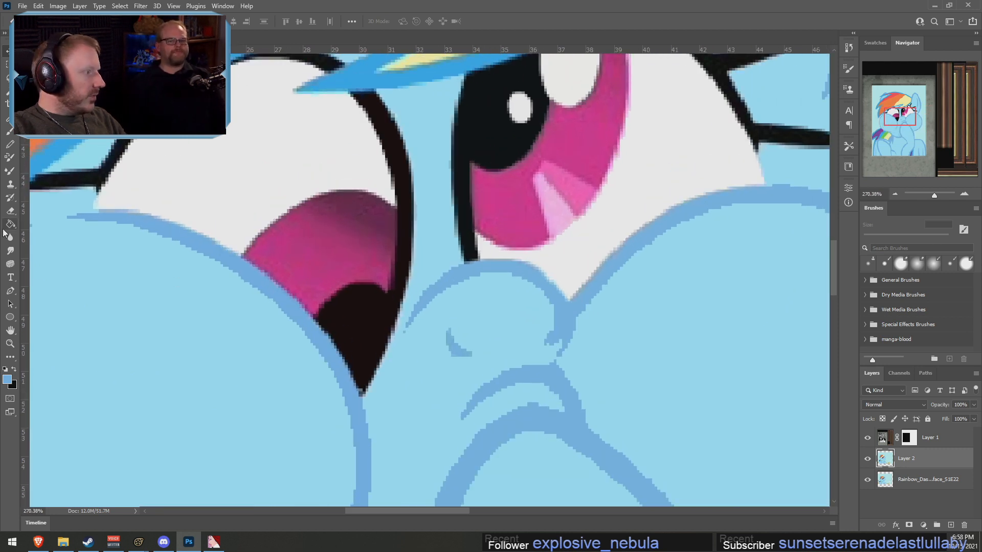
click(10, 251)
key(bracketright)
key(bracketright)
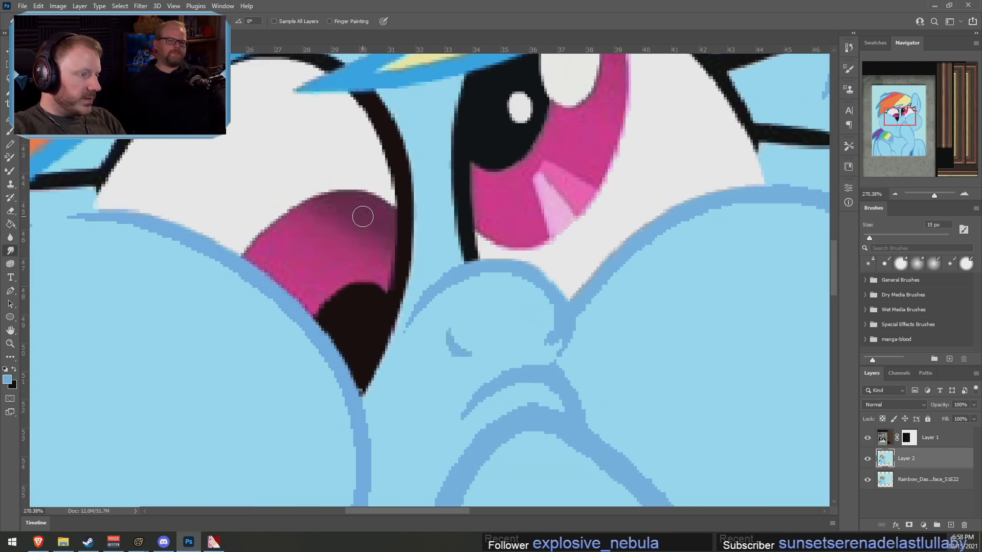
mouse_move(362, 220)
mouse_down()
mouse_move(355, 215)
mouse_move(374, 219)
mouse_move(368, 259)
mouse_move(329, 212)
mouse_move(300, 223)
mouse_move(292, 245)
mouse_move(309, 285)
mouse_move(340, 259)
mouse_move(279, 254)
mouse_up()
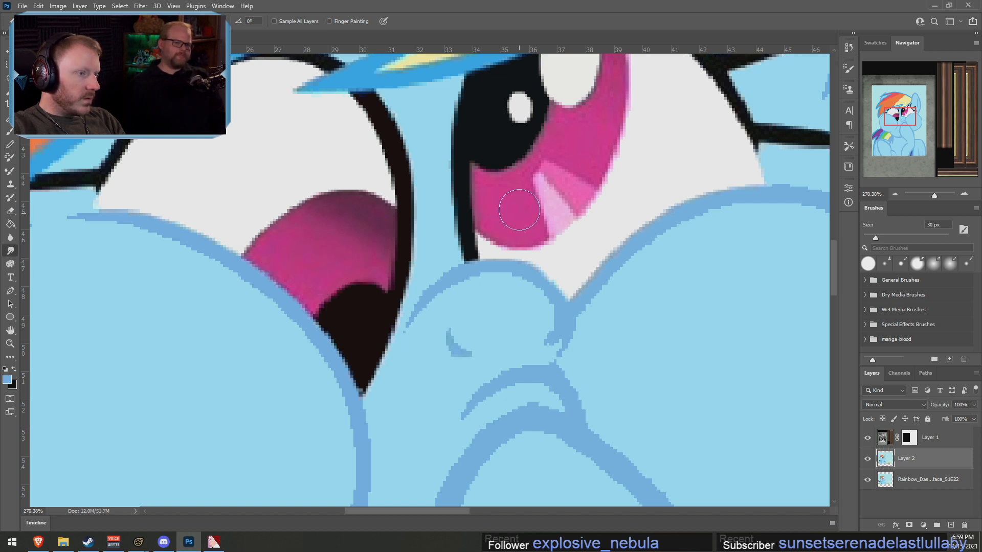
Smudge the magenta iris and pale highlights of the right-hand eye smooth, using 20 px and 10 px brush sizes
key(bracketleft)
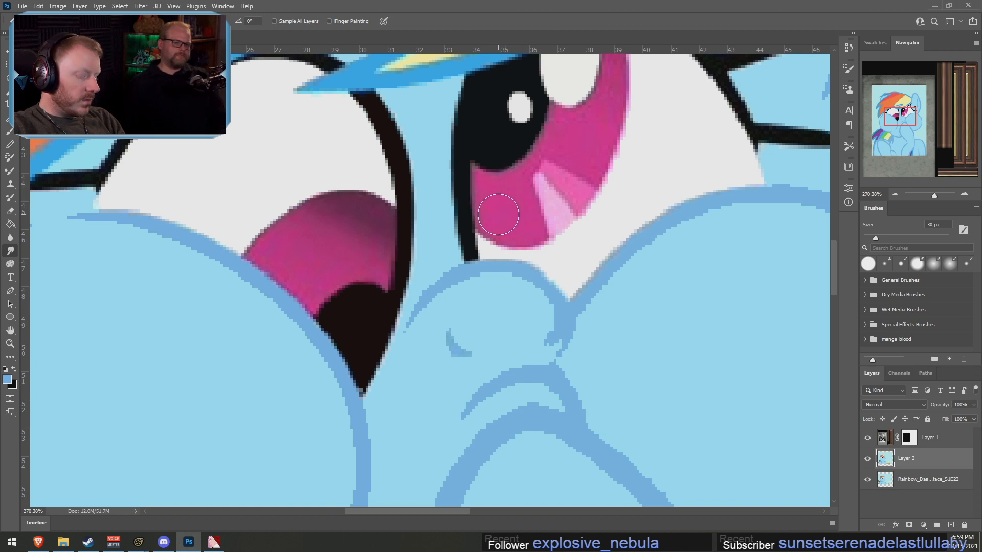
key(bracketleft)
key(bracketleft)
key(bracketleft)
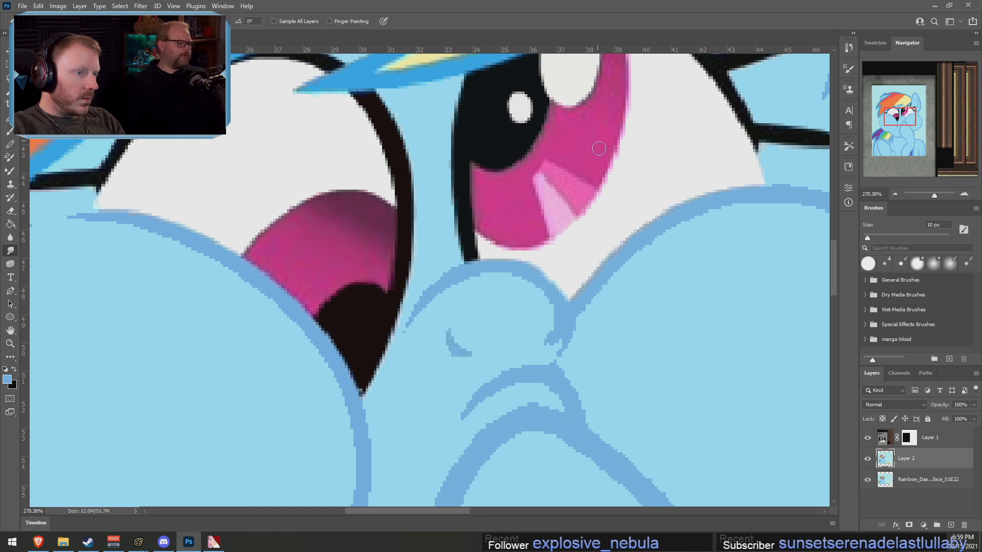
scroll(583, 224, up, 3)
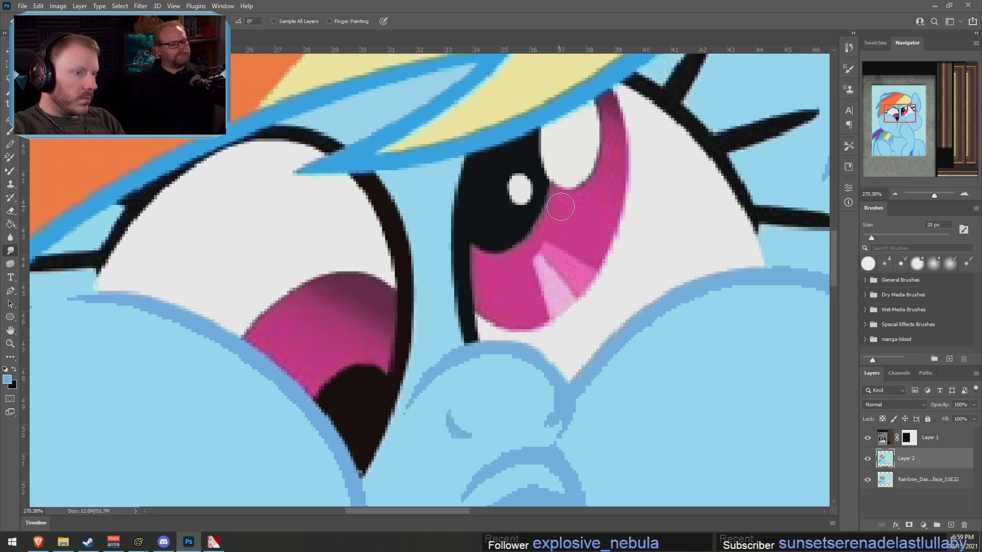
key(bracketright)
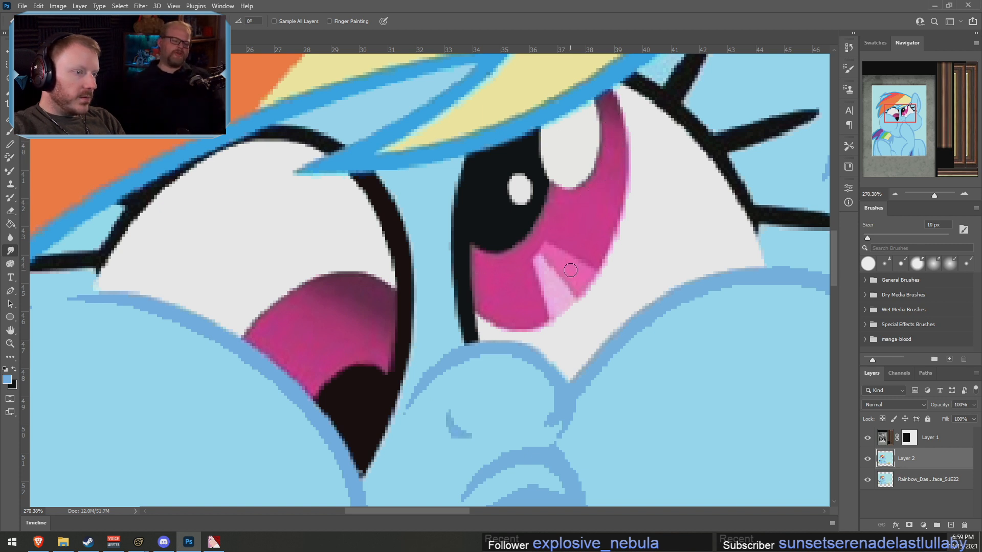
key(bracketleft)
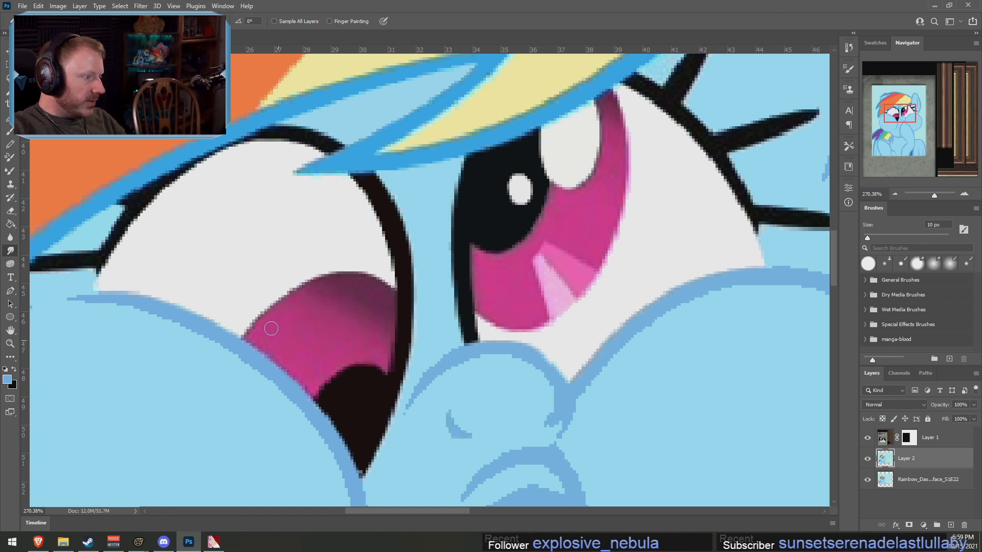
Check the smoothed eyes against the whole picture, and delete the original Rainbow Dash image layer beneath Layer 2
alt+scroll(400, 342, down, 5)
alt+scroll(400, 341, down, 3)
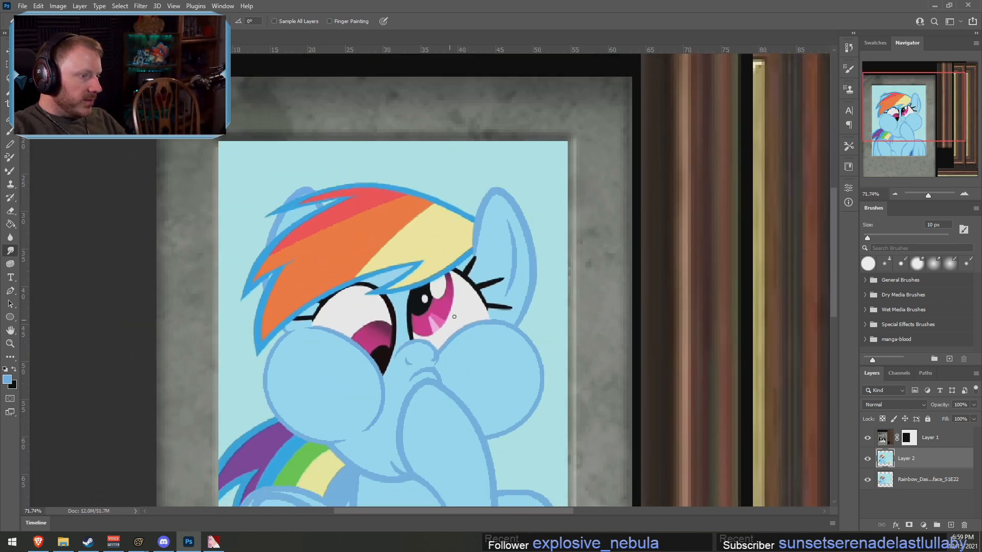
alt+scroll(449, 302, up, 3)
alt+scroll(449, 302, up, 1)
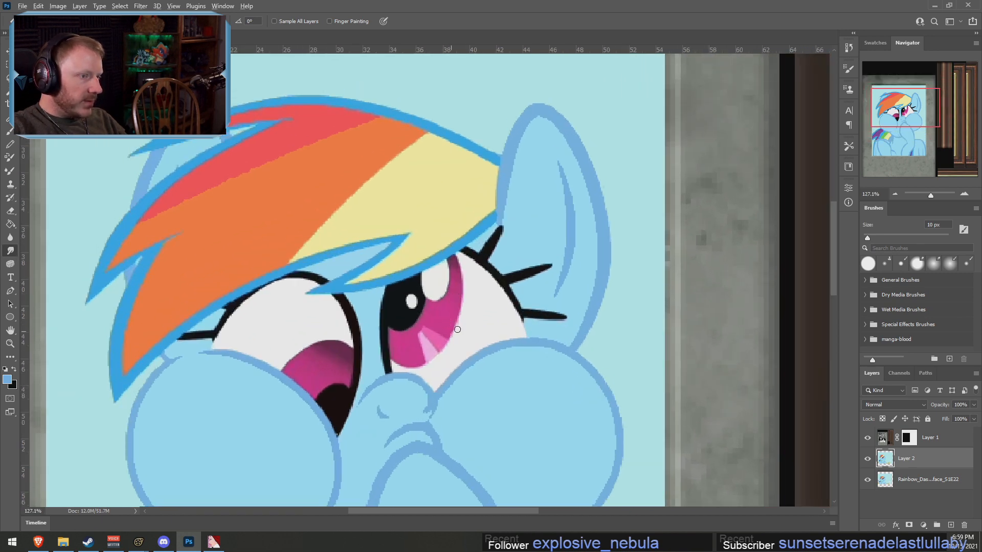
alt+scroll(457, 330, down, 6)
alt+scroll(274, 395, up, 4)
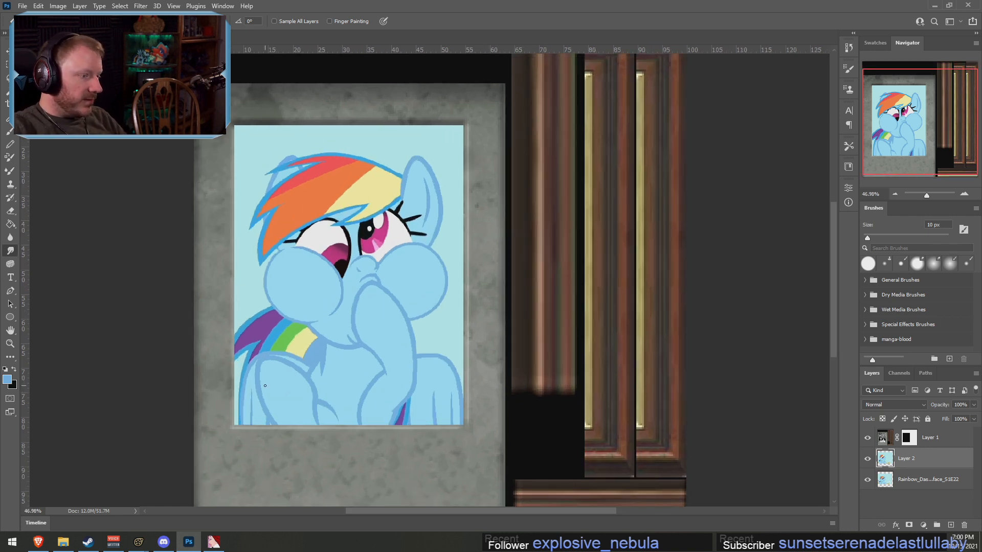
click(915, 481)
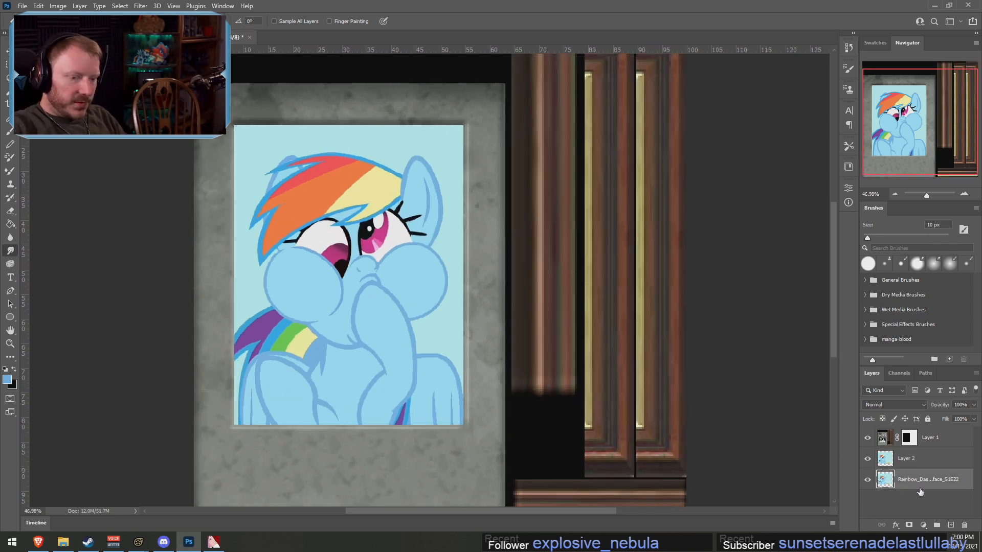
key(Delete)
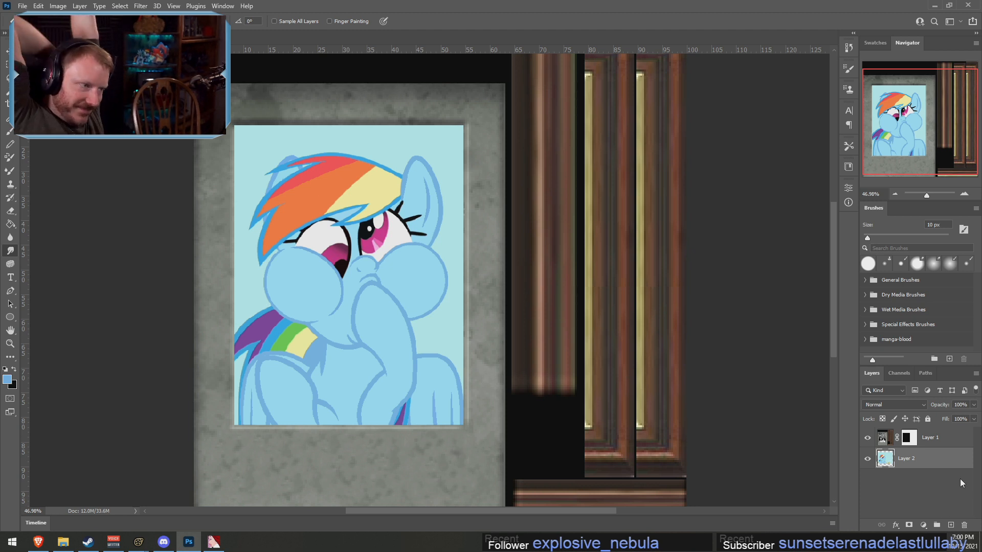
Examine the pony's eyes and outlines up close and the whole picture within the wall frame
scroll(353, 237, down, 2)
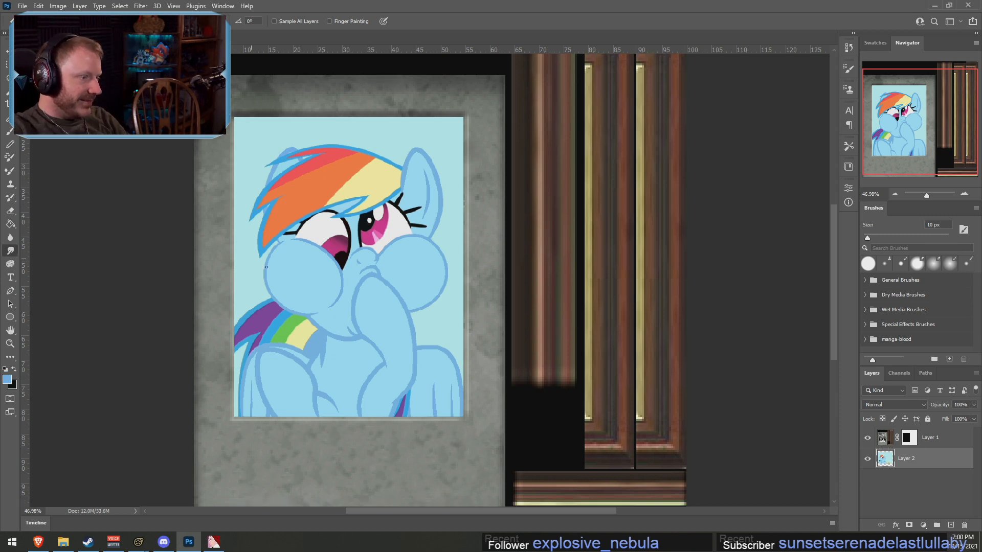
alt+scroll(352, 236, up, 8)
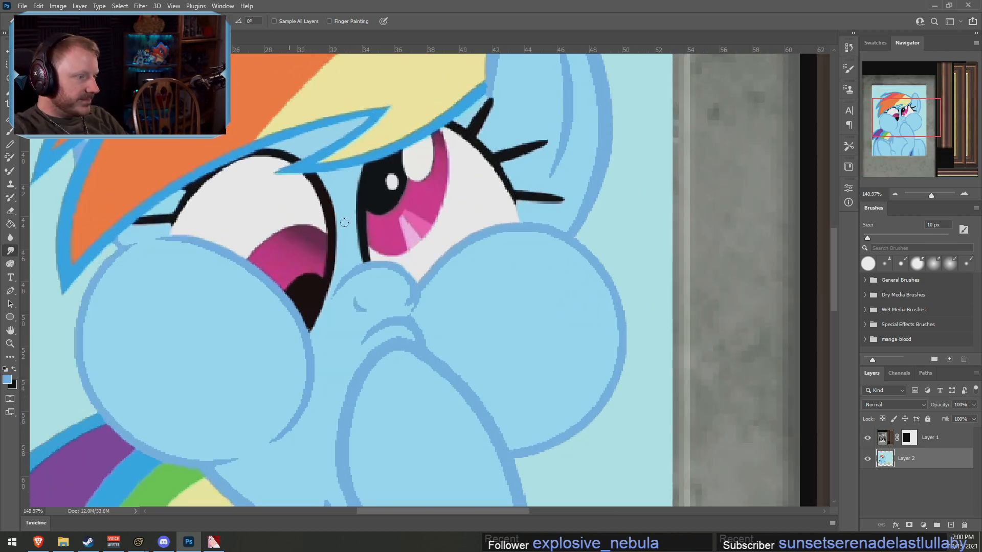
alt+scroll(315, 253, up, 1)
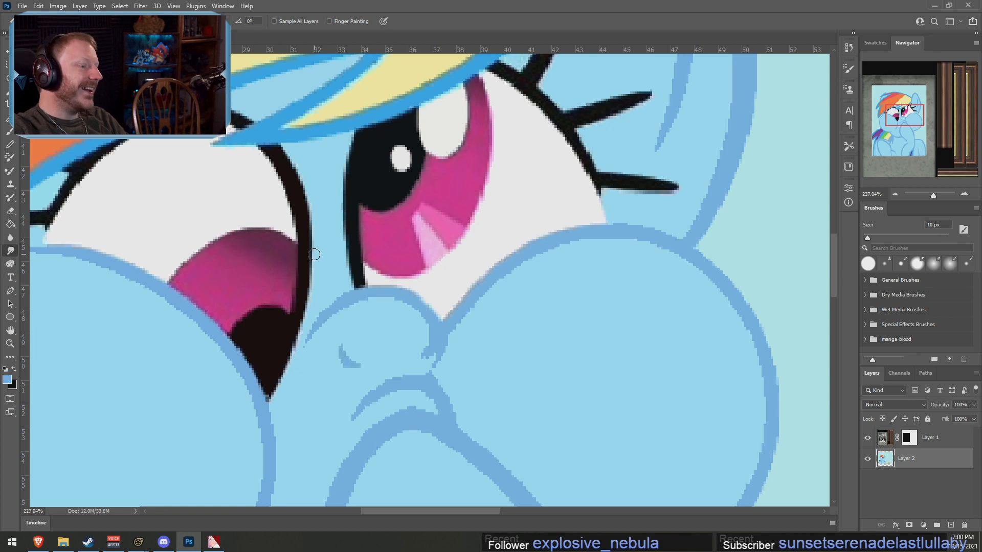
alt+scroll(392, 512, down, 6)
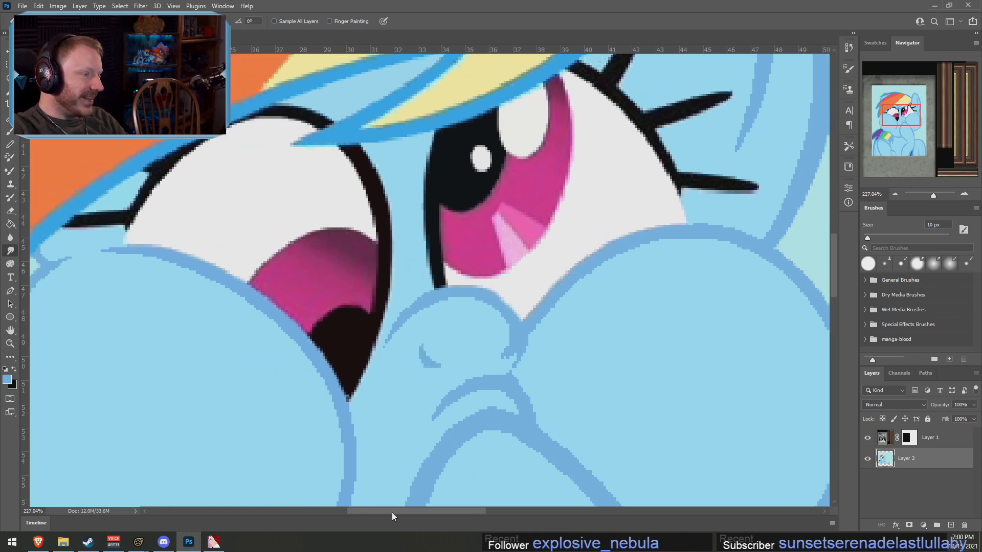
alt+scroll(318, 397, down, 6)
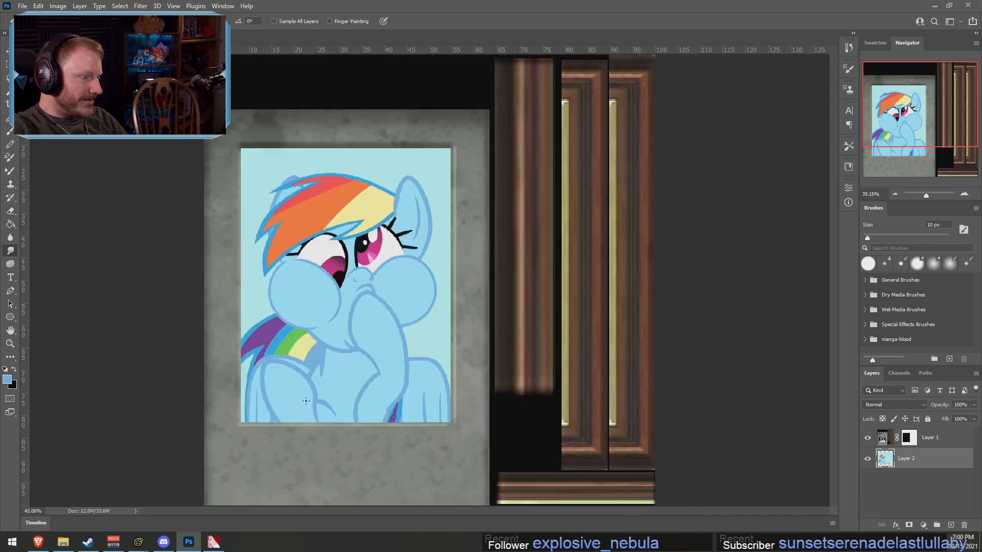
alt+scroll(265, 390, up, 4)
alt+scroll(264, 390, up, 1)
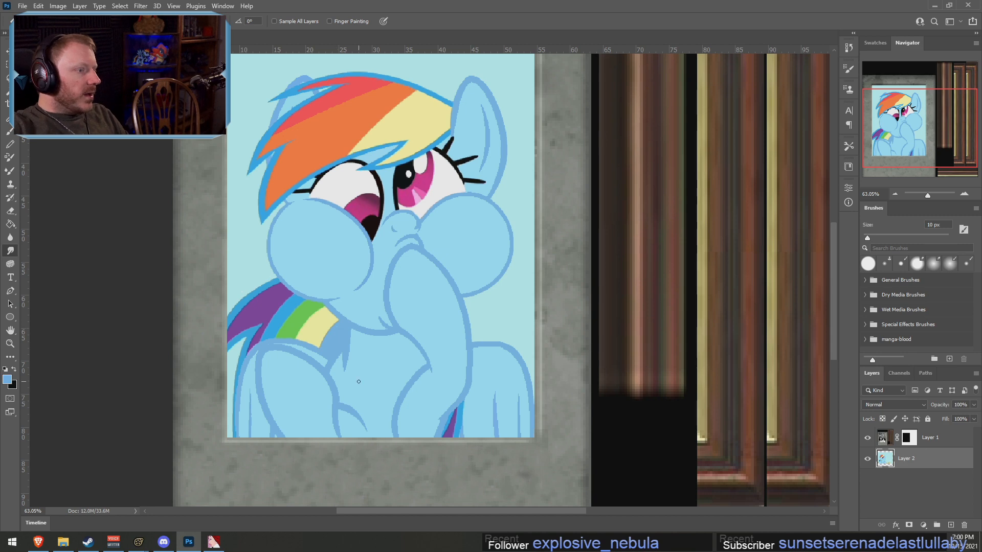
alt+scroll(376, 293, down, 2)
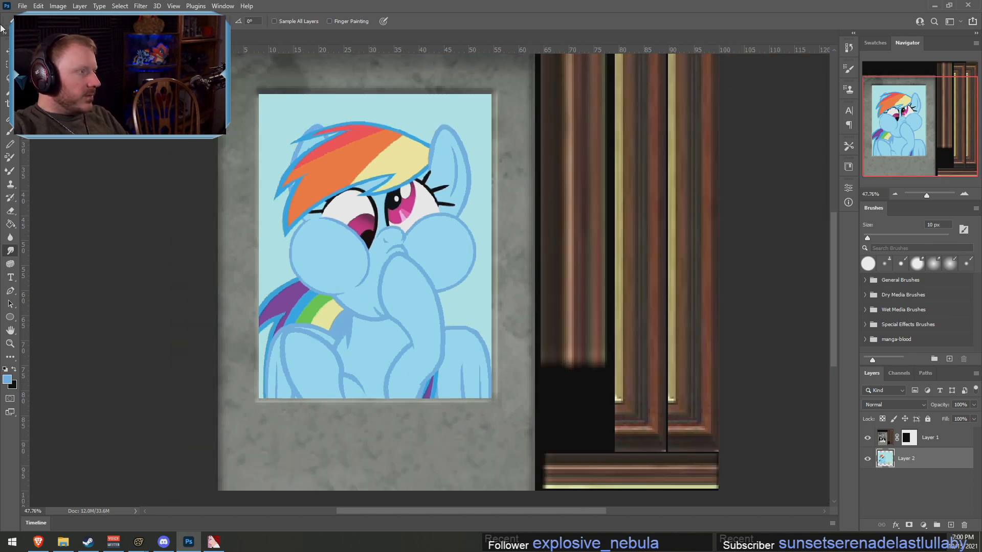
Save a copy of the edited texture as the 32 bits/pixel Targa file photo_rainbowdash.tga in the props_lab folder
click(22, 6)
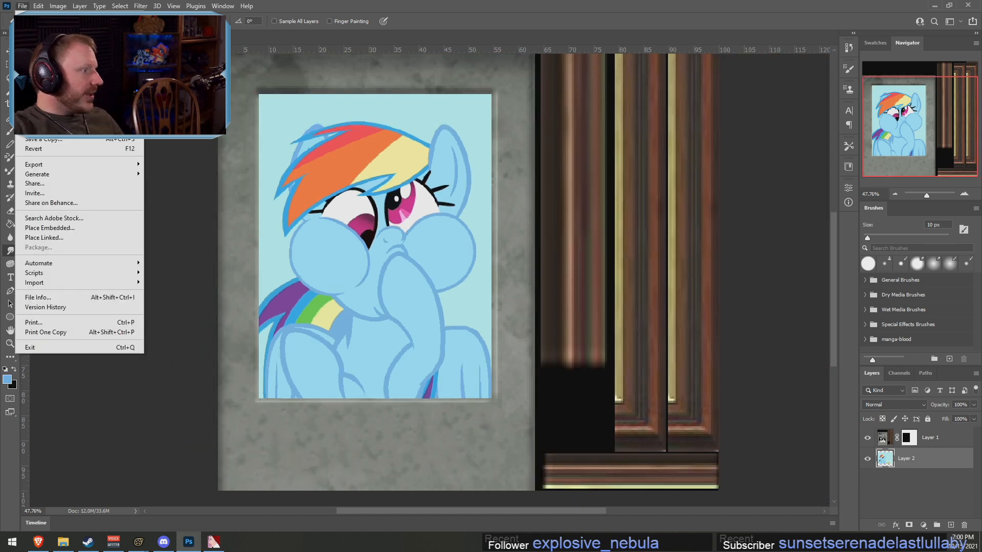
click(39, 142)
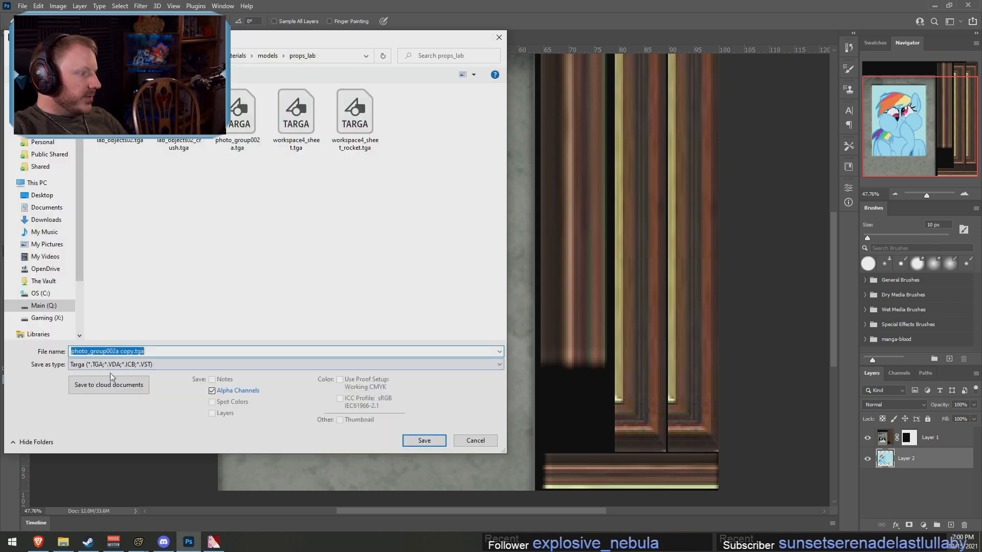
click(109, 366)
click(167, 326)
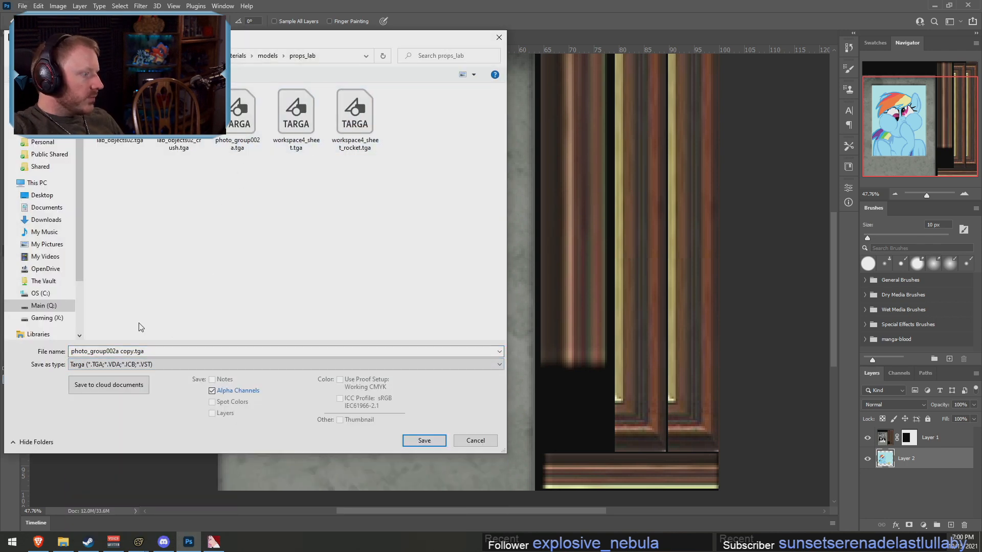
click(122, 351)
drag(131, 352, 70, 349)
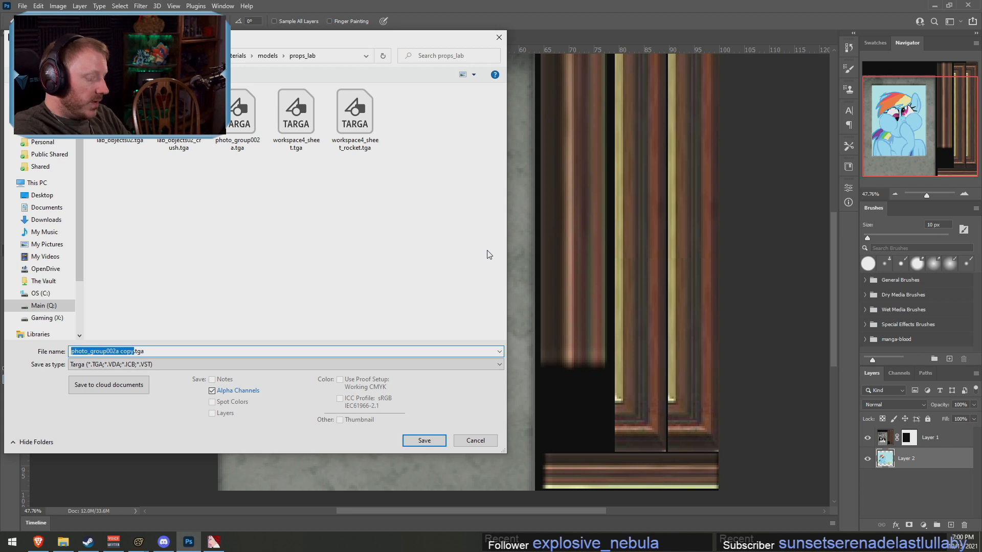
text(P)
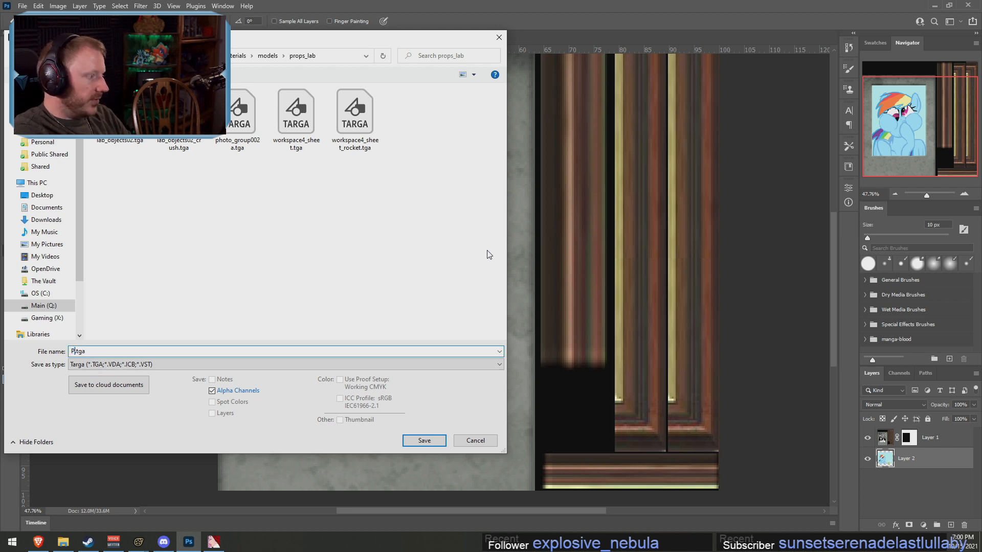
text(phoo)
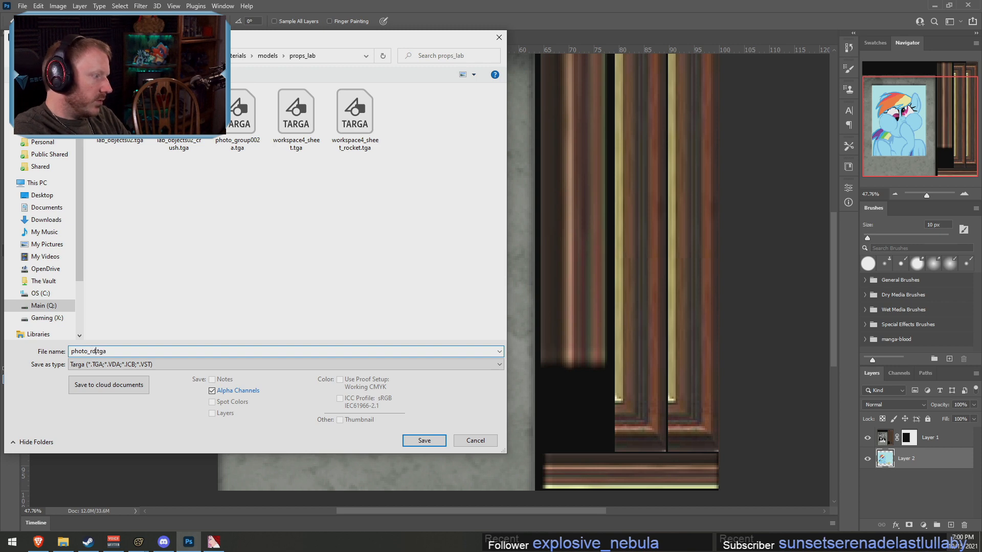
key(Return)
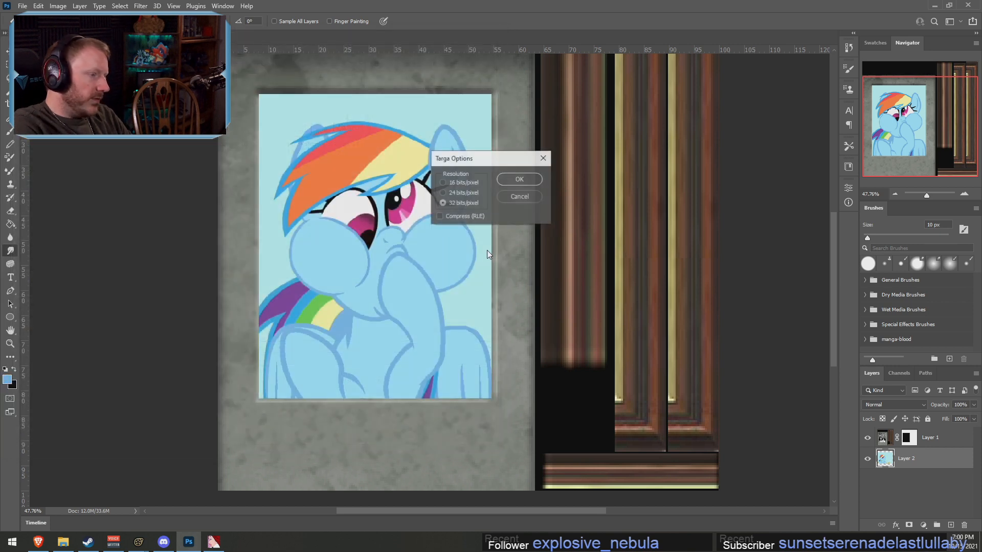
key(Return)
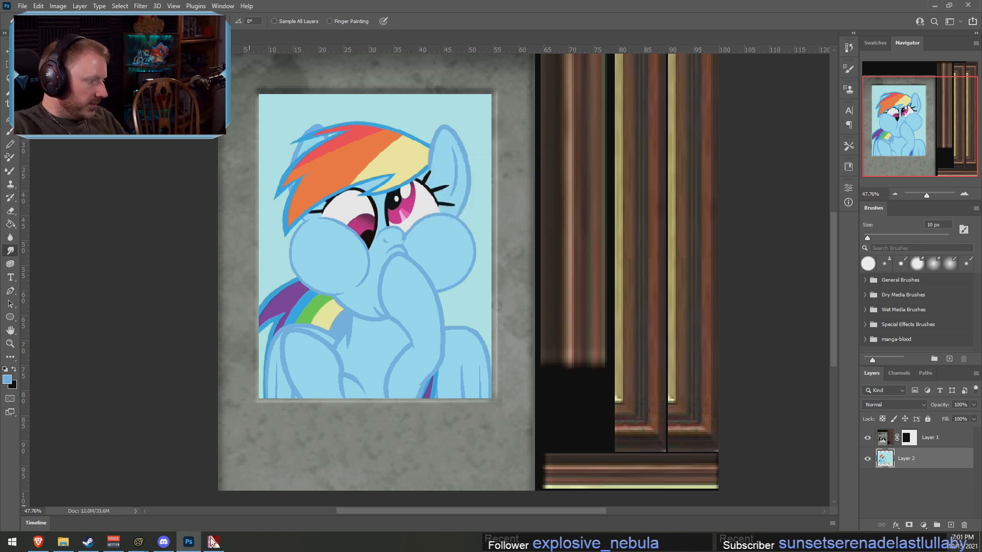
Switch to File Explorer, go back to the props_lab materials folder and open photo_group001a.vtf in the VTF editor
mouse_move(139, 544)
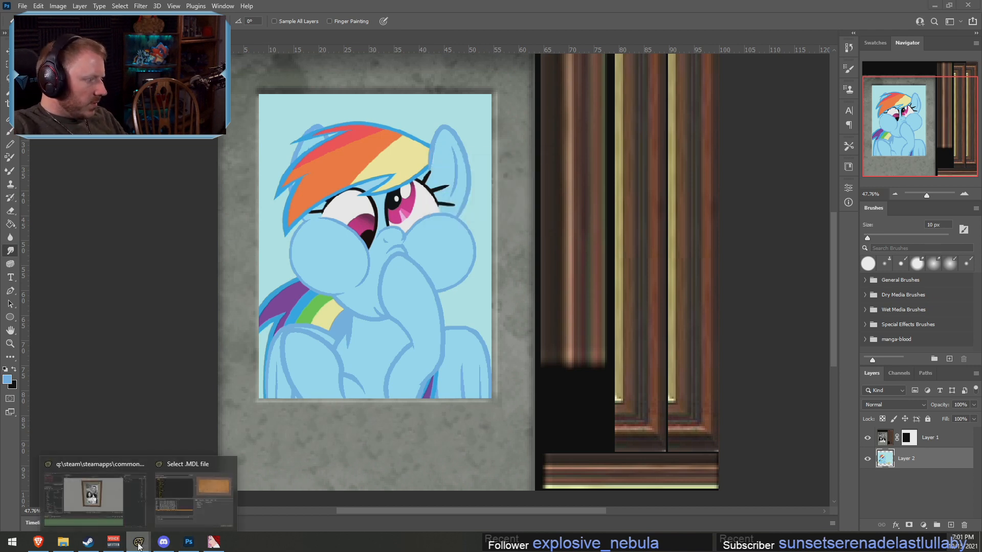
click(63, 541)
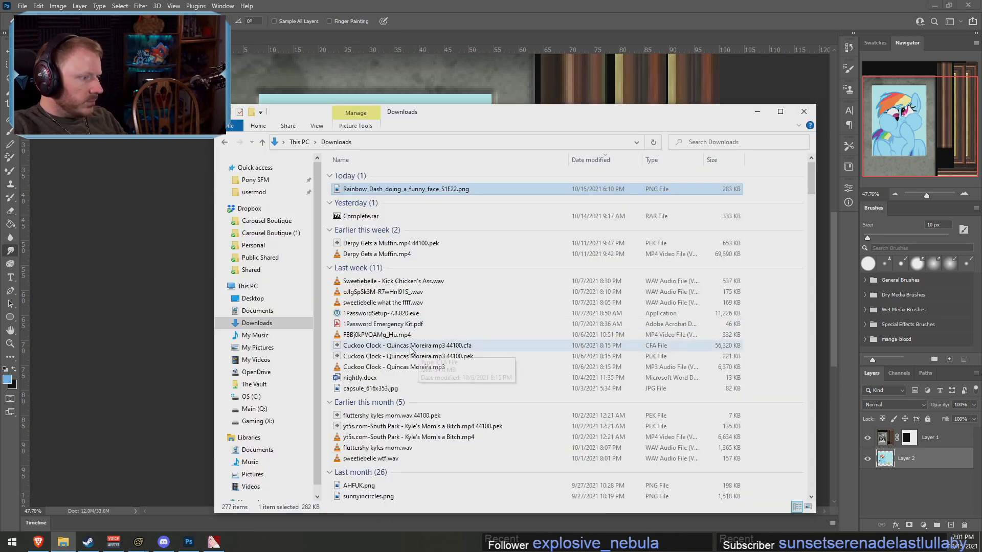
click(225, 142)
click(224, 142)
click(238, 142)
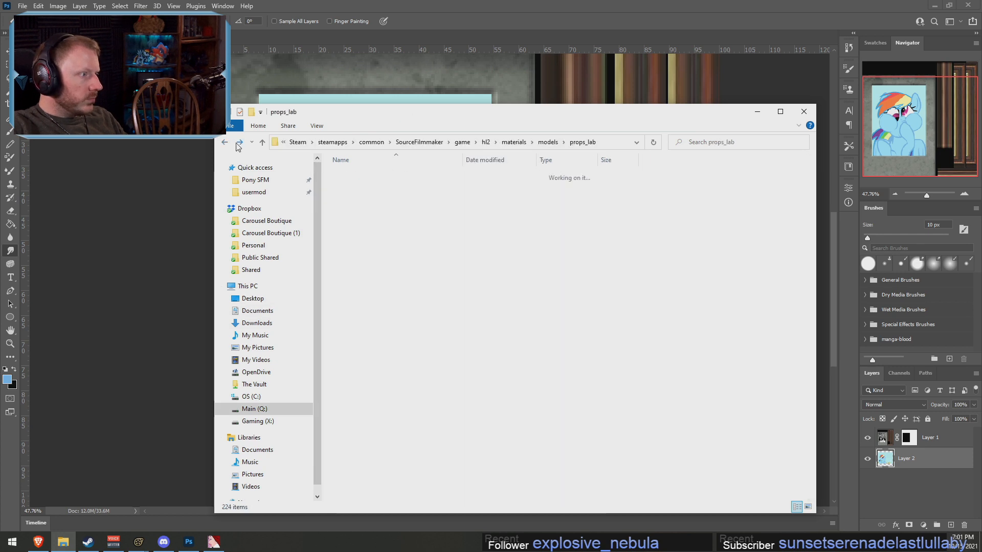
scroll(361, 396, down, 2)
double_click(384, 419)
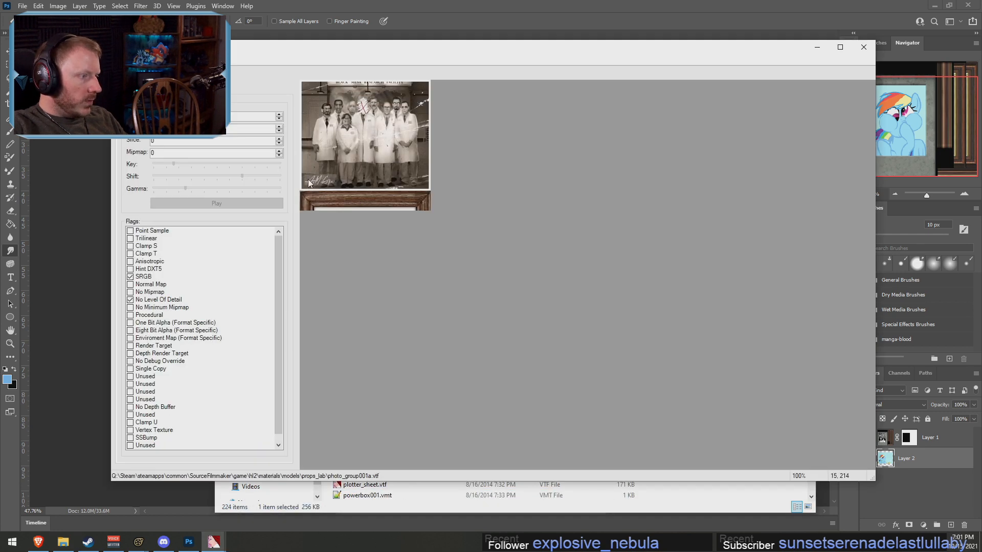
Import photo_rainbowdash.tga into the VTF editor with the current import options
click(119, 60)
click(141, 124)
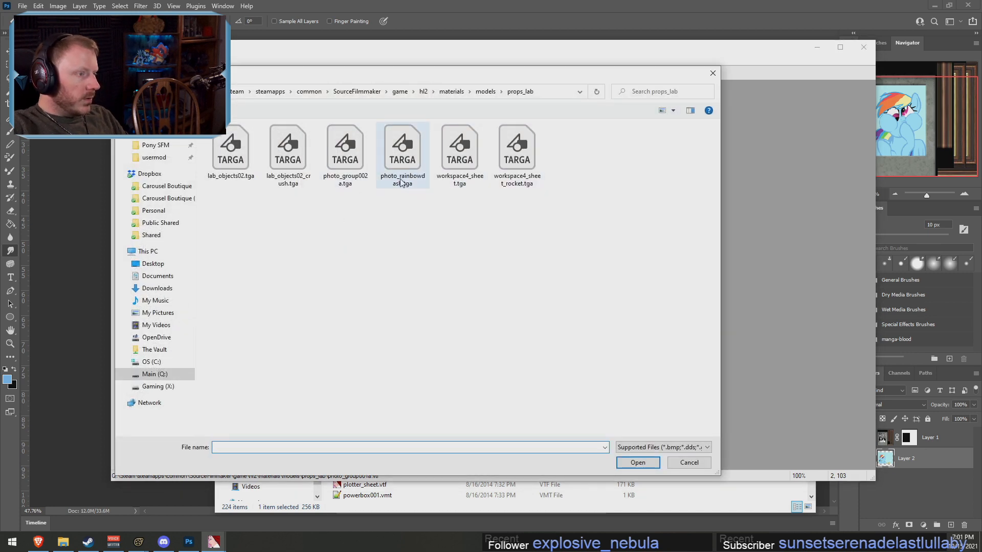
double_click(415, 172)
click(576, 365)
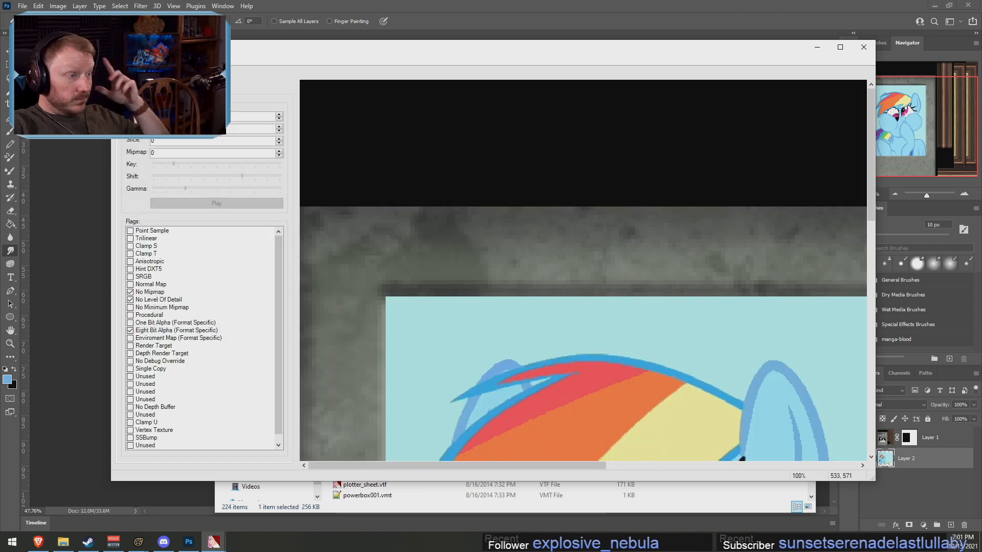
Save the imported texture as photo_rainbowdash.vtf in the props_lab folder
click(120, 59)
click(138, 109)
click(119, 59)
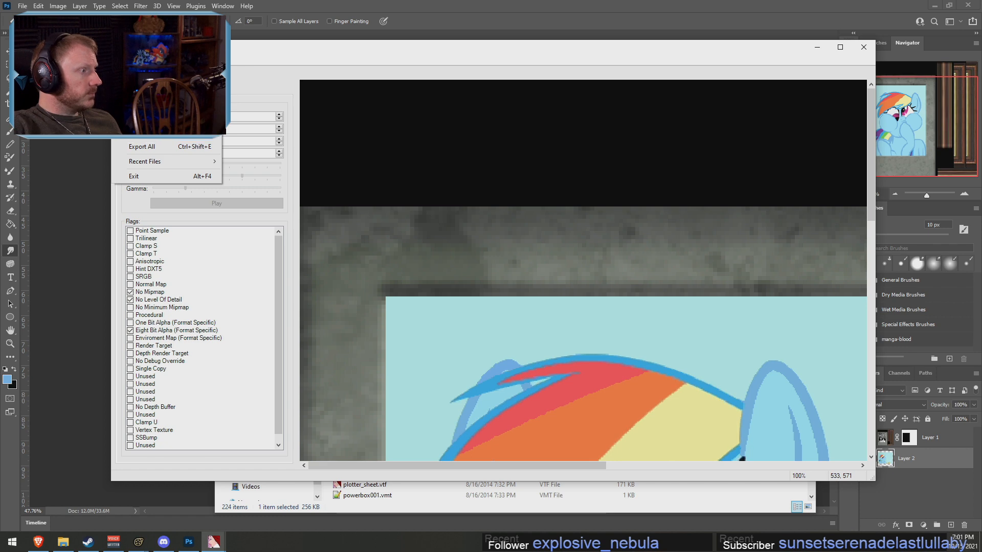
click(141, 109)
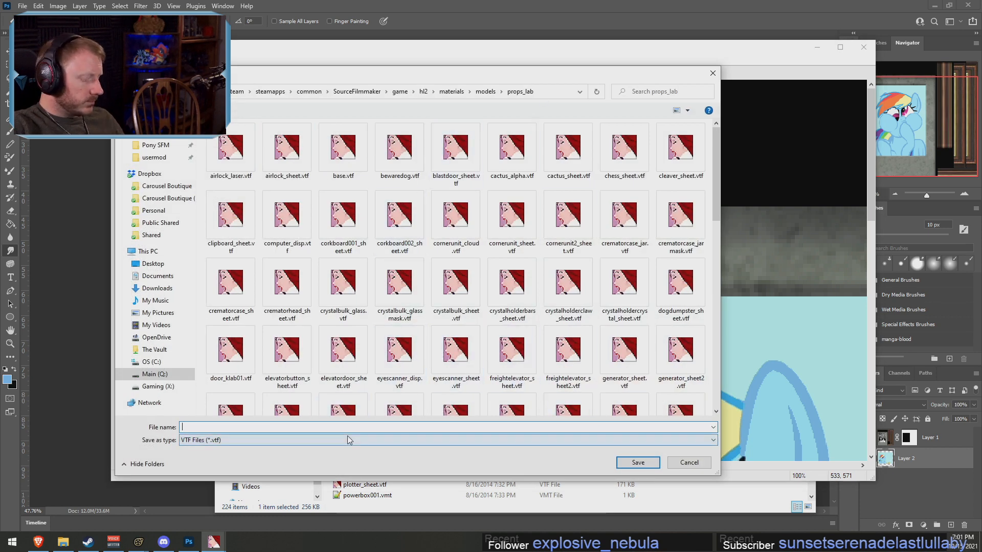
text(php)
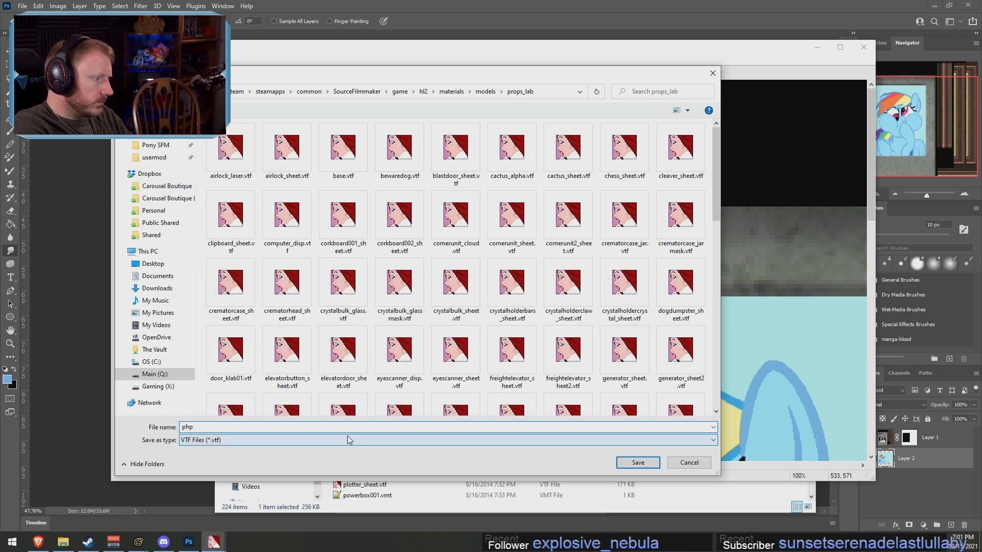
key(BackSpace)
text(oto_)
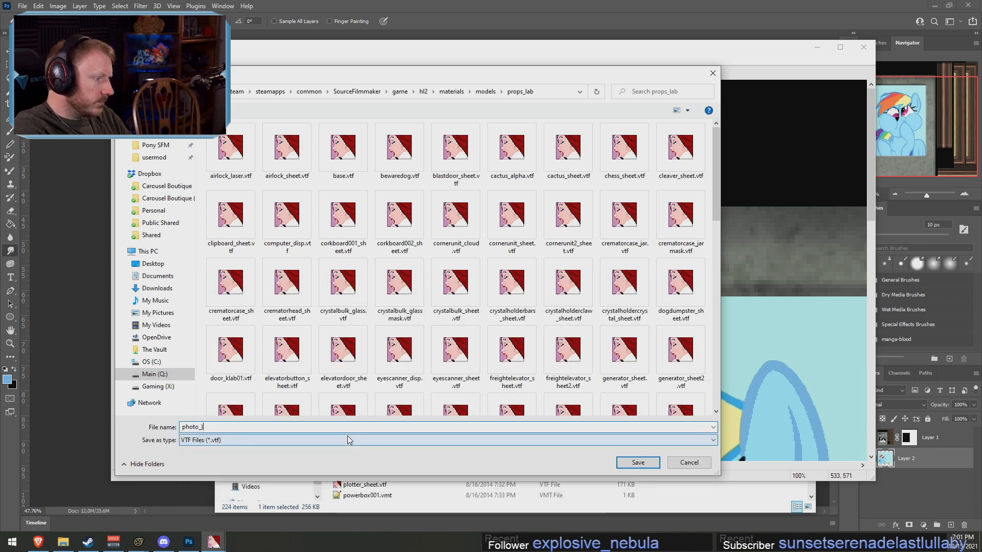
text(rainbowdash)
key(Return)
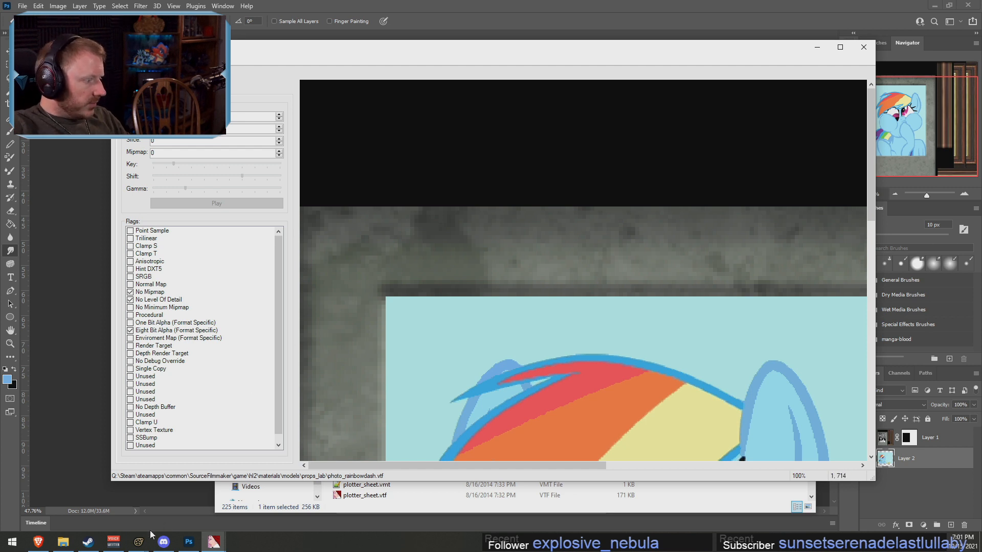
Switch to Source Filmmaker's model selection window and load the highlighted display plaque model from the pabs mod
click(188, 542)
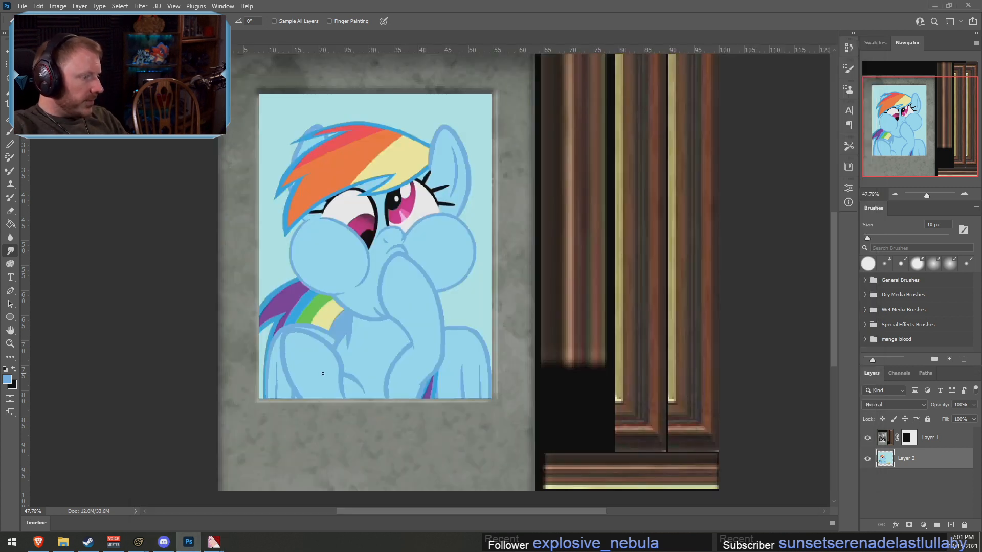
click(138, 542)
click(199, 491)
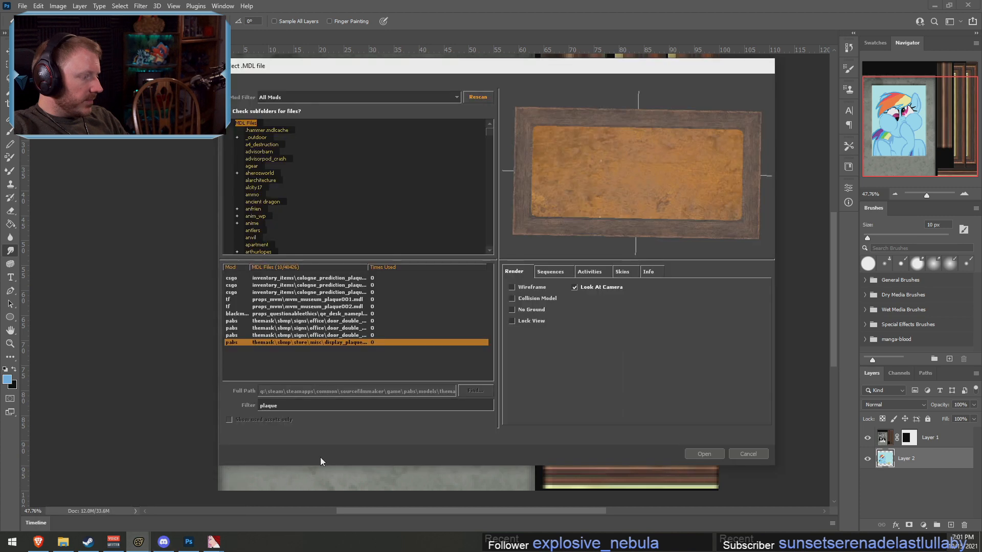
click(701, 453)
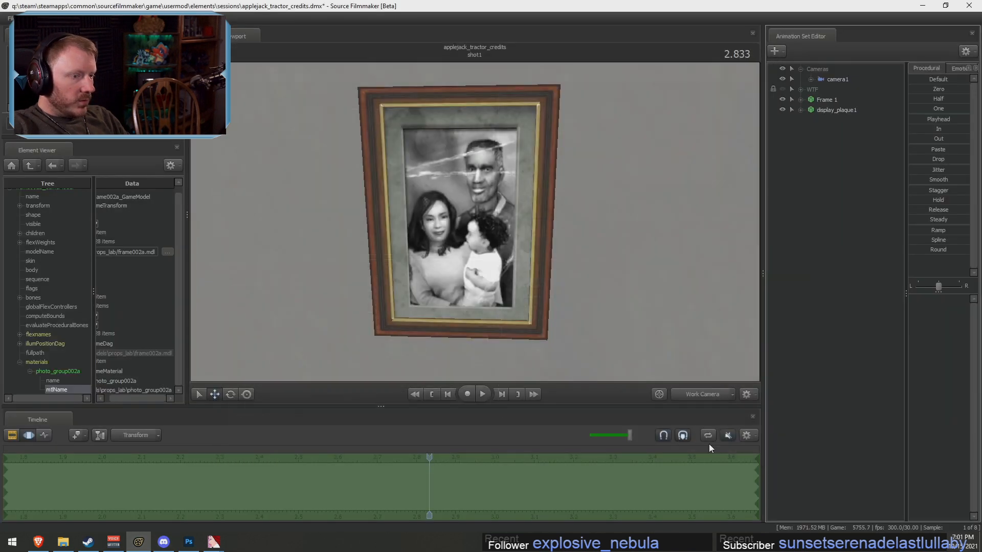
Add a string attribute named $basetexture to the photo_group002a material of the Frame 1 model
click(840, 110)
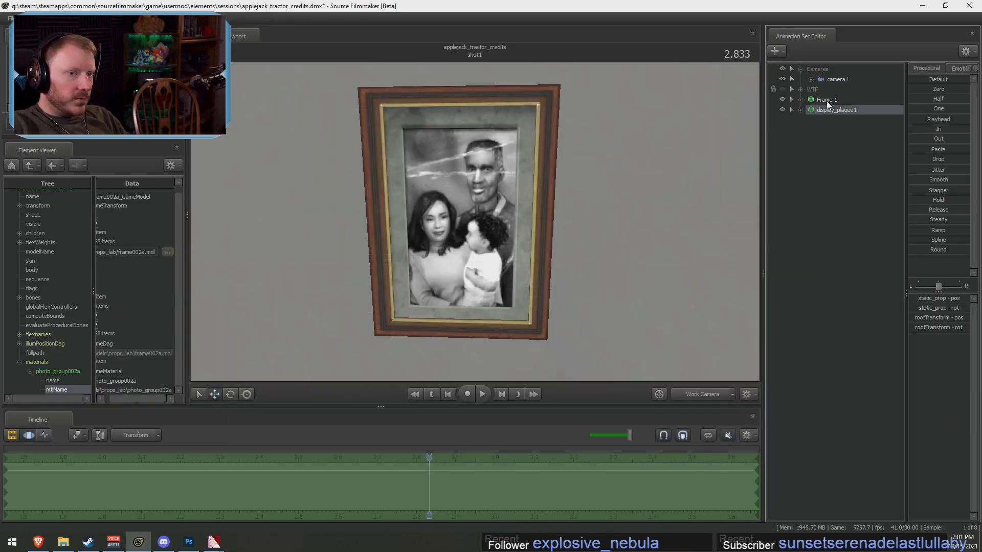
right_click(826, 100)
click(19, 382)
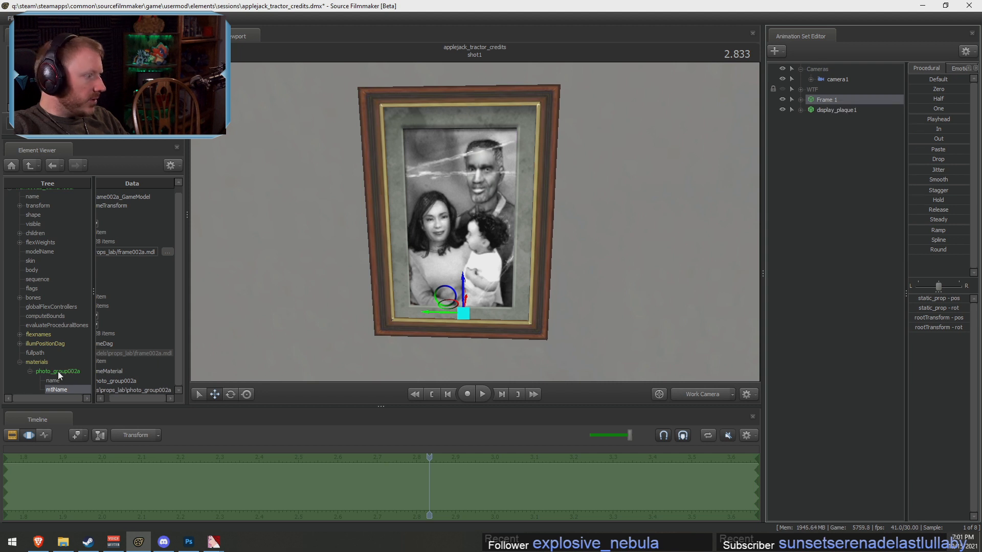
click(60, 371)
right_click(63, 372)
mouse_move(93, 444)
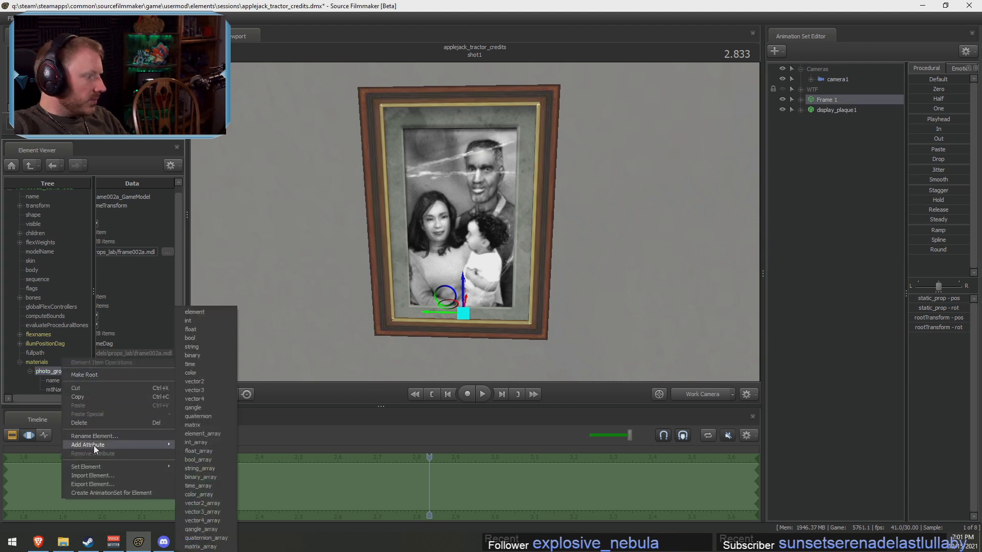
click(197, 346)
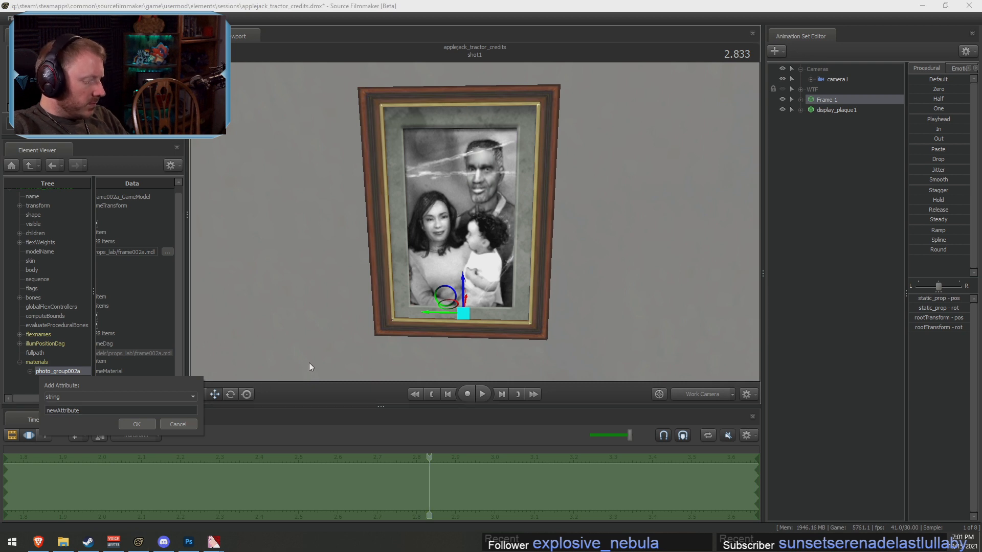
text($baset)
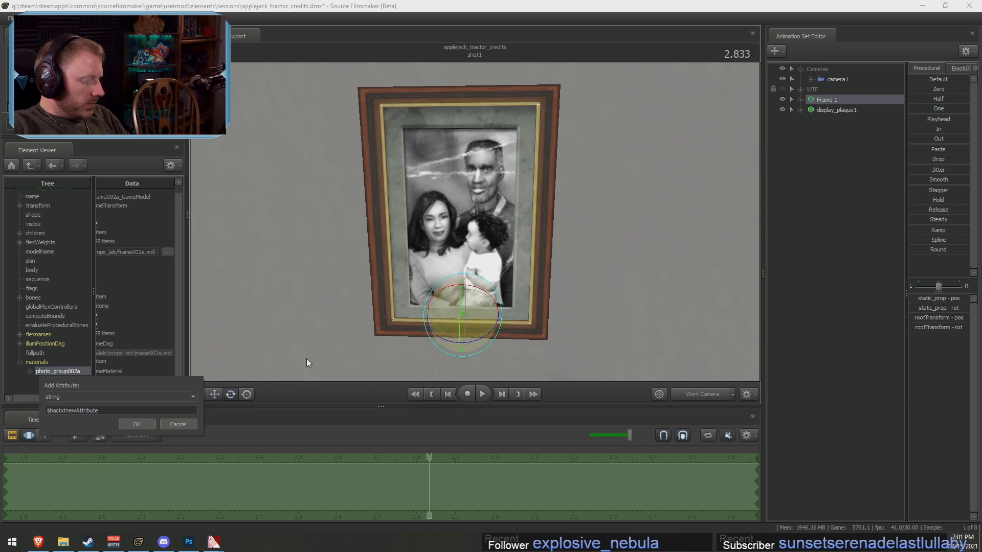
click(61, 411)
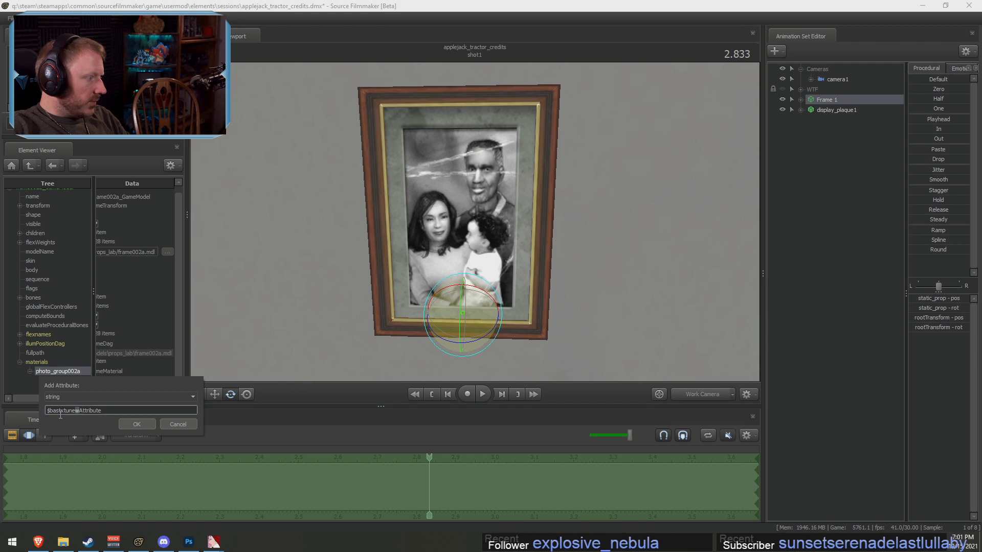
drag(57, 411, 160, 411)
text(se)
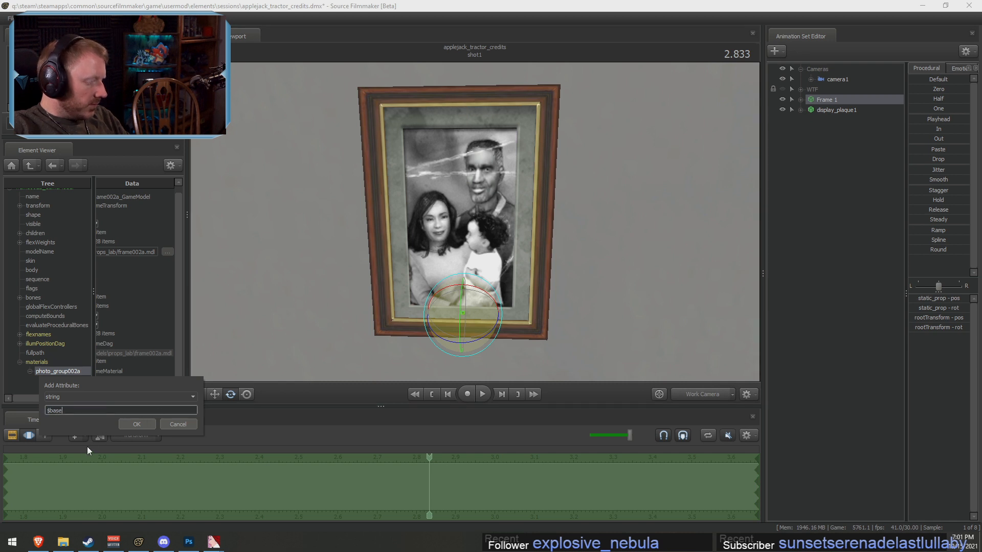
text(texture)
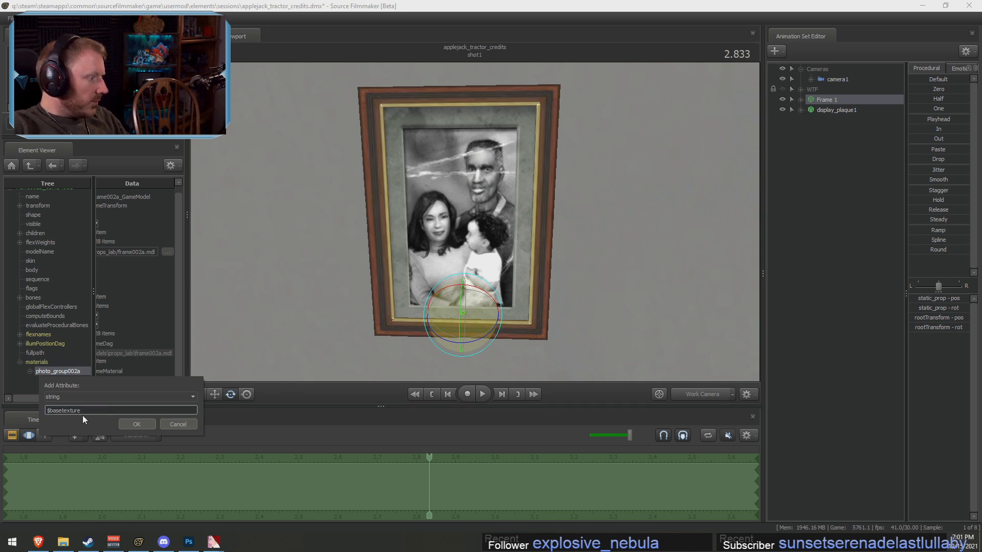
click(129, 421)
Set the $basetexture value of the photo_group002a material to the props_lab\photo_rainbowdash texture path
click(130, 391)
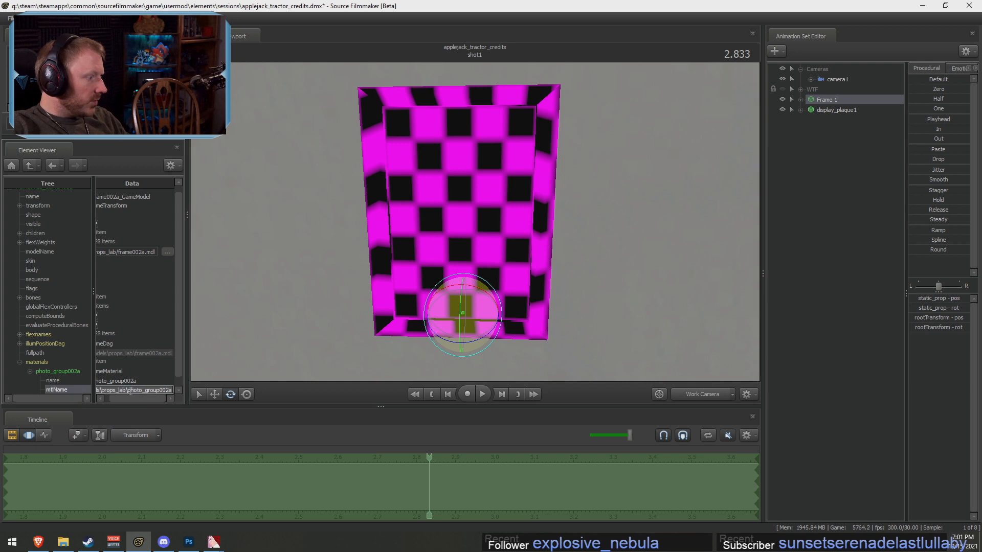
click(146, 391)
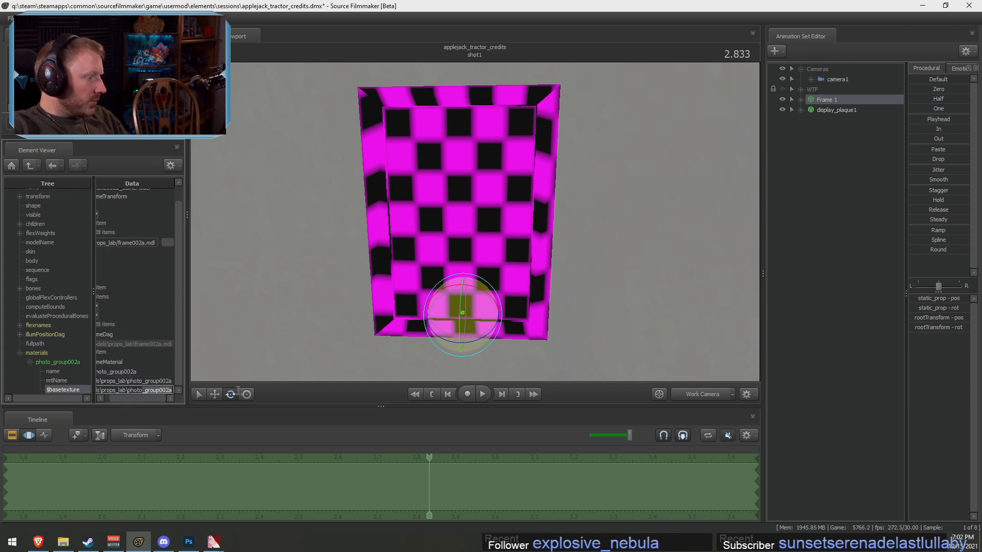
text(Z_)
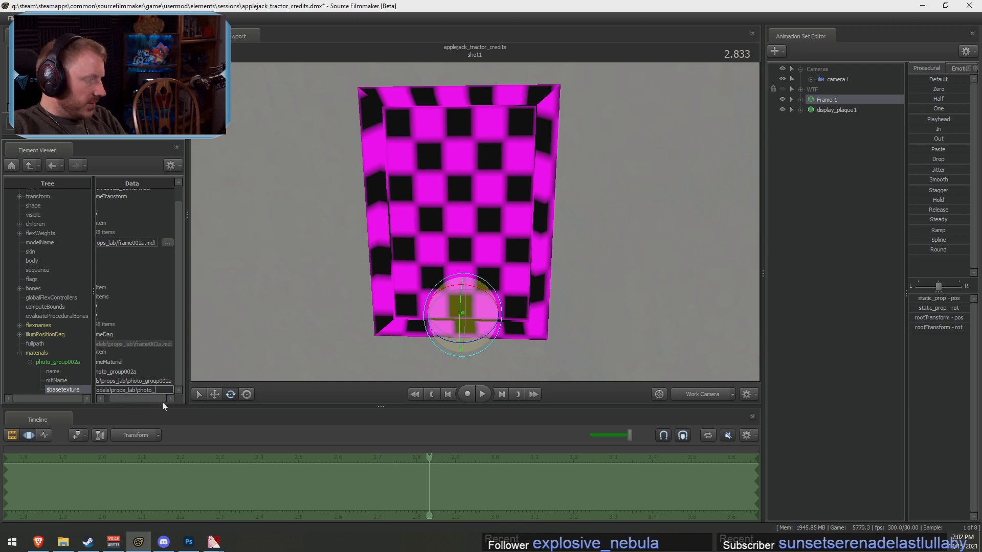
text(raib)
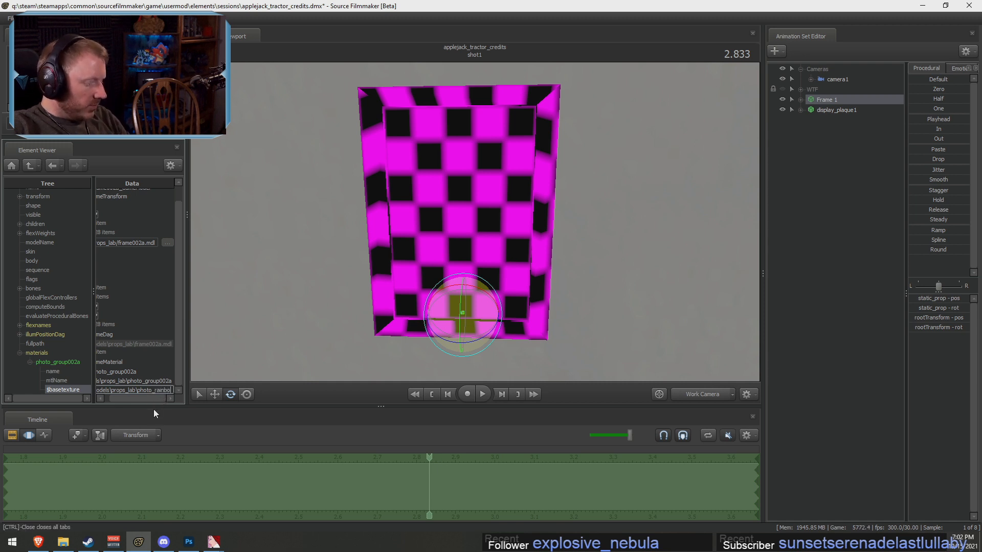
text(owdash)
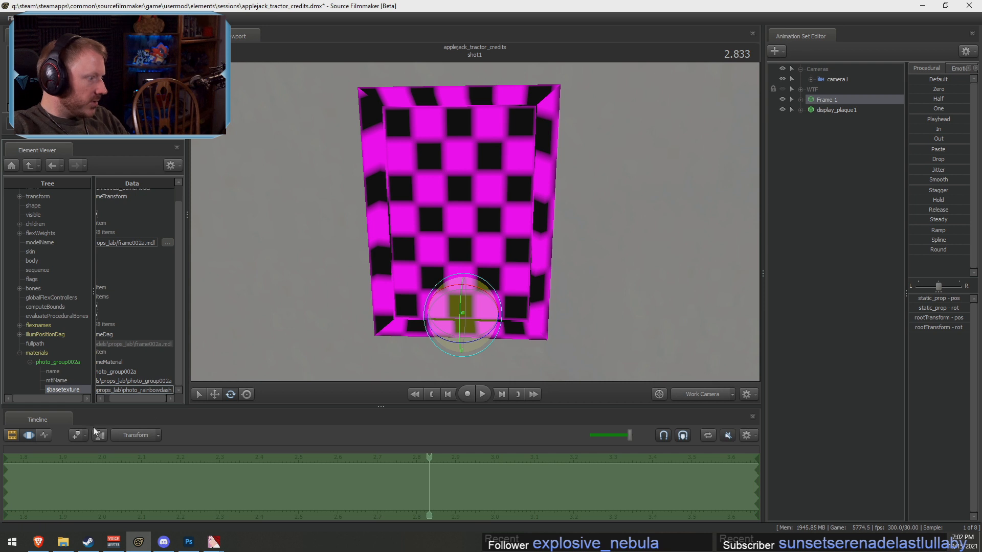
click(129, 381)
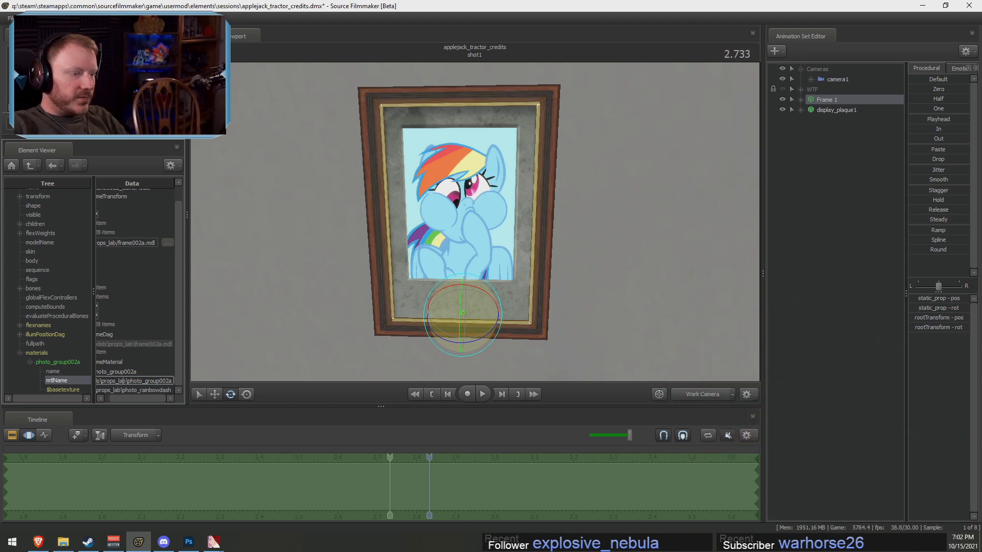
click(128, 390)
Move the display_plaque1 model over to the lower edge of the picture frame
click(827, 110)
drag(446, 217, 446, 216)
key(s)
key(r)
drag(305, 181, 310, 183)
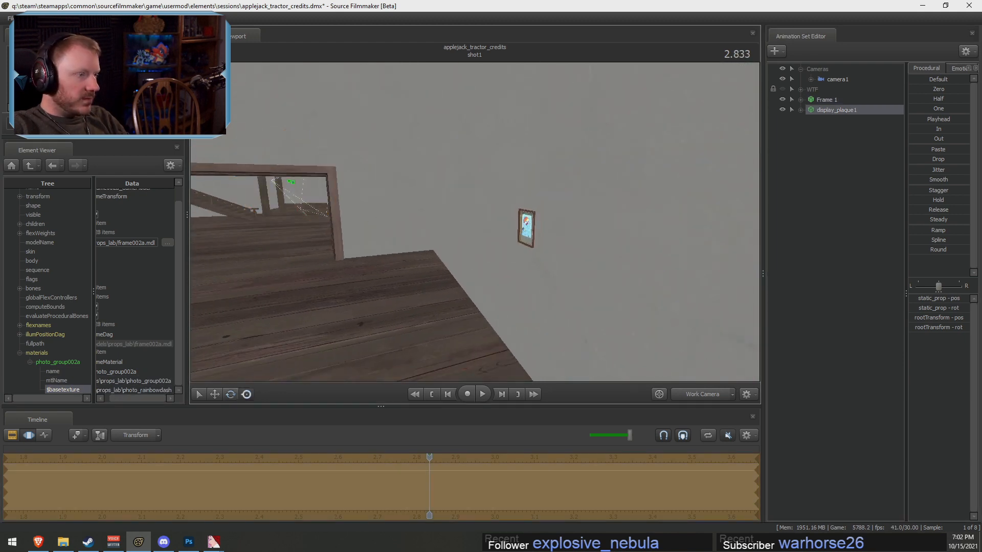
key(w)
drag(508, 240, 529, 263)
key(e)
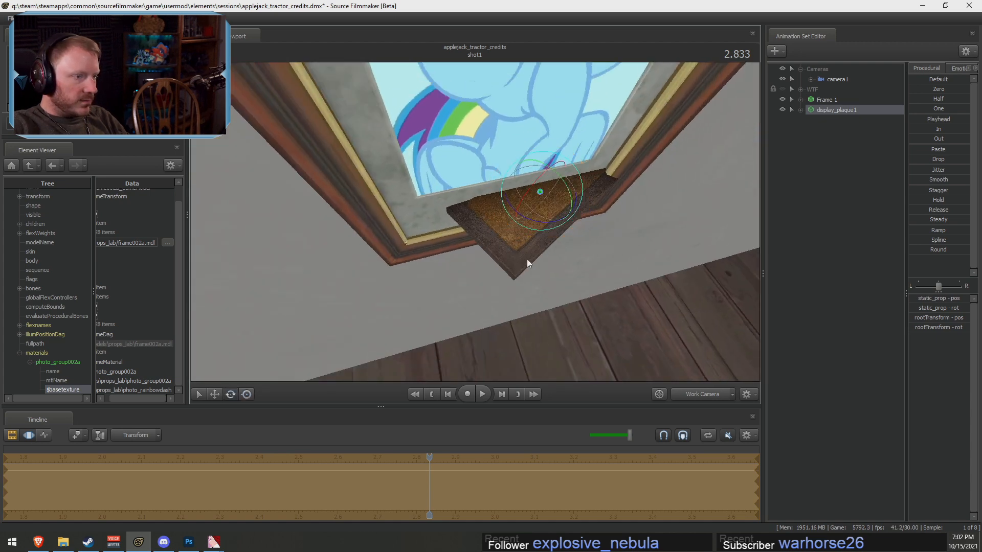
Expand the Frame 1 controls and rename the display_plaque1 animation set as Plaque 1
click(801, 100)
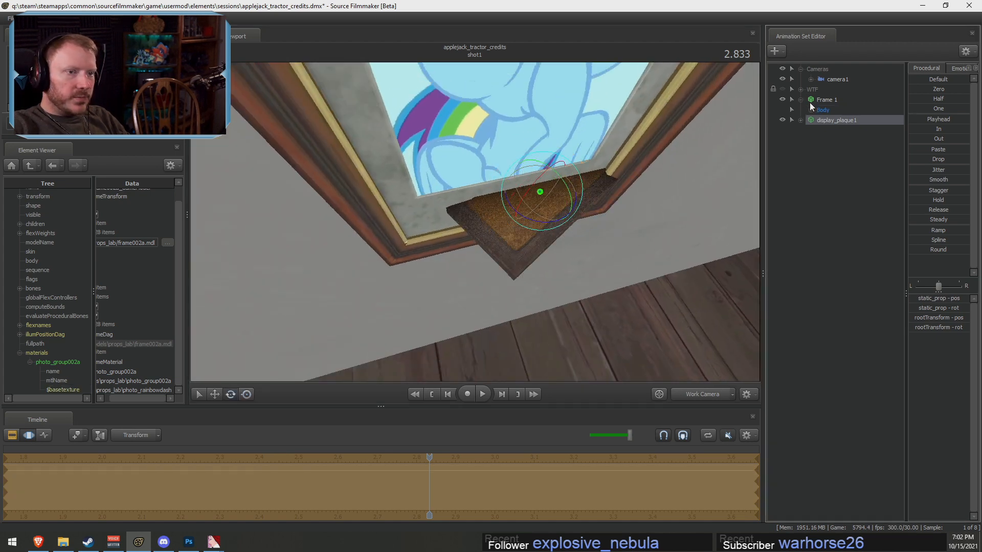
click(810, 110)
right_click(830, 138)
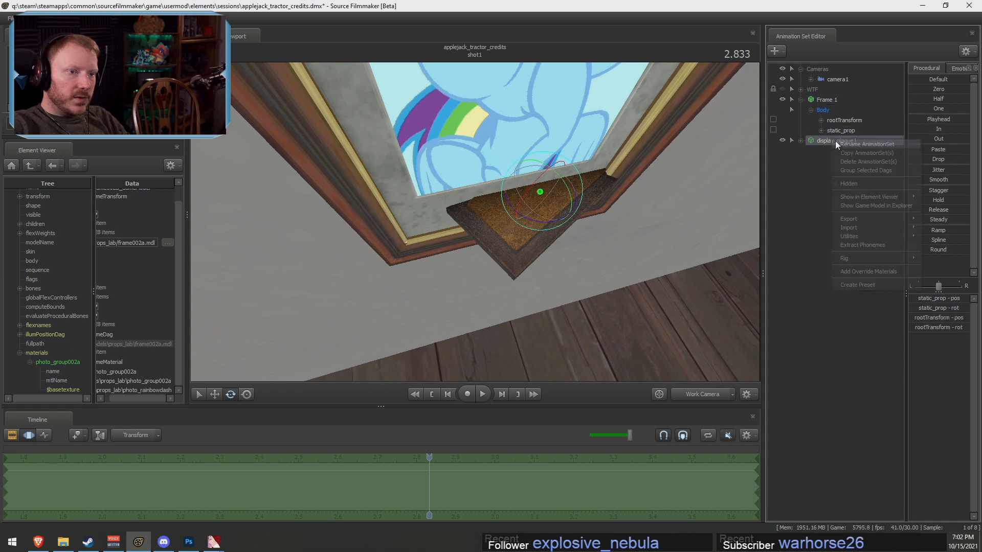
click(862, 143)
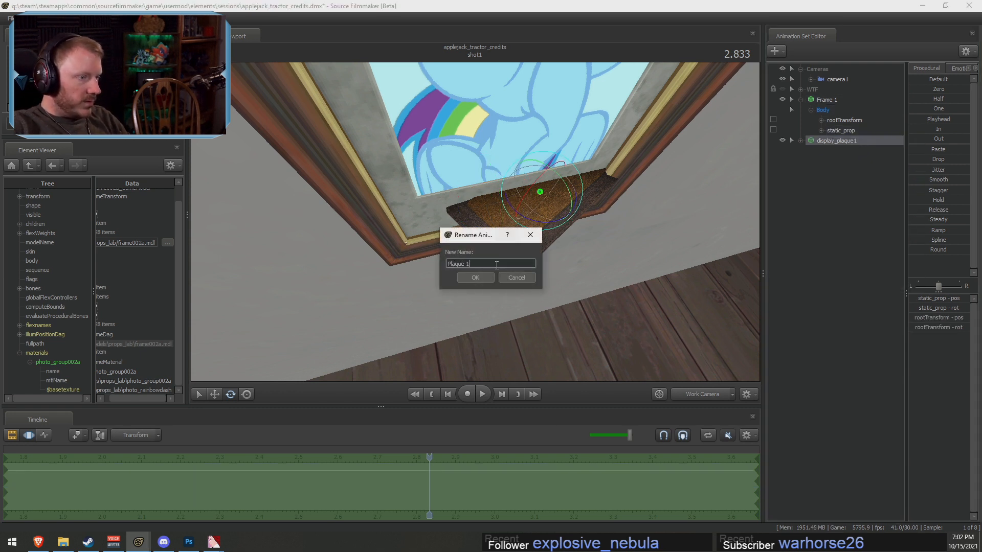
key(Return)
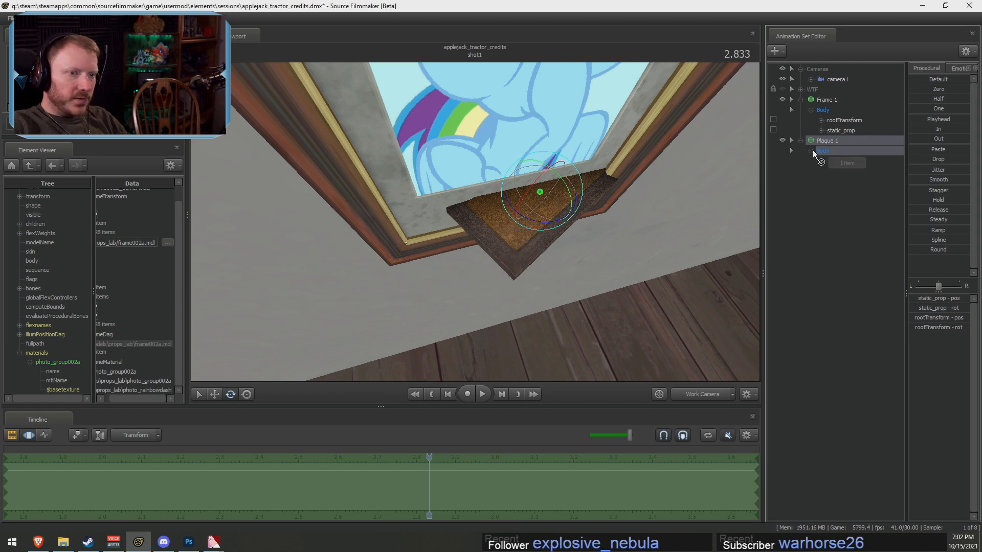
Lock Plaque 1's rootTransform to the frame and zero its transform so the plaque snaps onto the frame
drag(813, 151, 849, 161)
drag(935, 90, 967, 89)
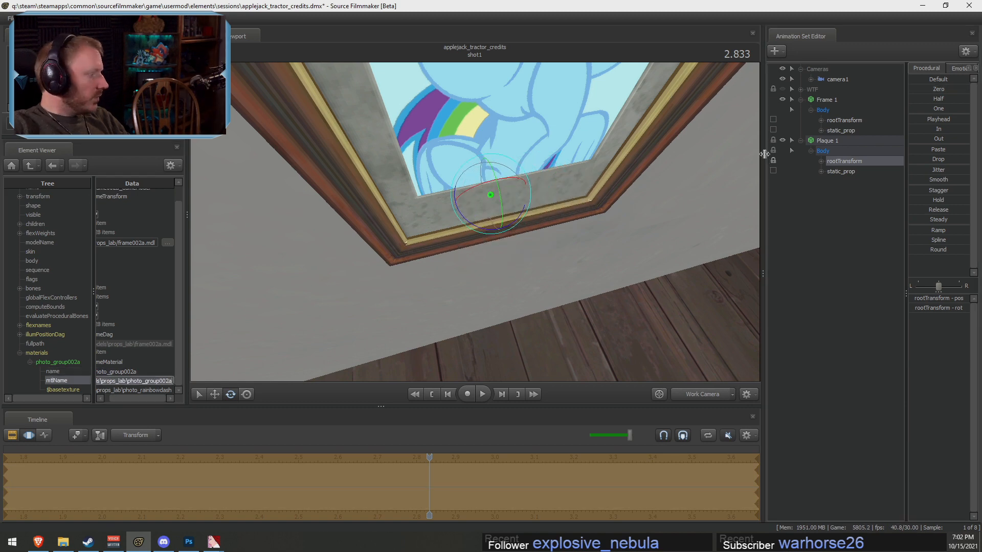
click(840, 170)
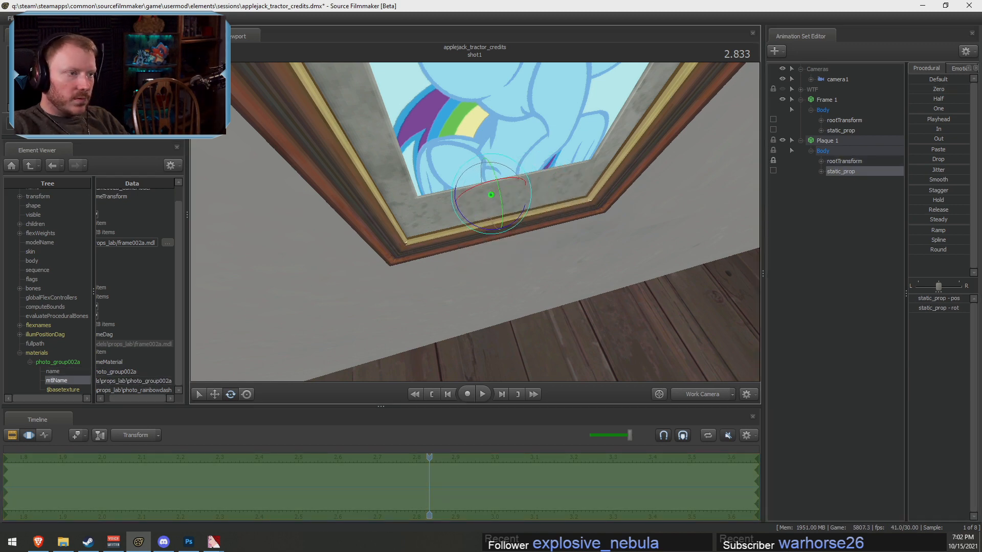
Move and rotate Plaque 1 by its rootTransform so it faces outward inside the frame, just below the photo
click(857, 164)
key(w)
drag(615, 139, 475, 222)
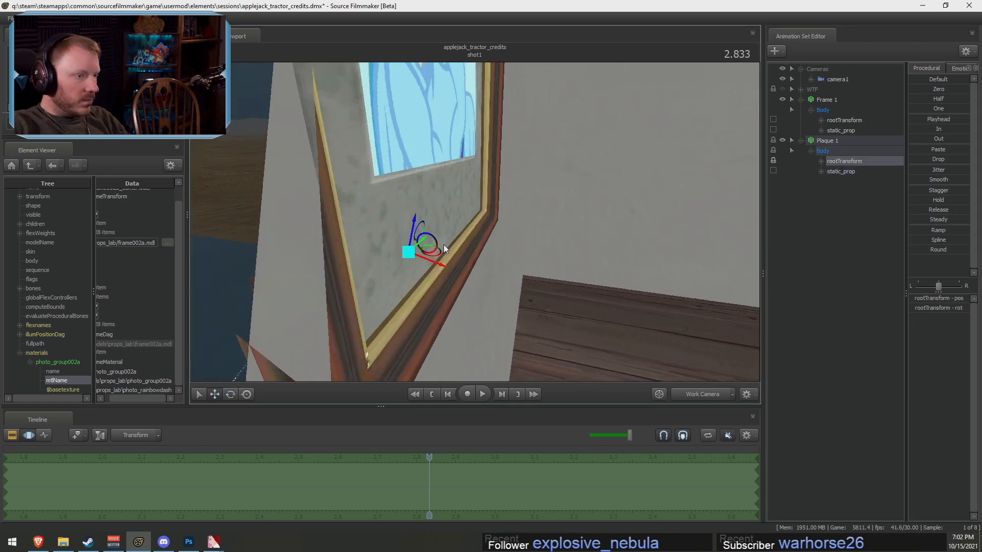
drag(429, 244, 379, 212)
key(e)
key(w)
drag(561, 179, 552, 169)
drag(638, 163, 537, 172)
key(e)
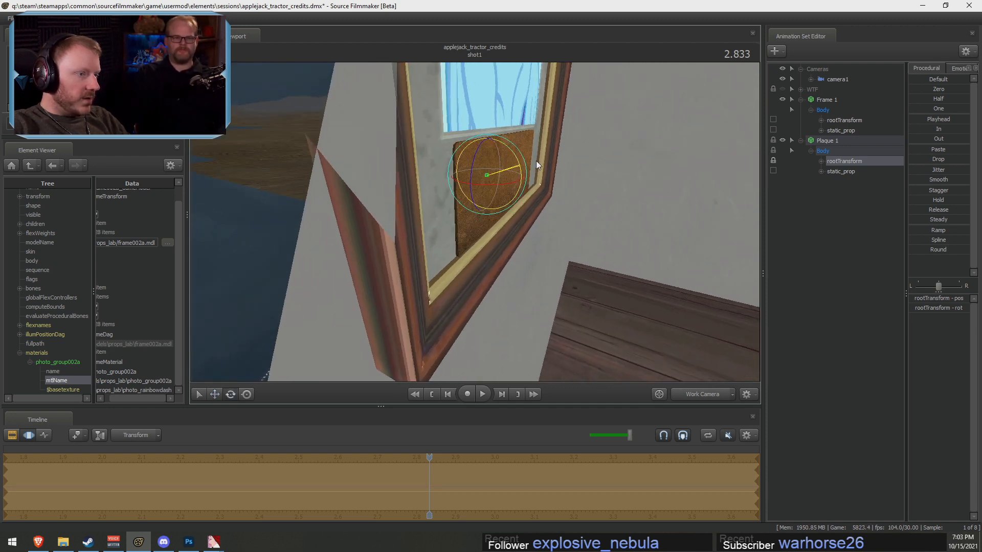
key(F2)
drag(554, 162, 477, 207)
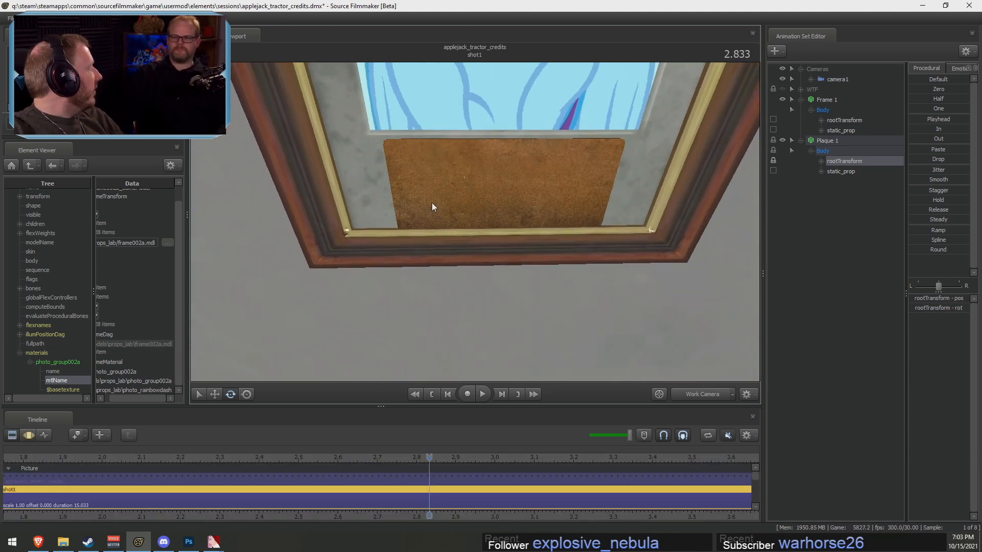
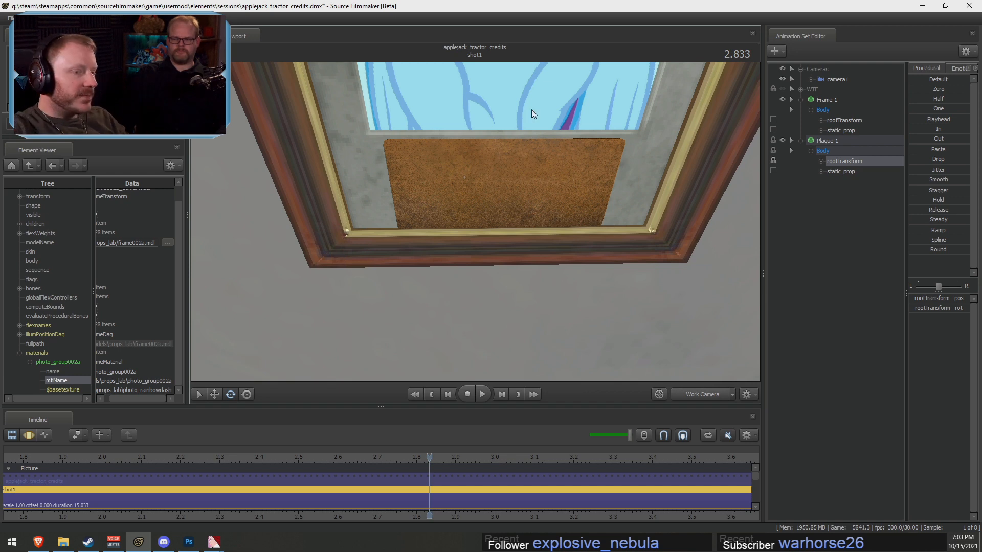
Try adding a scale control to Plaque 1's rootTransform, and undo it
click(855, 171)
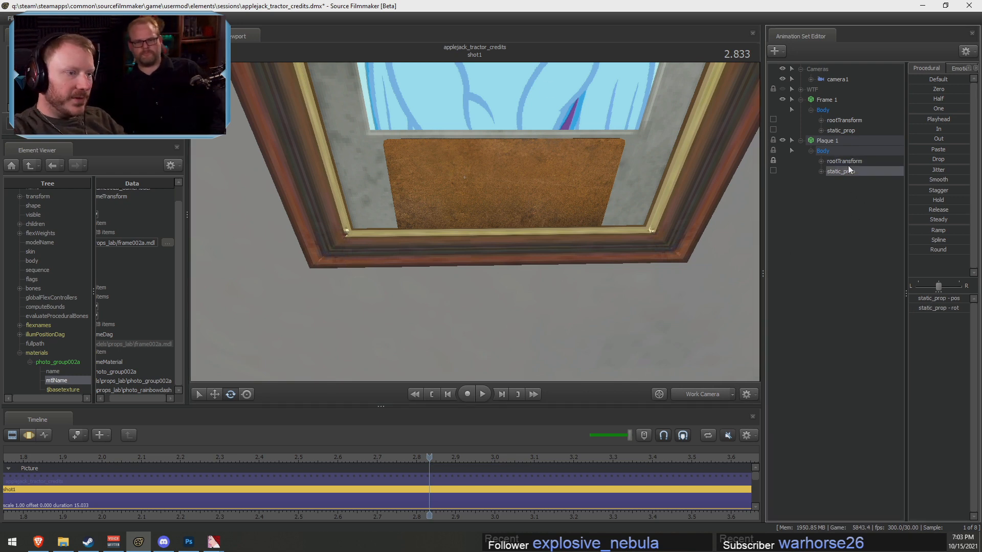
drag(557, 219, 487, 226)
right_click(852, 161)
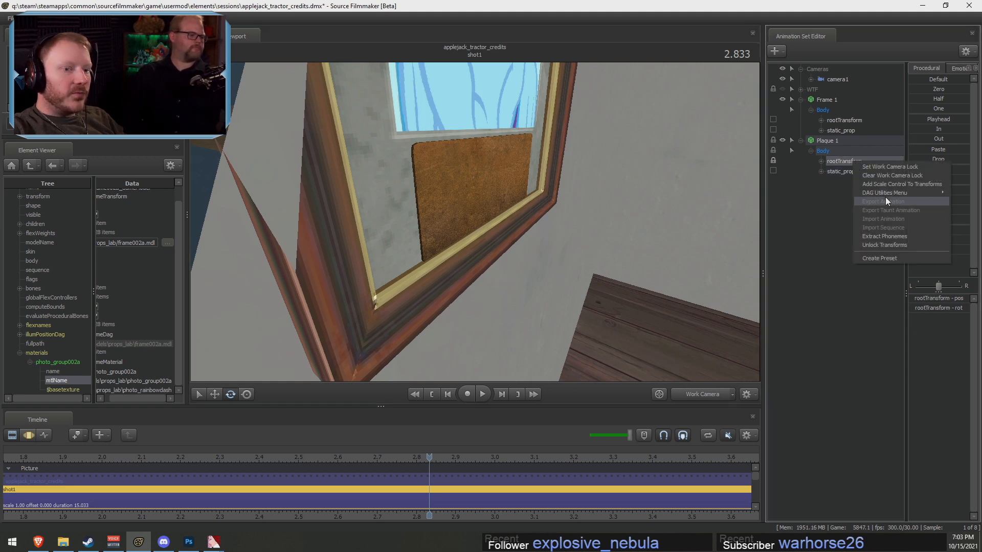
click(889, 184)
click(861, 182)
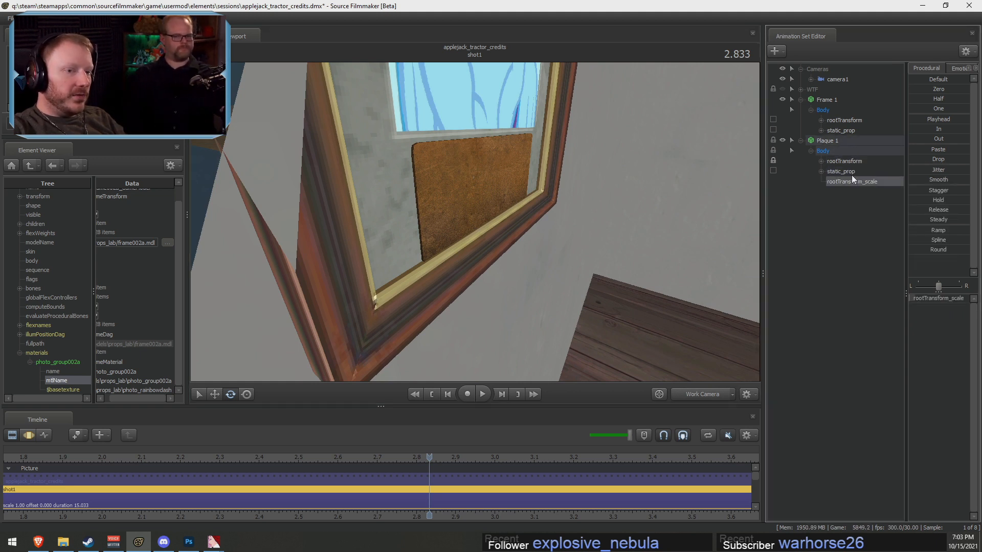
key(ctrl+z)
Add a scale control to Plaque 1's static_prop and scale the plaque down
right_click(842, 173)
click(854, 196)
click(856, 182)
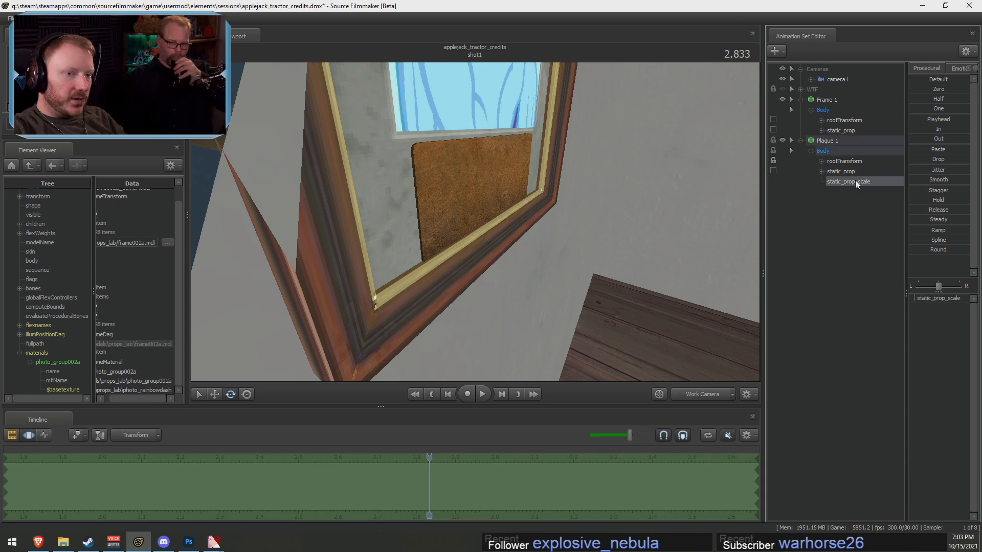
drag(943, 298, 920, 298)
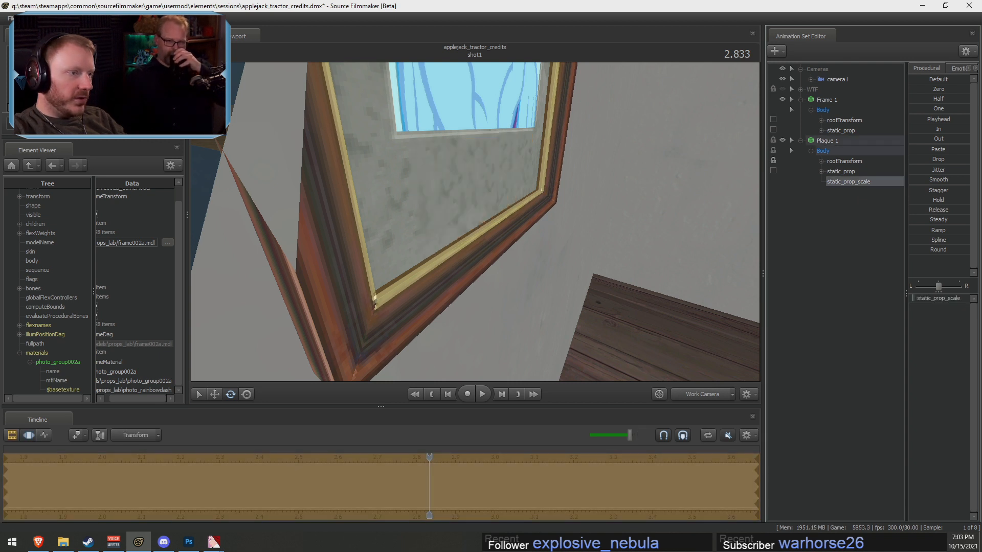
Move Plaque 1 forward by its rootTransform so it sits in front of the frame's backing
click(836, 155)
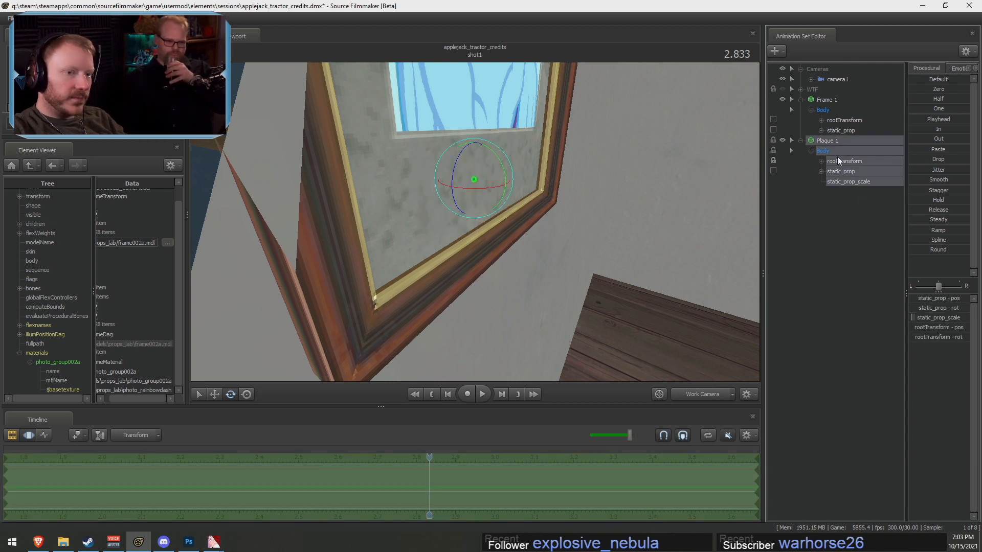
click(827, 159)
key(w)
drag(498, 171, 513, 168)
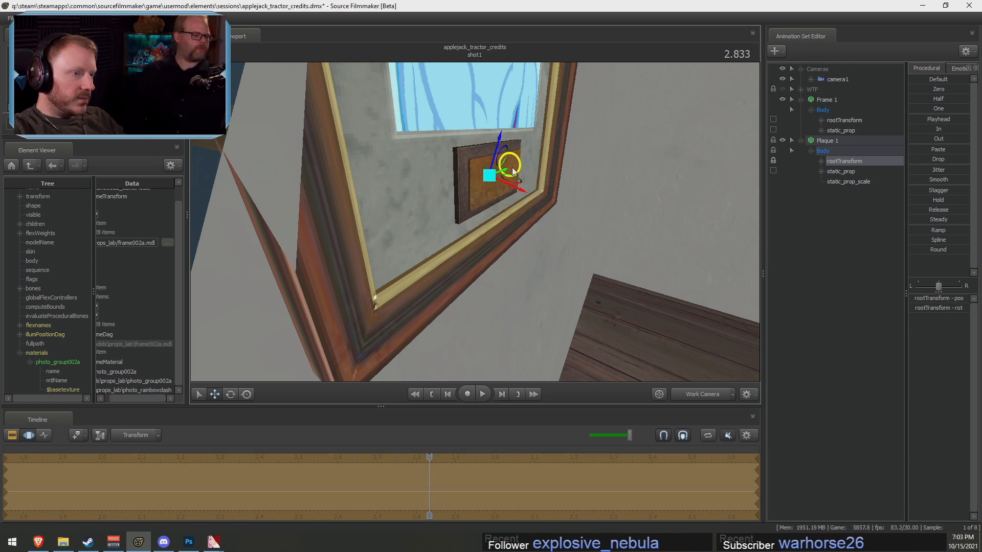
Enlarge Plaque 1 with static_prop_scale until it nearly fills the space between the photo and the frame's lower edge
click(867, 183)
drag(482, 239, 473, 259)
key(a)
key(w)
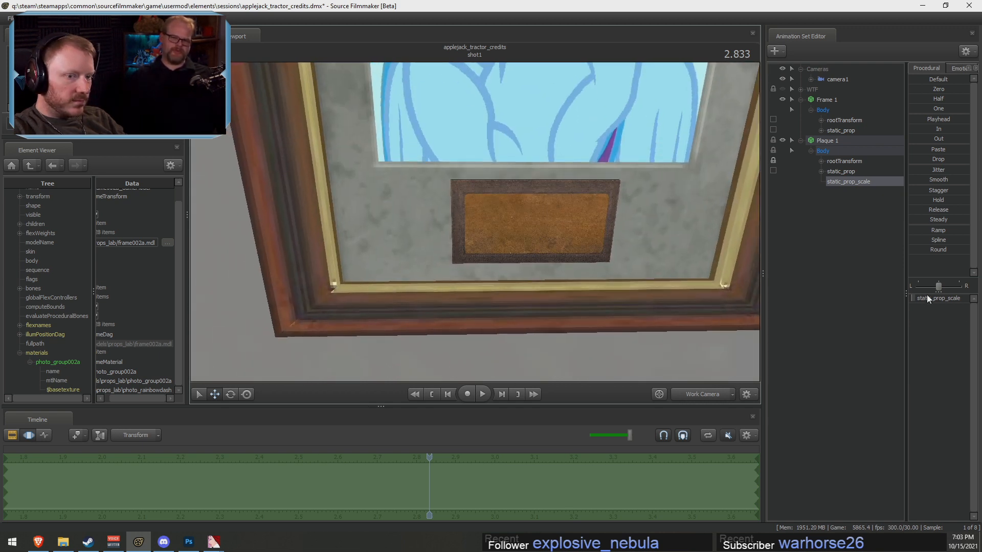
drag(928, 299, 948, 299)
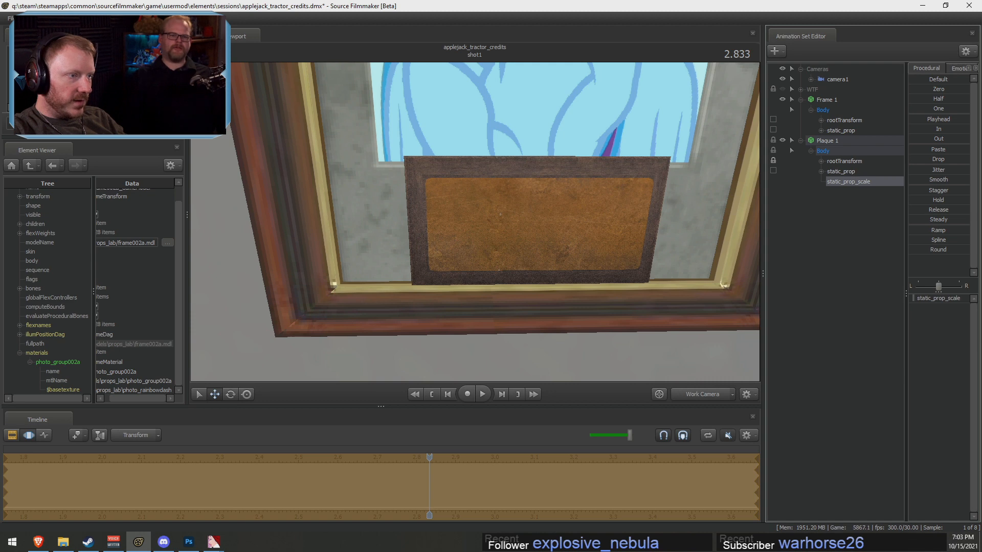
key(a)
drag(547, 275, 573, 266)
key(d)
key(w)
drag(499, 211, 477, 222)
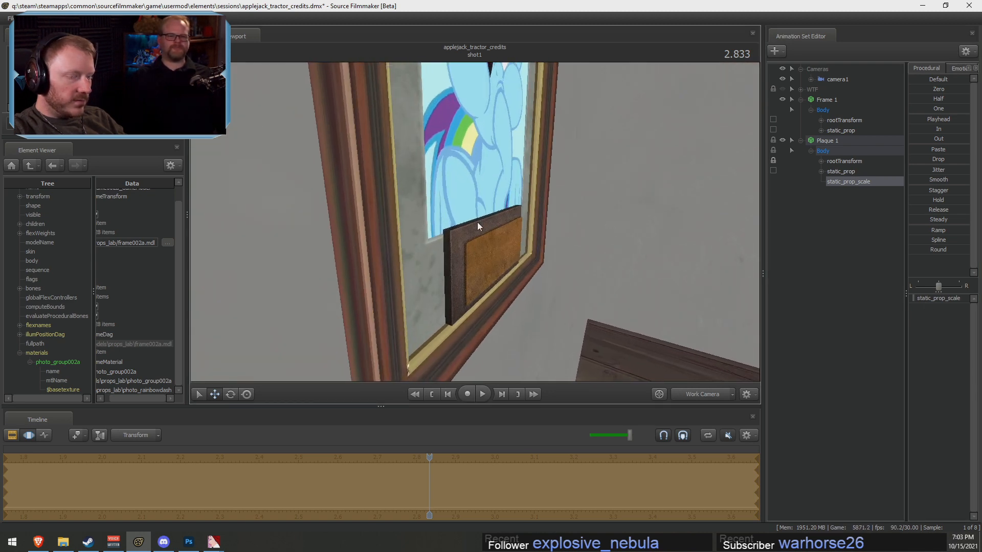
Push Plaque 1's static_prop back into the frame's backing so only its brown face shows
click(839, 172)
mouse_move(500, 268)
mouse_down()
mouse_move(491, 271)
mouse_move(496, 266)
mouse_up()
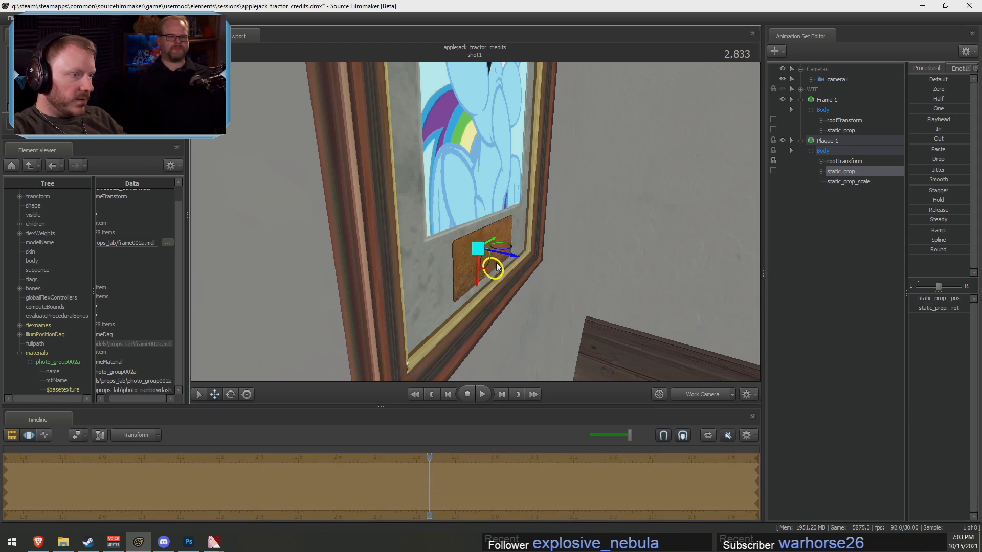
key(d)
drag(474, 222, 475, 222)
key(s)
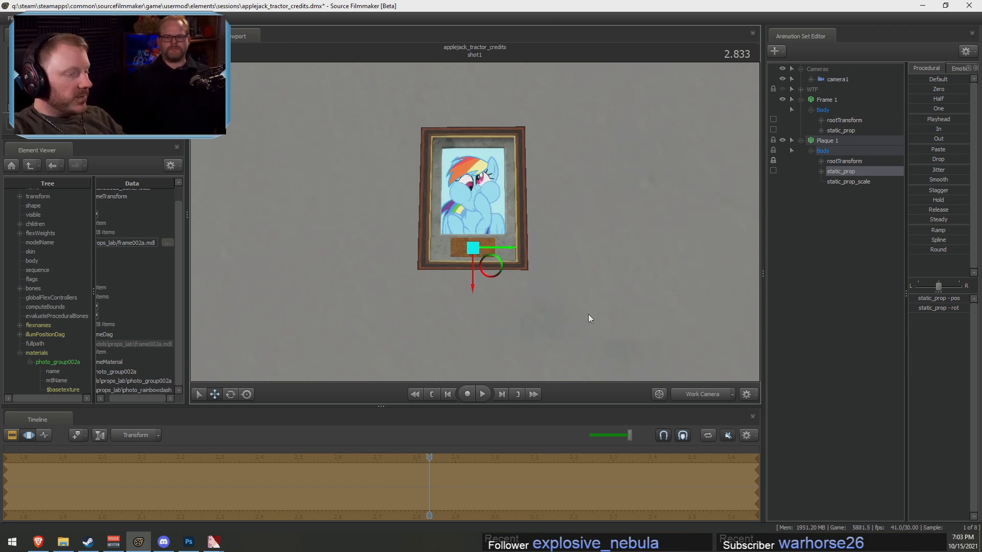
Examine the plaque's placement and fit in the picture frame from several distances and angles
key(d)
drag(588, 314, 472, 223)
key(F2)
key(F3)
key(w)
drag(594, 216, 475, 222)
key(w)
key(d)
key(s)
key(w)
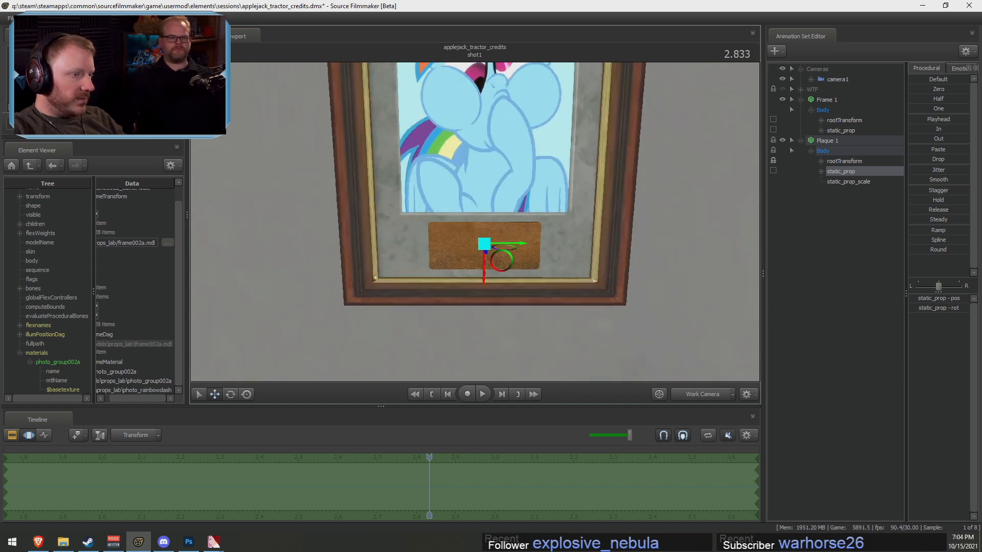
Switch the viewport to show scene lighting and view the framed picture under it
alt+drag(618, 226, 519, 203)
right_click(525, 170)
click(550, 198)
drag(567, 156, 474, 222)
key(s)
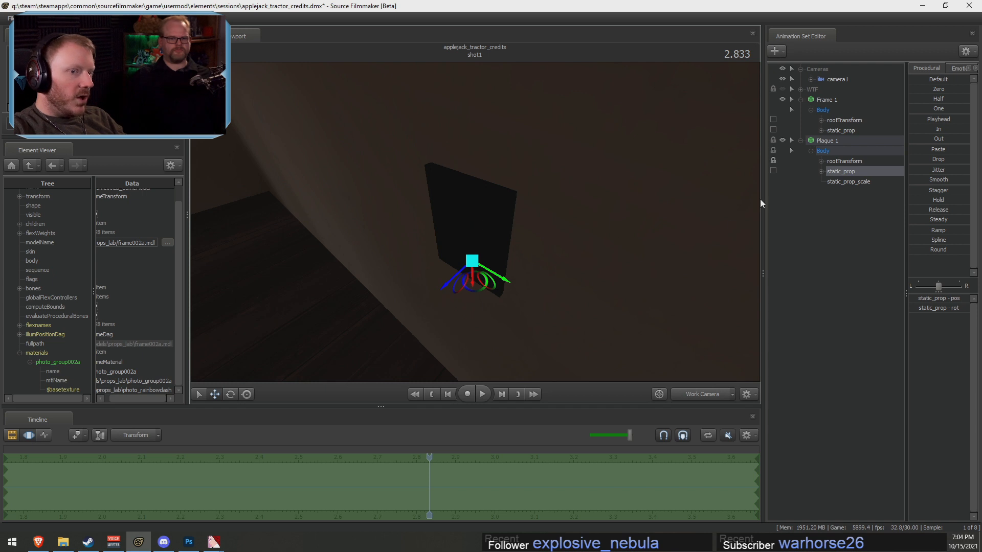
Create an animation set for a new light from a viewpoint near the framed picture
click(845, 161)
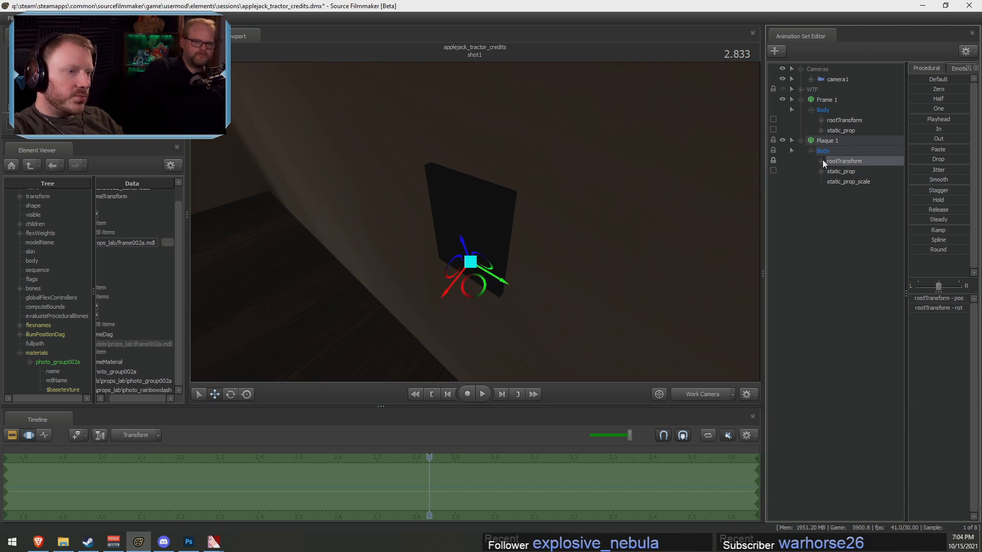
right_click(681, 185)
right_click(848, 235)
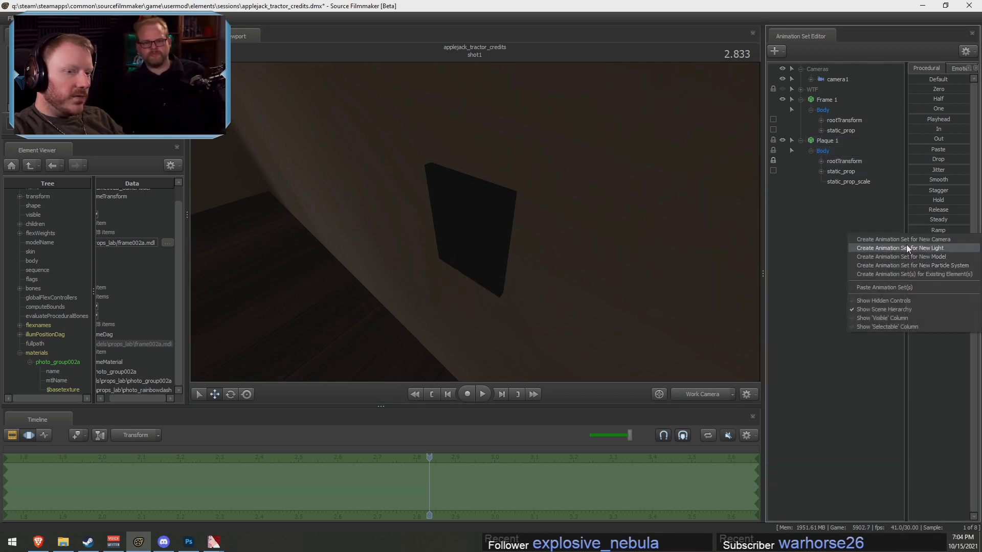
click(827, 221)
drag(738, 220, 528, 231)
key(s)
right_click(848, 271)
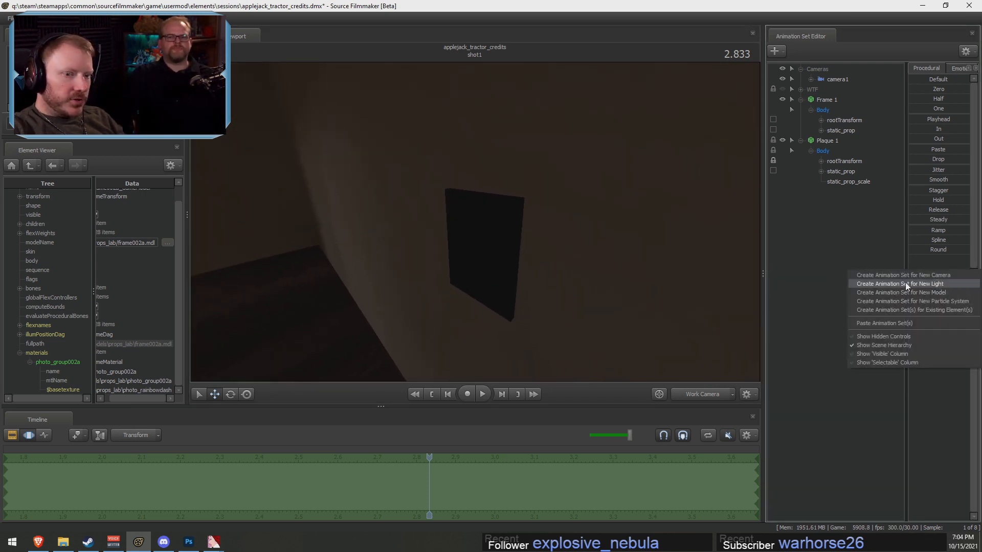
click(905, 284)
click(813, 192)
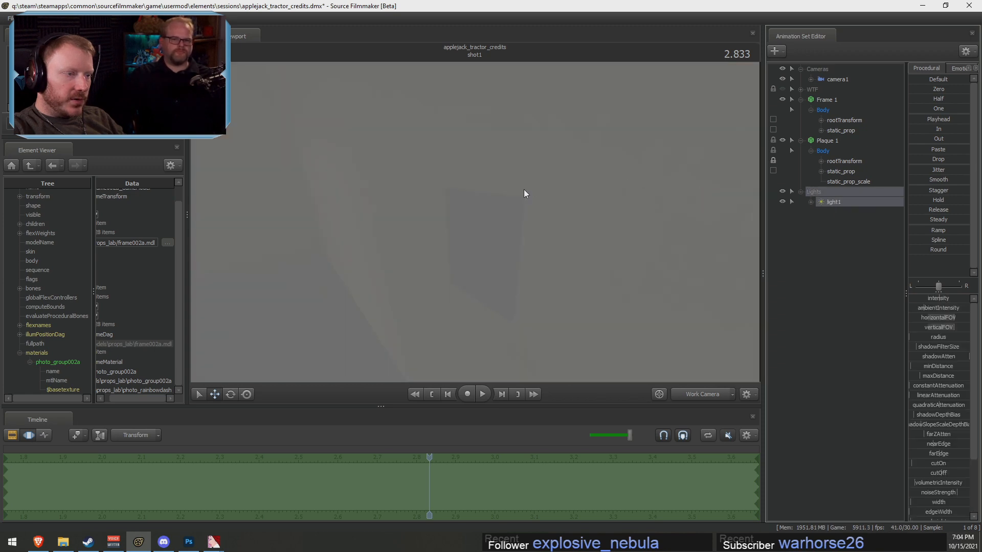
Sharply lower light1's intensity so the wall and framed picture are only softly lit in the work camera view
drag(524, 189, 521, 191)
drag(522, 191, 522, 191)
key(w)
key(w)
click(698, 394)
click(698, 396)
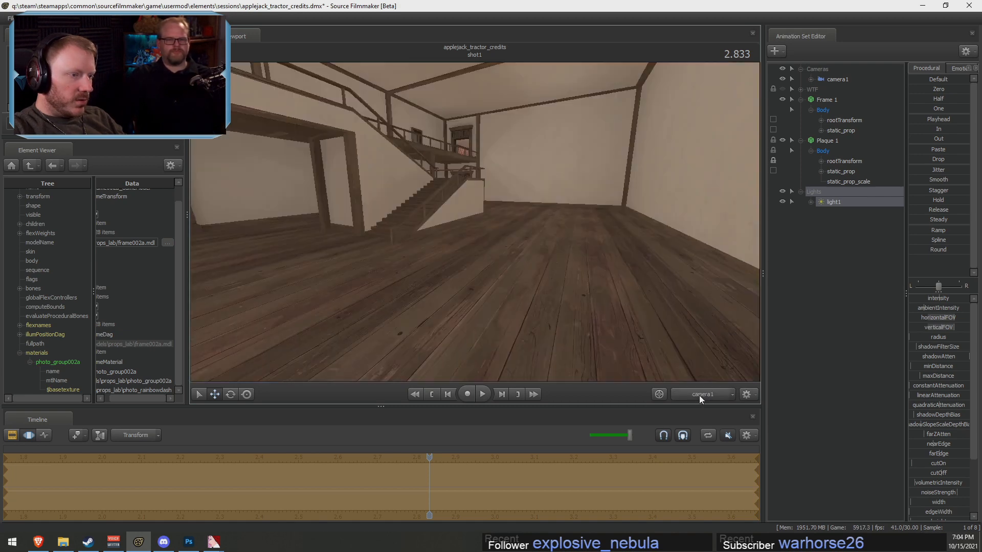
click(700, 396)
drag(603, 276, 603, 276)
key(w)
drag(938, 298, 912, 298)
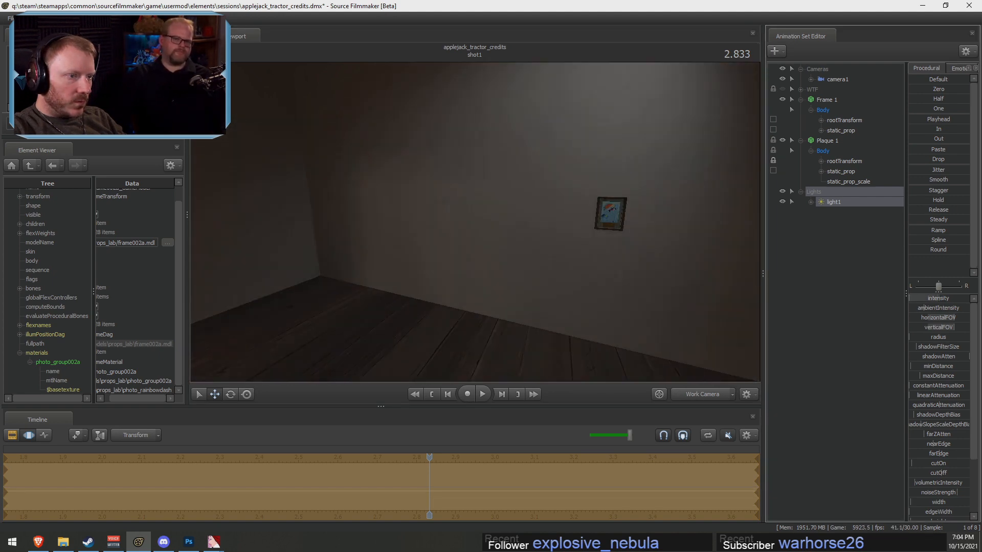
Look through light1 and move it high above the framed picture, aiming it steeply down along the wall
drag(836, 204, 554, 171)
drag(554, 171, 554, 170)
drag(501, 230, 501, 230)
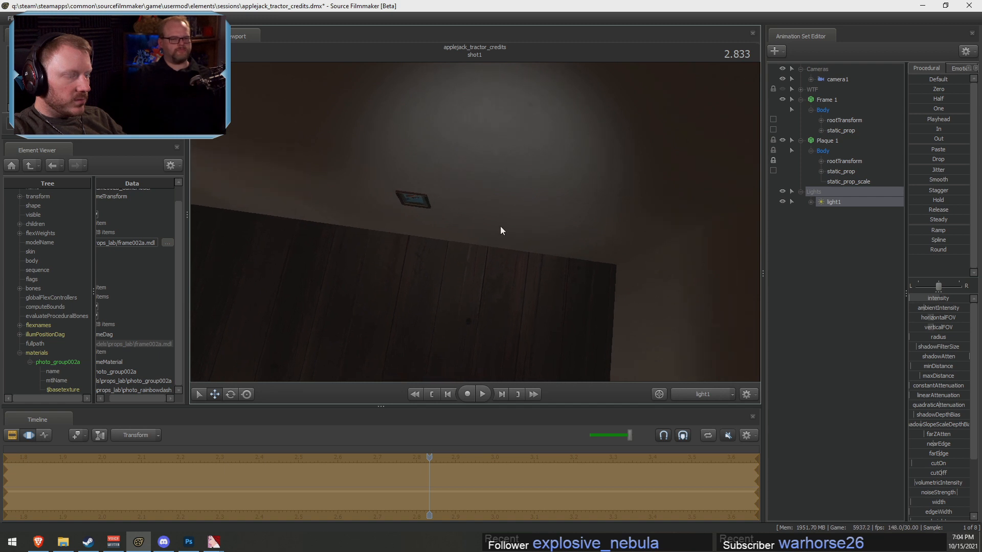
Remap light1's intensity slider range to a maximum of 10 and a default of 5
right_click(942, 301)
click(942, 312)
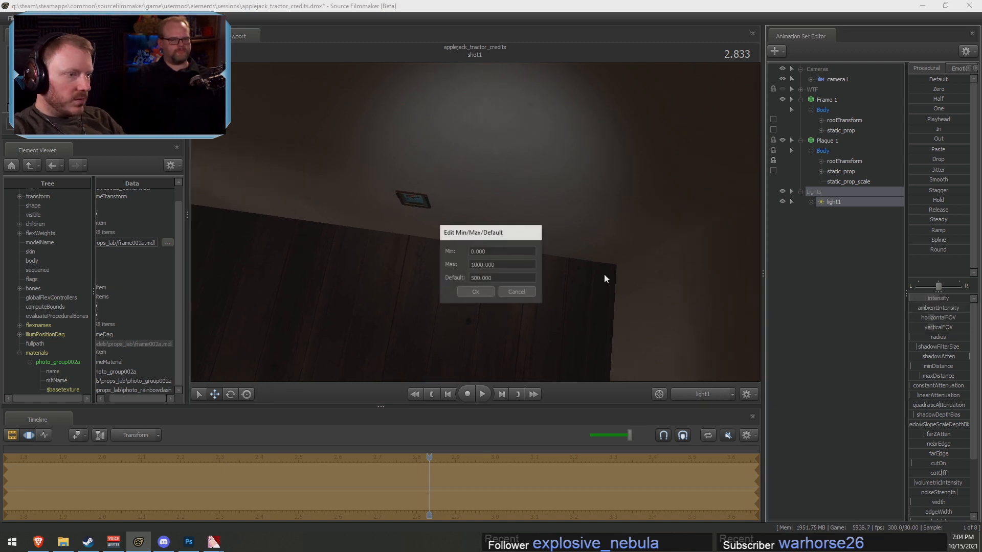
key(Delete)
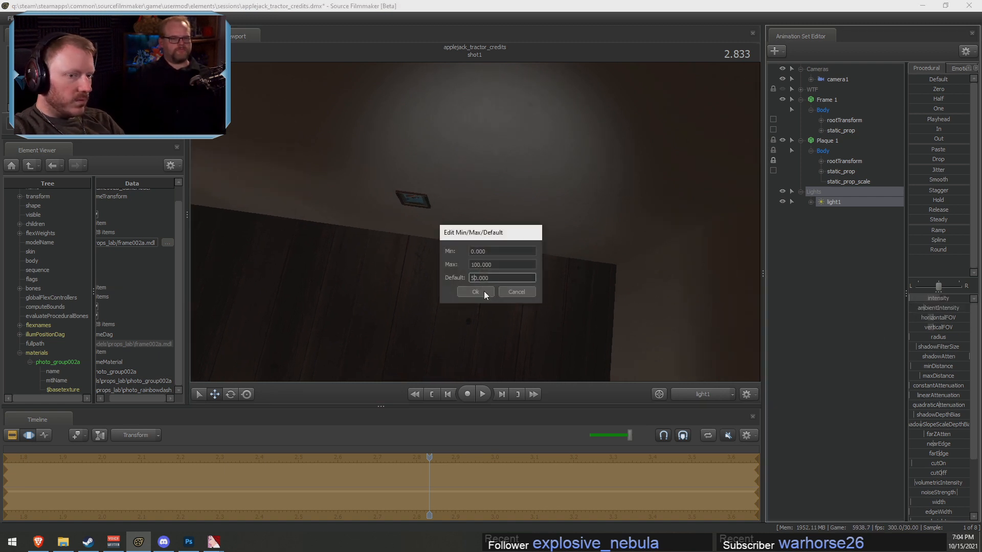
click(484, 290)
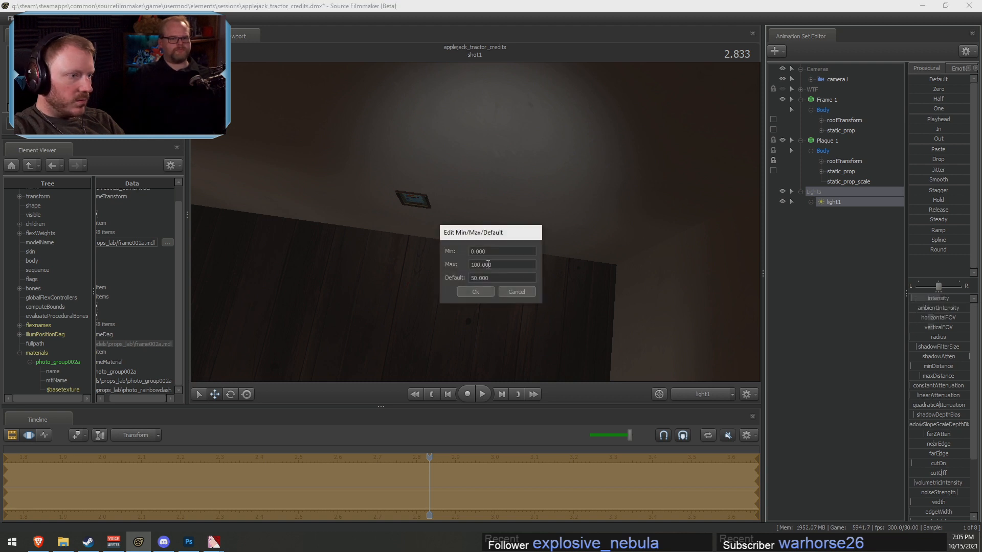
key(Delete)
click(477, 279)
click(479, 290)
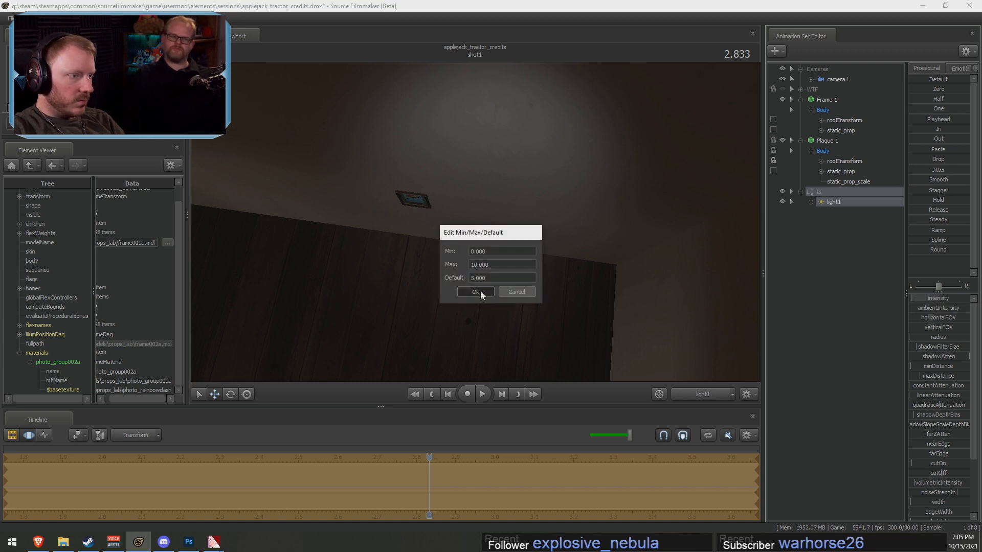
Lower light1's color_green and color_blue for a warmer tint and adjust its downward aim
scroll(931, 428, down, 3)
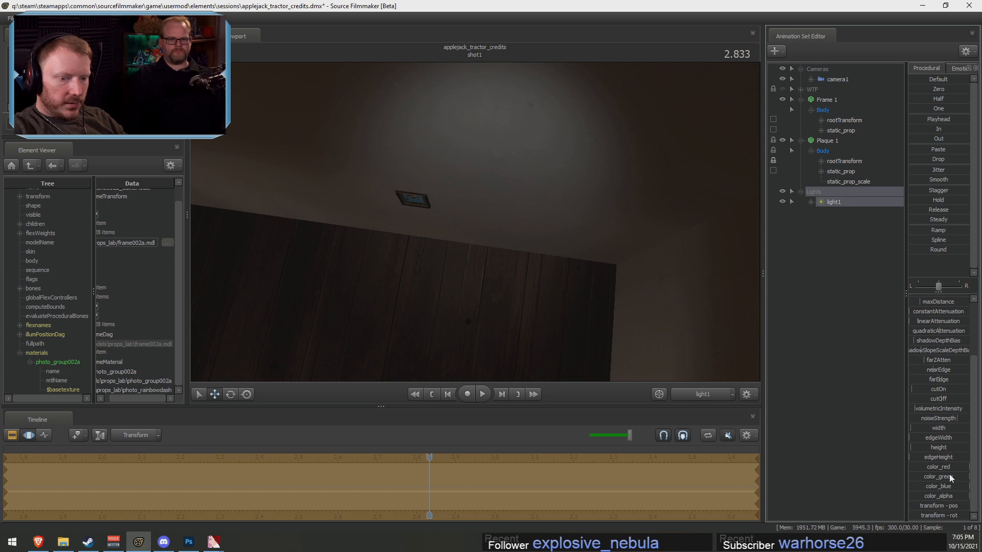
drag(949, 476, 926, 486)
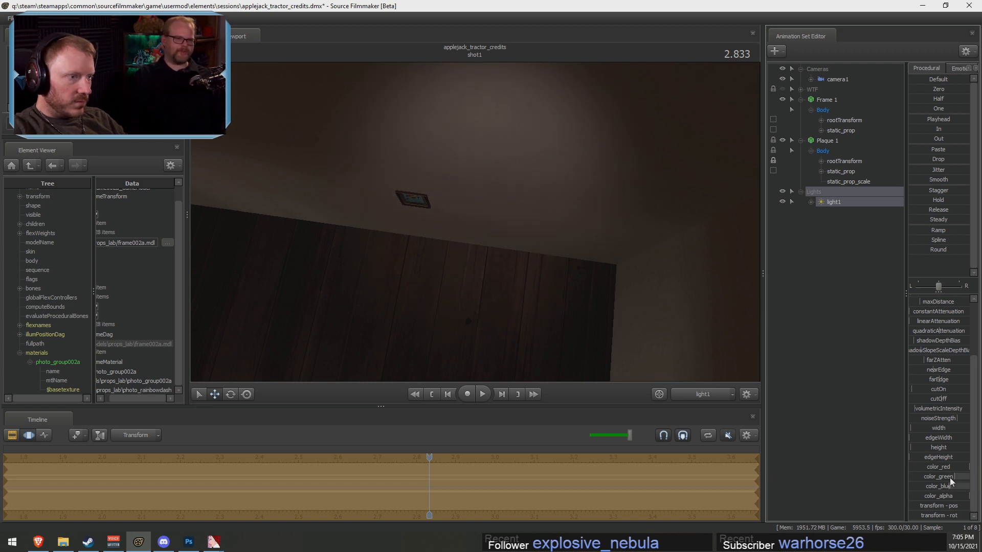
drag(475, 222, 474, 247)
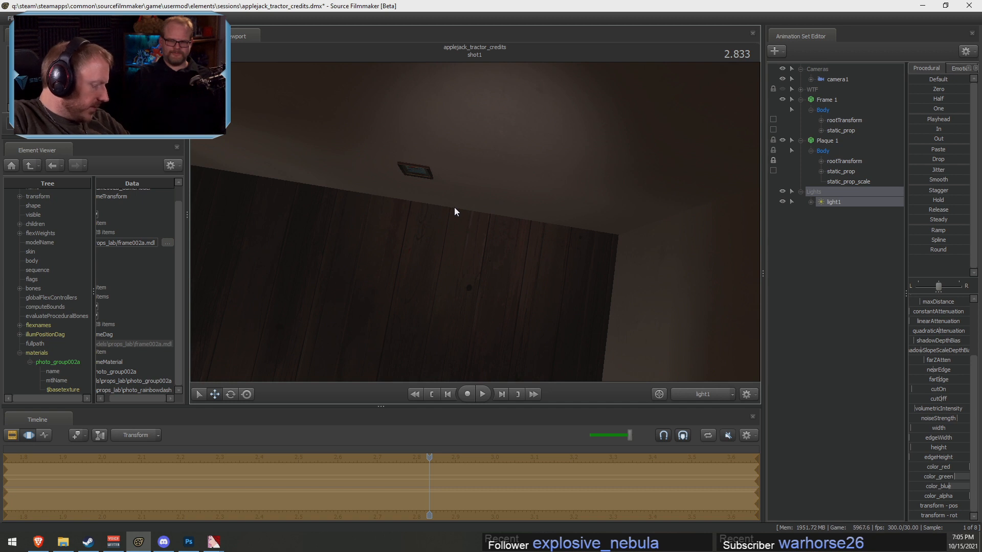
Examine from the work camera how light1 falls on the wall and framed picture
click(695, 395)
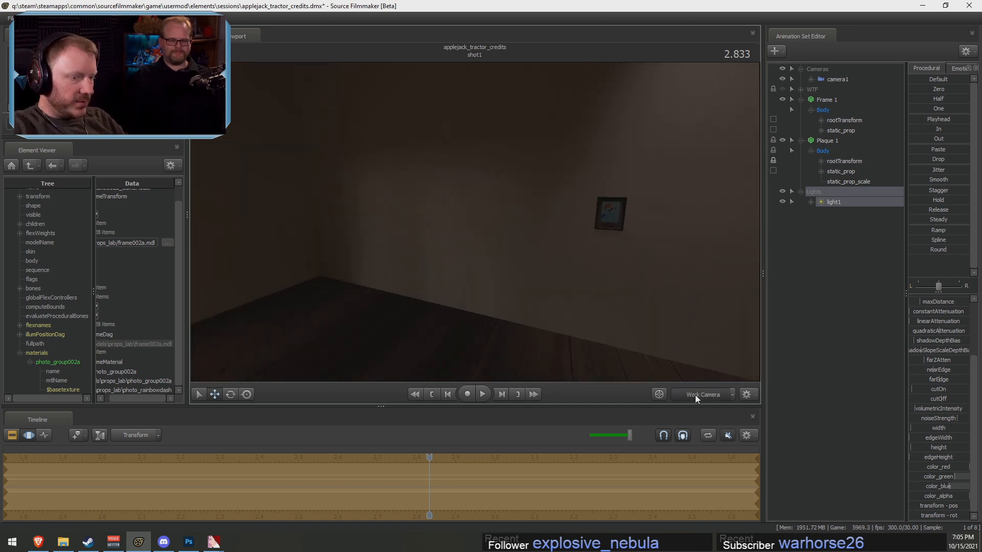
click(694, 395)
click(695, 395)
mouse_move(638, 355)
mouse_down()
mouse_move(716, 353)
mouse_move(705, 343)
mouse_move(624, 343)
mouse_up()
key(w)
key(d)
key(w)
mouse_move(475, 221)
mouse_down()
mouse_move(465, 219)
mouse_move(475, 222)
mouse_up()
key(s)
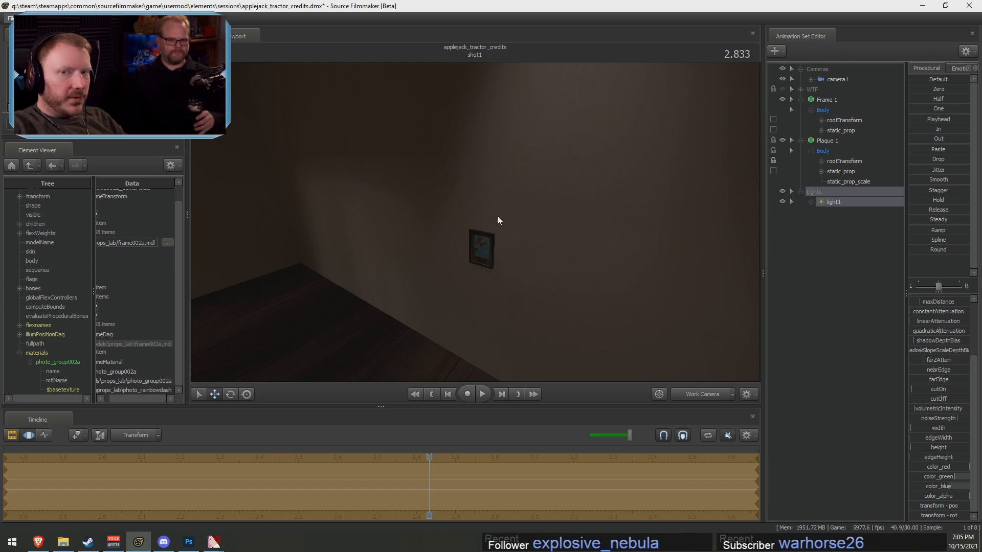
drag(478, 213, 477, 213)
key(s)
drag(539, 214, 539, 213)
Reduce light1's color_green and color_blue further over the whole shot for a warmer, yellower tone
key(Escape)
key(ctrl+a)
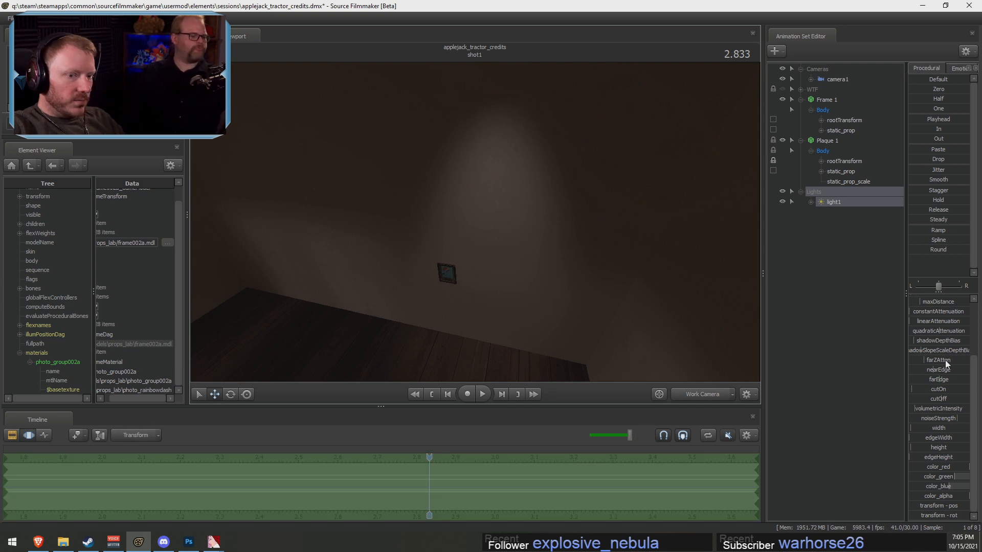
key(F2)
key(F3)
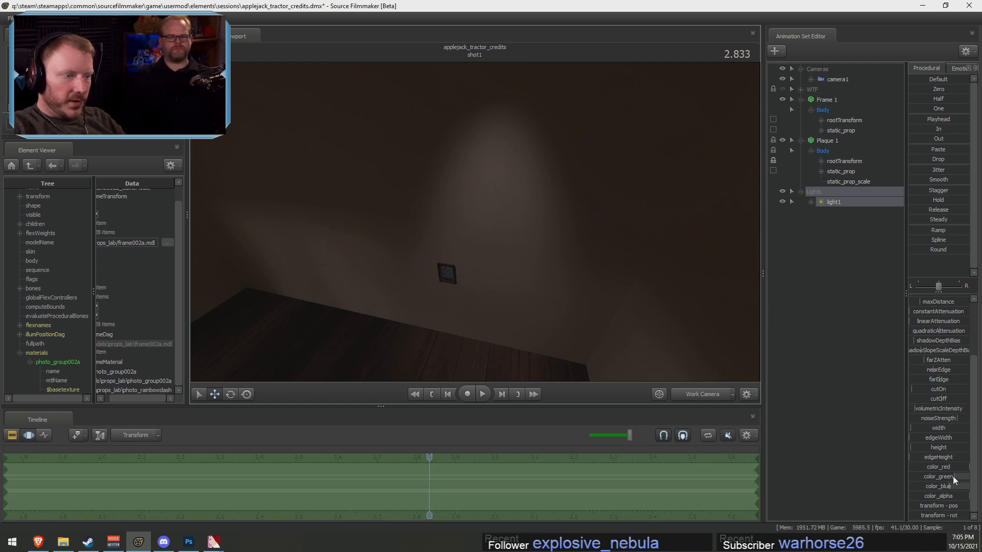
mouse_move(953, 476)
mouse_down()
mouse_move(934, 488)
mouse_move(960, 476)
mouse_move(946, 477)
mouse_up()
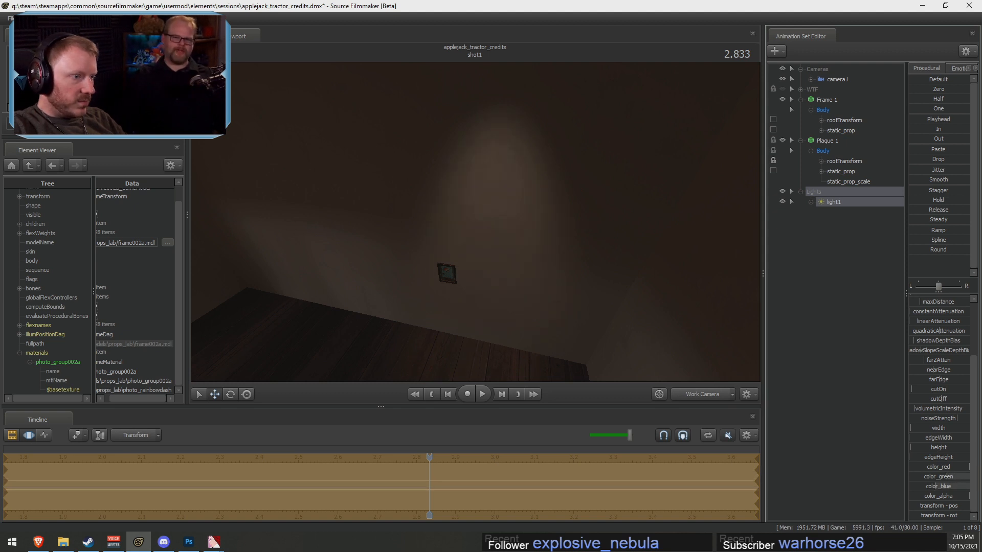
Look through light1 in the Motion Editor and reposition it to shine more steeply down the wall above the picture
drag(861, 204, 523, 78)
key(F2)
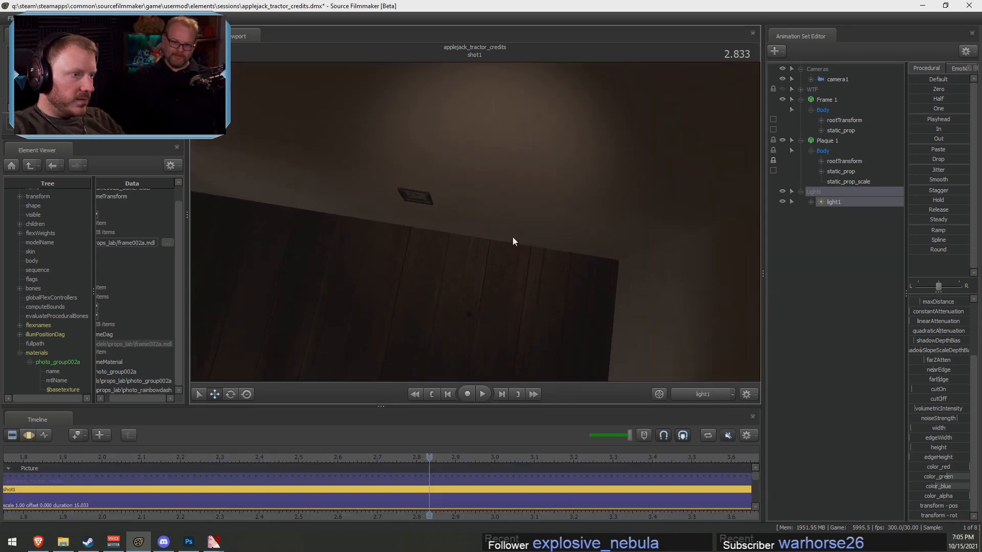
click(503, 283)
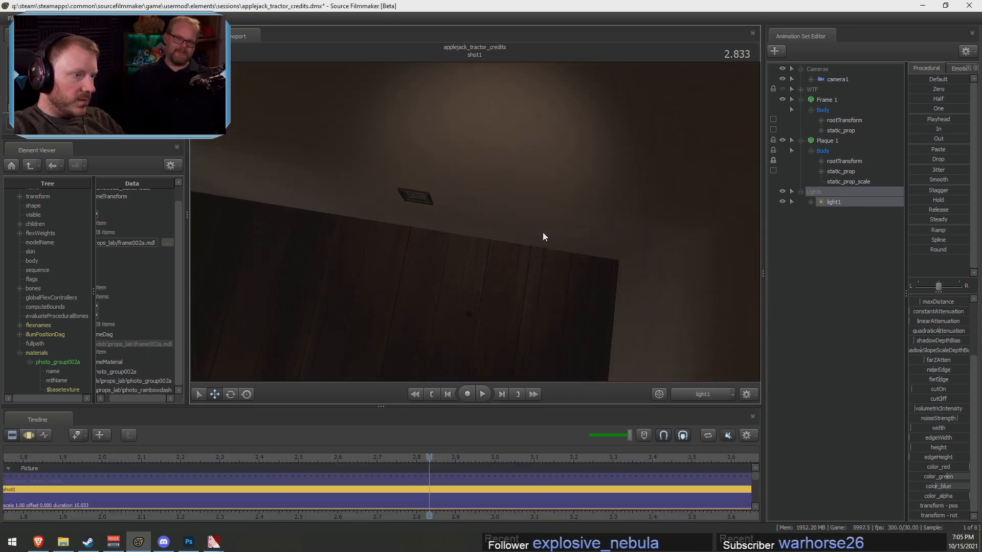
key(F3)
mouse_move(549, 214)
mouse_down()
mouse_move(549, 235)
mouse_move(549, 201)
mouse_up()
mouse_move(523, 238)
mouse_down()
mouse_move(523, 250)
mouse_move(523, 239)
mouse_up()
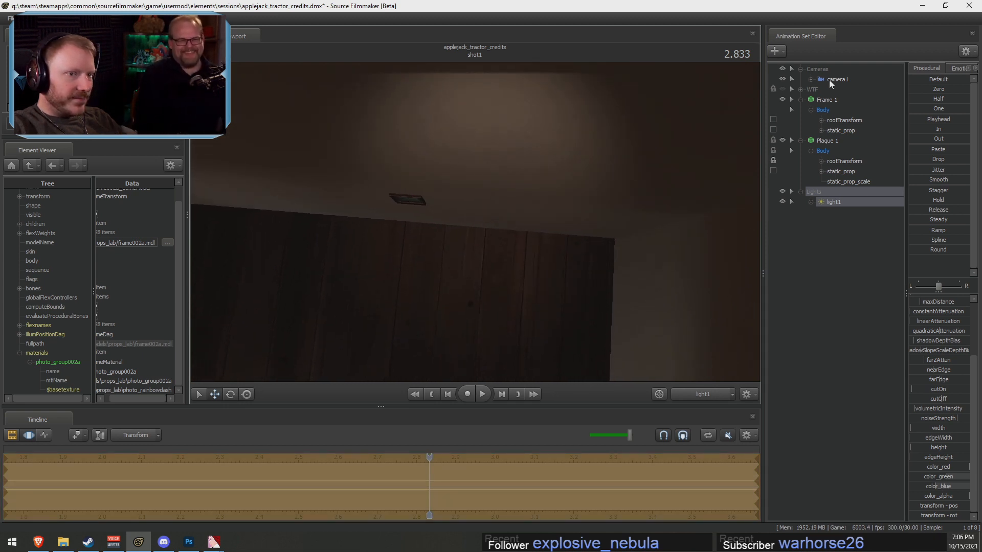
Look through camera1 in the Motion Editor and move it across the room to face the framed picture
drag(830, 79, 645, 71)
key(F2)
click(580, 156)
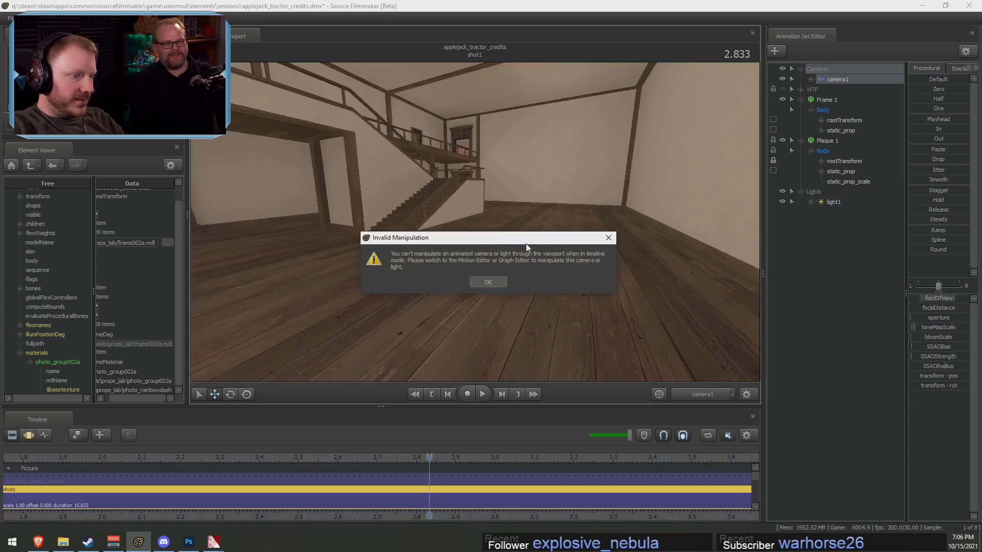
click(489, 282)
key(F3)
drag(523, 256, 523, 256)
key(w)
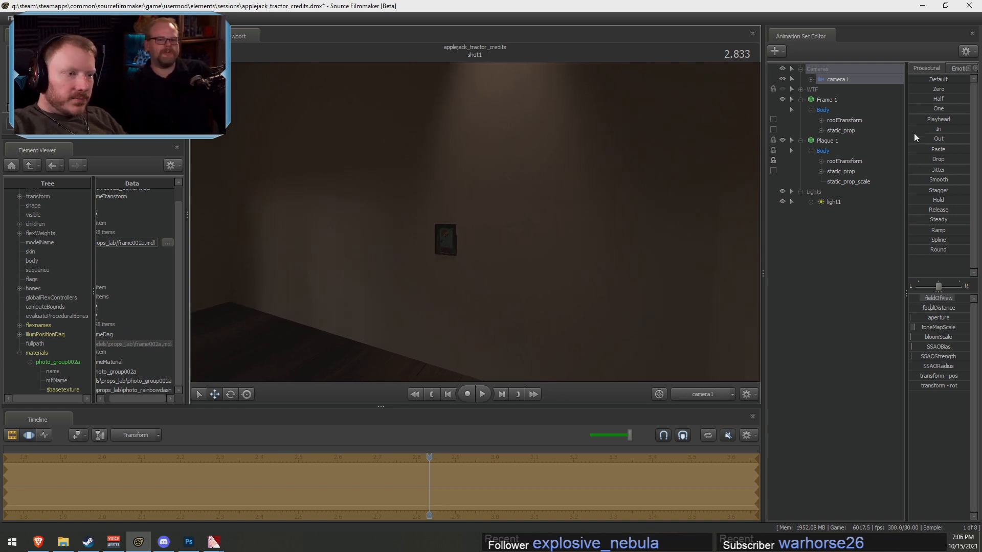
Lower camera1's toneMapScale to darken its view and move the camera slightly closer to the framed picture
drag(817, 81, 634, 123)
key(F2)
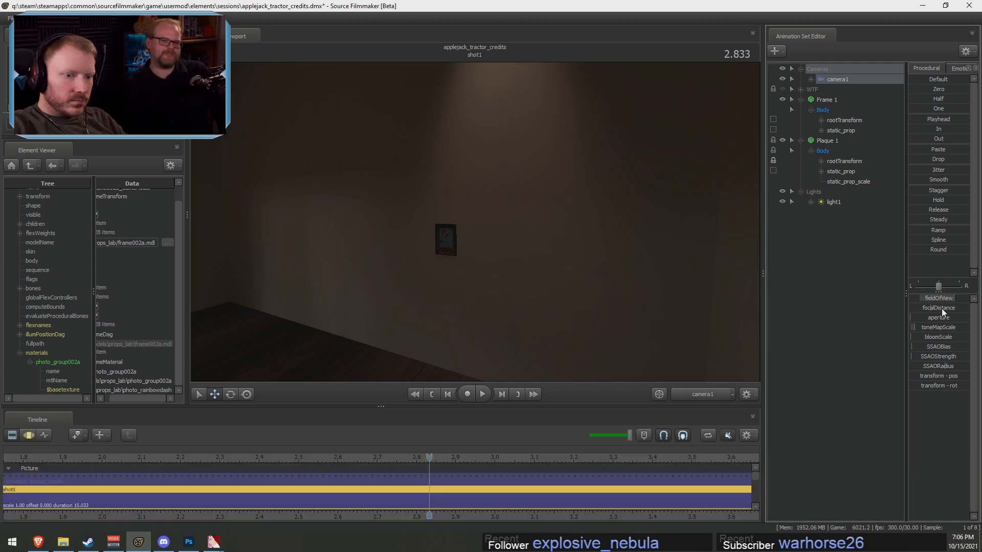
key(F3)
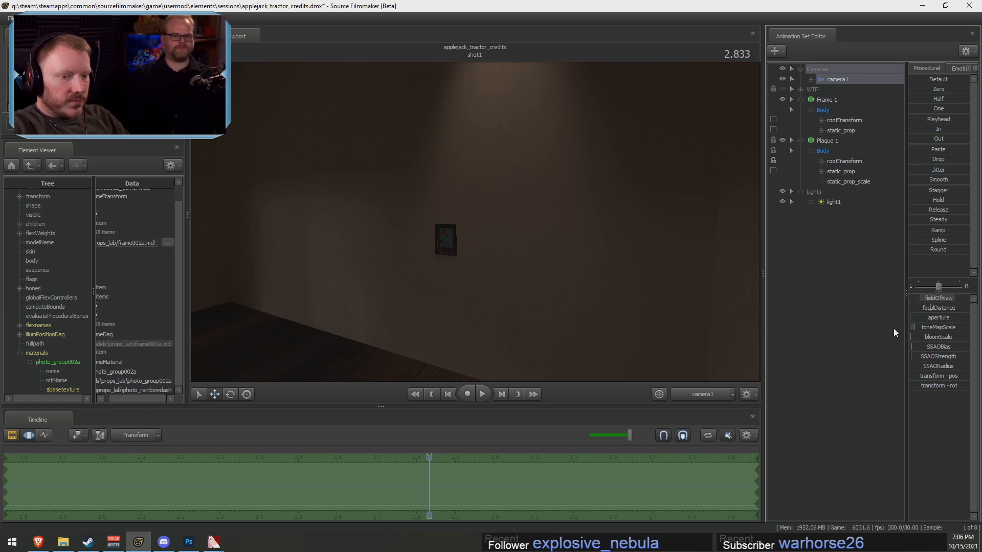
drag(940, 328, 929, 329)
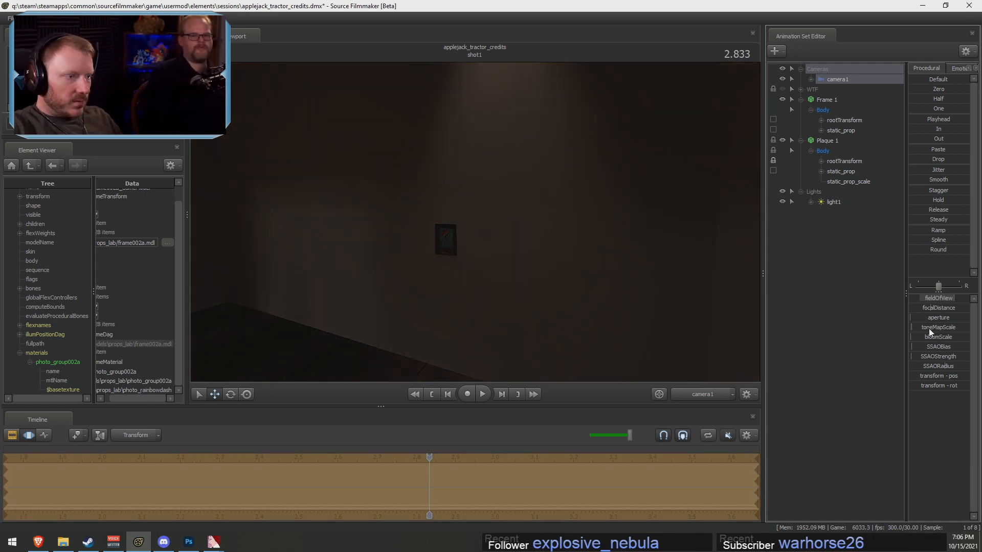
mouse_move(634, 276)
mouse_down()
mouse_move(542, 284)
mouse_move(641, 284)
mouse_up()
key(w)
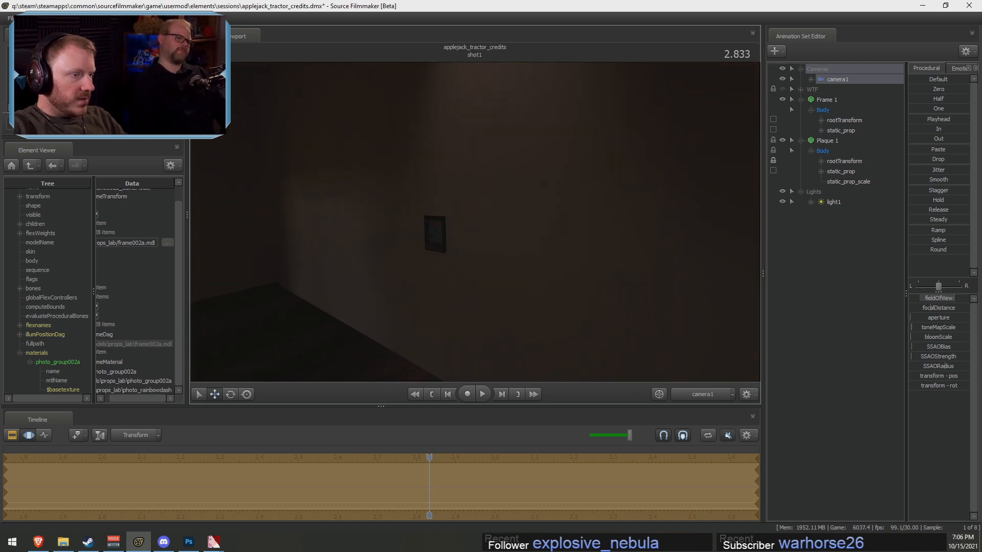
key(w)
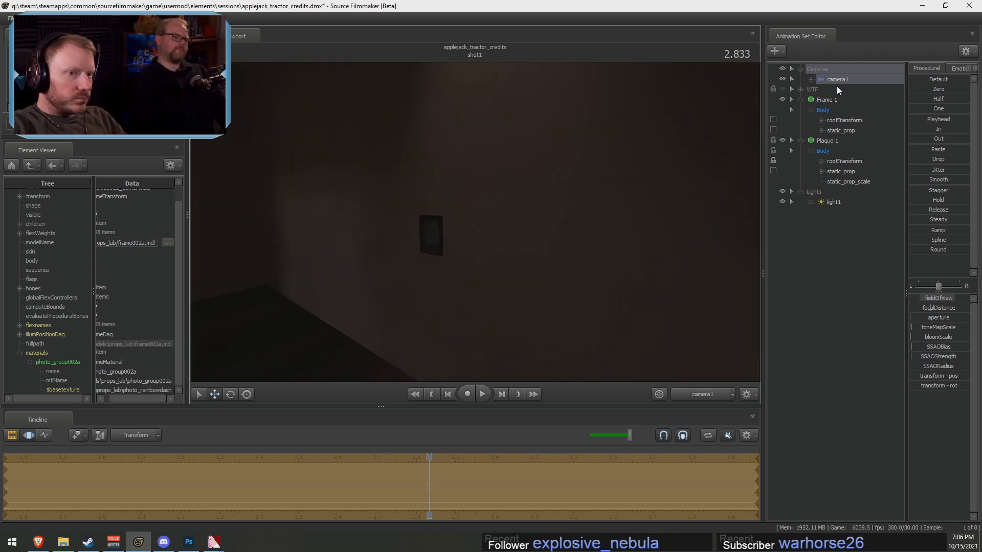
Rename the light1 animation set as Frame Light 1
click(833, 205)
right_click(860, 209)
click(863, 208)
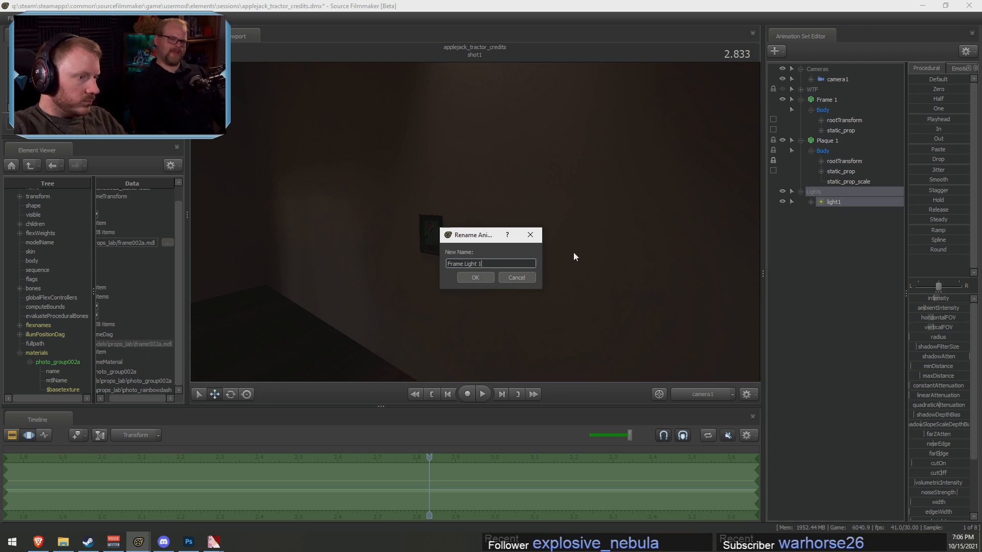
text(Frame Light 1)
key(Return)
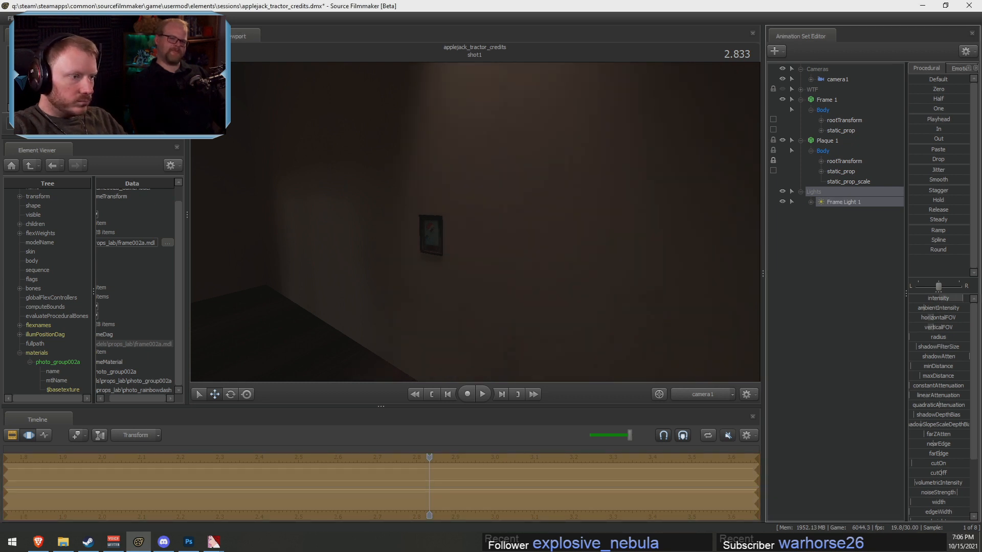
Look through Frame Light 1, narrow its horizontal and vertical field of view, and re-aim it down the wall at the picture
drag(854, 203, 622, 182)
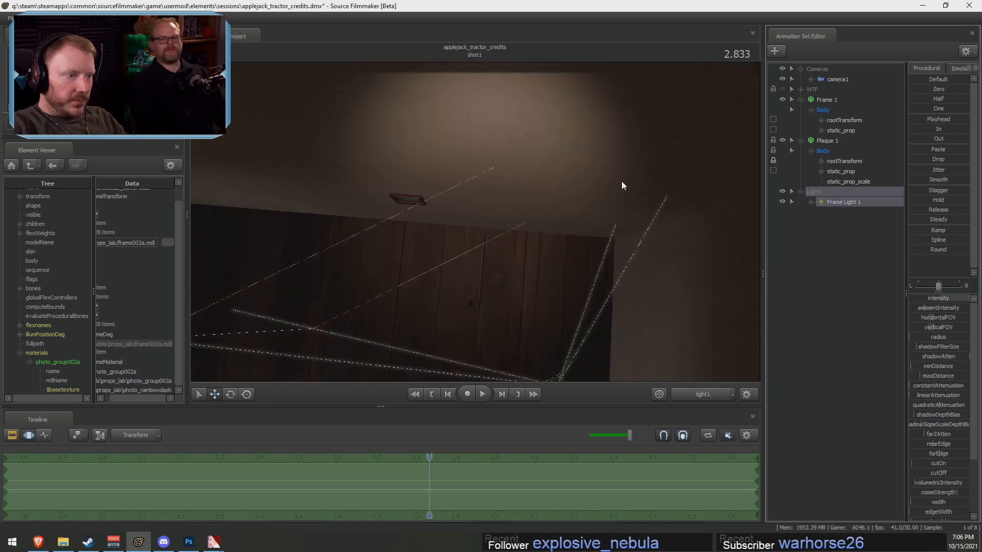
key(F2)
click(569, 201)
key(F3)
key(F2)
key(F3)
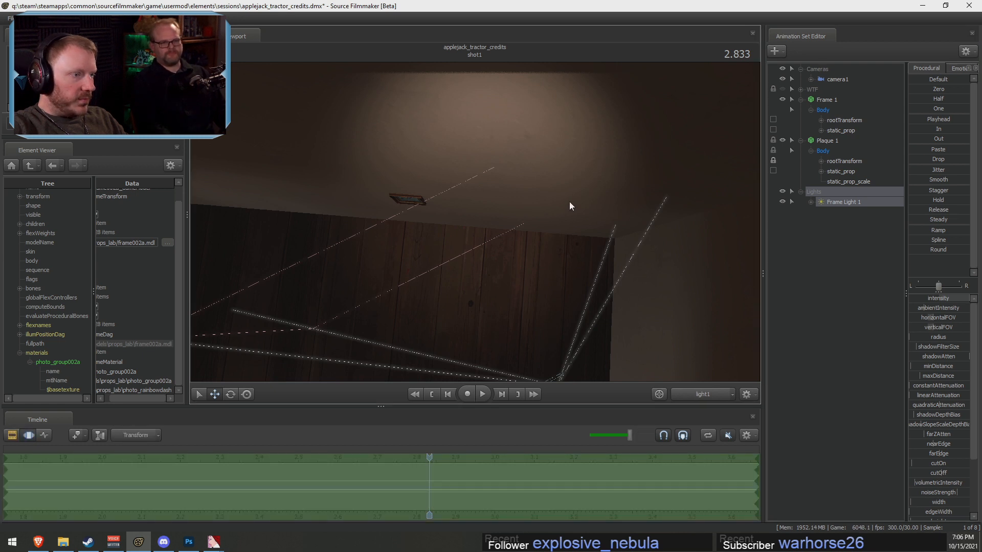
mouse_move(569, 201)
mouse_down()
mouse_move(569, 188)
mouse_move(569, 207)
mouse_up()
scroll(569, 201, up, 6)
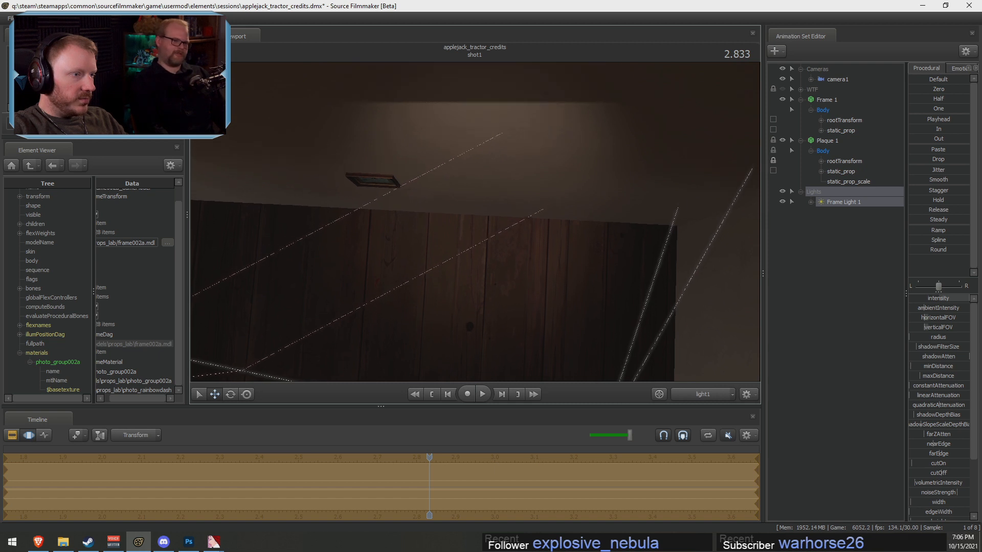
drag(474, 222, 475, 222)
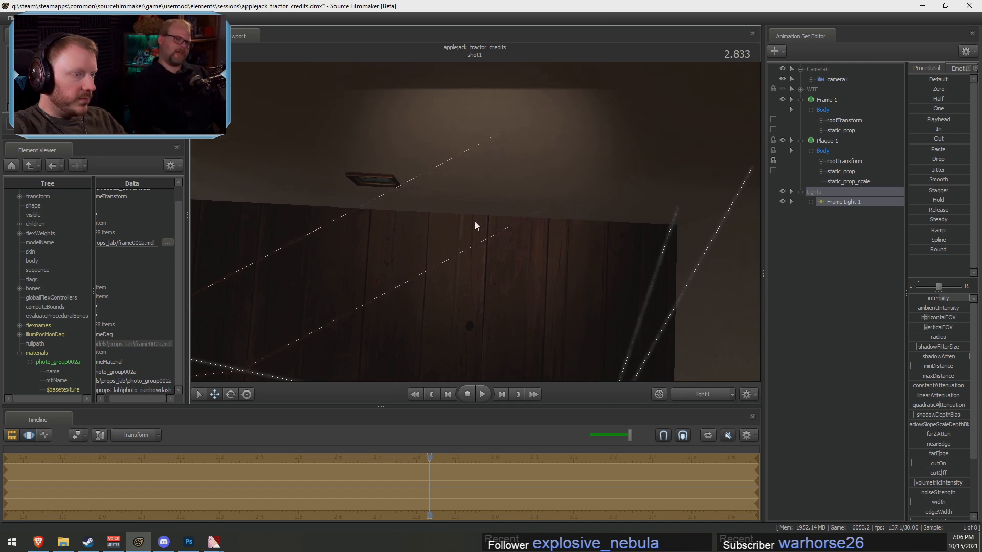
Switch the viewport from the light's view to the Work Camera and face the framed picture and the spotlit wall
click(707, 400)
click(700, 392)
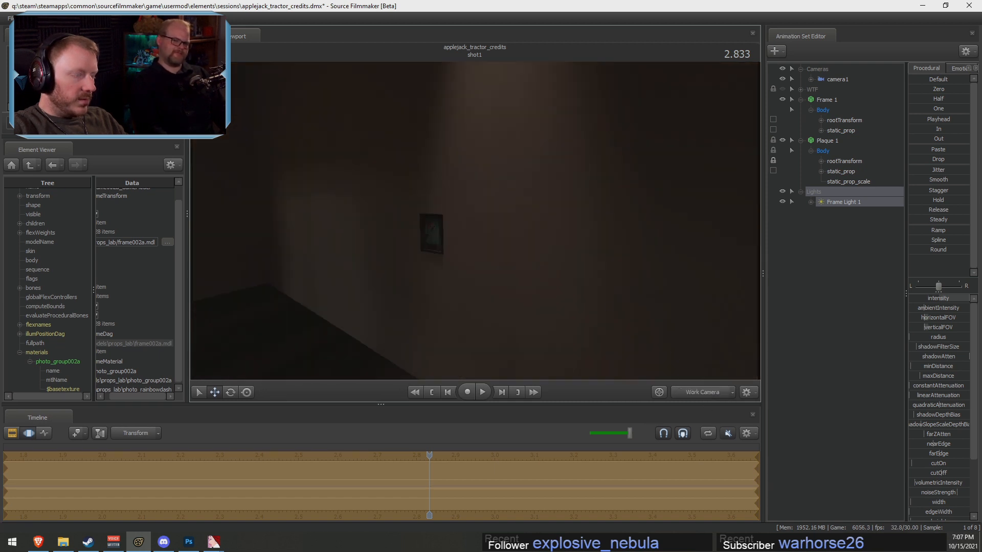
drag(475, 222, 480, 194)
key(s)
key(z)
key(w)
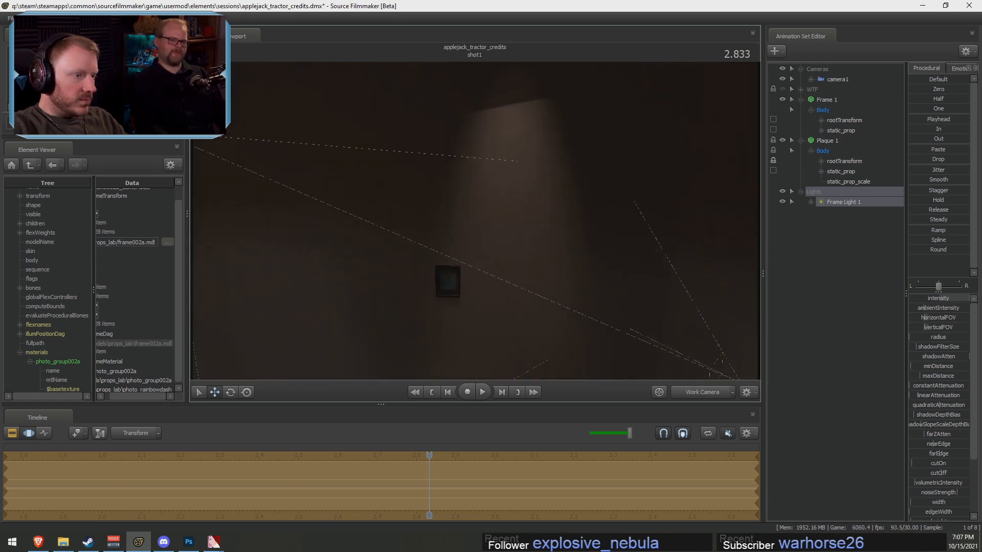
Shift Frame Light 1 sideways along the wall and switch its manipulator to global axes
click(834, 203)
key(F2)
key(F3)
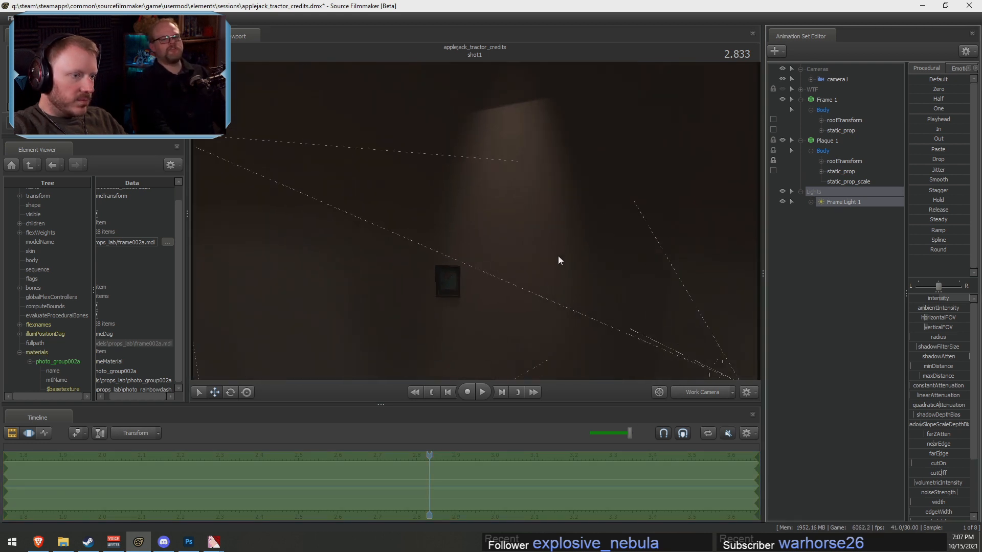
key(F2)
key(F3)
drag(557, 277, 489, 147)
key(s)
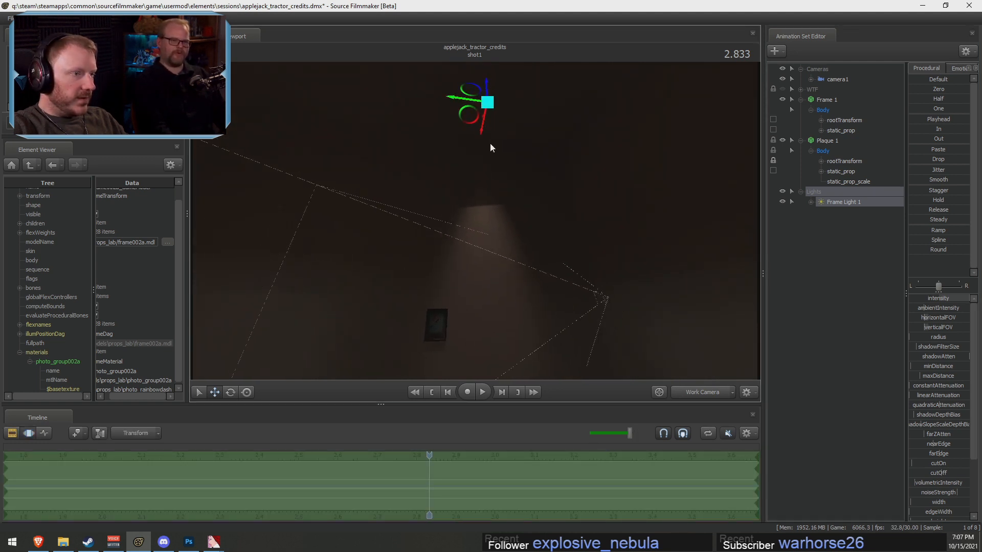
drag(469, 114, 492, 118)
right_click(503, 105)
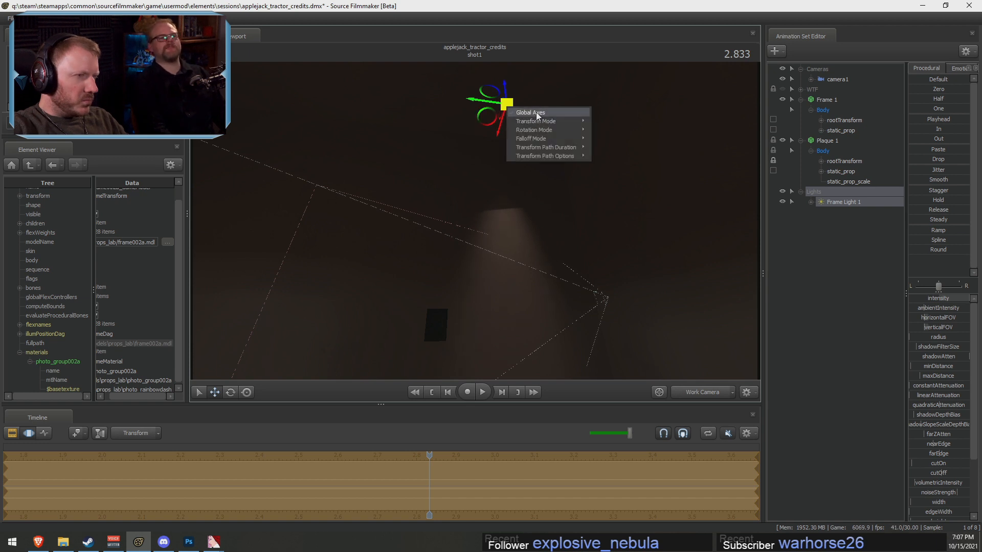
click(536, 112)
drag(587, 142, 567, 164)
drag(476, 221, 482, 238)
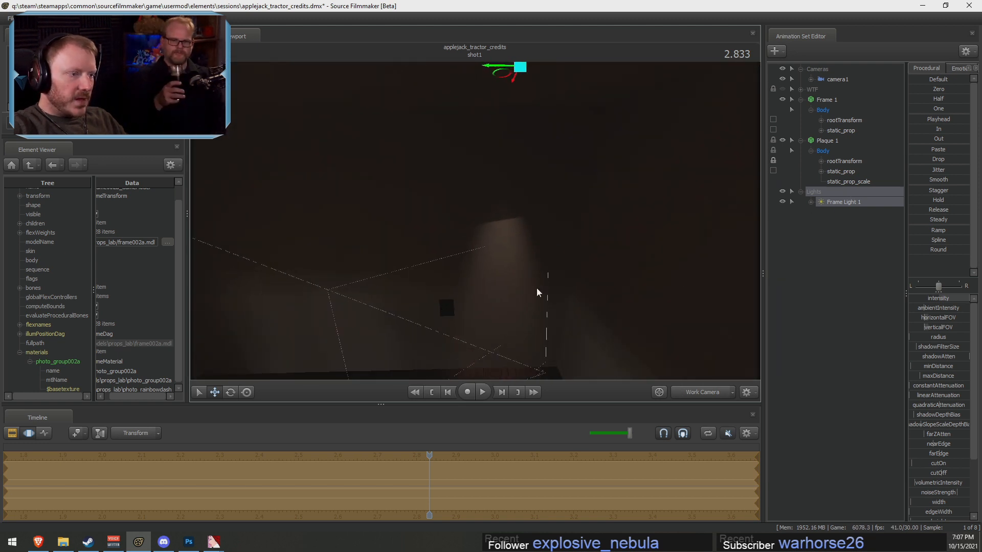
Add a scale control to Frame 1's rootTransform
click(833, 140)
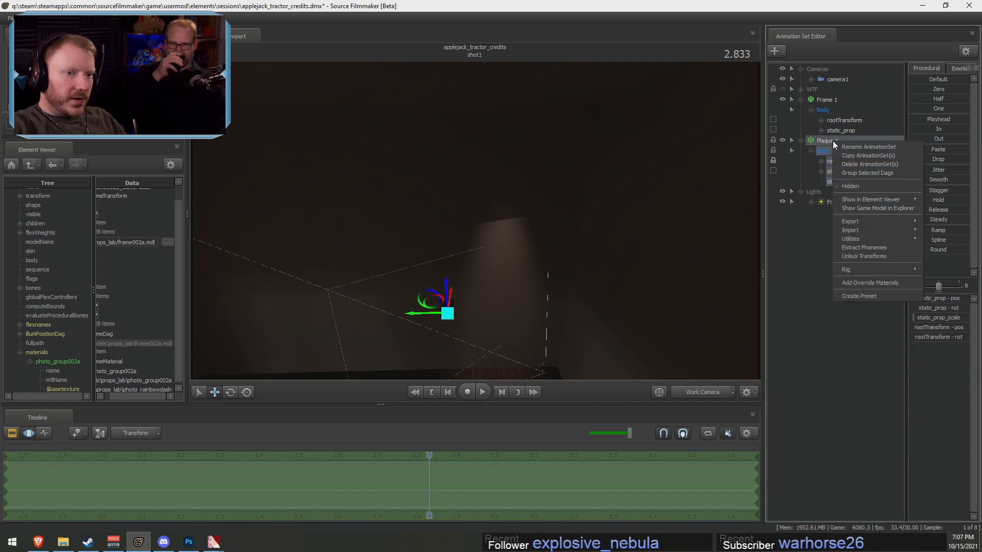
right_click(824, 102)
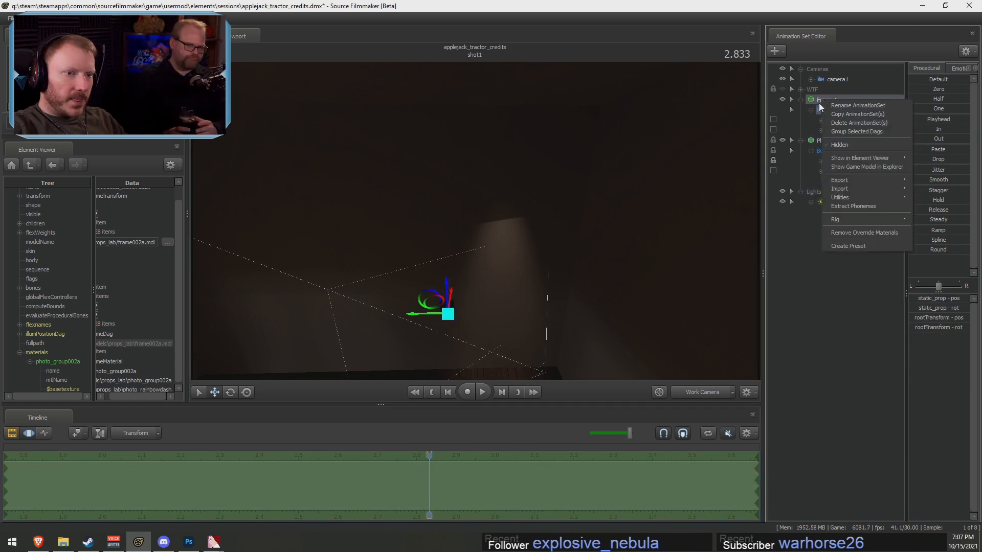
click(838, 120)
right_click(838, 120)
click(875, 145)
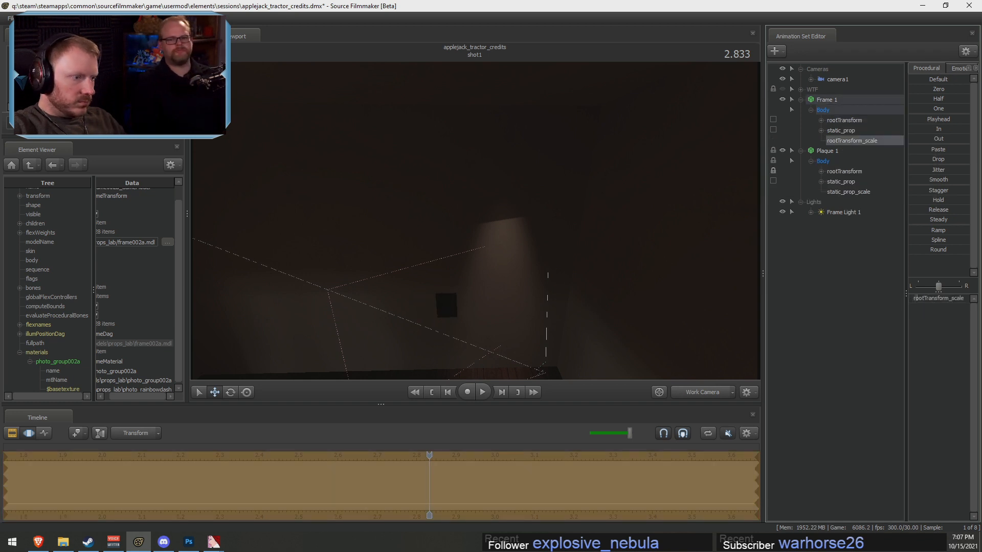
drag(562, 245, 555, 303)
key(w)
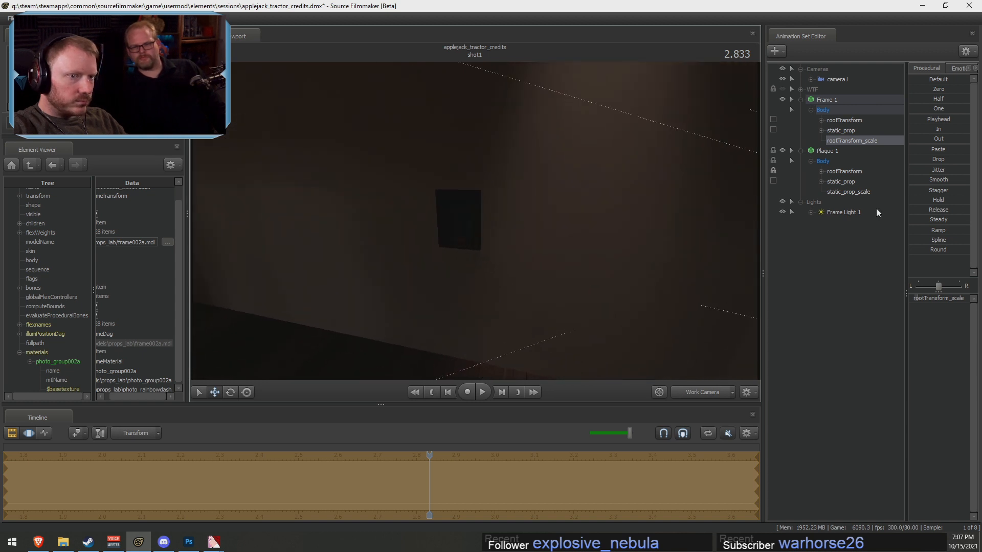
Copy the Frame 1 animation set on its own and paste it as a new set
click(833, 100)
drag(469, 239, 714, 279)
key(F2)
key(s)
drag(537, 230, 477, 251)
key(F3)
click(834, 109)
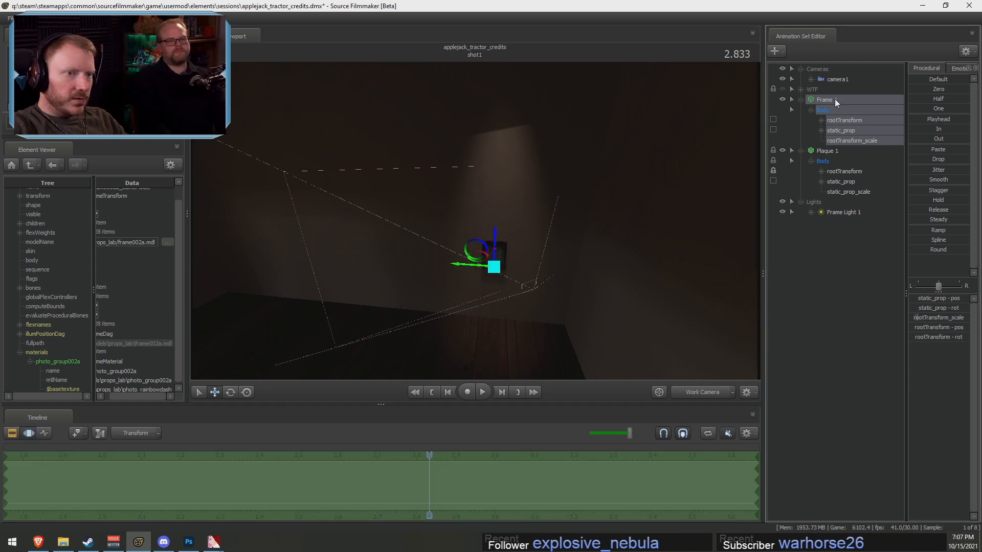
right_click(834, 99)
right_click(839, 279)
click(858, 332)
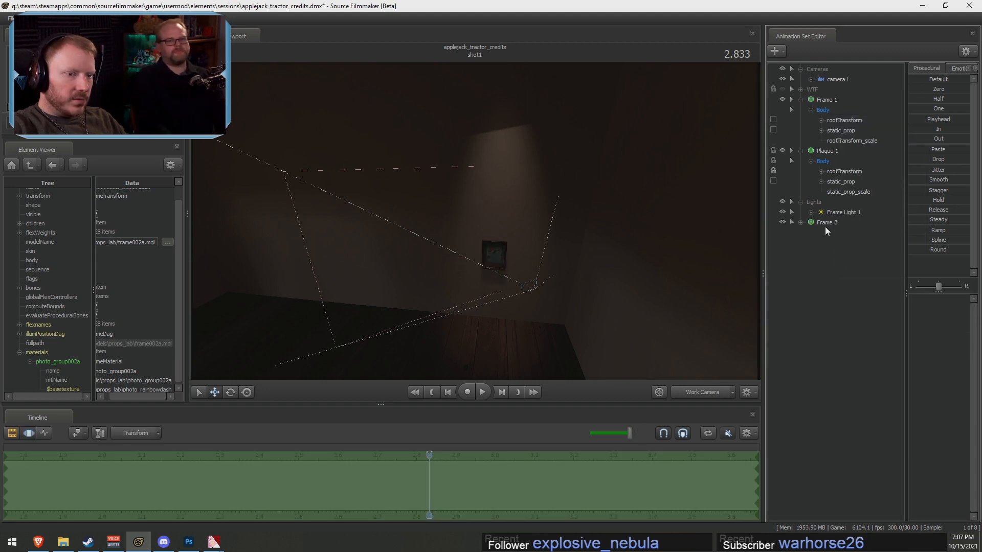
Raise the copied frame straight up the wall so it hangs above the original picture
click(824, 222)
drag(493, 244, 495, 188)
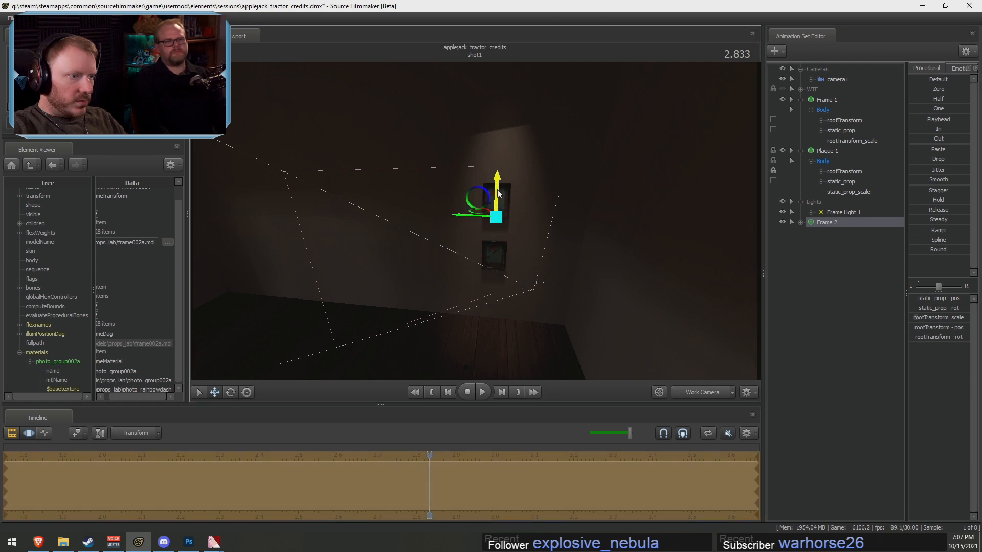
key(F2)
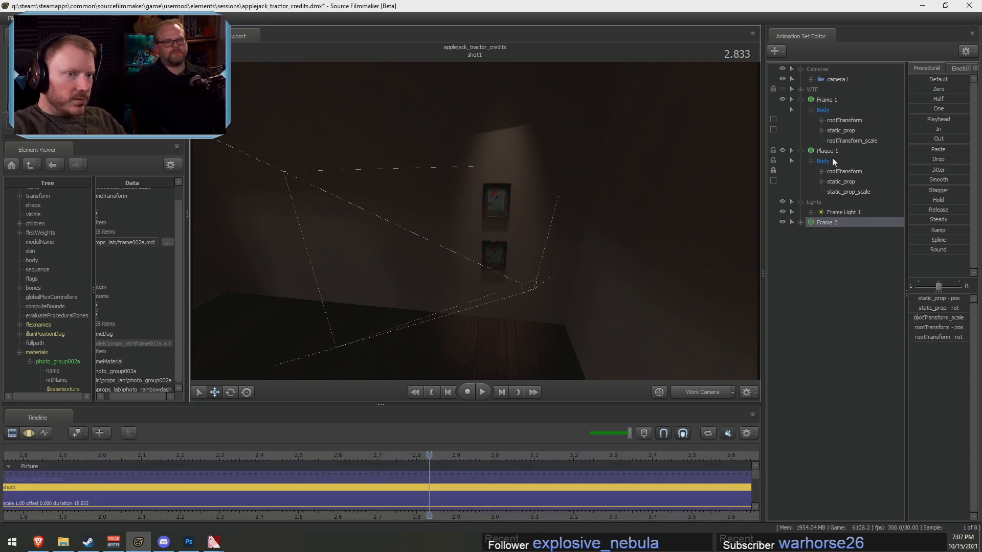
ctrl+click(837, 101)
click(800, 150)
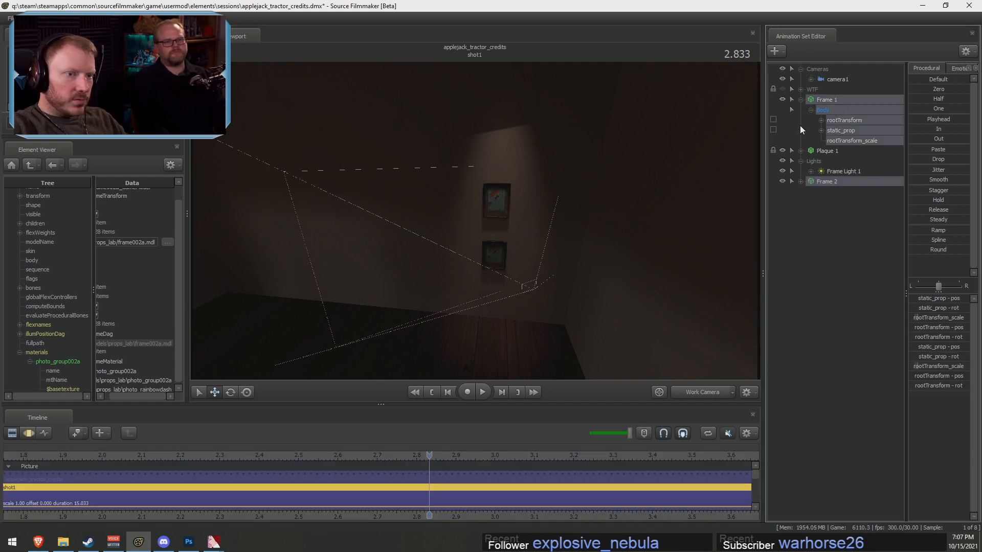
key(F3)
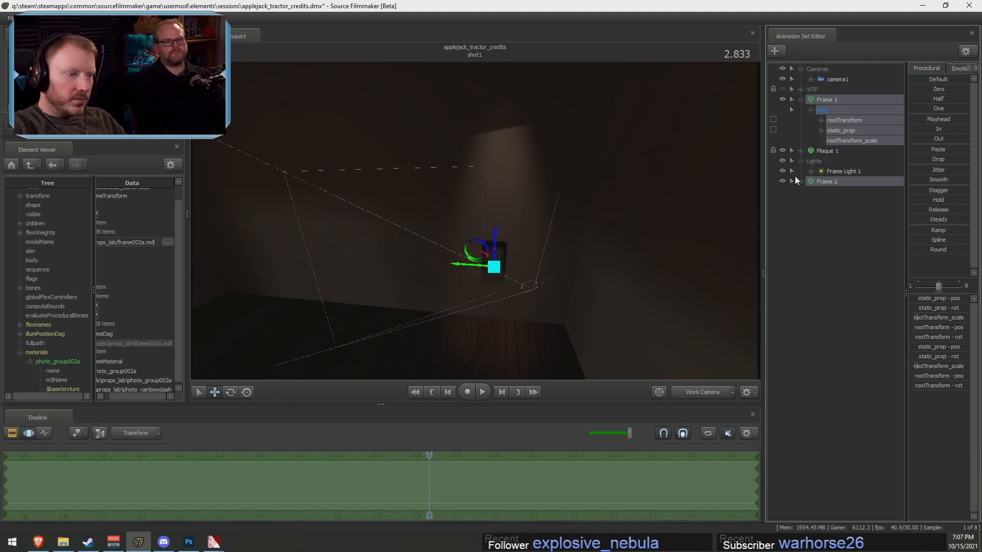
Undo the copied frame's move and its pasting
key(ctrl+v)
key(ctrl+z)
key(ctrl+z)
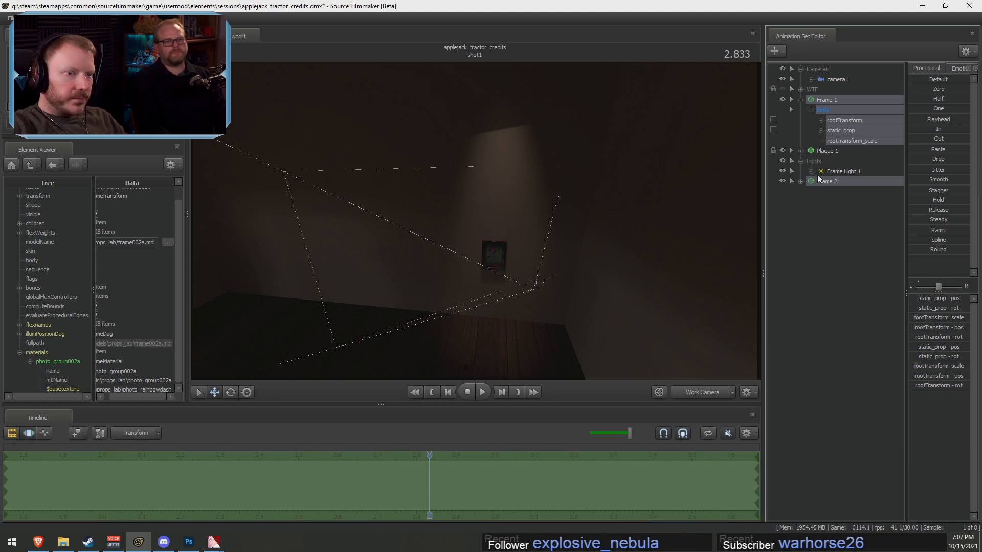
key(ctrl+z)
Copy Frame 1 and Plaque 1 together, accept the locked-controls warning, and paste them as new animation sets
click(819, 152)
click(815, 101)
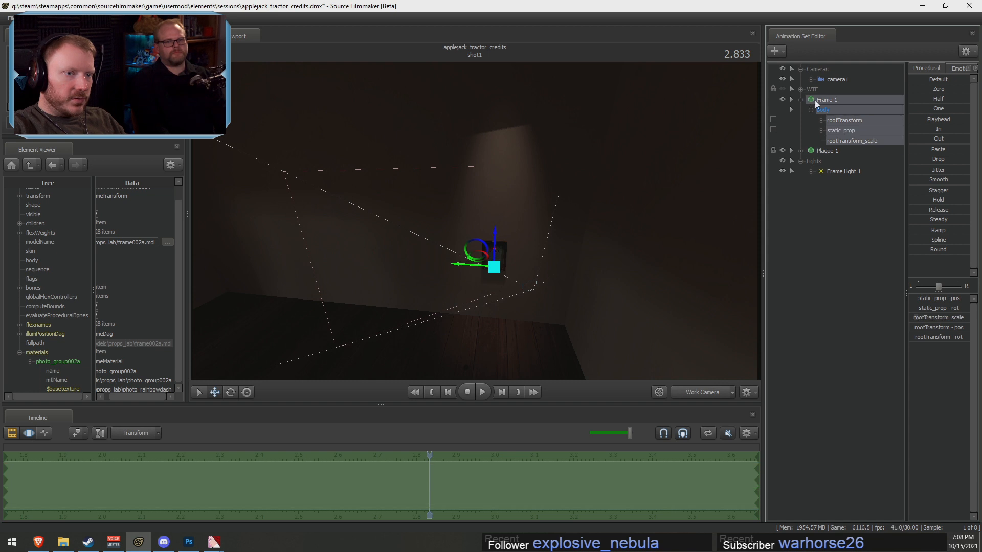
ctrl+click(834, 153)
right_click(834, 153)
click(854, 168)
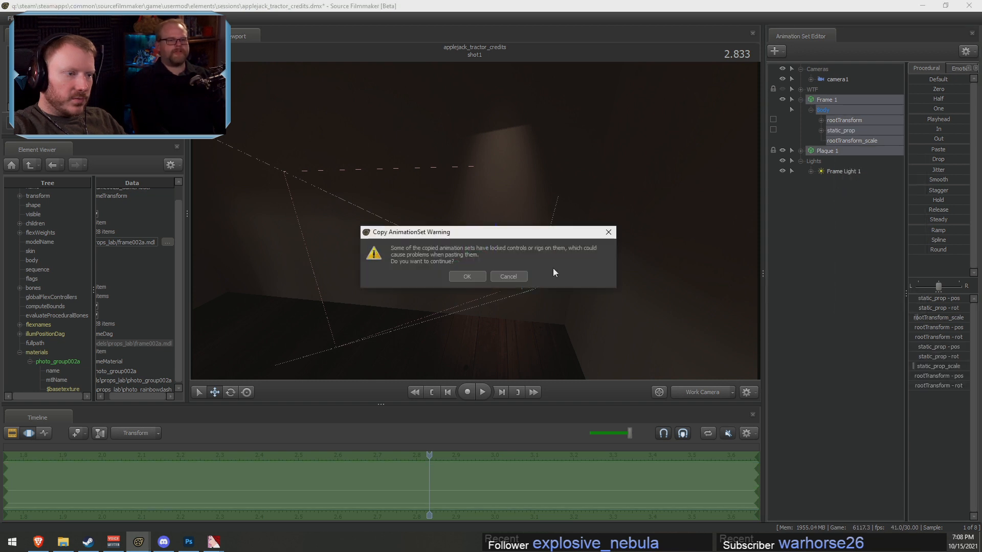
click(502, 276)
right_click(833, 218)
click(852, 272)
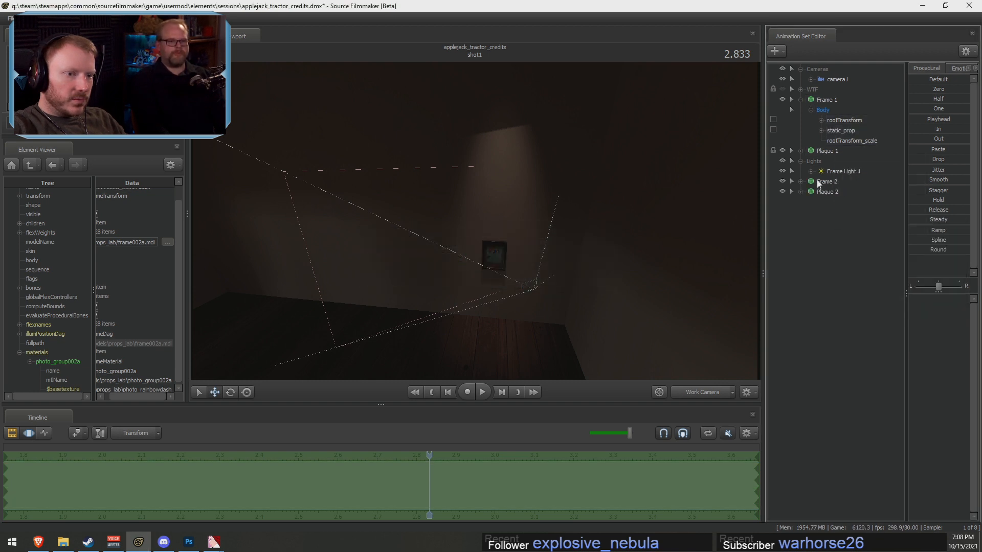
Expand the controls of Frame 2 and Plaque 2 and lock Plaque 2's rootTransform to Frame 2's rootTransform
click(821, 183)
click(800, 192)
click(800, 181)
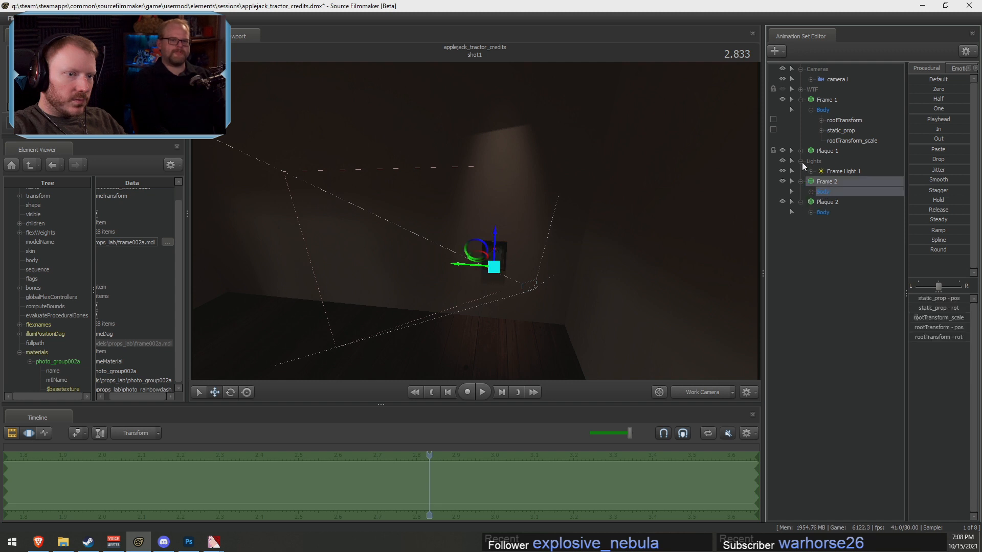
click(802, 150)
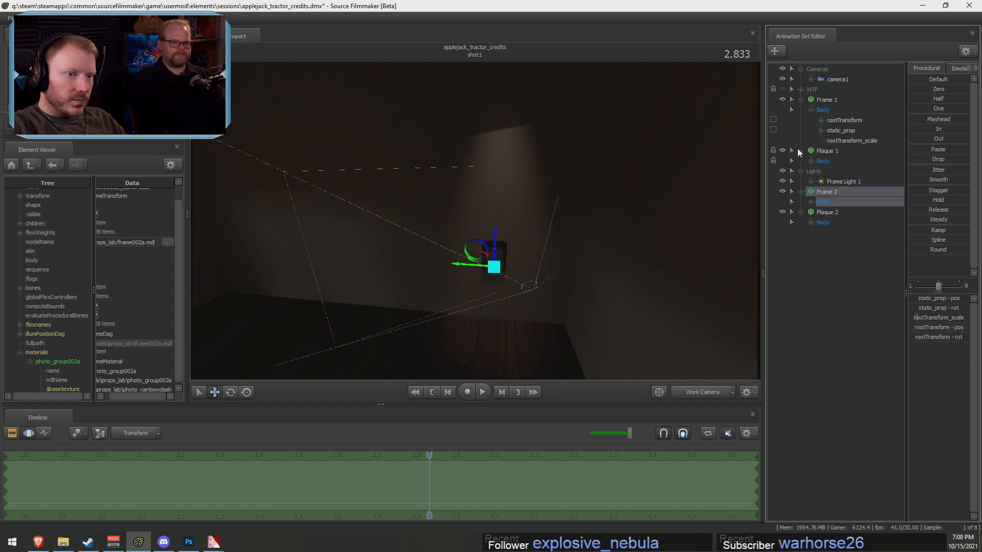
click(800, 150)
click(811, 211)
click(811, 191)
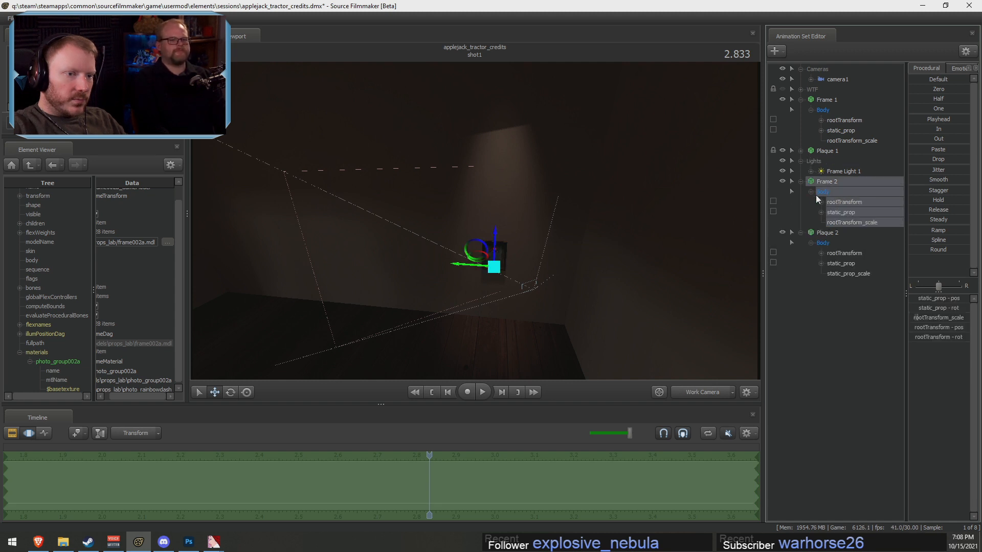
click(845, 202)
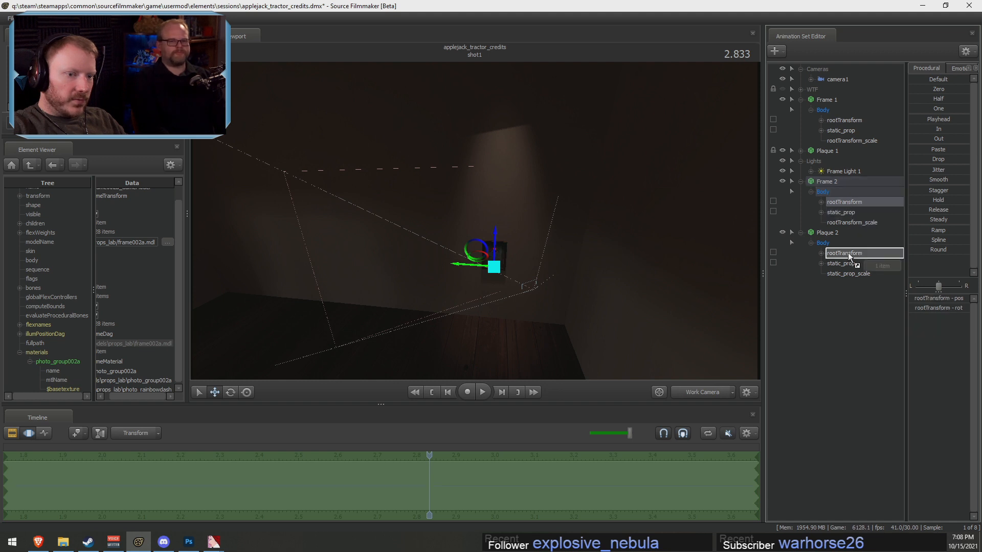
drag(648, 250, 717, 223)
key(w)
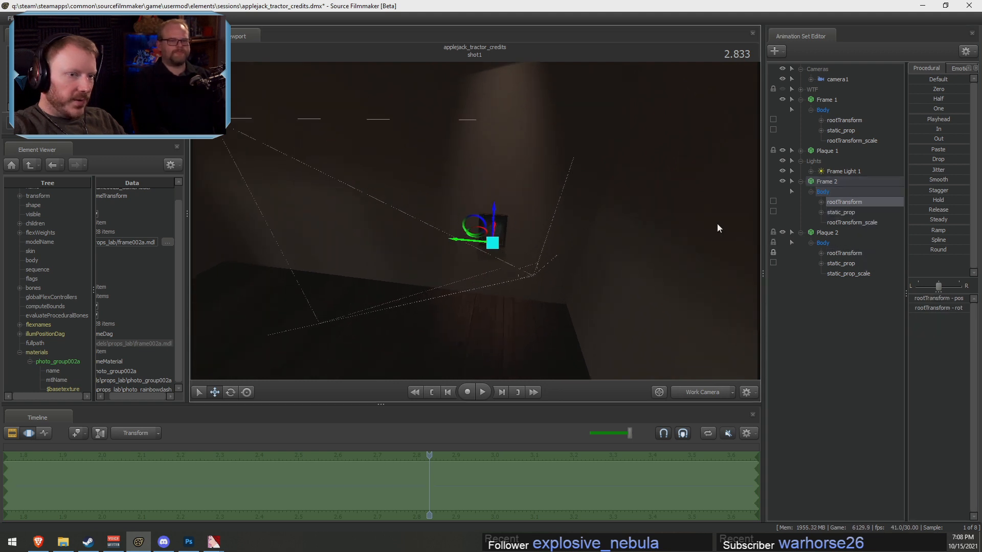
click(857, 254)
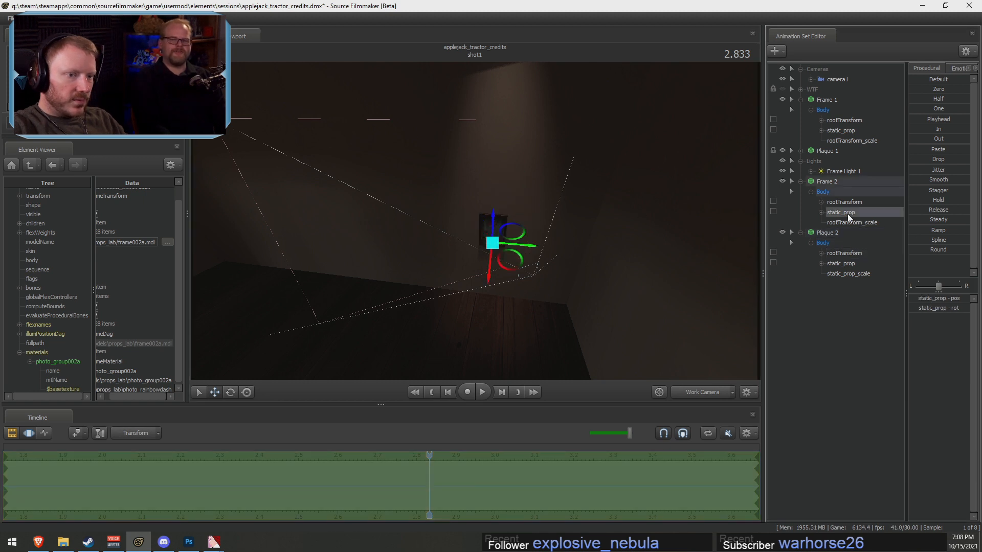
drag(842, 211, 832, 256)
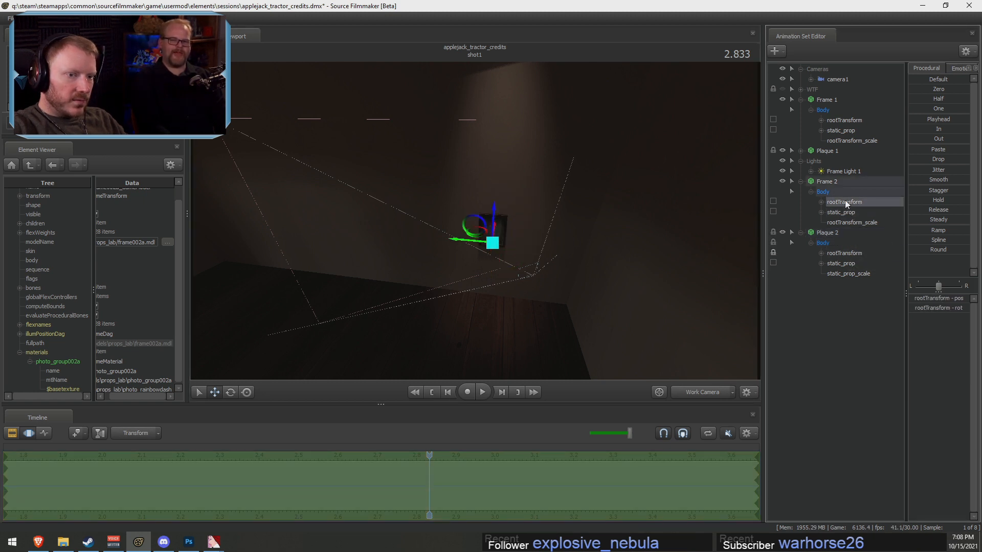
Move Frame 2 up the wall so it hangs directly above Frame 1
click(799, 181)
drag(500, 210, 472, 183)
key(w)
drag(568, 228, 465, 232)
key(F2)
key(F3)
key(F2)
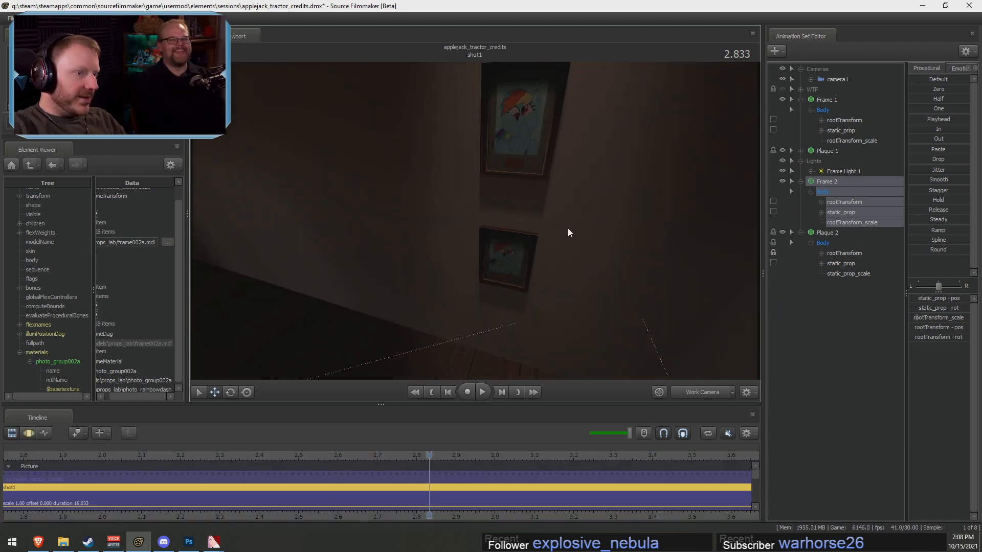
drag(606, 214, 750, 228)
Move the Lights group to just below Cameras and collapse the controls of Frame 1 and Frame 2
click(801, 182)
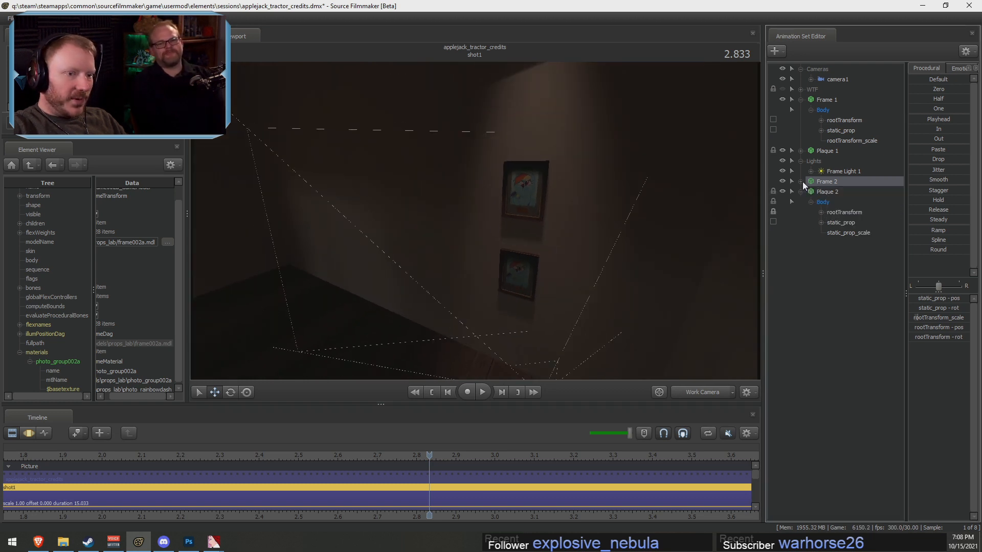
click(818, 162)
drag(819, 165, 819, 100)
click(814, 120)
click(800, 120)
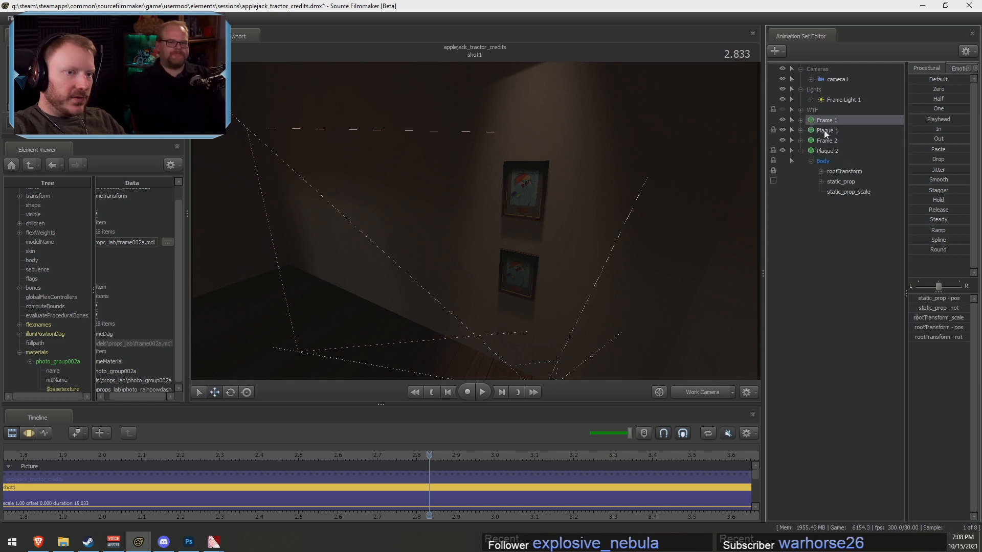
shift+click(825, 152)
click(839, 174)
right_click(832, 235)
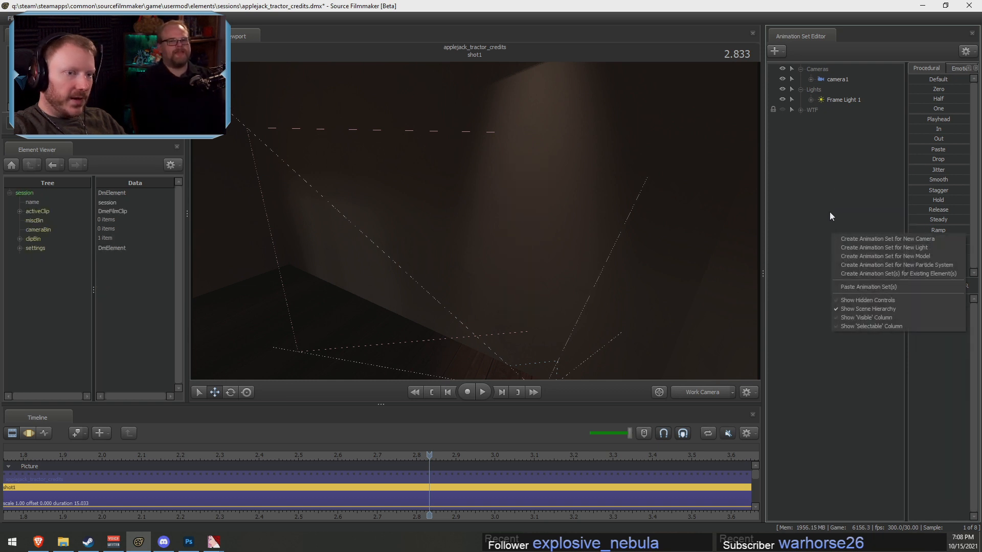
Copy Frame 1, Plaque 1, Frame 2 and Plaque 2 together, accepting the warning, and paste them as new animation sets
click(815, 122)
shift+click(829, 152)
right_click(829, 152)
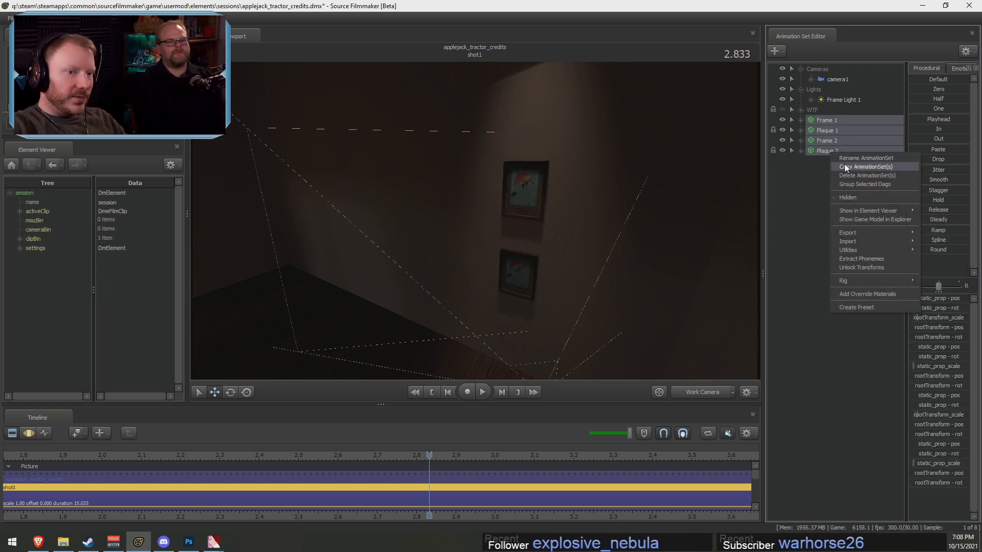
click(853, 206)
click(463, 277)
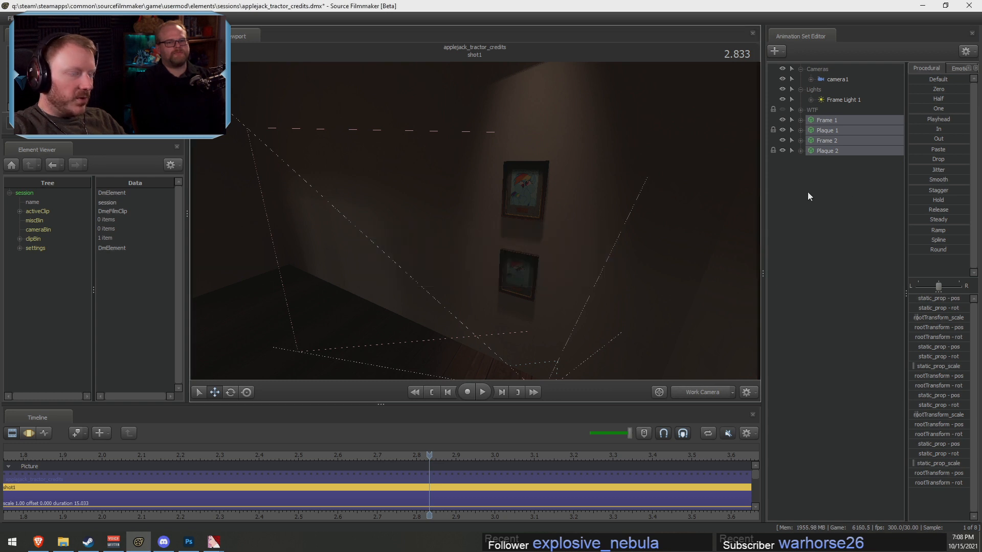
right_click(850, 203)
click(866, 256)
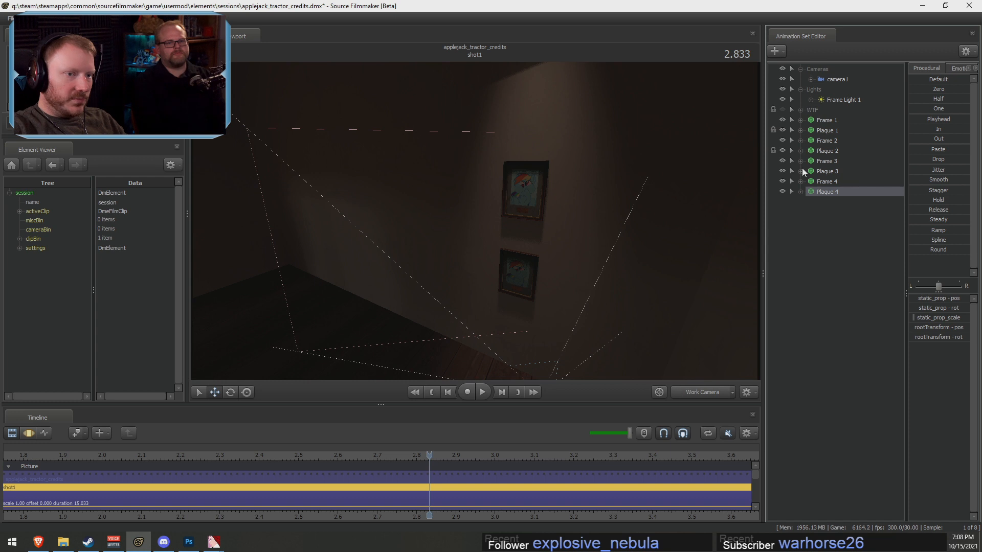
Expand the controls of Frame 3 and Plaque 3 and lock Plaque 3's rootTransform to Frame 3's static_prop
click(801, 171)
click(810, 181)
click(800, 161)
click(810, 171)
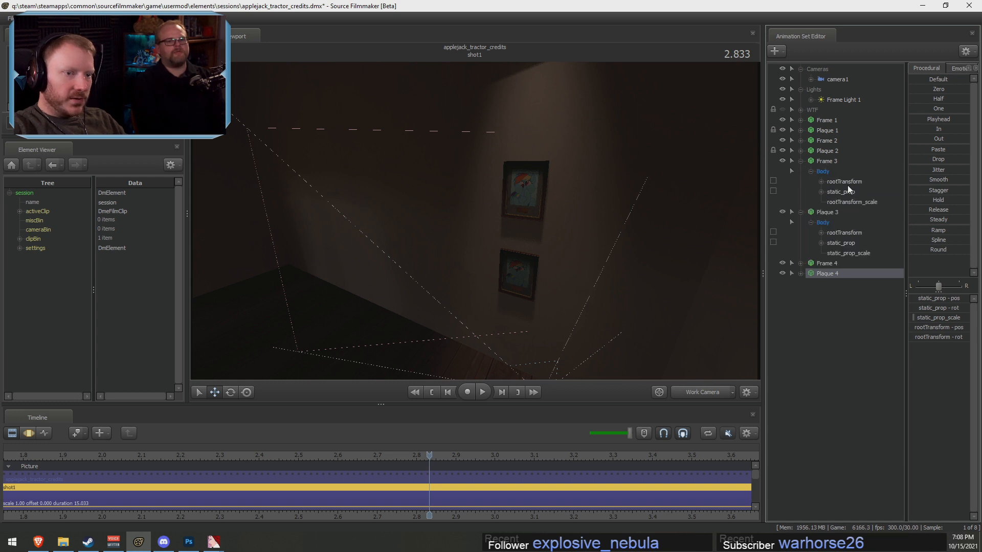
click(847, 184)
drag(843, 190, 831, 237)
Expand the controls of Frame 4 and Plaque 4 and lock Plaque 4's rootTransform to Frame 4's static_prop
click(800, 274)
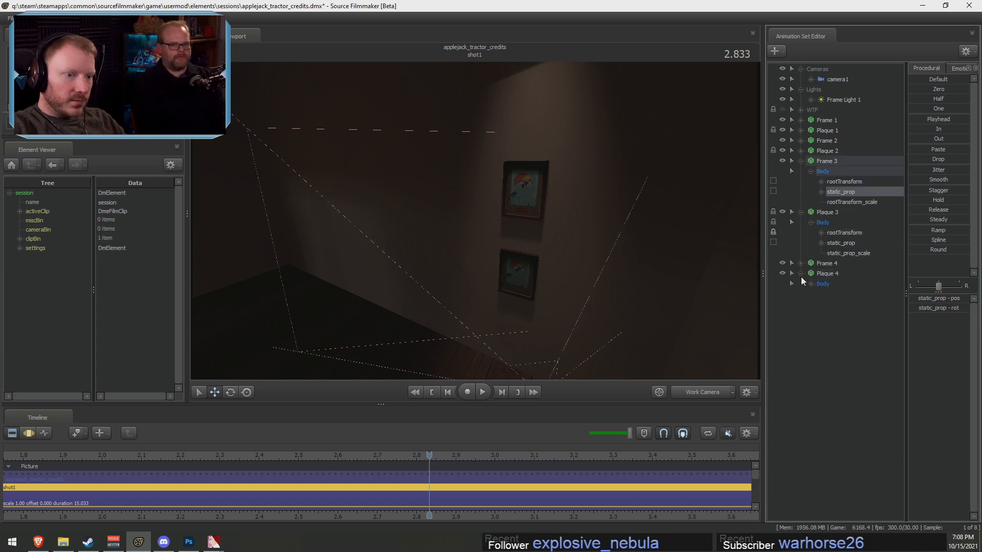
click(810, 284)
click(801, 263)
click(810, 273)
click(841, 282)
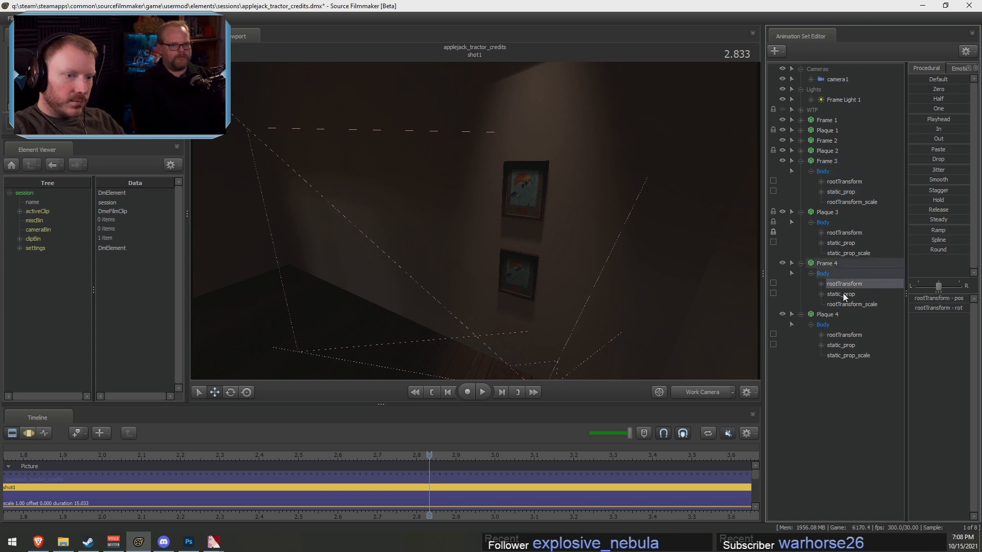
drag(842, 293, 839, 336)
Collapse the expanded frame and plaque controls, then move Frame 3, Plaque 3, Frame 4 and Plaque 4 together along the wall beside the first pair
click(800, 263)
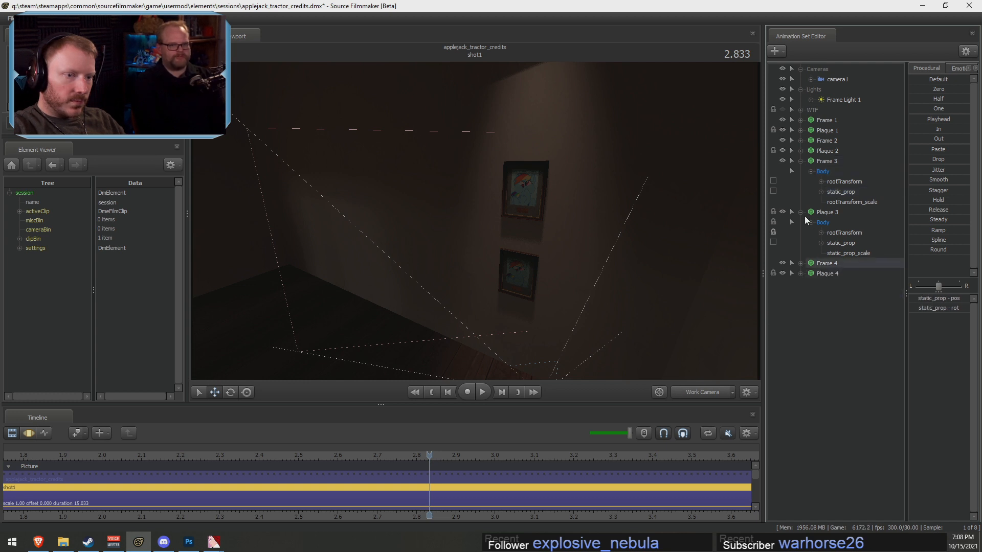
click(801, 212)
click(825, 223)
ctrl+click(830, 233)
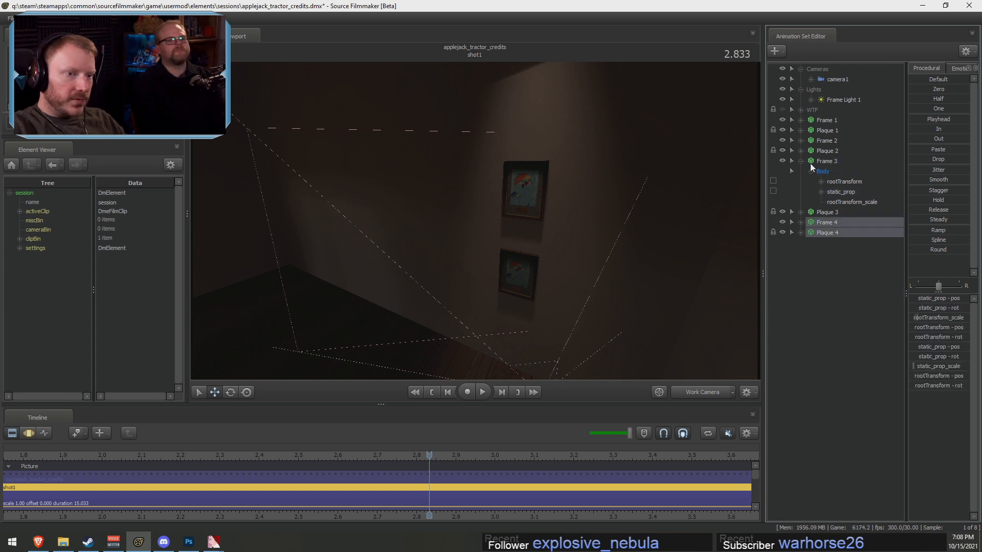
click(801, 161)
click(820, 161)
shift+click(833, 192)
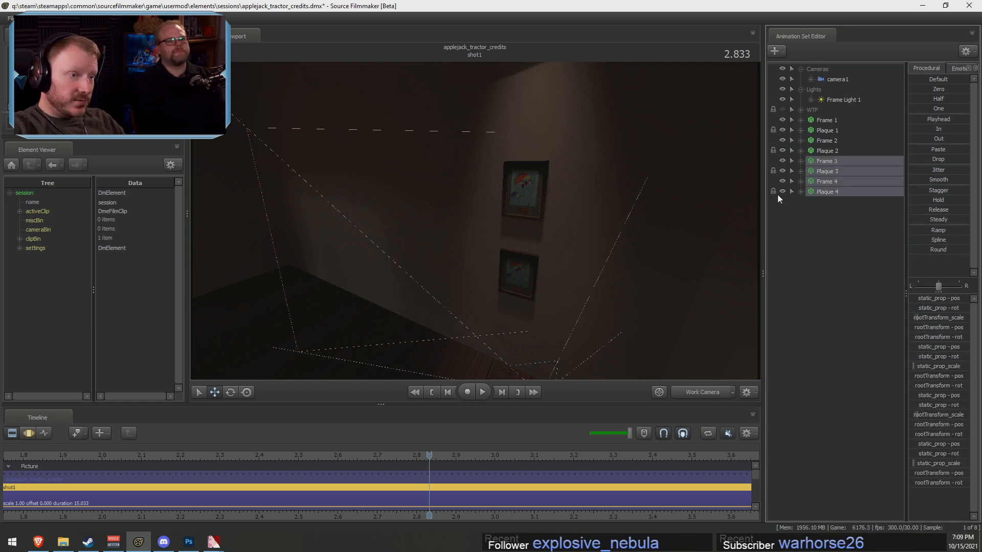
key(F3)
drag(500, 290, 435, 276)
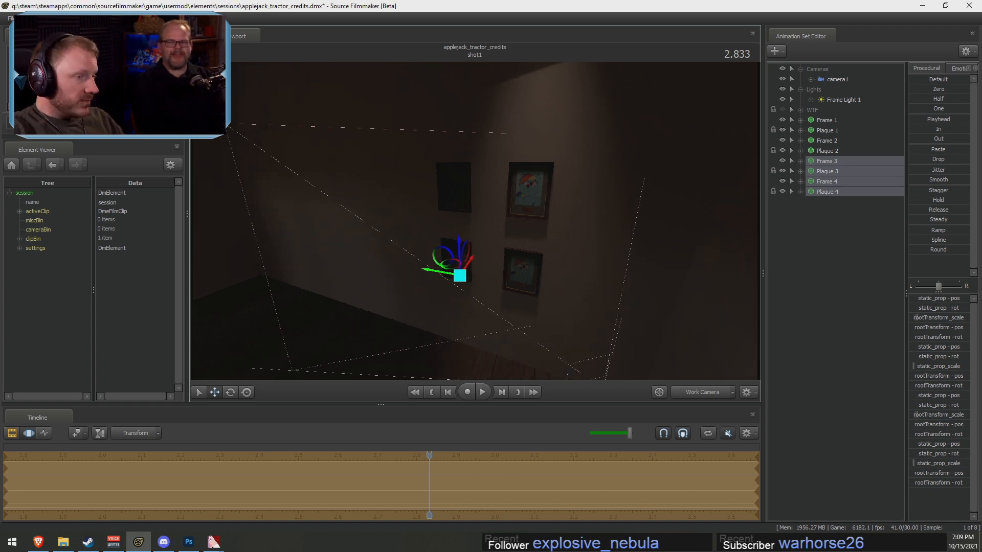
Switch the viewport to unlit display and check the spacing of the second column of frames from the first
right_click(489, 221)
click(520, 247)
key(a)
mouse_move(441, 215)
mouse_down()
mouse_move(467, 212)
mouse_move(441, 214)
mouse_up()
key(d)
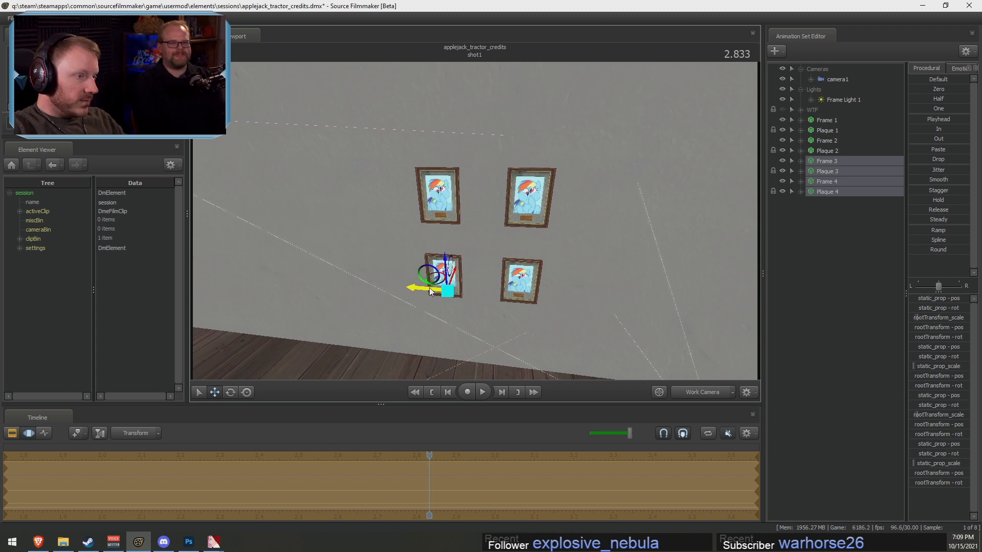
Copy all sets from Frame 1 to Plaque 4 together, accepting the warning, and paste them as new animation sets
drag(831, 121, 823, 191)
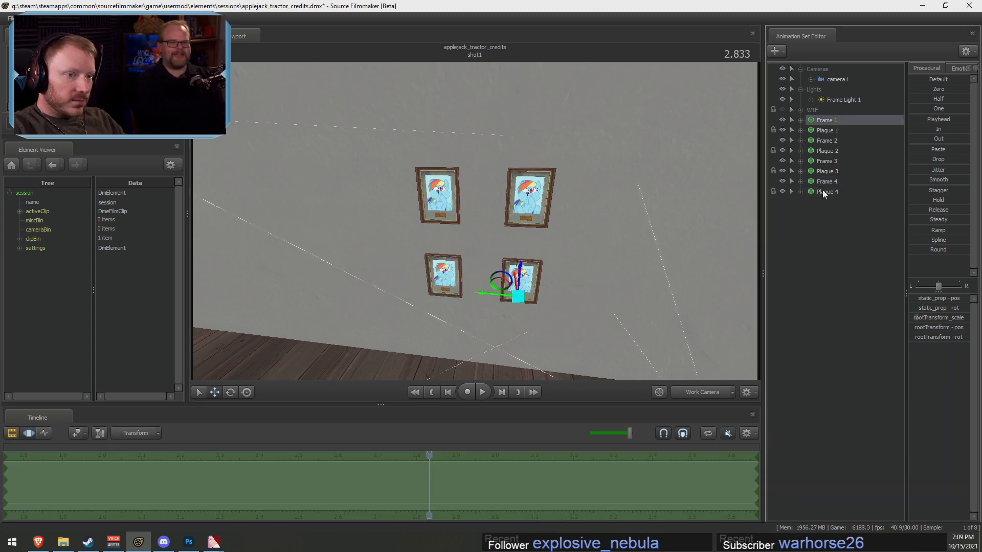
right_click(833, 197)
click(811, 229)
click(467, 276)
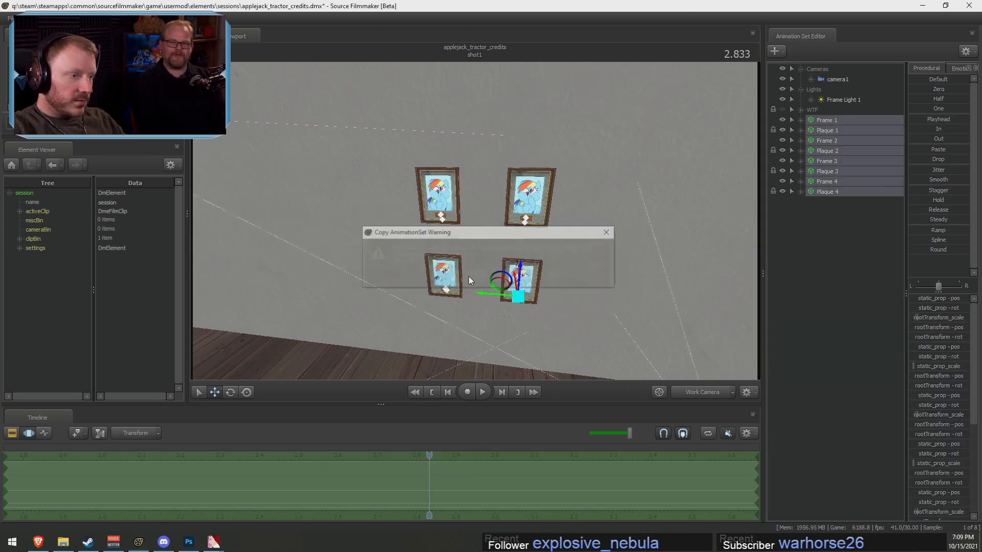
right_click(866, 266)
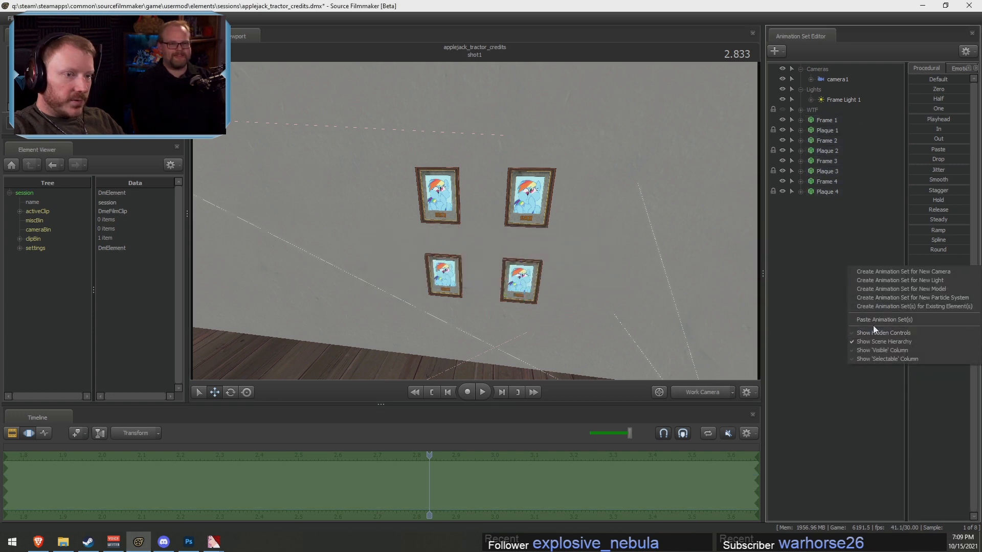
click(874, 319)
Lock Plaque 5's rootTransform to Frame 5's static_prop and collapse both sets' controls
click(821, 200)
click(800, 212)
click(801, 202)
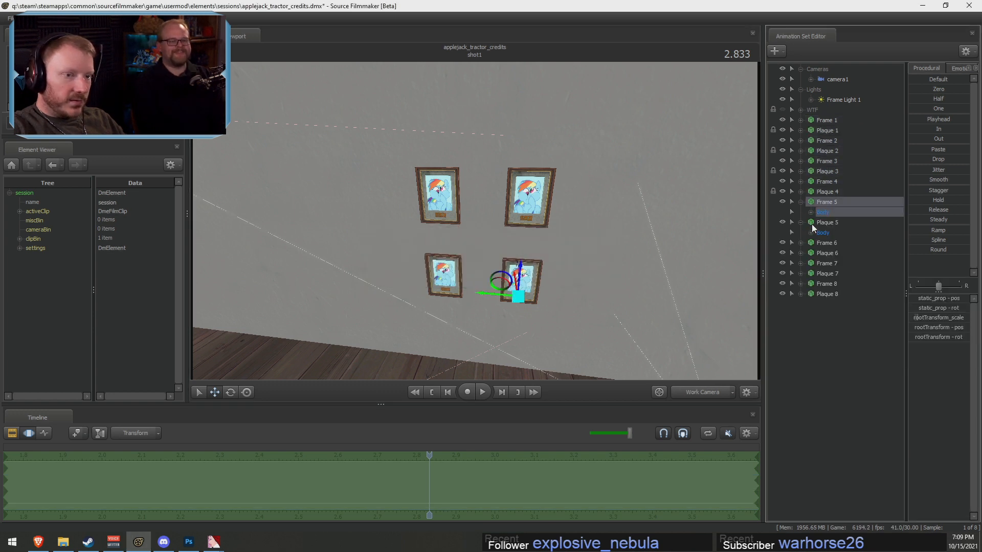
click(811, 233)
click(810, 212)
drag(847, 232, 838, 272)
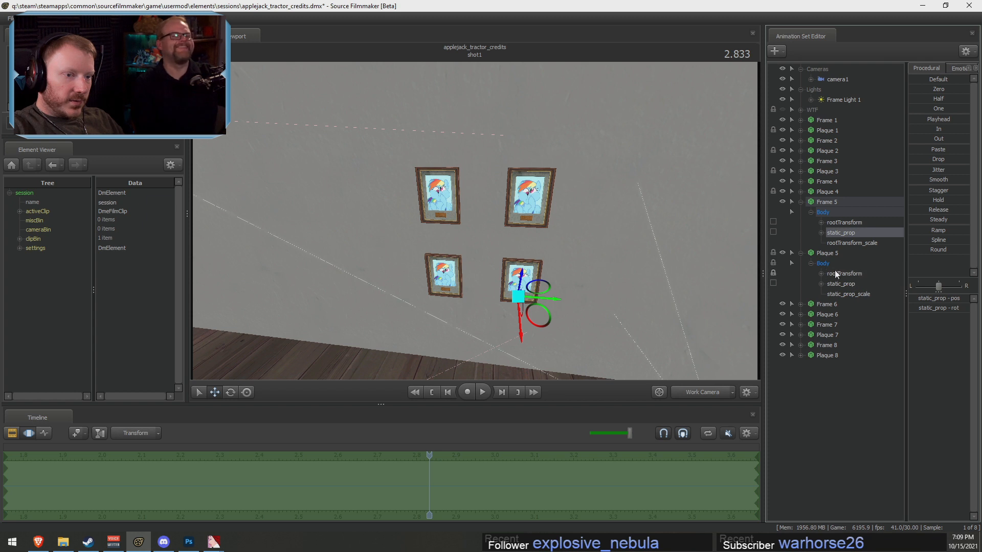
click(800, 253)
click(801, 203)
Lock Plaque 6's rootTransform to Frame 6's static_prop and collapse both sets' controls
click(801, 222)
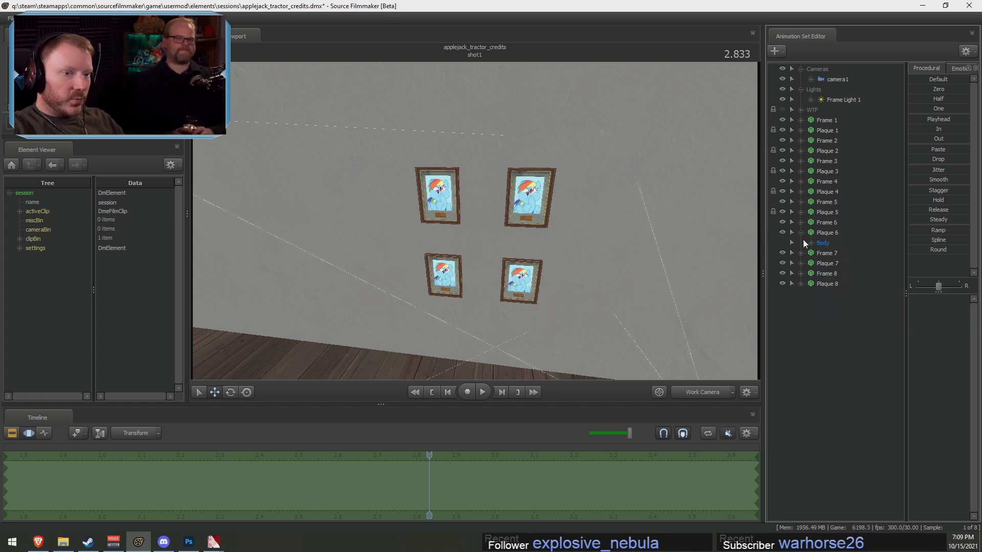
click(801, 242)
click(811, 253)
click(810, 233)
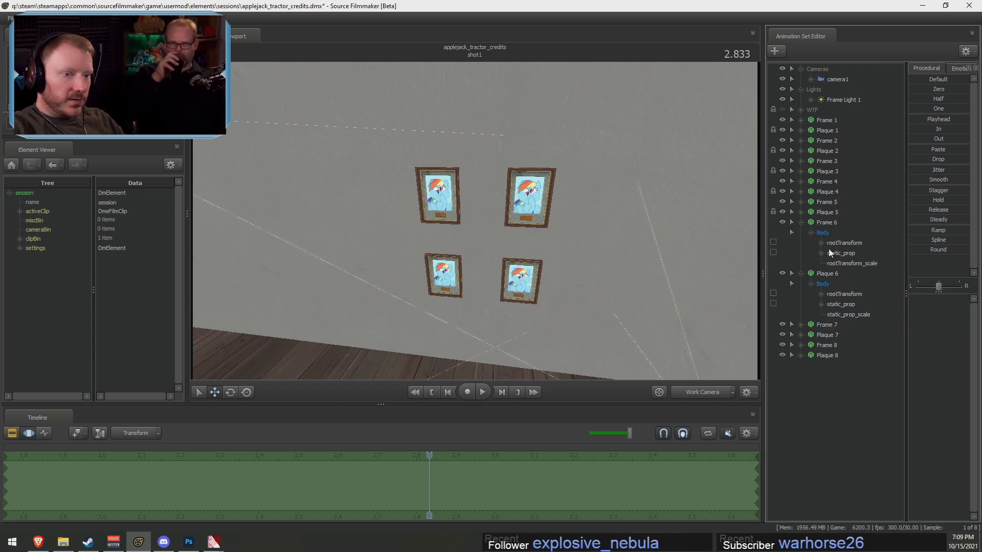
click(843, 254)
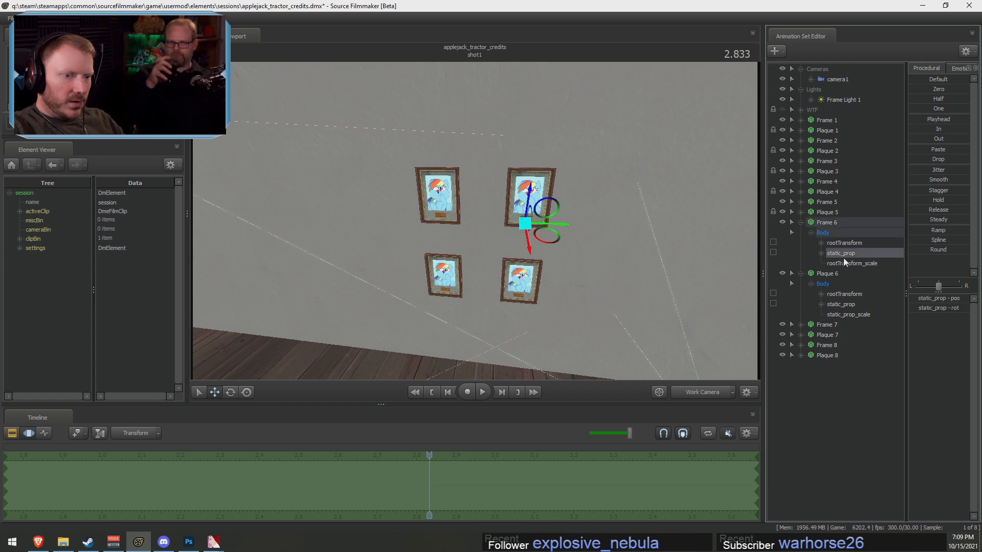
drag(842, 257, 835, 292)
click(801, 223)
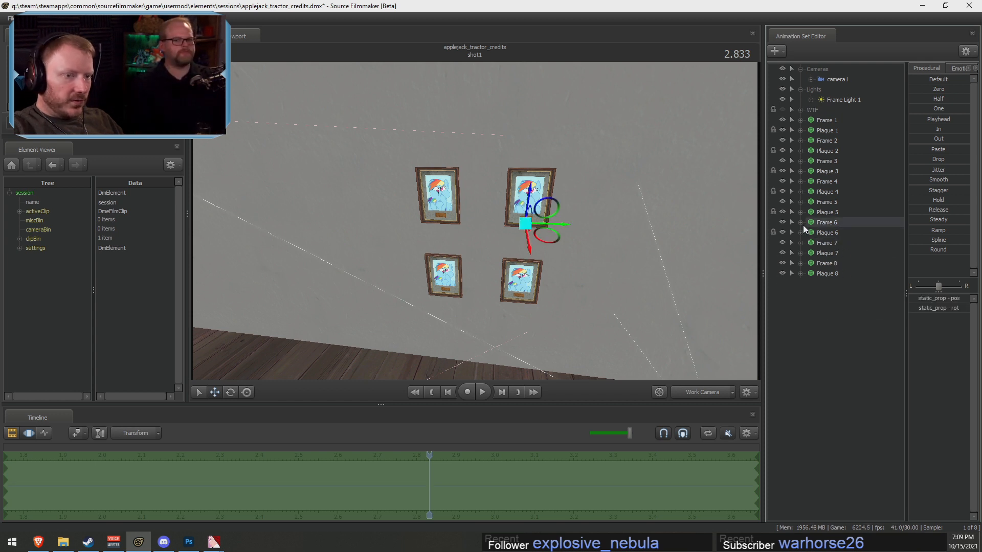
Lock Plaque 7's rootTransform to Frame 7's static_prop and collapse both sets' controls
click(801, 253)
click(802, 244)
click(811, 273)
click(810, 253)
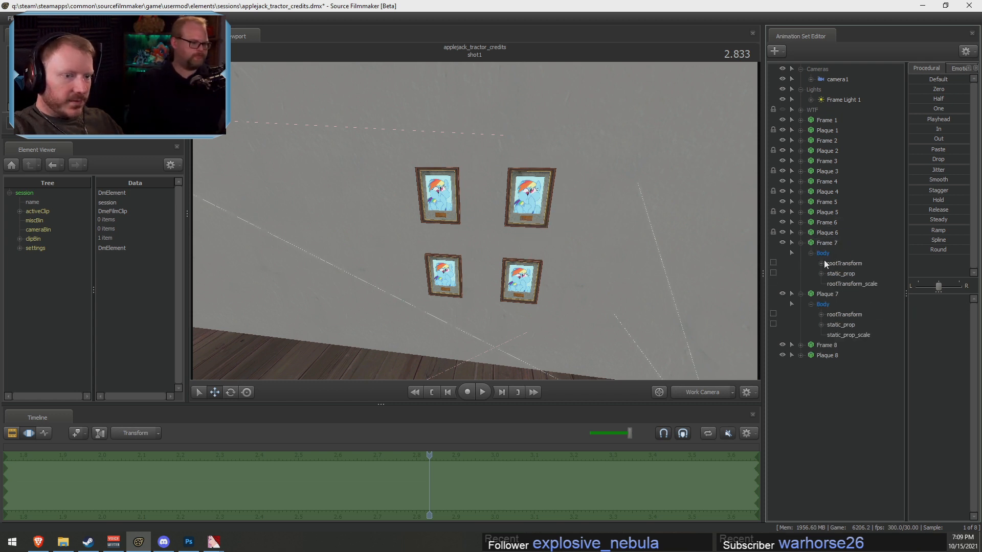
drag(836, 272, 837, 313)
click(800, 294)
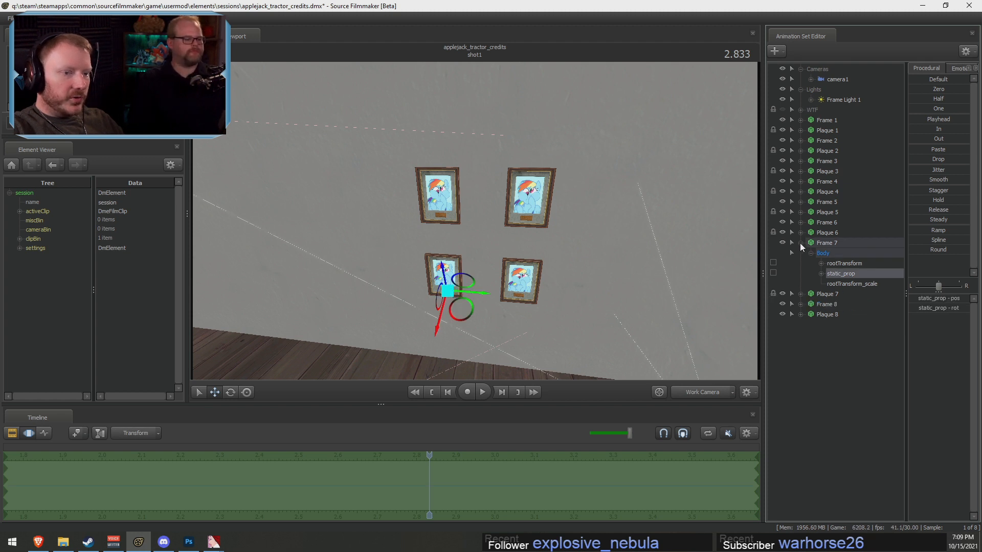
click(800, 242)
Lock Plaque 8's rootTransform to Frame 8's static_prop and collapse both sets' controls
click(811, 274)
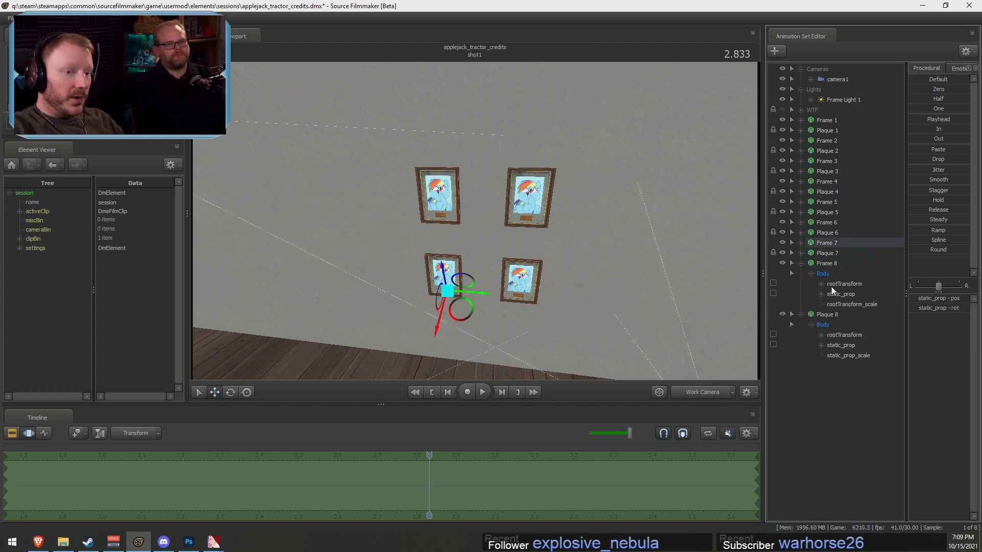
drag(838, 294, 845, 335)
click(800, 314)
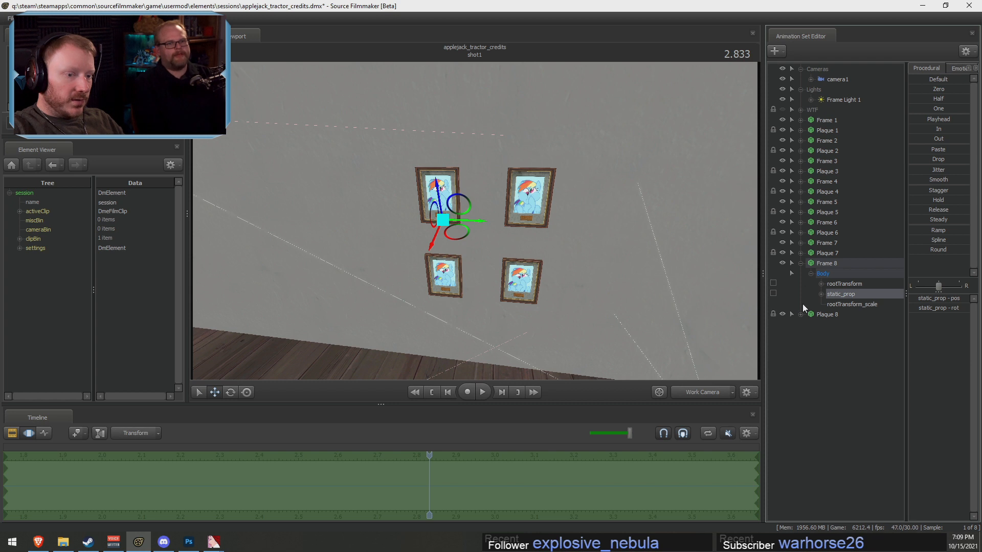
click(801, 264)
Move all sets from Frame 5 to Plaque 8 together along the wall, continuing the two rows with even spacing
click(824, 273)
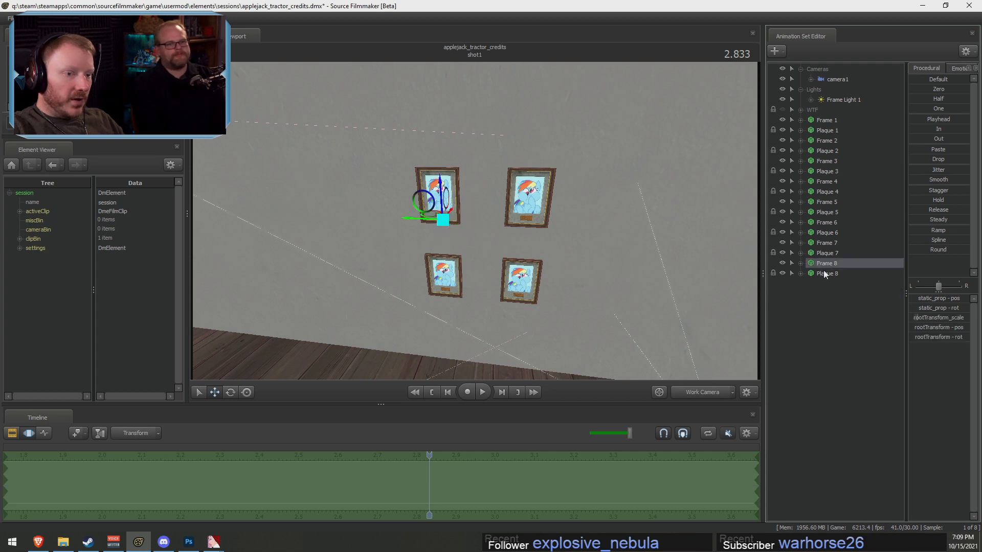
shift+click(827, 202)
drag(479, 294, 296, 279)
key(d)
key(a)
drag(475, 225, 474, 220)
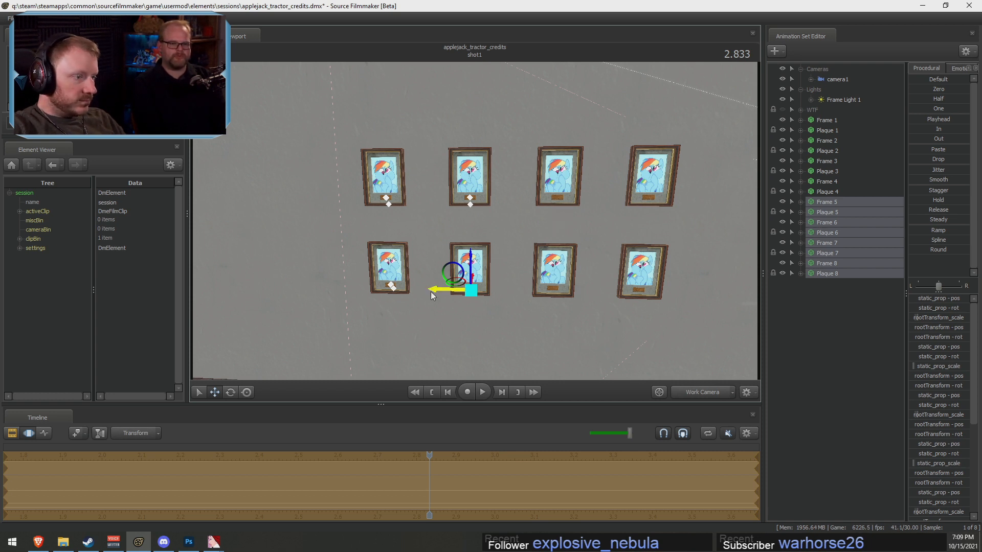
drag(431, 292, 432, 302)
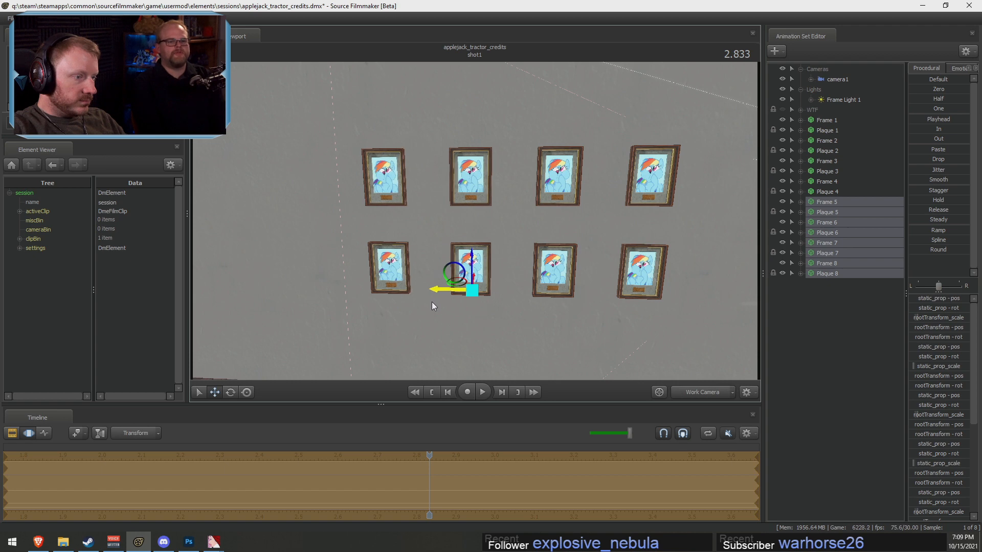
Restore the lit viewport display and select Frame Light 1, bringing it into view above the frames
right_click(527, 276)
click(555, 304)
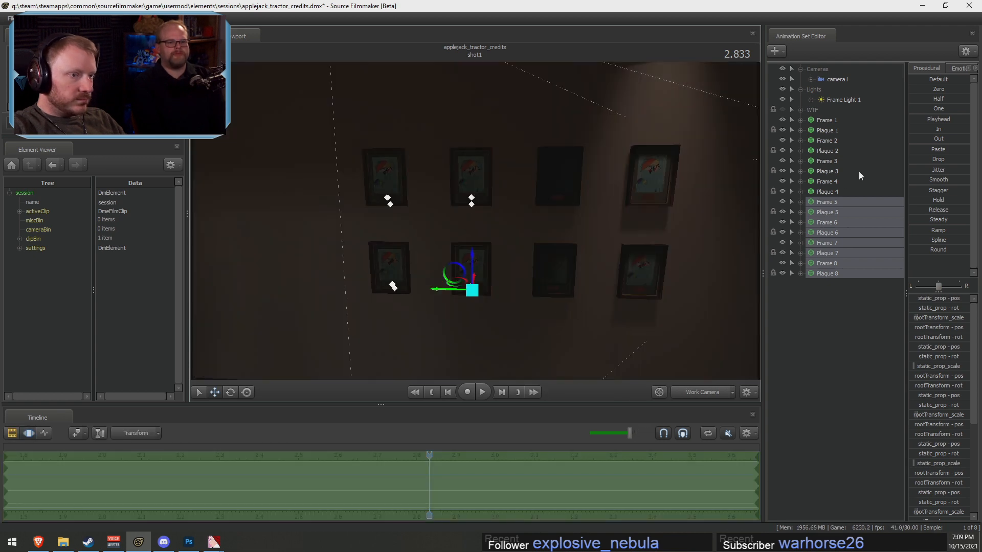
click(834, 109)
click(835, 100)
key(s)
drag(664, 176, 475, 216)
key(F2)
key(F3)
drag(714, 317, 499, 86)
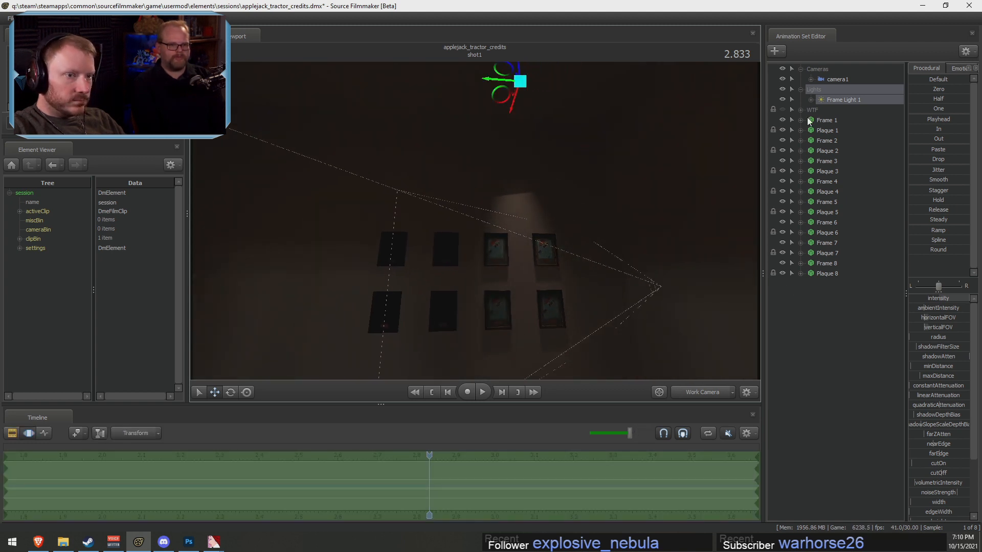
Group all sets from Frame 1 to Plaque 8 and rename the group as Frames
click(824, 121)
shift+click(836, 271)
right_click(838, 271)
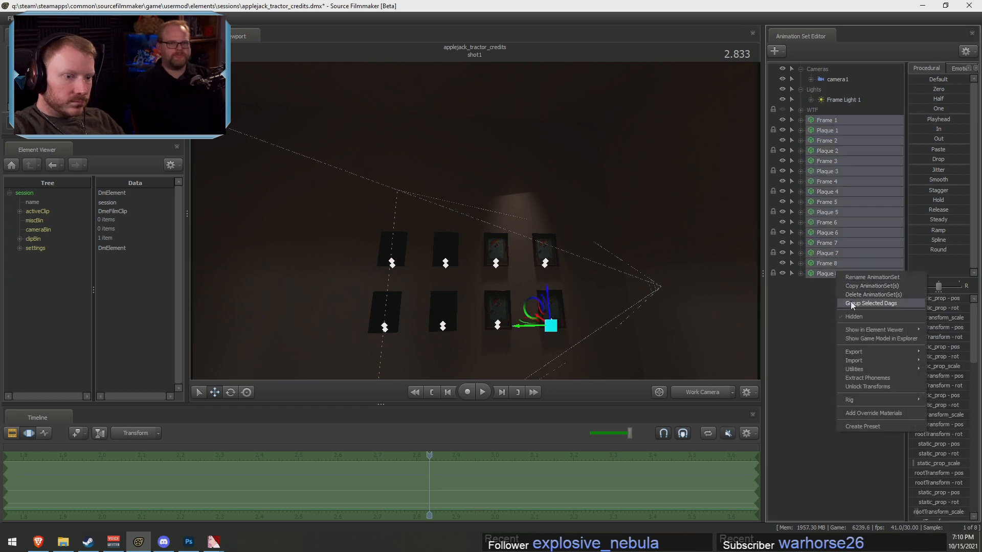
click(851, 303)
right_click(821, 120)
click(826, 128)
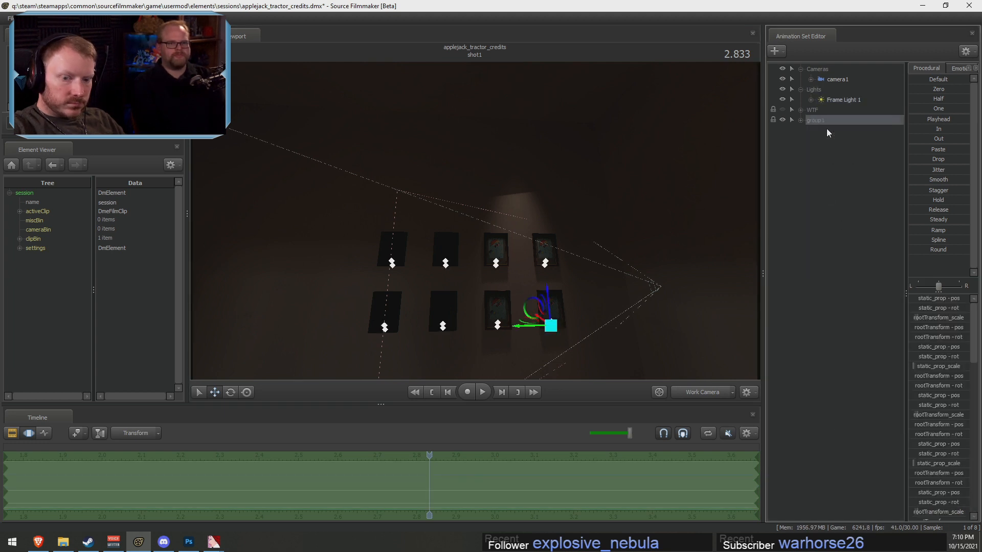
text(Frames)
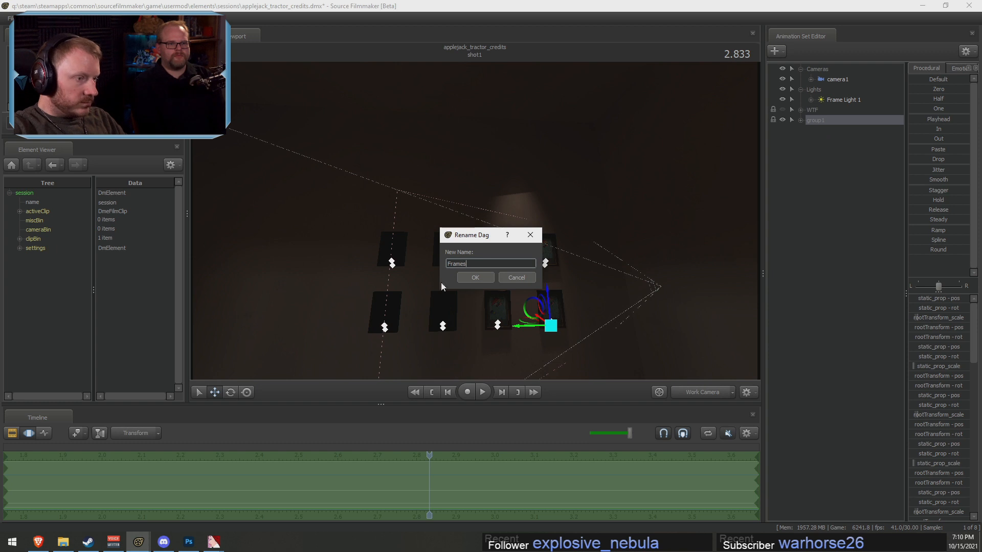
key(Return)
Copy and paste Frame Light 1, then move the duplicate light along the wall to above the four newer frames
right_click(842, 95)
click(850, 111)
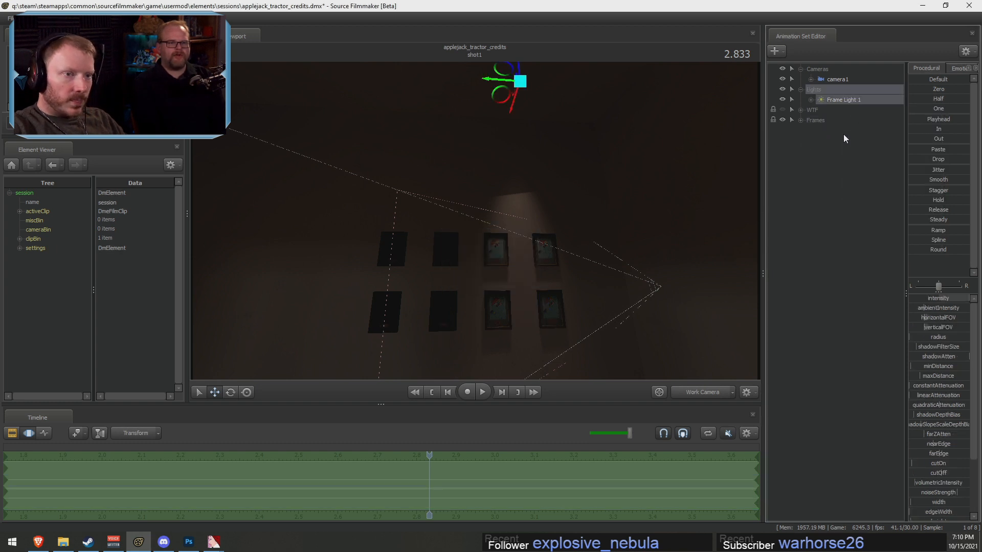
right_click(843, 135)
click(877, 183)
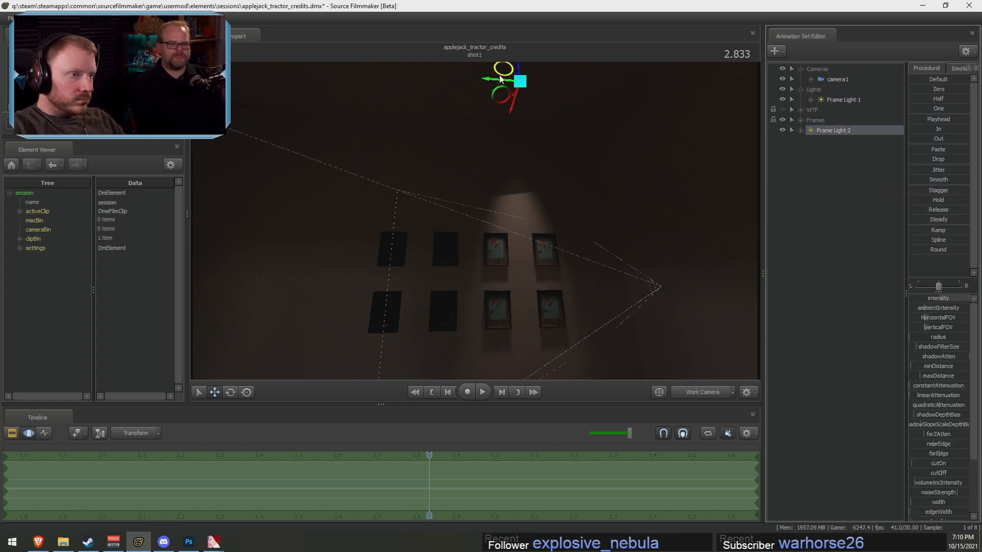
drag(500, 78, 395, 93)
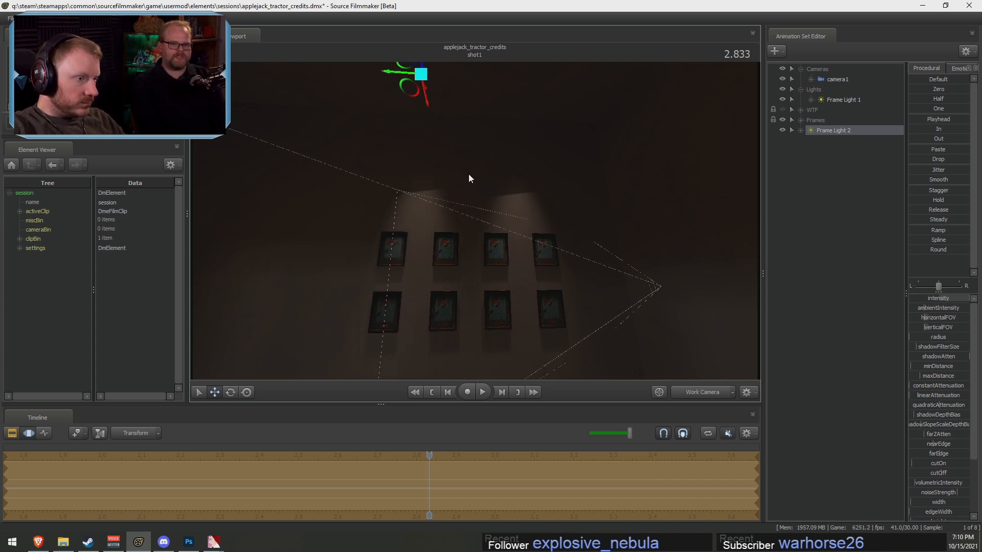
Try adjusting the minDistance of Frame Light 2 while viewing the frame wall at an angle
drag(544, 275, 479, 219)
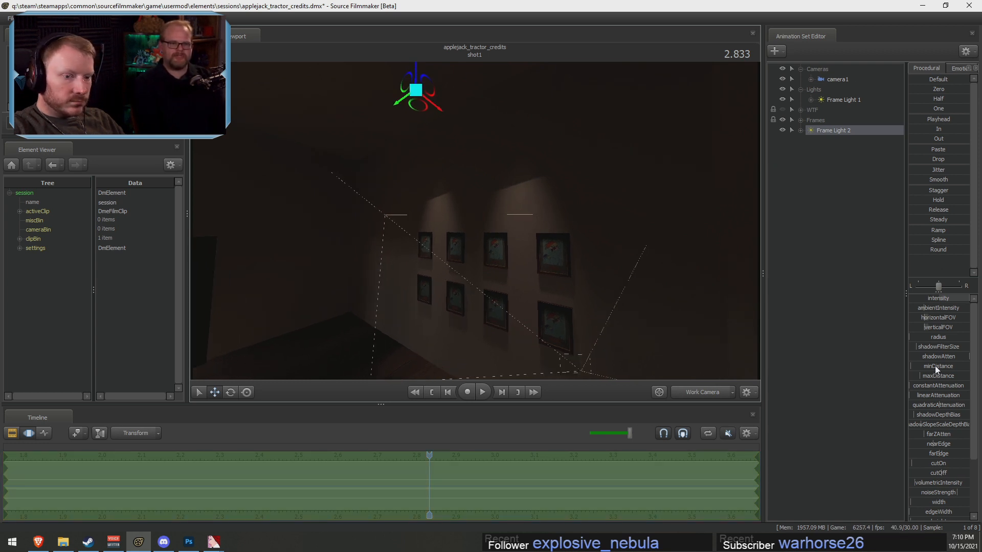
drag(939, 364, 944, 370)
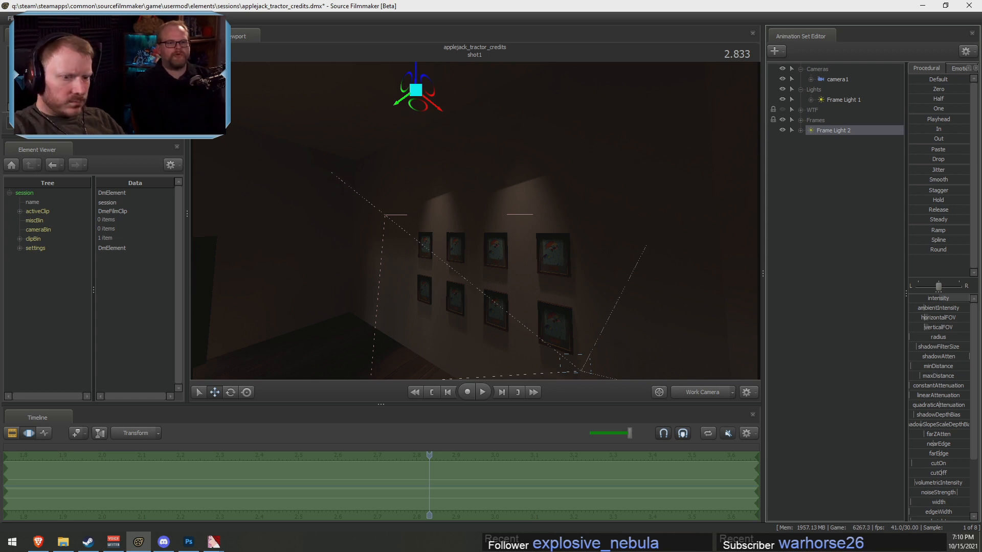
drag(933, 369, 933, 369)
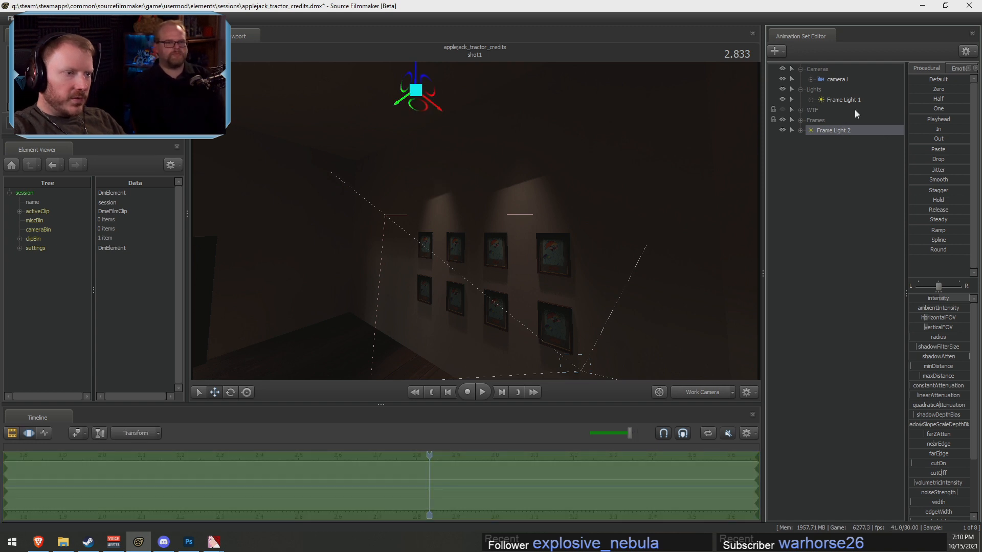
Look through camera1 and position it for a low, angled shot looking up at the eight frames on the wall
click(841, 79)
drag(843, 76, 578, 159)
scroll(568, 179, up, 4)
key(s)
key(w)
scroll(582, 178, up, 3)
key(x)
key(x)
key(x)
key(d)
key(d)
key(a)
key(w)
key(a)
key(x)
key(a)
key(w)
key(s)
key(w)
key(d)
key(a)
key(d)
key(d)
key(a)
key(a)
key(s)
key(s)
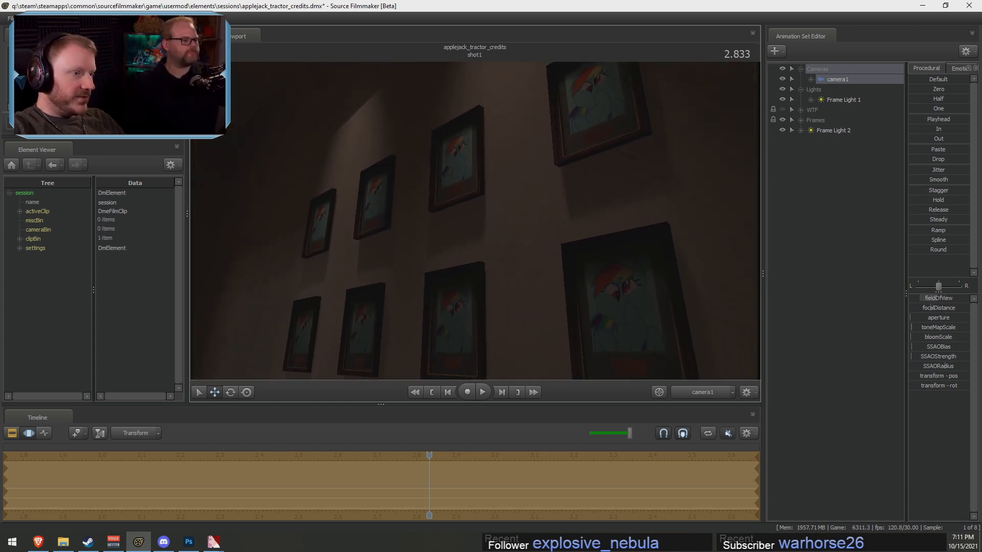
Turn off viewport lighting and move camera1 closer to the nearest lower-row frame
right_click(493, 224)
click(511, 253)
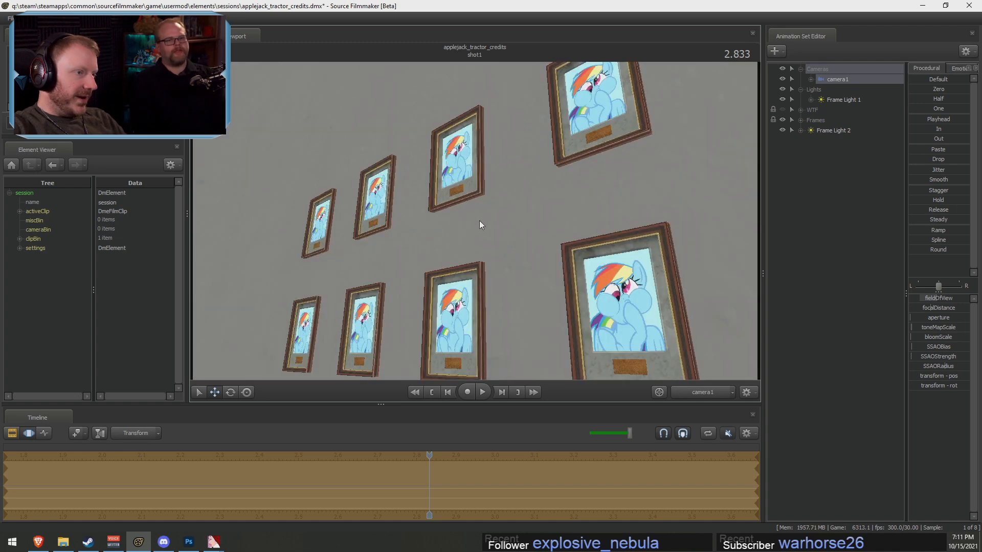
key(s)
drag(528, 235, 474, 220)
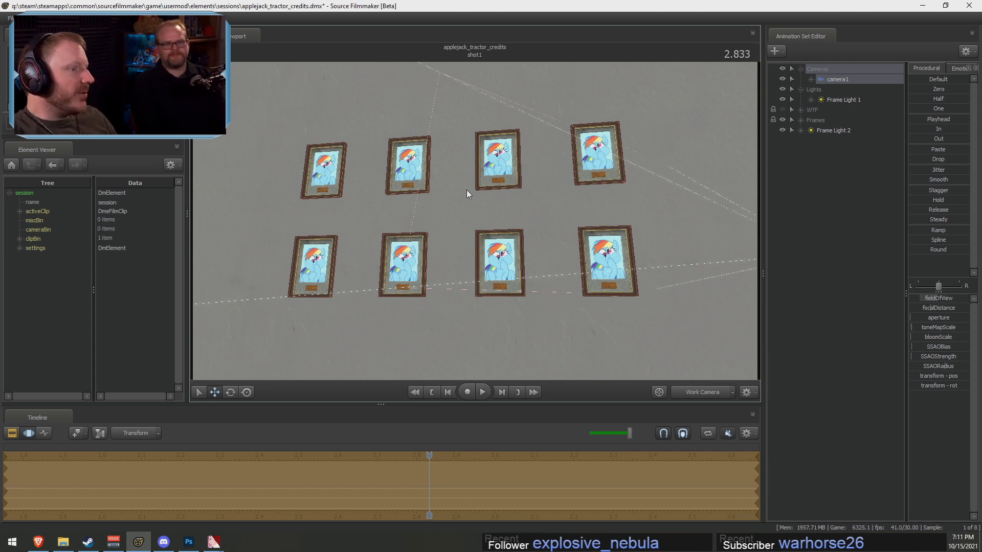
click(708, 394)
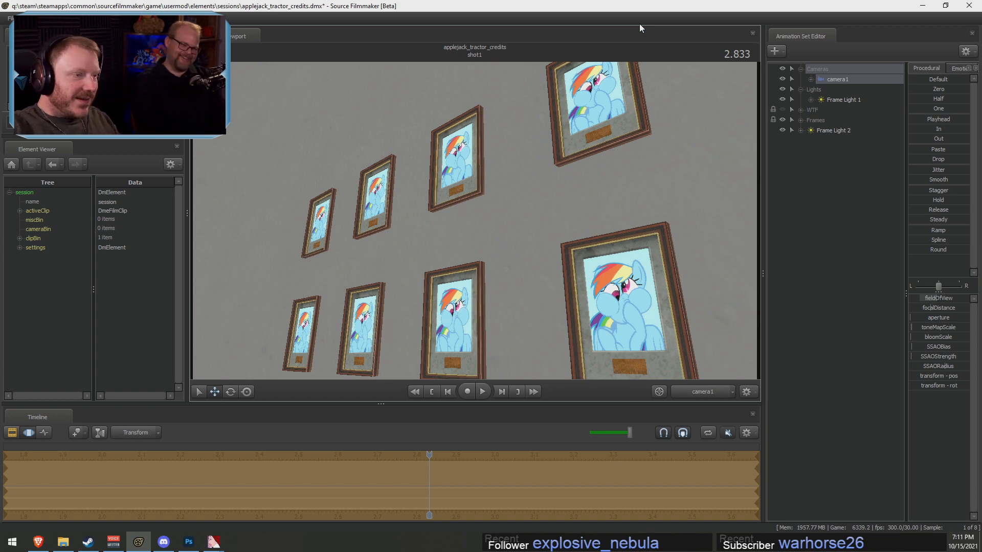
drag(475, 221, 528, 272)
key(w)
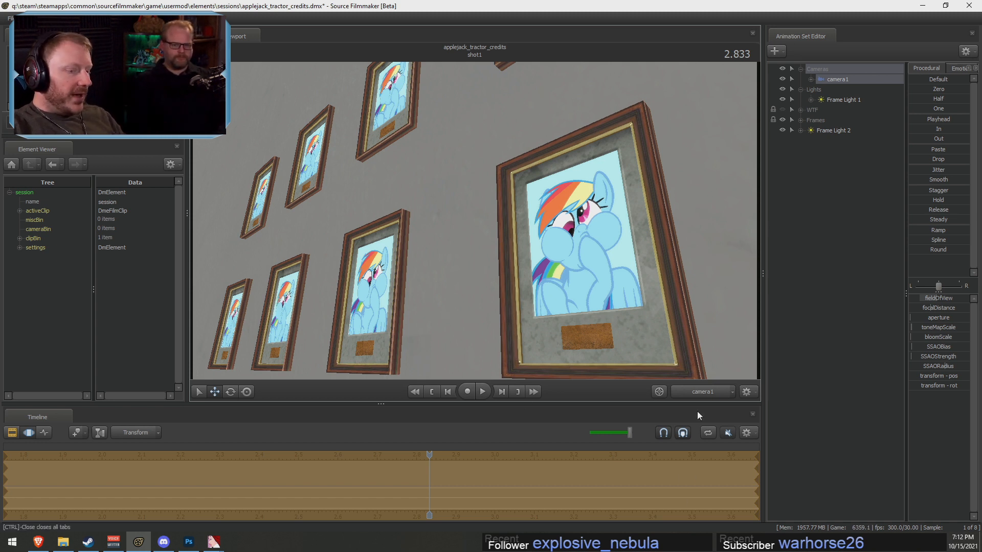
Return the viewport to the work camera and save the session
click(699, 393)
key(w)
drag(634, 307, 654, 307)
key(a)
key(s)
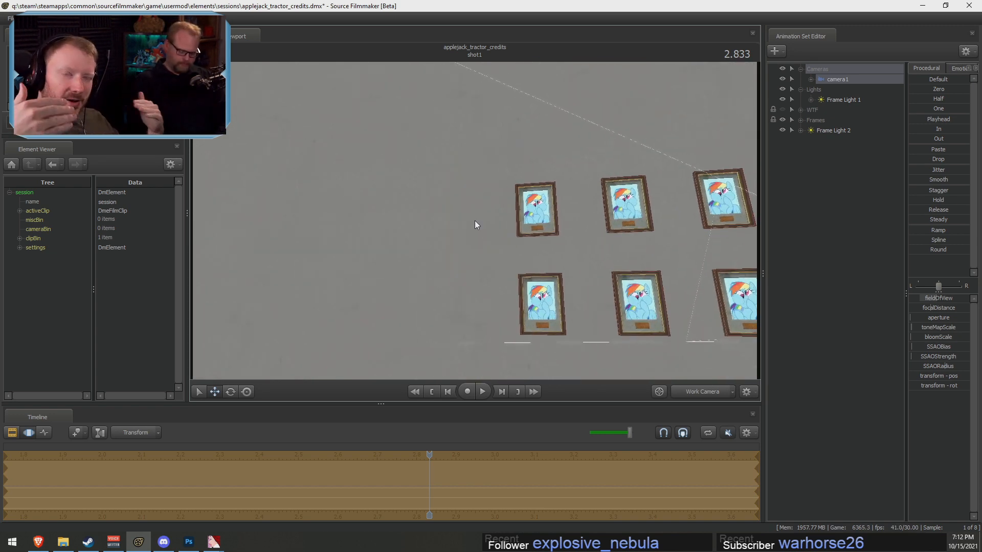
drag(474, 210, 470, 221)
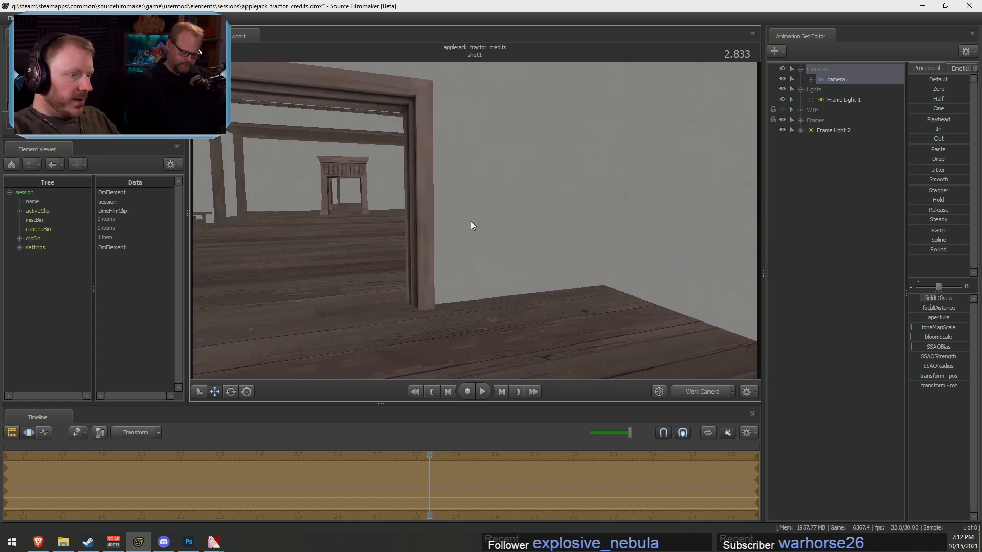
key(ctrl+s)
drag(588, 222, 700, 215)
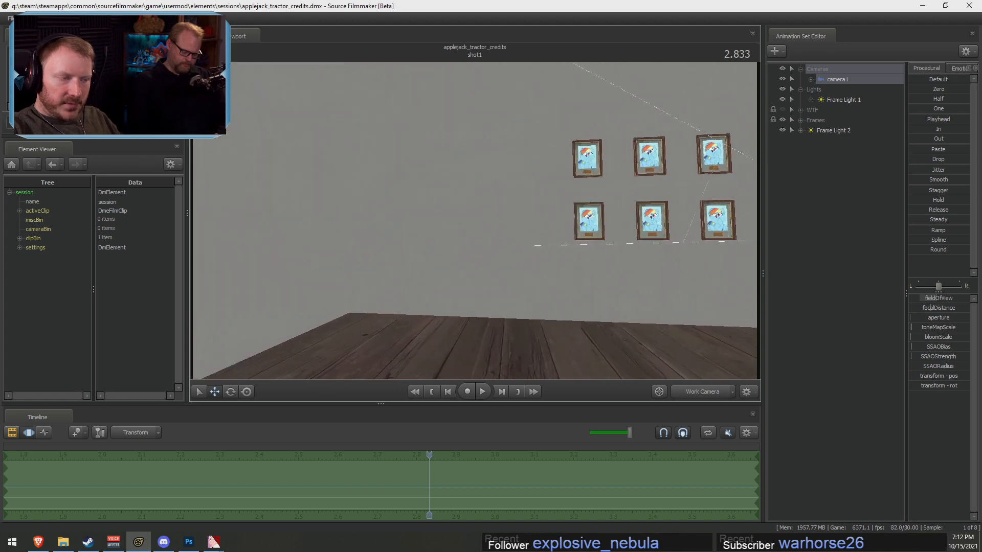
Select the Frames group, inspect the wall with viewport lighting on, restore the unlit display and save the session
click(808, 123)
drag(639, 210, 476, 224)
right_click(477, 231)
click(491, 259)
drag(491, 260, 379, 245)
key(w)
key(s)
drag(475, 220, 472, 220)
key(w)
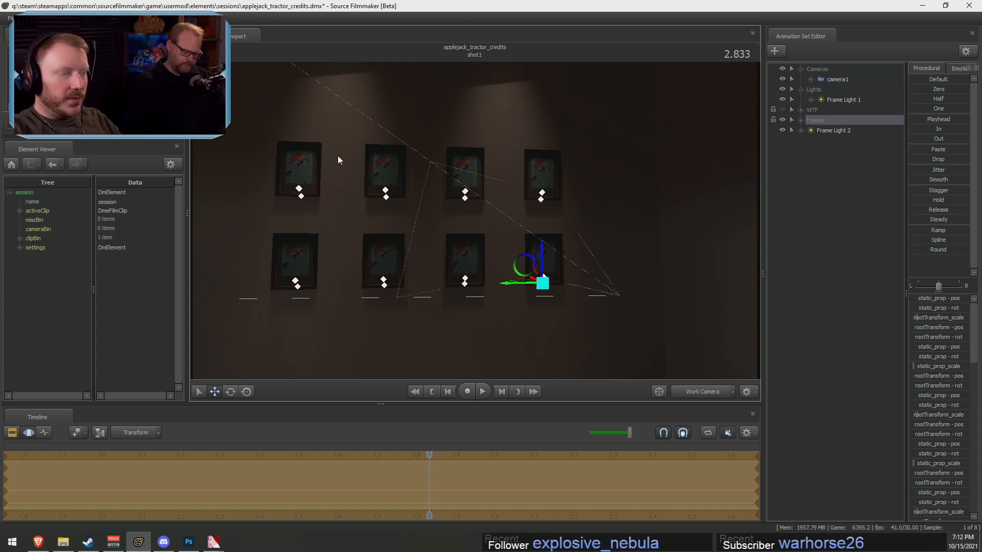
drag(437, 322, 342, 336)
right_click(467, 220)
click(505, 234)
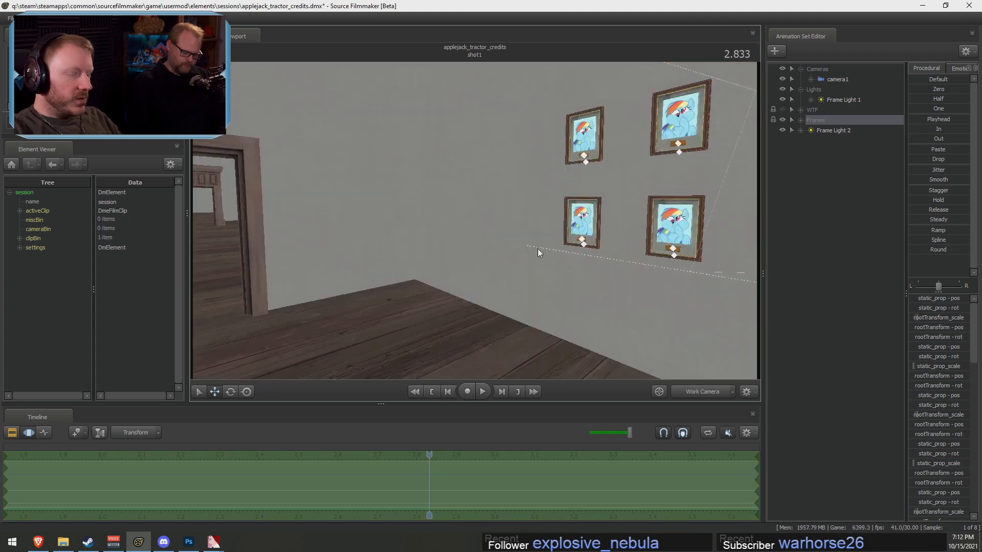
key(ctrl+s)
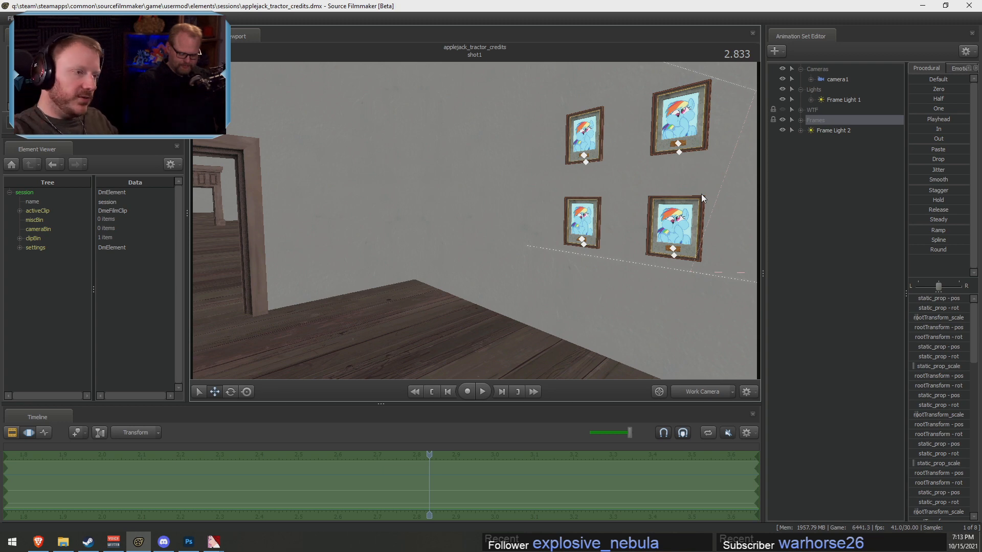
Open camera1's camera element in the Element Viewer, set its znear to 30 and save the session
key(F2)
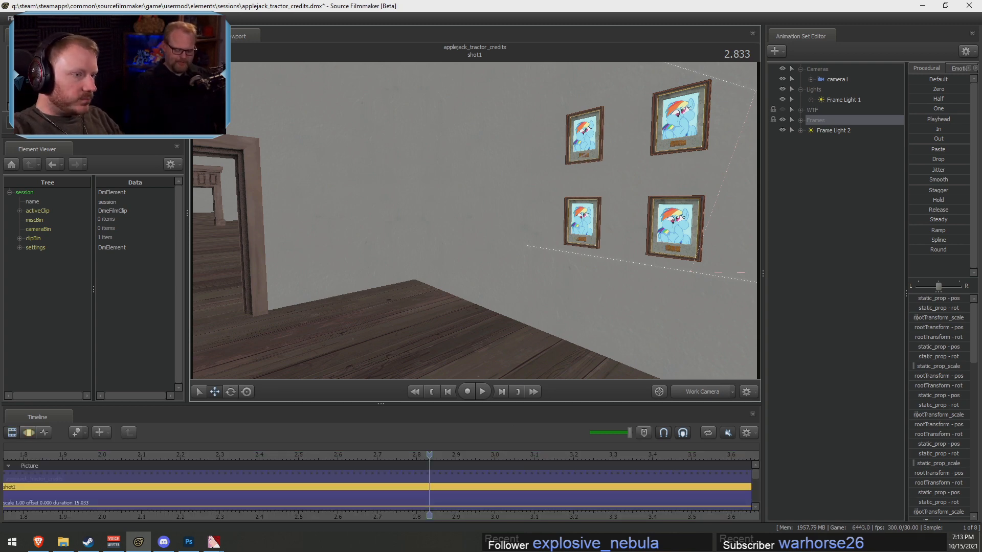
key(w)
drag(508, 287, 621, 285)
key(a)
key(s)
right_click(840, 79)
mouse_move(907, 136)
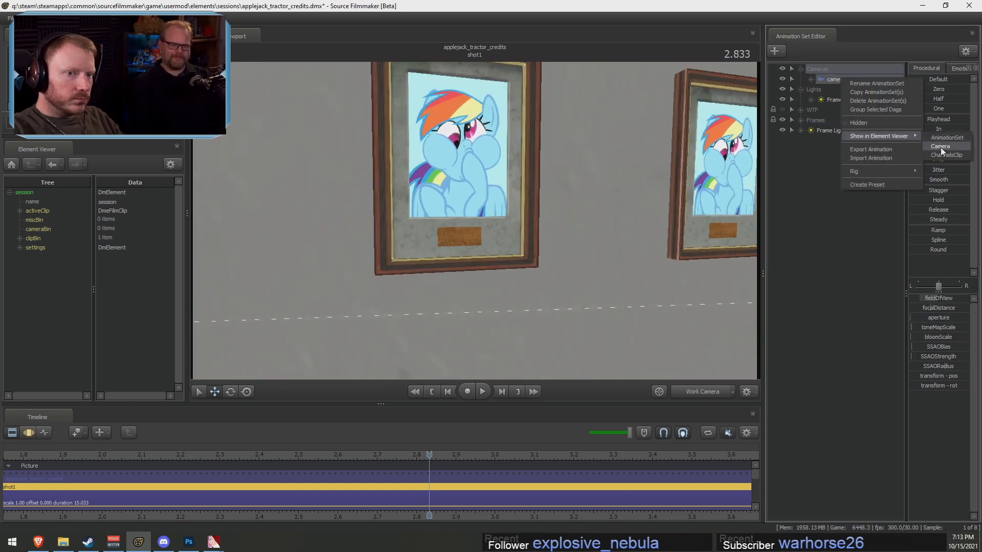
click(940, 147)
double_click(117, 259)
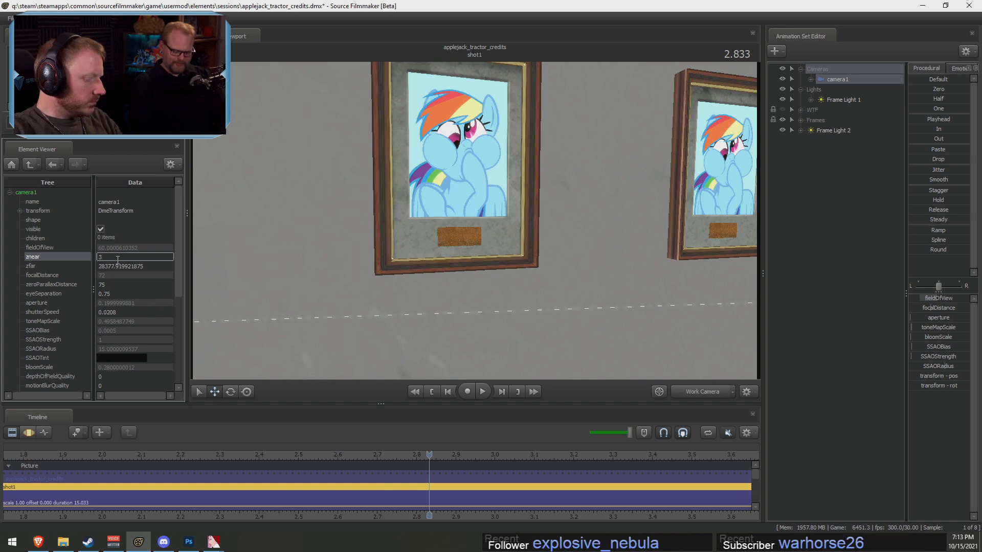
text(0)
double_click(119, 267)
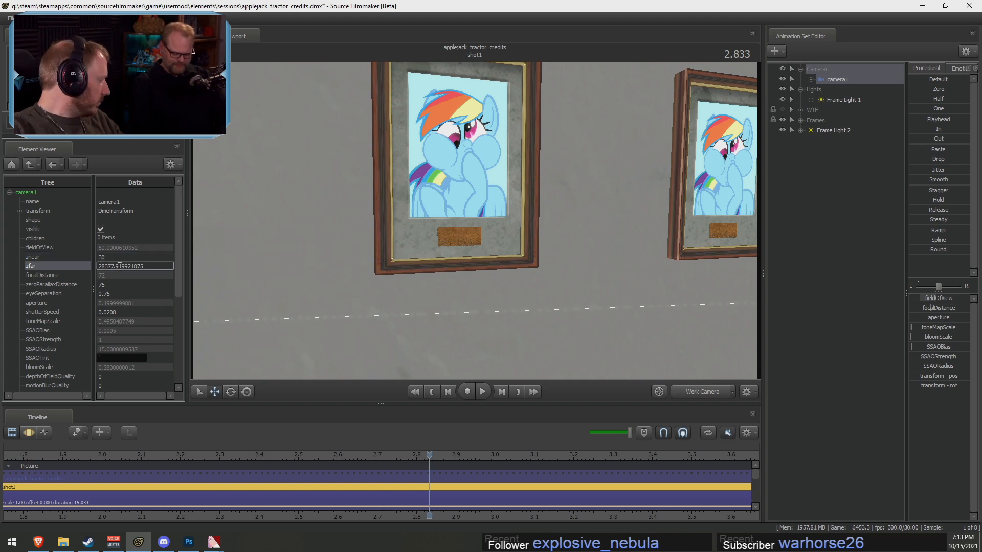
key(Return)
key(Return)
drag(405, 360, 342, 353)
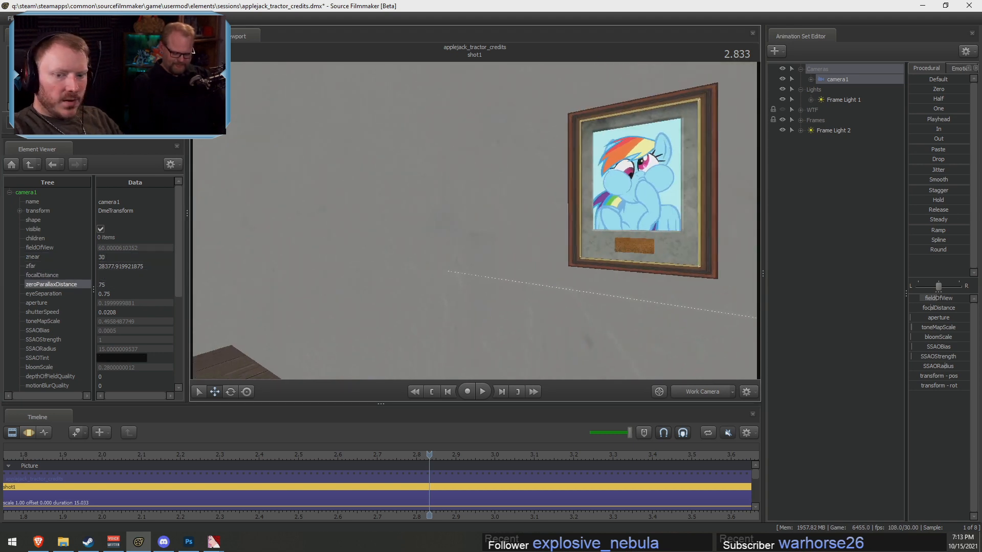
key(s)
drag(474, 221, 583, 214)
key(w)
key(ctrl+s)
Select the last column's Frame 7, Plaque 7, Frame 8 and Plaque 8 and copy their animation sets despite the locks
drag(554, 244, 583, 224)
key(w)
key(w)
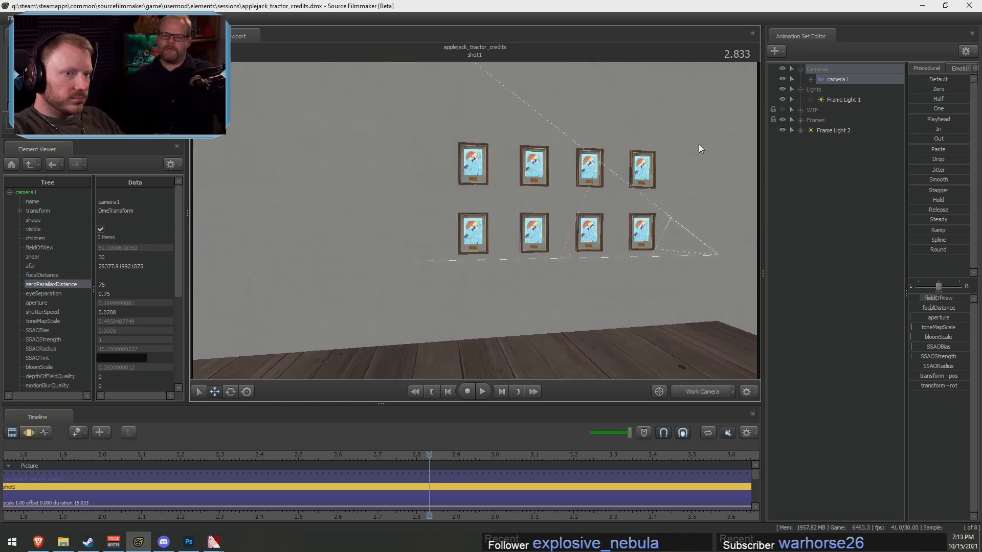
click(485, 156)
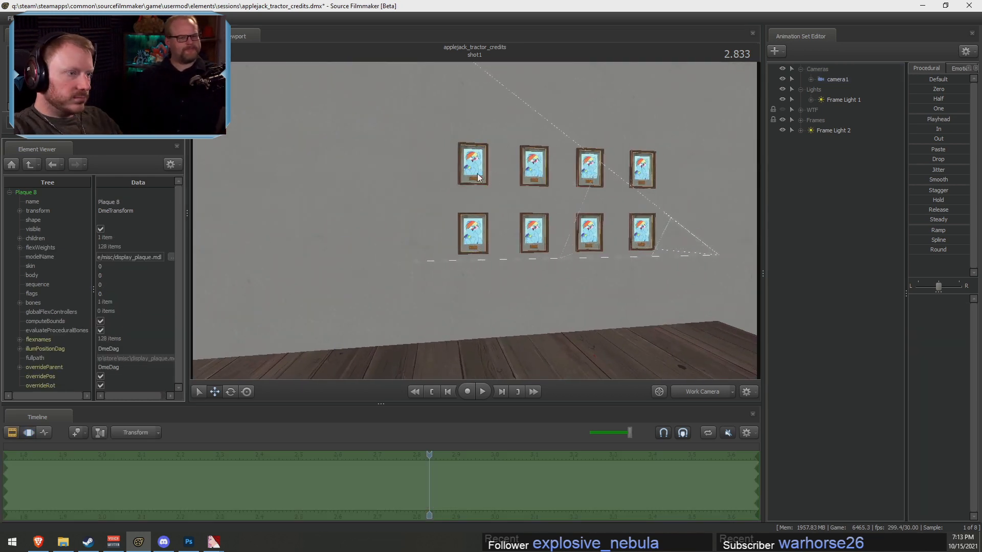
mouse_move(495, 168)
ctrl+mouse_down()
mouse_move(489, 155)
mouse_move(437, 167)
mouse_move(482, 155)
mouse_move(475, 149)
ctrl+mouse_up()
click(800, 120)
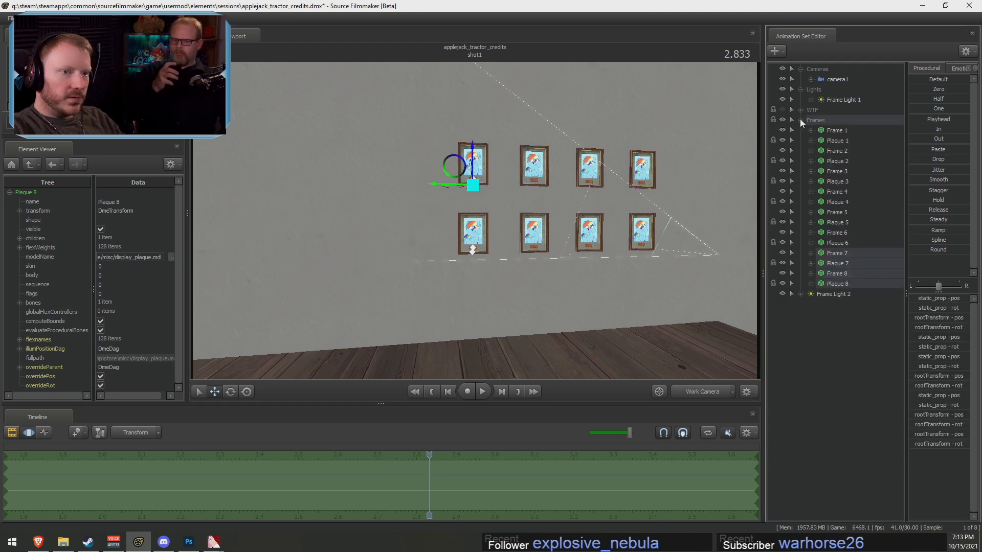
right_click(841, 283)
click(864, 303)
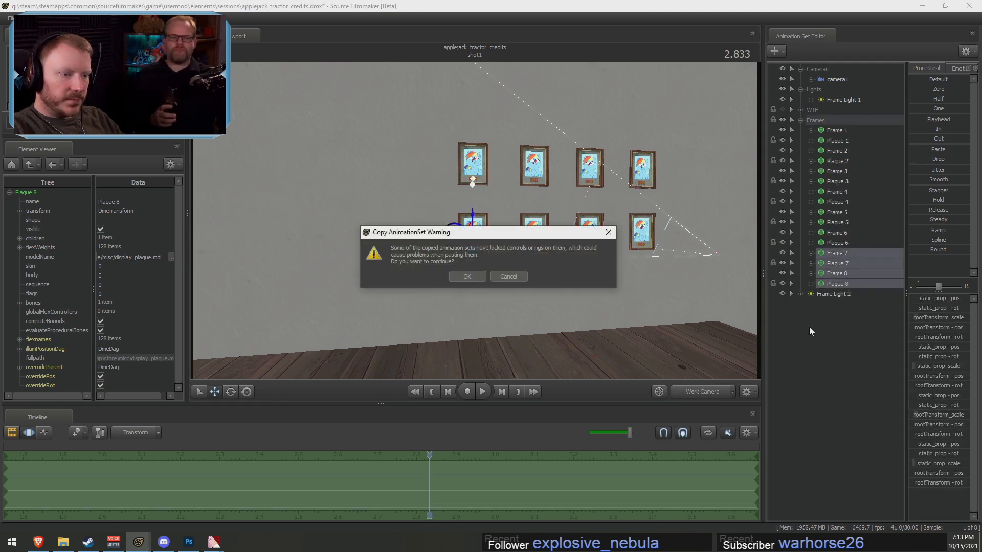
click(468, 275)
Move Frame Light 2 into the Lights group and paste the copied frame and plaque animation sets
drag(828, 295, 815, 90)
right_click(850, 309)
click(888, 362)
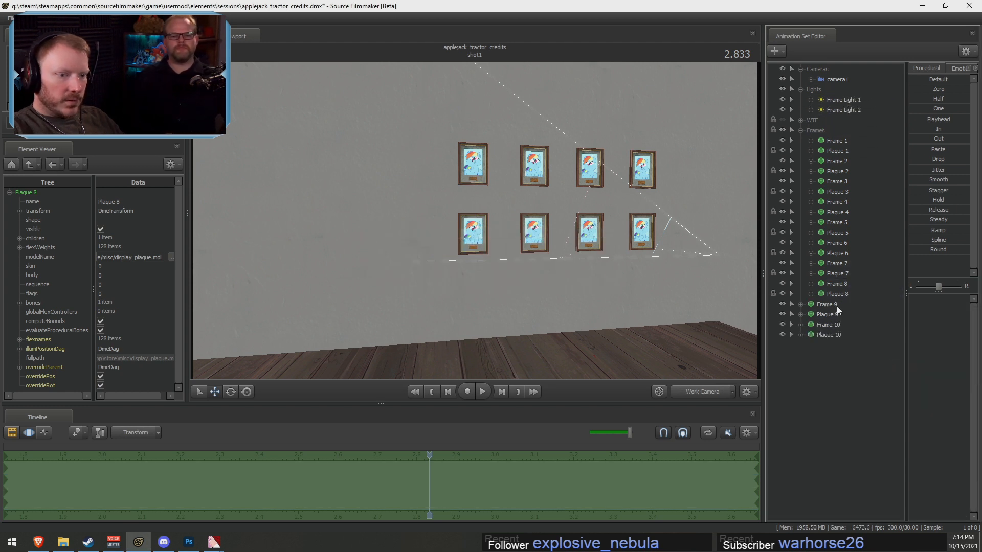
Lock Plaque 9's rootTransform to Frame 9's static_prop
click(831, 317)
click(800, 304)
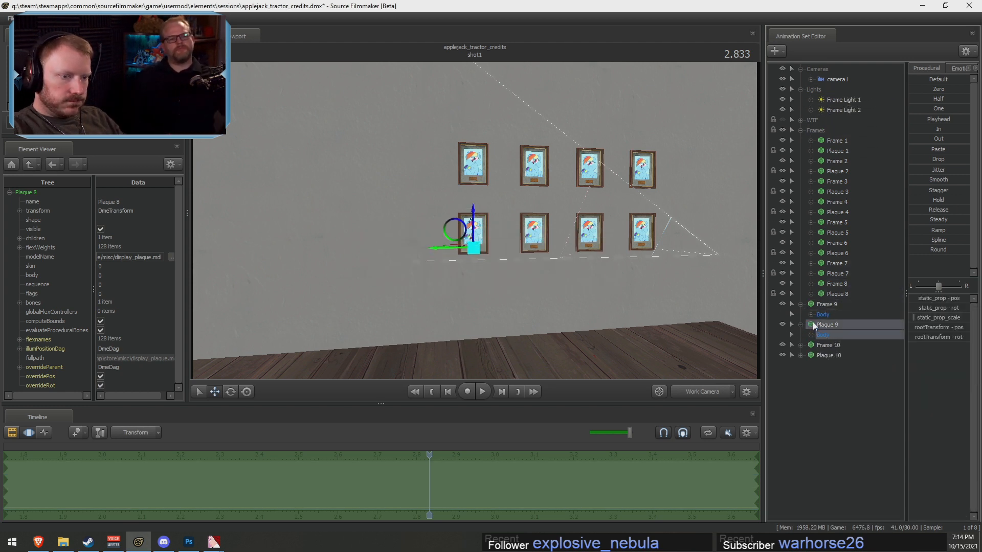
click(811, 315)
click(811, 366)
click(843, 325)
drag(841, 335, 844, 375)
Lock Plaque 10's rootTransform to Frame 10's static_prop and collapse the four duplicated sets
click(800, 406)
click(810, 437)
click(810, 417)
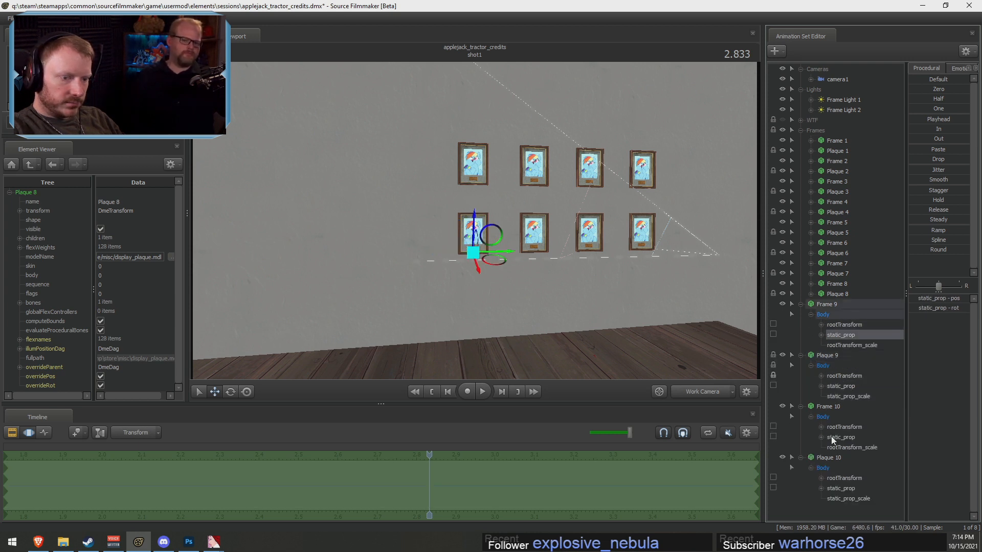
click(833, 437)
click(800, 458)
click(800, 406)
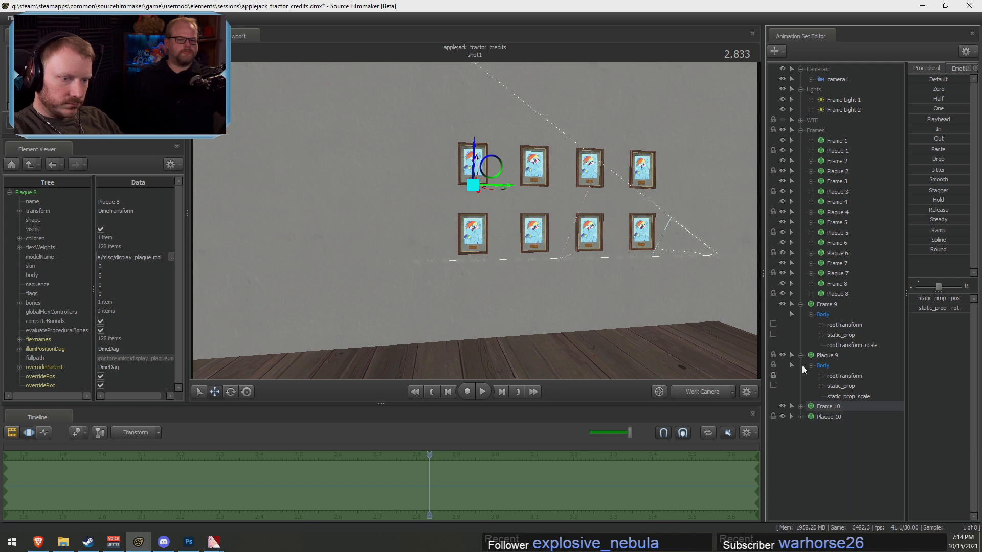
click(801, 355)
click(800, 304)
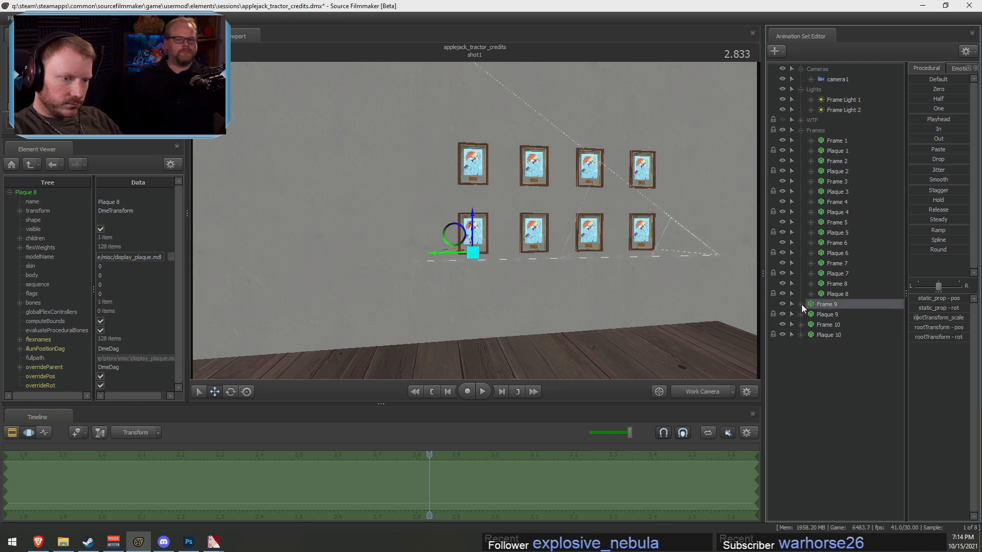
Move Frame 9, Plaque 9, Frame 10 and Plaque 10 together along the wall to form a fifth column
shift+click(836, 336)
drag(426, 254, 377, 265)
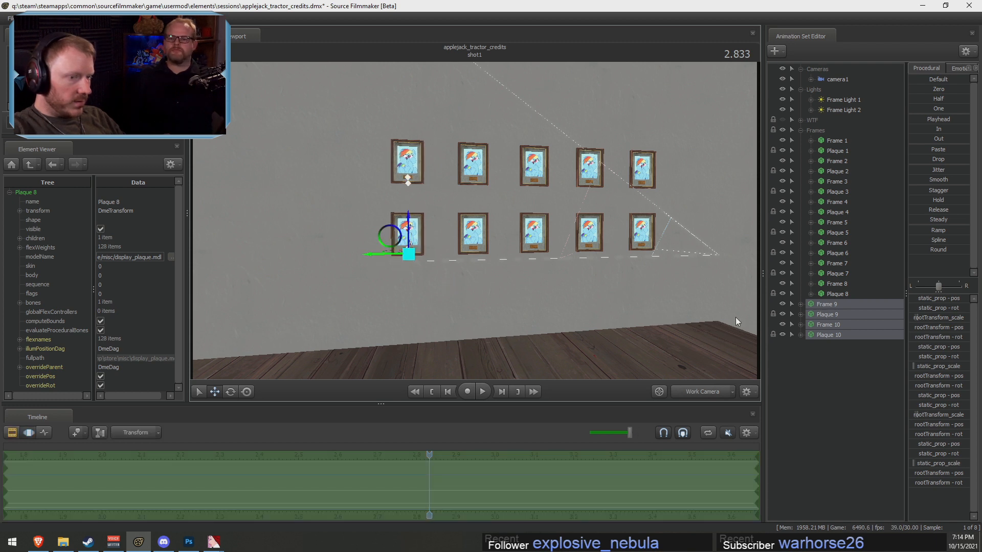
click(843, 345)
click(842, 328)
click(842, 332)
Reorder Frame 9 and Plaque 9 below Frame 10 and Plaque 10, and move the latter pair into the Frames group
click(837, 305)
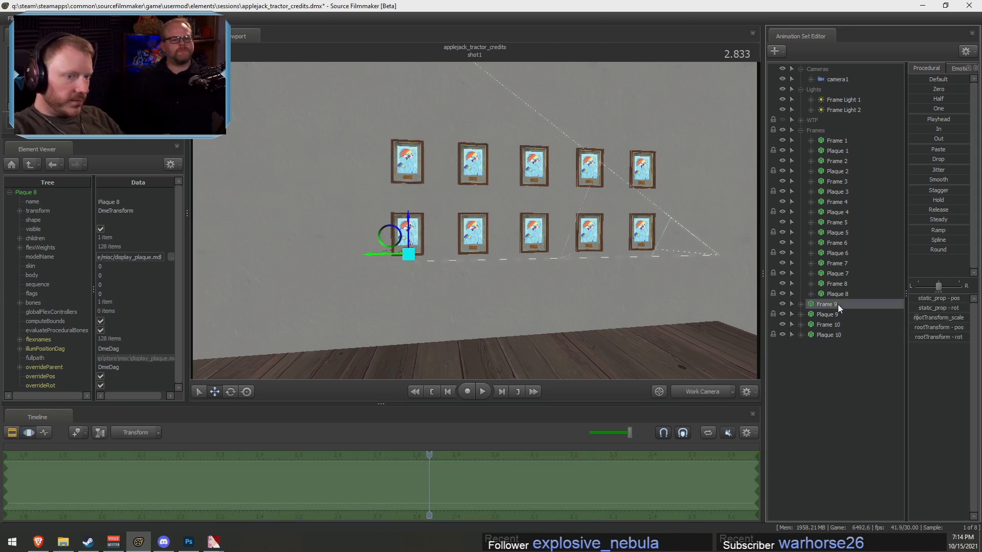
click(836, 312)
click(833, 306)
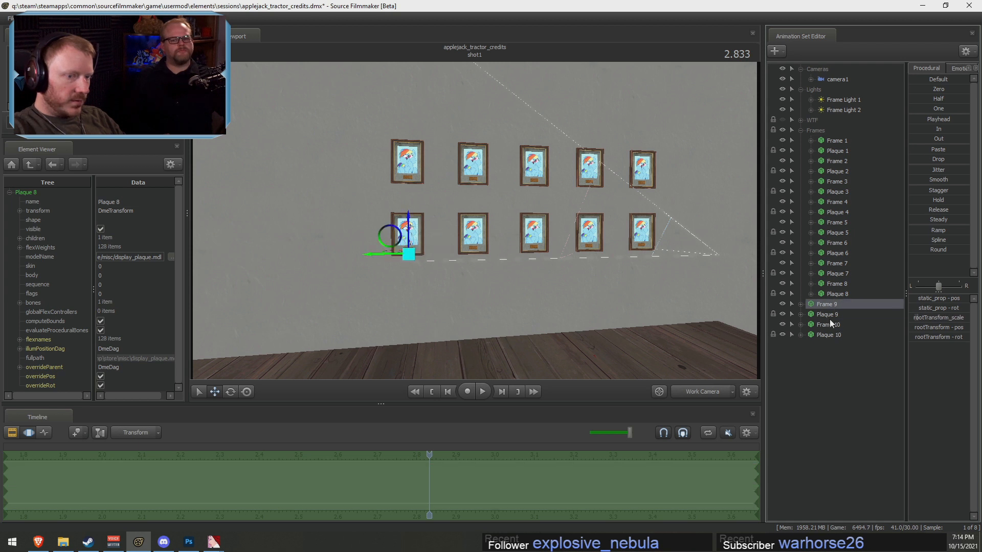
ctrl+click(827, 314)
drag(830, 312, 839, 349)
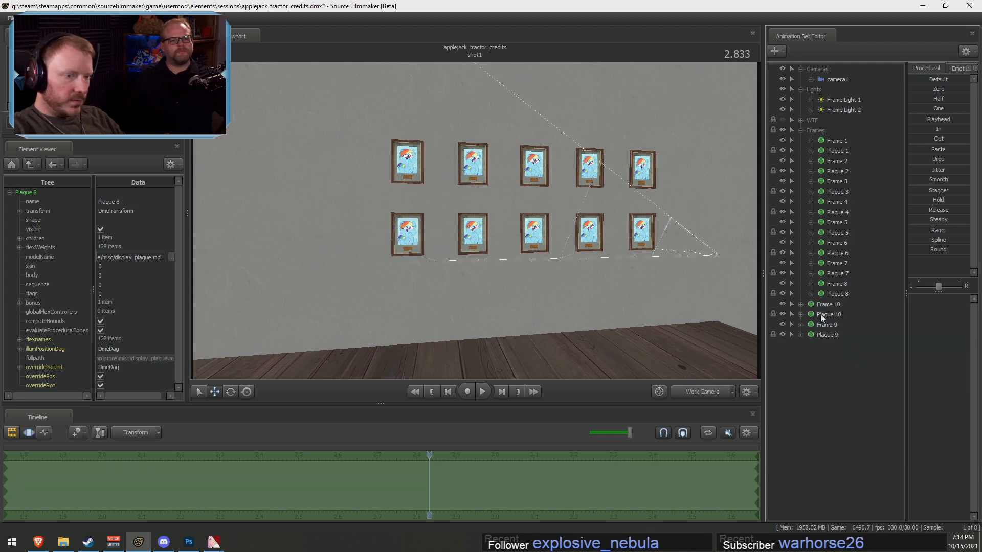
click(824, 325)
click(829, 306)
drag(829, 305, 832, 303)
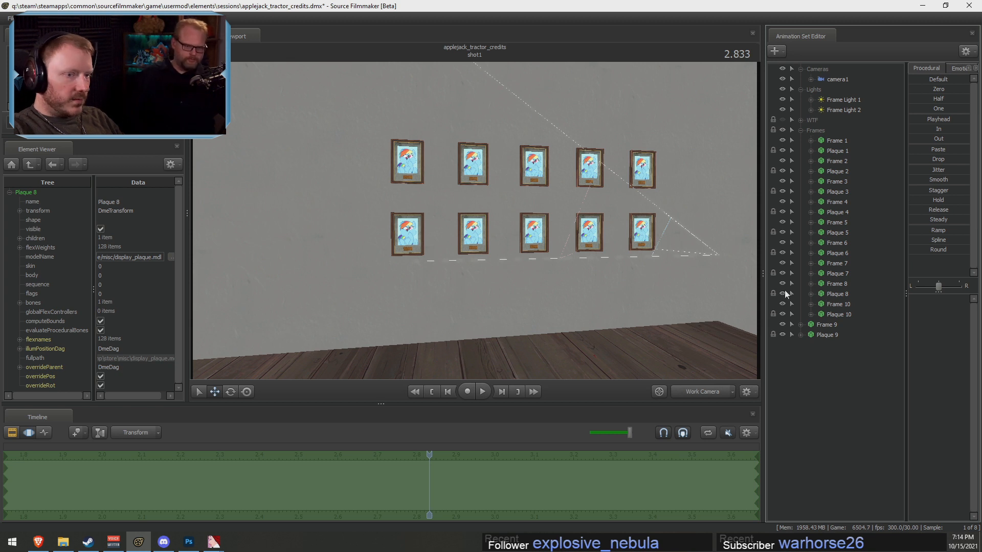
Rename Frame 9 as Frame Dash and Plaque 9 as Plaque Dash
click(827, 329)
right_click(828, 327)
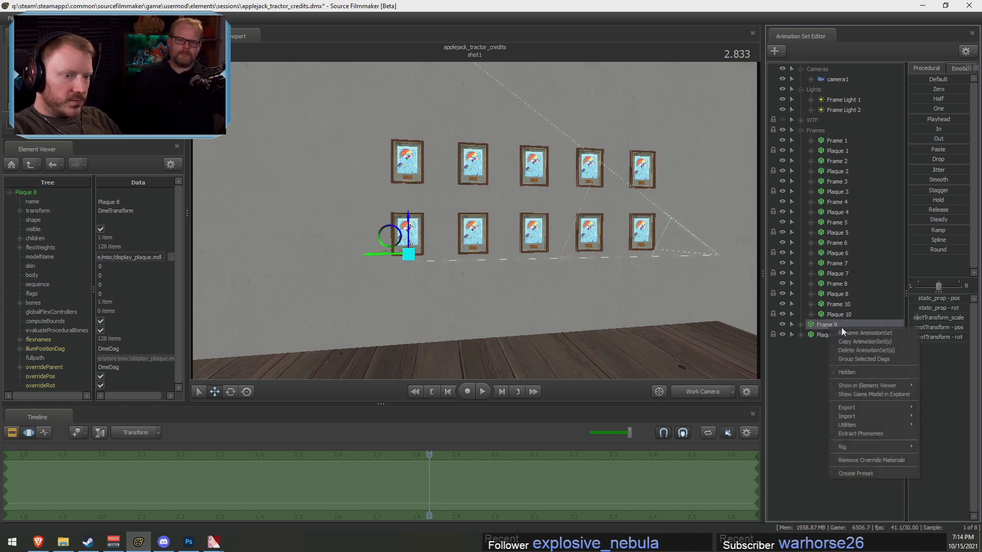
click(859, 332)
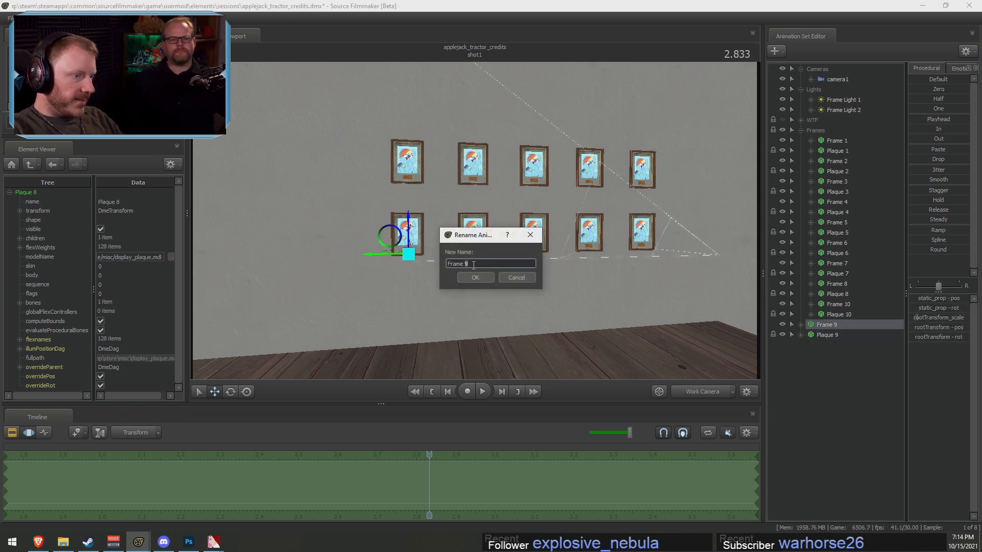
key(Return)
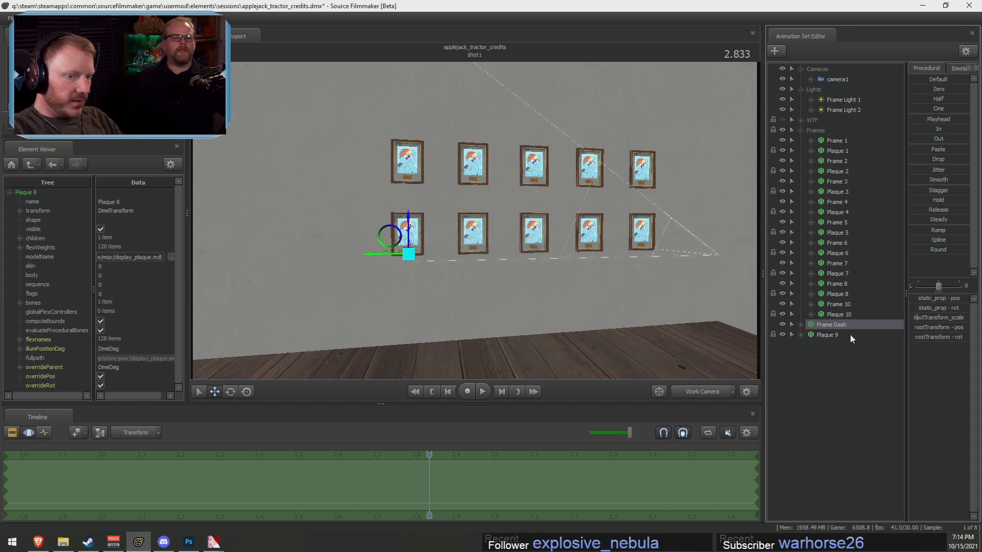
click(850, 335)
right_click(850, 334)
click(877, 341)
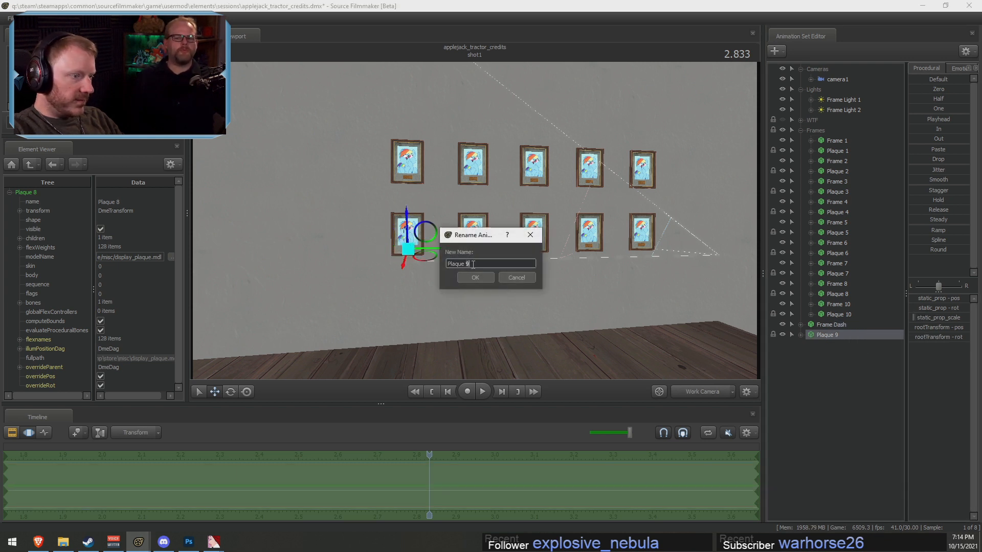
key(Return)
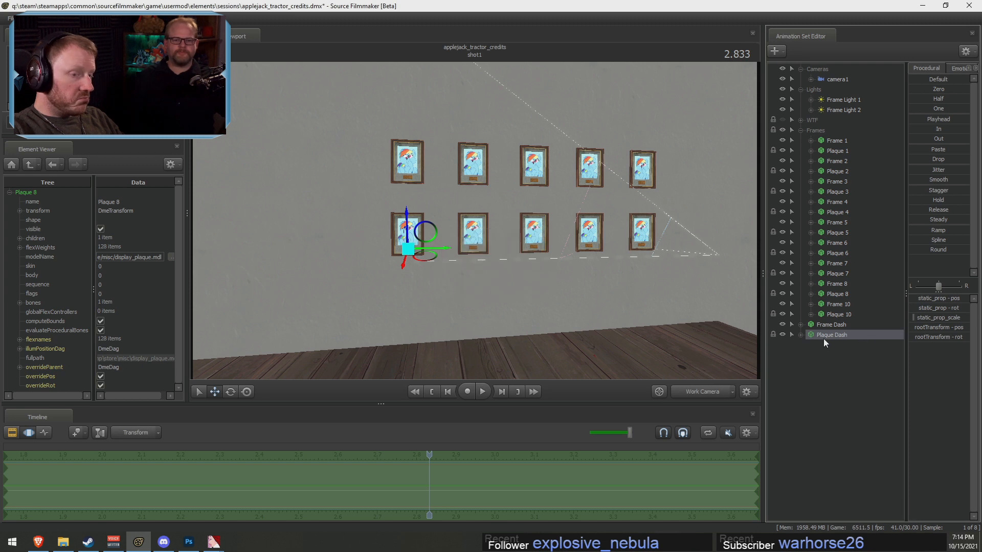
Move Frame Dash and Plaque Dash above the Frames group, check the group's contents, and collapse it
ctrl+click(839, 324)
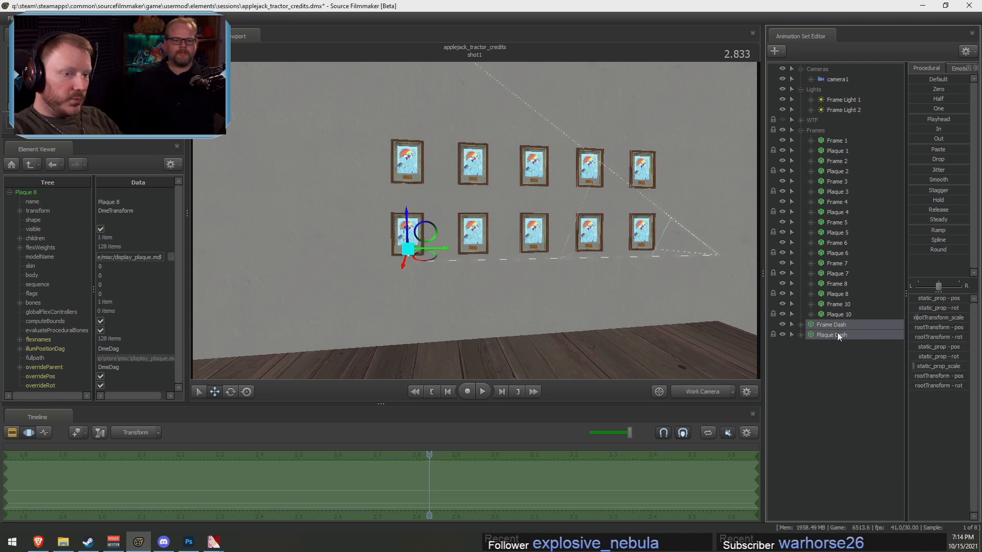
drag(837, 332, 813, 128)
click(801, 151)
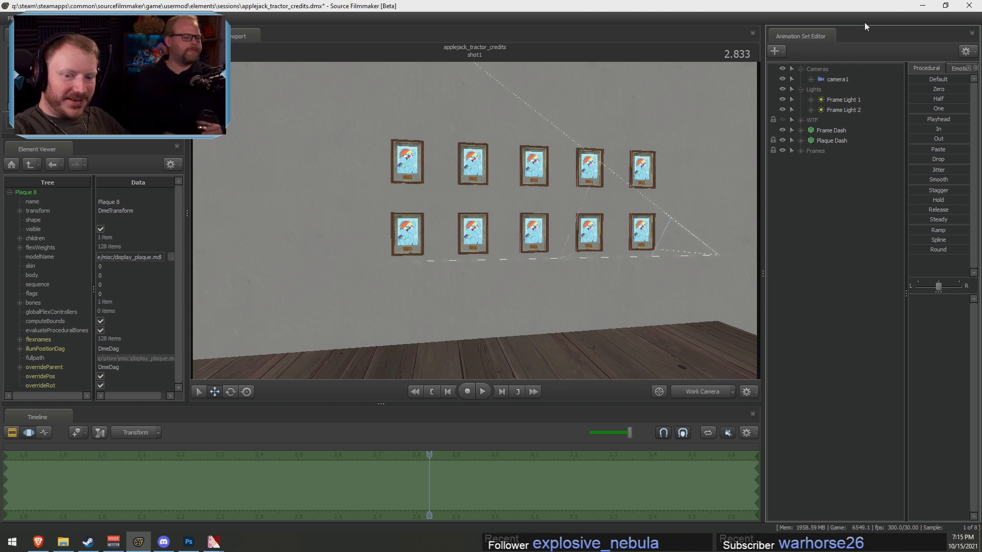
click(818, 151)
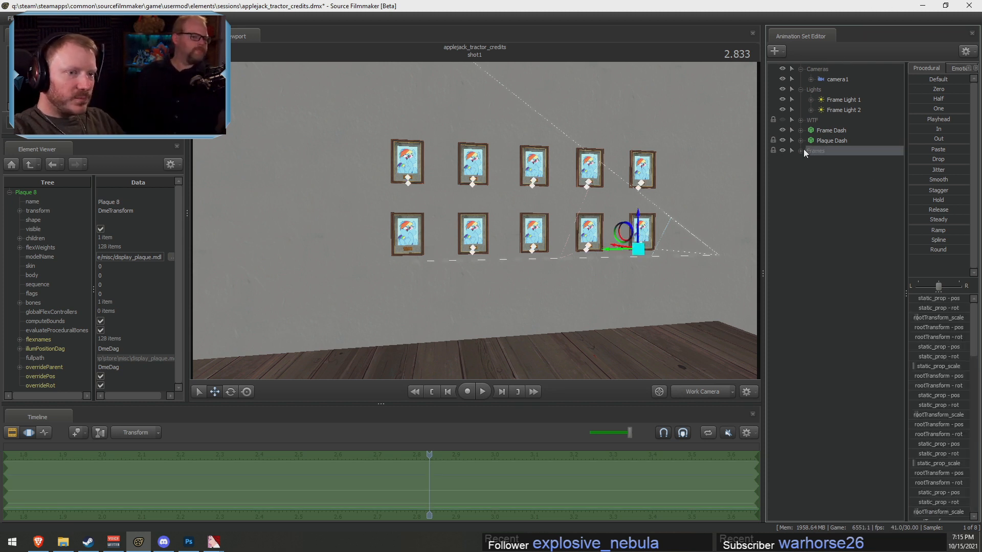
click(800, 150)
click(832, 358)
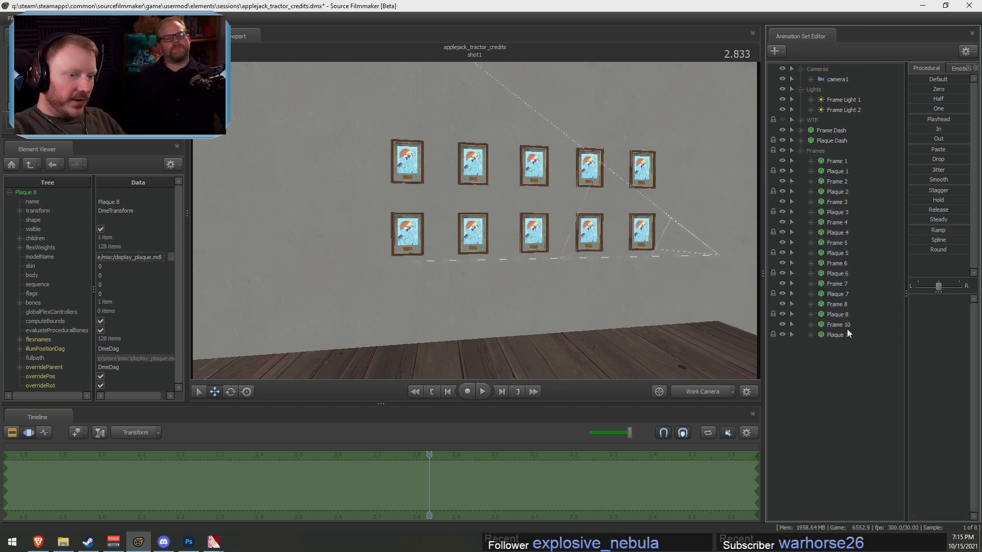
click(800, 150)
Try moving Frame Dash out of its place in the lower row of frames
click(827, 140)
click(825, 130)
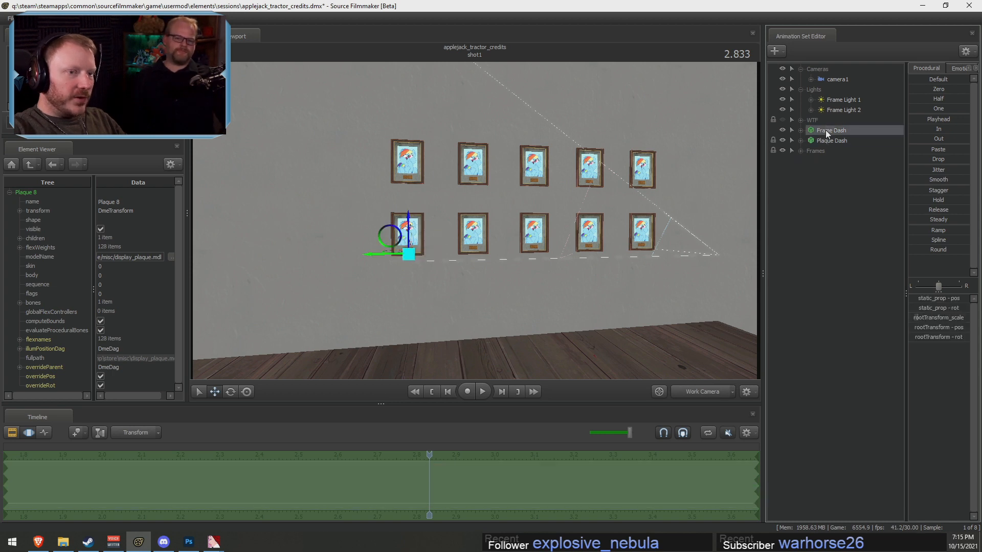
alt+drag(614, 192, 415, 232)
drag(464, 251, 458, 258)
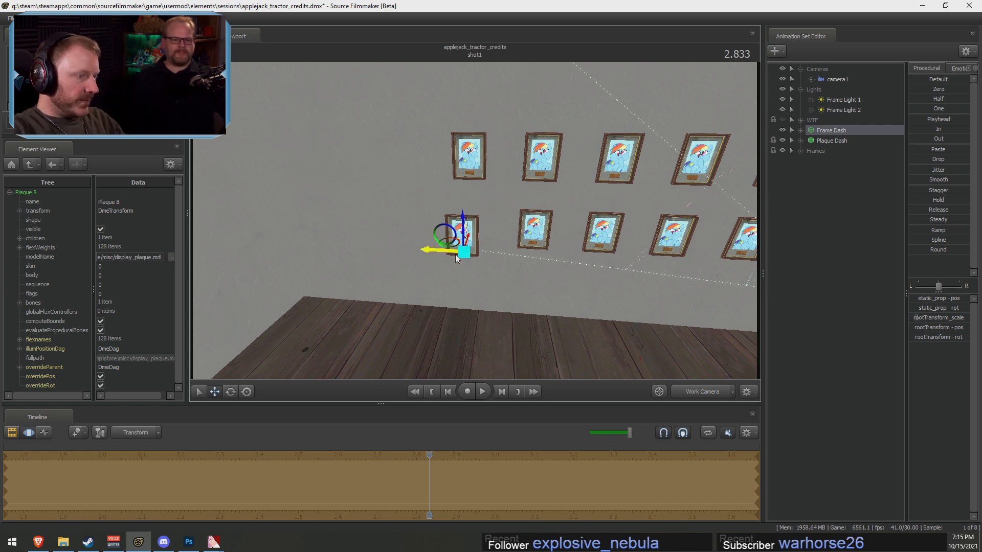
key(e)
key(w)
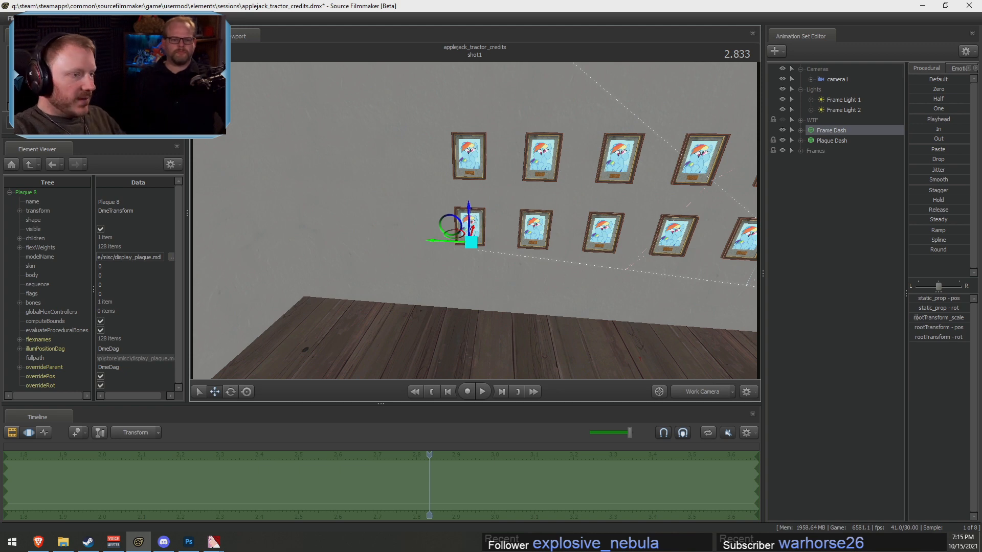
Examine Frame Dash and its plaque up close, and check the alignment of the whole wall of frames
mouse_move(603, 171)
mouse_down()
mouse_move(639, 153)
mouse_move(631, 166)
mouse_move(593, 176)
mouse_move(577, 171)
mouse_move(587, 163)
mouse_up()
key(w)
key(s)
key(w)
mouse_move(475, 220)
mouse_down()
mouse_move(493, 222)
mouse_move(476, 221)
mouse_up()
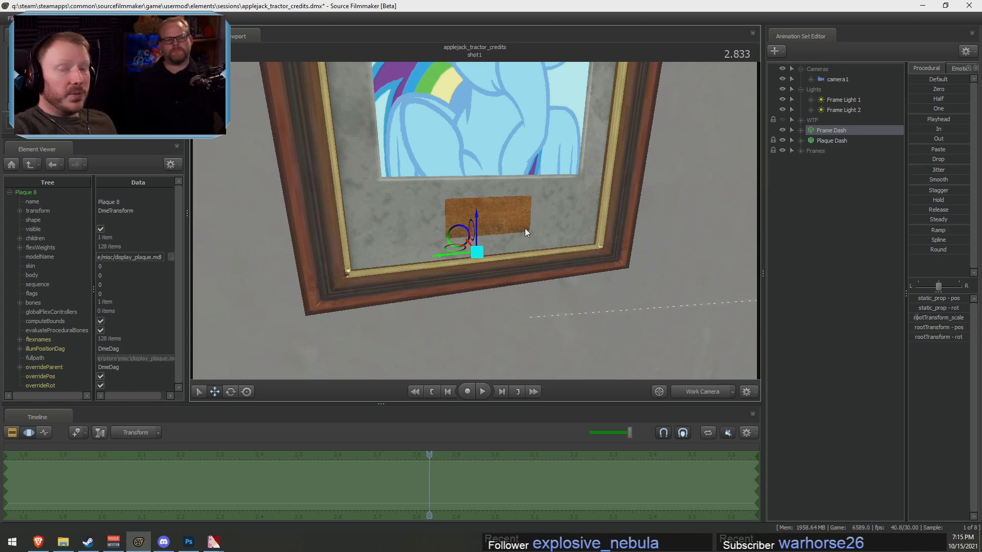
drag(525, 228, 527, 199)
key(d)
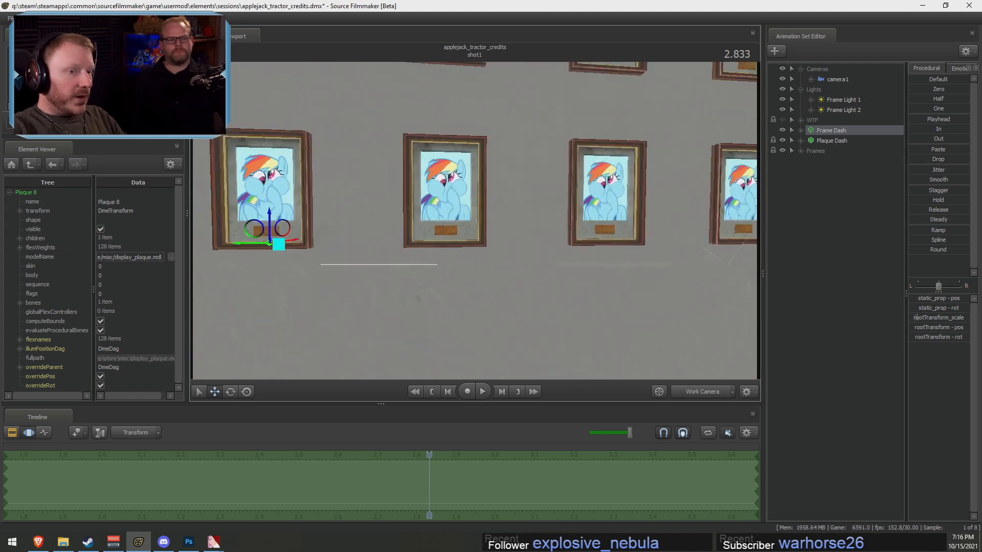
key(s)
mouse_move(474, 220)
mouse_down()
mouse_move(420, 225)
mouse_move(476, 221)
mouse_up()
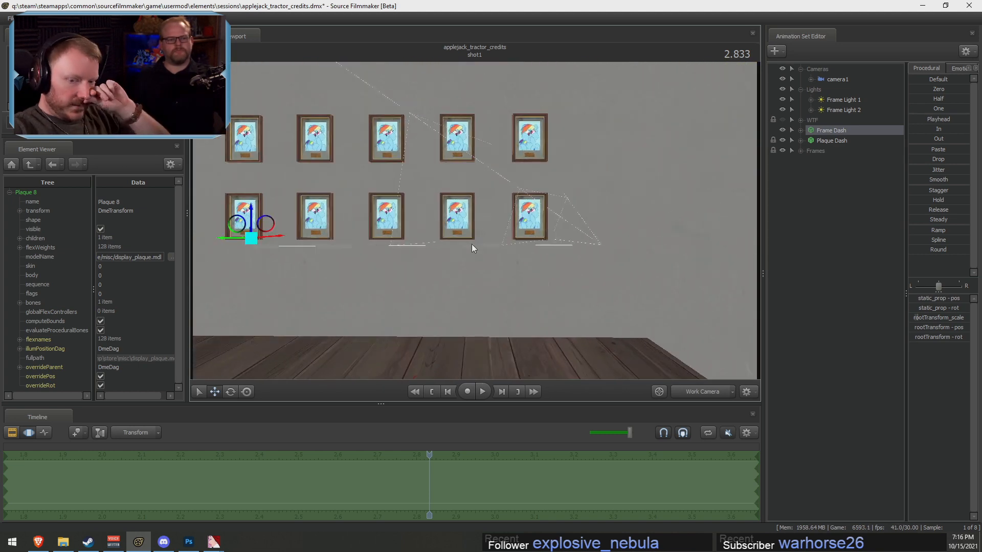
Expand the Frames group and select its entries one by one to identify each frame's place on the wall
click(799, 150)
click(847, 163)
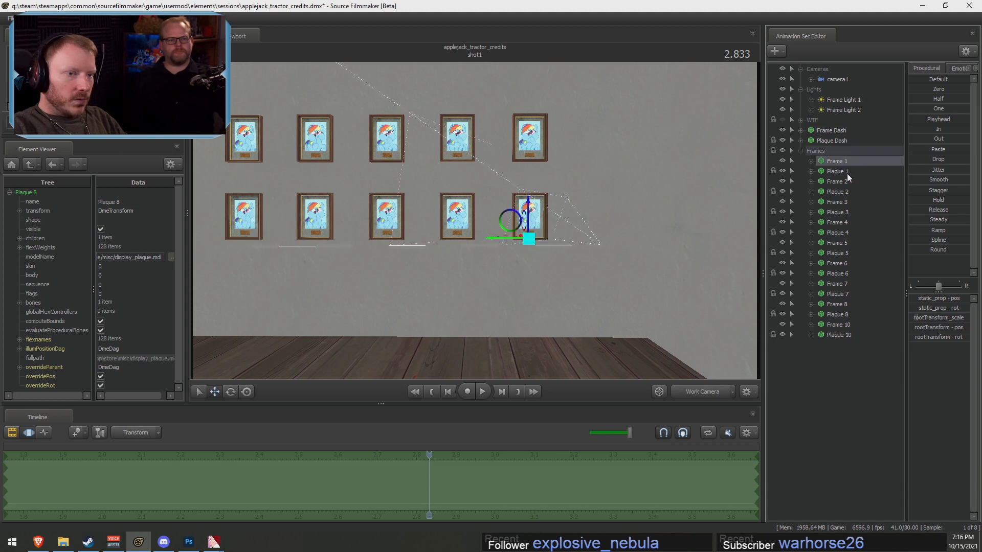
click(846, 203)
click(839, 214)
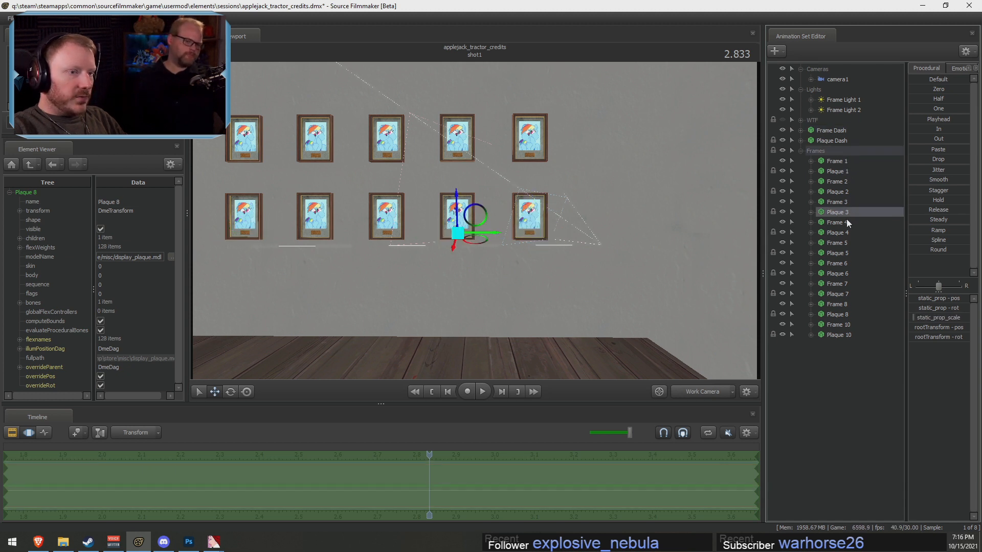
click(847, 233)
click(847, 222)
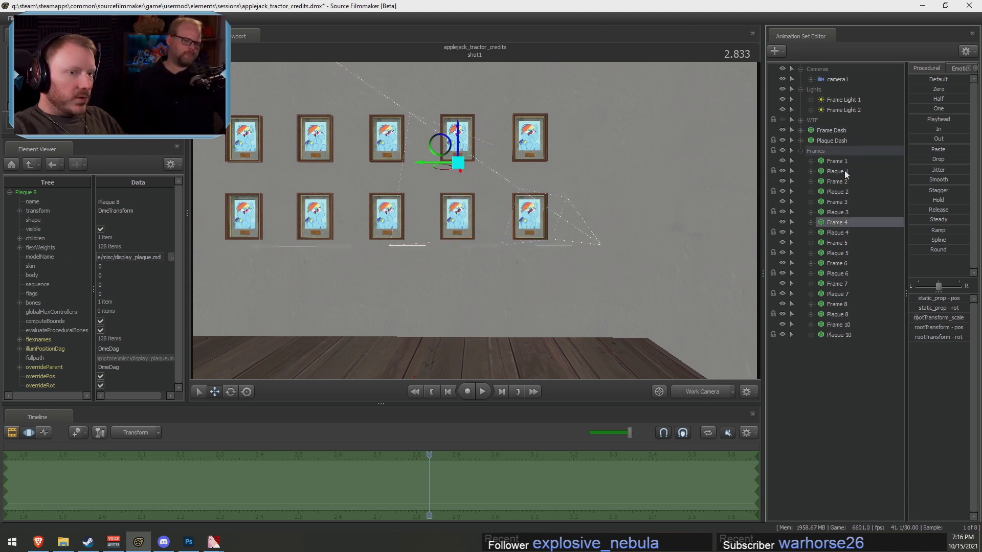
click(839, 161)
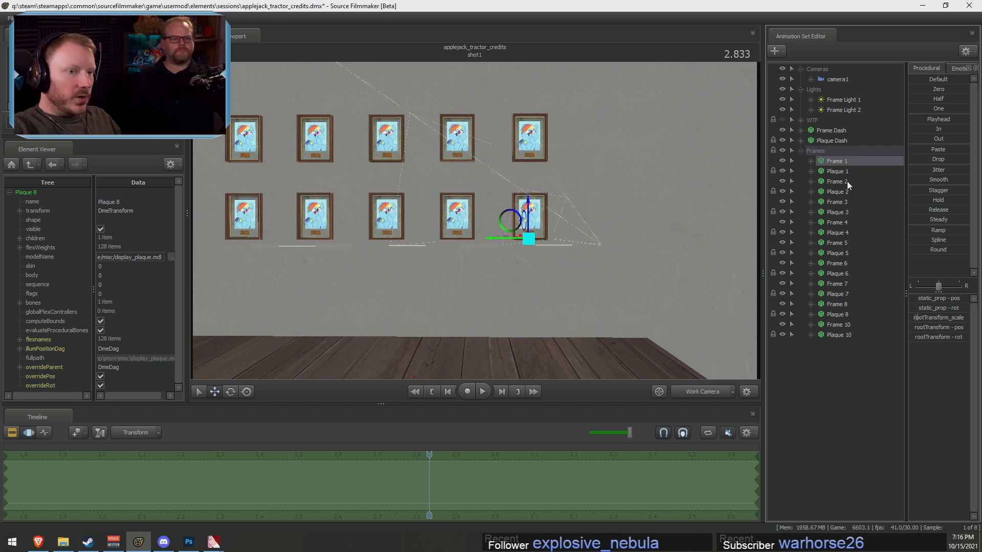
click(847, 181)
click(845, 202)
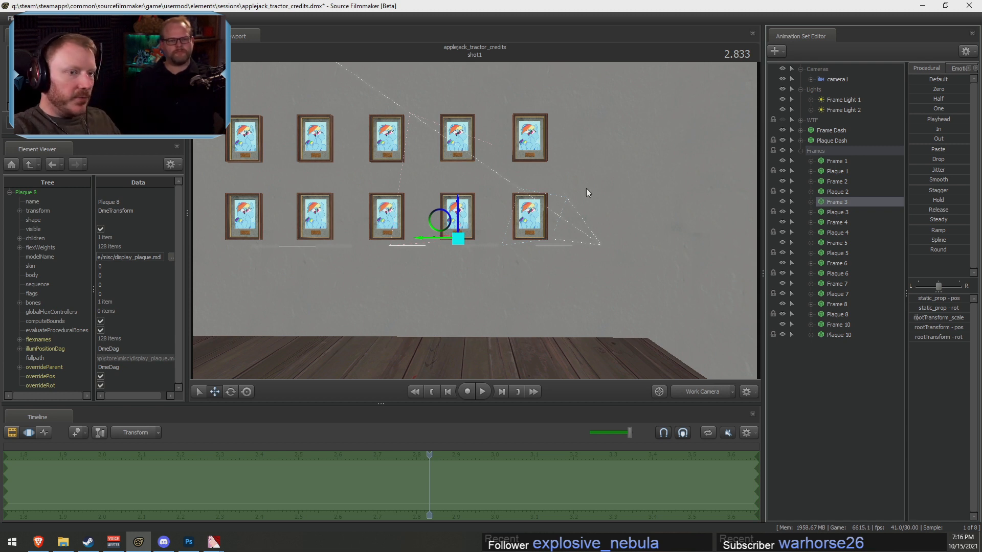
click(853, 182)
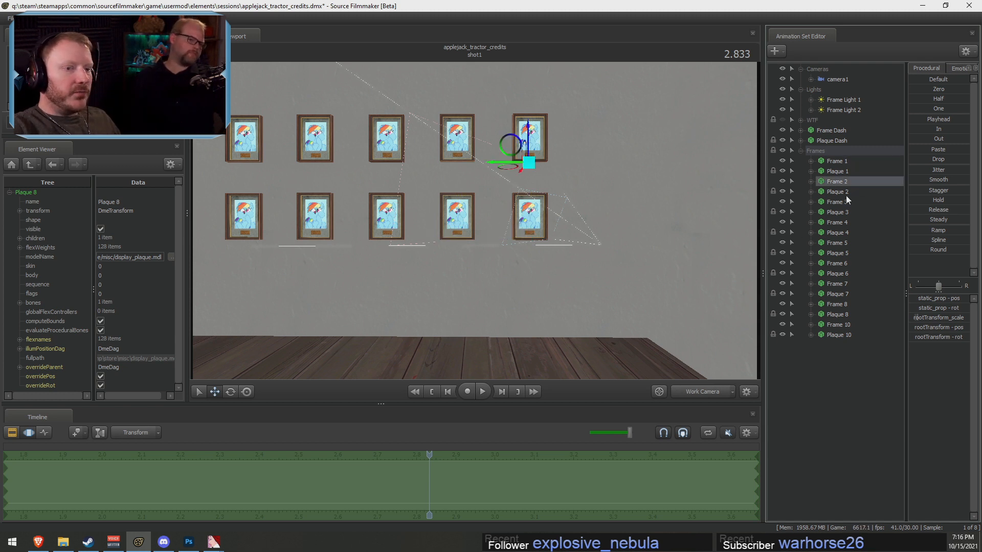
click(850, 163)
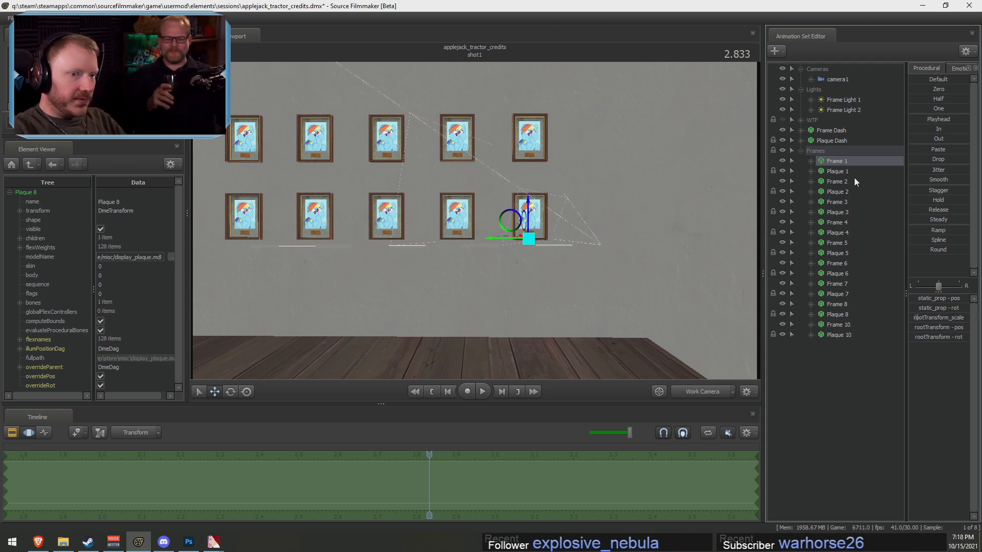
click(845, 192)
Rename Frame 3 as "Frame 3 (Trixie"
click(840, 202)
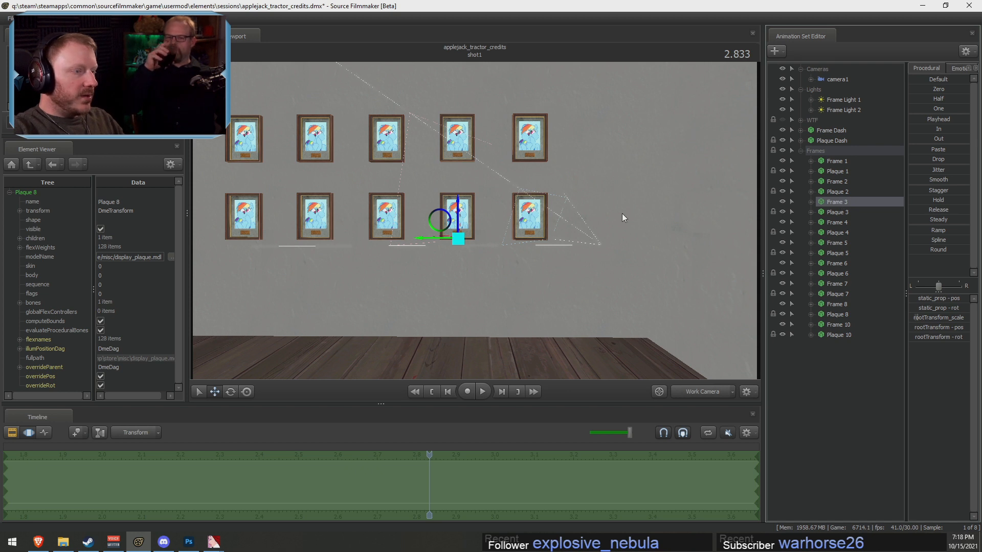
right_click(844, 202)
click(860, 207)
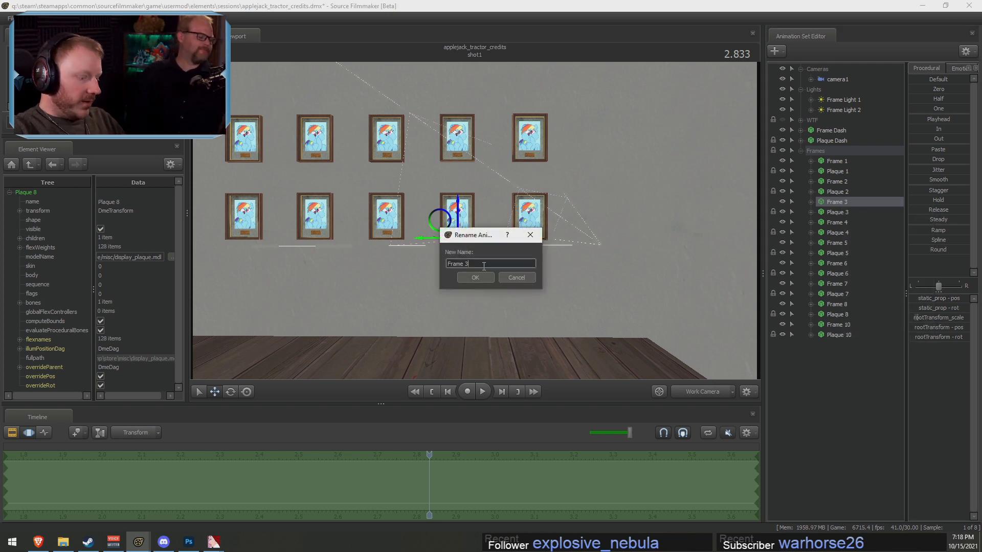
click(486, 265)
text((Trixie)
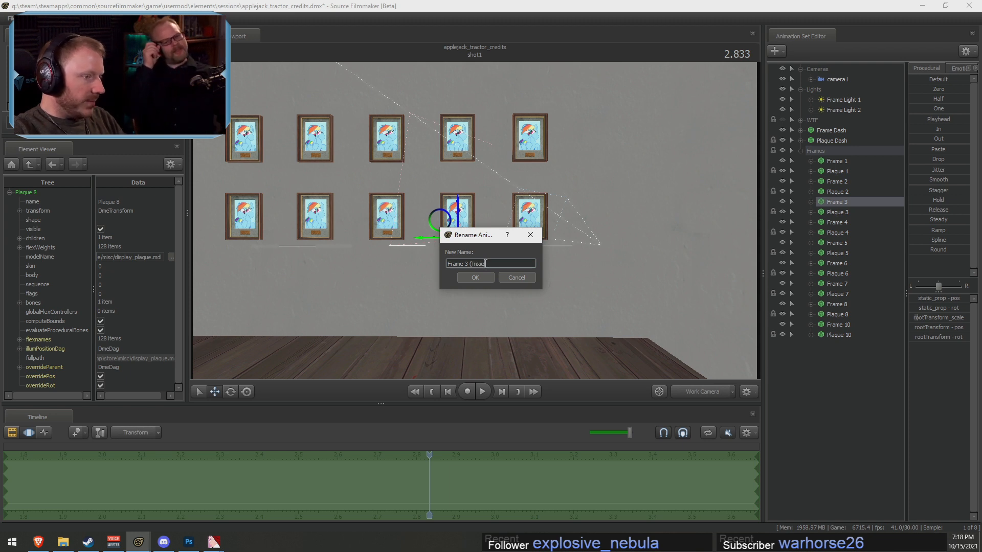
click(474, 276)
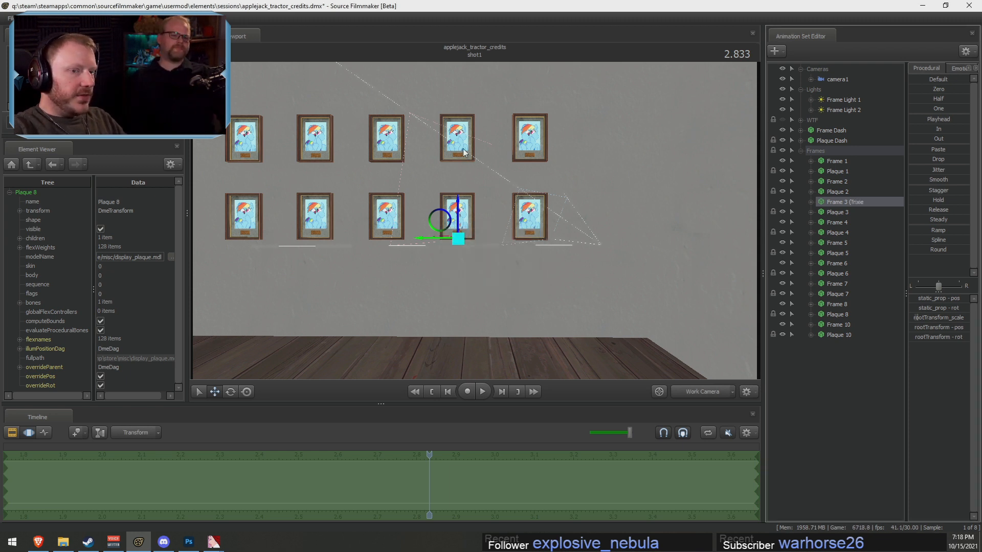
Rename Frame 4 as "Frame 4 (Burton)"
click(833, 185)
click(836, 222)
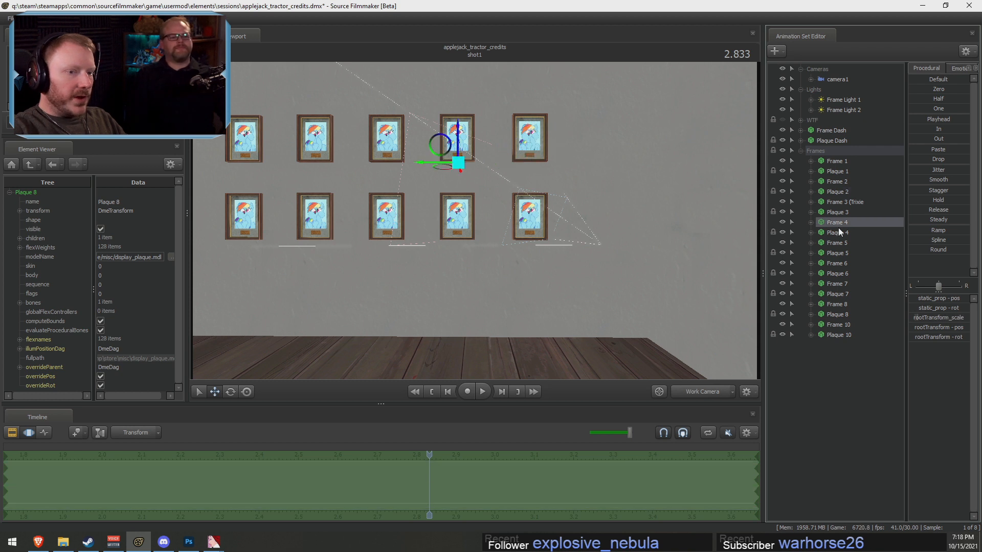
right_click(838, 223)
click(863, 229)
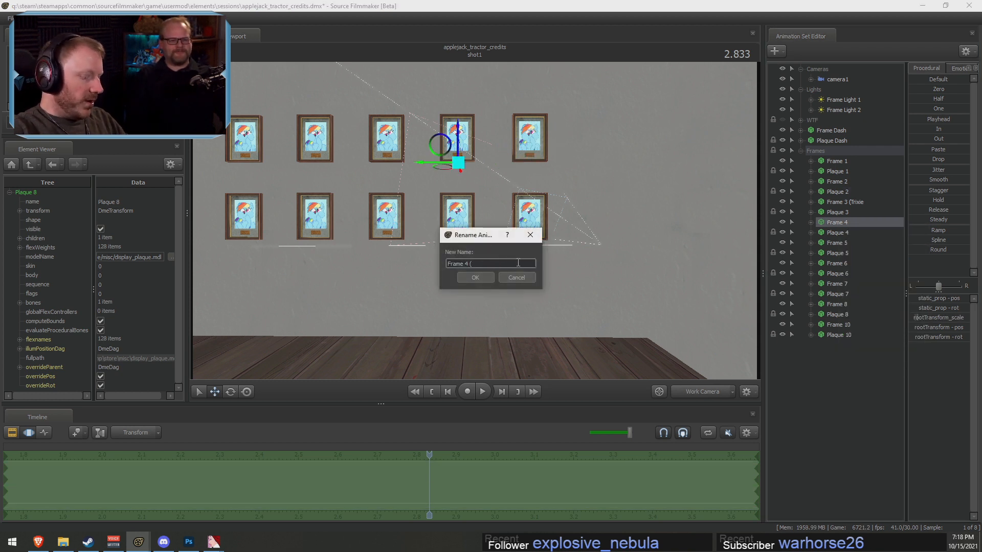
text(()
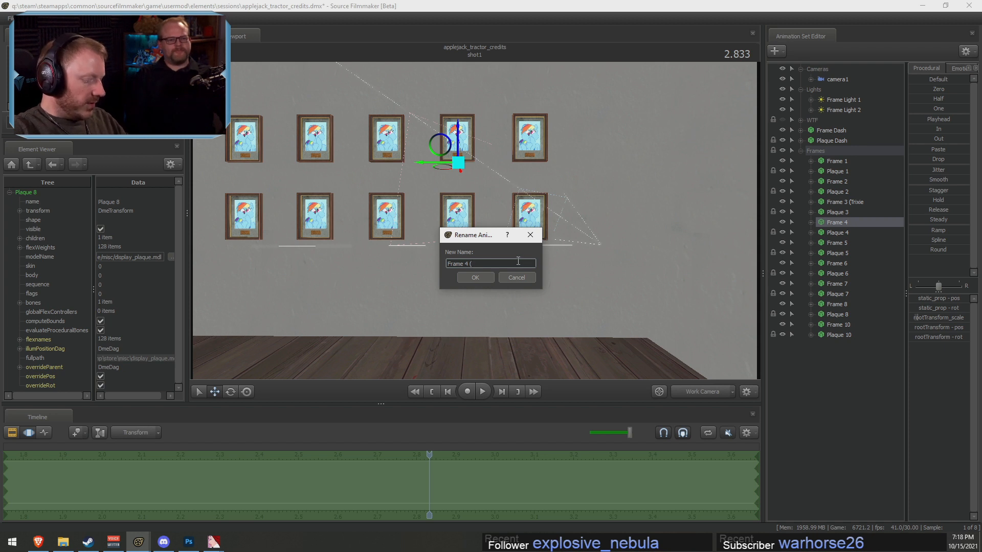
text(Bu)
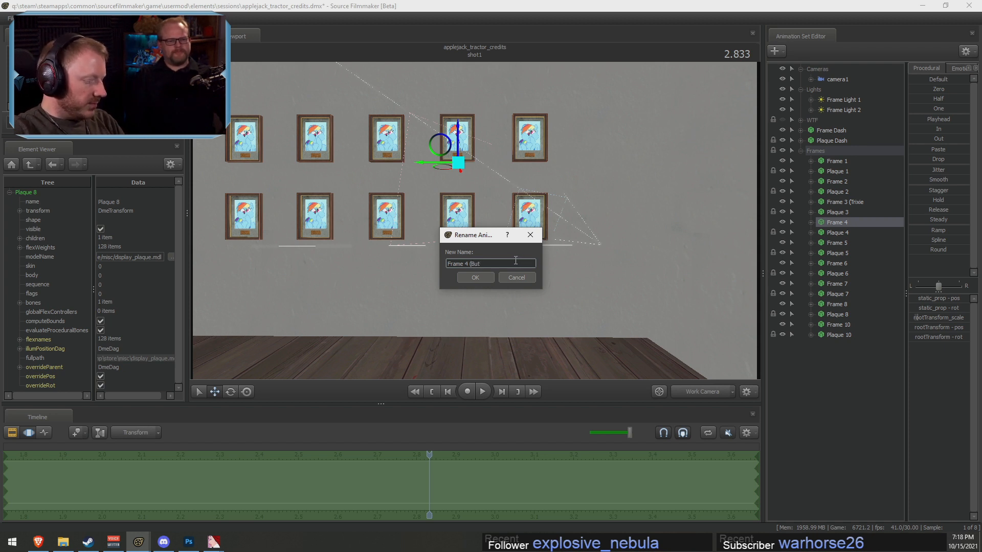
text(rton)
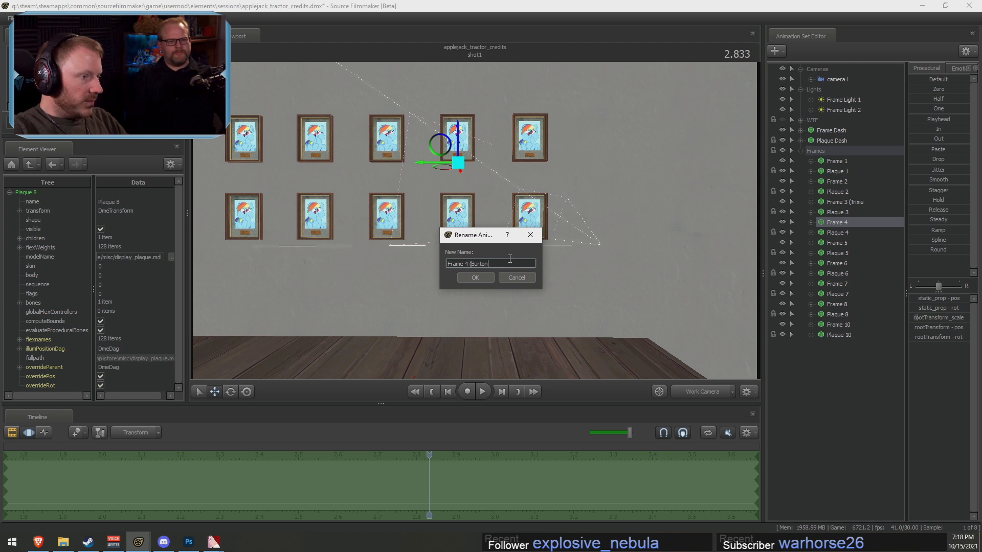
text())
click(480, 277)
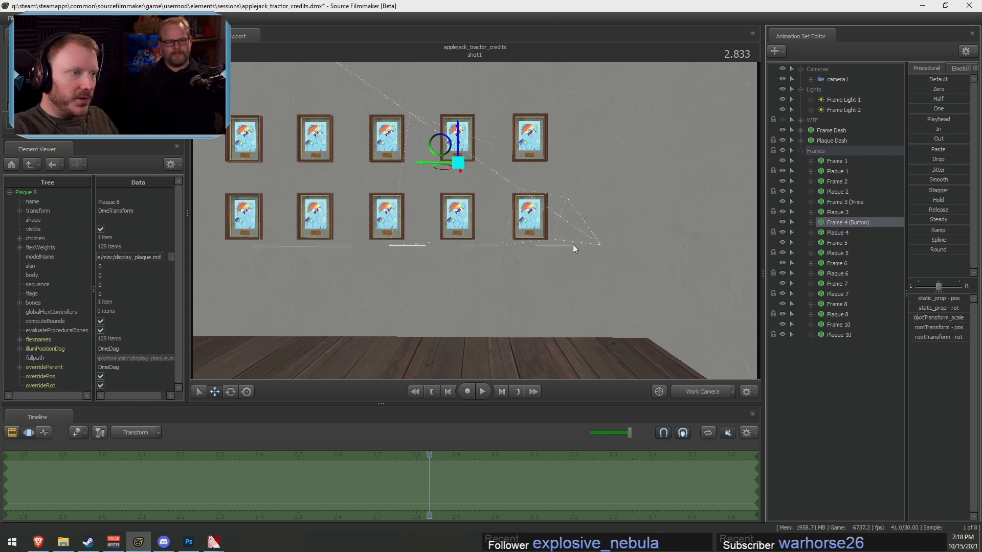
Add the missing closing parenthesis so the third frame's name reads "Frame 3 (Trixie)"
click(862, 202)
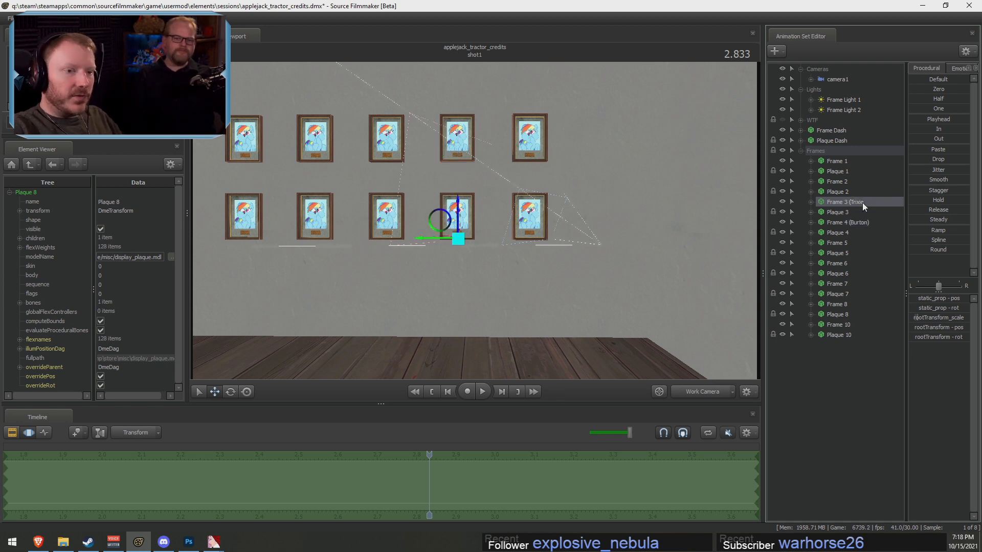
right_click(862, 202)
click(877, 208)
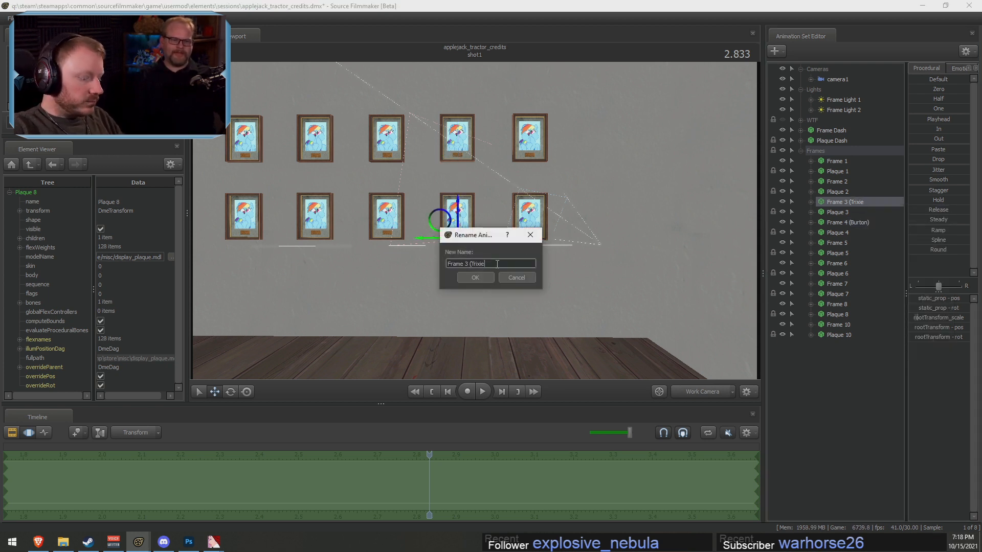
text())
key(Return)
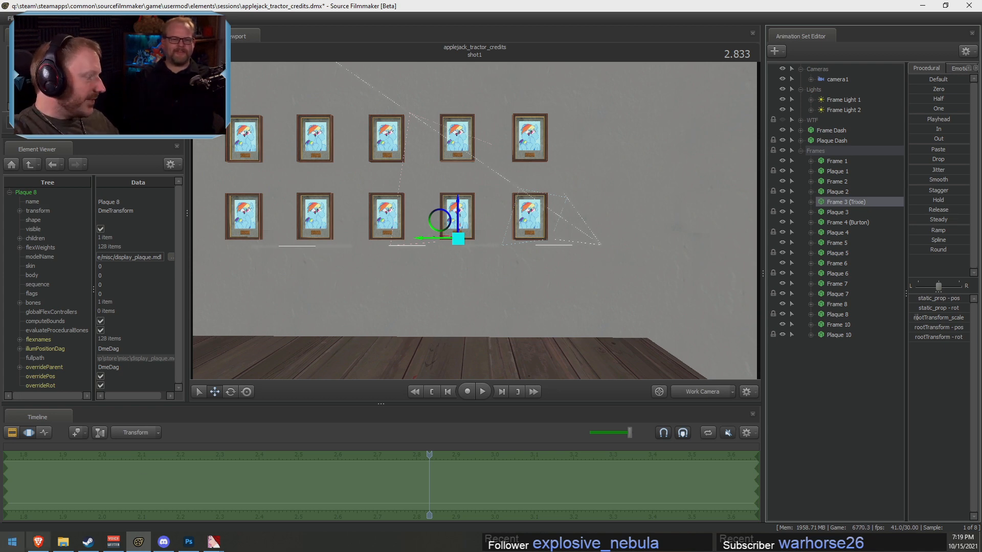
Switch to the web browser and search Google for "centaurworld horse"
click(38, 542)
click(235, 25)
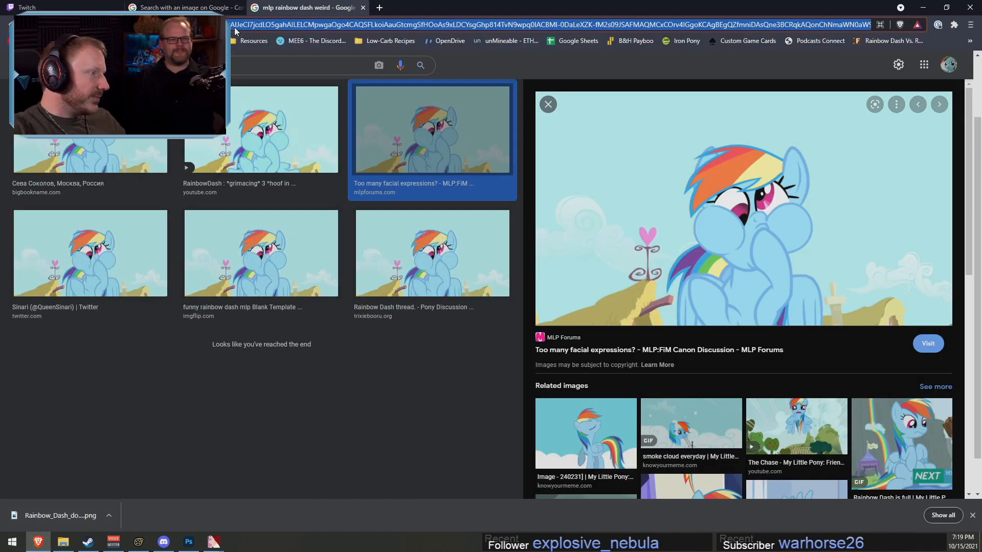
text(mlp)
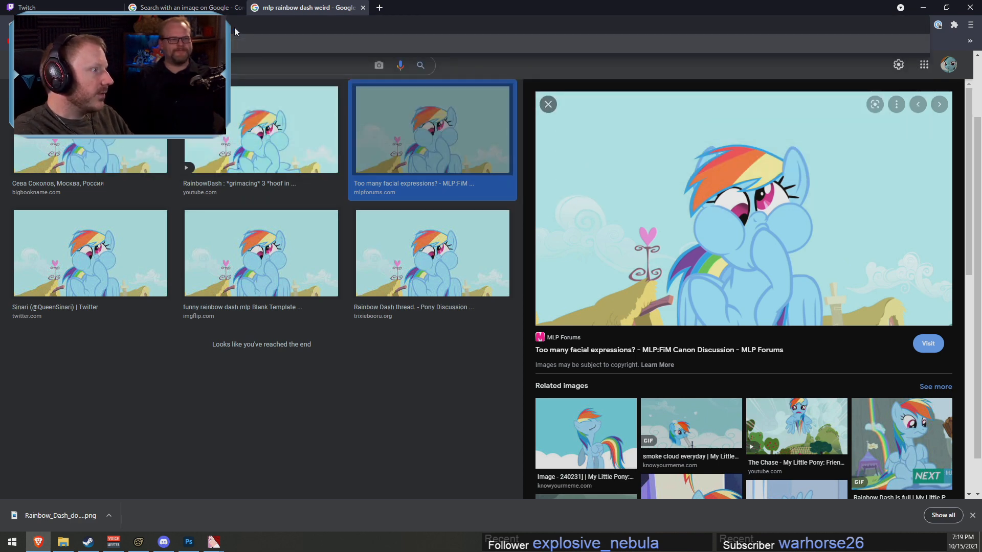
key(Return)
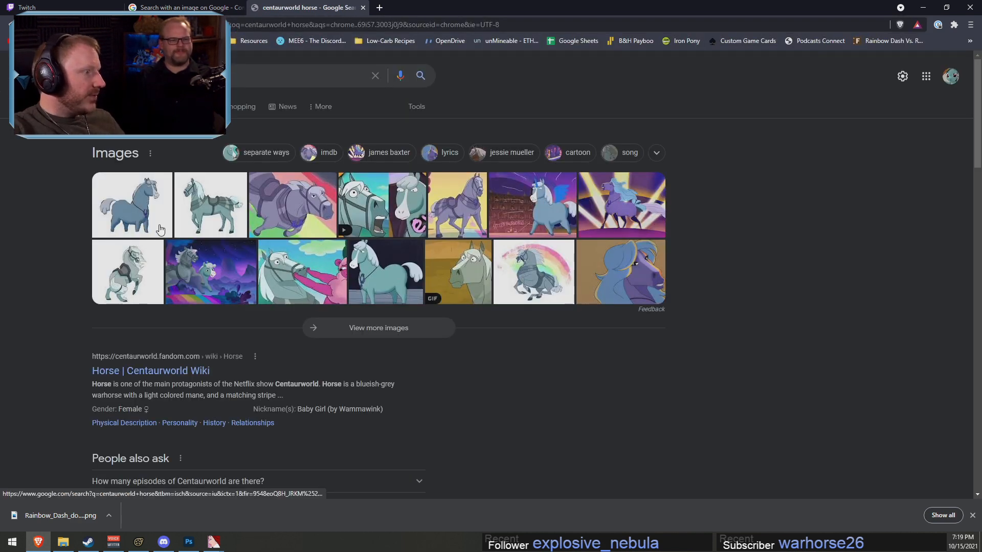
Preview the DeviantArt Horse (Centaurworld) image and open the neighbouring Netflix image result's website
click(137, 291)
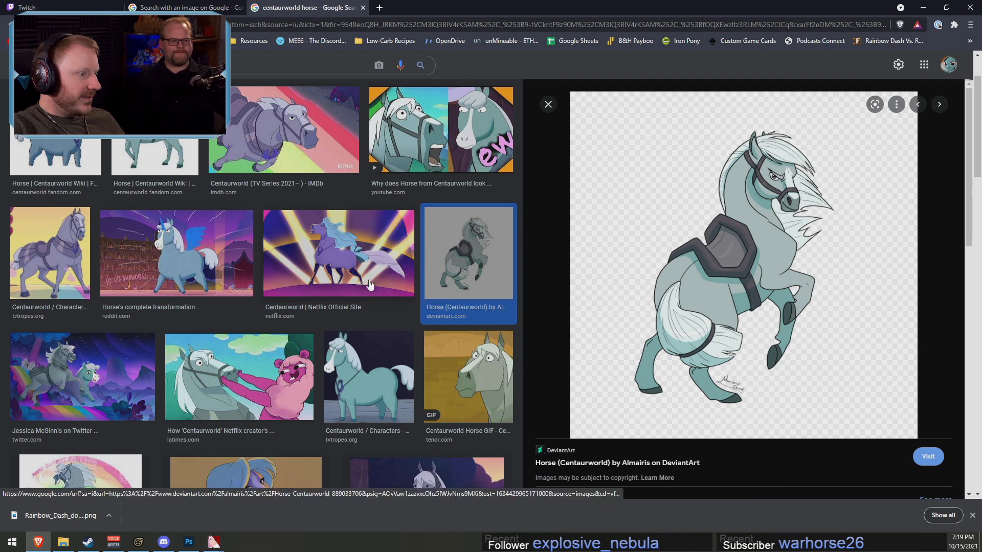
key(Left)
click(739, 163)
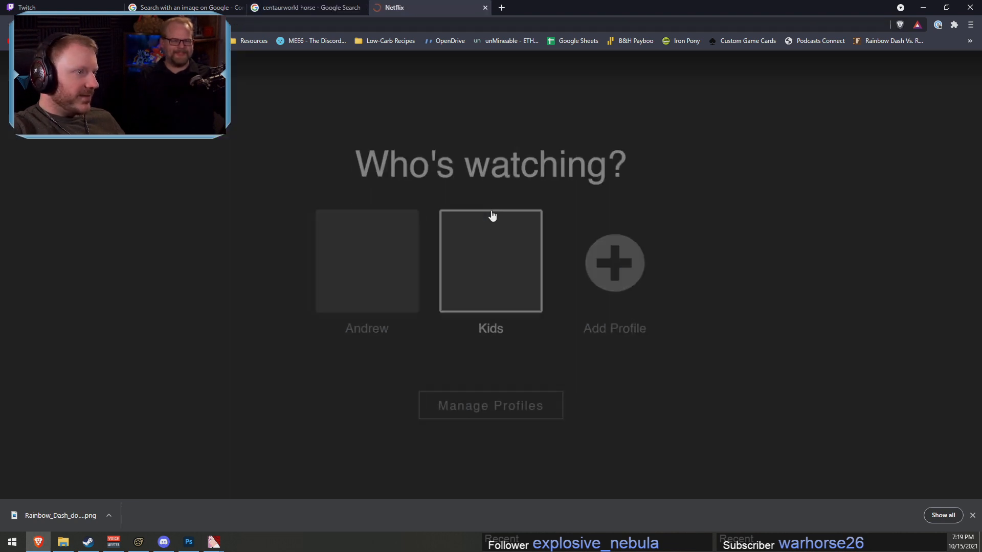
Close the Netflix page, preview Tenor's Centaurworld Horse GIF in the image results, and return to Source Filmmaker
click(485, 8)
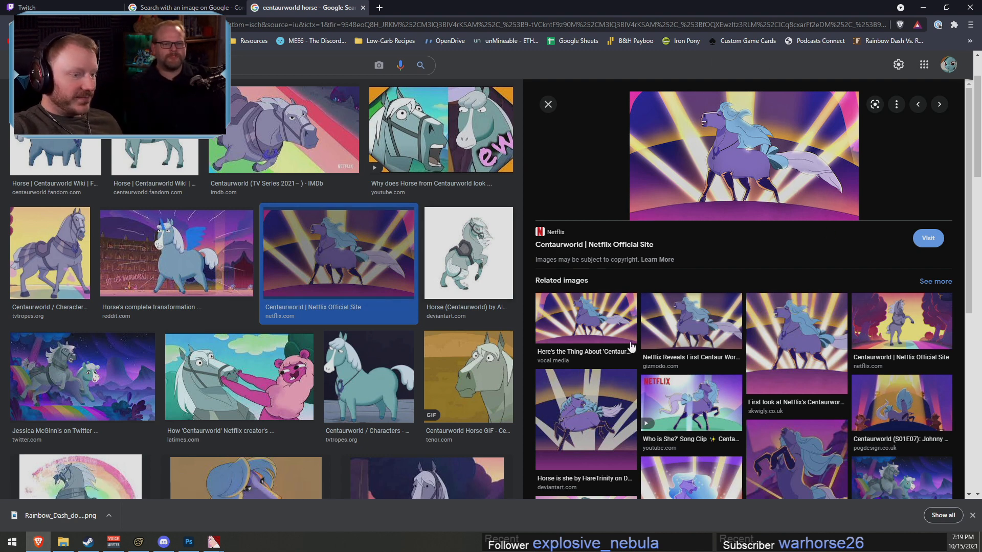
click(507, 388)
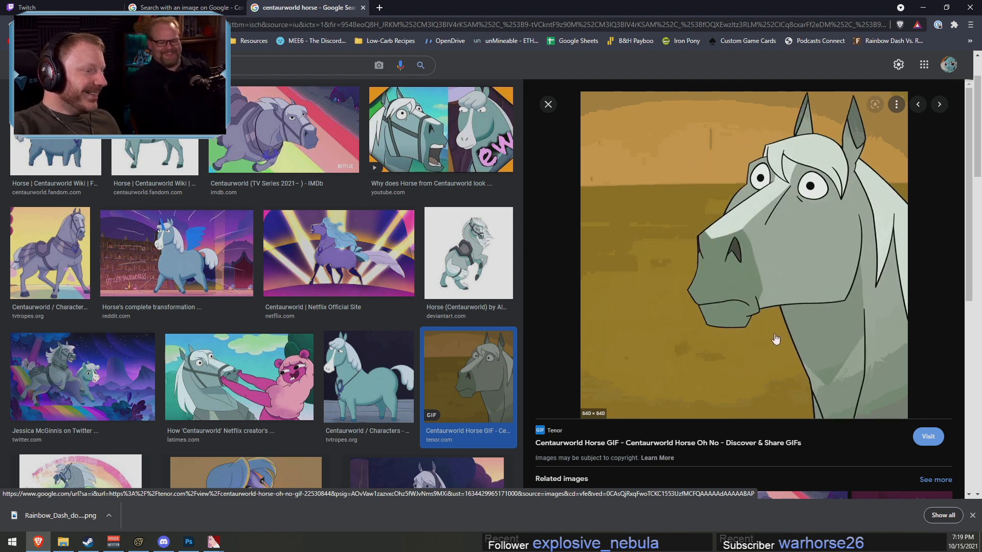
click(925, 6)
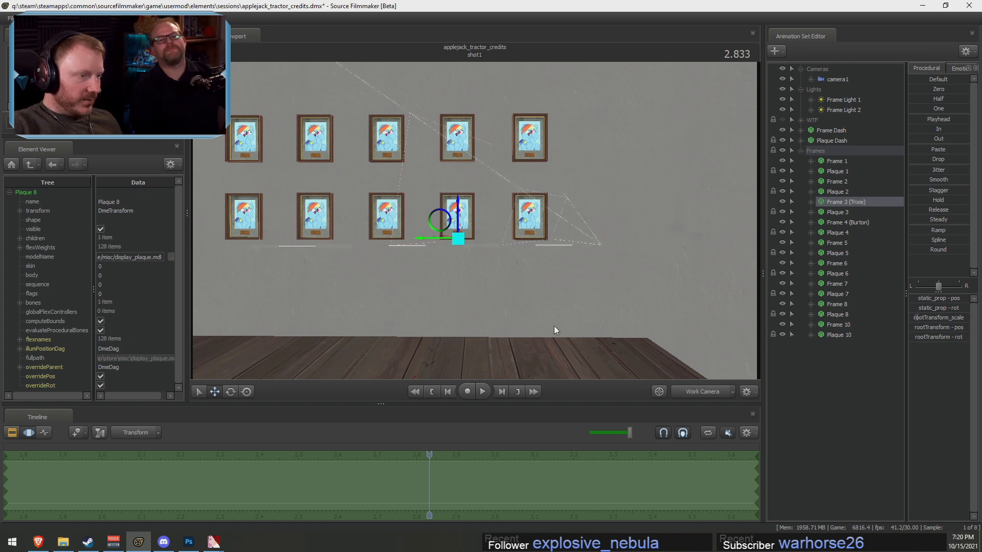
Turn the work camera from the frame wall to the open hall with the staircases and collapse the Frames group
drag(554, 326, 360, 328)
key(w)
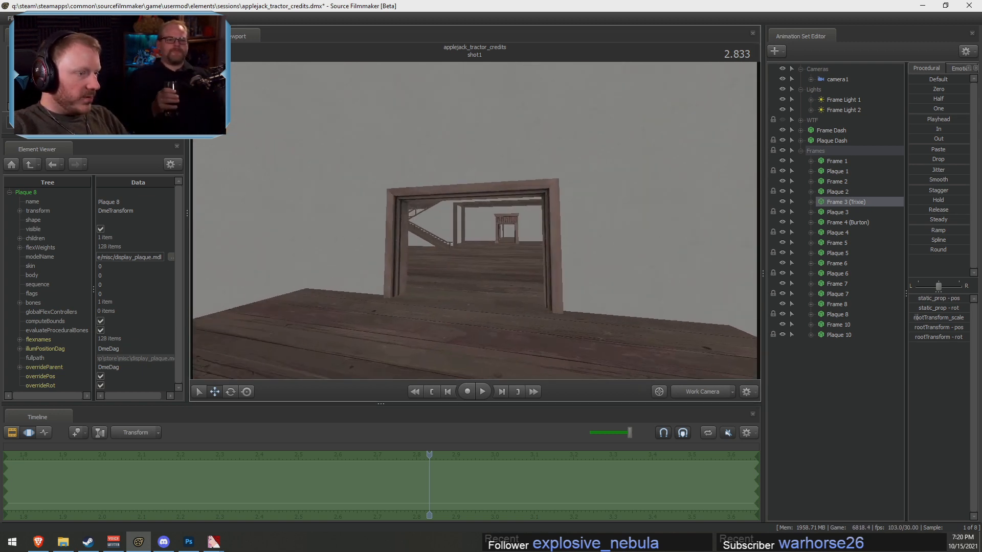
mouse_move(474, 220)
mouse_down()
mouse_move(488, 220)
mouse_move(474, 219)
mouse_up()
key(F2)
key(F3)
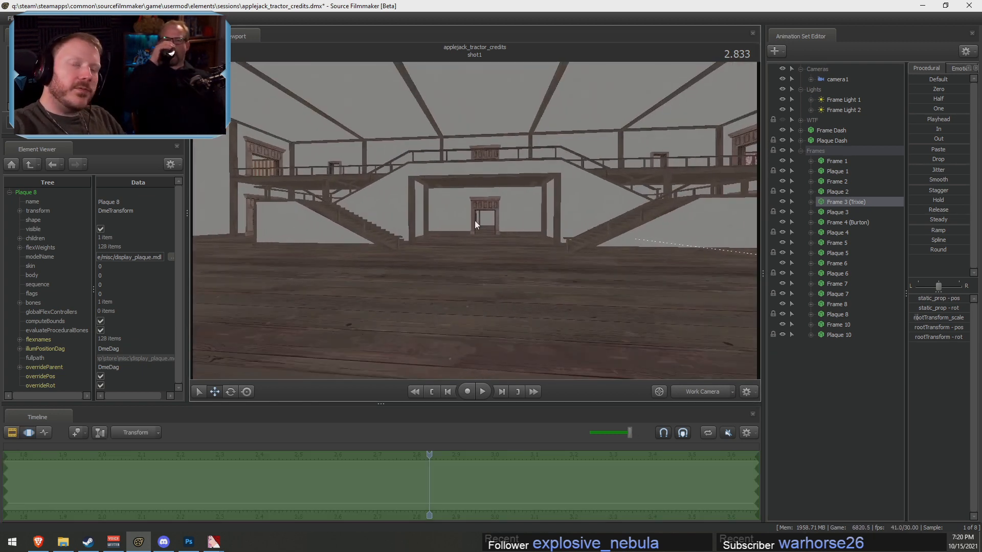
drag(543, 218, 706, 202)
click(801, 152)
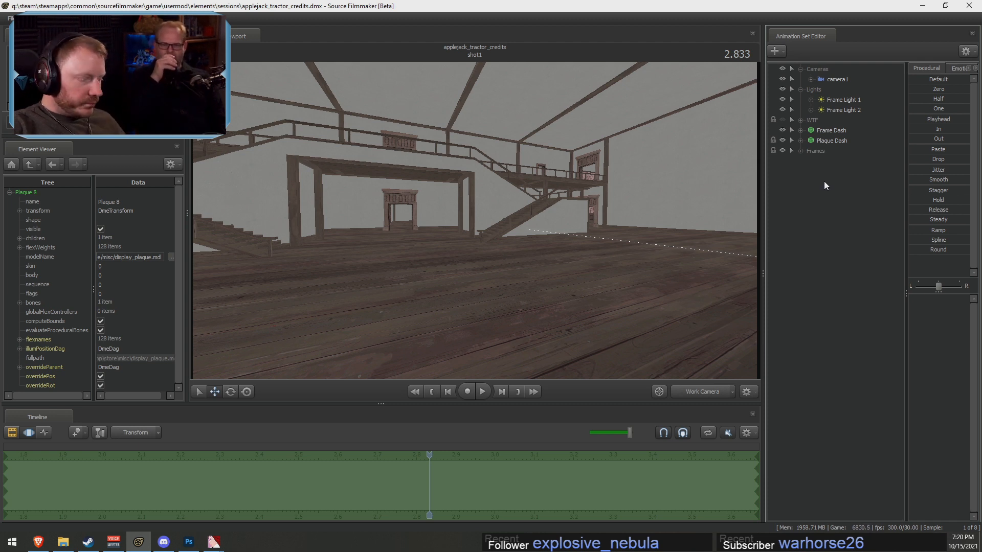
Start creating an animation set for a new model and filter the model files by "luna"
right_click(880, 201)
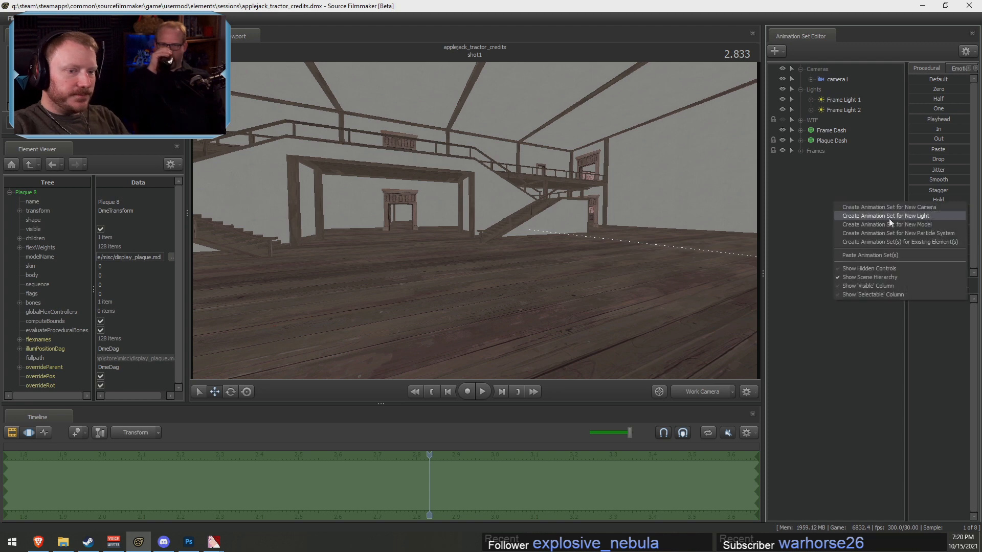
click(896, 228)
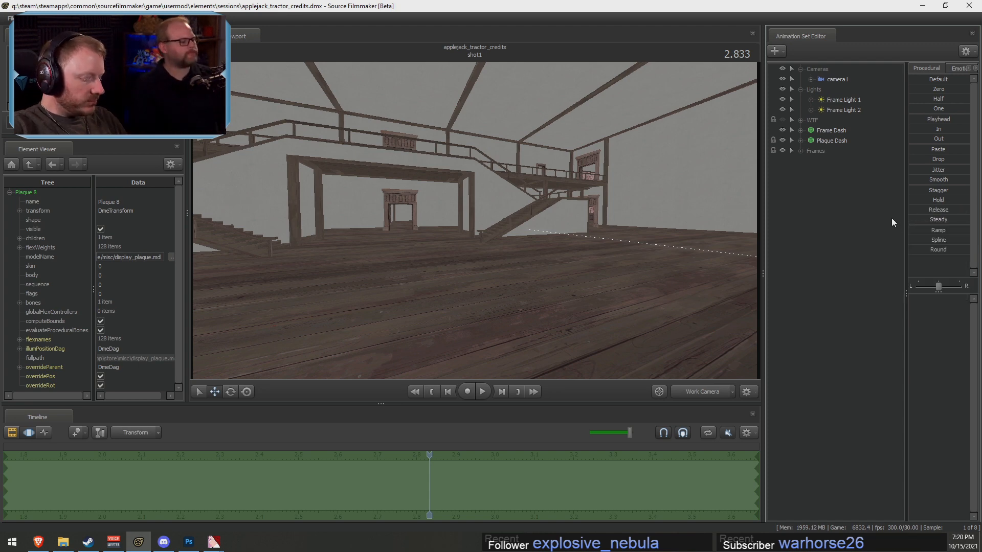
text(lun)
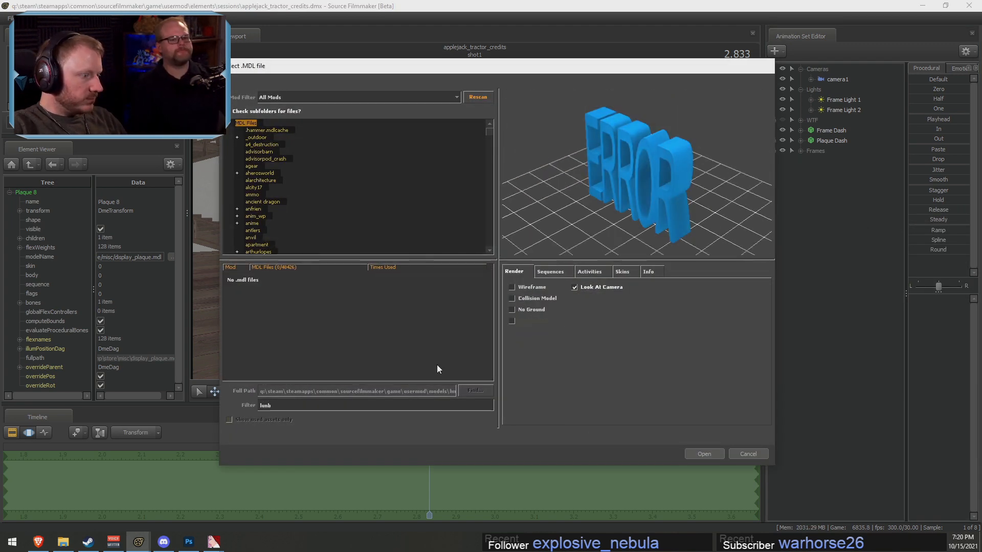
text(a)
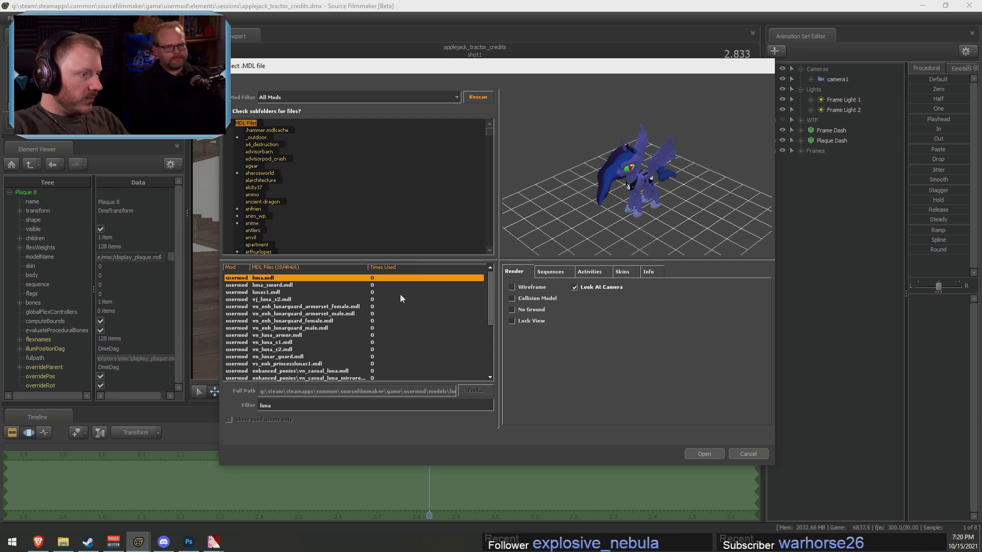
Compare the previews of vj_luna_s2.mdl and luna.mdl, viewing luna.mdl from the front
click(275, 299)
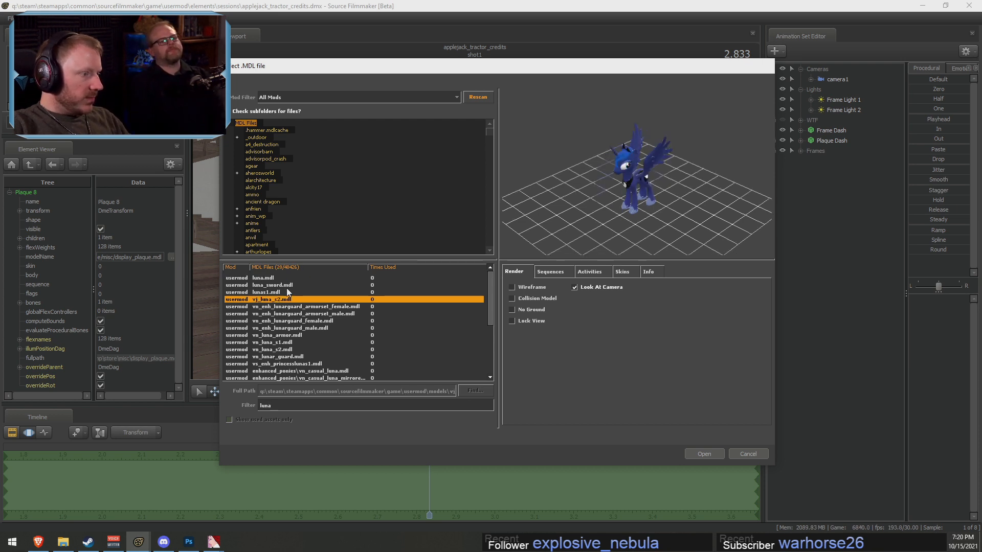
click(285, 278)
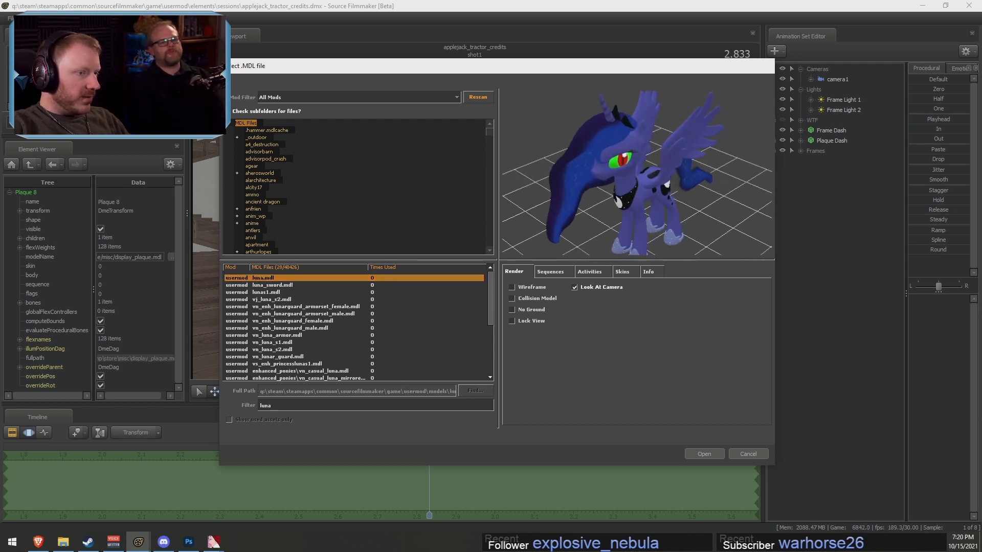
drag(651, 207, 671, 201)
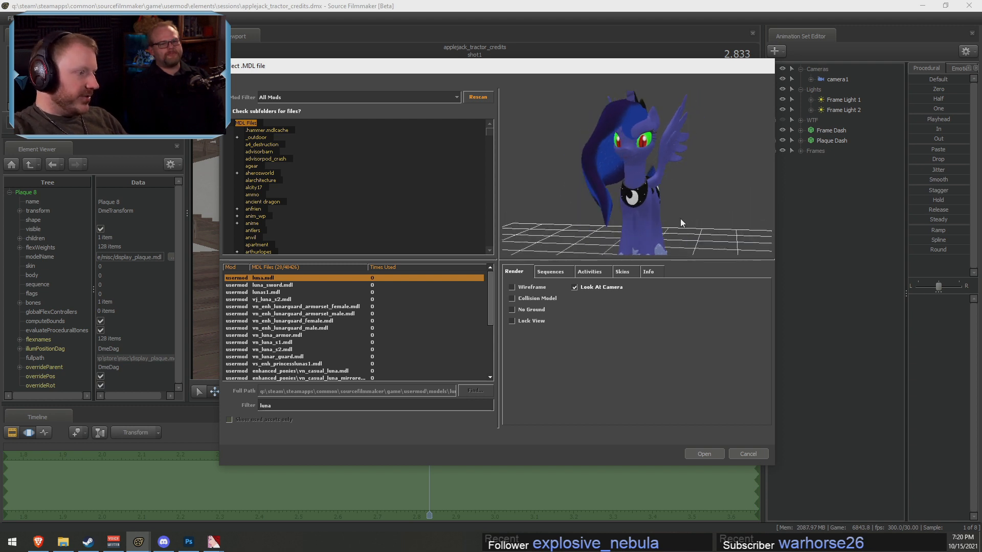
click(275, 300)
drag(699, 178, 654, 180)
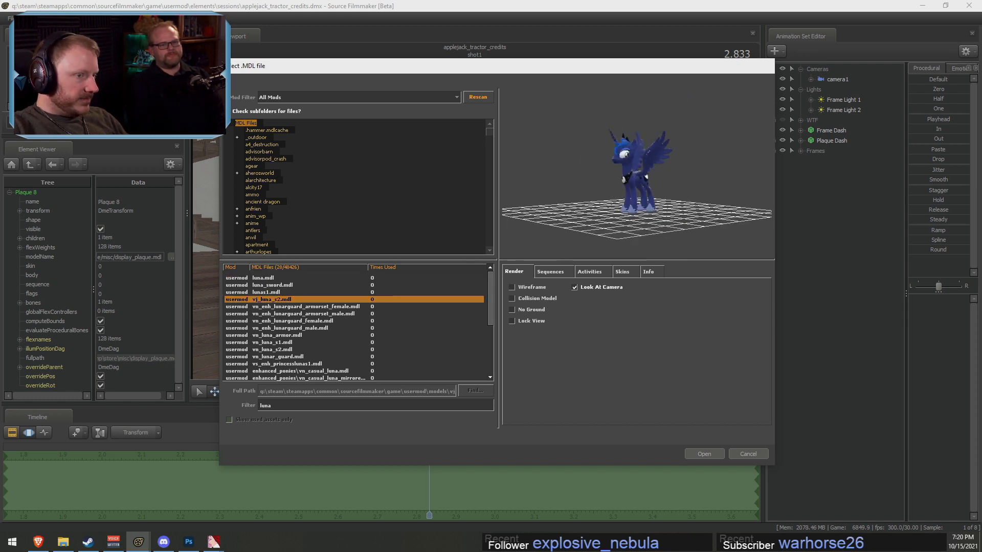
Check vn_luna_s2.mdl against vj_luna_s2.mdl and inspect the vj_luna_s2.mdl preview up close
click(291, 350)
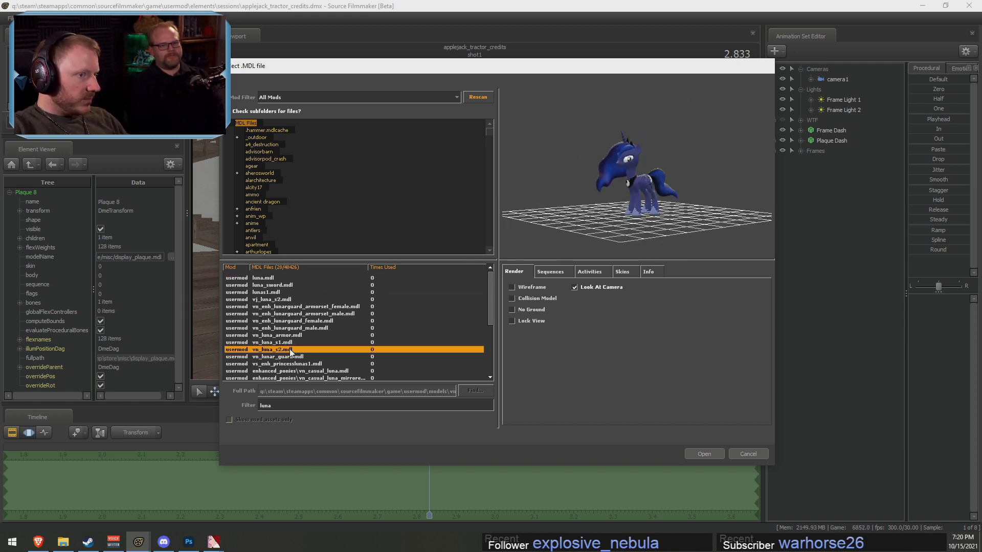
click(281, 299)
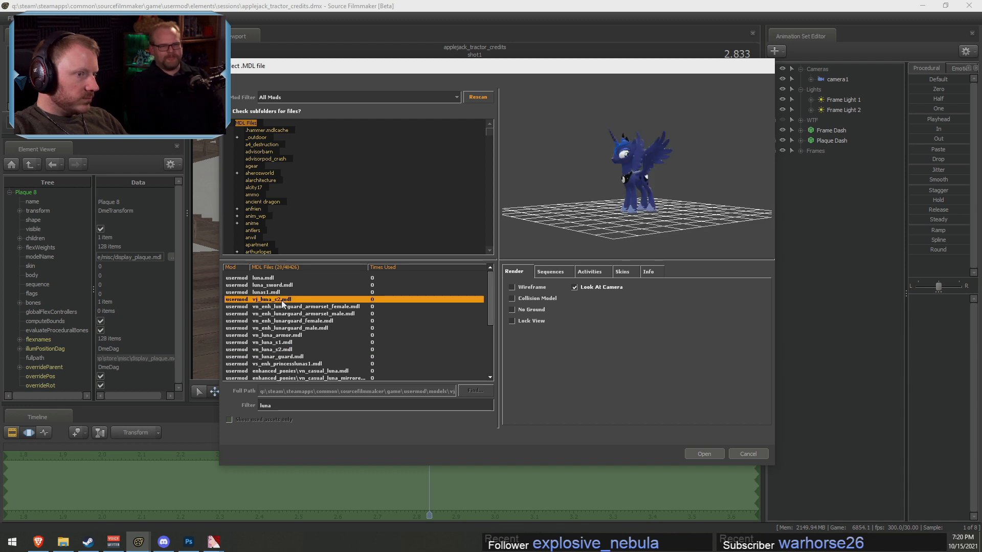
mouse_move(584, 187)
mouse_down()
mouse_move(611, 186)
mouse_move(585, 187)
mouse_up()
right_drag(584, 187, 584, 138)
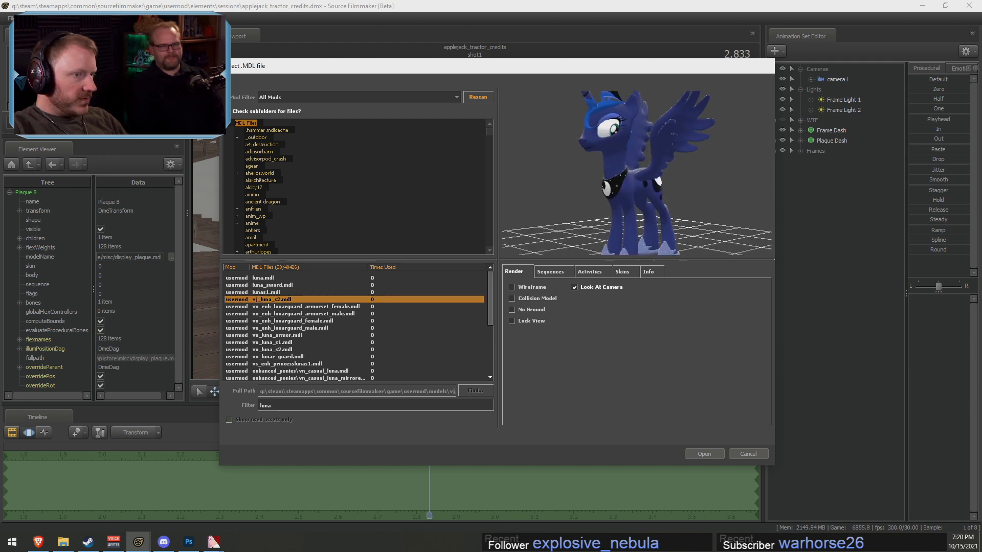
drag(533, 225, 453, 269)
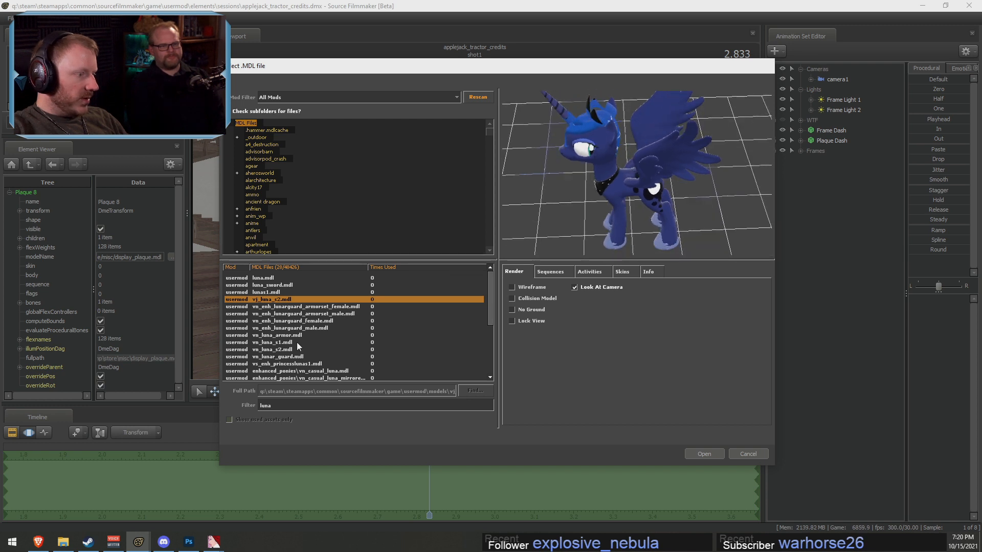
Inspect the vn_luna_s2.mdl preview again and compare it with vs_enh_princesslunas1.mdl
click(274, 349)
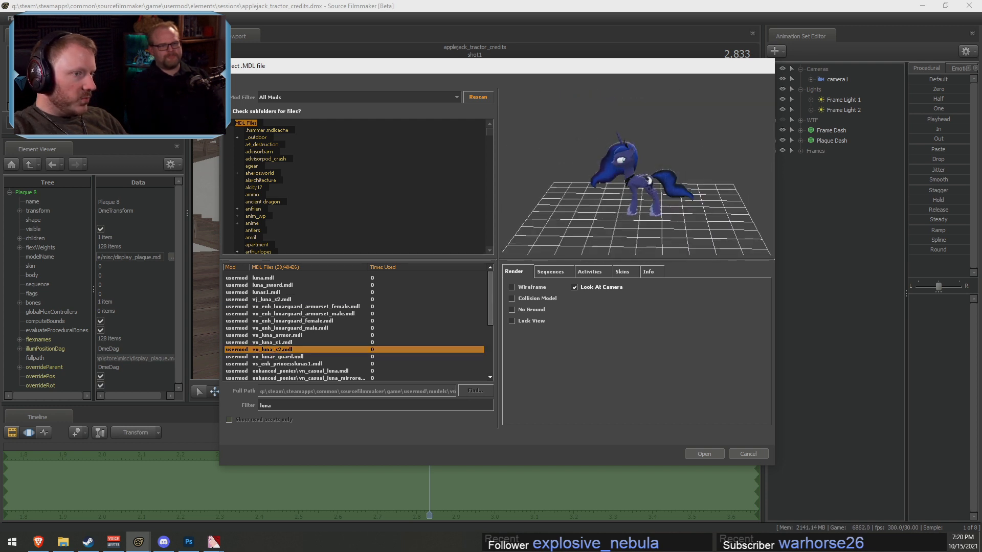
drag(511, 250, 546, 225)
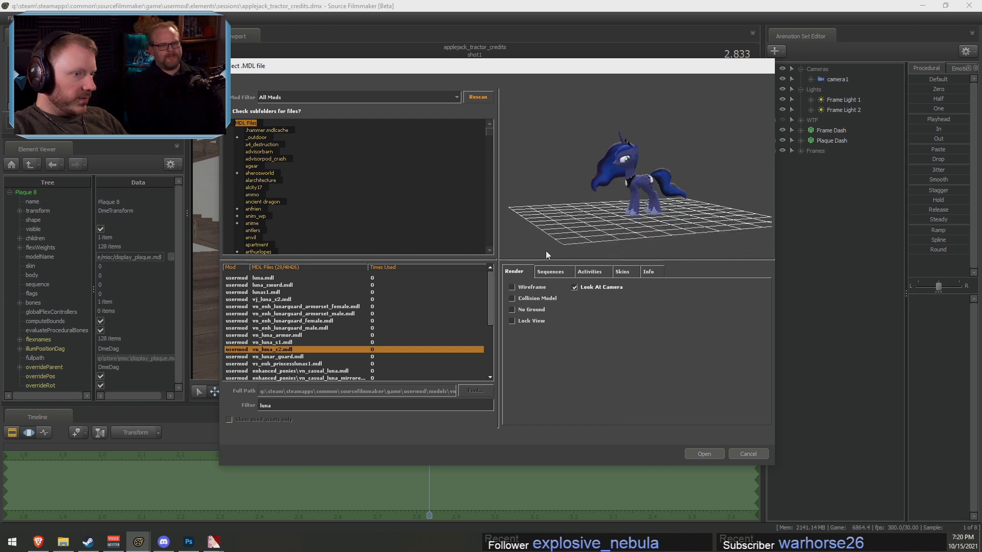
click(293, 364)
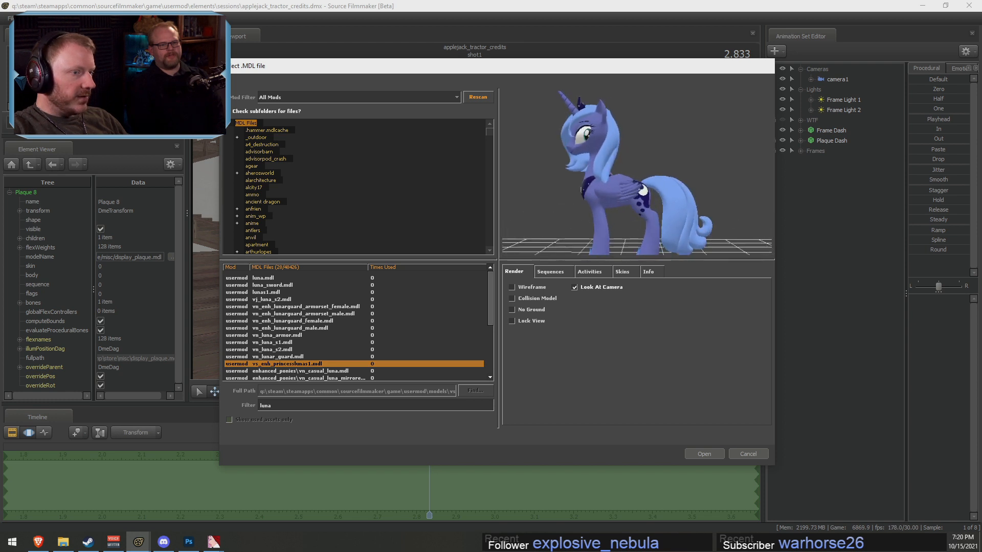
click(276, 351)
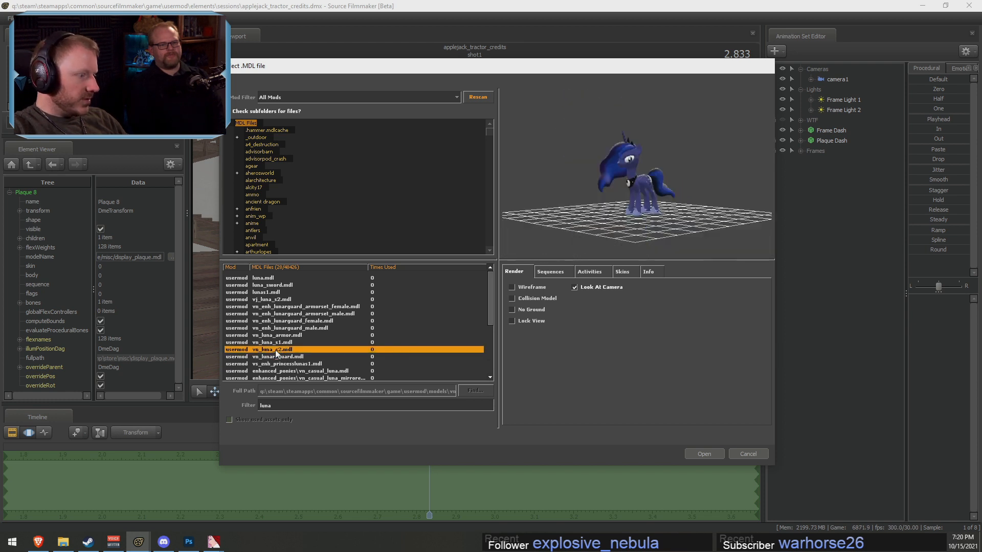
Preview enhanced_ponies\vn_casual_luna.mdl from another angle and look at the Dota model heroes\luna\luna.mdl
scroll(319, 364, down, 3)
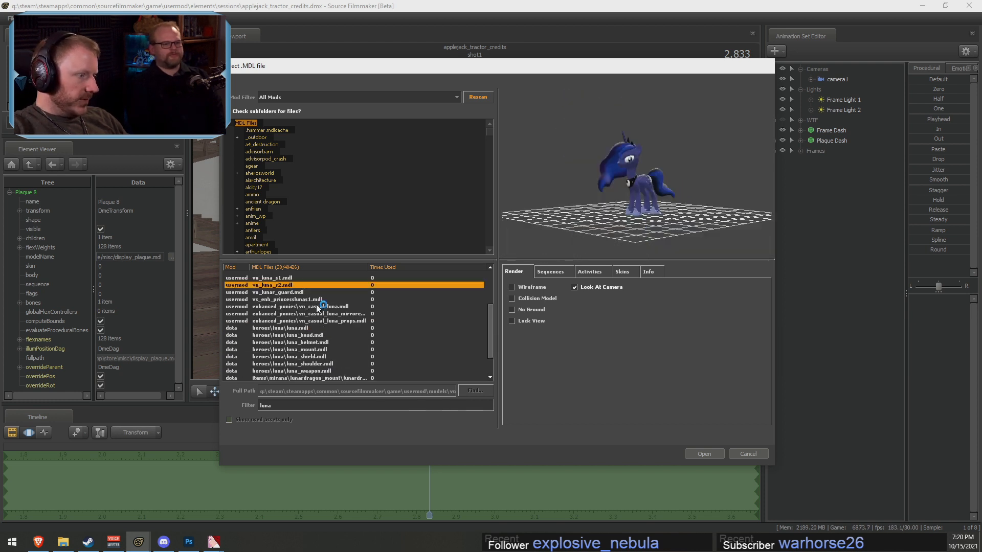
click(316, 307)
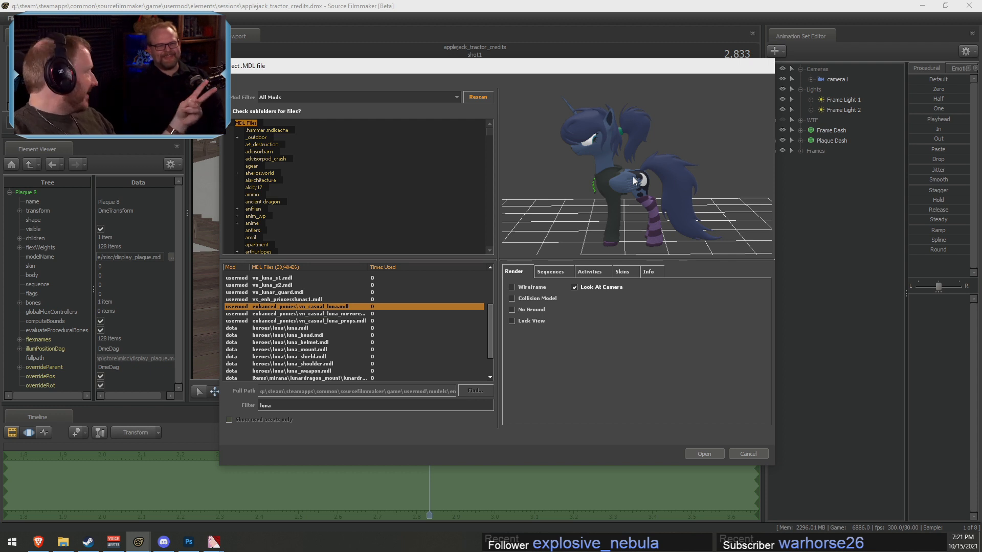
drag(655, 194, 528, 215)
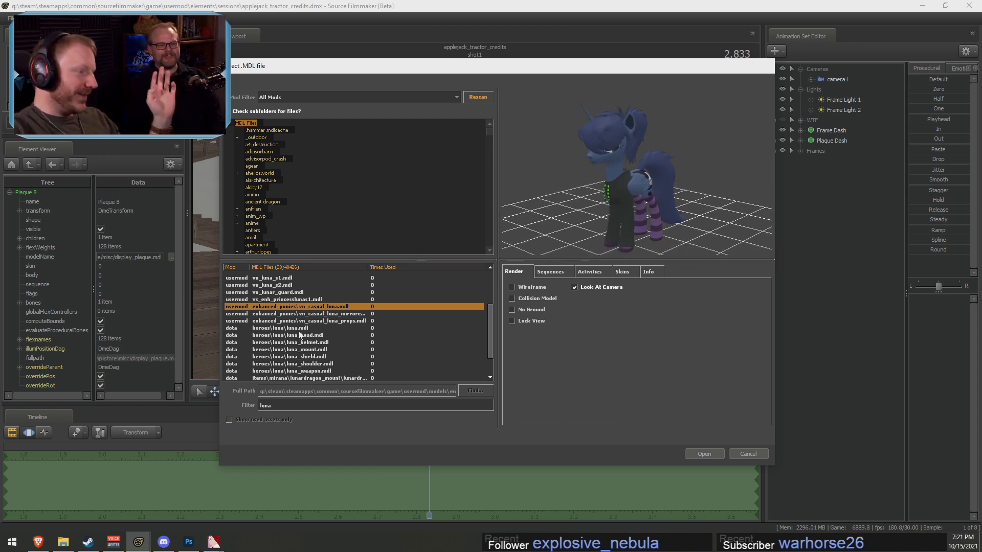
click(300, 329)
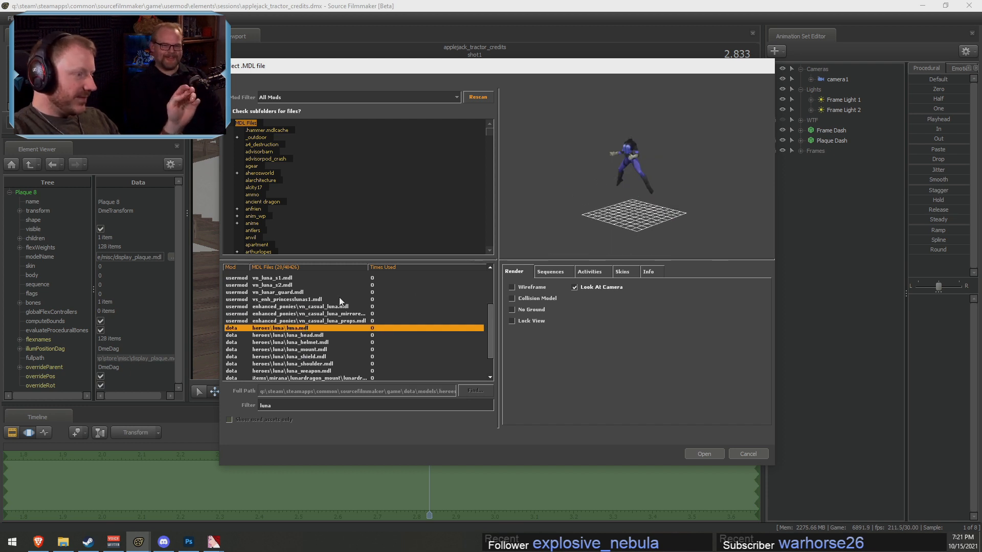
Preview the other casual Luna variants and inspect vn_casual_luna_props.mdl up close from a different side
click(307, 307)
click(313, 314)
click(313, 321)
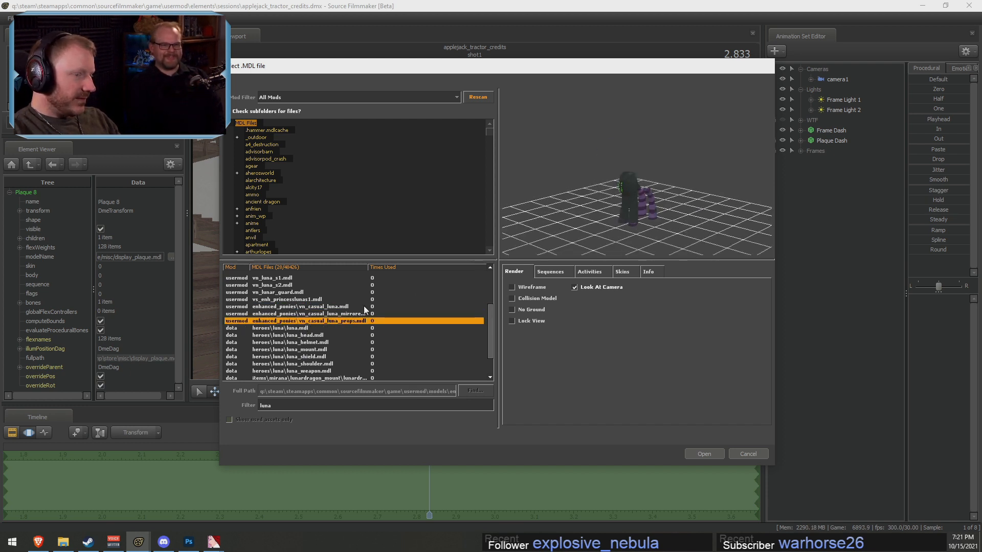
right_drag(578, 226, 578, 187)
drag(578, 187, 653, 229)
right_drag(638, 236, 634, 266)
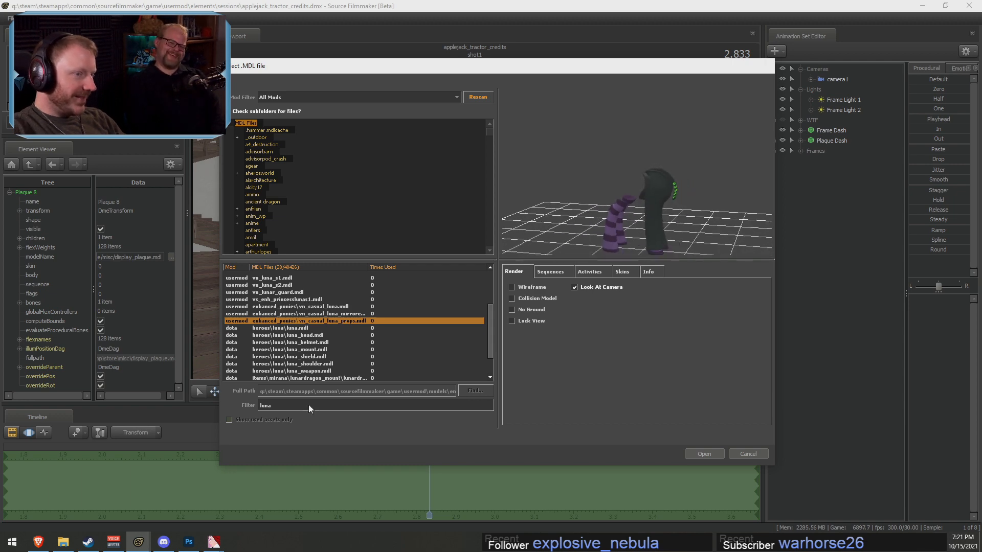
Add the enhanced_ponies\vn_casual_luna.mdl model to the shot and bring the work camera close to it
click(295, 307)
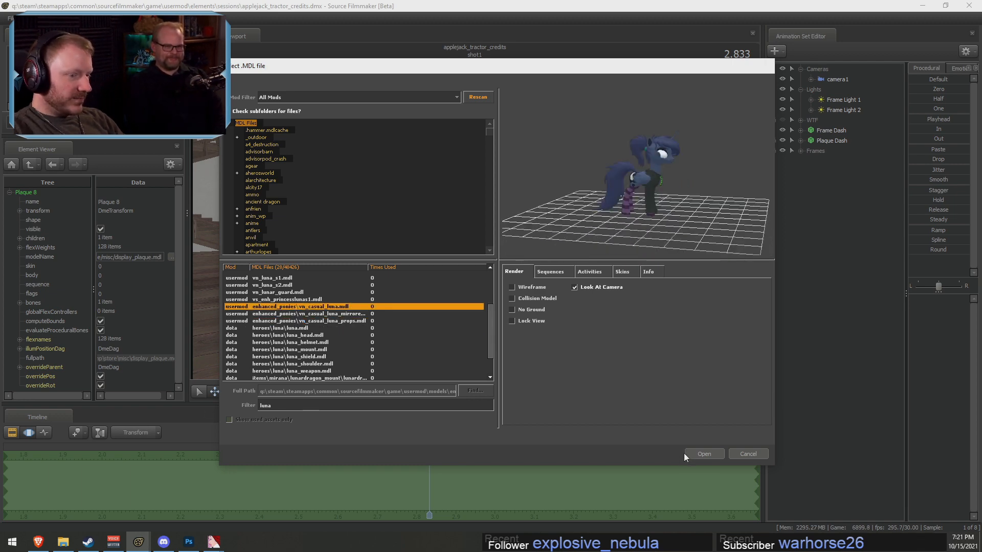
click(703, 454)
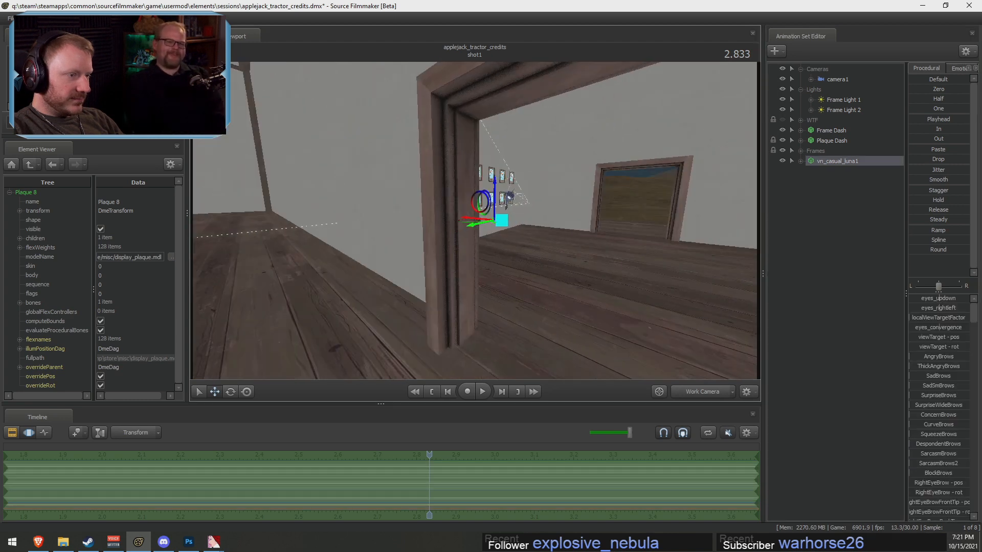
key(s)
drag(475, 221, 390, 285)
key(w)
key(w)
key(s)
key(s)
mouse_move(506, 225)
mouse_down()
mouse_move(475, 221)
mouse_move(504, 225)
mouse_move(488, 229)
mouse_up()
key(w)
key(ctrl)
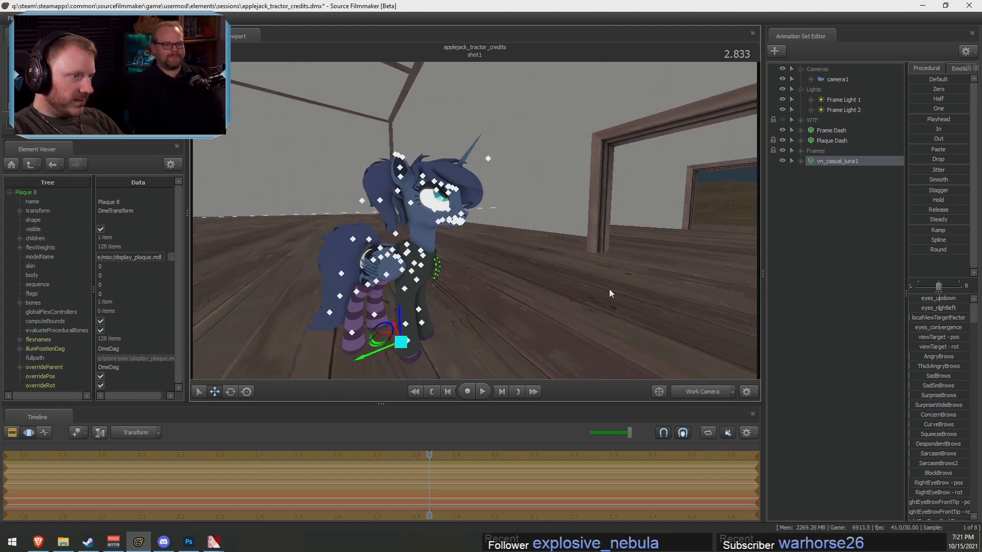
Expand the casual Luna model's Face controls and select its Eyes group
click(800, 162)
click(811, 171)
click(839, 182)
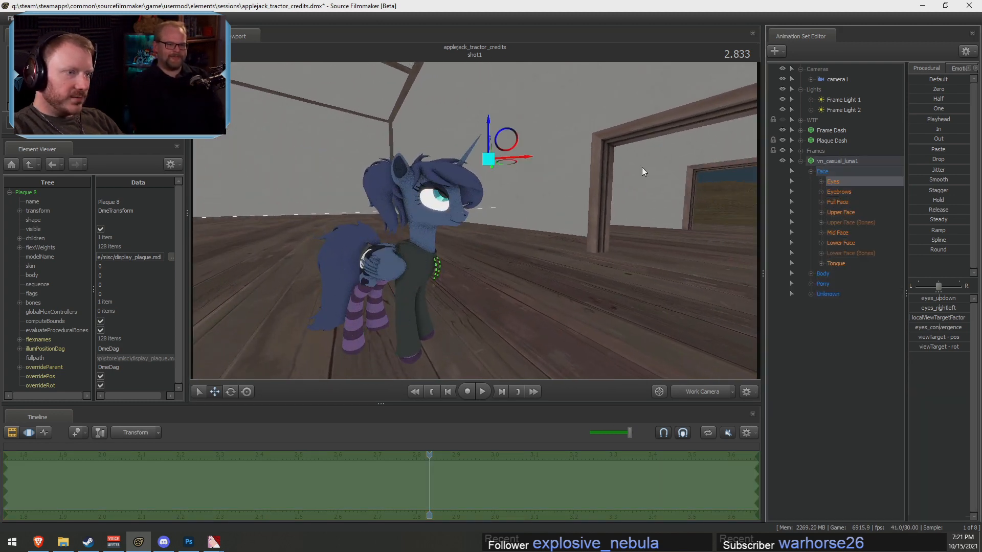
Examine the casual Luna model's eyes and face up close from the front and in three-quarter view
drag(518, 145, 529, 242)
key(d)
key(a)
key(w)
key(w)
key(s)
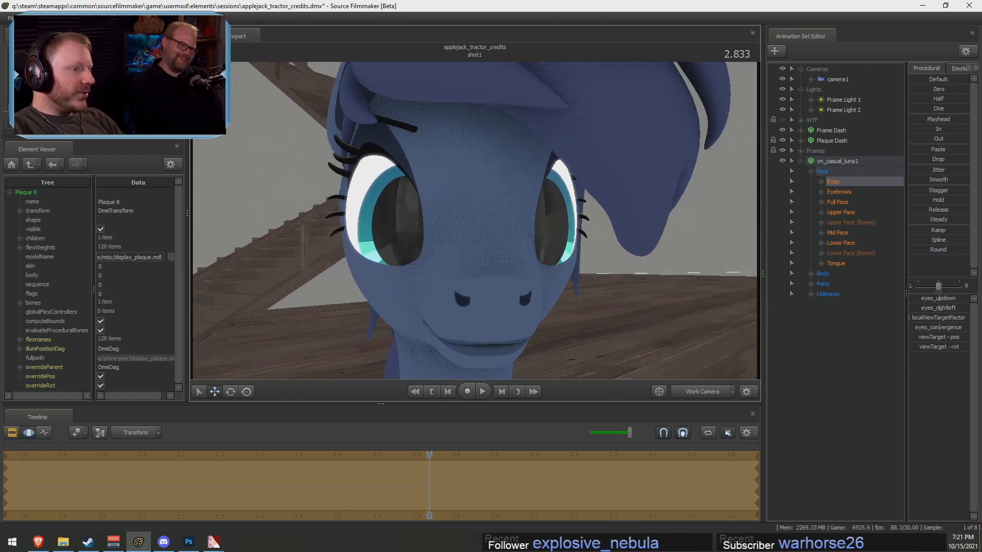
key(a)
mouse_move(476, 223)
mouse_down()
mouse_move(595, 222)
mouse_move(485, 217)
mouse_move(494, 214)
mouse_up()
key(d)
key(w)
mouse_move(475, 221)
mouse_down()
mouse_move(460, 205)
mouse_move(480, 176)
mouse_move(495, 225)
mouse_move(448, 220)
mouse_move(506, 212)
mouse_move(504, 191)
mouse_move(500, 238)
mouse_move(498, 220)
mouse_move(474, 224)
mouse_move(471, 254)
mouse_move(475, 220)
mouse_up()
key(s)
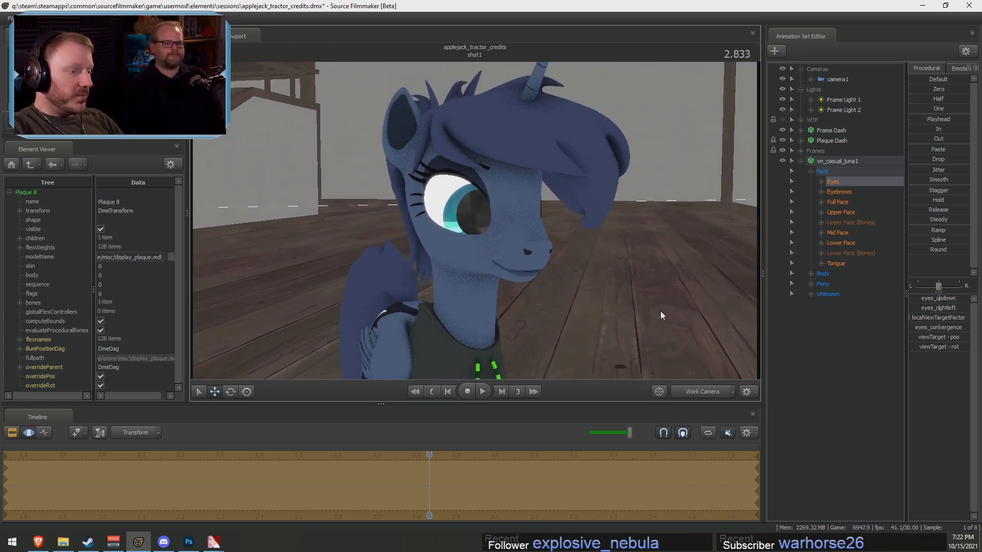
mouse_move(660, 316)
mouse_down()
mouse_move(741, 312)
mouse_move(674, 314)
mouse_up()
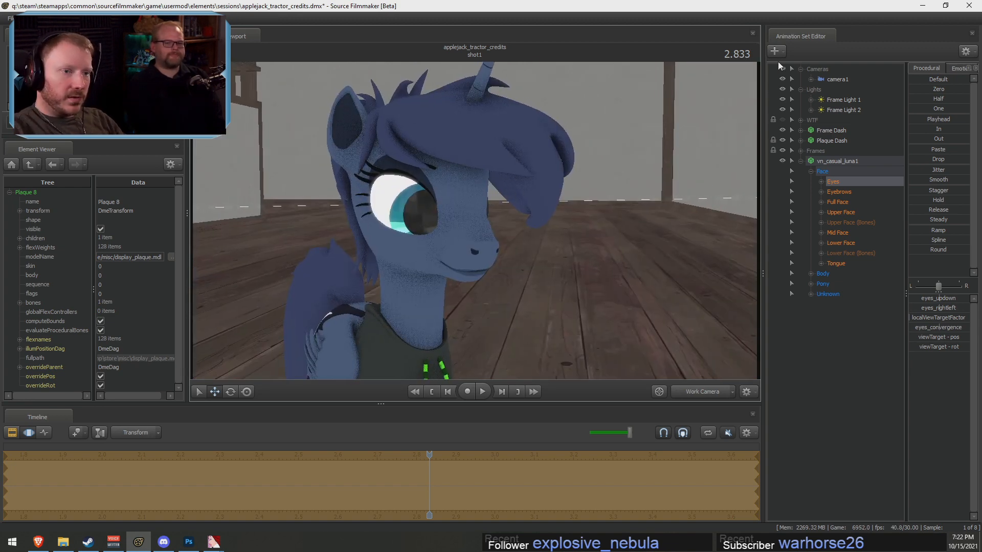
Examine the casual Luna model's face and nearer eye up close from different distances and angles
click(783, 119)
drag(596, 146, 542, 149)
key(w)
key(w)
key(s)
mouse_move(474, 220)
mouse_down()
mouse_move(517, 212)
mouse_move(474, 220)
mouse_up()
key(w)
key(F2)
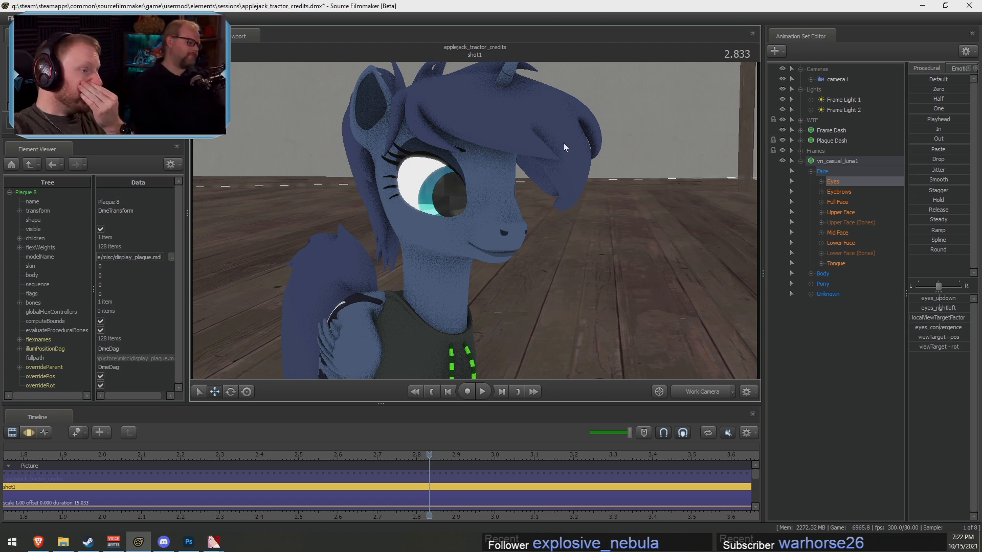
drag(527, 182, 482, 222)
key(w)
key(F3)
Enable lighting in the viewport and create an animation set for a new light
right_click(486, 218)
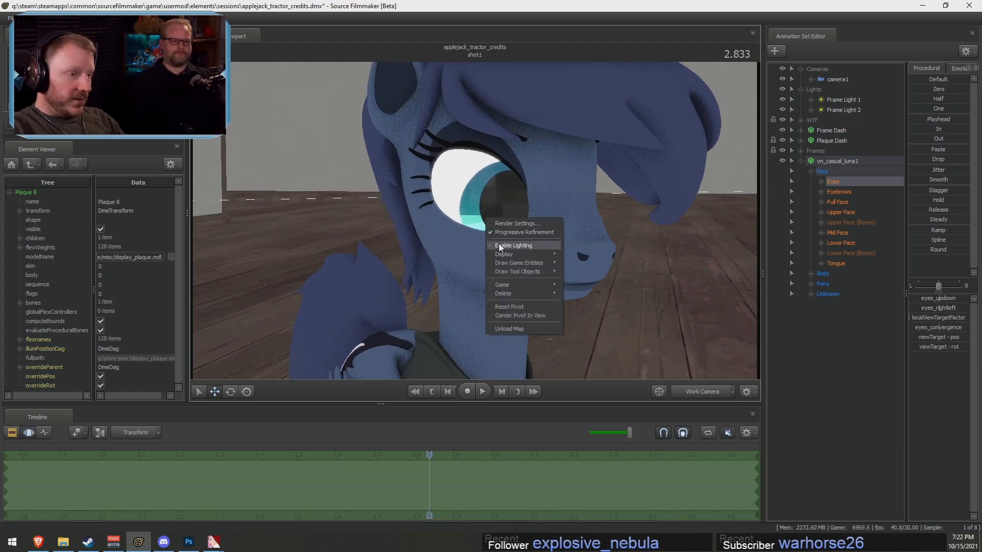
click(500, 245)
click(867, 369)
right_click(846, 374)
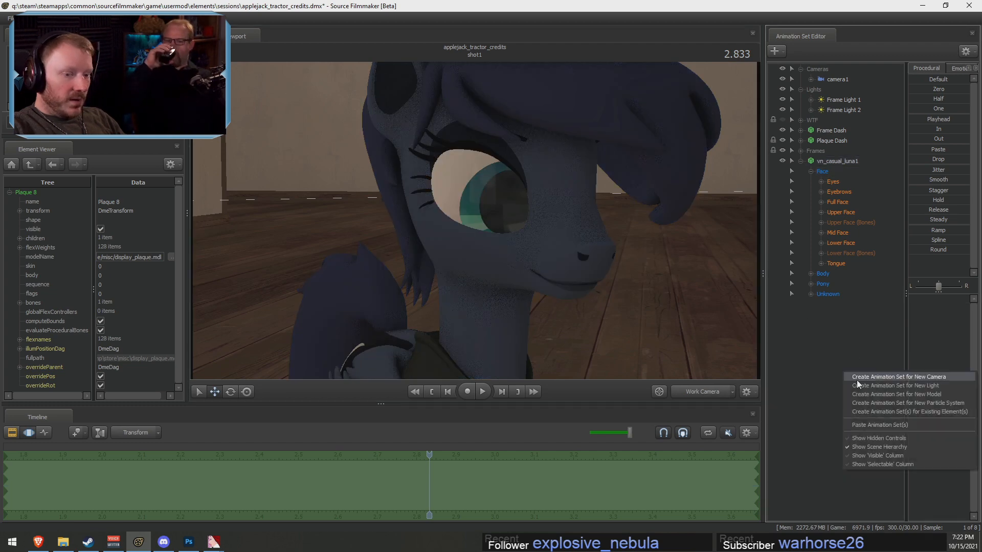
click(883, 385)
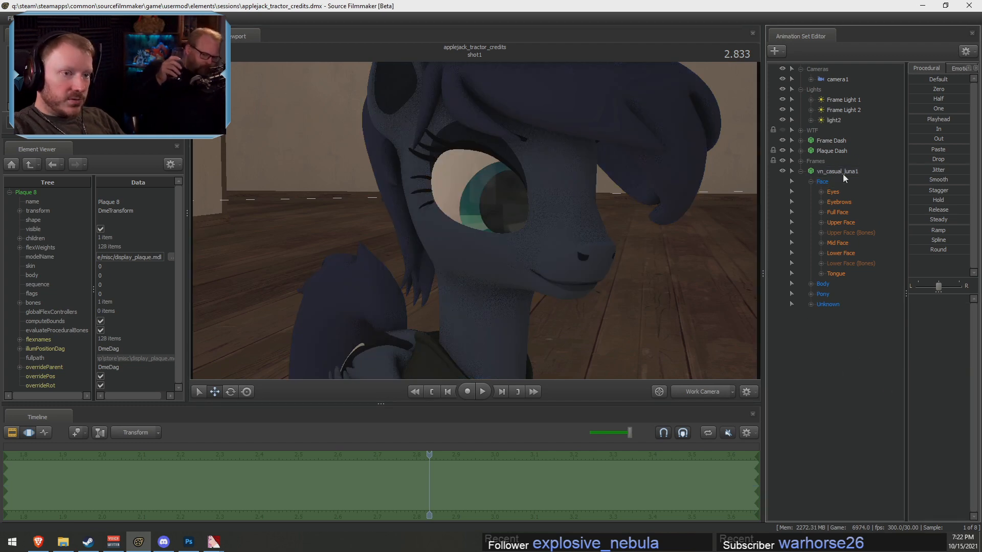
Aim the new light down at the casual Luna model, disable its shadows, and return to the work camera view
click(833, 121)
mouse_move(474, 220)
mouse_down()
mouse_move(603, 225)
mouse_move(588, 222)
mouse_move(705, 301)
mouse_move(716, 343)
mouse_move(706, 353)
mouse_move(488, 212)
mouse_move(498, 197)
mouse_move(479, 222)
mouse_up()
key(w)
key(s)
key(s)
right_click(870, 118)
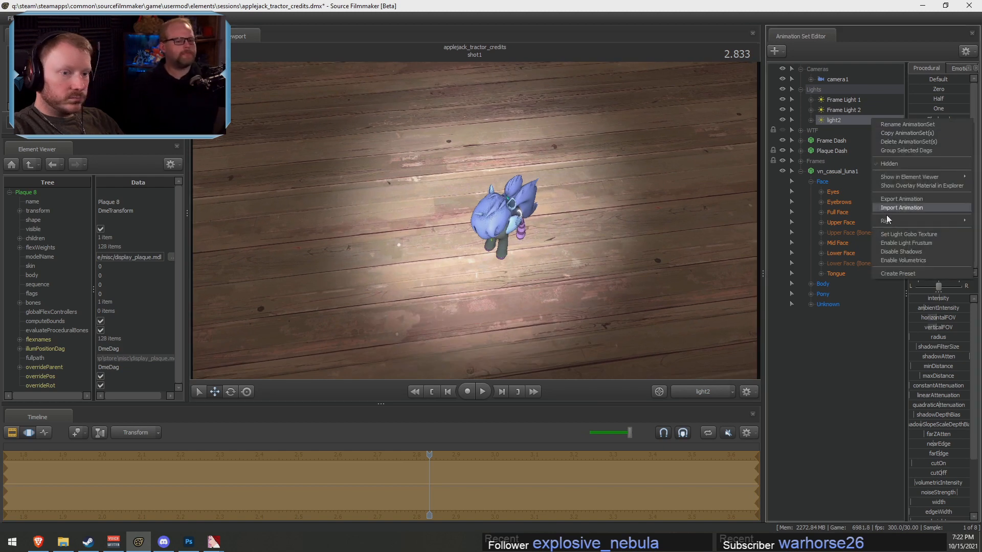
click(892, 247)
click(694, 393)
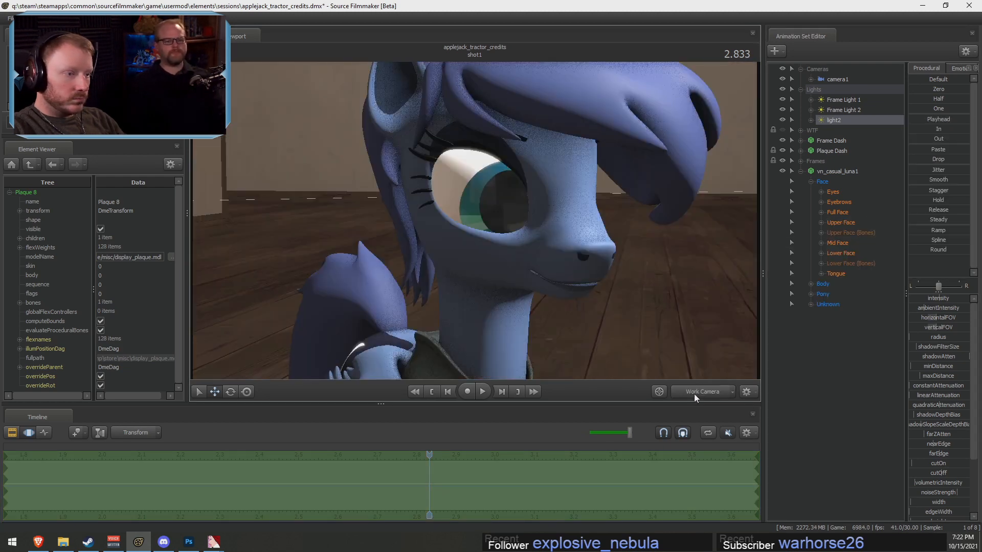
Examine the casual Luna model's lit eye and face up close from the side and front
key(w)
mouse_move(475, 221)
mouse_down()
mouse_move(522, 218)
mouse_move(471, 214)
mouse_move(487, 248)
mouse_move(479, 244)
mouse_move(496, 239)
mouse_move(450, 218)
mouse_move(479, 220)
mouse_up()
key(w)
key(d)
key(s)
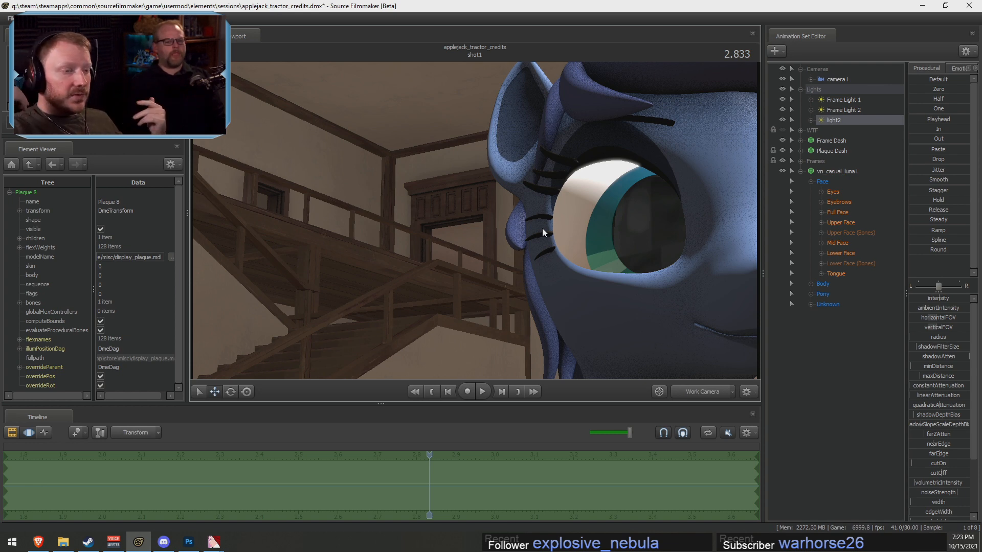
key(d)
drag(527, 285, 478, 208)
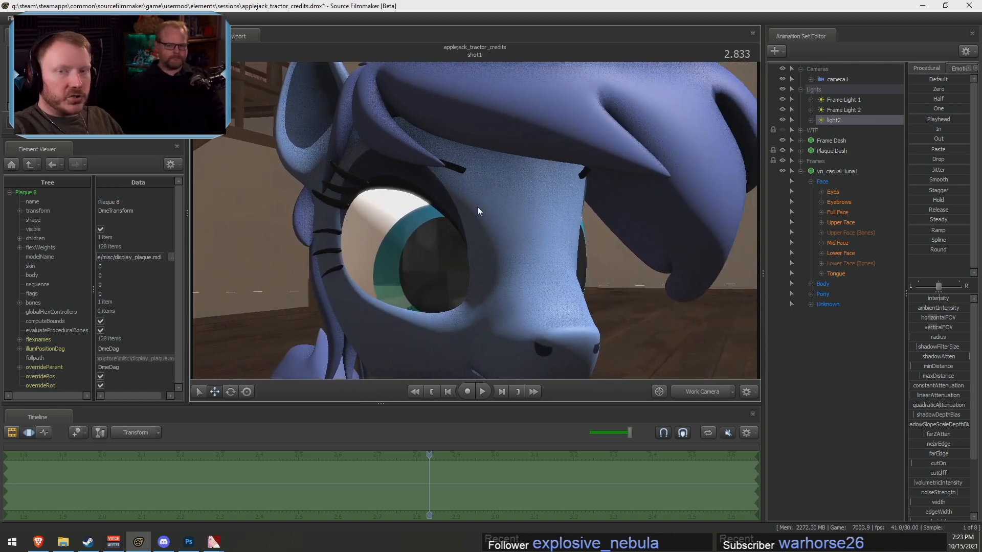
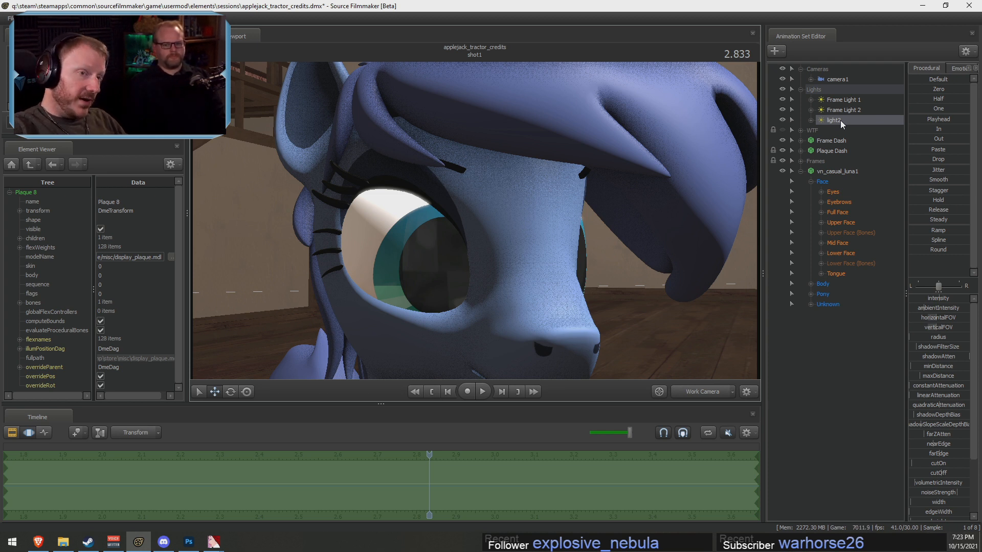
Delete light2 and inspect the casual Luna model's eye up close without that light
right_click(840, 121)
click(858, 139)
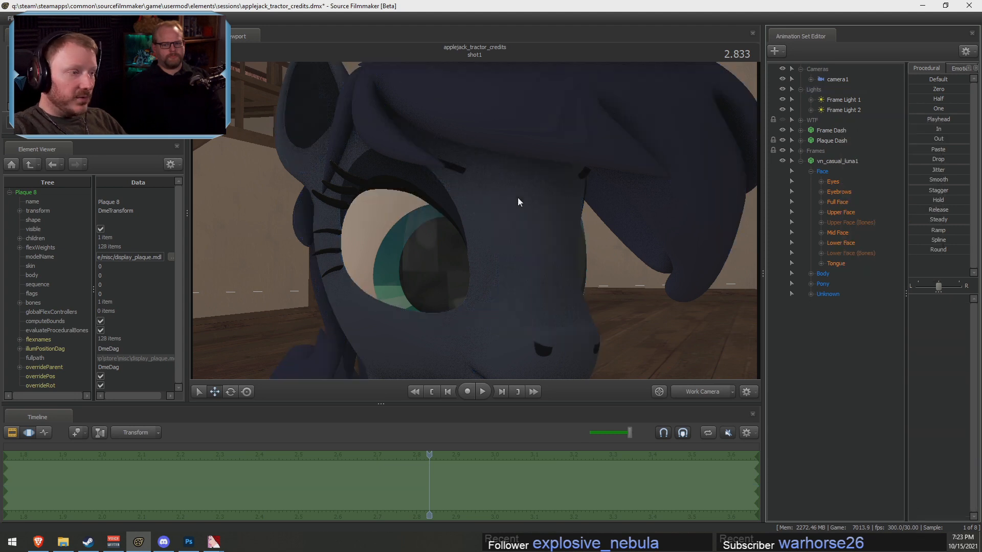
drag(517, 198, 570, 227)
key(s)
key(a)
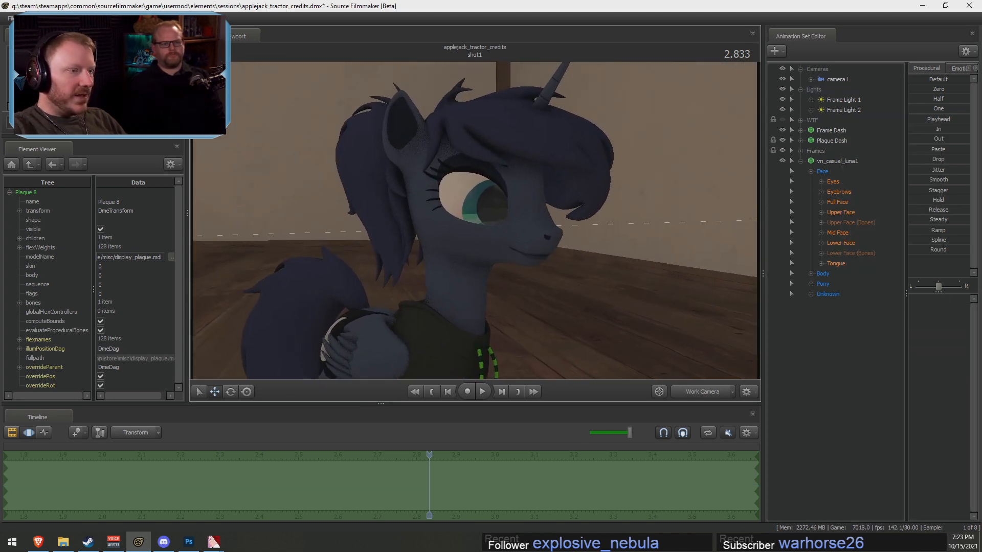
key(w)
drag(469, 220, 469, 219)
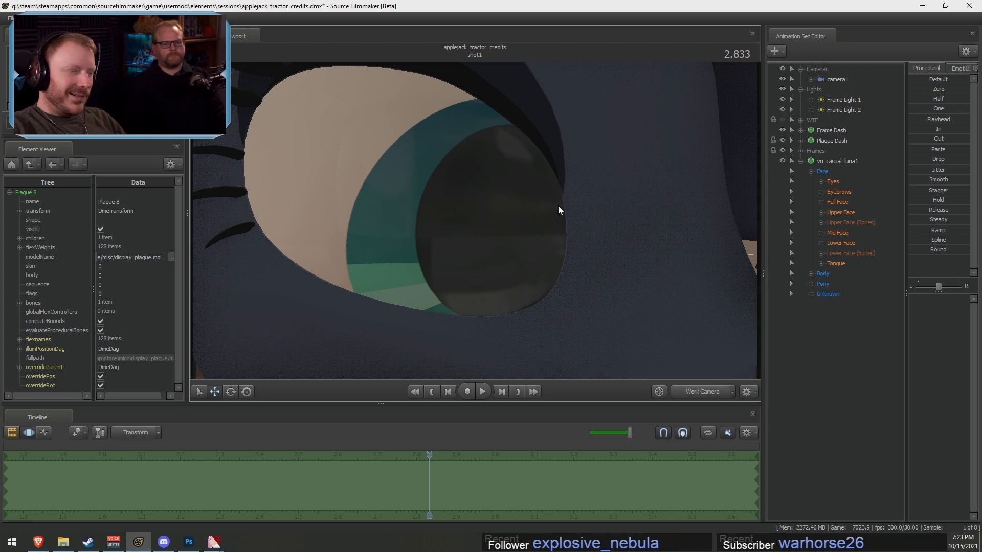
Turn off viewport lighting and look over the casual Luna model's body and outfit
drag(574, 201, 475, 221)
key(s)
key(w)
right_click(492, 224)
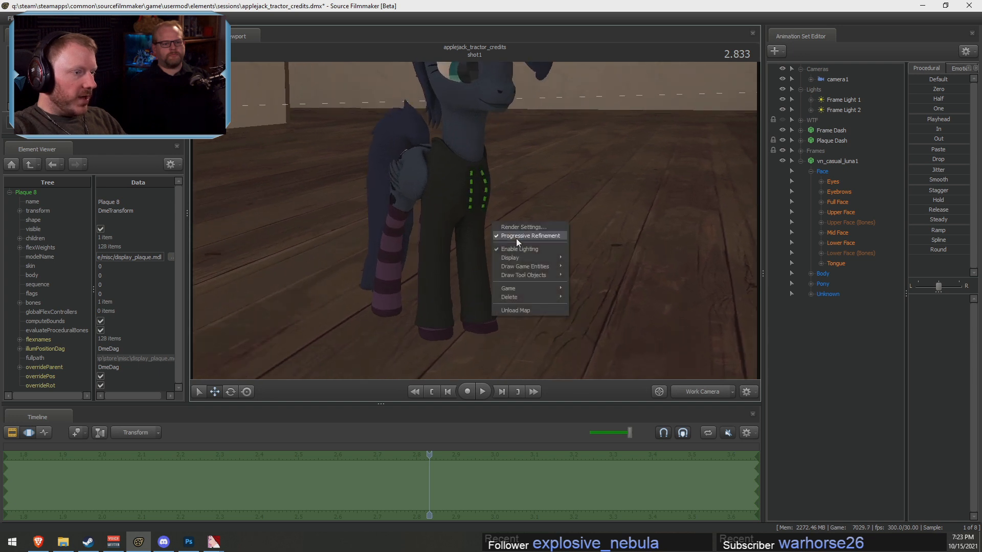
click(524, 244)
drag(524, 244, 481, 233)
key(d)
key(d)
key(a)
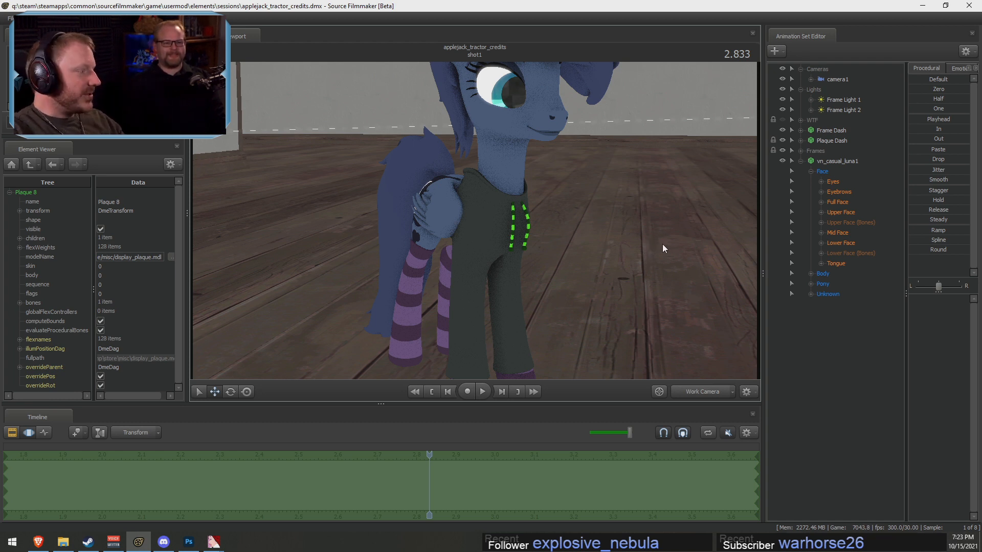
drag(661, 207, 475, 220)
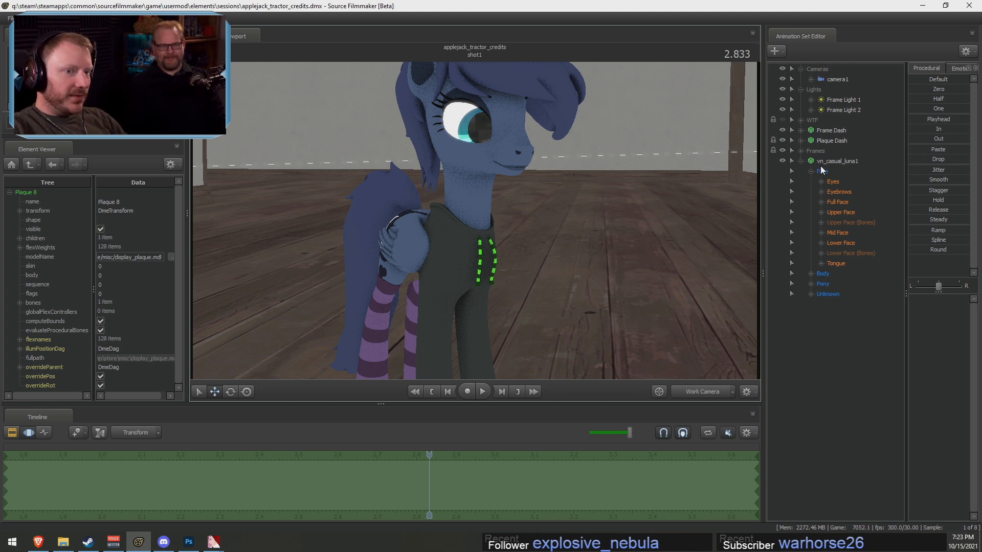
Try the MouthOnceler, DrinkingJaw and DrinkingNeck shapes on the casual Luna model's lower face, and undo them
click(841, 243)
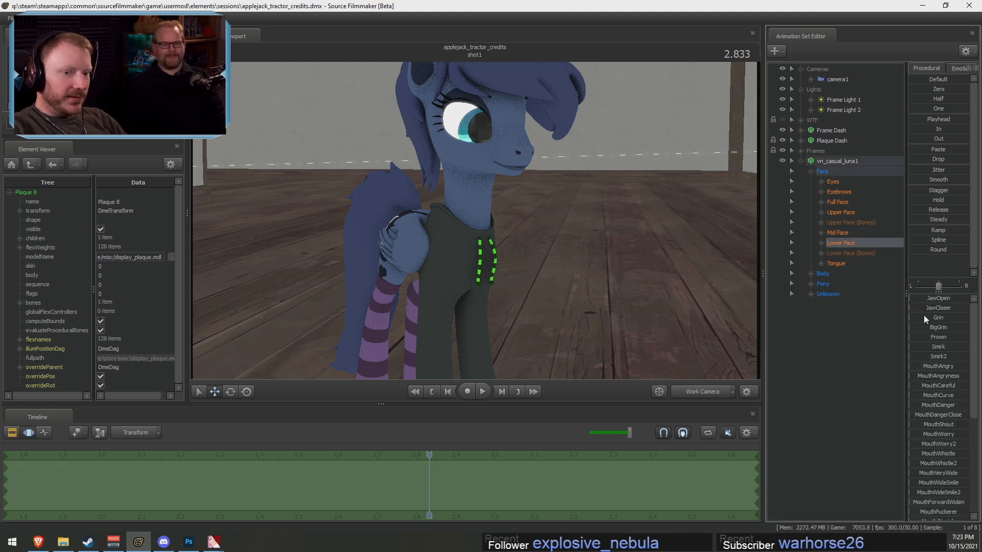
scroll(935, 459, down, 6)
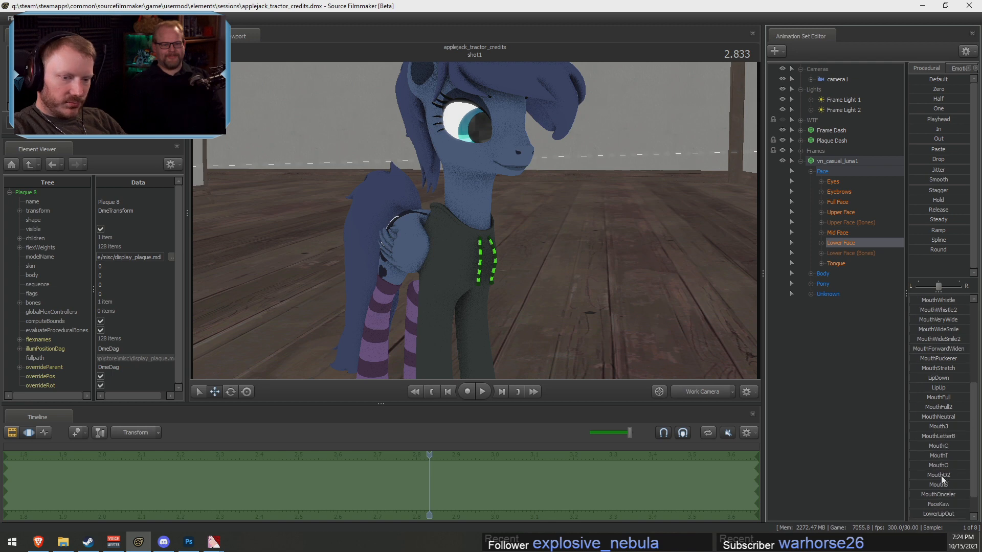
drag(927, 468, 955, 467)
key(w)
drag(542, 361, 606, 296)
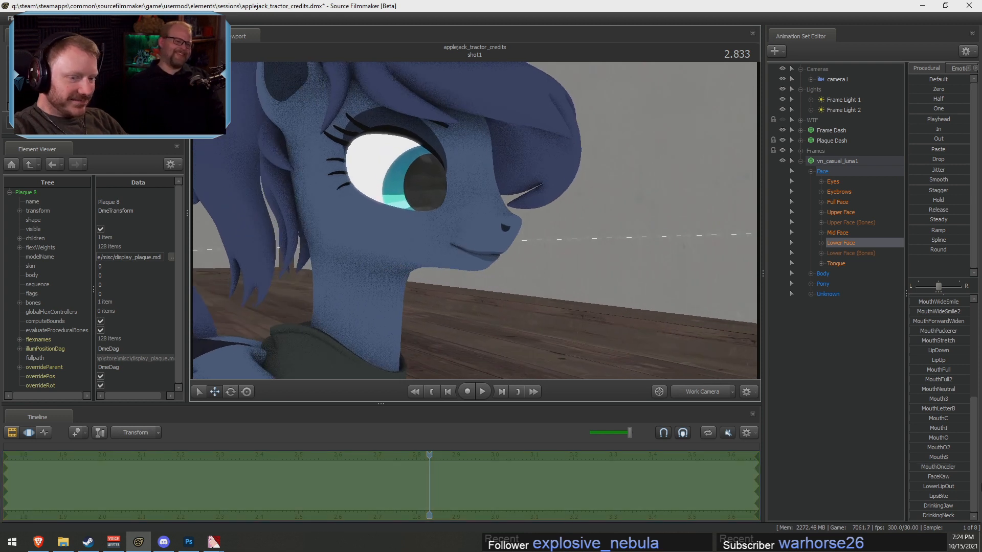
drag(928, 467, 968, 467)
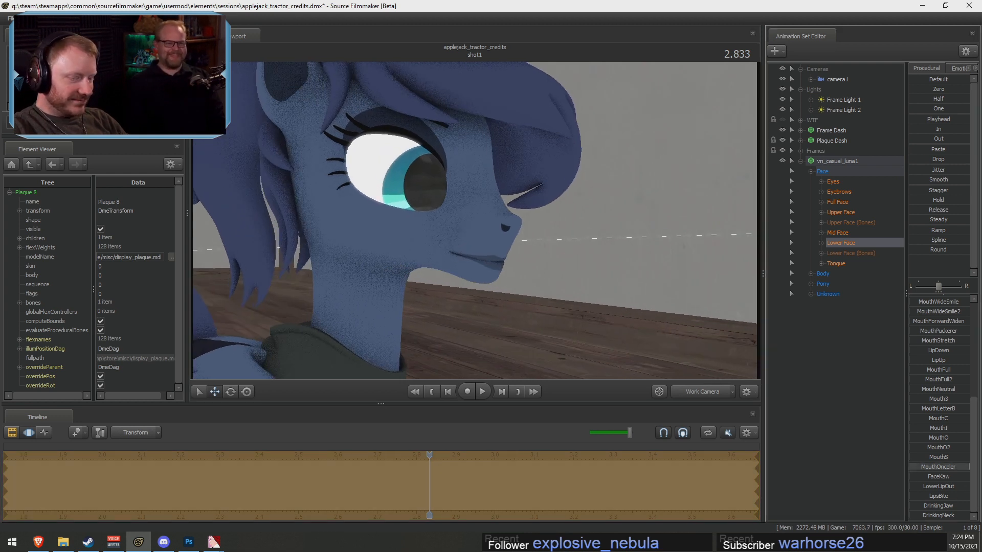
drag(914, 505, 968, 515)
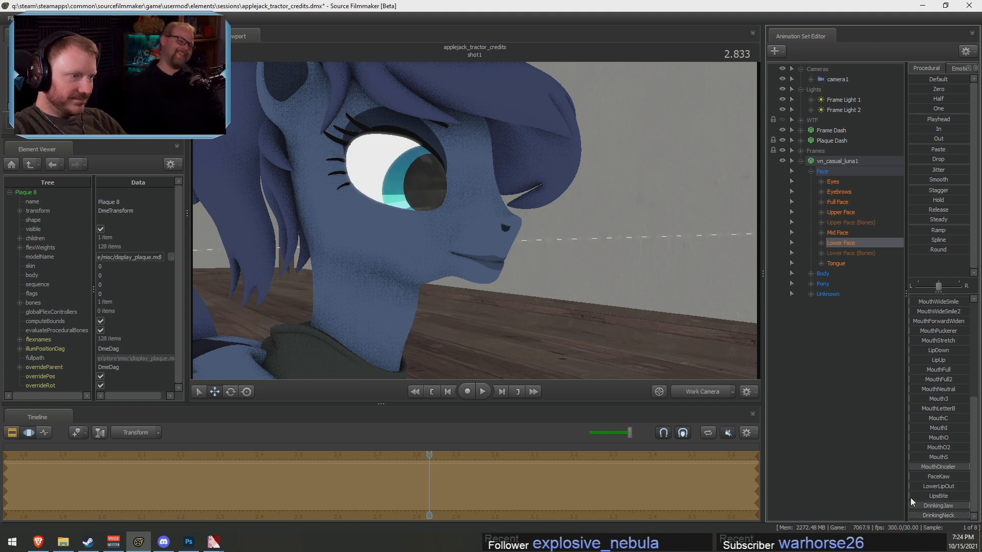
drag(553, 357, 526, 357)
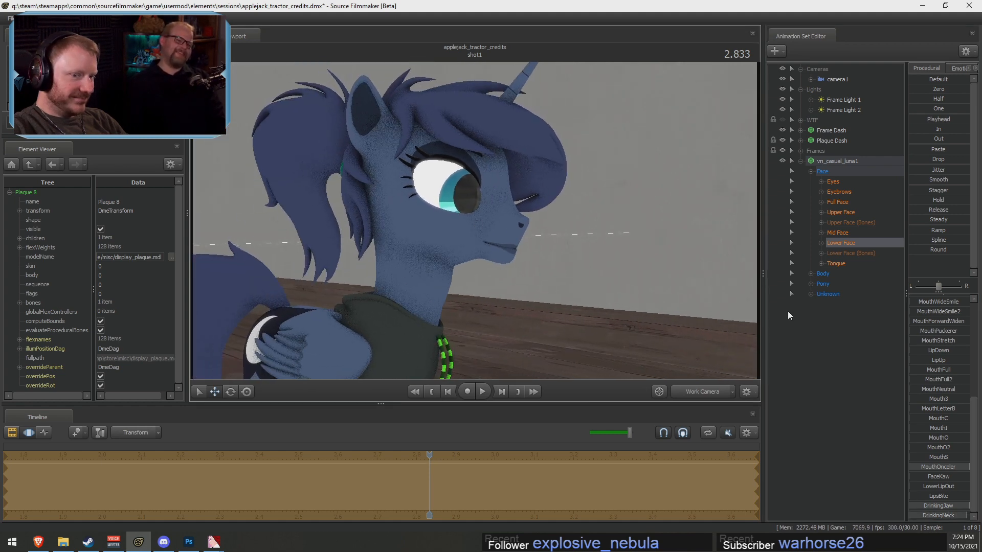
scroll(939, 309, up, 6)
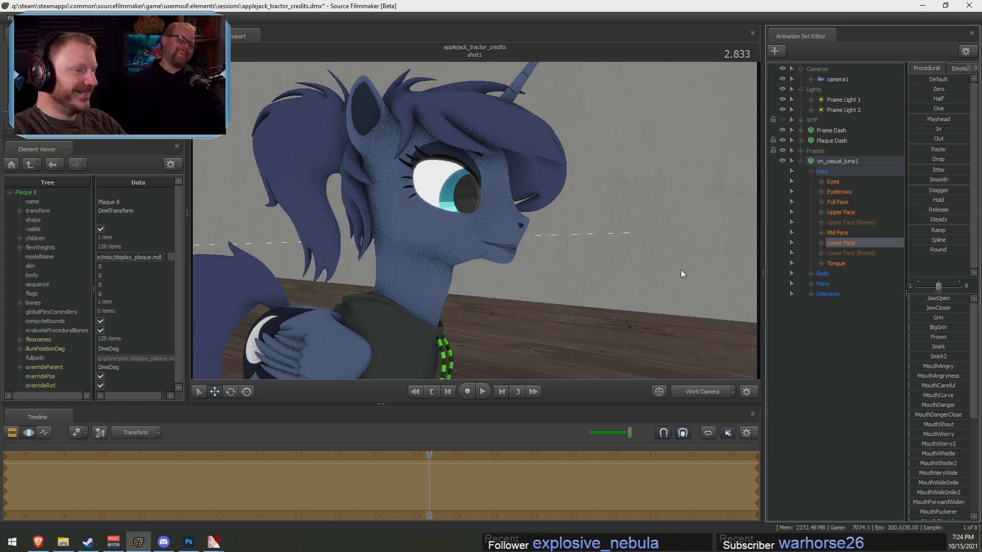
key(ctrl+z)
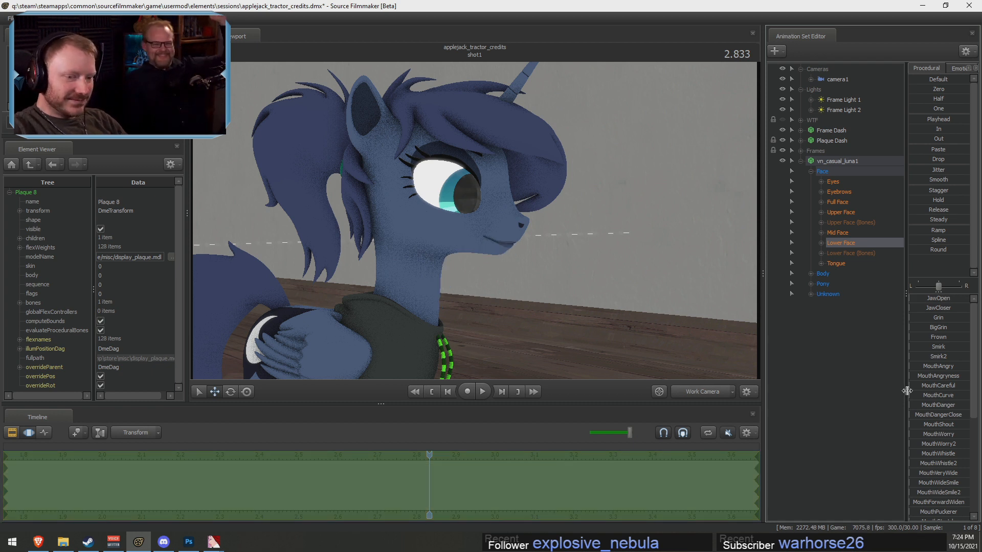
Try the MouthCurve shape and raise FaceKaw to its maximum on the casual Luna model's lower face
drag(910, 395, 969, 395)
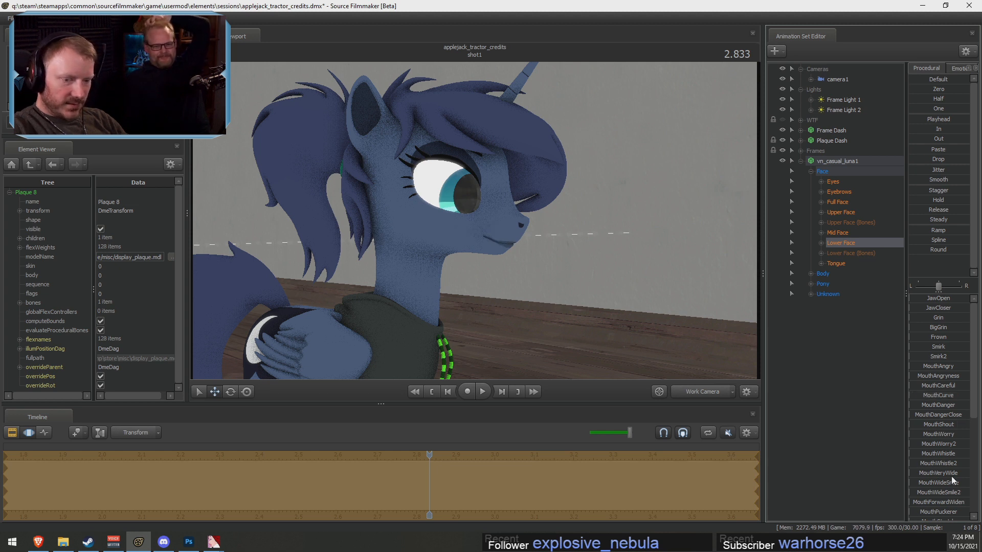
scroll(946, 481, down, 3)
scroll(940, 483, down, 3)
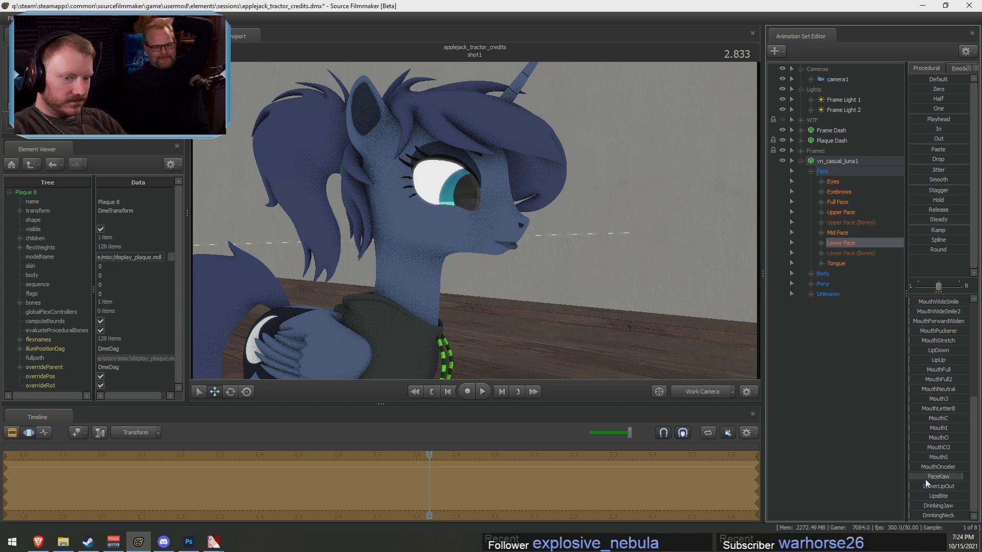
drag(925, 480, 969, 479)
drag(614, 286, 480, 279)
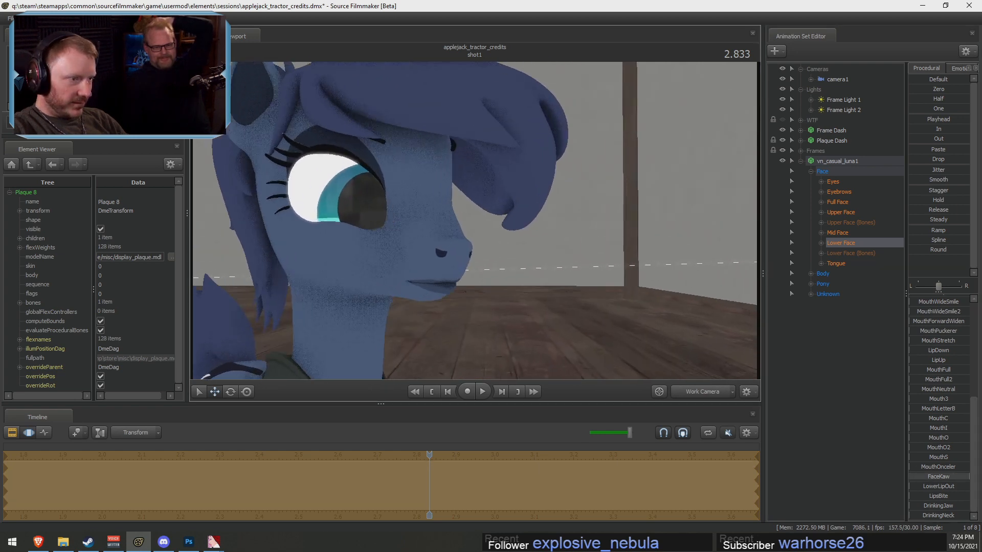
drag(581, 258, 558, 272)
Widen the casual Luna model's tongue slightly, raise TongueOut to its maximum, and partly raise TongueDown
click(836, 263)
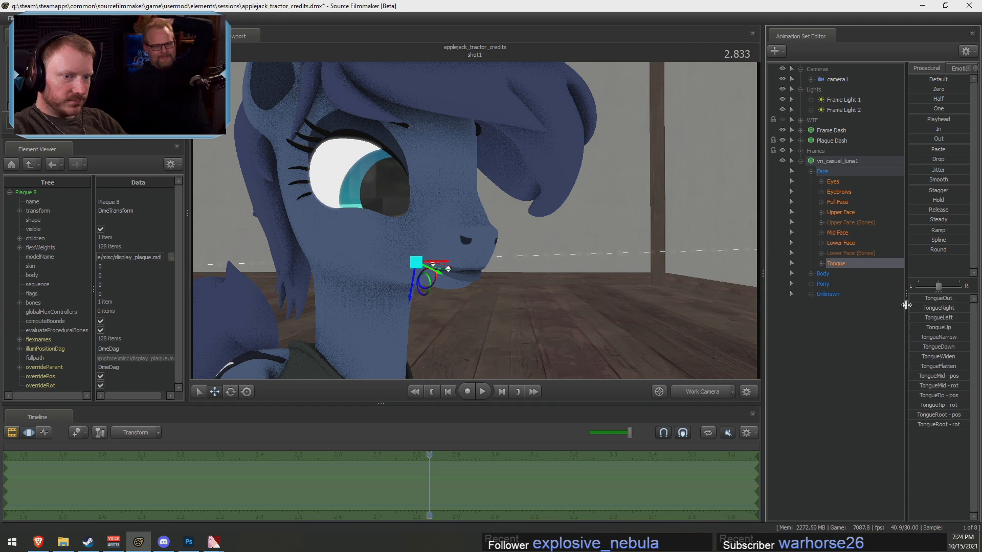
click(935, 358)
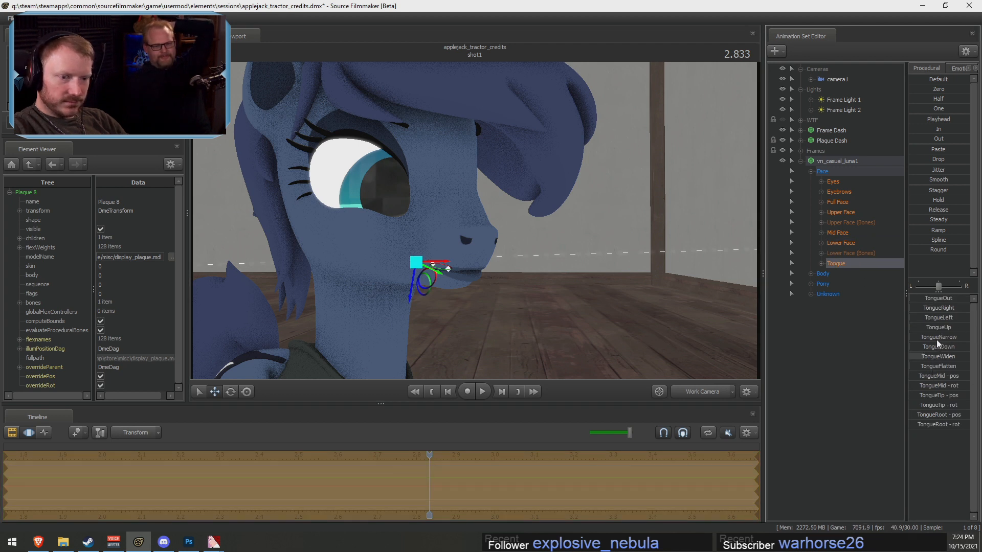
drag(932, 307, 966, 308)
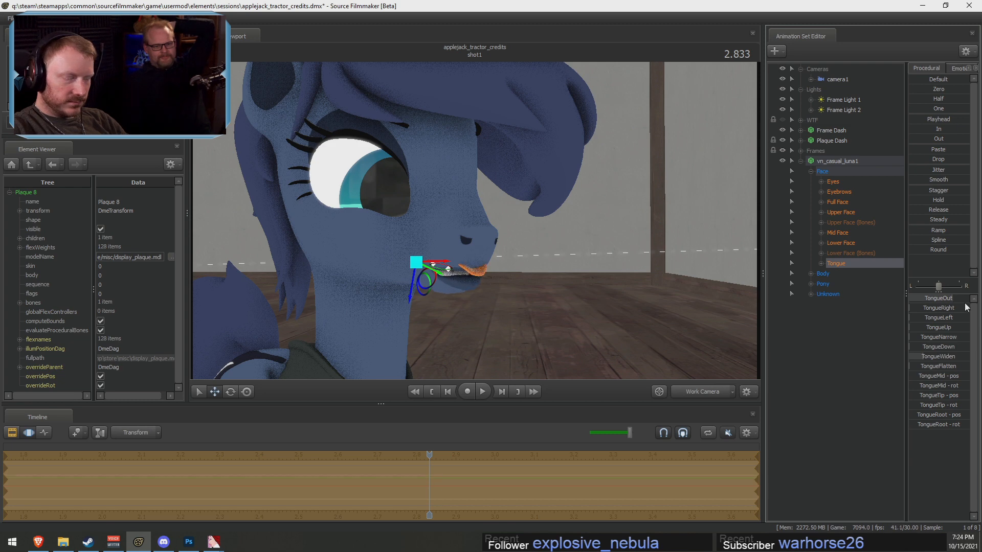
mouse_move(935, 350)
mouse_down()
mouse_move(962, 349)
mouse_move(952, 350)
mouse_up()
Try repositioning the casual Luna model's TongueMid bone and readjusting her TongueOut control
alt+drag(555, 328, 614, 314)
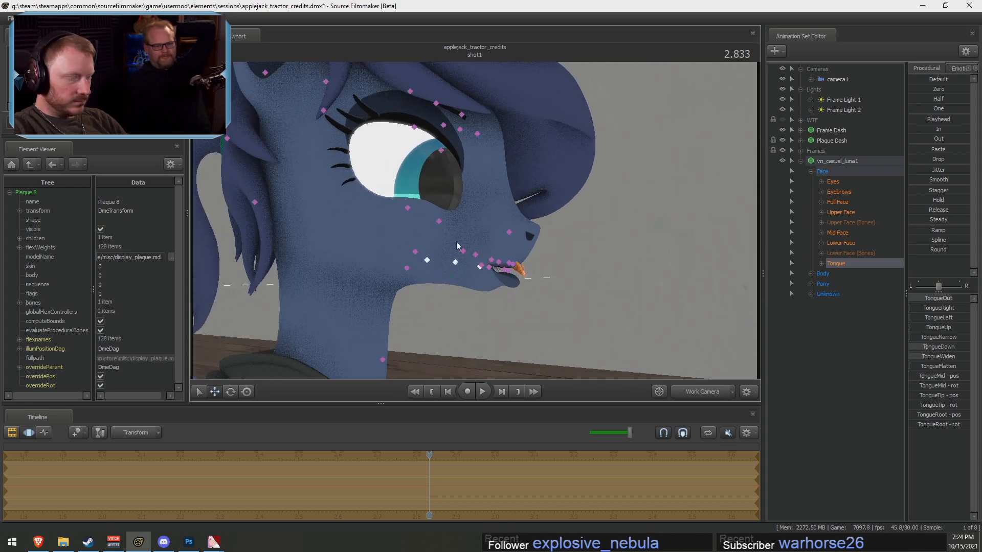
ctrl+click(428, 260)
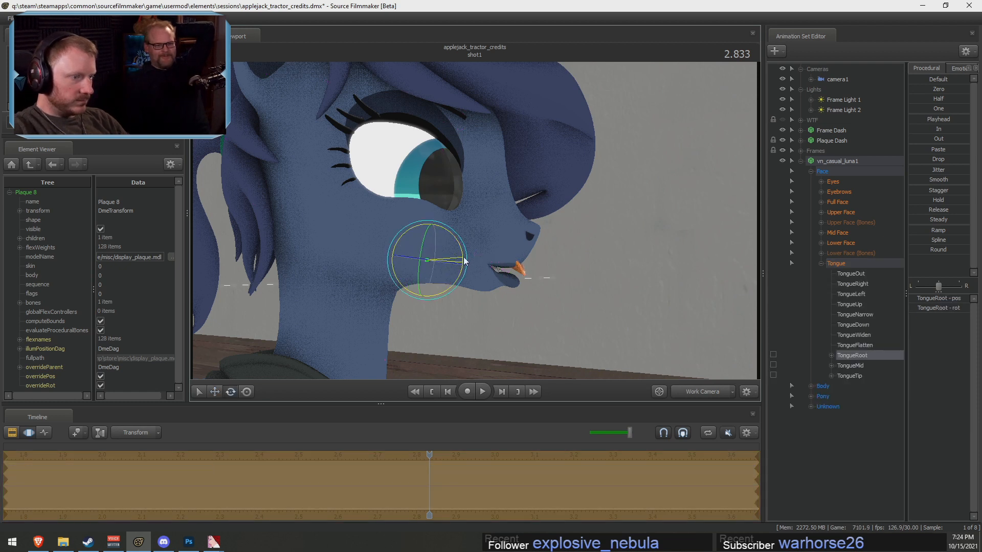
ctrl+click(457, 263)
key(w)
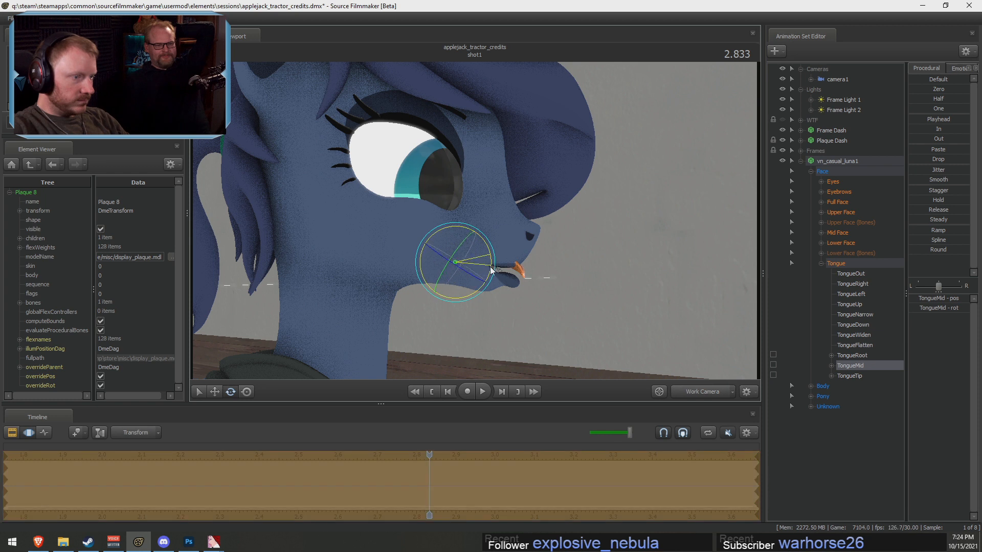
drag(471, 305, 357, 302)
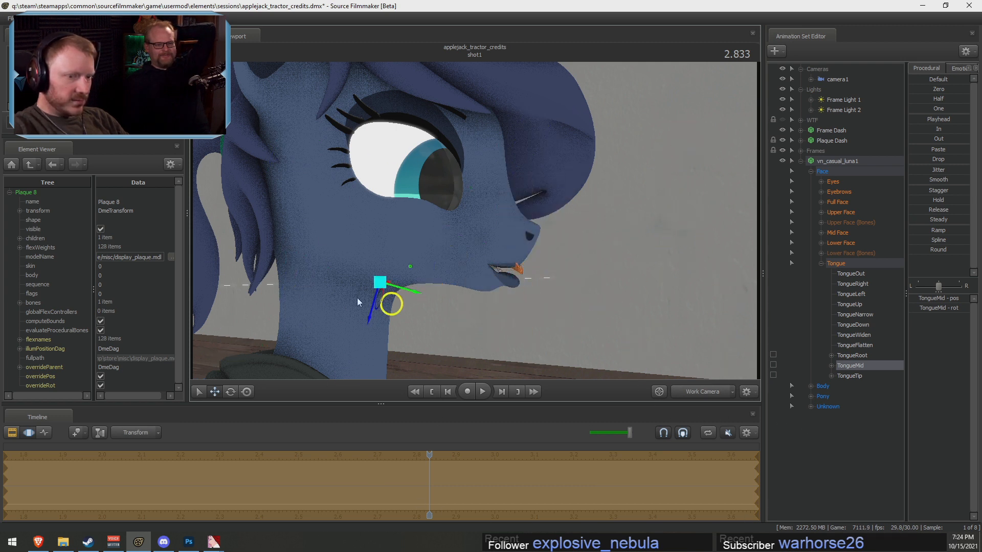
drag(751, 282, 754, 284)
click(869, 276)
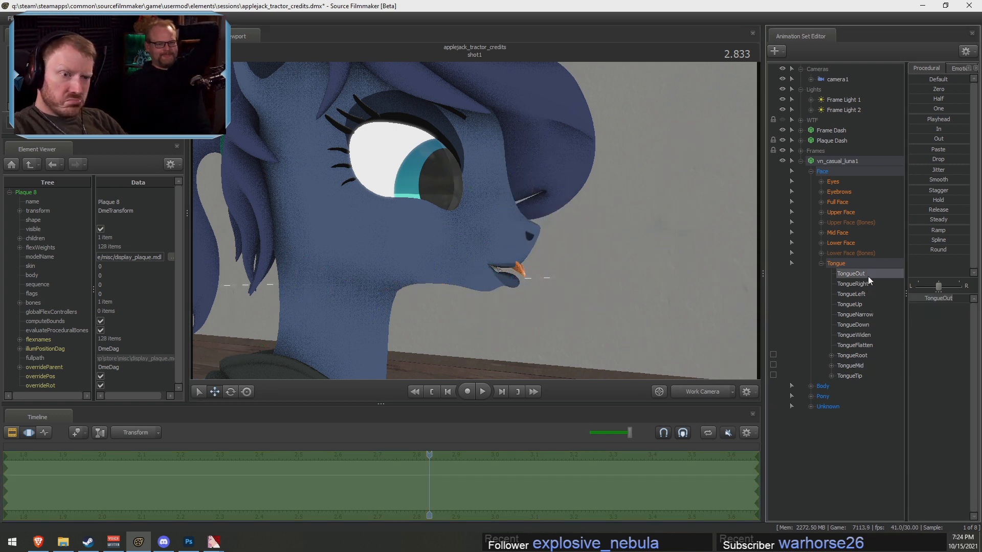
drag(926, 300, 950, 299)
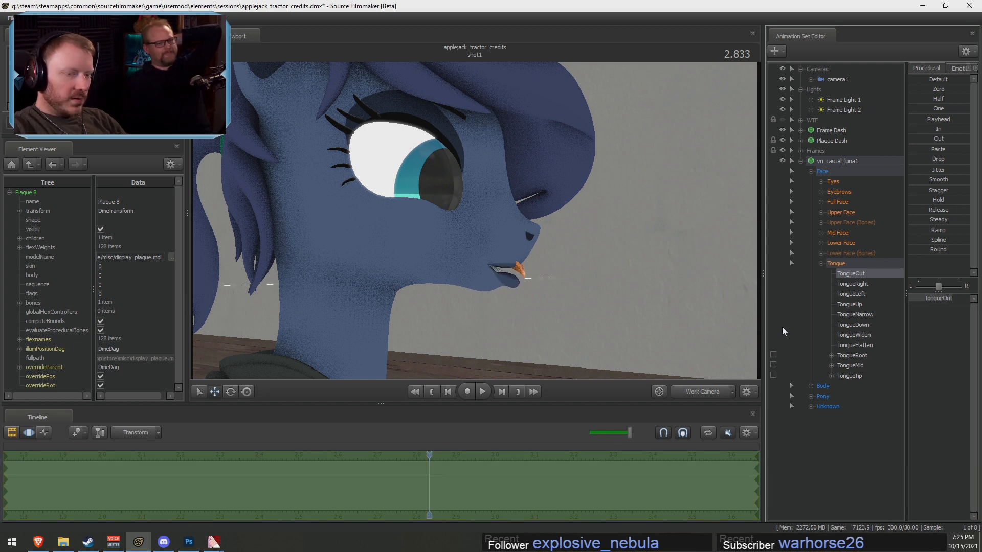
Try readjusting the casual Luna model's TongueFlatten, TongueDown and TongueWiden controls
click(865, 345)
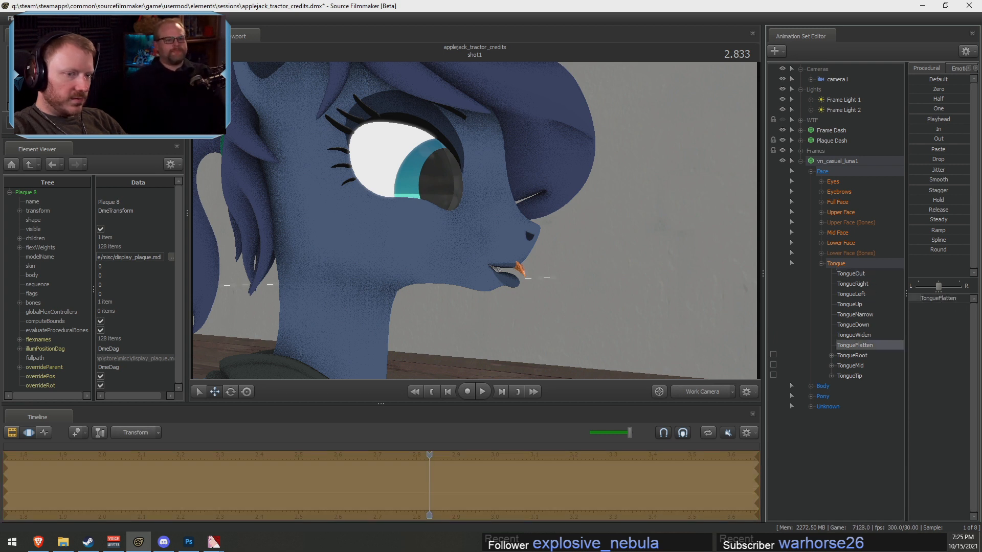
click(851, 285)
click(854, 324)
click(867, 335)
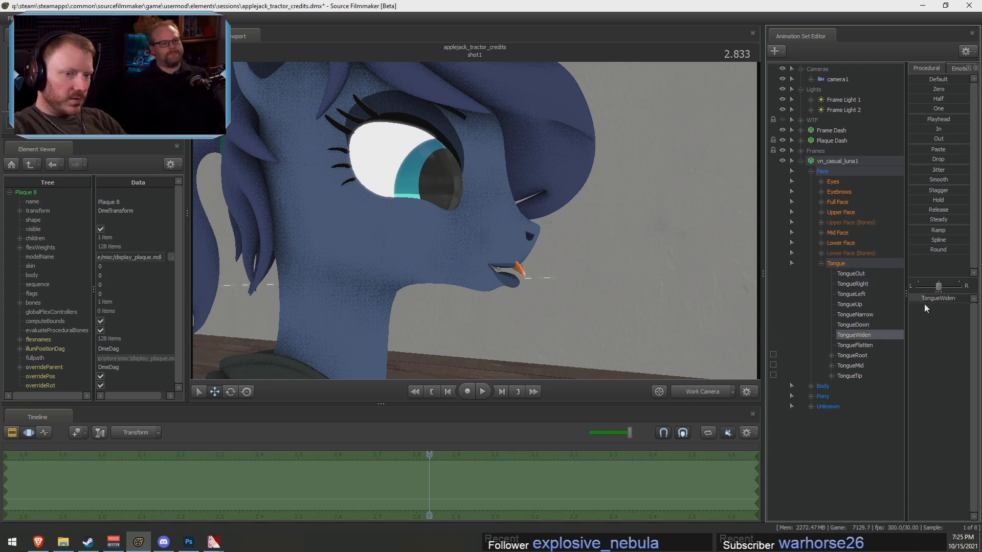
drag(923, 299, 909, 299)
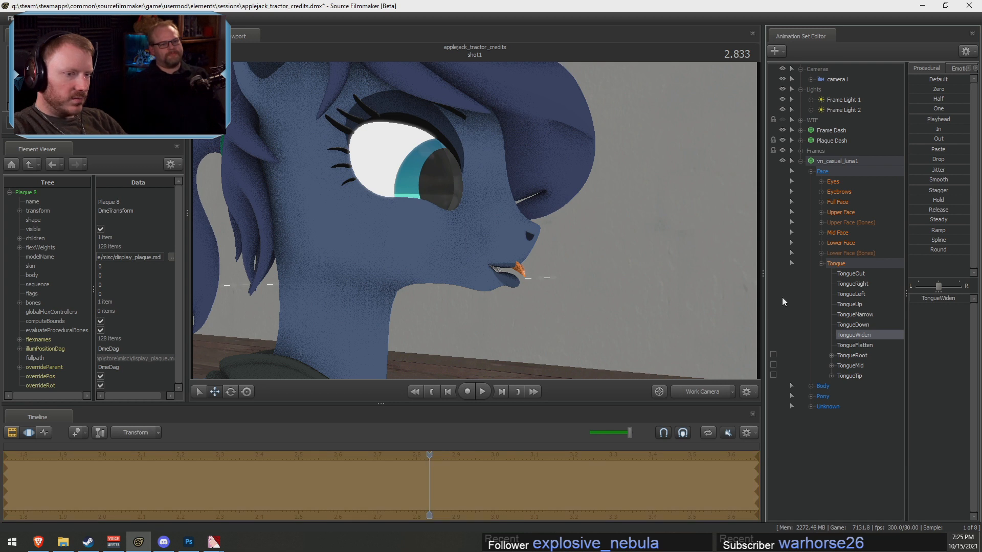
Try rotating the casual Luna model's TongueRoot bone
click(863, 355)
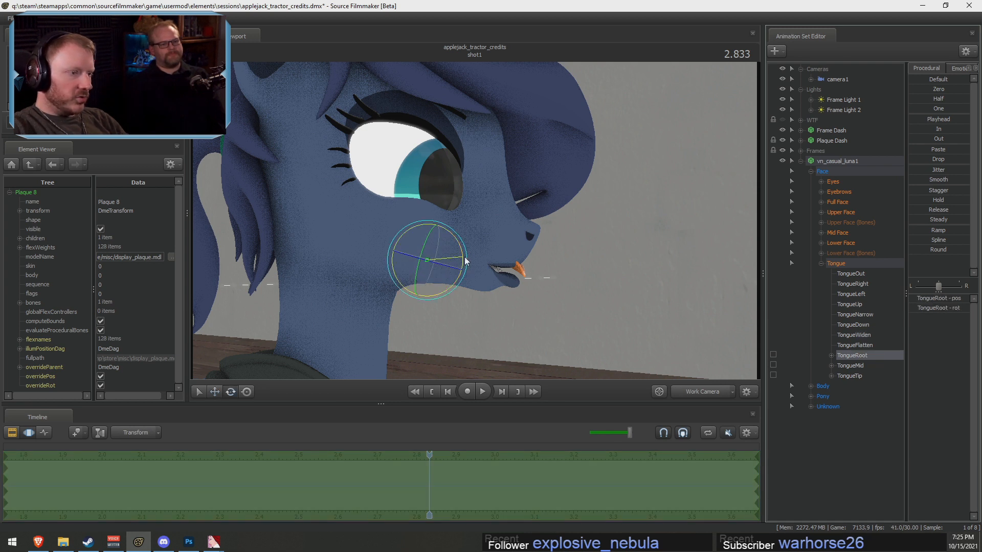
drag(466, 261, 466, 234)
drag(441, 265, 448, 262)
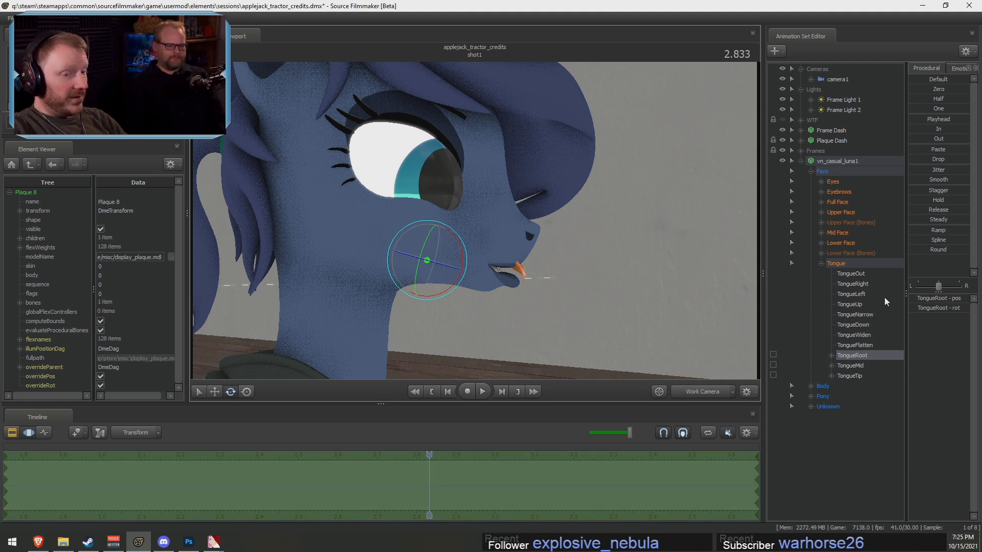
click(858, 345)
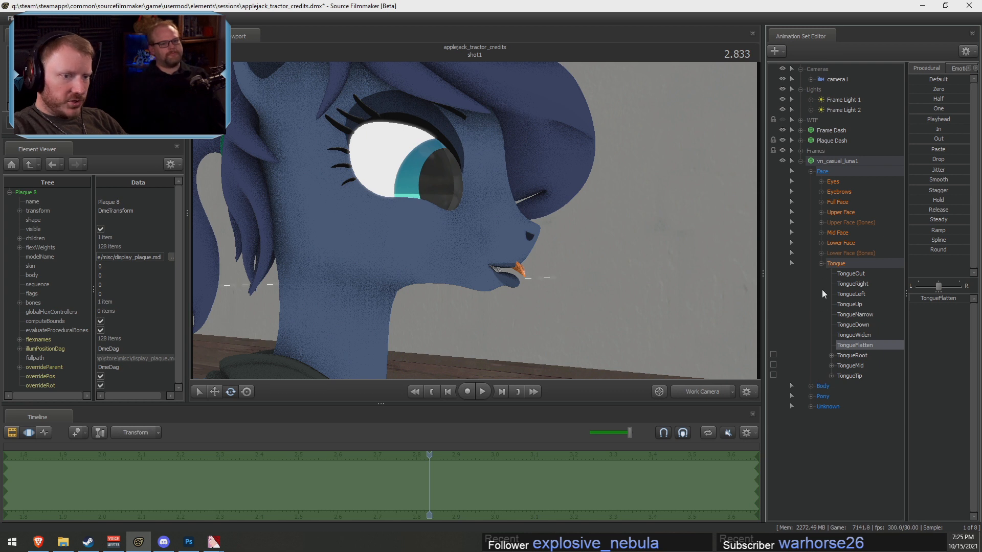
Try opening the casual Luna model's mouth by rotating the Jaw bone among the lower face bones
click(820, 253)
click(843, 264)
drag(434, 267, 441, 273)
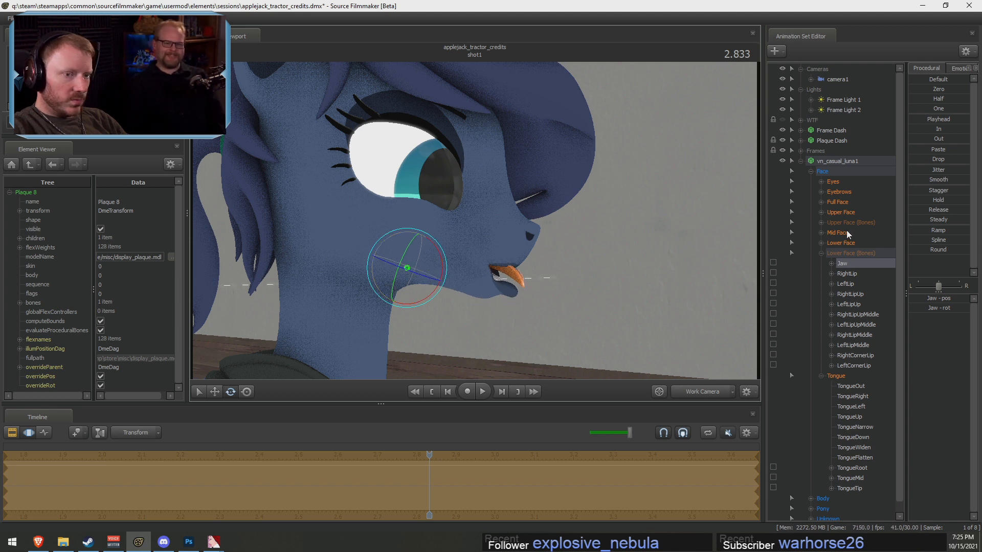
click(842, 243)
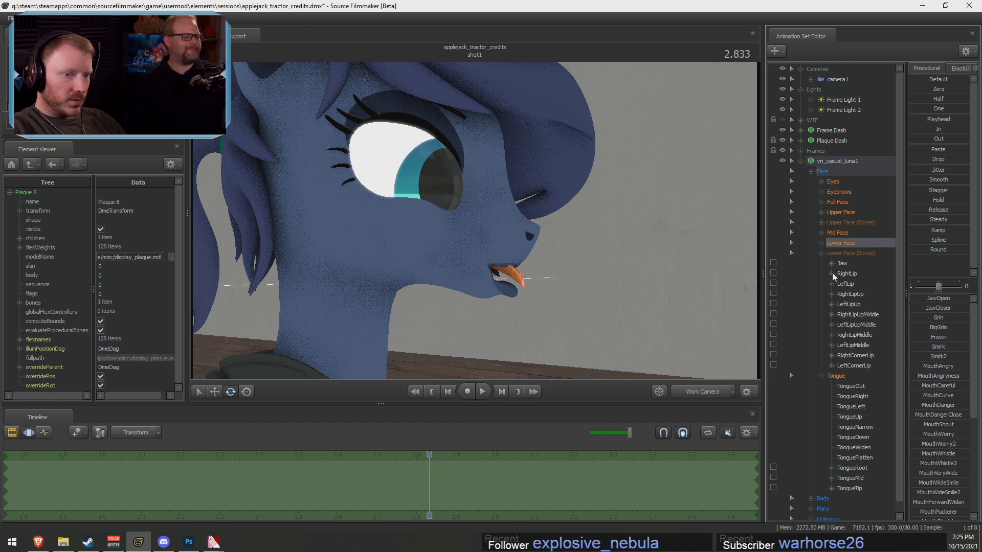
click(844, 264)
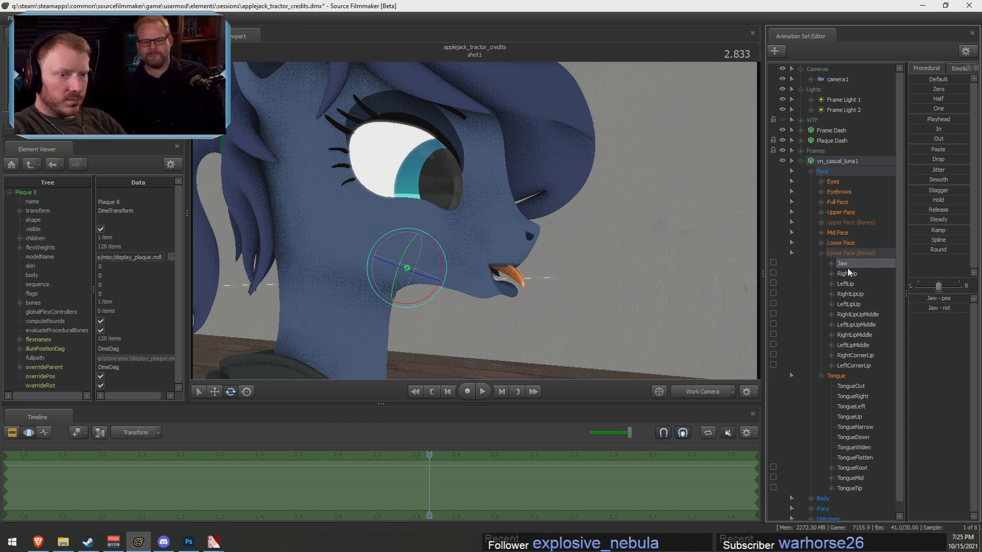
Undo the recent jaw and tongue adjustments on the casual Luna model
click(520, 320)
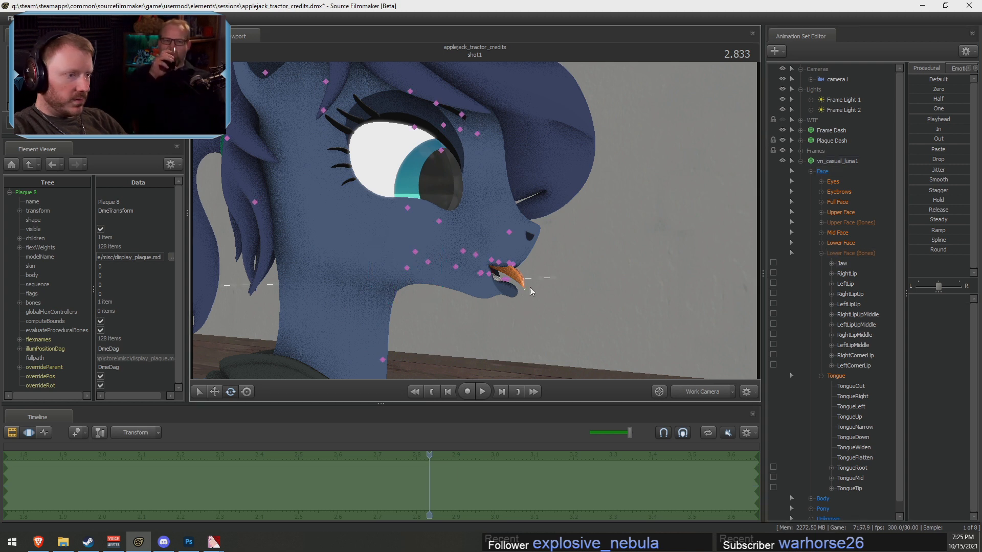
mouse_move(474, 286)
ctrl+mouse_down()
mouse_move(507, 290)
mouse_move(467, 292)
mouse_move(466, 228)
mouse_move(405, 341)
mouse_move(451, 375)
mouse_move(690, 329)
mouse_move(685, 259)
mouse_move(691, 279)
ctrl+mouse_up()
key(ctrl+z)
key(ctrl+z)
key(ctrl+z)
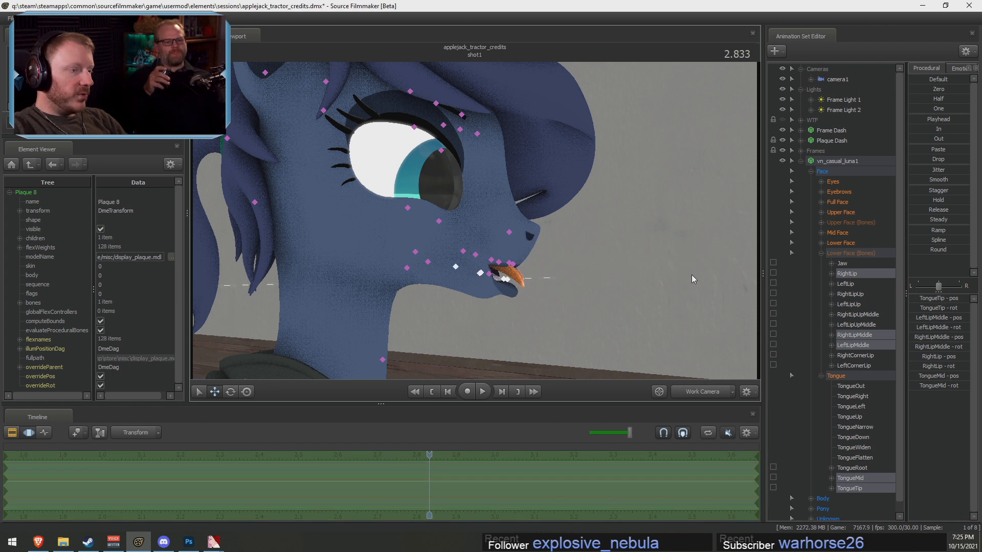
key(ctrl+z)
key(ctrl+z)
key(ctrl+z)
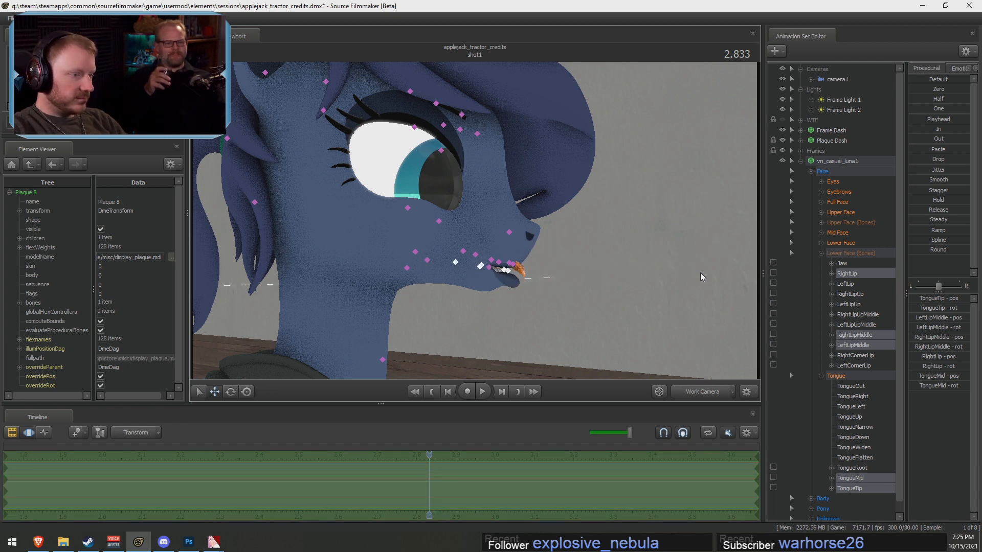
key(ctrl+z)
key(ctrl+z)
key(F2)
drag(679, 261, 598, 262)
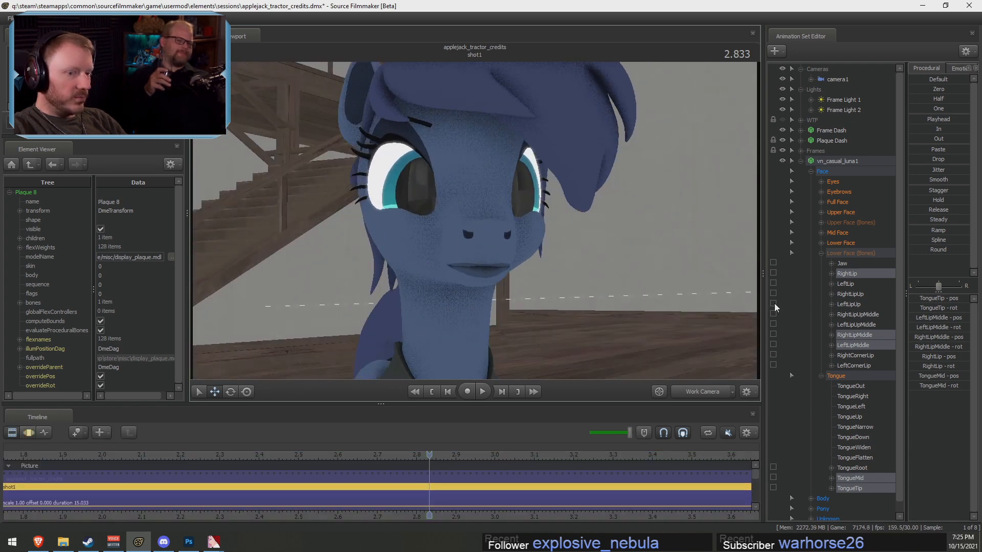
Try the MouthPuckerer shape on the casual Luna model's lower face, and undo it
click(844, 244)
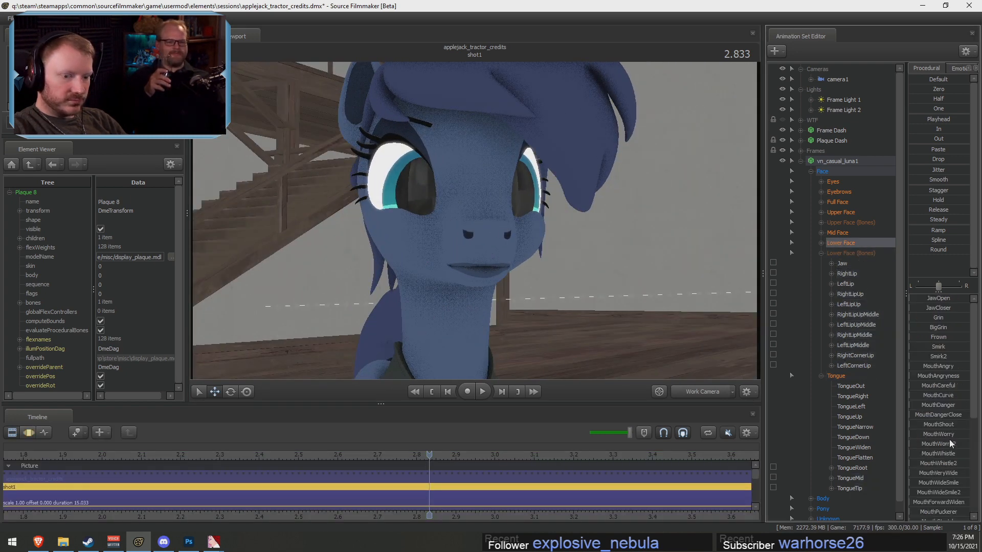
scroll(951, 443, down, 2)
click(931, 450)
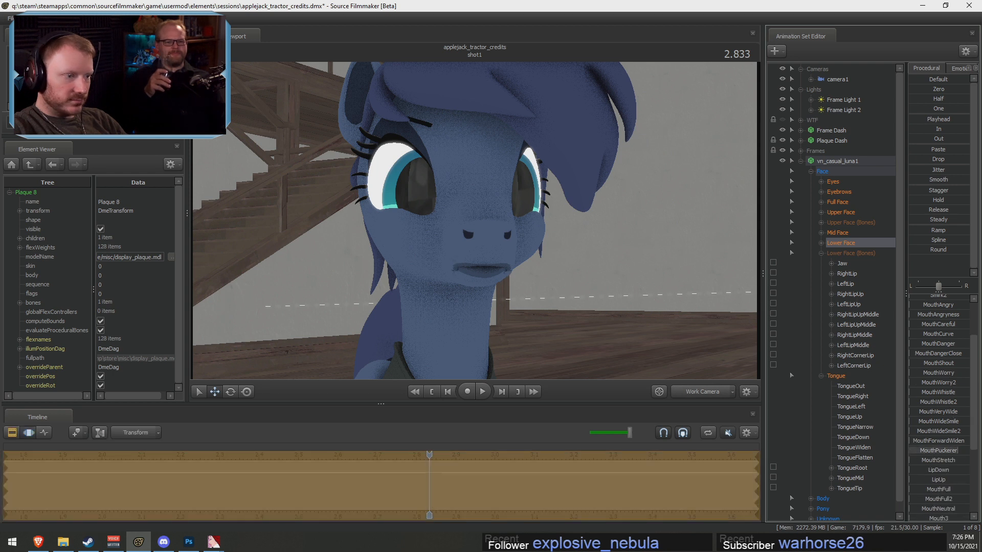
key(ctrl+z)
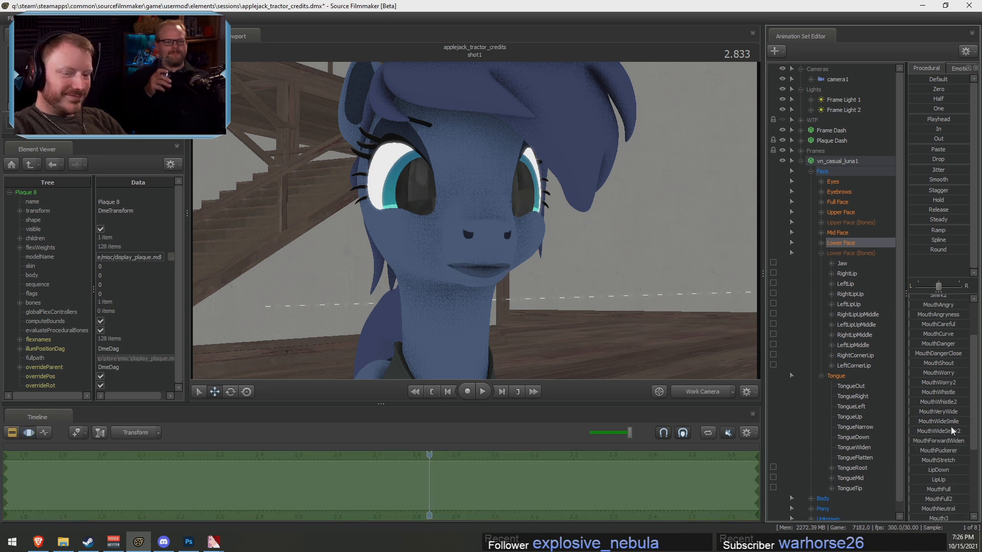
Add some MouthO2 and Smirk2 to the casual Luna model's lower face and raise JawCloser to close the mouth
scroll(928, 480, down, 3)
click(922, 473)
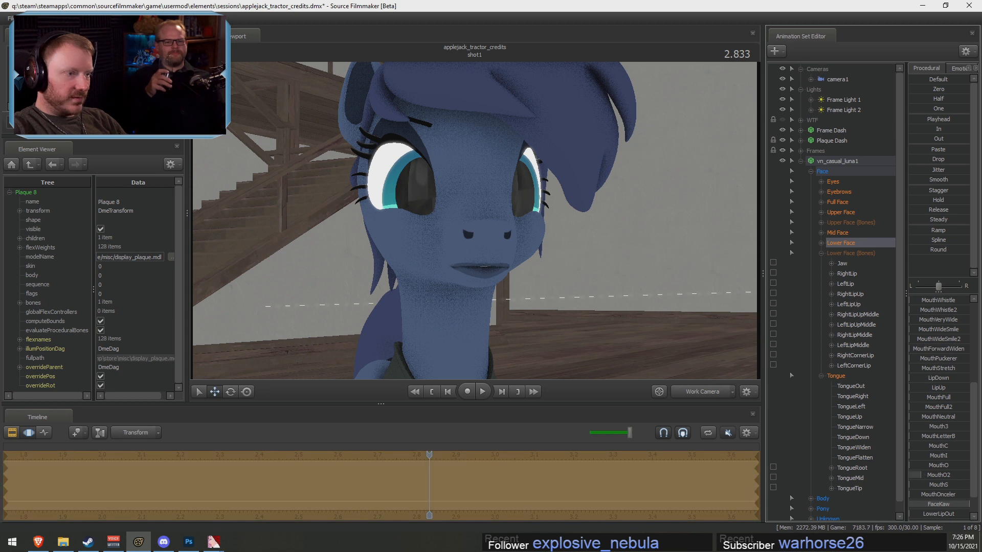
scroll(952, 415, up, 5)
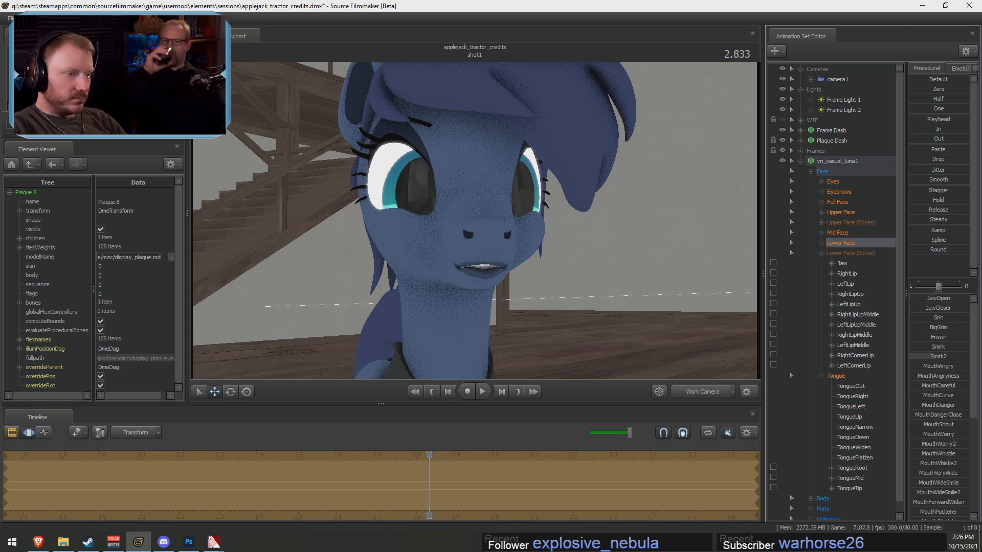
click(920, 356)
drag(924, 309, 953, 309)
Raise MouthLetterB most of the way and reduce MouthO2 to a small amount on the casual Luna model's lower face
scroll(940, 357, down, 6)
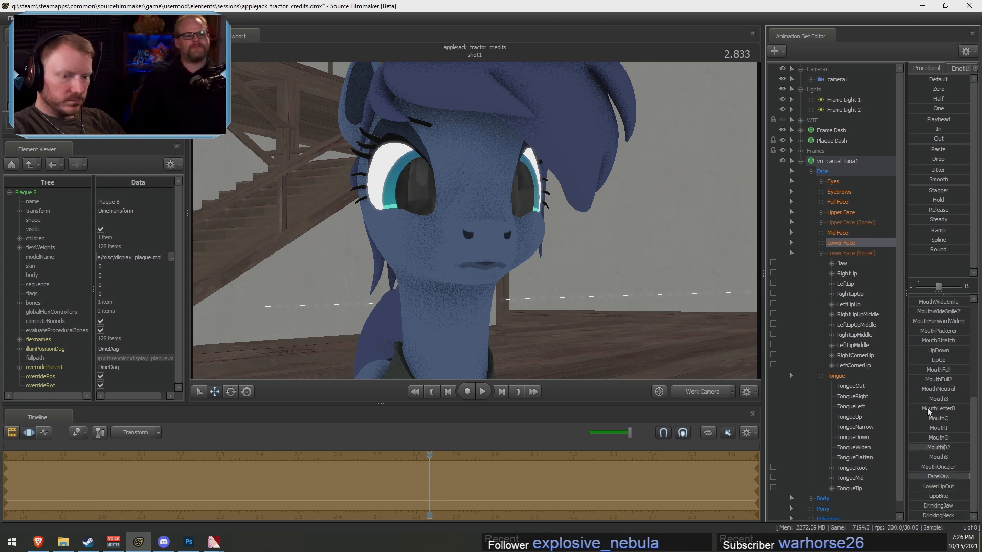
drag(927, 408, 959, 408)
drag(528, 281, 664, 307)
drag(949, 450, 918, 447)
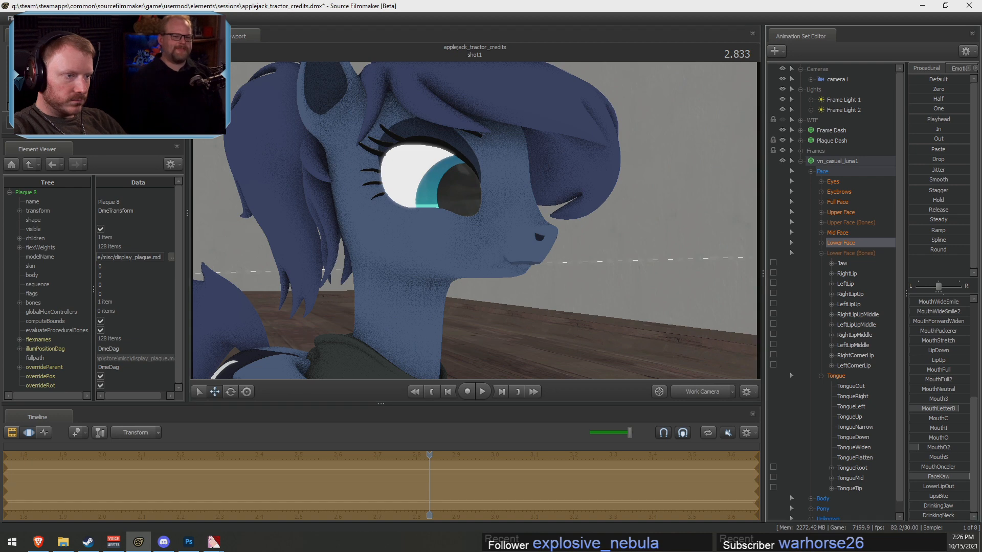
drag(594, 276, 614, 278)
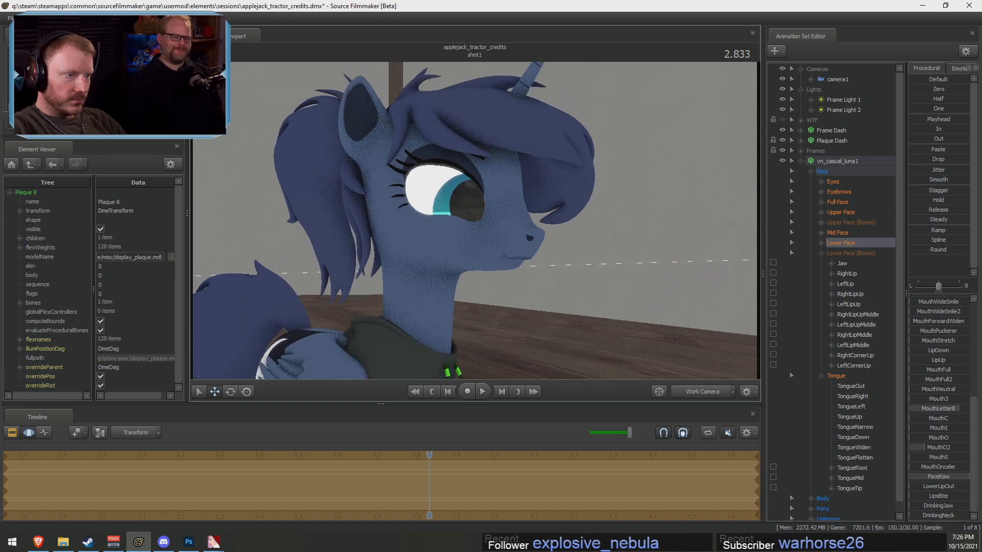
Raise NoseWrinkle strongly on the casual Luna model's mid face
click(838, 233)
drag(918, 300, 957, 304)
key(F2)
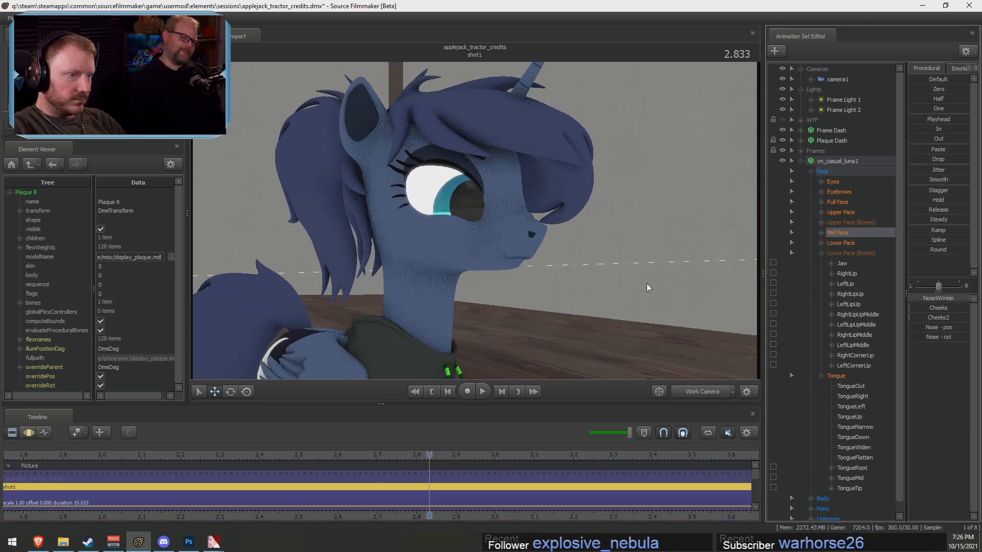
drag(648, 287, 662, 287)
drag(552, 221, 473, 234)
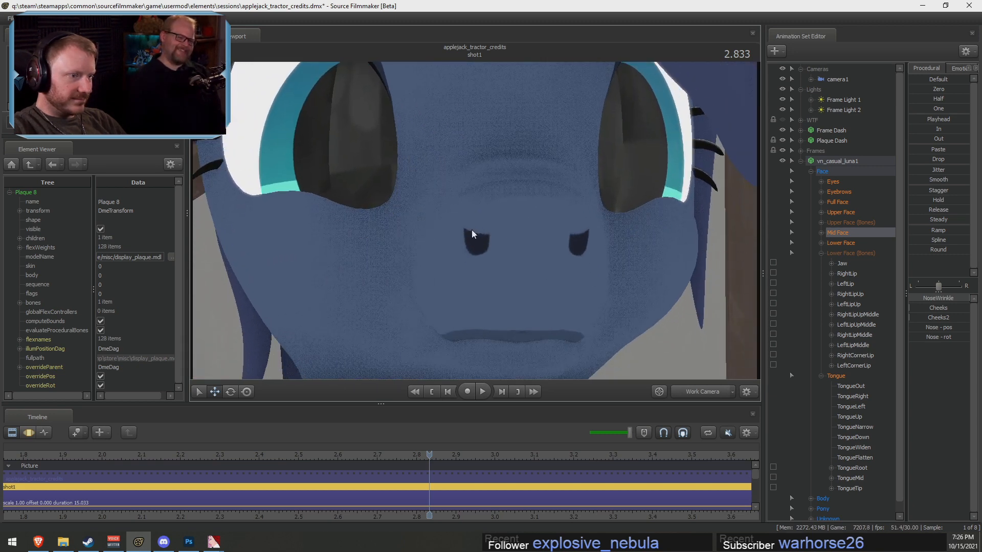
Apply the Jitter preset to the casual Luna model's Nose bone over a stretch of time around the pose, and play it back
click(821, 233)
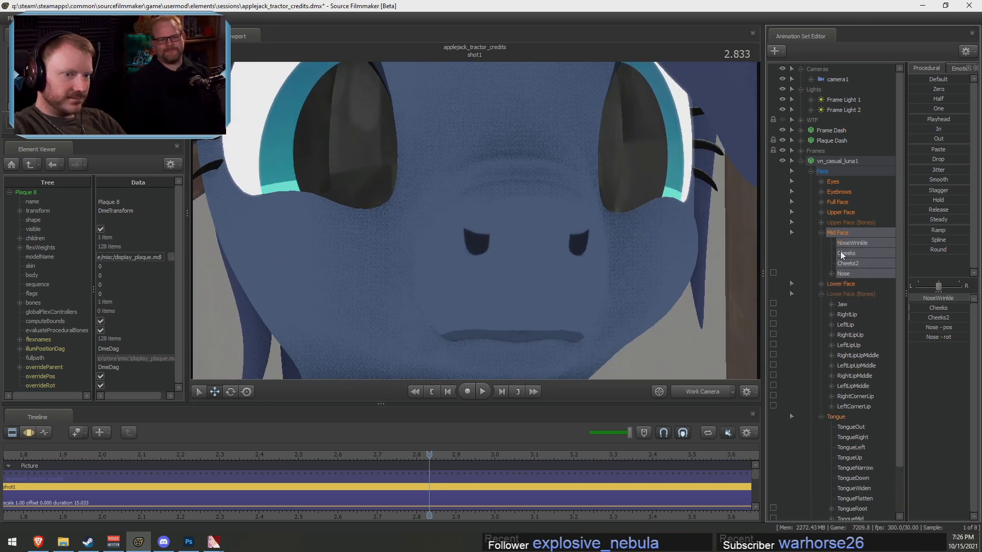
key(F3)
click(854, 244)
click(843, 274)
drag(350, 467, 516, 481)
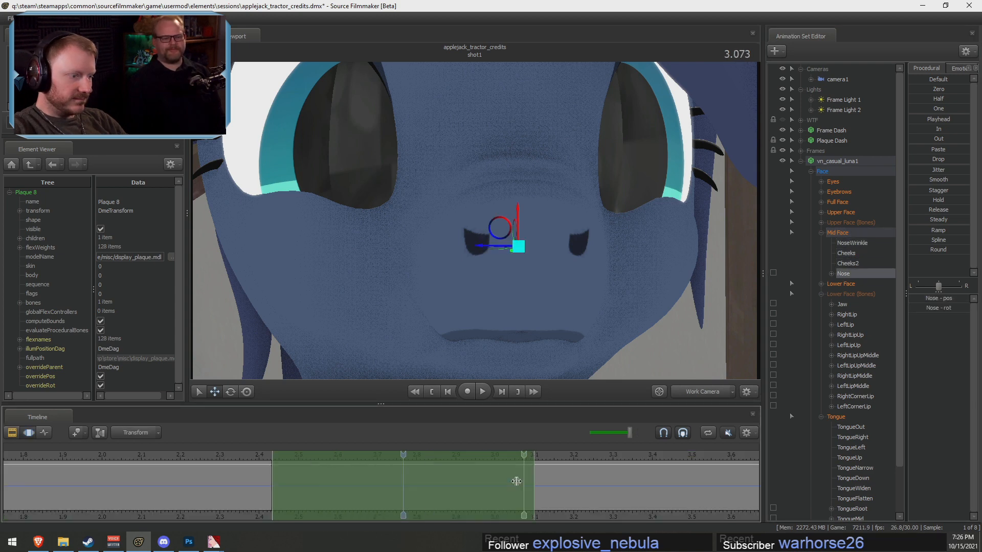
click(943, 173)
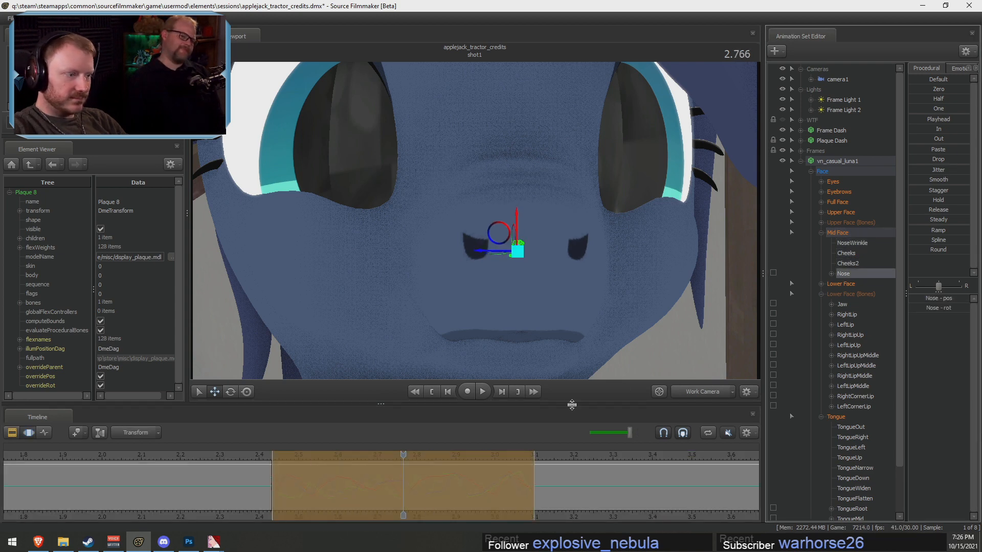
scroll(230, 464, up, 5)
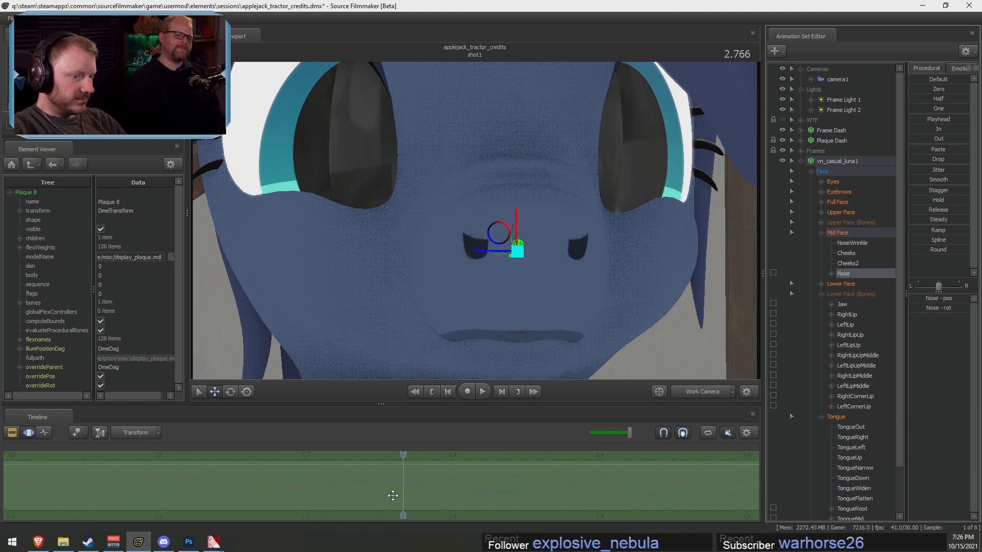
key(space)
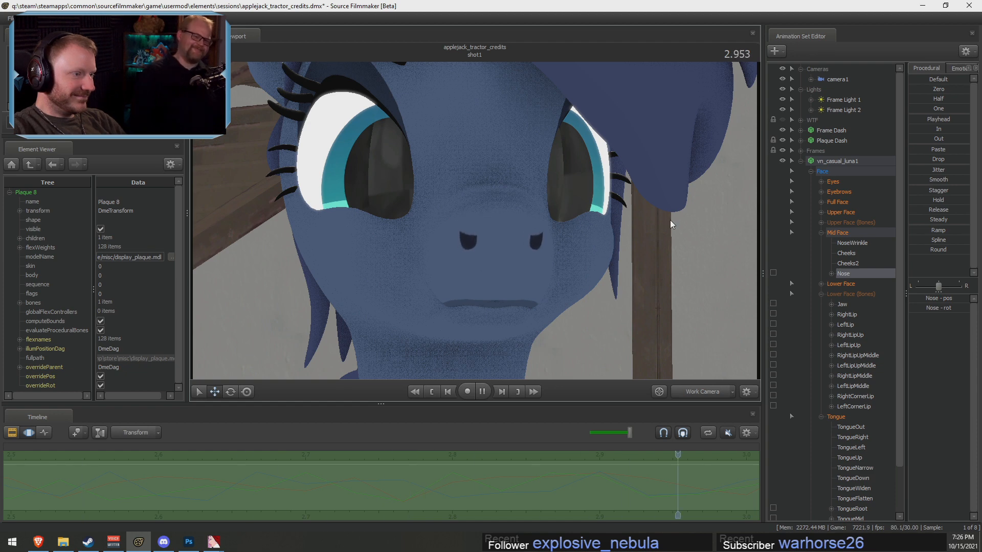
key(space)
Select all the casual Luna model's lip bones from RightLip to LeftCornerLip and rotate them slightly together
alt+drag(634, 278, 511, 227)
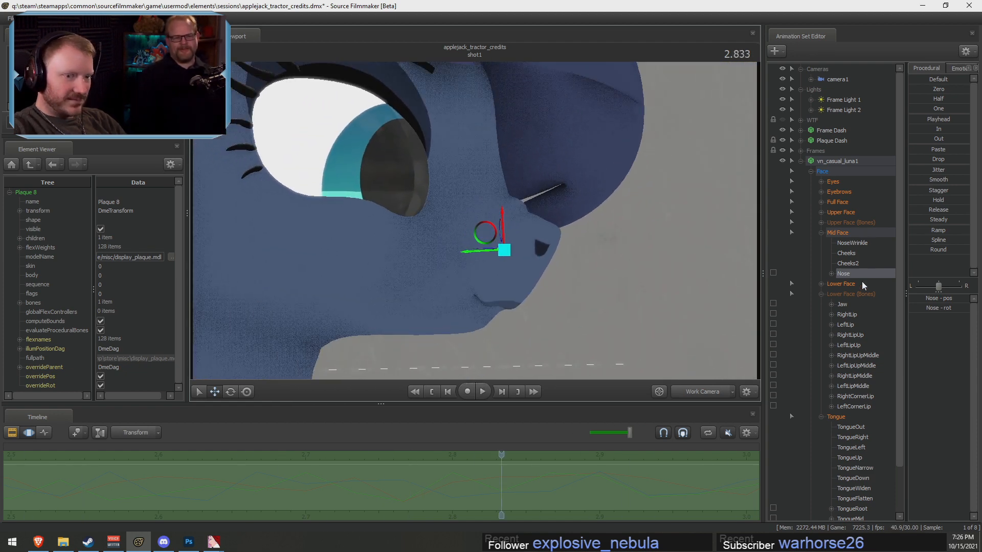
click(851, 314)
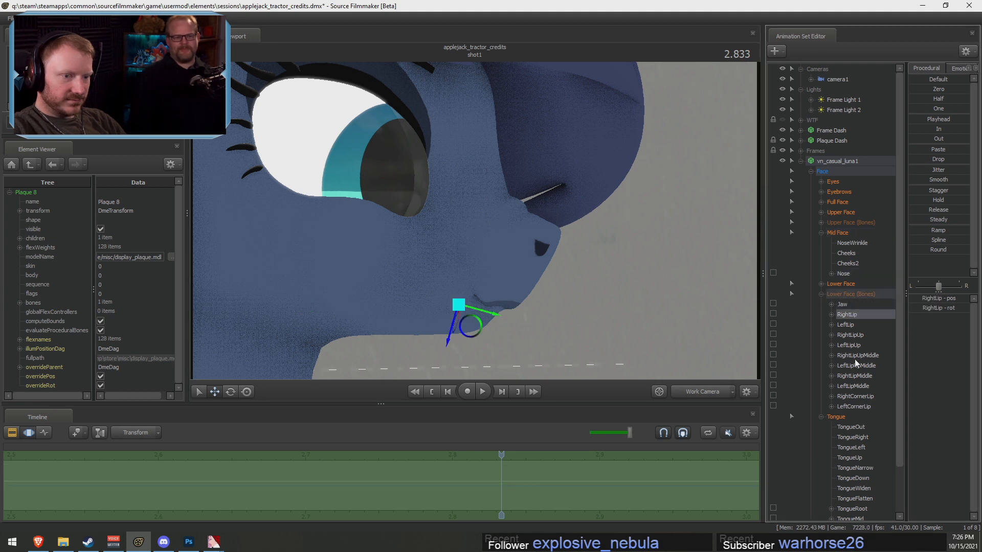
shift+click(856, 404)
key(e)
drag(490, 332, 493, 314)
alt+drag(667, 263, 507, 271)
key(F2)
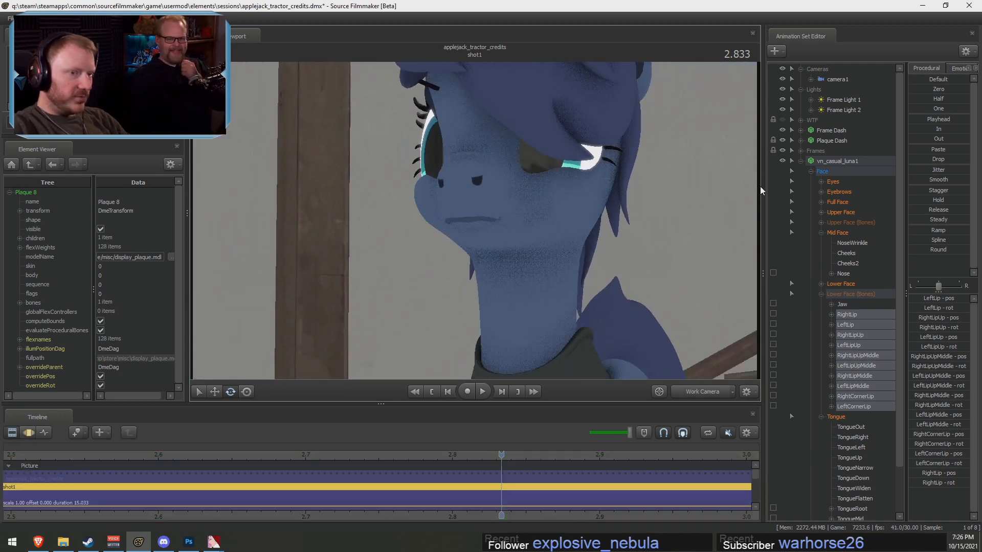
Search the model library for "juice" and add applejuice.mdl from props_mlpprops as a new animation set
click(801, 162)
right_click(812, 202)
click(855, 225)
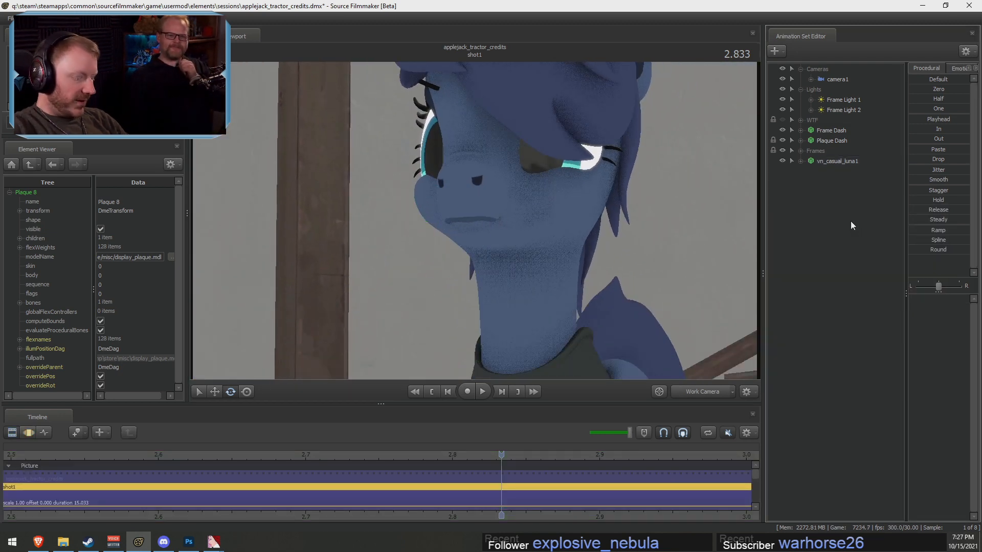
text(juice)
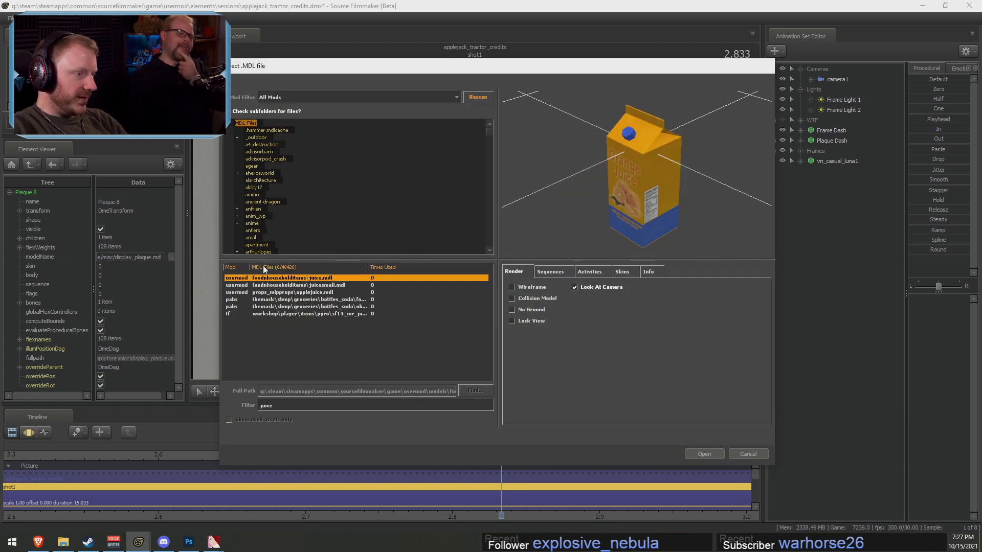
click(313, 287)
click(314, 292)
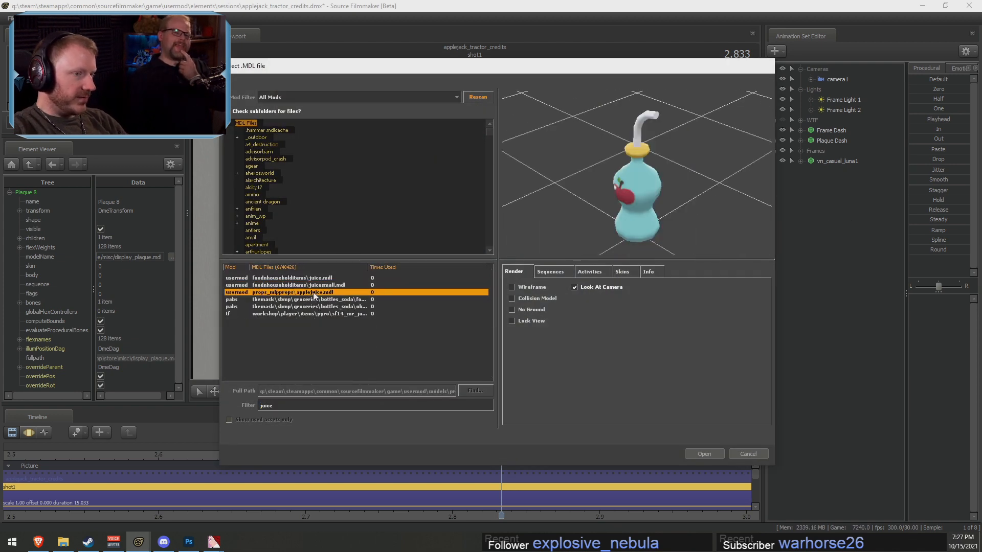
click(313, 286)
click(314, 292)
click(704, 454)
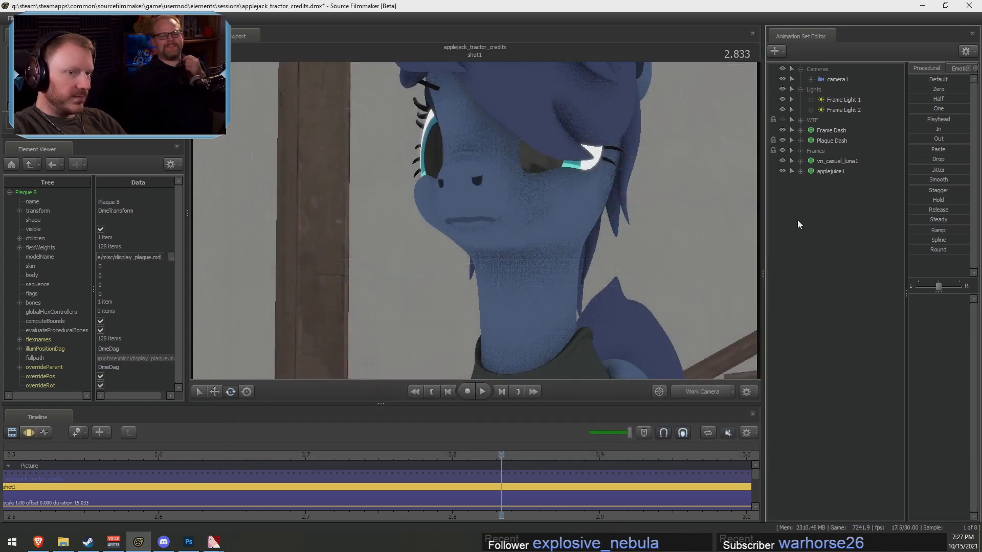
Select the applejuice model and move it across the room to just in front of the casual Luna
drag(639, 204, 657, 270)
drag(511, 291, 475, 220)
key(s)
key(F3)
key(f)
drag(592, 256, 503, 276)
key(s)
key(a)
key(r)
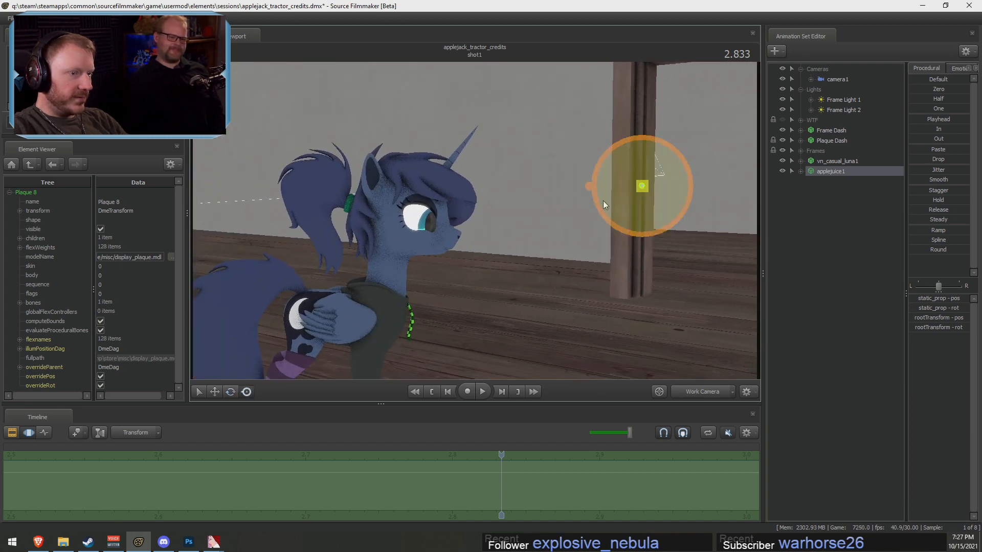
drag(603, 201, 427, 246)
key(w)
drag(504, 266, 495, 284)
Rotate the apple juice bottle so its straw points toward the casual Luna's mouth
key(e)
drag(460, 227, 565, 352)
key(w)
alt+drag(565, 297, 507, 219)
key(Escape)
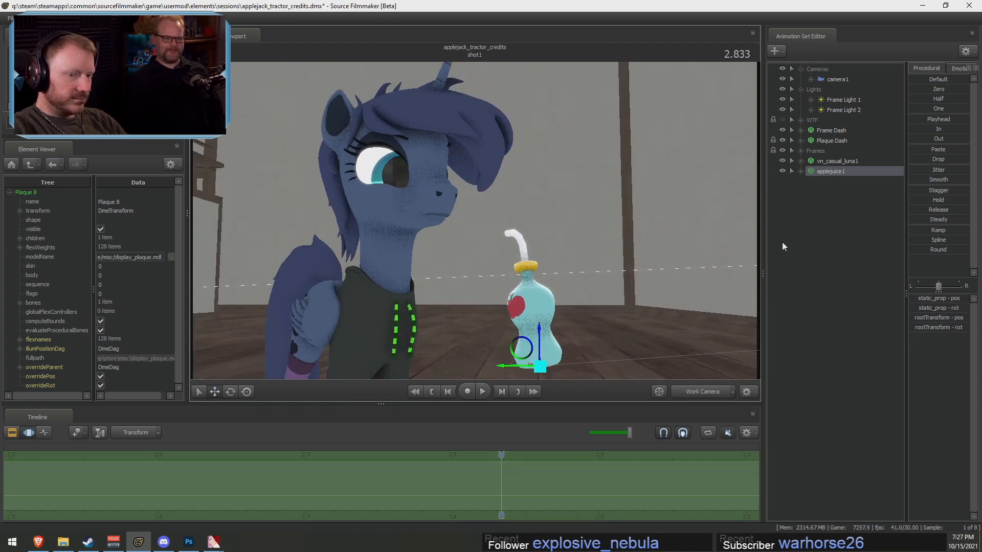
Search the model library for "pillow" and add the red tasselled gs_twoface_cameo_pillow as a new animation set
right_click(851, 238)
click(895, 264)
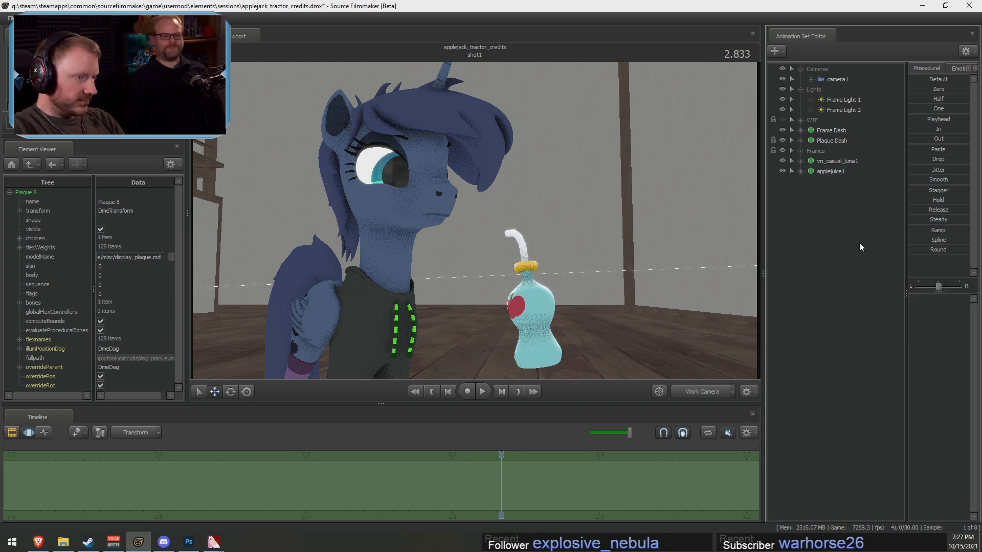
text(pillow)
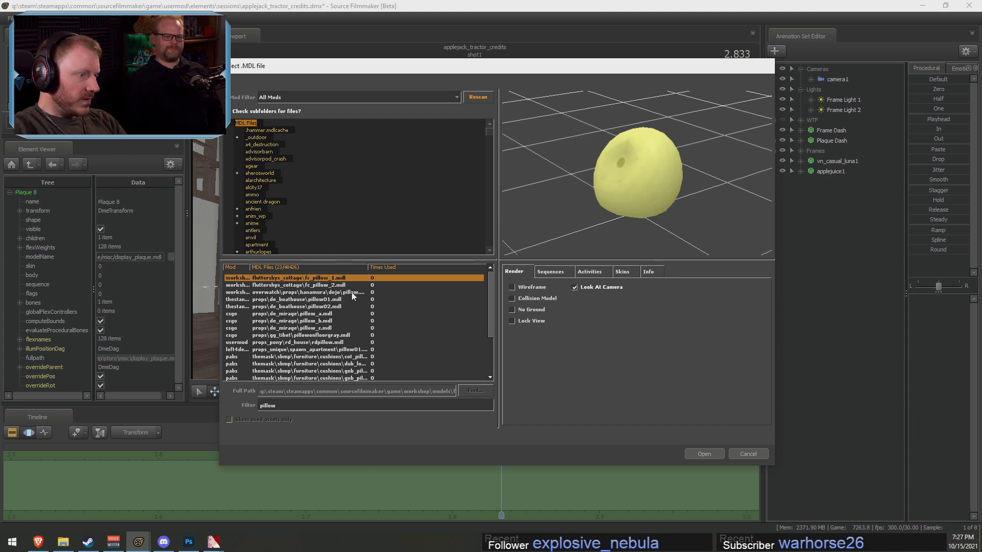
key(Down)
key(Down)
key(Down)
key(Down)
key(Down)
key(Down)
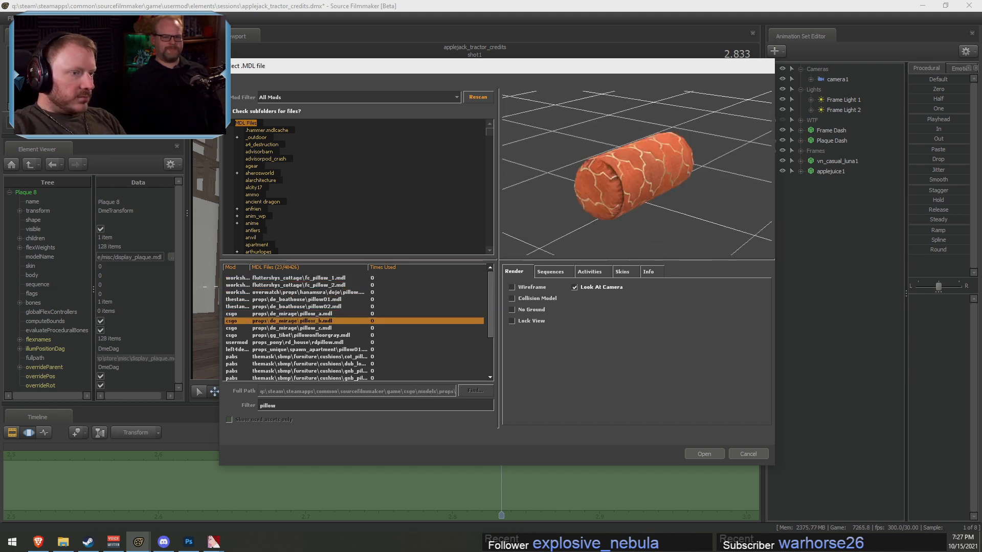
key(Down)
key(Down)
key(Down)
key(Down)
key(Down)
key(Down)
key(Down)
key(Down)
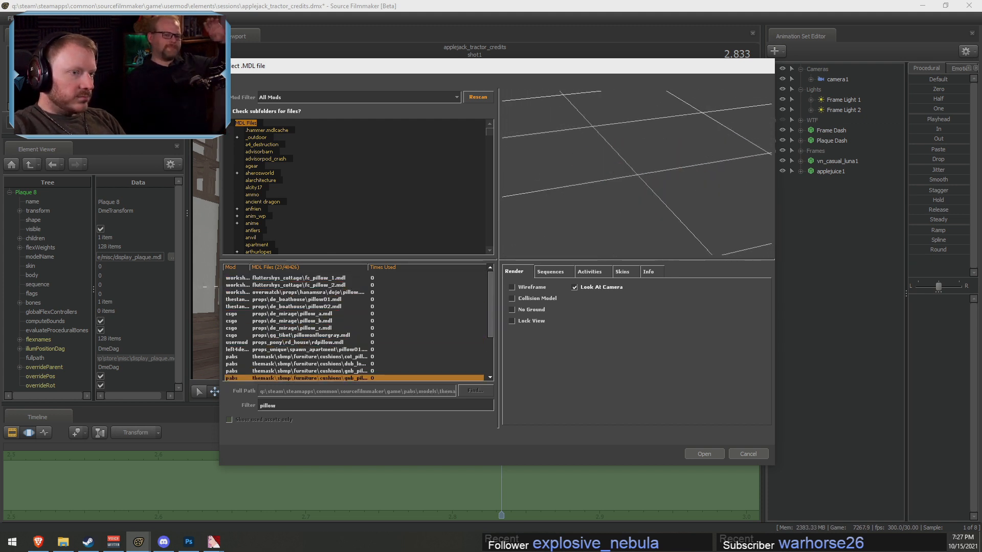
key(Down)
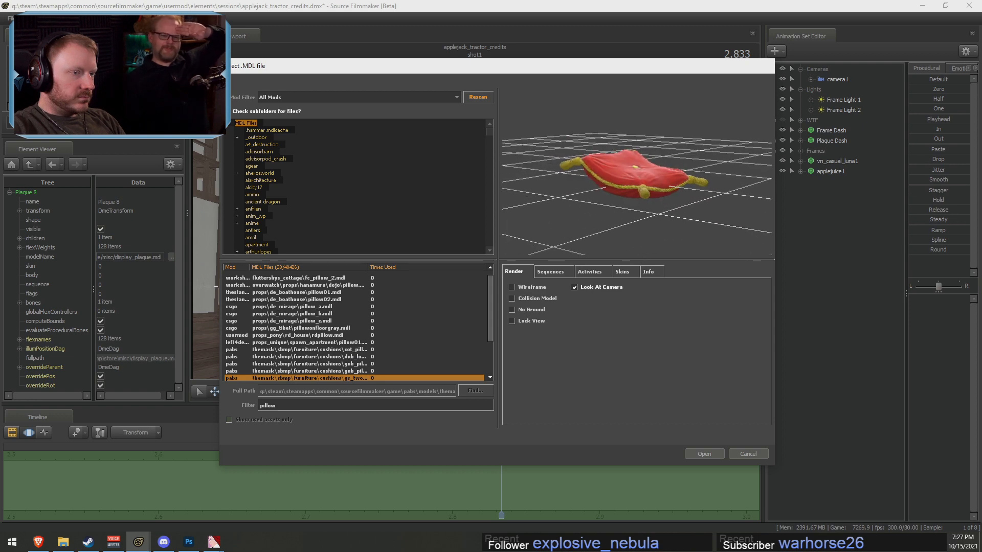
click(713, 455)
Move the gs_twoface_cameo_pillow model onto the open floor near the casual Luna
click(850, 183)
key(s)
drag(587, 220, 706, 245)
key(a)
key(t)
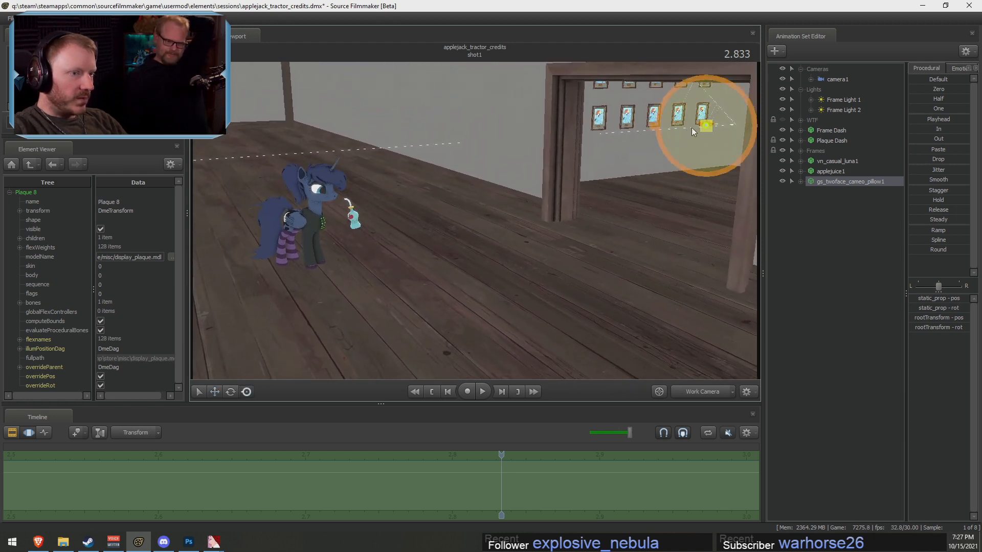
drag(701, 126, 499, 218)
drag(410, 290, 405, 305)
key(e)
Add a scale control to the pillow's static_prop bone and enlarge the pillow well beyond Luna's body length
click(801, 182)
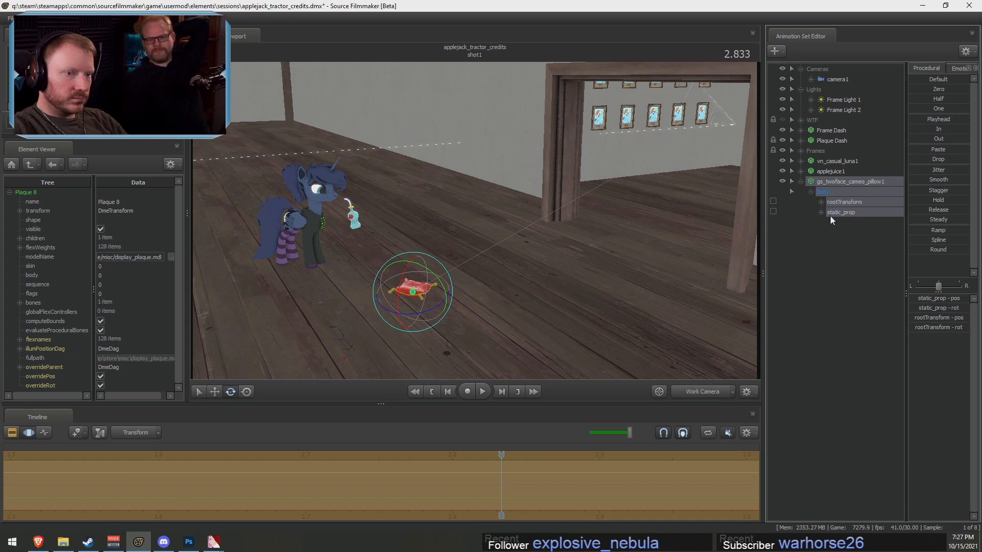
right_click(852, 213)
click(883, 233)
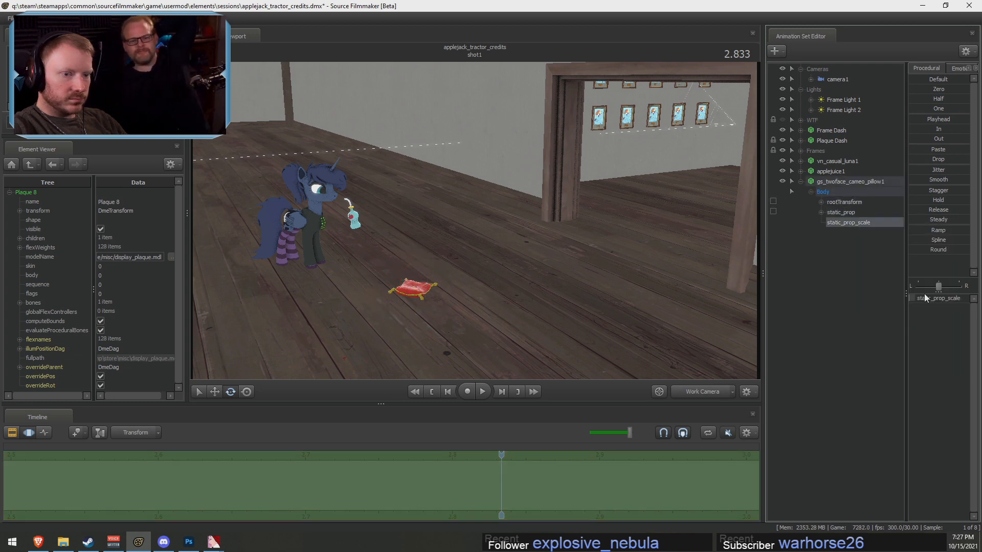
click(923, 297)
drag(923, 297, 943, 298)
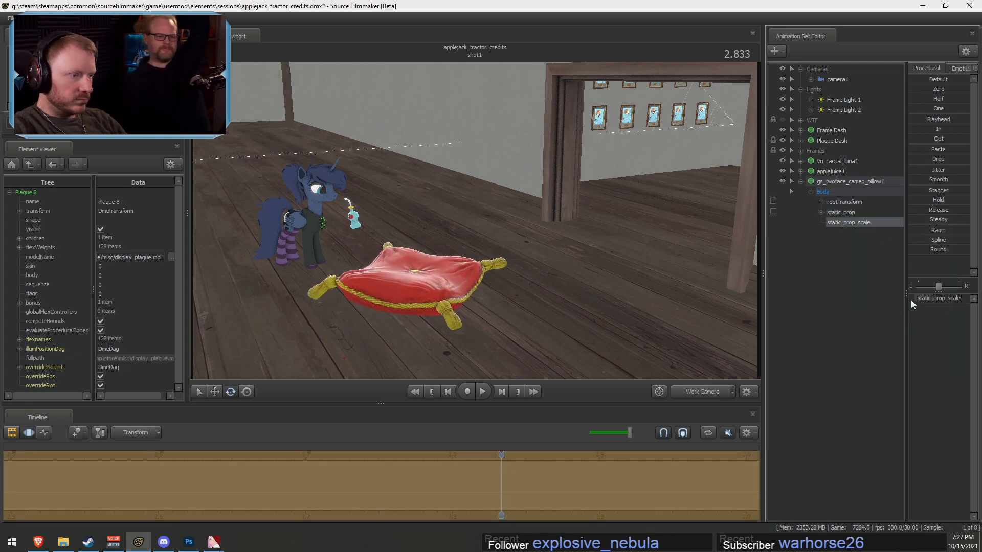
Adjust the enlarged pillow's position so it rests on the wooden floor, and collapse its control list
drag(603, 240, 503, 214)
key(w)
key(d)
key(s)
click(842, 183)
key(w)
key(e)
key(w)
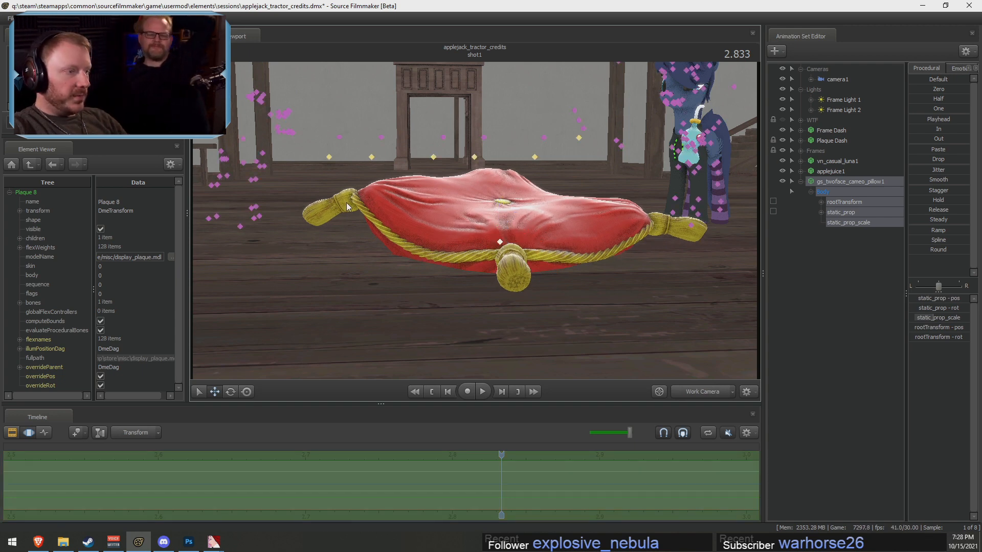
drag(518, 234, 515, 196)
click(801, 182)
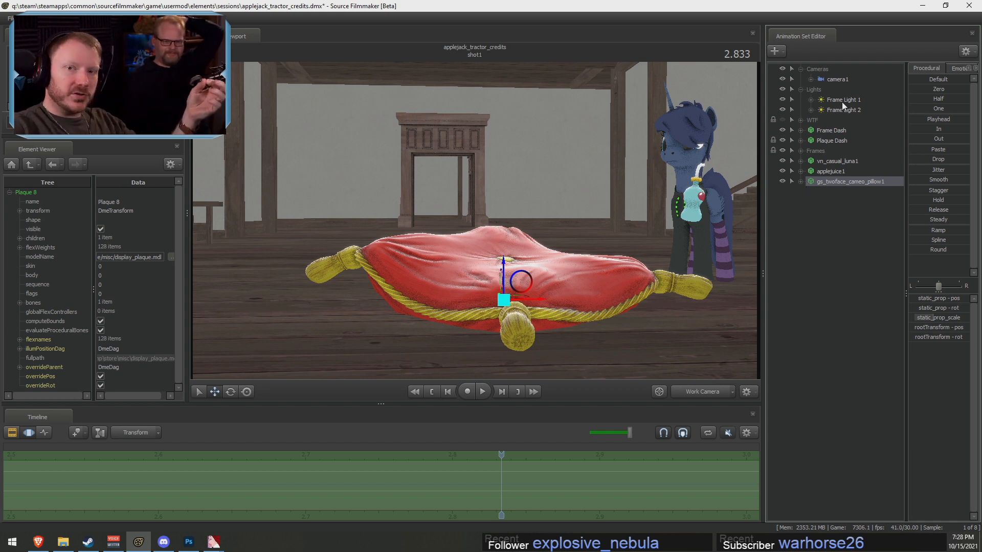
Move the whole casual Luna model onto the middle of the red pillow
click(833, 171)
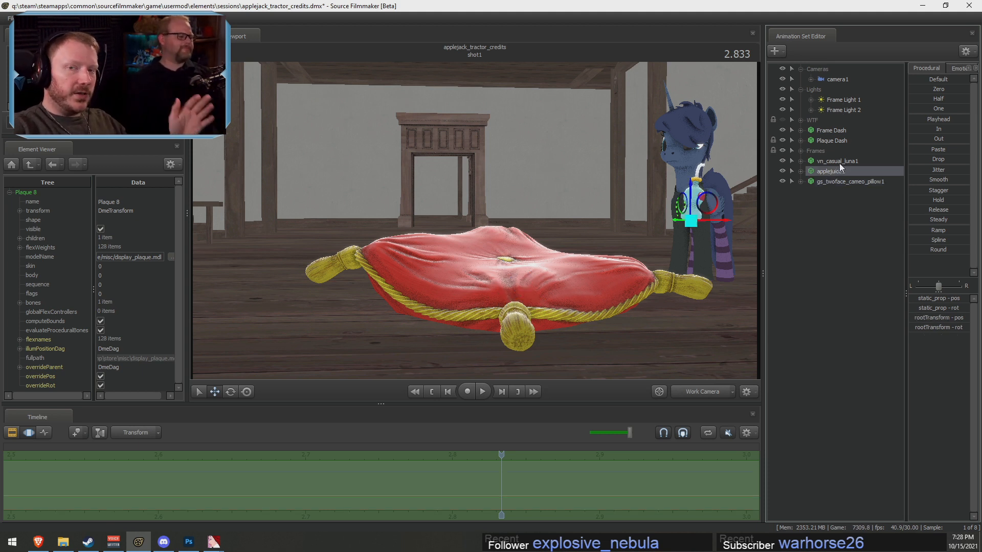
click(839, 162)
key(t)
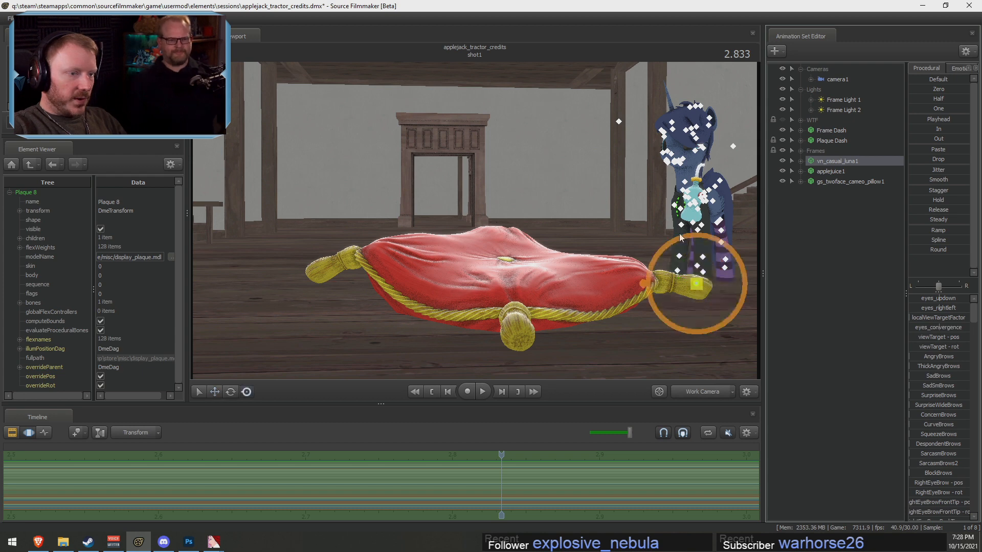
drag(702, 279, 525, 260)
mouse_move(535, 203)
alt+mouse_down()
mouse_move(486, 220)
mouse_move(545, 196)
alt+mouse_up()
key(w)
Try swinging the casual Luna's back legs forward beneath her body, and undo the rotations
ctrl+click(527, 151)
key(e)
mouse_move(508, 153)
mouse_down()
mouse_move(521, 120)
mouse_move(510, 173)
mouse_up()
ctrl+click(509, 182)
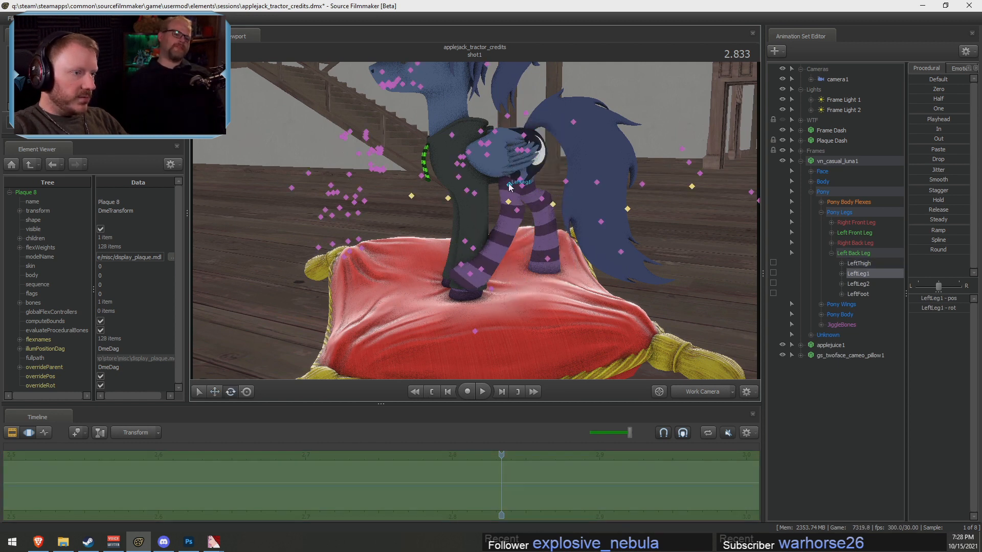
key(ctrl+z)
key(ctrl+z)
key(ctrl+z)
key(ctrl+z)
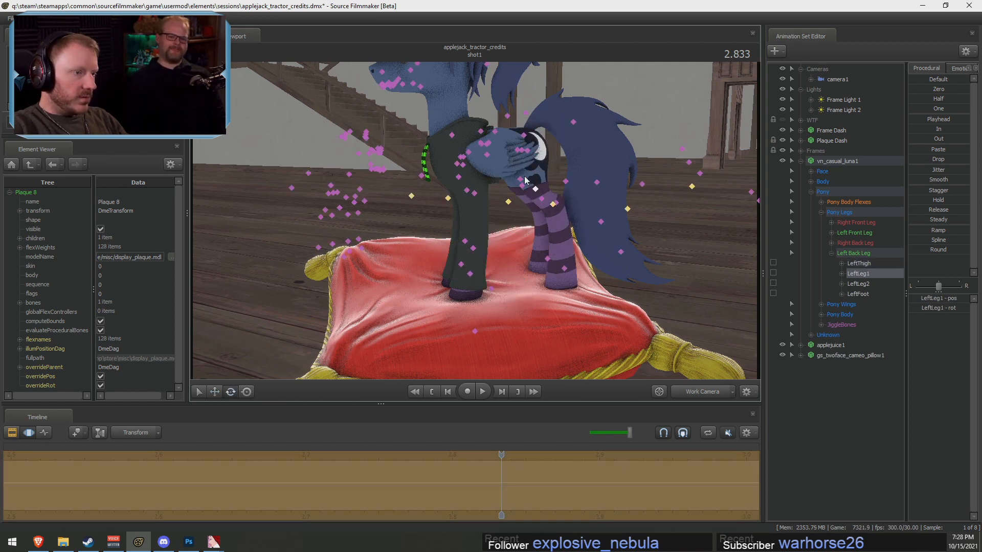
Rotate the casual Luna's Pelvis bone and lower her body so her hindquarters settle onto the pillow
ctrl+click(522, 152)
drag(525, 163, 509, 246)
key(w)
alt+drag(485, 253, 542, 259)
key(e)
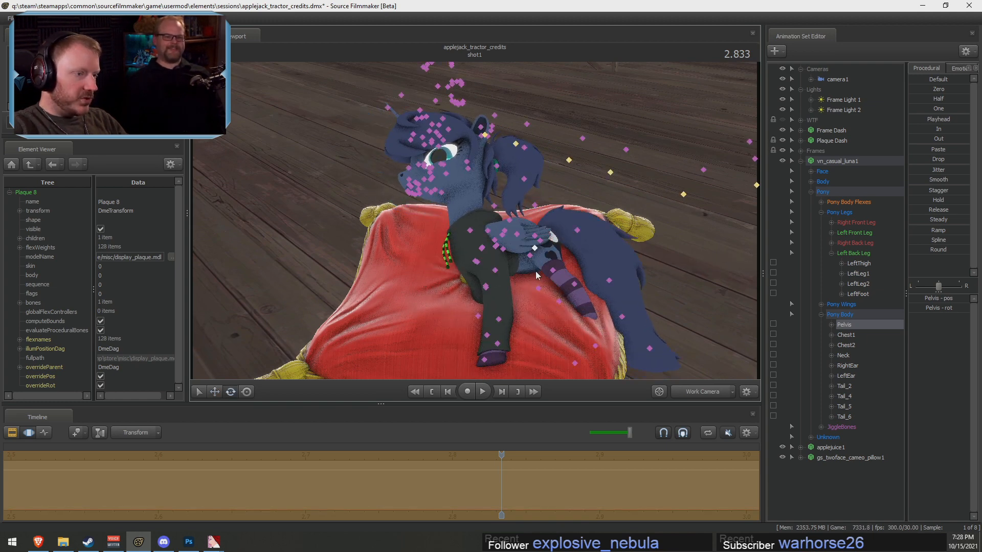
Rotate the casual Luna's RightThigh and LeftThigh bones so both back legs lie on top of the pillow
click(538, 288)
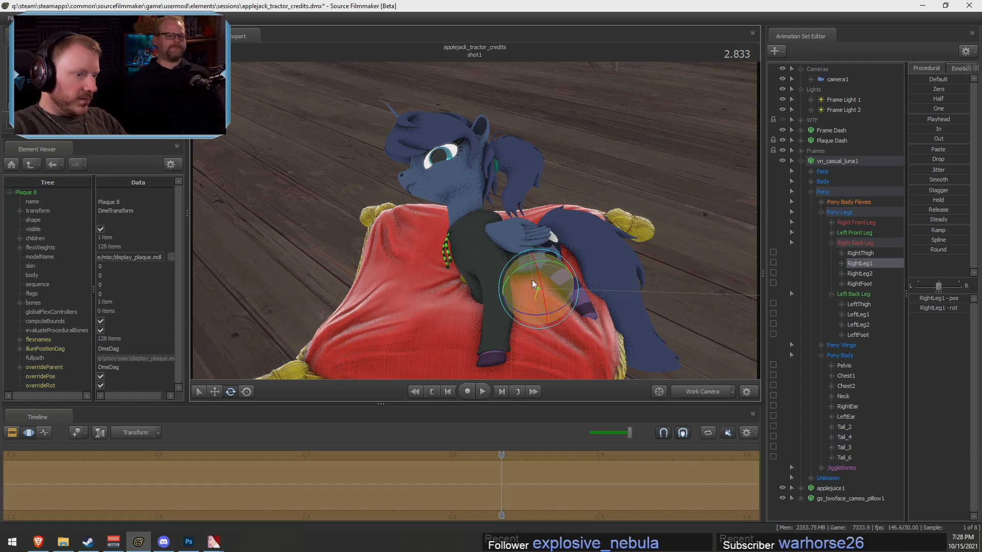
ctrl+click(529, 255)
drag(523, 262, 554, 247)
ctrl+click(551, 252)
ctrl+click(558, 240)
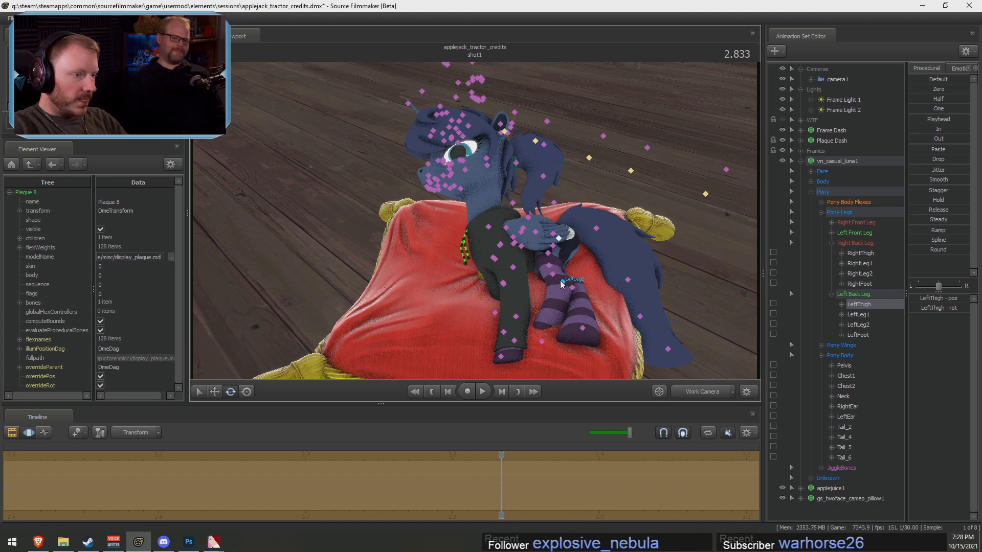
Rotate the lower bones of the casual Luna's right back leg to stretch it out across the pillow
ctrl+click(553, 274)
mouse_move(574, 294)
mouse_down()
mouse_move(597, 285)
mouse_move(593, 298)
mouse_up()
key(ctrl+z)
ctrl+click(577, 280)
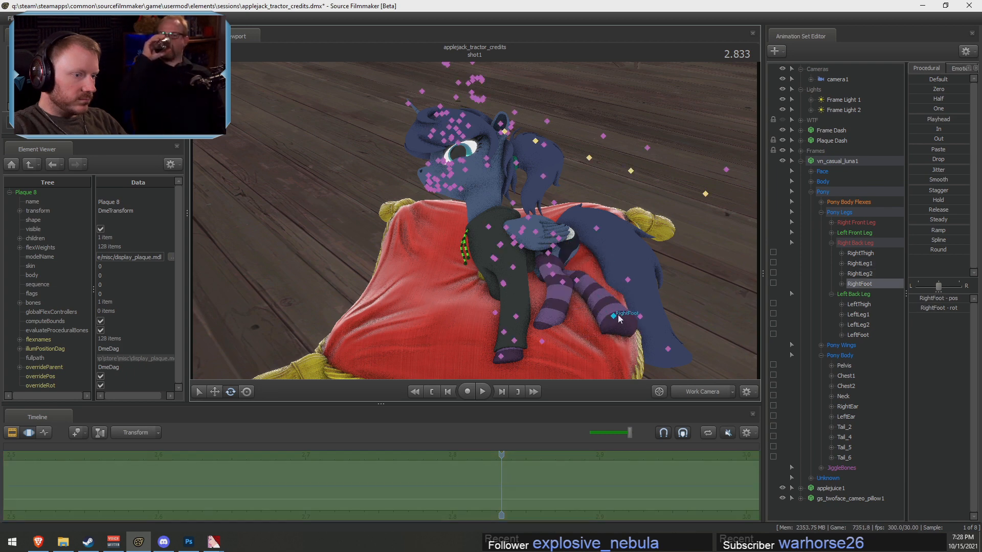
ctrl+click(615, 315)
key(ctrl)
Bend the casual Luna's left back leg at the LeftLeg1 and LeftLeg2 bones
ctrl+click(554, 276)
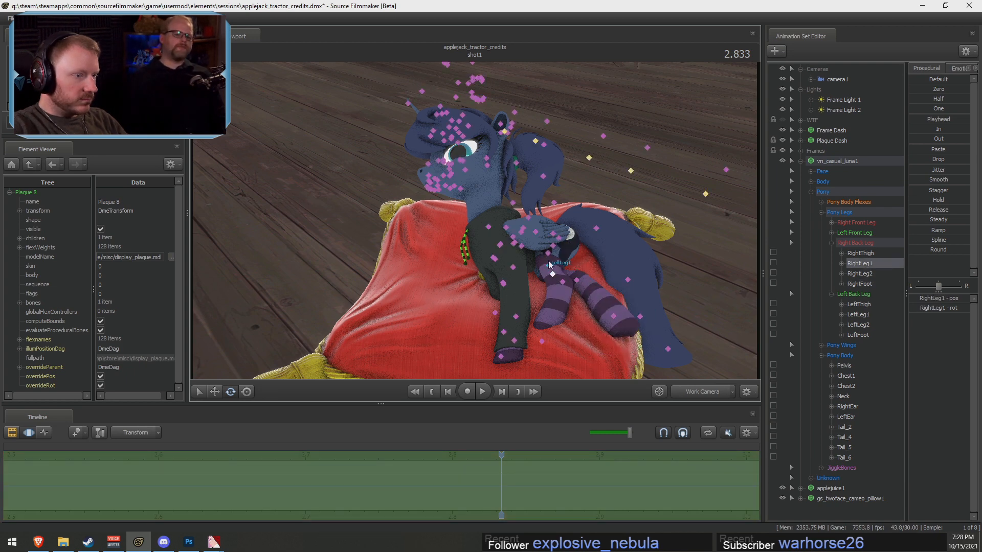
click(558, 273)
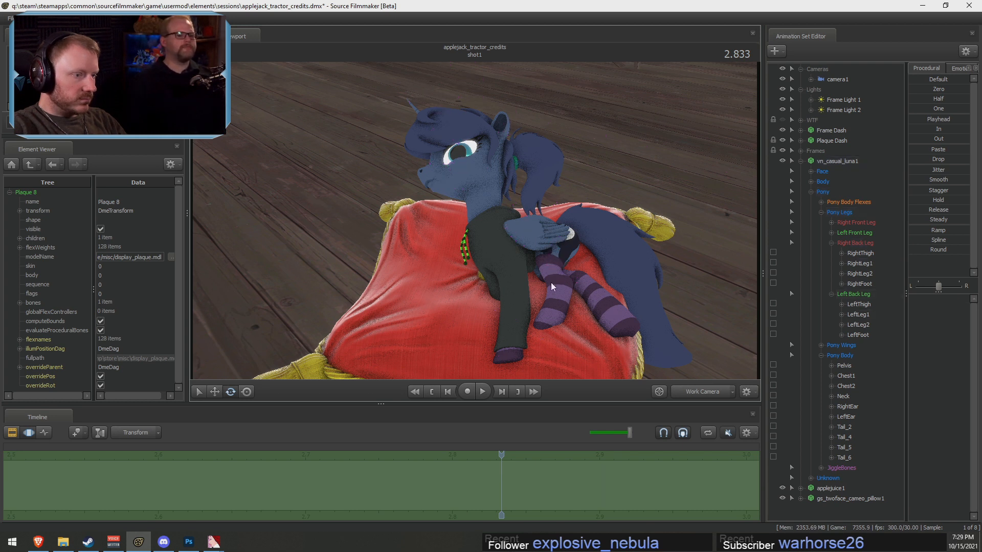
ctrl+click(548, 267)
key(ctrl)
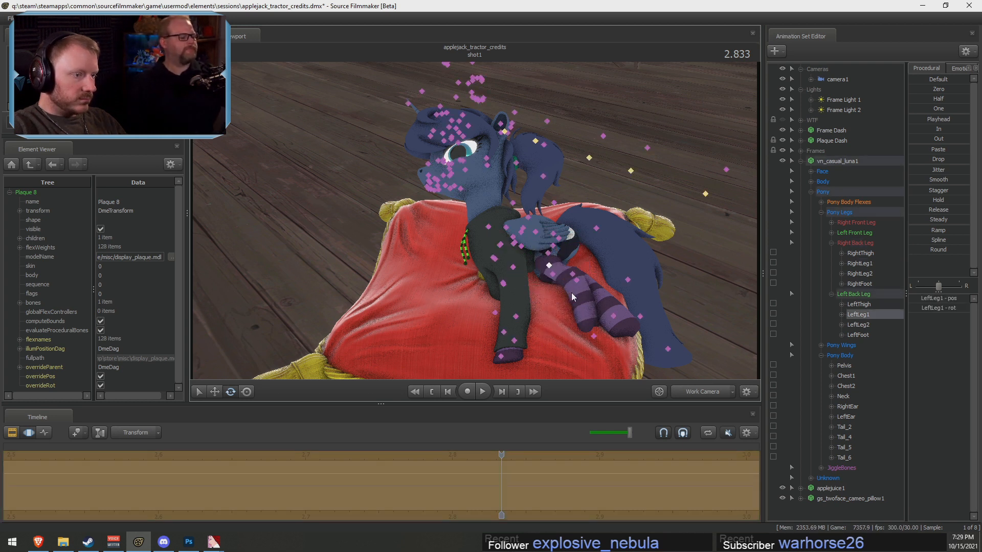
ctrl+click(572, 274)
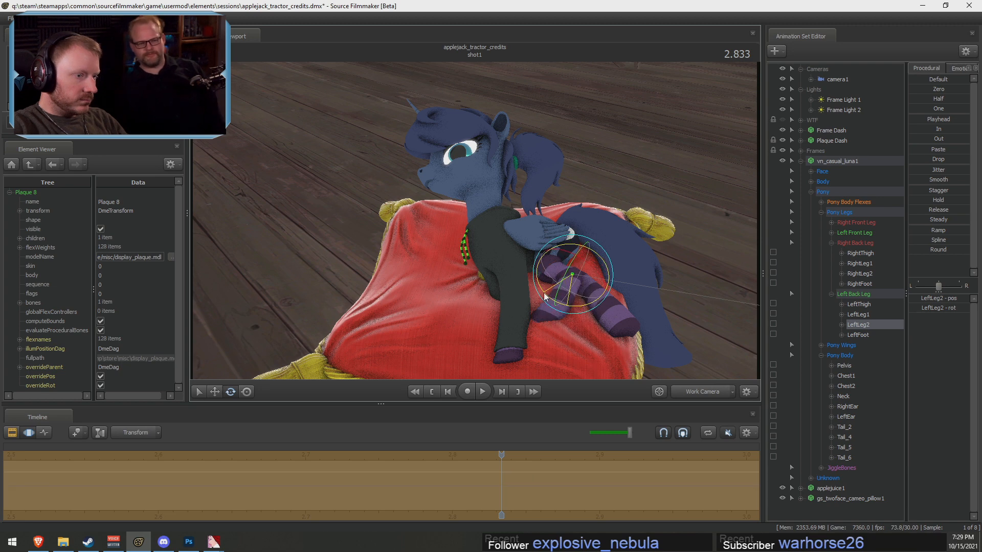
Rotate the casual Luna's LeftThigh bone to swing the left back leg over toward the right one
ctrl+click(557, 246)
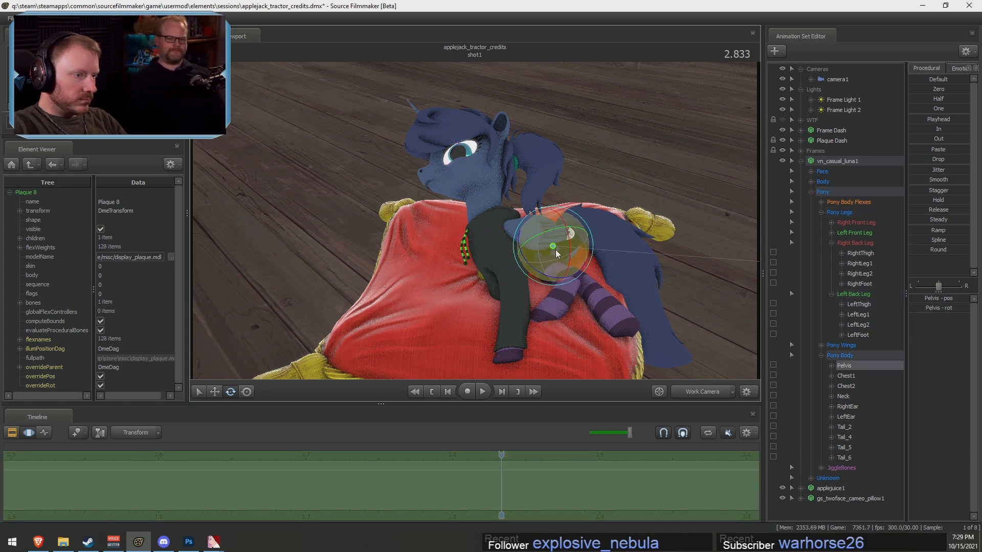
ctrl+click(564, 258)
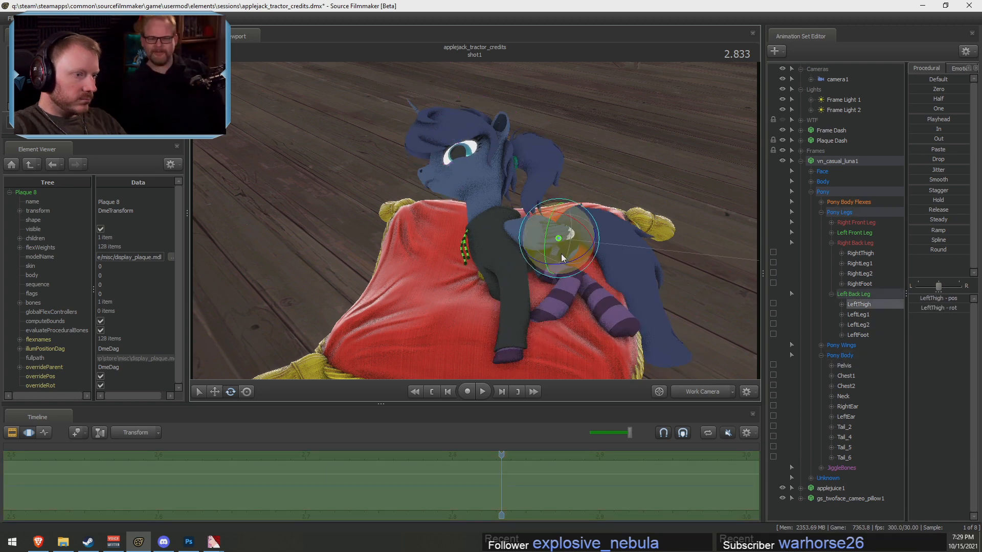
drag(569, 253, 581, 251)
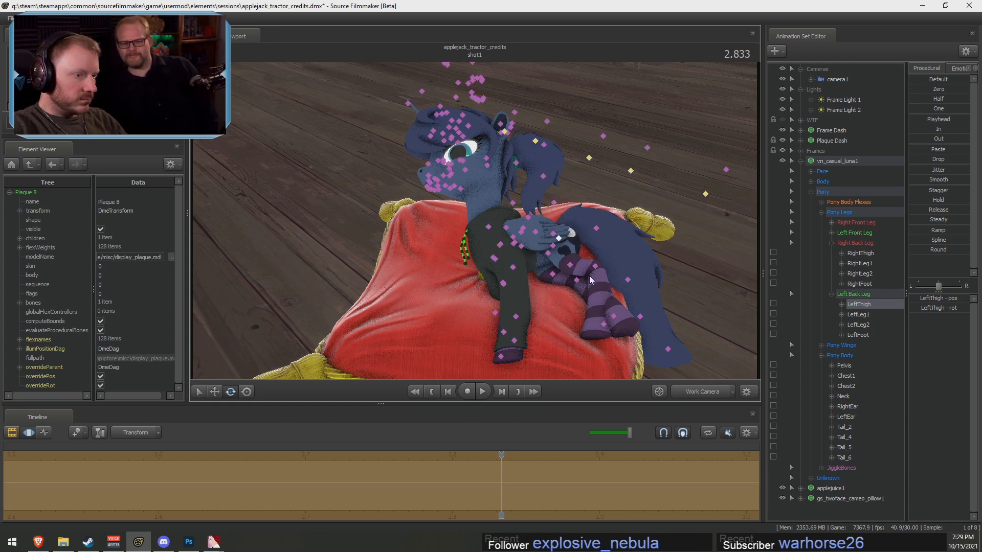
Rotate LeftLeg1 and LeftLeg2 so the casual Luna's lower left back leg lies over the right back leg
ctrl+click(594, 266)
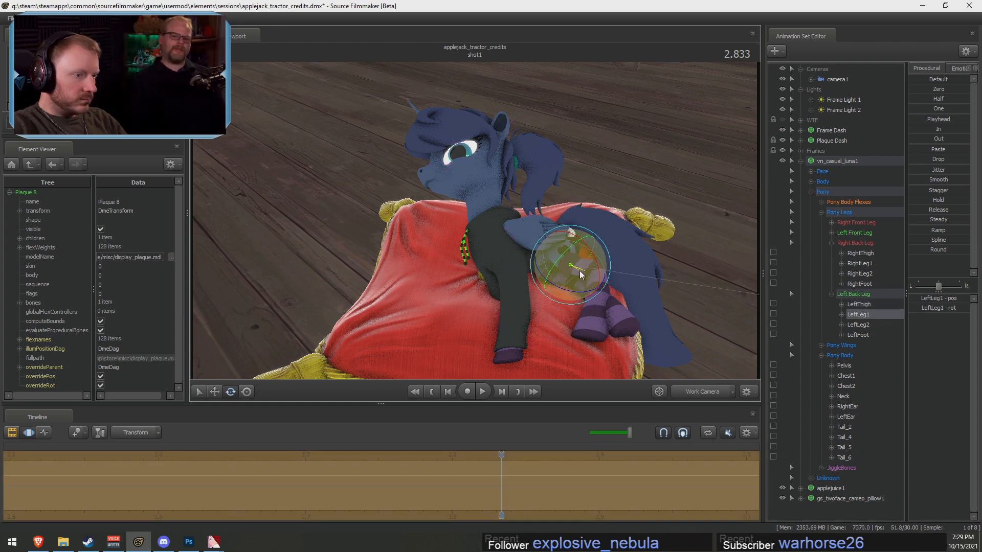
ctrl+click(570, 265)
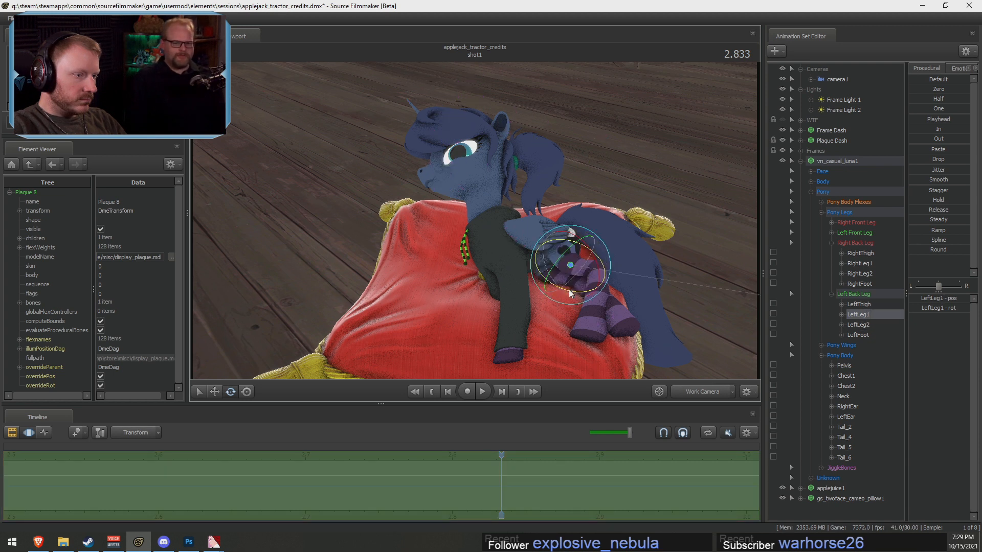
drag(575, 288, 581, 284)
ctrl+click(594, 260)
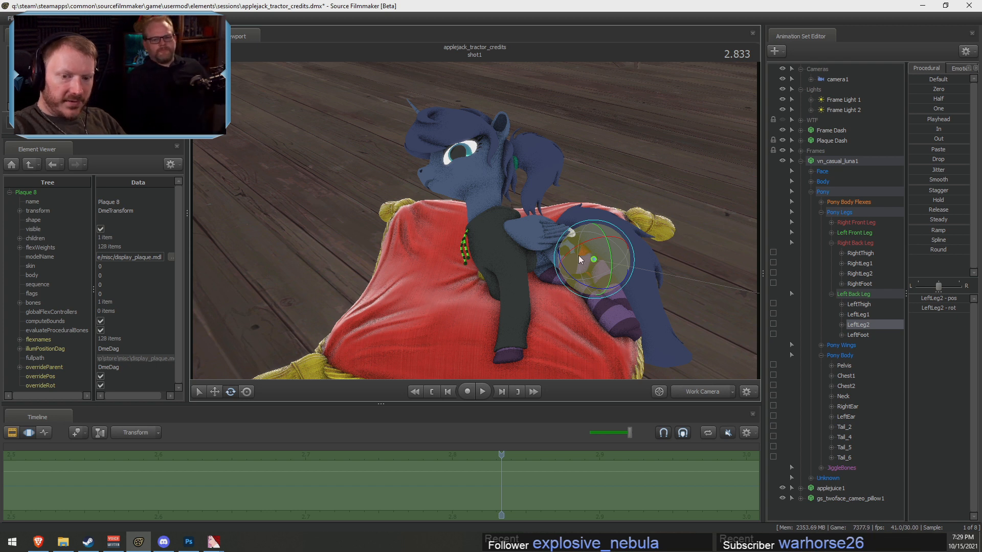
drag(578, 255, 579, 284)
Rotate the casual Luna's RightThigh bone slightly to separate the right back leg from the left one
ctrl+click(561, 239)
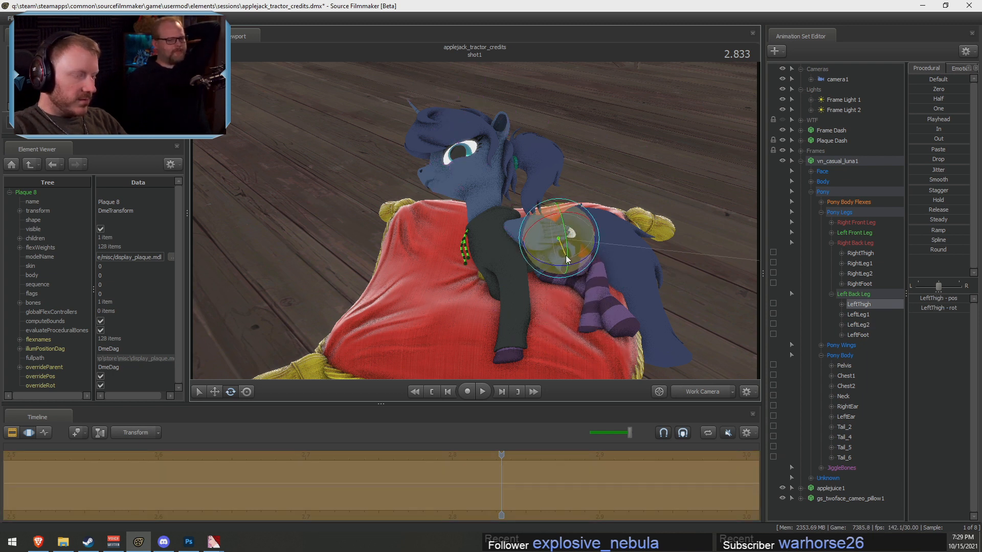
ctrl+click(547, 253)
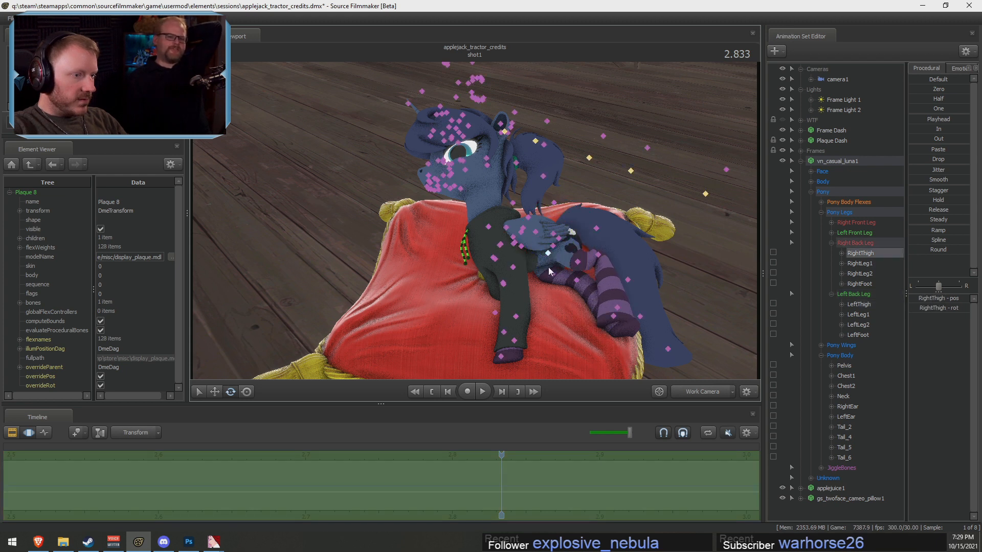
drag(543, 274, 538, 269)
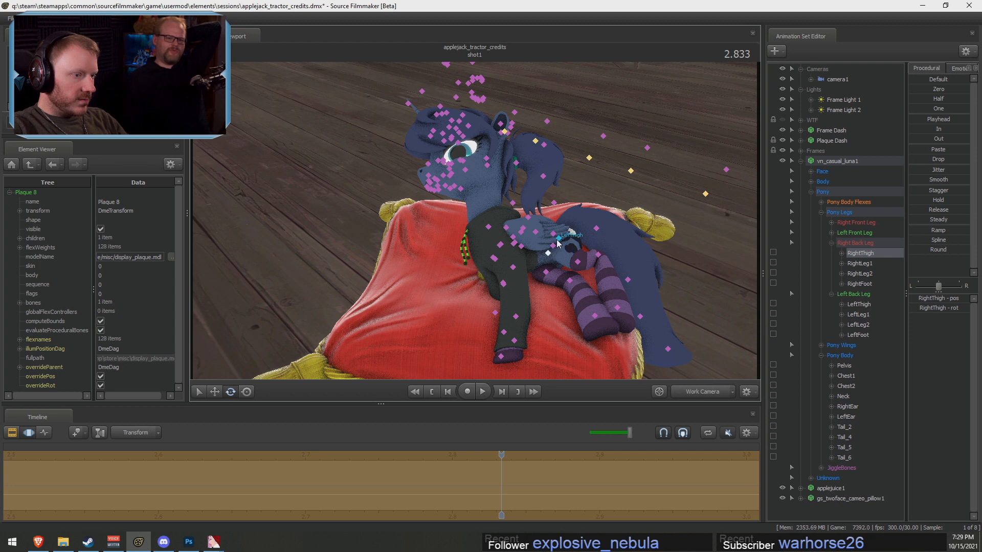
Try another rotation of the casual Luna's LeftThigh bone and undo it
ctrl+click(557, 240)
drag(560, 259, 536, 252)
key(ctrl+z)
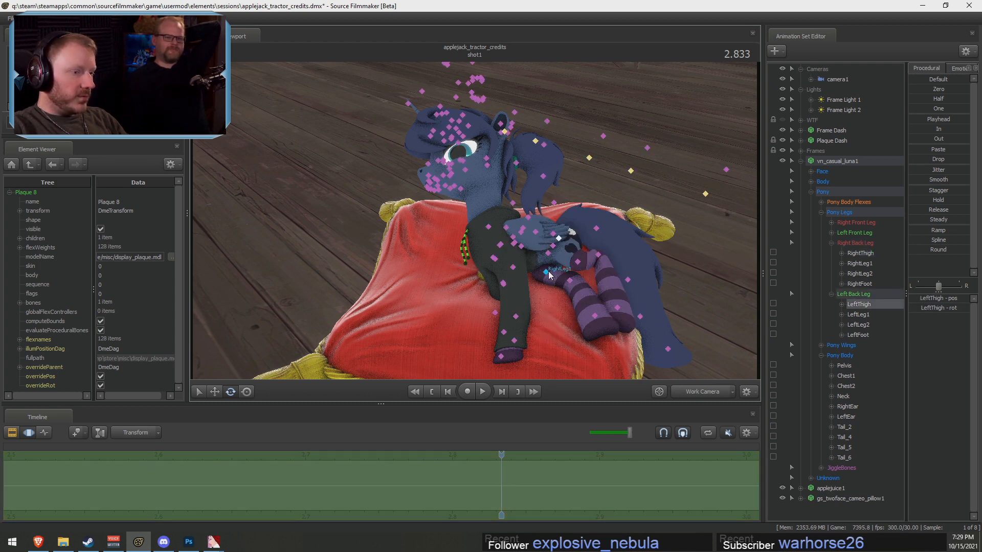
Undo the last pose change and rotate the casual Luna's LeftThigh bone to reposition the left back leg
key(ctrl+z)
mouse_move(560, 260)
mouse_down()
mouse_move(537, 251)
mouse_move(592, 252)
mouse_up()
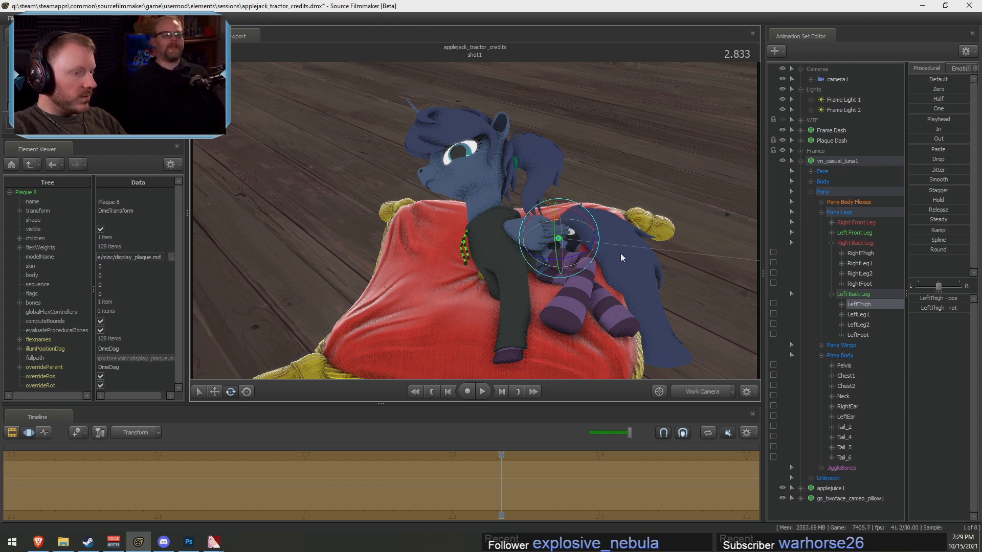
drag(584, 236, 584, 239)
Rotate the casual Luna's lower left back leg and LeftFoot bone so the leg rests on the pillow
ctrl+click(569, 263)
drag(565, 277, 549, 270)
ctrl+click(577, 328)
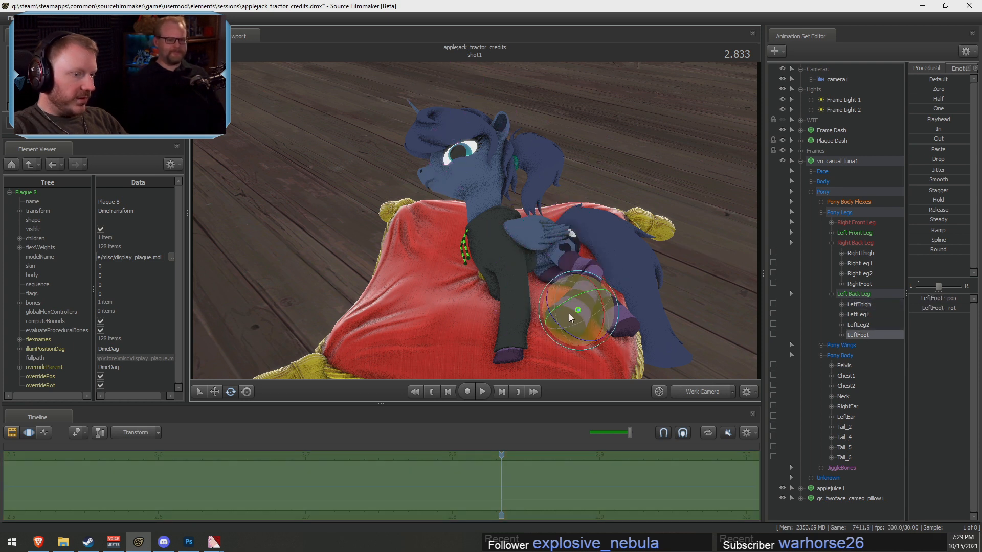
drag(571, 326, 582, 330)
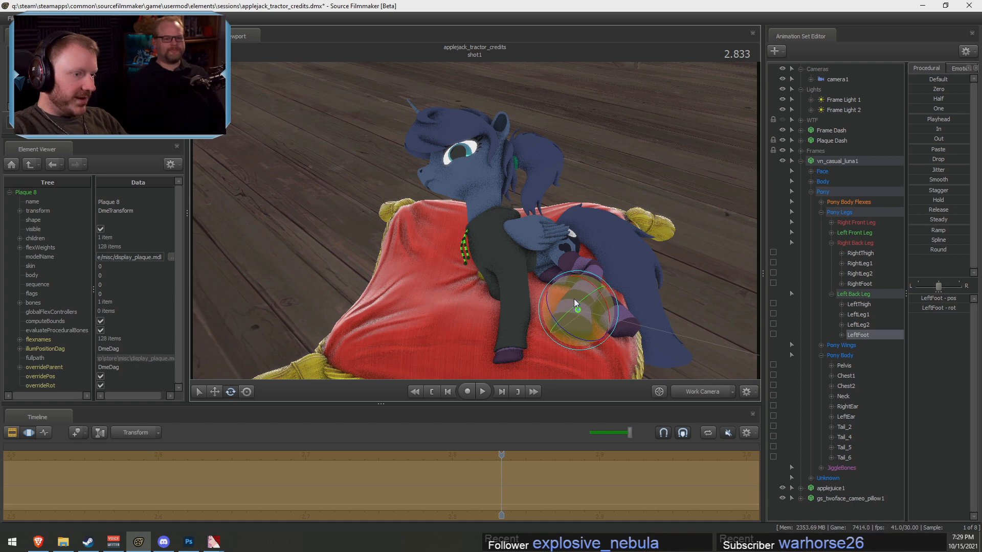
Refine the bend of the casual Luna's left back leg by rotating LeftLeg2 and LeftLeg1
drag(483, 222, 514, 241)
ctrl+click(528, 234)
ctrl+click(559, 258)
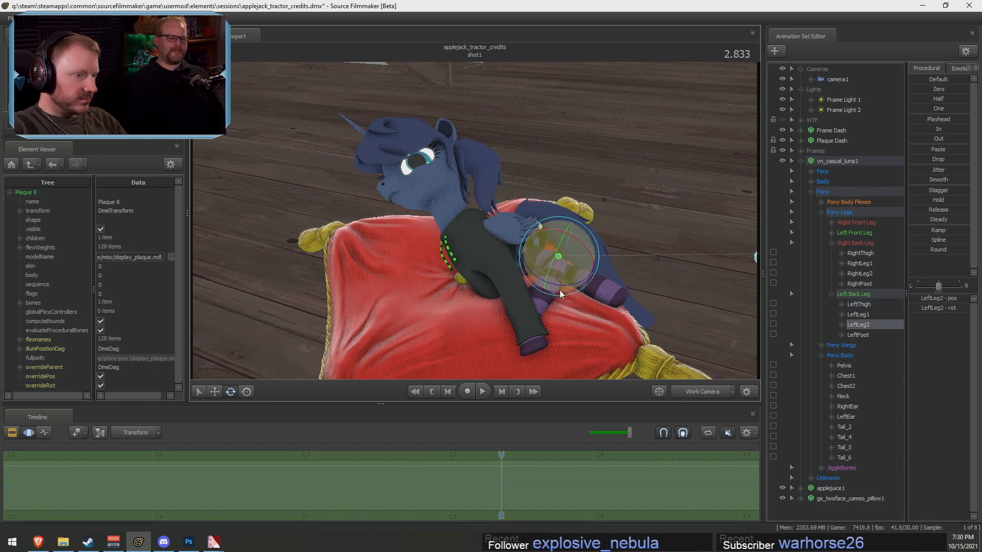
drag(571, 292, 550, 287)
ctrl+click(532, 258)
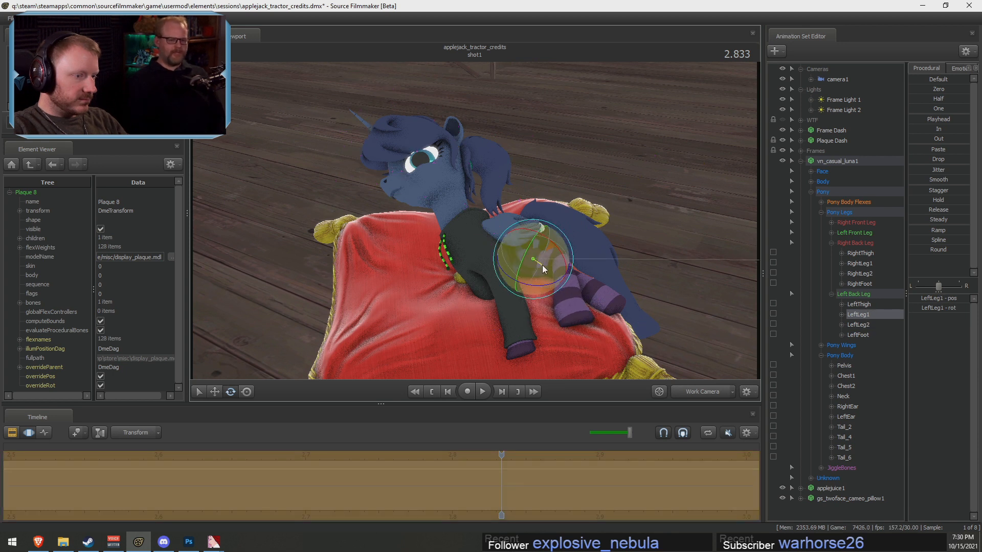
key(ctrl)
Adjust the casual Luna's Chest1 bone to lower the front of the torso toward the pillow
ctrl+click(494, 247)
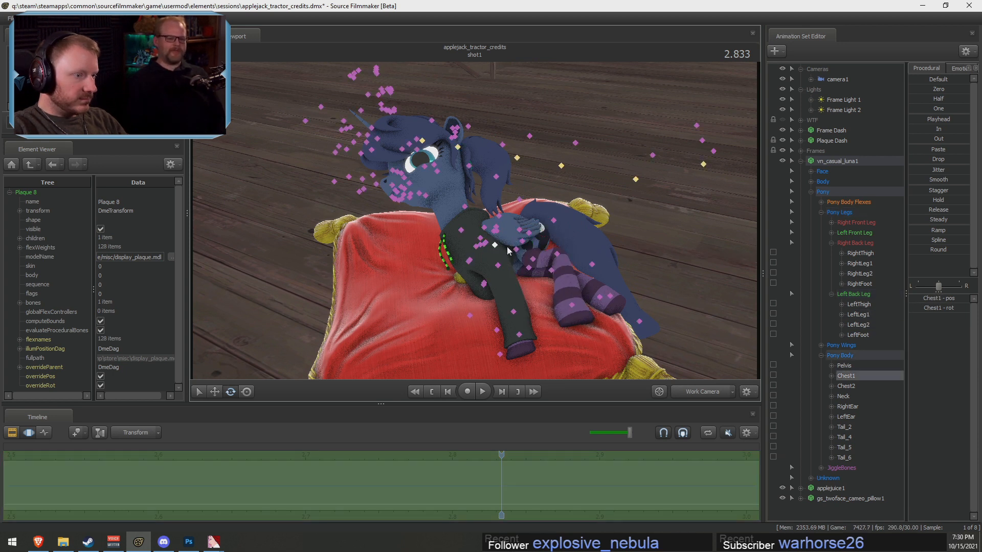
ctrl+click(495, 247)
ctrl+click(495, 247)
drag(499, 250, 444, 208)
Rotate the casual Luna's Head bone to match the lowered torso
ctrl+click(474, 251)
ctrl+click(467, 228)
ctrl+click(453, 186)
drag(463, 171, 517, 147)
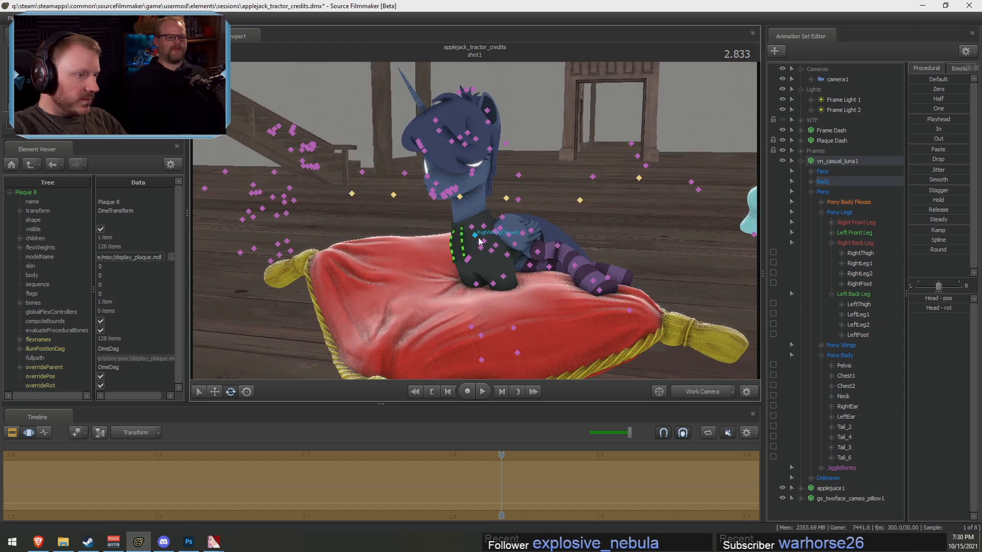
Rotate RightShoulder, RightForearm and RightBall to lay the casual Luna's right front leg forward across the pillow
ctrl+click(471, 260)
alt+drag(471, 259, 528, 257)
drag(453, 202, 487, 195)
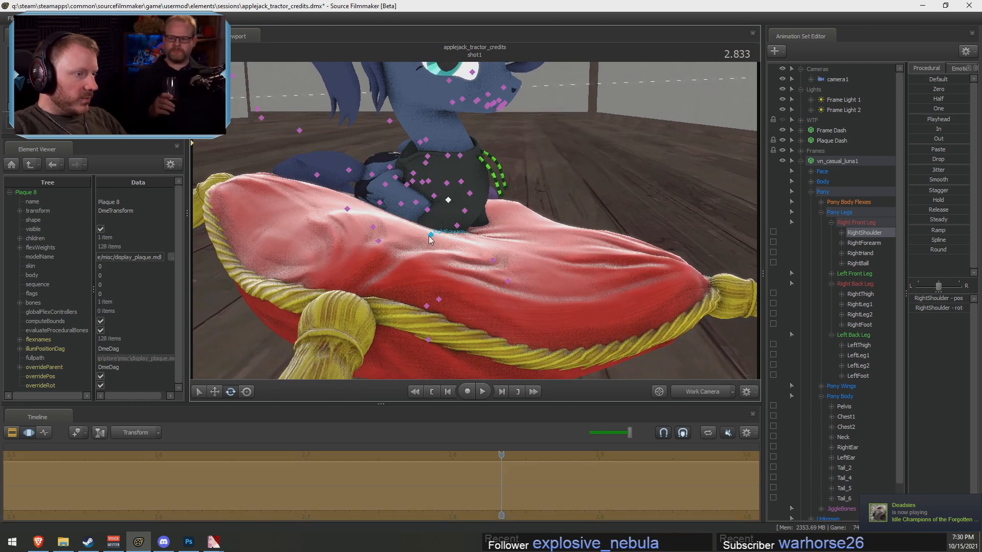
ctrl+click(431, 235)
drag(430, 238, 408, 207)
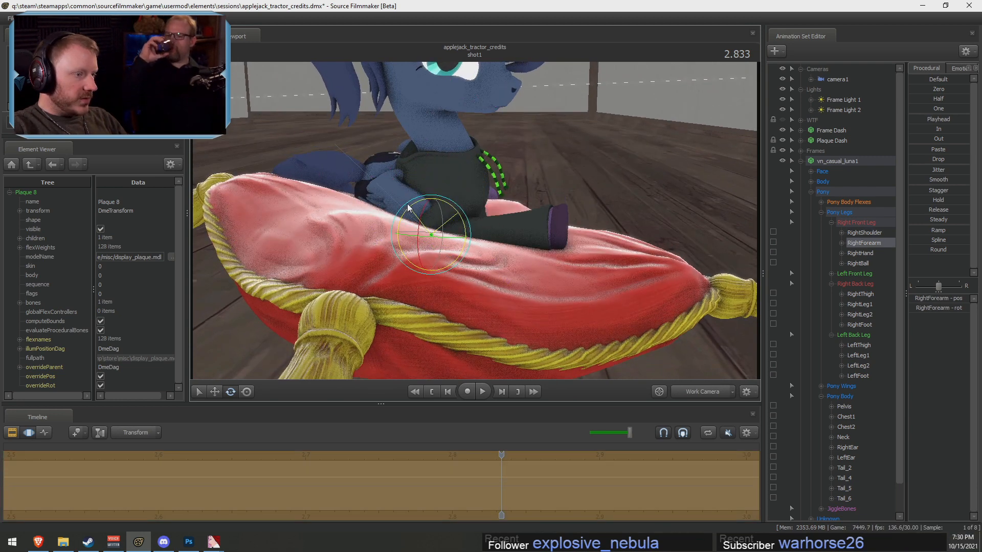
ctrl+click(533, 246)
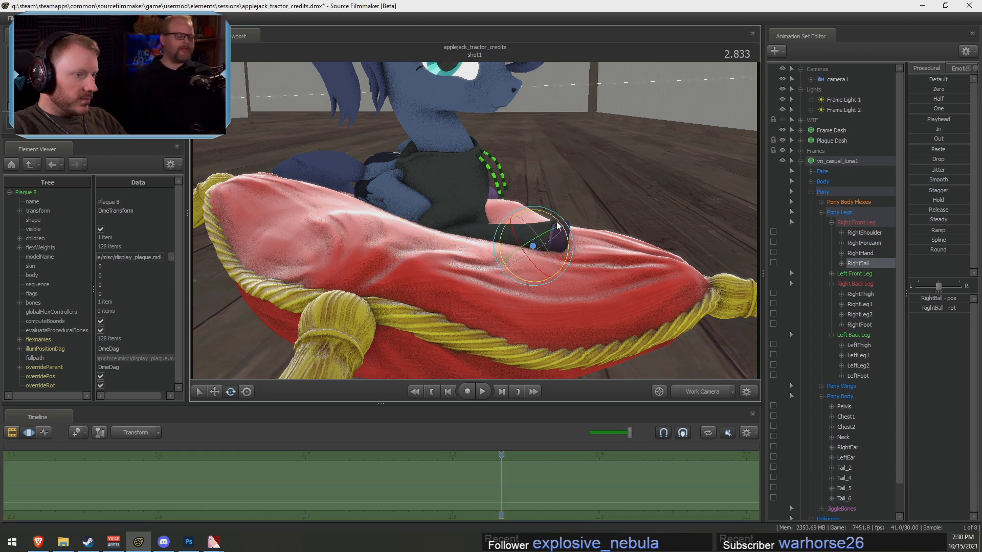
drag(555, 219, 404, 206)
Move and rotate the casual Luna's Chest1 bone to adjust the torso, and select the right front leg's RightBall bone
alt+drag(596, 205, 479, 208)
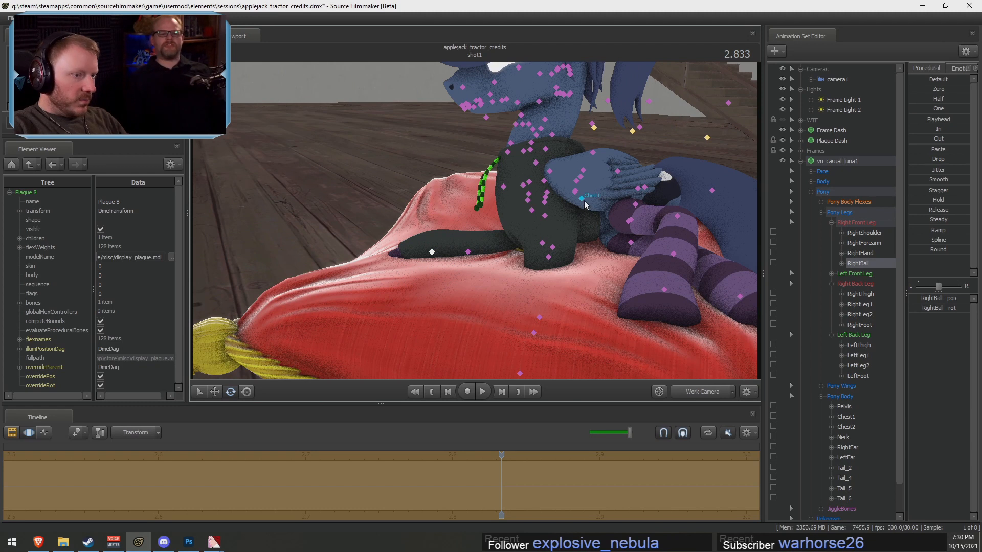
ctrl+click(583, 200)
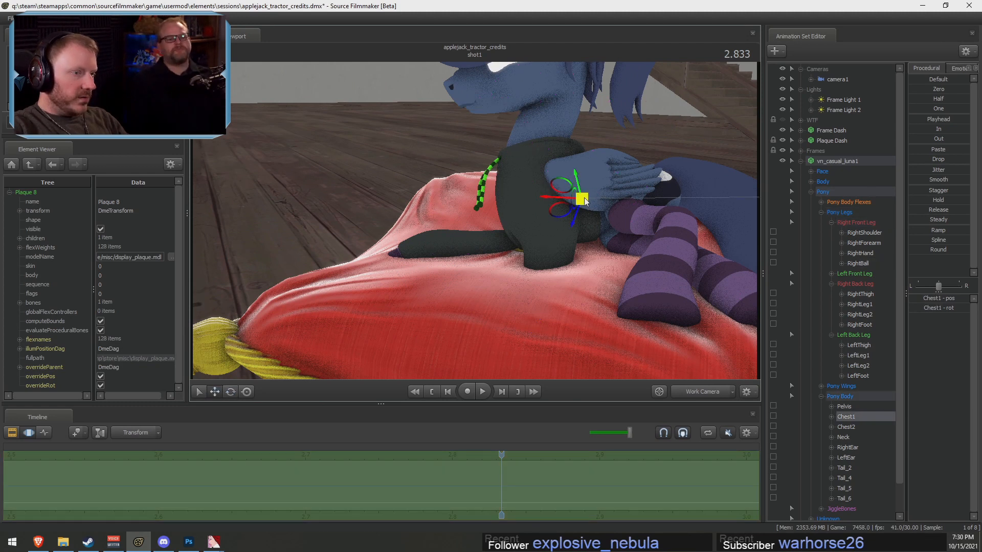
drag(581, 199, 474, 225)
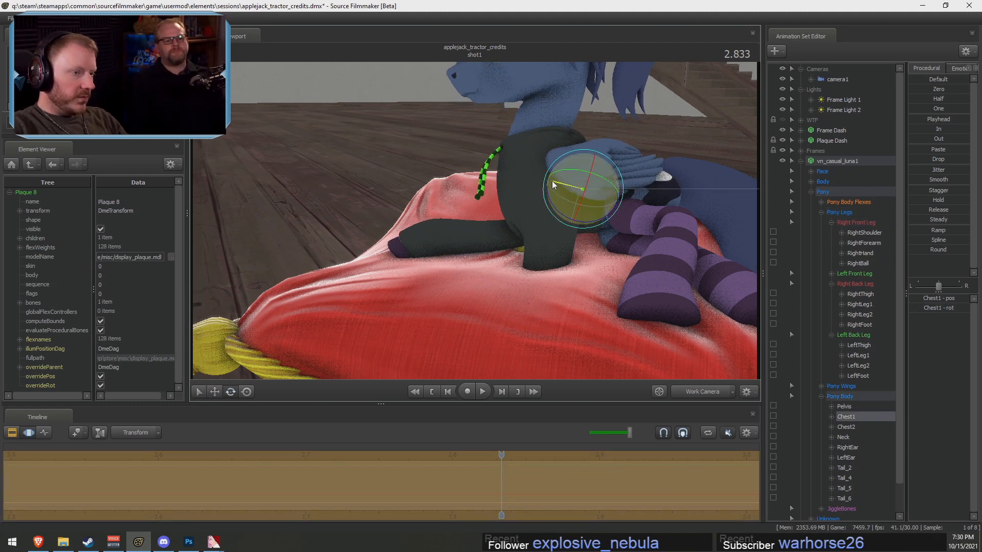
ctrl+click(428, 229)
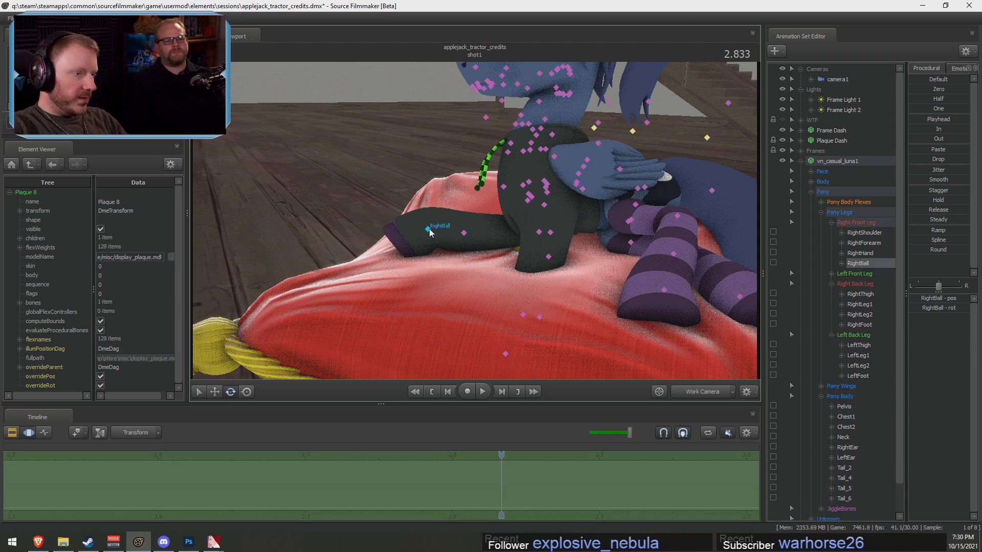
Rotate the pony's Chest2 bone to turn the upper torso slightly
drag(443, 211, 576, 180)
alt+drag(501, 227, 473, 221)
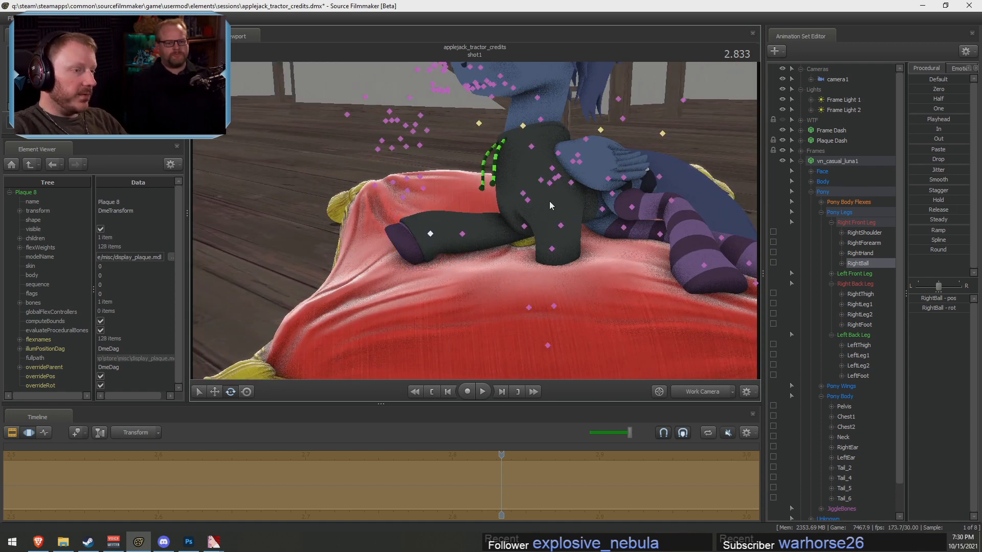
ctrl+click(550, 184)
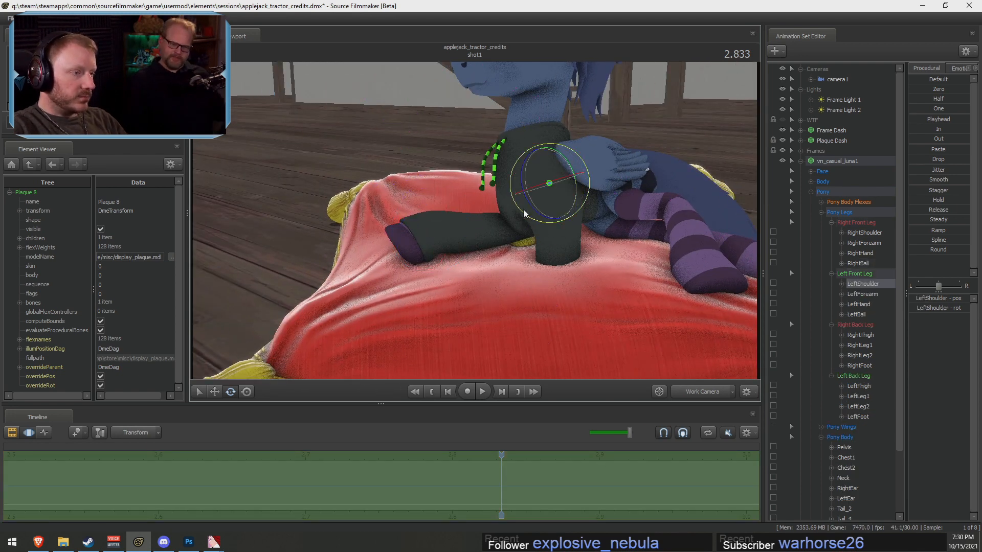
alt+drag(456, 239, 472, 156)
key(ctrl)
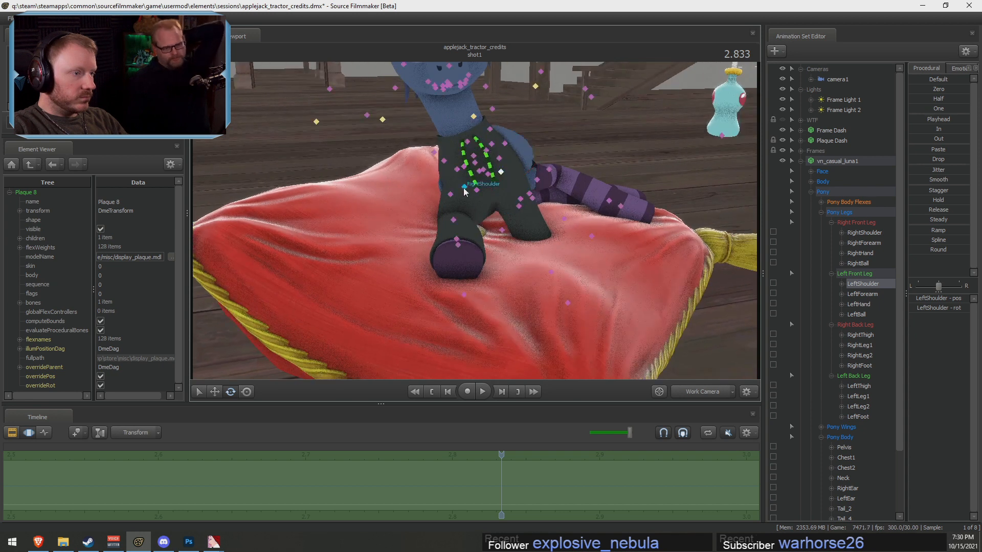
ctrl+click(483, 168)
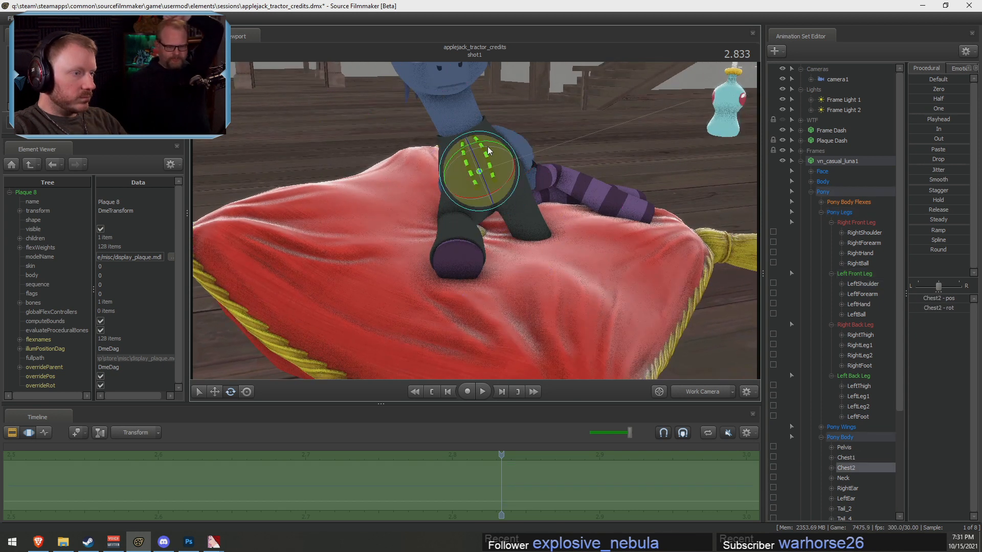
Rotate the pony's Neck and Head bones to straighten the head above the chest
ctrl+click(465, 142)
ctrl+click(469, 140)
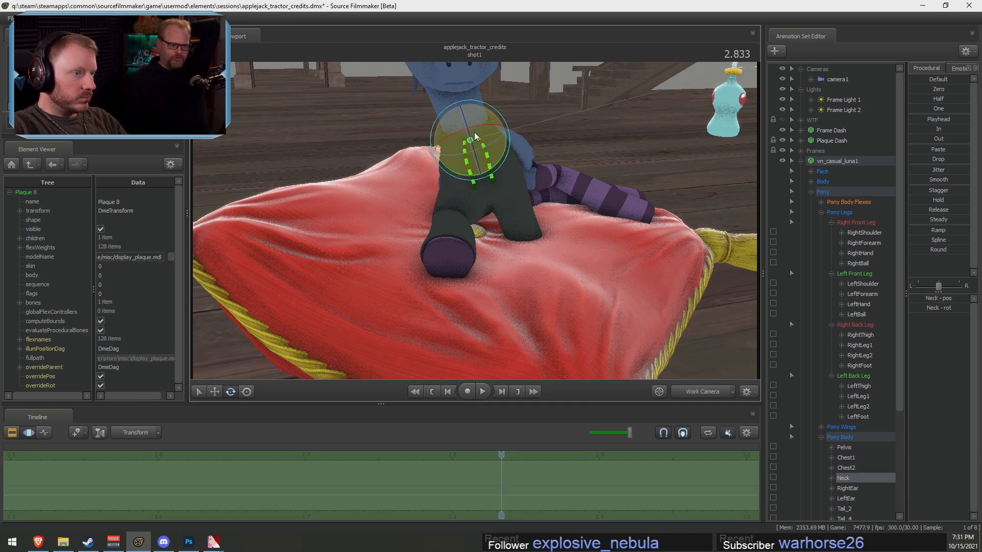
mouse_move(485, 107)
mouse_down()
mouse_move(493, 116)
mouse_move(484, 119)
mouse_up()
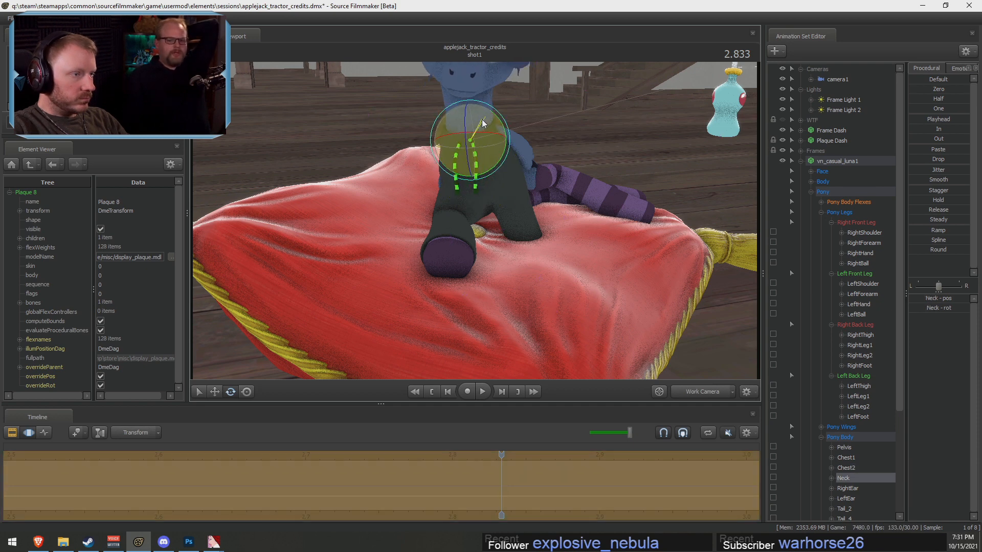
ctrl+click(471, 84)
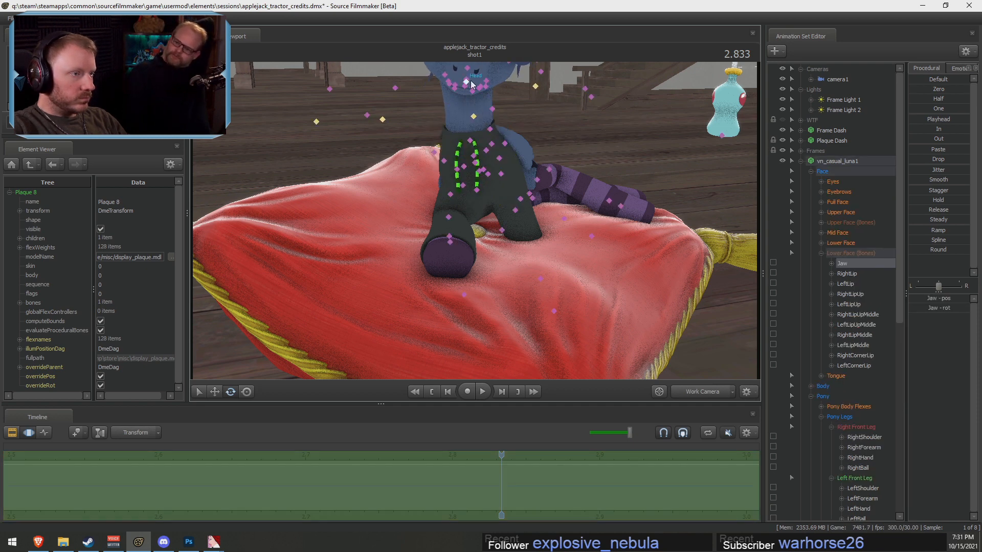
ctrl+click(471, 84)
drag(489, 84, 482, 76)
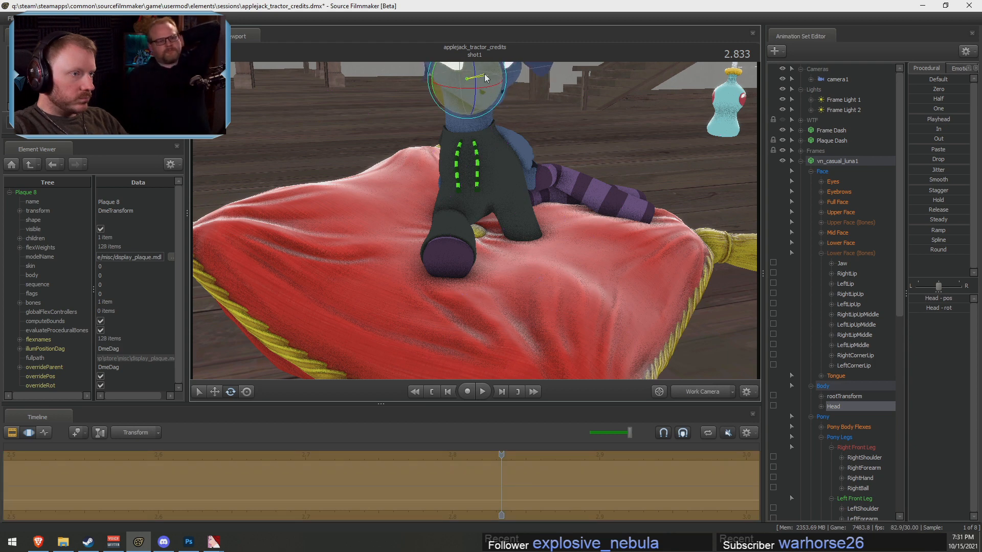
alt+drag(506, 114, 462, 219)
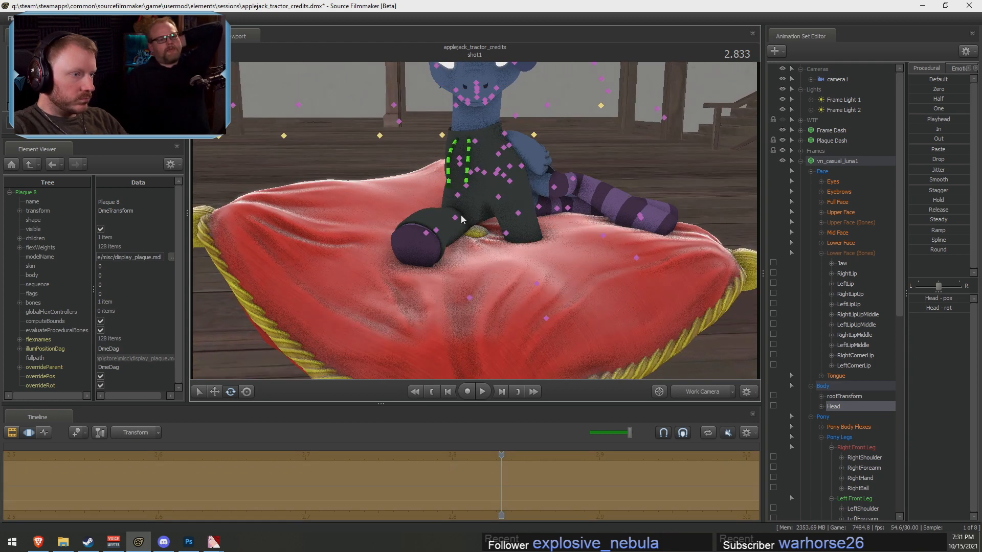
ctrl+click(474, 139)
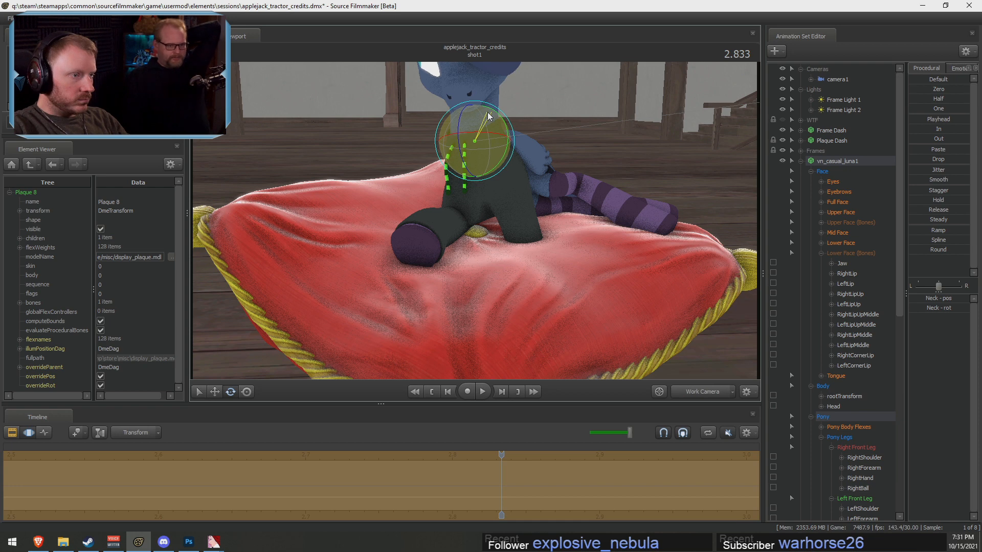
drag(488, 112, 490, 110)
click(510, 183)
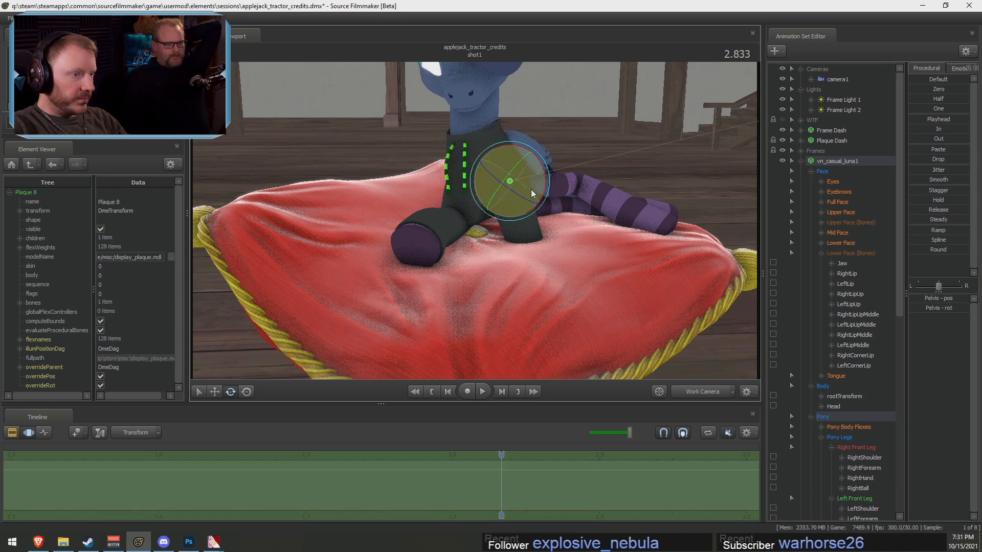
Rotate the LeftShoulder and LeftForearm bones to stretch the left front leg forward over the pillow
alt+drag(531, 189, 489, 214)
click(468, 186)
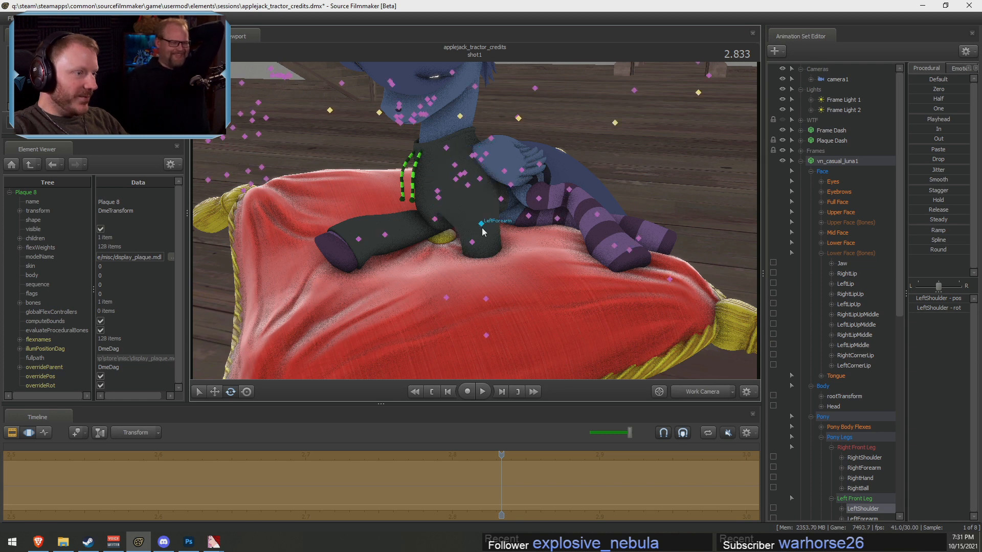
click(476, 201)
mouse_move(476, 200)
mouse_down()
mouse_move(573, 222)
mouse_move(460, 229)
mouse_move(440, 212)
mouse_move(468, 190)
mouse_up()
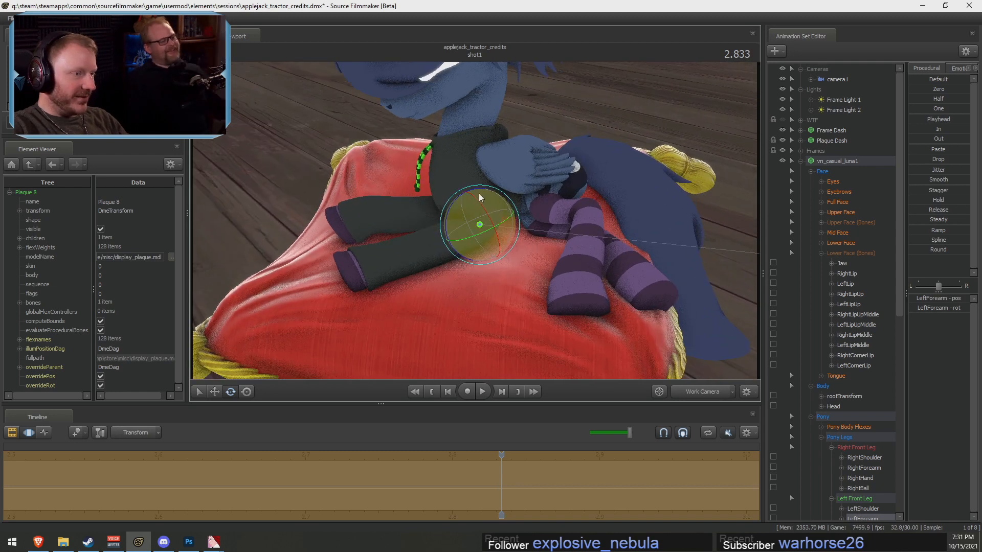
Readjust the LeftShoulder and LeftForearm rotations so the left front leg rests along the pillow's surface
ctrl+click(458, 186)
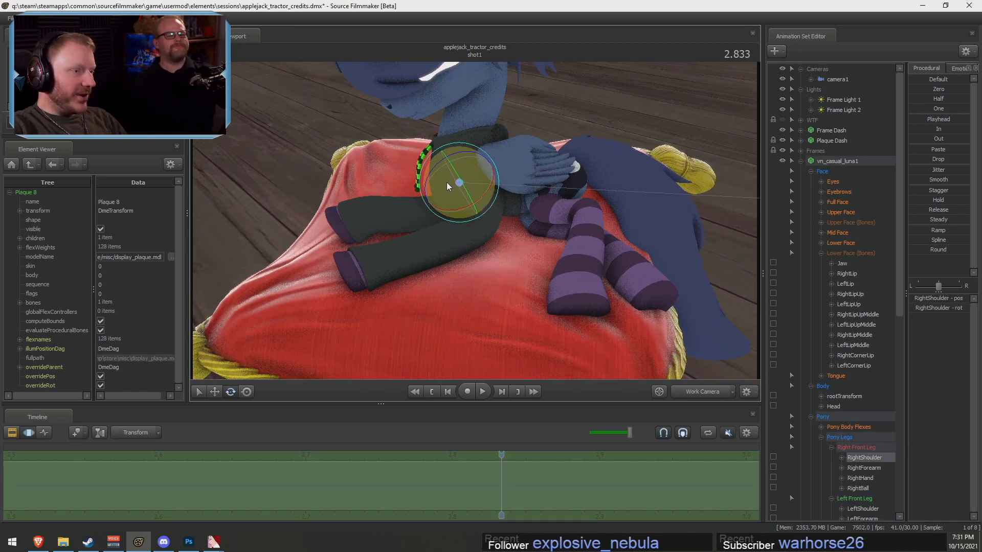
ctrl+click(471, 185)
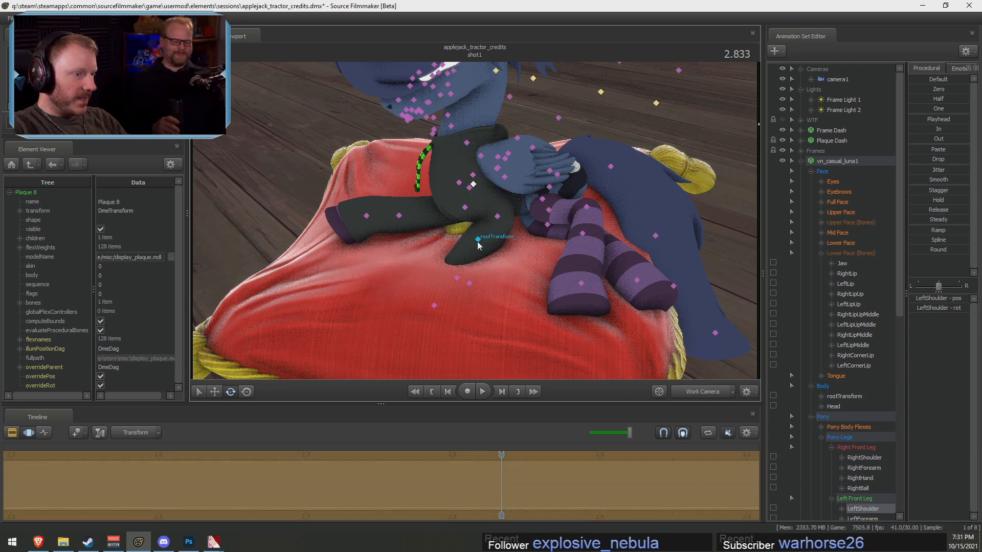
ctrl+click(477, 239)
ctrl+click(498, 217)
drag(465, 209, 494, 194)
mouse_move(488, 244)
mouse_down()
mouse_move(500, 243)
mouse_move(493, 238)
mouse_up()
Rotate the LeftBall bone to angle the left front hoof against the pillow
click(450, 236)
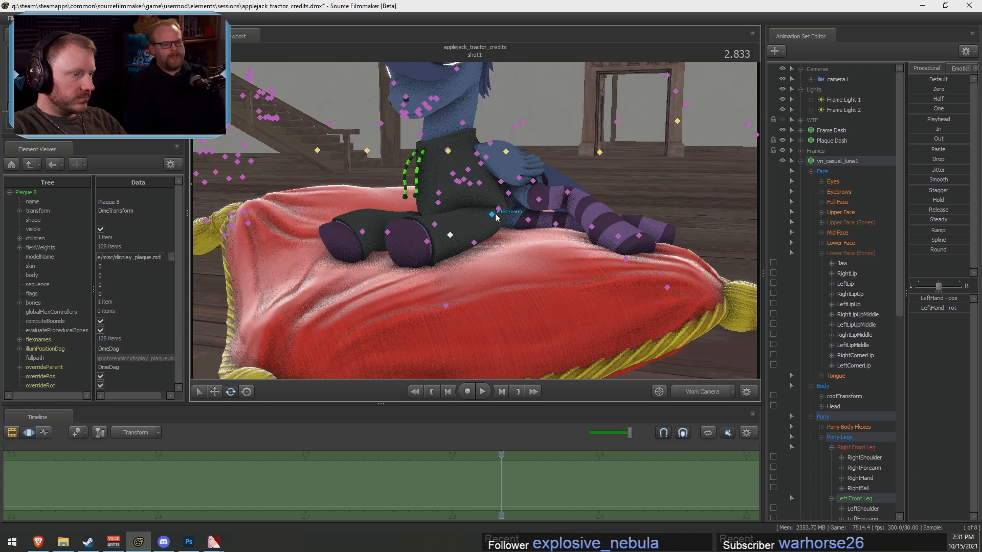
click(427, 241)
mouse_move(438, 267)
mouse_down()
mouse_move(454, 265)
mouse_move(428, 258)
mouse_up()
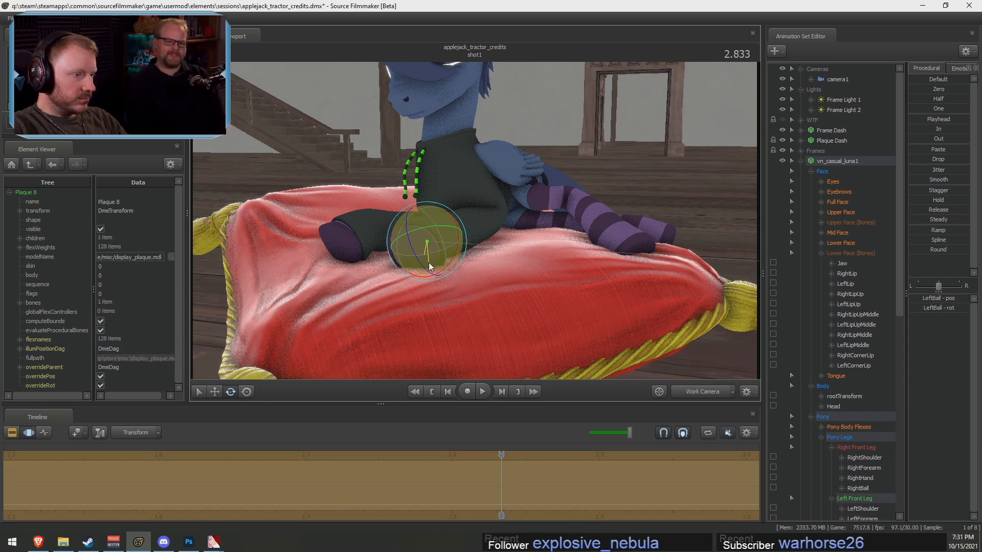
Rotate the LeftForearm inward to bring the left front hoof beside the right one
drag(479, 241, 433, 282)
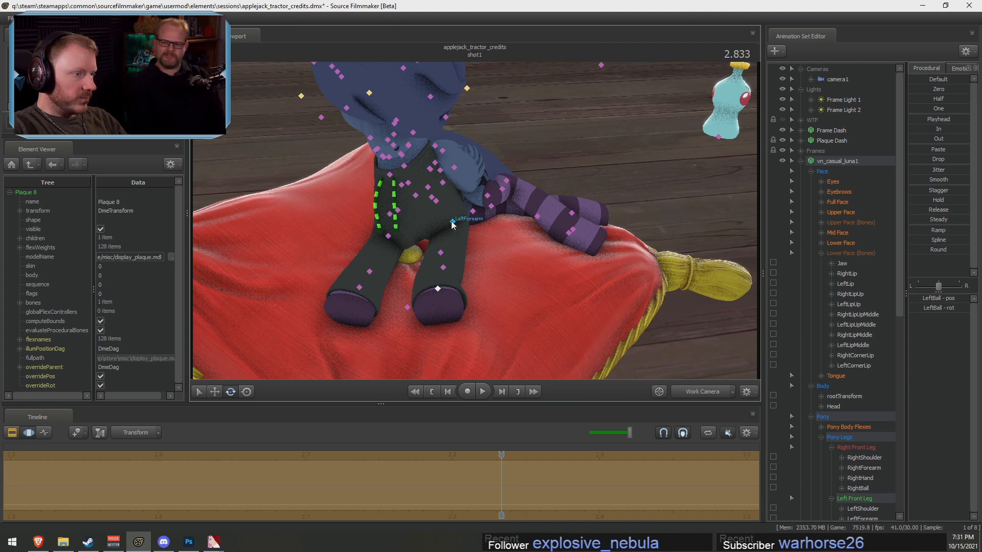
click(453, 223)
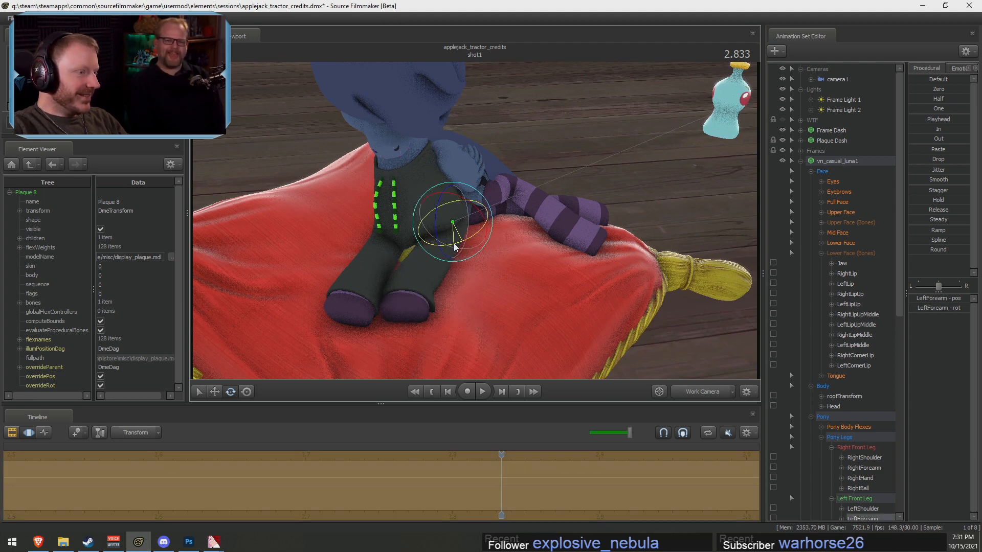
drag(482, 280, 461, 231)
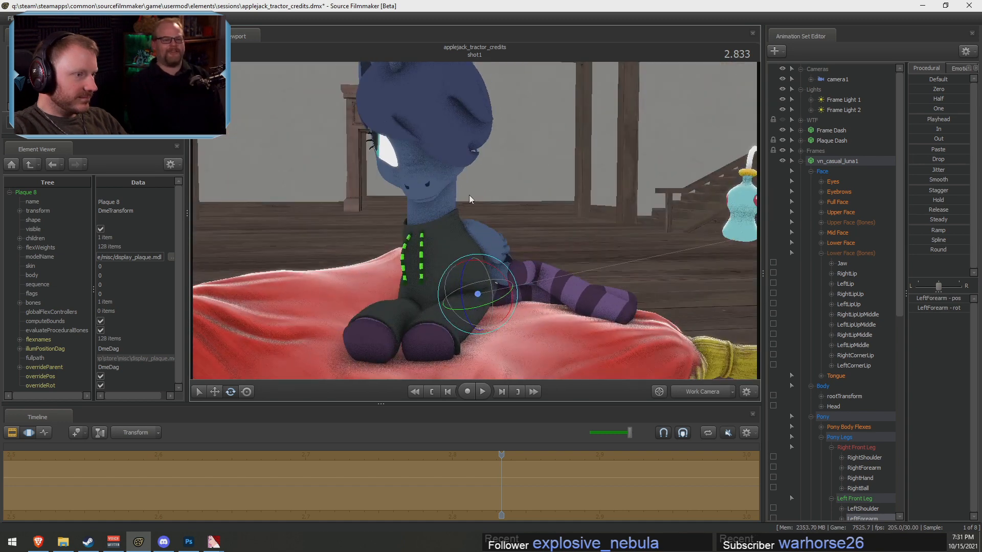
Rotate the pony's Head bone to turn the face toward the viewer
ctrl+click(421, 177)
ctrl+click(425, 169)
click(424, 167)
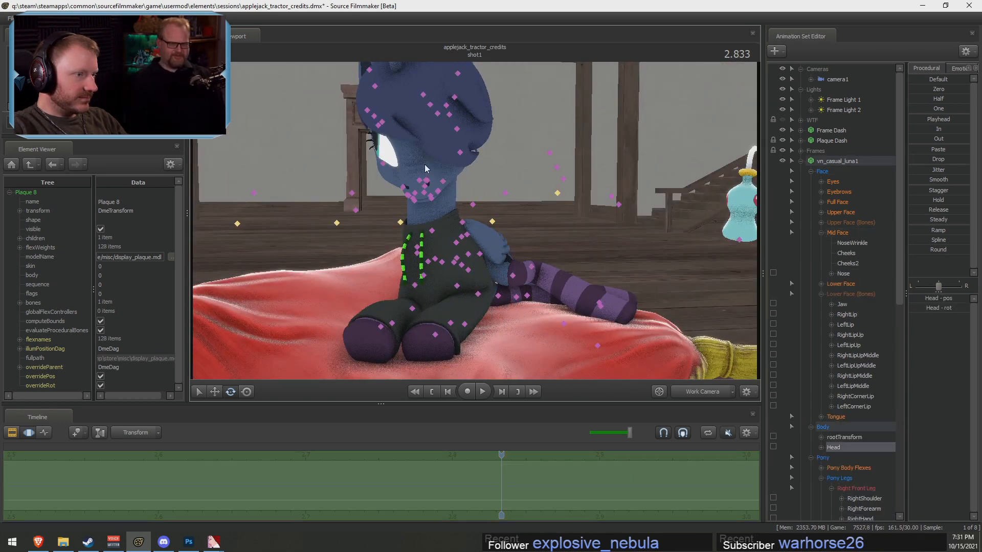
drag(424, 164, 453, 160)
ctrl+click(432, 232)
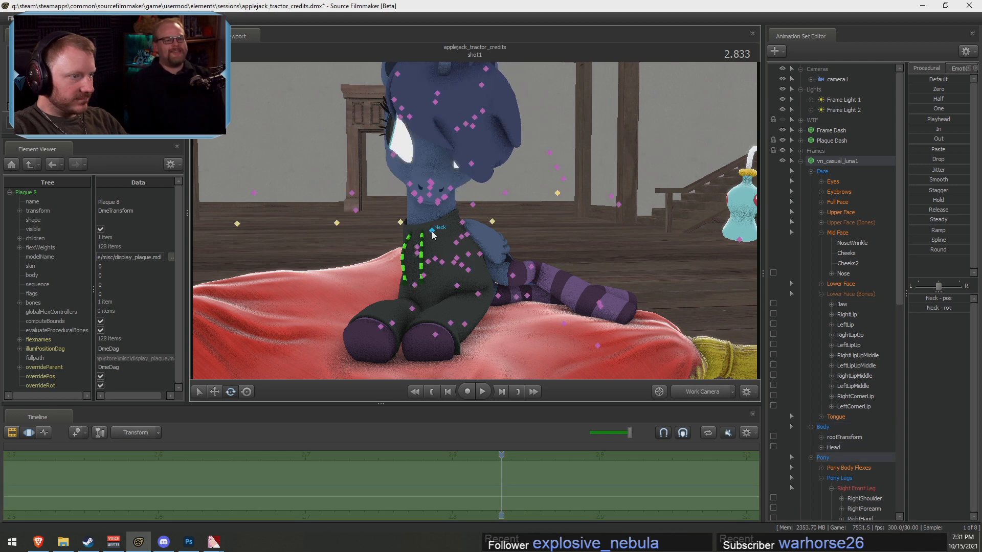
ctrl+click(442, 262)
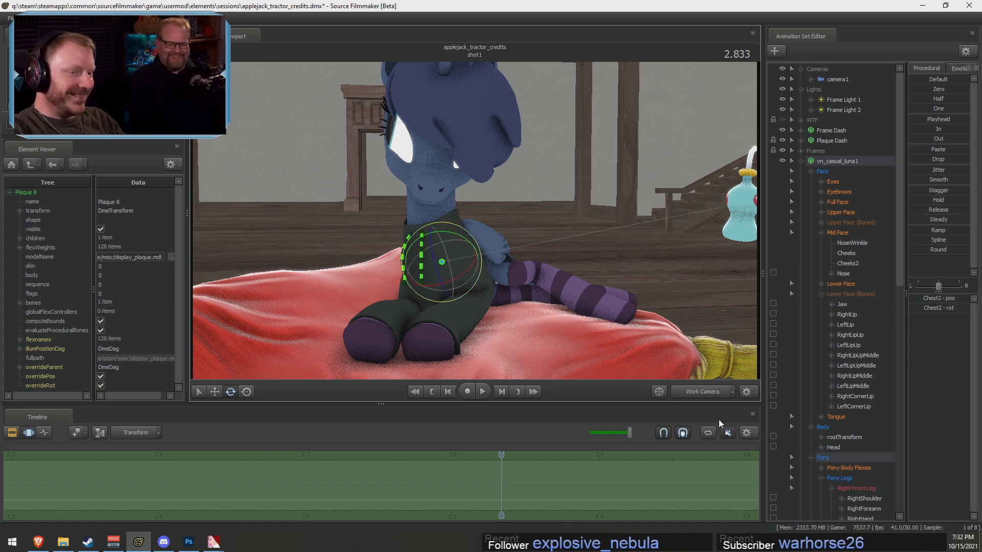
Collapse the Mid Face, Lower Face (Bones) and both back leg groups, and lock the RightShoulder and LeftShoulder bones
click(821, 232)
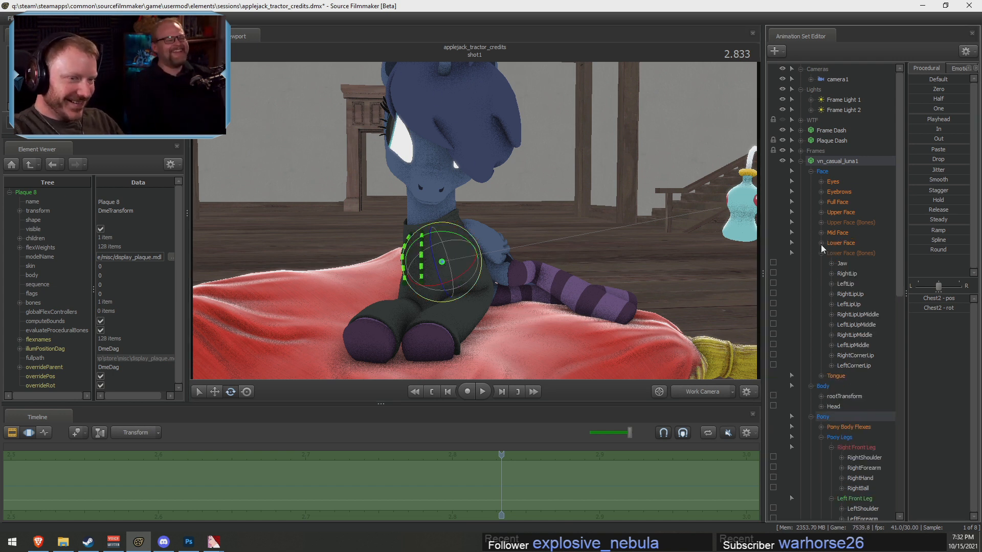
click(820, 253)
click(831, 437)
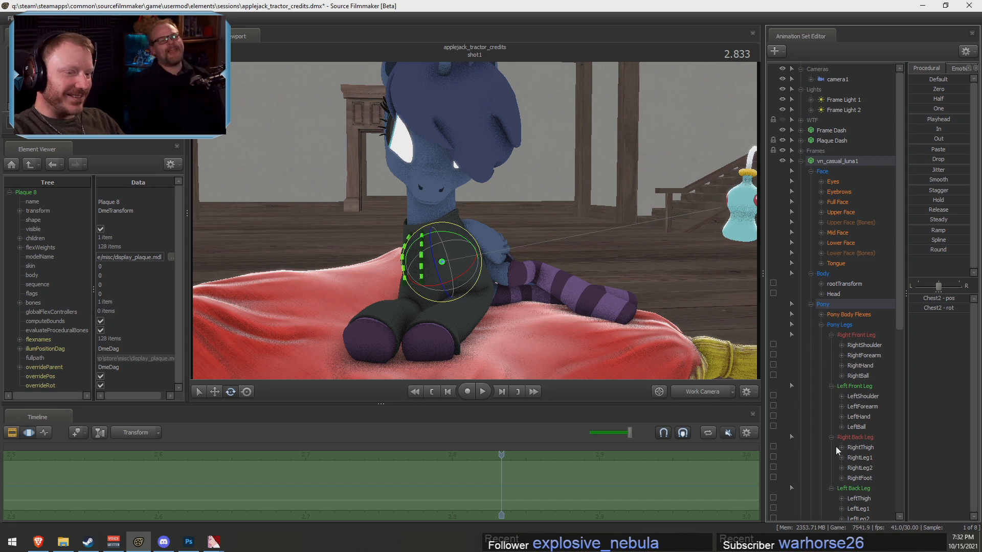
click(831, 447)
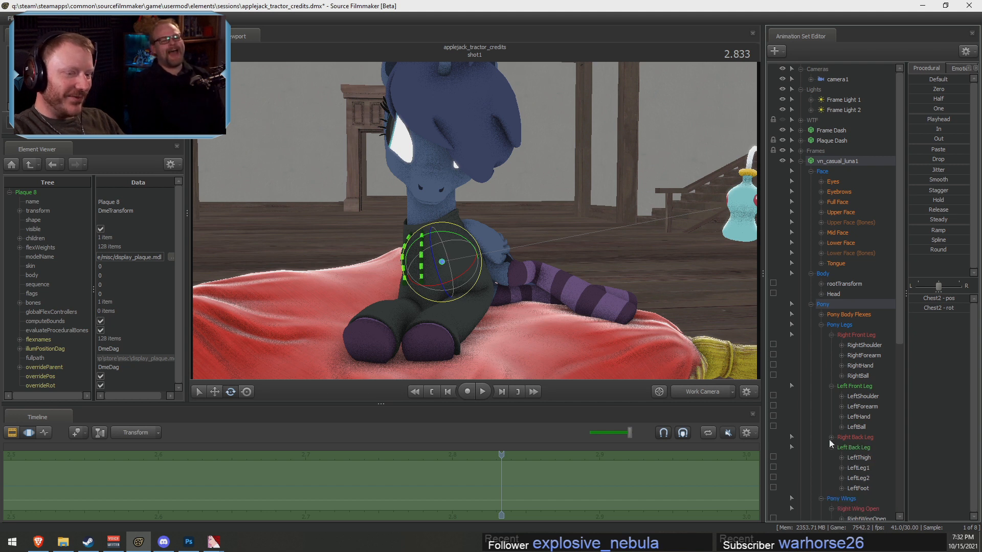
click(773, 344)
click(774, 397)
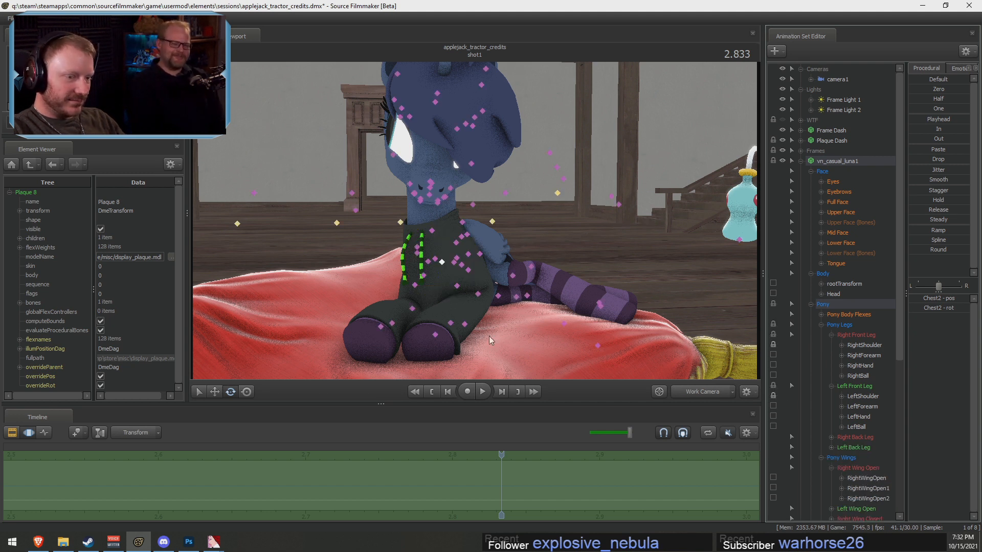
Rotate the Chest2 bone to lean the upper torso while the front legs stay in place
ctrl+click(439, 262)
mouse_move(444, 235)
mouse_down()
mouse_move(438, 245)
mouse_move(443, 214)
mouse_up()
click(428, 232)
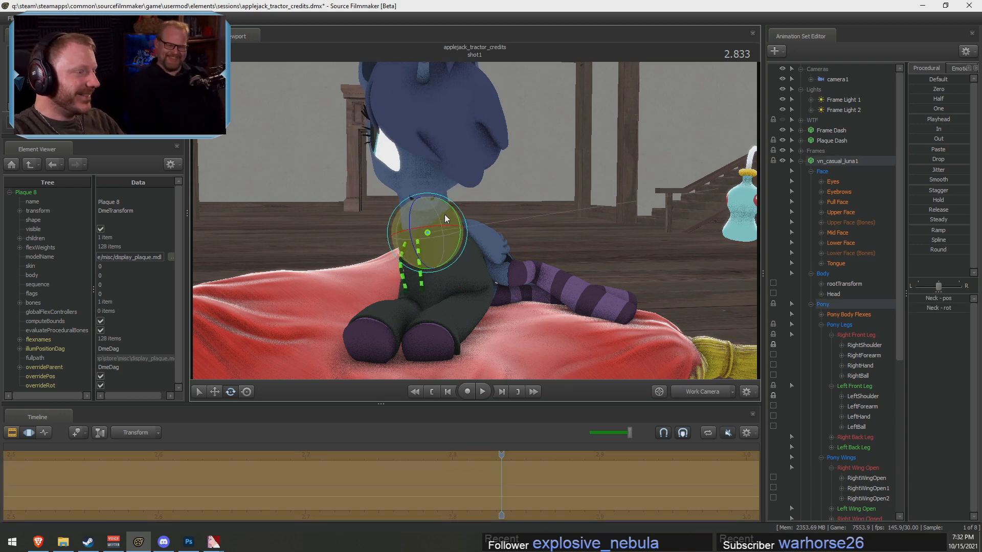
Rotate the Head and Neck bones to turn the pony's face back toward the viewer
click(422, 197)
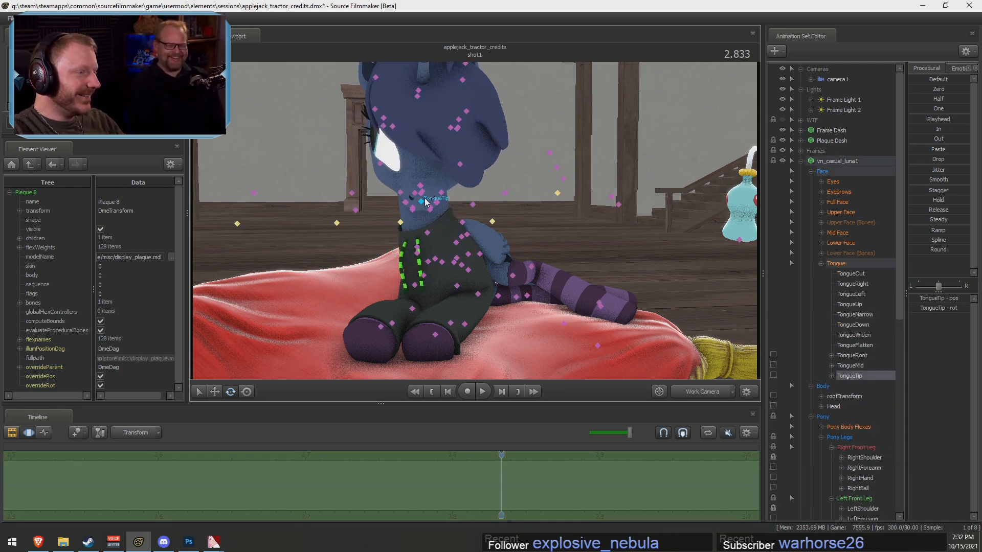
mouse_move(424, 200)
mouse_down()
mouse_move(396, 201)
mouse_move(418, 177)
mouse_move(405, 175)
mouse_move(405, 194)
mouse_up()
click(411, 162)
ctrl+click(404, 222)
drag(414, 229, 475, 221)
click(402, 175)
Adjust the JawOpen slider in the pony's Lower Face controls
click(835, 183)
key(w)
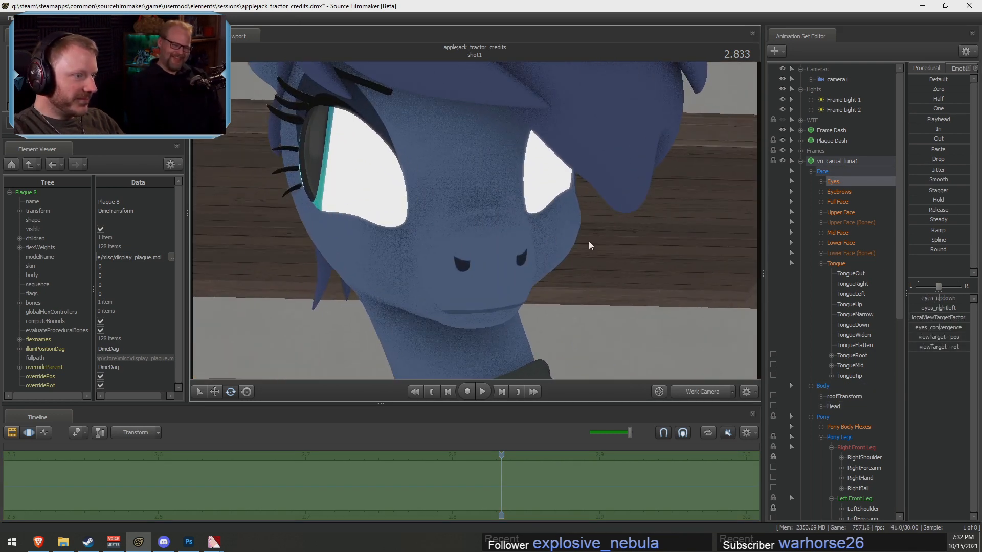
click(853, 243)
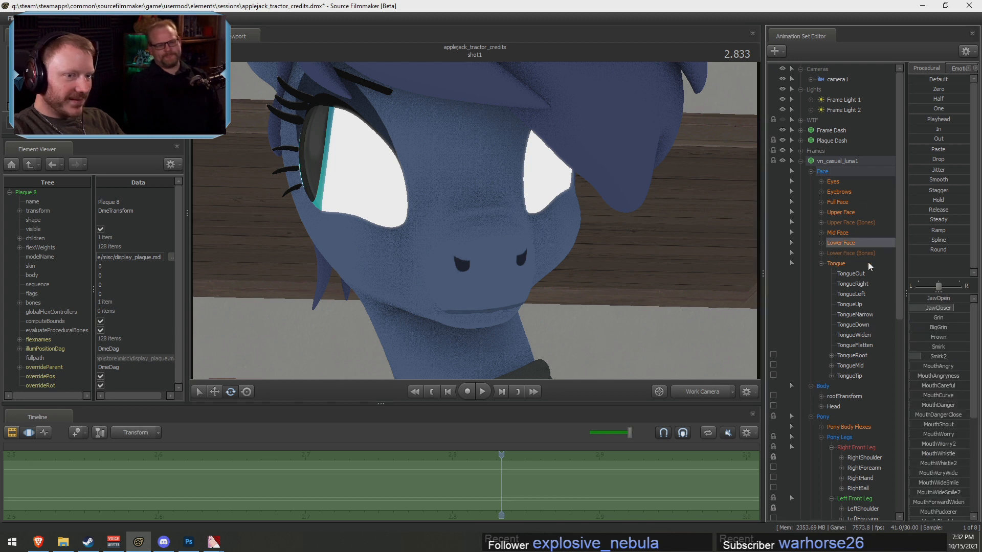
mouse_move(926, 296)
mouse_down()
mouse_move(961, 298)
mouse_move(911, 298)
mouse_up()
key(s)
mouse_move(474, 220)
mouse_down()
mouse_move(473, 230)
mouse_move(517, 240)
mouse_move(479, 225)
mouse_up()
Select the Eyes controls and move the eyes' view target in front of the pony in the Motion Editor
click(842, 183)
key(F2)
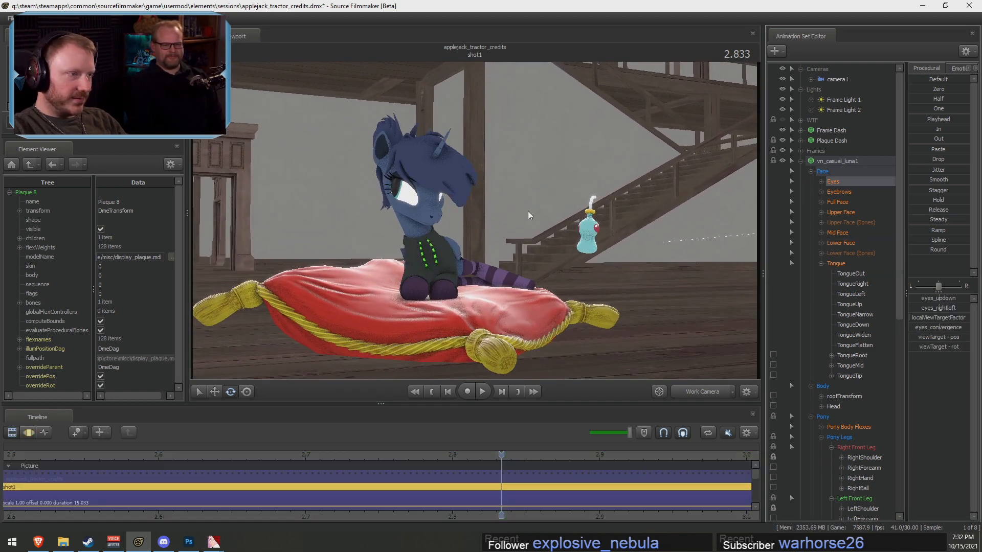
key(F3)
key(w)
drag(378, 215, 377, 185)
drag(331, 86, 504, 360)
drag(489, 230, 461, 245)
Raise the eyes' view target so the pupils point toward the viewer
key(w)
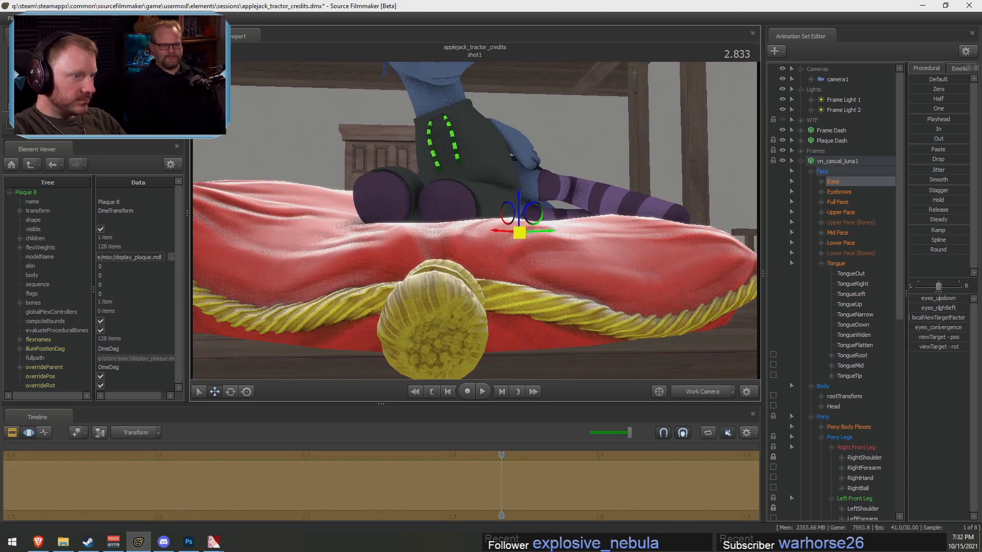
drag(518, 231, 517, 172)
drag(476, 248, 475, 225)
mouse_move(521, 264)
mouse_down()
mouse_move(537, 263)
mouse_move(503, 169)
mouse_move(525, 146)
mouse_move(520, 265)
mouse_move(522, 252)
mouse_up()
Move the apple juice bottle onto the pillow between the pony's front hooves
click(801, 161)
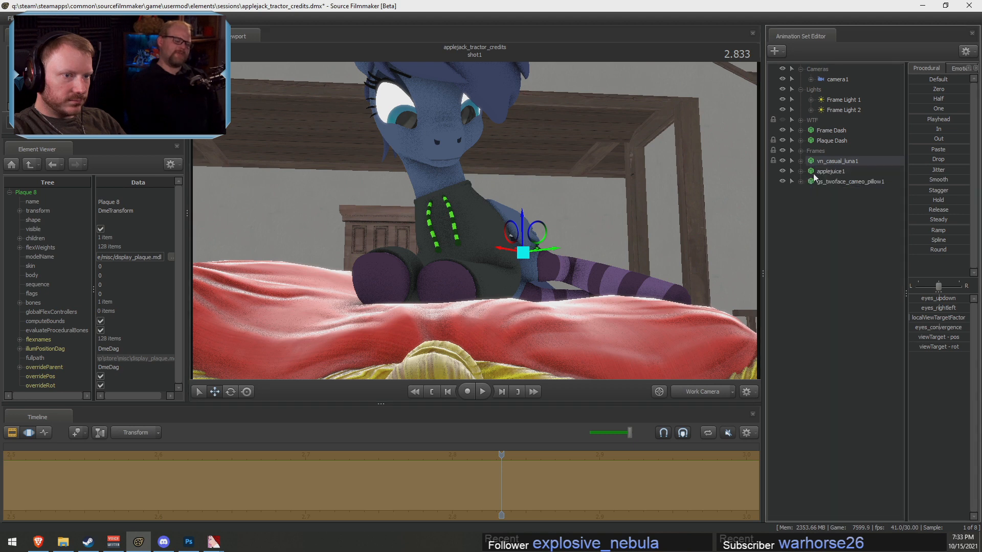
click(815, 173)
drag(460, 230, 490, 230)
key(r)
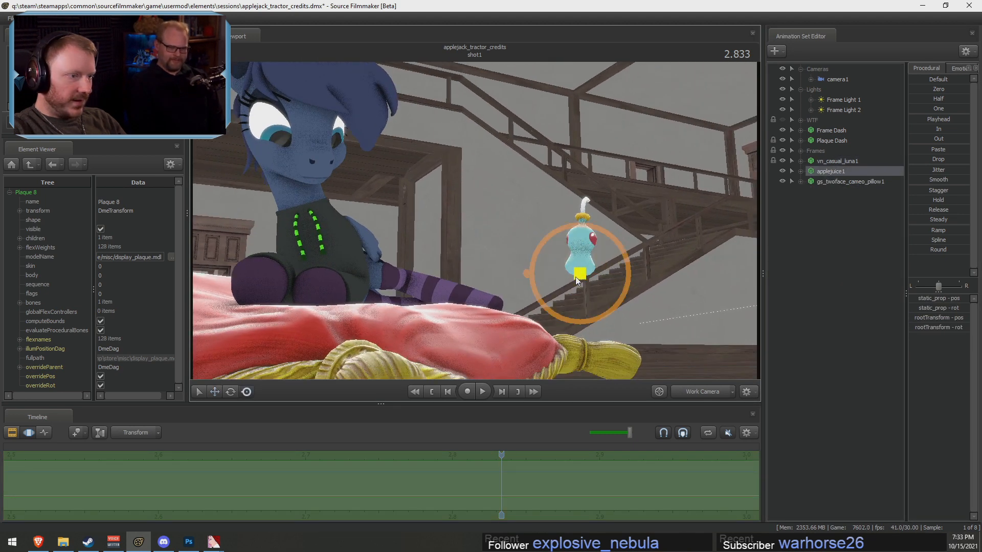
drag(579, 273, 407, 306)
alt+drag(416, 283, 464, 233)
Rotate the apple juice bottle so it leans upright between the hooves with its straw near the pony's mouth
key(e)
alt+drag(464, 243, 406, 254)
key(w)
key(e)
drag(478, 279, 591, 213)
key(F2)
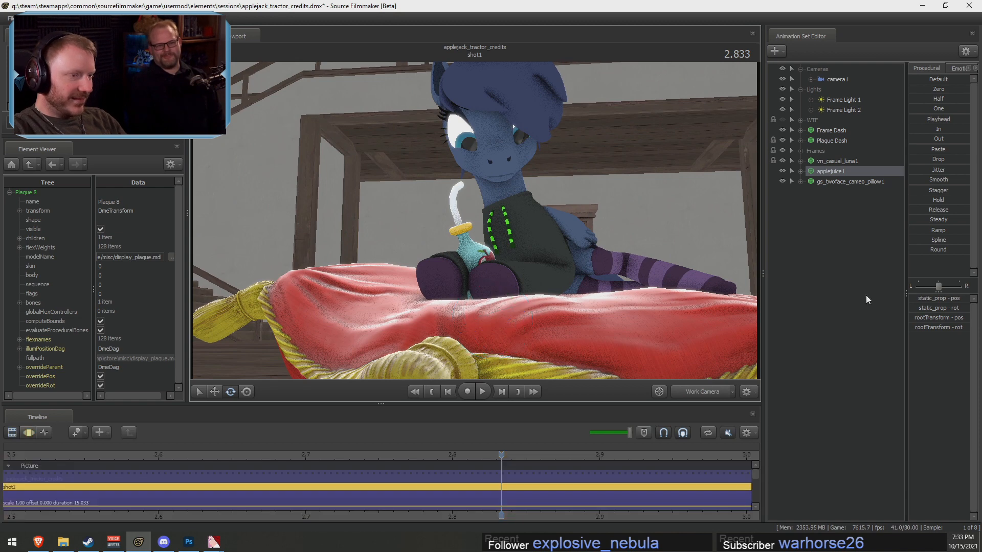
Start creating an animation set for a new model and filter the model browser by "teddy"
key(F3)
right_click(814, 271)
click(836, 239)
key(F2)
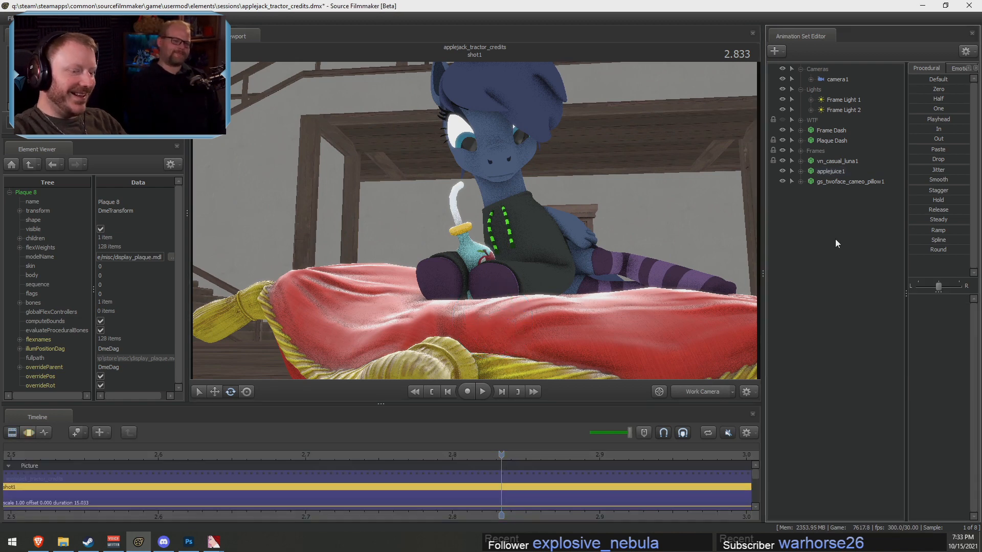
key(F3)
right_click(835, 238)
click(880, 259)
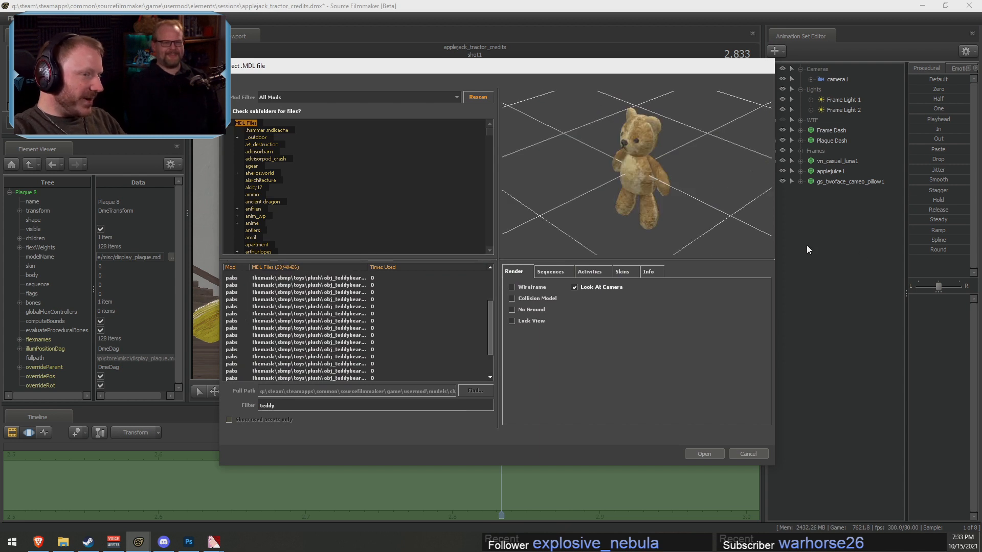
Preview the plush teddy bear models from the pabs mod and inspect their shapes up close
scroll(341, 298, up, 3)
click(340, 313)
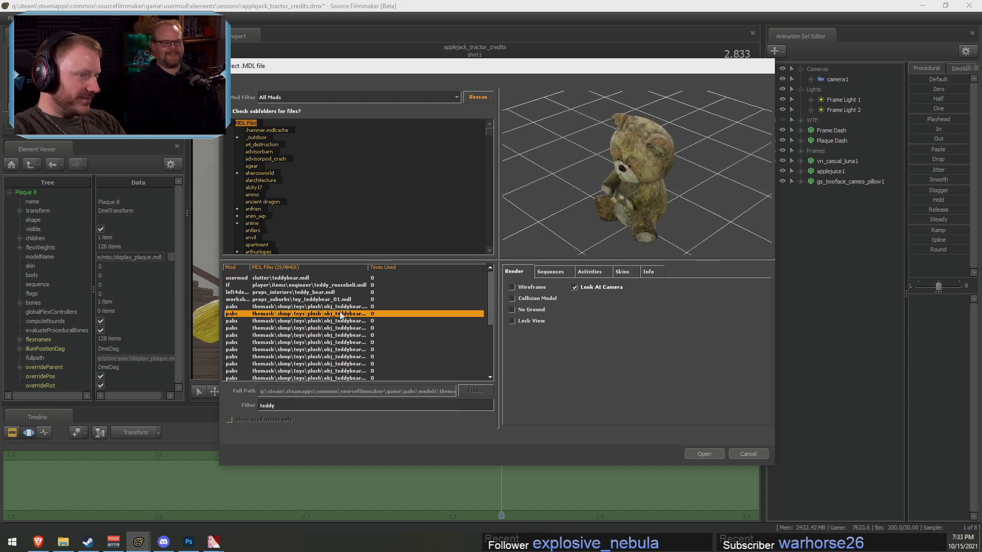
key(Down)
key(Down)
drag(634, 178, 664, 158)
drag(668, 200, 680, 189)
scroll(669, 200, up, 4)
key(Down)
key(Down)
key(Down)
key(Down)
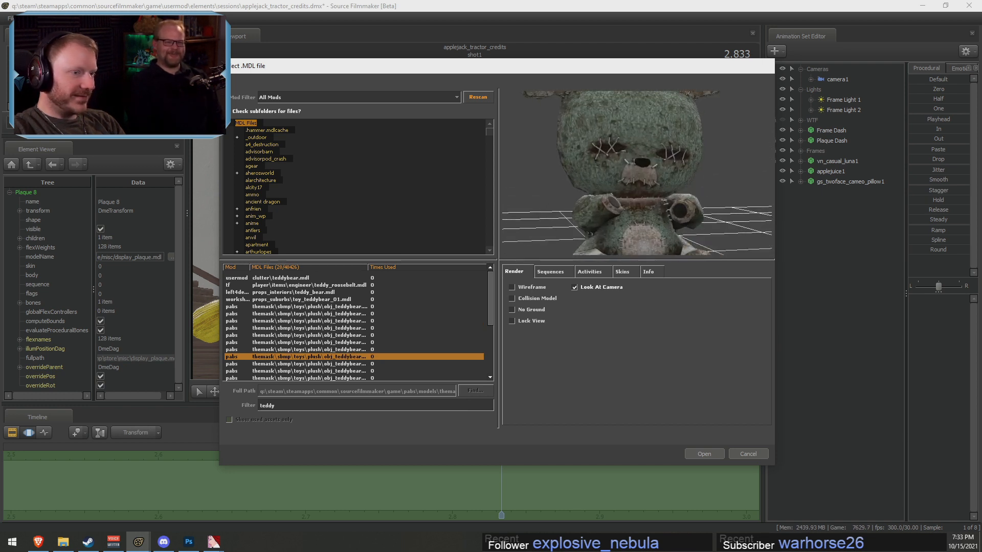
key(Down)
key(Down)
key(Down)
drag(655, 250, 673, 213)
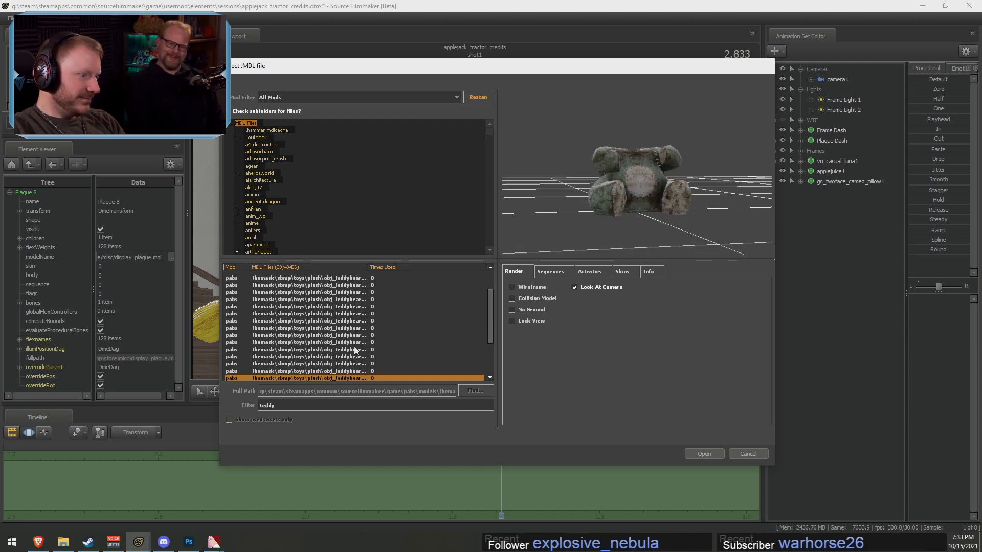
Compare the remaining teddy models and add props_interiors\teddy_bear.mdl to the shot
scroll(354, 350, up, 2)
click(319, 301)
key(Up)
key(Down)
drag(657, 231, 636, 239)
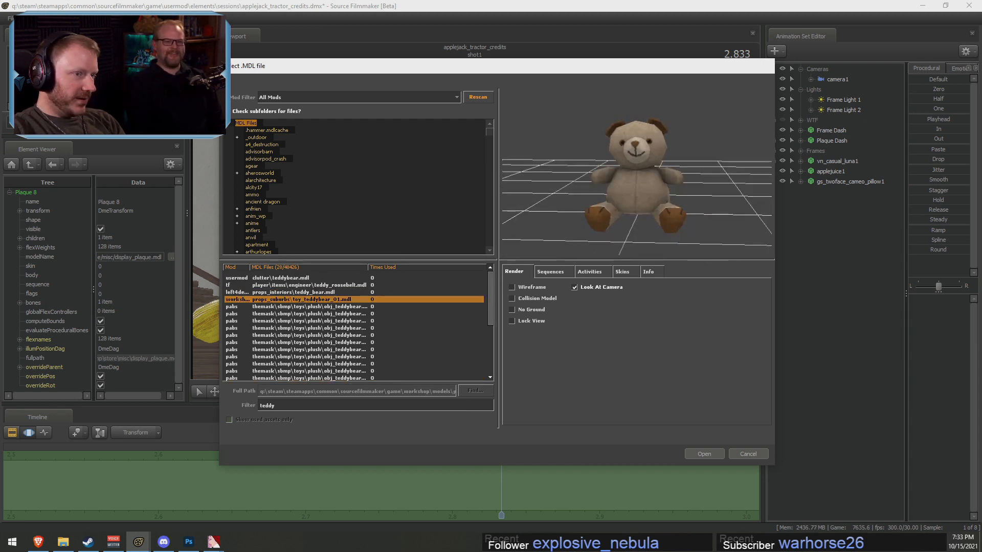
key(Up)
click(704, 454)
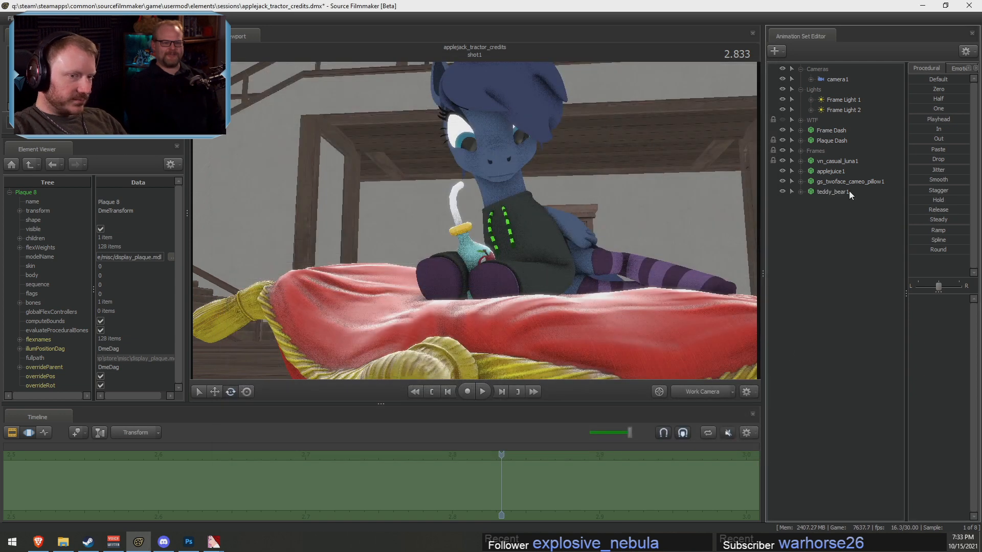
Move the teddy bear onto the red pillow beside the pony
drag(474, 220, 475, 221)
key(r)
drag(526, 172, 194, 255)
drag(474, 220, 455, 219)
drag(735, 210, 480, 231)
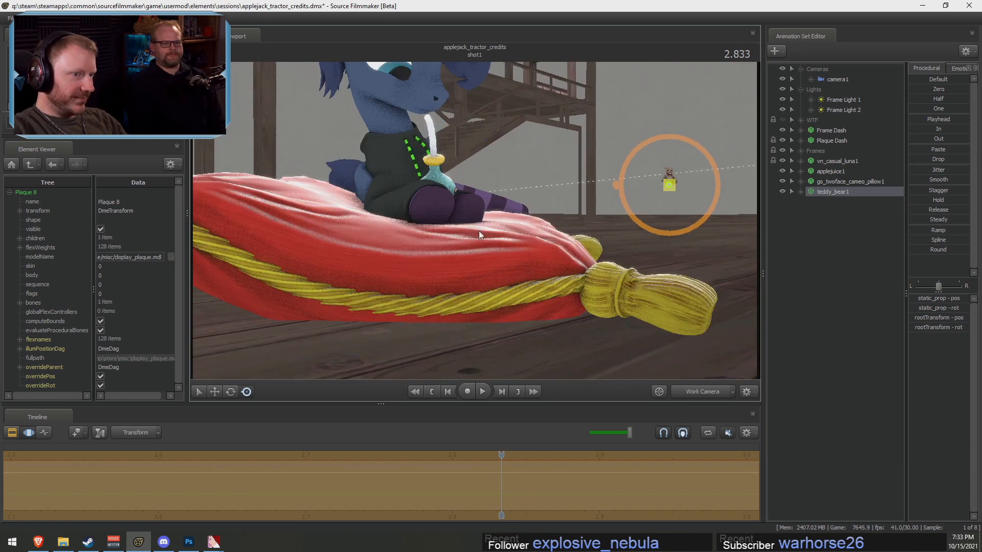
drag(668, 192, 529, 171)
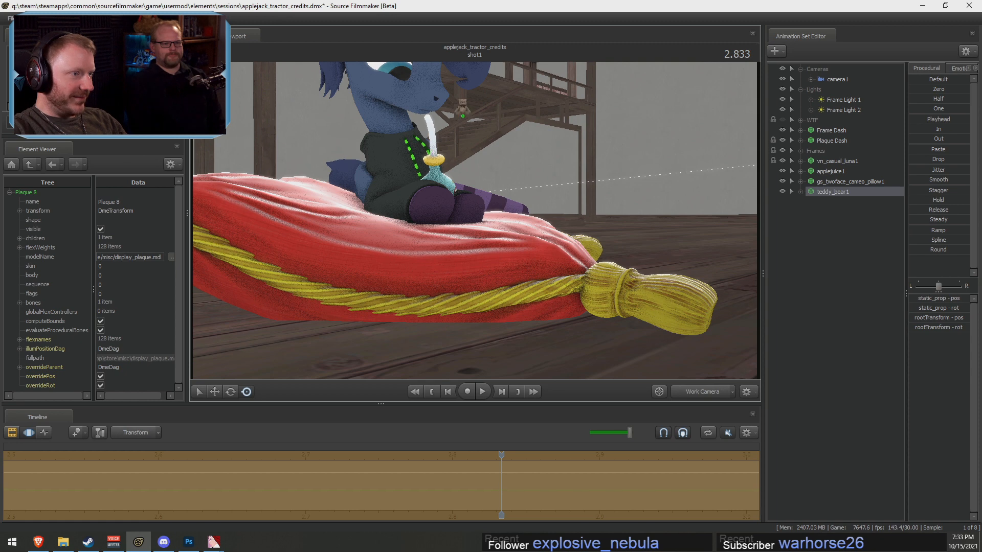
drag(462, 116, 470, 126)
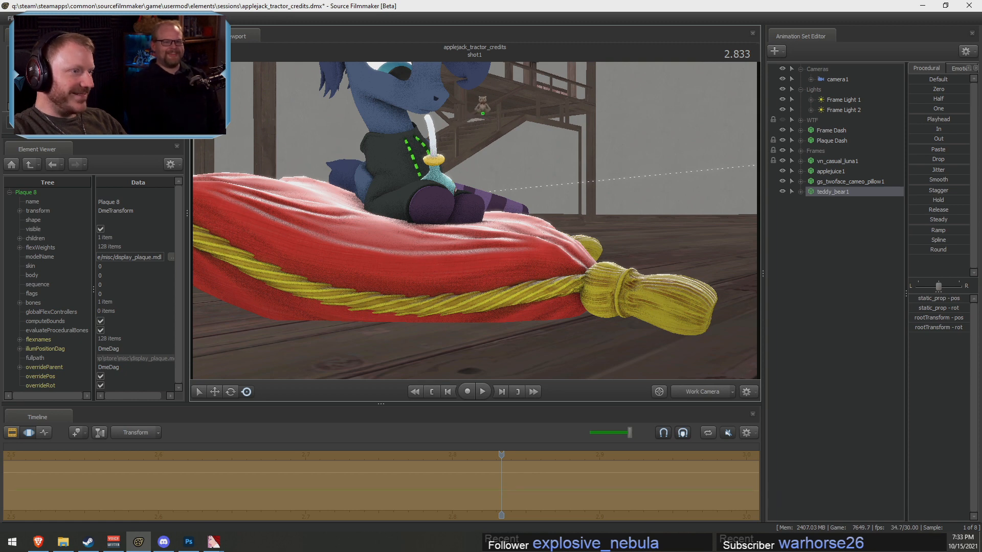
drag(423, 148, 470, 225)
drag(565, 236, 469, 223)
Rotate the teddy bear and nudge it so it sits snugly against the pony's side
key(e)
drag(516, 326, 550, 317)
key(w)
alt+drag(470, 223, 474, 220)
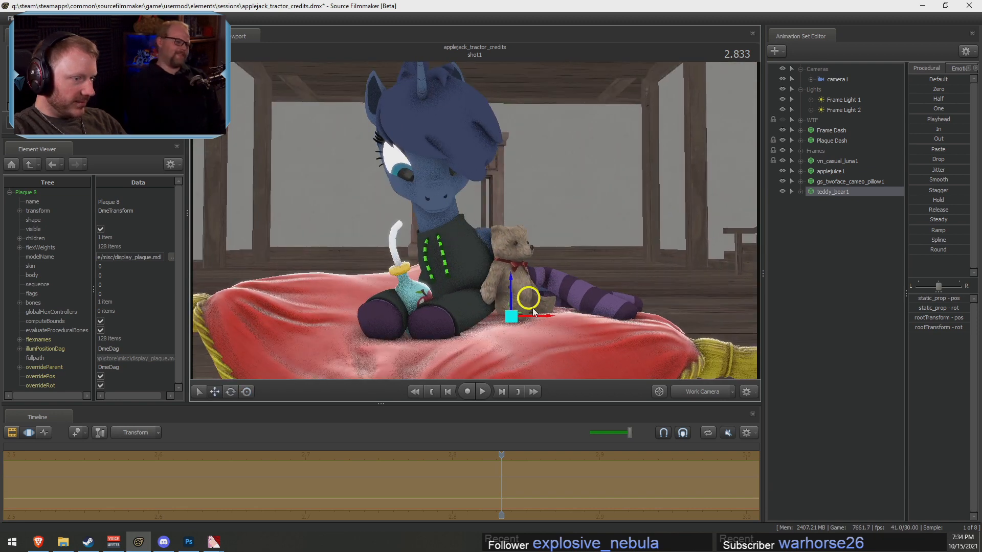
drag(535, 305, 474, 221)
Check the arrangement from a closer angle, then create a second camera and load it into the viewport
key(F2)
alt+drag(559, 158, 604, 219)
key(F3)
key(F2)
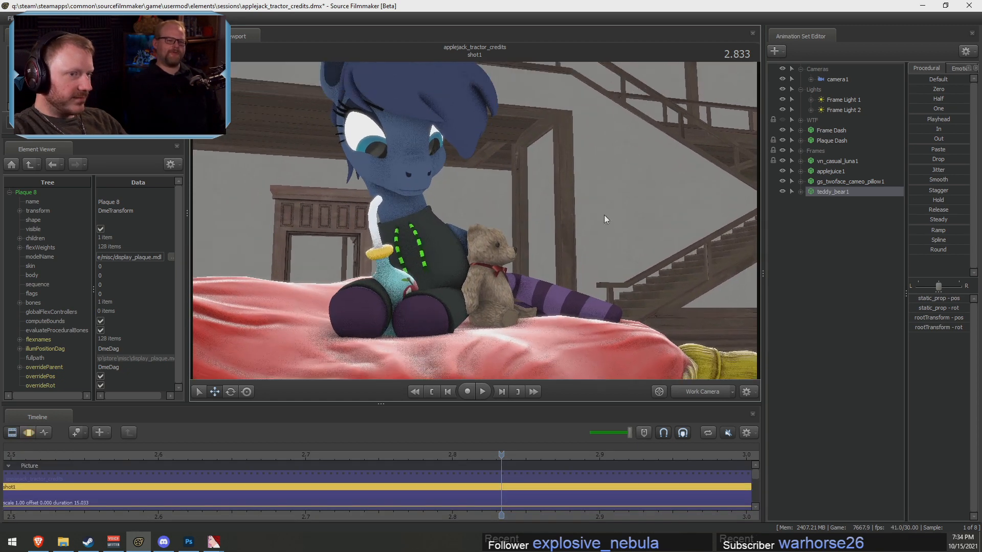
right_click(833, 228)
click(860, 231)
drag(833, 89, 499, 216)
Fly camera2 to frame the pony, juice bottle and teddy bear on the pillow
key(F3)
key(w)
key(s)
key(w)
key(x)
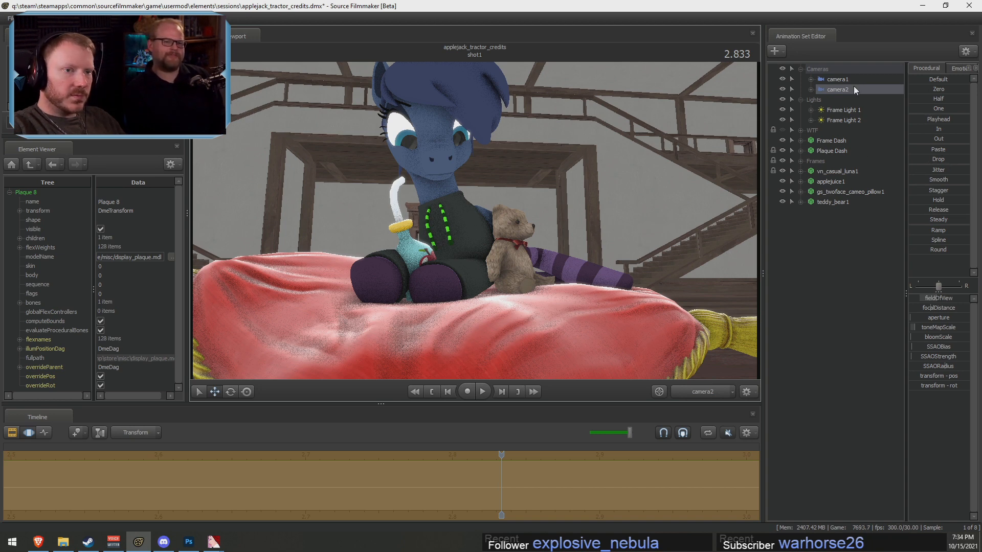
drag(449, 250, 447, 237)
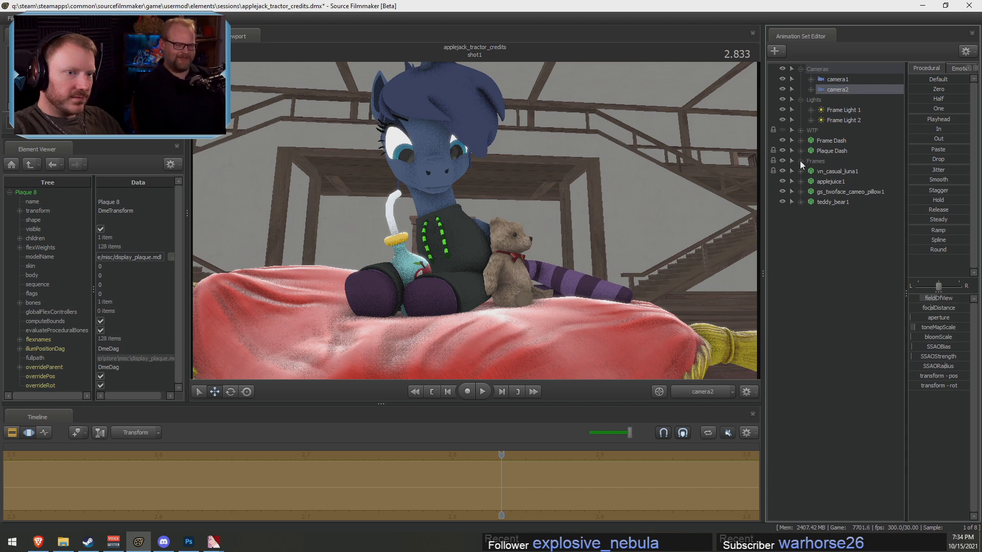
drag(708, 209, 719, 189)
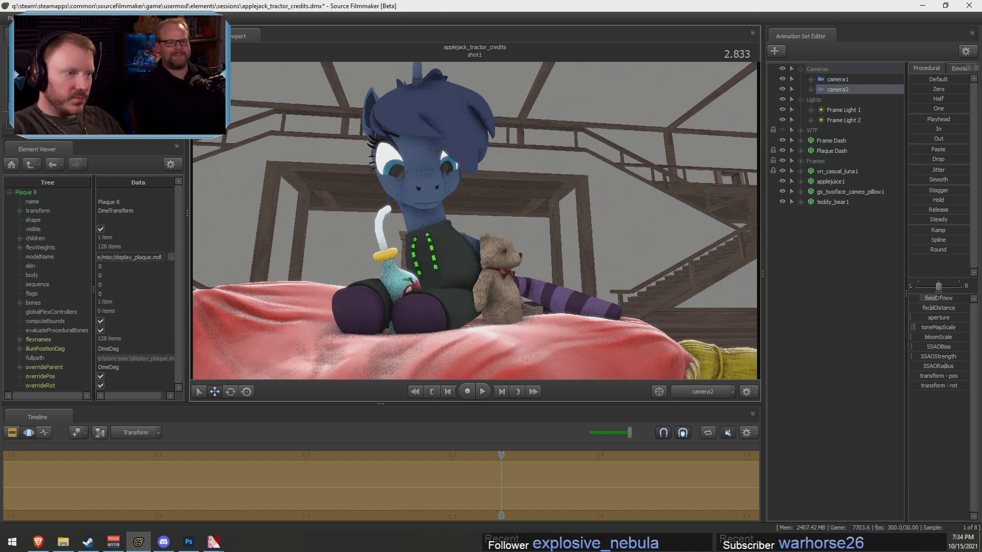
Apply the 50 mm lens preset to camera2
click(962, 68)
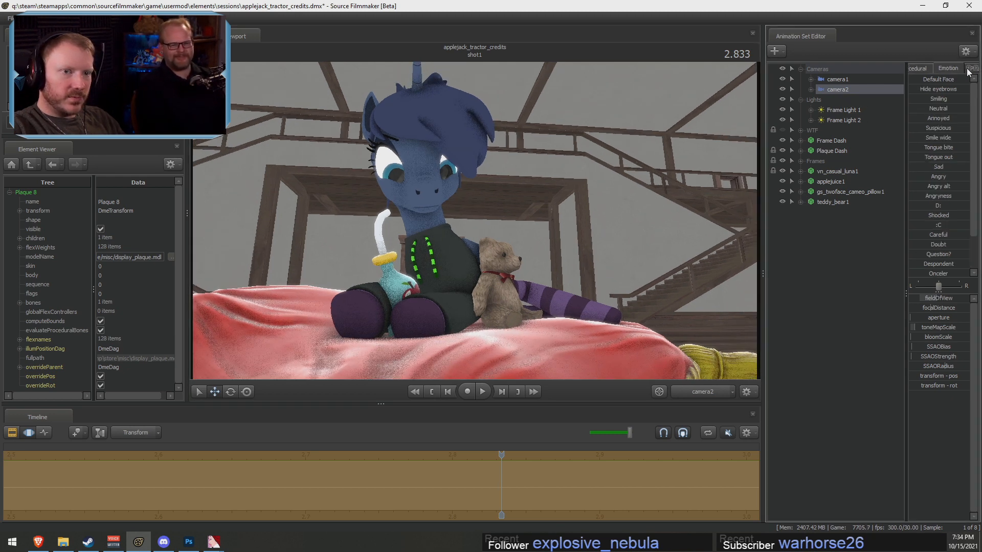
click(975, 69)
click(950, 69)
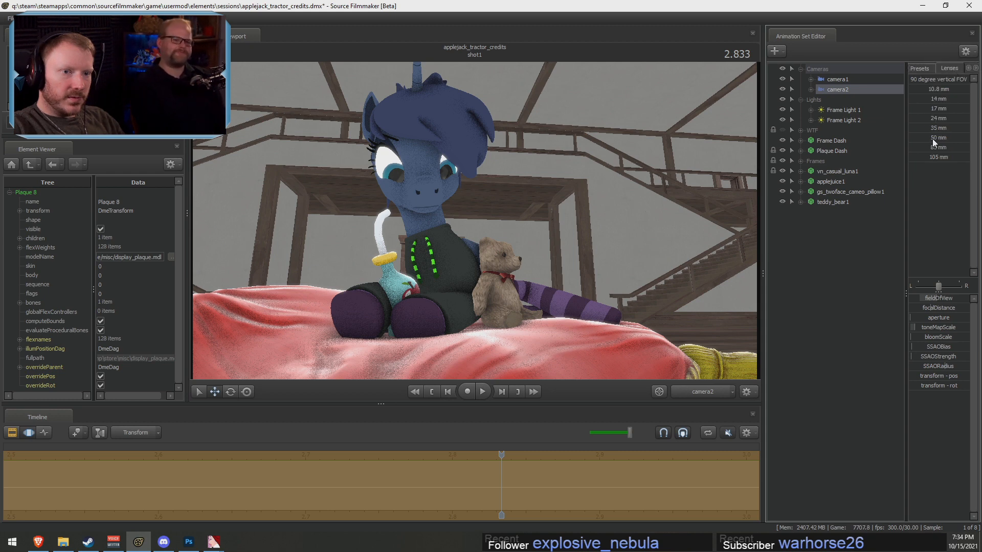
click(910, 138)
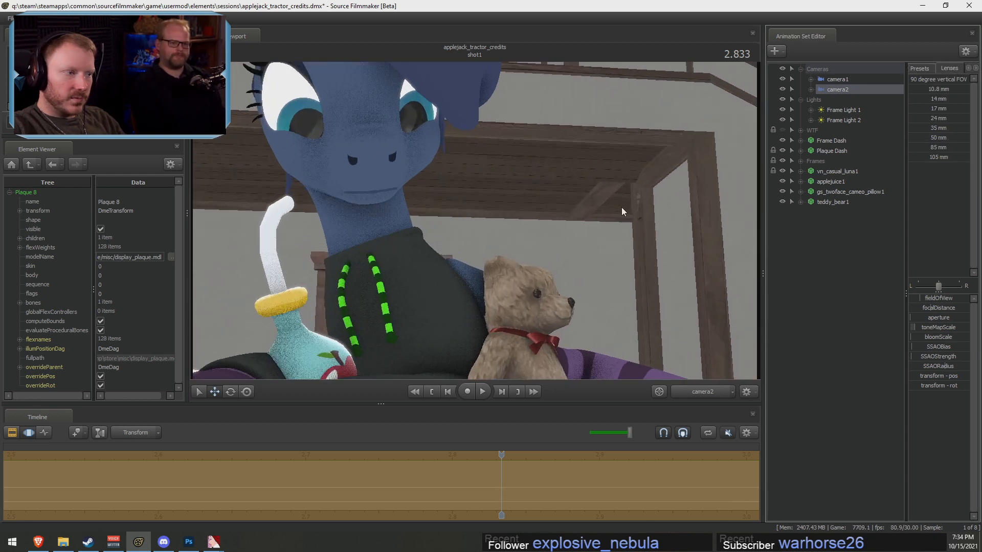
Reposition camera2 at the 50 mm focal length so the pony's face, bottle and teddy bear fit the frame
drag(623, 212, 616, 242)
key(s)
key(x)
key(w)
key(a)
key(d)
key(d)
key(x)
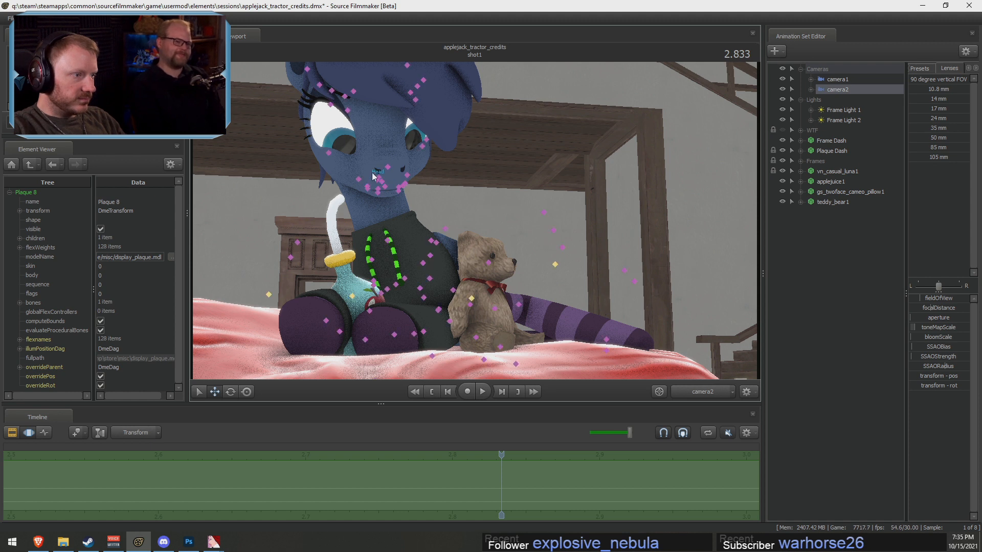
Shift the eyes' view target past the teddy bear toward the hind leg, and turn the pony's Neck bone slightly
click(372, 176)
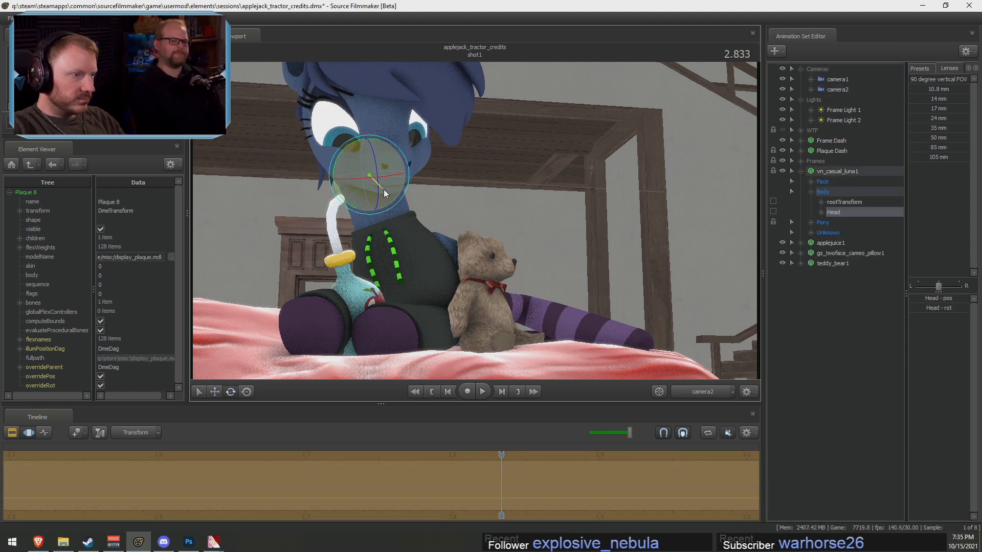
click(827, 184)
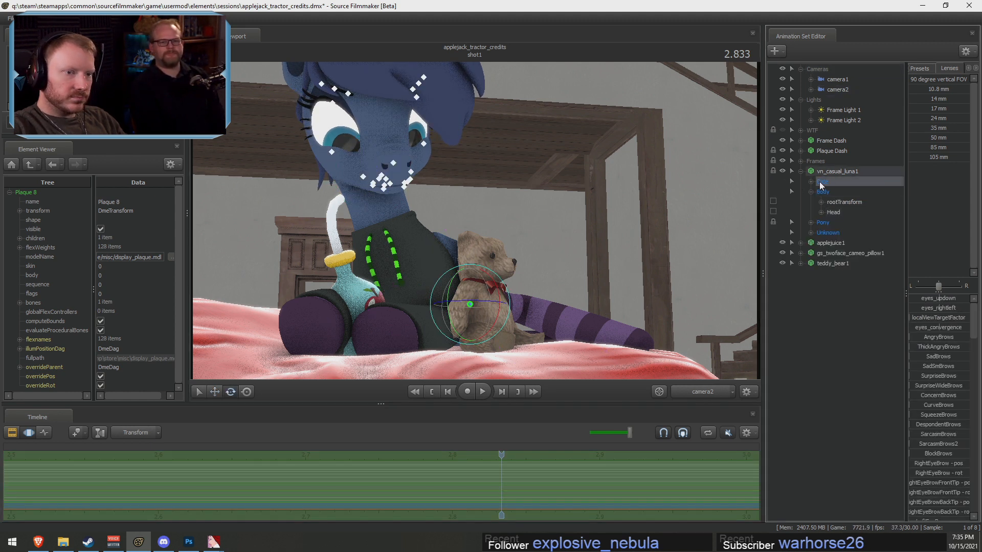
click(812, 182)
click(845, 192)
click(948, 309)
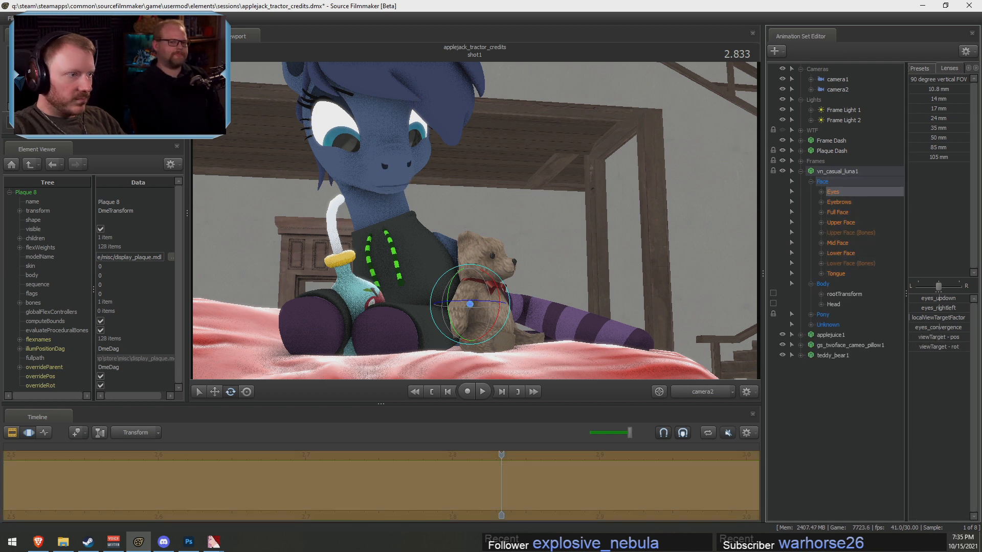
key(ctrl+z)
key(r)
drag(471, 310, 487, 310)
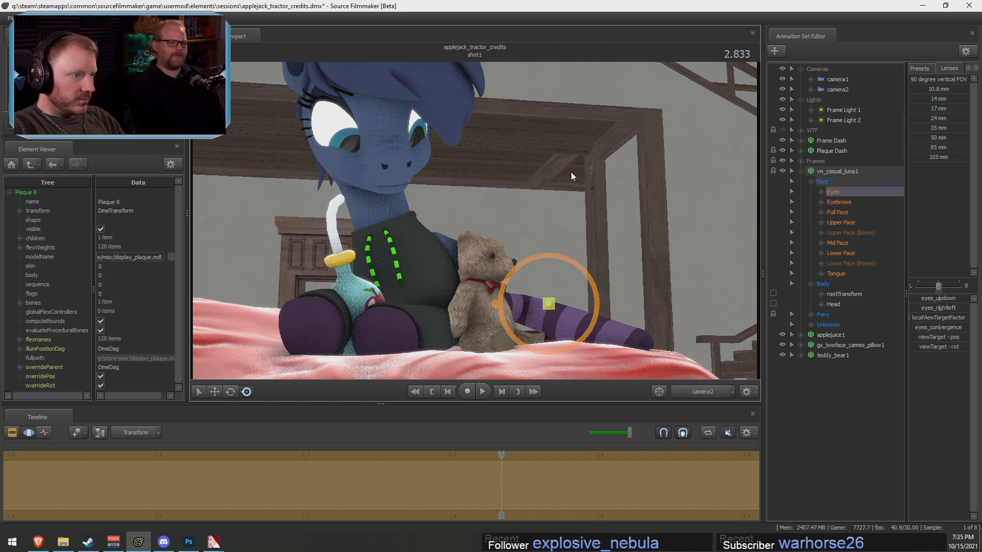
click(394, 251)
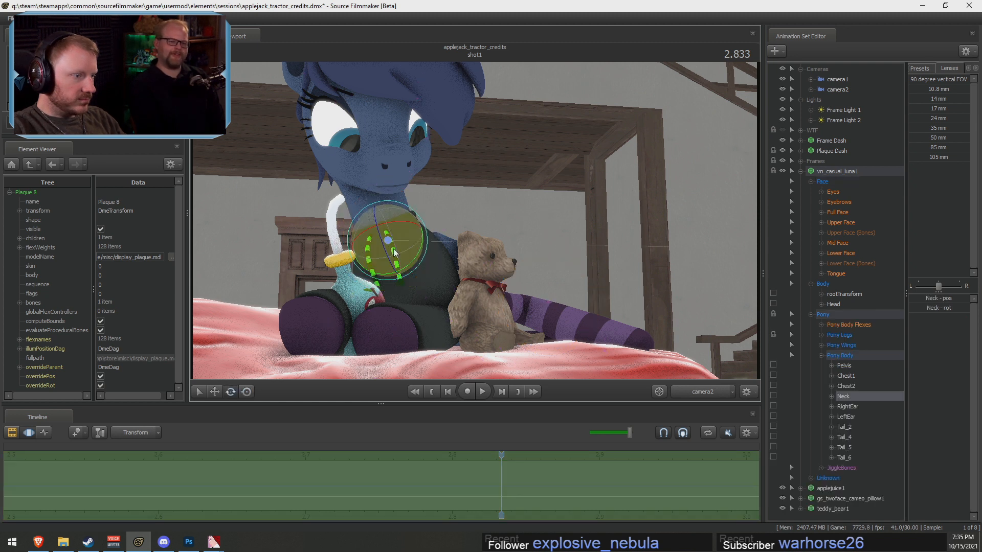
key(F2)
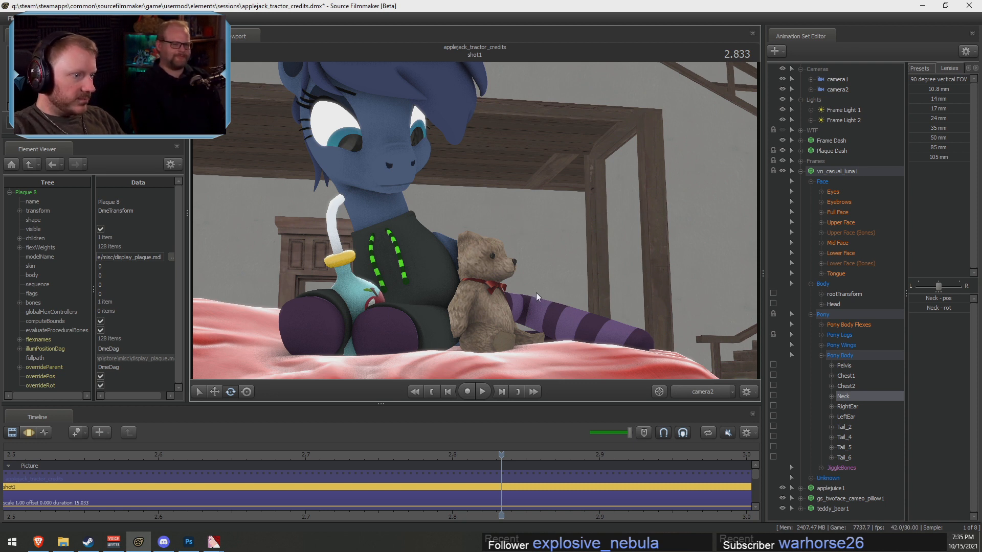
Select camera2 and switch the viewport to the Work Camera for a close view of the pony's face
click(843, 89)
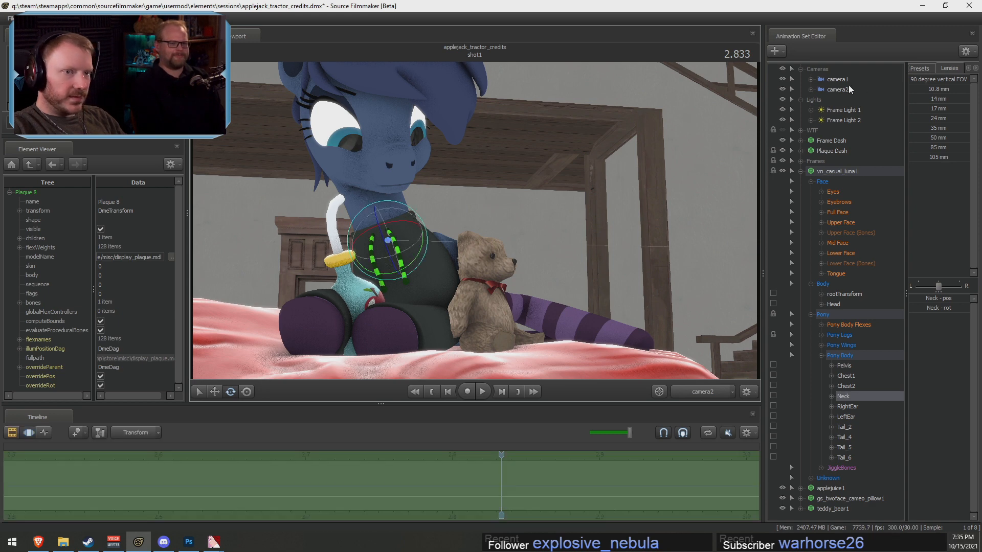
ctrl+click(698, 395)
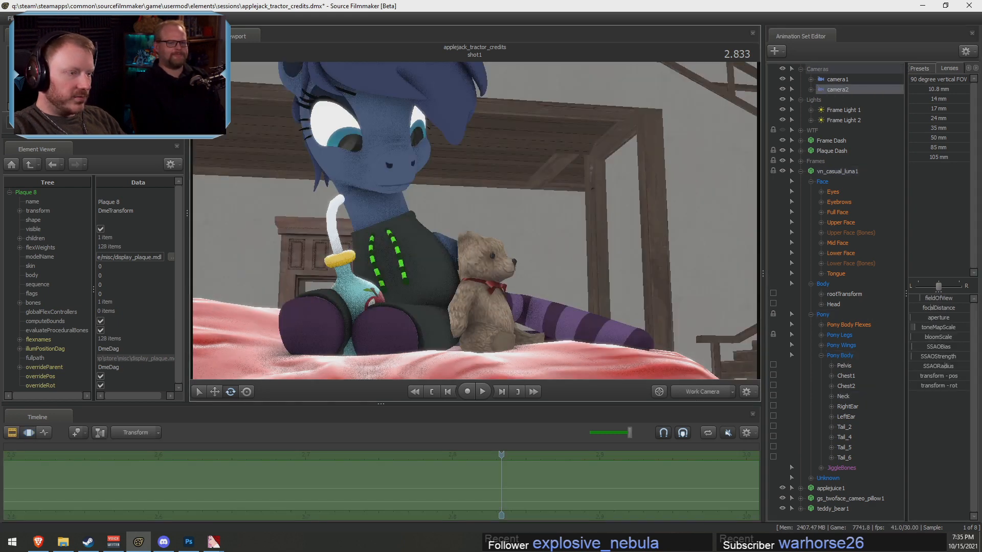
scroll(745, 265, up, 5)
drag(751, 273, 742, 260)
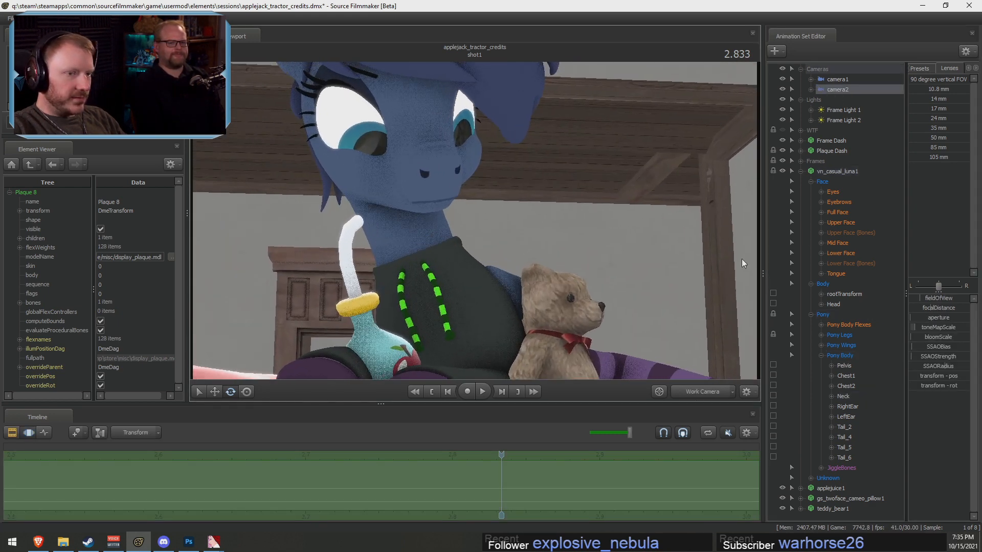
Lower the JawOpen slider in the pony's Lower Face controls and check the mouth up close
click(847, 251)
drag(927, 300, 918, 296)
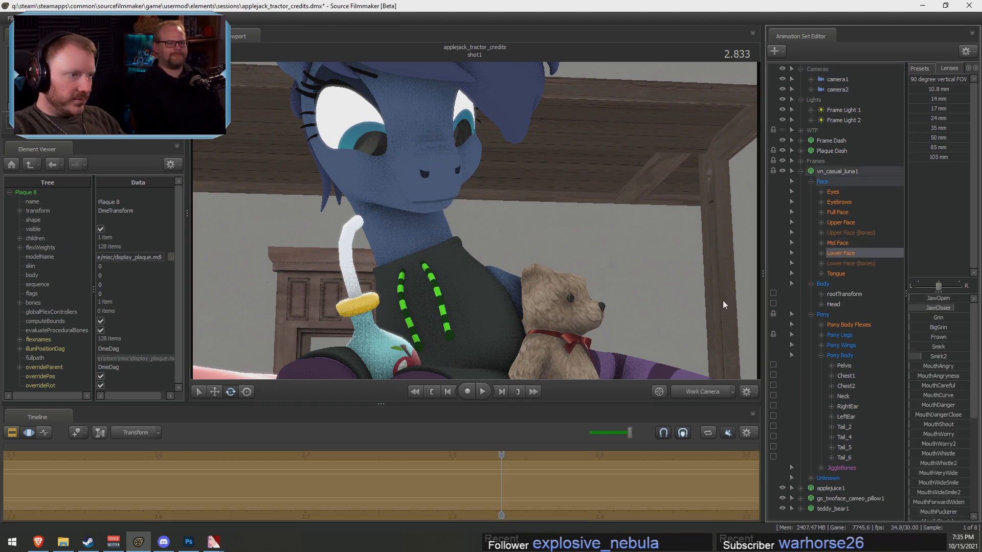
drag(726, 302, 731, 275)
scroll(726, 318, up, 4)
key(s)
mouse_move(915, 298)
mouse_down()
mouse_move(950, 298)
mouse_move(910, 298)
mouse_up()
drag(729, 286, 605, 254)
key(s)
Rotate the pony's Neck bone so the head turns further toward the teddy bear
click(834, 183)
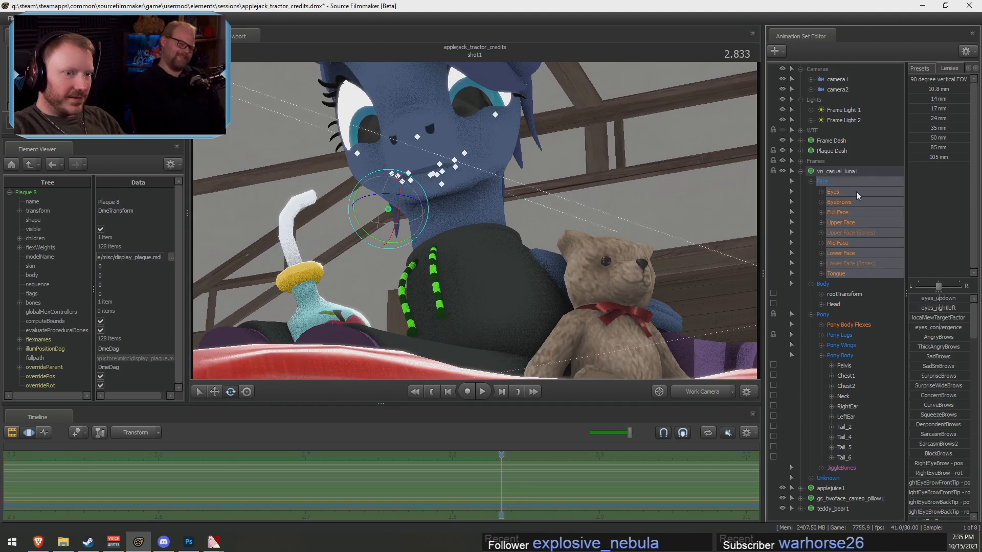
click(858, 194)
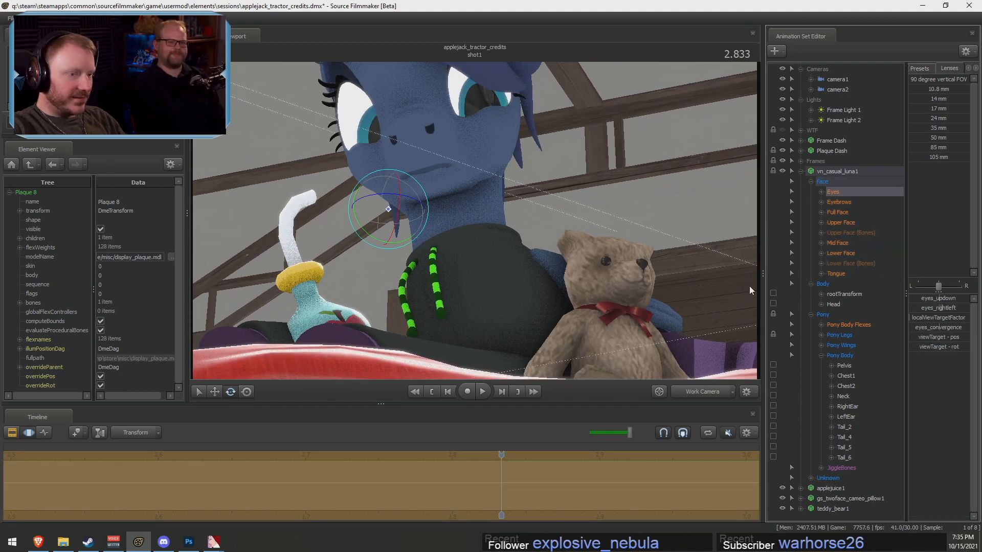
key(ctrl)
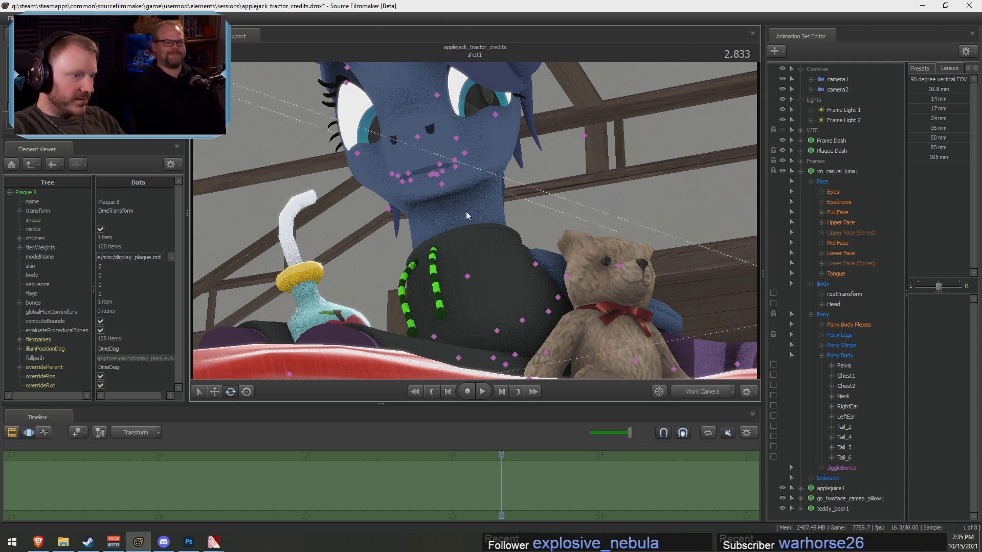
ctrl+click(468, 276)
drag(469, 270, 485, 269)
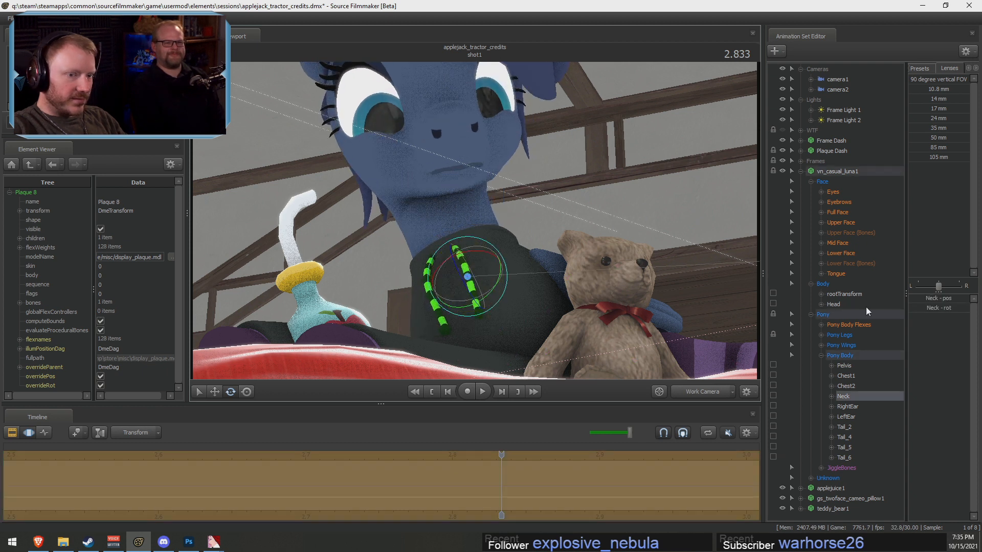
Shift the pony's gaze sideways with eyes_rightleft, and test a slight mouth opening with JawOpen in the Lower Face controls
click(839, 192)
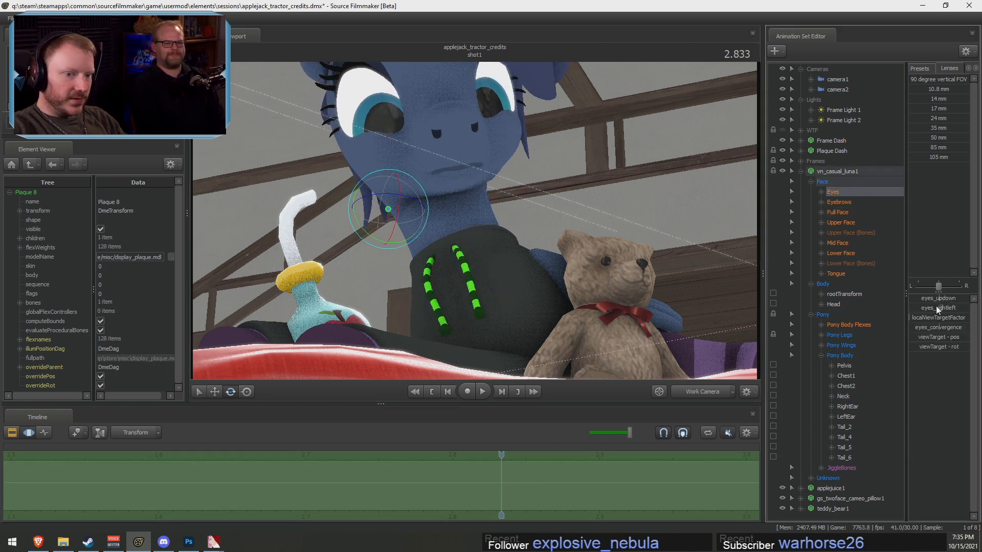
drag(938, 309, 942, 316)
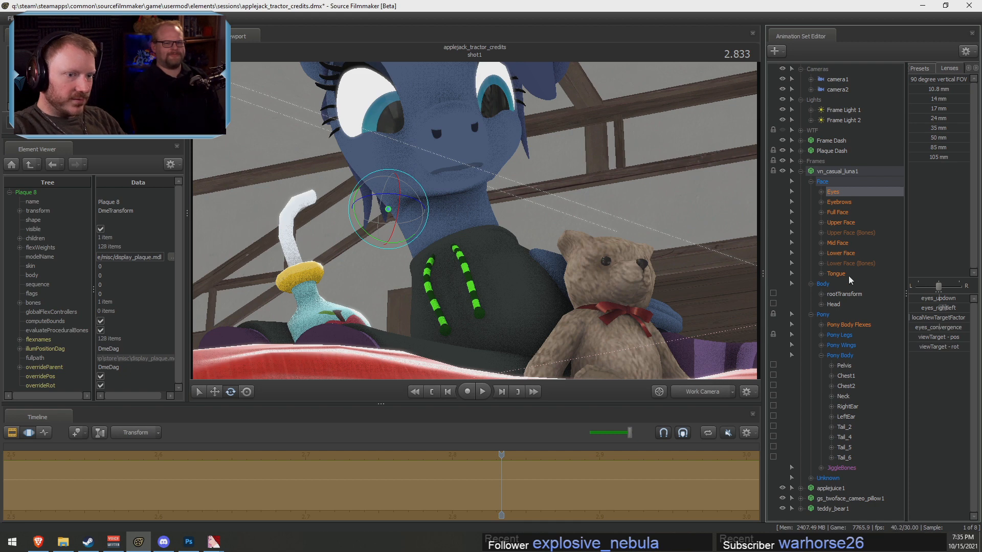
click(842, 253)
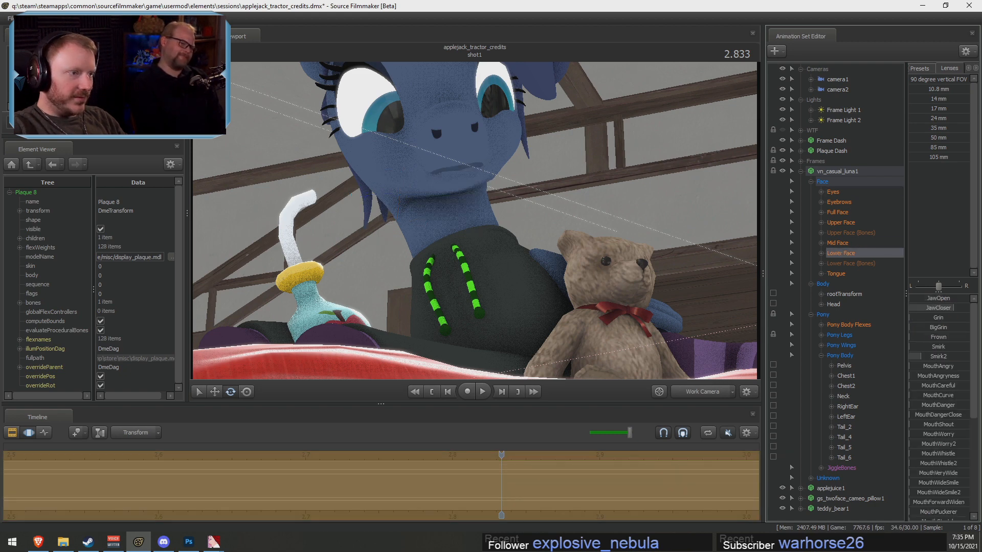
mouse_move(915, 298)
mouse_down()
mouse_move(928, 299)
mouse_move(908, 299)
mouse_up()
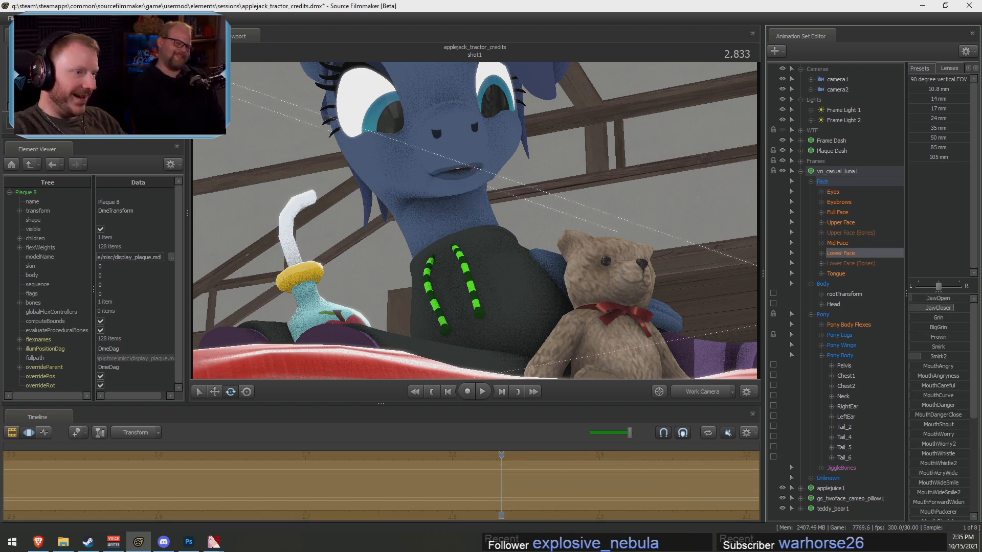
Rotate teddy_bear1 around to face the pony and position it leaning back in front of her chest
click(839, 509)
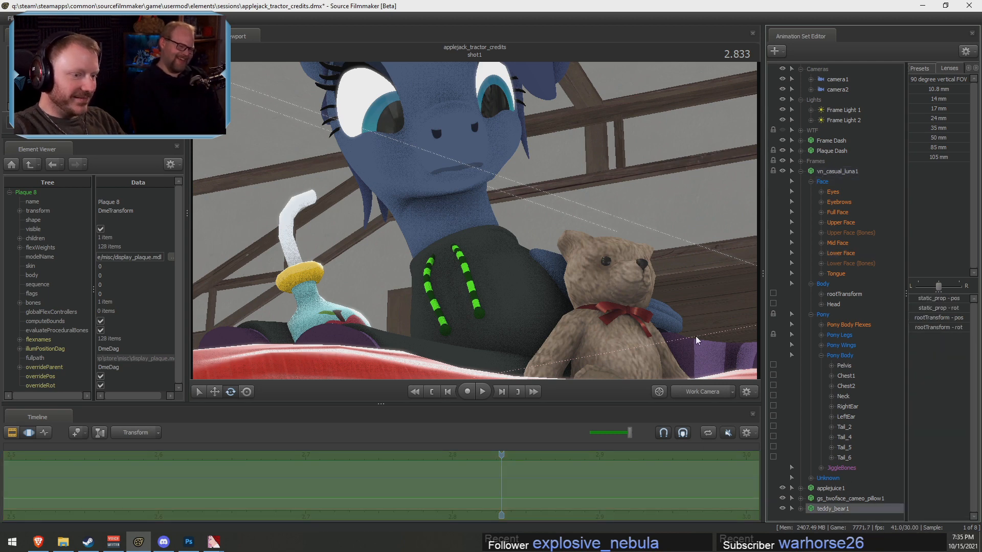
key(s)
drag(695, 337, 476, 224)
drag(589, 372, 453, 345)
drag(604, 378, 597, 377)
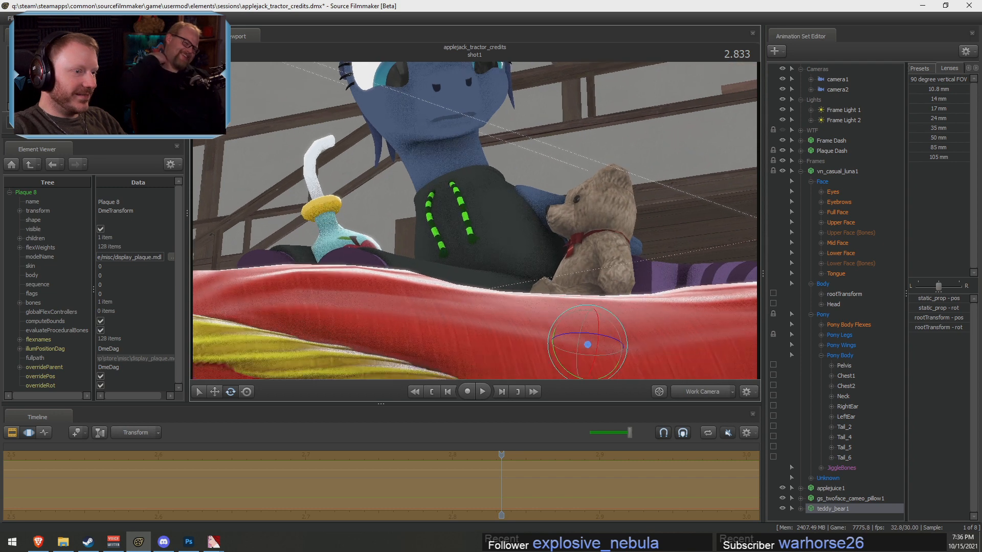
drag(474, 220, 474, 224)
drag(587, 338, 474, 225)
drag(566, 312, 474, 221)
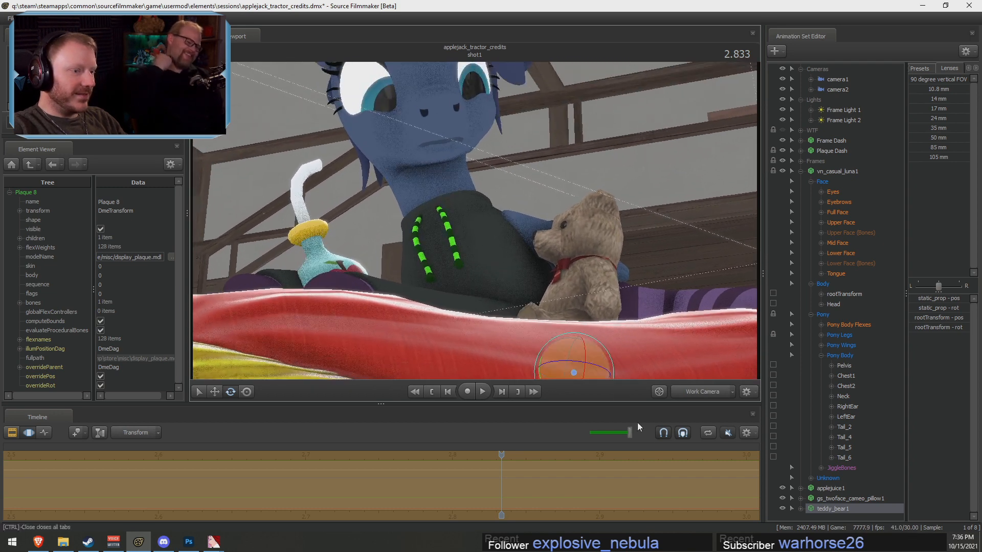
drag(587, 374, 541, 295)
key(w)
key(w)
mouse_move(520, 207)
mouse_down()
mouse_move(504, 184)
mouse_move(521, 207)
mouse_up()
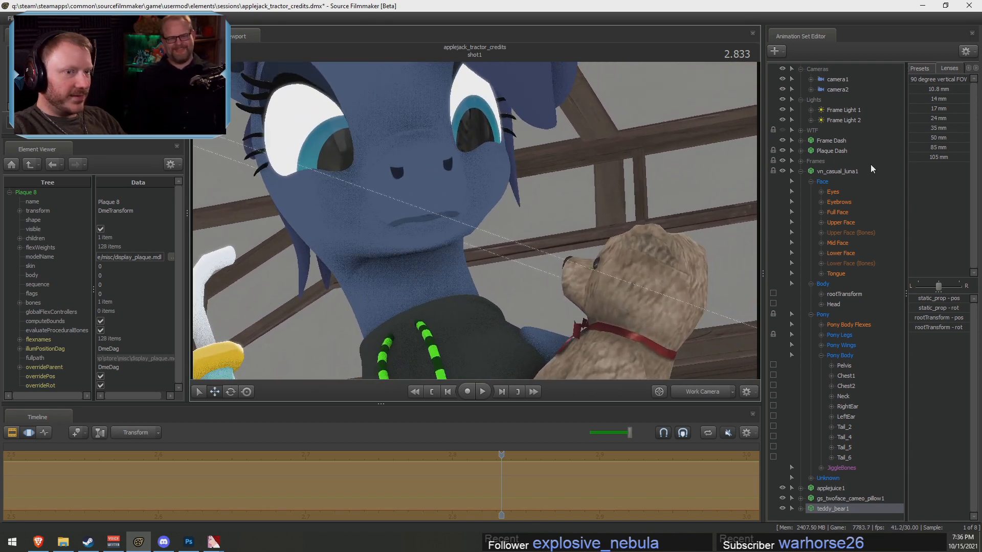
Set the skin of the vn_casual_luna1 model to 1
right_click(838, 181)
mouse_move(836, 317)
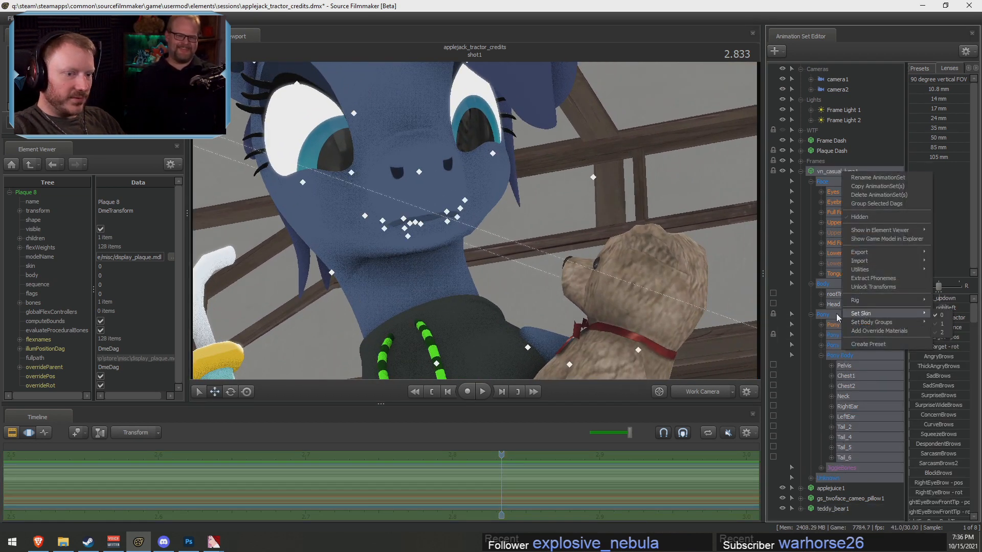
click(941, 323)
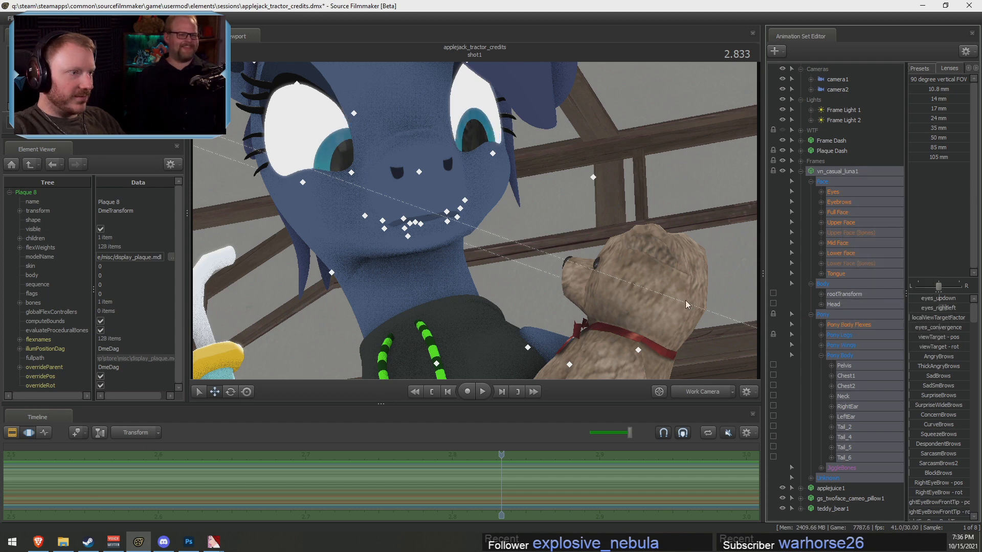
Raise the MouthWorry2 slider in the pony's Lower Face controls and adjust the jaw sliders
click(840, 254)
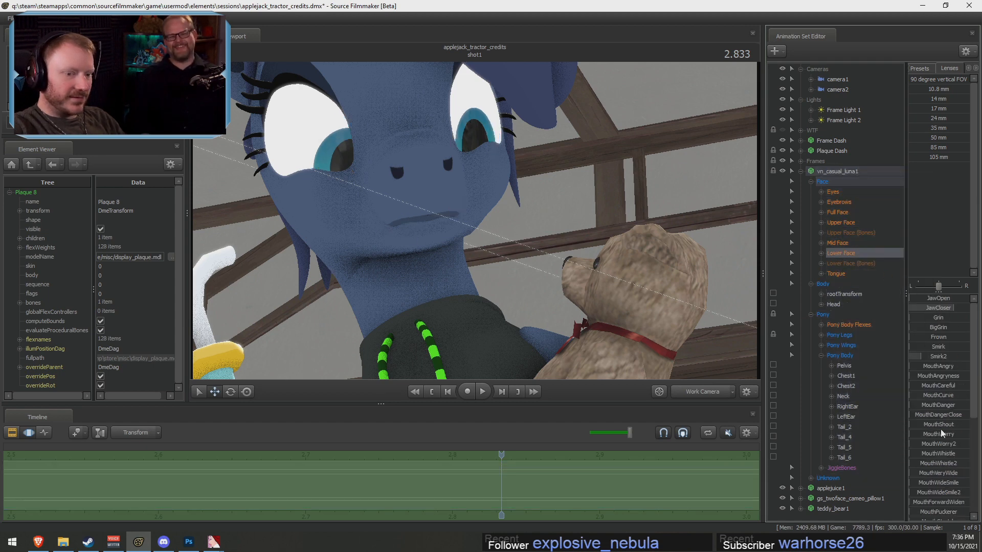
scroll(941, 439, down, 1)
drag(931, 417, 953, 417)
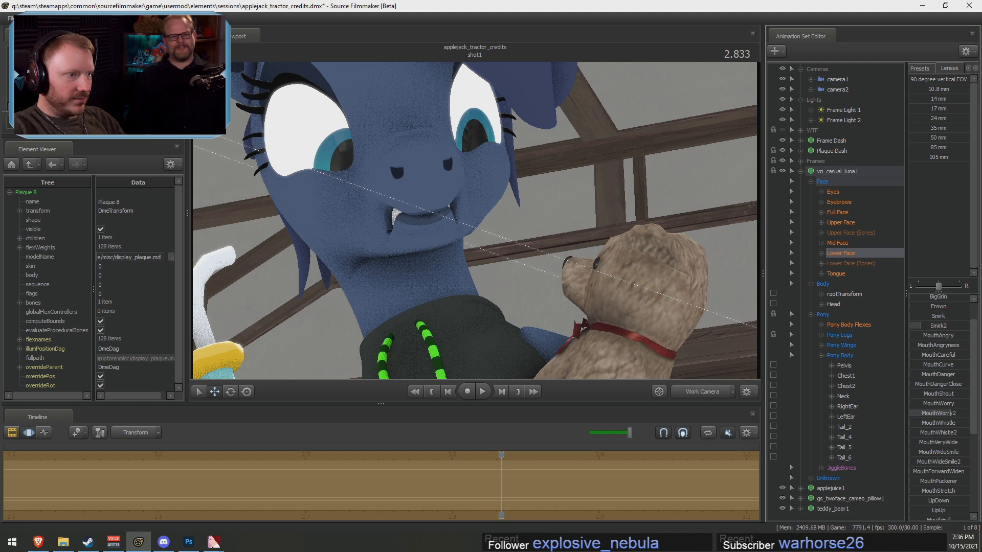
scroll(939, 308, up, 1)
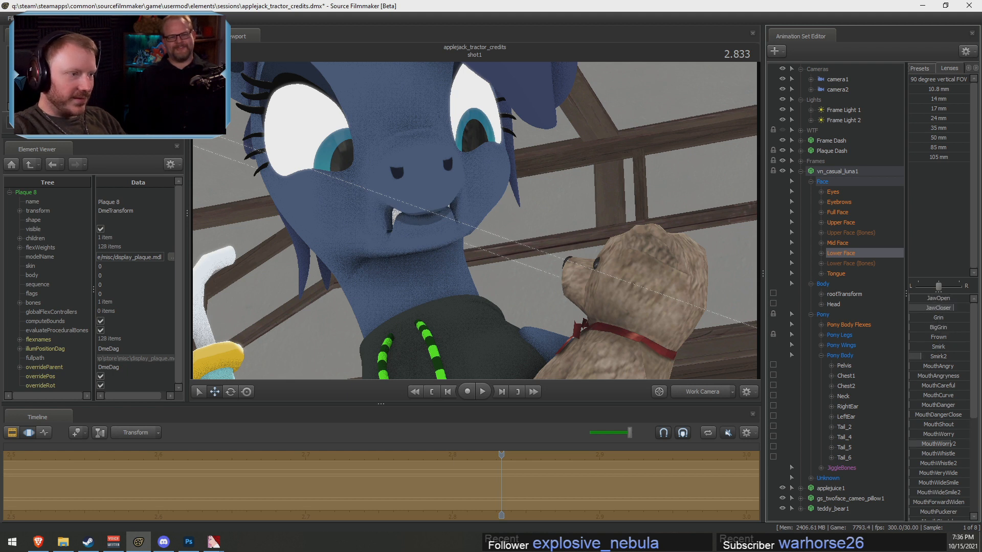
drag(951, 308, 909, 298)
View the teddy bear's head up close with teddy_bear1 selected
drag(663, 273, 662, 309)
drag(516, 179, 502, 162)
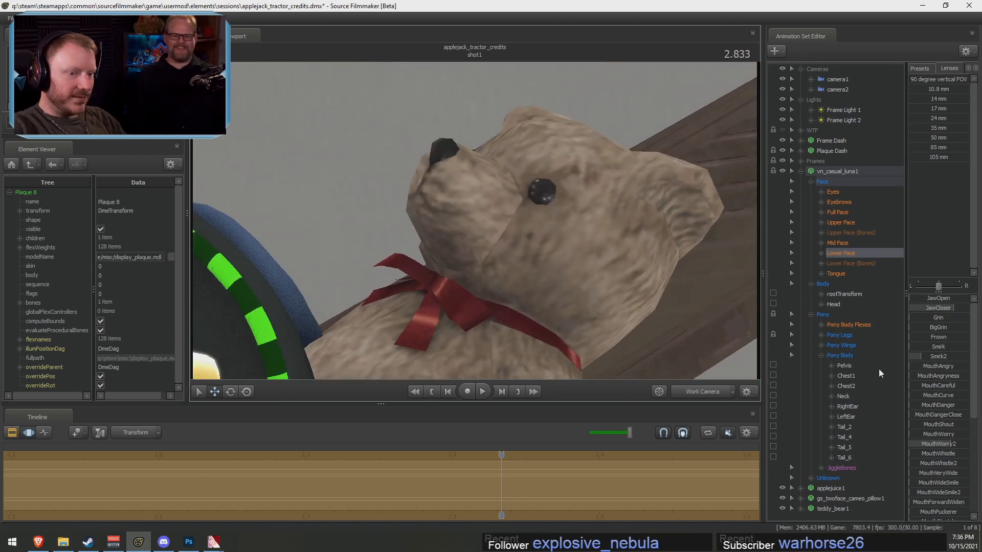
click(831, 509)
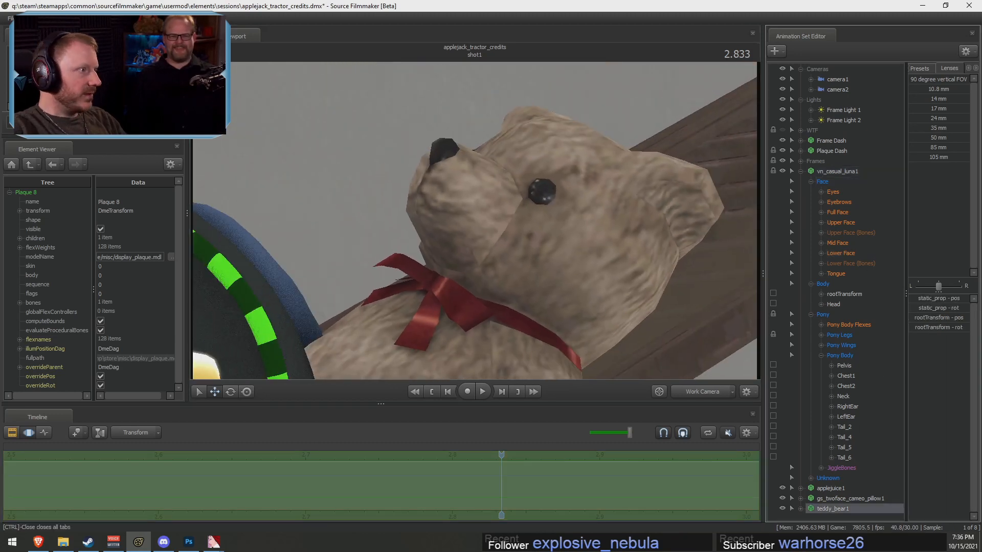
drag(384, 161, 380, 160)
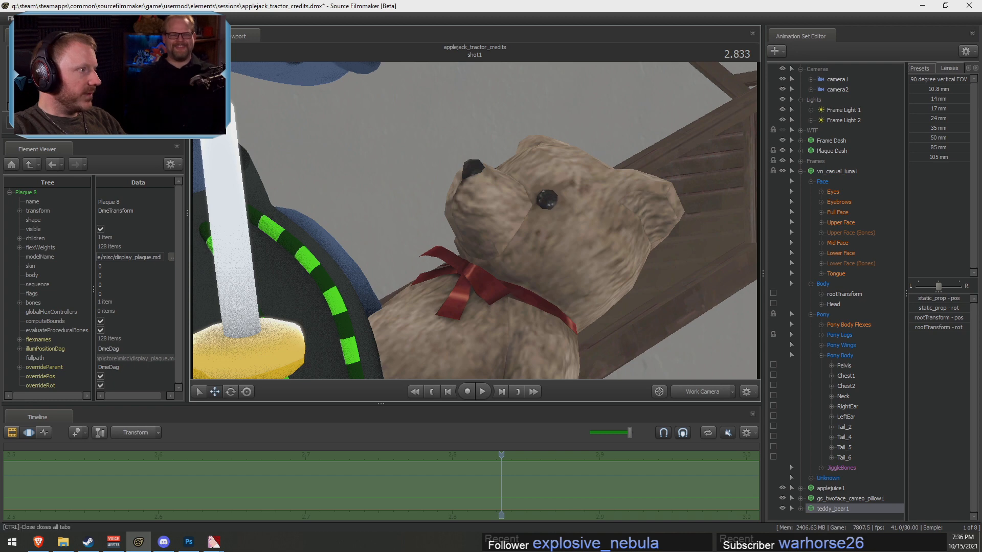
Open a Secondary Viewport, dock it enlarged above the Animation Set Editor, and show camera2 in both viewports
click(55, 19)
click(75, 41)
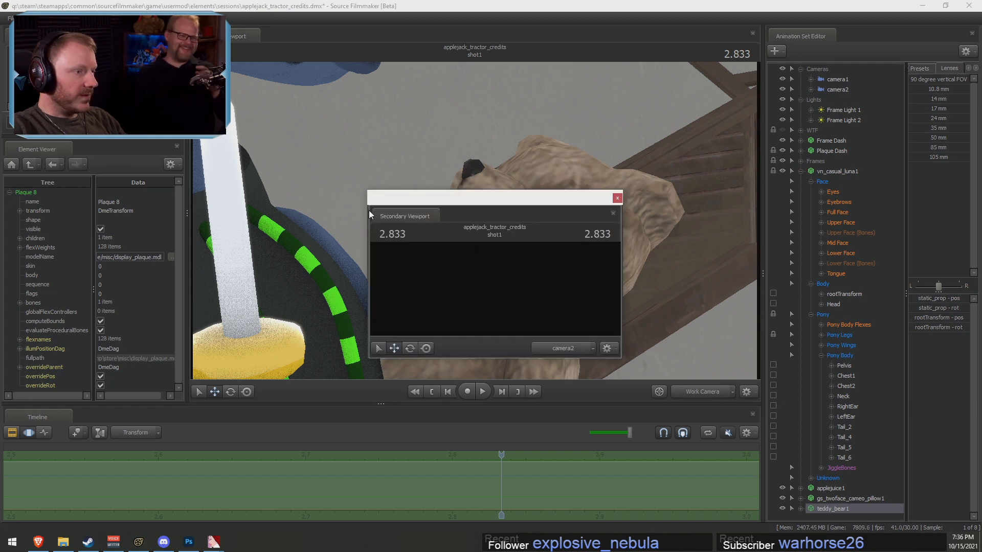
drag(392, 215, 872, 254)
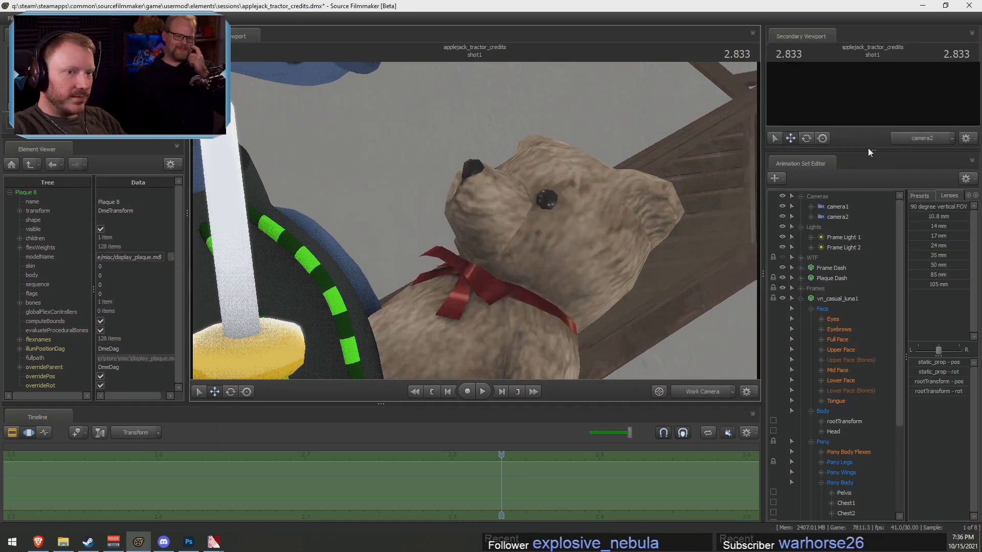
drag(875, 151, 931, 221)
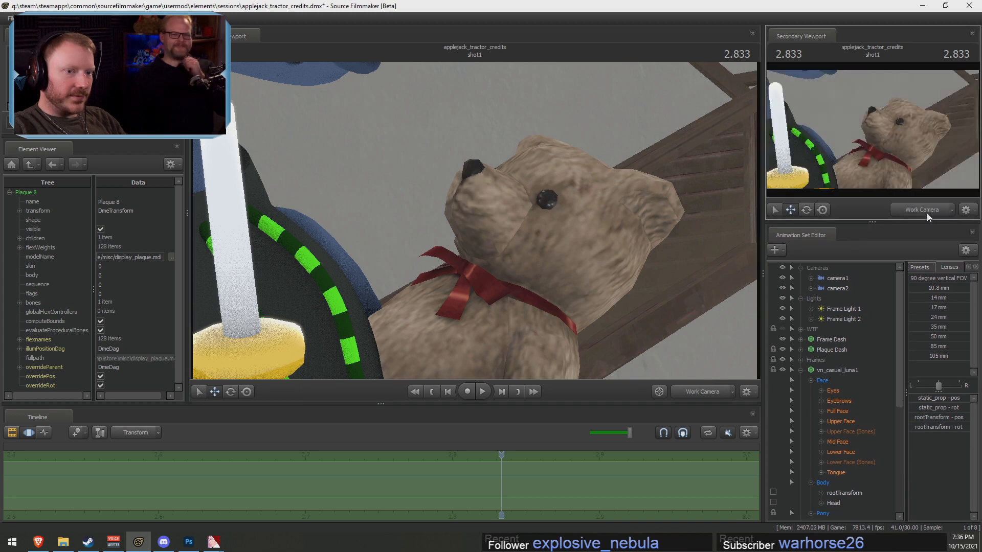
drag(863, 164, 863, 165)
click(708, 392)
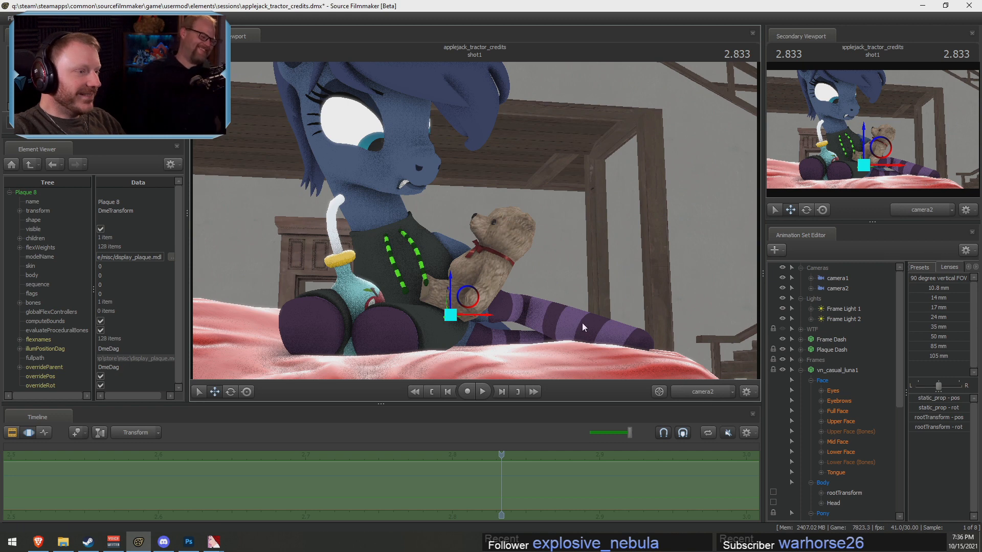
Try rotating the pony's Head bone in the camera2 view
ctrl+click(369, 179)
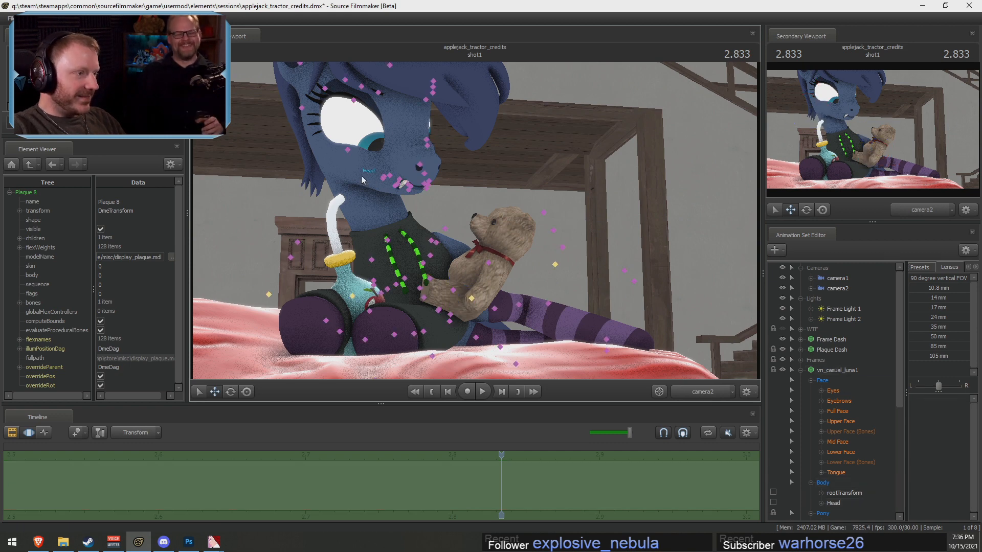
key(e)
click(358, 178)
drag(359, 177, 393, 165)
key(ctrl+z)
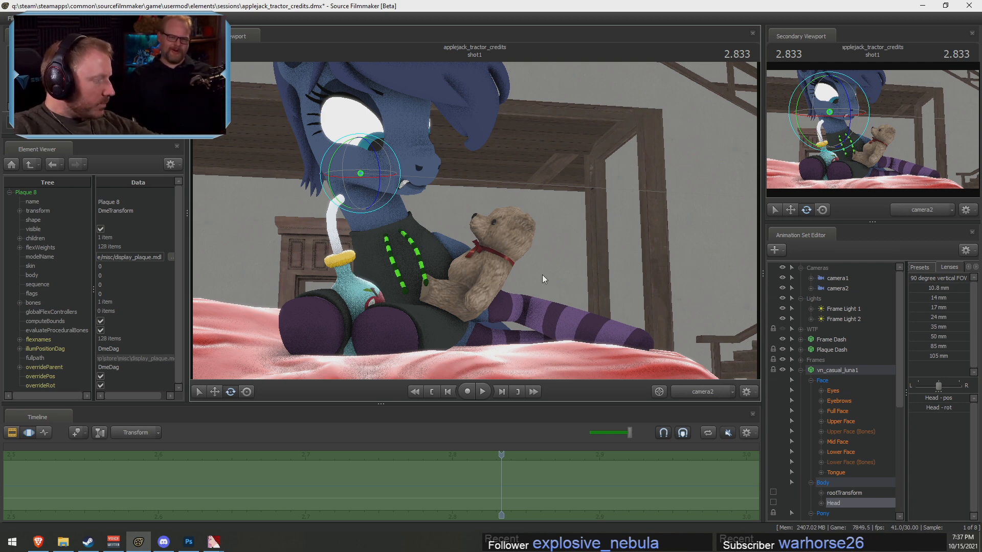
Undo the recent edits to the pony's mouth, skin, gaze and neck and to the teddy bear's placement
key(ctrl+z)
key(ctrl+z)
key(ctrl+z)
key(ctrl+z)
key(ctrl+z)
key(ctrl+z)
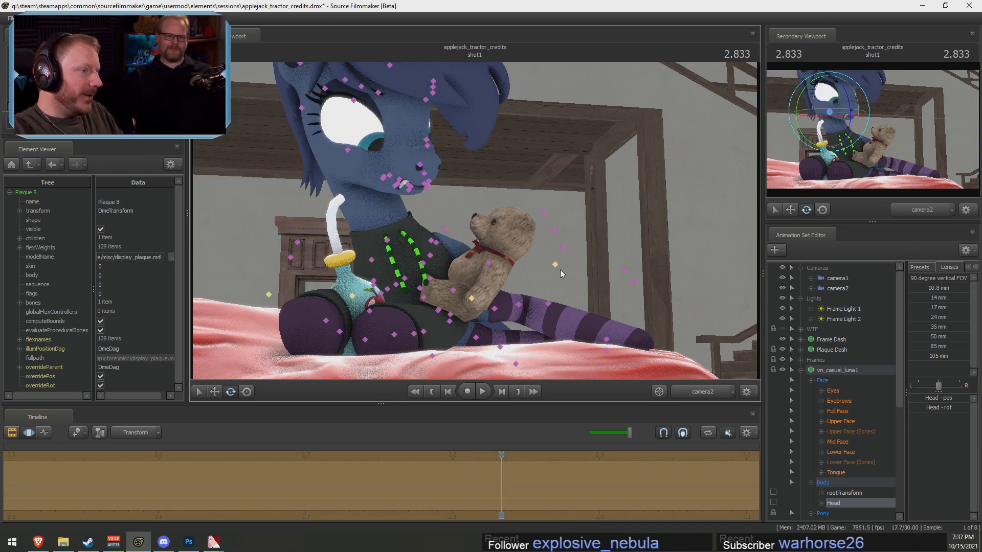
key(ctrl+z)
key(ctrl+z)
key(ctrl+z)
key(ctrl+z)
key(ctrl+z)
key(ctrl+z)
key(ctrl+z)
key(ctrl+z)
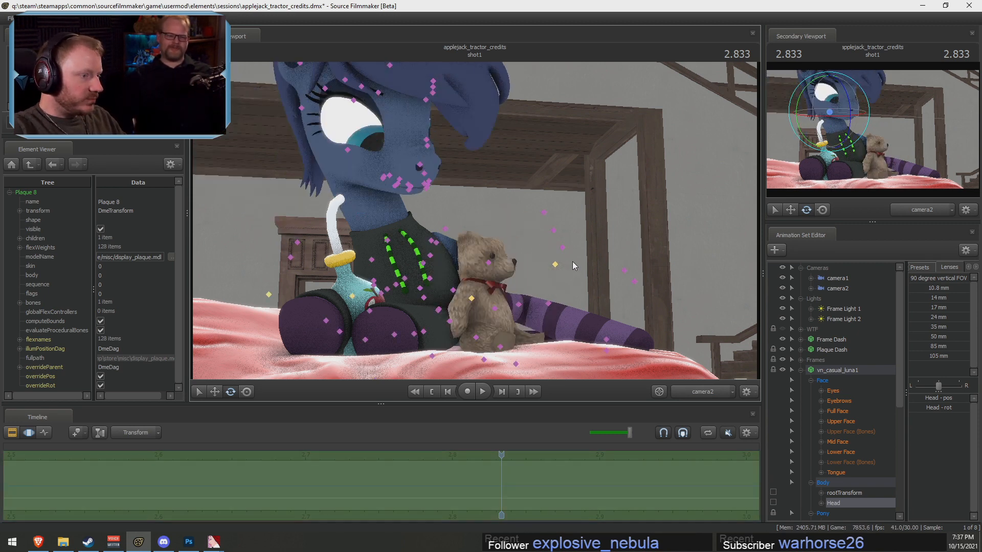
key(ctrl+z)
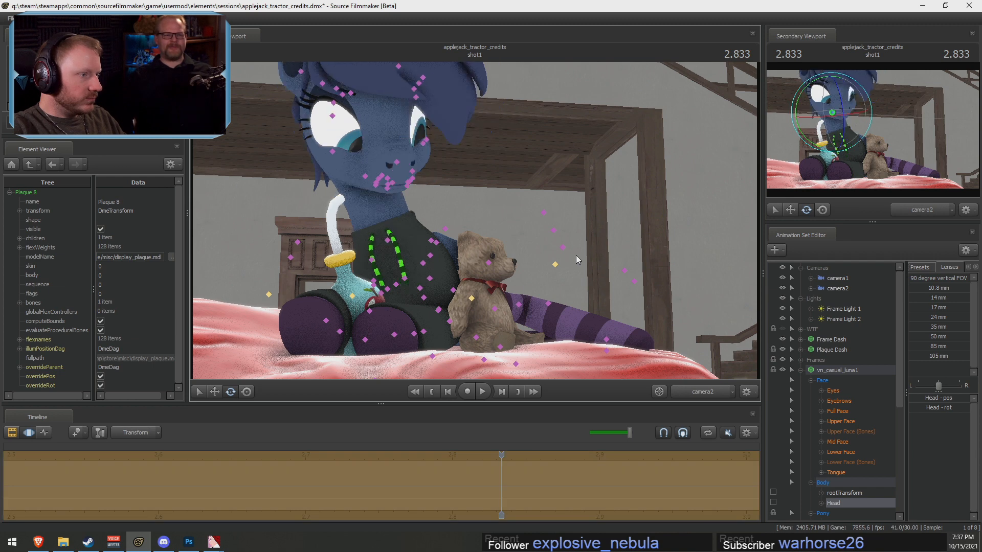
key(ctrl+z)
key(ctrl+z)
Move the eyes' view target slightly closer to the teddy bear and check the gaze in the camera2 shot
key(ctrl+1)
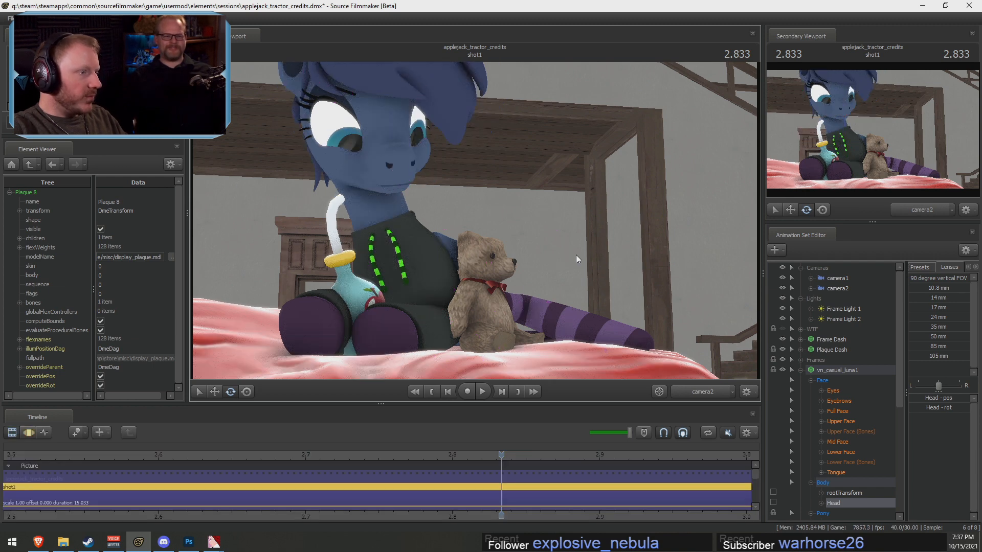
click(834, 390)
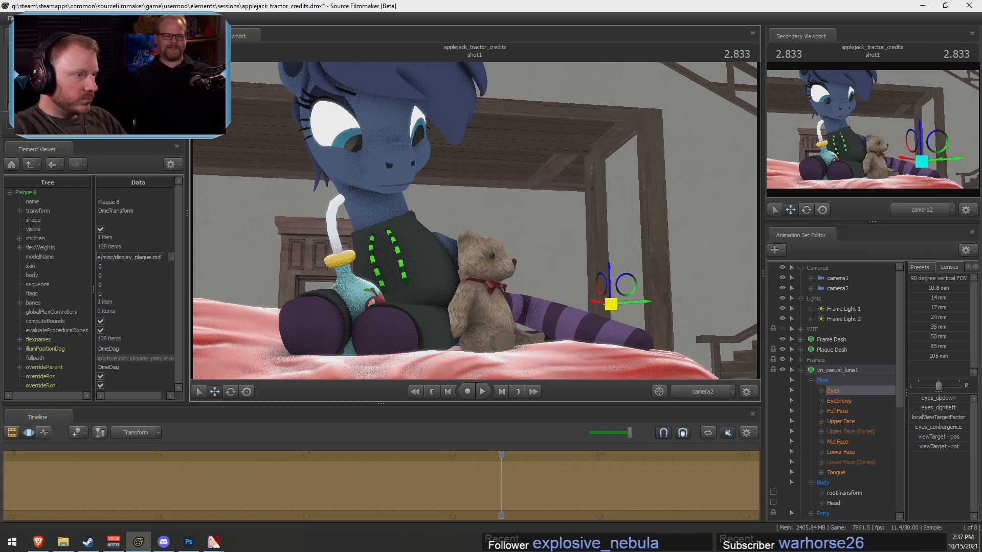
drag(610, 305, 591, 300)
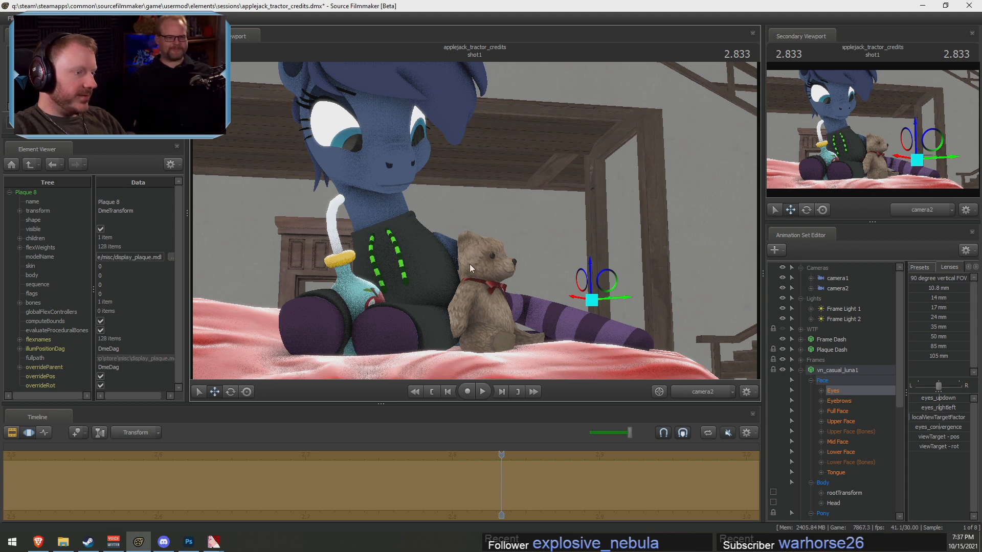
key(F2)
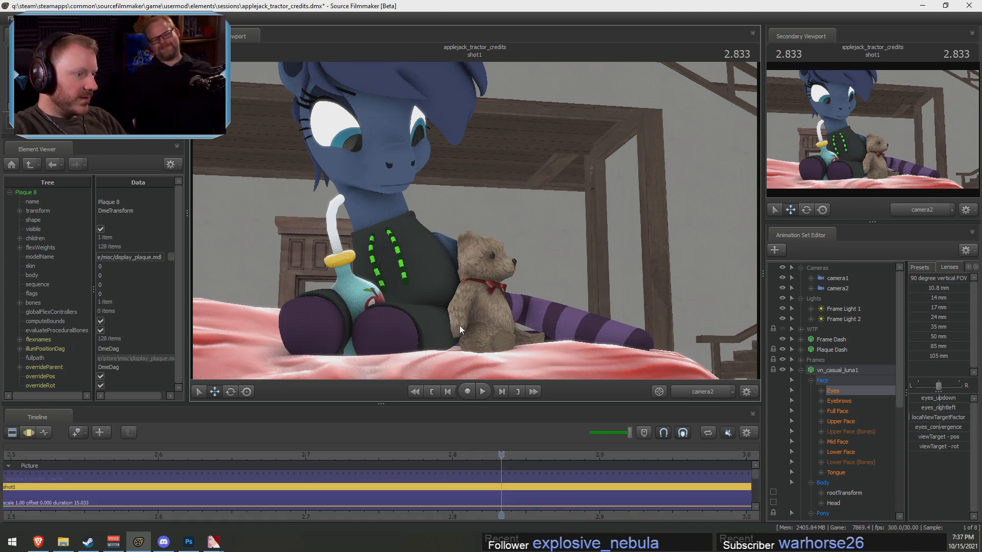
Nudge the apple juice bottle slightly towards the teddy bear and save the session
scroll(840, 507, down, 6)
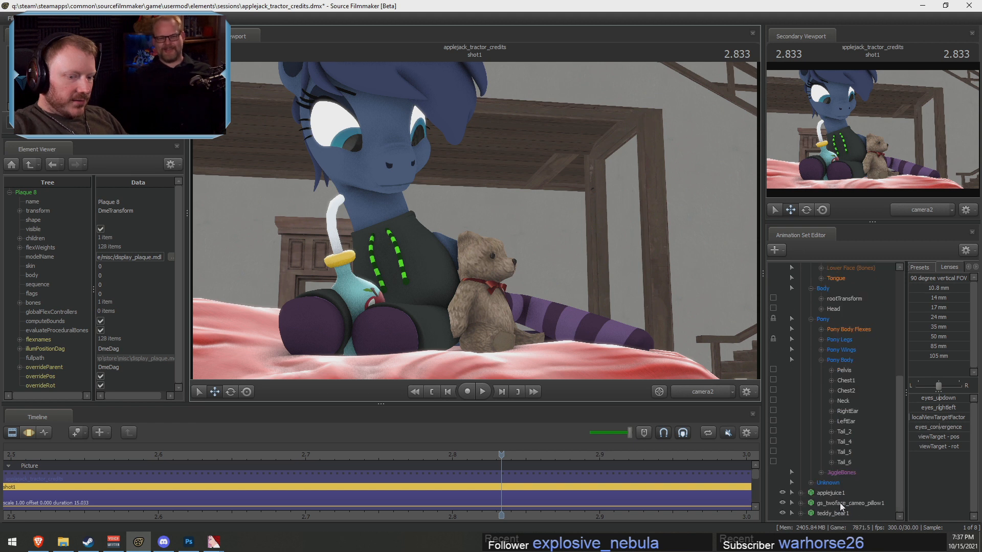
key(F3)
click(830, 492)
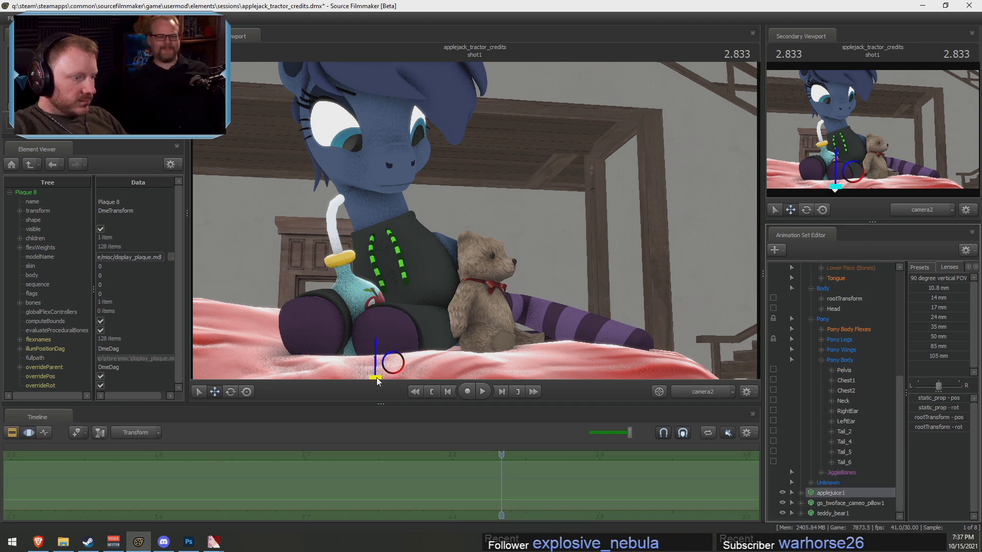
drag(377, 377, 380, 377)
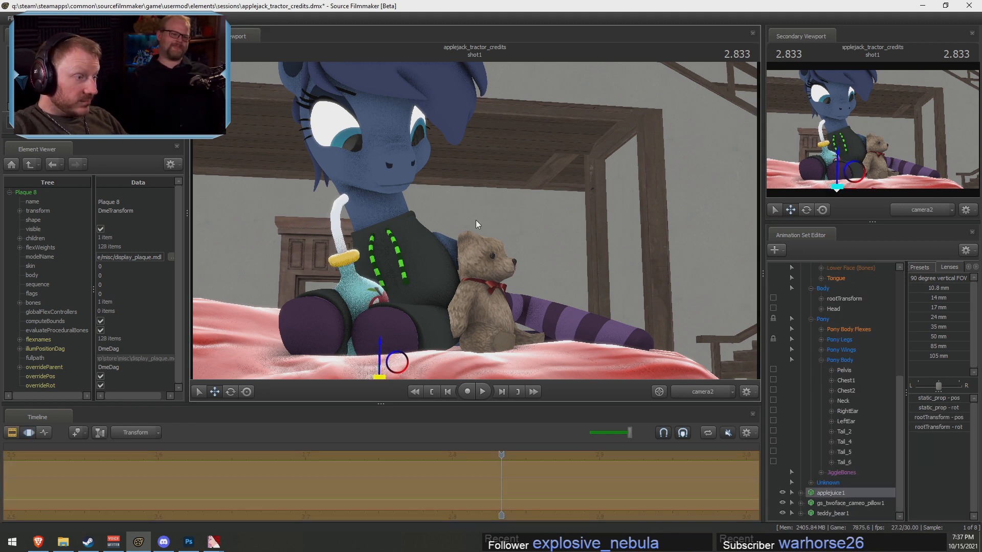
click(811, 319)
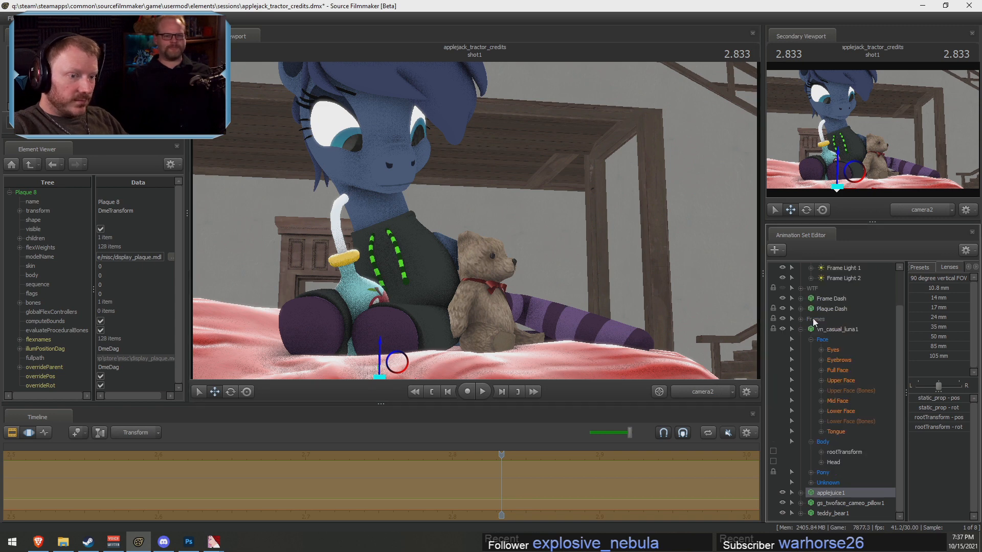
key(ctrl+s)
Try a smirking mouth on the pony with the lower-face Smirk, Smirk2 and MouthCurve controls
click(802, 330)
click(845, 400)
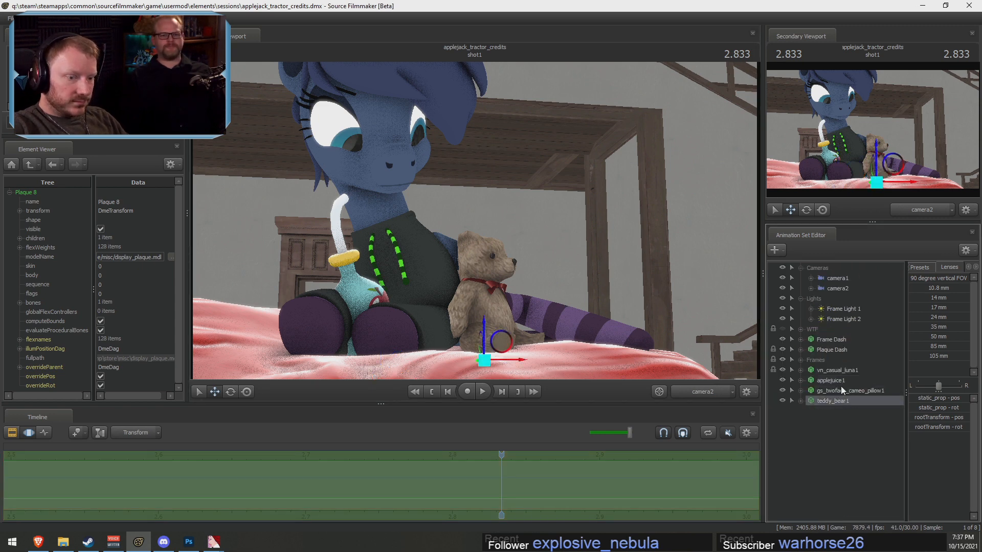
click(841, 379)
click(844, 371)
click(801, 370)
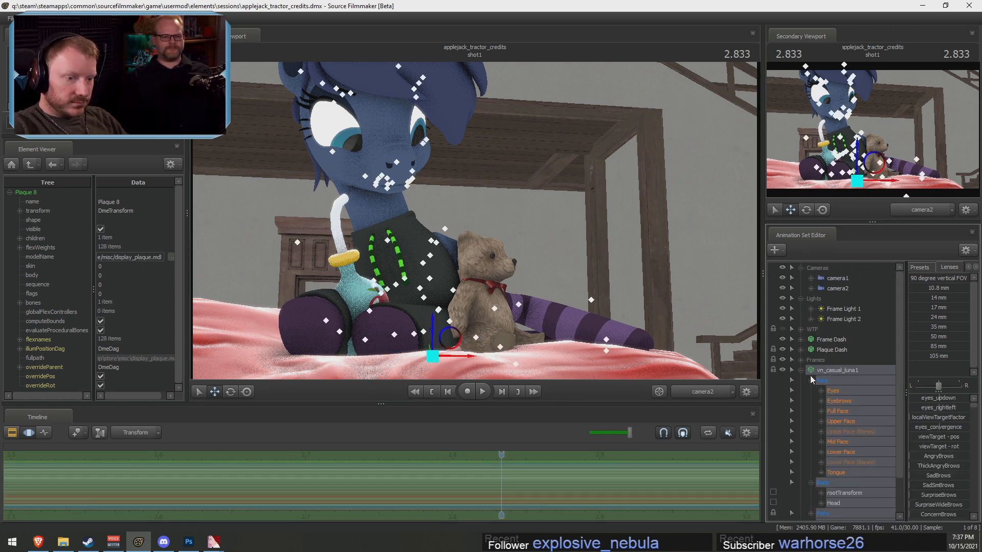
click(846, 453)
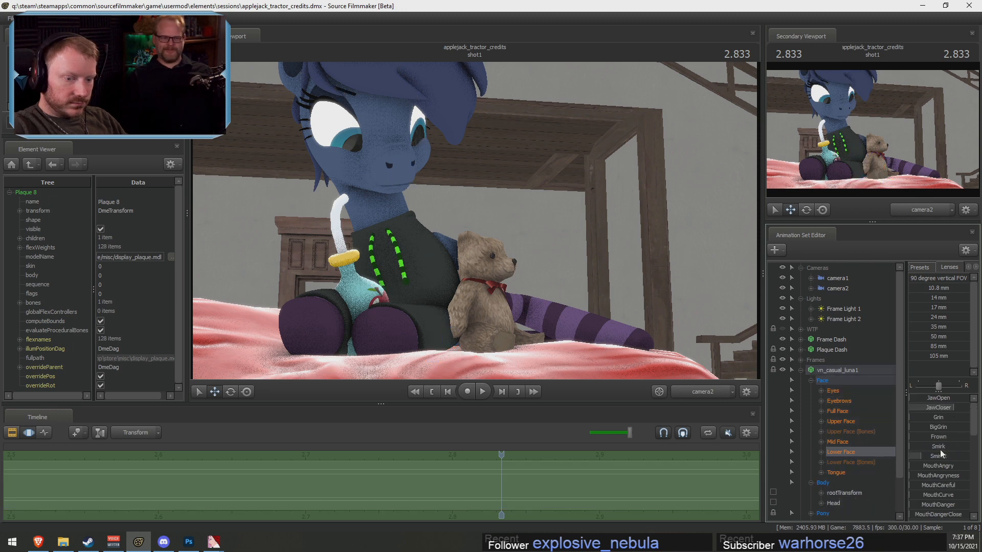
scroll(941, 450, down, 1)
drag(923, 426, 960, 418)
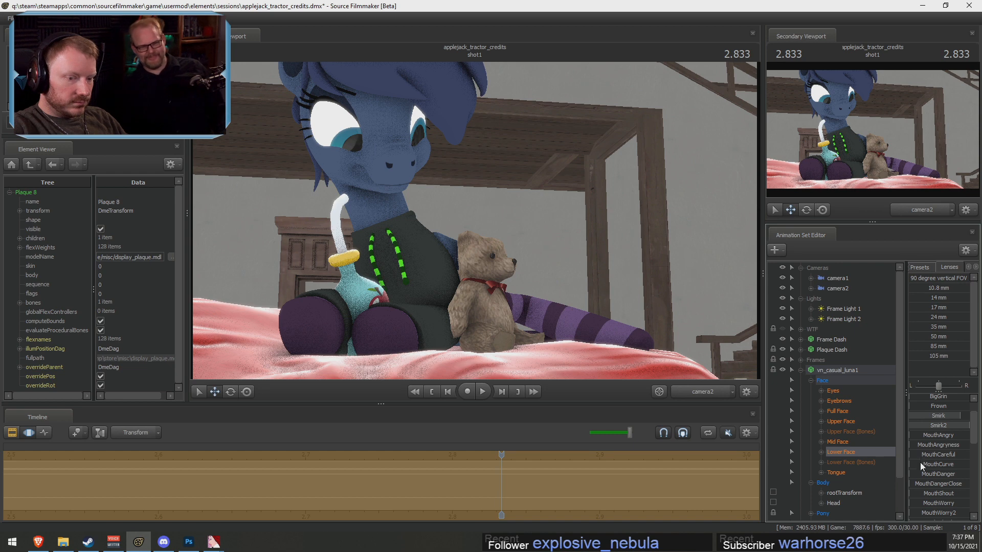
drag(921, 464, 968, 464)
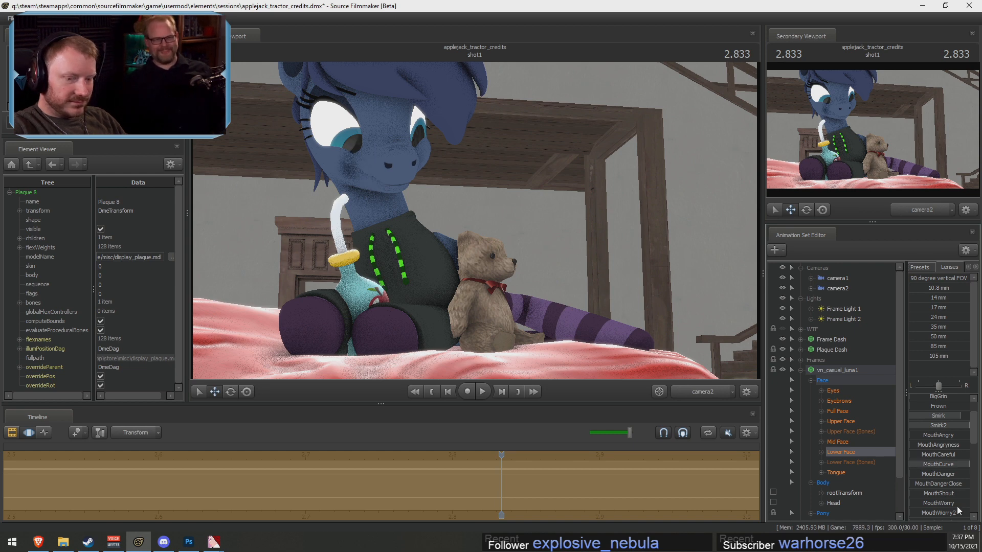
Try a wide grin on the pony by raising MouthWideSmile2 and MouthWideSmile fully
scroll(957, 510, down, 3)
scroll(924, 490, down, 6)
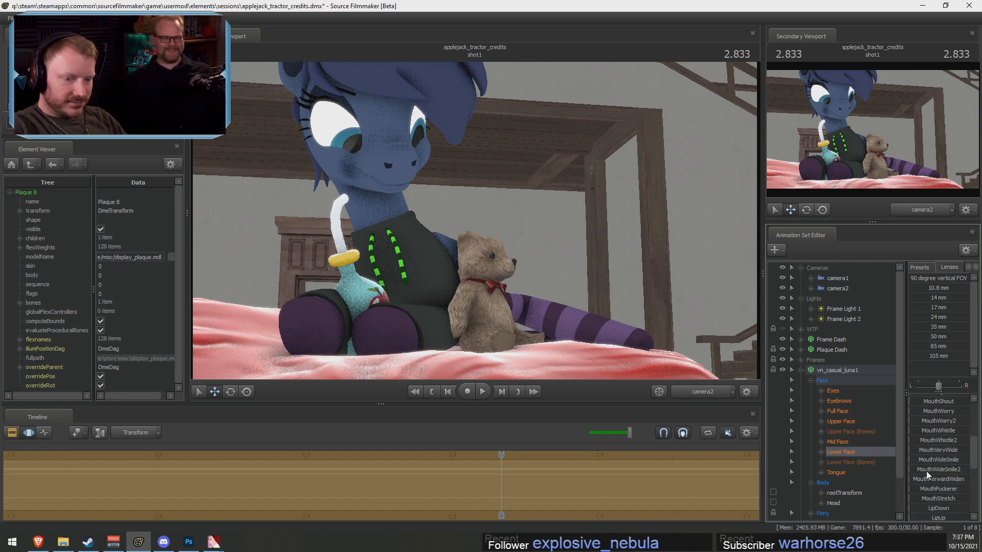
drag(924, 470, 977, 478)
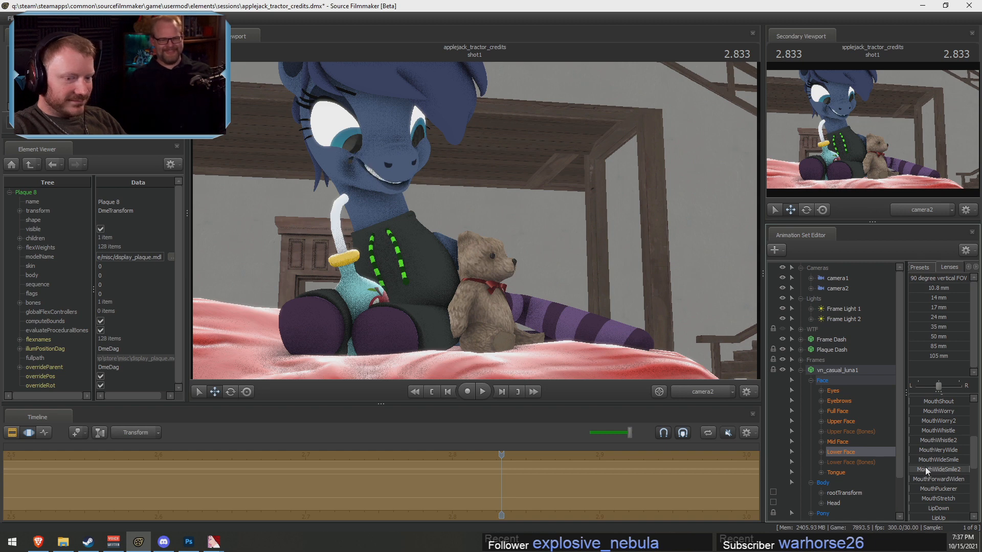
drag(923, 460, 970, 460)
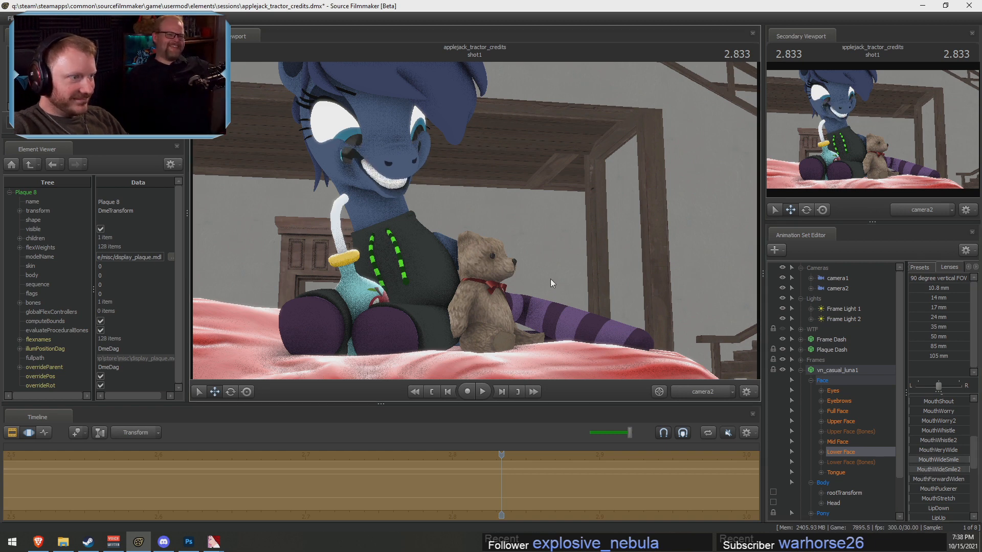
Examine the pony's smiling face close up through the Work Camera
click(703, 392)
drag(542, 291, 432, 240)
key(w)
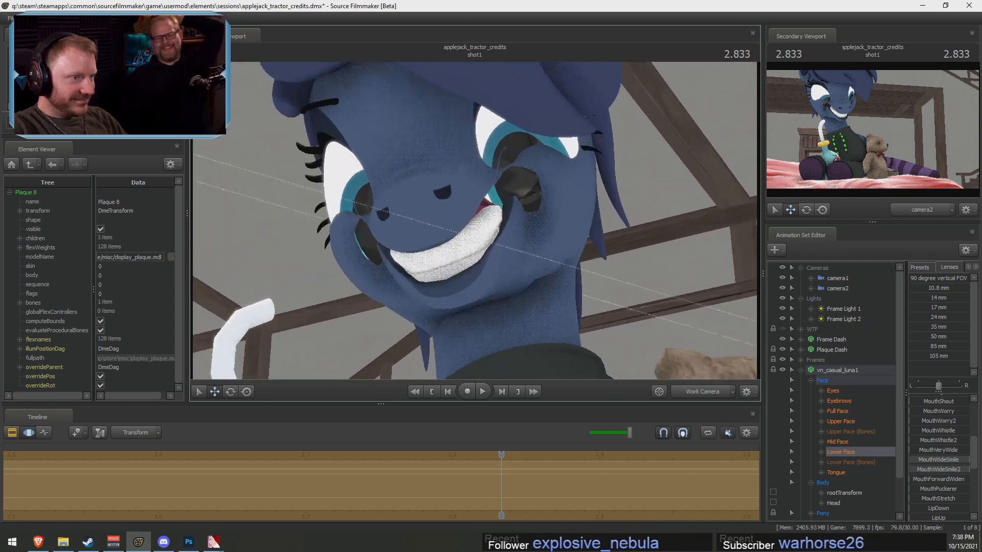
drag(634, 341, 628, 333)
scroll(951, 427, up, 5)
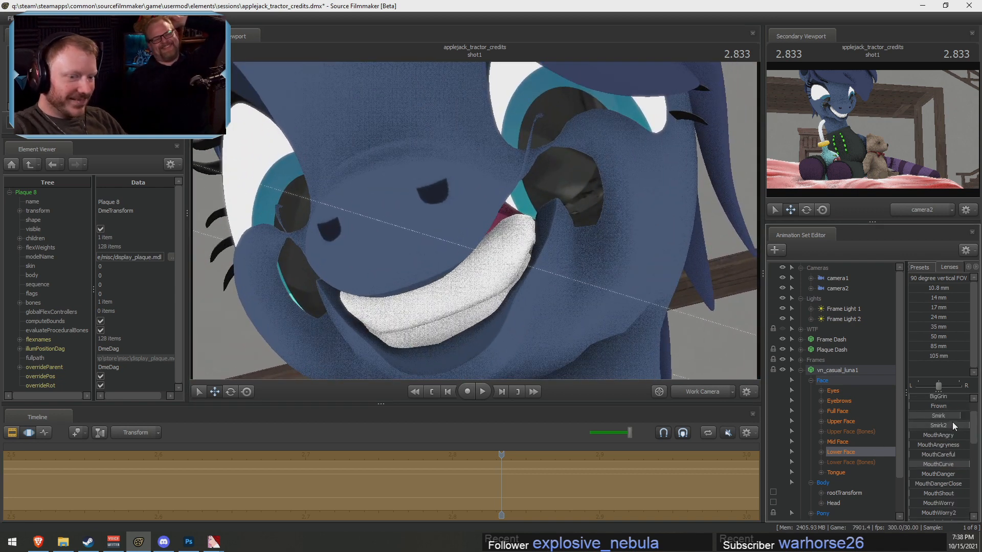
mouse_move(943, 400)
mouse_down()
mouse_move(956, 400)
mouse_move(943, 400)
mouse_up()
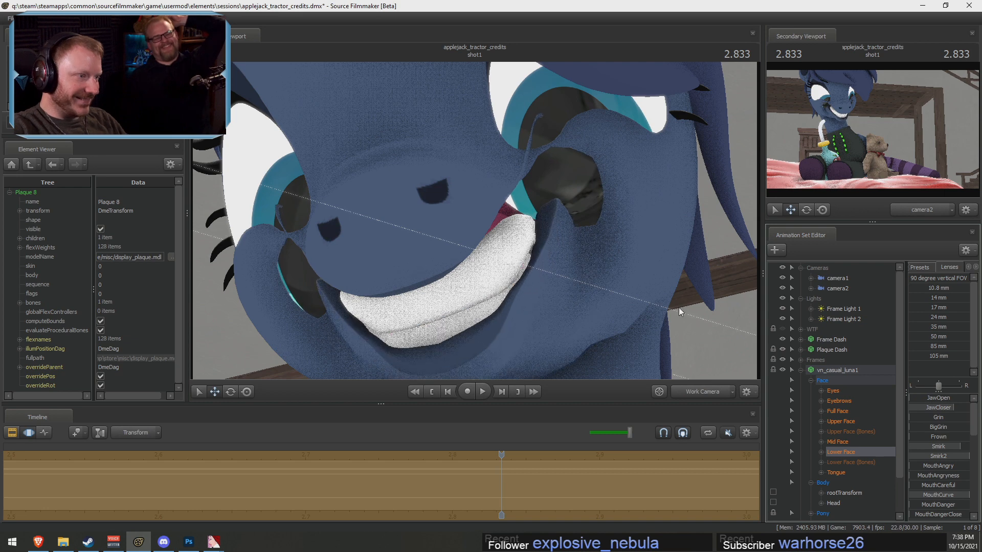
drag(665, 307, 658, 284)
key(s)
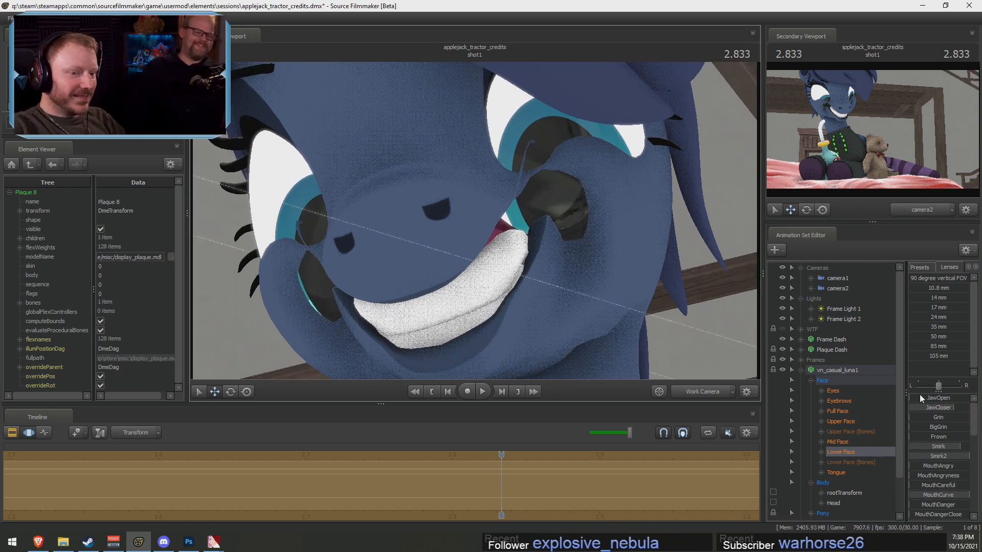
Try adjusting the pony's JawOpen control, and undo the recent mouth edits
mouse_move(920, 398)
mouse_down()
mouse_move(950, 398)
mouse_move(908, 397)
mouse_up()
mouse_move(537, 264)
mouse_down()
mouse_move(555, 262)
mouse_move(516, 260)
mouse_move(536, 263)
mouse_up()
drag(920, 400, 917, 400)
drag(564, 340, 588, 364)
key(s)
mouse_move(474, 220)
mouse_down()
mouse_move(467, 230)
mouse_move(475, 220)
mouse_up()
key(ctrl+z)
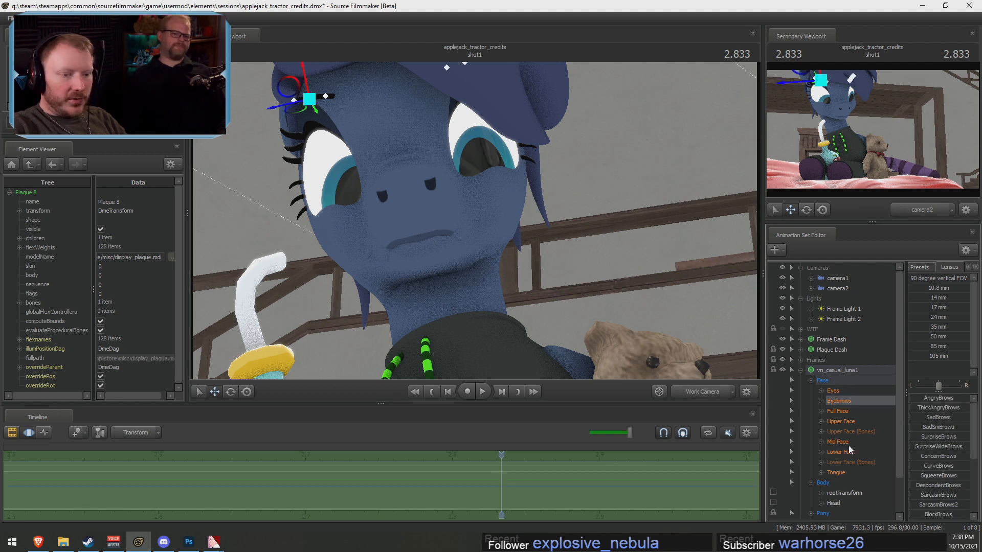
Try applying the One procedural preset fully to the pony's lower-face controls, and undo it
click(927, 268)
click(912, 271)
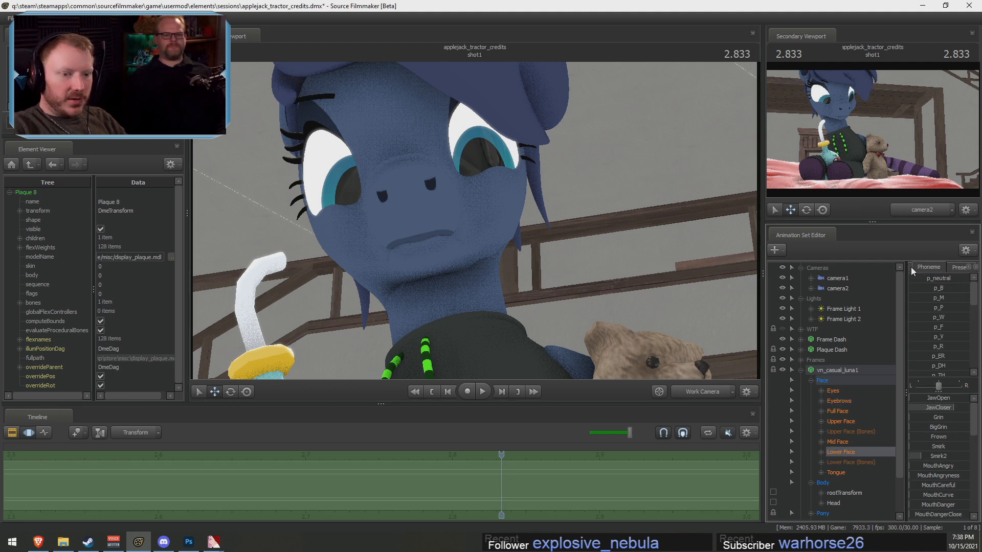
click(913, 271)
drag(920, 307, 969, 307)
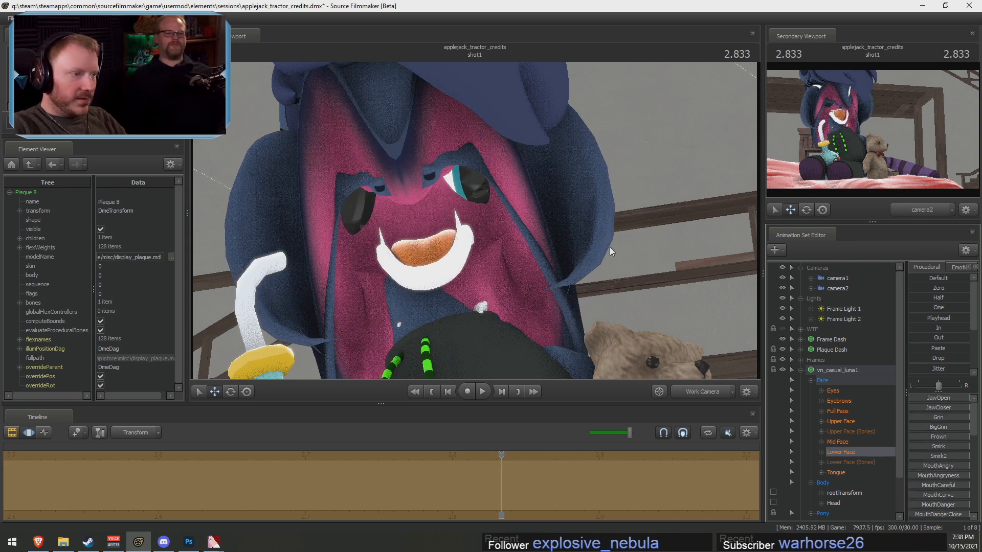
key(w)
drag(610, 248, 474, 221)
key(ctrl+z)
key(s)
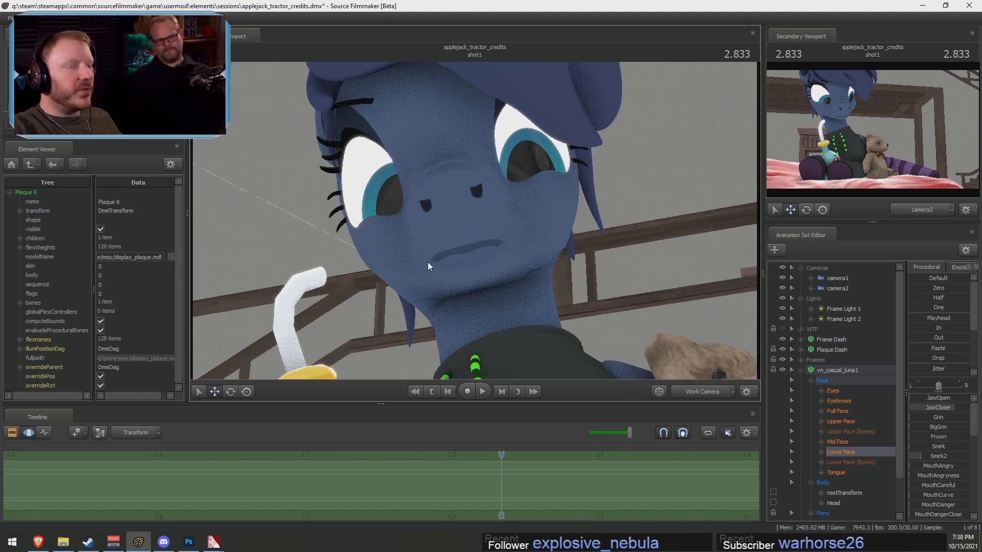
Try moving the pony's Jaw bone from the Lower Face (Bones) group downwards, and undo the move
click(820, 462)
click(843, 473)
drag(476, 255, 490, 334)
key(ctrl+z)
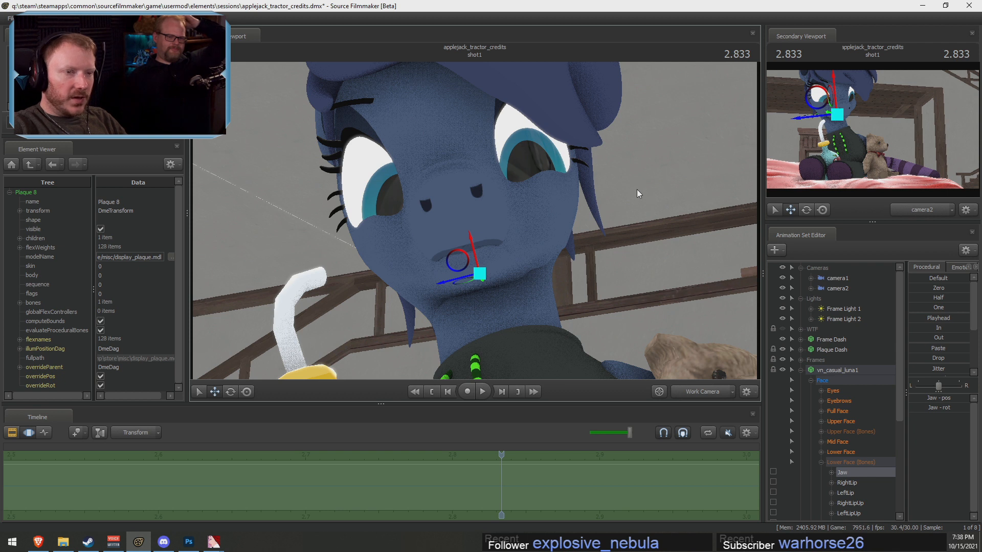
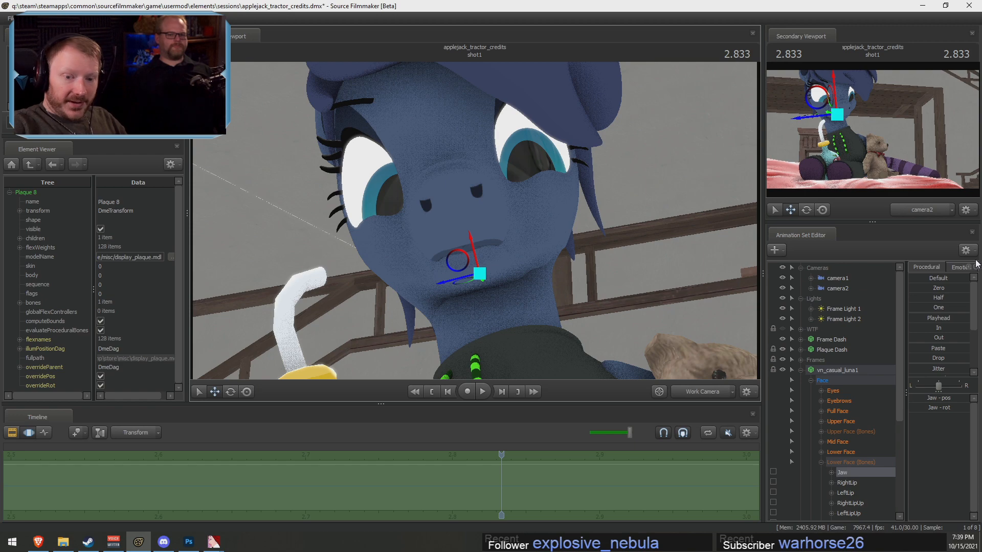
Examine the pony with her props from further back, and return the main viewport to camera2 in the Clip Editor
key(s)
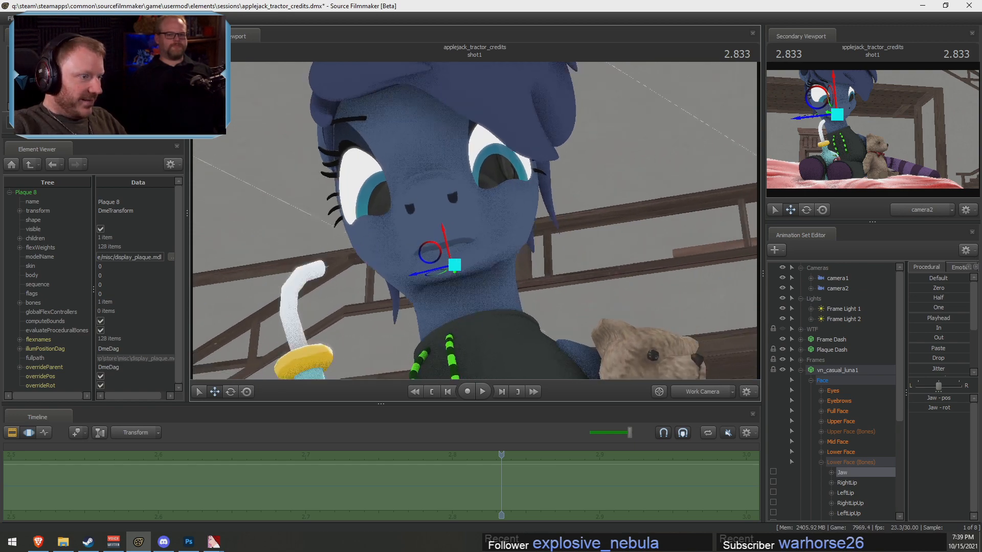
key(a)
drag(476, 223, 475, 223)
key(w)
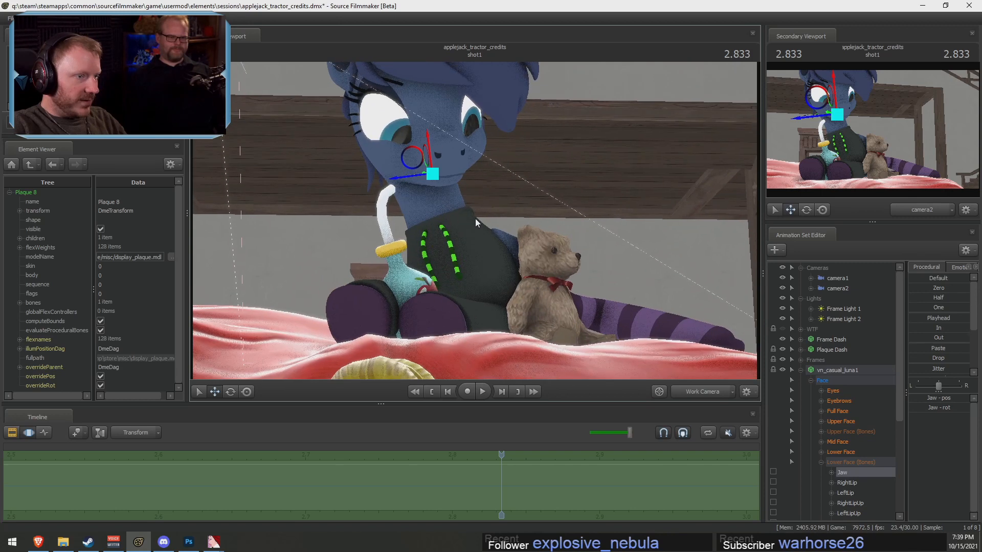
click(708, 390)
key(F2)
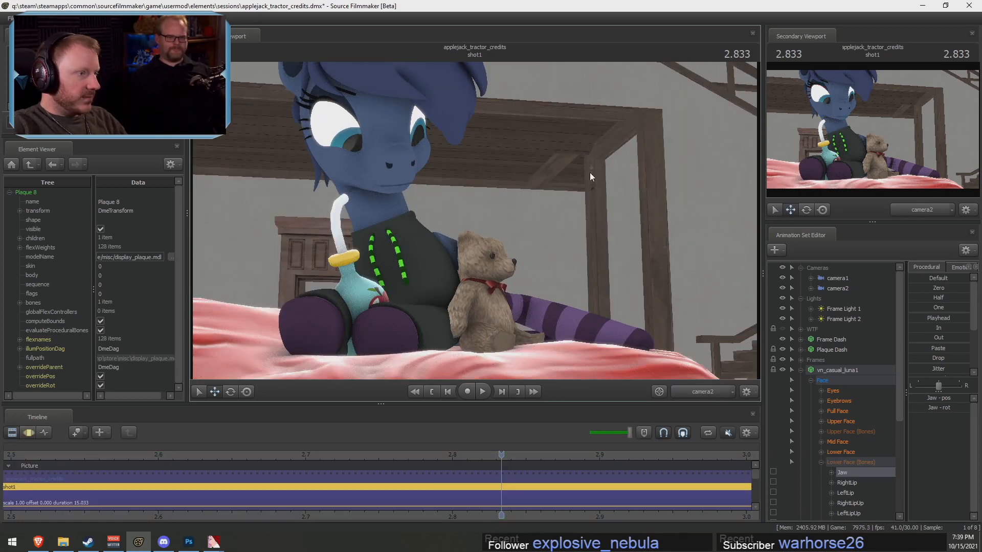
Adjust camera2's focal distance and increase its aperture to blur the background behind the pony
click(852, 288)
key(F3)
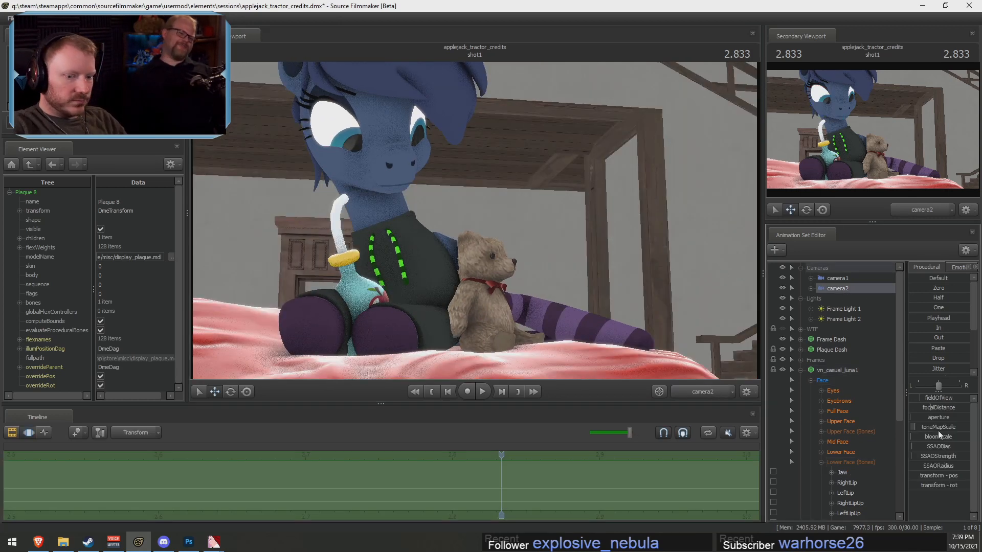
drag(938, 408, 938, 408)
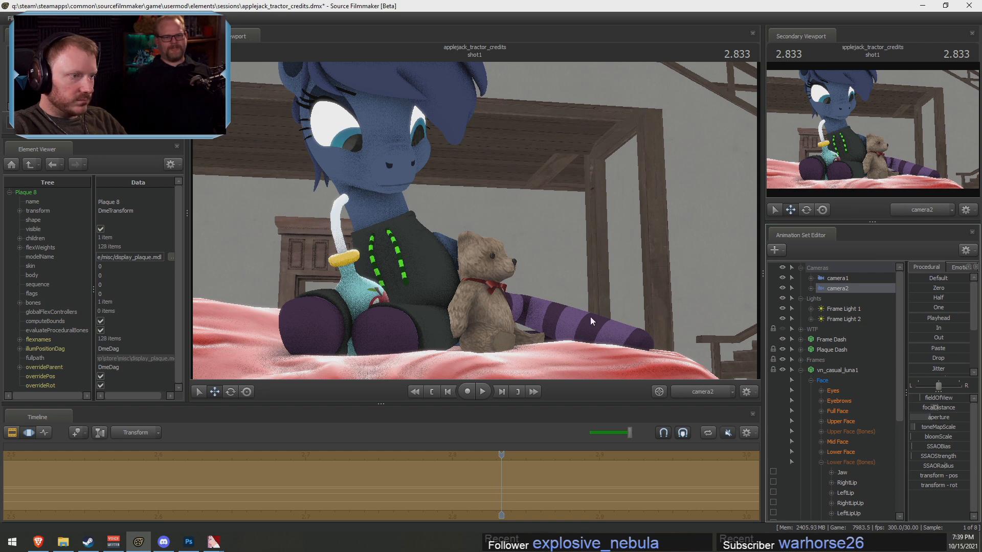
key(F2)
key(F3)
drag(930, 417, 946, 418)
key(F2)
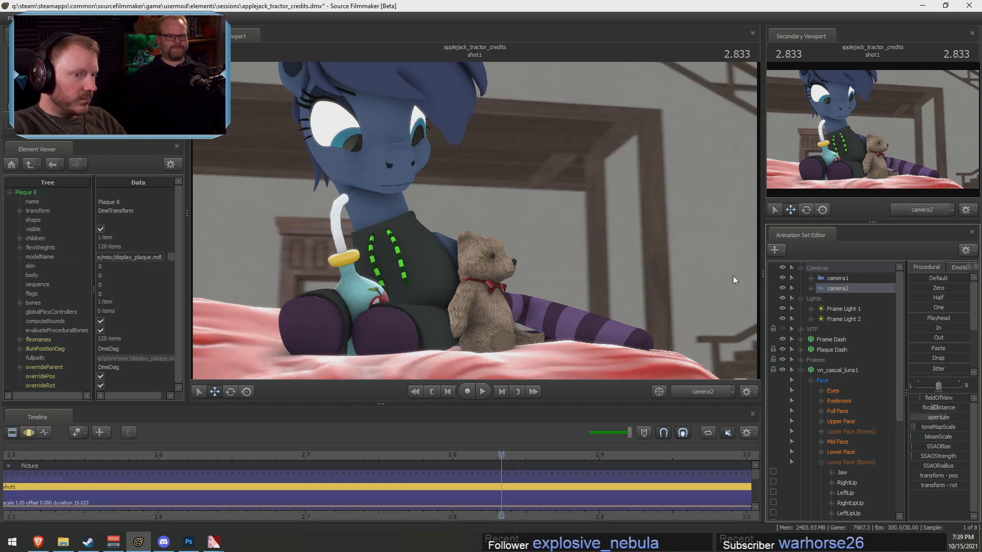
Collapse the Cameras, Lights and pony entries in the animation sets, and enable scene lighting in the viewport
click(801, 268)
click(800, 279)
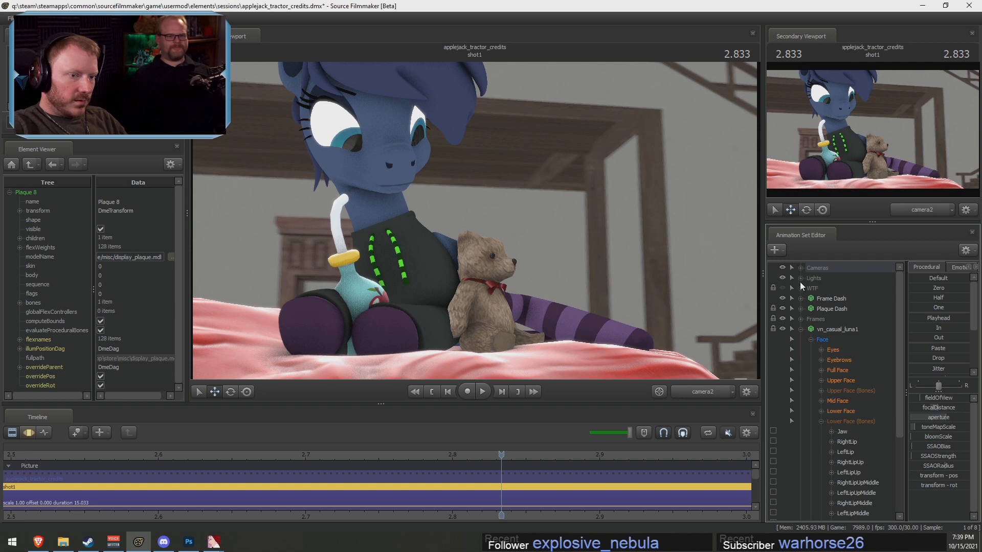
click(800, 329)
right_click(650, 233)
click(671, 263)
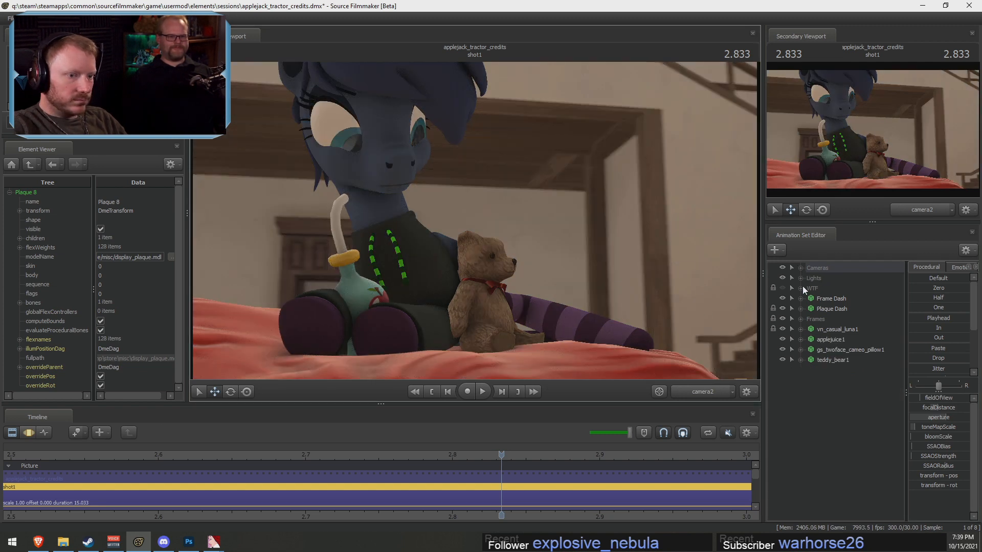
Create an animation set for a new light, and move it out of the Lights group to the end of the list
right_click(830, 392)
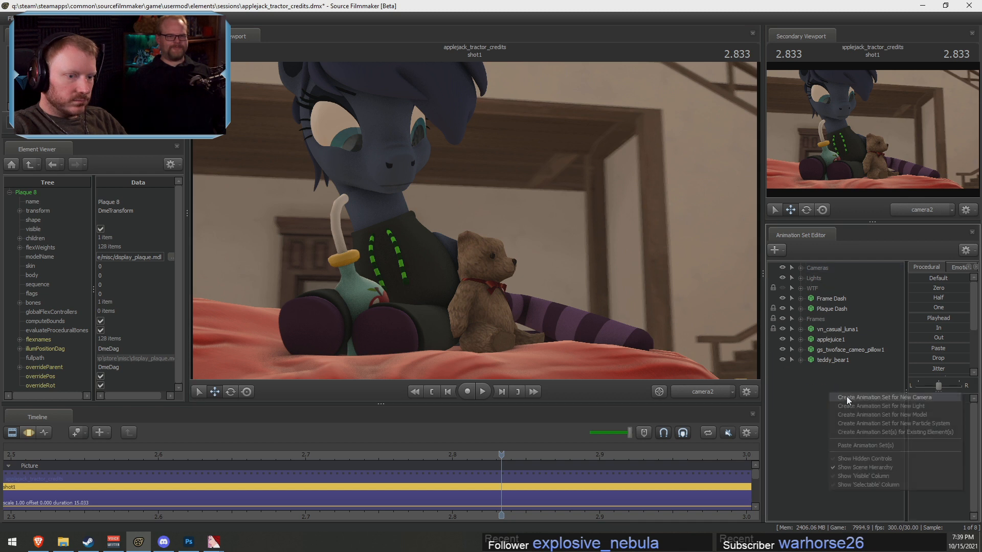
click(882, 406)
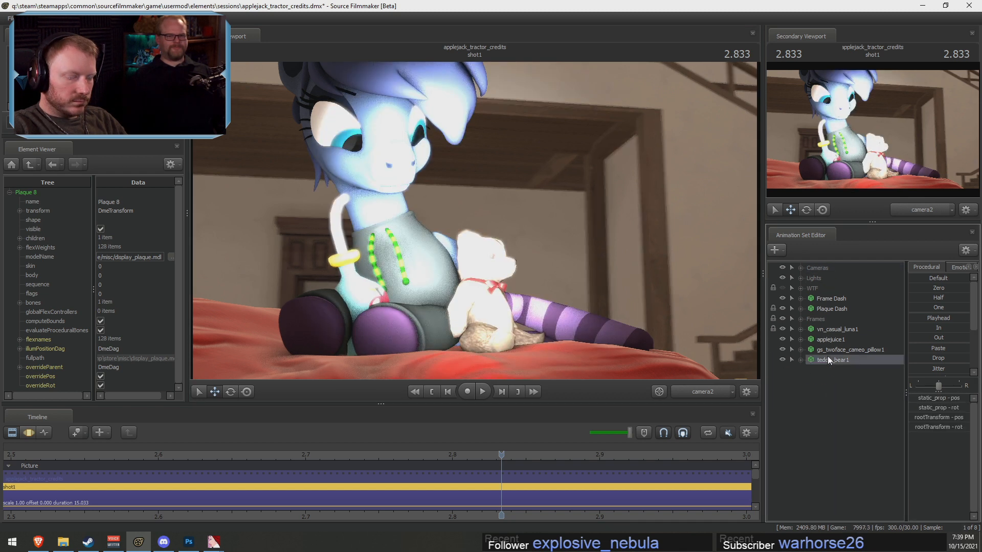
right_click(837, 386)
click(801, 279)
drag(833, 308, 834, 462)
click(800, 278)
click(823, 370)
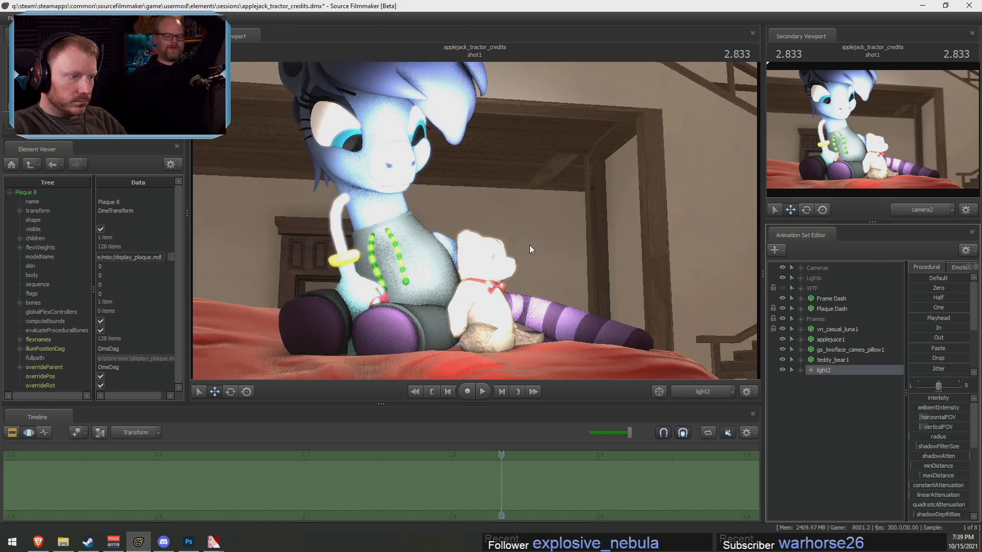
Reposition light2 by its own view so it shines from above and behind onto the pony and pillow
mouse_move(475, 221)
mouse_down()
mouse_move(404, 222)
mouse_move(414, 255)
mouse_move(384, 266)
mouse_move(363, 238)
mouse_move(478, 220)
mouse_up()
key(s)
key(F2)
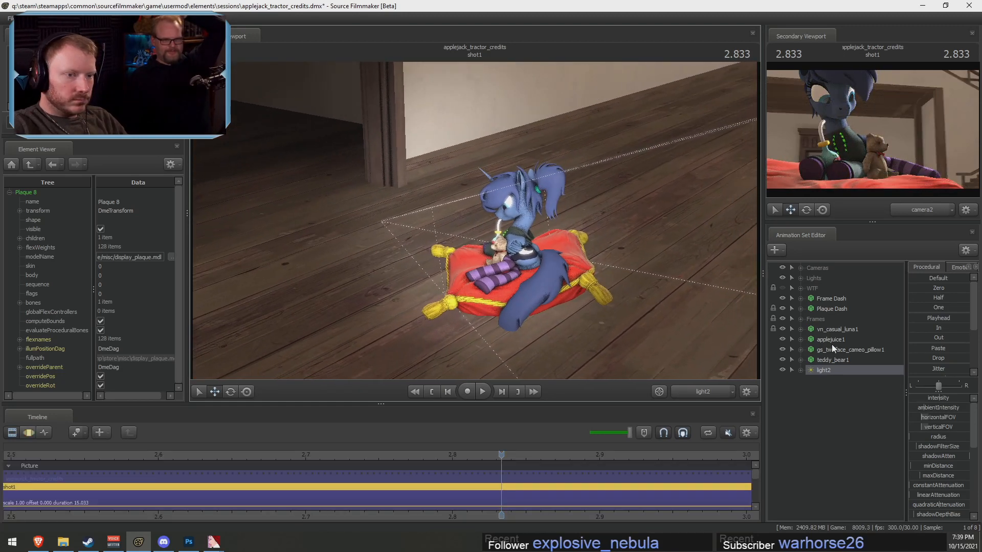
key(F3)
drag(652, 244, 578, 232)
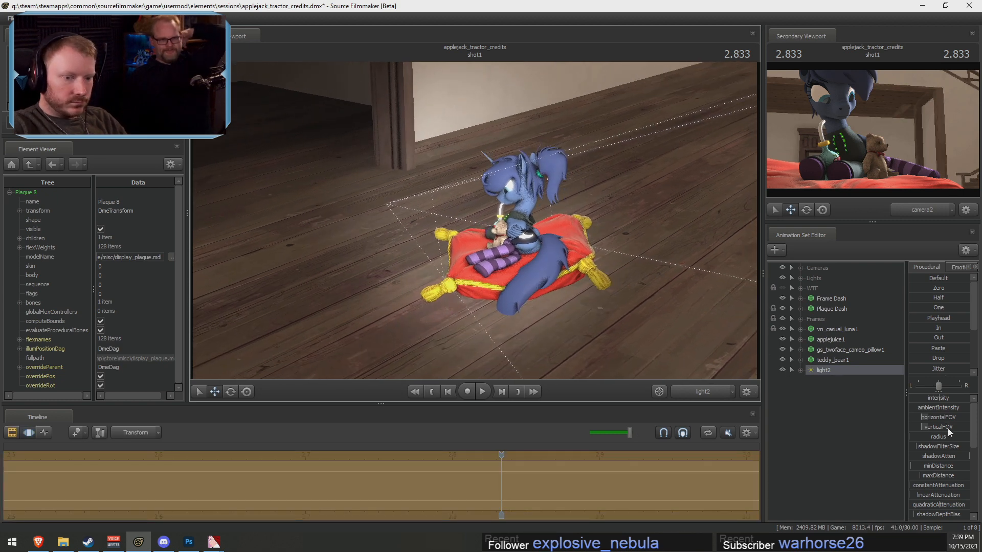
Shift light2's colour toward blue by lowering its warm colour values, and paste a copy of it as another light
scroll(947, 432, down, 6)
drag(953, 477, 924, 466)
right_click(826, 376)
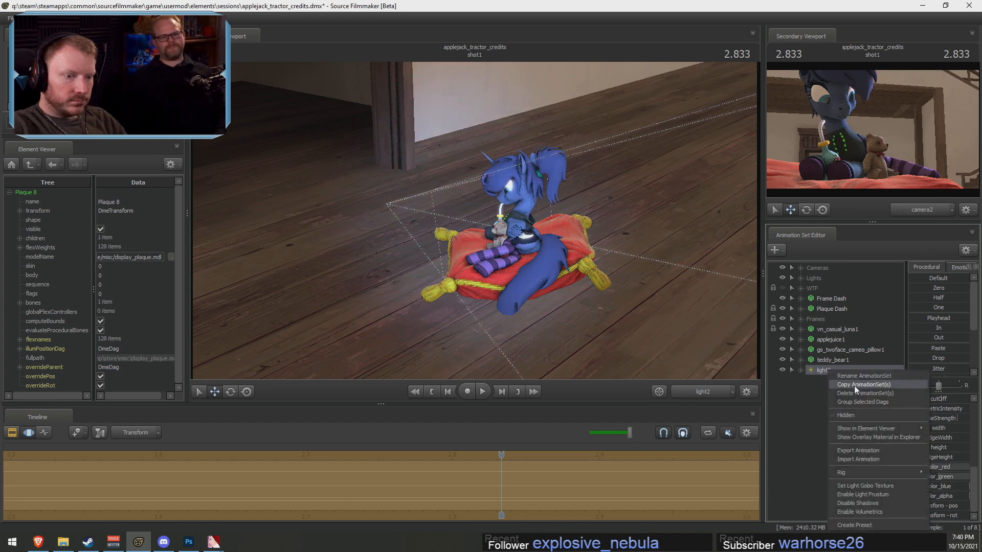
click(854, 385)
right_click(840, 413)
click(866, 458)
click(823, 380)
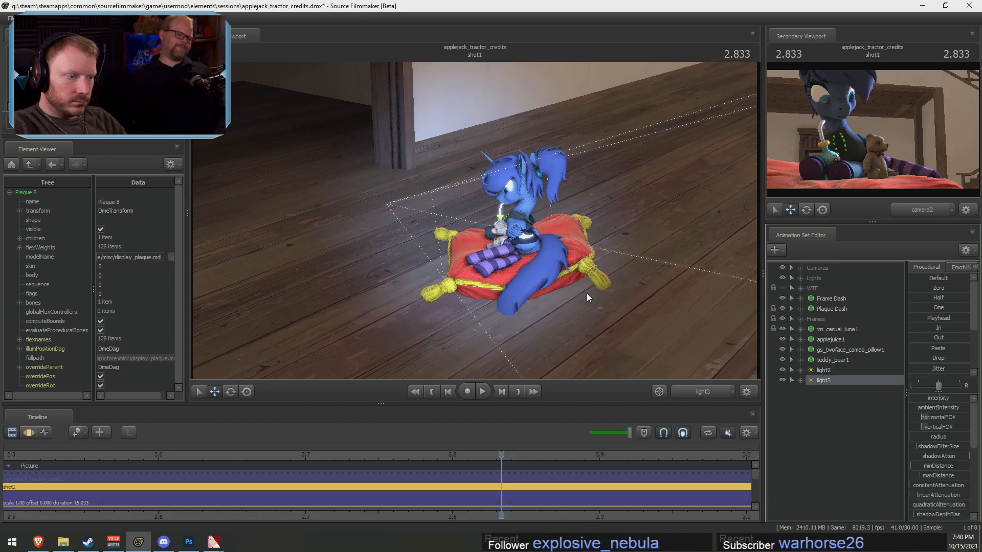
Reposition light3 by its own view so it shines from a different side of the pony, and return the viewport to camera2
click(537, 275)
click(488, 284)
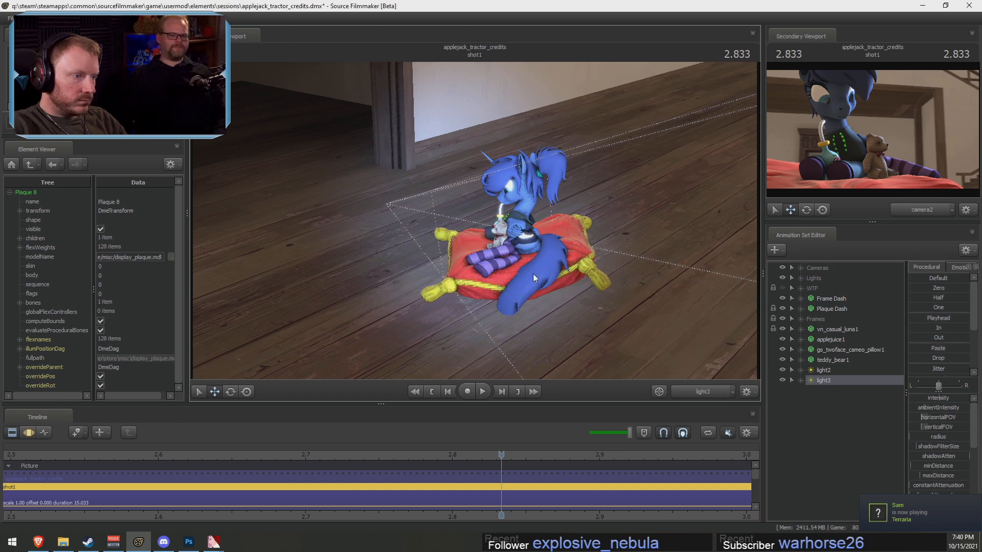
key(F3)
key(a)
drag(533, 274, 666, 267)
key(F2)
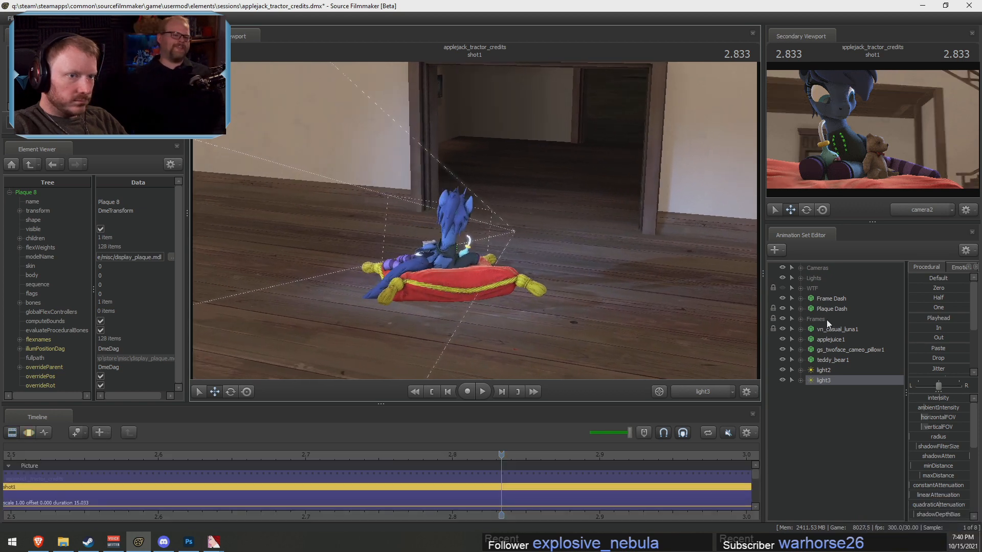
click(703, 393)
click(701, 394)
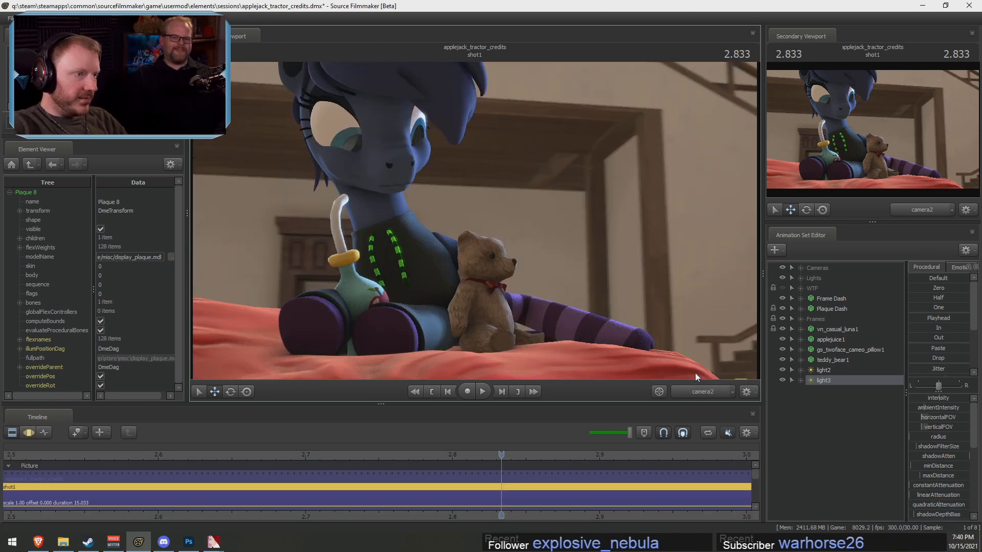
Create an animation set for a new model using the dasmatze greenscreenpanels 1024.mdl, found with the filter 1024
click(815, 419)
right_click(817, 413)
click(871, 436)
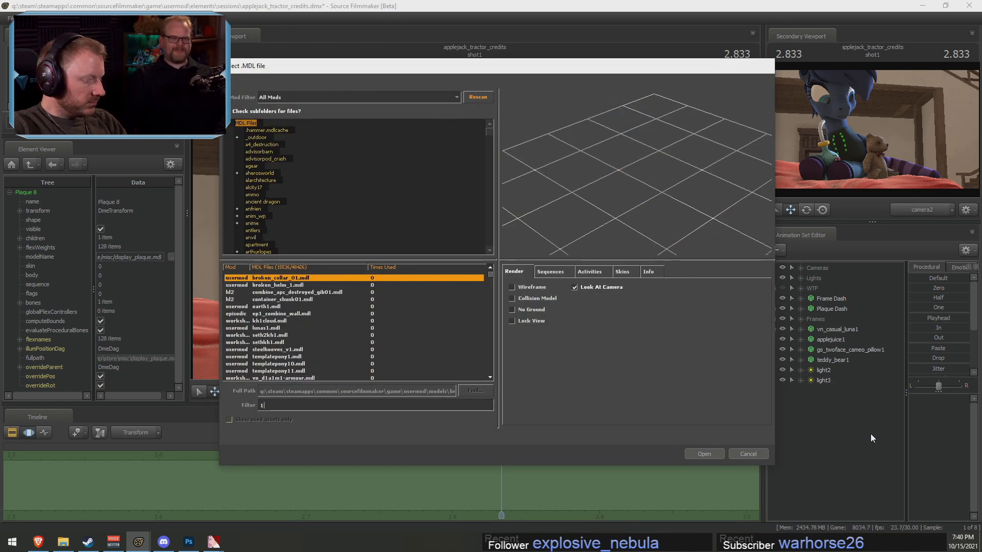
text(1024)
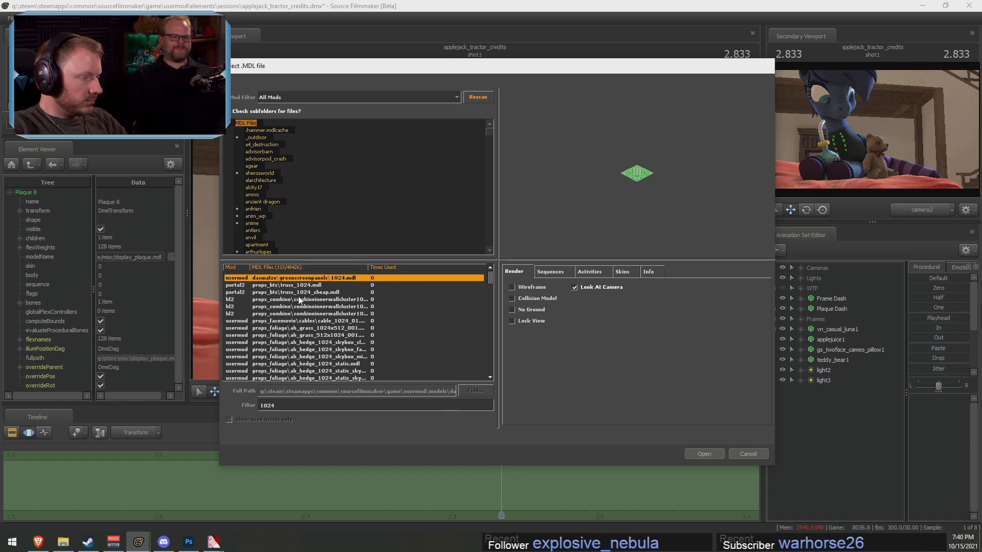
click(705, 454)
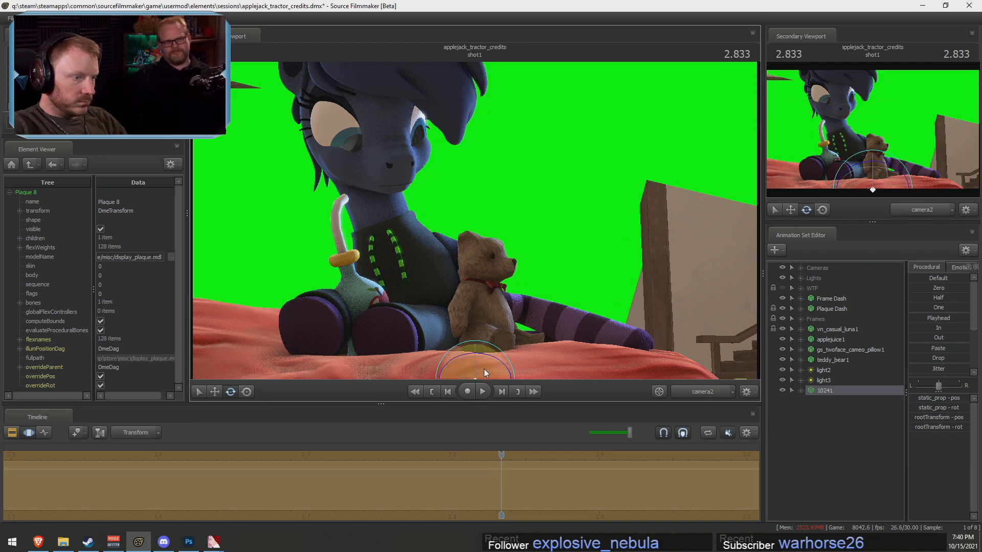
Rotate the green screen panel upright and move it behind the pony as a backdrop
drag(486, 373, 485, 381)
click(712, 392)
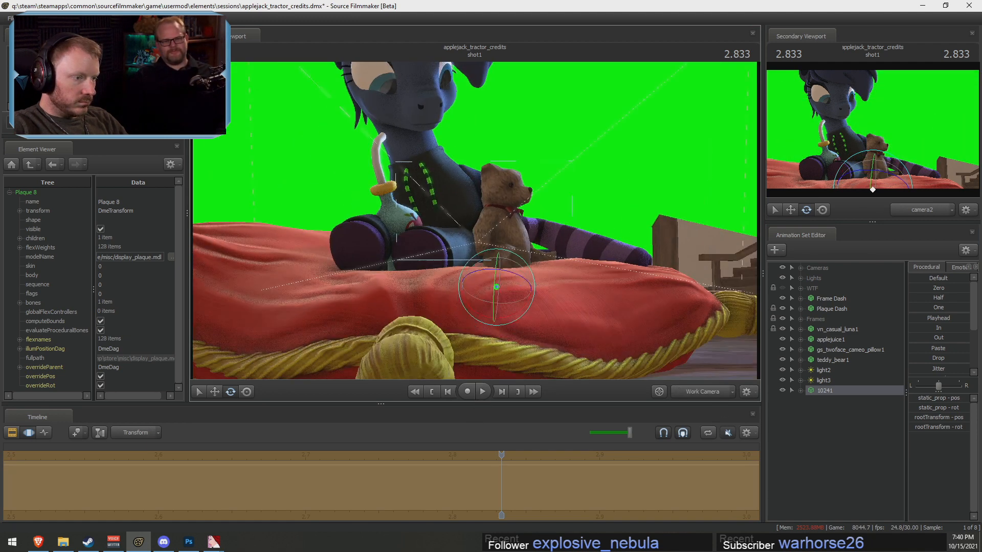
key(s)
key(f)
key(w)
drag(556, 272, 556, 274)
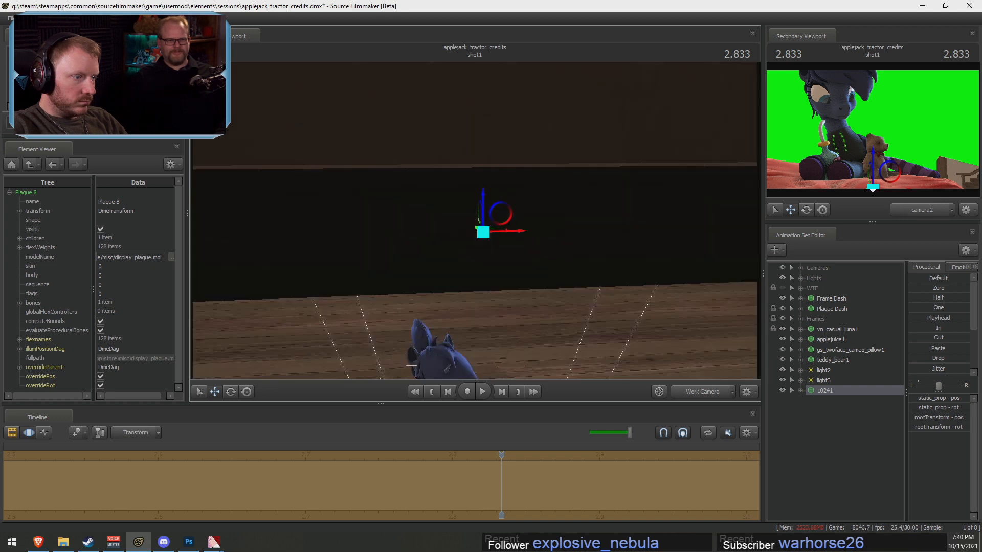
alt+drag(481, 225, 504, 263)
Try an orange-brown skin on the backdrop panel and change it to the black skin
click(845, 391)
right_click(852, 403)
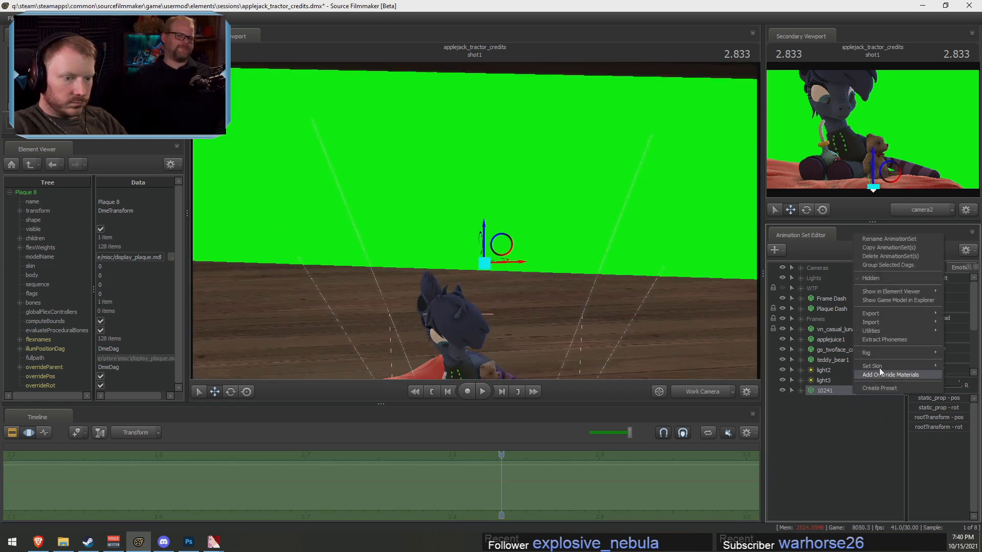
mouse_move(877, 365)
click(958, 392)
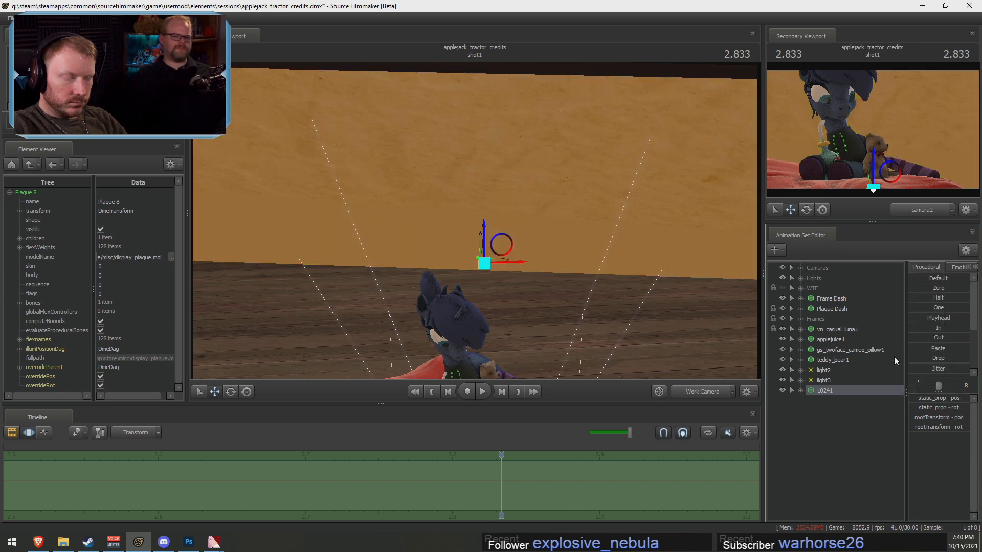
right_click(837, 393)
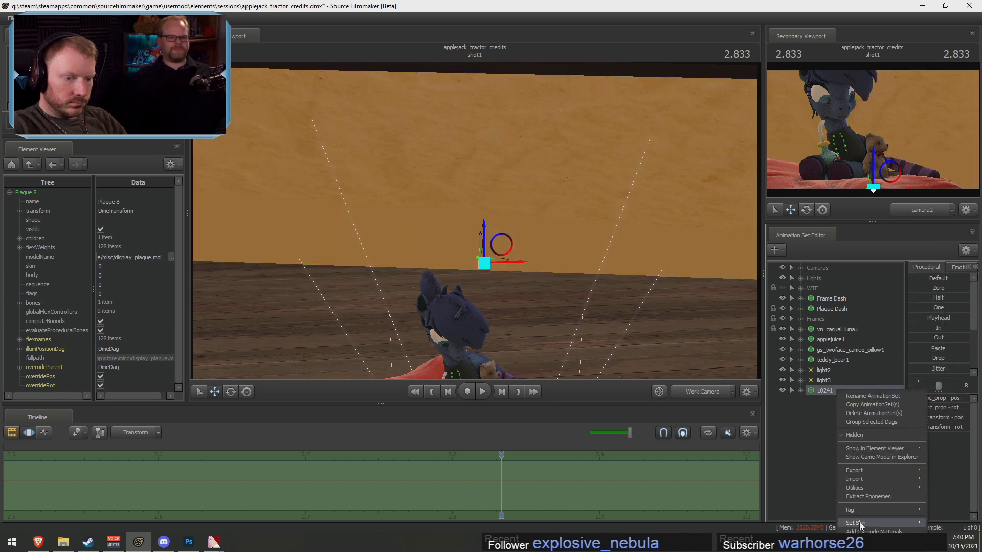
click(936, 529)
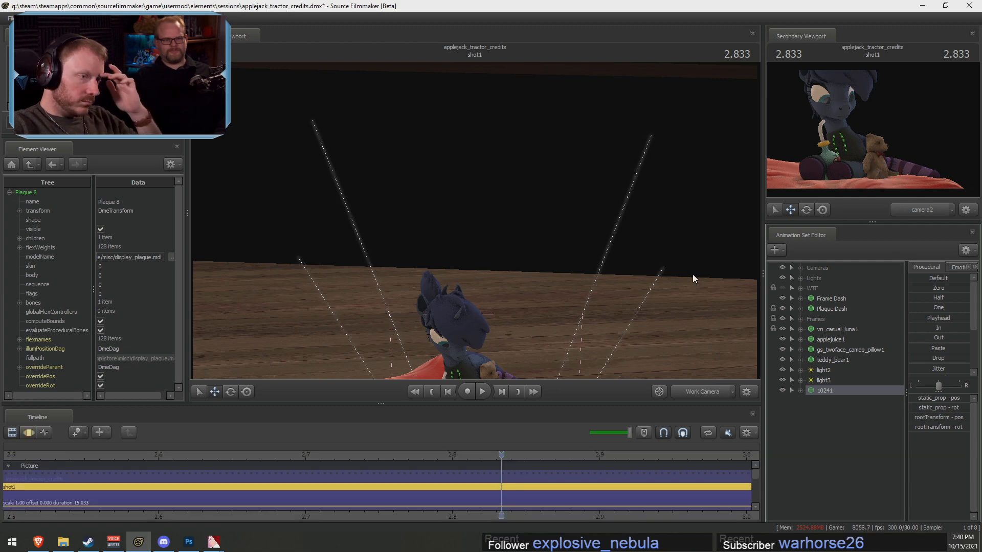
Check the black backdrop around the pony and delete the panel's animation set
key(s)
mouse_move(474, 221)
mouse_down()
mouse_move(474, 266)
mouse_move(475, 220)
mouse_up()
key(F3)
key(F2)
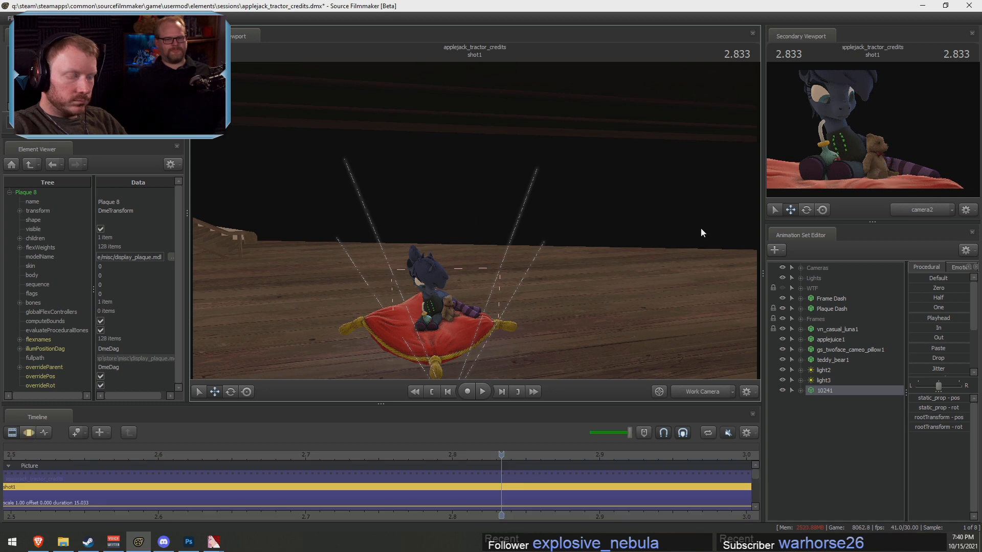
right_click(554, 223)
click(477, 221)
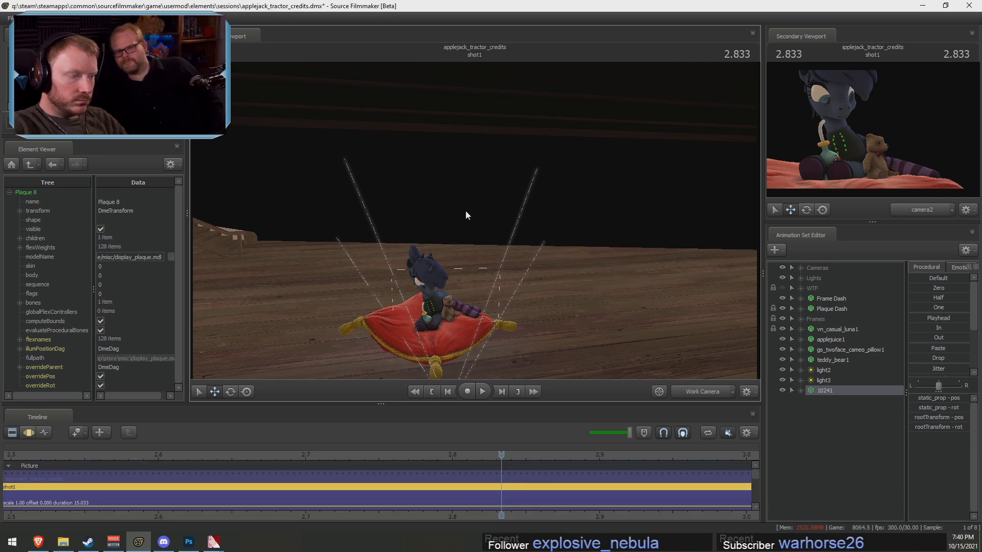
right_click(832, 391)
click(850, 412)
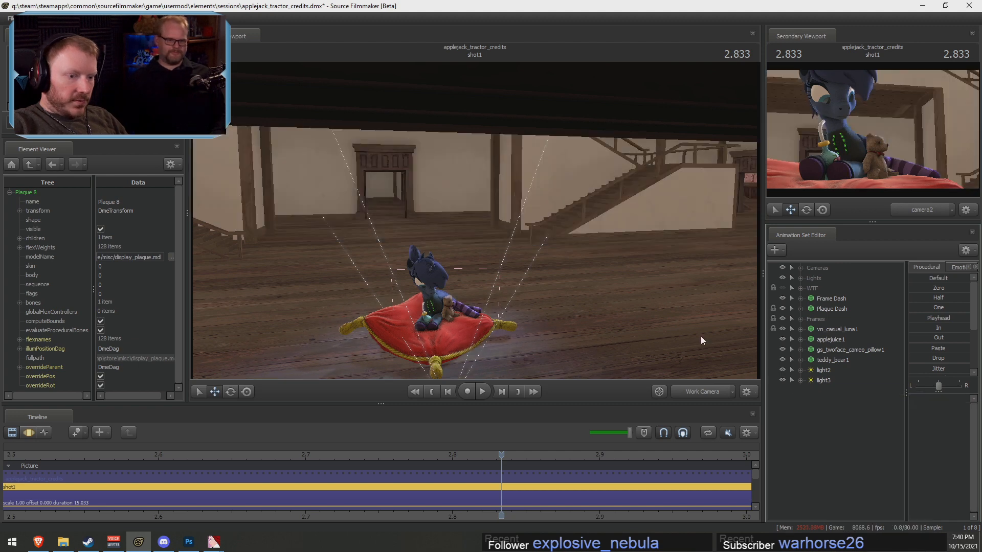
Unload the manor map and try to load a void map in its place
right_click(416, 149)
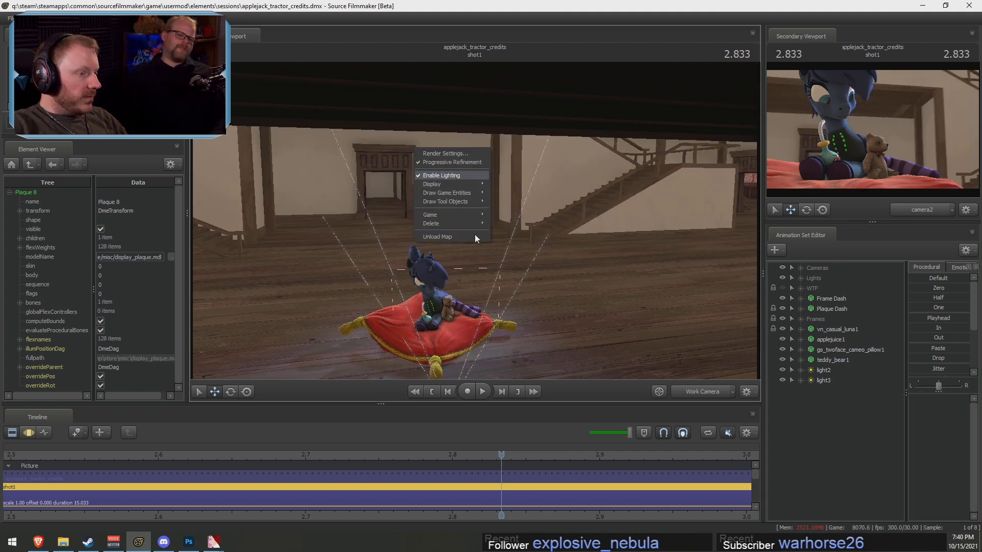
click(458, 238)
right_click(471, 225)
click(502, 308)
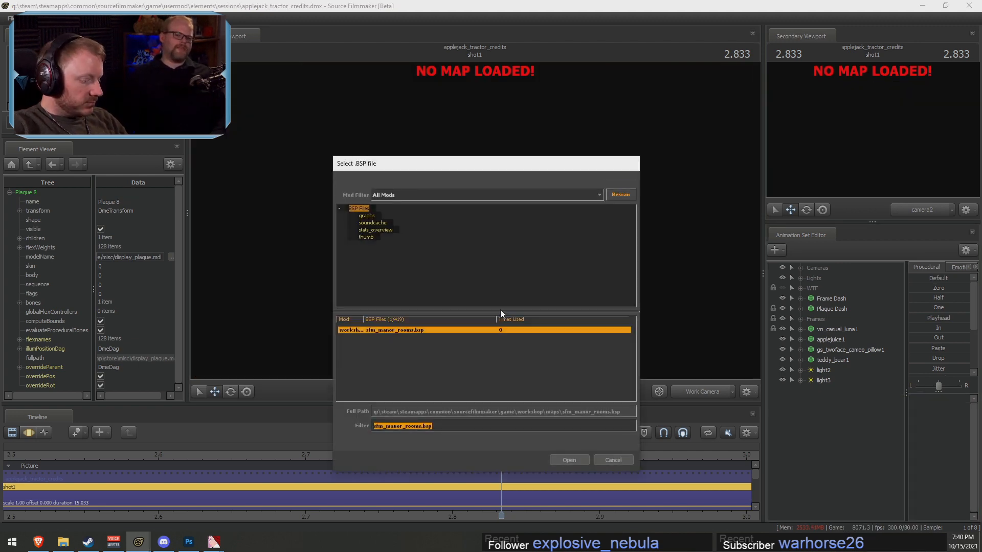
text(void)
key(Return)
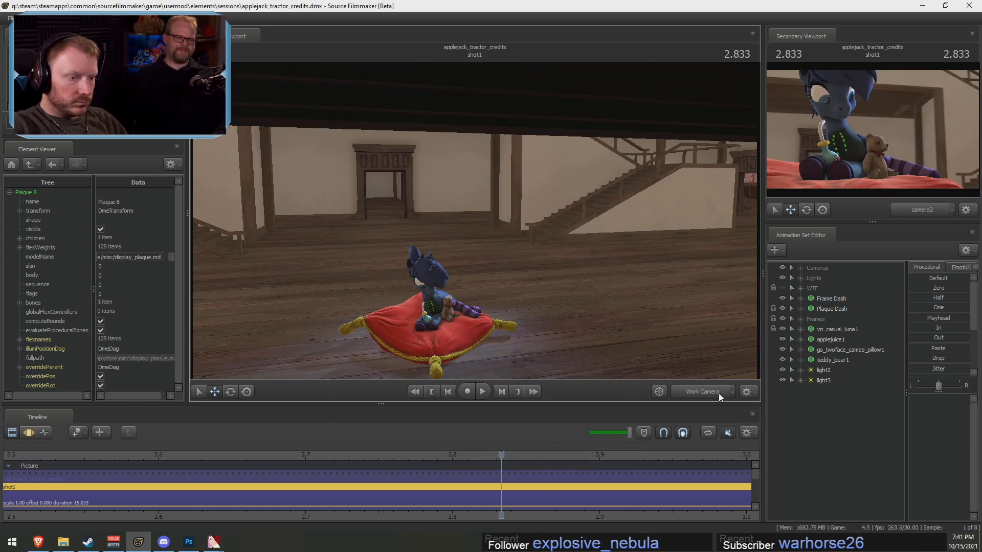
Switch the primary viewport to camera2 and disable scene lighting
click(719, 394)
right_click(542, 246)
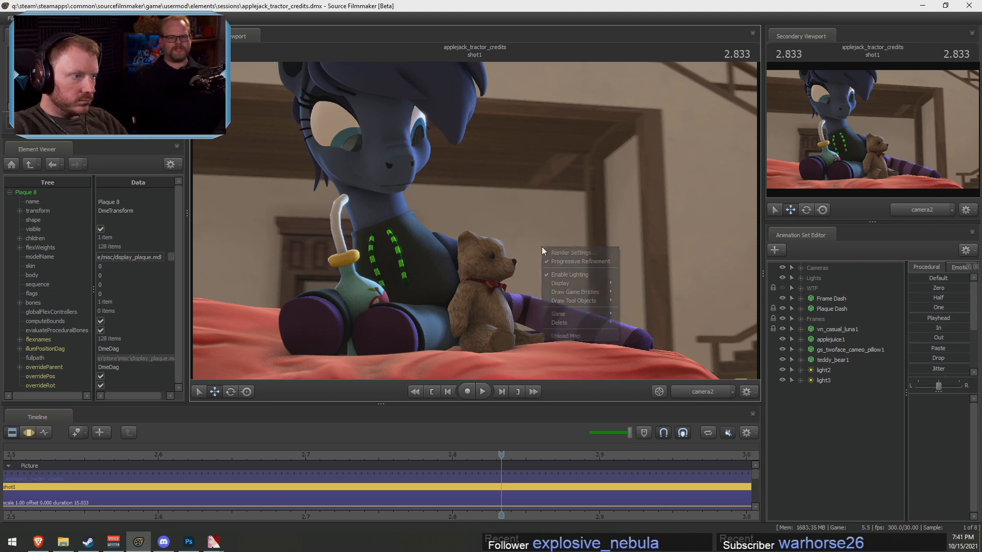
click(589, 280)
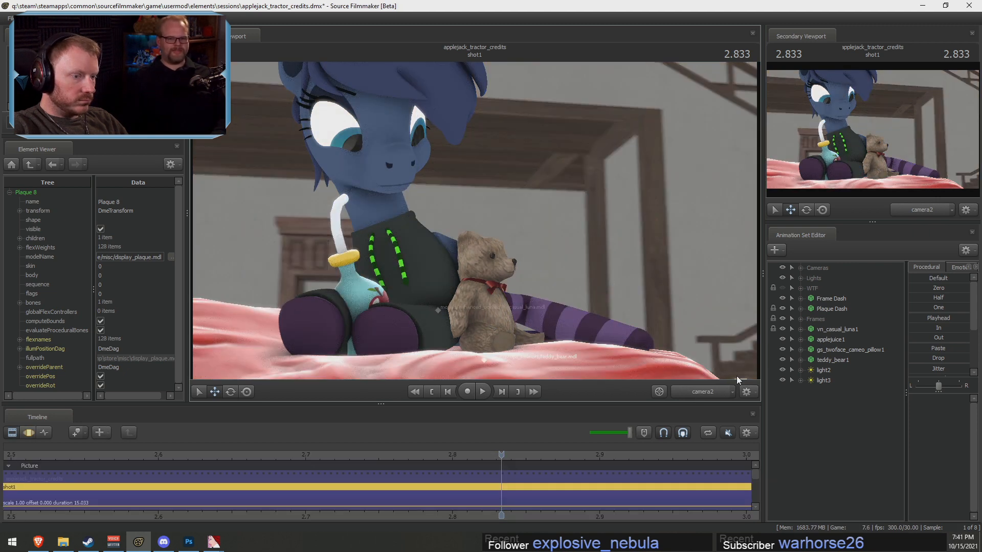
Unload the current map from the session while viewing through the Work Camera
click(707, 393)
drag(669, 333, 749, 353)
key(s)
drag(460, 230, 475, 220)
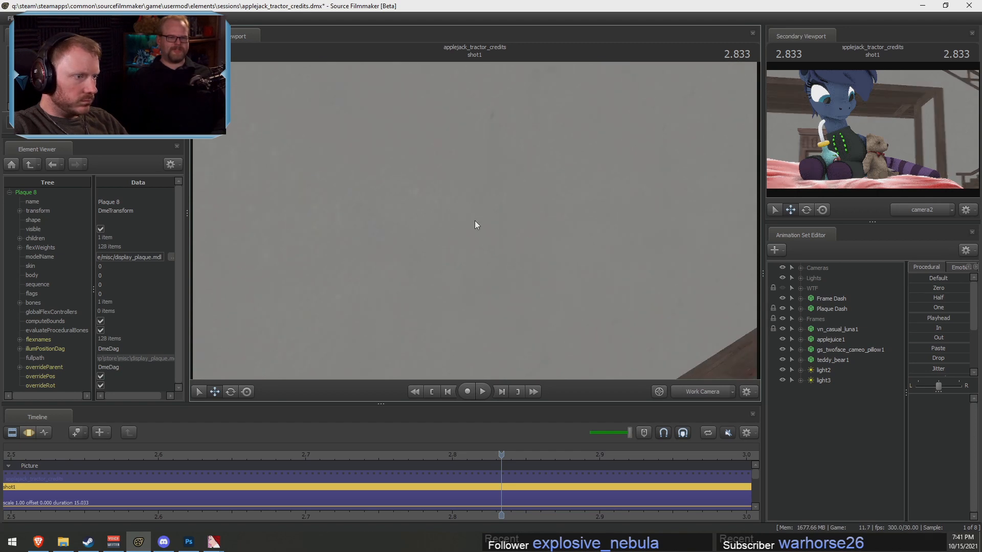
right_click(474, 219)
click(500, 309)
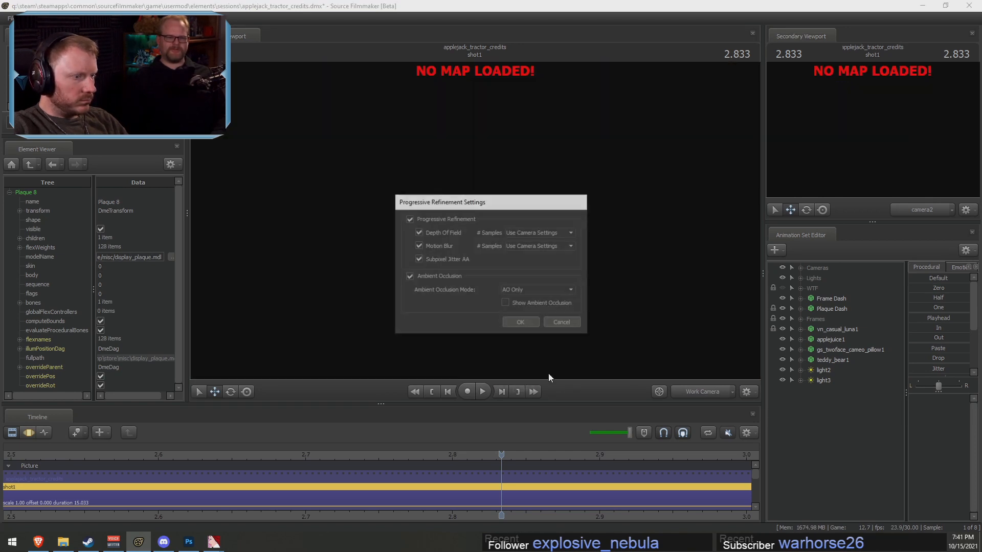
click(558, 322)
Load a void map, filtering the map files by void
right_click(558, 306)
click(580, 394)
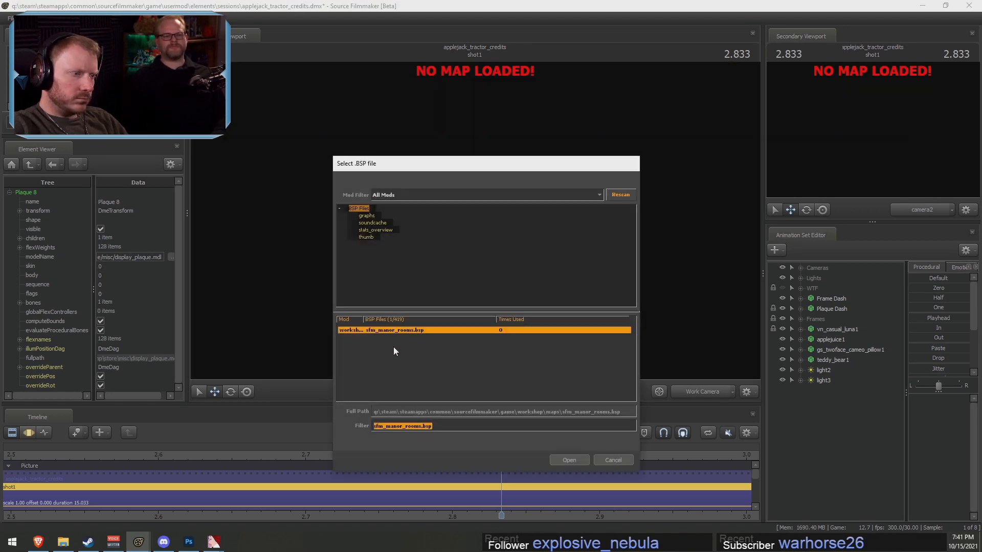
text(voi)
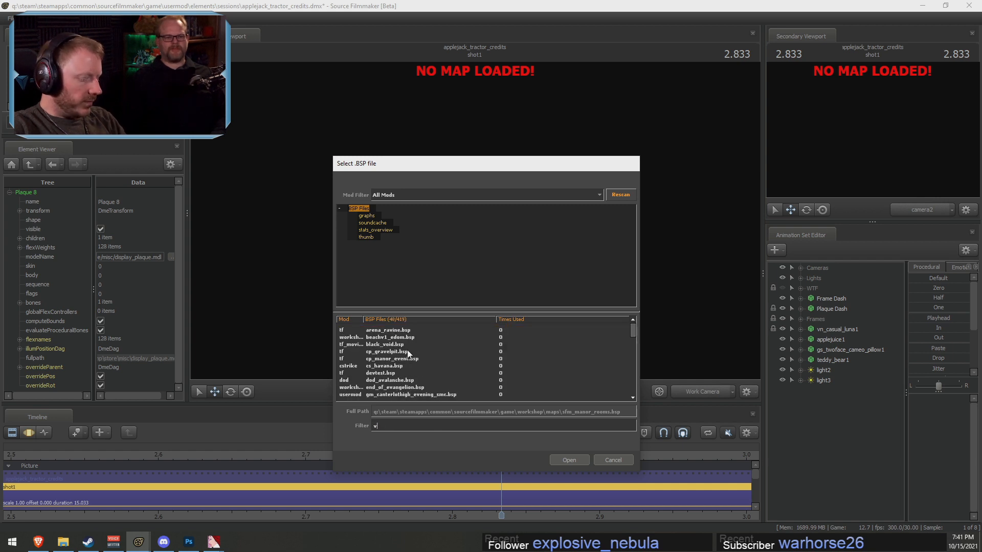
text(d)
double_click(416, 358)
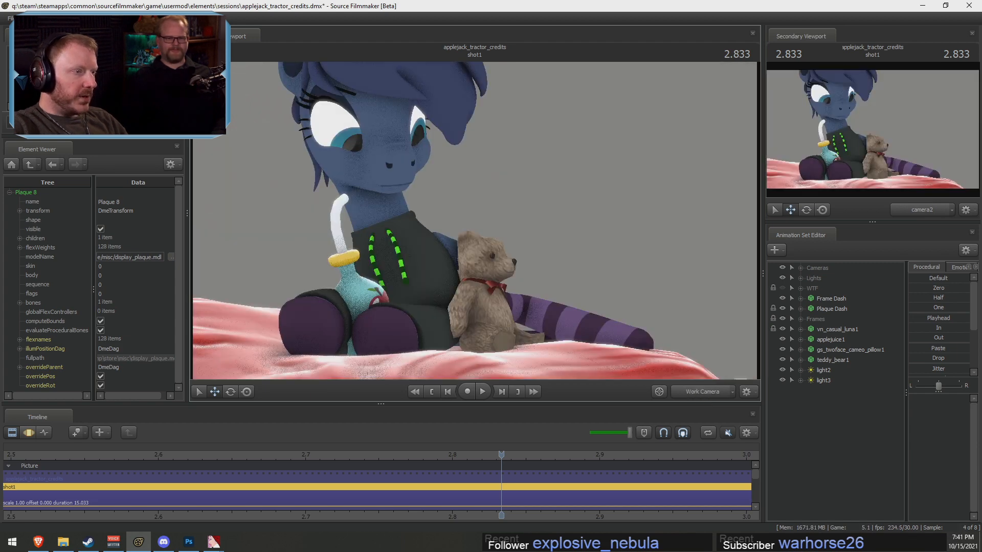
Start creating an animation set for a new particle system
drag(463, 220, 474, 220)
key(s)
key(z)
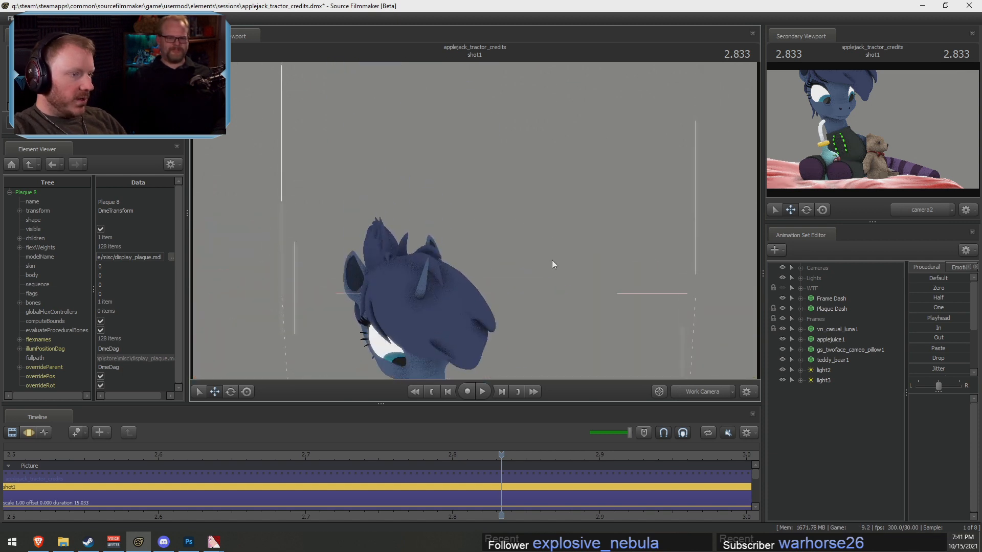
key(x)
drag(552, 261, 474, 220)
right_click(835, 428)
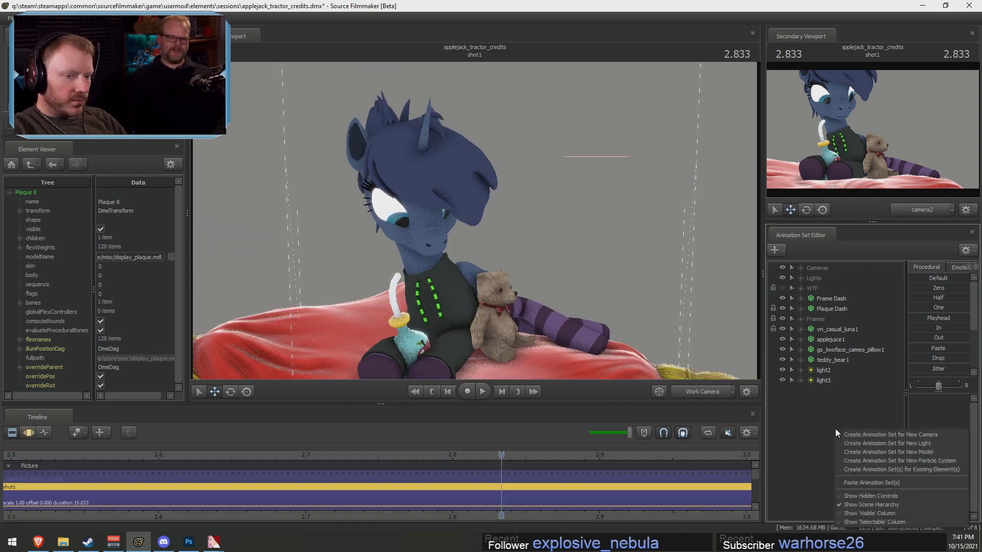
click(879, 458)
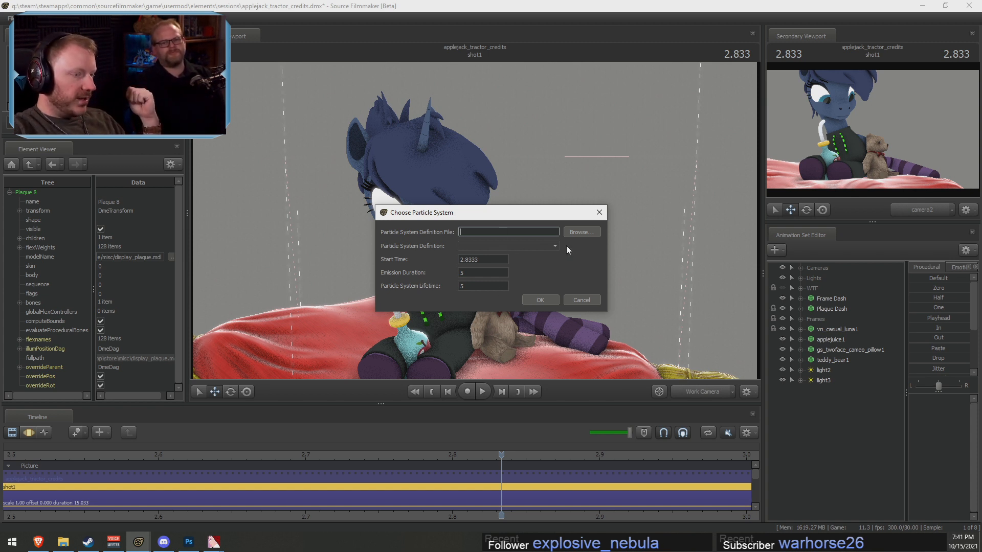
Create a star_wall particle system from stars.pcf in the usermod particles folder, keeping the 5-second emission duration and lifetime
click(577, 232)
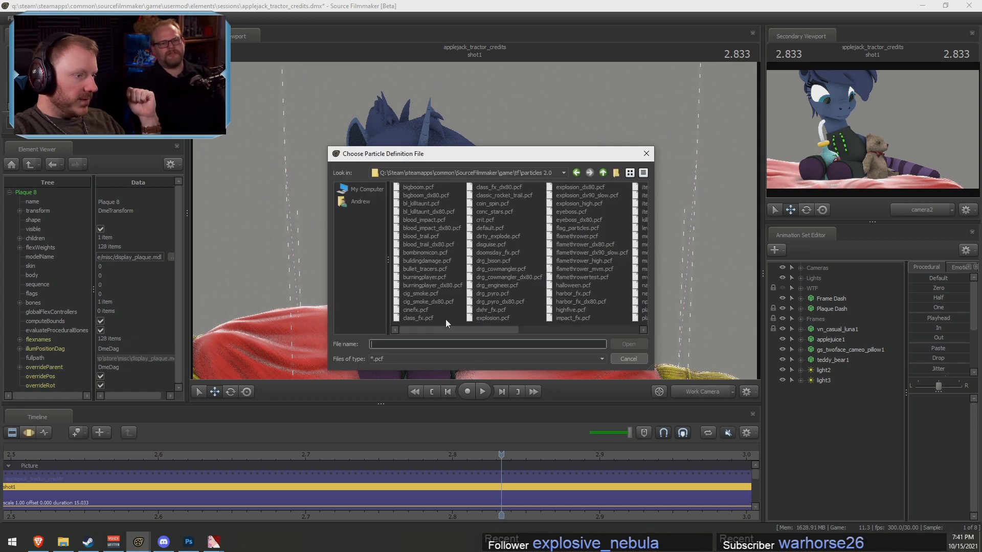
click(603, 173)
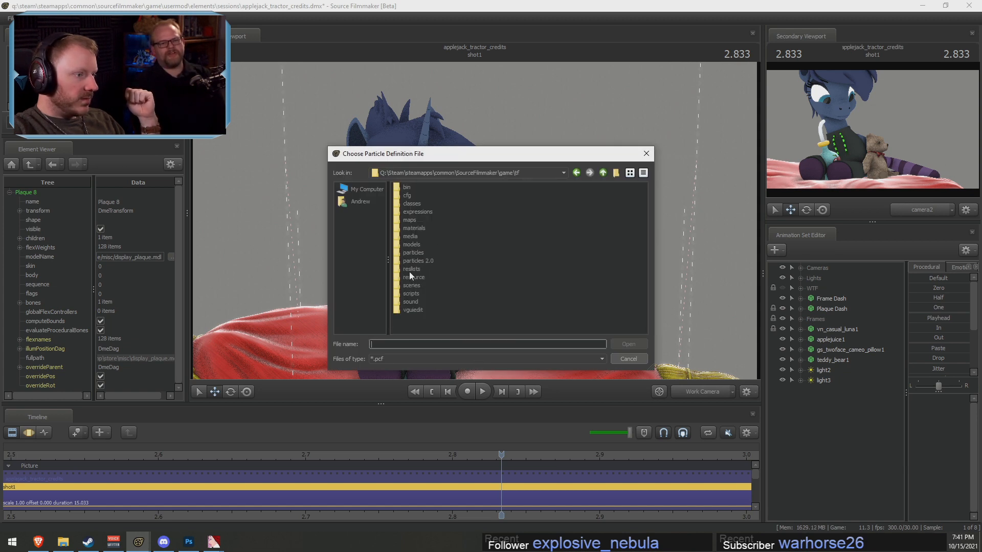
double_click(417, 260)
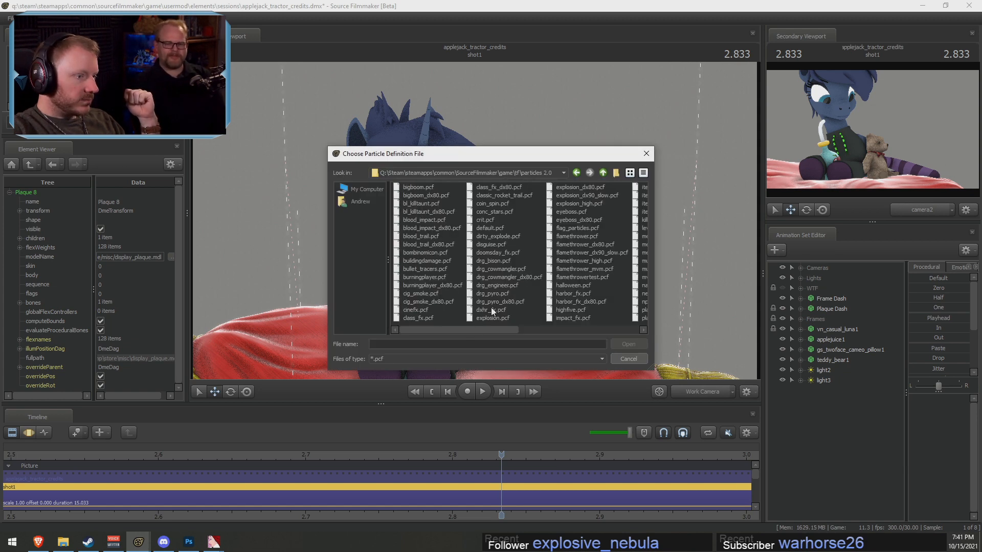
click(603, 173)
click(604, 172)
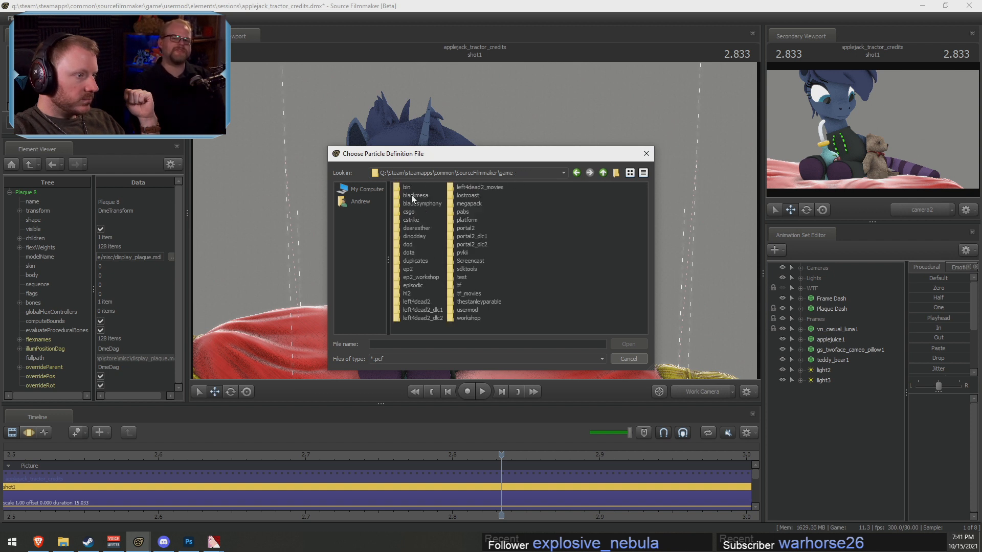
double_click(466, 310)
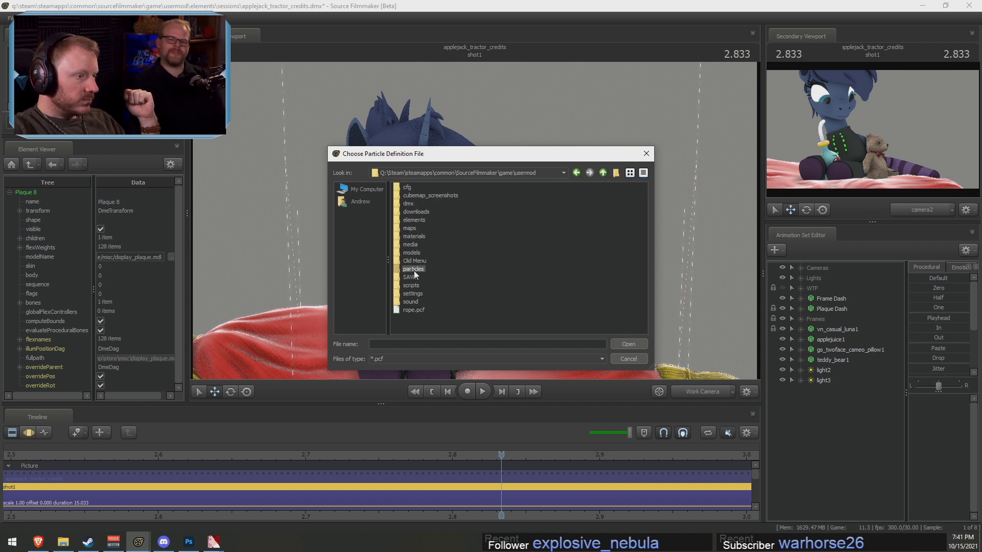
double_click(413, 271)
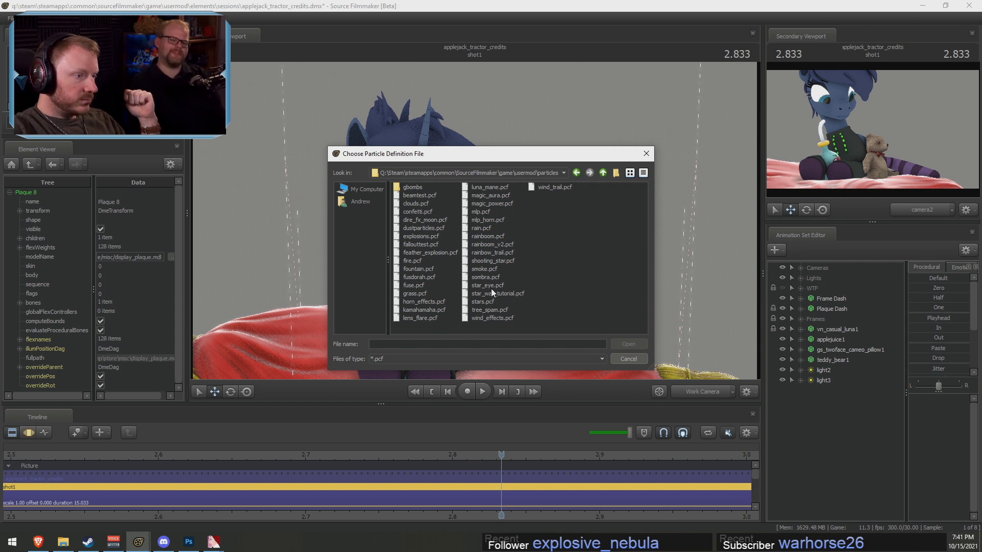
double_click(489, 302)
click(504, 246)
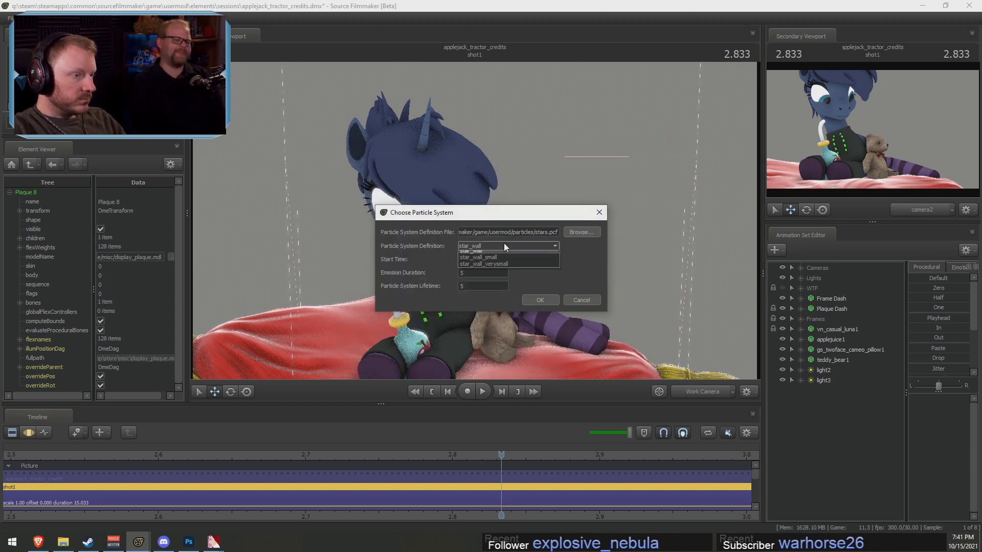
click(493, 253)
click(539, 300)
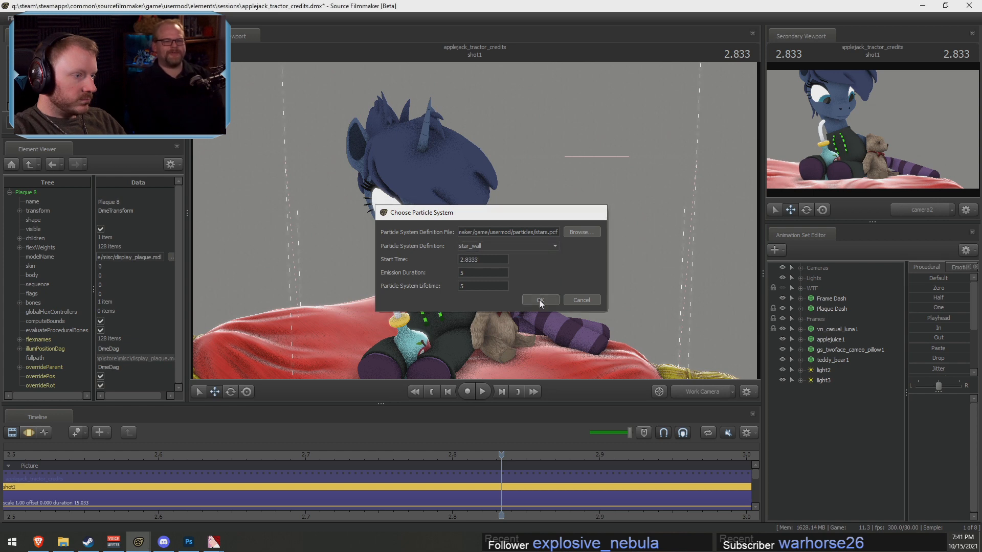
Set the start time of the star_wall1 particle system to 0
click(698, 390)
click(644, 308)
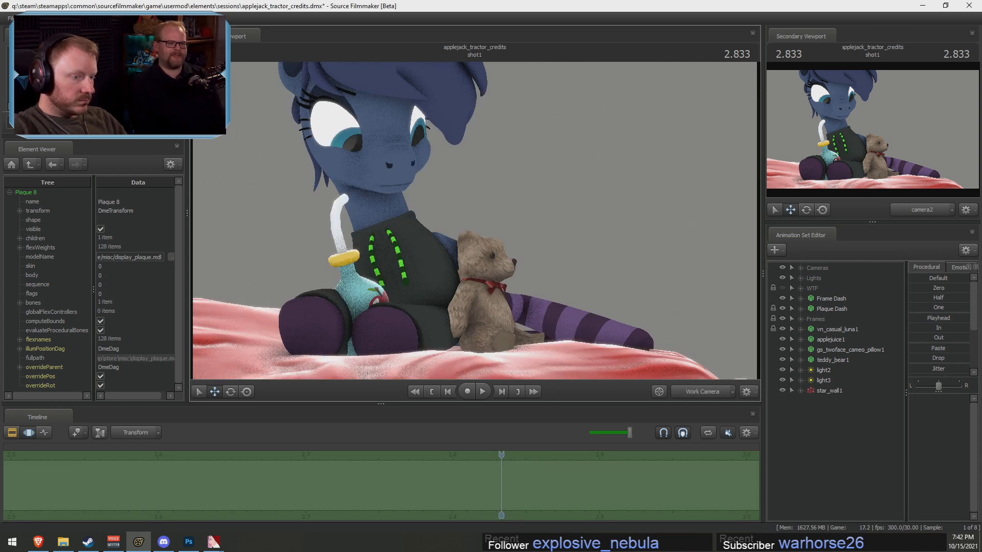
click(683, 393)
drag(483, 242, 532, 270)
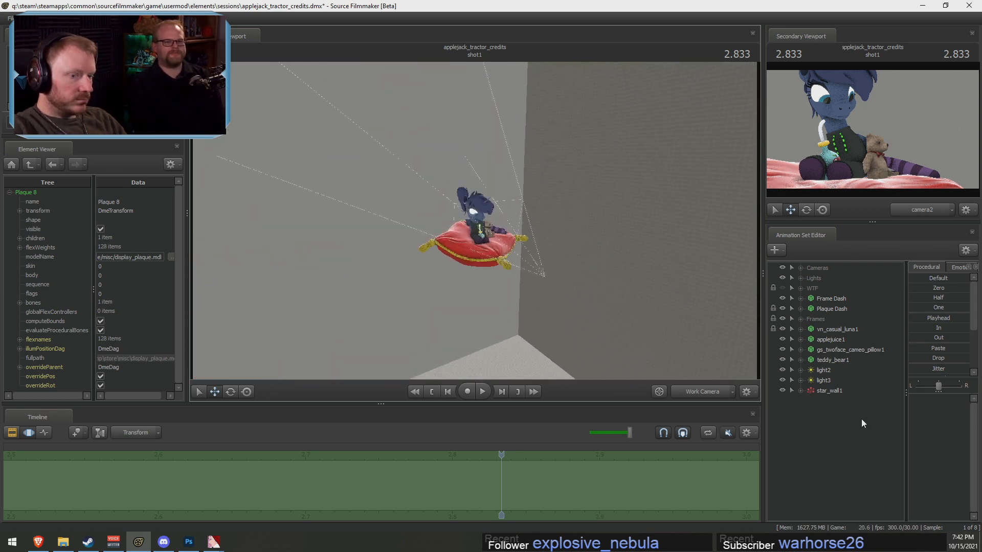
key(F2)
click(835, 393)
key(F3)
key(F2)
scroll(498, 462, down, 6)
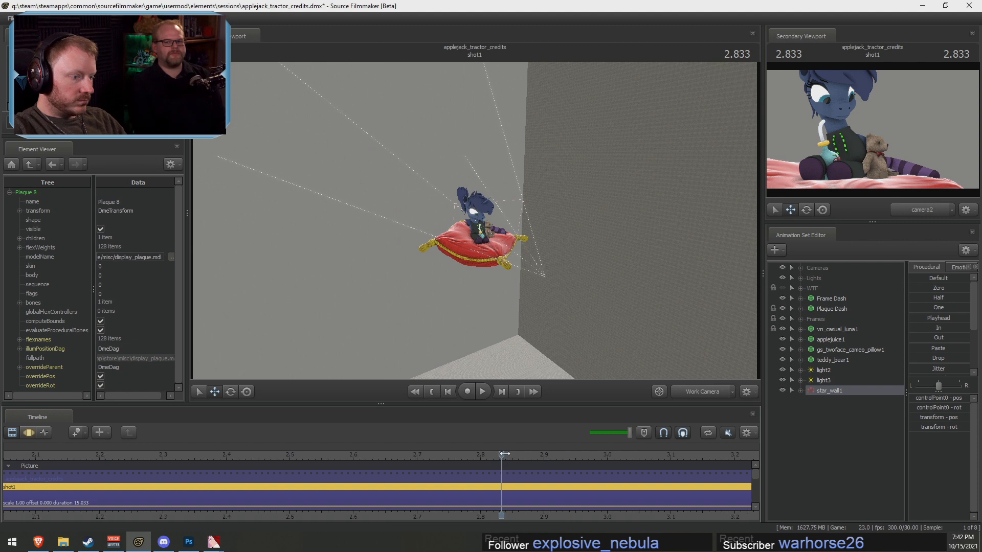
right_click(850, 393)
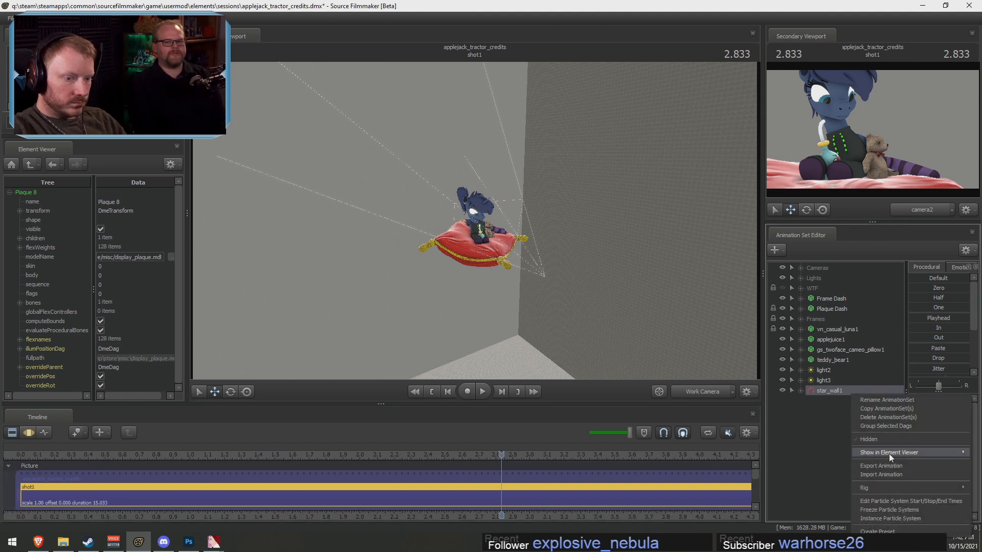
click(886, 501)
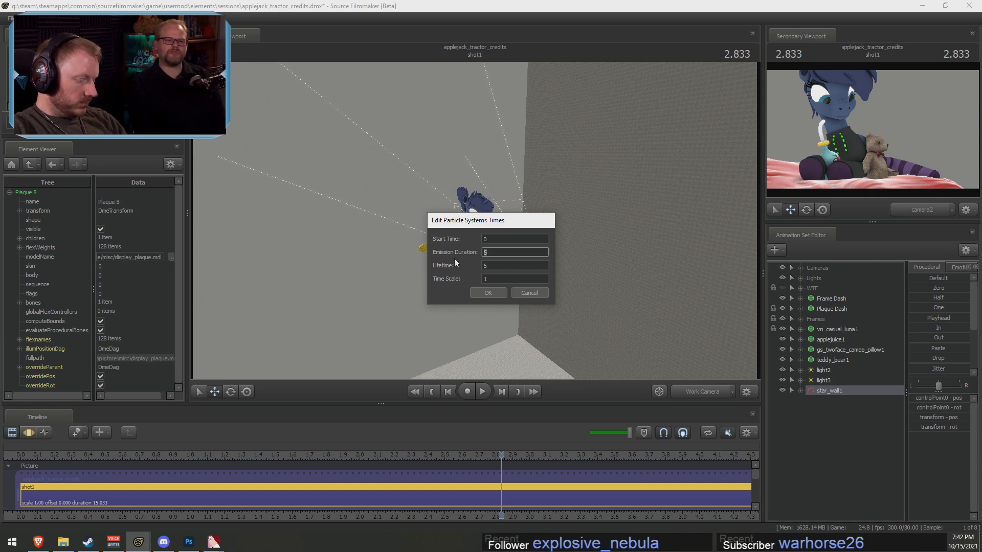
click(488, 294)
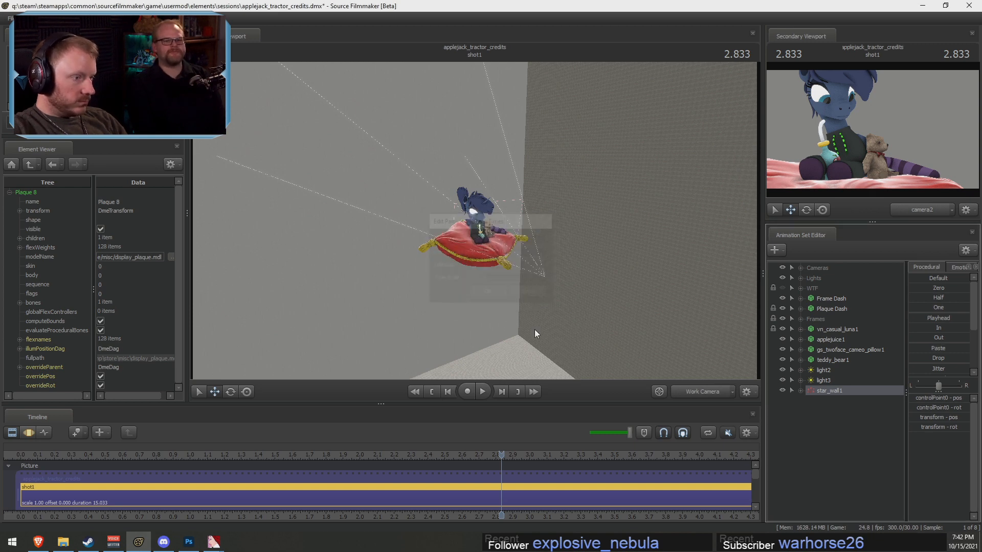
Rotate and move the star wall behind the pony with the whole shot's time range selected
double_click(543, 475)
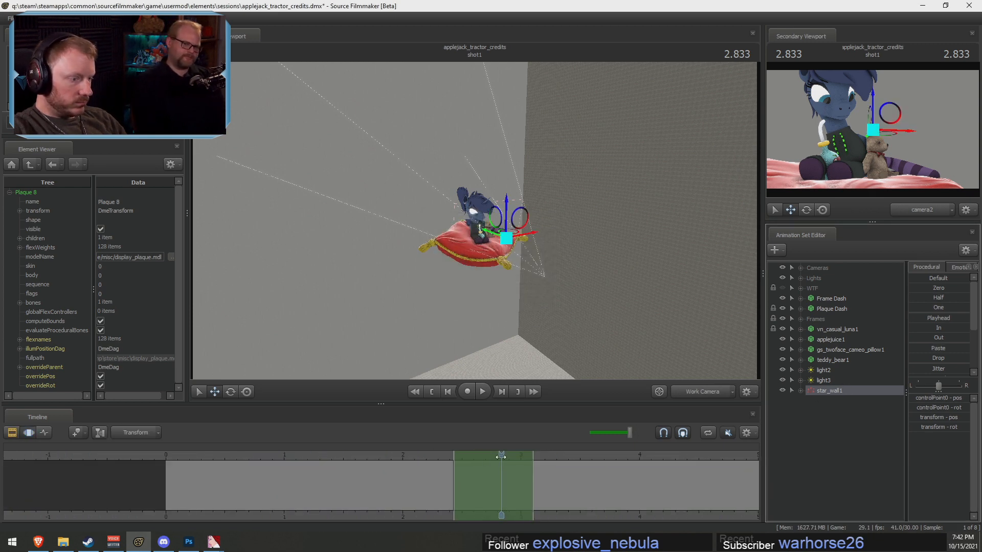
drag(501, 457, 469, 495)
key(ctrl+a)
drag(550, 357, 511, 375)
key(e)
drag(534, 219, 550, 226)
key(w)
drag(509, 188, 400, 247)
Shift the star wall sideways to centre it behind the pillow and set the playhead to 2.566
drag(469, 454, 462, 455)
key(e)
alt+drag(477, 240, 475, 211)
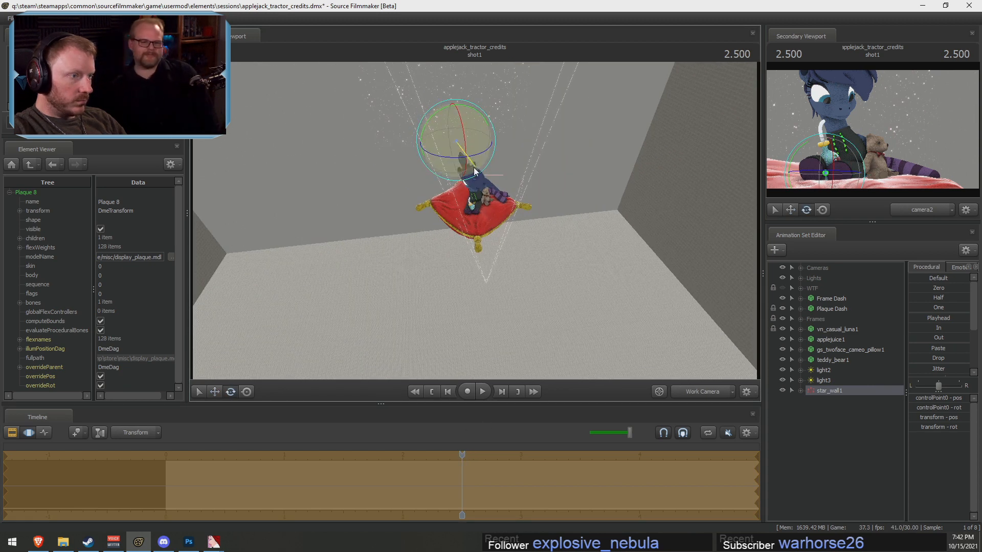
key(w)
drag(457, 141, 479, 139)
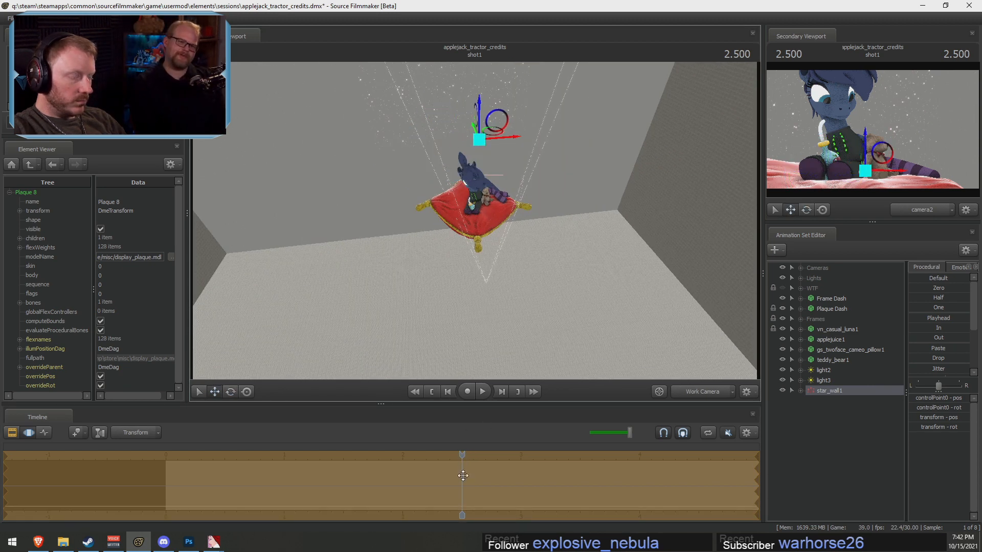
drag(461, 455, 469, 455)
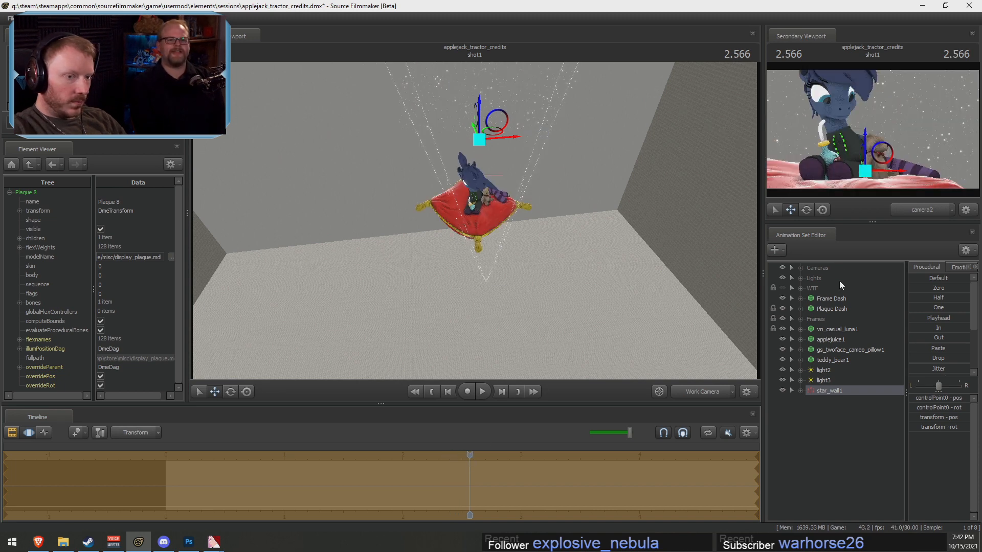
key(ctrl+s)
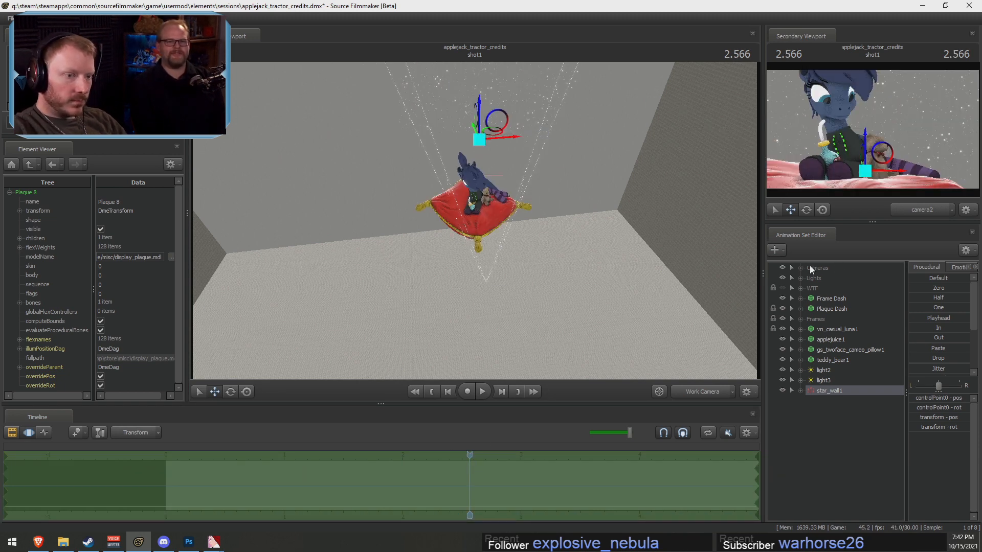
Enable scene lighting and show the shot through camera2 in the primary viewport
right_click(652, 244)
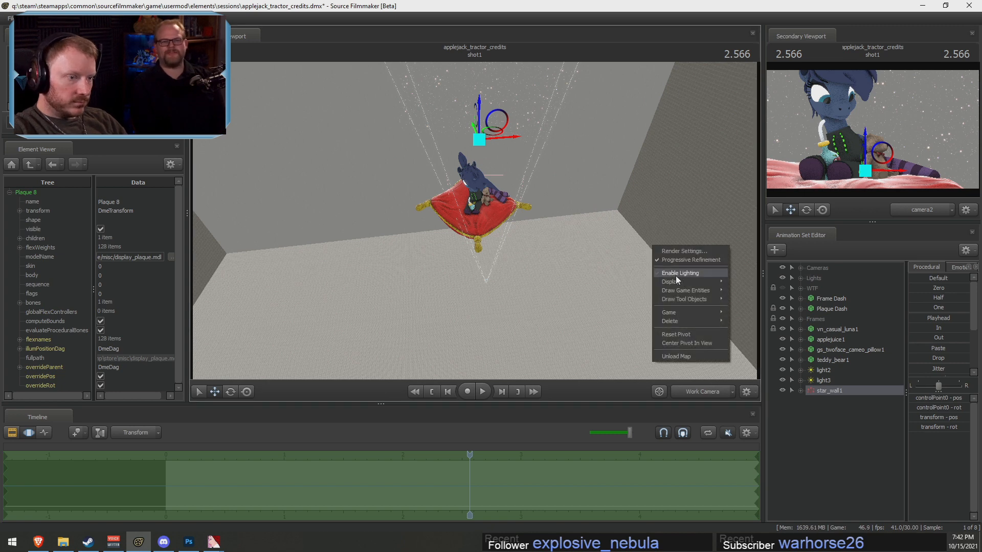
click(678, 275)
click(704, 391)
click(682, 415)
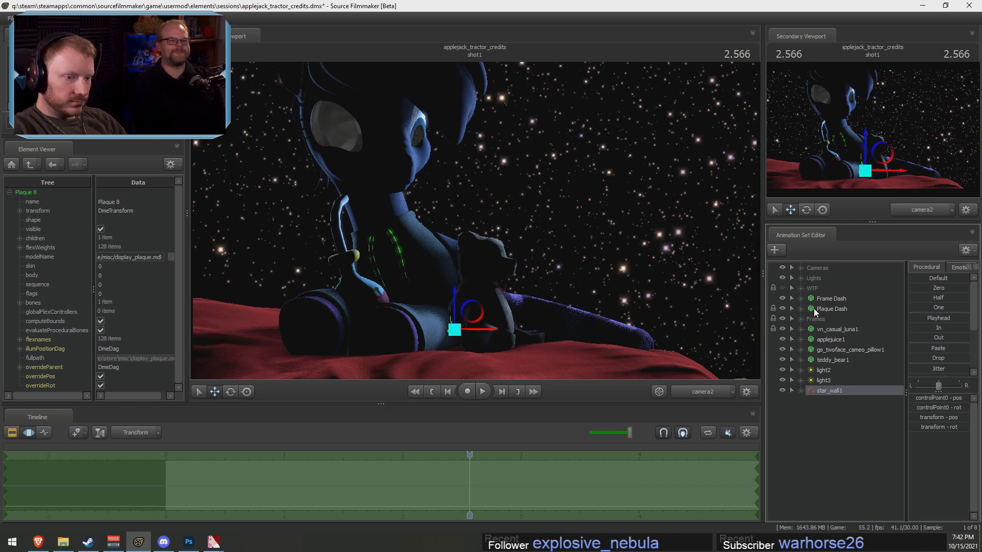
click(821, 381)
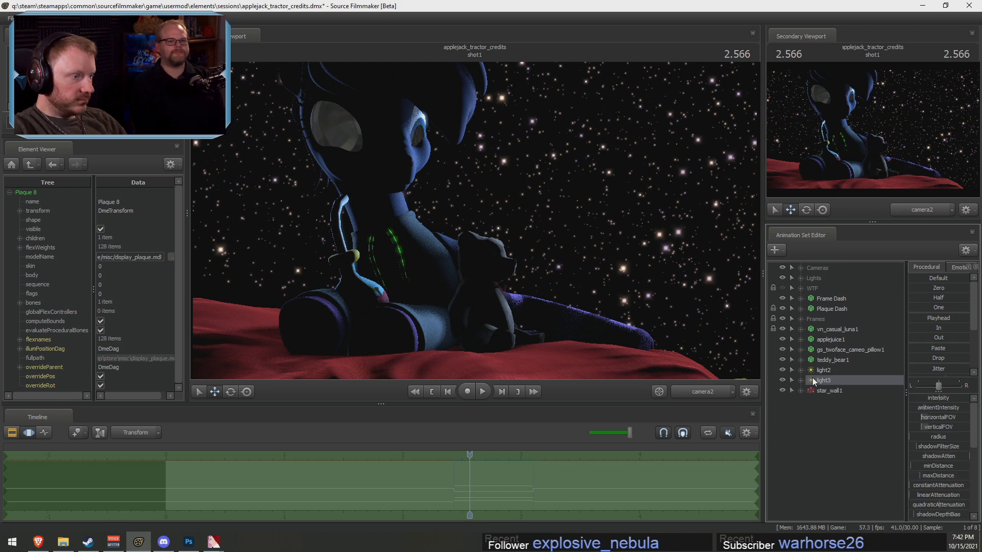
right_click(827, 369)
click(795, 421)
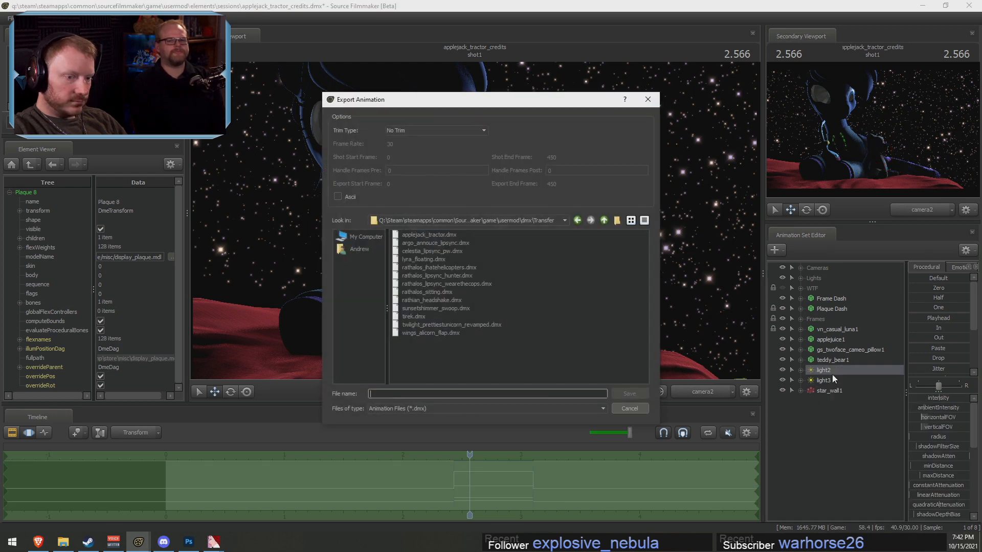
key(Escape)
right_click(826, 369)
click(840, 384)
Create an animation set for a new light and look through it in the primary viewport
right_click(816, 444)
click(846, 481)
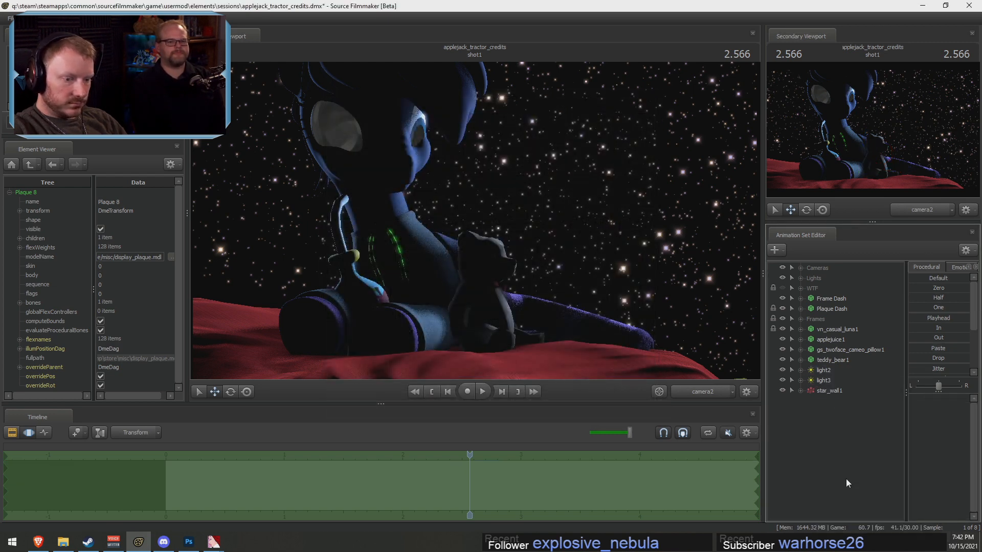
click(832, 398)
drag(832, 398, 541, 308)
key(F2)
click(540, 308)
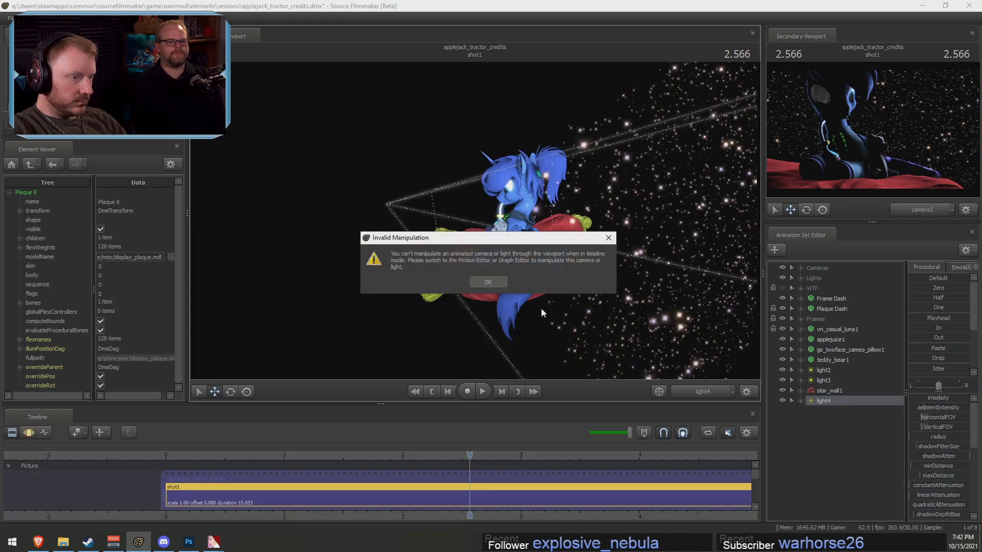
click(489, 284)
Place the new light in front of the pony, aim it at the pillow from a distance and adjust its intensity
key(F3)
drag(495, 289, 471, 276)
scroll(506, 258, down, 5)
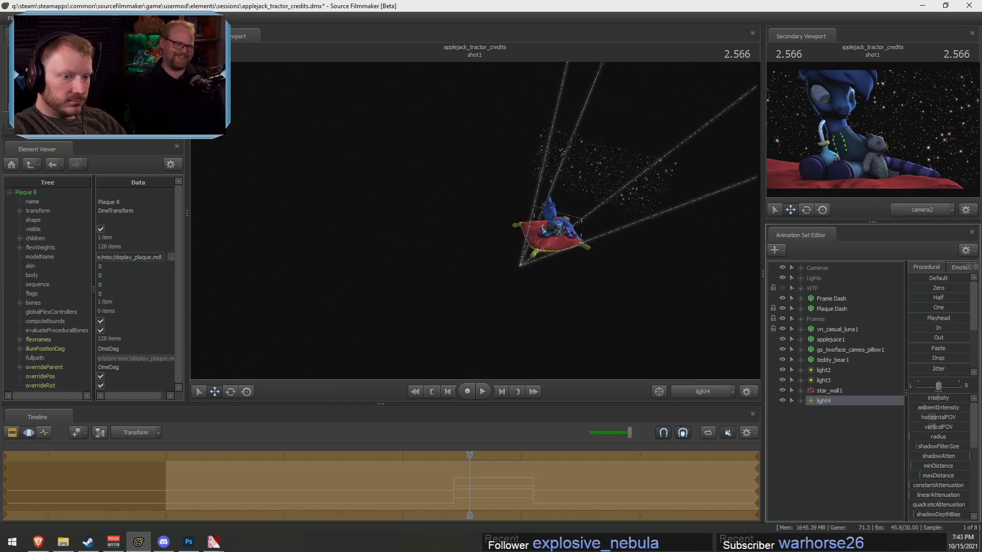
key(F2)
drag(927, 400, 923, 399)
key(F3)
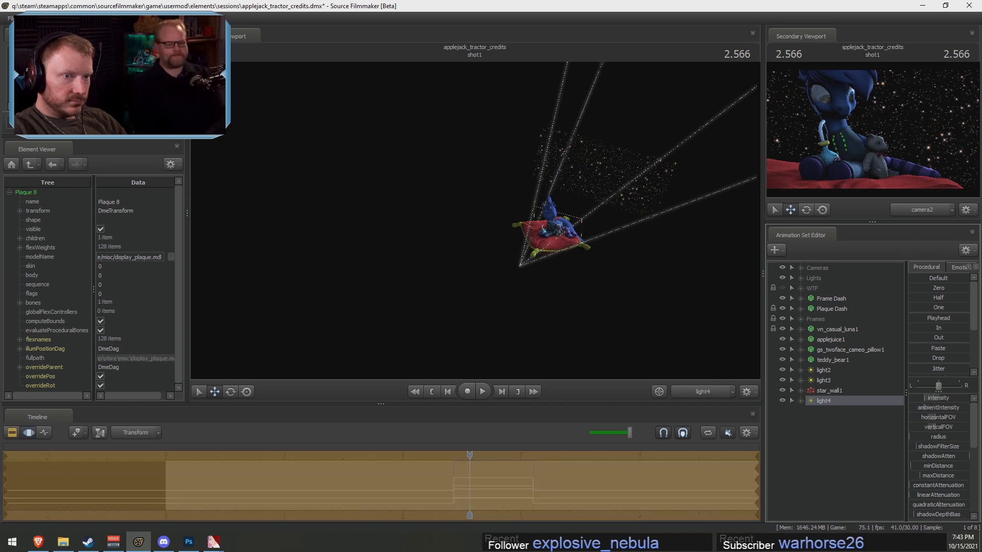
Look through light2 in the primary viewport and adjust its aim at the pony from behind
click(824, 370)
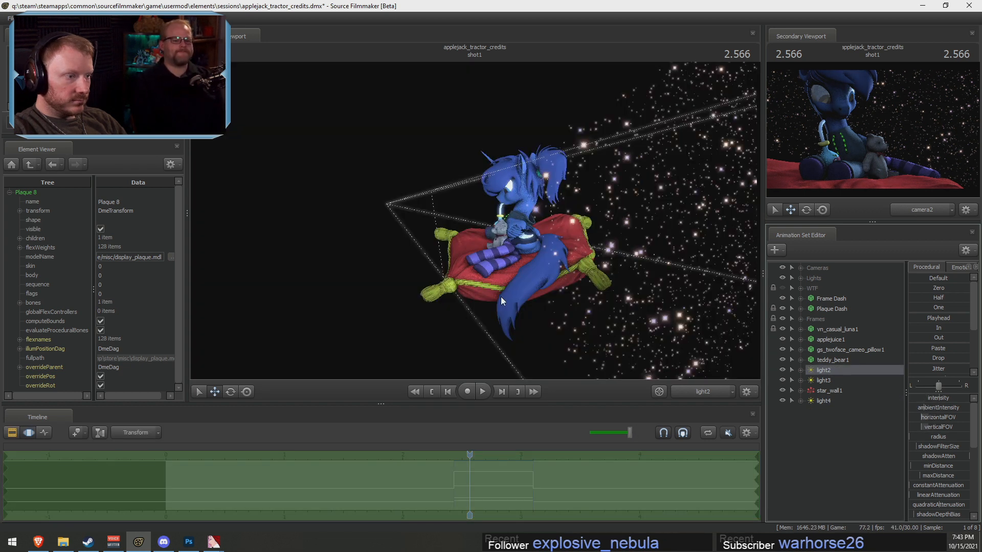
scroll(475, 221, up, 10)
drag(474, 220, 485, 266)
drag(738, 339, 738, 350)
Look through light3, adjust its aim at the pony's back, and return the primary viewport to camera2
drag(832, 382, 534, 250)
key(w)
scroll(474, 221, up, 8)
drag(470, 208, 474, 221)
key(F3)
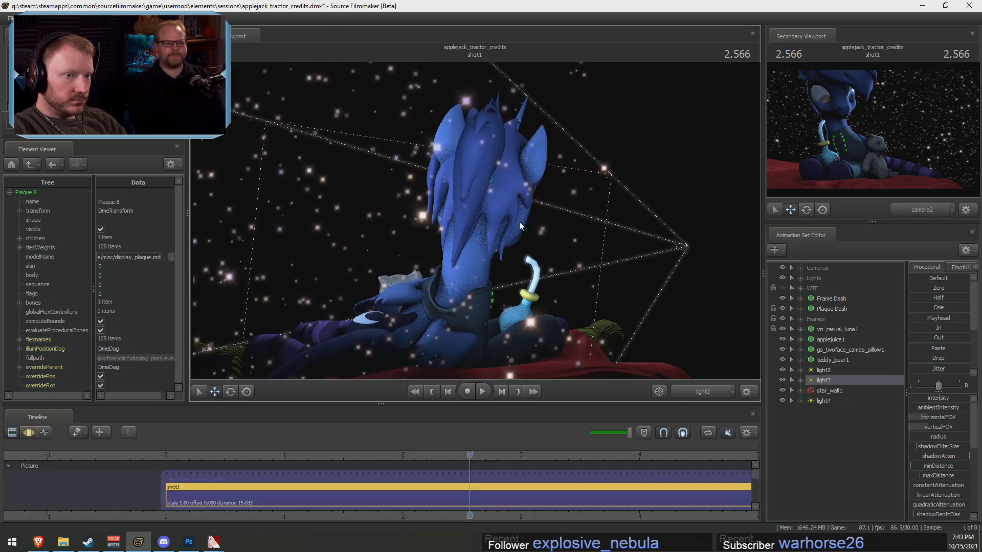
click(699, 391)
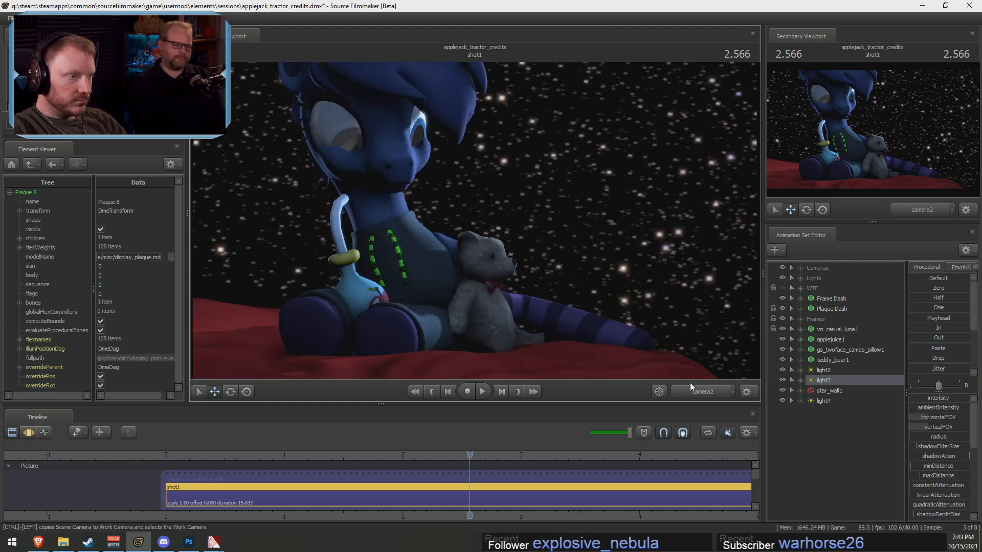
Create another new light, aim it towards the pony from the front, and return to the camera2 view
right_click(828, 401)
key(Escape)
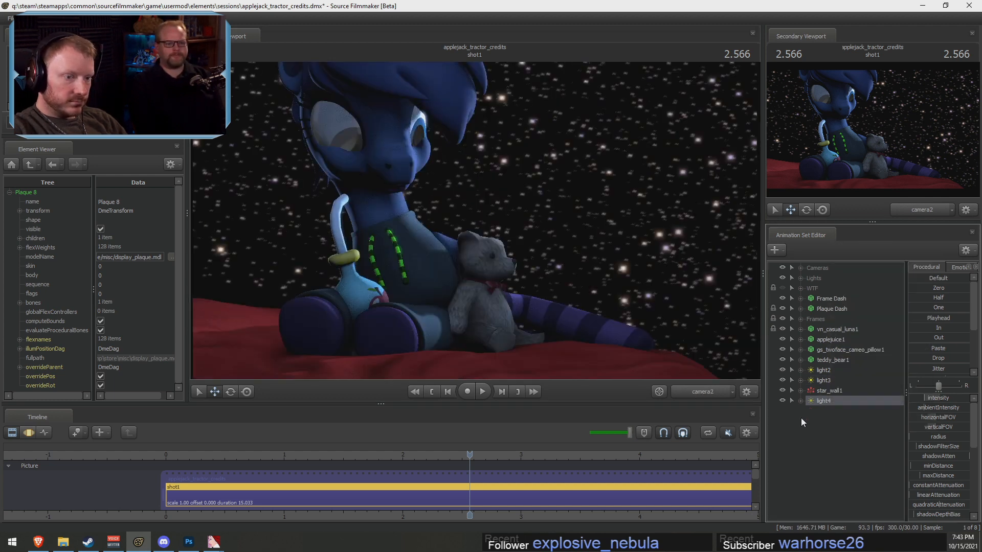
right_click(802, 419)
click(834, 472)
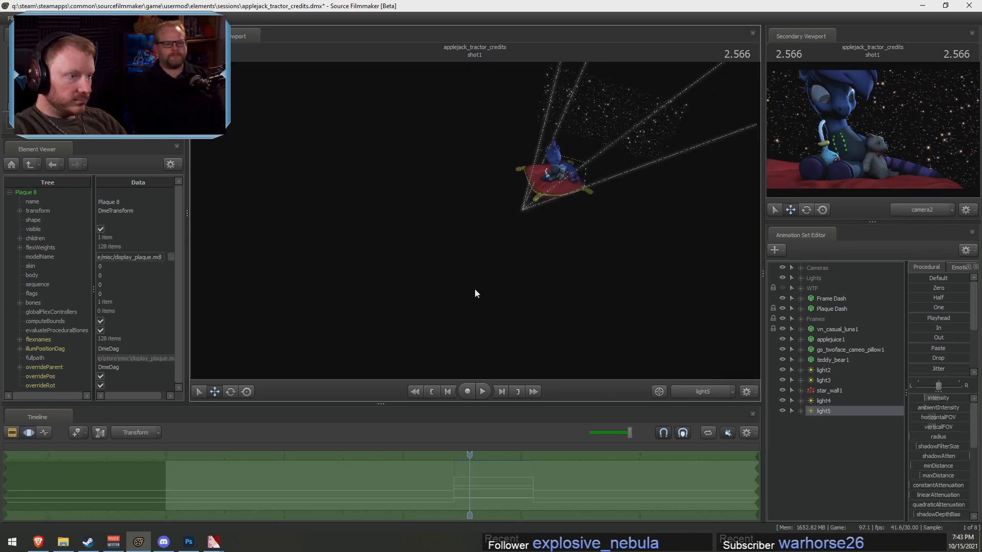
drag(474, 289, 475, 223)
click(713, 393)
key(F2)
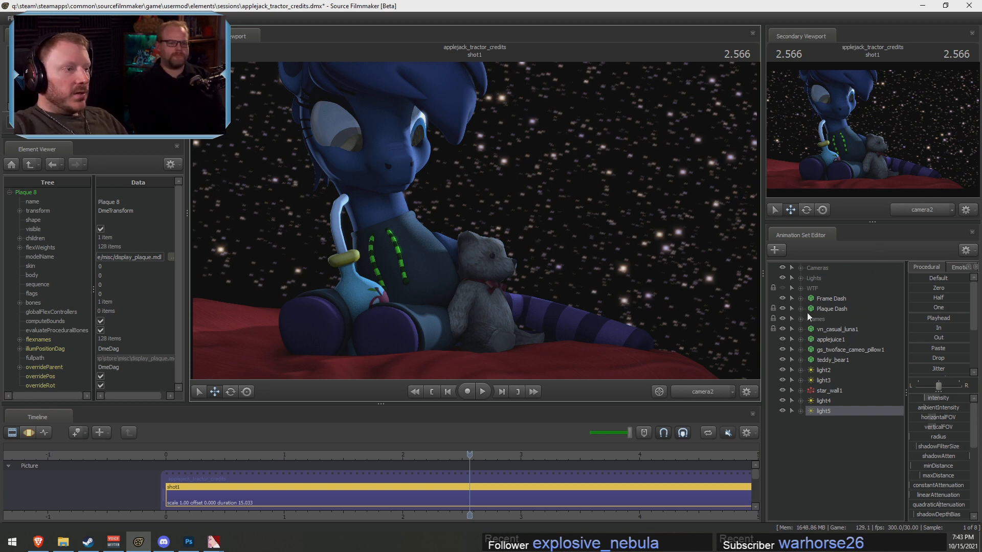
Move light4 and light5 directly below light3 in the animation set list
click(810, 371)
click(829, 402)
shift+click(829, 409)
drag(829, 409, 834, 384)
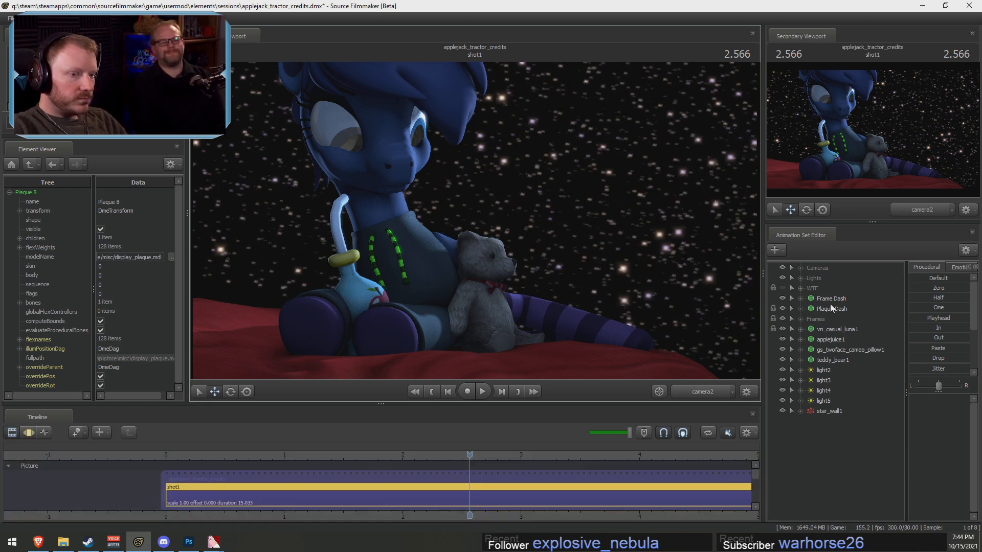
Select camera2 and reframe its shot slightly on the pony and teddy bear
click(801, 267)
click(837, 288)
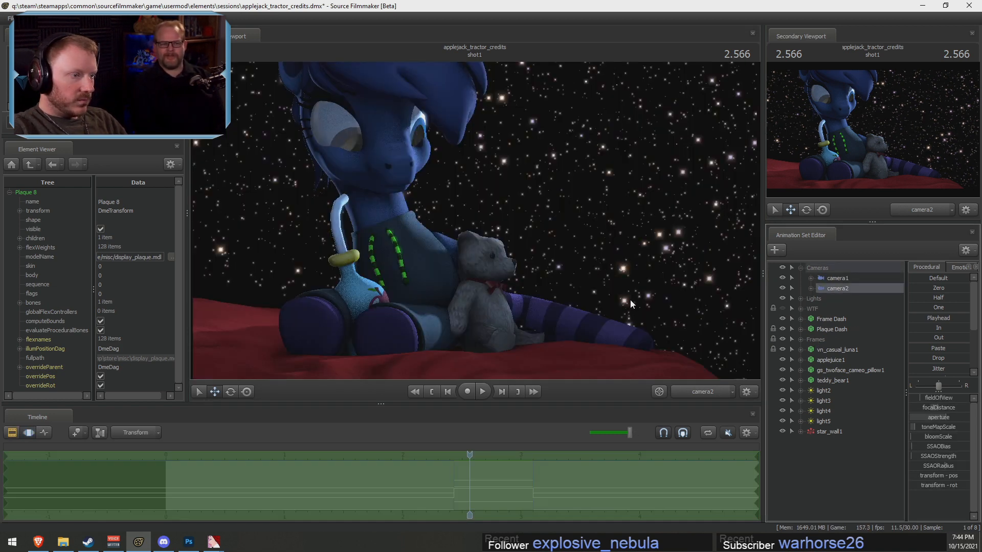
drag(475, 220, 463, 194)
key(F3)
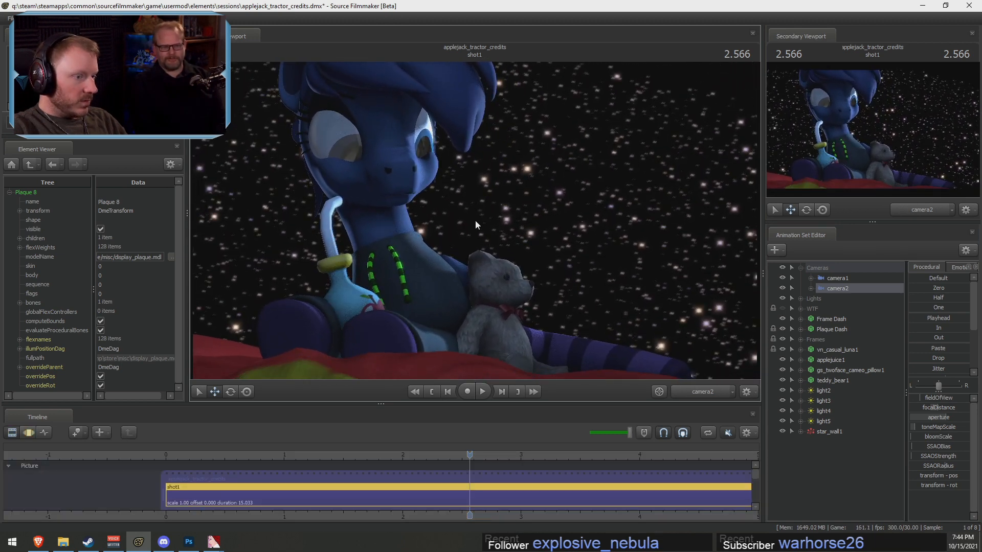
Switch the primary viewport to the work camera and frame the pony's face and chest
click(689, 386)
drag(577, 266, 574, 248)
key(w)
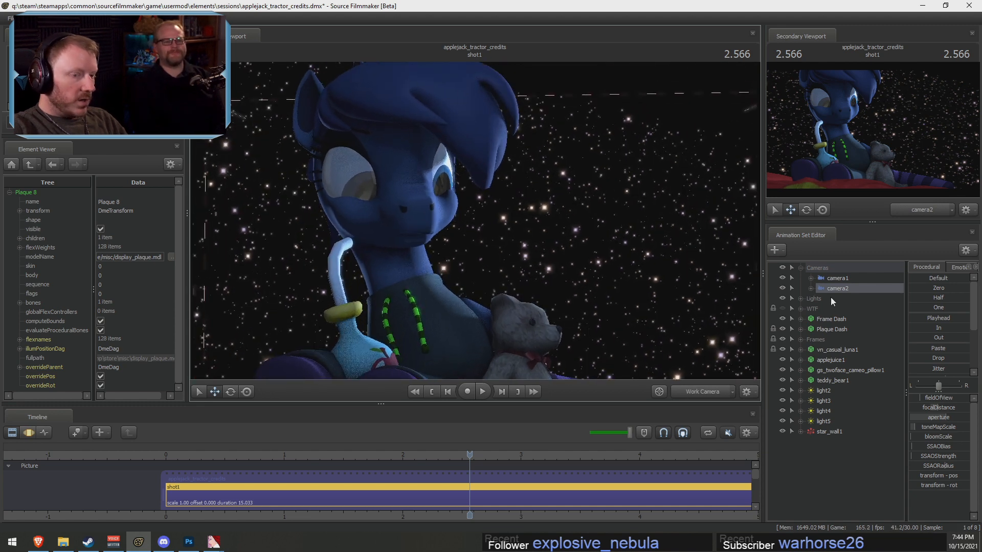
Copy light2's animation set and paste it as a new light
right_click(822, 387)
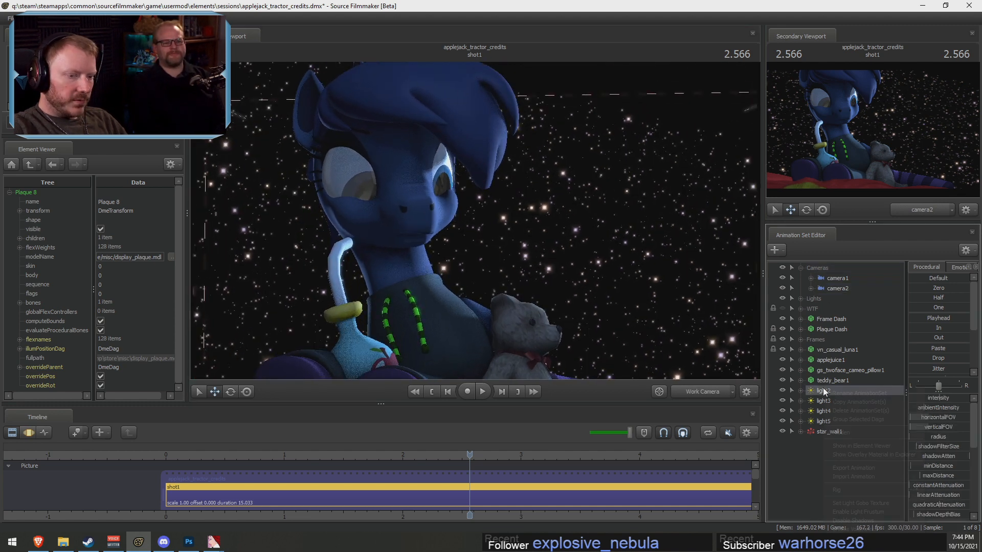
click(843, 401)
right_click(817, 472)
click(853, 440)
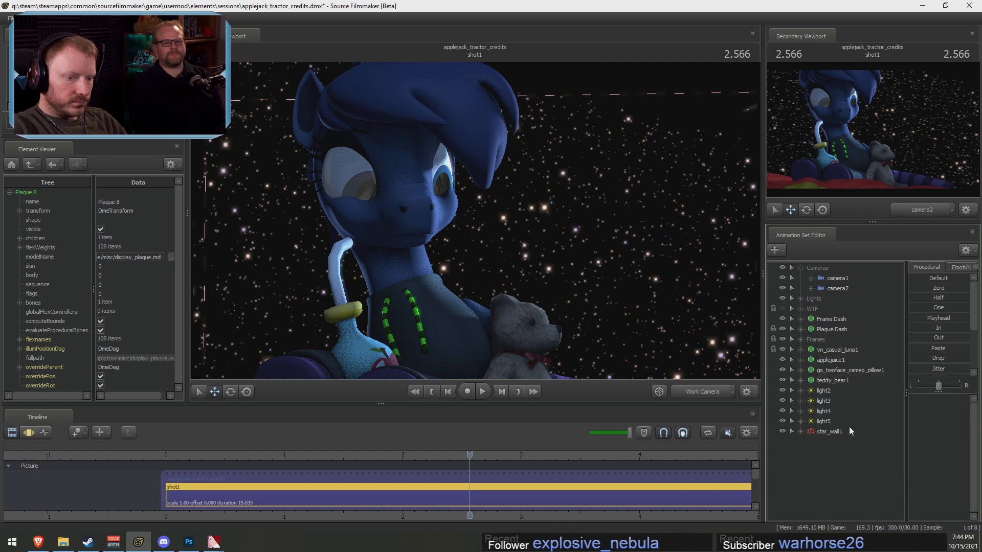
right_click(835, 448)
click(864, 513)
right_click(835, 472)
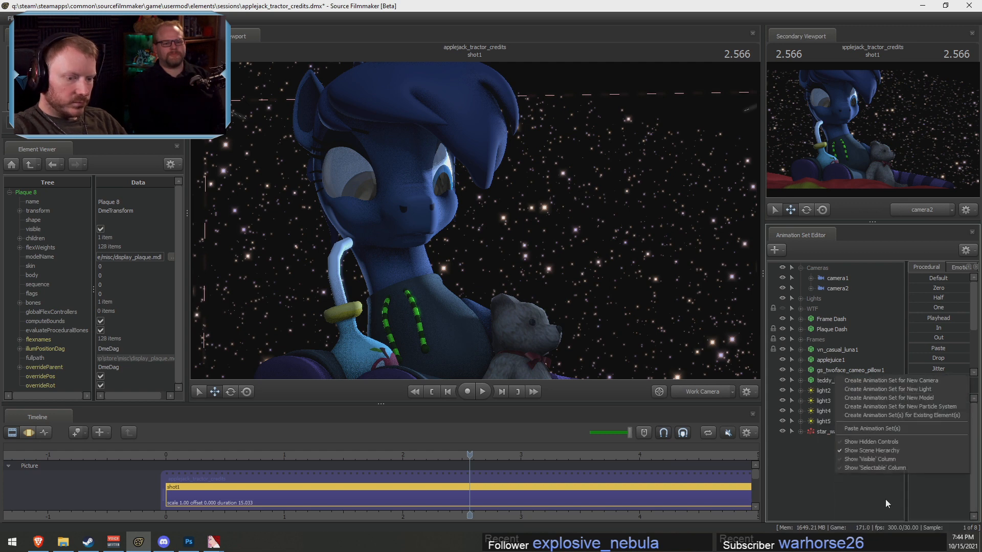
click(879, 430)
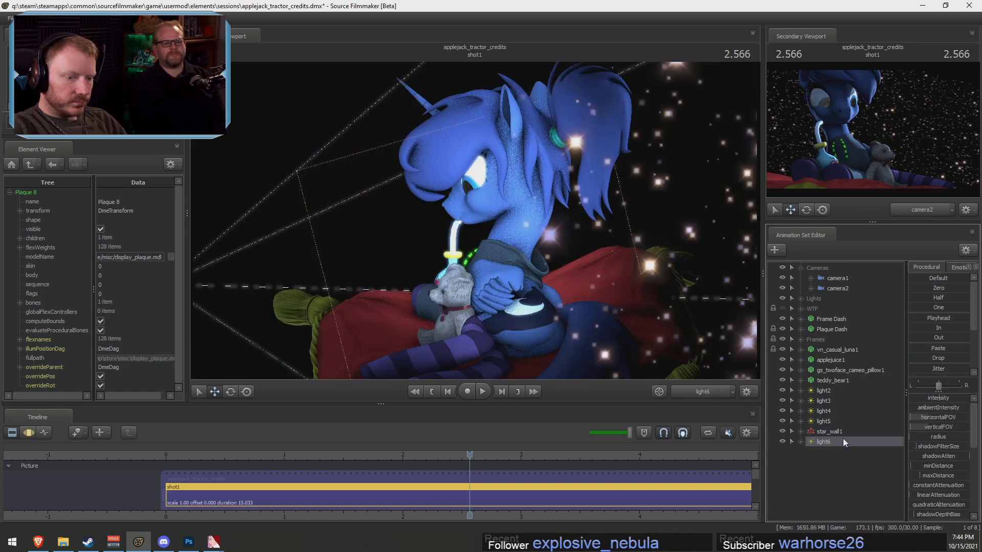
Show light6 in the Element Viewer and enable its uberlight option
right_click(844, 441)
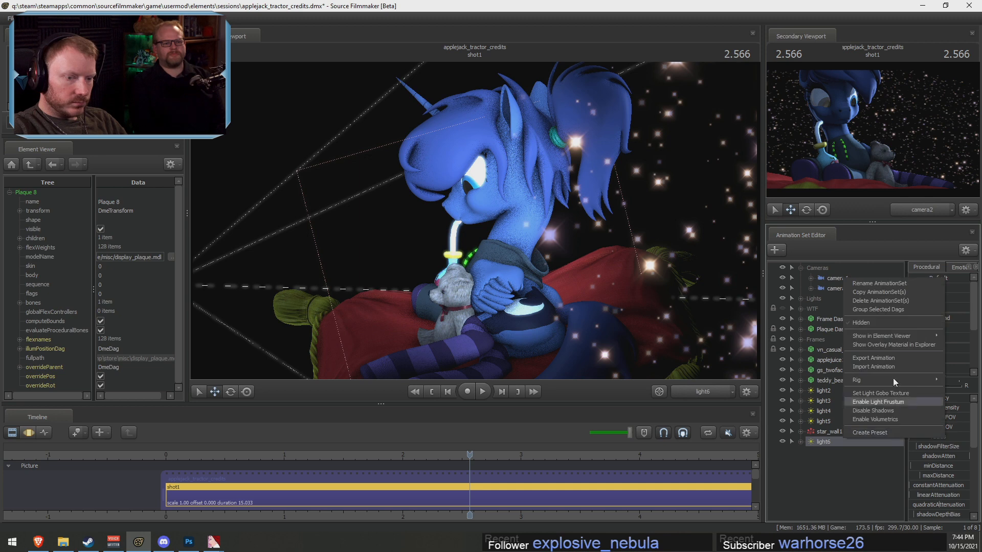
mouse_move(869, 338)
click(809, 346)
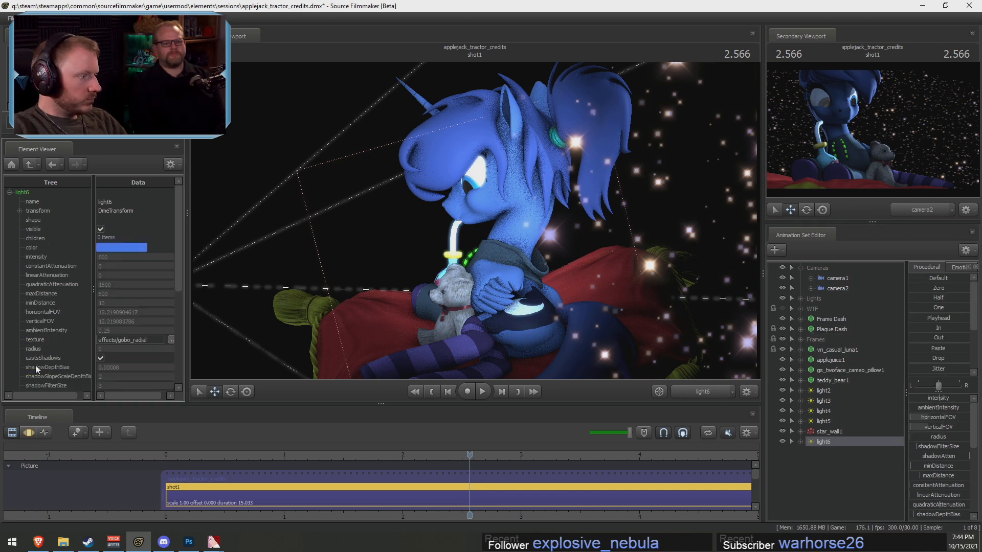
scroll(51, 372, down, 6)
click(100, 294)
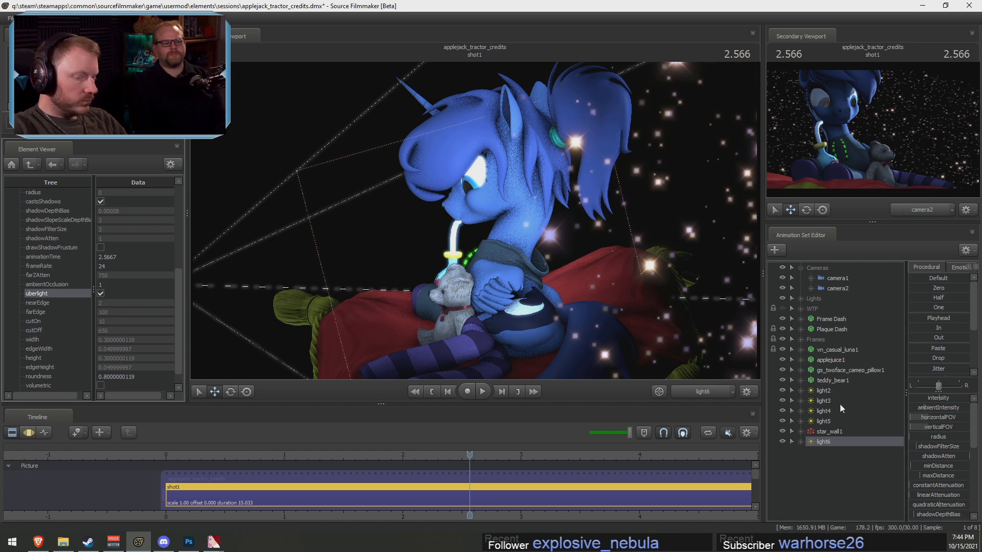
Set light6's cutOn to about 188 and cutOff to 0, and move the light around to the pony's front
scroll(943, 483, down, 5)
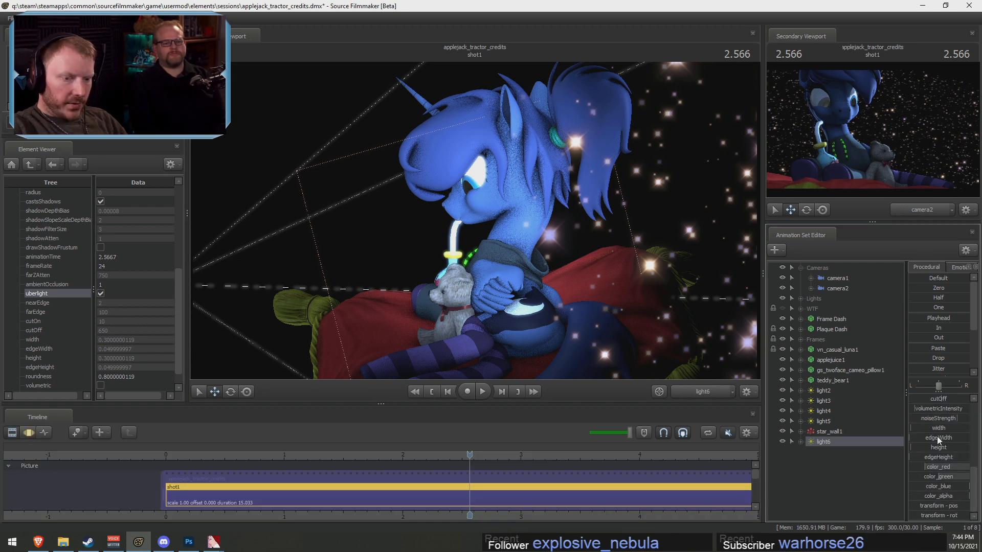
scroll(940, 414, up, 1)
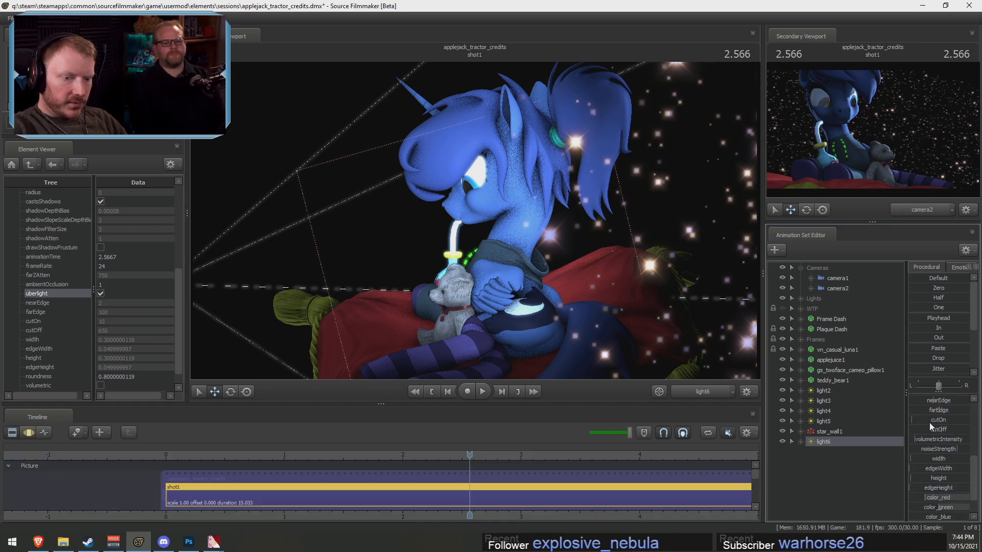
key(F3)
drag(929, 428, 978, 420)
drag(604, 307, 701, 314)
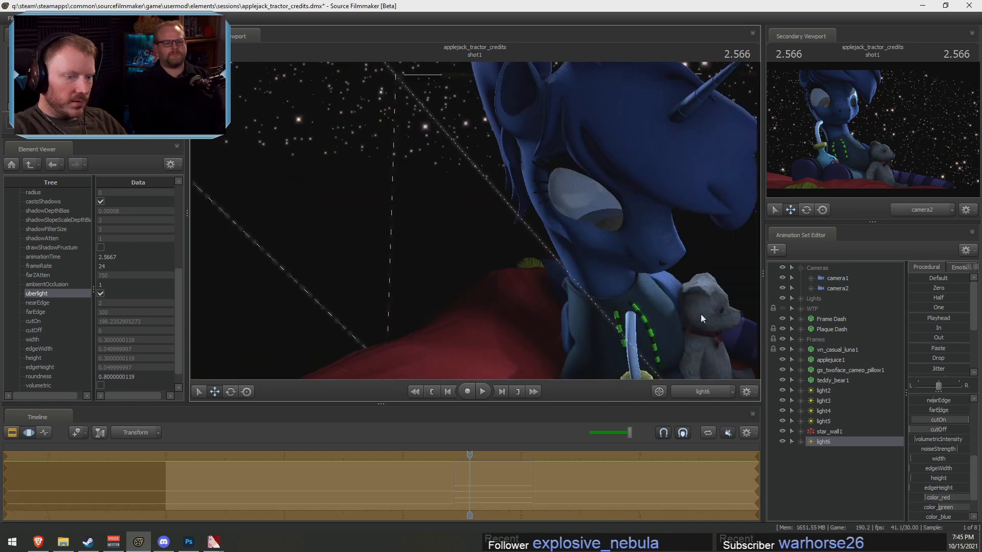
Disable shadows on light6 and pull it back until it faces the whole pony and pillow
right_click(846, 438)
click(879, 408)
drag(562, 255, 542, 205)
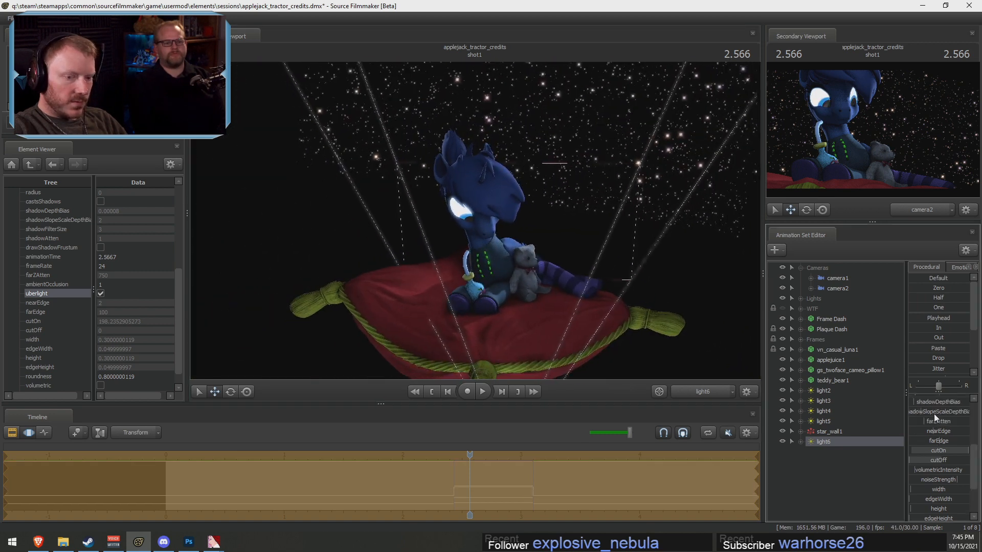
Lower light6's intensity and accept the intensity control's minimum, maximum and default range
scroll(938, 406, up, 5)
drag(917, 398, 909, 398)
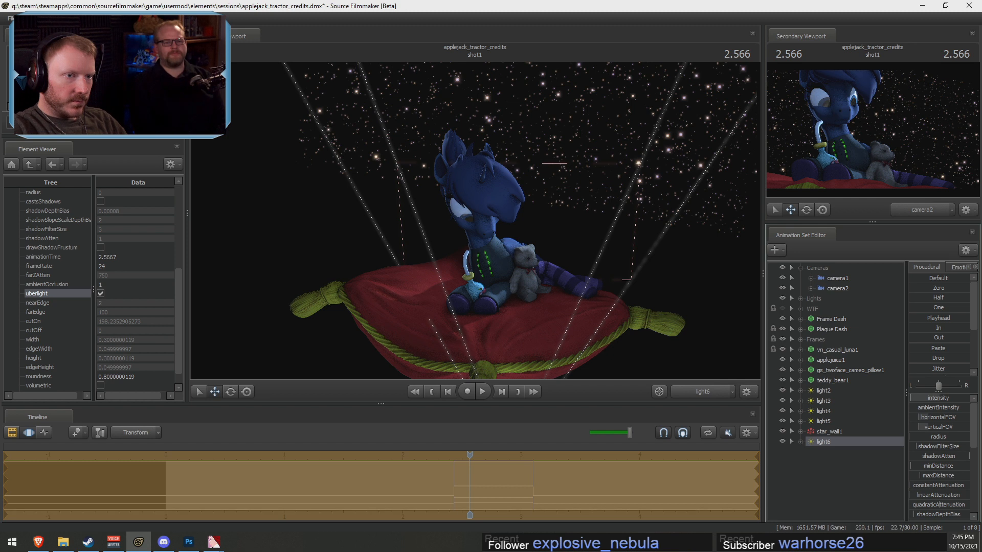
key(F2)
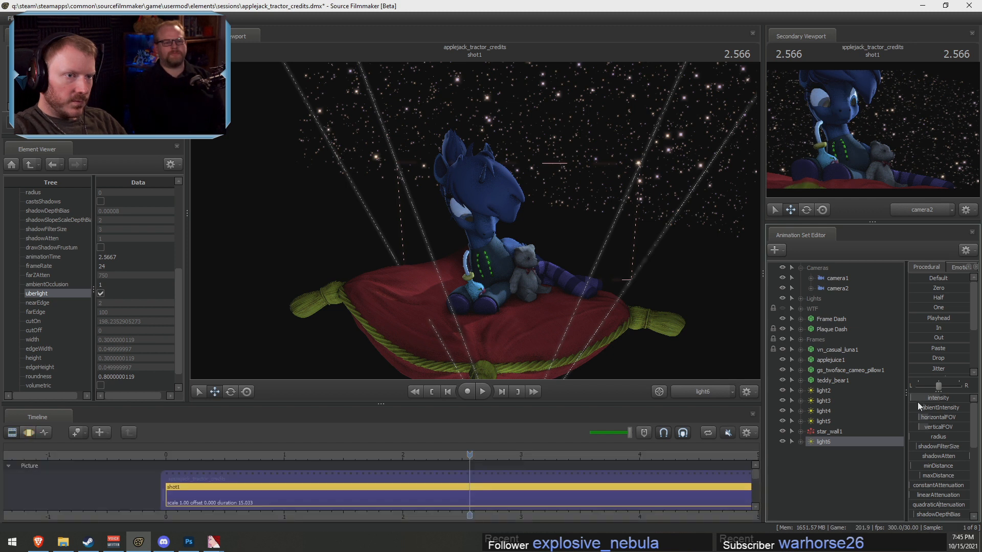
key(F3)
right_click(945, 399)
click(949, 413)
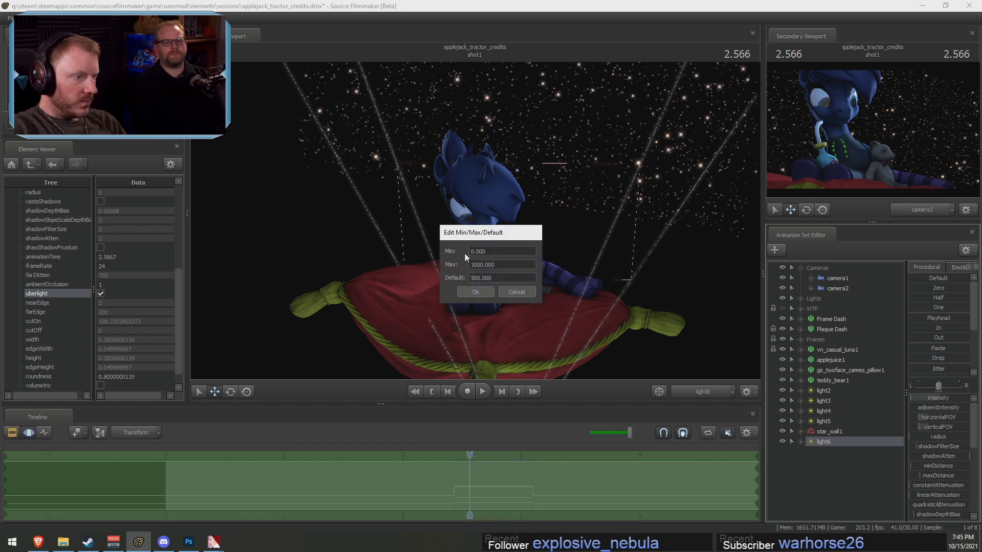
click(475, 292)
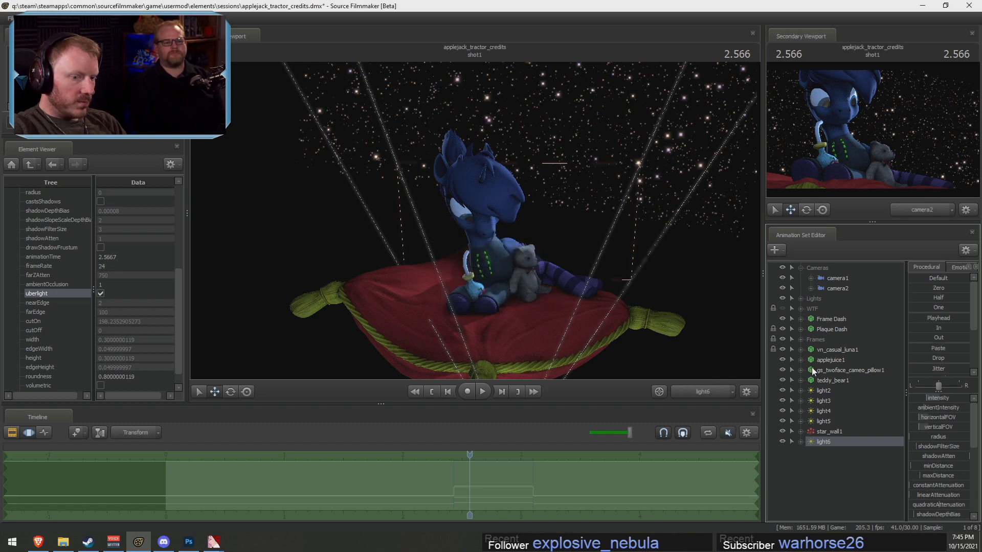
click(936, 401)
drag(938, 401, 936, 401)
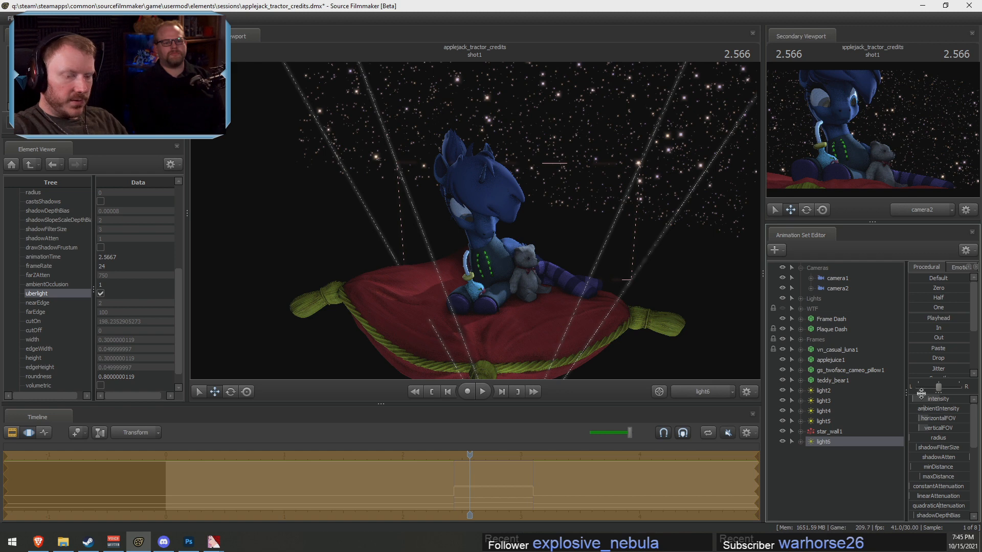
Copy light6's animation set and paste it as another light
key(F2)
right_click(839, 442)
click(856, 296)
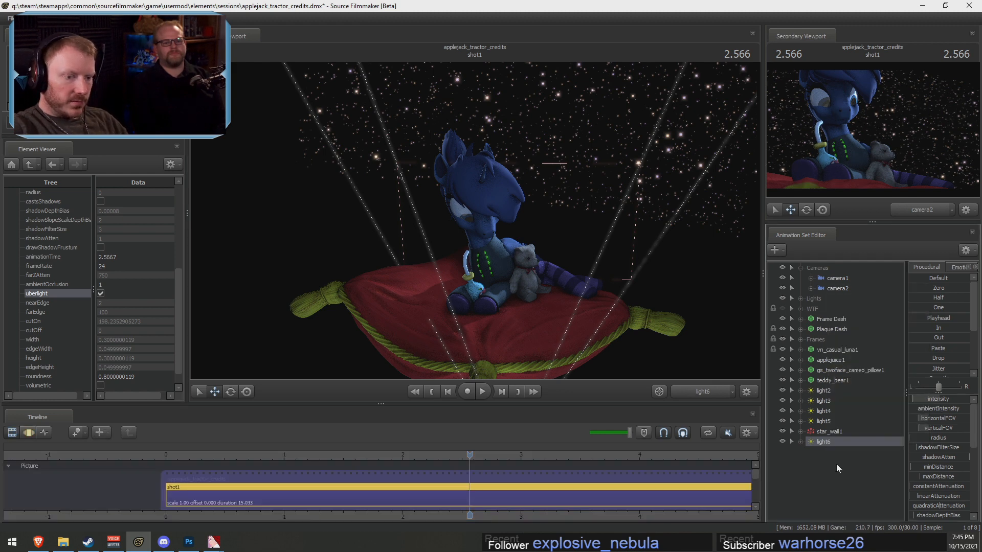
right_click(835, 464)
click(869, 416)
Look through light7 and aim it closely at the pony's eye beside the muzzle
click(824, 451)
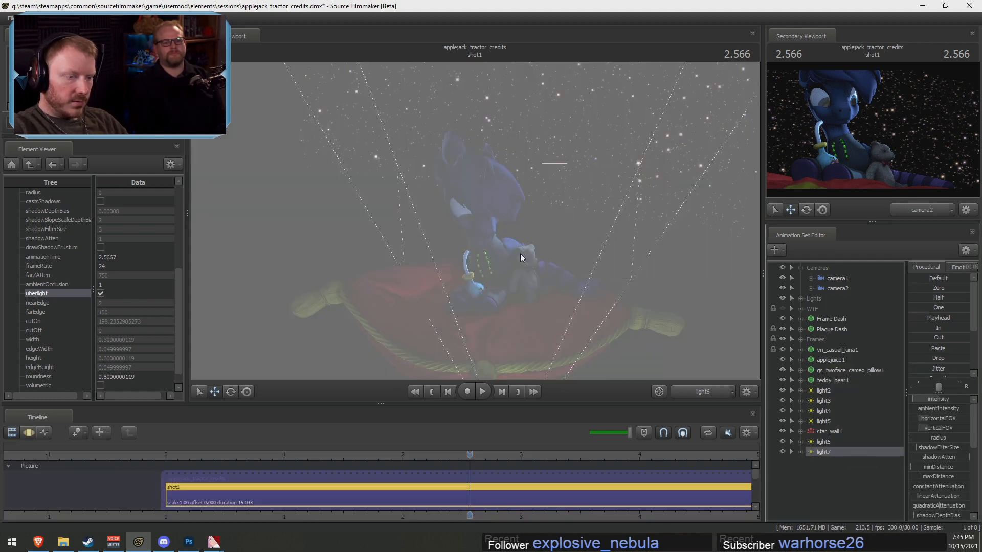
key(w)
mouse_move(475, 221)
mouse_down()
mouse_move(460, 215)
mouse_move(465, 225)
mouse_move(470, 200)
mouse_move(475, 221)
mouse_up()
scroll(474, 221, up, 5)
key(w)
mouse_move(545, 224)
mouse_down()
mouse_move(535, 220)
mouse_move(544, 231)
mouse_up()
key(w)
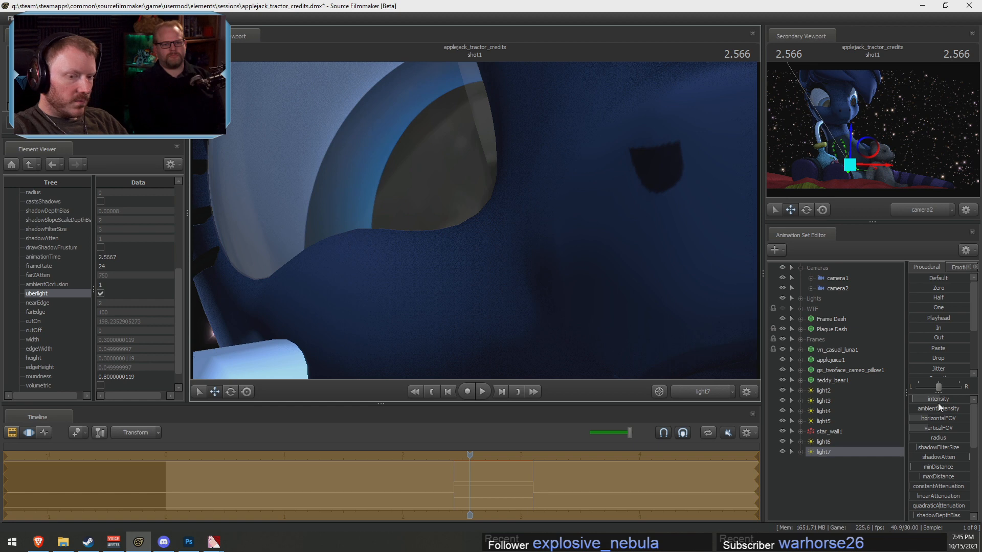
Fine-tune light7's intensity and aim on the eye, and return the primary viewport to camera2
drag(937, 399, 941, 400)
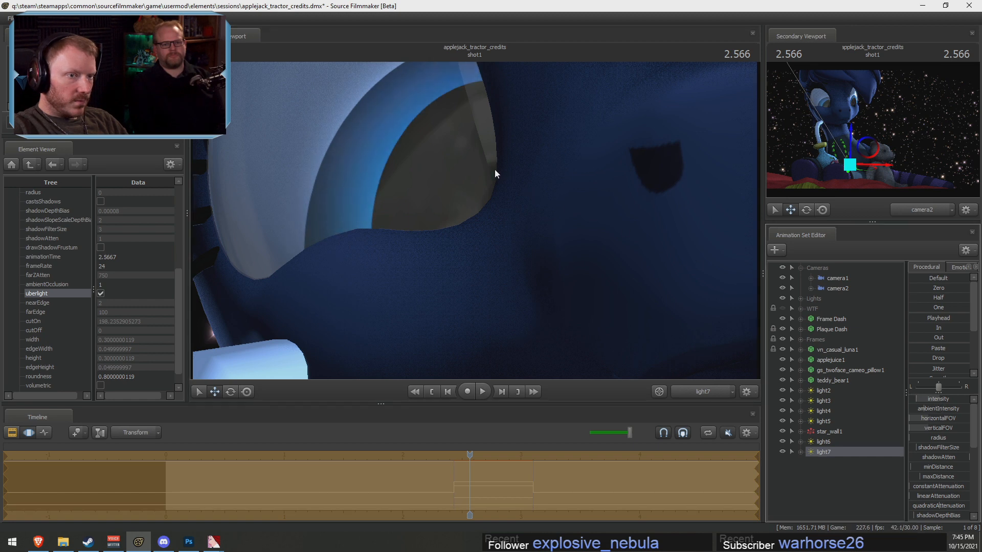
drag(495, 174, 499, 174)
click(705, 397)
click(702, 396)
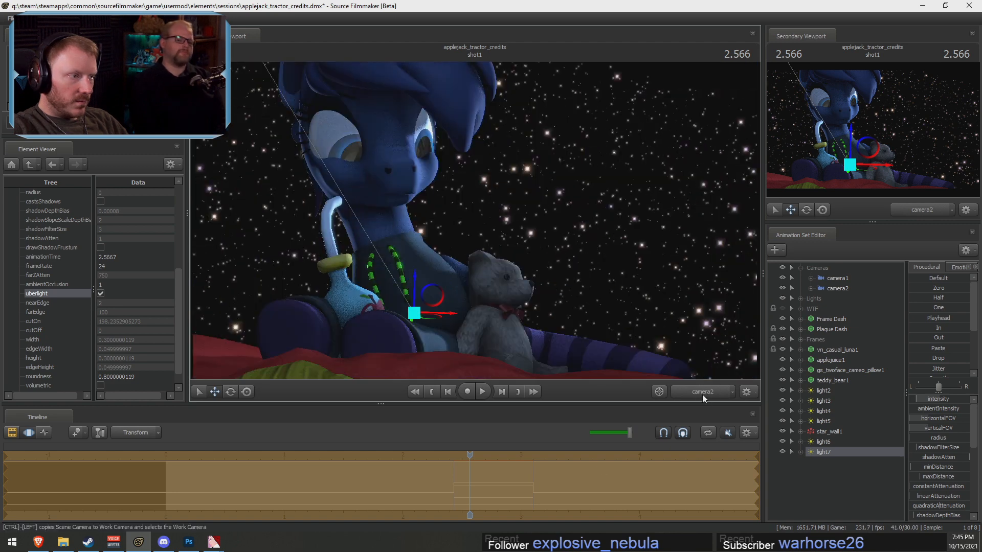
key(F2)
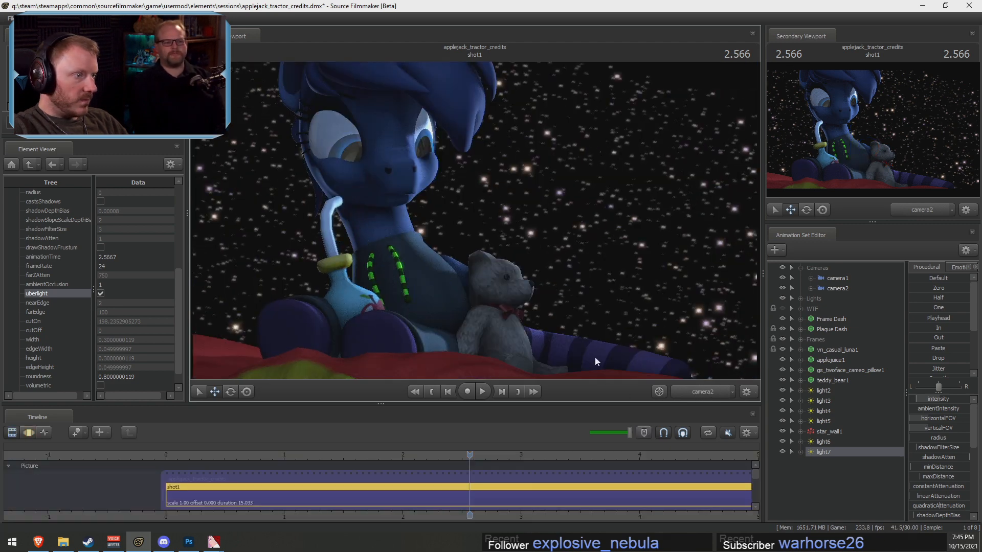
Copy light7's animation set and paste it to add a second eye light
right_click(841, 453)
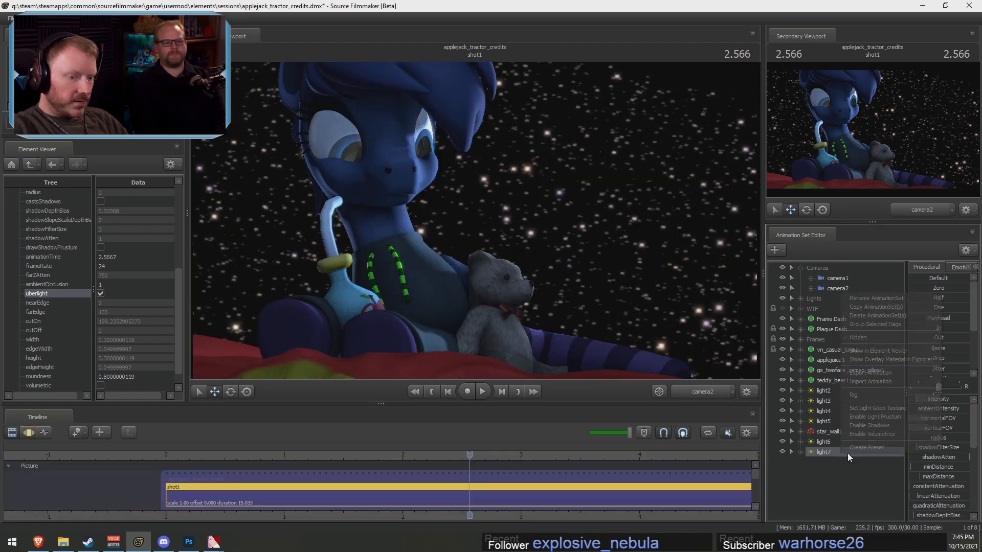
click(864, 314)
right_click(847, 480)
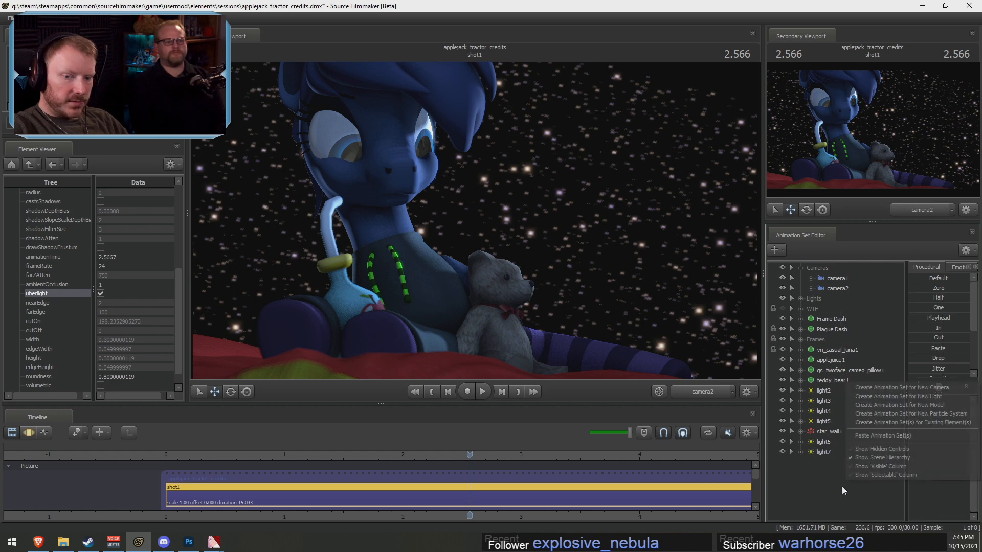
click(890, 434)
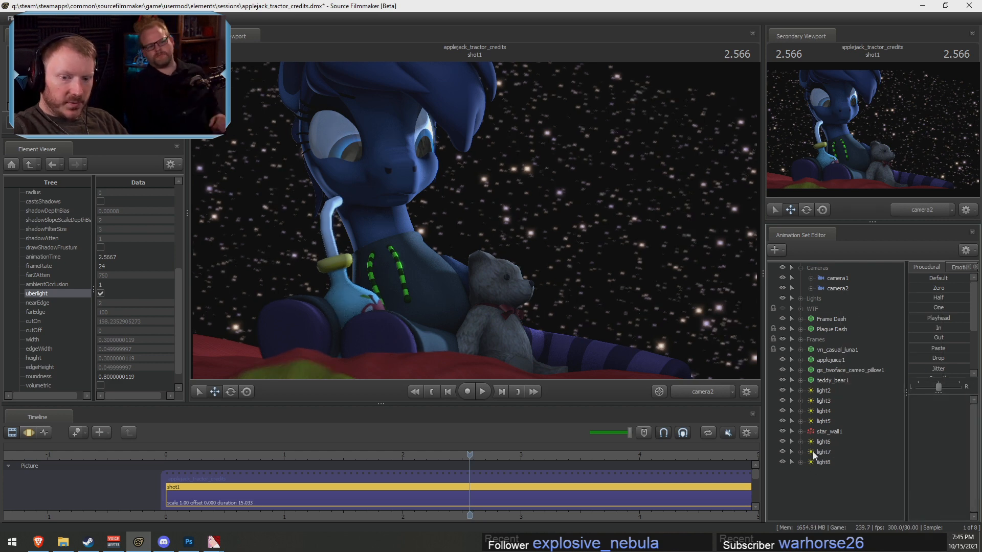
Look through light8, aim it closely at the pony's eye from the teddy bear's side, and return to the camera2 view
key(F3)
mouse_move(823, 463)
mouse_down()
mouse_move(652, 332)
mouse_move(601, 240)
mouse_move(540, 240)
mouse_move(583, 233)
mouse_move(581, 225)
mouse_move(591, 232)
mouse_move(579, 229)
mouse_up()
key(d)
key(w)
key(a)
key(d)
drag(474, 221, 475, 221)
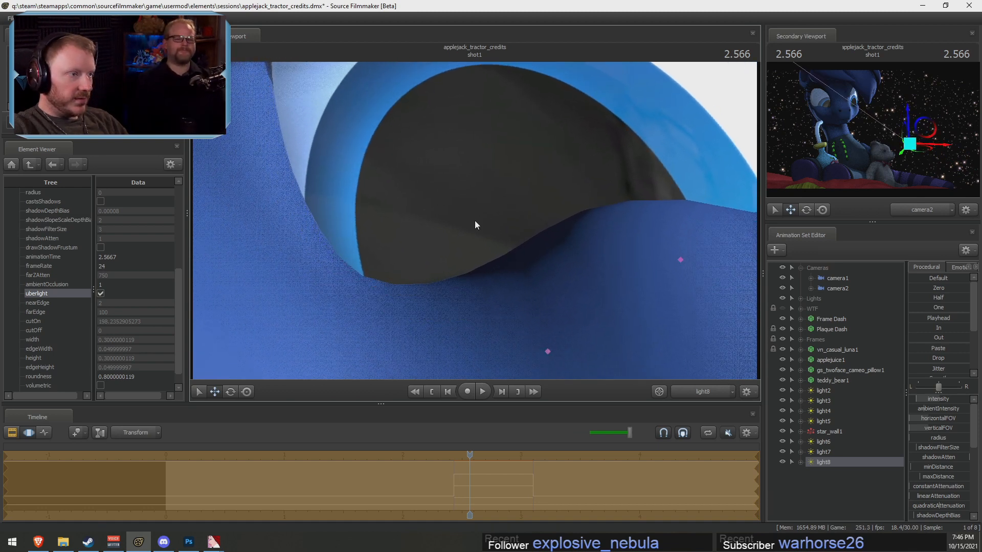
click(707, 394)
click(707, 394)
key(F2)
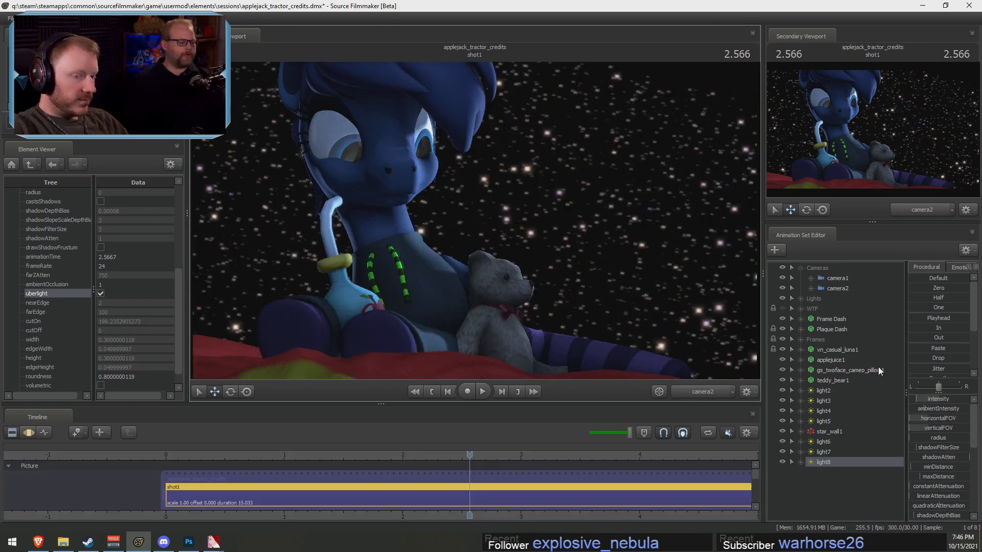
Look through light2 and reposition it behind the pony so it covers the whole pillow
drag(826, 381, 487, 278)
key(F3)
scroll(492, 270, down, 3)
key(z)
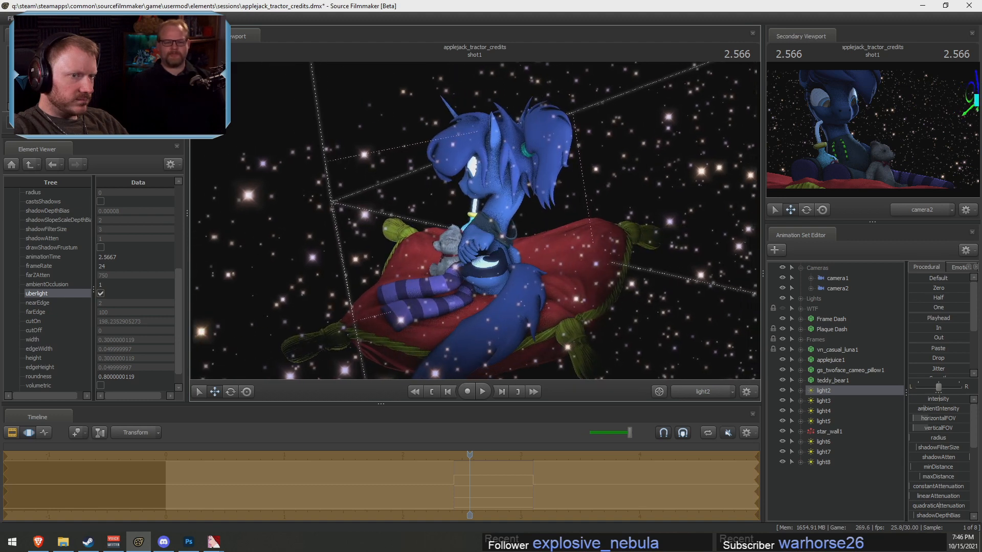
Copy the repositioned light2 and paste it as an additional light
click(823, 392)
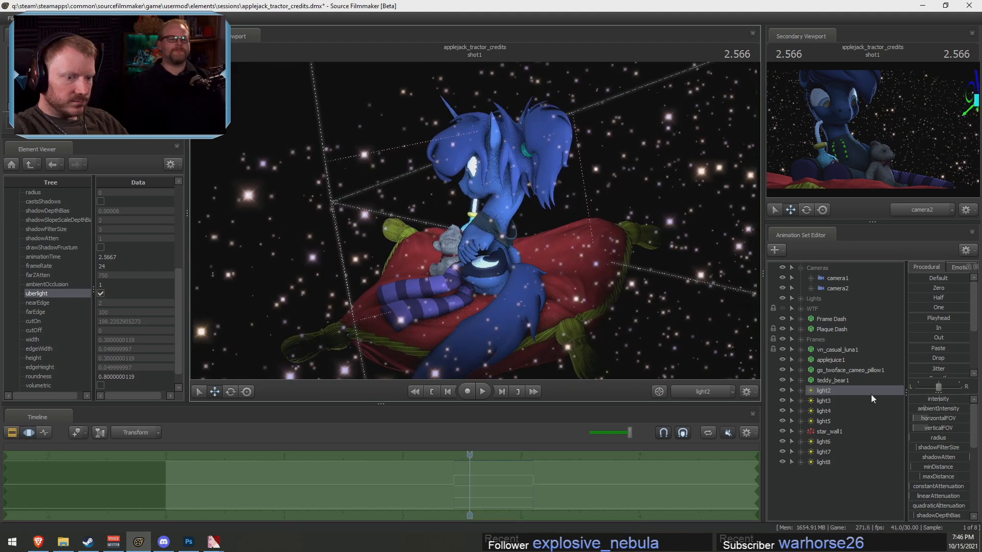
right_click(820, 391)
click(839, 440)
right_click(870, 482)
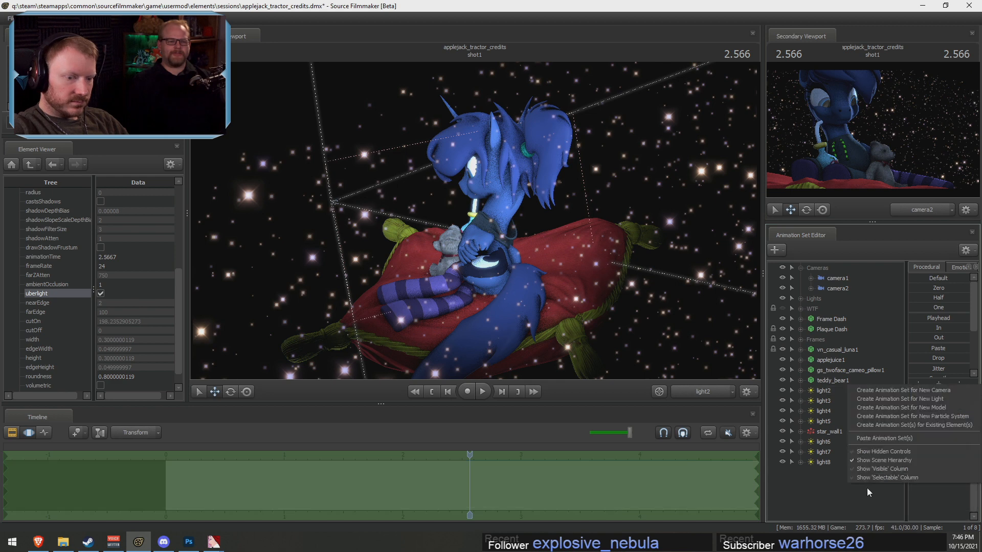
click(882, 438)
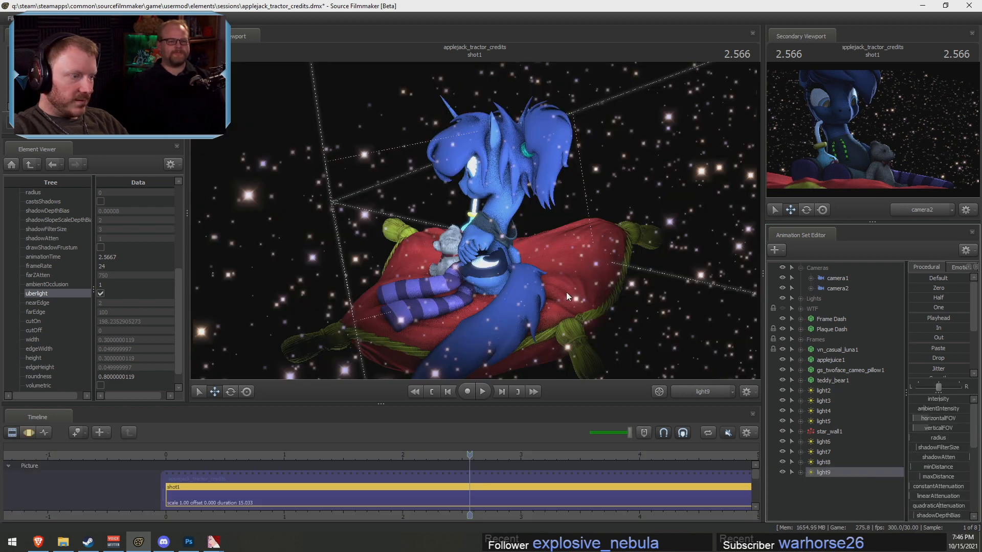
Move light9 around the pony so it lights the face and chest from the front
key(a)
drag(476, 220, 596, 212)
key(a)
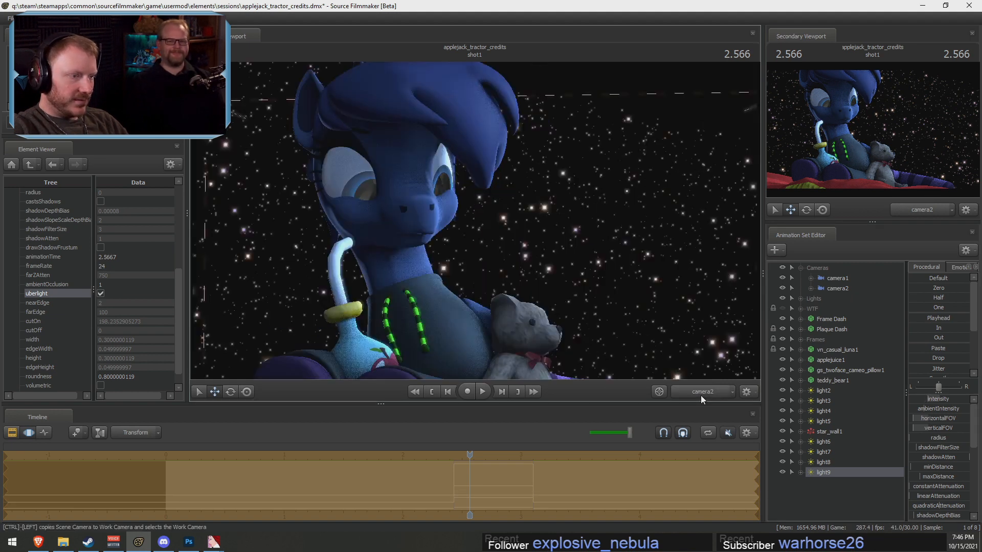
Check the intensity settings of light6, light4 and light5 one after another against the camera2 shot
key(F2)
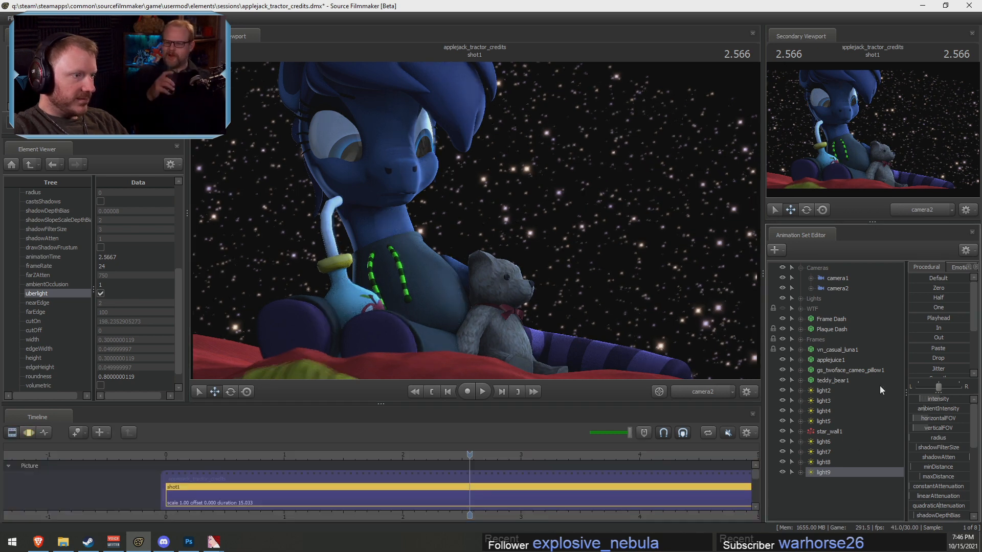
click(827, 442)
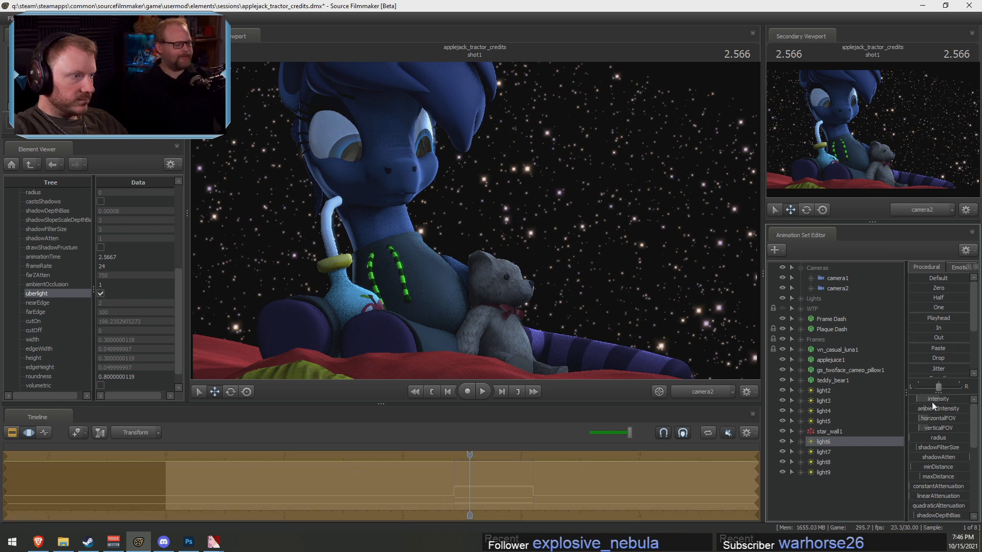
click(829, 421)
click(830, 412)
click(831, 420)
click(832, 412)
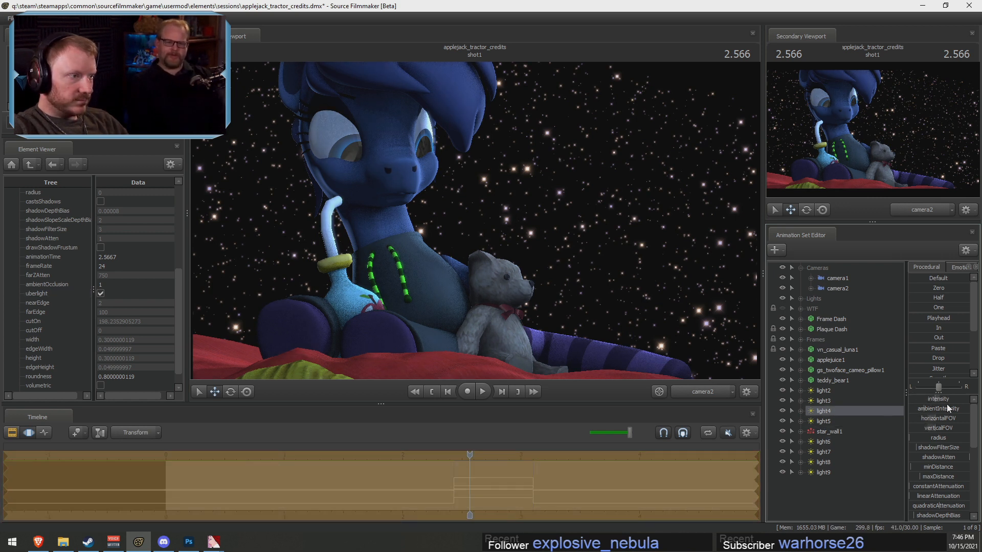
key(F2)
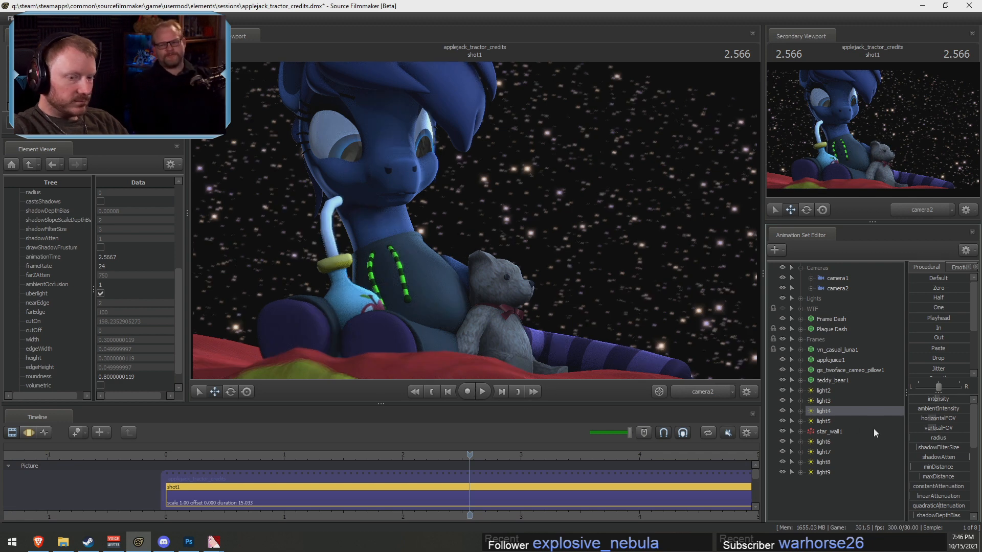
click(842, 420)
key(F3)
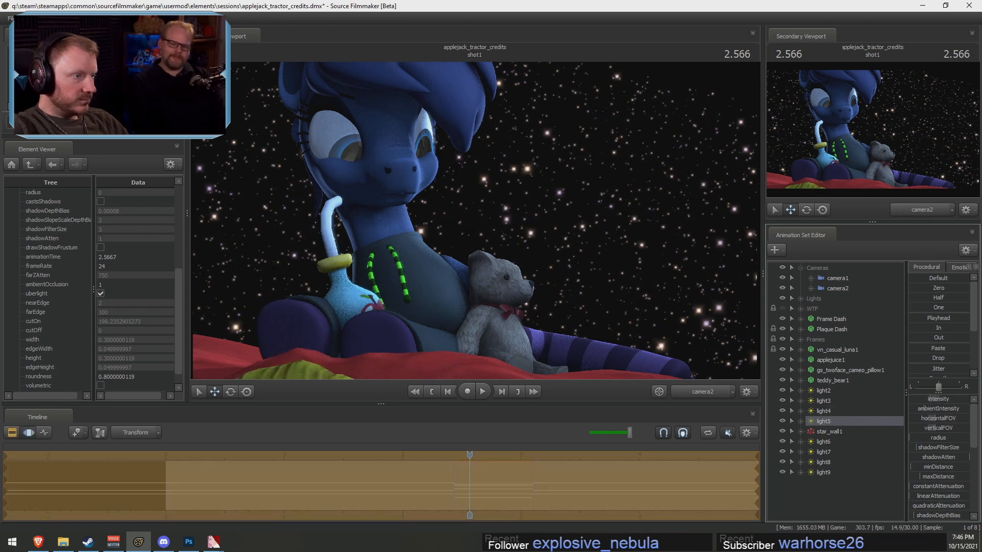
key(F2)
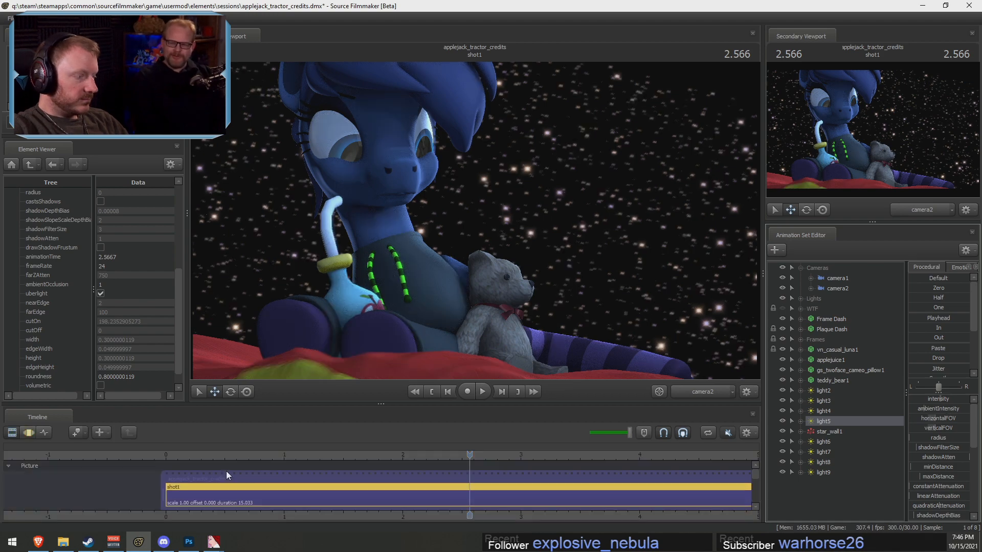
Switch to the Brave browser, search for "hello fellow kids" and open the first image result
click(39, 541)
key(ctrl+l)
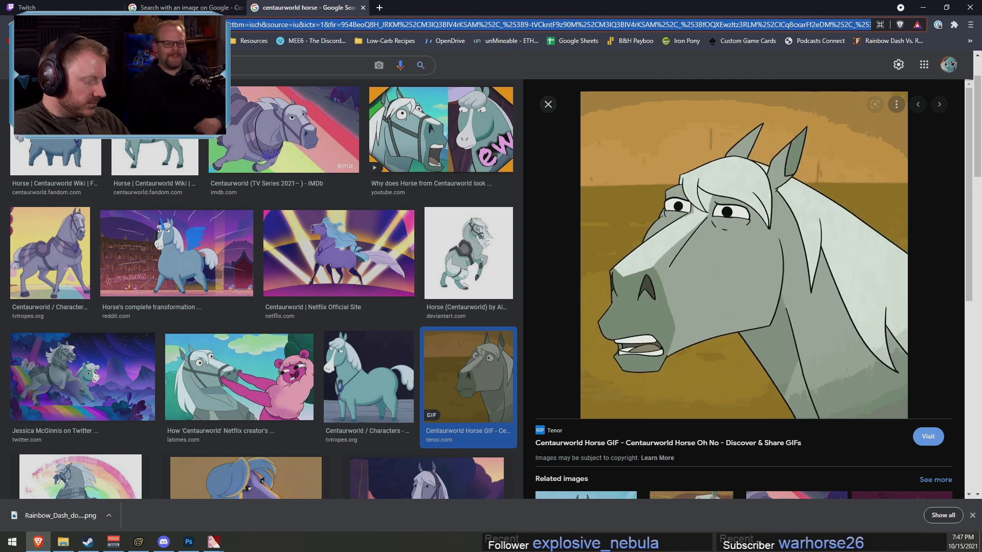
text(fal)
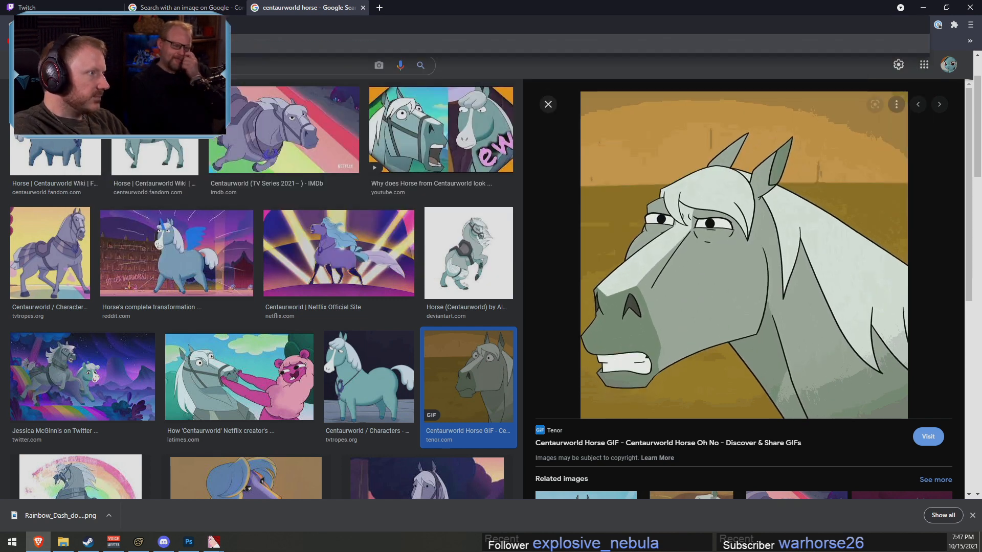
key(Return)
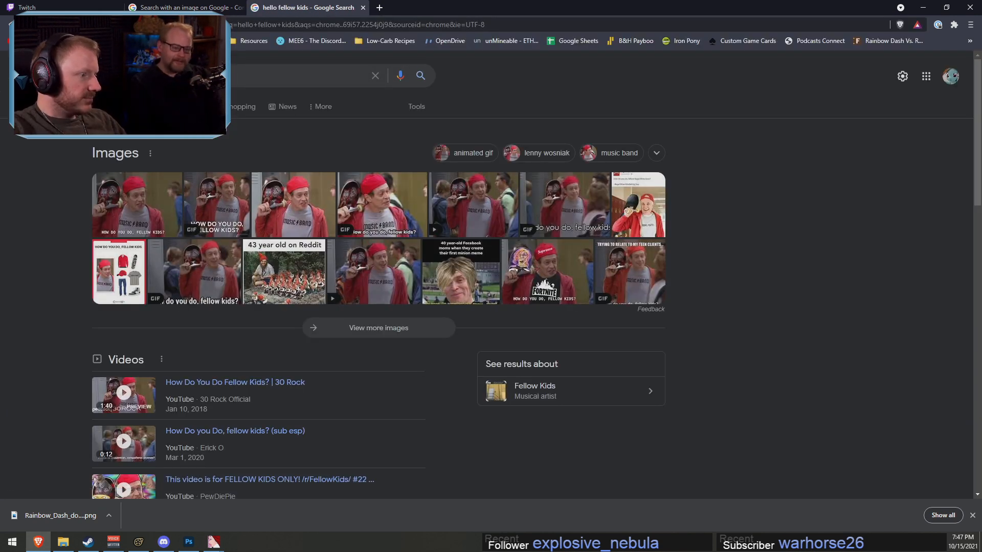
click(131, 215)
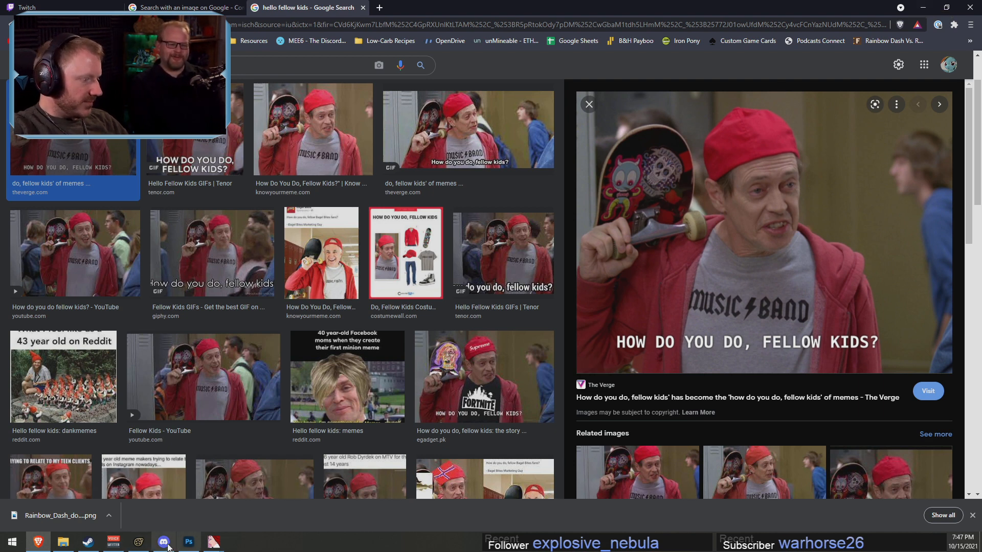
Open Snagit Editor and browse the 2021 captures in its library back to early September
click(11, 543)
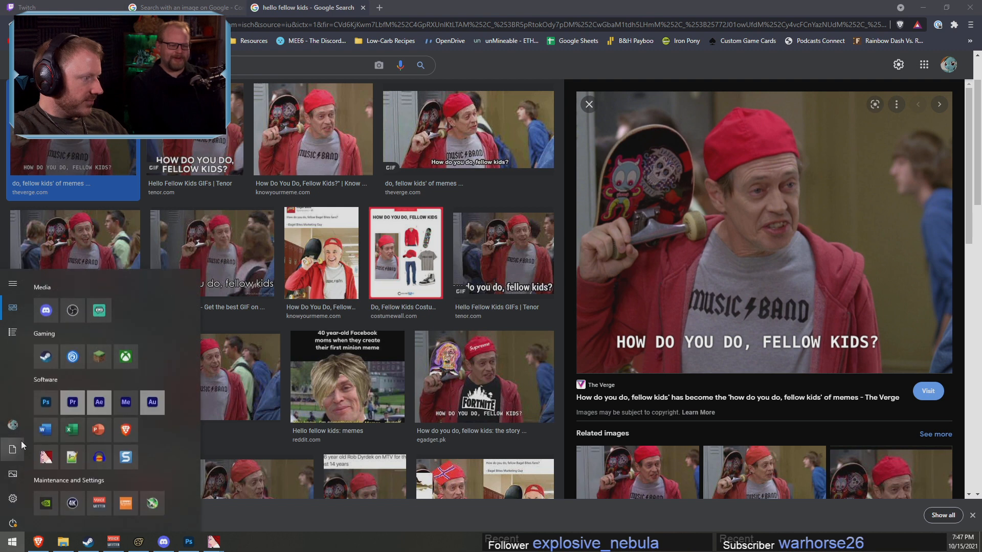
click(123, 453)
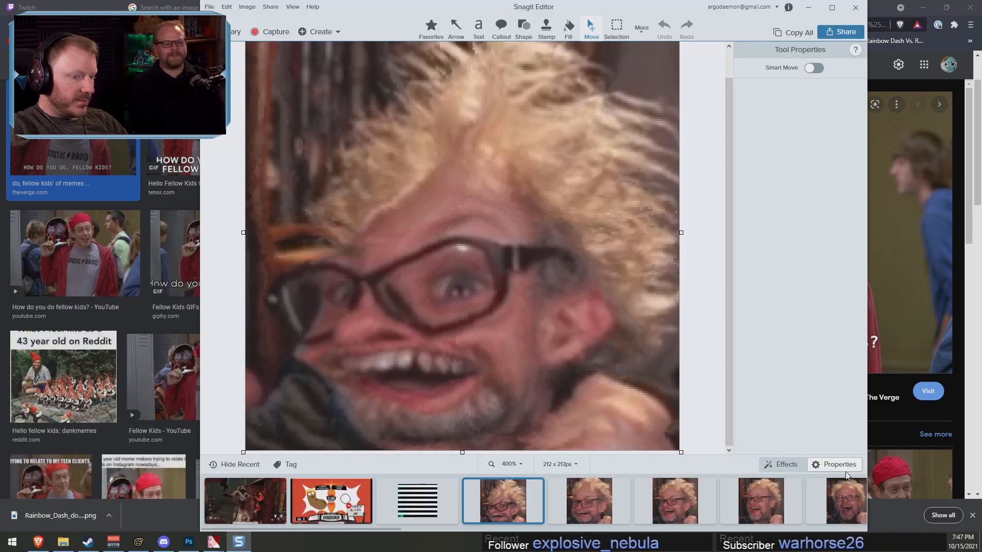
scroll(675, 501, down, 10)
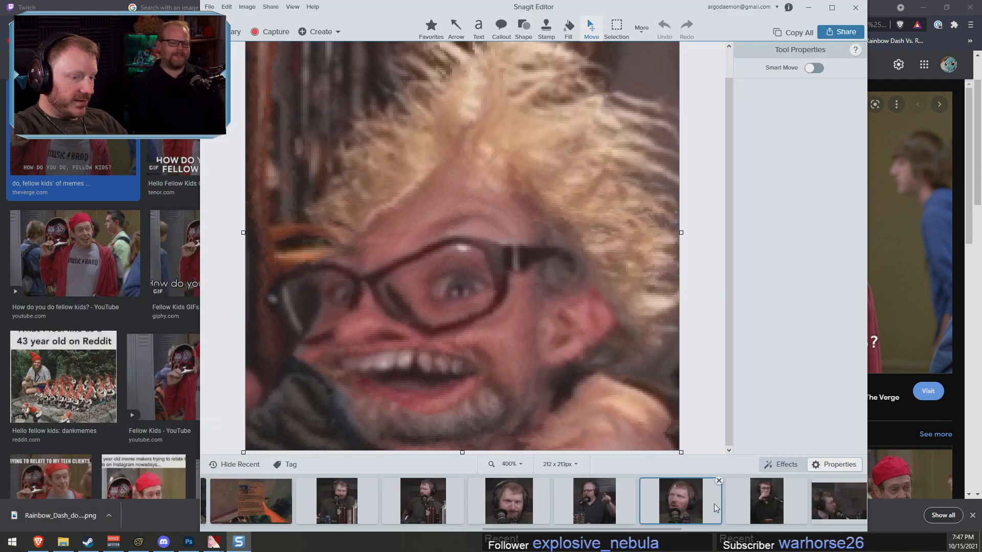
click(830, 504)
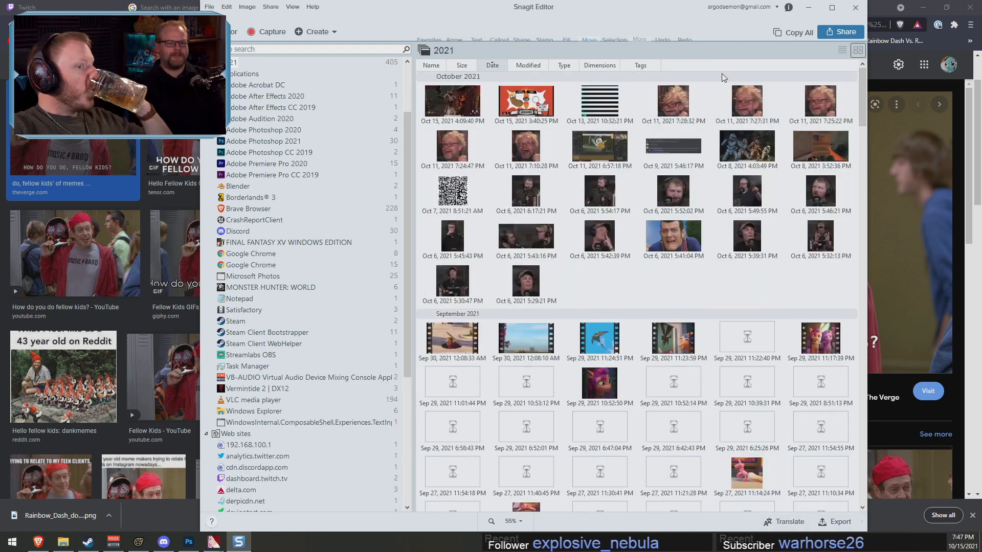
scroll(753, 115, down, 15)
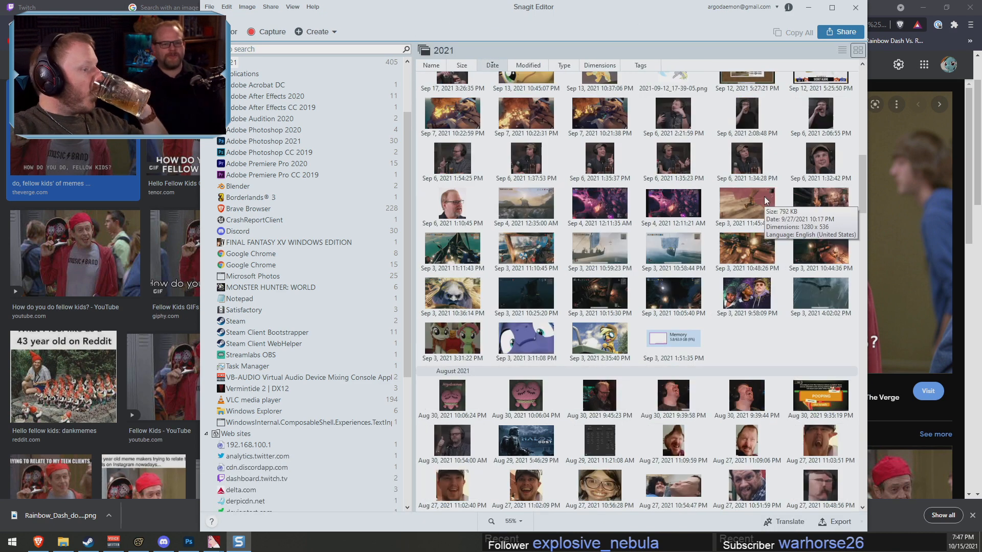
Look further back in the library and open the distorted face capture from Aug 27, 2021 11:09:59 PM
click(463, 197)
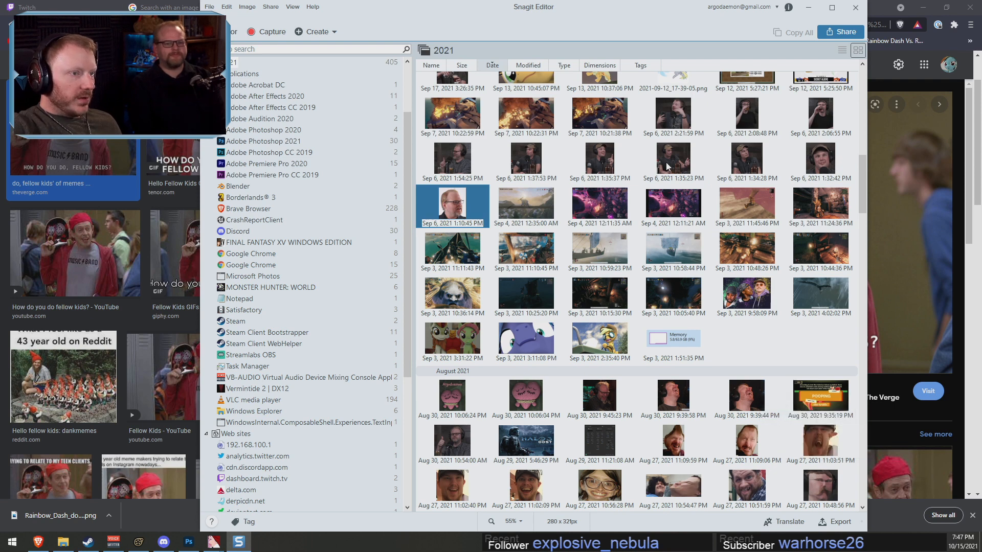
scroll(668, 156, down, 3)
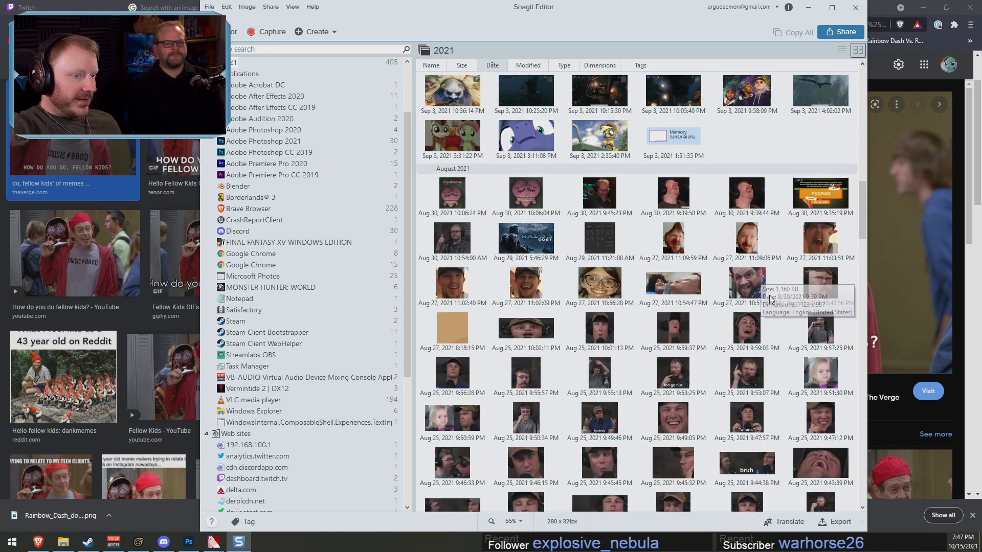
click(676, 234)
double_click(678, 236)
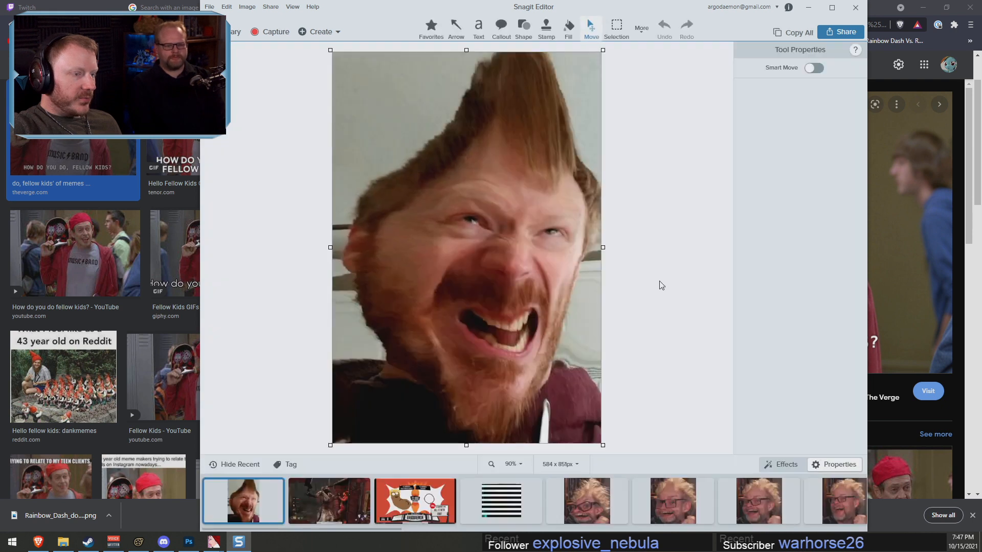
Return to the library, open the Aug 22, 2021 11:01:27 AM face capture and view it at 110%
scroll(782, 486, down, 10)
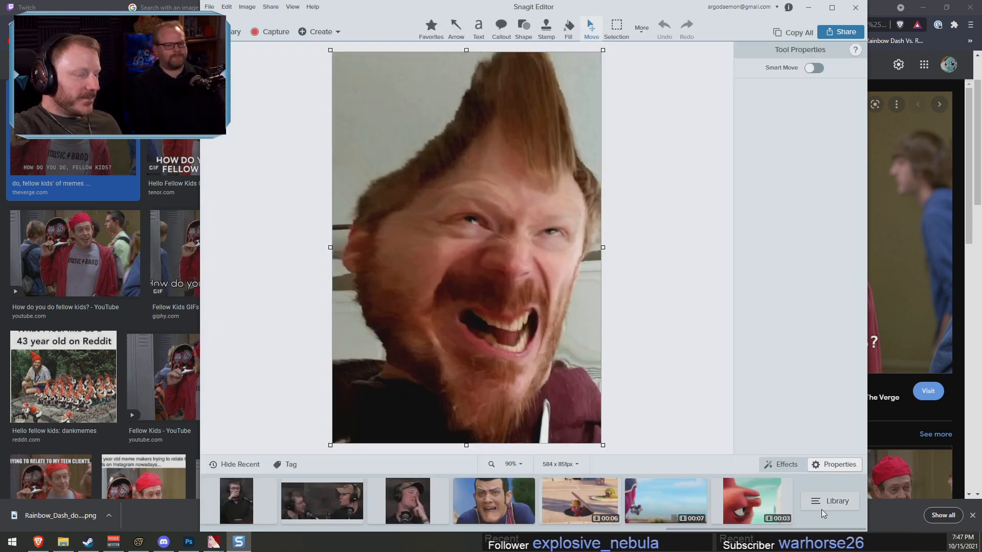
click(822, 509)
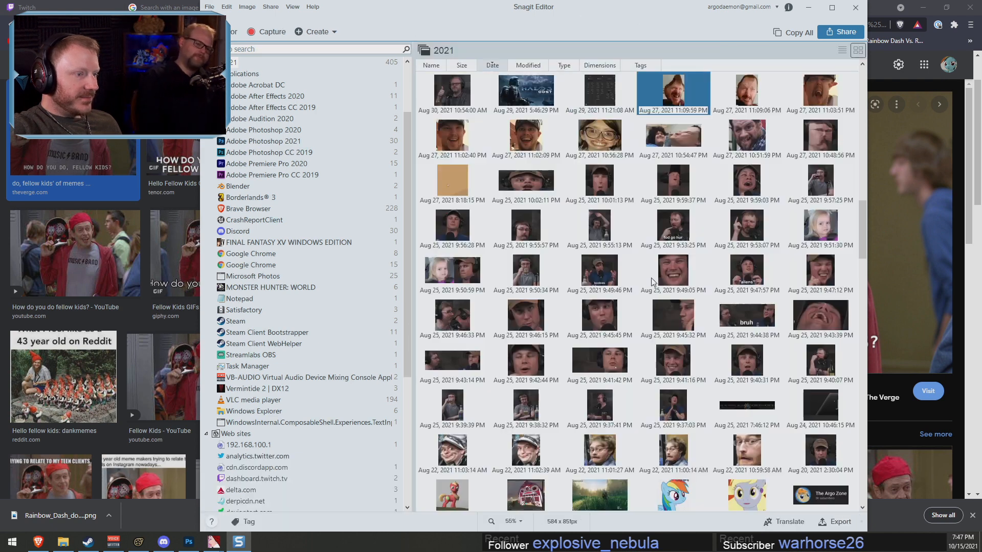
scroll(653, 282, down, 5)
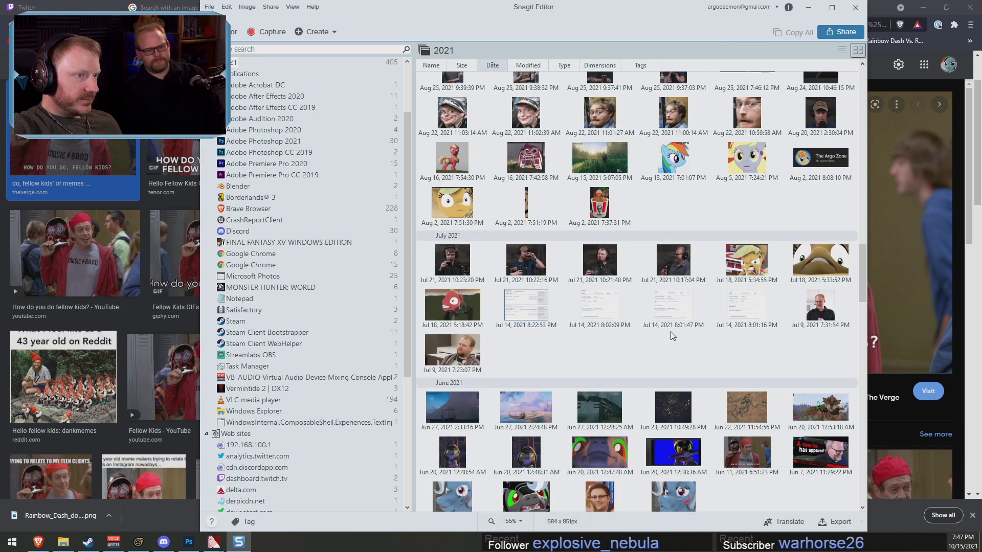
scroll(672, 336, up, 1)
click(596, 195)
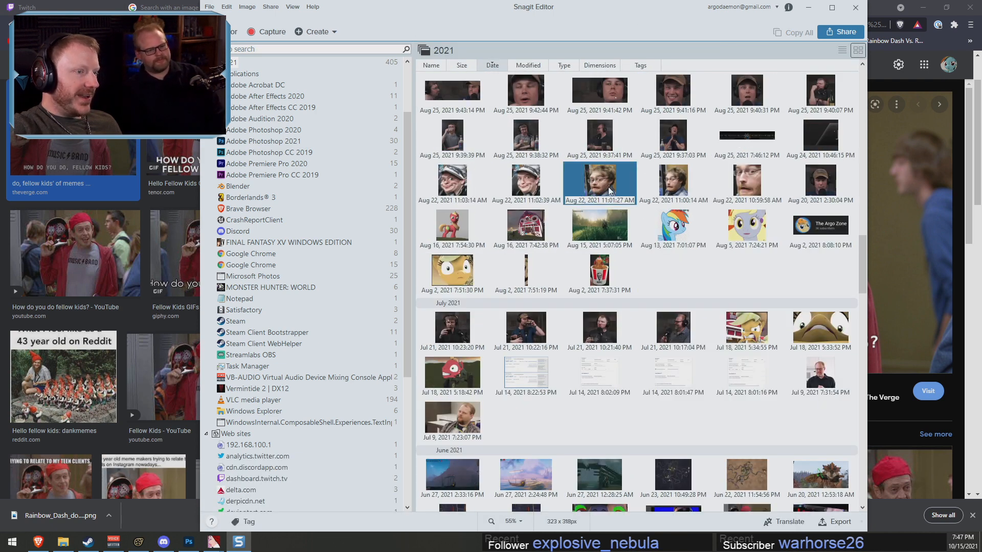
double_click(609, 190)
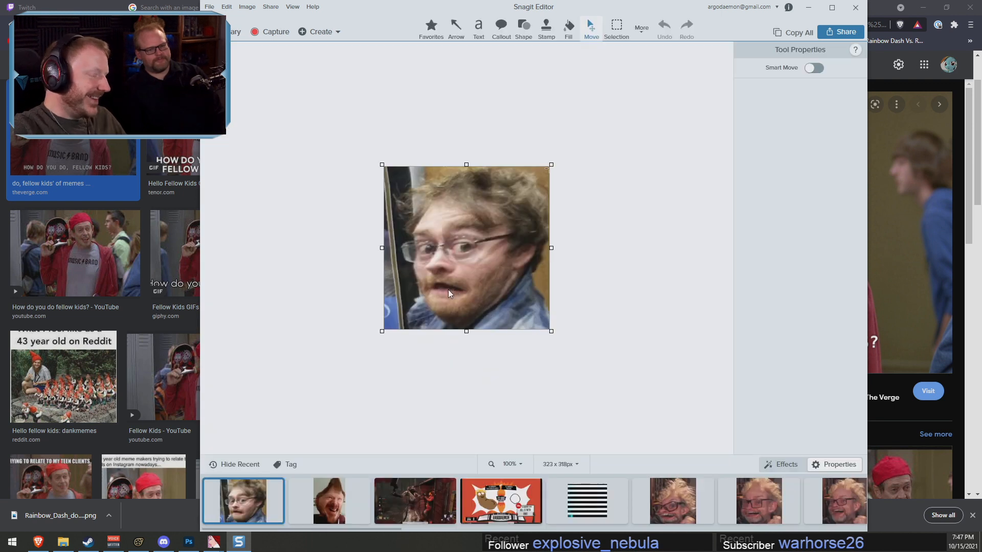
ctrl+scroll(447, 290, up, 4)
ctrl+scroll(551, 330, down, 3)
ctrl+scroll(551, 330, down, 1)
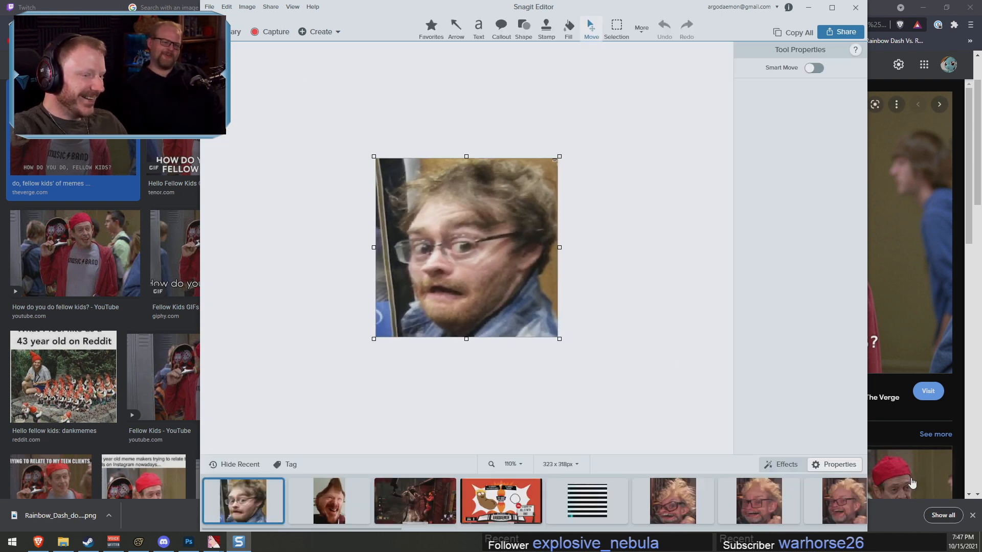
Return to the library and browse the older 2021 captures back to January
scroll(849, 483, down, 10)
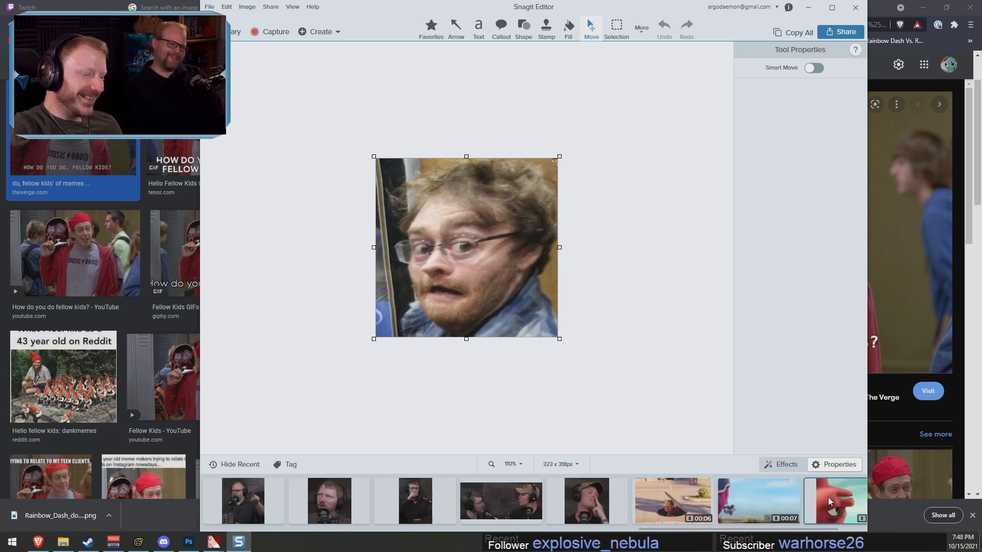
click(833, 499)
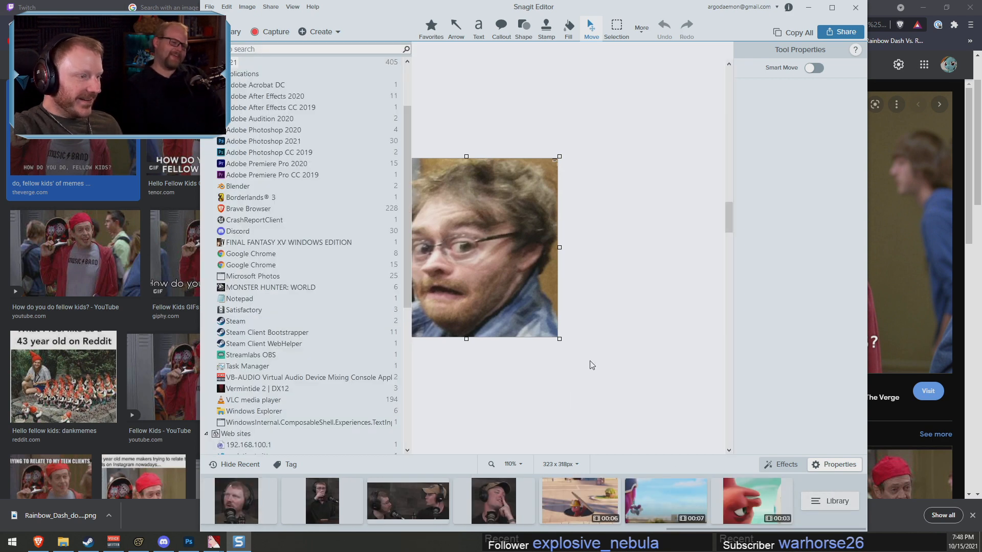
scroll(636, 359, down, 8)
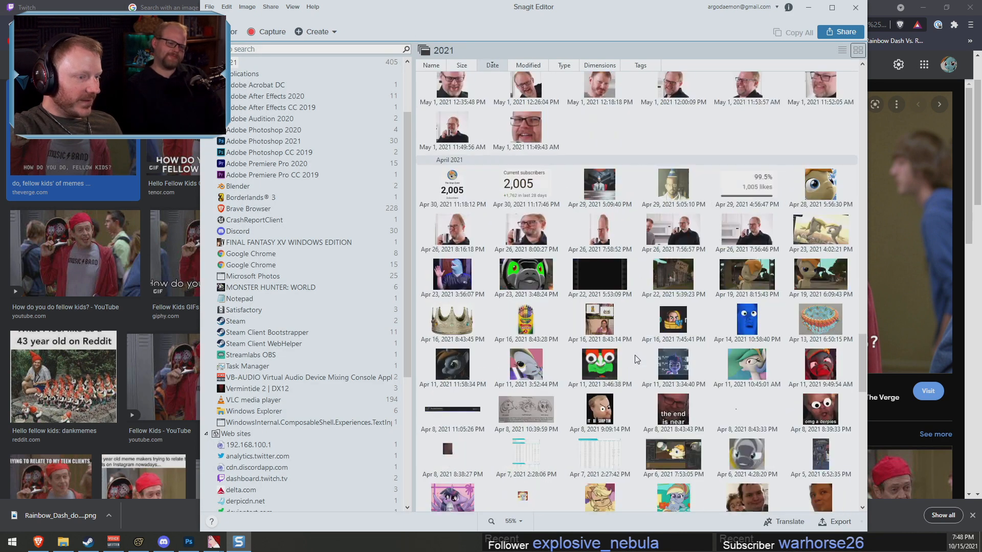
scroll(636, 360, down, 10)
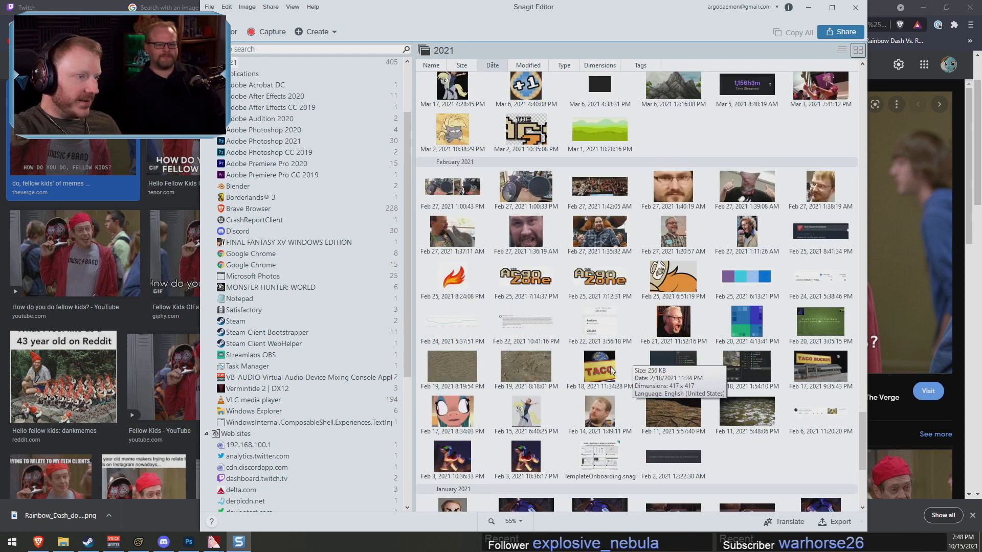
scroll(648, 381, down, 6)
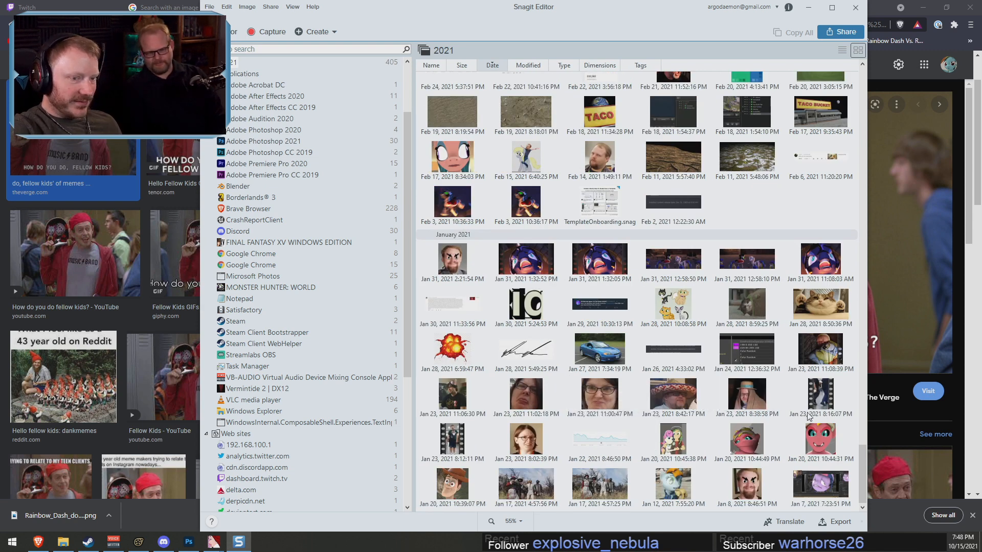
Open the cat picture from the January 2021 captures and view it at 200%
double_click(828, 303)
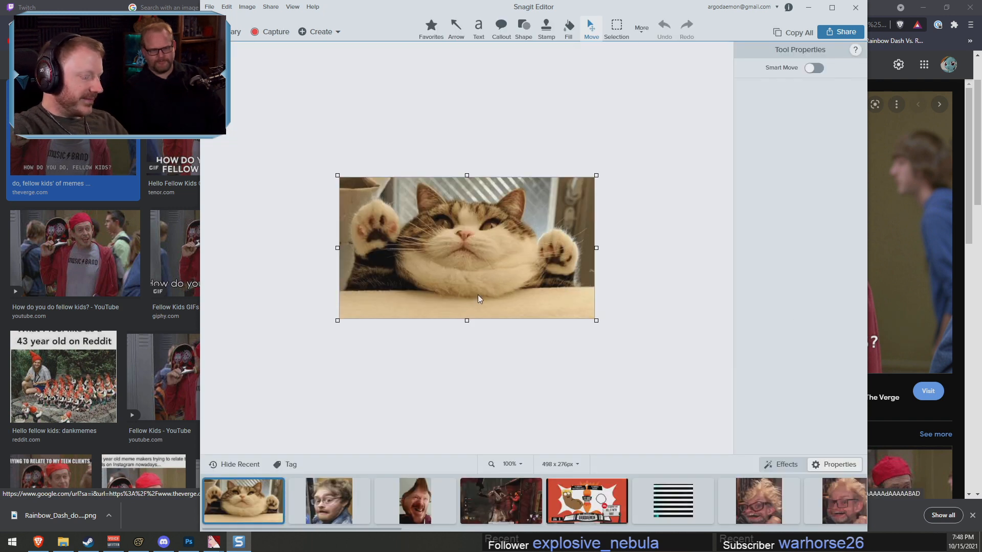
ctrl+scroll(480, 290, up, 4)
ctrl+scroll(477, 206, down, 2)
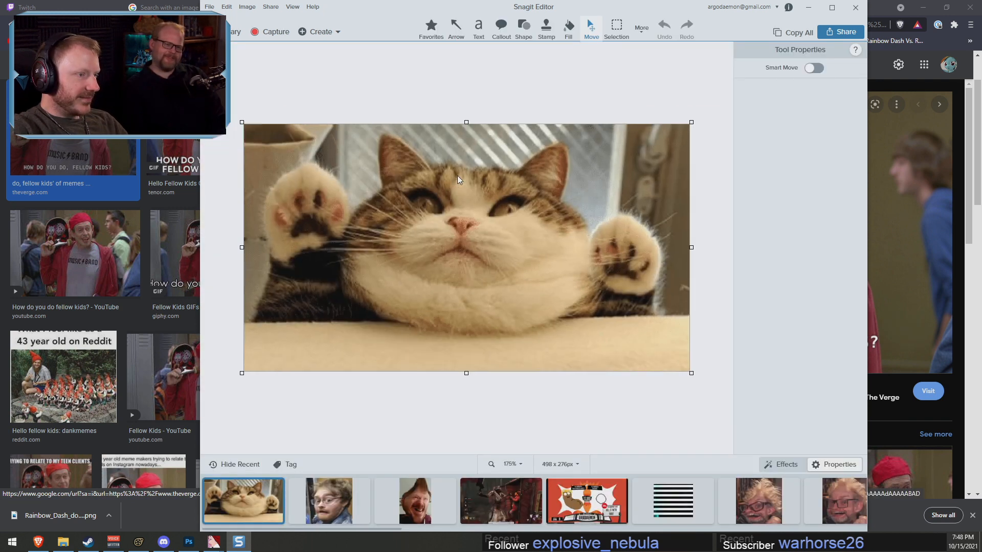
ctrl+scroll(460, 185, up, 1)
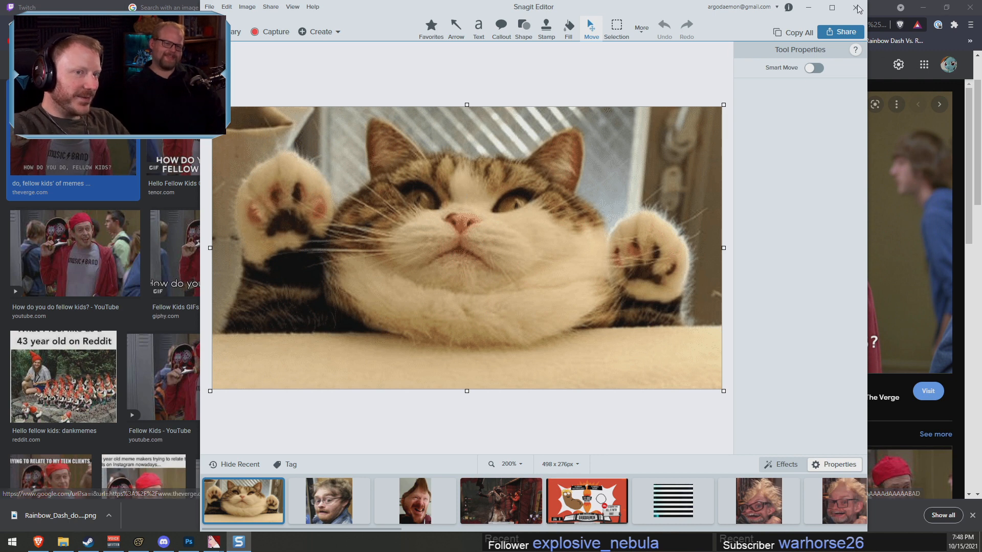
Minimize Snagit, close the "hello fellow kids" search page and minimize the browser to return to Source Filmmaker
click(816, 12)
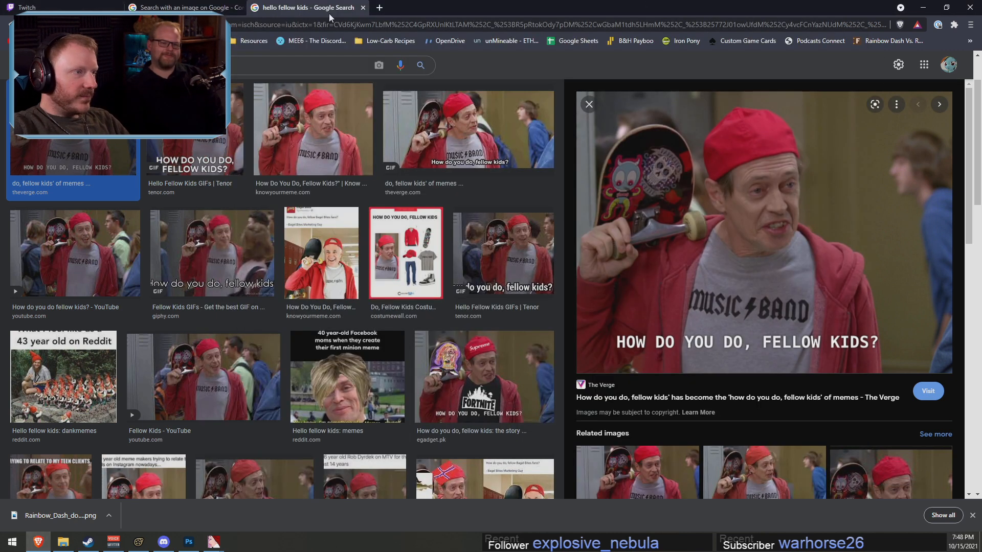
click(363, 7)
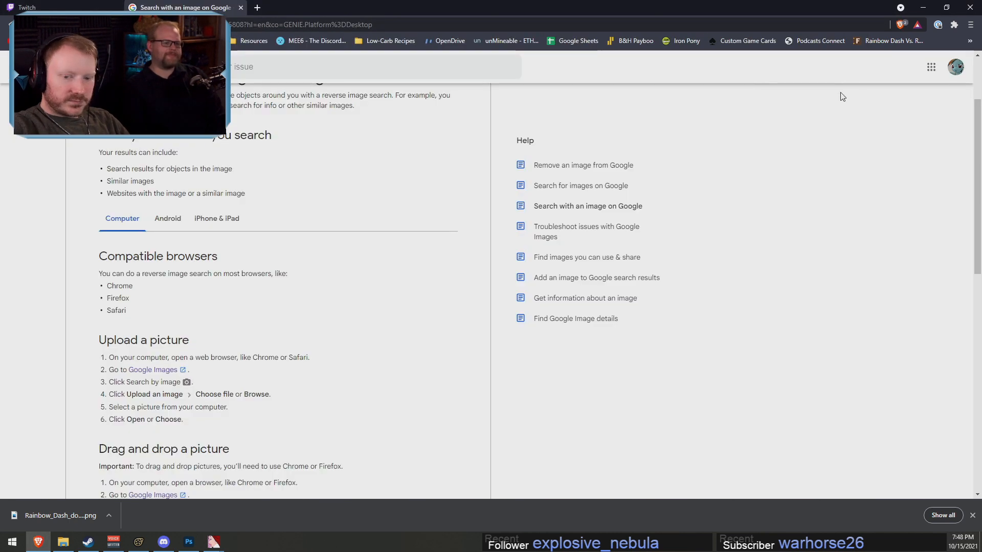
click(923, 7)
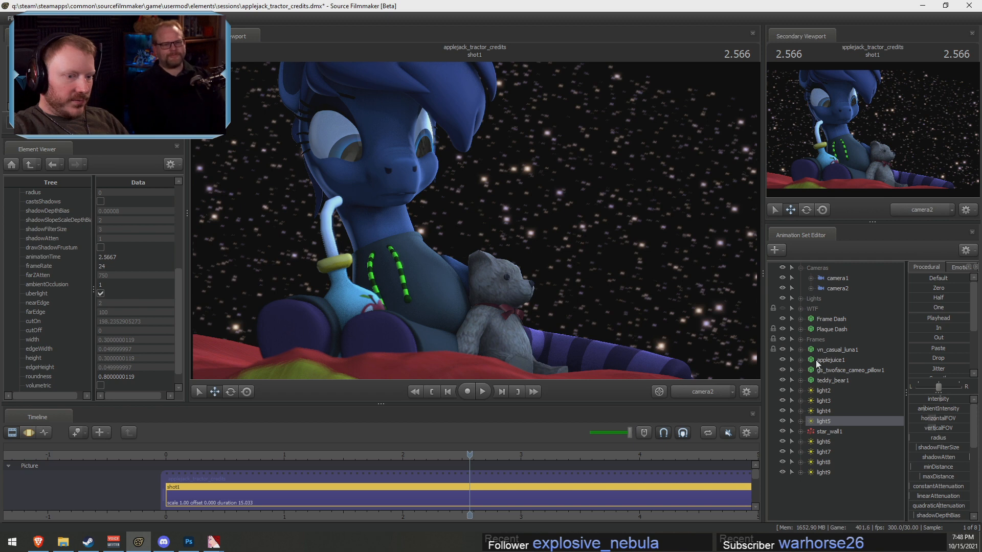
Select the star_wall1 particle system for motion editing, view the whole set through the work camera and move the playhead to 2.533
click(833, 432)
key(F3)
click(717, 397)
key(s)
drag(665, 333, 667, 319)
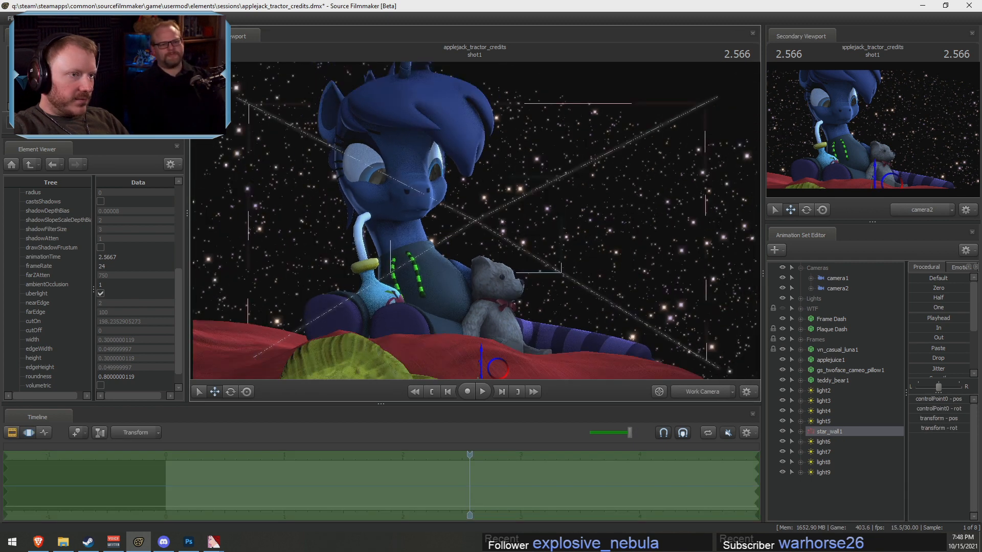
key(e)
drag(499, 282, 418, 383)
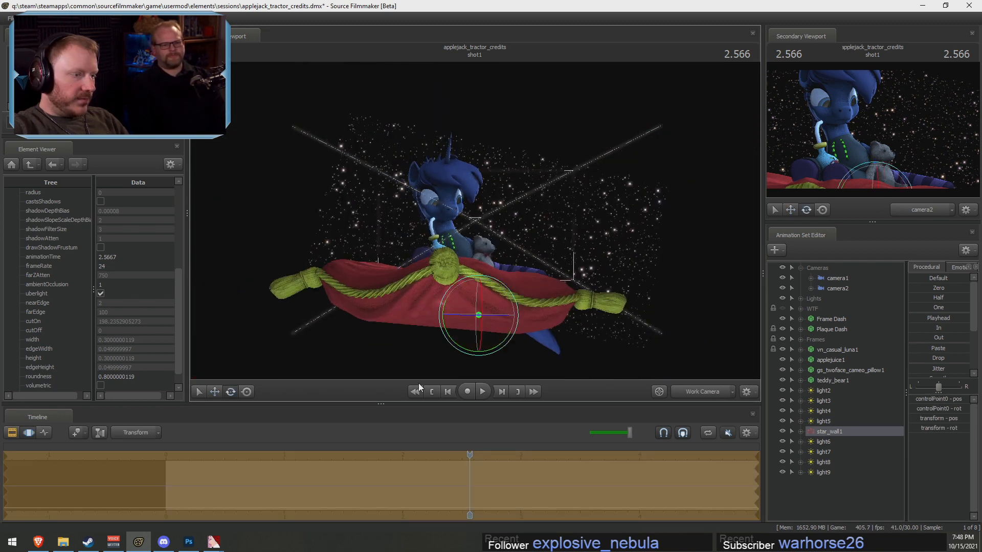
drag(475, 456, 471, 456)
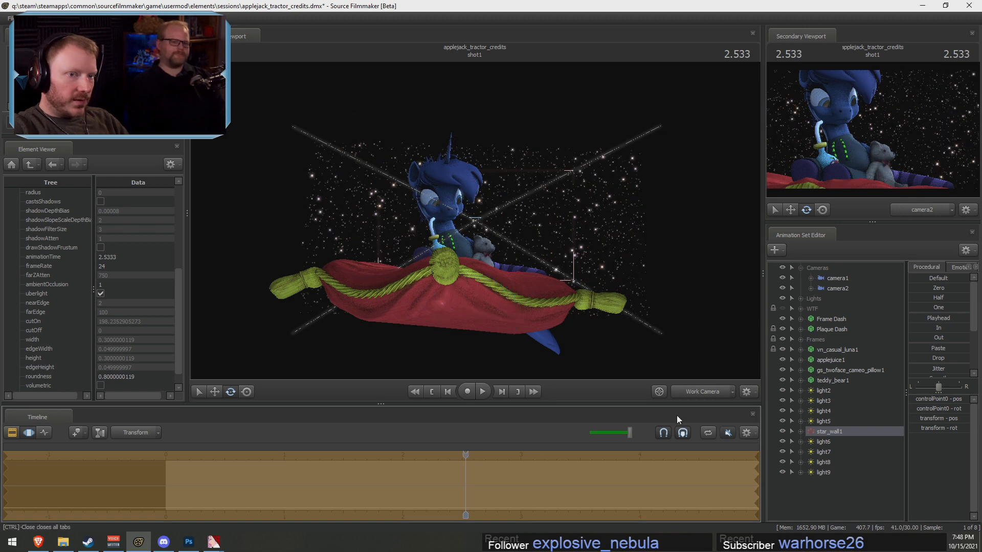
Edit the star_wall particle definition of star_wall1, setting its emitter's count to maintain to 30, and accept the change
right_click(847, 433)
click(880, 410)
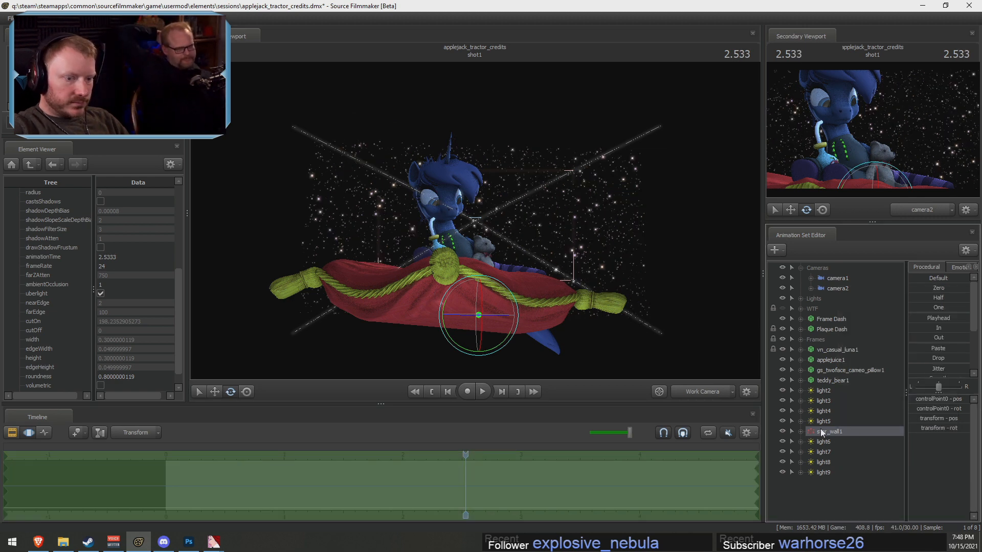
right_click(871, 411)
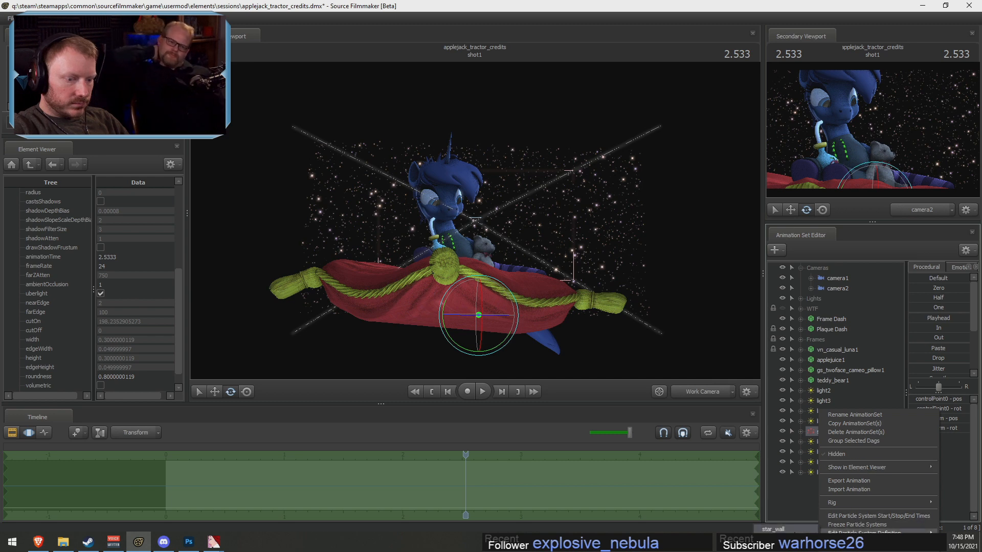
click(787, 529)
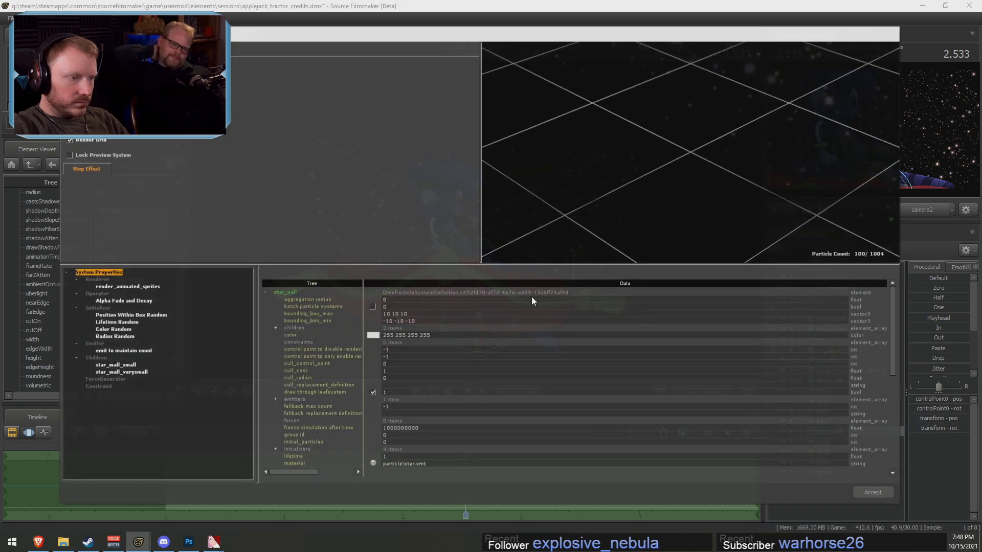
click(131, 352)
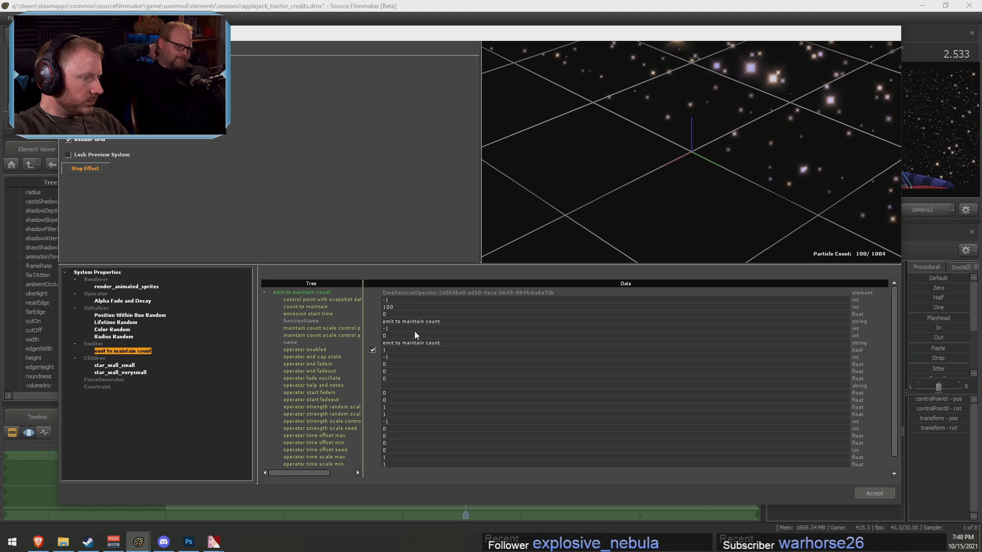
double_click(392, 308)
text(30)
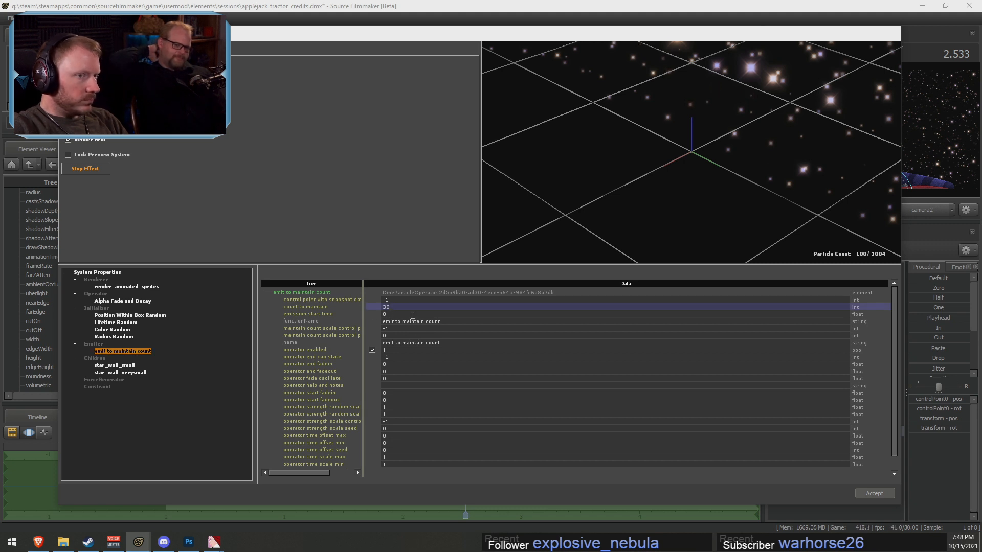
key(Return)
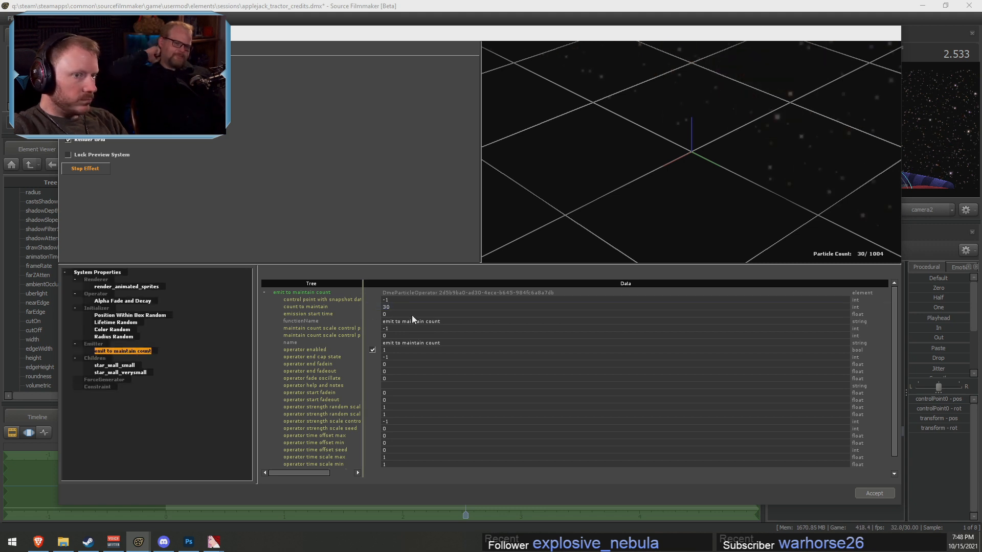
click(874, 494)
right_click(864, 432)
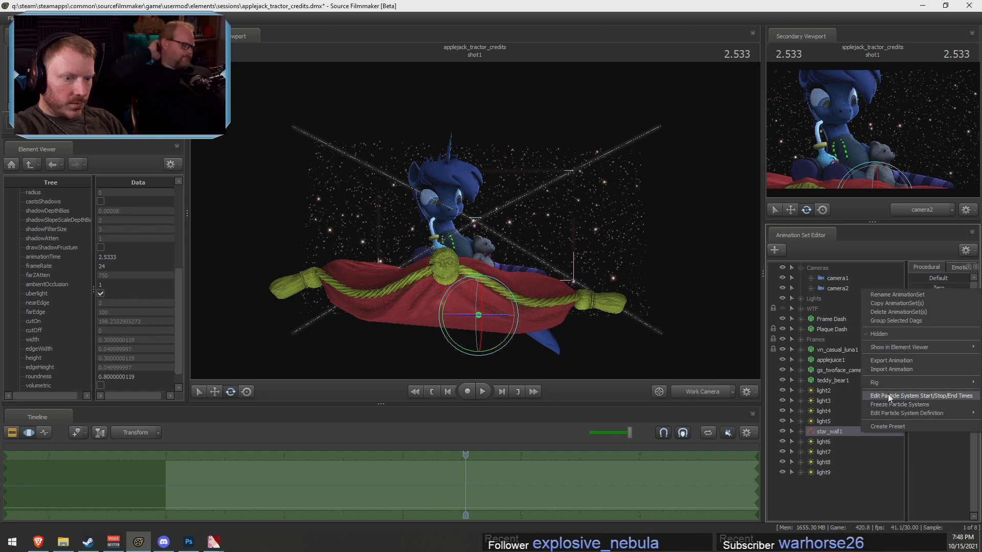
click(888, 397)
click(531, 292)
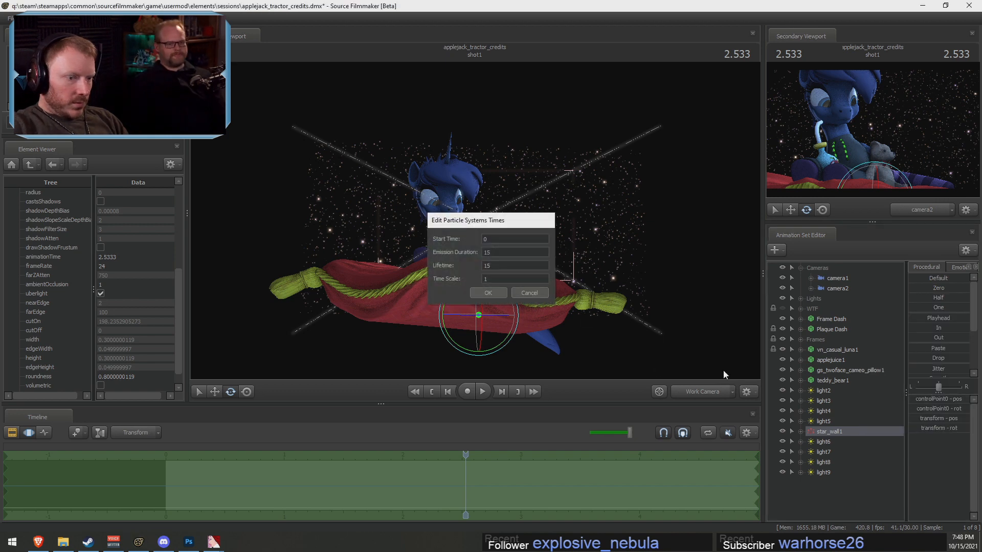
Edit the star_wall_small particle definition, setting its emitter's count to maintain to 200, and accept the change
right_click(837, 435)
click(867, 418)
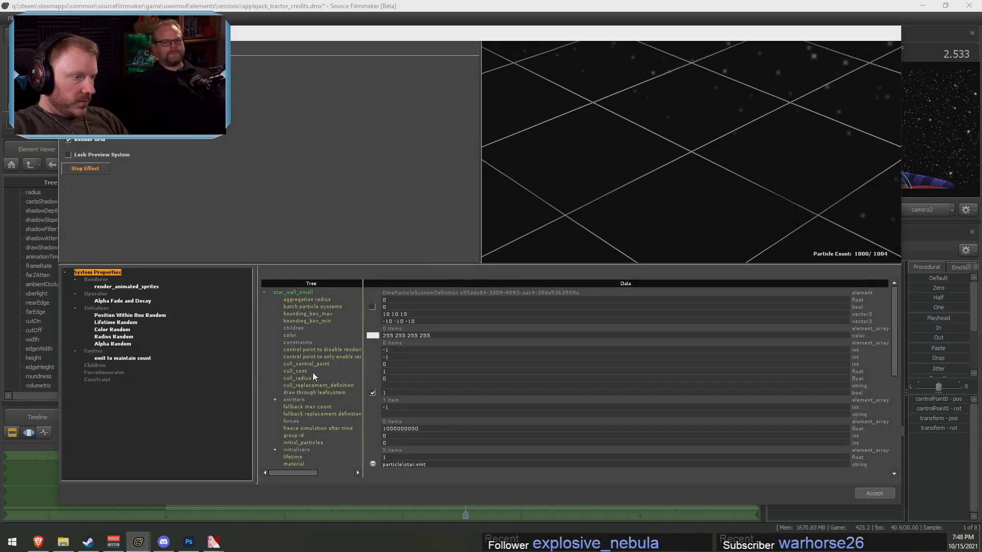
click(124, 358)
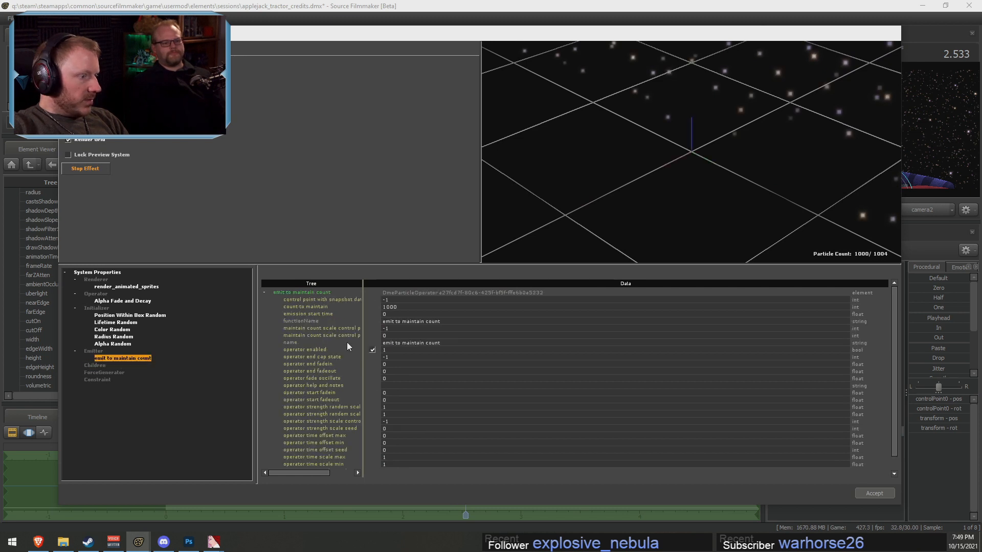
double_click(408, 307)
text(2)
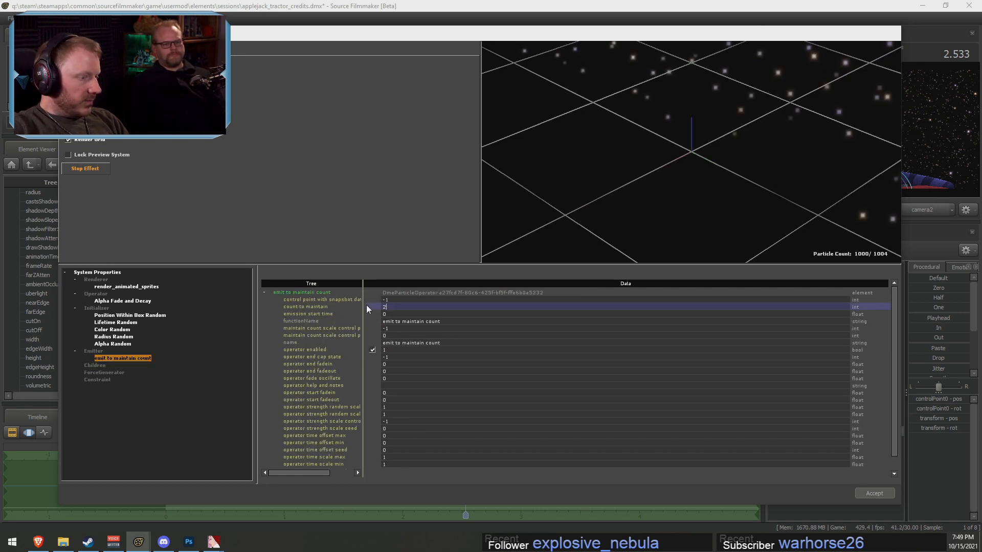
key(Return)
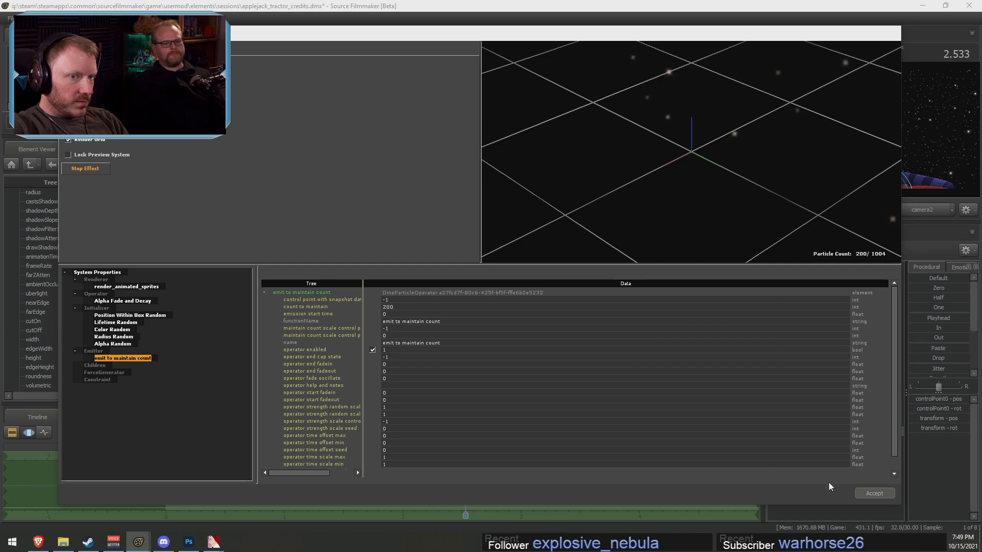
click(871, 494)
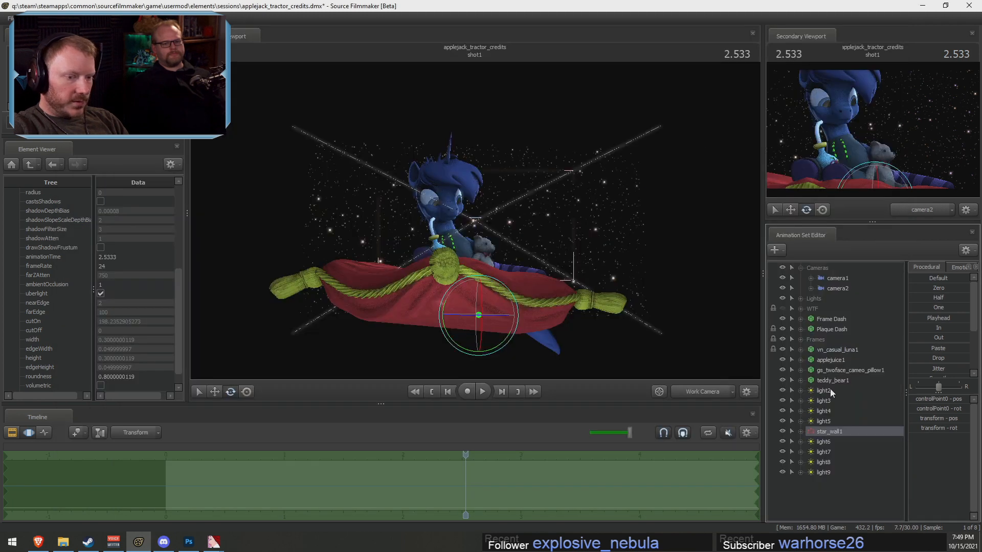
Edit the star_wall_verysmall particle definition, setting its emitter's count to maintain to 400, and accept the change
right_click(827, 434)
mouse_move(870, 413)
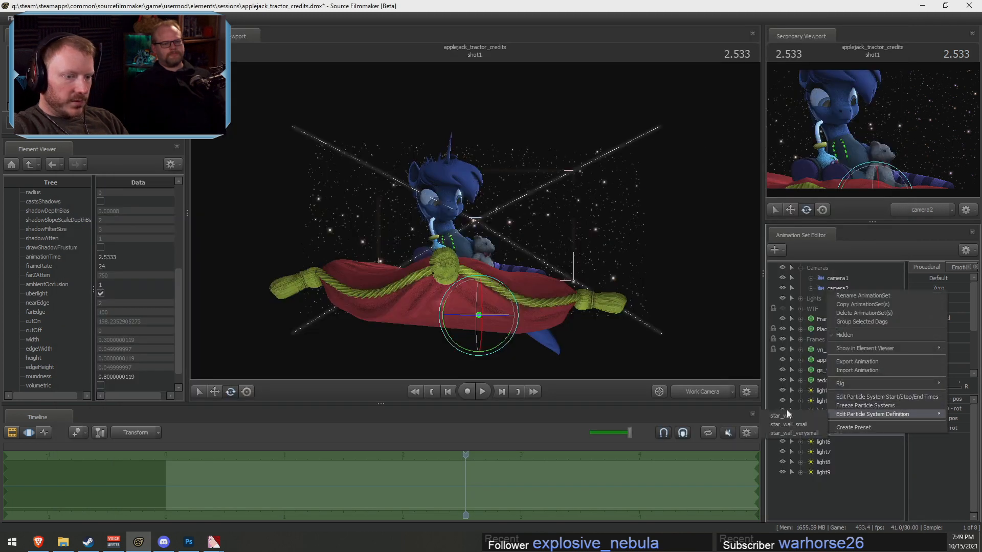
click(790, 433)
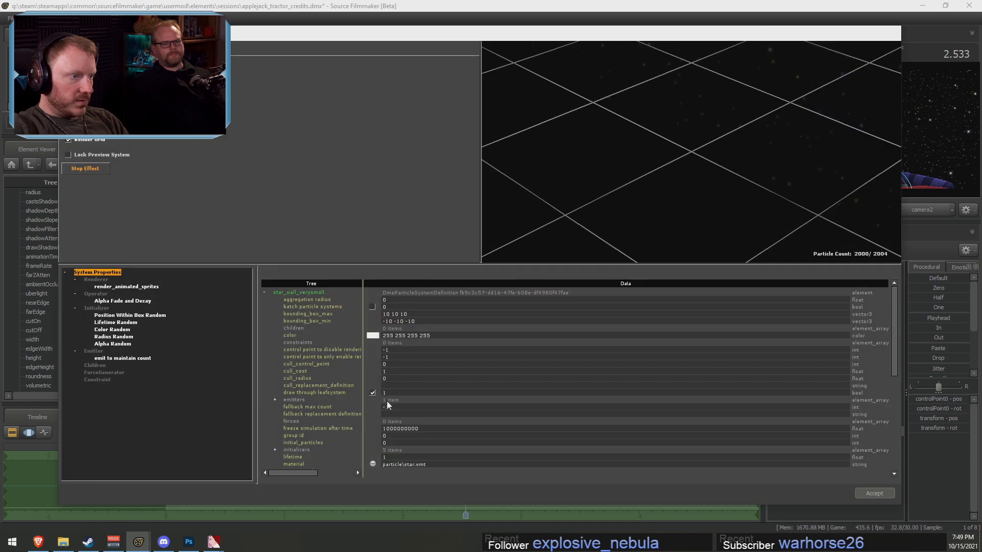
click(134, 359)
double_click(407, 307)
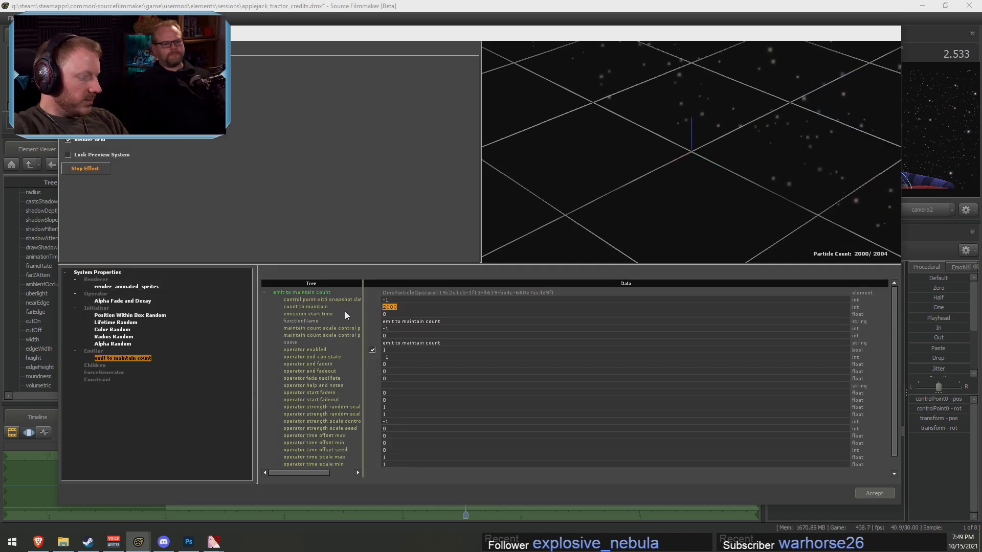
text(40)
key(Return)
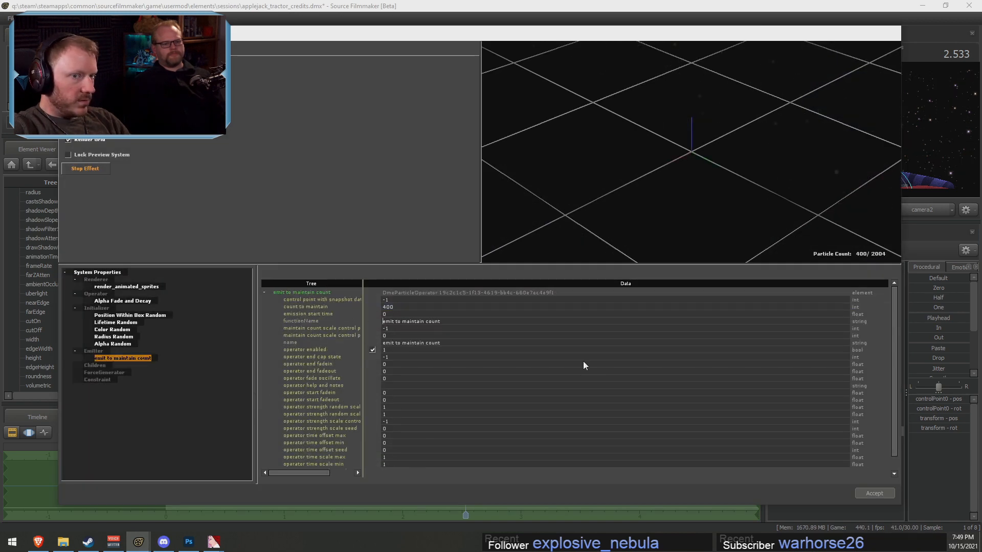
click(873, 493)
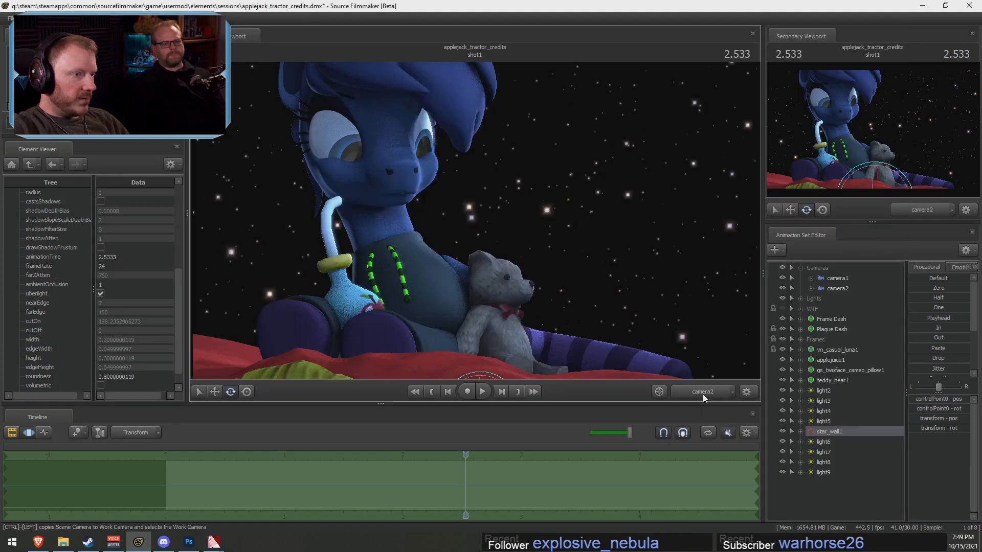
Select the camera2 animation set to bring up its camera controls and return to the clip editor
key(F2)
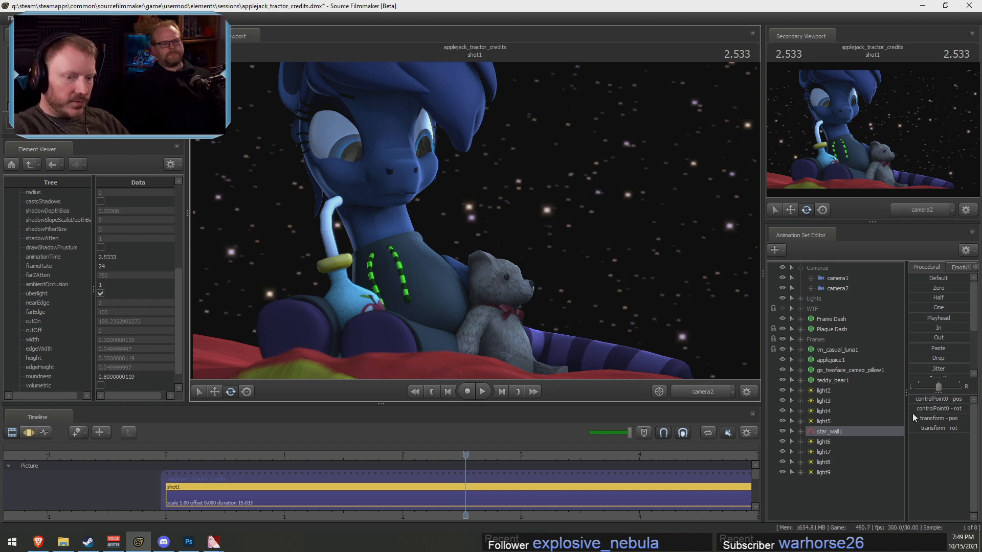
key(F3)
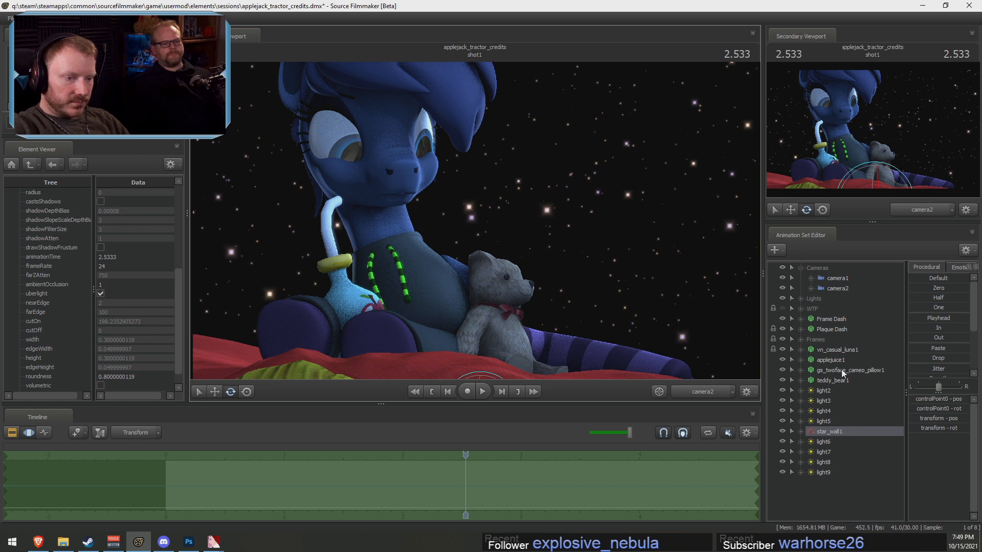
click(836, 289)
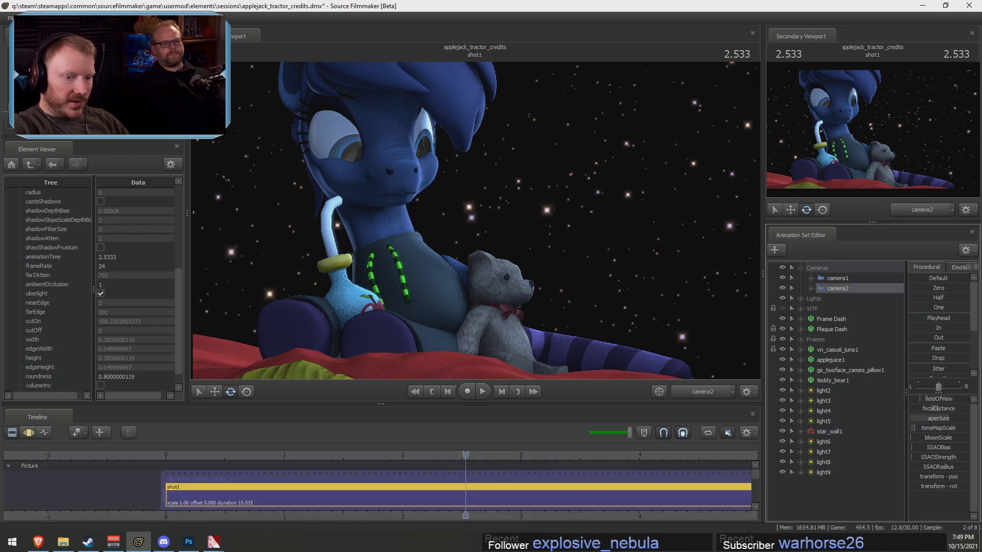
key(F2)
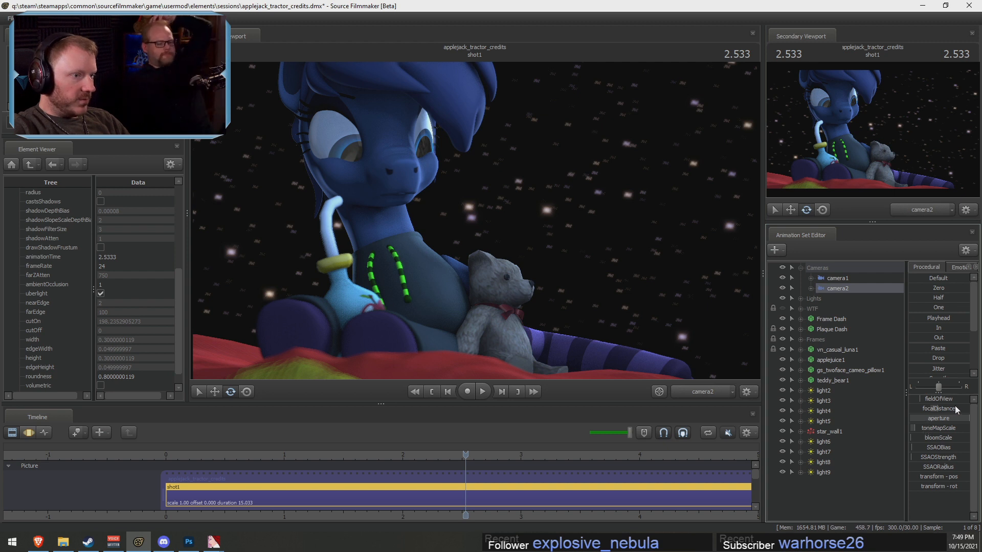
Set the progressive refinement depth of field samples to 128 (override), change the motion blur sample count and apply the settings
right_click(614, 256)
click(645, 260)
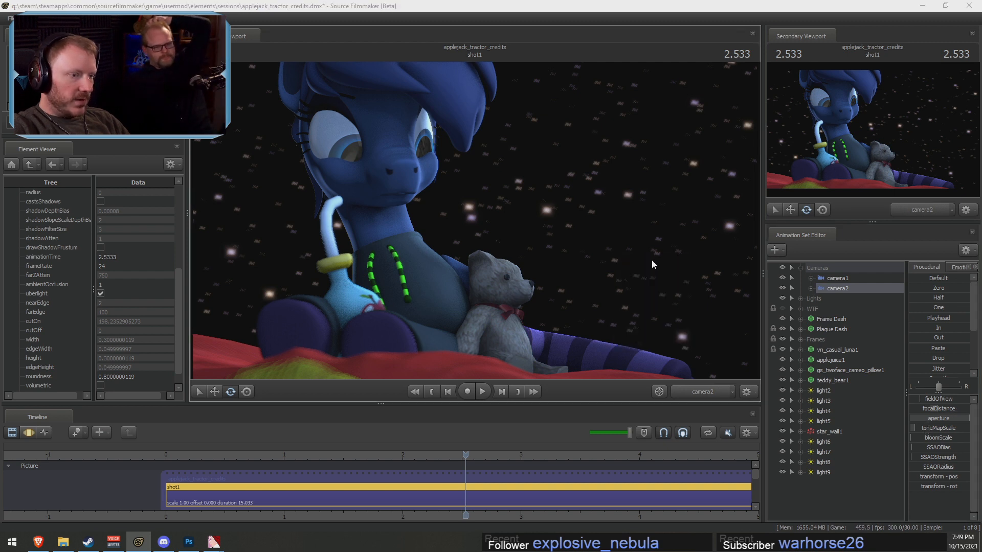
click(535, 232)
click(525, 273)
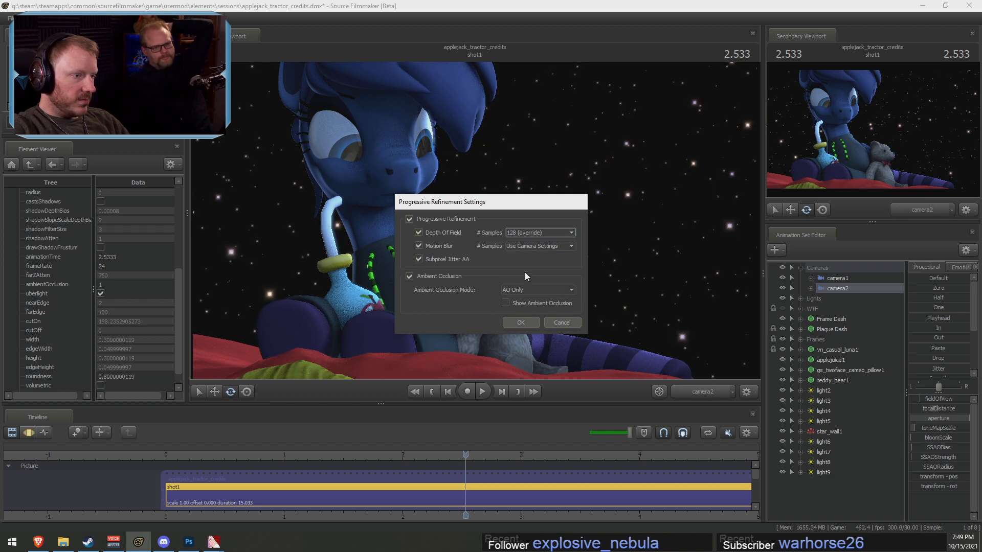
click(541, 247)
click(534, 288)
click(519, 322)
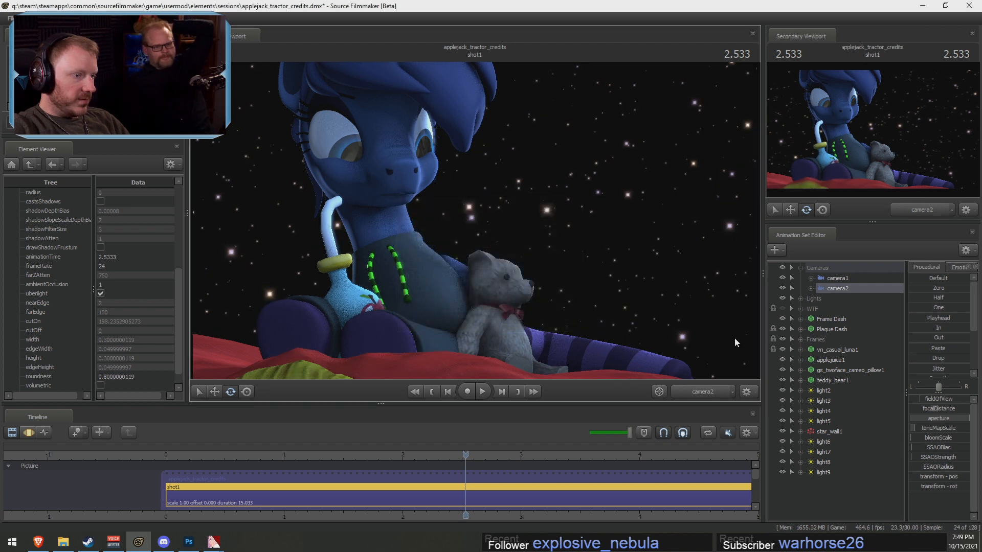
Switch the secondary viewport to the work camera and save the session
click(940, 211)
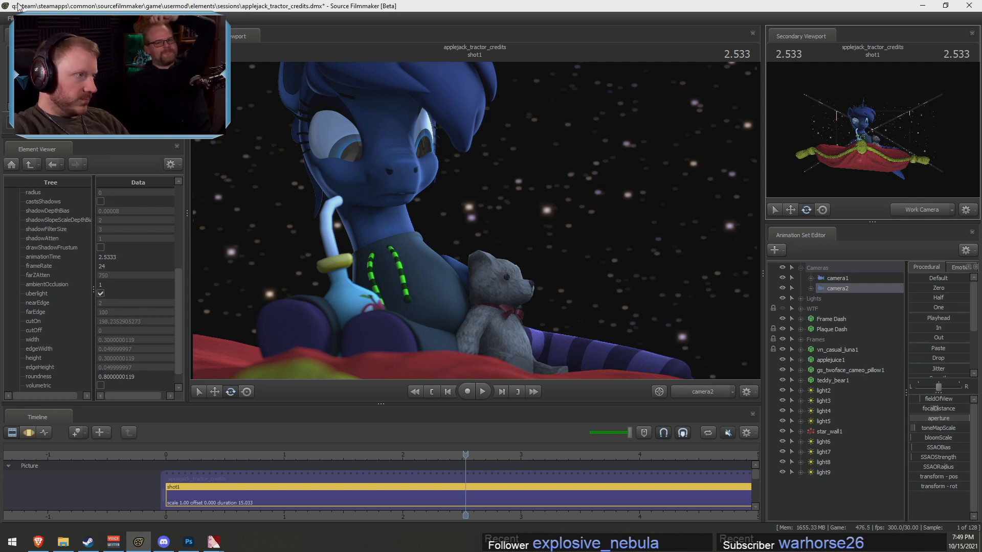
click(10, 19)
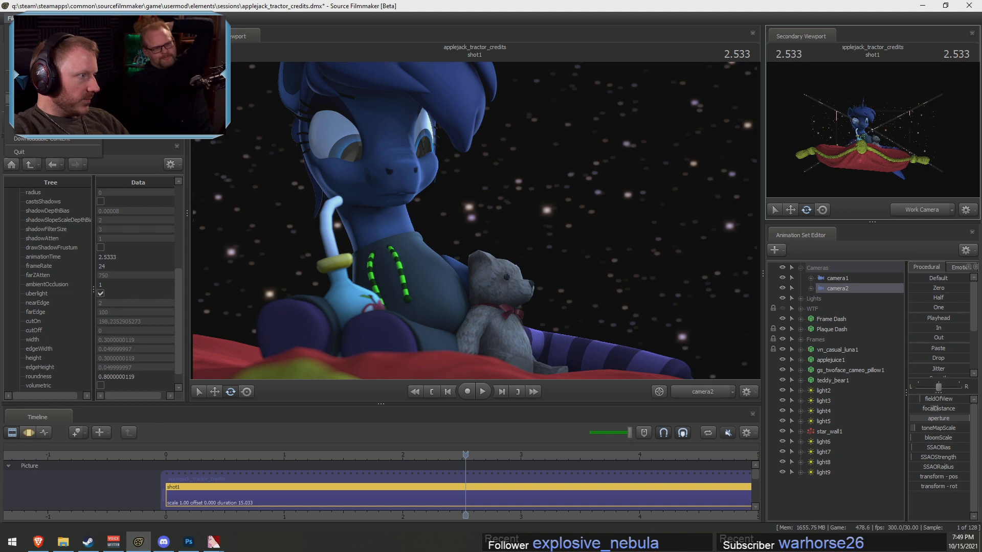
click(23, 46)
Start exporting an image from the viewport and change the destination folder from tractor_pt1_004 to its parent, sessions
click(10, 19)
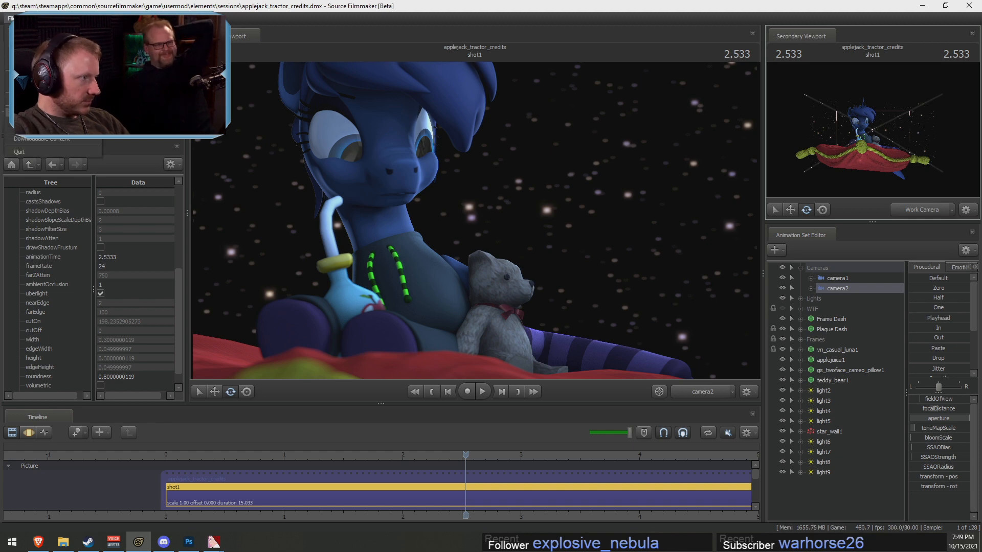
mouse_move(30, 121)
click(118, 140)
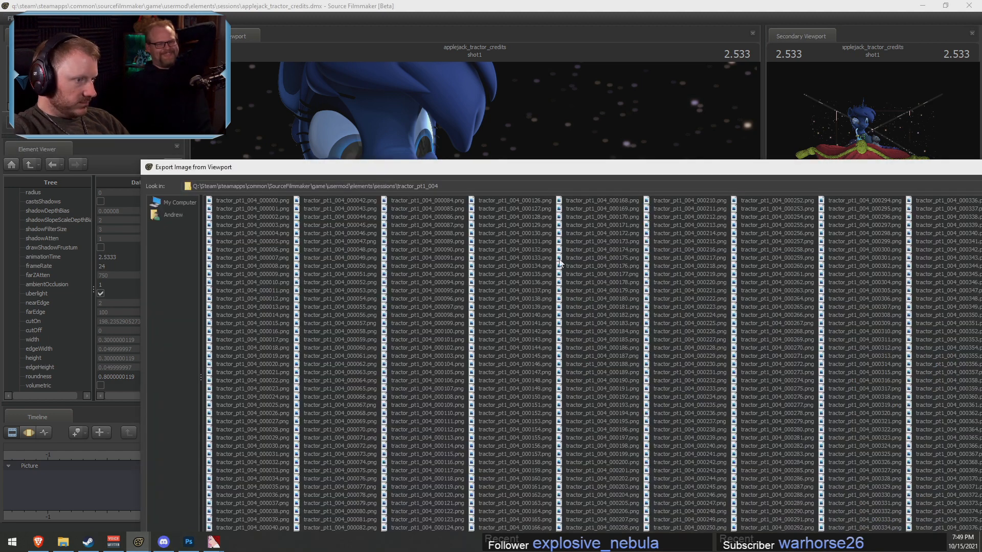
drag(571, 171, 435, 3)
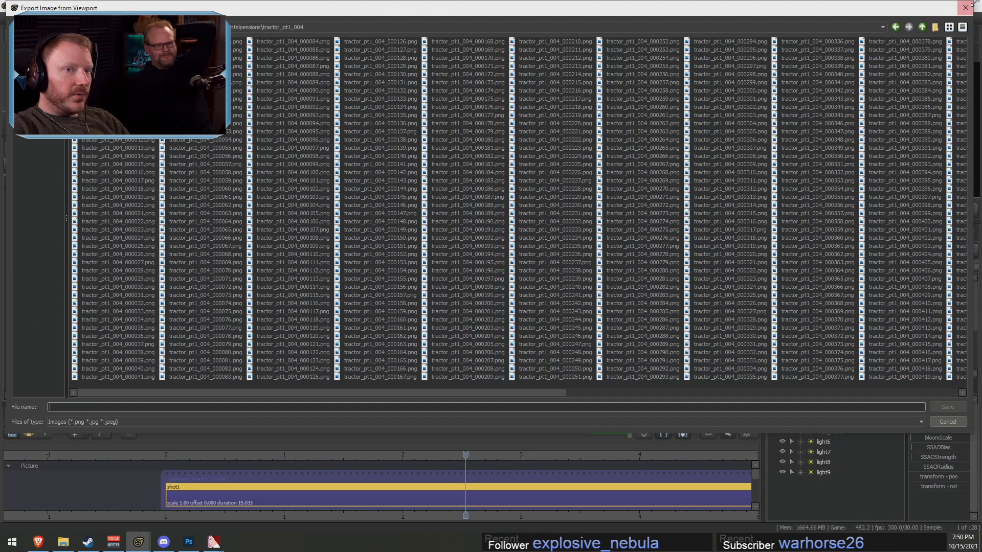
drag(973, 1, 692, 183)
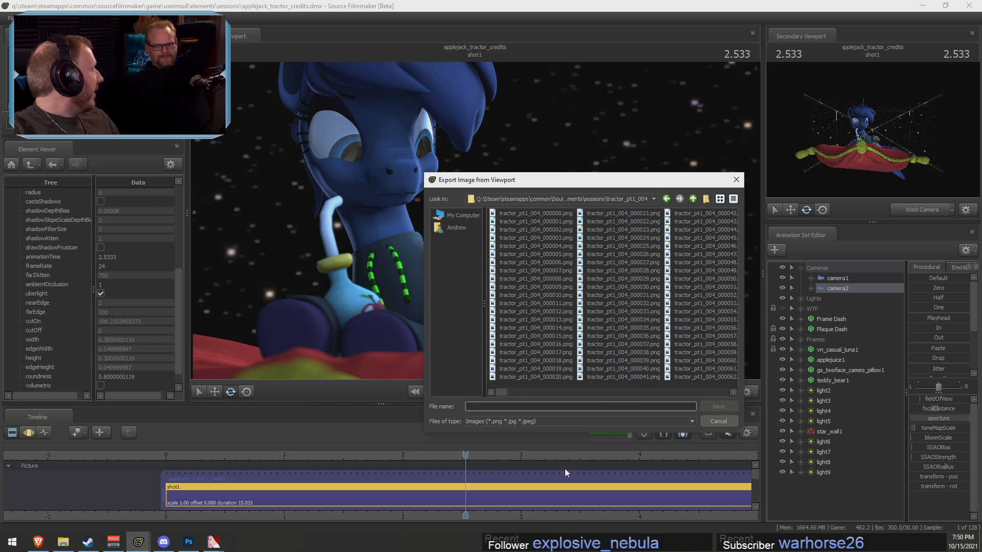
click(693, 199)
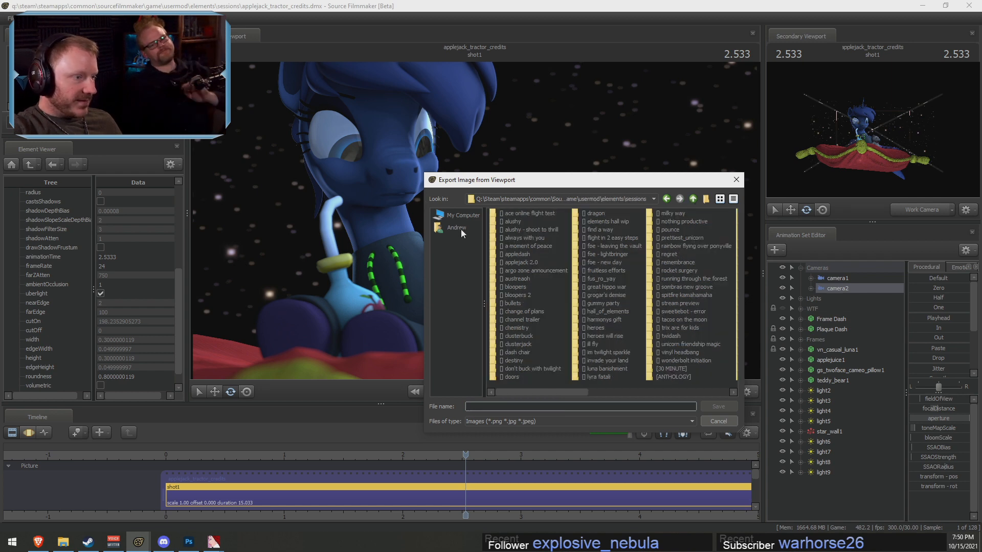
scroll(570, 393, right, 5)
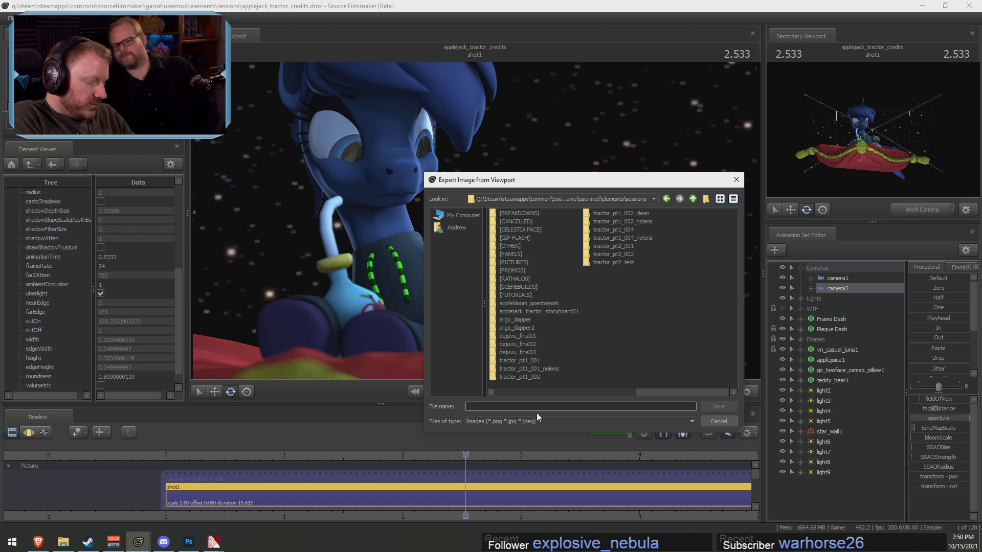
Name the exported image luna_juice and save it in the sessions folder
text(LU)
key(BackSpace)
key(BackSpace)
text(luna)
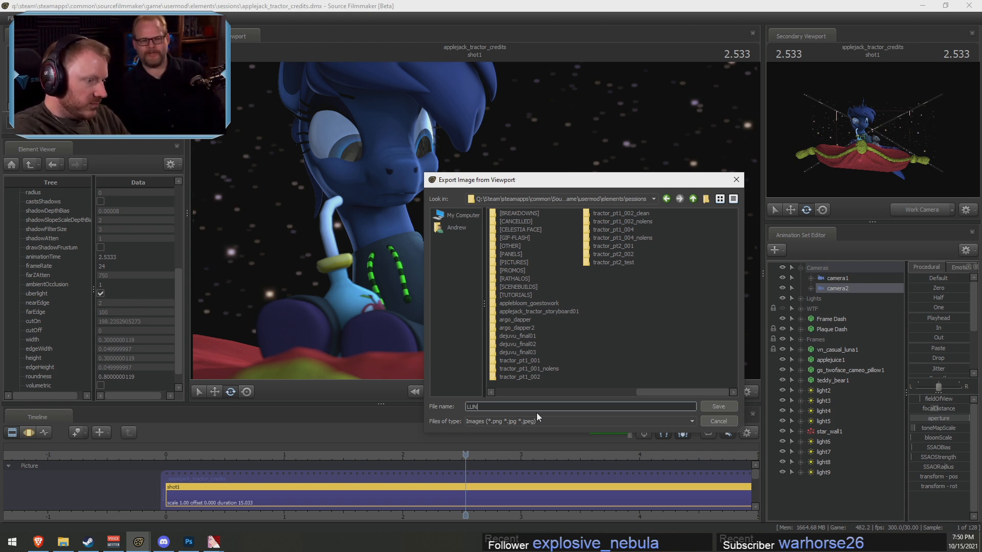
text(_juice.)
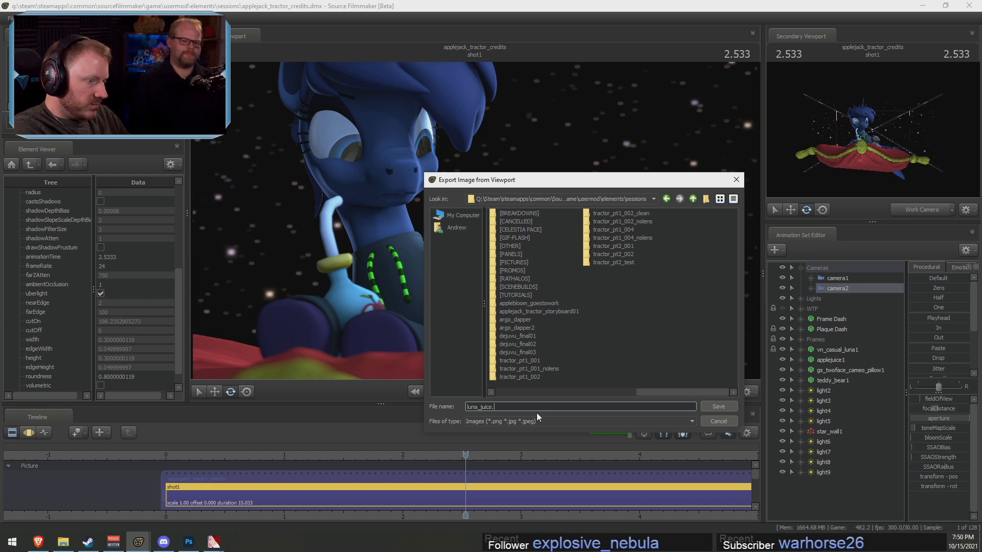
key(Return)
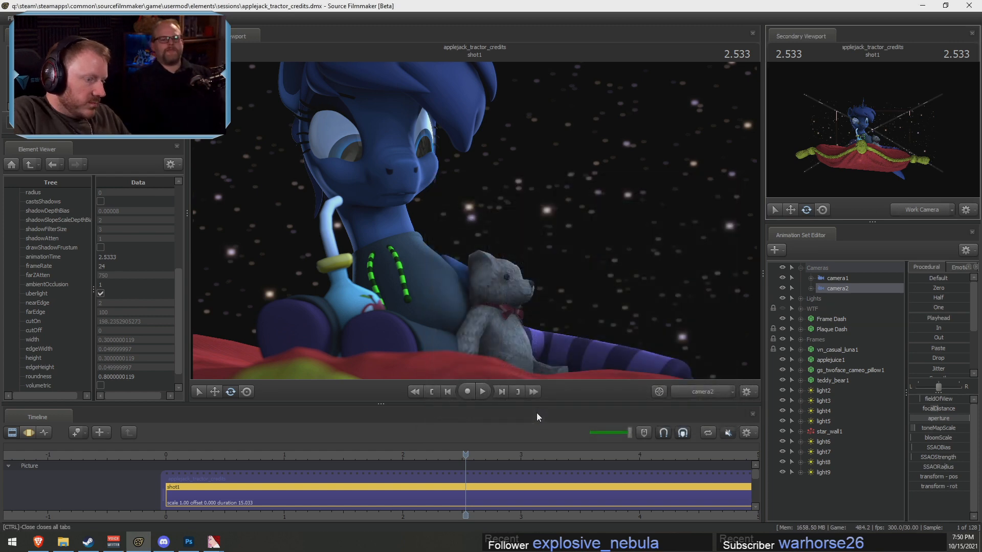
Switch to File Explorer, browse to usermod/elements/sessions, and open luna_juice.png to check the render, closing it when done
click(63, 542)
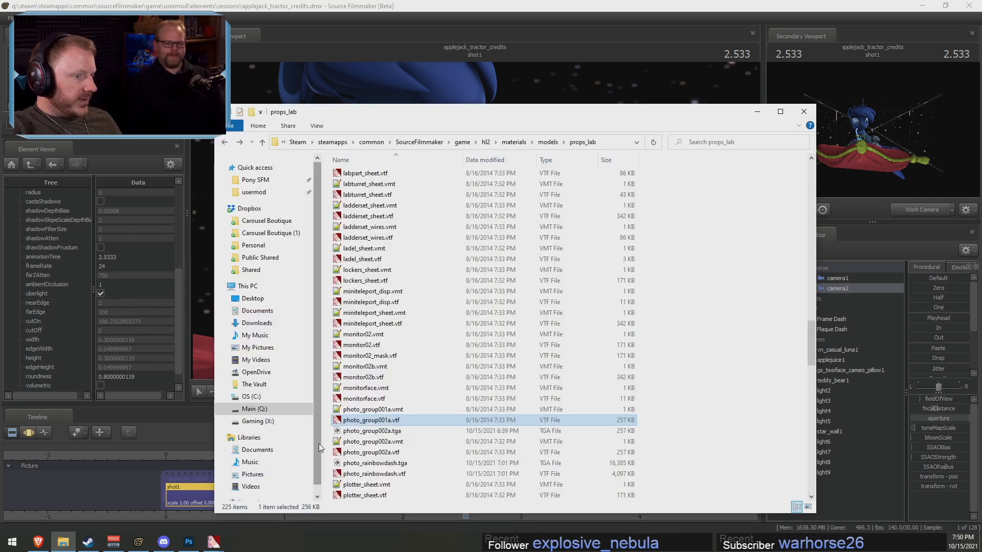
click(255, 180)
click(253, 192)
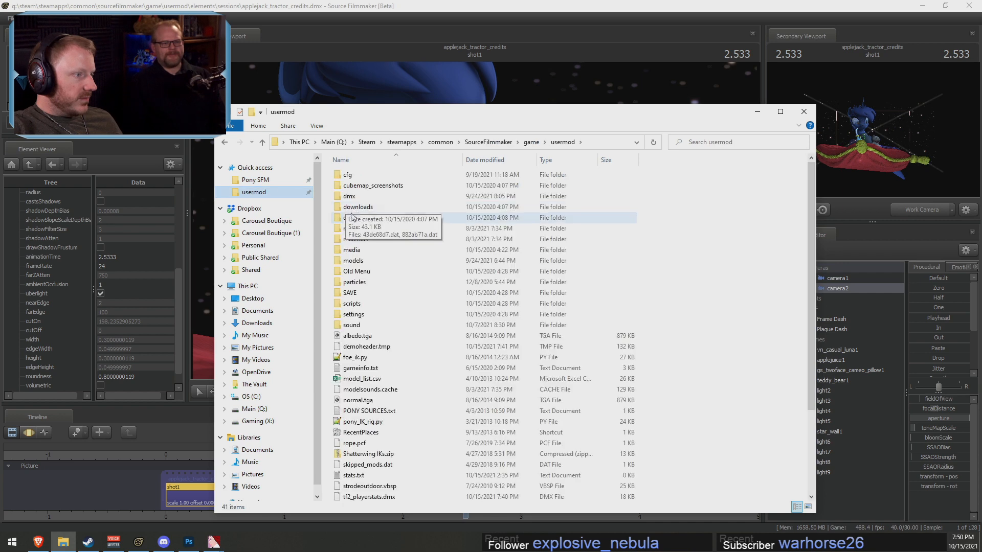
double_click(351, 218)
double_click(360, 186)
scroll(440, 255, down, 15)
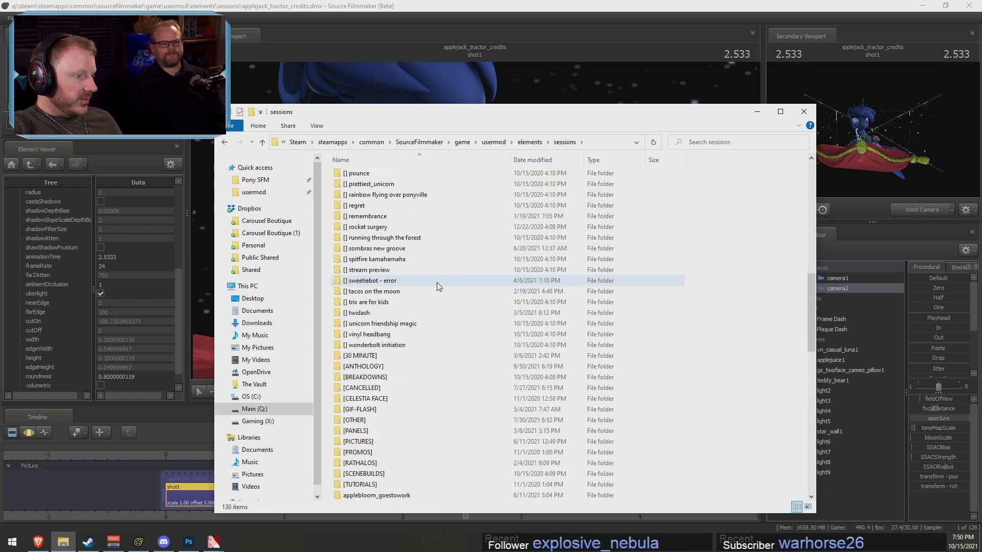
scroll(432, 310, down, 9)
double_click(384, 367)
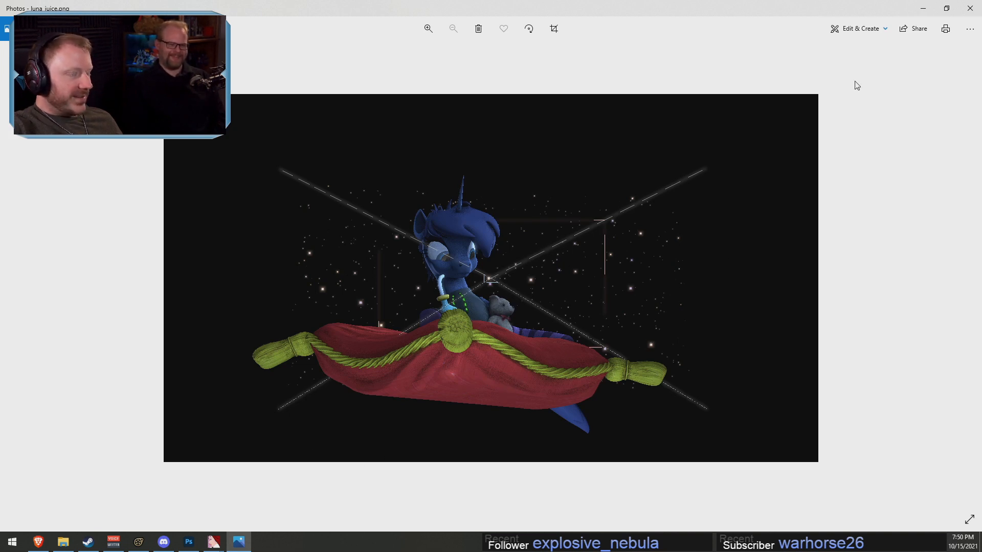
click(970, 8)
Back in Source Filmmaker, switch the secondary viewport to camera2 and export the image again, replacing luna_juice.png
click(808, 58)
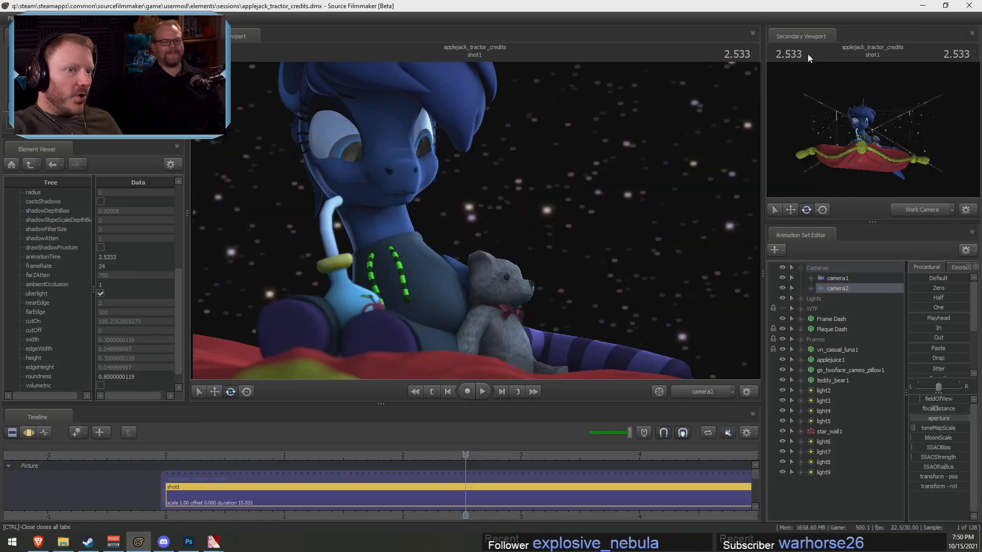
click(938, 211)
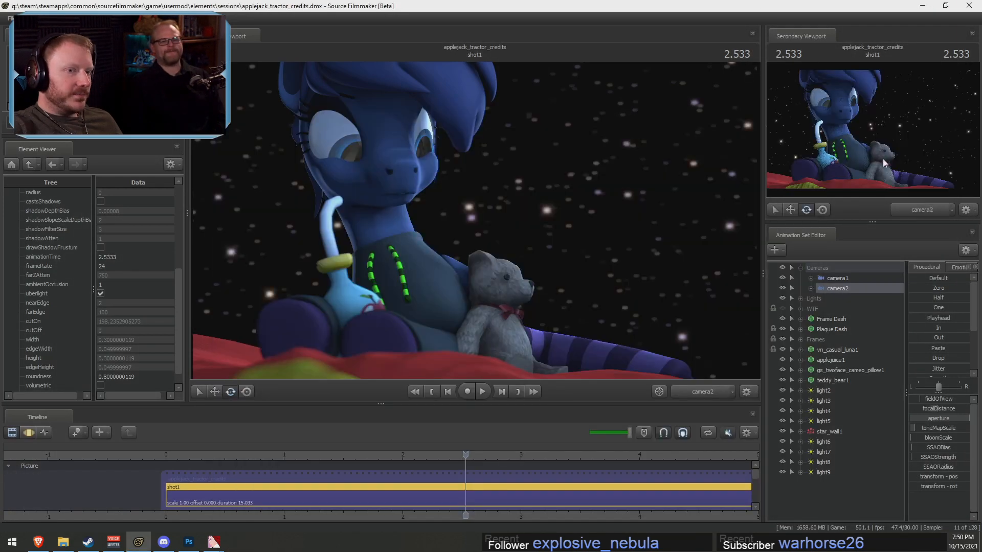
click(10, 18)
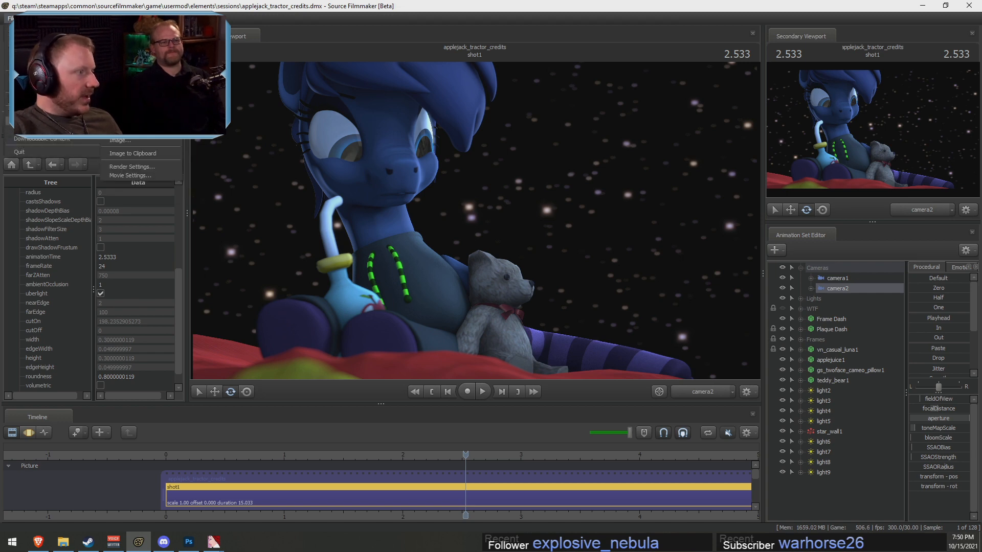
click(131, 147)
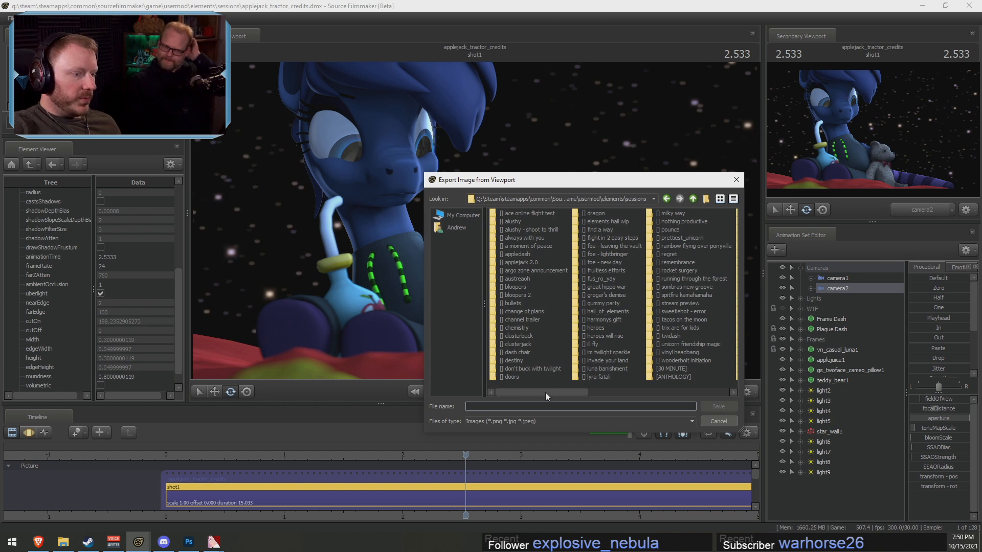
scroll(595, 343, down, 4)
double_click(609, 272)
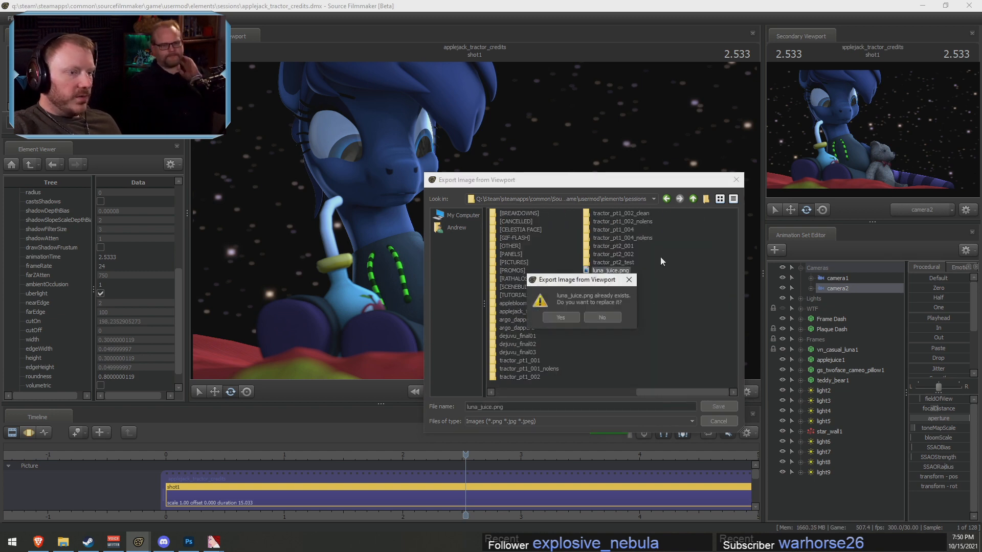
click(579, 318)
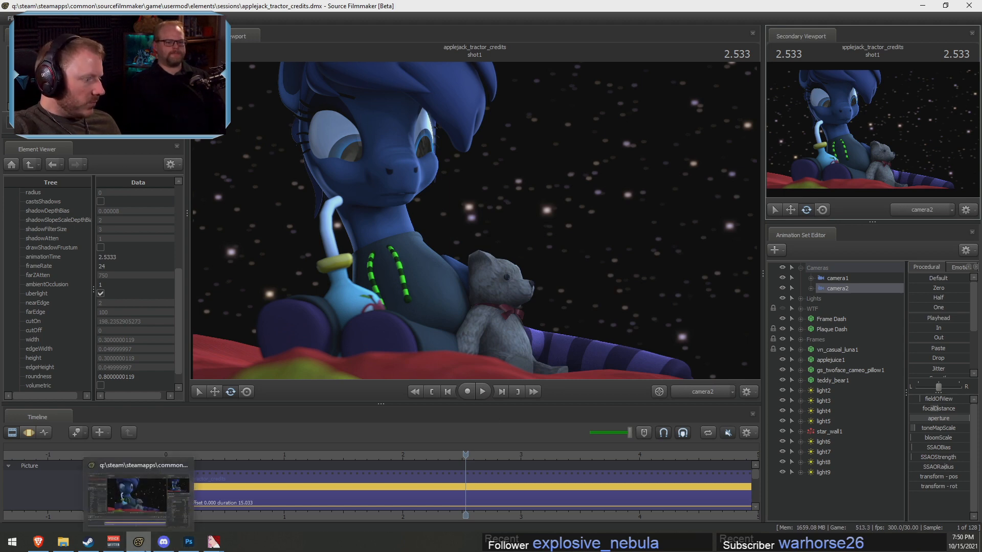
Open luna_juice.png from File Explorer to inspect the new render, then close it and return to Source Filmmaker
click(62, 541)
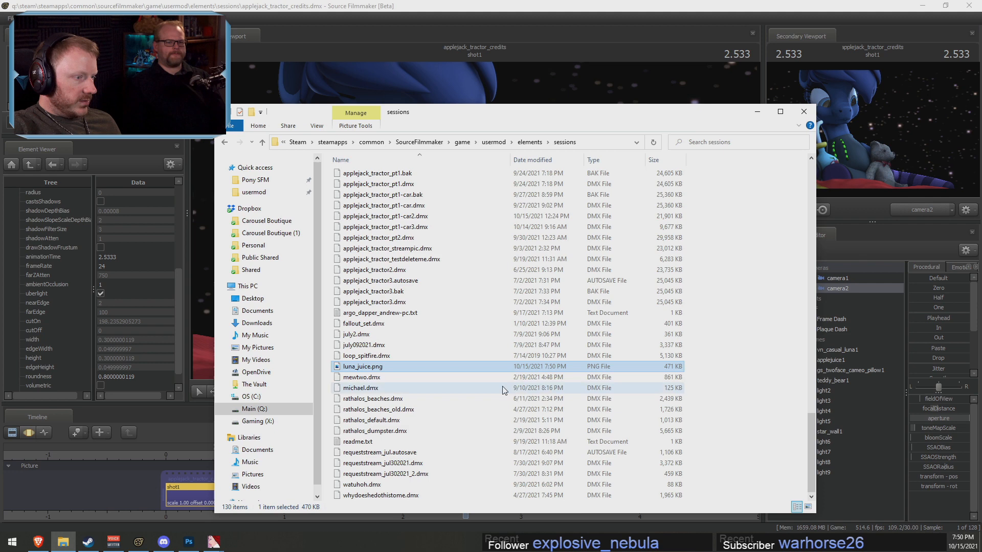
double_click(402, 367)
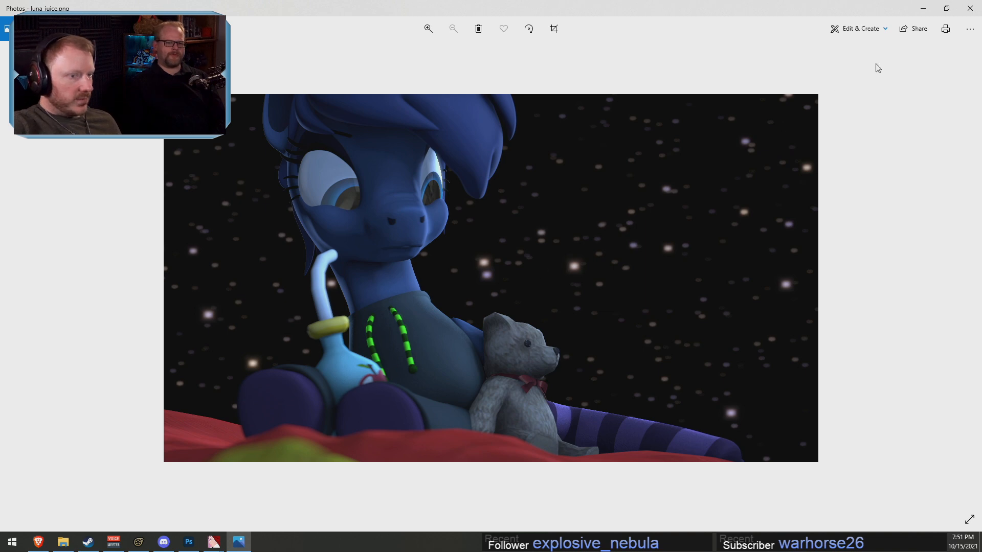
click(969, 8)
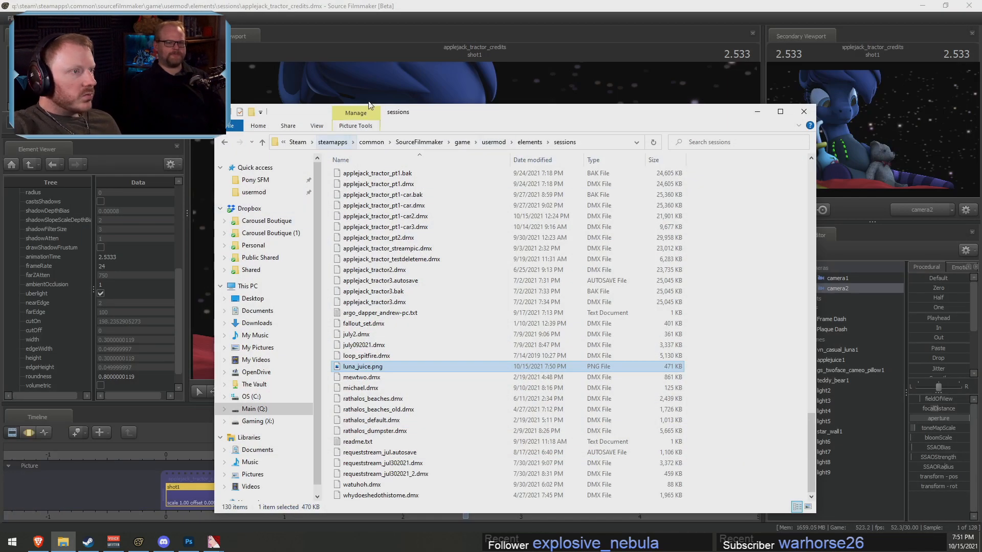
click(295, 6)
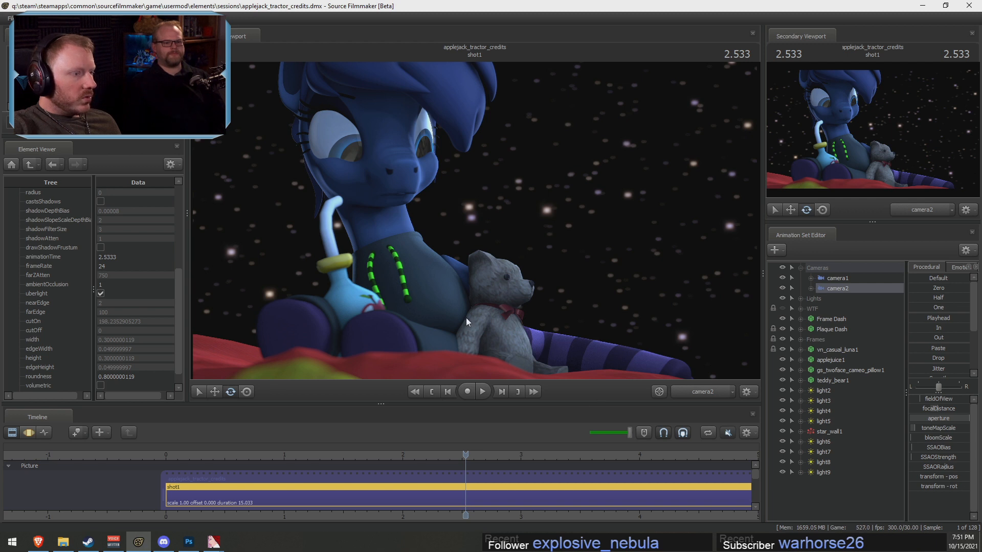
click(9, 18)
mouse_move(46, 126)
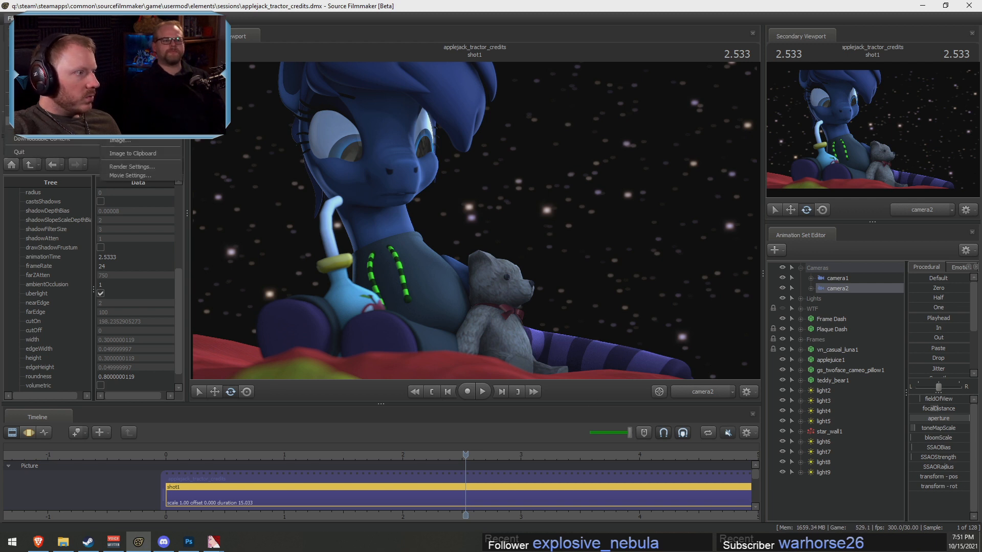
click(120, 123)
click(504, 266)
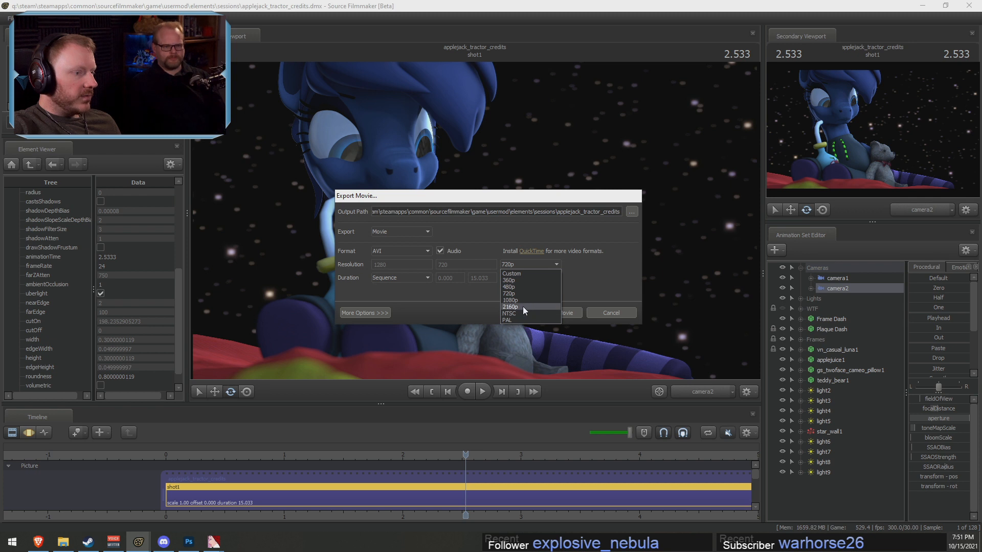
click(524, 306)
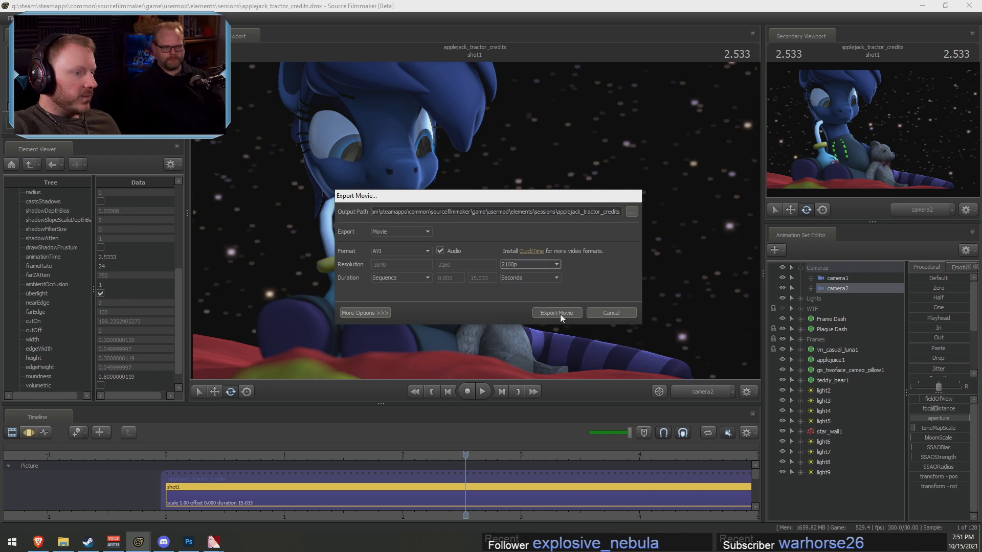
click(397, 230)
click(390, 247)
click(609, 316)
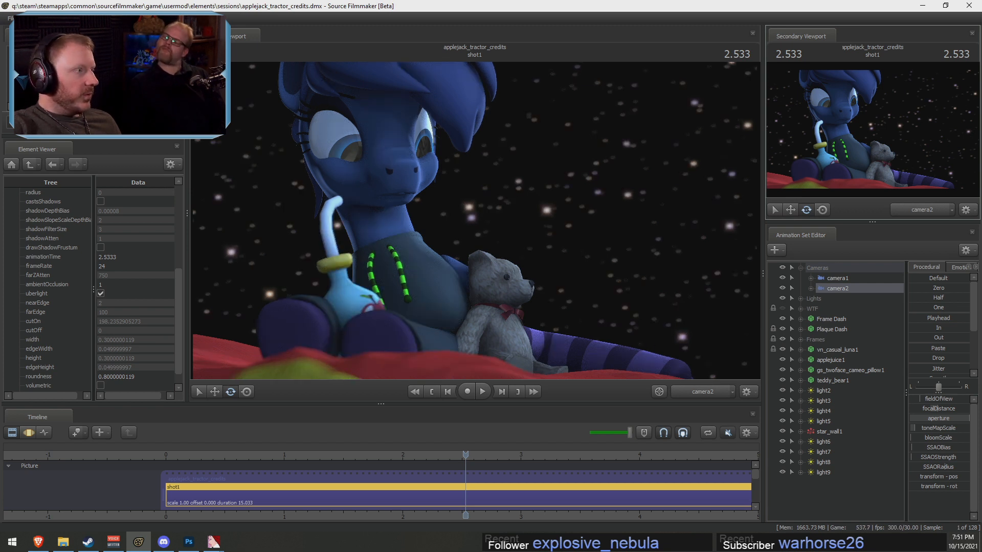
Try to export the image from the viewport once more
click(10, 18)
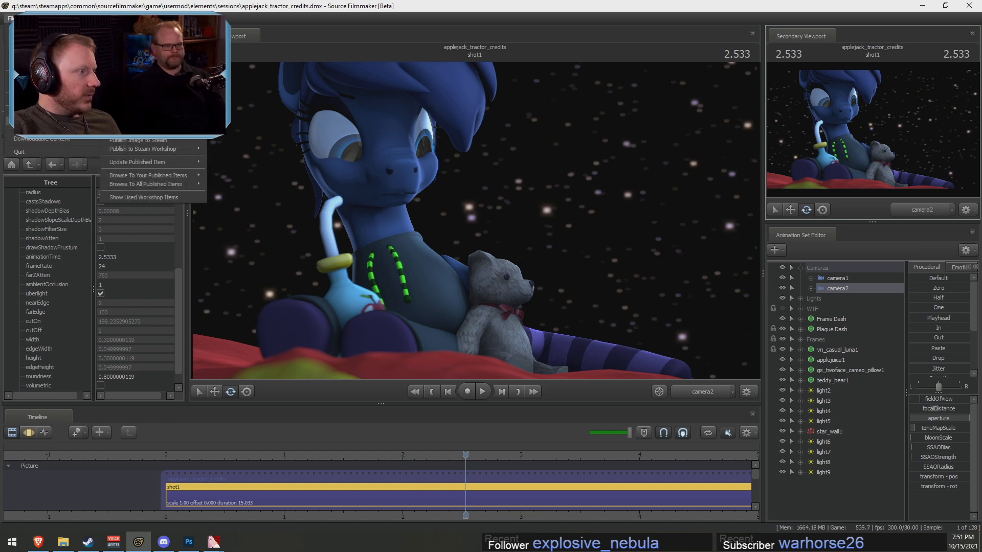
mouse_move(46, 121)
click(123, 140)
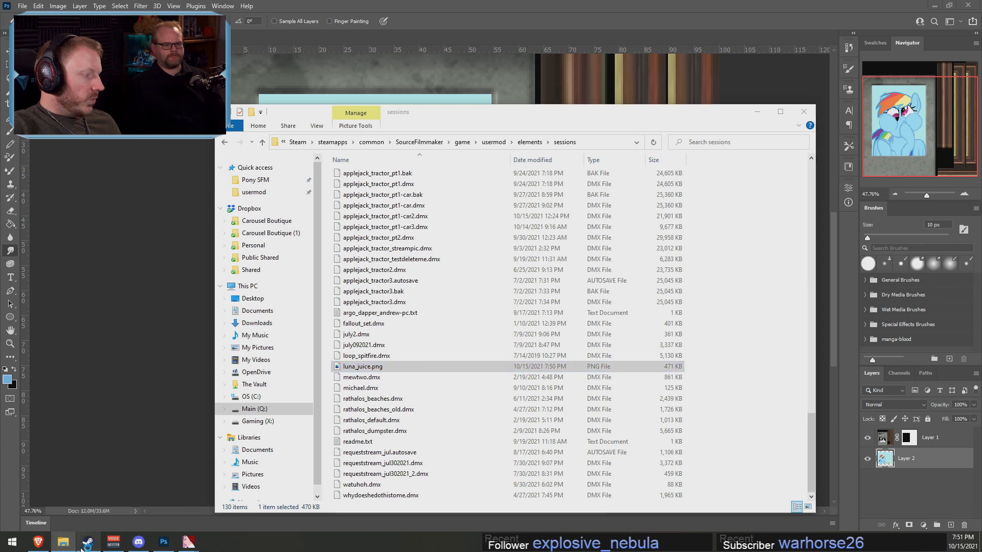
Relaunch Source Filmmaker from Steam, decline loading the autosave, and open the recent session applejack_tractor_credits.dmx
right_click(88, 542)
click(61, 233)
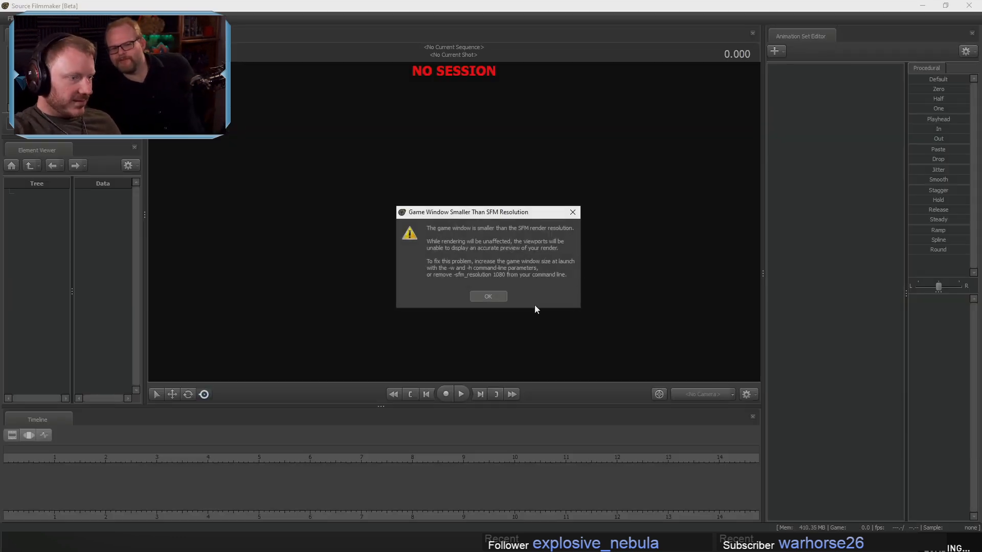
click(488, 298)
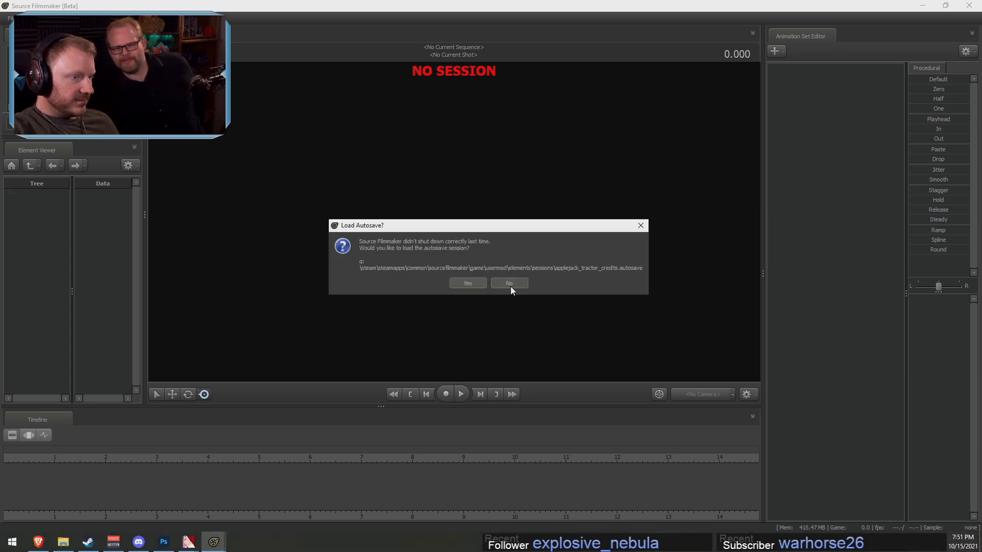
click(507, 281)
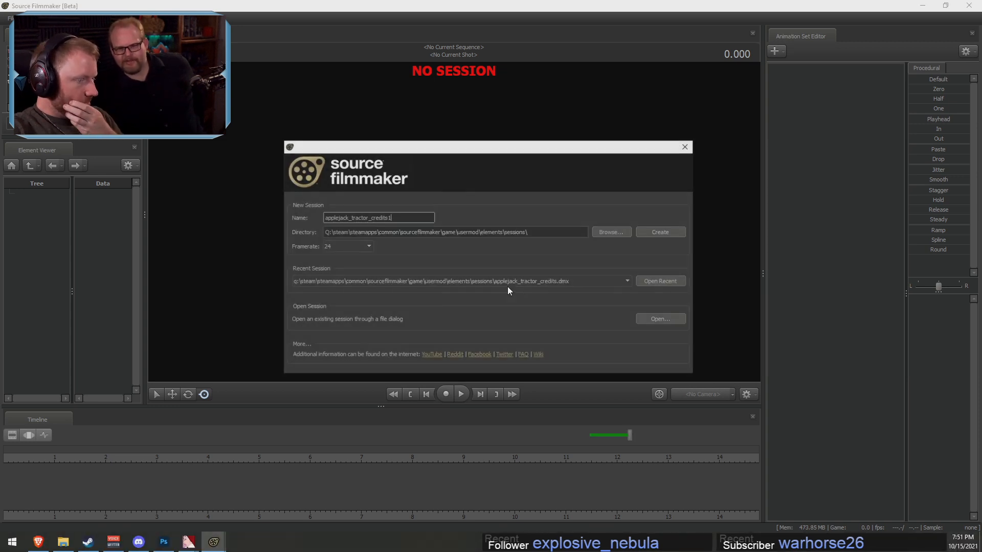
click(659, 282)
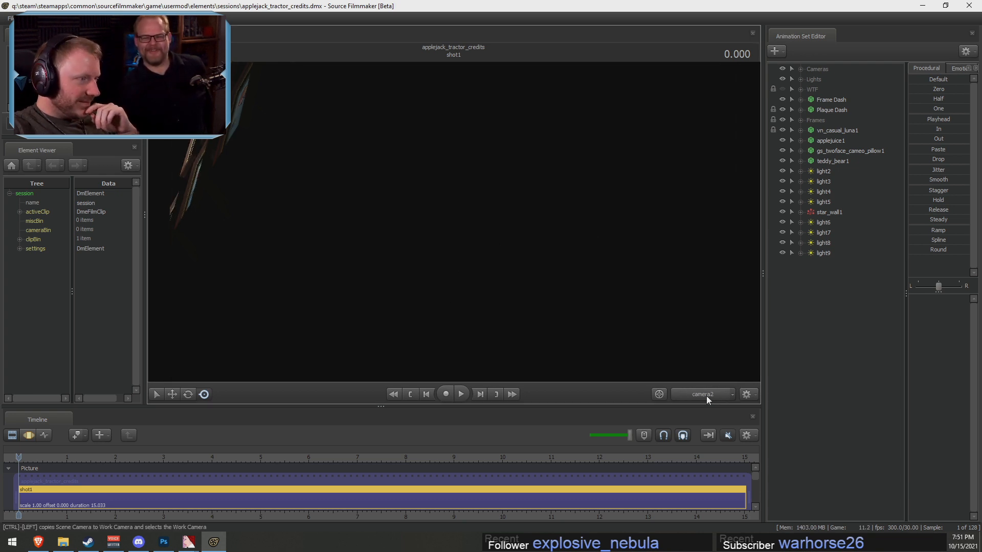
Expand the Cameras group and show the scene through camera1 in the main viewport
click(800, 68)
click(835, 89)
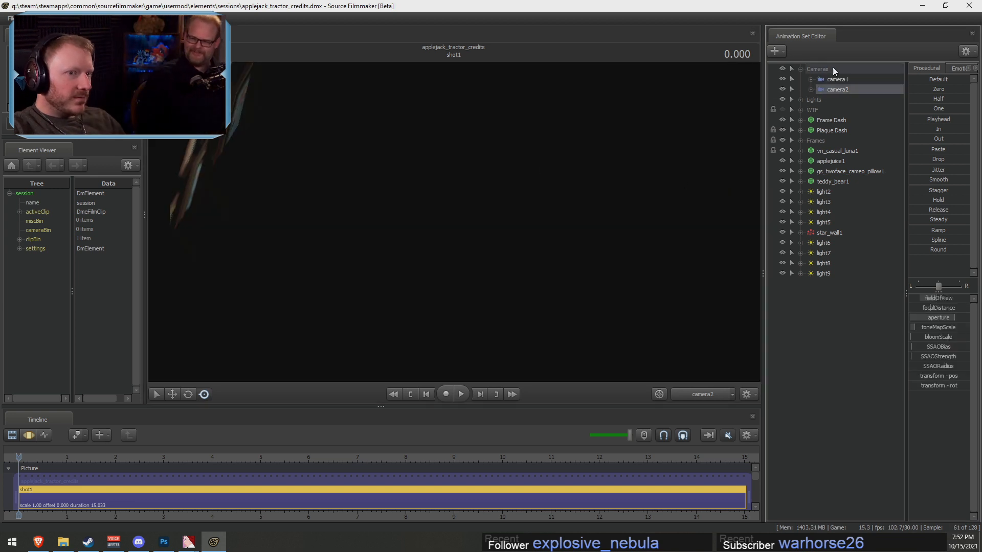
drag(837, 79, 669, 123)
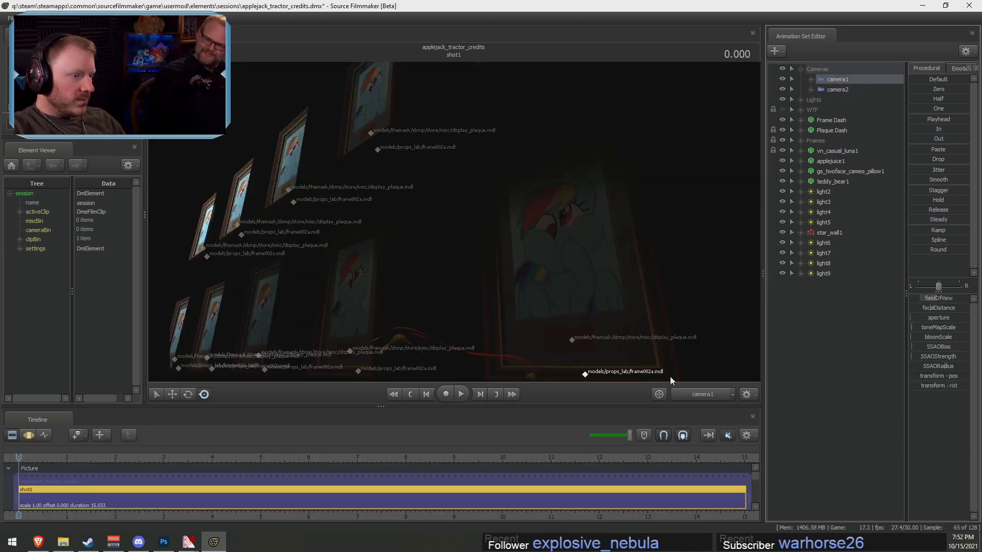
Show the scene through camera2 with the Motion Editor active and lighting disabled, and look at Luna through the Work Camera
drag(837, 89, 705, 121)
key(F3)
right_click(575, 228)
click(602, 252)
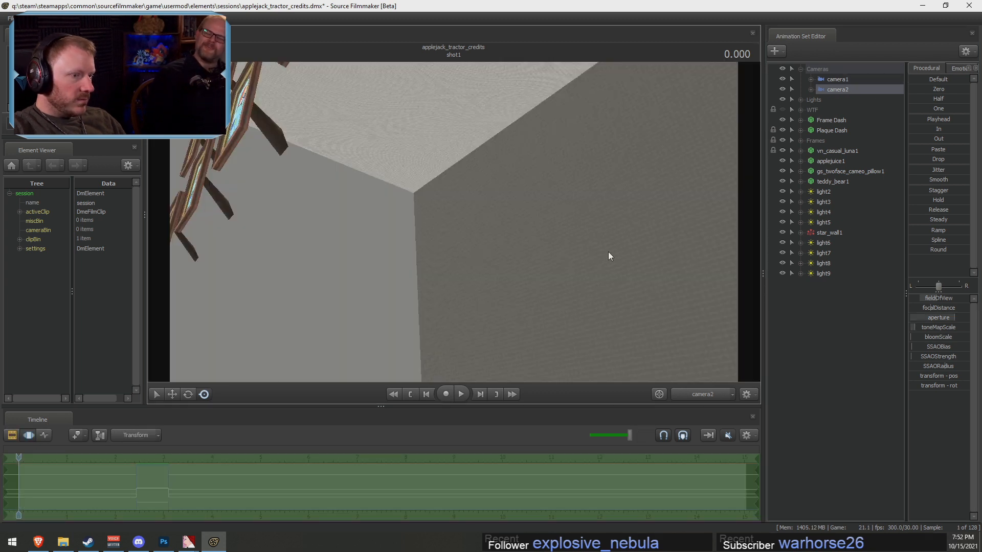
click(692, 393)
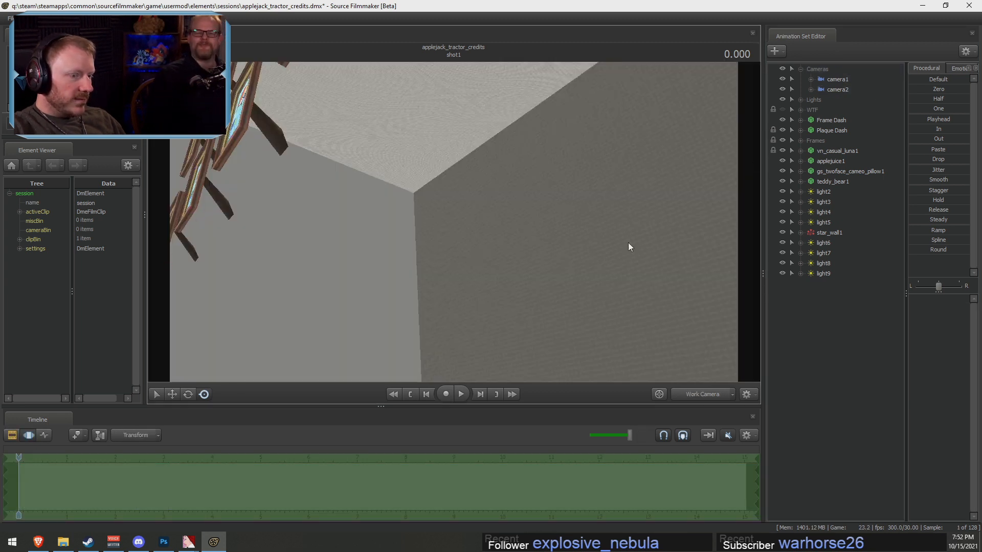
drag(627, 242, 736, 245)
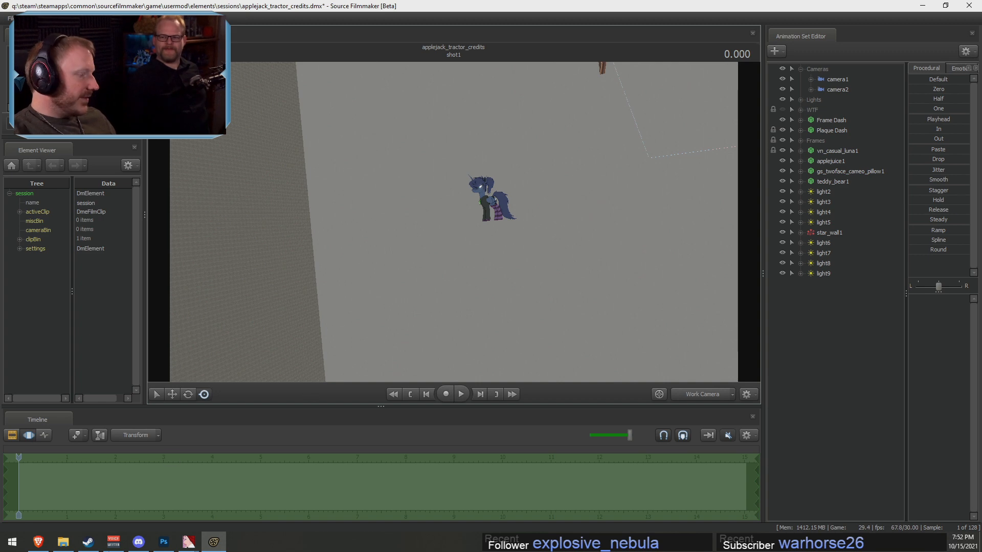
Open luna_juice.png from File Explorer to check the exported render, and return to Source Filmmaker
click(63, 542)
double_click(373, 366)
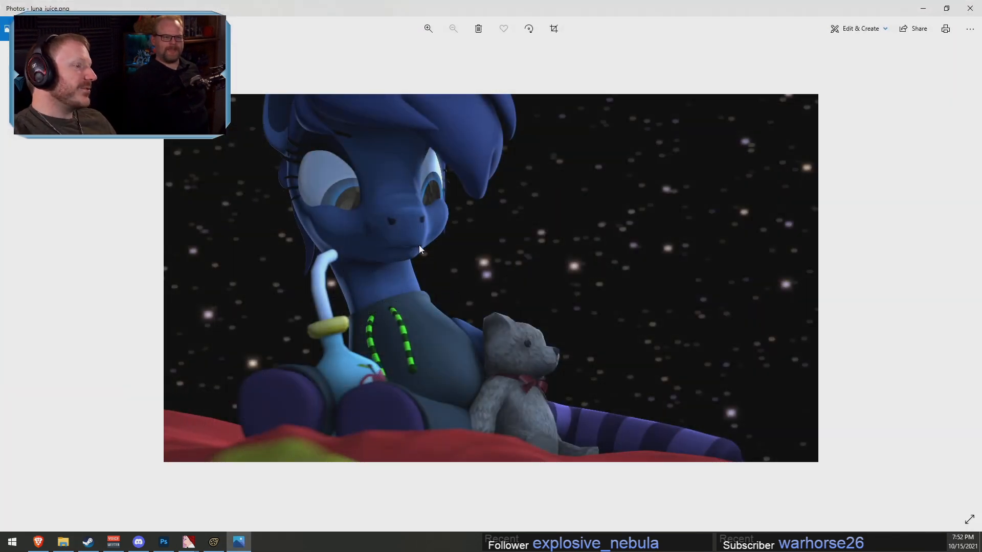
click(970, 7)
click(774, 23)
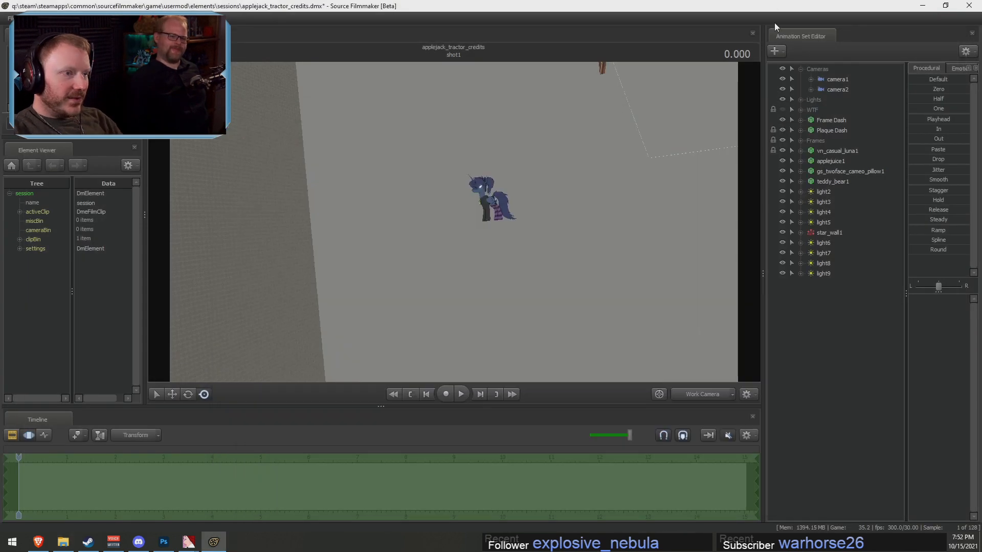
Select light2, star_wall1 and light3 in turn to locate them around Luna
click(827, 190)
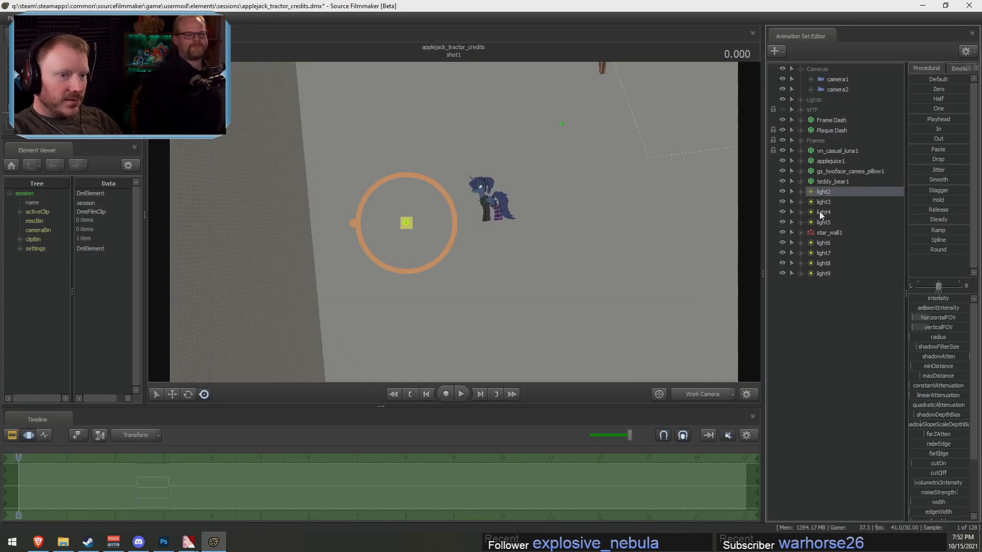
click(821, 234)
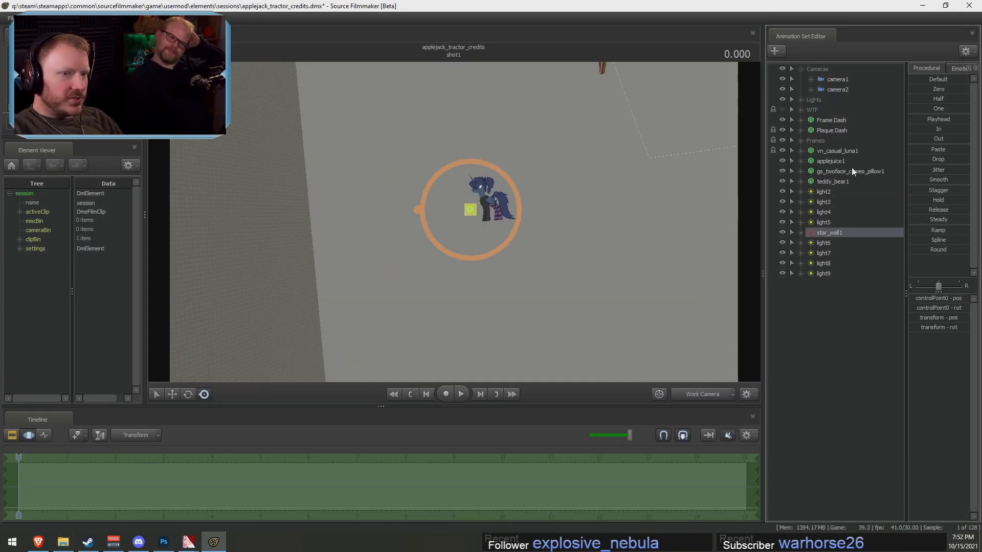
click(823, 201)
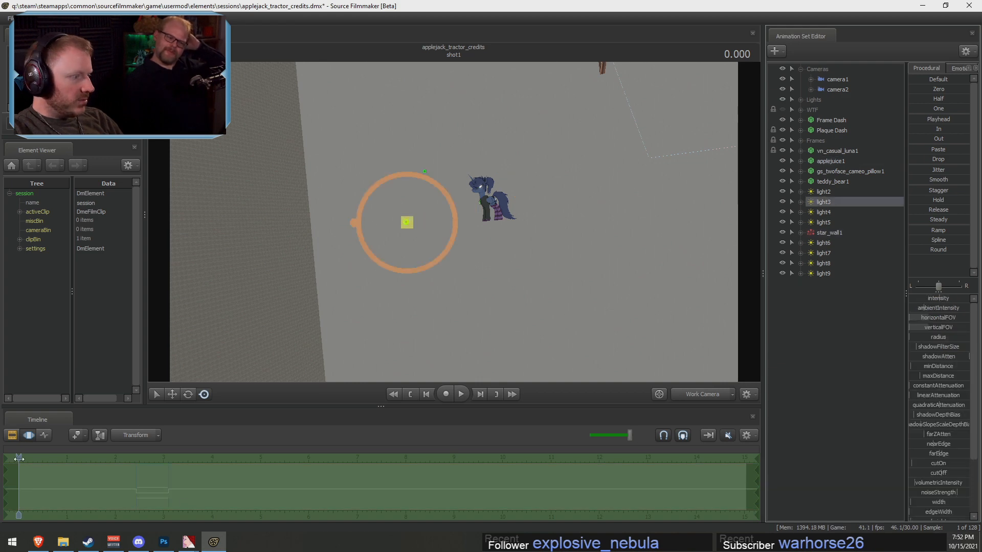
Move the playhead to 2.600, show the viewport through camera2 again and select camera2
drag(18, 458, 144, 458)
click(703, 396)
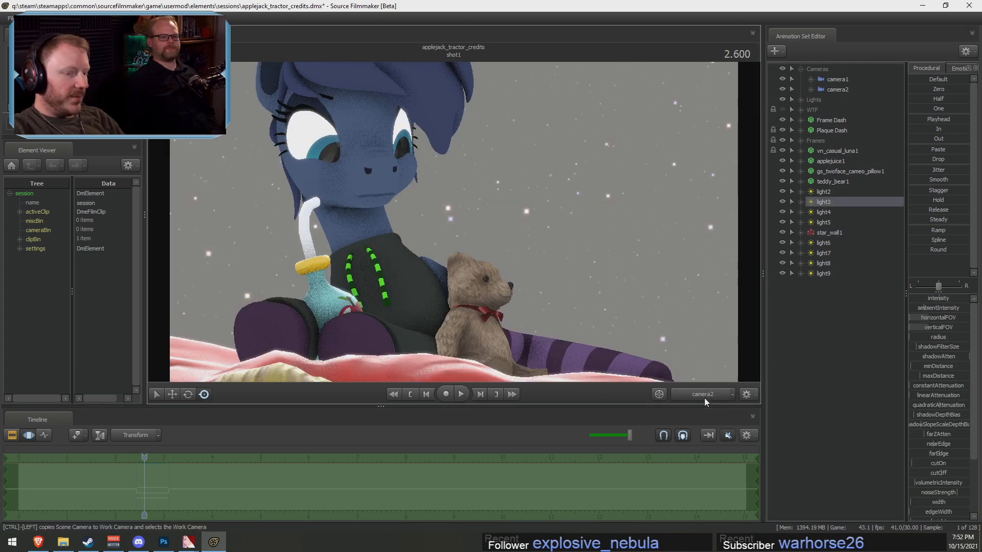
click(837, 89)
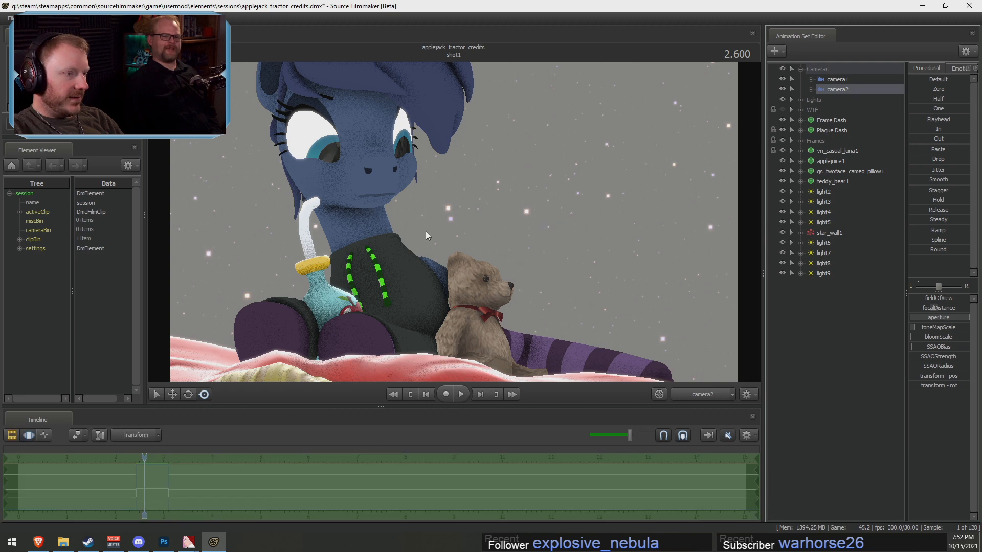
Return to the Clip Editor and re-enable lighting in the viewport
key(F2)
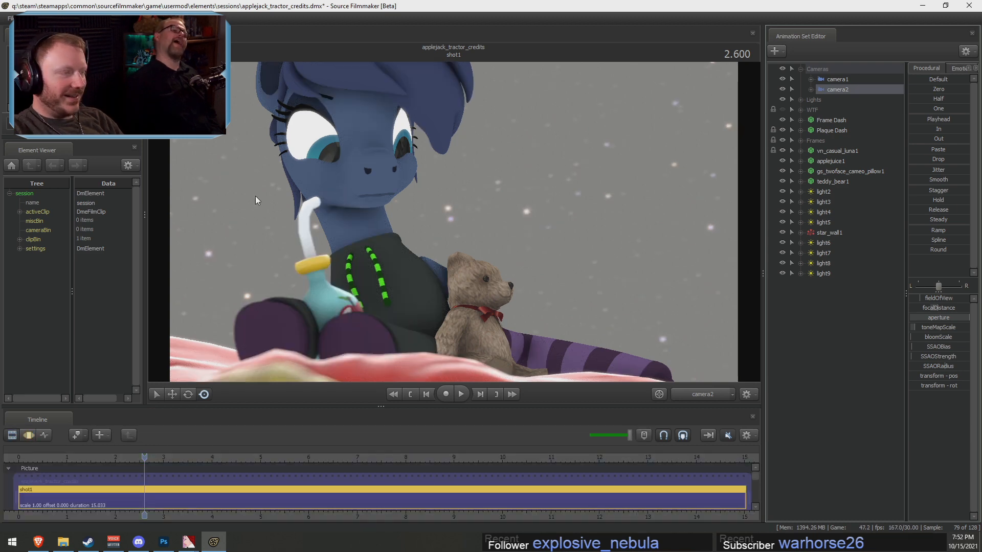
right_click(305, 157)
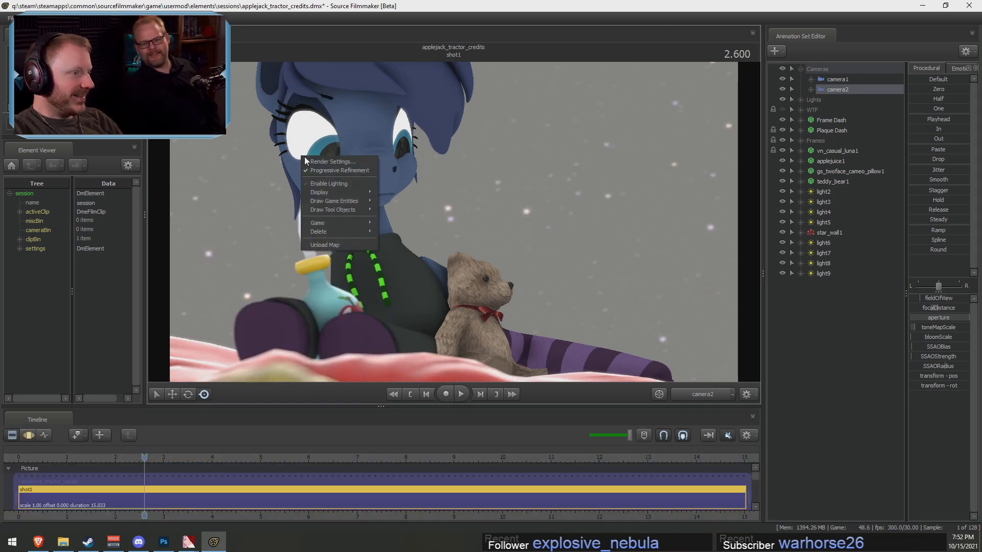
click(341, 182)
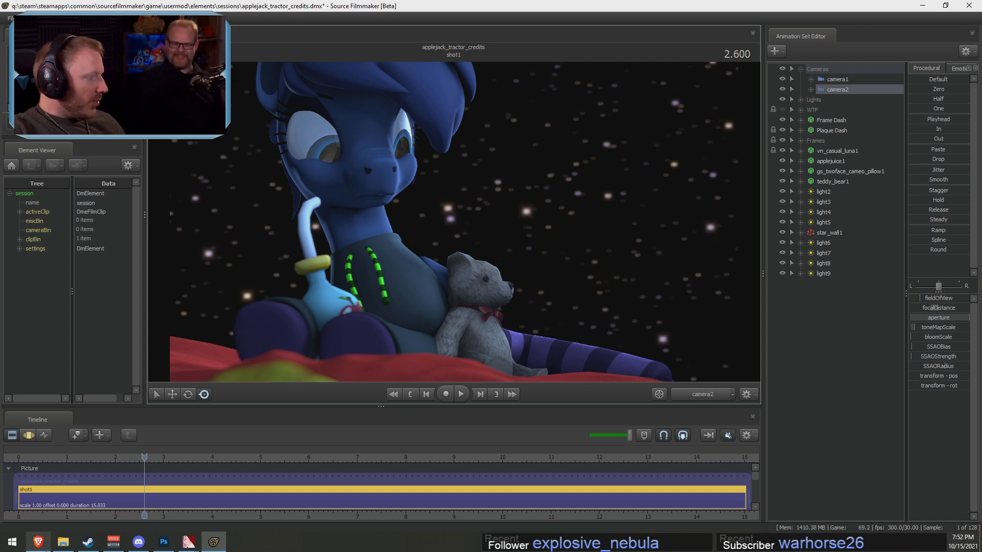
Switch to the Brave browser and search Google for "hey now your an all"
click(38, 541)
key(ctrl+l)
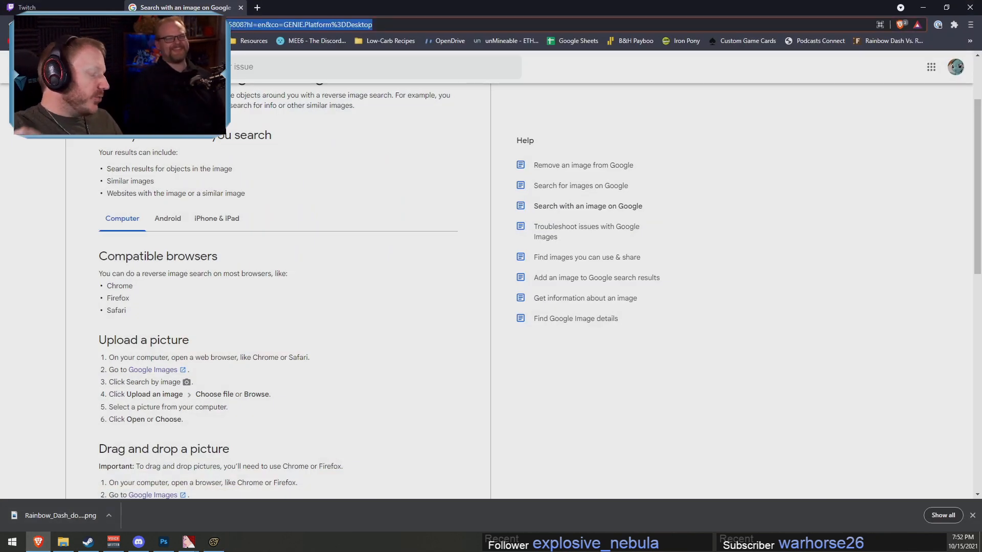
text(tineye)
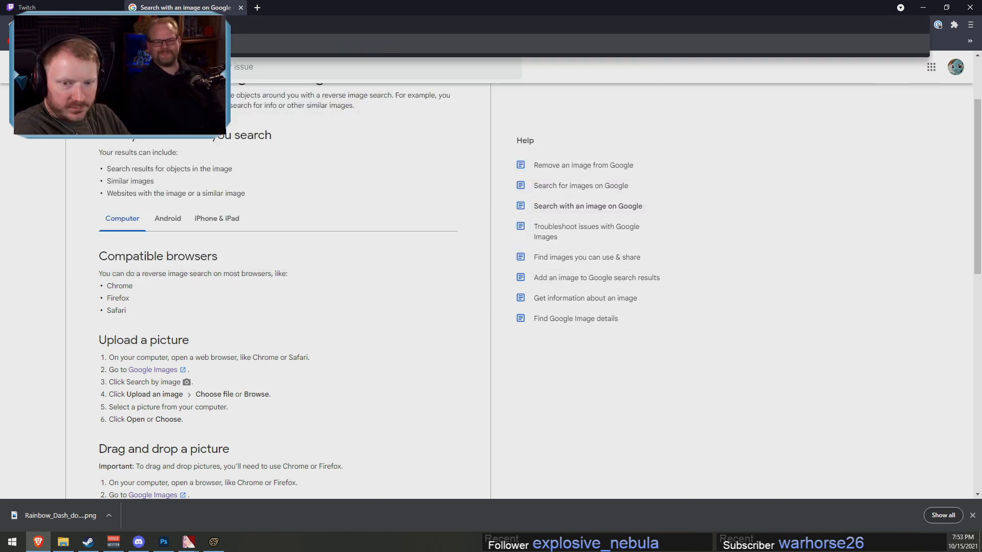
key(Return)
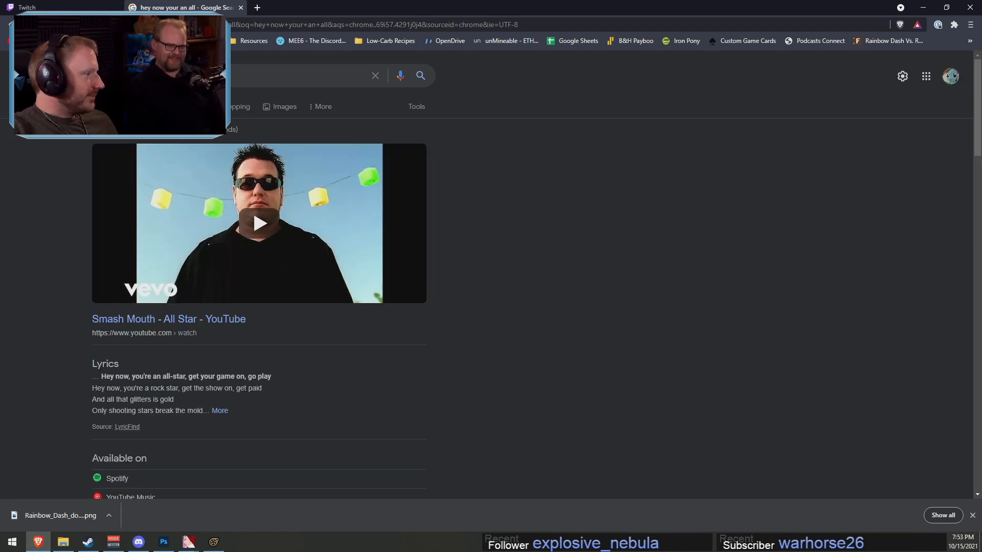
Browse the image results for the search and return to the main results page
click(282, 107)
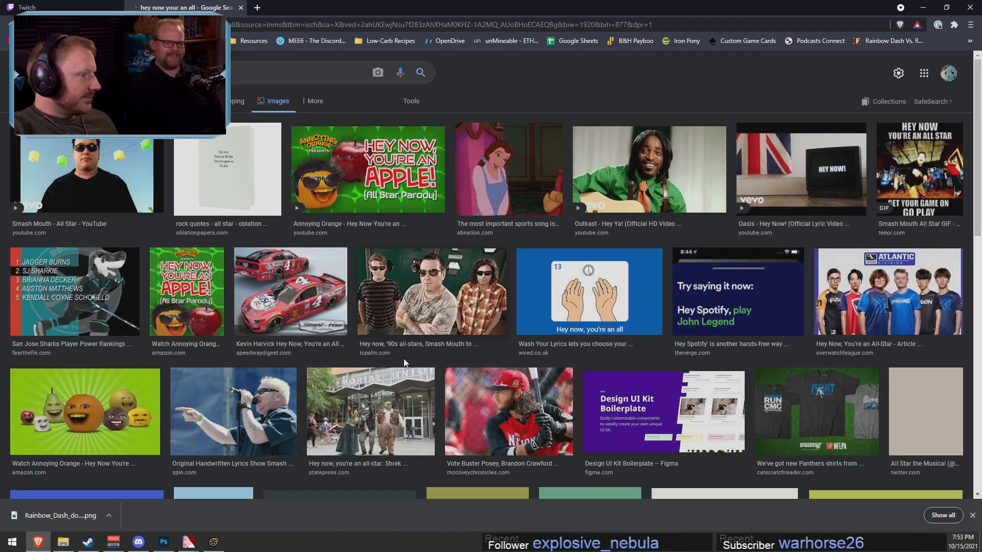
scroll(415, 389, down, 5)
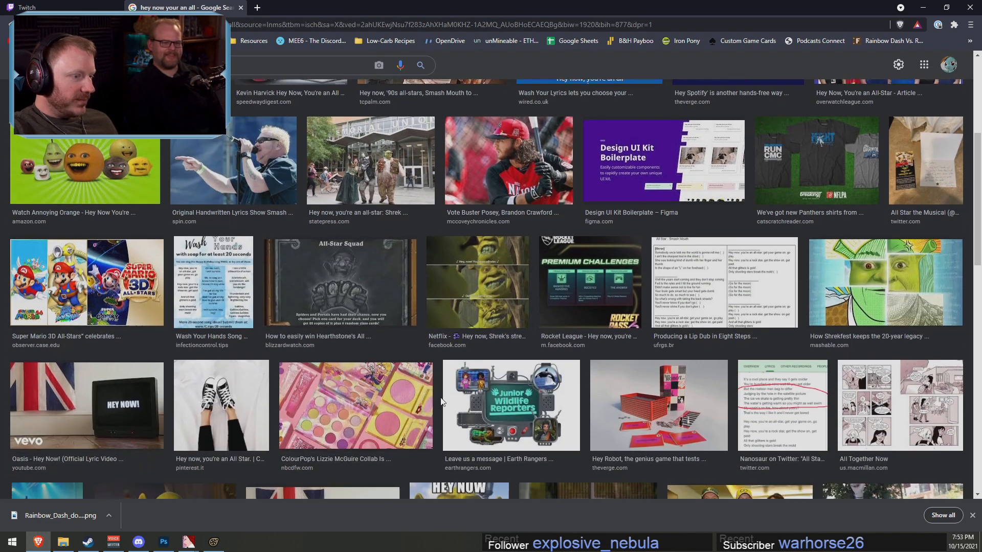
scroll(442, 402, down, 1)
click(11, 25)
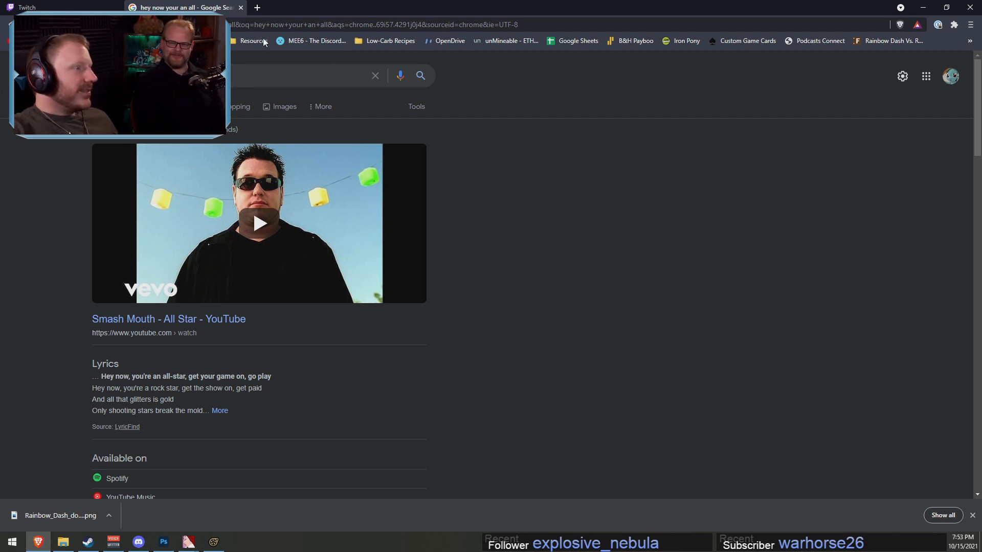
Close the search tab, dismiss the ad notification and minimize the browser to return to Source Filmmaker
click(241, 8)
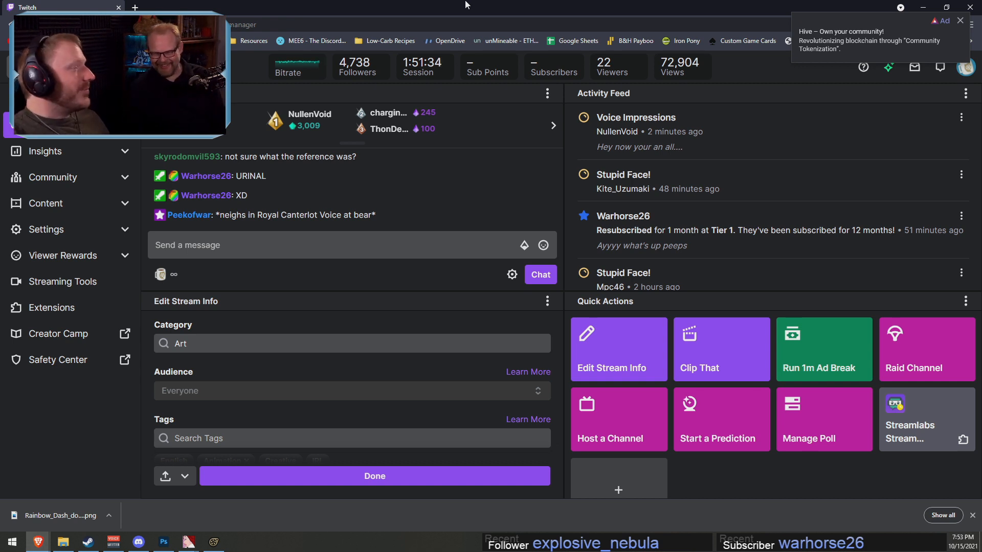
click(960, 21)
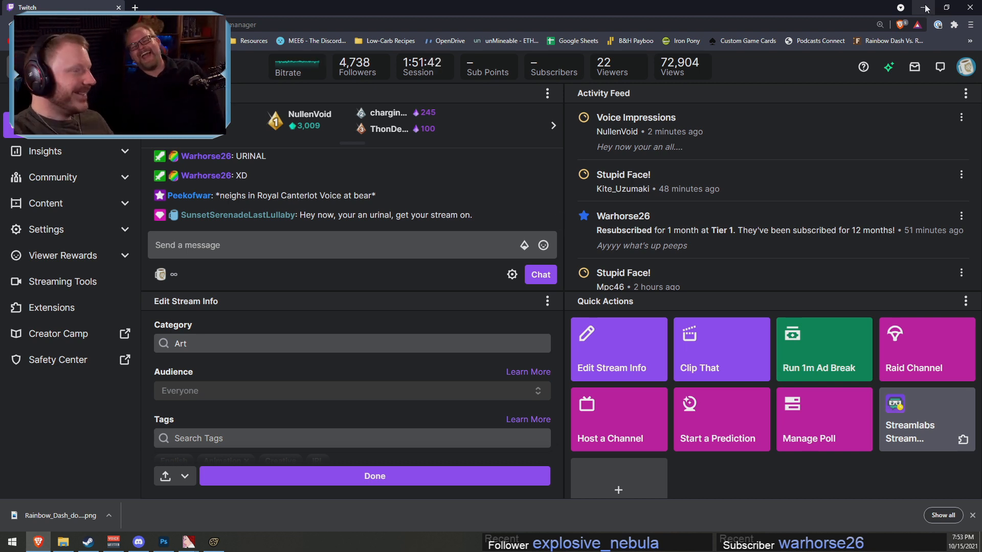
click(925, 8)
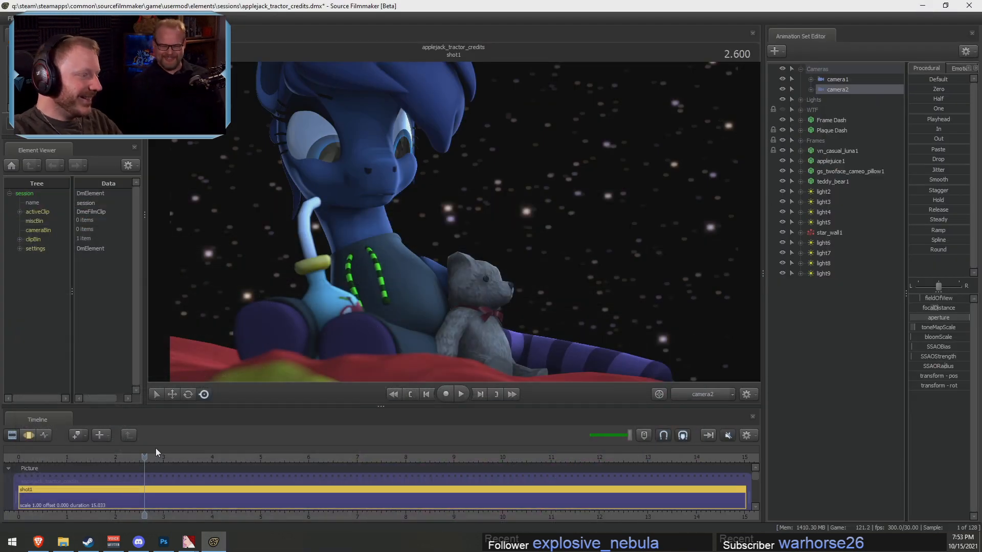
Move the playhead to 2.466 and export the viewport image, overwriting luna_juice.png in the sessions folder
mouse_move(145, 461)
mouse_down()
mouse_move(115, 460)
mouse_move(137, 460)
mouse_up()
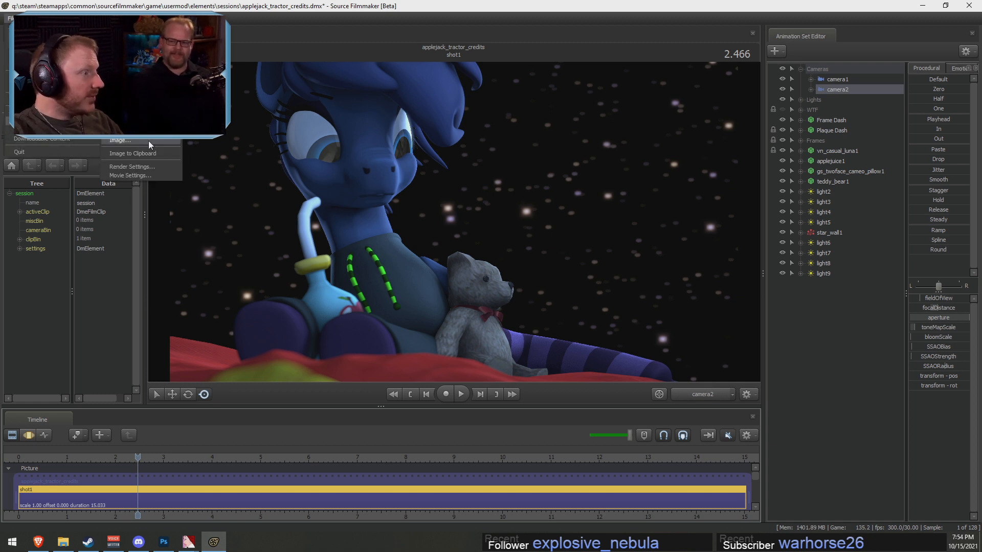
click(148, 144)
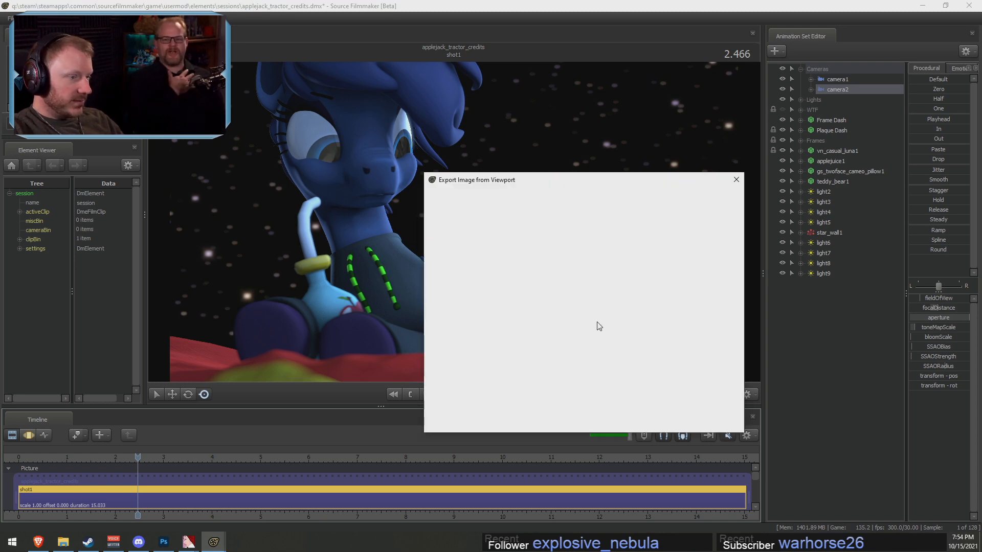
drag(569, 389, 732, 388)
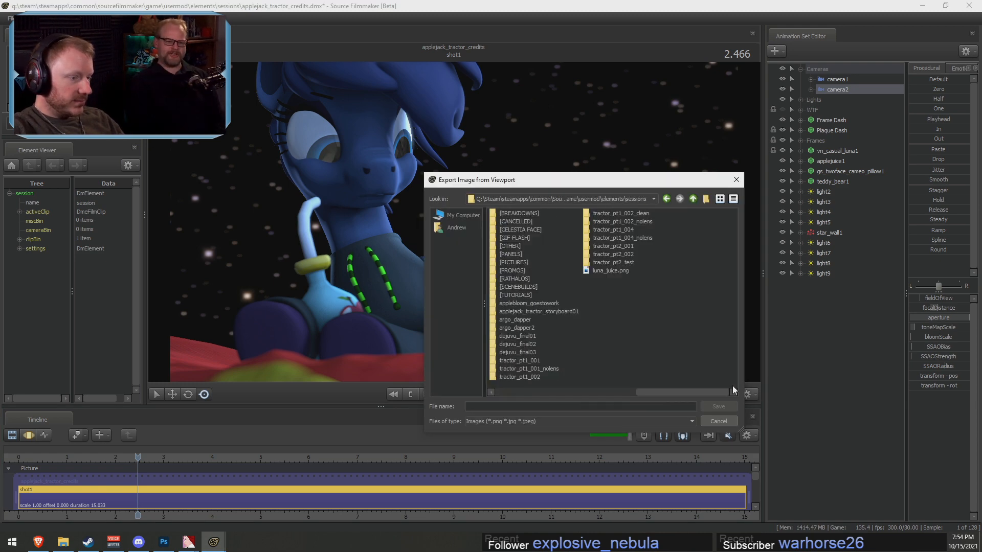
double_click(610, 268)
click(575, 320)
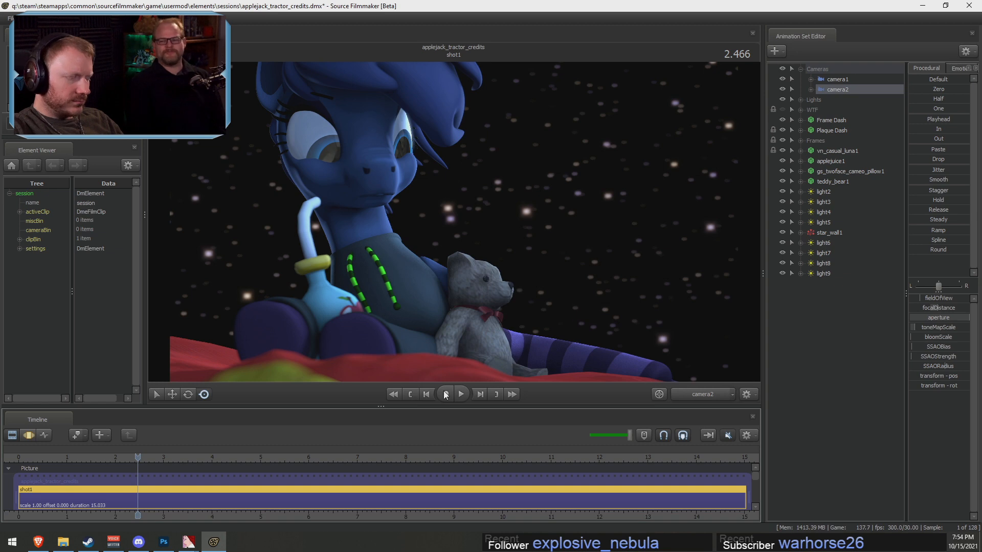
Open the newly exported luna_juice.png from File Explorer to inspect it, and close the image
click(63, 542)
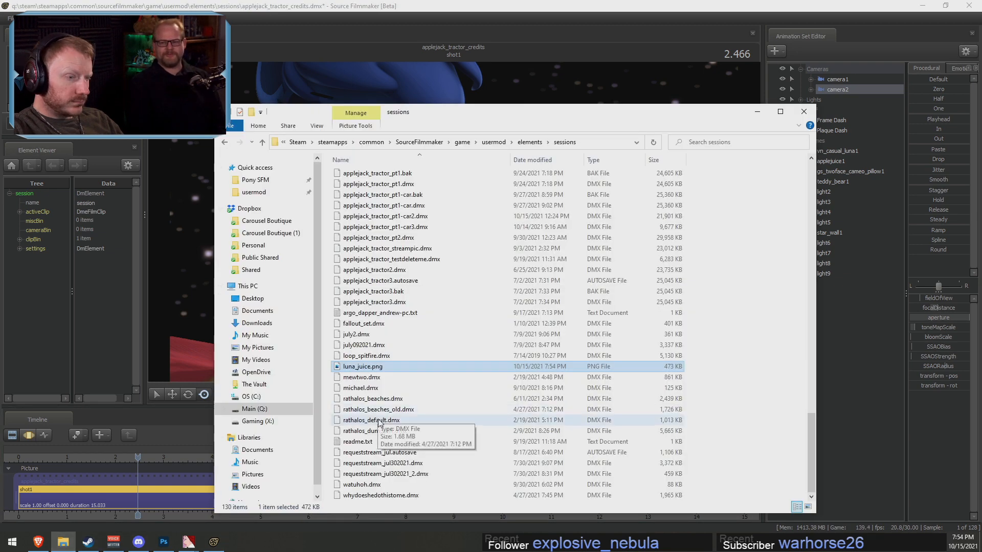
double_click(408, 369)
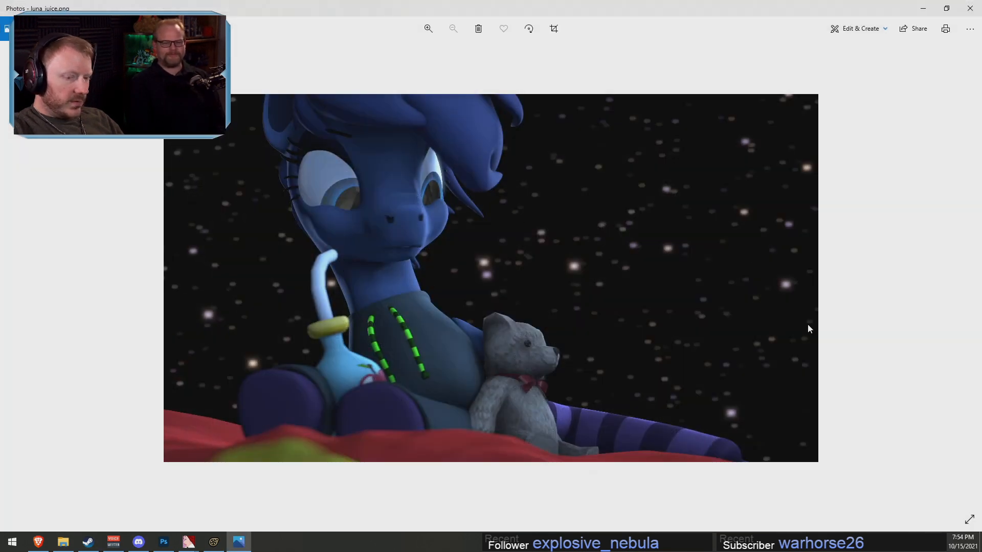
click(969, 8)
Check the Security and Details properties of luna_juice.png, and close the Properties dialog and File Explorer
right_click(368, 366)
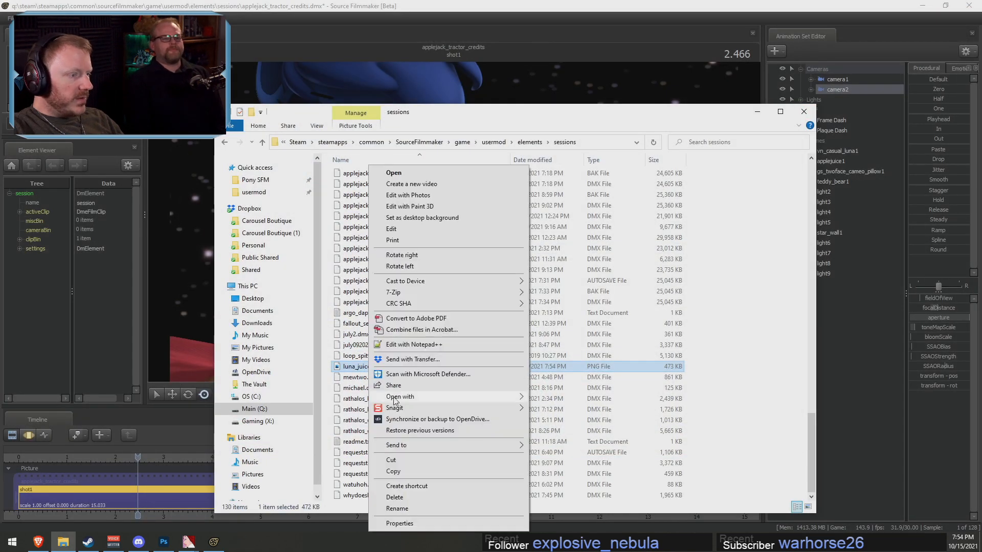
click(391, 523)
click(414, 292)
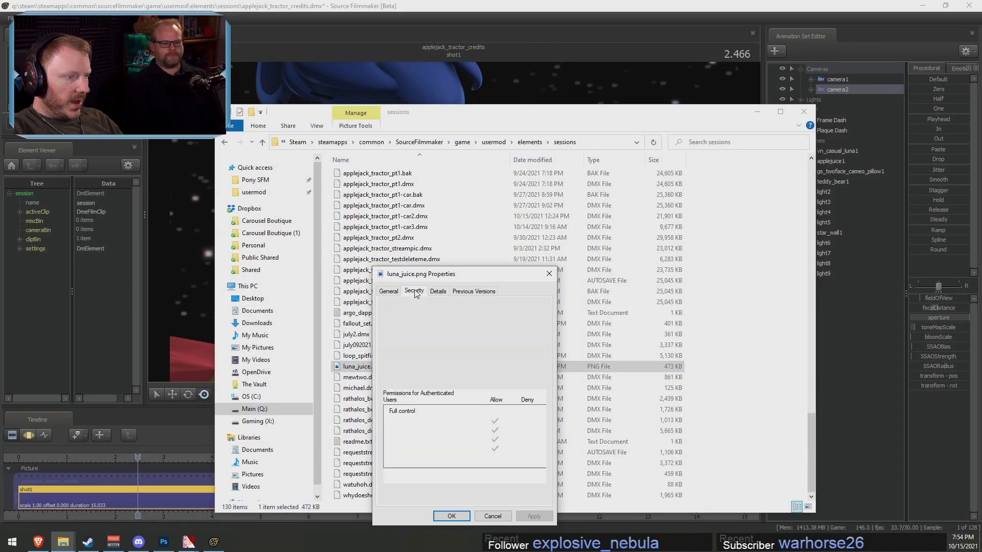
click(438, 292)
click(549, 273)
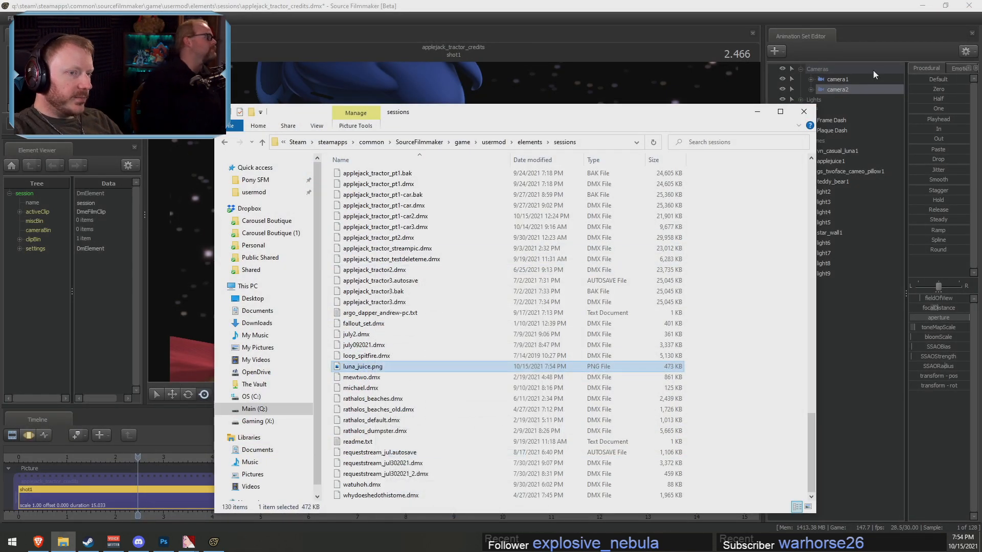
click(804, 112)
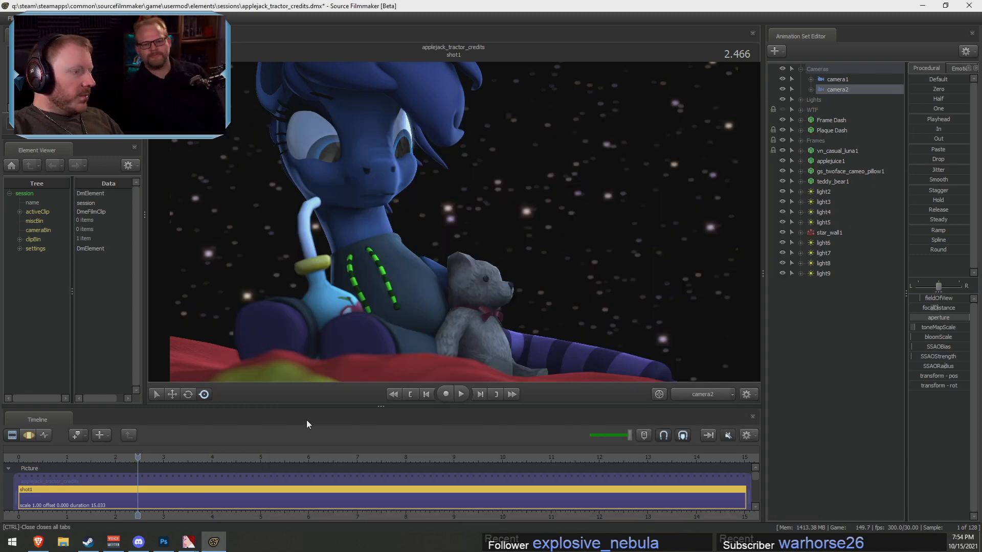
Enlarge the main viewport by shrinking the timeline area
drag(643, 405, 660, 423)
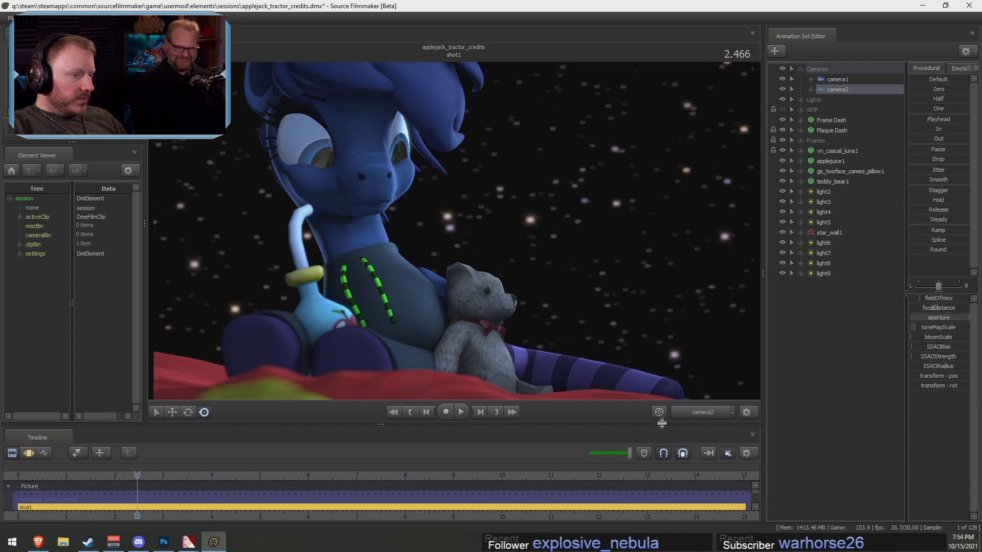
Switch to Photoshop, launch File Explorer and browse to the elements\sessions folder inside usermod
key(alt+Tab)
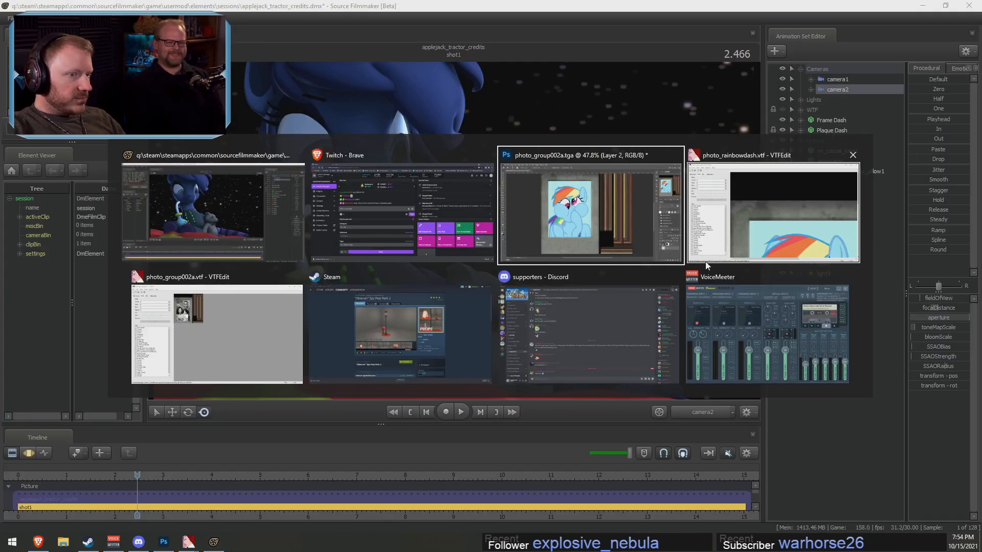
key(alt+Tab)
key(super+e)
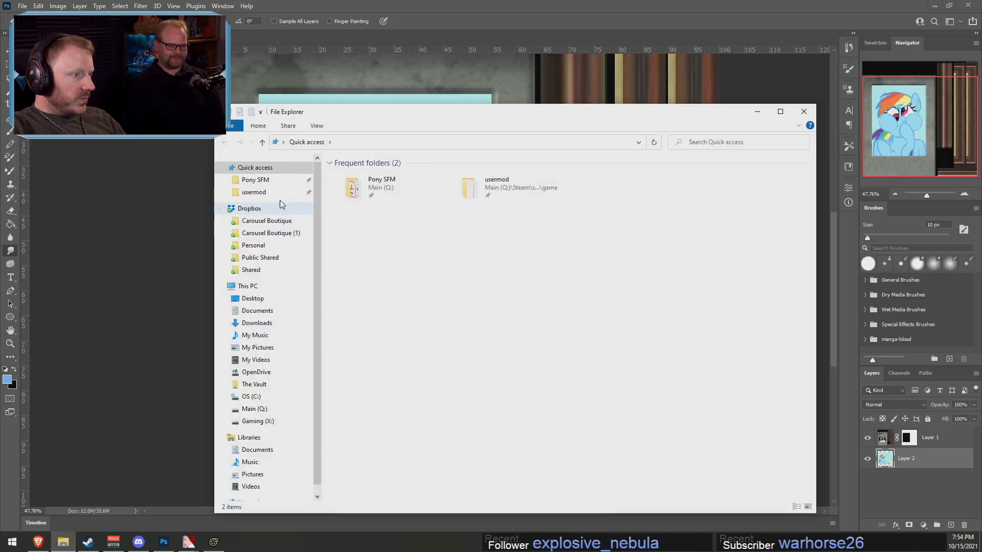
click(255, 191)
click(364, 218)
double_click(364, 218)
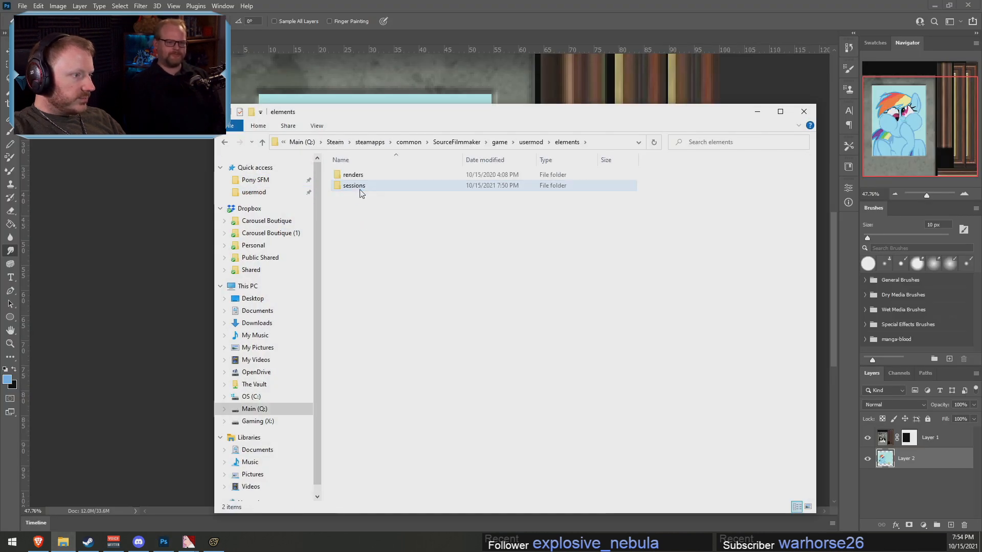
double_click(361, 186)
Find luna_juice.png in the sessions folder and open it with Adobe Photoshop 2021
scroll(462, 292, down, 20)
scroll(469, 369, down, 9)
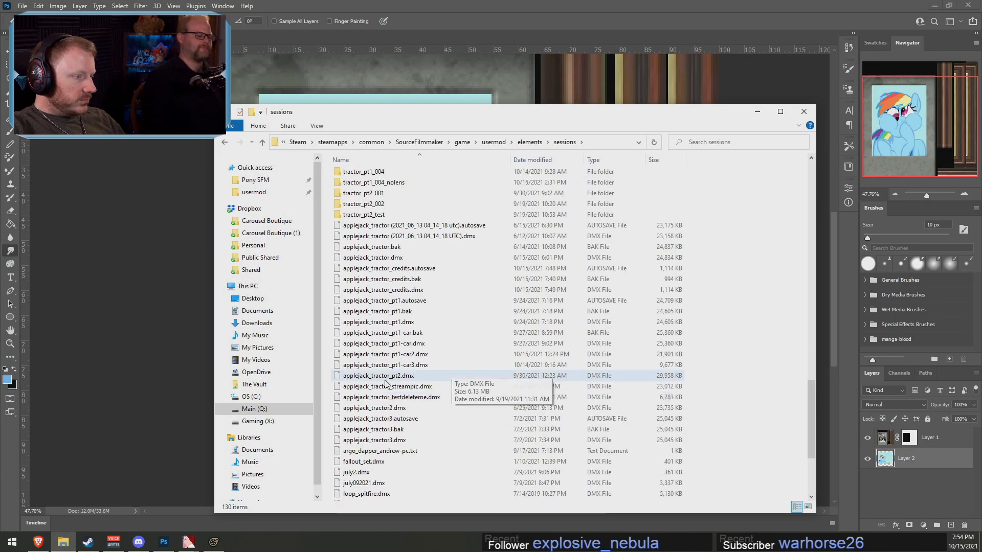
right_click(379, 369)
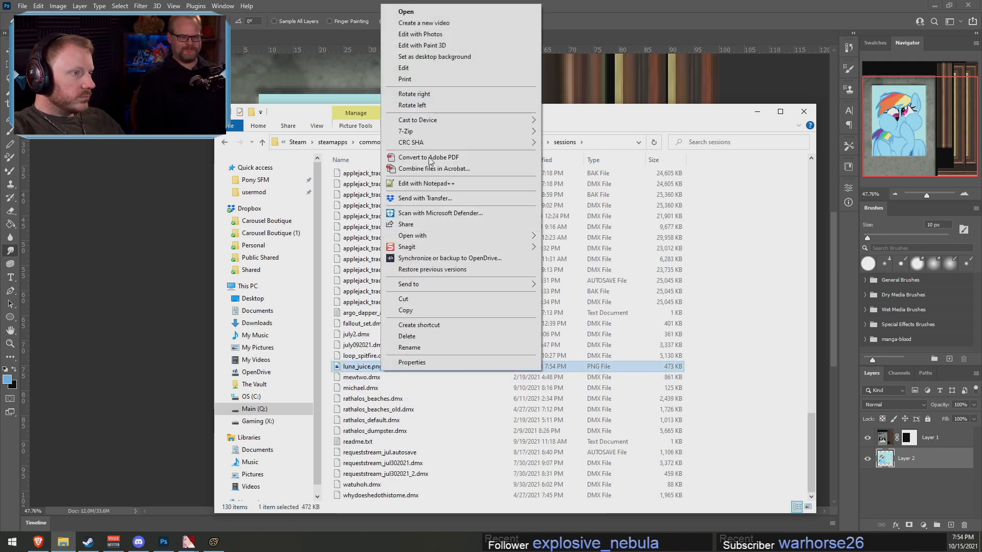
mouse_move(433, 235)
click(567, 304)
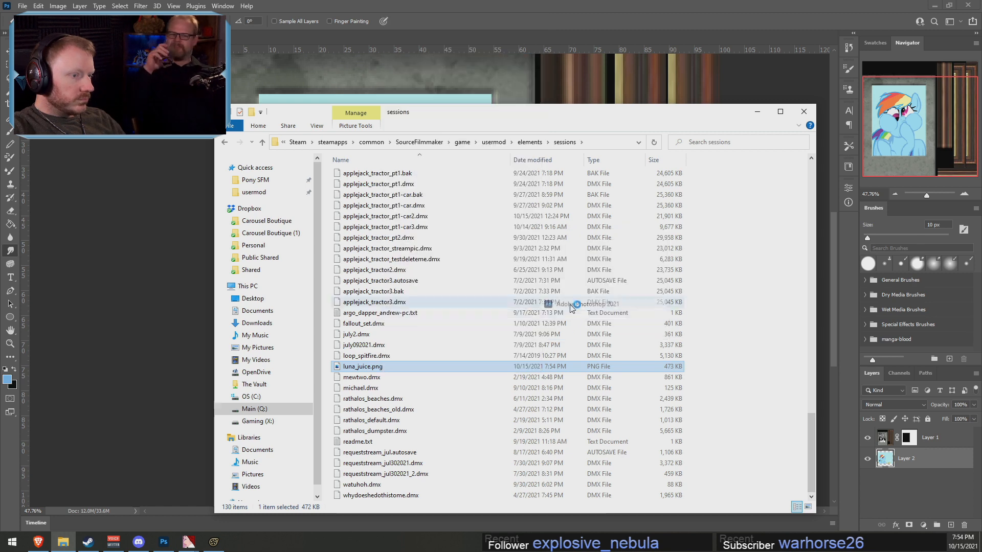
Inspect the pony's face and the full picture, and apply a Vibrance adjustment to the image
alt+scroll(306, 152, up, 8)
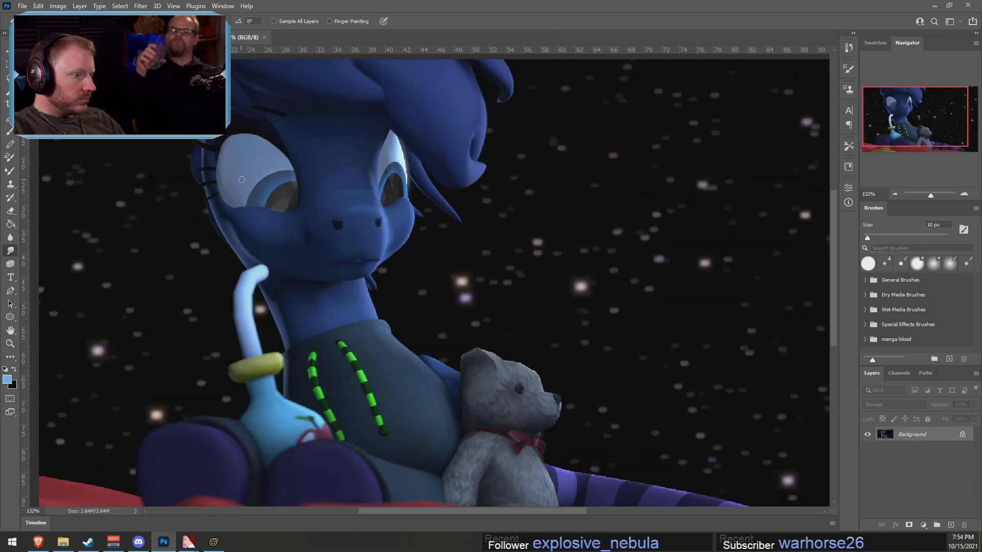
alt+scroll(235, 140, up, 8)
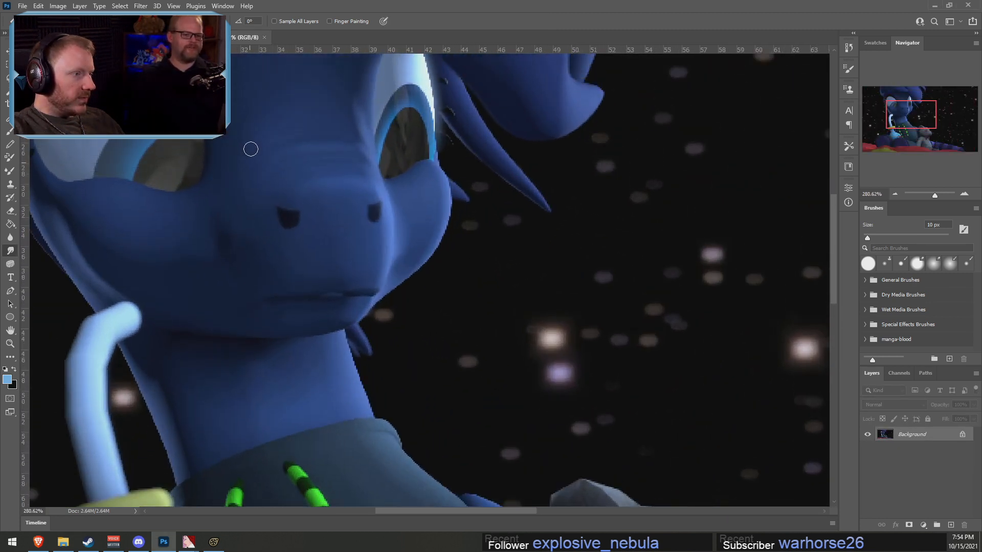
alt+scroll(238, 260, down, 12)
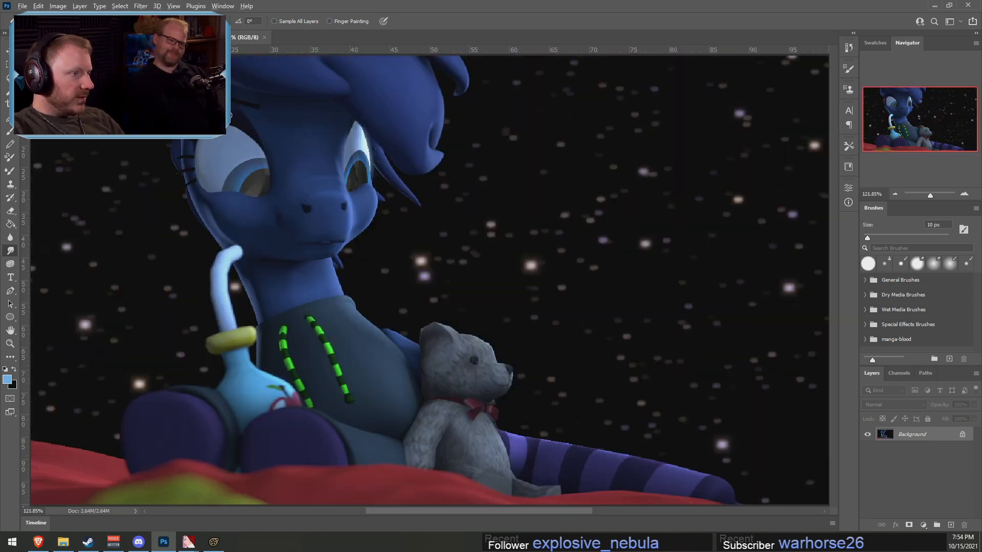
alt+scroll(219, 174, up, 4)
alt+scroll(231, 138, down, 6)
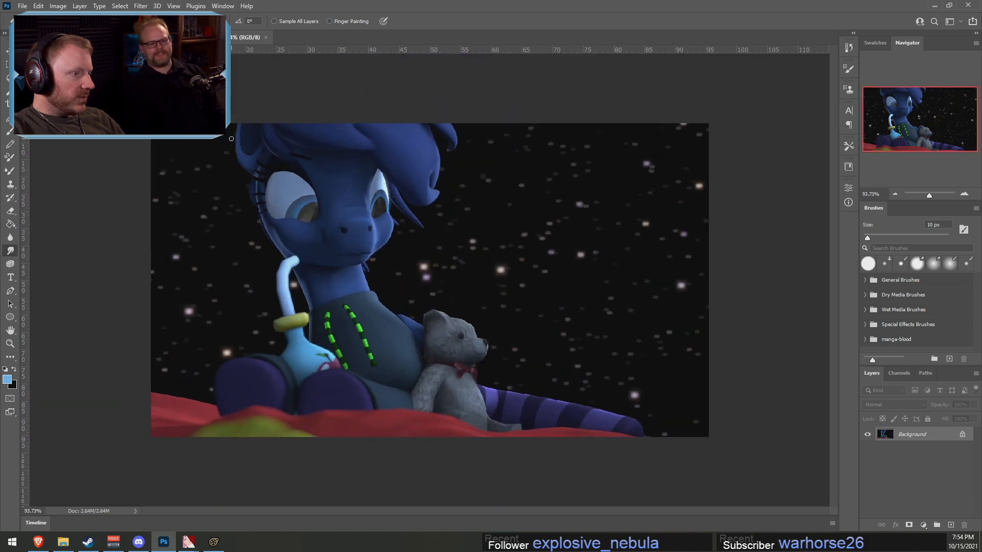
alt+scroll(236, 128, up, 1)
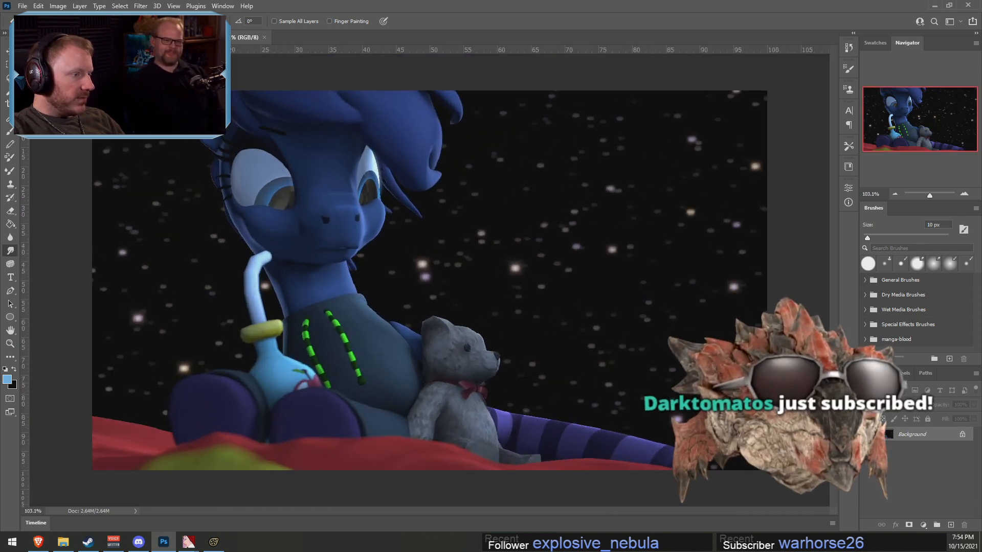
click(57, 6)
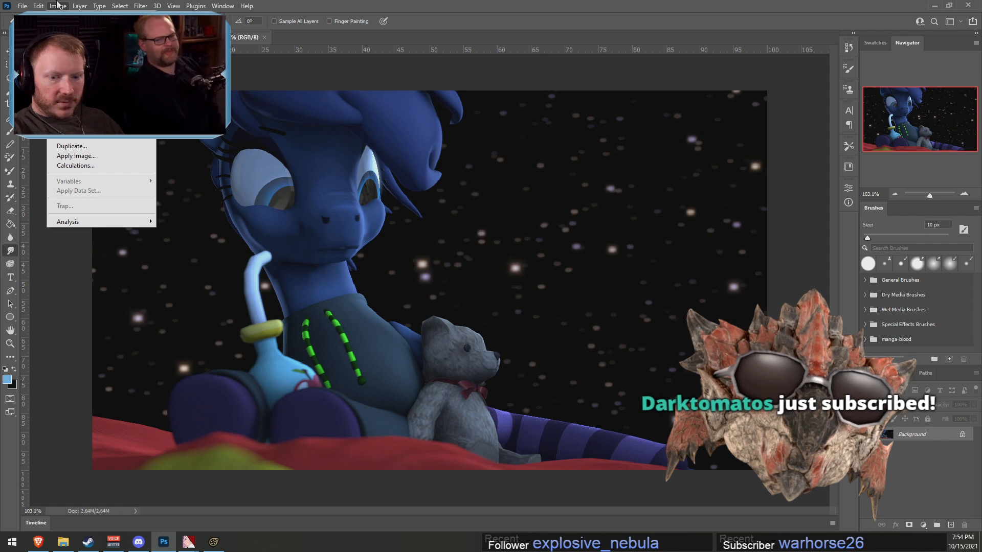
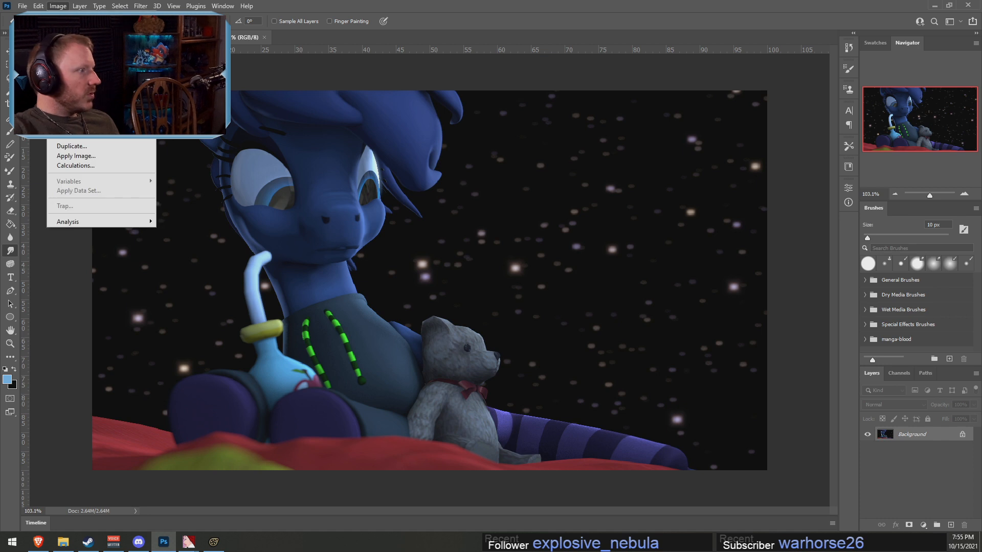
mouse_move(76, 32)
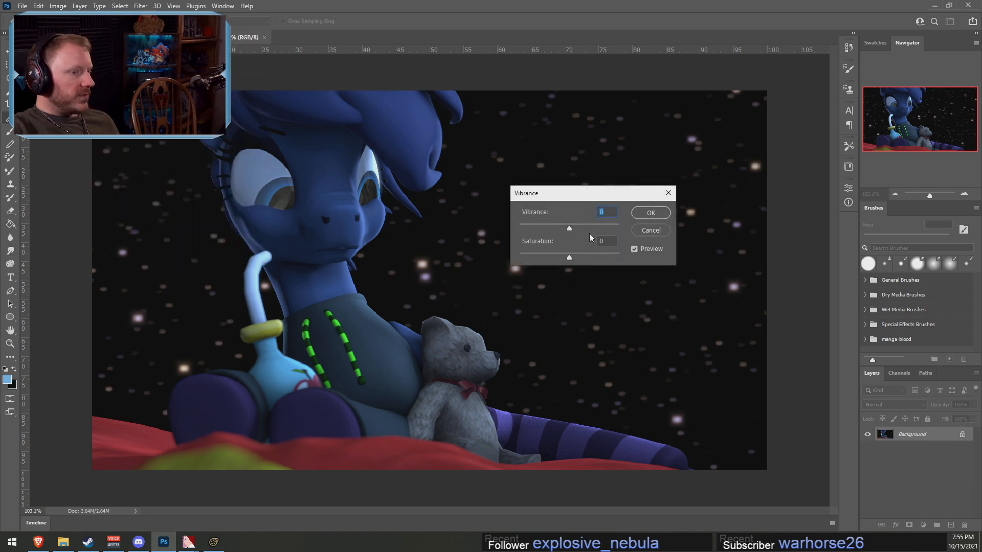
click(650, 213)
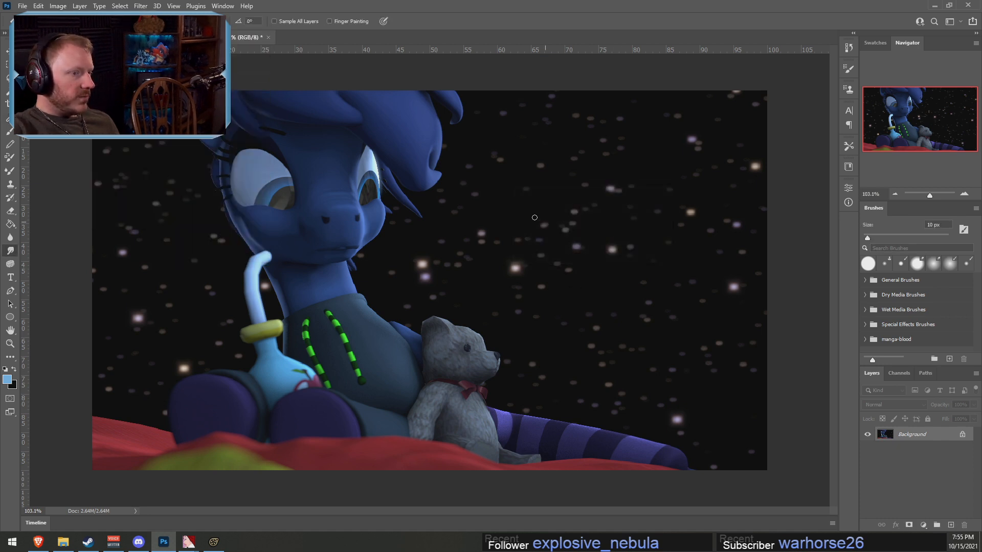
Raise the image's vibrance moderately with a second Vibrance adjustment
click(72, 6)
mouse_move(57, 6)
mouse_move(77, 28)
click(248, 75)
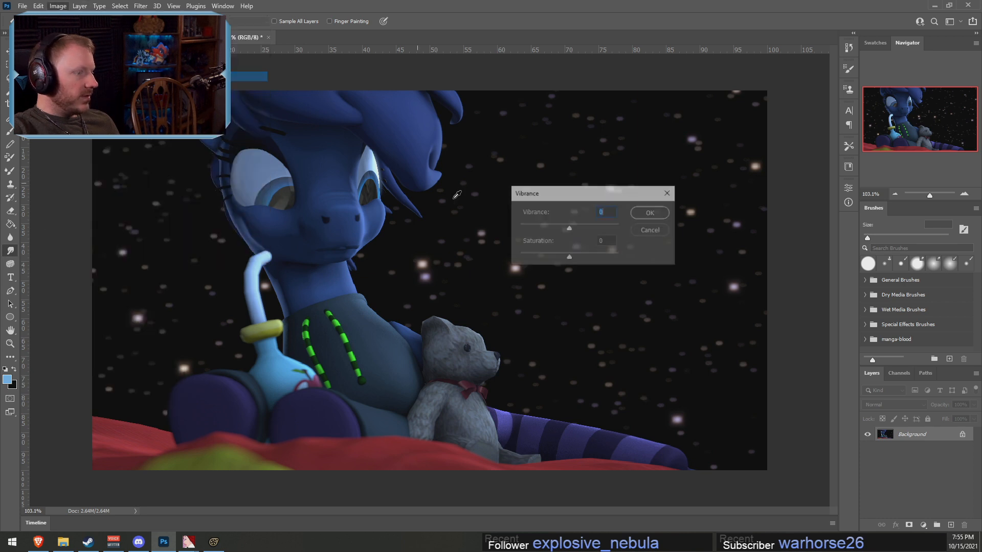
drag(589, 229, 585, 228)
click(640, 215)
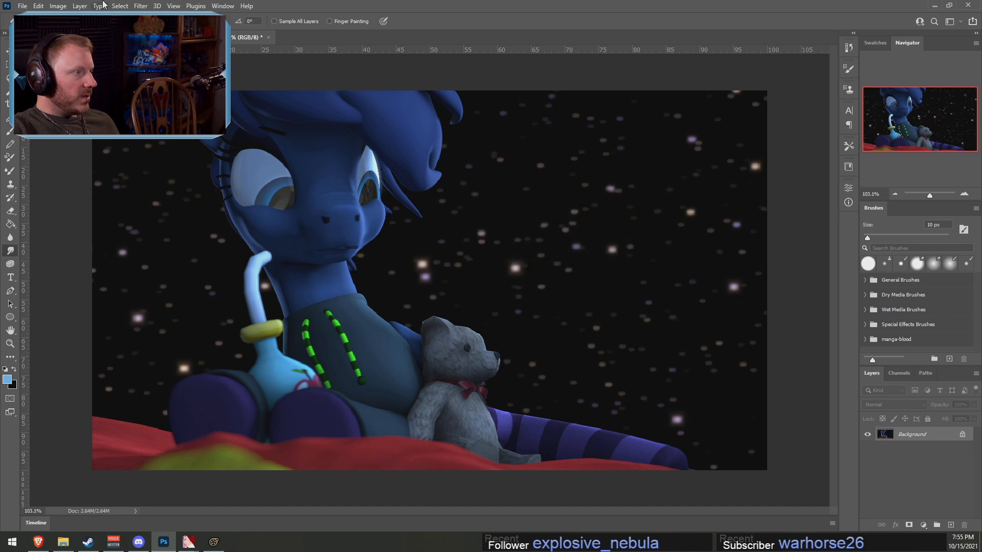
Apply a Levels adjustment to the RGB channel with input levels of 7, 1.09 and 231
click(58, 6)
mouse_move(77, 28)
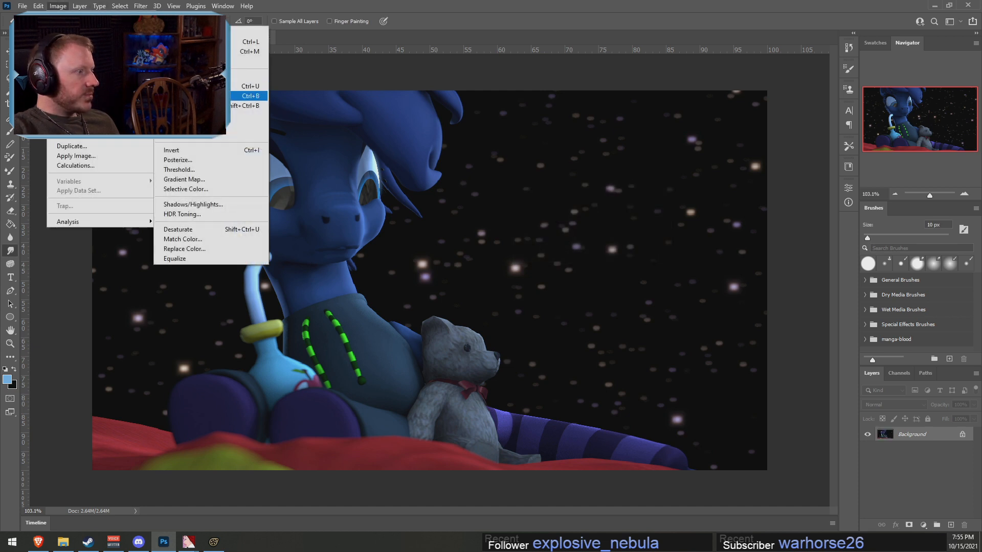
click(205, 41)
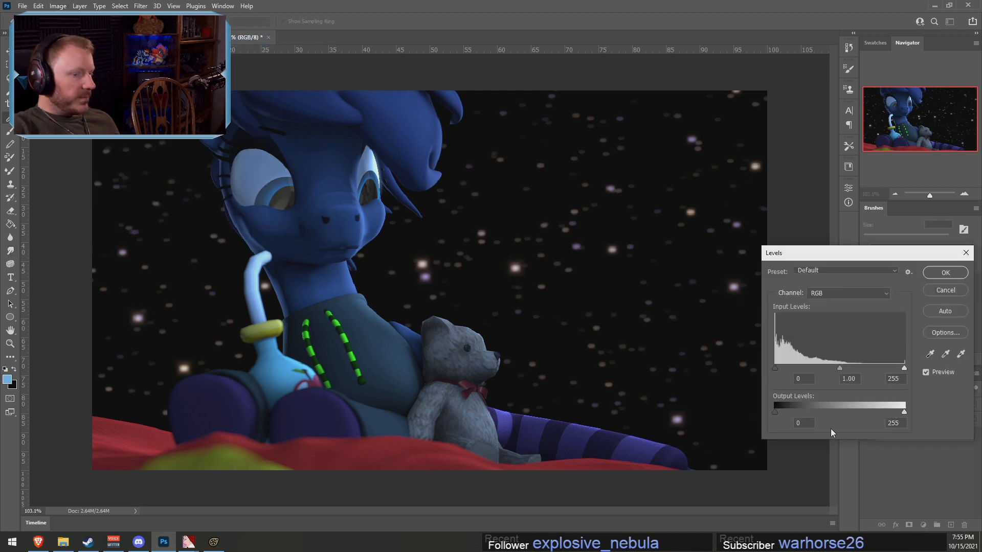
drag(904, 369, 832, 372)
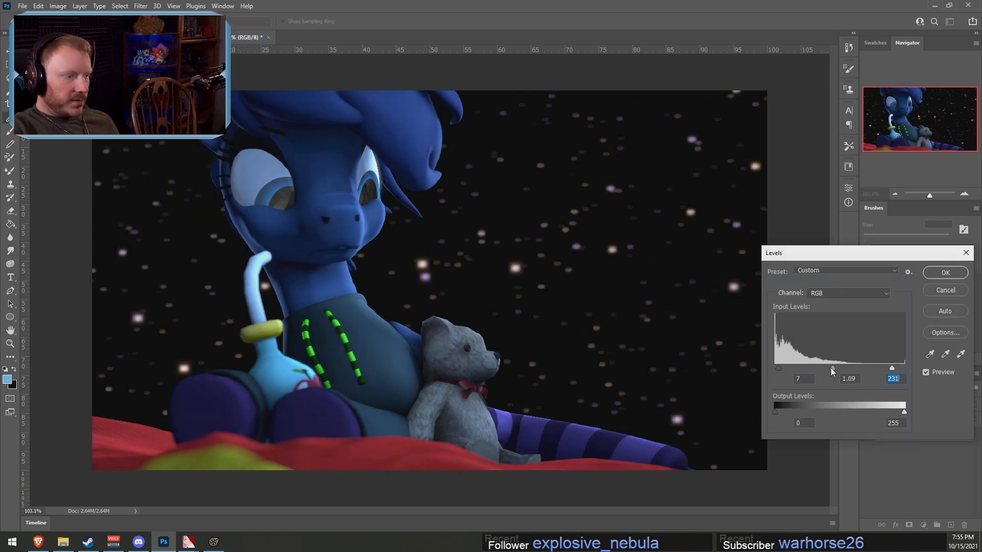
click(945, 272)
Save a copy of the image in PNG format, overwriting luna_juice.png in the sessions folder
click(22, 5)
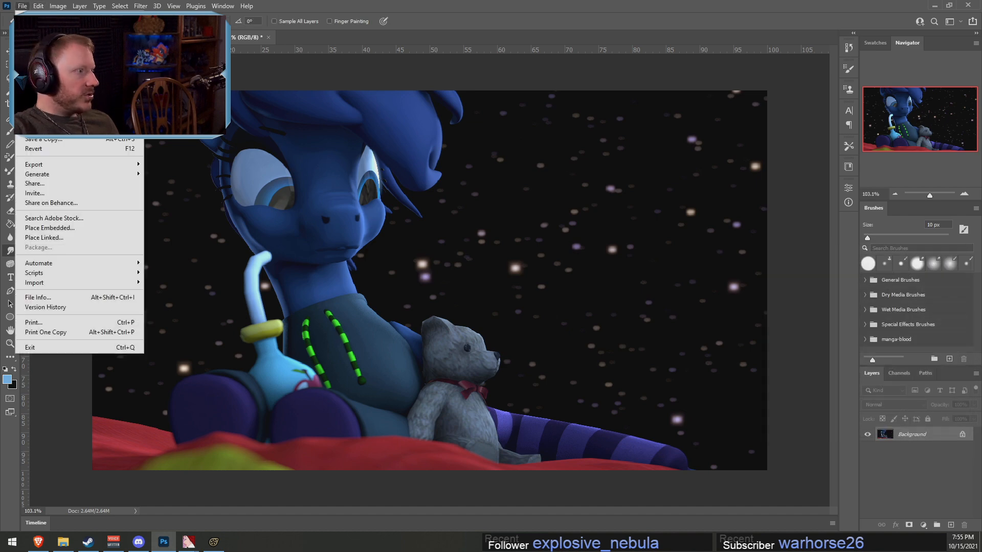
click(51, 139)
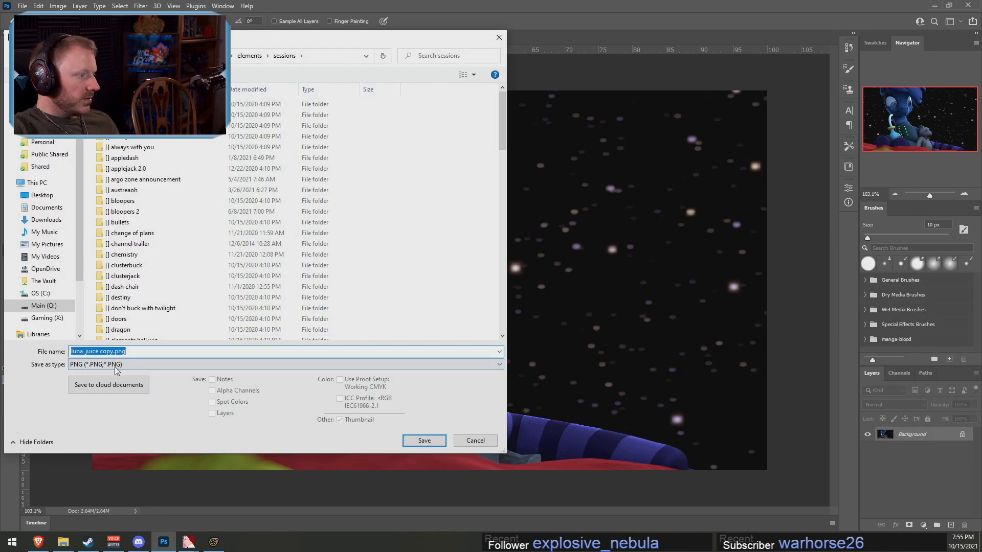
click(114, 364)
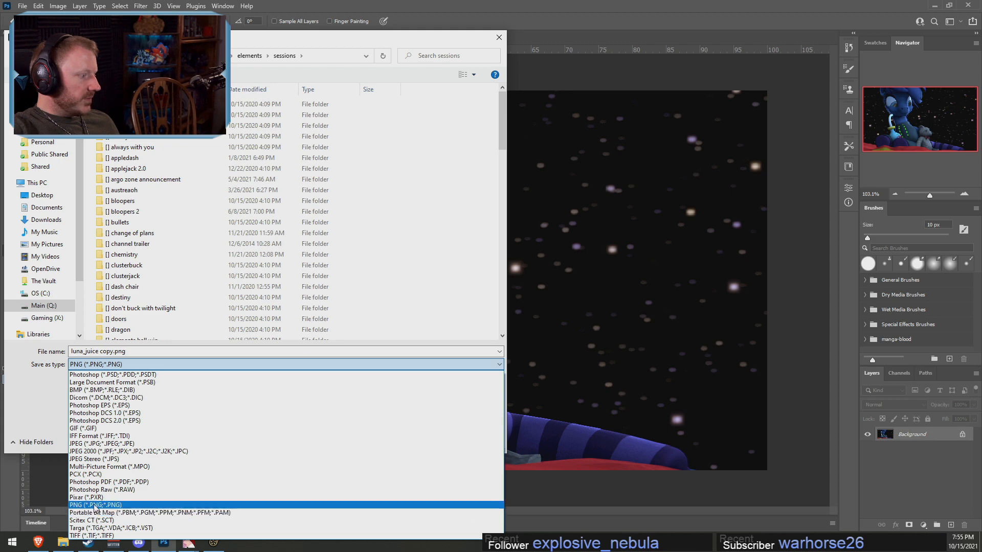
click(77, 504)
scroll(175, 263, down, 15)
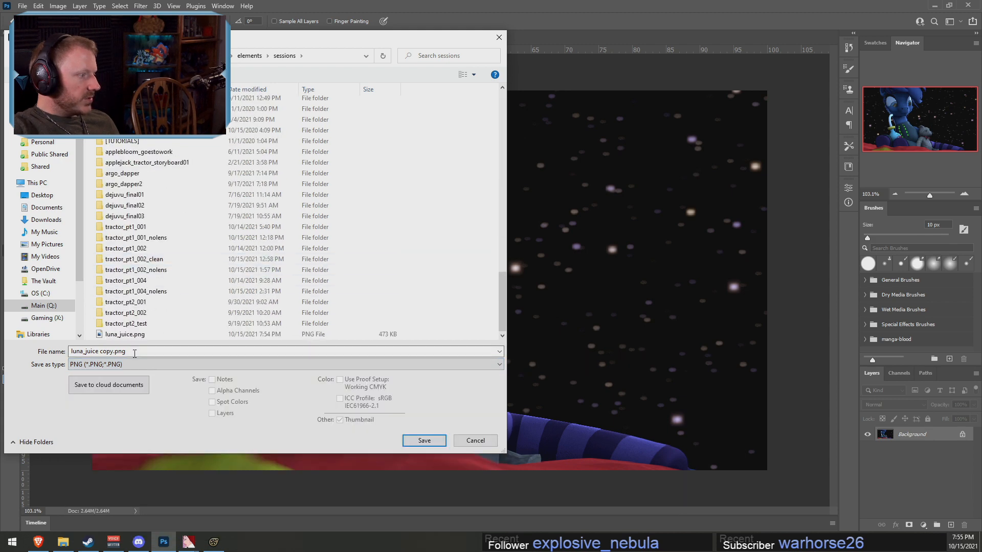
double_click(163, 335)
click(513, 270)
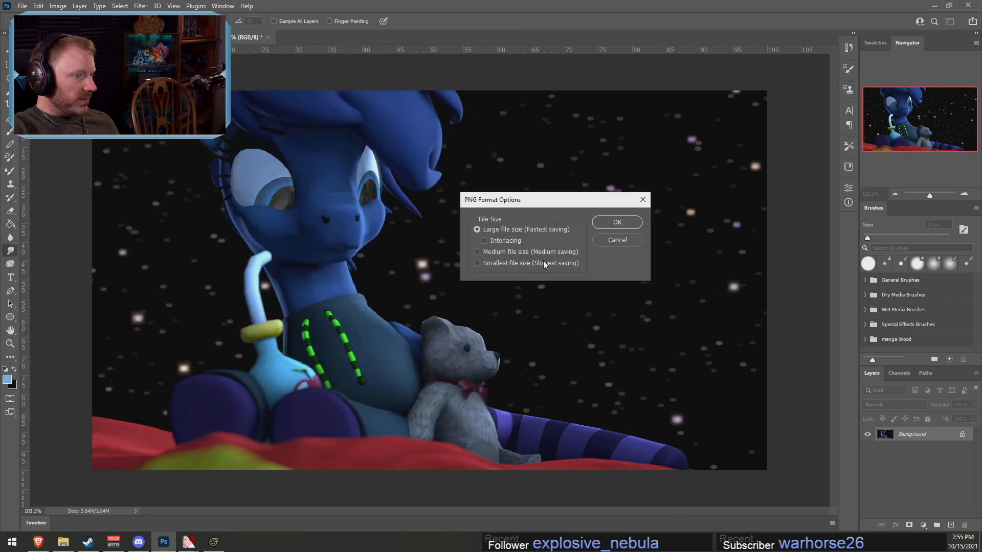
Save the image as a large-file-size PNG, and add luna_juice.png to an upload for Discord's #general channel
click(621, 220)
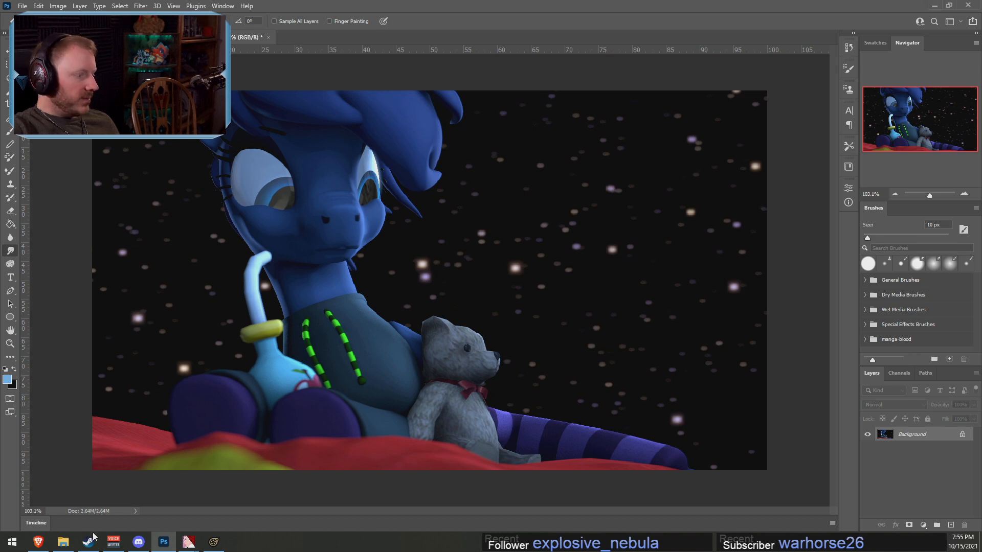
click(139, 541)
click(59, 546)
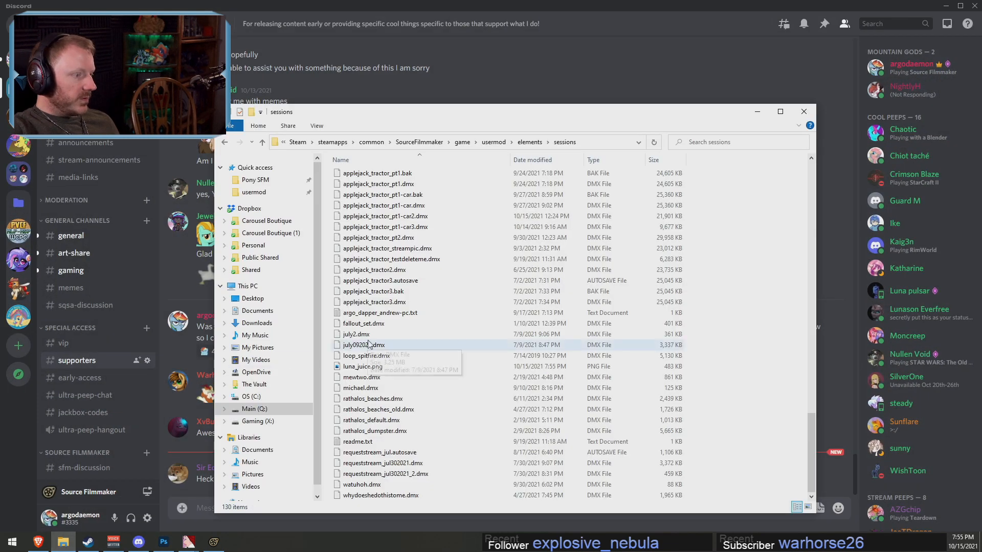
click(71, 235)
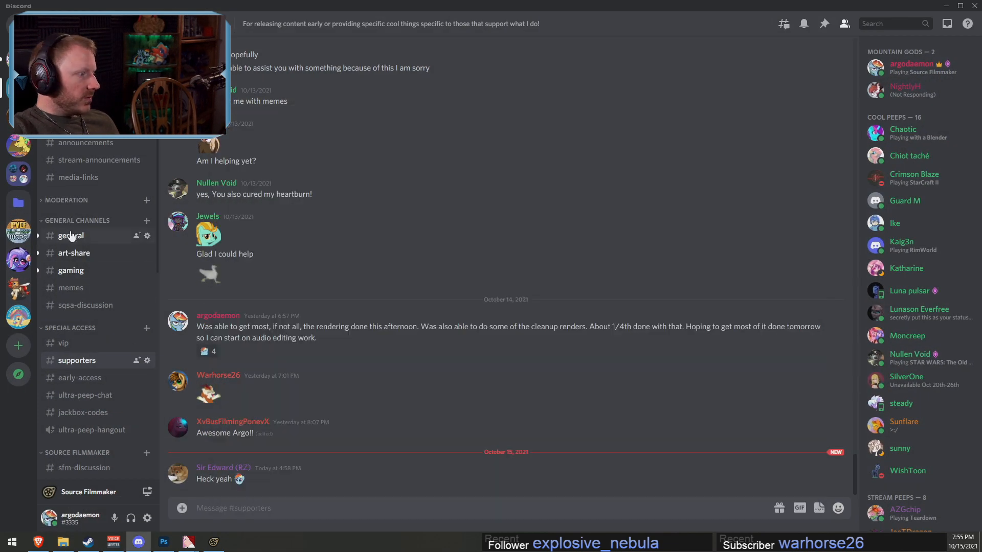
key(alt+Tab)
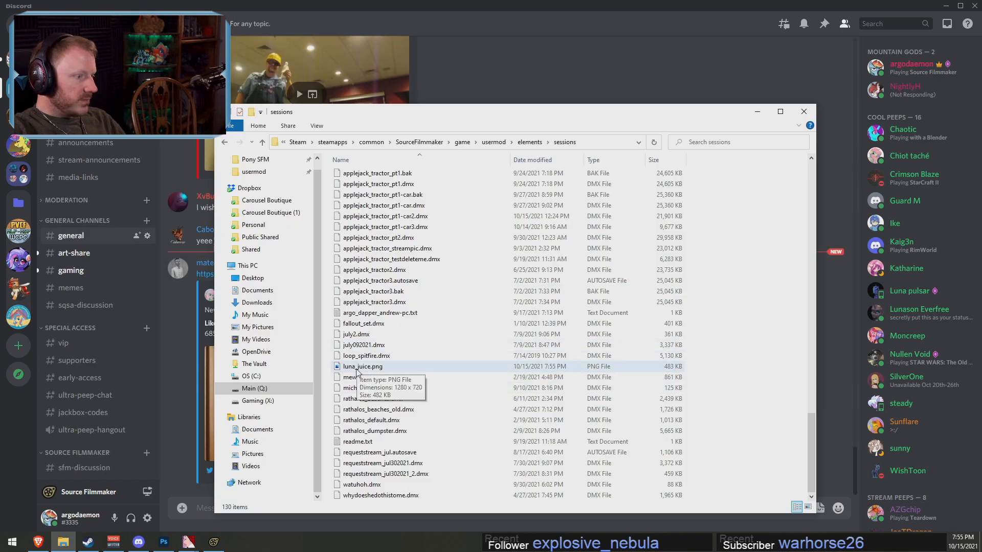
drag(357, 366, 181, 403)
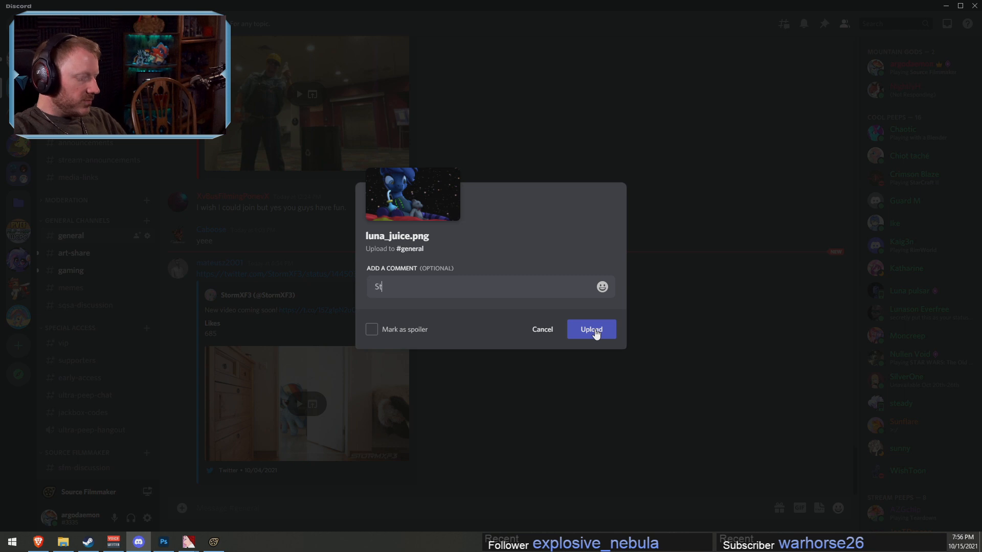
Upload luna_juice.png with the comment "Stream picture"
text(Stream pi)
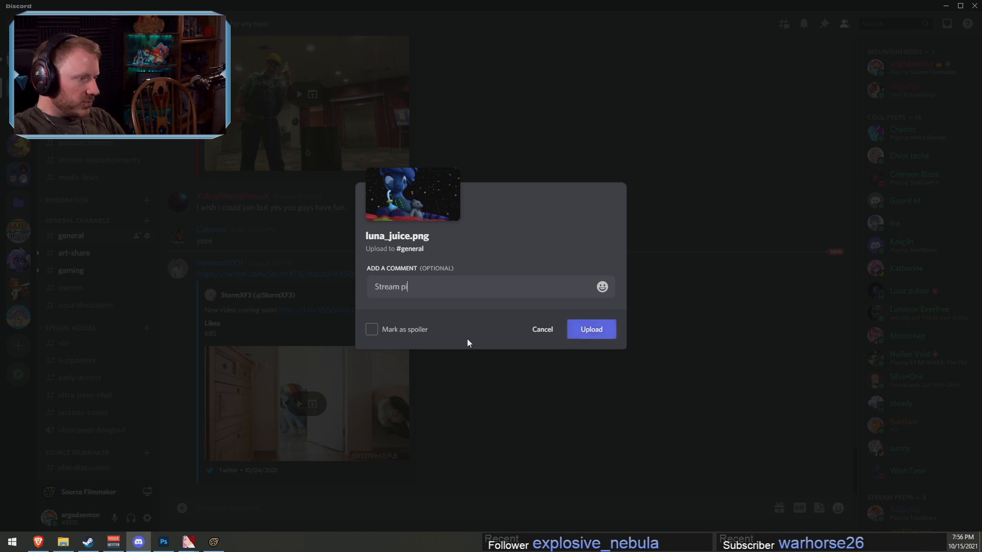
text(cture)
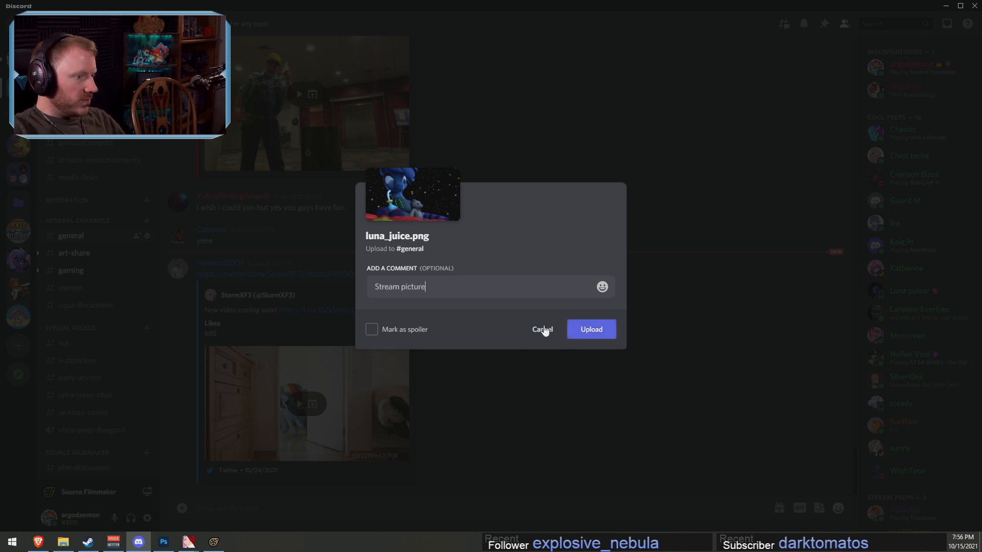
key(Return)
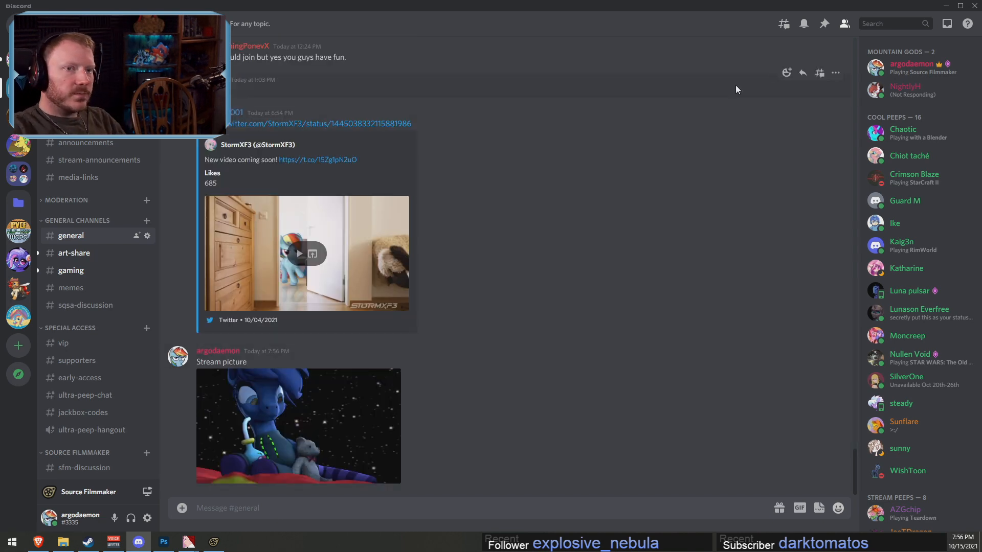
Switch back to Photoshop and close luna_juice.png without saving its changes
click(946, 6)
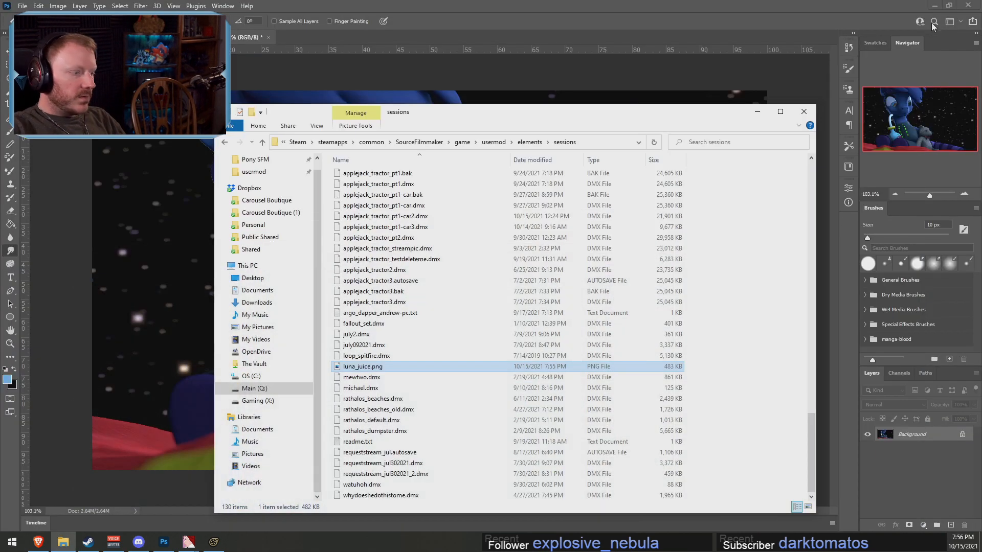
click(460, 3)
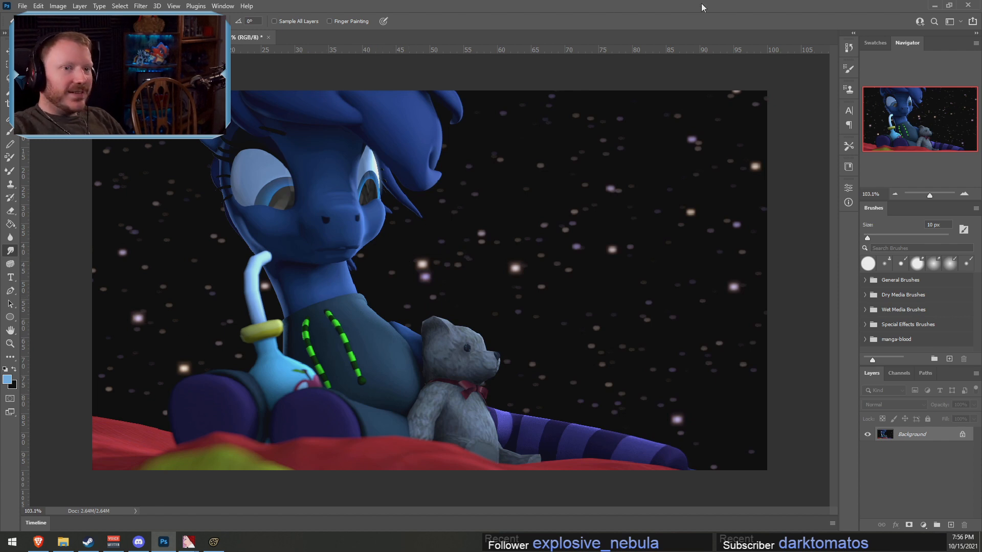
click(268, 38)
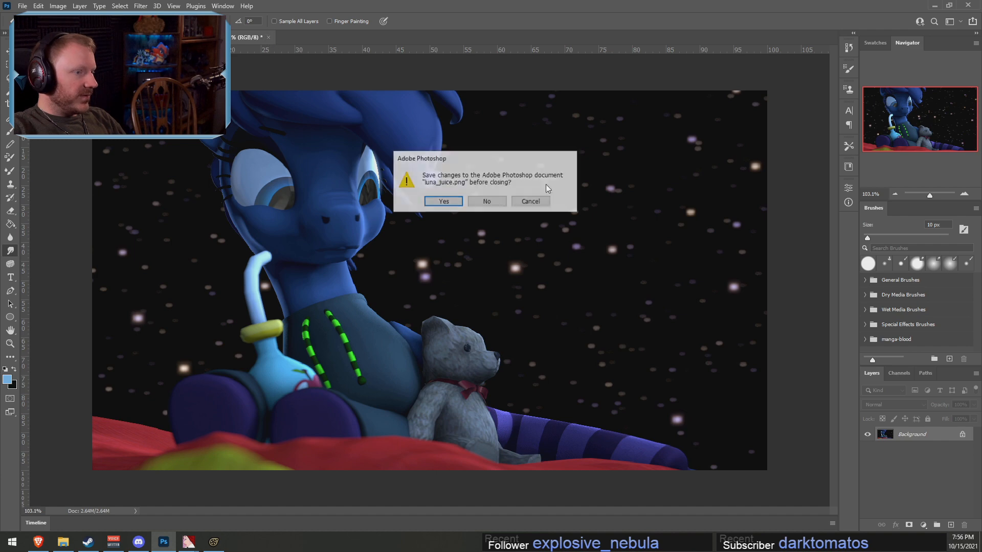
click(488, 204)
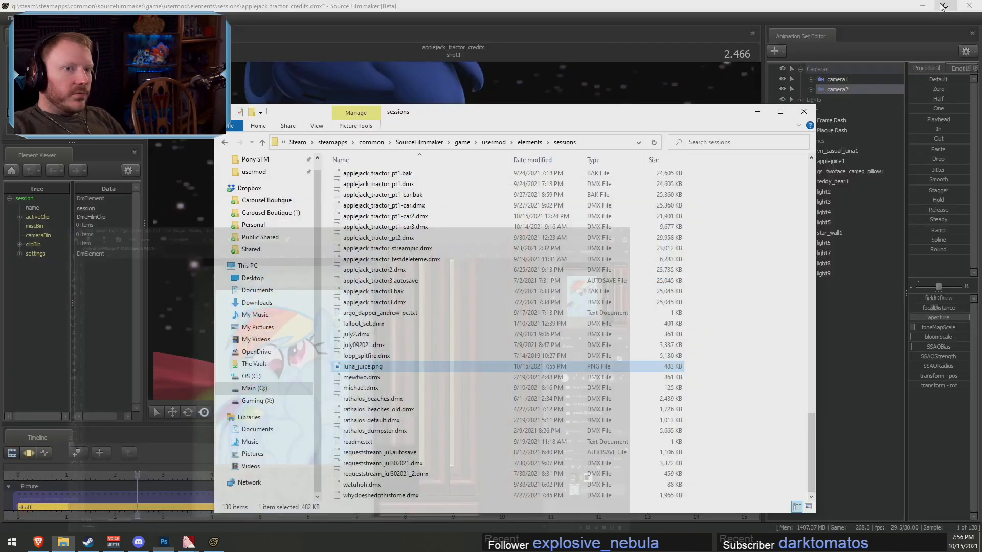
click(934, 5)
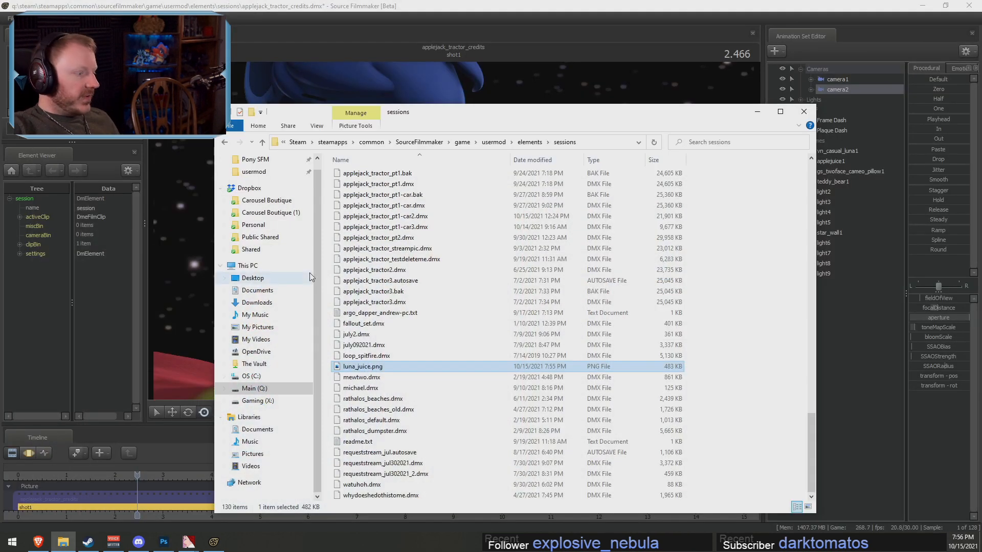
click(164, 542)
key(ctrl+q)
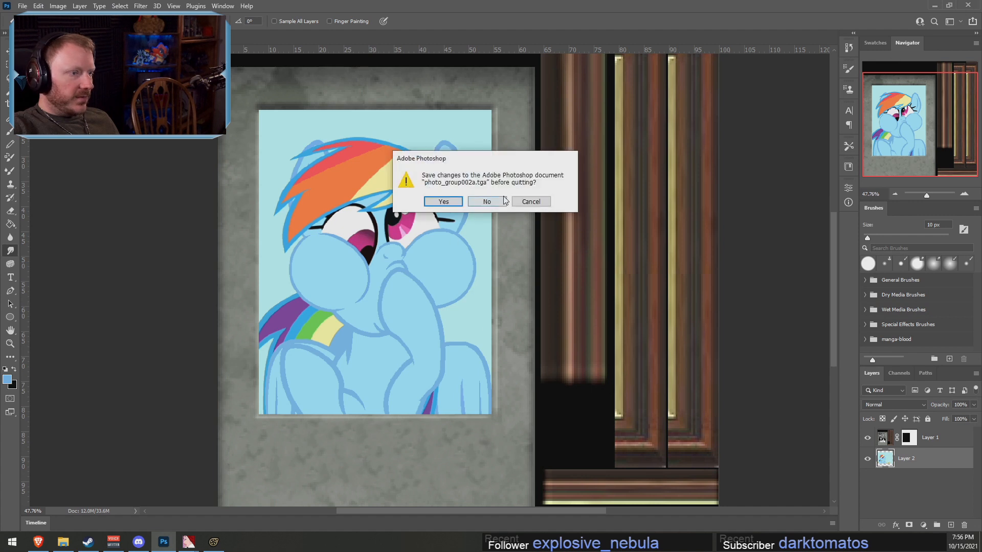
click(530, 201)
Launch Premiere Pro and After Effects, and close Premiere Pro
click(11, 542)
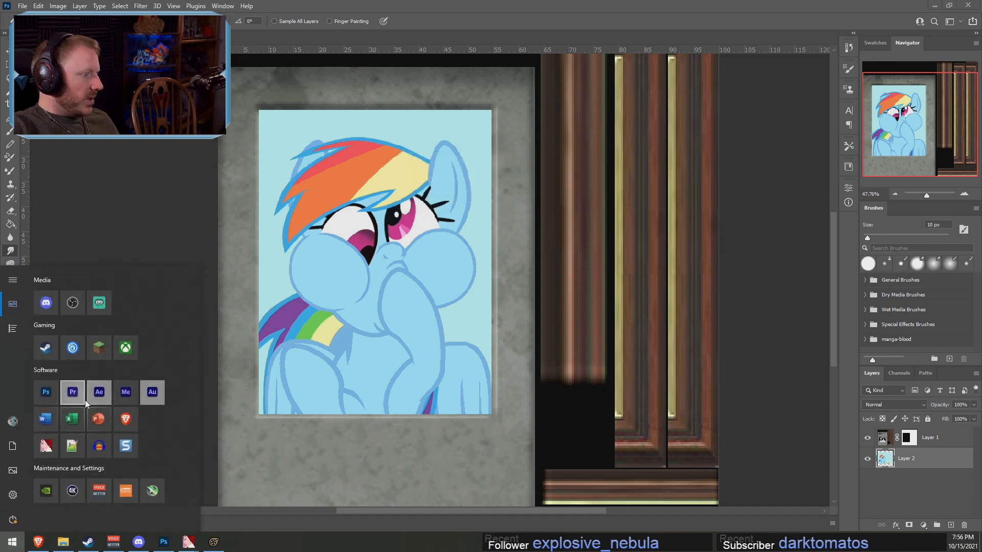
click(73, 397)
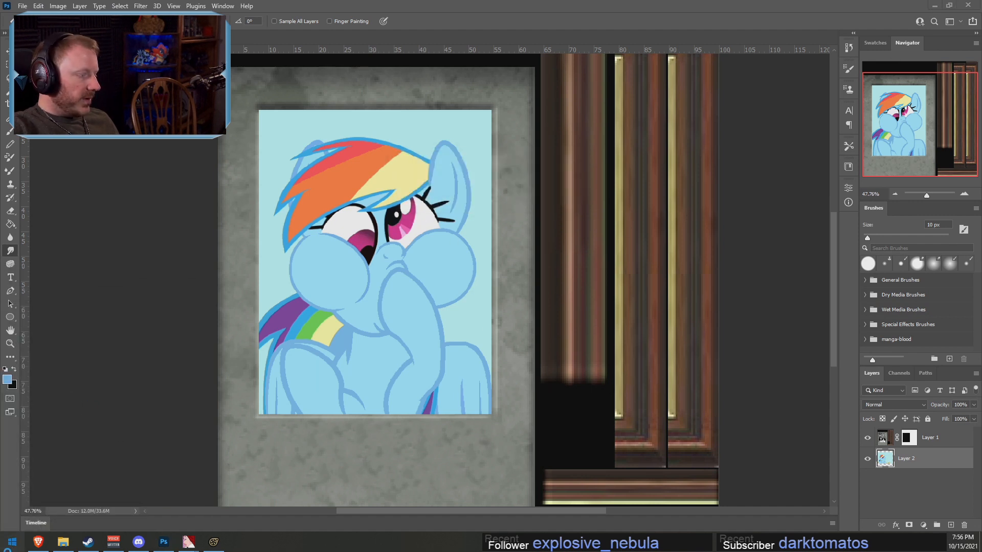
click(11, 542)
click(100, 394)
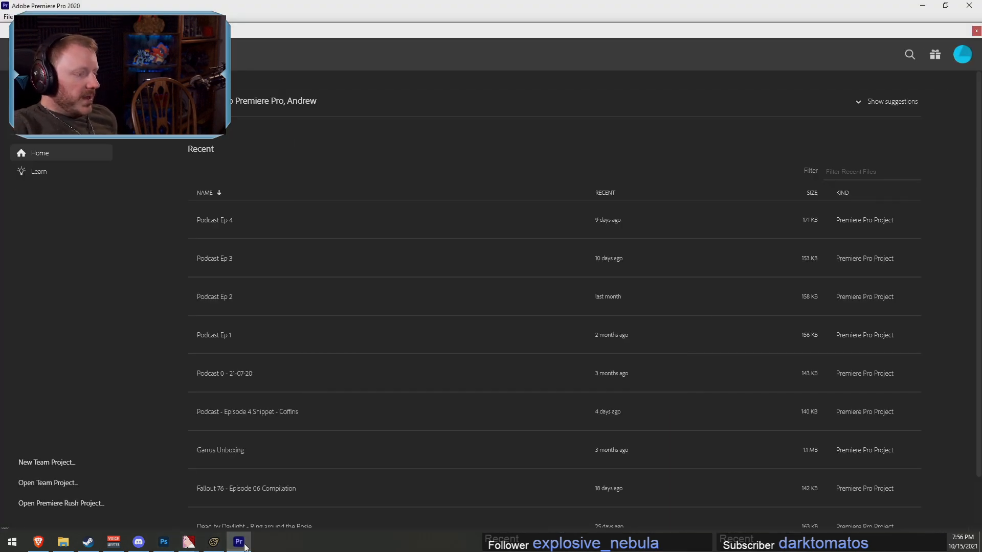
click(972, 7)
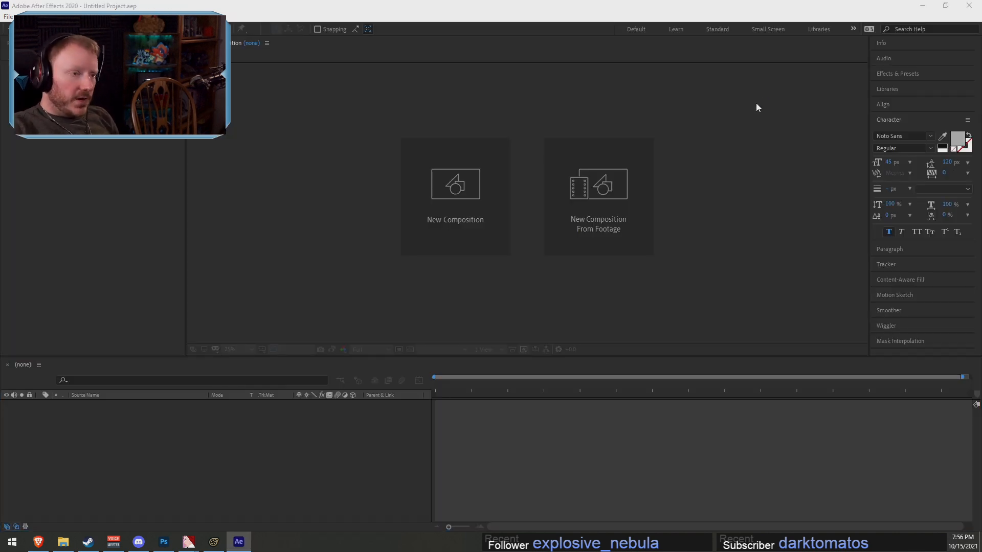
Open the recent After Effects project Applejack Gets a Tractor - Final.aep
click(8, 16)
click(9, 16)
click(300, 387)
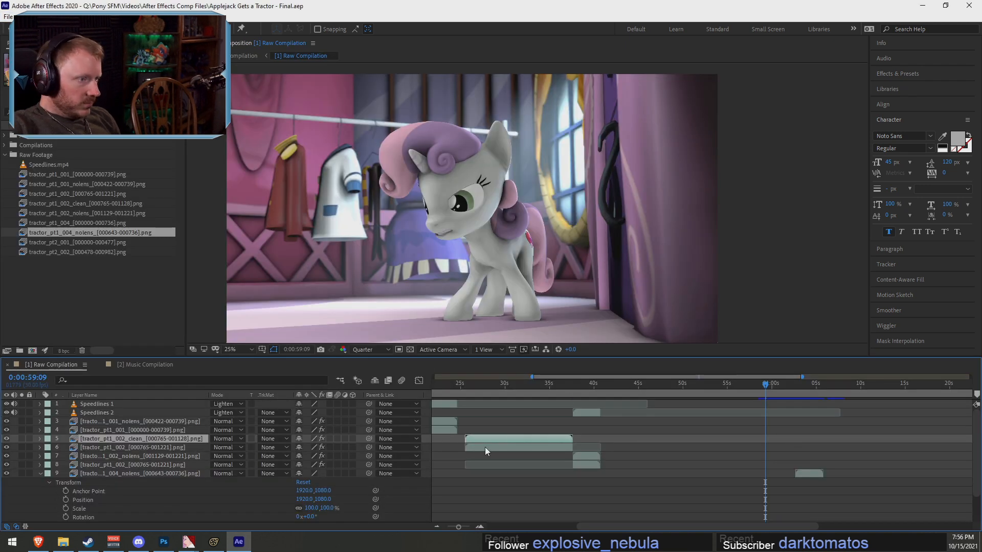
At 0:00:26:06, toggle the tractor_pt1_002_clean layer and the tractor_pt1_002 layer directly below it to compare the town shot
drag(578, 386, 470, 397)
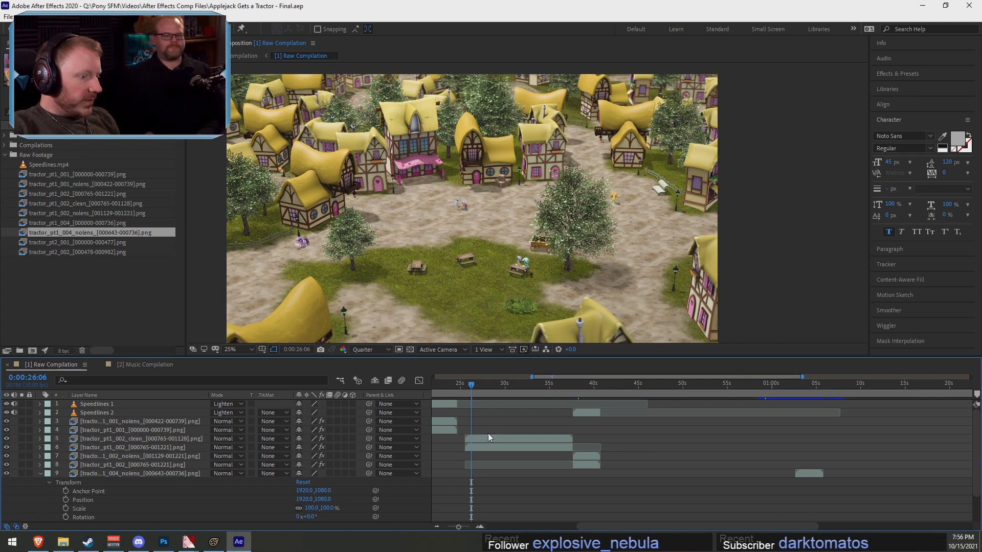
click(7, 439)
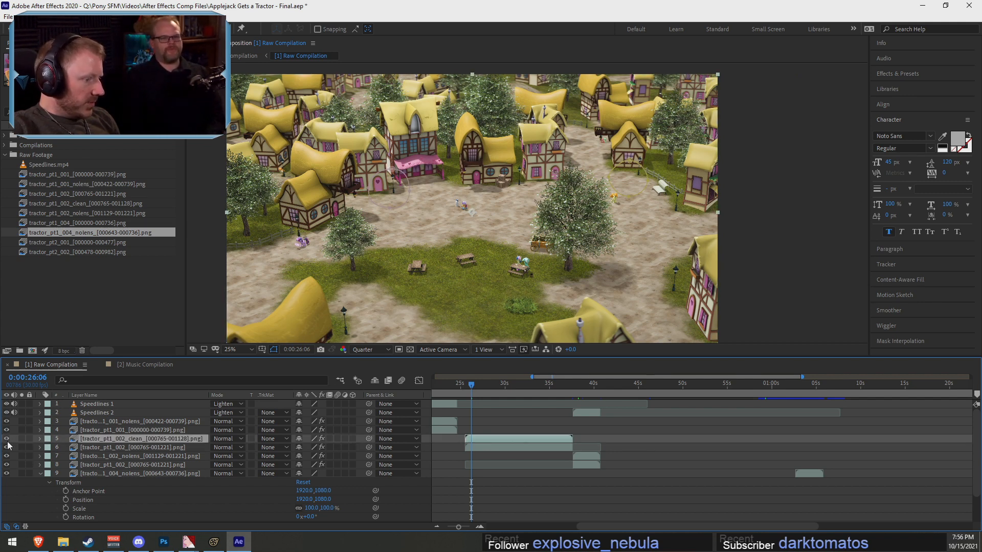
click(7, 448)
click(7, 447)
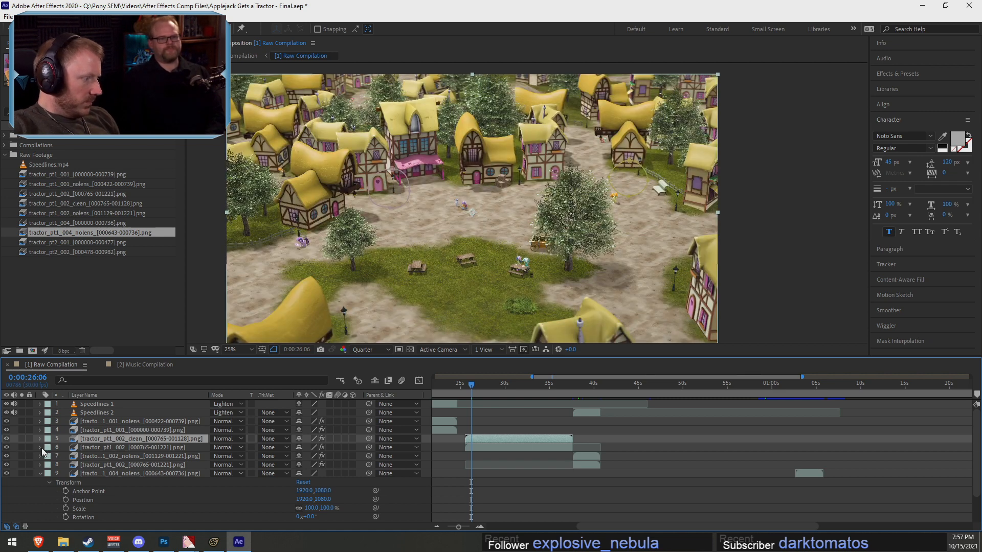
Expand the tractor_pt1_002 layer below the clean layer and show its effect controls
click(41, 448)
click(90, 447)
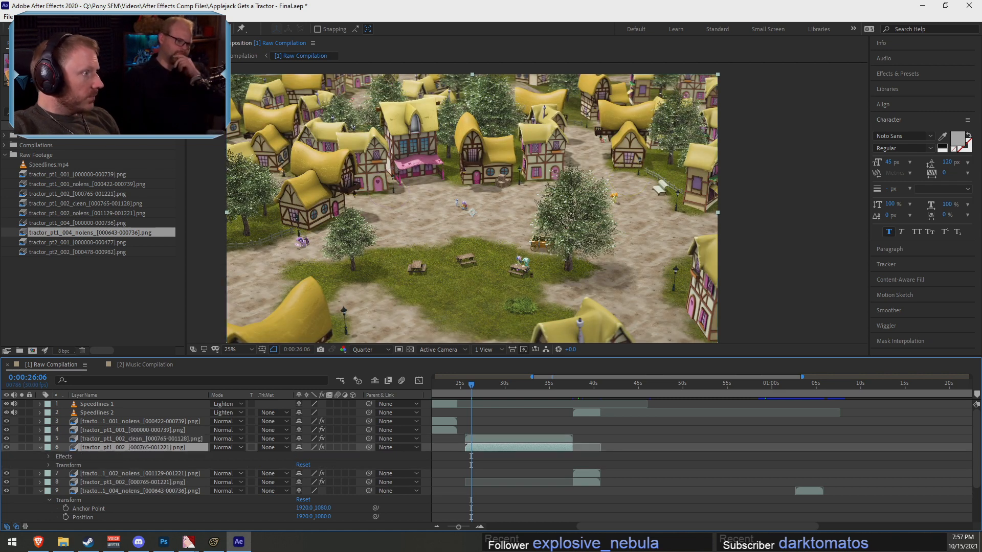
key(F3)
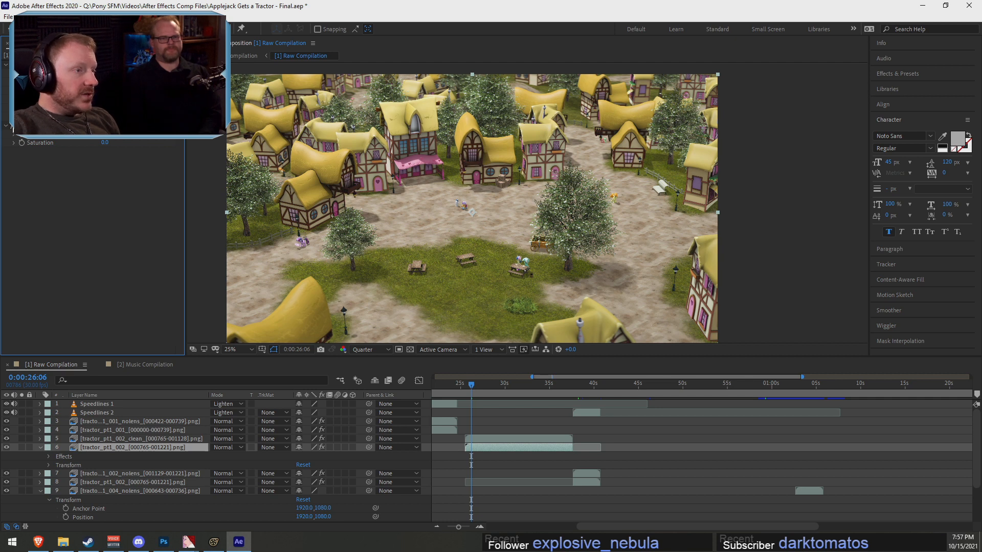
drag(483, 391, 587, 402)
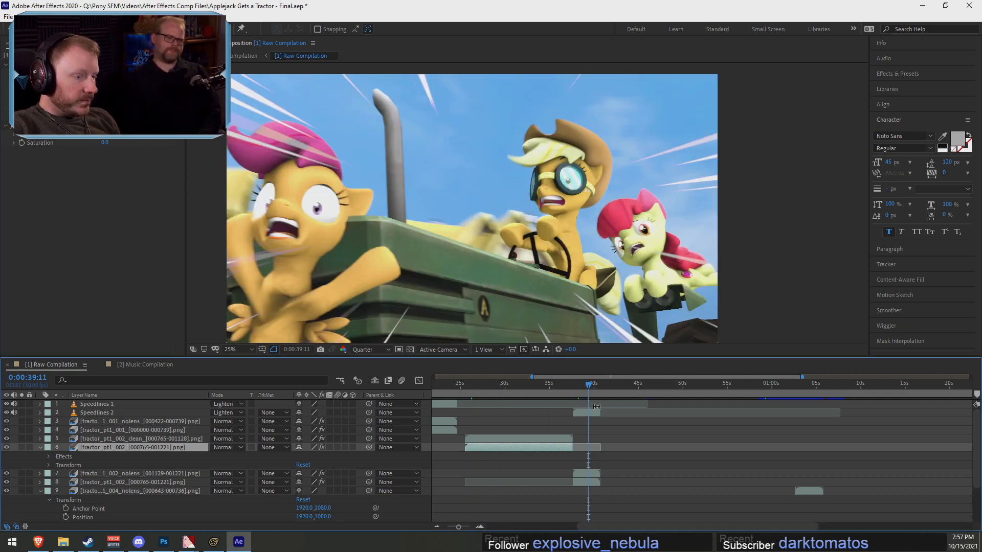
click(577, 413)
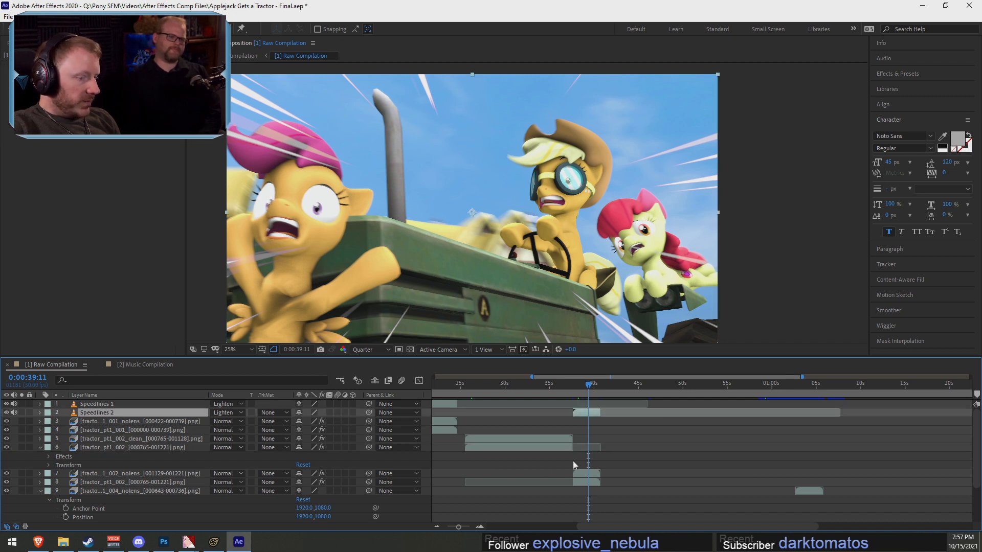
click(589, 476)
click(8, 473)
click(8, 473)
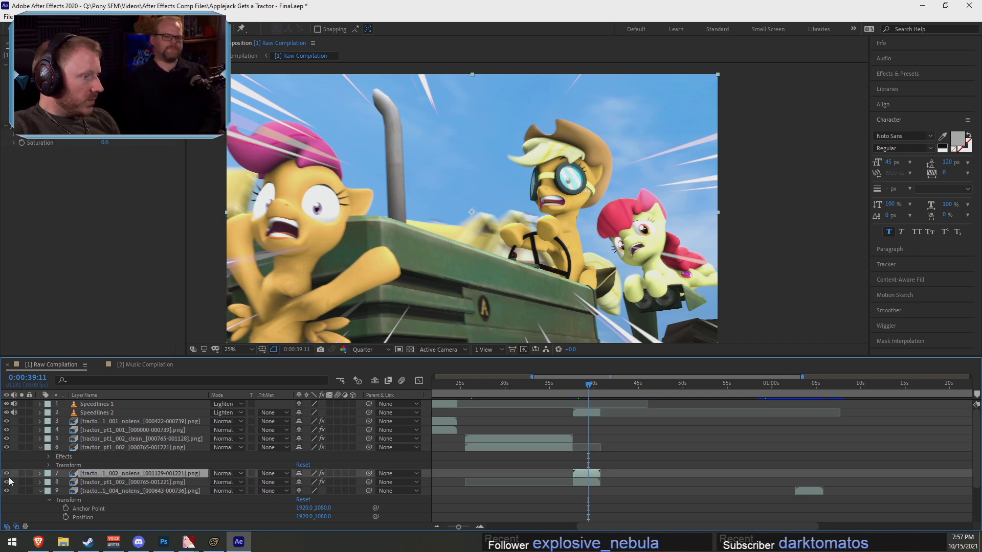
click(8, 482)
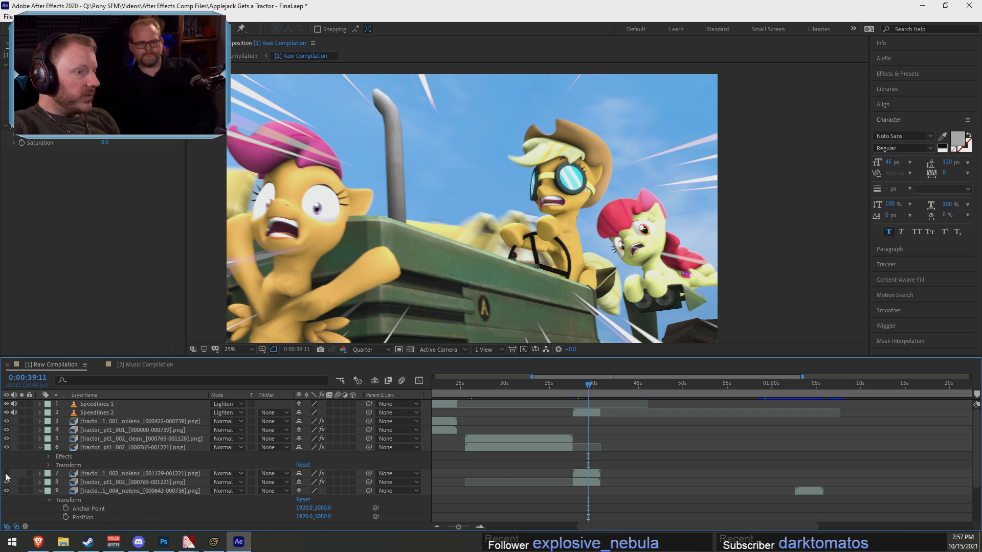
click(7, 473)
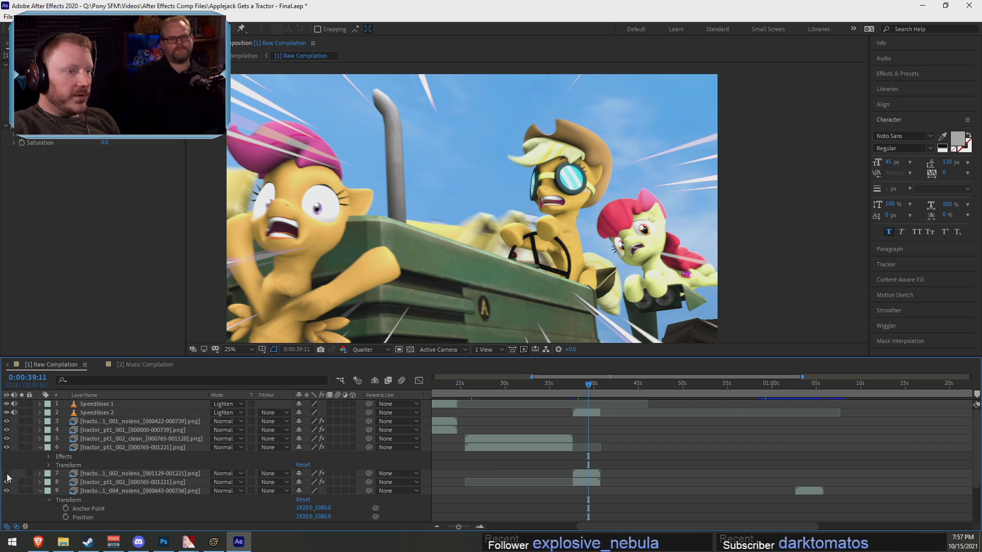
click(8, 474)
click(7, 473)
click(8, 473)
click(9, 474)
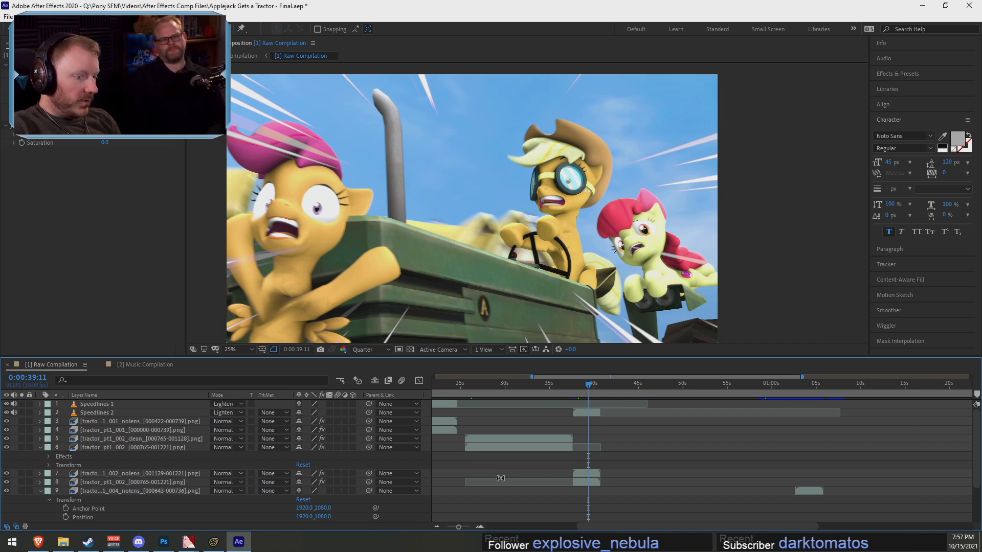
click(8, 474)
click(8, 474)
click(8, 474)
click(8, 474)
Examine the jumping tractor shot with speed lines at 0:00:19:05
drag(608, 526, 480, 522)
click(610, 384)
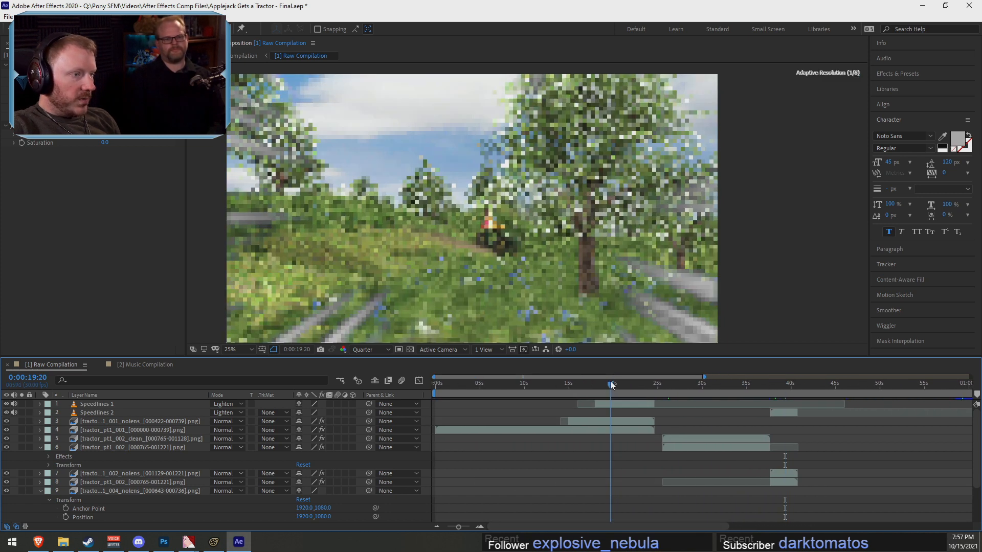
drag(611, 384, 608, 385)
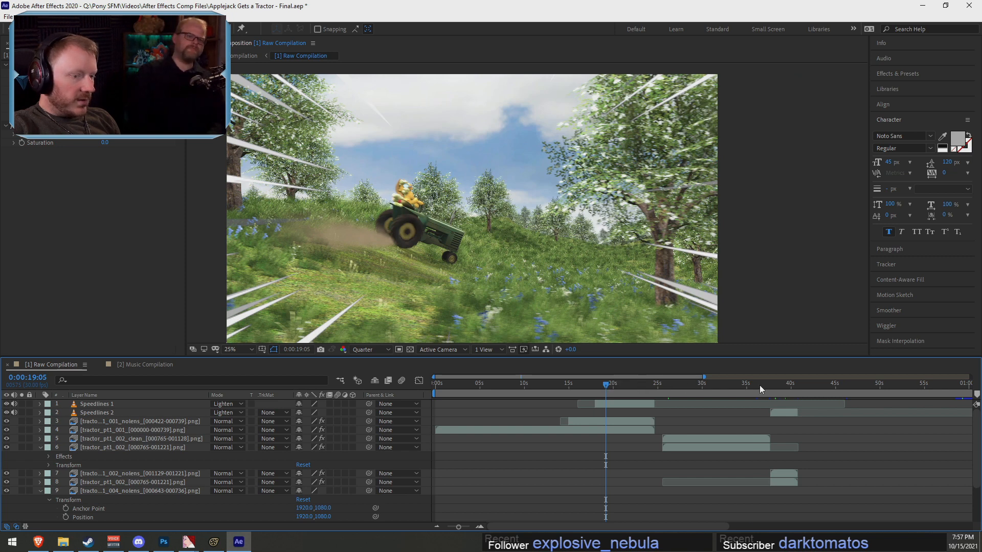
click(908, 386)
drag(673, 526, 737, 523)
scroll(797, 508, down, 3)
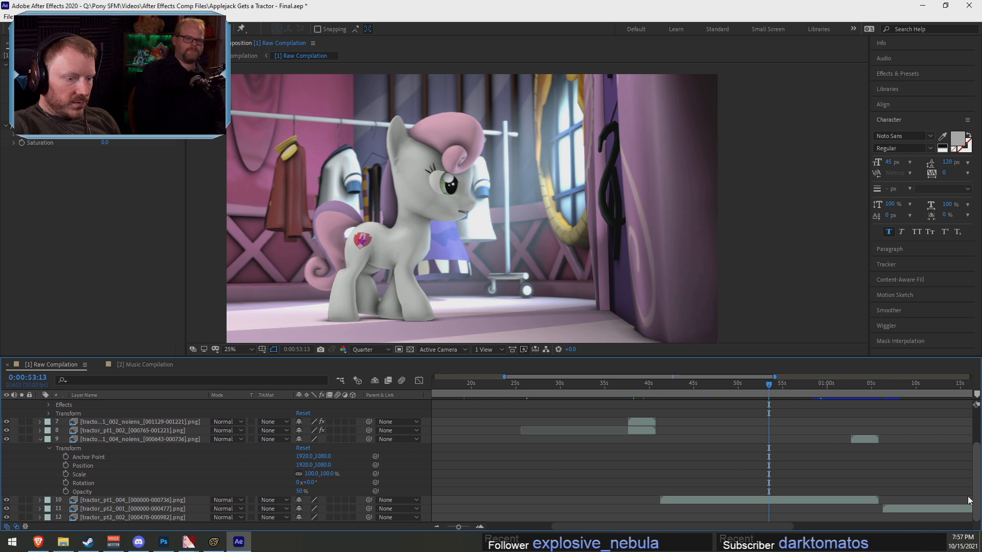
click(797, 503)
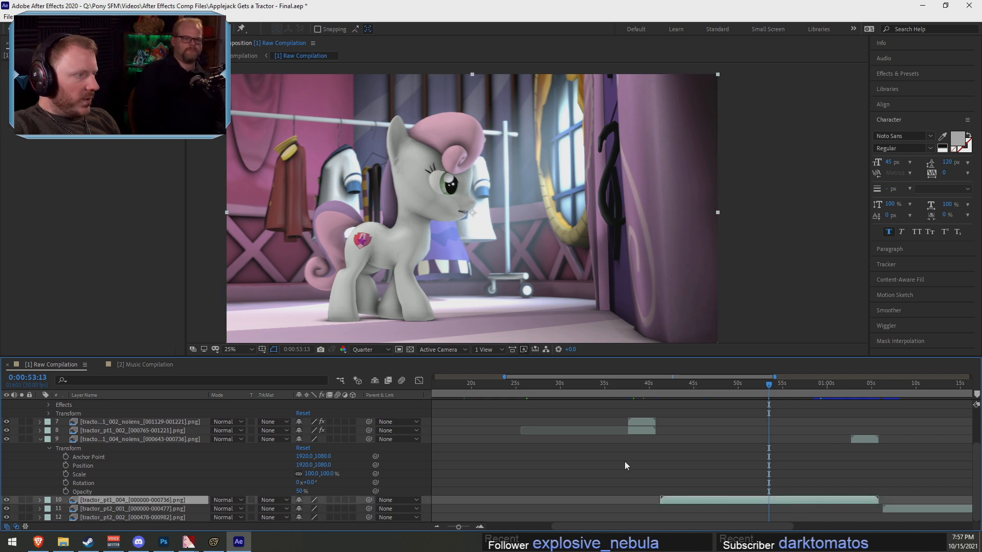
click(642, 398)
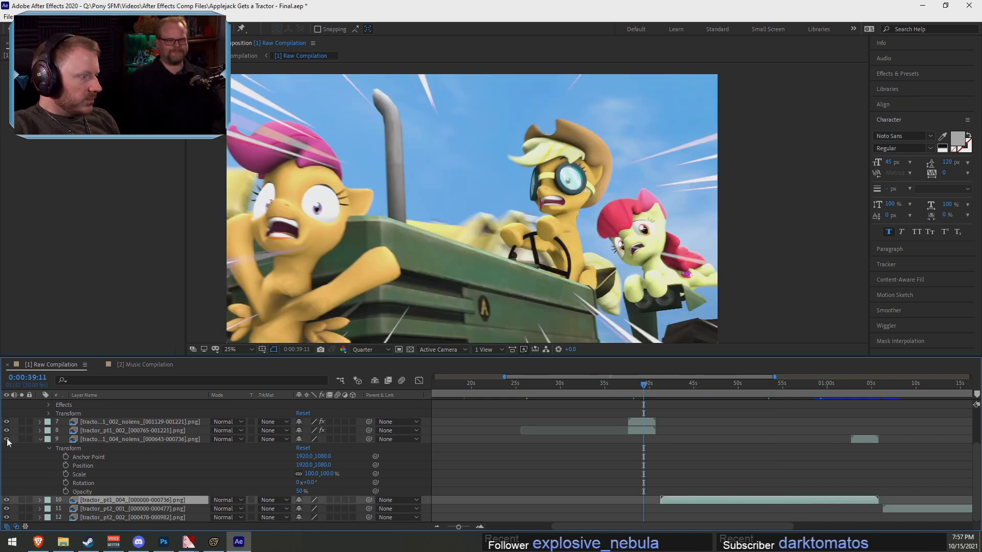
click(7, 430)
click(7, 430)
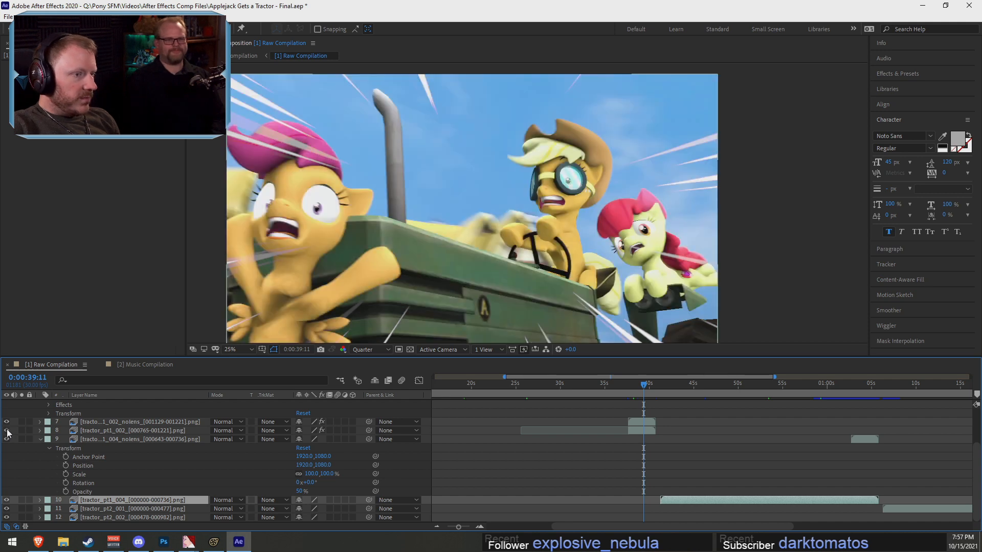
click(7, 439)
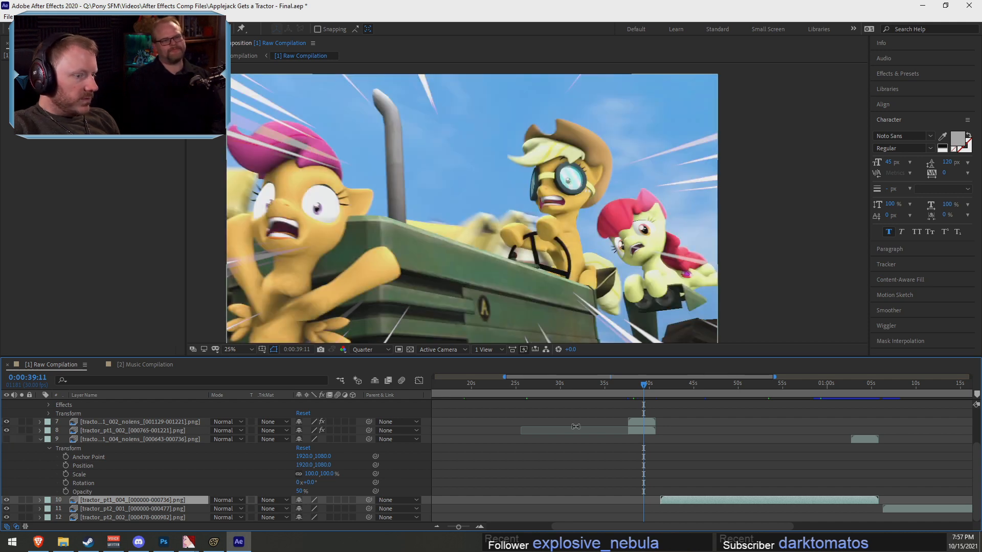
Inspect the effect controls of the 002_nolens and tractor_pt1_002 layers, including Vibrance, and check the frame at 0:00:39:09
click(647, 424)
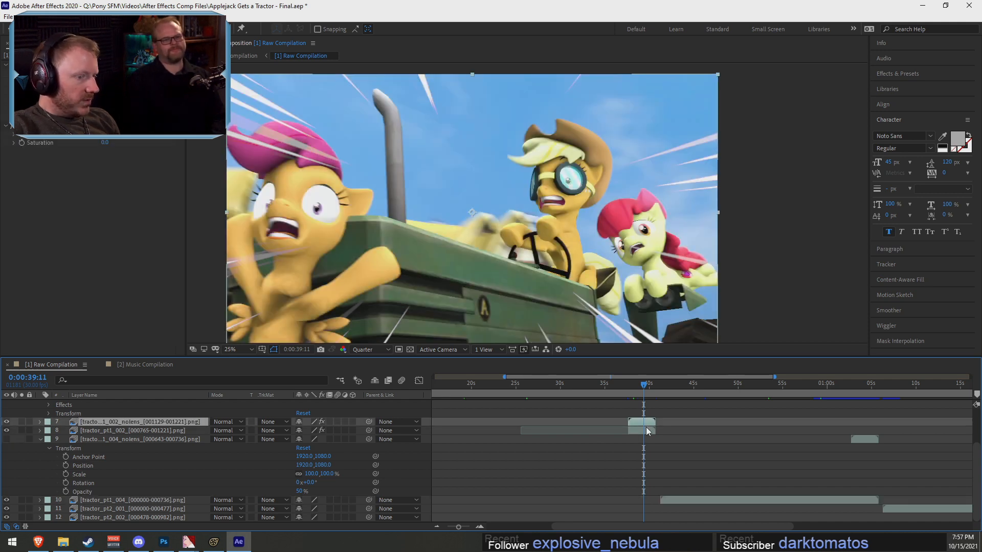
click(648, 432)
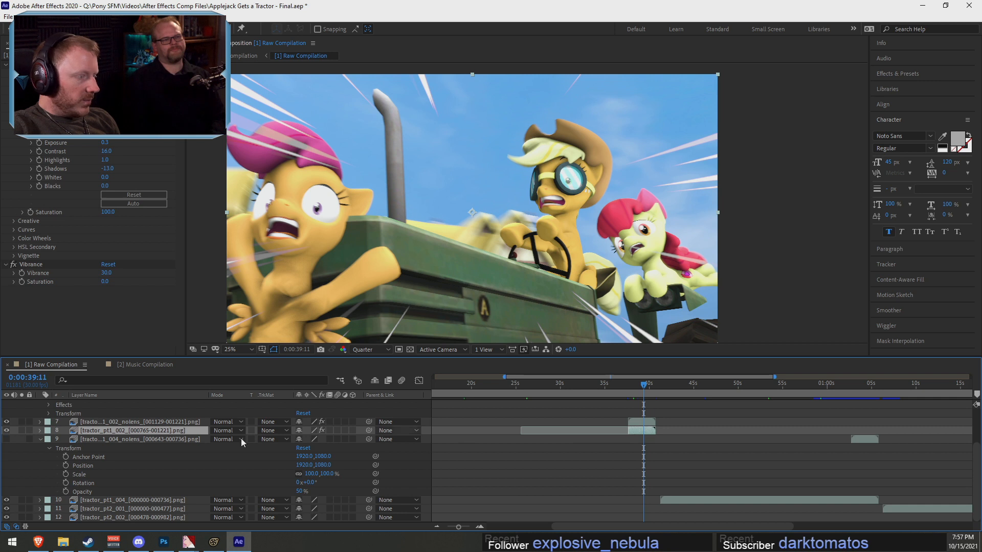
click(7, 266)
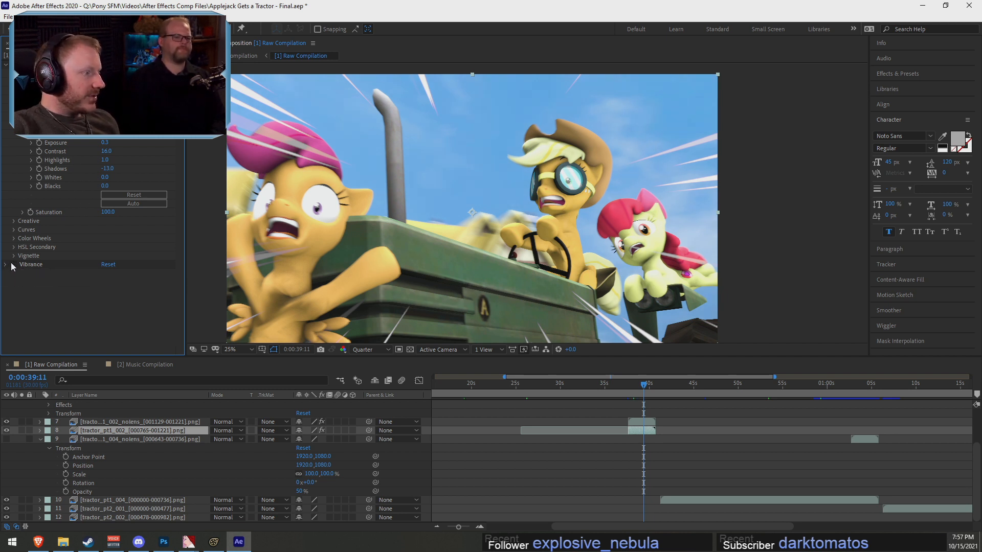
click(7, 265)
click(7, 265)
click(7, 265)
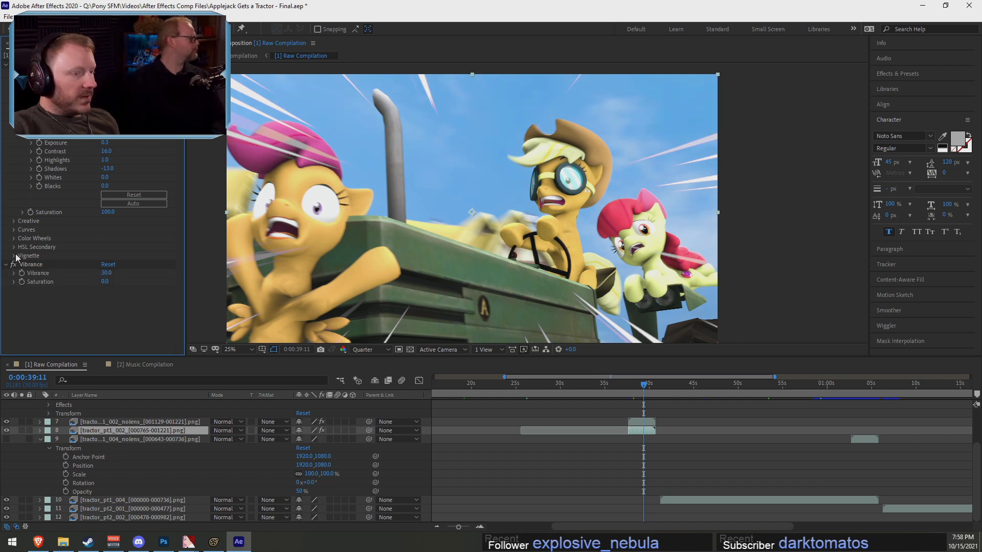
drag(651, 382, 643, 384)
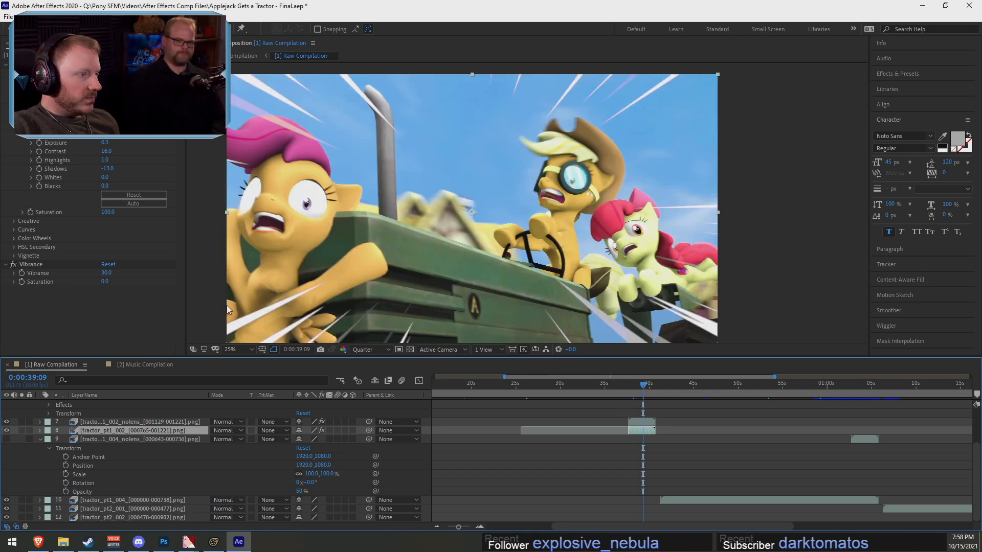
click(444, 387)
key(Home)
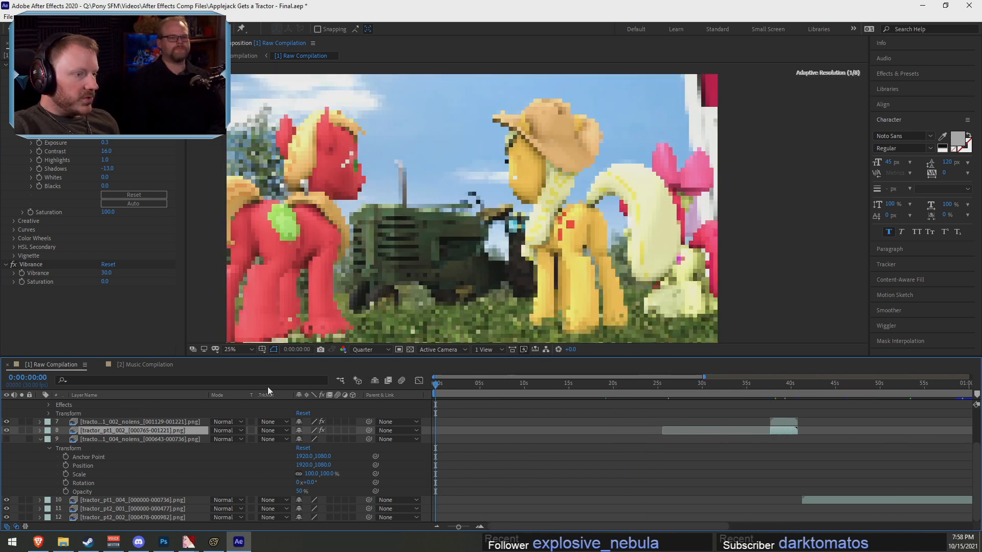
click(460, 384)
scroll(520, 489, up, 2)
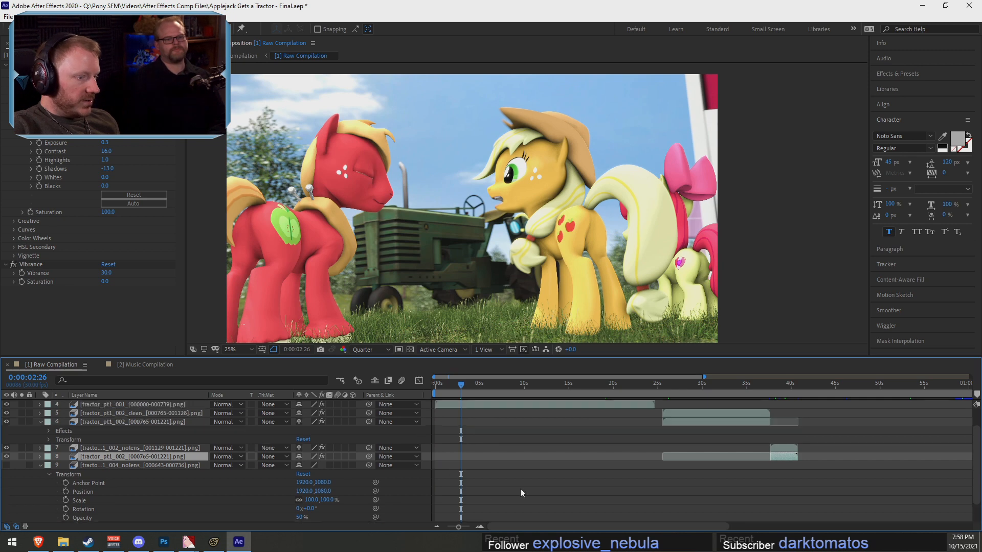
click(179, 404)
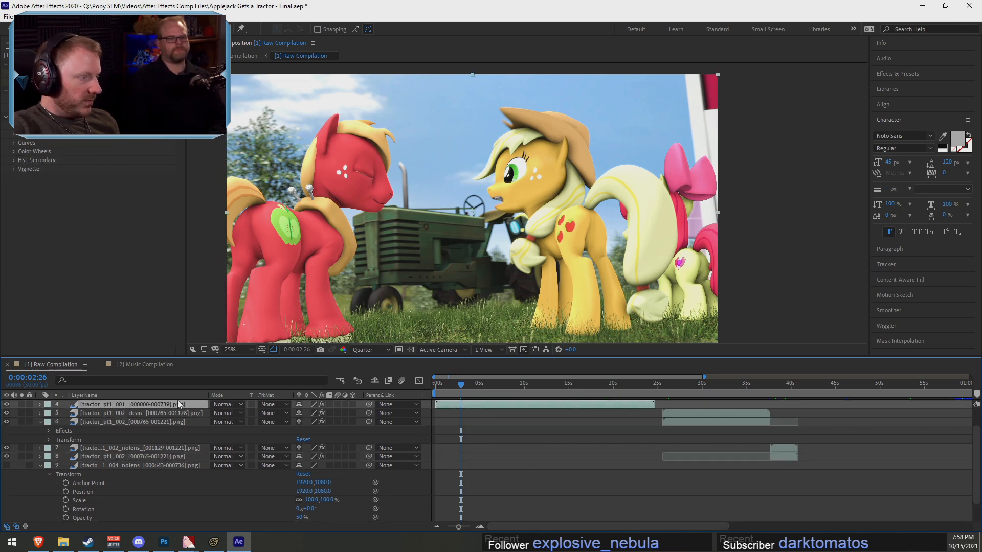
click(4, 404)
click(4, 404)
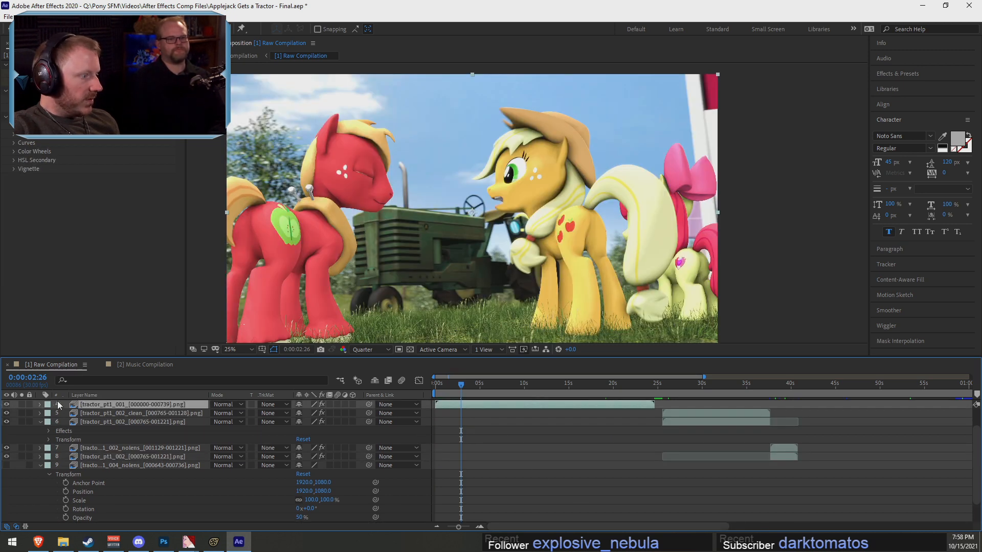
Expand the tractor_pt1_001 layer's properties and toggle its Vibrance effect to compare the colours
click(40, 404)
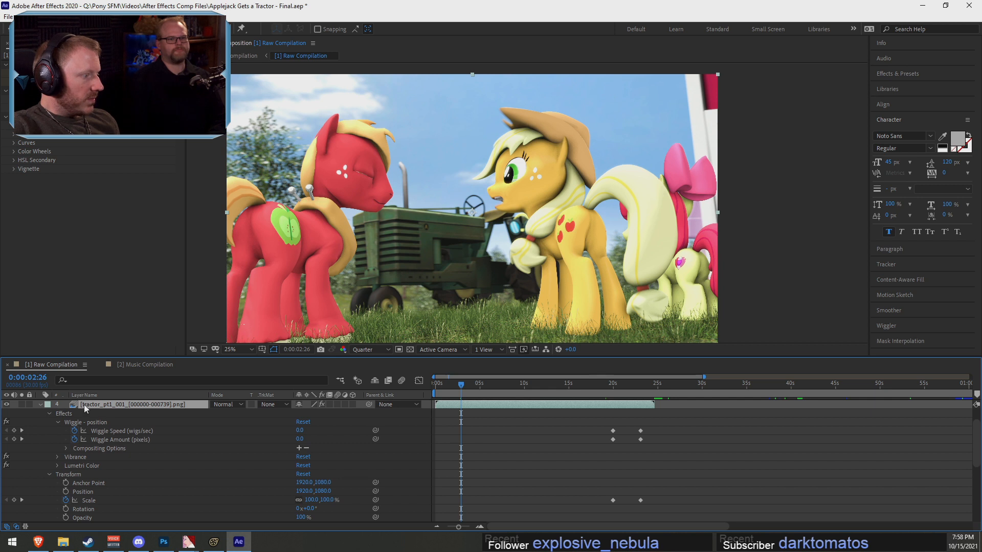
click(13, 91)
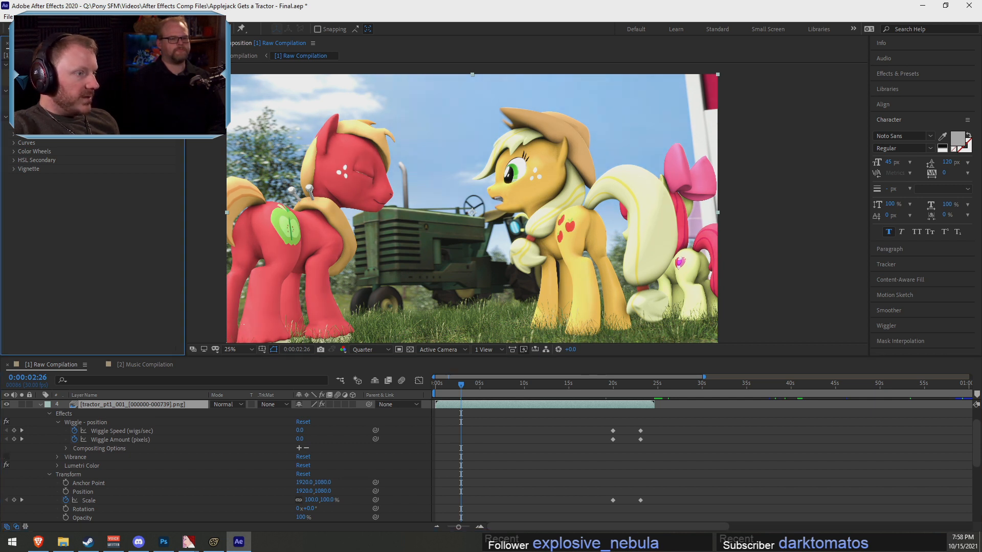
click(13, 91)
click(13, 91)
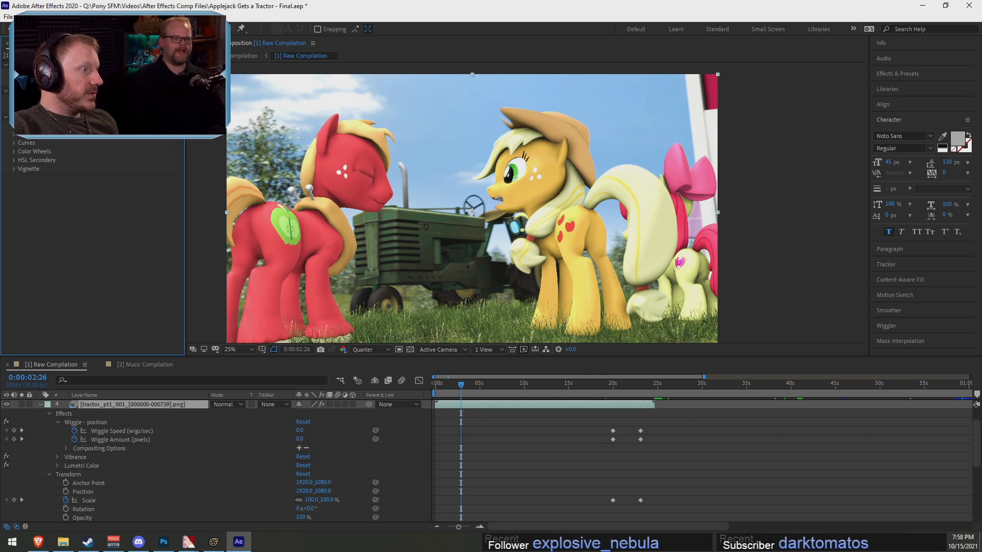
Try extreme Saturation levels in the tractor_pt1_001 layer's Vibrance effect, from heavily oversaturated to fully grayscale
click(75, 456)
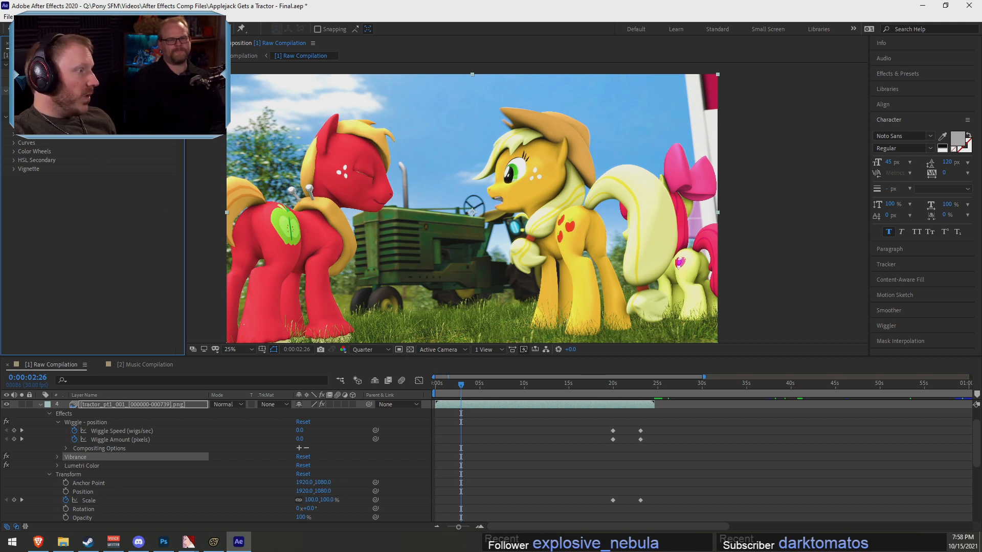
drag(103, 109, 153, 108)
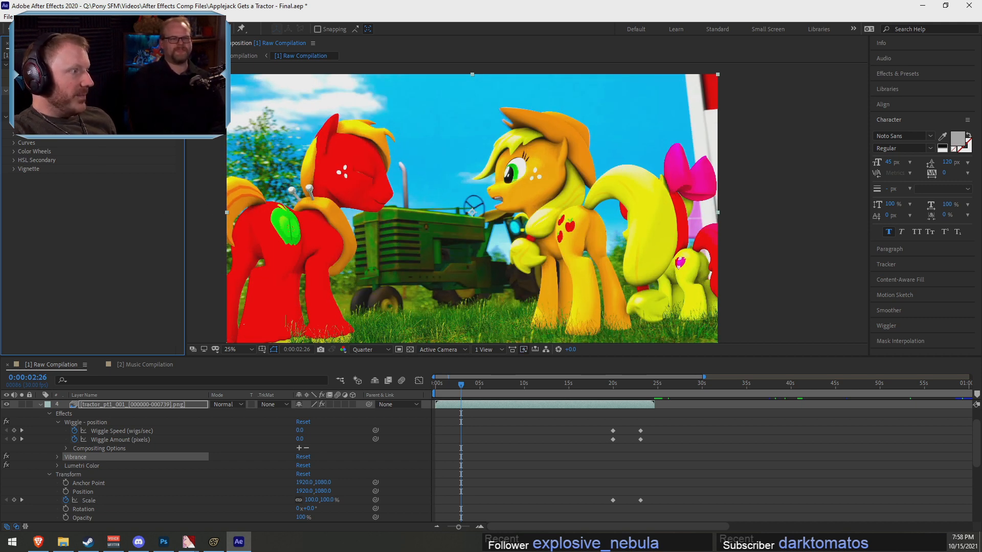
mouse_move(103, 108)
mouse_down()
mouse_move(51, 109)
mouse_move(87, 108)
mouse_up()
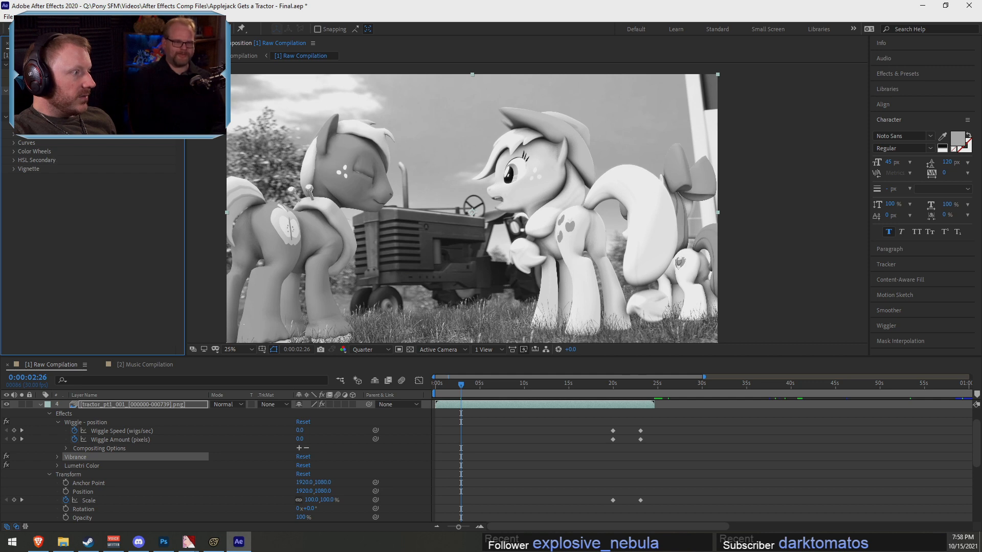
Undo the test changes to the Vibrance effect's saturation on the tractor_pt1_001 layer
key(ctrl+z)
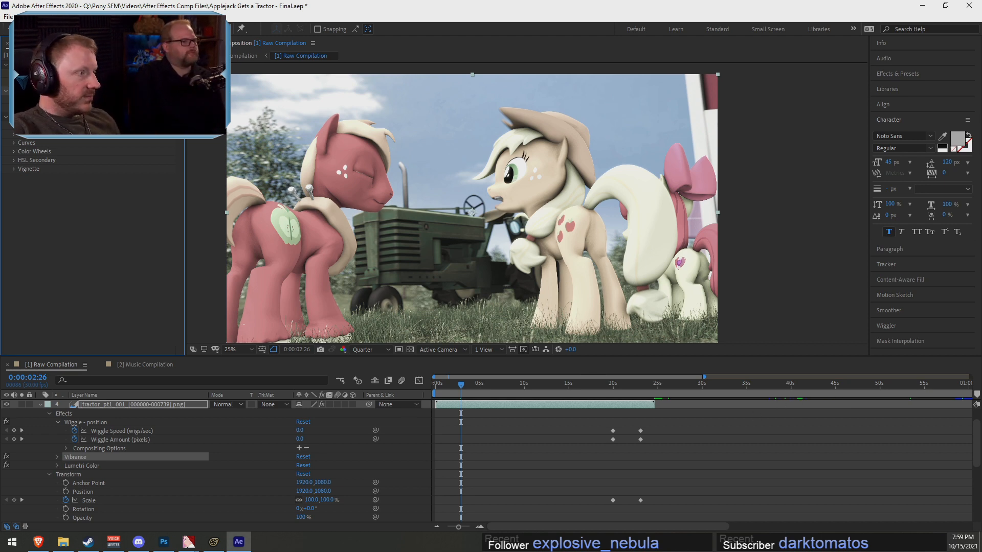
key(ctrl+z)
key(ctrl+z)
key(ctrl+z)
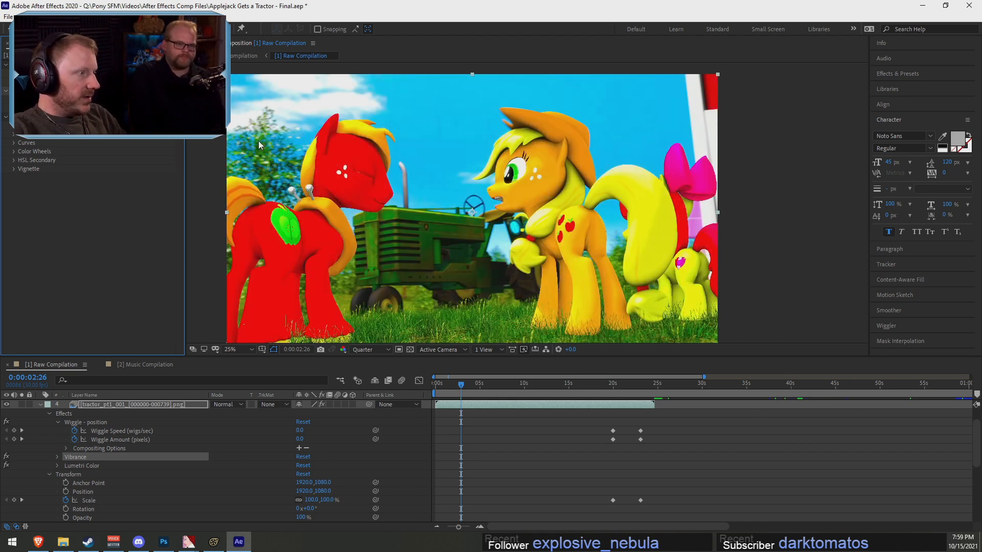
key(ctrl+z)
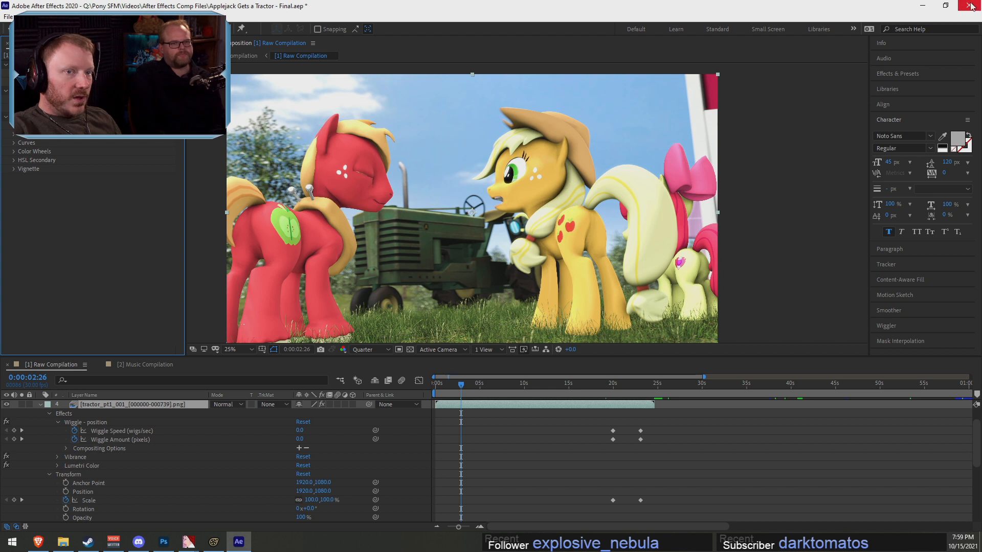
Widen the timeline's time range and collapse the expanded tractor_pt1_001, tractor_pt1_002 and 004_nolens layers
scroll(584, 445, down, 1)
alt+scroll(608, 444, down, 3)
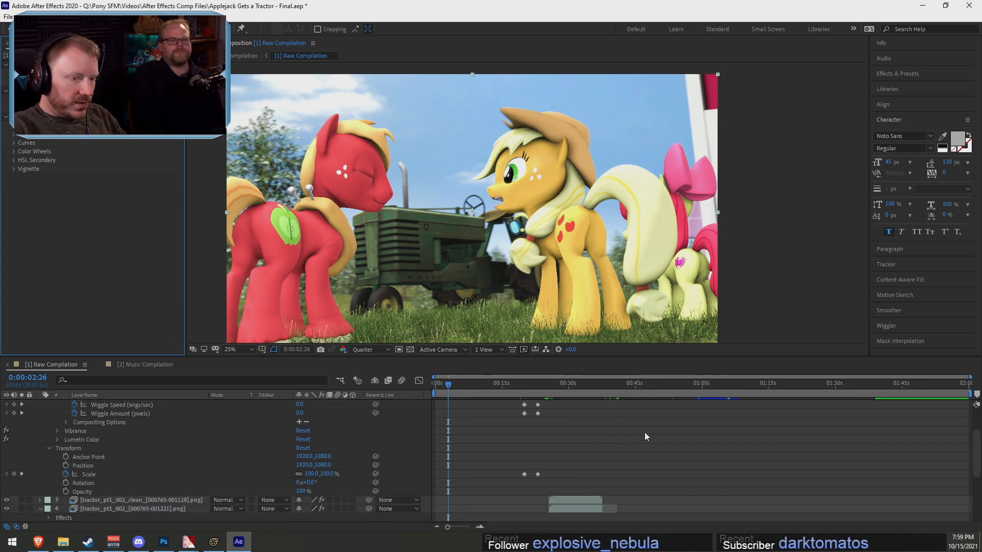
scroll(644, 431, up, 2)
click(40, 431)
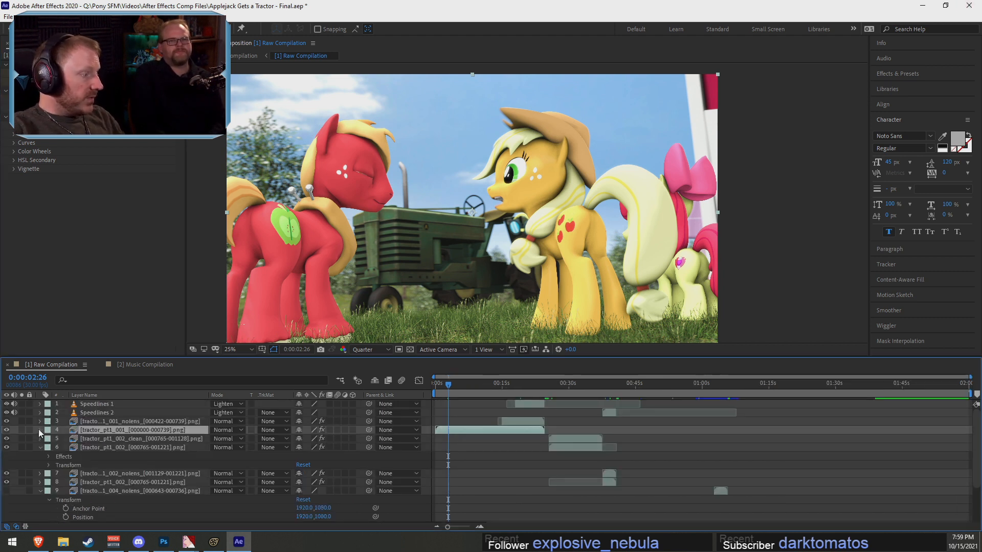
click(42, 449)
click(42, 475)
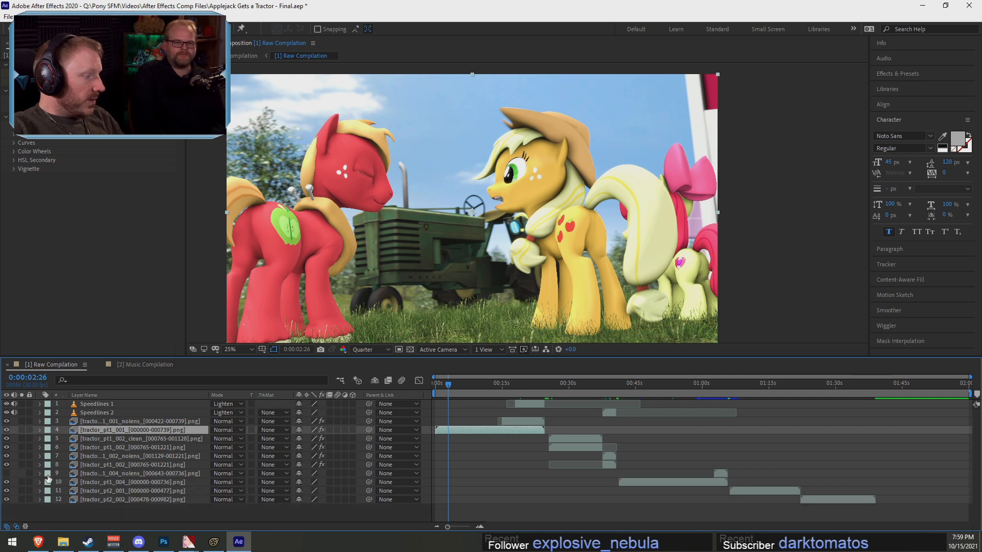
Scrub past the speed-line shot to the clothing-room scene near 0:00:59:28, and preview the tractor crash repeatedly
drag(471, 390, 529, 387)
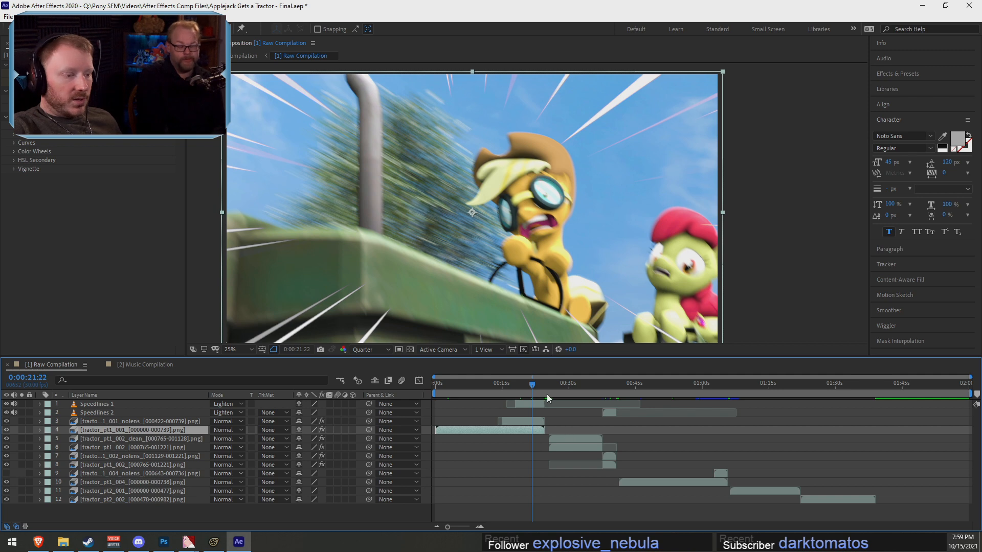
drag(553, 387, 702, 405)
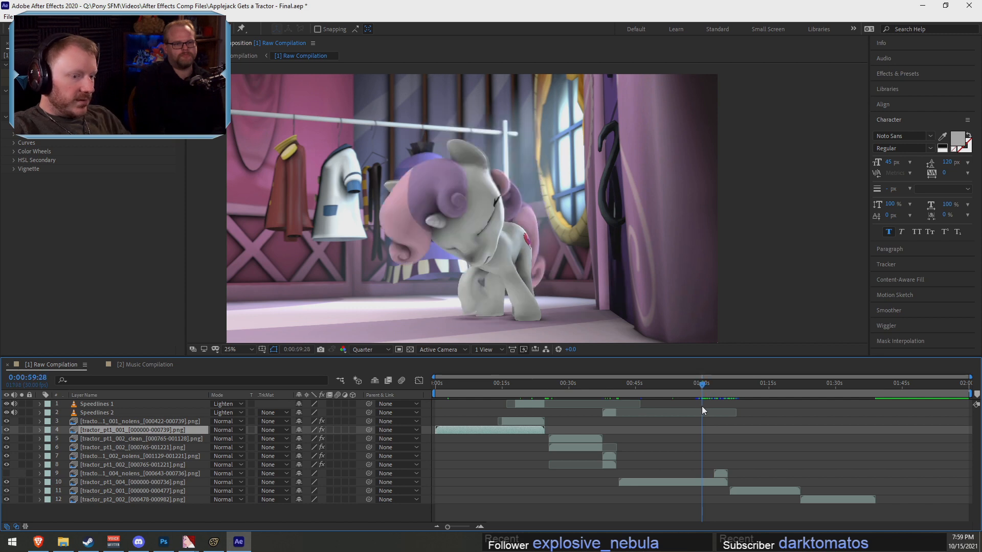
key(space)
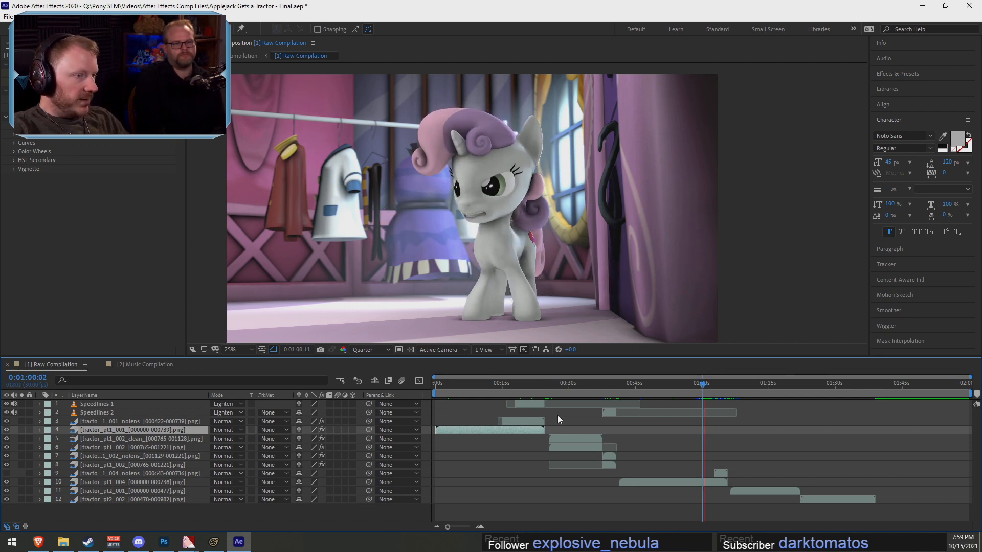
drag(705, 384, 690, 383)
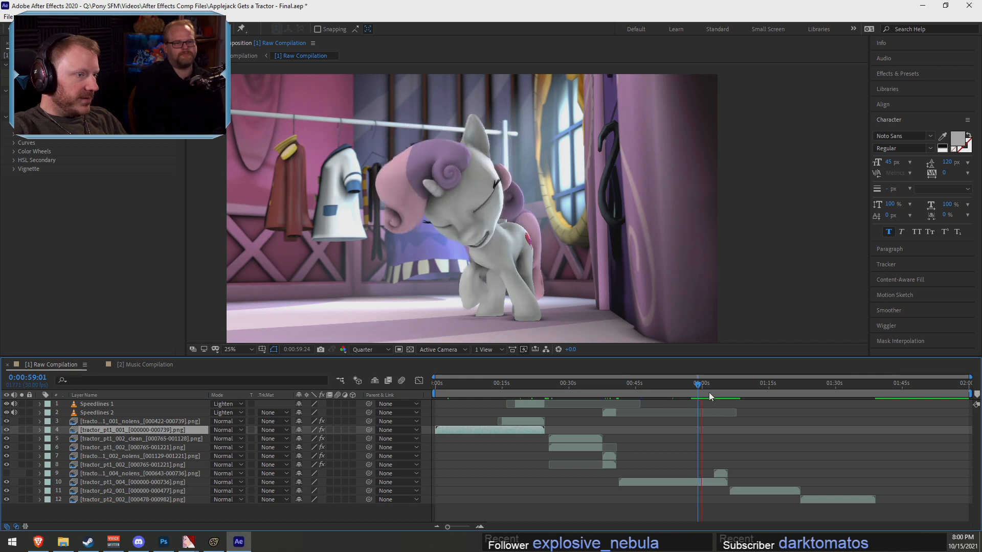
key(space)
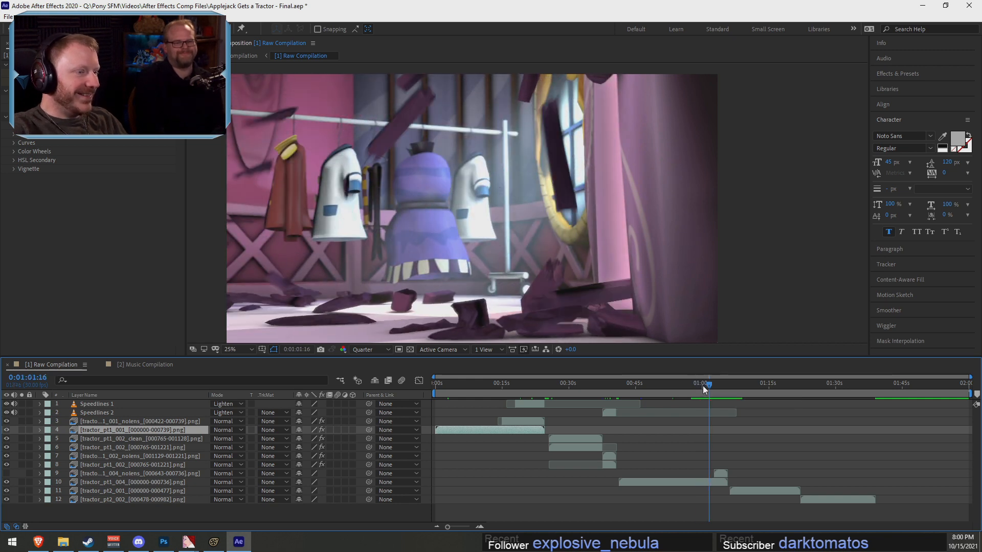
click(700, 384)
key(space)
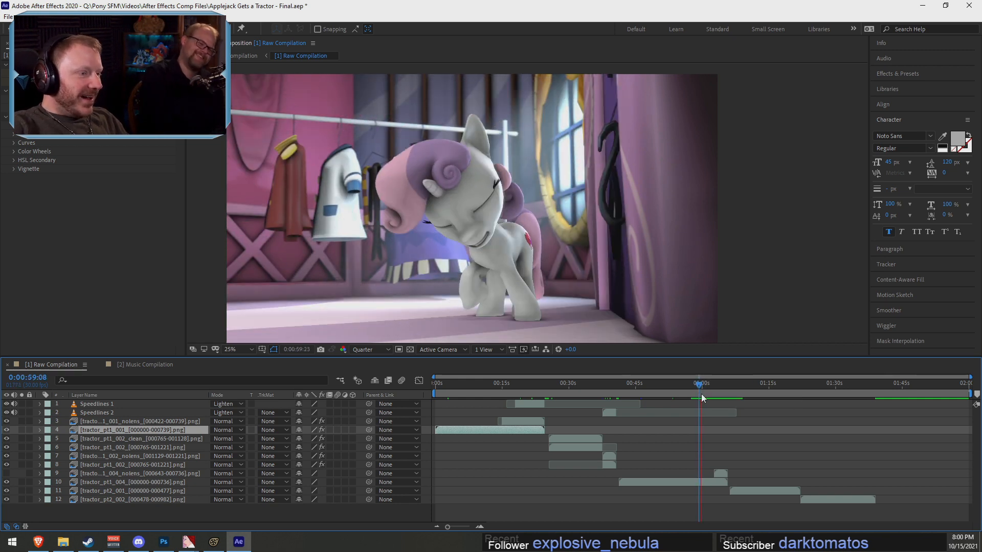
Examine the tractor's impact frame by frame between 0:01:00:17 and 0:01:00:22
click(704, 391)
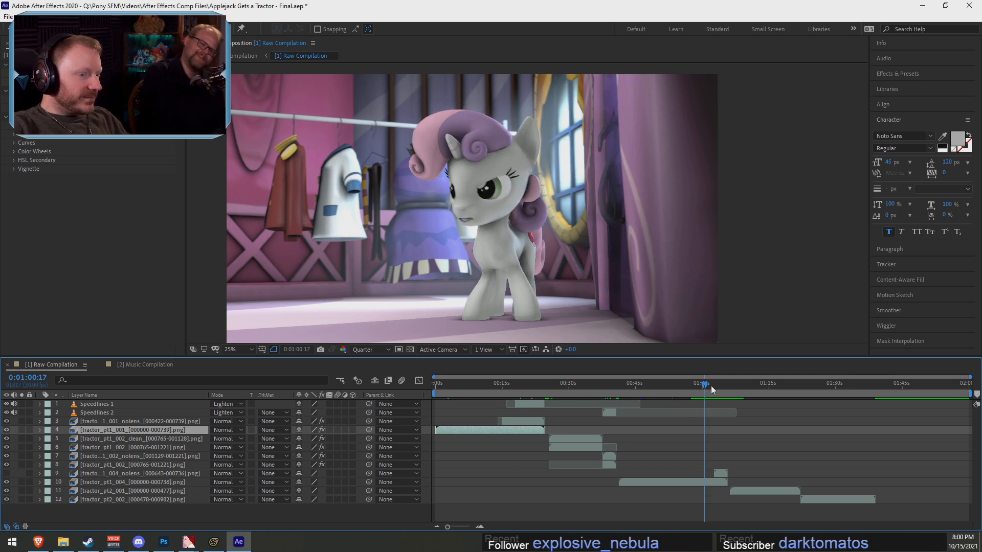
click(706, 386)
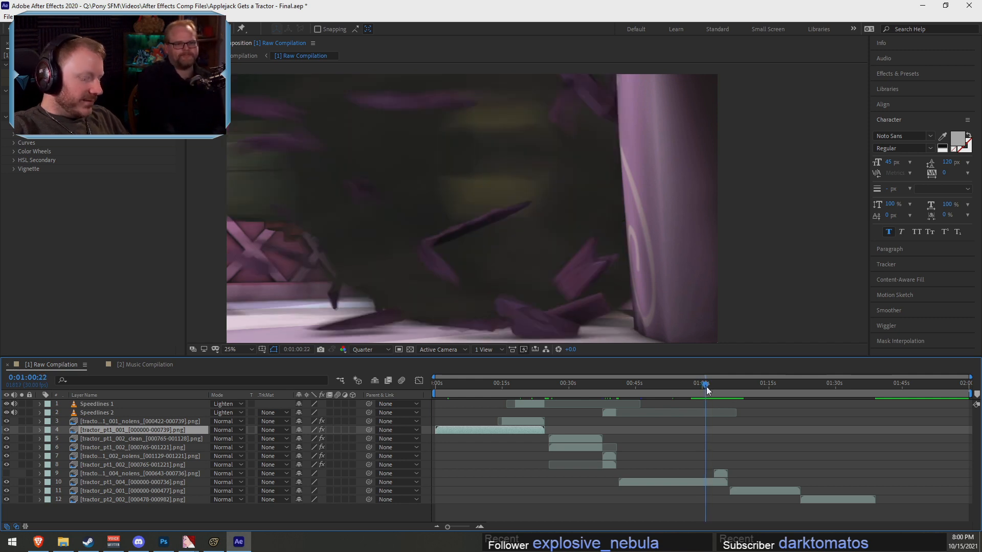
click(704, 391)
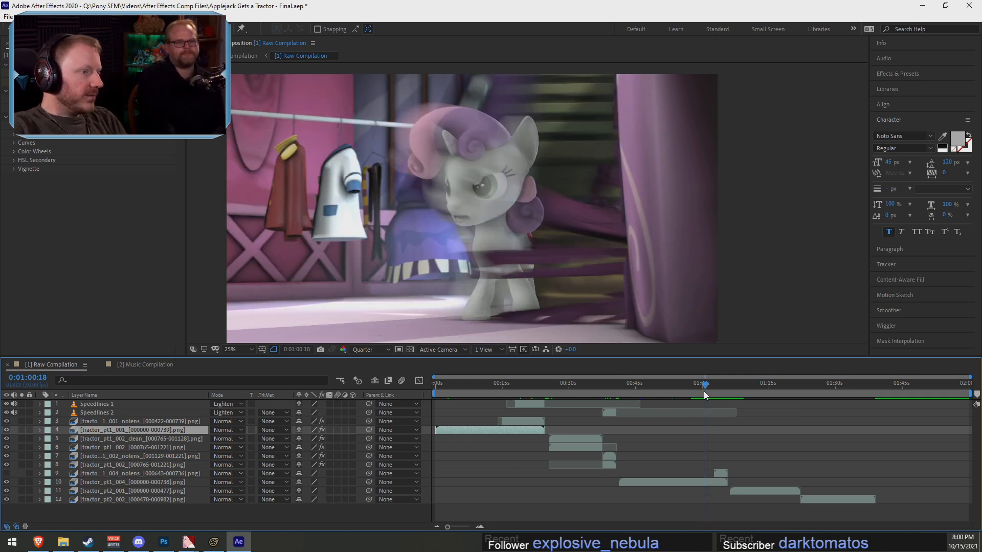
key(Page_Down)
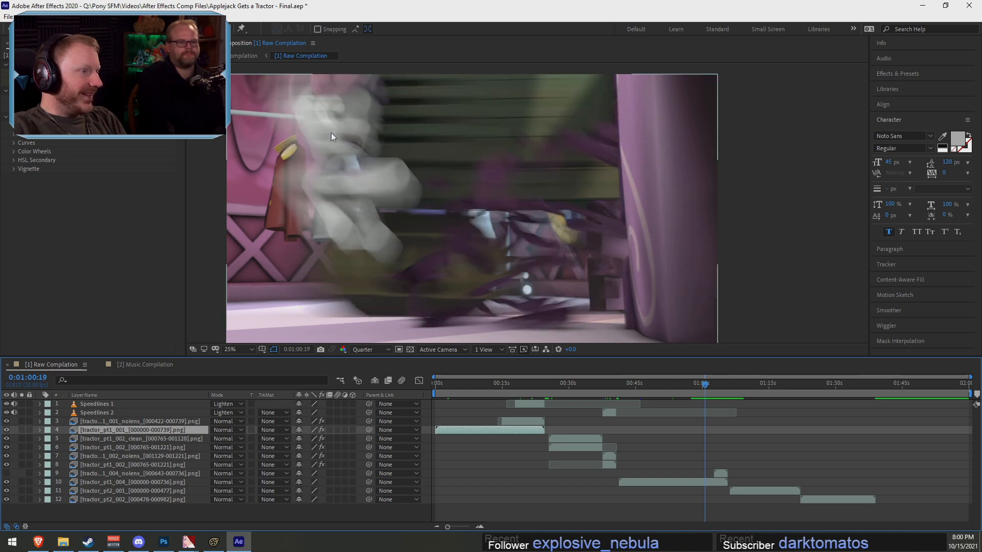
key(Page_Down)
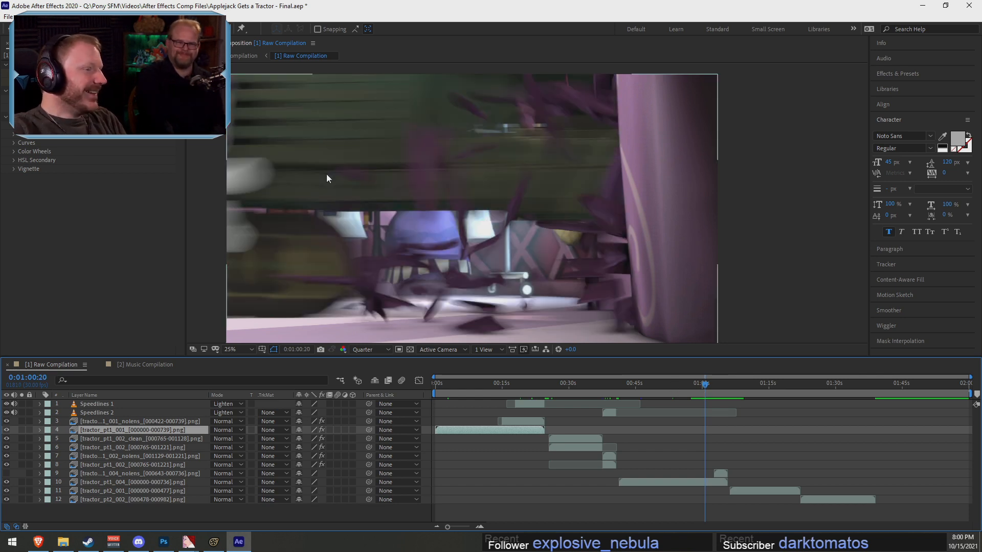
key(Page_Up)
key(Page_Up)
key(Page_Up)
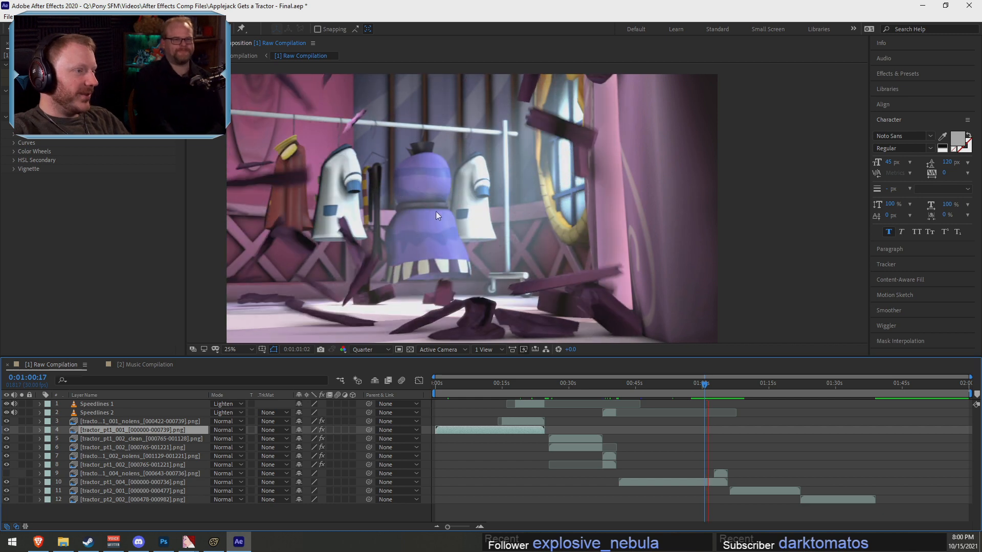
Scrub to the red schoolhouse shot and preview it from 0:01:08:00
key(space)
drag(700, 385, 742, 412)
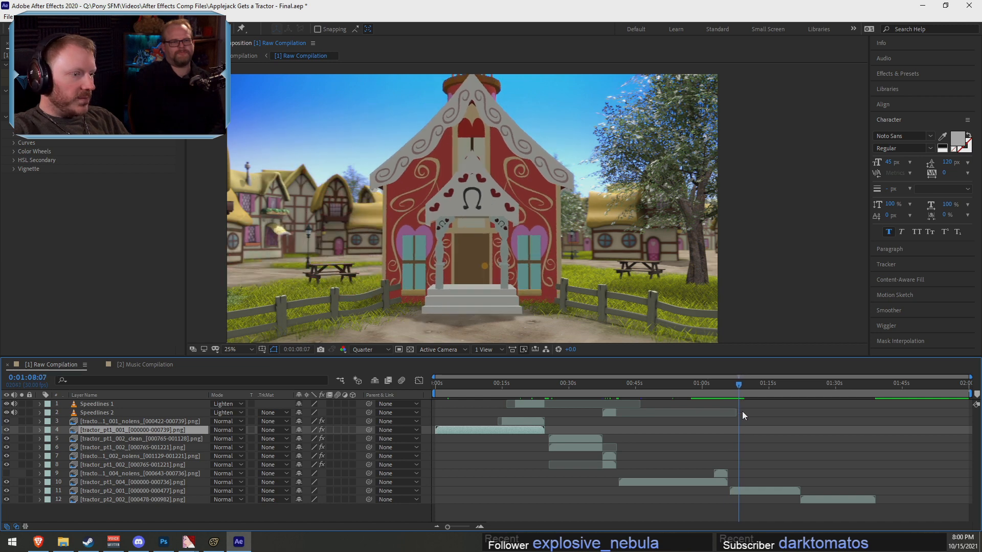
key(space)
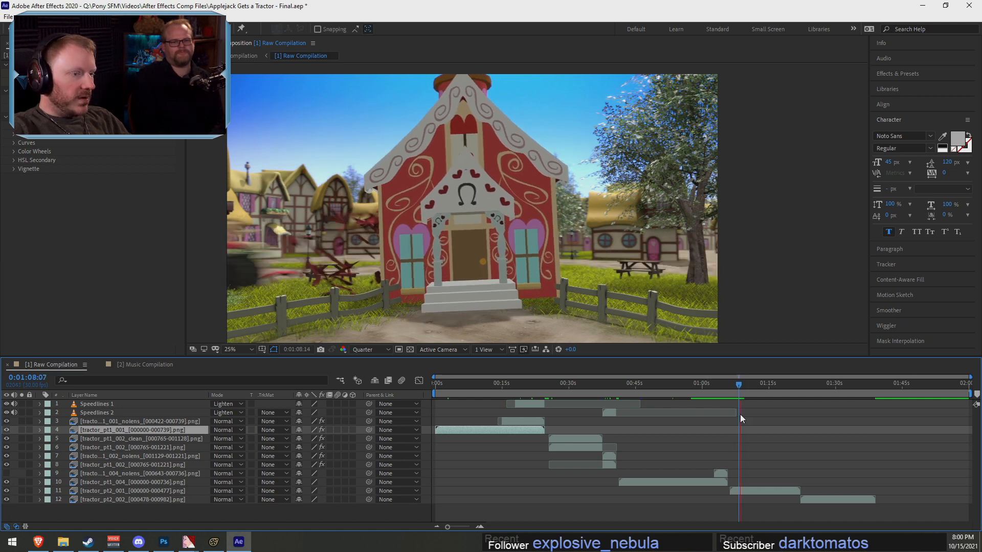
click(736, 388)
key(space)
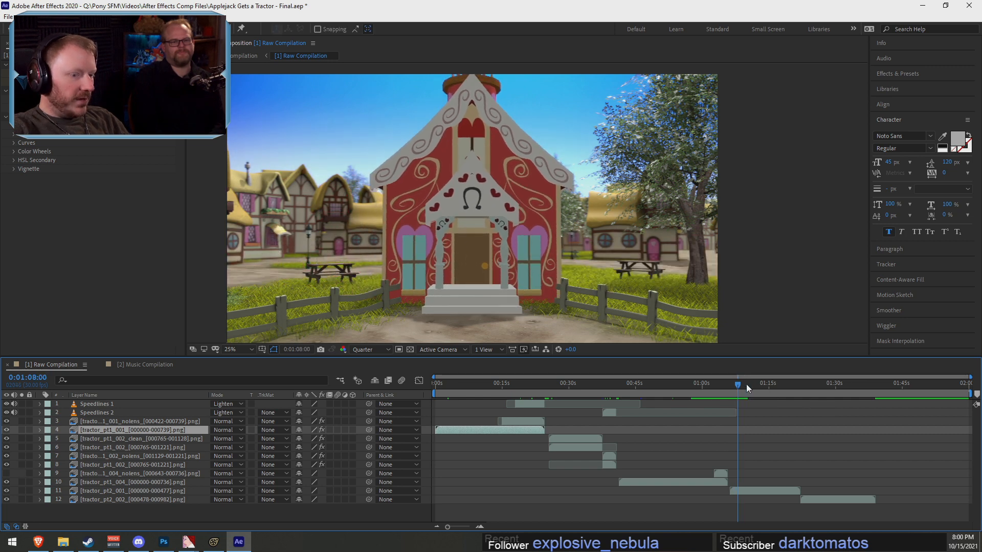
click(737, 387)
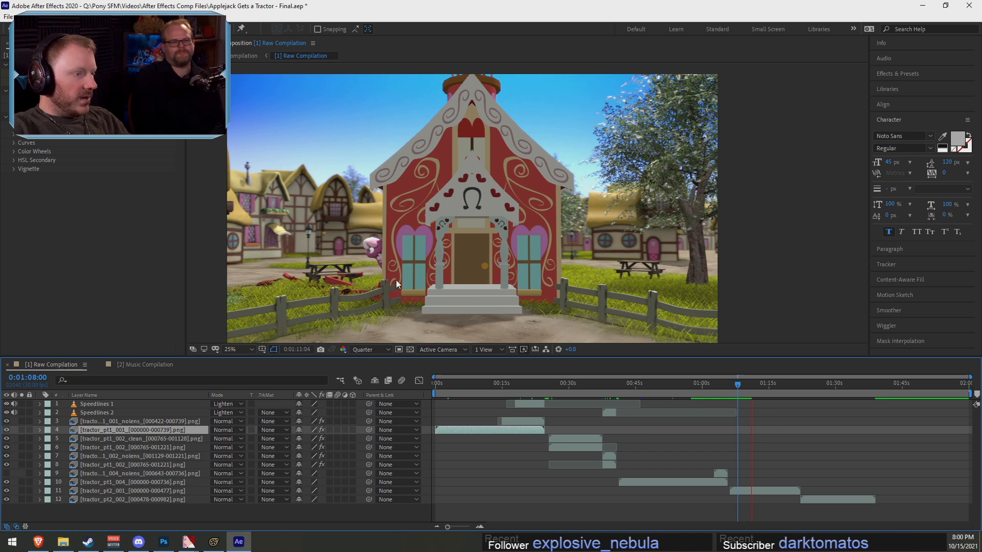
Preview the shot of the ponies piled on the tractor and scrub closely between 0:01:13:05 and 0:01:13:28
drag(752, 388, 760, 389)
key(space)
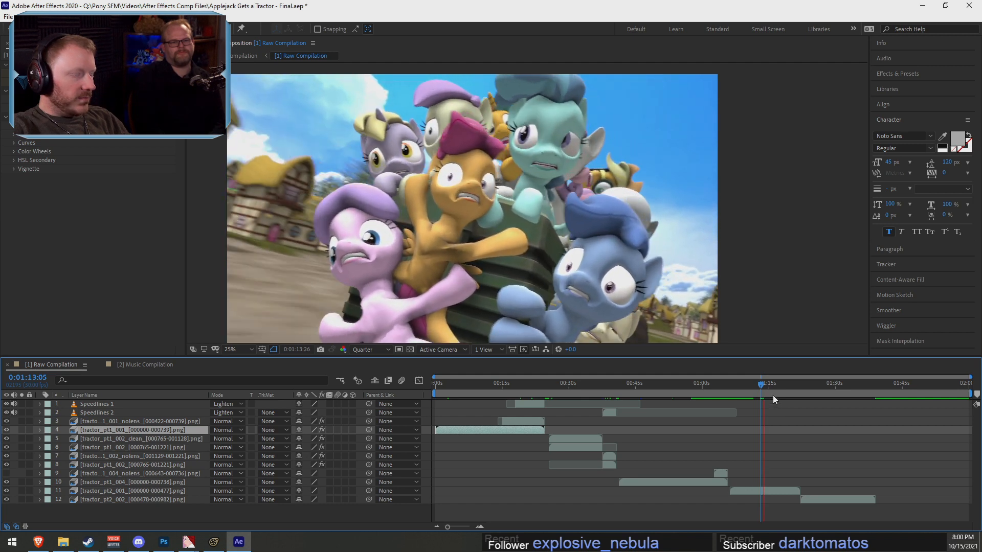
click(763, 387)
alt+scroll(771, 409, up, 8)
shift+scroll(475, 394, left, 6)
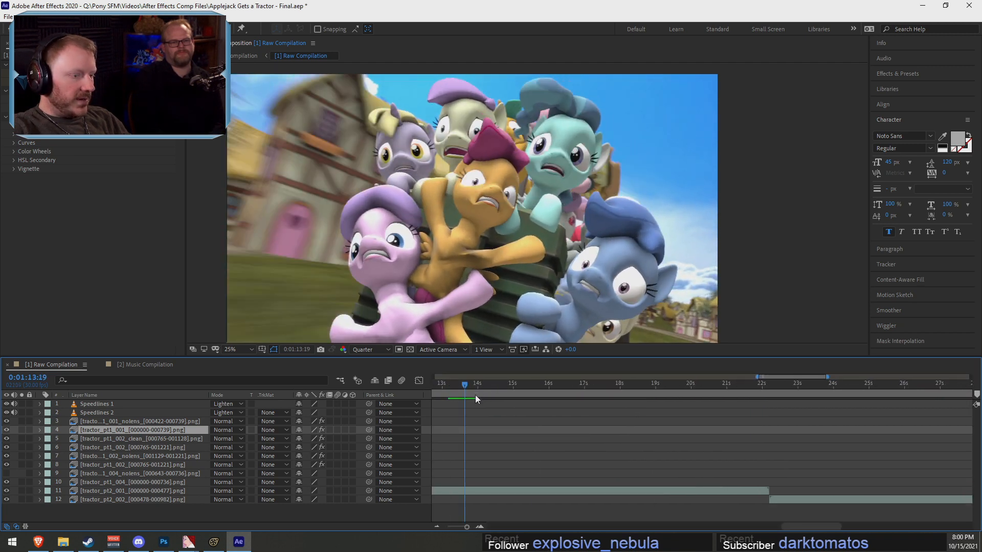
click(617, 387)
drag(618, 387, 647, 396)
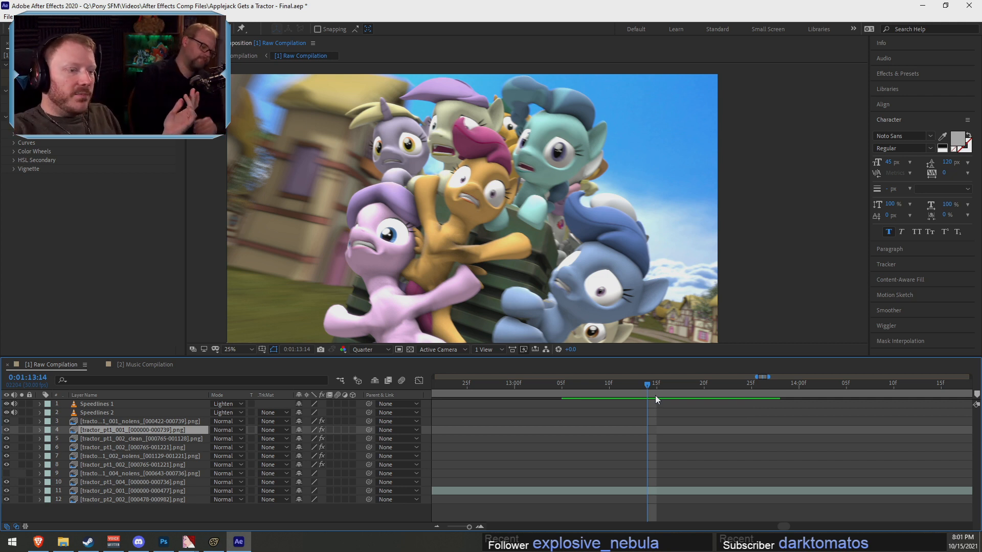
drag(668, 395, 783, 403)
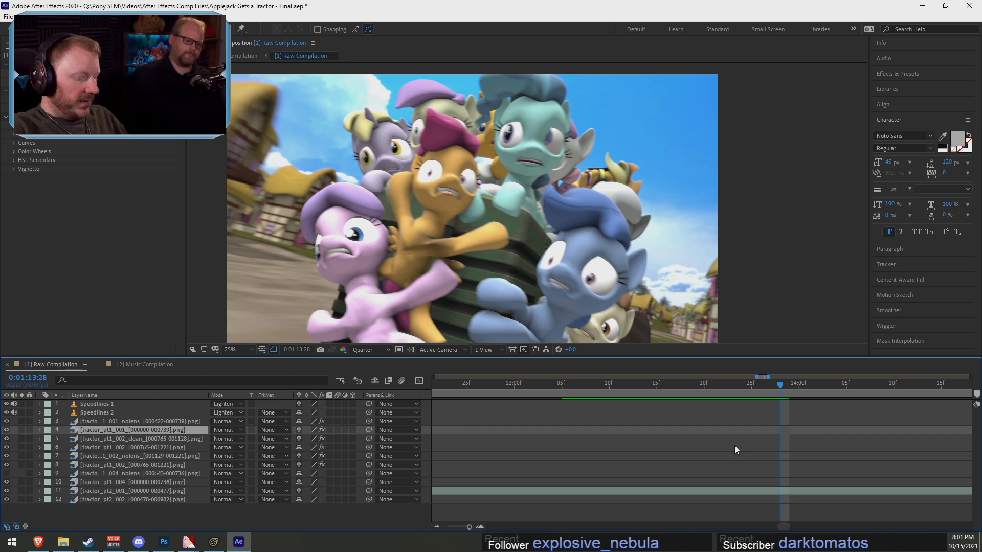
Preview the village and sky shots from 0:01:21:24, and scrub back to the boutique exterior at 0:00:43:29
key(semicolon)
drag(767, 386, 802, 389)
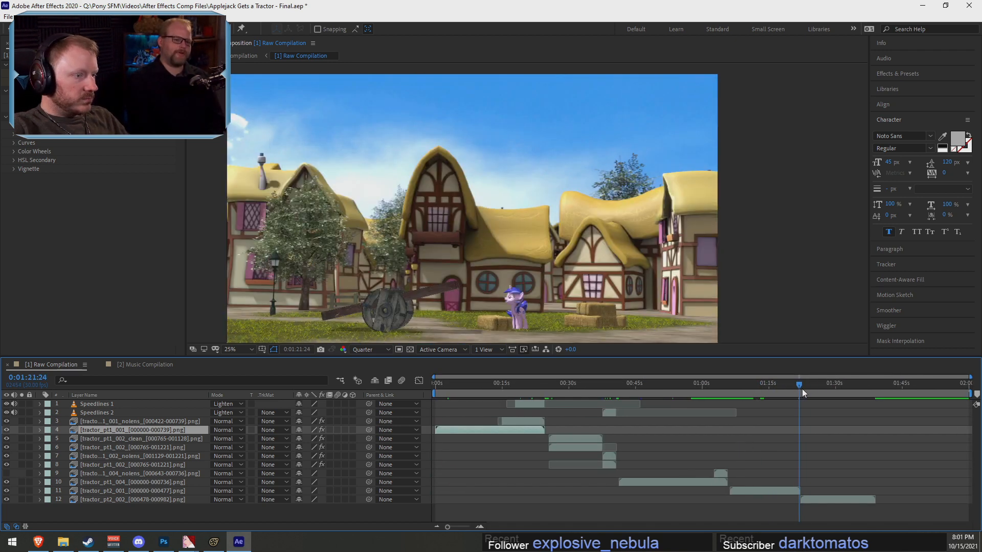
key(space)
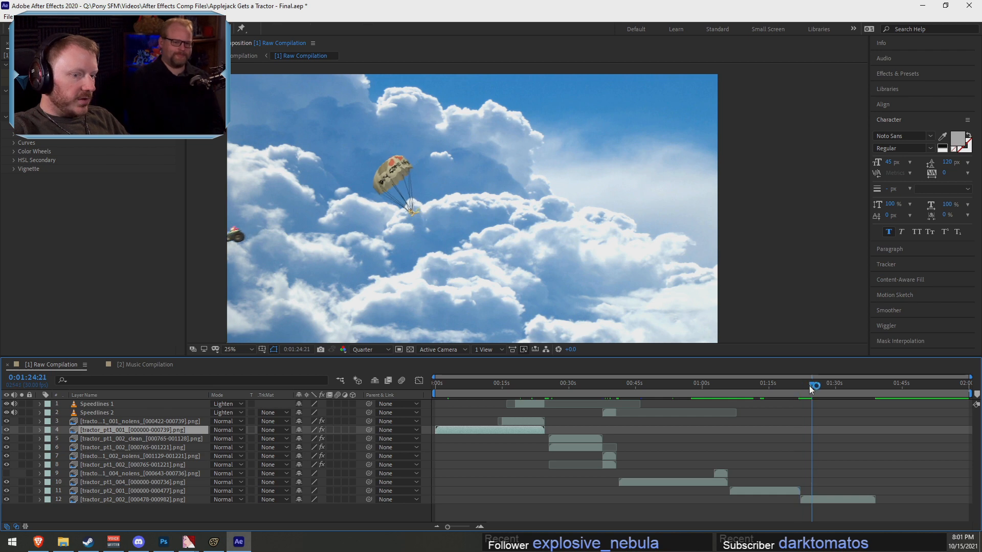
click(799, 385)
drag(800, 389, 620, 410)
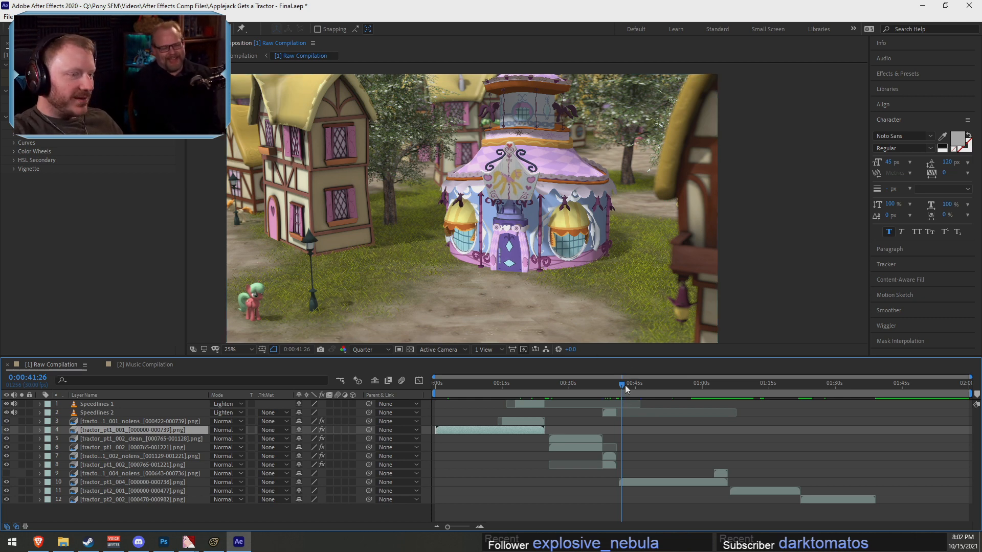
drag(625, 386, 631, 390)
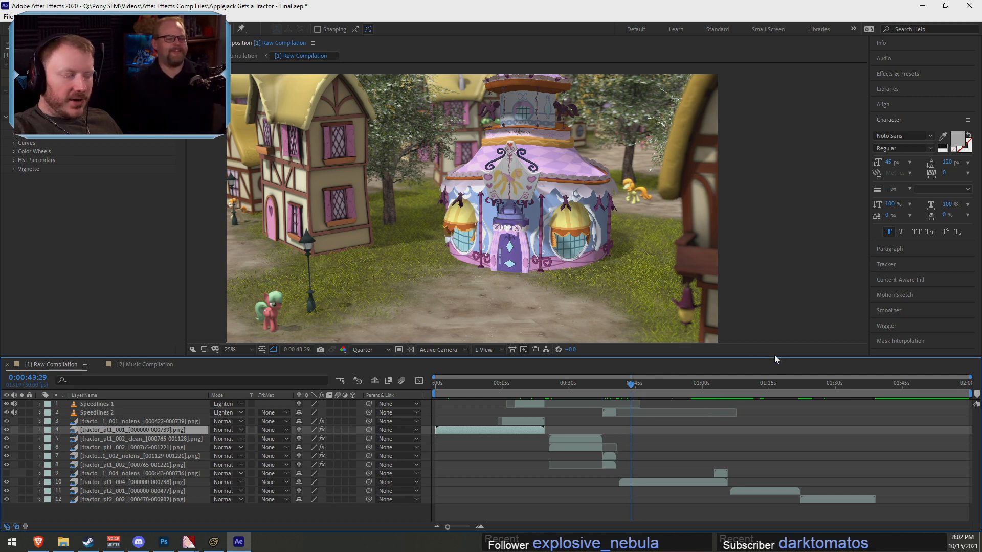
Examine the ponies' faces frame by frame in the tractor pile shot between 0:01:12:23 and 0:01:13:17
drag(723, 384, 759, 402)
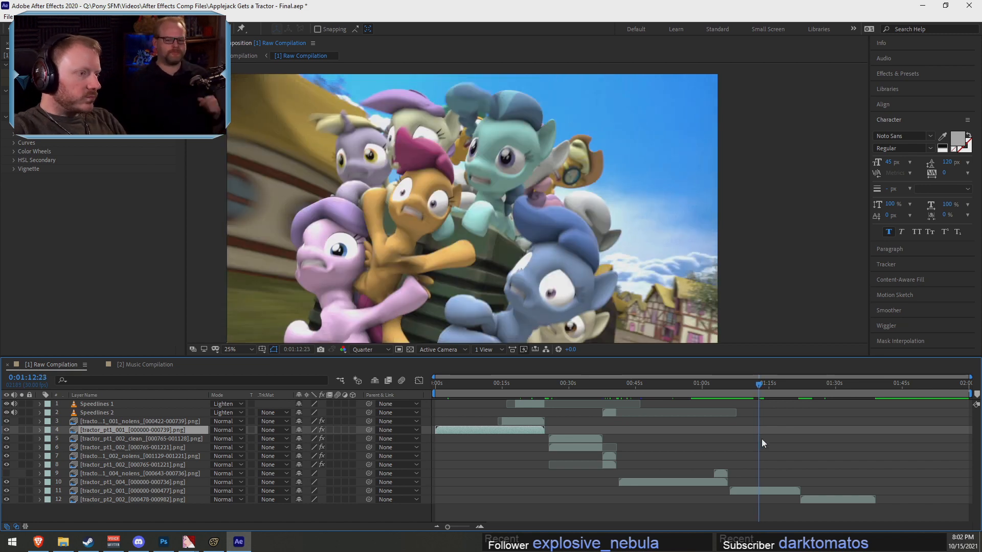
key(Page_Up)
key(Page_Up)
key(Page_Up)
key(Page_Up)
drag(752, 397, 751, 392)
click(760, 390)
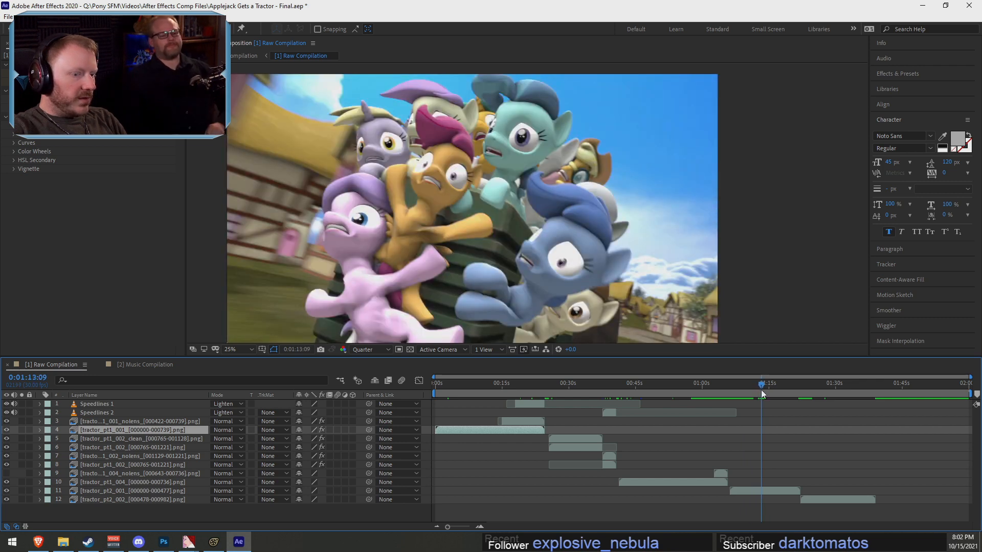
key(Page_Down)
key(Page_Down)
key(Page_Down)
key(Page_Down)
key(Page_Down)
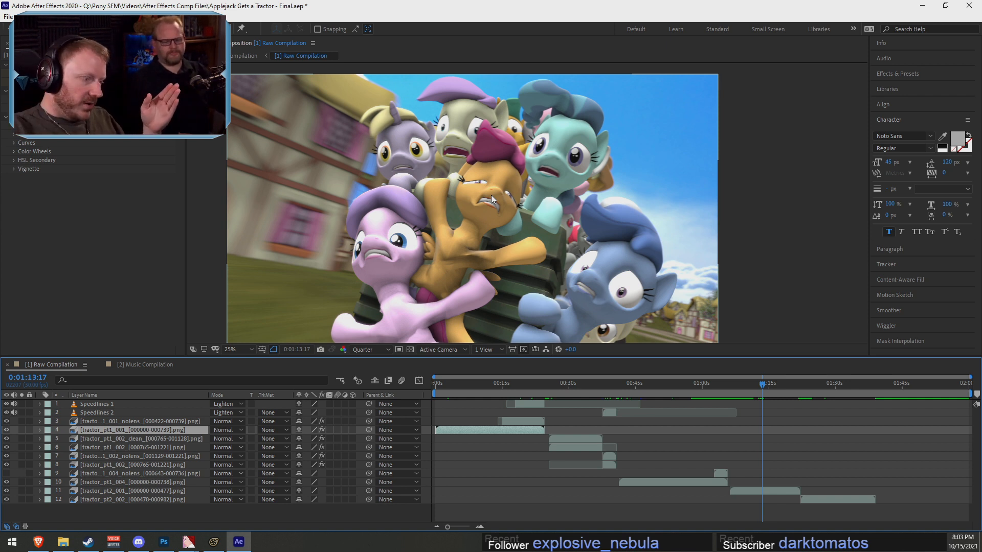
Switch to Source Filmmaker and examine shot1 of the applejack_tractor_credits session closely around the 3-second mark
click(214, 541)
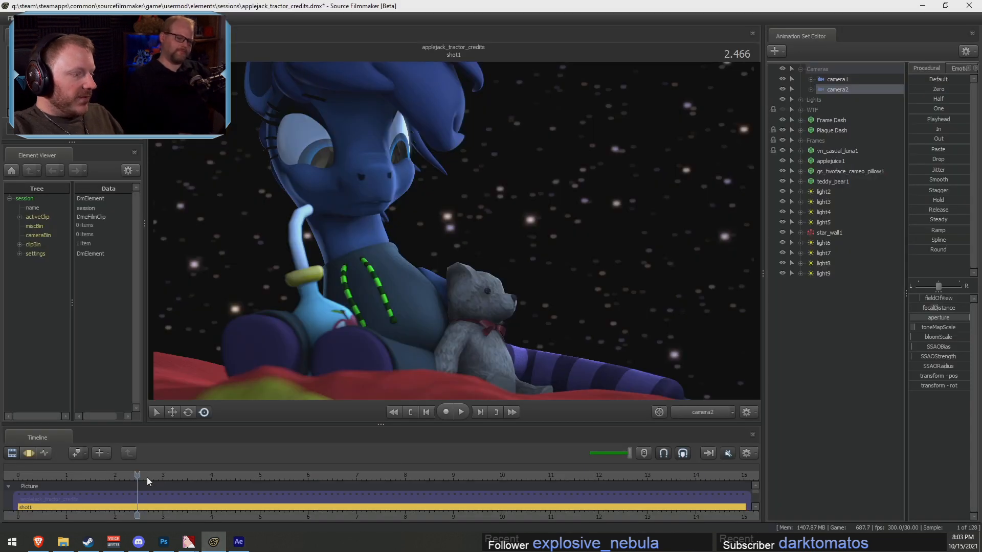
scroll(164, 482, up, 2)
click(175, 486)
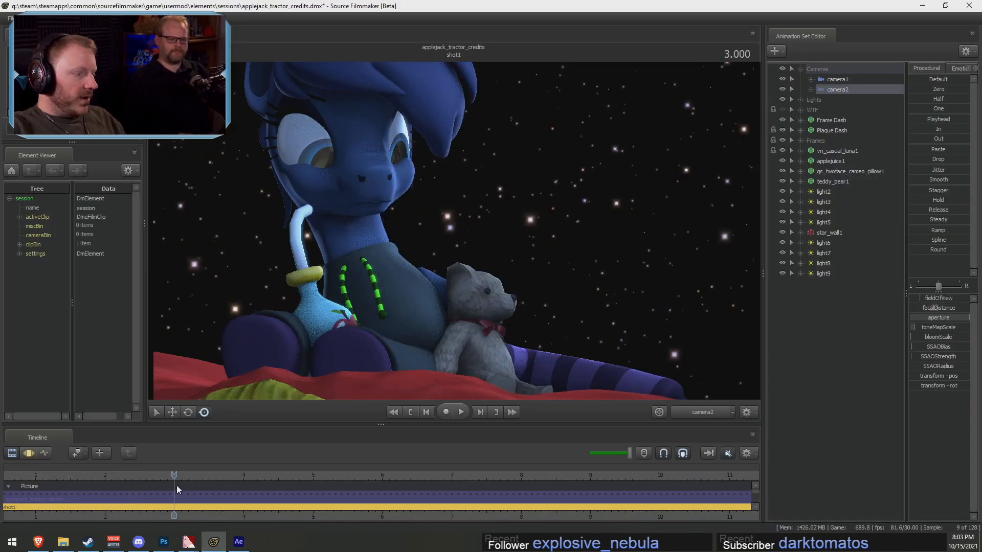
scroll(176, 486, up, 5)
mouse_move(176, 475)
mouse_down()
mouse_move(189, 476)
mouse_move(175, 475)
mouse_up()
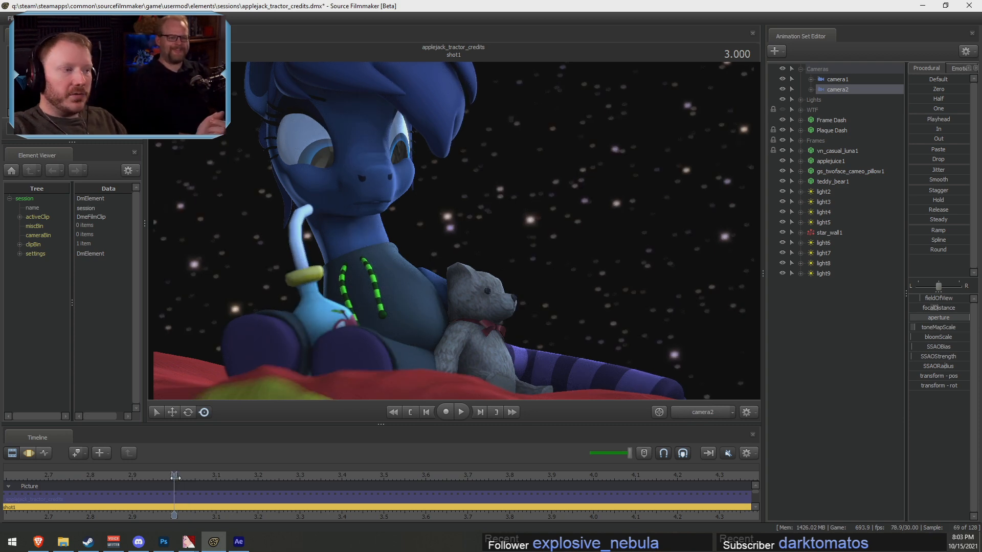
drag(163, 479, 172, 479)
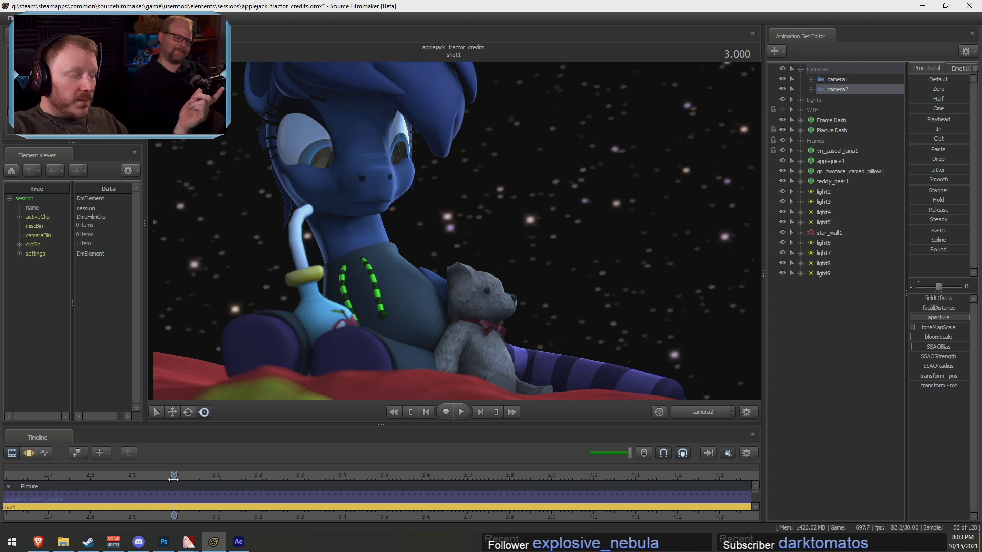
drag(186, 477, 162, 476)
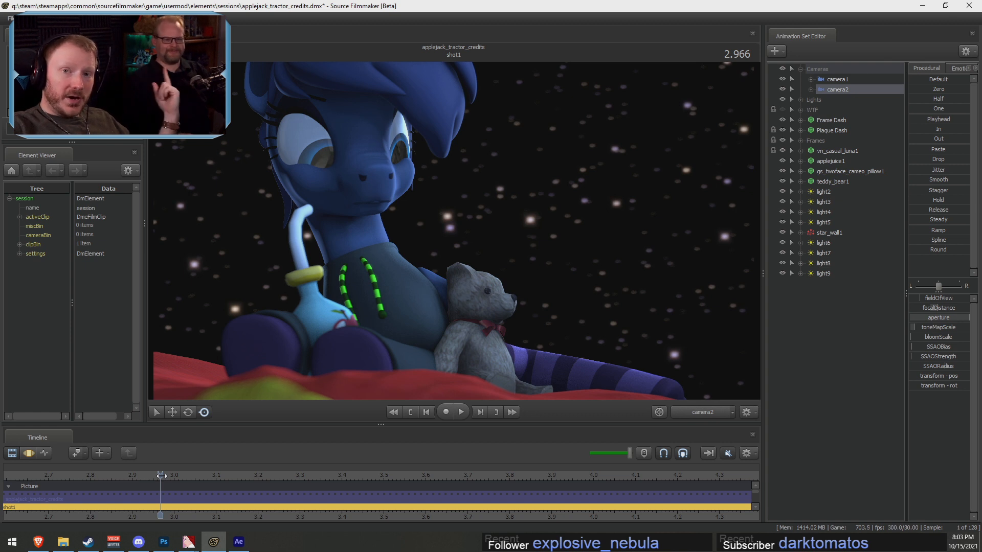
mouse_move(162, 476)
mouse_down()
mouse_move(188, 477)
mouse_move(176, 474)
mouse_up()
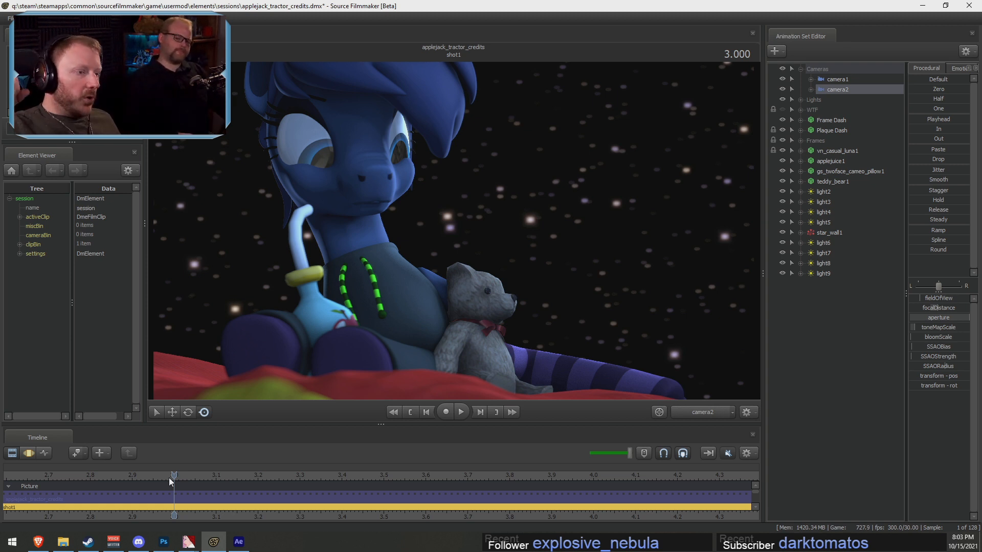
scroll(276, 479, down, 3)
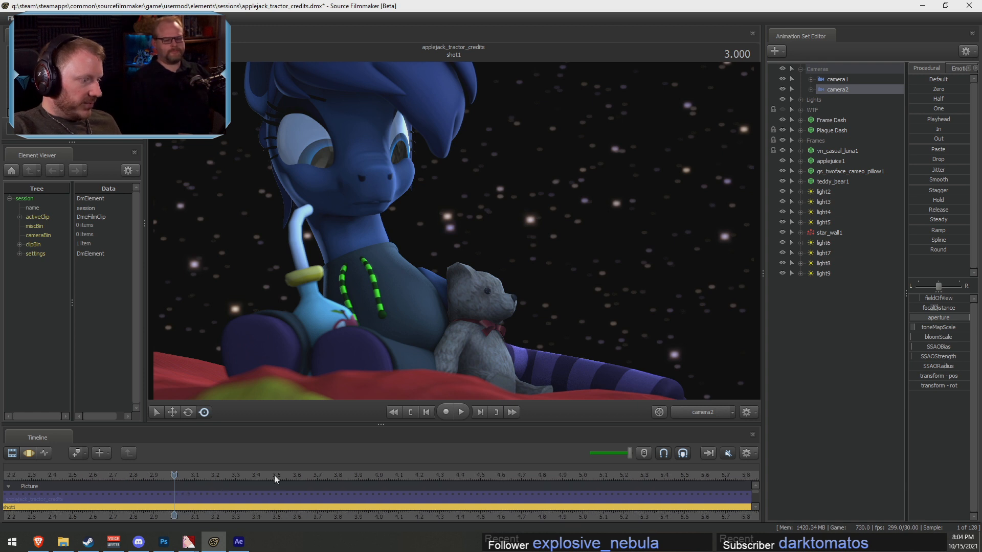
Move the animation sets from vn_casual_luna1 through light9 into the WTP group and hide that group
click(823, 274)
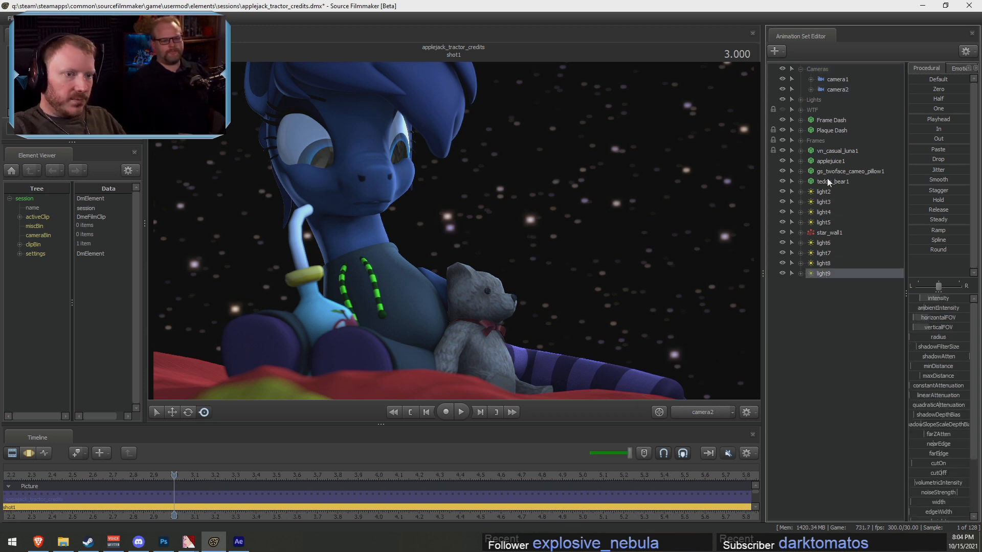
shift+click(831, 161)
shift+click(833, 151)
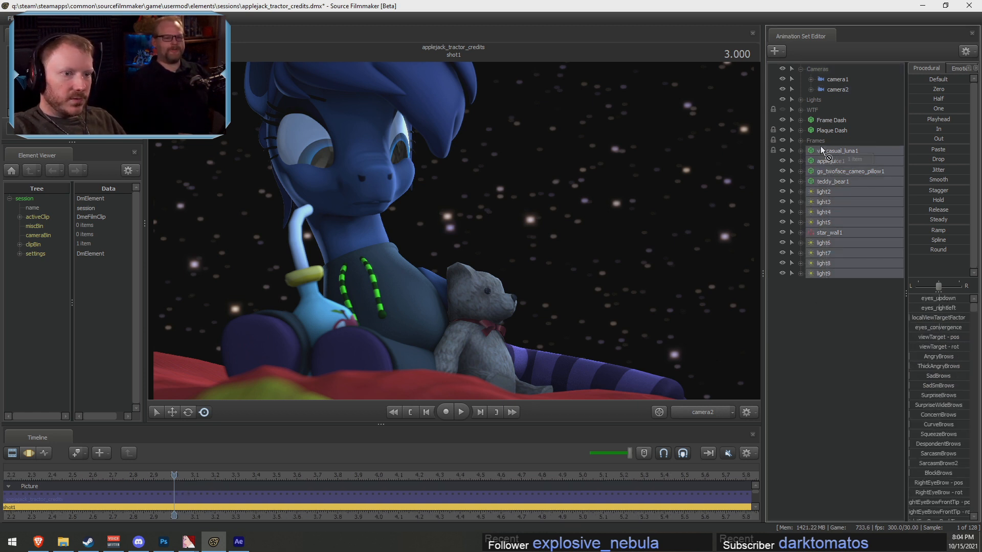
drag(827, 153, 786, 109)
click(783, 99)
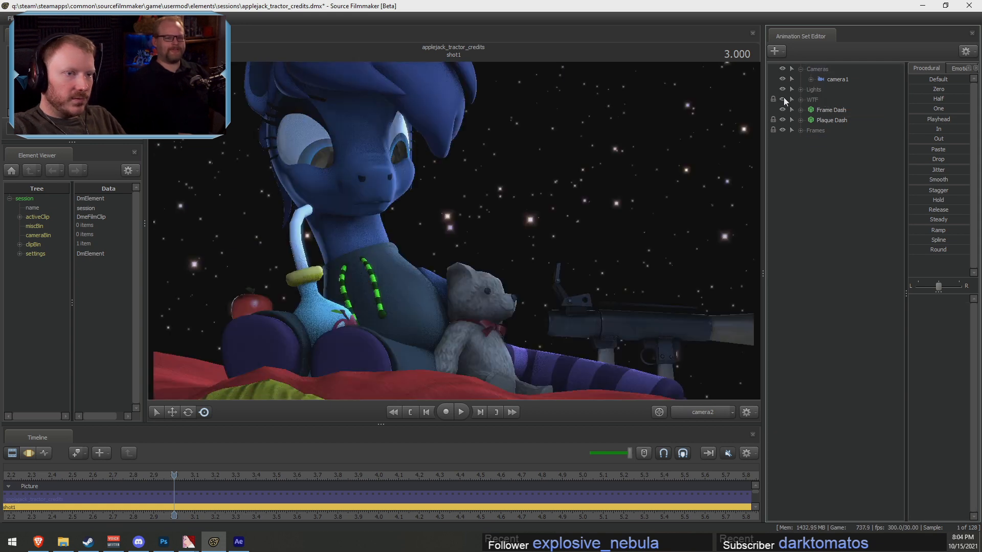
click(783, 98)
Show the scene through camera1 in the viewport and expand the Lights group
click(703, 414)
click(703, 414)
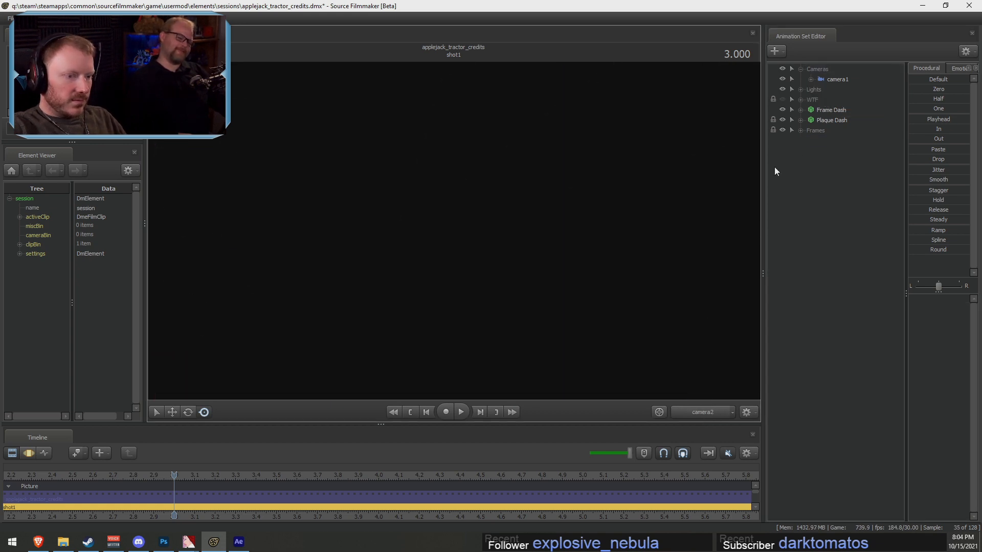
drag(830, 79, 639, 195)
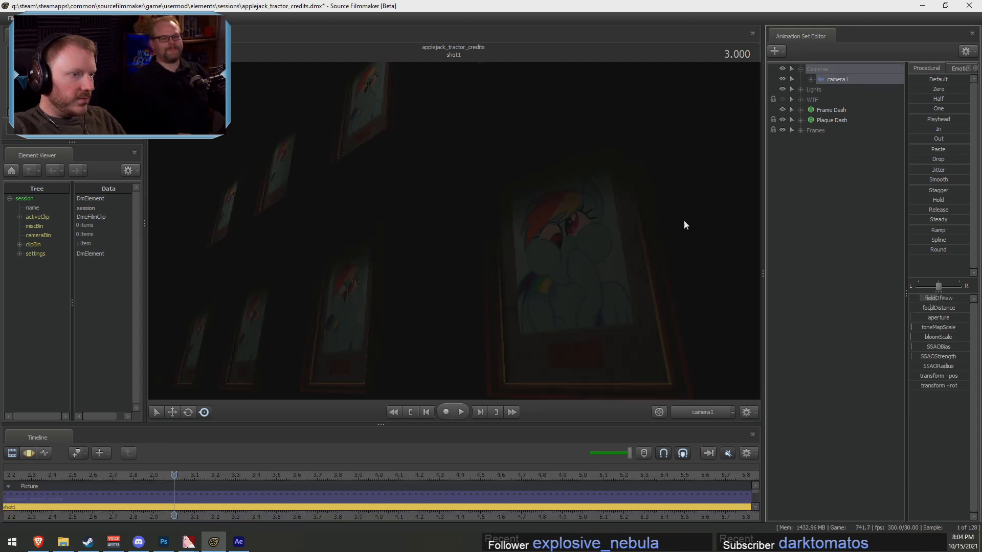
click(801, 89)
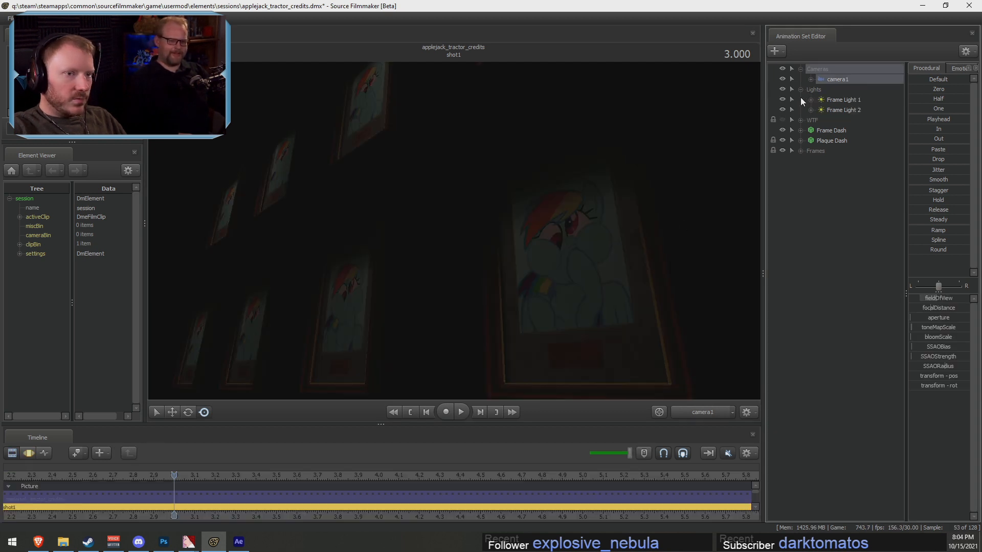
Unload the current map and load sfm_manor_rooms.bsp, filtering the map list by "man"
right_click(592, 157)
click(632, 243)
right_click(587, 205)
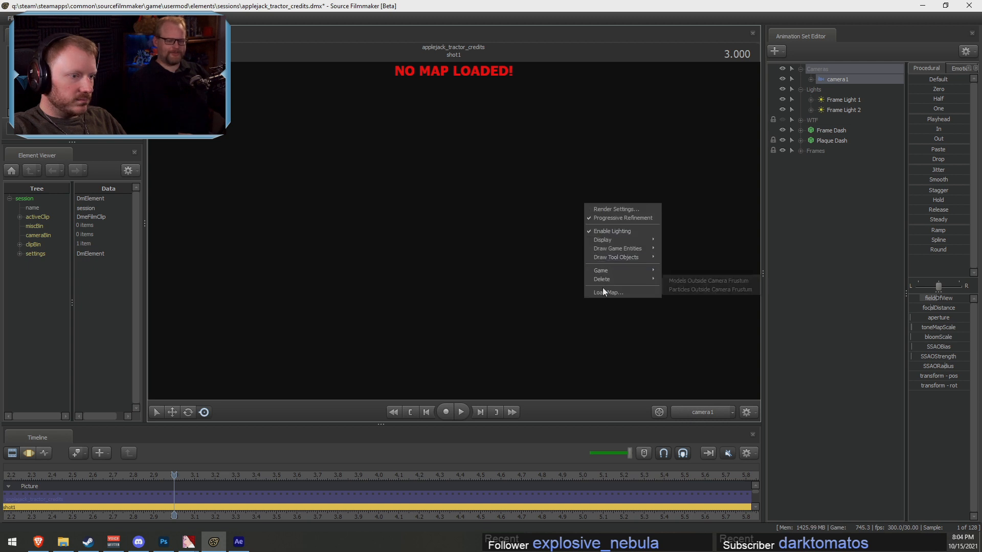
click(602, 289)
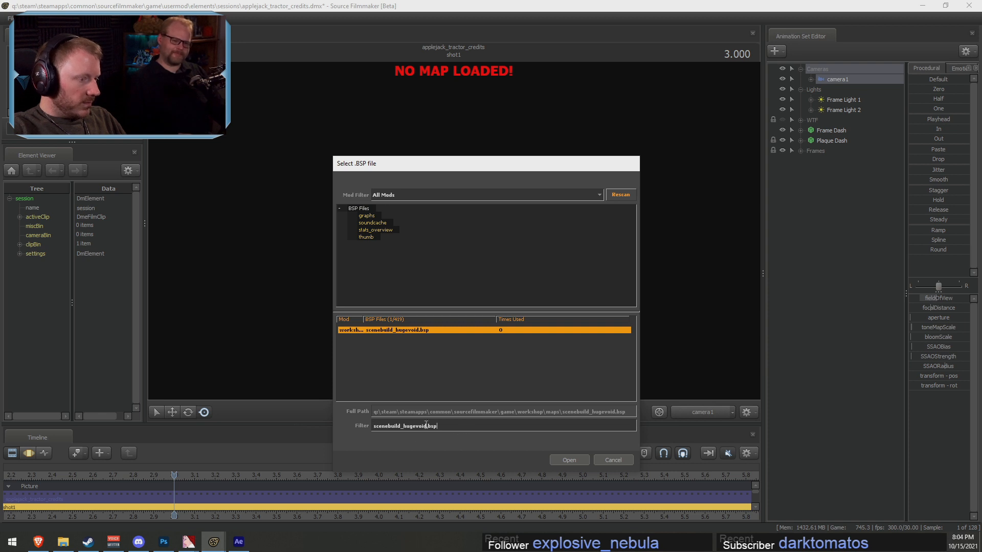
key(ctrl+a)
text(man)
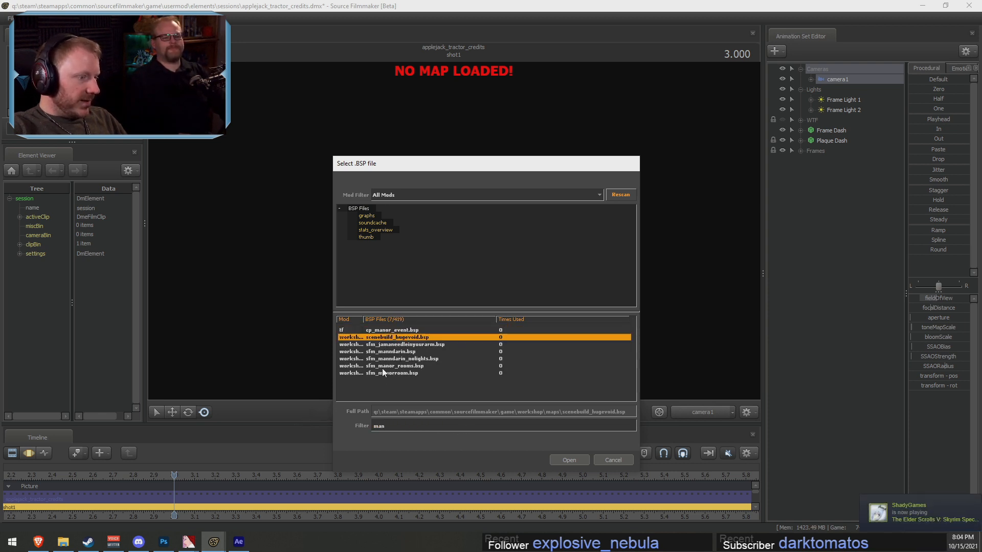
click(405, 366)
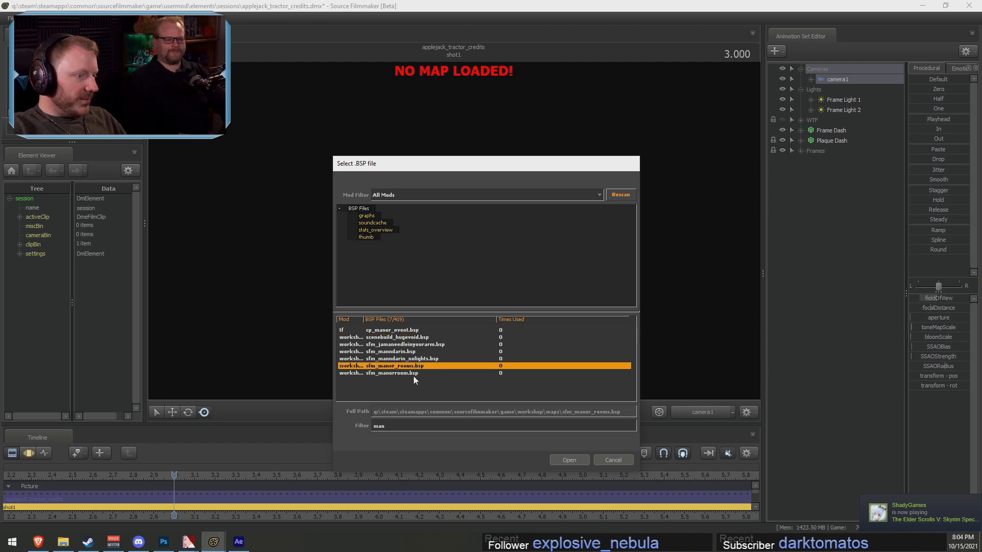
click(568, 460)
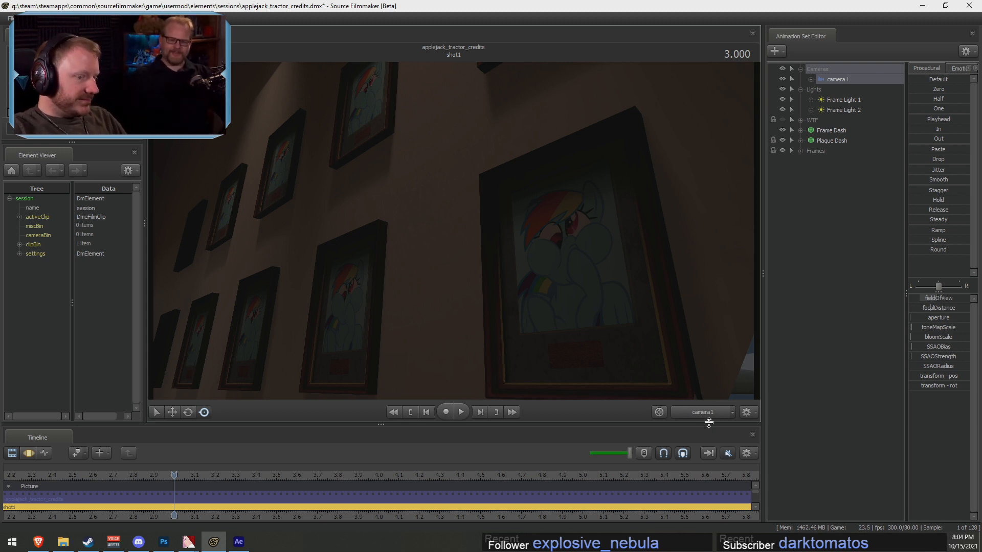
Switch the viewport to the work camera and pull back from the wall of framed Rainbow Dash pictures
click(703, 413)
key(s)
drag(687, 377, 456, 230)
Examine the wall of framed pictures from further back with viewport lighting disabled, and re-enable the lighting
right_click(451, 219)
click(484, 245)
key(s)
right_click(455, 226)
click(537, 250)
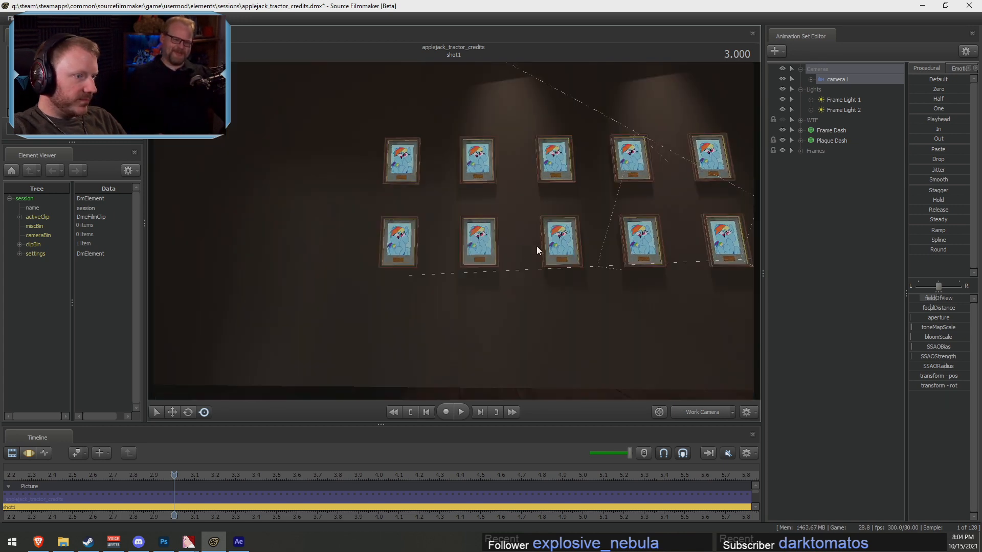
key(s)
drag(537, 250, 470, 252)
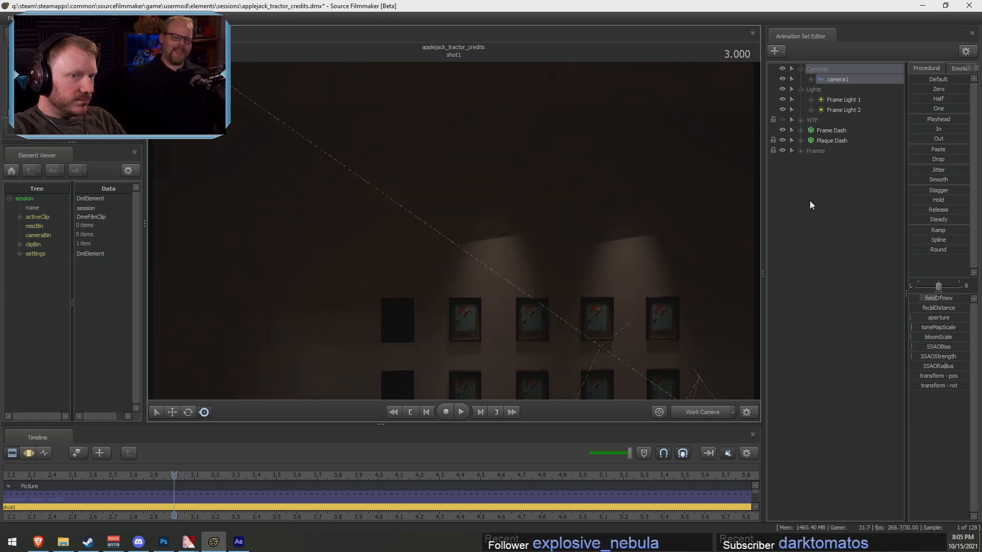
Duplicate Frame Light 2 by copying it and pasting it as a new animation set
click(841, 100)
click(849, 110)
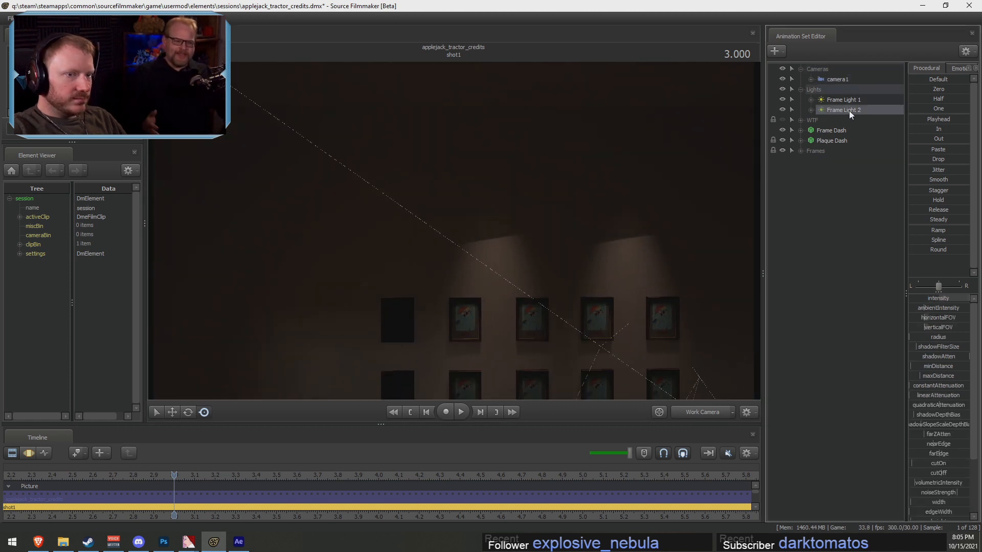
right_click(850, 113)
key(Escape)
right_click(852, 199)
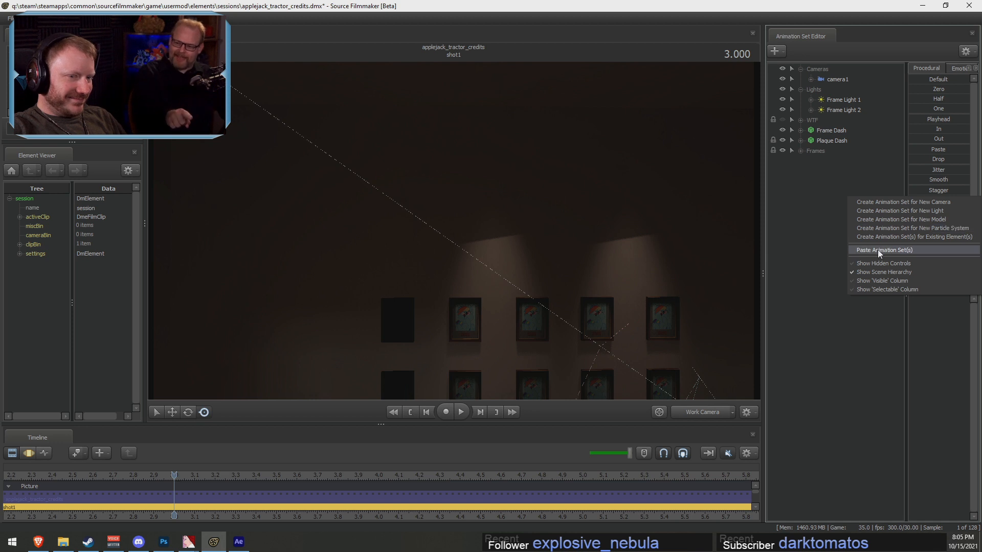
click(879, 250)
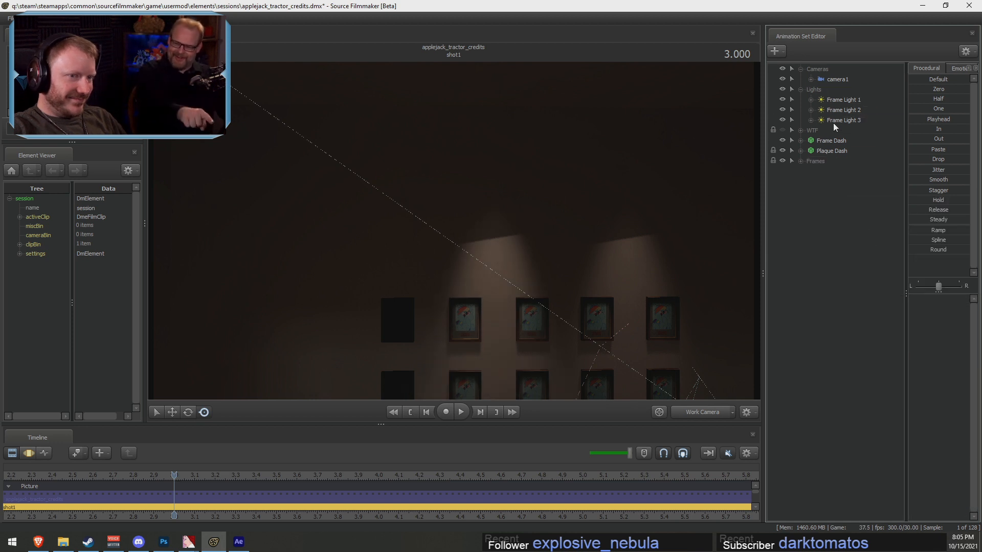
Move Frame Light 3 along the wall until it lights the leftmost column of framed pictures
click(838, 121)
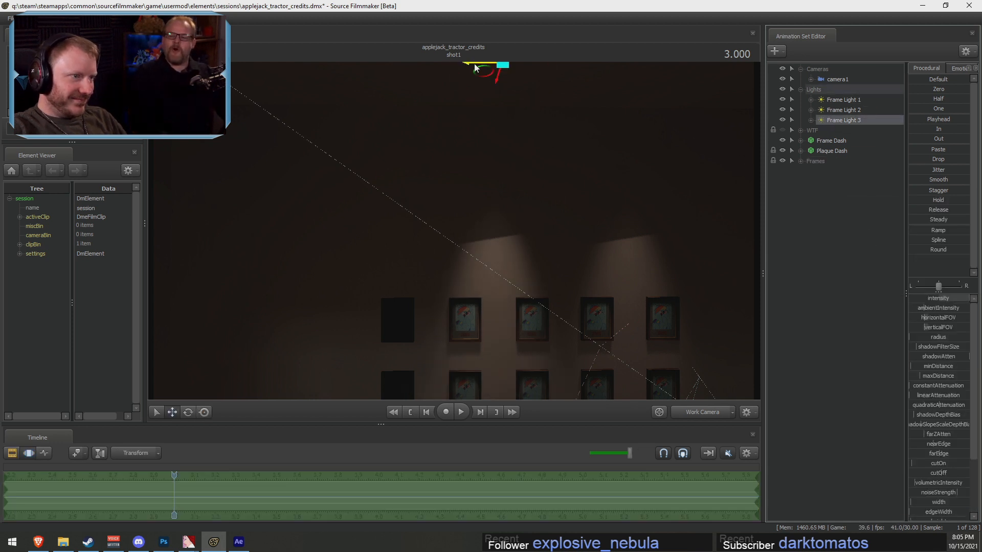
drag(474, 68, 326, 91)
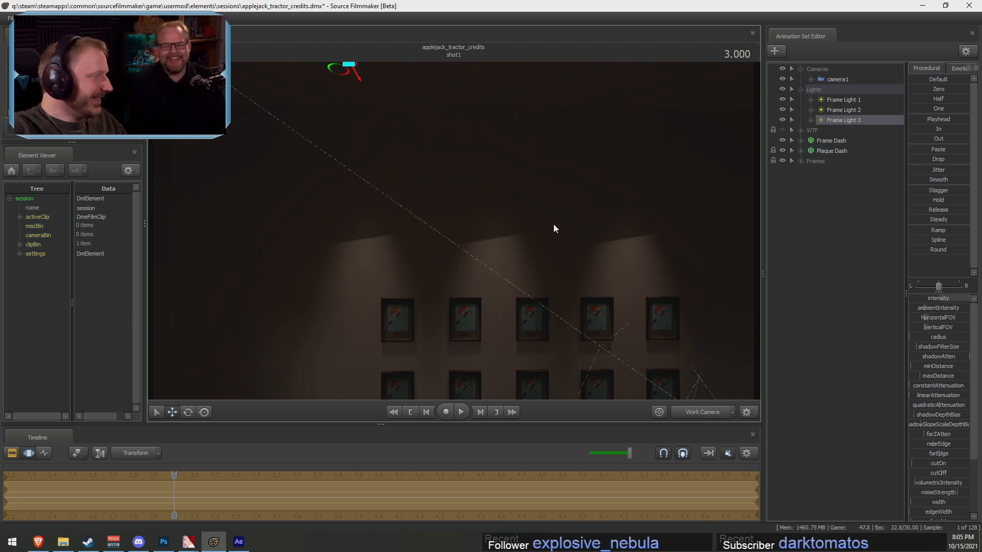
drag(553, 225, 588, 287)
key(w)
key(s)
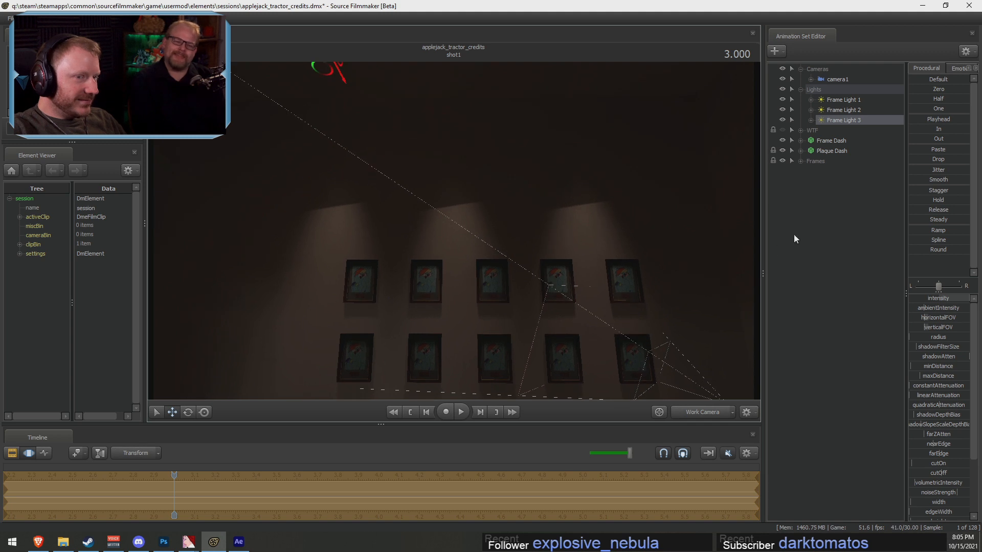
Nudge Frame Light 2 along the wall to even out the spacing between the three lights
click(842, 110)
mouse_move(419, 77)
mouse_down()
mouse_move(449, 229)
mouse_move(424, 75)
mouse_move(432, 87)
mouse_up()
drag(561, 285, 453, 231)
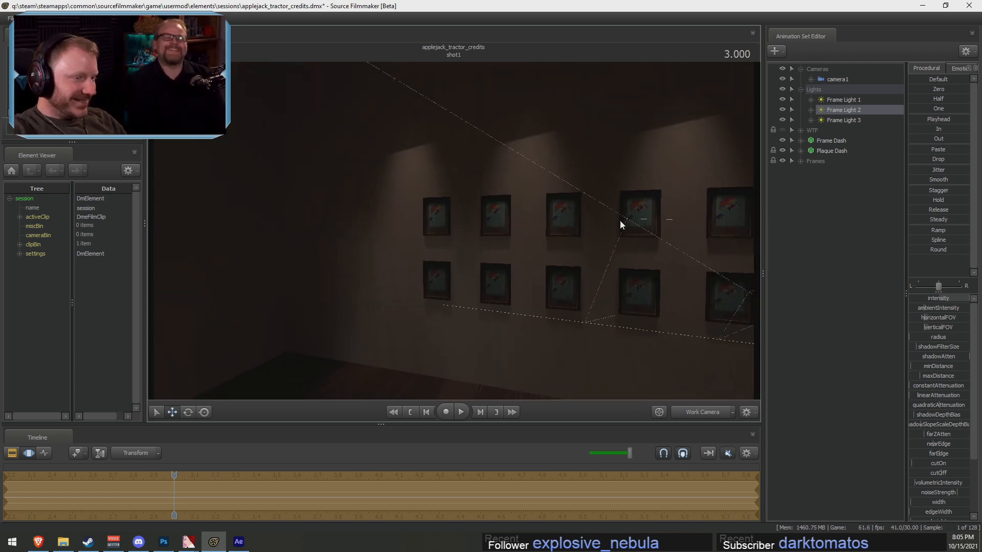
drag(620, 221, 453, 231)
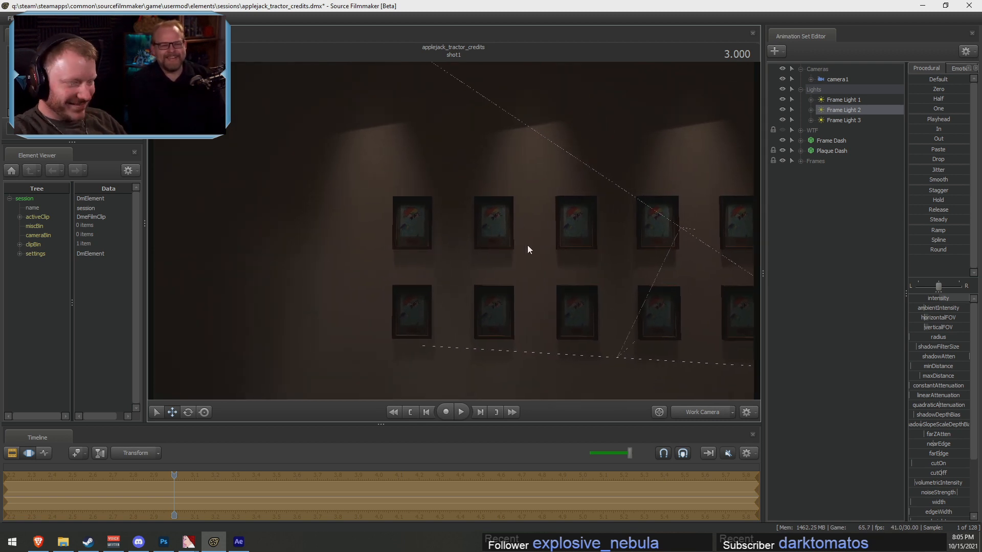
click(847, 121)
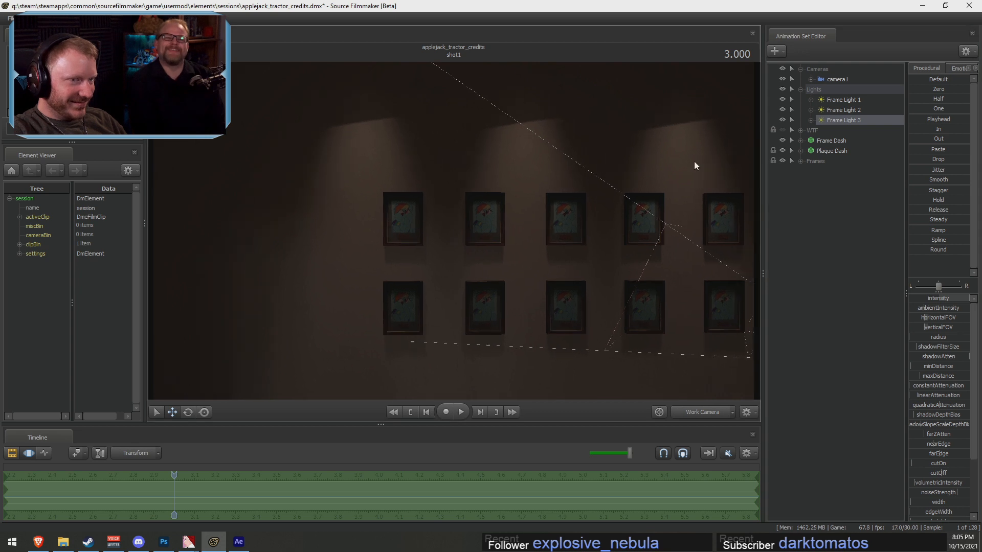
Remap the intensity slider range of Frame Light 1 to a maximum of 10
click(838, 99)
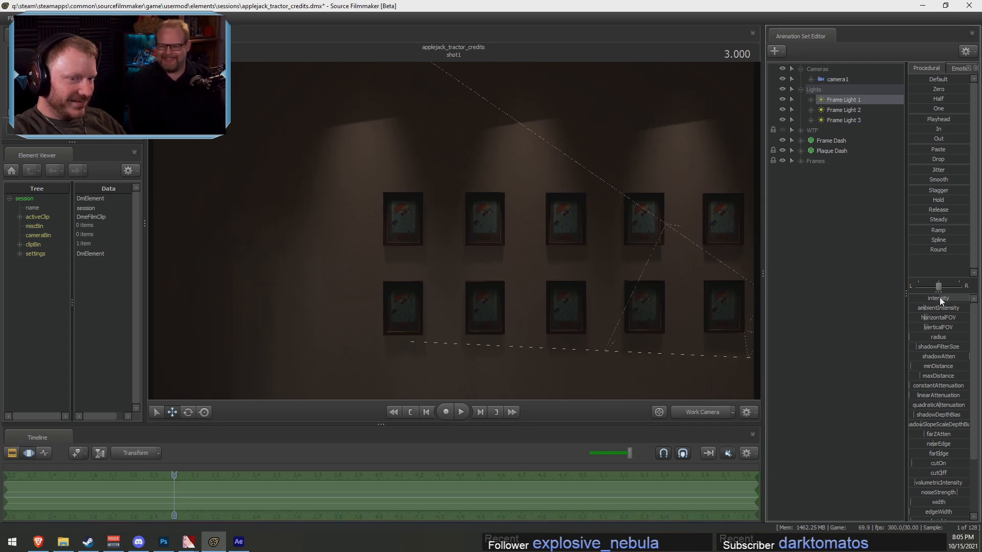
right_click(937, 302)
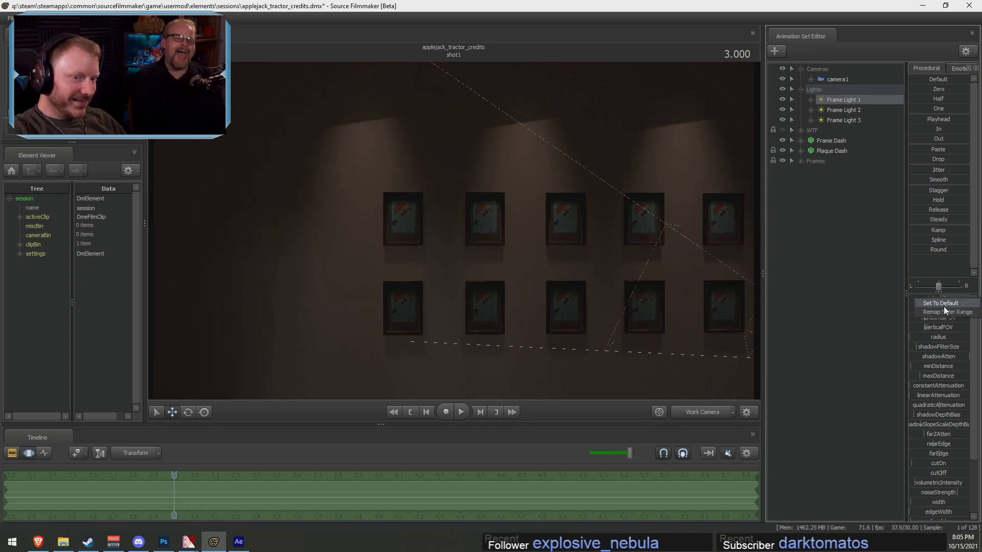
click(946, 312)
click(475, 264)
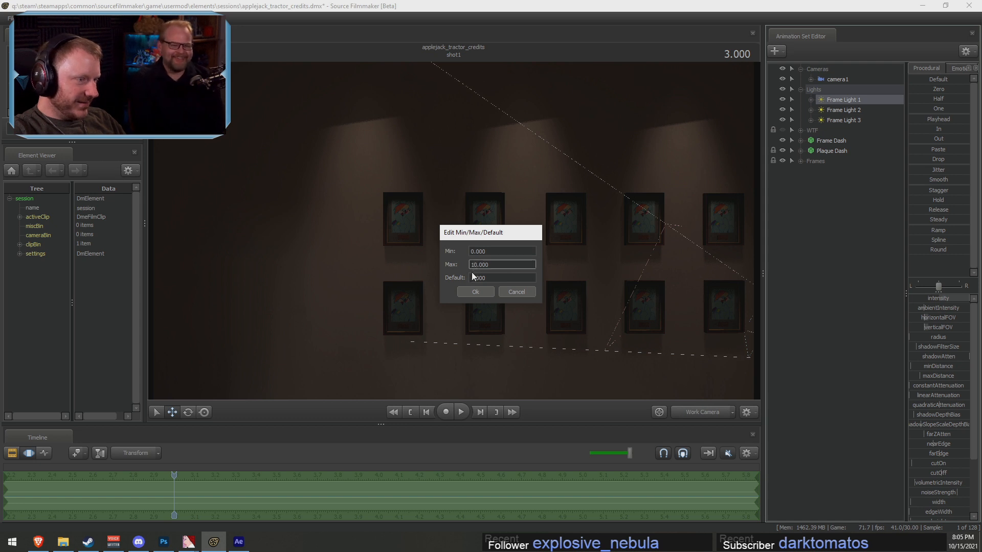
click(515, 293)
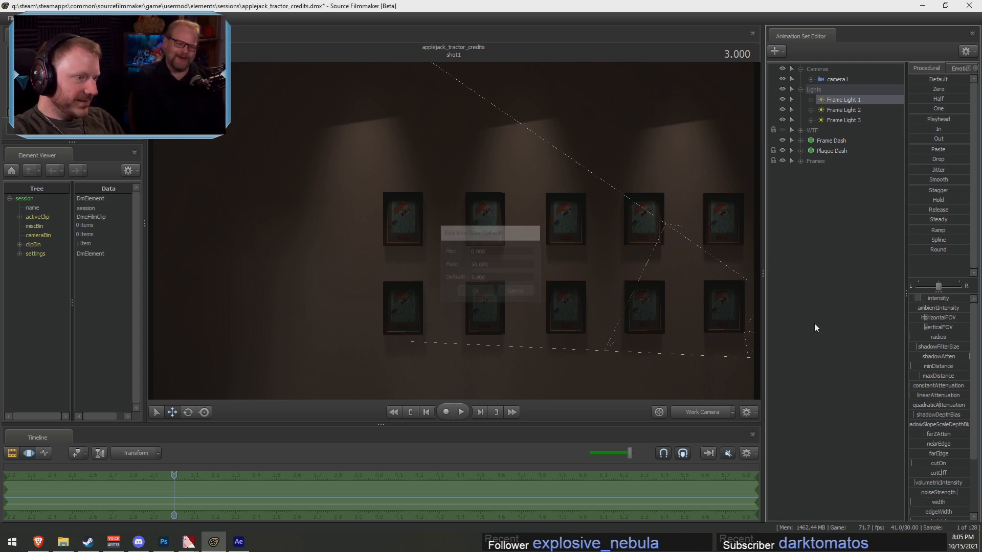
Remap the intensity slider ranges of Frame Light 2 and Frame Light 3 to match Frame Light 1
click(834, 109)
right_click(947, 298)
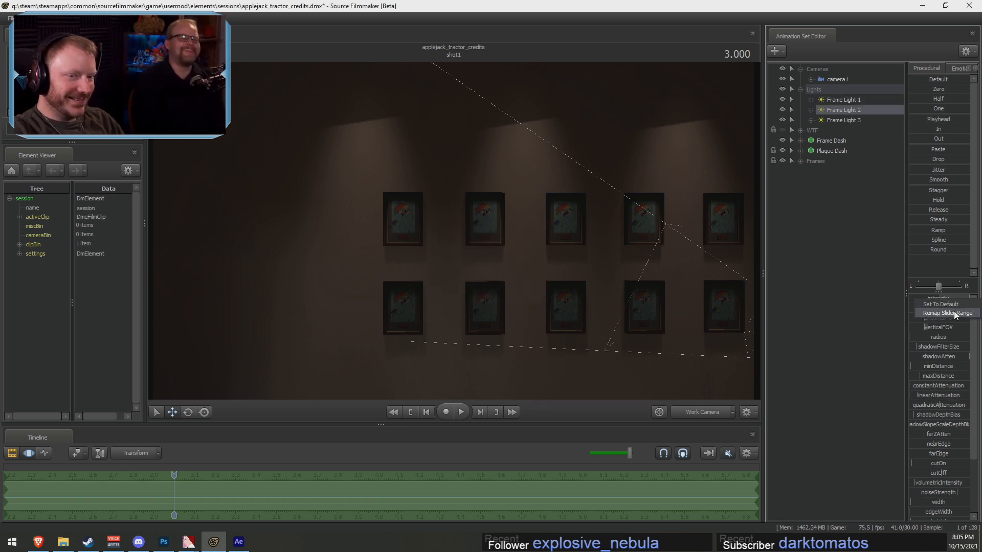
click(952, 311)
click(475, 292)
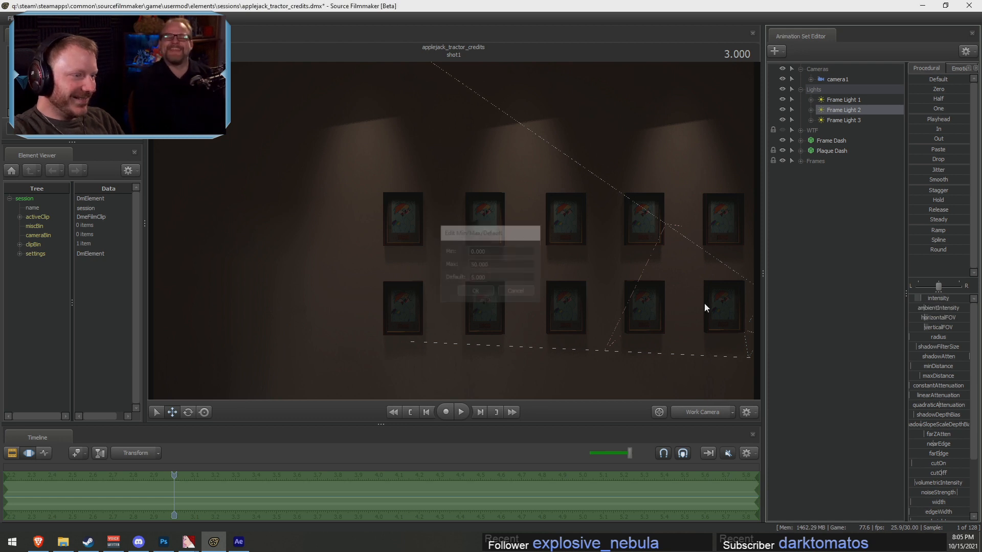
click(843, 119)
right_click(955, 299)
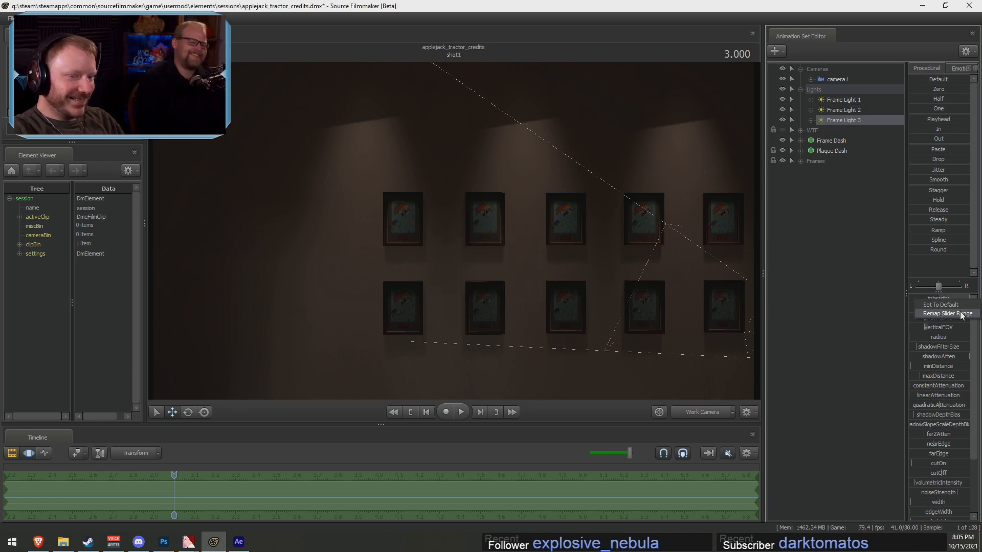
click(955, 312)
click(476, 265)
drag(477, 265, 451, 265)
text(50)
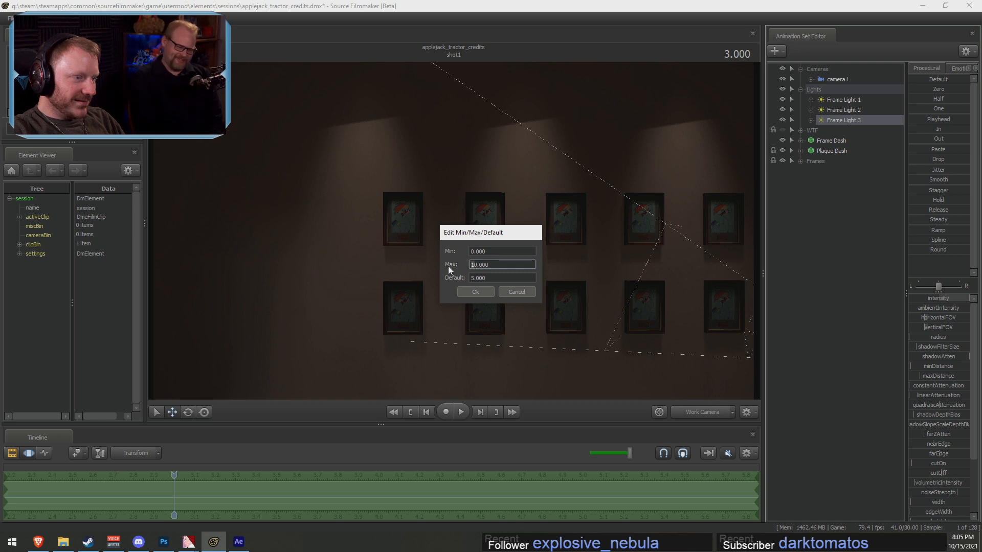
click(477, 291)
Raise the intensity of Frame Lights 1, 2 and 3 to the same slider value, 0.359664
click(841, 100)
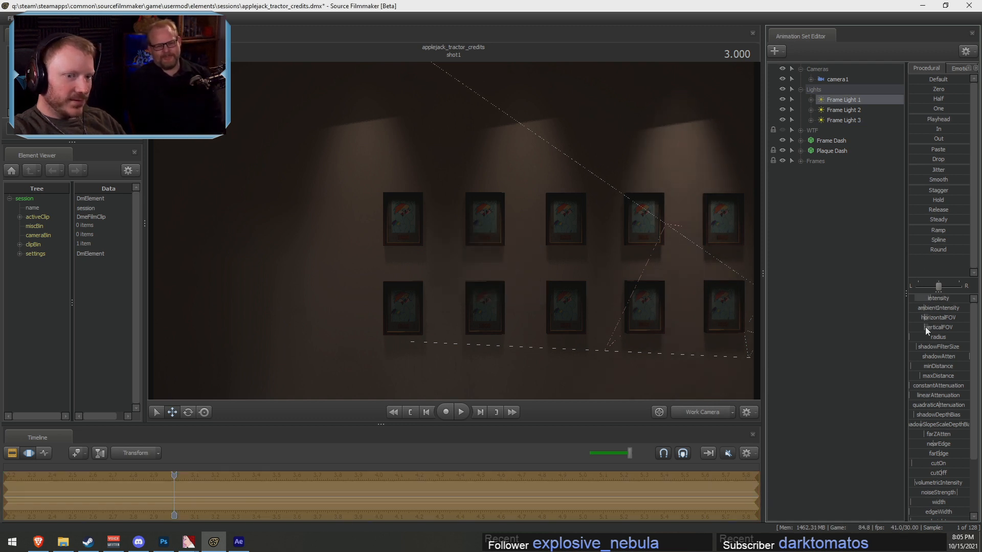
click(843, 111)
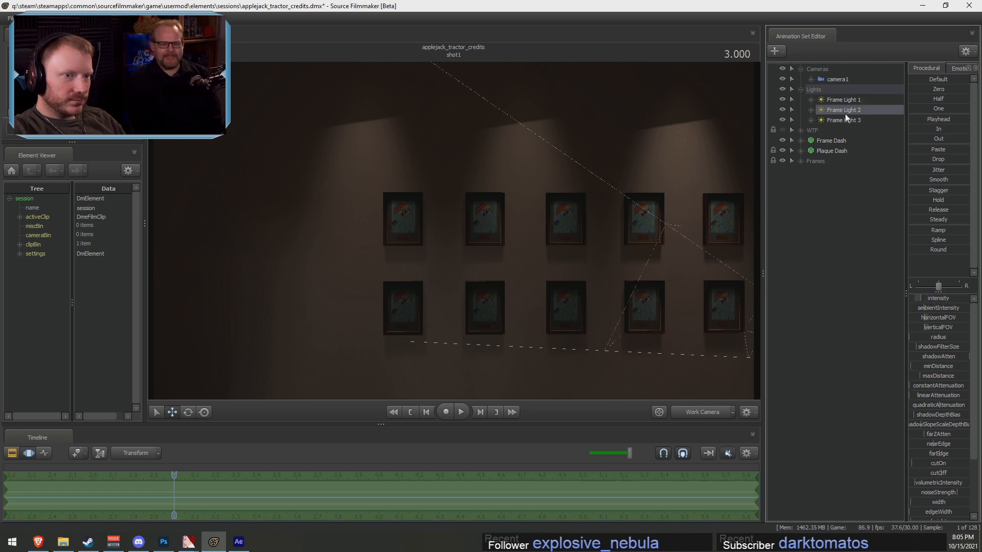
key(F3)
drag(939, 297, 949, 297)
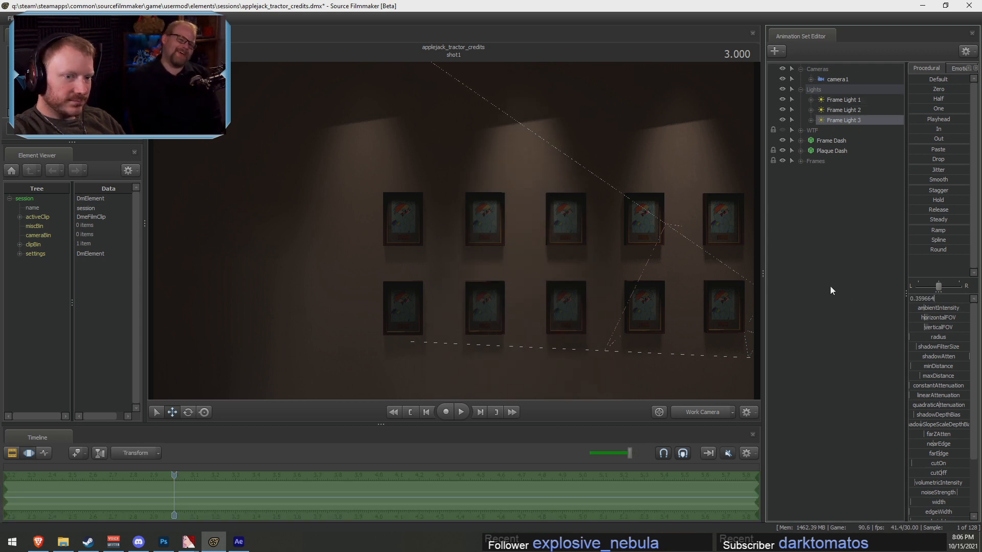
click(818, 121)
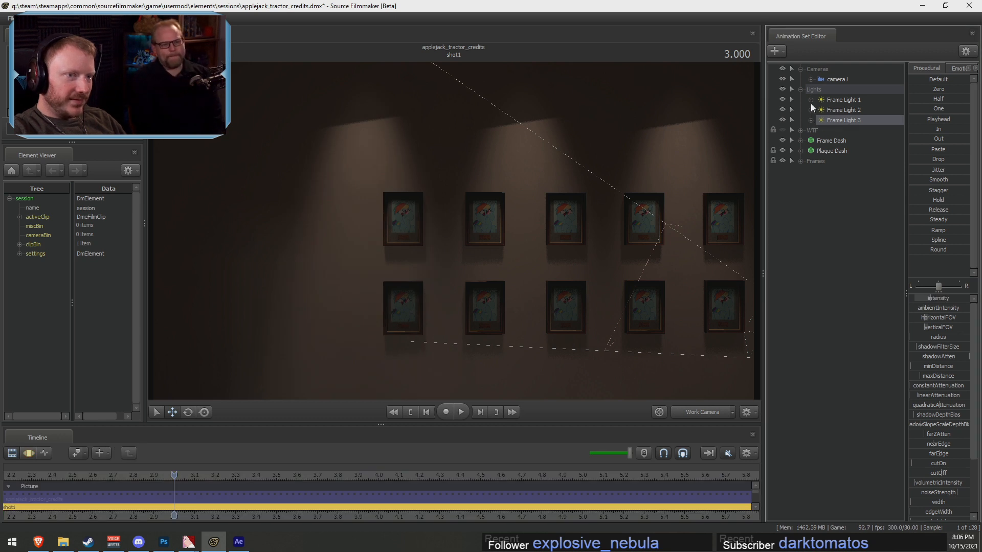
Collapse the Lights and Cameras groups, check the brighter lighting through camera1, and return to the work camera
click(798, 82)
click(800, 89)
click(800, 70)
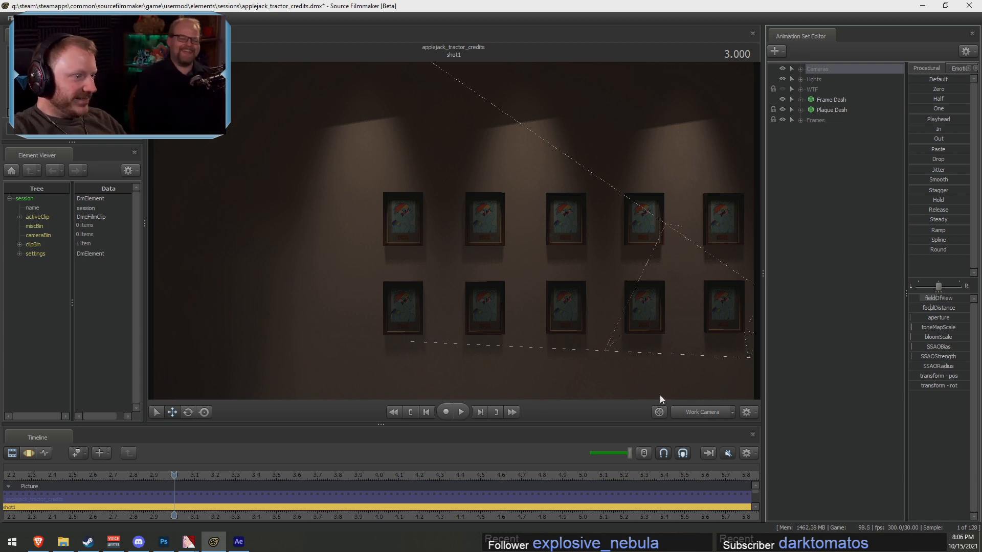
click(710, 414)
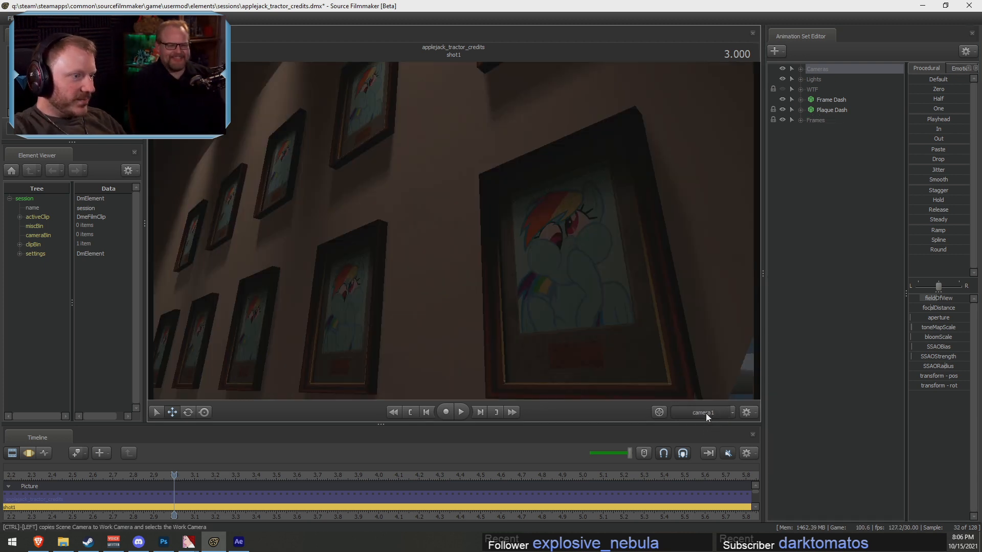
click(706, 413)
Select the whole Lights group and slide the three lights together along the wall
click(813, 80)
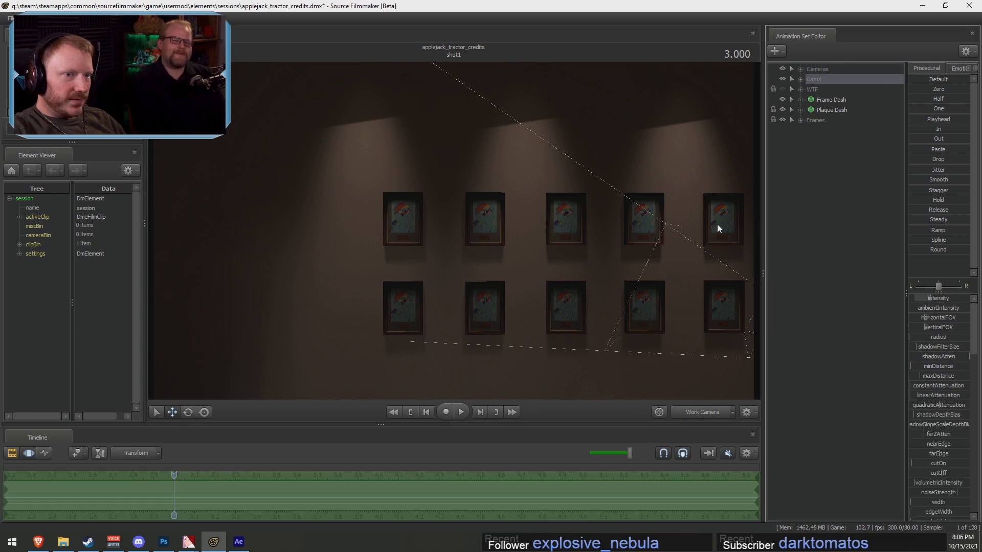
key(s)
drag(468, 219, 473, 190)
key(F2)
key(F3)
drag(546, 125, 589, 130)
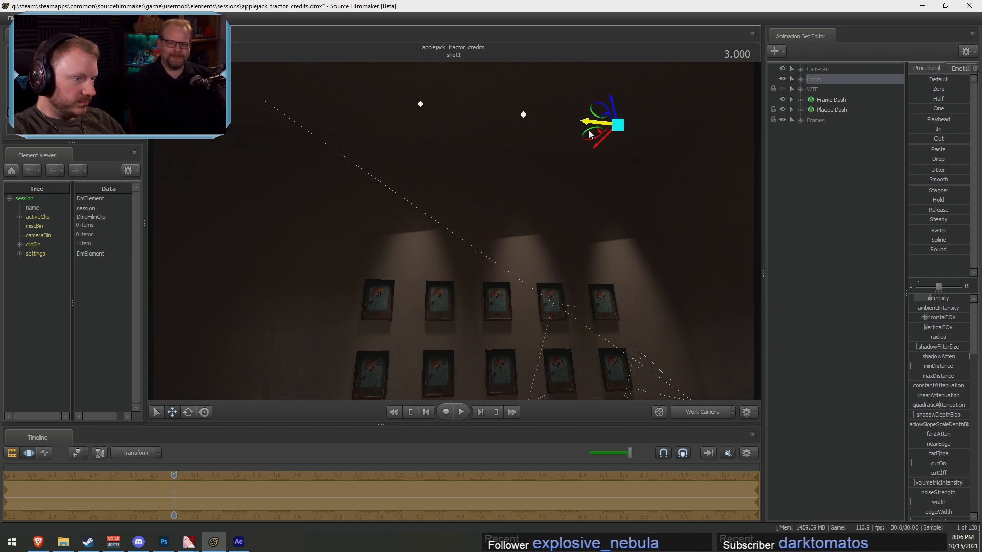
key(F2)
key(F3)
key(F2)
key(F3)
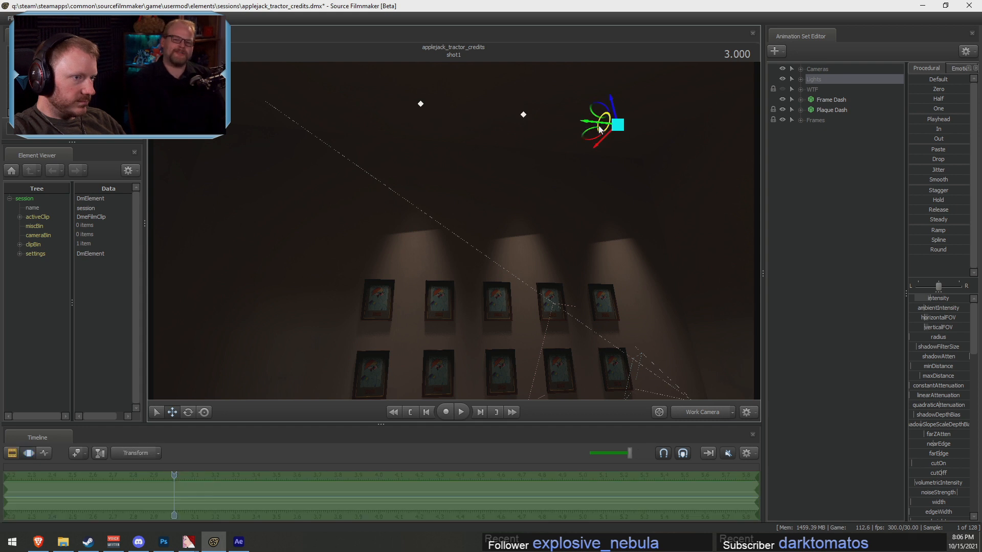
Fine-tune the position of the light group along the wall, and nudge Frame Light 1 on its own
drag(600, 127, 597, 125)
drag(452, 225, 452, 225)
key(d)
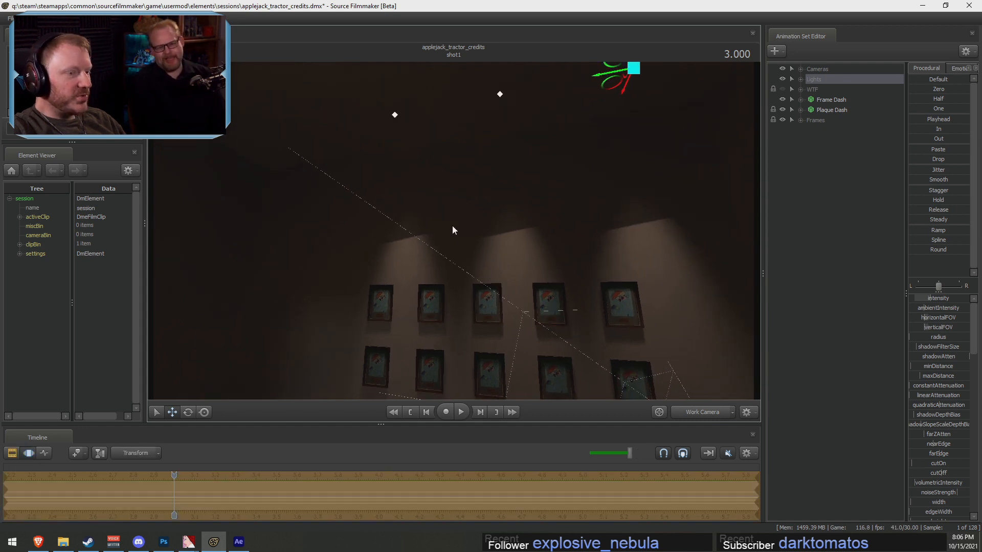
click(800, 79)
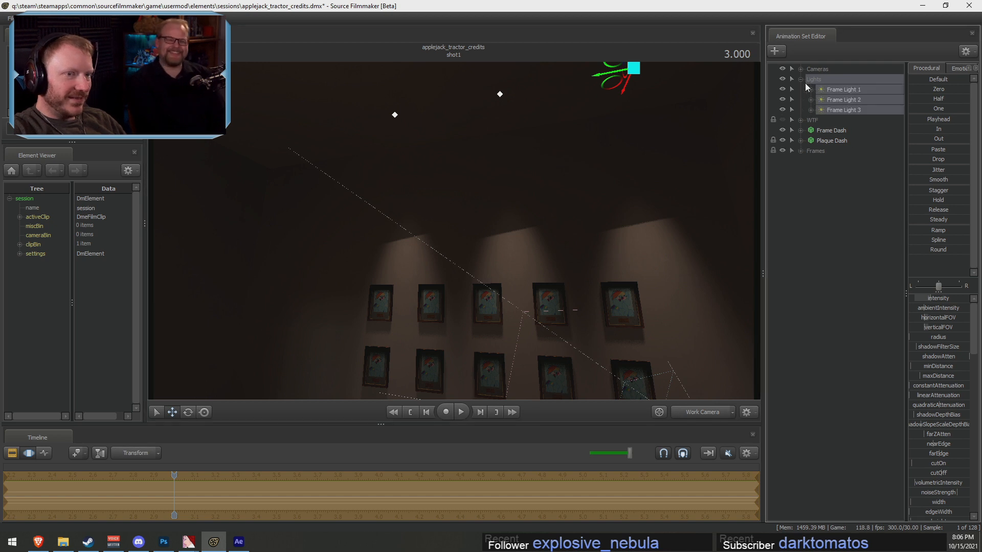
drag(606, 77, 611, 77)
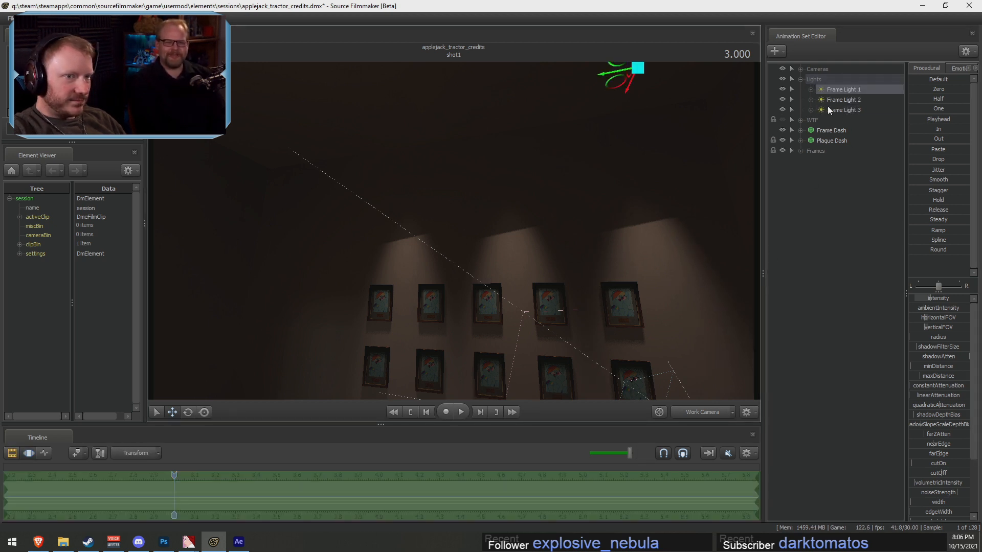
Expand the Cameras group, and dock an enlarged Secondary Viewport showing camera1 above the Animation Set Editor
click(801, 69)
click(51, 18)
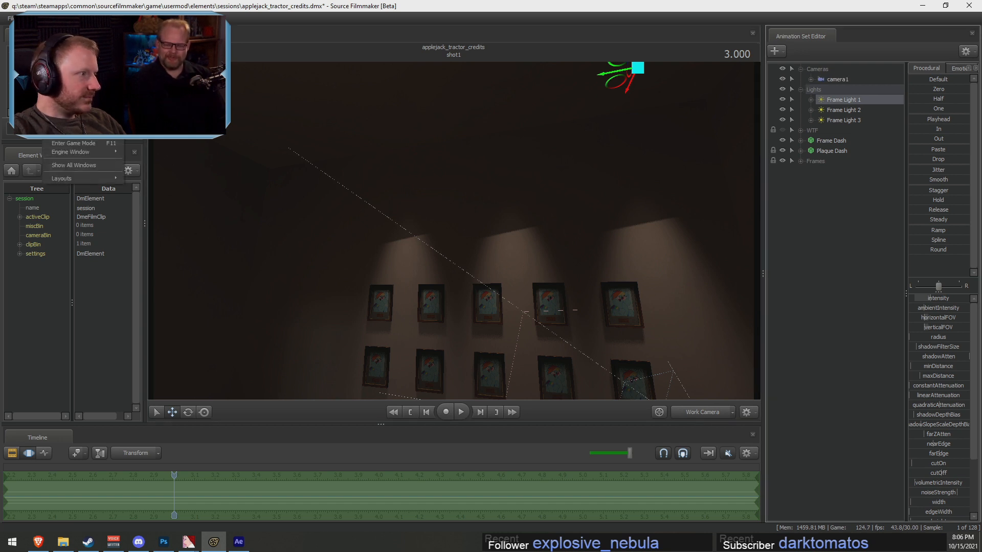
click(75, 77)
drag(395, 214, 871, 254)
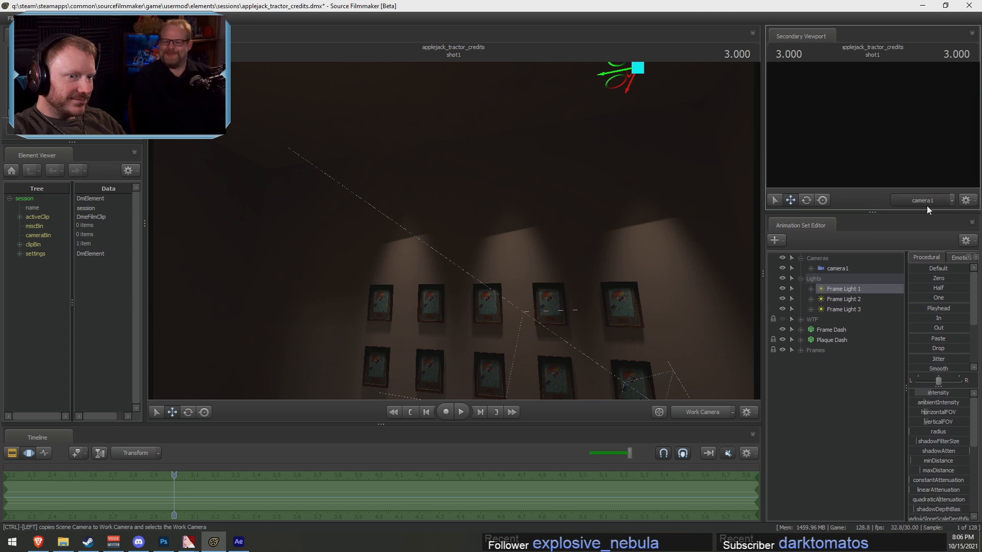
drag(763, 230, 731, 230)
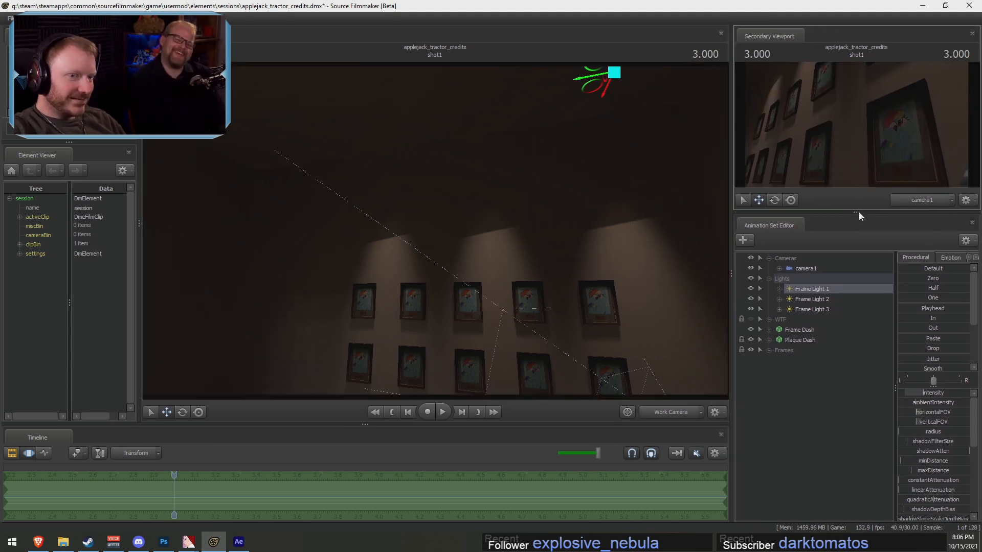
drag(861, 210, 859, 221)
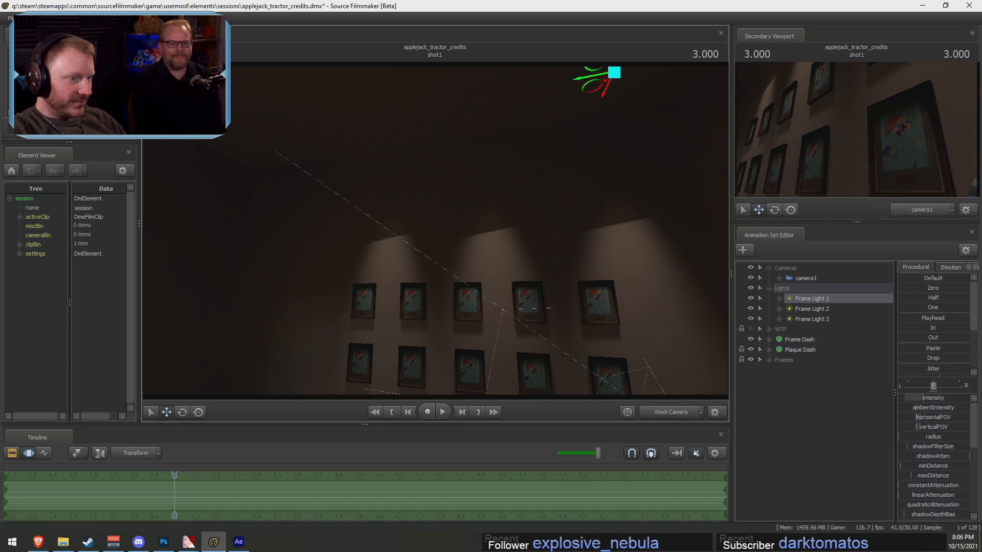
drag(434, 230, 431, 318)
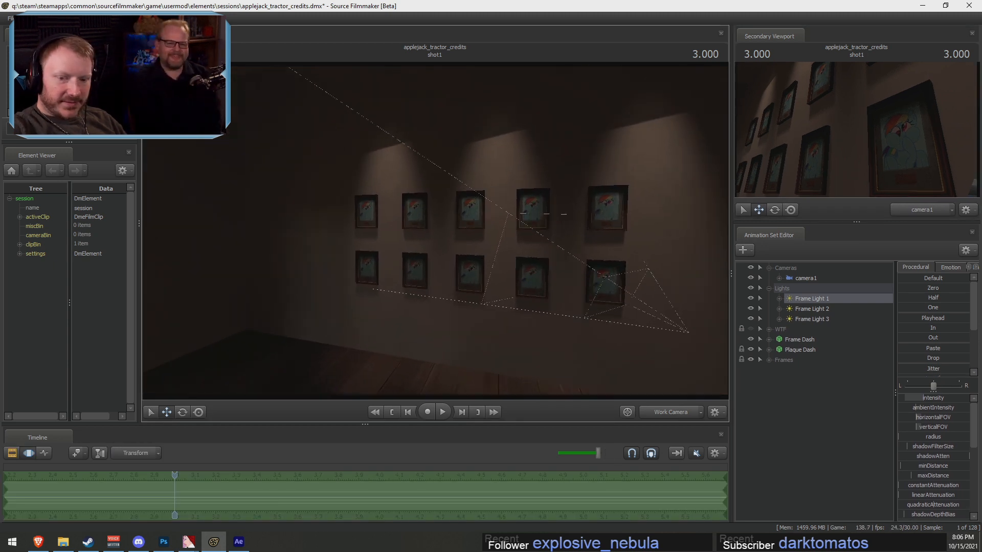
drag(438, 234, 436, 234)
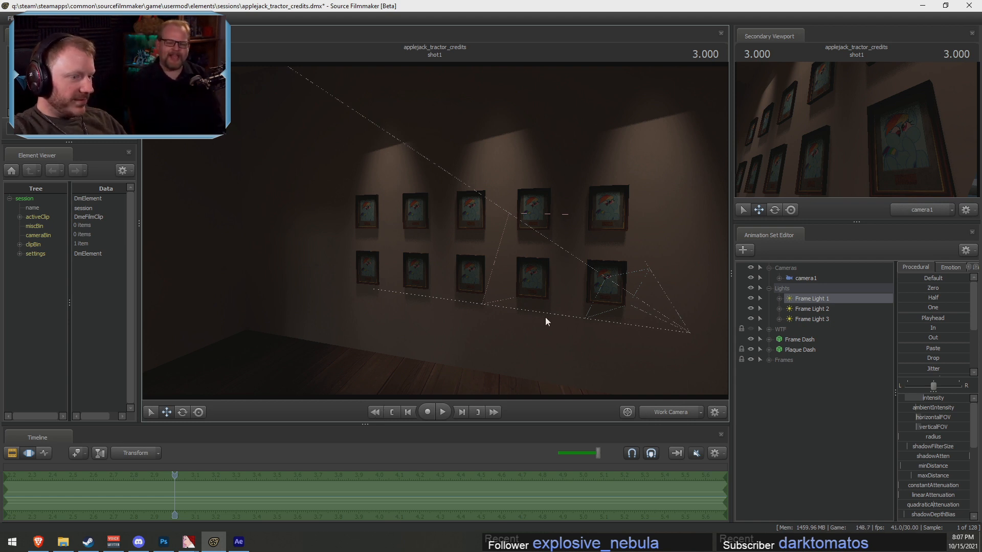
Compare the lit frame wall from the work camera and camera1, and turn off the scene lighting in the main viewport
drag(597, 335, 435, 231)
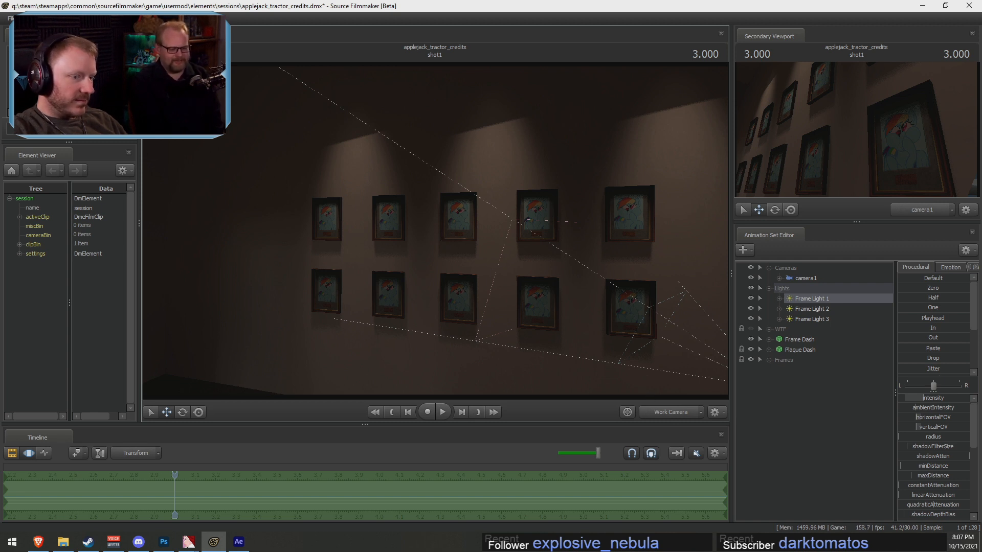
drag(435, 231, 531, 294)
click(674, 412)
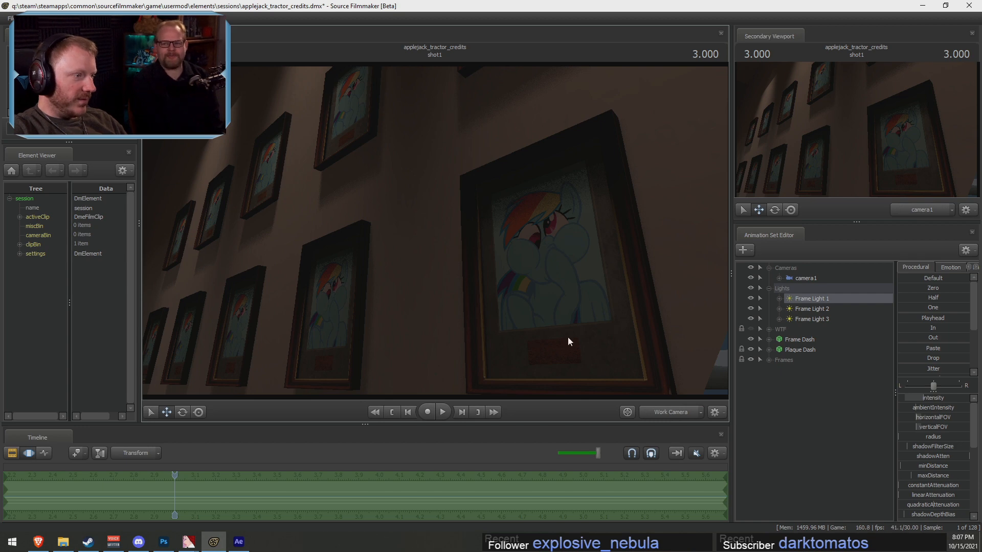
drag(567, 337, 475, 324)
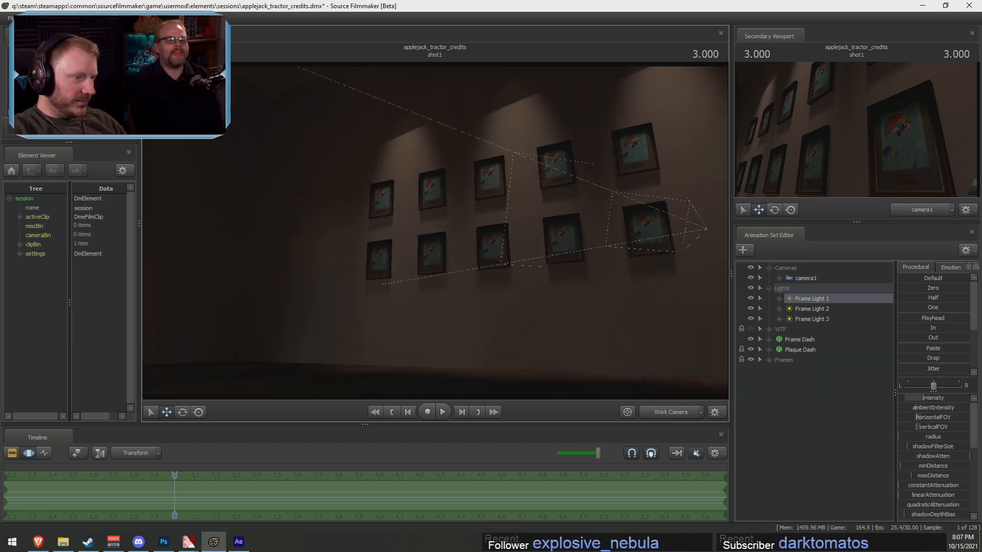
right_click(482, 227)
click(521, 255)
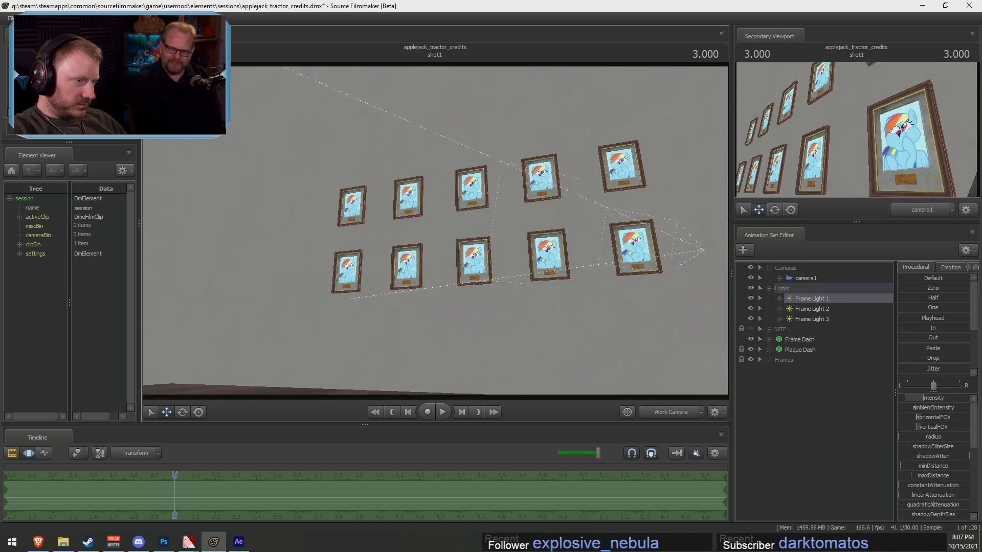
drag(524, 253, 465, 219)
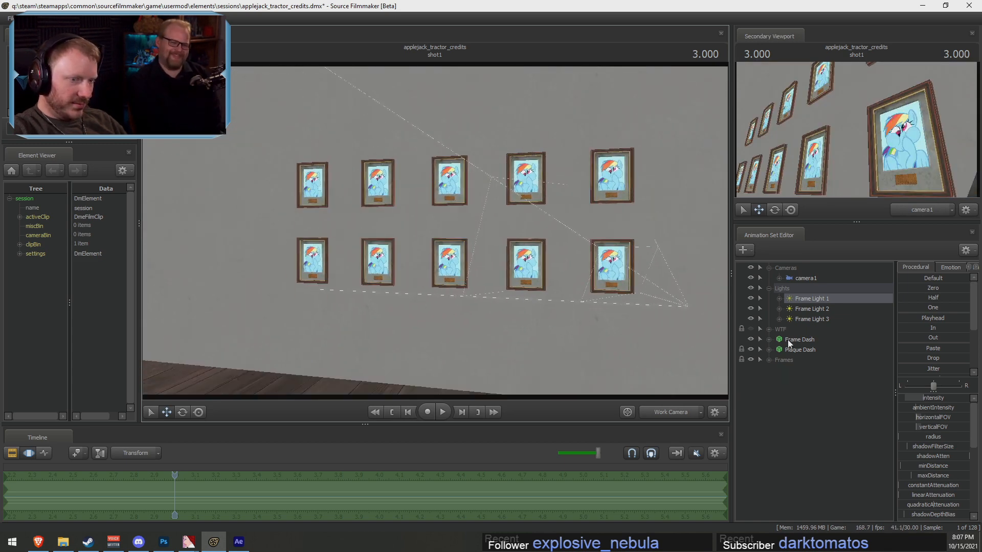
Try to shift the Frames group in depth relative to the wall, and undo the move
click(782, 360)
drag(588, 296, 574, 254)
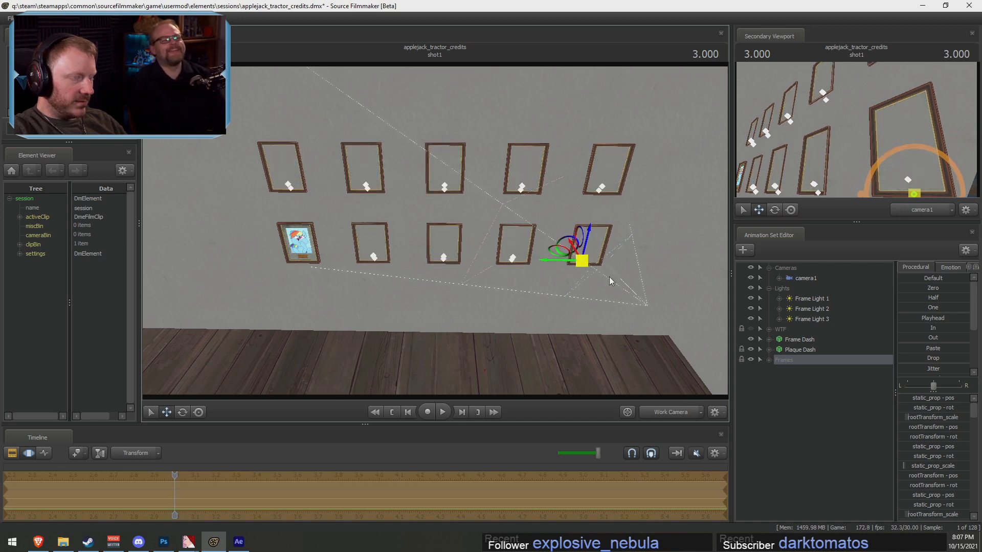
key(ctrl+z)
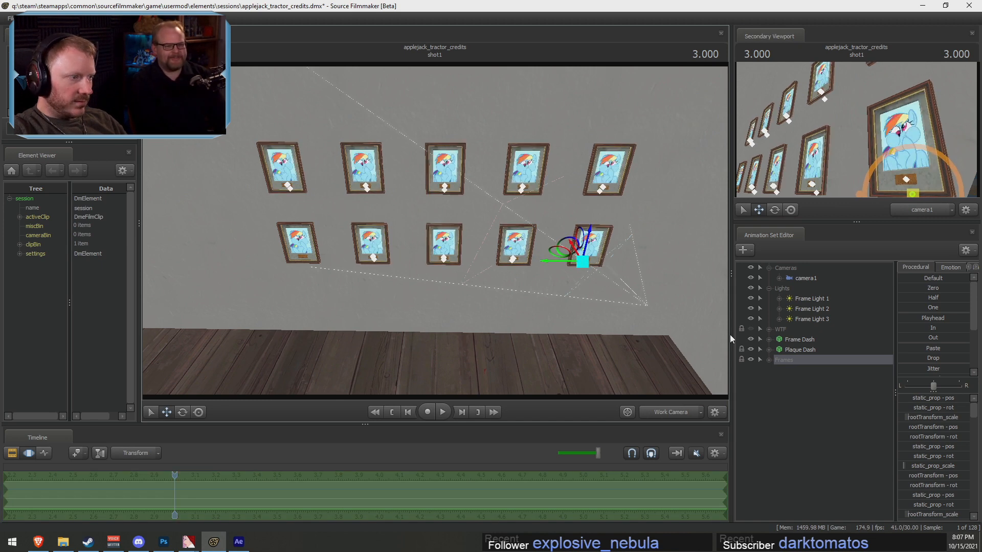
Select Frame Dash, Plaque Dash and the Frames group together, and fine-tune how far they stand out from the wall
drag(794, 360, 801, 338)
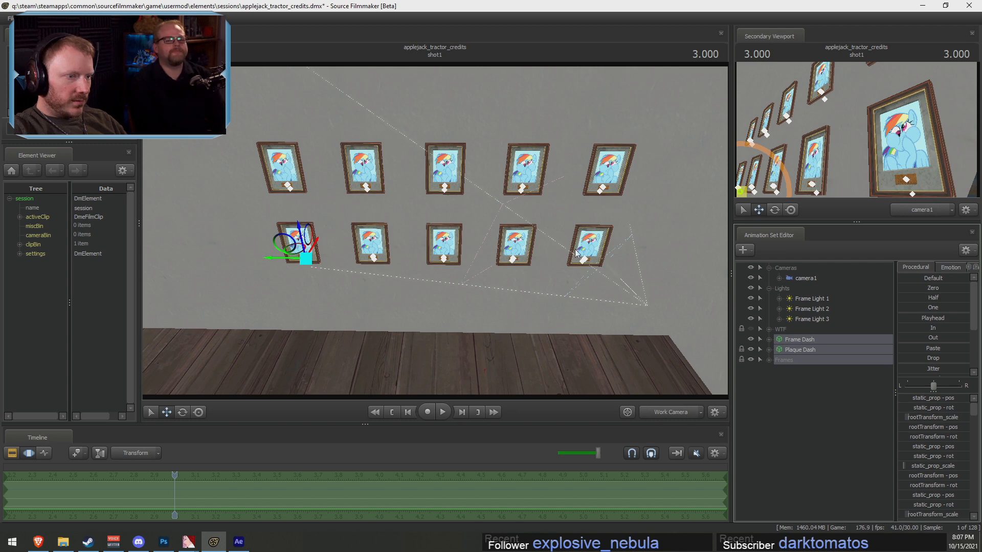
drag(312, 247, 315, 242)
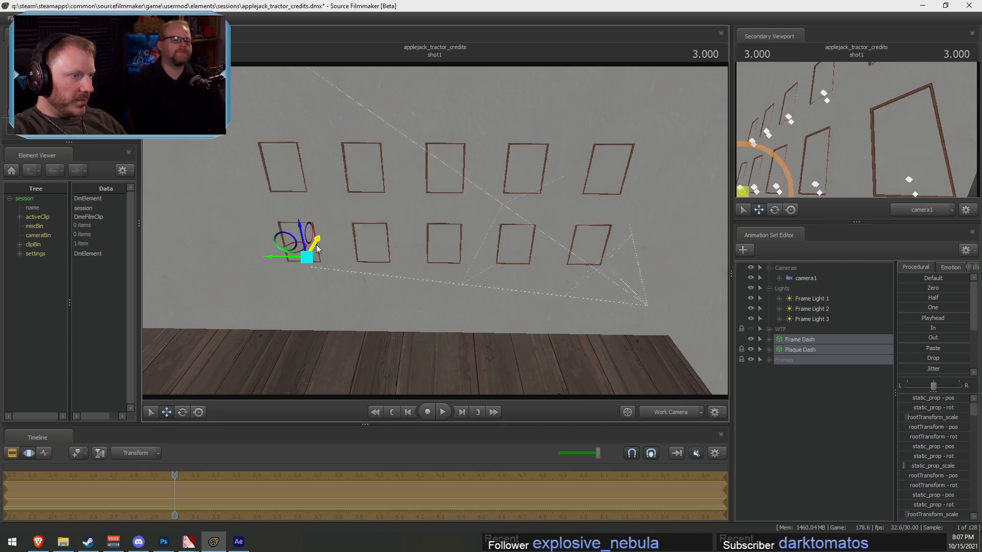
drag(285, 181, 260, 181)
key(w)
drag(435, 230, 457, 248)
key(w)
key(s)
key(w)
mouse_move(529, 231)
mouse_down()
mouse_move(535, 220)
mouse_move(529, 232)
mouse_up()
drag(914, 358, 952, 359)
drag(556, 228, 494, 256)
key(s)
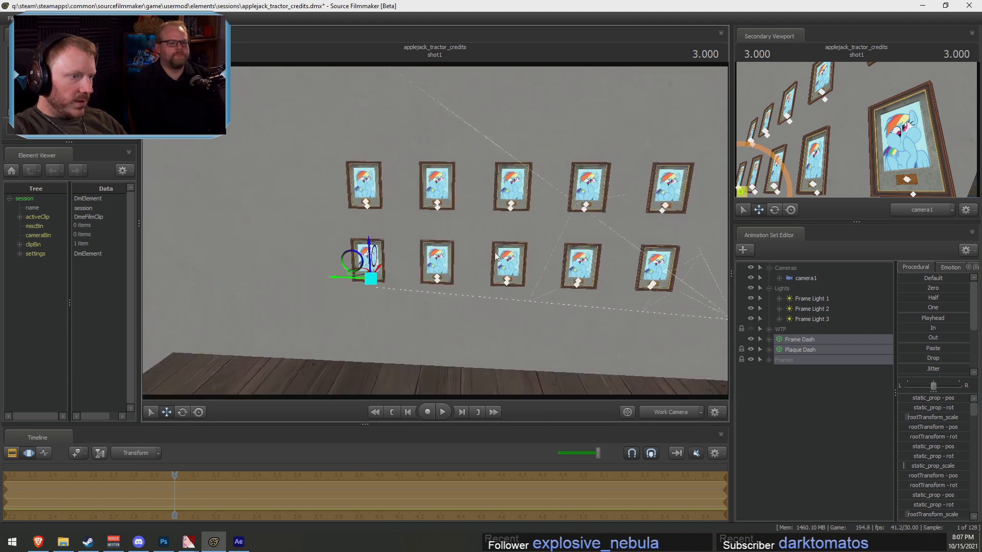
Inspect the adjusted frames through camera1, and examine the wall from behind and in front with the work camera
key(F2)
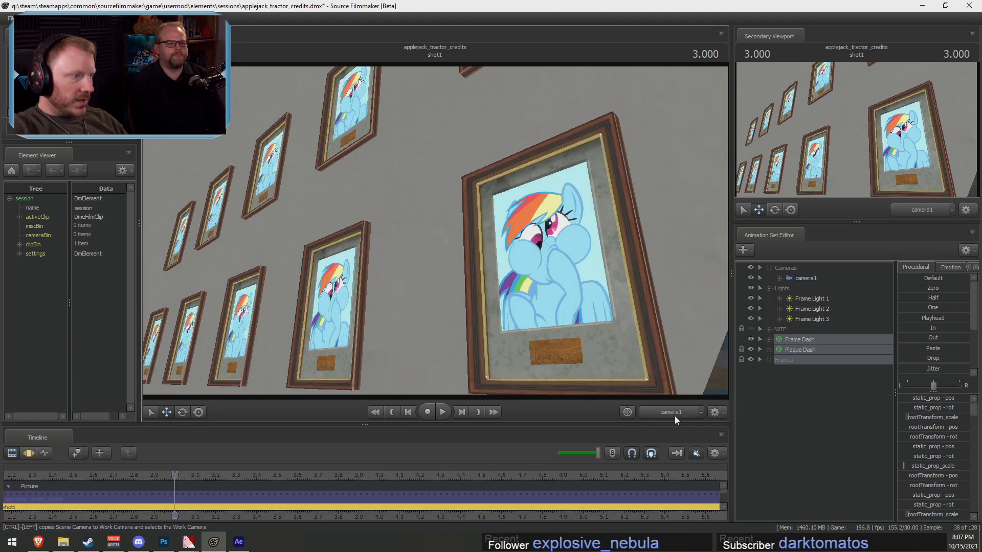
click(677, 412)
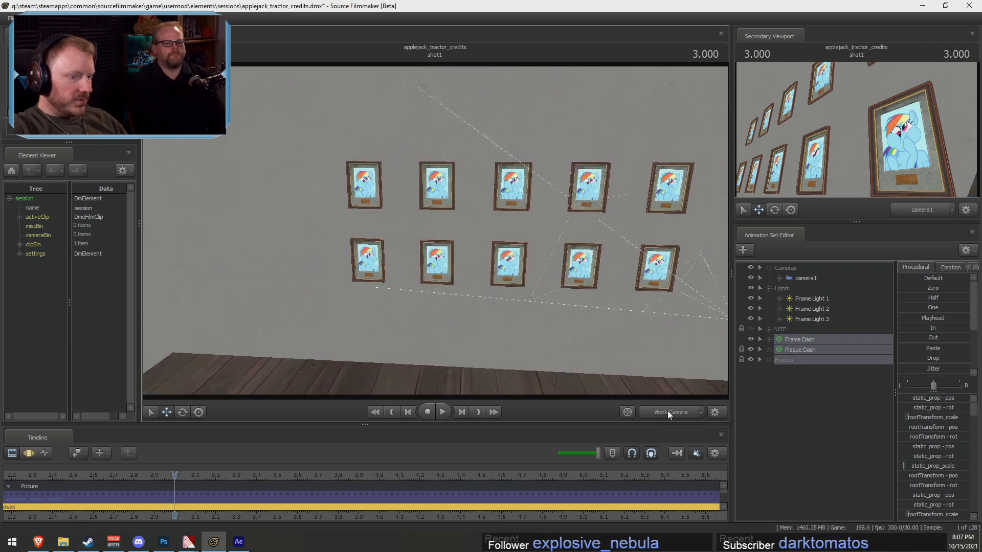
key(s)
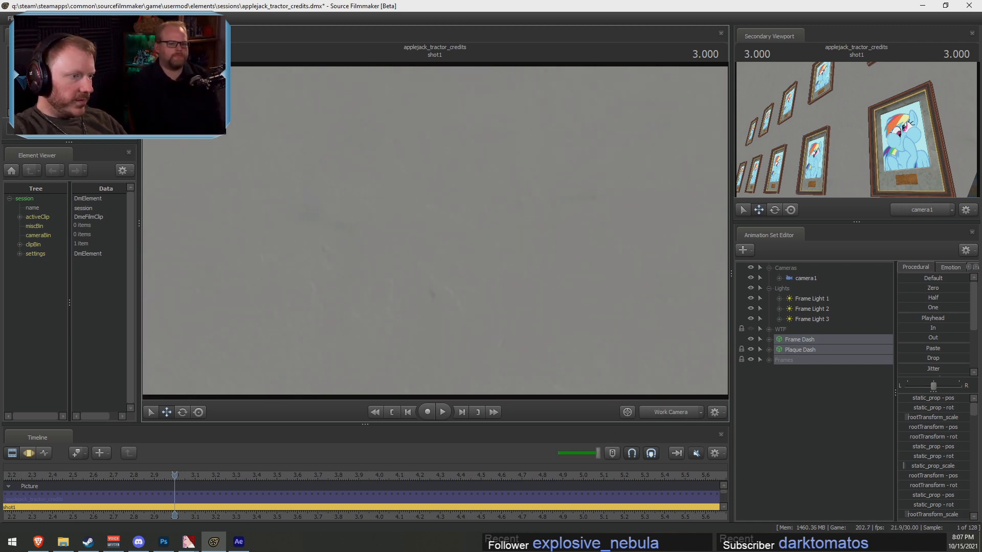
key(s)
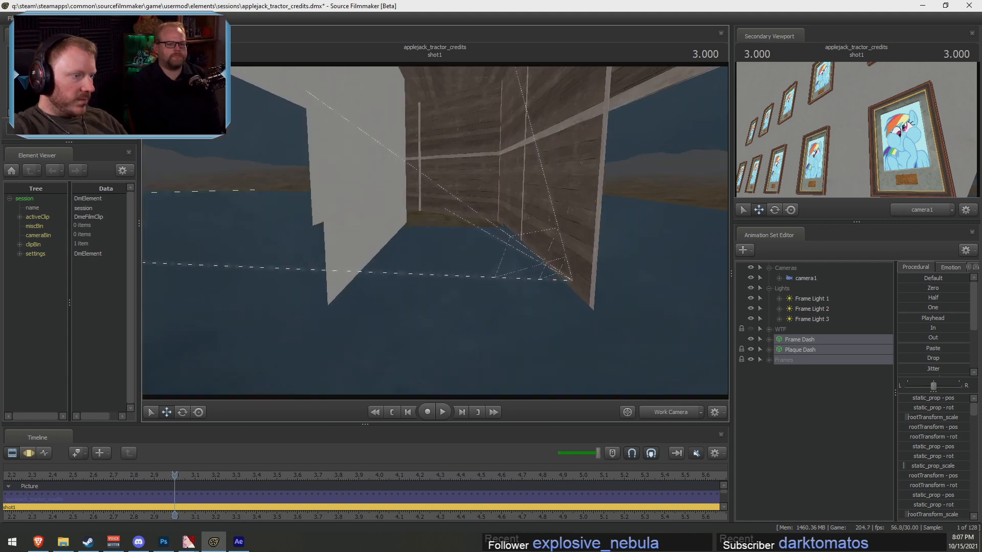
key(w)
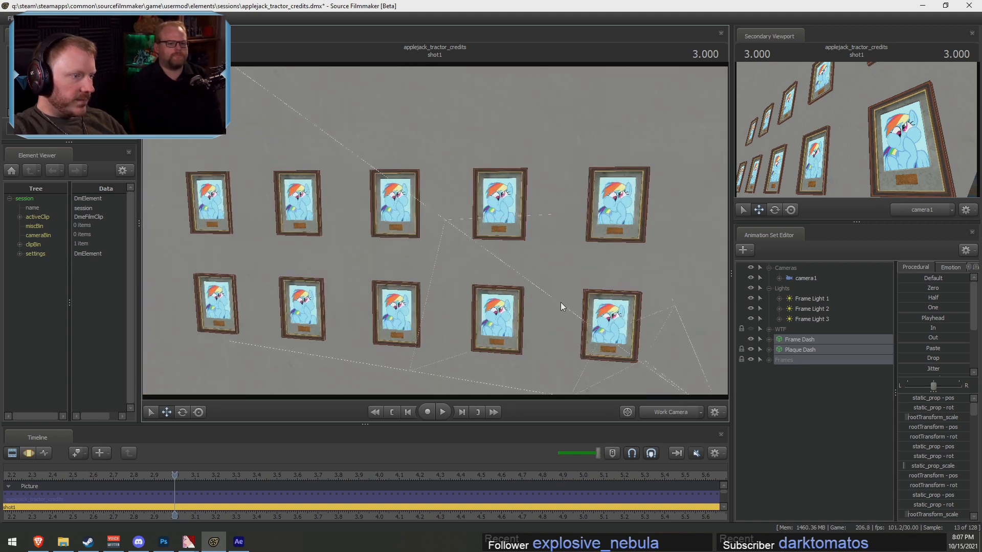
Expand the Frames group to list its individual frames and plaques, and check the shot through camera1 again
click(796, 338)
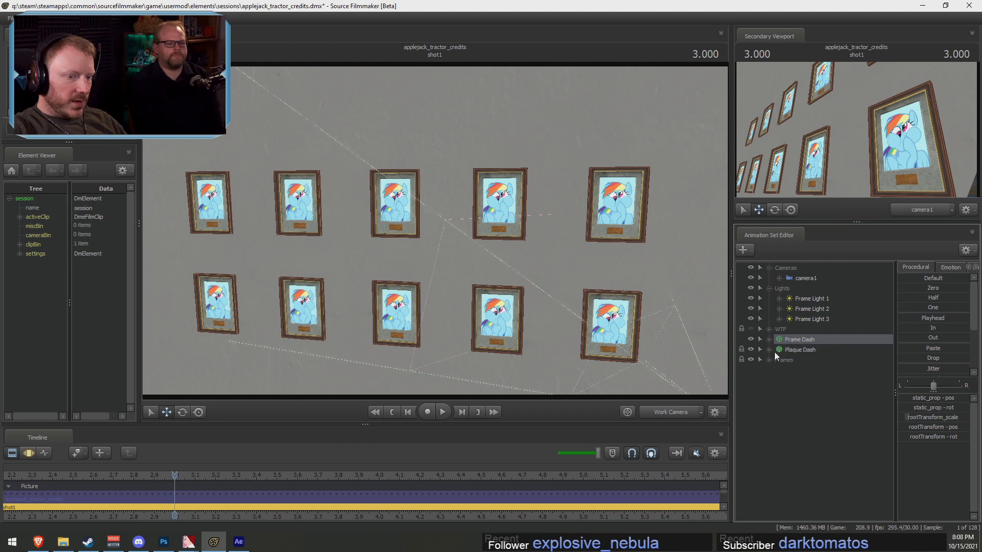
click(769, 360)
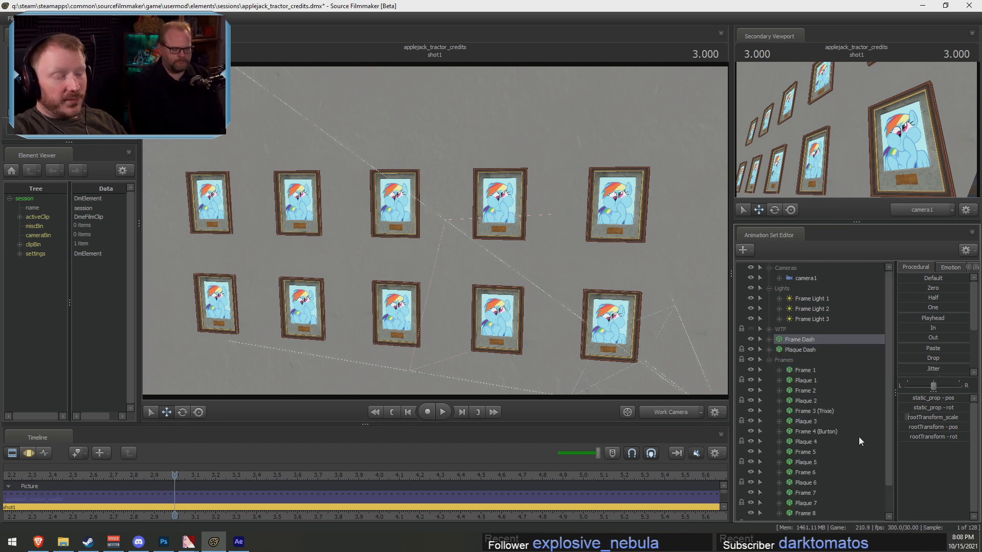
click(798, 360)
key(F3)
key(F2)
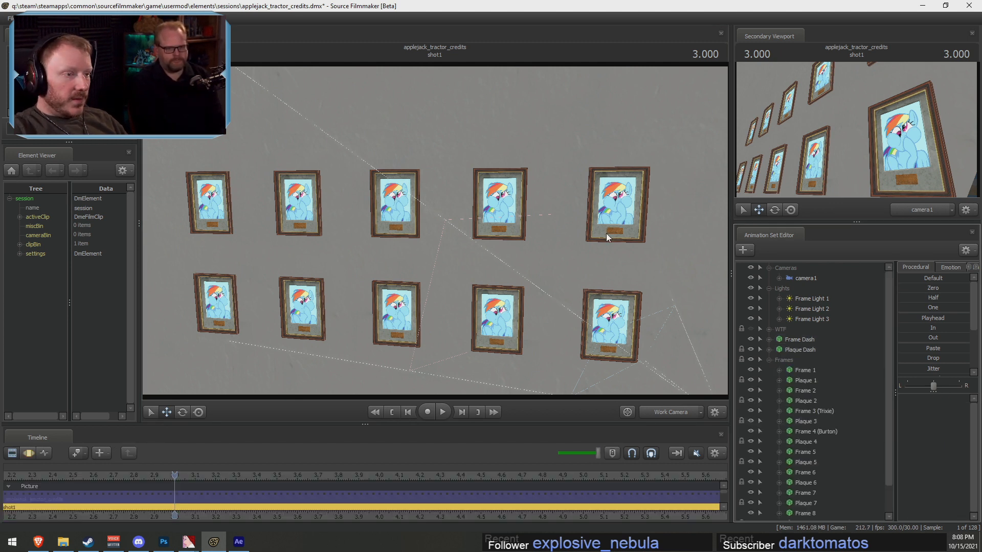
click(667, 413)
click(670, 414)
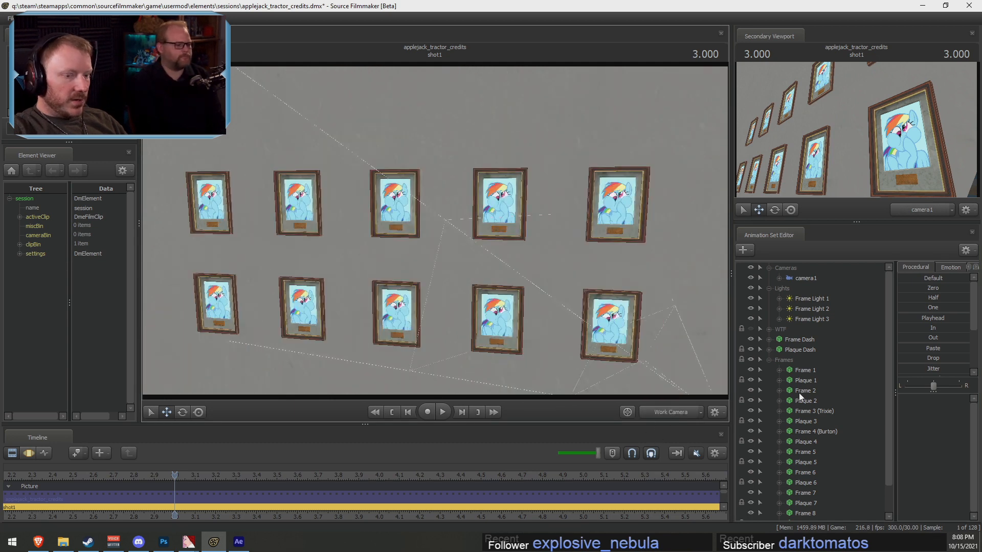
Rename the Frame 1 animation set as "Frame 1 (Nothing)"
click(817, 379)
right_click(817, 380)
right_click(810, 361)
click(799, 370)
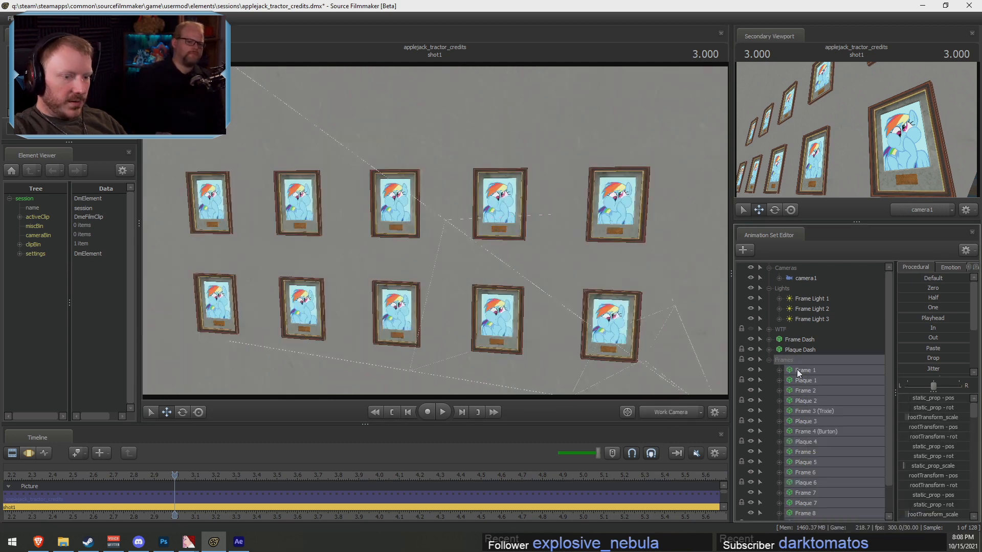
click(803, 371)
right_click(807, 371)
click(810, 374)
click(502, 265)
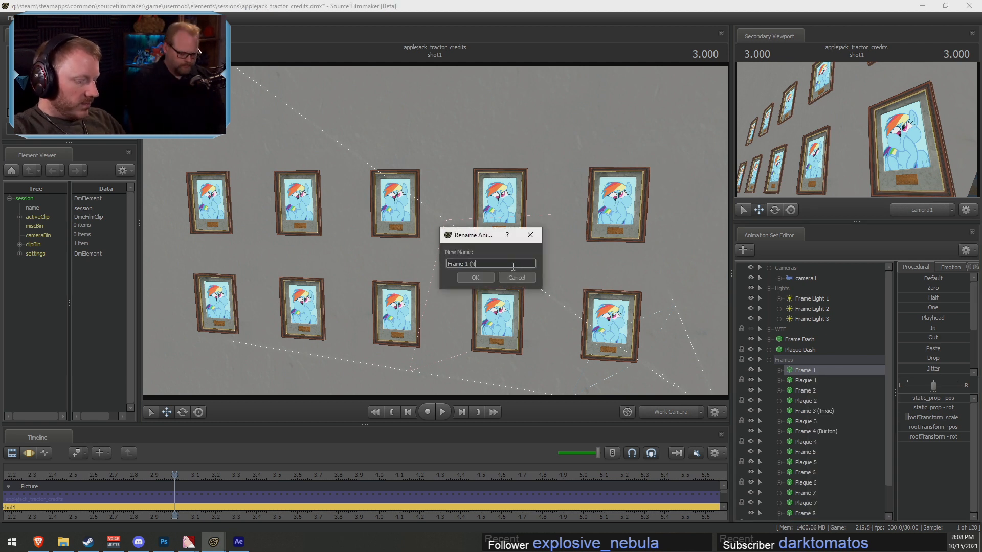
text((Nothing)
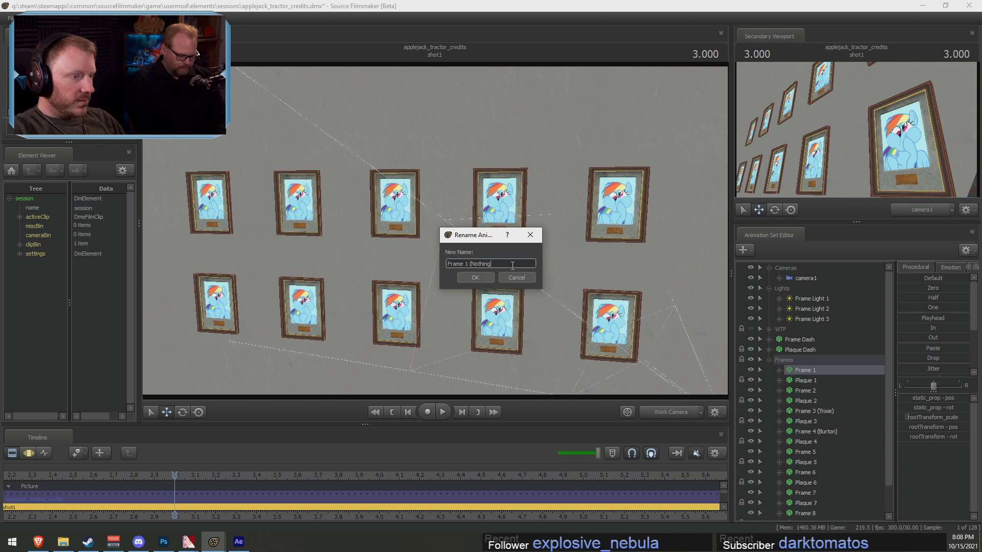
text())
click(490, 276)
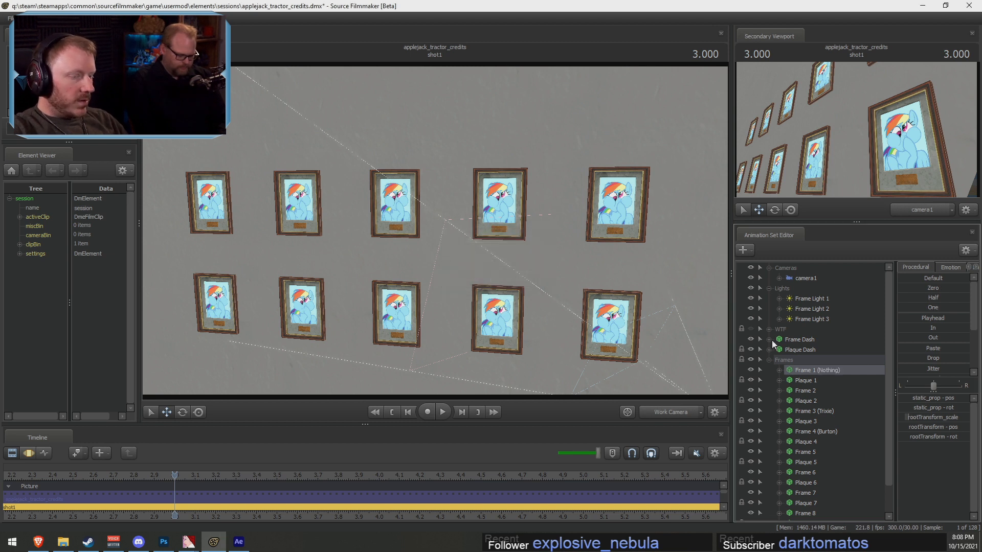
Rename the Frame 2 animation set as "Frame 2 (Nothing)"
click(808, 391)
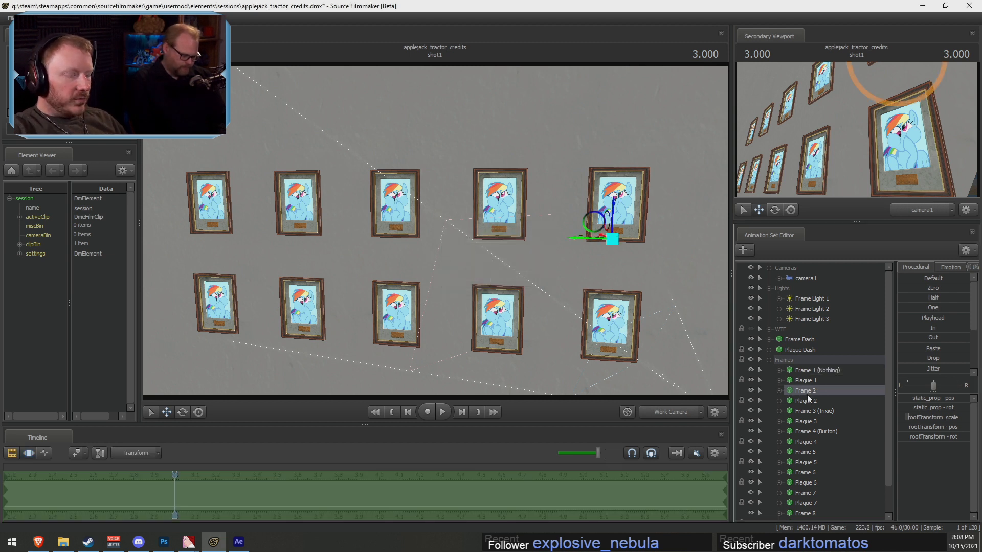
click(813, 370)
click(812, 391)
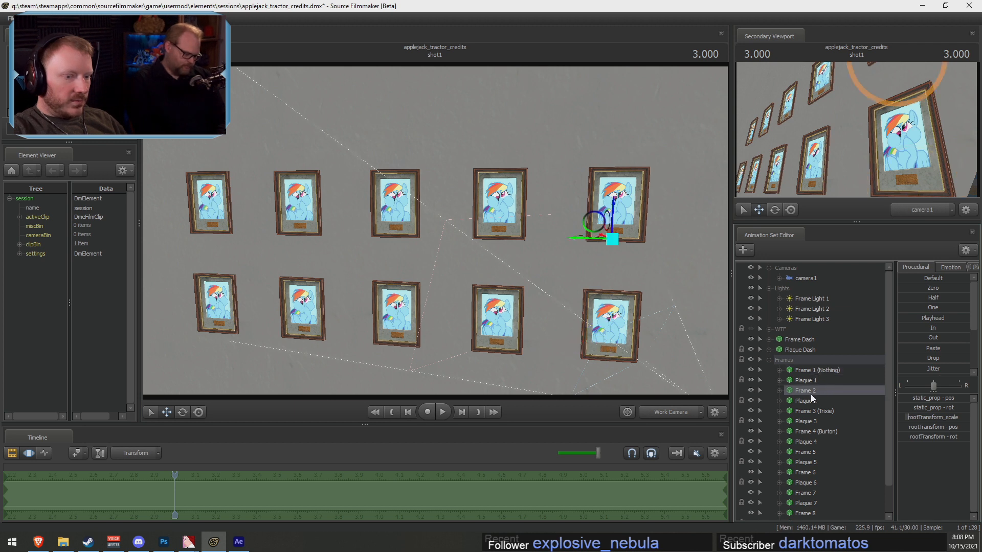
right_click(811, 392)
click(830, 397)
click(492, 264)
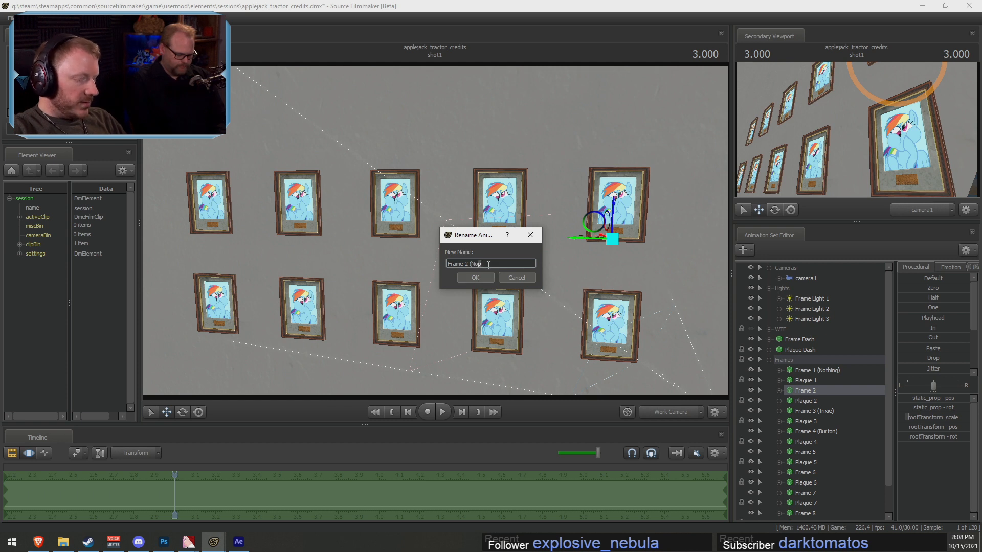
key(BackSpace)
text(thing)
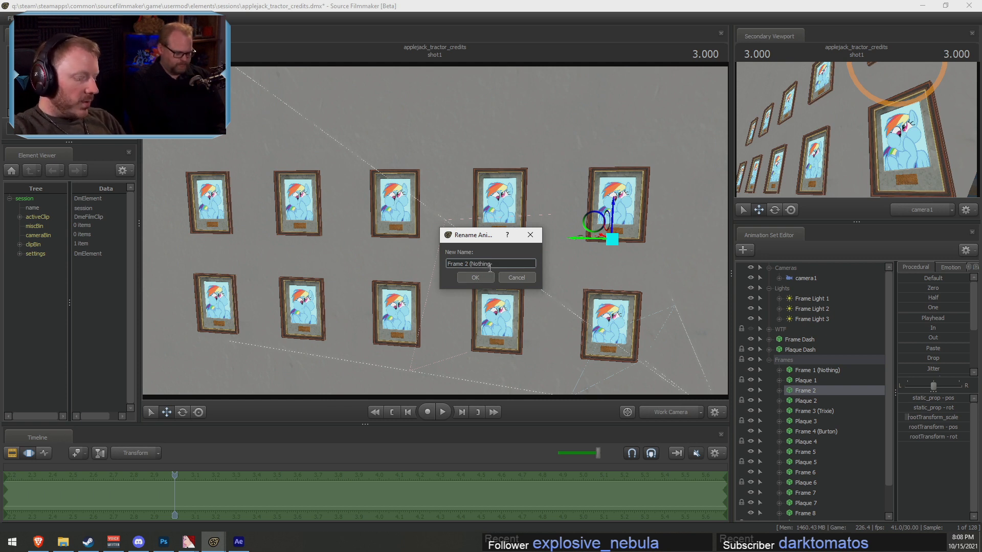
text())
key(Return)
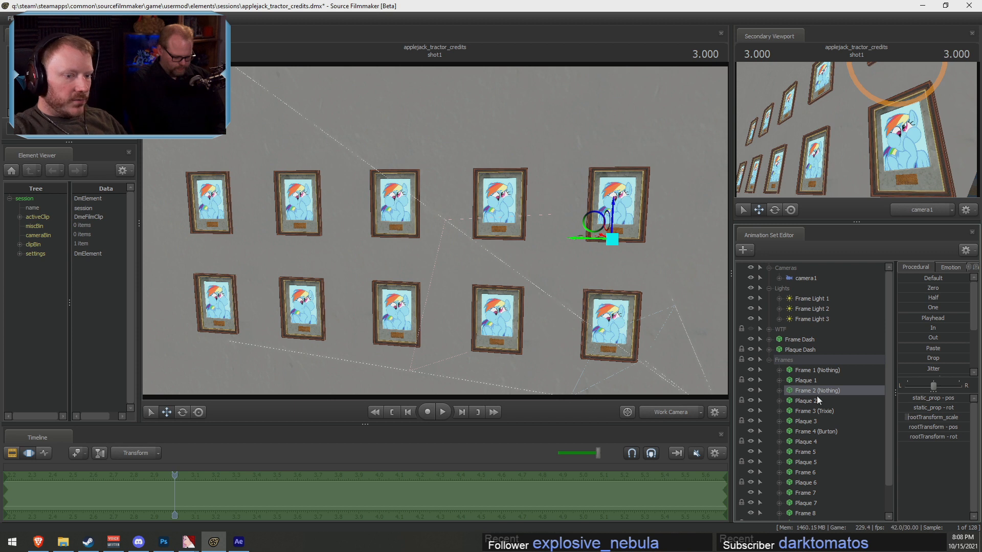
Rename the Frame 1 animation set as "Frame 1 (Thunderlane)", correcting its spelling, capitalization and parentheses
right_click(817, 373)
click(846, 376)
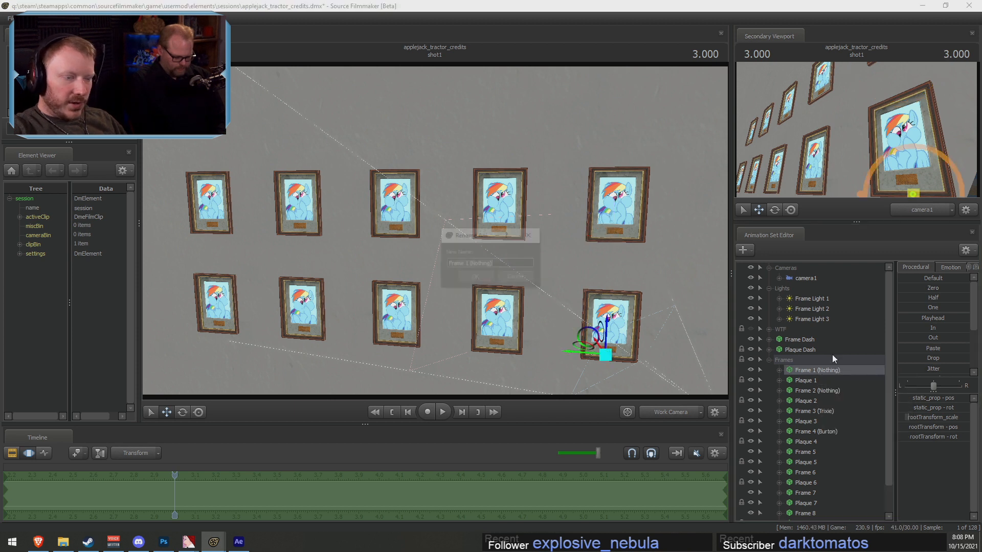
click(477, 265)
drag(470, 264, 494, 267)
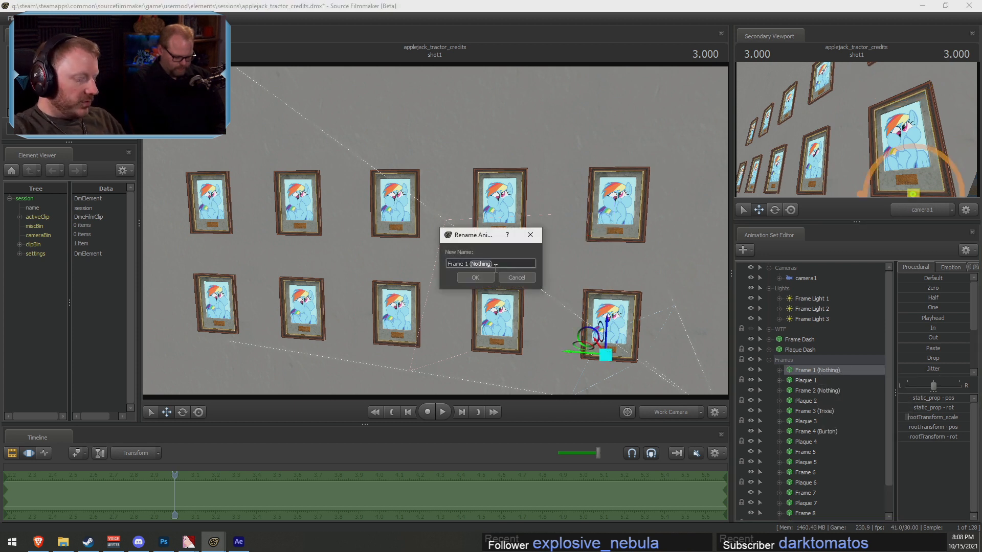
text((THu)
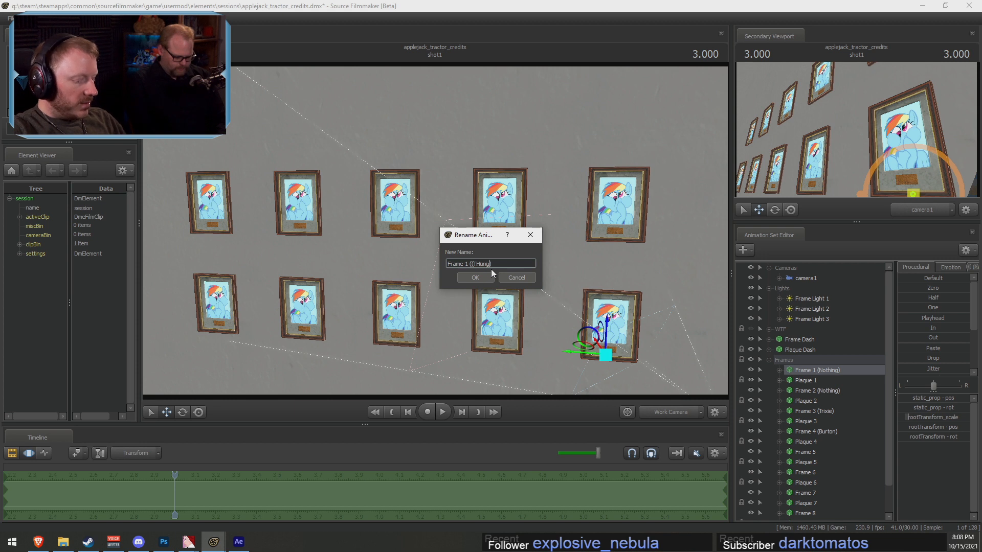
text(n)
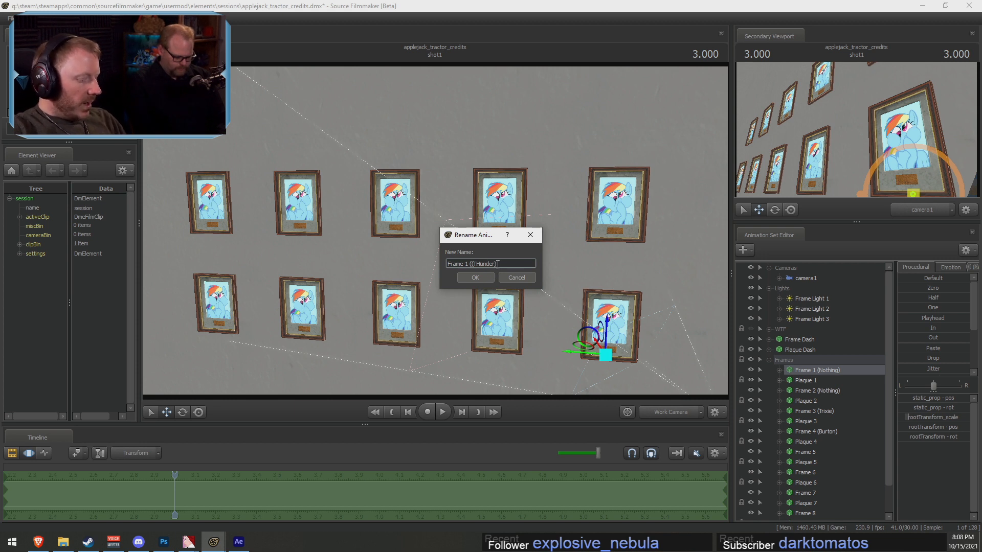
text(nwe)
key(BackSpace)
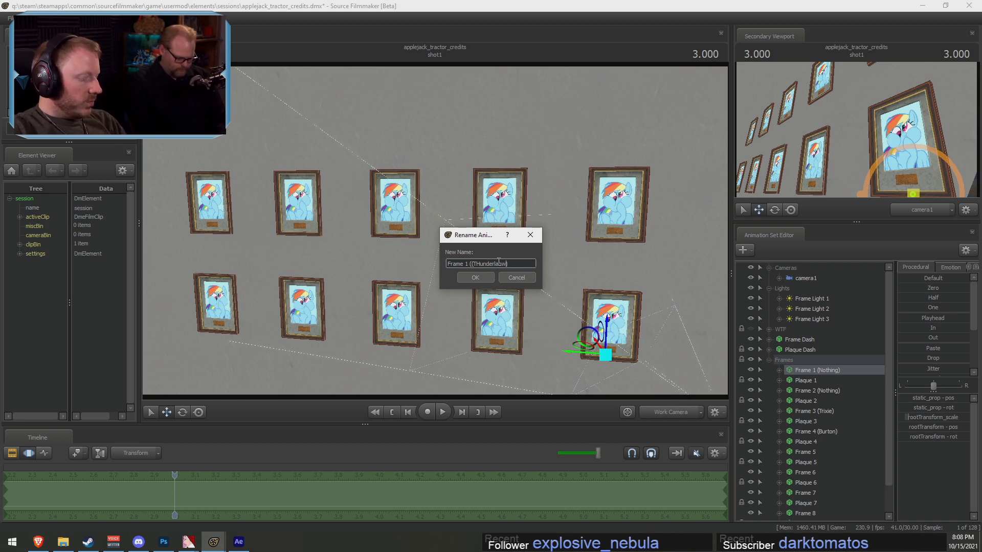
text())
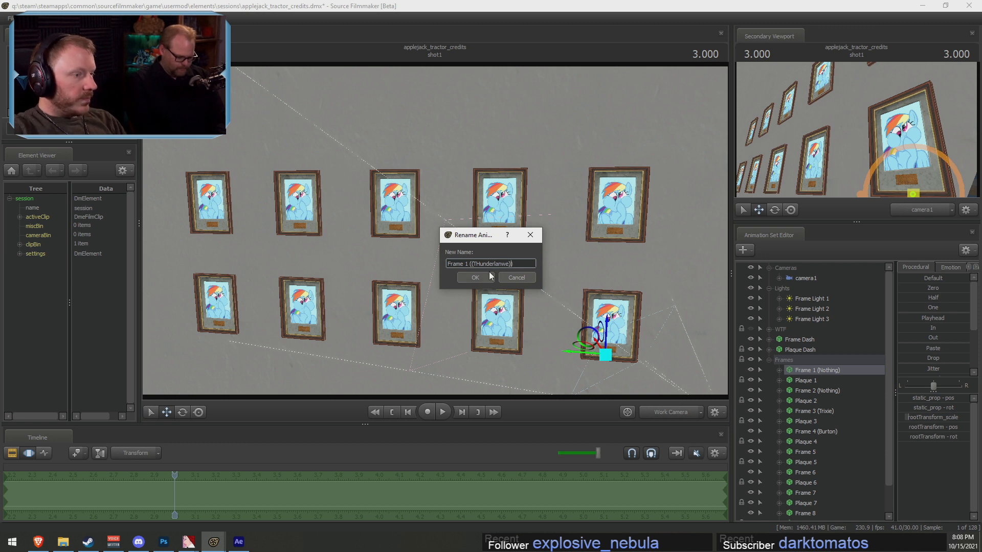
click(480, 264)
key(BackSpace)
key(BackSpace)
key(BackSpace)
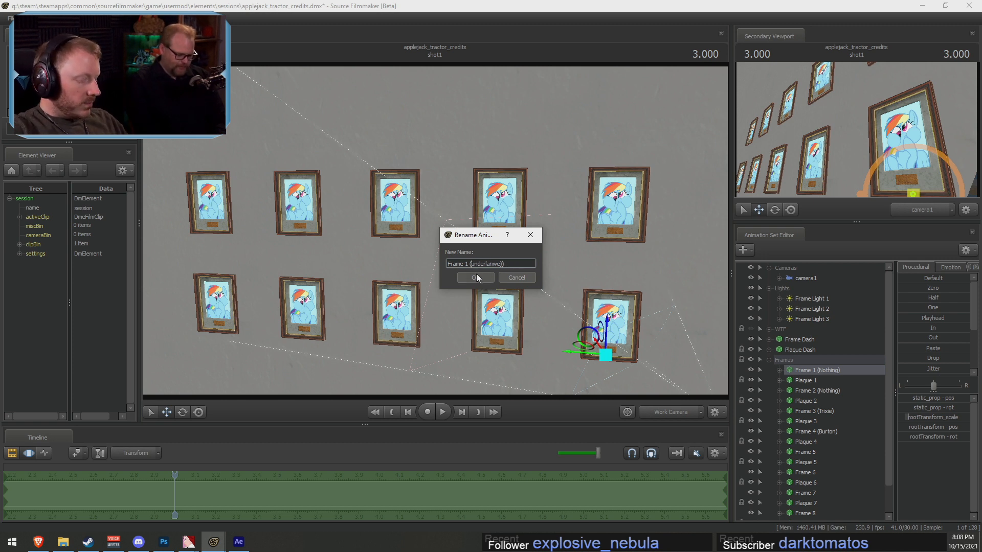
text(Th)
click(504, 264)
key(BackSpace)
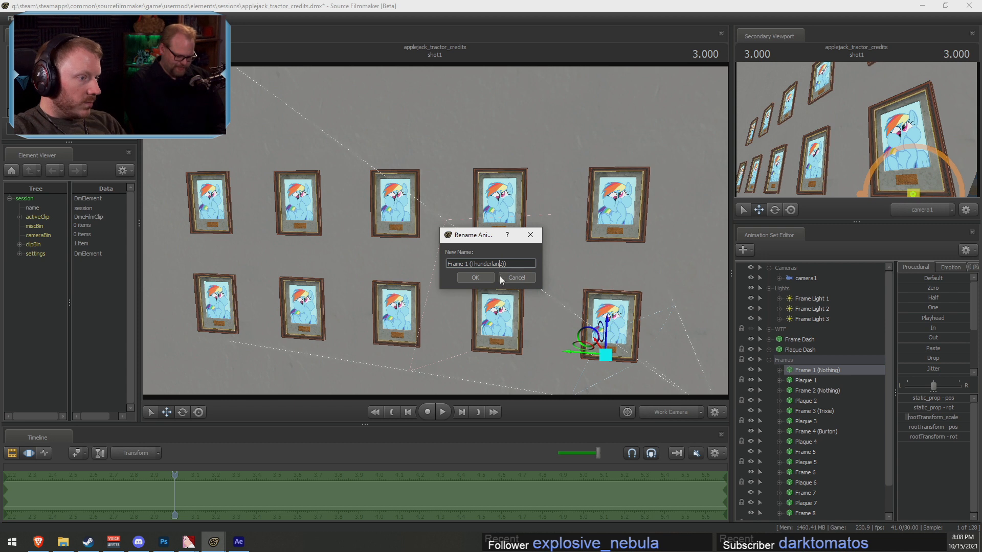
click(486, 278)
right_click(841, 367)
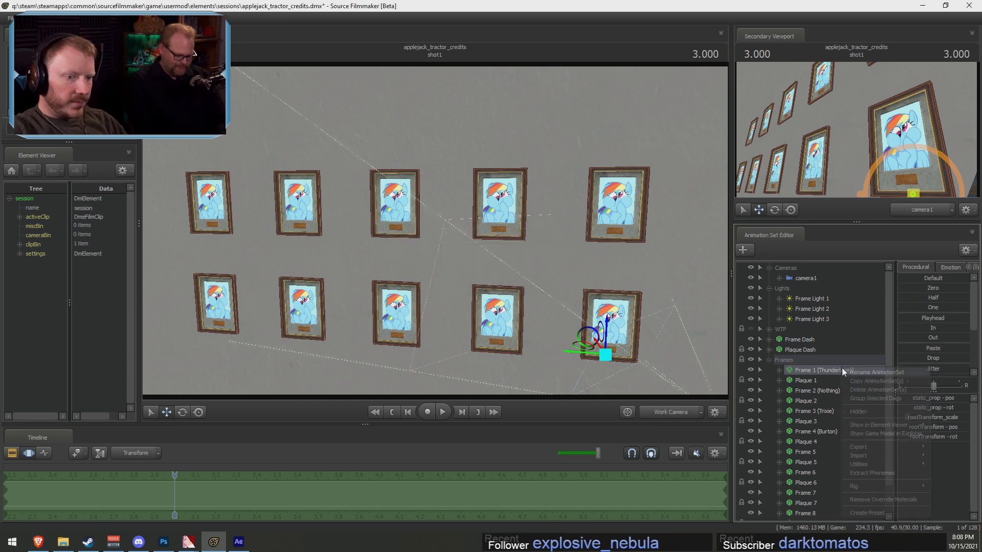
click(858, 374)
click(477, 277)
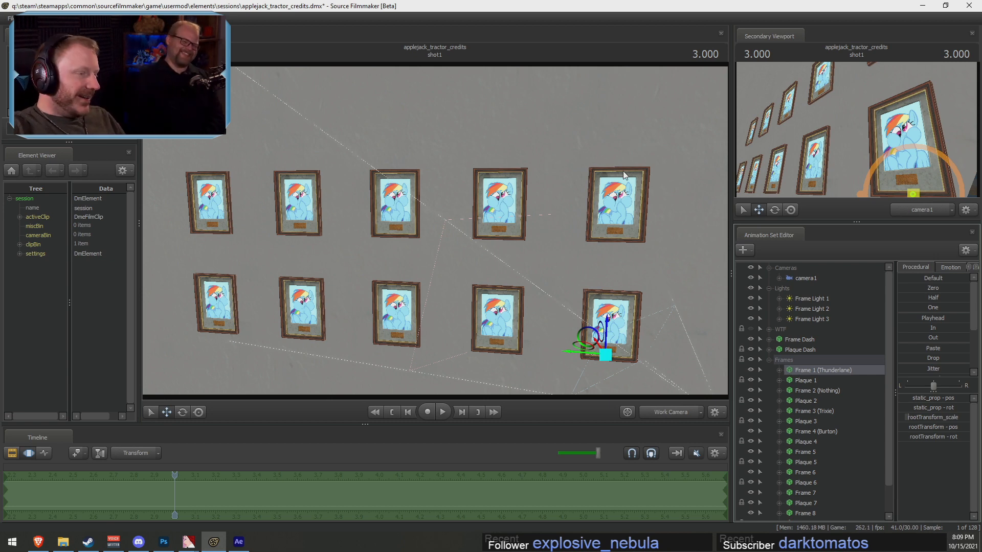
Select Frames 2, 3 and 4 in turn to locate them on the wall, and hide the Frame Dash animation set
mouse_move(622, 171)
mouse_down()
mouse_move(616, 177)
mouse_move(636, 182)
mouse_up()
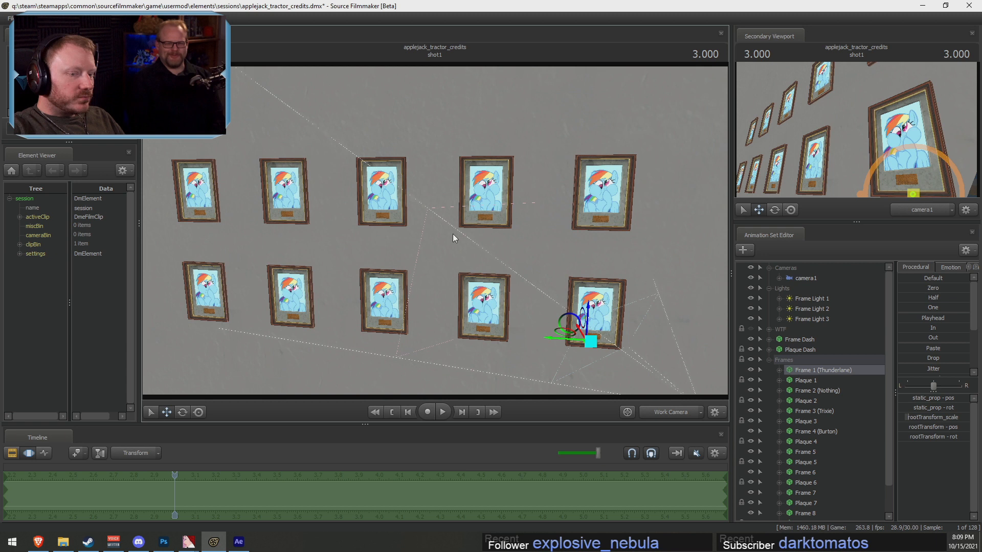
click(803, 390)
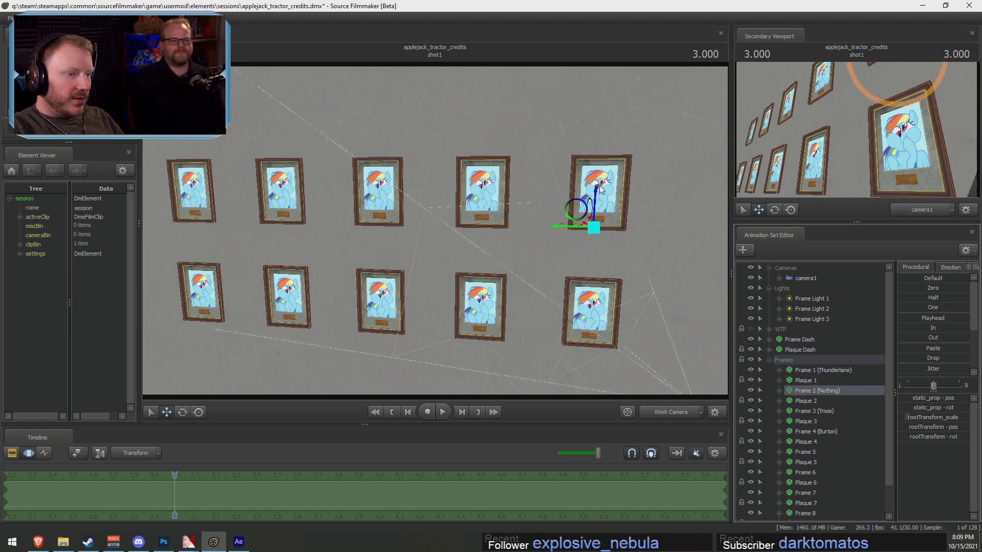
click(813, 412)
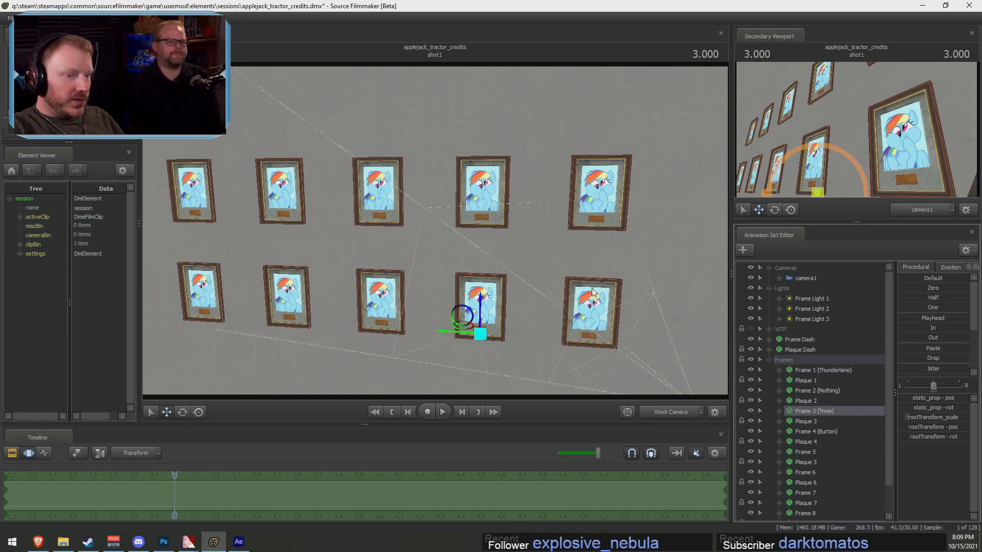
click(812, 432)
drag(556, 304, 400, 262)
scroll(829, 458, down, 3)
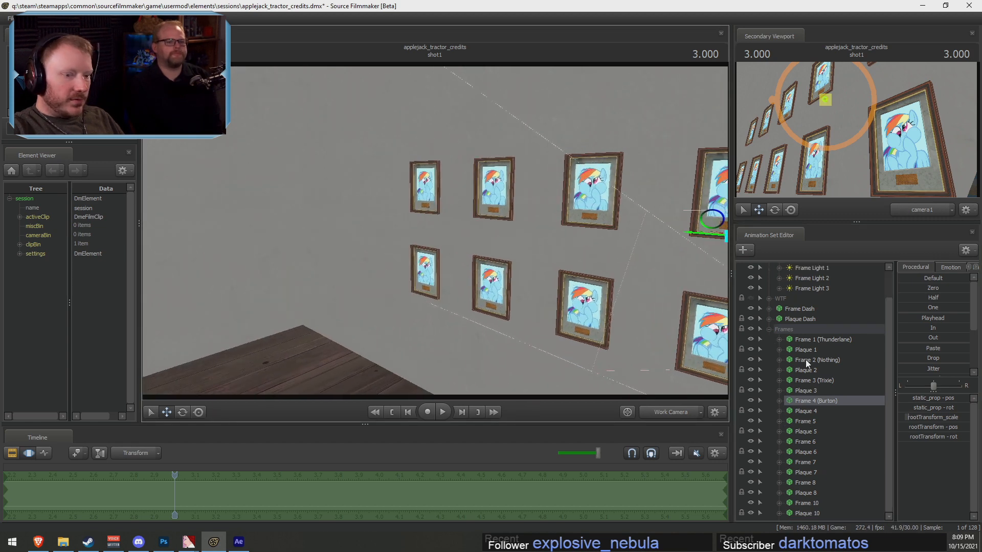
click(800, 309)
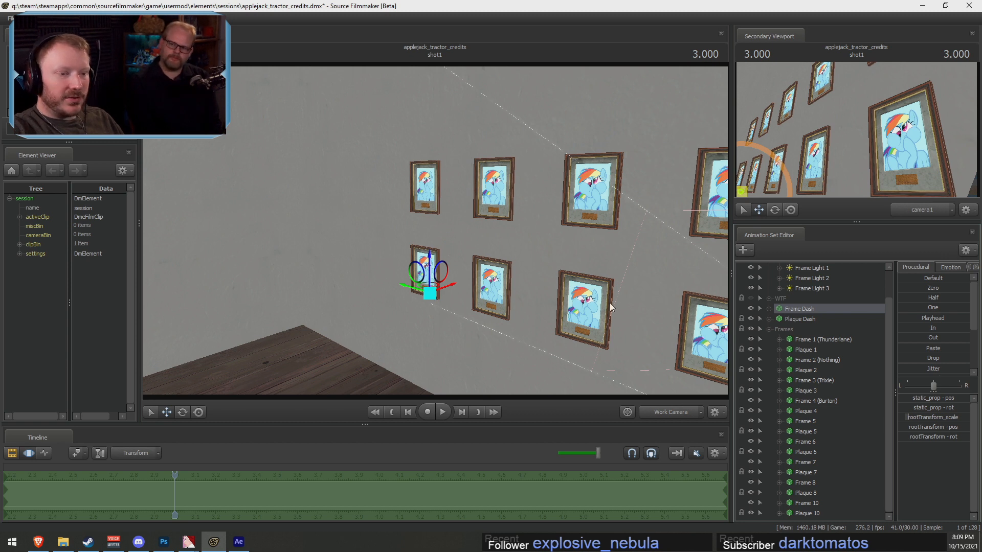
click(750, 309)
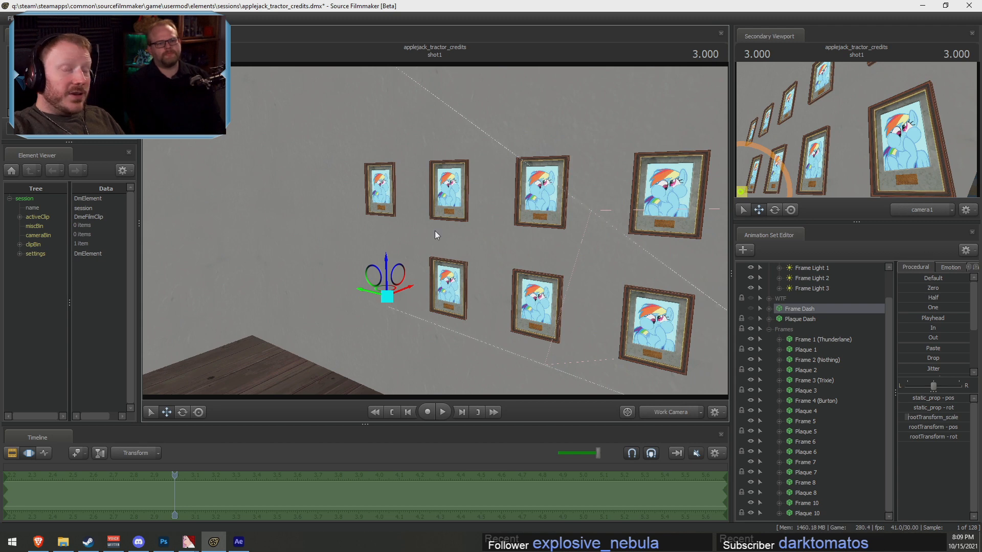
Examine the wall with the work camera and select Frames 5, 6, 4 and 7 in turn to locate each one
click(670, 412)
click(666, 441)
click(662, 414)
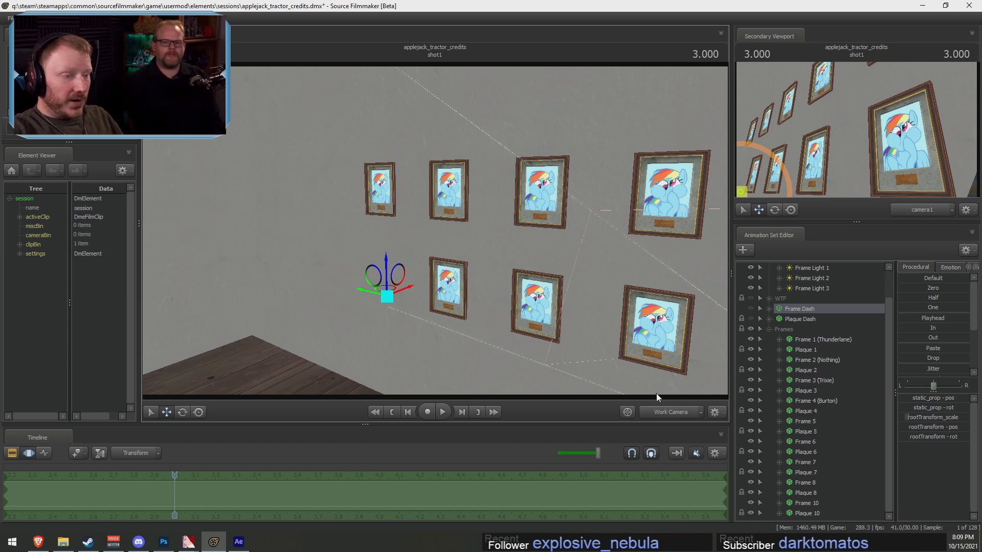
drag(680, 385, 767, 401)
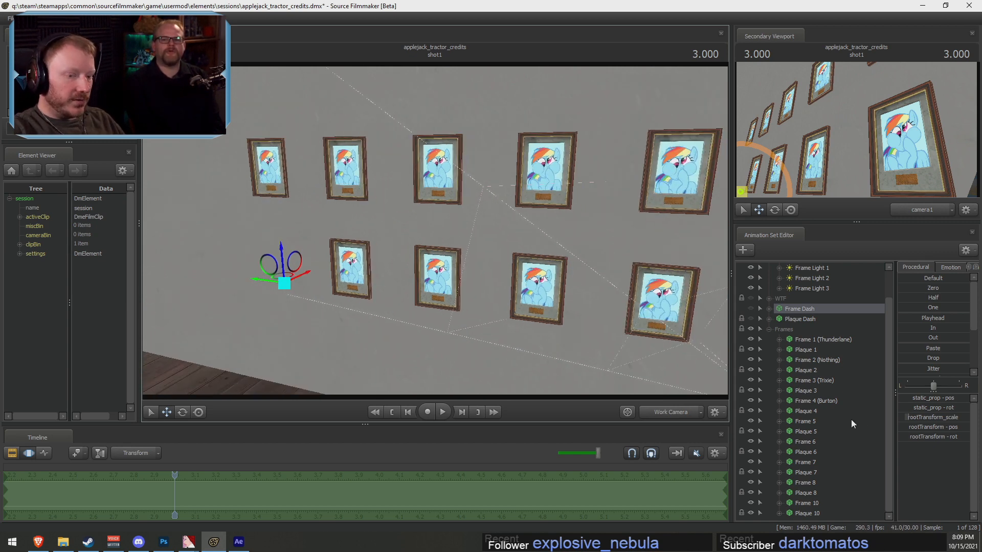
click(815, 421)
drag(610, 314, 593, 306)
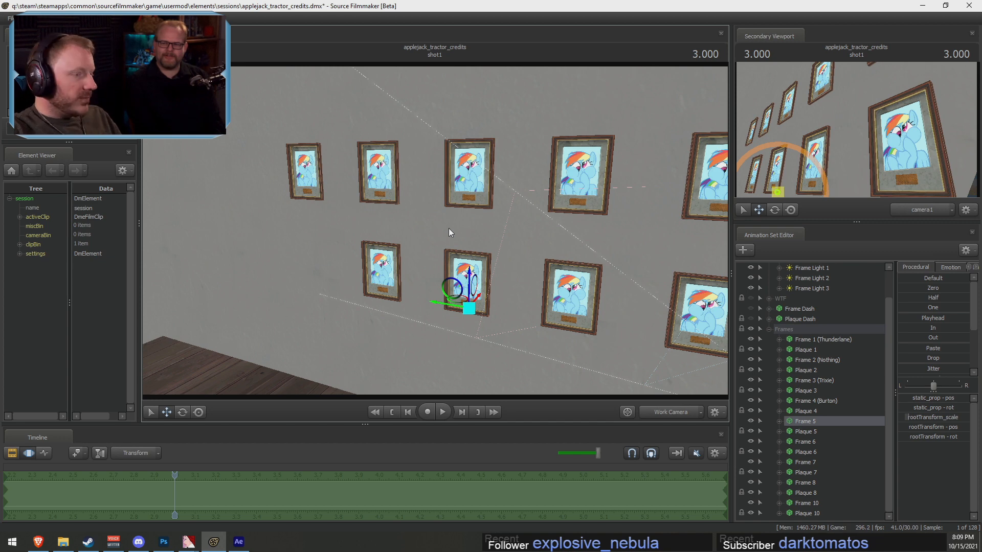
drag(497, 241, 534, 238)
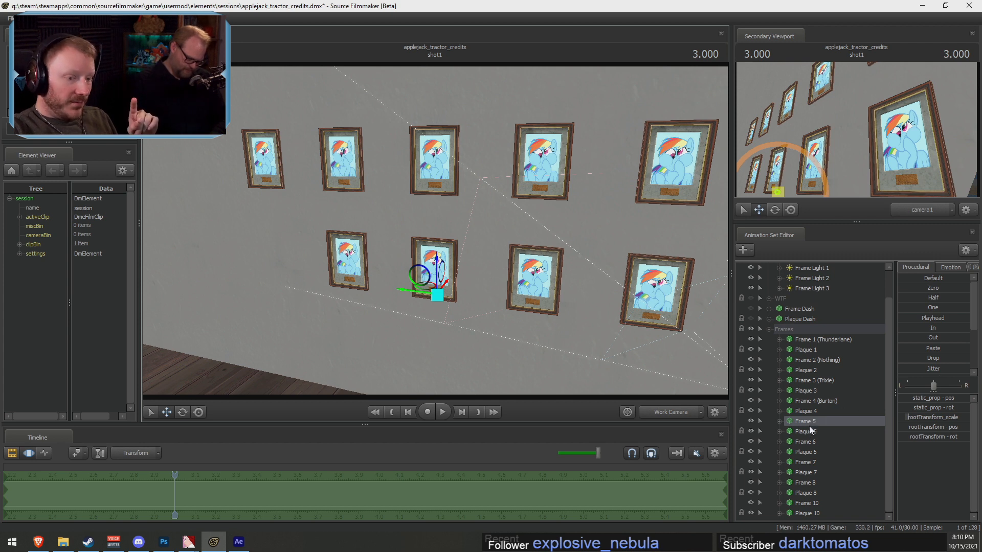
click(805, 442)
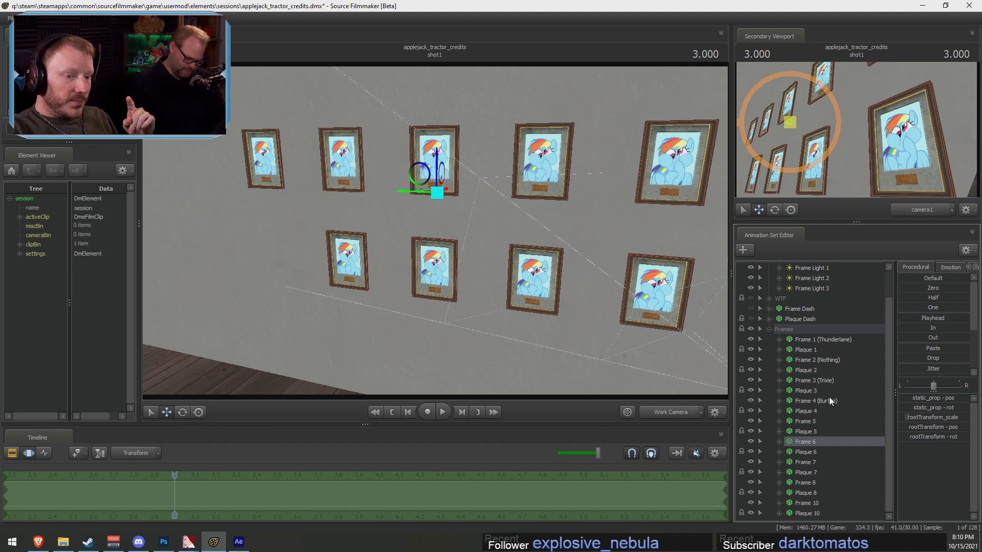
click(829, 400)
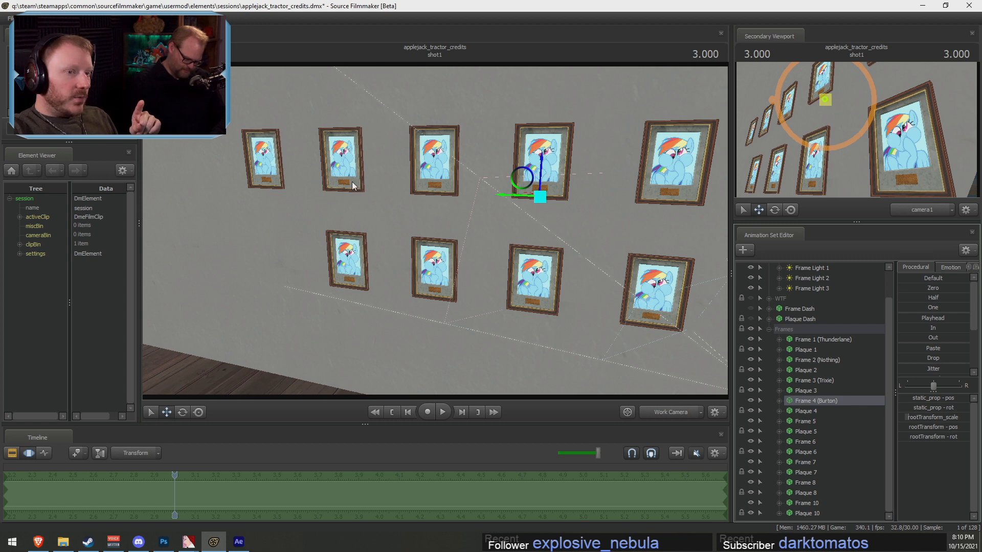
click(818, 462)
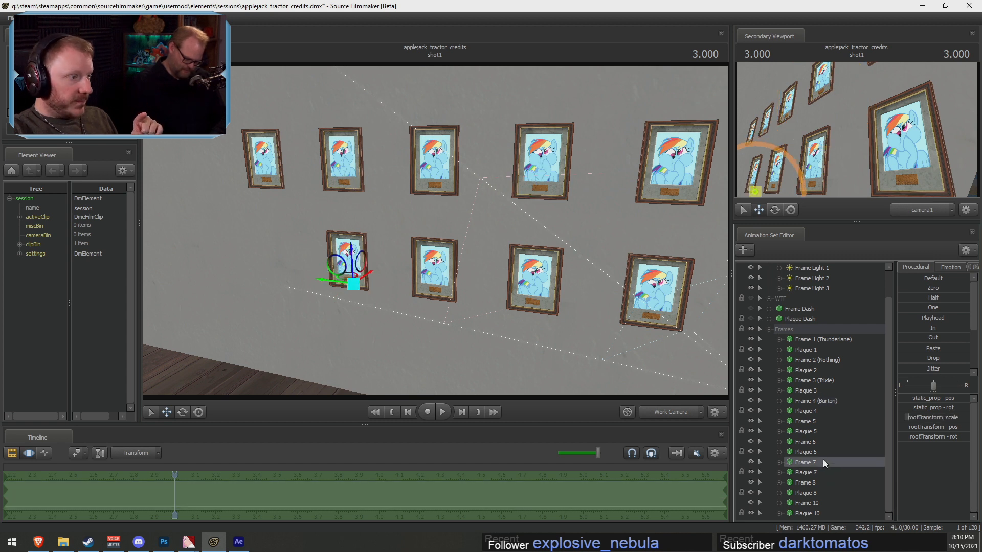
Rename the Frame 8 animation set as "Frame 8 (Real Horse)"
click(820, 481)
right_click(821, 482)
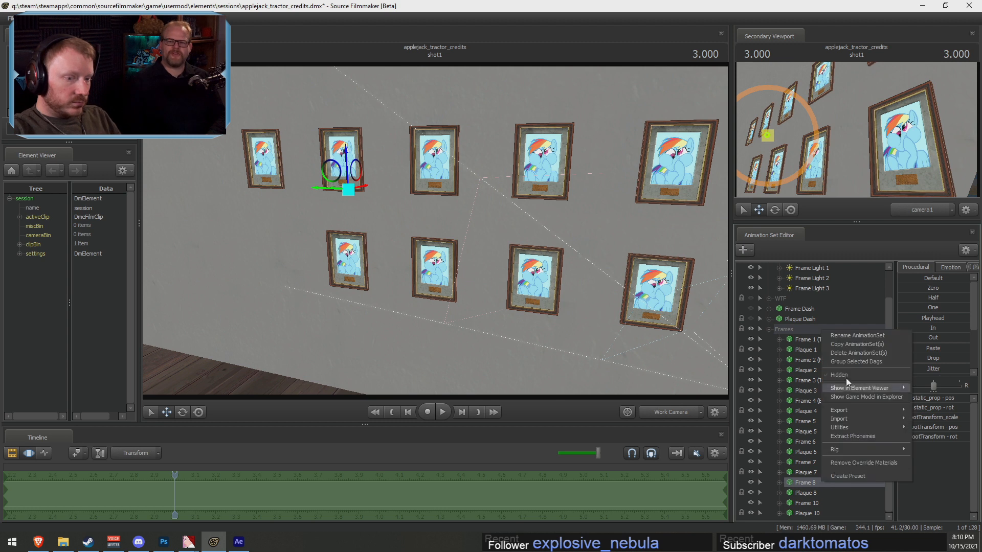
click(852, 335)
click(487, 264)
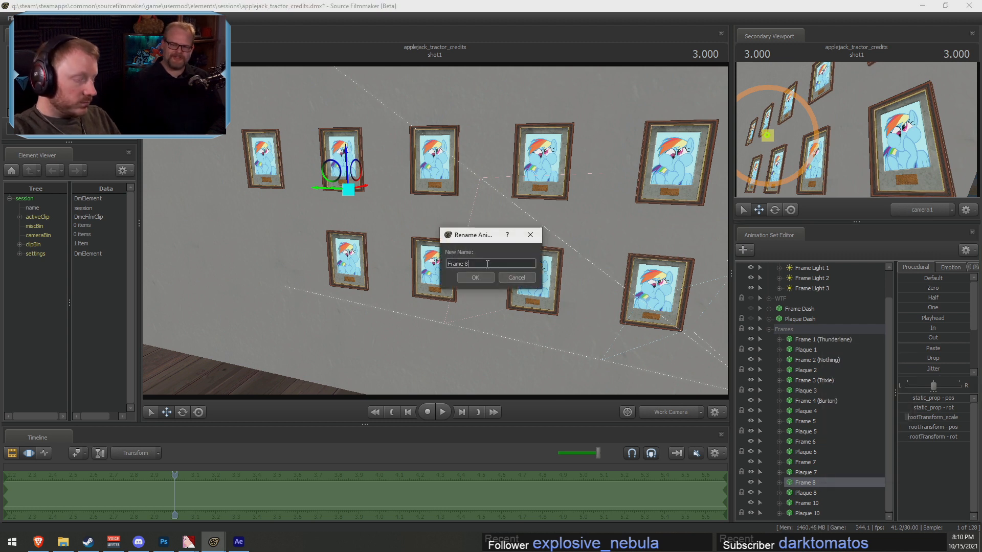
text((Rea)
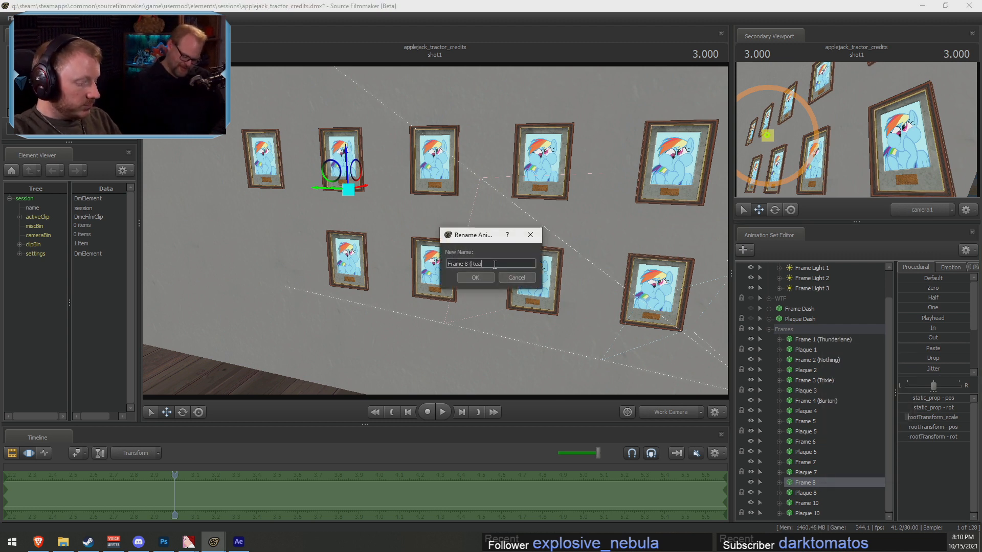
text(l Ho)
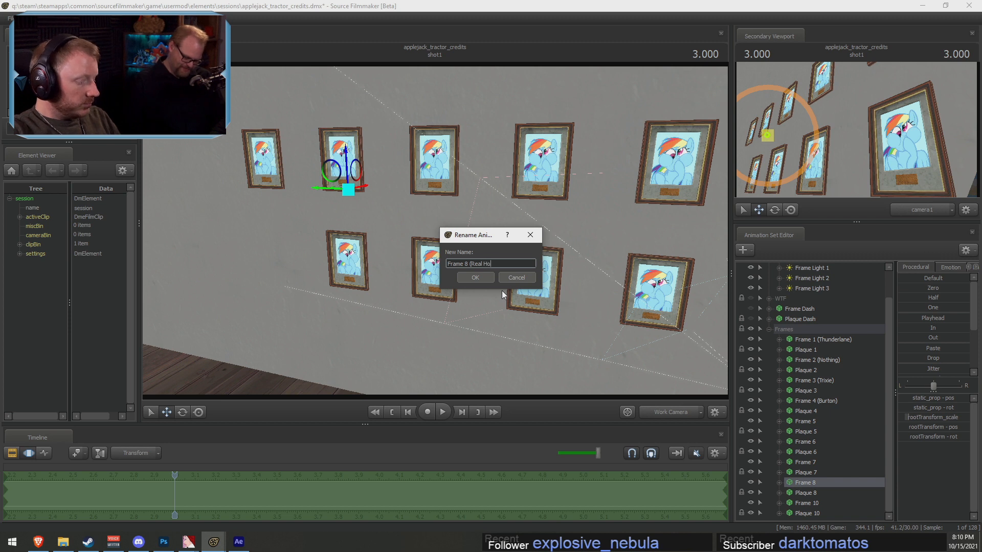
text(rse))
click(481, 280)
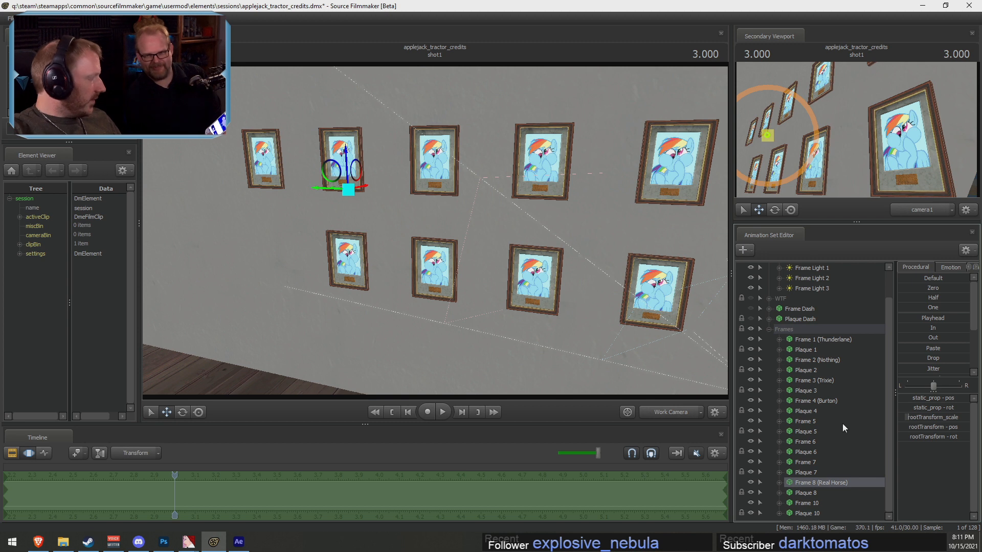
Select Frames 5, 6, 8 and 10 in turn to check where each hangs on the wall
click(812, 421)
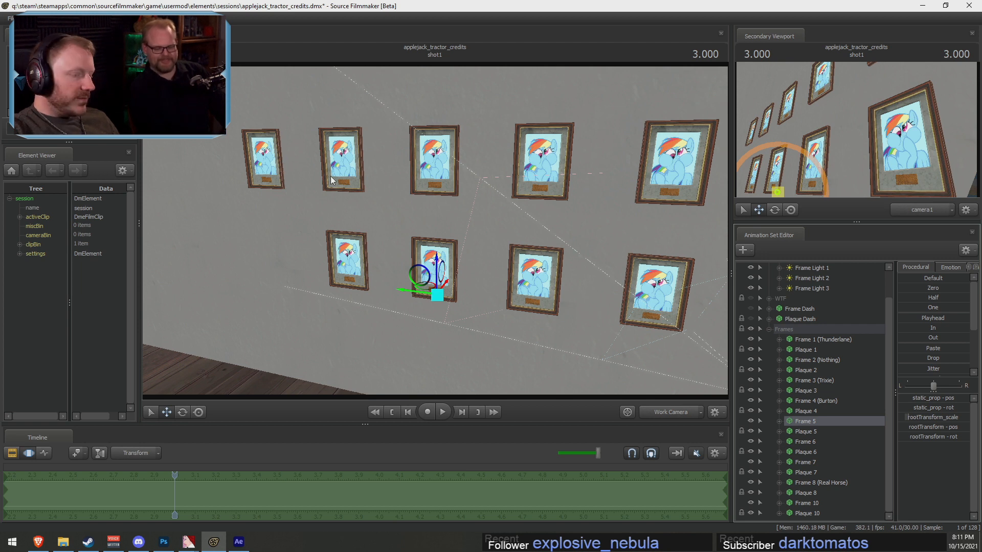
click(824, 442)
click(813, 483)
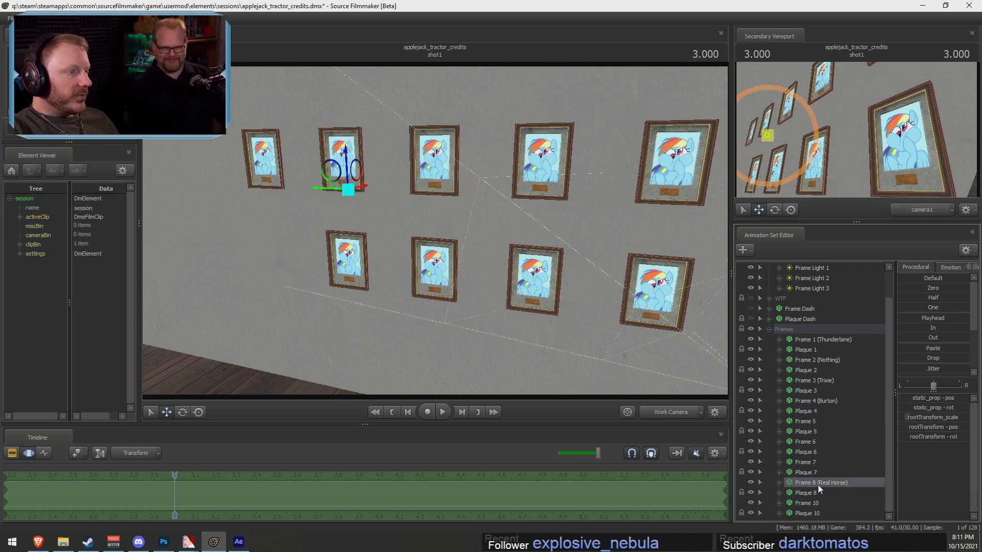
click(807, 503)
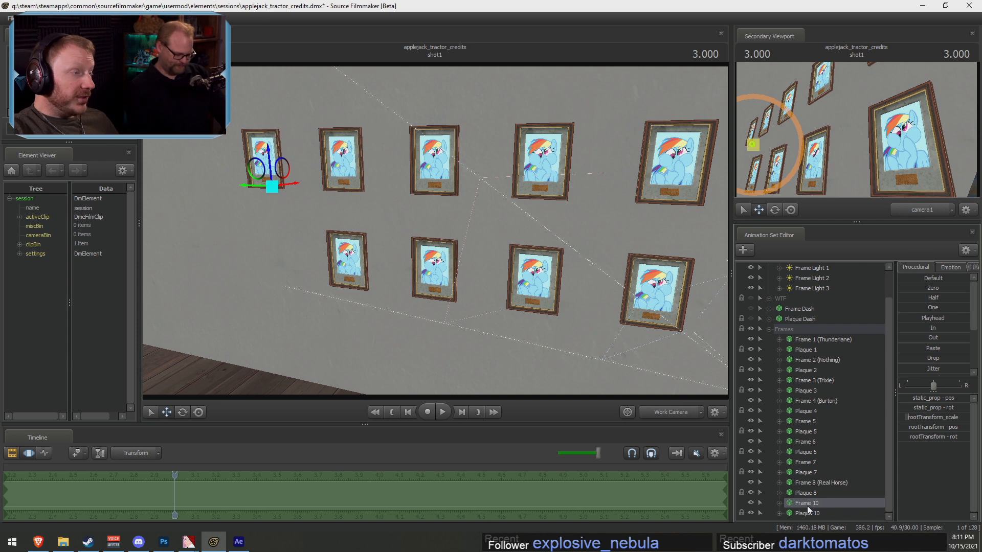
right_click(808, 507)
click(838, 361)
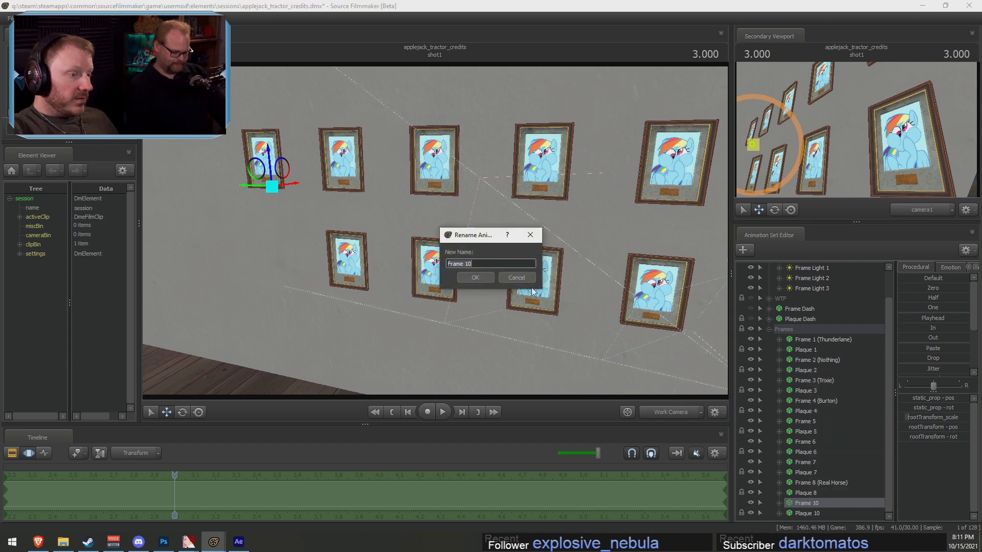
click(504, 276)
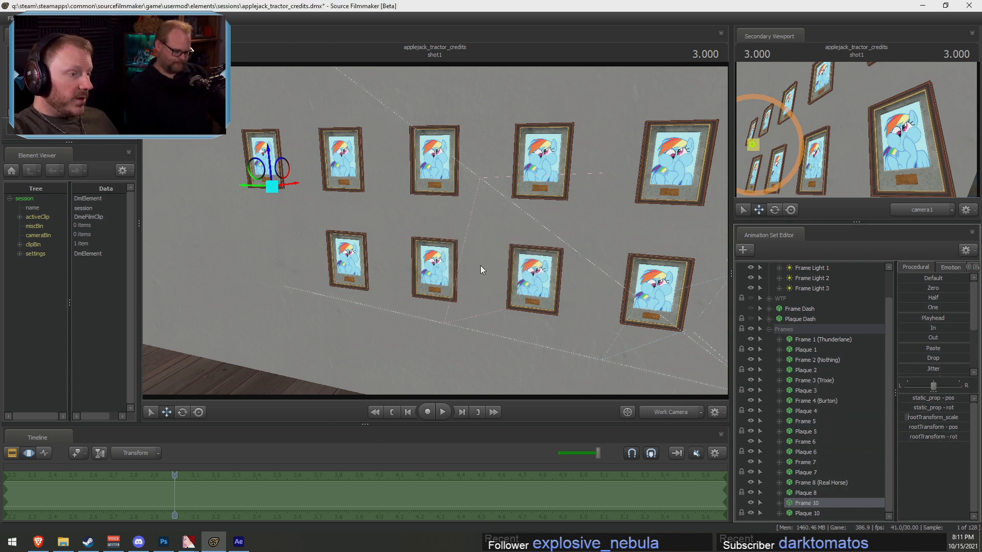
Rename the Frame 6 animation set as "Frame 6 (Centaurworld)"
click(799, 400)
click(814, 440)
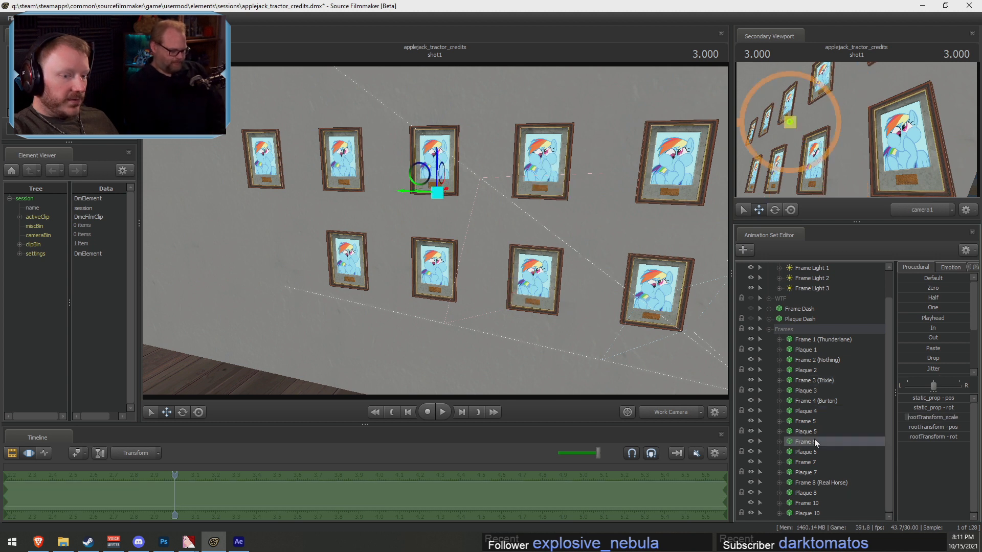
right_click(814, 438)
click(839, 294)
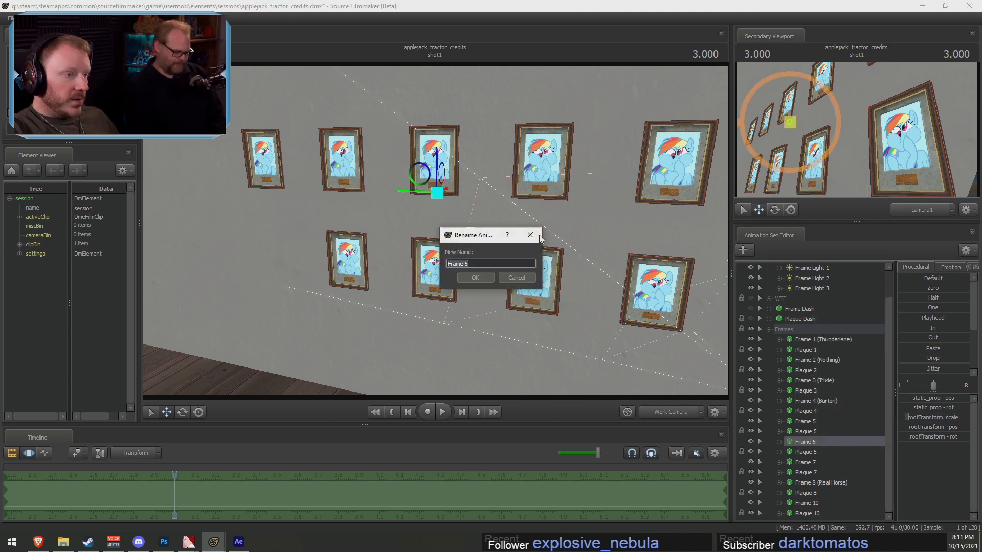
click(497, 263)
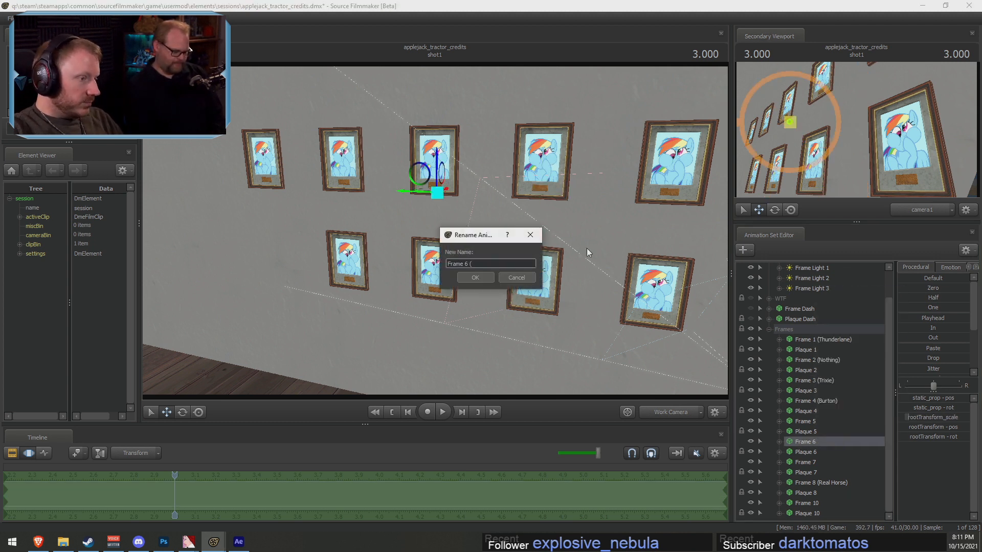
text((Hr)
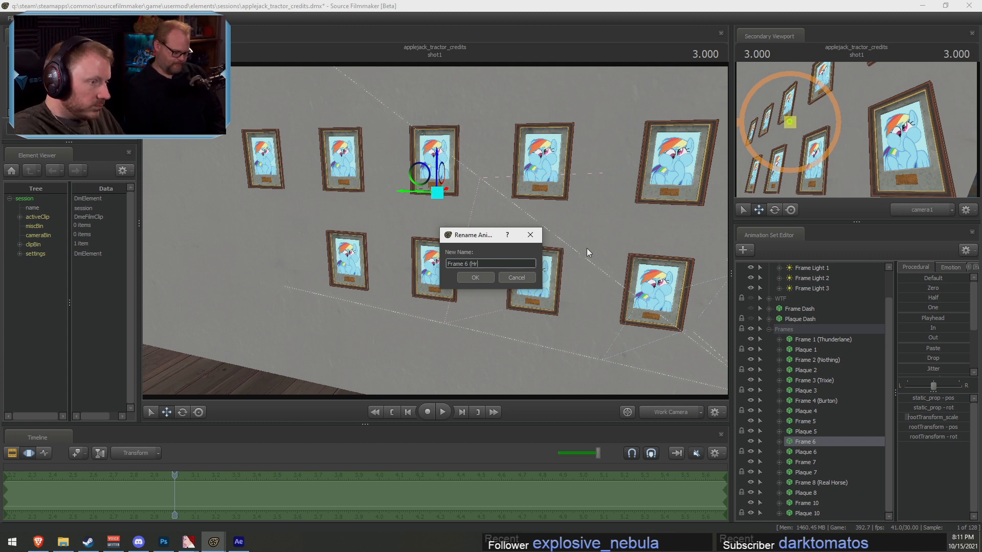
key(BackSpace)
key(BackSpace)
text(Centa)
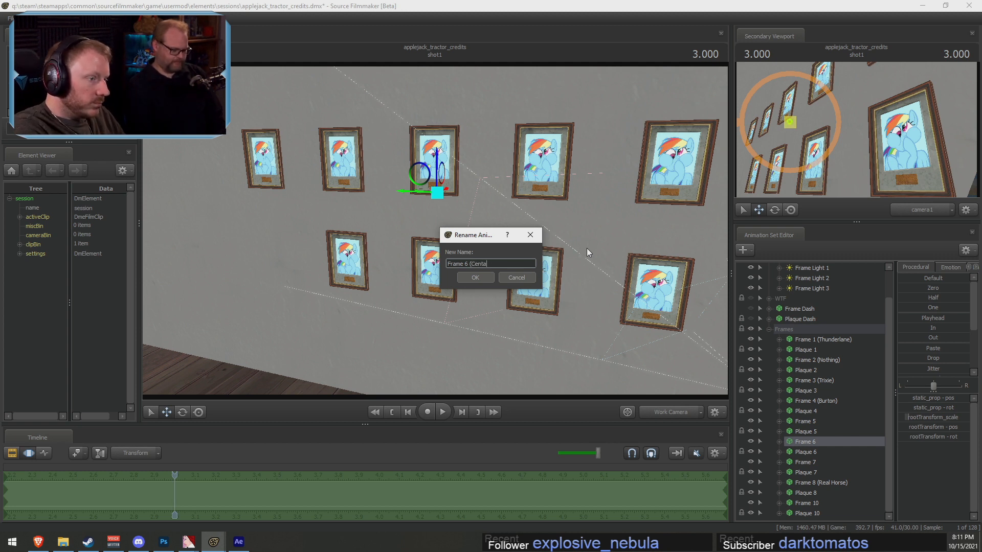
text(urworl)
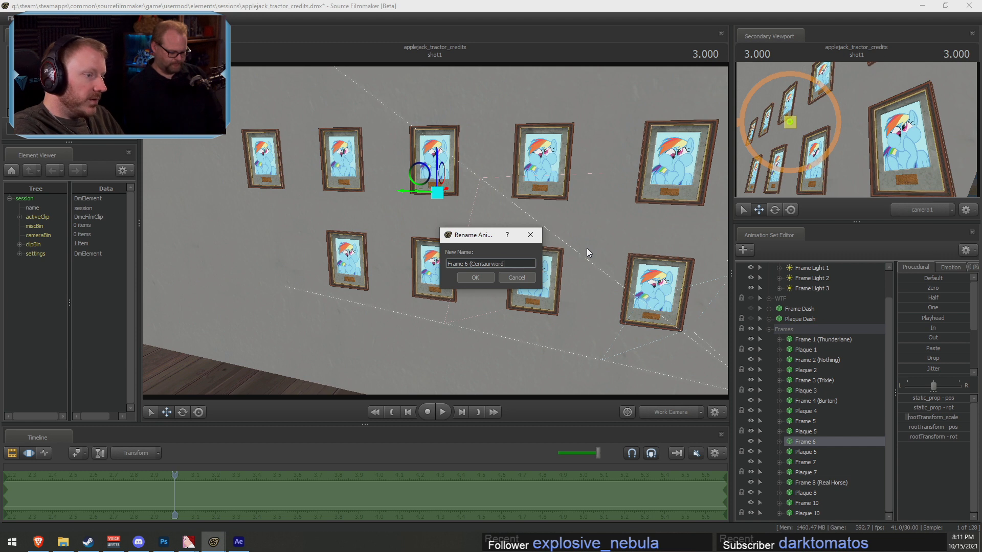
text(d))
key(Return)
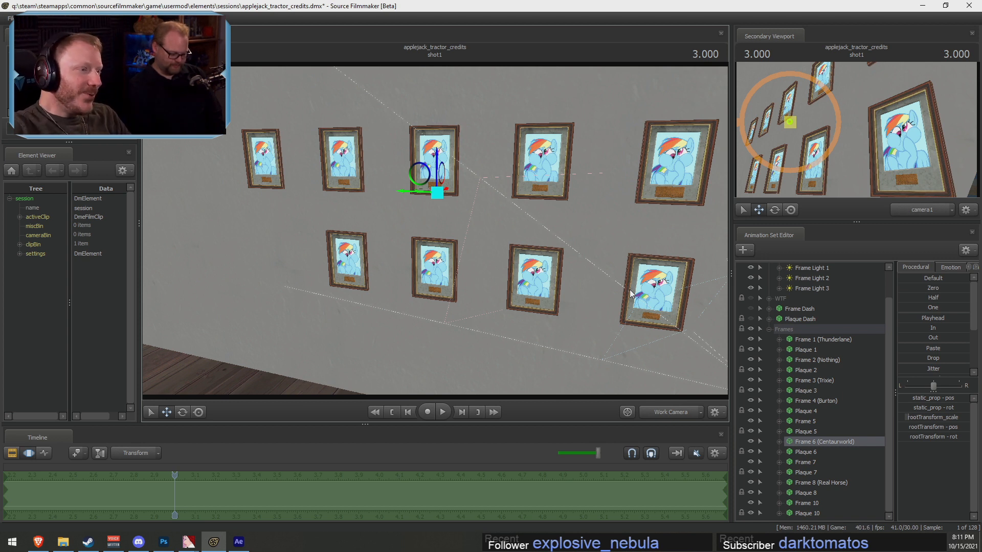
Check where Frames 5 and 6 hang and cut the "(Centaurworld)" label out of Frame 6's name
click(808, 421)
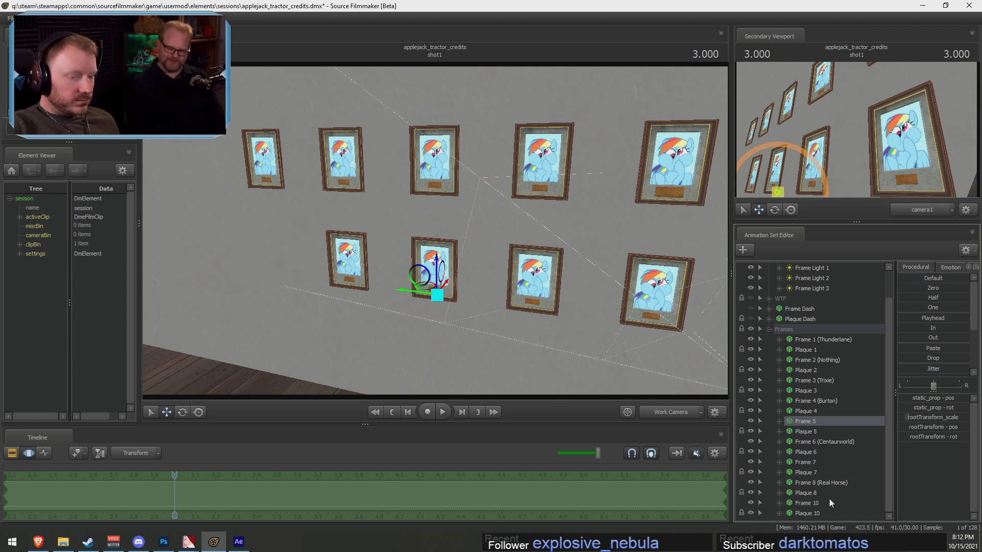
click(820, 443)
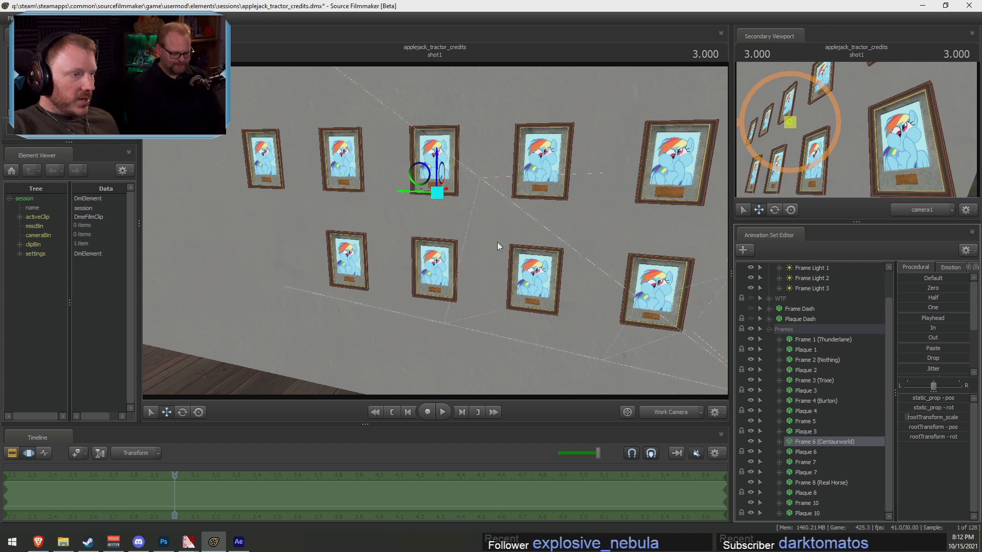
right_click(837, 442)
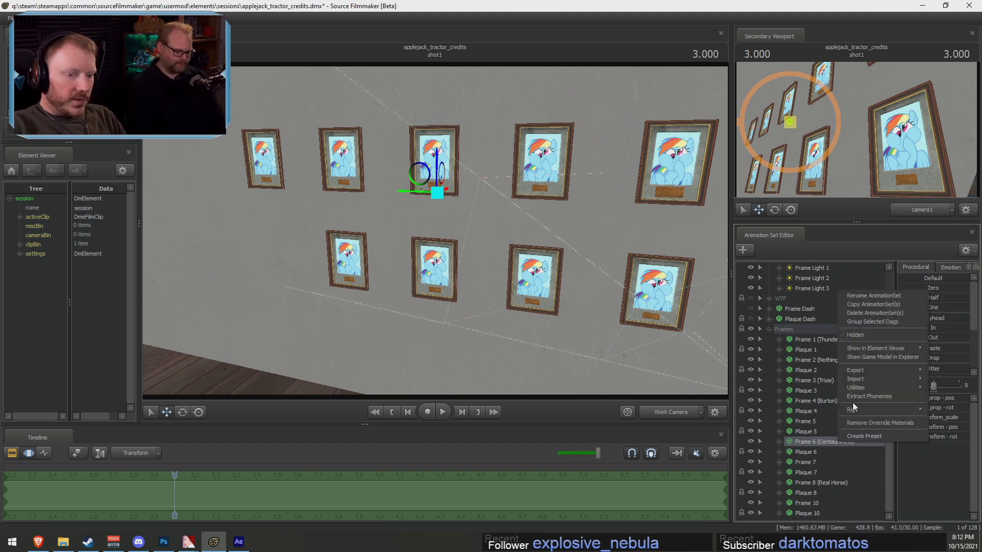
click(868, 296)
drag(514, 263, 467, 264)
key(ctrl+c)
key(BackSpace)
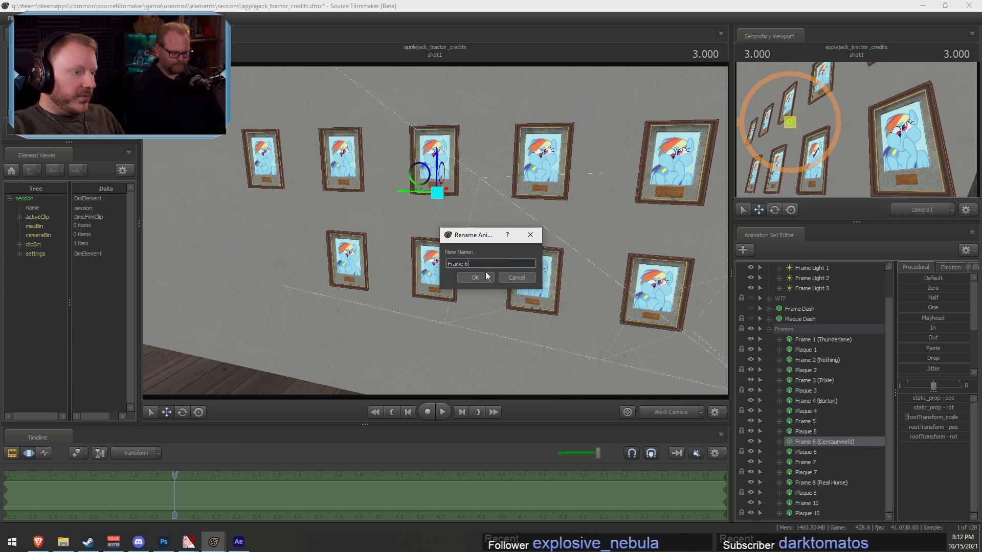
click(468, 279)
Rename the Frame 5 animation set as "Frame 5 (Centaurworld)"
right_click(808, 421)
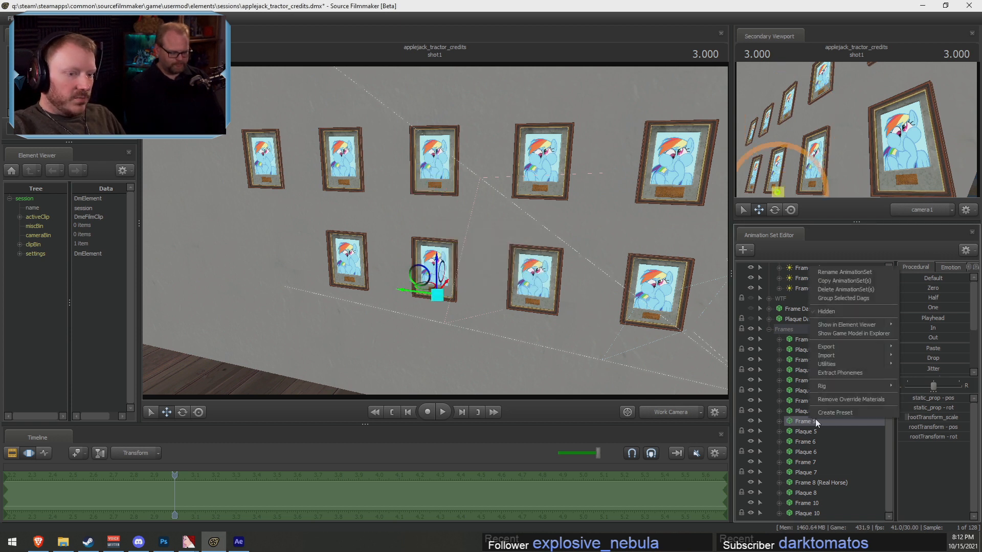
click(854, 272)
click(486, 263)
key(ctrl+v)
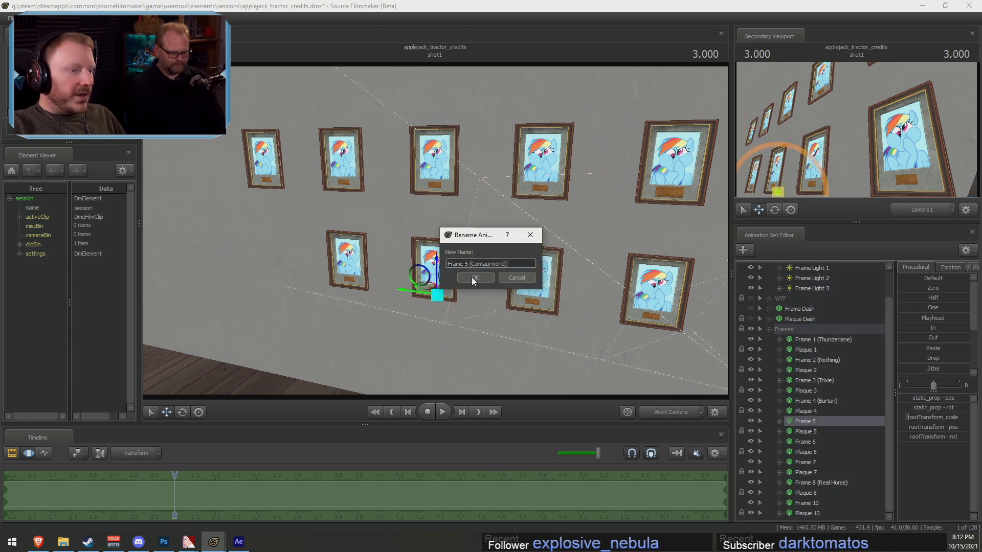
click(469, 278)
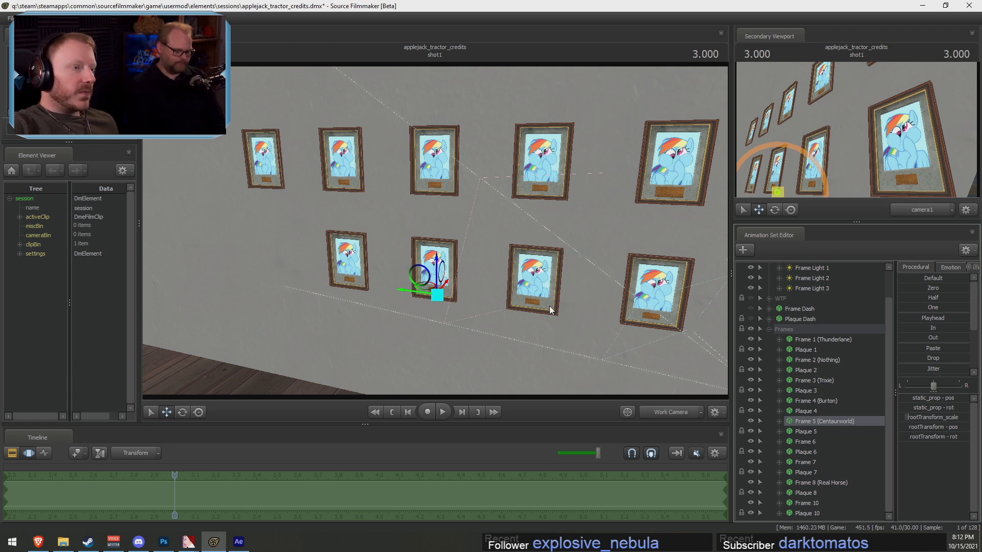
Rename the Plaque 6 animation set as "Plaque 6 (Scootaloo)"
click(815, 443)
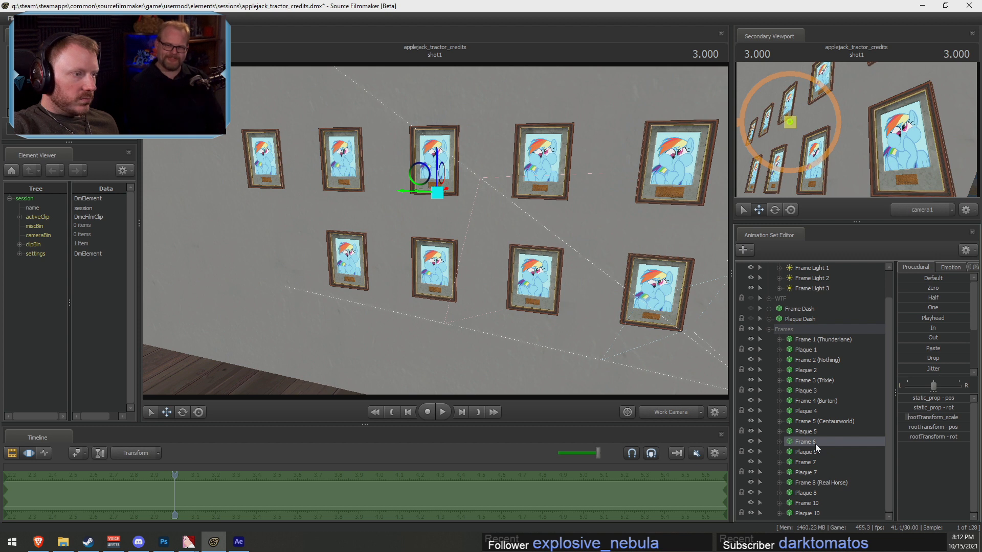
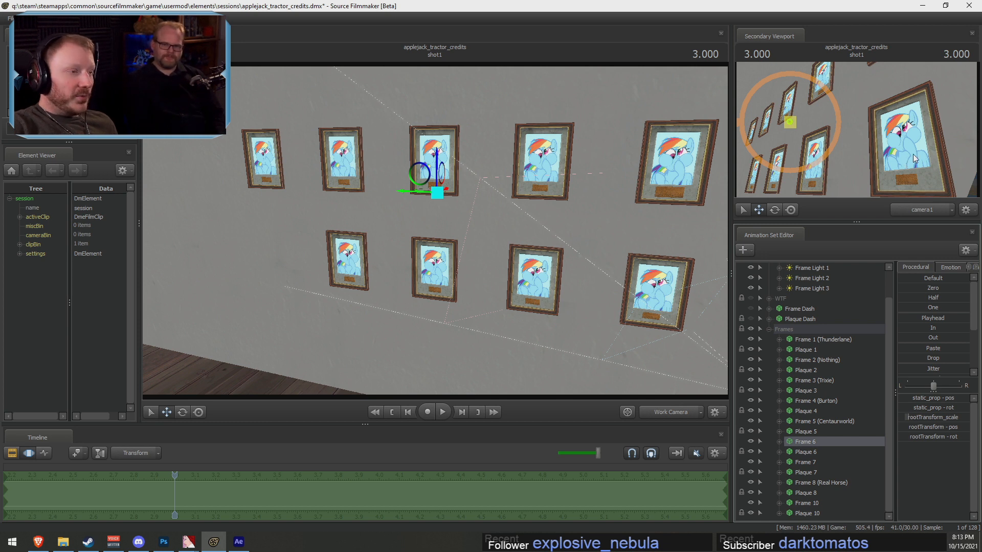
click(818, 452)
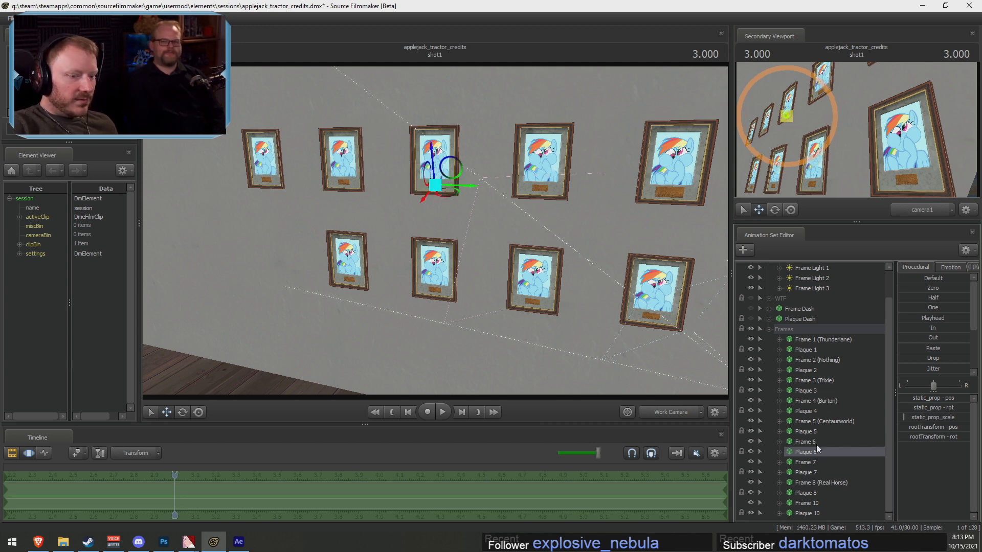
click(818, 441)
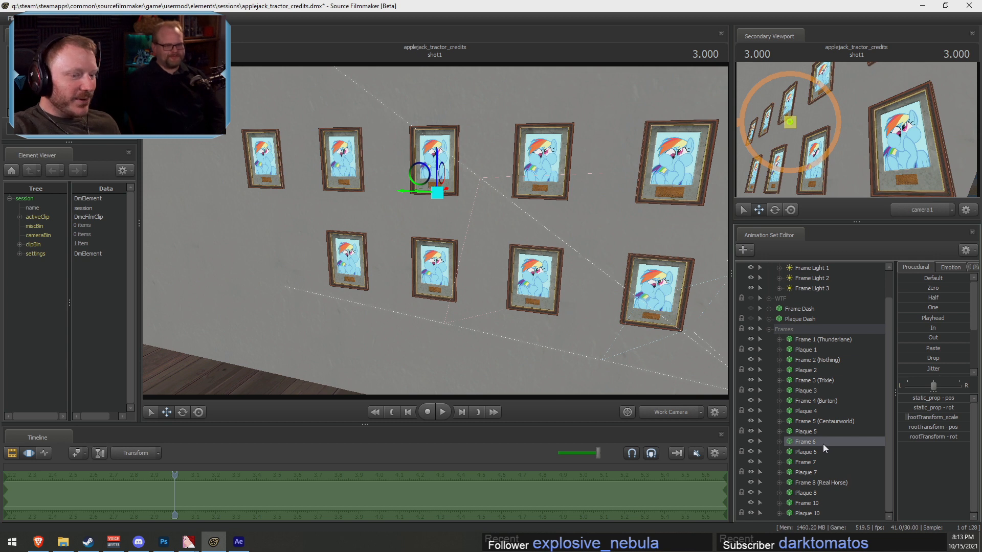
right_click(823, 443)
click(850, 293)
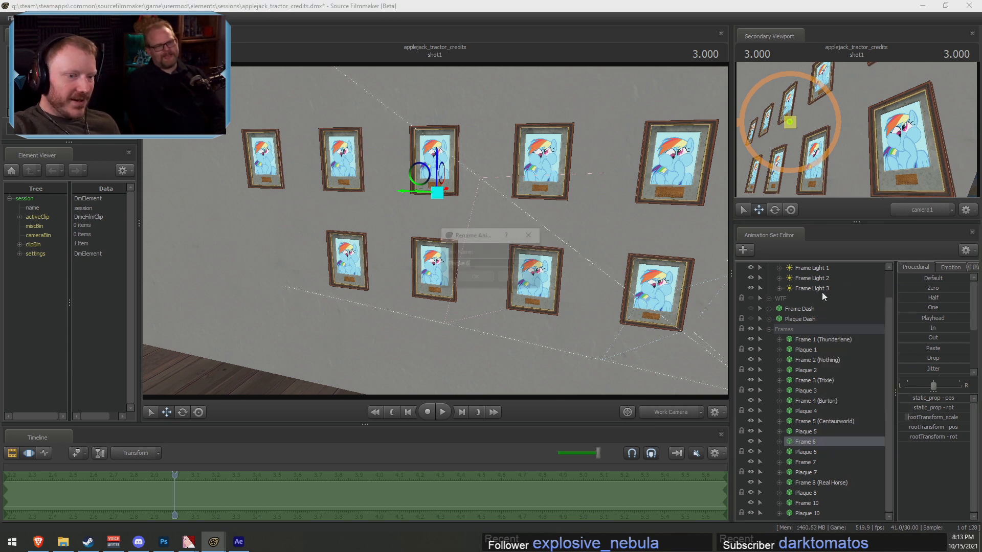
text(Plaque 6)
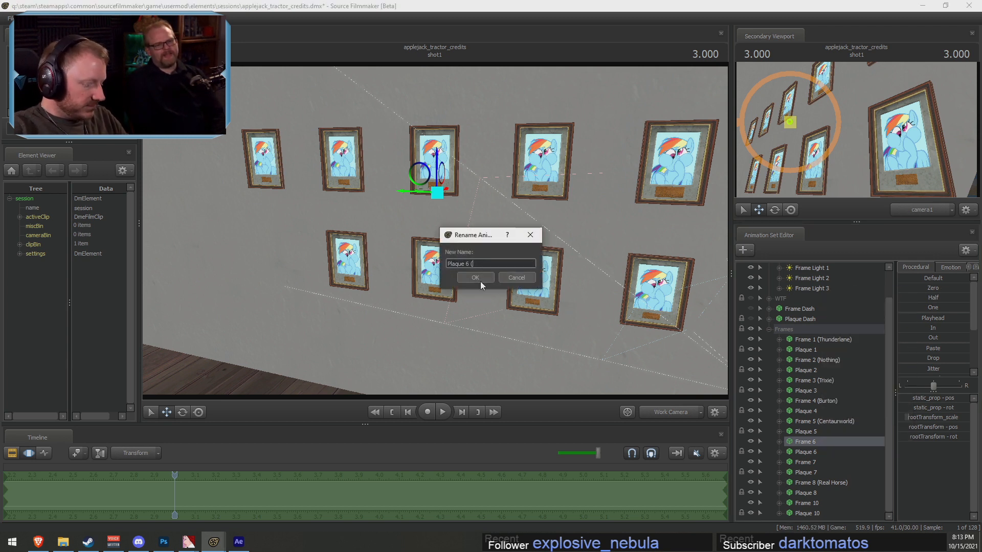
text( (Scoota)
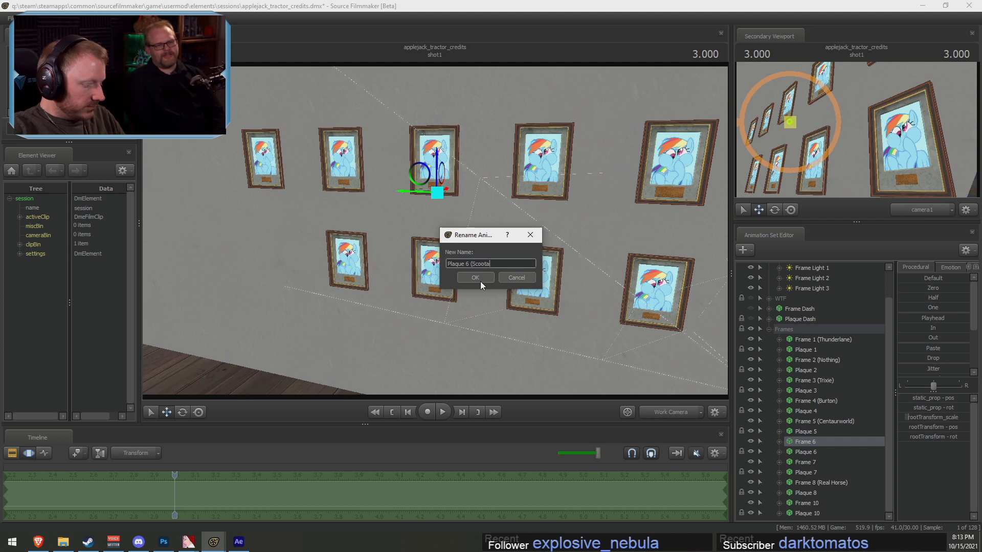
text(loo))
click(475, 278)
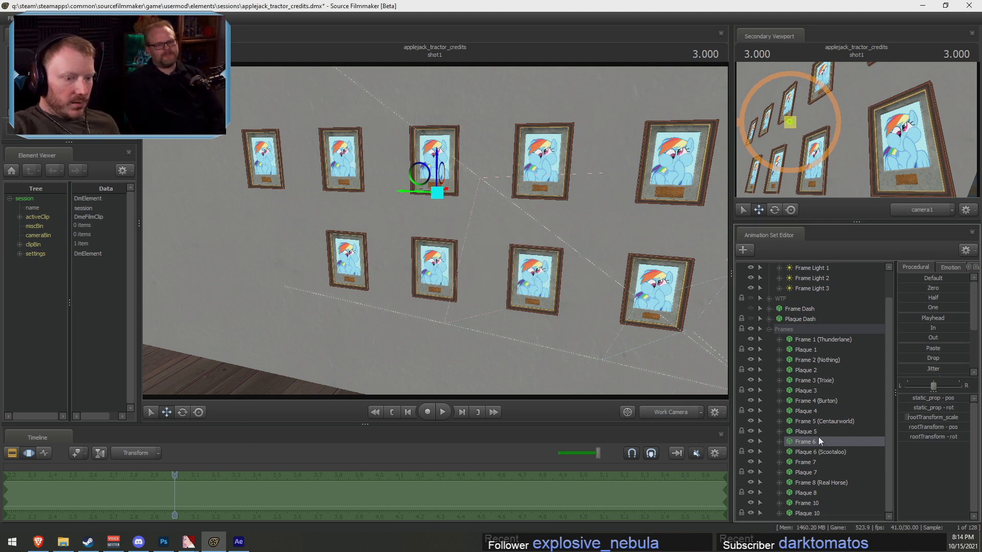
Cut the "(Scootaloo)" label out of Plaque 6's name
click(826, 452)
right_click(826, 453)
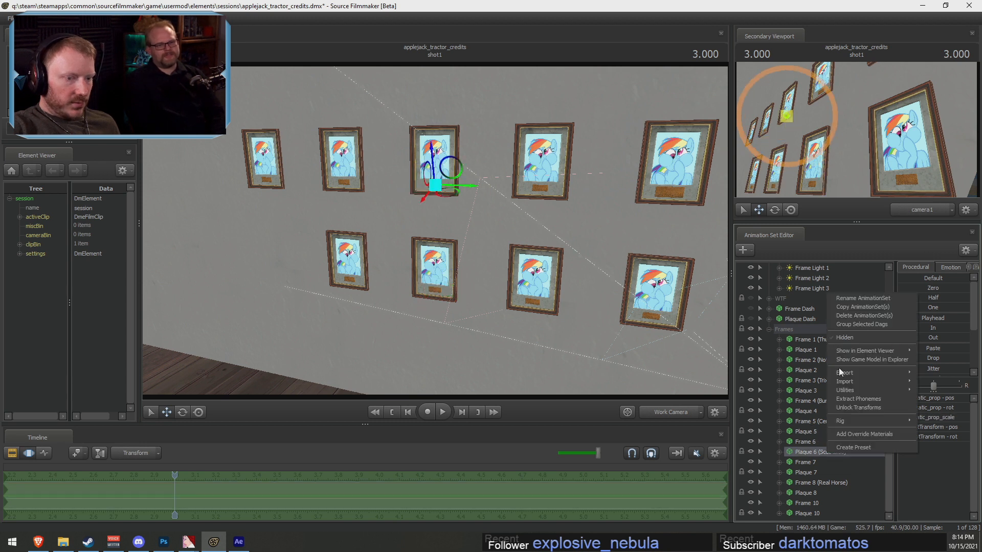
click(864, 300)
click(497, 263)
drag(497, 263, 469, 264)
key(ctrl+c)
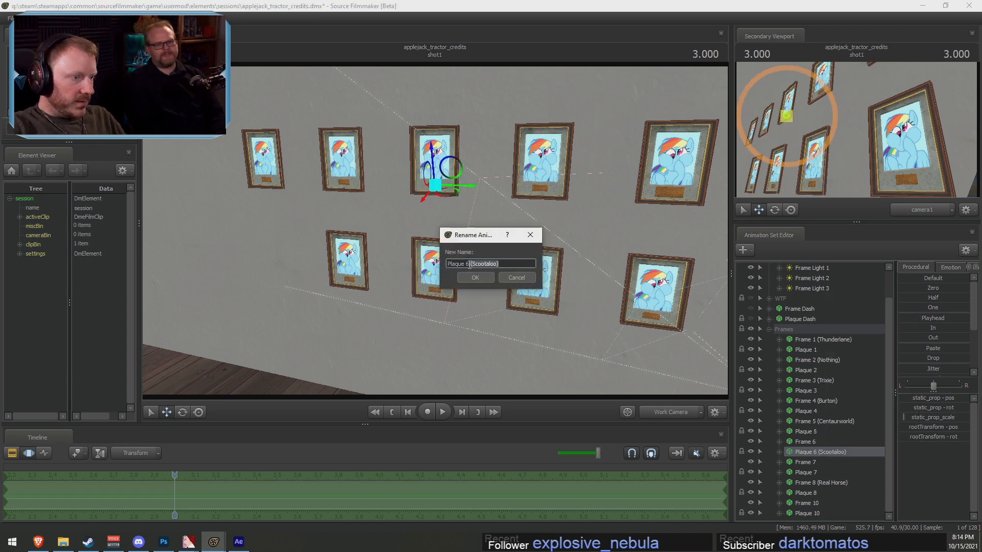
click(474, 278)
Rename the Frame 6 animation set as "Frame 6 (Scootaloo)"
click(824, 441)
right_click(824, 441)
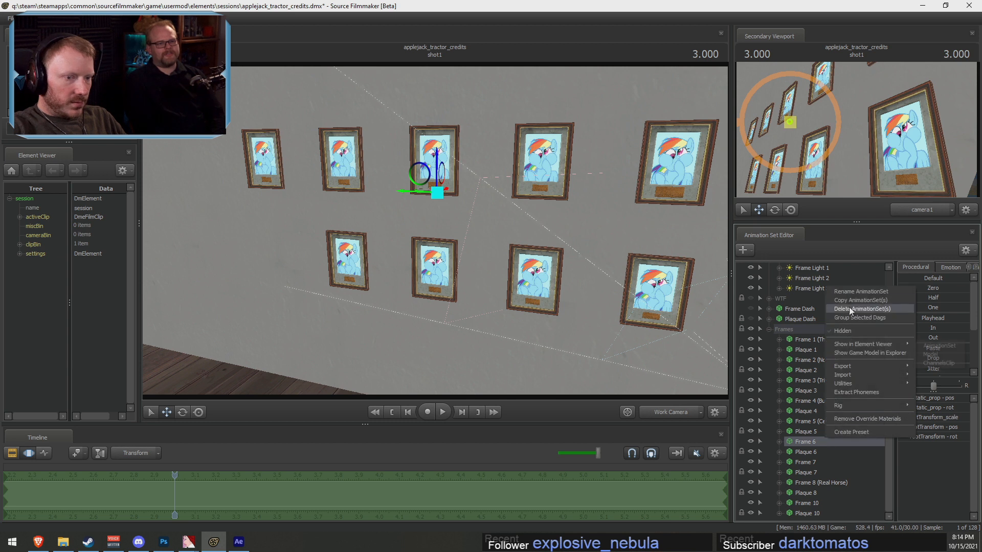
click(835, 292)
click(480, 263)
key(ctrl+v)
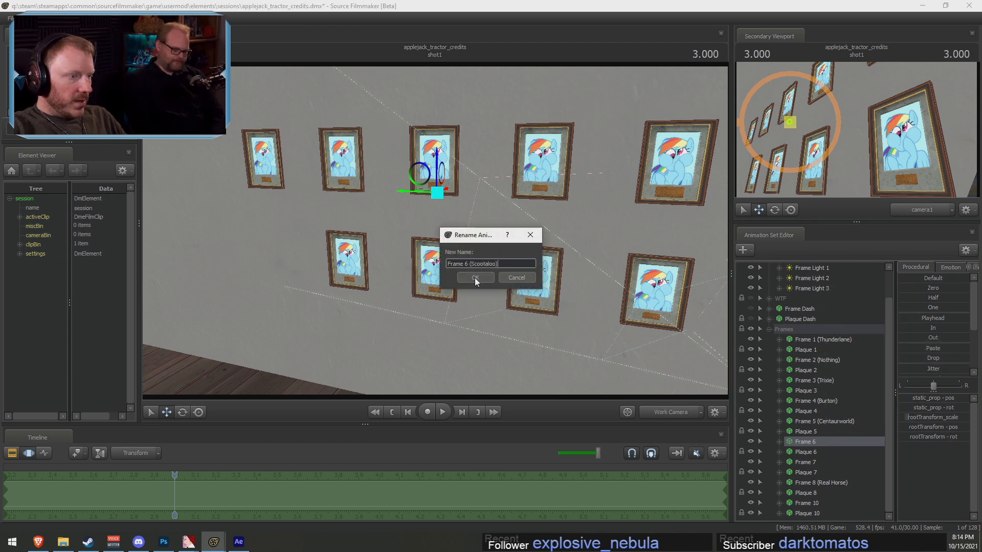
click(475, 278)
Select Frames 5, 4, 3, 2, 1 and 7 to check where each hangs along the wall's lower row
click(829, 420)
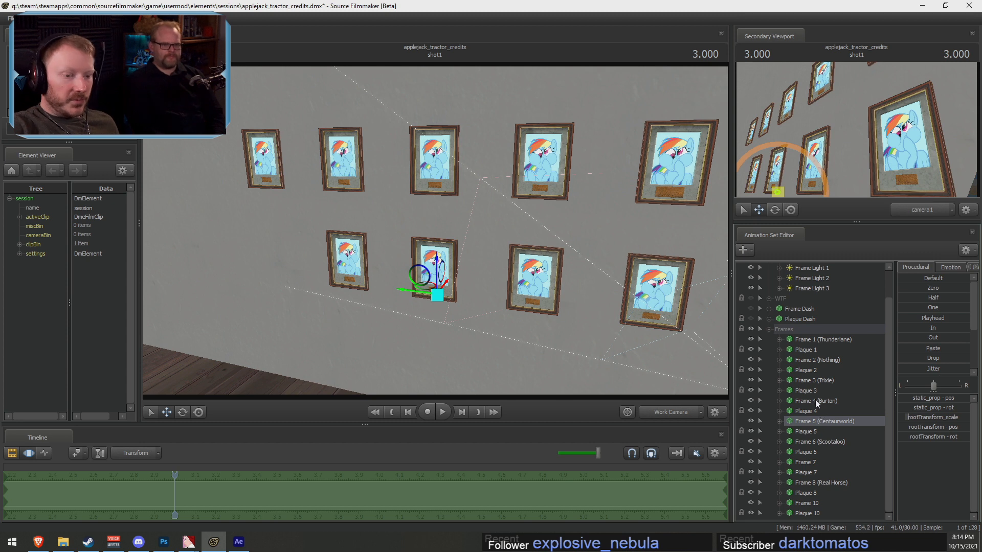
click(815, 399)
click(820, 379)
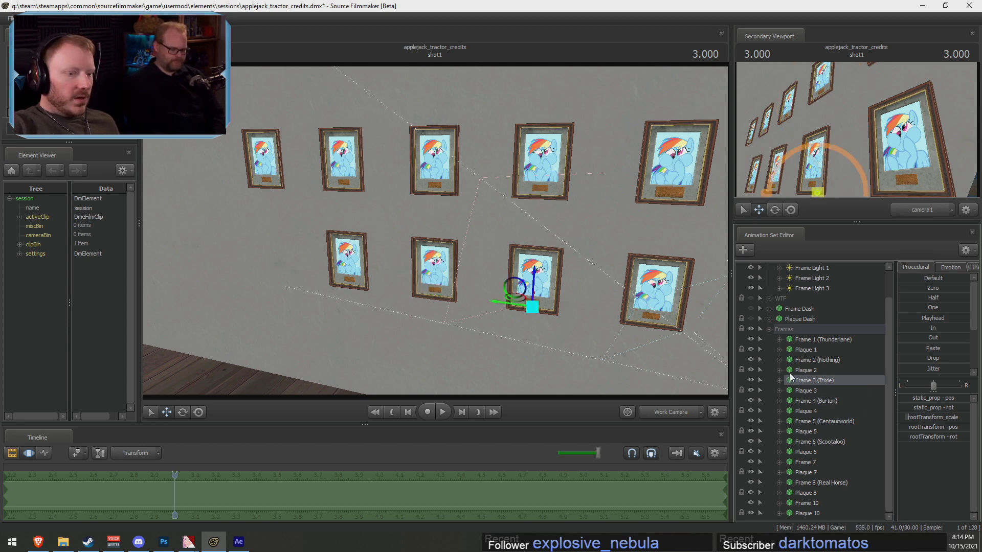
click(817, 358)
click(824, 339)
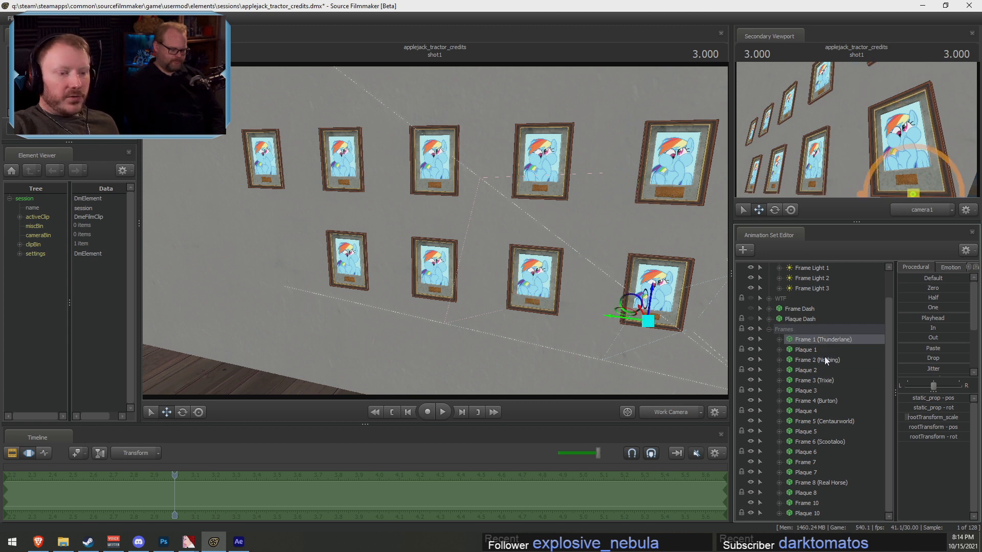
click(829, 382)
click(824, 420)
click(820, 464)
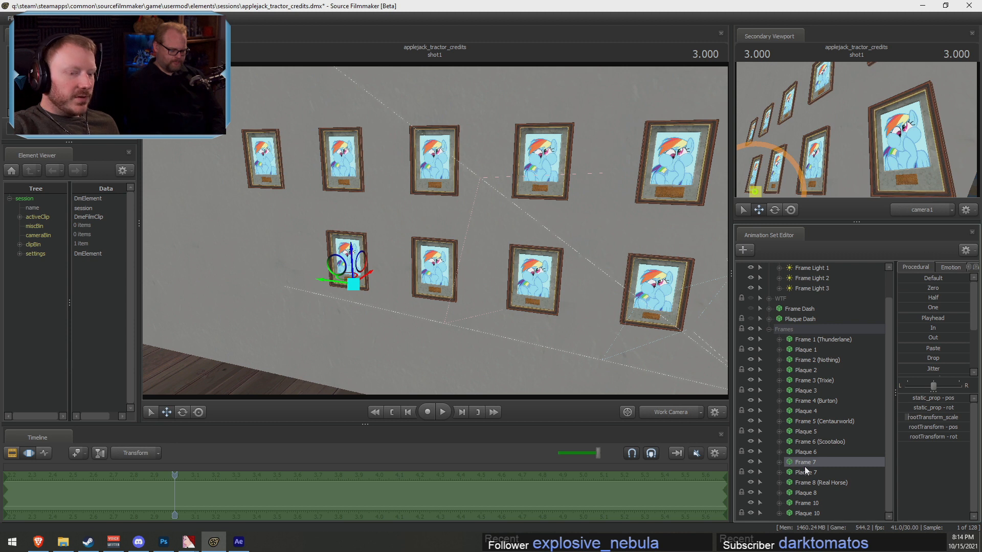
Remove the "(Centaurworld)" label from Frame 5's name
right_click(836, 421)
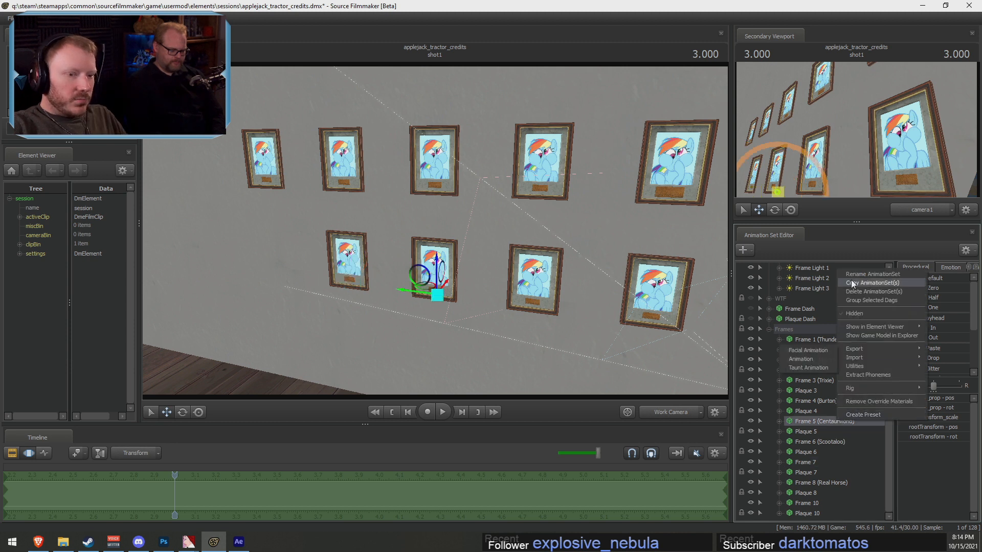
click(864, 272)
drag(515, 264, 469, 264)
key(BackSpace)
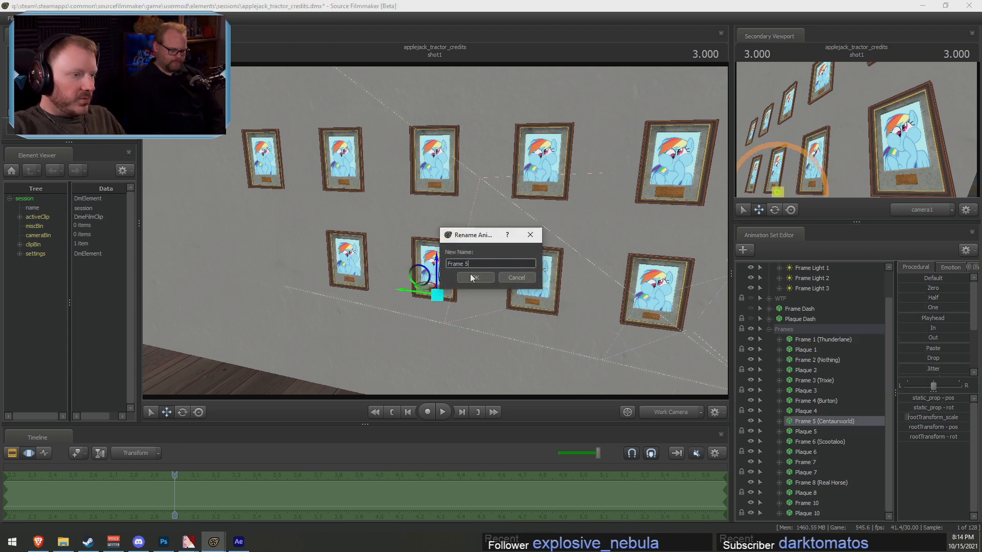
click(472, 278)
Rename the Frame 7 animation set as "Frame 7 (Centaurworld)" and select Frame 5
right_click(811, 463)
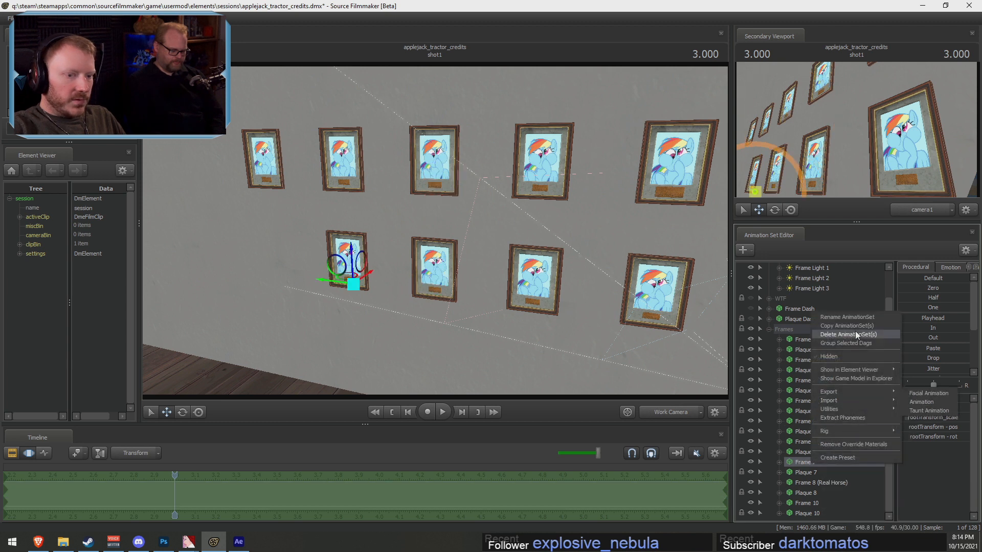
click(842, 315)
text((Centaurworld))
click(475, 277)
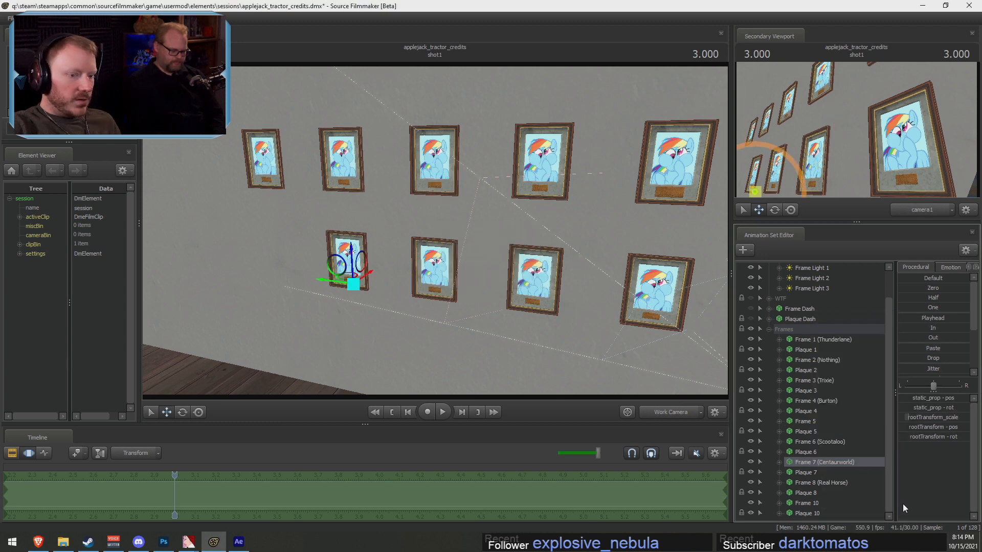
click(813, 422)
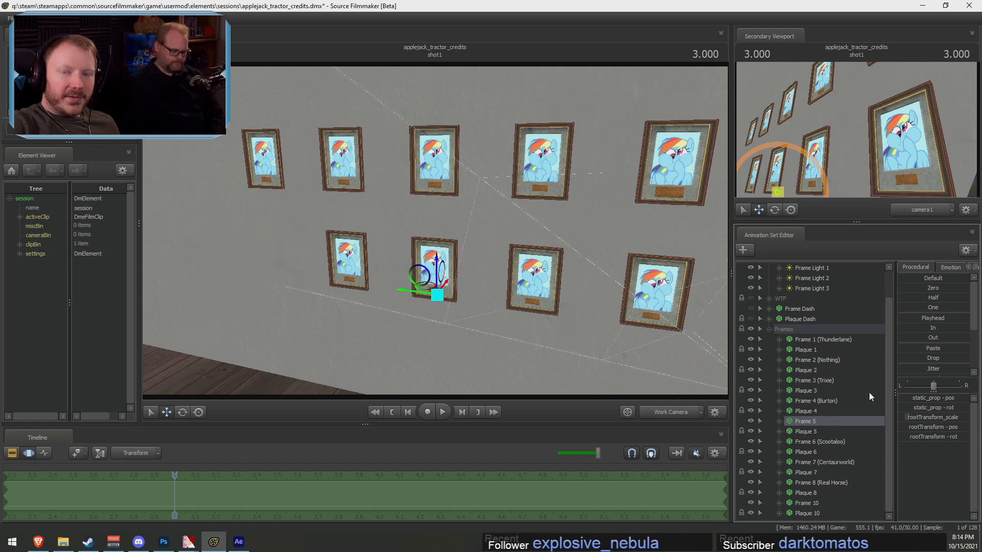
Rename the Frame 5 animation set as "Frame 5 (Bulk Biceps)"
right_click(811, 423)
click(843, 273)
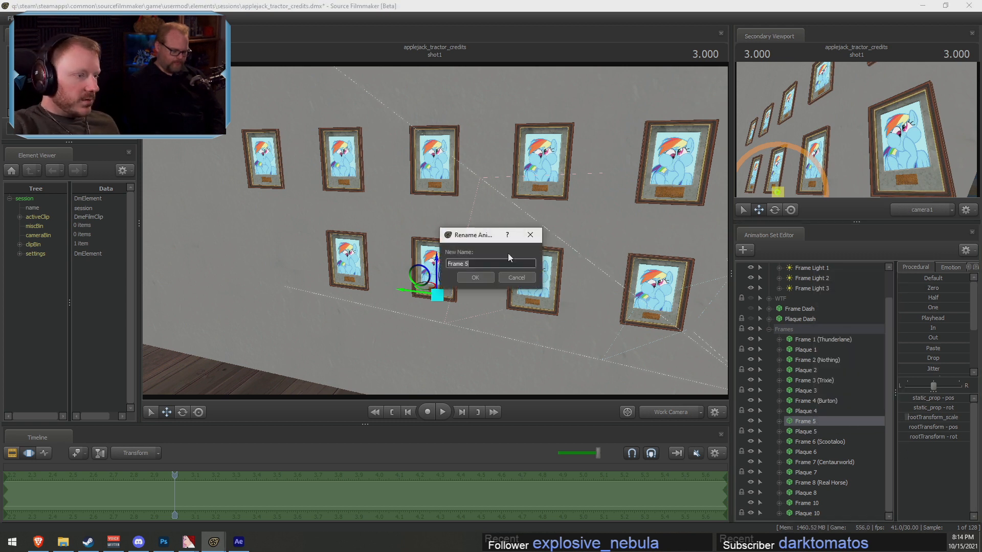
text((B)
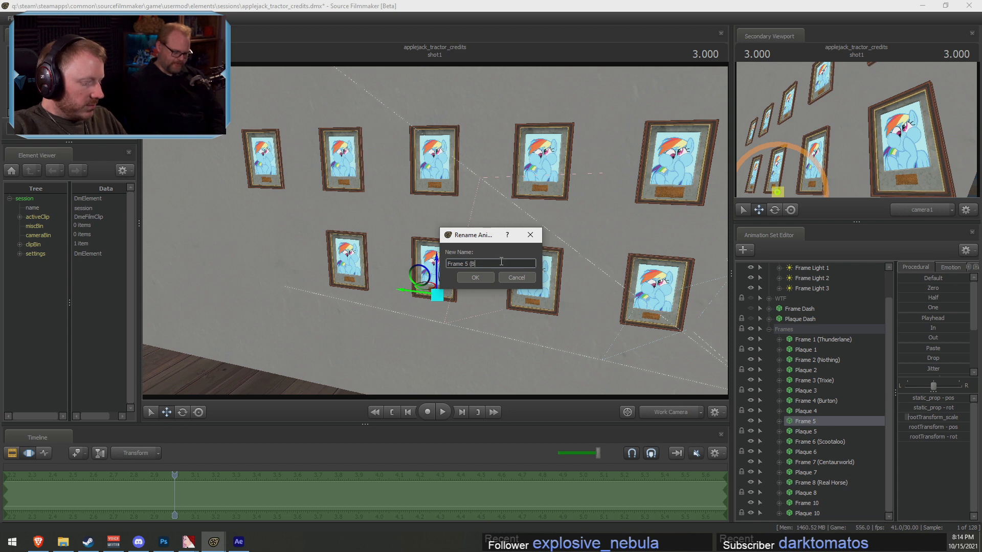
text(ulk B)
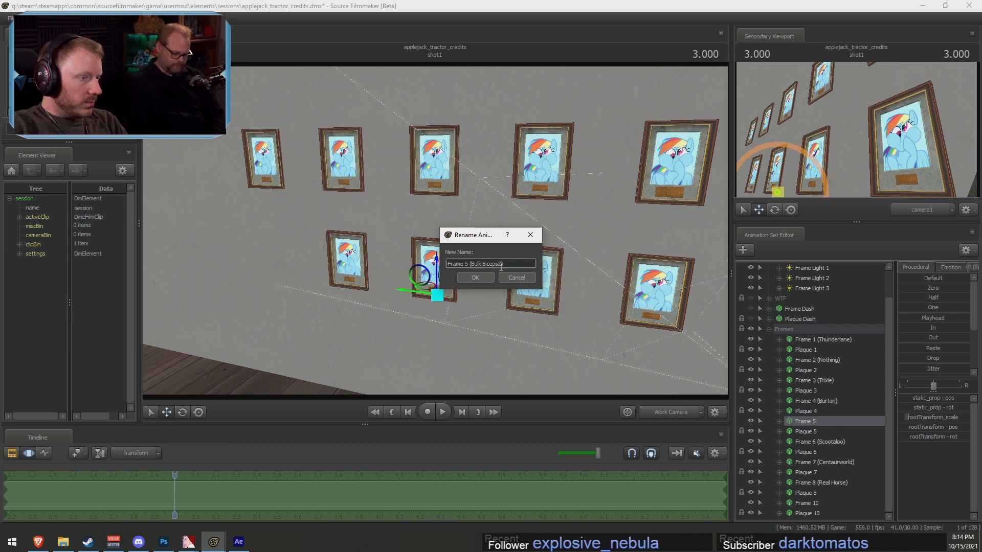
text(iceps))
click(492, 277)
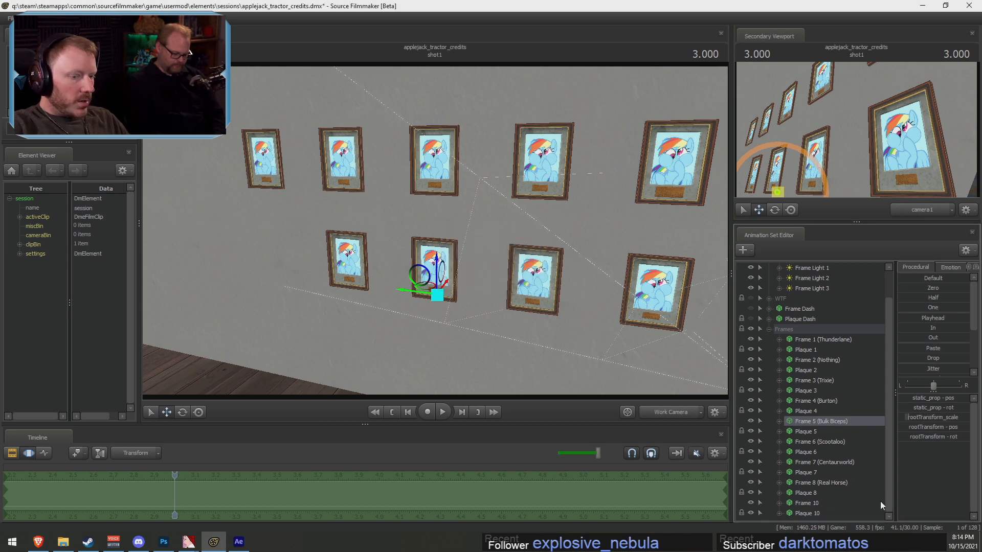
Rename the Frame 10 animation set as "Frame 10 (Luna)"
click(807, 503)
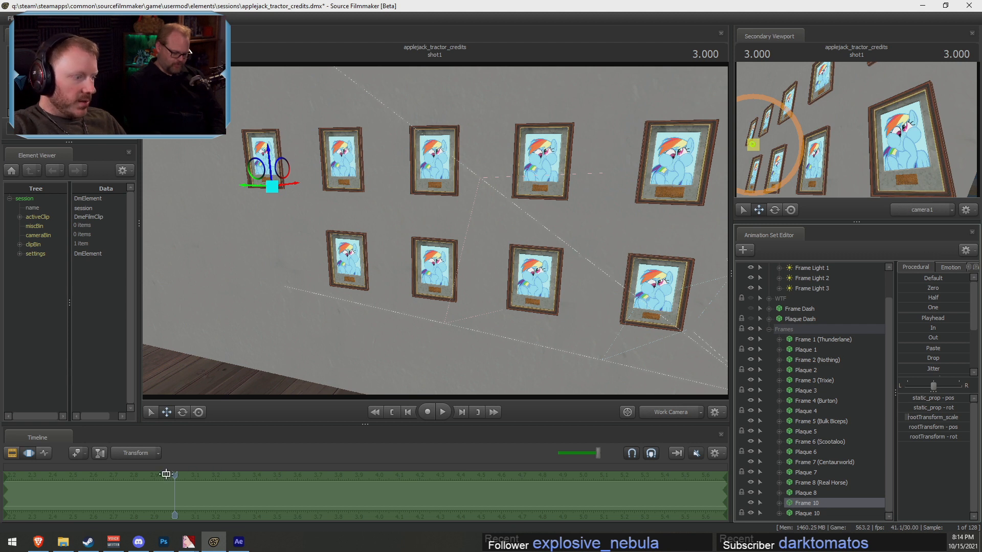
drag(165, 474, 195, 474)
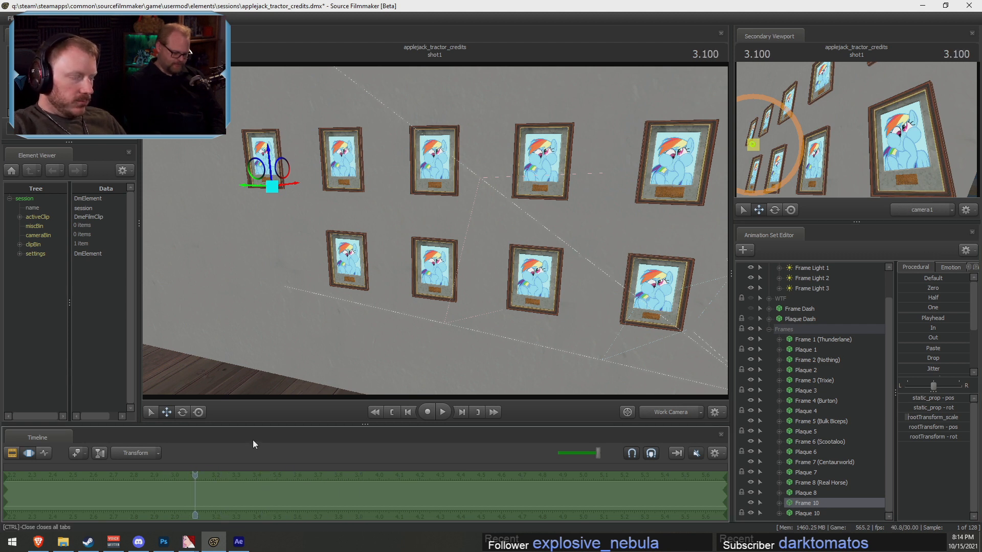
click(769, 329)
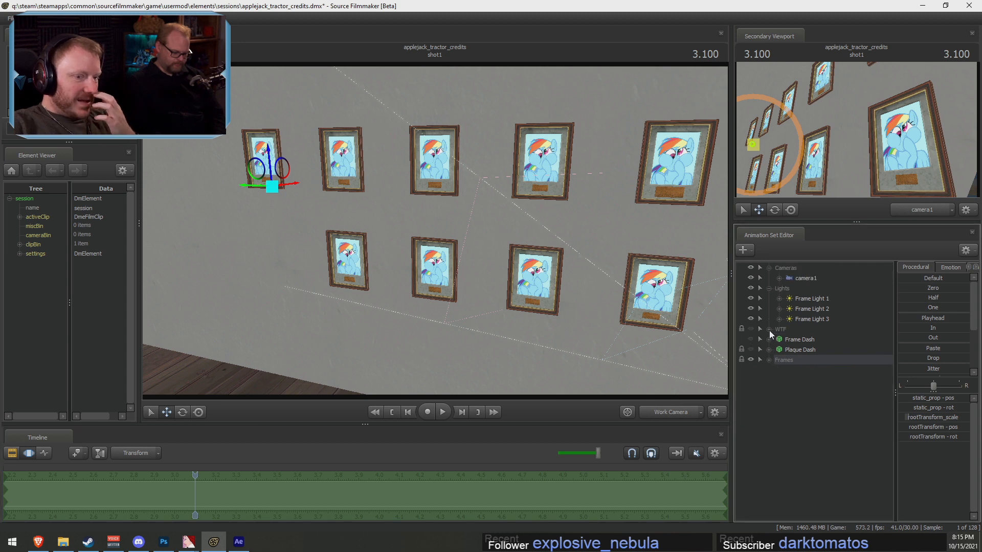
click(769, 360)
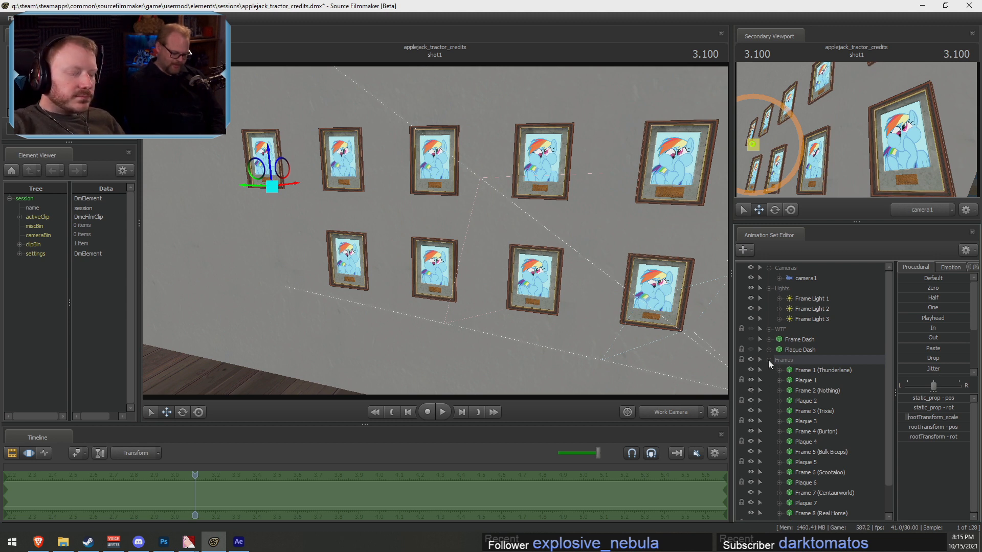
mouse_move(37, 545)
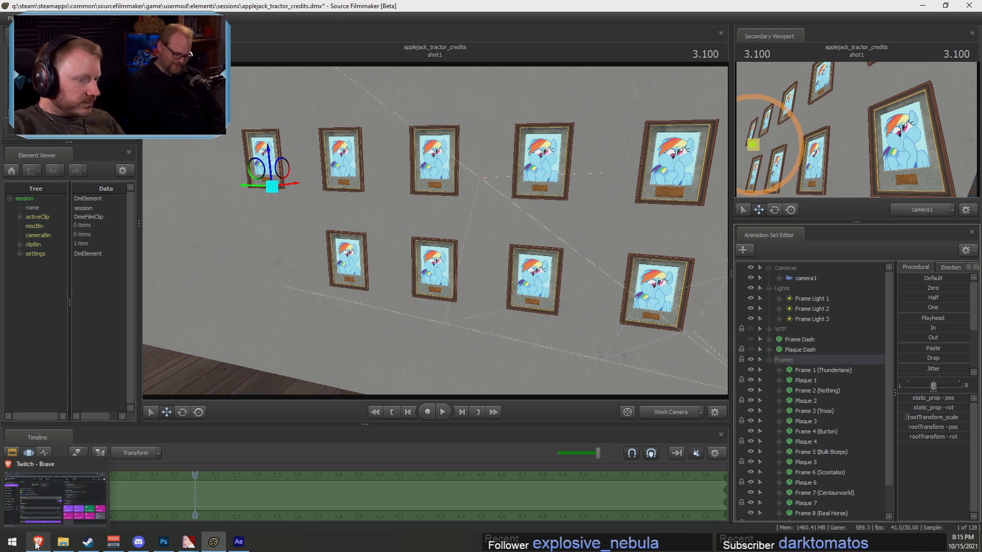
scroll(809, 470, down, 1)
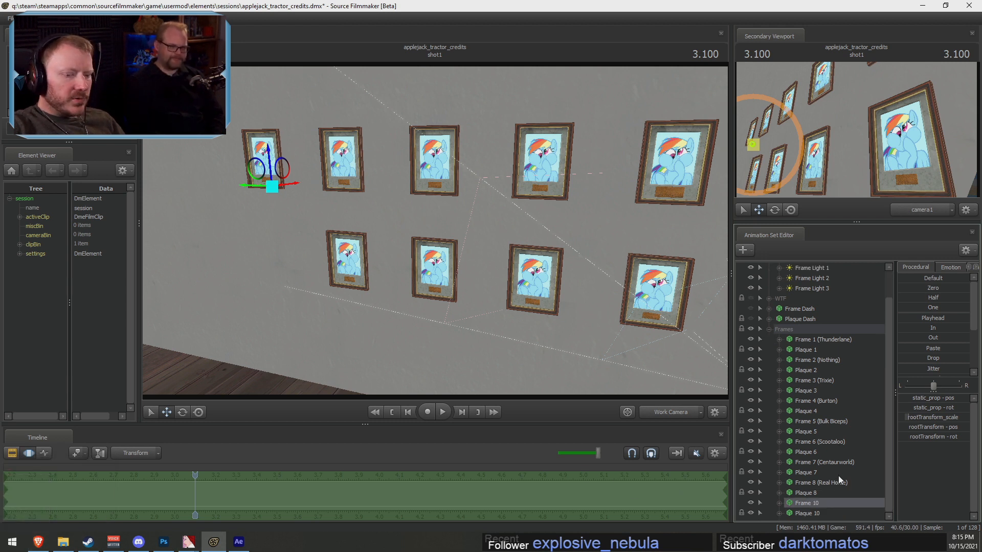
right_click(815, 502)
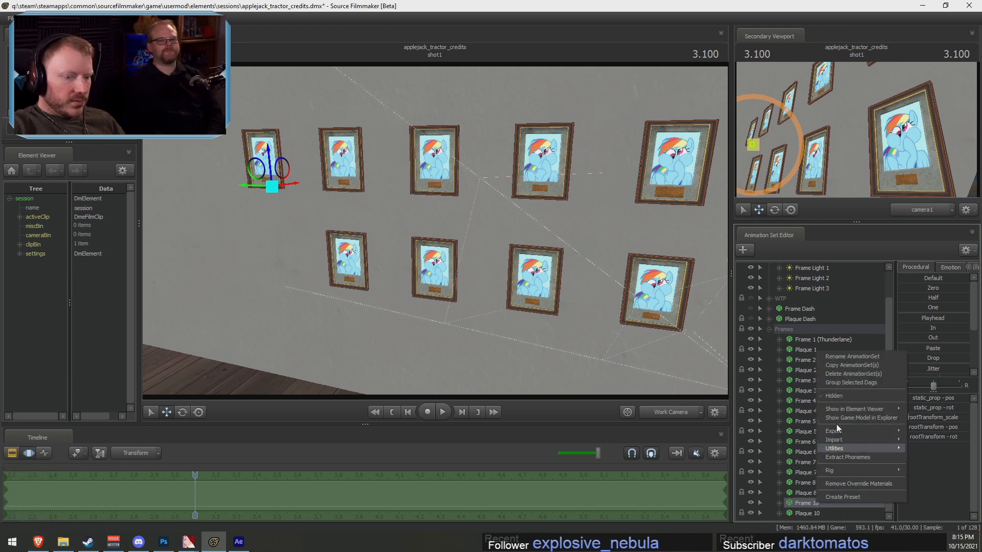
click(839, 355)
click(470, 262)
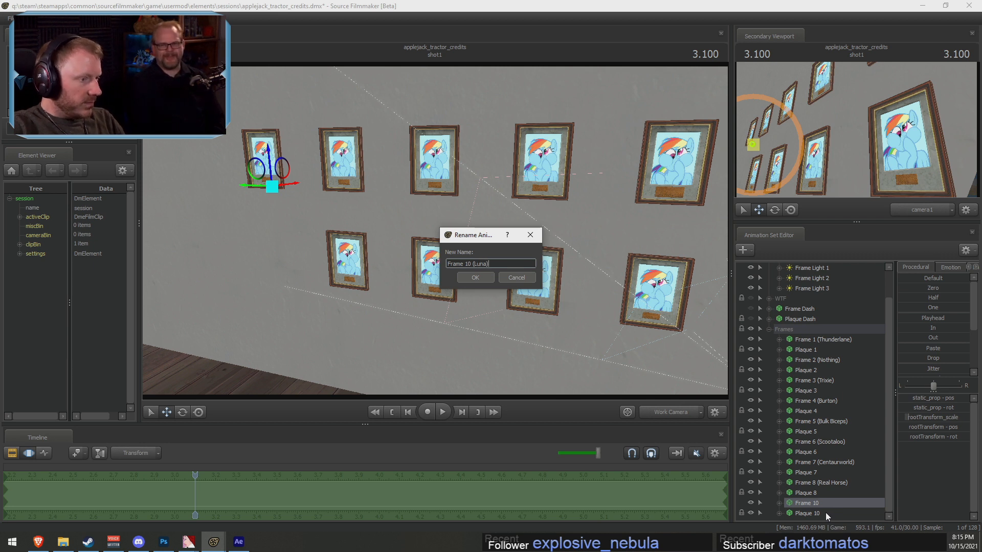
click(475, 279)
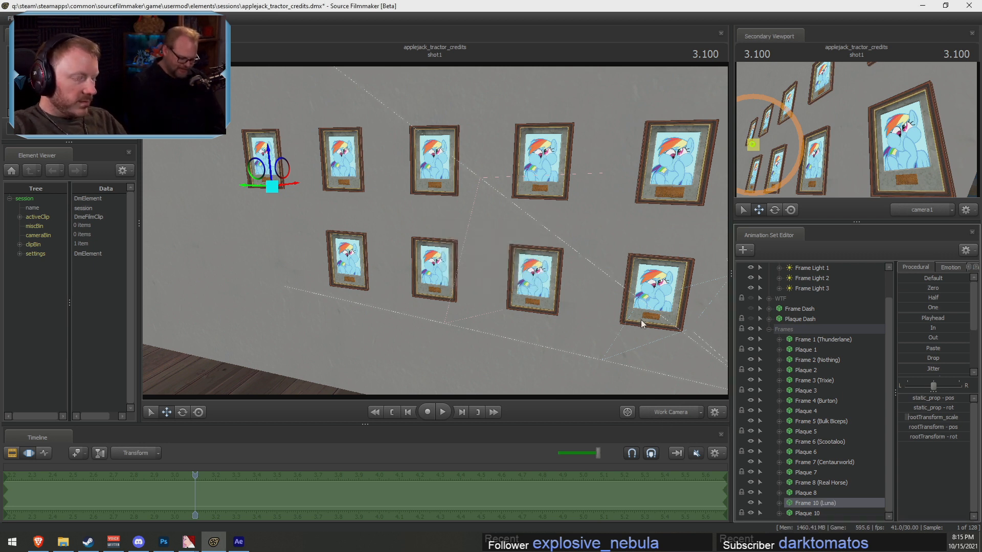
Clear the current selection and select Frame 1 (Thunderlane) in the Frames group to check its place on the wall
click(769, 329)
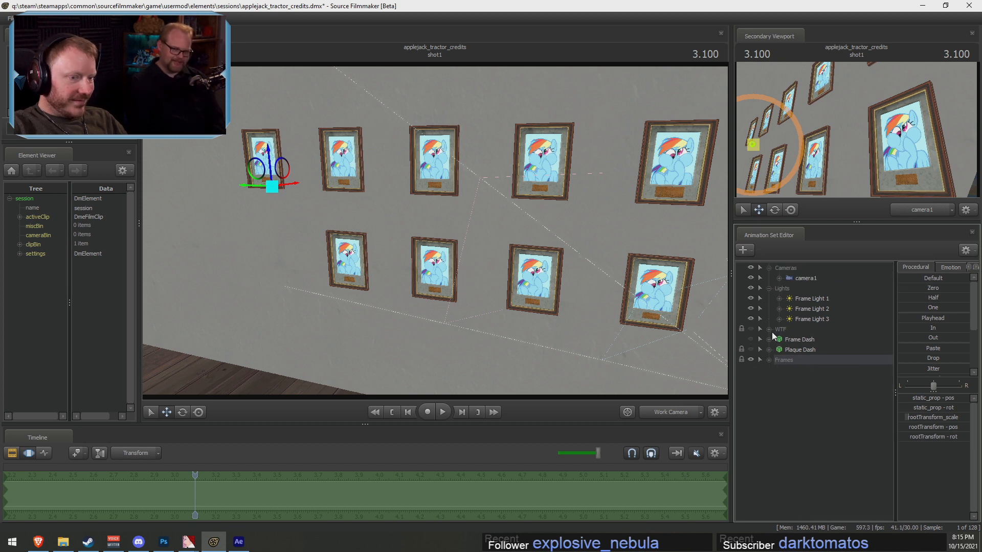
click(791, 403)
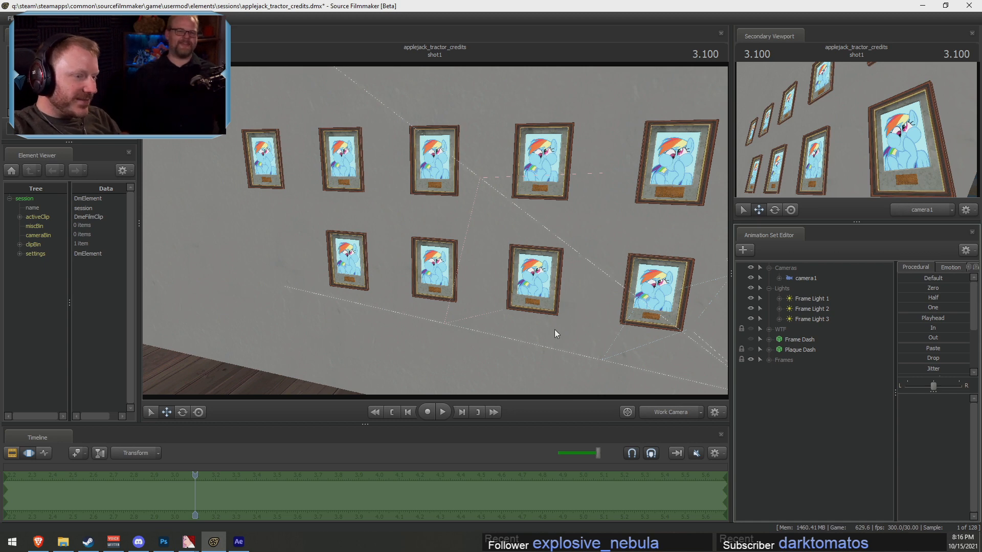
drag(554, 330, 617, 323)
click(768, 360)
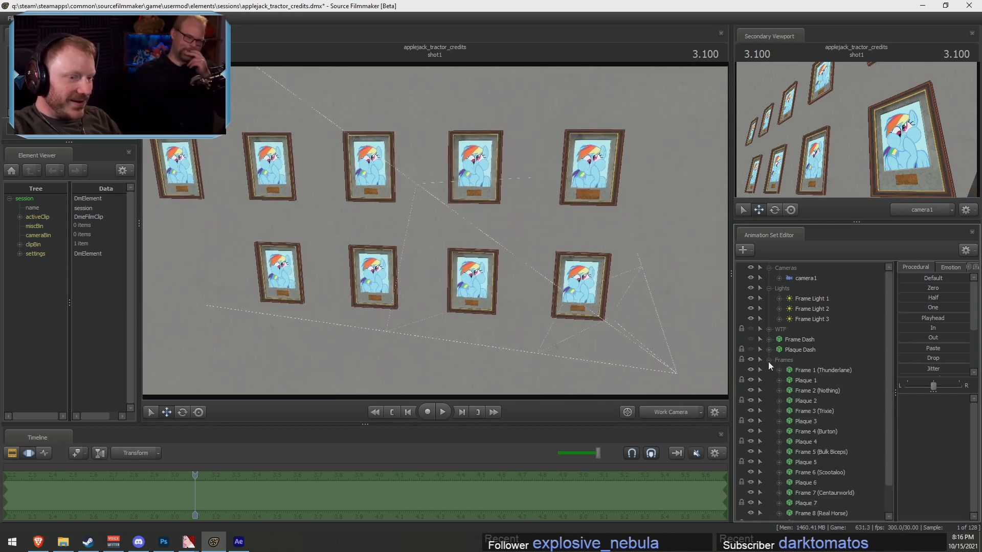
click(808, 370)
key(F2)
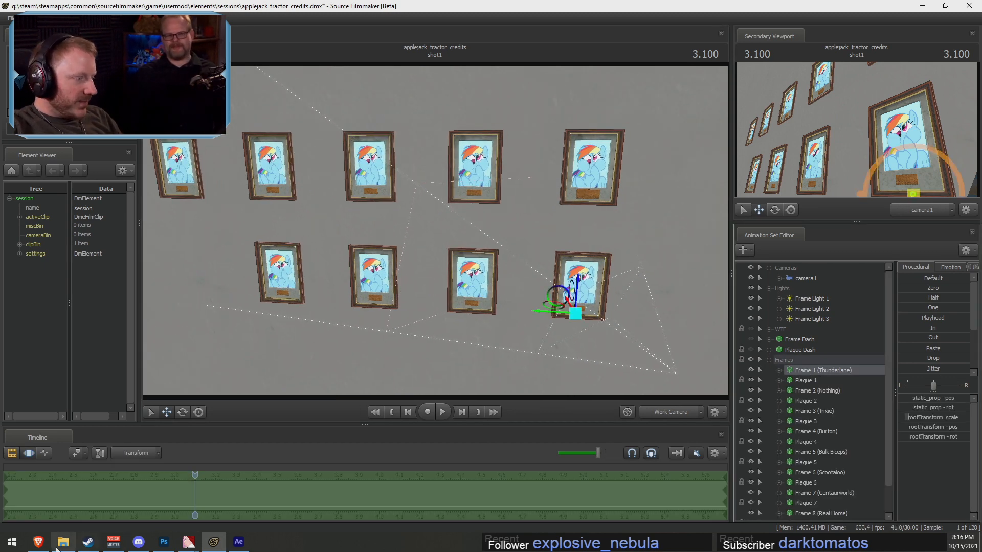
Switch to the Brave browser and run a Google image search for "mlp thunderlane" in a new tab
click(38, 542)
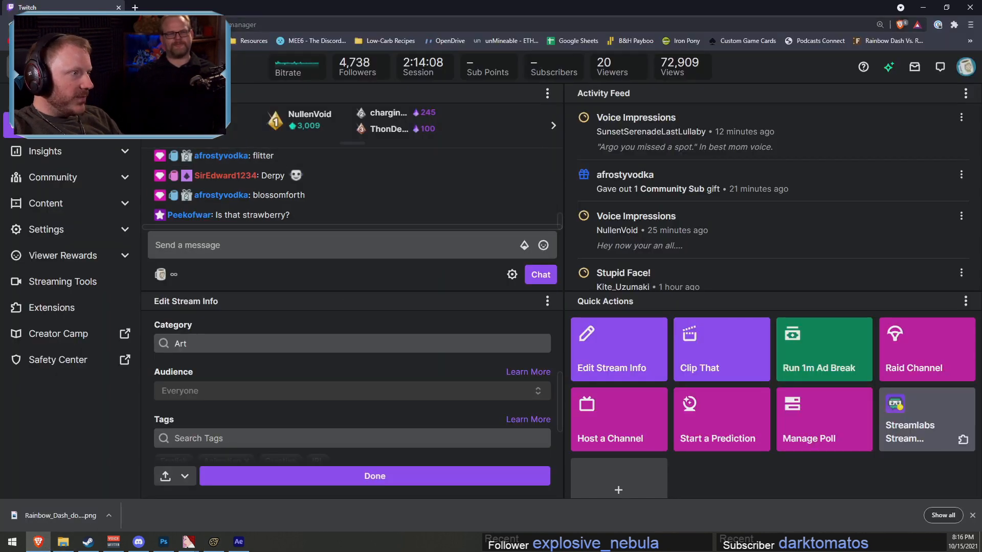
key(ctrl+t)
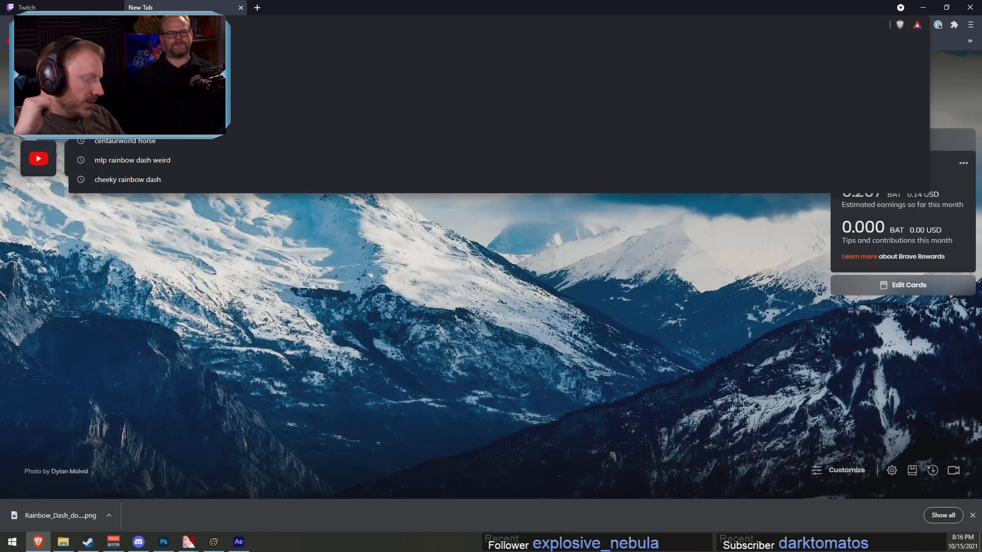
text(mlp t)
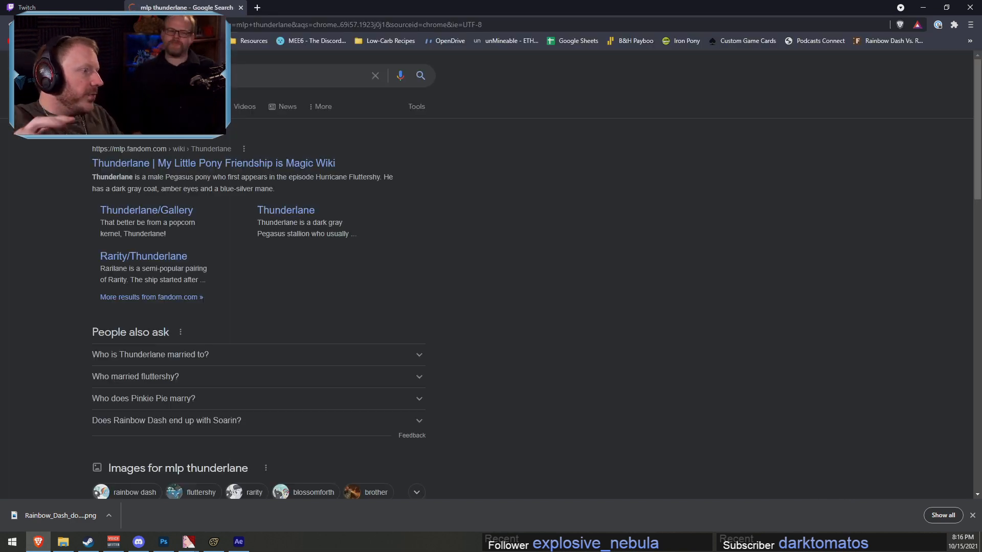
click(207, 106)
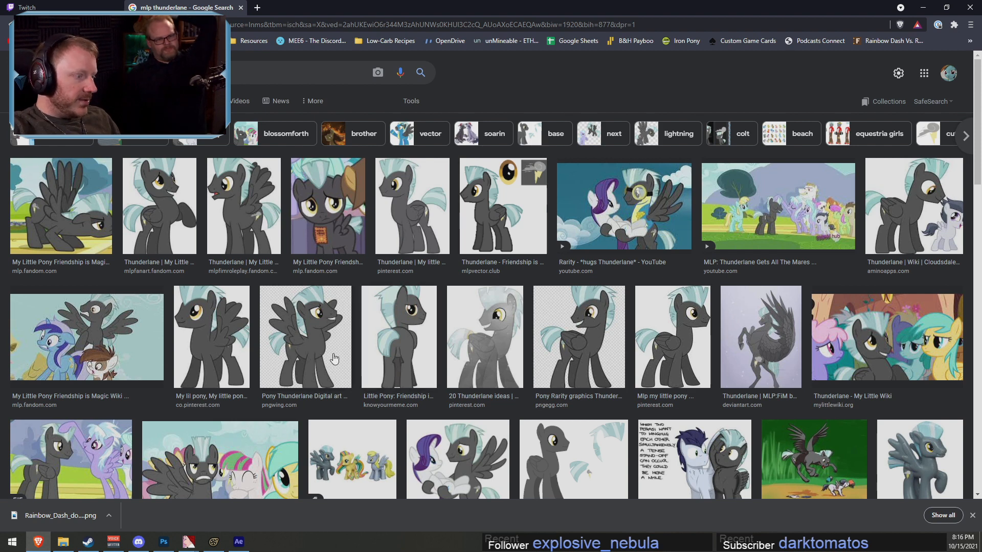
Look through the first rows of Thunderlane images and preview the standing Pinterest vector as a candidate for Frame 1
scroll(334, 358, down, 3)
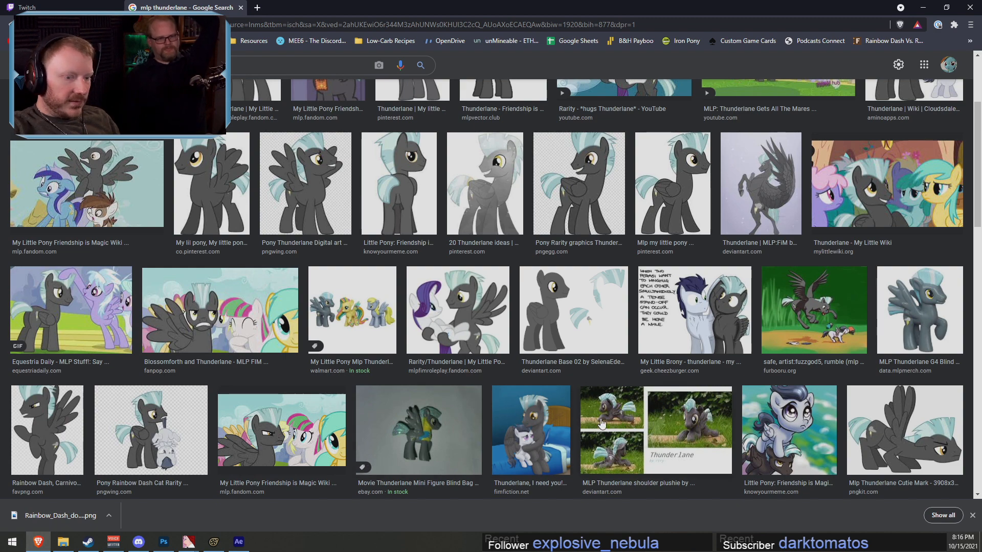
scroll(602, 437, down, 2)
scroll(604, 439, down, 5)
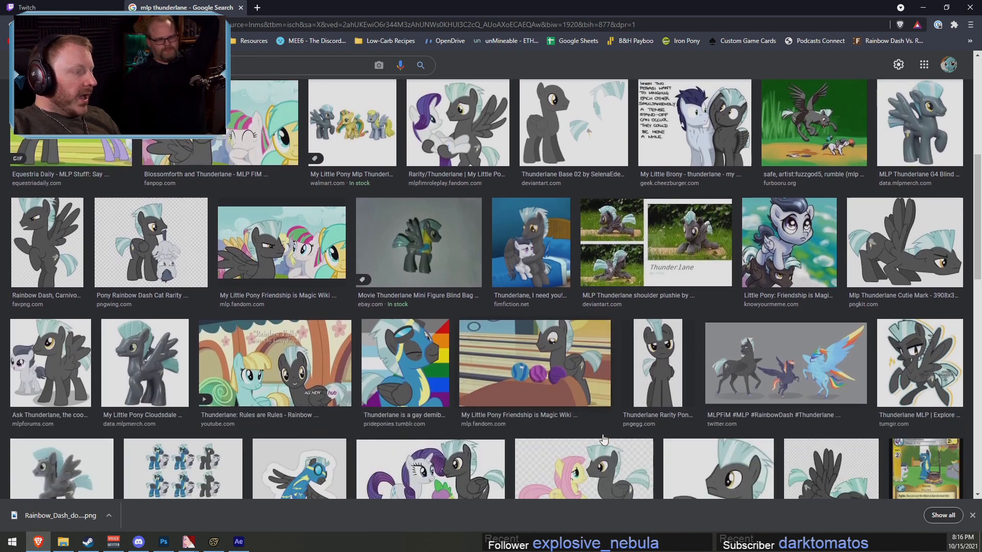
scroll(606, 449, up, 6)
scroll(606, 449, up, 4)
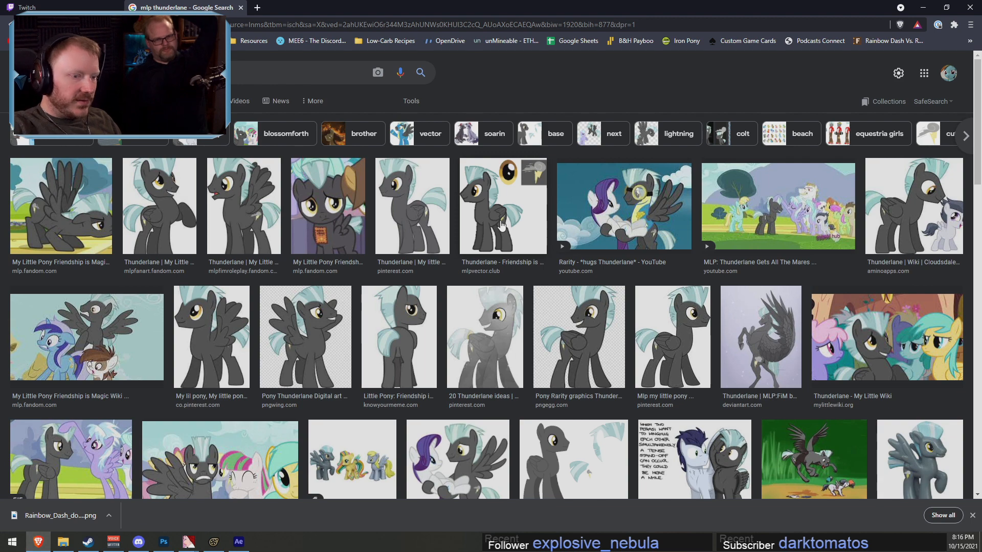
click(684, 351)
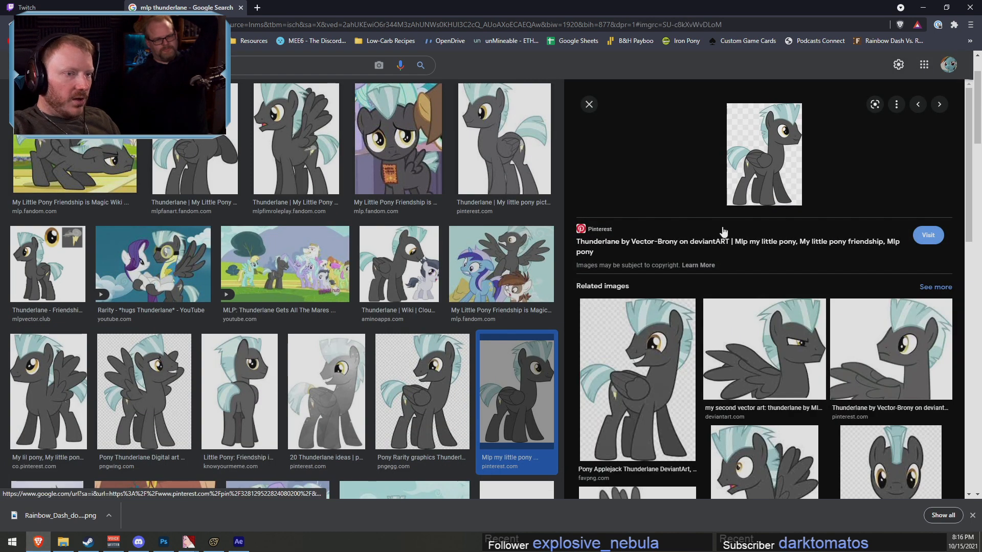
scroll(206, 262, up, 2)
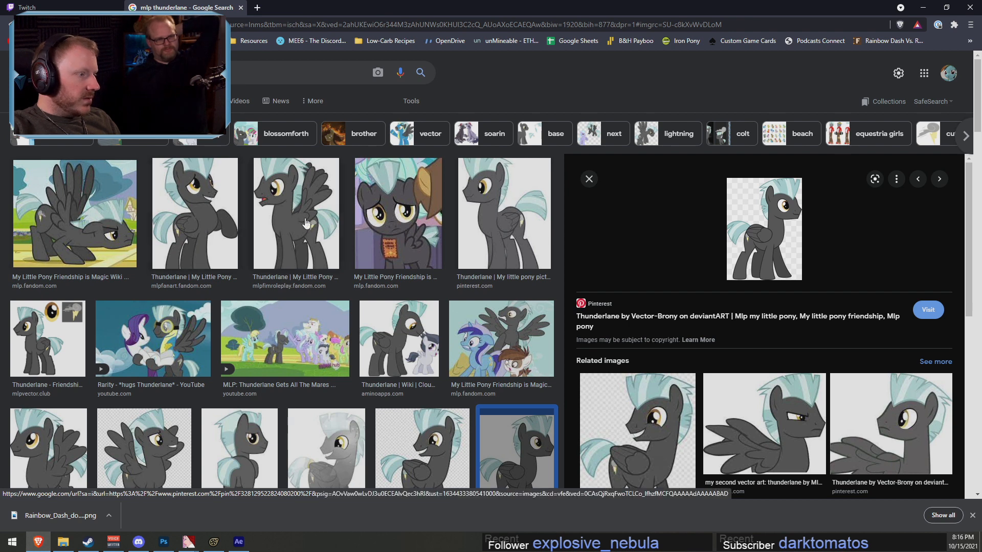
scroll(305, 222, down, 3)
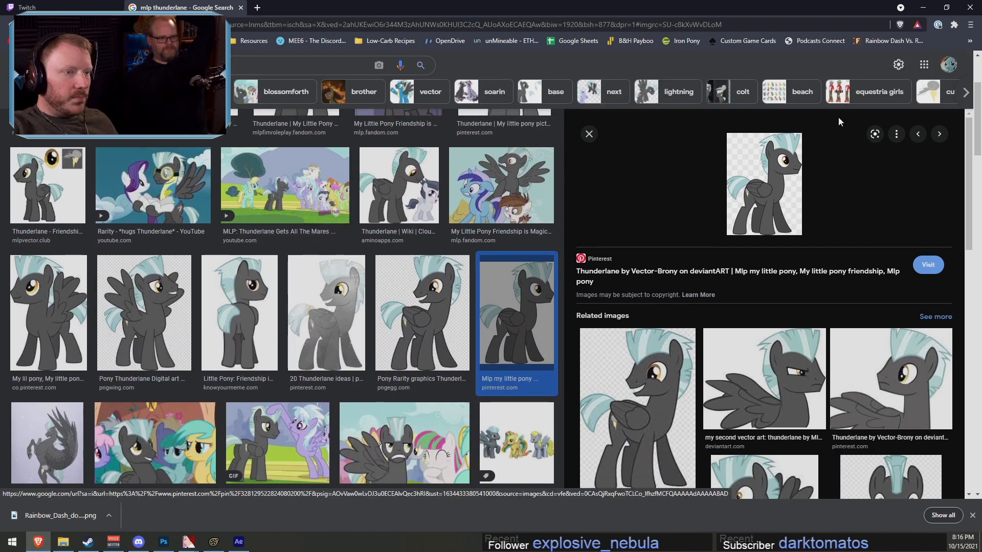
click(589, 134)
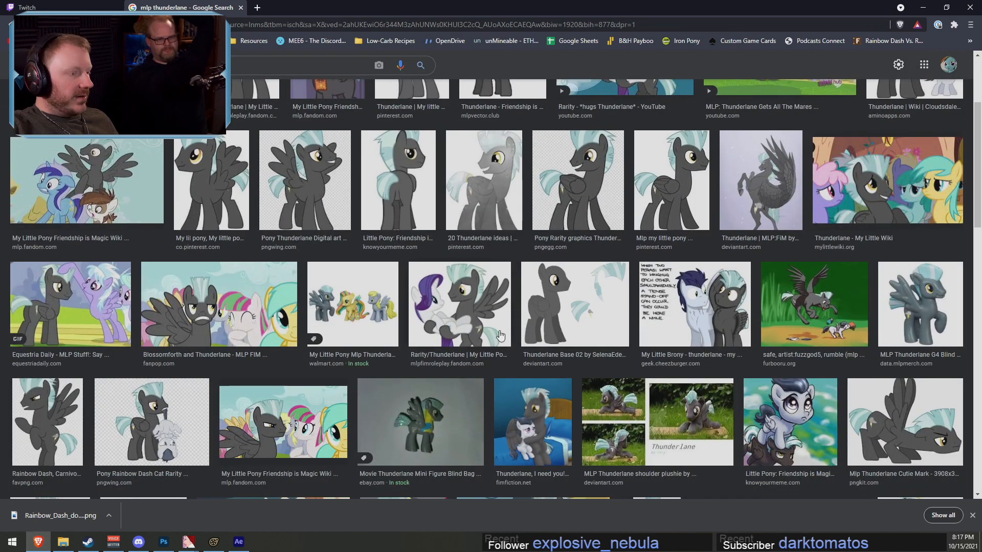
Look further down the Thunderlane image results and preview the tumgir.com Thunderlane artwork as a candidate
scroll(485, 336, down, 2)
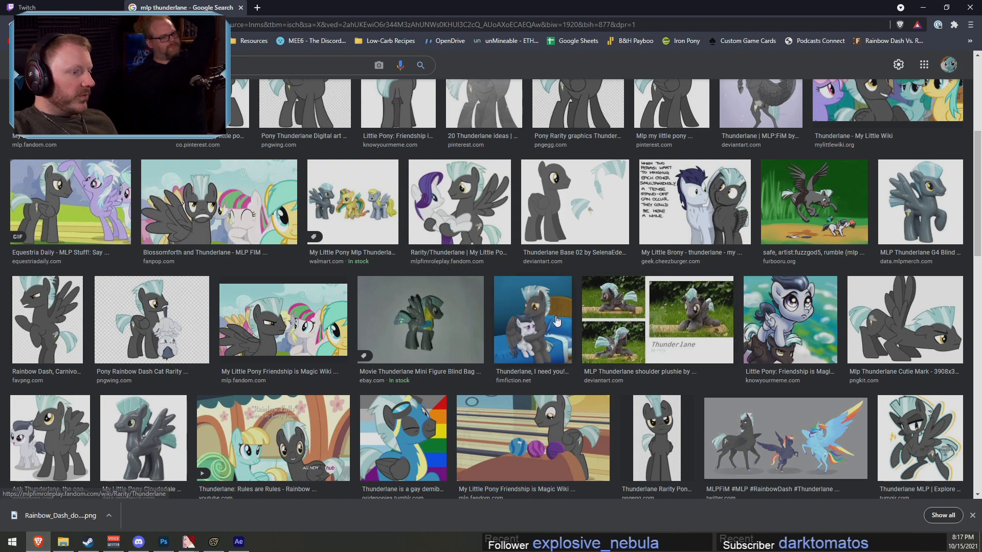
scroll(527, 338, down, 3)
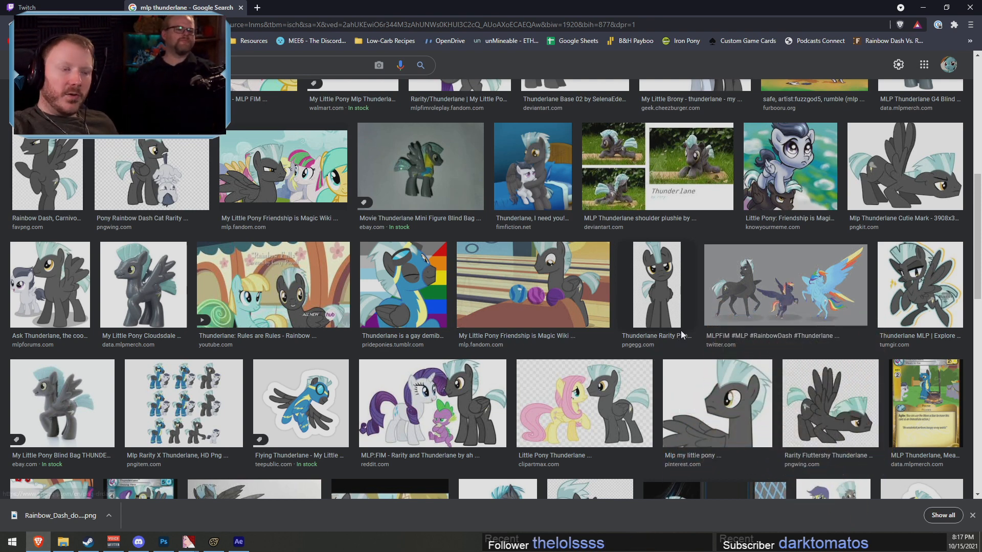
click(904, 307)
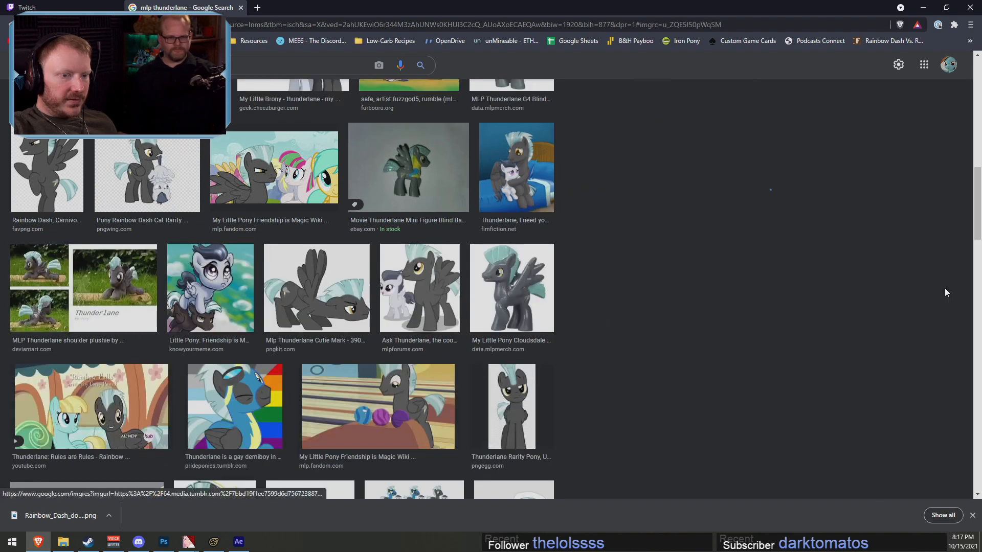
click(589, 105)
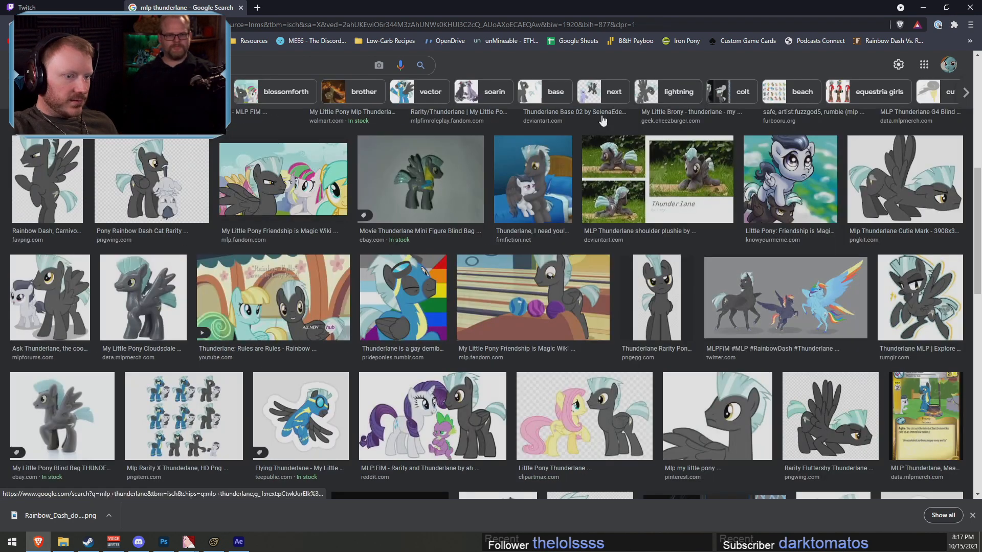
Examine the rest of the Thunderlane image results for a clean picture suited to a portrait frame
scroll(679, 308, down, 12)
scroll(679, 308, down, 6)
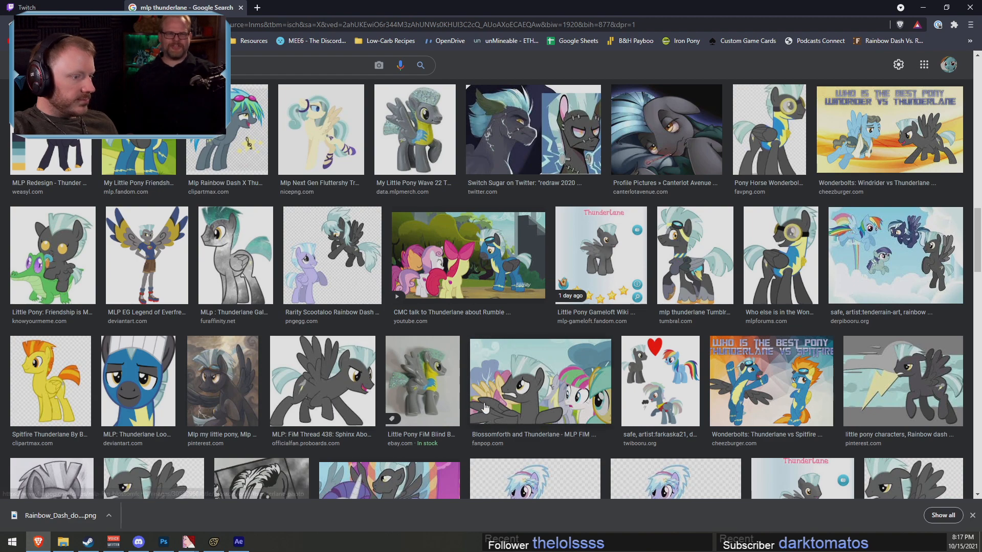
scroll(484, 408, down, 1)
scroll(451, 399, down, 2)
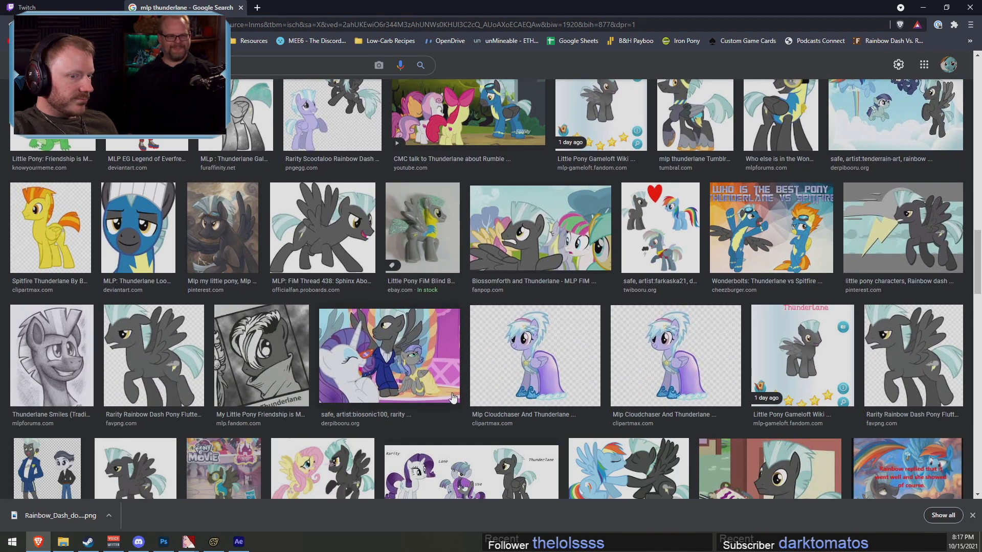
scroll(452, 398, up, 8)
scroll(547, 387, up, 5)
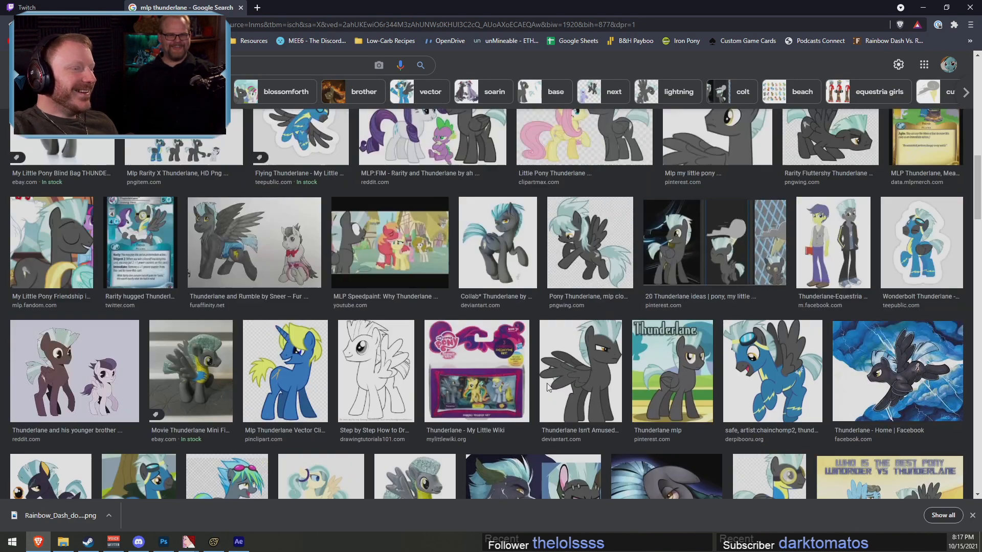
scroll(726, 336, up, 4)
scroll(834, 264, up, 4)
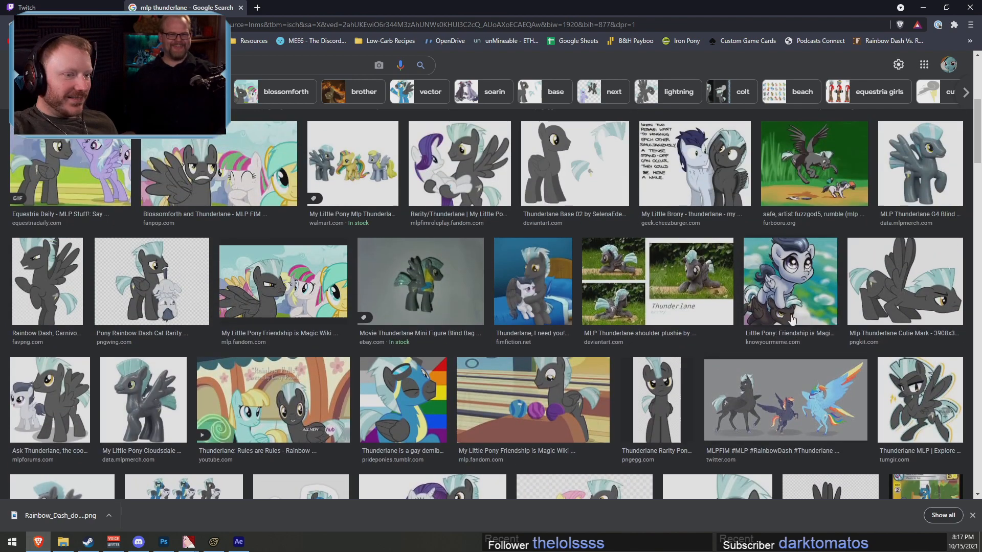
scroll(787, 321, up, 4)
scroll(786, 321, up, 2)
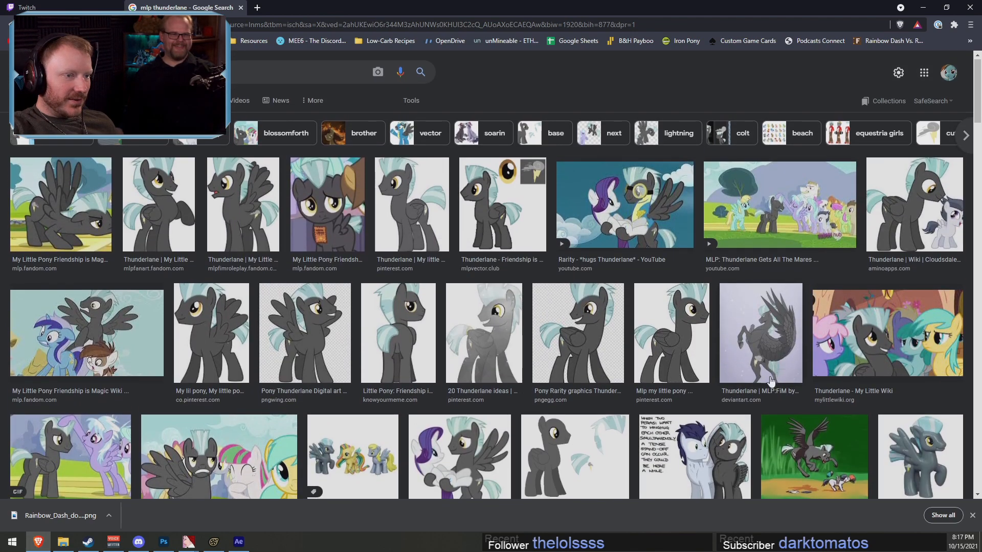
scroll(762, 389, down, 5)
scroll(654, 366, down, 10)
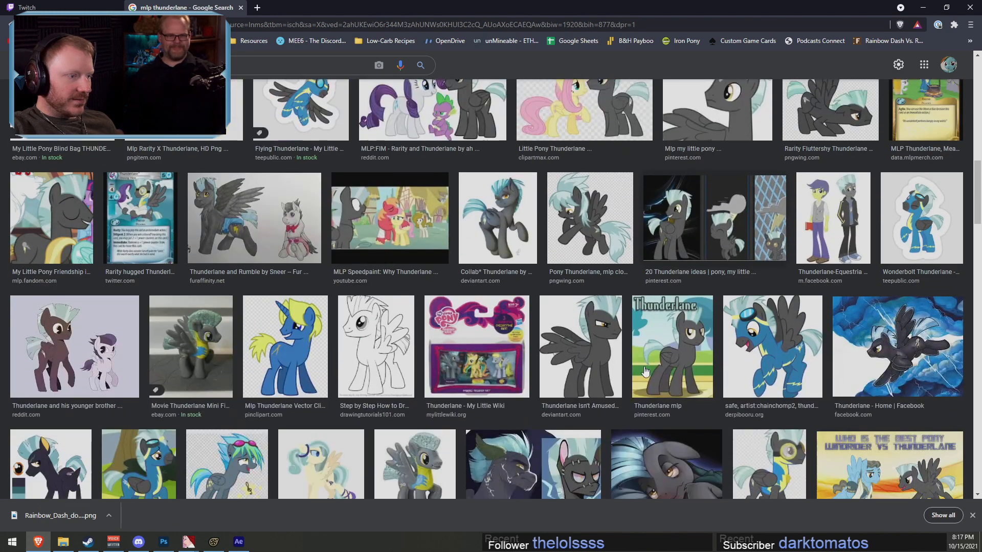
scroll(646, 371, up, 5)
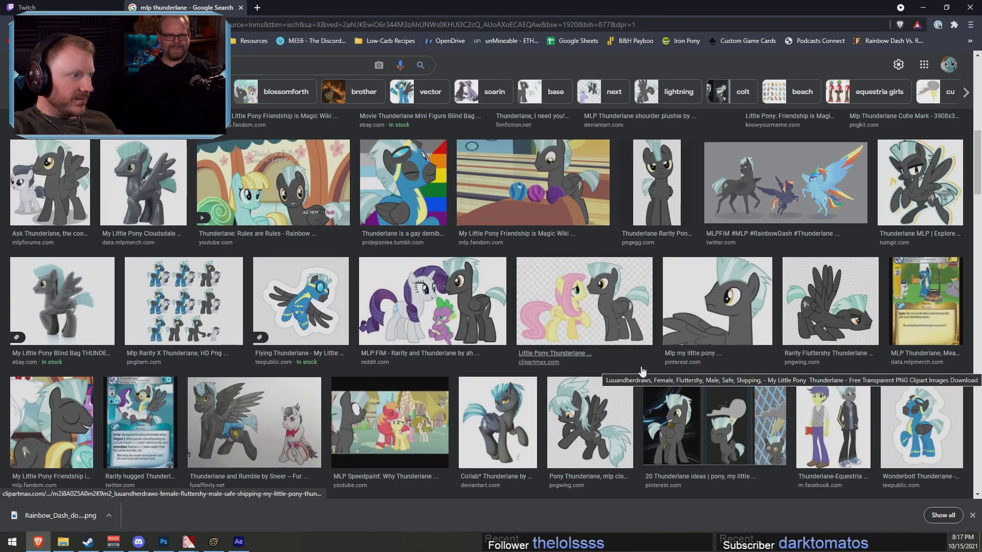
Preview the Cloudsdale Mini Collection and Wave 22 Thunderlane blind bag figures from MLP Merch as possible frame images
click(163, 204)
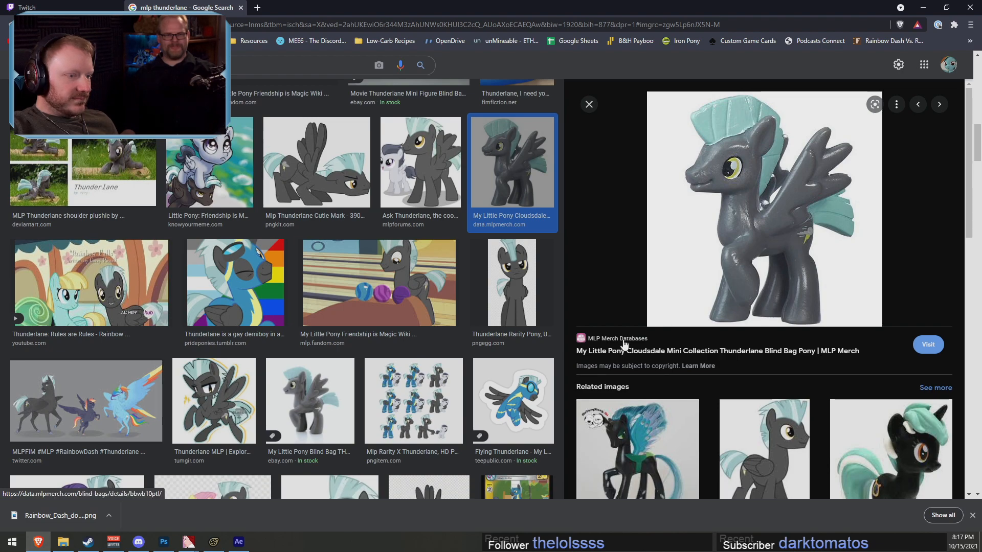
click(588, 104)
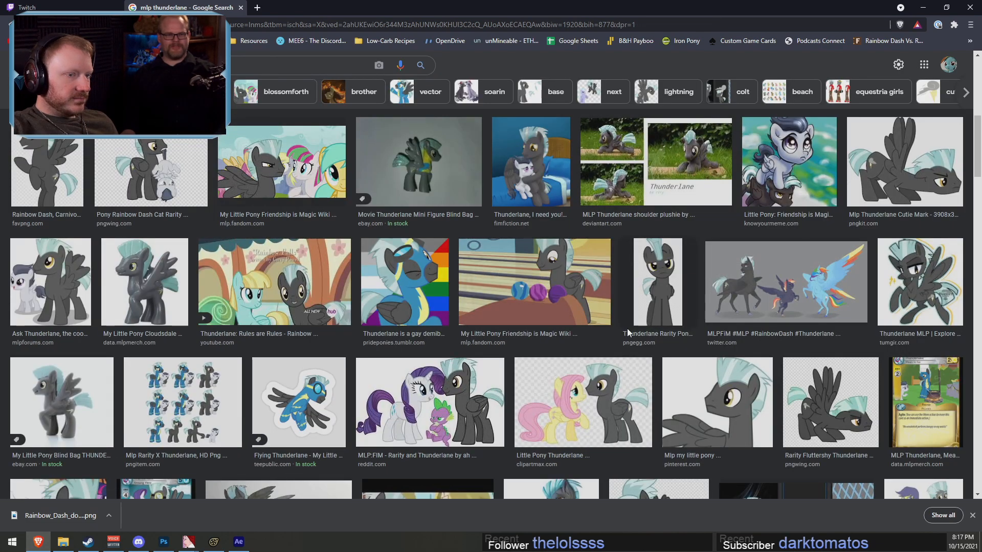
scroll(627, 328, down, 15)
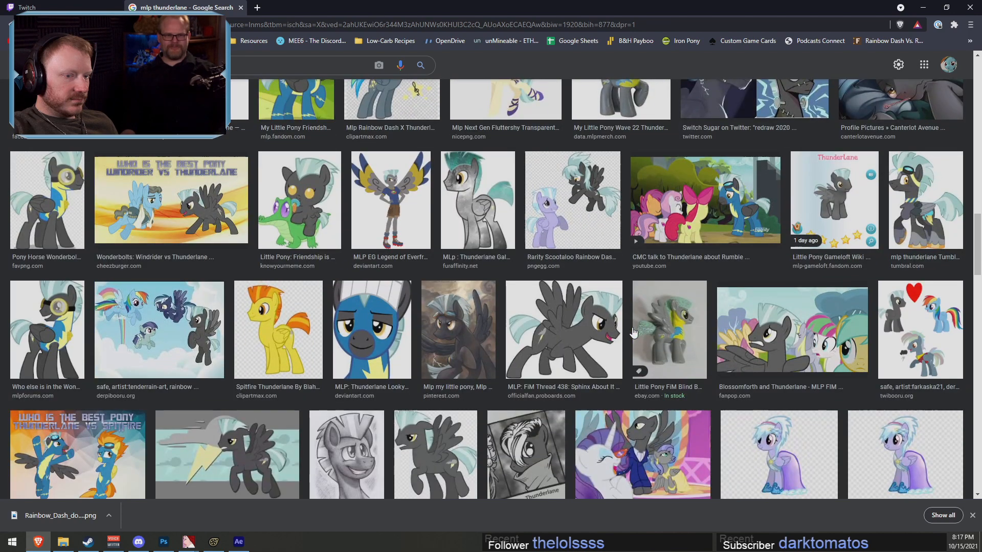
scroll(658, 348, up, 4)
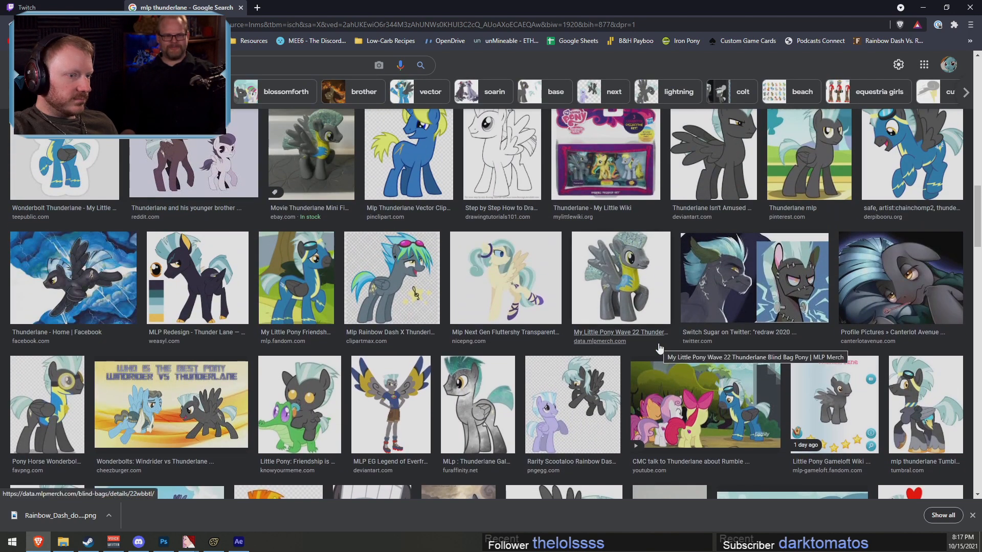
click(663, 332)
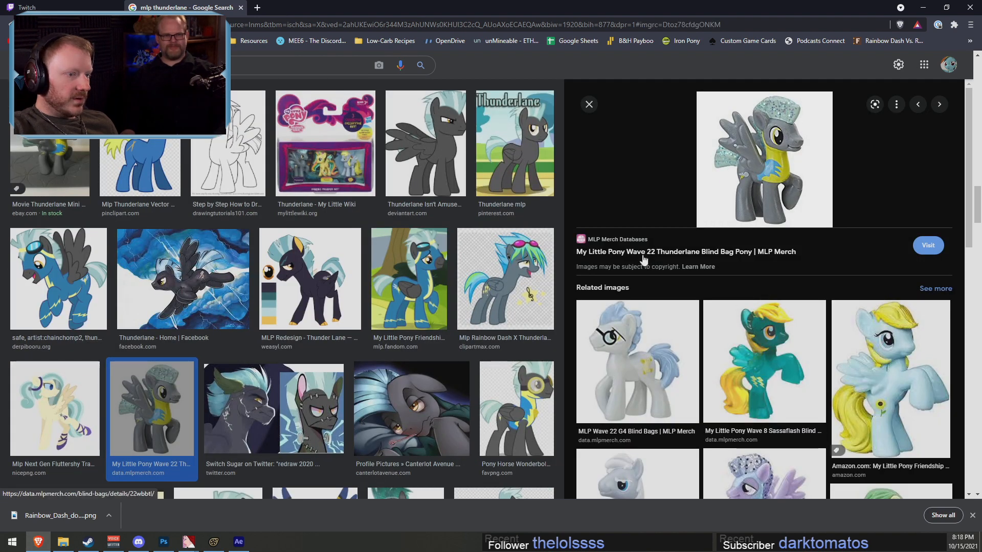
click(589, 103)
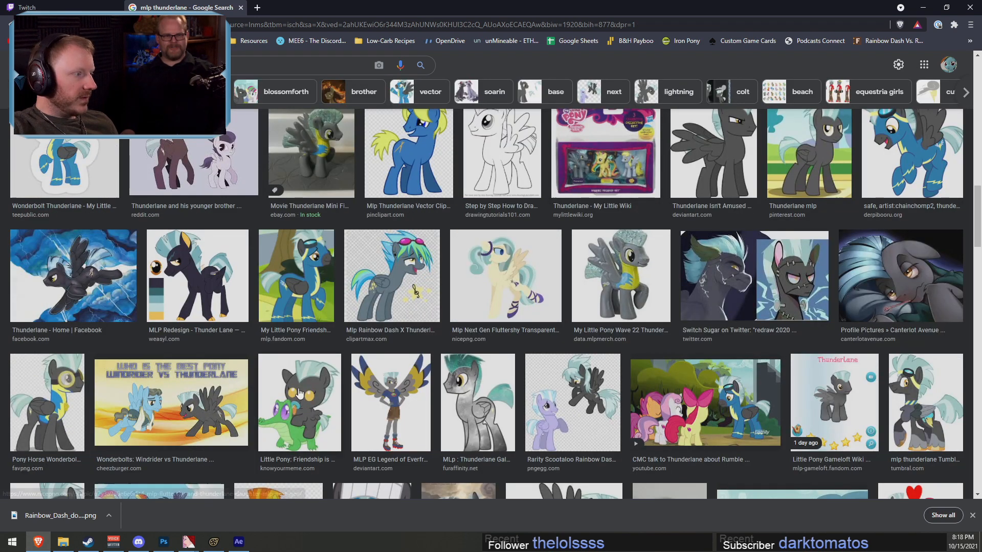
Preview the smiling mlpfanart.fandom.com Thunderlane vector in the first results row and open its wiki page in a new tab
scroll(285, 397, up, 10)
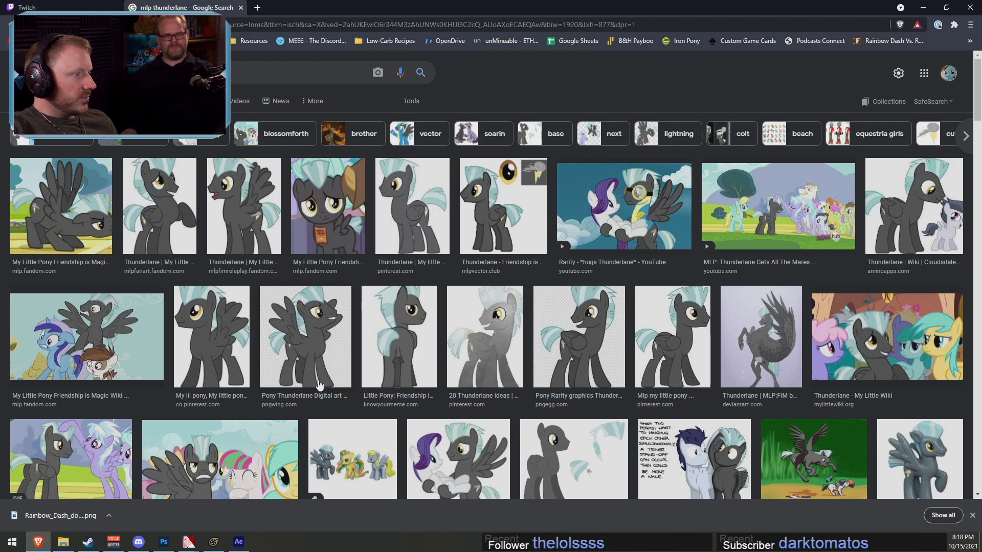
click(150, 215)
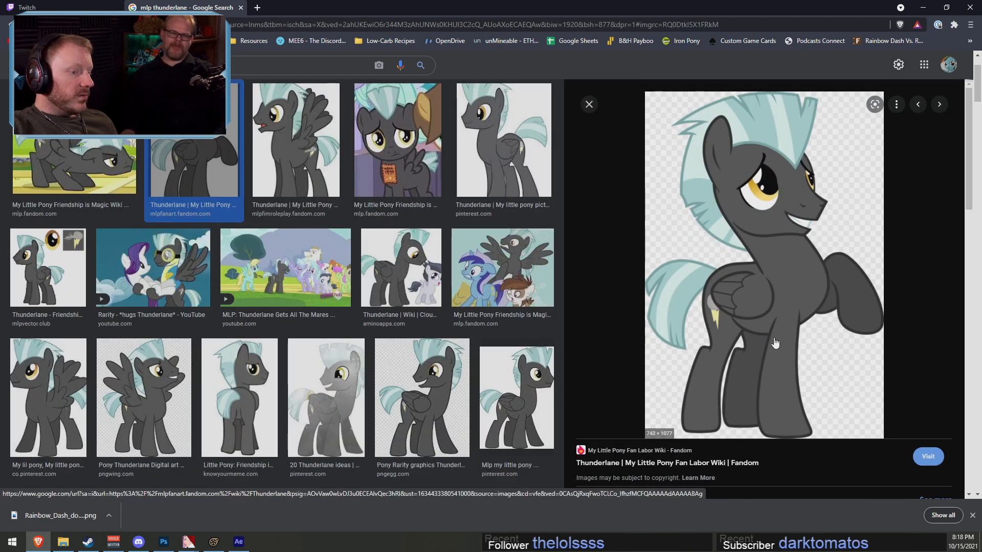
right_click(748, 235)
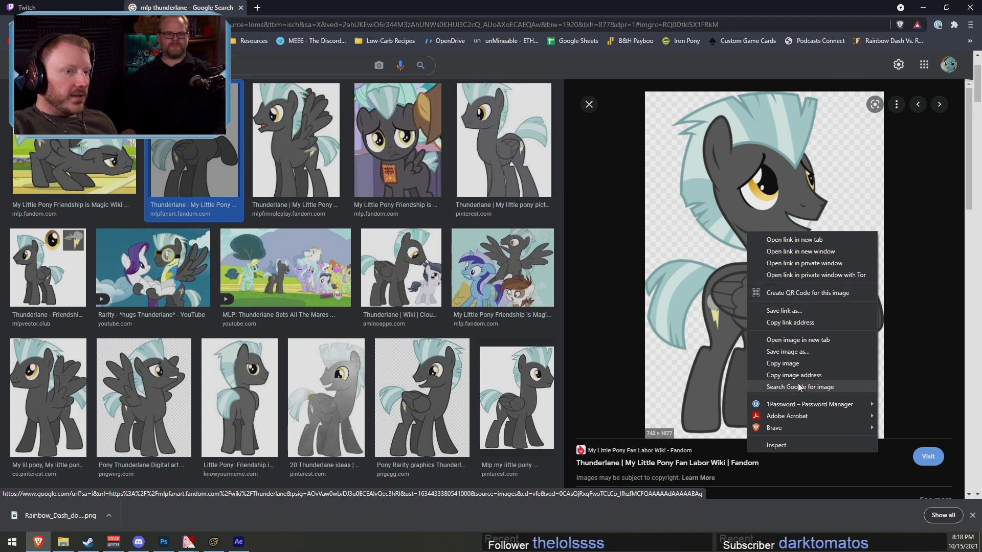
click(806, 248)
key(ctrl+Tab)
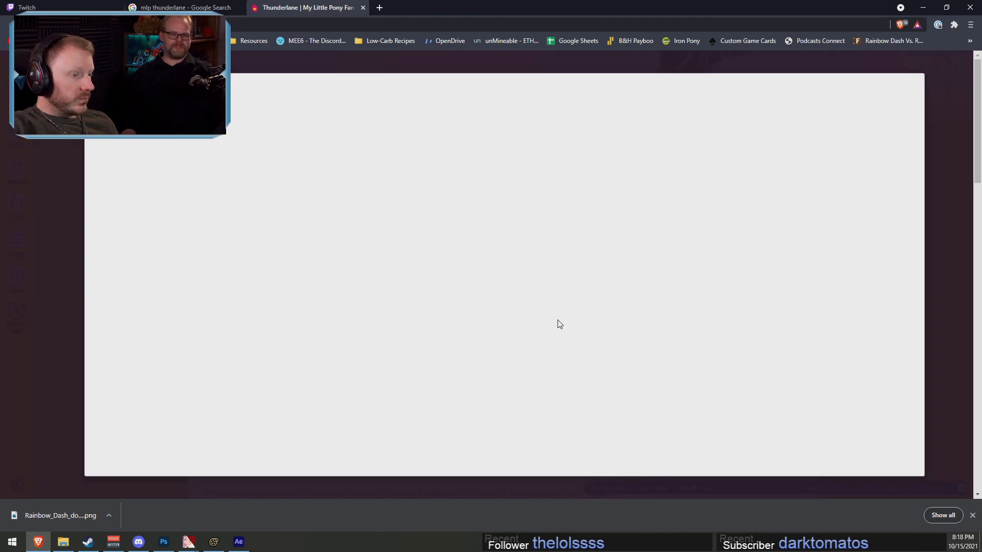
Open the Thunderlane infobox picture at full view and save it to Downloads as Nervous_Thunderlane_by_ChainChomp2.png
click(69, 278)
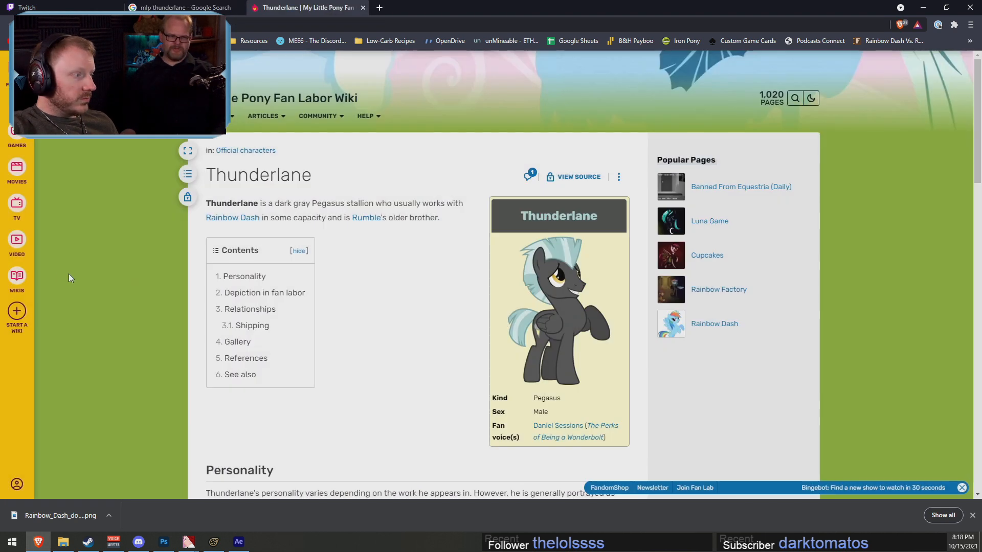
click(584, 306)
right_click(521, 256)
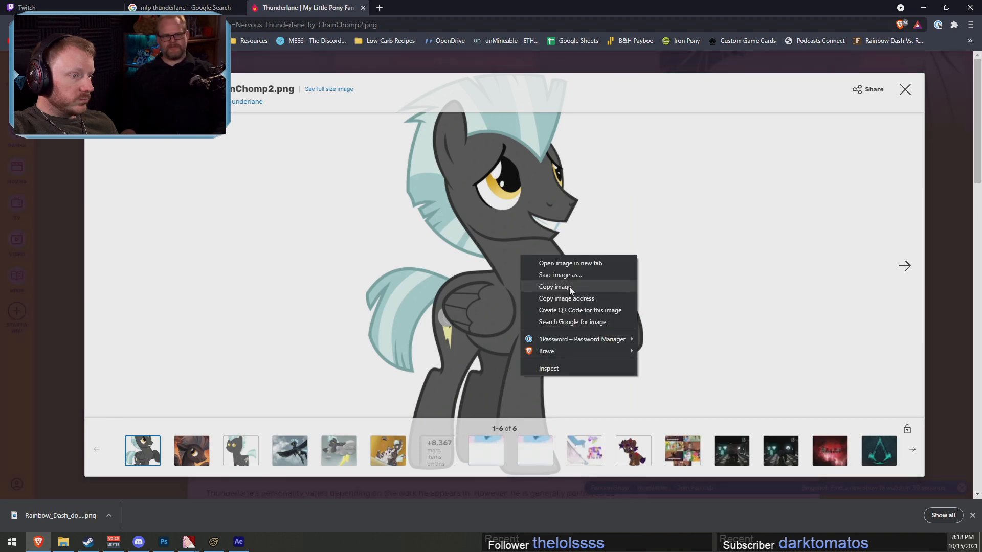
click(559, 275)
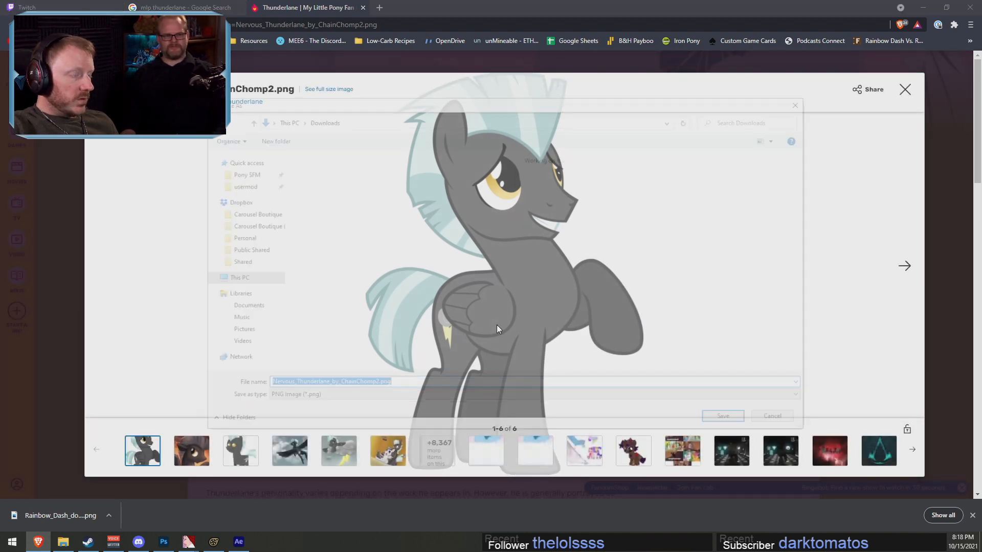
click(731, 421)
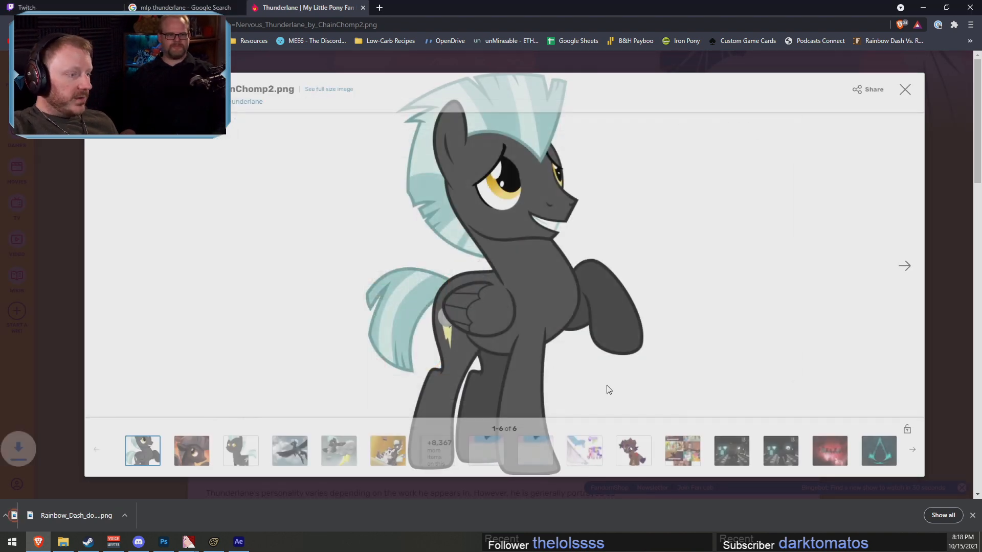
Switch to Photoshop and place the downloaded Nervous Thunderlane PNG into the picture-frame texture, between Layer 1 and Layer 2
click(100, 515)
click(122, 479)
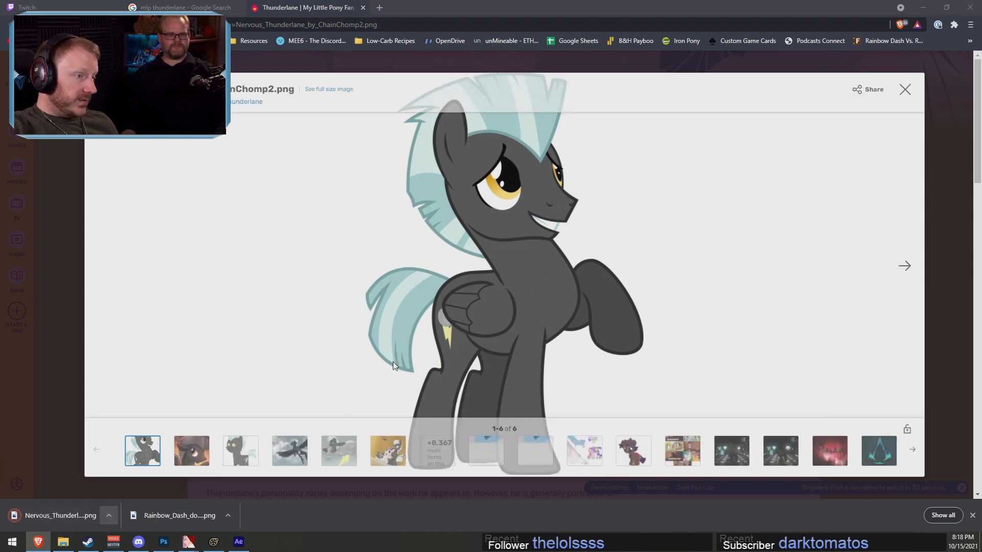
click(164, 541)
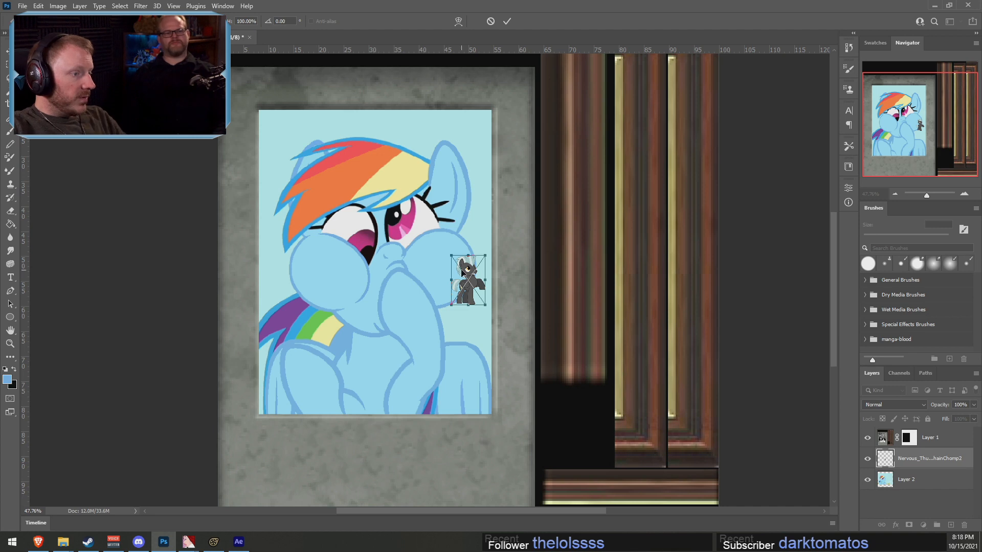
Scale the placed Thunderlane picture to about 787.5% and position it so his head and upper body fill the frame opening
drag(467, 287, 291, 371)
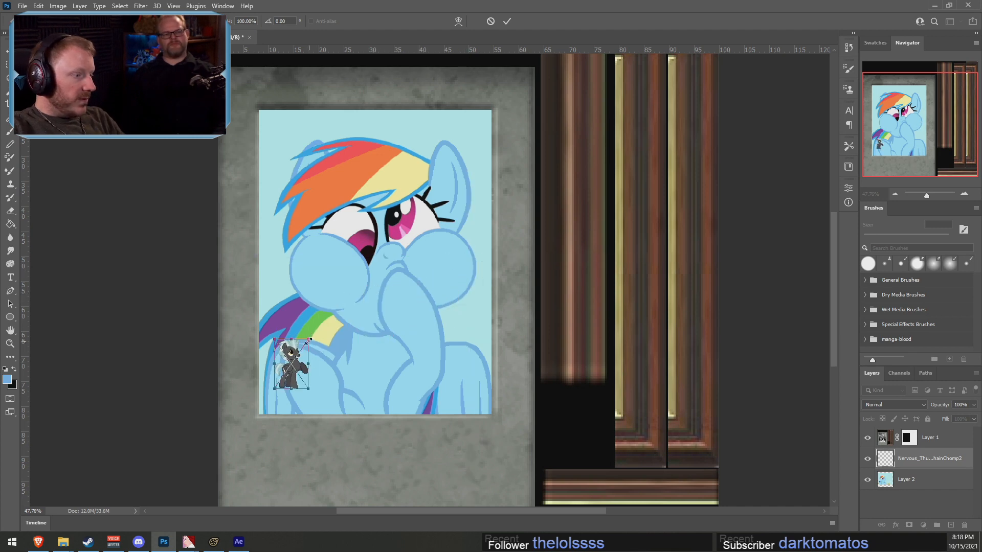
mouse_move(309, 339)
mouse_down()
mouse_move(486, 243)
mouse_move(671, 191)
mouse_move(771, 189)
mouse_move(715, 200)
mouse_up()
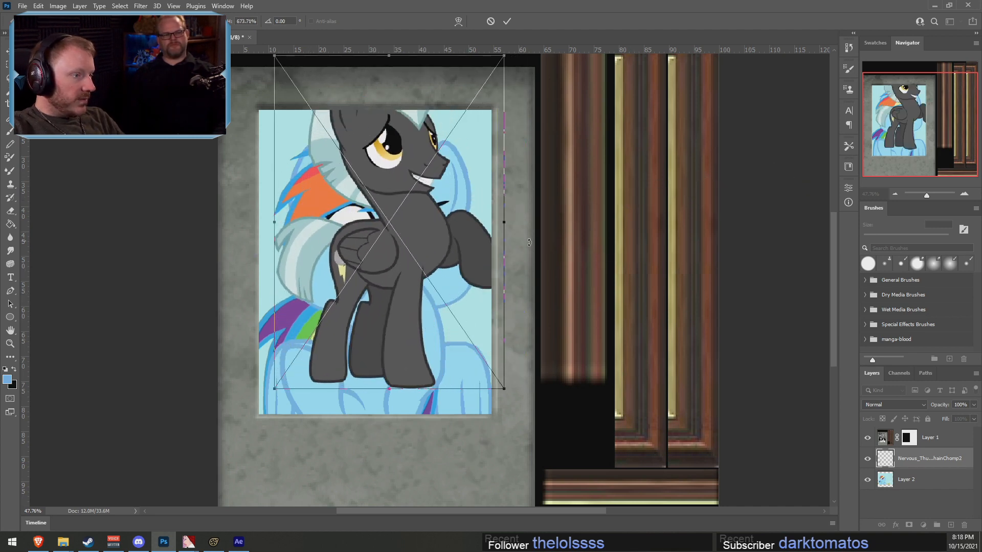
drag(452, 255, 415, 325)
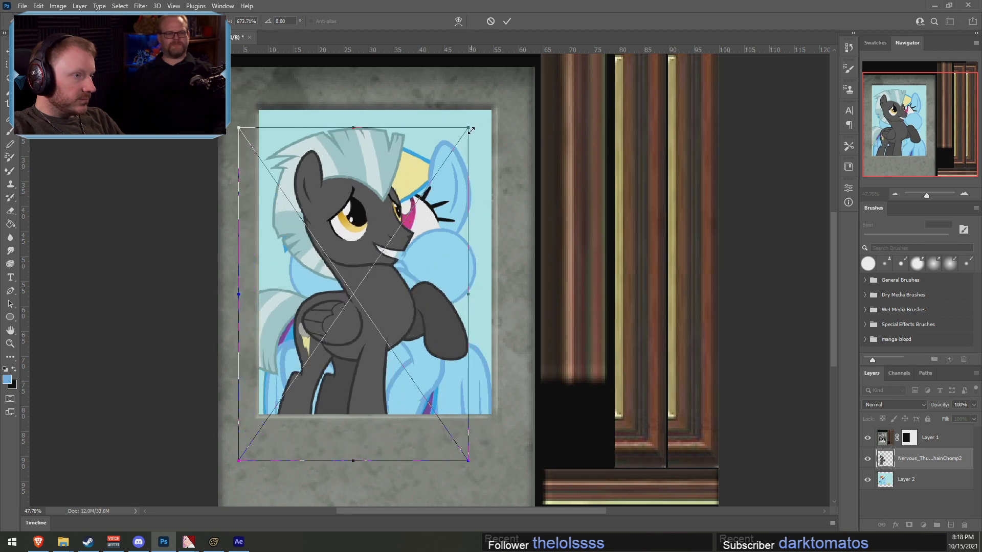
drag(470, 130, 557, 103)
drag(425, 226, 415, 273)
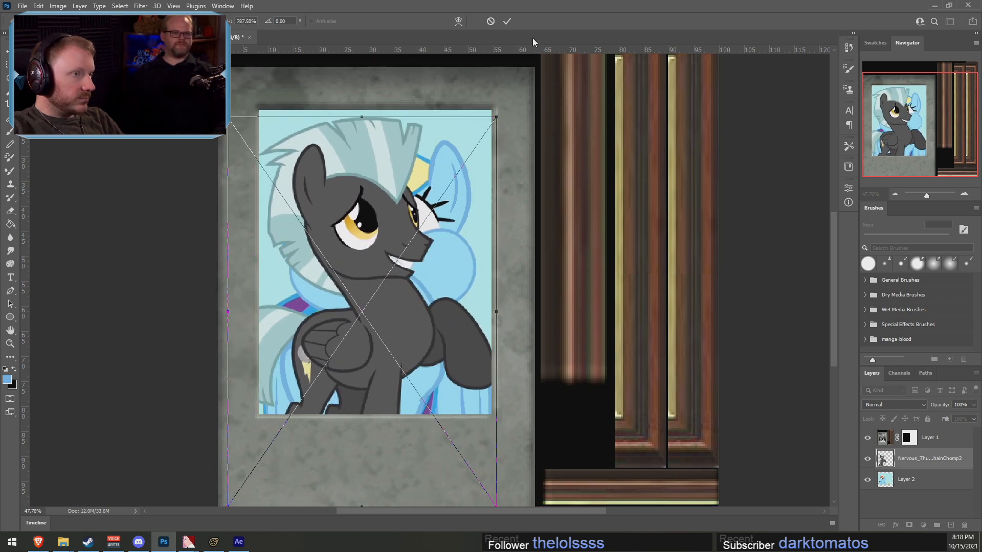
click(506, 21)
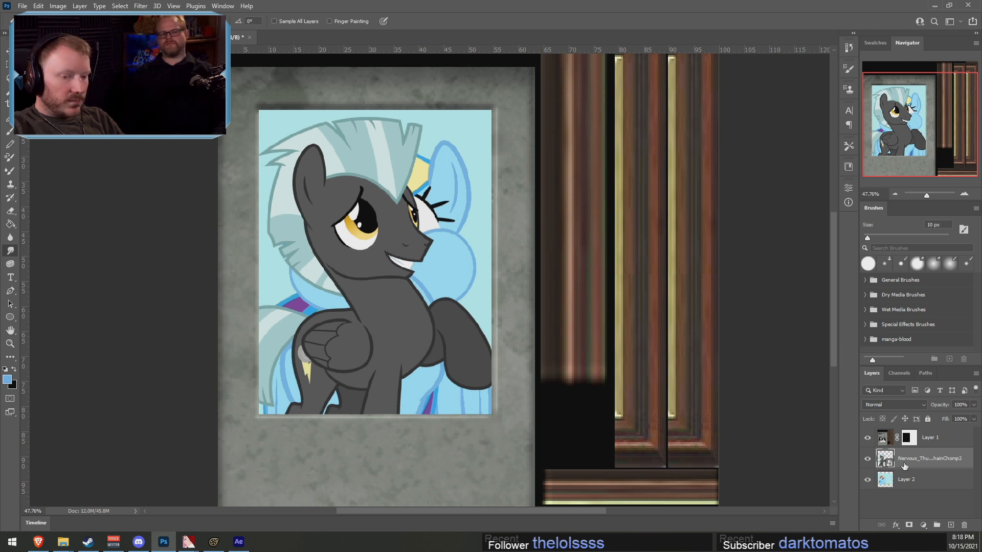
Hide the Rainbow Dash picture on Layer 2 and add a new blank layer above the Thunderlane layer
click(869, 480)
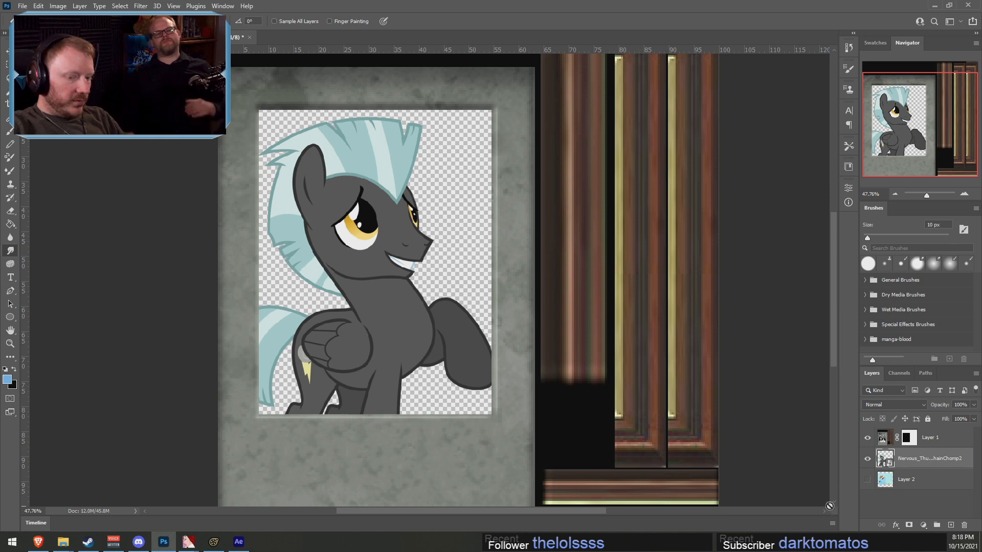
key(ctrl+n)
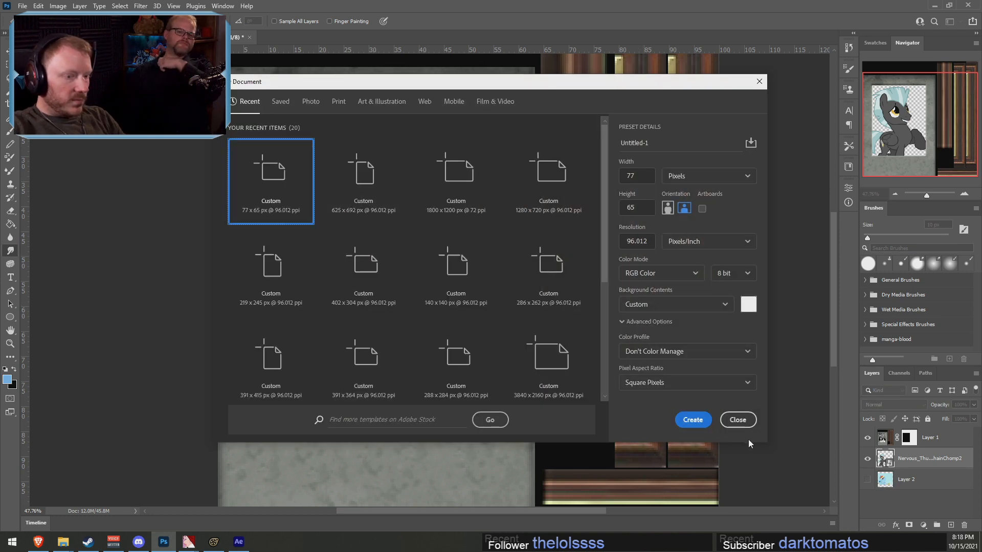
key(Escape)
key(ctrl+shift+n)
key(Return)
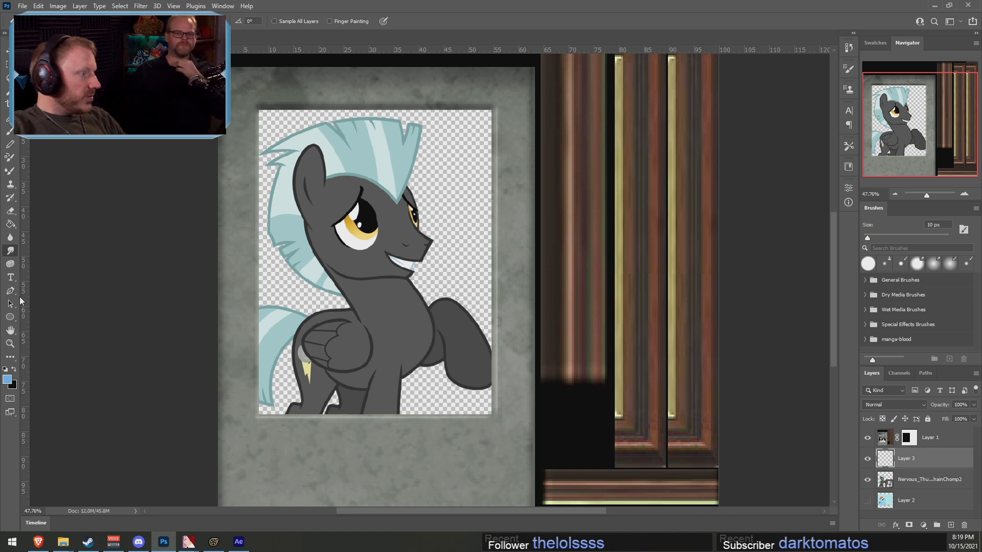
Set the foreground color to a medium blue, #3a86ec
click(7, 380)
drag(309, 445, 316, 438)
text(4fdee0)
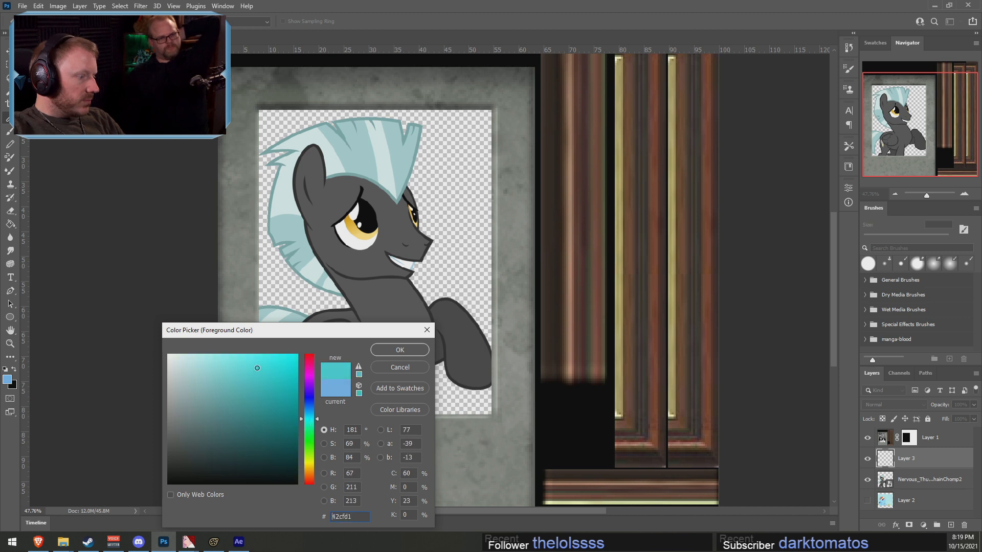
drag(311, 400, 311, 407)
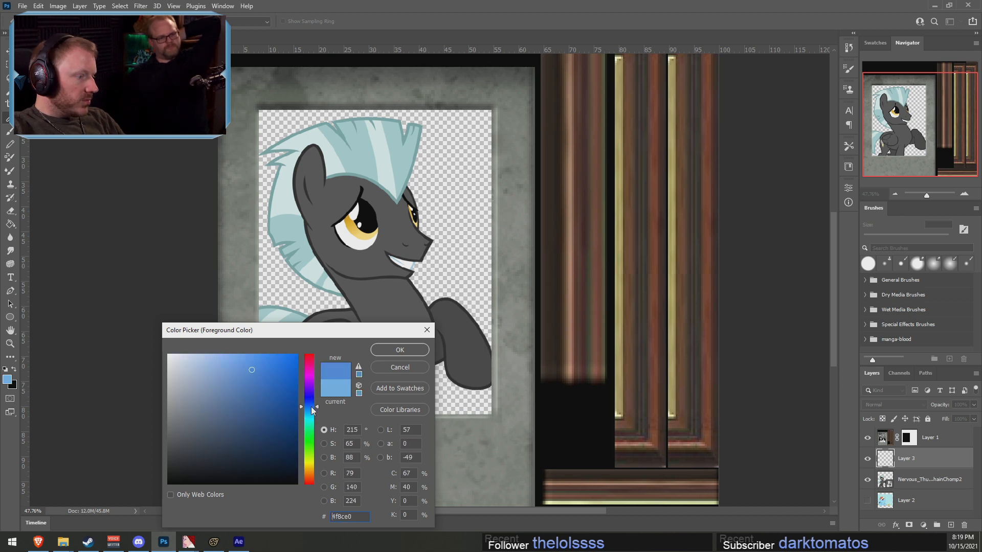
drag(226, 388, 265, 362)
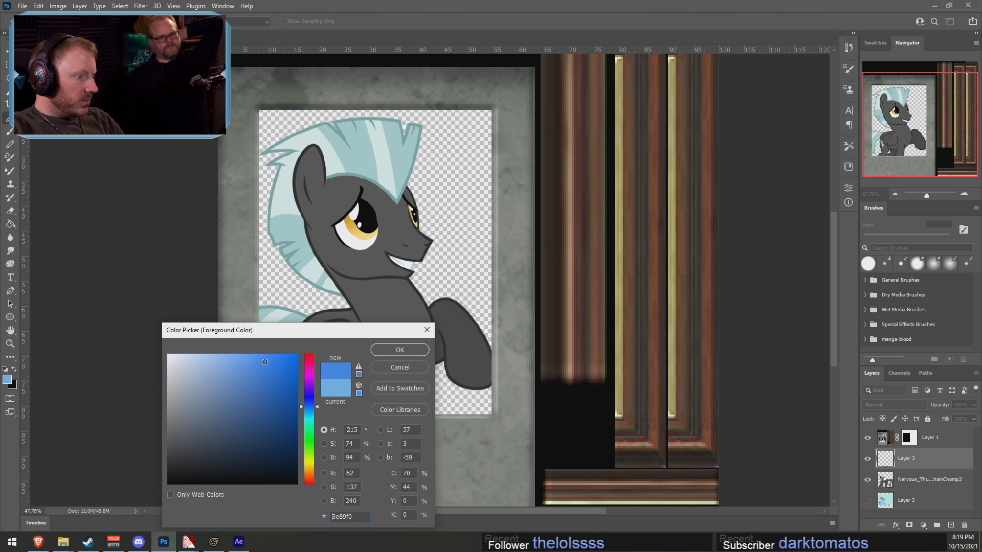
click(411, 352)
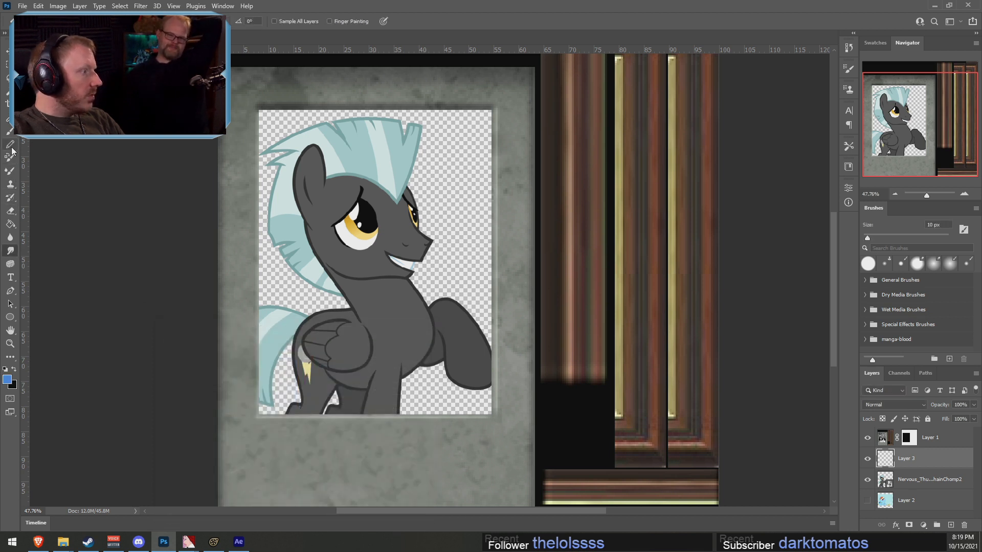
Draw a blue-filled rectangle about 2044 by 721 px across the lower part of the frame opening, extending past both sides
drag(10, 317, 52, 316)
drag(246, 351, 744, 515)
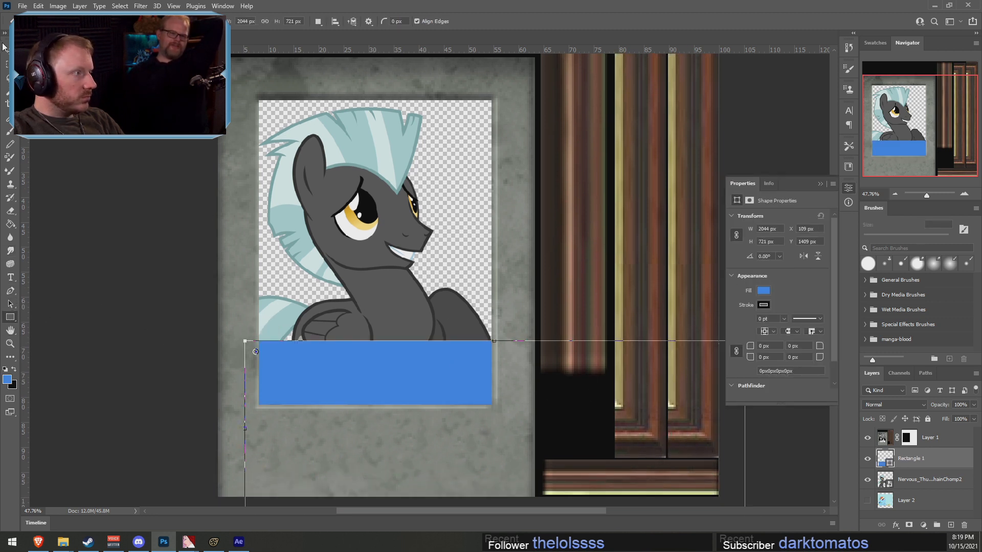
click(8, 64)
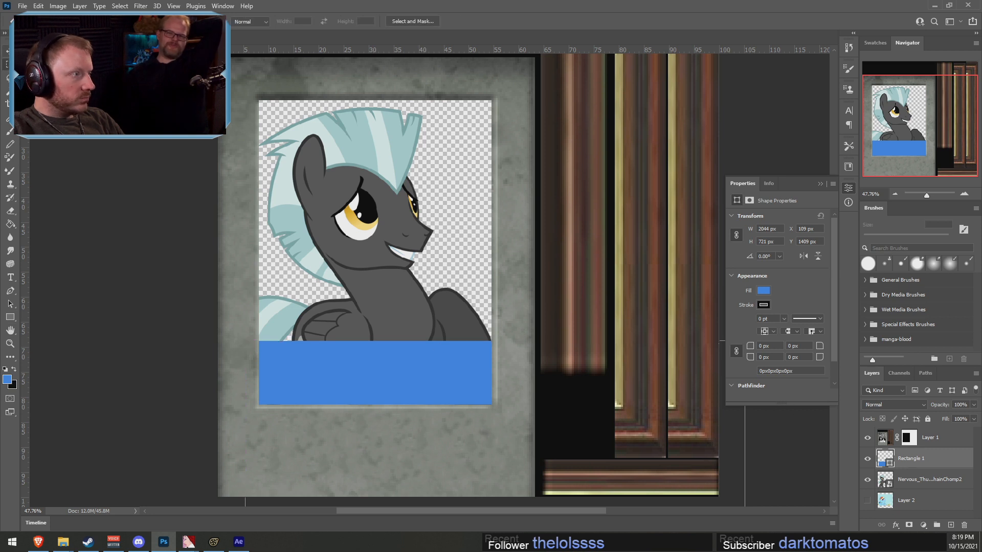
key(v)
click(820, 185)
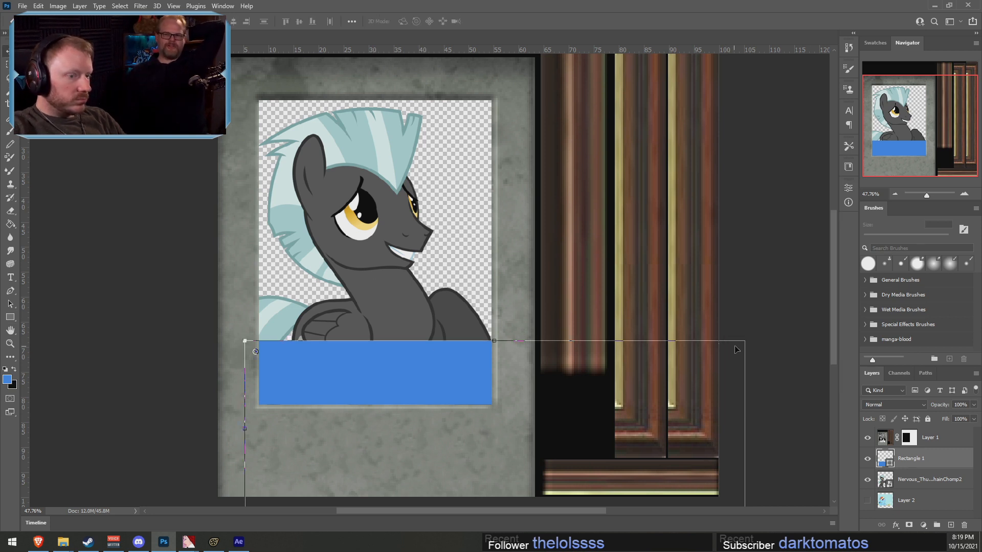
Rotate the blue rectangle to about -8° and move it up so its slanted upper edge crosses Thunderlane's neck, and apply the transform
drag(237, 337, 219, 406)
drag(365, 402, 307, 366)
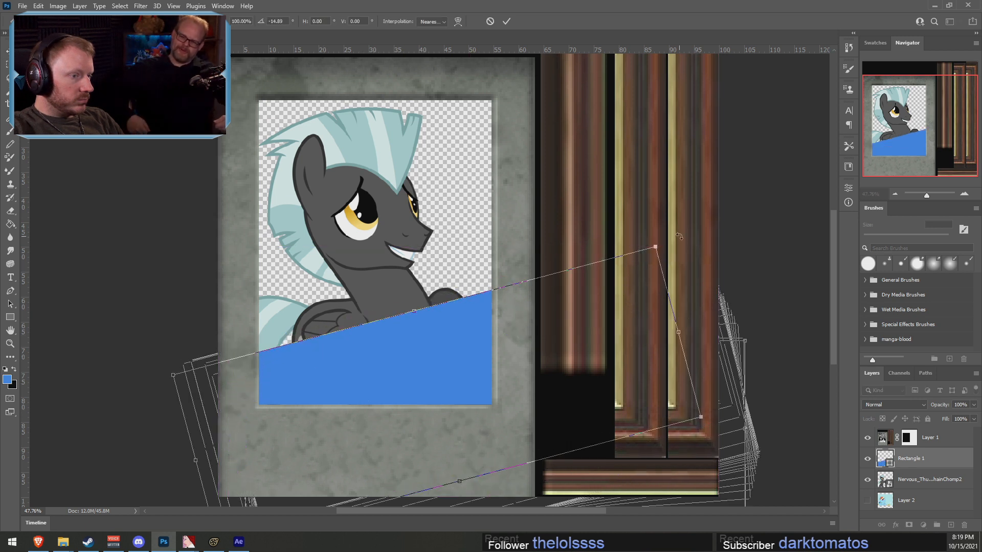
drag(677, 236, 697, 265)
drag(538, 316, 526, 290)
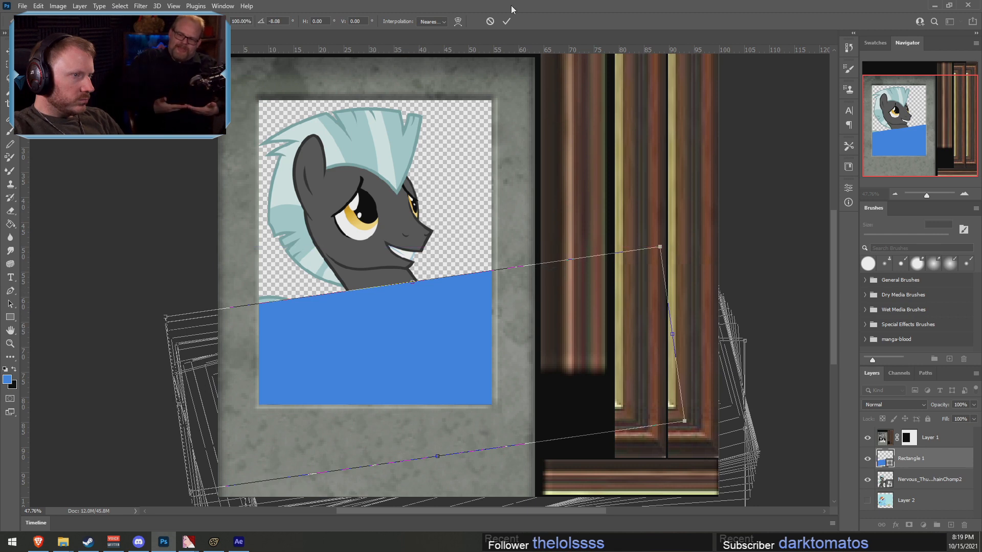
click(506, 21)
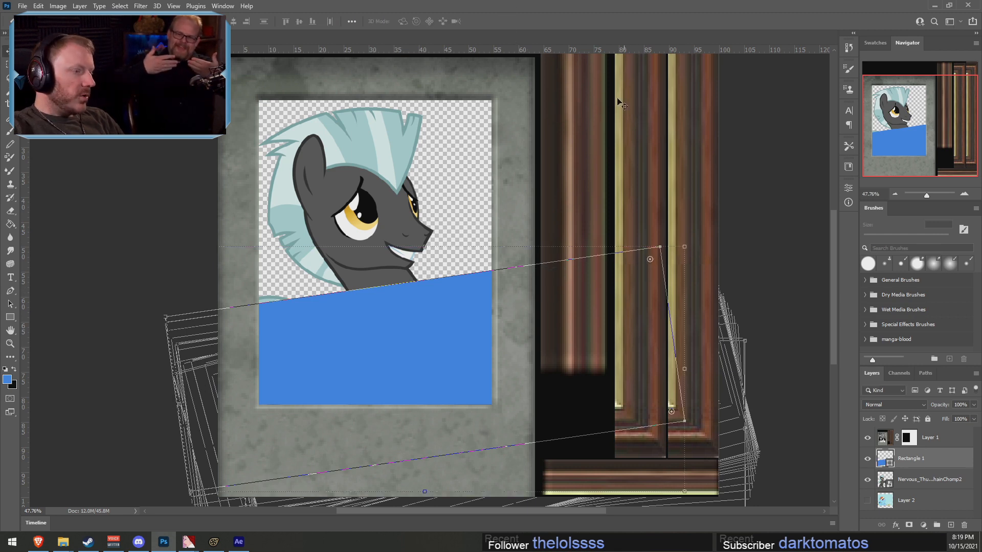
Move the Rectangle 1 layer beneath the Nervous Thunderlane layer so the blue shape sits behind the character
drag(720, 330, 637, 350)
alt+scroll(370, 367, down, 2)
alt+scroll(155, 365, up, 1)
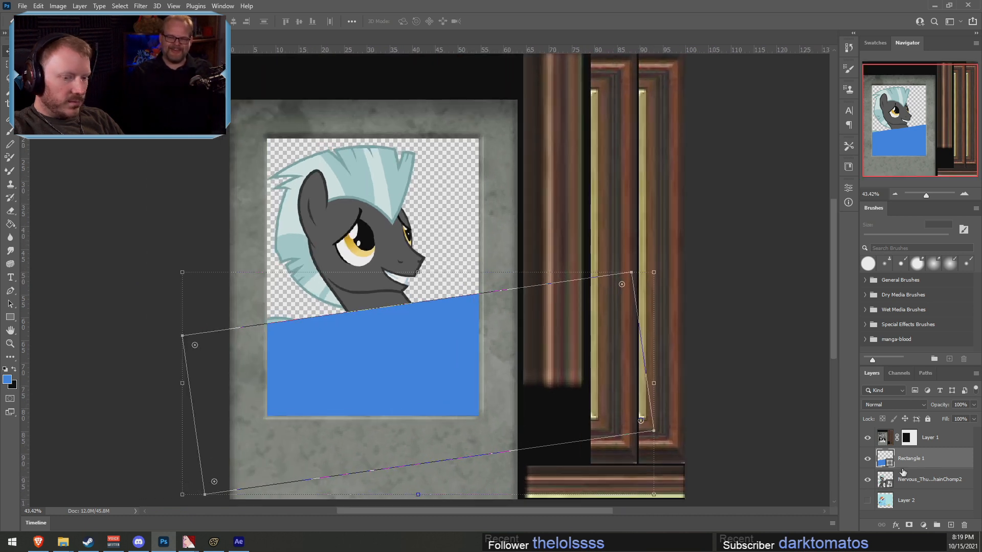
drag(903, 471, 903, 490)
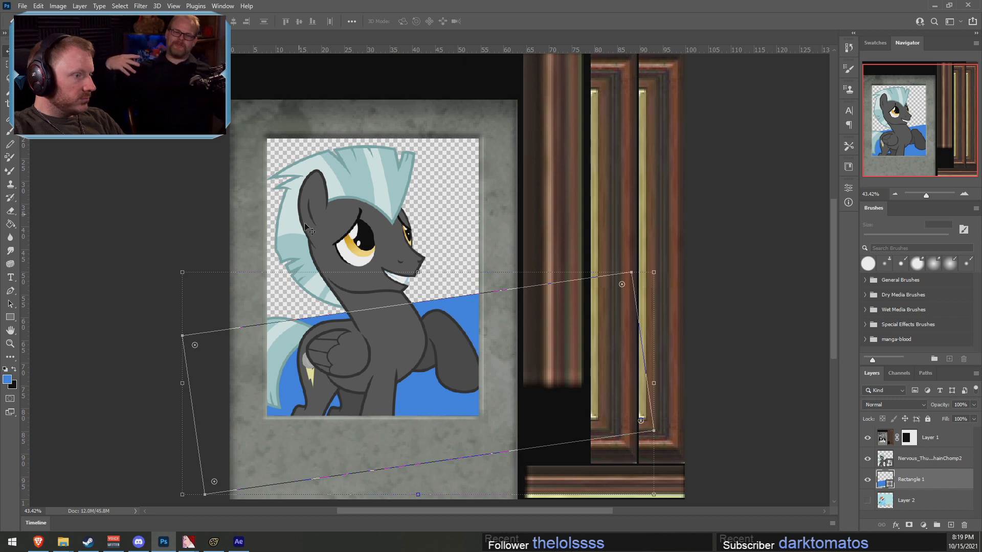
Try to scale the blue rectangle to about 131% and raise it behind Thunderlane's head, and undo the change
drag(182, 307, 35, 225)
drag(243, 261, 249, 116)
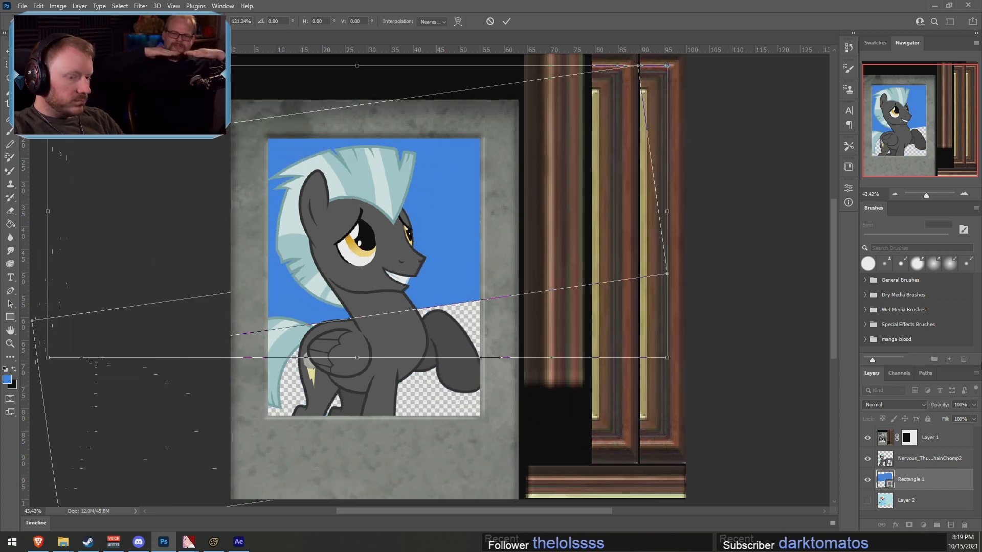
key(ctrl+z)
key(ctrl+z)
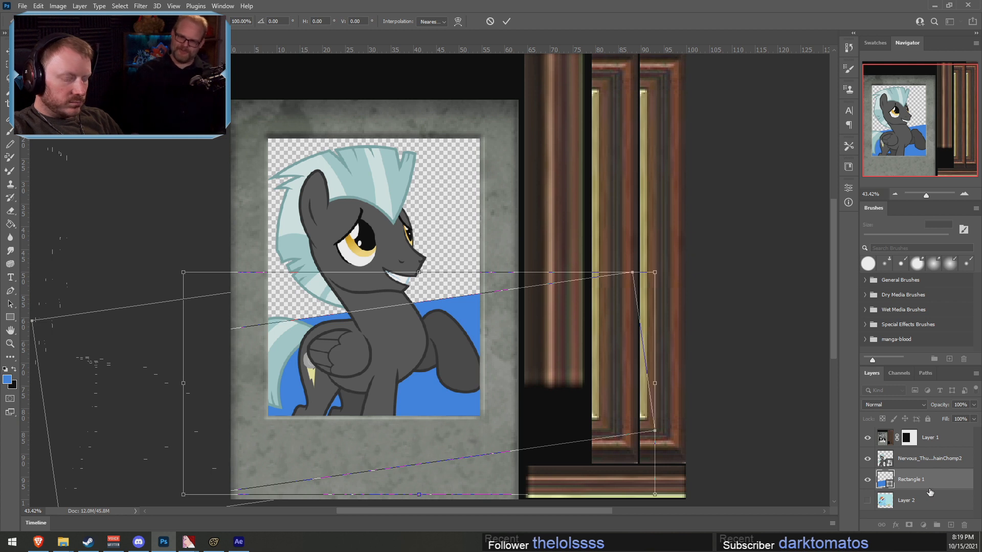
right_click(930, 489)
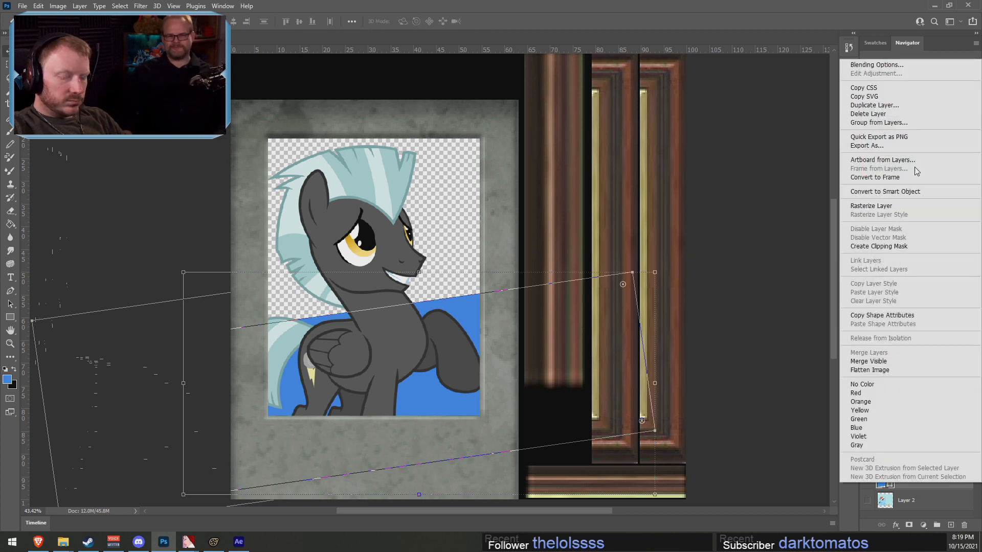
click(932, 492)
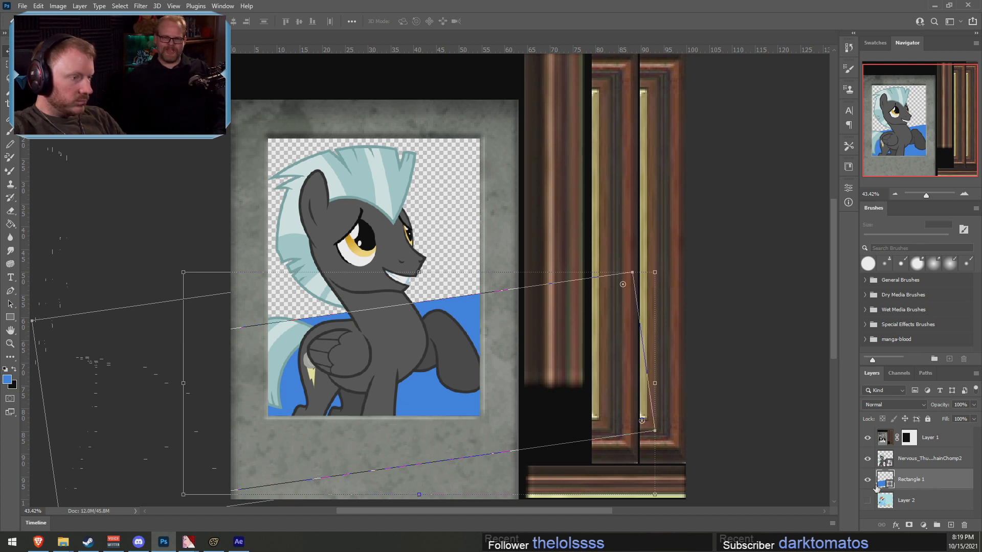
key(Return)
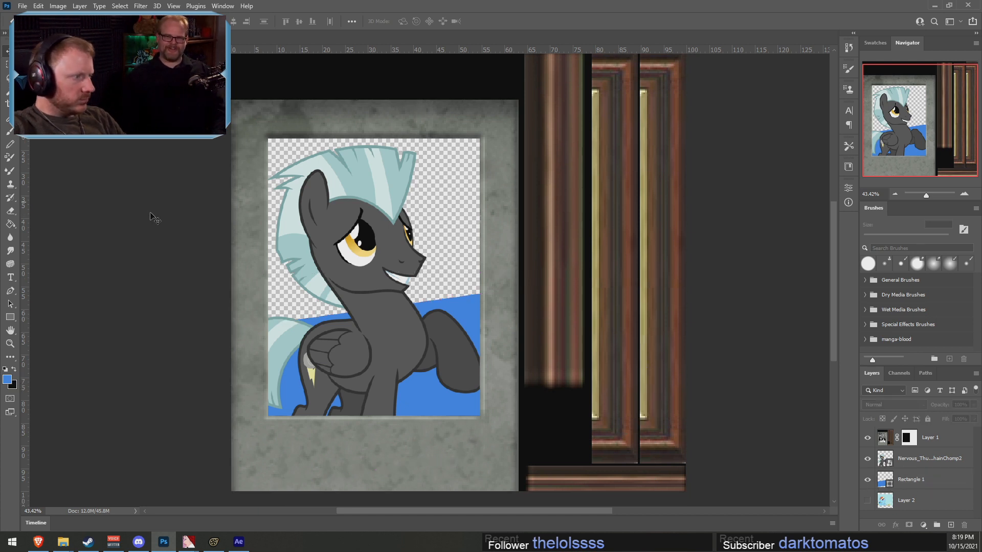
Add a new blank layer and place it directly below the Rectangle 1 layer
key(ctrl+shift+n)
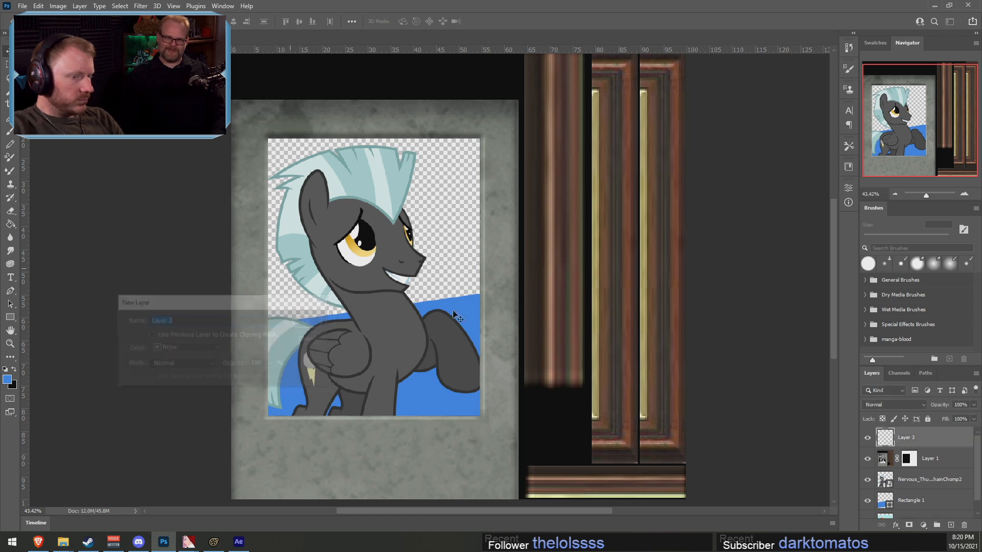
key(Return)
drag(927, 446, 937, 512)
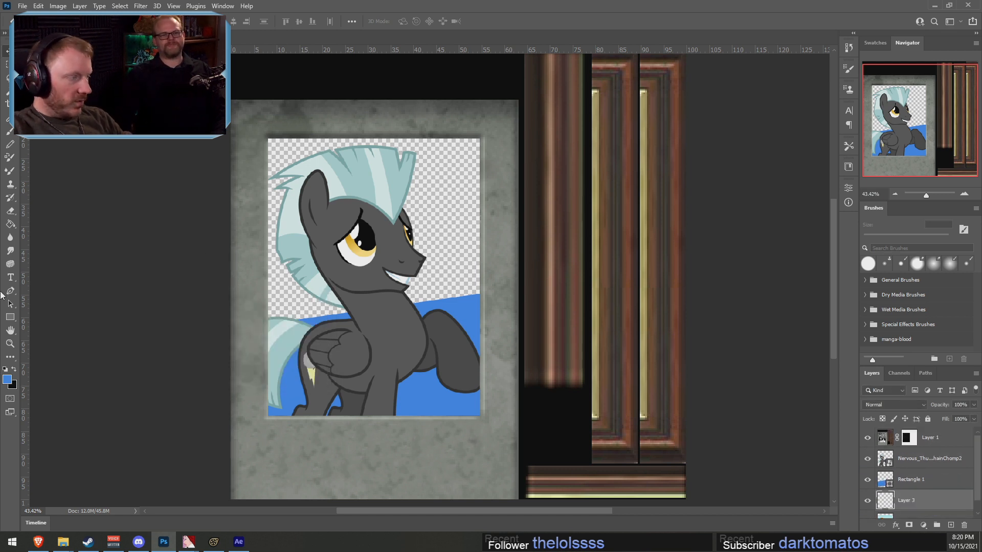
Pick a light sky blue as the foreground color and fill the new Layer 3 with it using the Paint Bucket
click(8, 380)
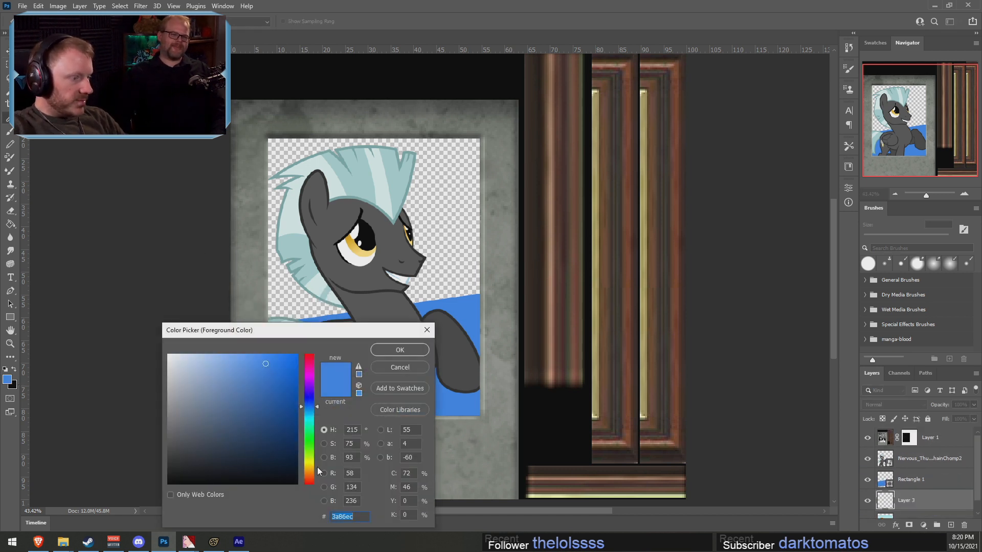
click(309, 446)
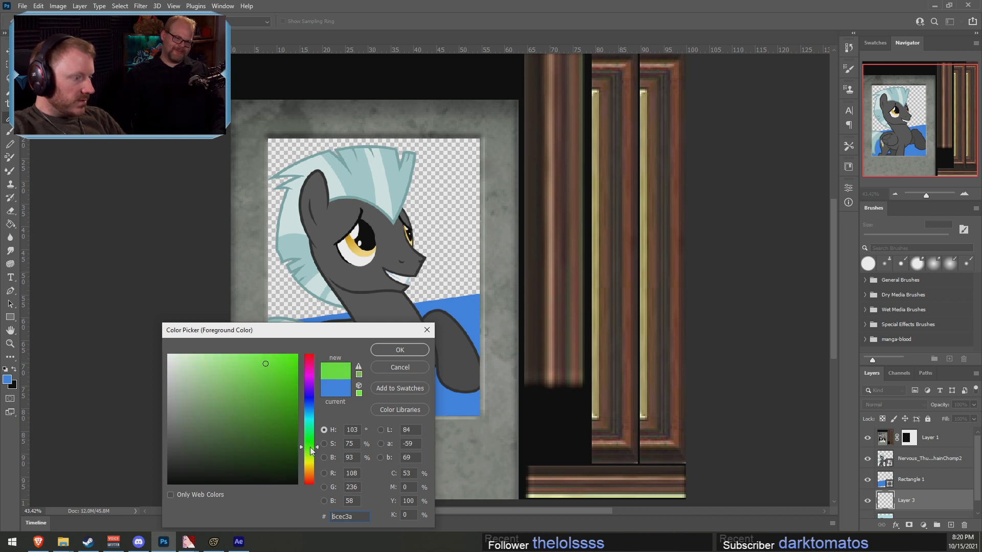
drag(310, 447, 314, 411)
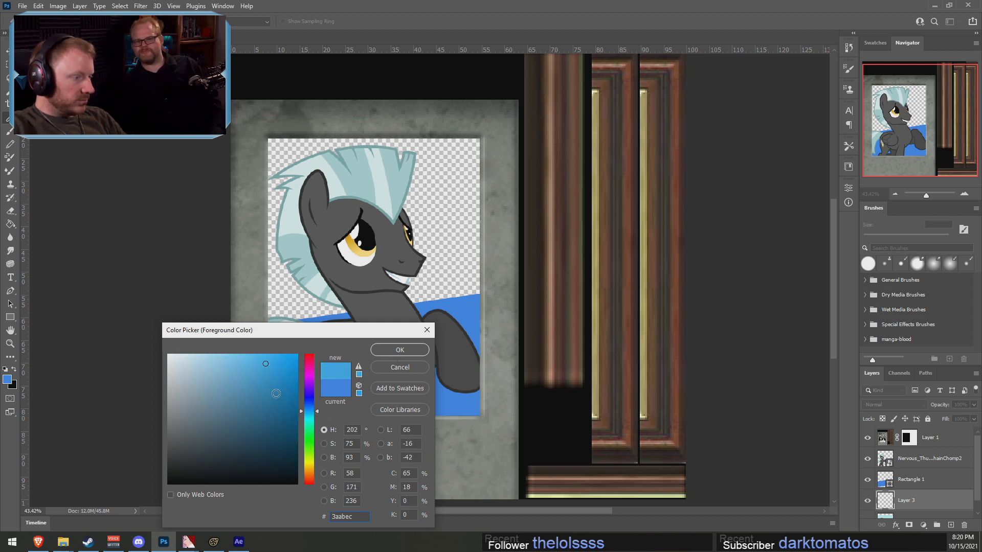
key(Return)
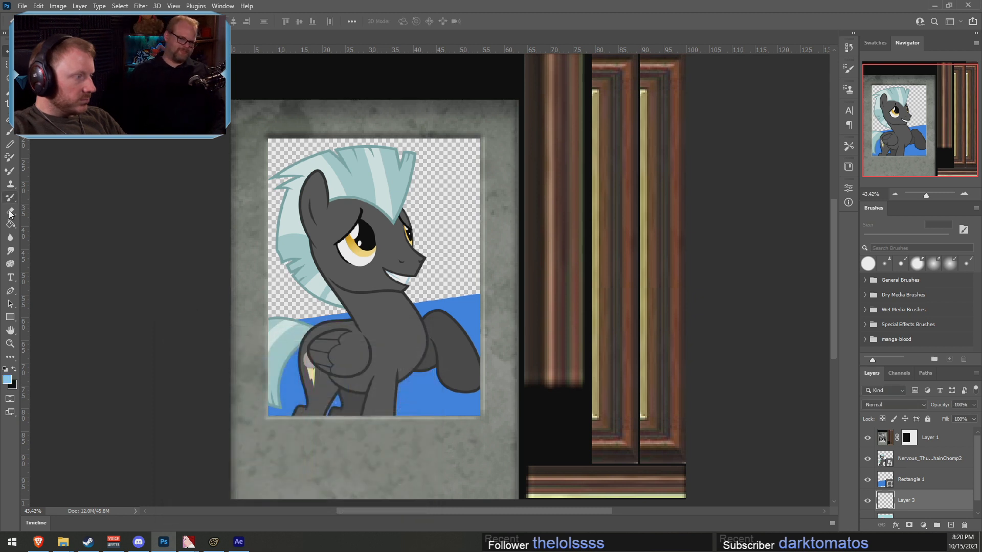
click(11, 225)
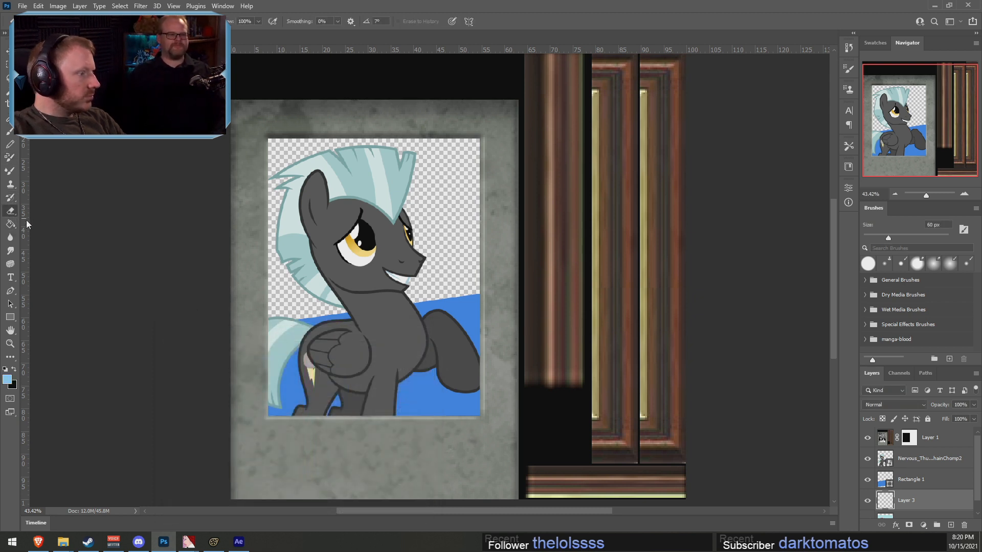
click(437, 188)
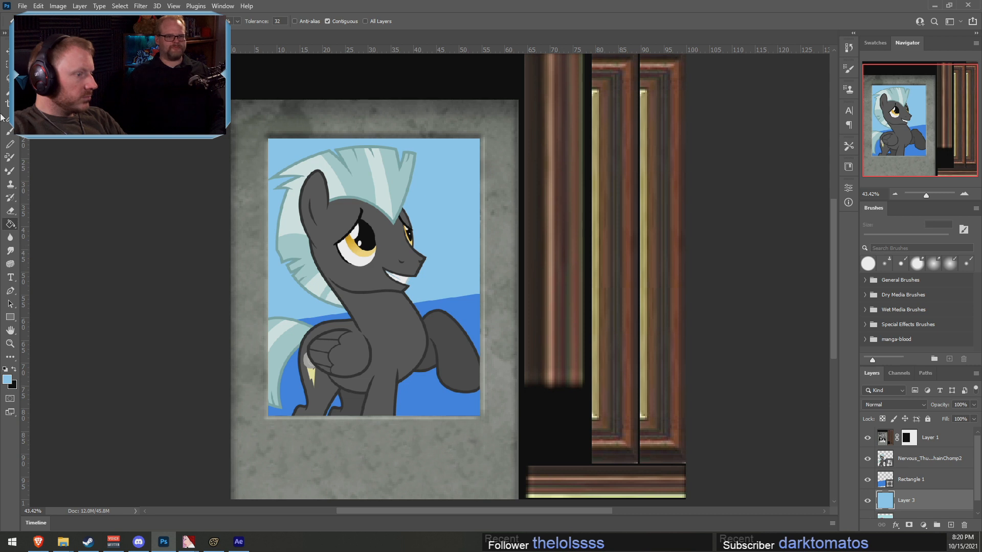
Duplicate the Rectangle 1 shape layer, keeping the default copy name
key(v)
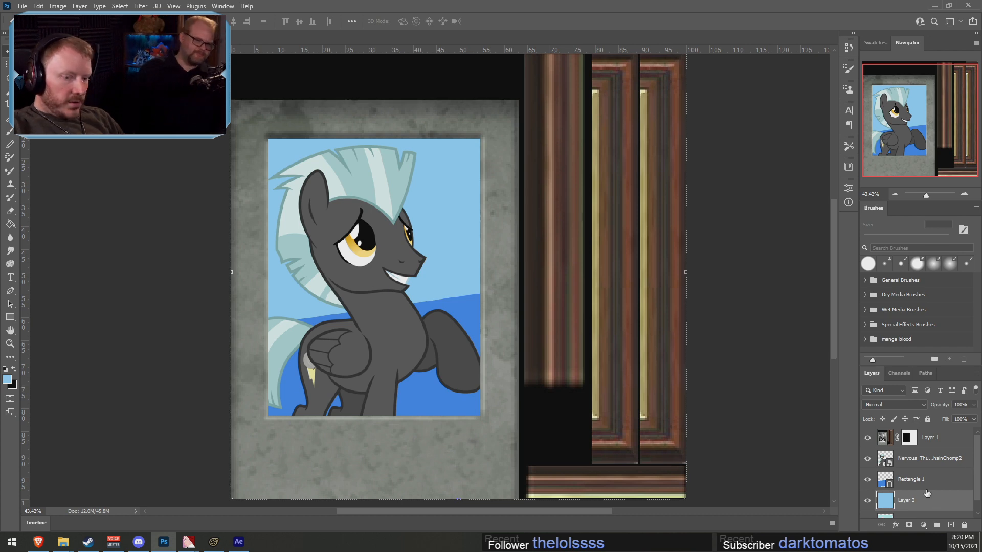
right_click(943, 476)
click(890, 97)
key(Return)
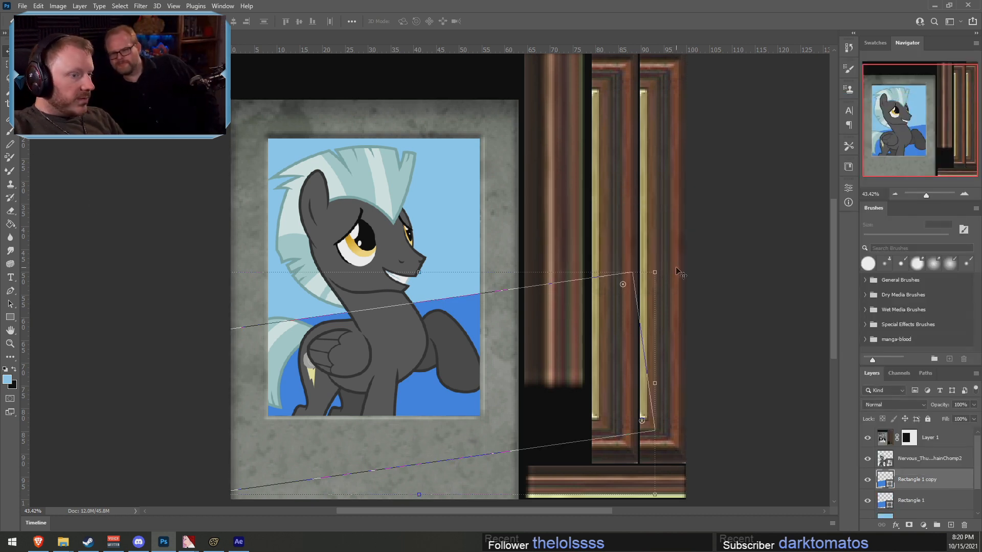
Rotate the rectangle copy by about 15° clockwise and lower it so its upper edge slopes downward behind Thunderlane's body
drag(664, 265, 690, 296)
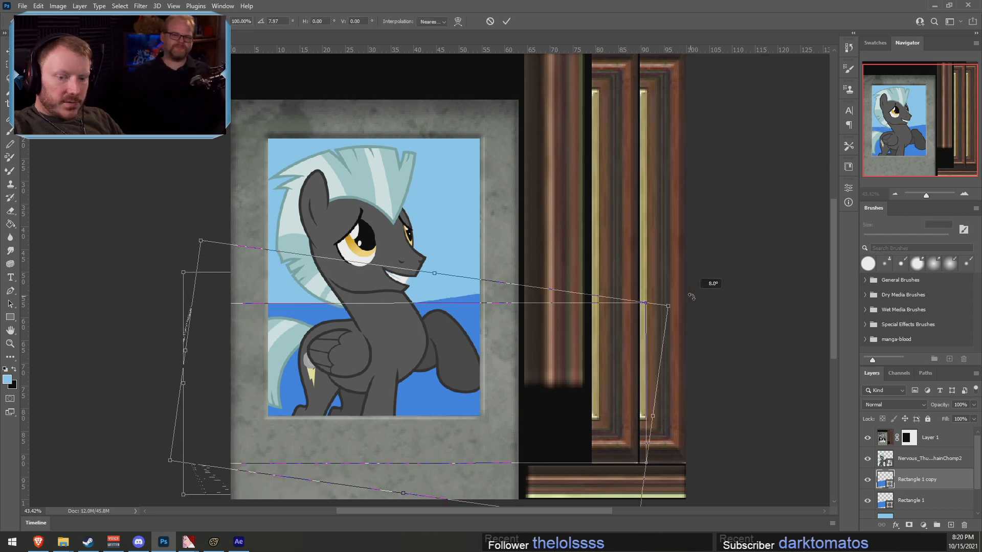
drag(511, 327, 491, 381)
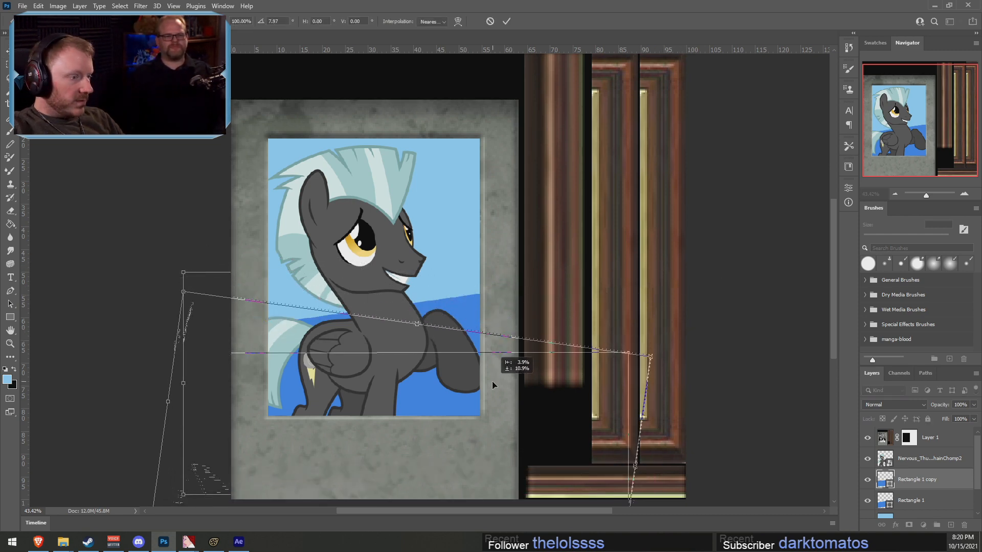
drag(660, 358, 550, 386)
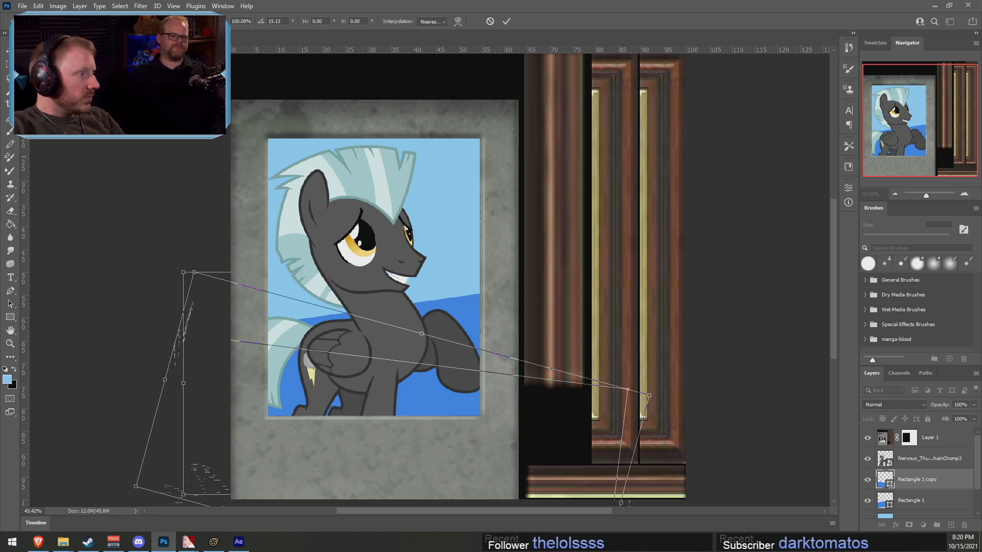
click(506, 21)
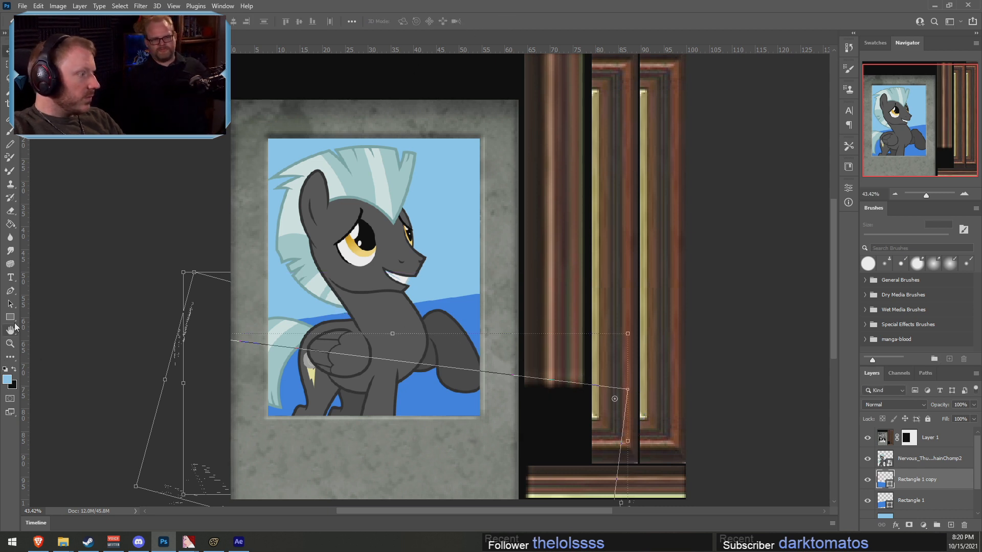
Change the fill of the Rectangle 1 copy shape to a medium green swatch
click(11, 317)
click(97, 22)
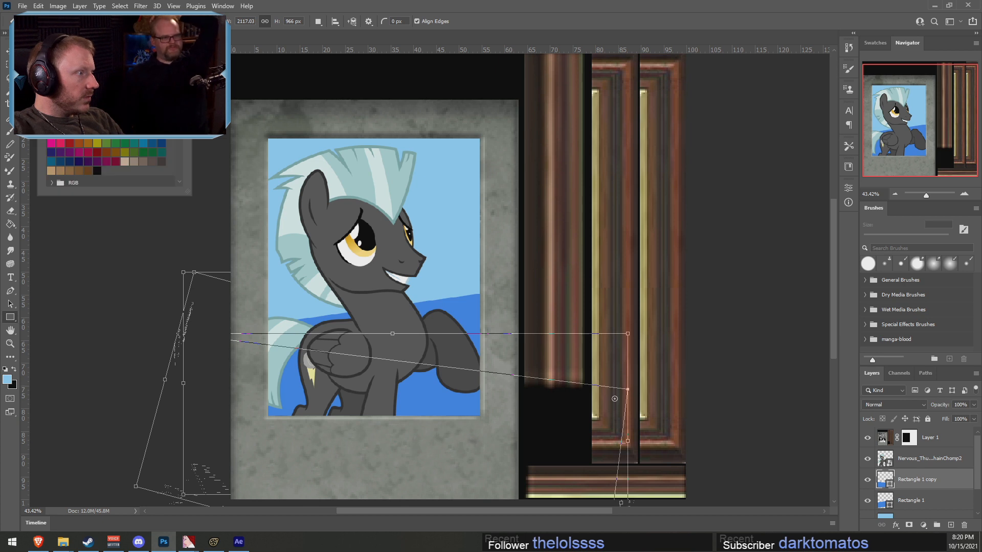
click(69, 88)
click(70, 106)
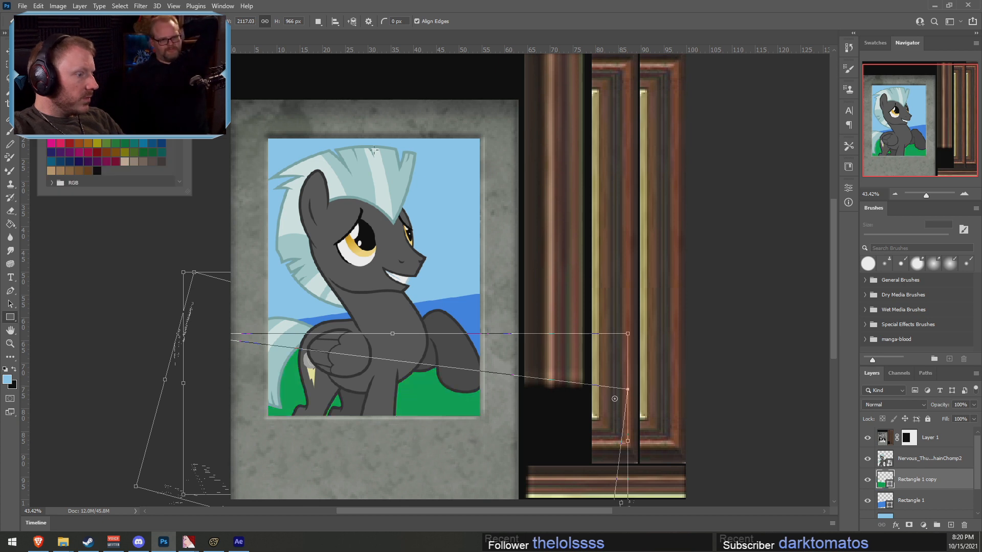
Create another rectangle about 2115 by 966 px with 10 px corner radii over the wooden frame strips
click(673, 218)
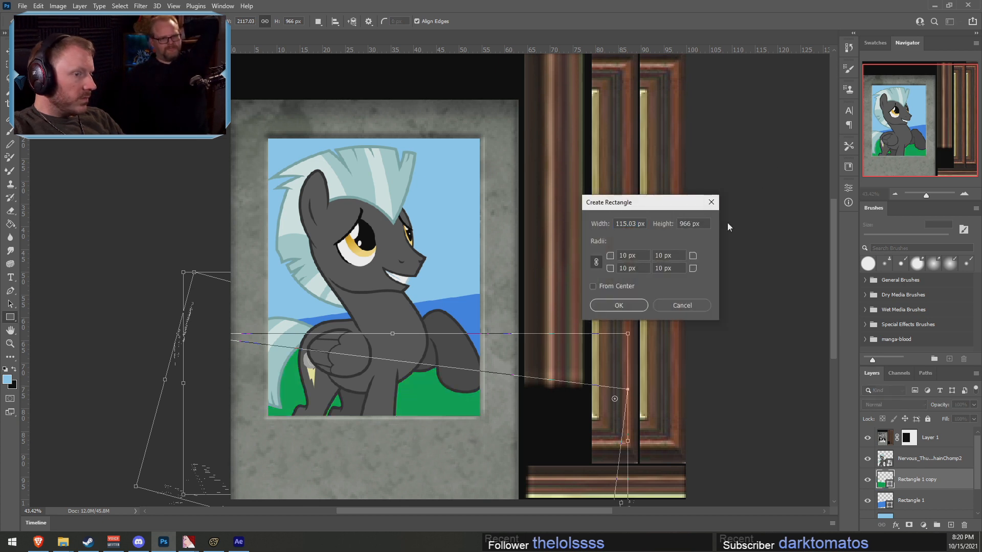
click(631, 303)
click(823, 183)
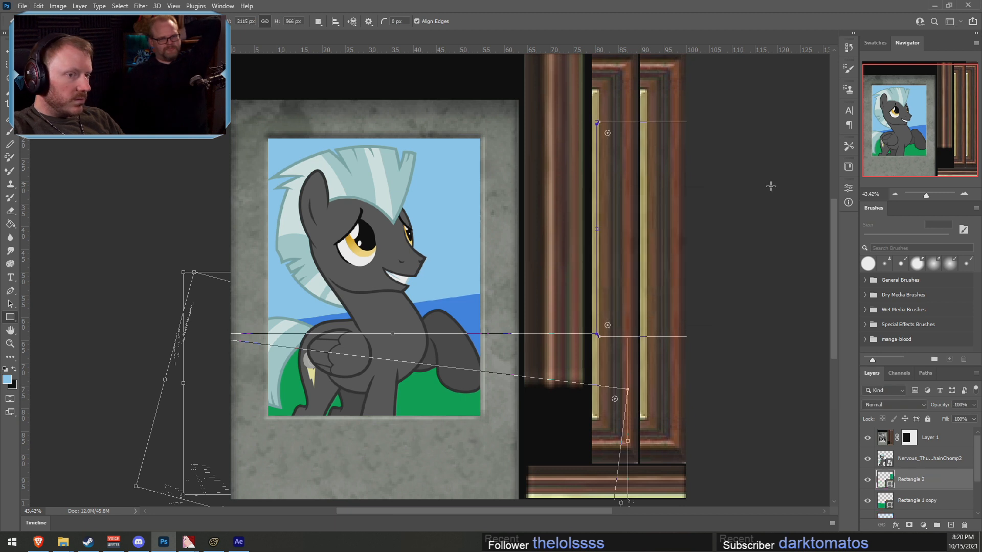
Try to create another 2115 by 966 px rectangle with 10 px corner radii above the wooden frame strips
alt+scroll(581, 223, down, 3)
click(680, 95)
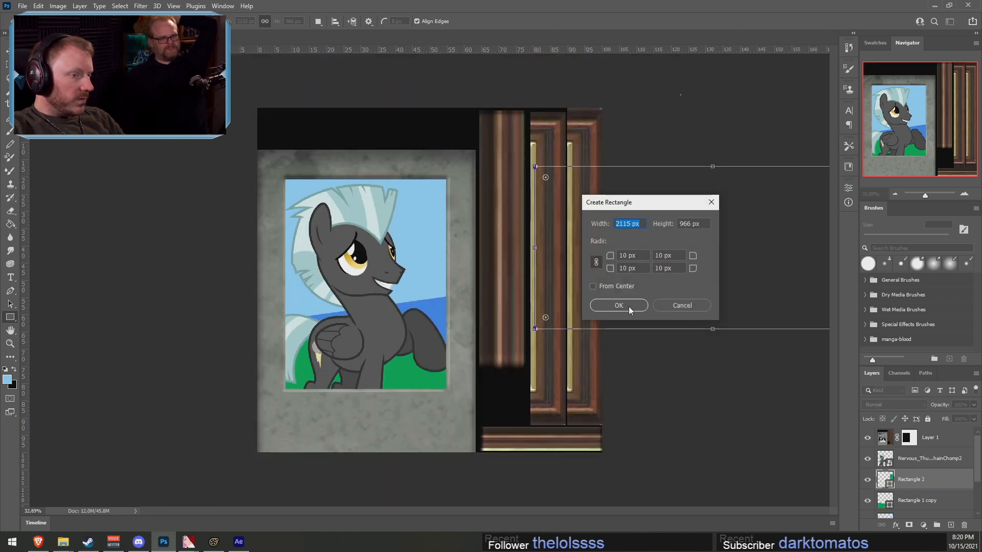
click(618, 305)
alt+scroll(500, 291, up, 2)
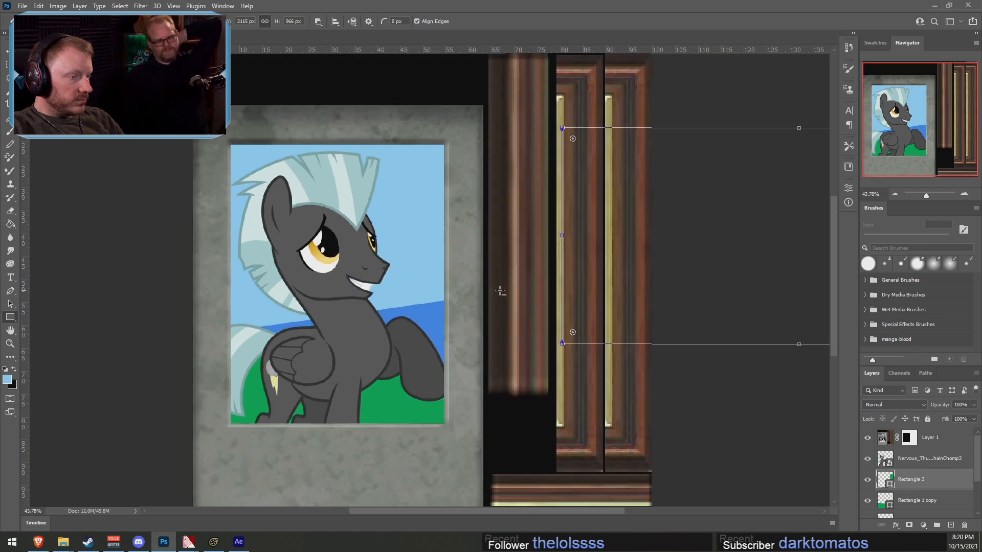
Rasterize the blue Rectangle 1 shape layer
scroll(949, 487, down, 2)
click(936, 472)
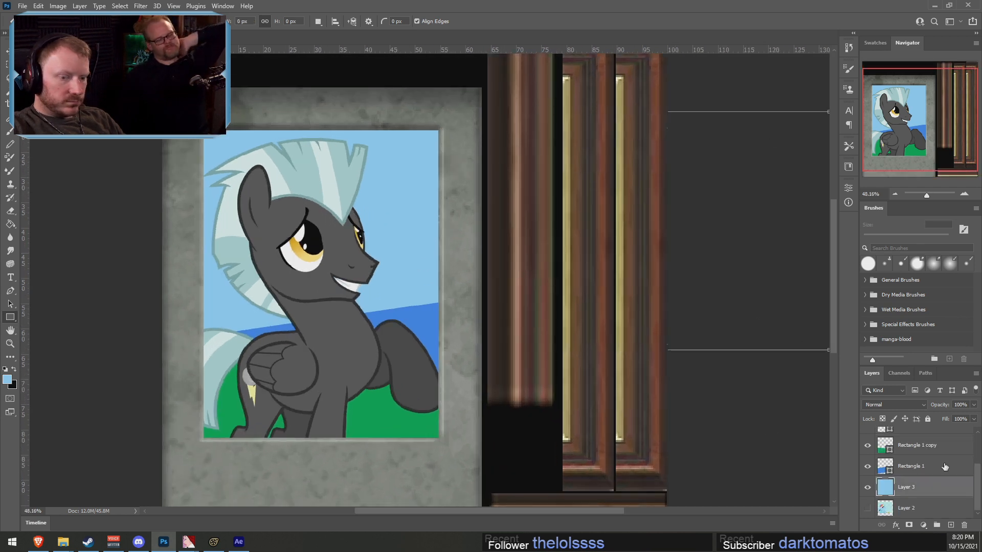
right_click(943, 470)
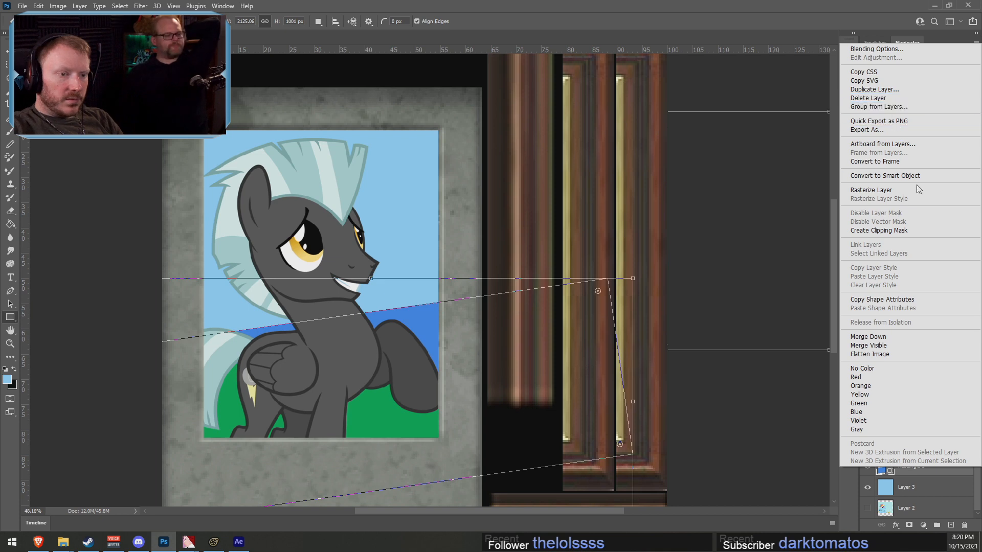
click(870, 190)
Apply a Gaussian Blur with a 182 px radius to the Rectangle 1 layer and shift its blue gradient upward behind Thunderlane
click(158, 6)
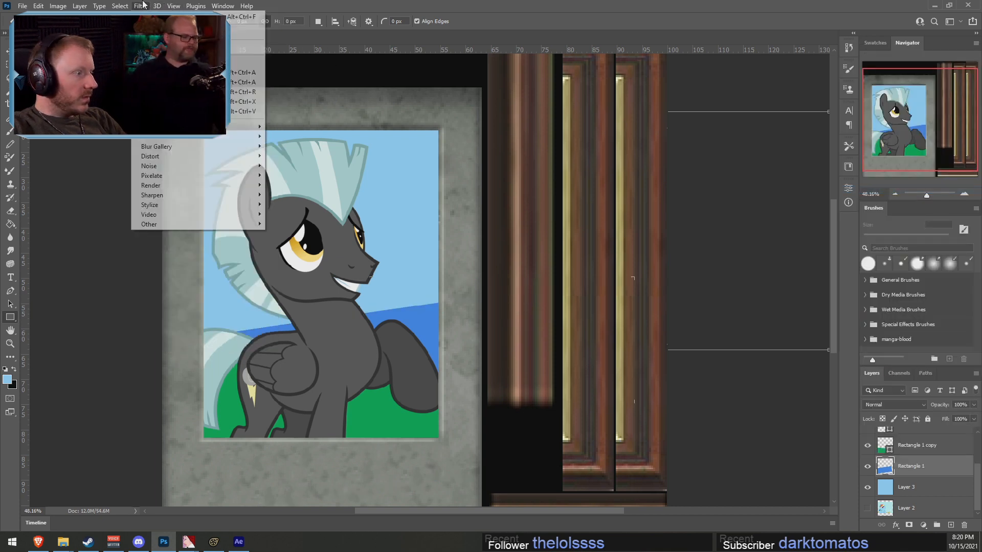
mouse_move(133, 3)
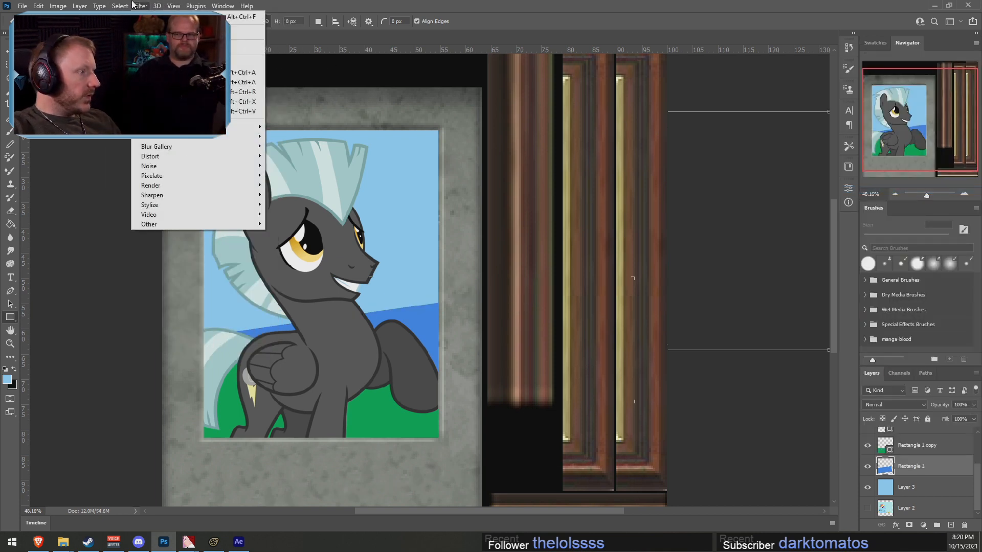
mouse_move(245, 136)
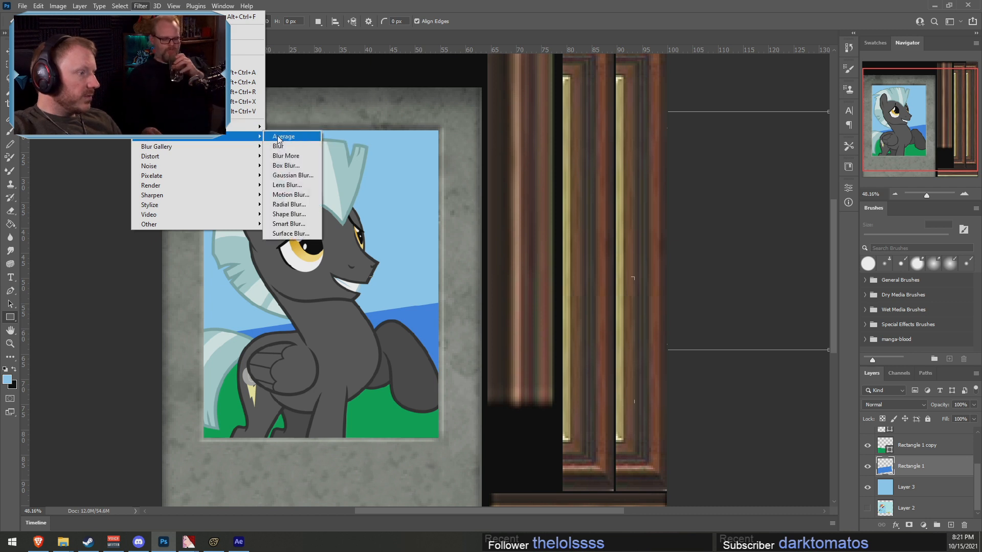
click(276, 178)
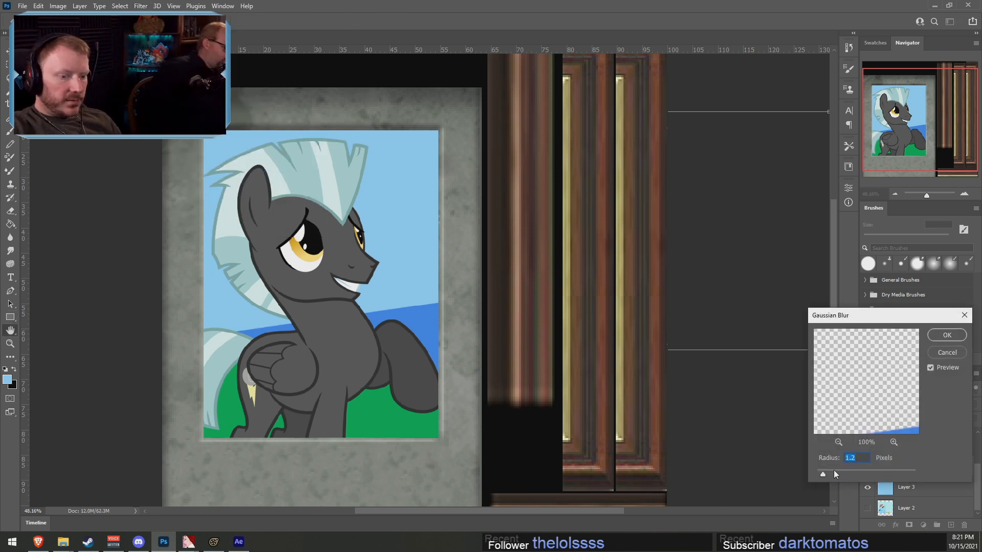
drag(834, 473, 894, 475)
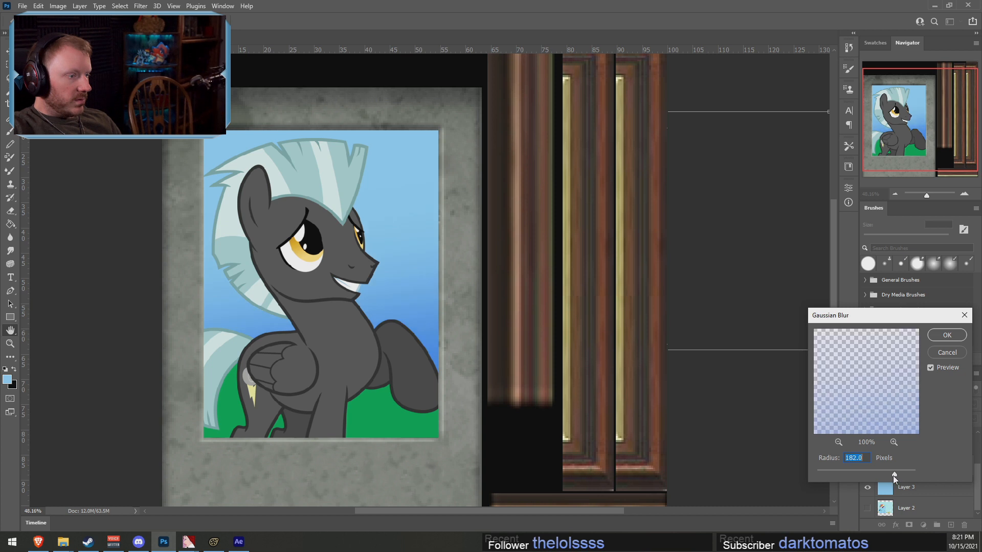
click(947, 335)
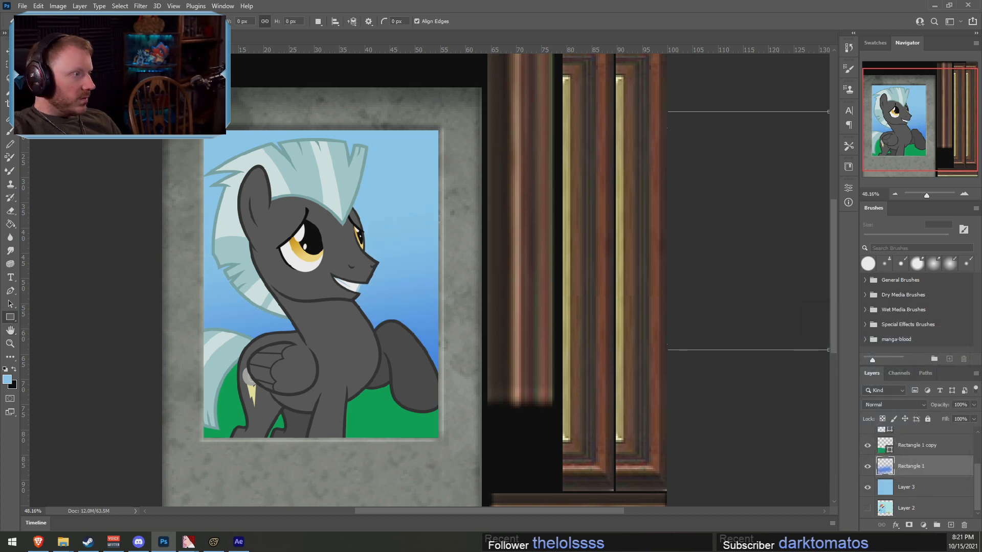
key(v)
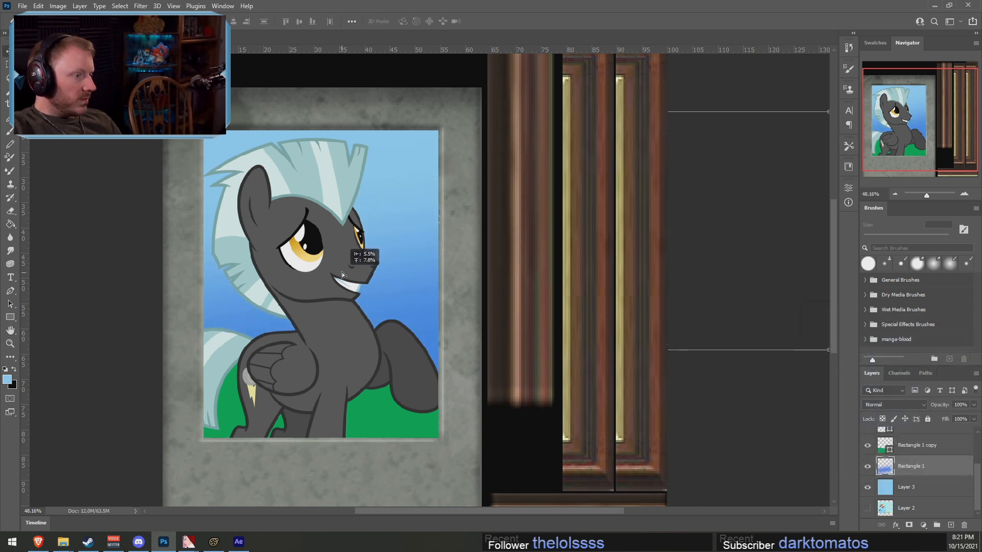
alt+scroll(517, 376, down, 3)
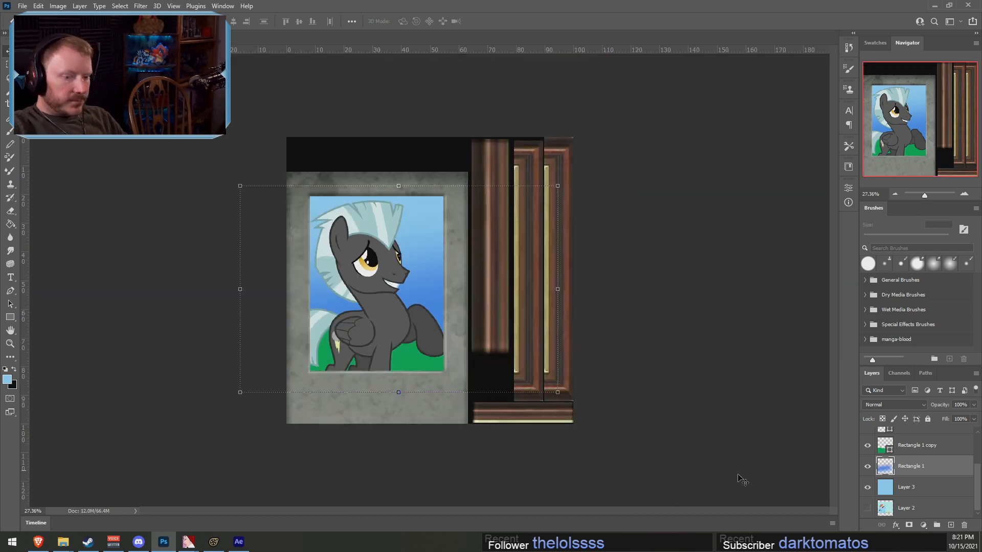
Change the fill of the Rectangle 1 copy shape to the muted green 438c4d
click(920, 445)
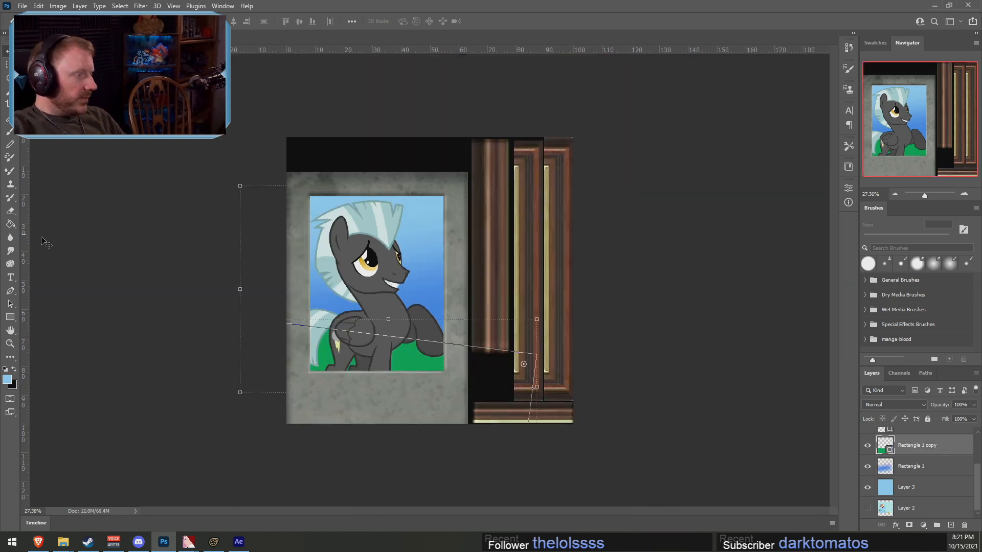
click(13, 317)
click(100, 22)
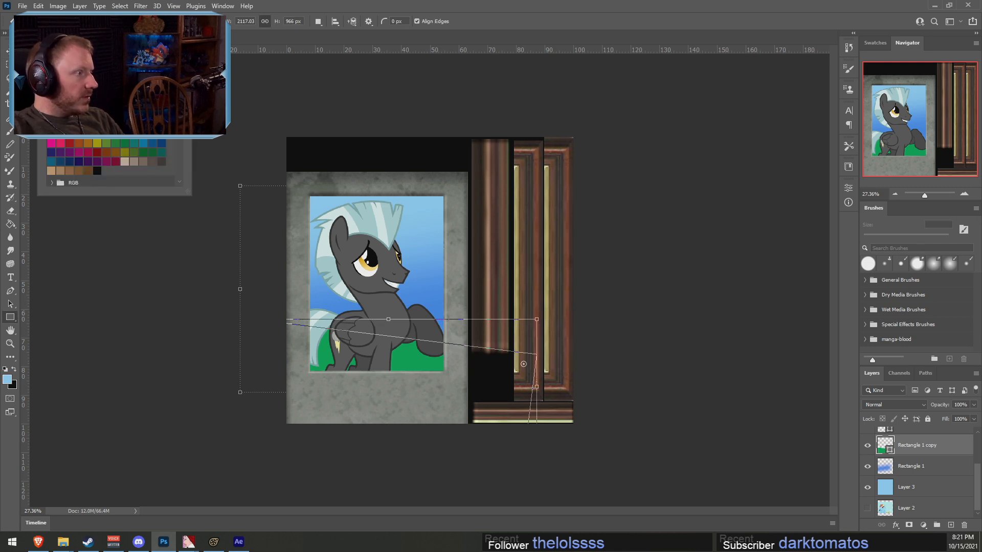
click(180, 39)
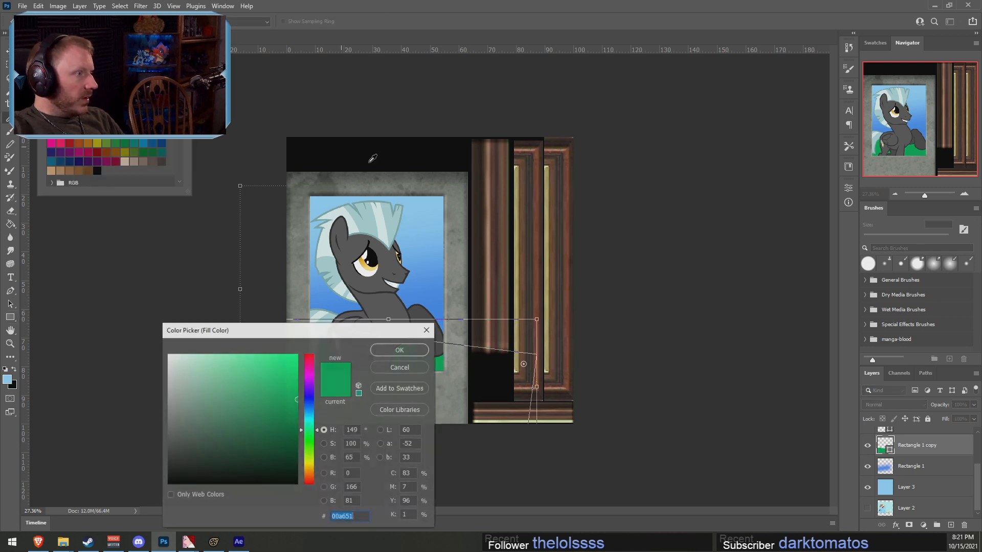
click(309, 439)
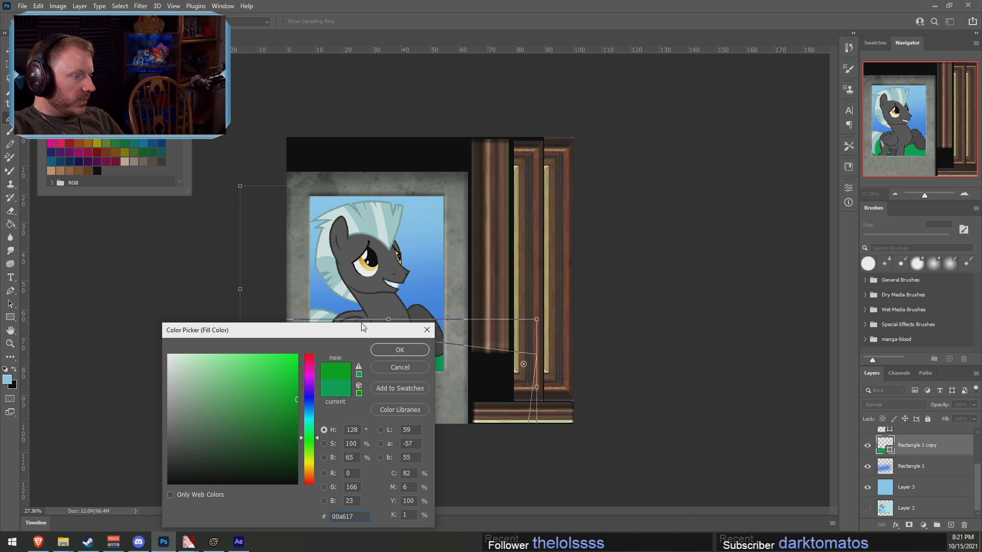
mouse_move(360, 328)
mouse_down()
mouse_move(691, 232)
mouse_move(706, 200)
mouse_up()
mouse_move(637, 287)
mouse_down()
mouse_move(557, 303)
mouse_move(581, 285)
mouse_up()
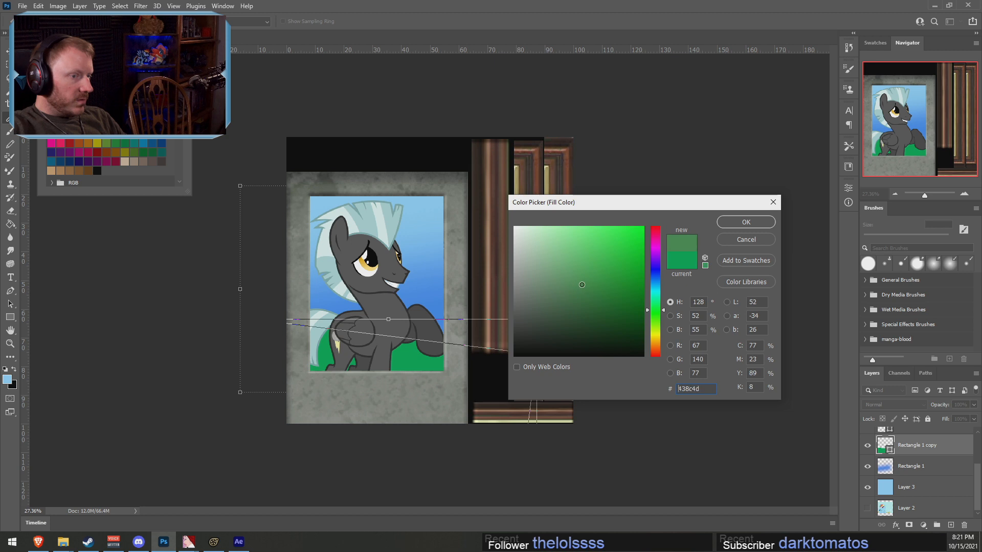
click(758, 225)
alt+scroll(474, 162, up, 1)
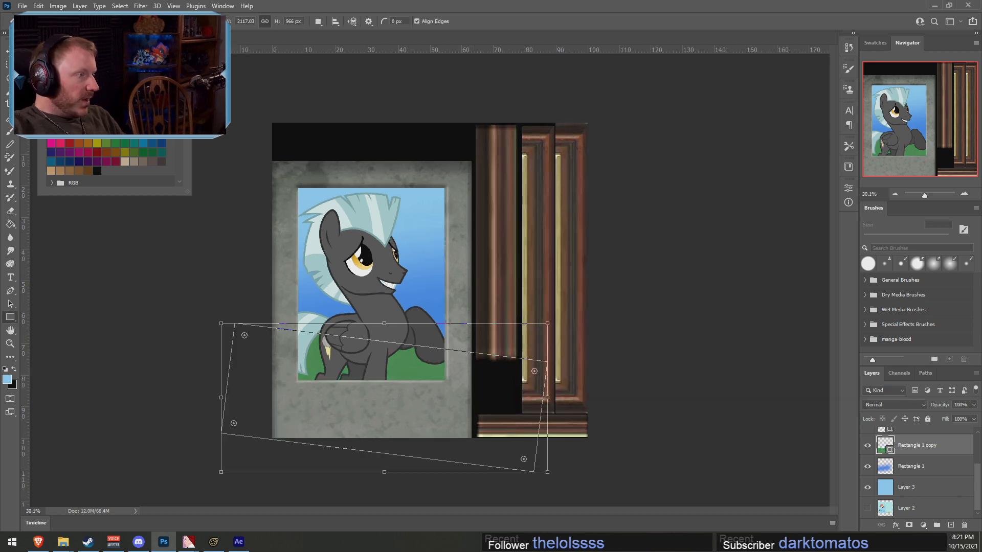
double_click(500, 11)
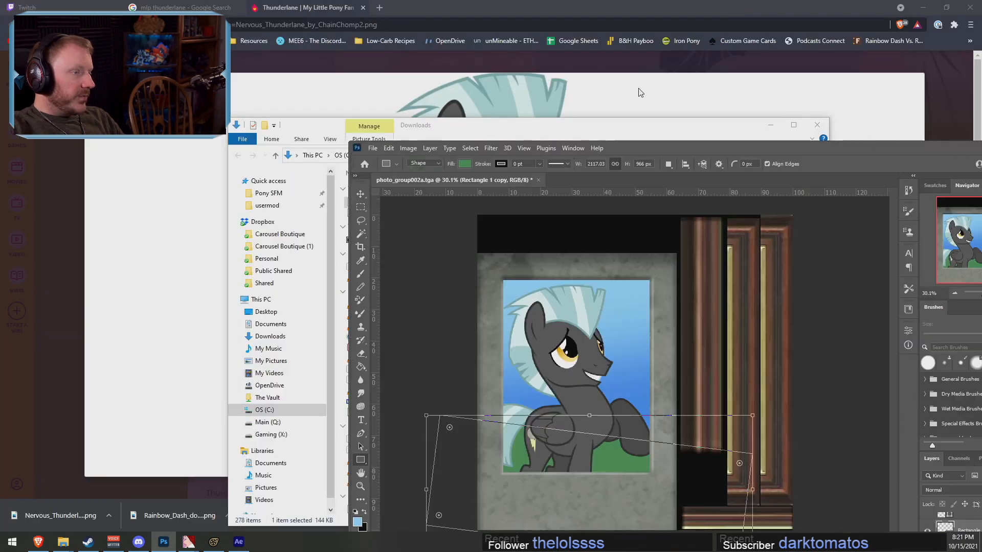
double_click(653, 145)
Nudge the Thunderlane image layer slightly to the right so the character sits better inside the stone frame
alt+scroll(392, 274, up, 3)
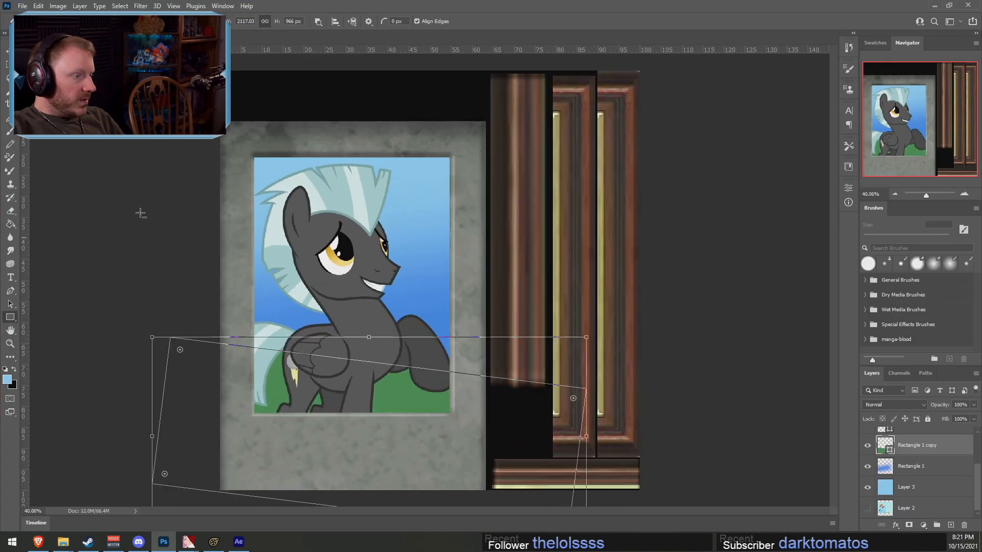
click(6, 53)
click(368, 306)
key(Right)
key(Right)
key(Right)
key(Right)
key(Right)
key(Right)
key(Right)
key(Right)
key(Right)
key(Right)
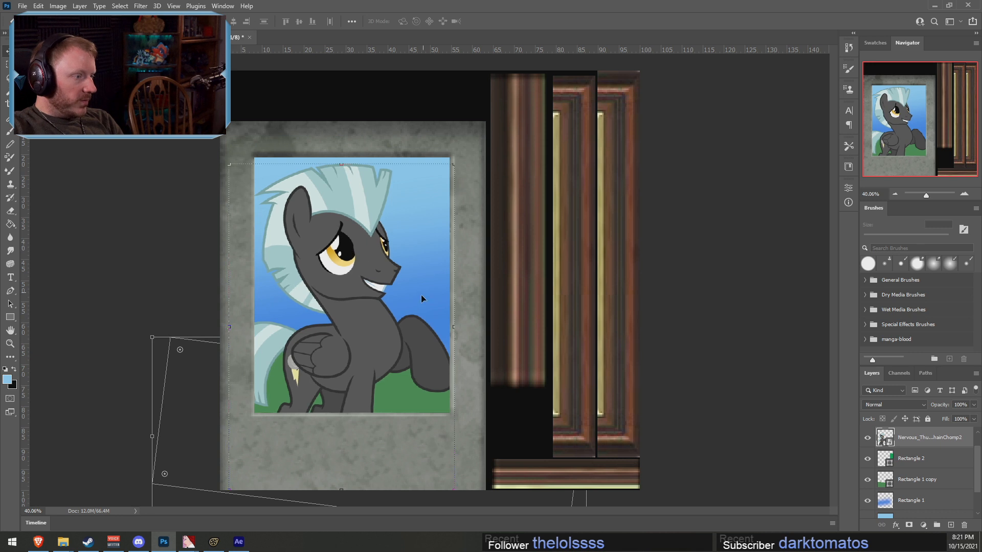
key(Right)
key(Right)
key(Right)
key(Right)
key(Right)
key(Right)
key(Right)
key(Right)
key(Right)
key(Right)
key(Right)
key(Right)
key(Right)
key(Right)
key(Right)
key(Right)
key(Right)
key(Right)
key(Right)
key(Right)
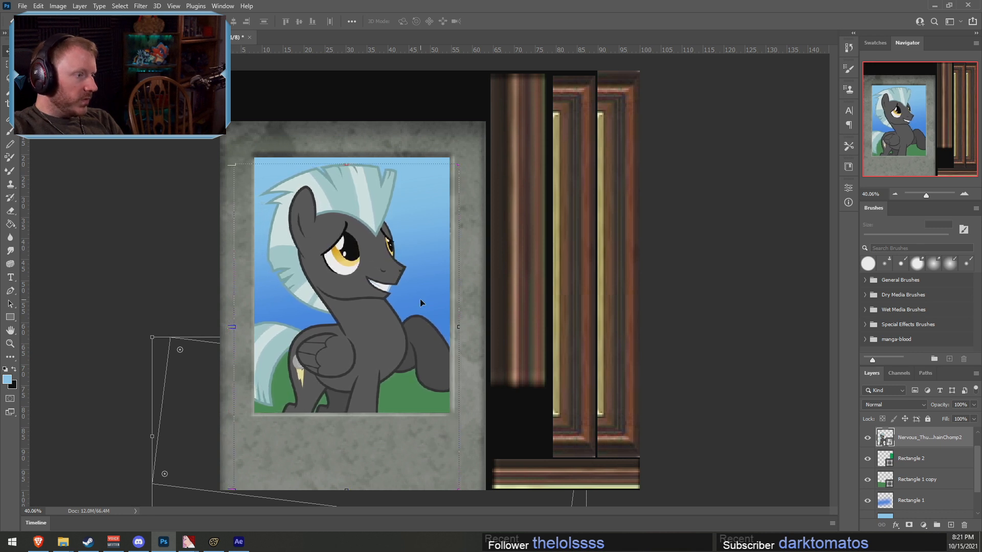
key(Right)
key(Right)
key(Right)
key(Right)
key(Right)
key(Right)
key(Right)
key(Right)
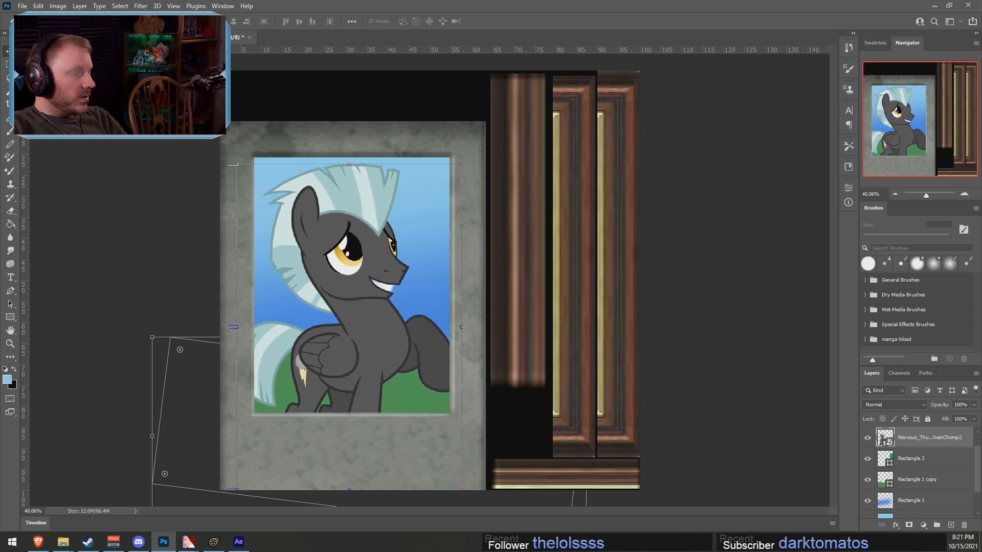
Save a copy of the texture as photo_thunder.tga in the props_lab folder, as a 32 bits/pixel Targa with alpha channels
click(22, 5)
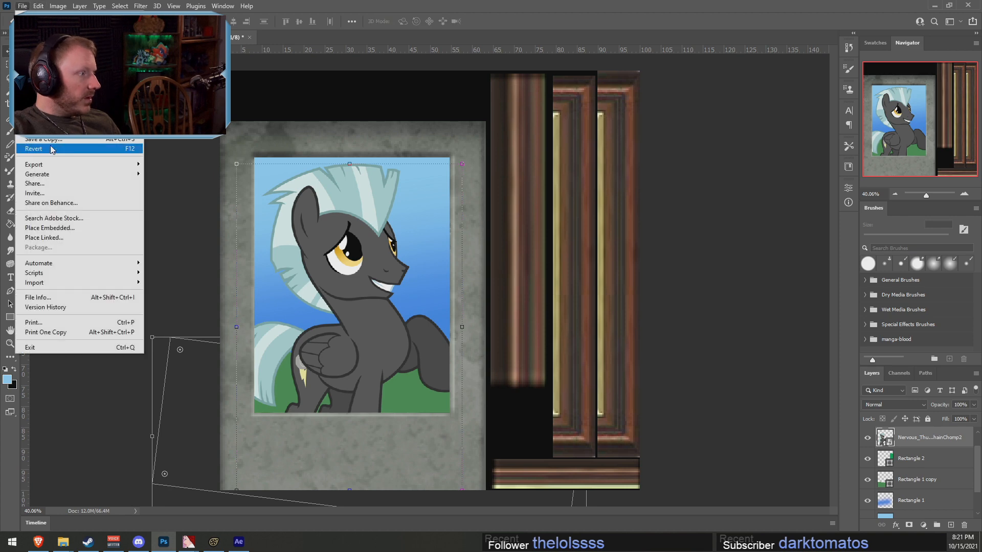
click(79, 140)
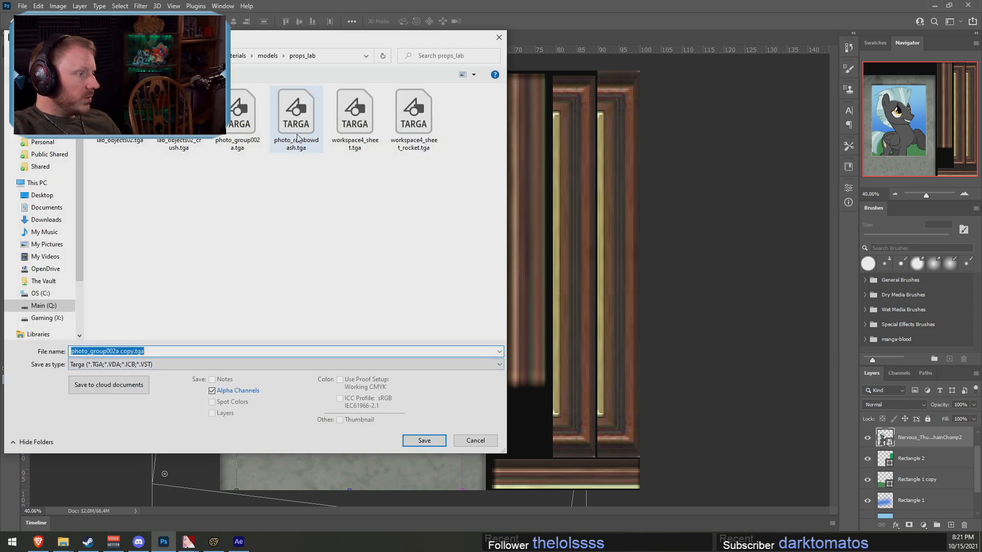
click(318, 129)
click(116, 351)
drag(125, 352, 109, 352)
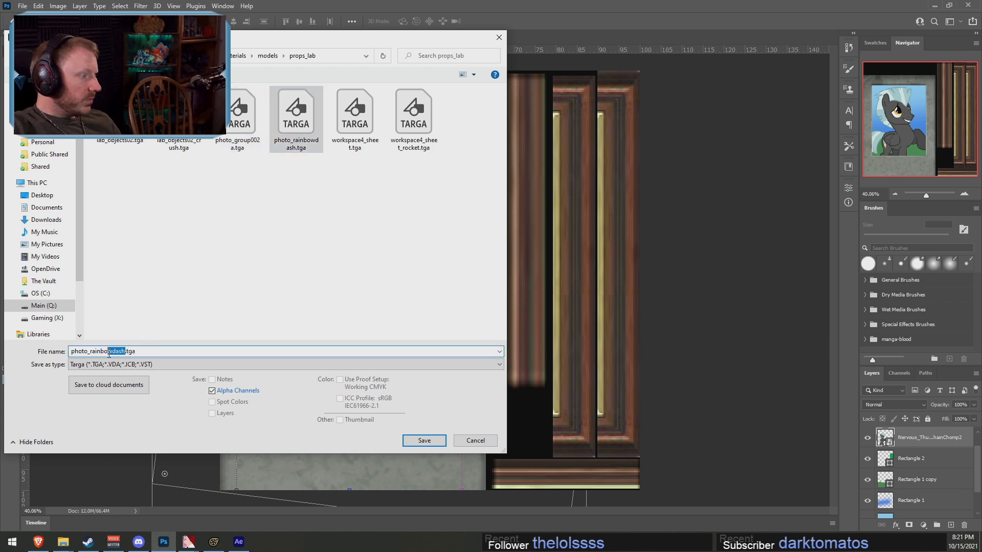
key(BackSpace)
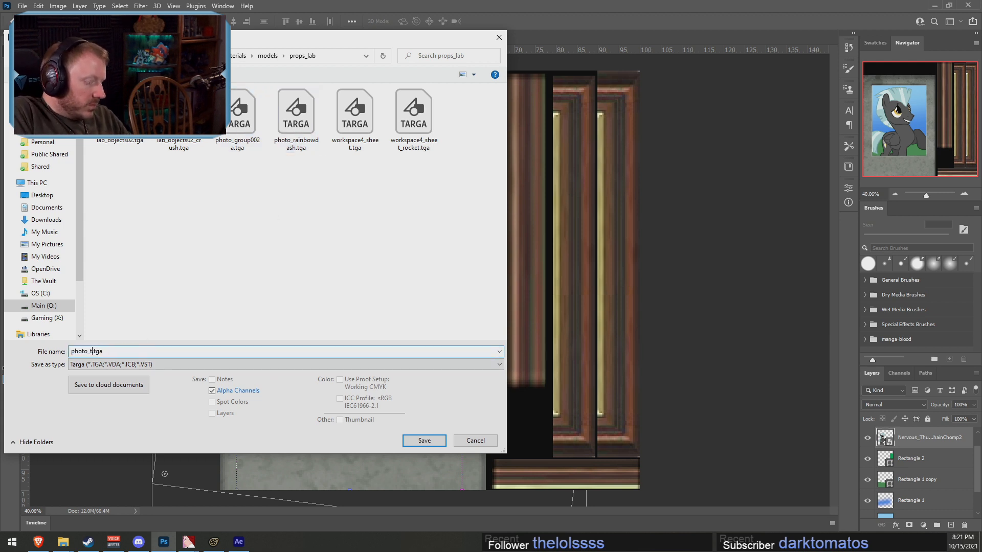
text(thunder)
key(Return)
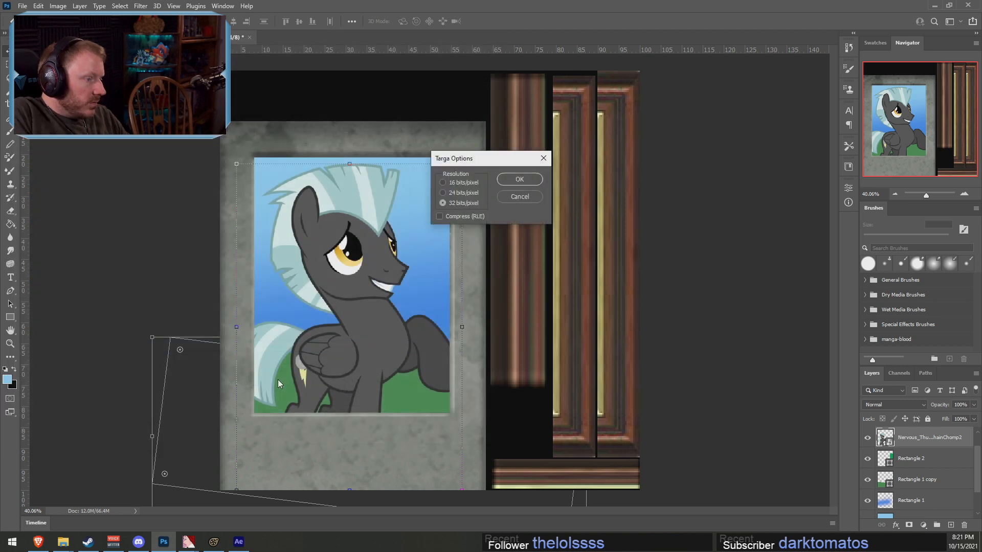
key(Return)
Close the unneeded window of the background program with the red-and-white icon
click(237, 544)
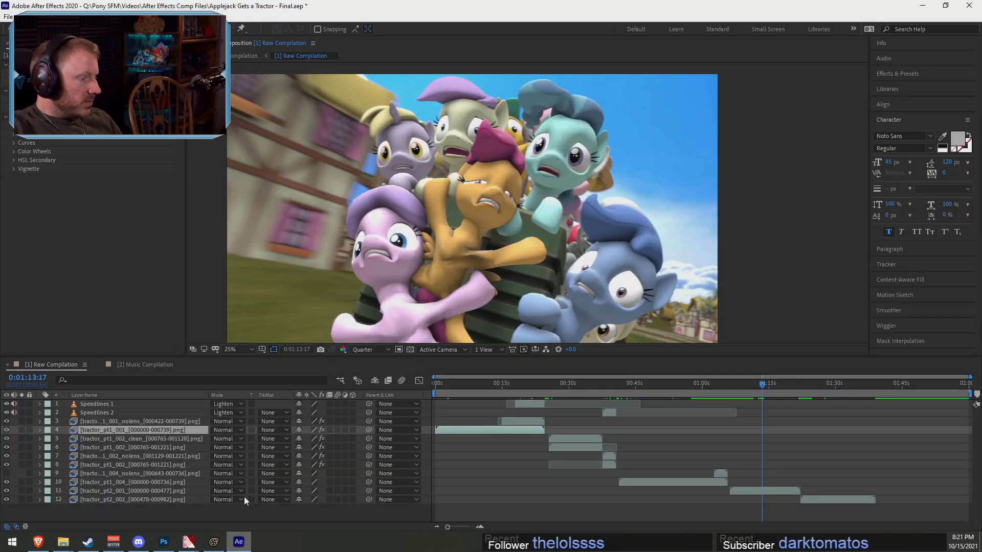
click(237, 544)
mouse_move(188, 543)
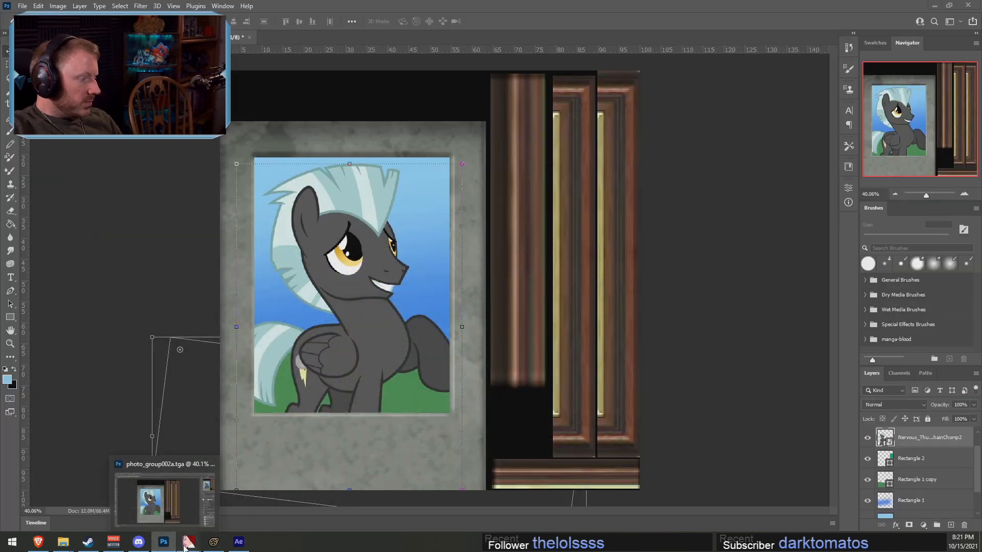
click(288, 464)
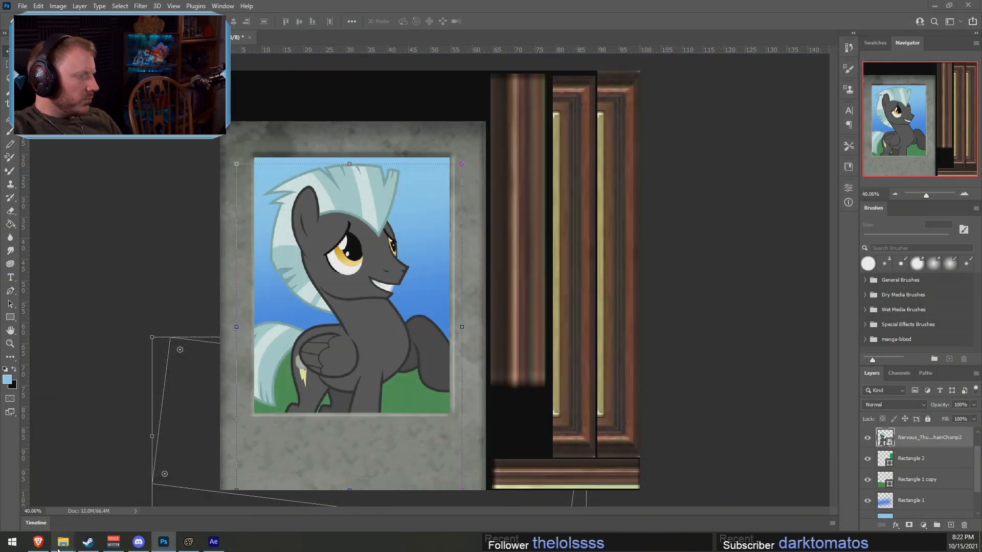
Switch to the File Explorer window showing the sessions folder and go back to the usermod folder
mouse_move(62, 542)
click(135, 494)
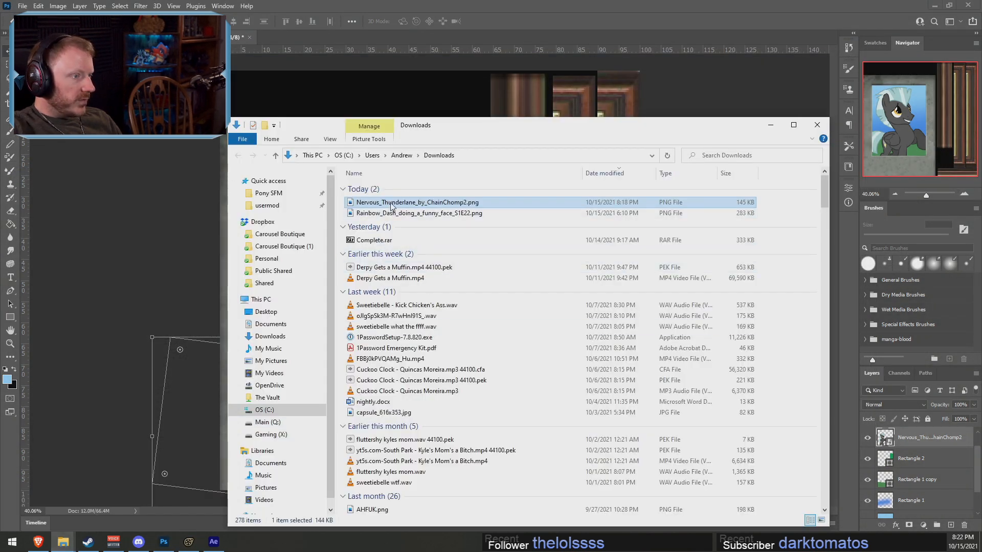
mouse_move(63, 541)
click(46, 493)
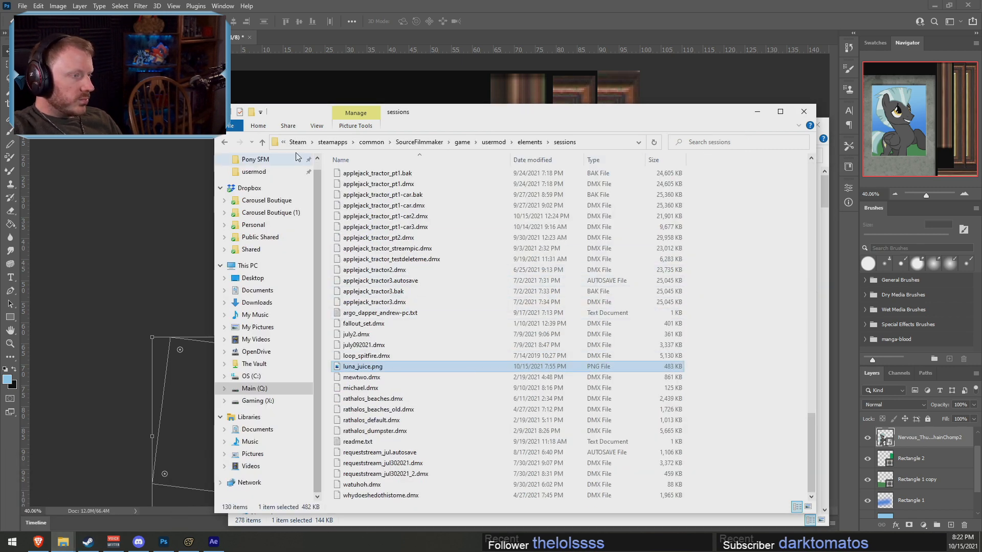
right_click(225, 142)
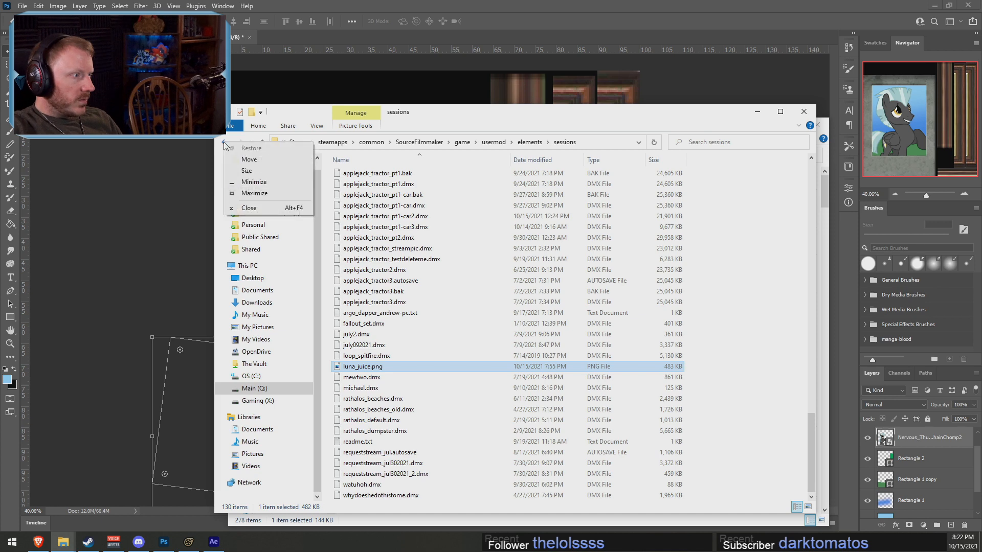
click(225, 149)
click(224, 144)
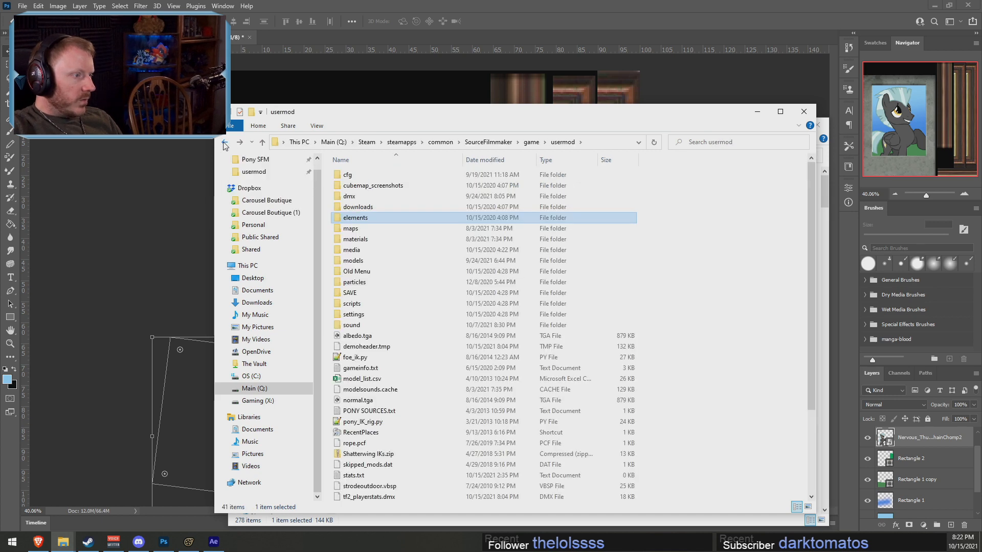
Go back to Quick access in the usermod File Explorer window and close that window
click(225, 144)
click(224, 143)
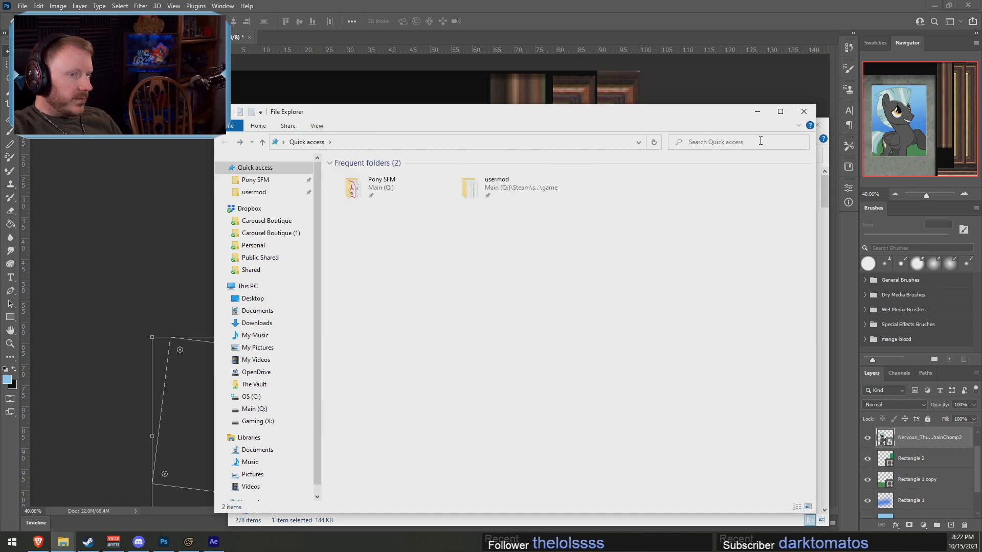
click(803, 111)
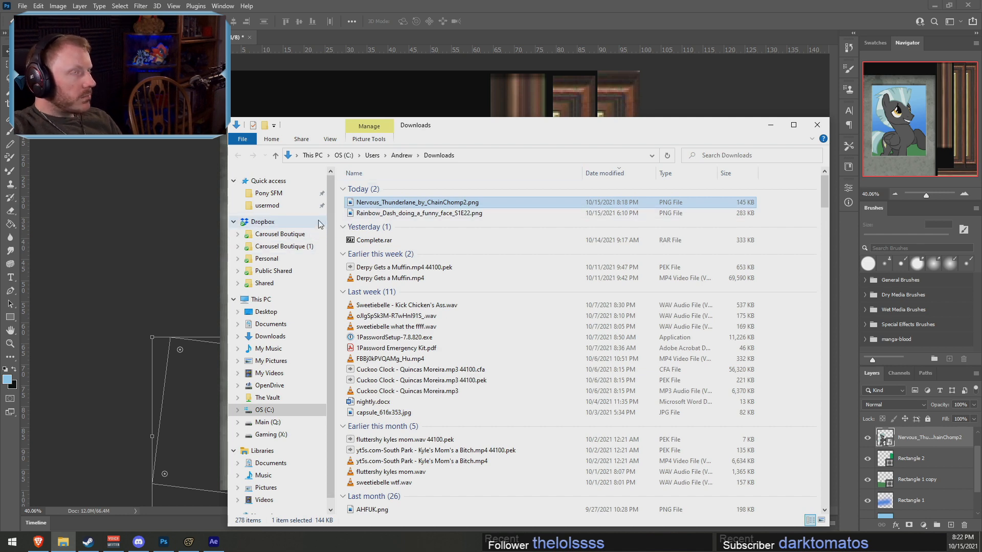
From the Downloads window, go to usermod's materials folder and open diner_menu_02.vtf in the VTF editor
click(267, 205)
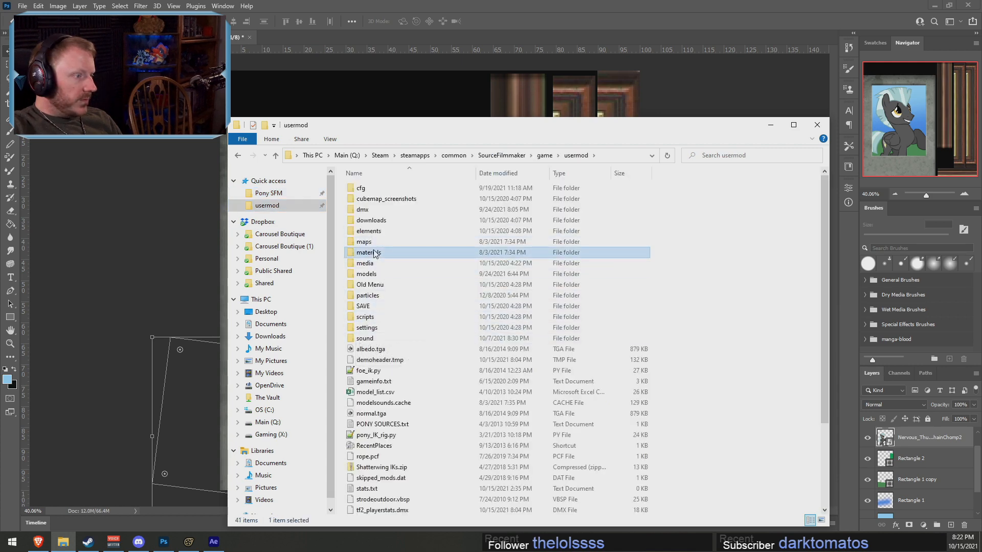
double_click(370, 253)
scroll(436, 450, down, 20)
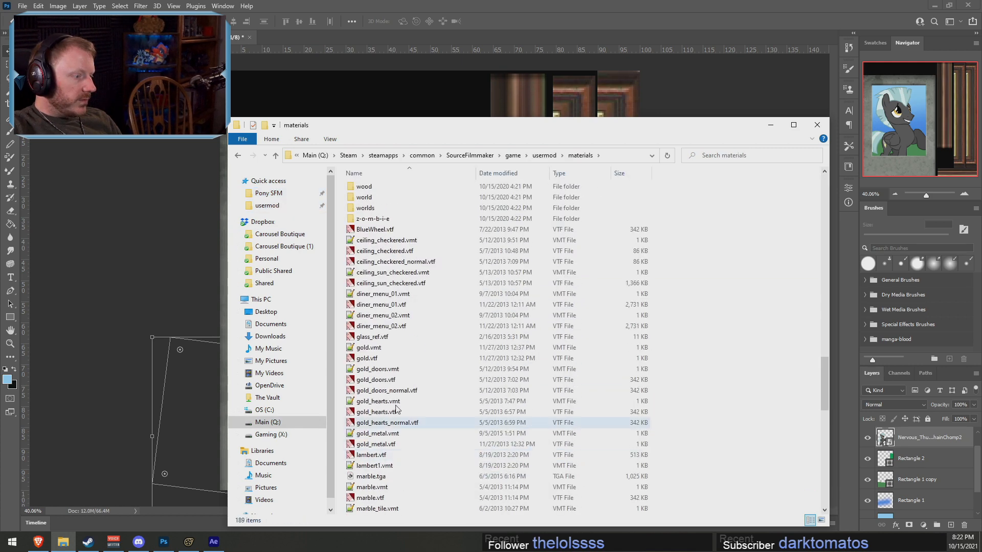
double_click(375, 327)
Import photo_thunderlane.tga from the props_lab folder, accepting the preset VTF options
click(118, 57)
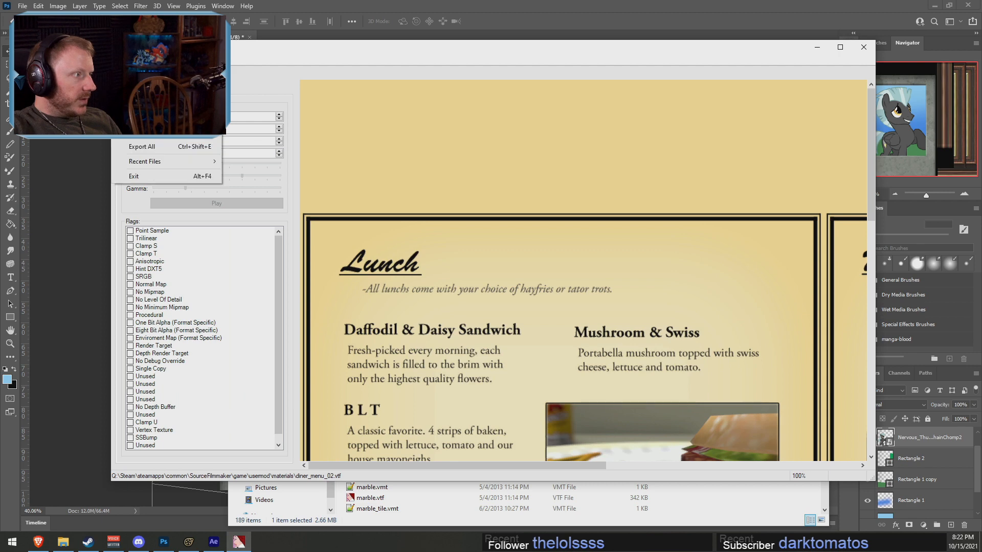
click(140, 124)
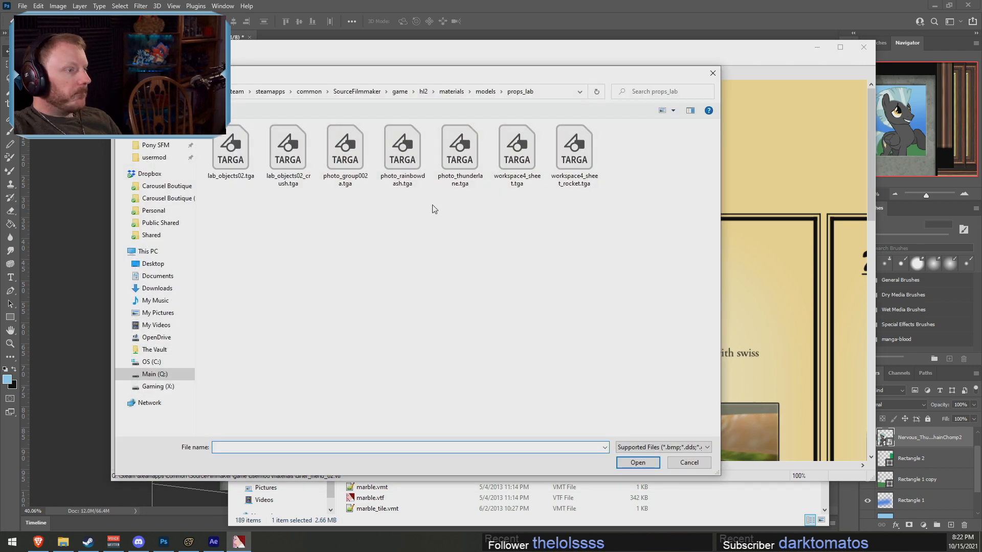
double_click(460, 154)
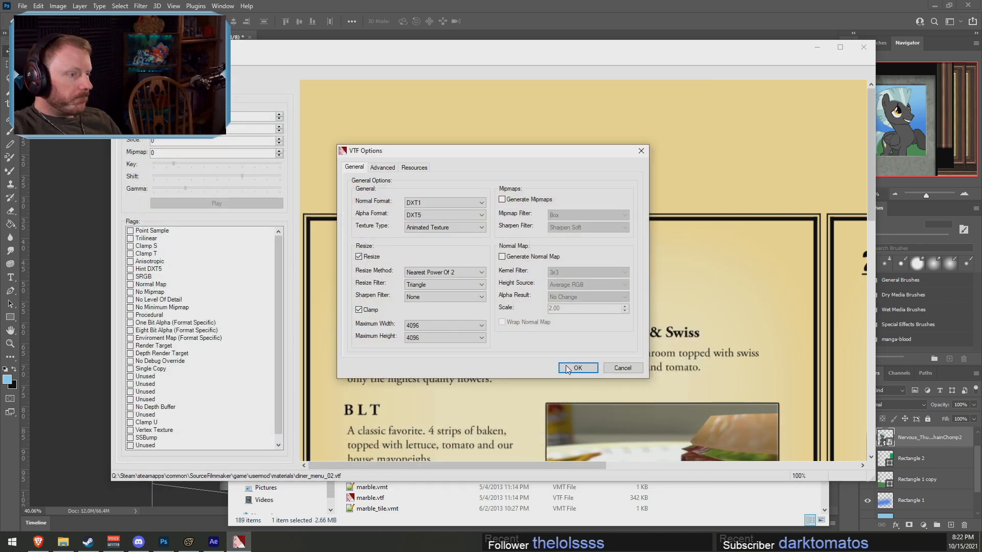
click(567, 367)
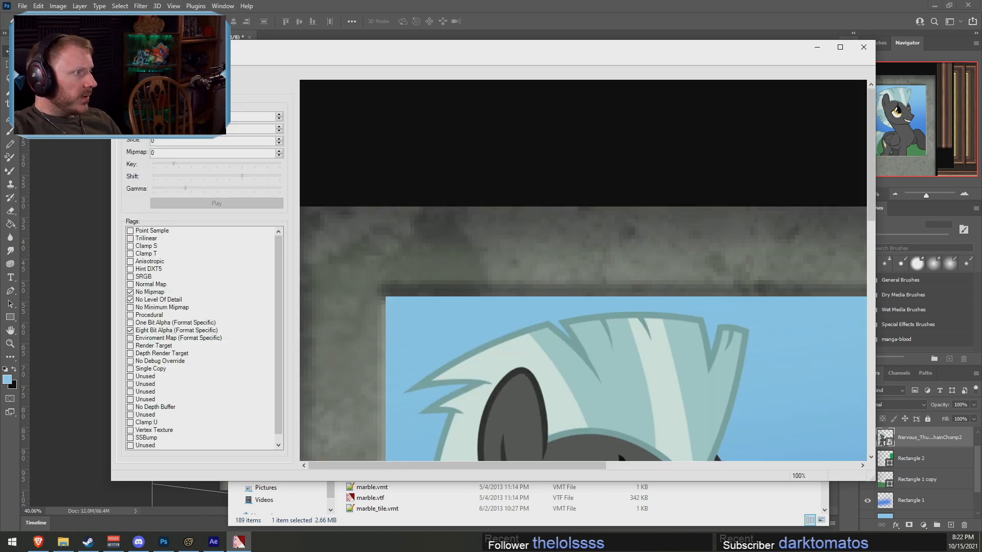
Save the imported texture in hl2's props_lab materials folder as photo_thundelane.vtf, basing the name on photo_rainbowdash.vtf
drag(124, 51, 126, 53)
click(123, 62)
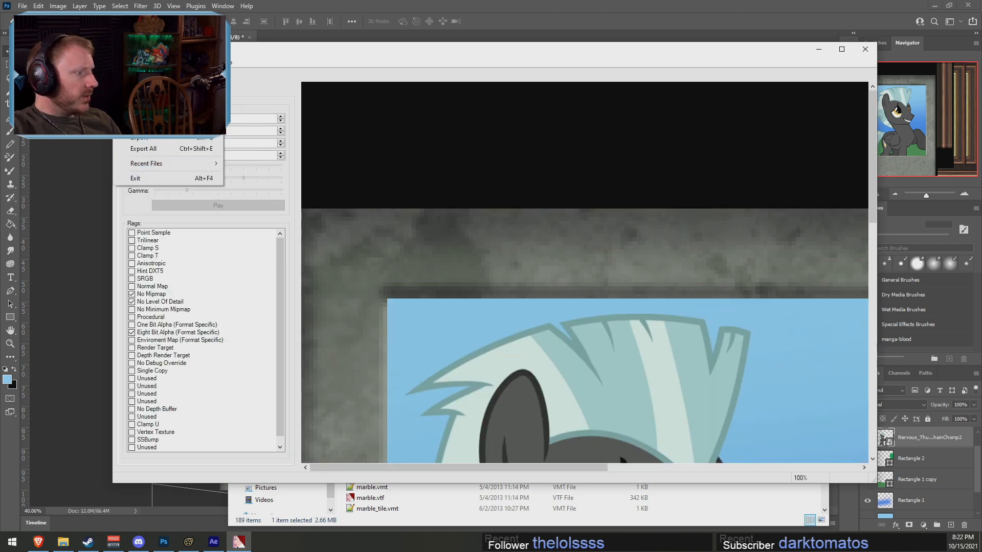
click(141, 111)
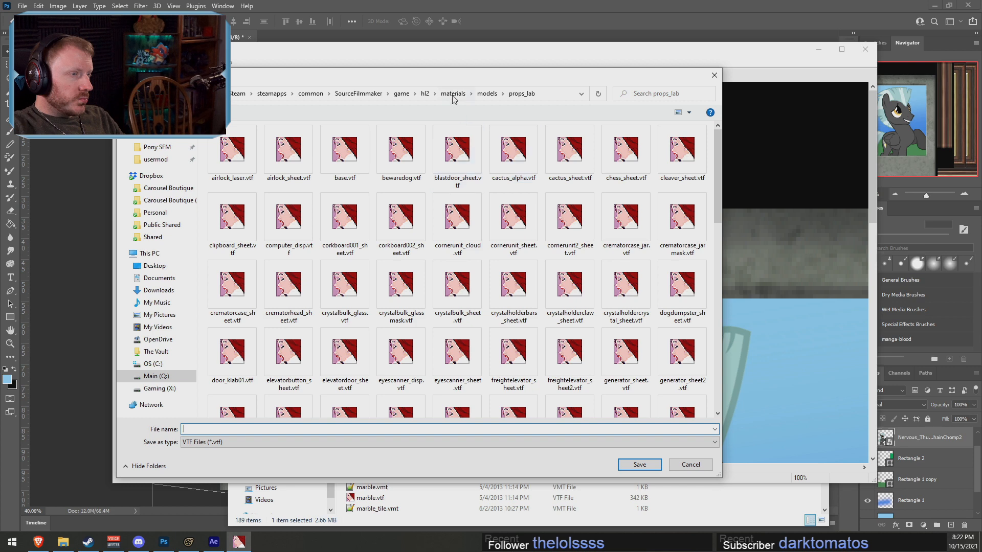
drag(718, 153, 726, 268)
click(555, 246)
click(227, 429)
click(236, 429)
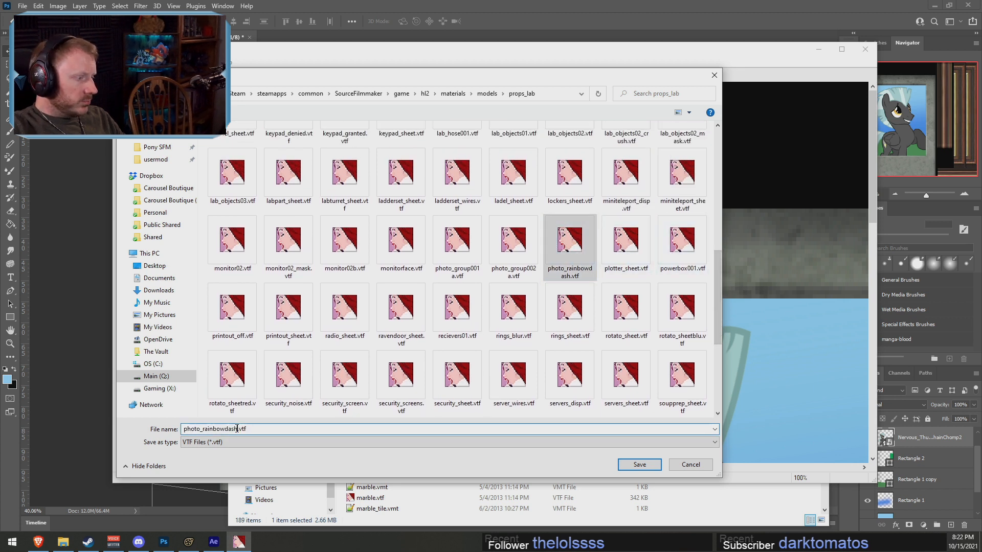
text(thun)
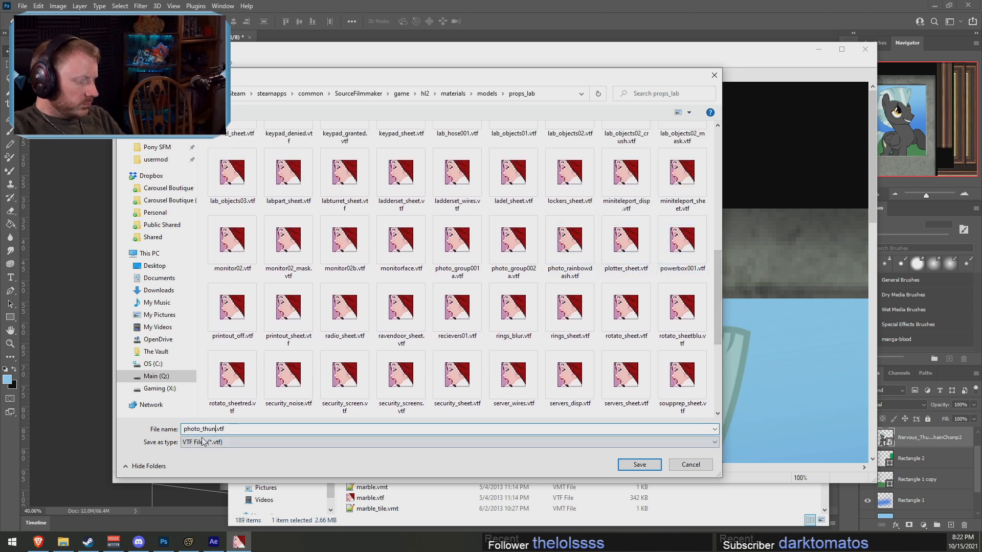
text(derlane)
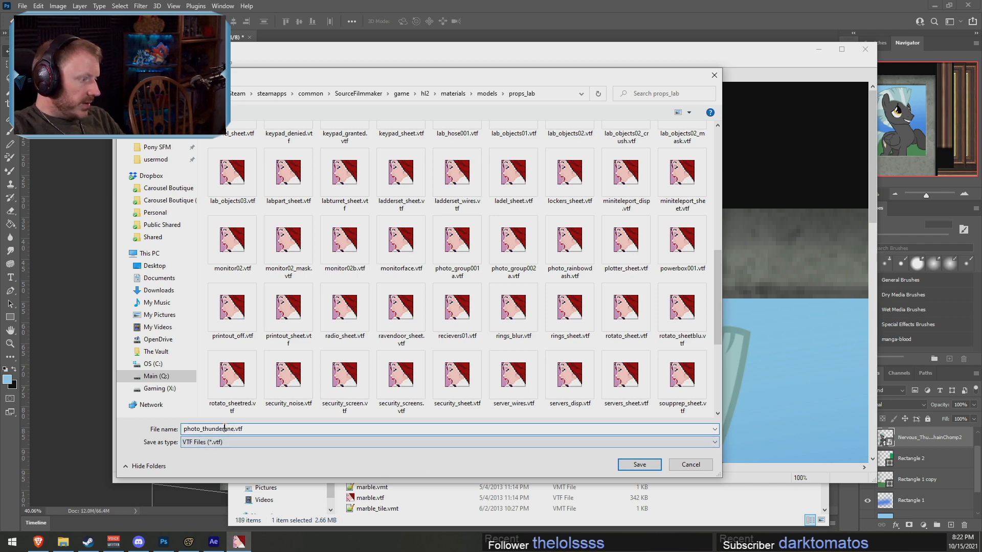
key(Return)
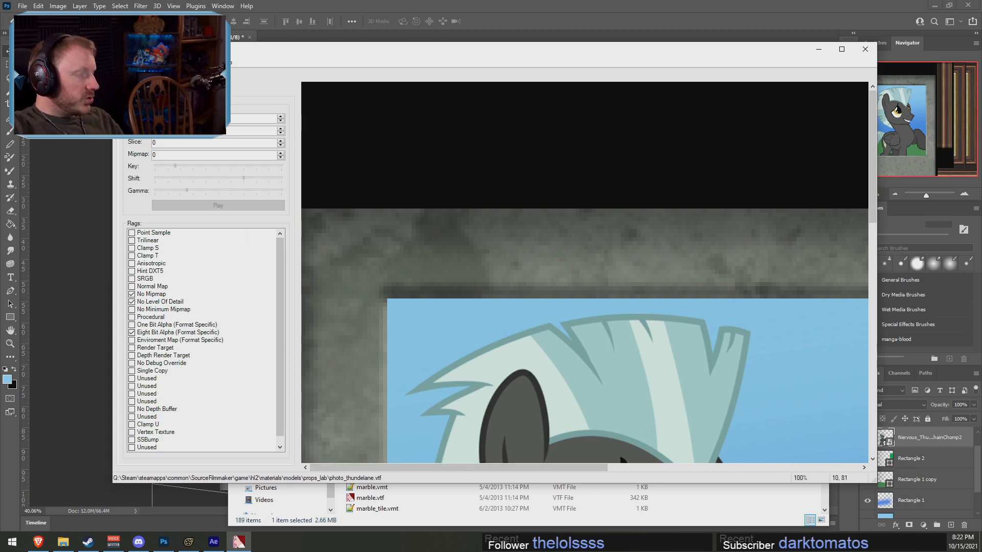
Switch to Source Filmmaker, show Frame 1 (Thunderlane)'s model in the Element Viewer, and expand its photo_group002a material in a widened view
click(189, 542)
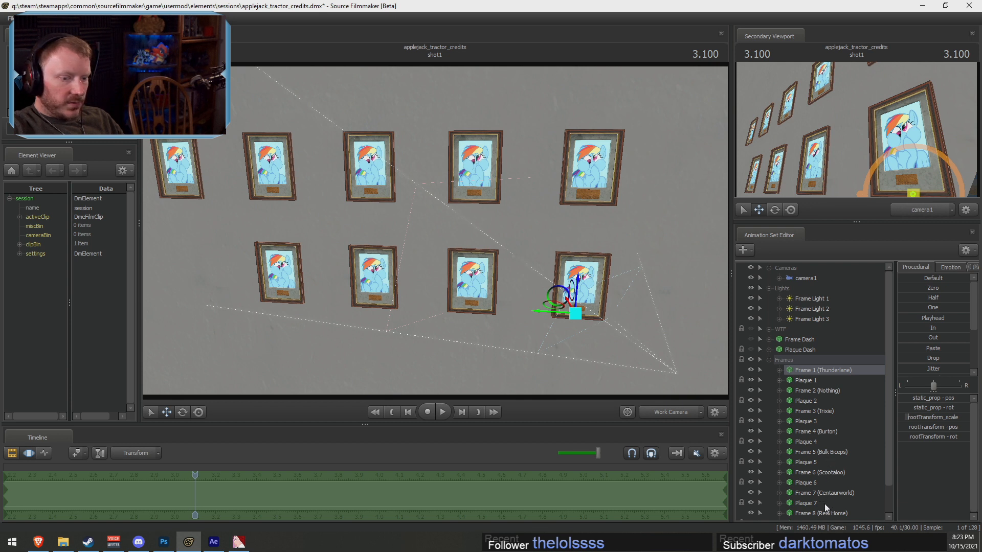
scroll(824, 507, down, 1)
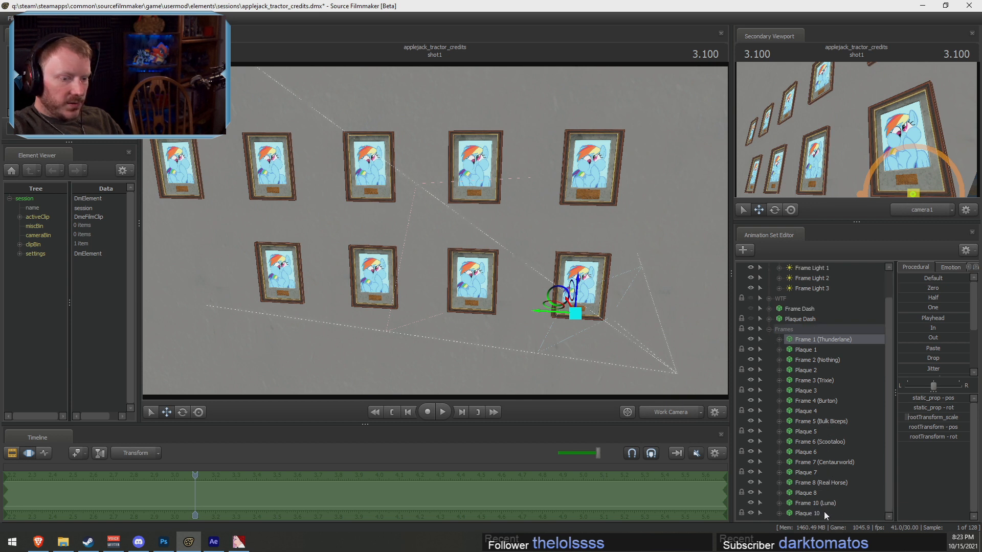
right_click(829, 338)
mouse_move(857, 397)
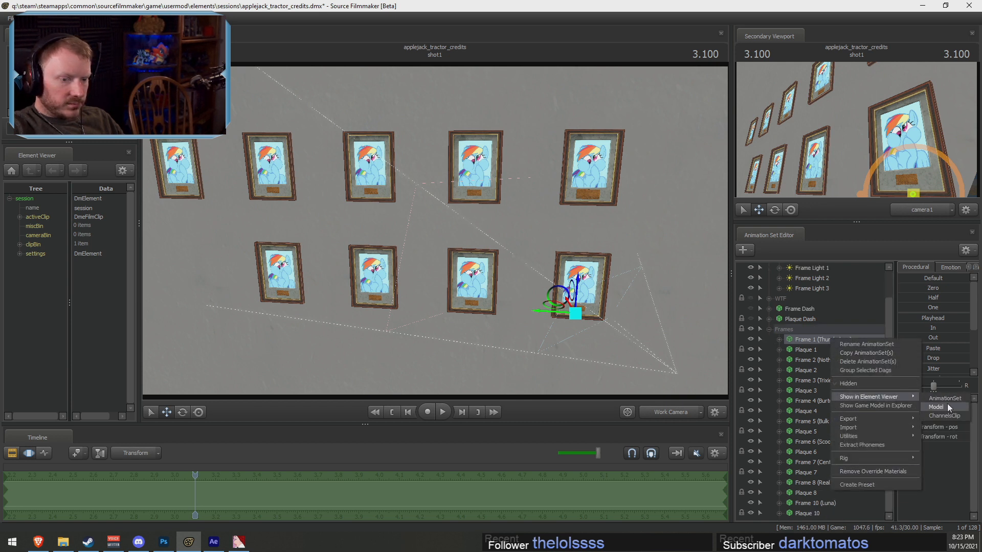
click(943, 398)
click(19, 364)
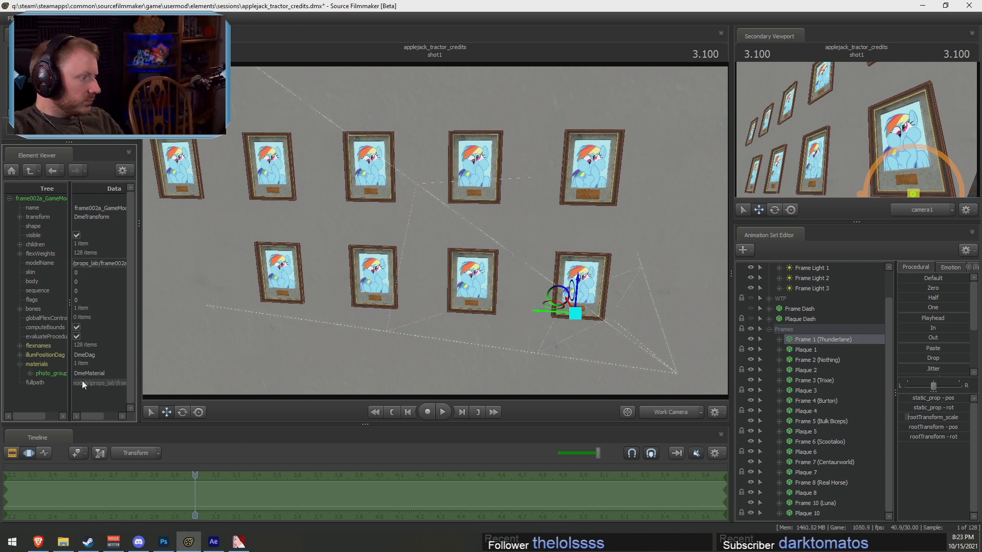
click(30, 373)
drag(57, 416, 174, 399)
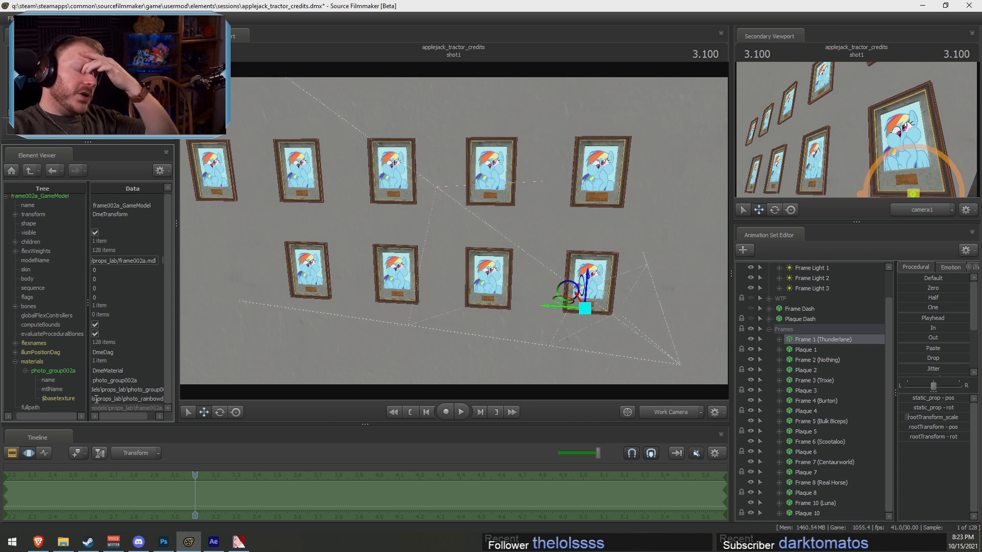
Open the $basetexture path of Frame 1's photo_group002a material for editing and select its rainbowdash part
click(140, 399)
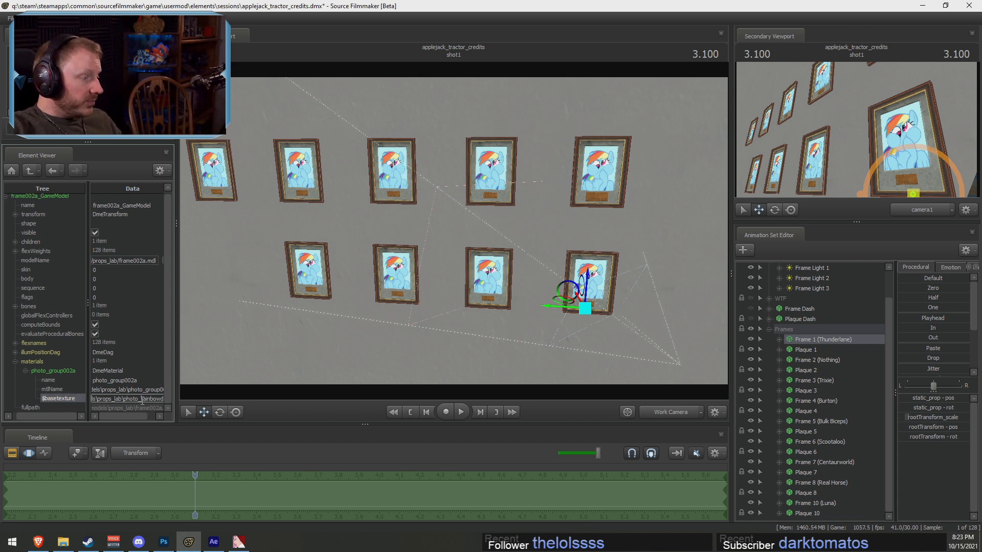
drag(130, 418, 140, 410)
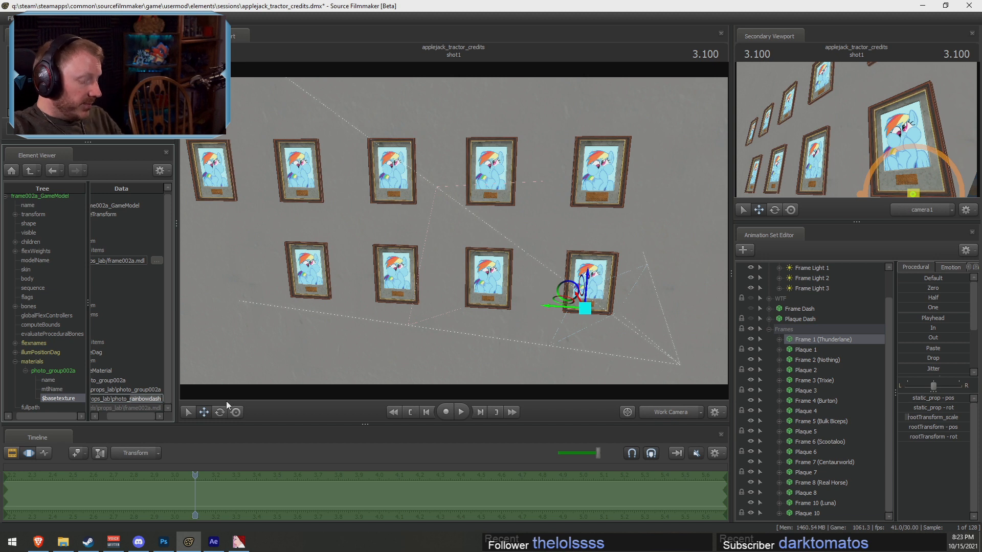
Set the $basetexture of Frame 1 (Thunderlane) to the props_lab photo_thunderlane texture, then check its material path
text(thunderlane)
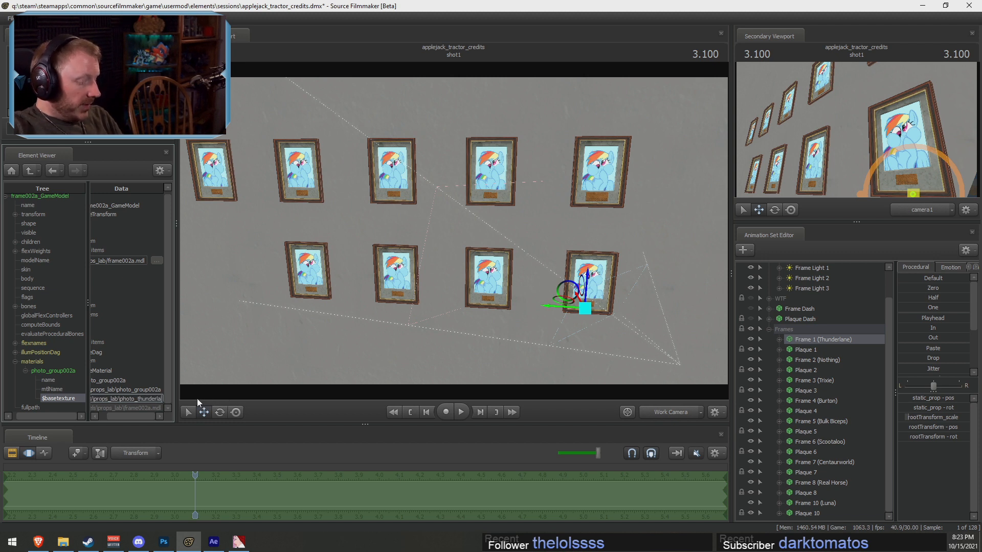
click(141, 390)
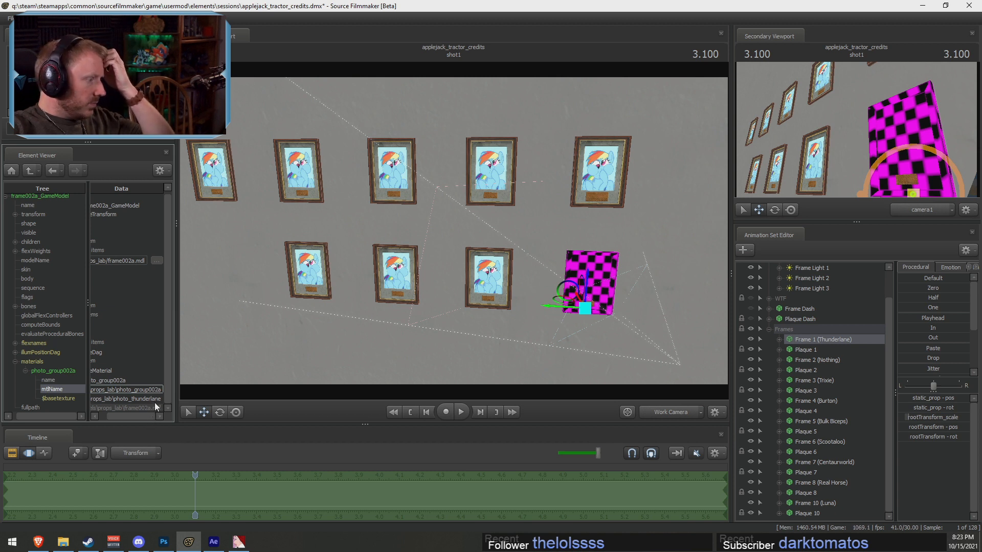
click(146, 398)
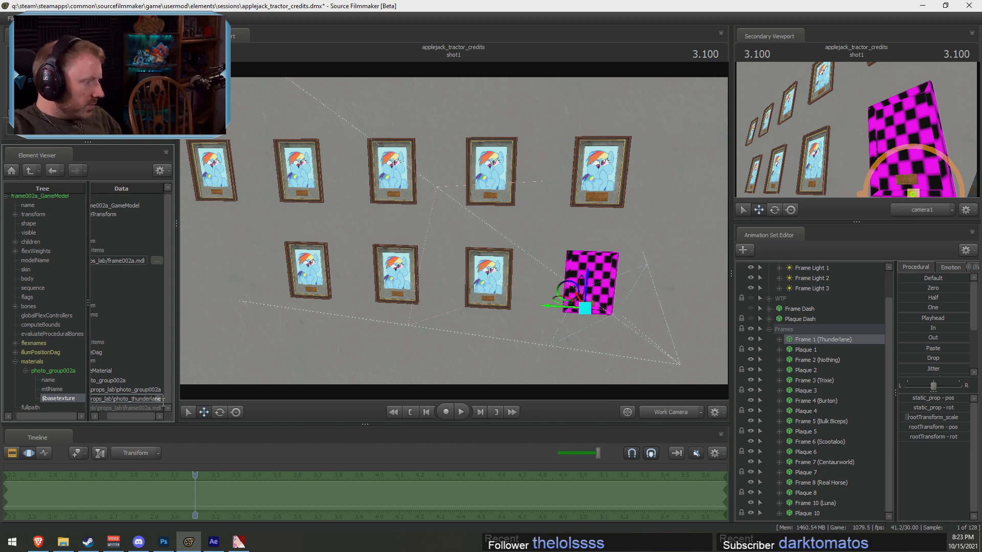
click(145, 389)
Look up and copy the hl2 props_lab materials folder path from VTFEdit's open-file dialog
click(62, 542)
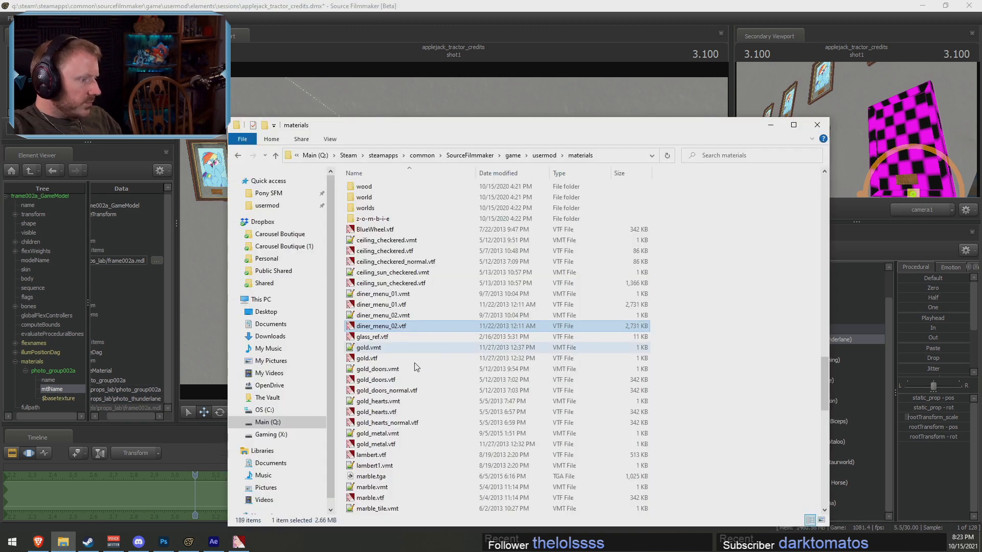
scroll(404, 317, down, 4)
scroll(404, 317, up, 6)
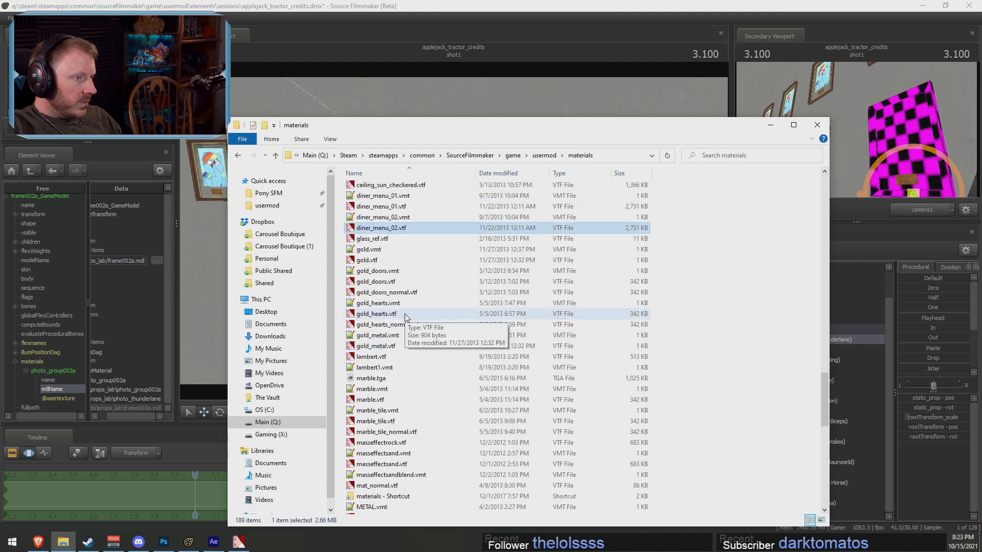
click(239, 542)
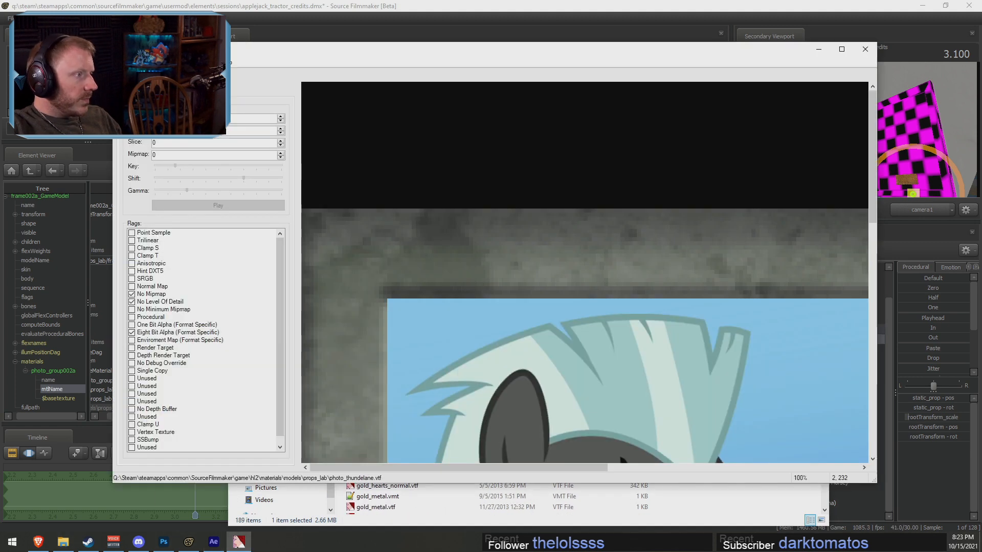
click(141, 127)
click(564, 91)
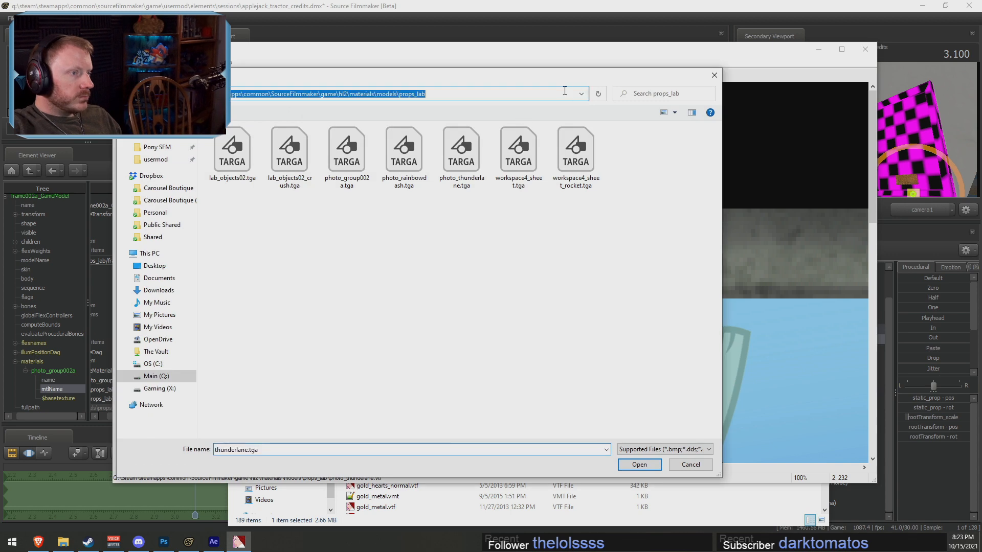
click(714, 77)
click(626, 31)
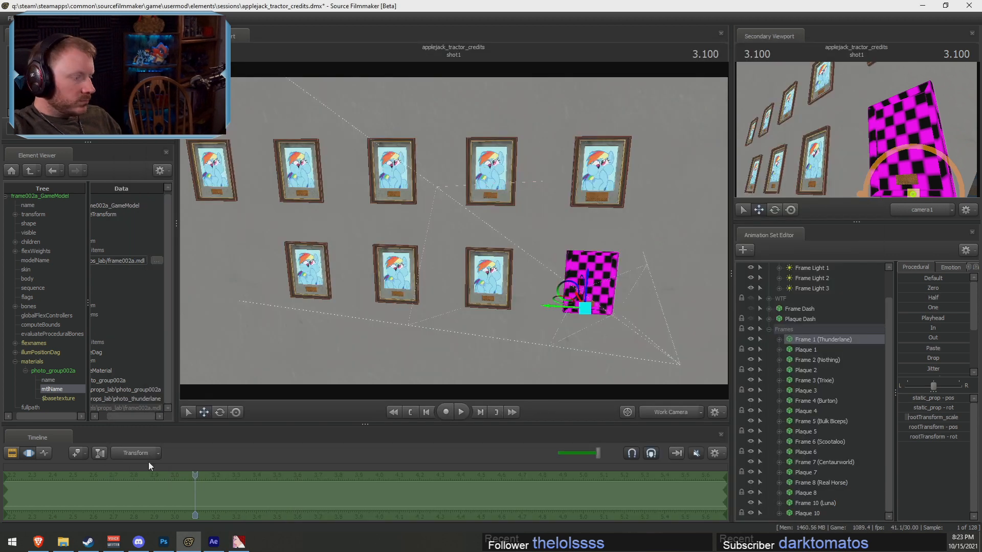
Switch to File Explorer, open hl2\materials\models\props_lab and find the photo texture files
click(62, 541)
click(577, 156)
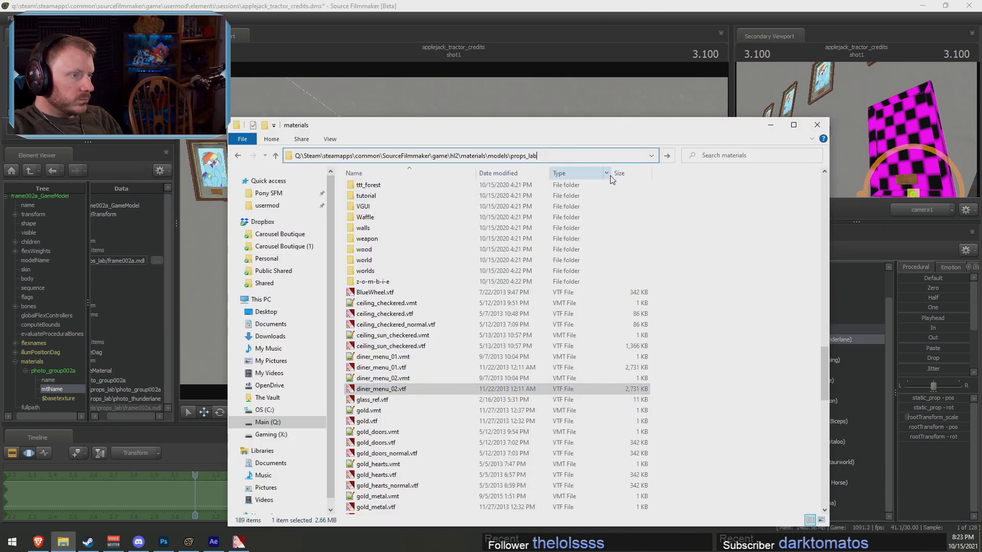
key(Return)
scroll(607, 296, down, 20)
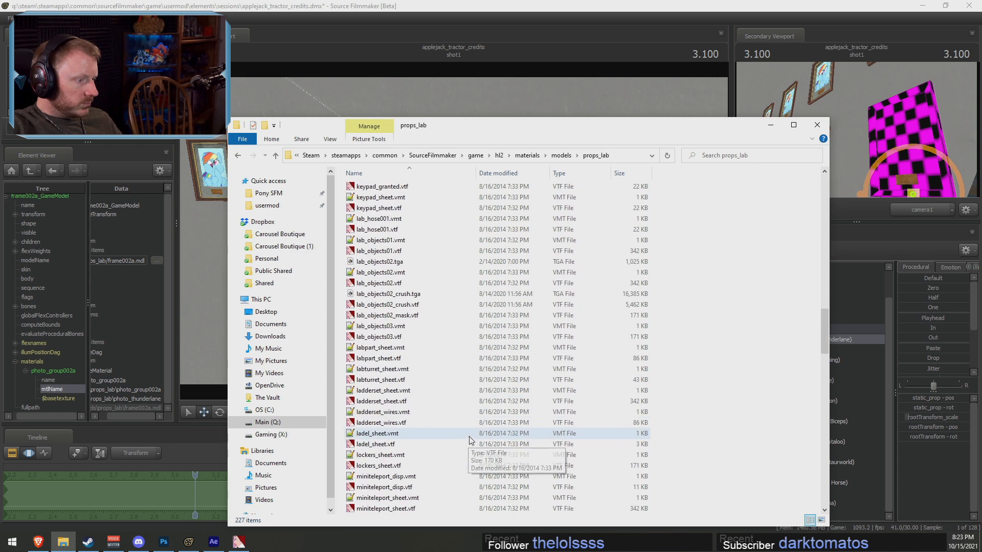
scroll(470, 440, down, 12)
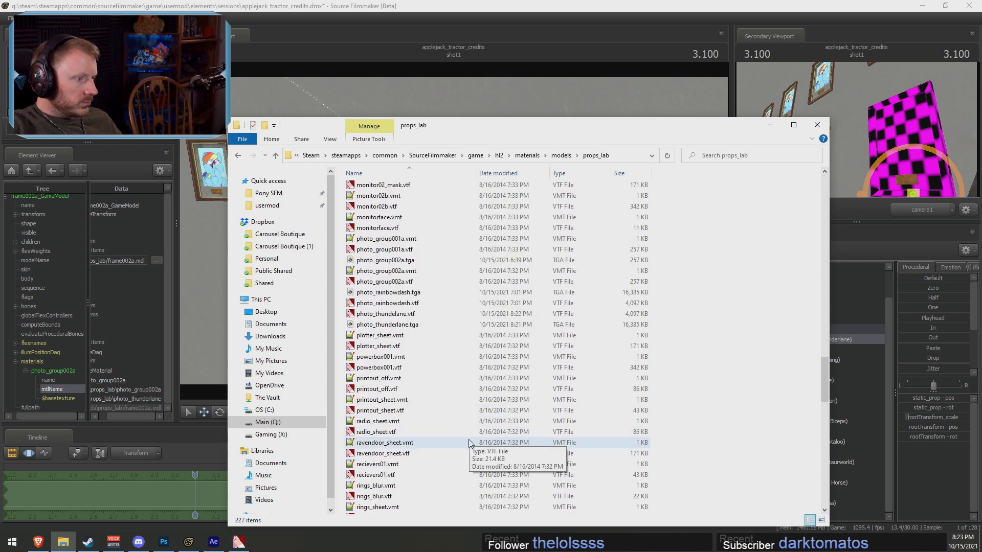
Rename photo_thundelane.vtf as photo_thunderlane.vtf
click(396, 315)
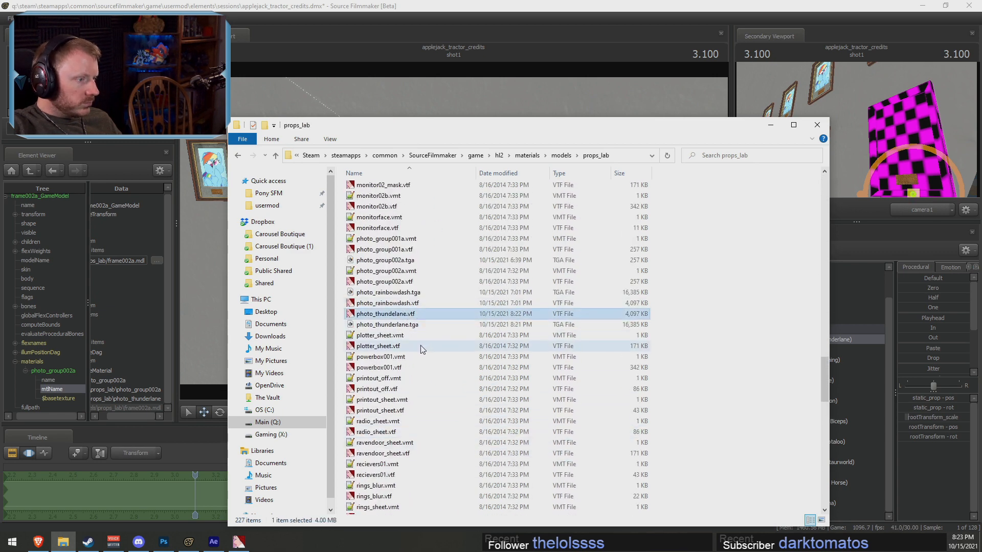
key(F2)
click(395, 314)
text(r)
key(Return)
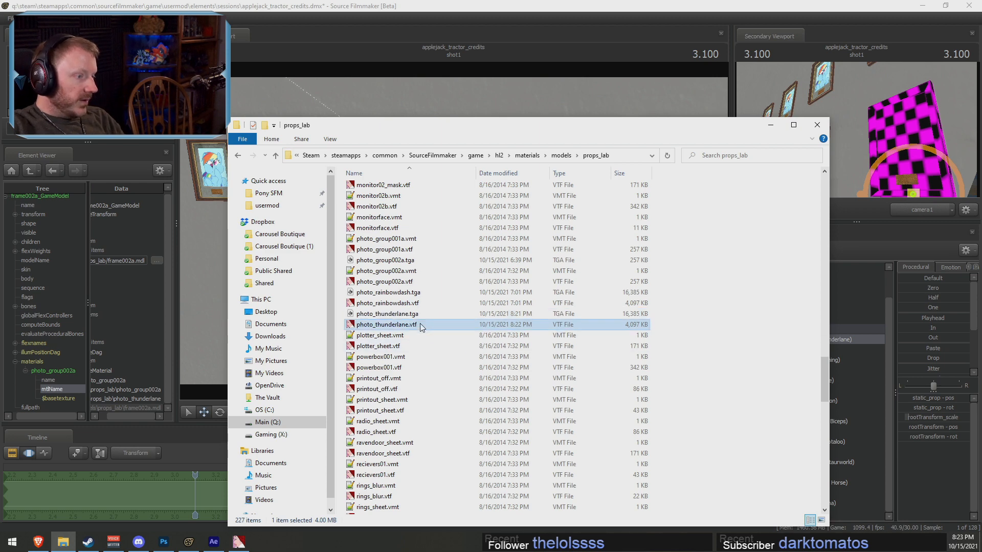
Back in Source Filmmaker, reapply the photo_thunderlane $basetexture and move the playhead to 3.133 to refresh the picture
click(137, 399)
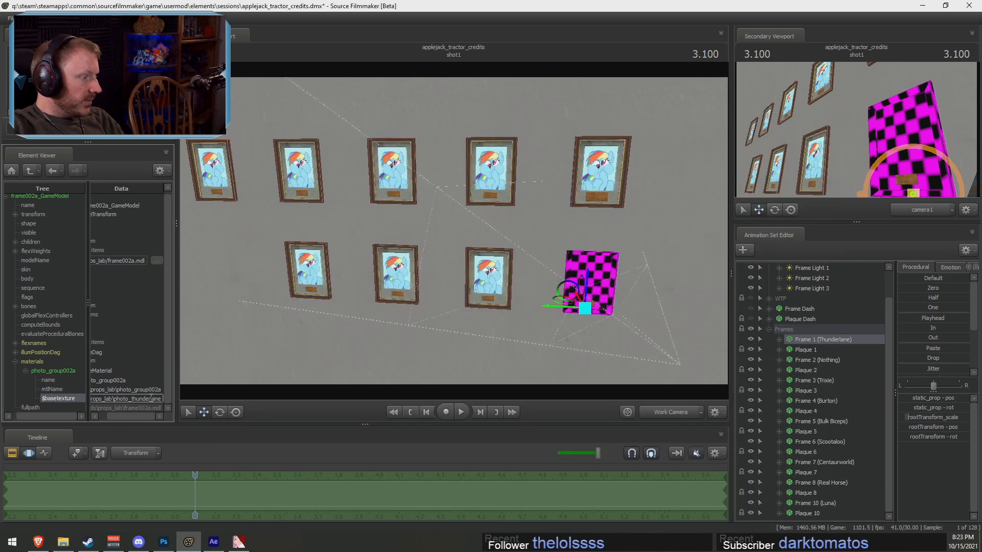
key(Return)
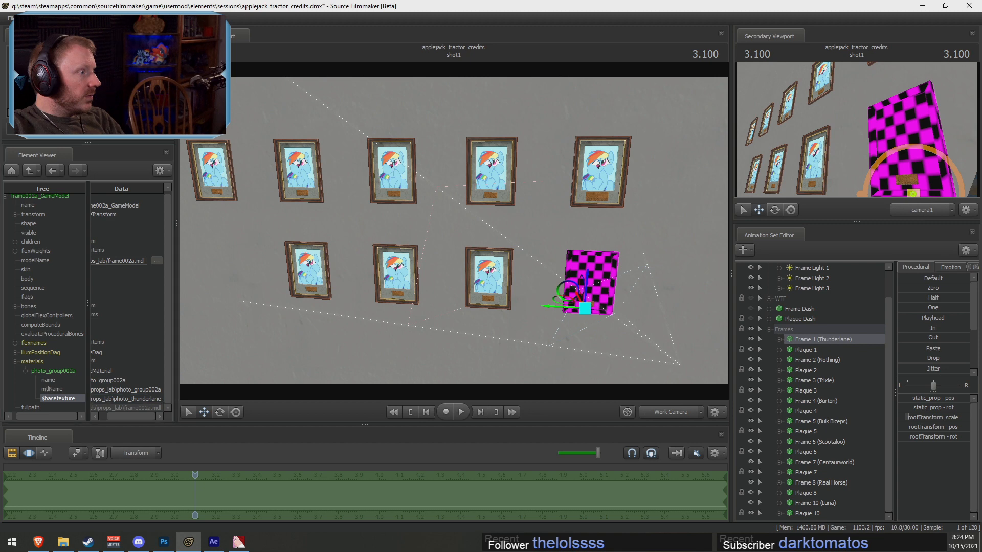
click(203, 475)
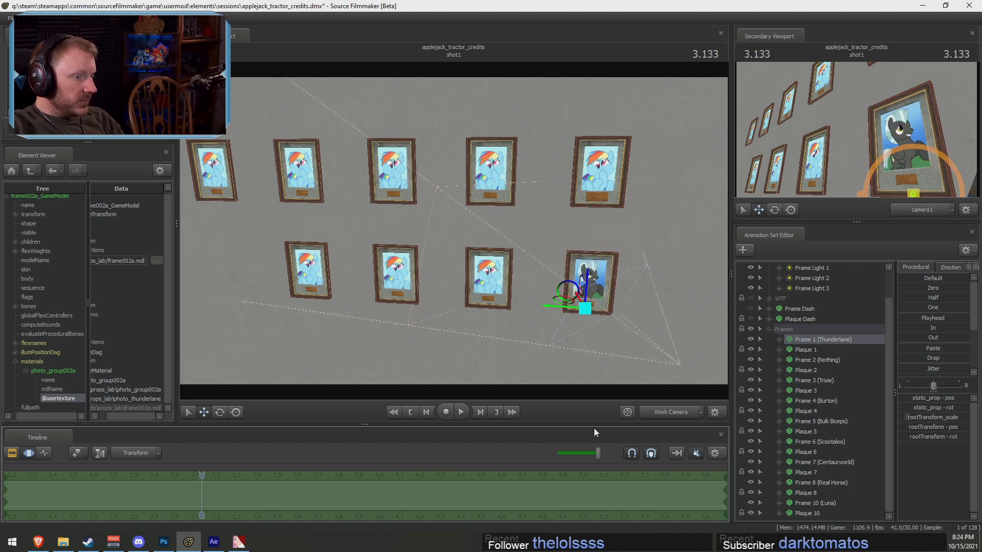
Increase the static_prop_scale of Plaque 1 so the plaque fills more of the space under the Thunderlane picture
click(671, 411)
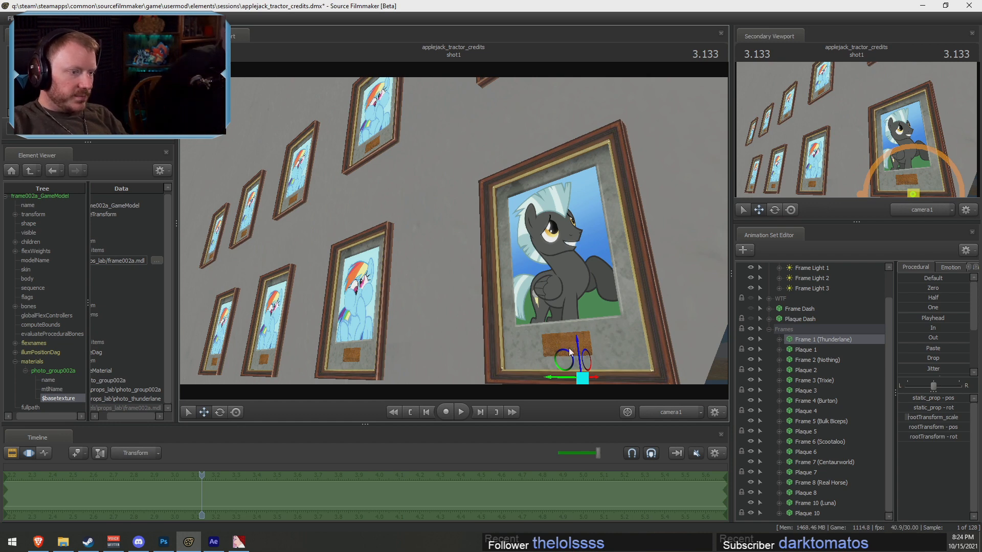
click(802, 349)
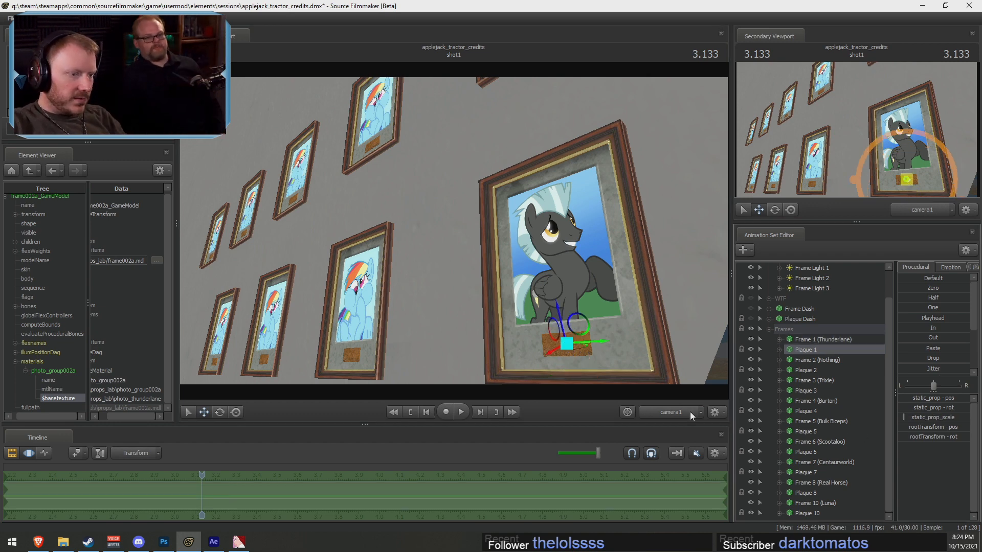
click(673, 410)
drag(613, 327, 675, 332)
key(s)
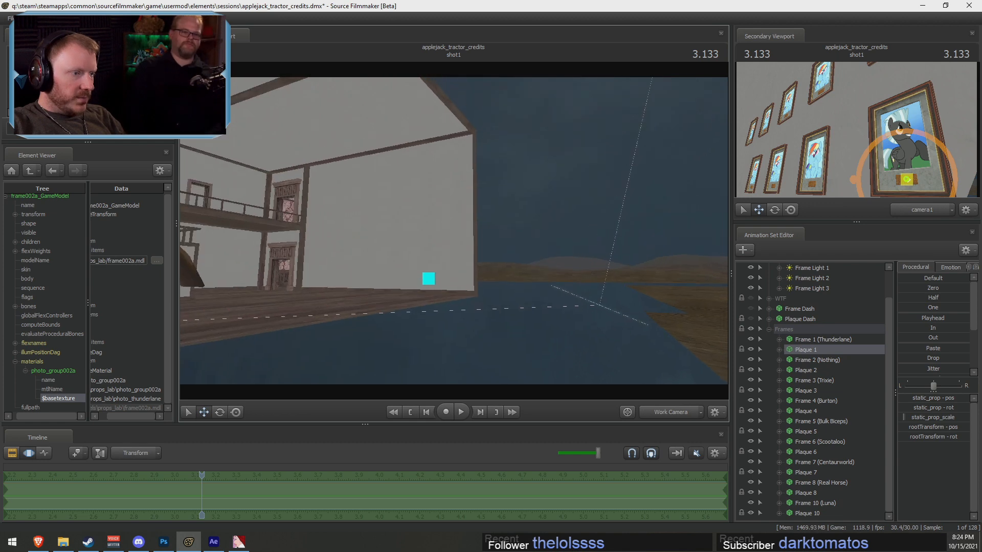
key(f)
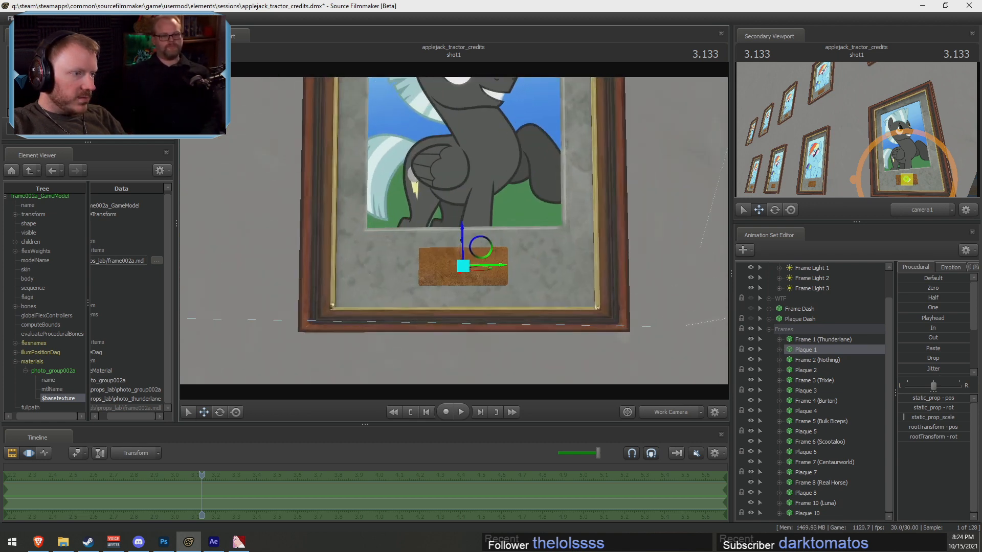
click(780, 350)
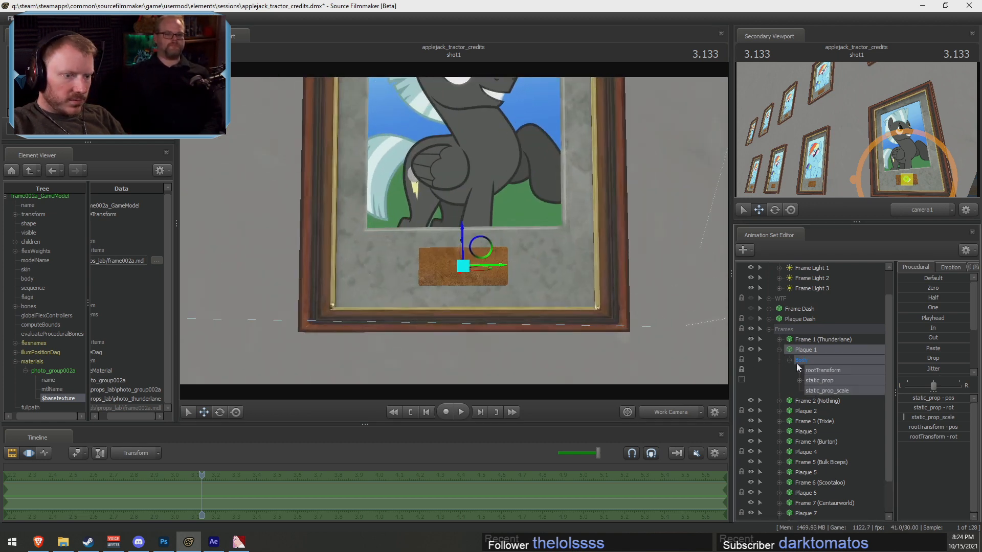
click(828, 390)
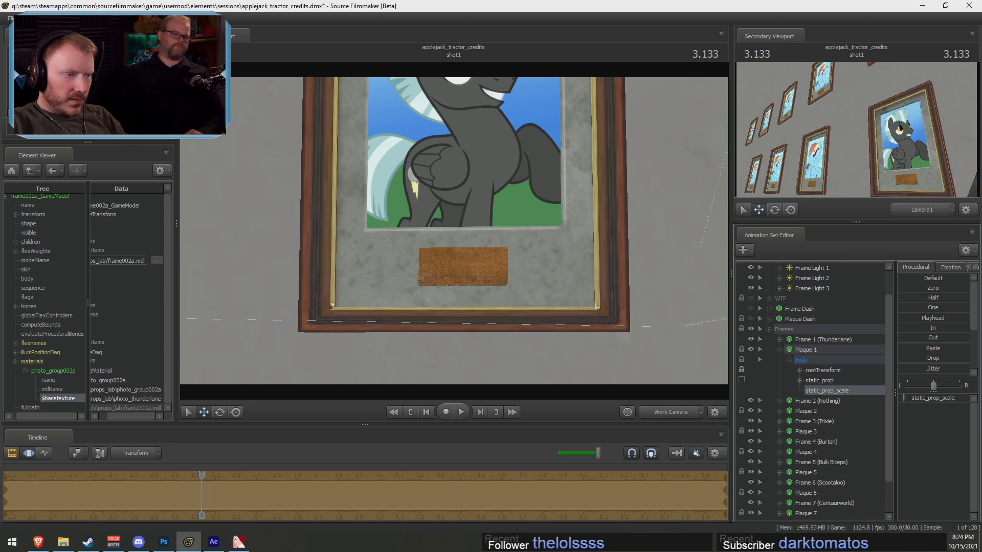
drag(904, 398, 906, 398)
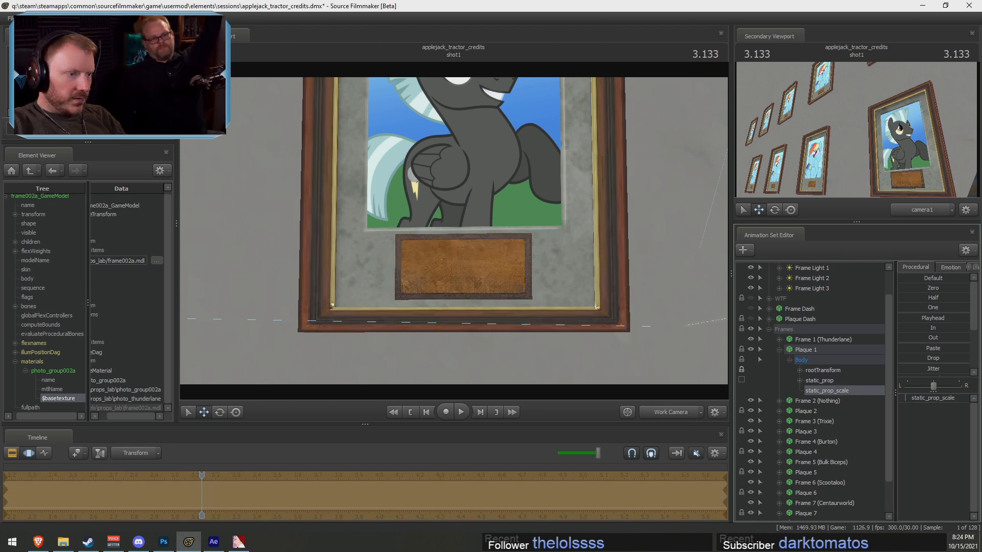
Examine the enlarged Plaque 1 from an angle with scene lighting switched on, then switch the lighting off again
click(830, 380)
alt+drag(603, 281, 468, 270)
key(s)
key(w)
right_click(552, 244)
click(588, 272)
key(F2)
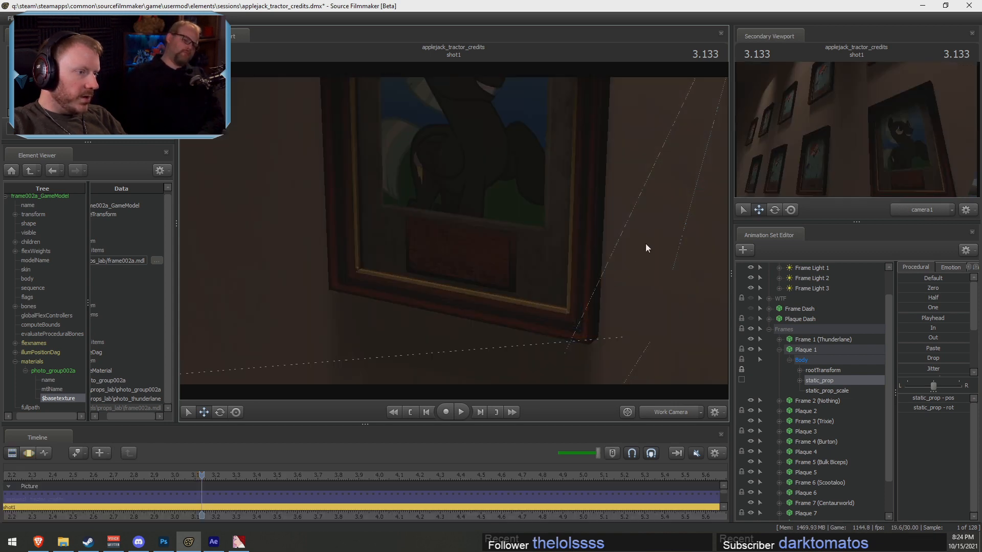
key(F3)
alt+drag(645, 244, 455, 231)
right_click(532, 196)
click(563, 223)
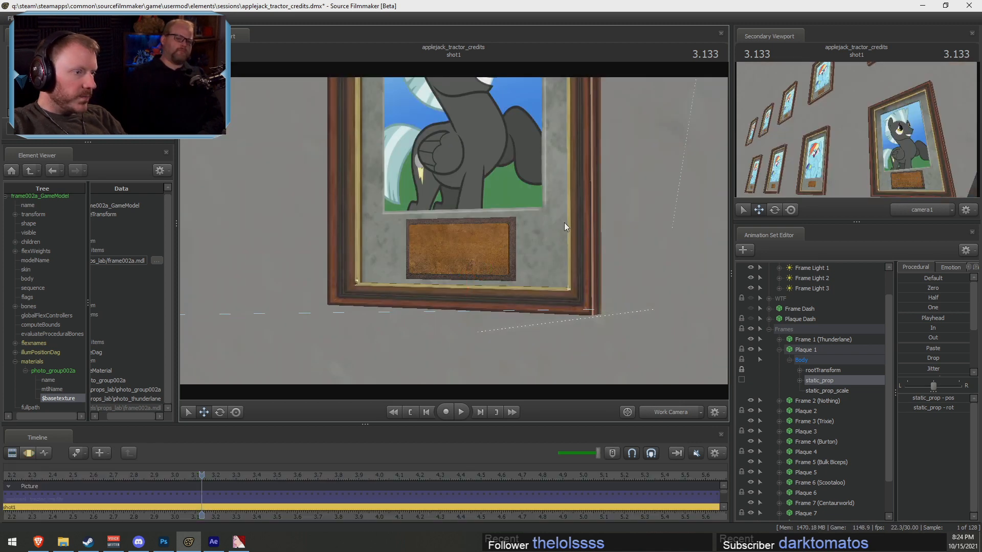
Try to copy Plaque 1's static_prop and static_prop_scale values onto Plaque 2
ctrl+click(827, 390)
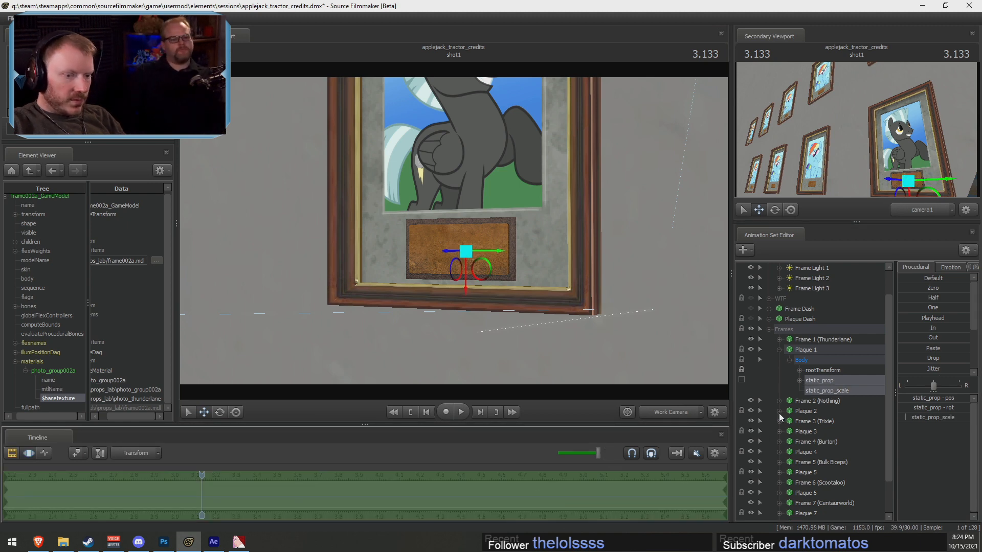
click(779, 411)
click(819, 441)
ctrl+click(827, 452)
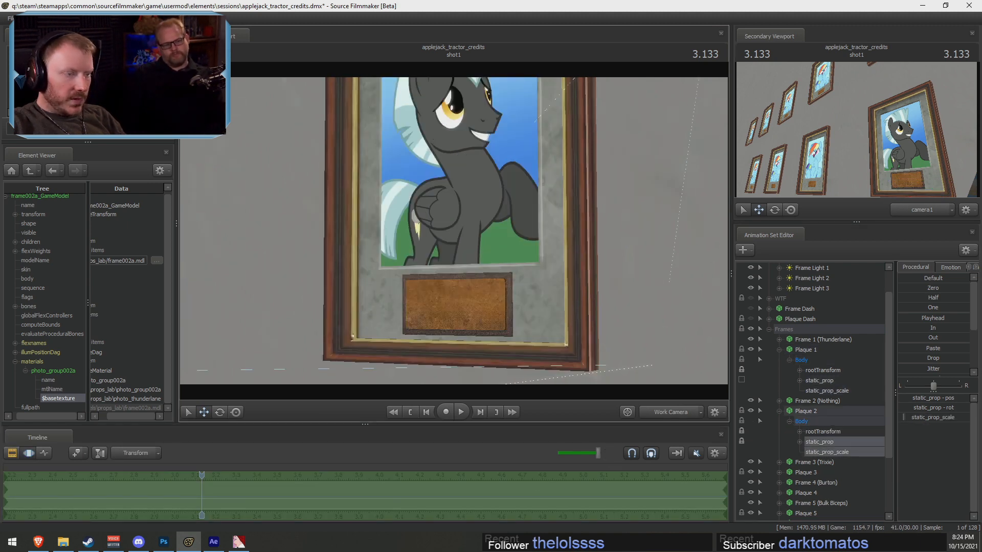
key(f)
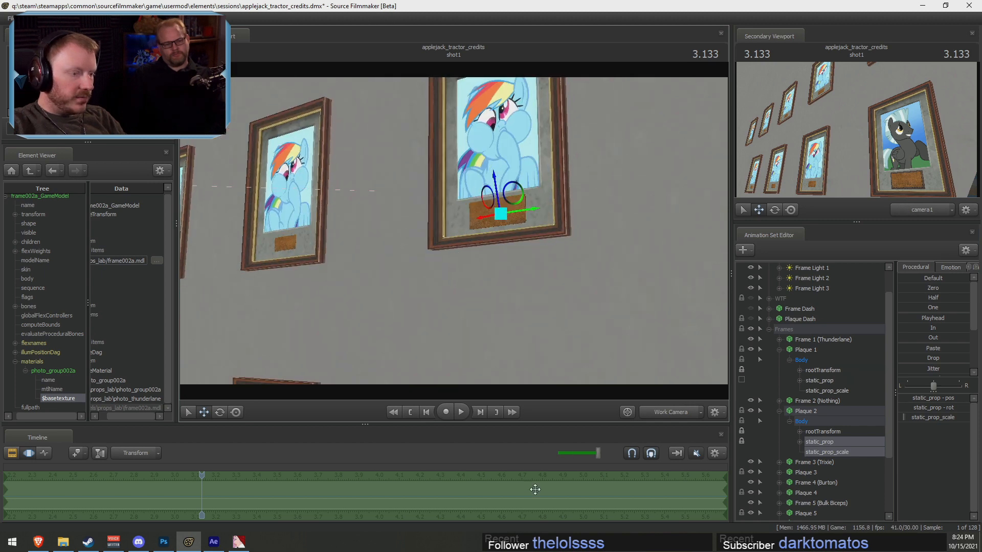
key(ctrl+v)
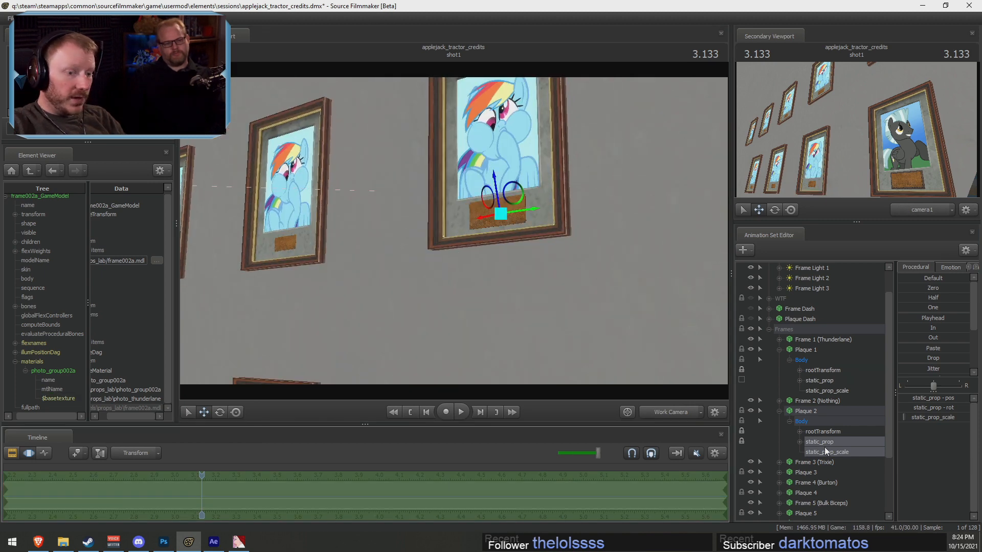
Unlock Plaque 2's static_prop, paste Plaque 1's static_prop and static_prop_scale values onto it, and collapse both plaques
click(818, 381)
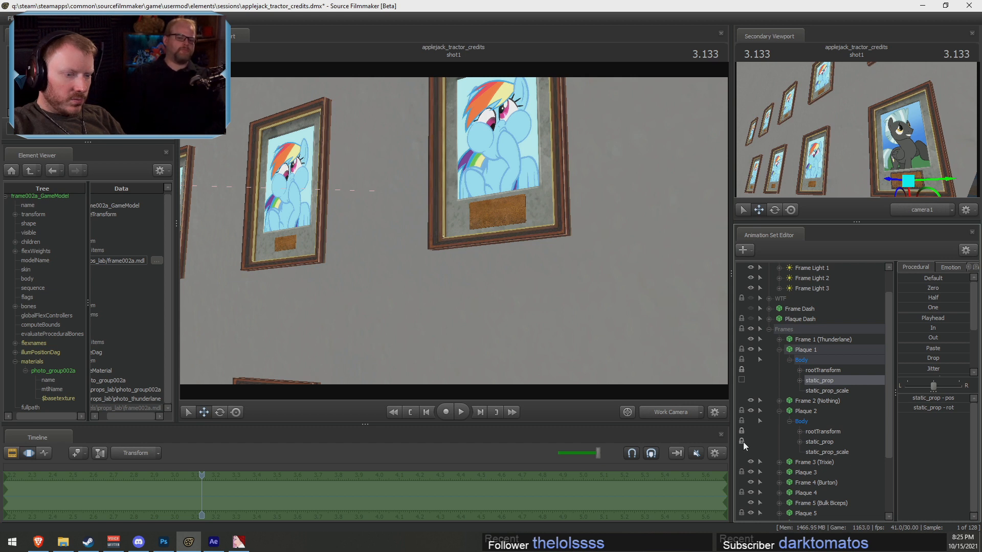
ctrl+click(821, 391)
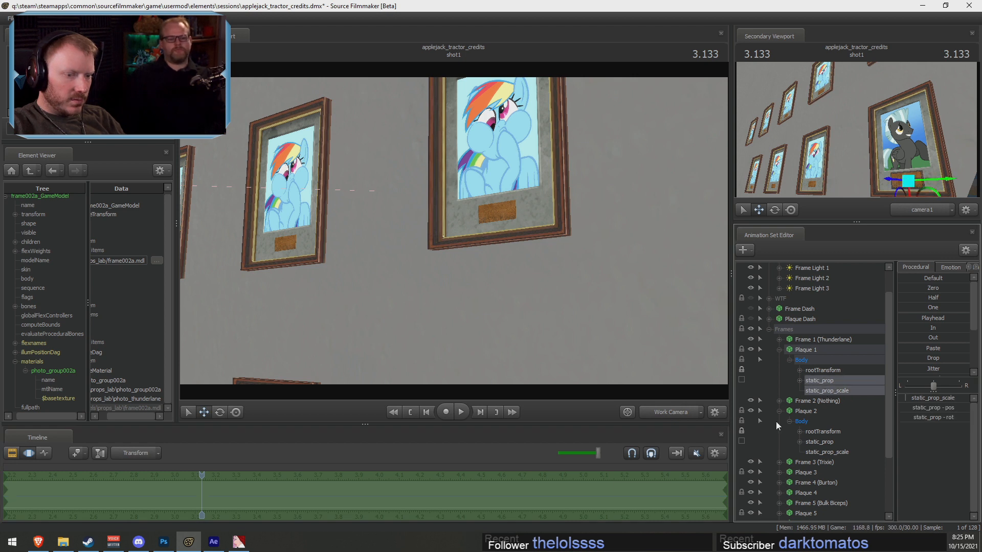
click(819, 442)
ctrl+click(826, 452)
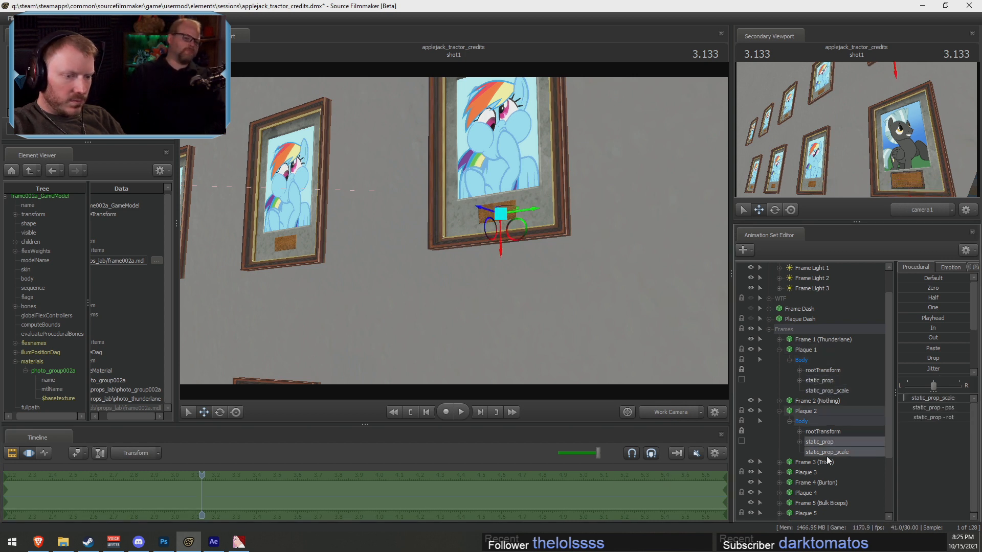
click(634, 505)
key(ctrl+v)
drag(616, 362, 515, 387)
click(778, 350)
click(779, 370)
Unlock Plaque 3's static_prop, paste the copied static_prop and static_prop_scale values onto it, and collapse the plaque
click(778, 391)
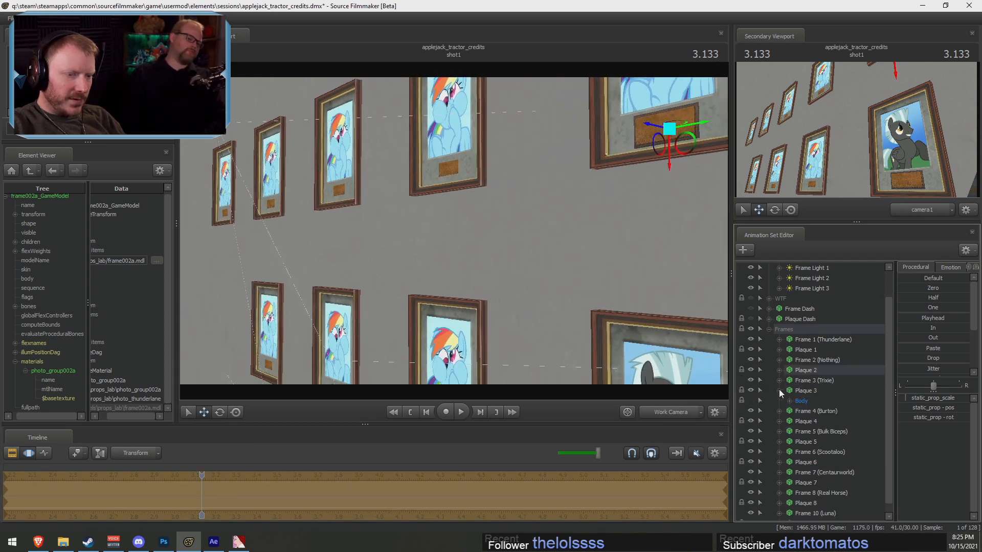
click(789, 401)
click(819, 421)
ctrl+click(818, 432)
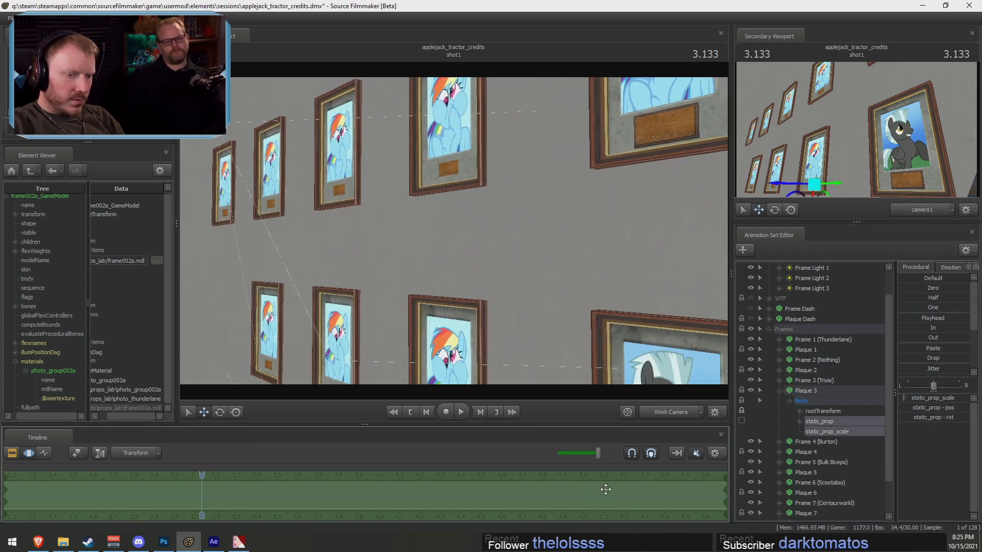
click(778, 390)
Paste the copied static_prop and static_prop_scale values onto Plaque 4's matching controls, and collapse the plaque
click(778, 411)
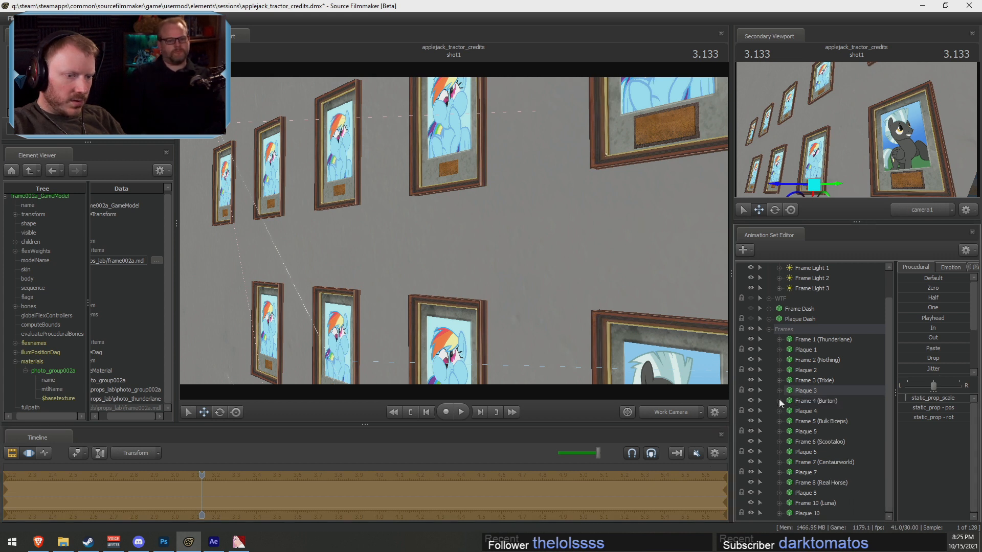
click(789, 421)
click(819, 442)
ctrl+click(818, 452)
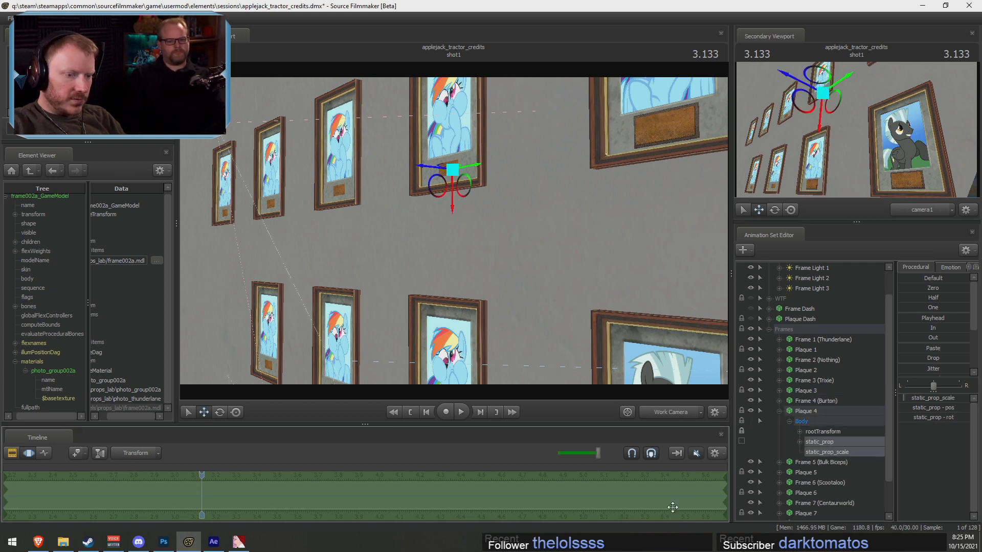
click(778, 411)
Apply the copied static_prop and static_prop_scale values to Plaque 5 and collapse it
click(790, 442)
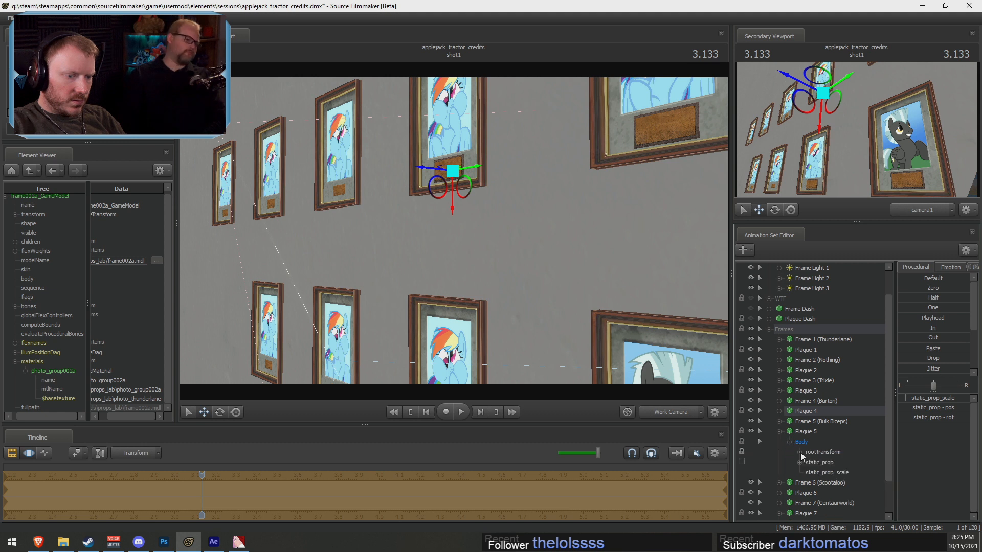
drag(811, 462, 823, 472)
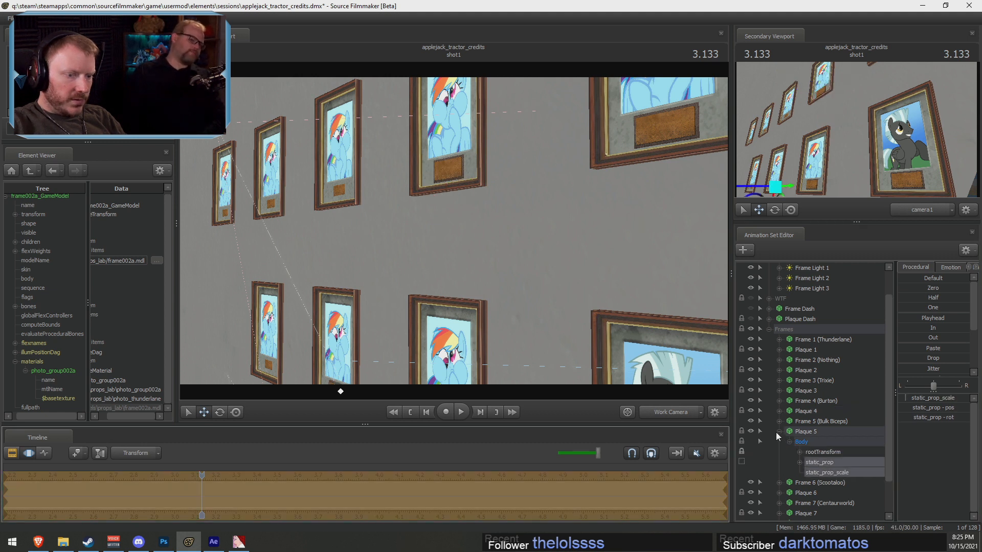
click(778, 432)
Select only static_prop and static_prop_scale in Plaque 6, paste the copied values onto them, and collapse the plaque
click(778, 452)
click(789, 462)
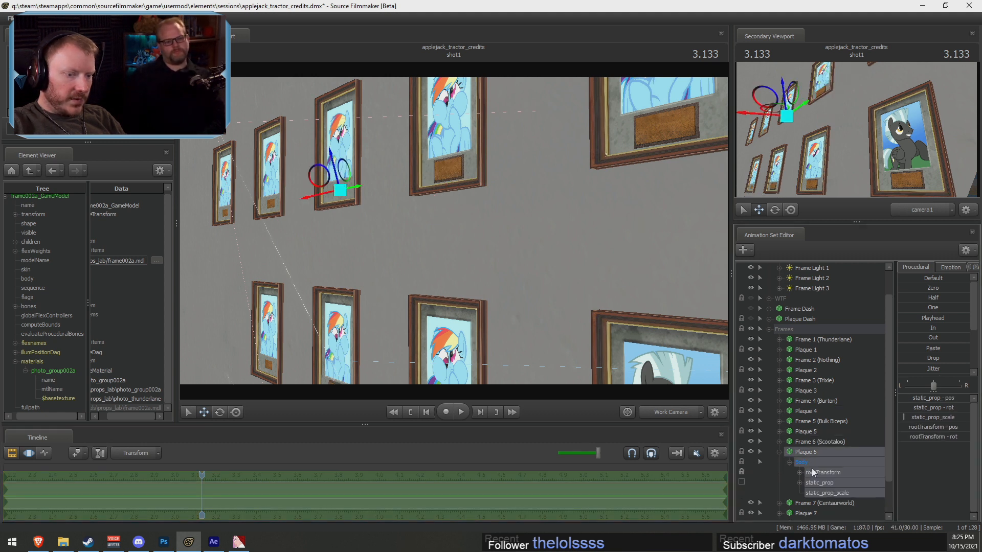
drag(820, 482, 818, 494)
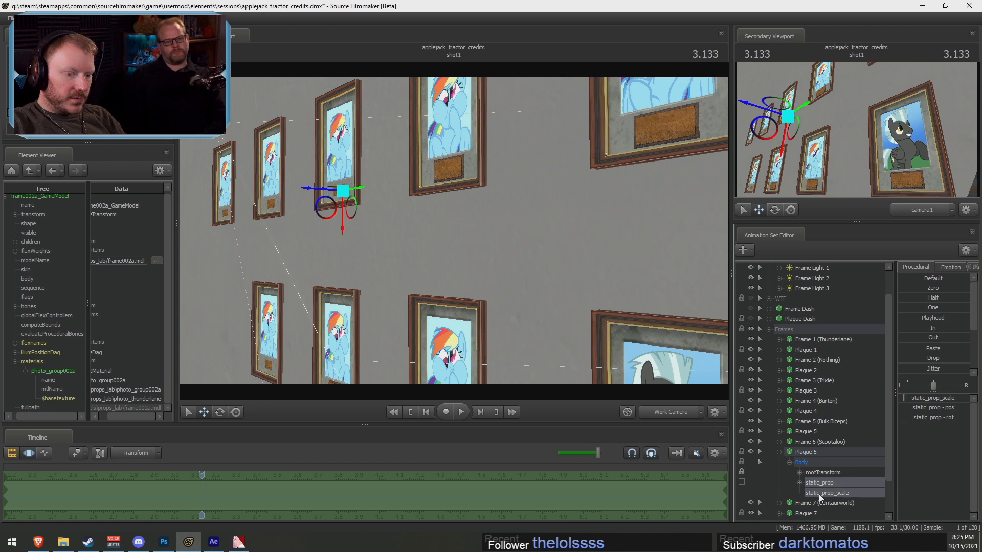
click(777, 452)
Paste the copied plaque values onto static_prop and static_prop_scale of Plaque 7 and collapse it
click(778, 473)
click(789, 482)
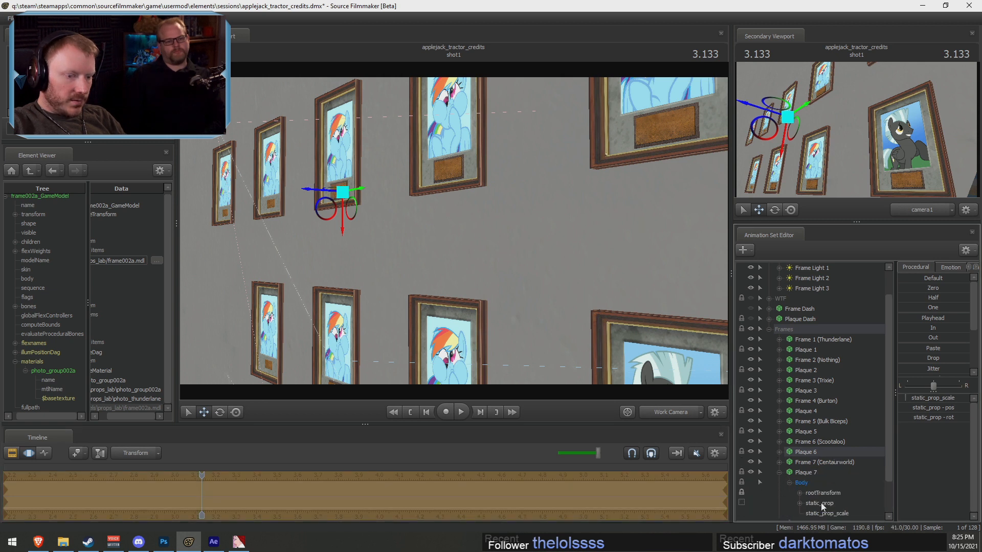
drag(821, 504, 819, 513)
click(779, 473)
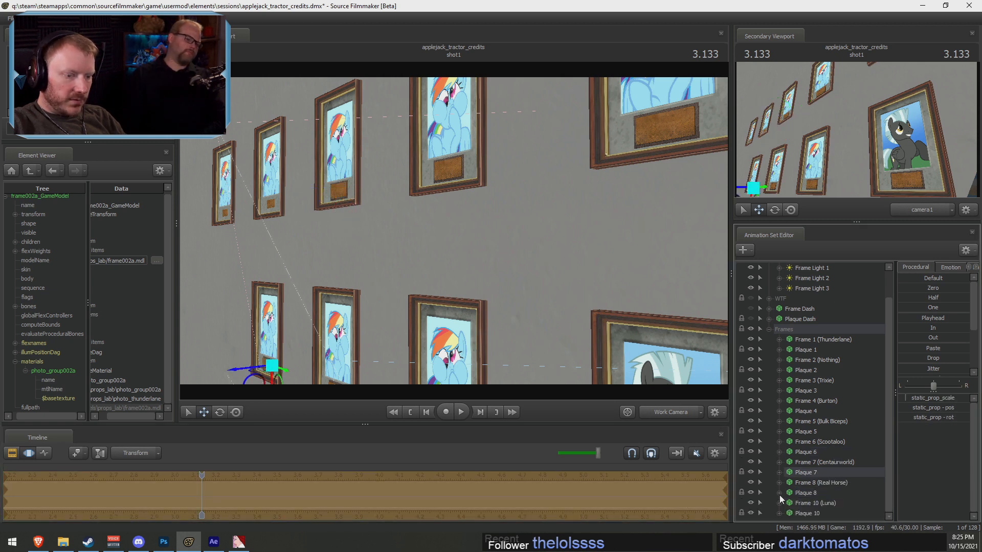
Give Plaque 8 the copied static_prop and static_prop_scale values and collapse it
click(778, 492)
click(789, 503)
drag(821, 483, 821, 493)
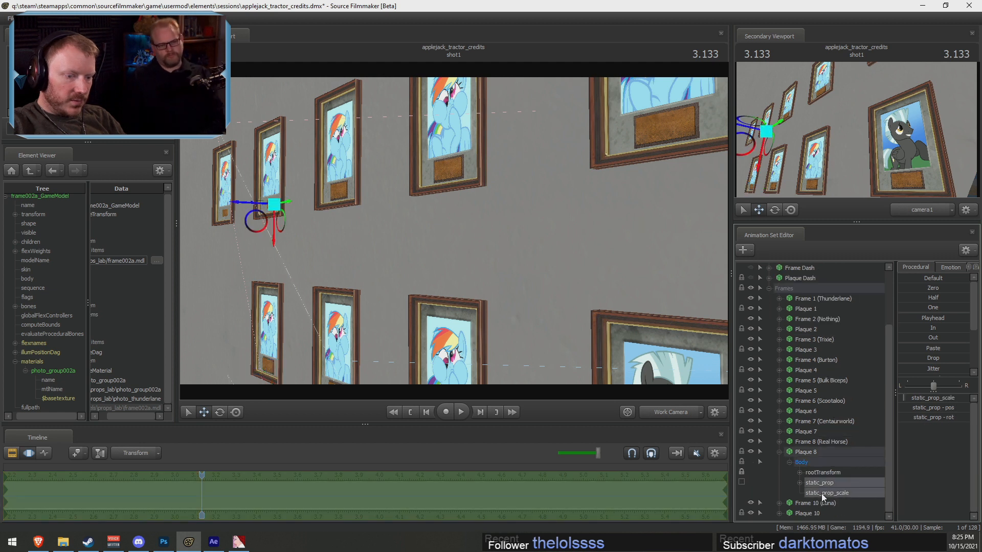
click(779, 452)
Paste the copied static_prop and static_prop_scale values onto Plaque 10, the last in the Frames group, and collapse it
click(778, 504)
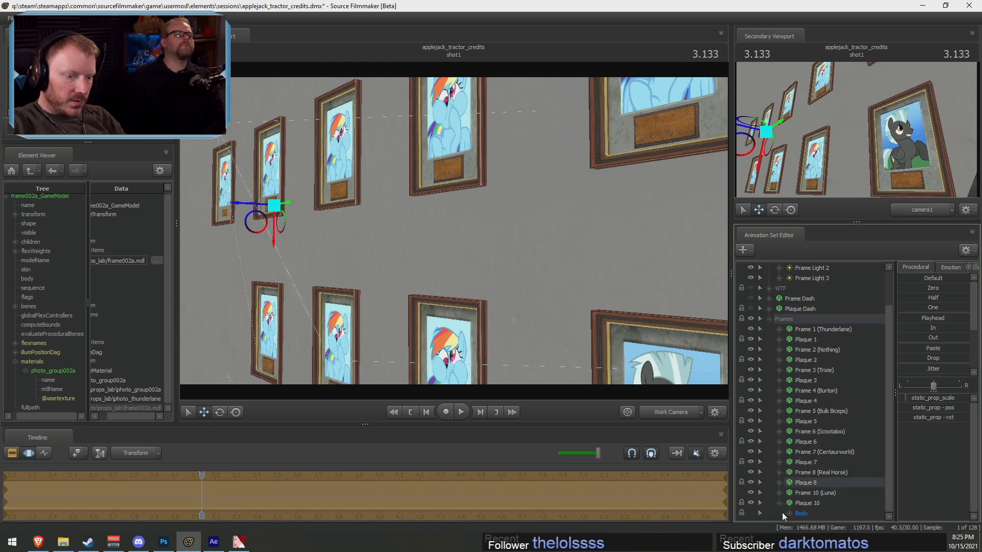
click(789, 514)
scroll(791, 513, down, 1)
drag(814, 503, 817, 513)
click(721, 505)
key(ctrl+v)
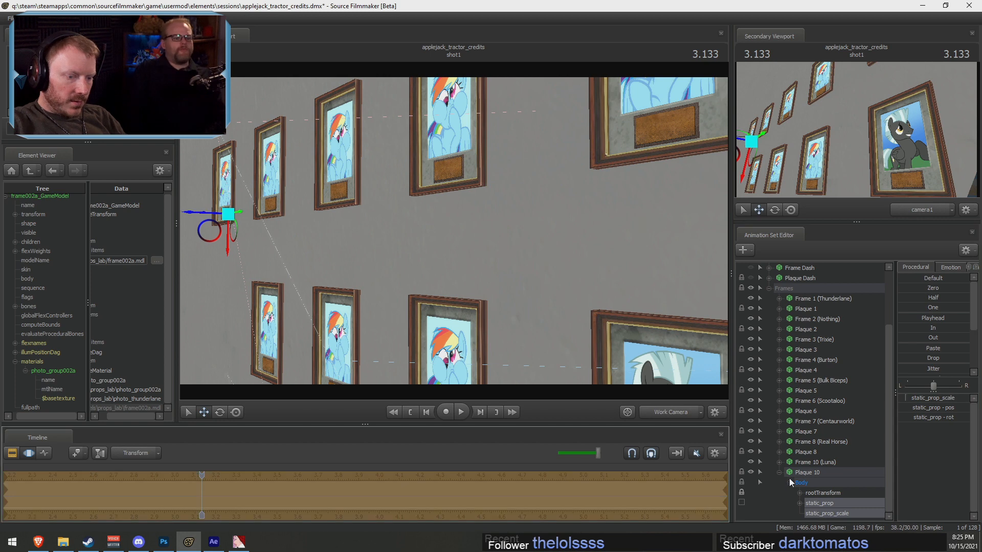
click(778, 473)
Examine the enlarged plaques along both rows of frames from far and near, and collapse the Frames group
mouse_move(573, 307)
mouse_down()
mouse_move(511, 317)
mouse_move(572, 294)
mouse_up()
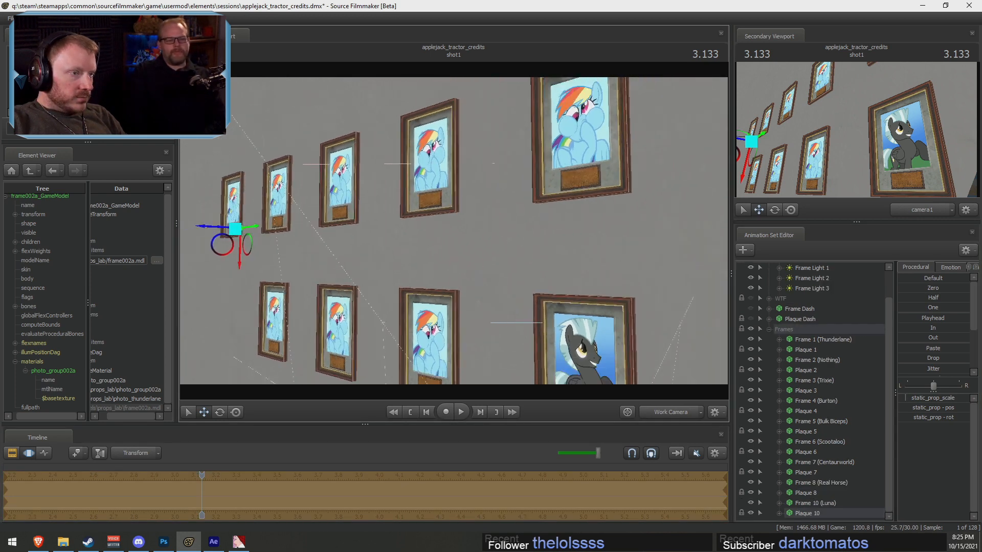
drag(468, 233, 454, 231)
key(s)
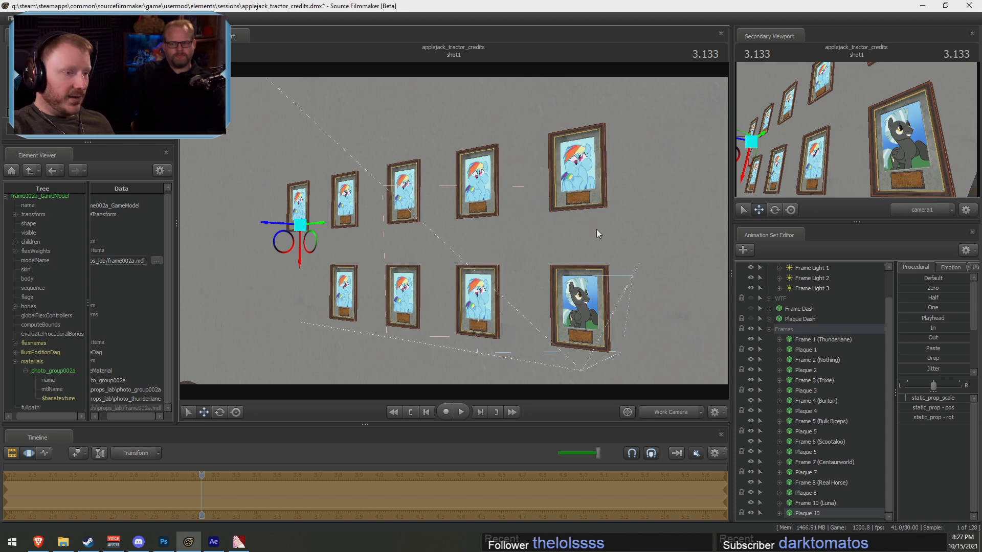
mouse_move(453, 230)
mouse_down()
mouse_move(464, 251)
mouse_move(453, 231)
mouse_up()
key(w)
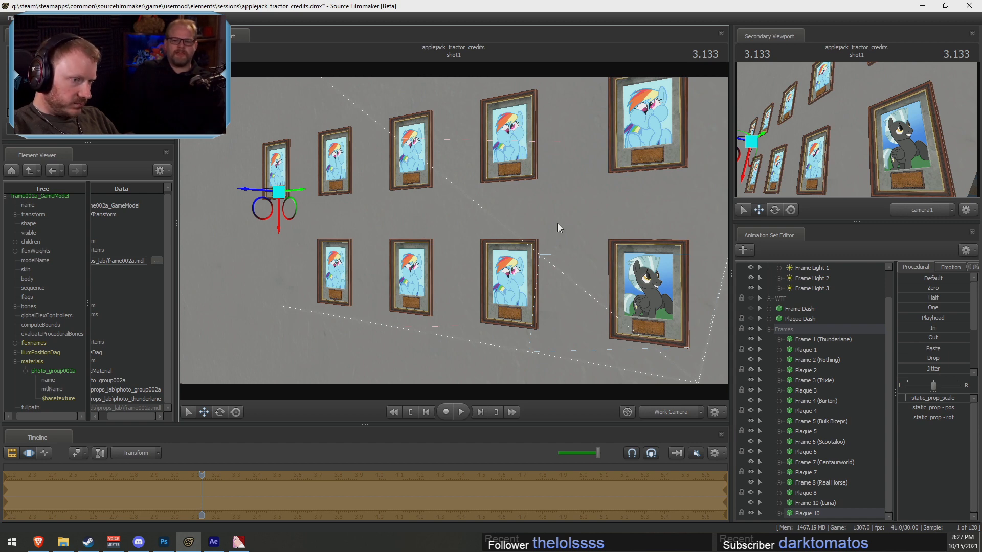
key(w)
drag(557, 223, 454, 231)
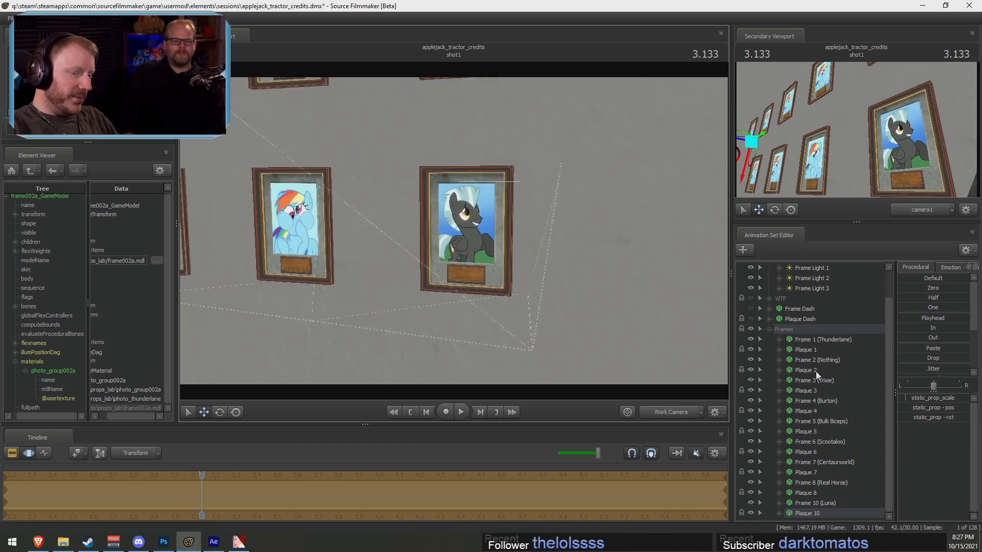
click(768, 329)
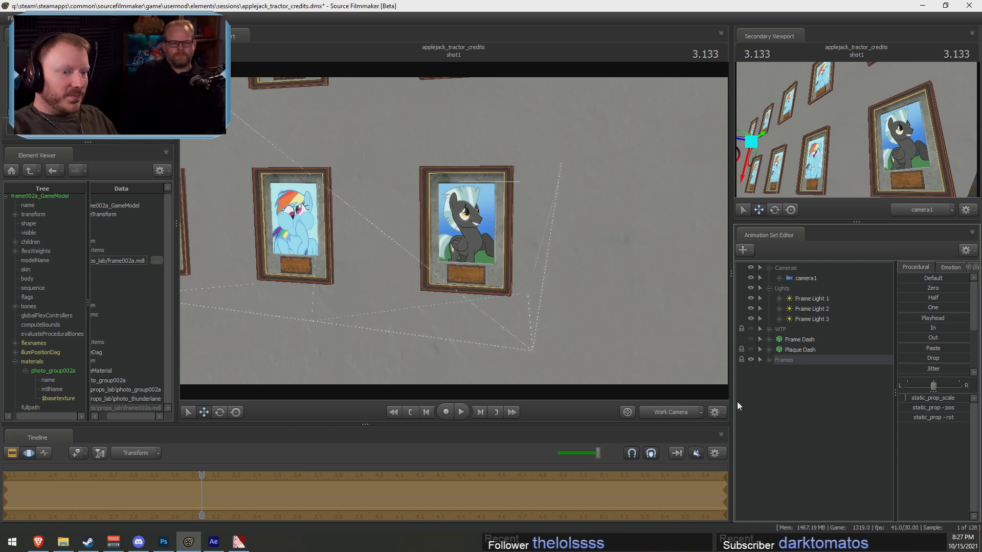
Check the frames and plaques from an angle, preview them with scene lighting switched on, and switch the lighting off again
drag(608, 317, 577, 309)
key(w)
key(x)
drag(421, 224, 367, 196)
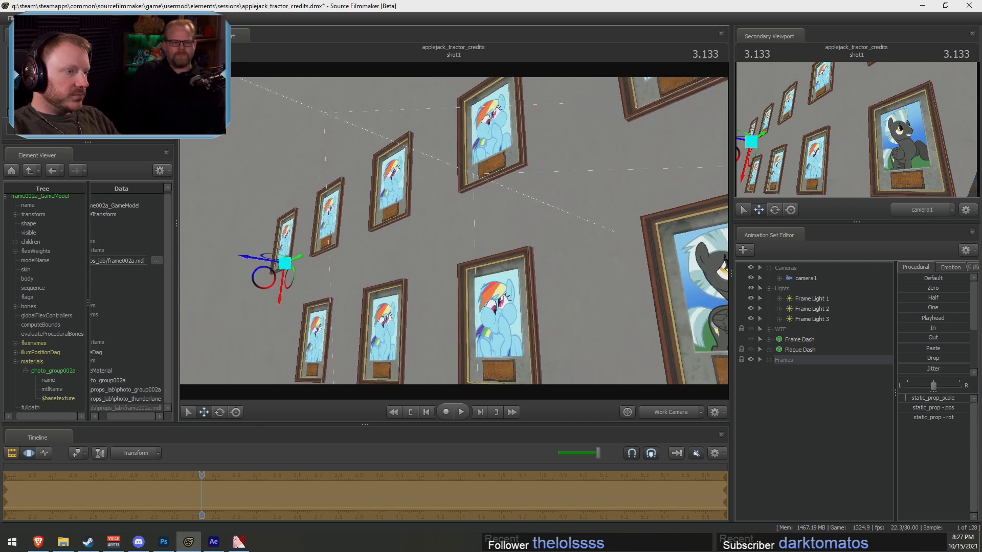
key(s)
mouse_move(454, 231)
mouse_down()
mouse_move(453, 220)
mouse_move(454, 231)
mouse_up()
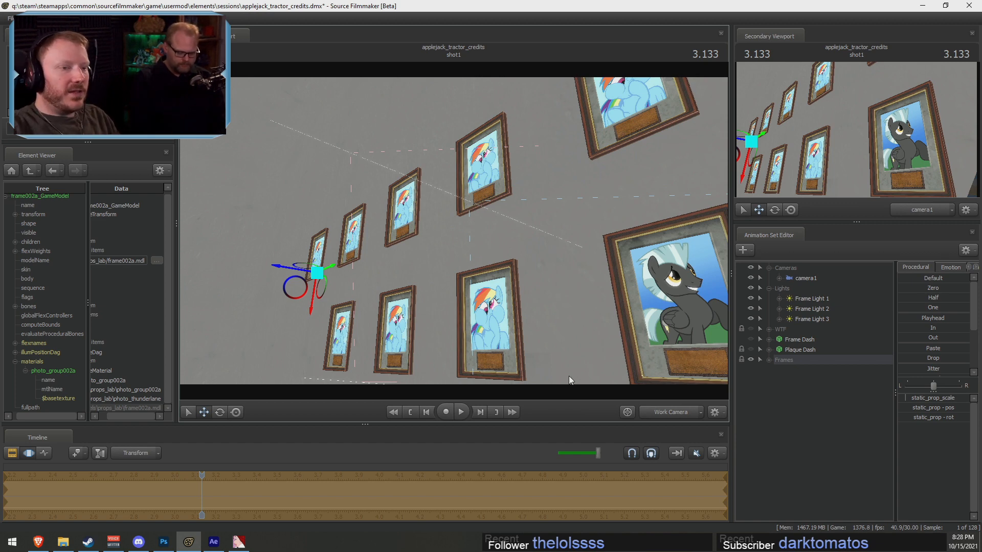
drag(579, 305, 453, 231)
right_click(456, 271)
click(477, 298)
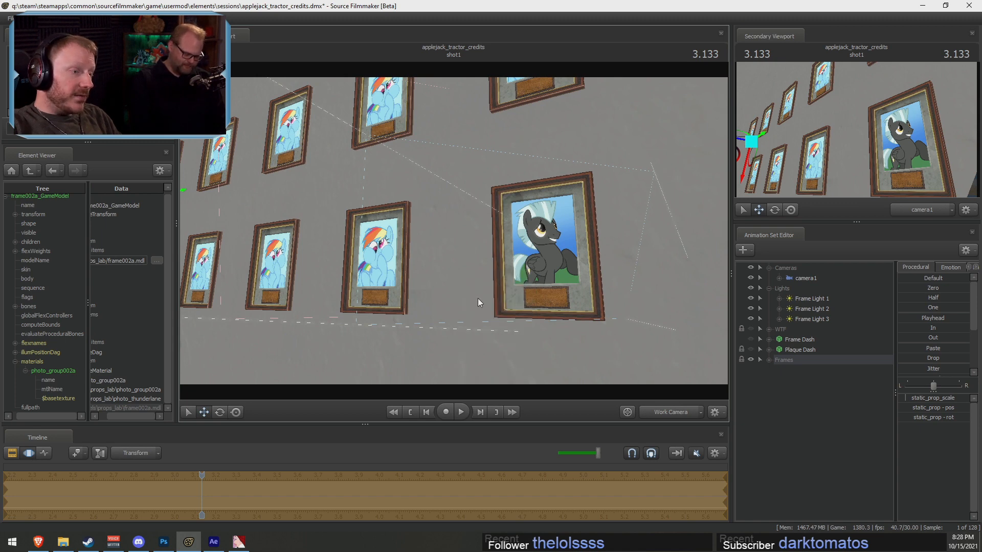
right_click(464, 291)
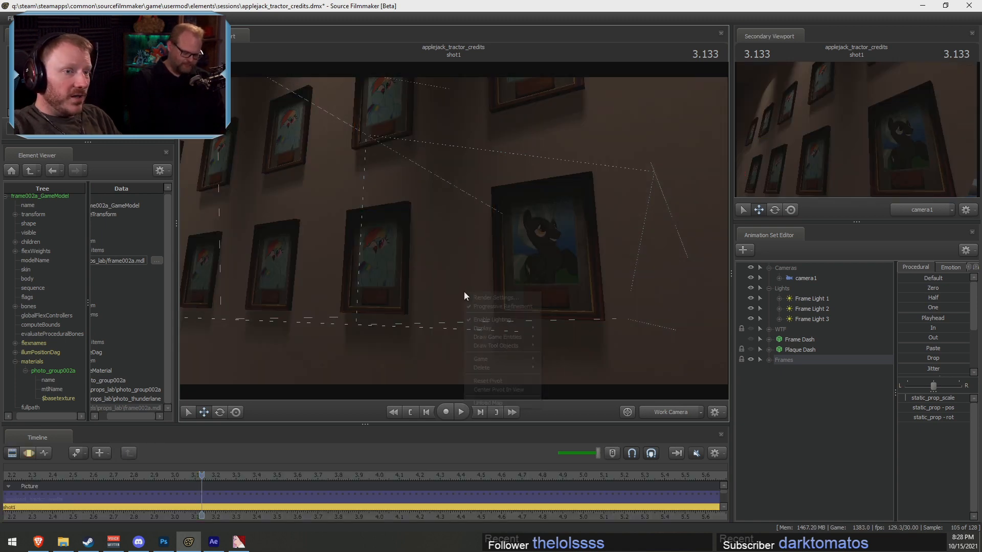
click(485, 318)
Expand the Frames group, select Frame 3 (Trixie), and look over the frames on the wall
drag(489, 305, 453, 231)
key(w)
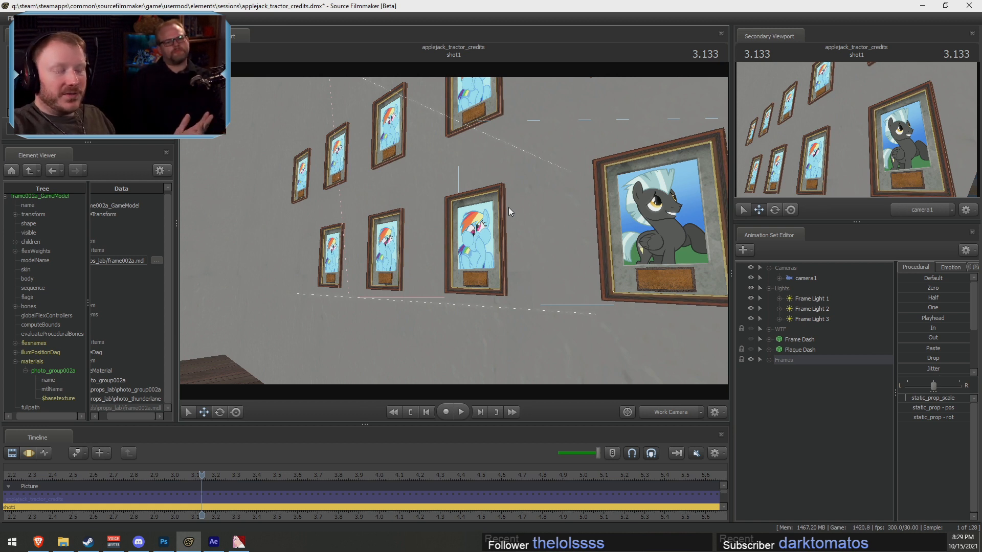
drag(510, 208, 530, 242)
drag(448, 223, 449, 226)
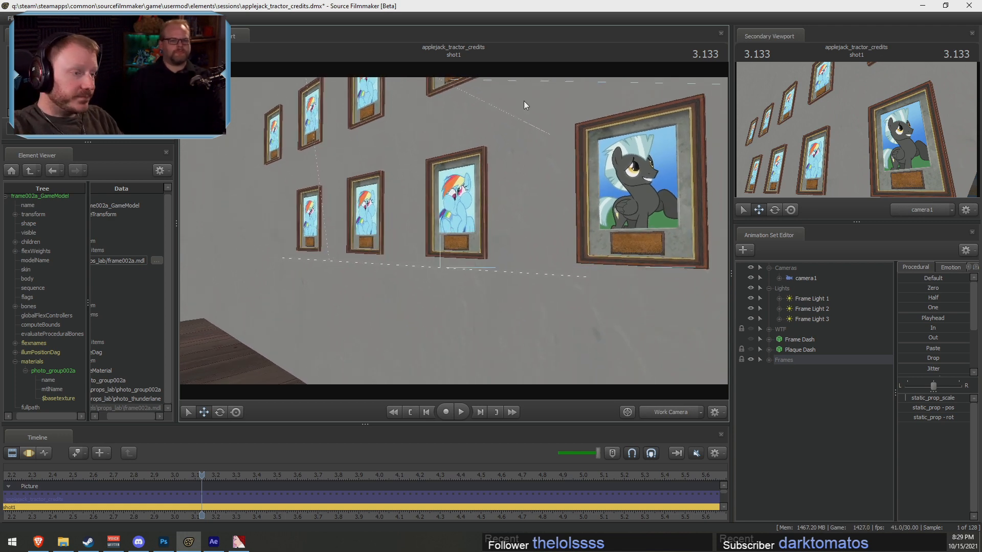
drag(524, 100, 510, 105)
click(768, 359)
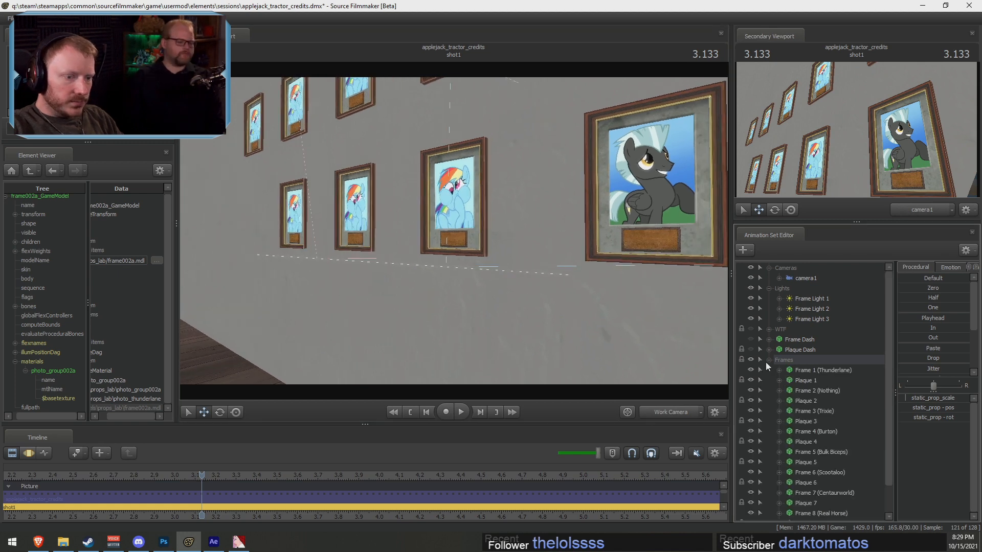
click(823, 411)
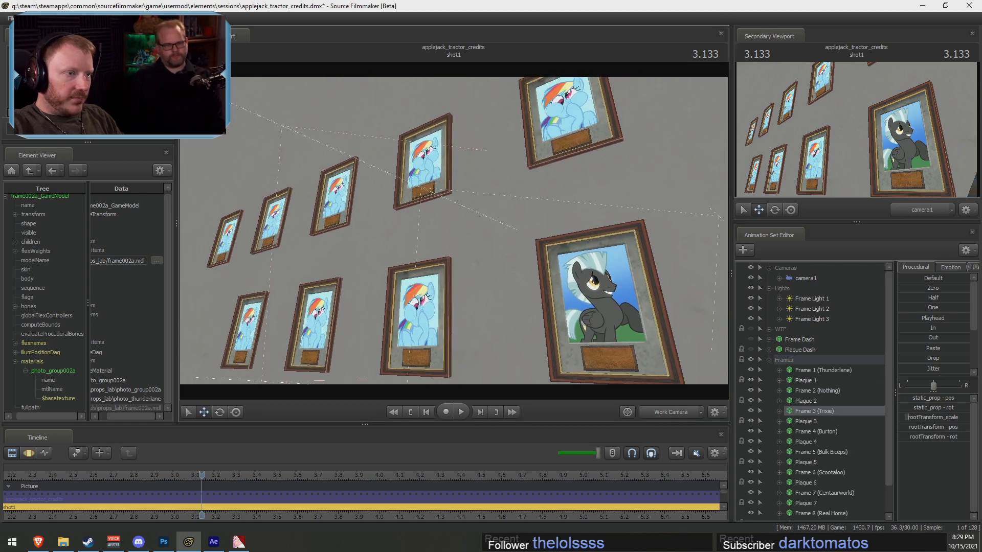
mouse_move(454, 231)
mouse_down()
mouse_move(417, 256)
mouse_move(422, 241)
mouse_move(453, 231)
mouse_up()
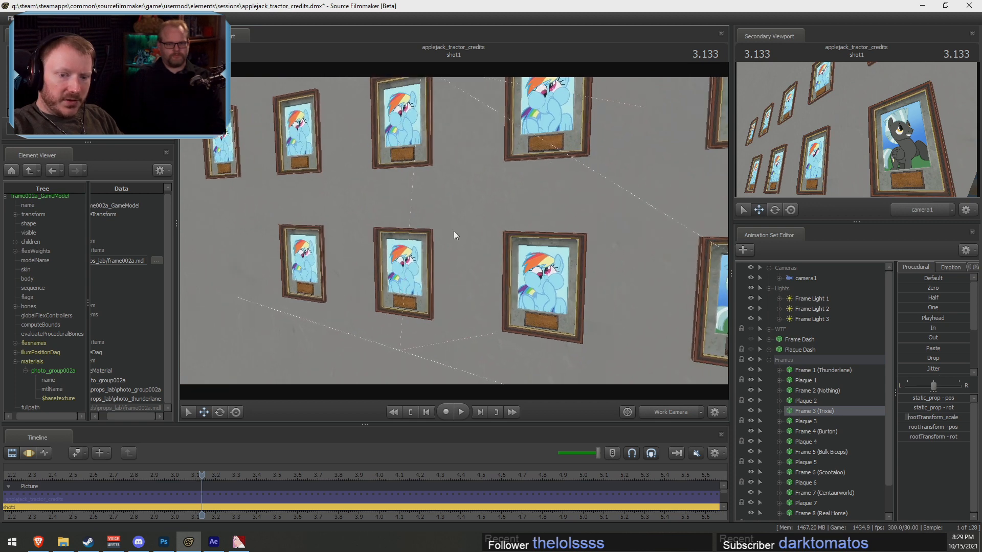
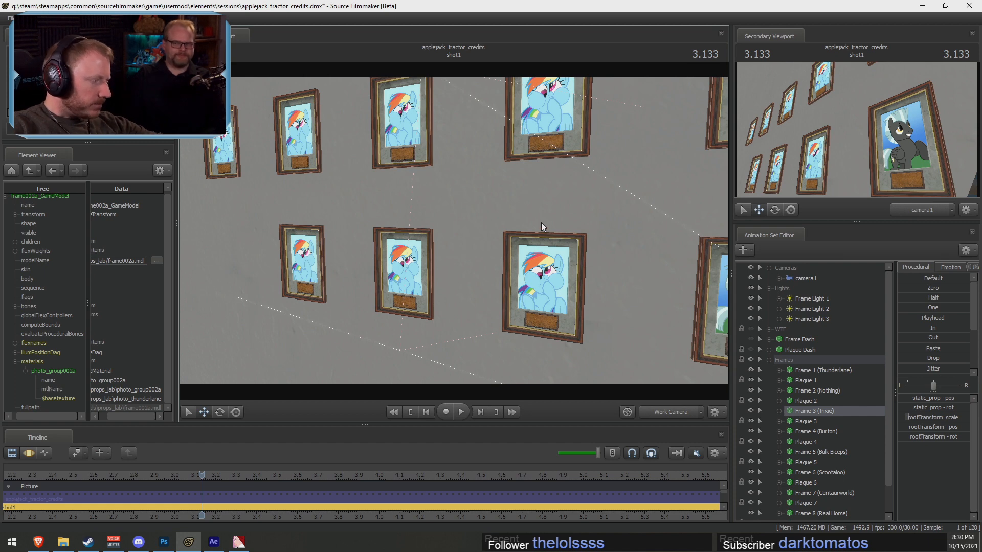
Switch to the Brave browser and search the web for "trixie"
key(alt+Tab)
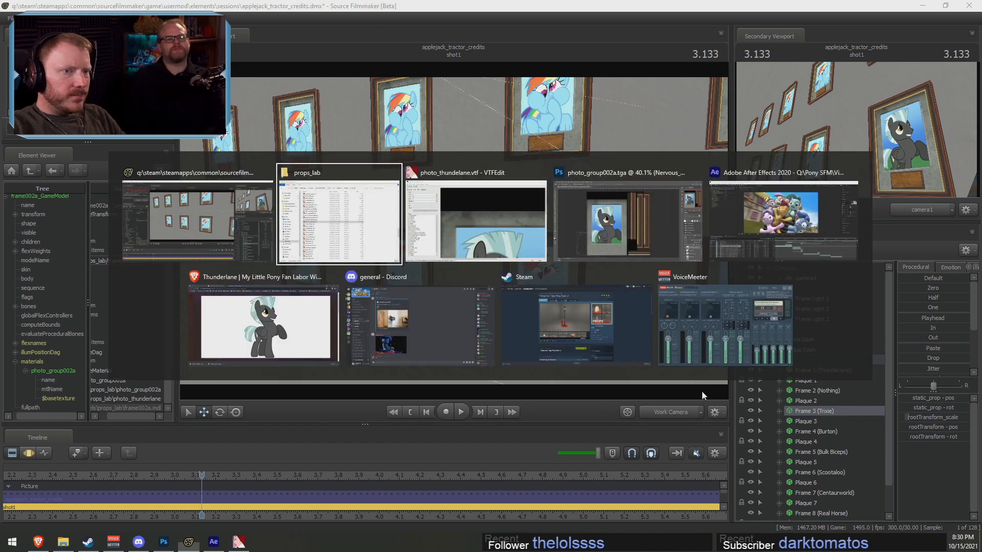
key(alt+Tab)
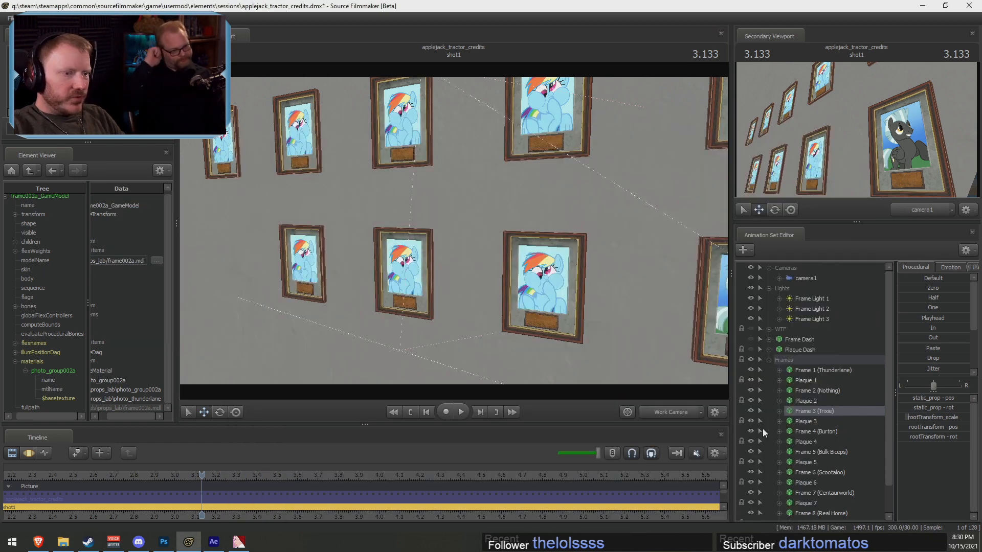
key(alt+Tab)
click(38, 542)
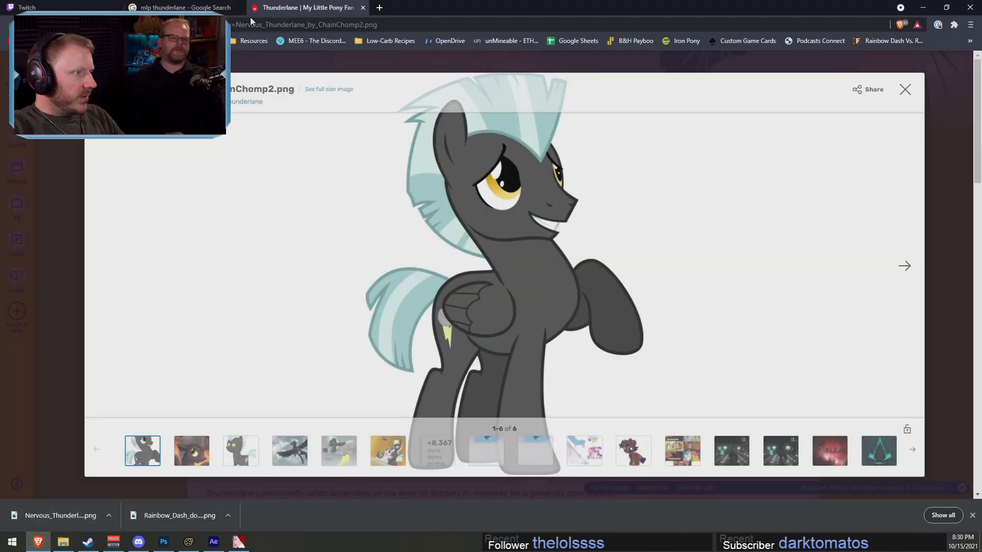
click(413, 23)
text(ti)
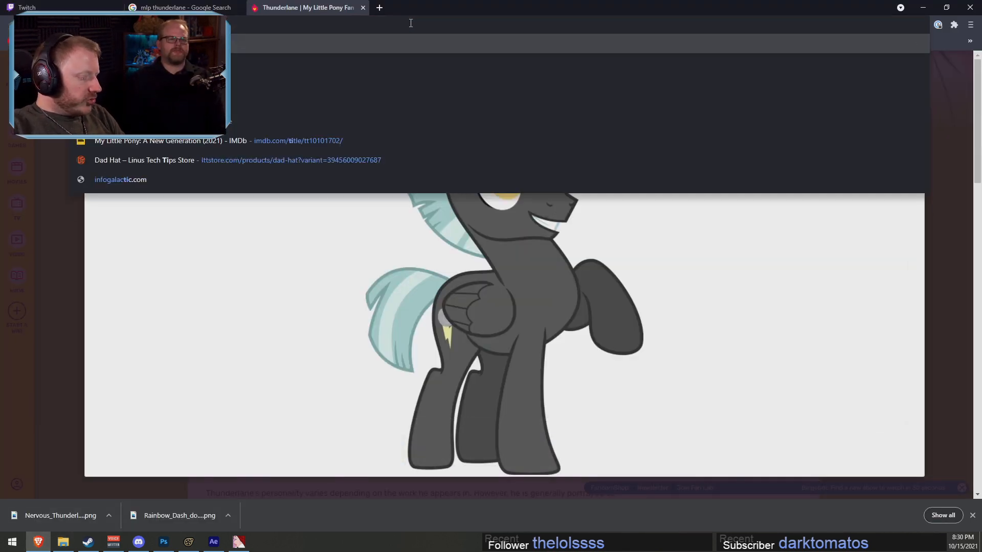
key(BackSpace)
text(ri)
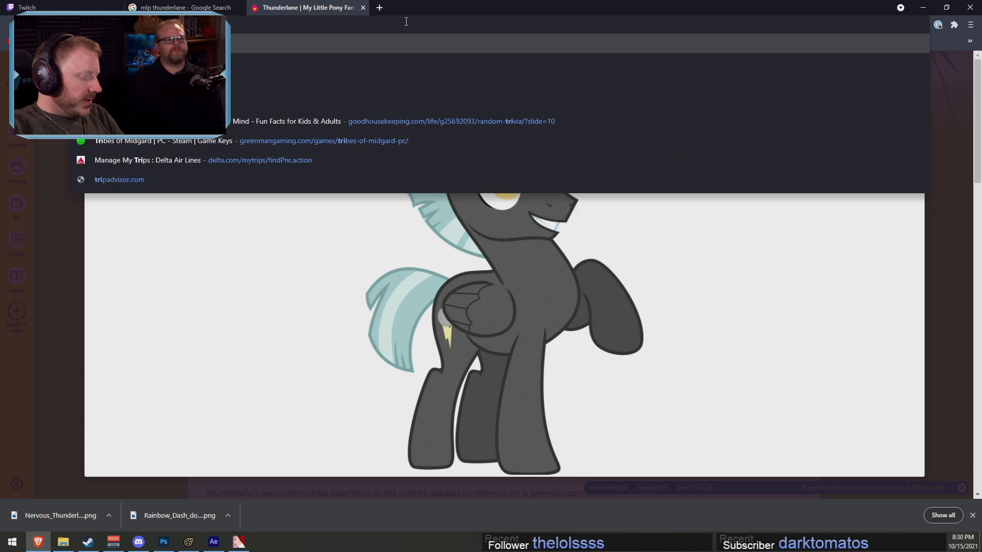
text(xie)
key(Return)
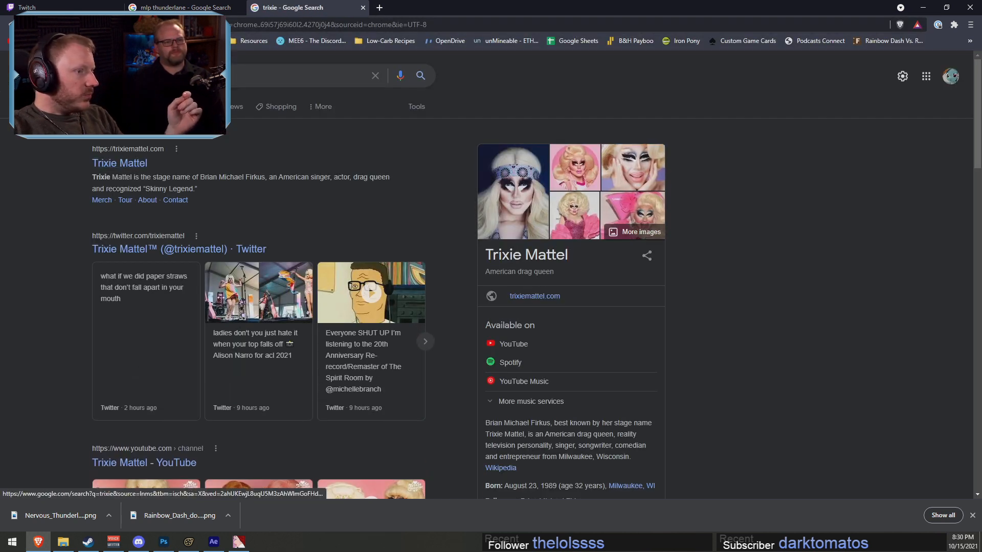
Refine the web search to "trixie mlp" and show its image results
click(307, 76)
text(mlp)
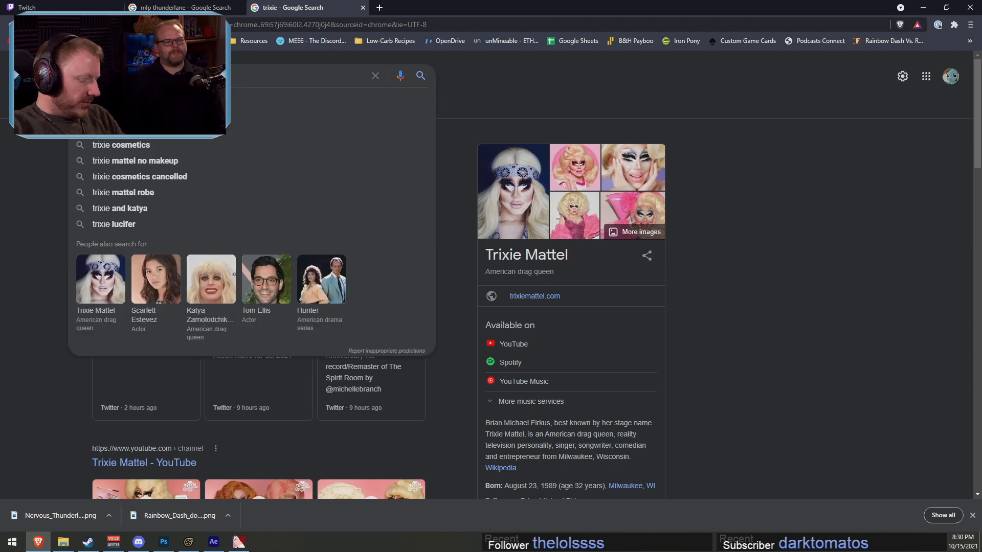
key(Return)
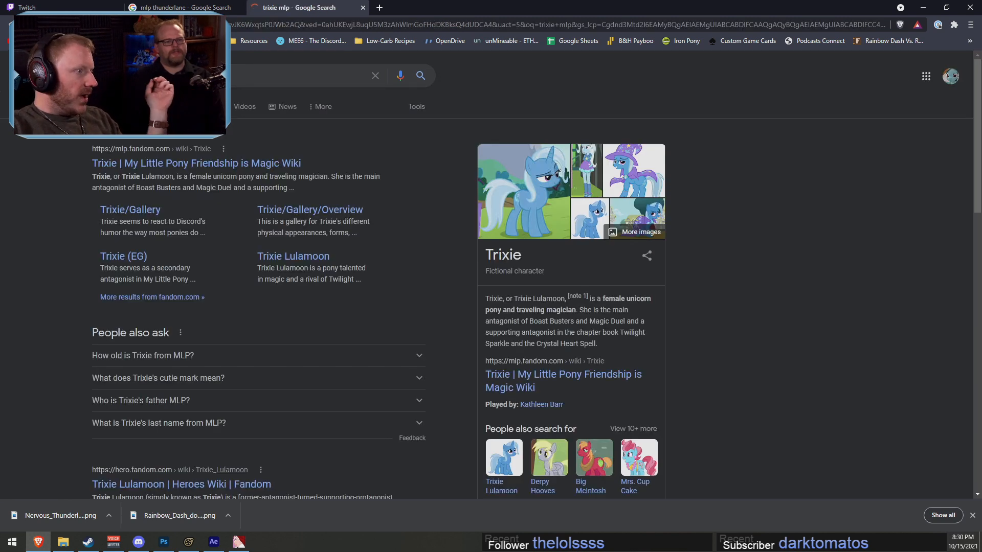
click(250, 87)
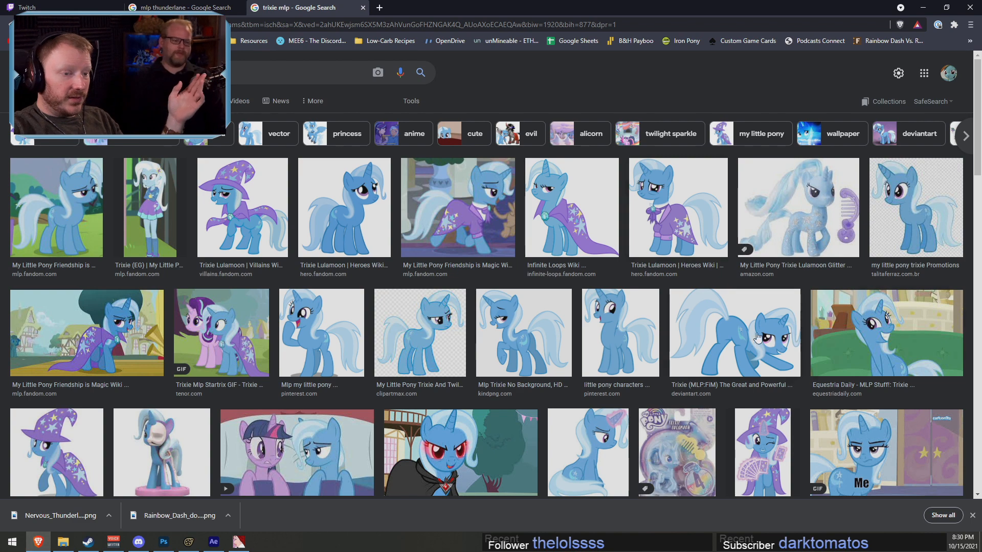
Preview several Trixie pictures from the image results, including the red-eyed one in a black cloak, and close its opened wiki page
click(778, 339)
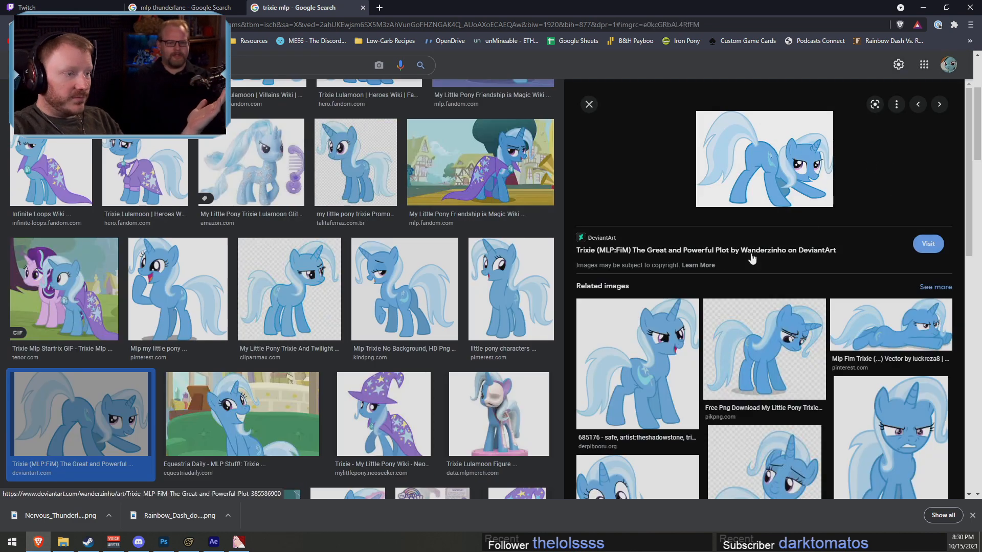
scroll(455, 307, down, 2)
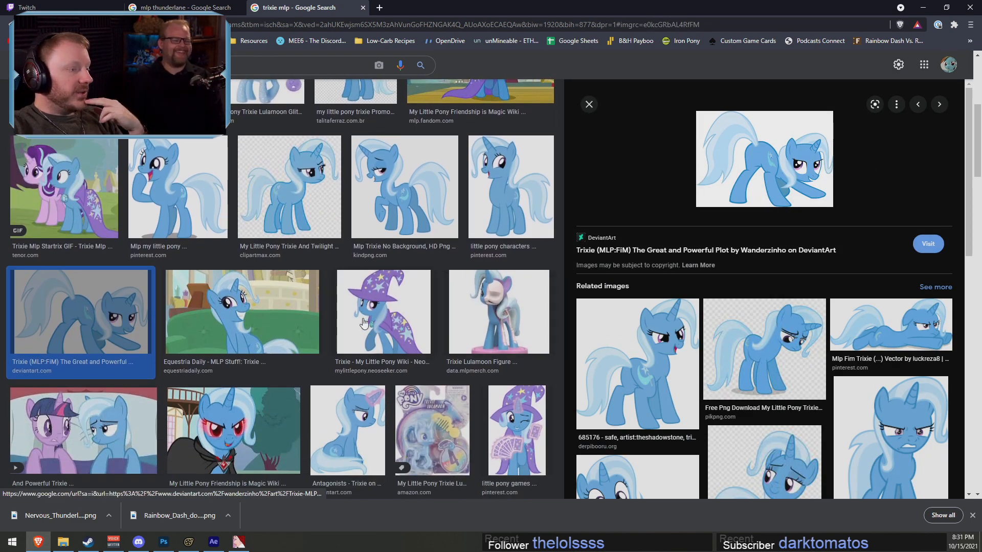
click(312, 330)
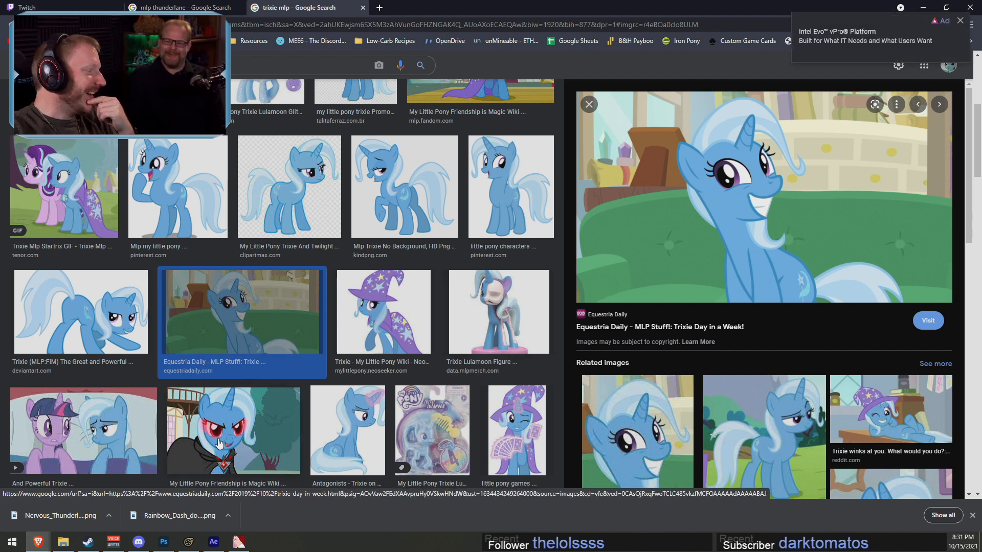
click(230, 467)
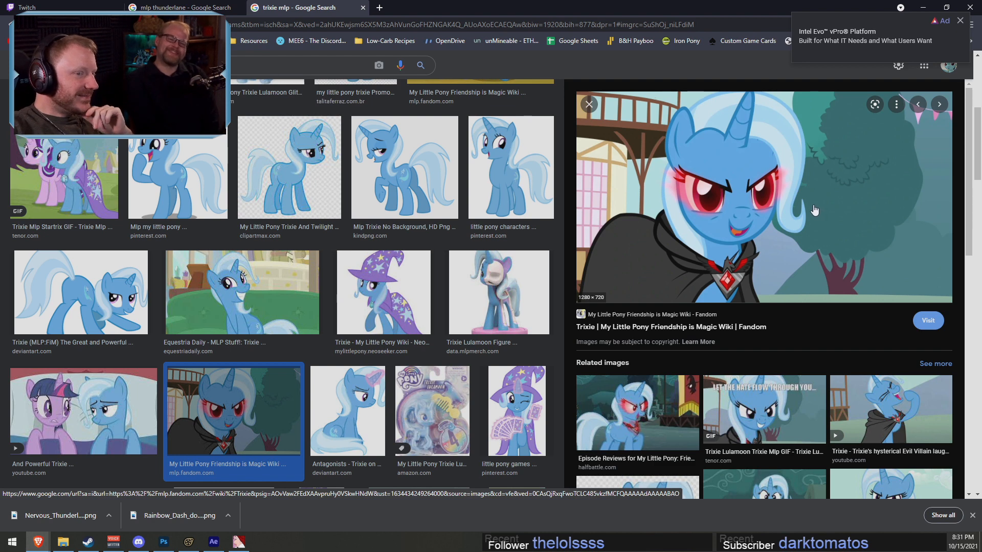
click(811, 221)
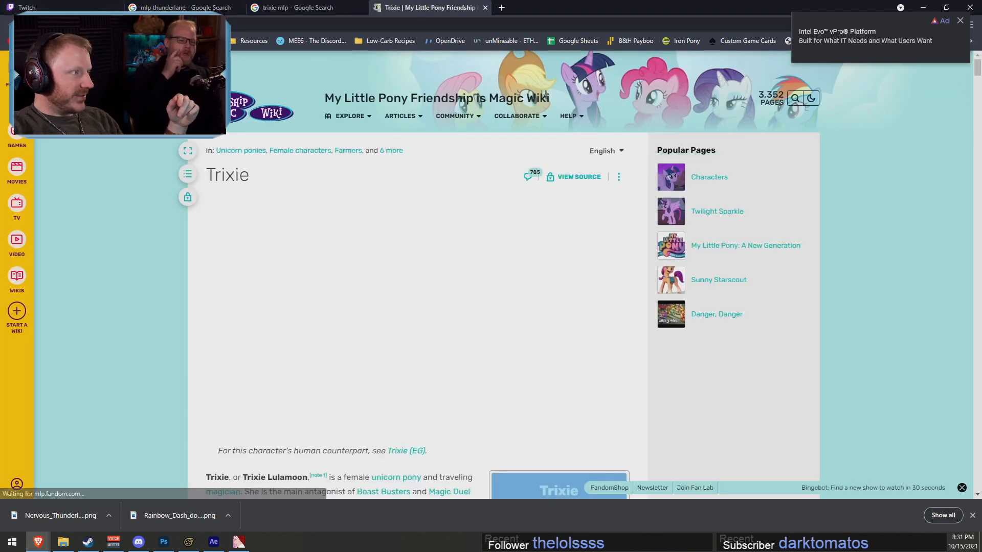
click(485, 7)
Look through the images related to the red-eyed Trixie and the remaining image results for alternatives
scroll(767, 306, down, 6)
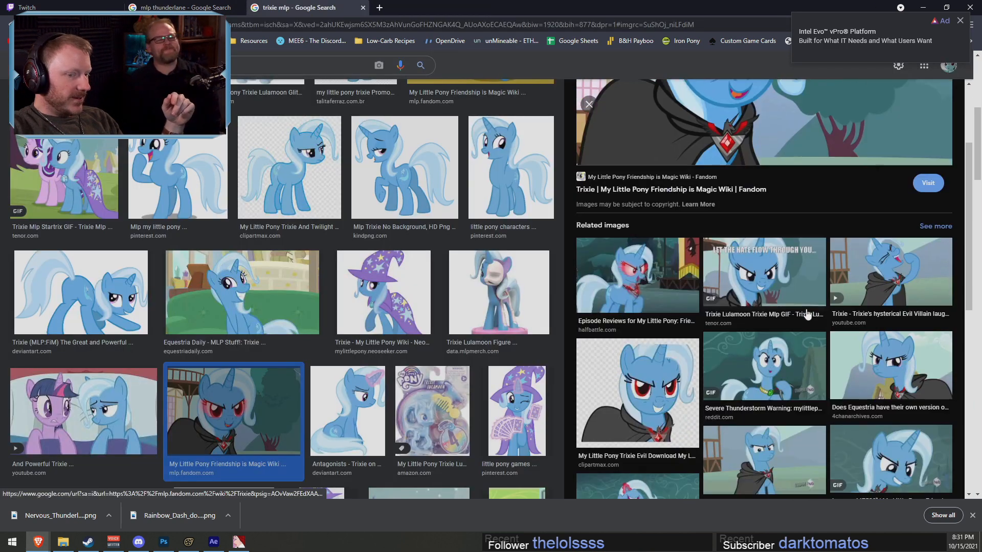
click(620, 231)
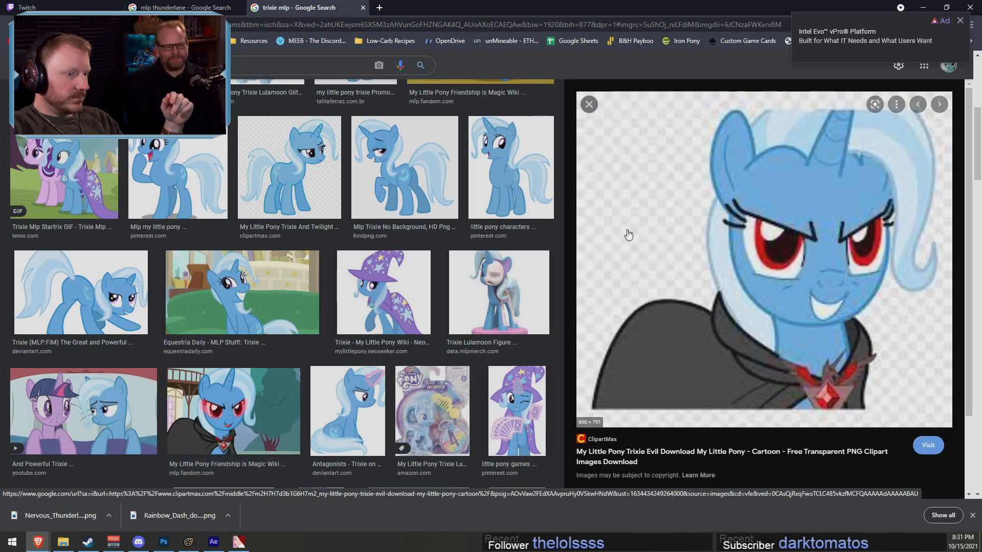
click(588, 104)
scroll(726, 260, up, 4)
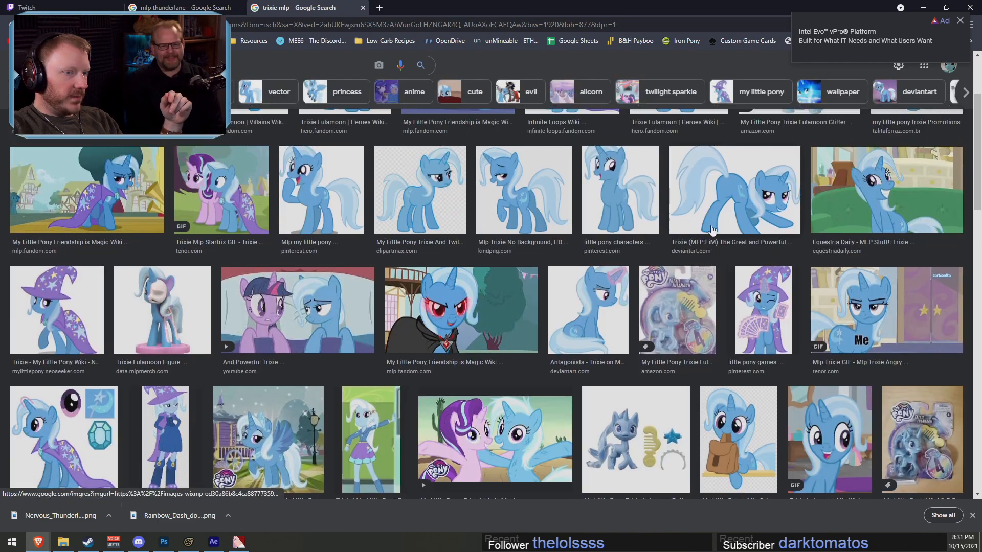
scroll(726, 273, down, 8)
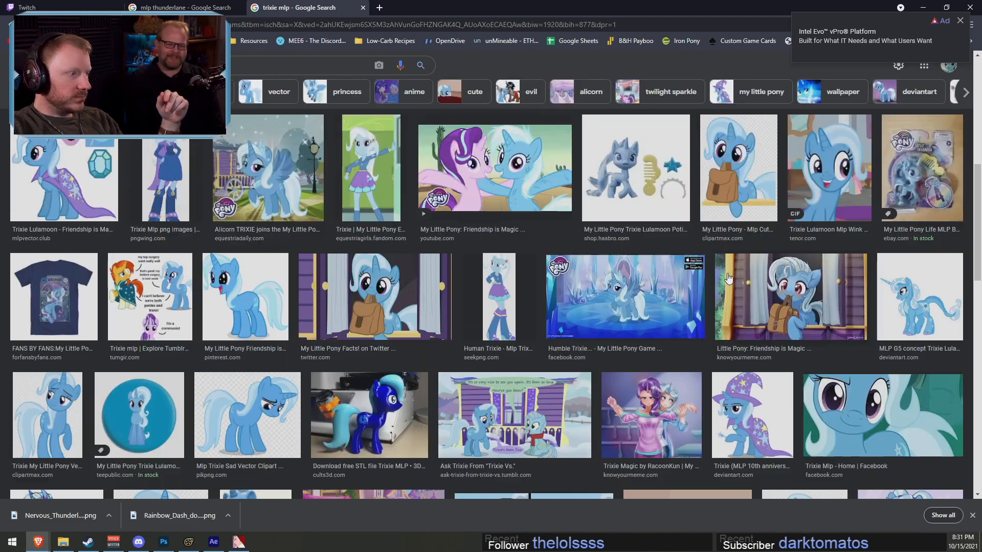
scroll(534, 306, up, 6)
Open the 1280 × 720 picture of the red-eyed, cloaked Trixie in its own tab and copy the image
click(477, 322)
right_click(779, 237)
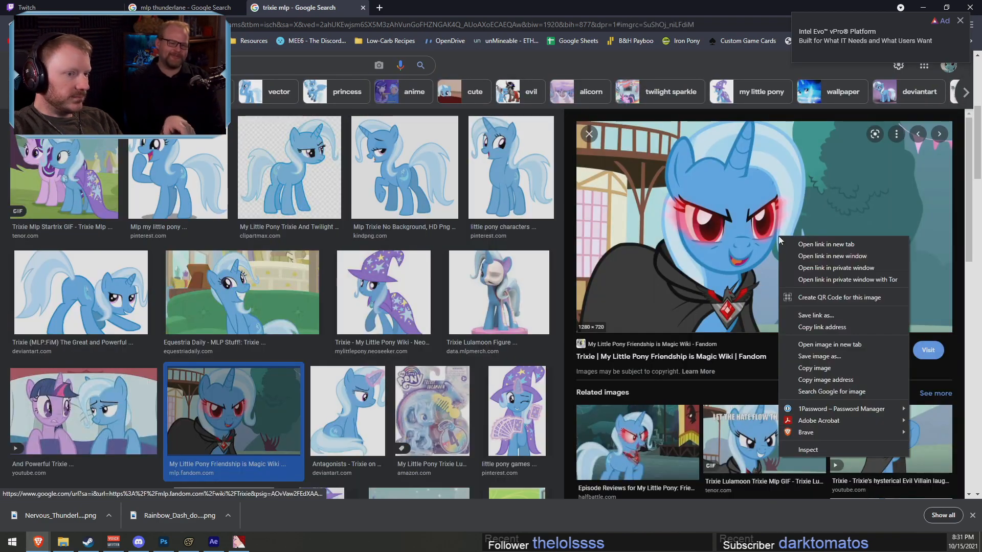
click(810, 379)
right_click(769, 279)
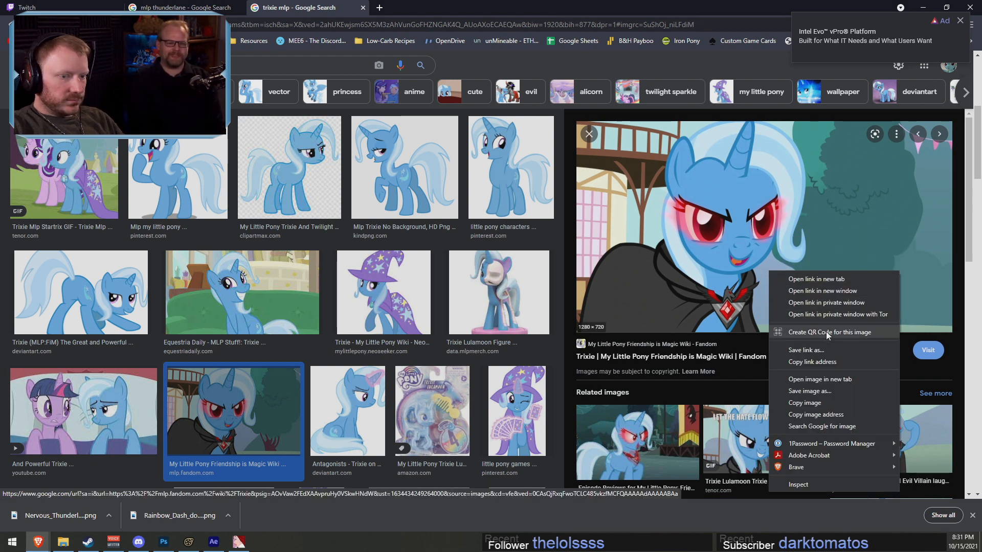
click(817, 379)
click(421, 7)
right_click(534, 168)
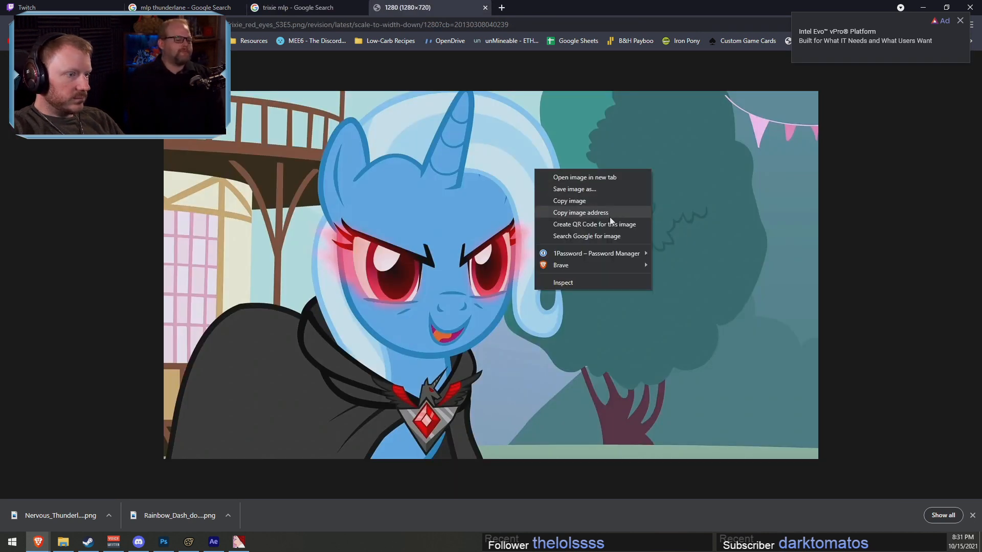
click(590, 204)
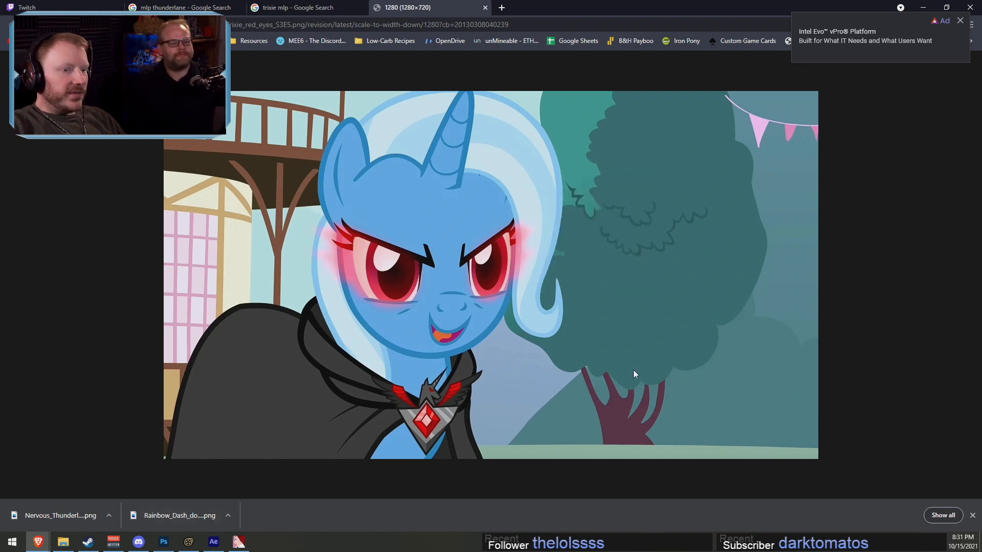
Switch to Photoshop, paste the Trixie picture into the frame texture, and move it over the frame's picture area
key(alt+Tab)
key(alt+Tab)
click(189, 543)
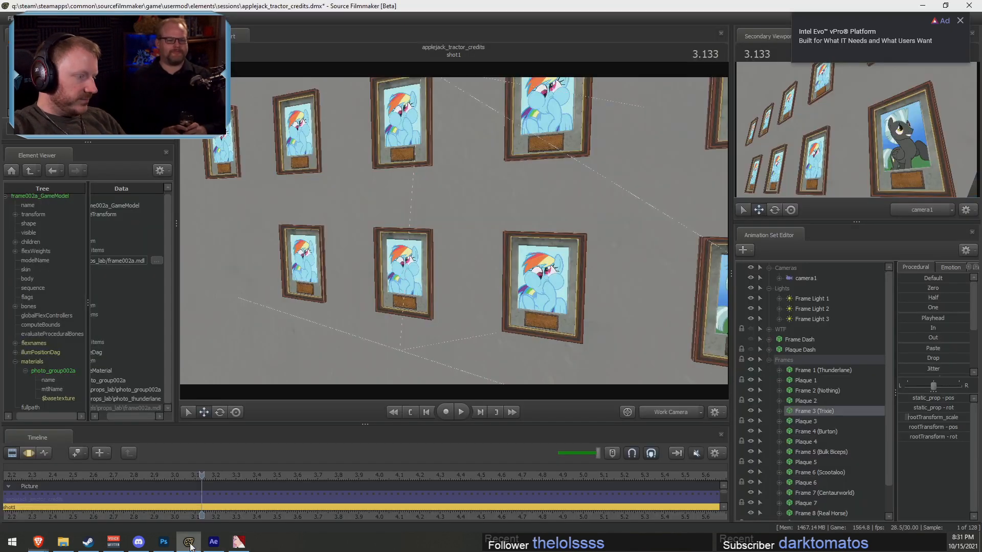
click(163, 542)
key(ctrl+v)
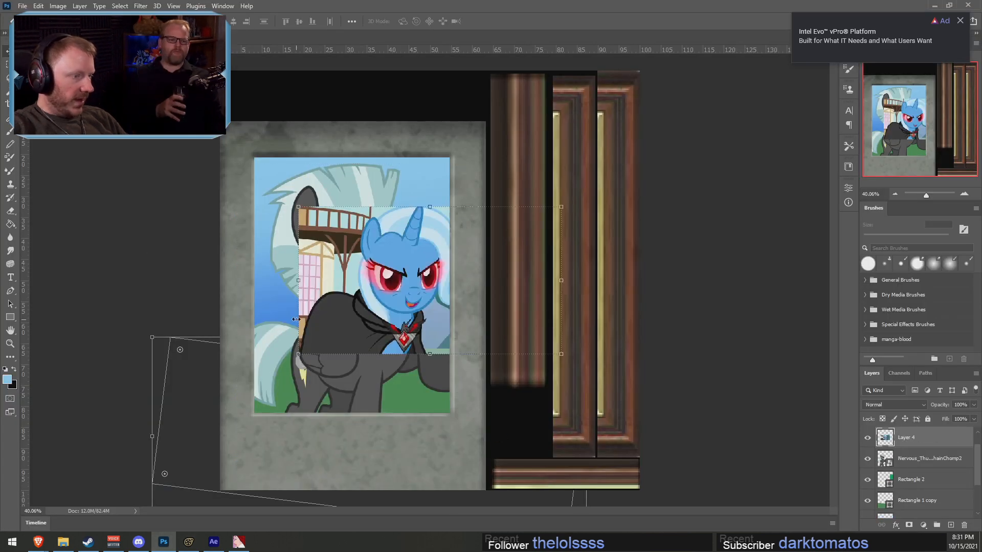
alt+scroll(279, 310, up, 5)
drag(556, 216, 454, 244)
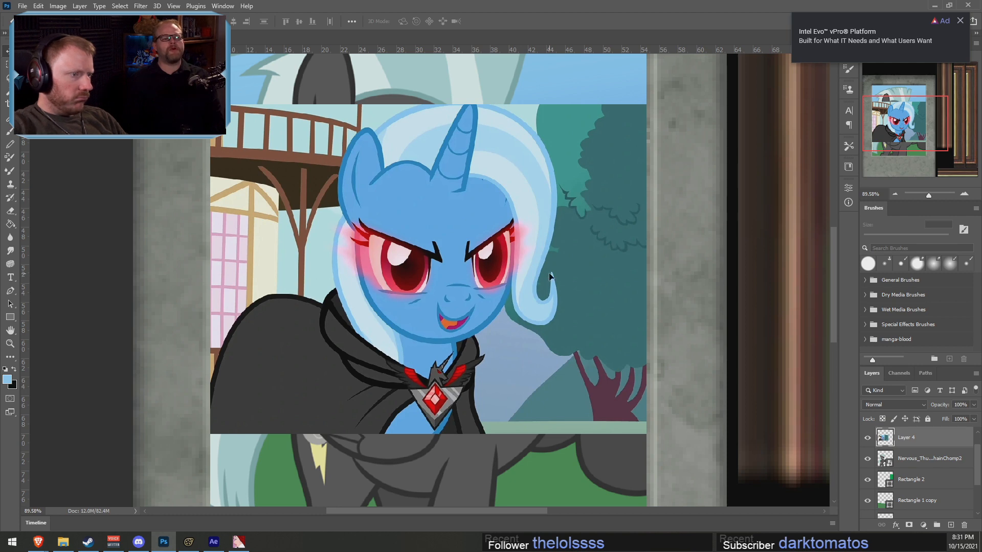
Scale the pasted Trixie picture to about 178% and position it so her head and cloak fill the frame opening
alt+scroll(559, 273, down, 4)
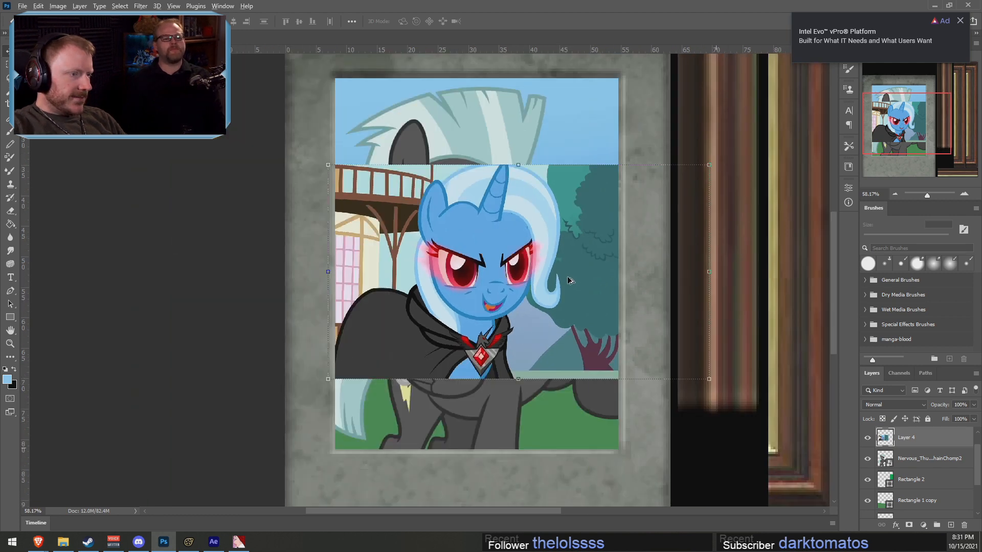
key(ctrl+t)
drag(684, 184, 877, 204)
drag(422, 233, 318, 293)
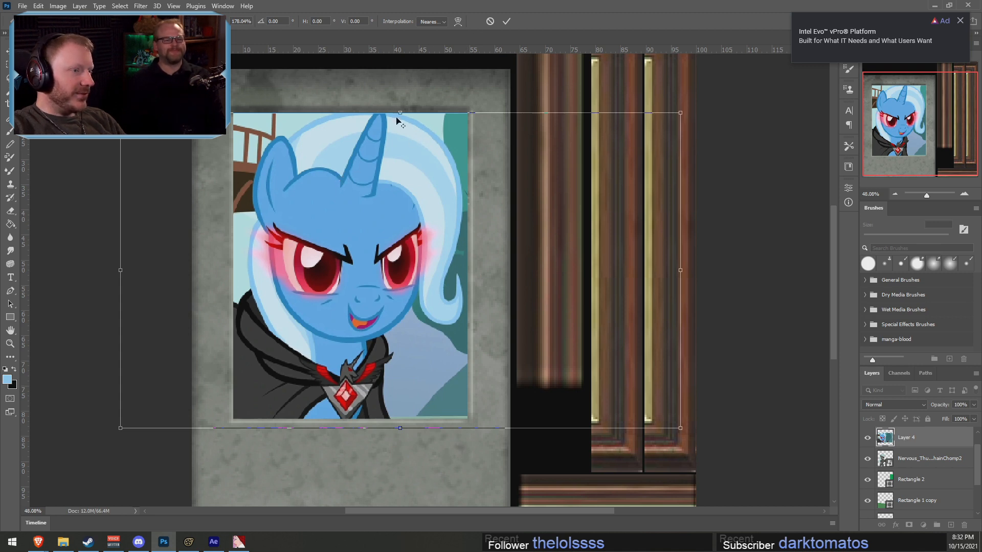
click(506, 22)
Examine the enlarged Trixie picture up close and as a whole, checking its sharpness and framing
alt+scroll(310, 248, up, 5)
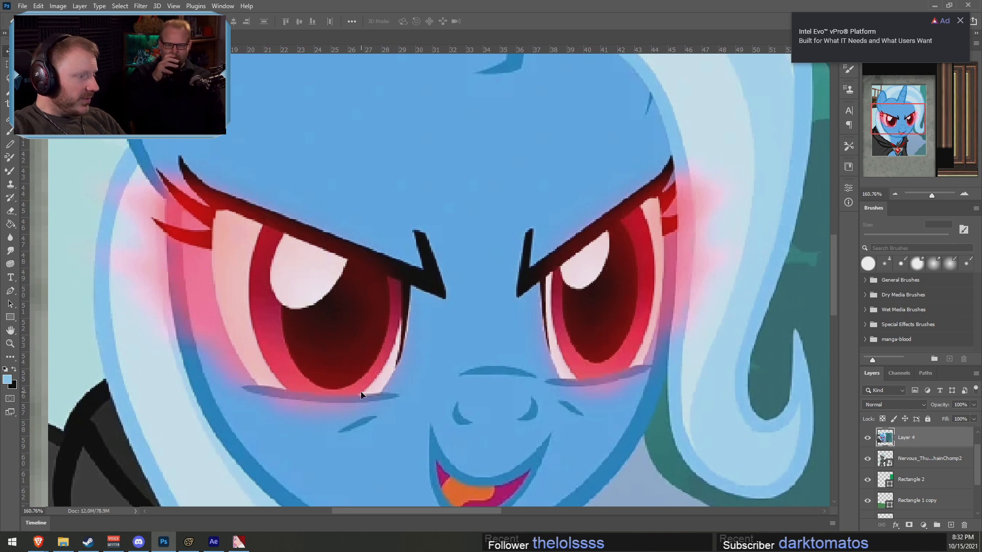
scroll(360, 382, up, 5)
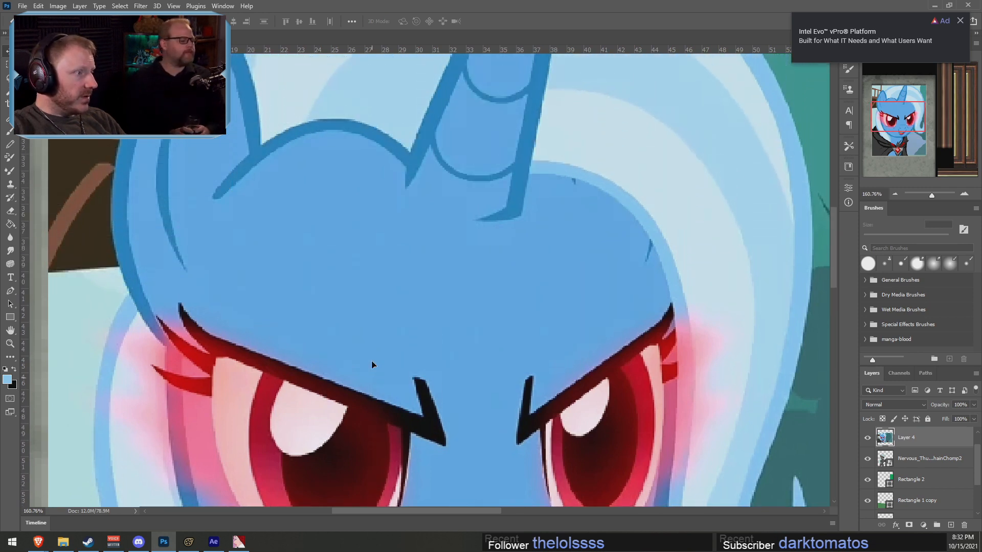
alt+scroll(371, 365, down, 3)
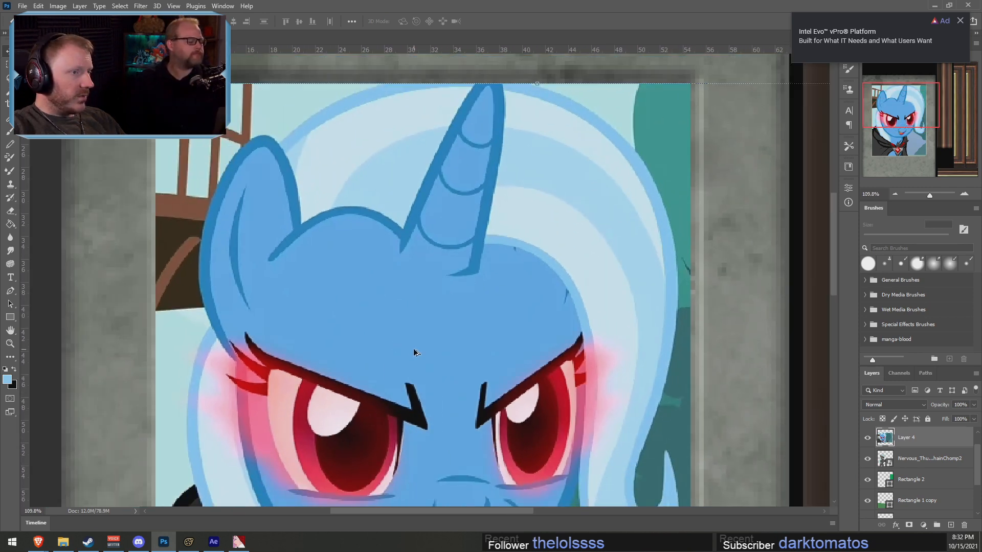
scroll(506, 296, down, 4)
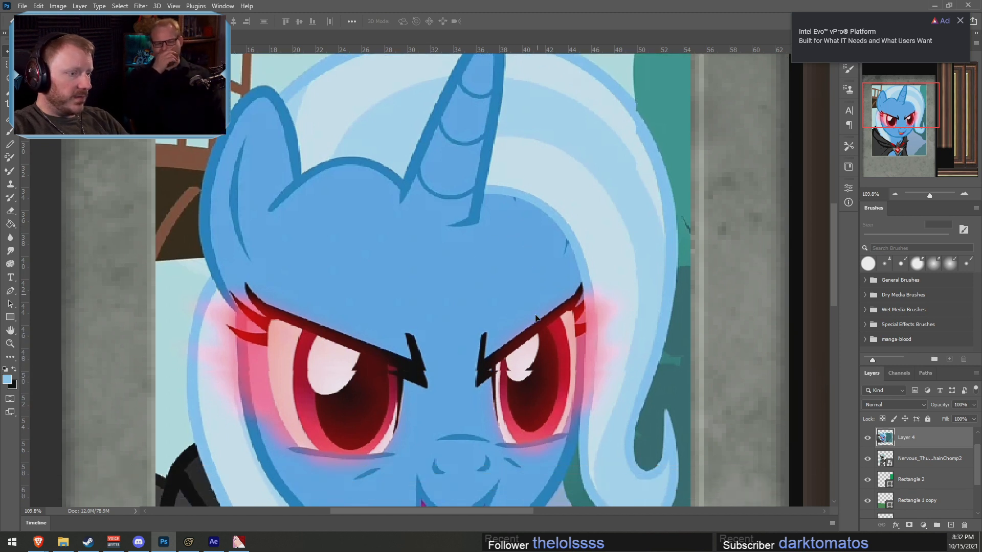
alt+scroll(530, 341, down, 1)
alt+scroll(390, 317, up, 1)
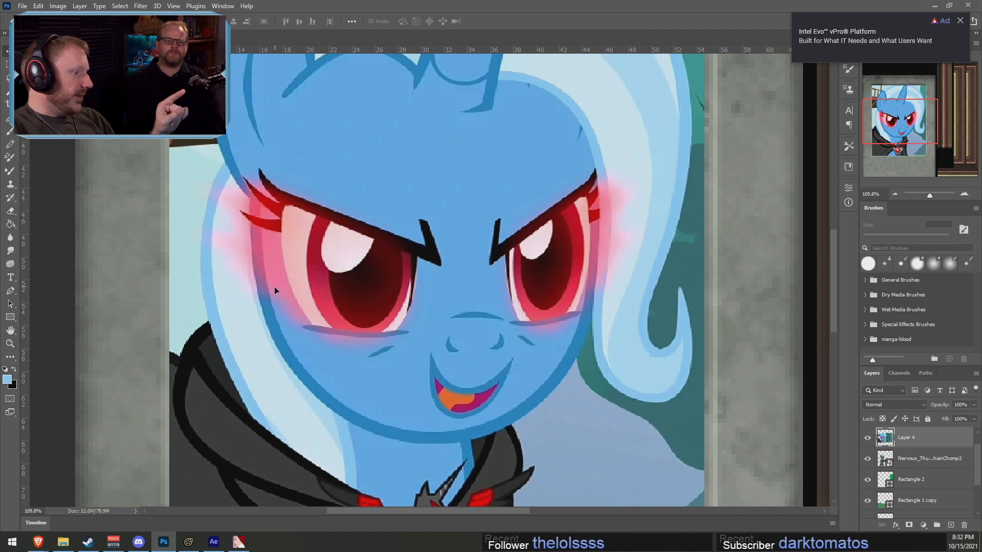
alt+scroll(352, 408, down, 10)
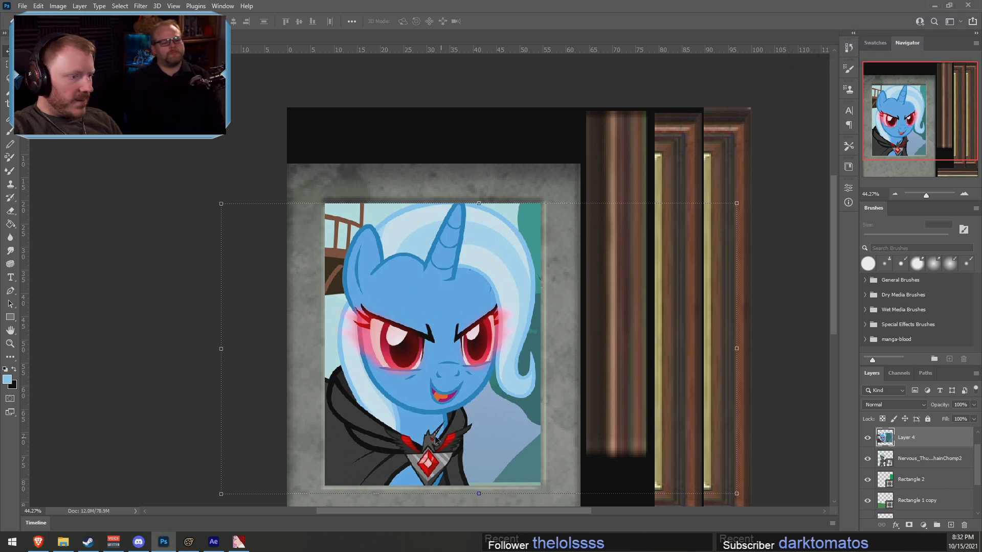
scroll(449, 455, down, 2)
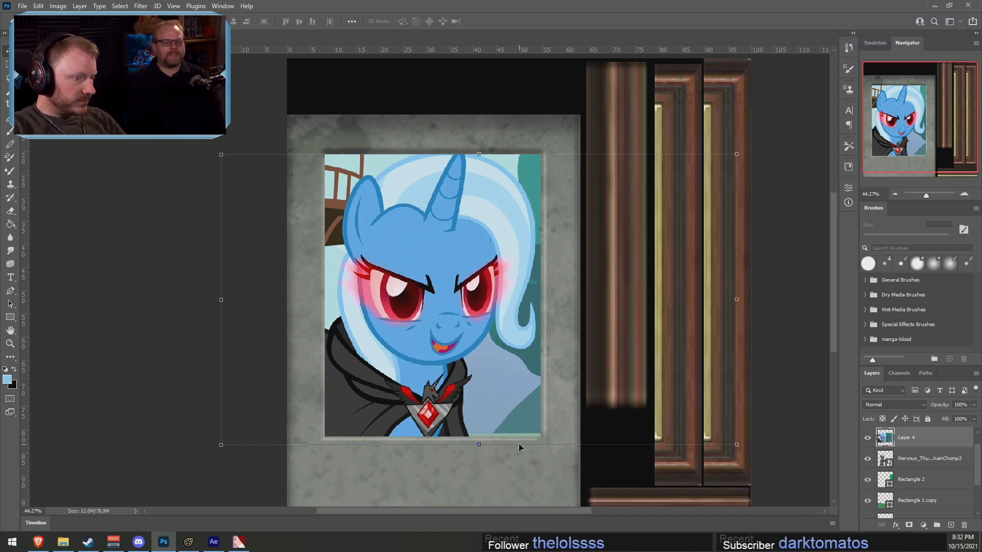
Extend the teal hill's sloping edge down through the green strip at the picture's lower edge using a 9 px Clone Stamp
alt+scroll(516, 432, up, 14)
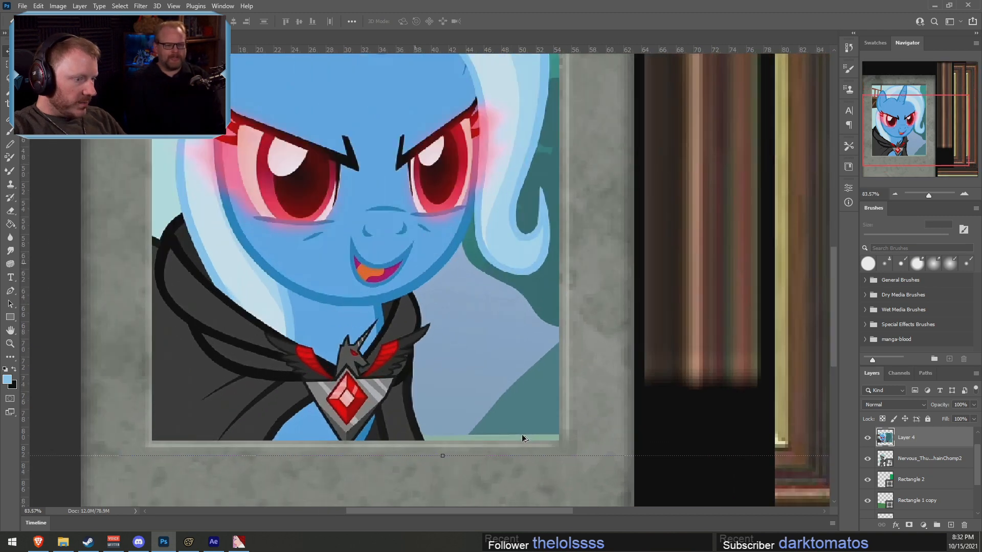
alt+scroll(490, 444, up, 3)
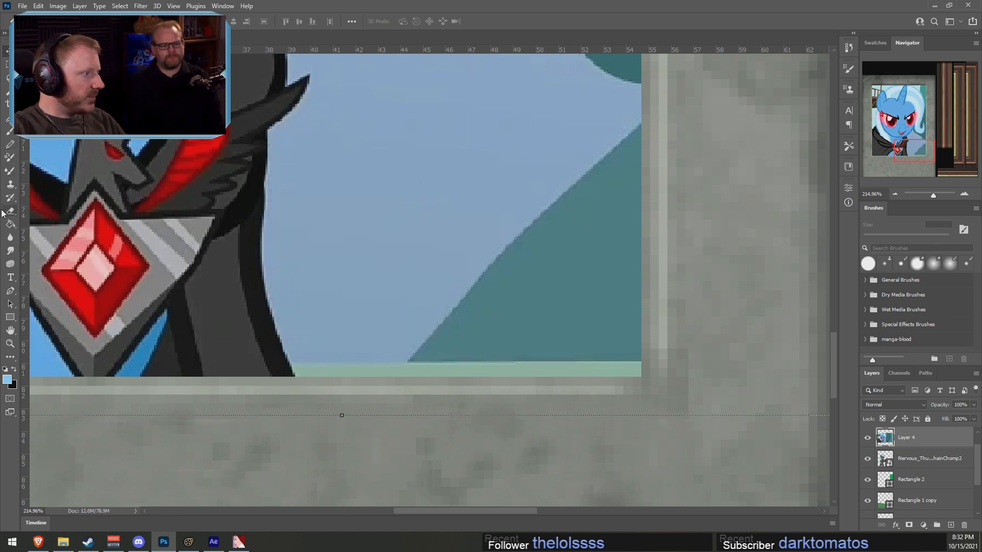
click(10, 184)
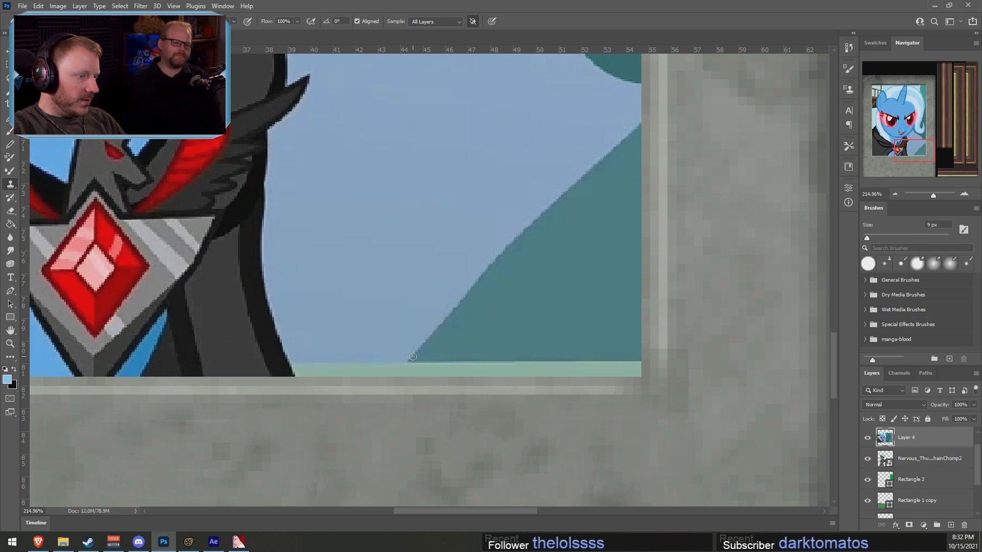
drag(412, 356, 403, 366)
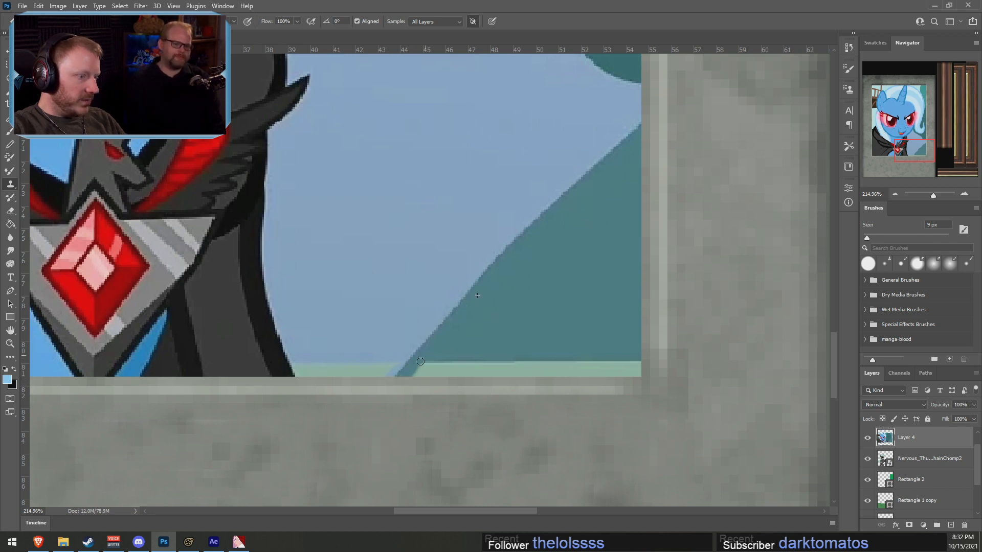
Enlarge the Clone Stamp brush up to 45 px, cover the green strip below the hill with teal, and undo the stray stone smear
key(bracketright)
key(bracketright)
key(bracketright)
key(bracketright)
key(bracketright)
key(bracketright)
key(bracketright)
key(bracketright)
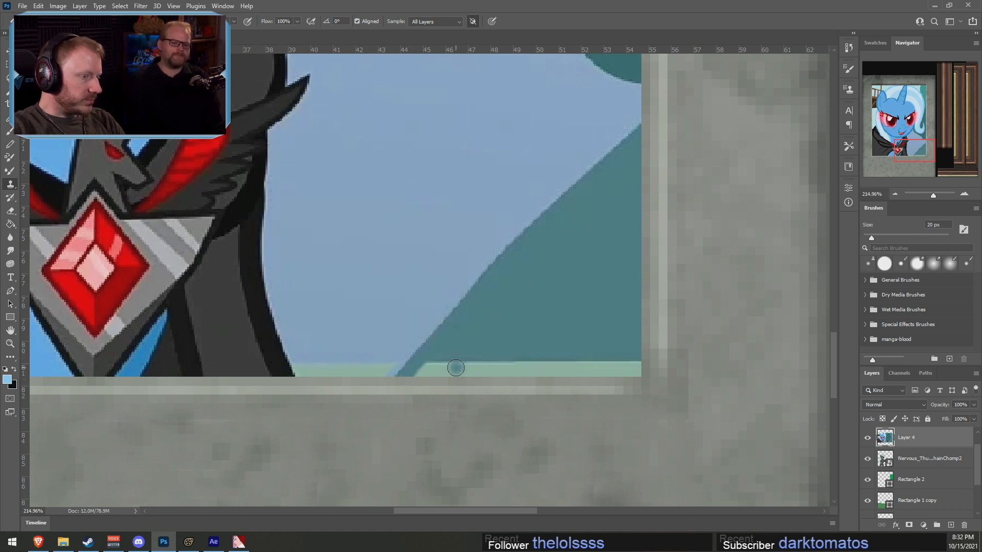
mouse_move(427, 372)
mouse_down()
mouse_move(440, 386)
mouse_move(607, 374)
mouse_move(569, 377)
mouse_up()
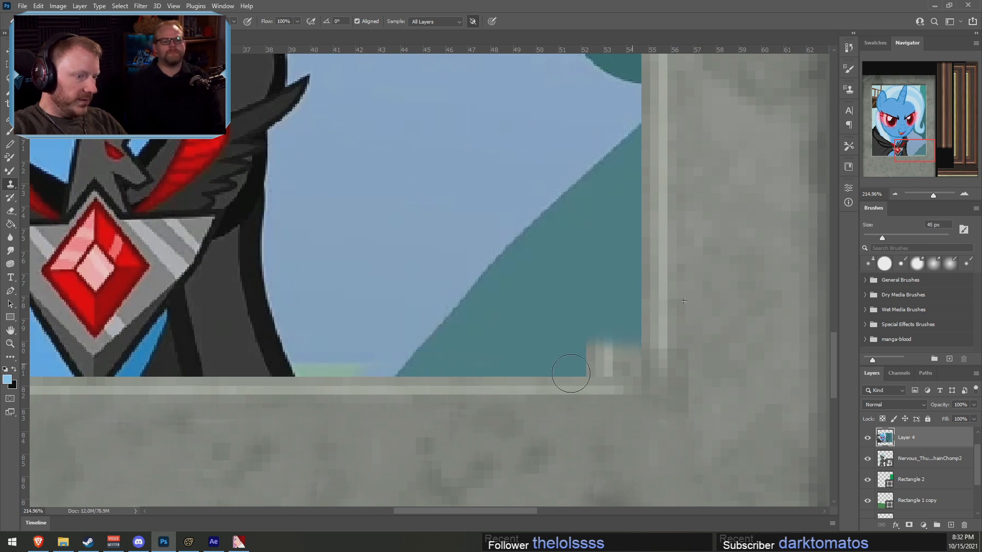
key(ctrl+z)
key(ctrl+shift+z)
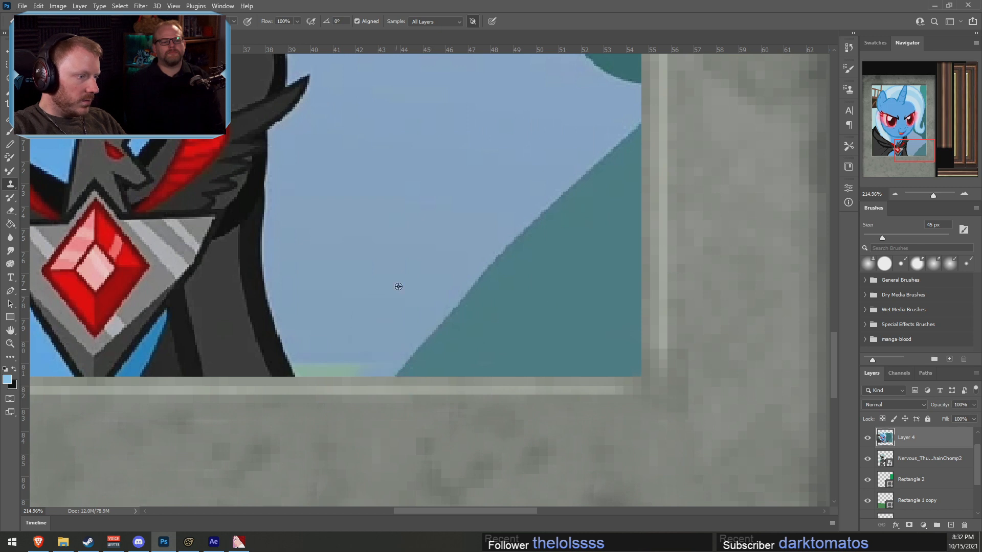
Clone the blue background over the remaining green strip up to the cloak's edge, finishing the corner with a 15 px brush
mouse_move(371, 348)
mouse_down()
mouse_move(362, 361)
mouse_move(339, 363)
mouse_move(324, 346)
mouse_move(279, 369)
mouse_up()
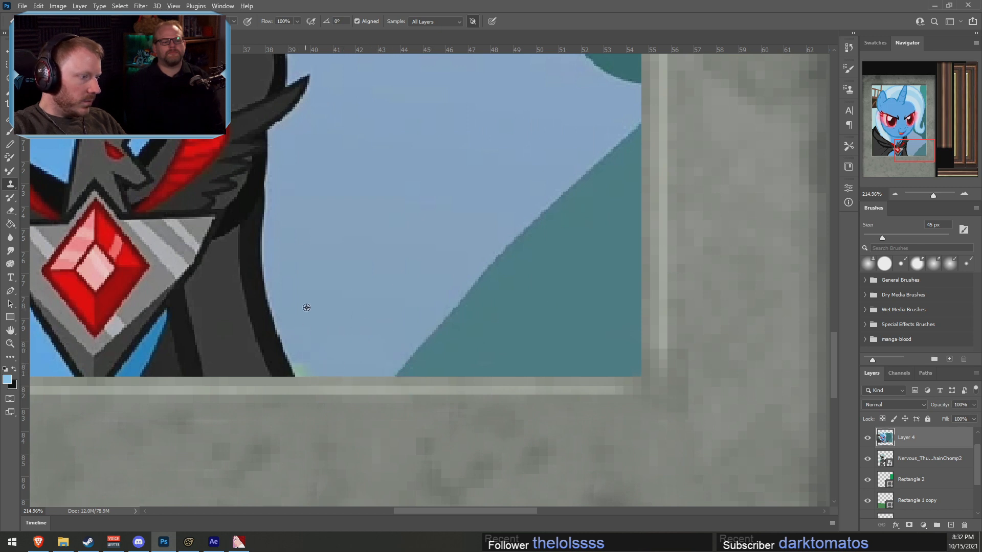
alt+click(364, 275)
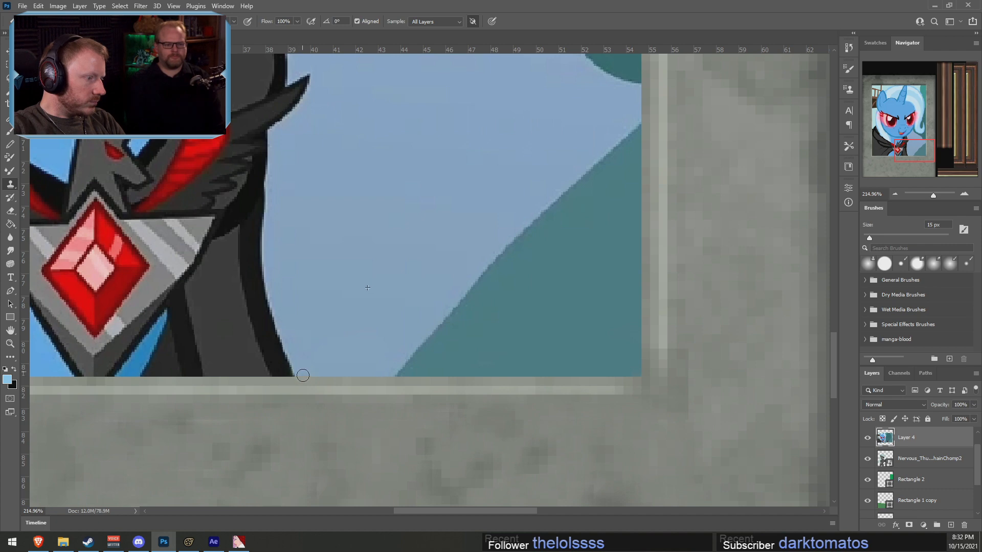
key(ctrl+0)
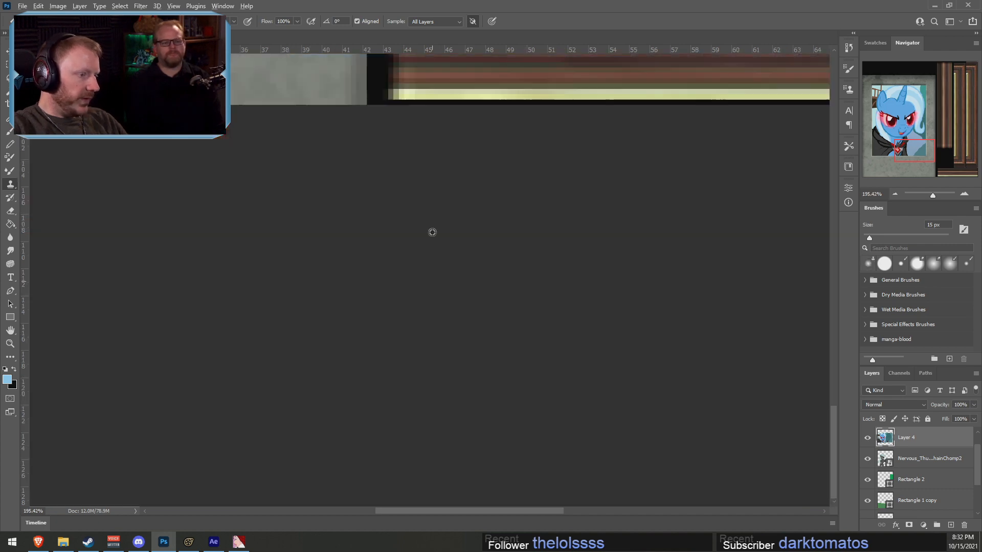
Try to clone the pale sky over the post just above the pony's ear tip, and undo the smear
scroll(335, 208, up, 2)
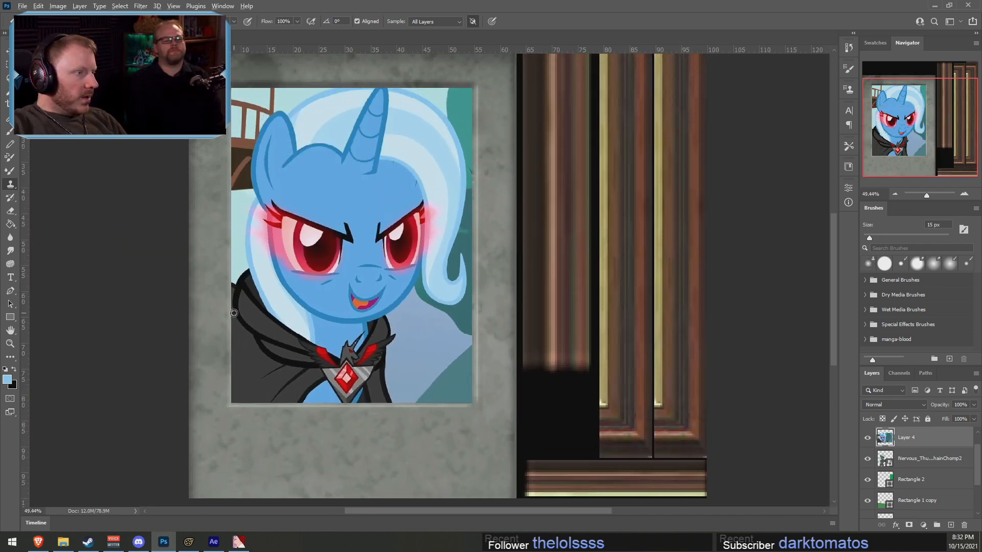
alt+scroll(230, 320, up, 2)
scroll(231, 286, up, 3)
alt+scroll(248, 146, up, 6)
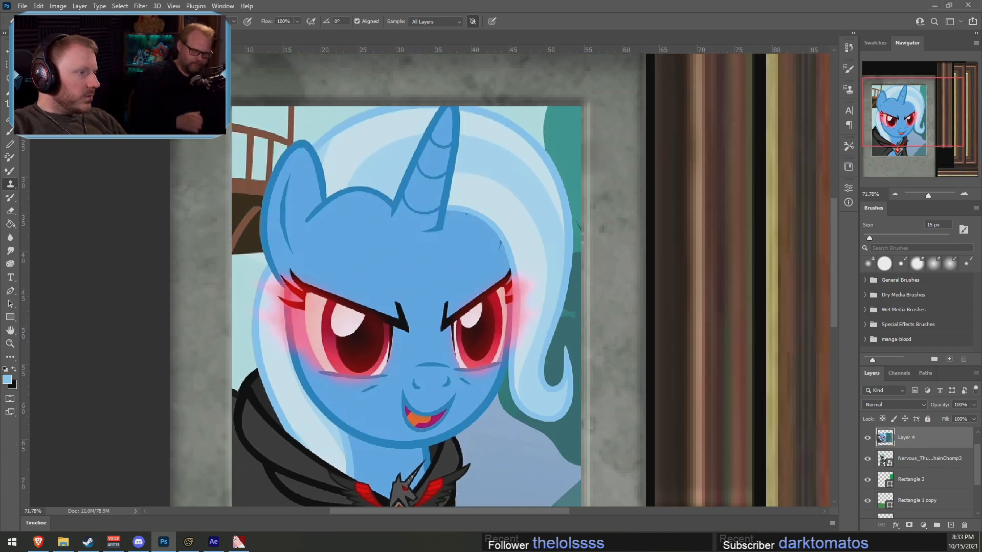
alt+scroll(311, 185, down, 2)
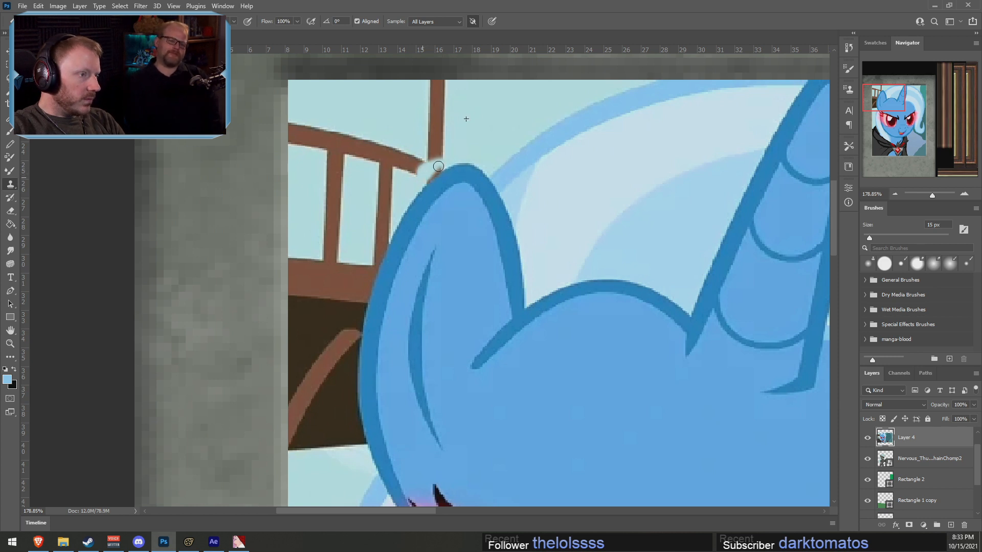
key(ctrl+z)
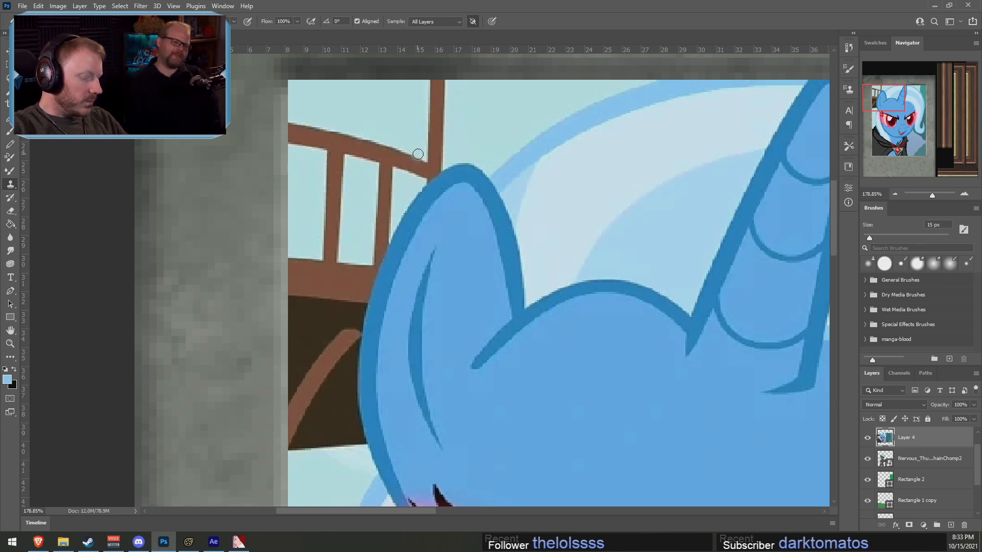
Cover the vertical post above the ear with the surrounding pale sky using a 20 px Clone Stamp
alt+scroll(410, 155, up, 4)
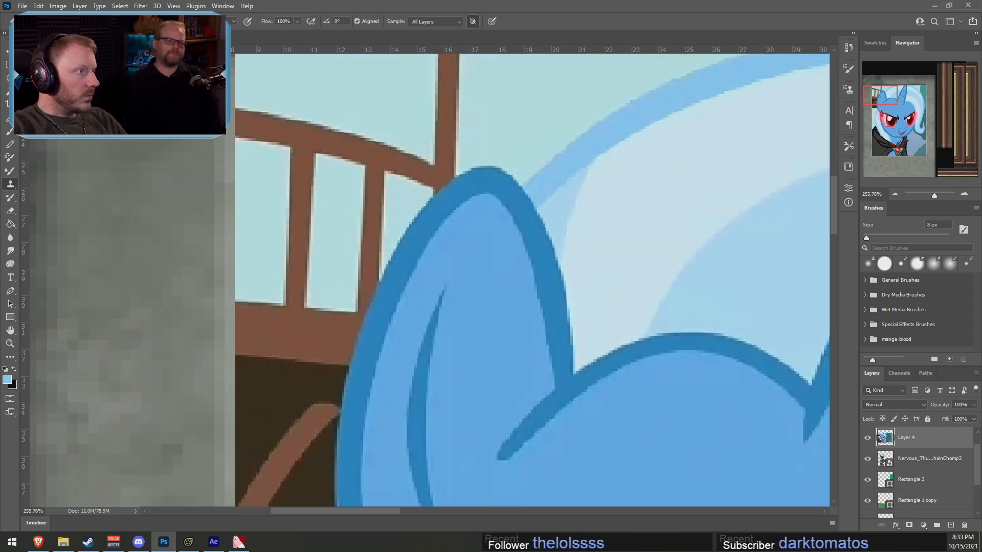
click(40, 22)
click(475, 5)
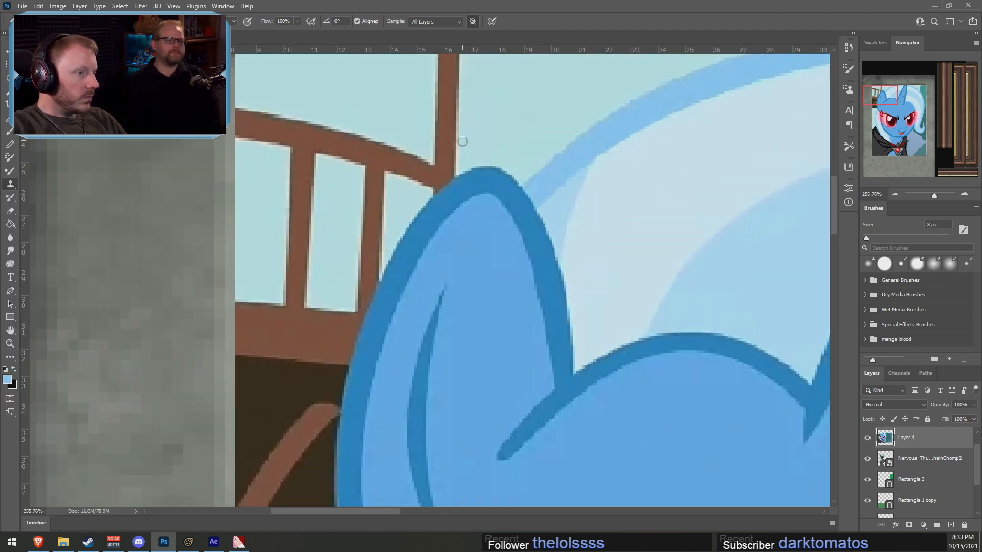
key(bracketright)
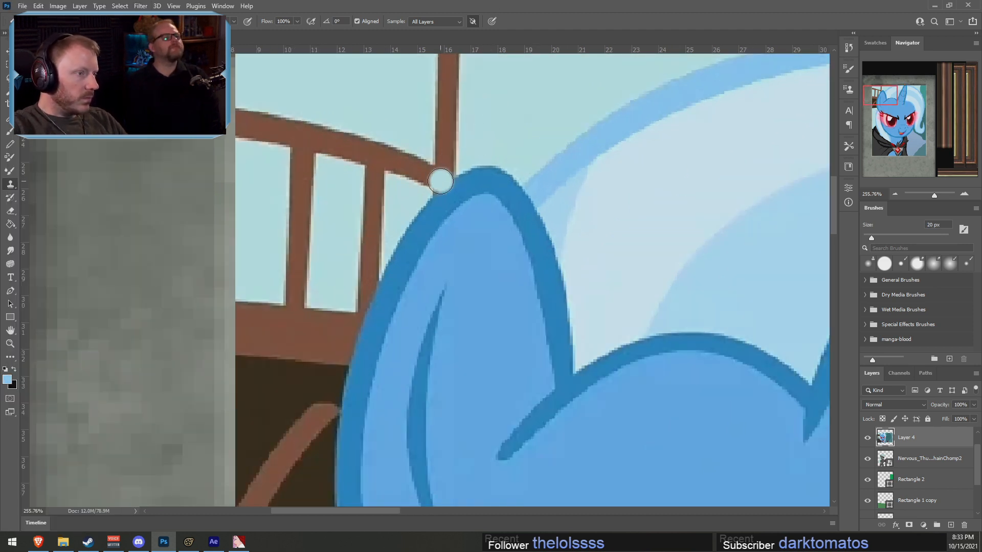
mouse_move(442, 170)
mouse_down()
mouse_move(424, 185)
mouse_move(454, 160)
mouse_move(437, 138)
mouse_move(460, 127)
mouse_move(455, 110)
mouse_move(416, 103)
mouse_move(450, 85)
mouse_move(429, 76)
mouse_move(491, 67)
mouse_move(441, 57)
mouse_up()
alt+click(503, 101)
alt+scroll(437, 126, down, 1)
alt+scroll(427, 149, down, 3)
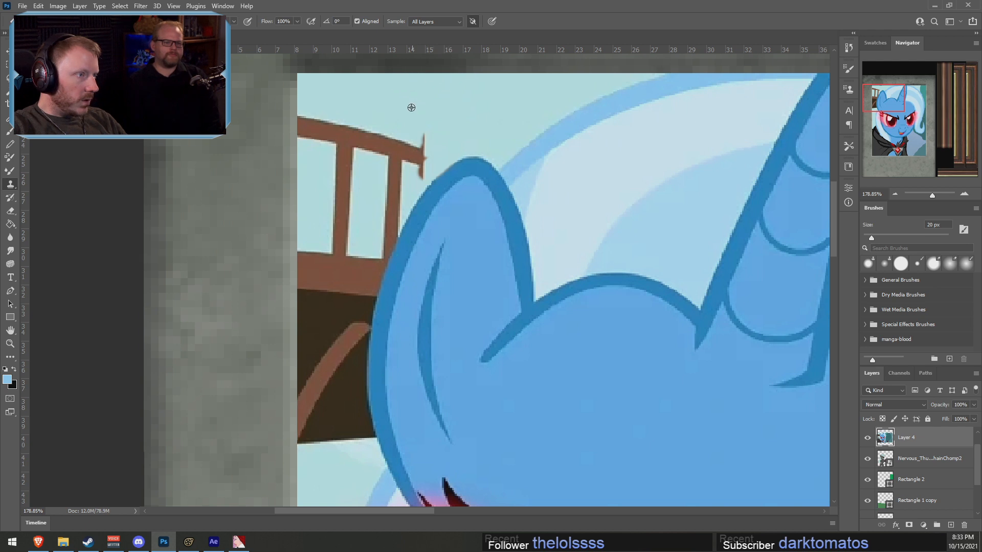
Try to clone the pale background over the dark balcony area beside the ear with the 20 px Clone Stamp
alt+scroll(411, 107, down, 3)
alt+scroll(442, 135, up, 5)
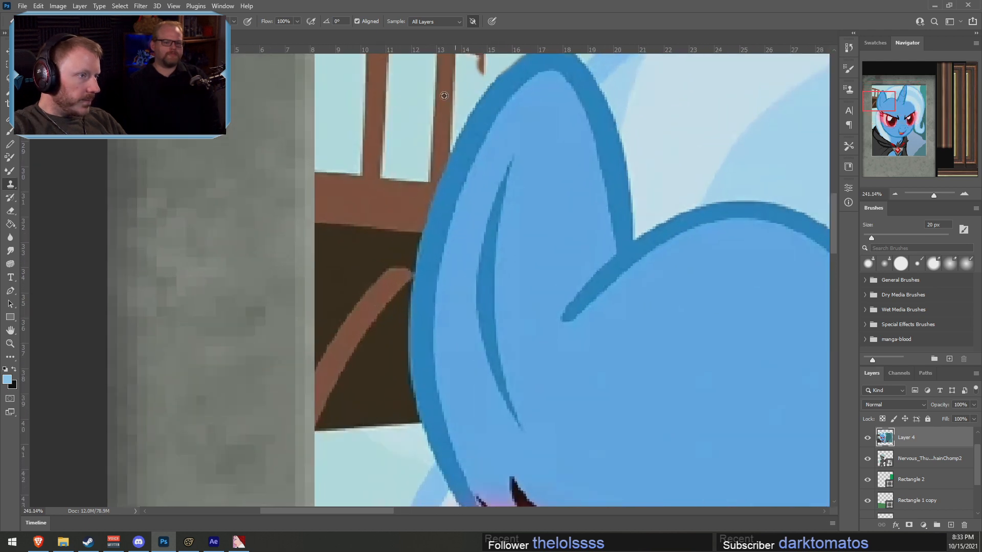
scroll(422, 225, down, 3)
scroll(380, 350, up, 2)
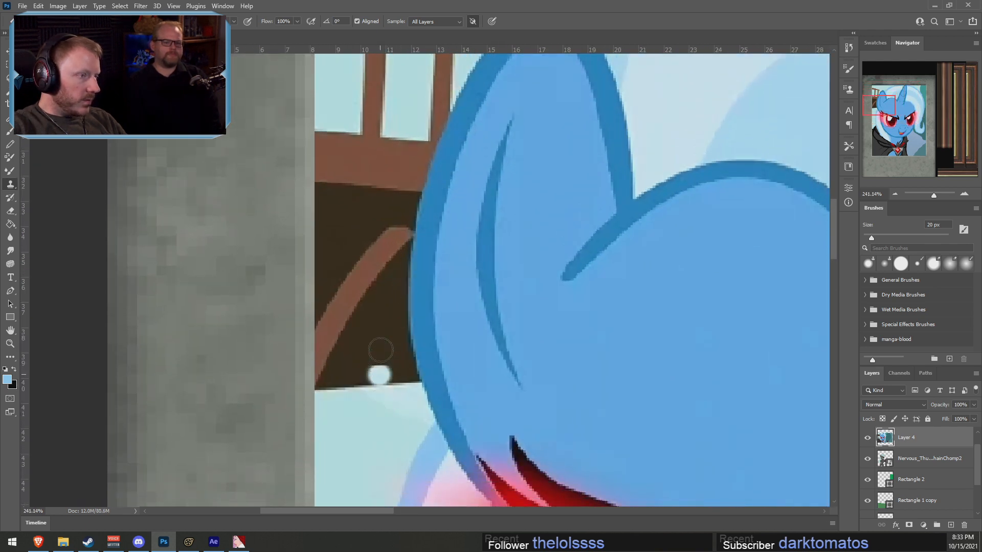
alt+scroll(380, 350, down, 3)
click(397, 339)
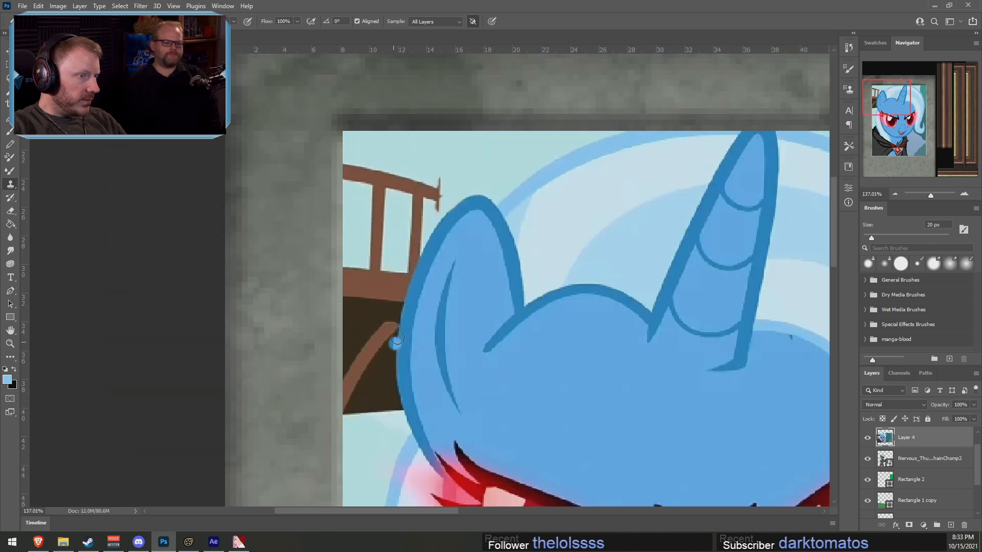
Paint out the brown railing and dark balcony beside the ear with the sampled pale teal, using the Brush enlarged to 35 px
click(11, 172)
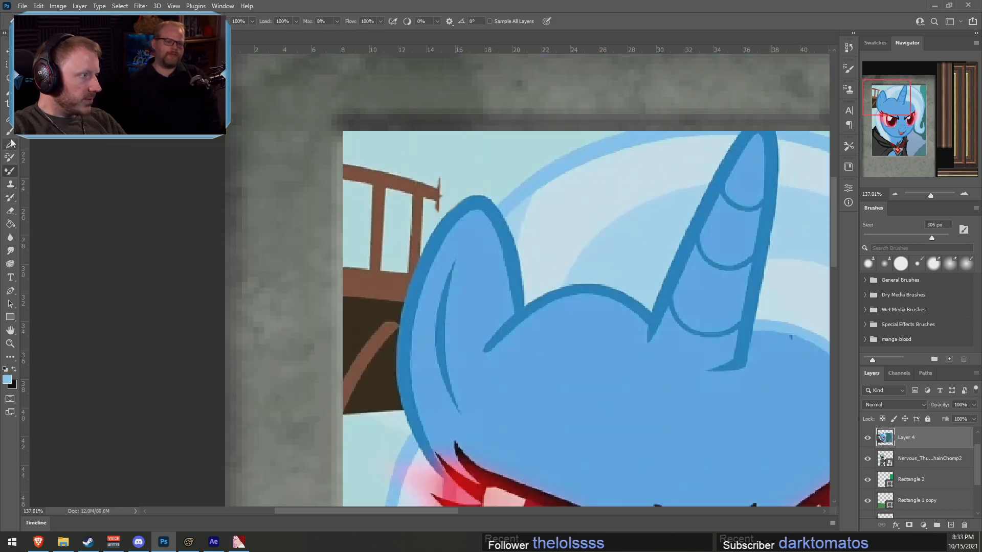
scroll(350, 282, up, 1)
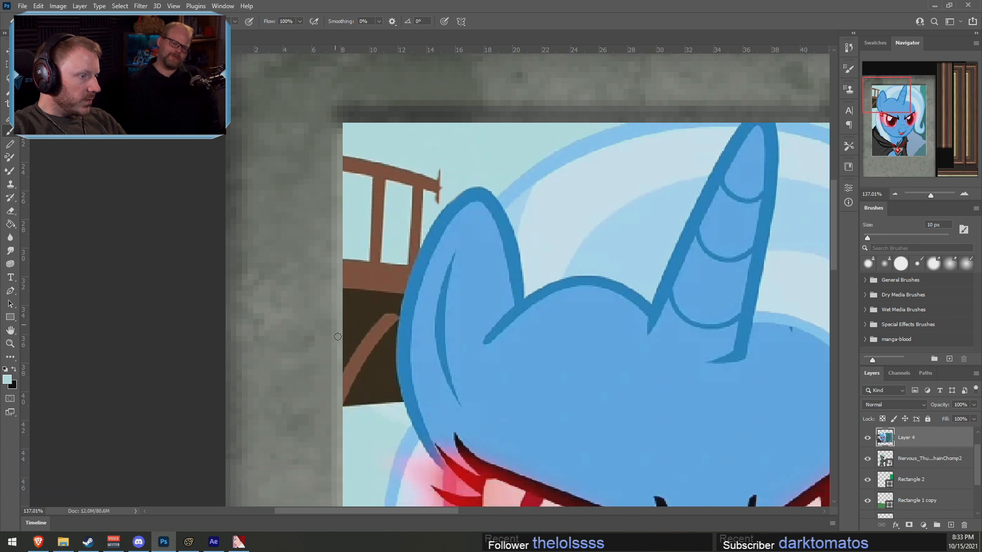
alt+scroll(425, 192, up, 2)
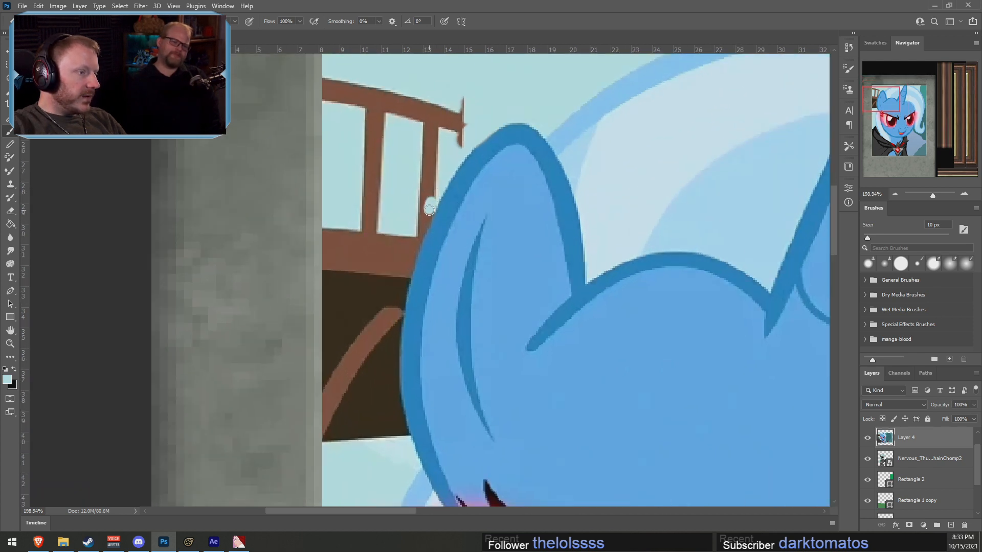
click(425, 215)
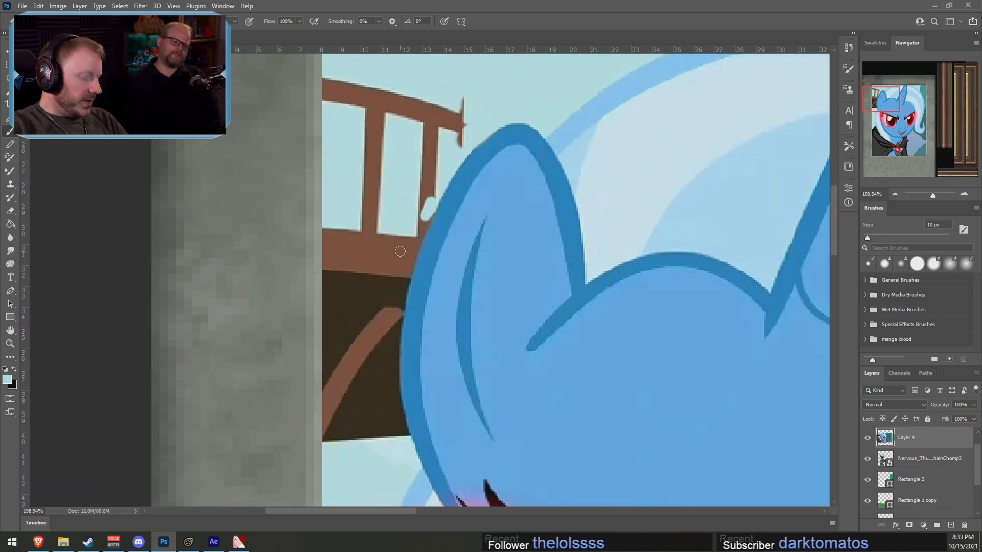
mouse_move(419, 206)
mouse_down()
mouse_move(383, 278)
mouse_move(398, 269)
mouse_up()
key(ctrl+z)
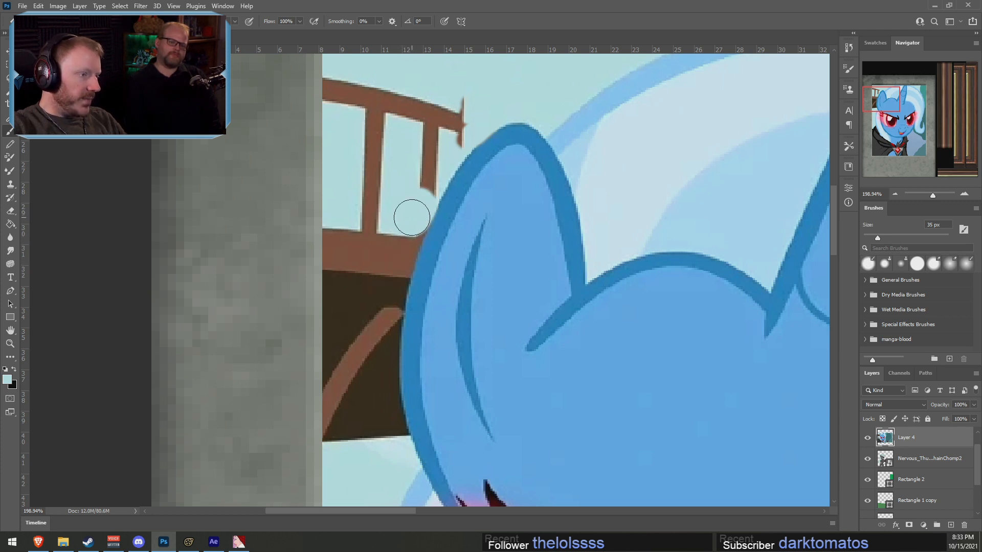
drag(416, 213, 397, 256)
key(ctrl+z)
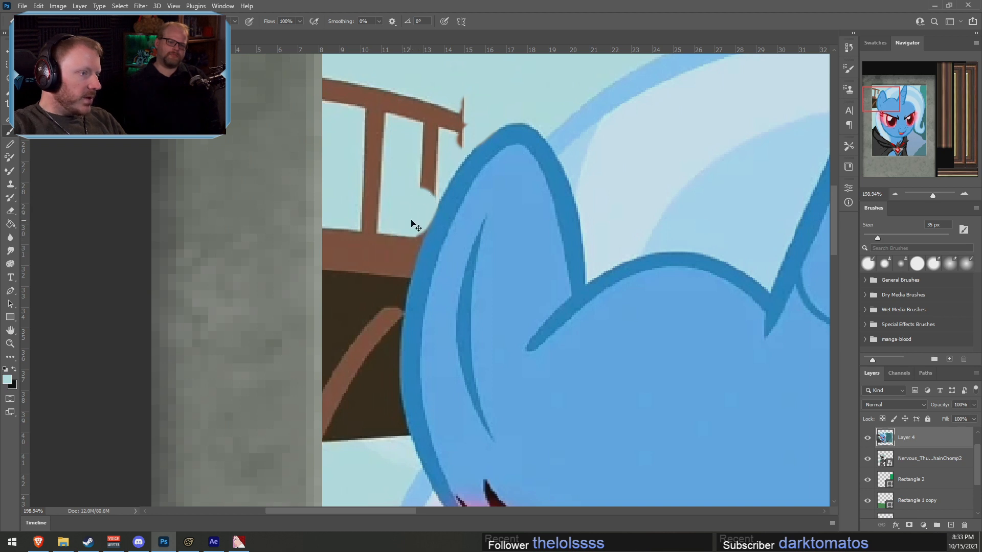
mouse_move(417, 208)
mouse_down()
mouse_move(390, 287)
mouse_move(392, 265)
mouse_move(385, 333)
mouse_move(394, 449)
mouse_move(390, 434)
mouse_move(381, 438)
mouse_move(359, 340)
mouse_move(381, 223)
mouse_move(420, 180)
mouse_move(421, 194)
mouse_move(465, 120)
mouse_move(423, 140)
mouse_move(393, 83)
mouse_move(359, 164)
mouse_move(368, 197)
mouse_move(325, 281)
mouse_move(309, 374)
mouse_move(333, 431)
mouse_move(368, 434)
mouse_up()
Check the cleaned-up picture as a whole and start saving a copy of the texture in Targa format
alt+scroll(371, 434, down, 5)
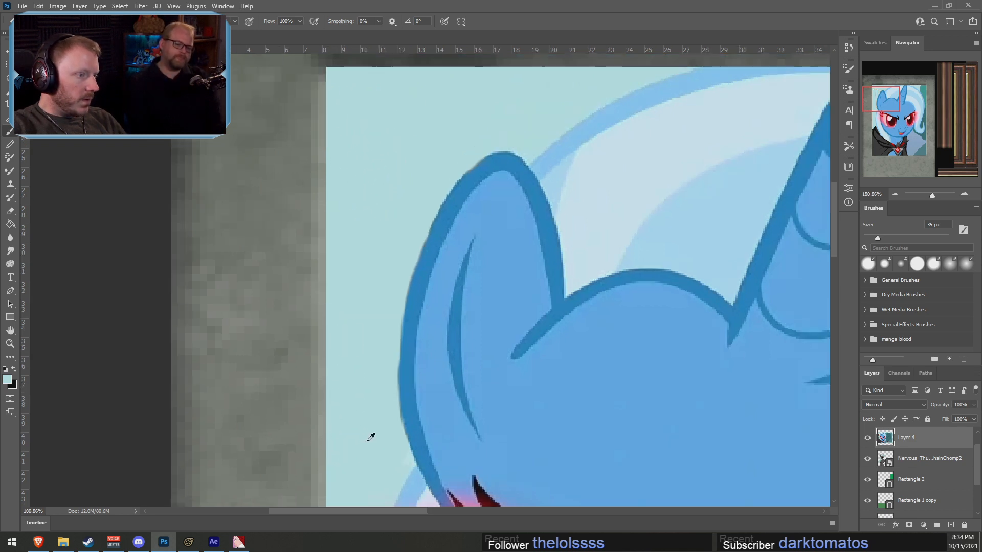
alt+scroll(379, 453, down, 3)
alt+scroll(325, 372, up, 4)
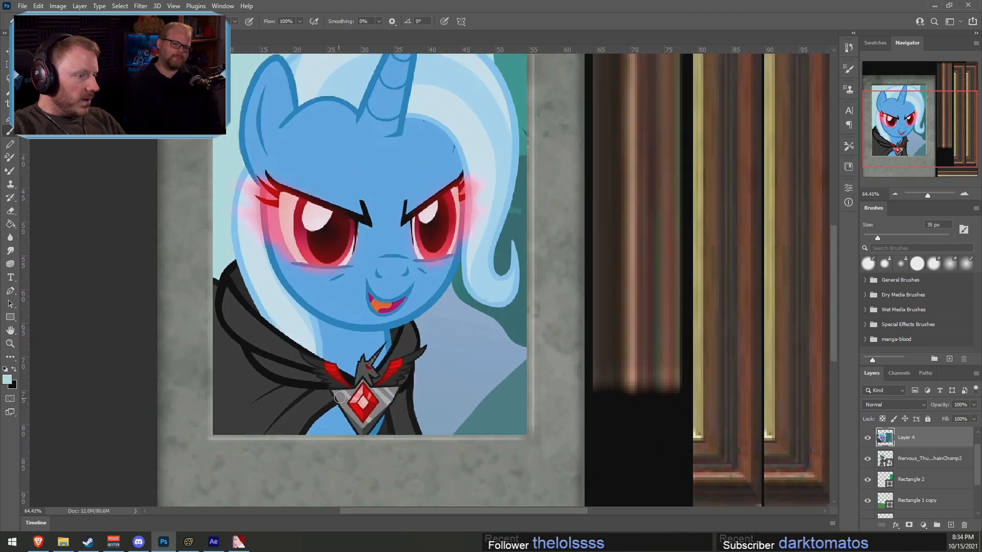
alt+scroll(514, 285, down, 2)
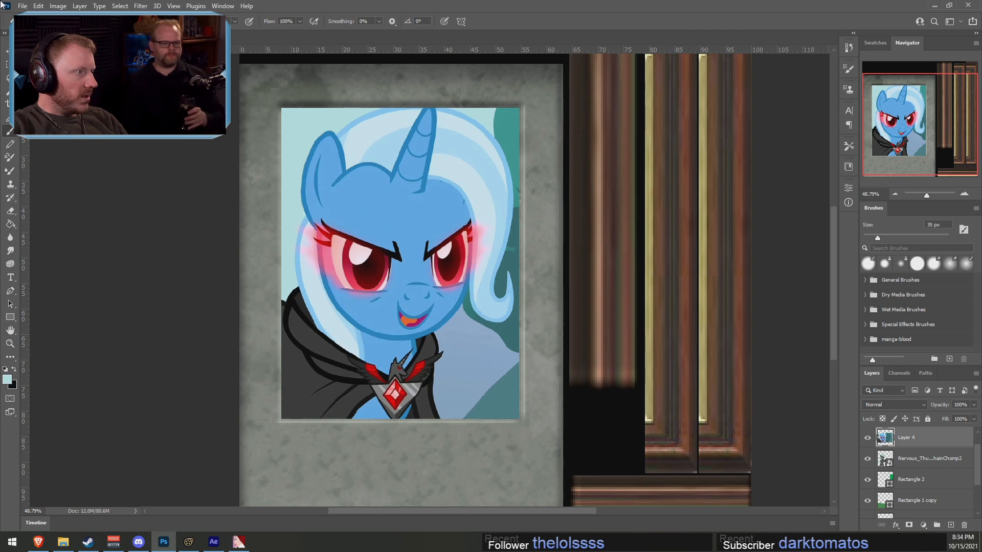
key(alt+f)
click(40, 139)
click(102, 364)
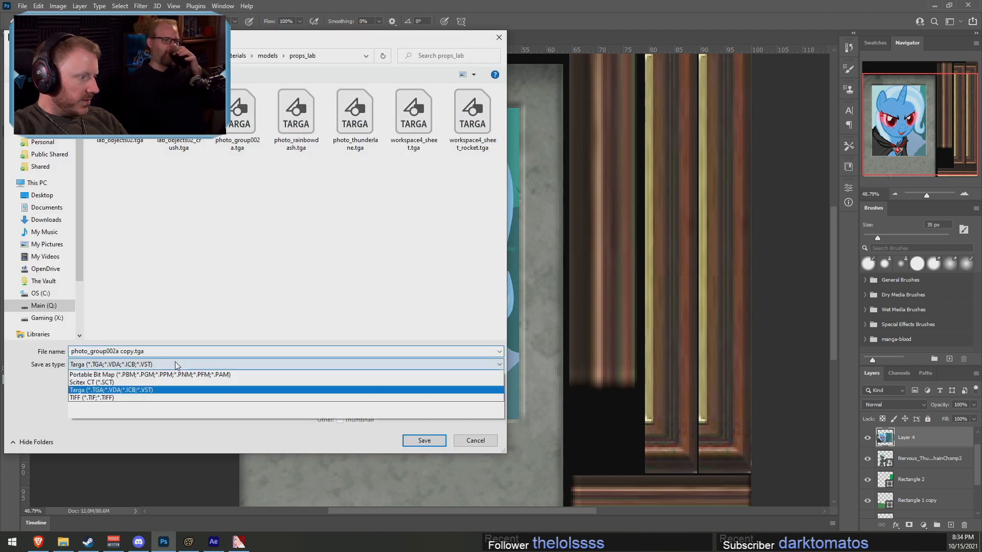
click(97, 443)
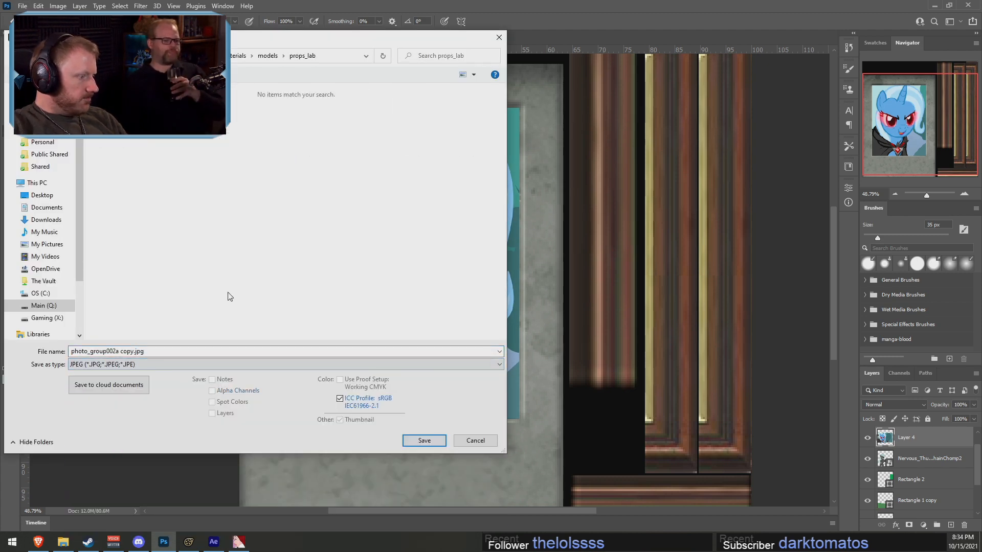
click(151, 365)
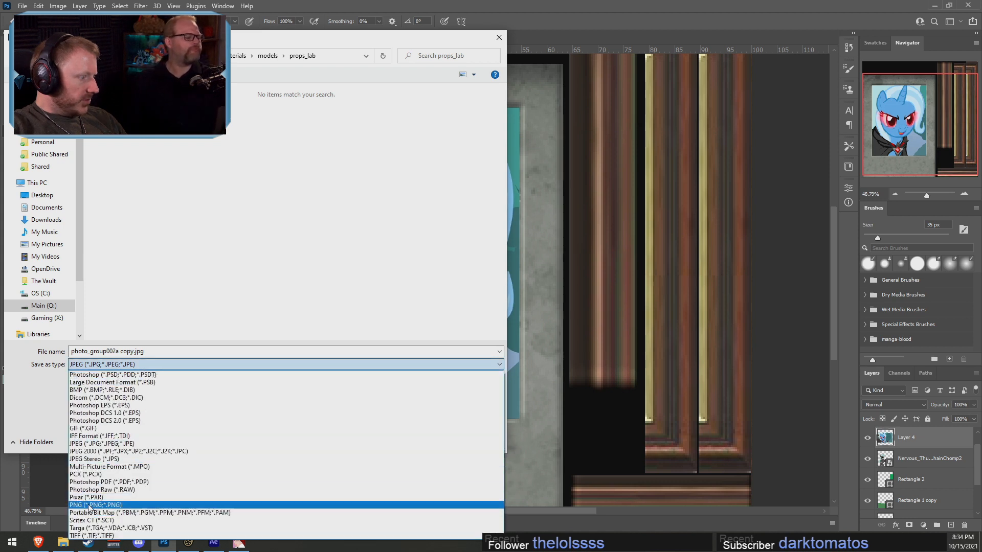
click(91, 528)
Name the copy photo_trixie.tga, based on photo_rainbowdash.tga, and save it in the props_lab folder
click(296, 120)
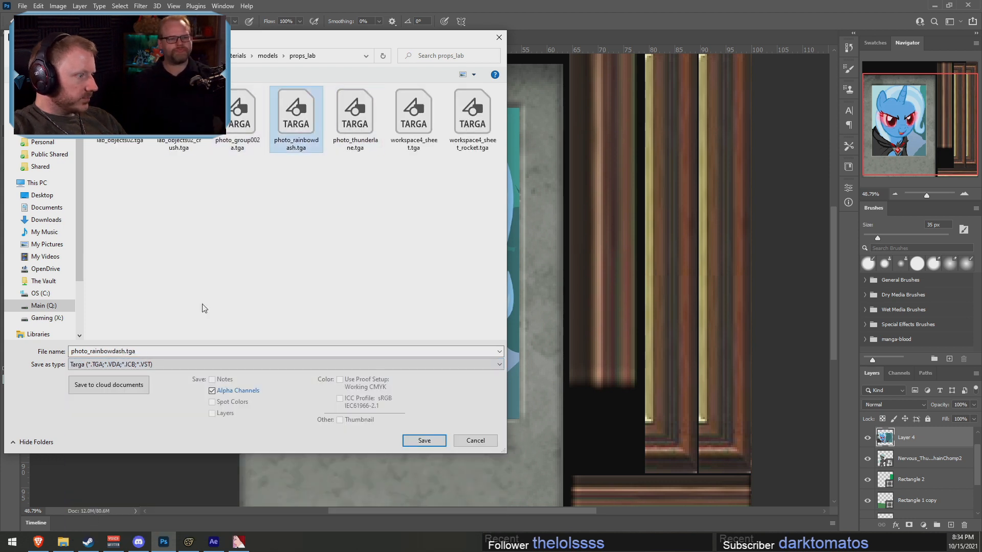
click(107, 351)
drag(126, 352, 90, 353)
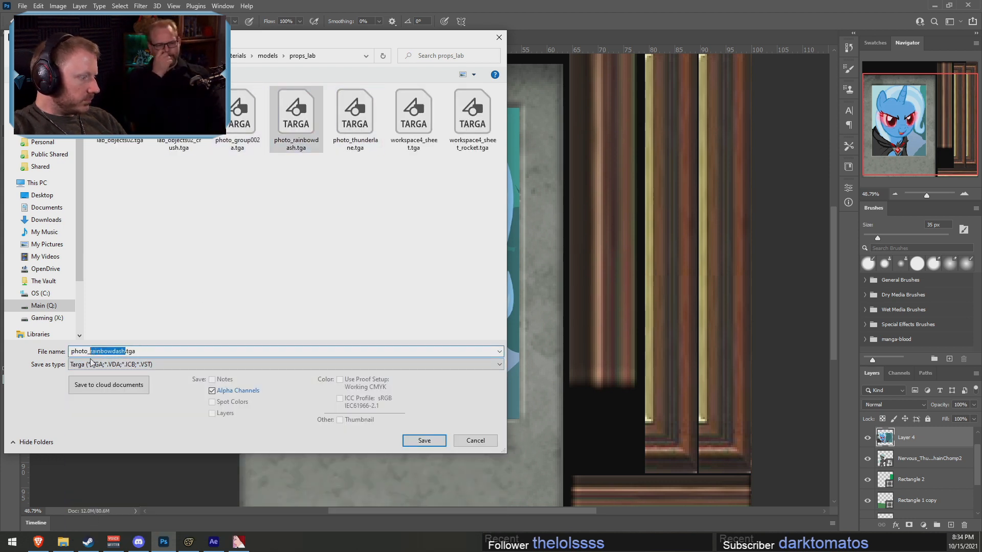
text(tr)
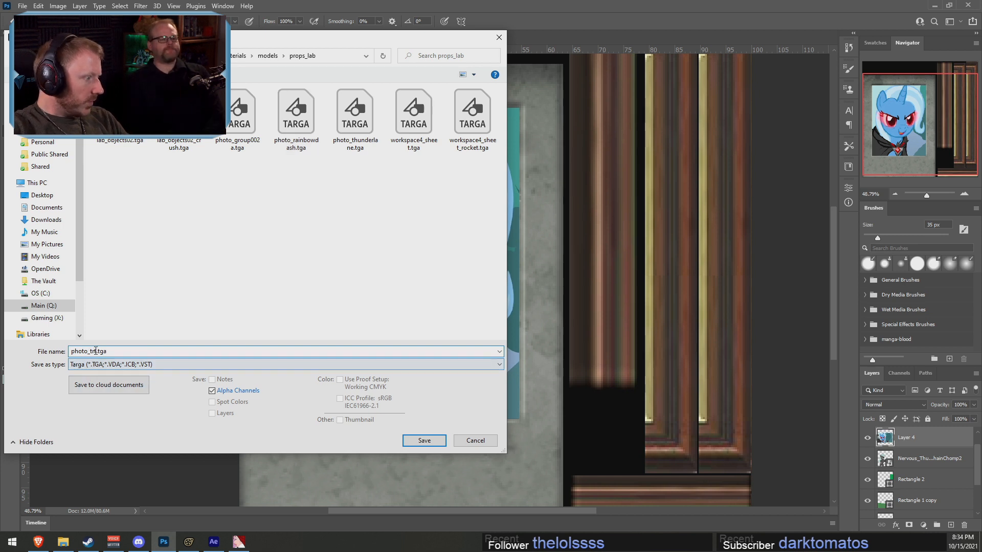
text(ixie)
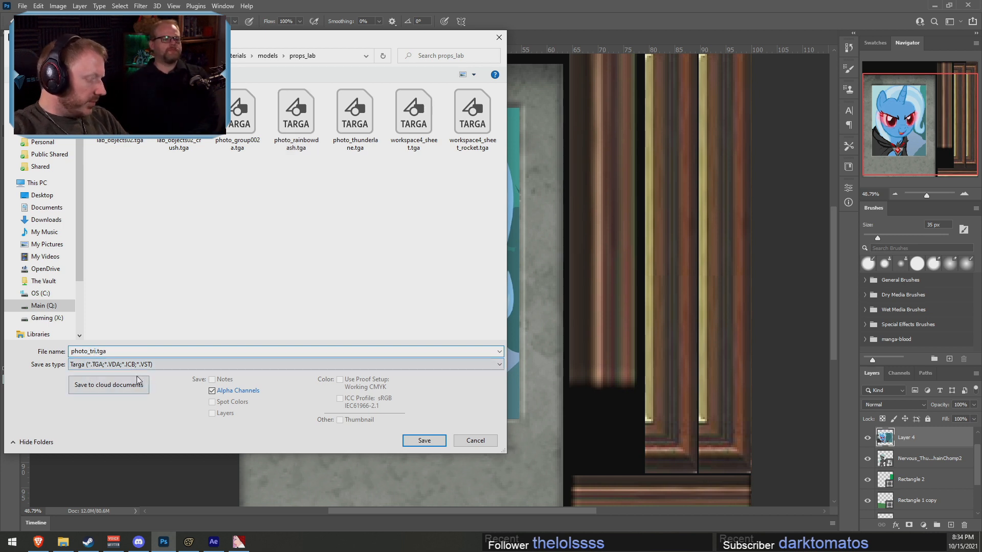
click(420, 440)
click(537, 178)
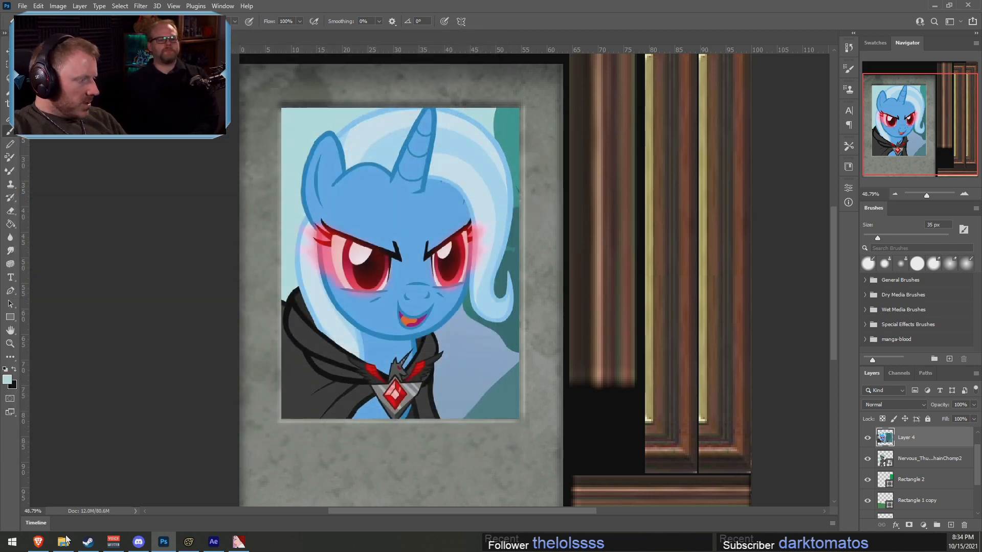
Switch to VTFEdit and import photo_trixie.tga with the existing import options
click(238, 541)
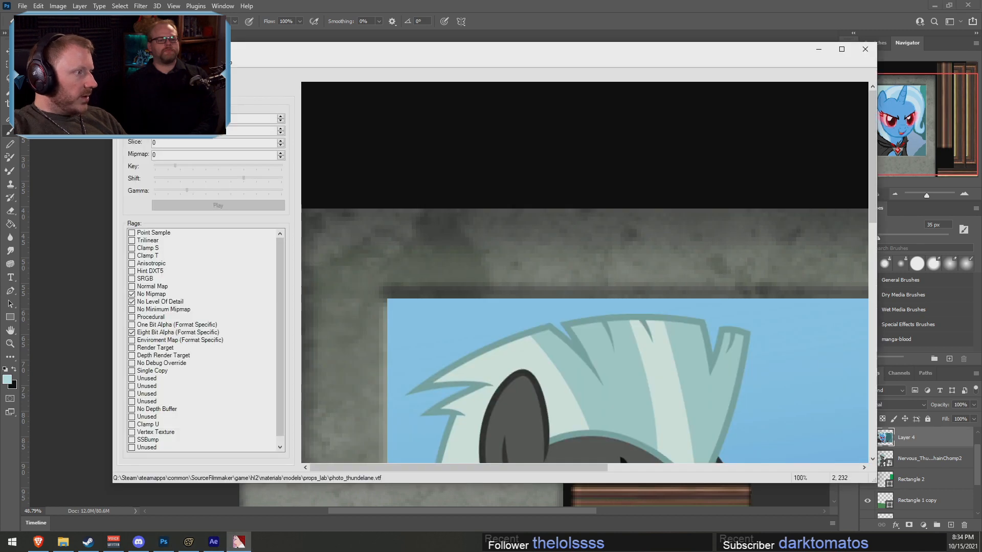
click(121, 62)
click(139, 126)
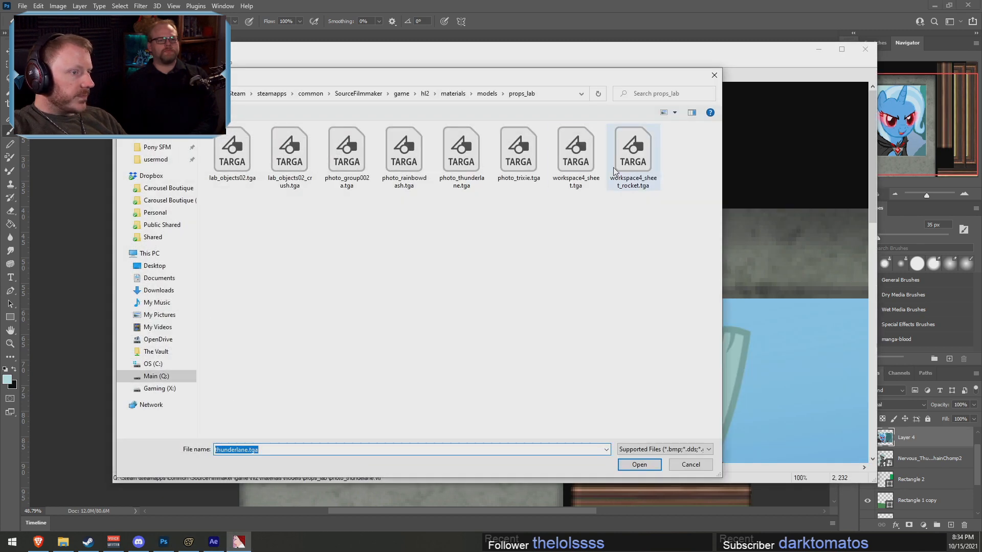
double_click(518, 150)
click(573, 368)
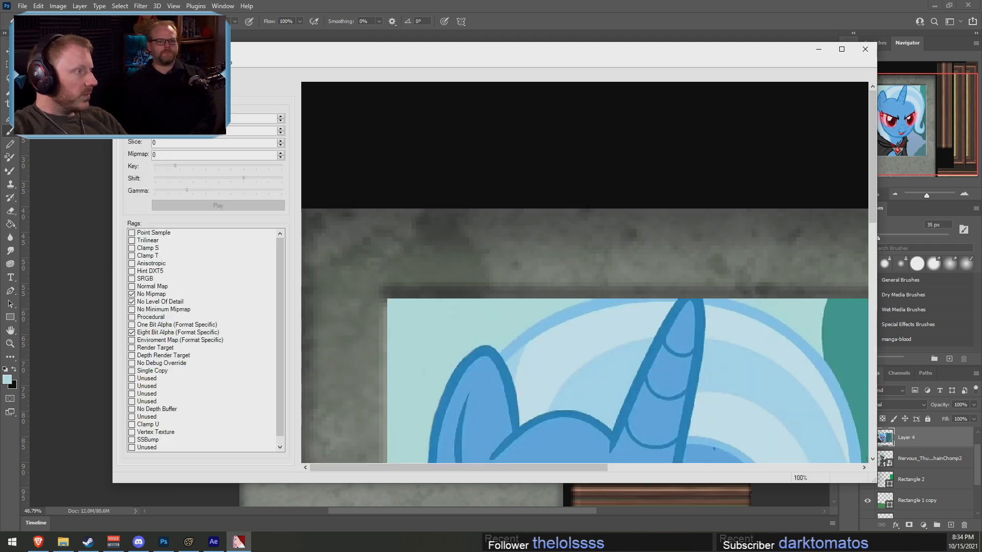
Save the imported texture as photo_trixie.vtf in the props_lab folder, basing the name on photo_thunderlane.vtf
click(121, 62)
click(141, 109)
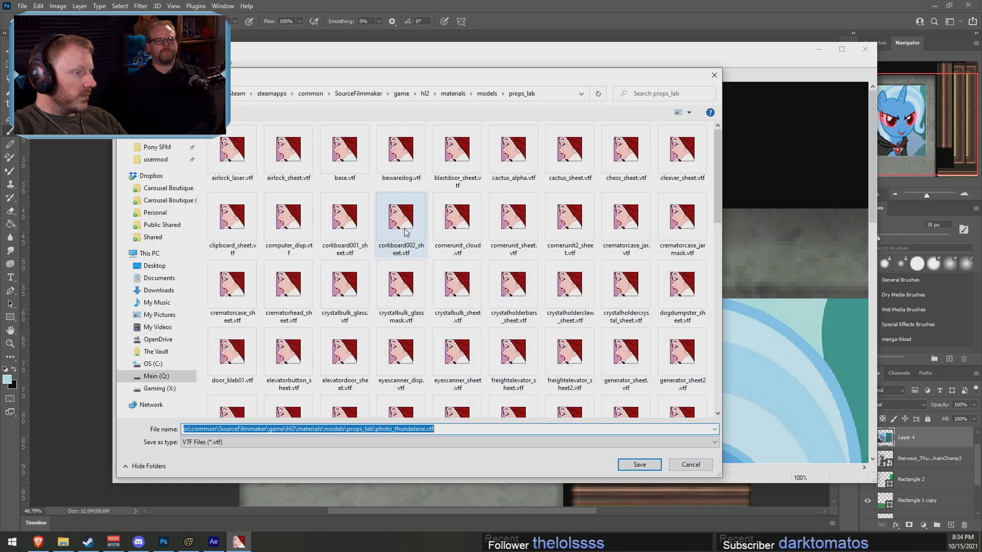
scroll(443, 287, down, 10)
scroll(444, 291, up, 4)
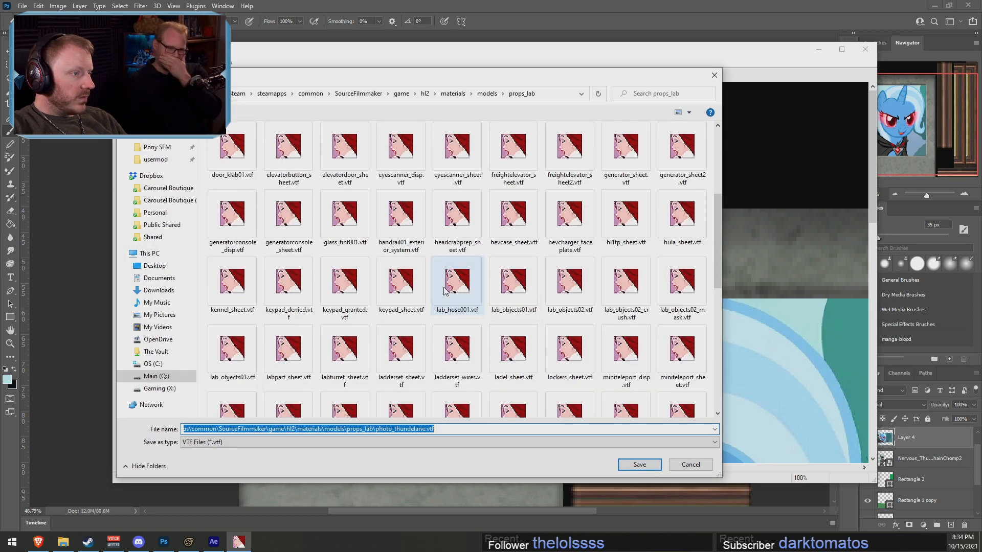
scroll(443, 292, down, 5)
scroll(565, 251, up, 3)
click(614, 230)
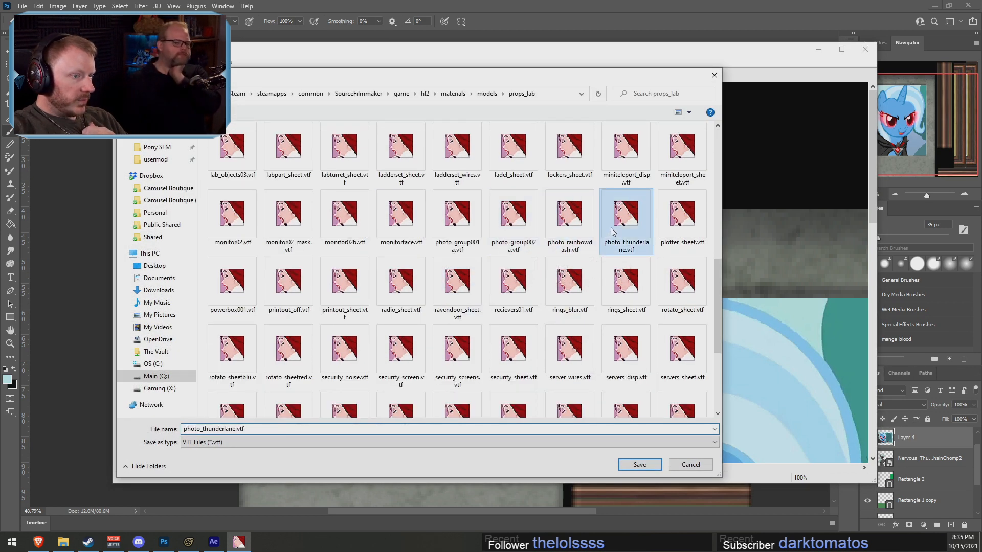
click(240, 429)
drag(235, 429, 203, 430)
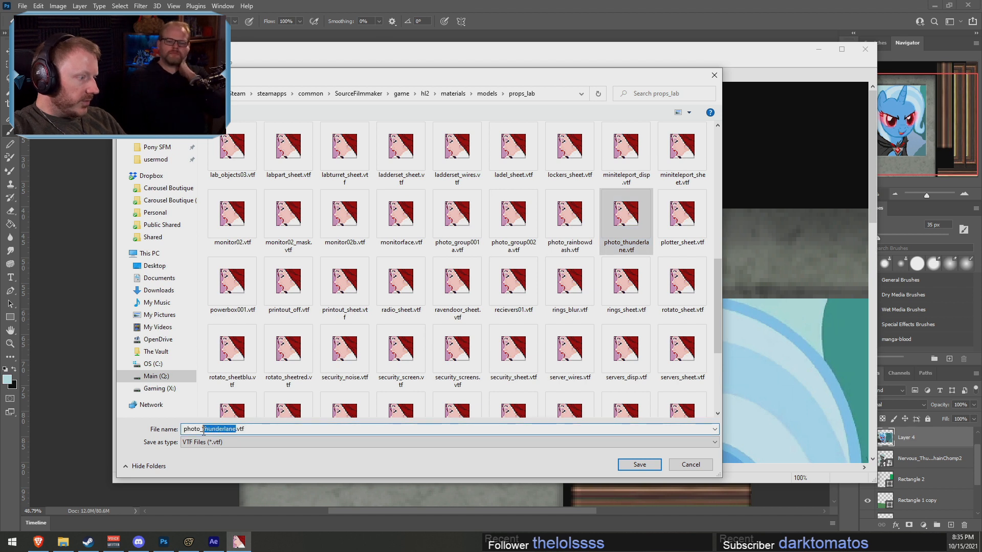
text(trixi)
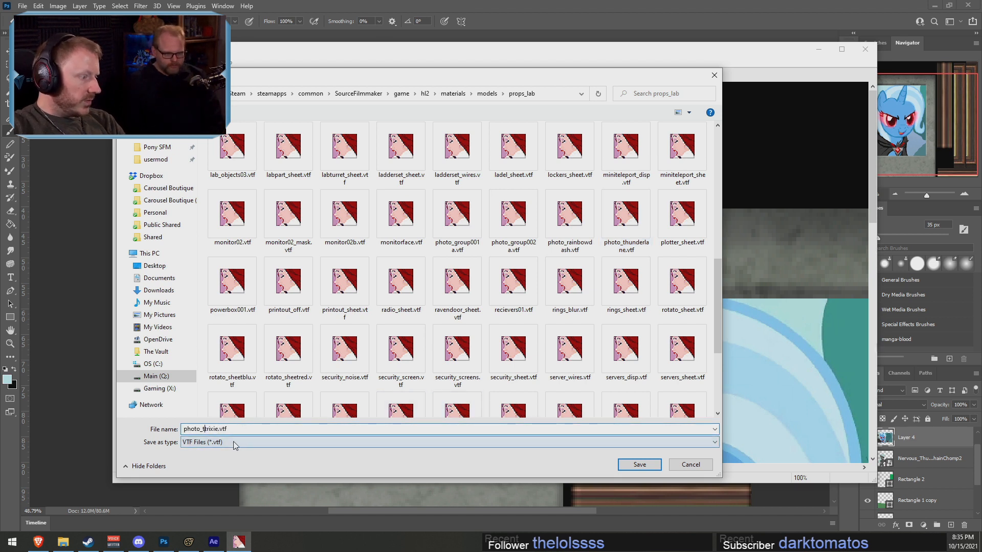
key(Return)
Switch to Source Filmmaker, show the model of Frame 3 (Trixie) in the Element Viewer and expand its photo_group002a material
click(188, 543)
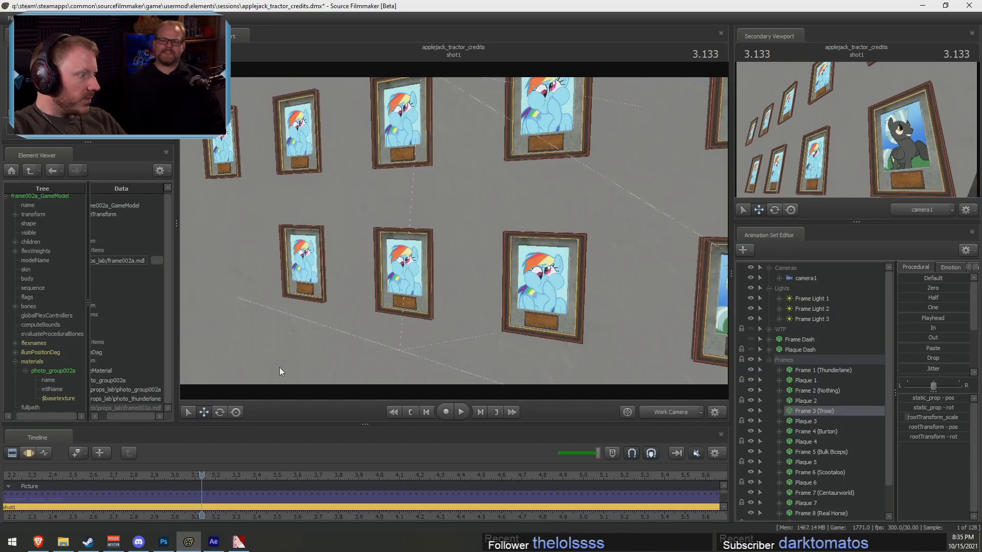
right_click(832, 411)
mouse_move(875, 315)
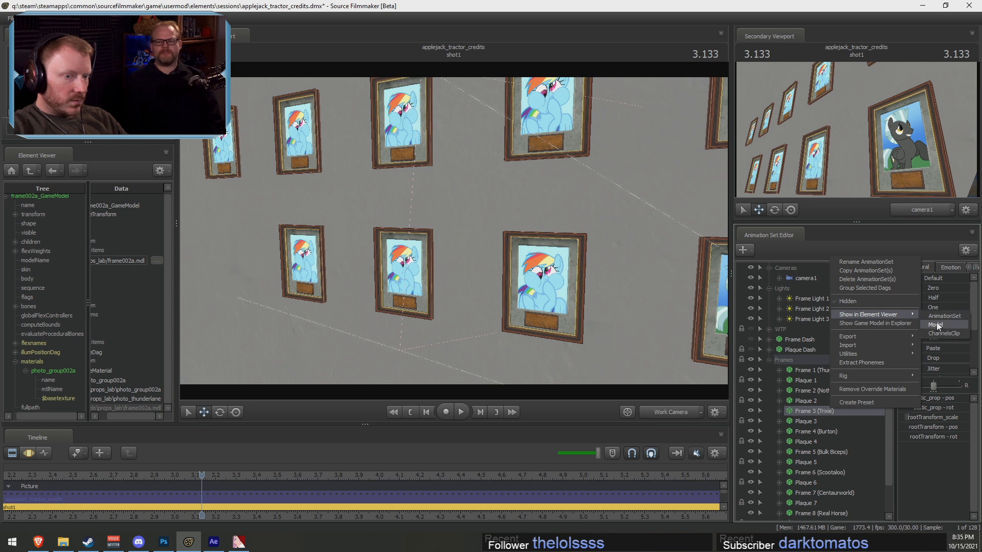
click(940, 323)
click(15, 364)
click(25, 373)
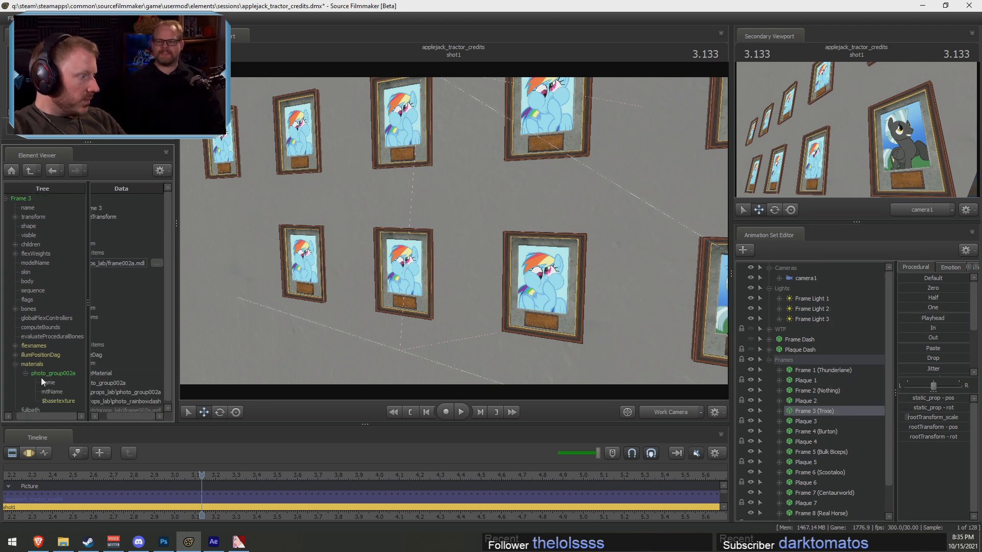
Change the end of Frame 3's $basetexture path to photo_trixie
click(103, 402)
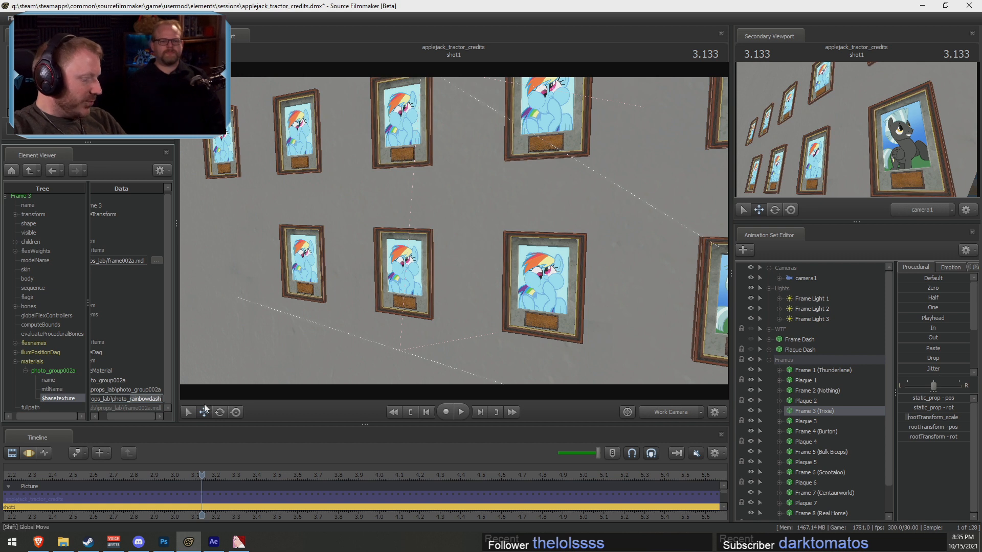
key(BackSpace)
key(BackSpace)
key(BackSpace)
key(BackSpace)
key(BackSpace)
key(BackSpace)
key(BackSpace)
key(BackSpace)
key(BackSpace)
key(BackSpace)
key(BackSpace)
text(tr)
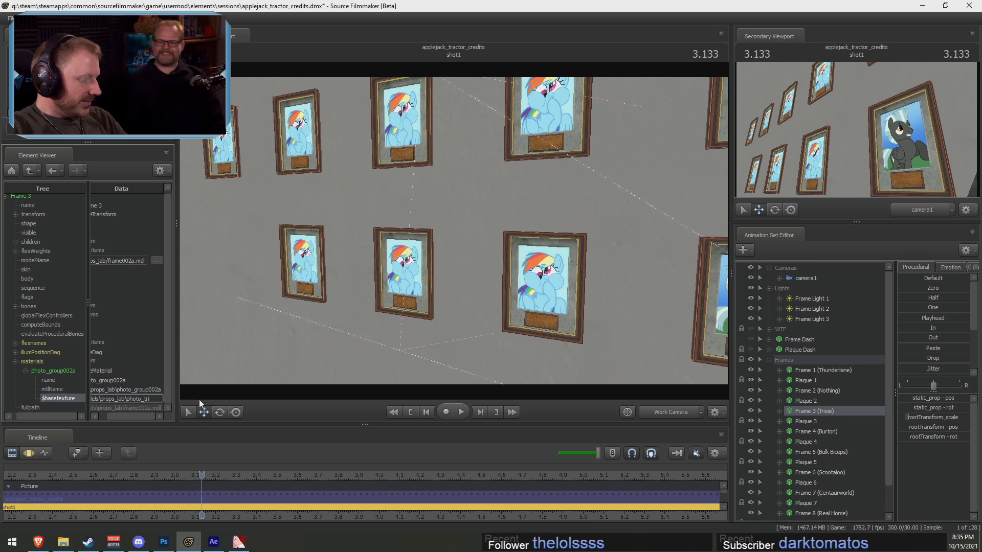
text(e)
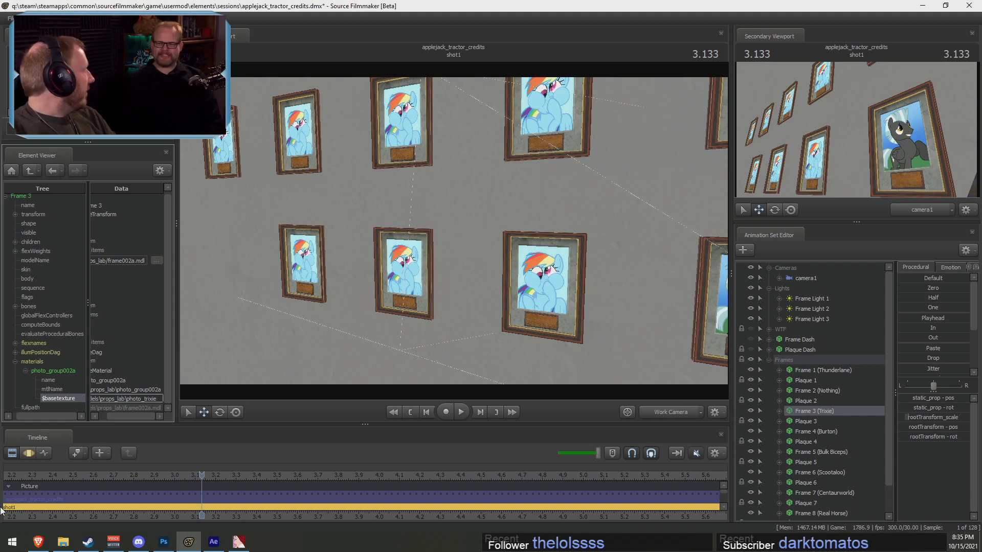
click(128, 389)
Check the new Trixie picture on the wall from the work camera and through camera1, and return to the work camera
drag(385, 341, 562, 342)
click(672, 412)
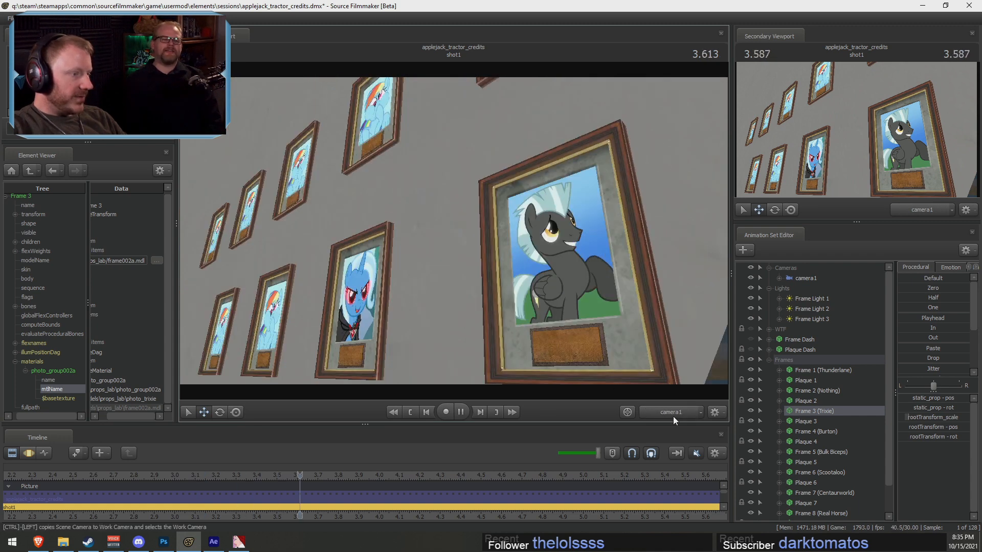
click(670, 412)
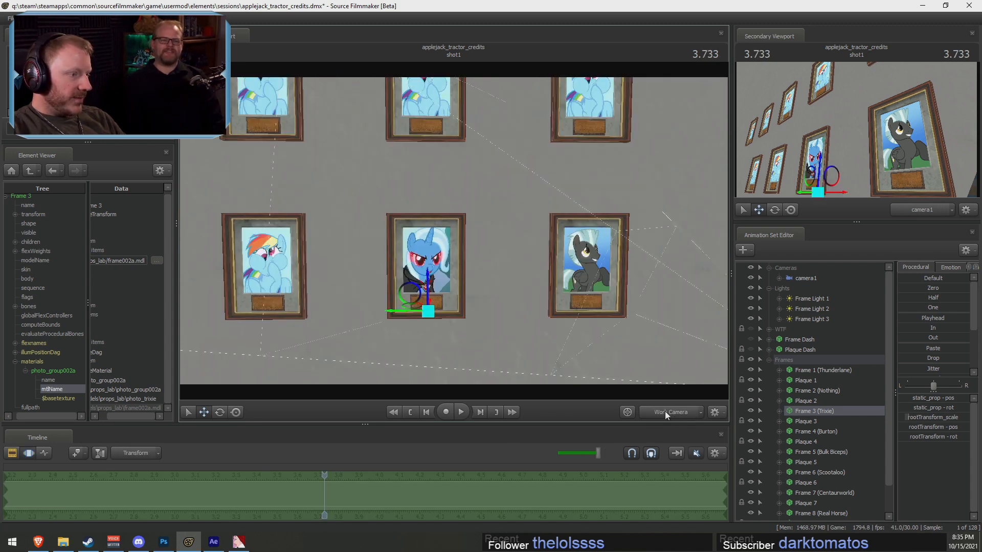
key(alt+Tab)
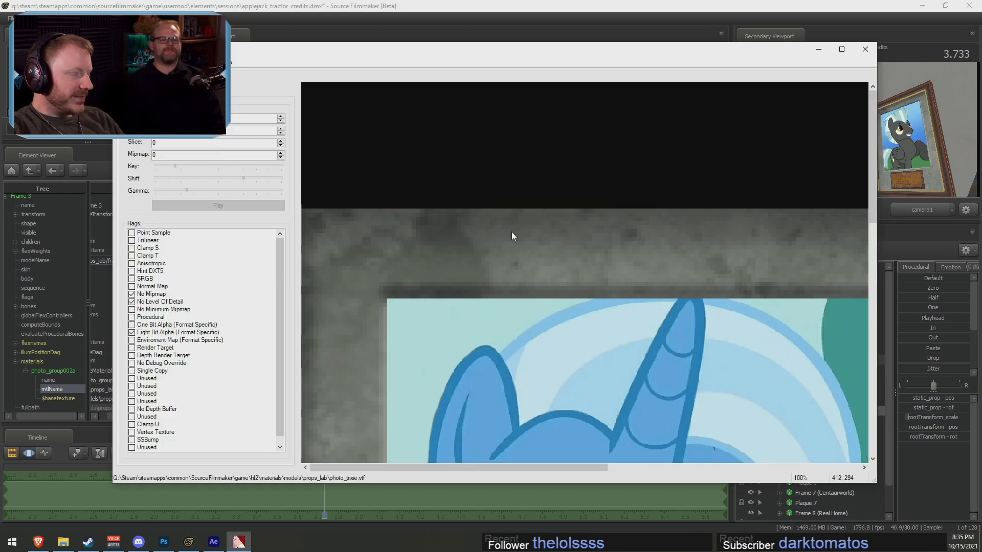
key(alt+Tab)
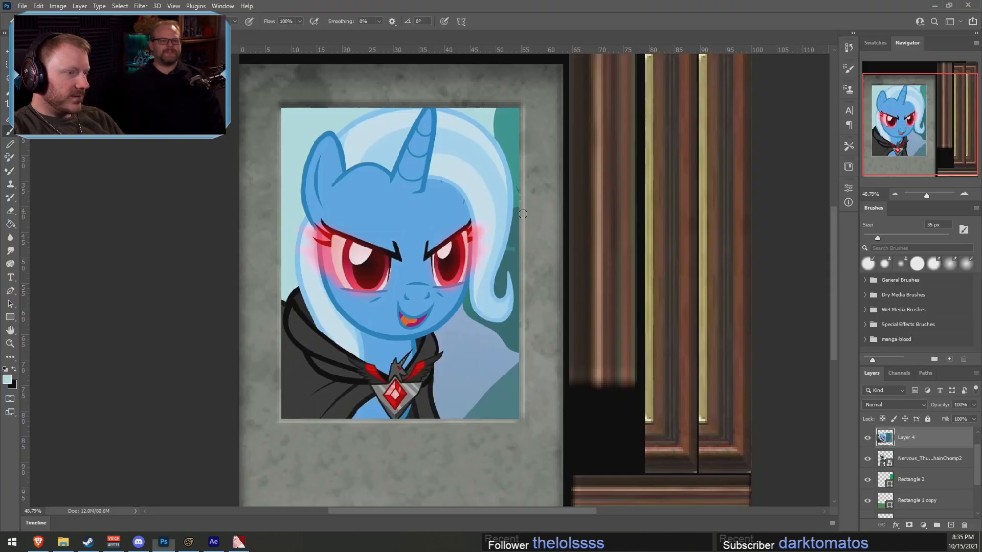
key(alt+Tab)
click(692, 242)
key(alt+Tab)
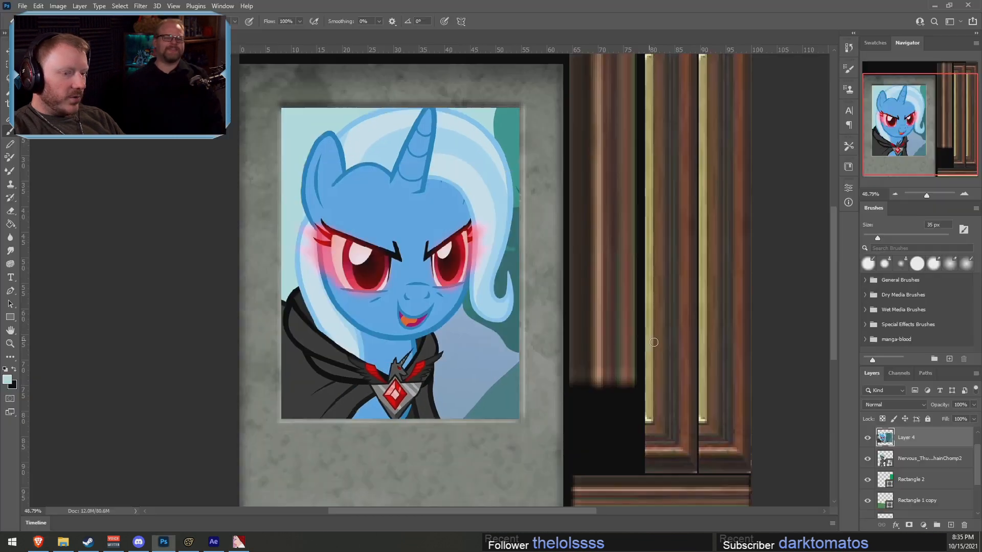
key(alt+Tab)
key(alt+Tab)
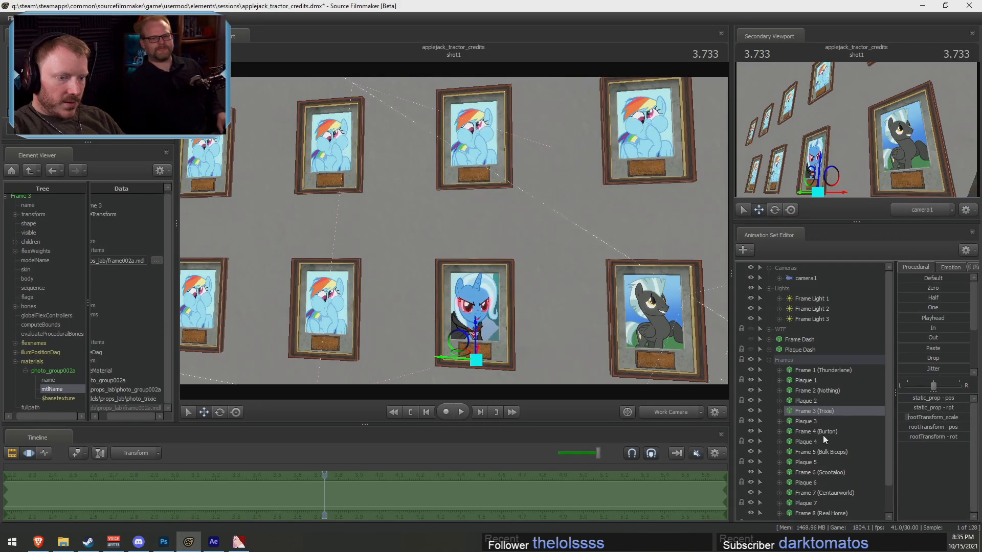
Select Frame 4 (Burton) in the Frames group as the frame to work on
click(818, 433)
key(f)
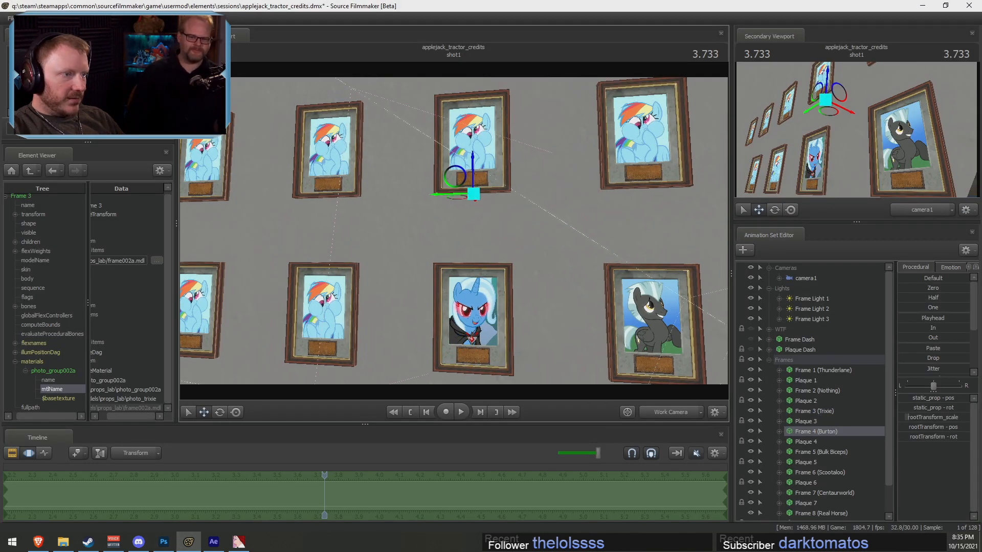
key(alt+Tab)
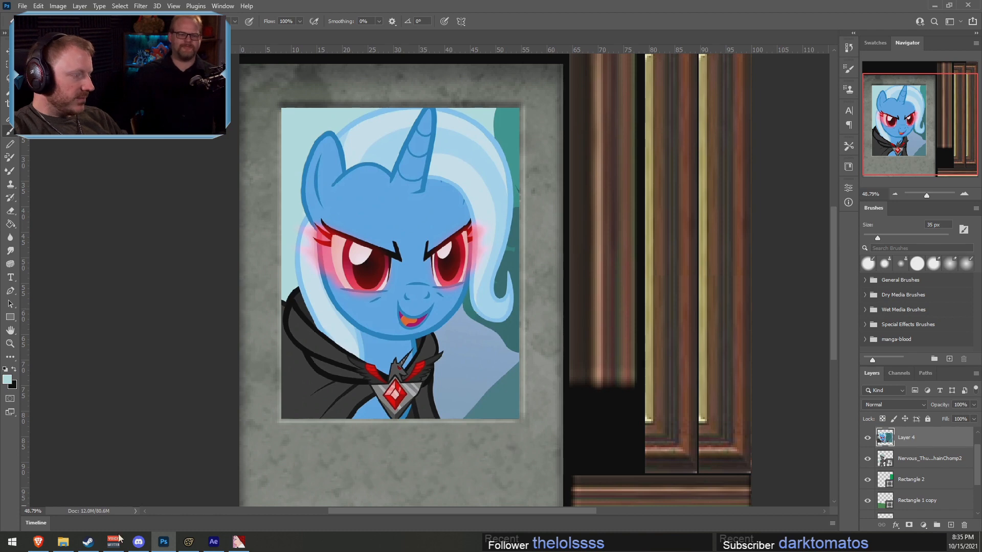
Switch to the browser and search for pictures of LeVar Burton
click(38, 542)
click(393, 25)
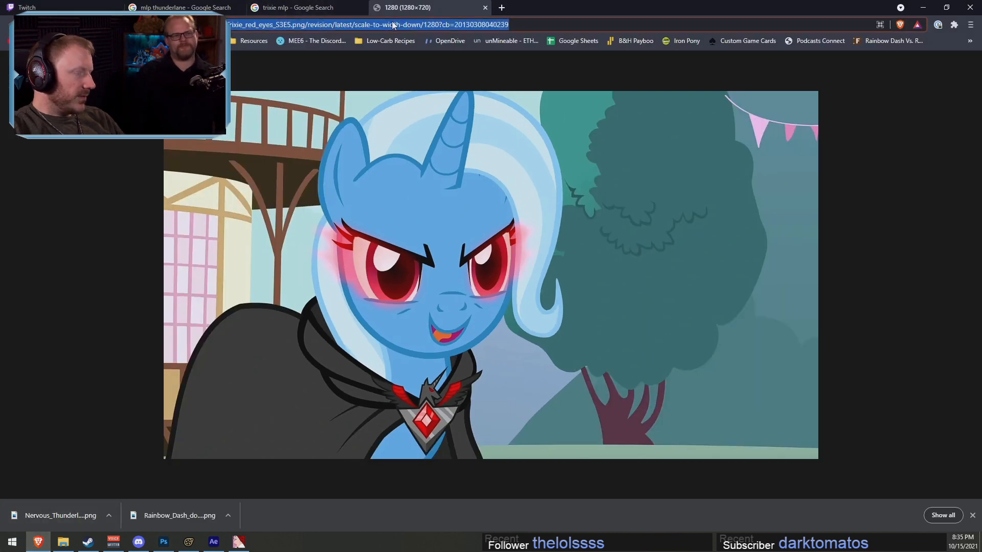
text(mlp)
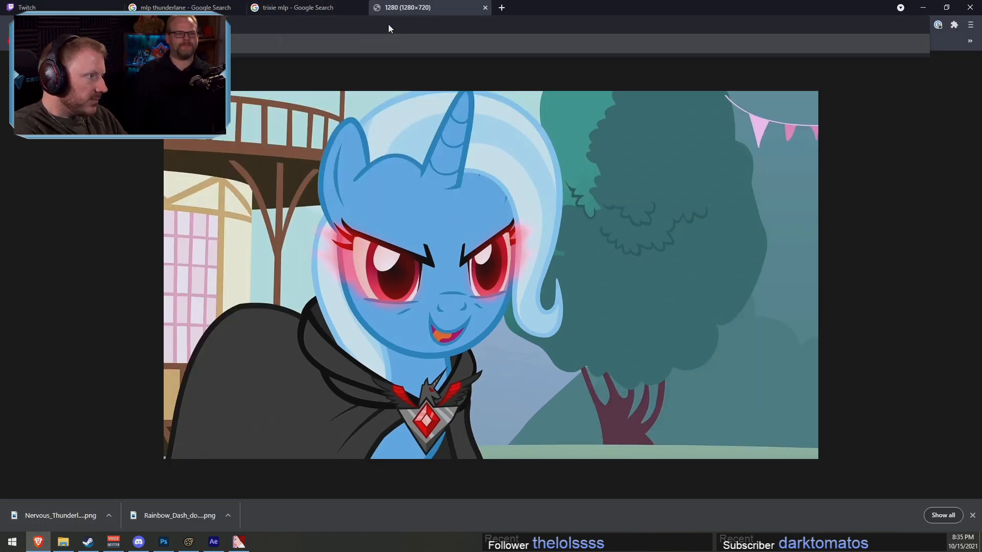
key(Return)
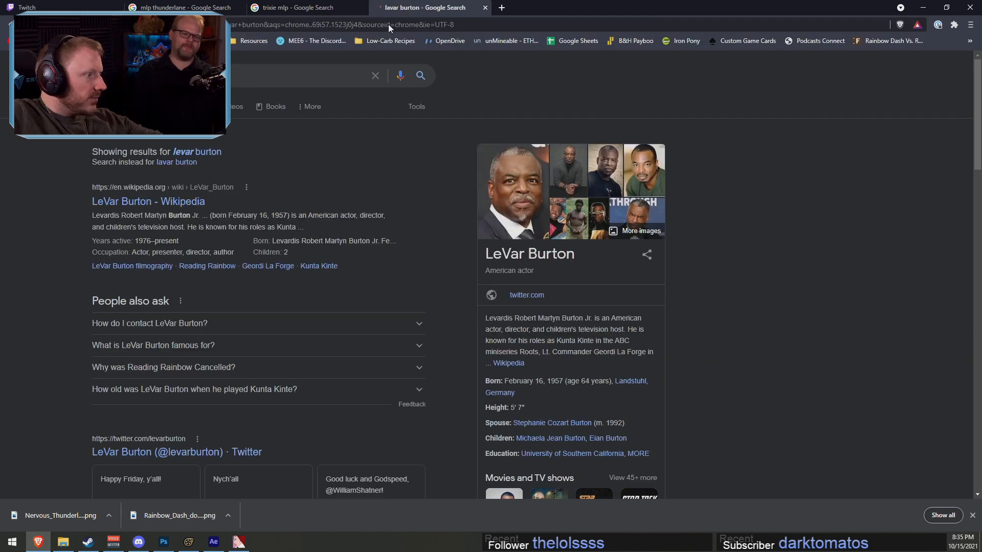
click(195, 151)
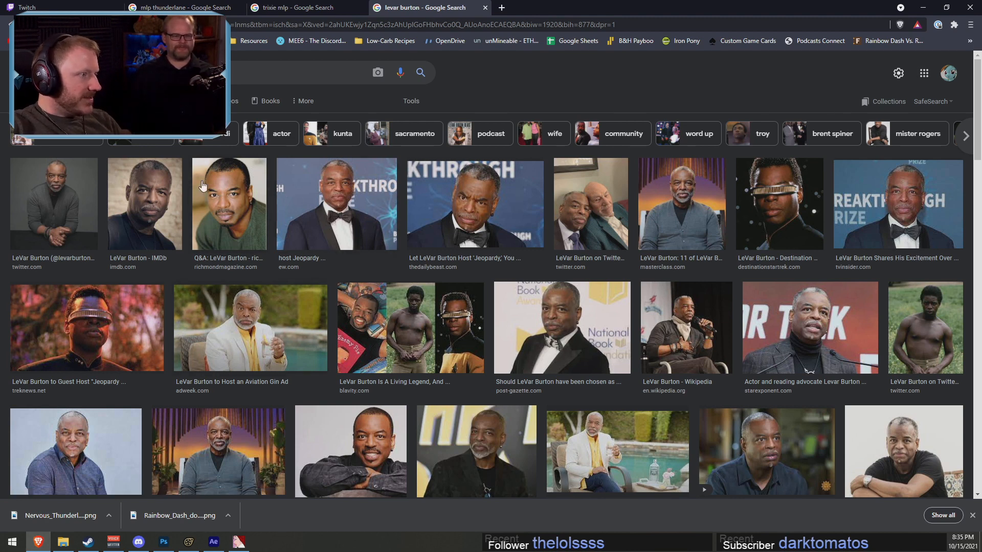
Refine the image search to "levar burton reading rainbow" and preview the library picture from Reading Rainbow TV Review
click(265, 73)
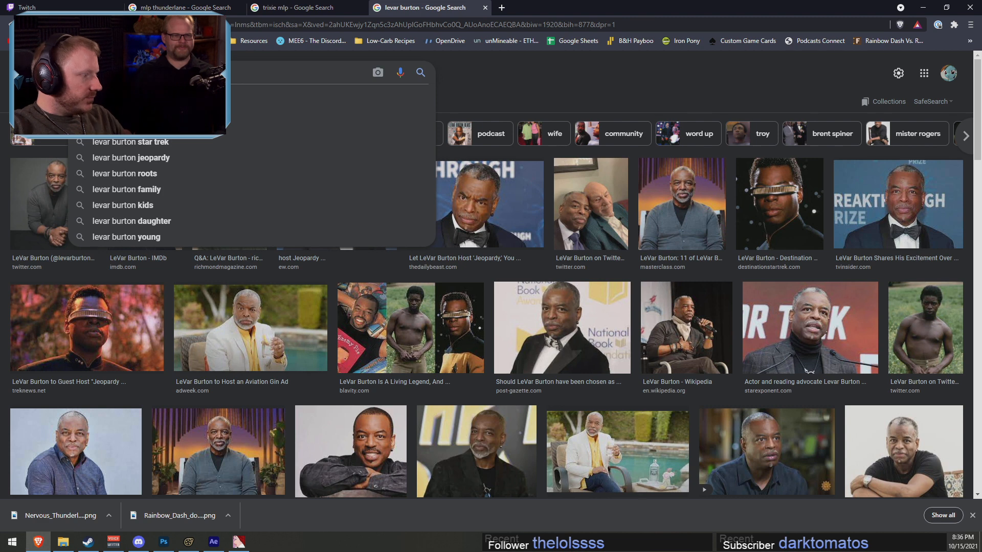
text(reading rainbow)
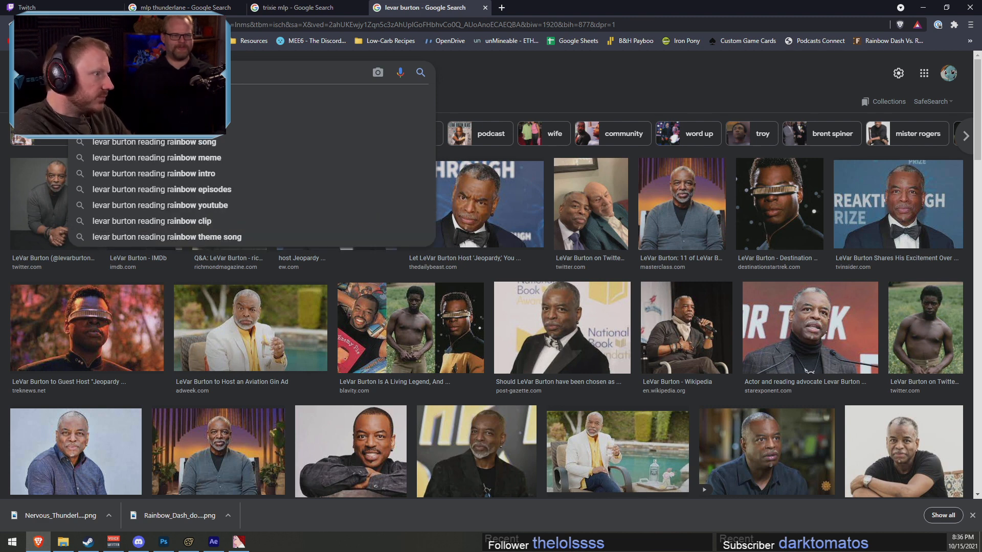
key(Return)
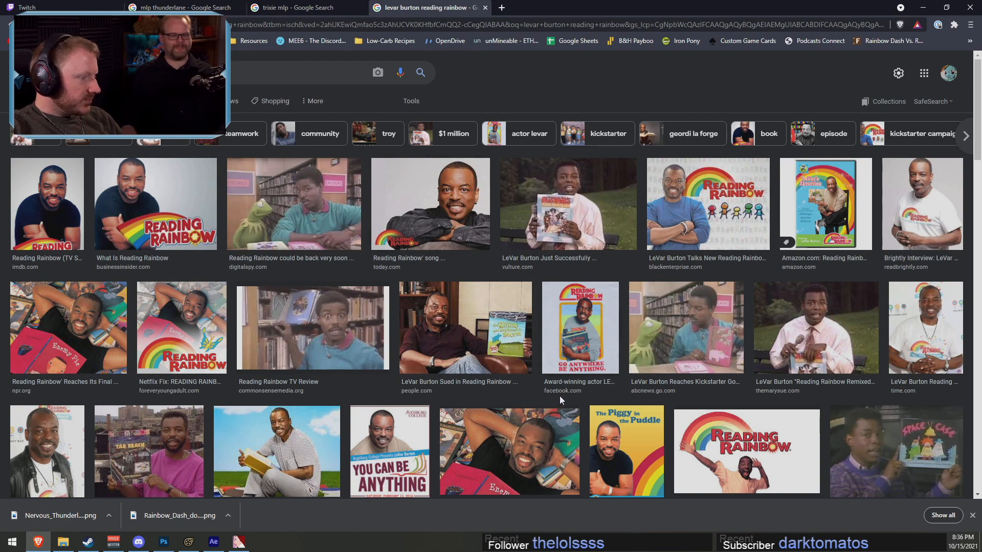
scroll(559, 395, down, 3)
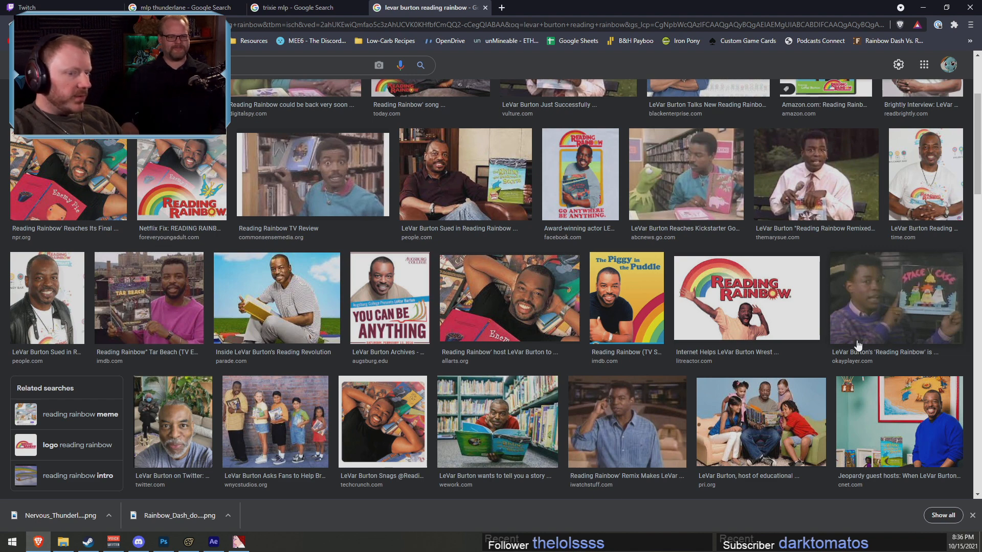
scroll(857, 345, up, 3)
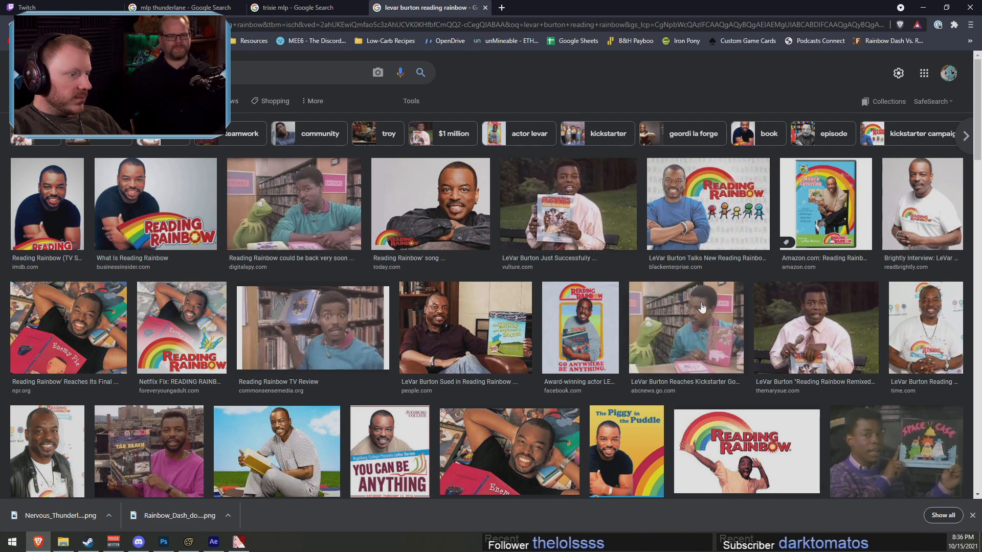
click(333, 337)
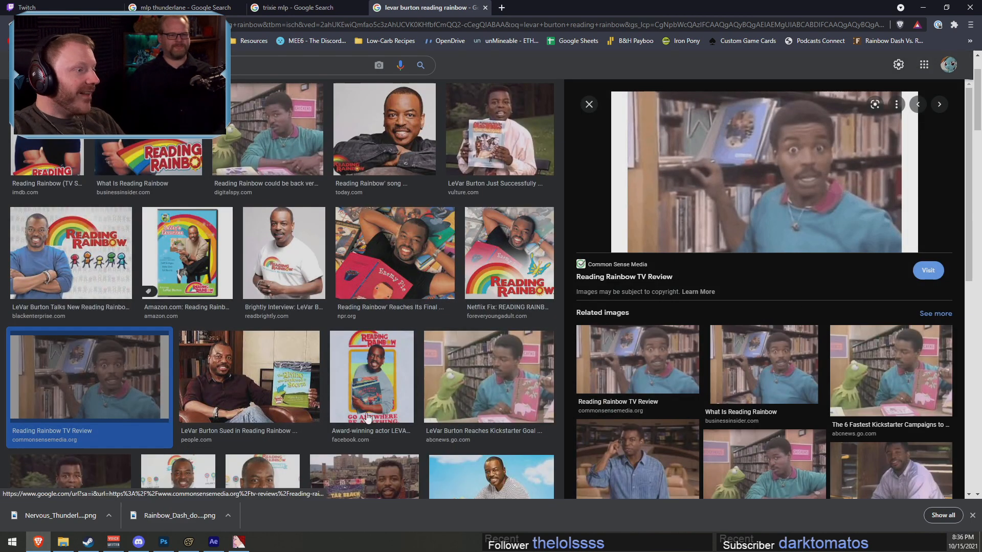
Browse the LeVar Burton Reading Rainbow image results and preview the ComicBook.com theme song picture and the related CNET butterfly picture
scroll(336, 308, down, 10)
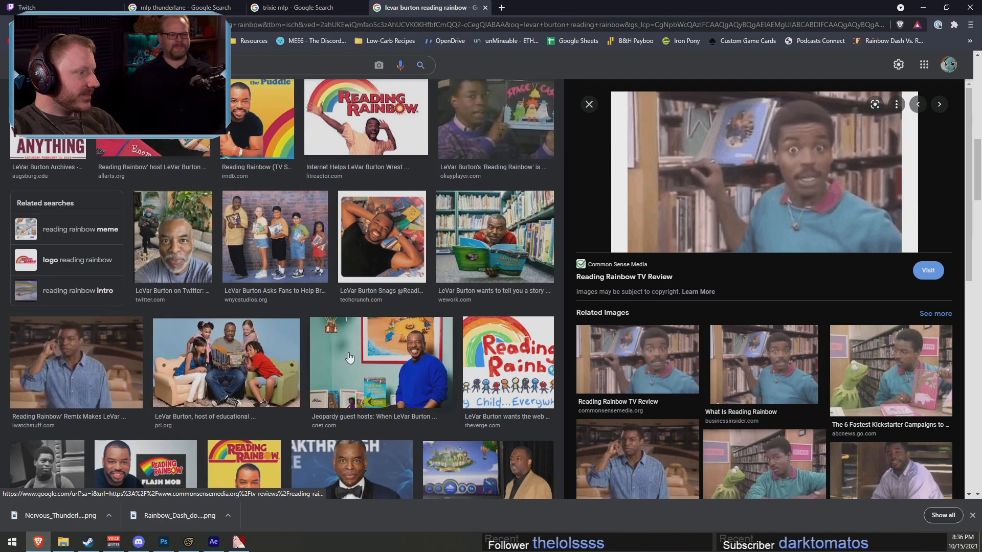
scroll(349, 357, down, 4)
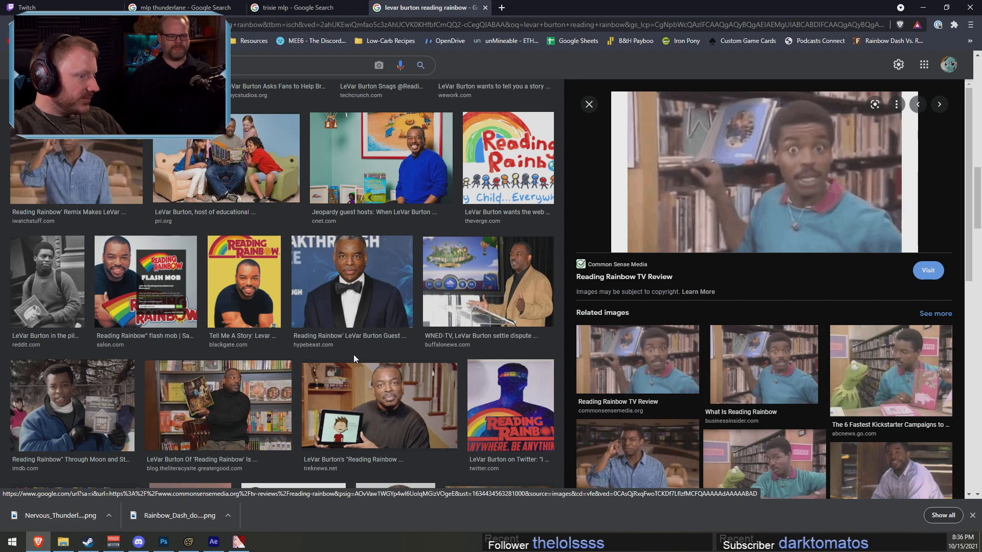
scroll(354, 354, up, 2)
scroll(355, 360, up, 7)
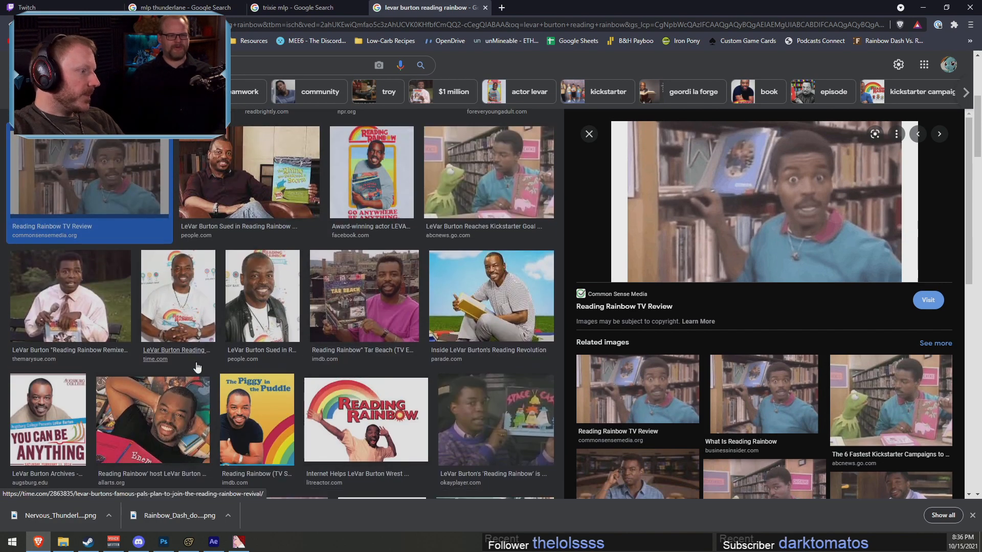
scroll(205, 370, down, 10)
scroll(207, 363, down, 4)
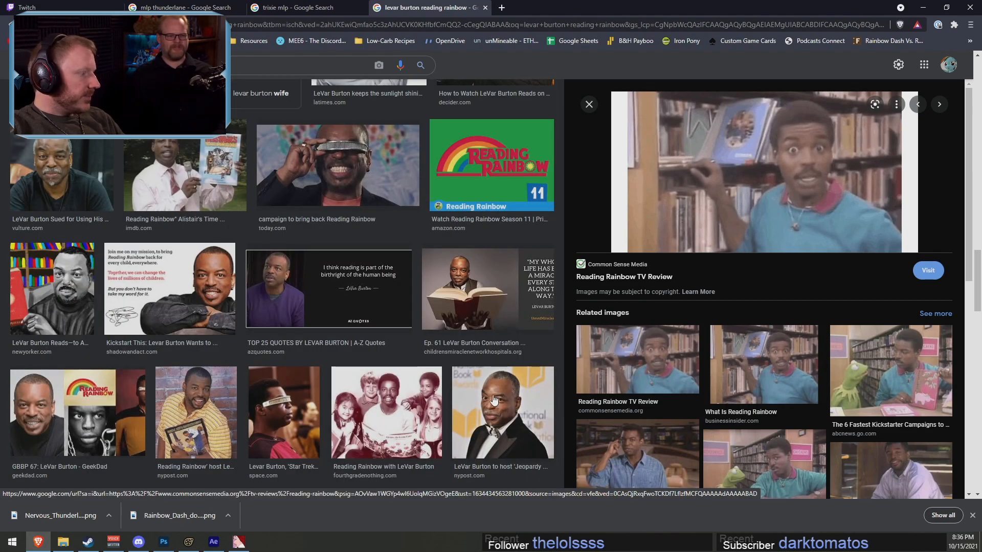
scroll(286, 391, down, 12)
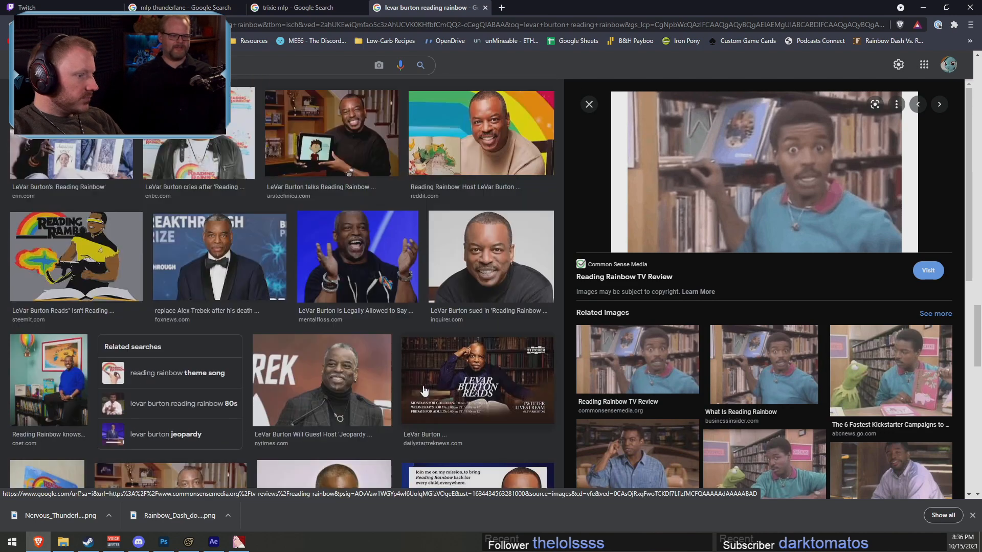
scroll(425, 389, down, 7)
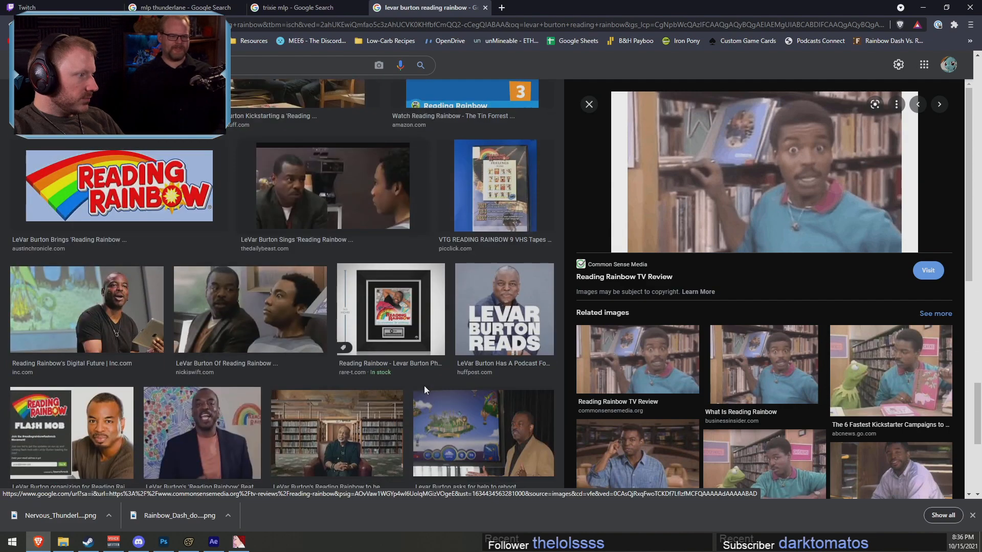
scroll(377, 395, down, 4)
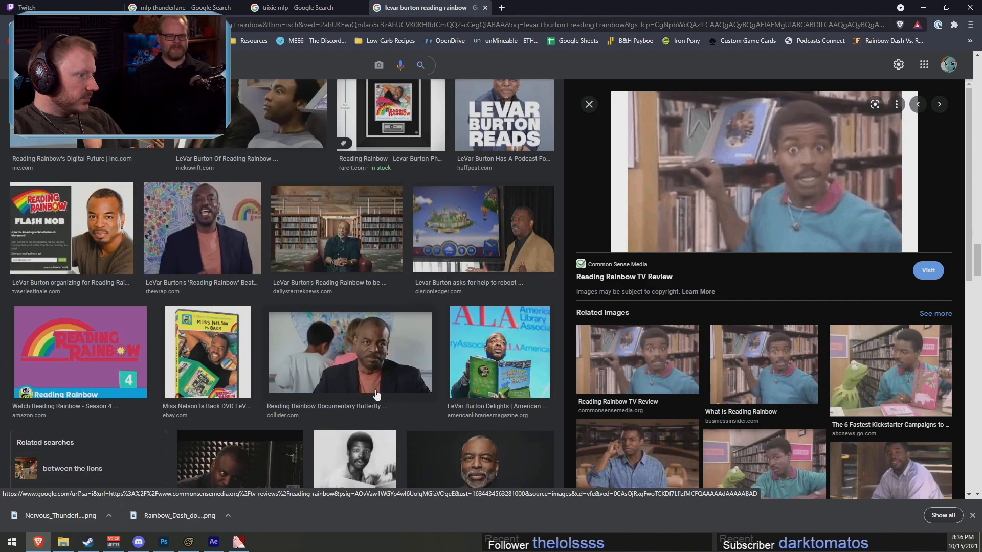
scroll(376, 392, down, 8)
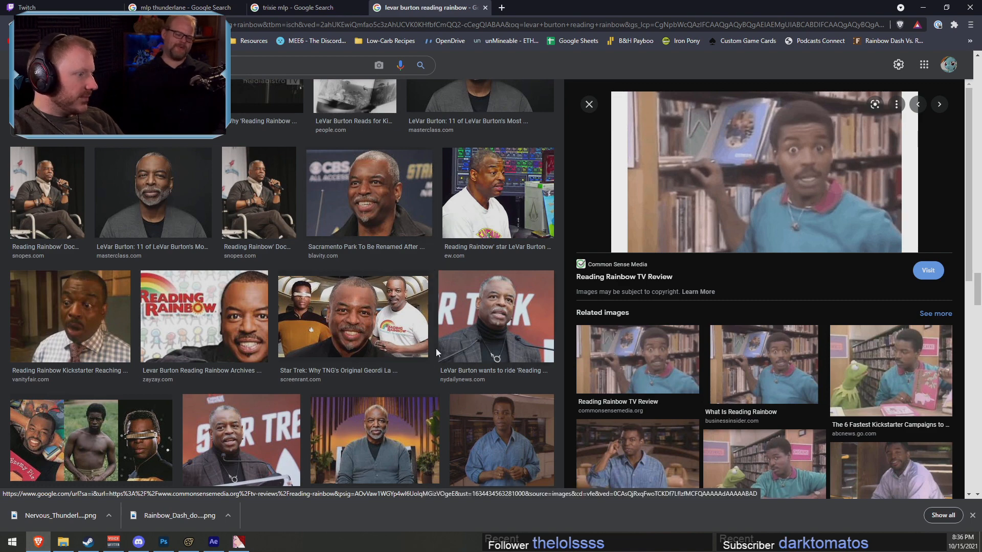
scroll(458, 353, down, 7)
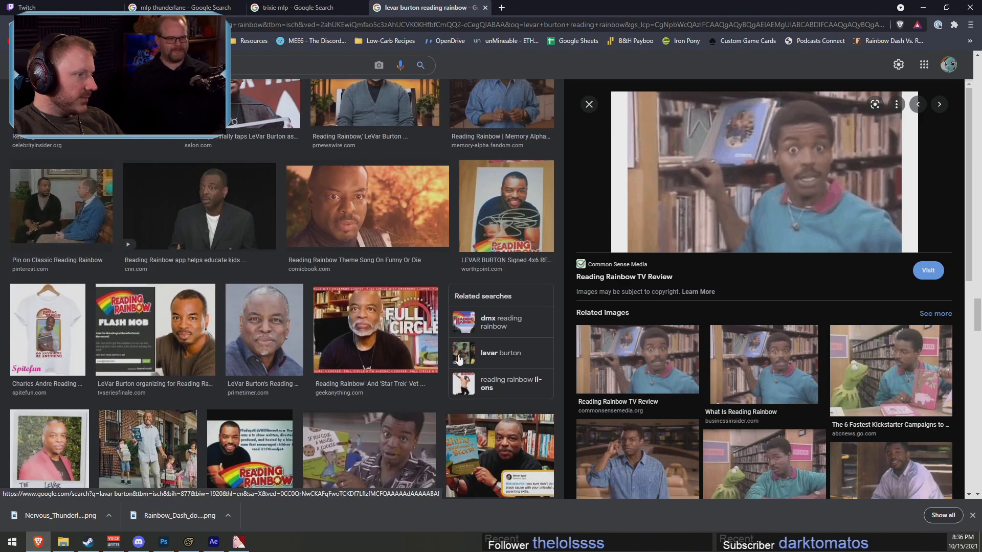
click(389, 215)
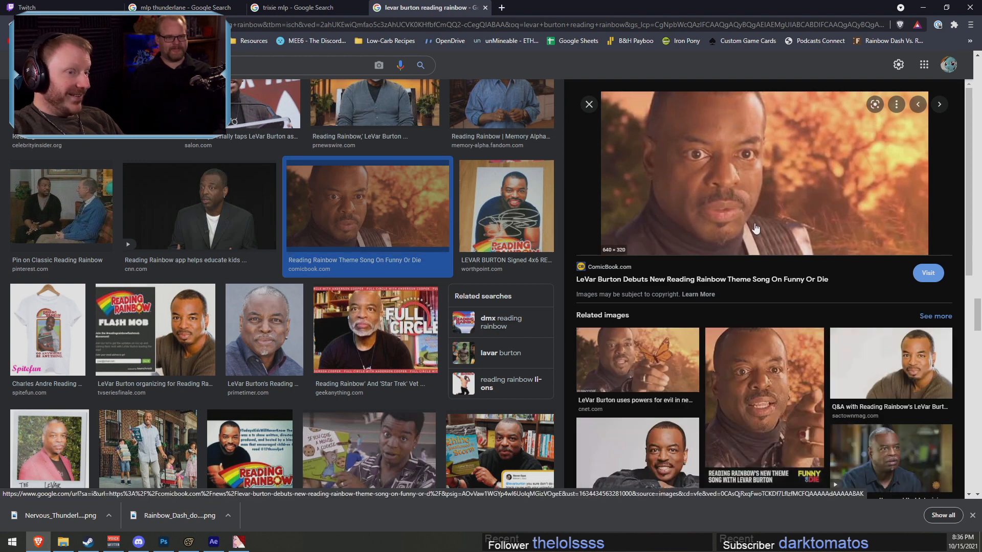
click(659, 363)
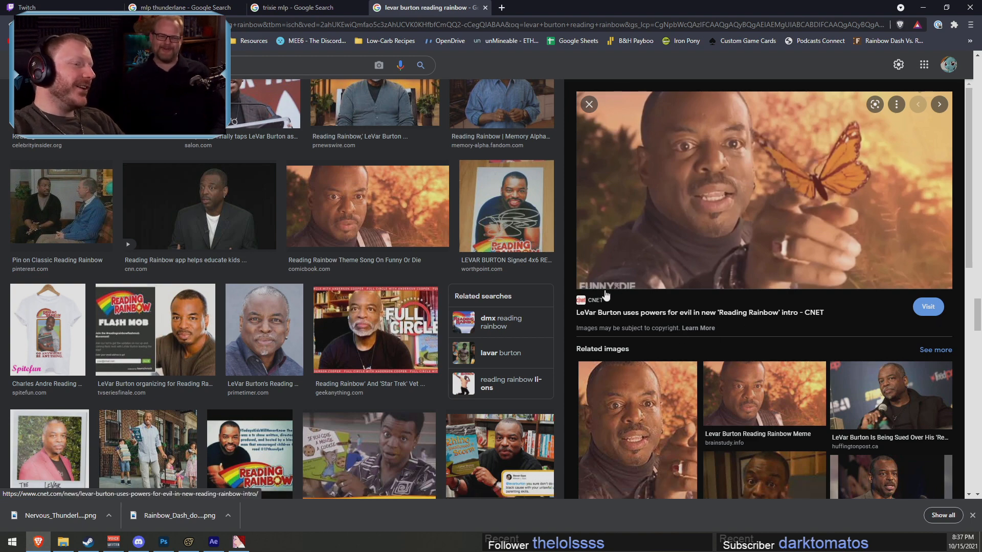
Look through the further Reading Rainbow image results for other suitable LeVar Burton pictures
scroll(384, 408, down, 1)
scroll(384, 408, down, 5)
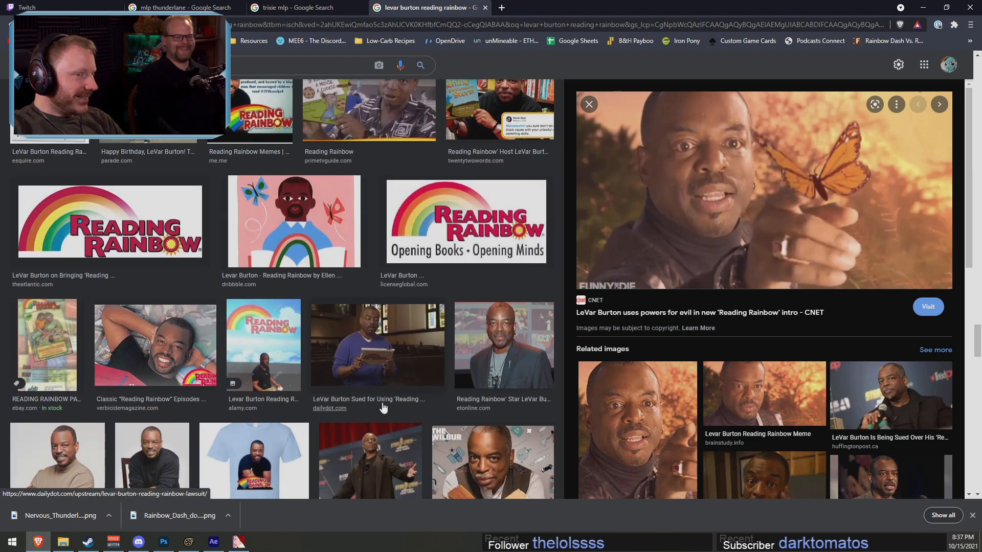
scroll(383, 407, down, 3)
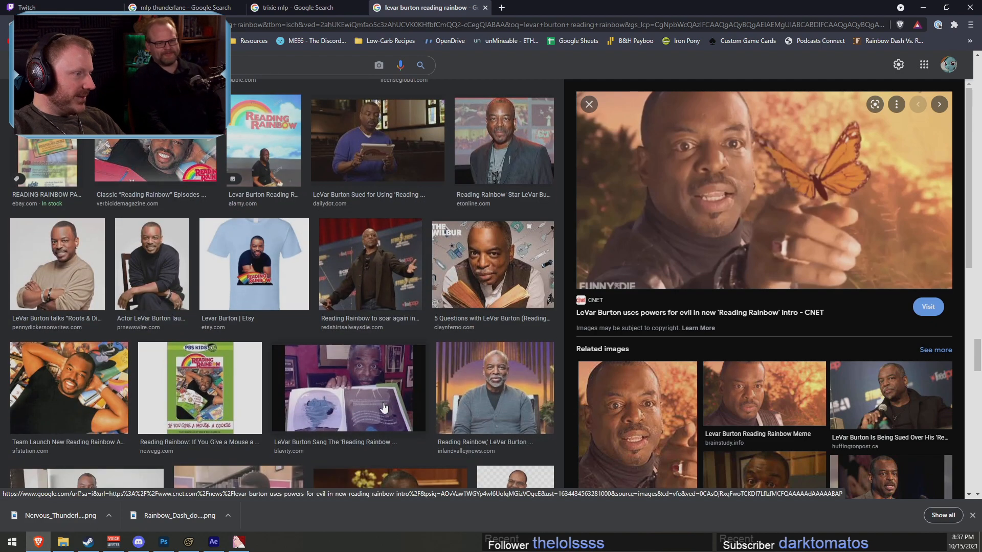
scroll(383, 408, down, 4)
scroll(384, 407, down, 10)
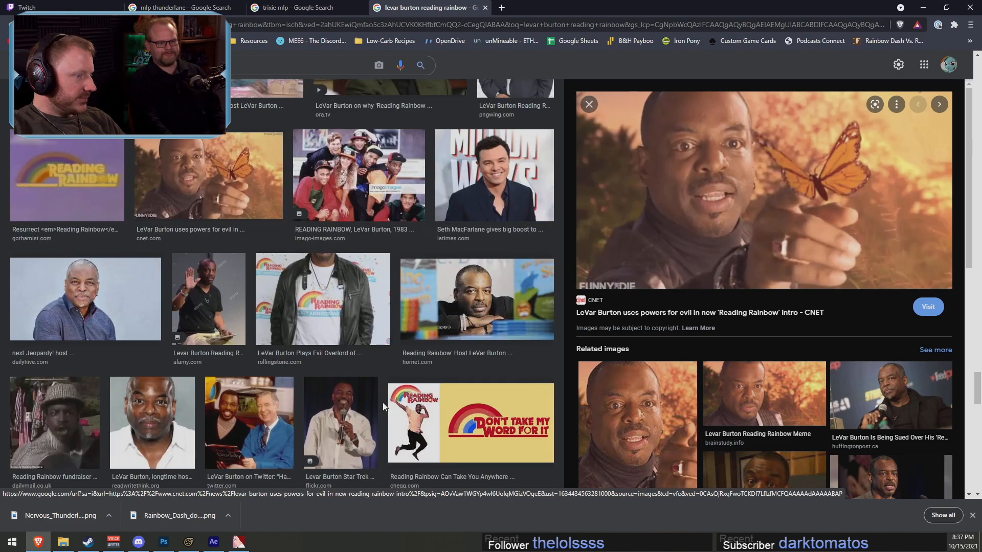
scroll(390, 407, down, 12)
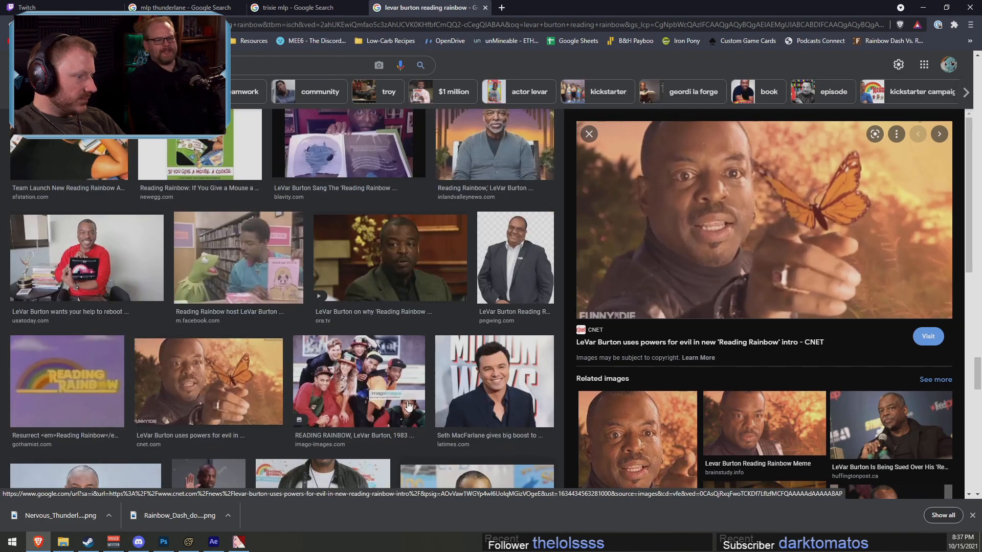
scroll(419, 405, up, 15)
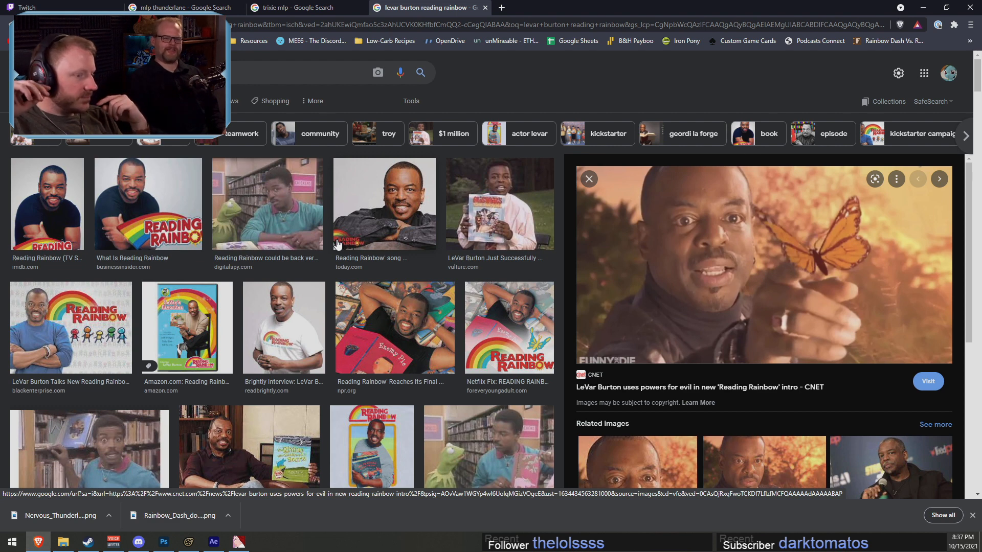
Replace the Trixie search with a search for "90s kid show dog" and open its Wishbone image results
click(307, 7)
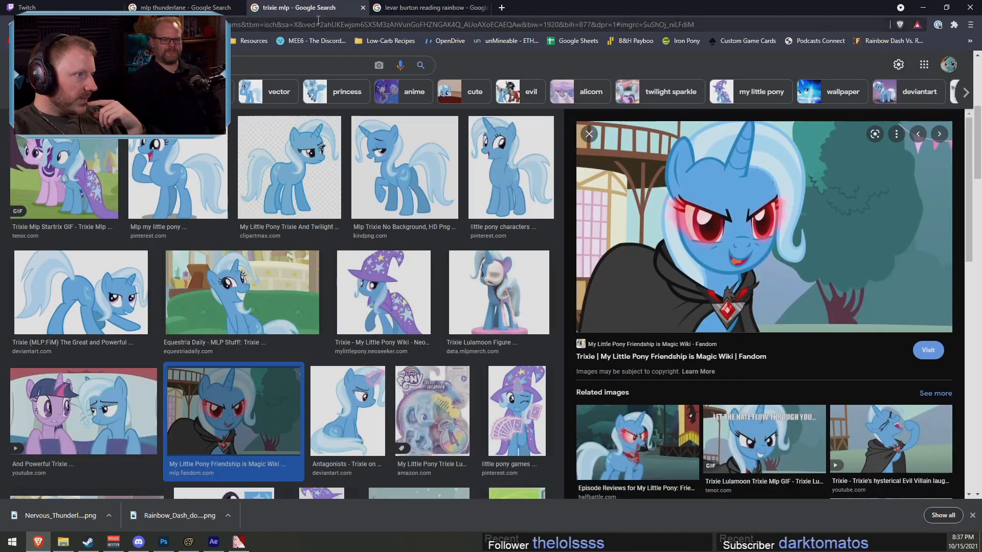
click(318, 24)
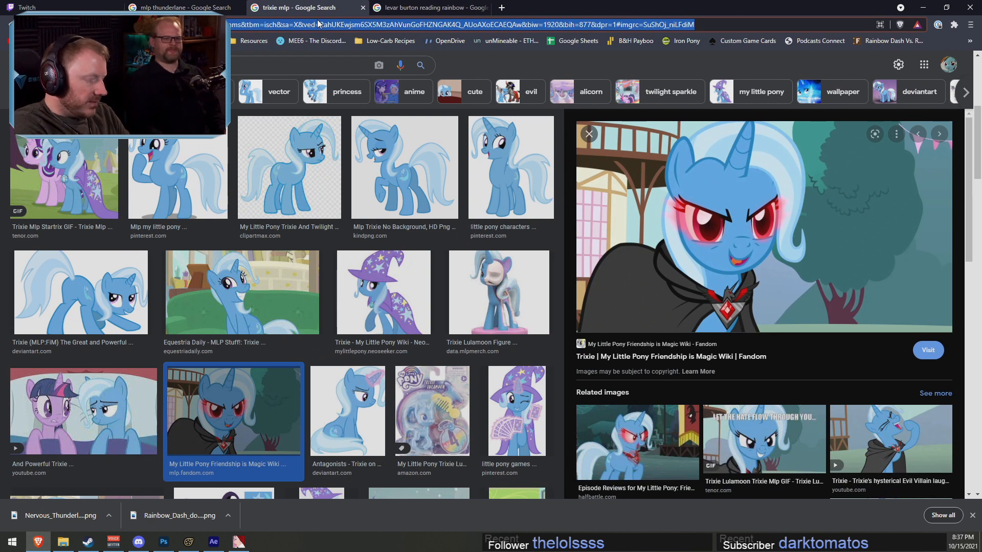
text(mlp)
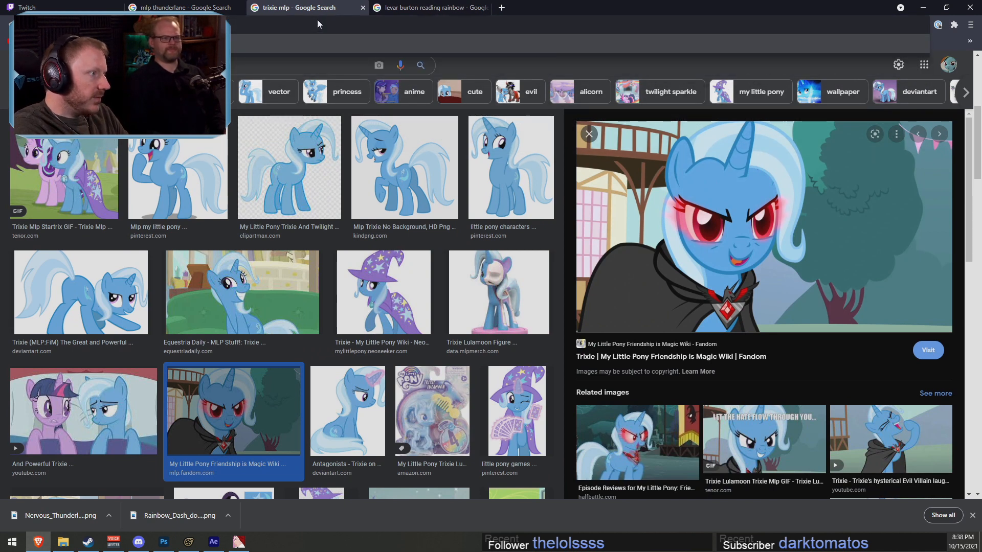
key(Return)
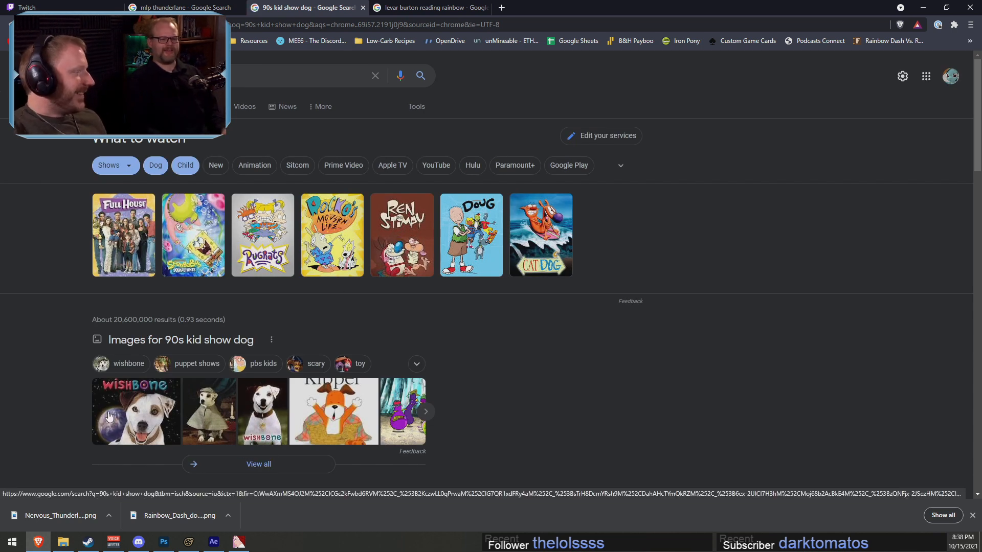
click(264, 428)
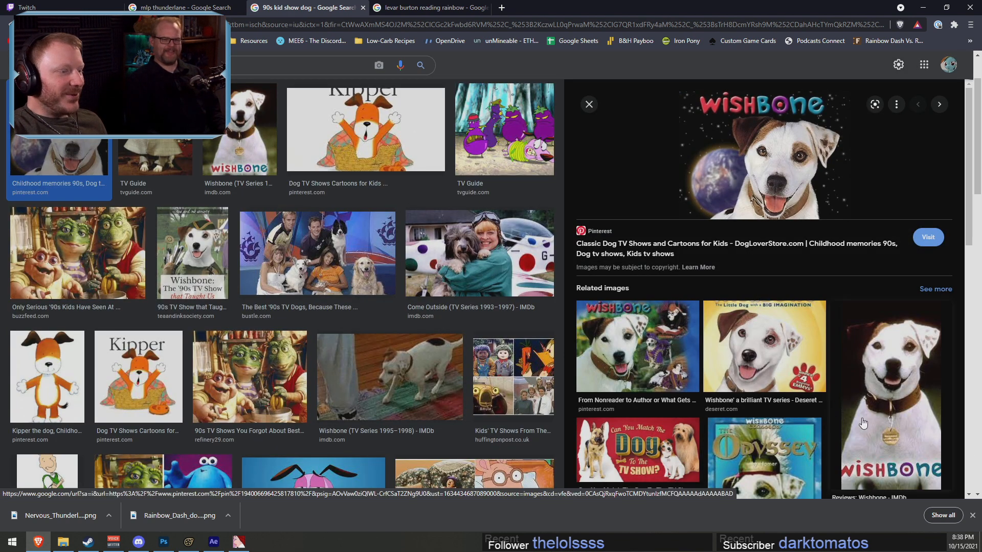
Preview the Tea and Ink Society Wishbone picture and the TV Guide picture of the dog in a detective cape
click(192, 253)
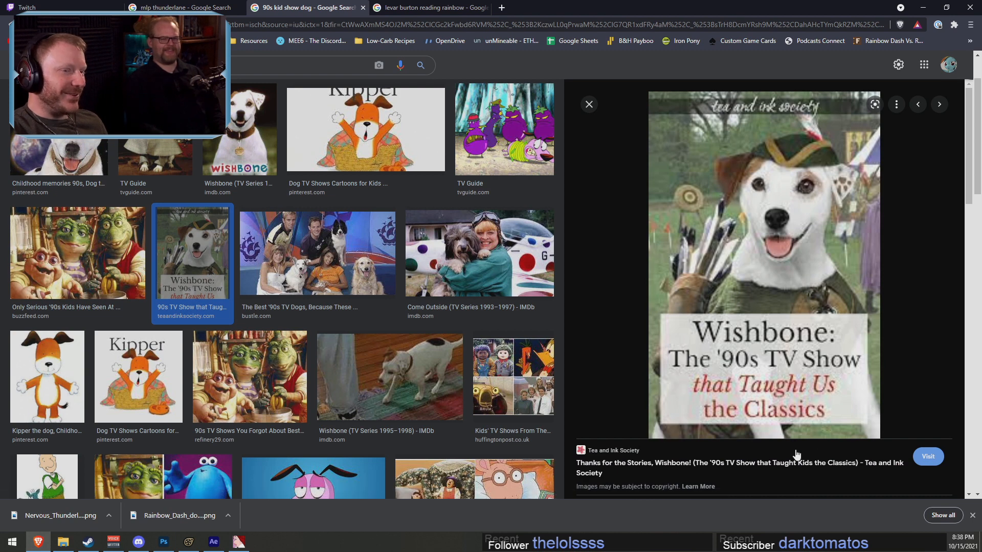
click(849, 480)
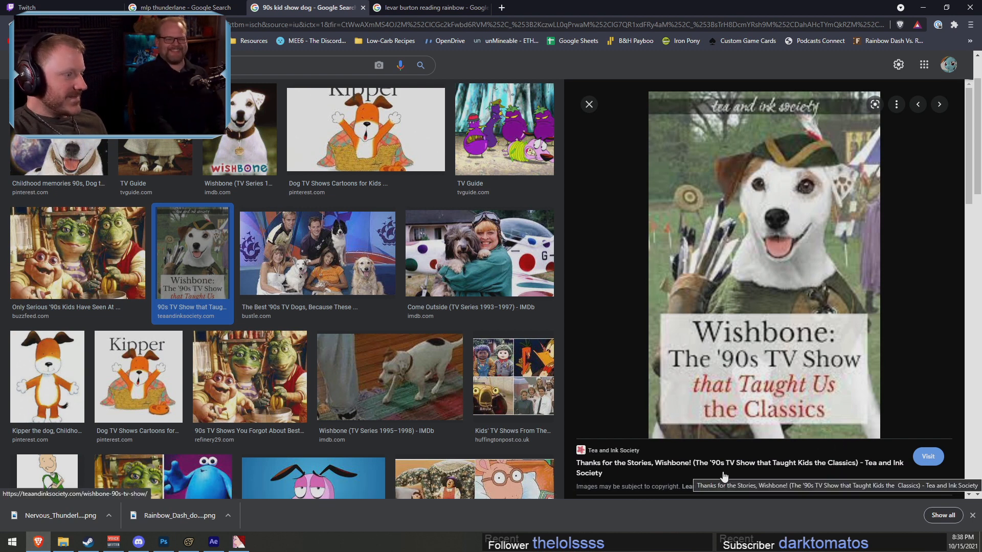
click(176, 148)
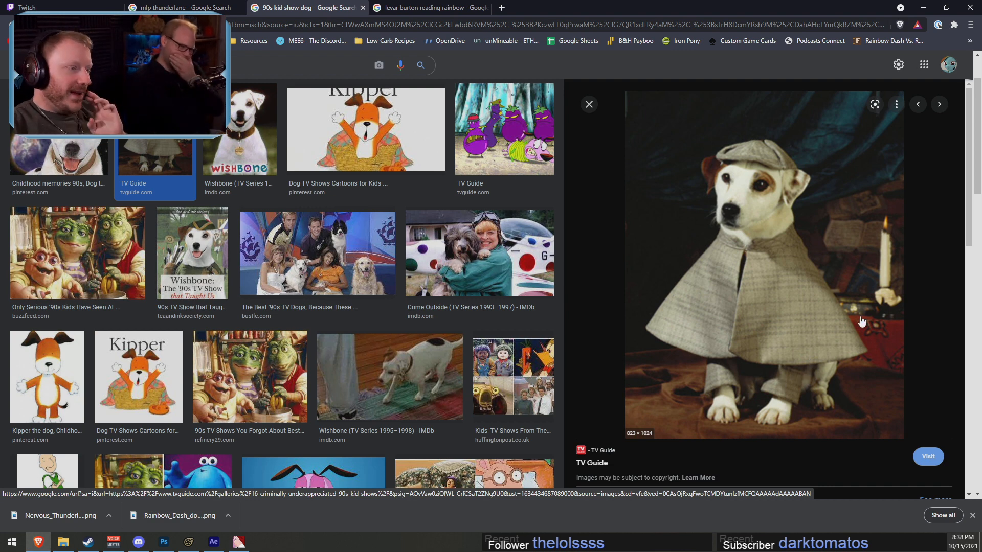
Preview the CBR picture of Wishbone with a bow and arrow and the related Pinterest picture of him in a bow tie
scroll(409, 427, down, 1)
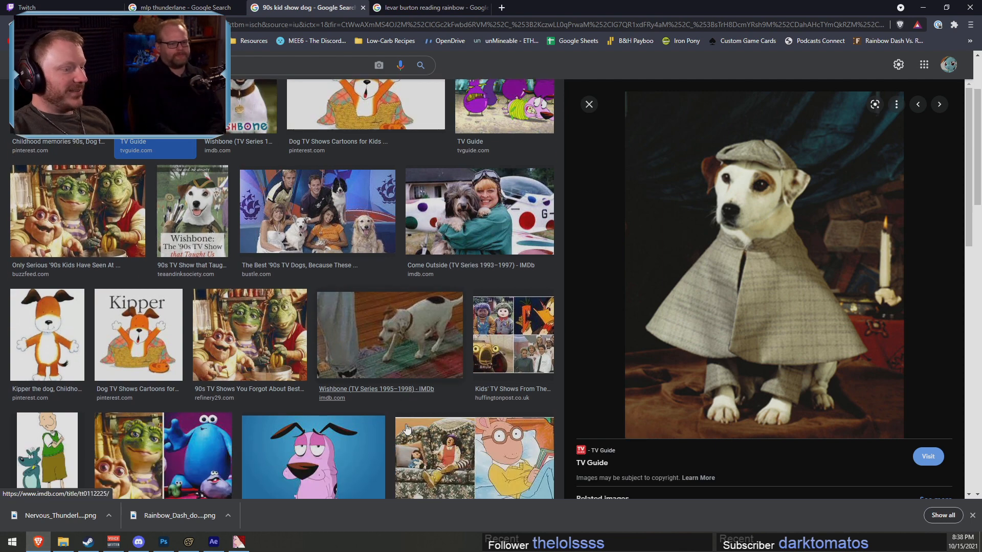
scroll(407, 428, down, 4)
click(327, 348)
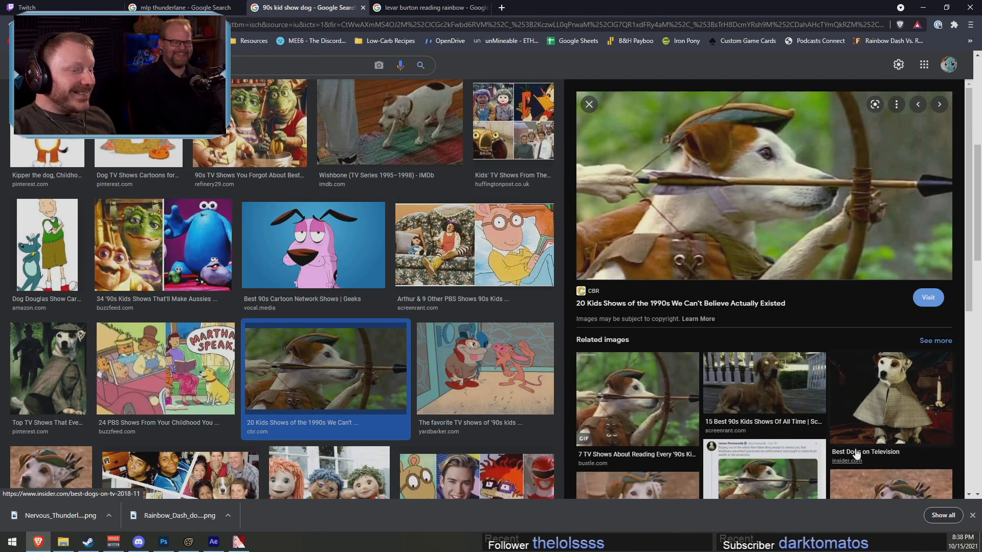
scroll(837, 454, down, 6)
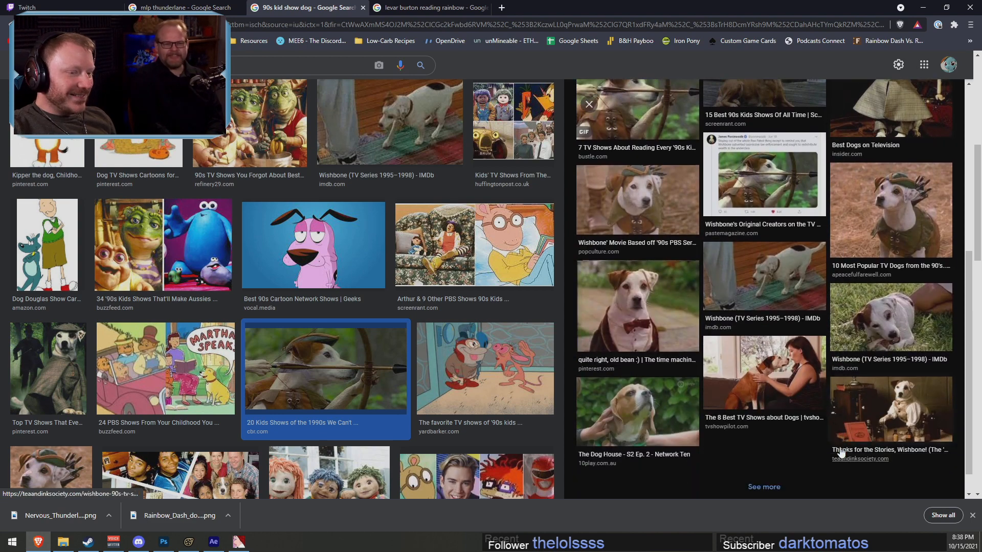
click(642, 328)
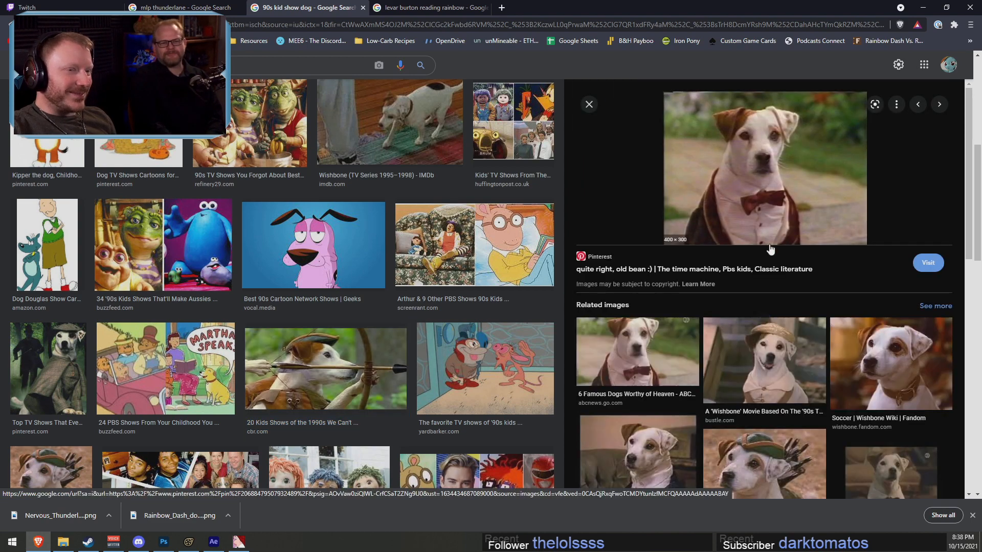
Find and preview the Pinterest picture of the Jack Russell terrier in costume with a rose
scroll(786, 431, down, 1)
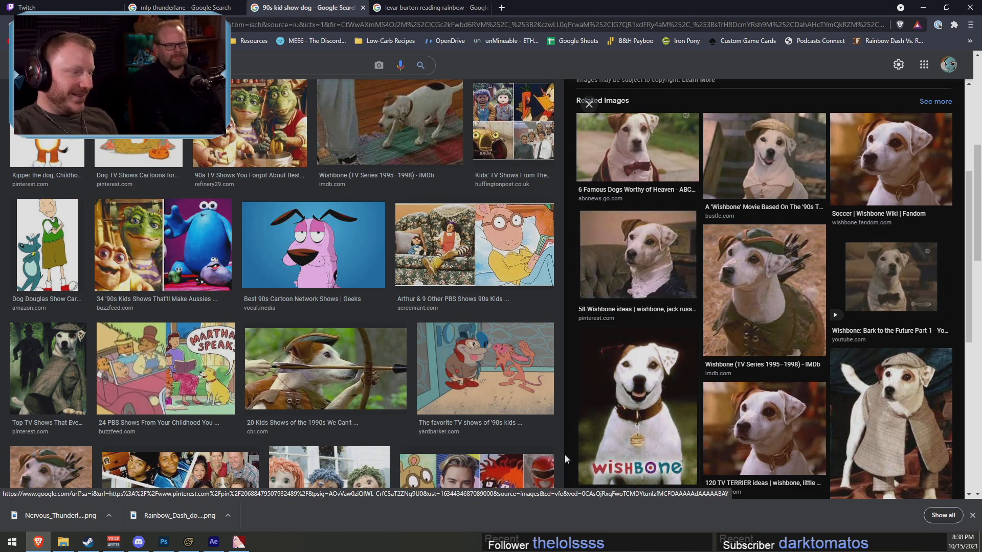
scroll(531, 455, down, 6)
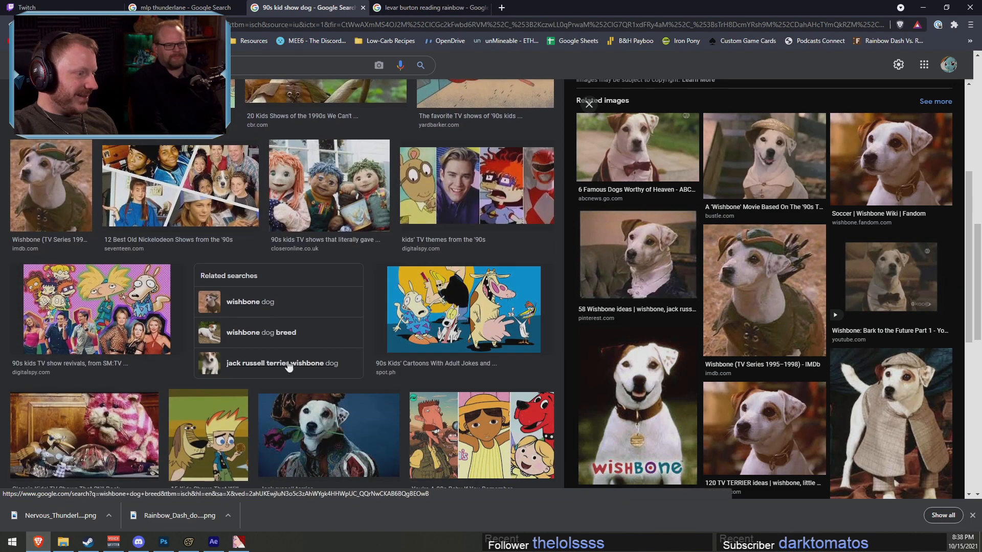
scroll(288, 367, down, 2)
click(328, 333)
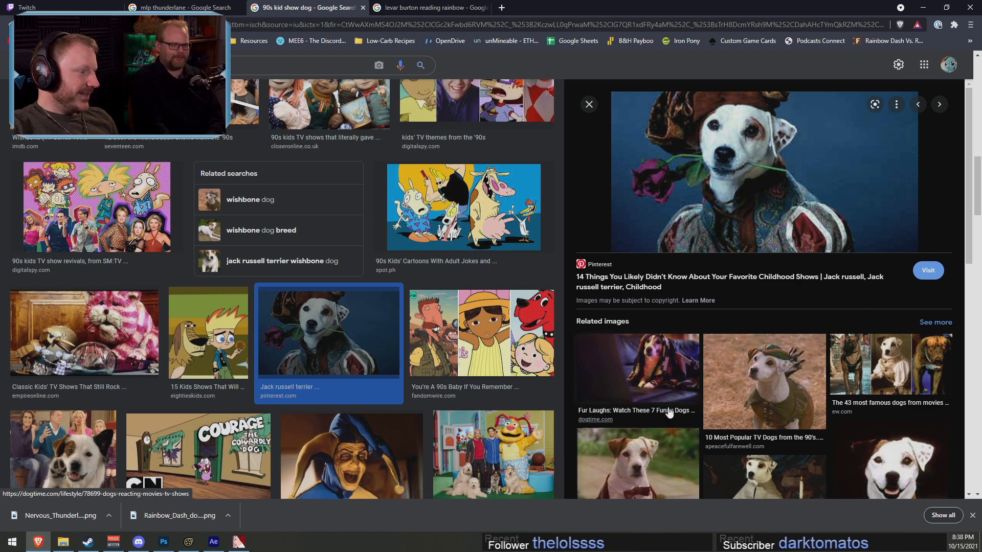
Look through more of the 90s dog show results and return to the preview of Wishbone in a bow tie
scroll(603, 403, down, 3)
scroll(394, 391, down, 3)
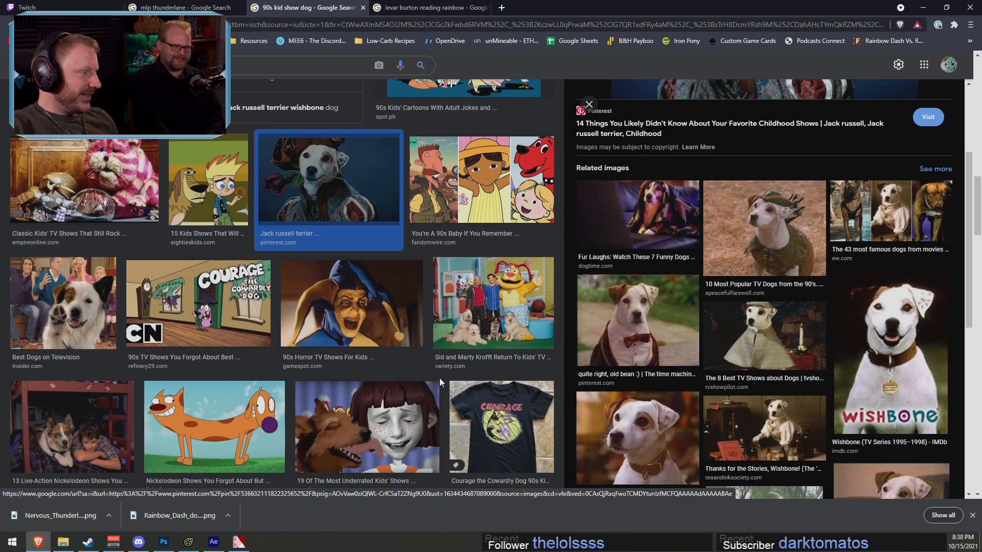
scroll(444, 378, down, 3)
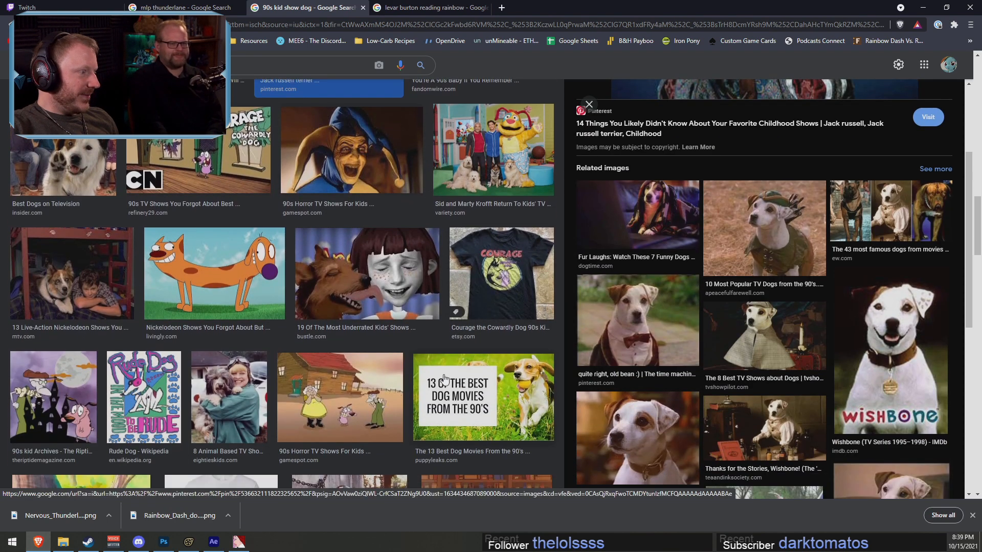
scroll(439, 384, up, 15)
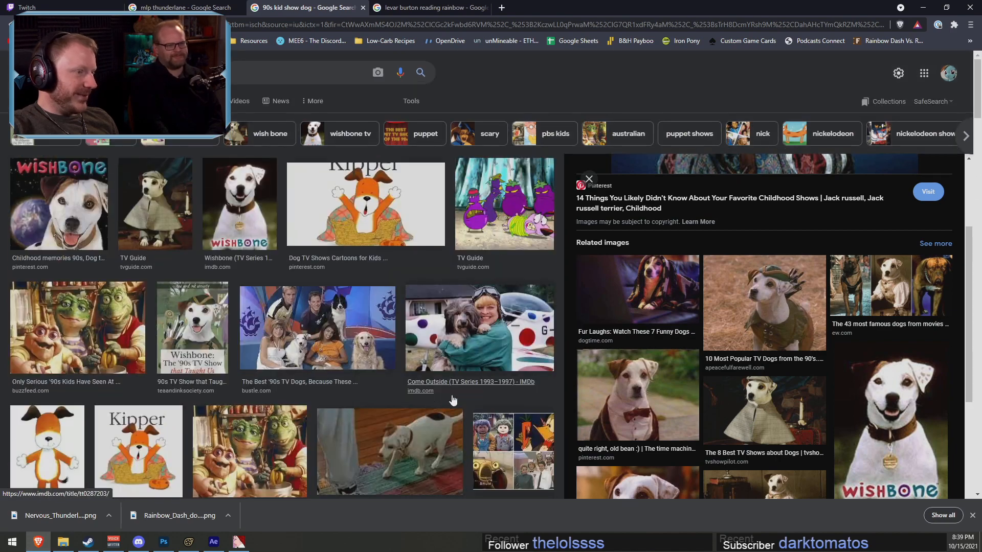
click(12, 24)
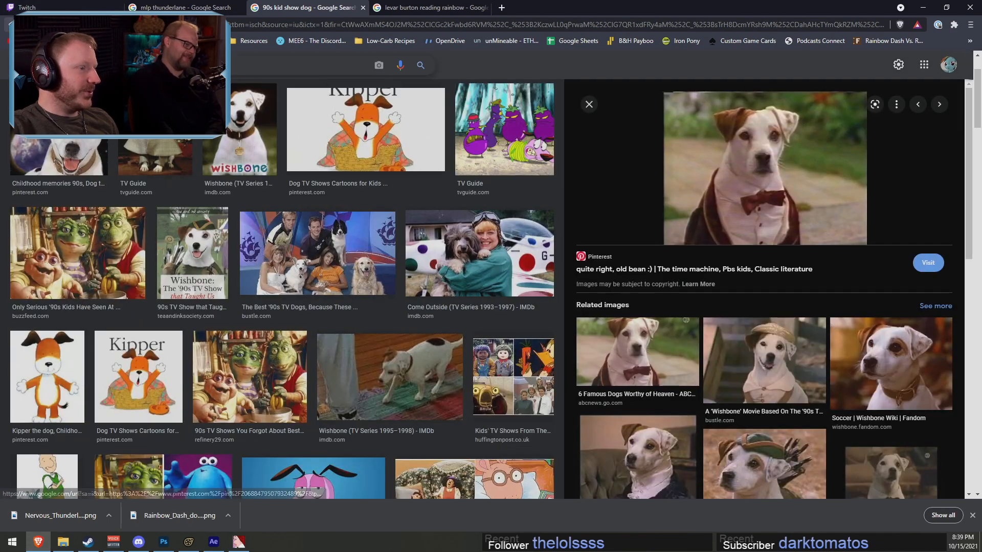
Return to the LeVar Burton Reading Rainbow results and open the Black Enterprise article with the picture of him in a blue sweater
click(429, 7)
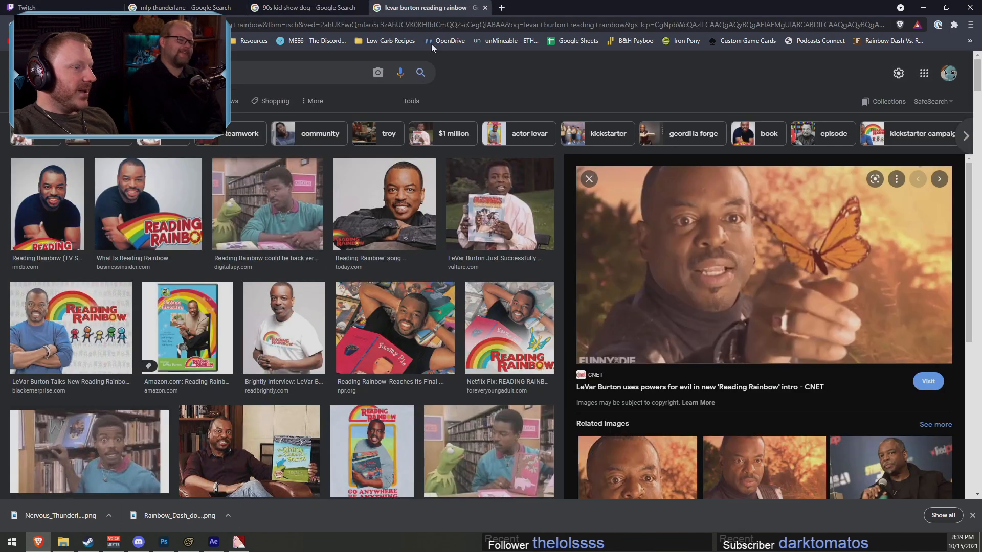
click(589, 179)
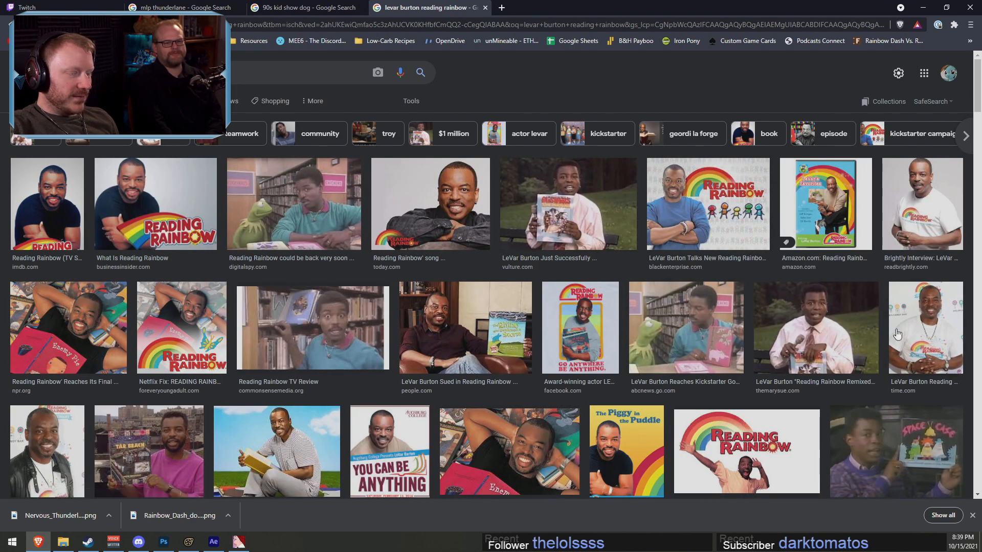
click(705, 212)
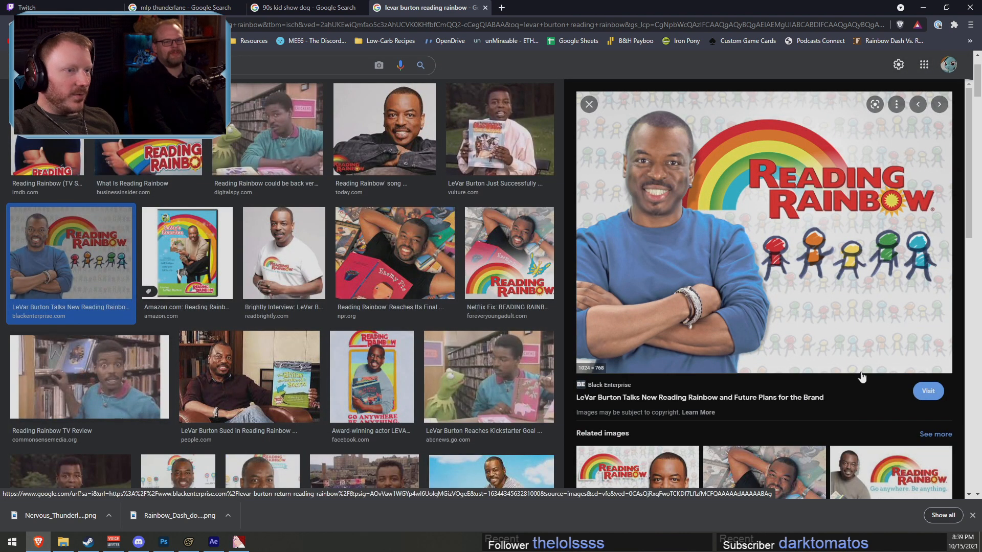
click(775, 234)
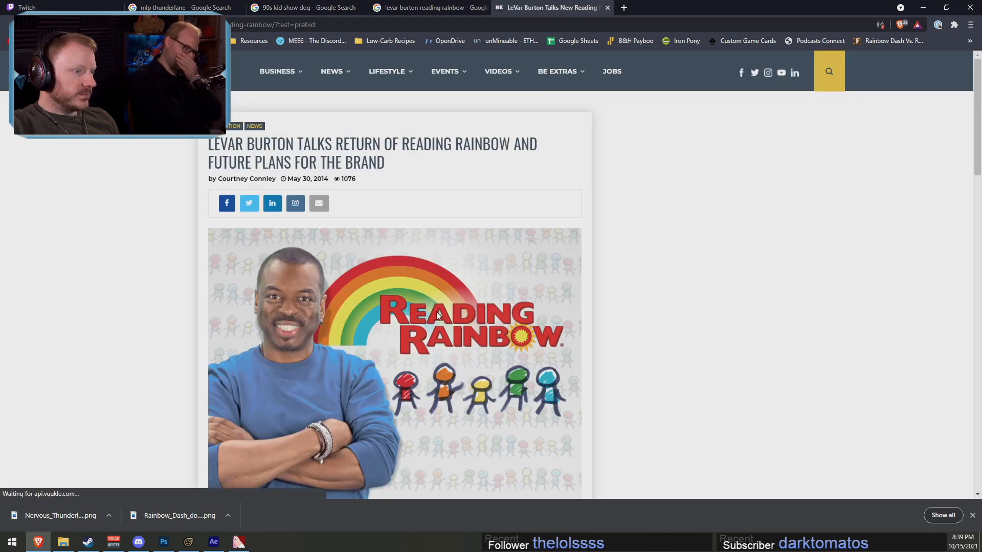
Copy the article's Reading Rainbow picture and paste it into the frame texture in Photoshop
right_click(437, 312)
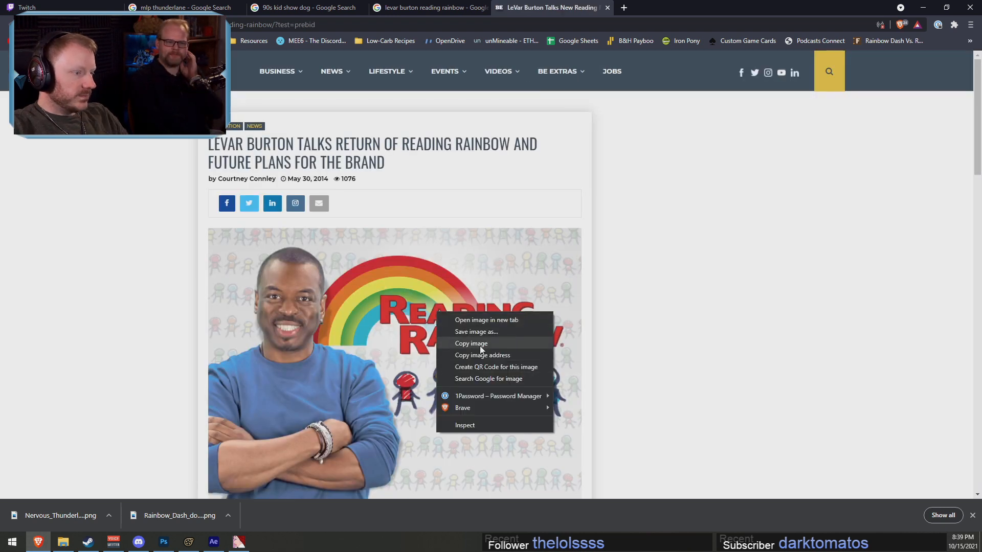
click(466, 344)
key(alt+Tab)
key(ctrl+v)
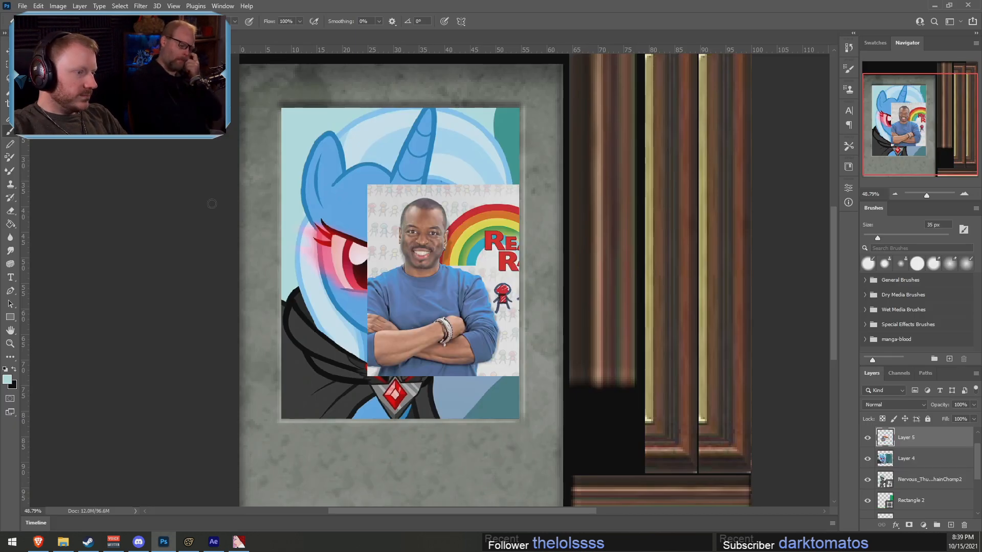
Scale the pasted Reading Rainbow picture to about 214% and position LeVar Burton's head and crossed arms inside the frame opening
key(v)
key(ctrl+t)
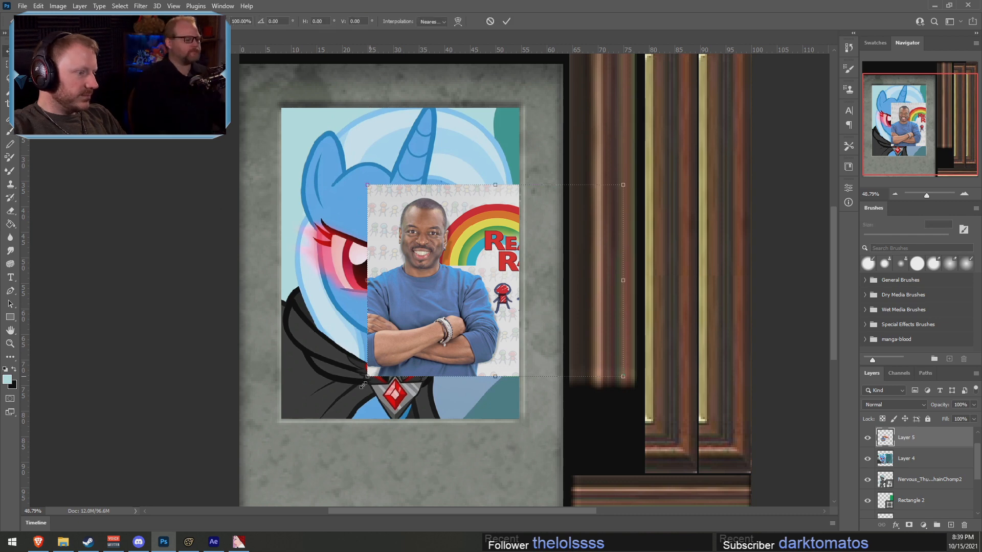
drag(367, 377, 75, 510)
drag(365, 281, 576, 164)
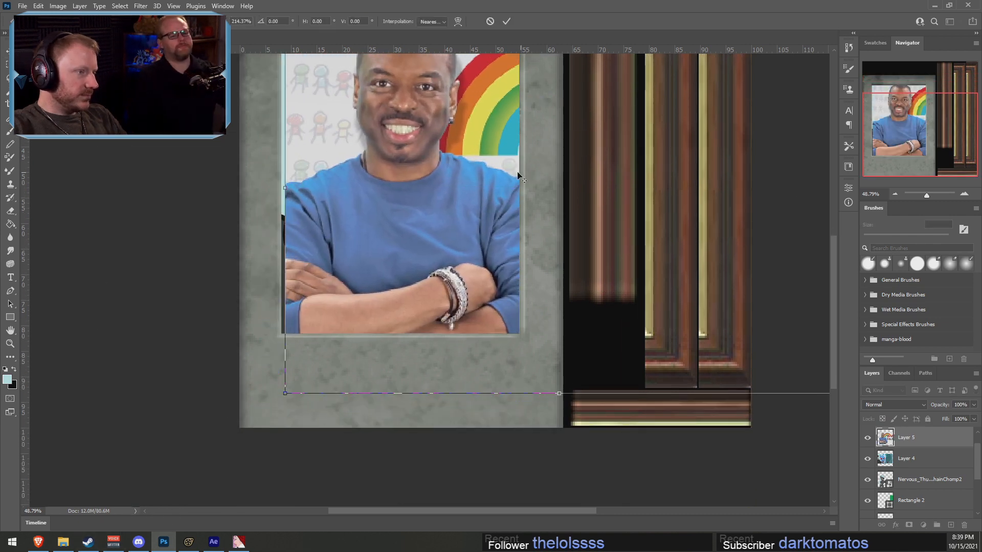
alt+scroll(479, 210, down, 4)
alt+scroll(329, 276, up, 2)
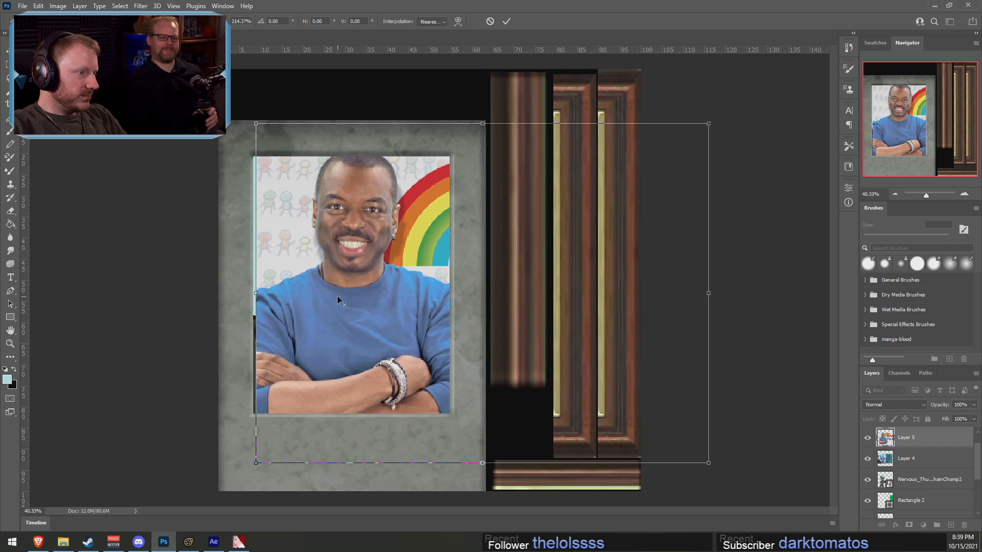
drag(333, 294, 395, 283)
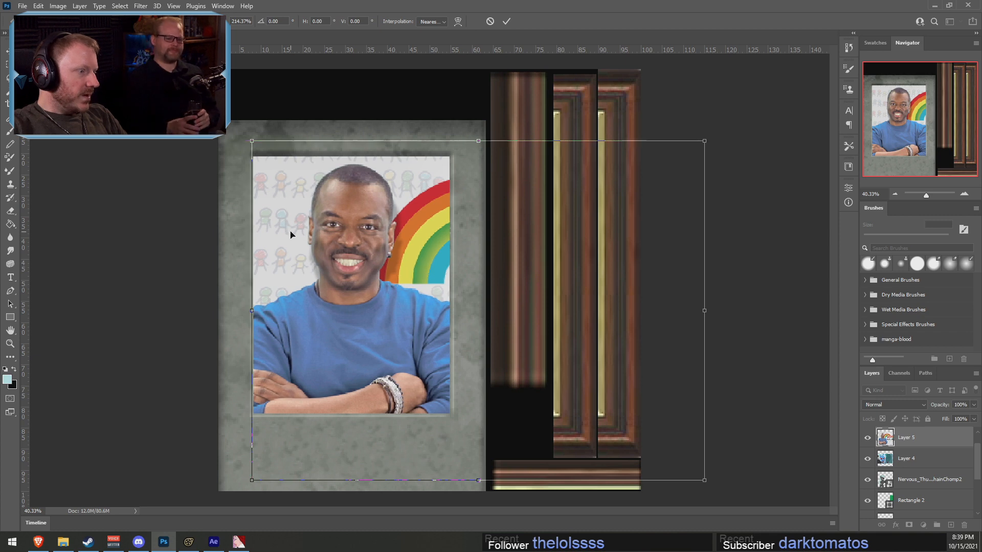
Compare the placed picture with the original in the article and apply its scaling and position
key(alt+Tab)
scroll(391, 329, down, 4)
scroll(360, 303, up, 2)
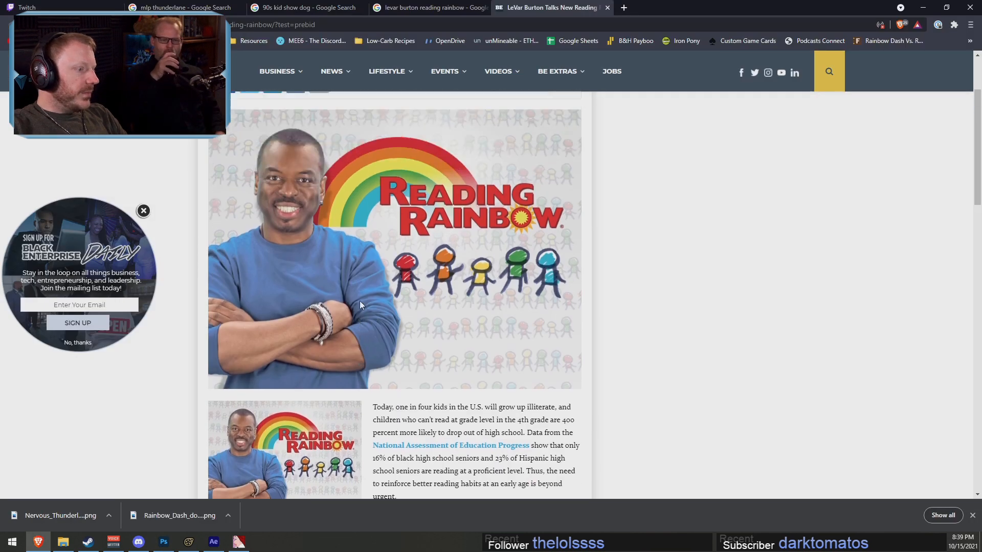
key(alt+Tab)
alt+scroll(257, 246, up, 5)
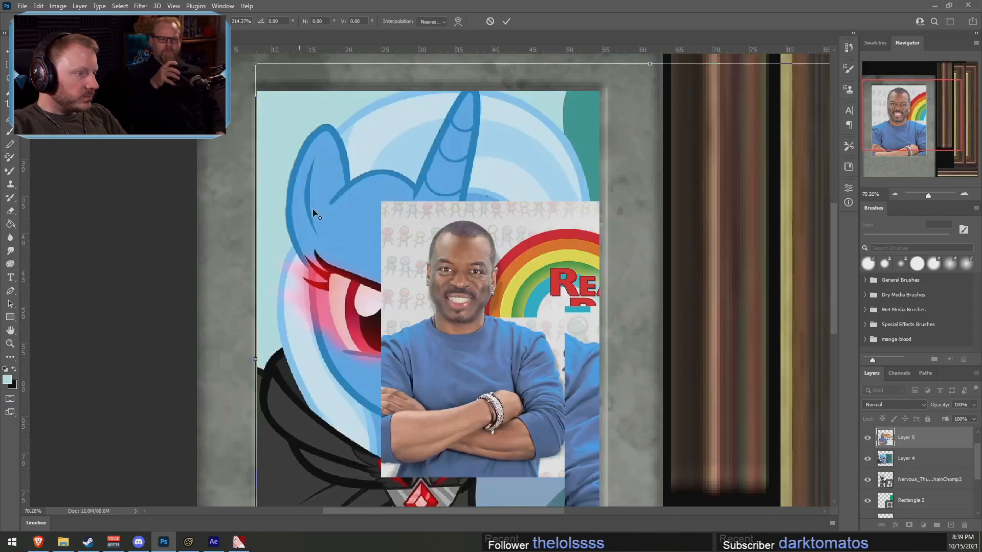
alt+scroll(316, 217, up, 2)
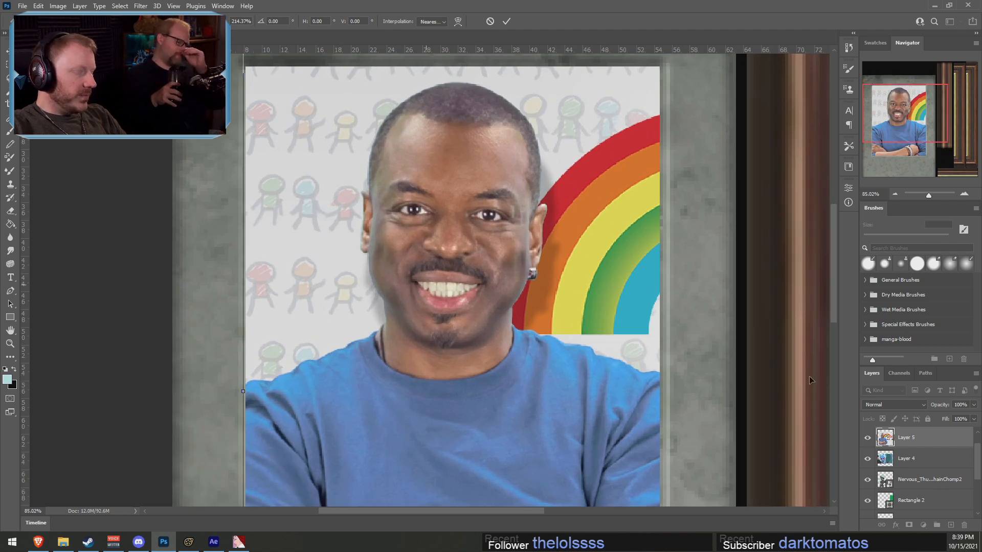
key(Return)
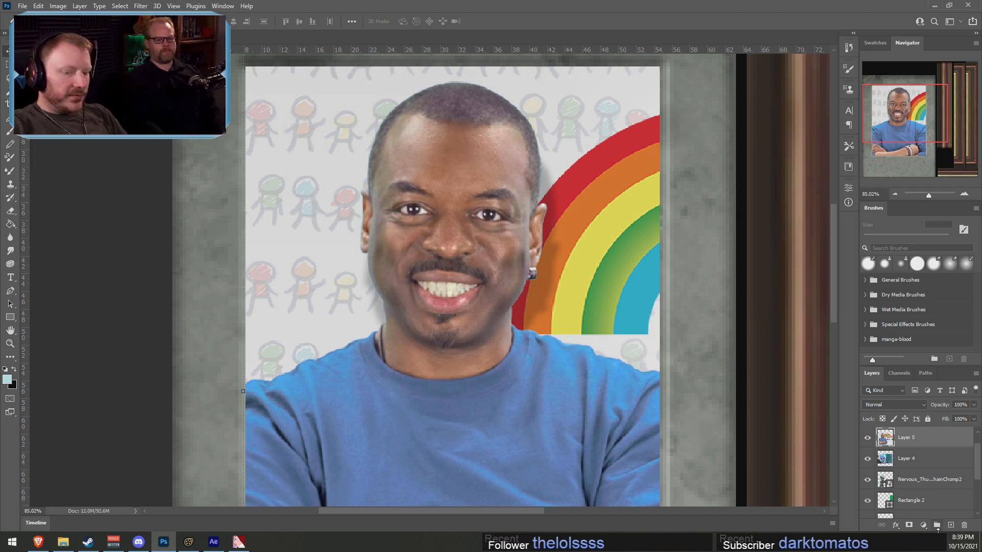
Add a layer mask to the Reading Rainbow picture and select the pale background beside the head with the Magic Wand
click(909, 525)
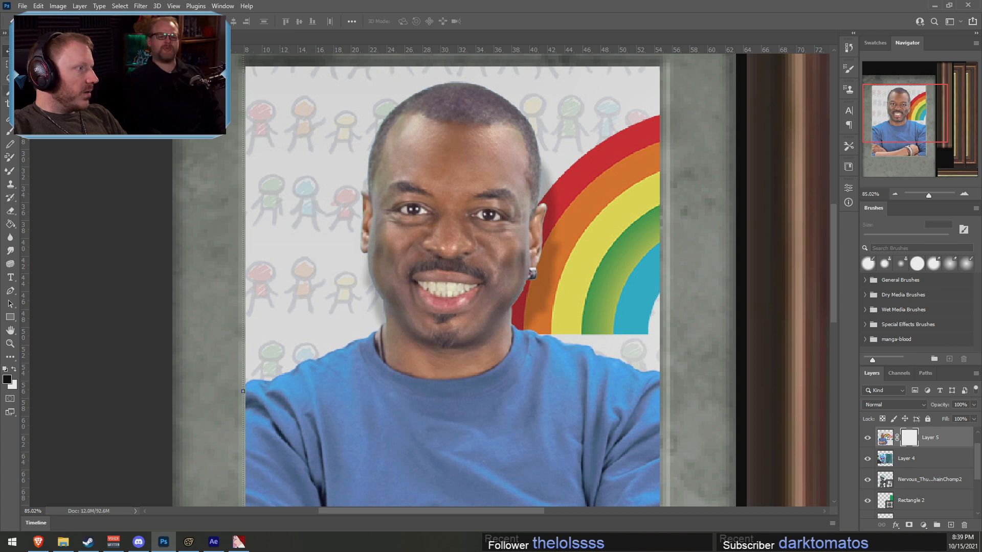
key(w)
click(312, 155)
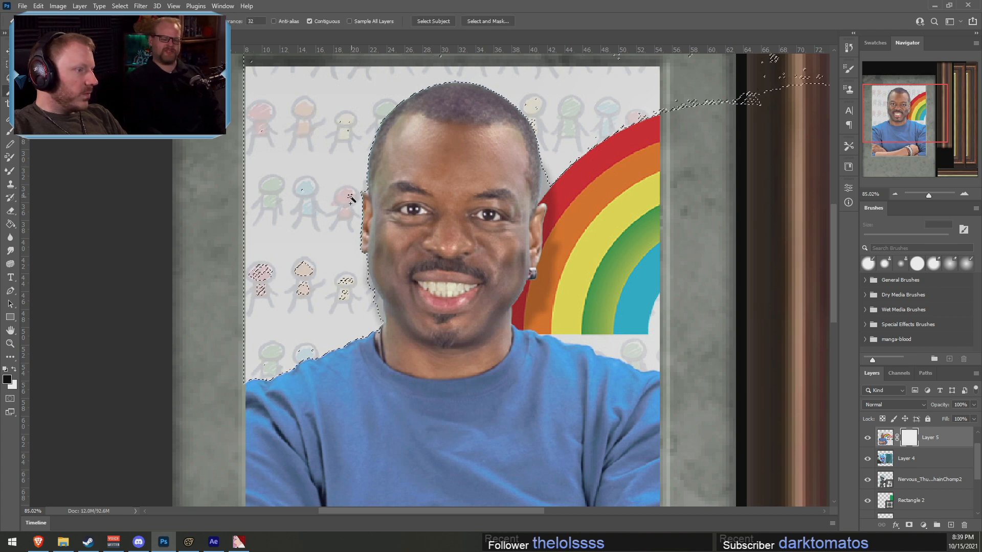
Add the rainbow bands, the pale area above the other shoulder and the faint drawn figures to the background selection
shift+click(552, 191)
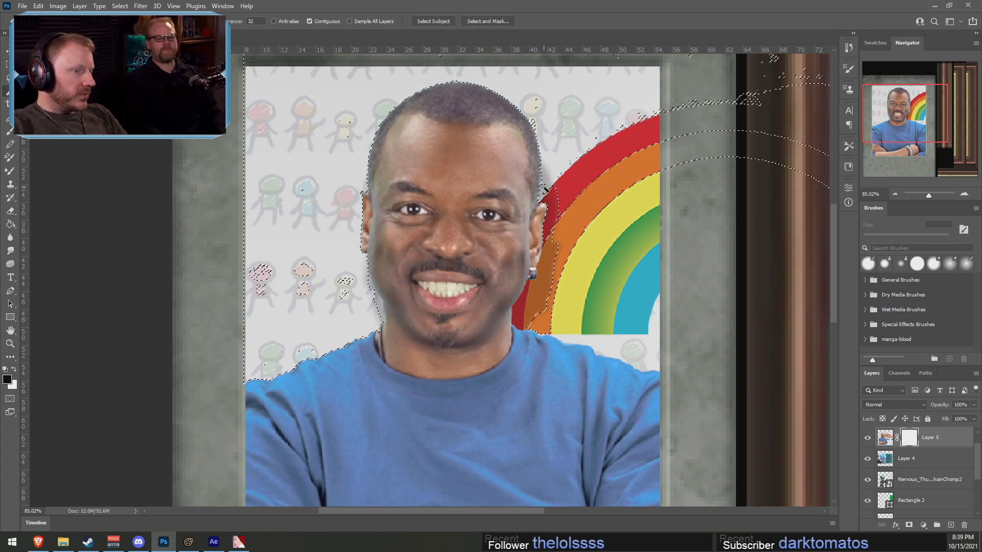
shift+click(545, 284)
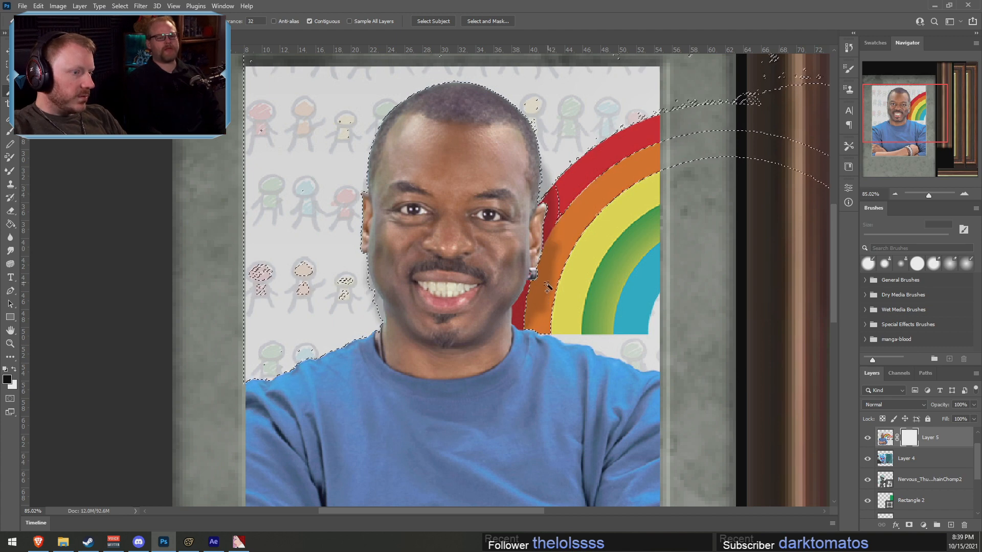
shift+click(518, 310)
shift+click(612, 328)
shift+click(613, 337)
shift+click(593, 333)
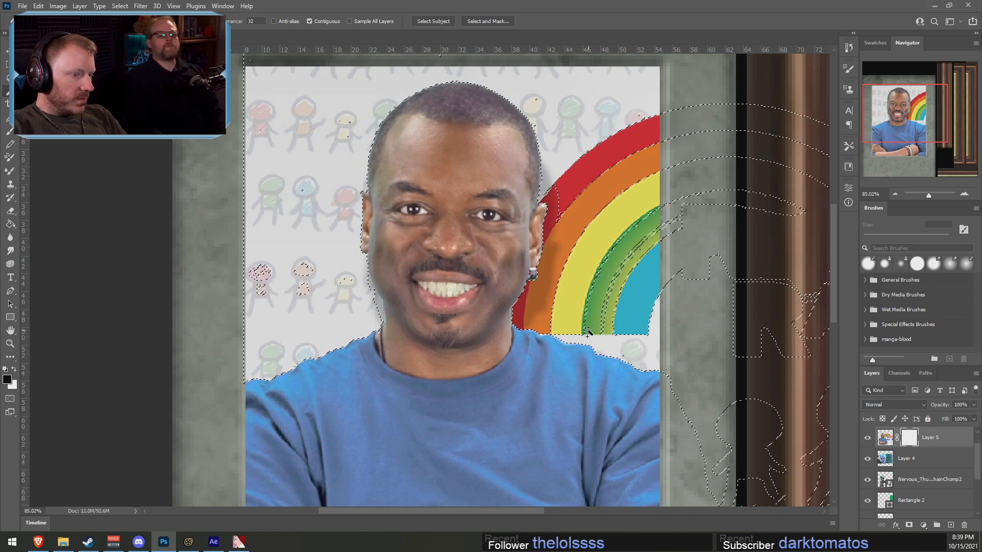
shift+click(573, 318)
shift+click(606, 313)
shift+click(627, 321)
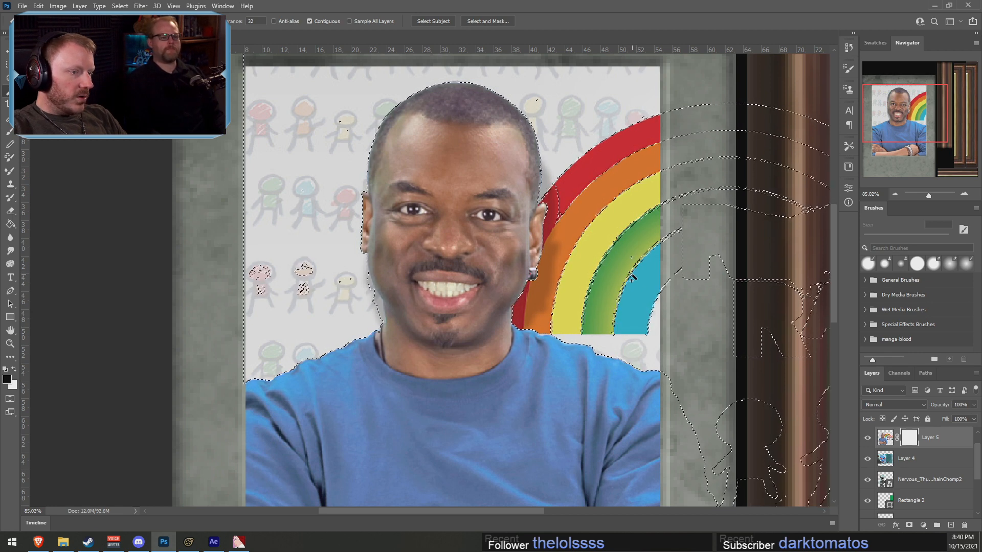
shift+click(260, 271)
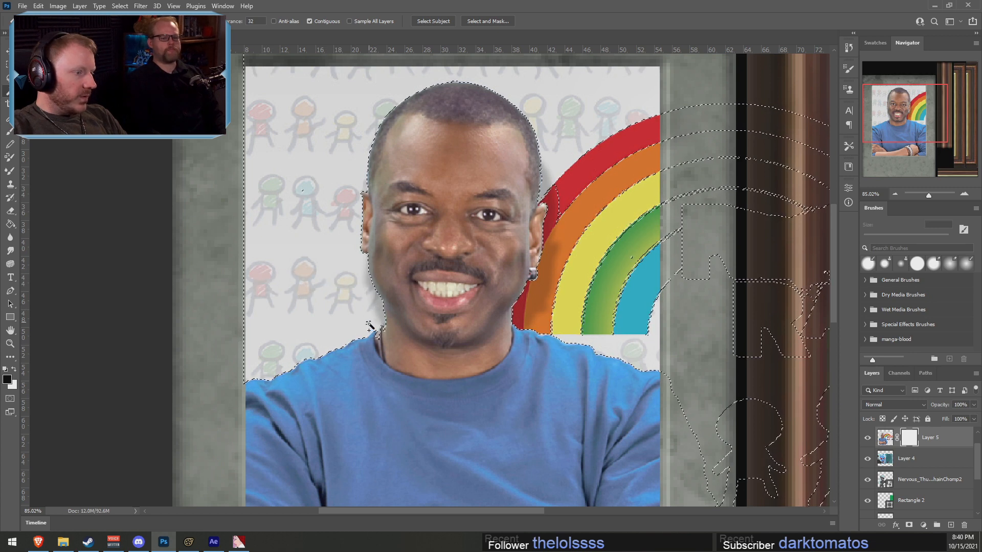
Subtract the necklace area between the neck and collar from the background selection with the Lasso tool
alt+scroll(386, 345, up, 2)
alt+scroll(386, 346, up, 5)
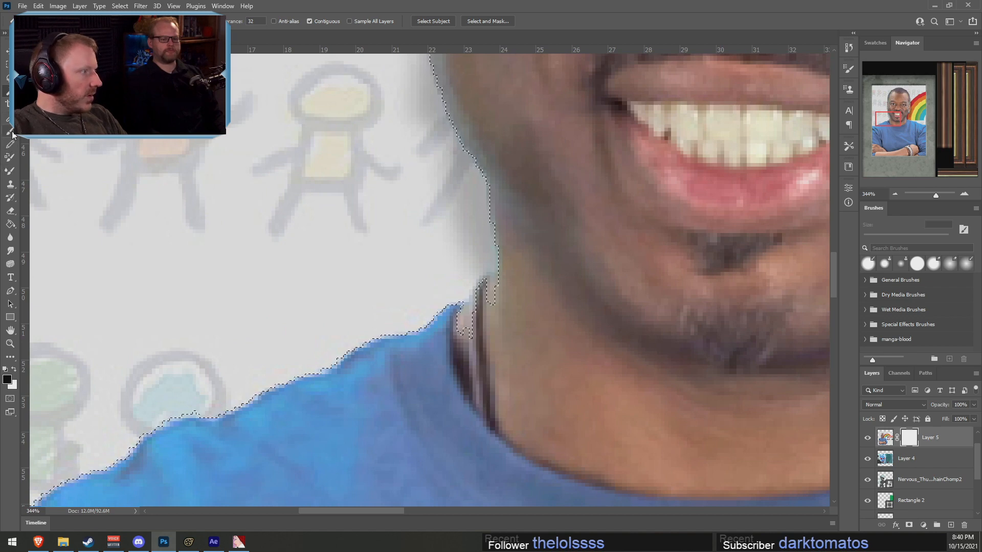
mouse_move(890, 119)
mouse_down()
mouse_move(893, 111)
mouse_move(882, 148)
mouse_move(880, 133)
mouse_up()
key(l)
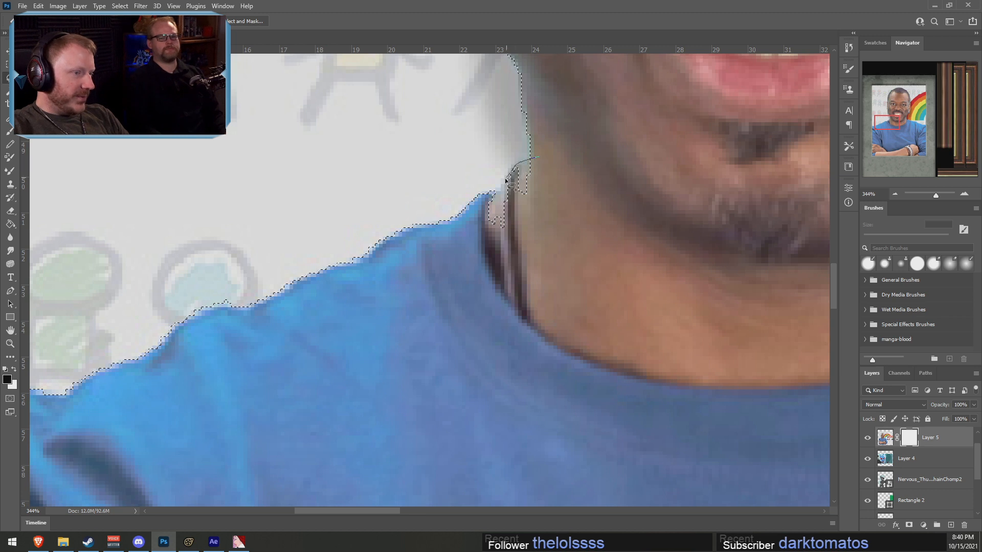
shift+drag(616, 146, 603, 134)
key(ctrl+z)
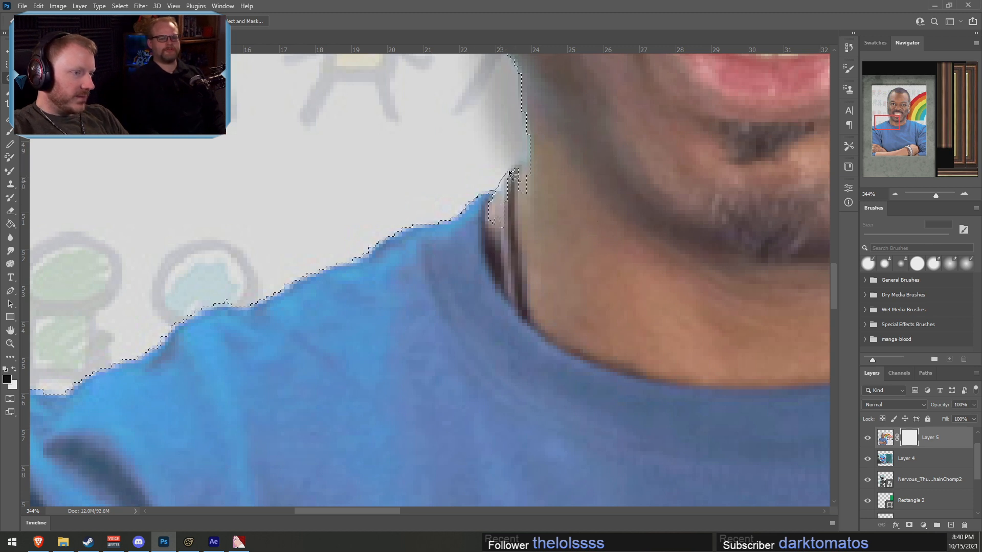
alt+drag(550, 163, 547, 161)
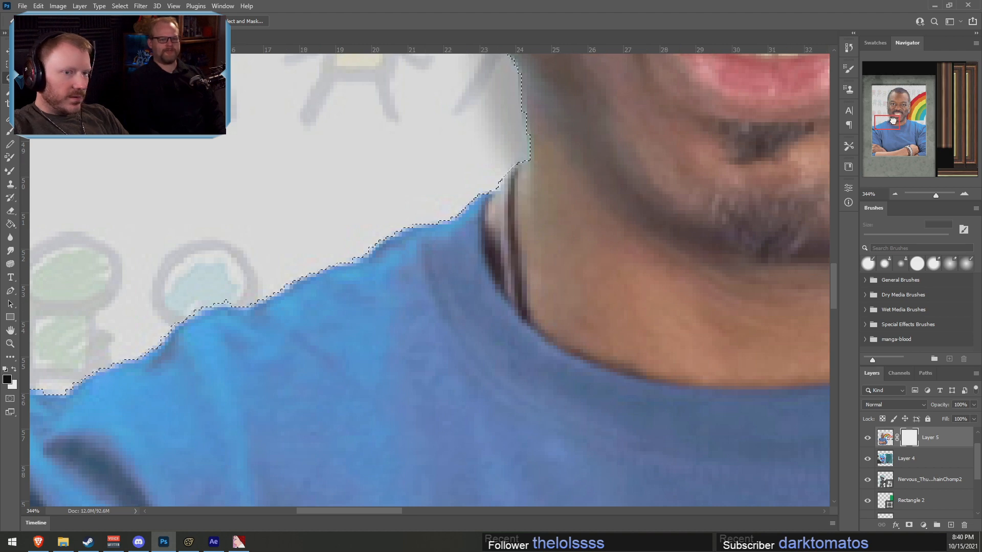
Clean up the background selection's edge along the shoulder and jaw beside the rainbow with the Lasso tool
drag(887, 123, 915, 119)
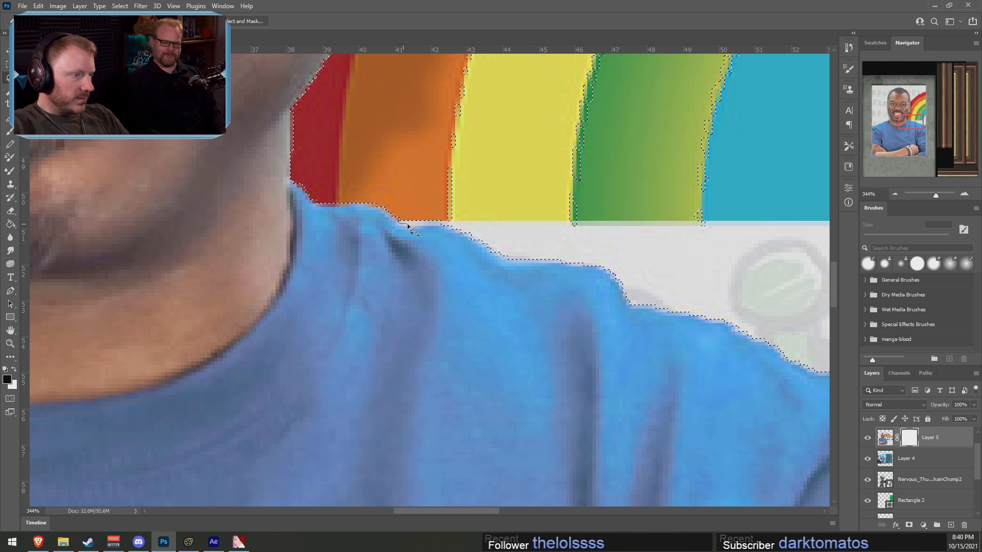
drag(462, 219, 463, 221)
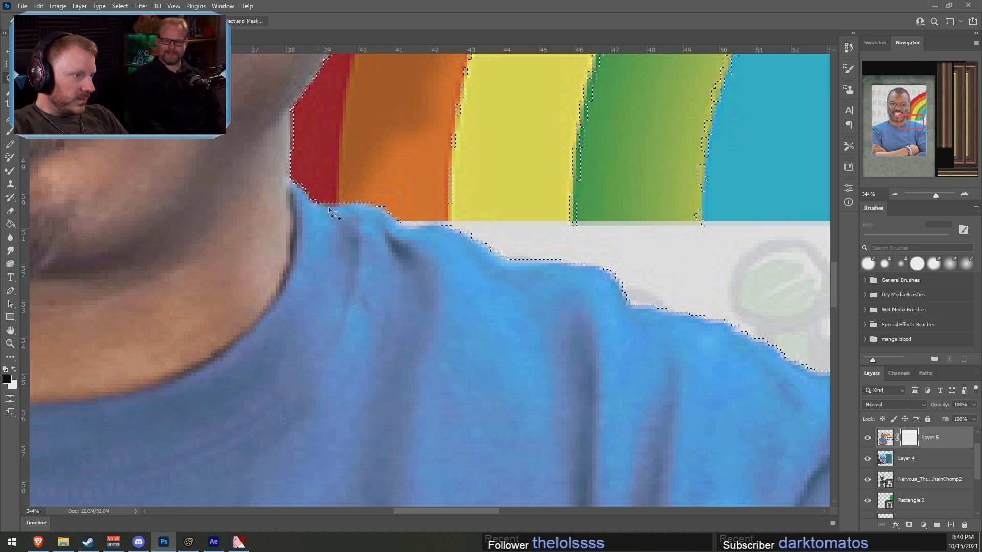
scroll(370, 142, up, 4)
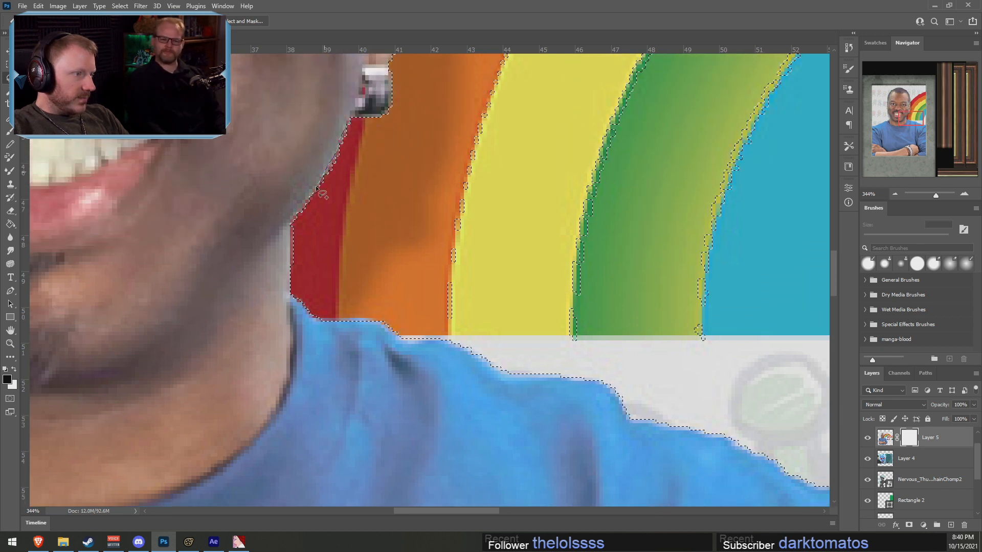
shift+drag(293, 216, 327, 214)
Add the shaded part of the rainbow and pale background beside the ear and hairline to the background selection with the Lasso tool
alt+scroll(552, 179, up, 2)
scroll(552, 179, down, 3)
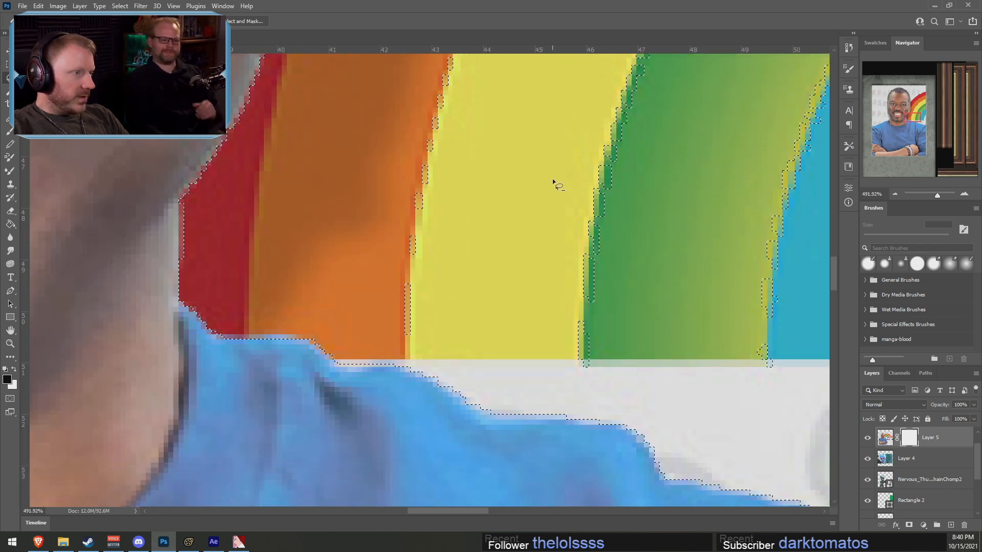
alt+scroll(399, 101, down, 2)
scroll(400, 100, up, 3)
alt+scroll(406, 171, down, 2)
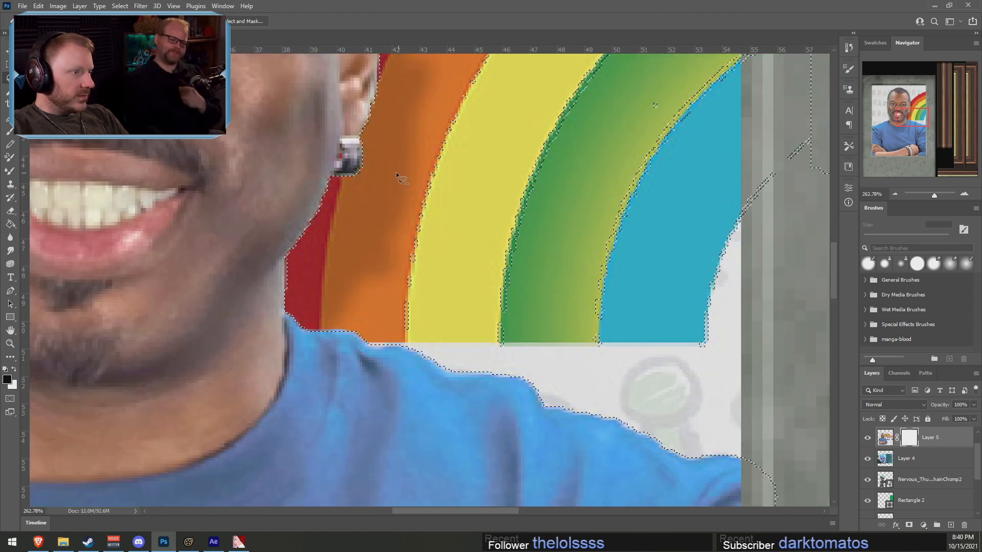
scroll(370, 159, up, 2)
alt+scroll(293, 221, down, 3)
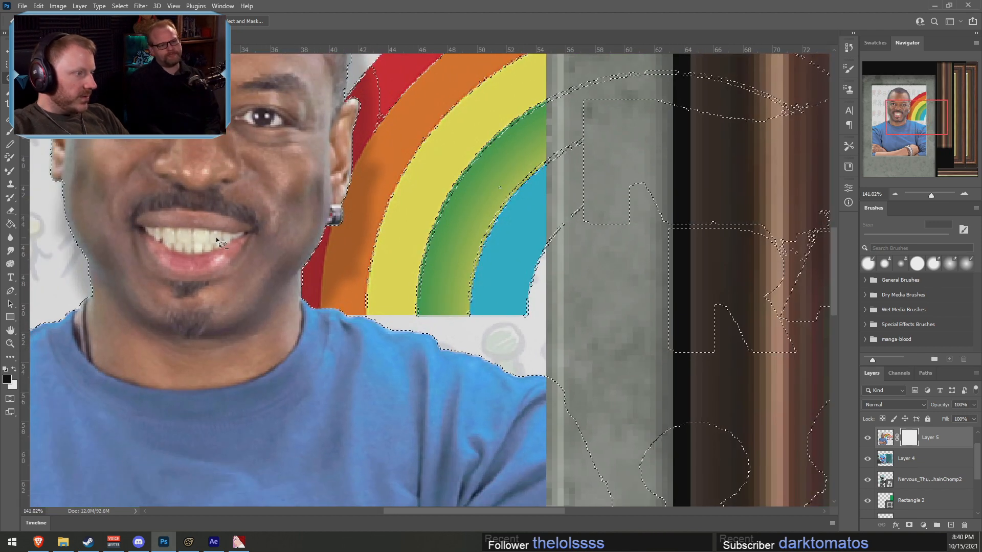
alt+scroll(323, 215, down, 1)
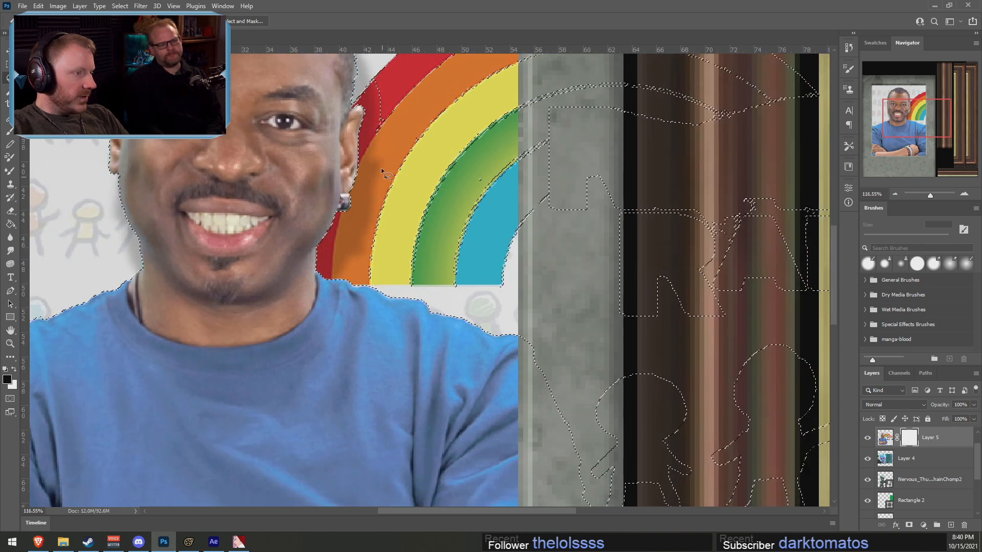
scroll(345, 182, up, 2)
scroll(346, 182, up, 2)
alt+scroll(342, 185, up, 3)
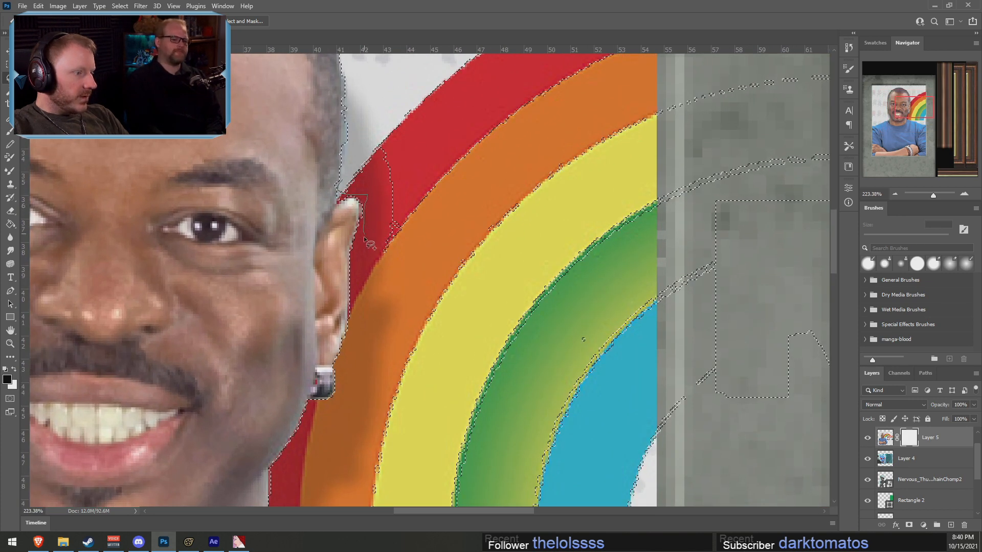
drag(370, 243, 506, 156)
drag(395, 119, 396, 121)
scroll(373, 128, up, 2)
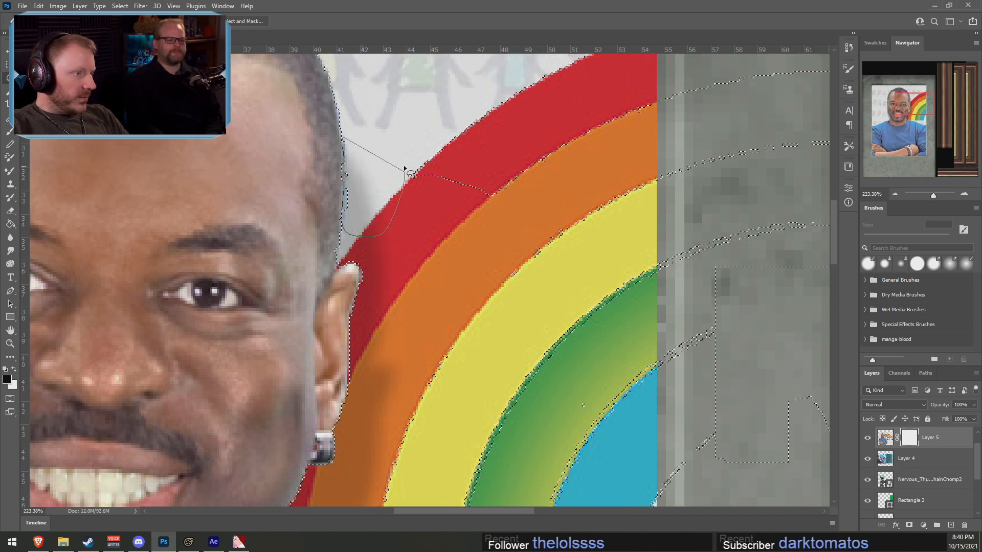
Add the rest of the rainbow and the leftover blue head of the drawn figure to the background selection with the Lasso tool
alt+scroll(405, 168, down, 5)
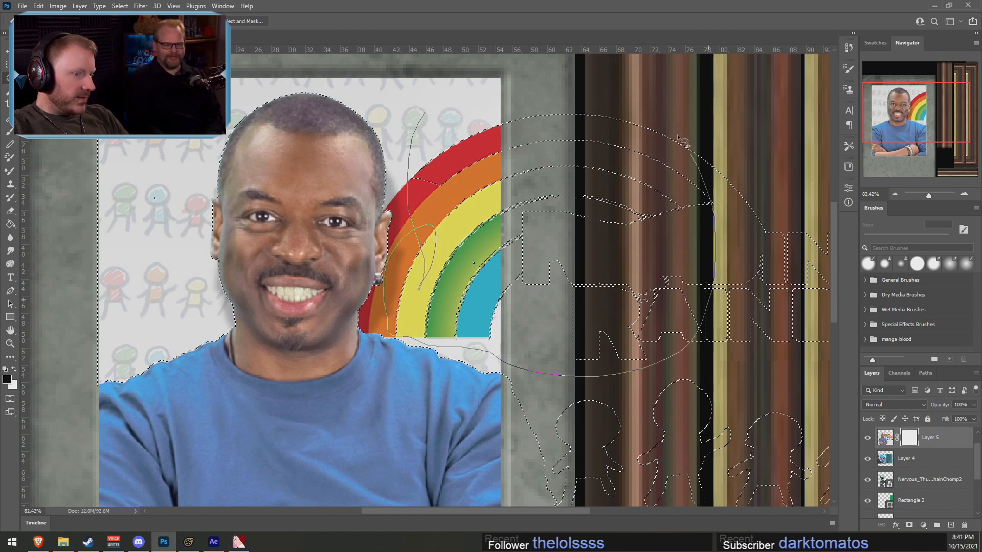
alt+drag(470, 97, 469, 99)
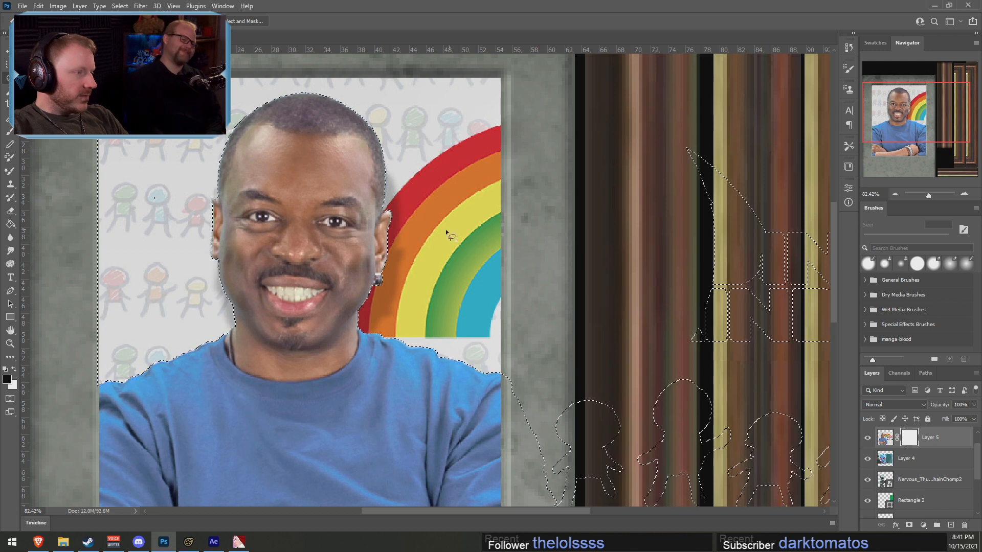
alt+scroll(173, 195, up, 3)
mouse_move(161, 186)
alt+mouse_down()
mouse_move(147, 210)
mouse_move(161, 202)
alt+mouse_up()
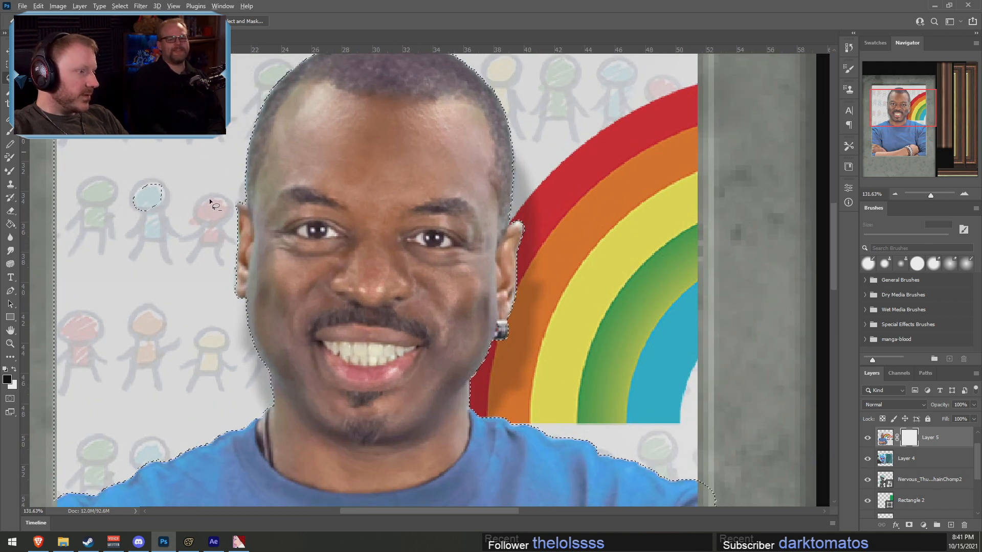
Add the leftover figure and letter outlines over the wooden frame strips to the background selection with the Lasso tool
alt+scroll(211, 198, up, 3)
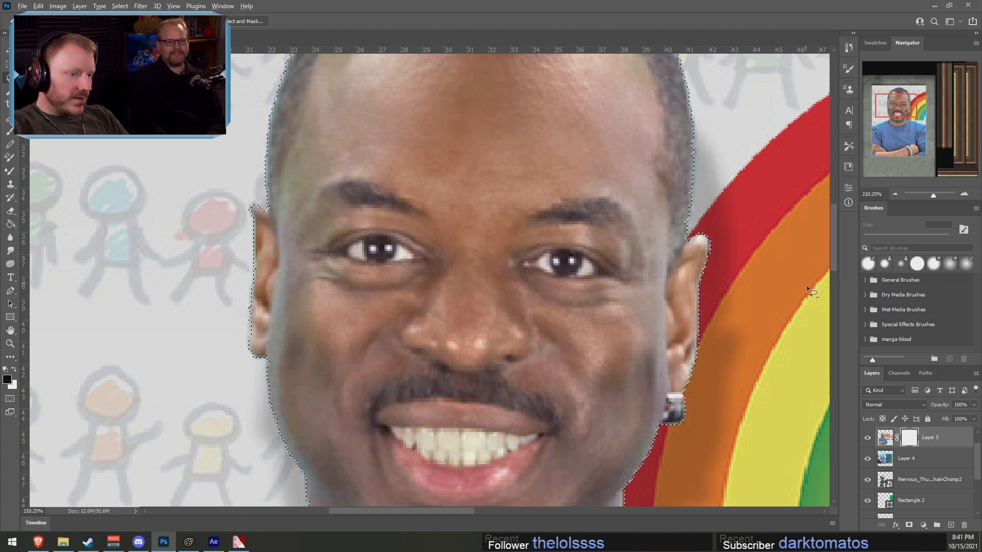
alt+scroll(812, 318, down, 5)
alt+scroll(786, 364, up, 4)
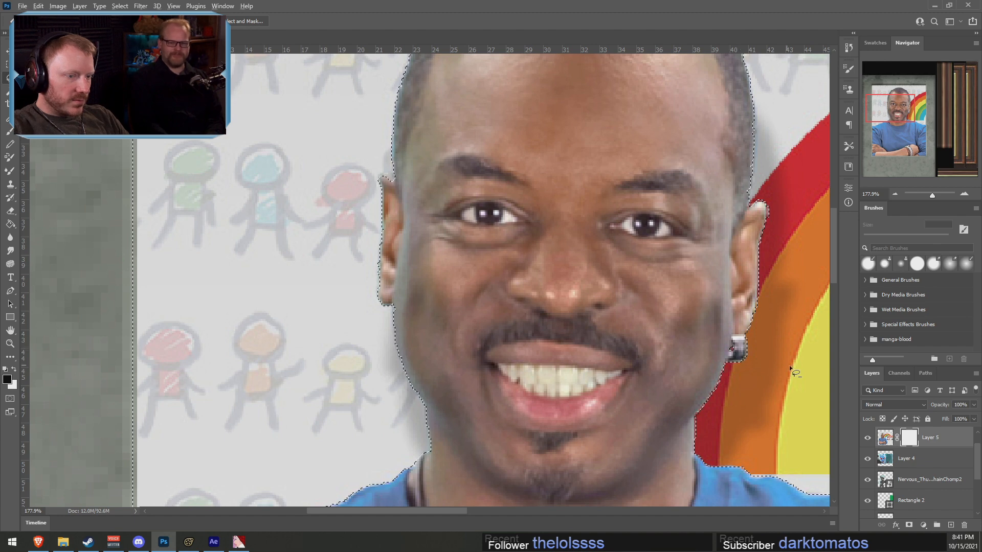
alt+scroll(796, 370, down, 8)
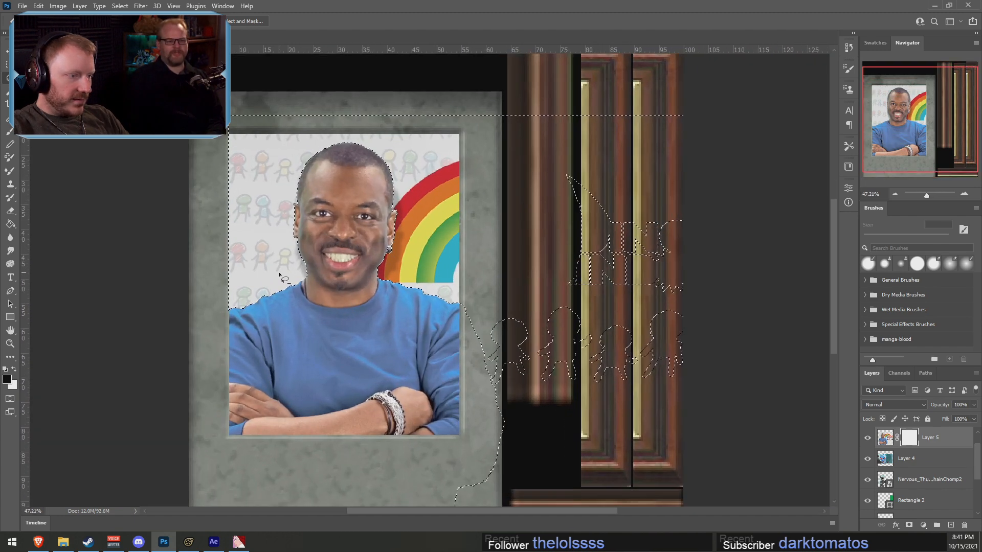
alt+scroll(279, 275, up, 2)
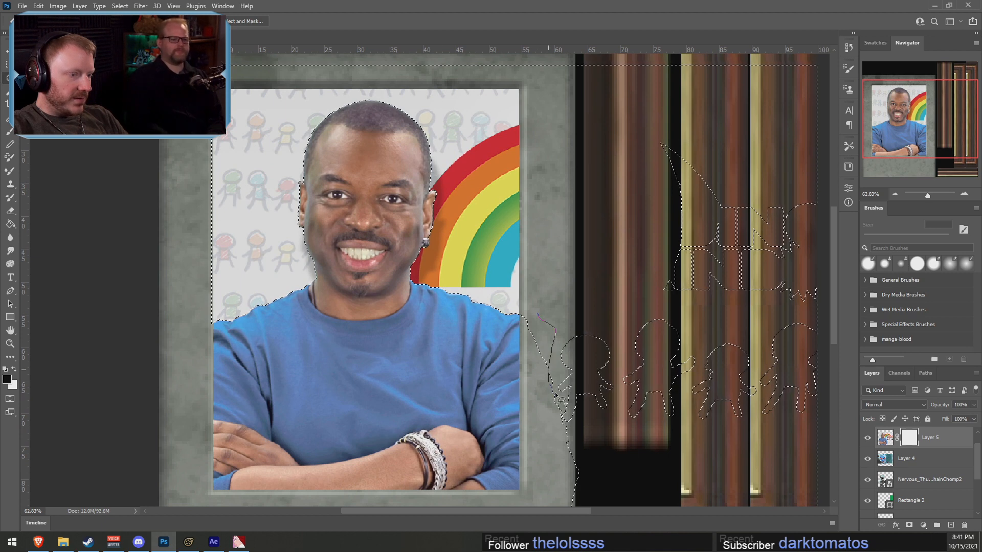
drag(656, 114, 665, 123)
scroll(701, 290, down, 3)
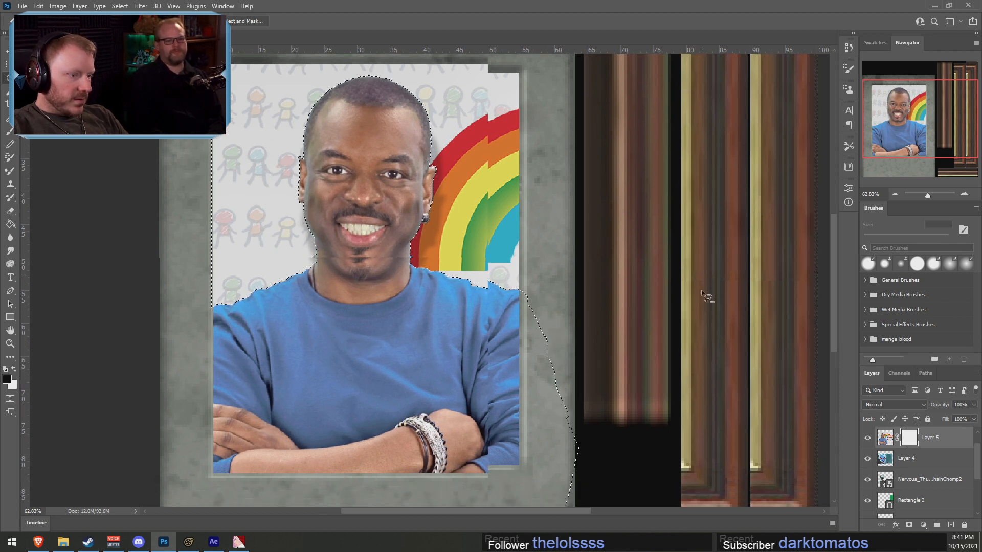
scroll(639, 440, down, 2)
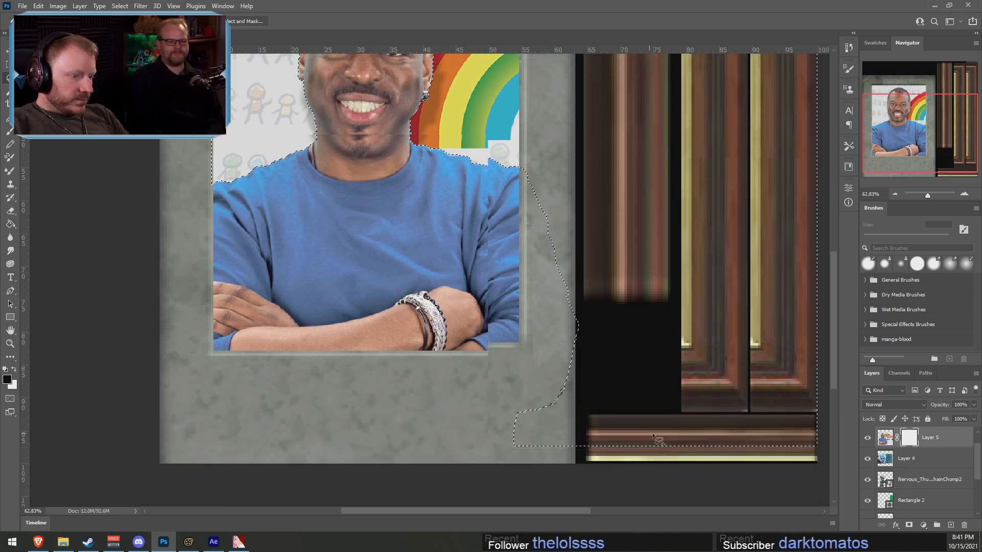
scroll(656, 280, up, 4)
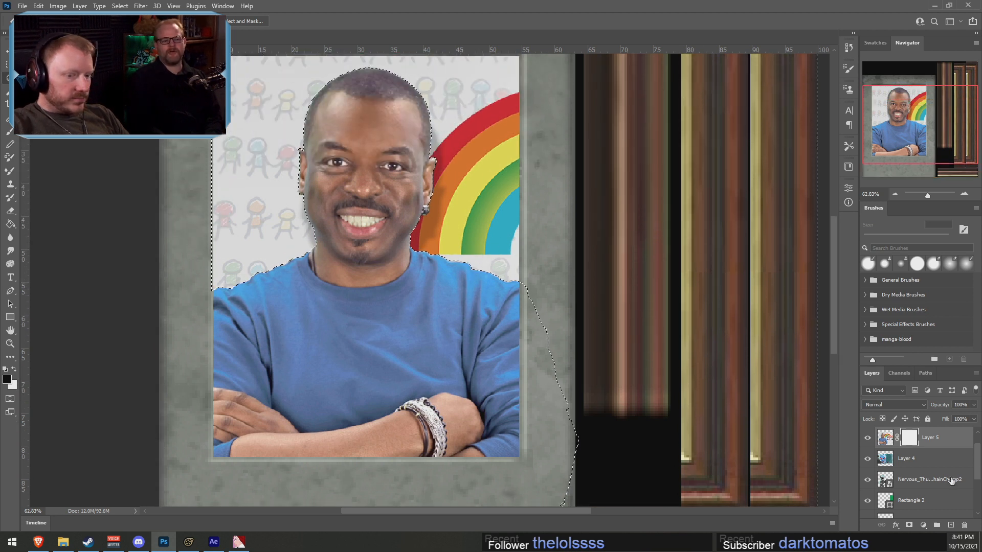
key(ctrl+z)
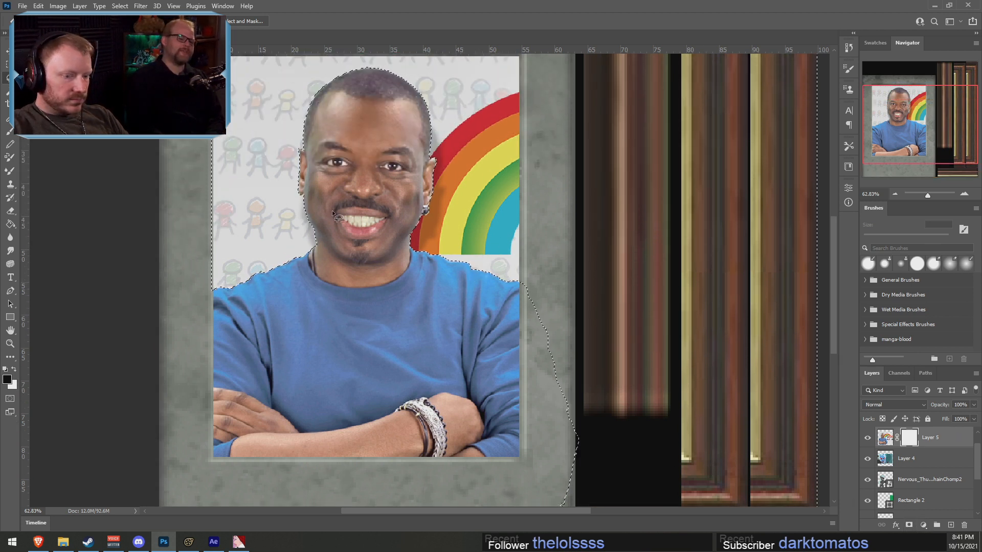
Paint the selected background black on the Layer 5 mask with a 175 px brush to hide the drawn figures and rainbow
click(14, 133)
scroll(429, 112, up, 2)
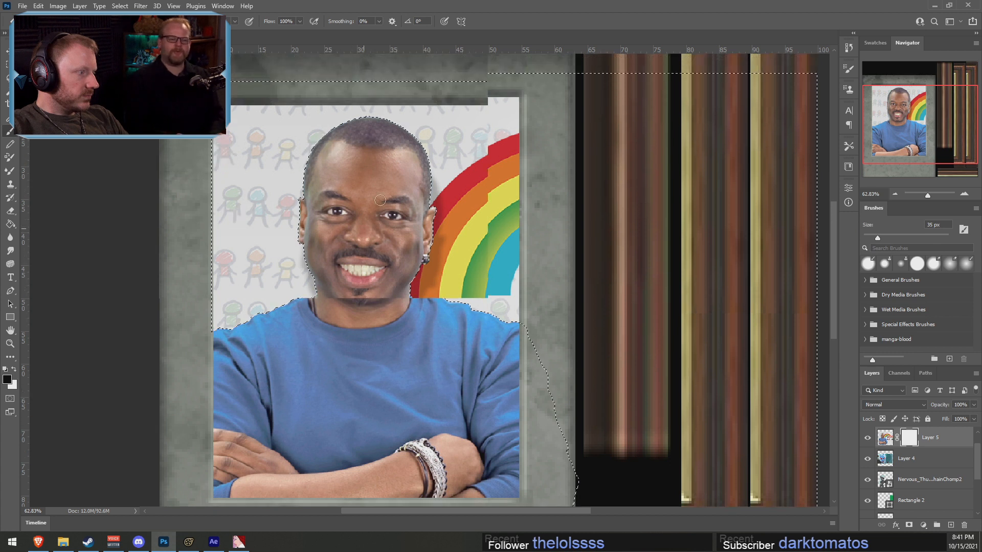
key(])
key(bracketright)
key(bracketright)
key(bracketright)
key(bracketright)
key(bracketright)
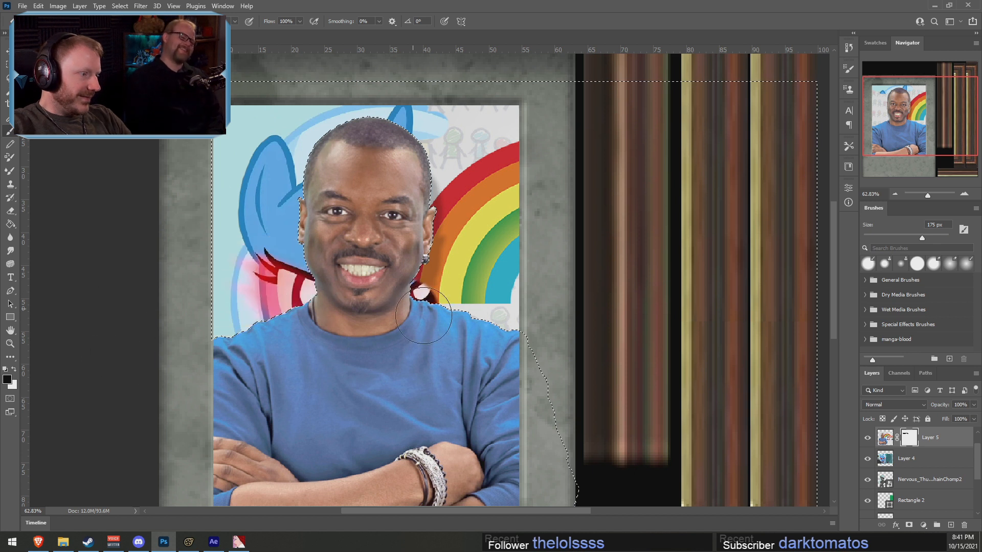
mouse_move(423, 315)
mouse_down()
mouse_move(491, 246)
mouse_move(485, 169)
mouse_move(399, 269)
mouse_up()
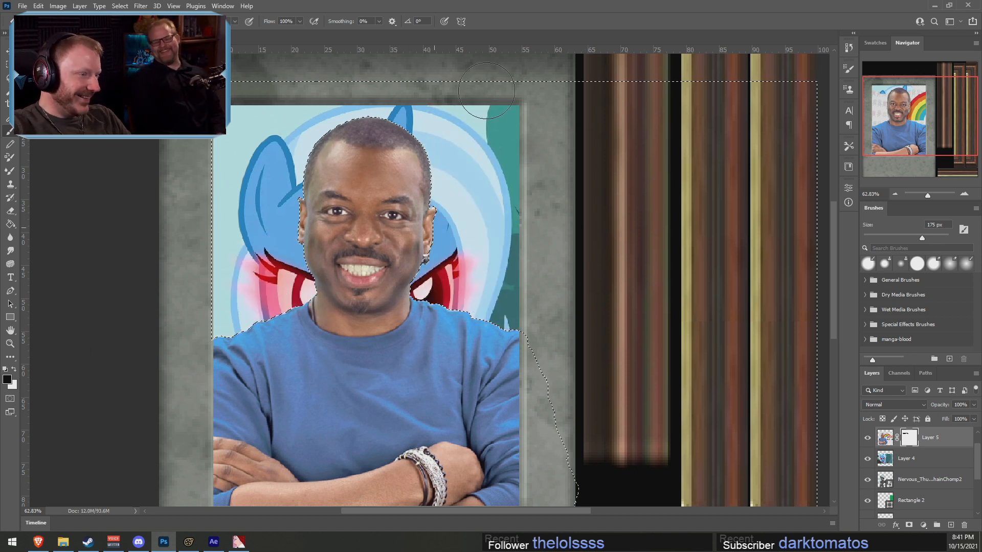
Hide Layer 4 and the other character artwork beneath it, leaving the blue gradient background behind the portrait
click(868, 463)
click(867, 464)
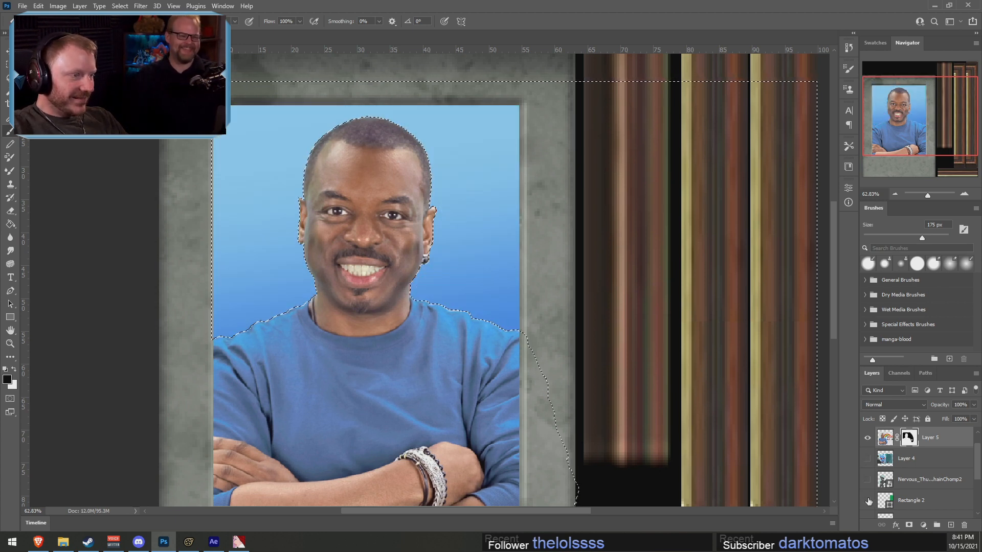
scroll(879, 504, down, 3)
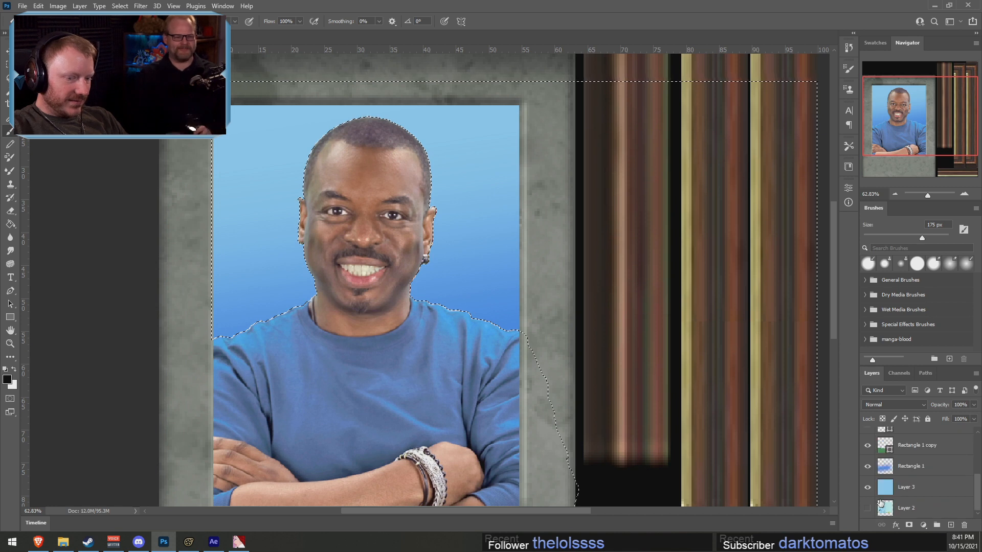
Clear the background selection around the portrait
key(v)
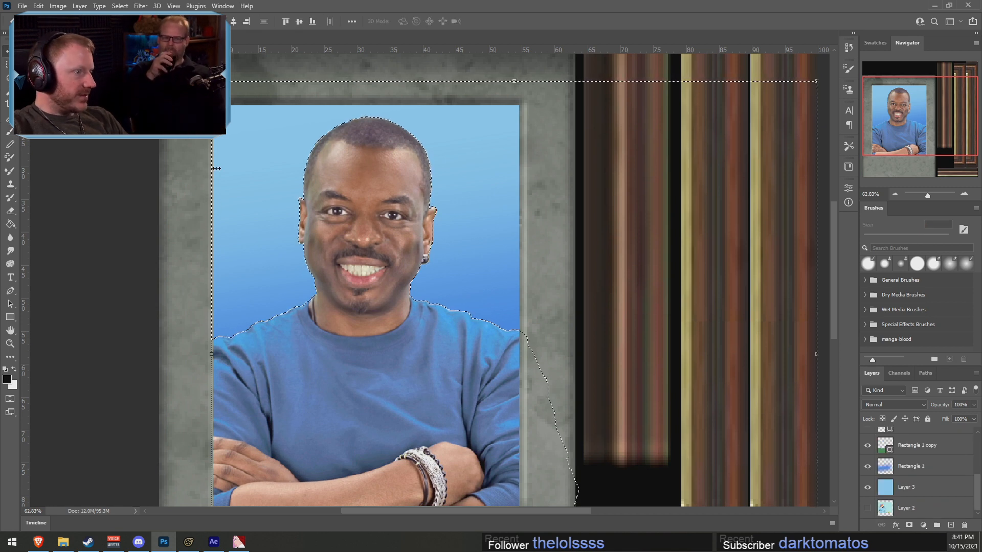
key(m)
right_click(322, 219)
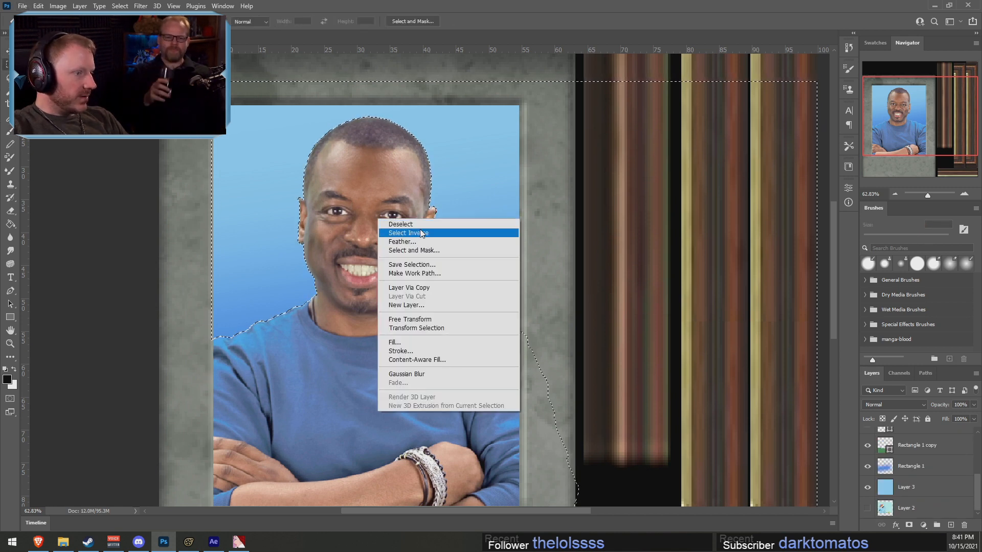
click(404, 231)
right_click(411, 222)
click(462, 228)
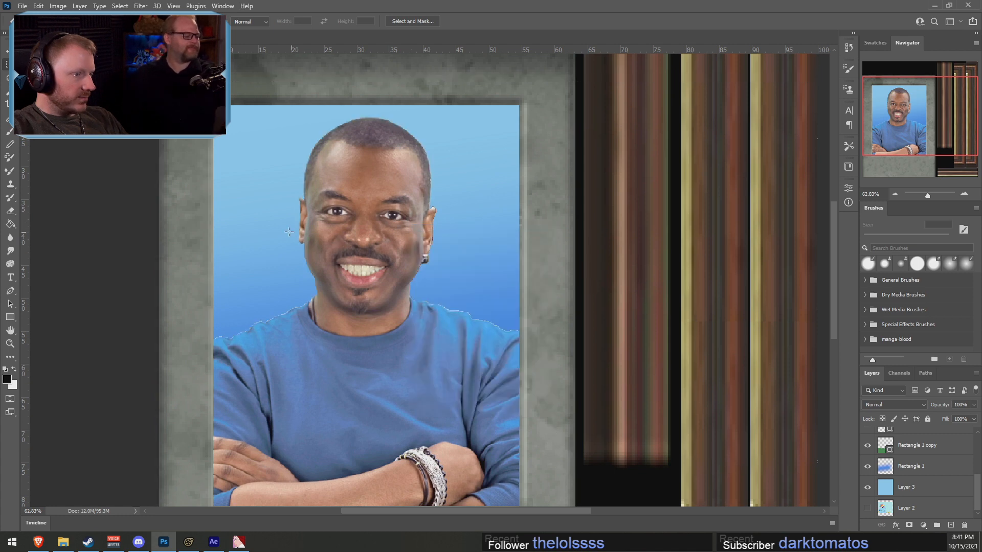
Refine the Layer 5 mask in Select and Mask with Smooth 7, Feather 0.6 px, Contrast 2%, Shift Edge -100% and a slightly raised Radius
alt+scroll(340, 271, down, 3)
alt+scroll(284, 205, up, 4)
alt+scroll(402, 211, up, 1)
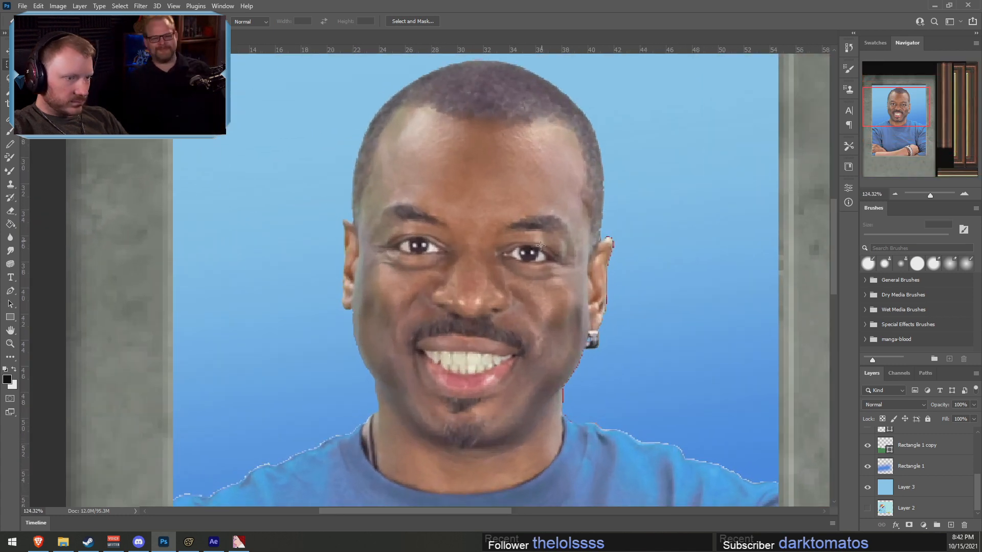
alt+scroll(539, 256, down, 1)
scroll(926, 450, up, 5)
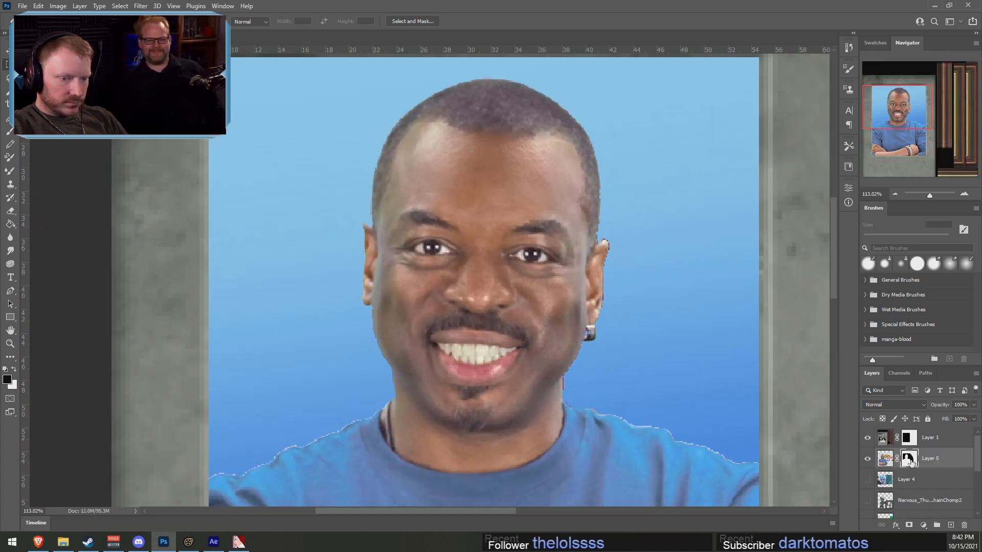
click(119, 5)
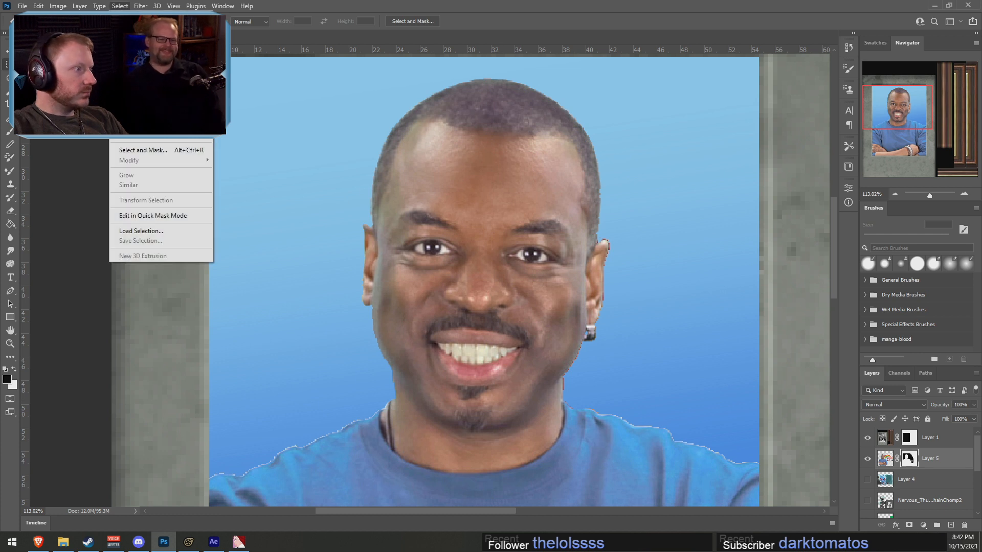
click(158, 150)
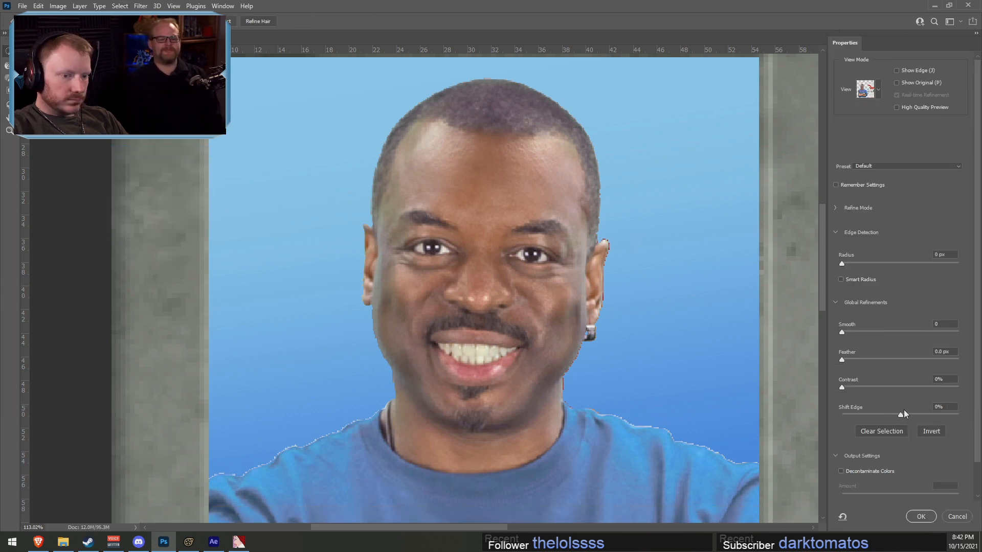
drag(901, 413, 806, 413)
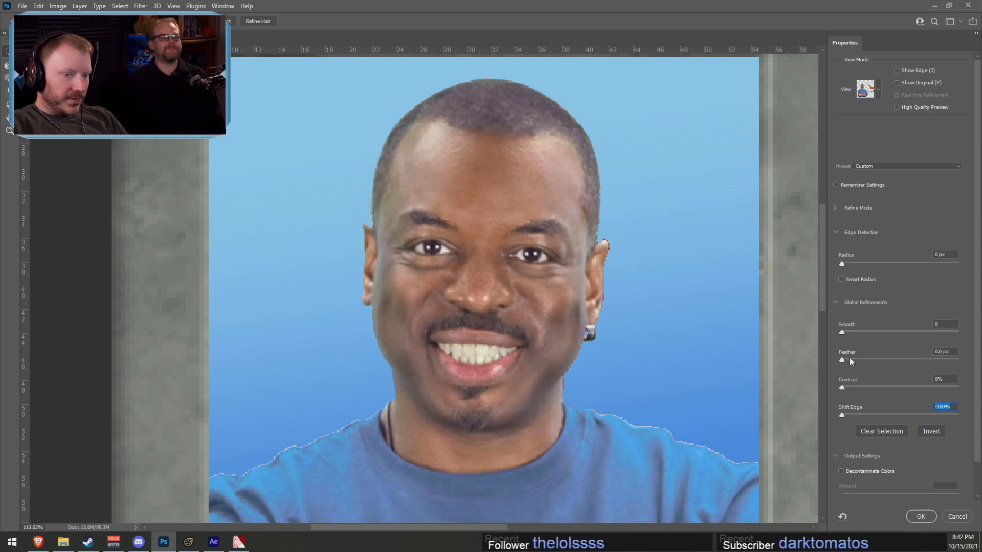
drag(843, 332, 845, 388)
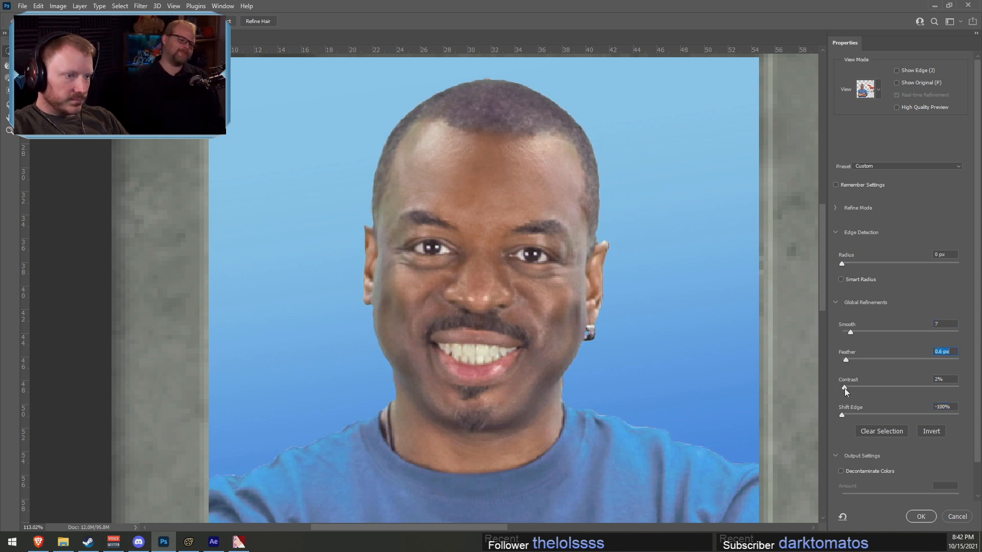
drag(858, 262, 856, 261)
click(920, 513)
alt+scroll(536, 382, down, 8)
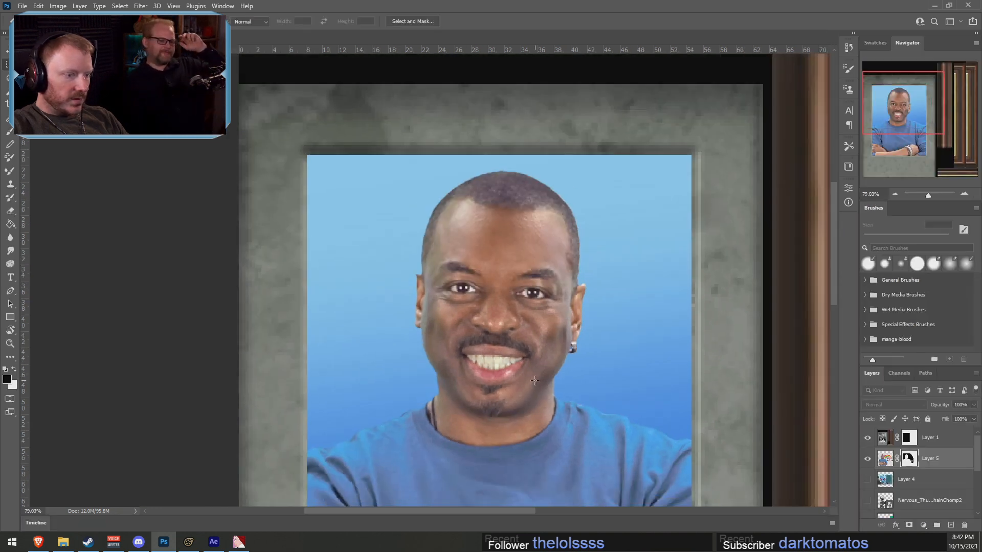
alt+scroll(404, 352, up, 3)
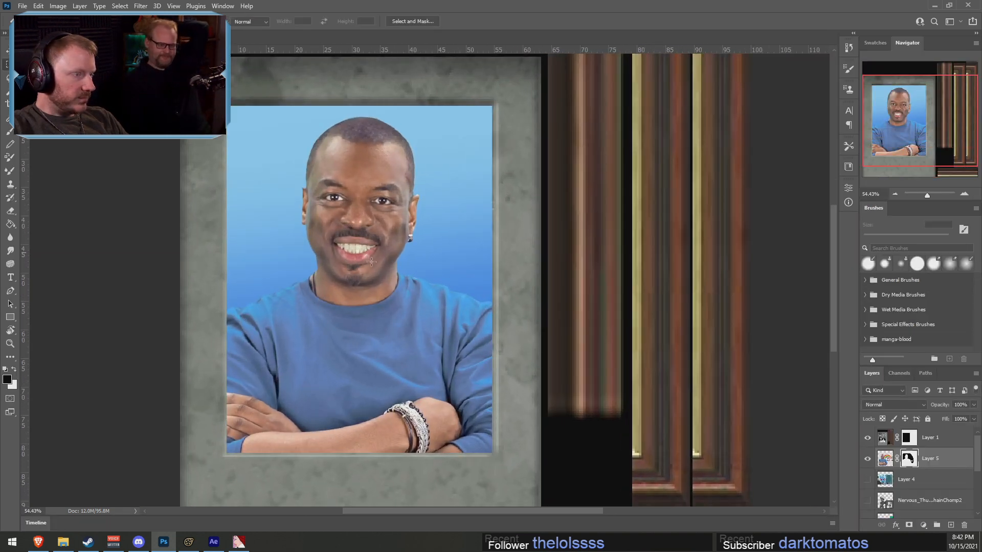
scroll(895, 489, down, 5)
click(936, 491)
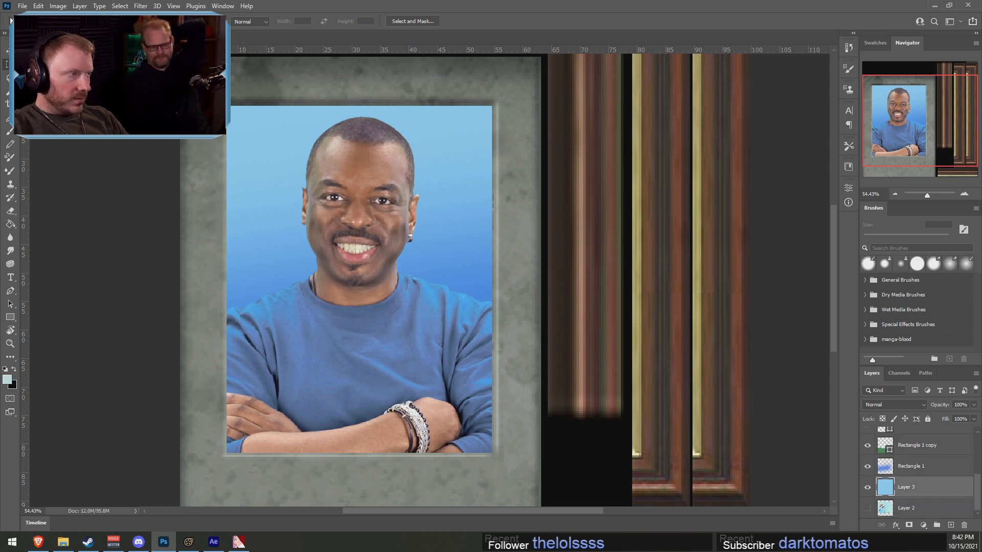
click(58, 5)
mouse_move(77, 29)
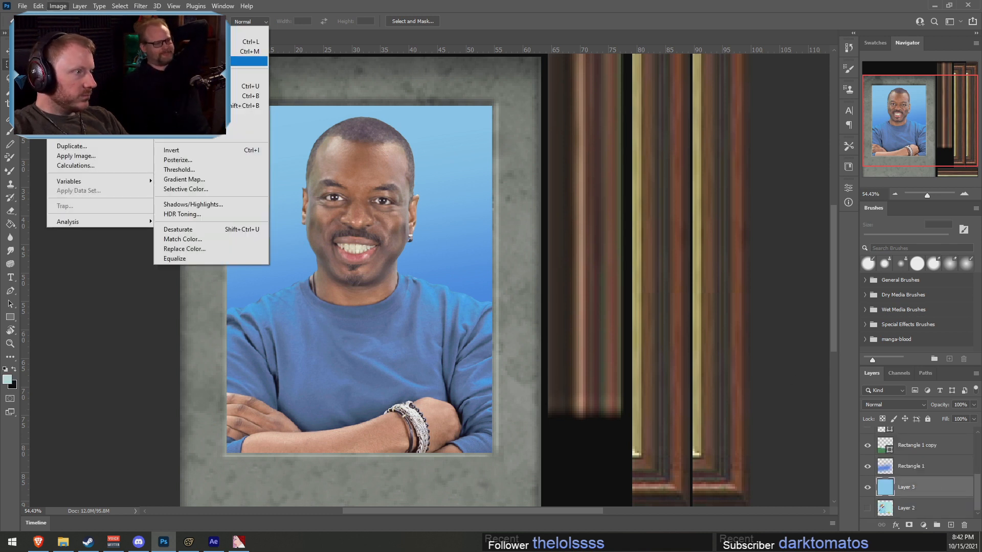
click(243, 86)
drag(462, 176, 459, 205)
drag(474, 112, 690, 139)
drag(674, 204, 640, 211)
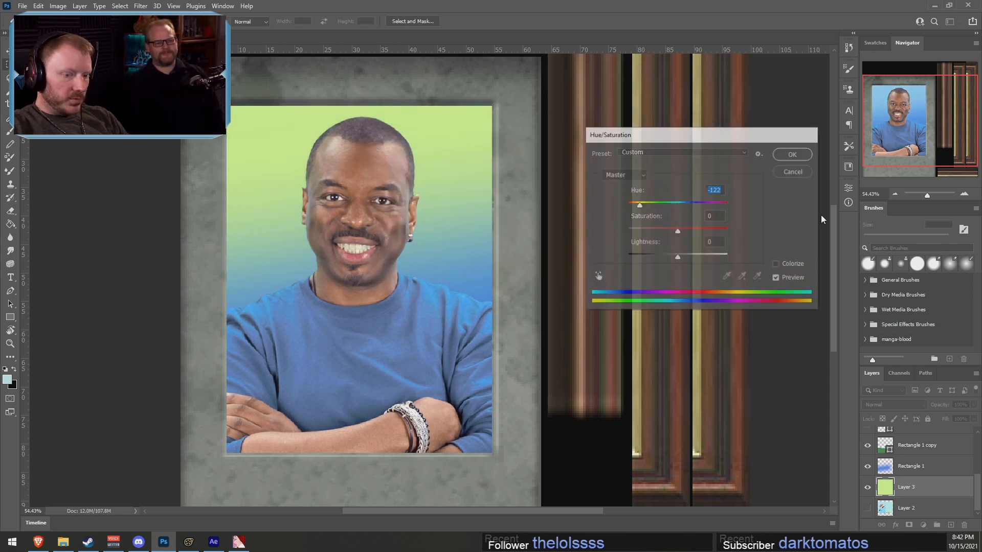
key(Escape)
Merge the Rectangle 1 and Layer 3 background layers into a single layer
click(904, 474)
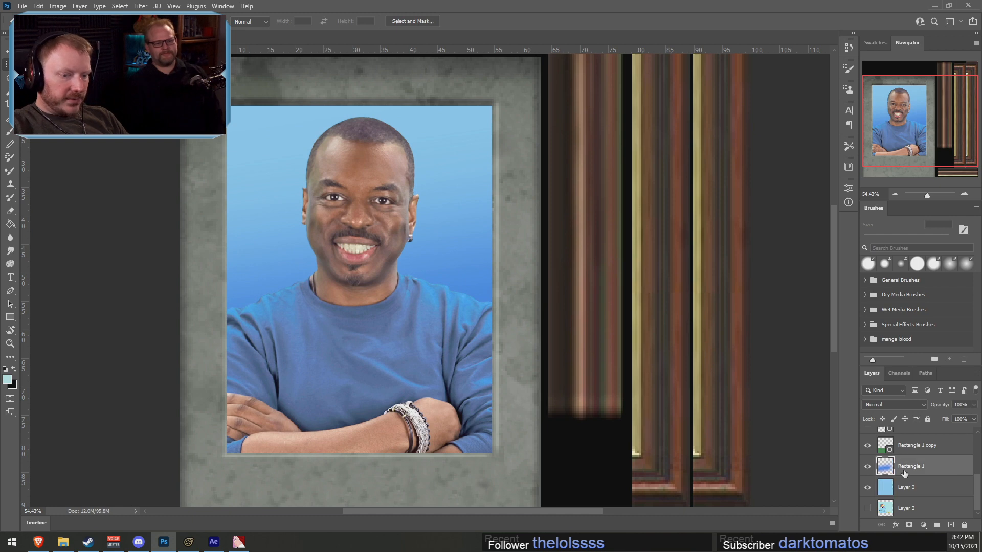
right_click(933, 490)
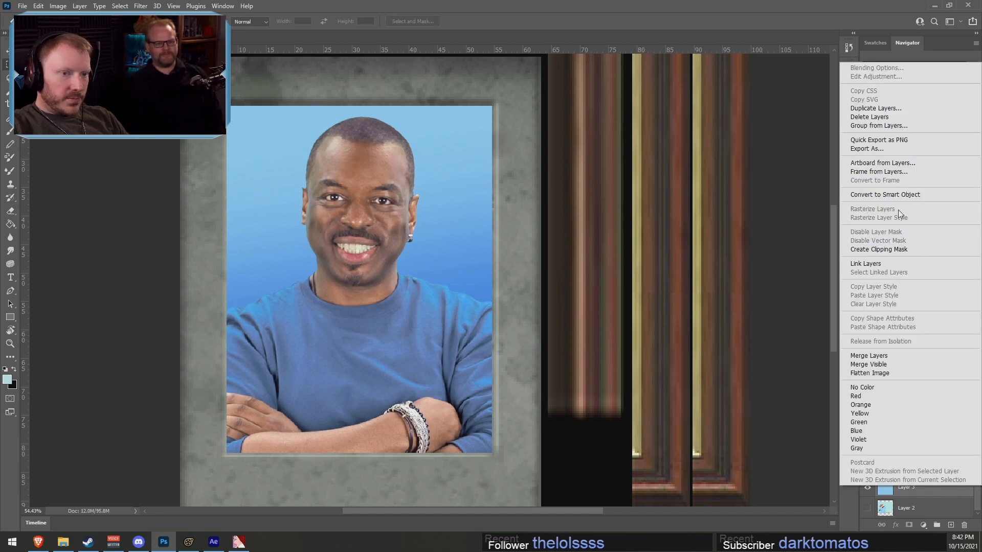
click(863, 356)
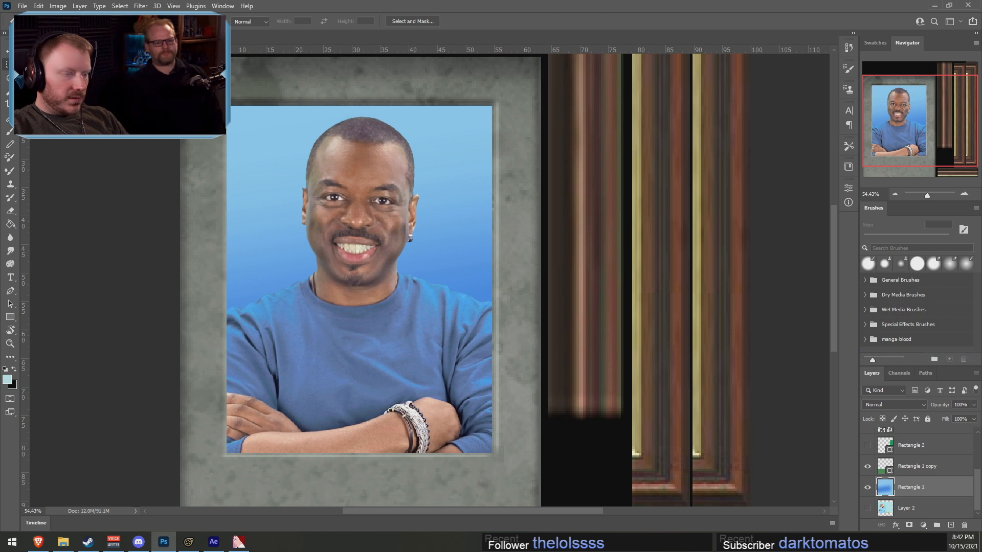
Recolour the merged background to purple with Hue/Saturation, setting Hue to +77
click(79, 6)
mouse_move(77, 32)
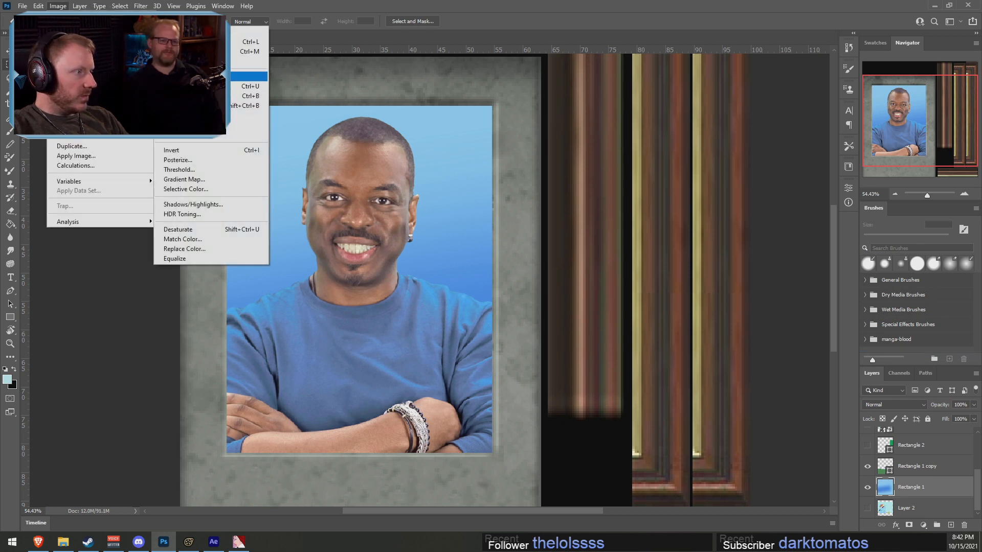
click(197, 87)
drag(677, 205, 709, 211)
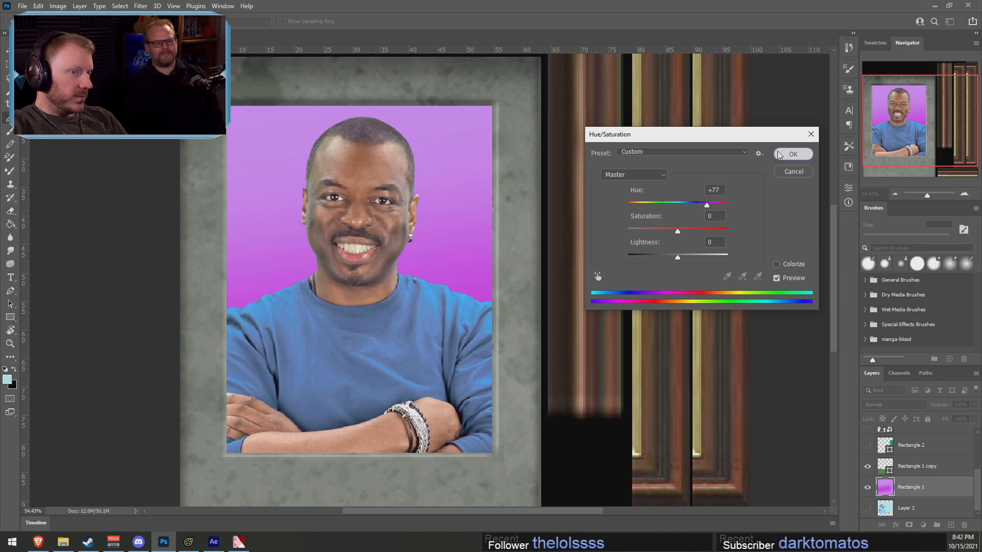
click(803, 158)
Reposition the purple gradient behind the portrait, stretching it wider, reducing its height to 68.93% and rotating it -13.05°
key(v)
drag(430, 192, 411, 207)
alt+scroll(405, 210, down, 4)
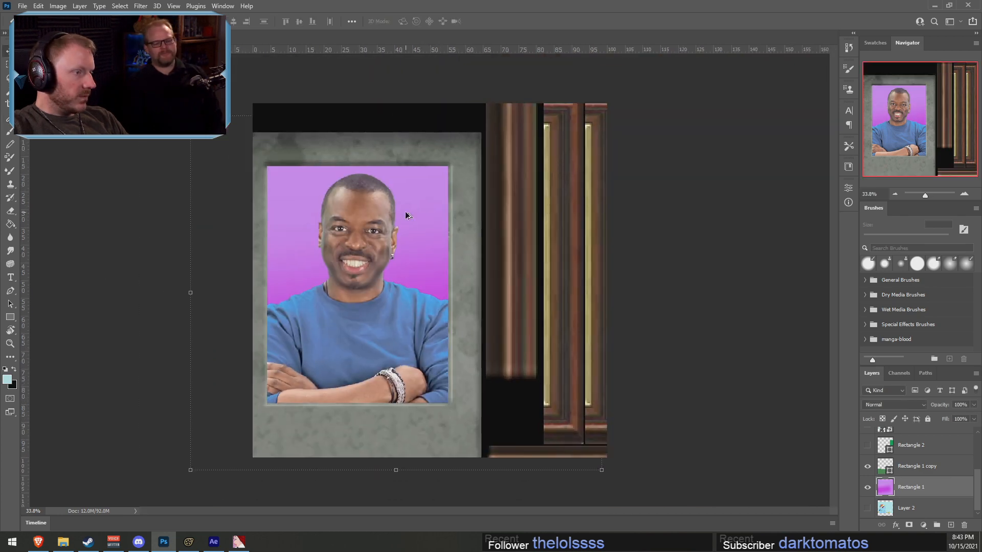
key(ctrl+t)
drag(402, 146, 396, 192)
alt+scroll(392, 207, up, 3)
drag(616, 131, 555, 105)
mouse_move(421, 162)
mouse_down()
mouse_move(403, 136)
mouse_move(417, 163)
mouse_up()
drag(354, 145, 307, 106)
drag(383, 186, 397, 208)
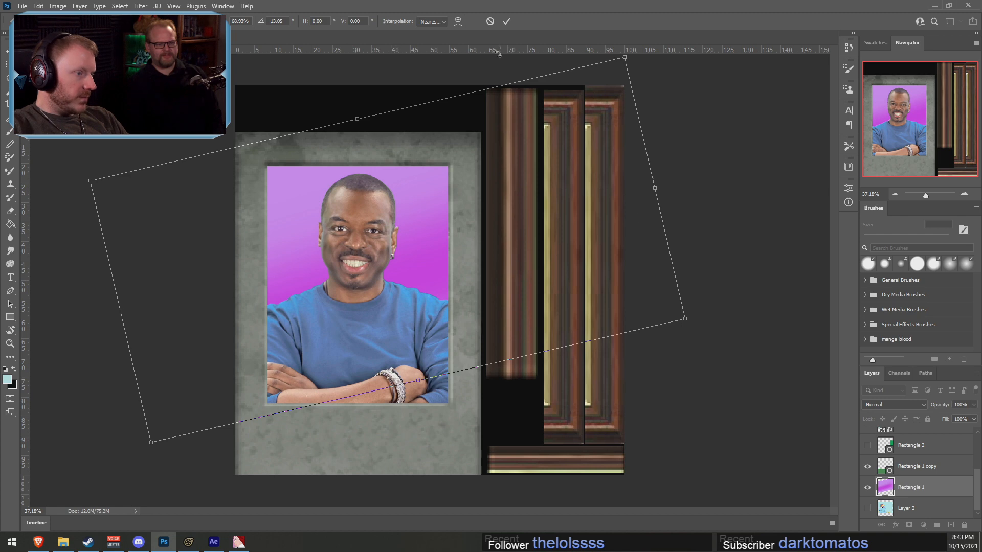
click(507, 22)
alt+scroll(476, 262, down, 4)
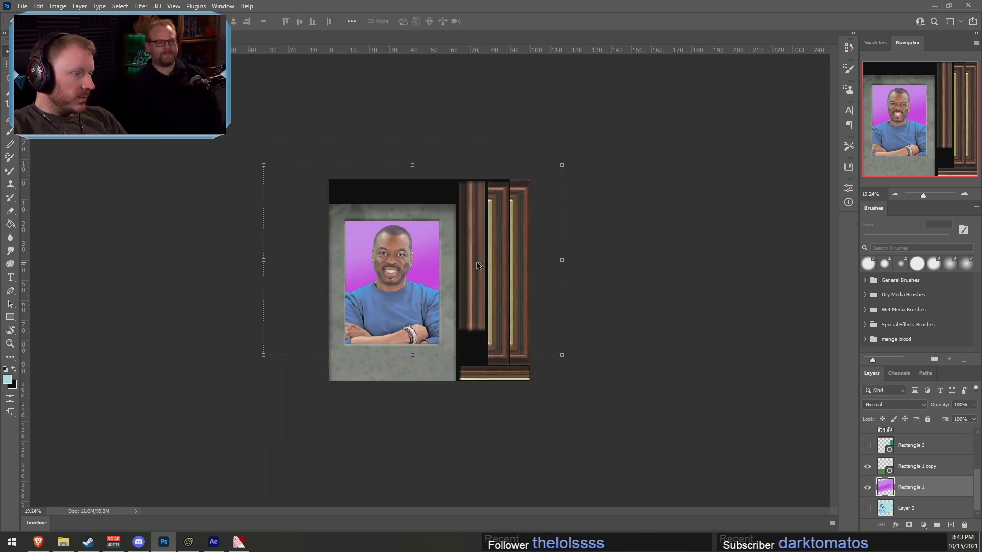
alt+scroll(327, 256, up, 4)
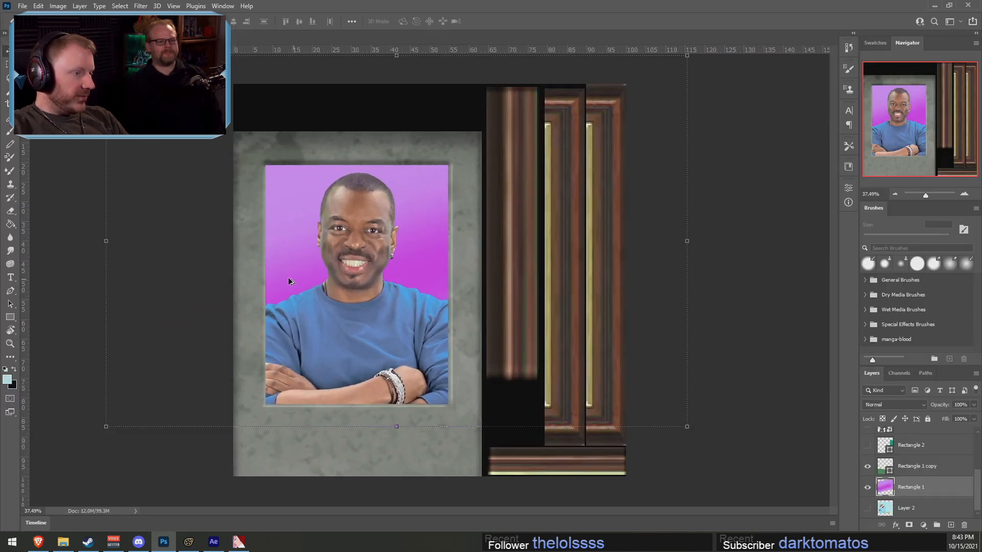
alt+scroll(276, 270, up, 2)
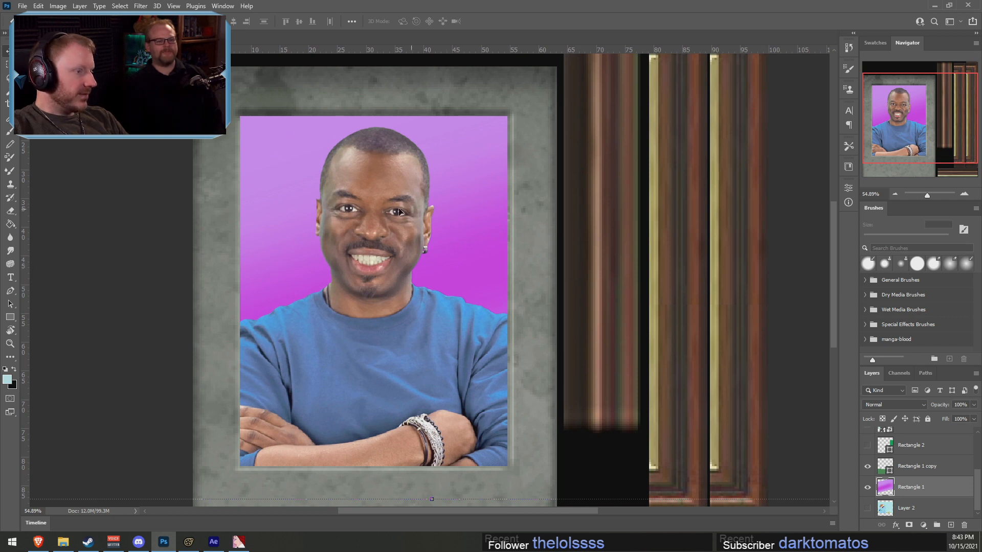
Save the texture as photo_burton.tga in the props_lab folder at 32 bits/pixel and switch to VTFEdit
click(20, 5)
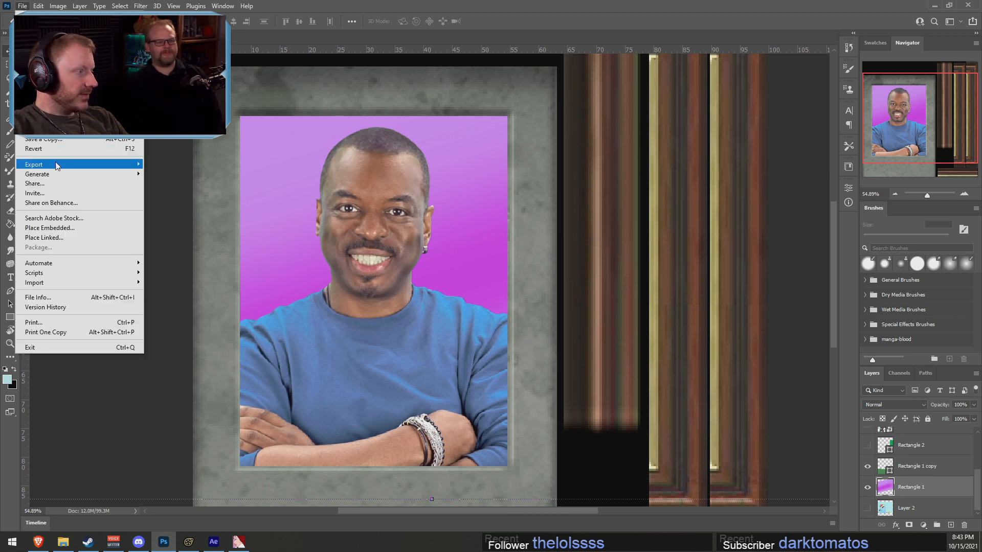
key(Escape)
key(ctrl+shift+s)
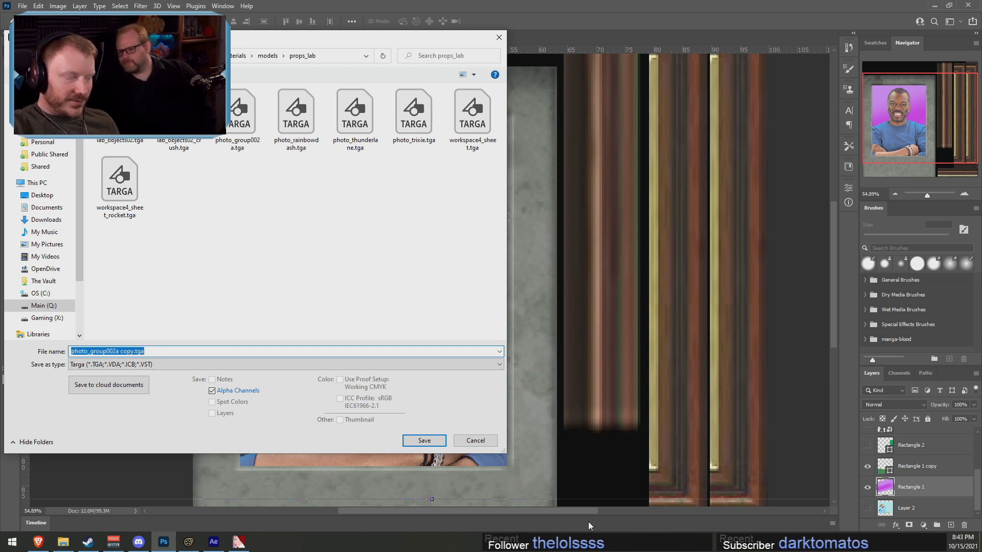
click(315, 141)
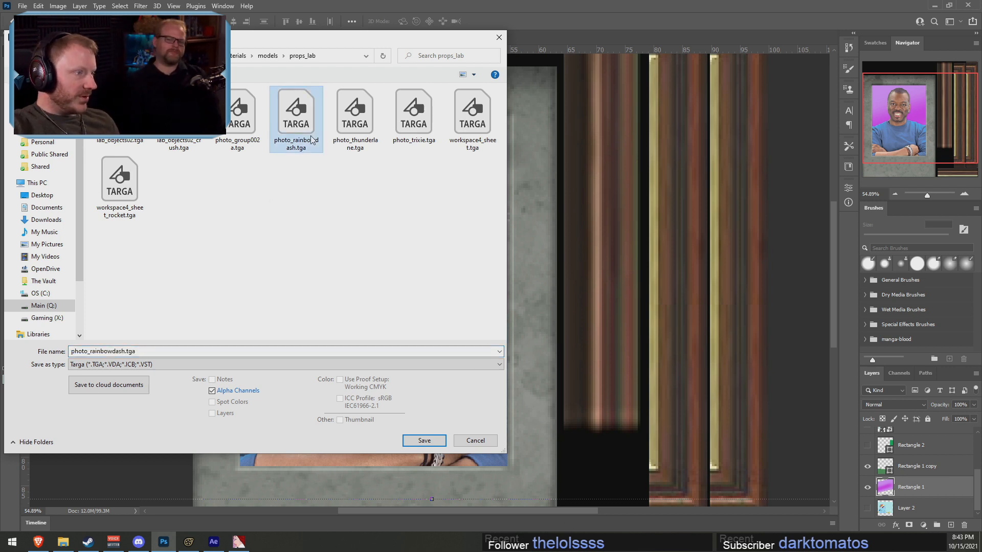
click(123, 351)
drag(125, 352, 104, 352)
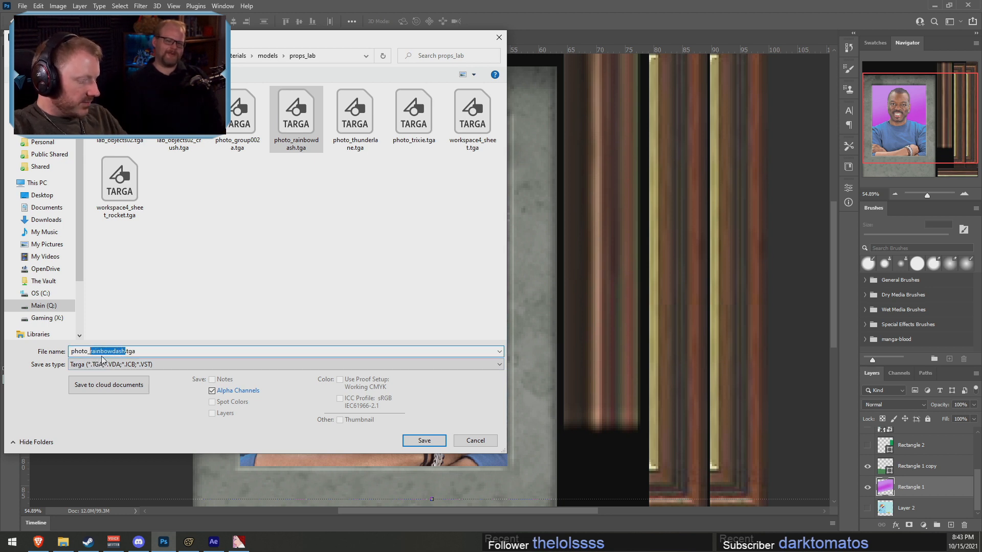
text(BURTO)
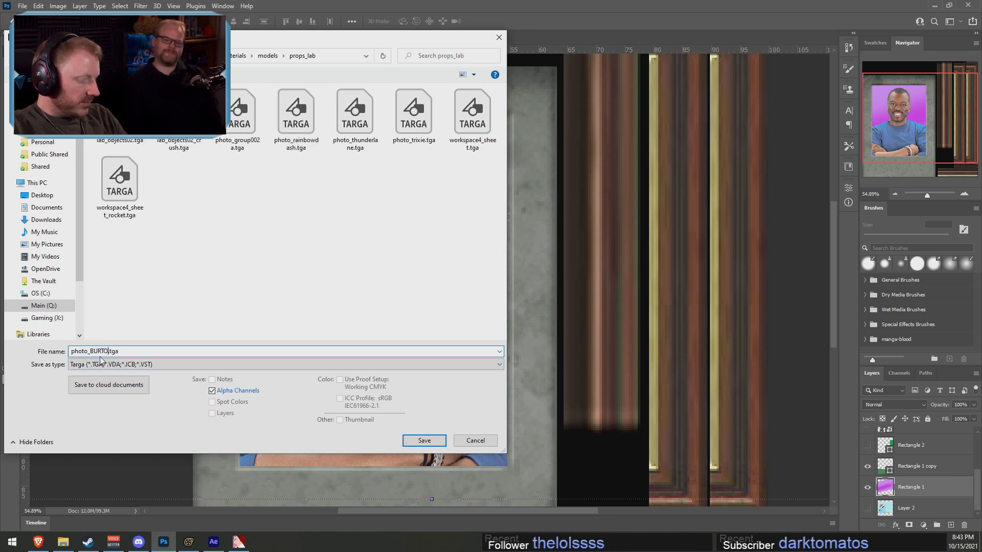
text(NB)
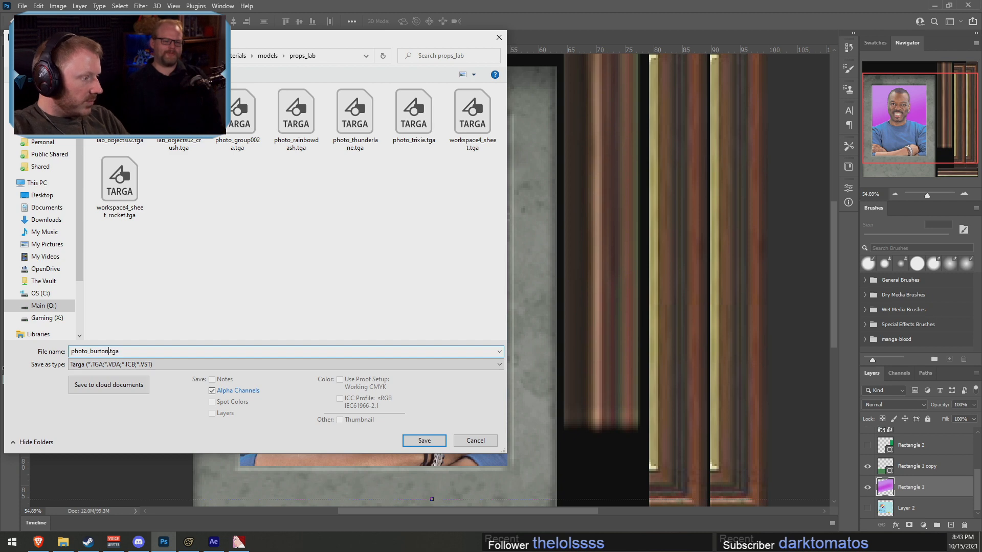
key(Return)
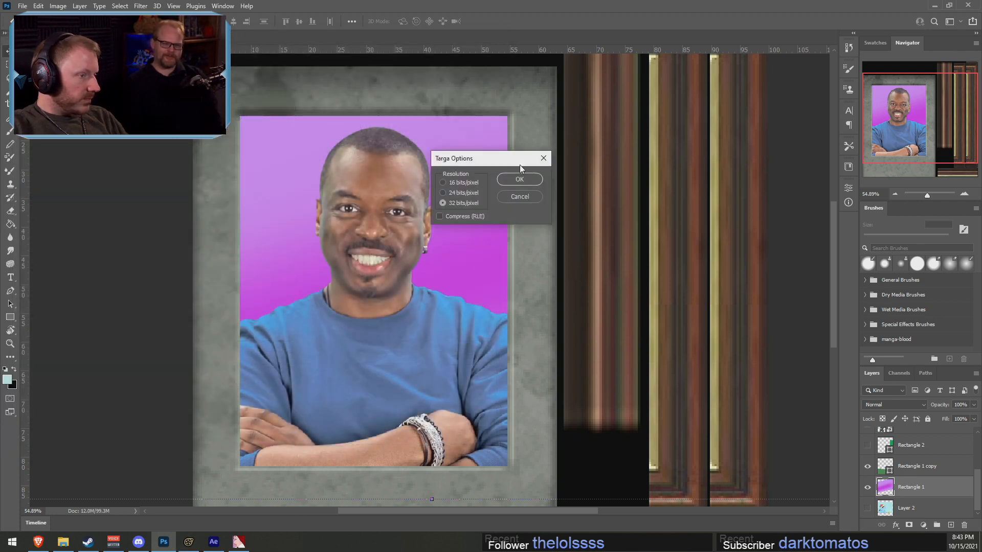
key(Return)
click(240, 541)
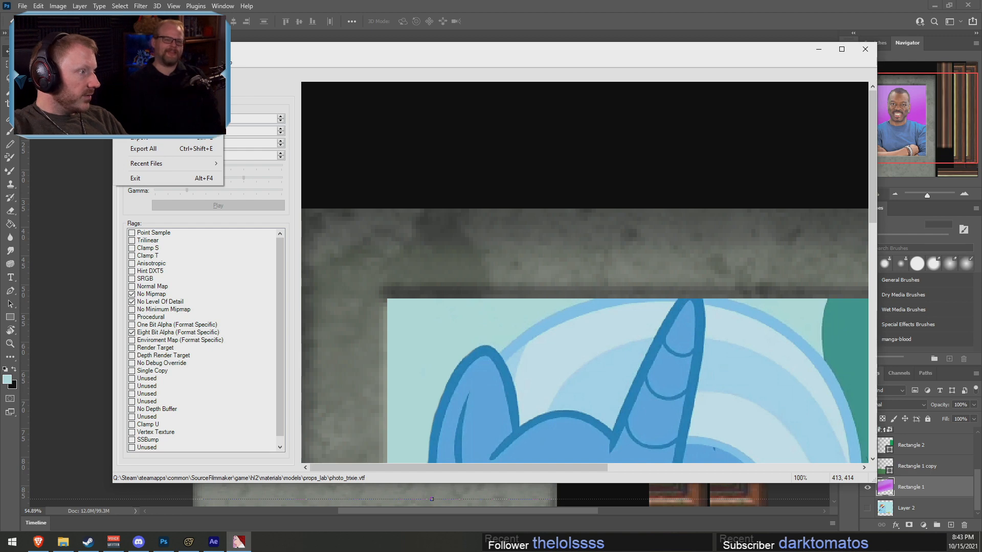
click(138, 85)
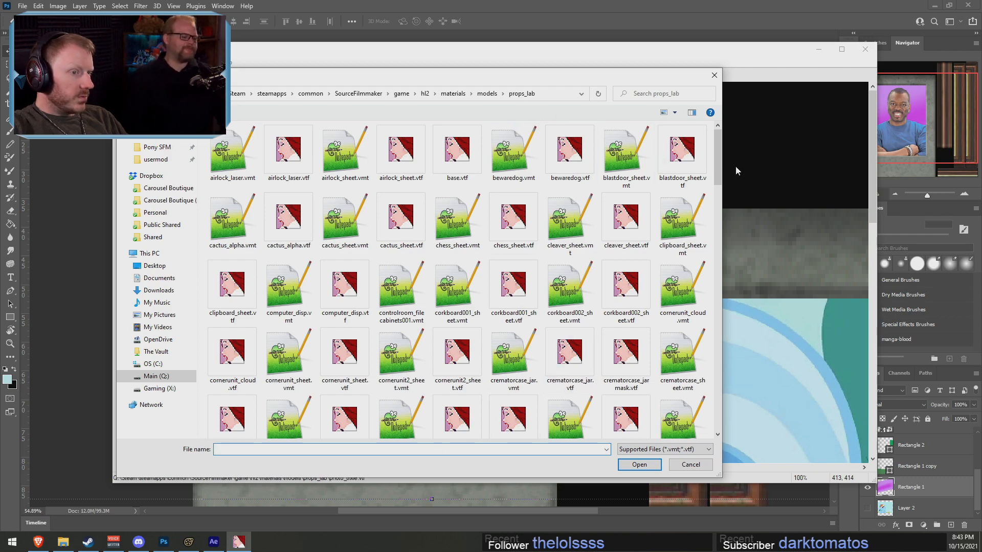
drag(717, 160, 715, 394)
click(690, 464)
Import photo_burton.tga from props_lab, accepting the current VTF options with DXT1 normal and DXT5 alpha formats
click(121, 62)
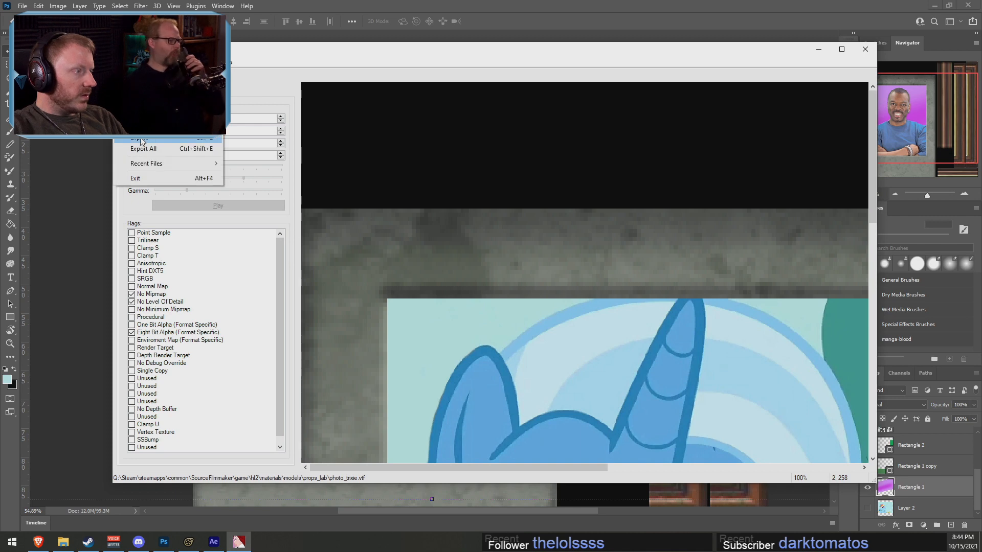
click(149, 126)
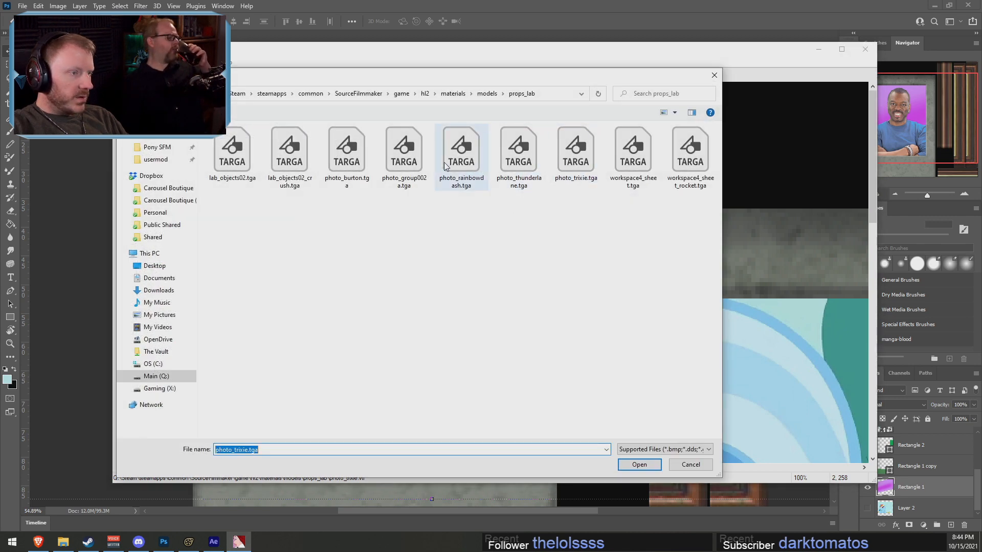
double_click(354, 160)
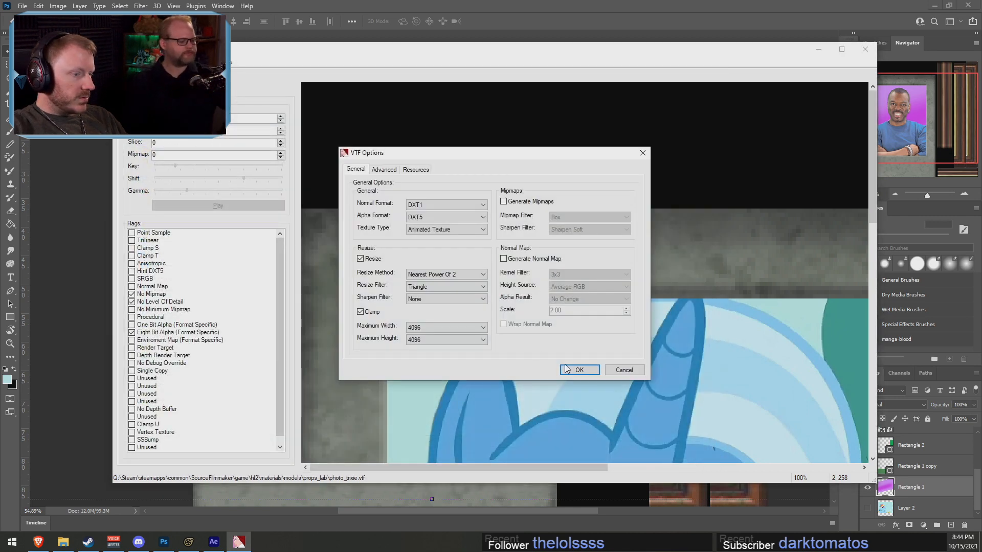
click(566, 369)
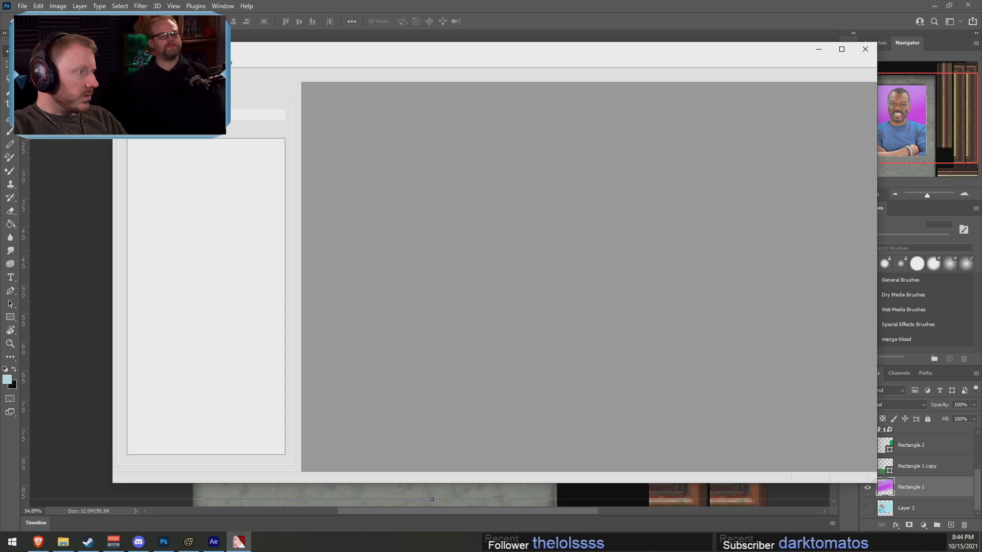
Save the imported texture as photo_burton.vtf in the props_lab folder
click(121, 62)
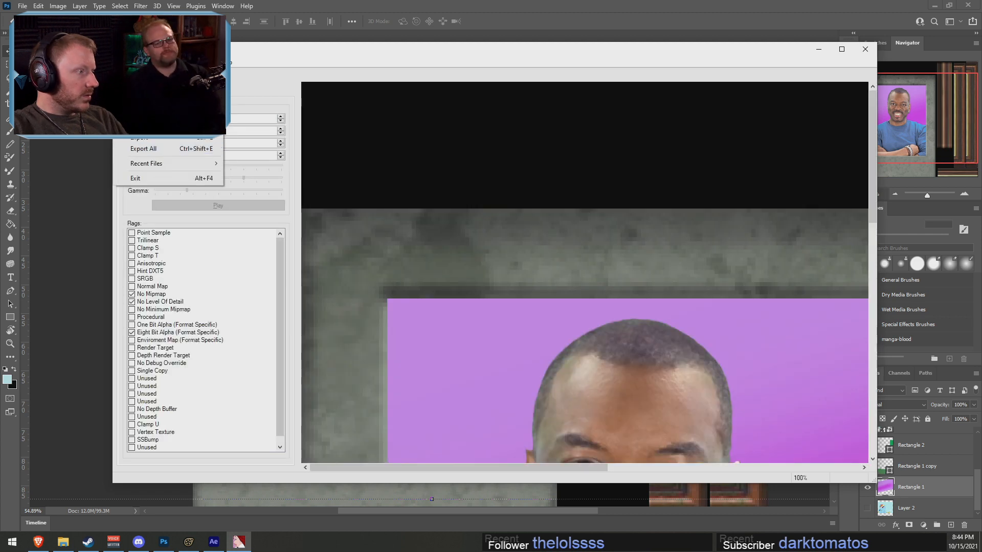
click(143, 111)
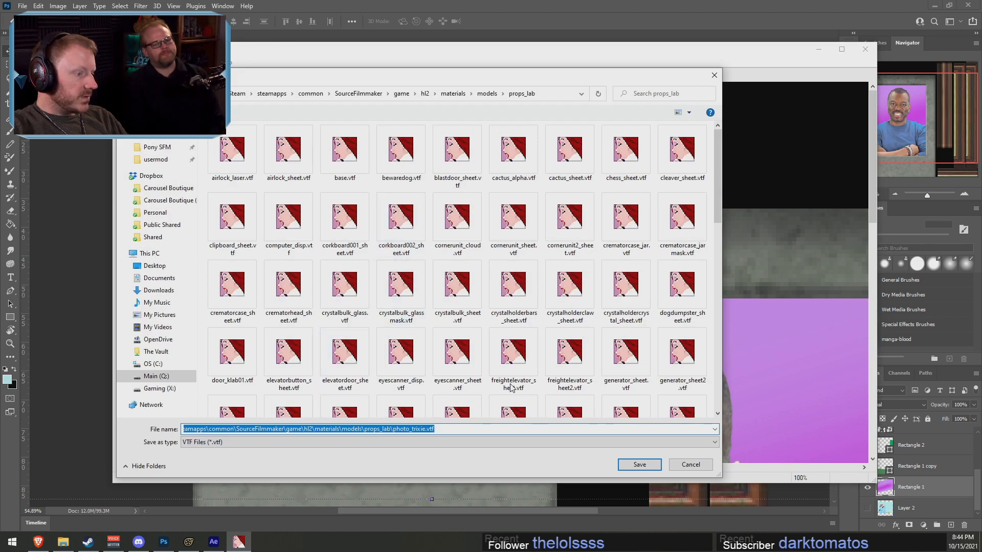
scroll(511, 389, down, 6)
click(513, 241)
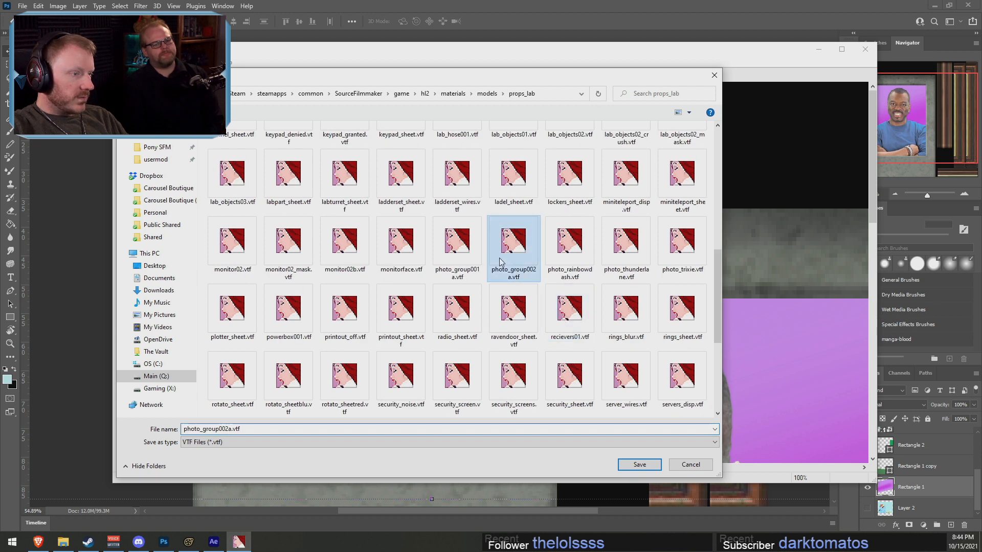
click(633, 259)
click(205, 429)
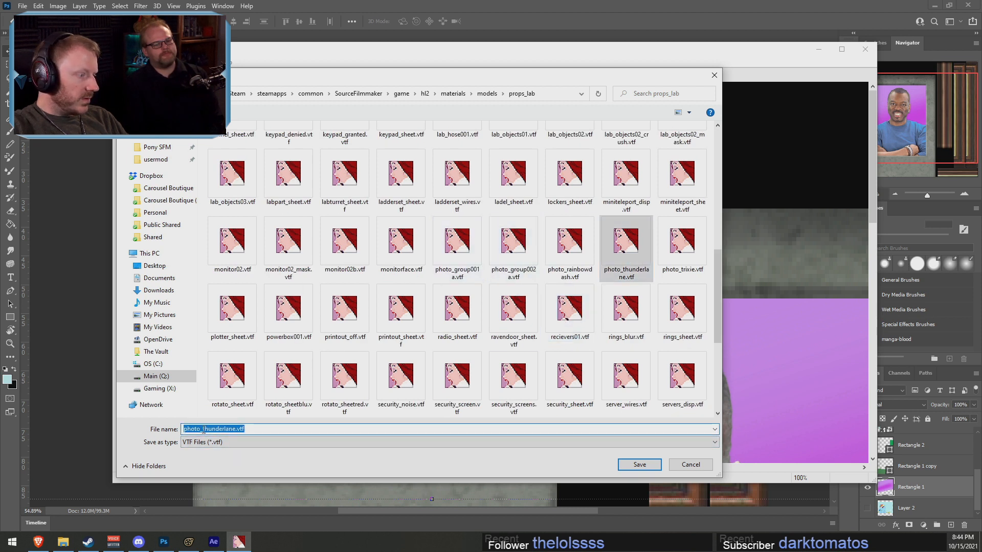
double_click(203, 429)
text(b)
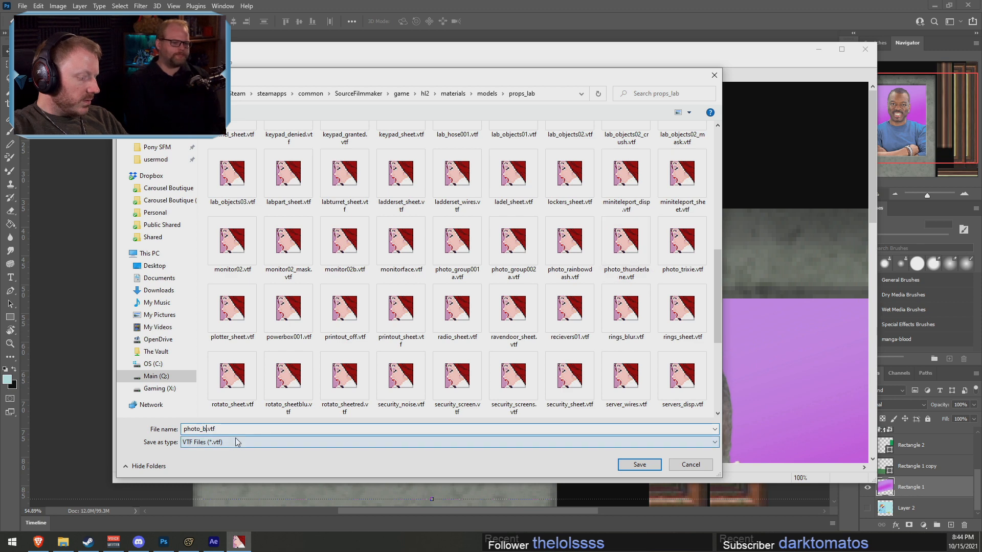
text(urton)
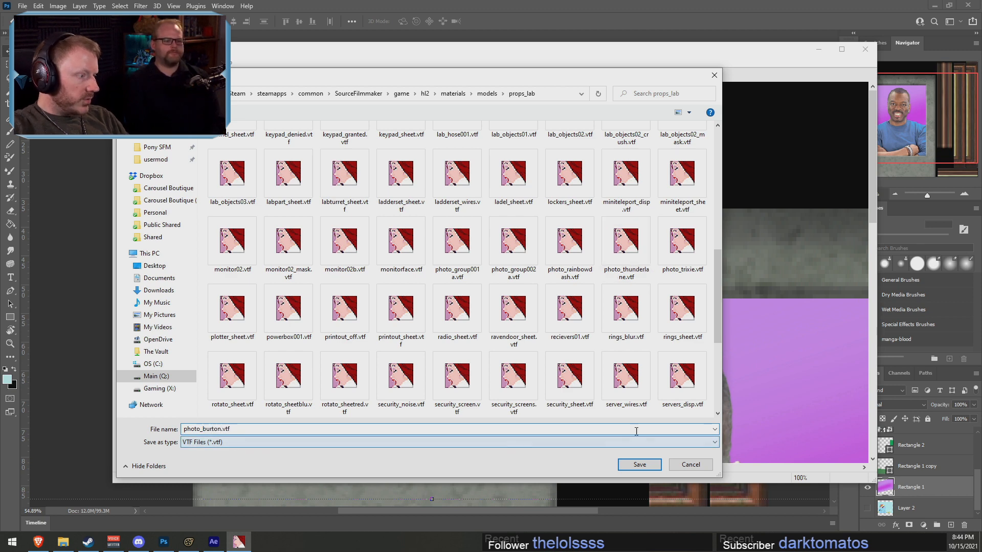
click(639, 464)
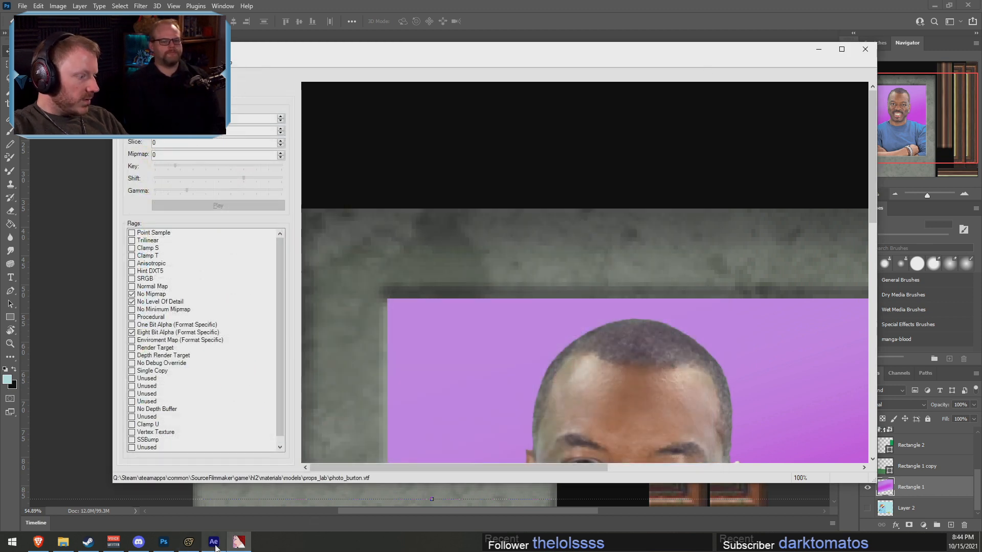
Switch to Source Filmmaker and set Frame 4 (Burton)'s photo_group002a material $basetexture to photo_burton in models\props_lab
click(189, 542)
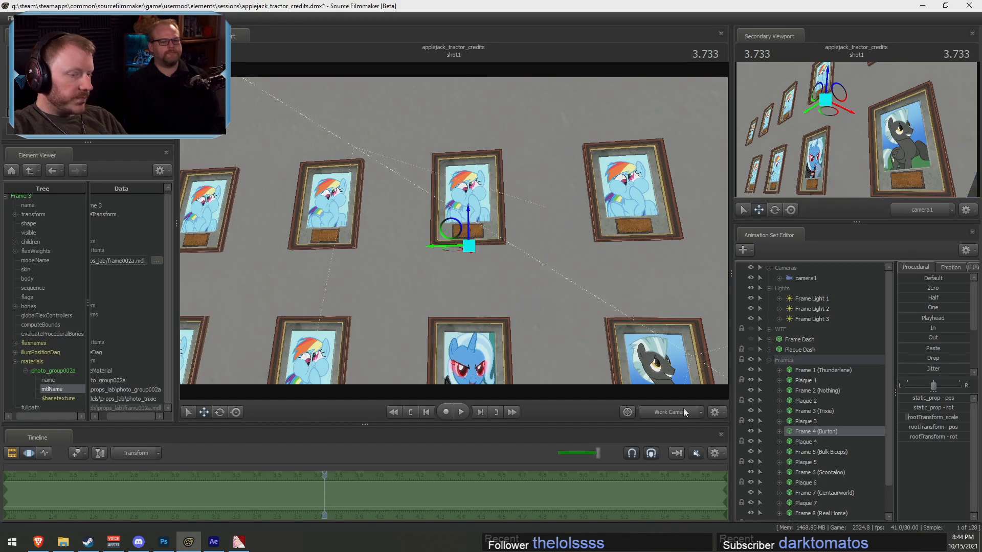
right_click(804, 434)
mouse_move(869, 339)
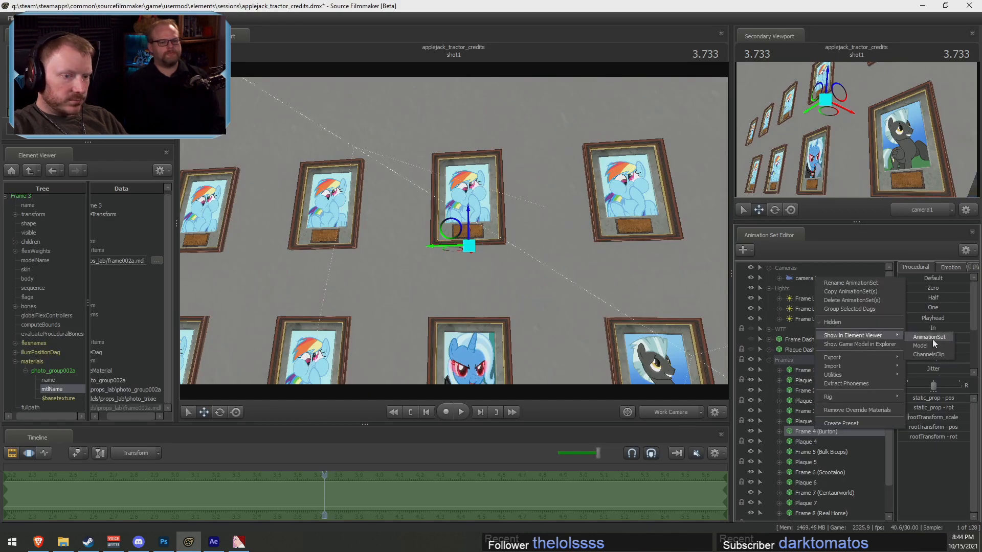
click(928, 339)
click(16, 363)
click(25, 374)
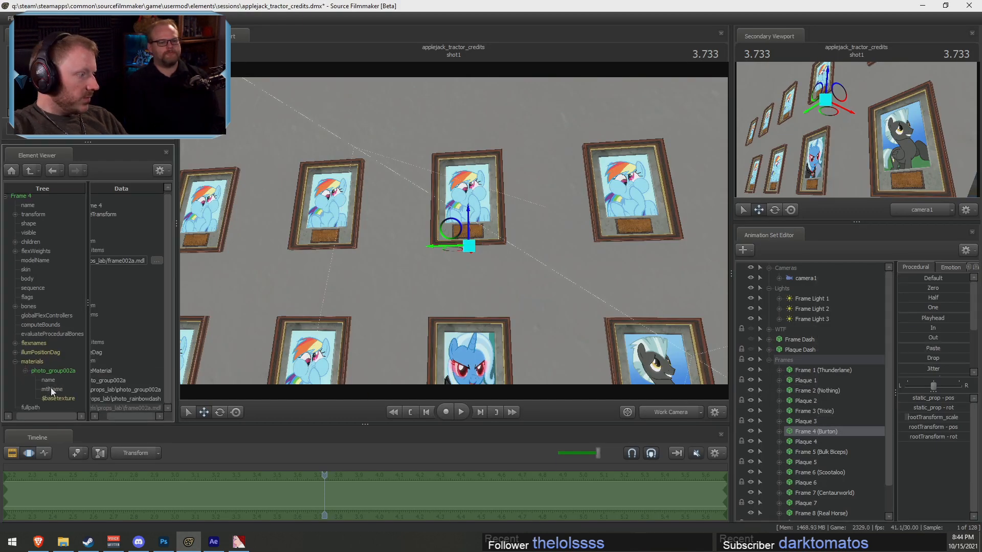
click(131, 402)
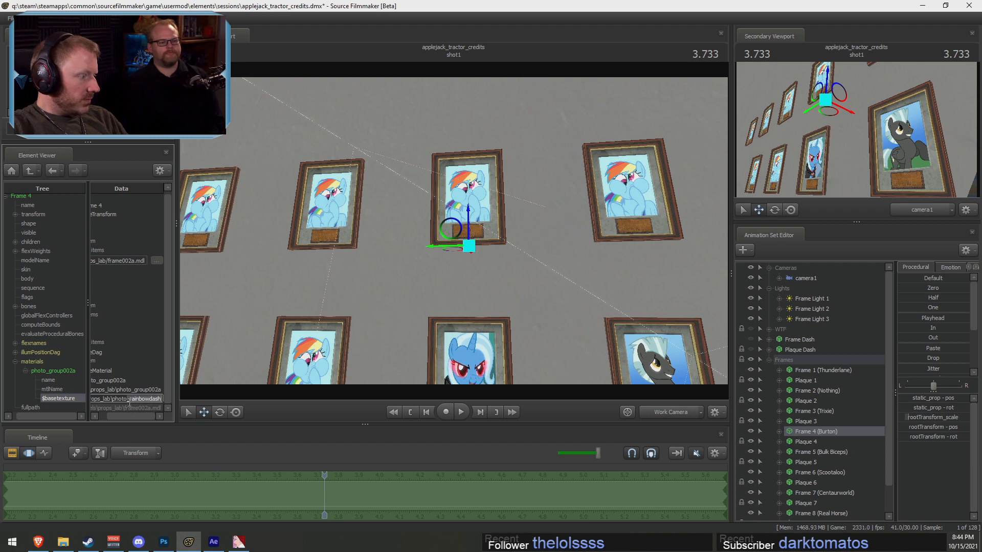
text(burto)
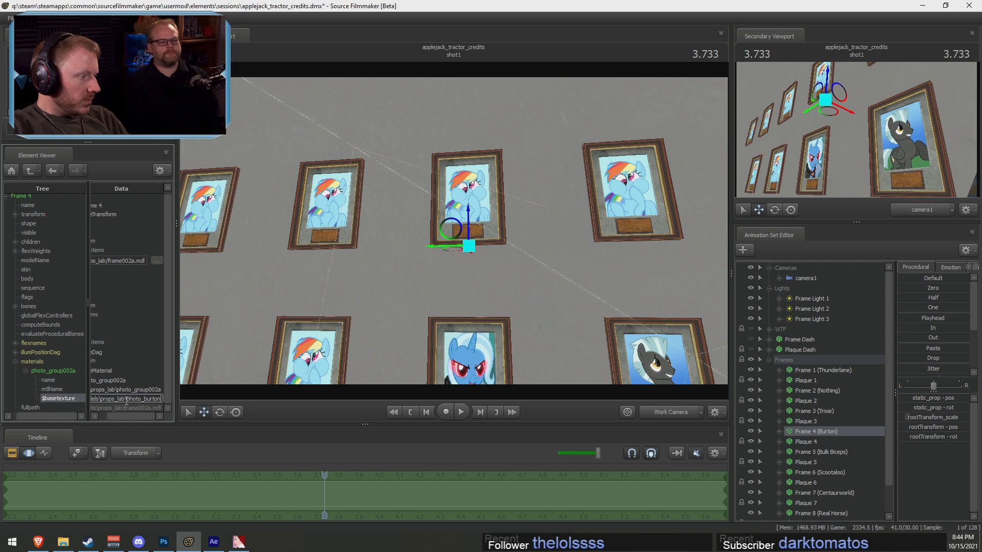
click(127, 391)
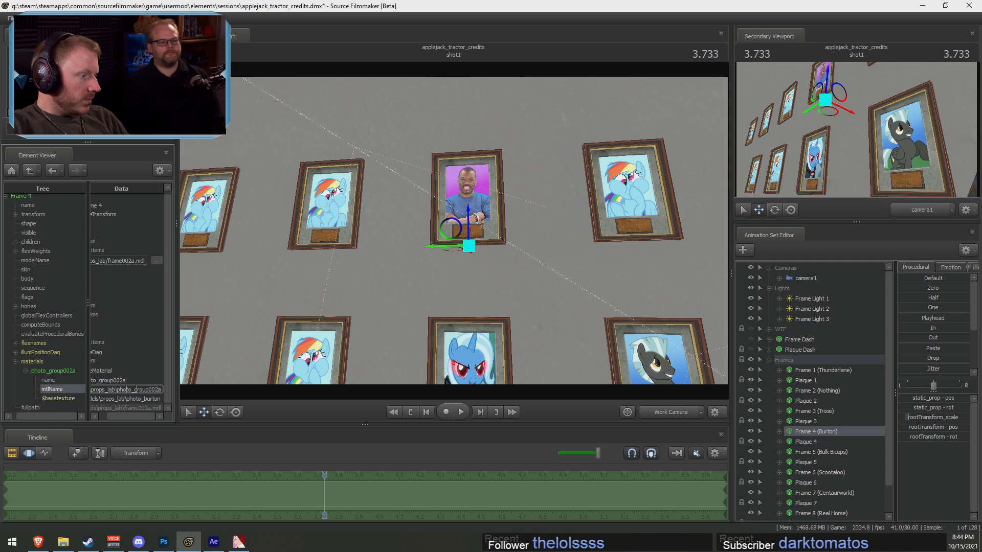
View the wall through camera1 and scrub the shot in the Clip Editor to 3.266 to check the new picture
drag(453, 282, 444, 296)
click(664, 413)
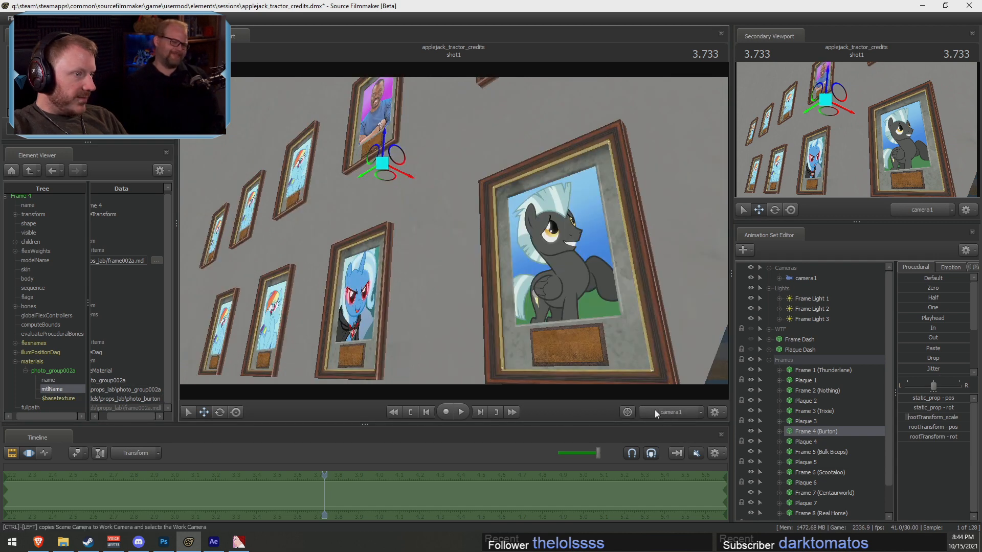
key(F2)
scroll(309, 476, down, 5)
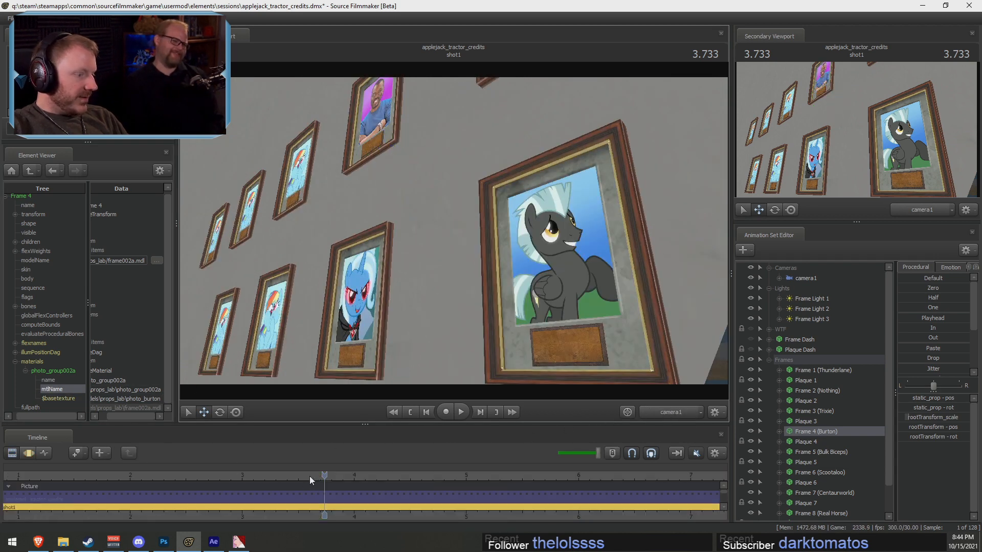
mouse_move(309, 476)
mouse_down()
mouse_move(167, 476)
mouse_move(305, 476)
mouse_up()
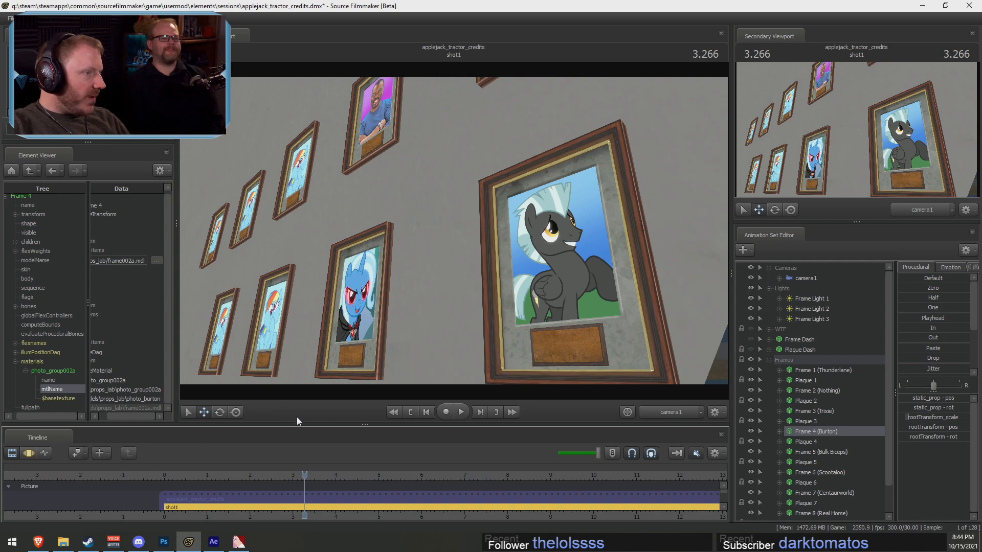
Save the applejack_tractor_credits session and close VTFEdit
click(930, 6)
key(alt+Tab)
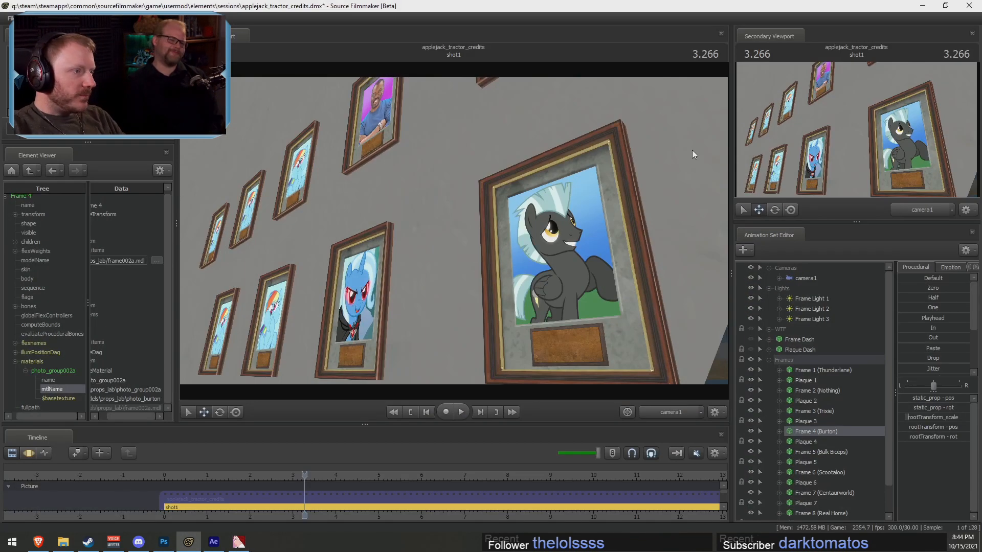
key(alt+Tab)
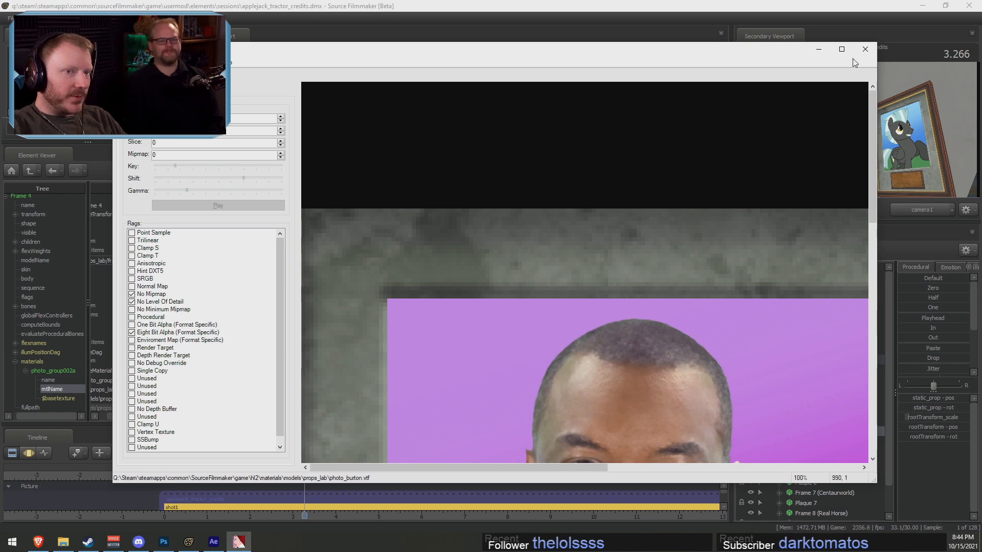
click(865, 49)
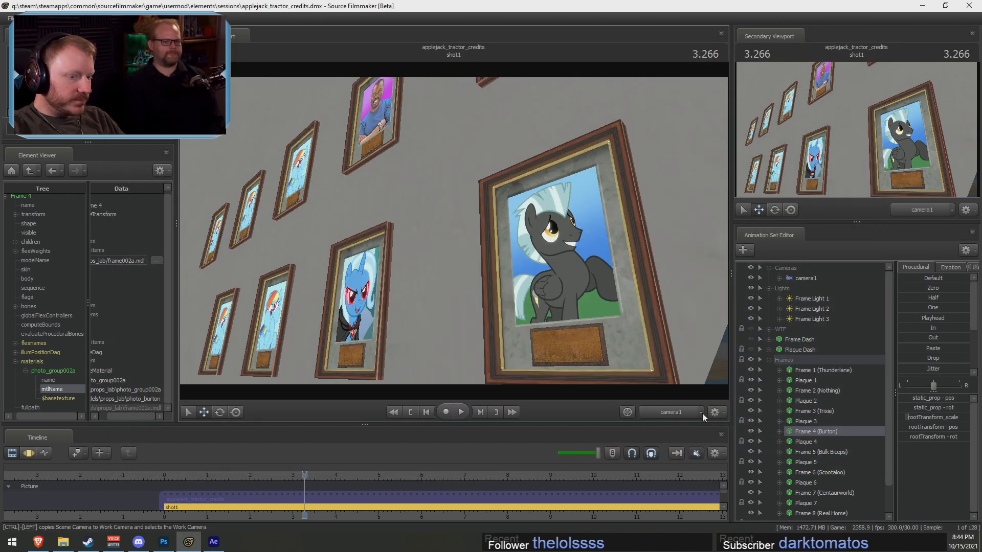
Return to the work camera and select Frame 5 (Bulk Biceps) in the animation sets
click(673, 417)
click(820, 454)
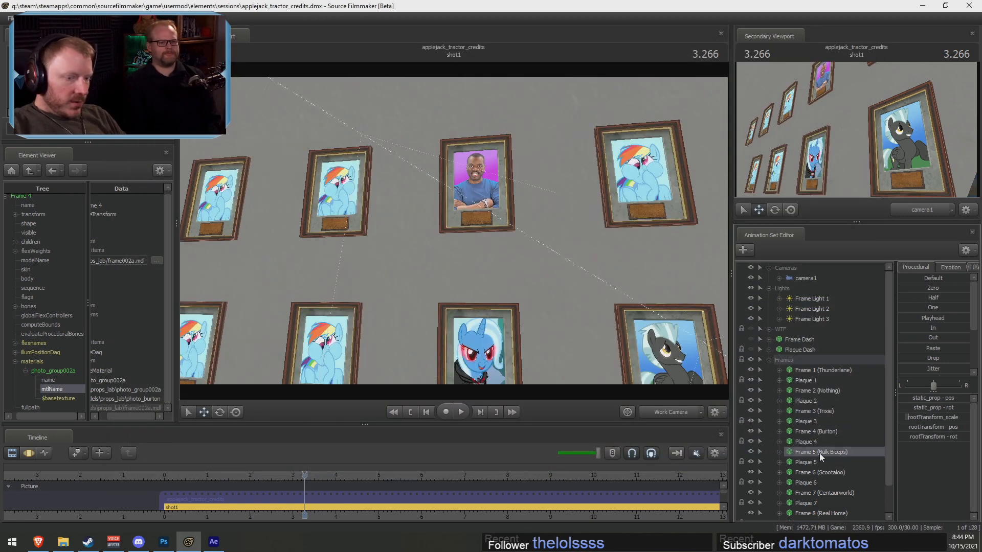
drag(619, 296, 573, 332)
key(F3)
drag(460, 231, 447, 273)
Switch to the Brave browser and close the three old Google search tabs, keeping the Reading Rainbow article open
click(38, 541)
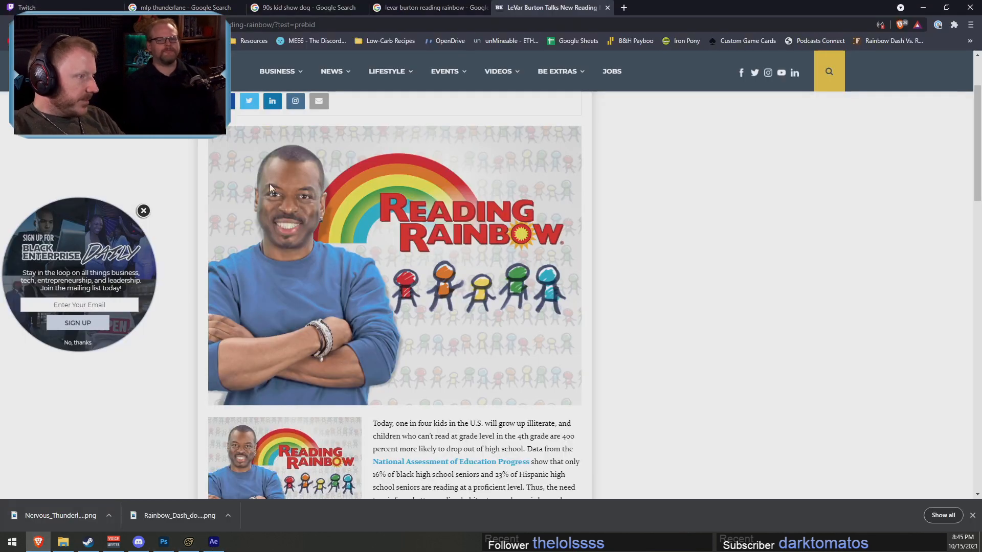
click(297, 21)
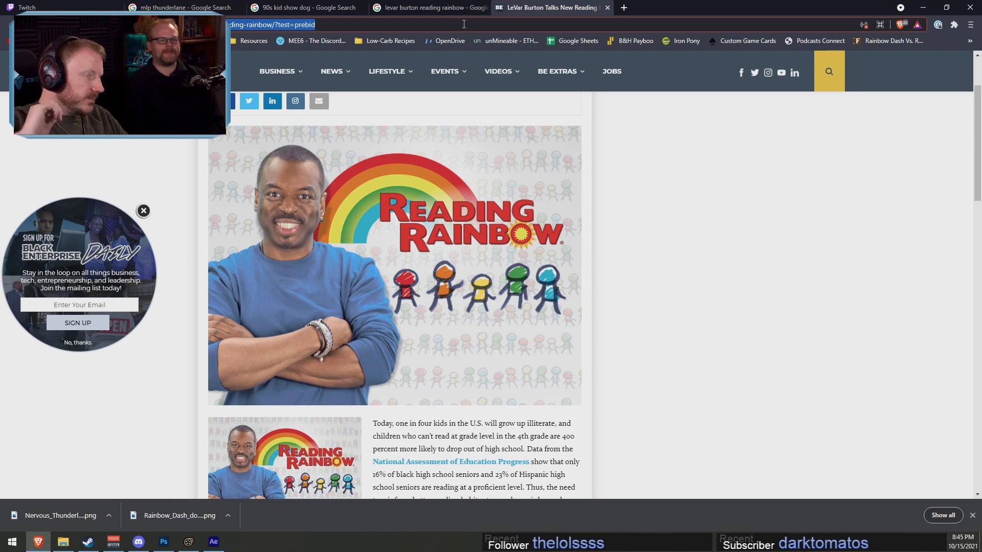
click(241, 8)
click(240, 8)
click(241, 8)
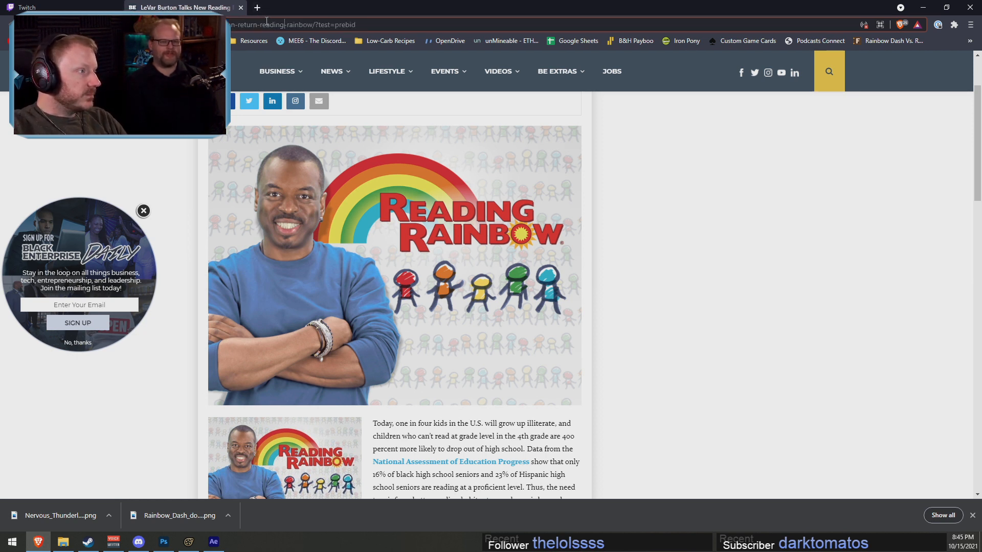
Search the web for "bulk biceps mlp" and open the Bulk Biceps article on the My Little Pony wiki
mouse_move(351, 78)
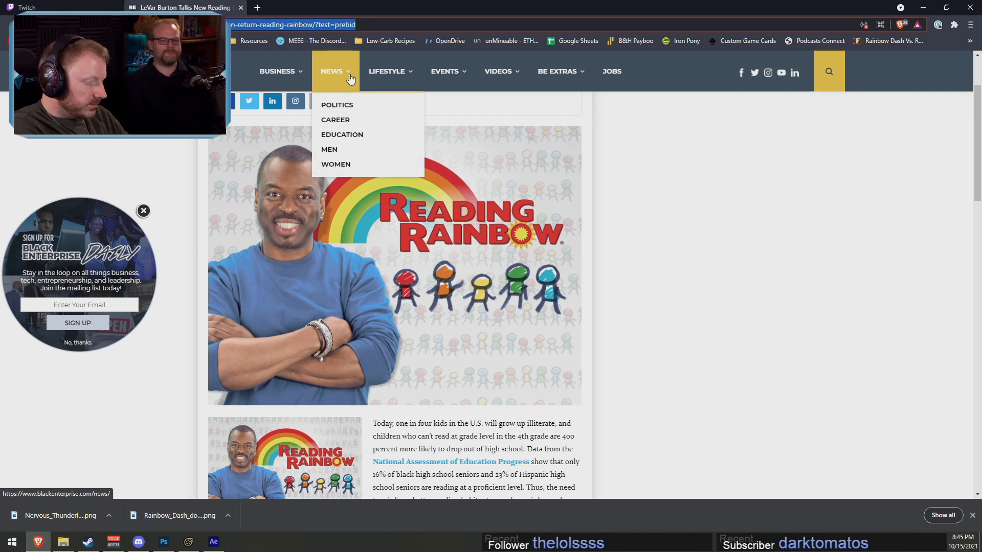
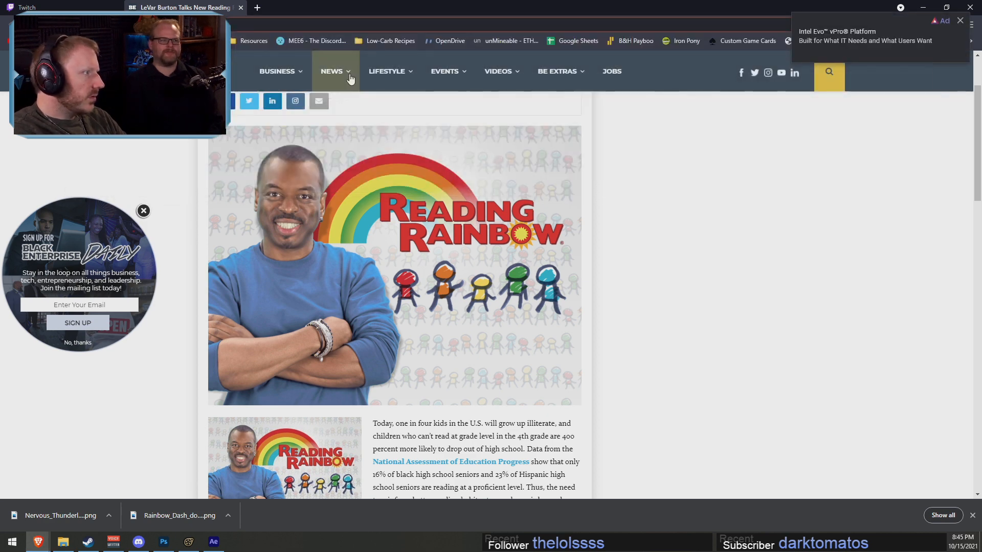
text(bu)
key(Escape)
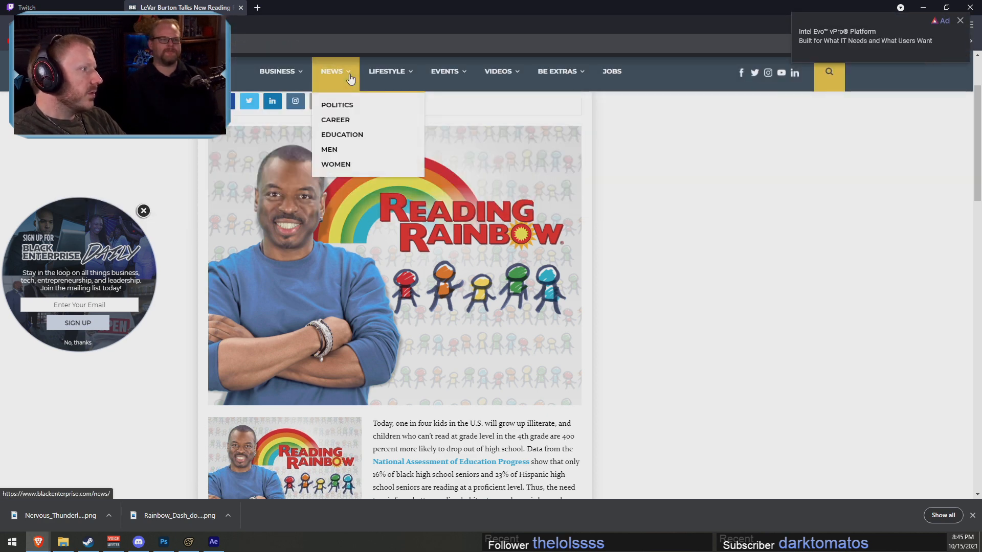
key(Return)
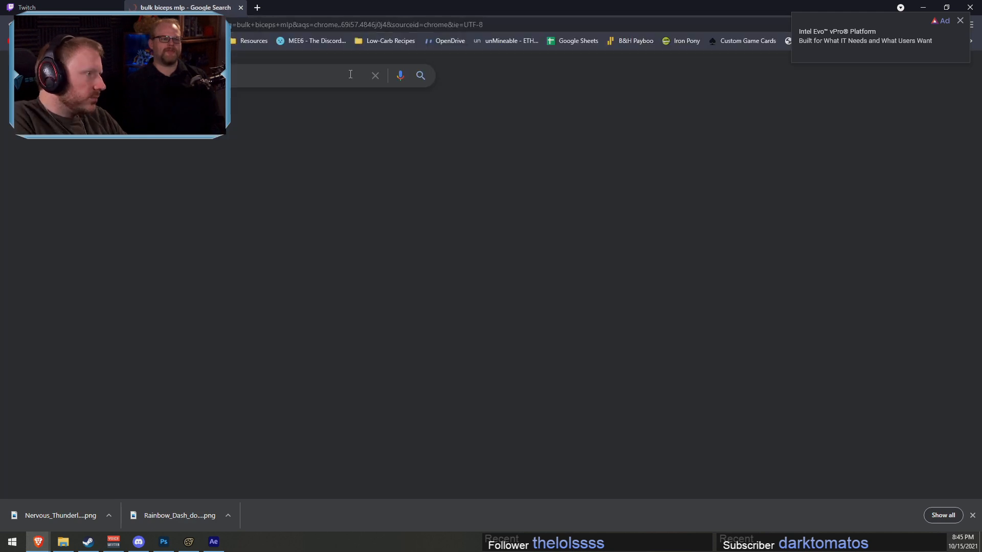
click(261, 165)
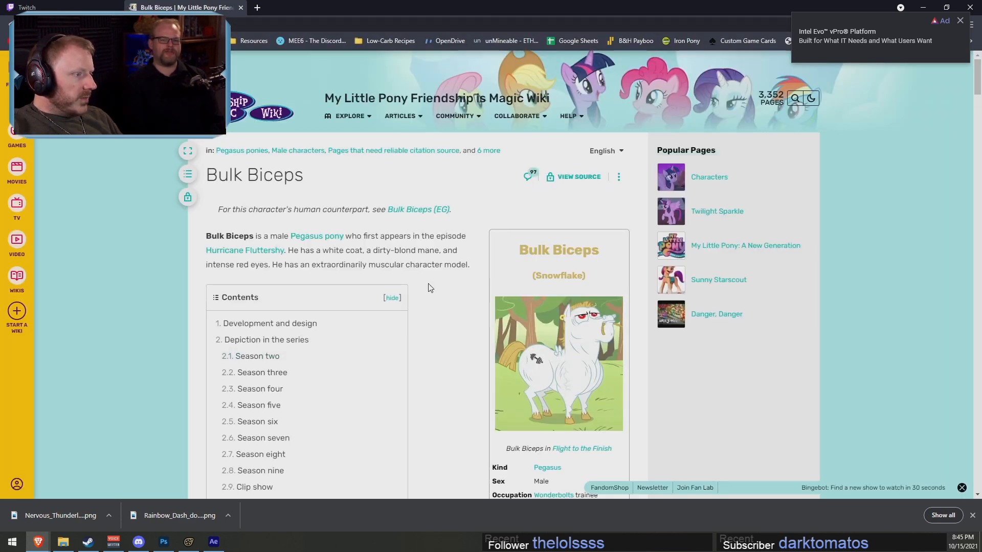
Look through the Bulk Biceps wiki article and its season sections for a picture suitable for the frame
scroll(433, 286, down, 9)
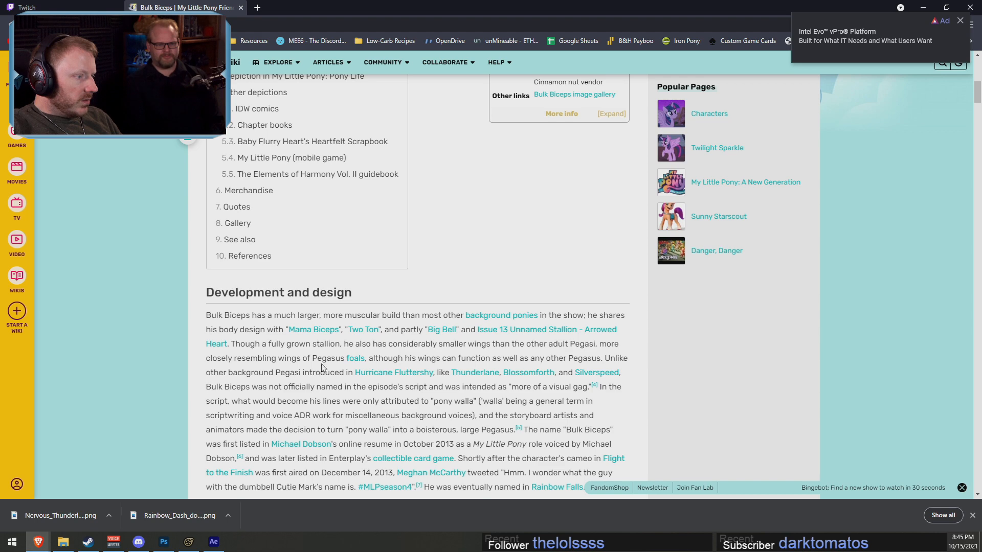
scroll(551, 379, down, 3)
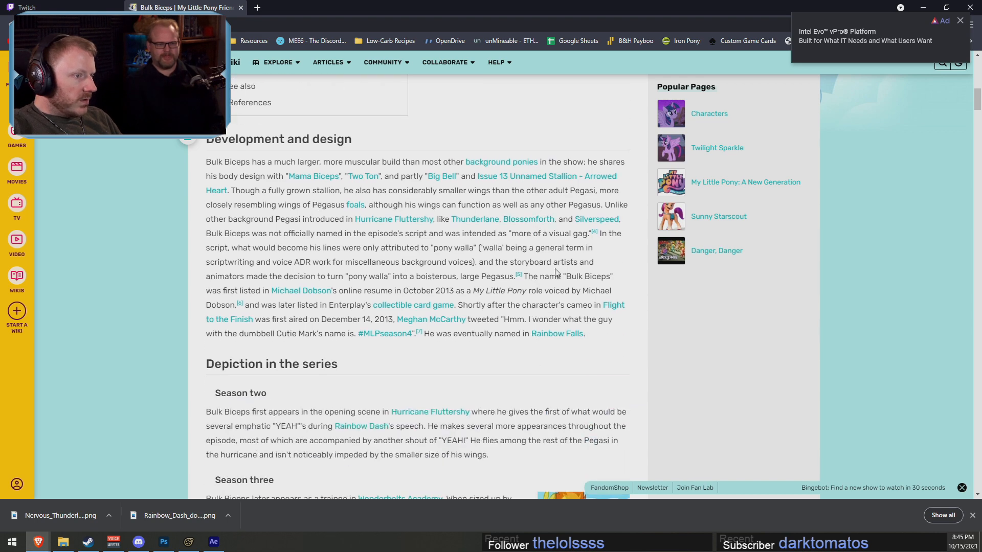
scroll(571, 276, down, 5)
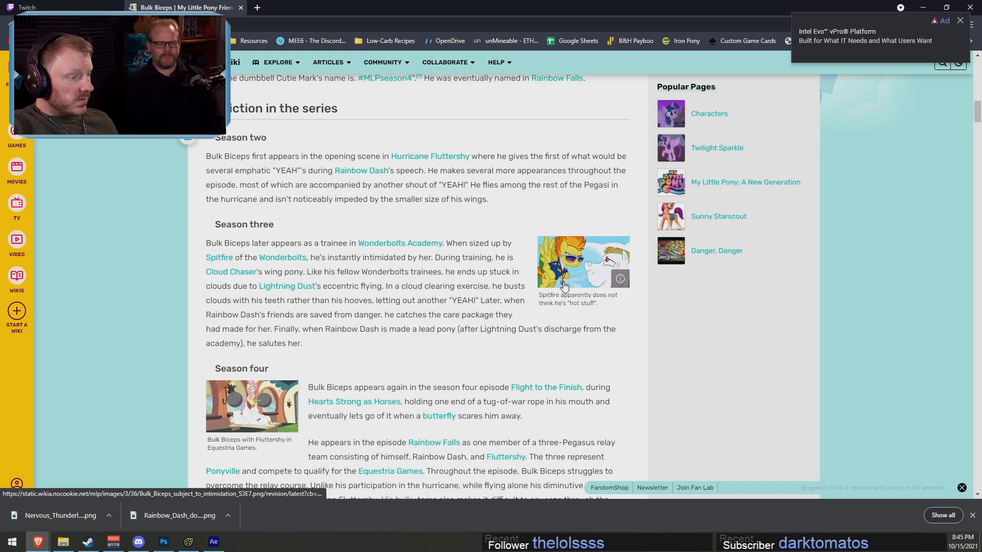
scroll(564, 286, up, 15)
scroll(587, 287, down, 4)
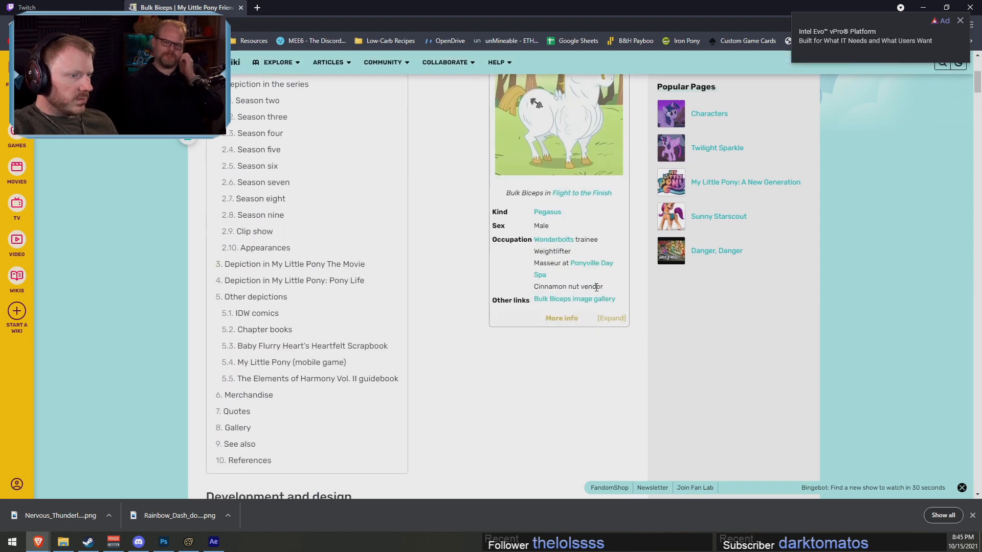
key(alt+Left)
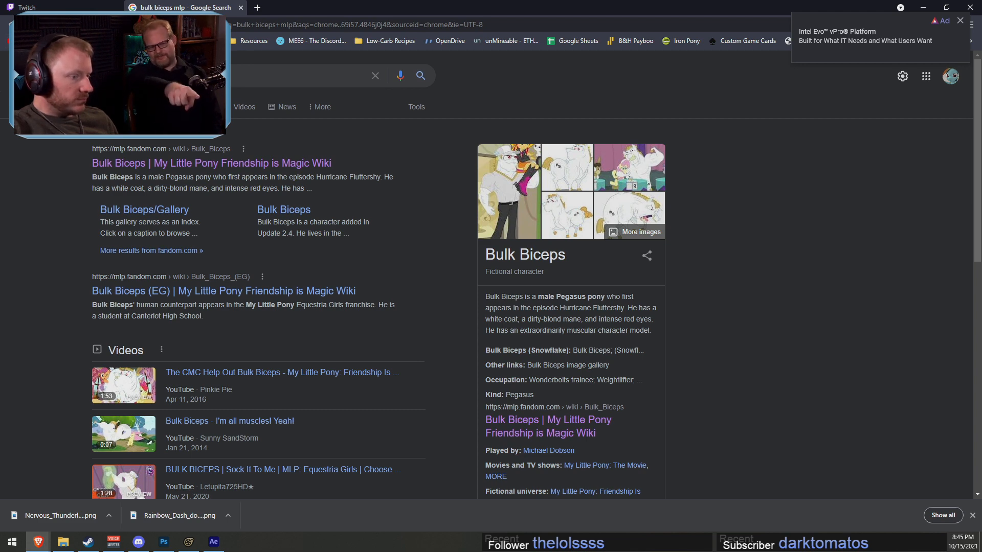
click(27, 25)
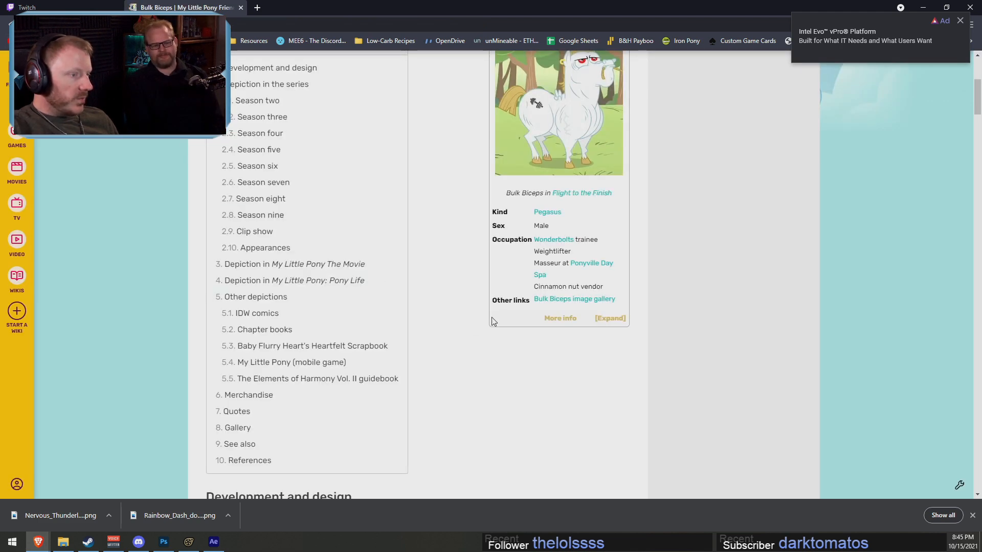
scroll(435, 252, up, 5)
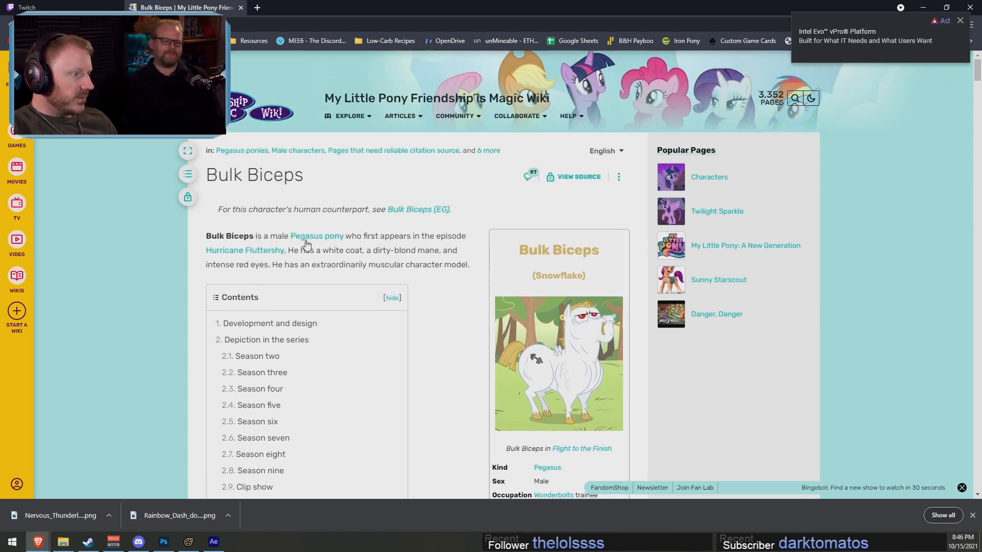
scroll(460, 341, down, 2)
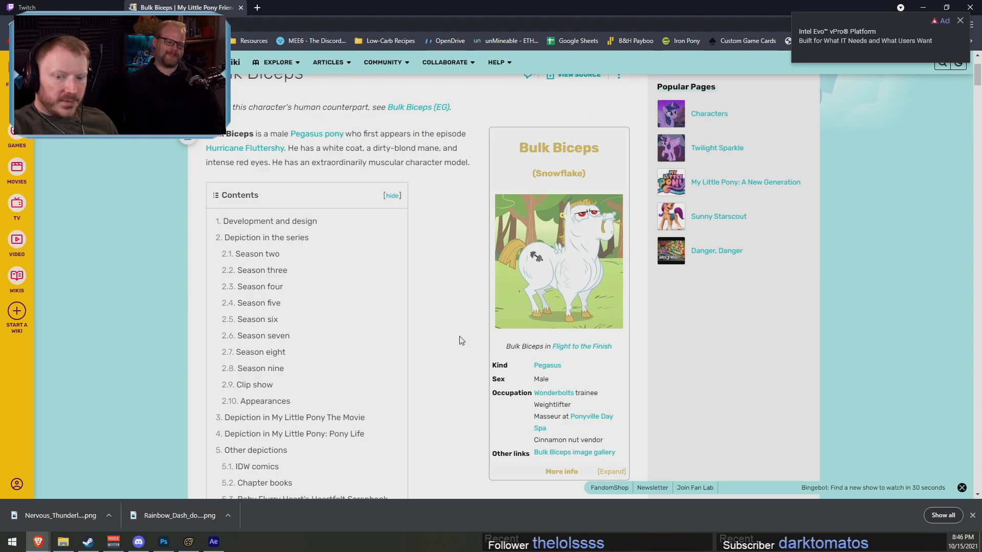
scroll(460, 341, down, 15)
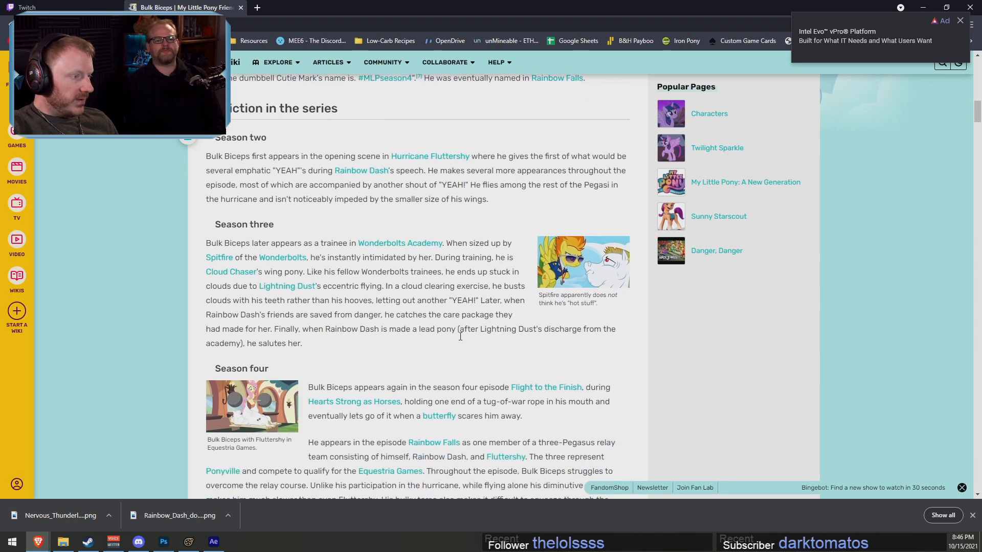
scroll(460, 337, down, 12)
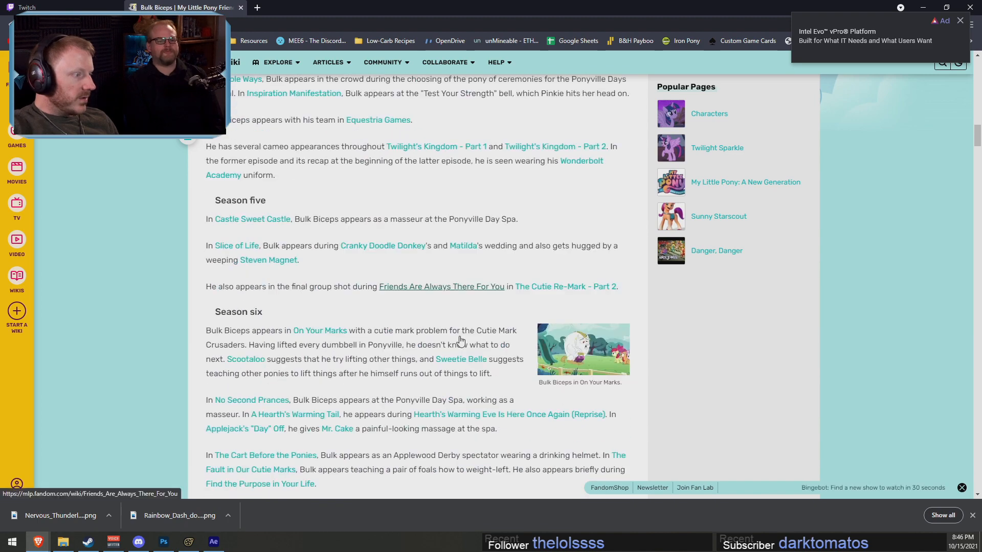
scroll(461, 341, down, 11)
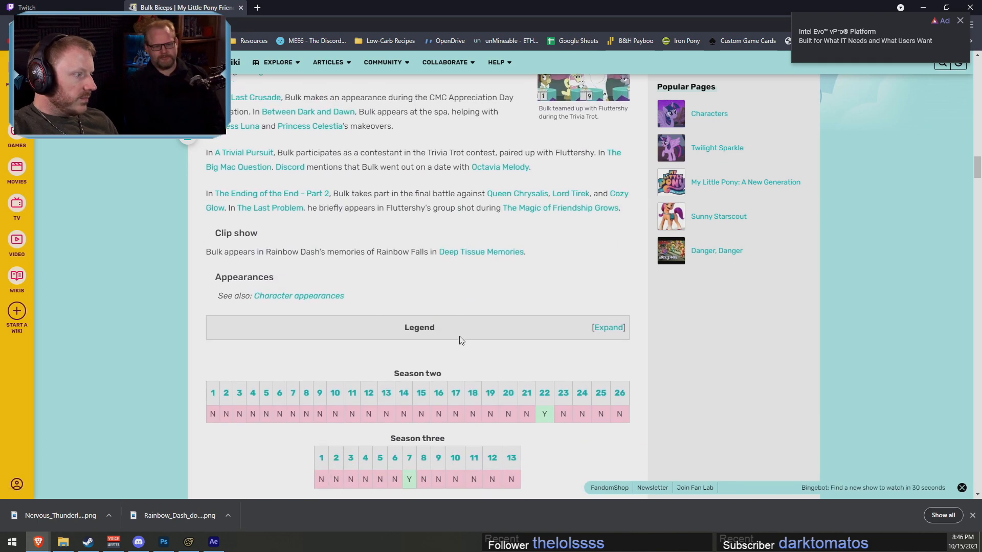
scroll(461, 341, up, 4)
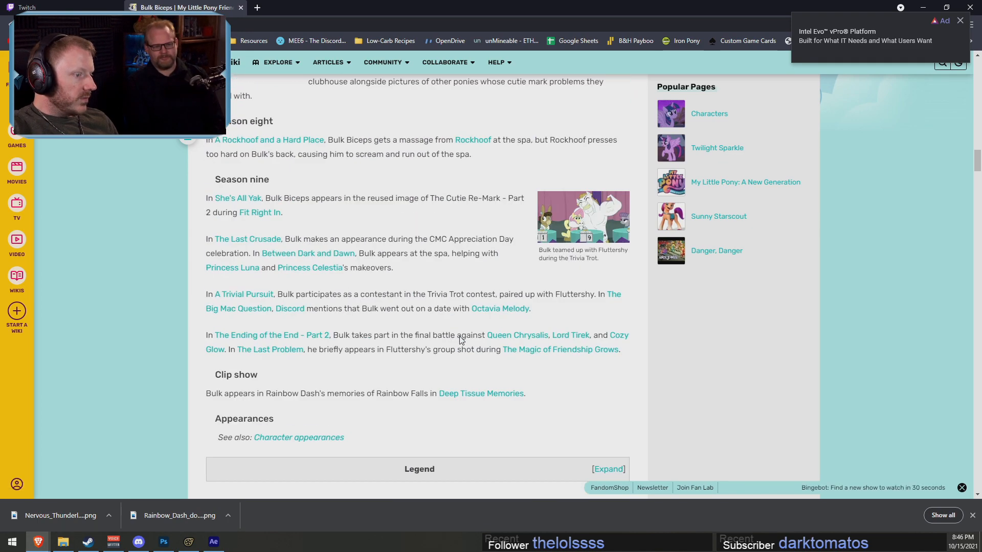
scroll(460, 340, up, 6)
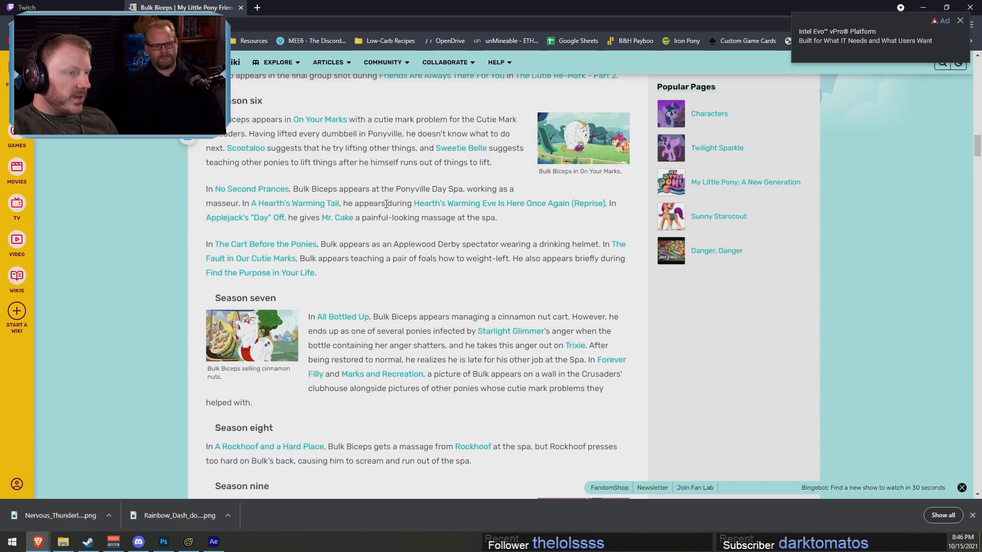
scroll(385, 204, up, 15)
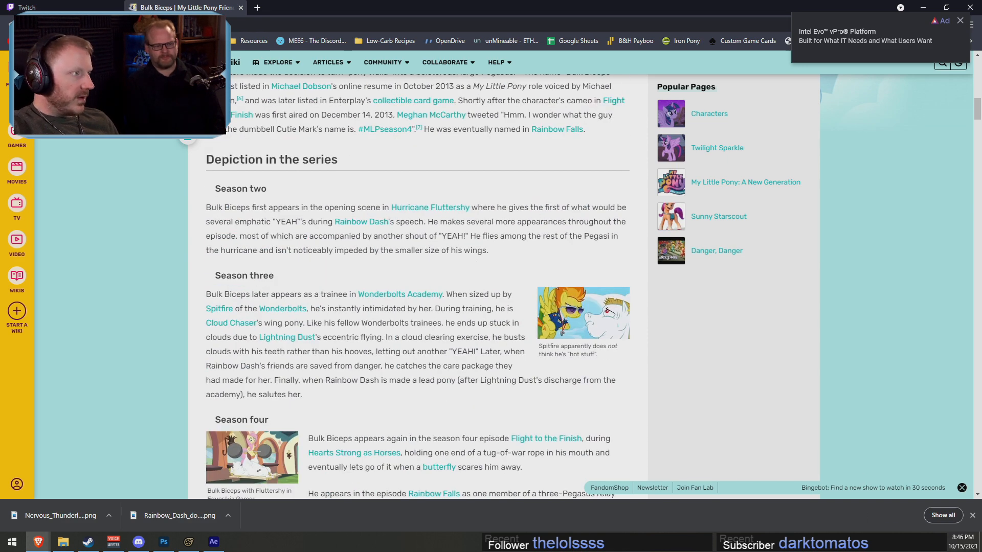
Show the image results for the "bulk biceps mlp" search and preview the 3D figurine and playground pictures
key(alt+Left)
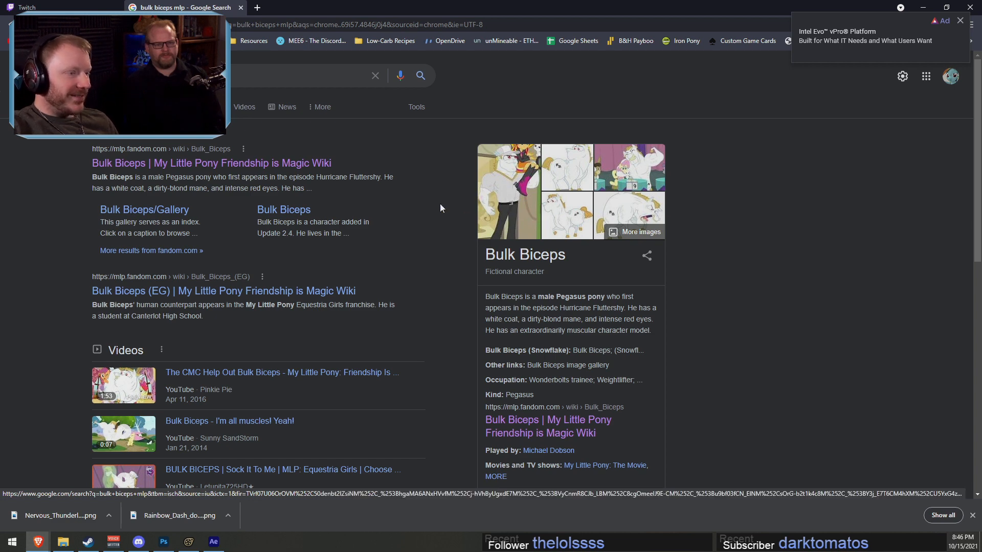
click(142, 107)
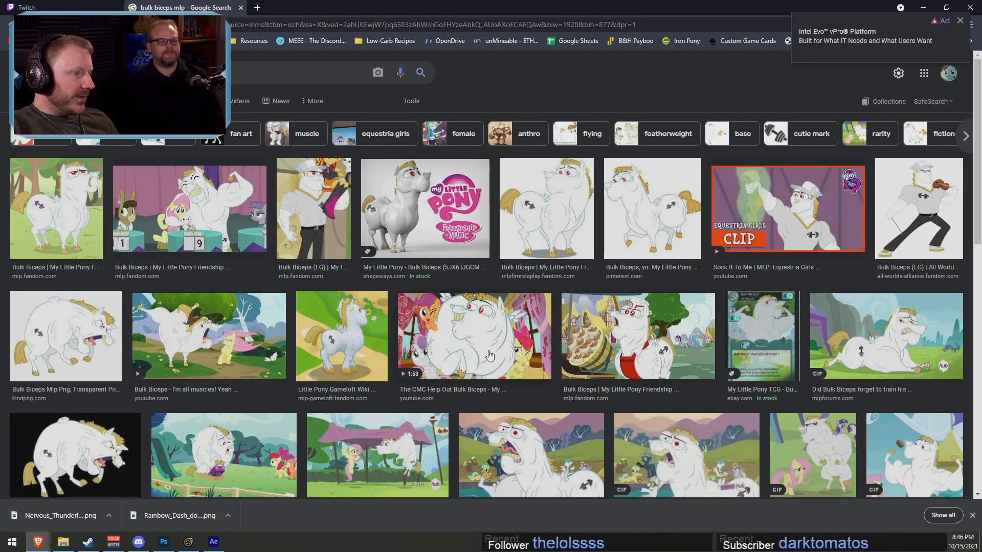
click(424, 220)
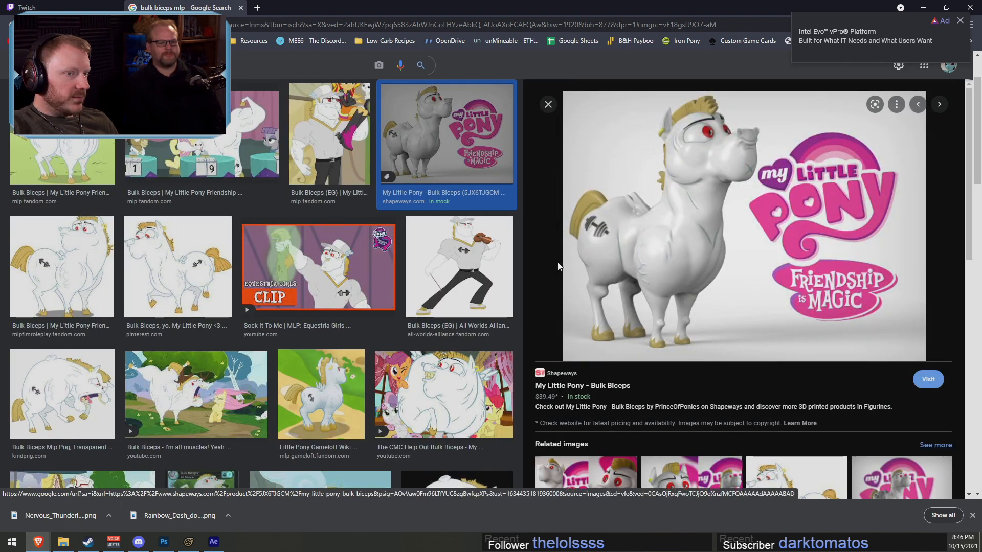
click(547, 105)
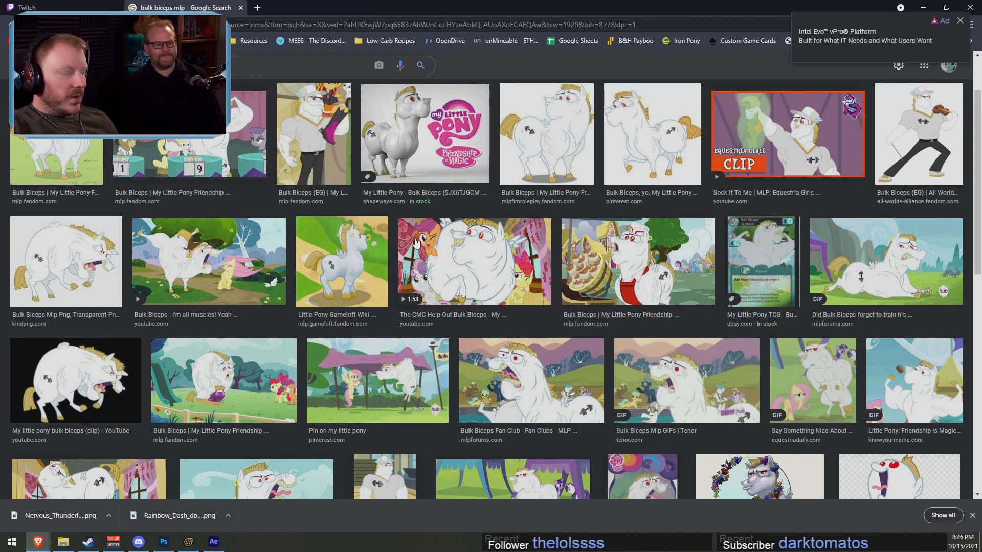
scroll(163, 350, down, 3)
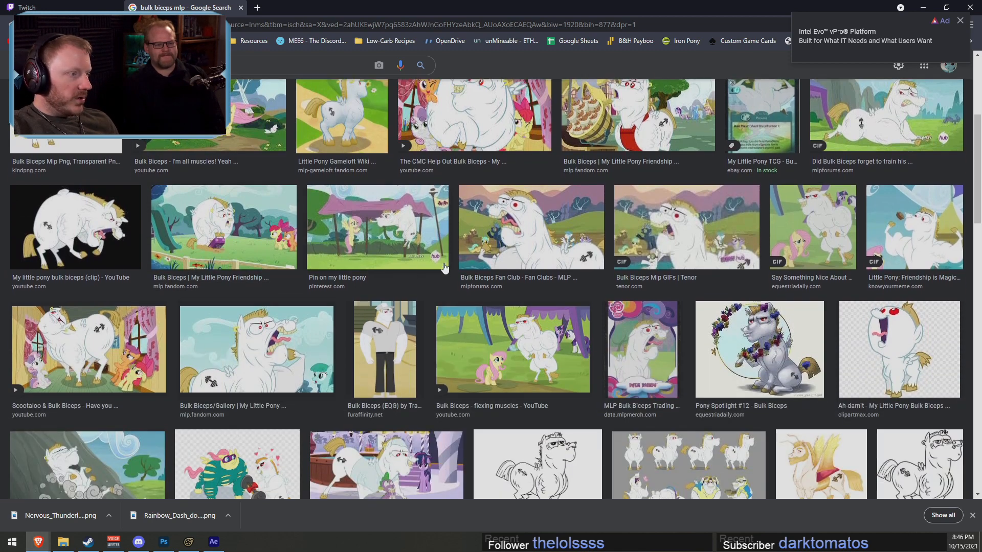
click(223, 227)
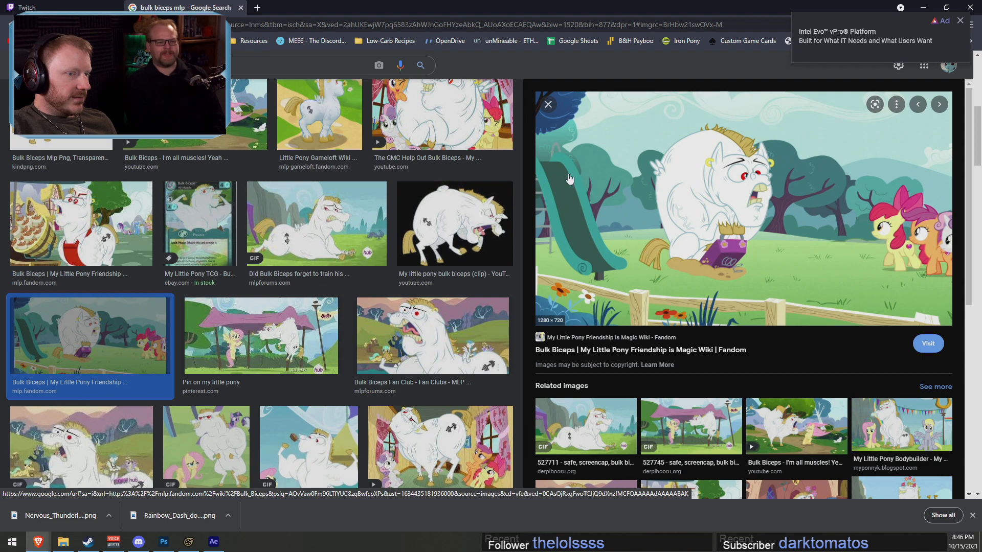
click(548, 105)
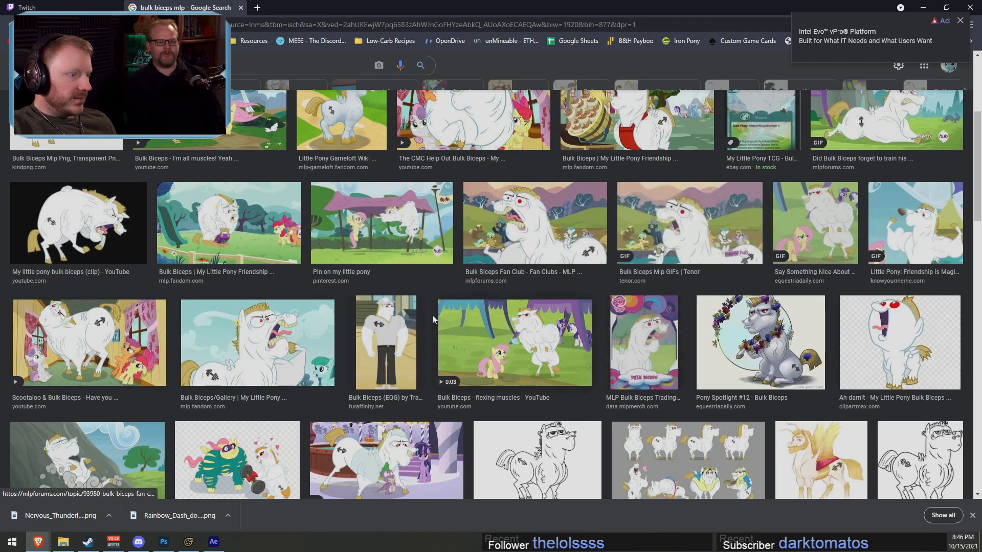
Copy the shouting Bulk Biceps picture from the wiki gallery result and paste it into the frame texture in Photoshop
click(286, 352)
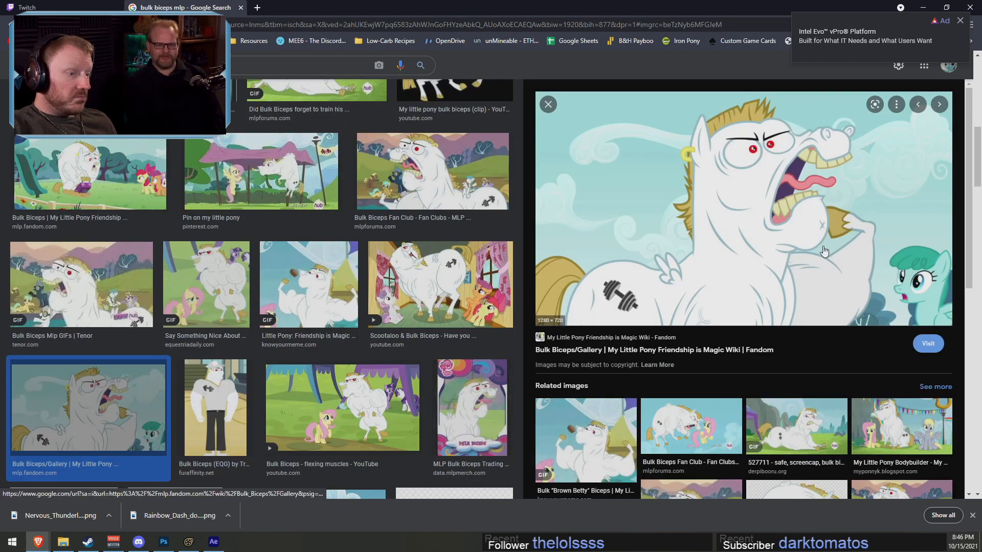
right_click(714, 230)
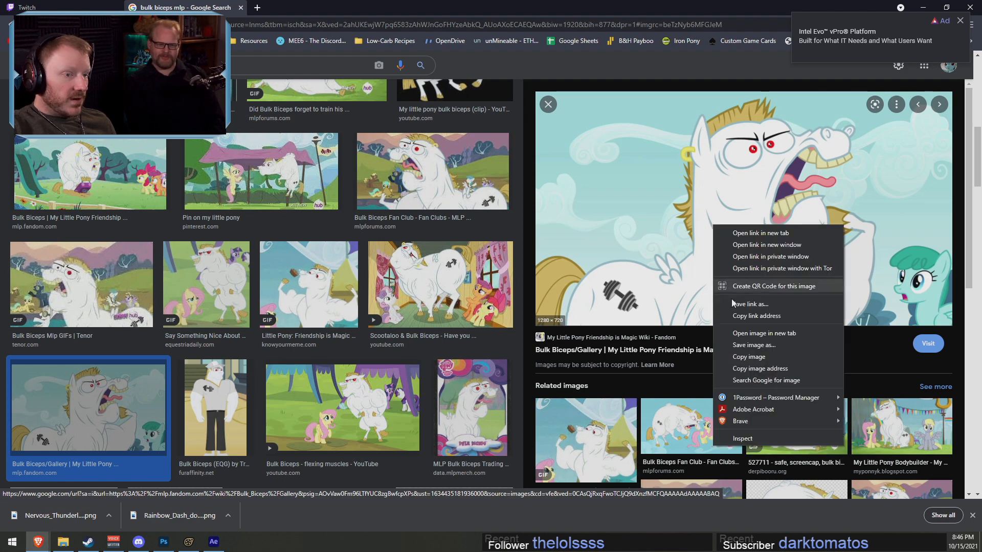
click(745, 357)
key(alt+Tab)
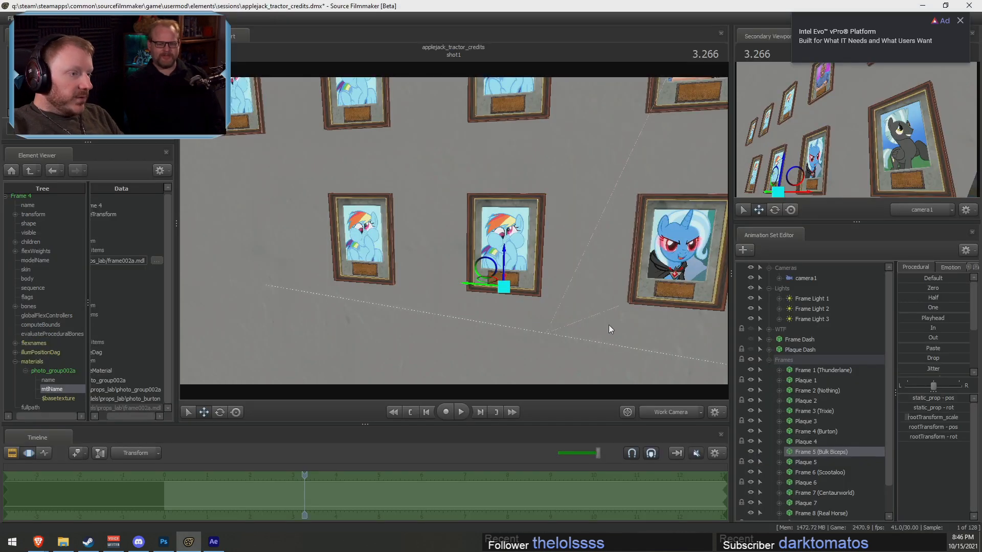
key(alt+Tab)
key(ctrl+v)
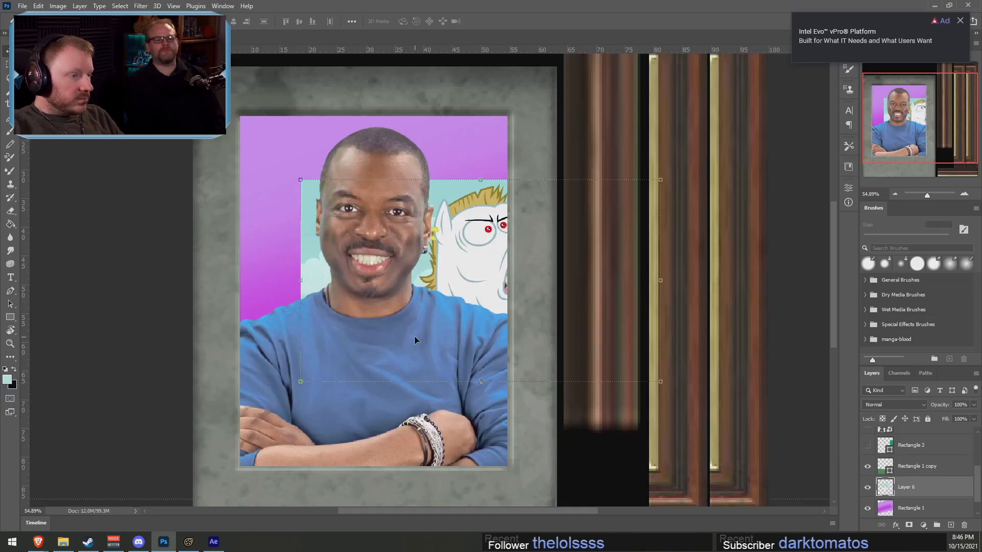
Move the pasted picture so Bulk Biceps' shouting face sits beside the portrait's ear within the frame opening
drag(526, 276, 296, 254)
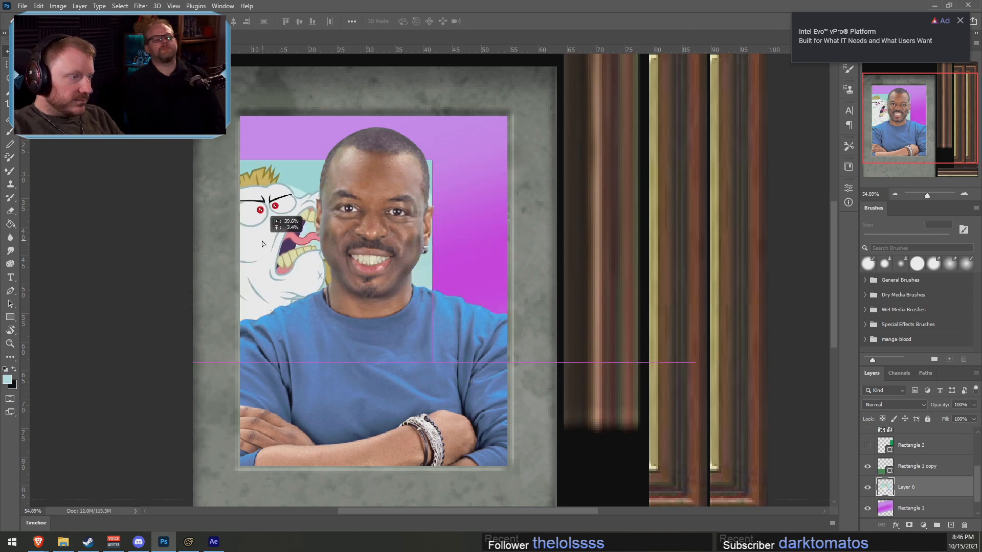
alt+scroll(280, 220, up, 1)
alt+scroll(280, 221, up, 15)
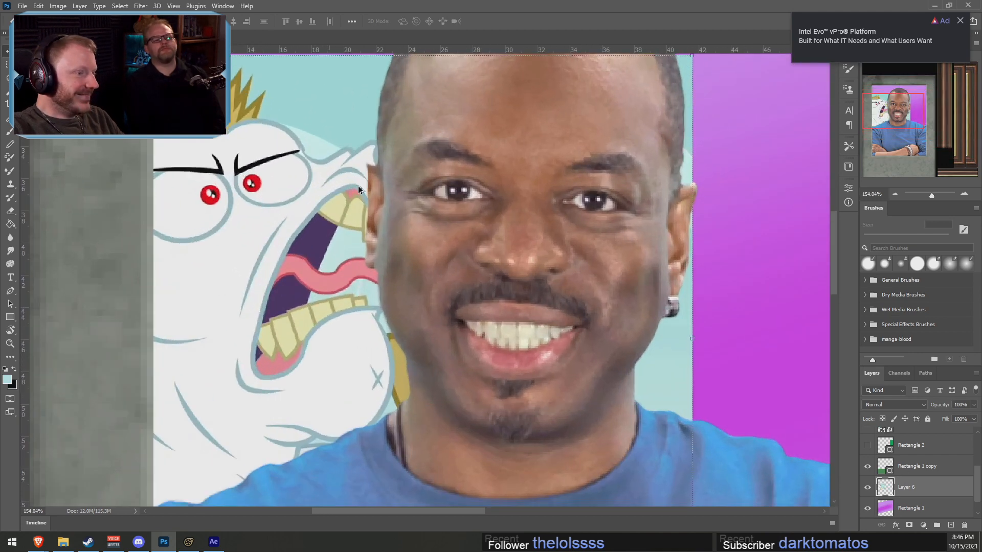
alt+scroll(345, 228, up, 1)
alt+scroll(363, 238, down, 1)
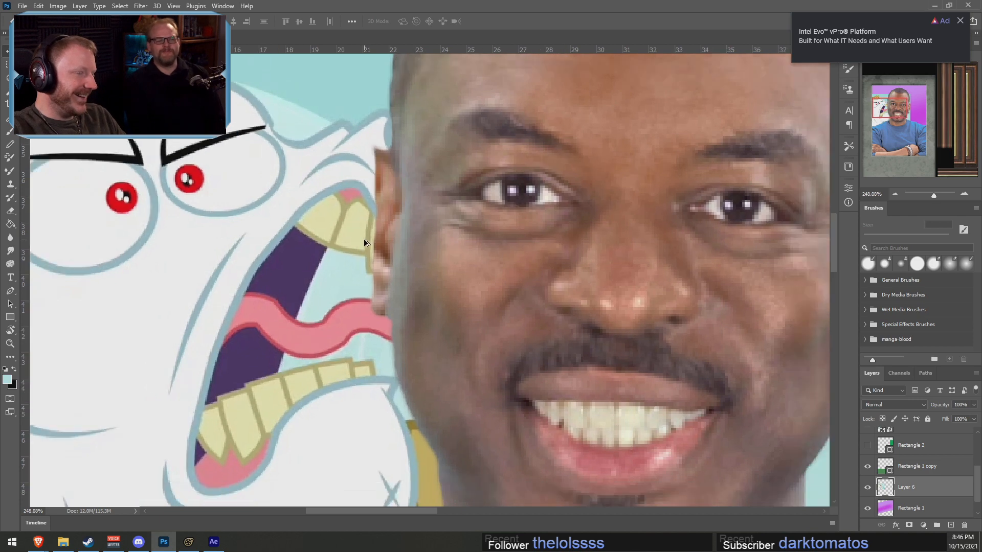
drag(233, 360, 187, 388)
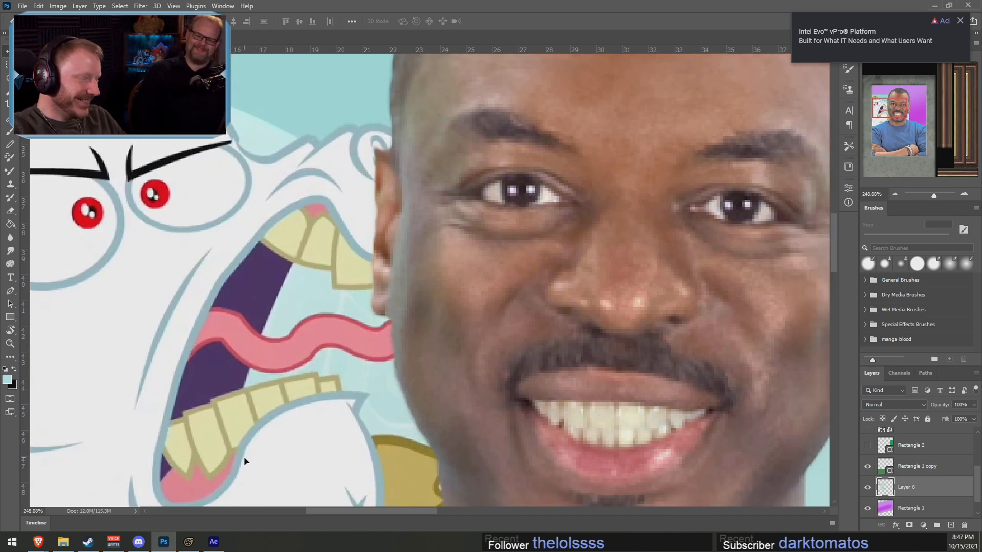
drag(244, 419, 298, 398)
alt+scroll(564, 432, down, 4)
Hide the purple Rectangle 1 background, the Layer 5 portrait and the green Rectangle 1 copy layer
scroll(866, 506, down, 1)
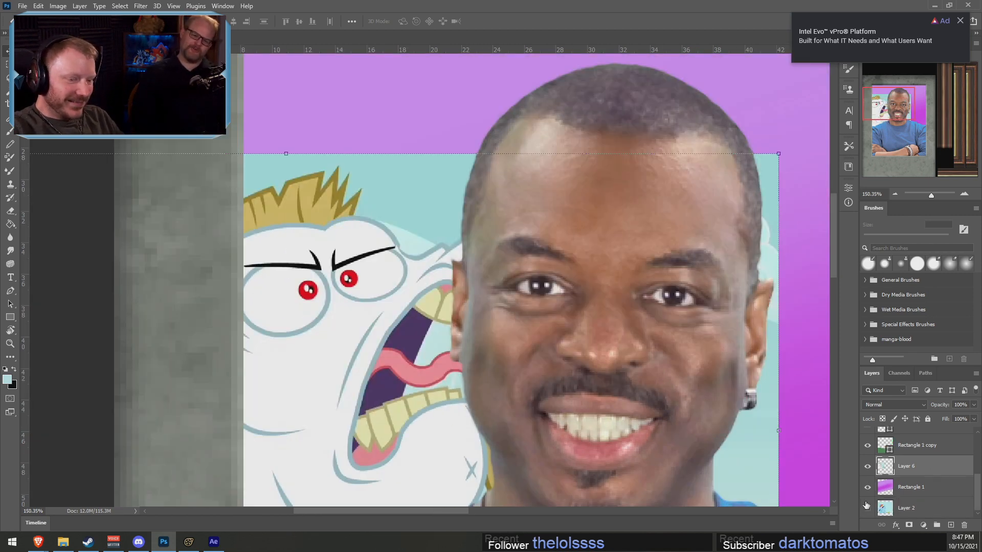
click(874, 488)
scroll(872, 489, up, 2)
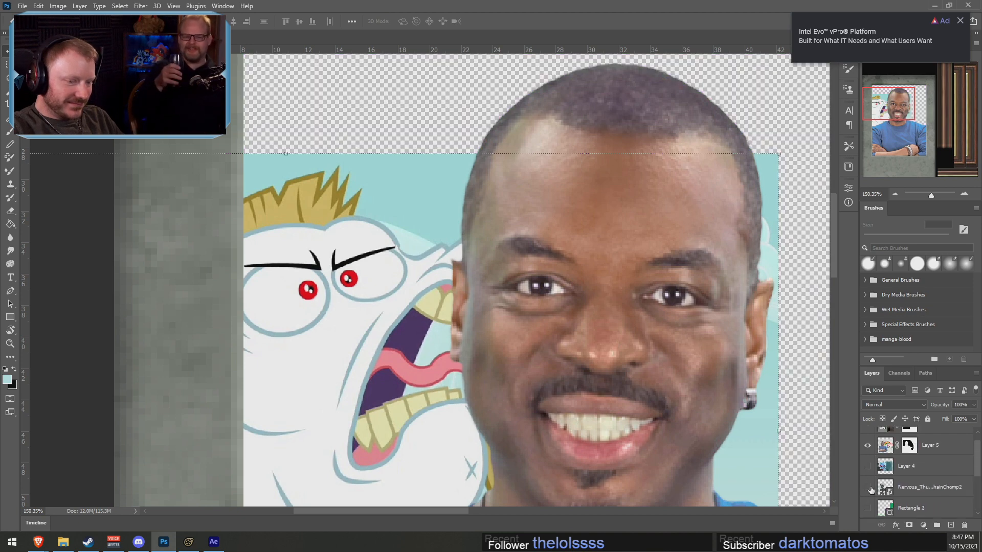
click(872, 448)
alt+scroll(588, 323, down, 6)
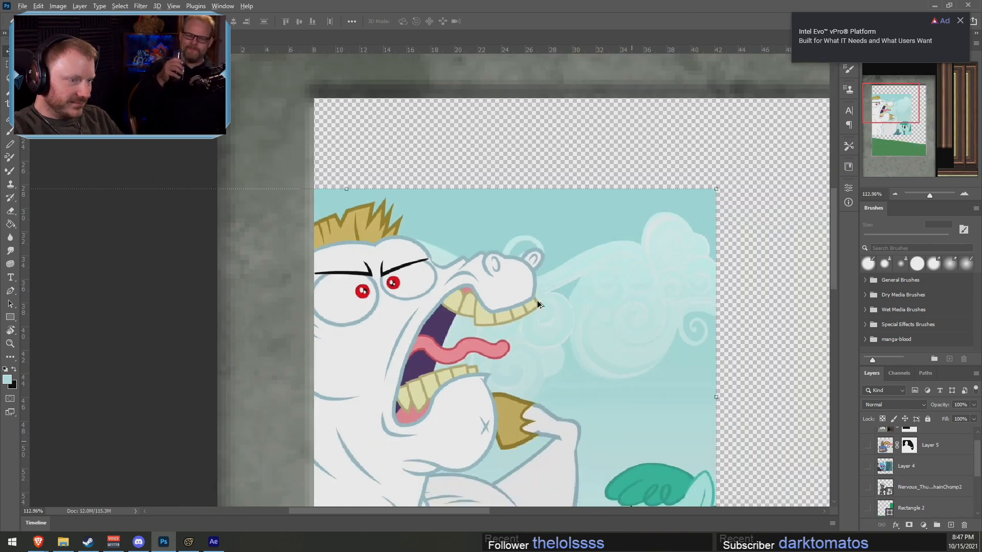
alt+scroll(613, 323, down, 1)
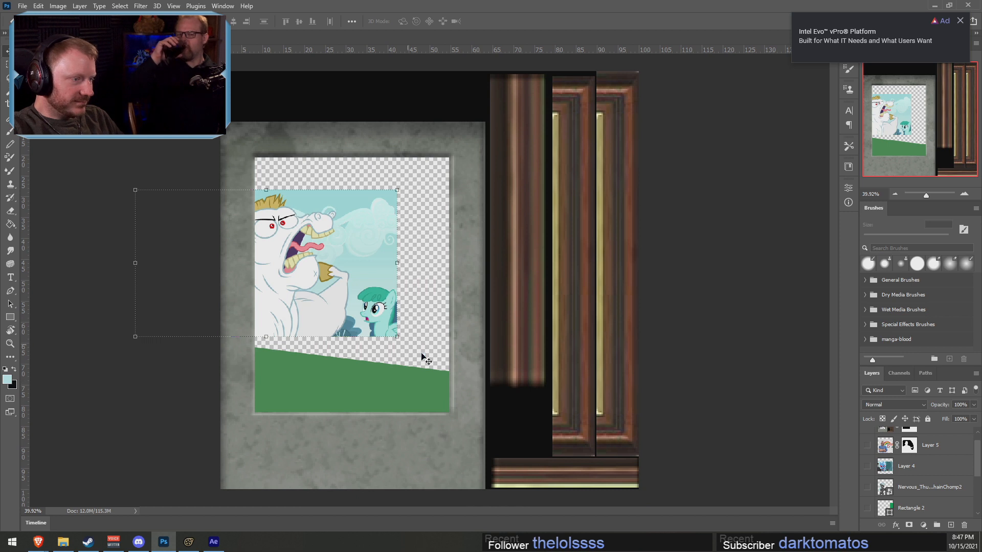
scroll(904, 492, down, 4)
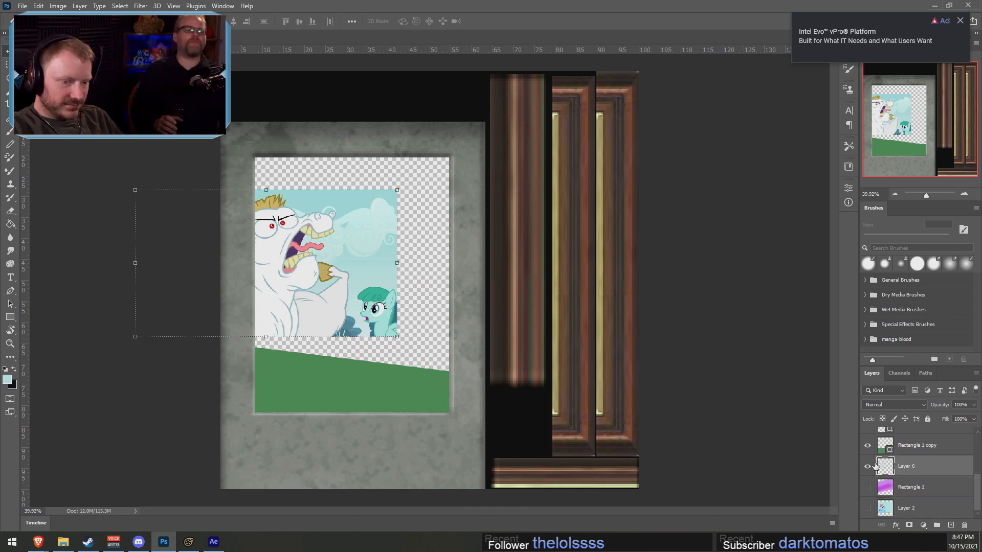
click(867, 445)
Enlarge the Bulk Biceps picture to about 279%, tilt it counterclockwise and position it so the shouting face fills the frame opening
drag(396, 338, 706, 517)
drag(331, 337, 233, 301)
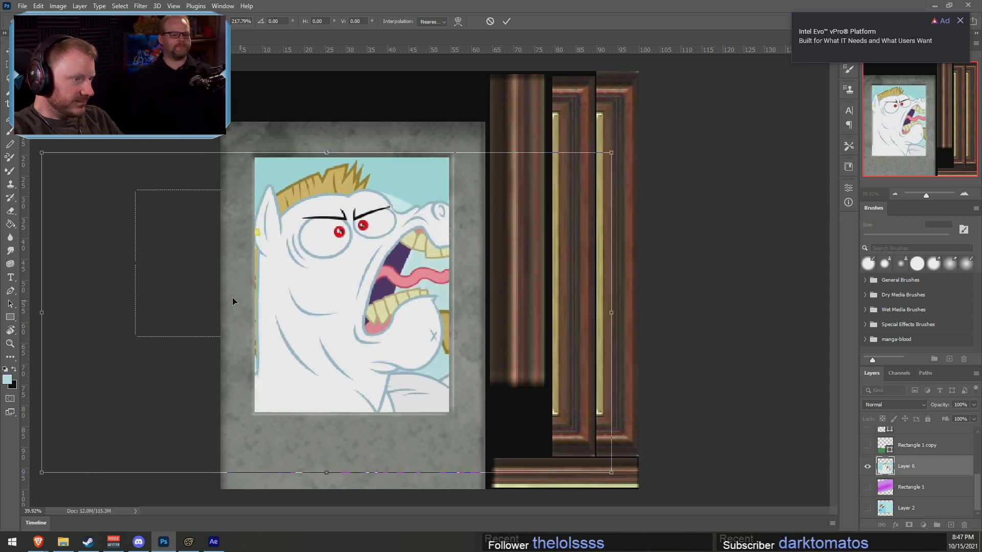
drag(608, 153, 770, 63)
drag(327, 281, 224, 353)
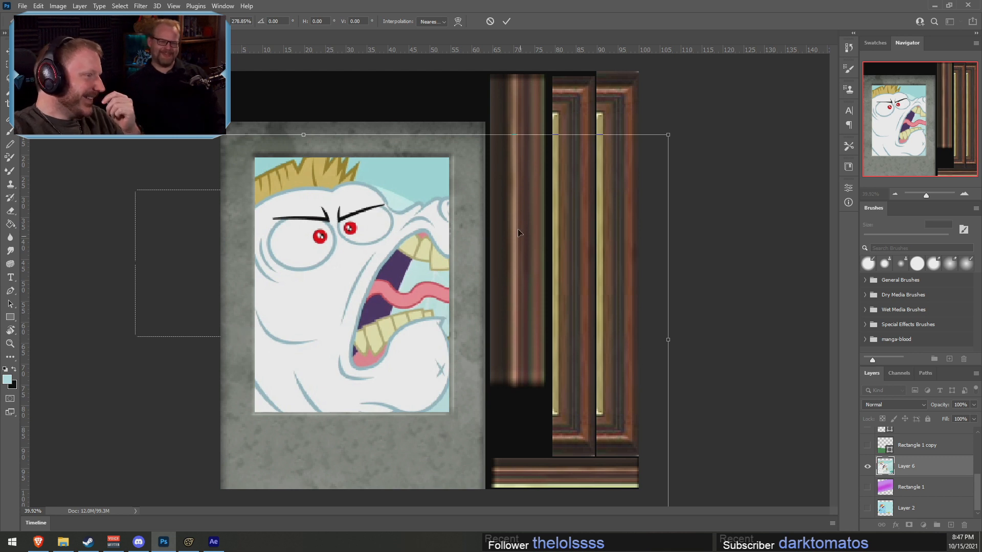
drag(678, 107, 445, 204)
click(506, 21)
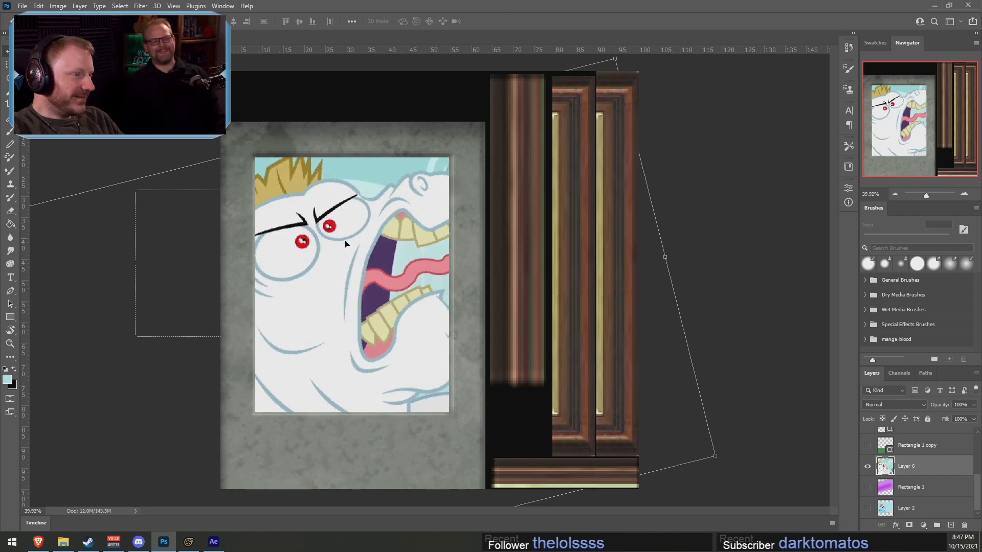
alt+scroll(339, 239, up, 5)
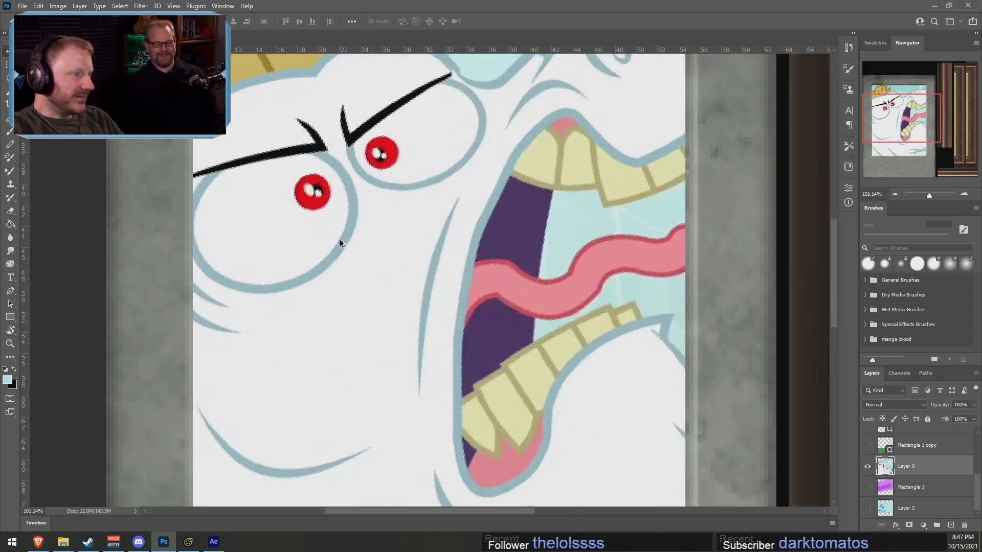
alt+scroll(339, 238, down, 2)
alt+scroll(342, 245, down, 4)
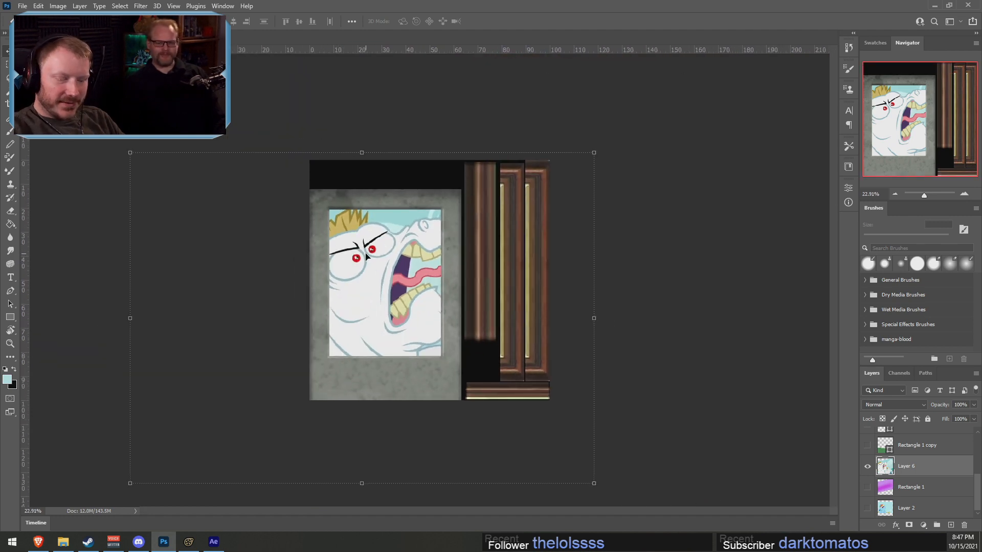
Save a Targa copy of the texture as photo_bulkbiceps.tga in the props_lab folder, accepting the default Targa options
click(17, 5)
click(138, 184)
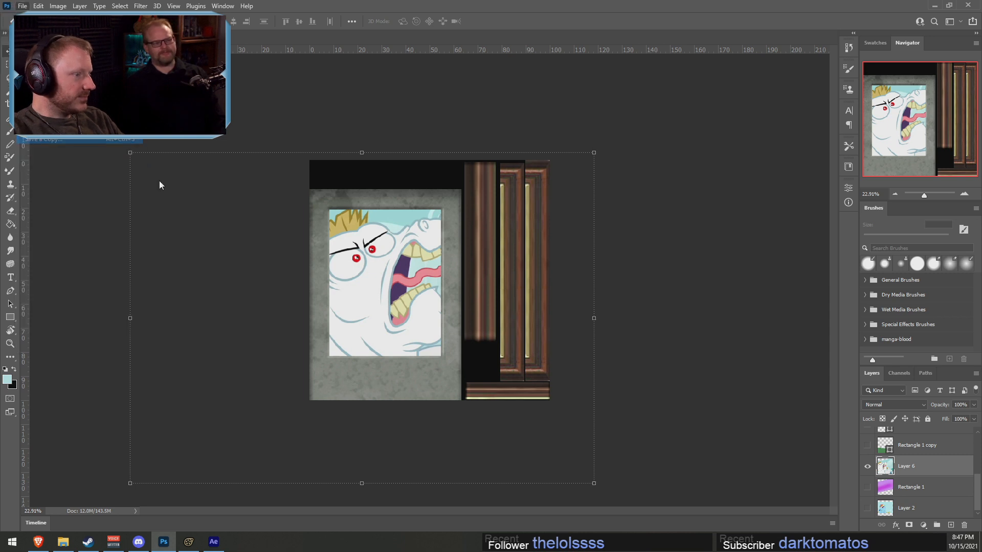
click(147, 363)
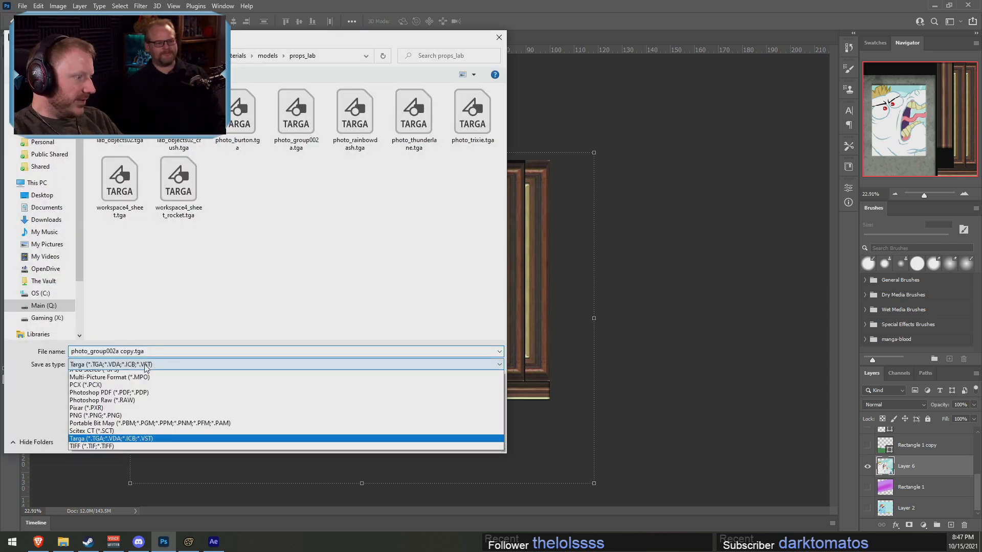
click(187, 323)
click(295, 118)
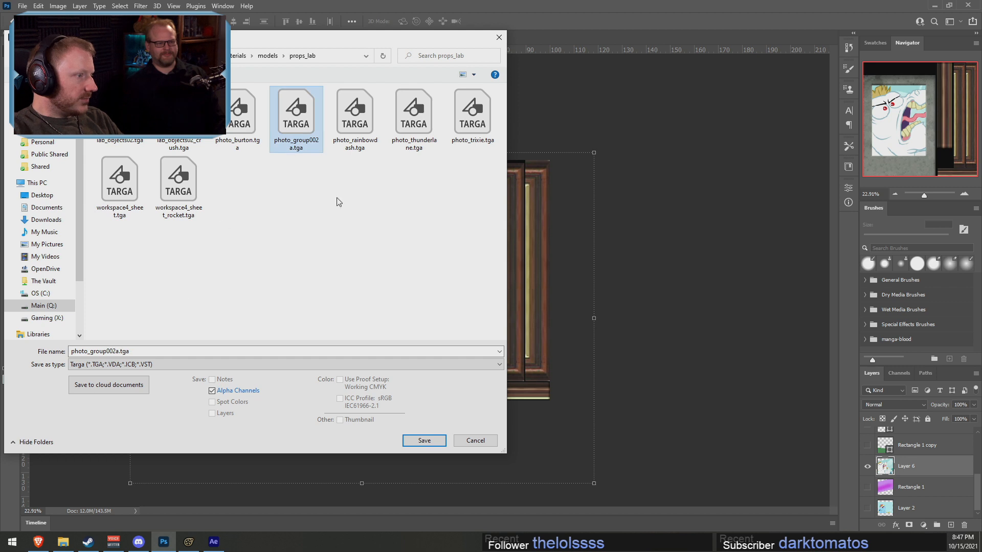
click(354, 143)
click(125, 351)
click(125, 351)
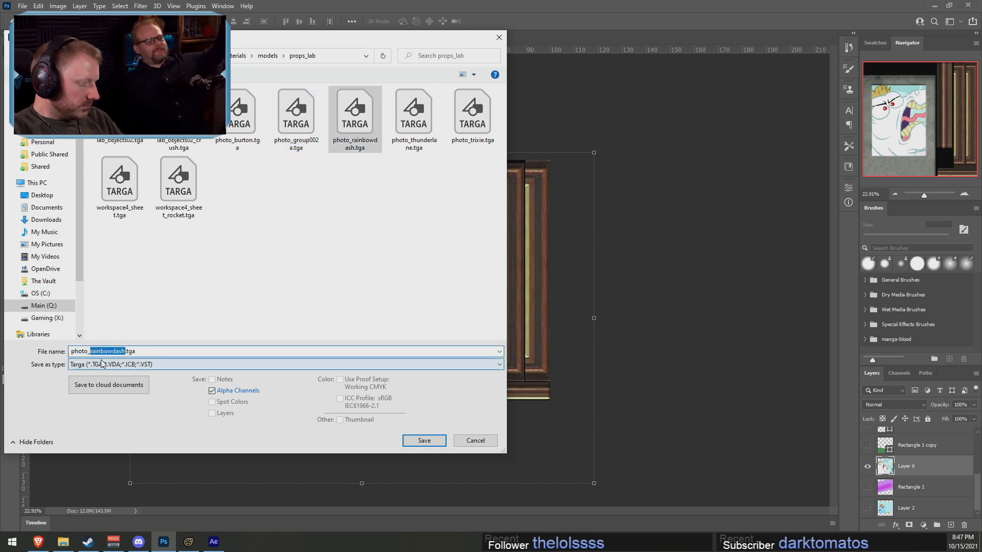
text(bulkbicep)
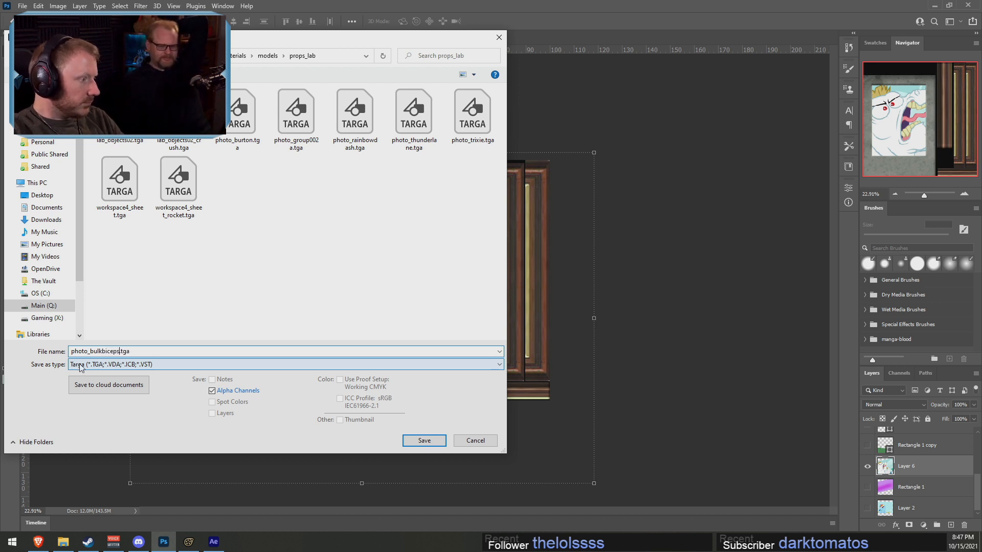
click(439, 441)
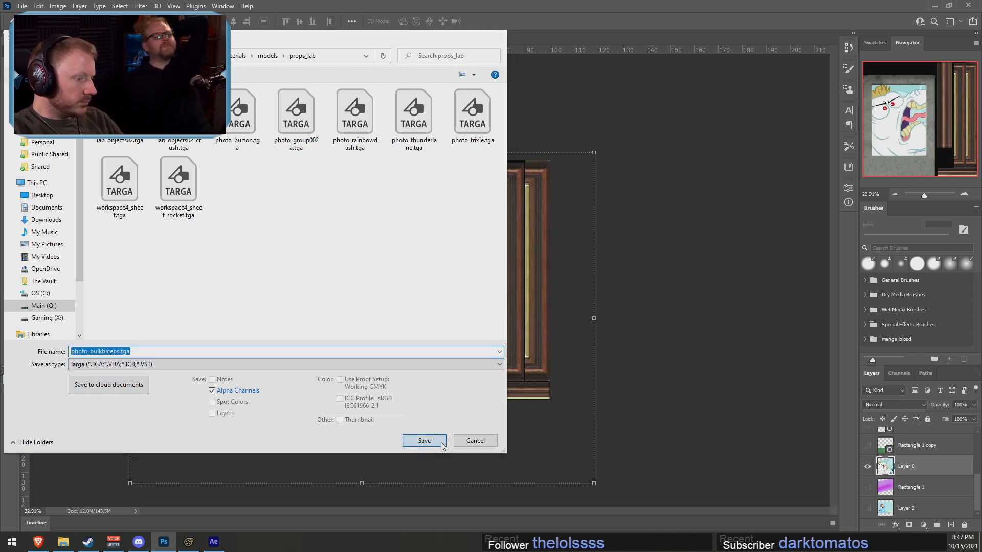
click(530, 183)
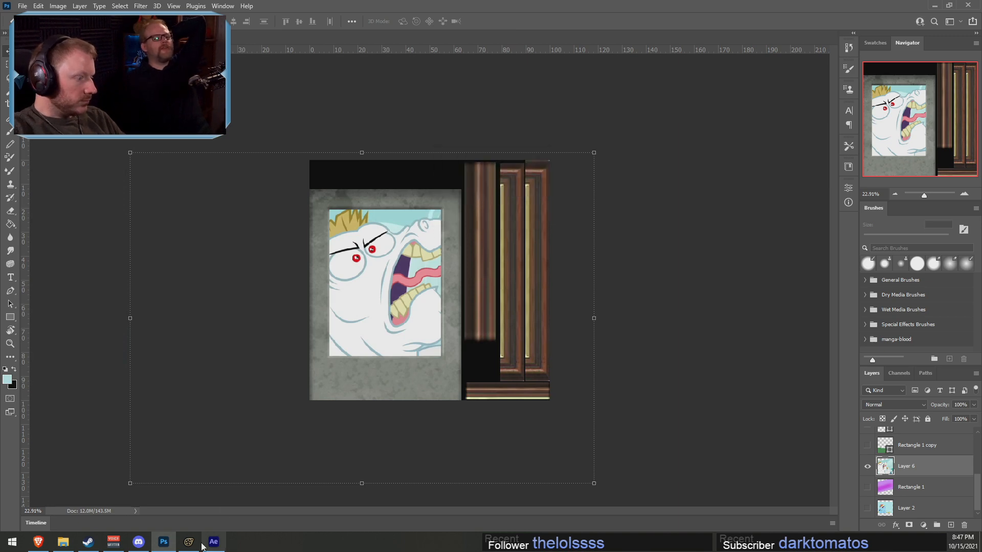
Open photo_thunderlane.vtf from the props_lab folder in the VTF editor and import photo_bulkbiceps.tga with the existing VTF options
click(114, 542)
click(114, 542)
click(63, 542)
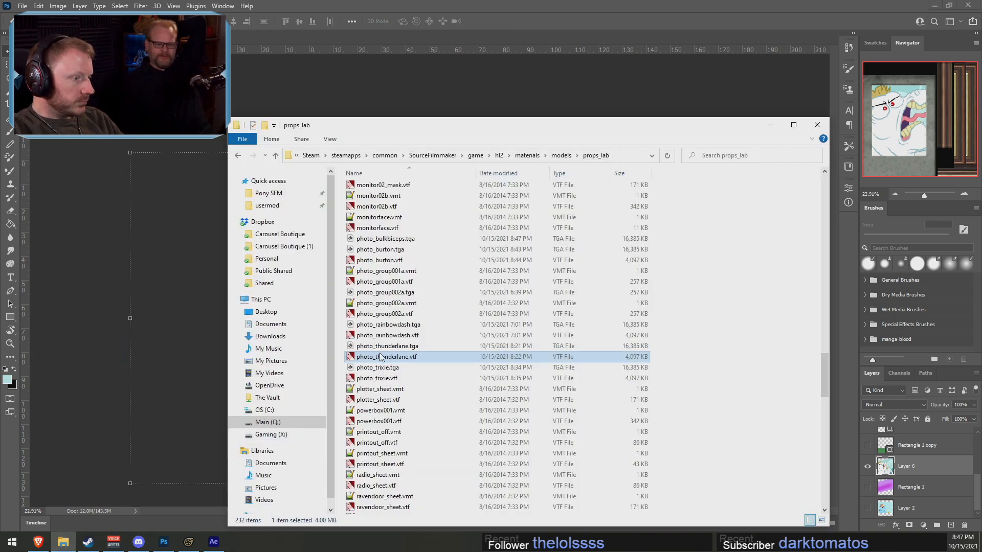
double_click(372, 358)
click(117, 69)
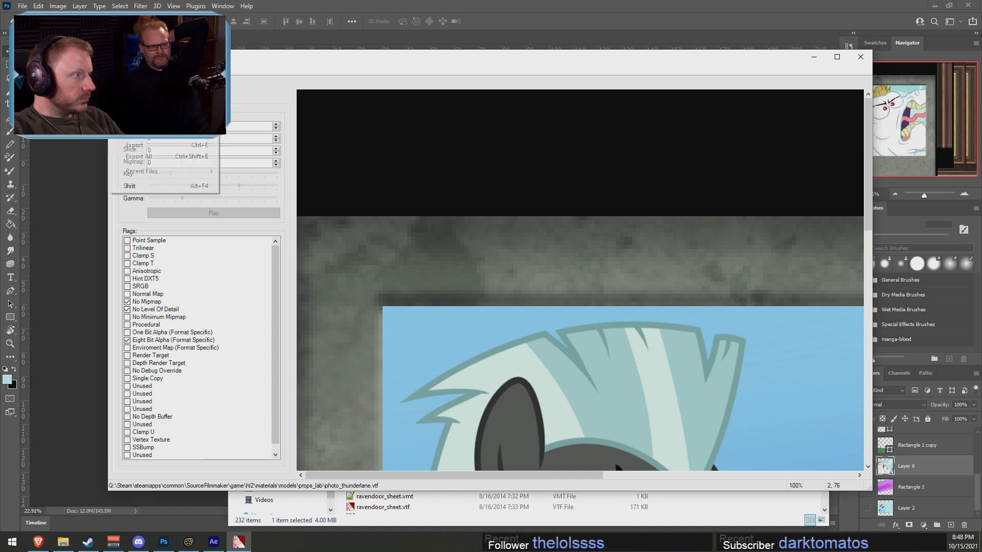
click(134, 145)
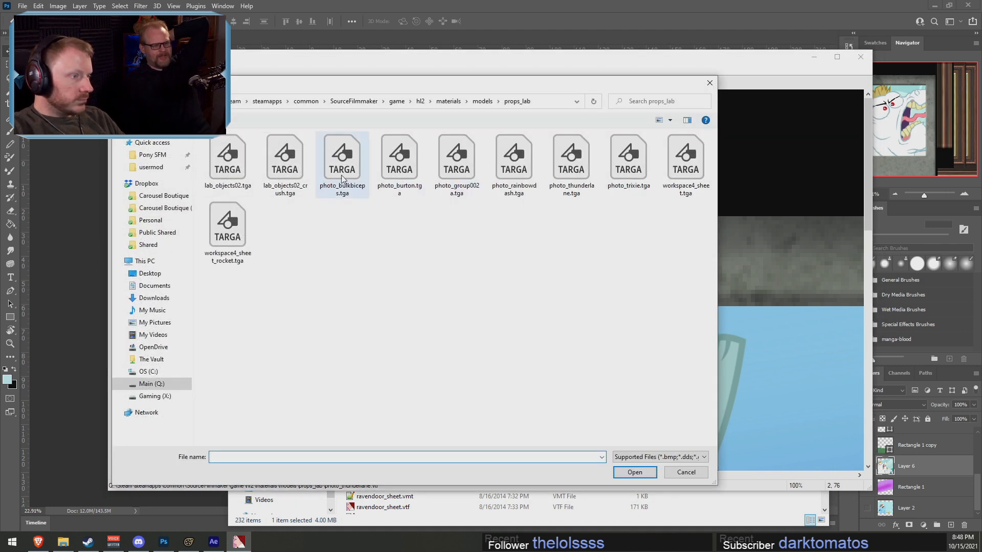
double_click(341, 173)
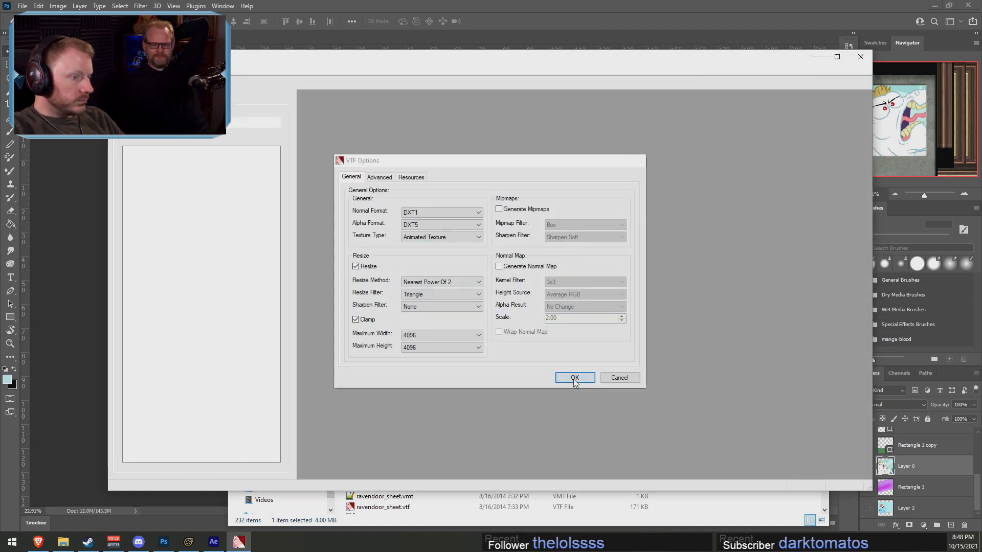
click(571, 377)
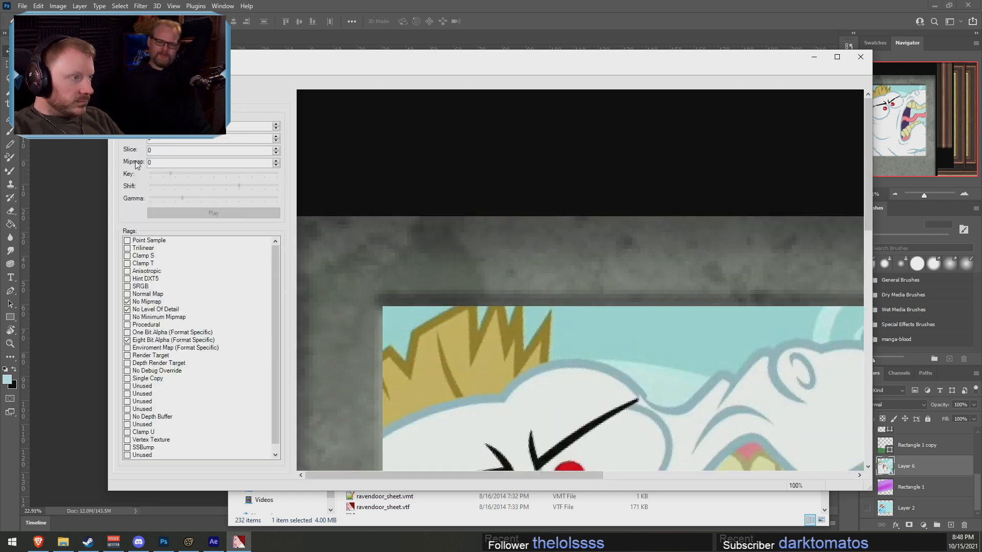
Export the imported texture as photo_bulkbiceps.tga, replacing the existing file, and close the VTF editor
click(121, 132)
click(137, 147)
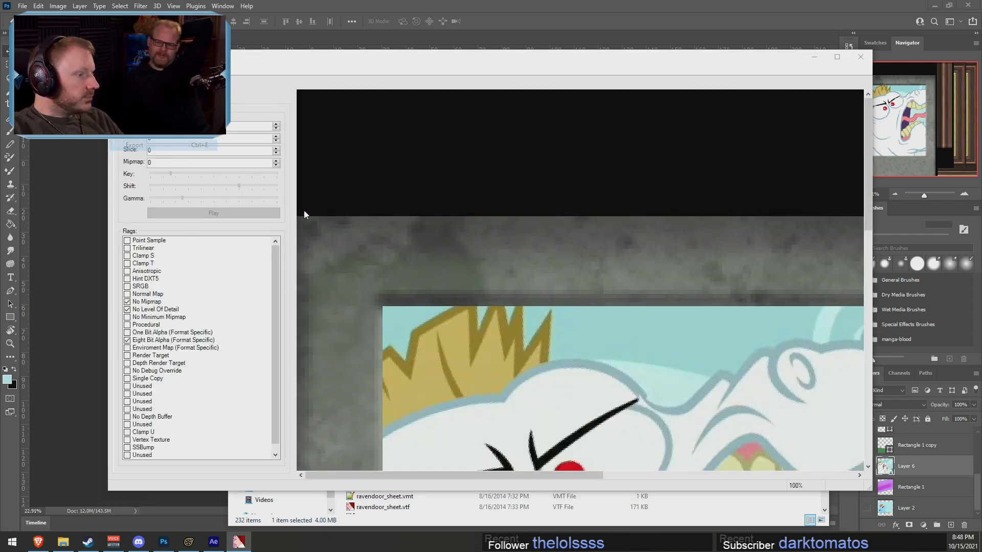
click(409, 179)
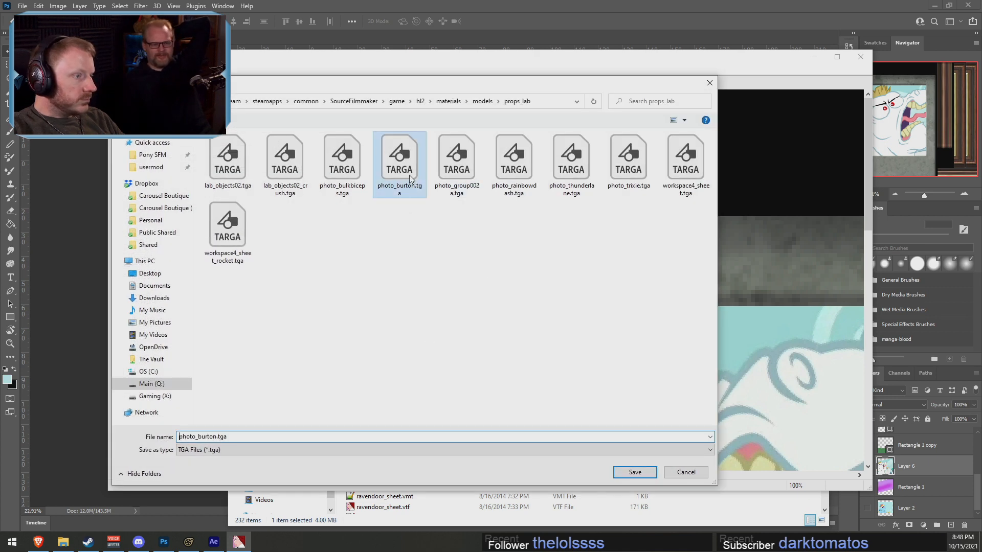
double_click(202, 438)
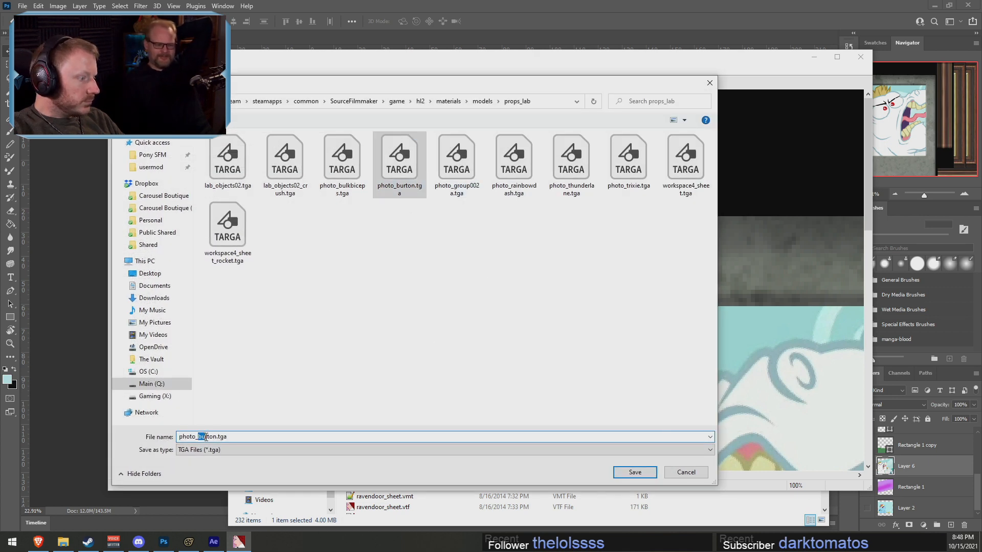
text(bulkbiceps)
click(635, 474)
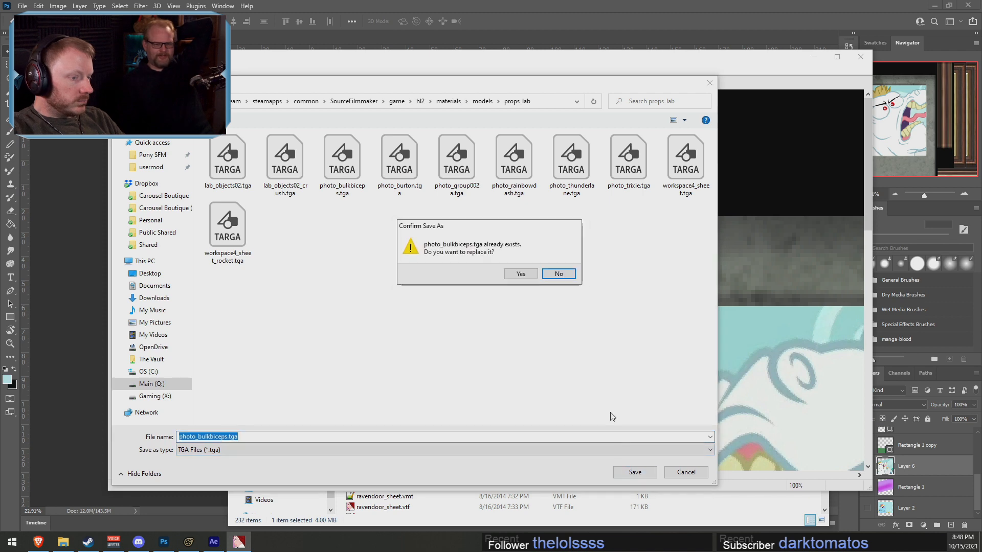
click(526, 275)
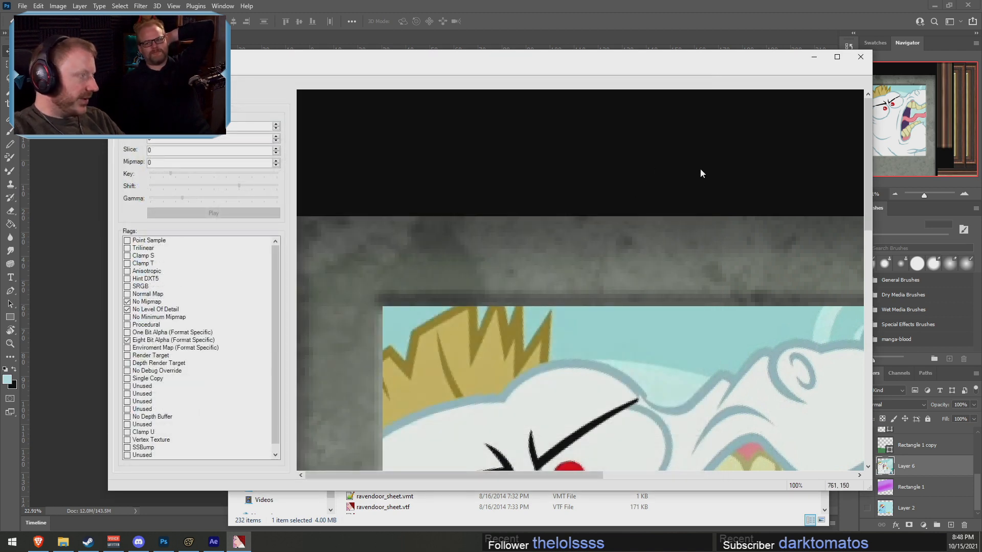
click(860, 56)
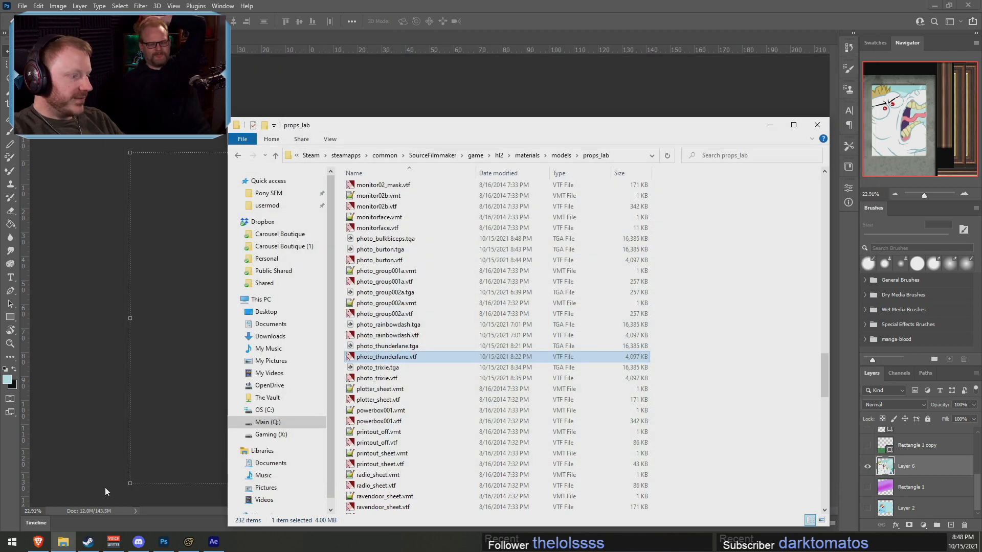
In Source Filmmaker, show Frame 5 (Bulk Biceps) in the Element Viewer and point its material's $basetexture to photo_bulkbiceps
click(188, 541)
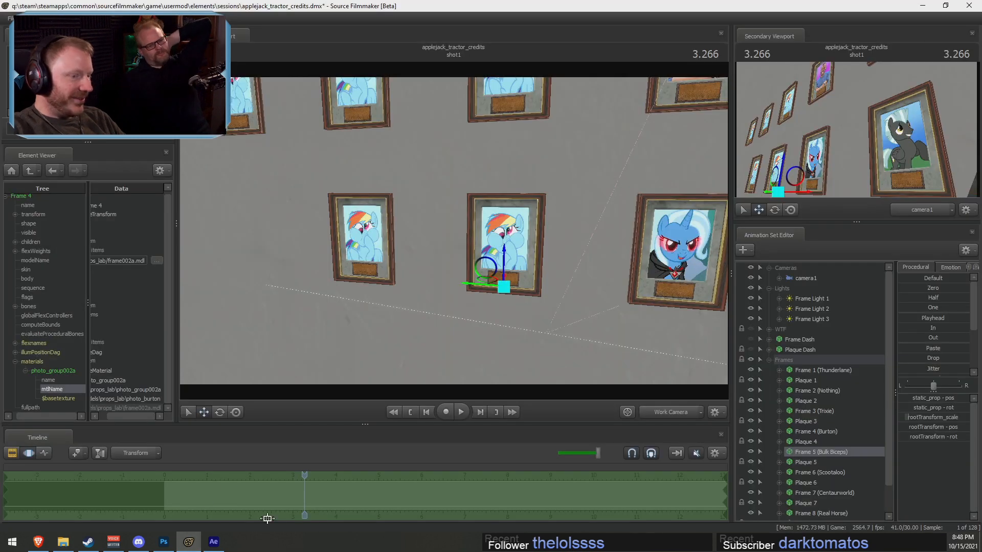
right_click(850, 452)
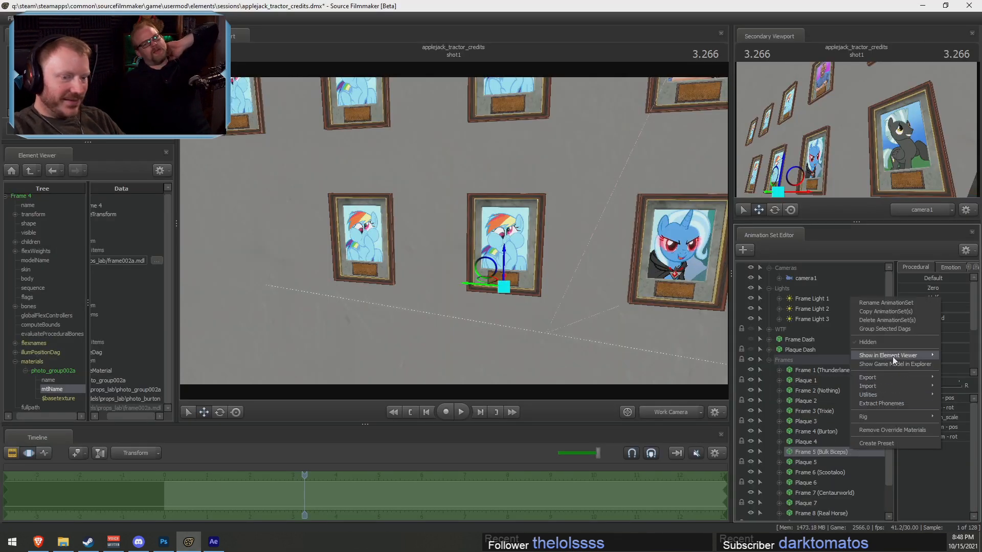
mouse_move(895, 355)
click(842, 357)
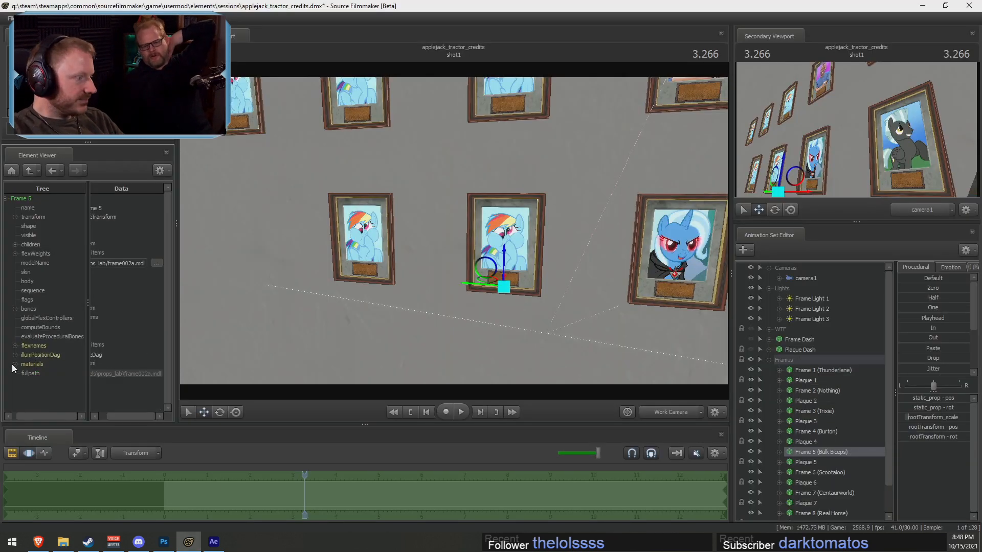
double_click(31, 364)
double_click(31, 373)
click(132, 402)
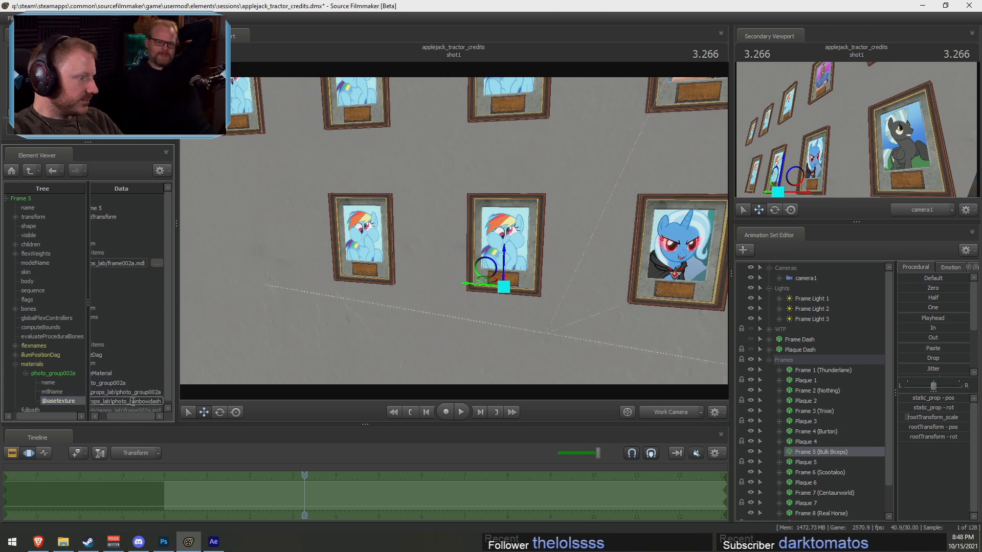
text(bulkbiceps)
key(Return)
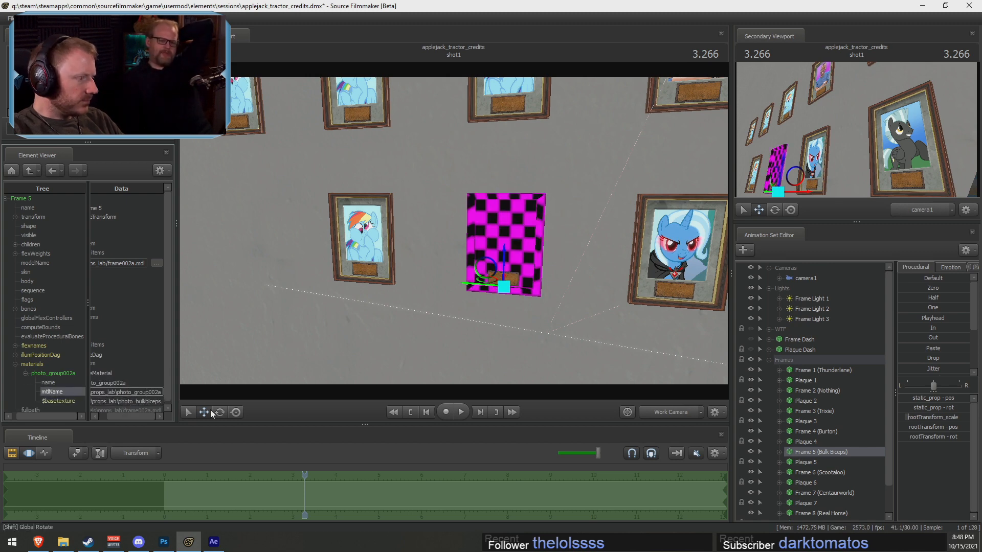
Look through the props_lab folder for the Bulk Biceps texture files and open photo_burton.vtf in the VTF editor
click(63, 541)
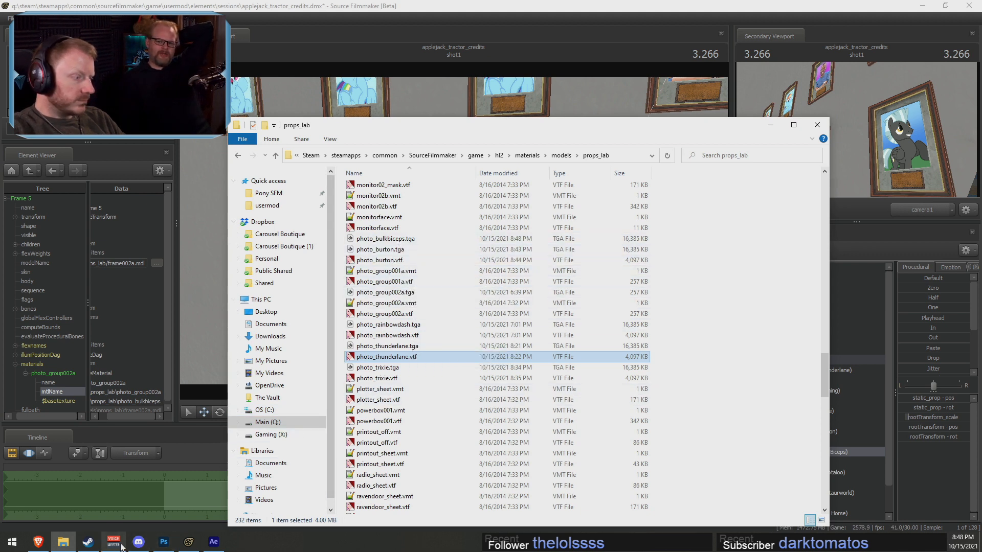
scroll(422, 409, down, 2)
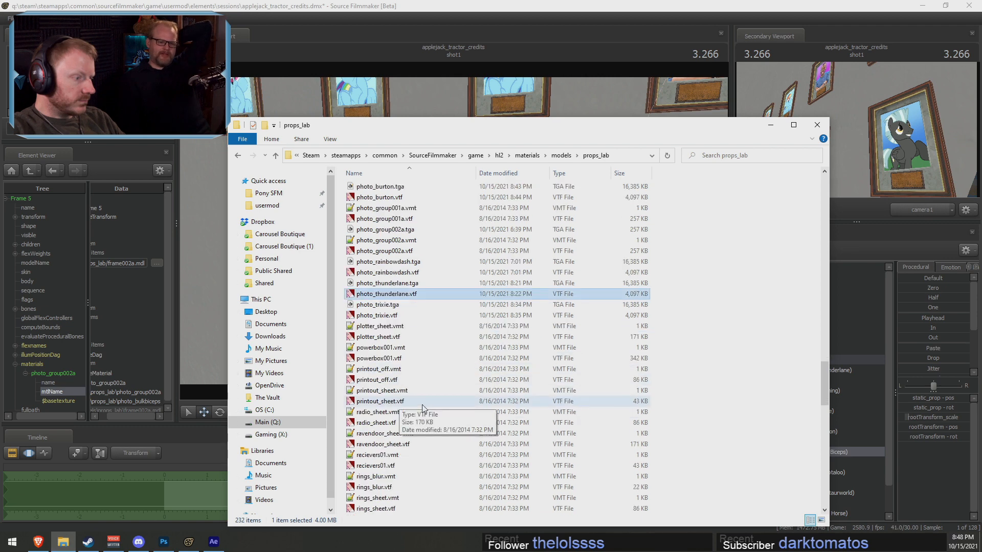
scroll(422, 408, up, 3)
scroll(423, 399, up, 20)
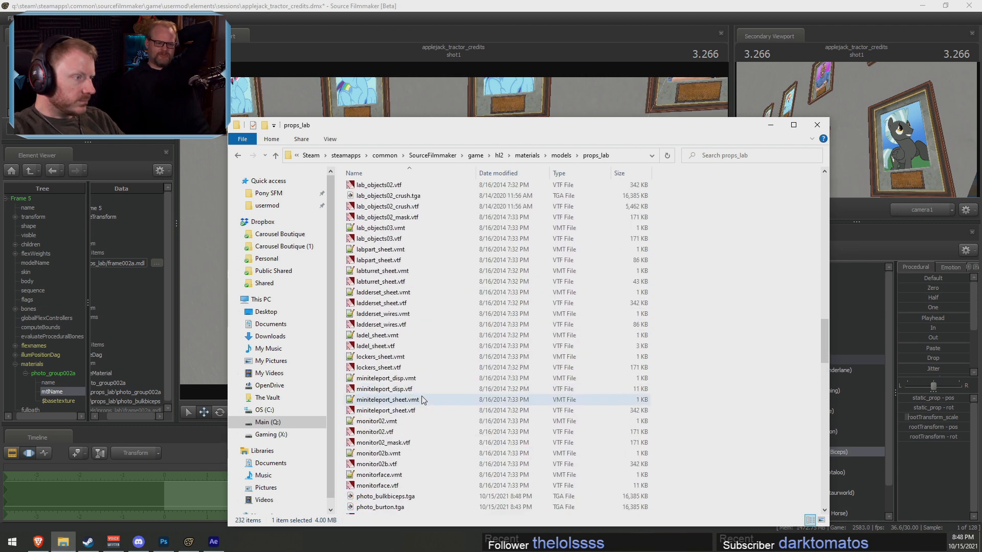
scroll(420, 402, up, 10)
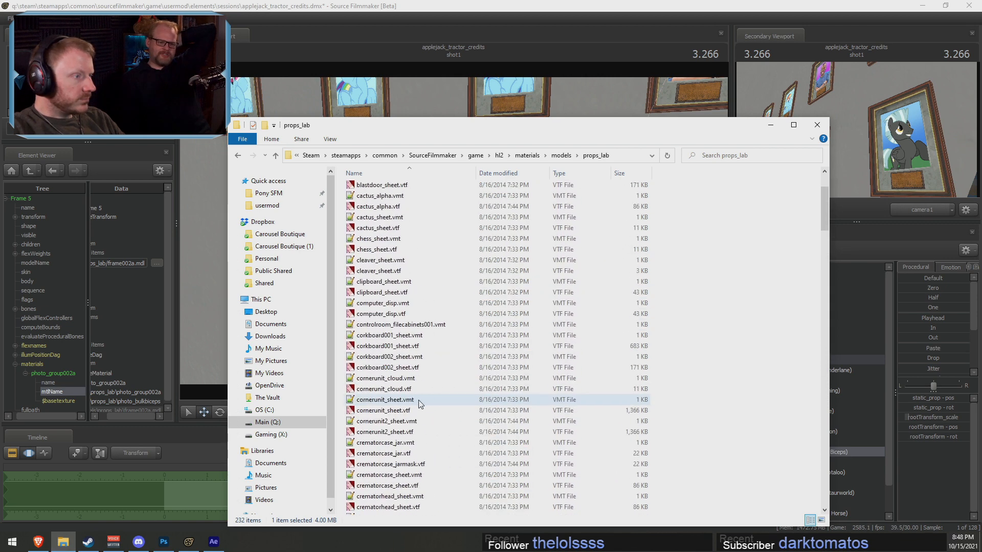
scroll(361, 353, down, 20)
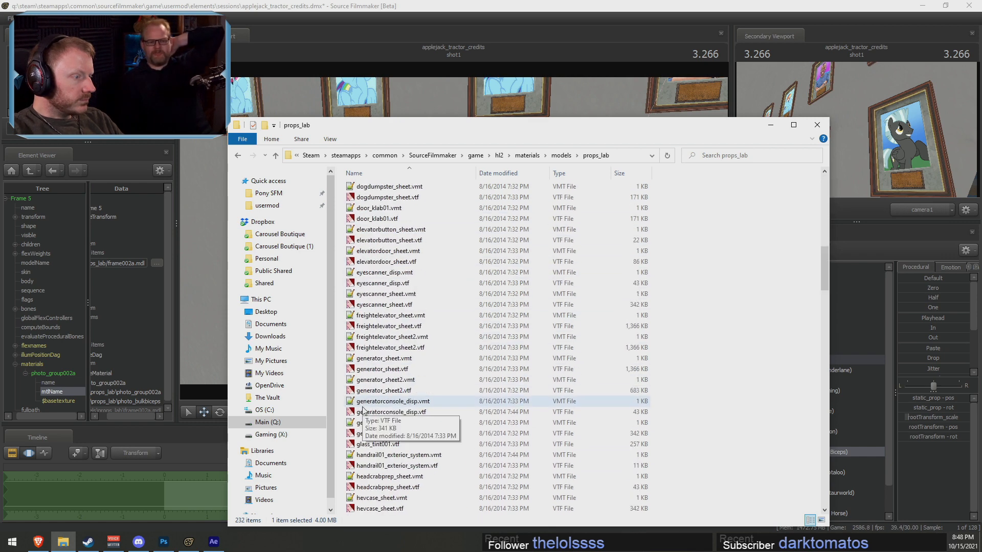
scroll(388, 271, up, 2)
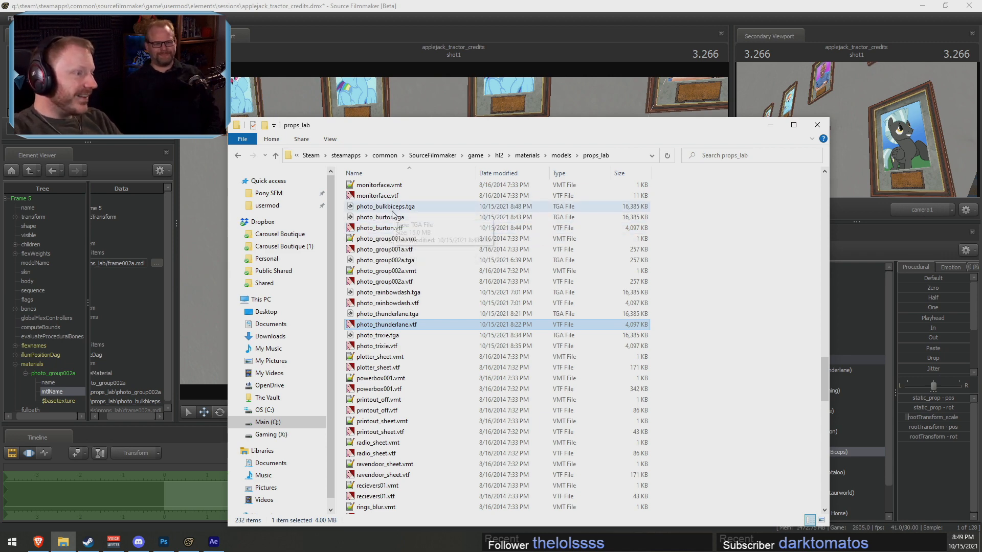
double_click(381, 228)
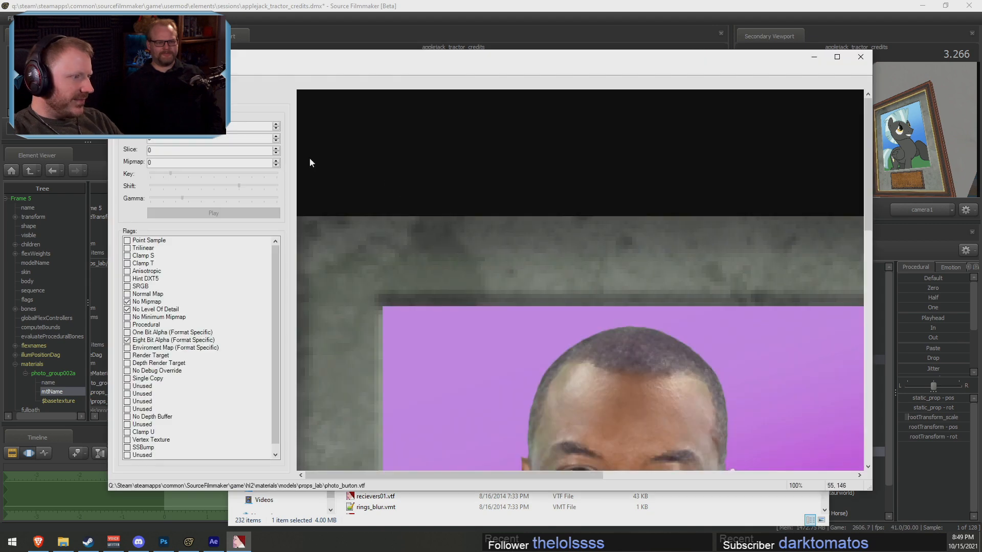
Import photo_bulkbiceps.tga from the props_lab folder into the VTF editor, accepting the current VTF options
click(118, 68)
click(135, 133)
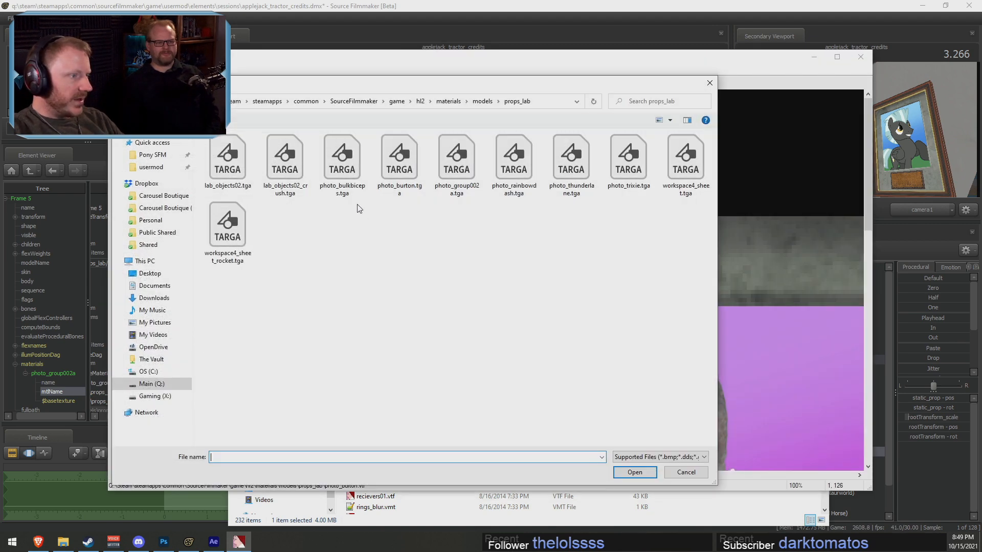
double_click(340, 178)
click(574, 377)
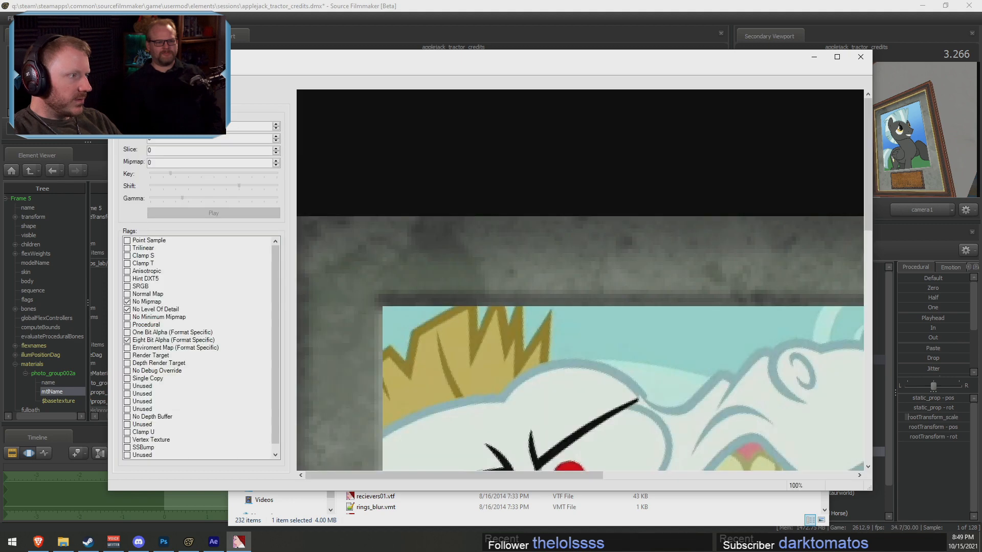
click(117, 132)
click(140, 148)
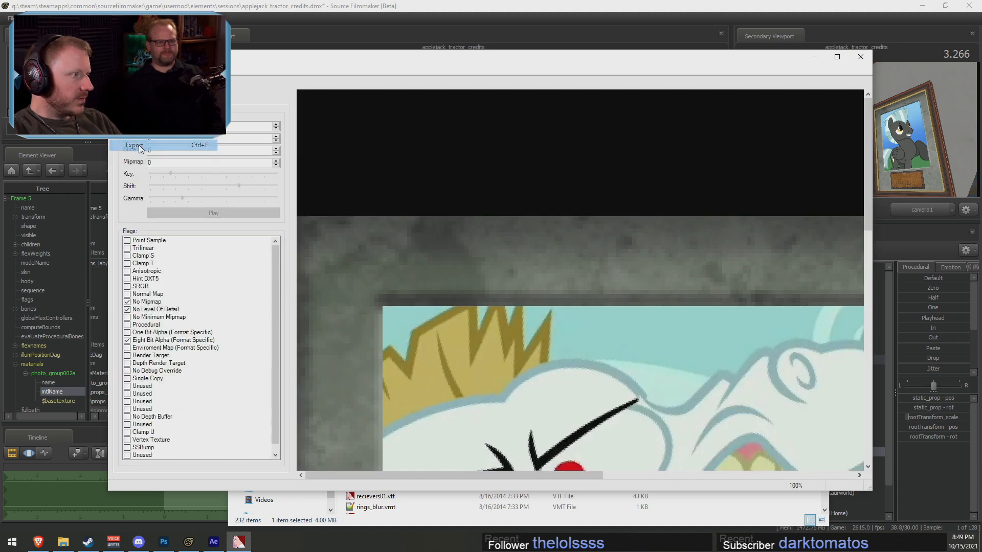
key(Escape)
Save the imported Bulk Biceps texture as a VTF file in the props_lab folder, looking through the existing photo textures there
click(117, 69)
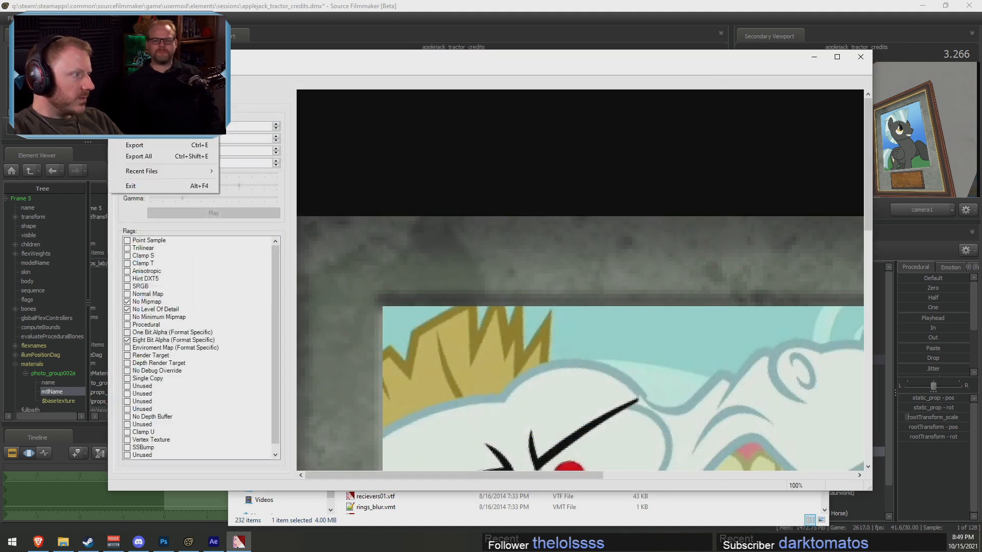
click(137, 119)
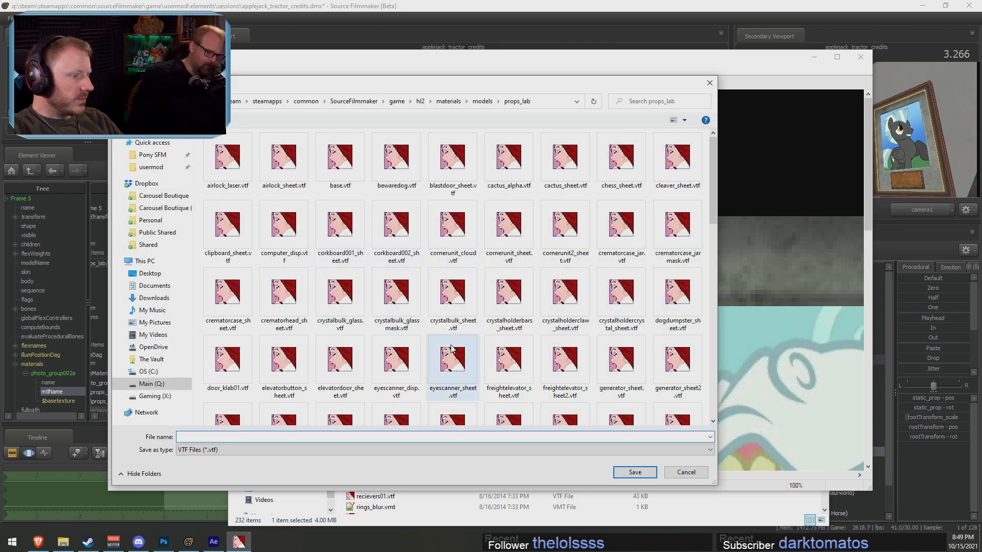
scroll(460, 352, down, 10)
scroll(496, 256, up, 3)
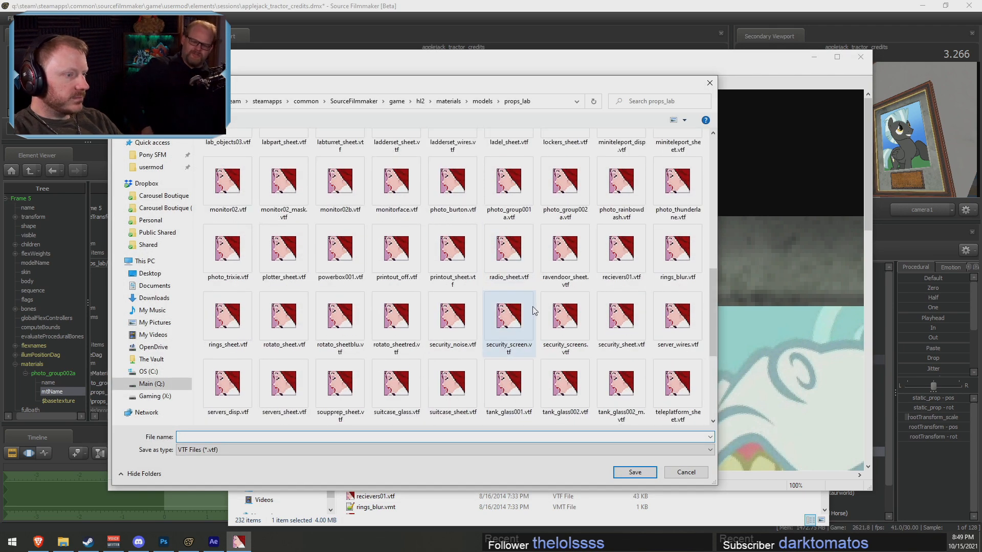
Save the texture as photo_bulkbiceps.vtf in the props_lab materials folder
click(452, 185)
click(215, 435)
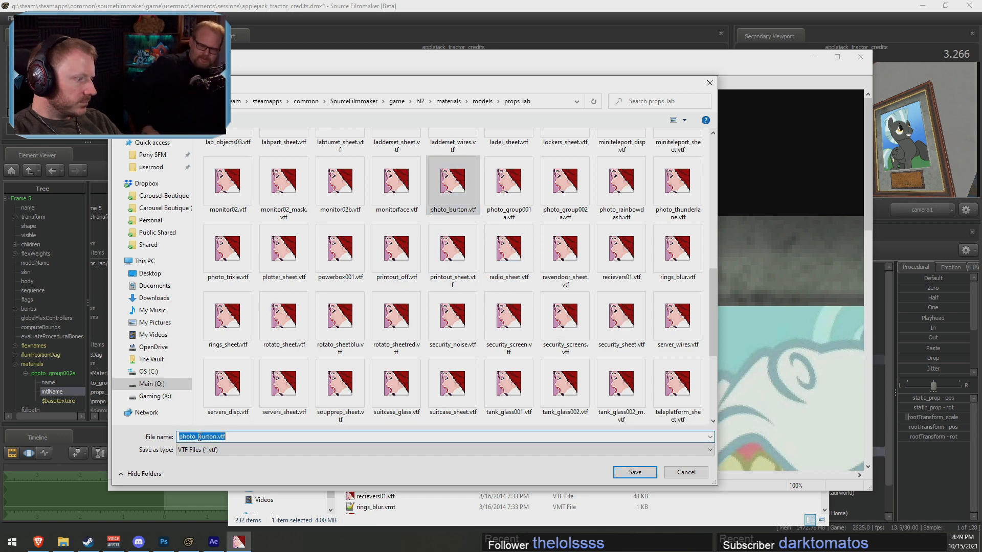
drag(198, 437, 217, 440)
text(bulkbiceps)
click(629, 471)
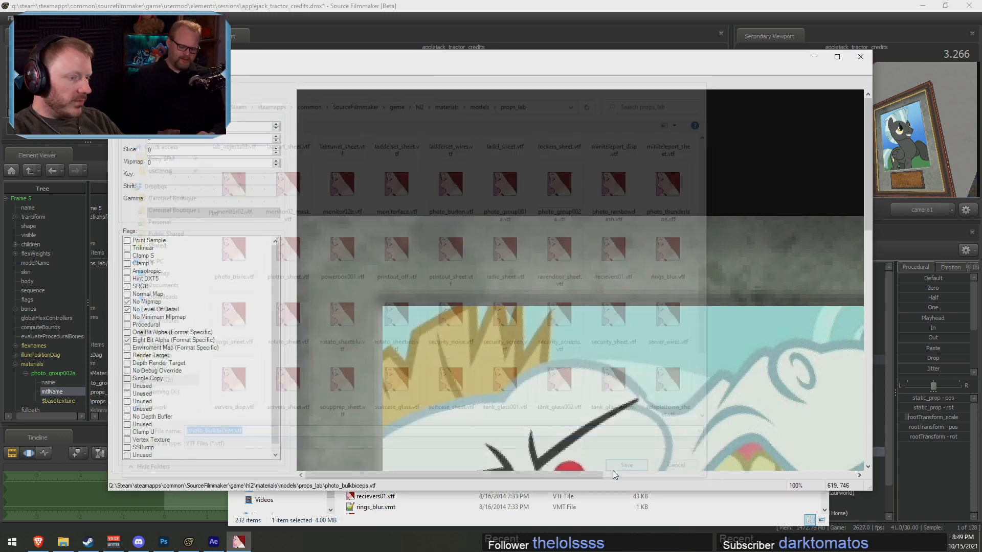
Switch to Source Filmmaker and examine the Bulk Biceps picture in Frame 5 among the wall frames
click(189, 542)
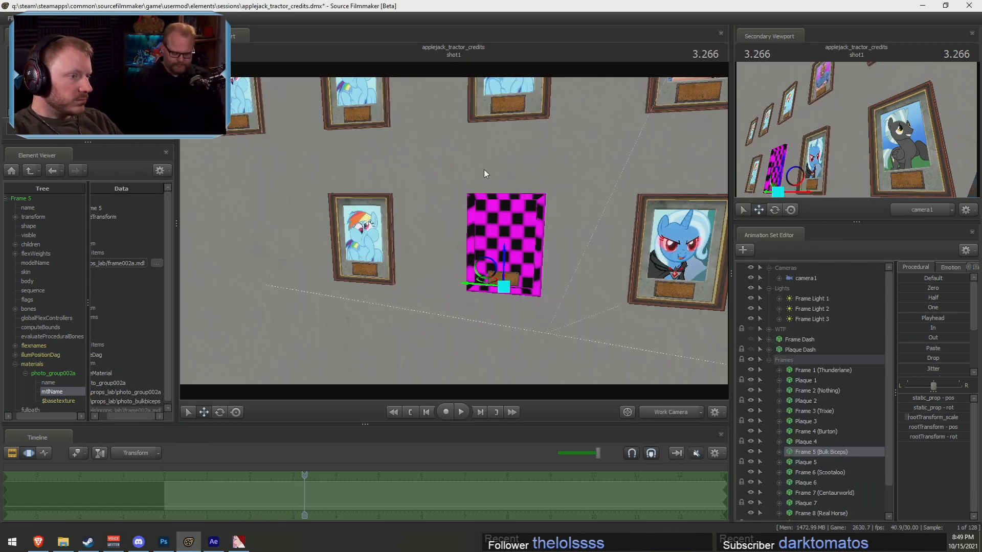
drag(484, 170, 530, 201)
key(s)
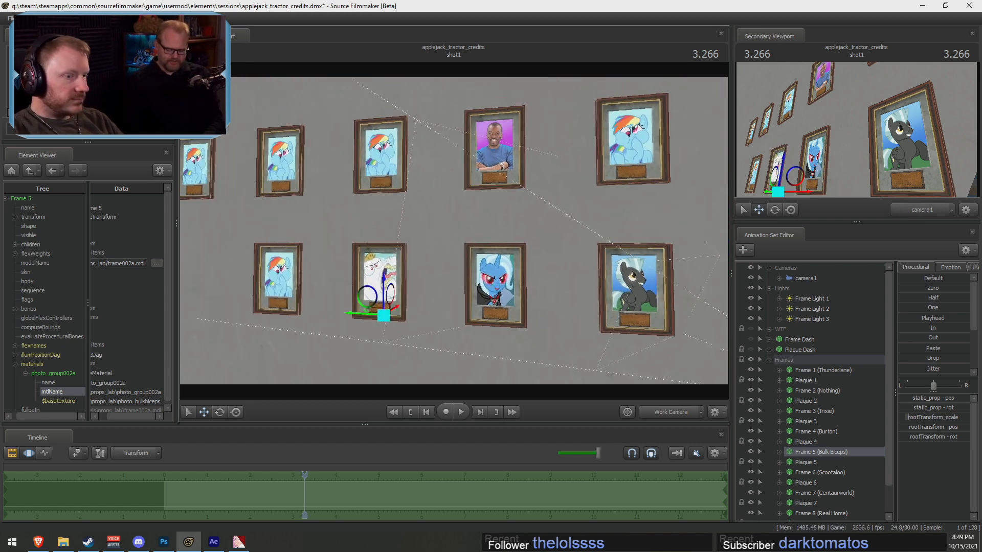
drag(476, 232, 436, 240)
key(w)
drag(708, 313, 692, 323)
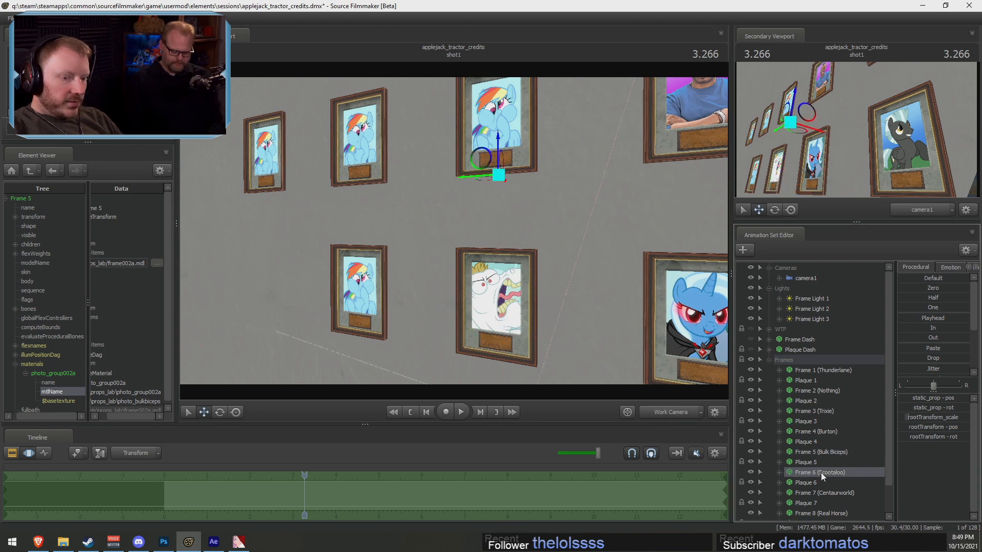
Close the texture editor window that holds photo_bulkbiceps.vtf
key(alt+Tab)
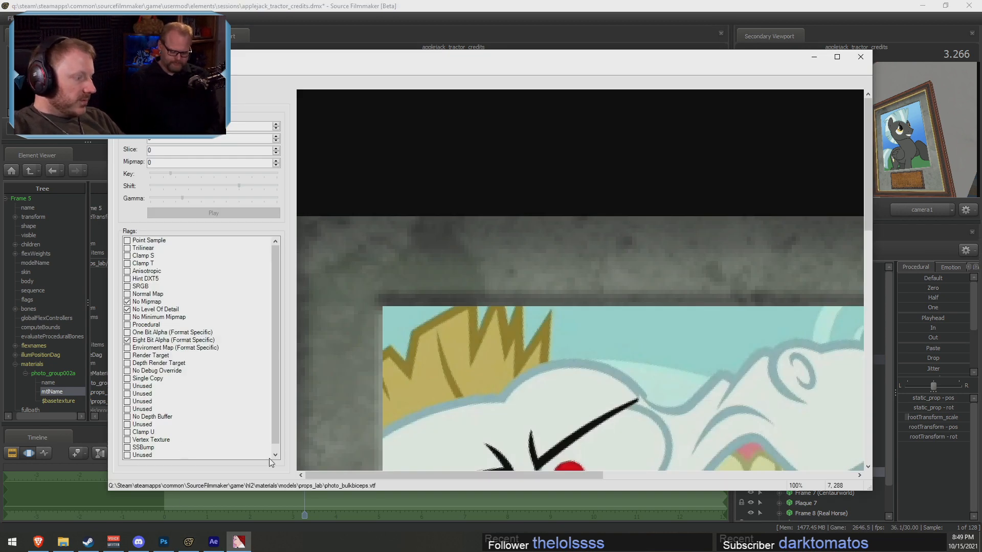
drag(873, 69, 865, 66)
click(854, 61)
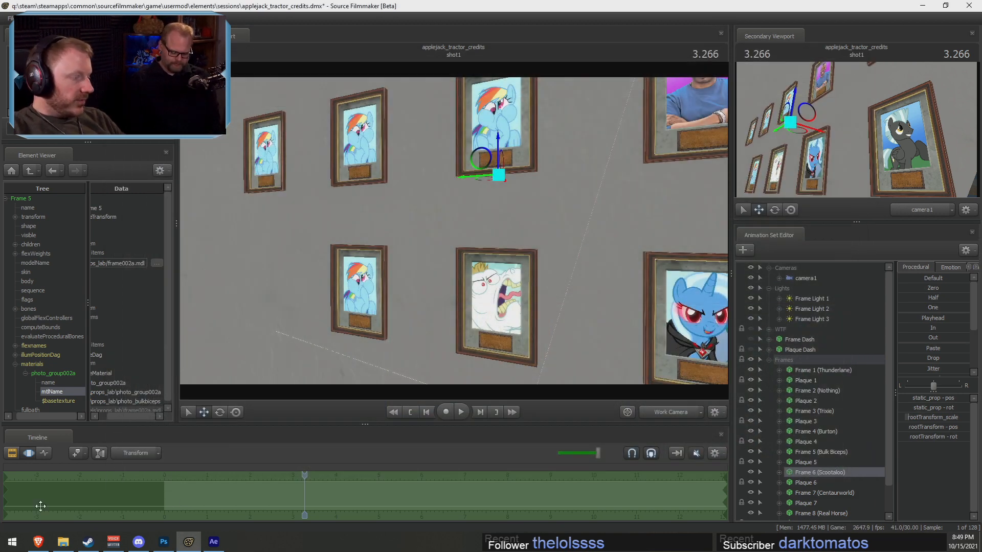
Switch to the Brave browser and search Google Images for "scootaloo mlp"
click(40, 543)
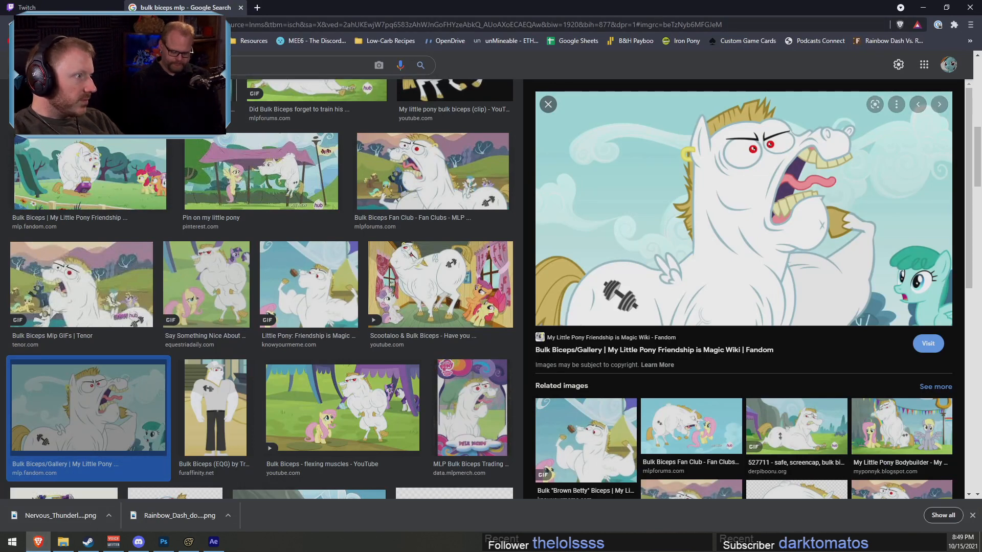
text(scoot)
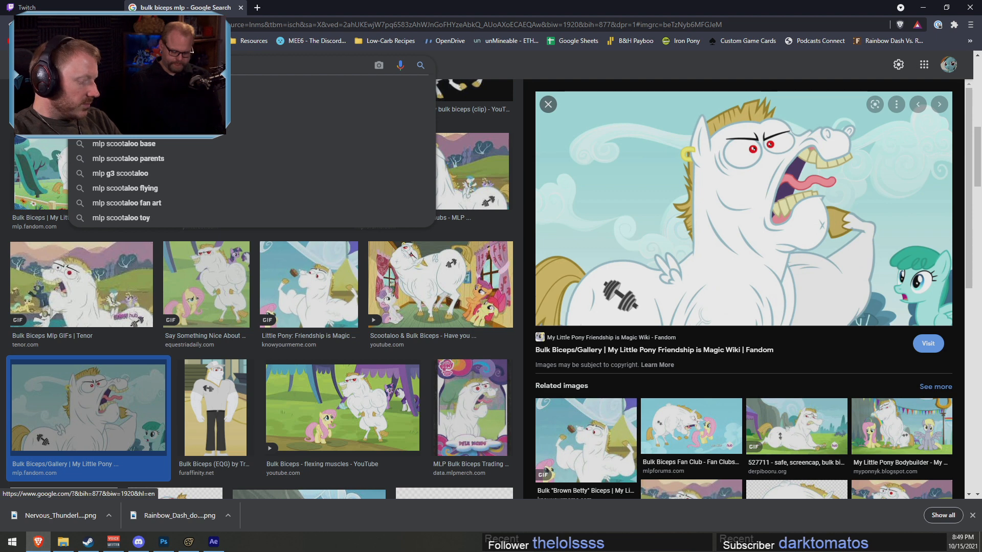
text(a)
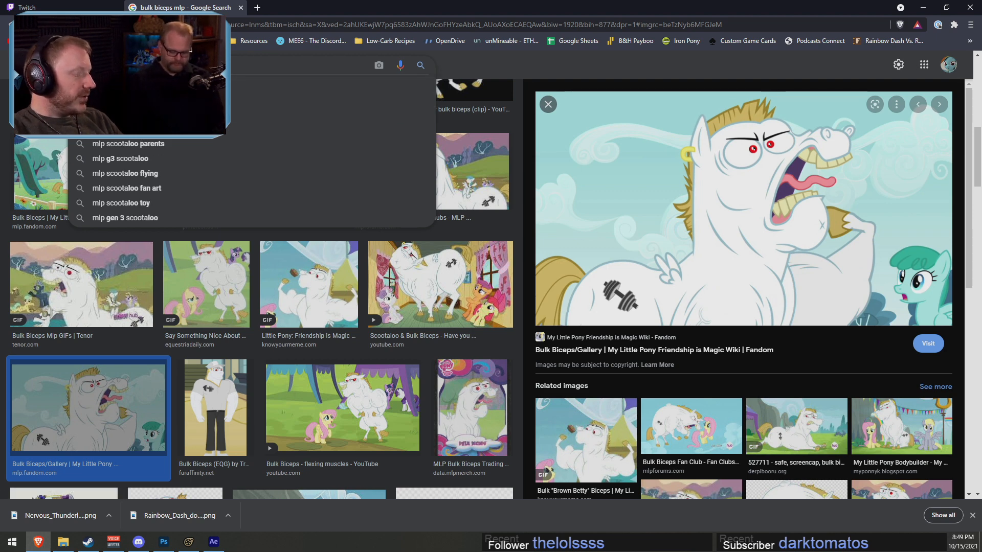
key(Return)
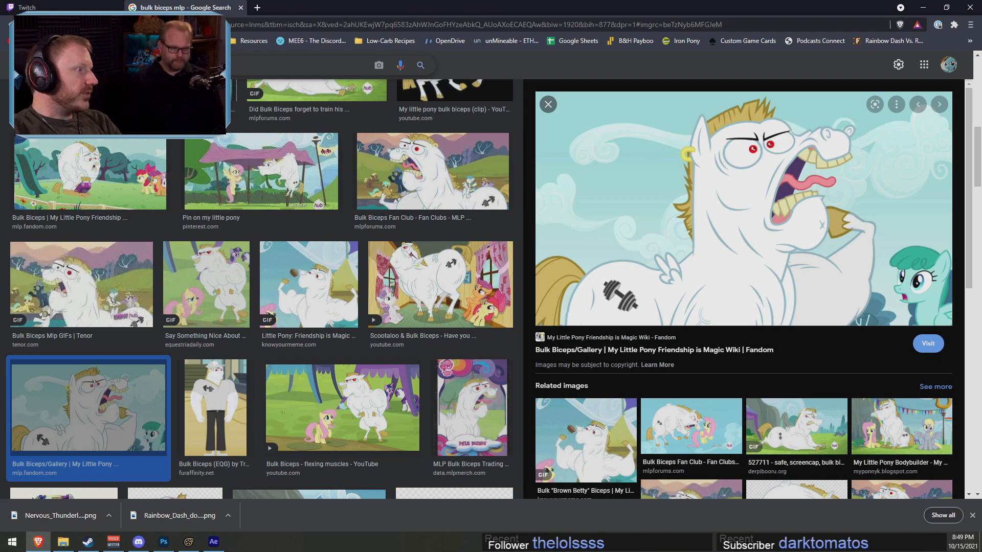
click(154, 65)
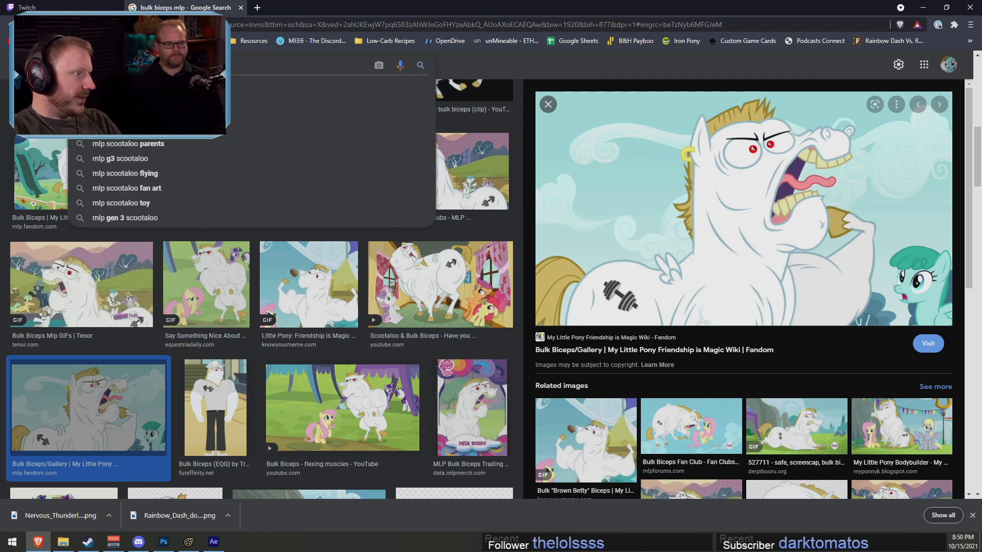
click(153, 99)
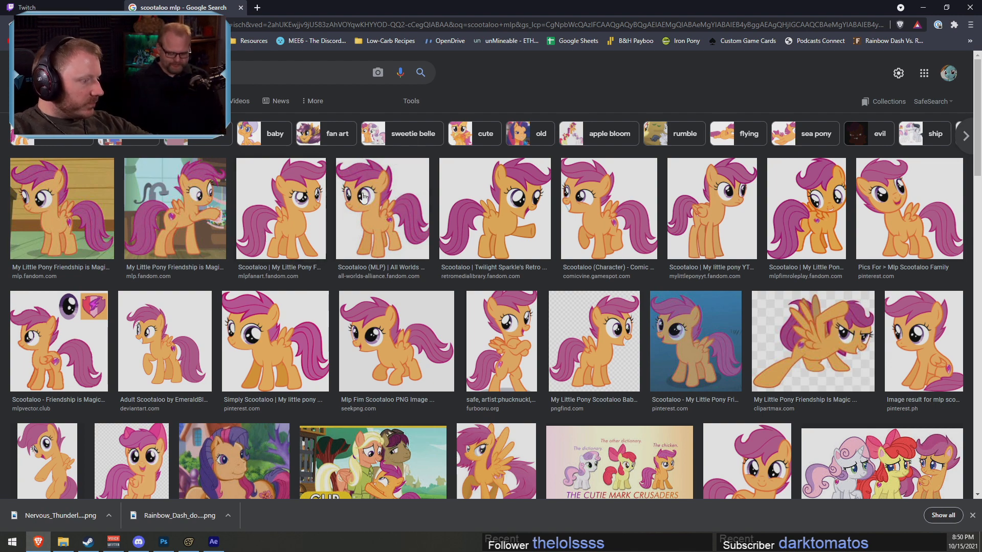
Browse the Scootaloo image results and preview the G3 wiki, Twitter fan art and DeviantArt base pictures as candidates
scroll(363, 198, down, 2)
click(234, 371)
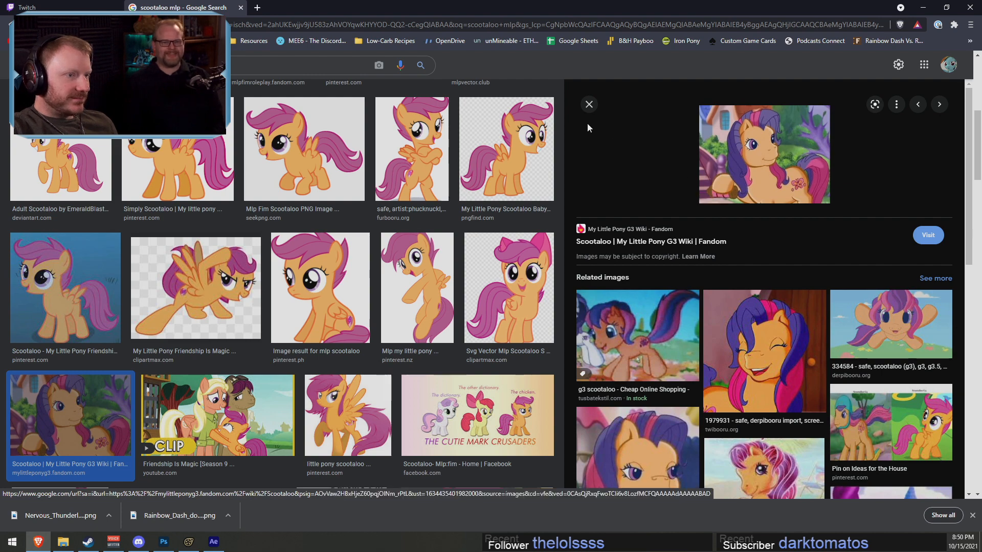
click(588, 105)
scroll(553, 302, down, 2)
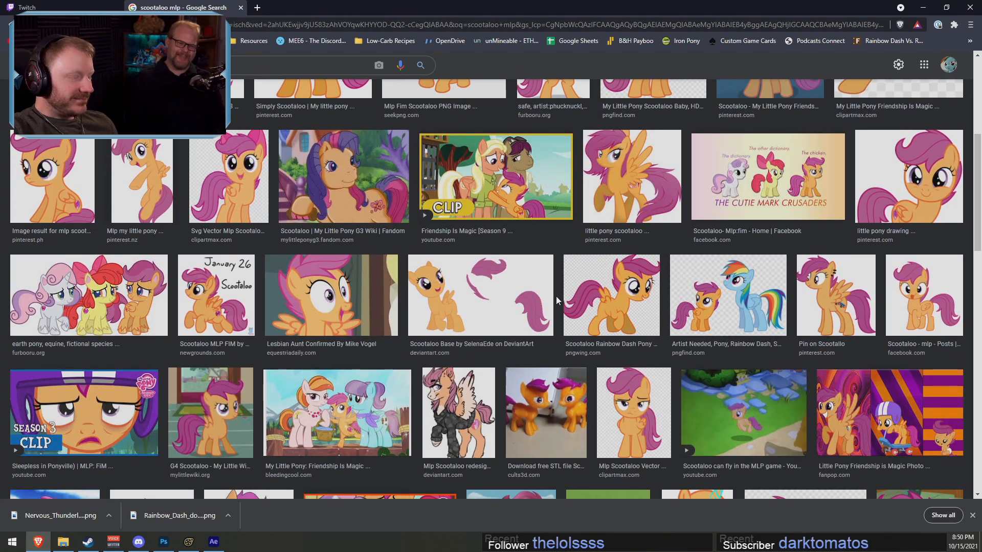
scroll(733, 299, down, 3)
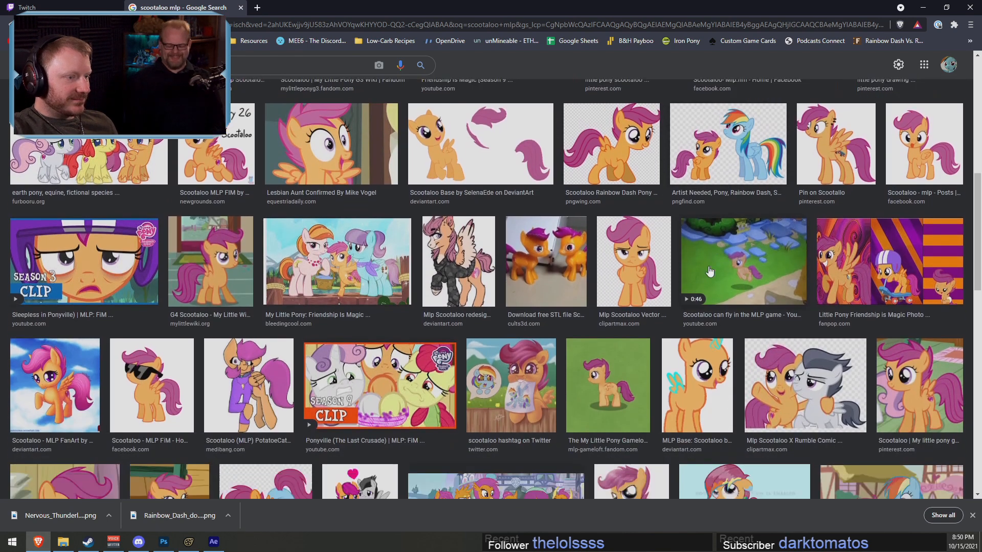
scroll(709, 271, down, 2)
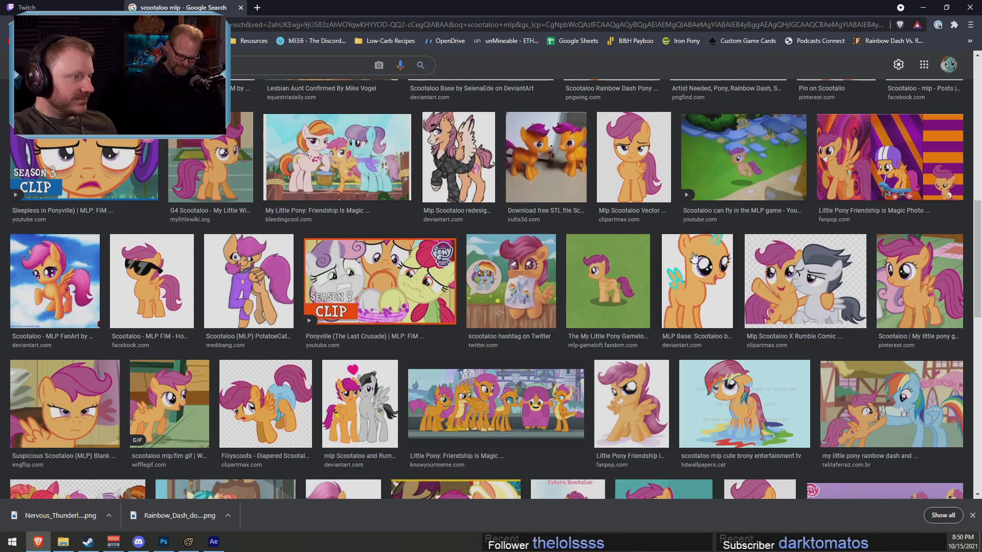
click(540, 287)
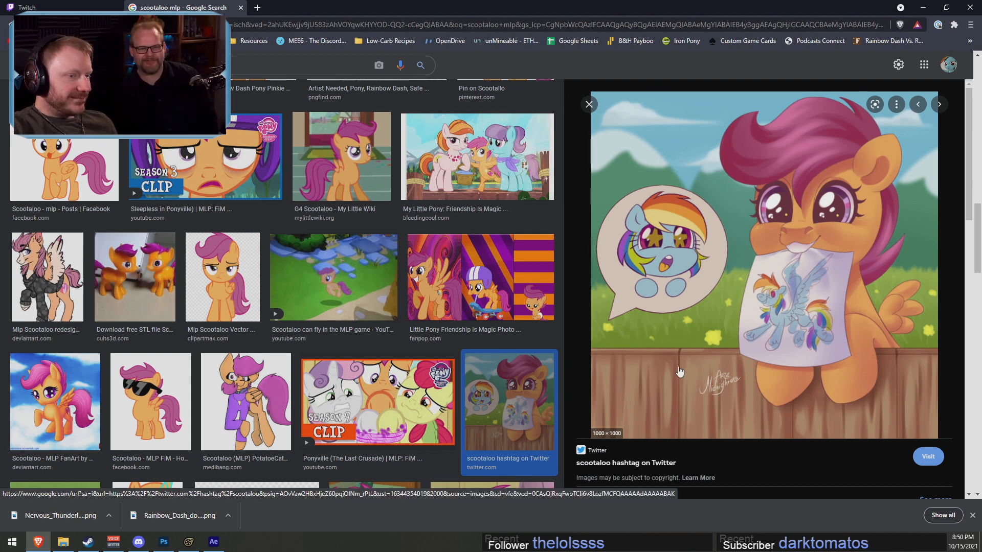
click(589, 105)
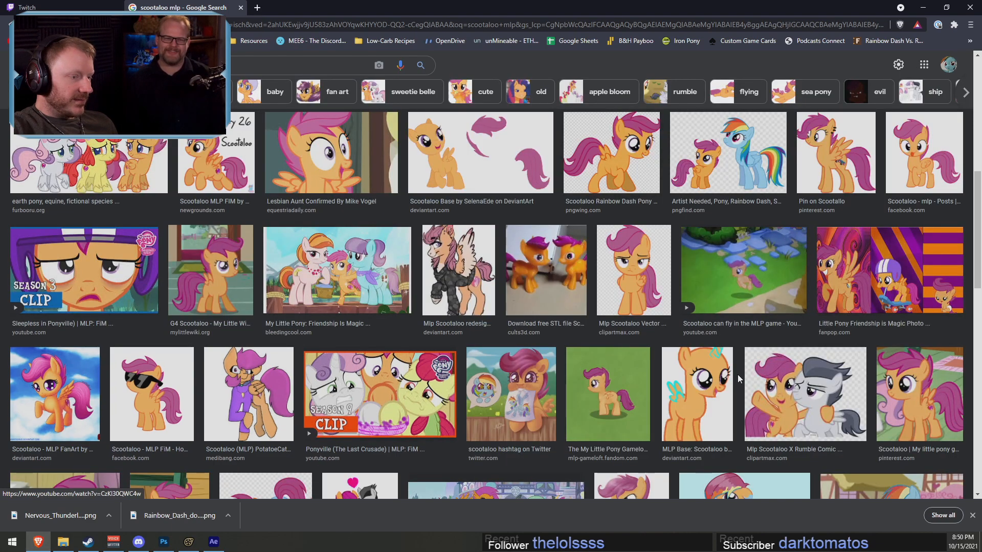
click(731, 239)
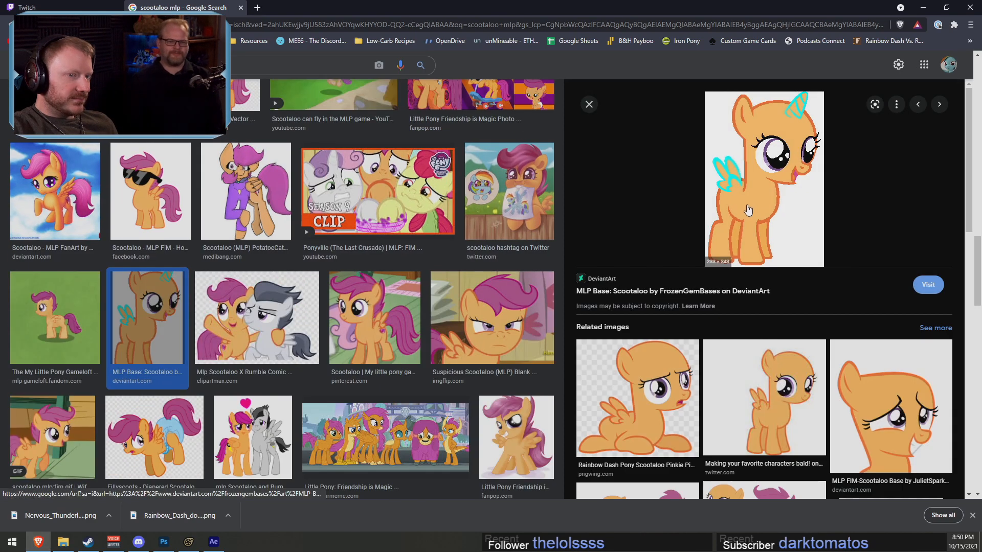
click(587, 106)
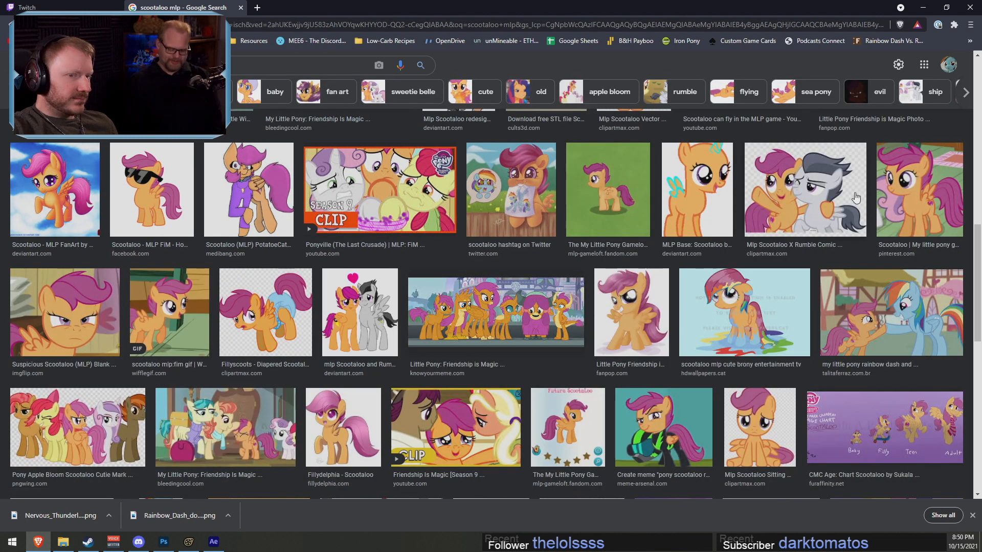
Preview the Suspicious Scootaloo and Know Your Meme group pictures, and look through further results for a suitable portrait
scroll(484, 384, down, 1)
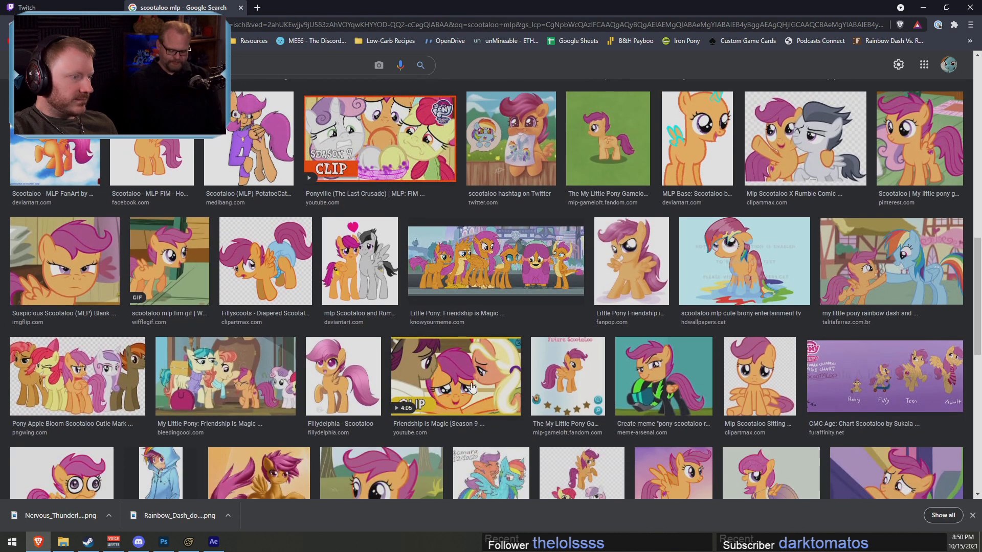
click(50, 255)
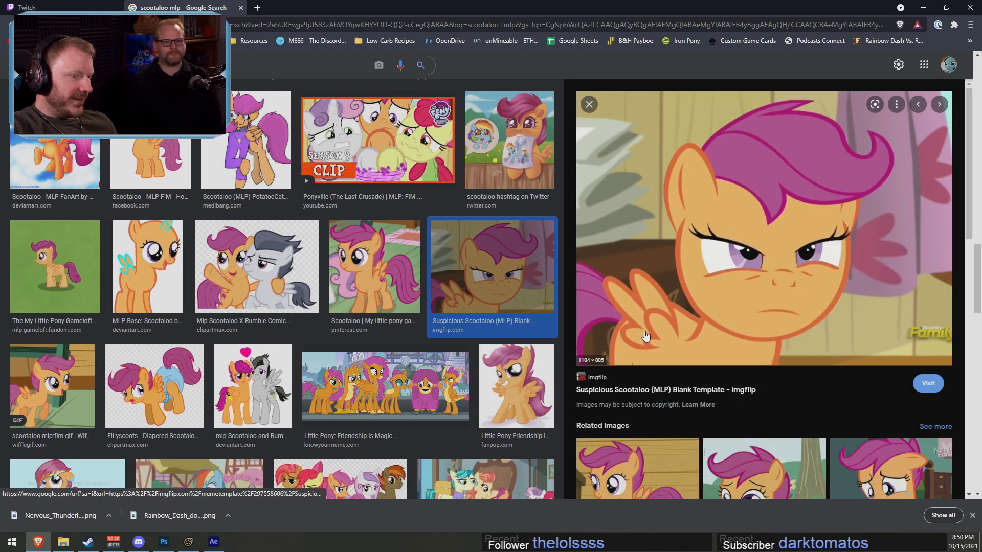
scroll(386, 340, down, 2)
click(392, 289)
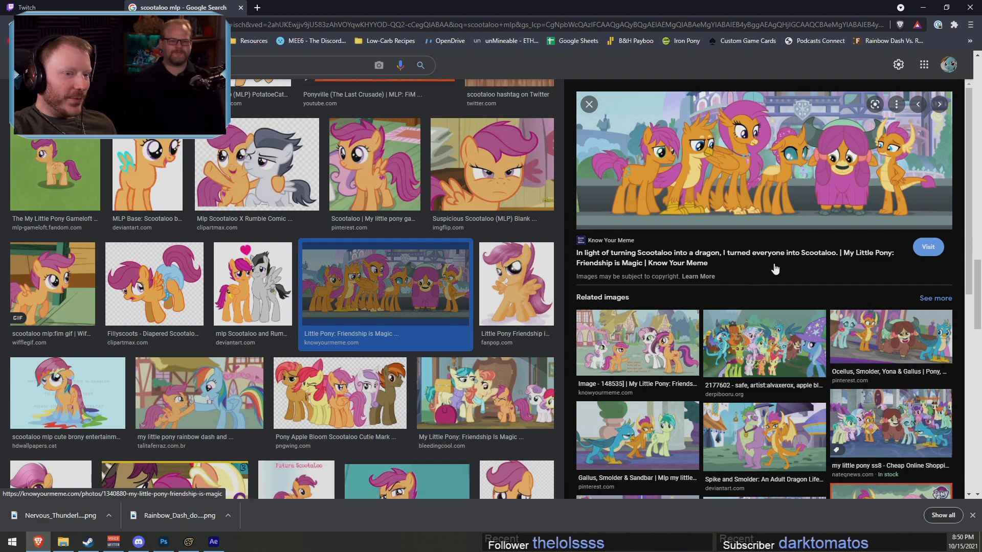
click(589, 104)
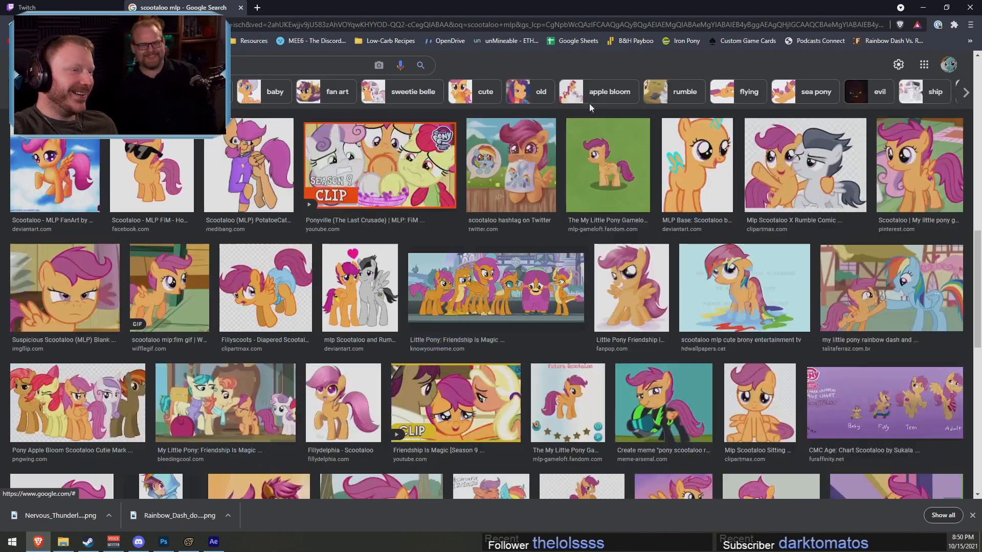
scroll(697, 333, down, 3)
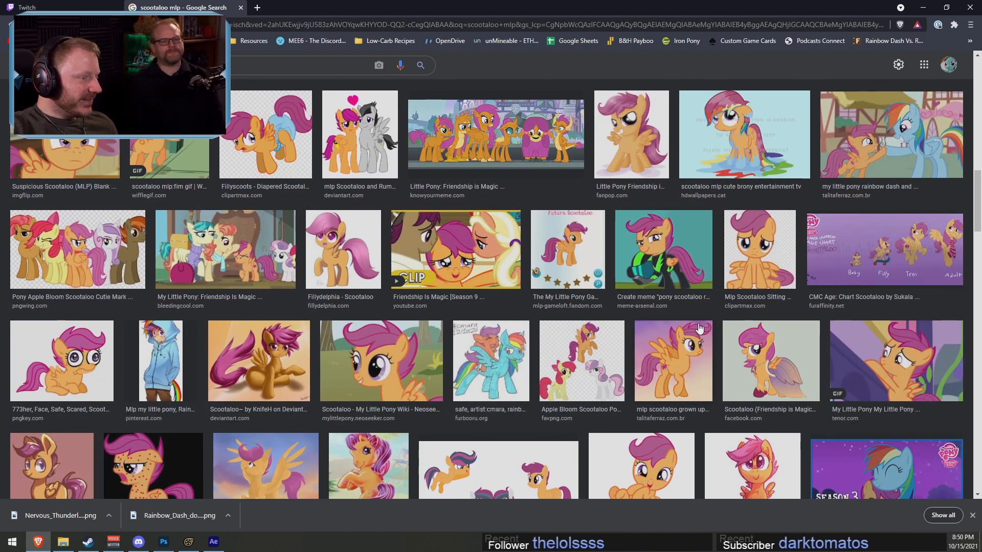
scroll(705, 316, down, 3)
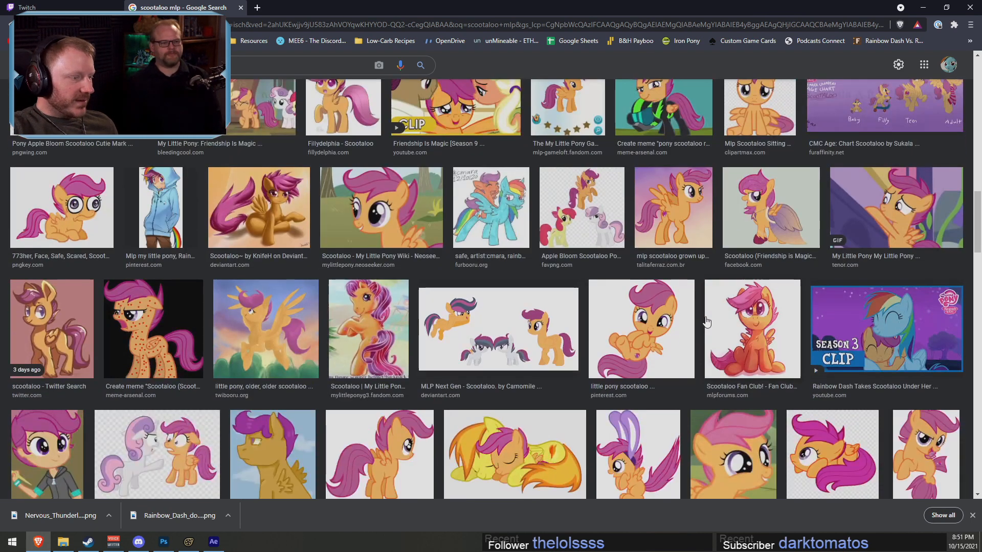
scroll(713, 316, down, 2)
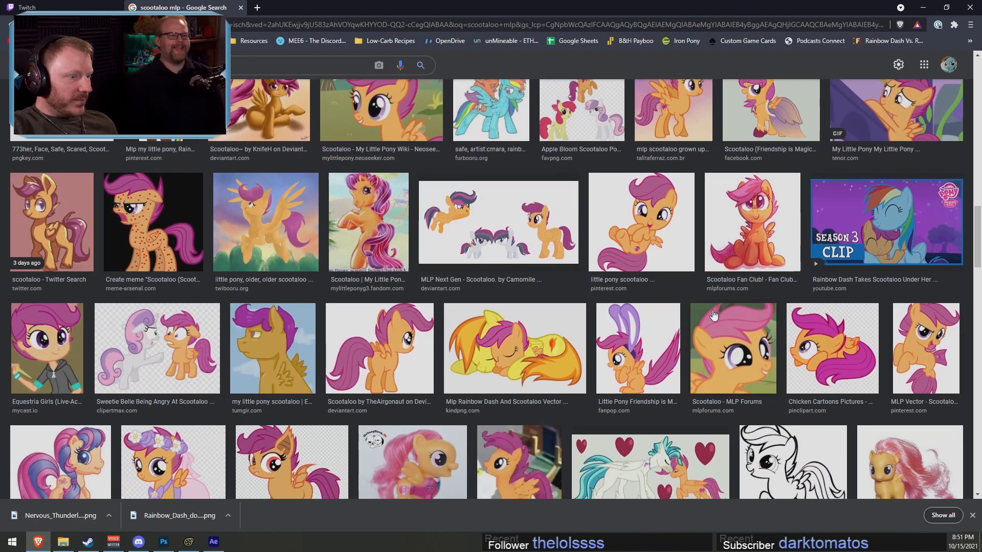
scroll(713, 315, down, 3)
scroll(714, 315, up, 3)
scroll(714, 316, up, 1)
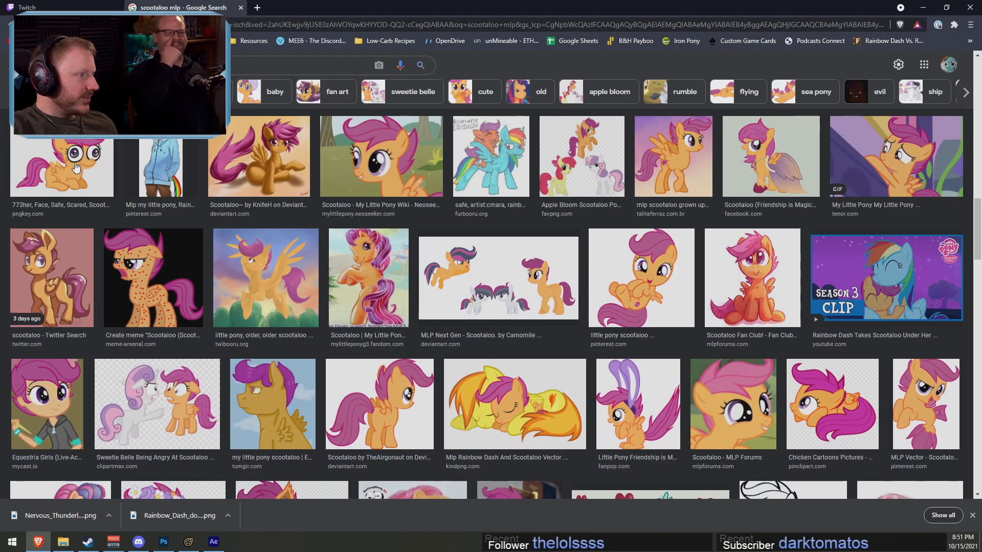
scroll(531, 249, up, 5)
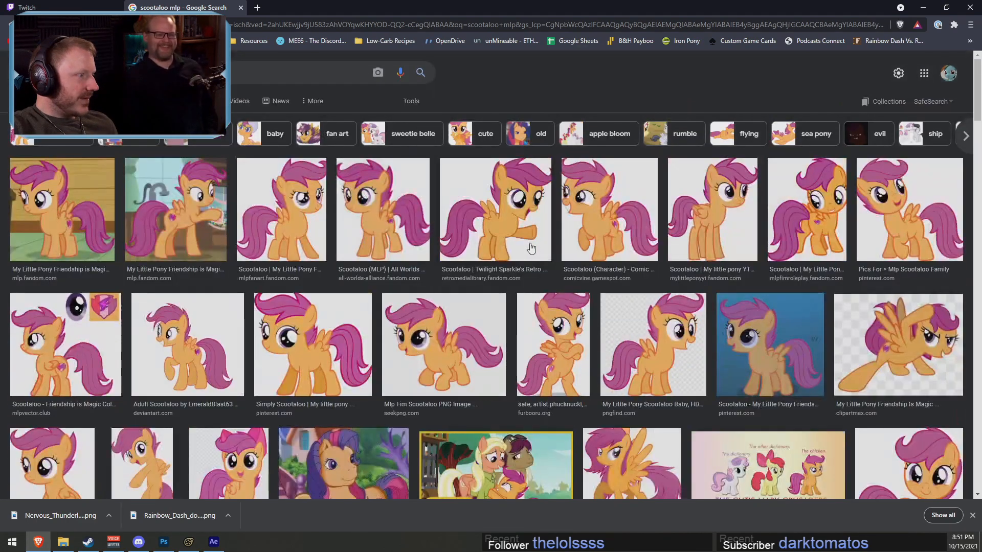
Copy the "Scootaloo - Rainbow Dash is practically my sister" image and paste it as a new layer into the frame texture in Photoshop
click(38, 223)
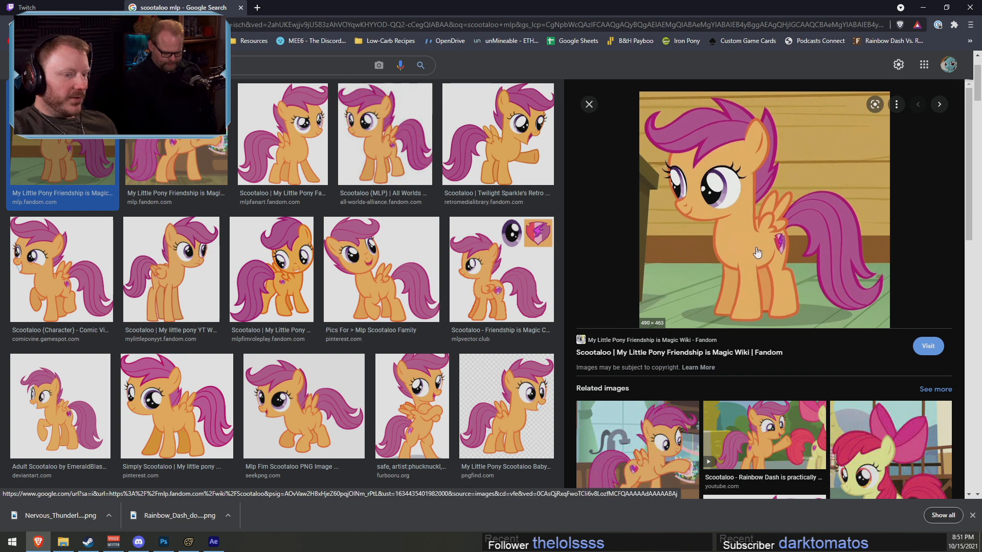
scroll(757, 255, down, 1)
click(755, 365)
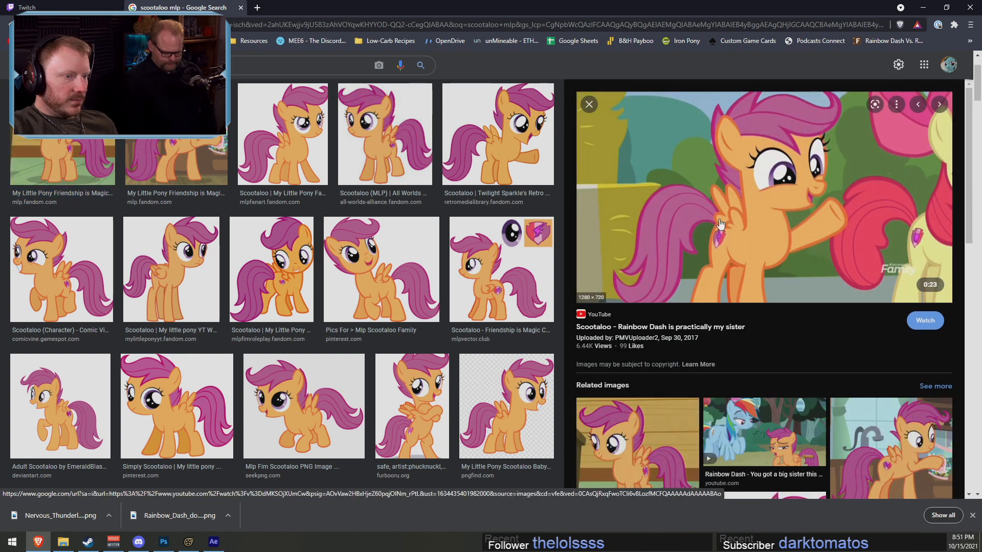
right_click(766, 206)
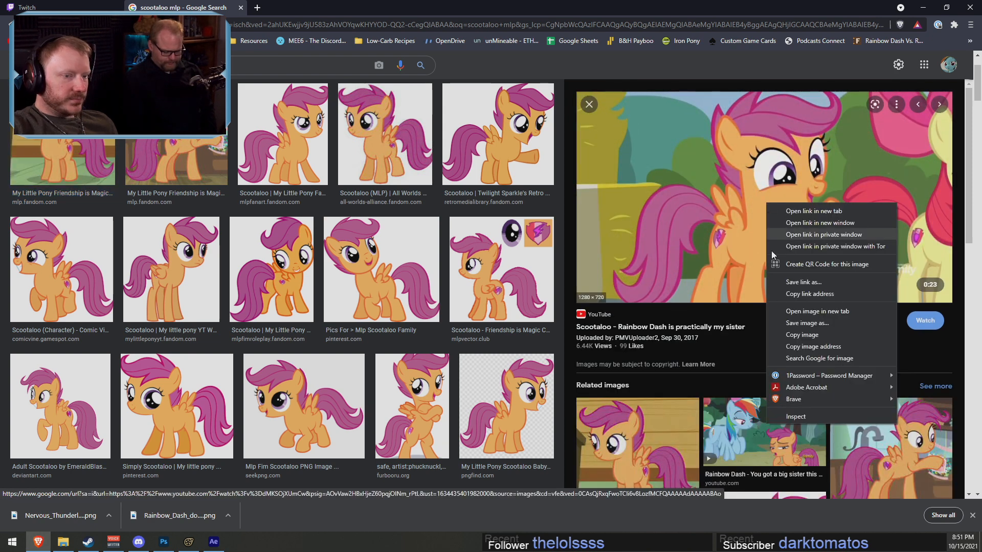
click(801, 332)
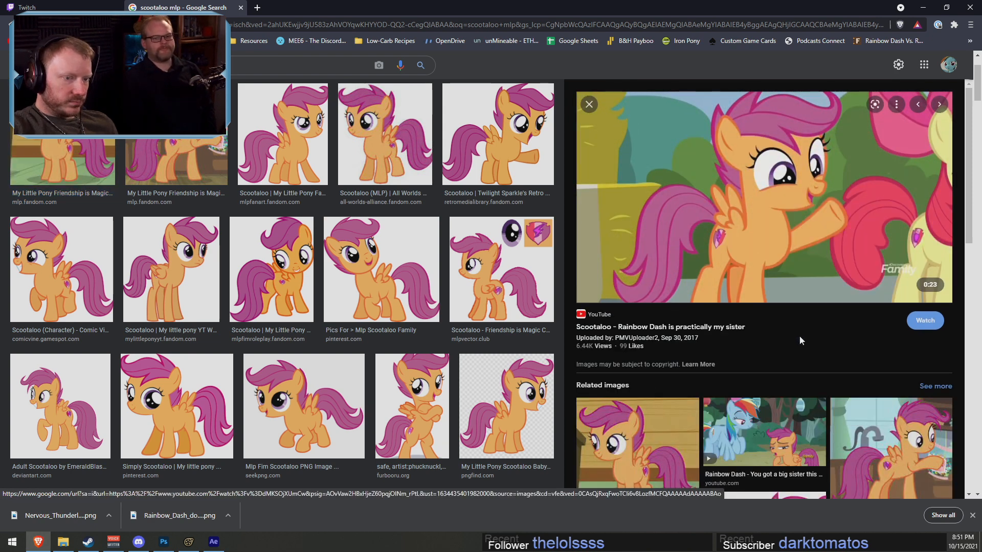
click(163, 541)
key(ctrl+v)
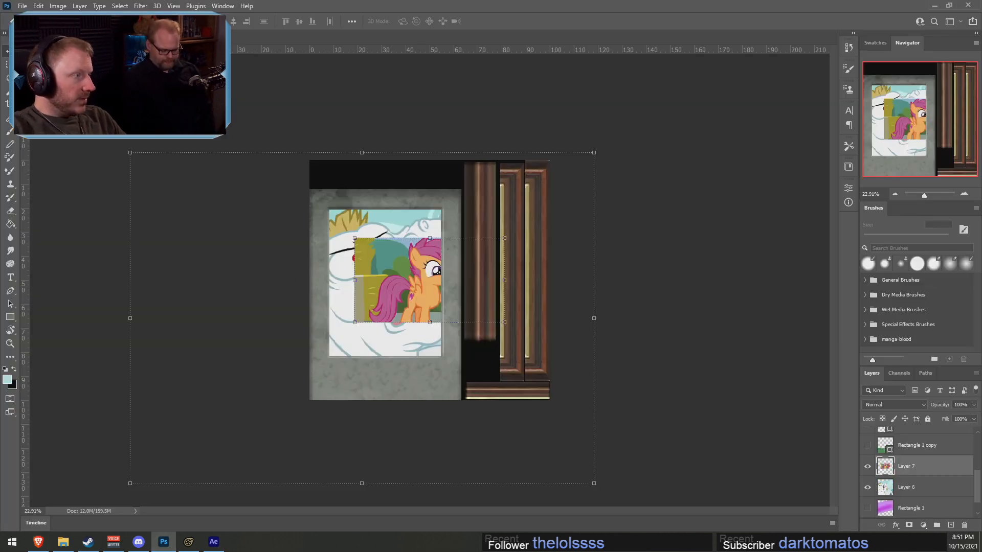
Scale and position the pasted Scootaloo layer so the character fills the picture area of the frame texture, and apply the transform
drag(353, 323, 458, 259)
drag(593, 181, 457, 256)
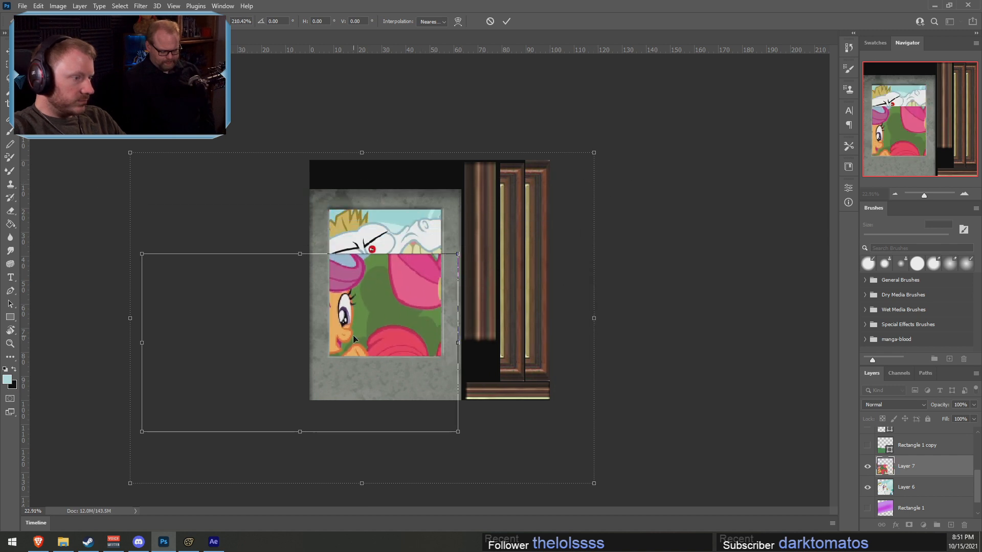
drag(352, 336, 435, 277)
drag(540, 196, 483, 227)
drag(410, 277, 442, 257)
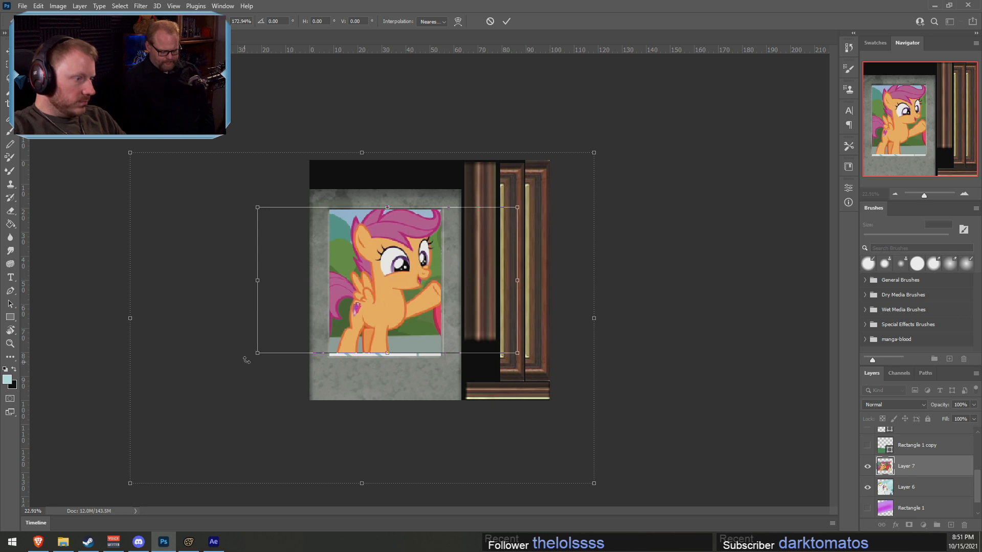
drag(257, 353, 250, 359)
drag(341, 317, 333, 313)
key(ctrl+plus)
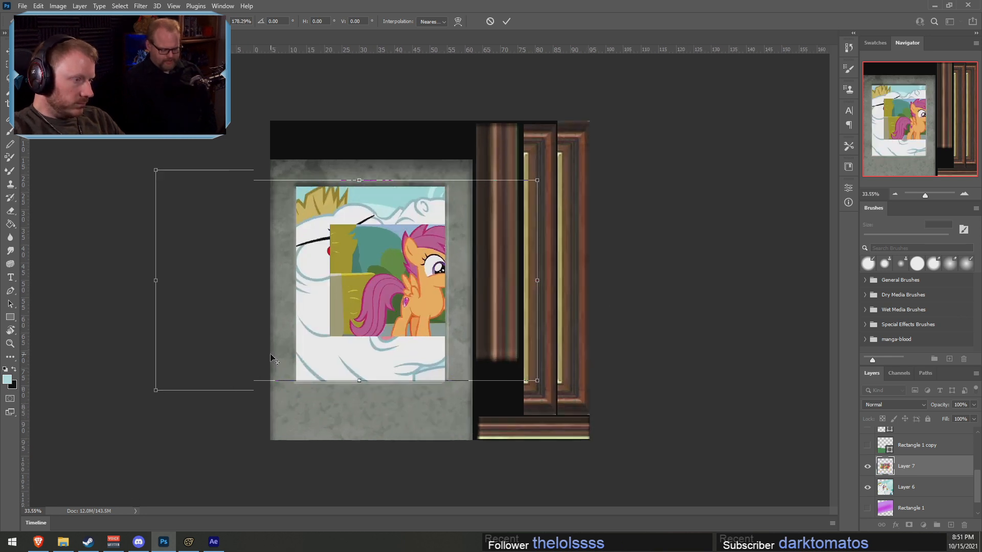
alt+scroll(271, 356, up, 3)
drag(605, 127, 594, 137)
drag(437, 195, 448, 197)
click(507, 21)
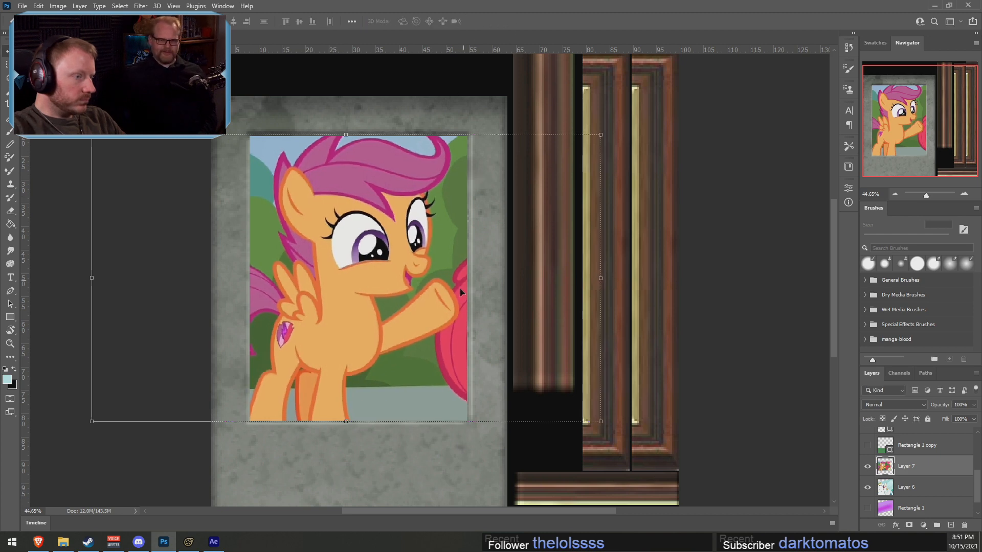
alt+scroll(407, 347, up, 5)
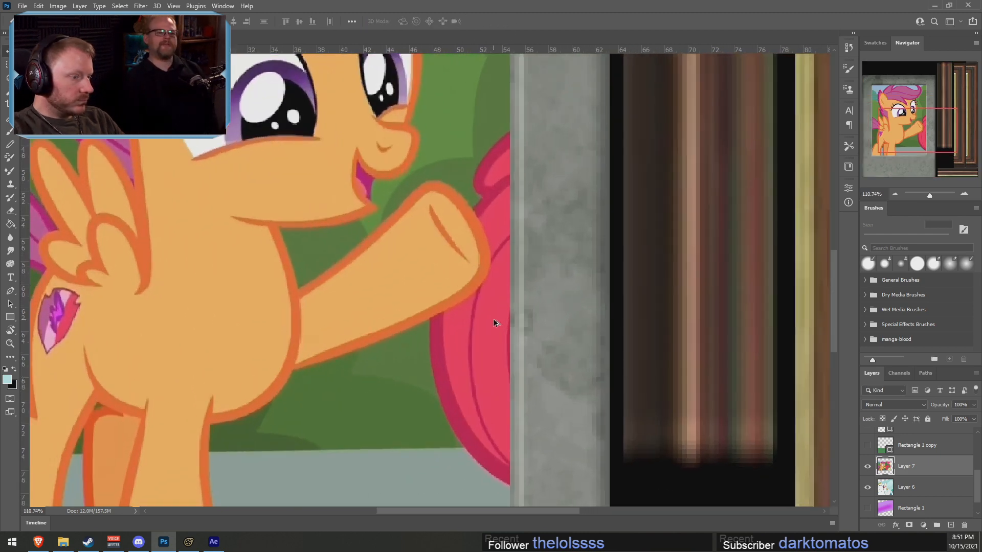
alt+scroll(450, 413, down, 6)
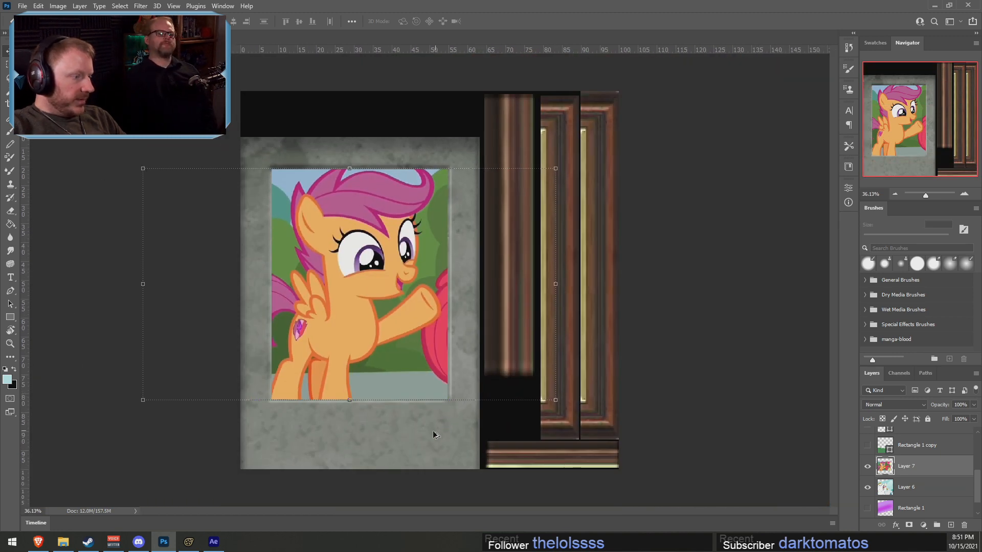
Save a Targa copy of the texture as photo_scootaloo.tga in the props_lab folder
click(22, 6)
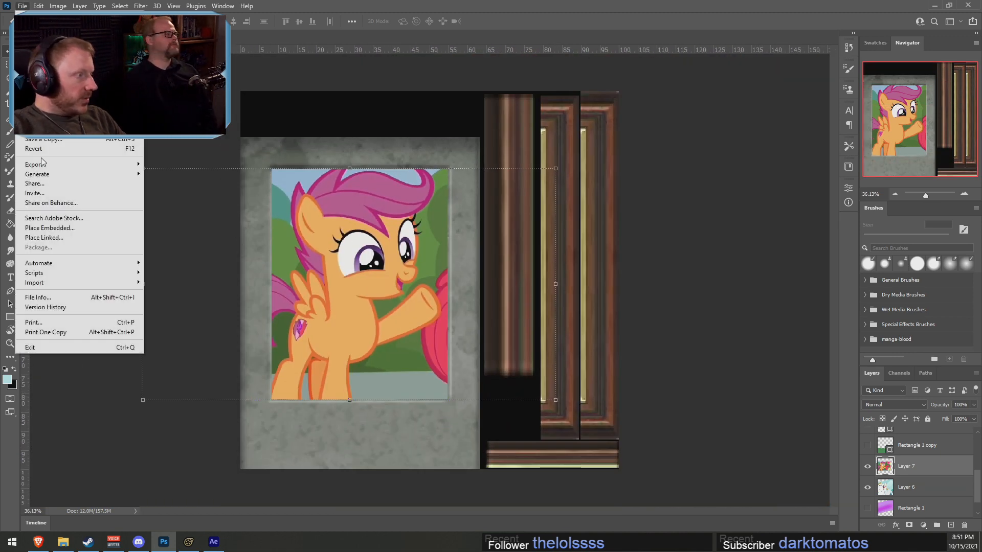
click(51, 141)
click(296, 118)
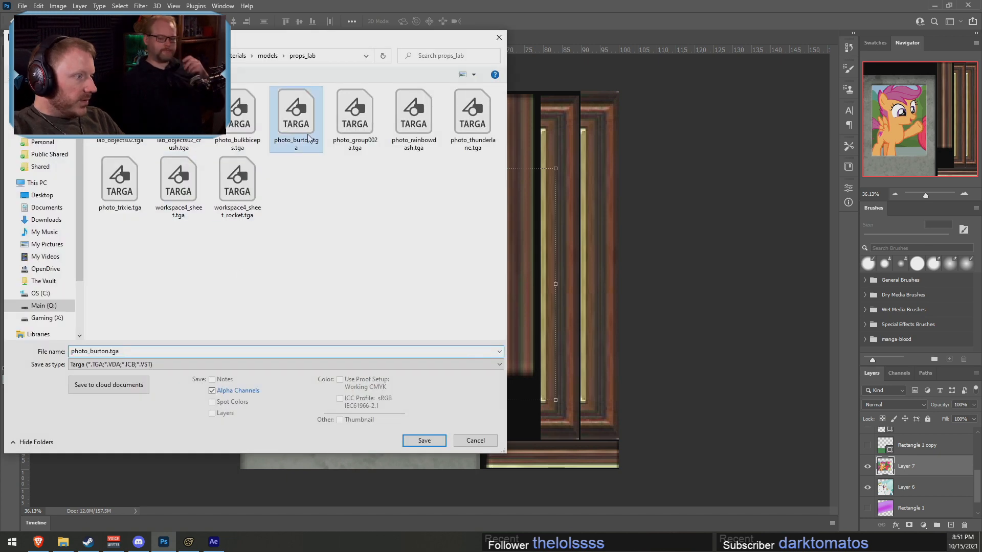
click(90, 352)
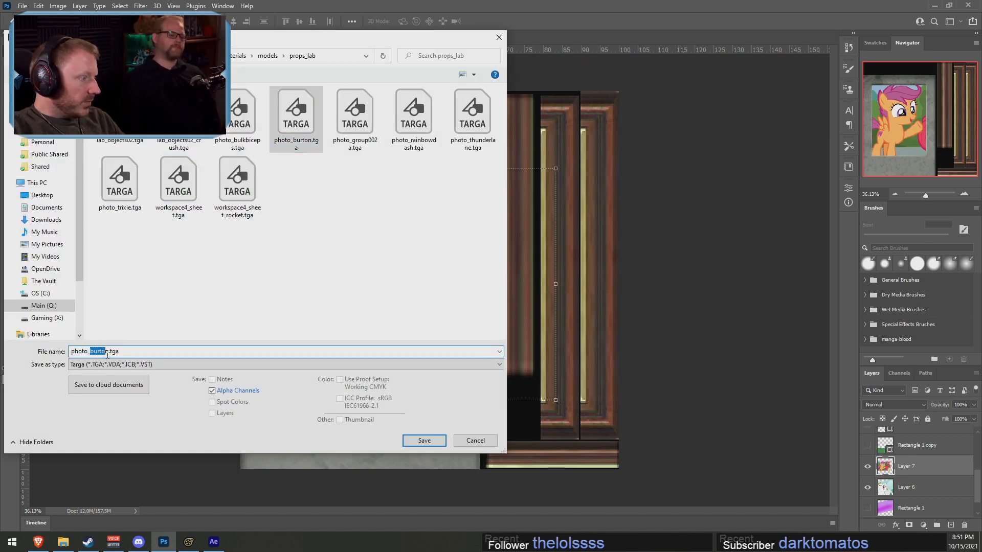
text(scootaloo)
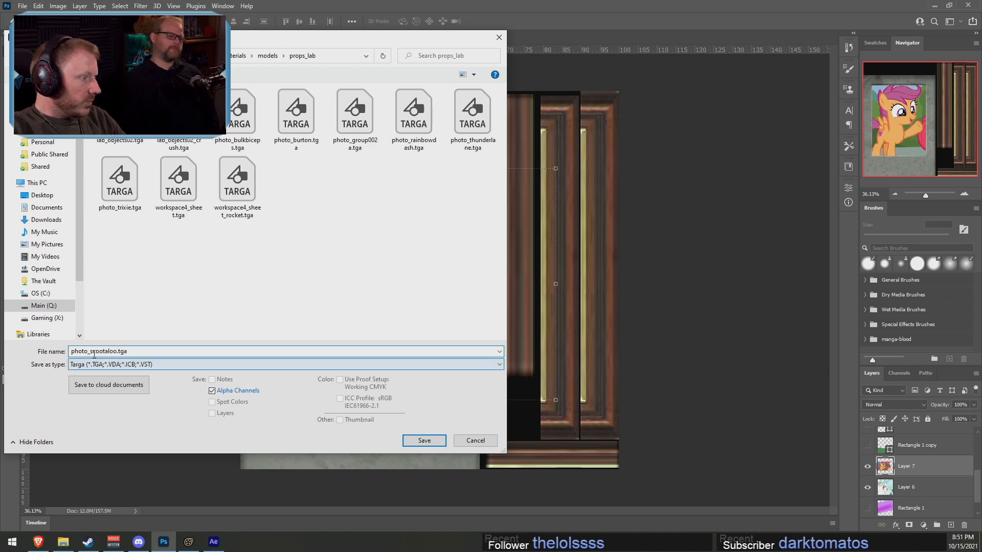
drag(117, 351, 87, 353)
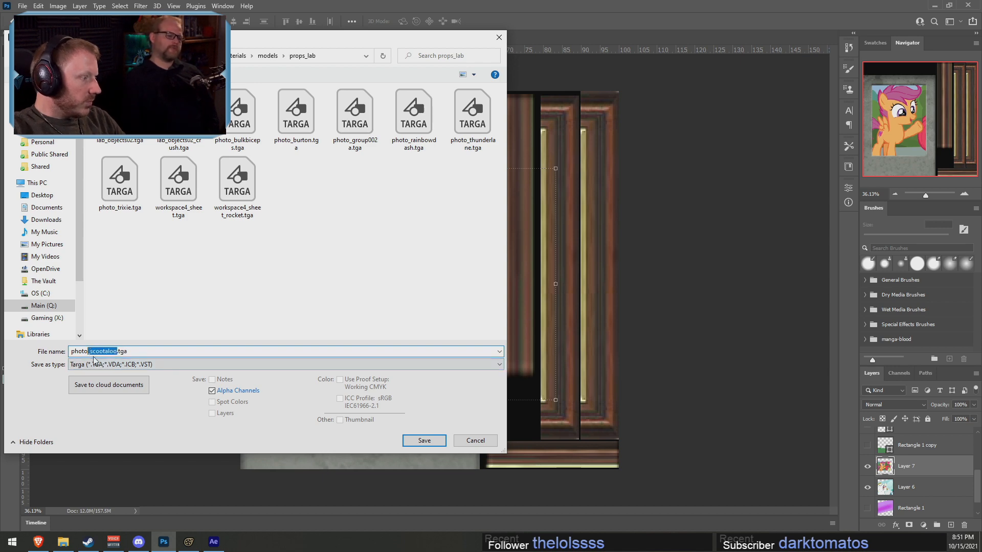
click(439, 442)
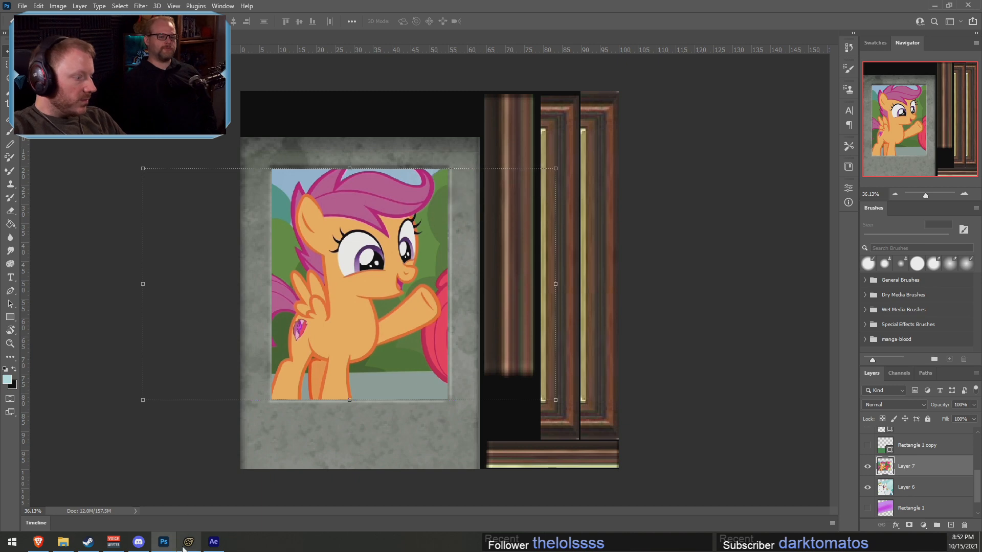
Switch to File Explorer and open photo_burton.vtf from the props_lab folder in VTFEdit
click(63, 541)
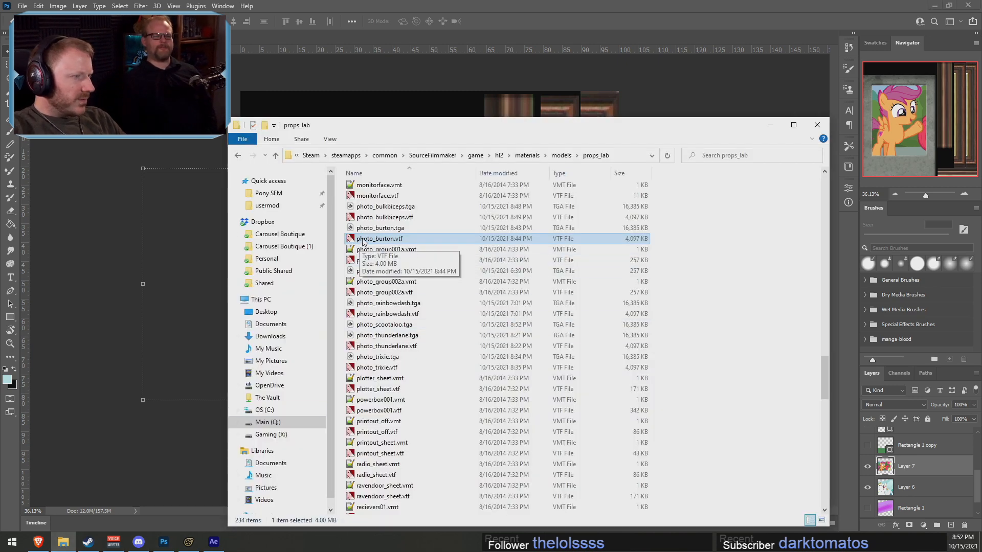
double_click(381, 240)
click(114, 138)
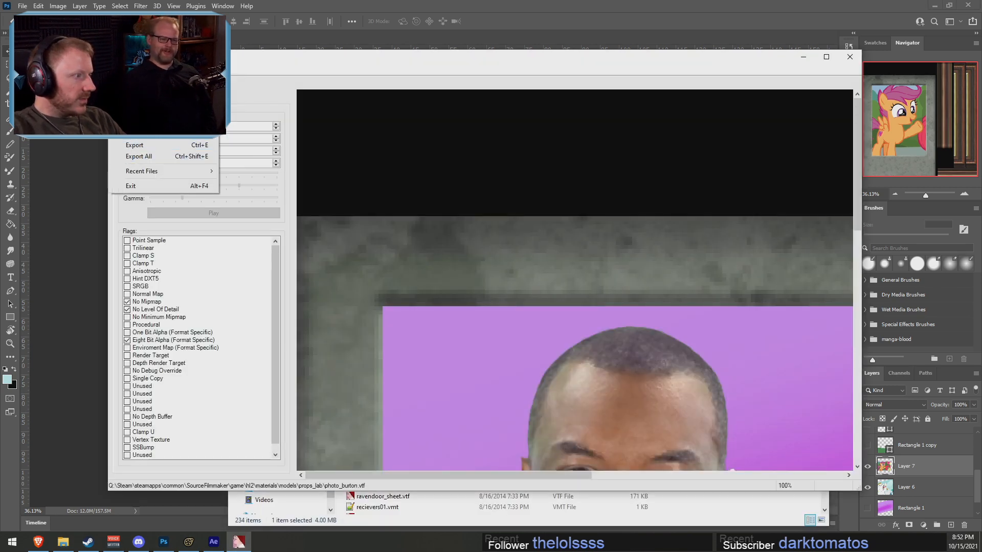
click(134, 145)
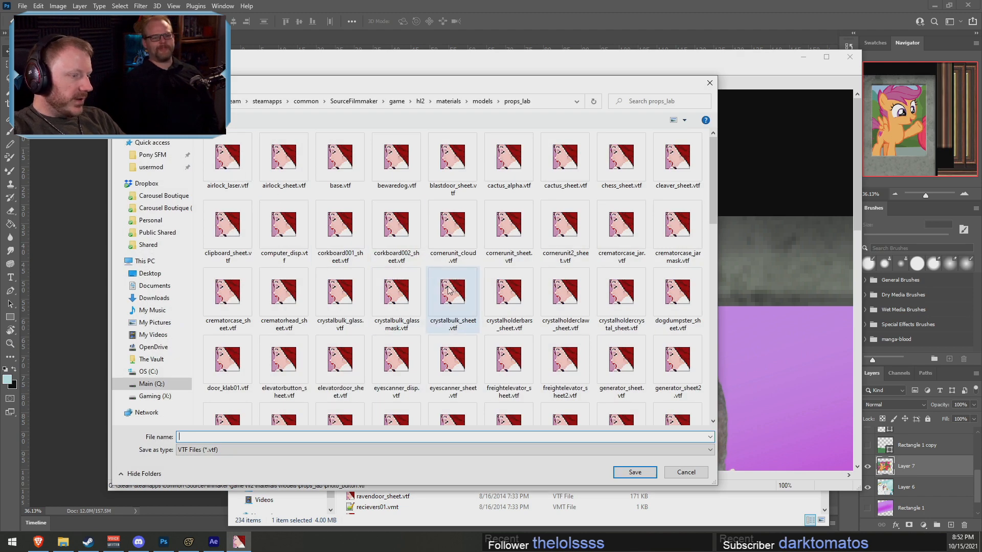
scroll(447, 289, down, 10)
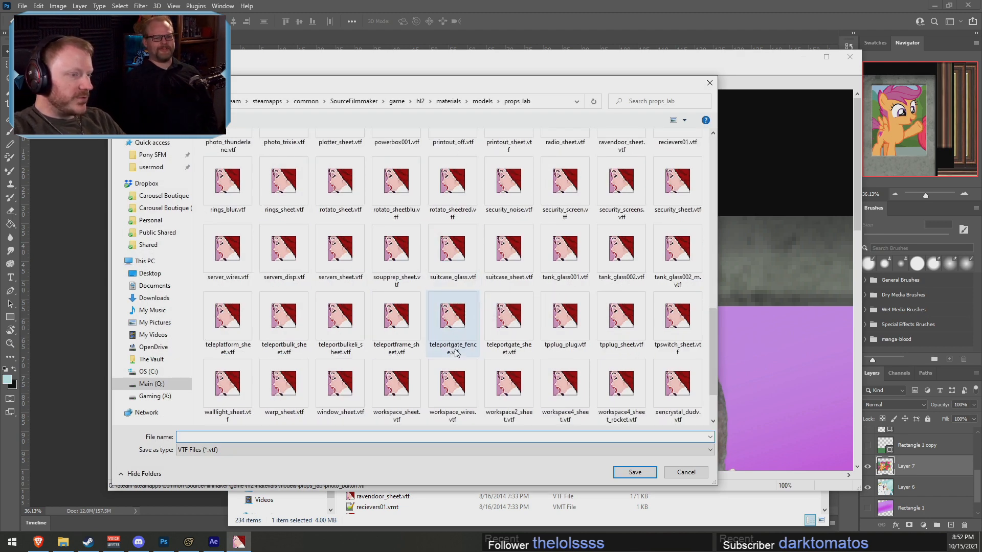
scroll(562, 328, up, 3)
key(Escape)
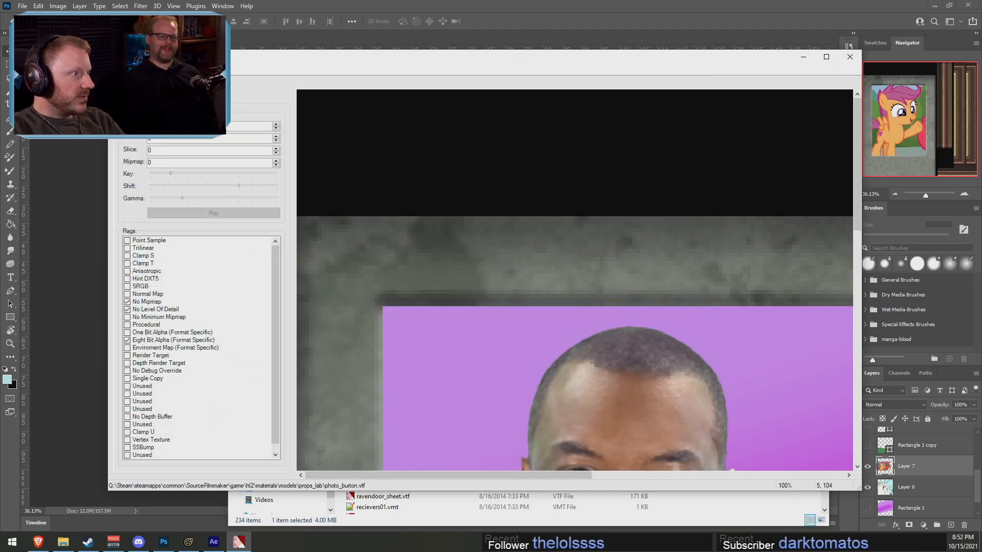
Import photo_scootaloo.tga into VTFEdit, accepting the current VTF options
click(116, 70)
click(126, 136)
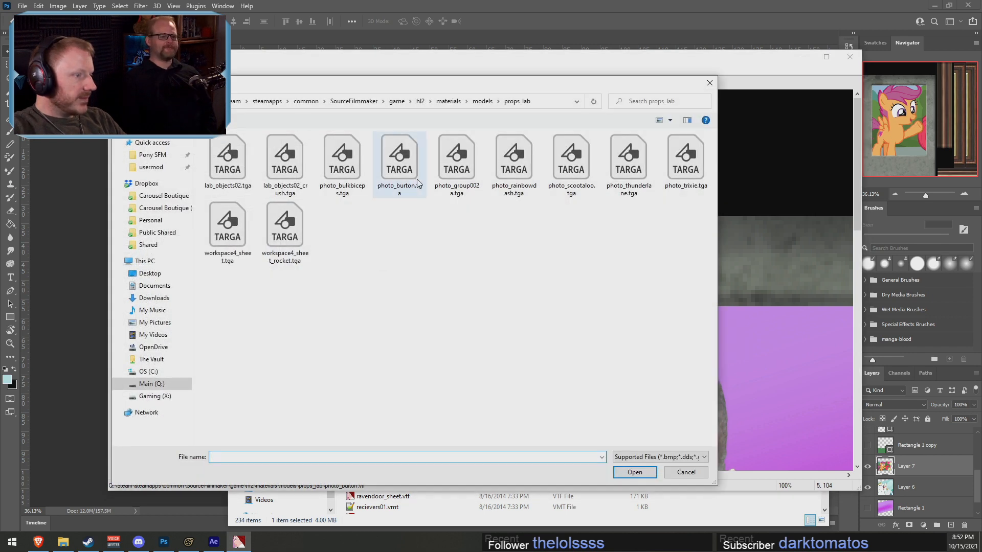
double_click(565, 174)
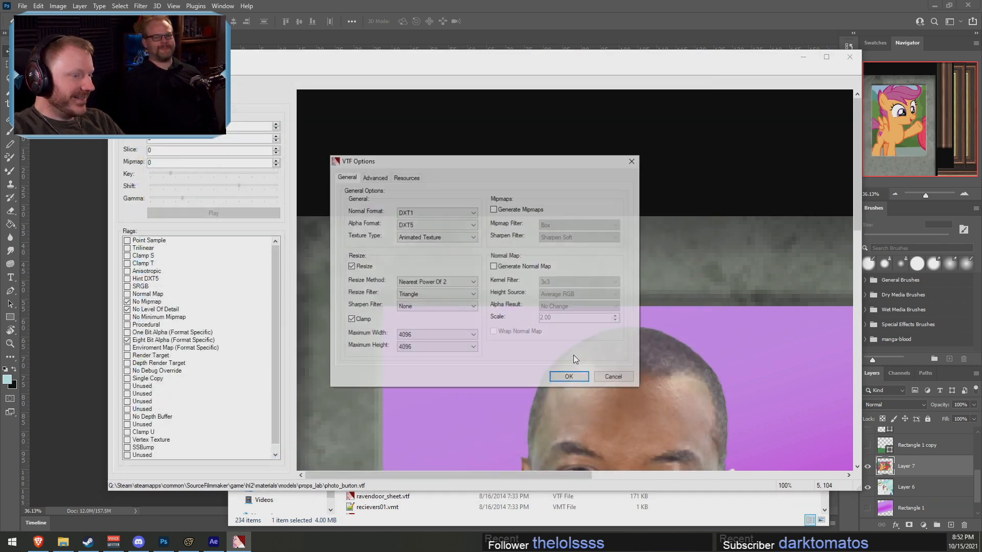
click(567, 379)
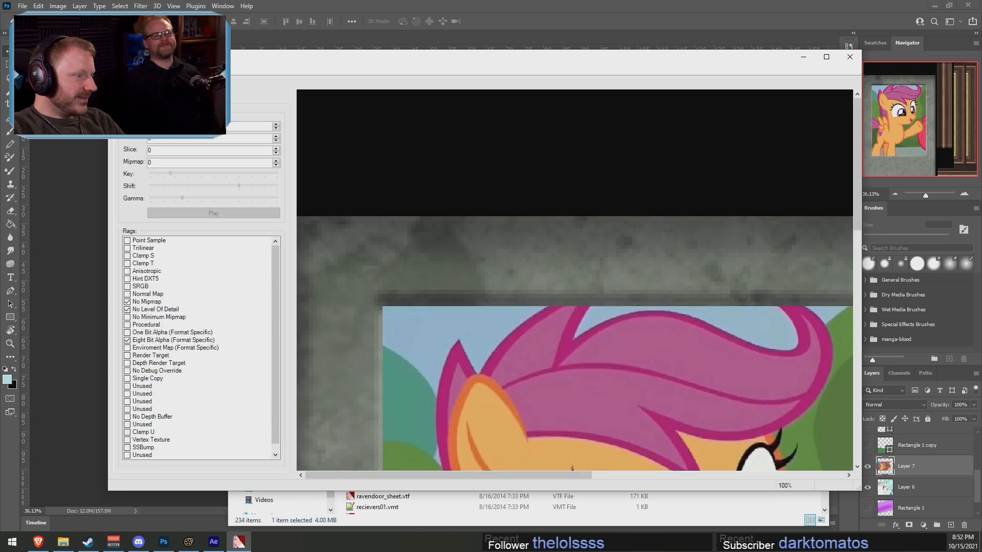
Save the imported texture as photo_scootaloo.vtf in the props_lab folder
click(116, 69)
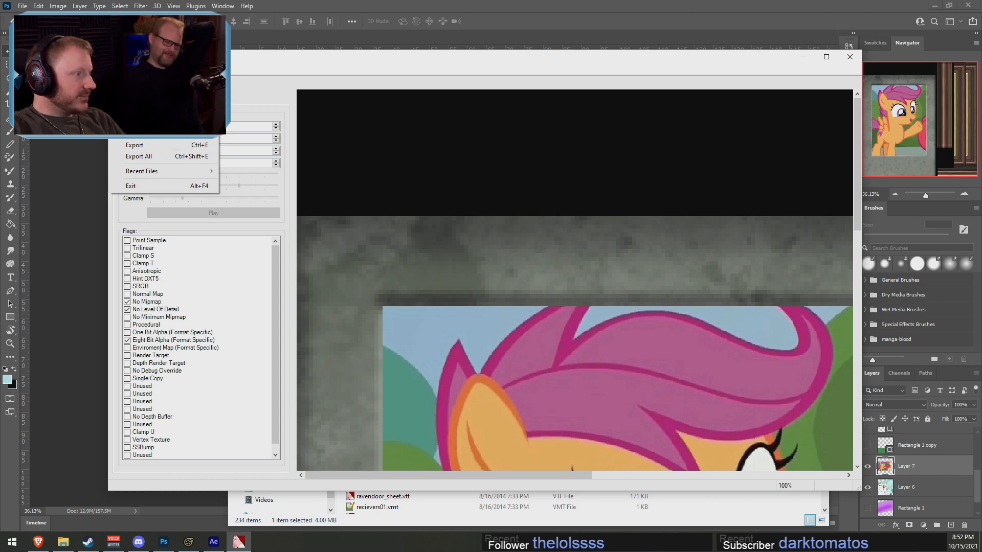
click(139, 119)
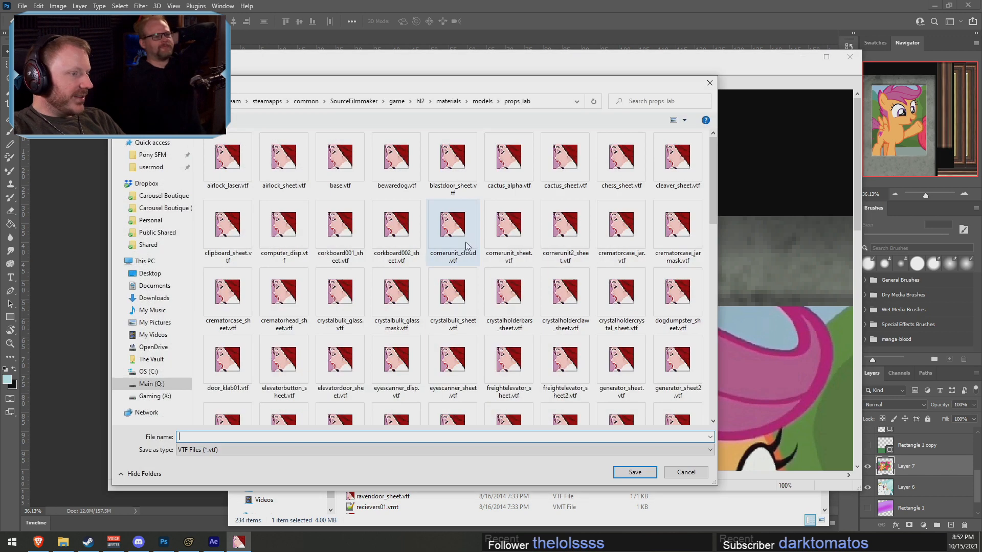
scroll(466, 341, down, 8)
scroll(467, 330, up, 3)
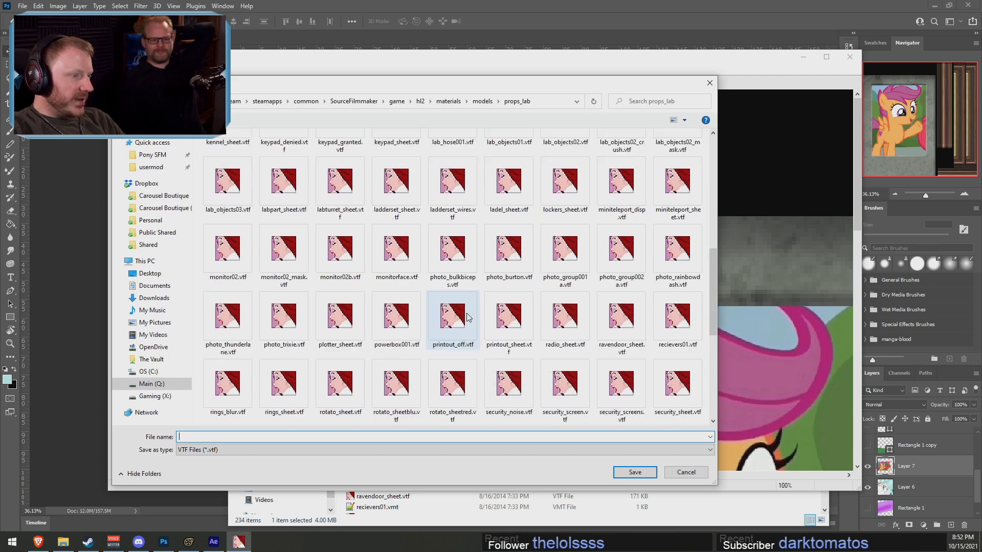
scroll(466, 318, down, 3)
click(450, 217)
scroll(450, 218, up, 3)
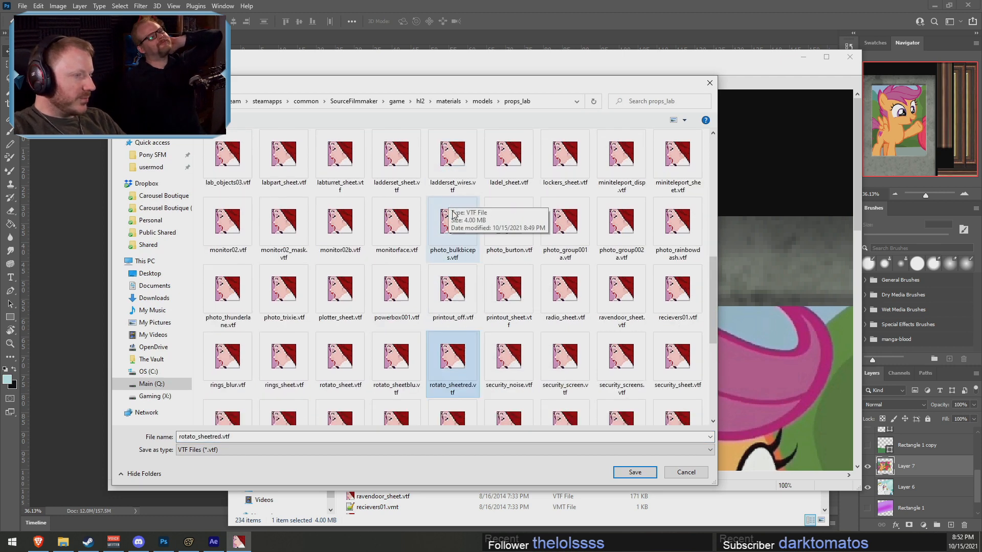
click(453, 225)
click(204, 436)
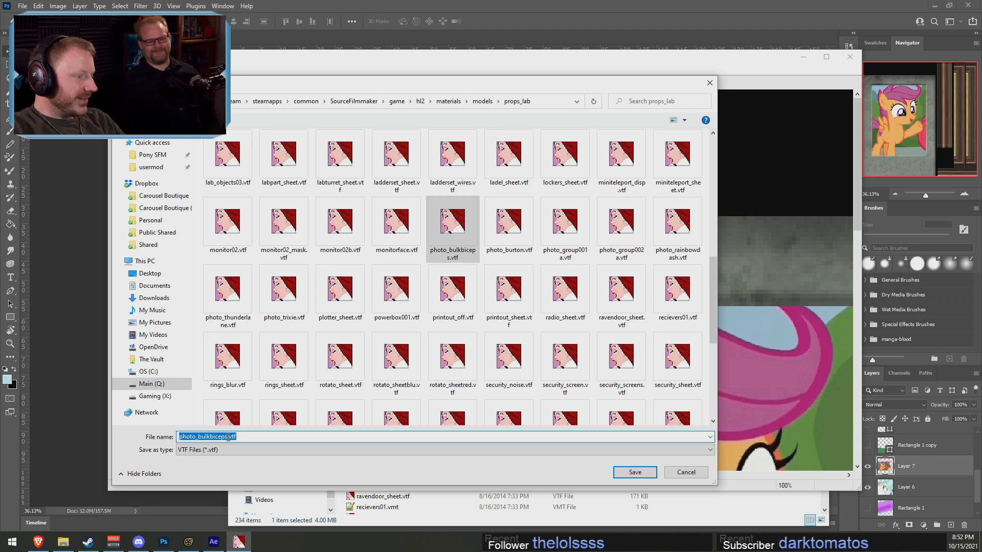
drag(228, 437, 207, 437)
text(photo_scootaloo)
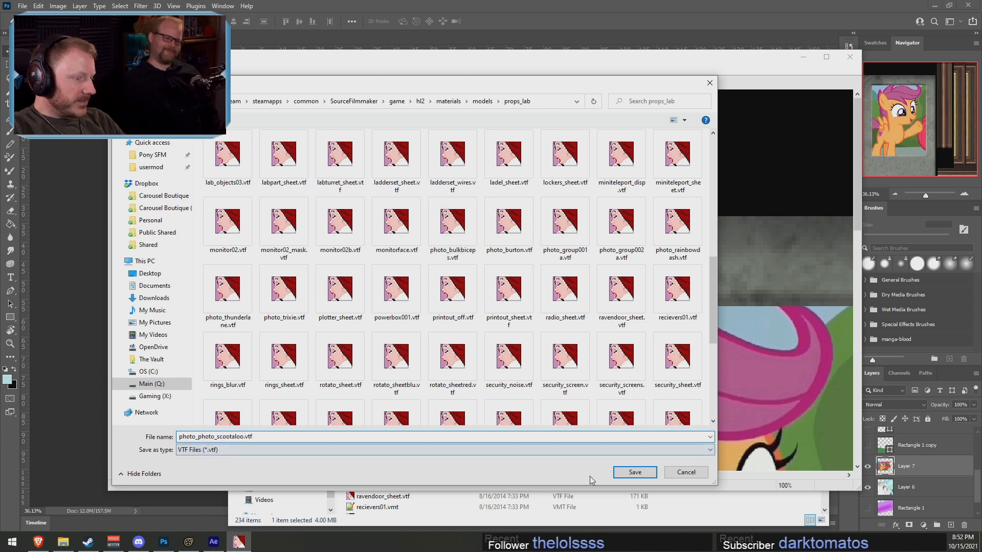
key(BackSpace)
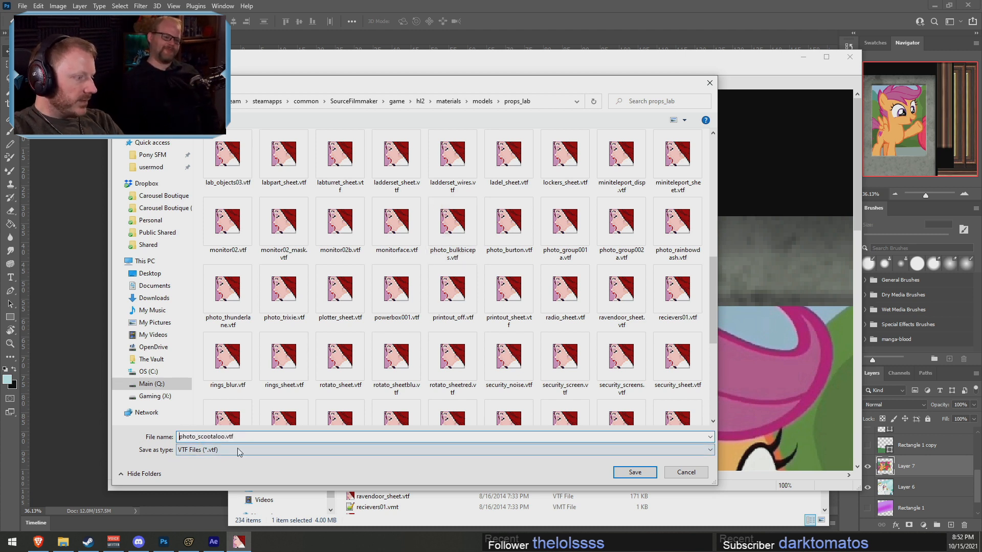
click(631, 471)
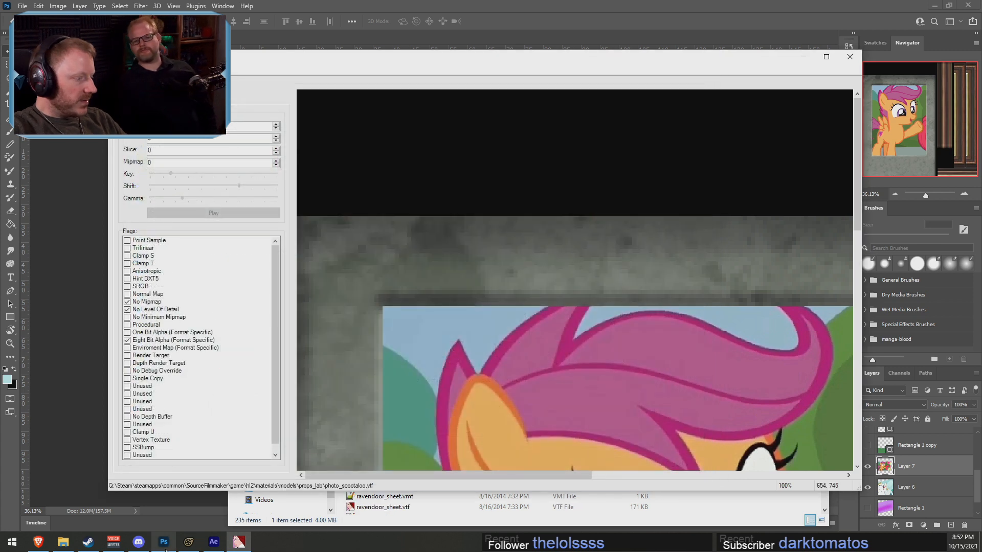
Switch to Source Filmmaker, show Frame 6 (Scootaloo) in the Element Viewer and set its photo_group002a material's $basetexture to photo_scootaloo in props_lab
click(187, 545)
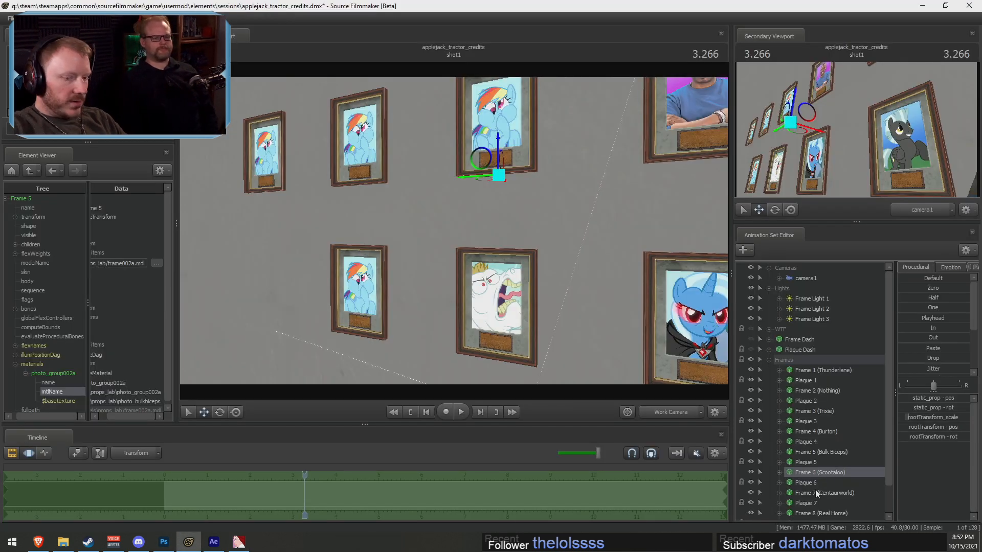
right_click(823, 472)
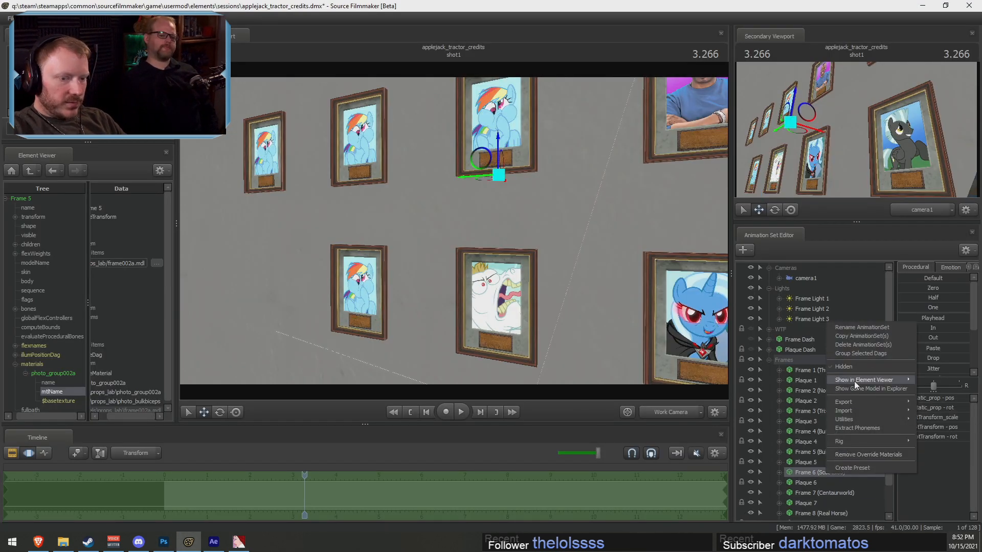
click(935, 385)
click(20, 373)
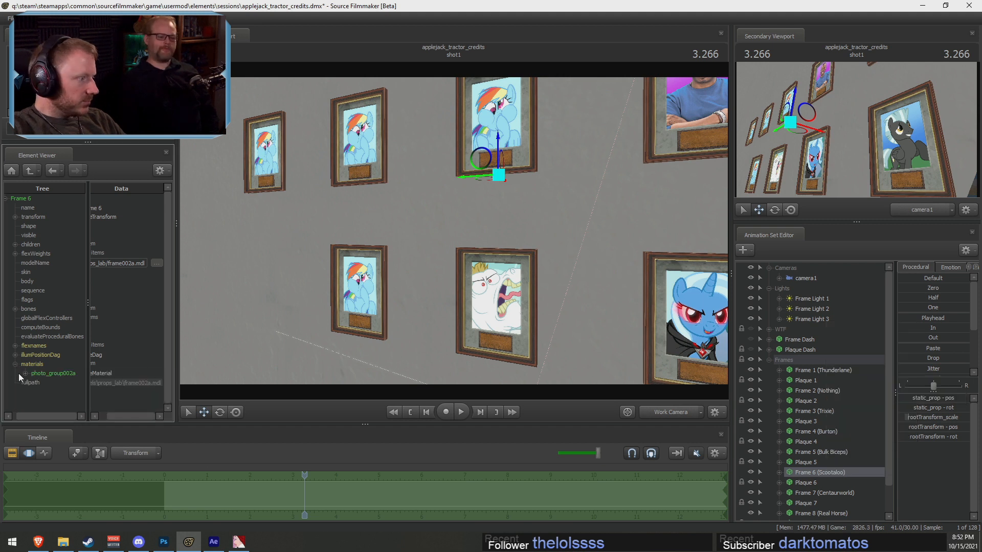
click(24, 374)
click(79, 398)
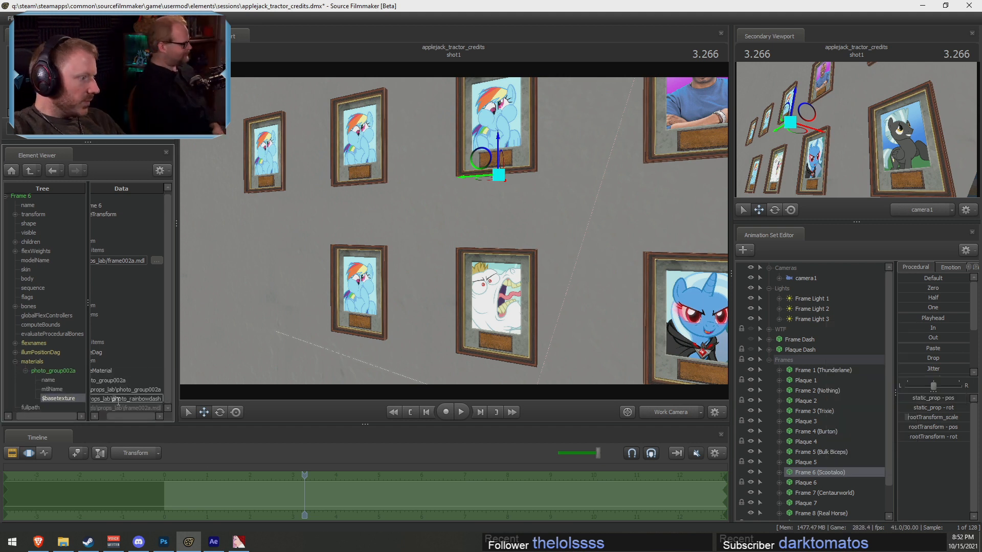
drag(113, 400, 278, 405)
text(photo_scootaloo)
click(142, 389)
Bring the following portrait frame into view and select Frame 7 (Centaurworld) in the animation set list
drag(407, 274, 446, 239)
key(s)
key(d)
key(w)
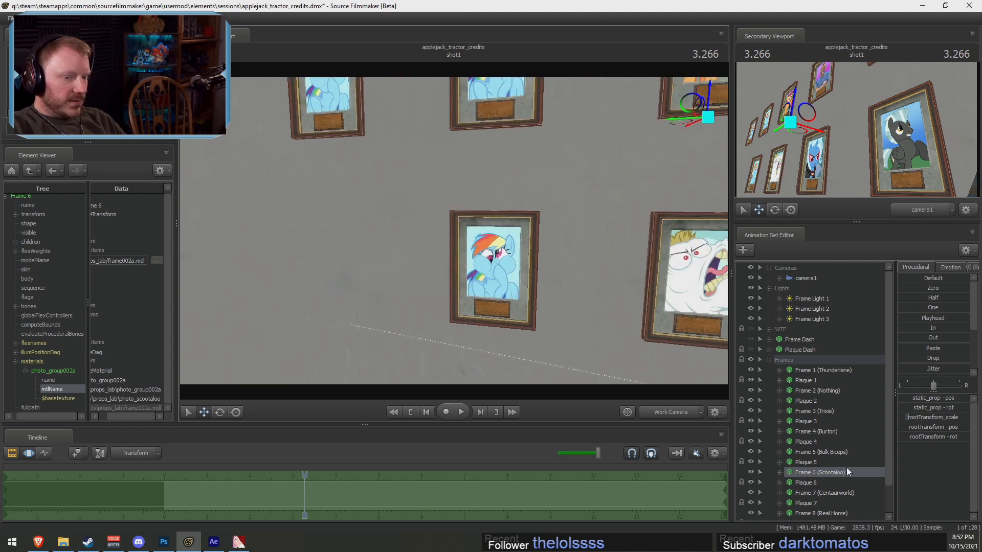
click(845, 494)
Switch to the Brave browser and search Google Images for "horse centaurworld"
key(alt+Tab)
key(alt+Tab)
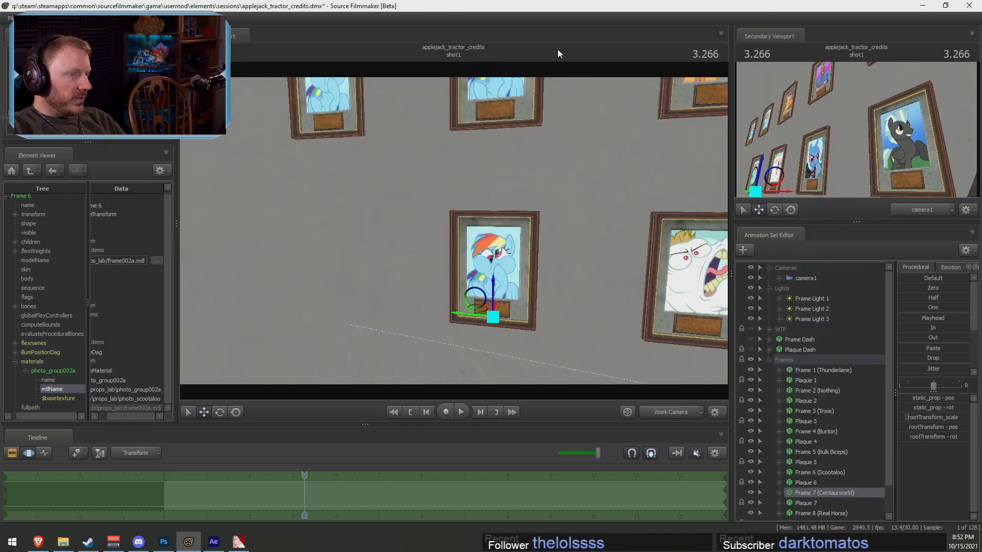
key(alt+Tab)
key(alt+Tab)
key(Tab)
key(Tab)
key(Tab)
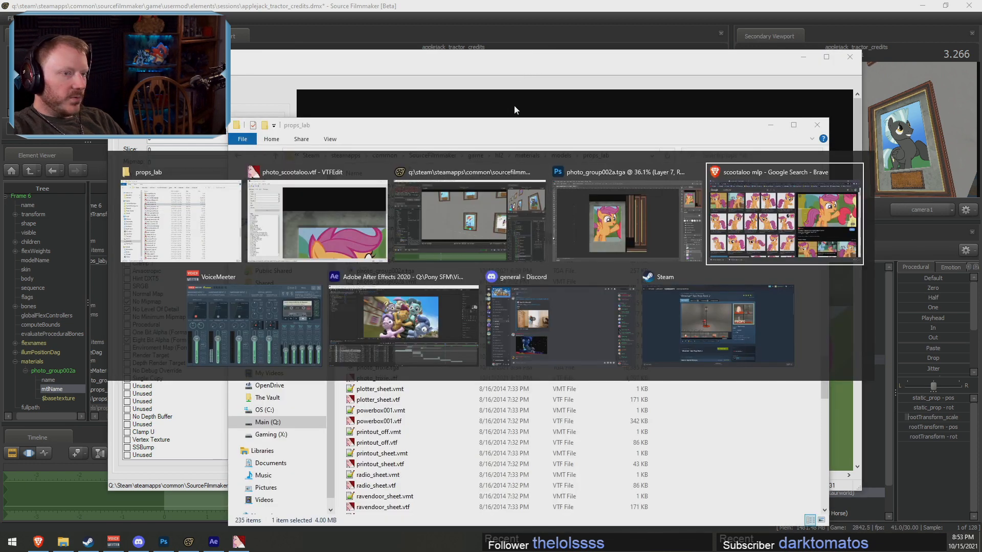
click(179, 66)
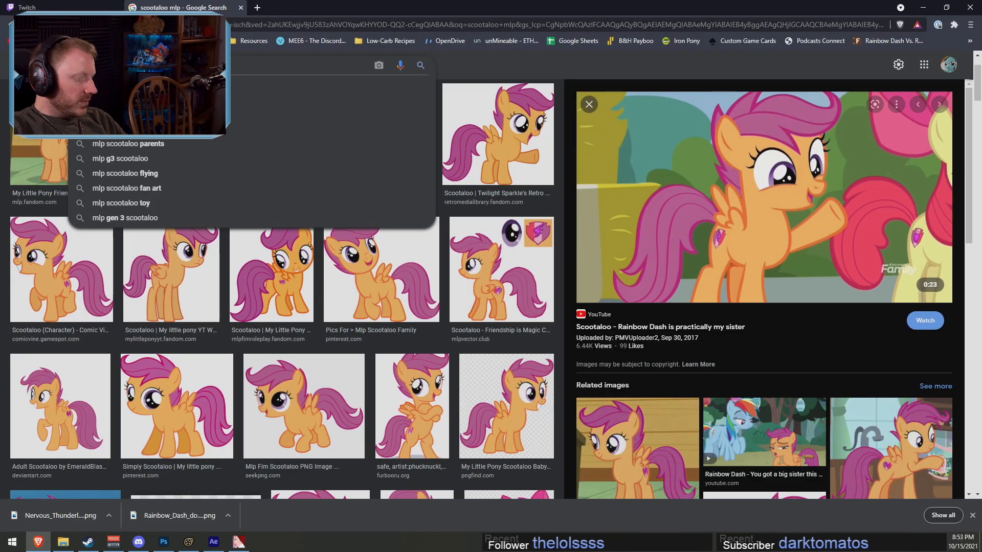
text(horse ce)
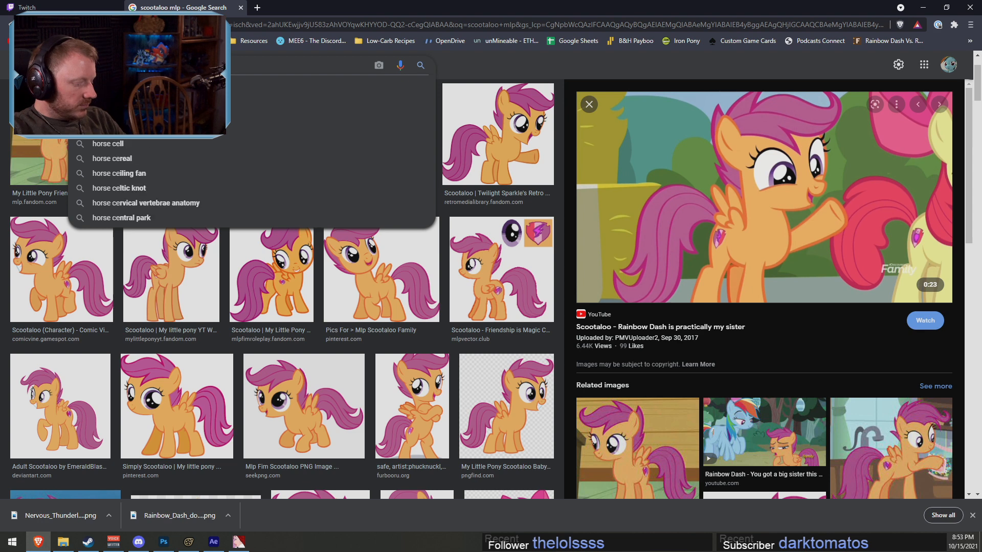
text(ntaurworld)
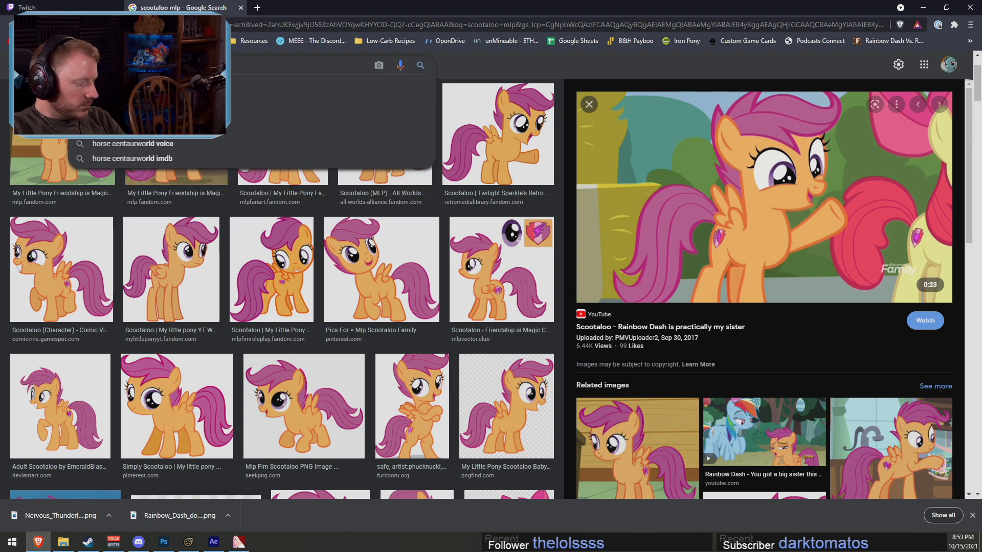
key(Return)
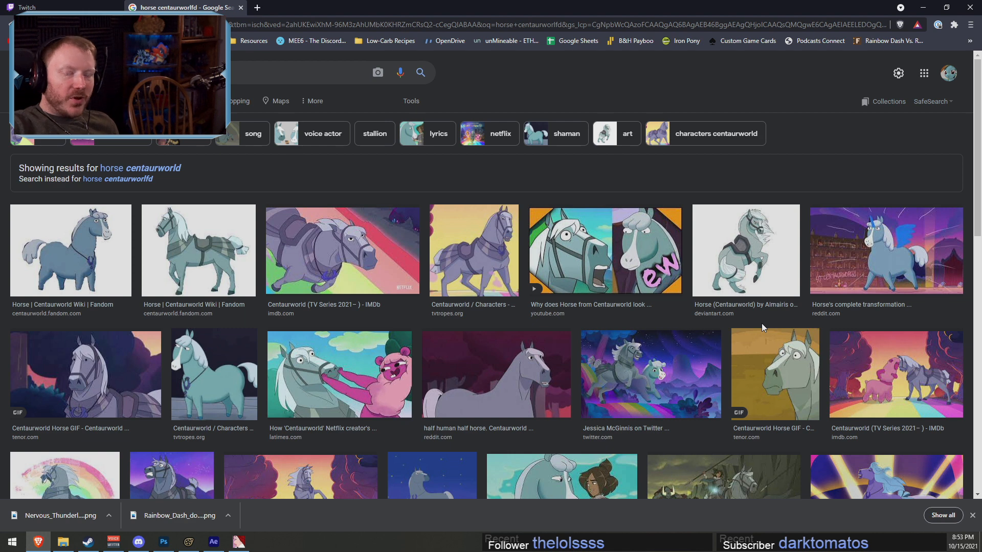
Preview several horse images in the results and copy the Rotten Tomatoes picture of the rearing horse on the rainbow road
click(86, 383)
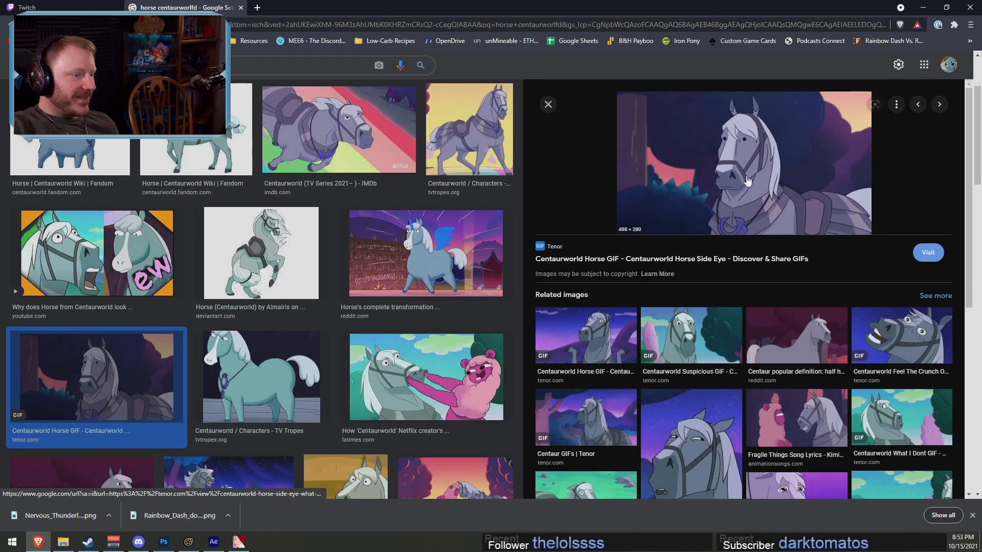
scroll(748, 181, down, 3)
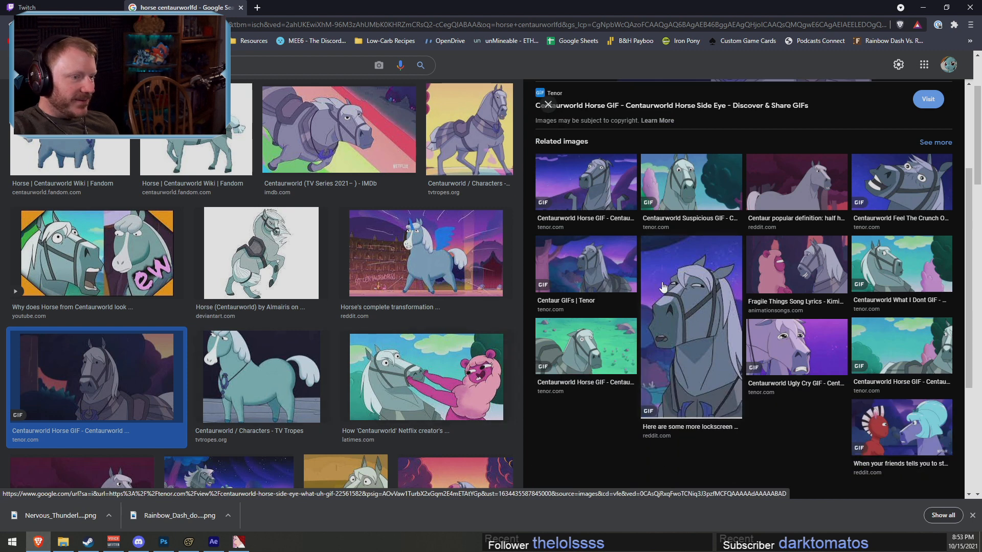
scroll(352, 390, down, 5)
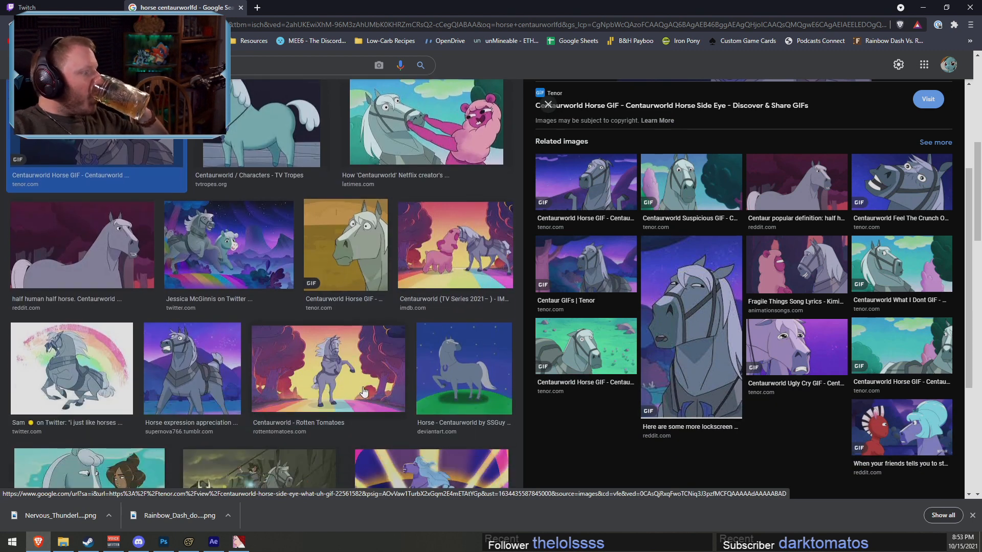
click(158, 353)
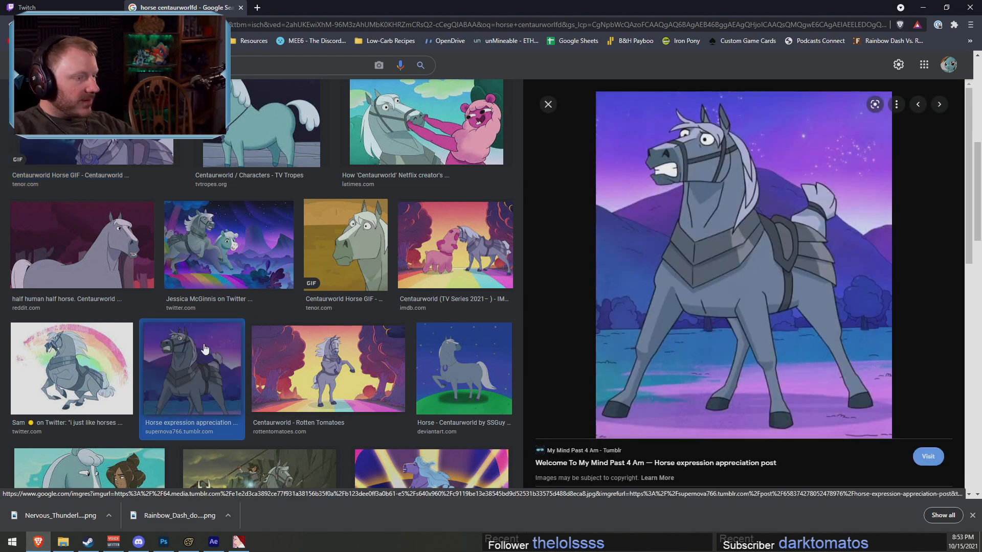
click(356, 353)
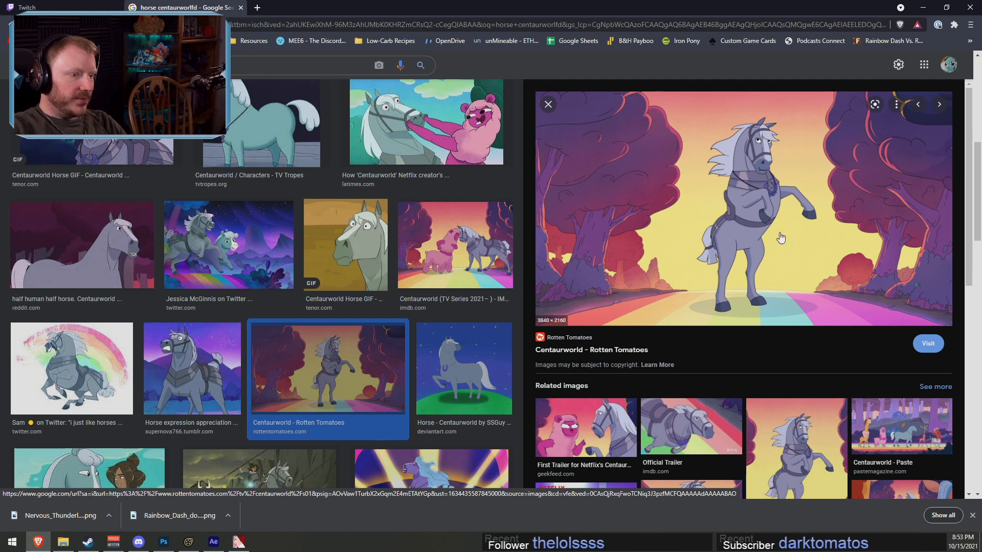
right_click(716, 221)
click(752, 348)
Switch to Photoshop and paste the copied horse image as a new layer above Layer 7 in photo_group002a.tga
key(alt+Tab)
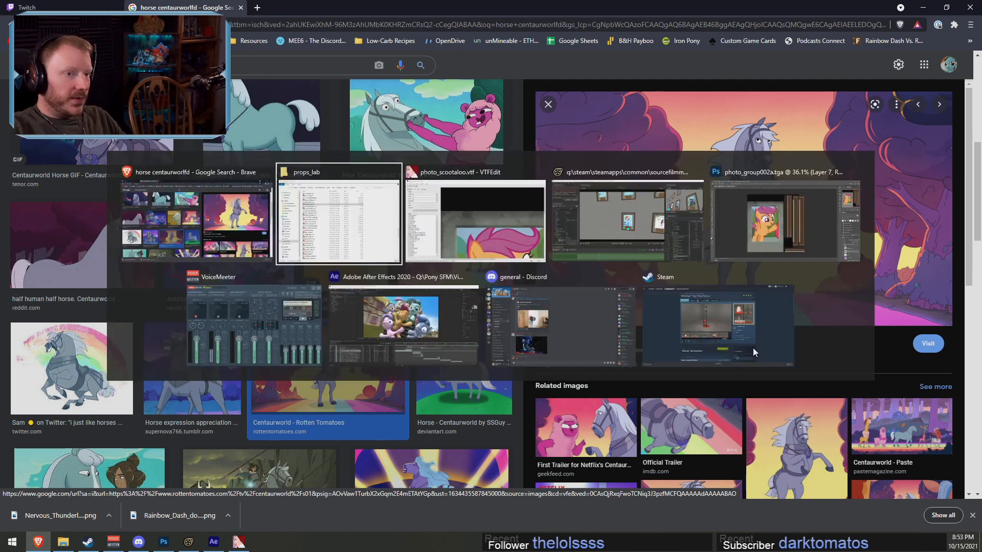
key(alt+Tab)
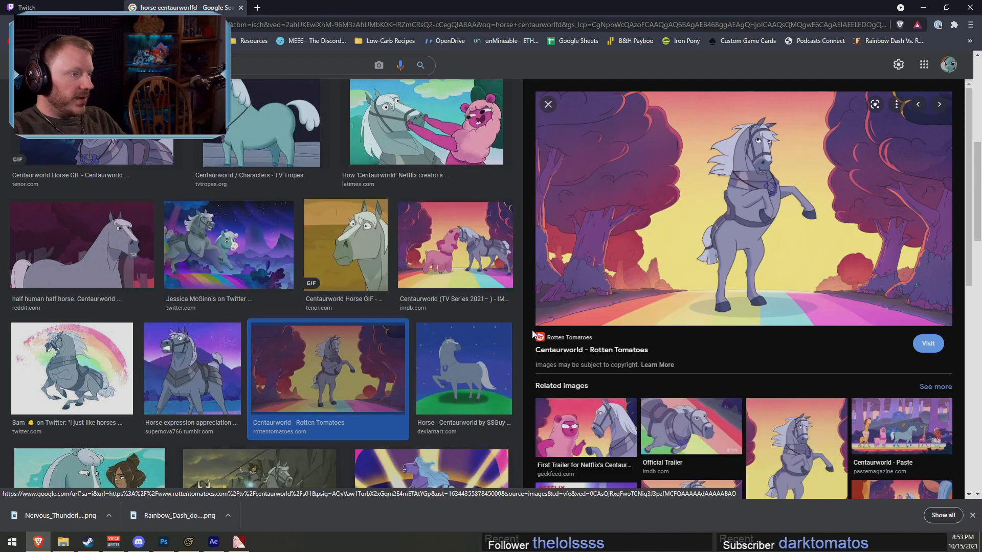
key(alt+Tab)
key(alt+Tab)
key(alt+Tab)
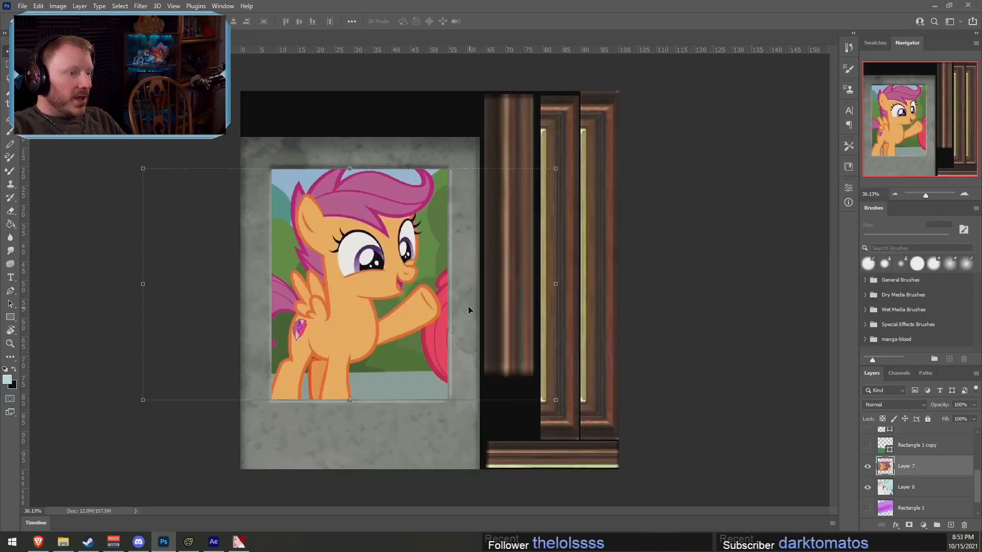
key(ctrl+v)
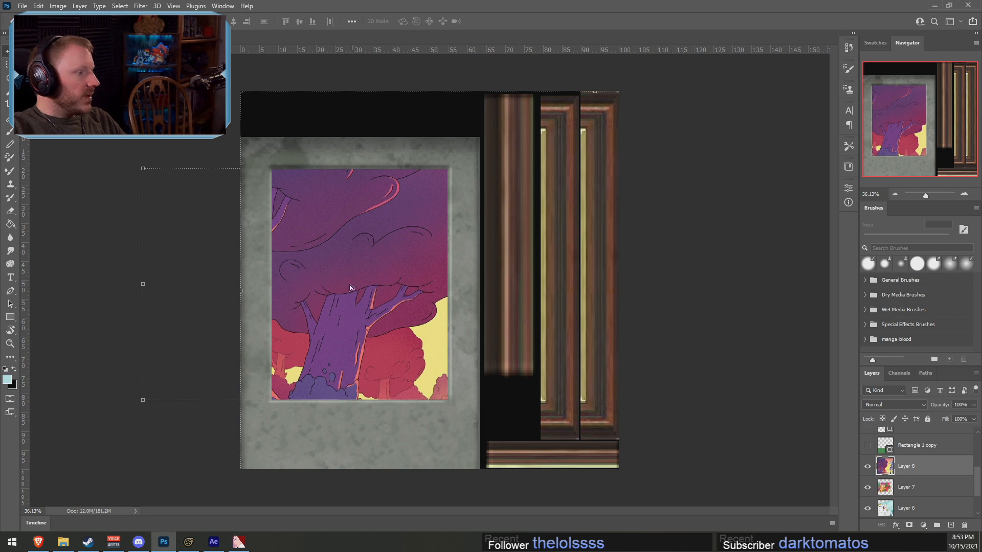
Position the pasted image so the horse's head and upper body fill the portrait opening
drag(349, 287, 102, 324)
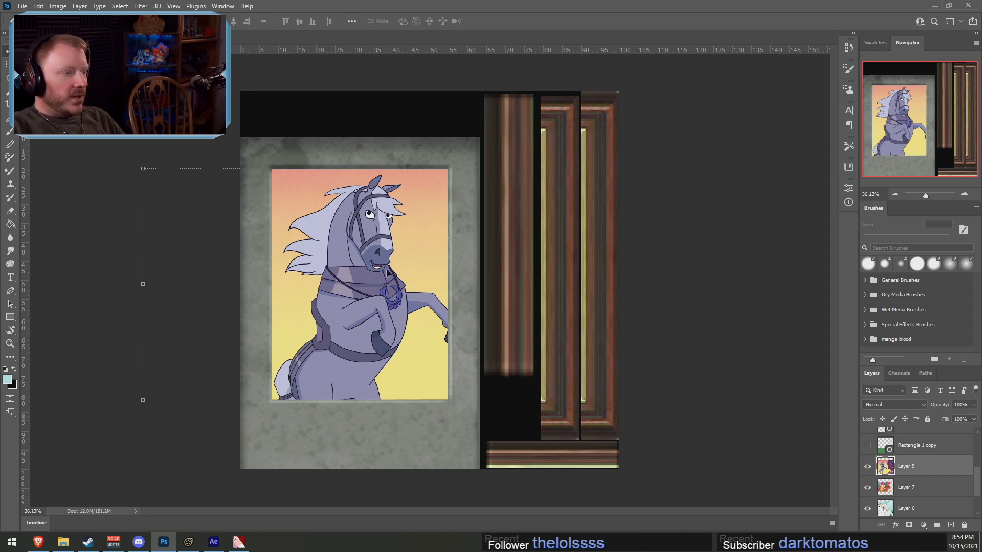
drag(386, 269, 383, 275)
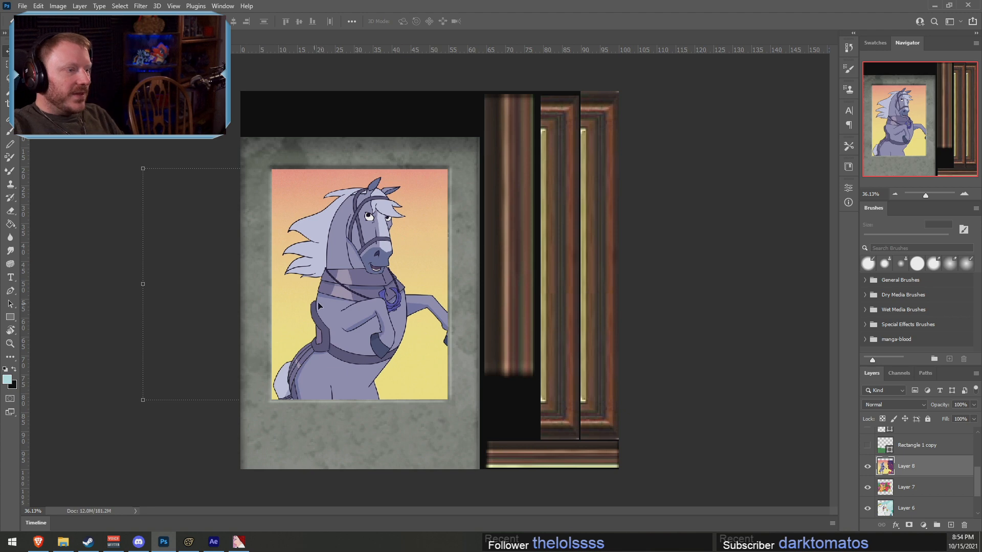
drag(329, 292, 326, 286)
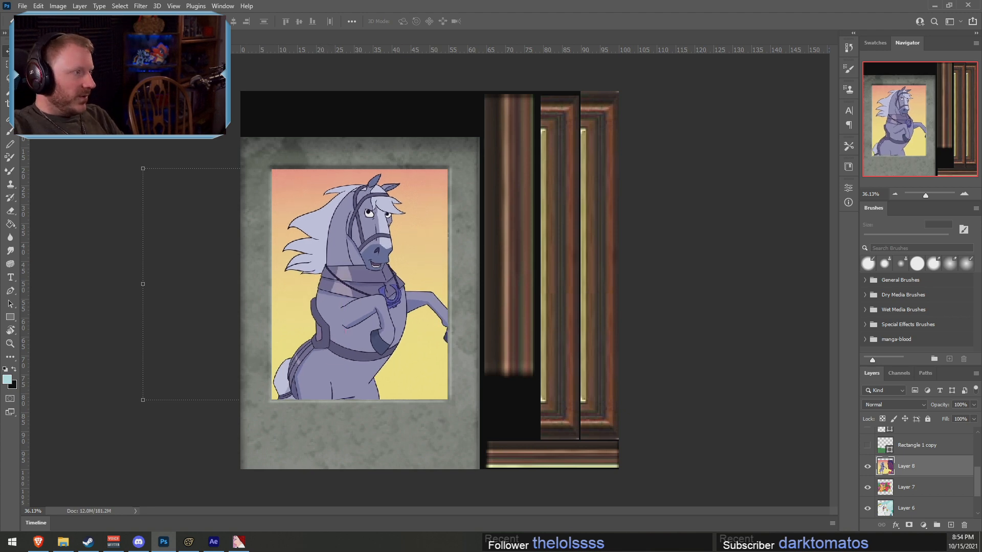
alt+scroll(314, 222, up, 5)
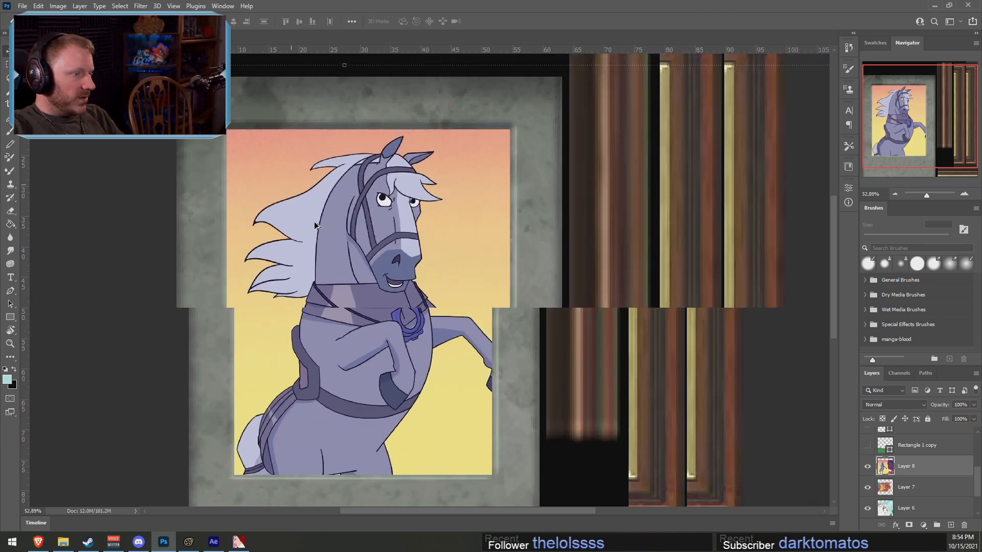
alt+scroll(314, 222, down, 3)
alt+scroll(382, 221, up, 4)
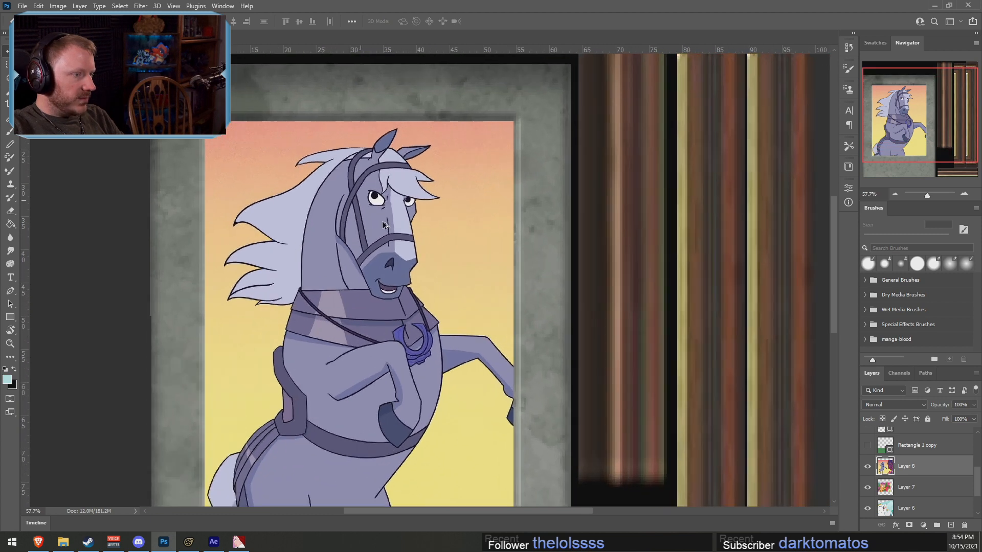
alt+scroll(391, 221, down, 5)
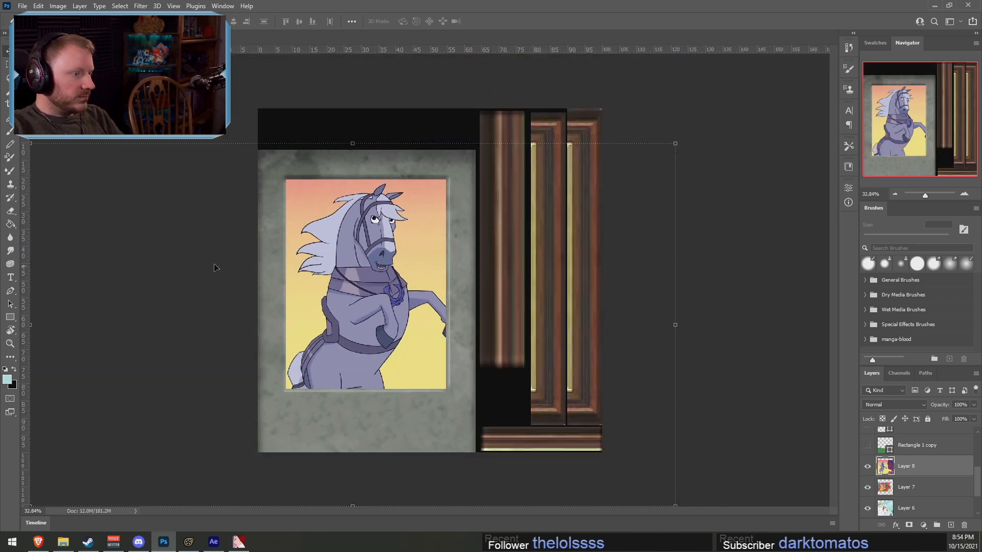
Save a Targa copy of the texture as photo_horse.tga in the props_lab folder, accepting the Targa options
click(20, 7)
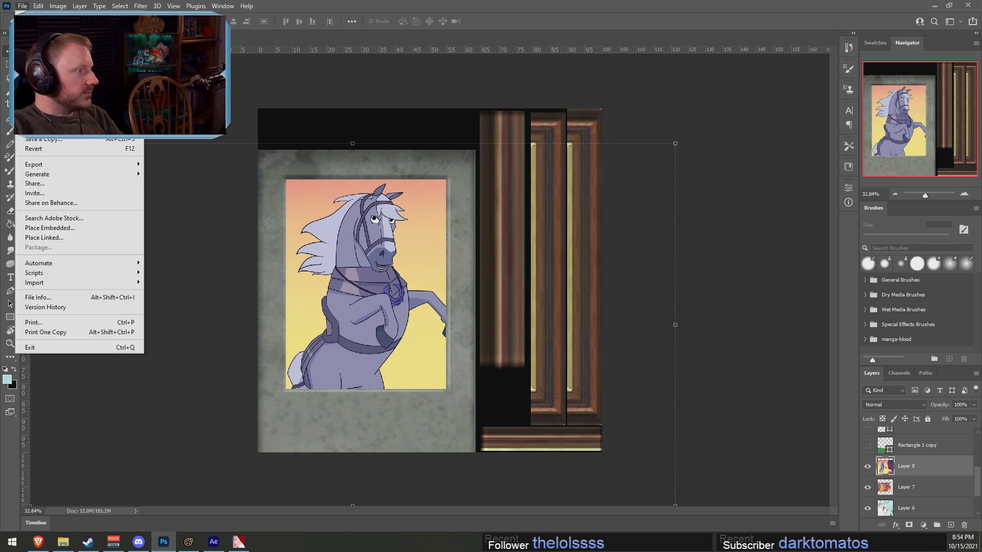
click(49, 142)
click(295, 118)
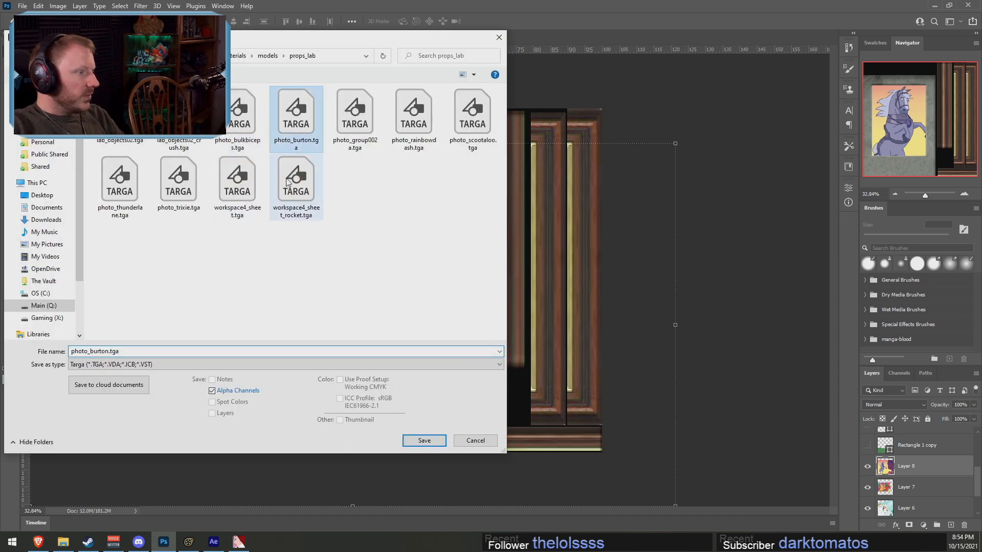
click(90, 352)
drag(90, 351, 106, 351)
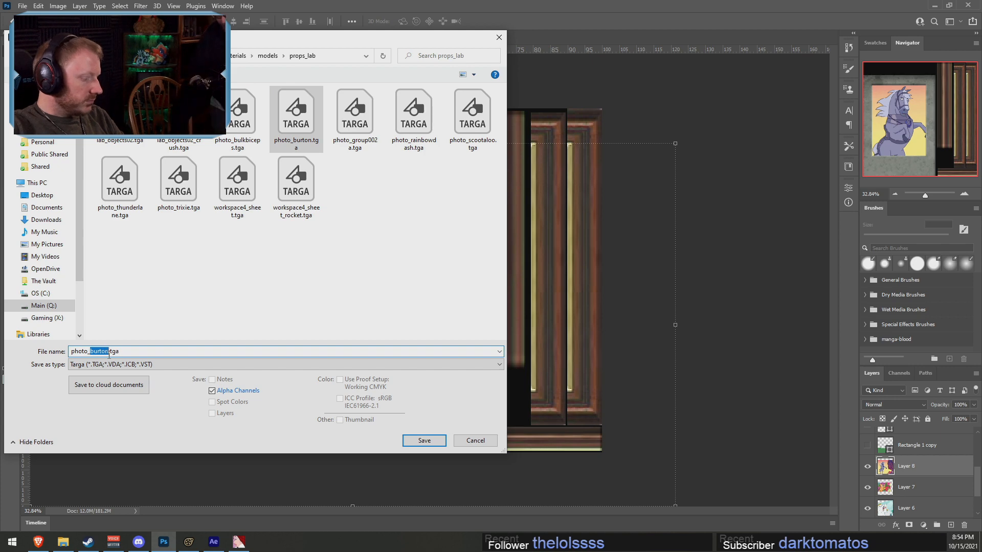
text(horse)
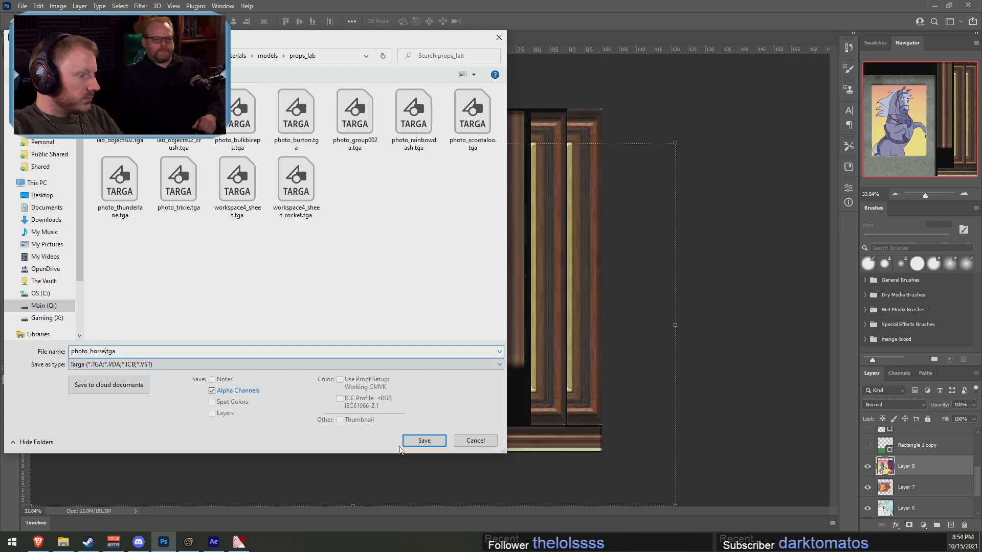
key(Return)
click(518, 180)
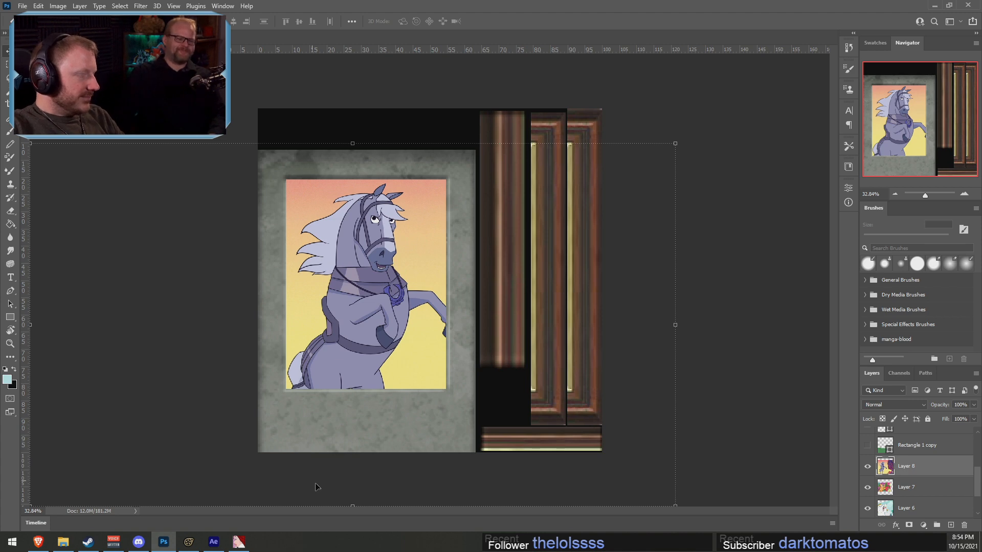
alt+scroll(365, 338, up, 3)
alt+scroll(353, 247, down, 5)
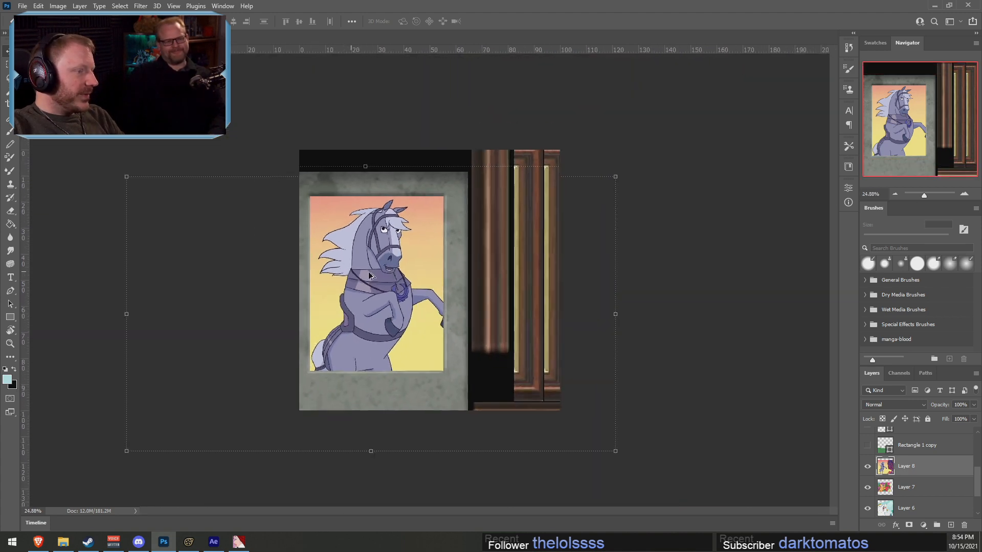
drag(615, 177, 308, 381)
drag(177, 429, 365, 321)
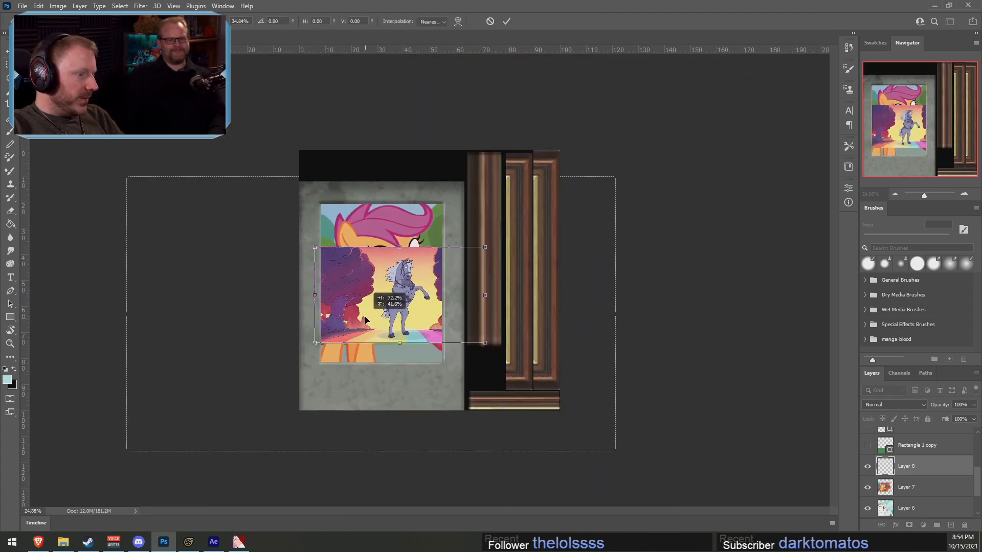
key(ctrl+z)
key(ctrl+z)
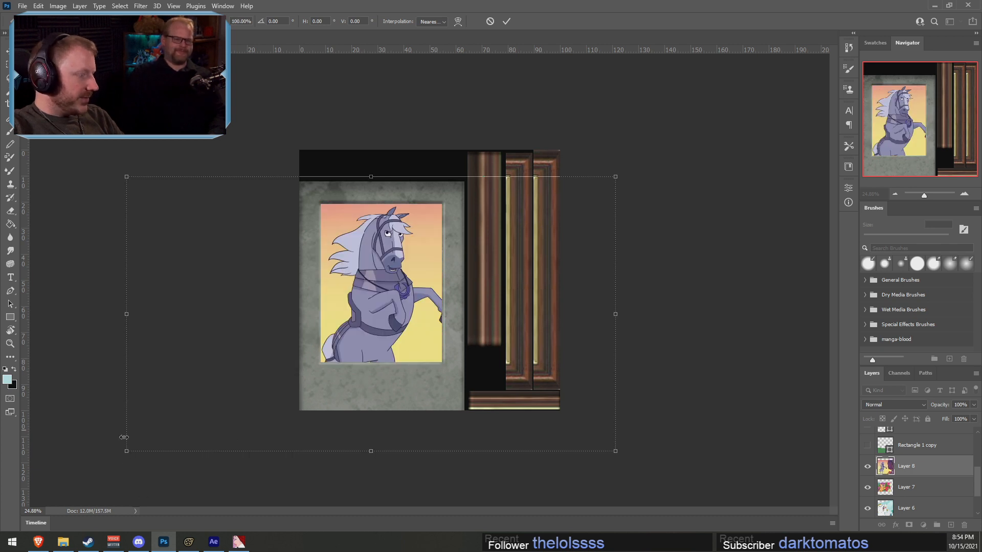
key(Return)
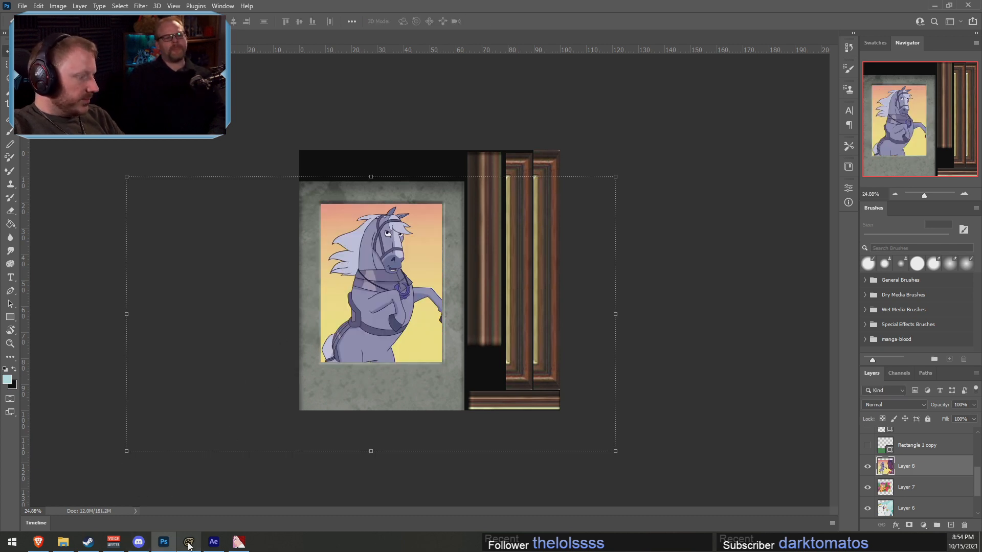
Switch to VTFEdit and import photo_horse.tga from the props_lab folder, accepting the current VTF options
click(243, 544)
click(116, 69)
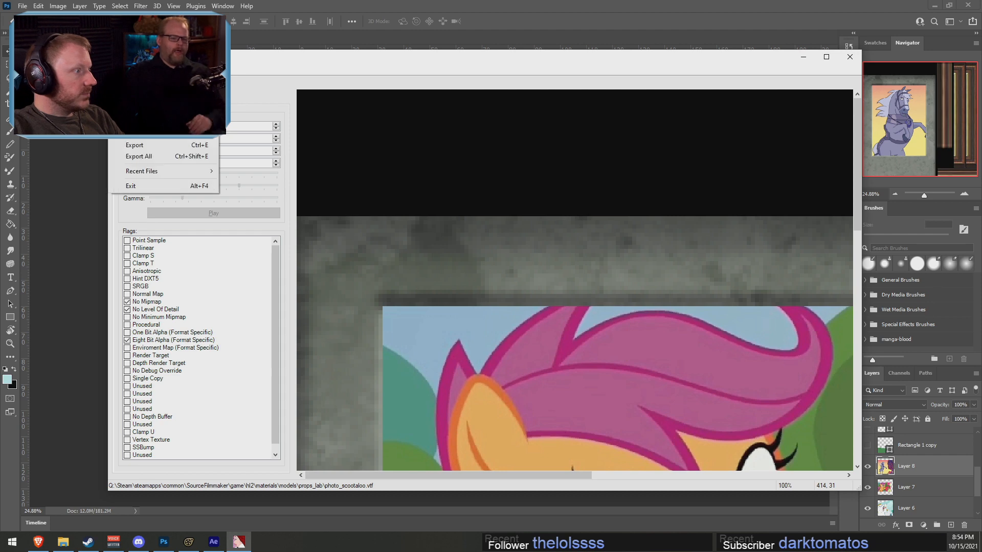
click(134, 134)
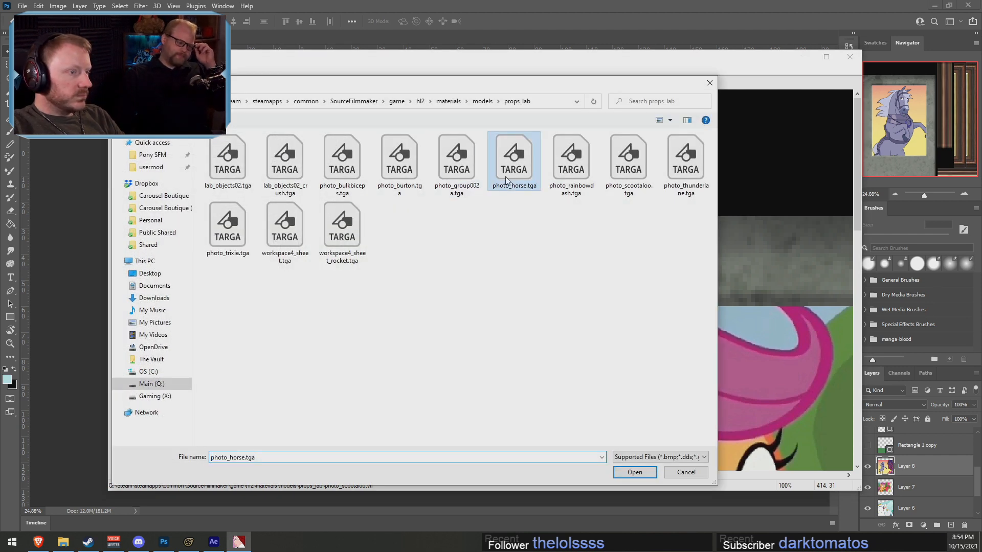
double_click(526, 170)
click(555, 377)
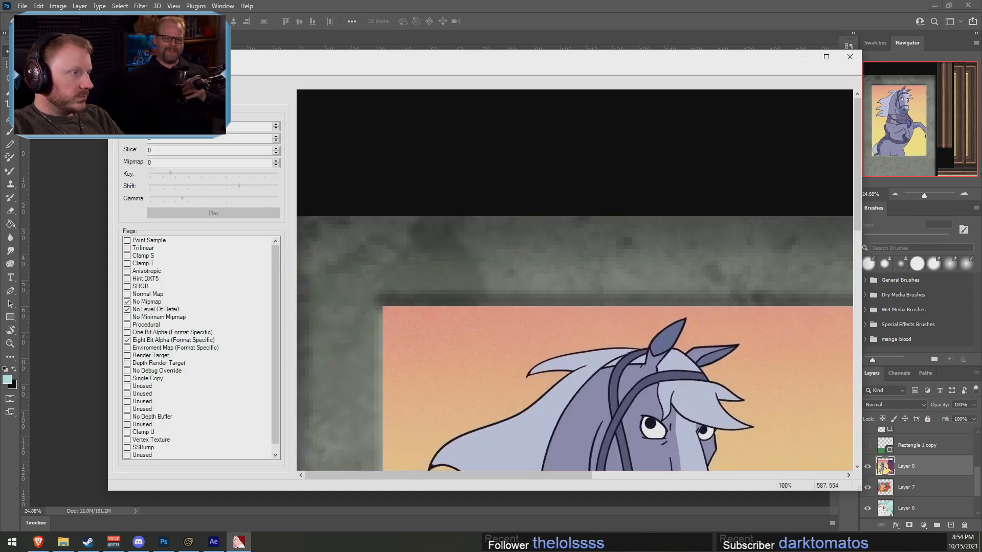
Export the horse texture as photo_horse.vtf into the props_lab materials folder
click(116, 69)
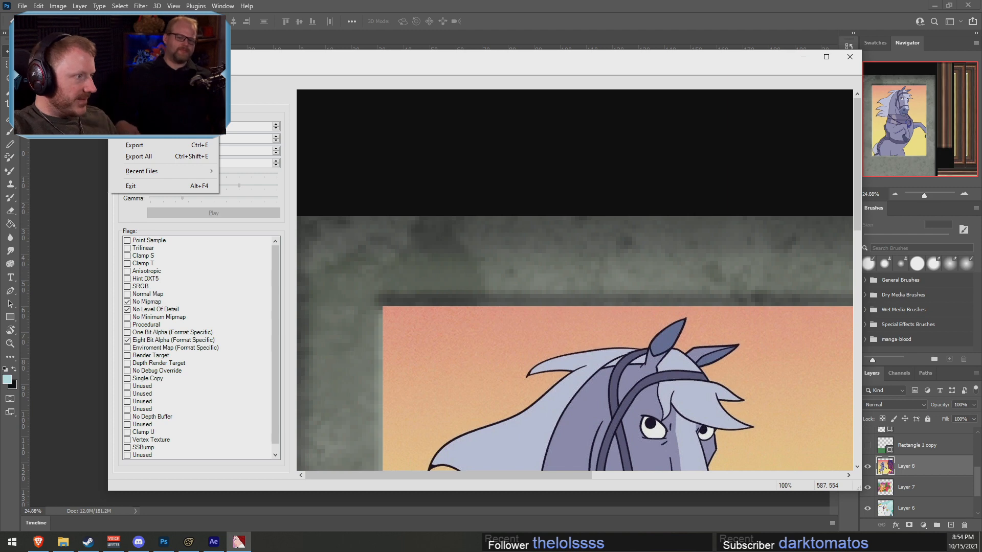
click(134, 145)
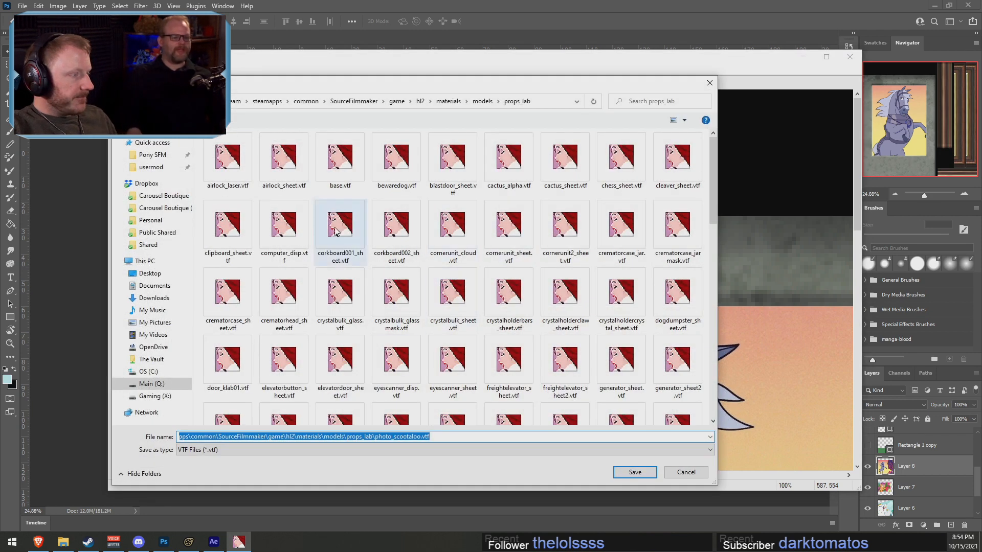
key(Return)
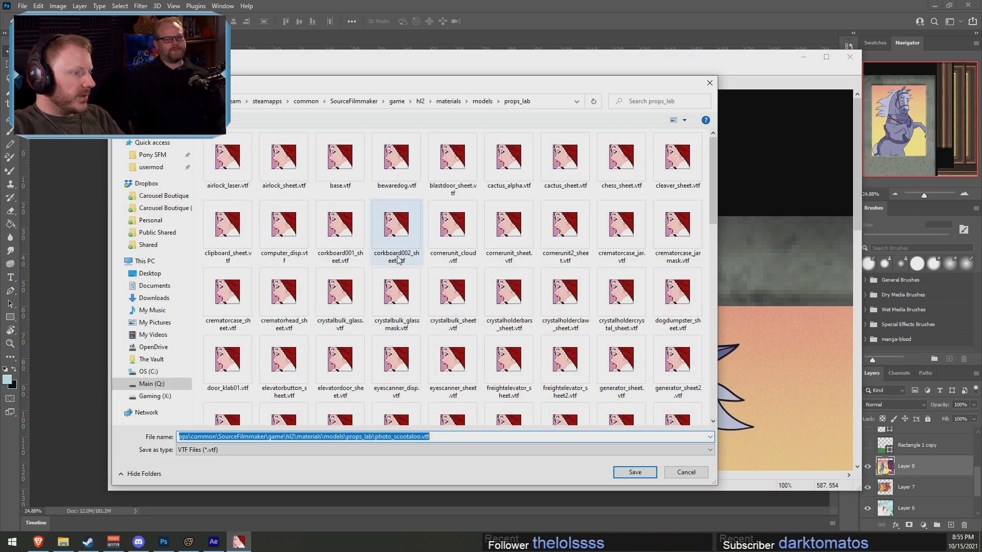
scroll(393, 240, down, 5)
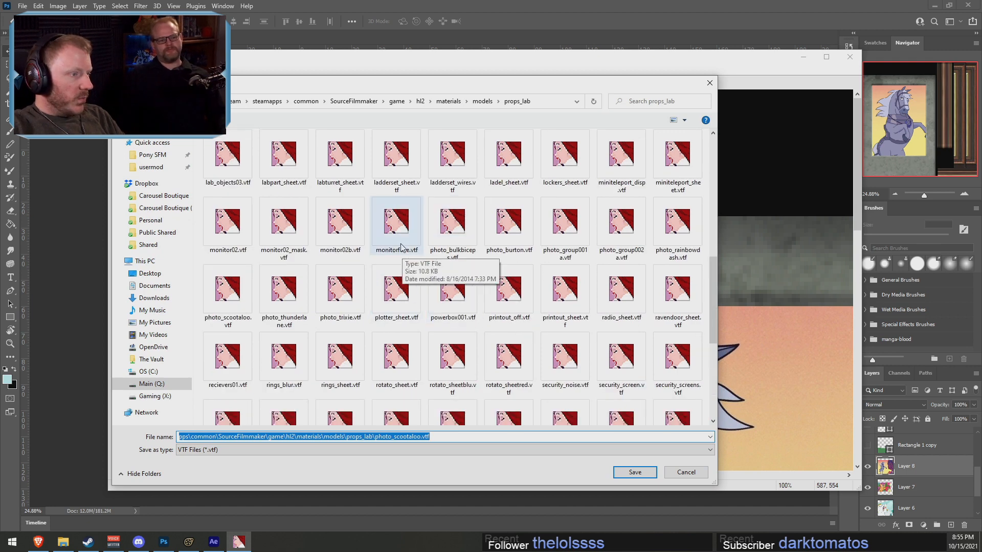
scroll(401, 247, down, 3)
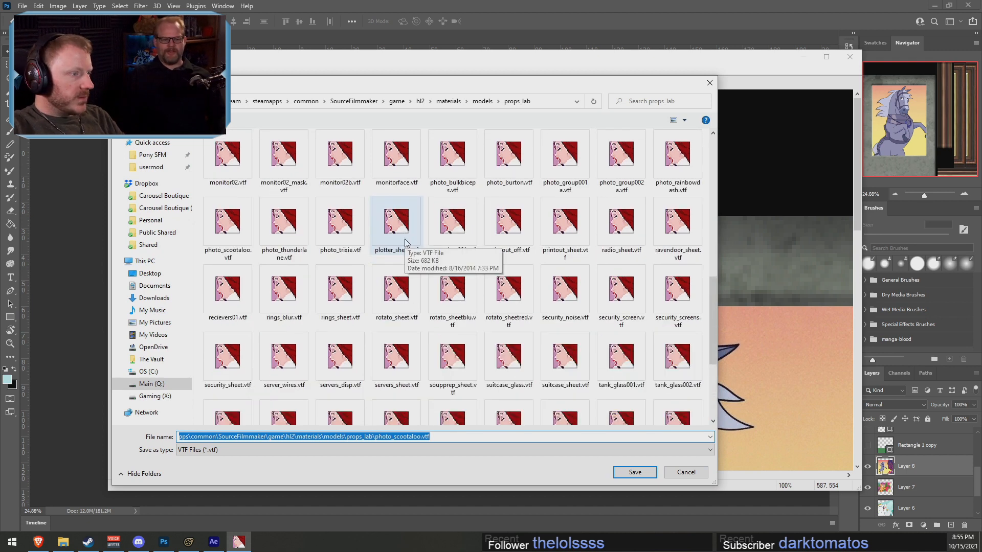
scroll(406, 243, up, 1)
click(507, 250)
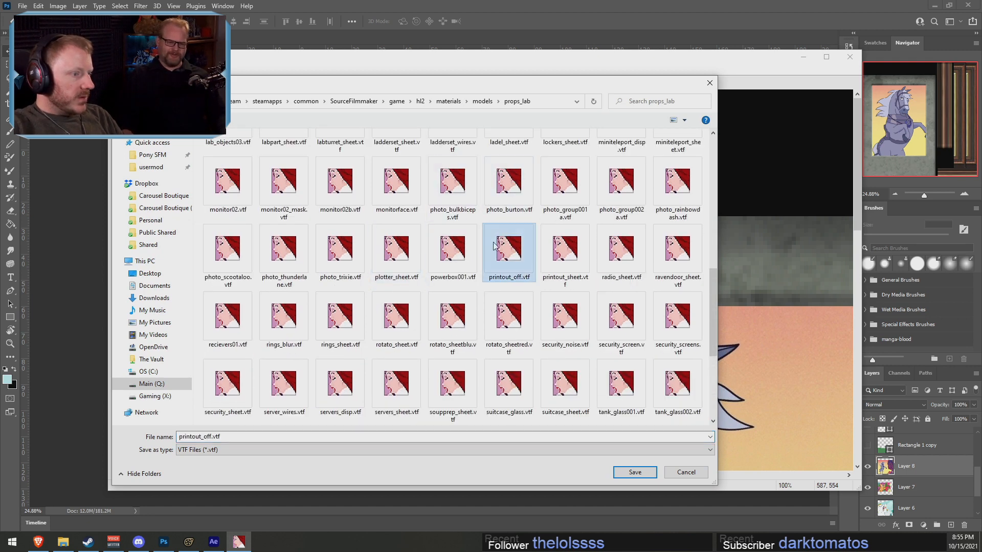
click(507, 184)
click(201, 435)
double_click(200, 435)
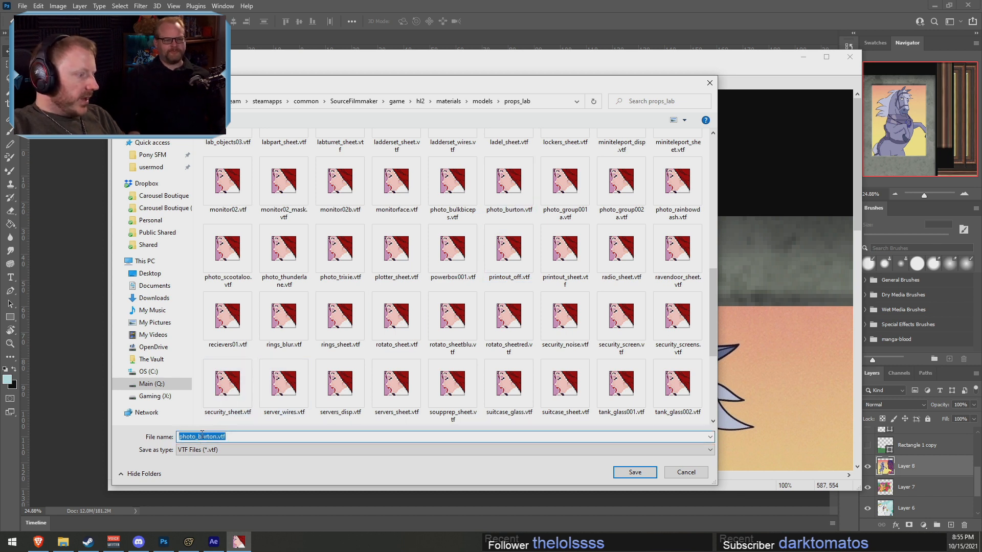
click(200, 435)
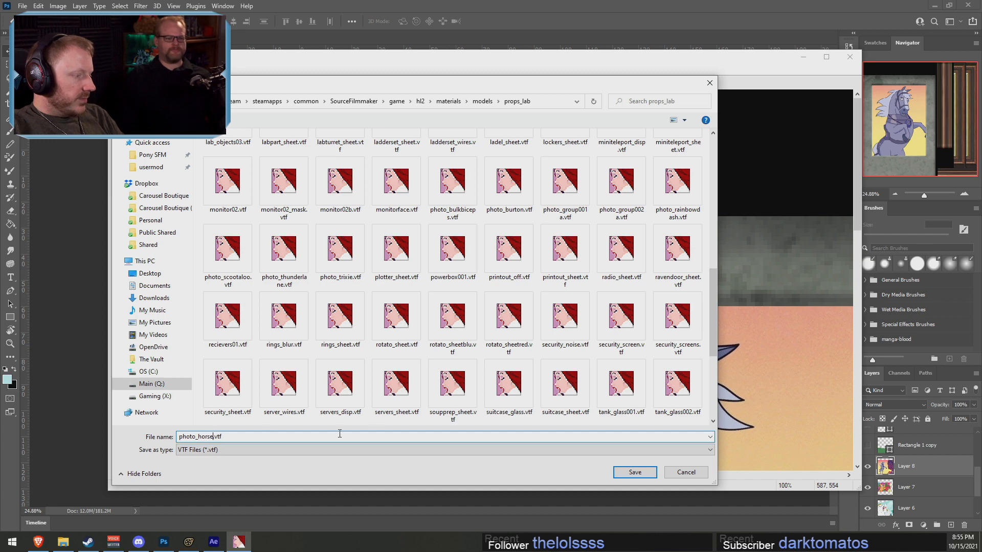
click(637, 474)
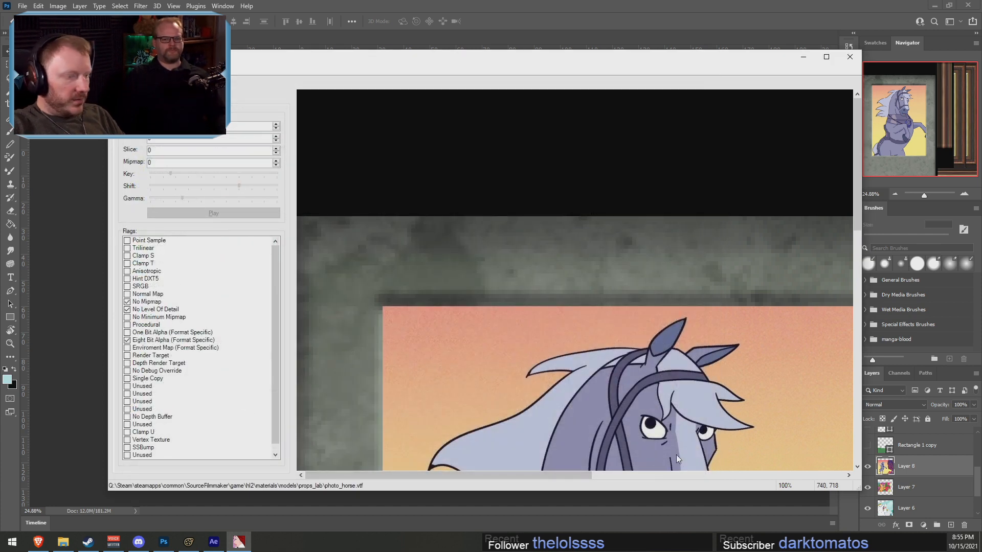
scroll(694, 348, down, 6)
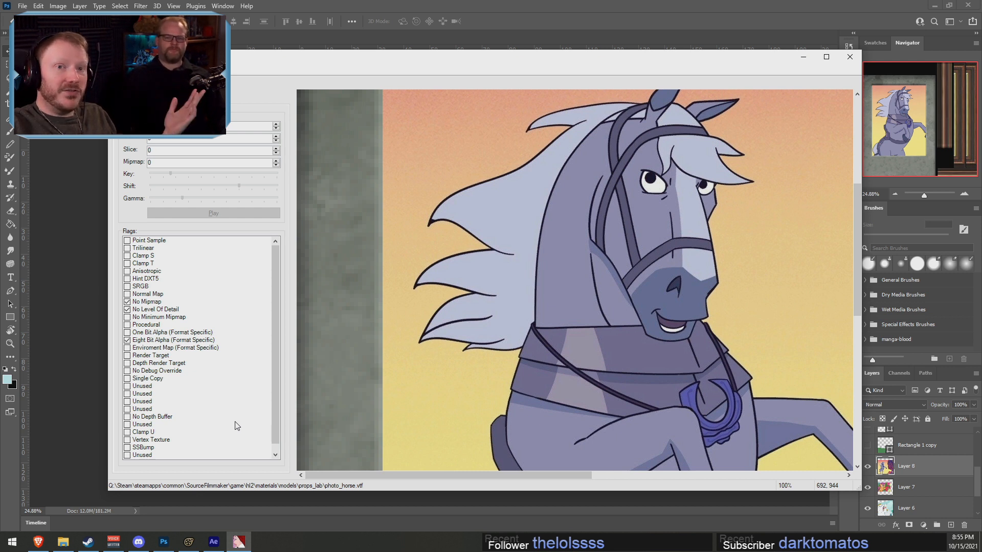
Switch to Source Filmmaker and set the $basetexture of Frame 7 (Centaurworld)'s photo_group002a material to photo_horse in the Element Viewer
click(188, 542)
right_click(826, 490)
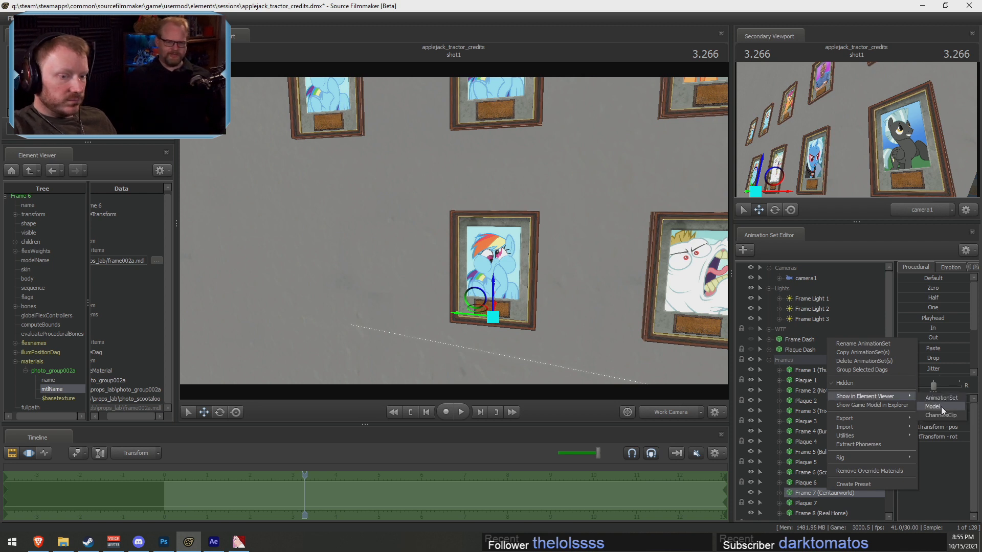
click(940, 406)
click(15, 364)
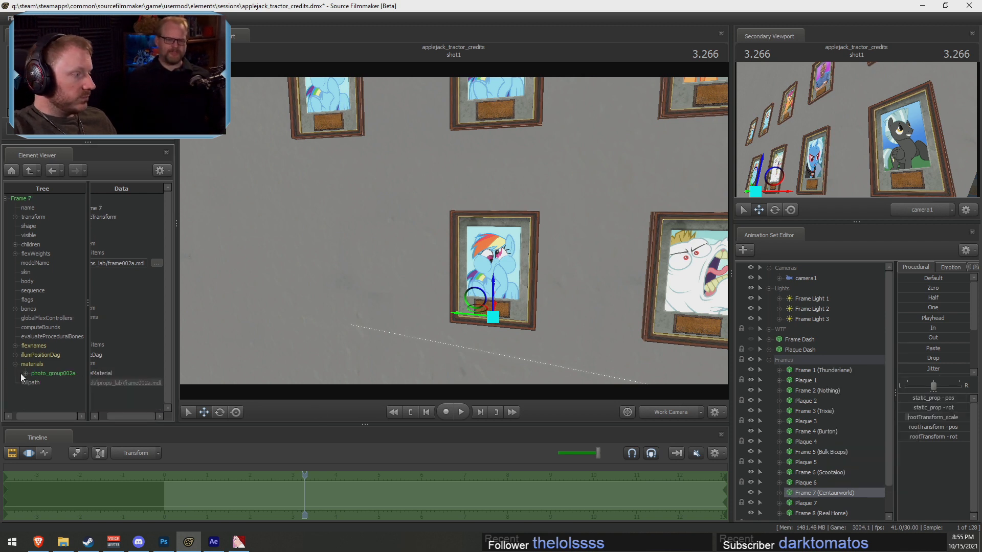
click(128, 400)
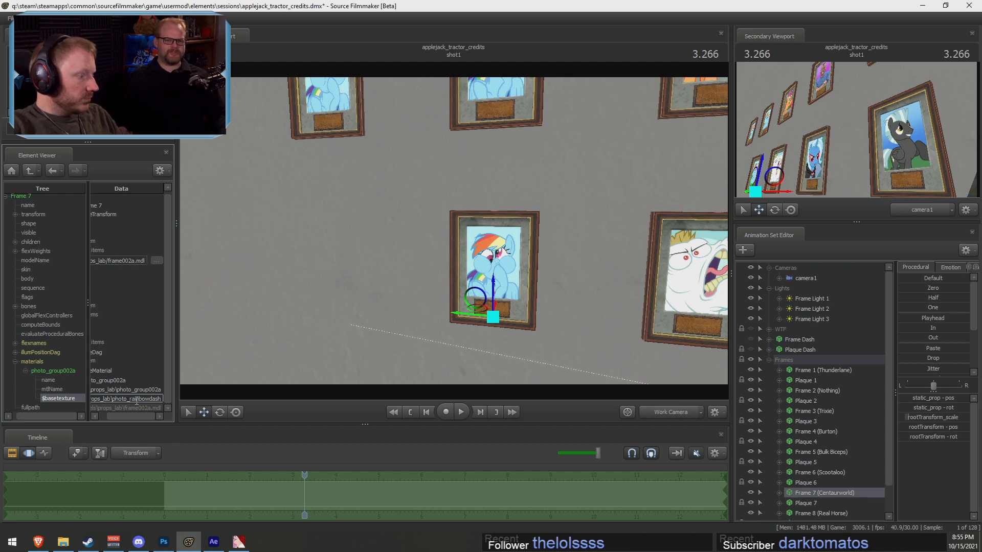
drag(132, 400, 163, 399)
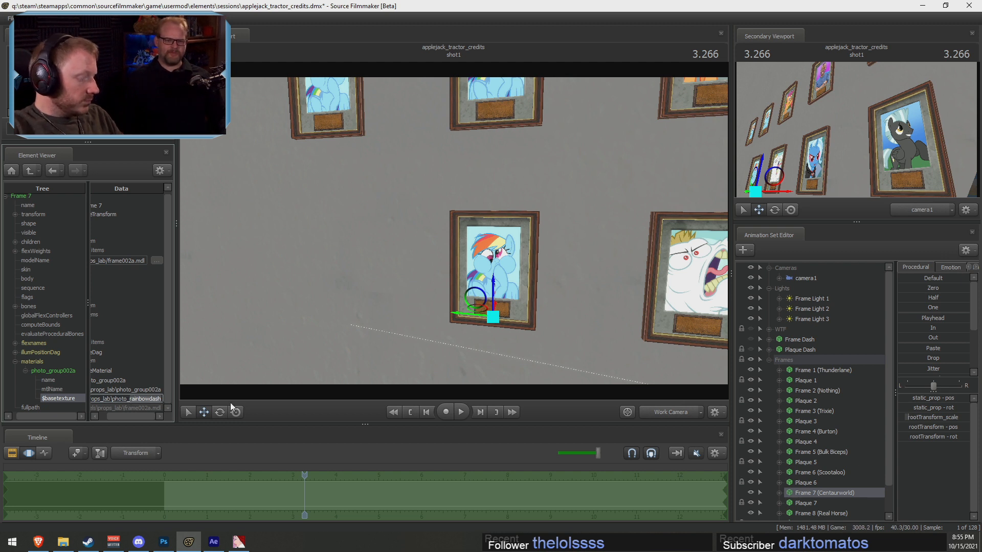
text(horse)
click(144, 390)
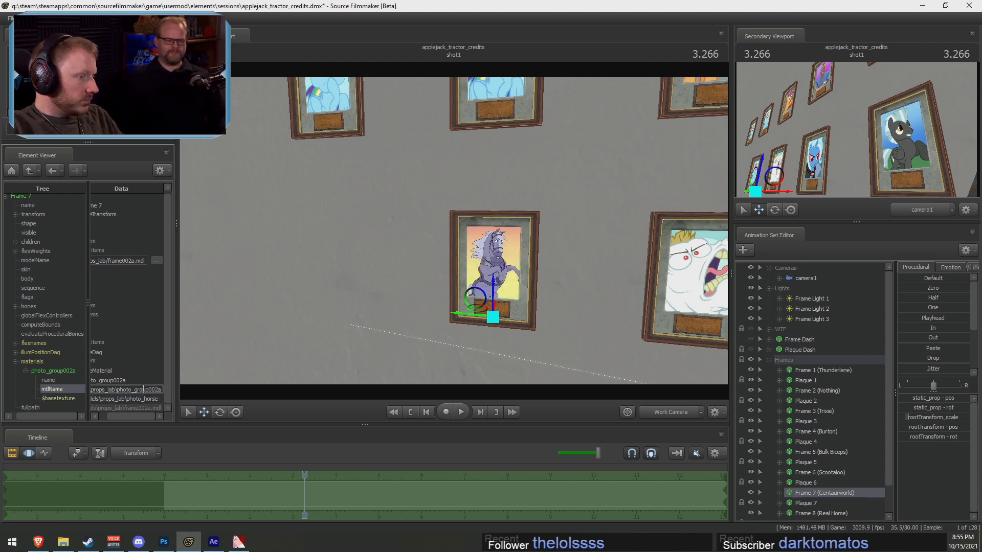
Select Frame 8 (Real Horse) in the Frames group and bring its portrait into view
drag(533, 257, 568, 236)
scroll(833, 491, down, 1)
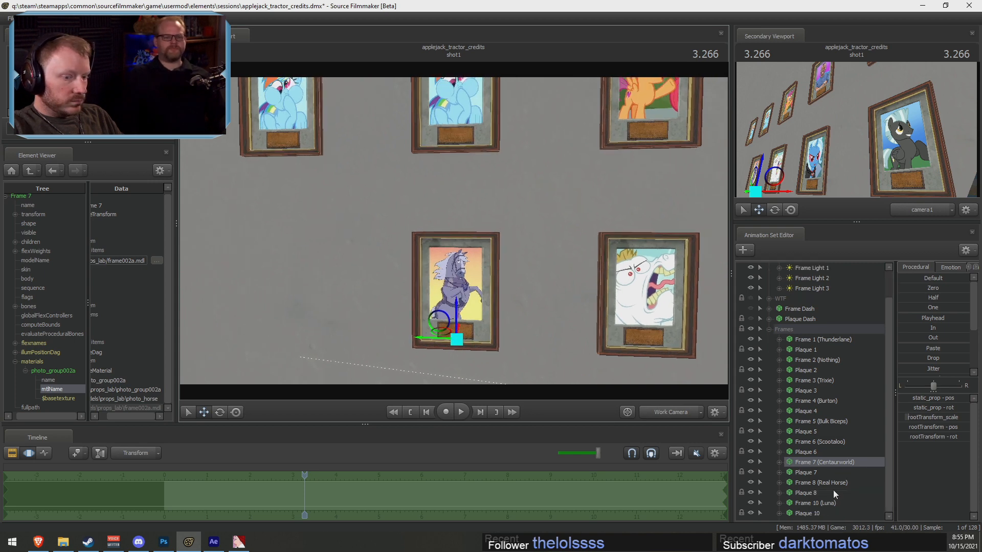
click(830, 483)
drag(603, 312, 453, 231)
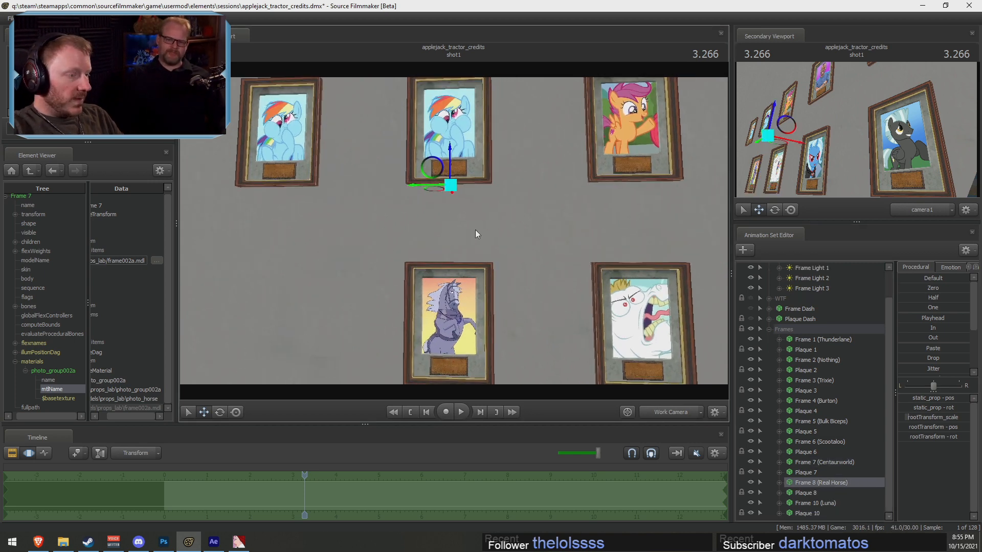
Switch to the Brave browser and run an image search for "mr ed"
click(38, 541)
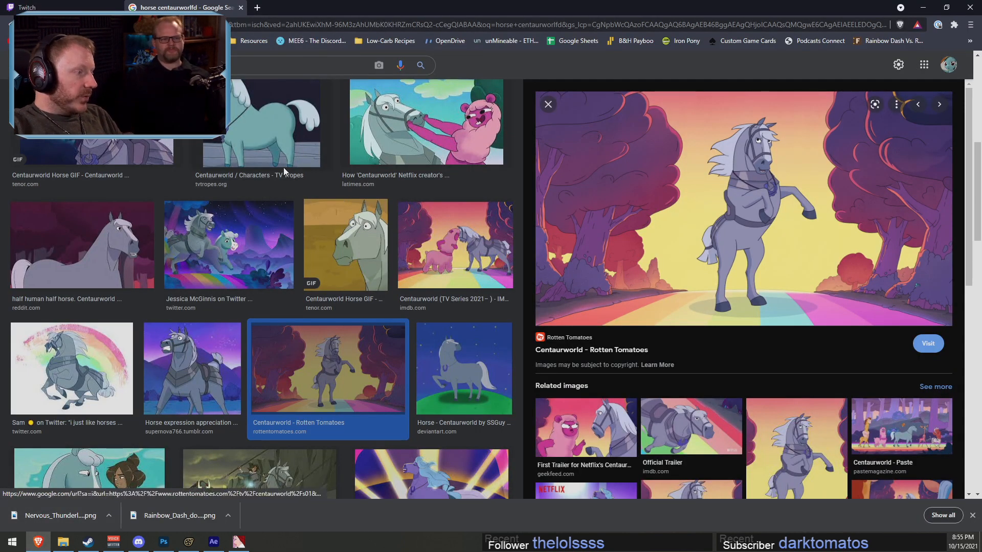
scroll(302, 102, up, 5)
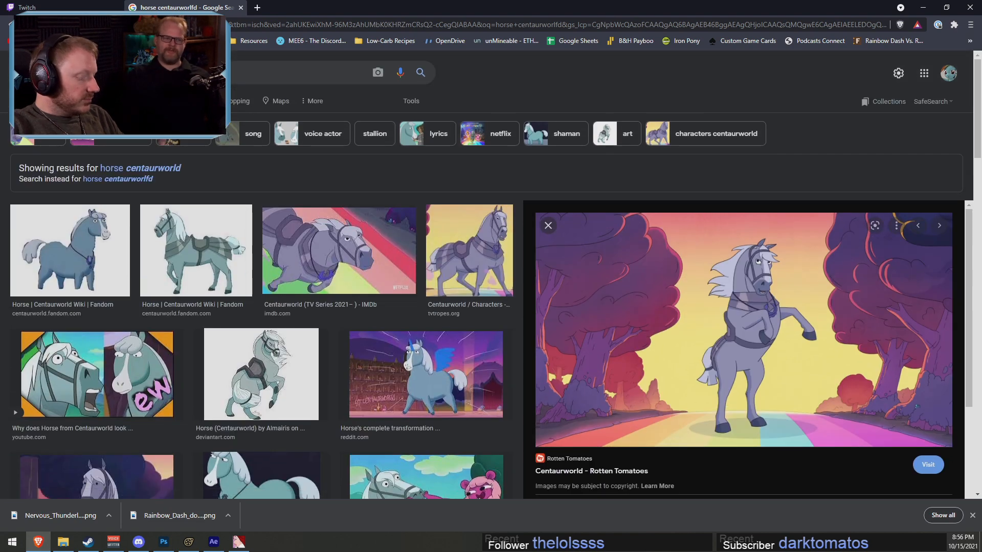
text(mr ed)
key(Return)
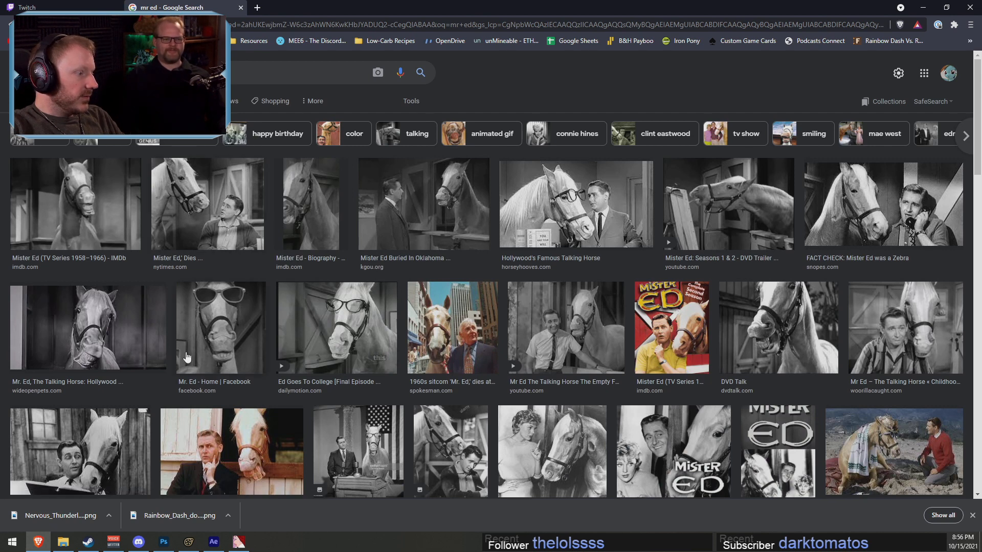
Browse the Mister Ed results and copy the image of the horse wearing a flowered hat and sunglasses
click(350, 331)
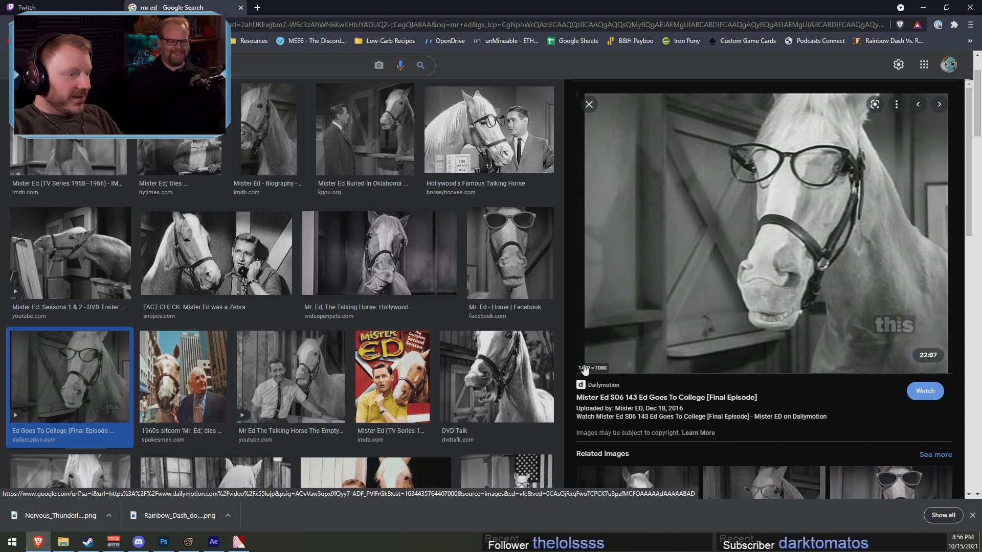
scroll(389, 297, down, 7)
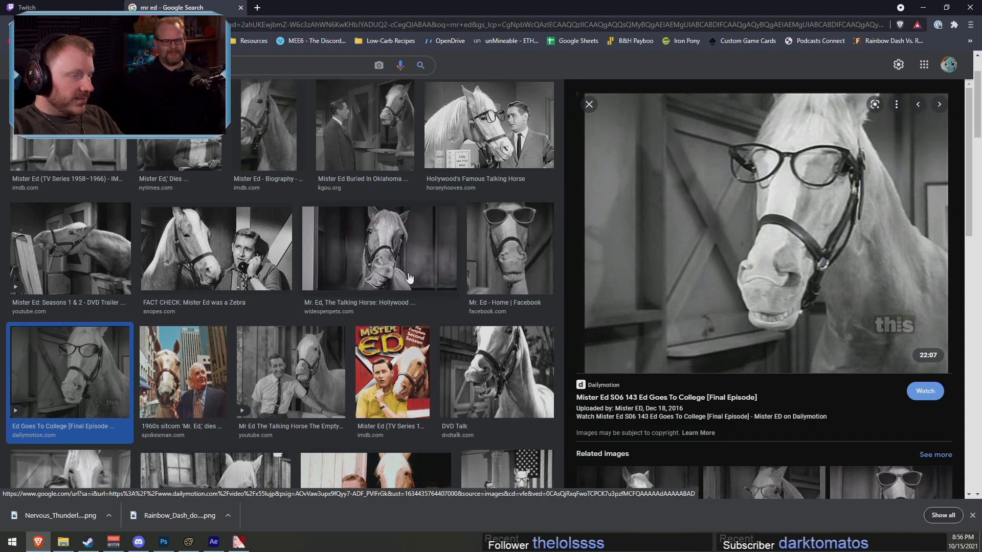
scroll(414, 274, down, 2)
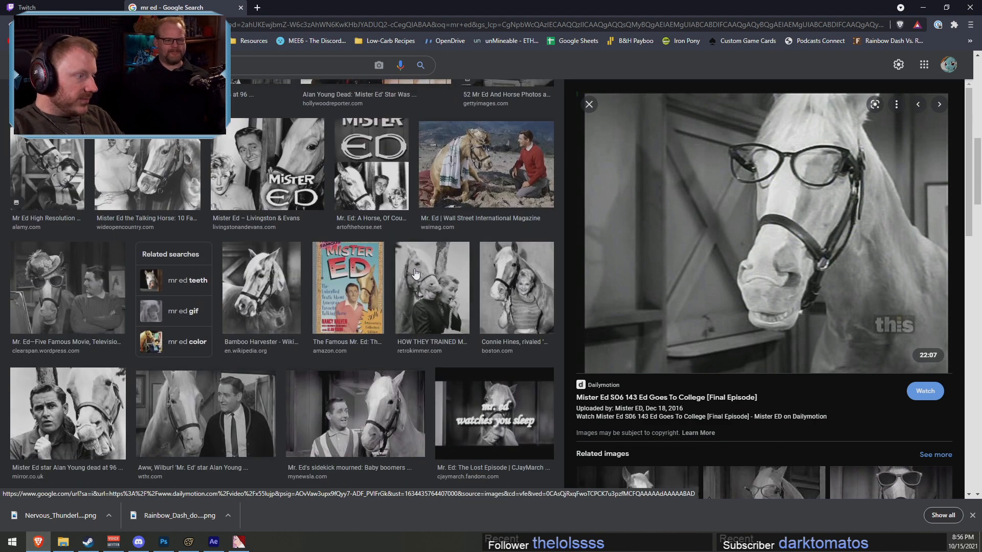
click(97, 276)
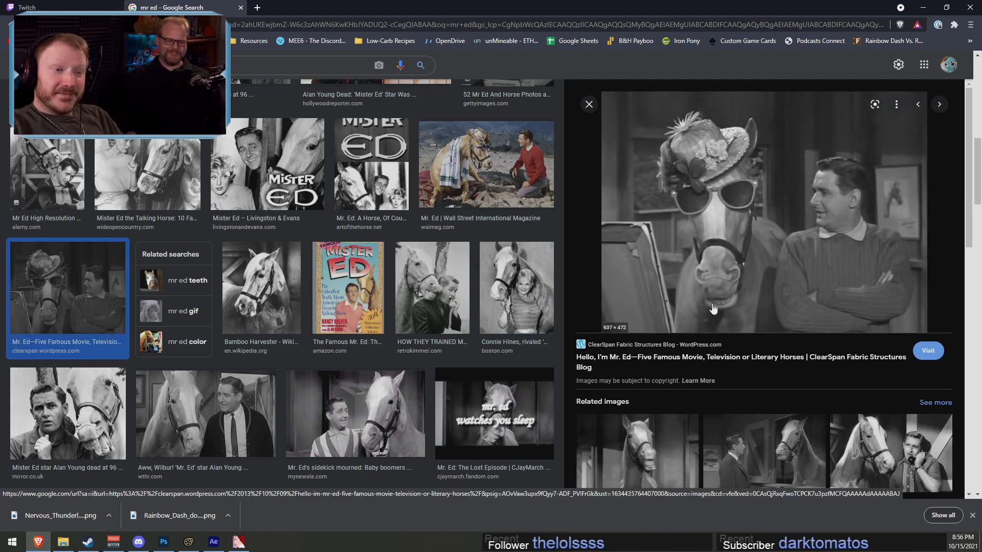
right_click(779, 240)
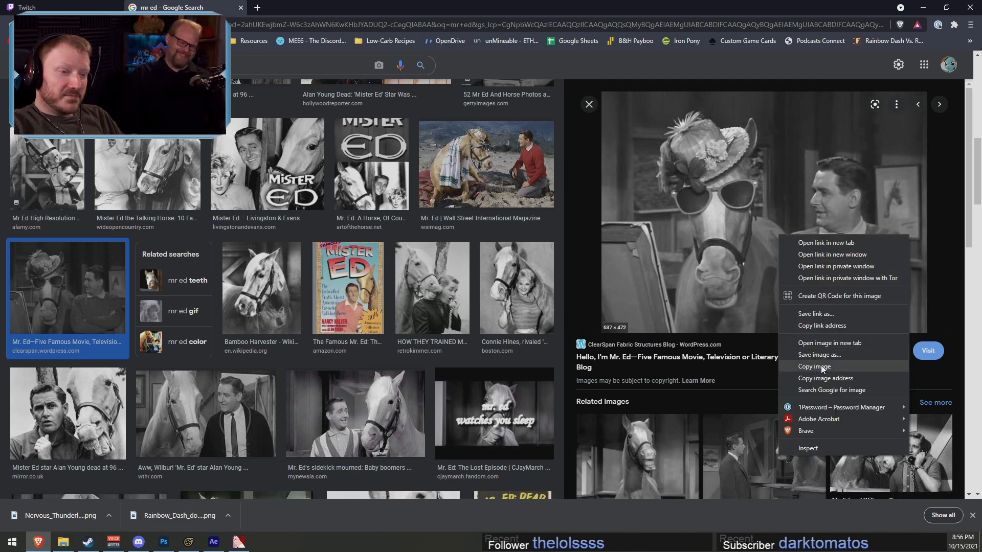
Switch to Photoshop, paste the copied image as a new layer above Layer 8, and move it to the portrait opening's lower-left corner
key(alt+Tab)
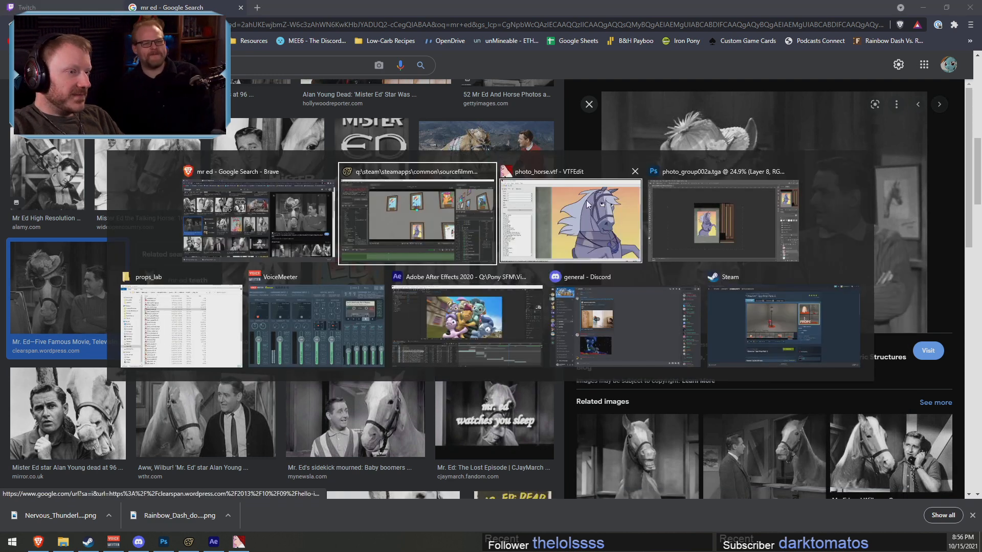
click(685, 208)
key(ctrl+v)
alt+scroll(358, 291, up, 7)
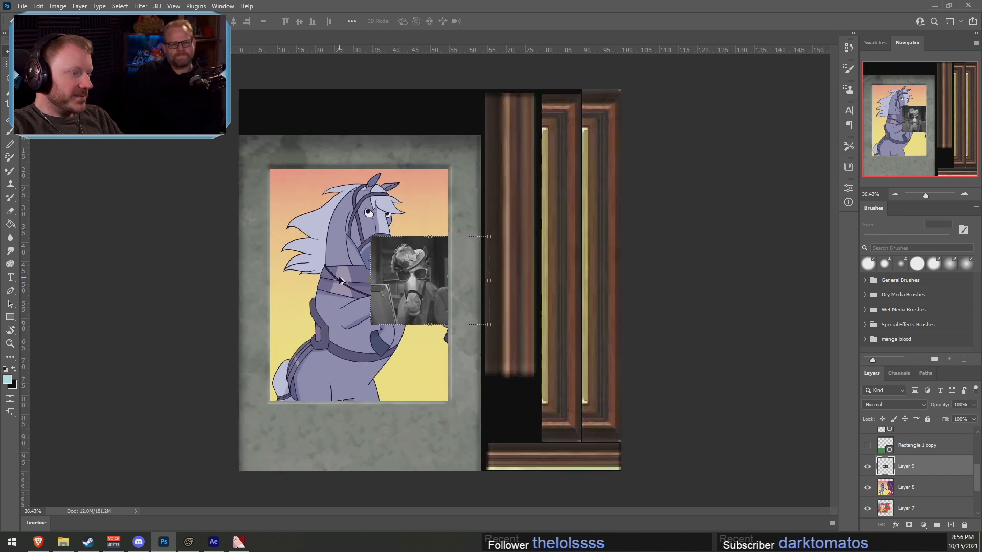
drag(418, 318, 254, 449)
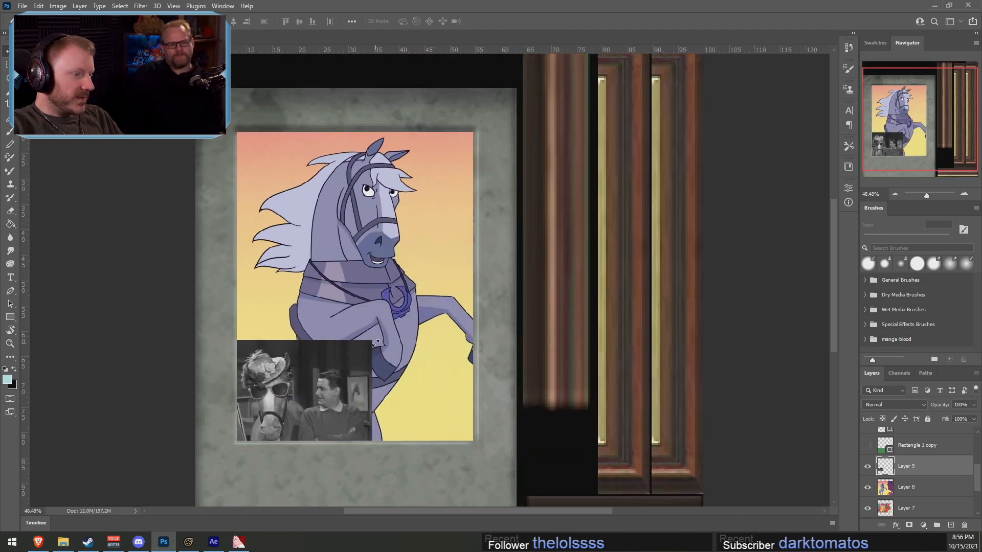
Scale up and reposition the pasted photo so the horse's head fills the portrait opening, and apply the transform
click(7, 65)
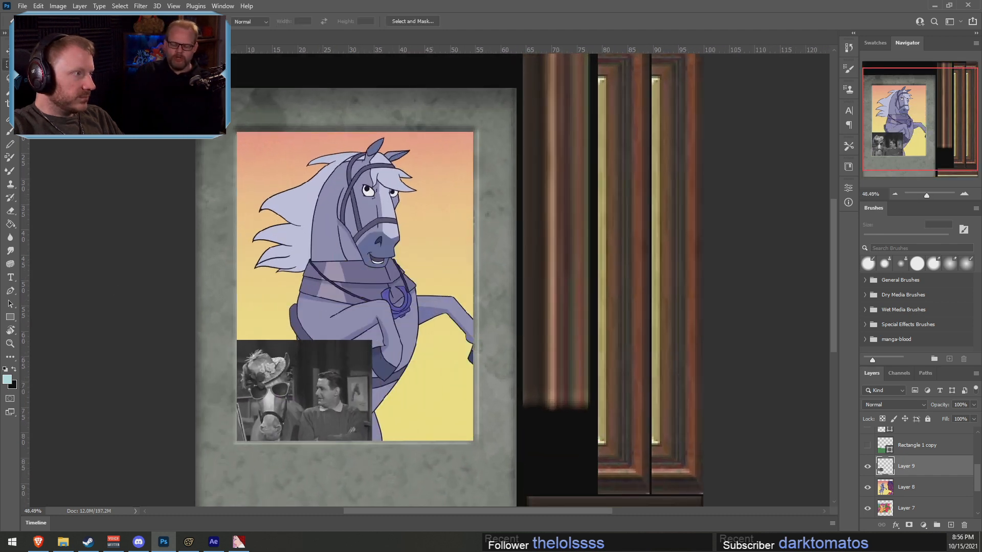
click(7, 53)
drag(372, 338, 707, 142)
drag(479, 244, 453, 246)
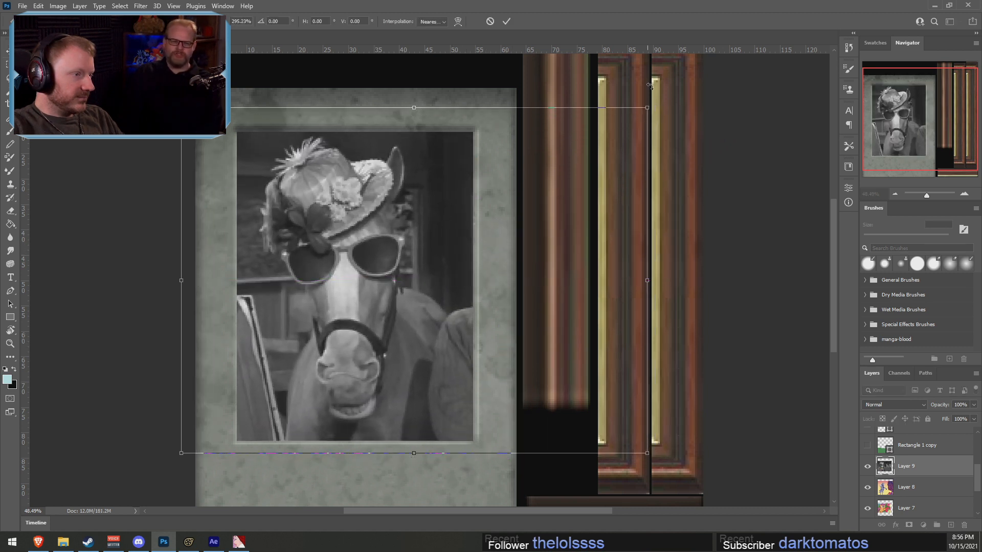
drag(646, 109, 603, 136)
drag(471, 187, 498, 182)
click(506, 22)
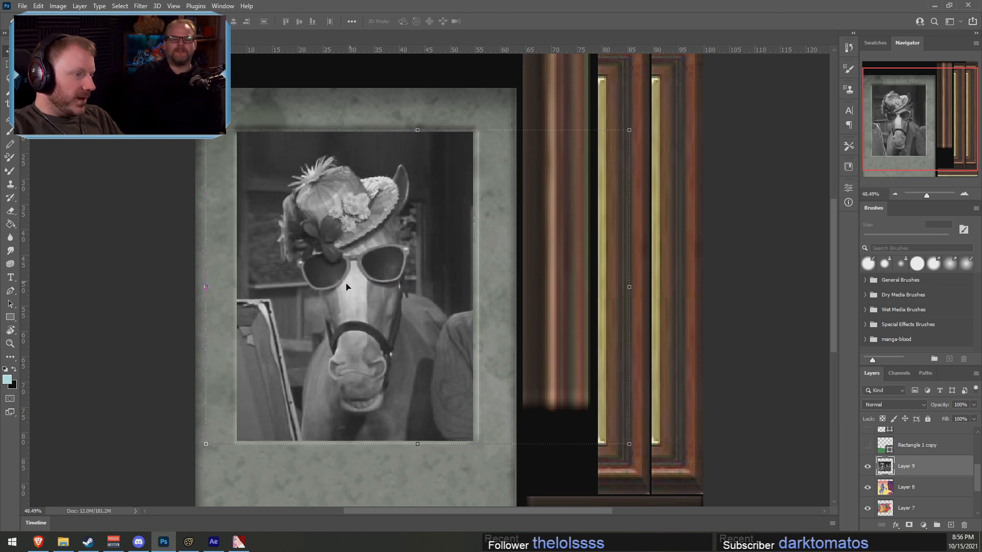
Apply Smart Sharpen to the horse photo on Layer 9 with Amount 190%, Radius 2.8 px and Reduce Noise 12%
alt+scroll(296, 327, up, 2)
alt+scroll(296, 326, down, 3)
alt+scroll(286, 332, up, 3)
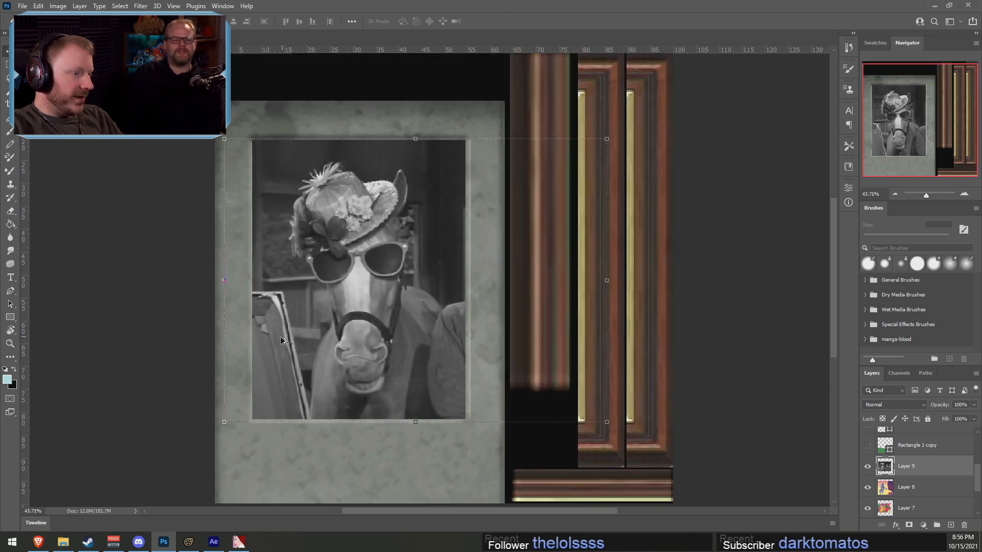
click(148, 6)
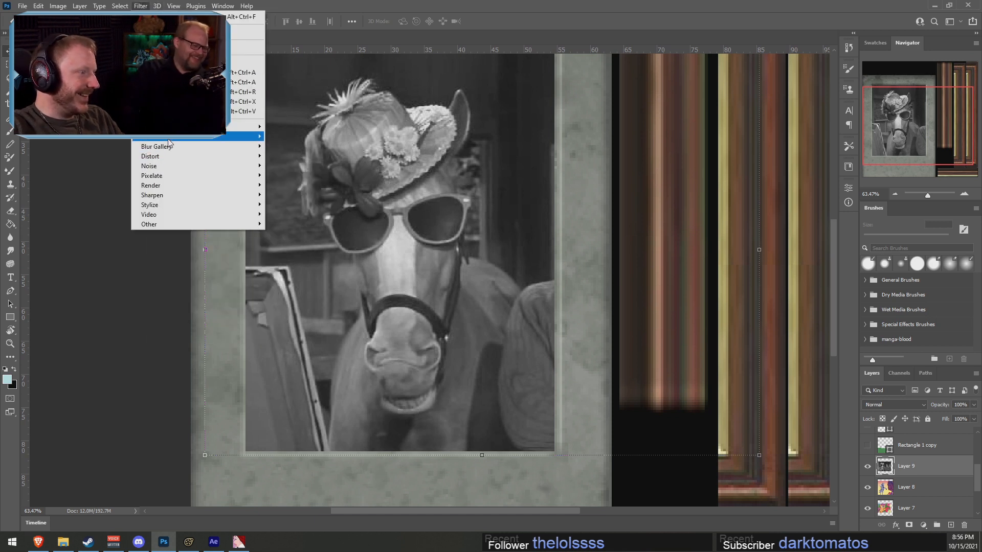
mouse_move(213, 196)
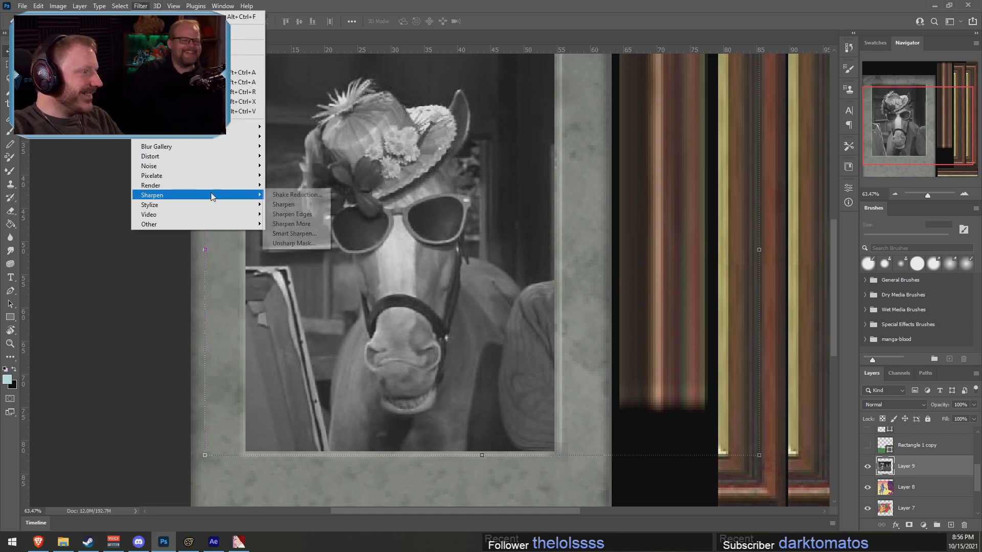
click(294, 234)
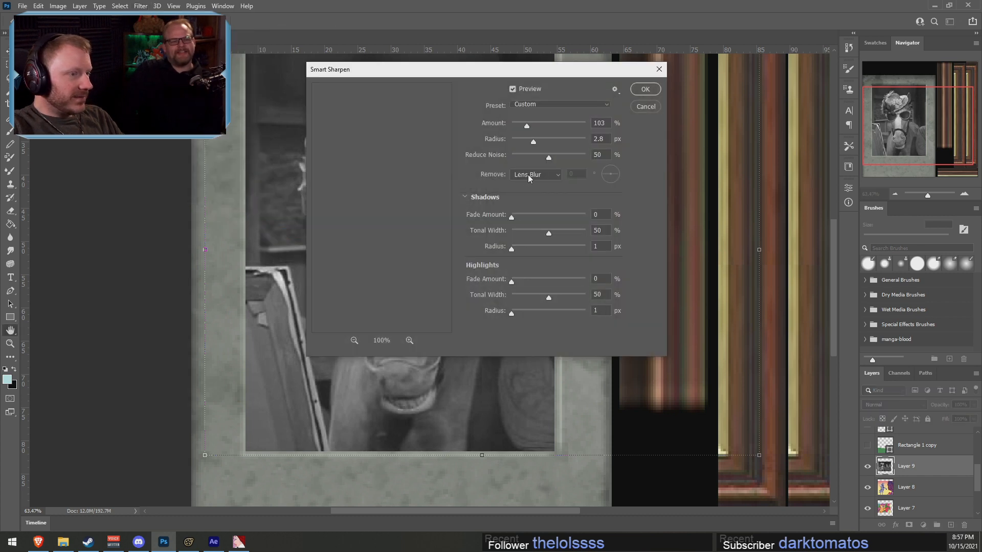
drag(538, 78, 796, 131)
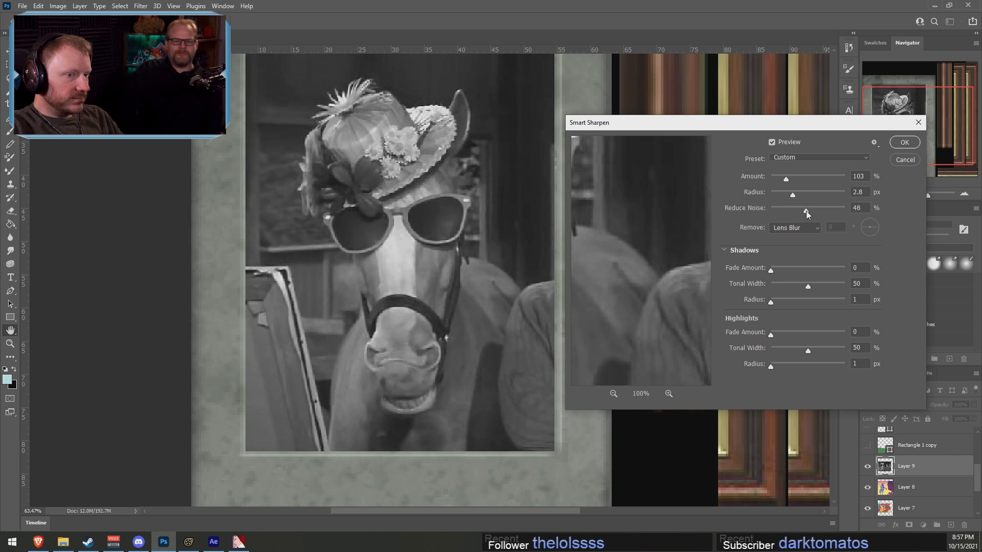
drag(806, 210, 799, 176)
click(903, 143)
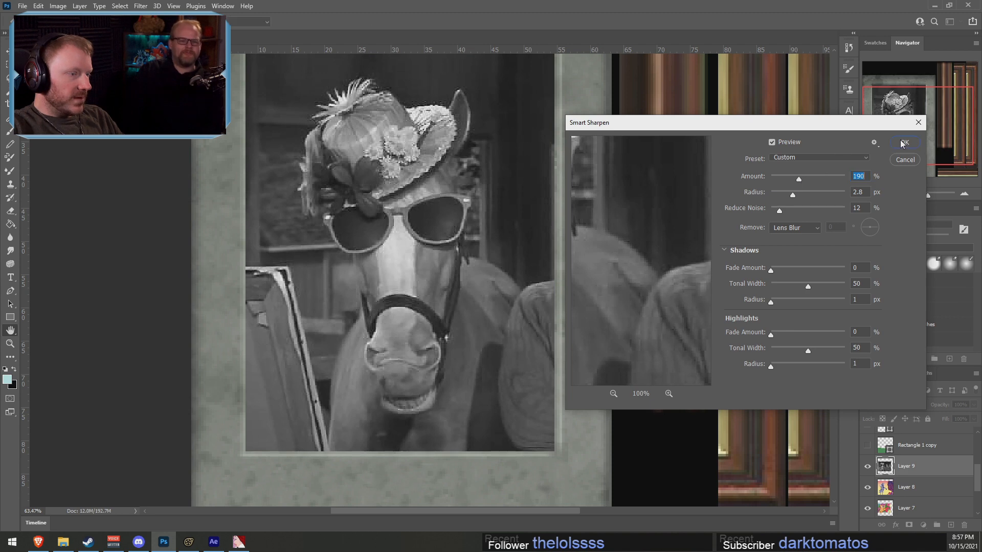
Smooth the dark lenses of the horse's sunglasses with the Smudge tool, enlarging the brush to 40 px
alt+scroll(392, 281, down, 8)
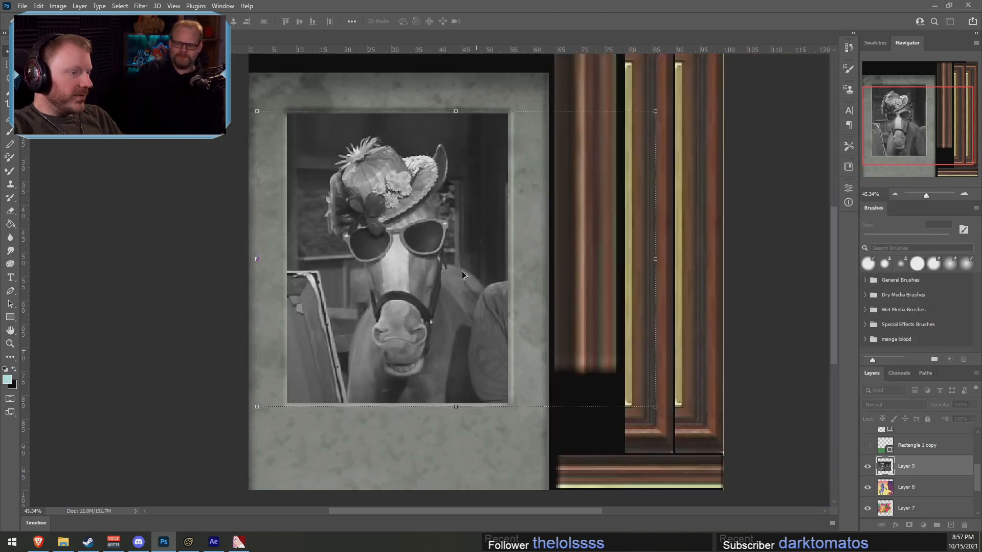
alt+scroll(334, 287, up, 1)
alt+scroll(333, 286, up, 8)
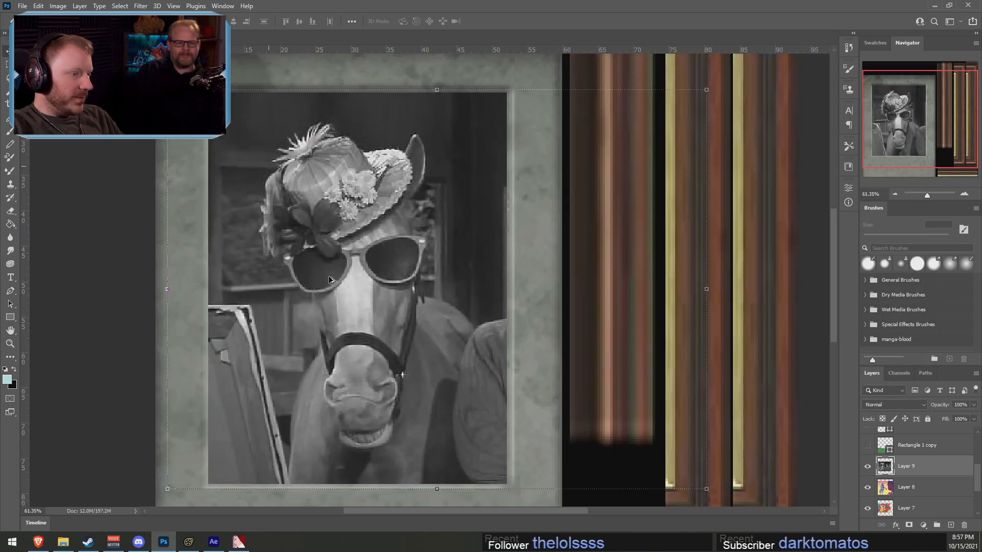
alt+scroll(404, 288, up, 3)
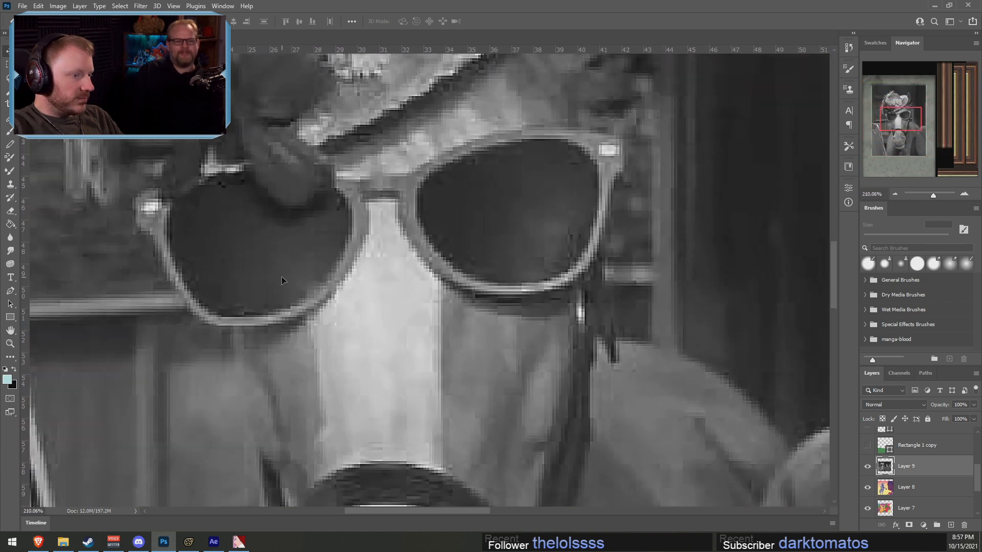
click(10, 238)
click(11, 251)
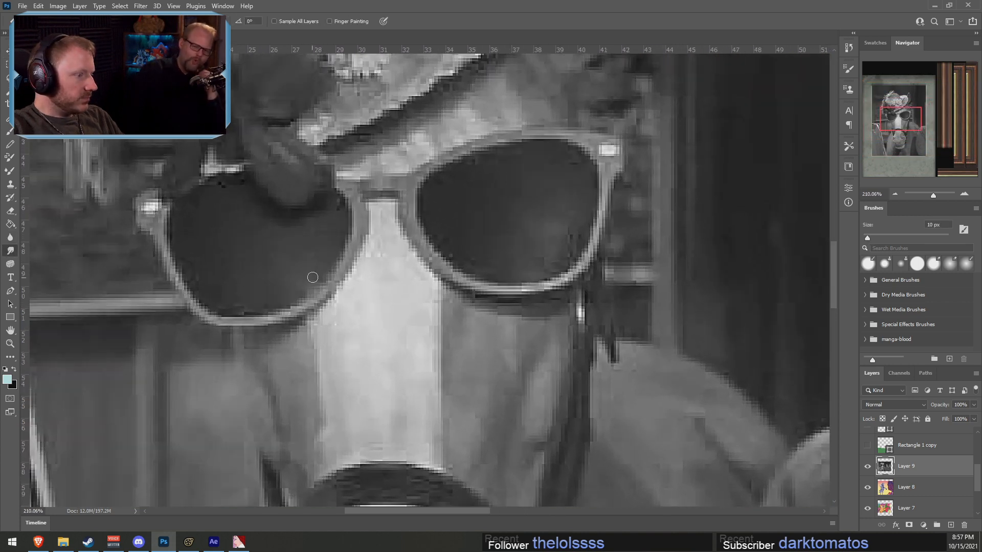
drag(192, 276, 194, 274)
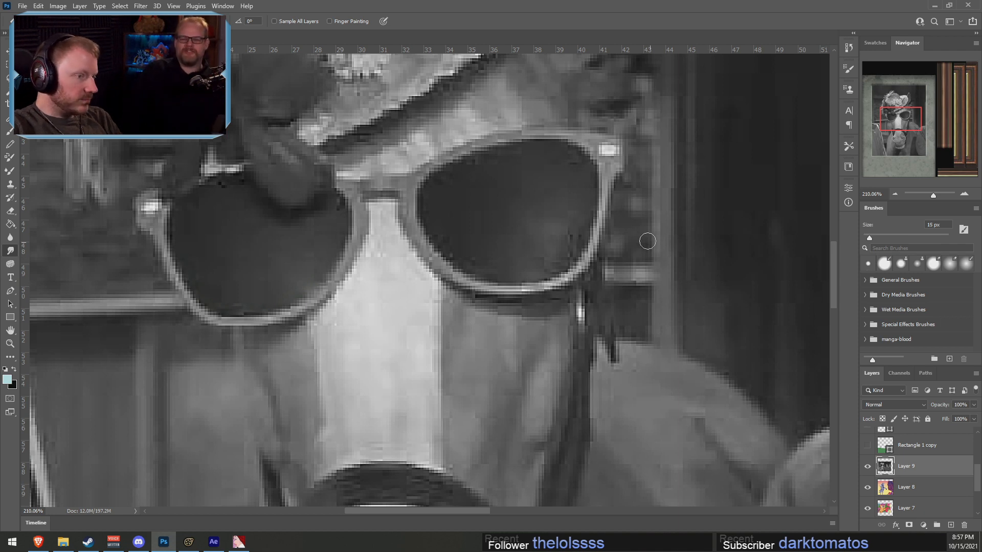
key(bracketright)
key(bracketright)
key(bracketright)
key(bracketright)
key(bracketright)
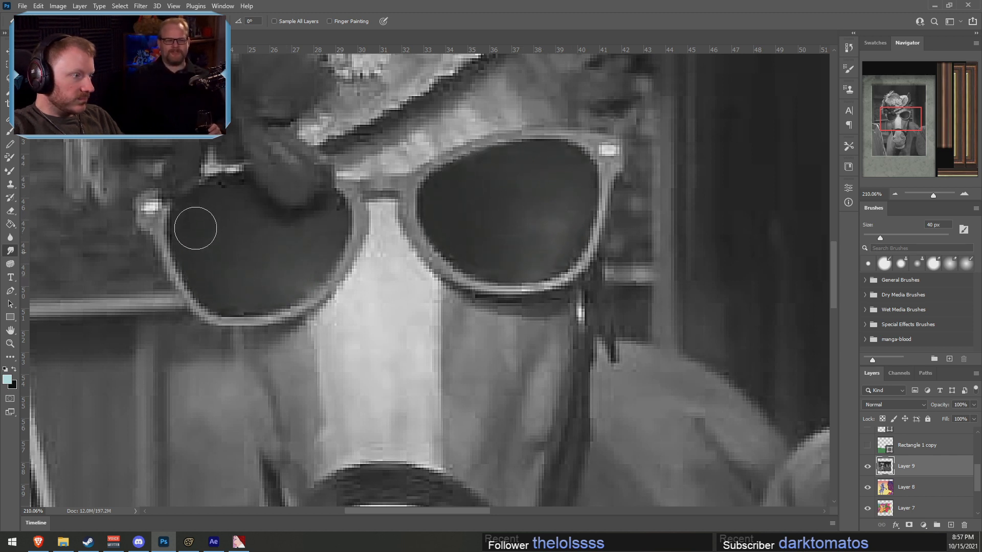
alt+scroll(379, 240, down, 3)
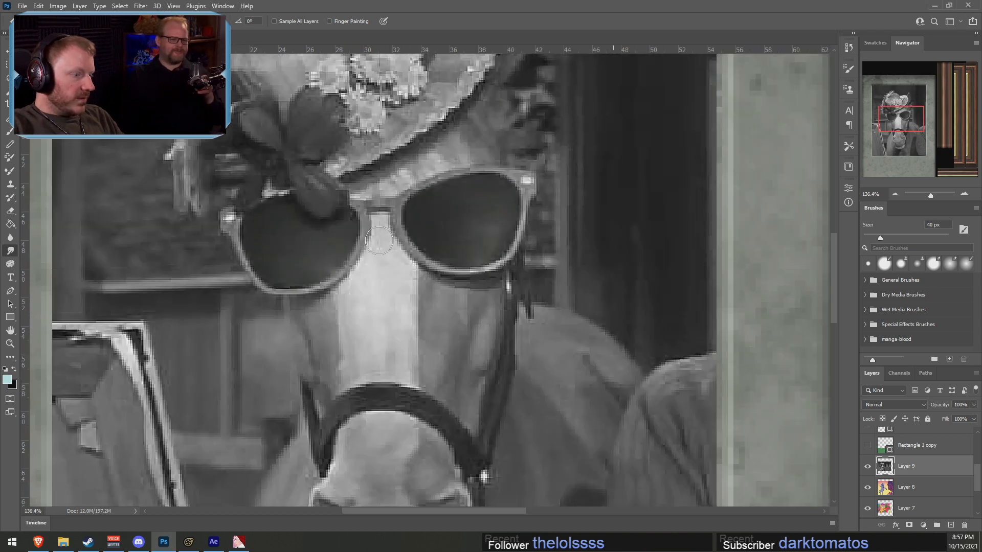
alt+scroll(378, 240, down, 5)
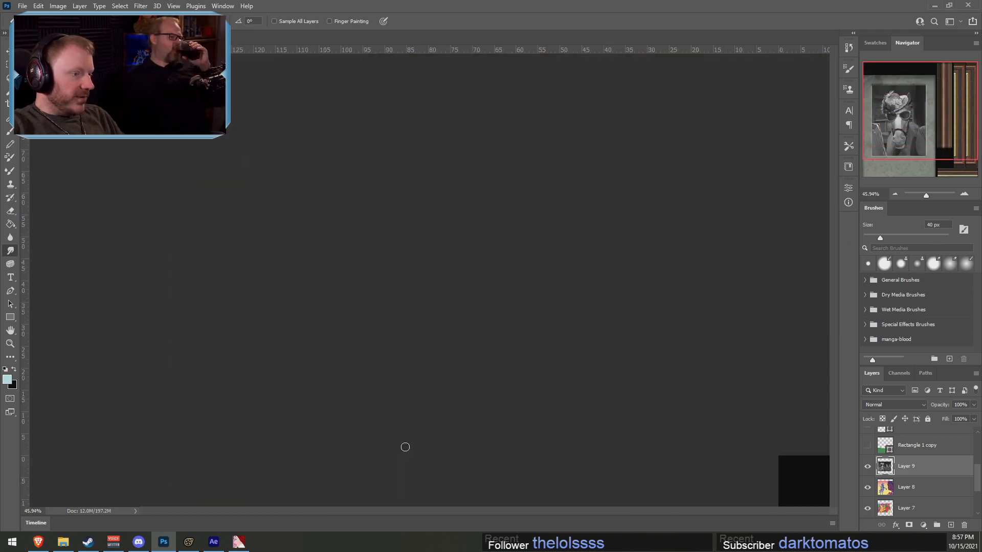
alt+scroll(405, 446, down, 2)
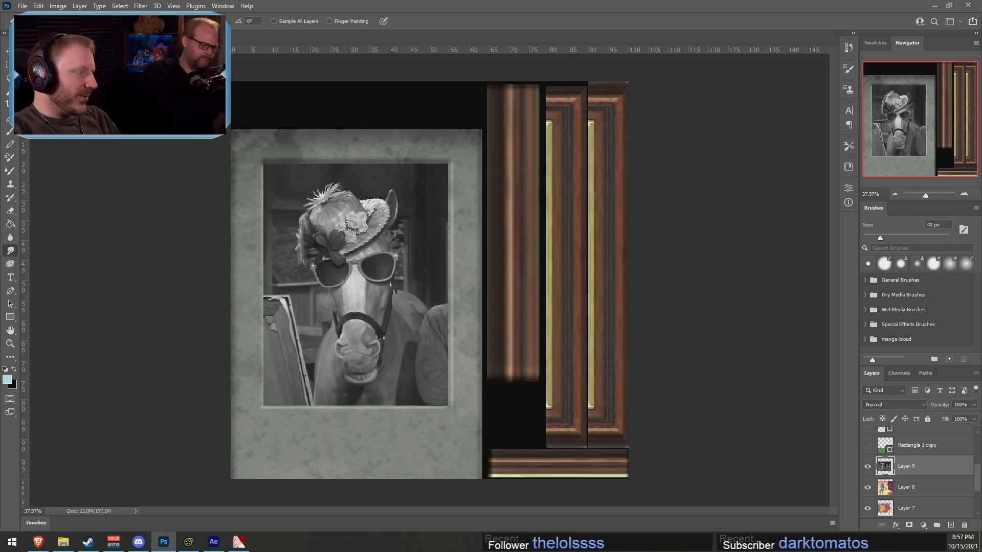
Save a Targa copy of the texture as photo_mred.tga in the props_lab folder, accepting the Targa options
click(23, 6)
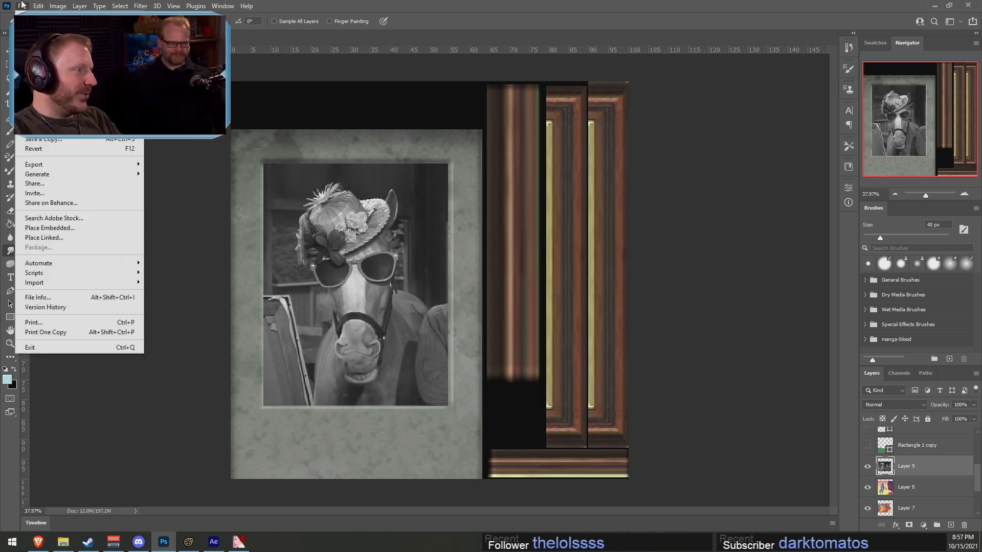
click(73, 140)
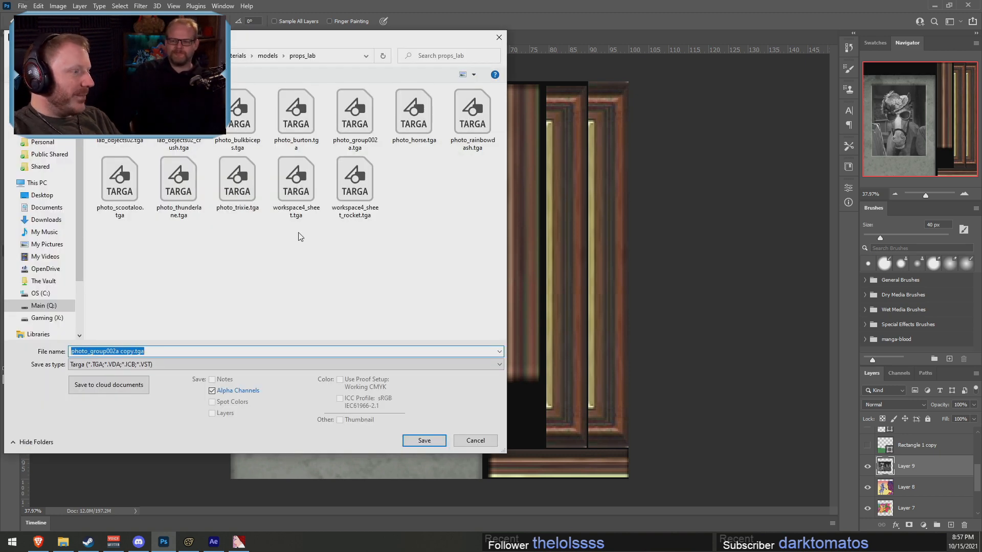
click(179, 186)
drag(90, 351, 123, 358)
text(mr ed)
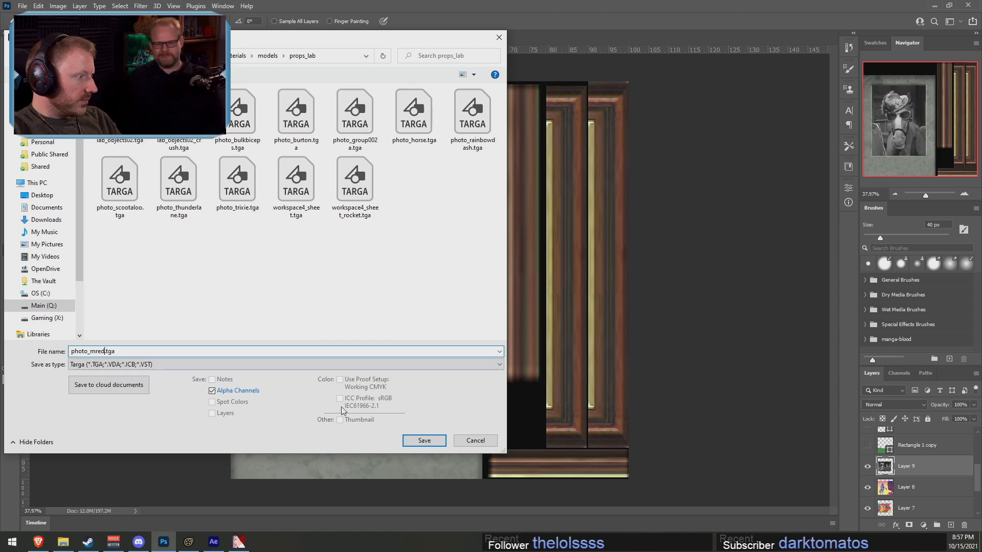
key(Return)
key(Return)
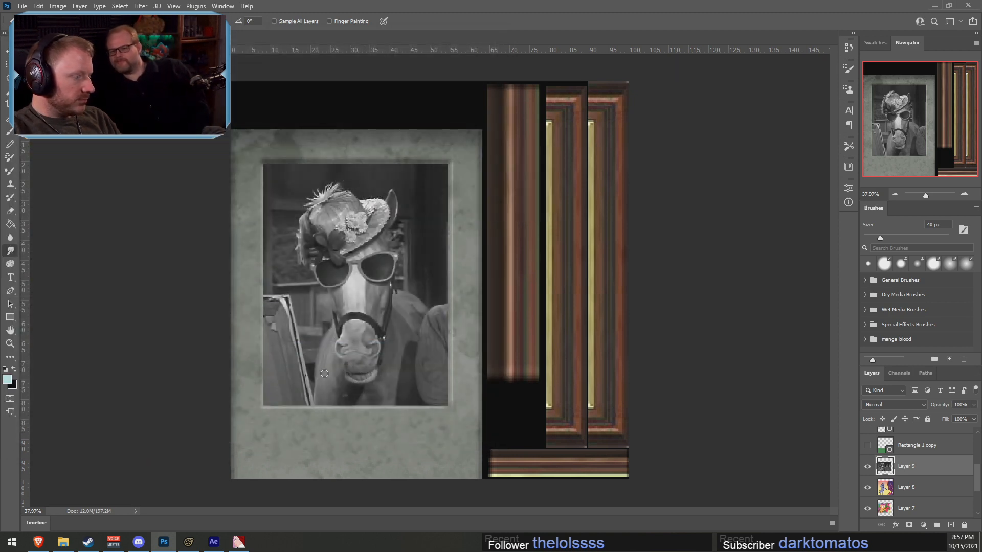
Switch to VTFEdit and import photo_mred.tga from props_lab, keeping the current VTF options
click(239, 541)
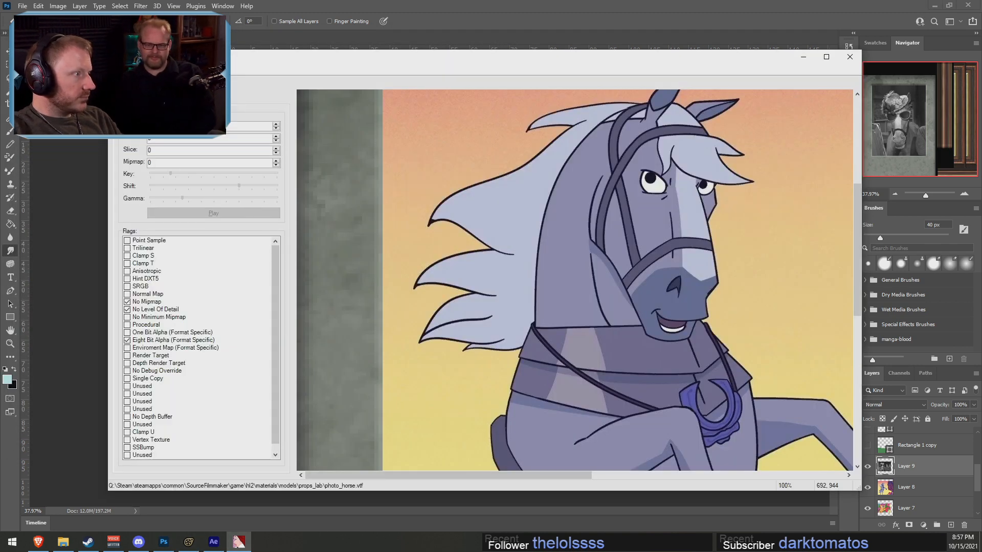
click(117, 70)
click(144, 133)
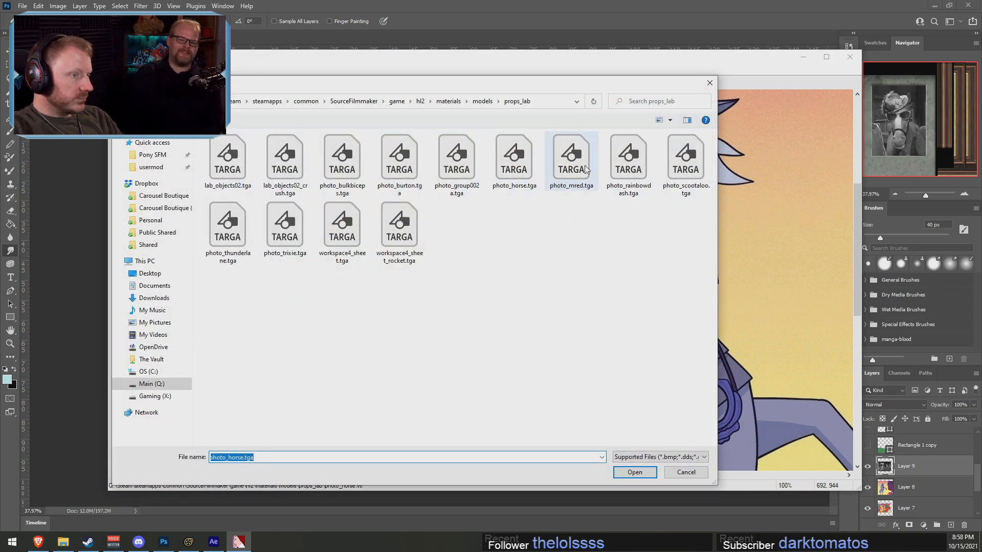
key(Return)
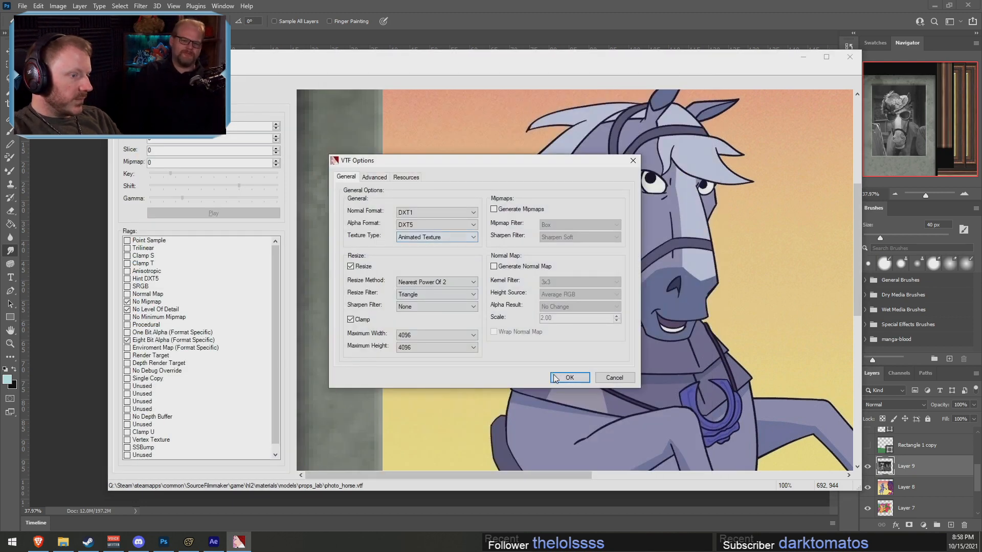
click(569, 378)
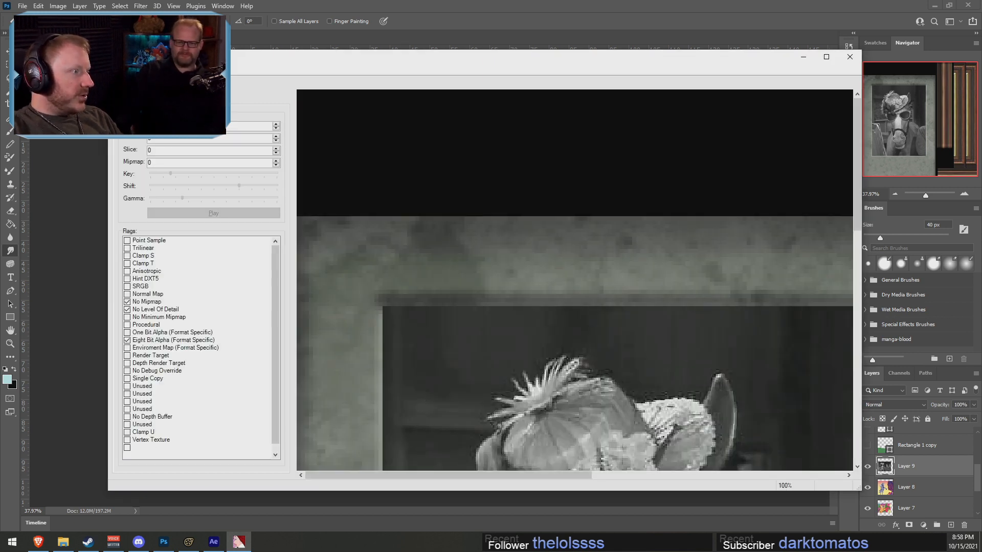
Save the imported texture as photo_mred.vtf in the props_lab folder
click(116, 70)
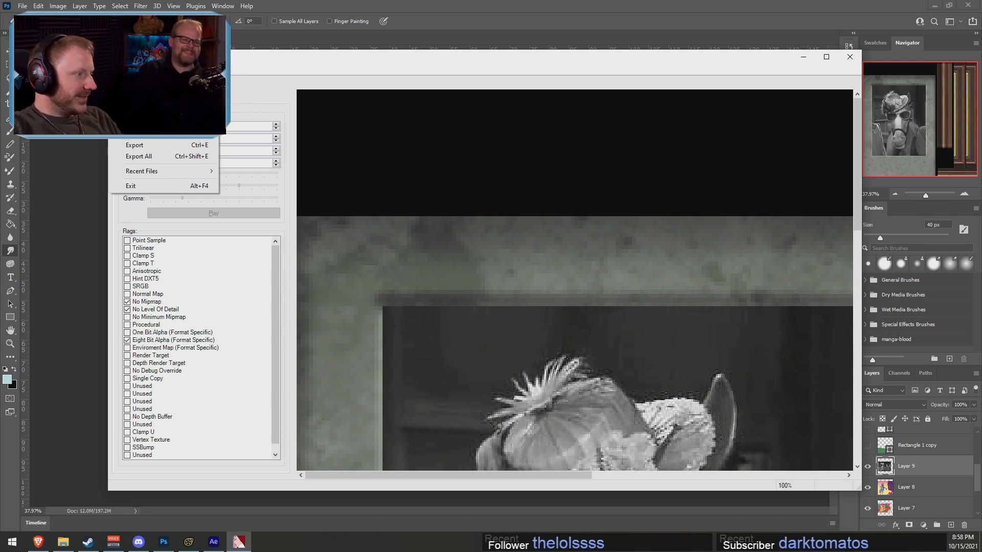
click(141, 145)
scroll(439, 296, down, 10)
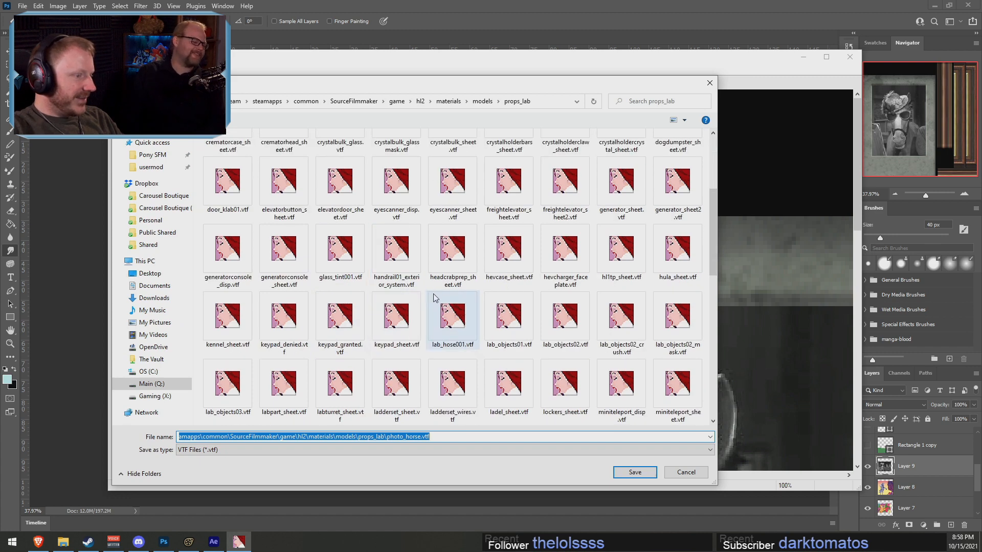
scroll(450, 246, up, 3)
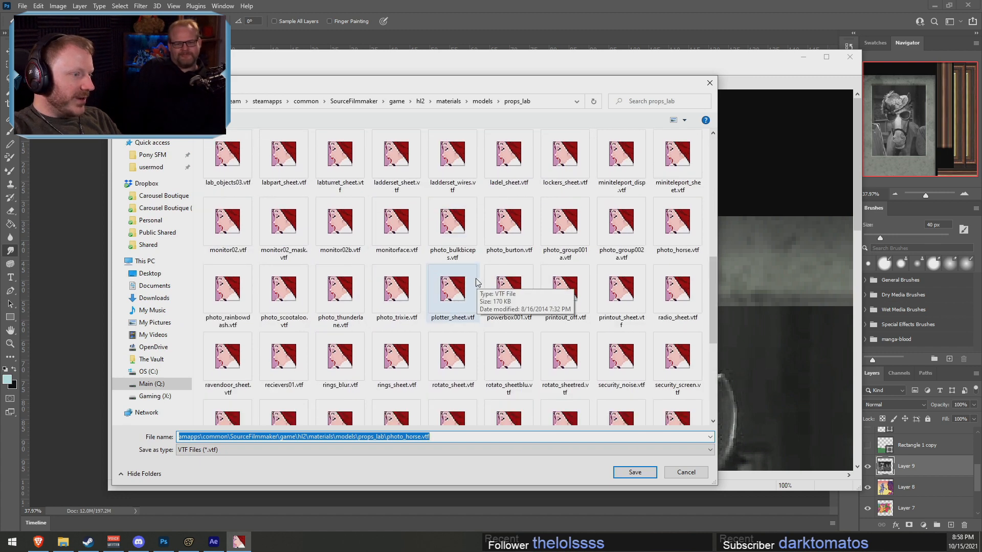
click(452, 227)
click(215, 437)
drag(199, 437, 220, 438)
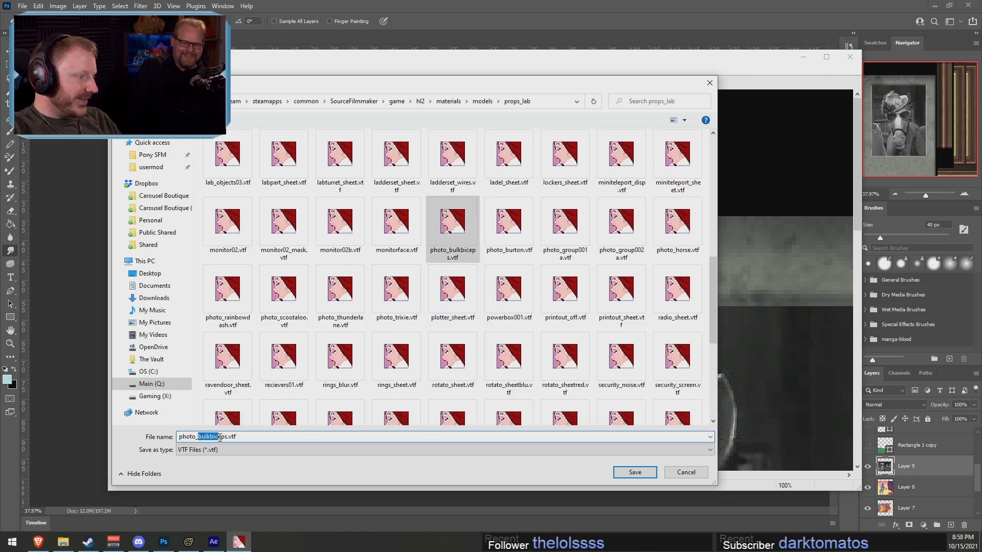
text(mred)
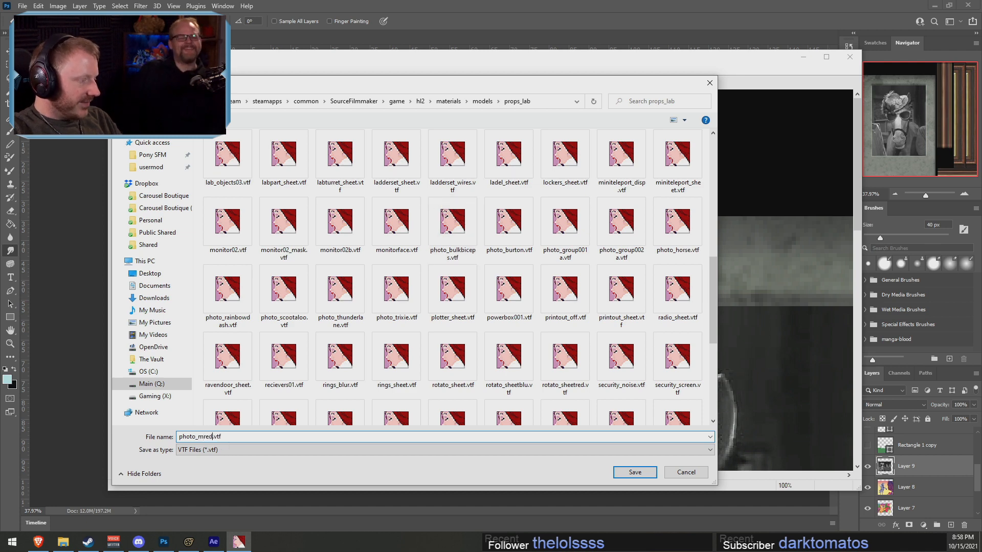
click(654, 472)
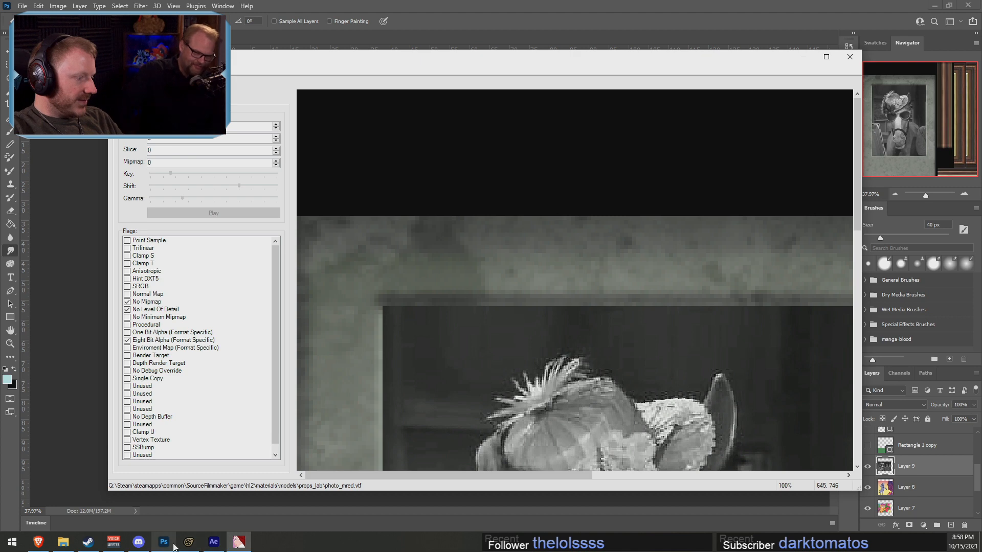
Switch to Source Filmmaker and show the Frame 8 (Real Horse) model in the Element Viewer
click(189, 542)
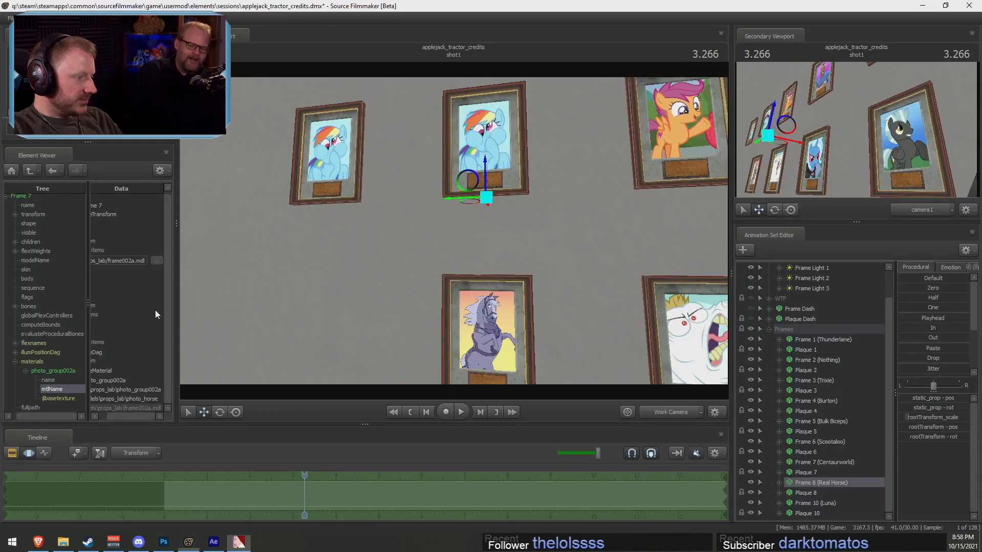
right_click(814, 481)
mouse_move(848, 384)
click(920, 396)
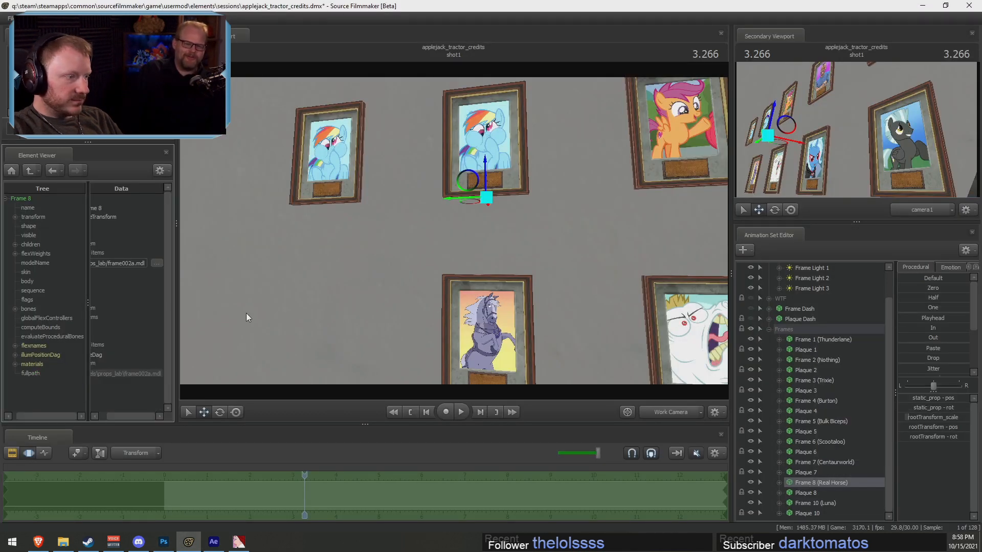
right_click(837, 483)
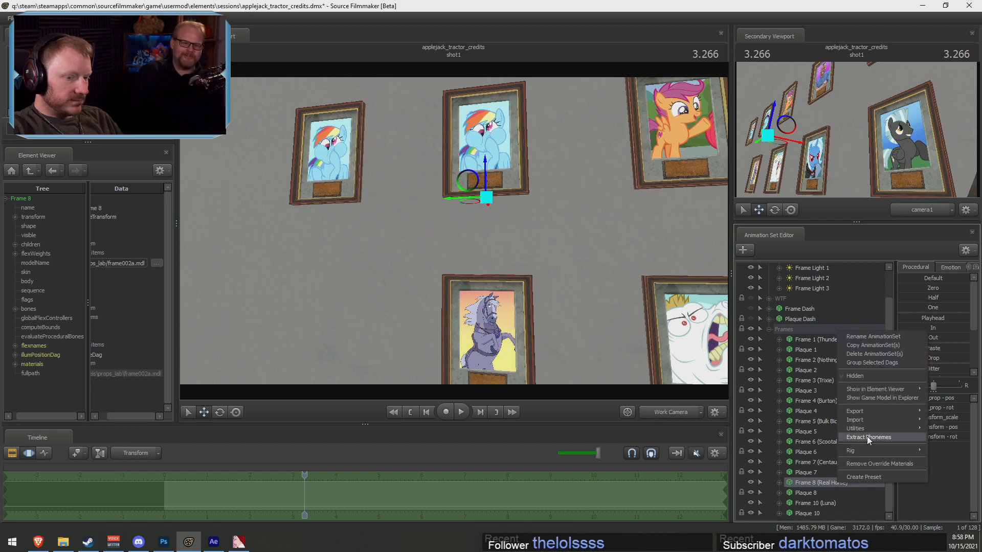
Point the $basetexture of Frame 8's photo_group002a material to photo_mred in props_lab
click(17, 365)
click(15, 364)
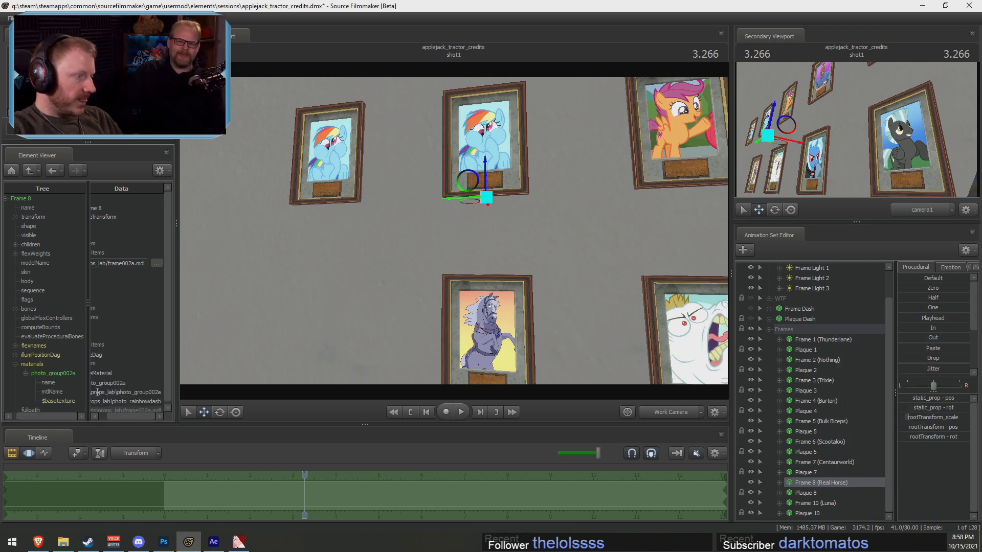
double_click(131, 403)
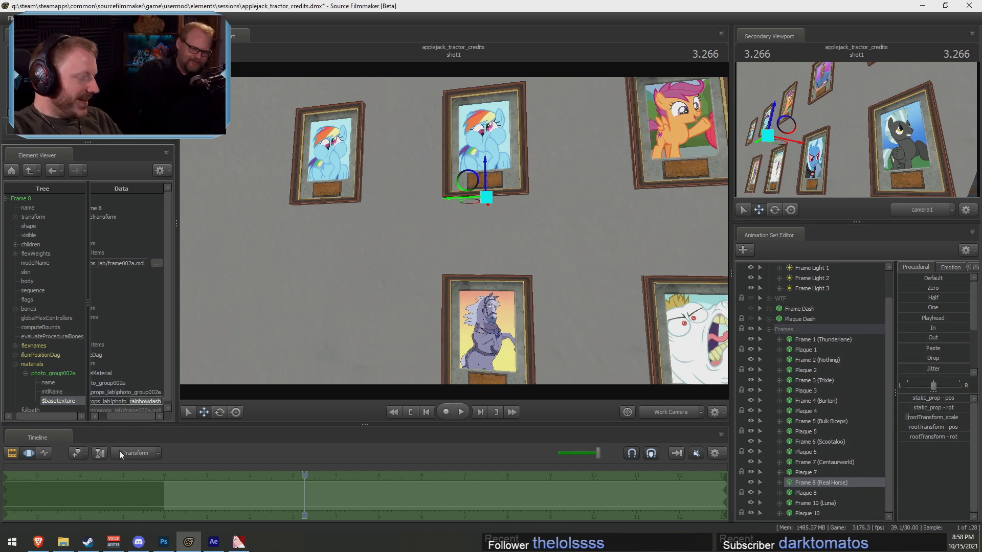
text(merw)
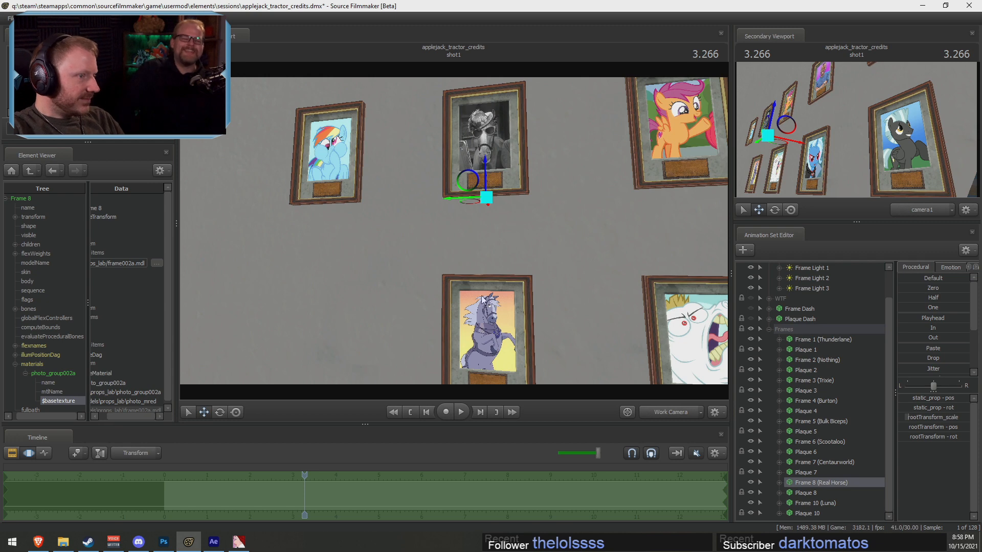
Select Frame 10 (Luna) in the Frames group, and close the VTFEdit window
key(w)
drag(482, 299, 414, 263)
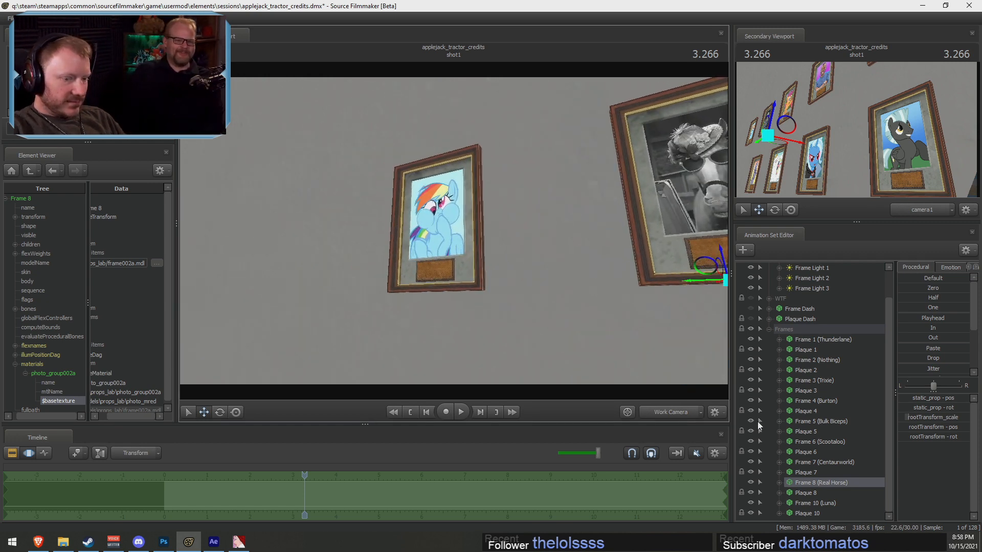
click(833, 505)
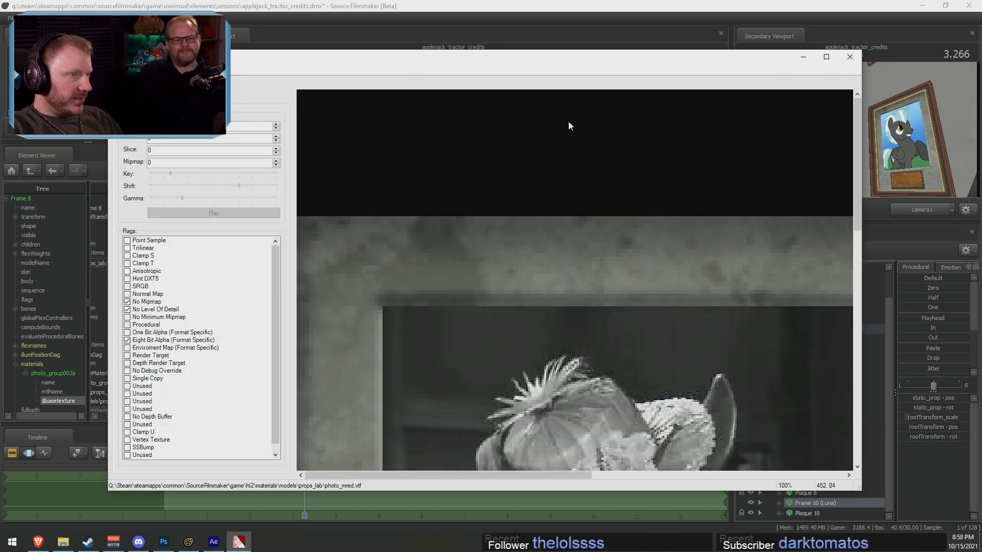
click(848, 57)
Switch to the web browser and run a Google image search for "luna mlp"
click(38, 541)
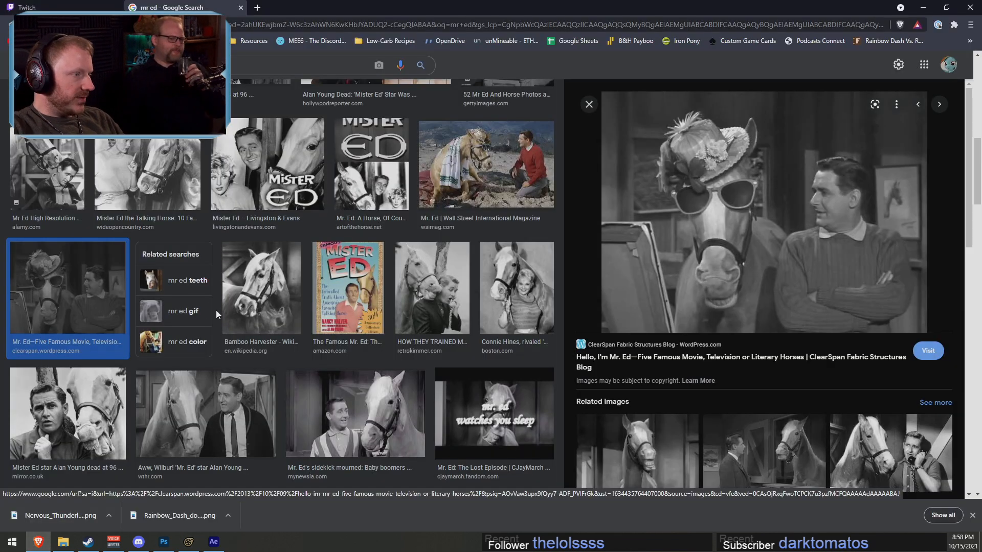
click(179, 66)
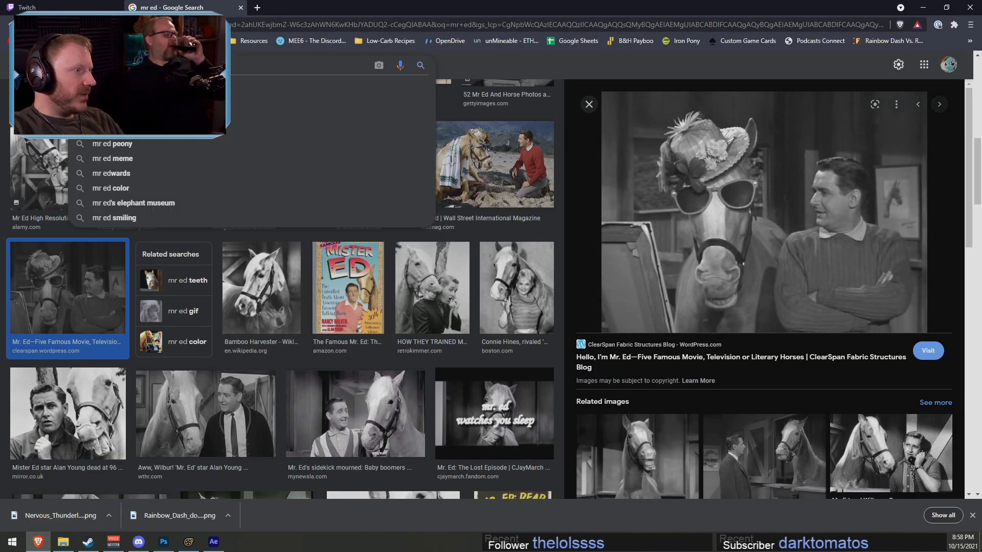
text(lui)
key(BackSpace)
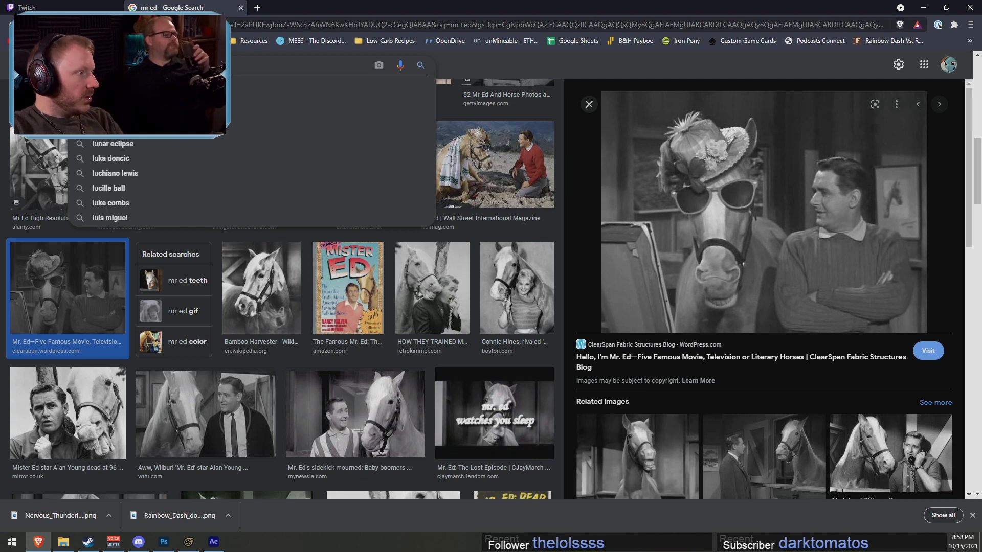
text(na mlp)
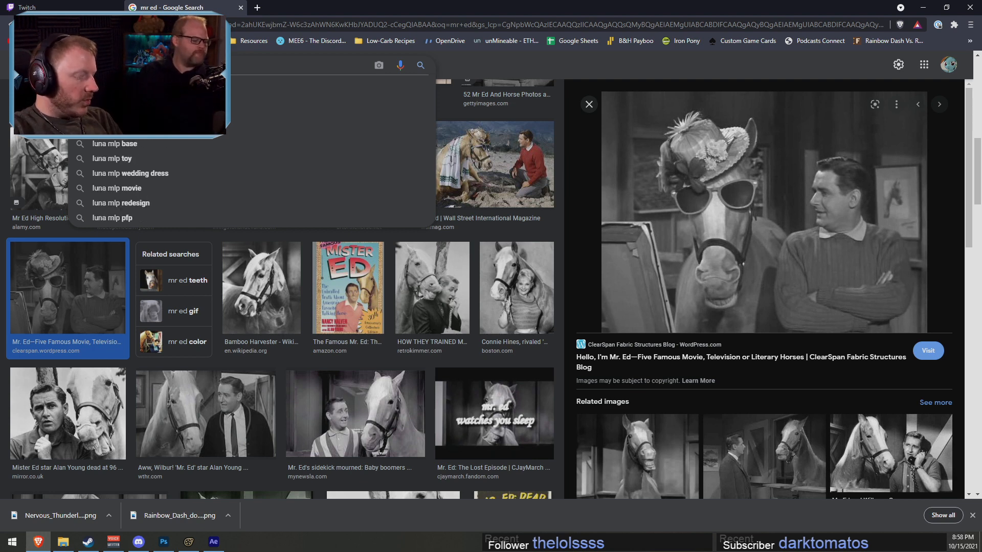
key(Return)
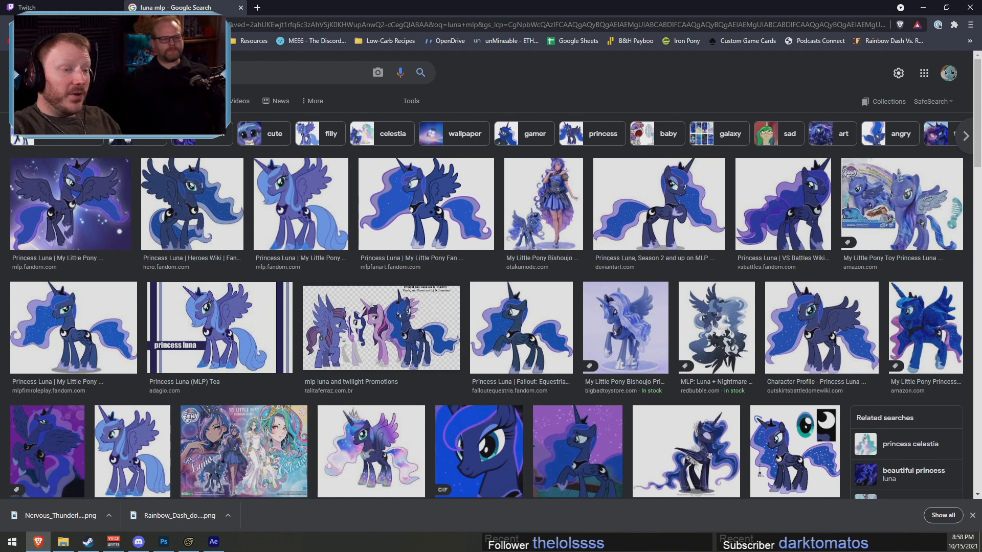
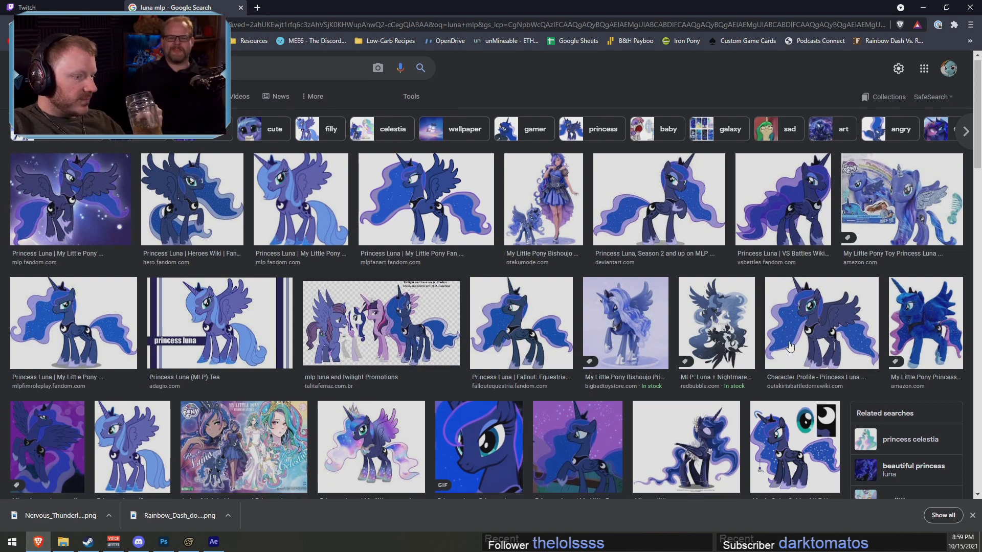
Examine the Luna image results for a portrait, previewing the Nightmare Moon group picture and the pictures of Luna petting a goose
scroll(786, 339, down, 5)
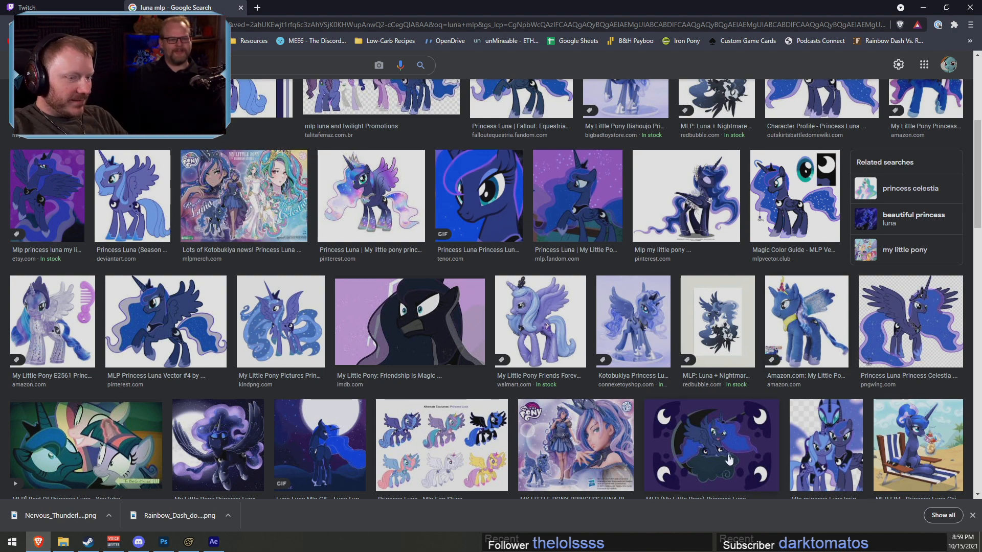
click(845, 451)
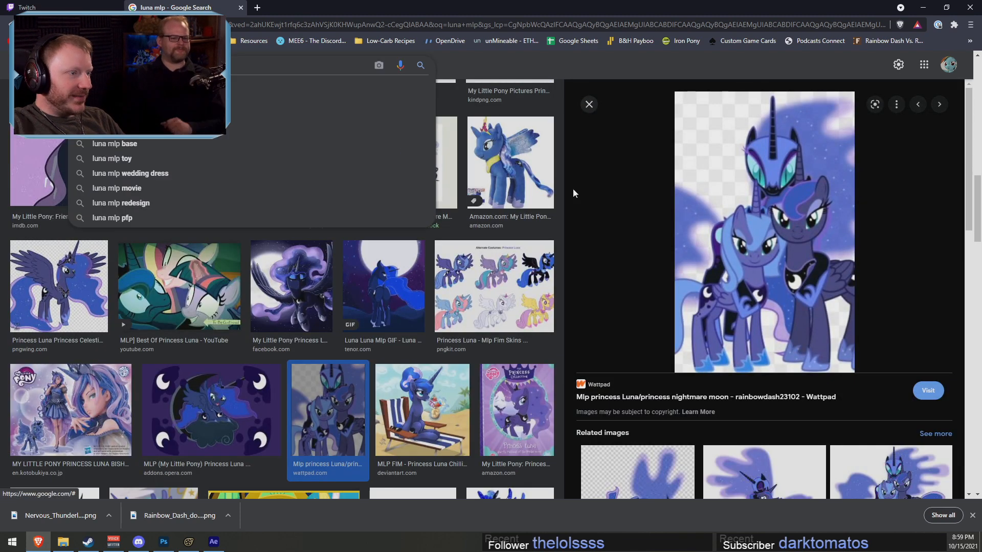
click(586, 105)
scroll(584, 106, down, 10)
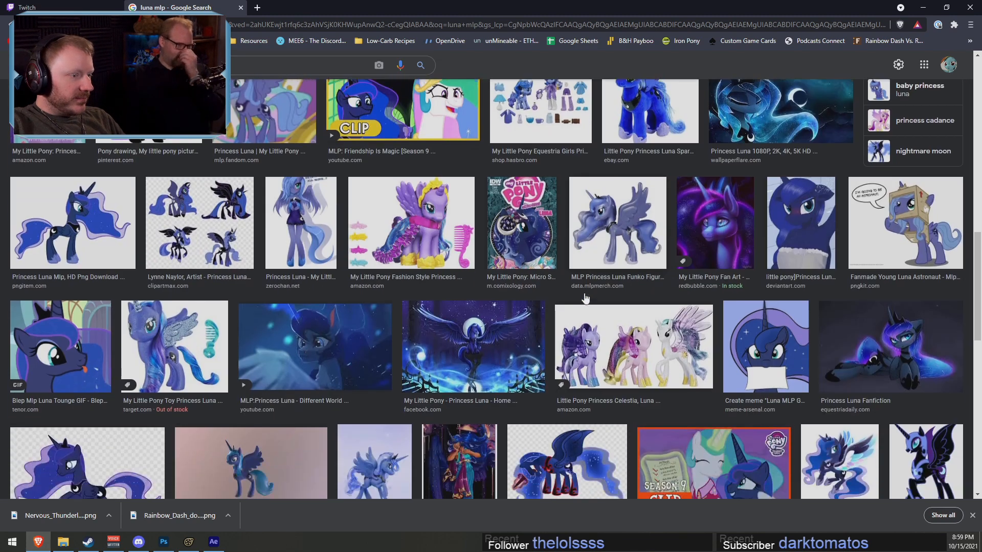
scroll(572, 290, down, 3)
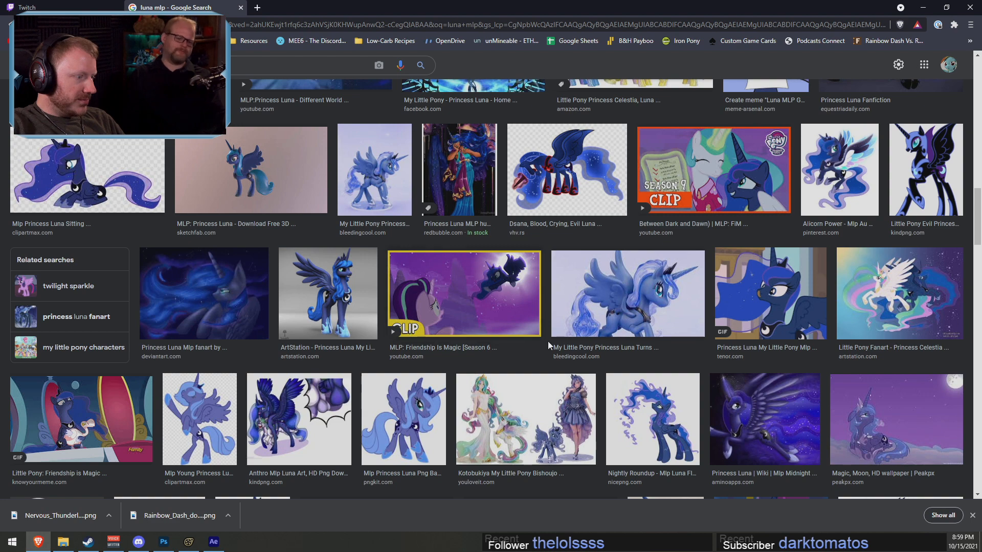
click(94, 444)
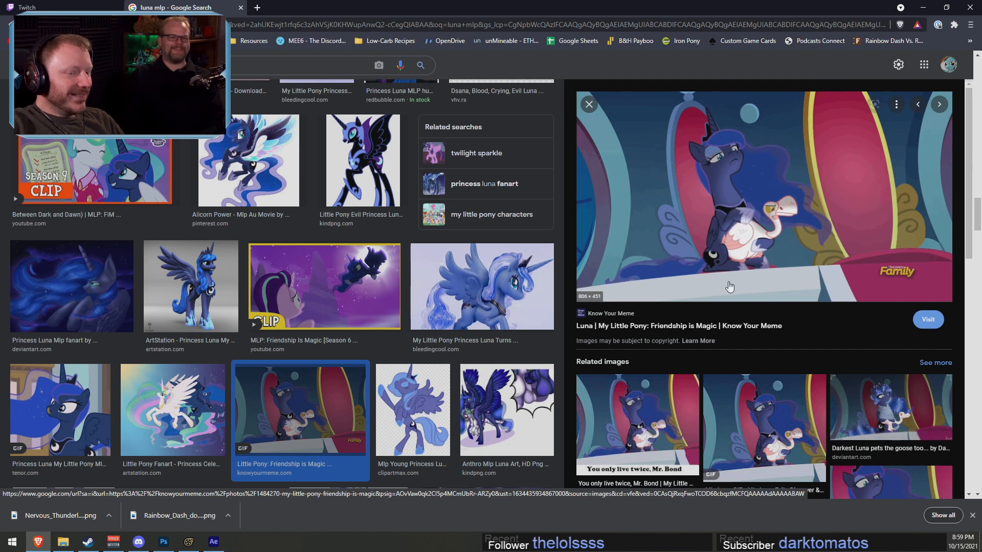
click(897, 404)
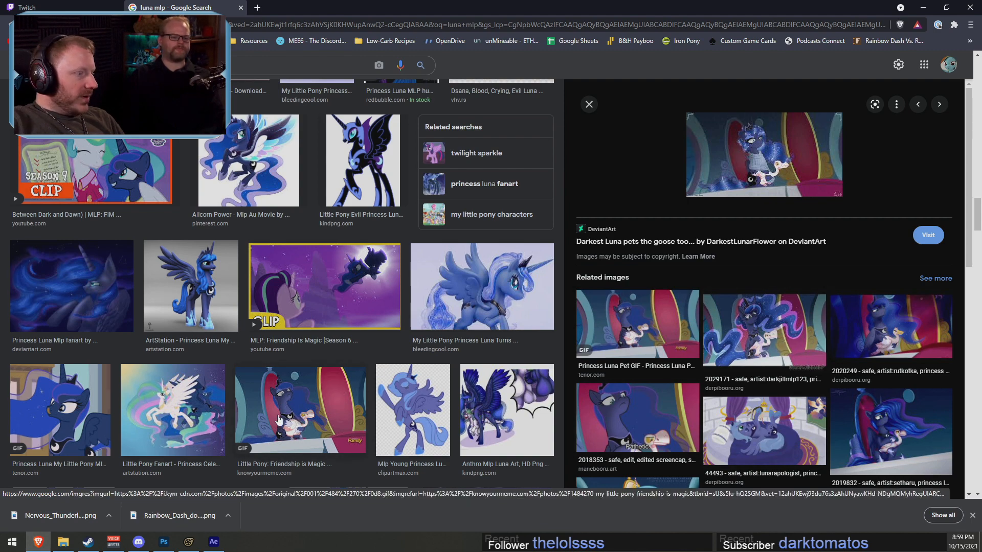
scroll(301, 419, down, 5)
scroll(312, 411, up, 20)
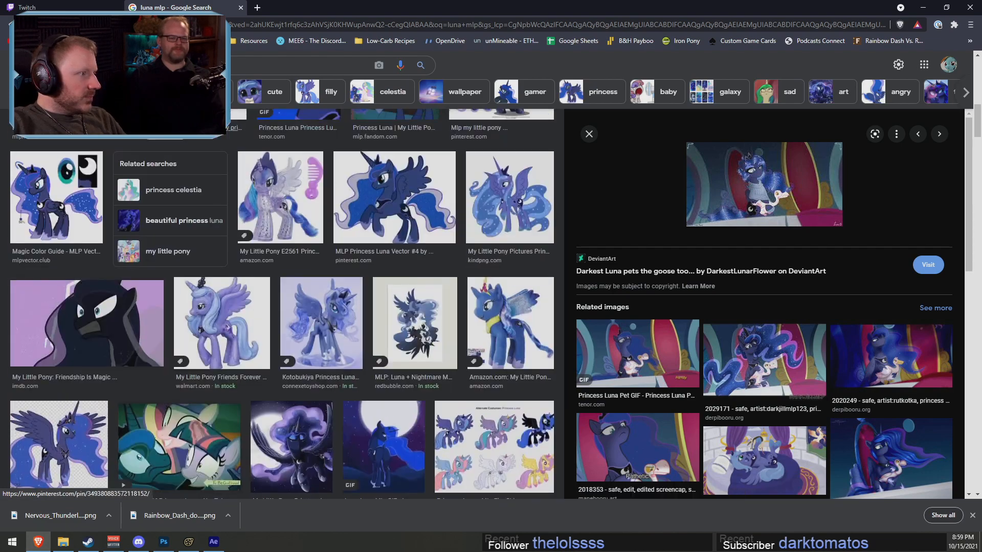
Search images for "luna mlp bird" and preview the picture of the Twilight bird chasing princess slugs
click(168, 65)
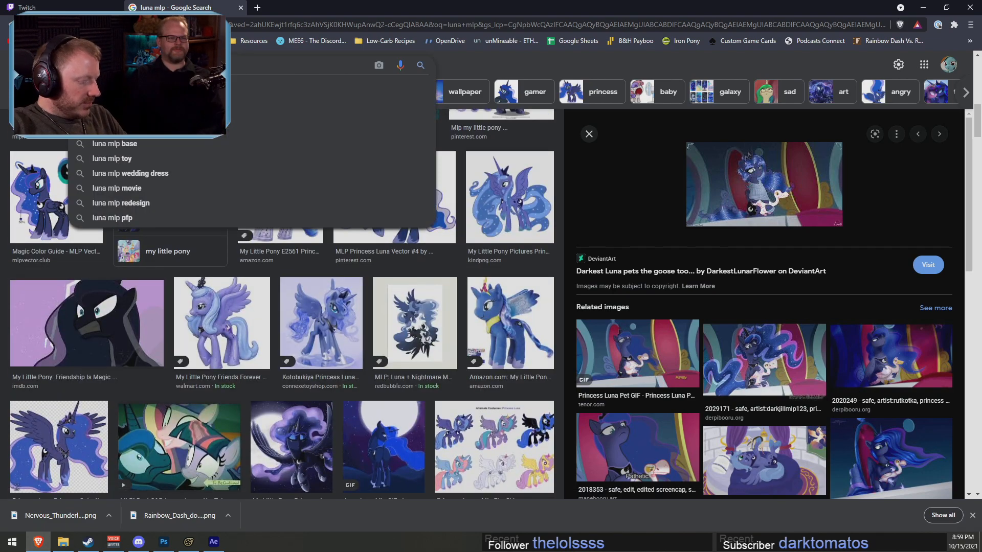
key(BackSpace)
key(Return)
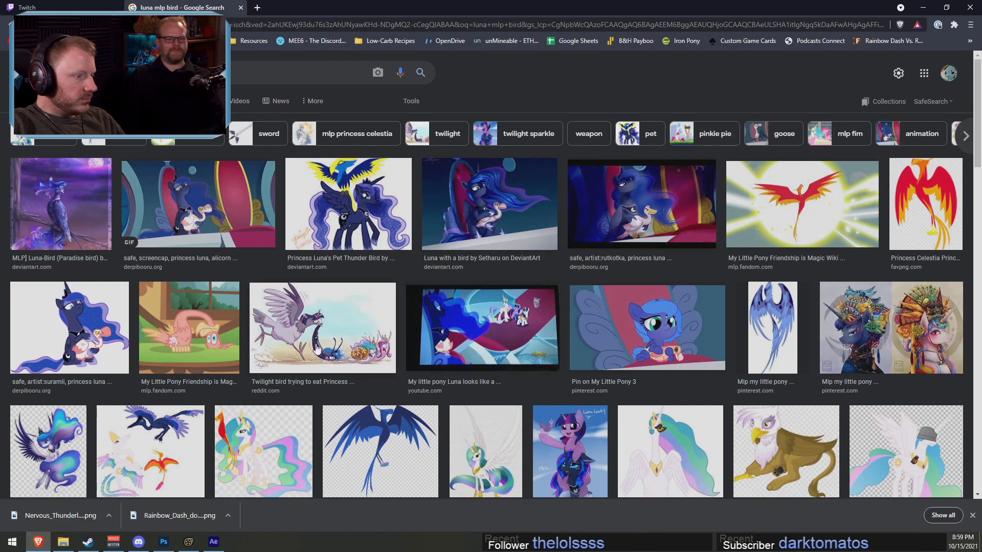
click(318, 348)
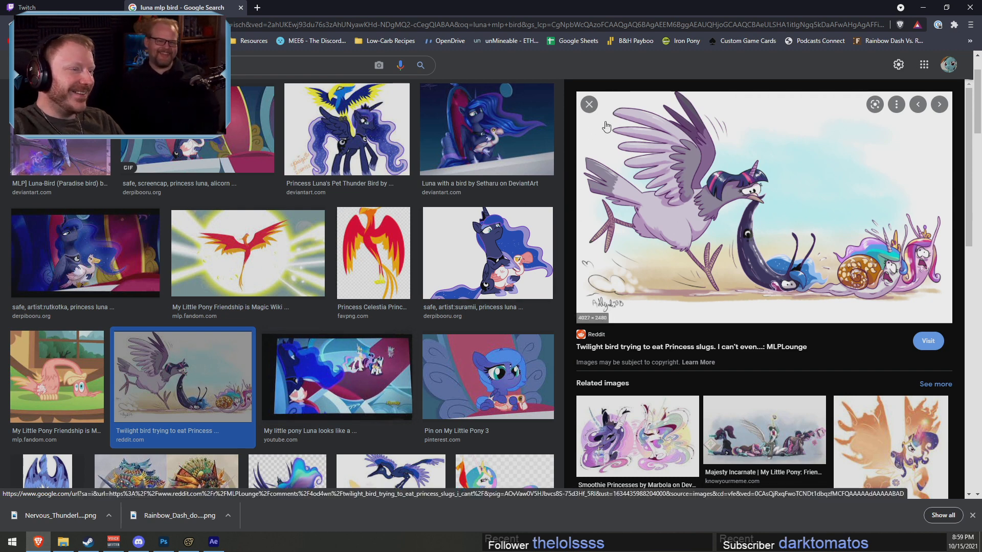
click(589, 105)
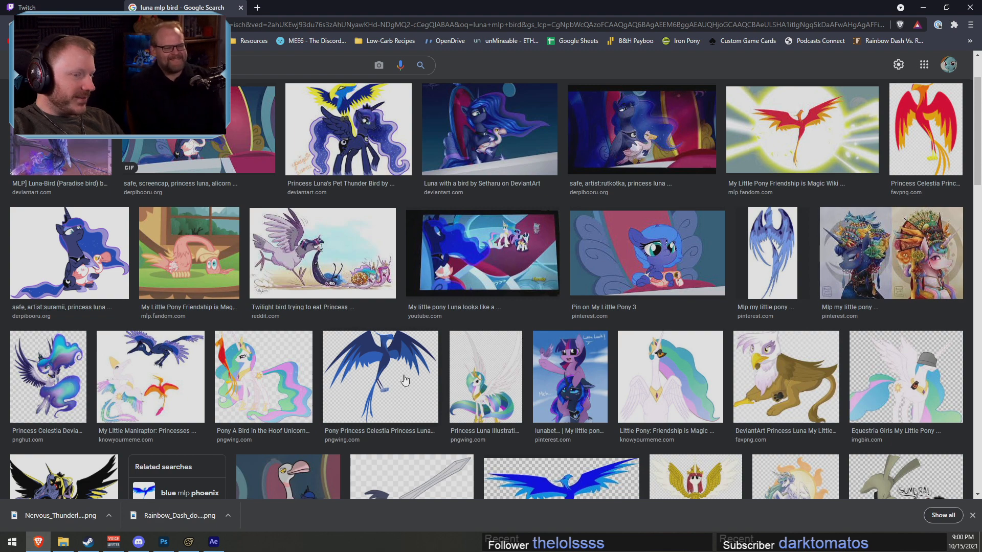
Look through the bird results and preview the transparent-background drawing of Luna sitting with the goose
scroll(508, 393, down, 4)
scroll(508, 392, up, 2)
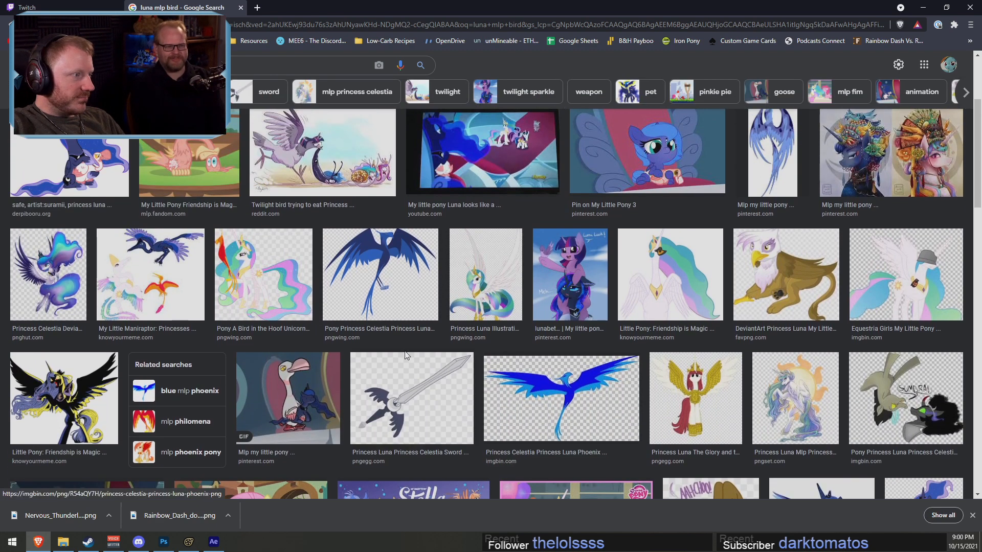
scroll(373, 320, down, 4)
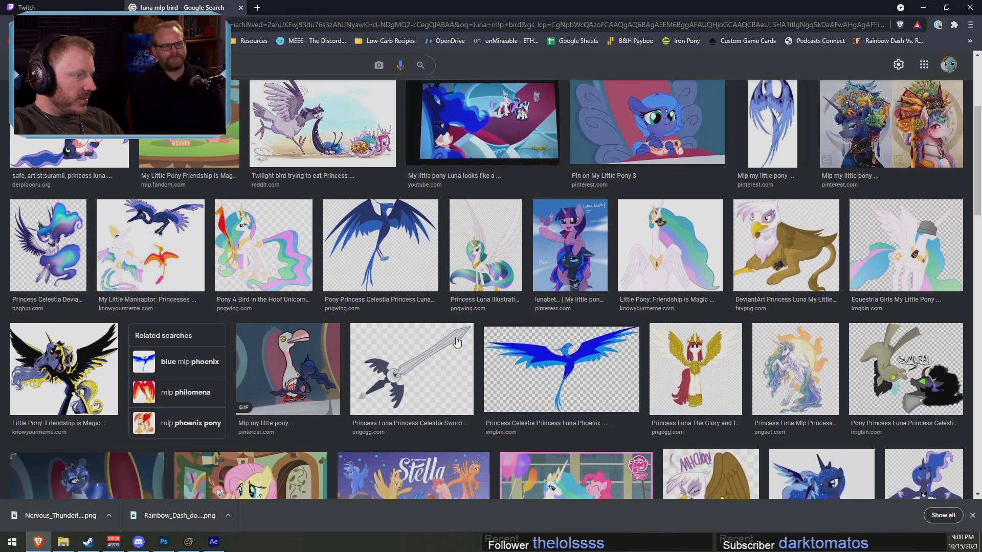
scroll(506, 414, down, 3)
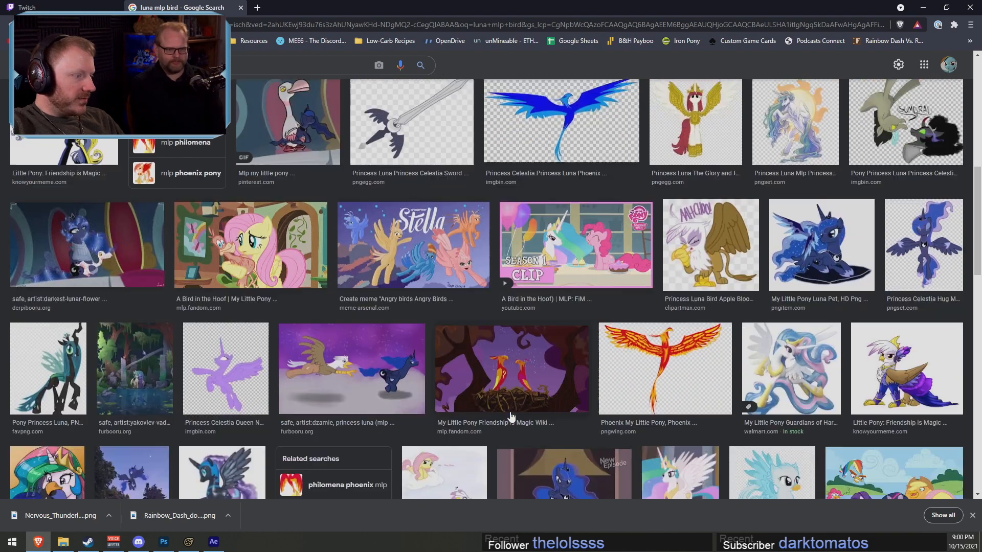
scroll(83, 183, up, 9)
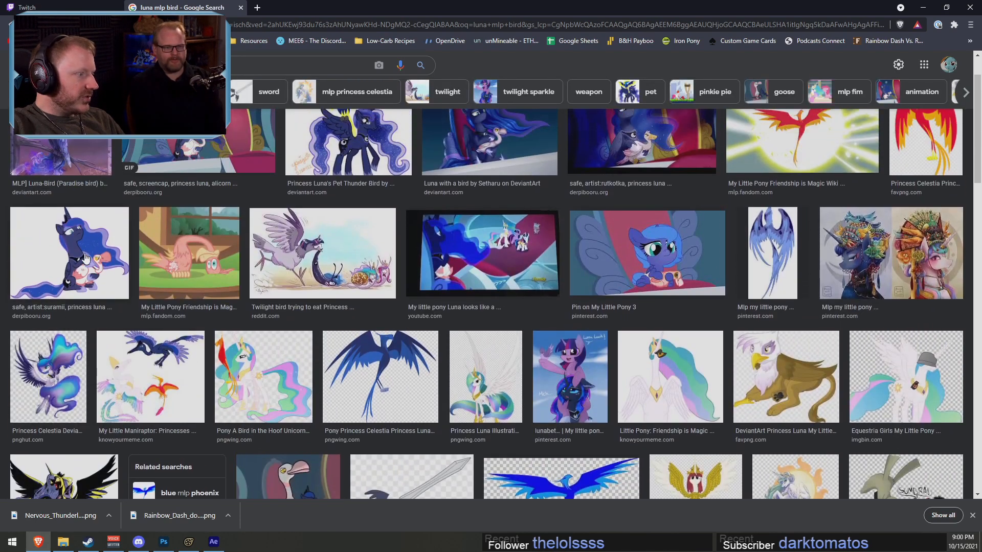
click(85, 260)
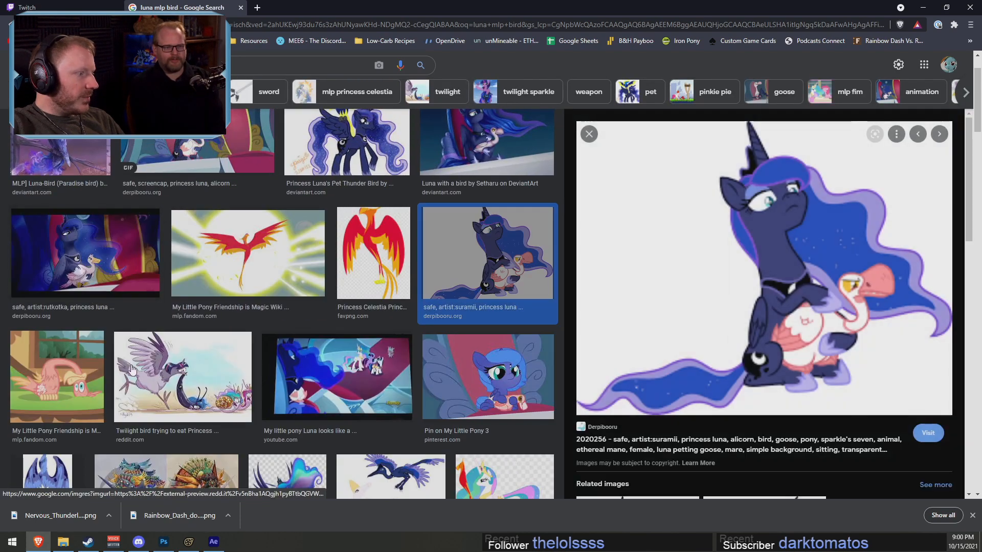
scroll(792, 444, up, 1)
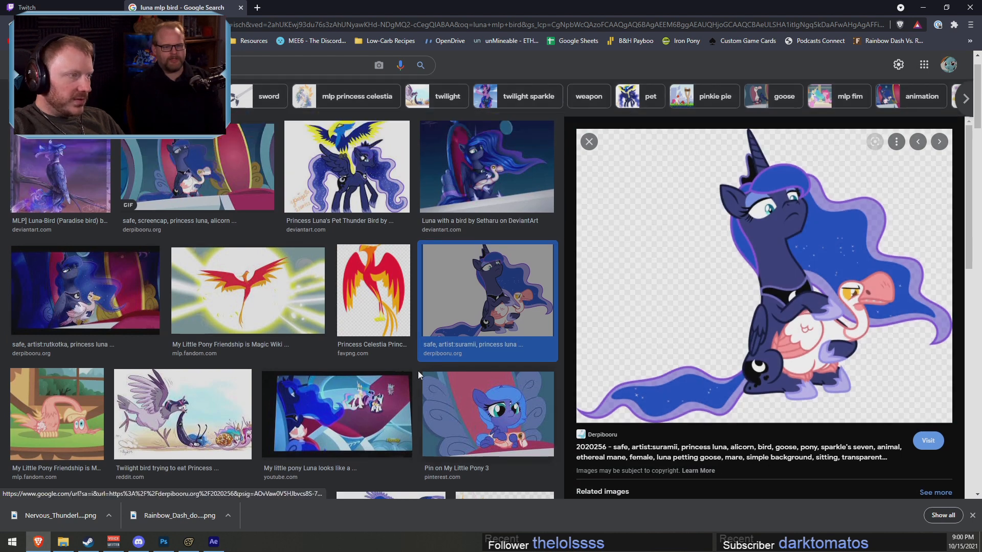
Search images for "luna mlp goose" and preview the "Goose!" drawing and the "Everybody Draws Luna Petting a Goose" picture
click(128, 73)
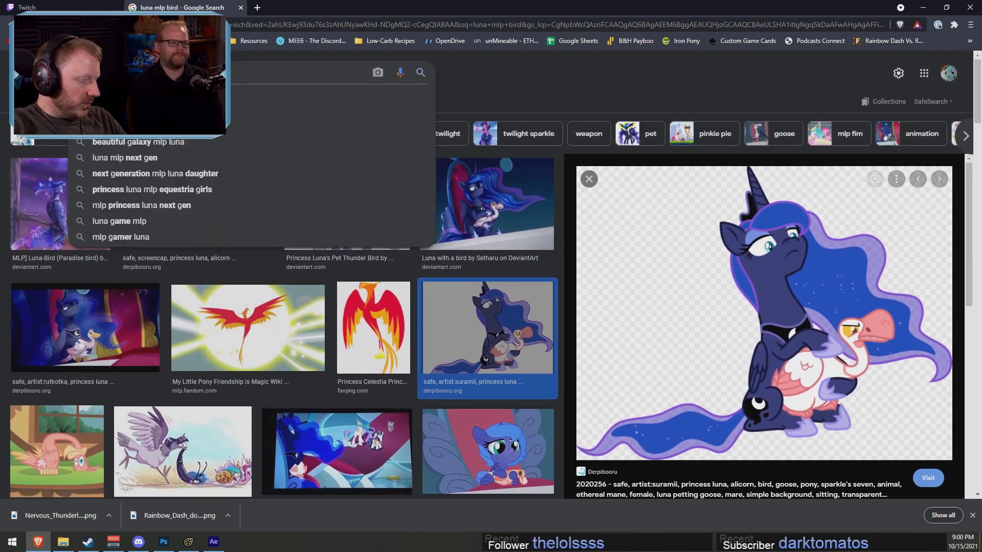
key(Return)
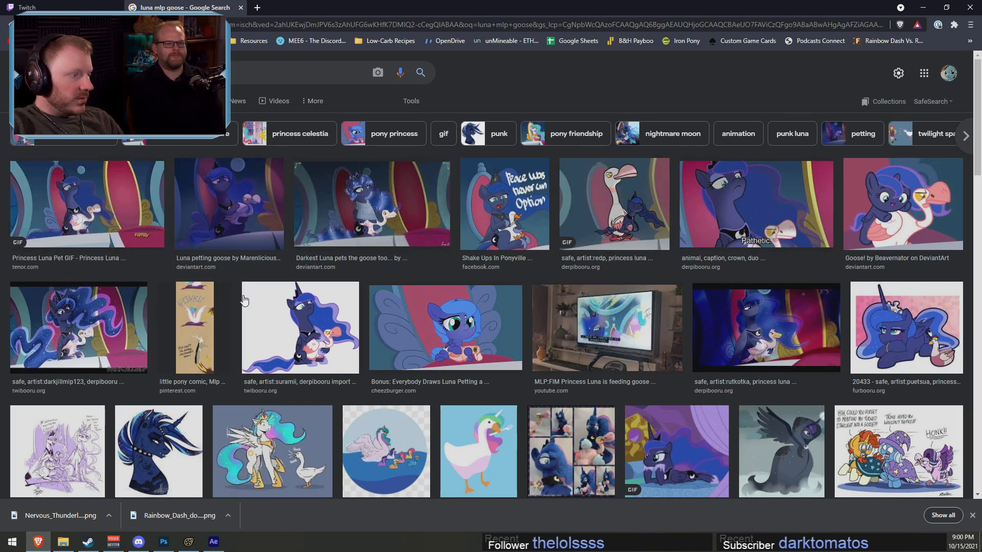
click(875, 206)
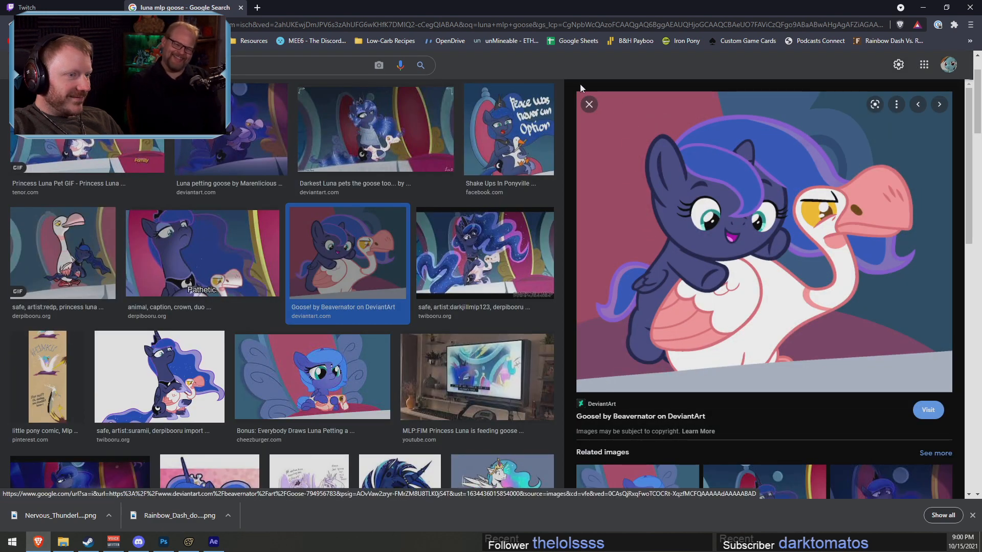
click(589, 104)
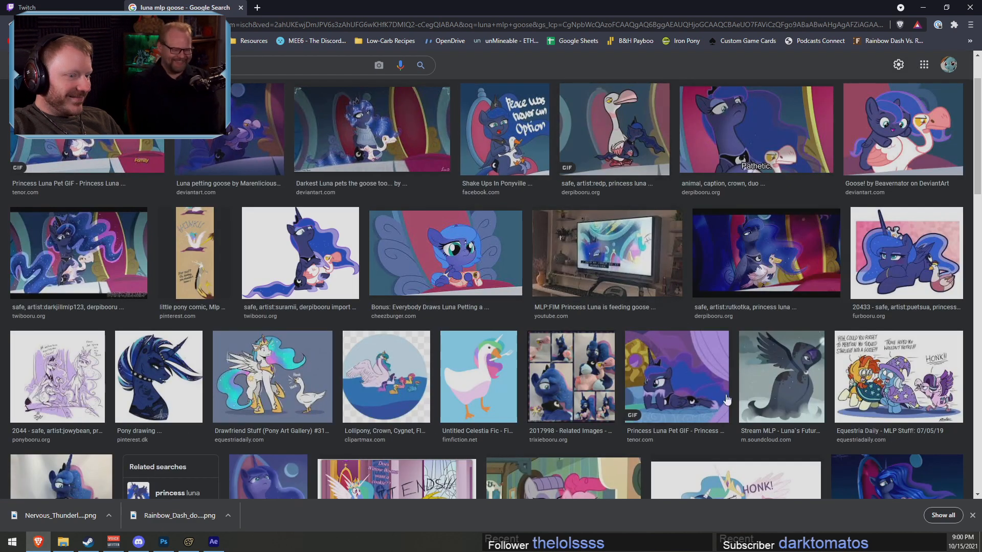
click(436, 255)
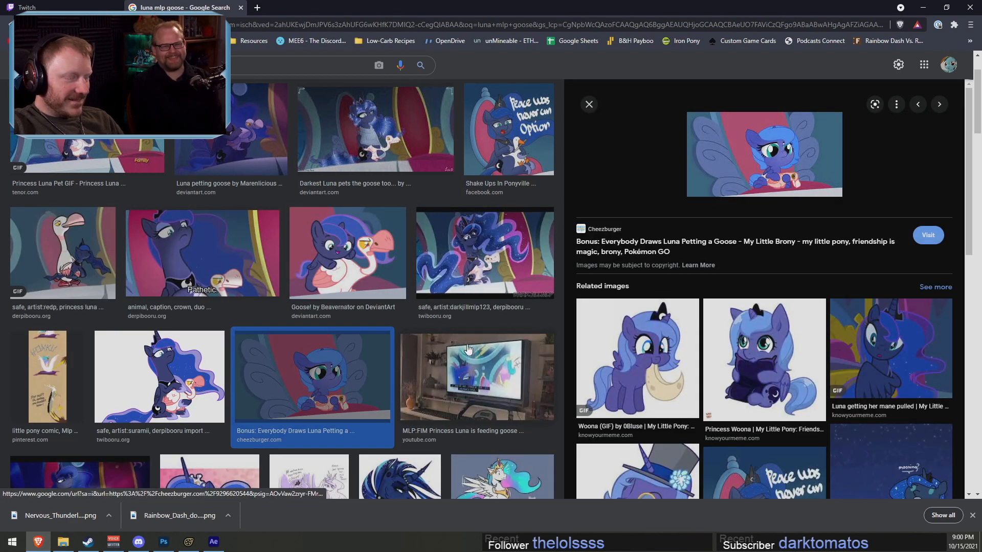
Look through the image results for "luna mlp goose" for a suitable Luna portrait
scroll(342, 287, down, 8)
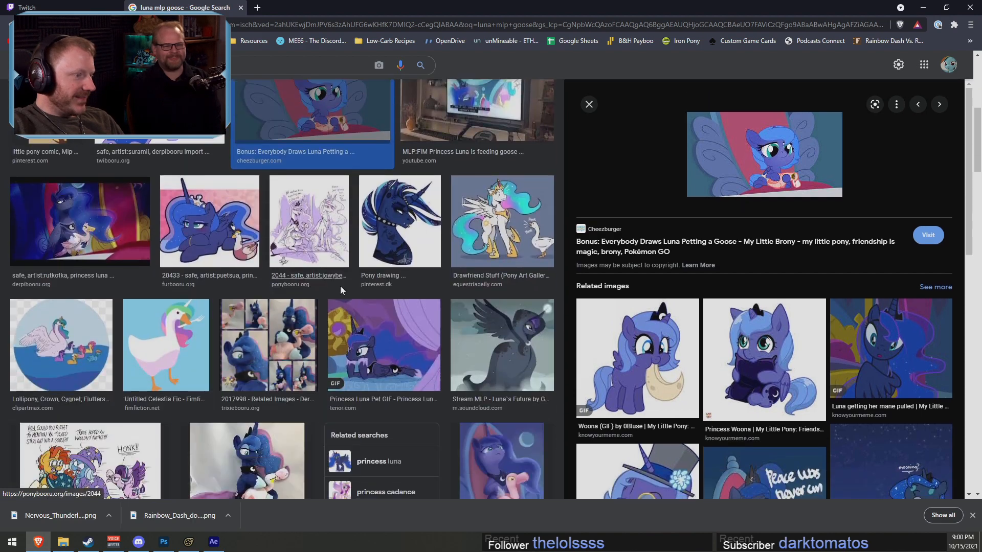
scroll(342, 287, down, 6)
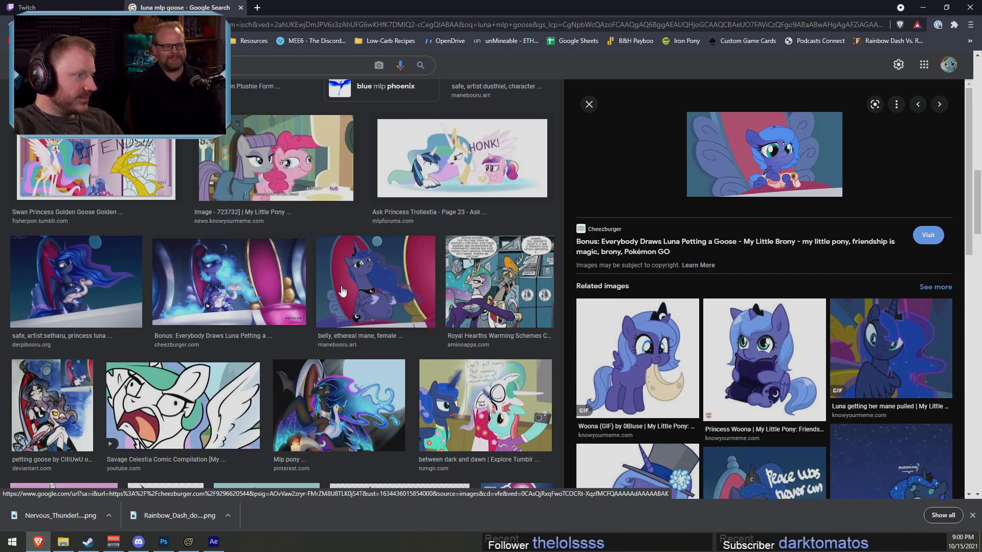
scroll(342, 290, down, 3)
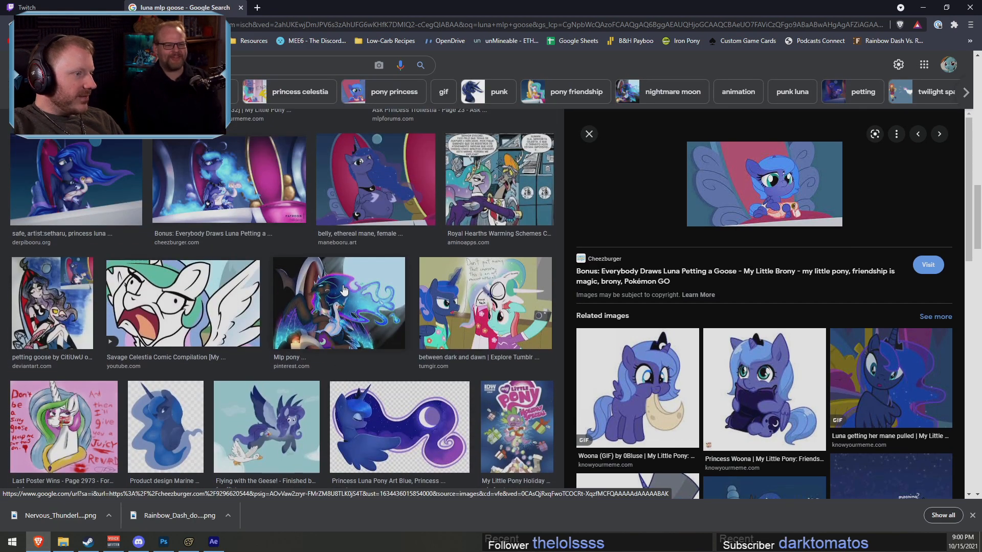
scroll(342, 290, down, 6)
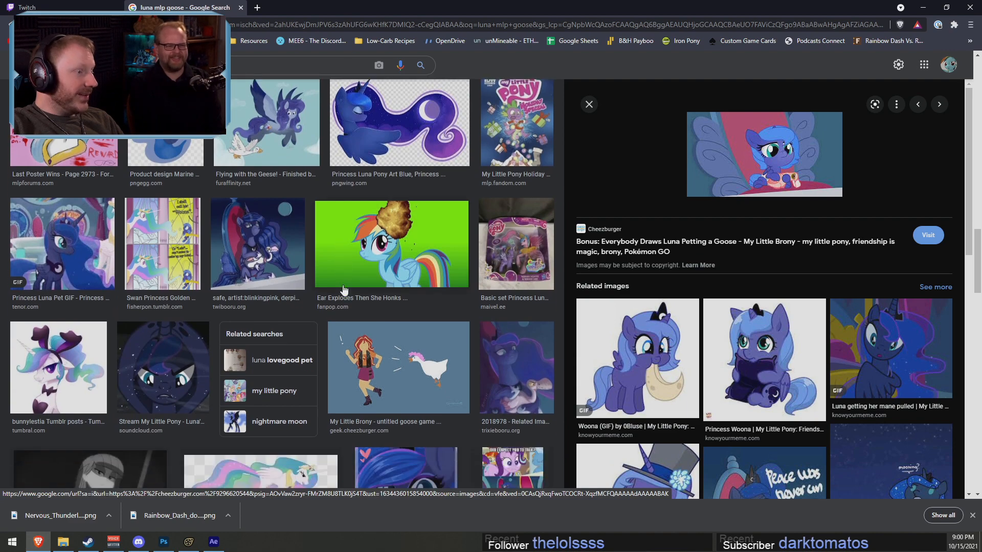
scroll(344, 287, down, 4)
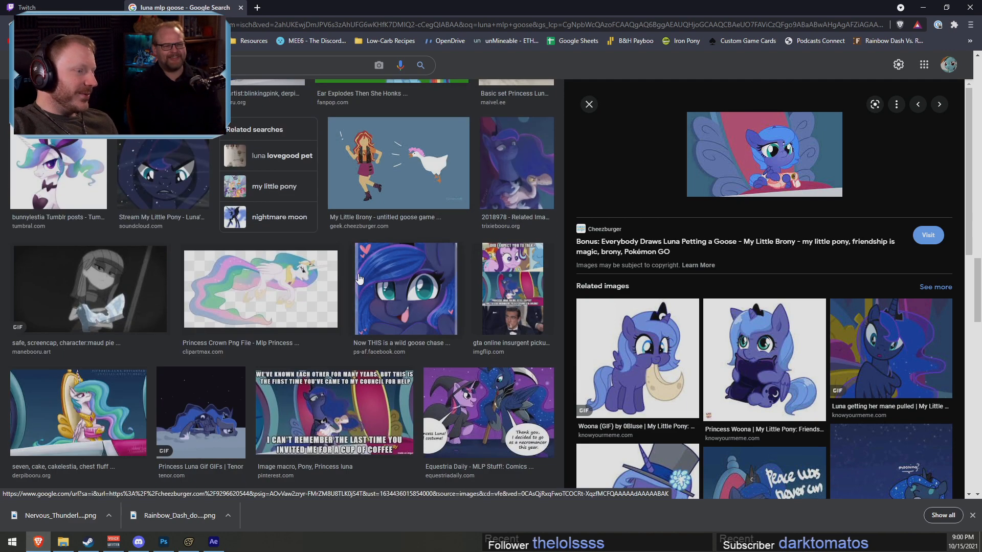
scroll(366, 272, down, 2)
scroll(366, 271, down, 1)
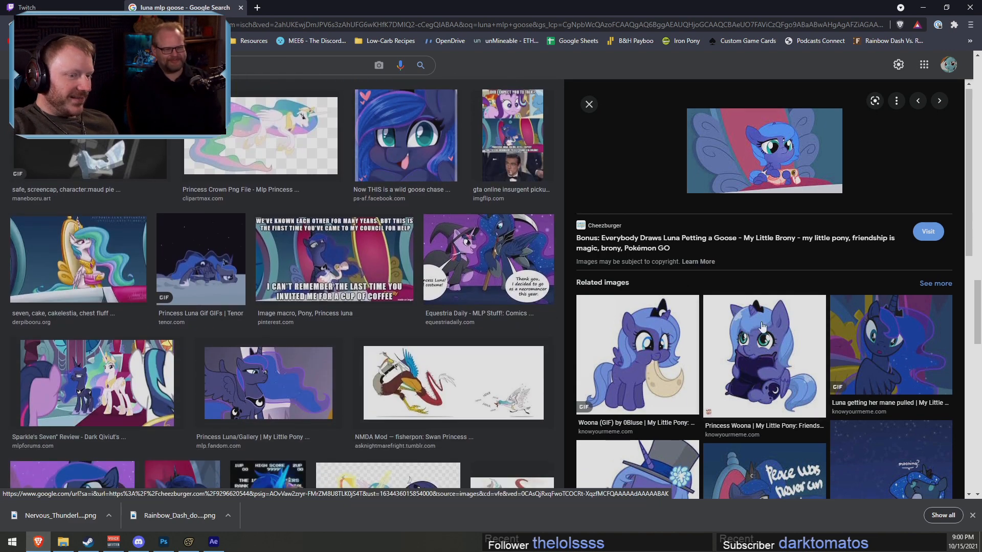
scroll(770, 335, down, 7)
scroll(770, 334, up, 4)
scroll(769, 335, up, 3)
scroll(371, 243, up, 5)
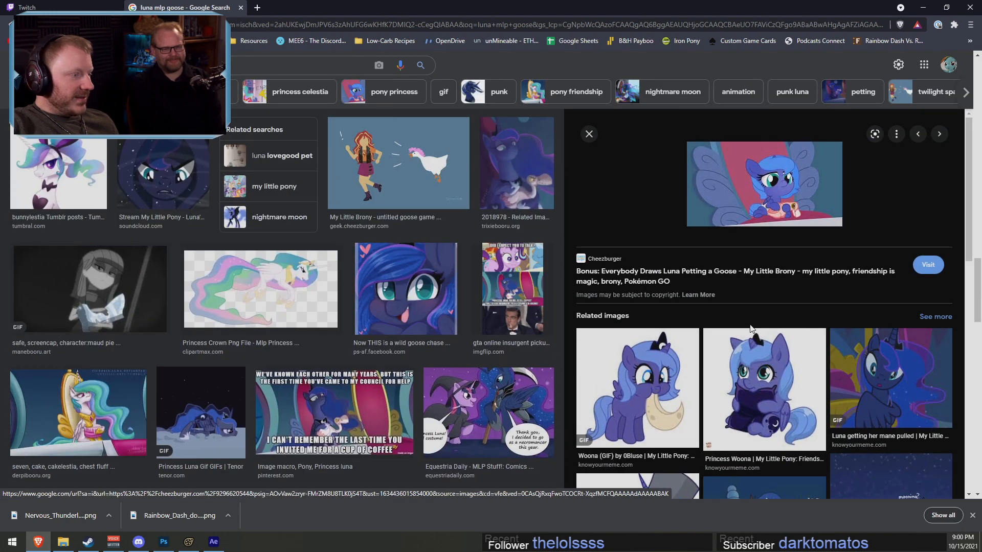
scroll(372, 243, up, 5)
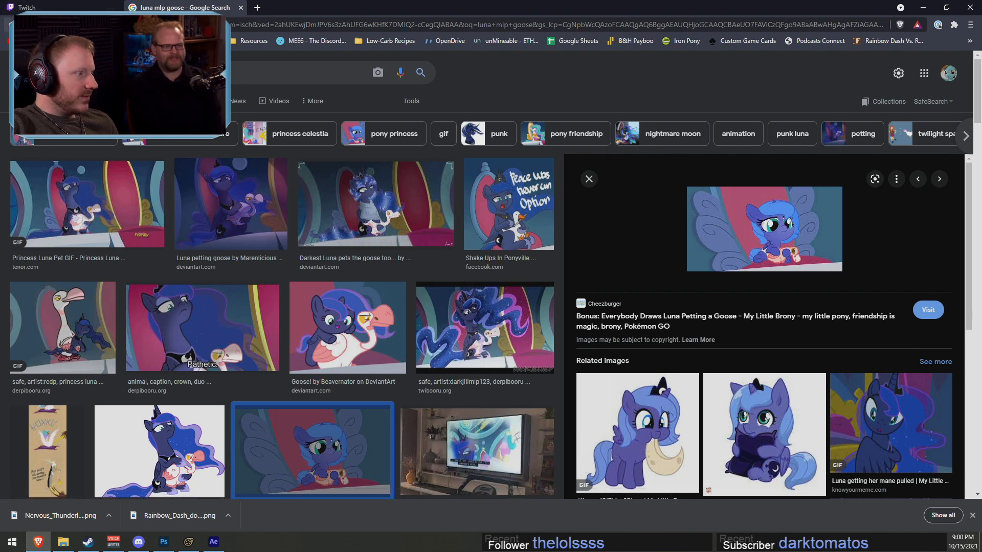
Preview the "Princess Luna Pet GIF" result, look through its related images and preview the Tenor "Princess Luna My Little Pony GIF"
right_click(79, 202)
click(77, 202)
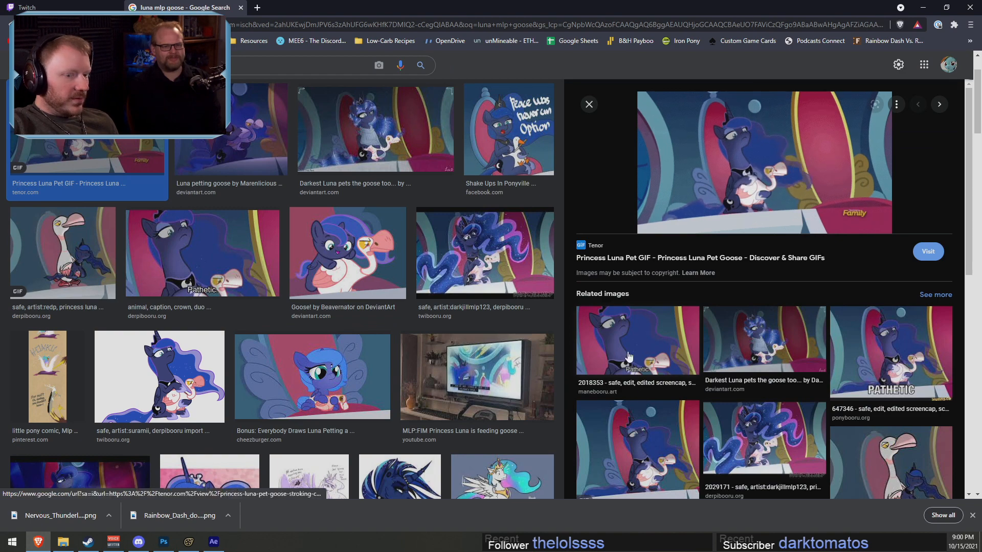
scroll(693, 415, down, 3)
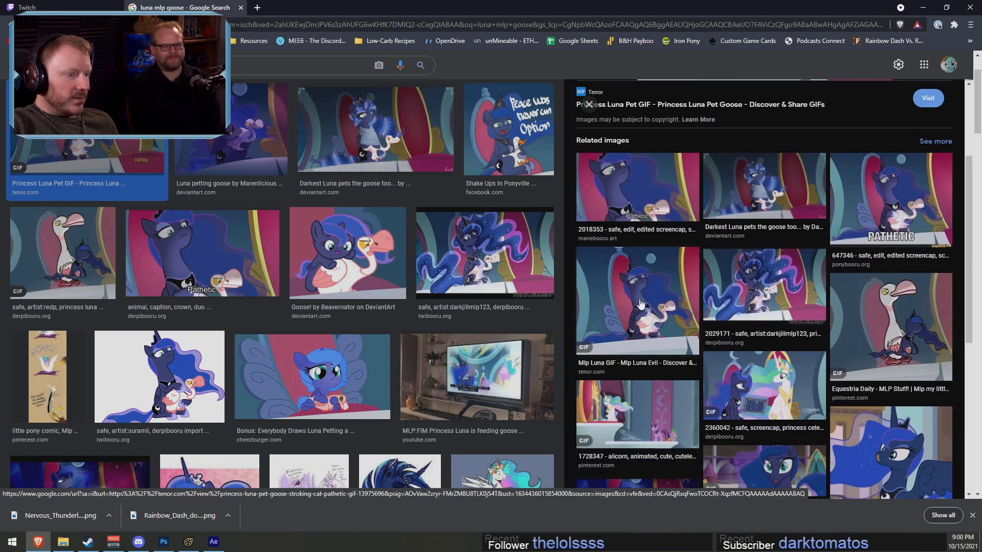
scroll(823, 407, down, 3)
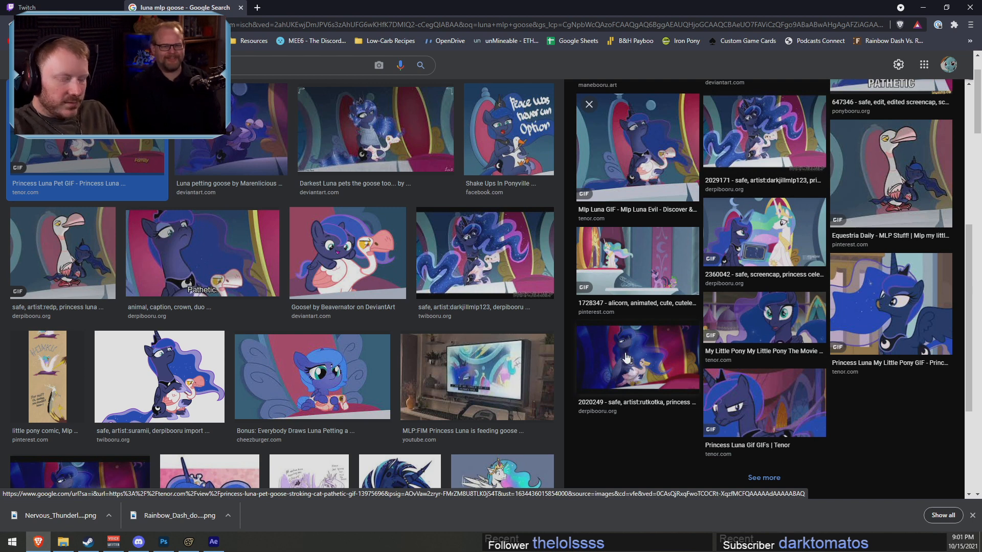
click(890, 306)
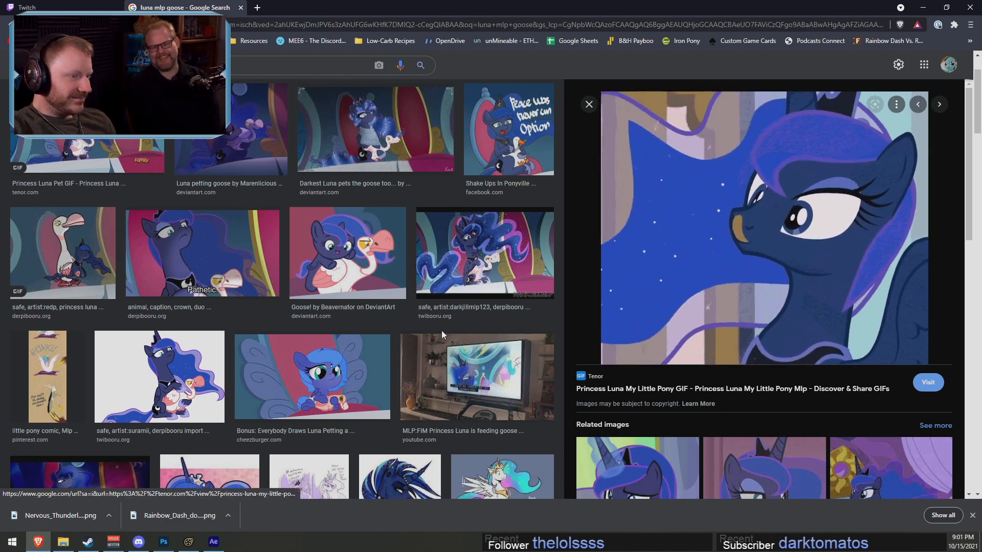
scroll(307, 255, up, 2)
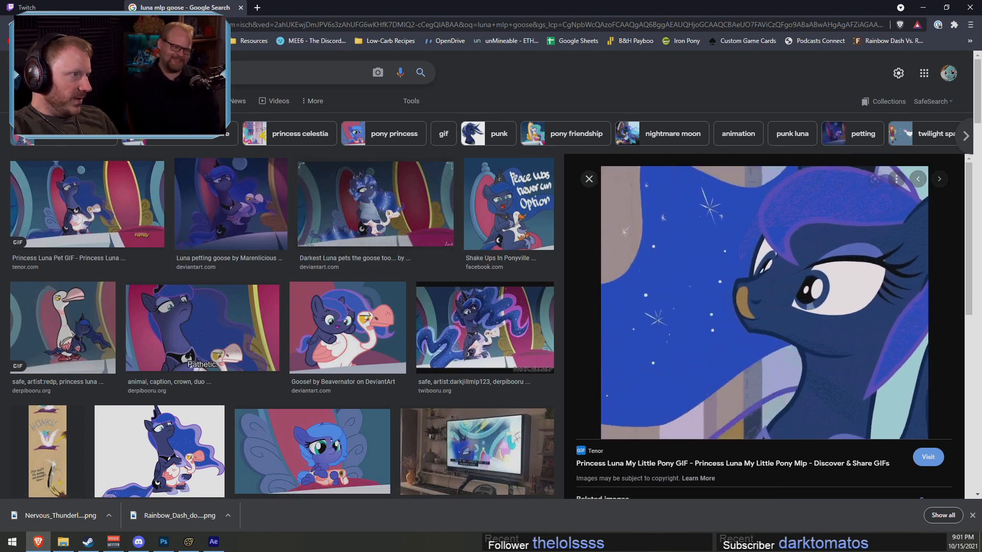
Shorten the image search to "luna mlp" and run it
key(F11)
key(F11)
click(169, 73)
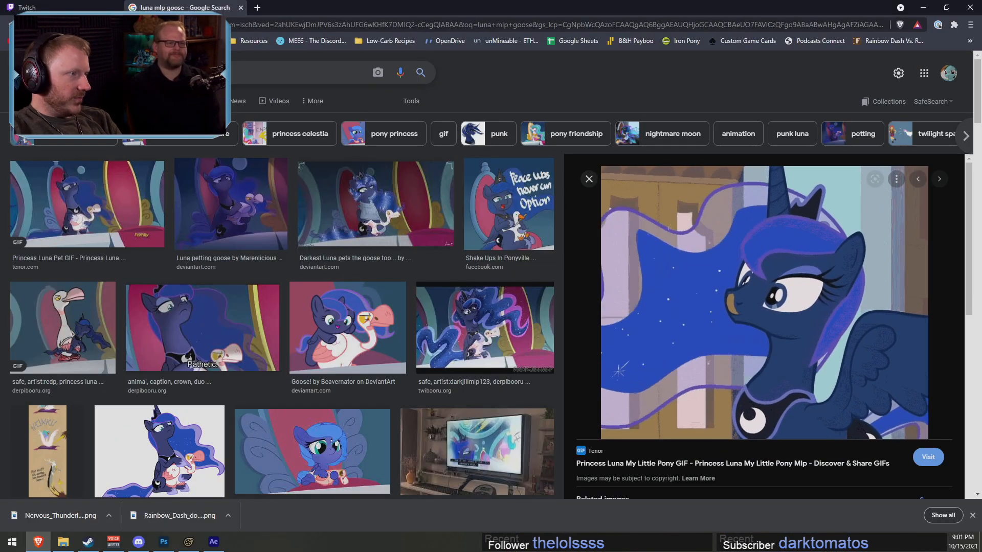
key(BackSpace)
key(BackSpace)
key(BackSpace)
key(BackSpace)
key(BackSpace)
key(BackSpace)
key(Return)
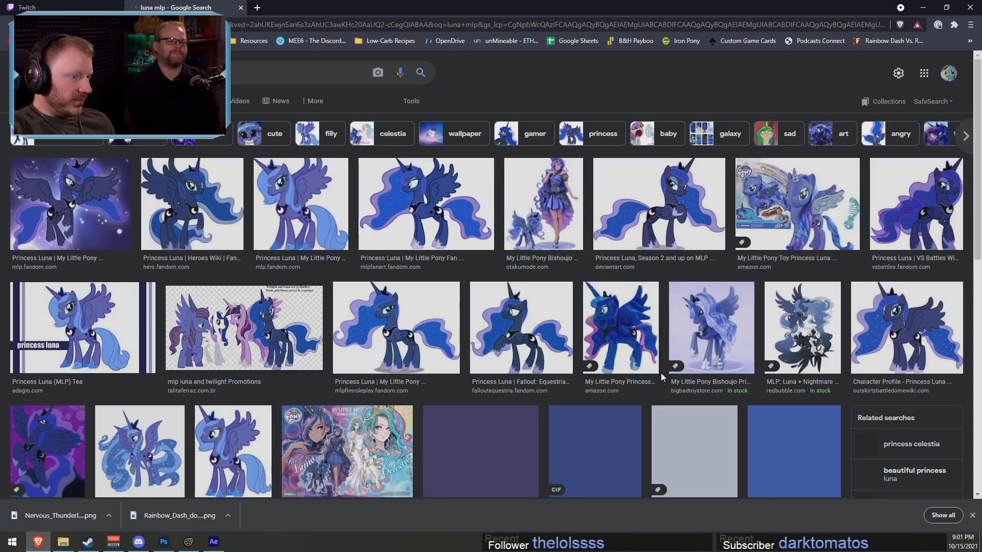
Look through the Luna results, previewing the purple-sky wiki picture and the related picture of Luna flying with spread wings
scroll(547, 358, down, 5)
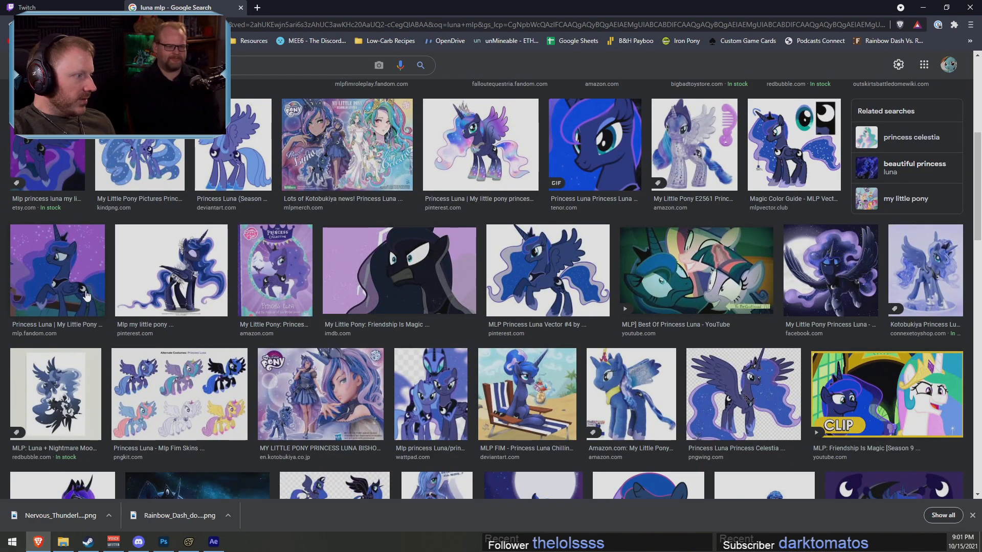
click(72, 278)
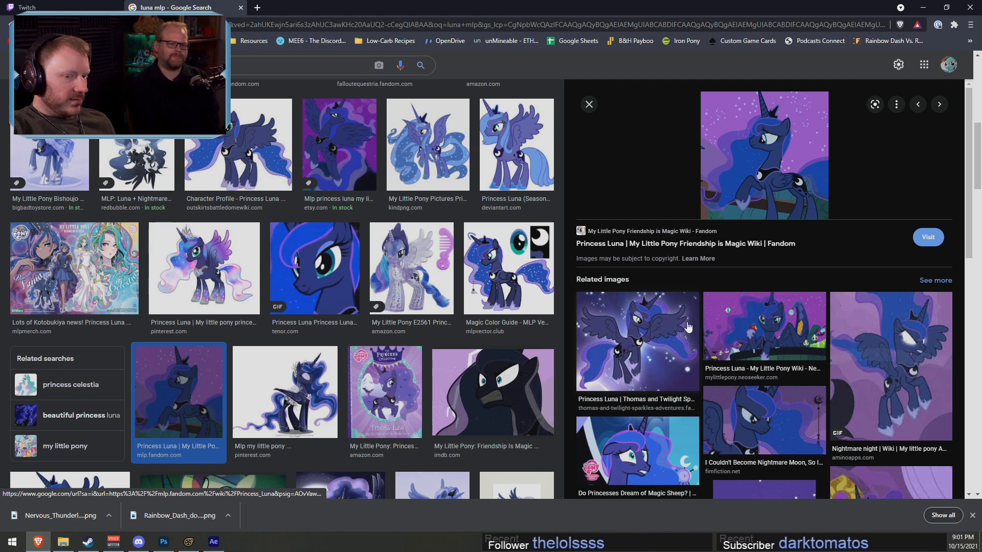
click(622, 348)
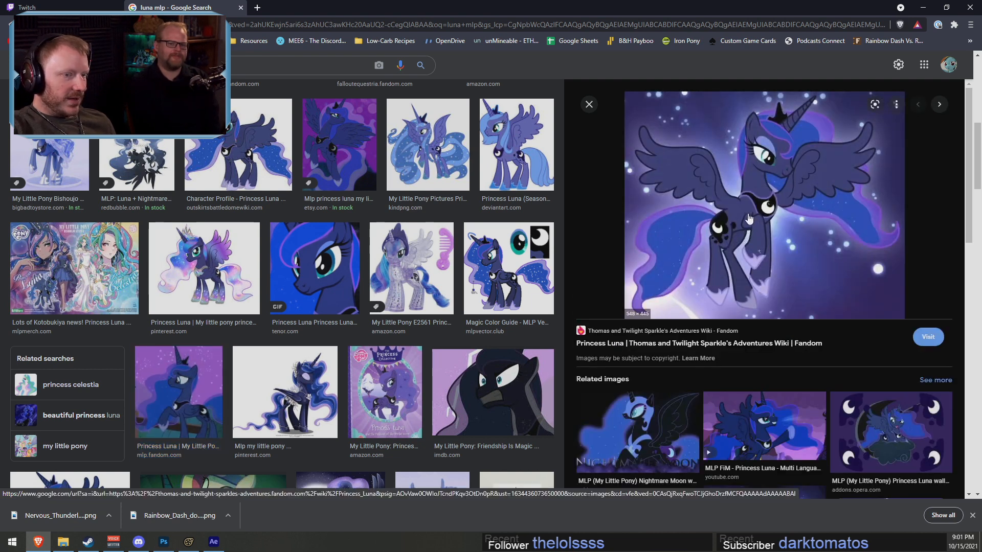
scroll(252, 276, down, 7)
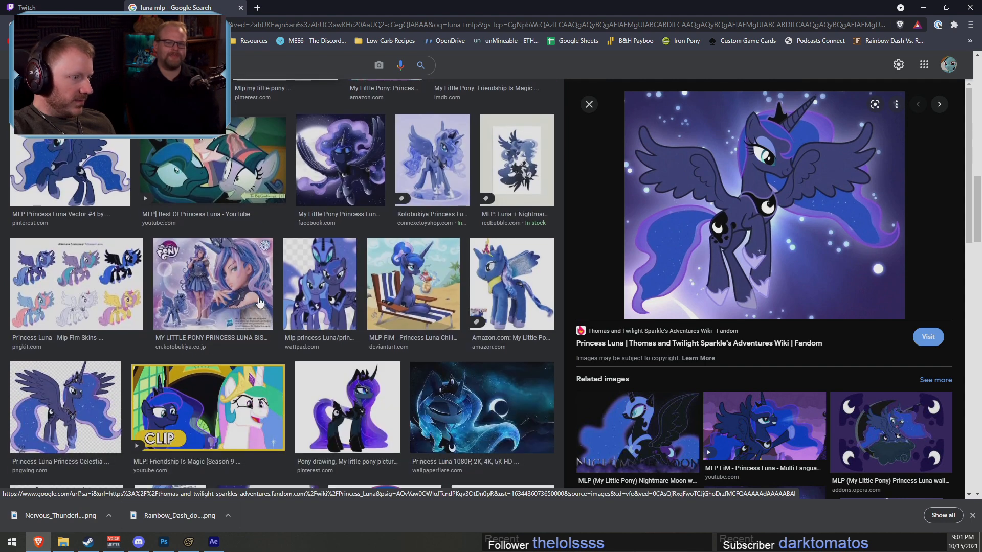
scroll(276, 289, down, 7)
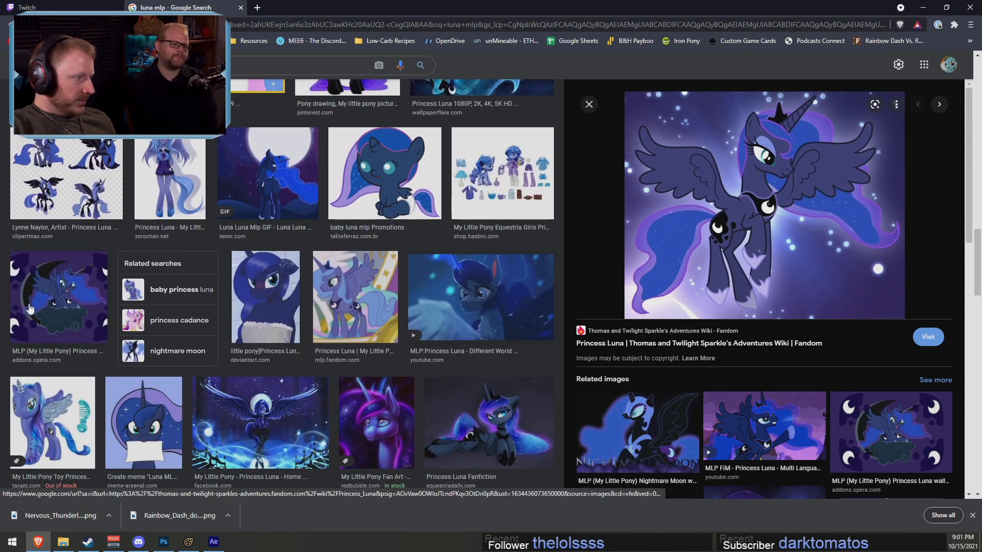
scroll(81, 343, down, 7)
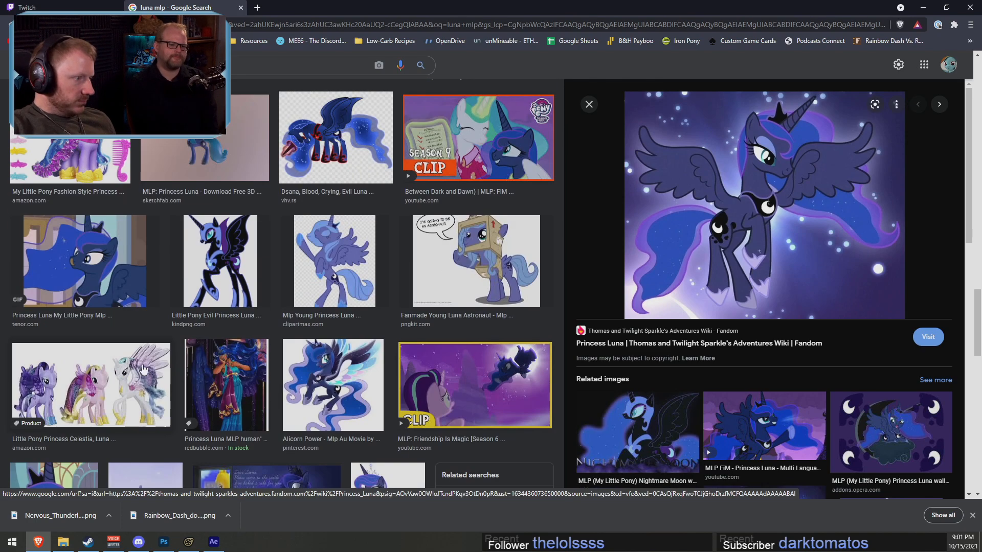
scroll(143, 369, up, 20)
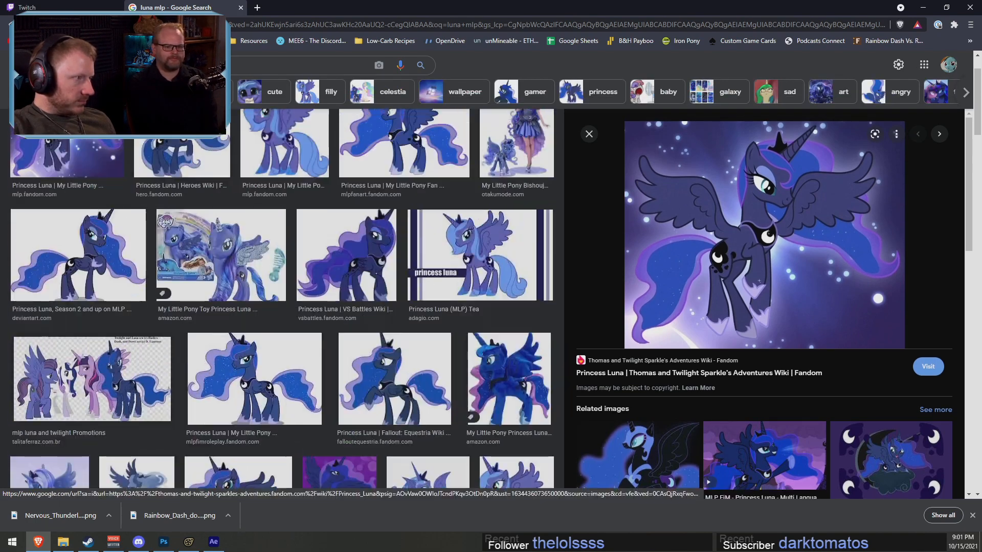
Search images for "luna mlp show" and copy the wiki's "Luna Eclipsed" picture of Luna beside the pony in the wizard hat
click(148, 65)
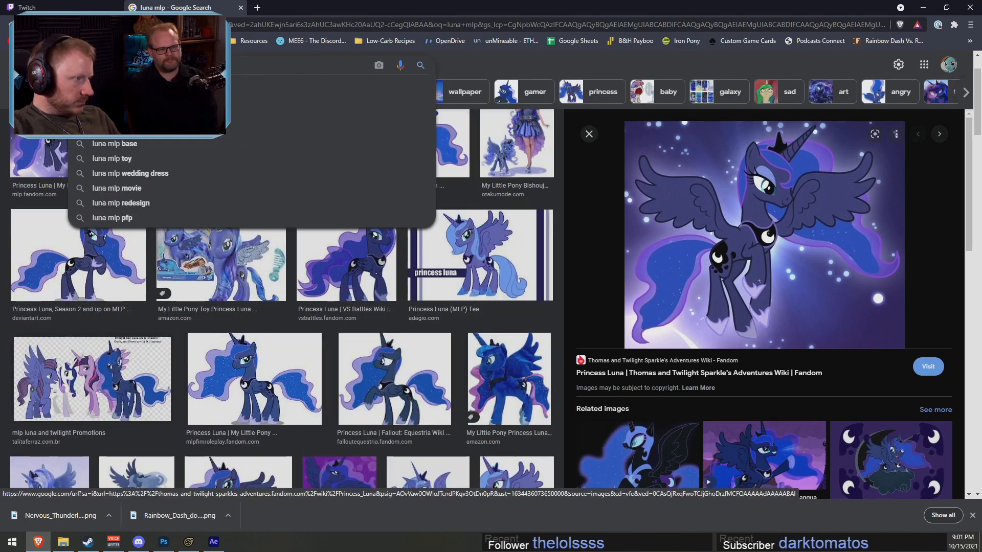
key(BackSpace)
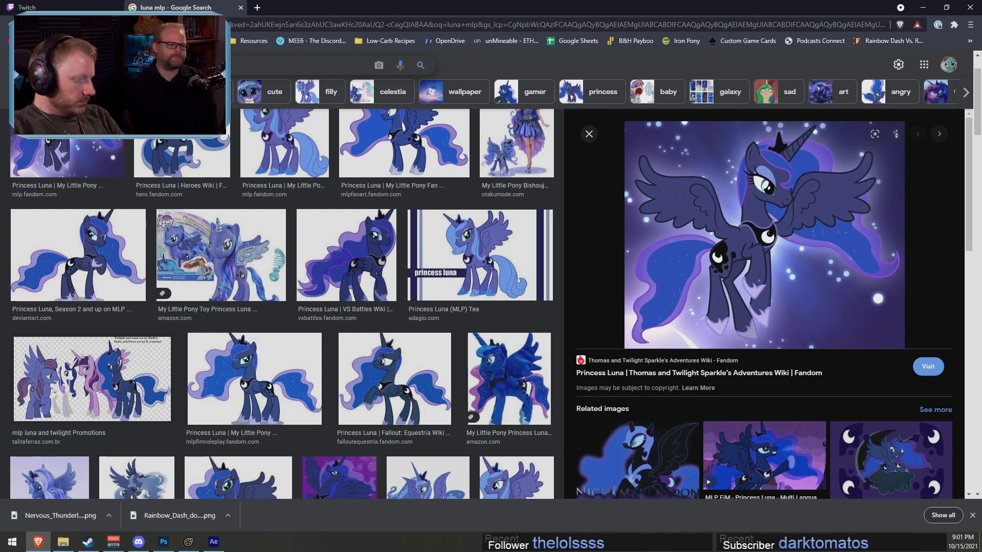
key(Return)
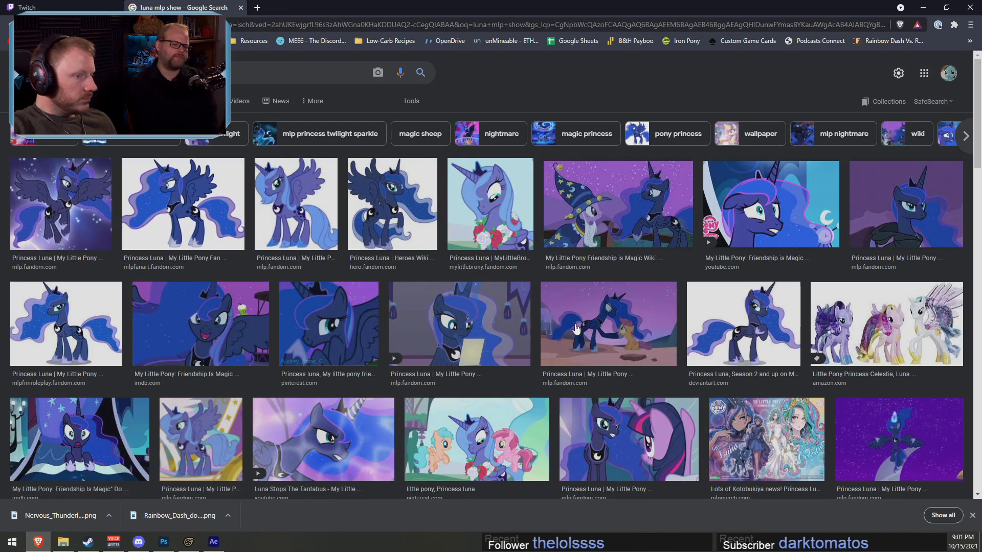
click(617, 212)
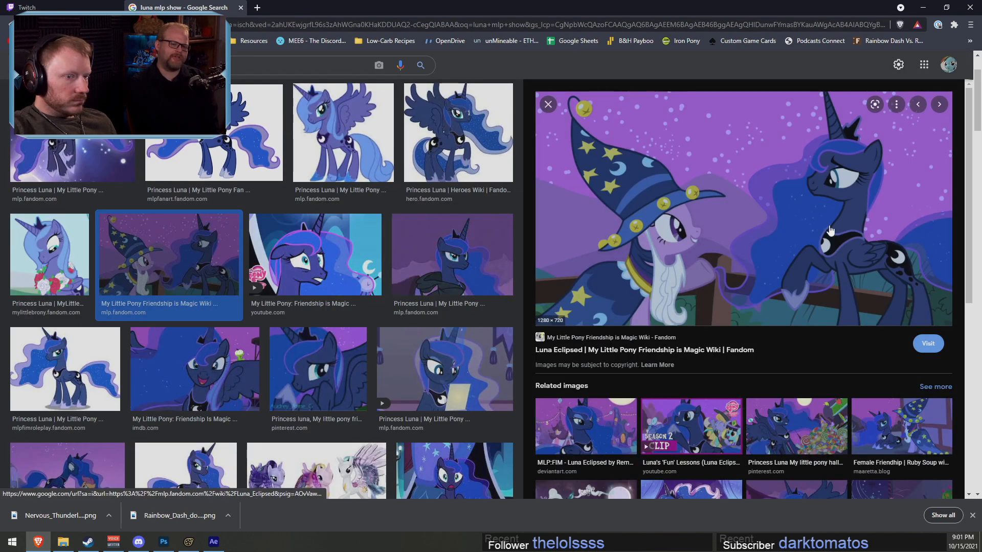
right_click(731, 241)
click(766, 372)
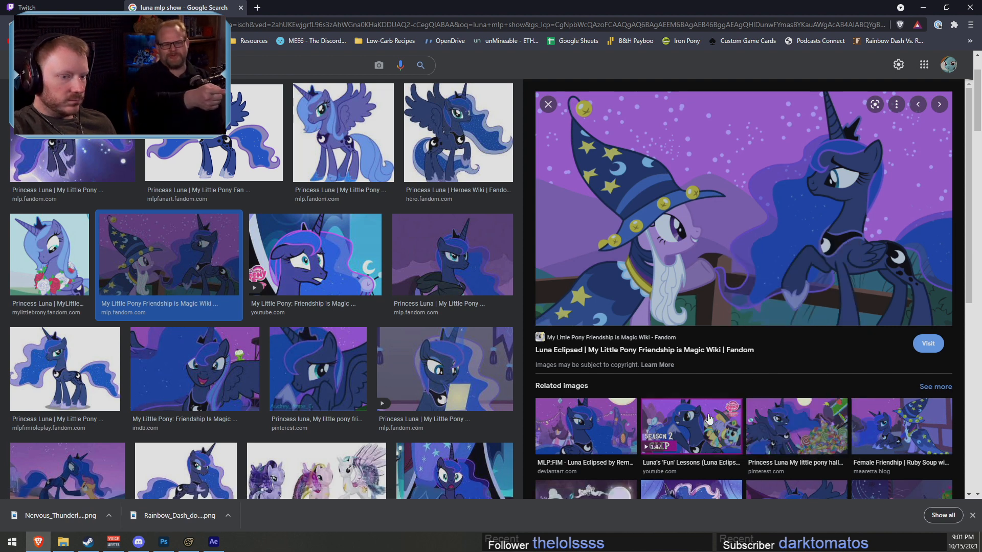
Look through the related images and copy the "MLP:FIM - Luna Eclipsed" close-up from DeviantArt
scroll(639, 432, down, 2)
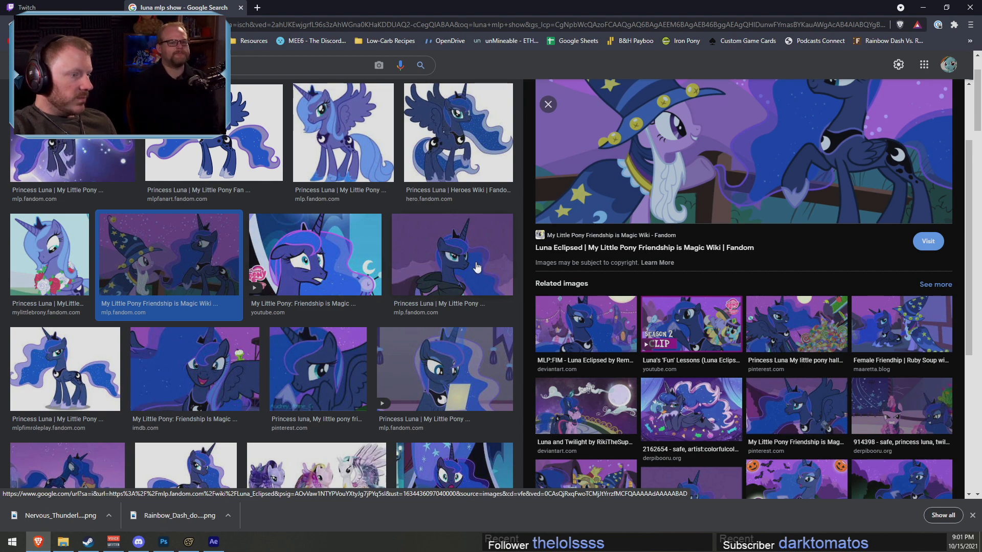
scroll(477, 266, up, 2)
scroll(801, 401, down, 2)
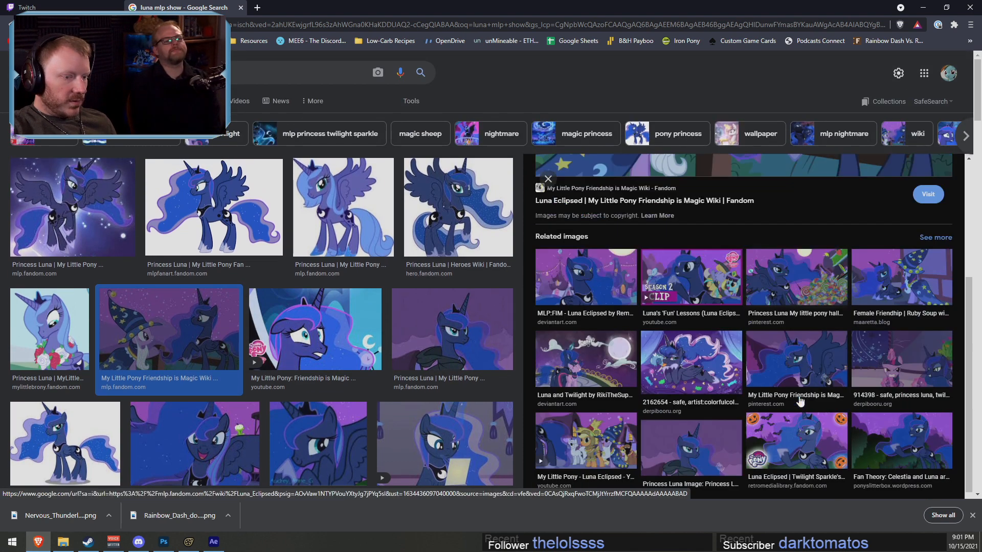
click(608, 279)
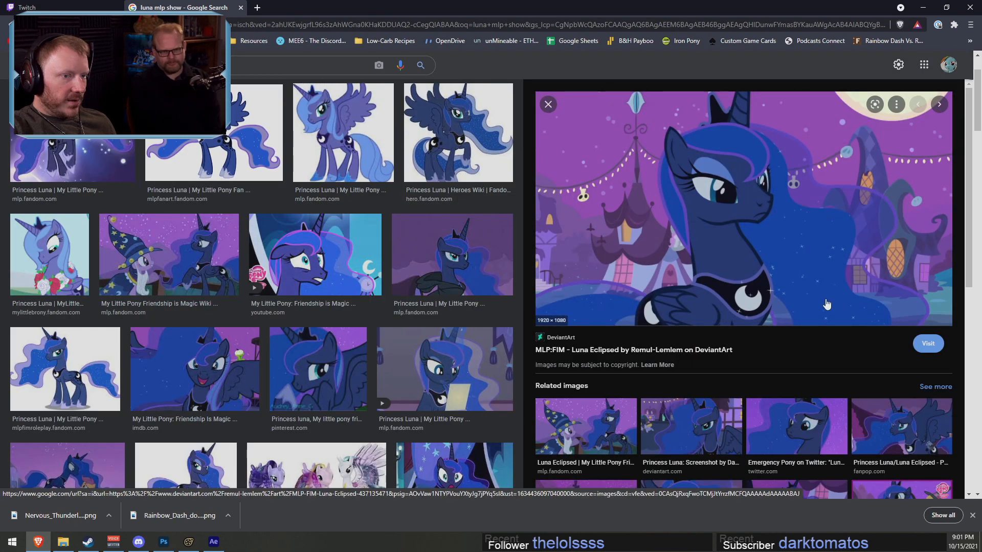
right_click(769, 251)
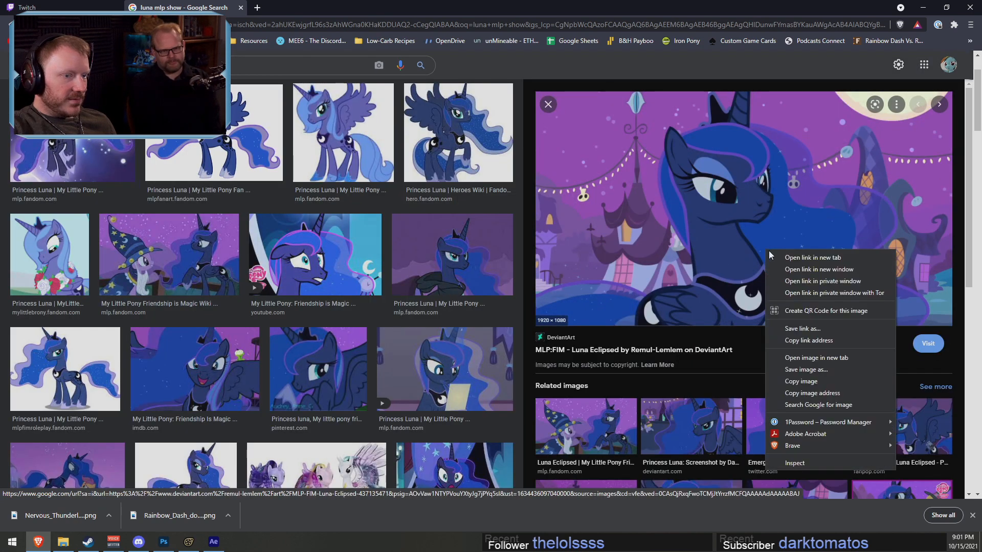
click(802, 381)
Switch to Photoshop and paste the copied Luna picture into the frame texture as a new layer
key(alt+Tab)
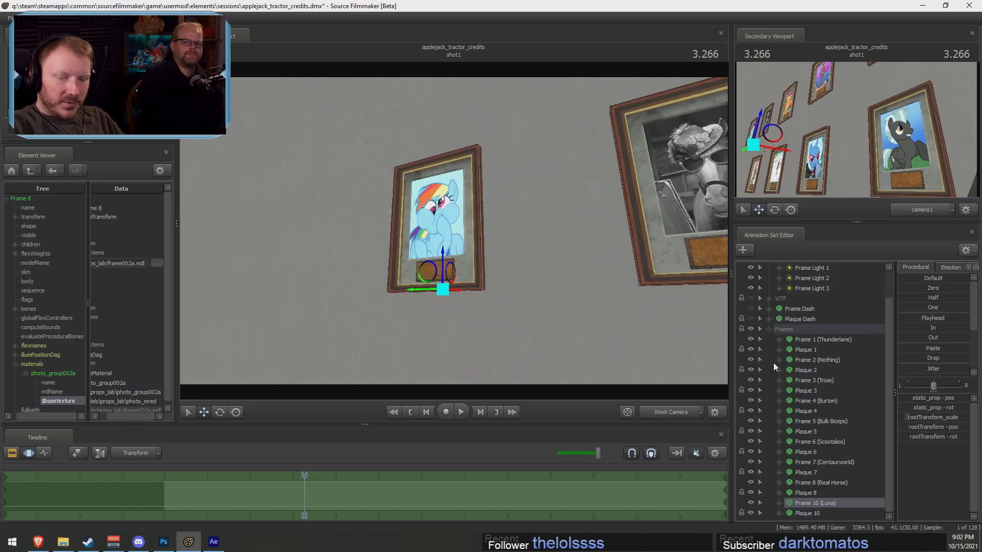
click(164, 541)
key(ctrl+v)
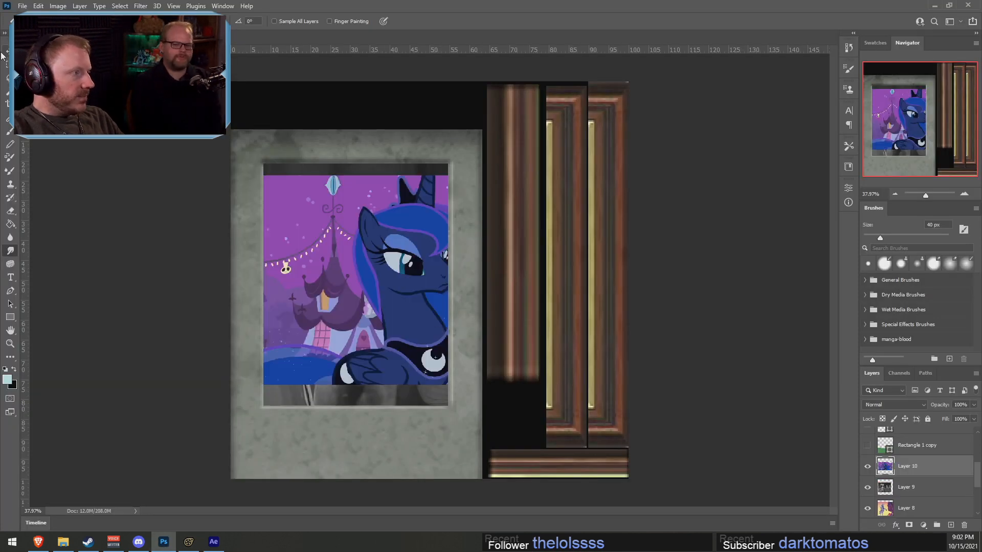
Enlarge the pasted Luna layer and shift it so her head and shoulders fill the frame opening
click(7, 52)
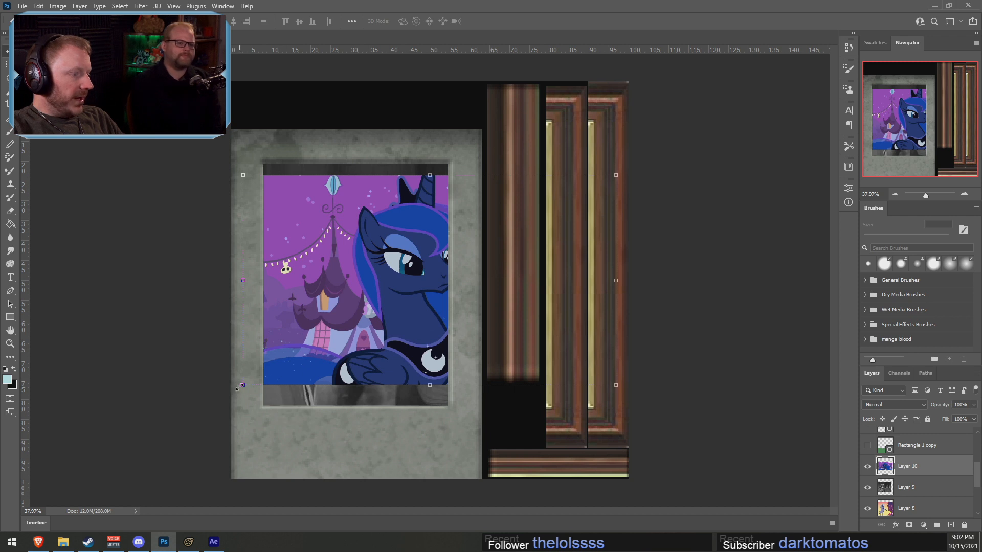
drag(239, 387, 61, 487)
drag(290, 363, 349, 284)
drag(675, 96, 560, 162)
drag(336, 293, 379, 291)
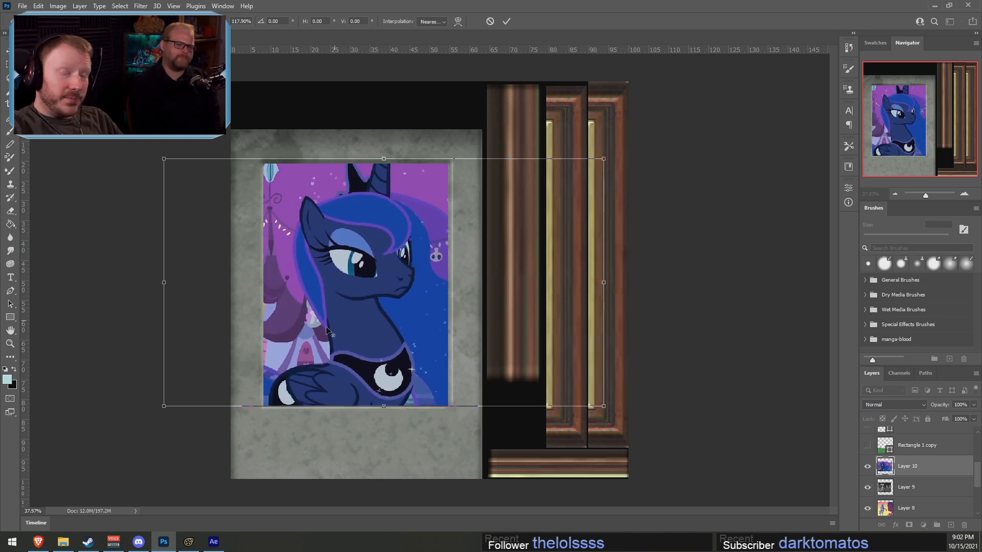
Fine-tune the Luna layer's scale to about 116.6%, apply the transform and nudge the picture slightly to the left
ctrl+drag(328, 335, 367, 364)
drag(425, 351, 426, 351)
scroll(490, 332, up, 2)
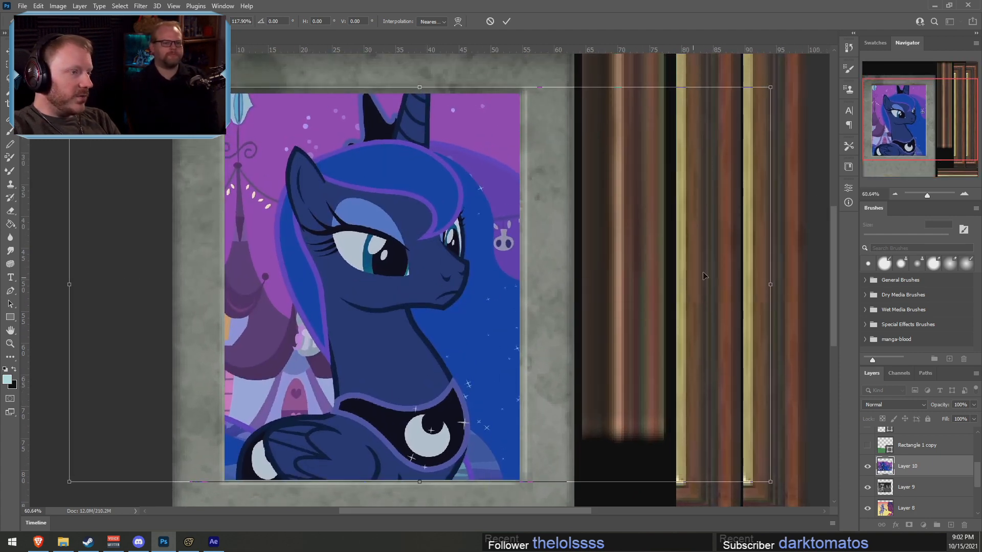
drag(769, 89, 770, 99)
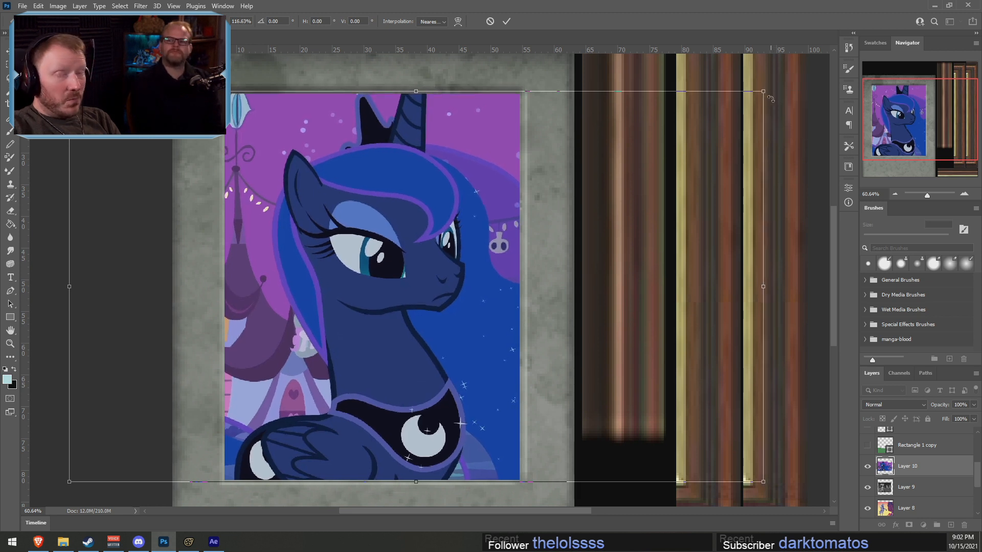
click(506, 21)
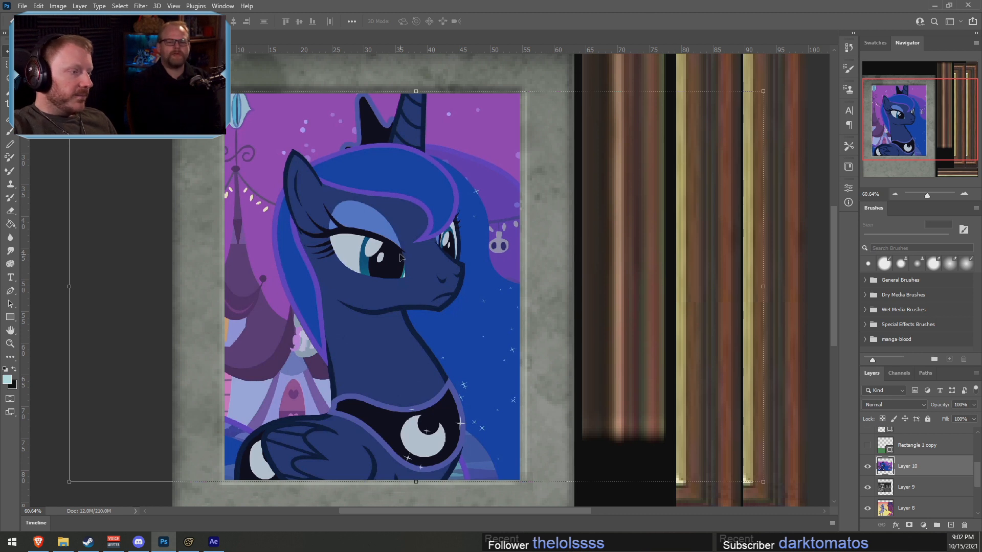
drag(400, 257, 397, 258)
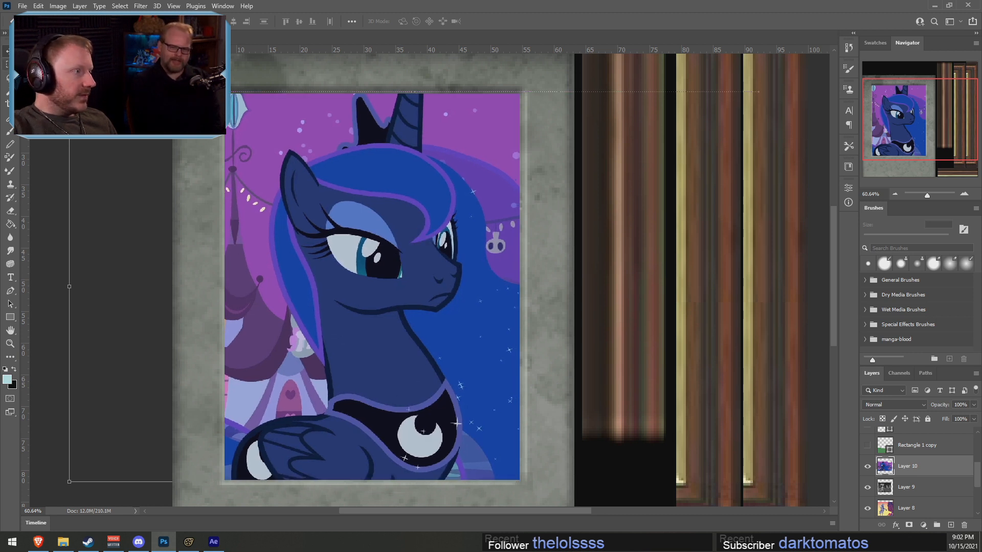
Sample the purple sky colour and paint out the light string between the tower and Luna's ear with a 35 px brush
key(m)
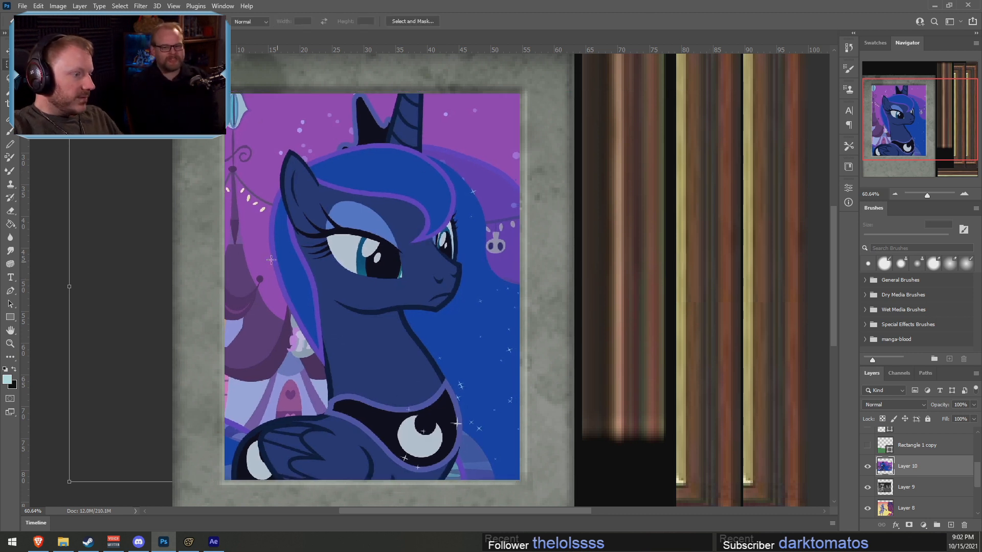
alt+scroll(279, 255, down, 8)
alt+scroll(419, 316, up, 5)
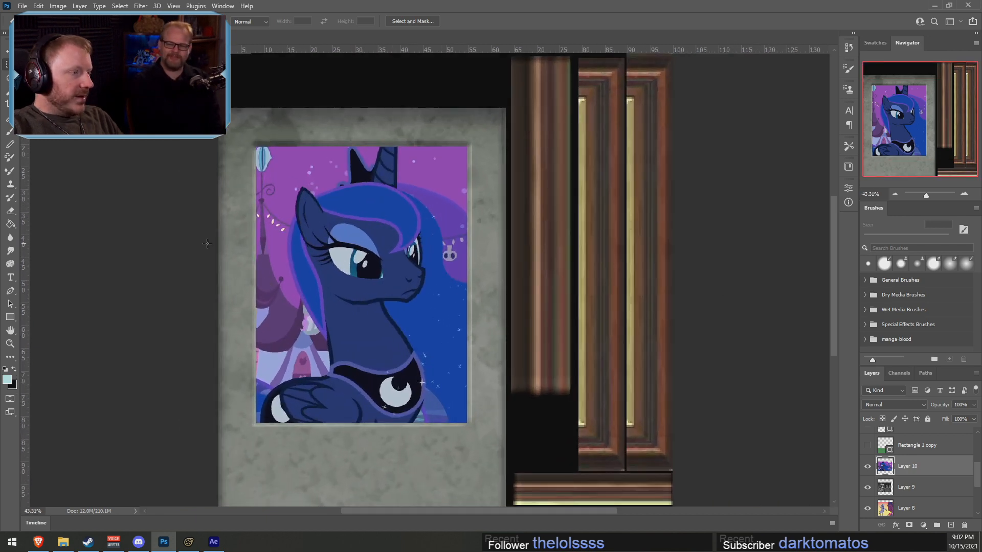
alt+scroll(168, 175, up, 3)
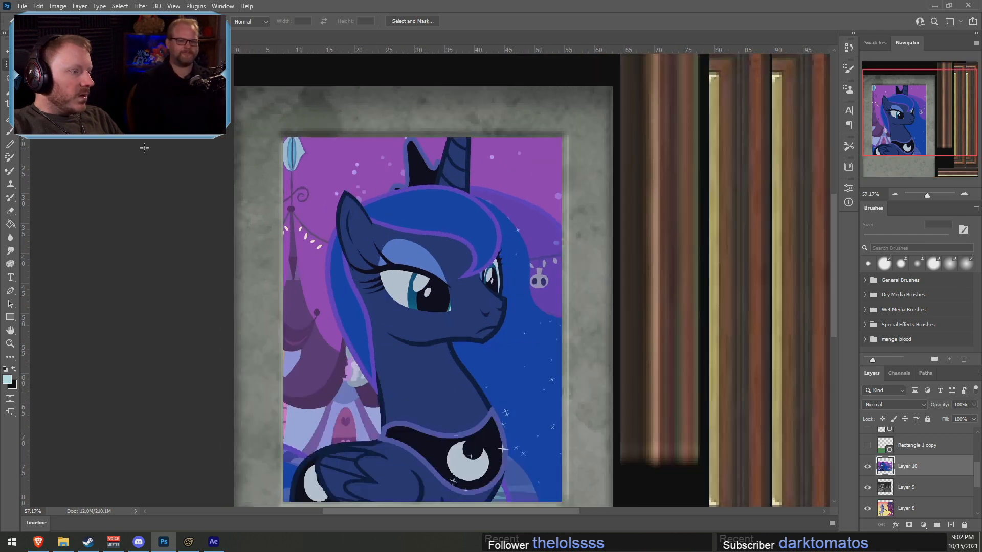
alt+scroll(168, 168, up, 8)
alt+scroll(363, 291, up, 6)
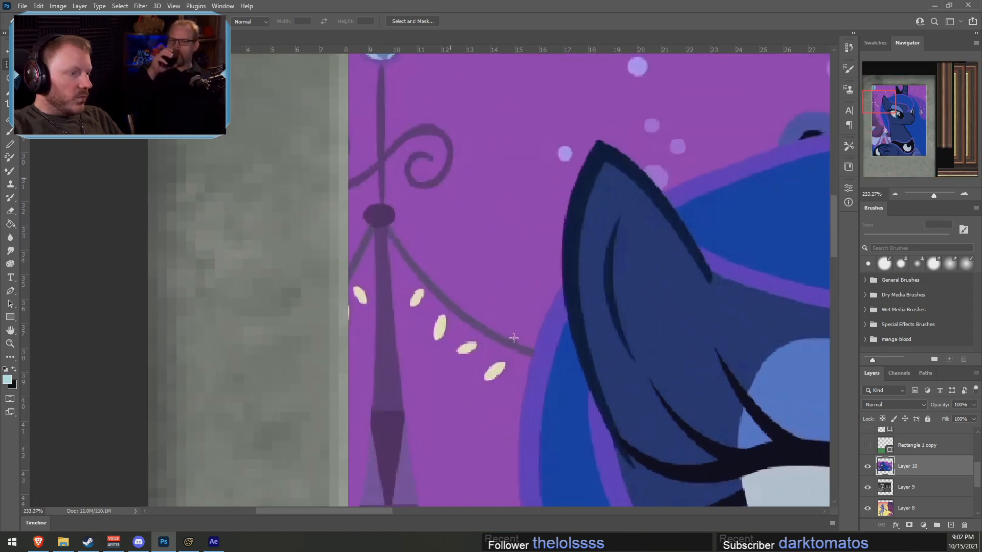
click(17, 135)
alt+click(456, 222)
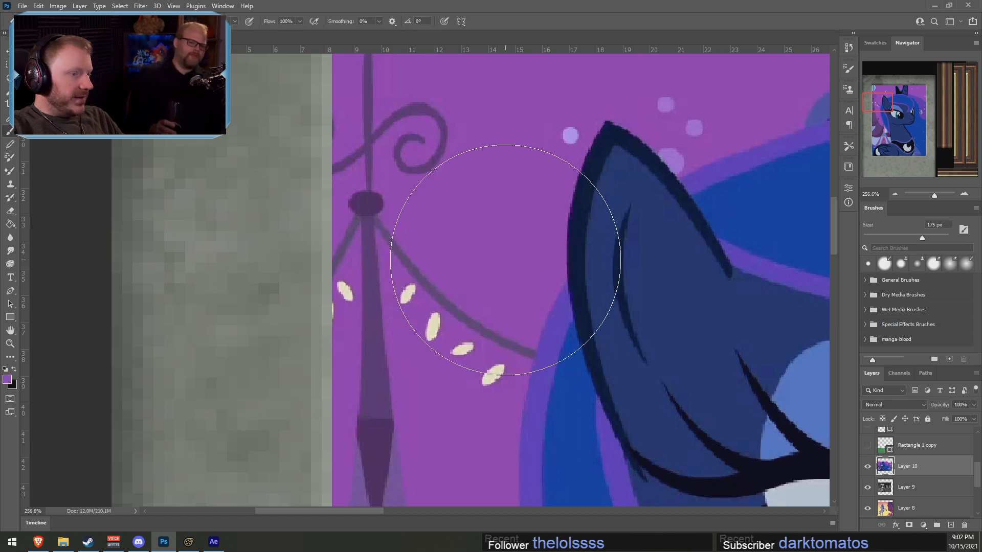
key(bracketleft)
key(bracketleft)
key(bracketleft)
key(bracketleft)
key(bracketleft)
key(bracketleft)
key(bracketleft)
key(bracketleft)
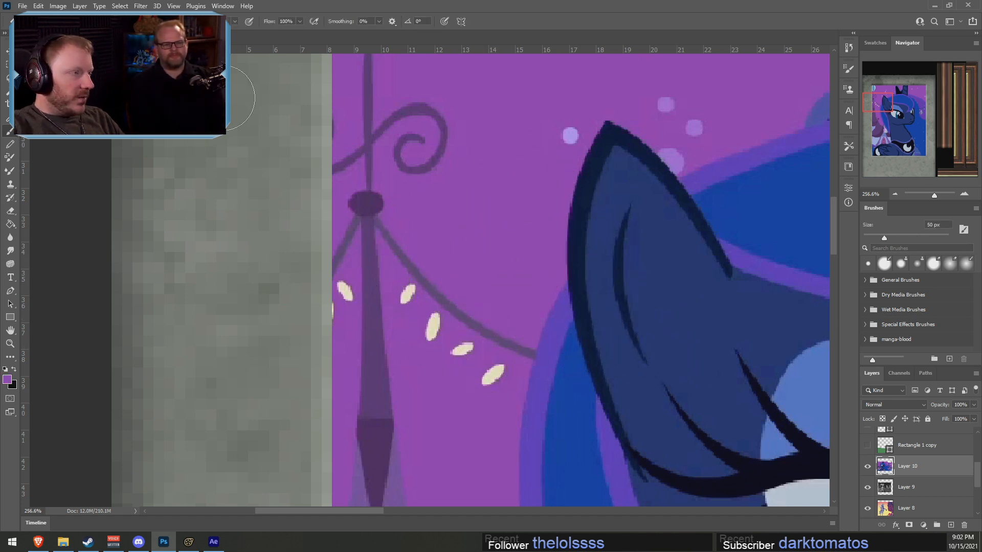
key(bracketleft)
key(bracketleft)
key(bracketleft)
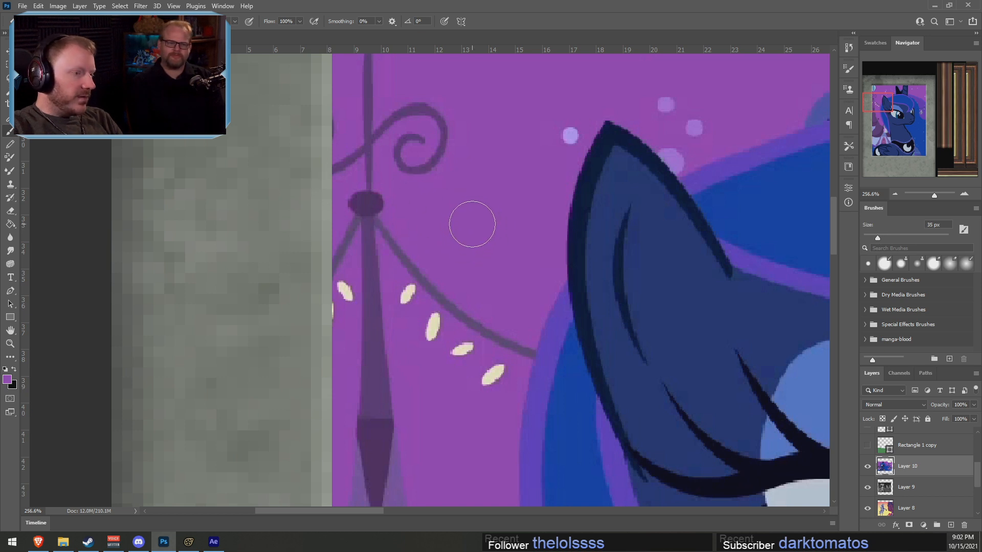
mouse_move(536, 323)
mouse_down()
mouse_move(473, 379)
mouse_move(450, 320)
mouse_move(422, 307)
mouse_move(396, 221)
mouse_move(416, 245)
mouse_up()
Reduce the brush to 15 px and paint out the remaining cord and lights on the tower's left side
key(bracketleft)
key(bracketleft)
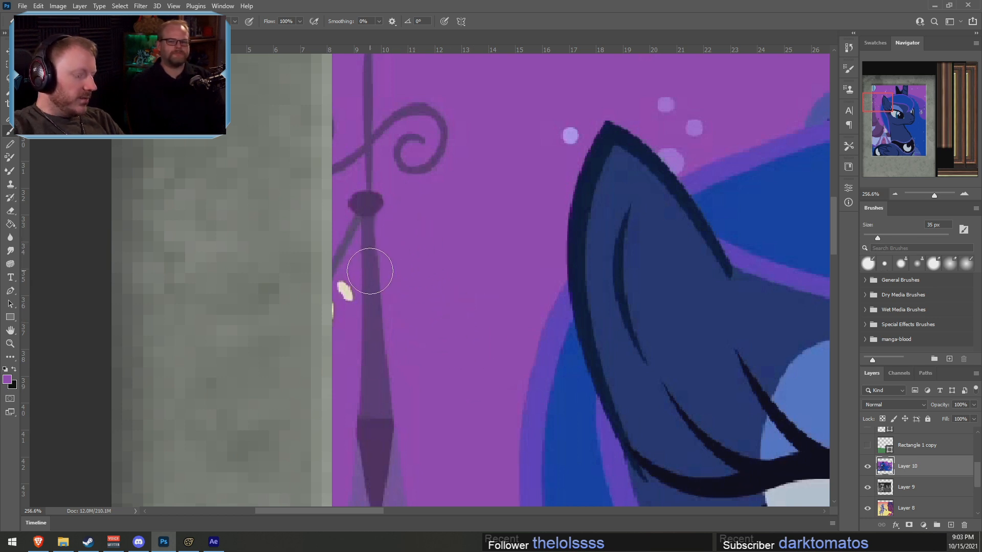
key(bracketleft)
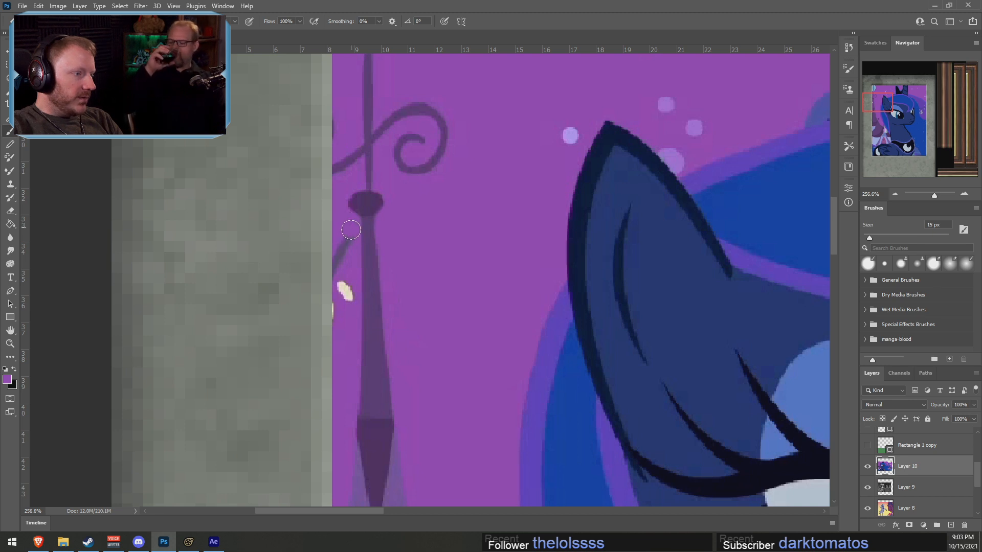
drag(346, 245, 335, 333)
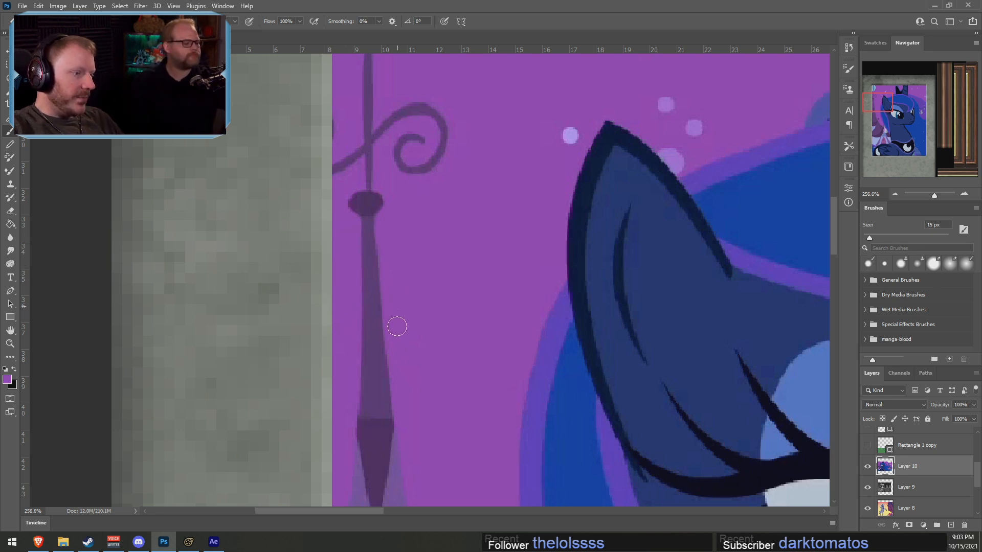
Sample the darker purple behind Luna's mane and paint out the skull lantern, its cord and the lights beside her face
alt+scroll(571, 331, down, 6)
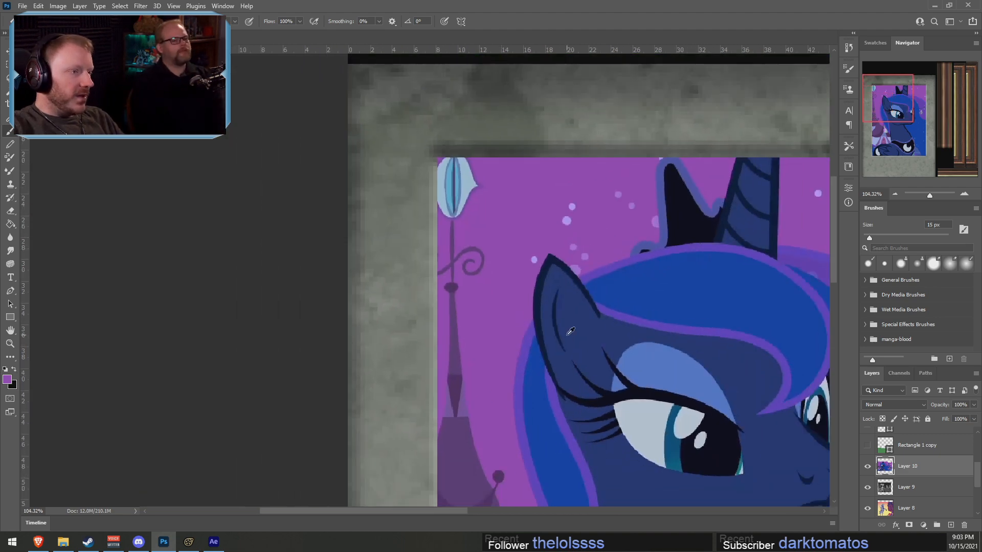
alt+scroll(570, 331, down, 3)
alt+scroll(264, 236, up, 3)
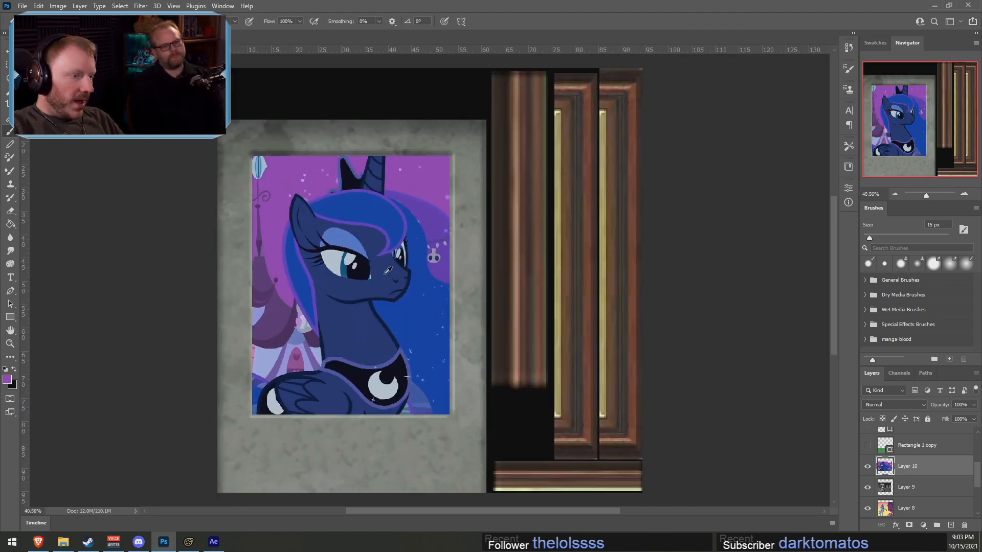
alt+scroll(265, 237, up, 1)
alt+scroll(551, 261, up, 3)
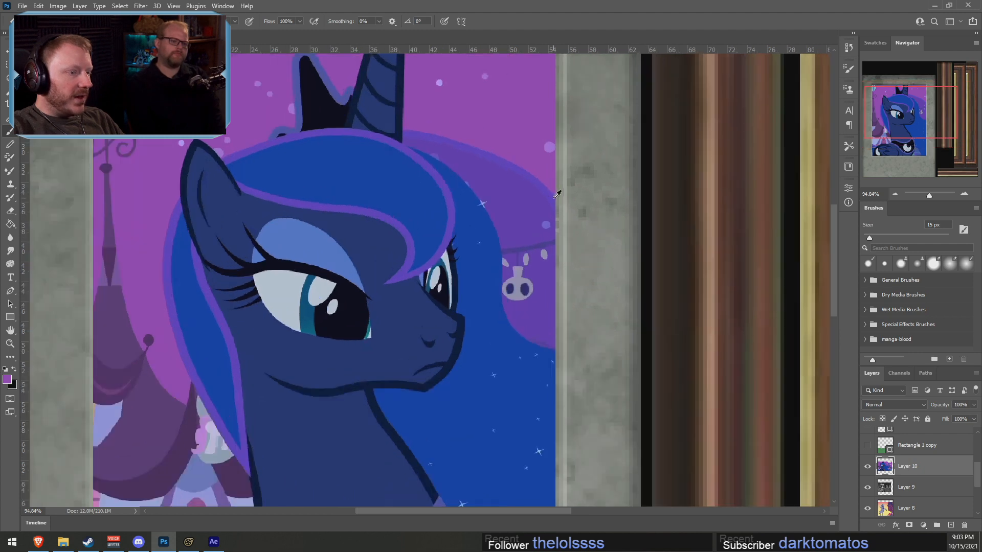
alt+scroll(542, 266, up, 2)
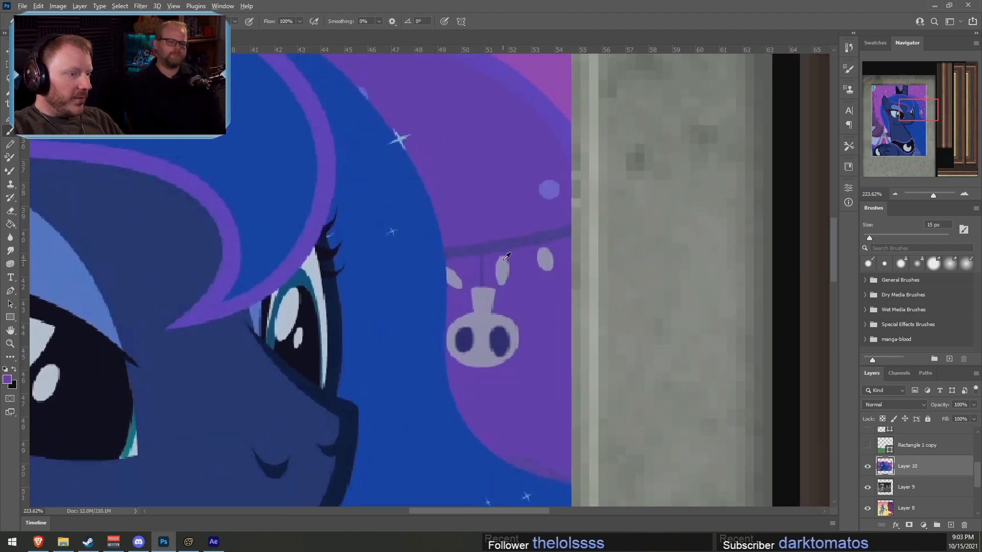
alt+scroll(506, 256, up, 1)
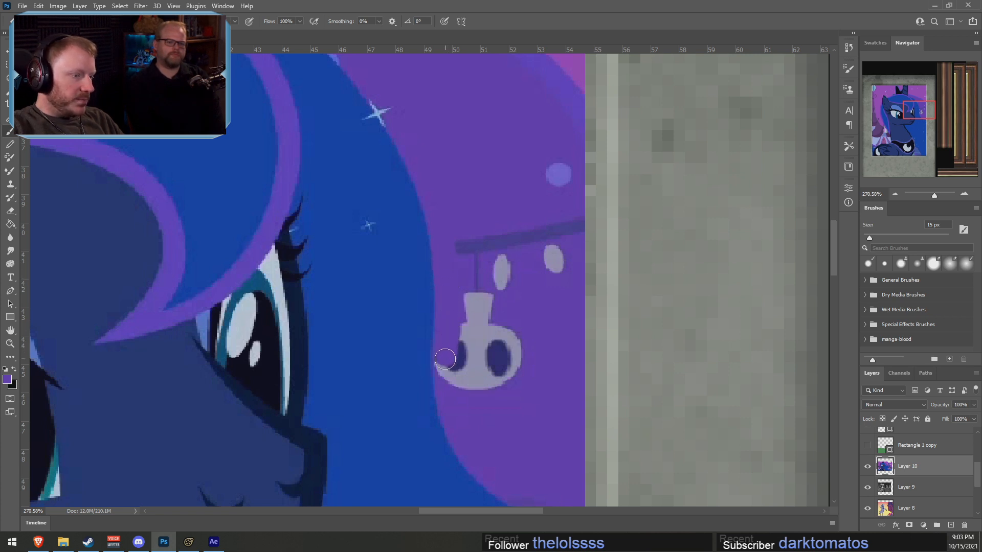
mouse_move(445, 359)
mouse_down()
mouse_move(442, 377)
mouse_move(514, 384)
mouse_move(480, 357)
mouse_move(458, 357)
mouse_move(471, 278)
mouse_move(485, 252)
mouse_move(559, 269)
mouse_up()
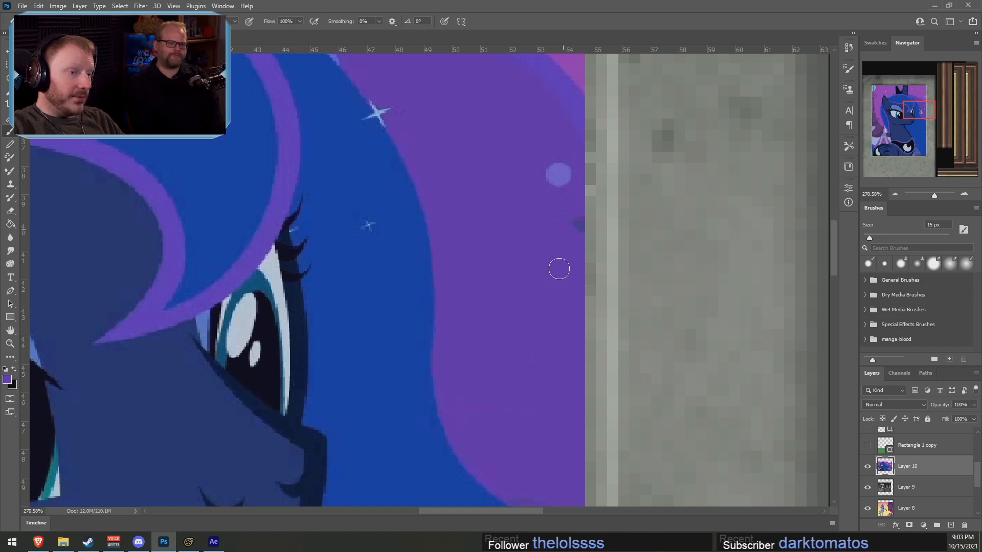
alt+scroll(536, 344, down, 3)
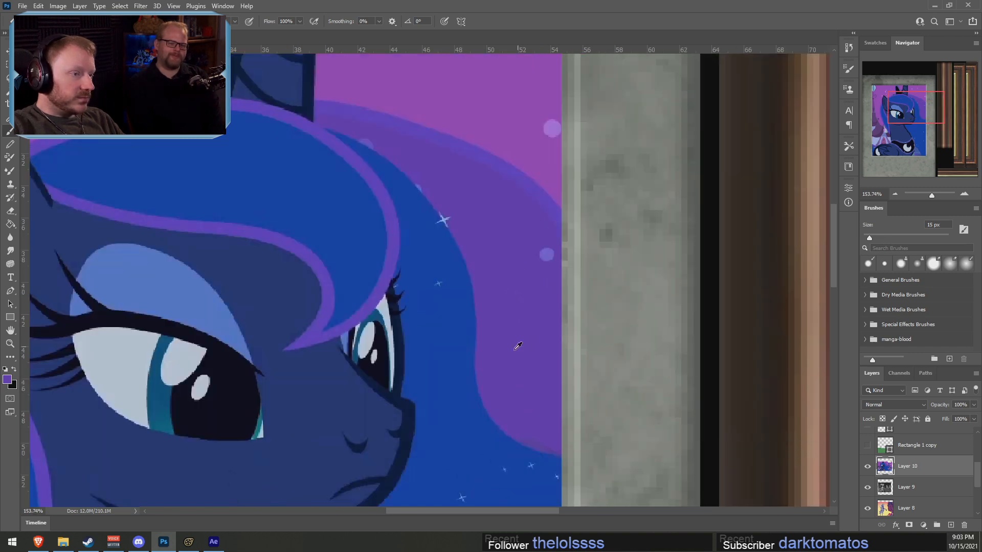
alt+scroll(517, 347, down, 5)
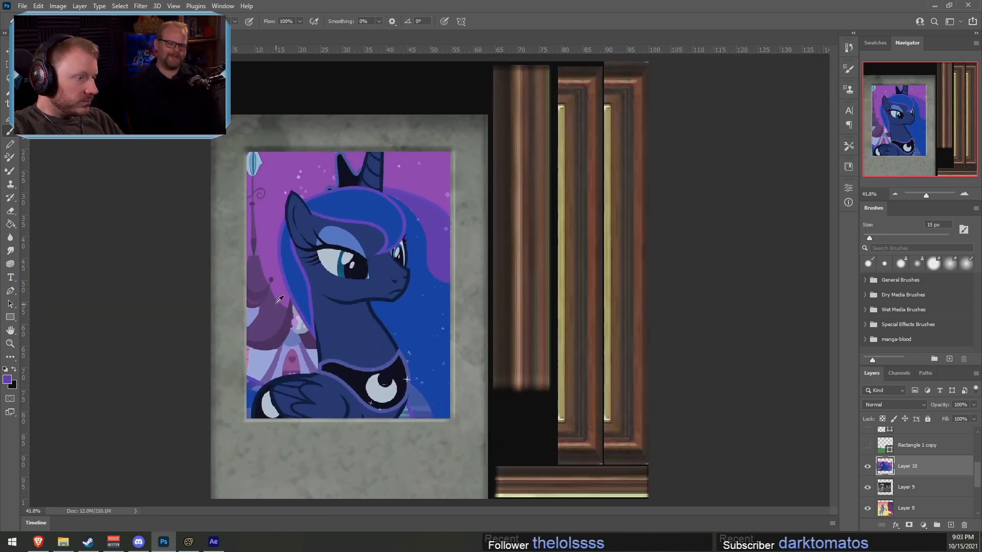
alt+scroll(279, 299, up, 4)
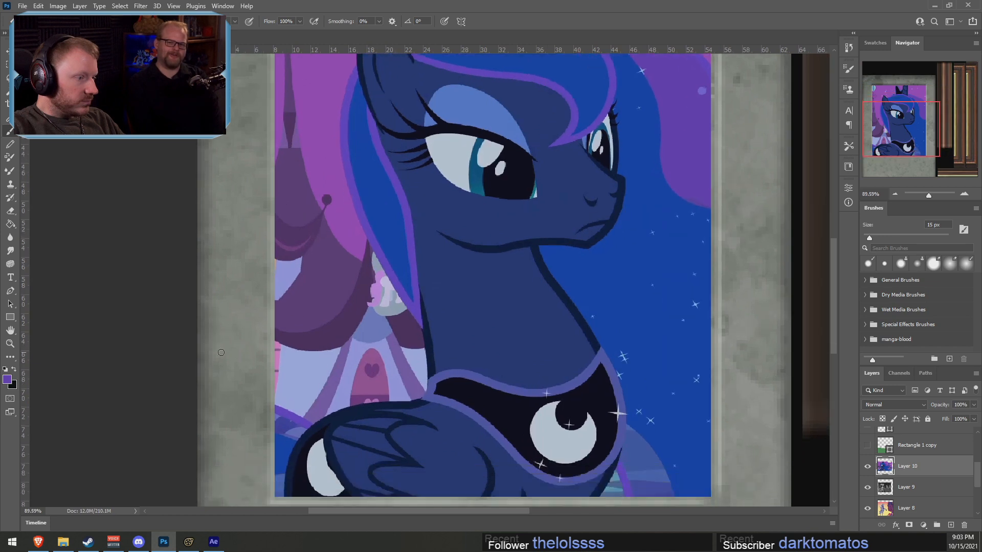
alt+scroll(357, 358, up, 2)
alt+scroll(420, 369, down, 4)
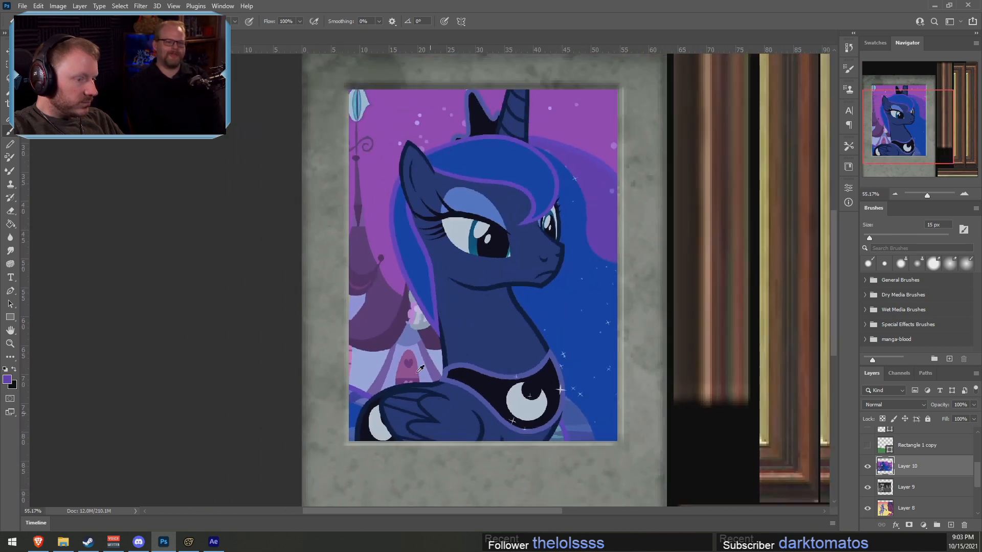
alt+scroll(420, 370, down, 3)
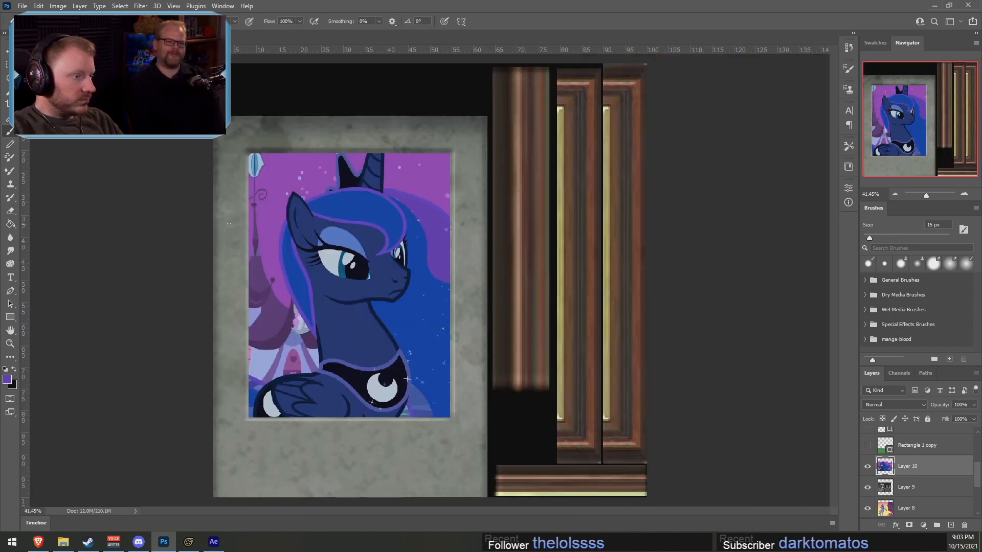
Save a copy of the texture as photo_luna.tga in the props_lab folder, using 32 bits/pixel Targa resolution
click(23, 5)
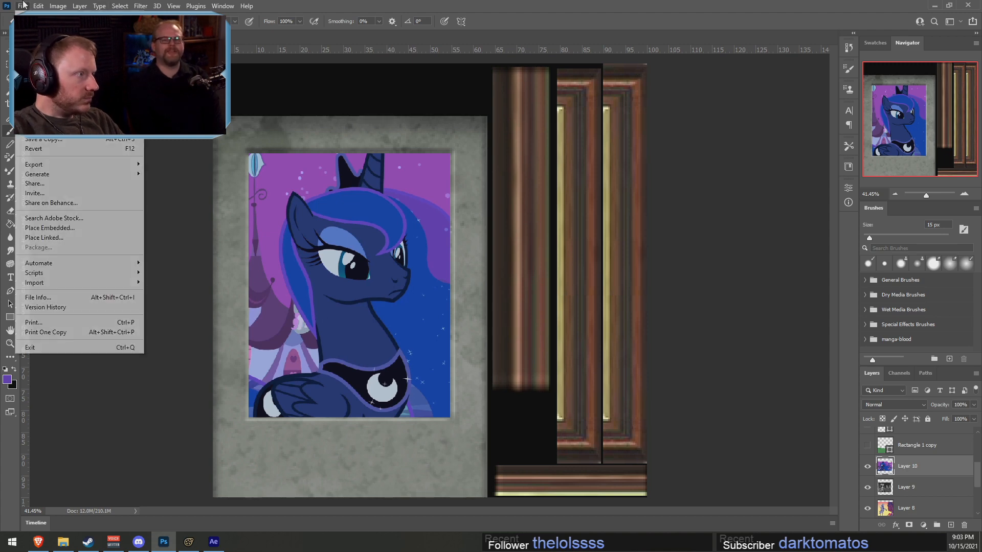
click(50, 139)
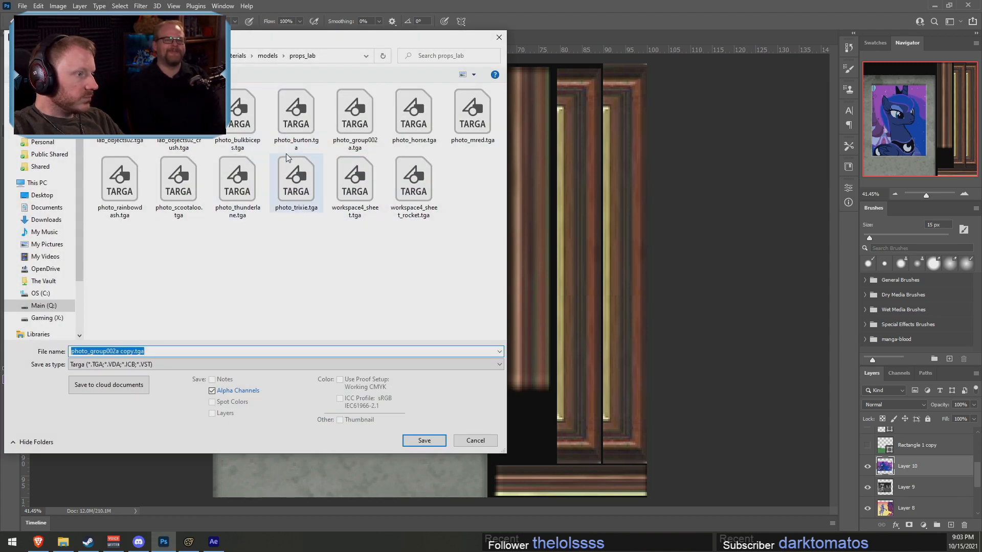
click(292, 131)
drag(109, 352, 93, 352)
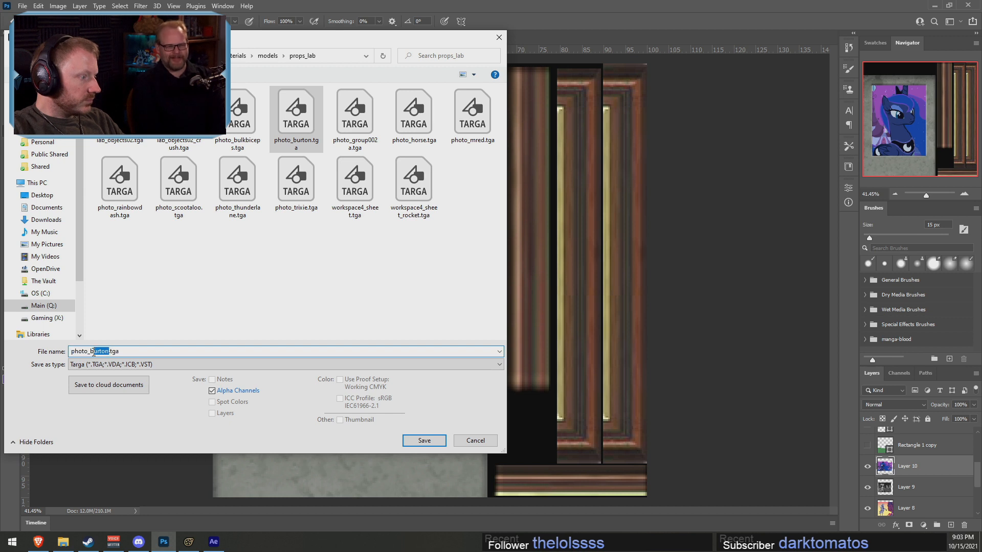
text(luna)
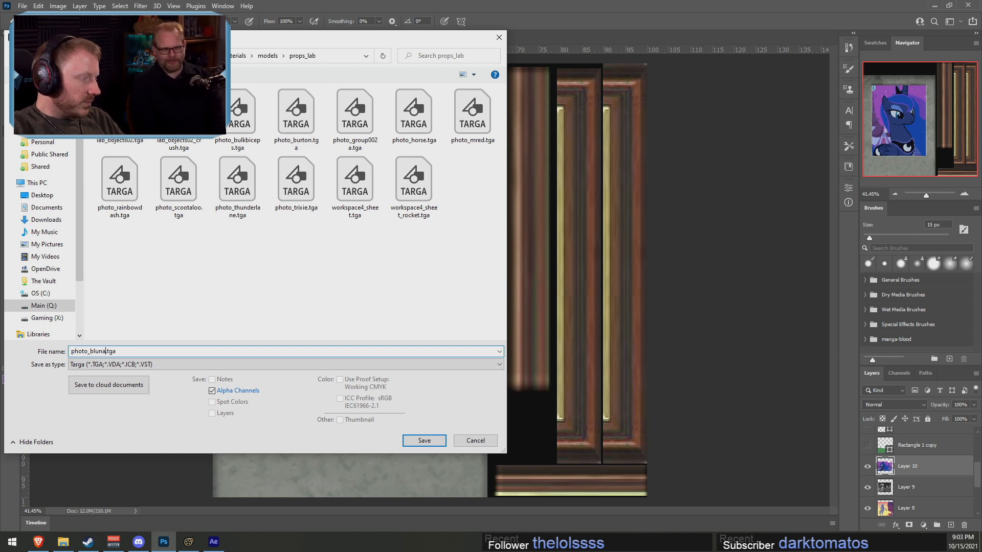
click(93, 352)
key(BackSpace)
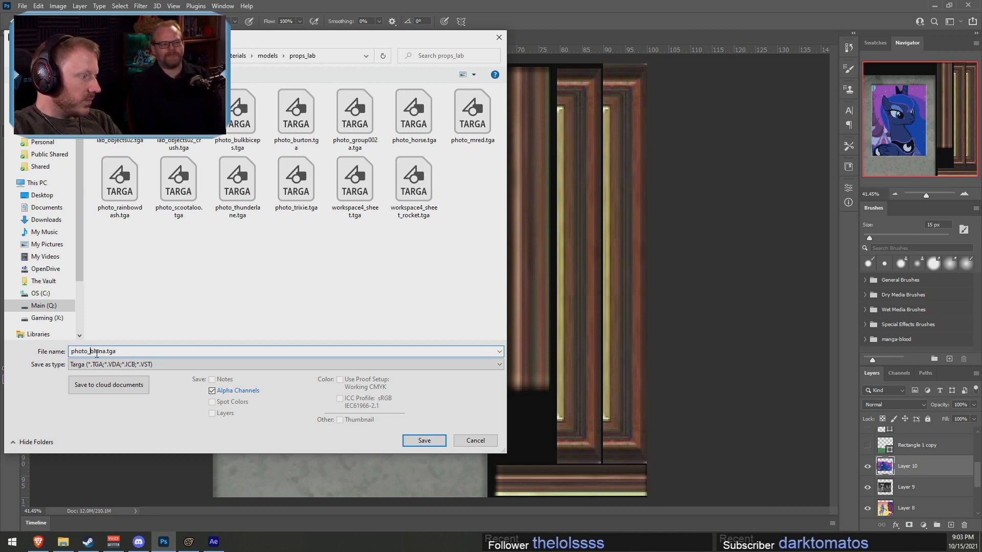
click(423, 440)
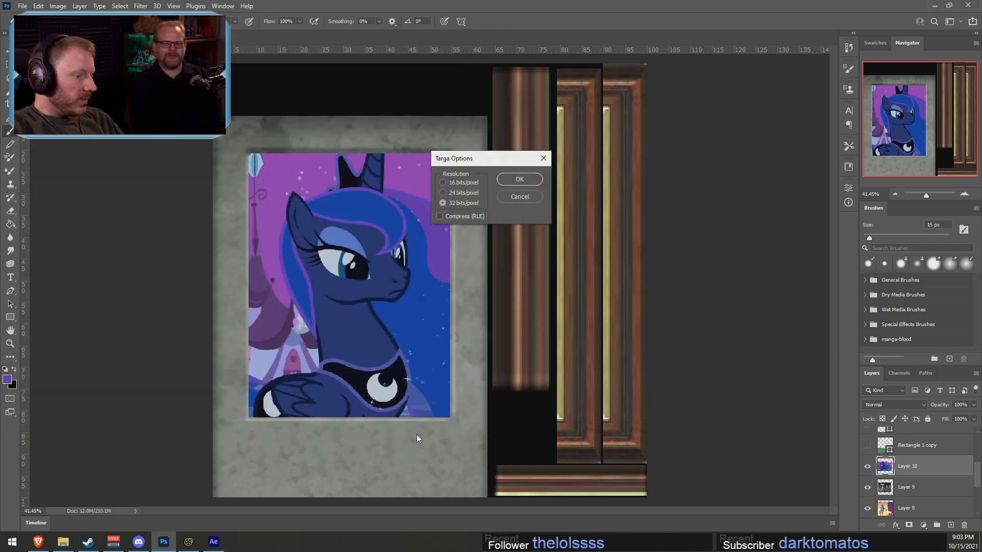
click(527, 180)
Open photo_burton.vtf from the props_lab folder in VTFEdit
click(23, 6)
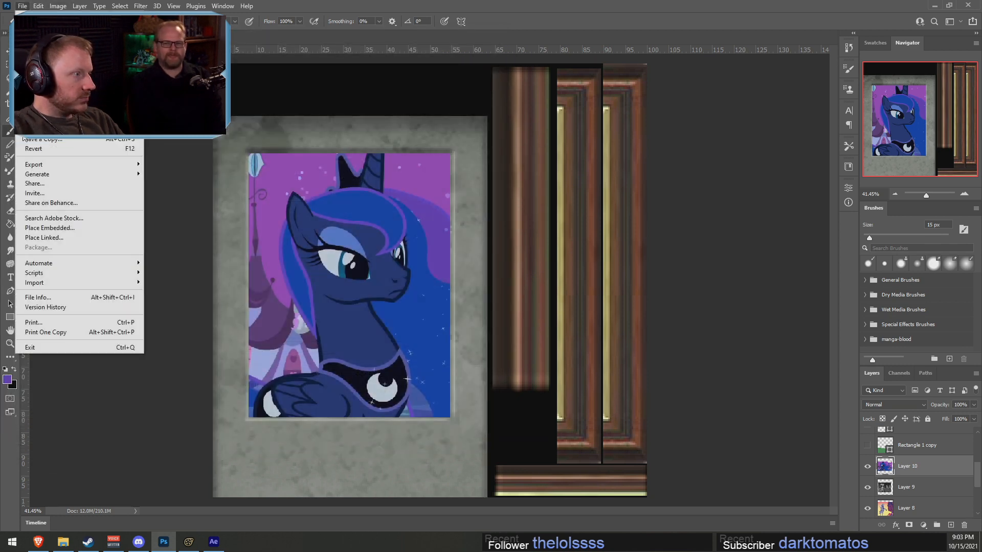
click(214, 543)
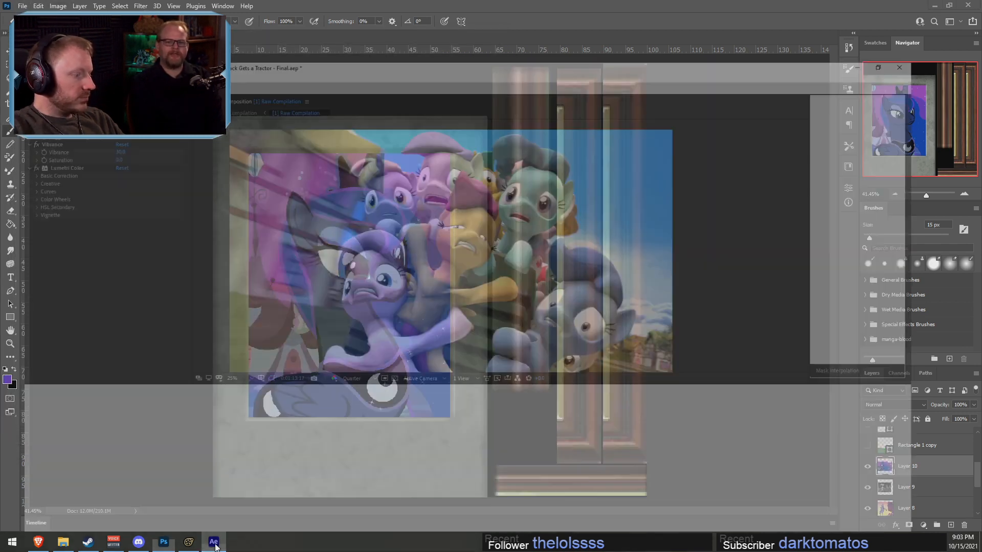
click(216, 547)
click(191, 546)
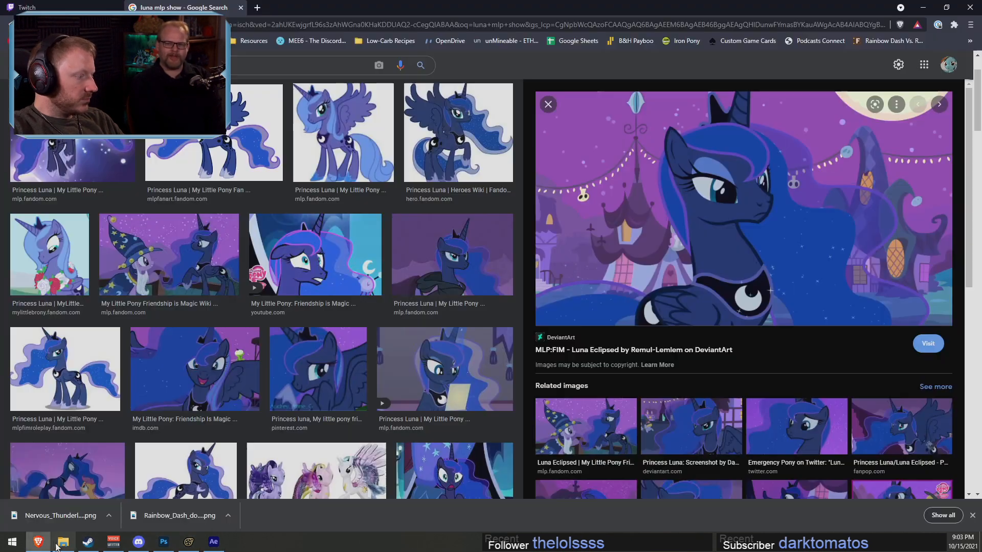
click(38, 542)
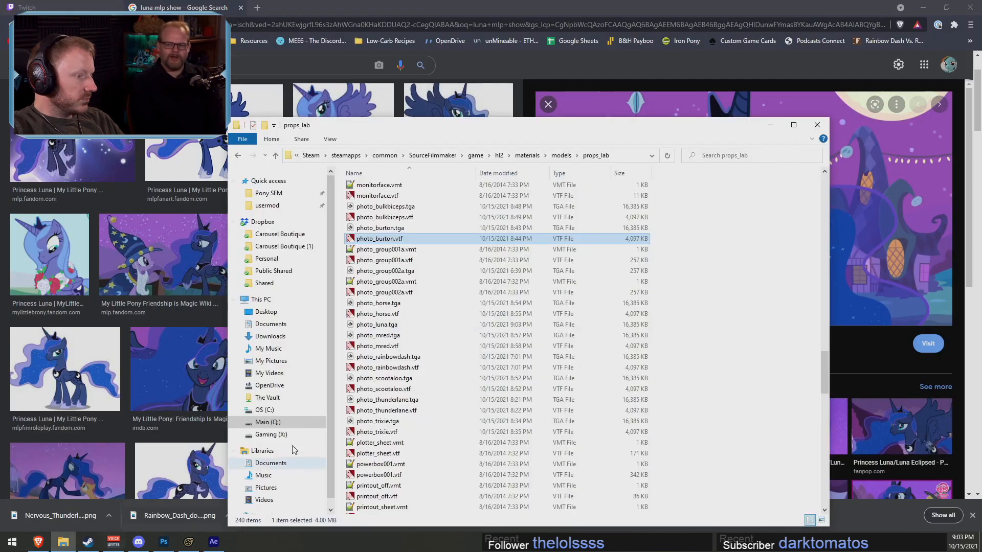
click(63, 542)
double_click(369, 238)
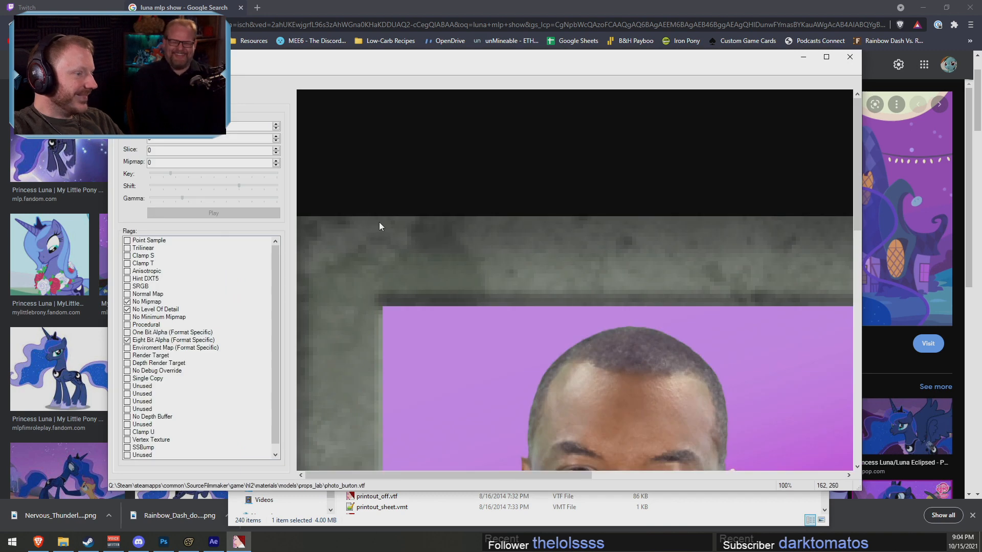
Import photo_luna.tga from the props_lab folder, accepting the existing VTF options with DXT1 normal and DXT5 alpha format
click(117, 70)
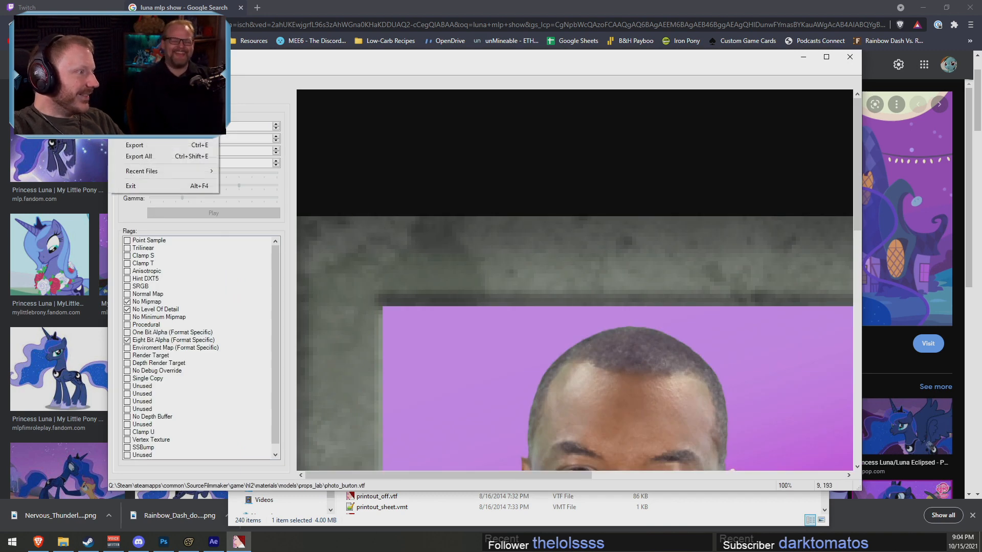
click(139, 135)
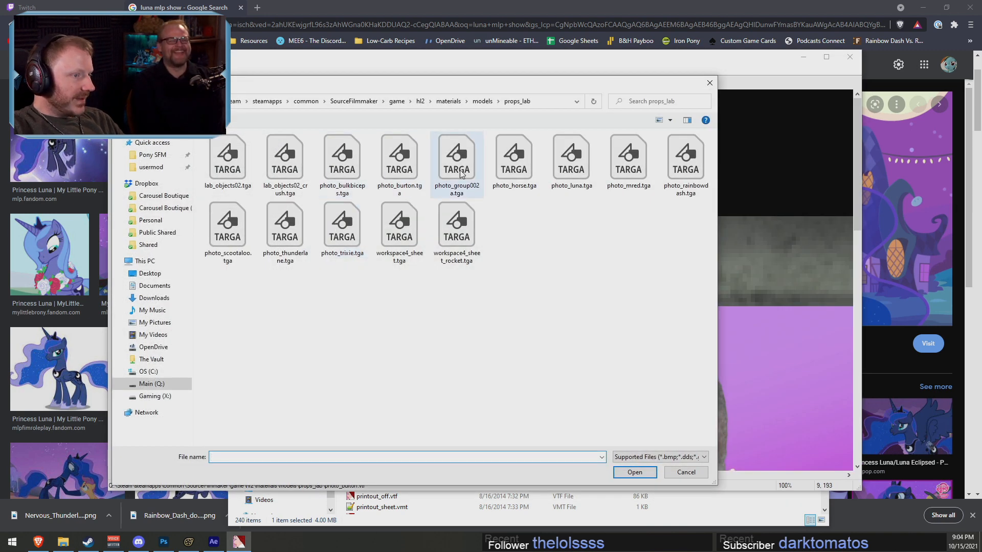
double_click(577, 190)
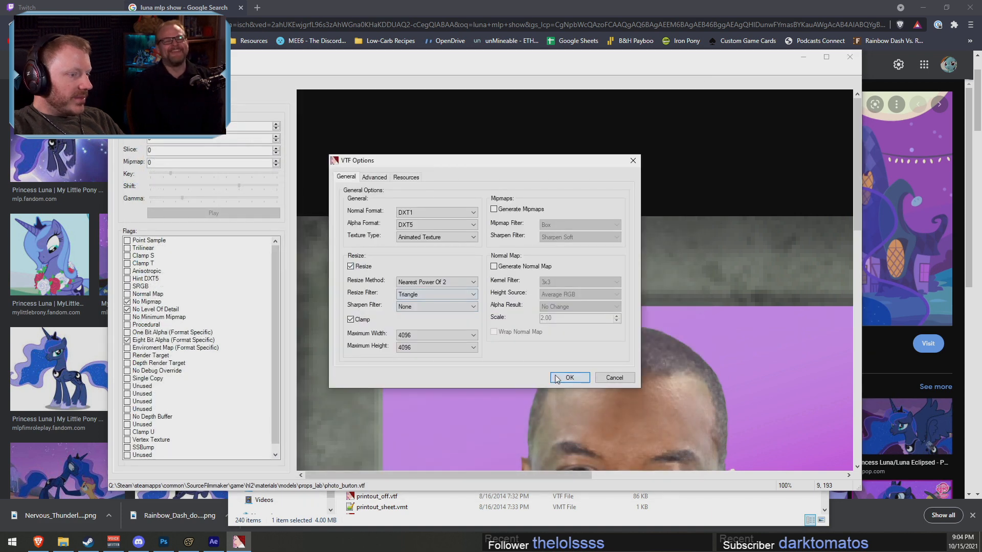
click(568, 377)
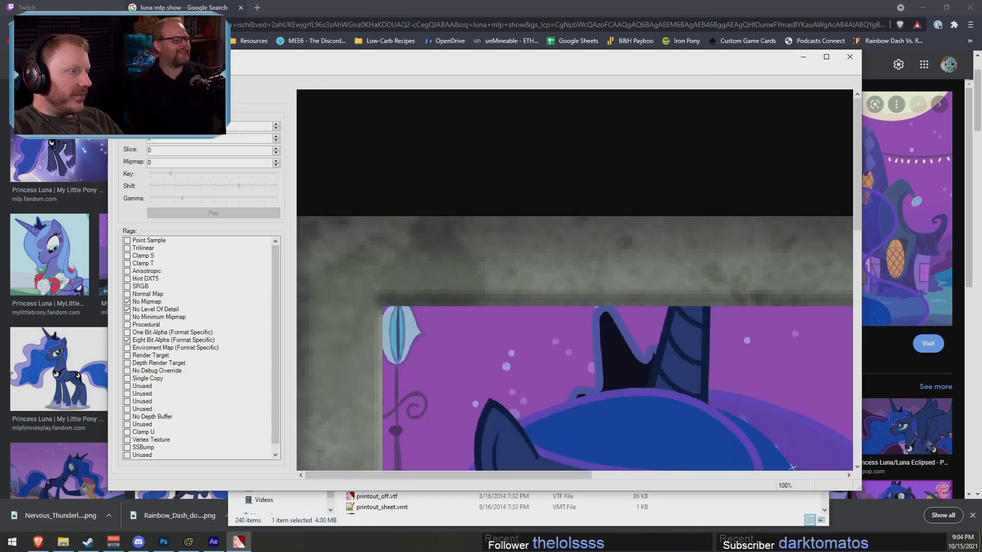
Save the imported texture as photo_luna.vtf in the props_lab folder
click(119, 70)
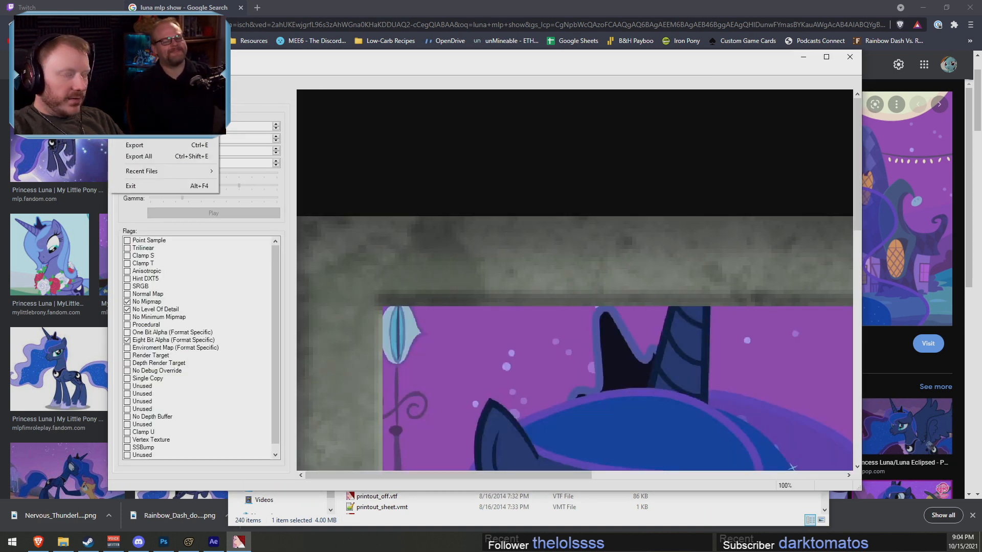
click(137, 119)
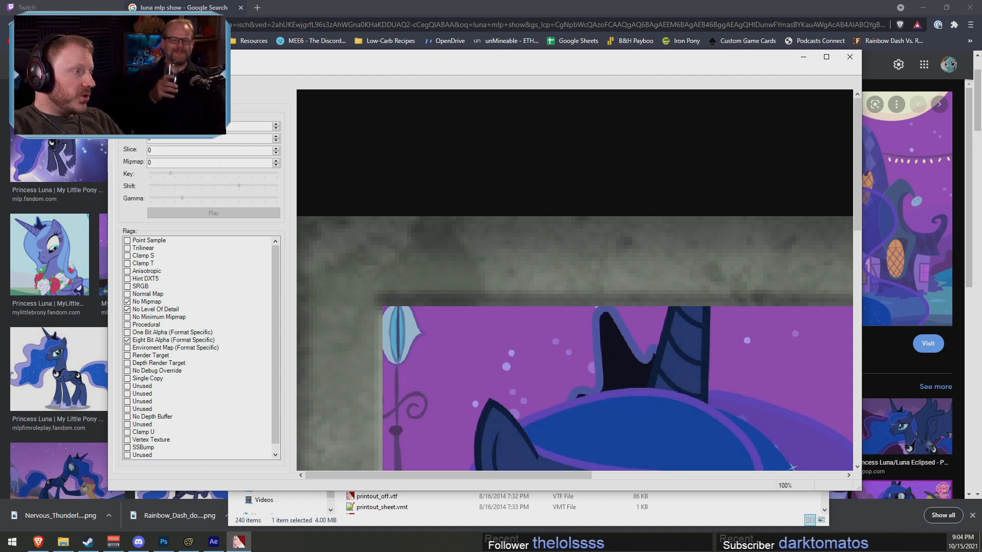
click(119, 70)
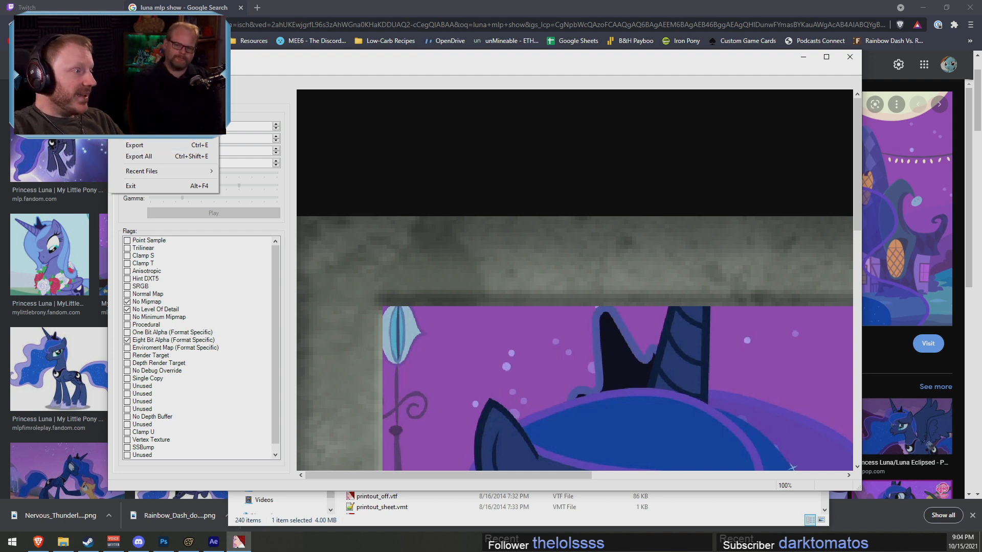
click(136, 119)
scroll(563, 302, down, 5)
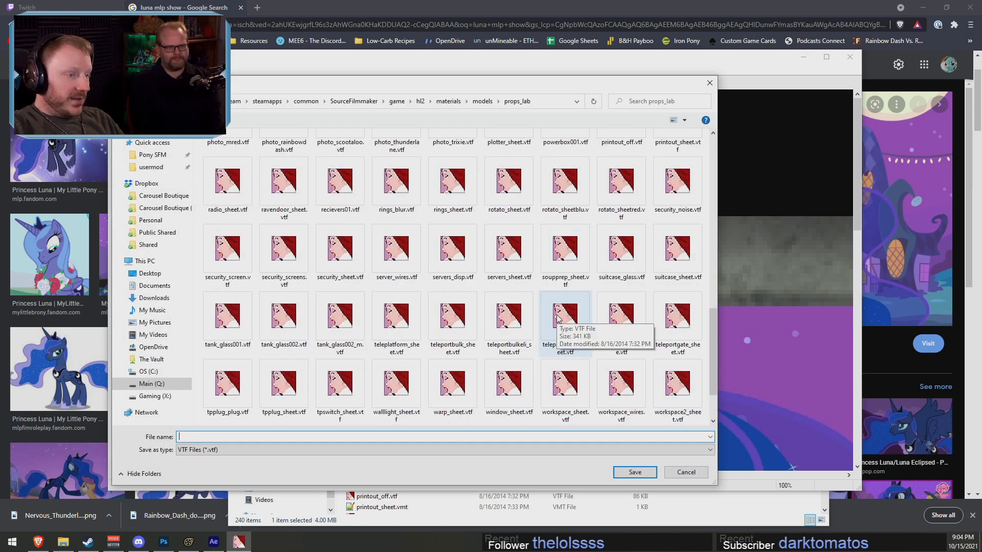
click(519, 251)
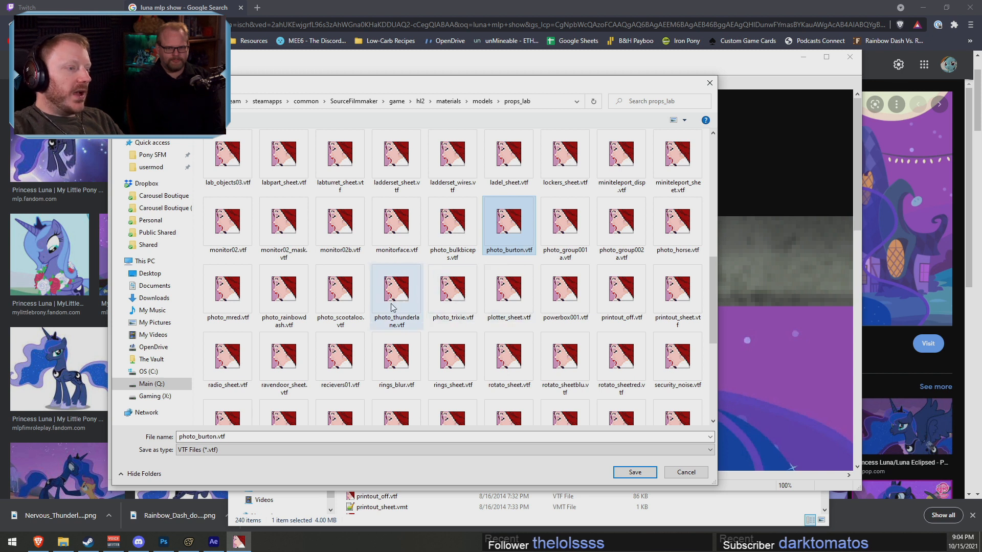
click(211, 436)
click(217, 436)
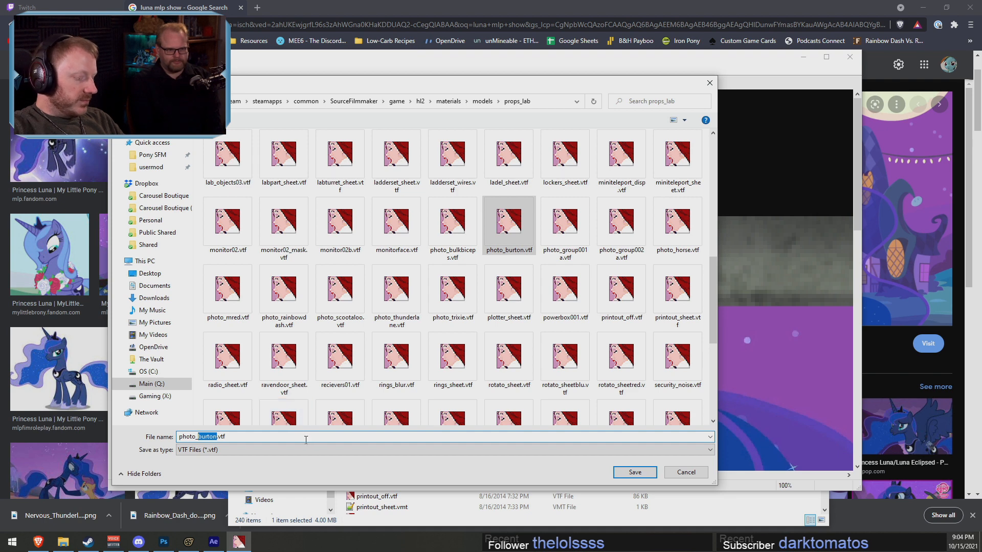
text(luna)
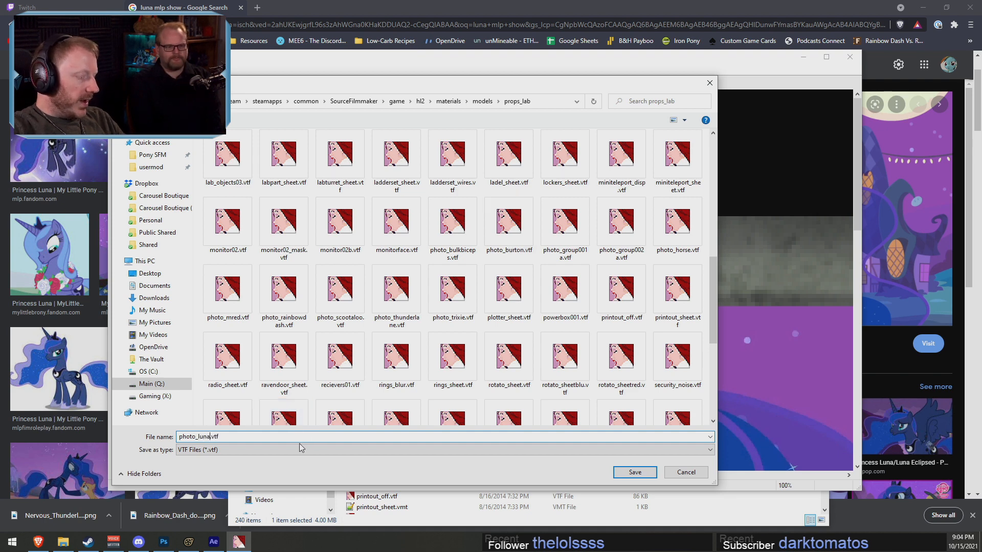
click(613, 470)
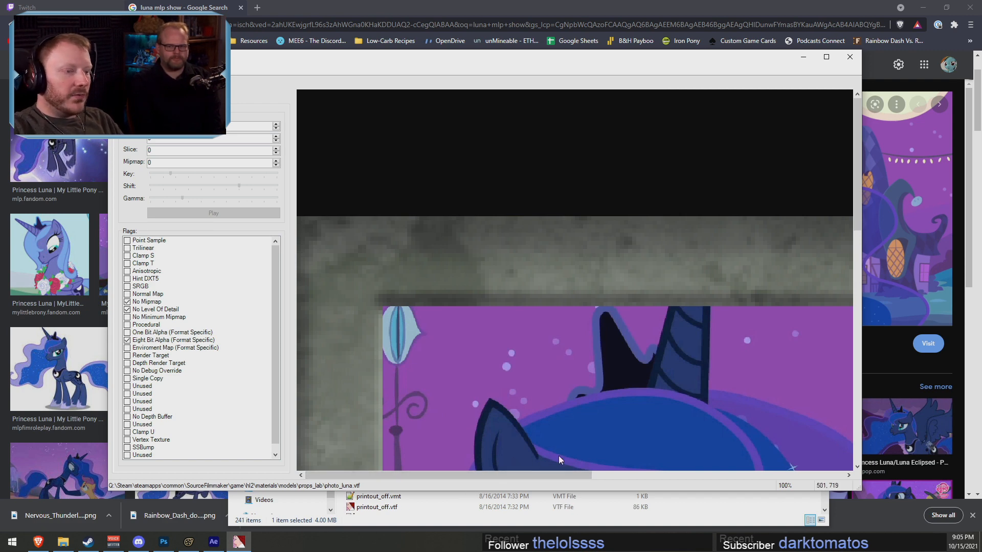
scroll(663, 354, down, 5)
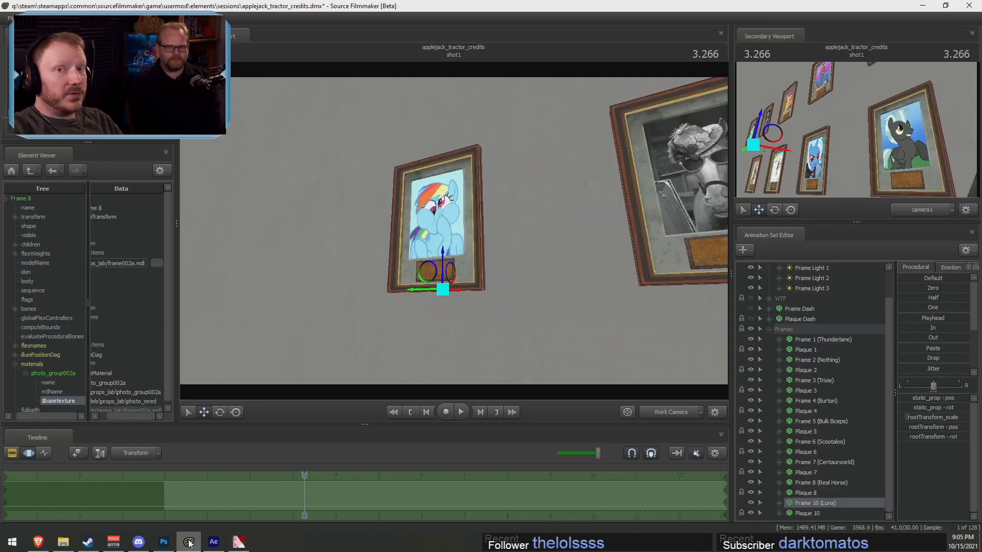
In Source Filmmaker, show Frame 10 (Luna) in the Element Viewer and change its material's $basetexture to photo_luna
click(189, 542)
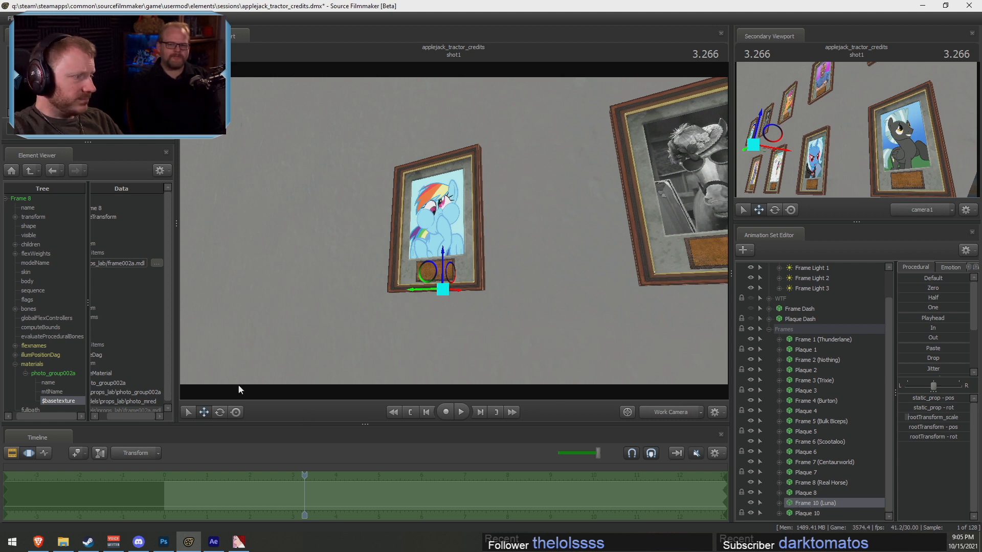
right_click(843, 506)
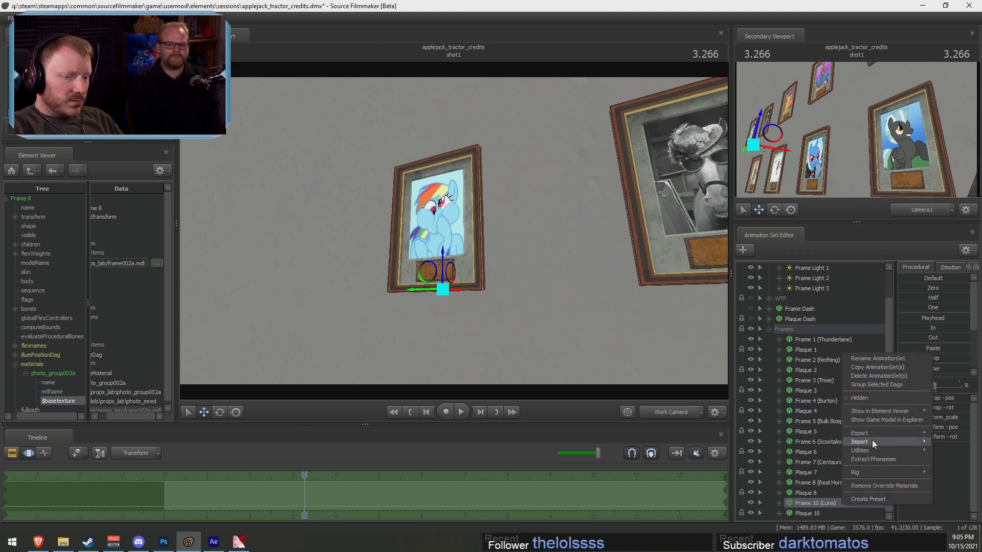
click(954, 425)
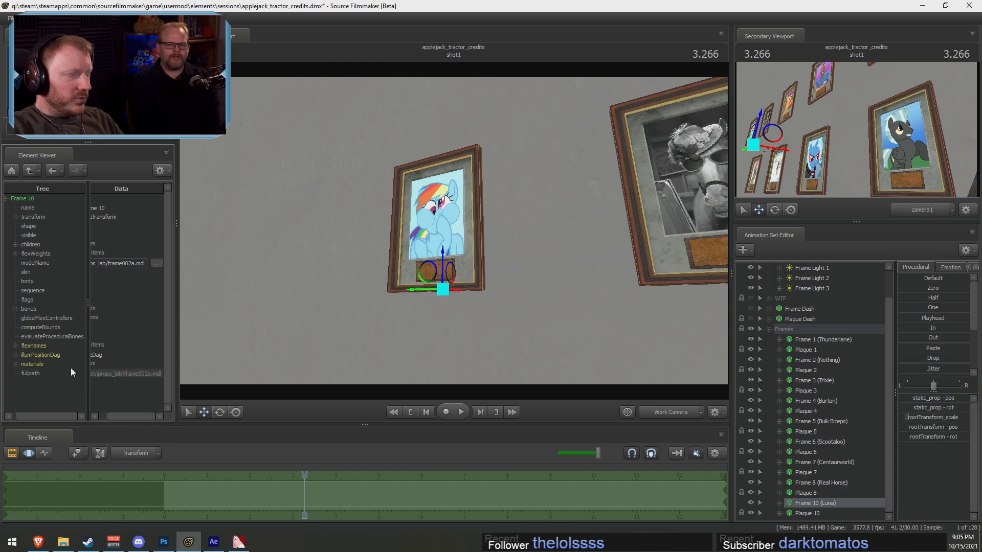
click(15, 364)
click(25, 373)
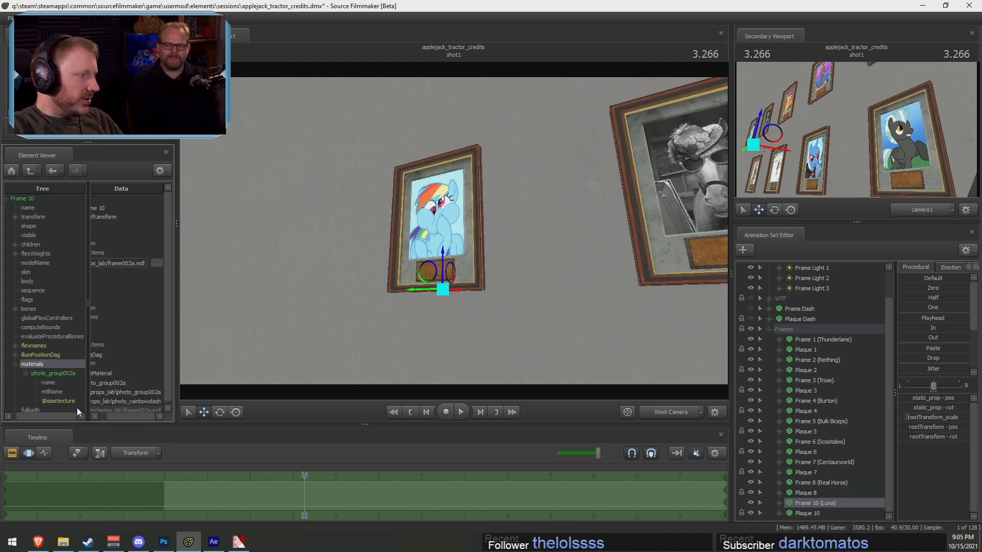
click(134, 401)
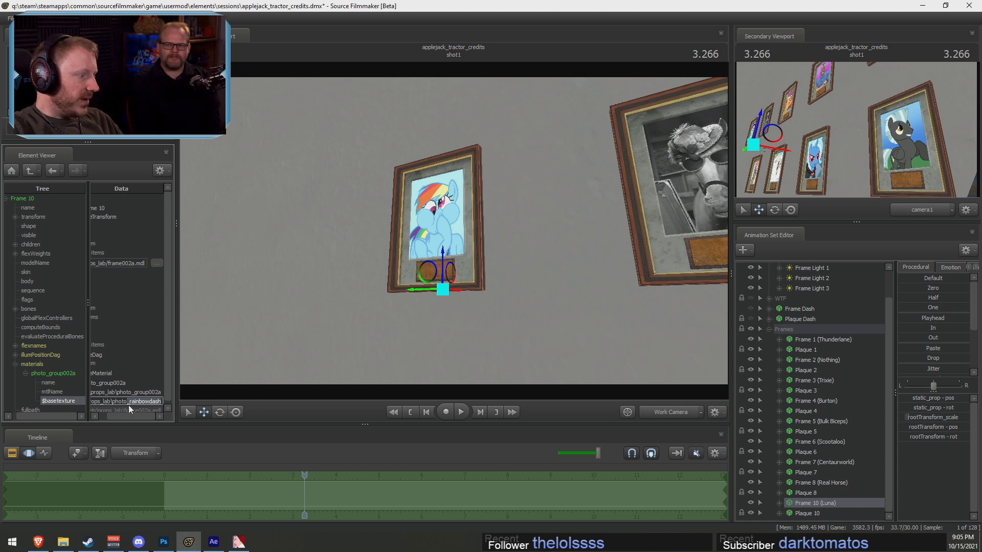
text(luna)
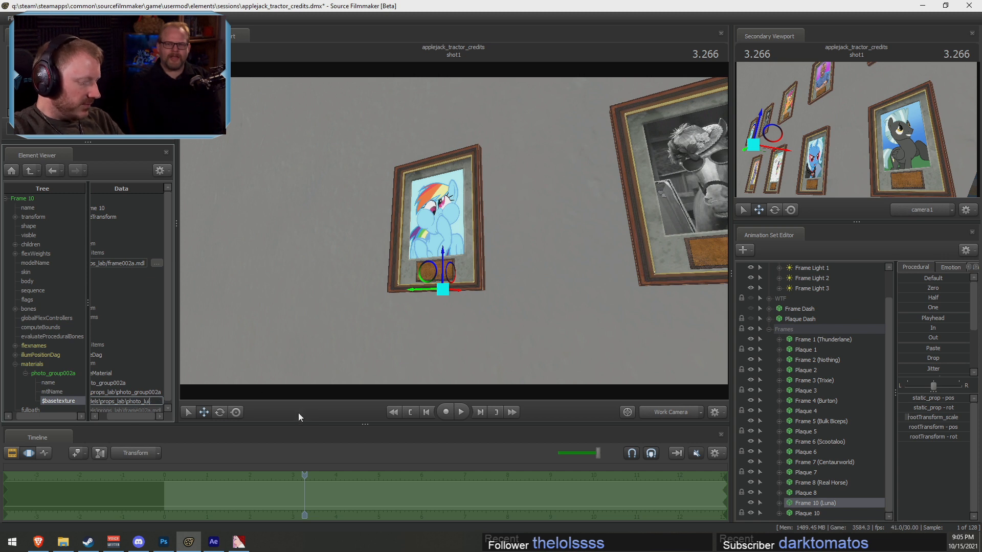
click(148, 391)
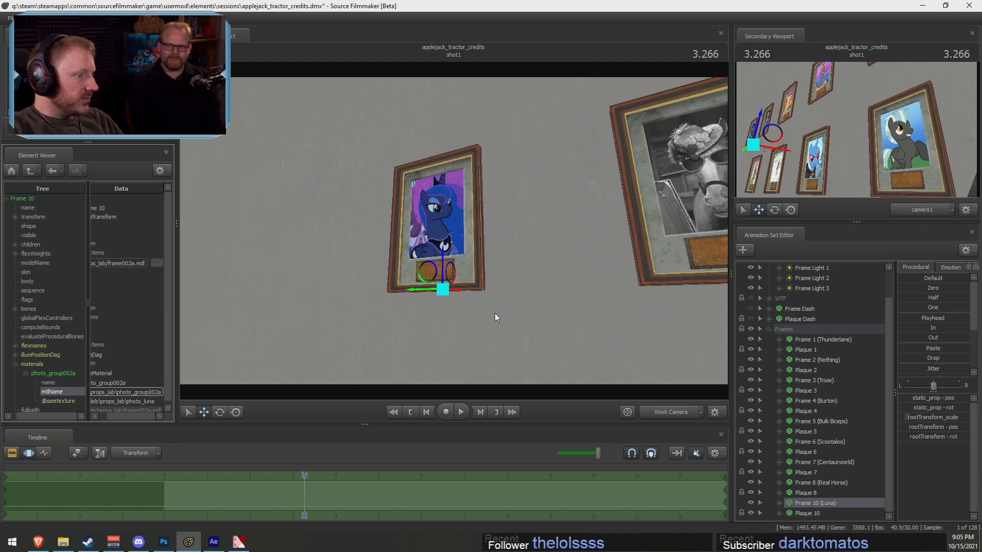
View the picture wall from above through the Work Camera, collapse the Frames group and select camera1
click(650, 415)
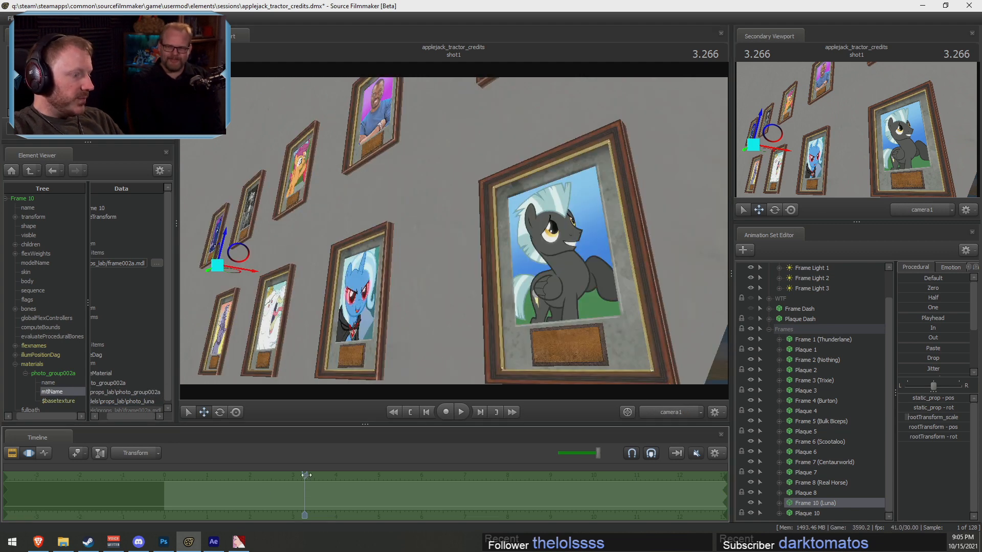
ctrl+click(671, 413)
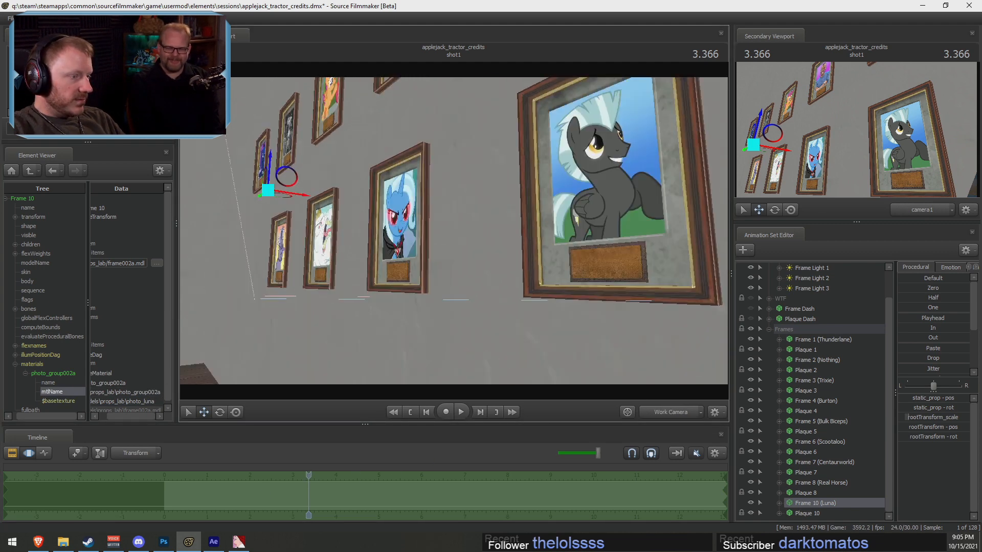
drag(568, 224, 586, 225)
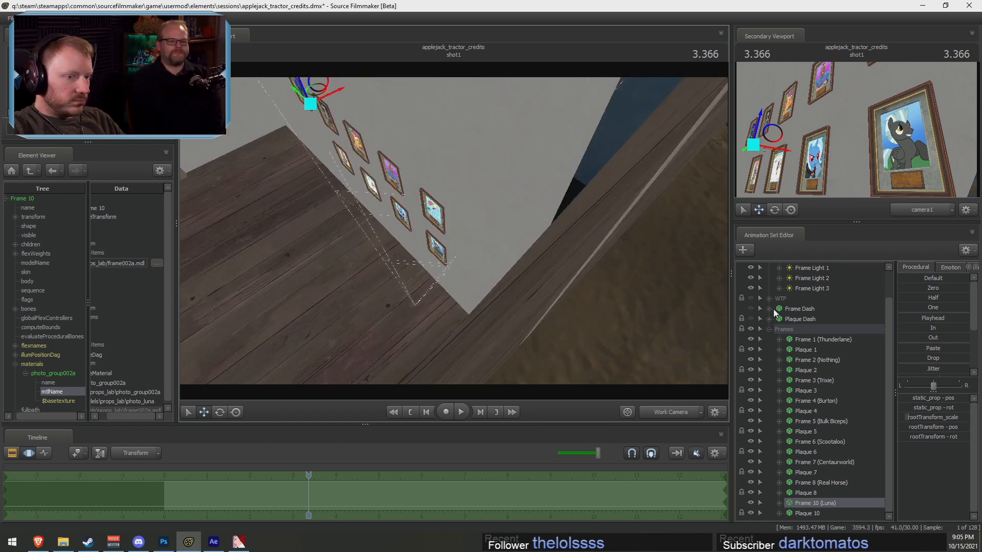
click(769, 330)
click(781, 279)
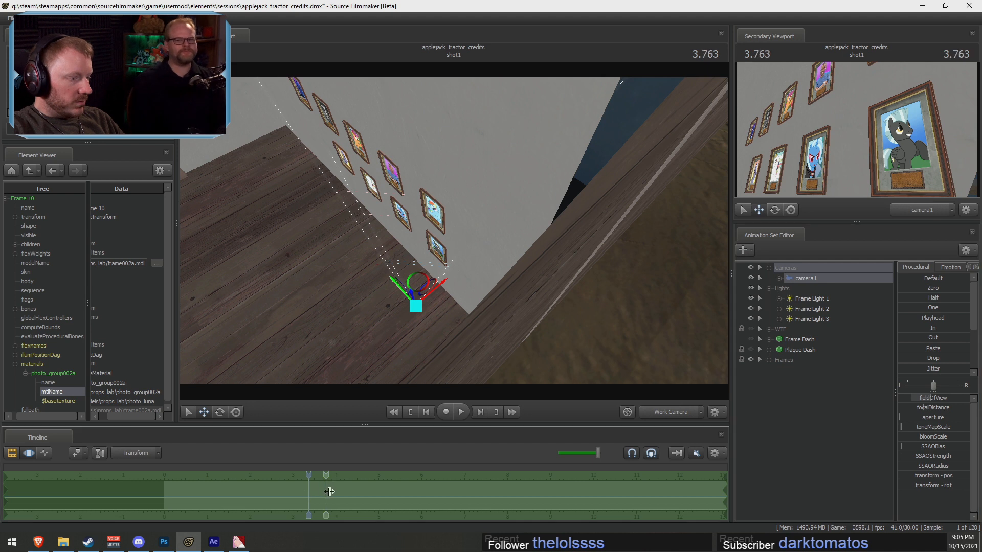
In the Motion Editor, place the playhead at 12.100 and move camera1 along the wall towards the far frames
key(F2)
key(F3)
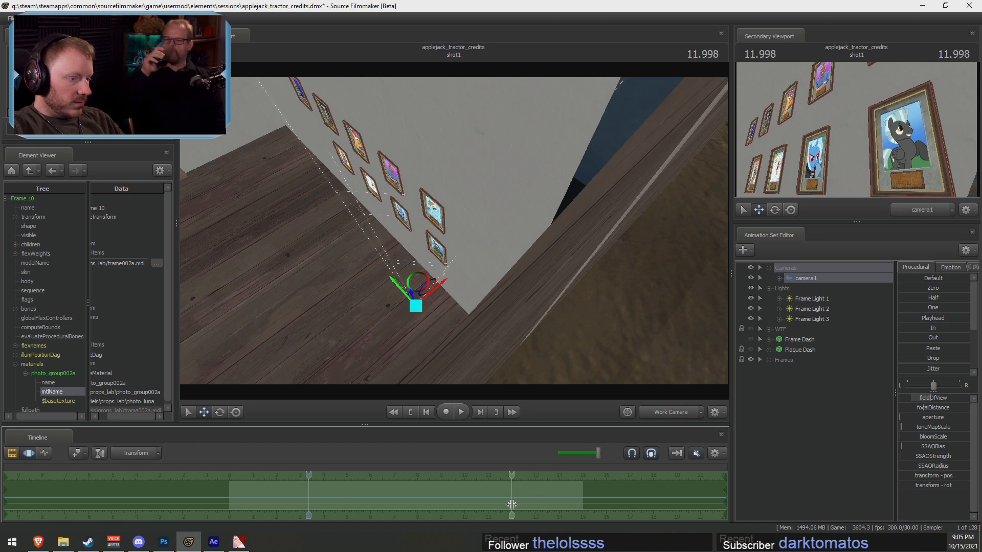
shift+drag(511, 504, 665, 516)
scroll(591, 504, up, 3)
drag(507, 491, 48, 497)
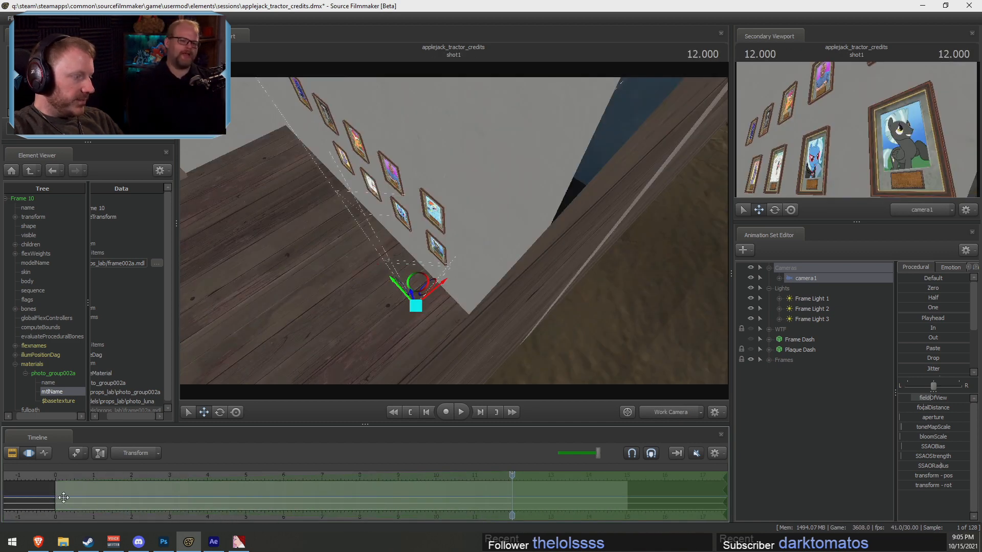
scroll(25, 481, up, 1)
scroll(31, 482, down, 2)
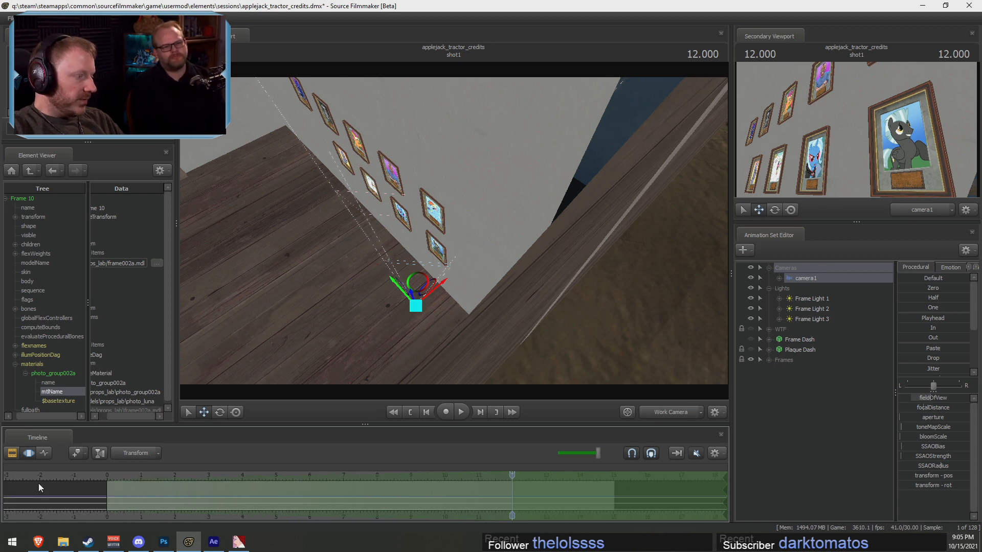
drag(105, 480, 118, 480)
scroll(112, 483, up, 7)
scroll(110, 483, down, 4)
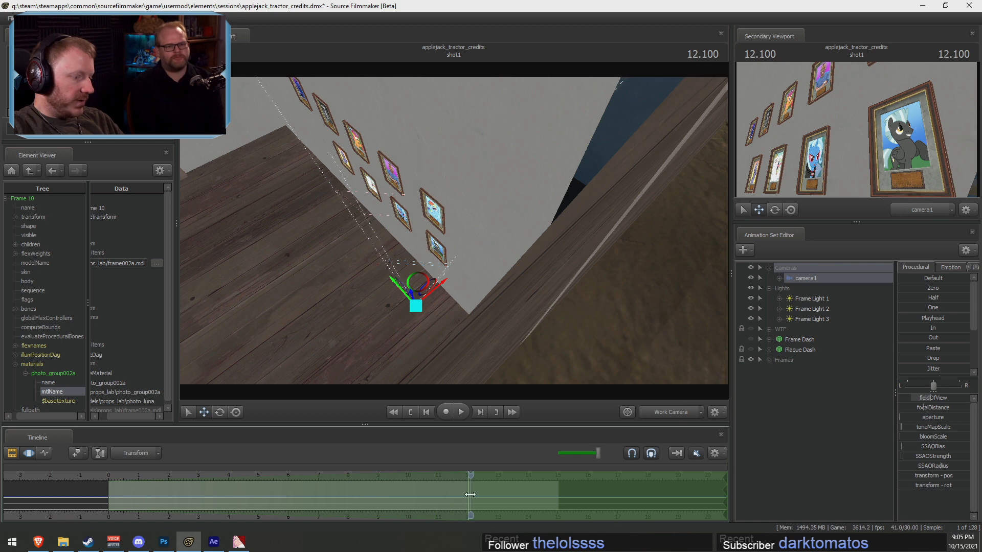
scroll(470, 495, up, 2)
drag(391, 281, 207, 226)
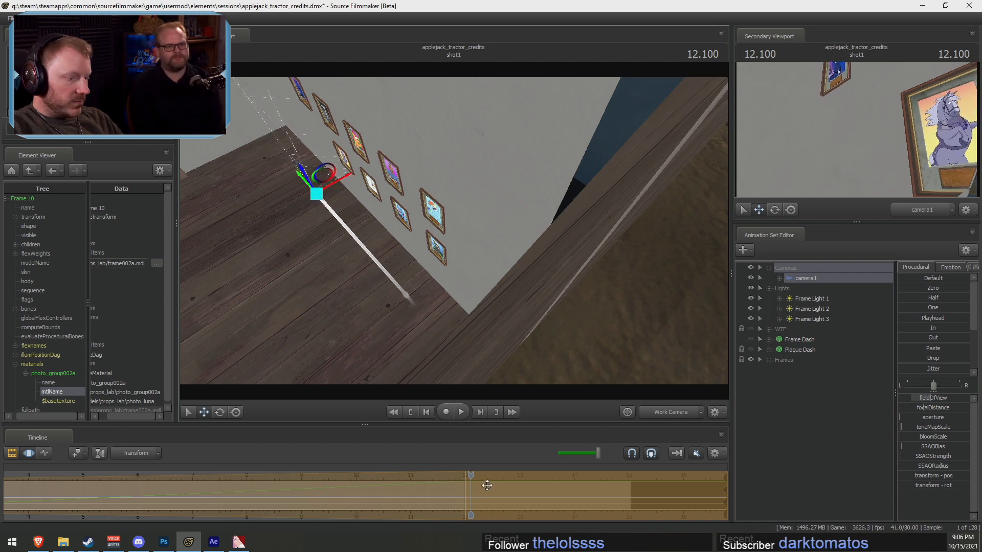
Play the camera1 move from the start of the shot and switch the primary viewport to camera1
drag(469, 478, 465, 477)
key(F2)
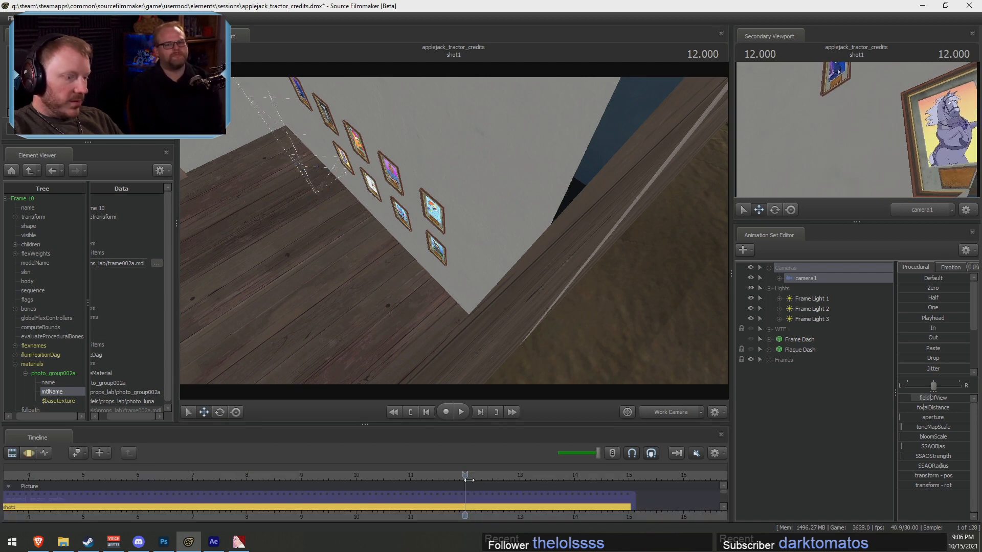
key(F3)
scroll(163, 478, down, 3)
click(93, 477)
key(space)
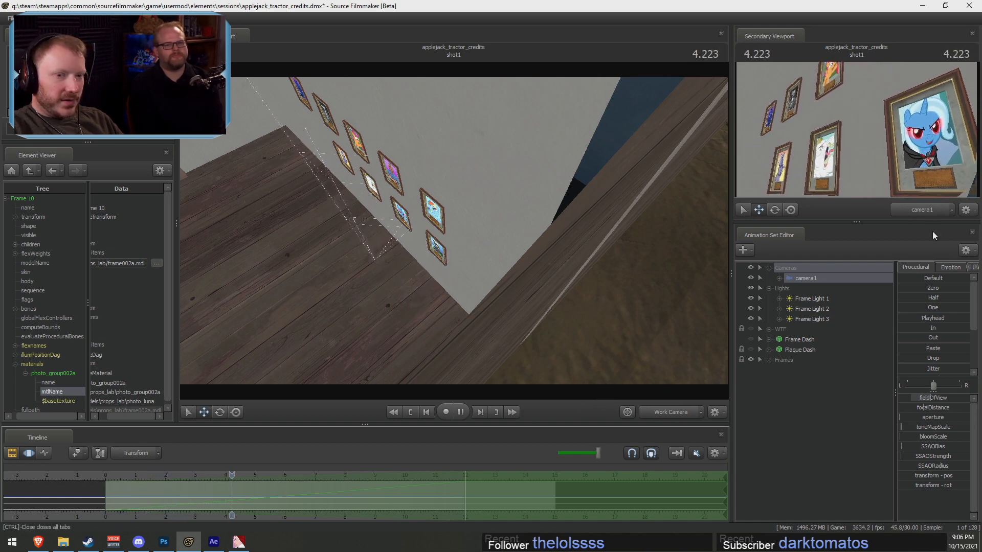
key(space)
click(679, 413)
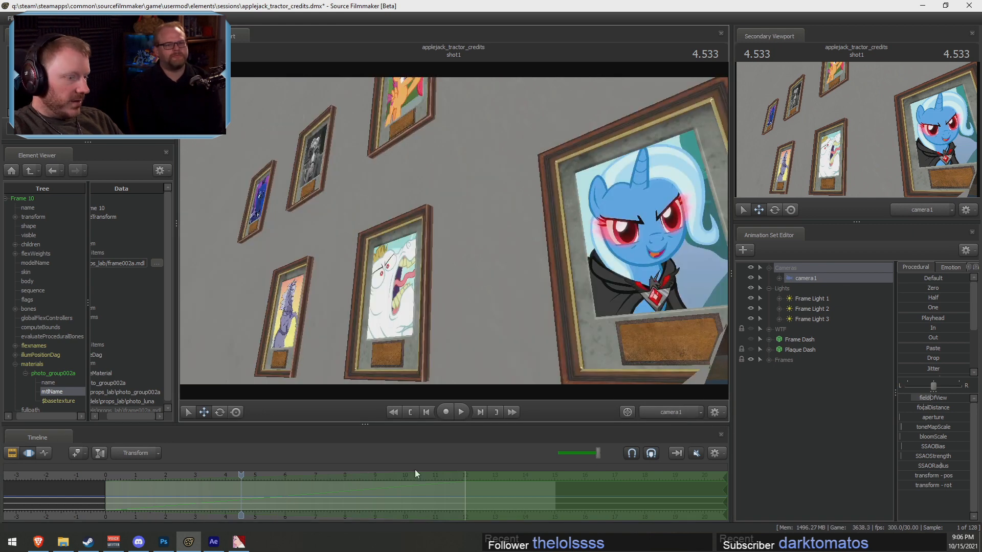
Show camera1's Camera element in the Element Viewer and set its znear to 25
right_click(813, 280)
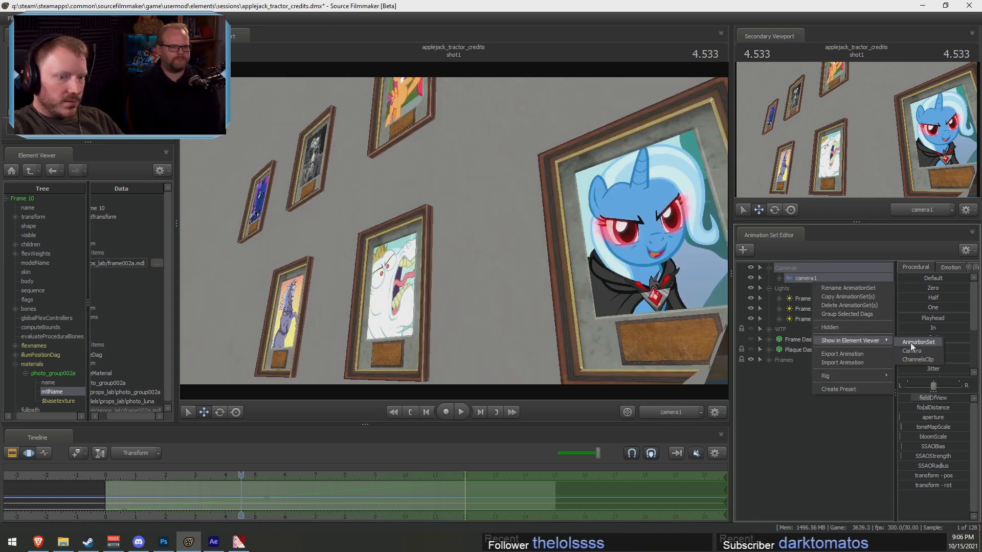
click(911, 350)
double_click(77, 264)
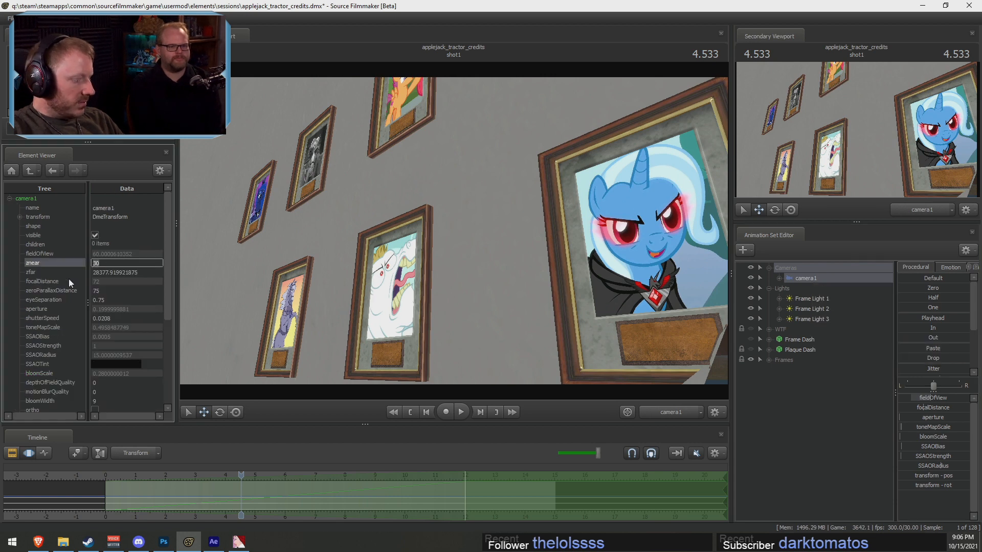
text(25)
click(114, 242)
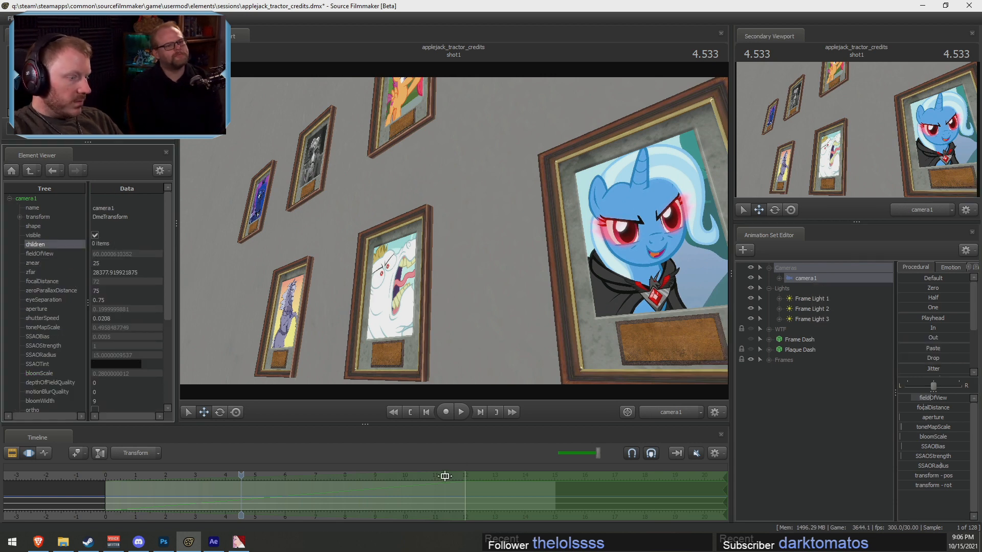
Play the shot through camera1 from the beginning to just past 12 seconds to review the move along the frames
drag(244, 474, 108, 502)
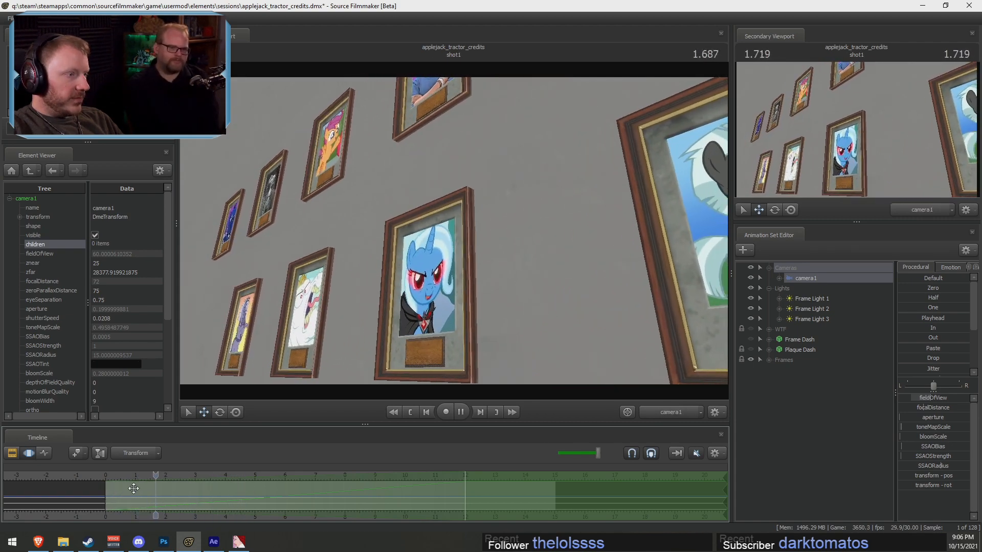
key(F3)
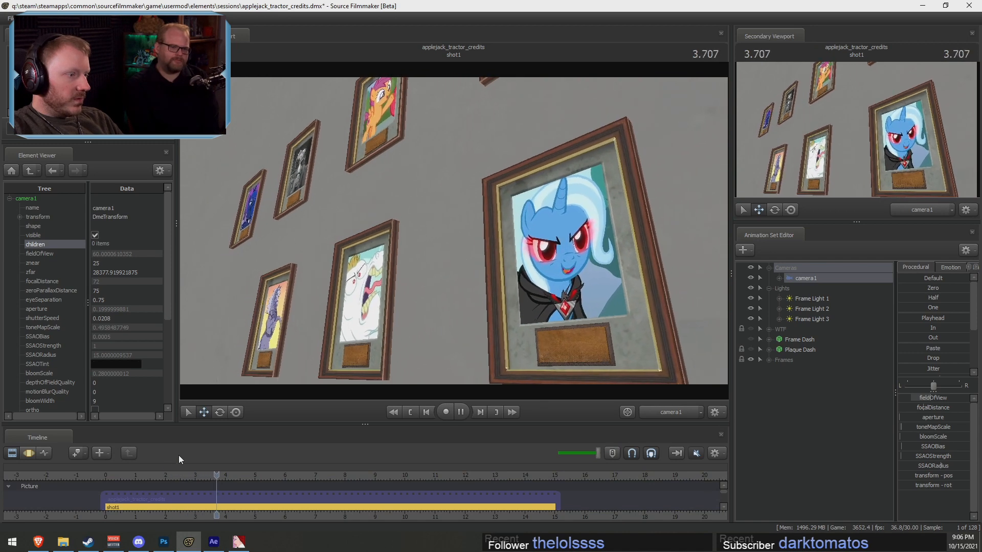
key(F4)
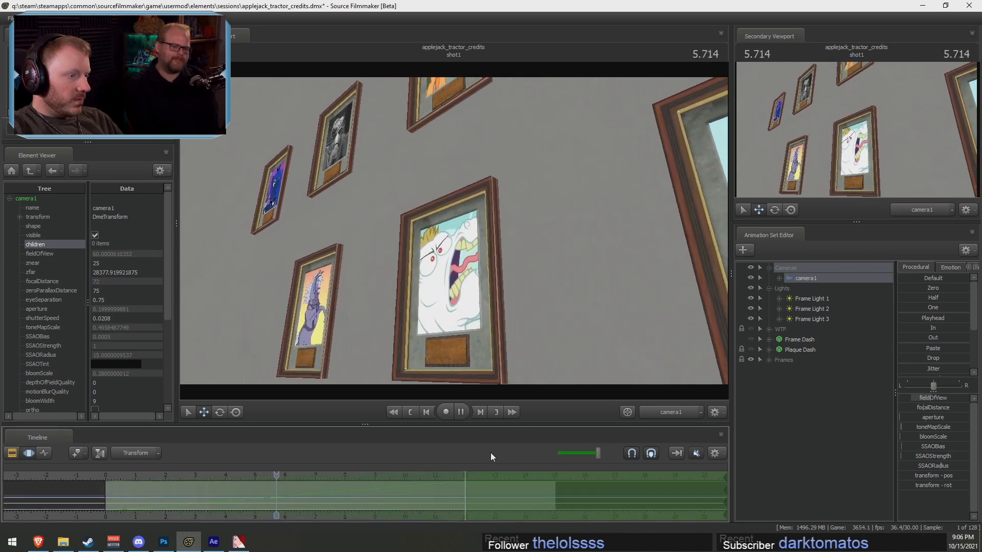
key(F3)
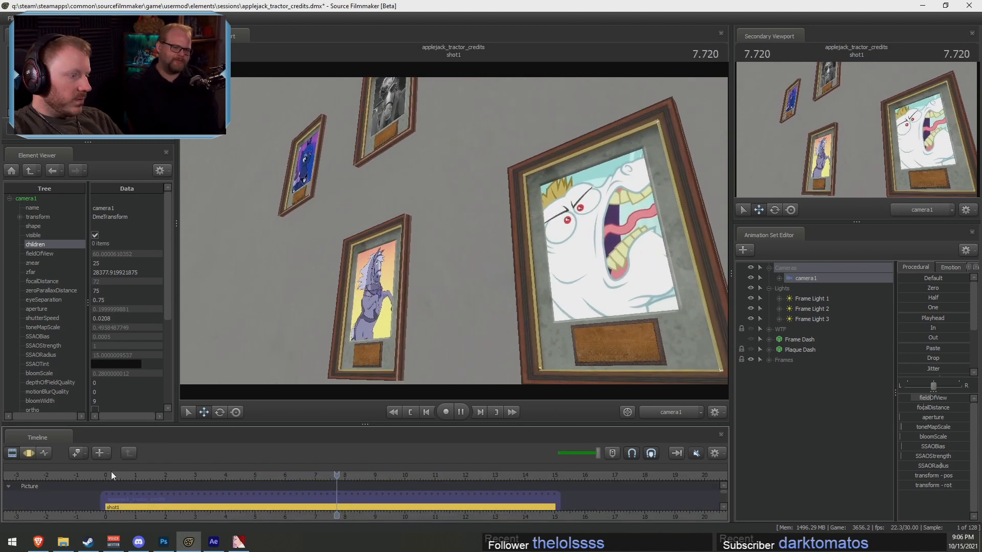
click(102, 475)
key(space)
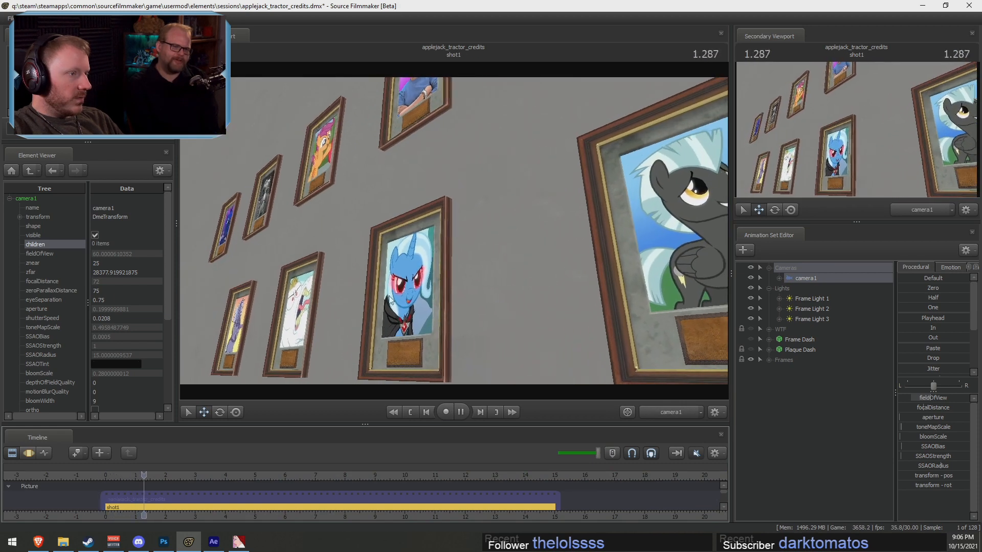
click(106, 475)
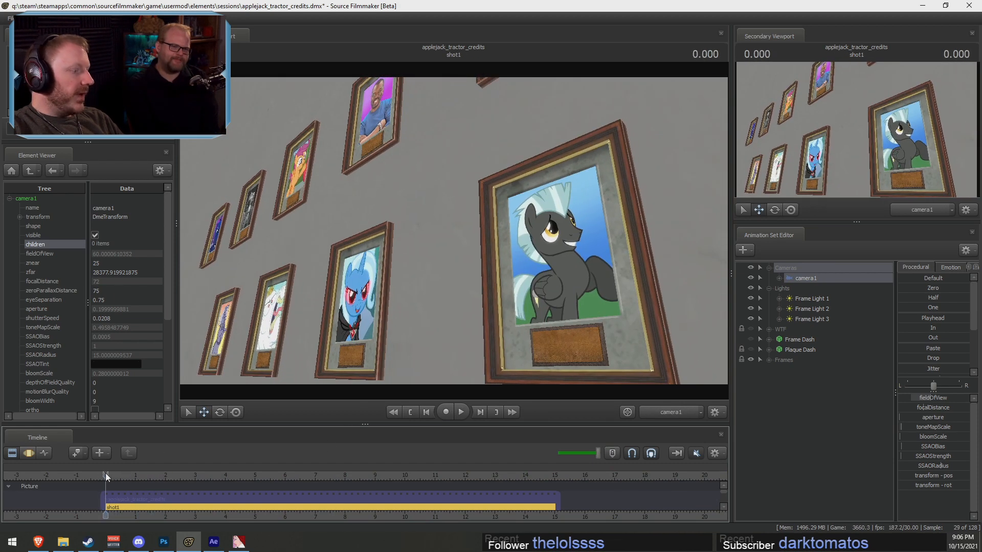
drag(118, 476, 126, 477)
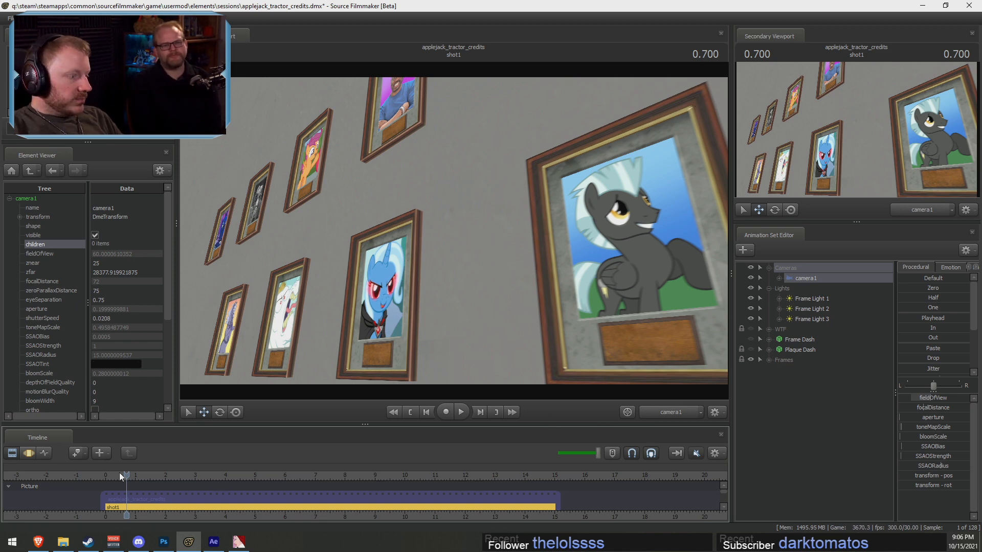
click(105, 474)
key(space)
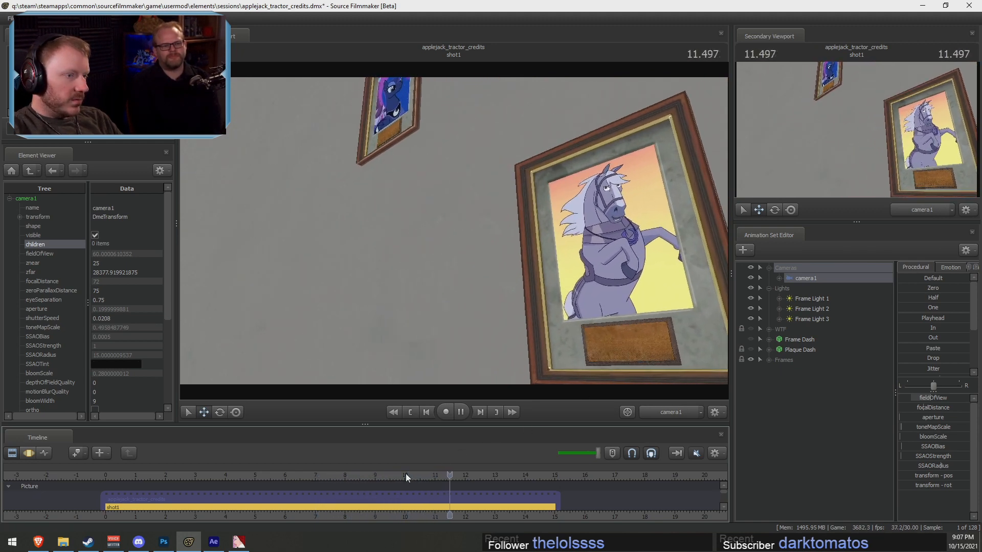
key(space)
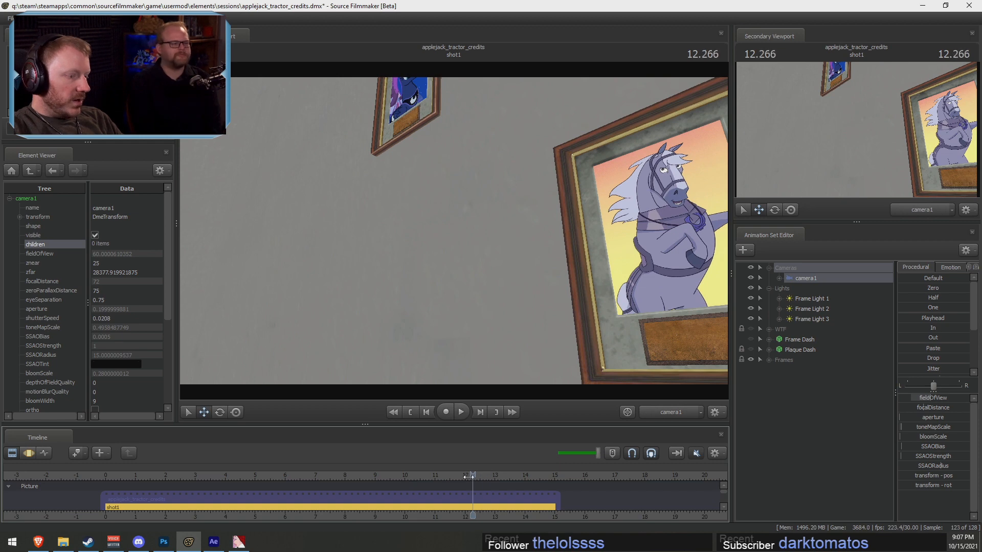
In the Motion Editor, make an open-ended time selection starting at 12.500, with the playhead inside it
click(468, 475)
key(F3)
key(F2)
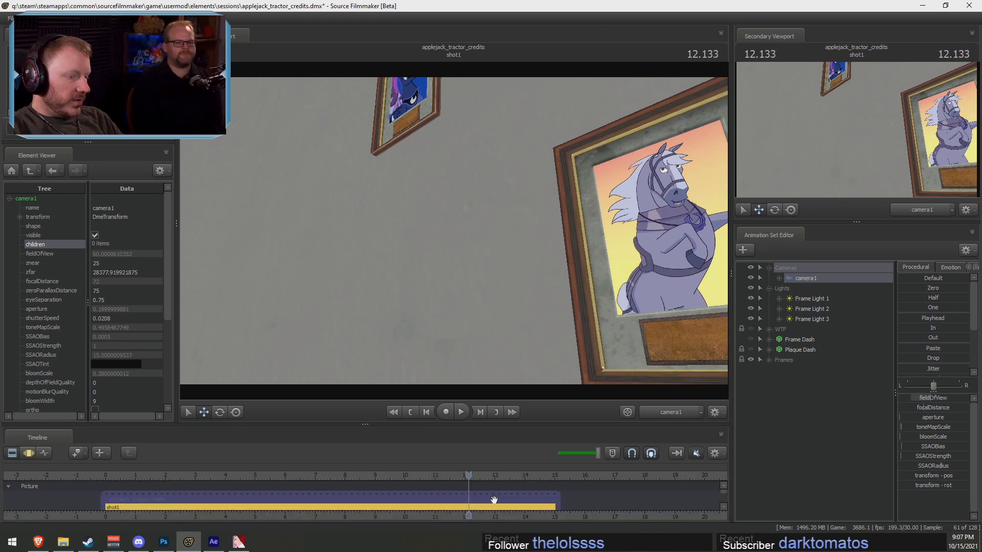
key(F3)
shift+drag(495, 498, 697, 506)
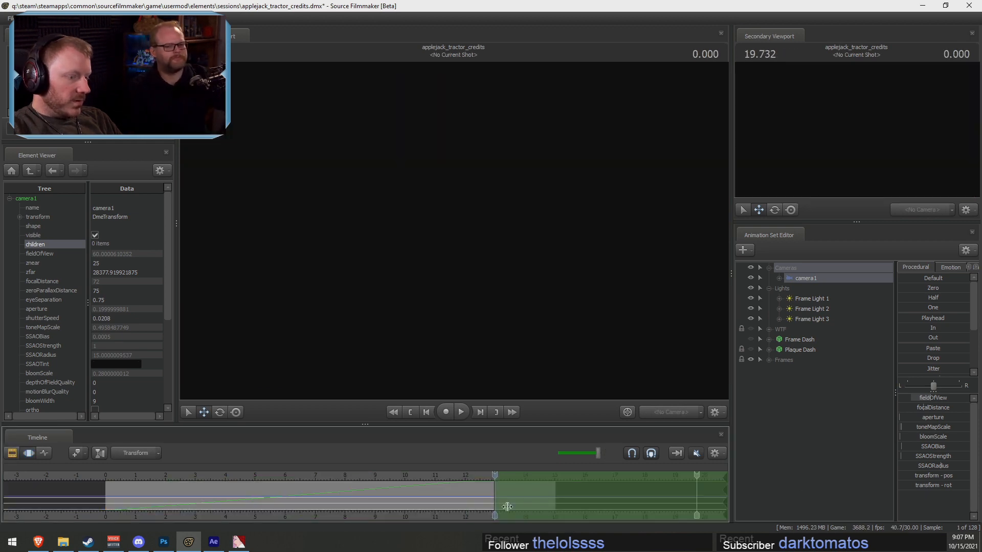
shift+drag(479, 495, 725, 499)
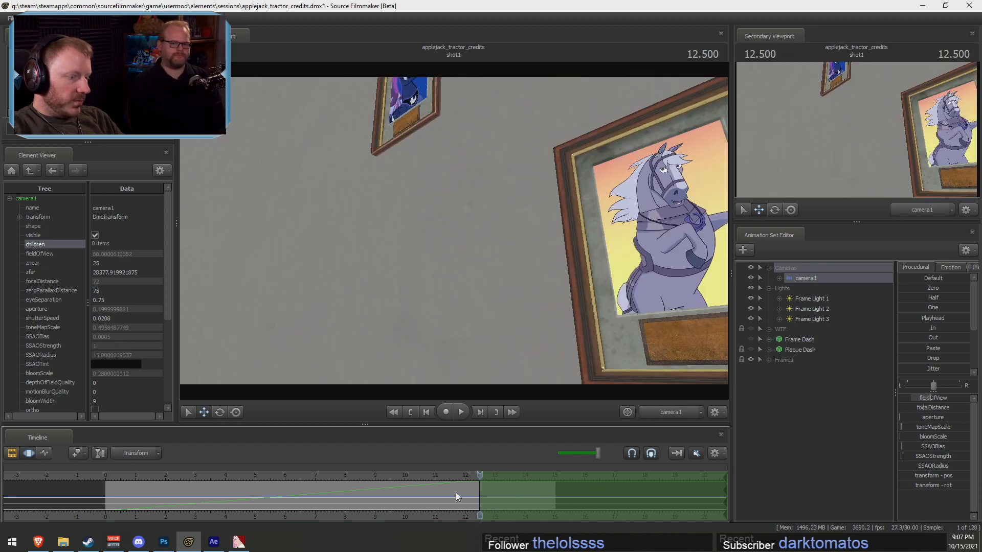
drag(466, 475, 487, 480)
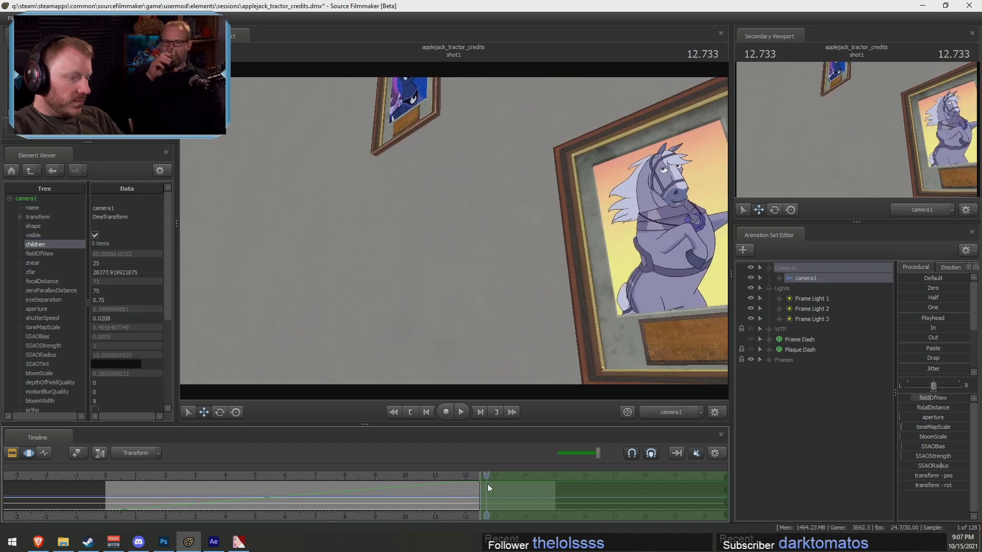
Make Frame Dash and Plaque Dash visible and shift the start of the time selection to about 13 seconds
click(750, 340)
click(750, 349)
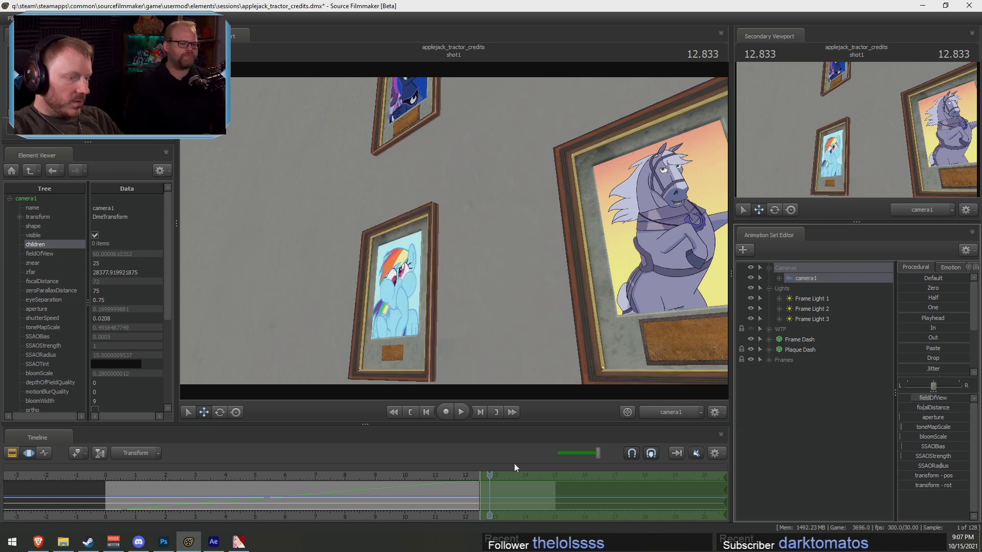
drag(481, 495, 484, 496)
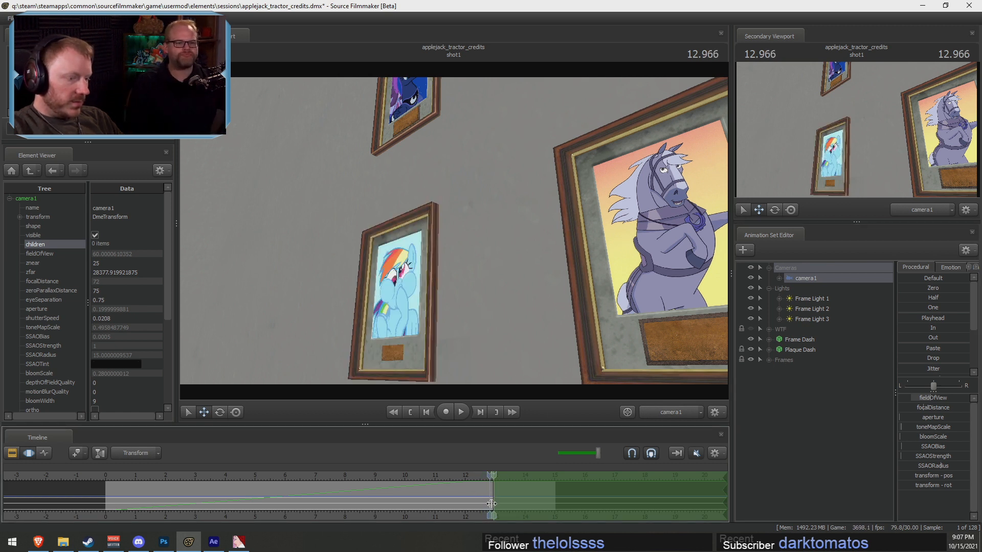
Move camera1 up to the Rainbow Dash portrait within the selected time so that the frame and plaque fill the centre of the view
drag(521, 368, 533, 368)
key(w)
key(ctrl+z)
mouse_move(454, 230)
mouse_down()
mouse_move(441, 231)
mouse_move(459, 234)
mouse_move(443, 237)
mouse_move(447, 249)
mouse_move(453, 231)
mouse_up()
key(w)
key(ctrl+z)
key(w)
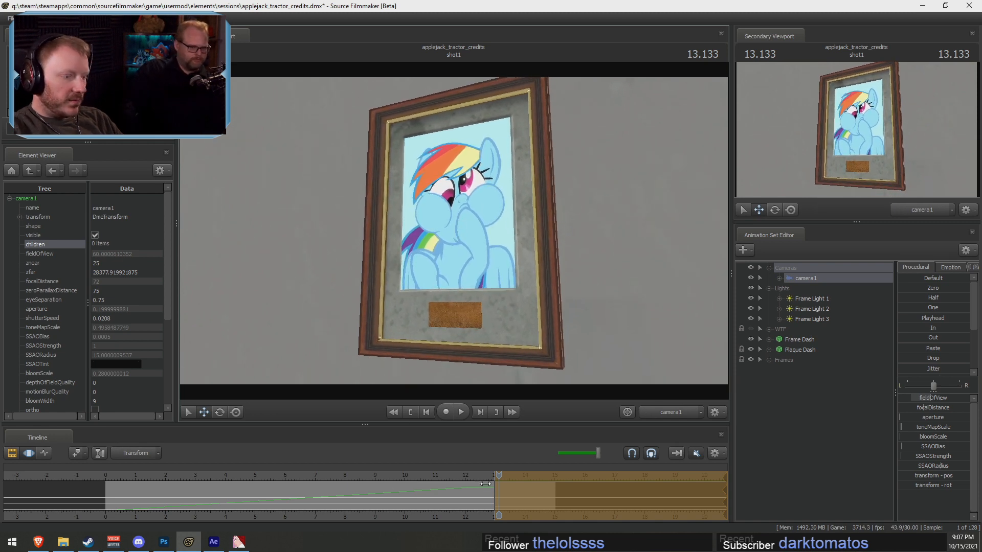
drag(485, 484, 502, 488)
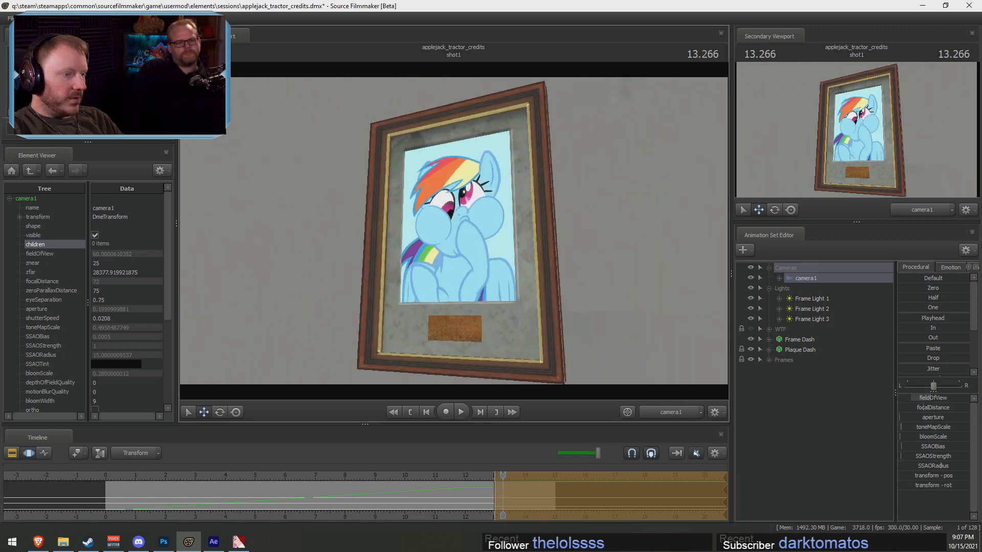
drag(453, 235, 453, 234)
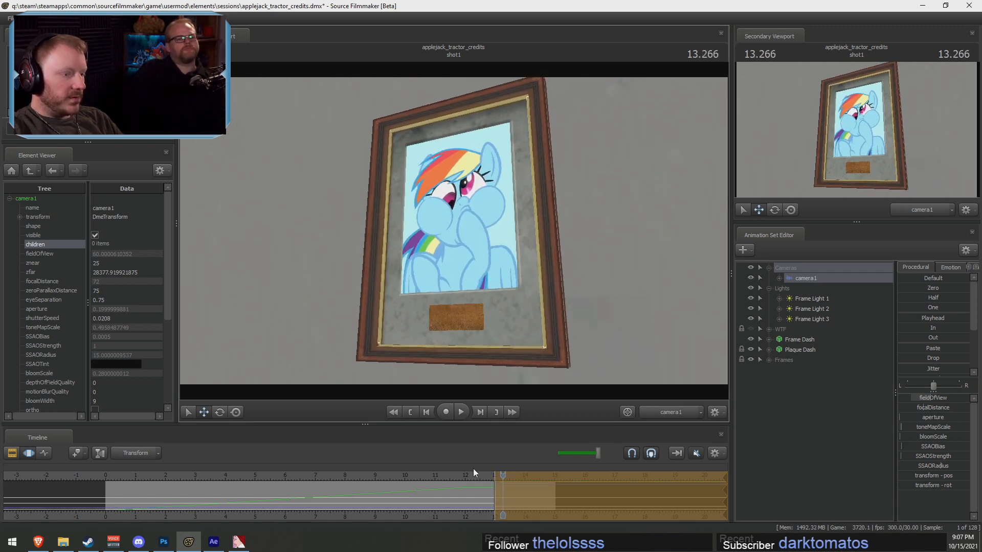
Select about 11.9 to 13.1 seconds with a falloff starting at 11, and apply the Round procedural preset to camera1
click(496, 478)
drag(493, 478, 392, 497)
scroll(495, 496, up, 4)
scroll(495, 496, up, 1)
drag(460, 499, 486, 498)
scroll(948, 349, down, 3)
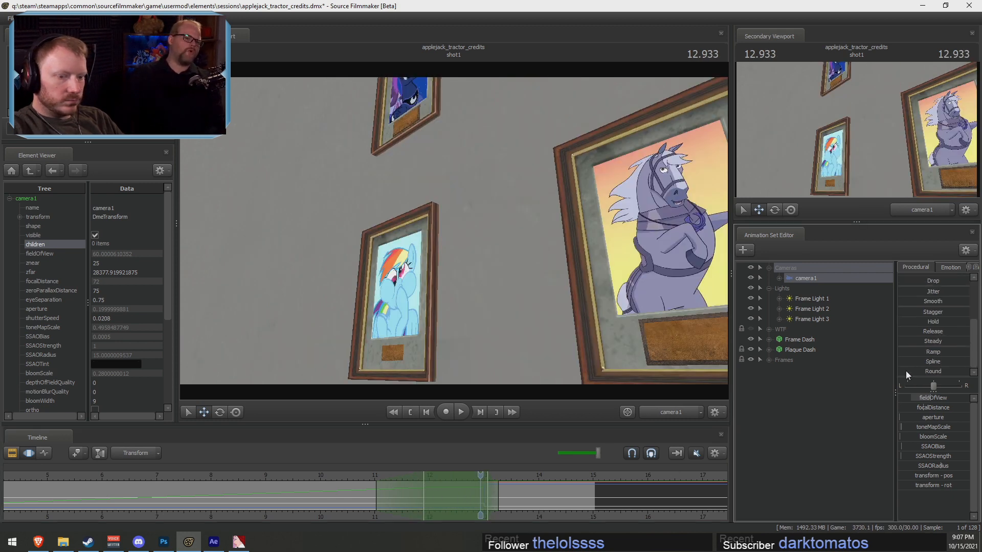
drag(906, 371, 915, 371)
Extend the time selection's trailing falloff to about 14.7 seconds and play back camera1's transition to the Rainbow Dash portrait
click(357, 474)
key(space)
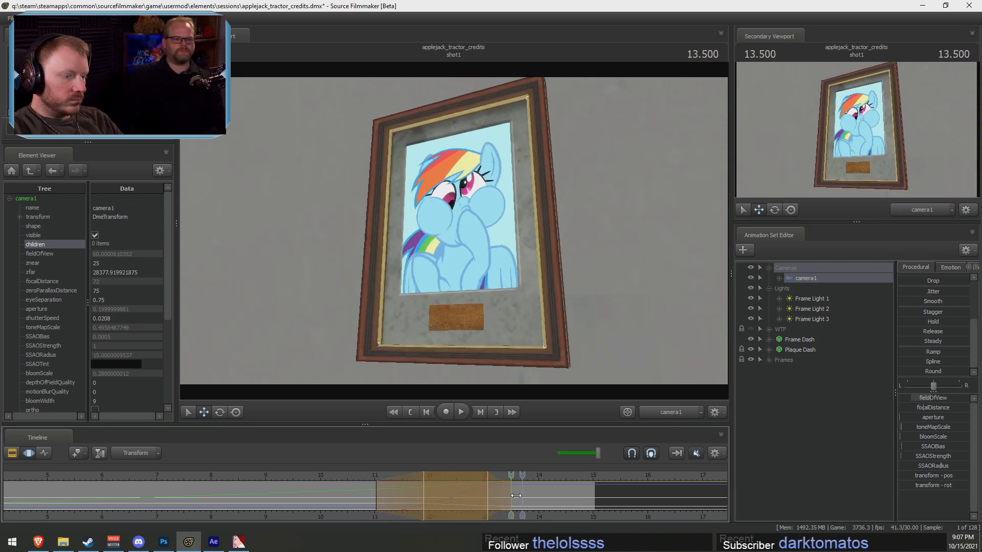
drag(516, 496, 362, 474)
key(space)
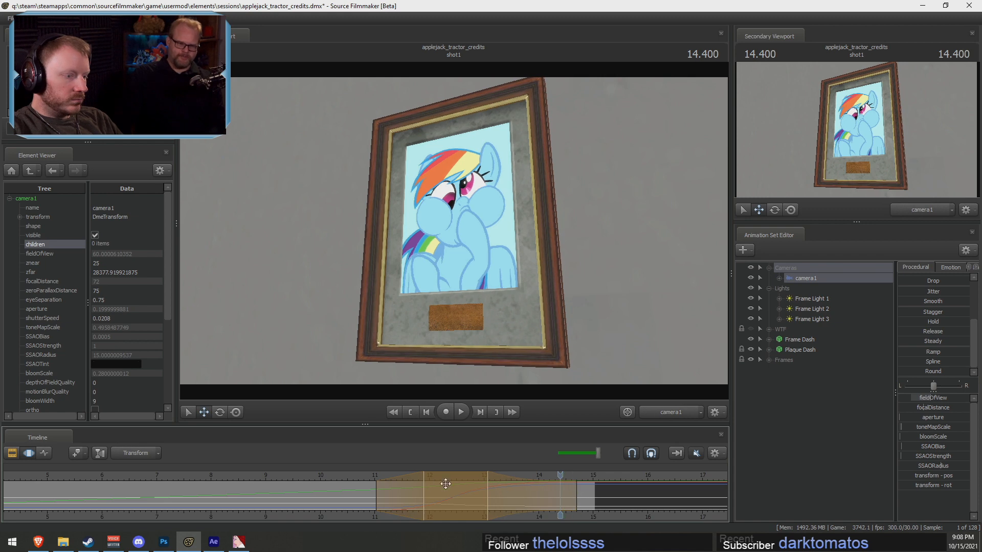
click(367, 477)
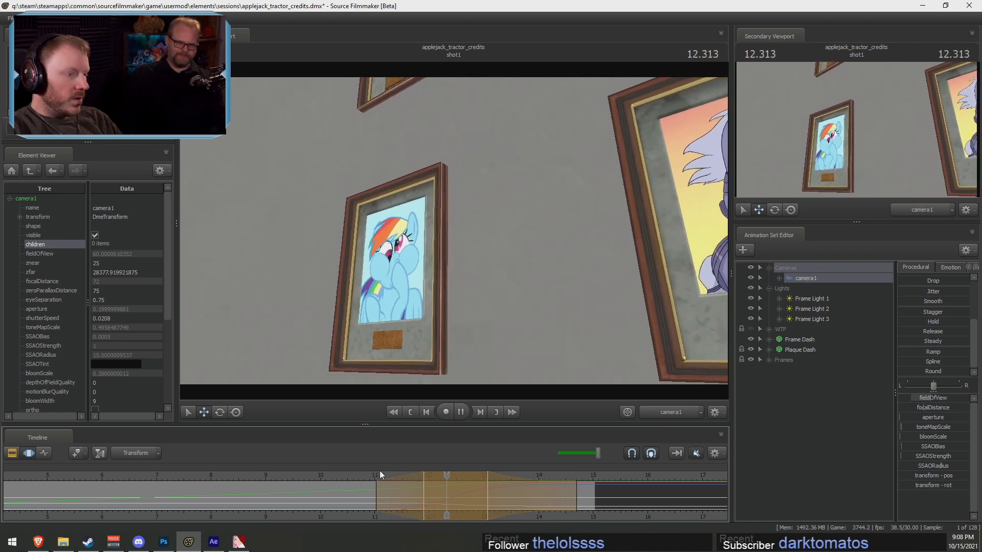
key(space)
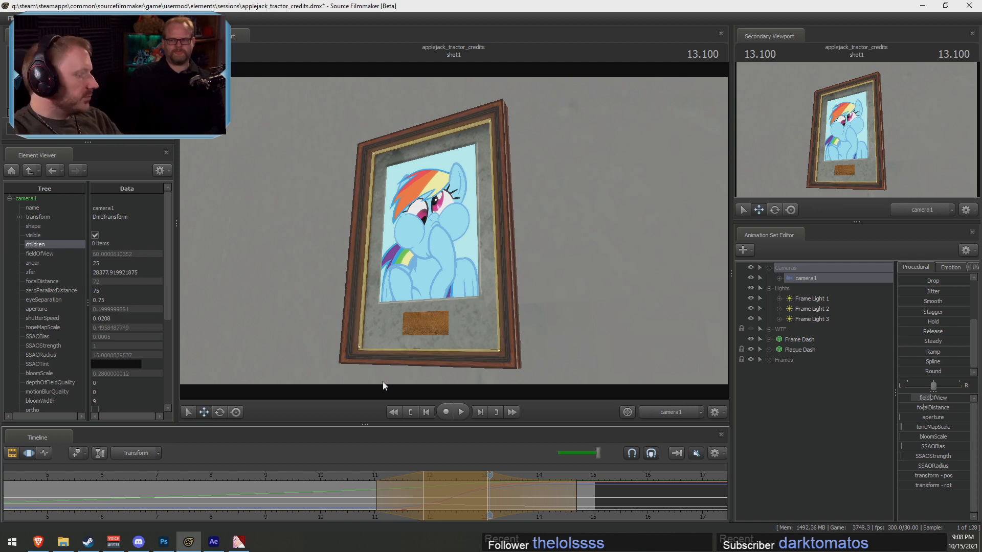
In the Clip Editor, extend the movie sequence and shot1 to end at 18.000, and check the camera view up to 17.000
key(F3)
scroll(600, 488, down, 4)
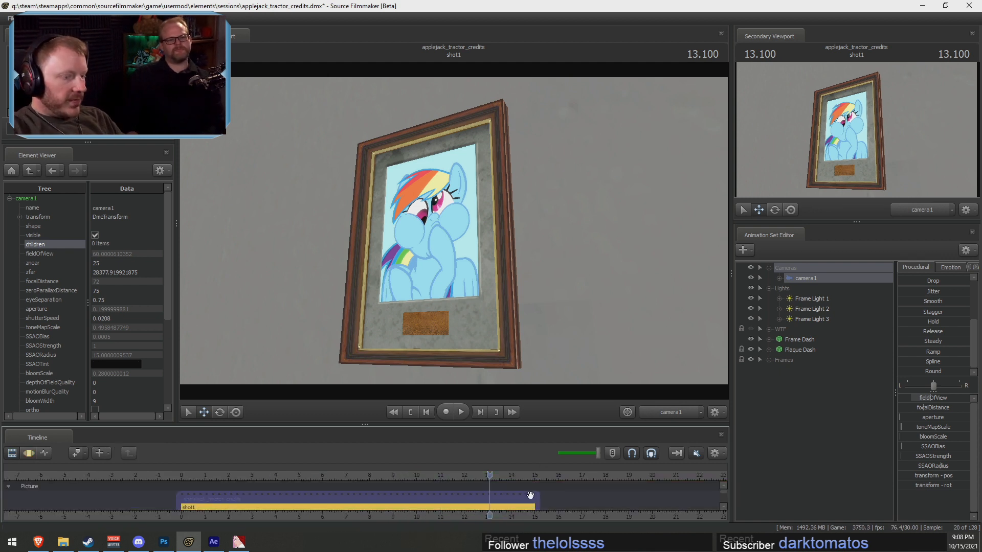
drag(588, 506, 615, 506)
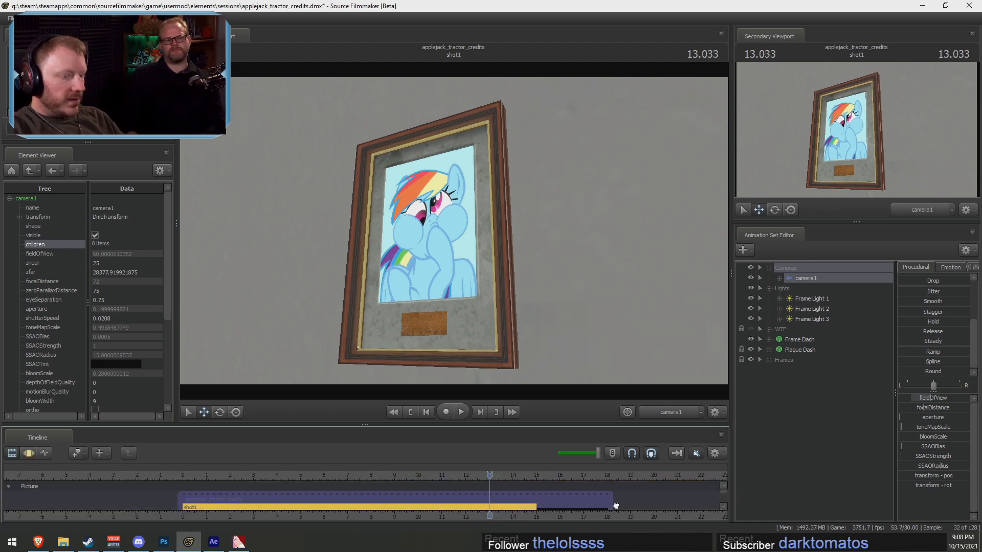
click(609, 475)
scroll(603, 488, up, 3)
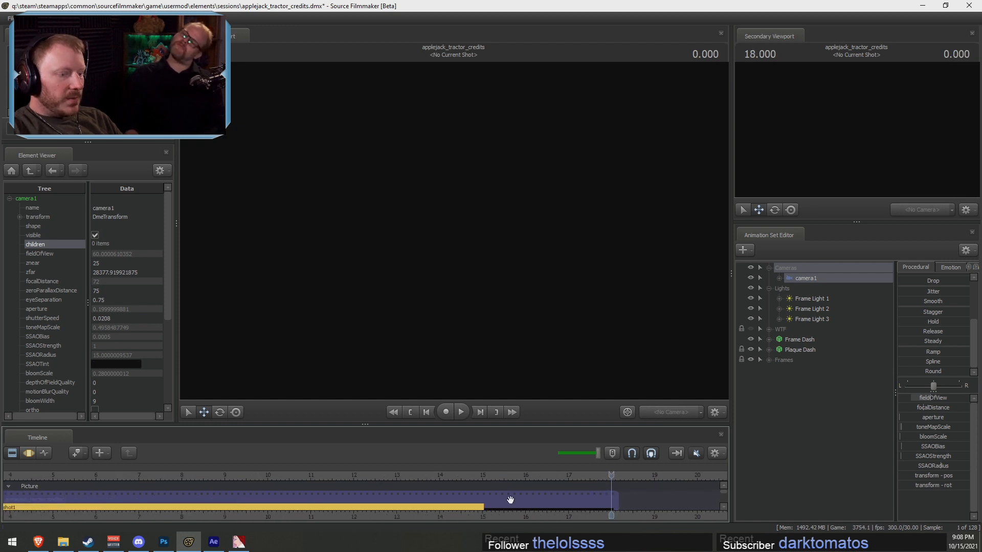
drag(478, 511, 618, 509)
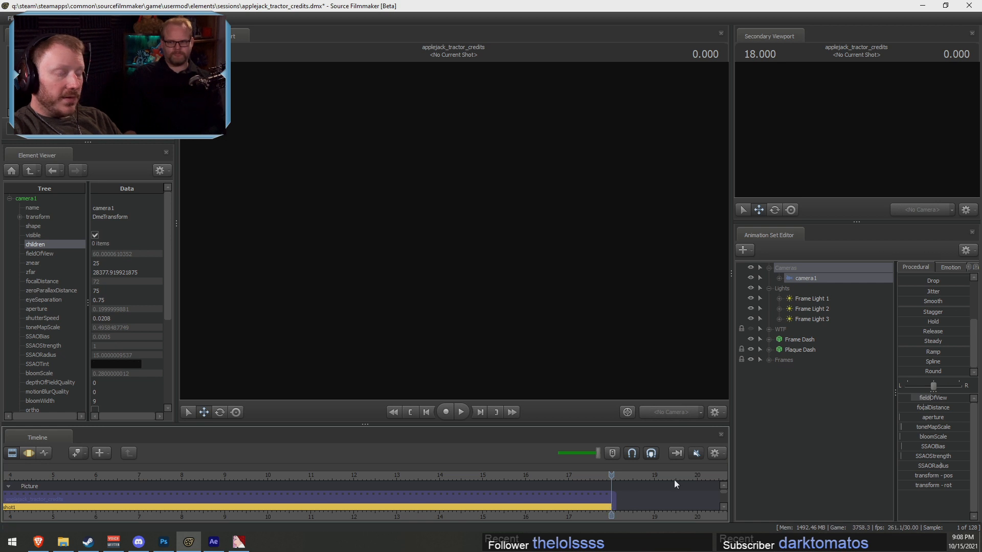
drag(544, 477, 366, 475)
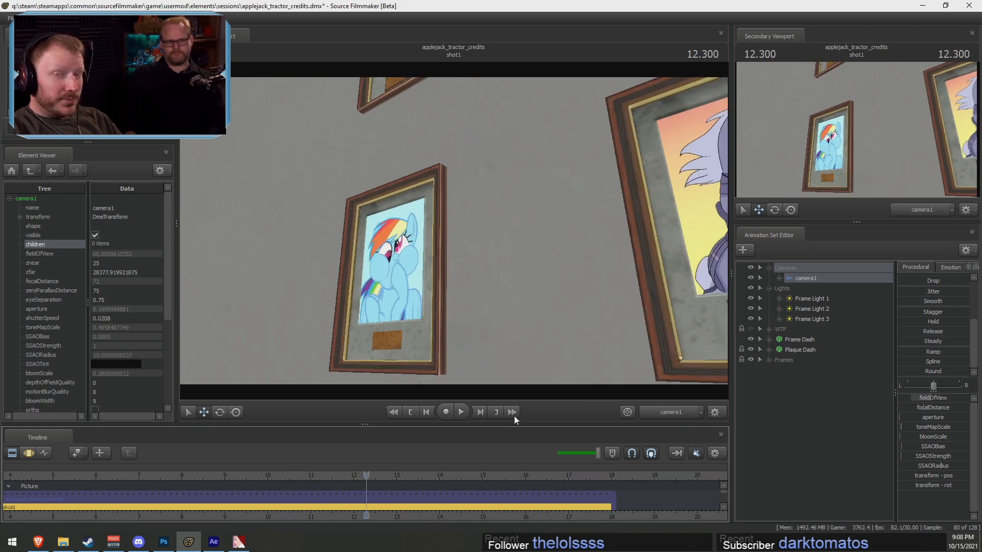
click(568, 475)
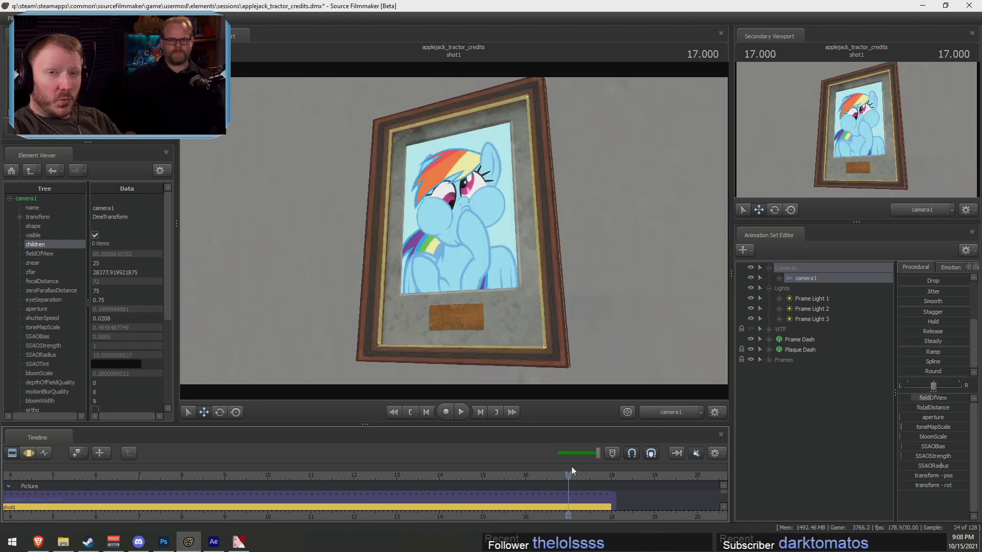
Select camera1's motion from about 0 to 16 seconds in the Motion Editor and play back the shot
key(space)
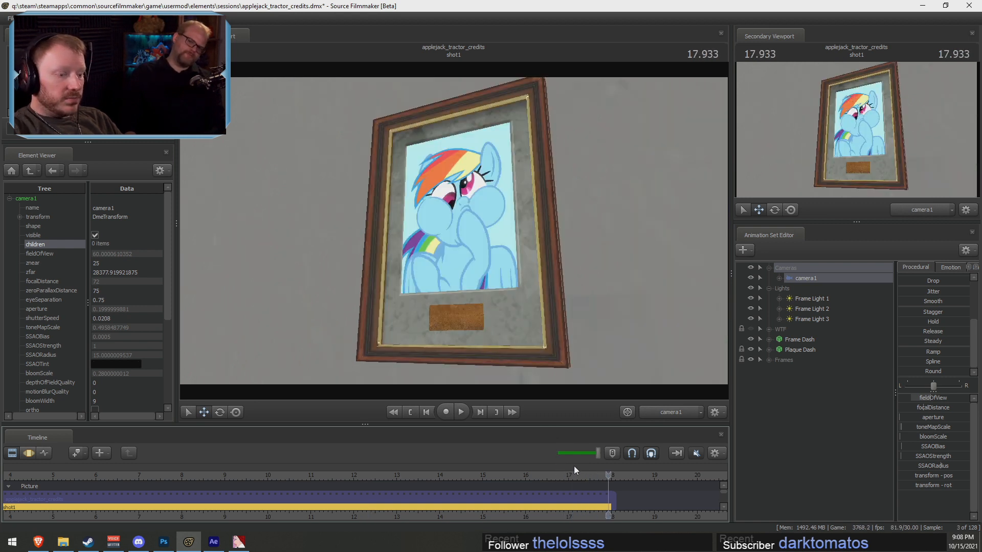
key(F3)
key(F2)
drag(495, 477, 498, 475)
key(F3)
click(816, 282)
scroll(342, 501, down, 4)
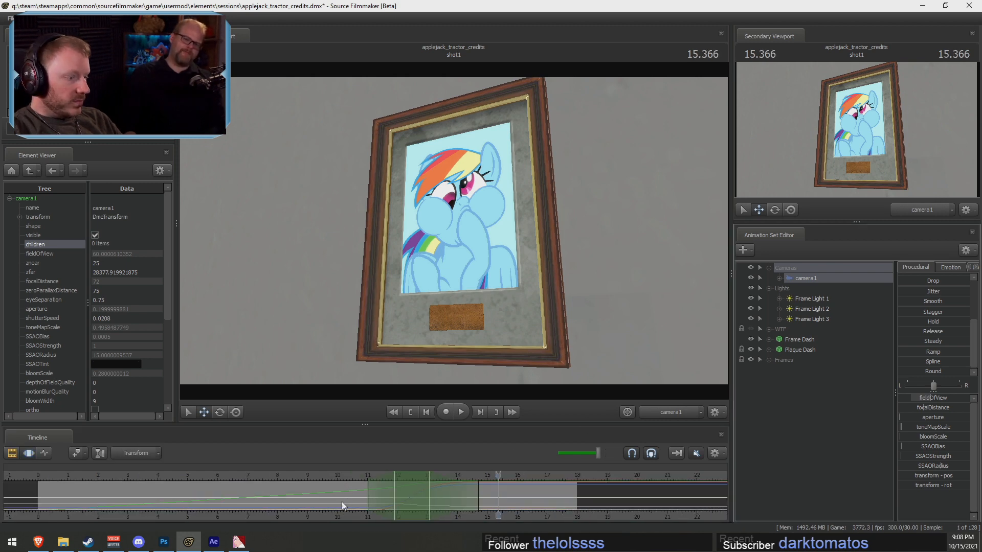
click(89, 497)
drag(89, 497, 516, 496)
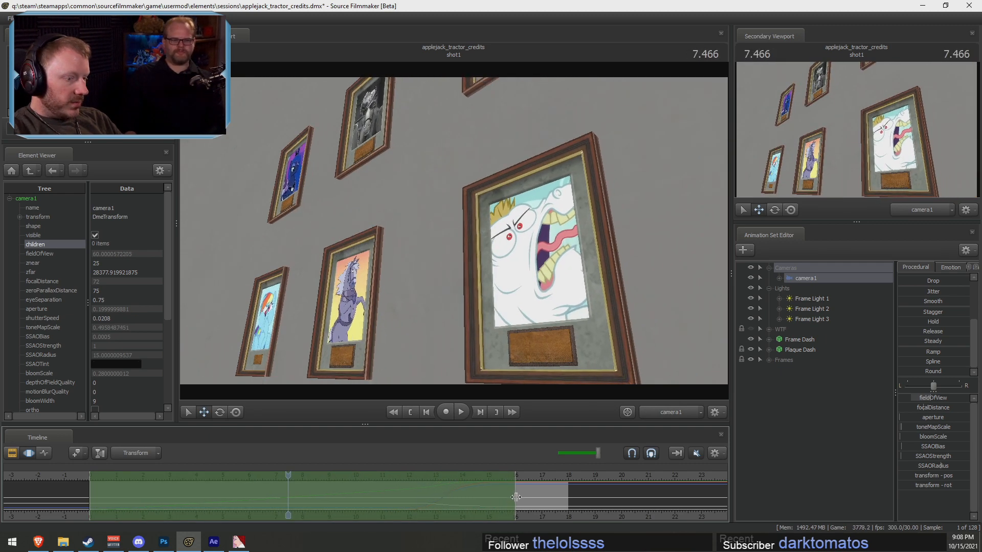
key(F2)
key(space)
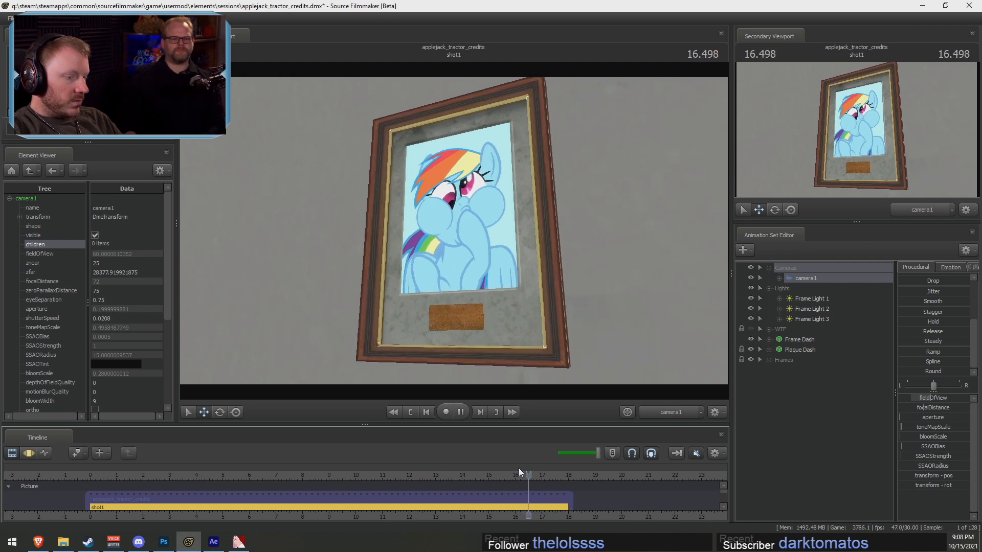
key(space)
Adjust the timing of camera1's motion at the end of the time selection and play back the shot from its start
key(F3)
drag(515, 496, 474, 483)
key(F2)
key(space)
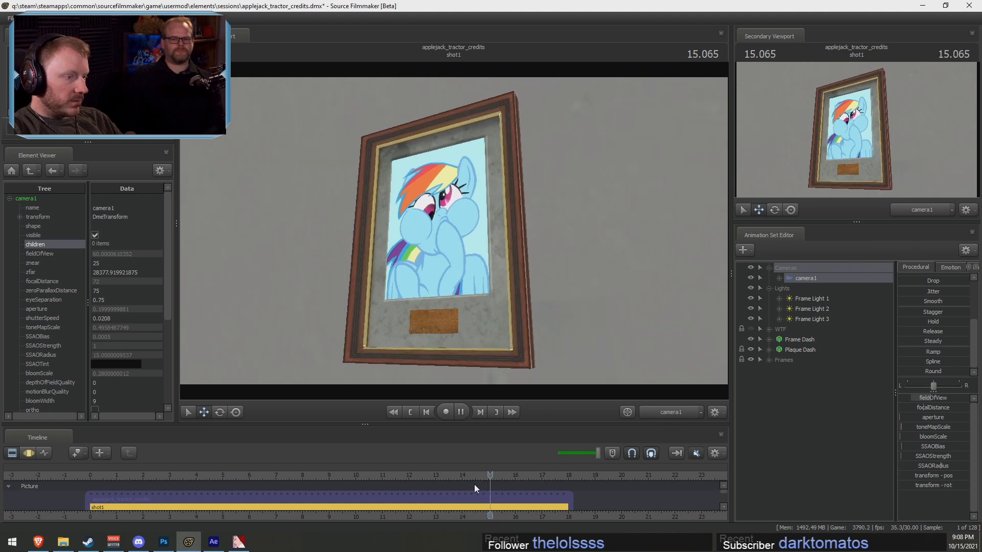
click(97, 477)
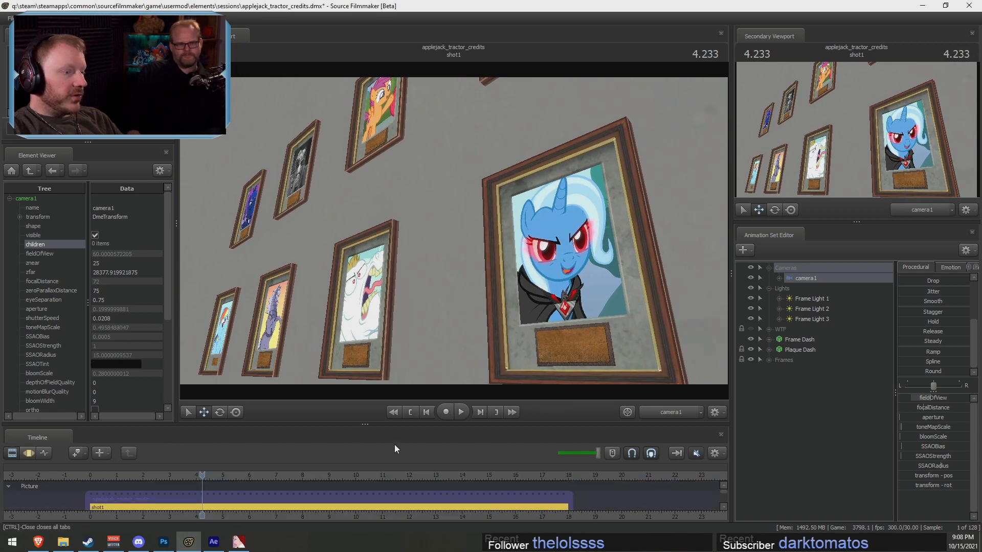
Show the Work Camera in the secondary viewport while the primary viewport stays on camera1
click(681, 413)
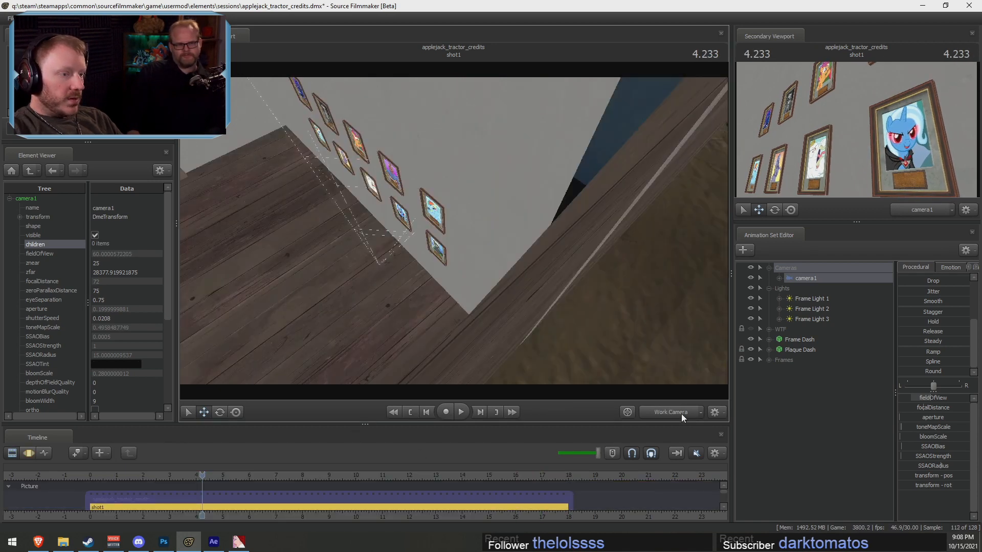
click(681, 414)
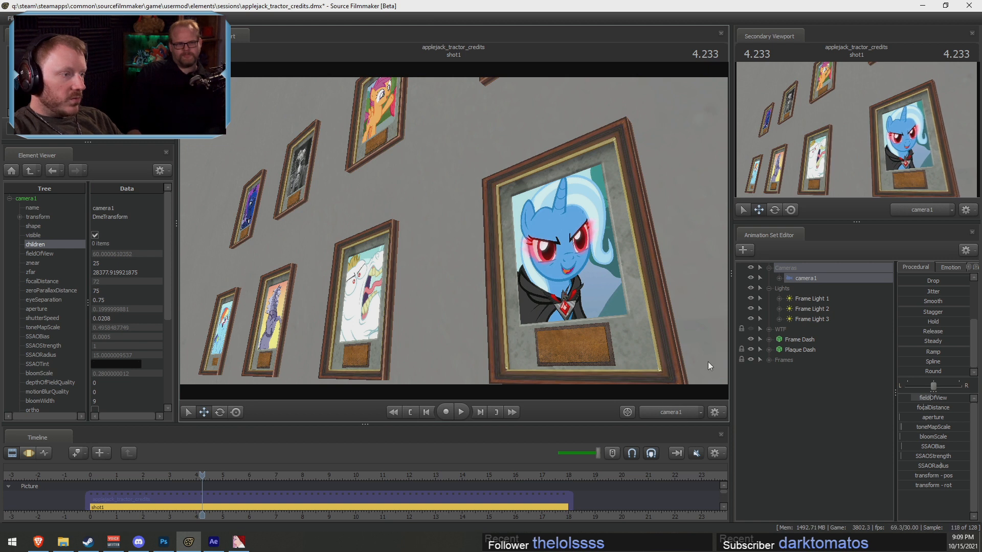
click(920, 210)
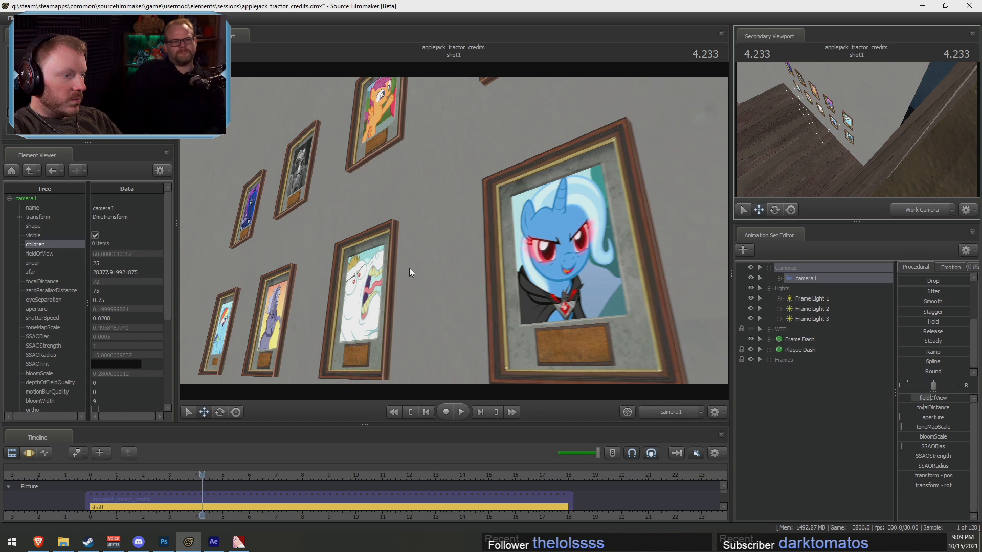
Check the primary viewport's render settings and its Progressive Refinement option
right_click(434, 248)
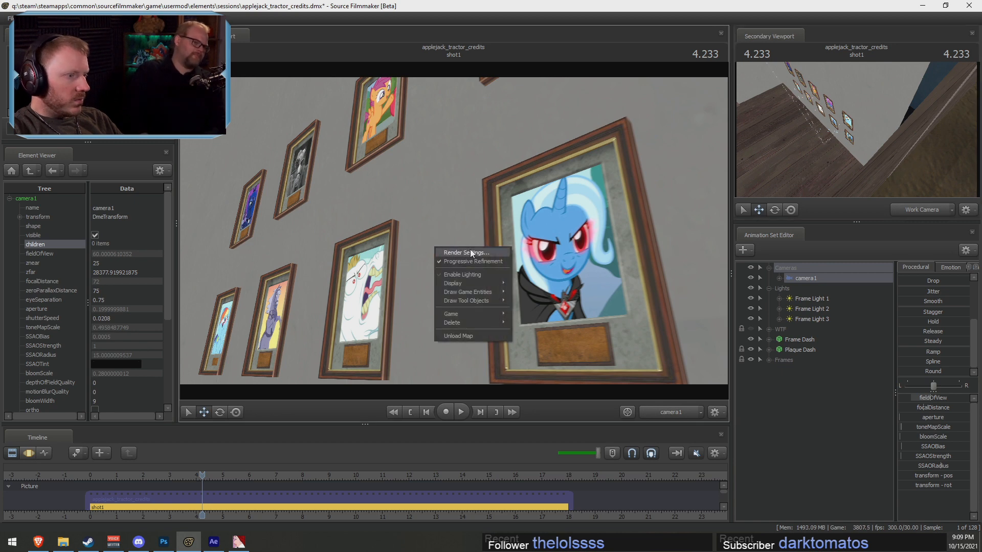
click(470, 252)
click(576, 323)
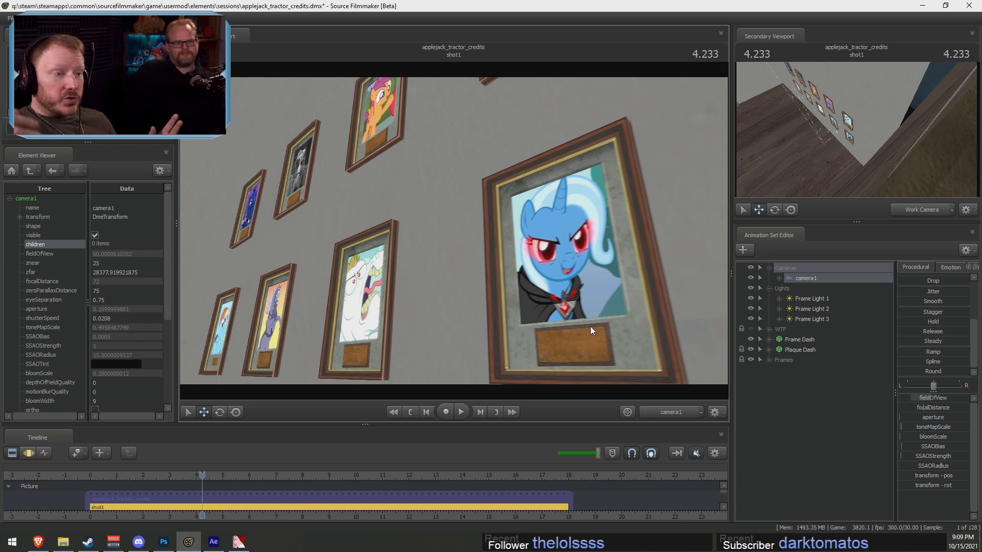
right_click(614, 293)
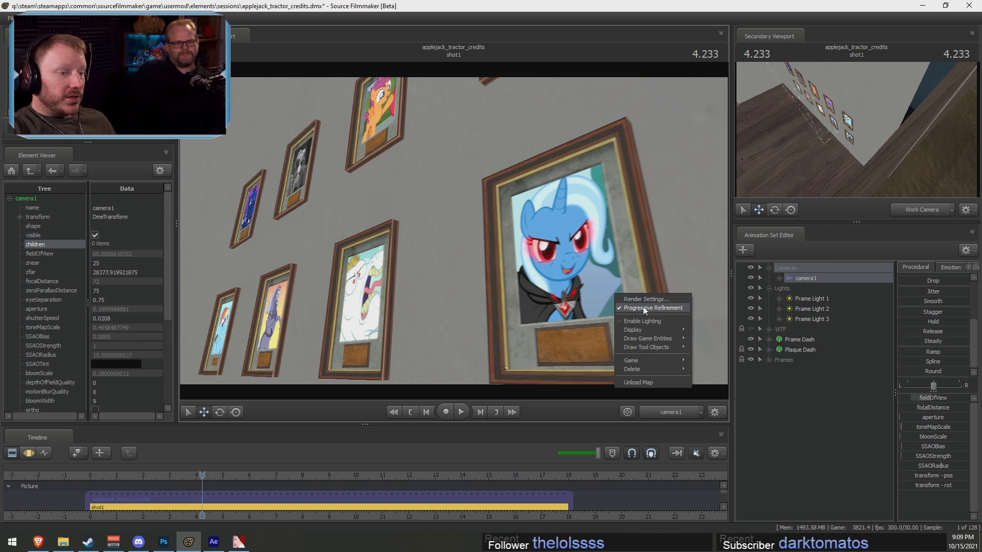
click(543, 240)
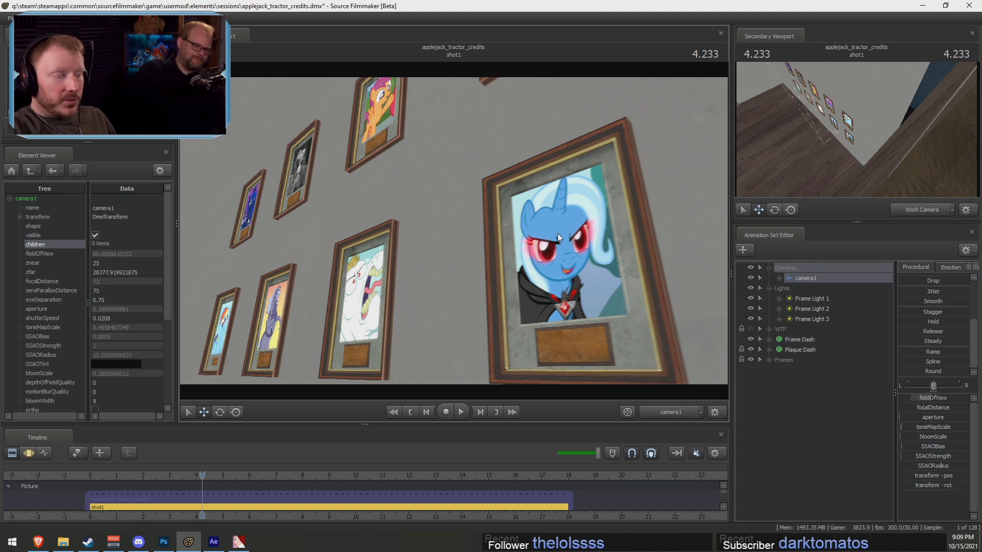
Show camera1's Camera element in the Element Viewer and set its shutterSpeed to 0.167
right_click(799, 279)
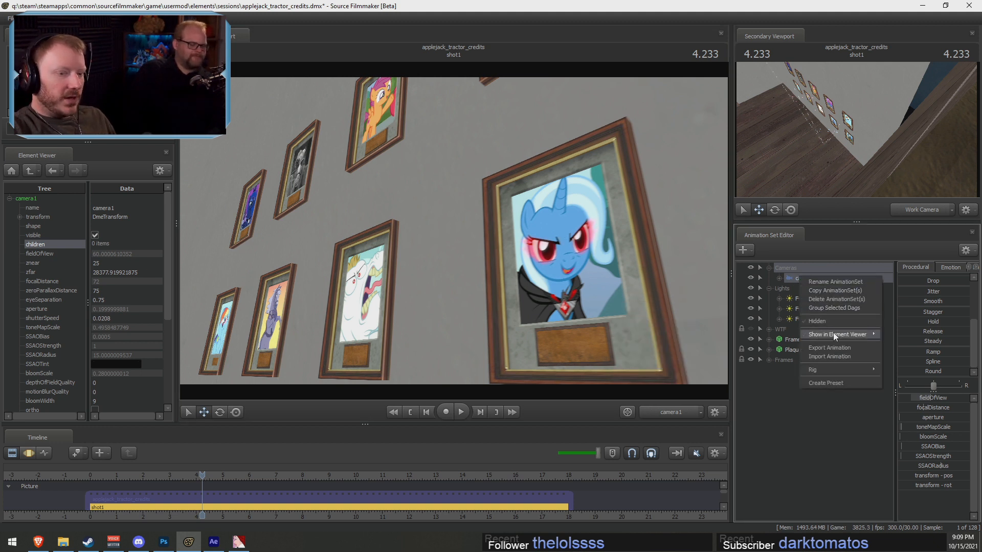
mouse_move(842, 334)
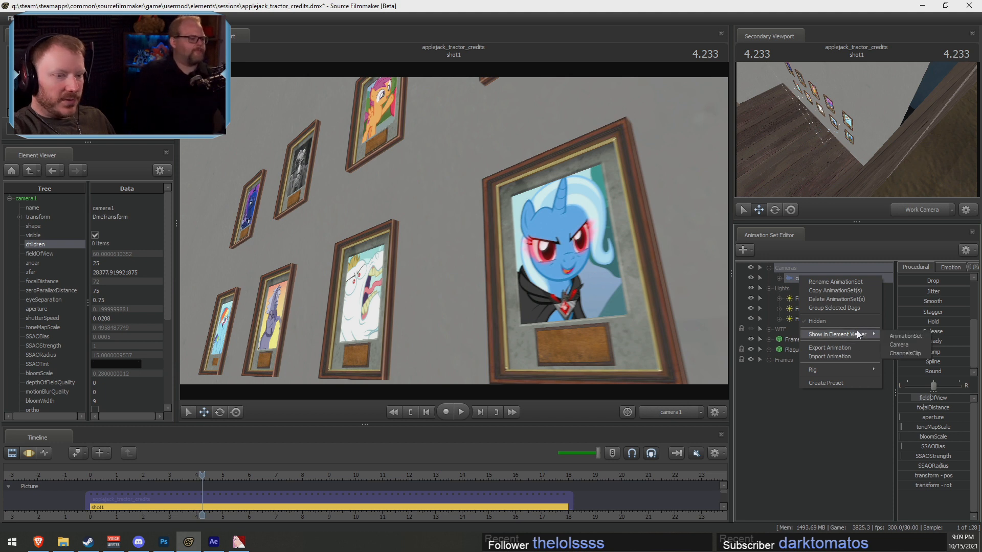
click(899, 345)
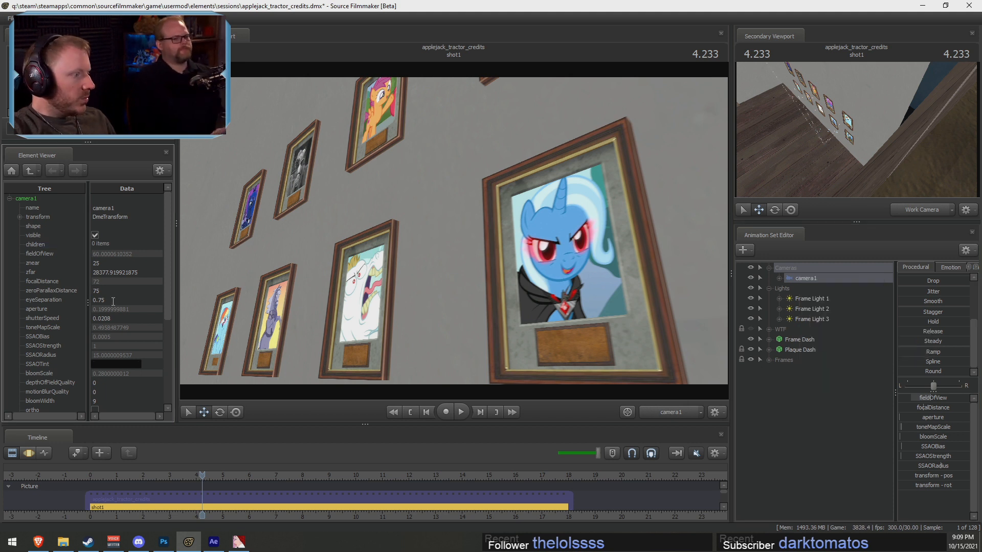
click(113, 318)
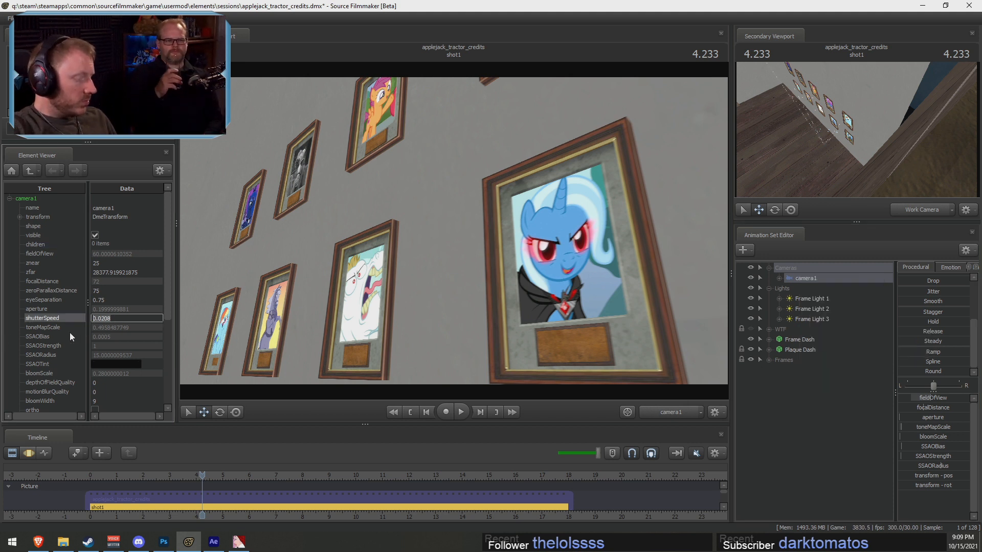
text(0.167)
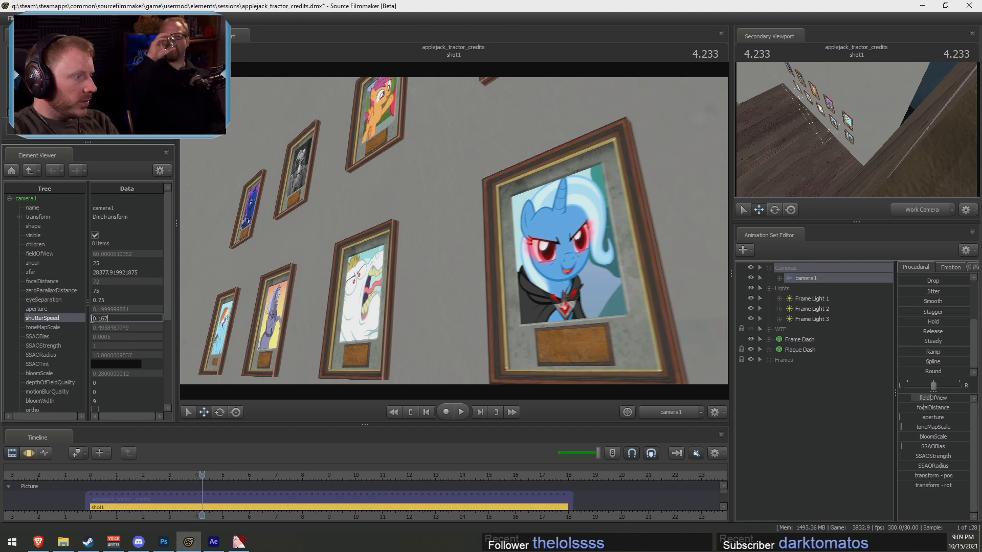
click(114, 299)
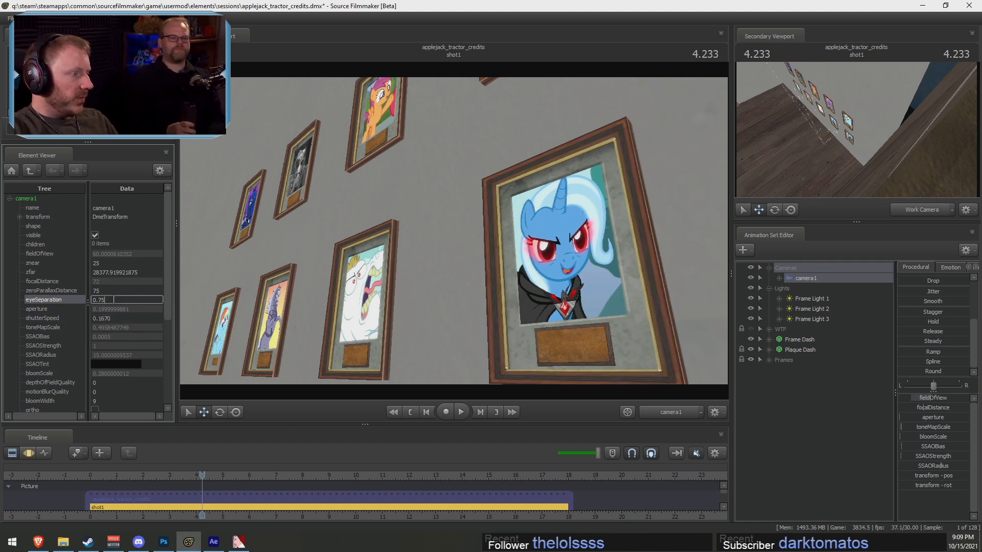
Inspect the session's renderSettings in the Element Viewer and scrub back to about 3.2 seconds to check the motion blur
right_click(808, 281)
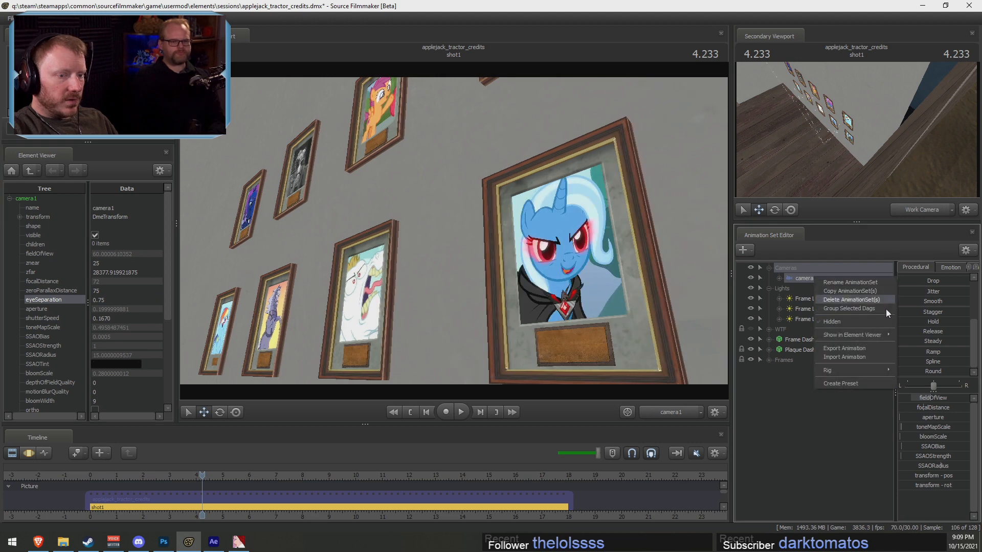
mouse_move(885, 336)
click(909, 345)
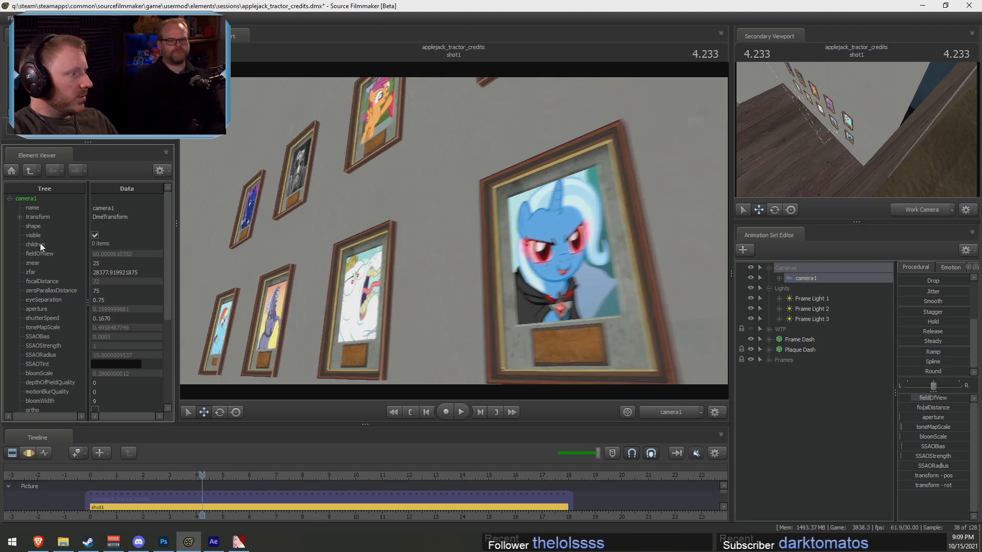
click(11, 176)
click(20, 253)
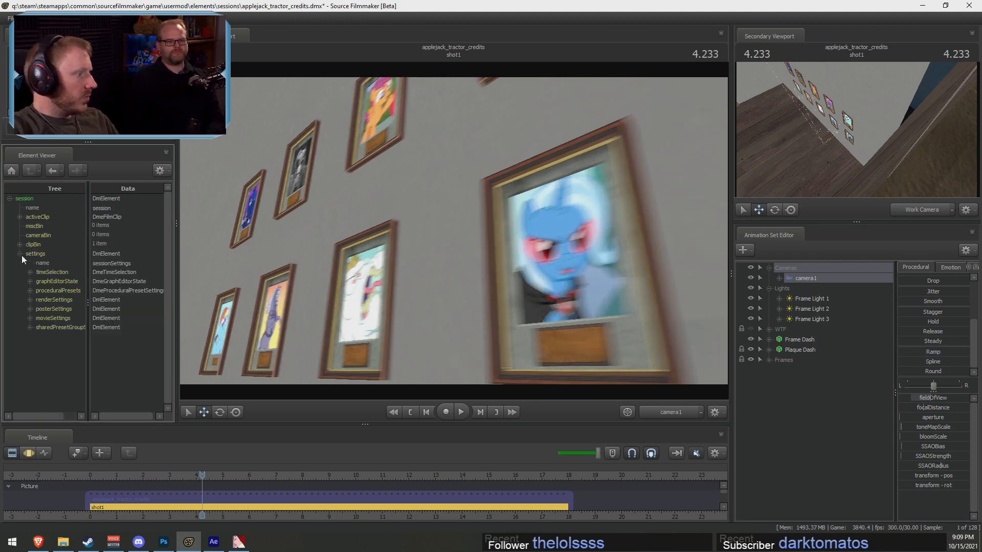
click(29, 299)
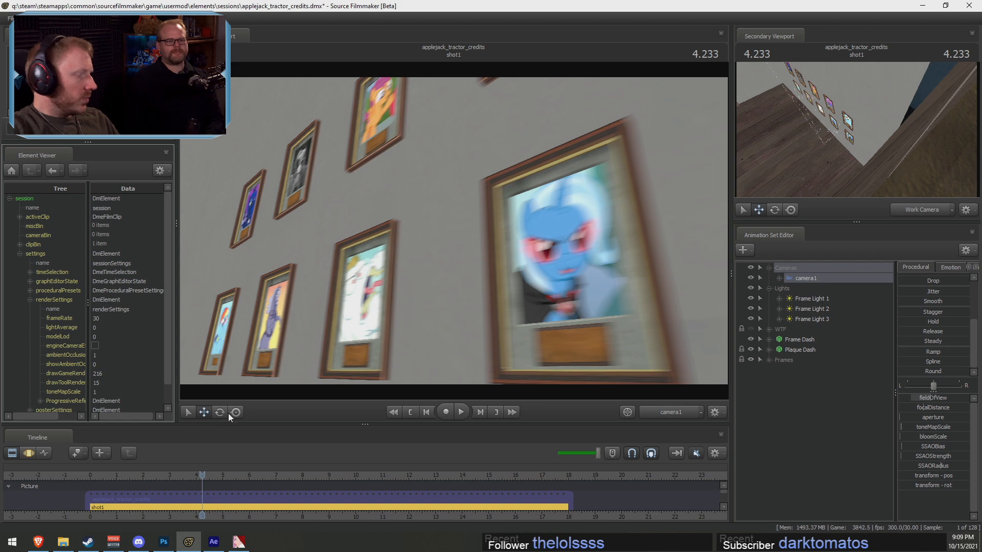
drag(202, 475, 200, 474)
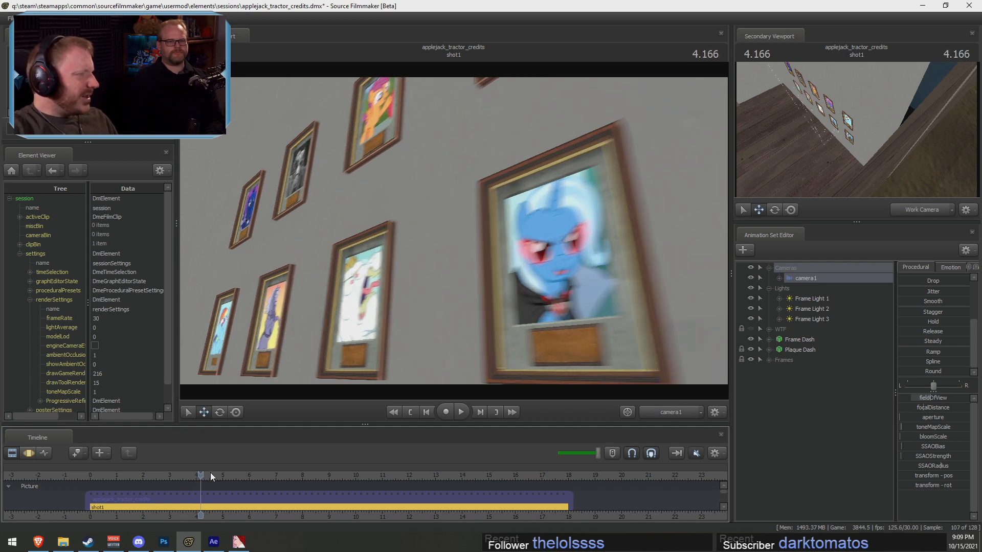
drag(208, 482, 168, 478)
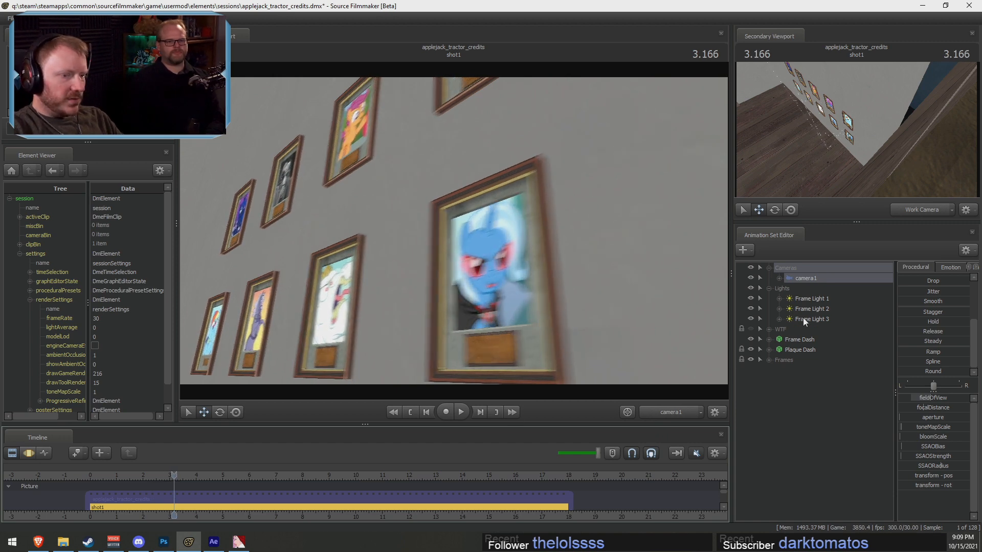
Show camera1's Camera element in the Element Viewer again and correct its shutterSpeed to 0.0167
right_click(805, 278)
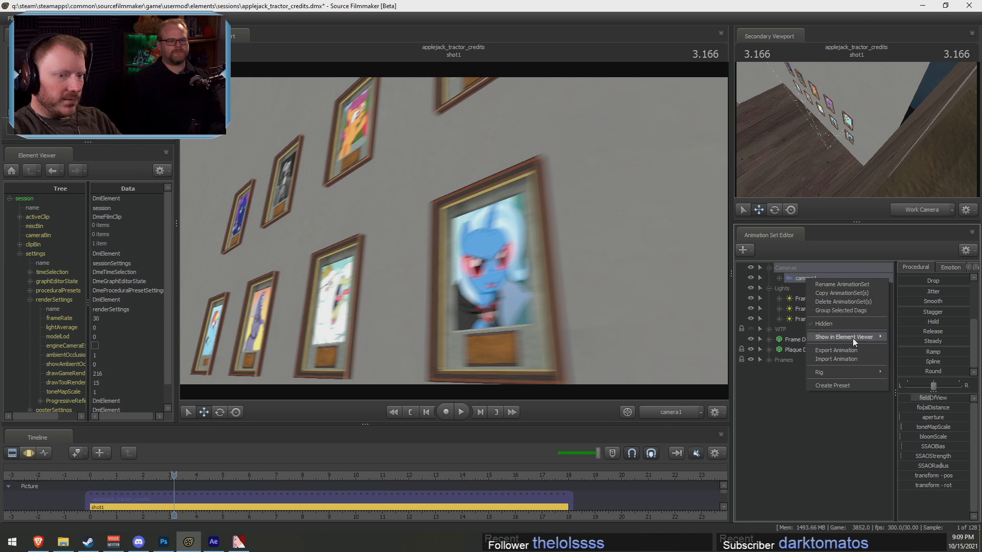
click(915, 348)
click(101, 318)
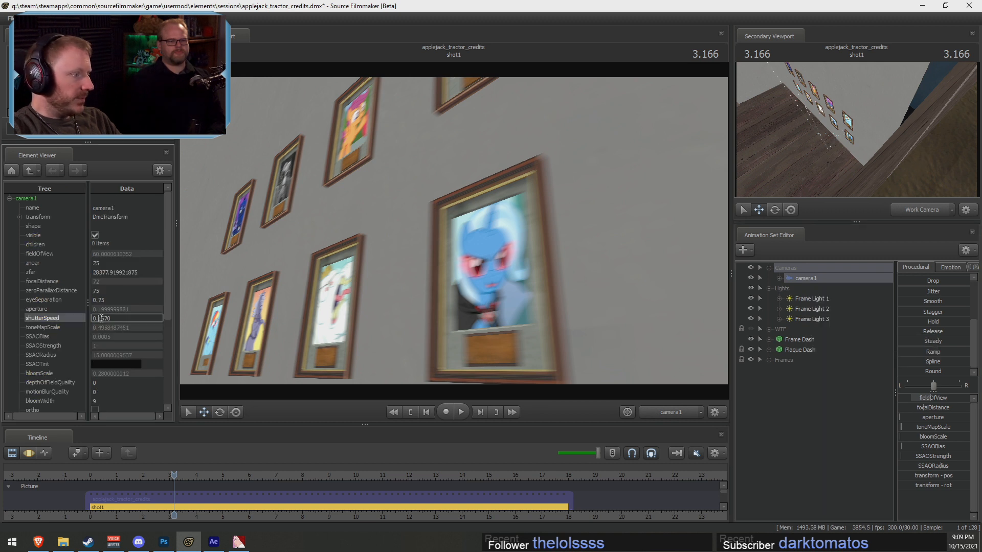
text(0)
click(130, 308)
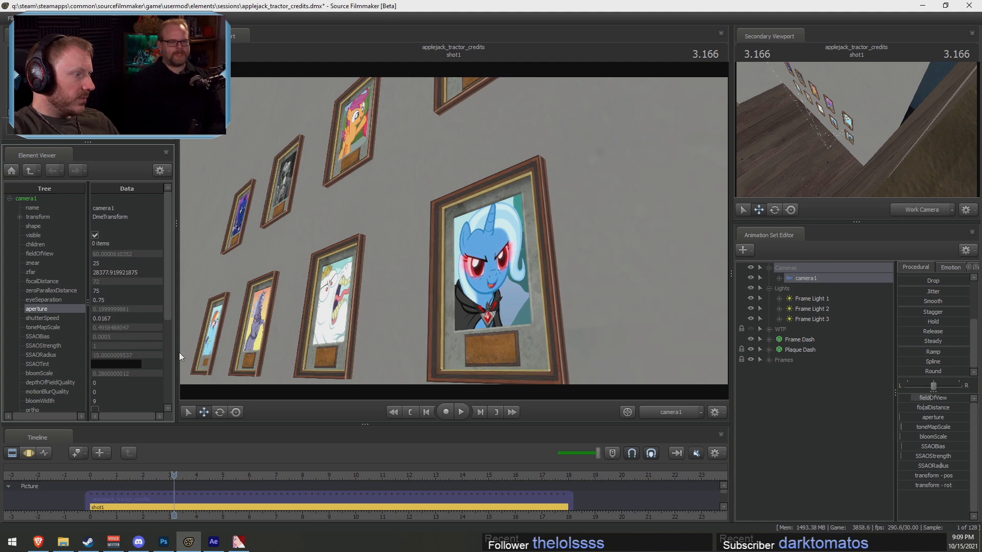
Scrub shot1 between its start and about 11.4 seconds to examine camera1's move past the portraits
drag(174, 476, 223, 476)
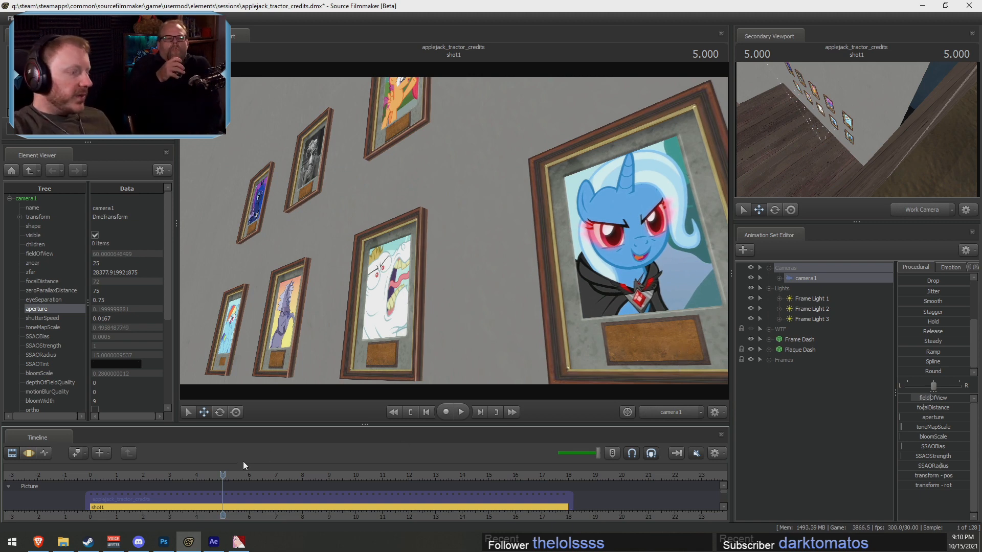
drag(214, 479, 133, 476)
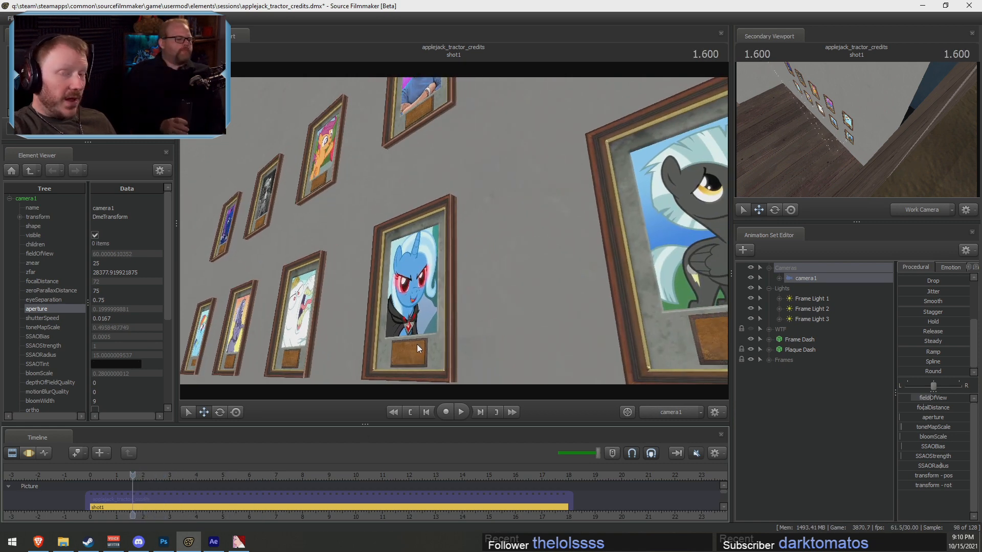
drag(113, 474, 94, 475)
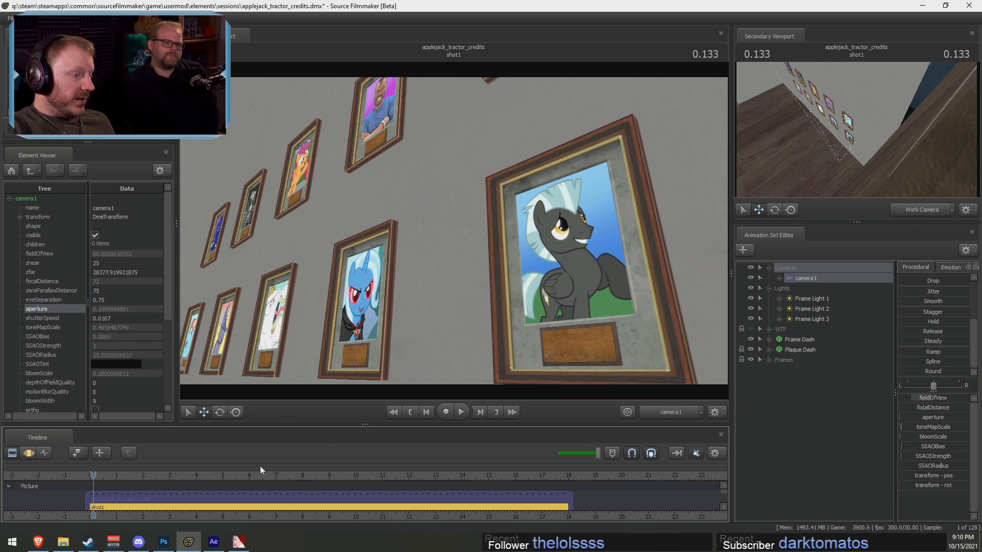
mouse_move(93, 476)
mouse_down()
mouse_move(244, 479)
mouse_move(97, 495)
mouse_up()
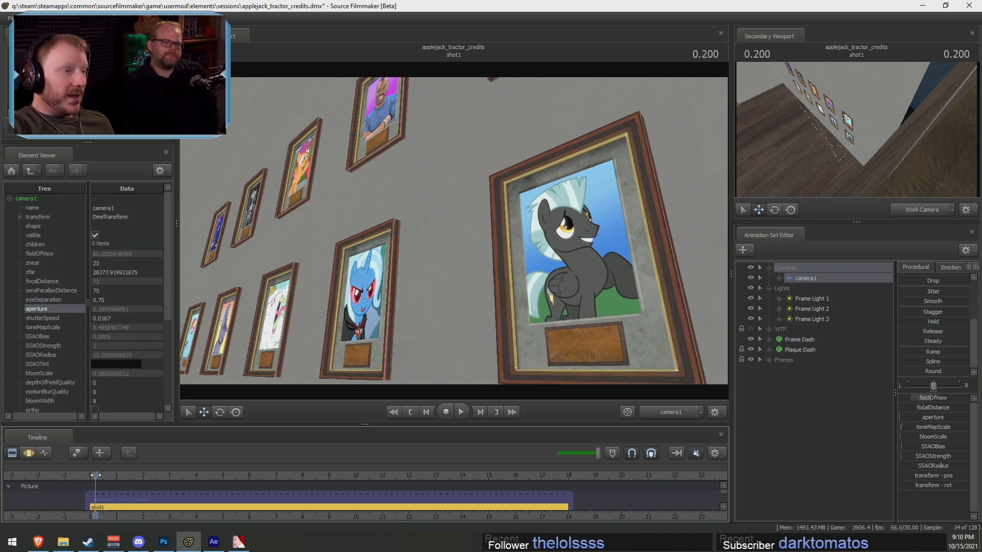
drag(98, 475, 93, 549)
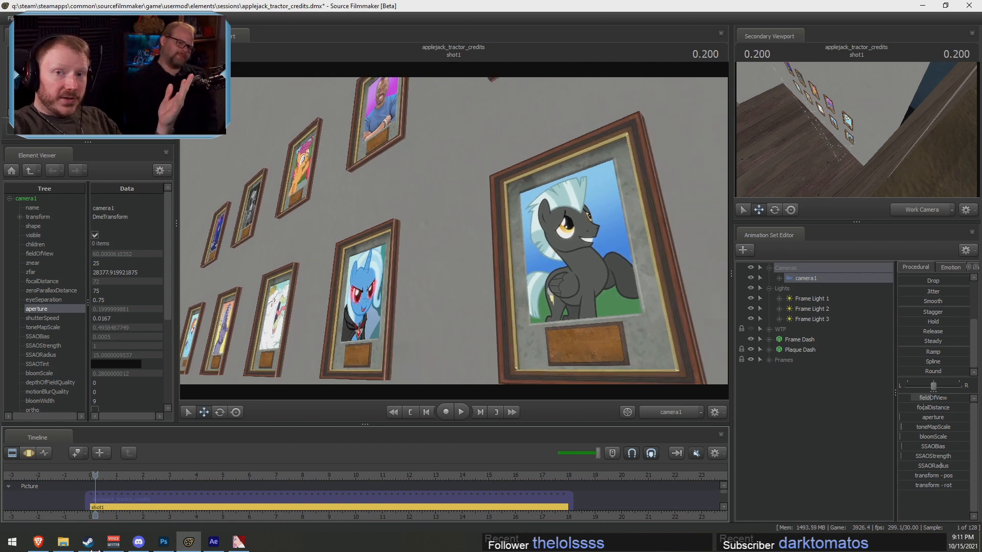
drag(95, 550, 365, 527)
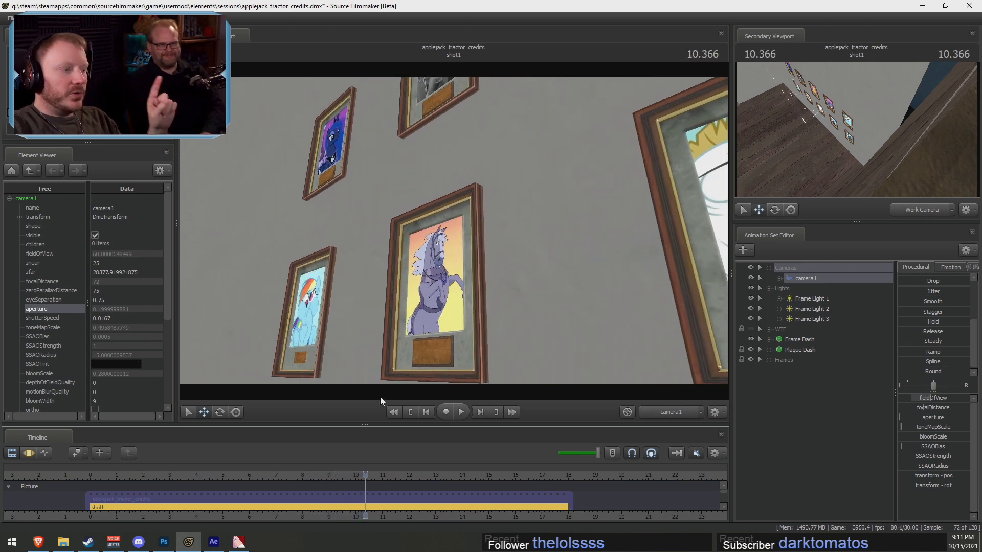
drag(367, 476, 391, 493)
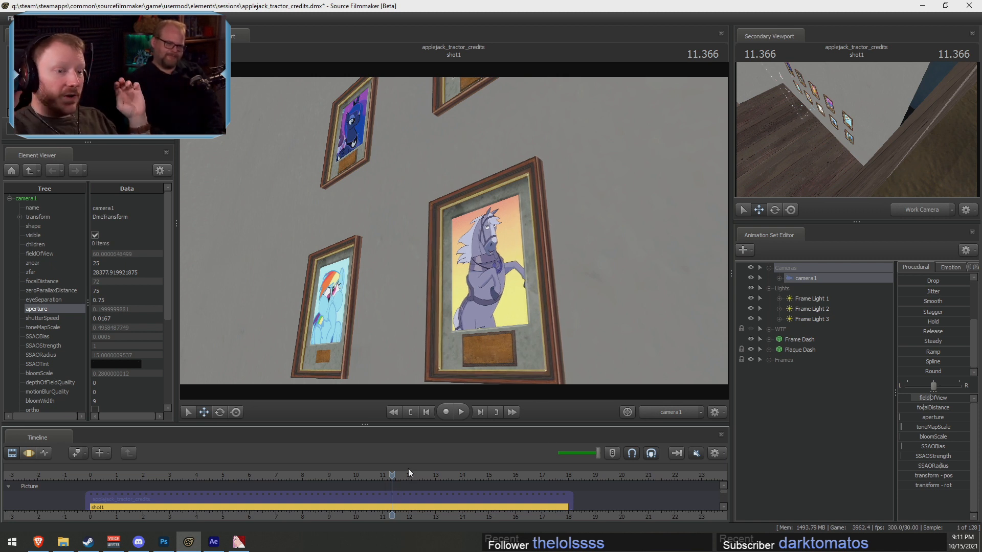
Scrub shot1 between about 7.2 and 16.6 seconds to examine camera1's move past the portraits to the Rainbow Dash close-up
drag(401, 493, 464, 493)
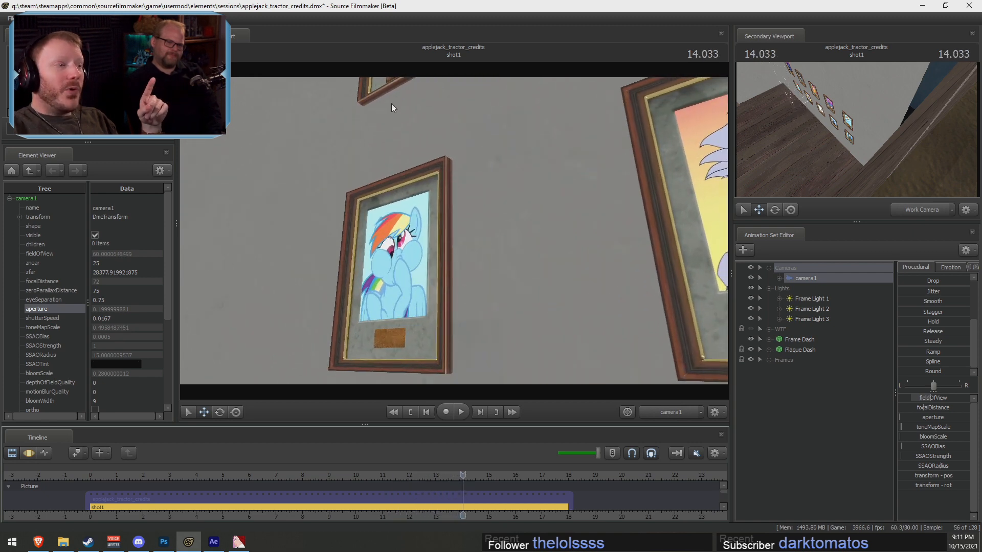
drag(462, 476, 440, 477)
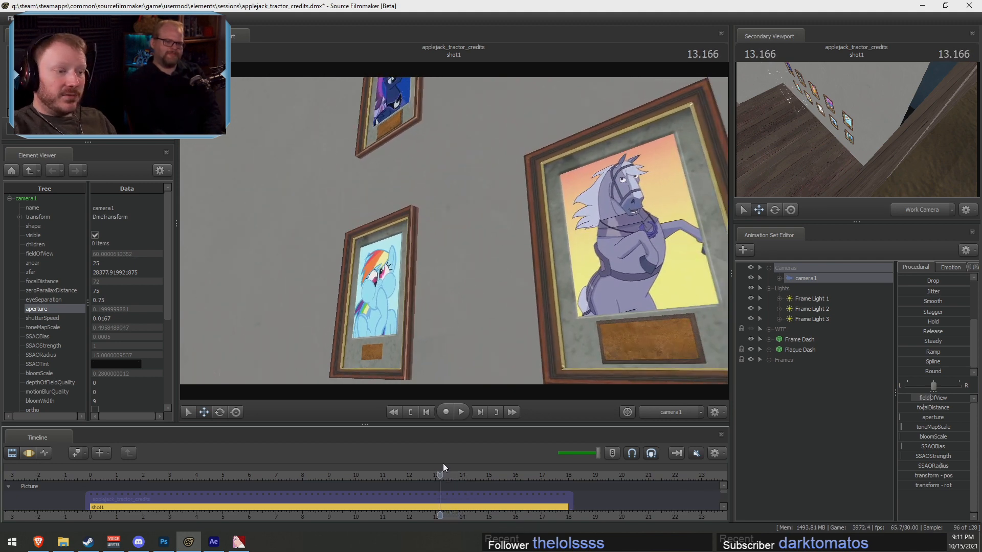
drag(448, 475, 530, 471)
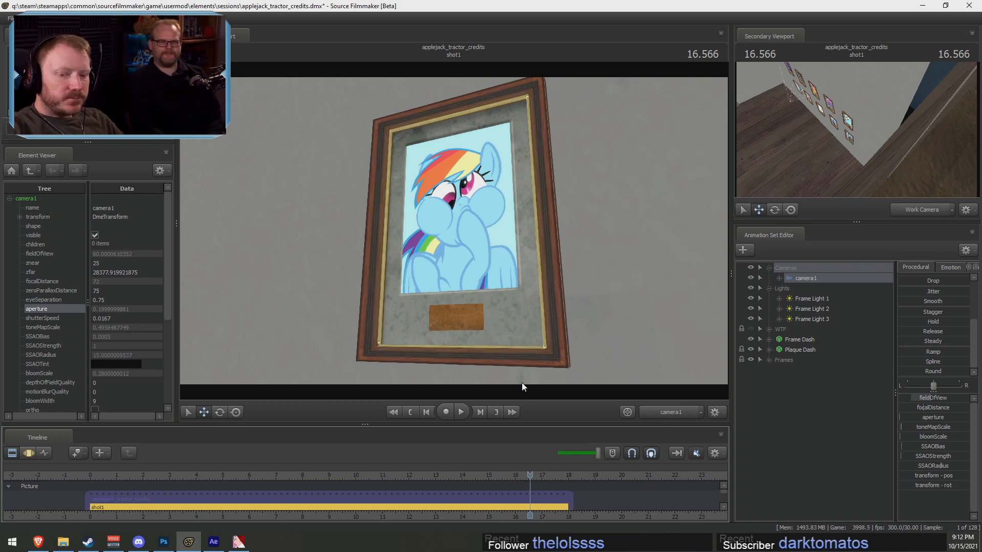
drag(540, 477, 271, 477)
Enable lighting in the primary viewport and scrub to about 13 seconds to check the lit portrait wall
right_click(517, 249)
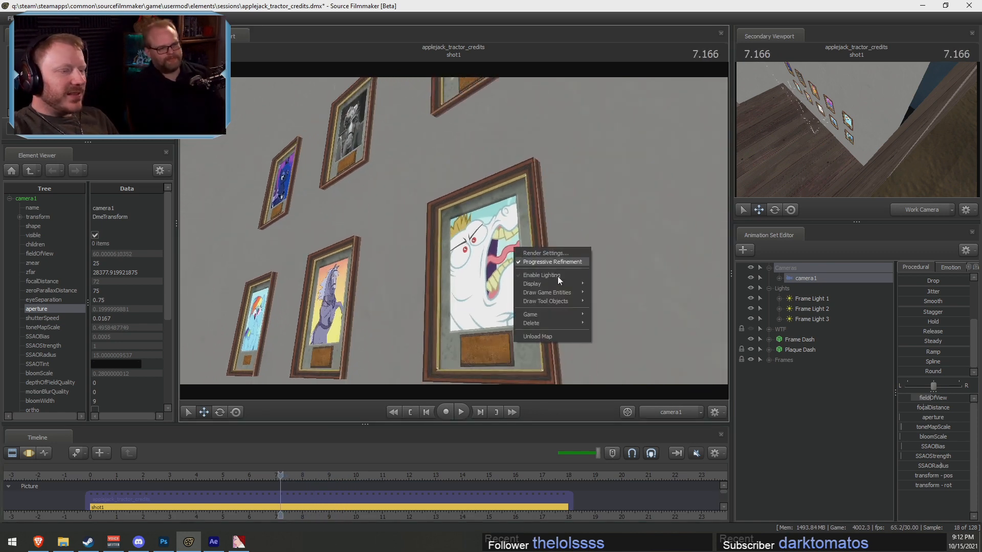
click(558, 276)
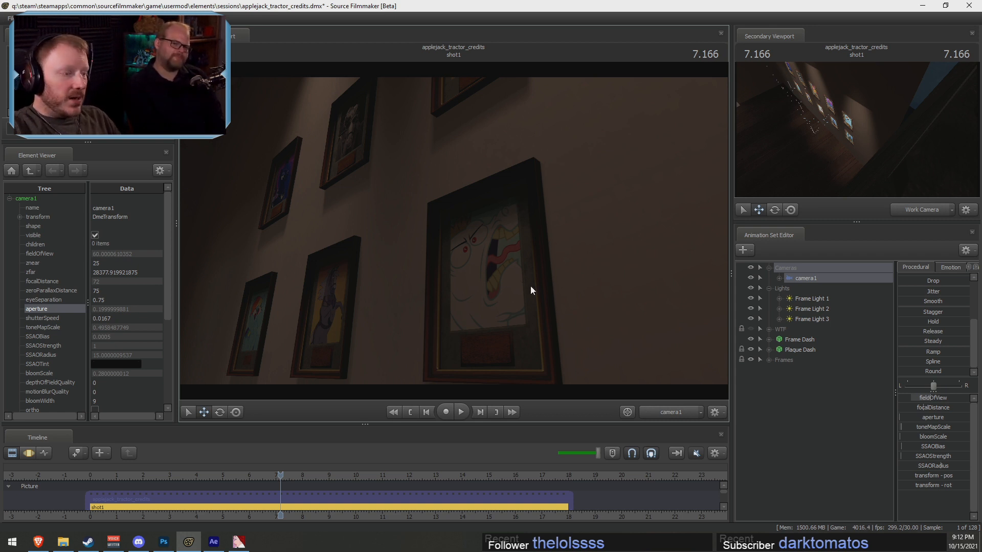
drag(424, 475, 446, 478)
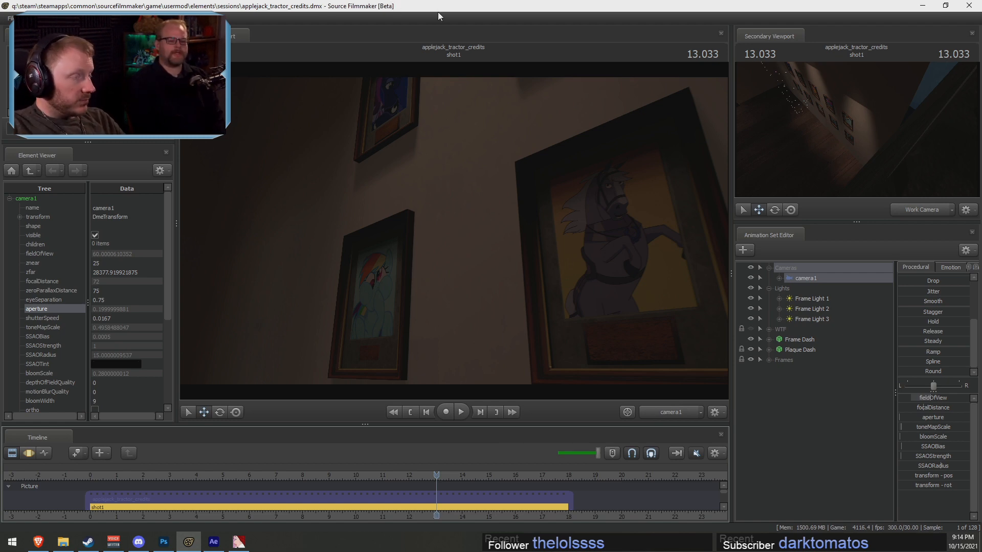
Close Source Filmmaker, the photo_luna.vtf texture editor, the file browser window, and the Luna image search and Twitch browser tabs
click(969, 5)
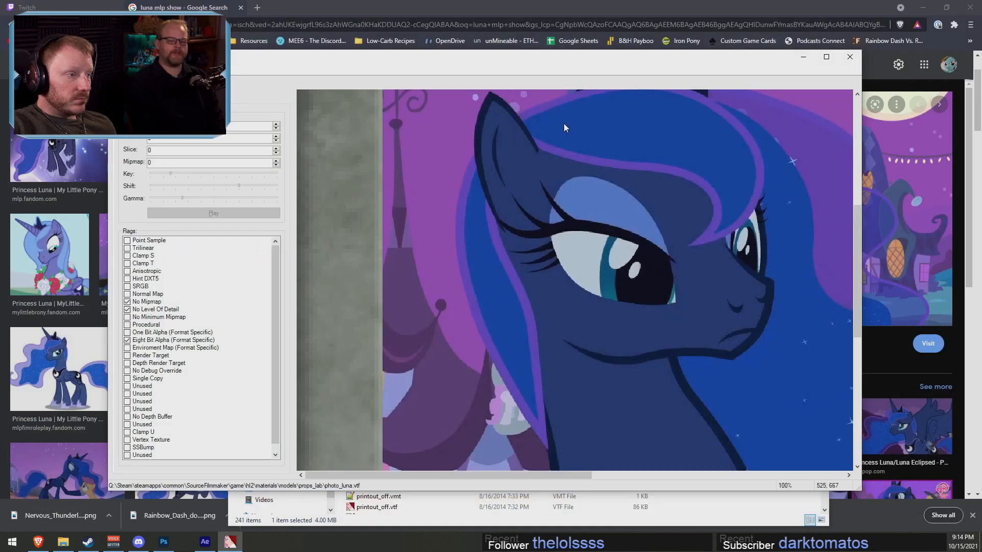
click(850, 57)
click(822, 84)
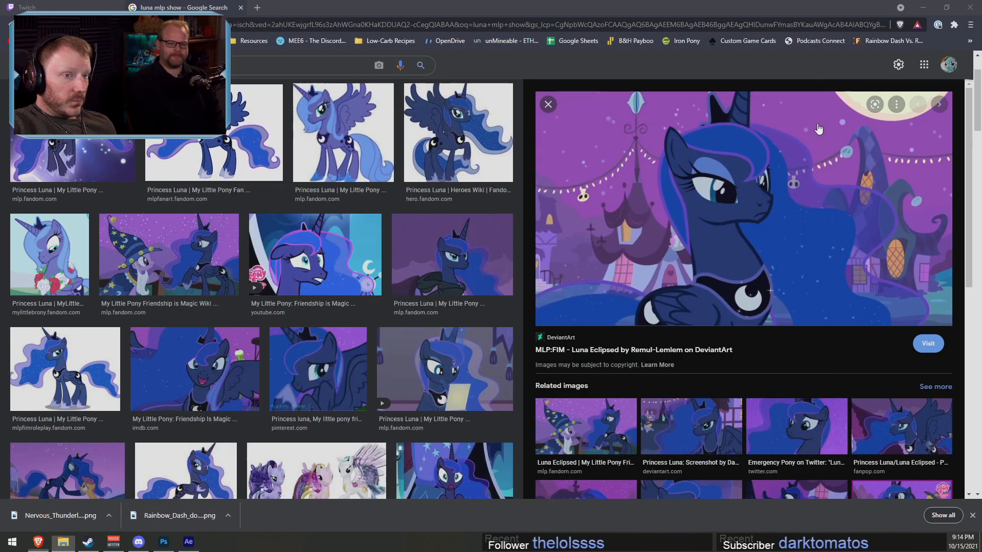
click(240, 7)
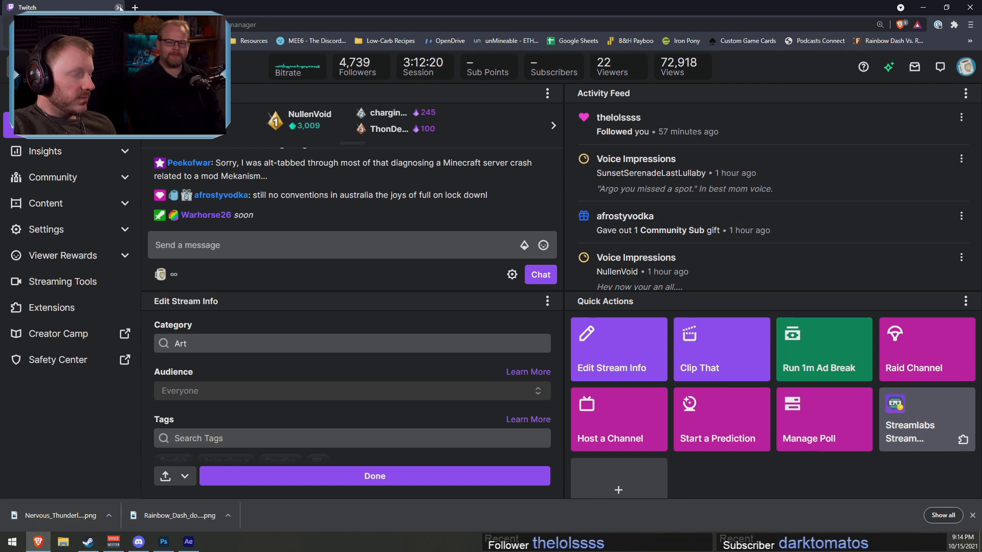
click(119, 7)
Try to quit Photoshop, cancel quitting to keep photo_group002a.tga open, and minimise its window
click(968, 5)
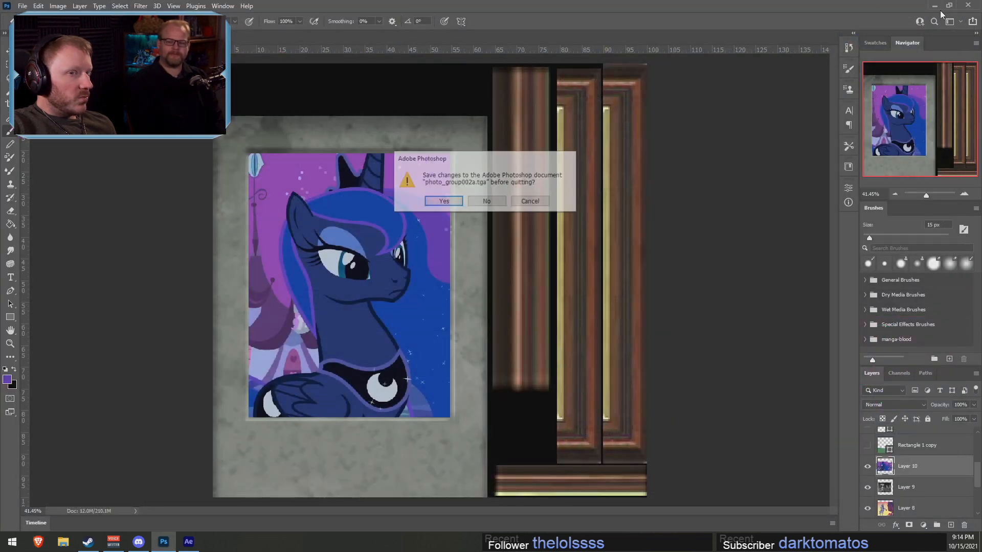
click(528, 201)
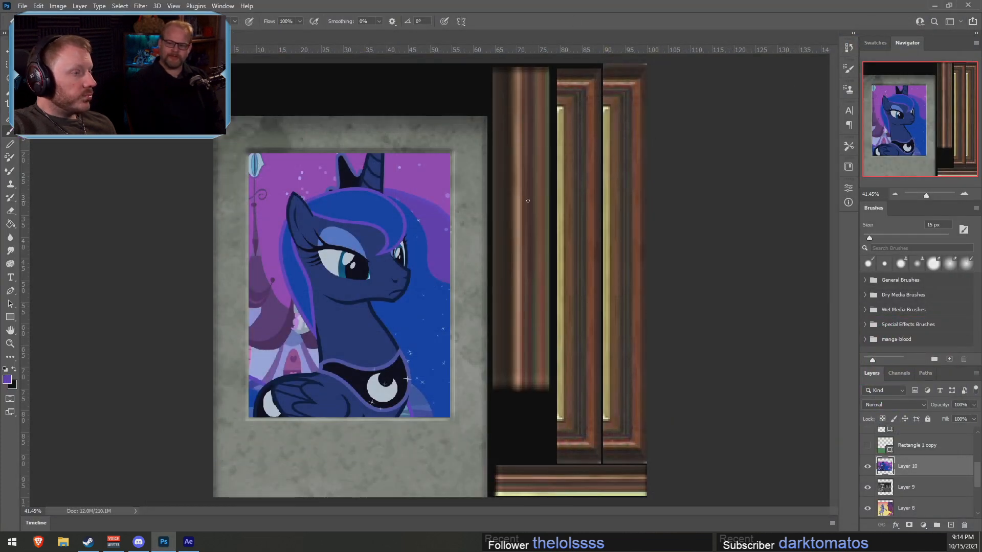
click(934, 5)
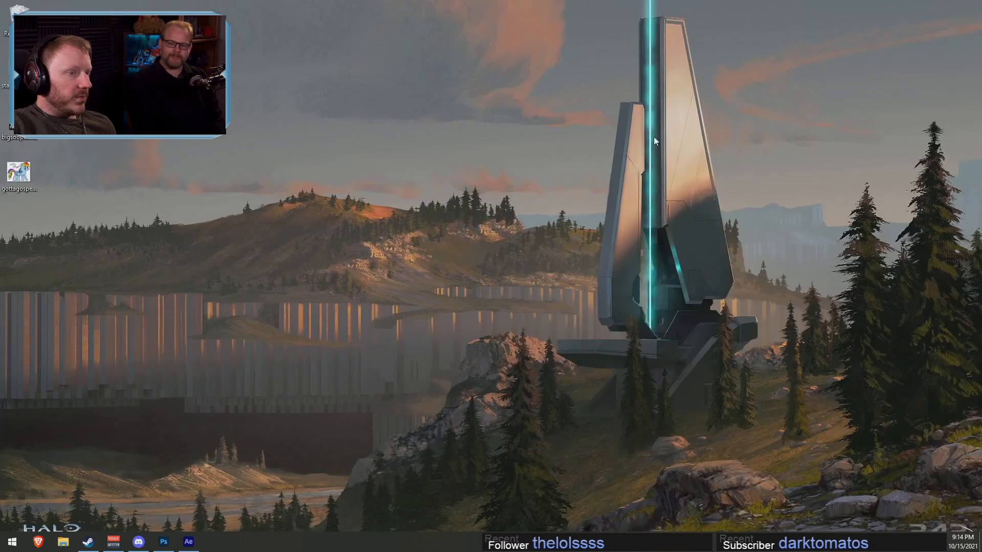
Switch to After Effects and close it without saving changes to Applejack Gets a Tractor - Final.aep
click(188, 541)
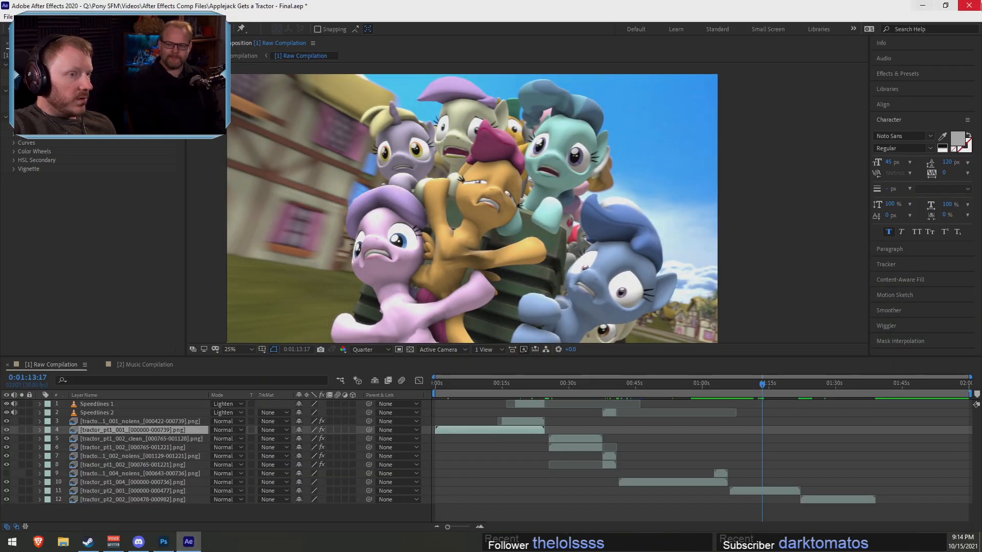
click(971, 8)
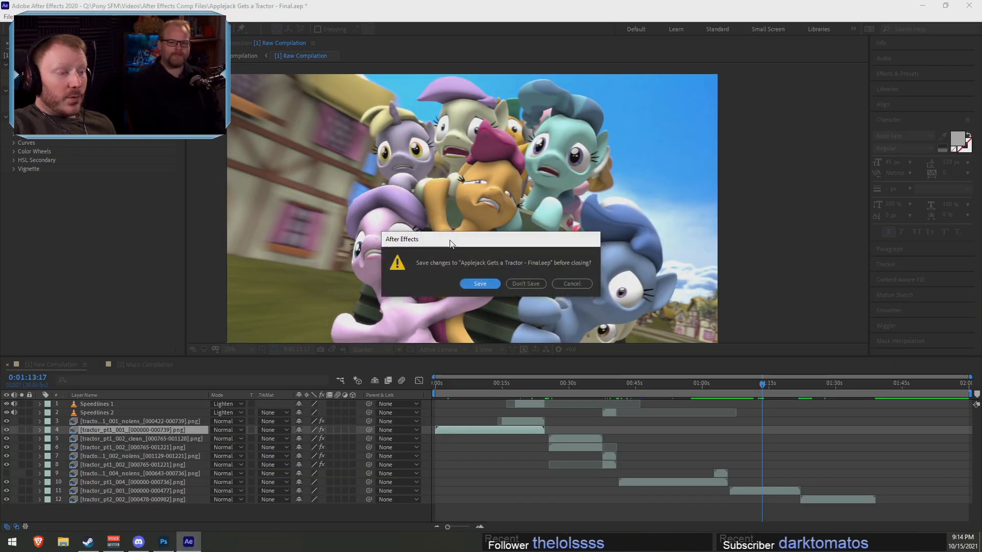
click(526, 283)
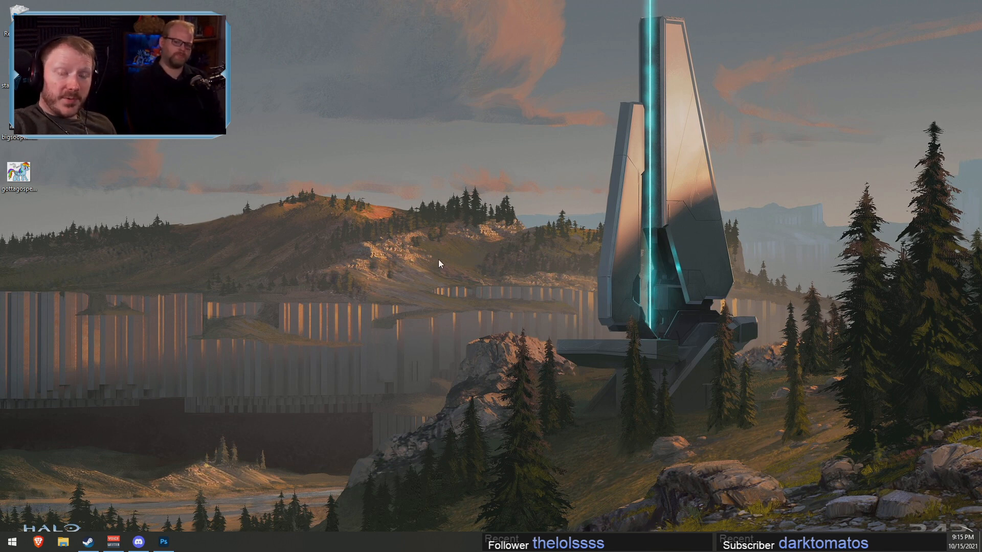
Open the own Twitch channel page in the web browser, pause its live playback, and go to the Creator Dashboard
click(46, 542)
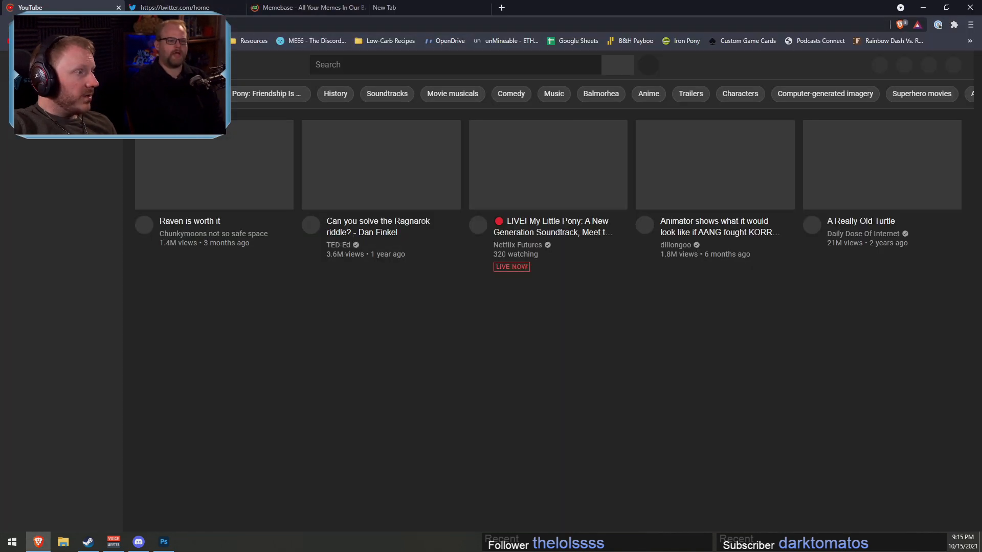
click(92, 41)
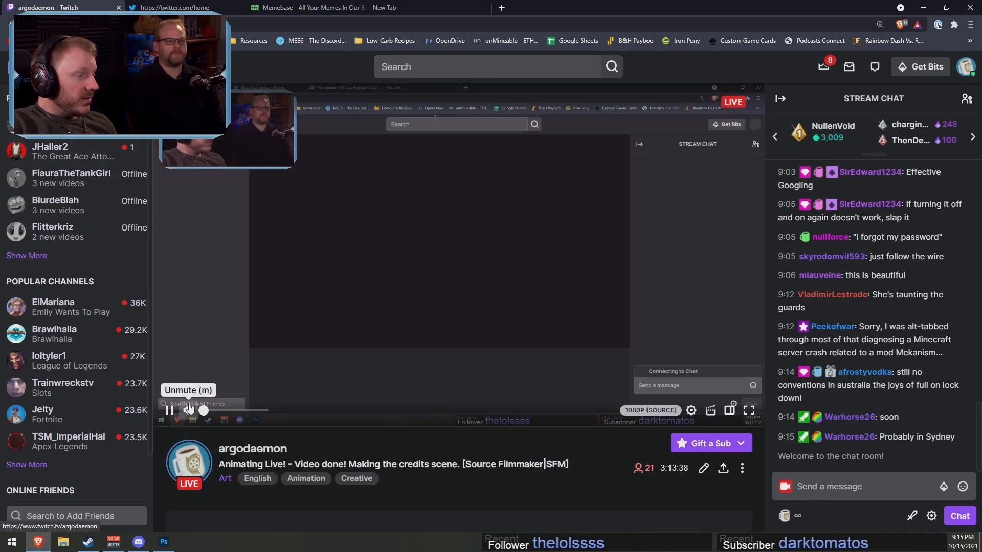
click(166, 412)
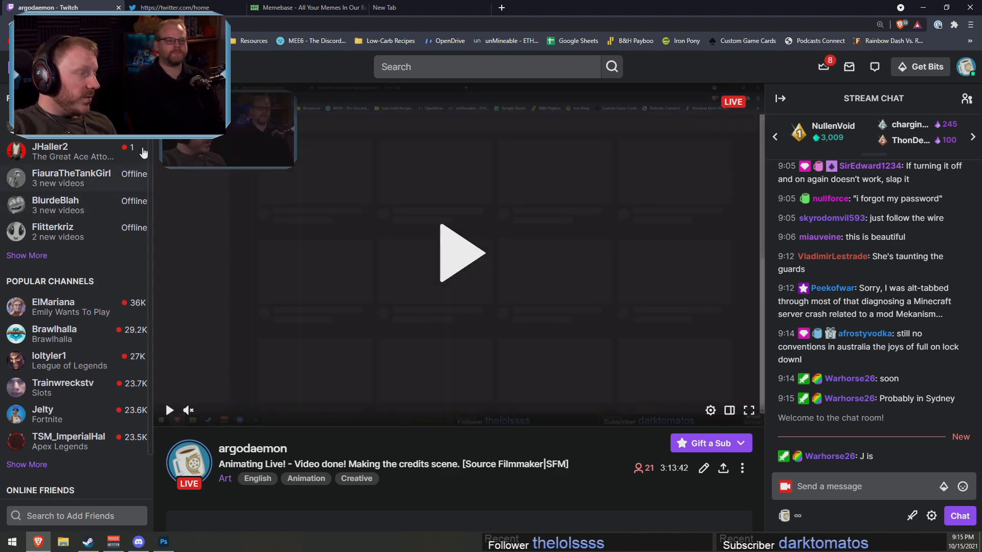
click(965, 66)
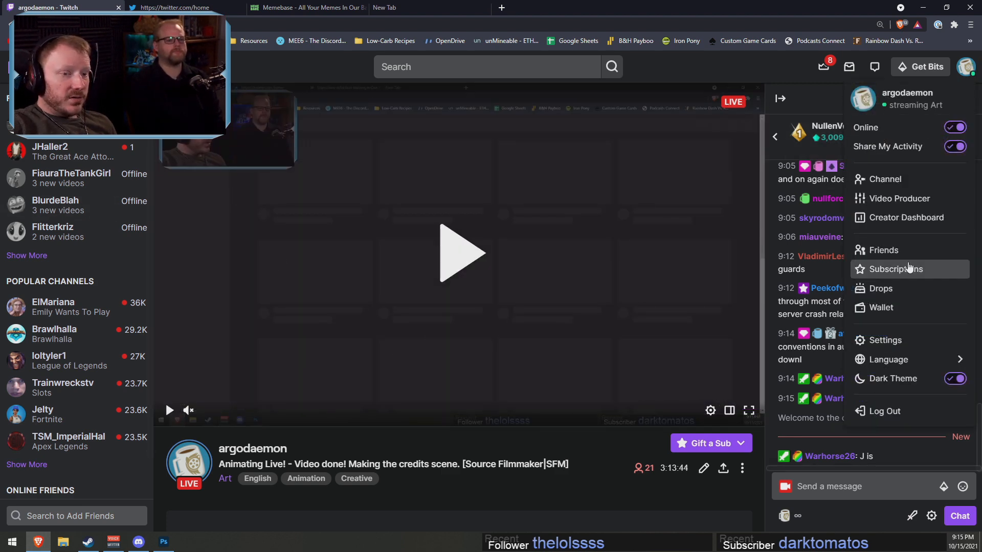
click(900, 227)
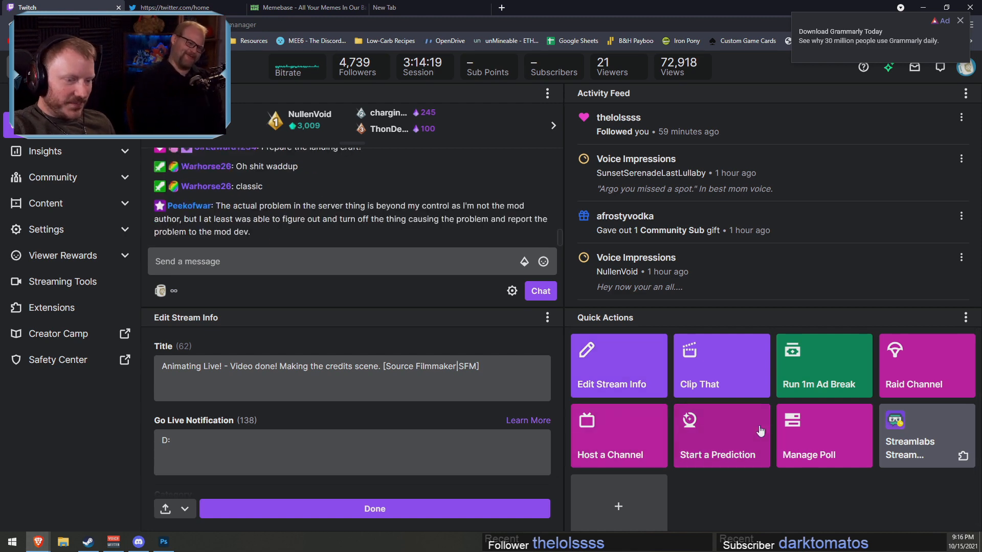
Start a channel raid on the followed channel streaming The Great Ace Attorney Chronicles
click(931, 369)
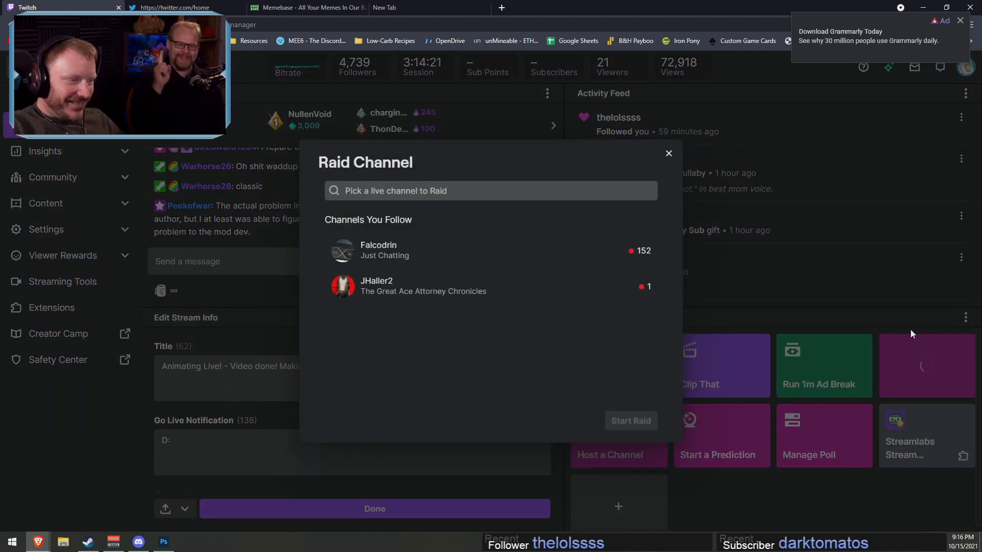
click(423, 289)
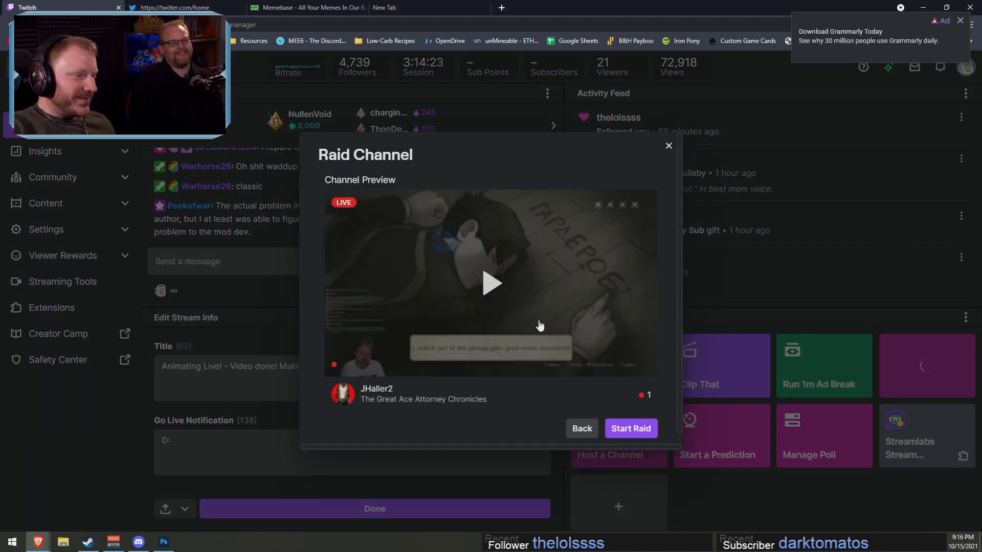
click(640, 432)
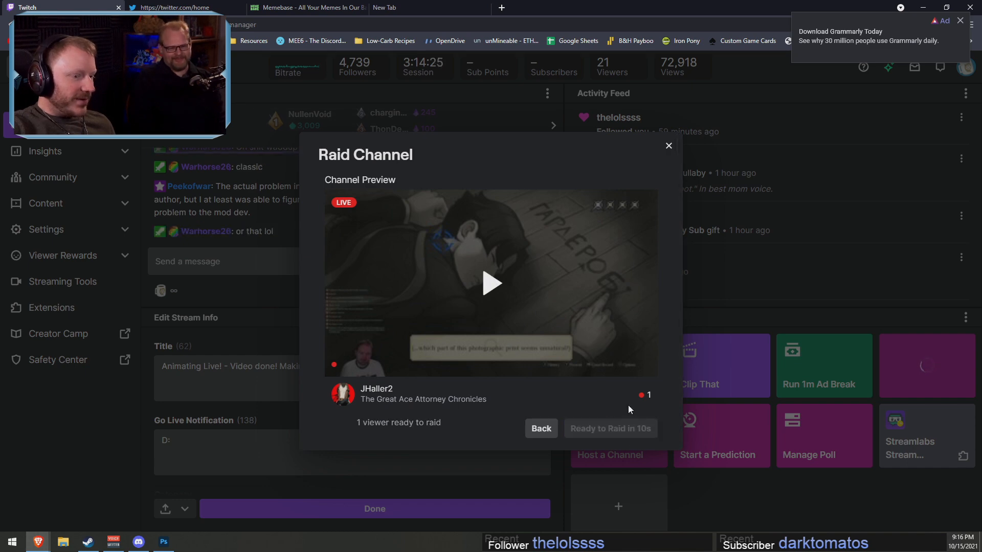